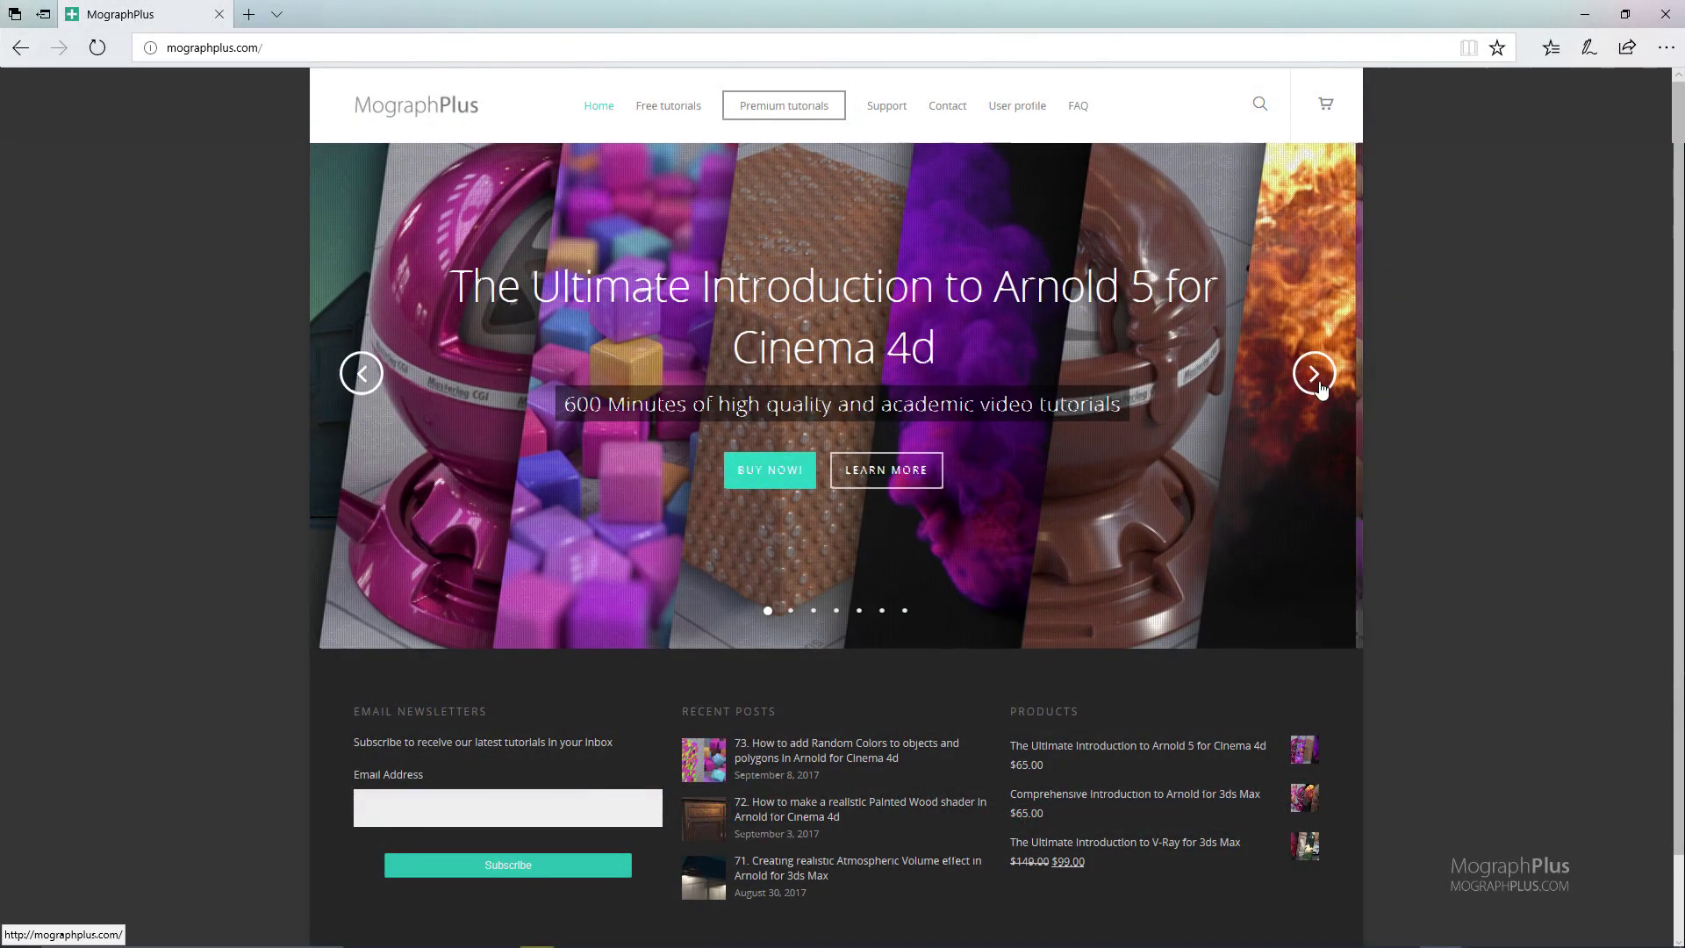
Browse the featured premium course slides on the MographPlus home page, advancing past the Arnold and V-Ray courses
left_click(1316, 376)
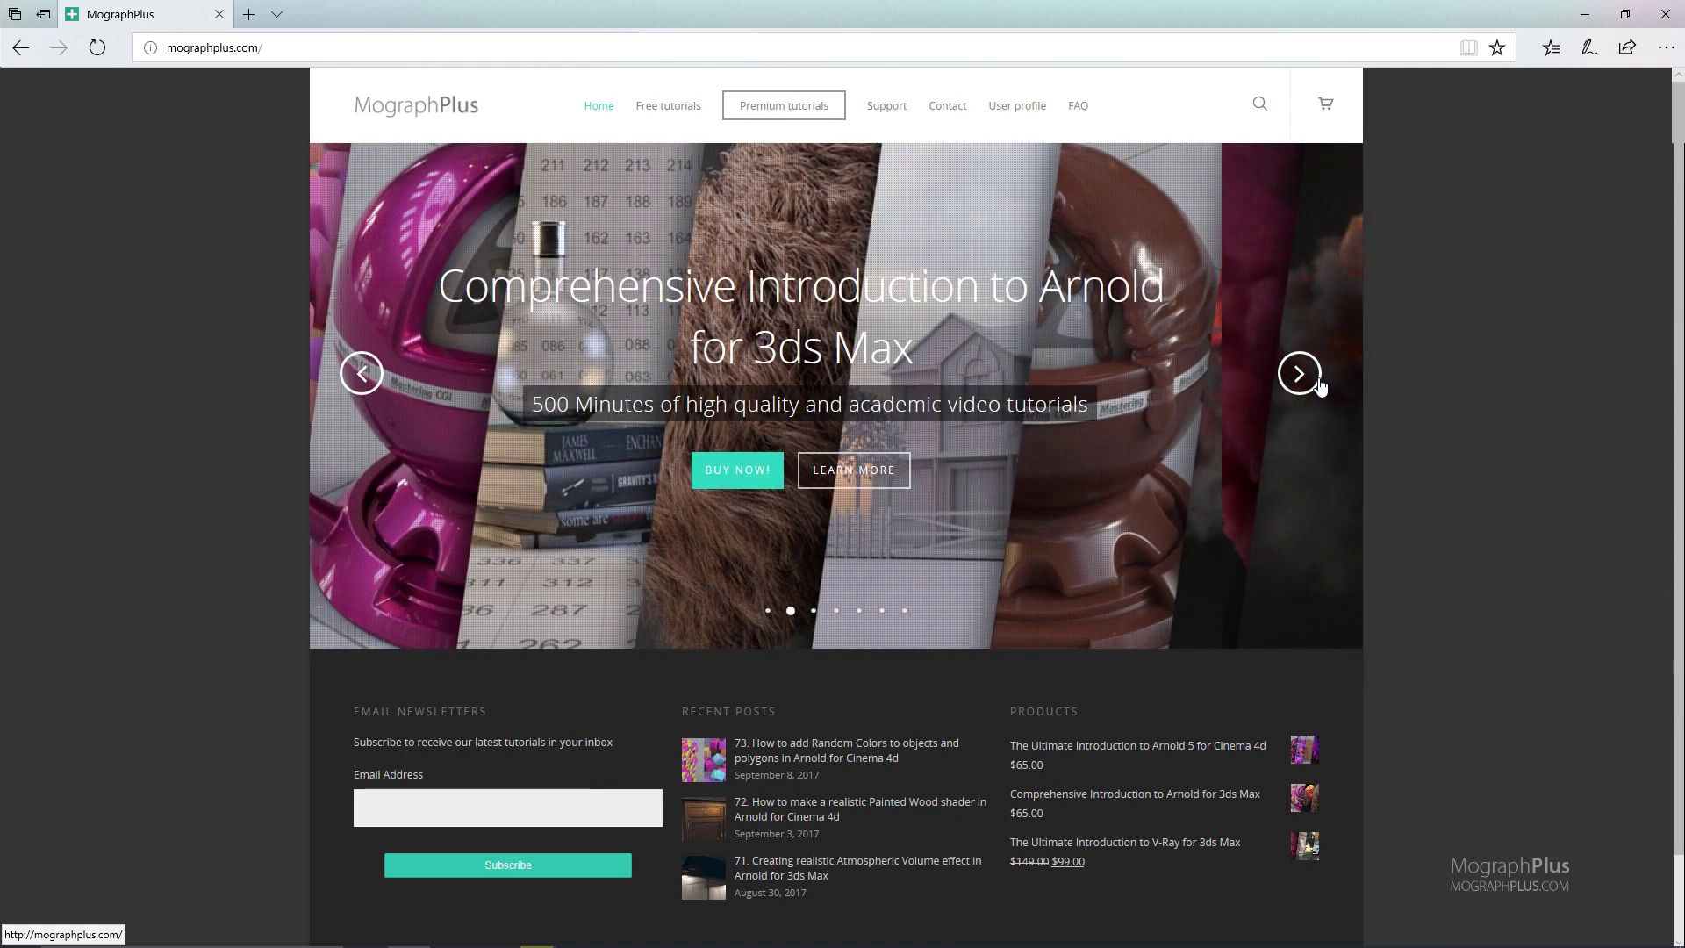
left_click(1318, 382)
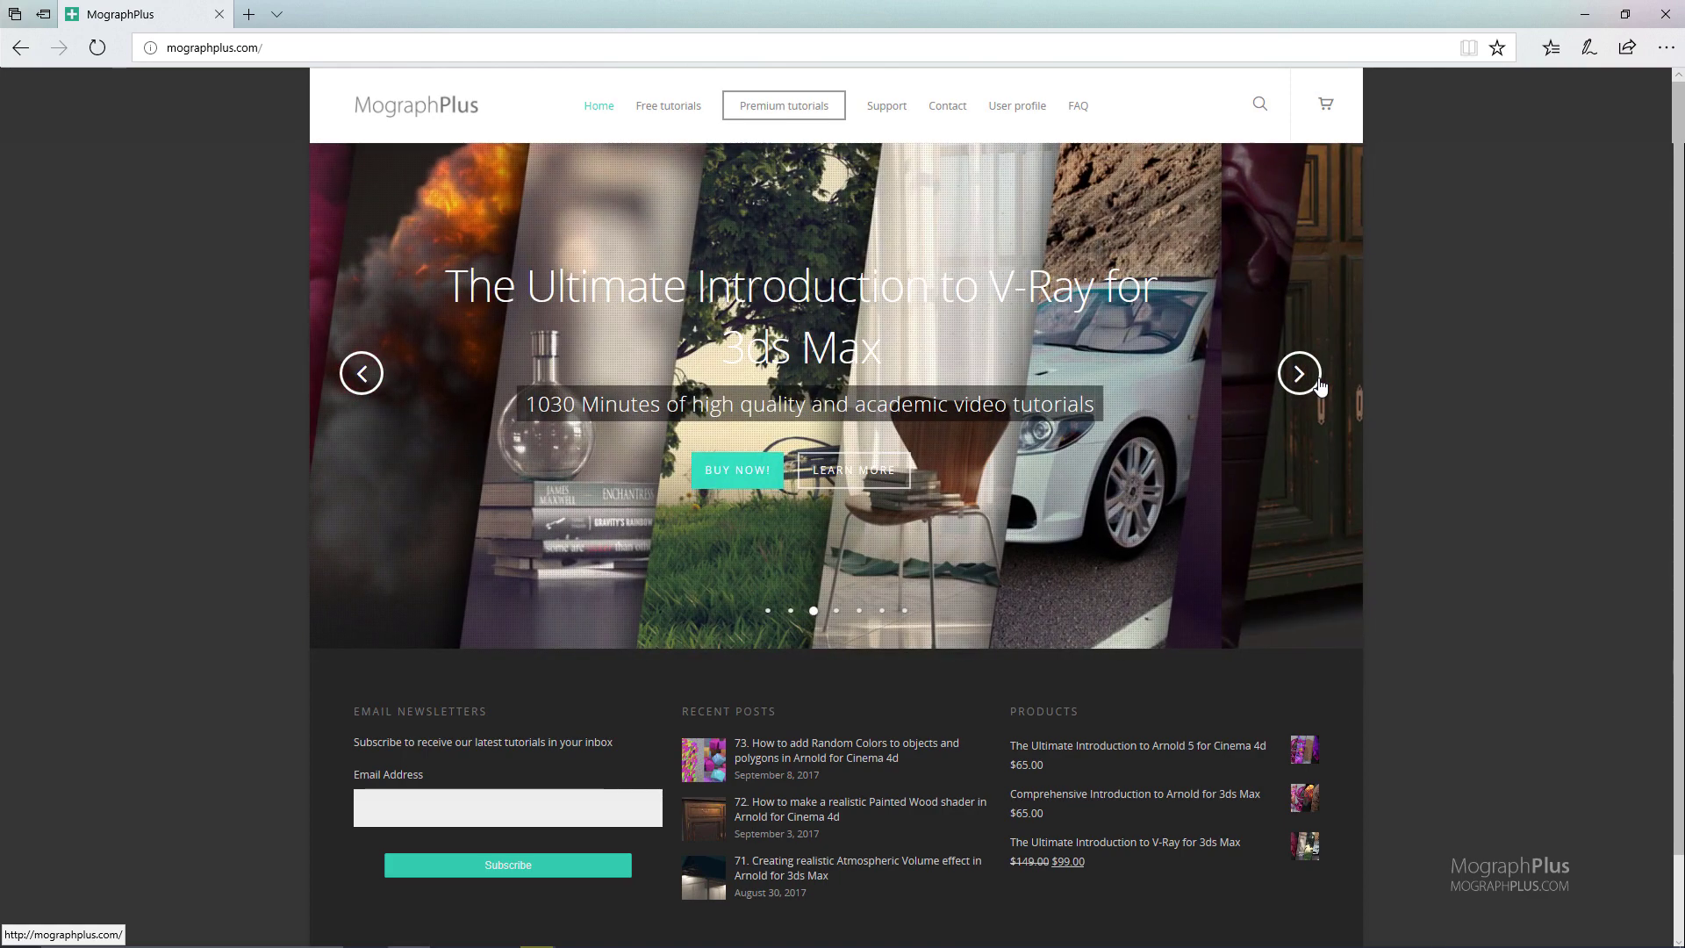
left_click(1299, 374)
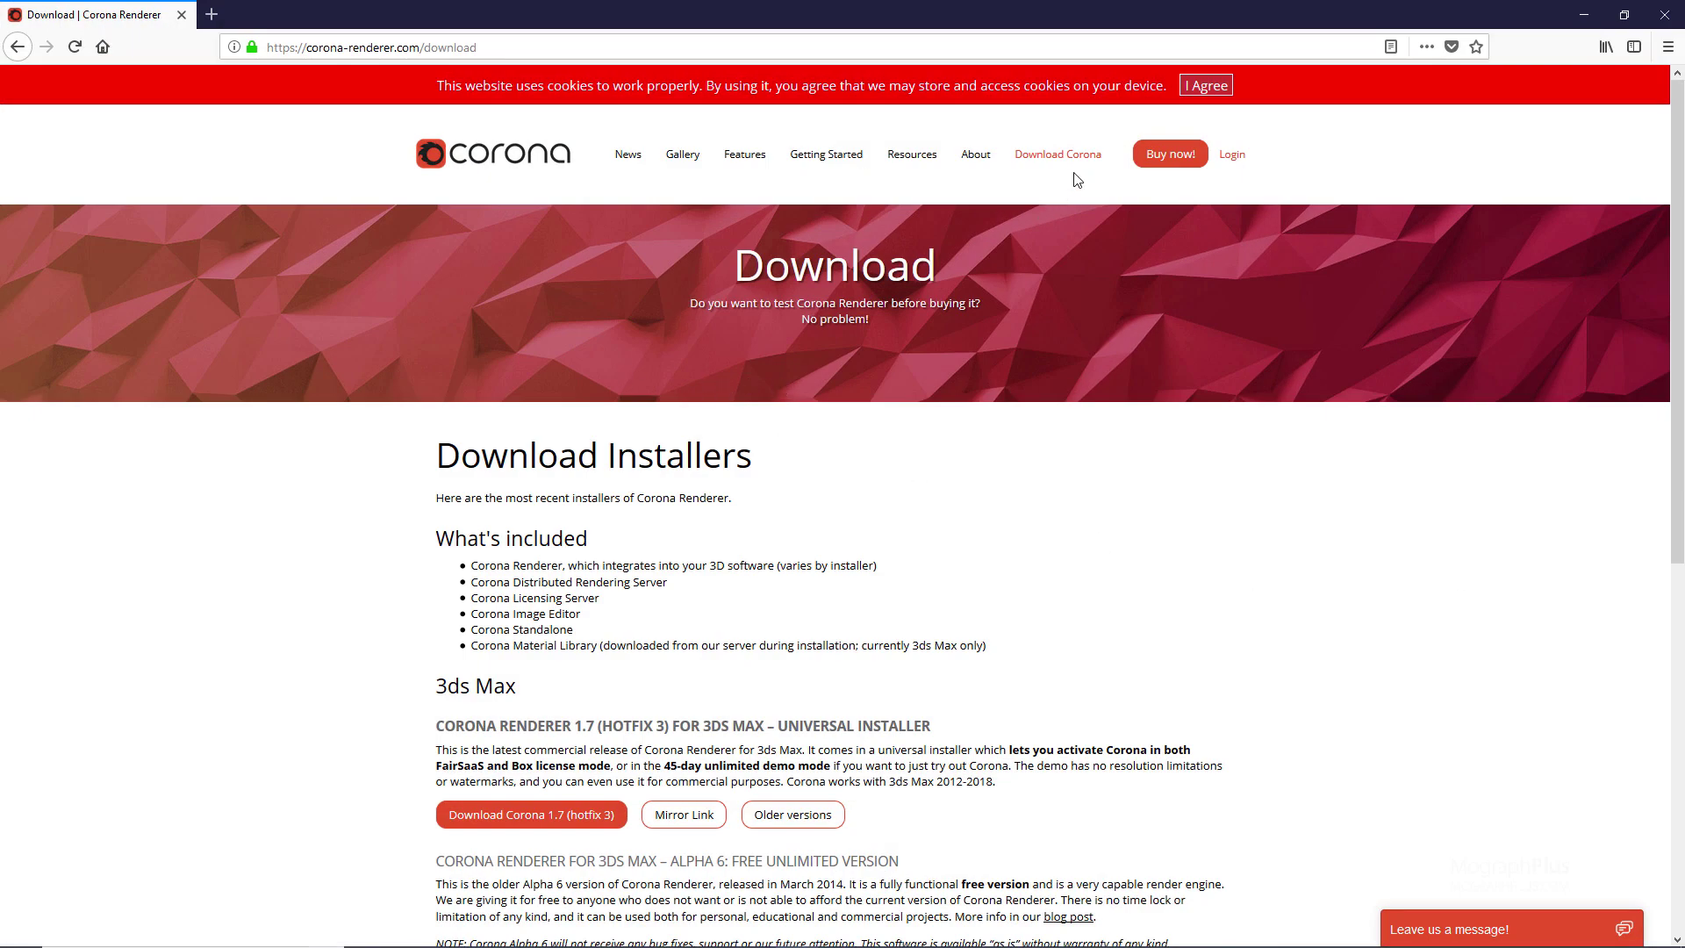
Find the Cinema 4D section on the Corona download page and download the C4D-Beta 1 installer for Windows
scroll(720, 500, "down", 1)
scroll(719, 500, "down", 5)
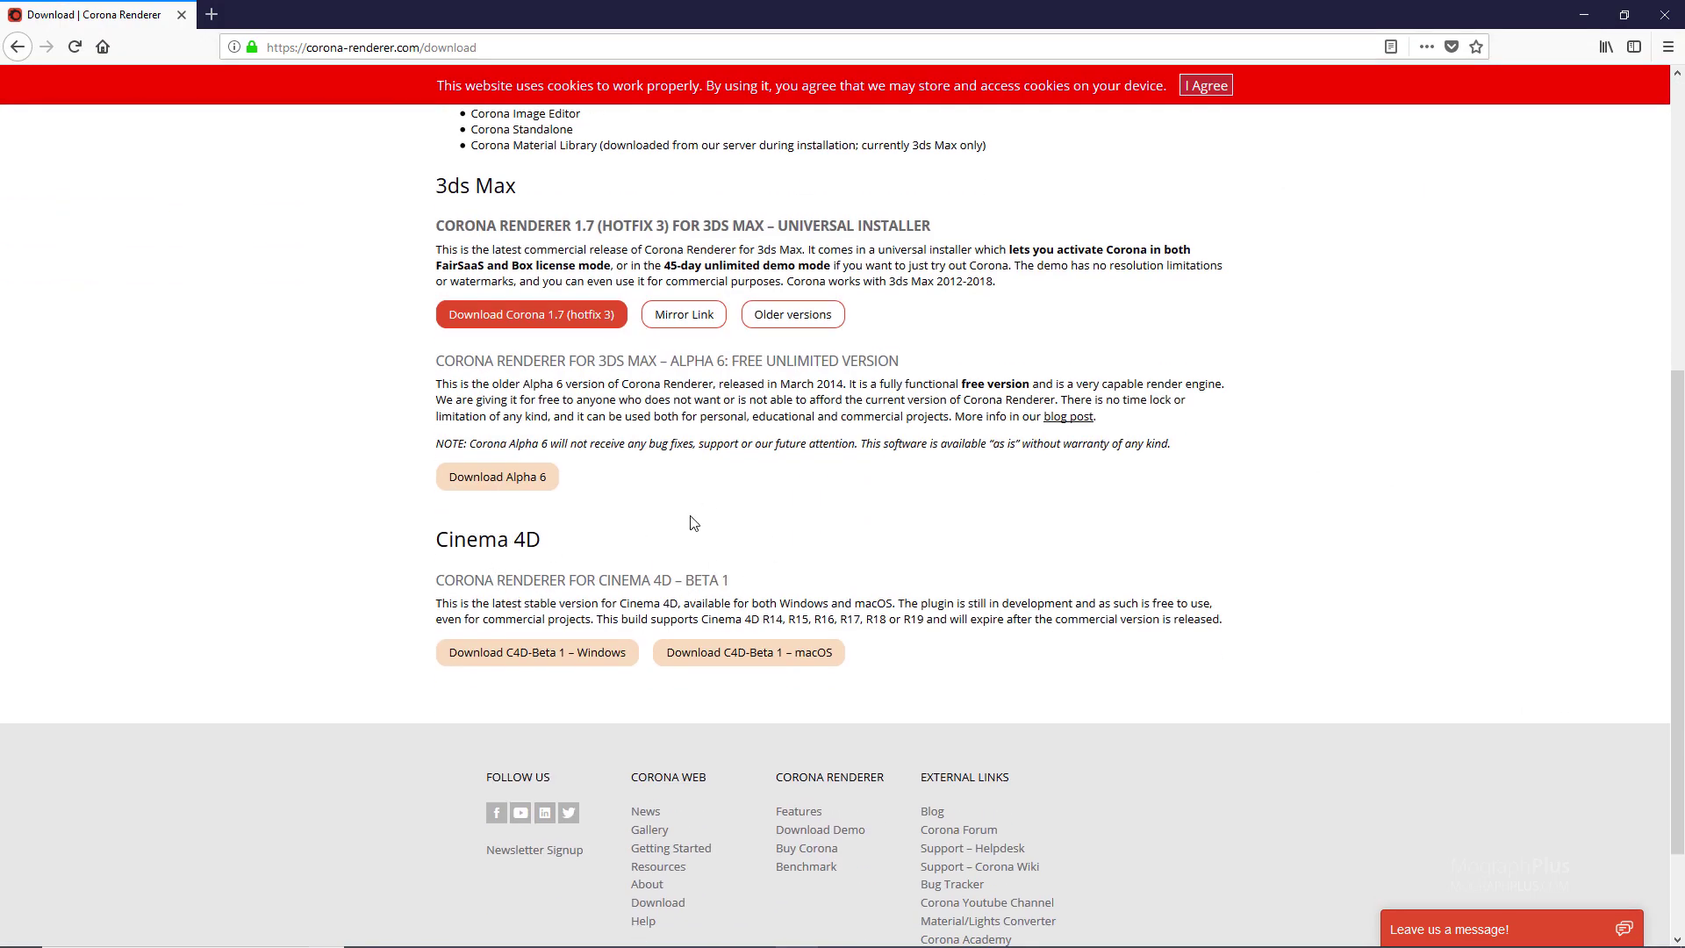
left_click(572, 654)
scroll(431, 448, "up", 5)
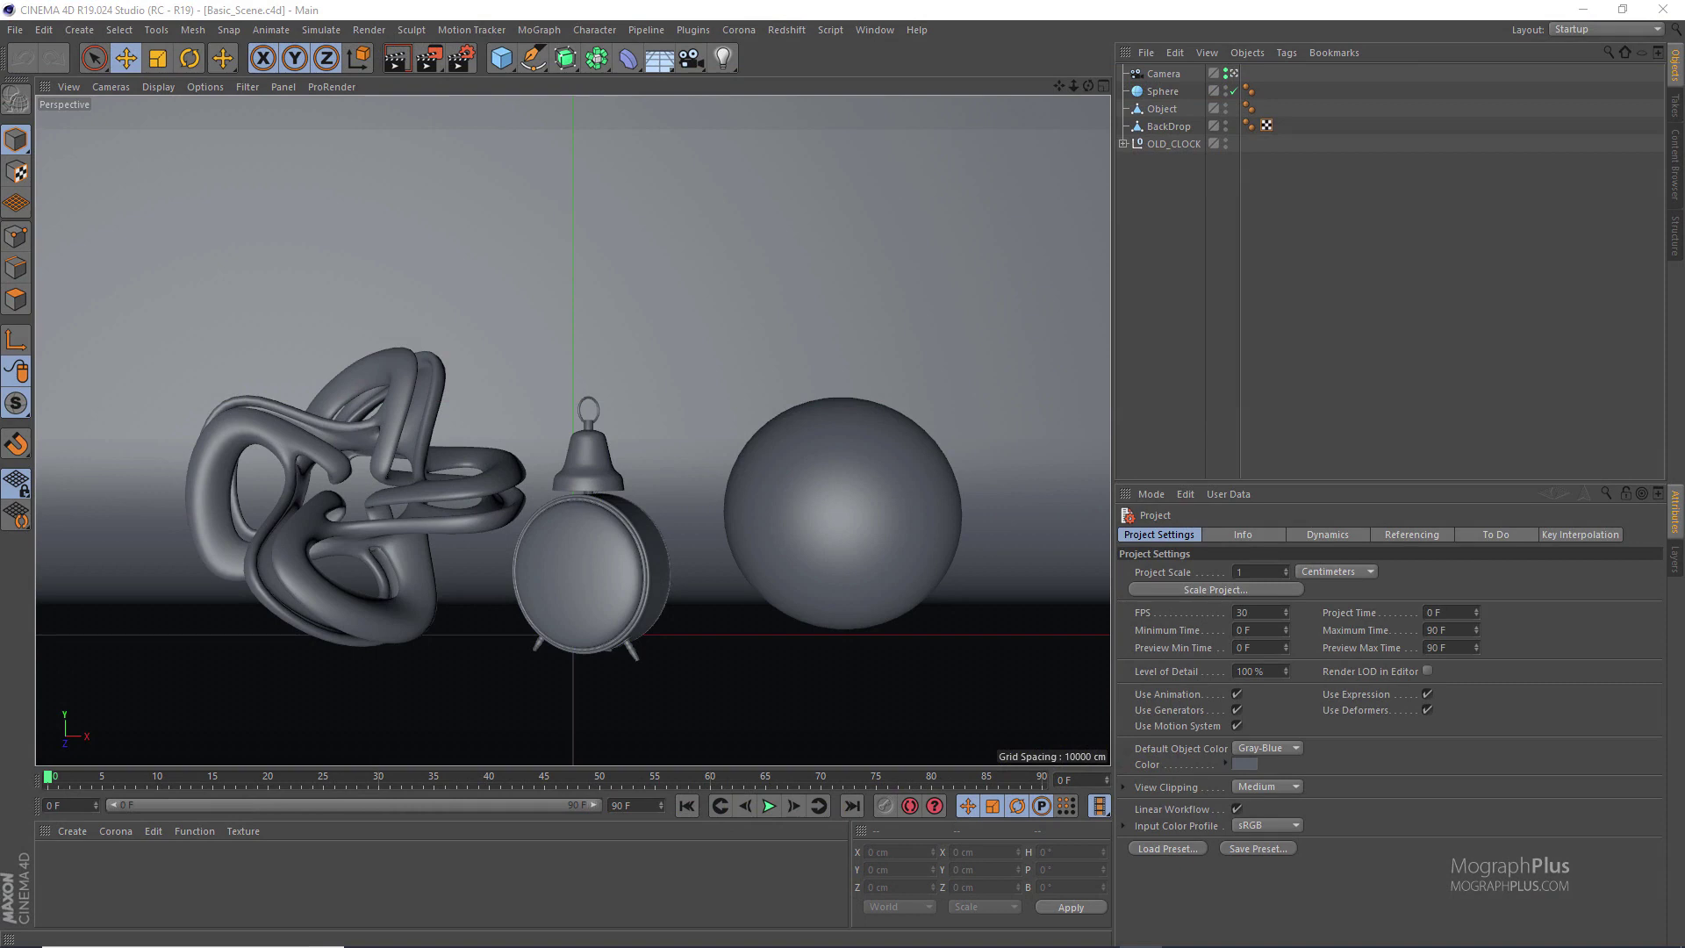
Review the note listing the Corona topics over the Cinema 4D viewport and move it out of view
left_click_drag(1198, 225, 828, 408)
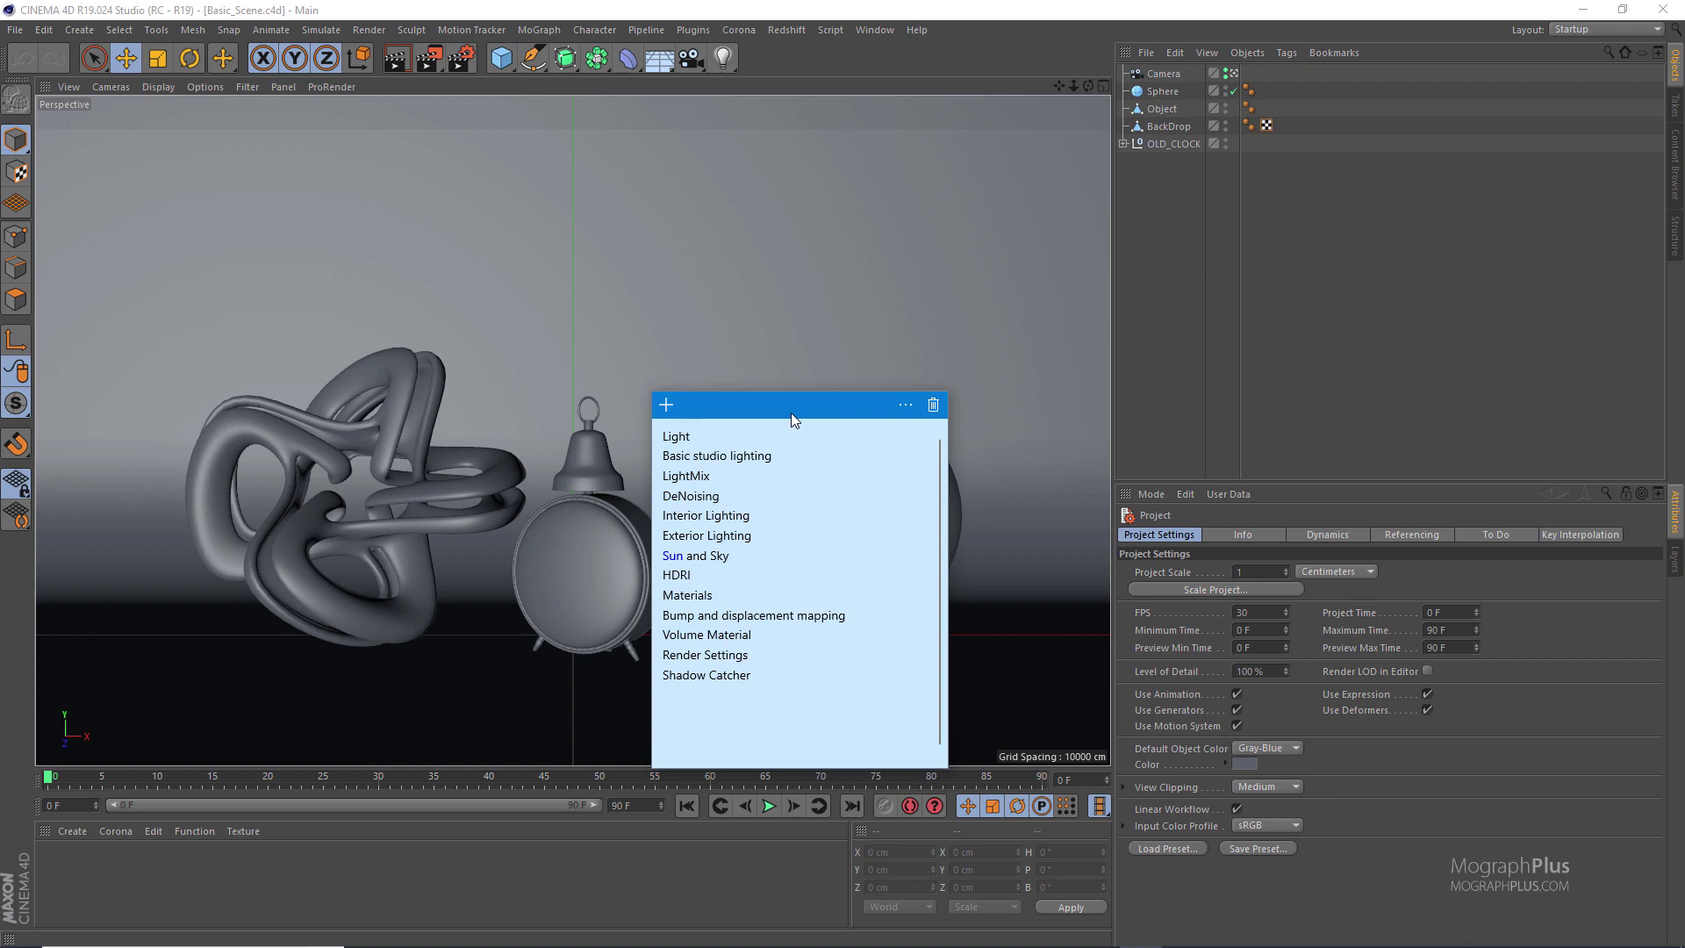
left_click_drag(781, 397, 1680, 394)
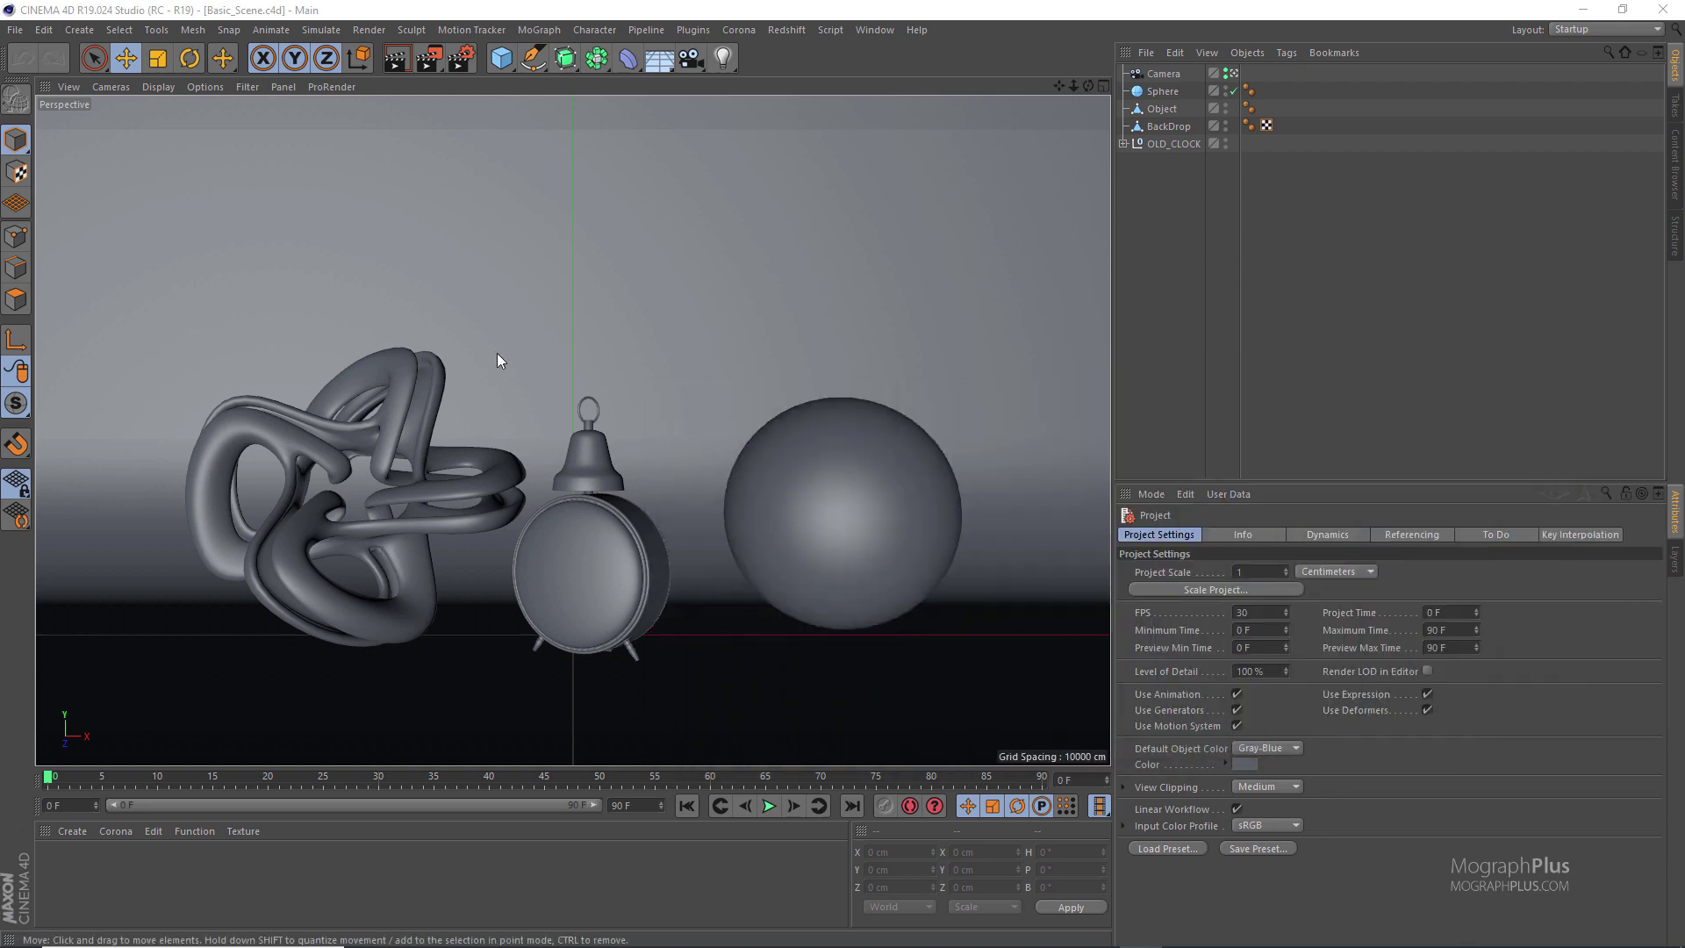
Set the project's renderer to Corona in the render settings
left_click(458, 59)
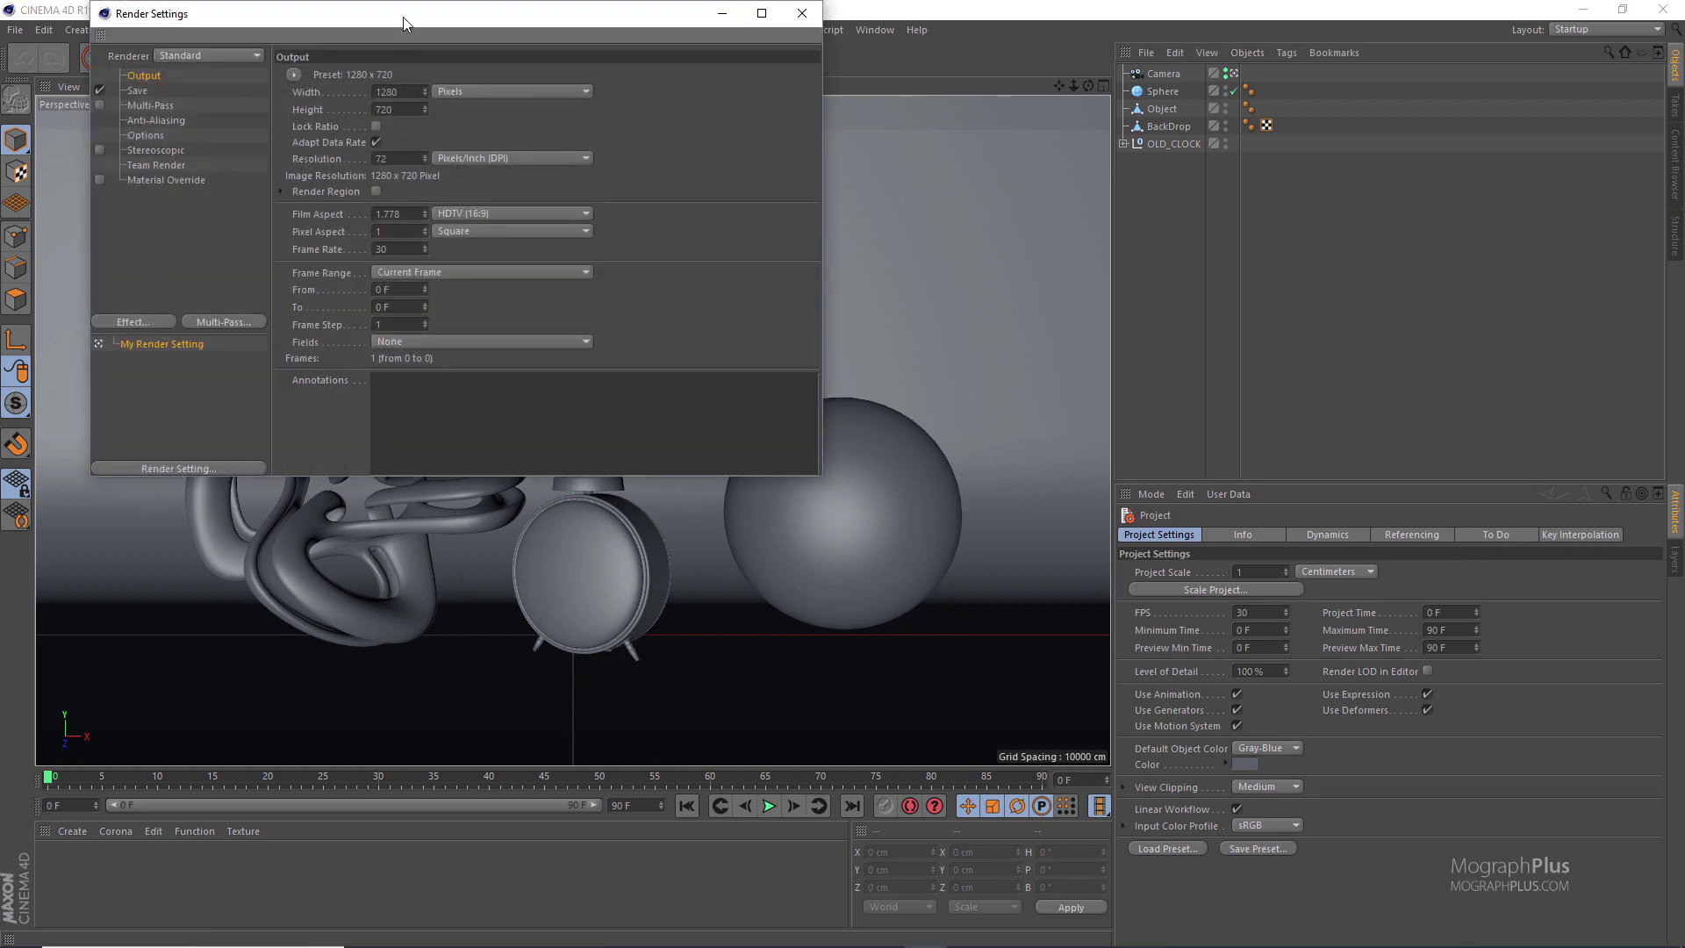
left_click_drag(403, 18, 752, 297)
left_click(542, 338)
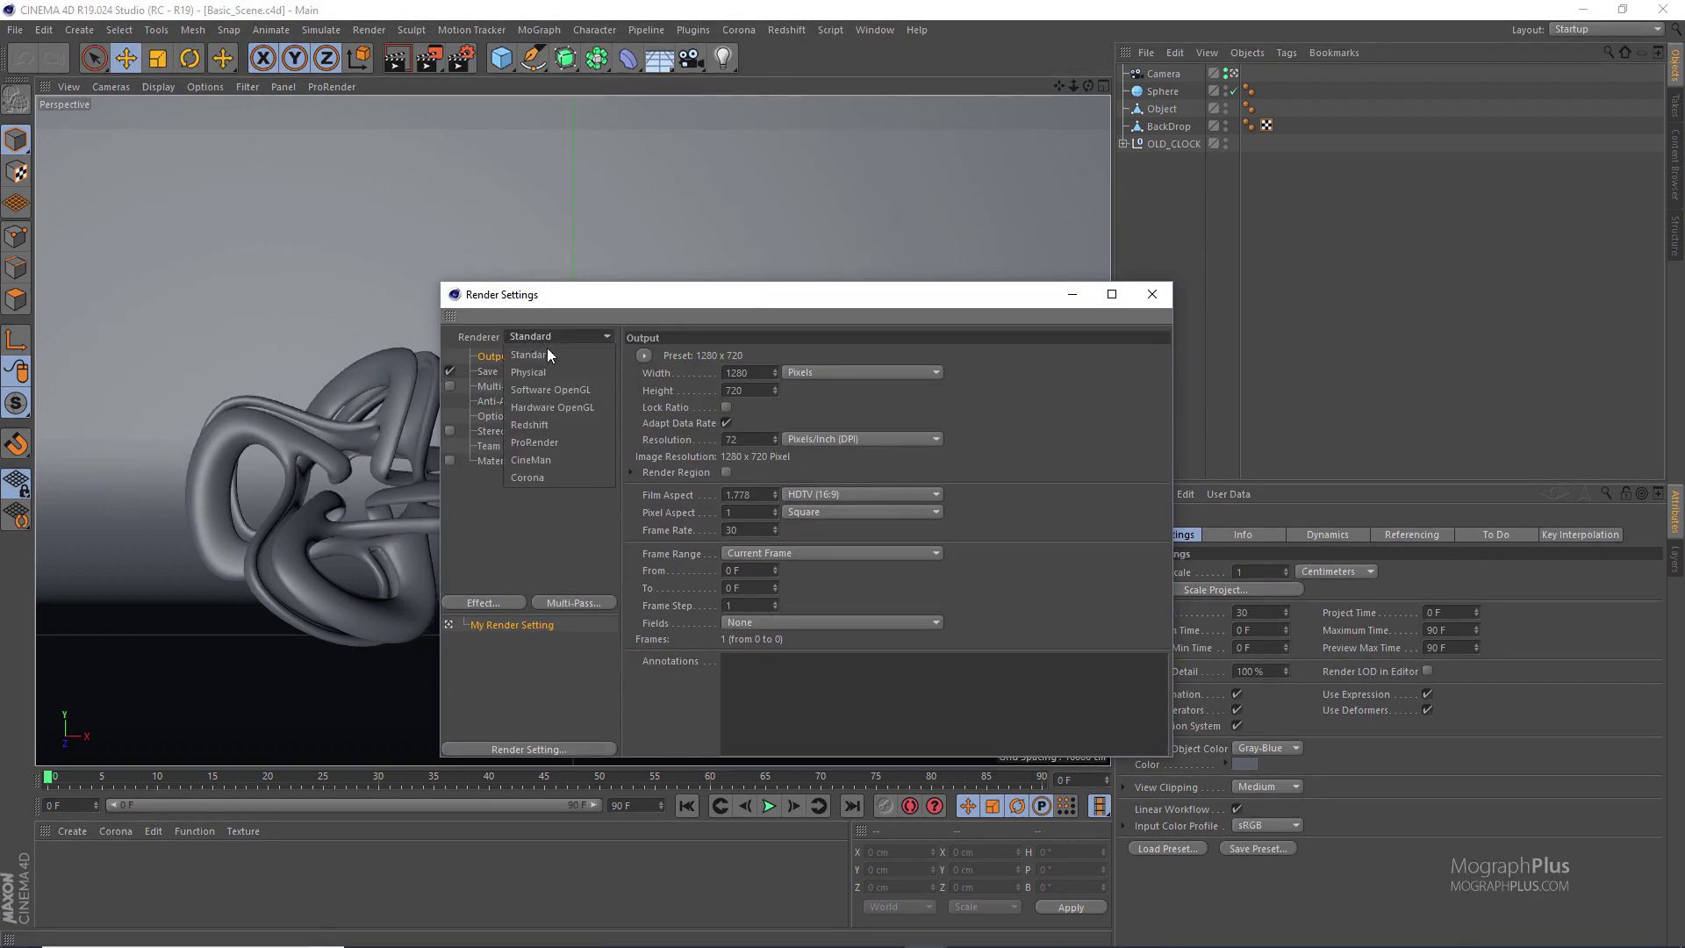
left_click(575, 482)
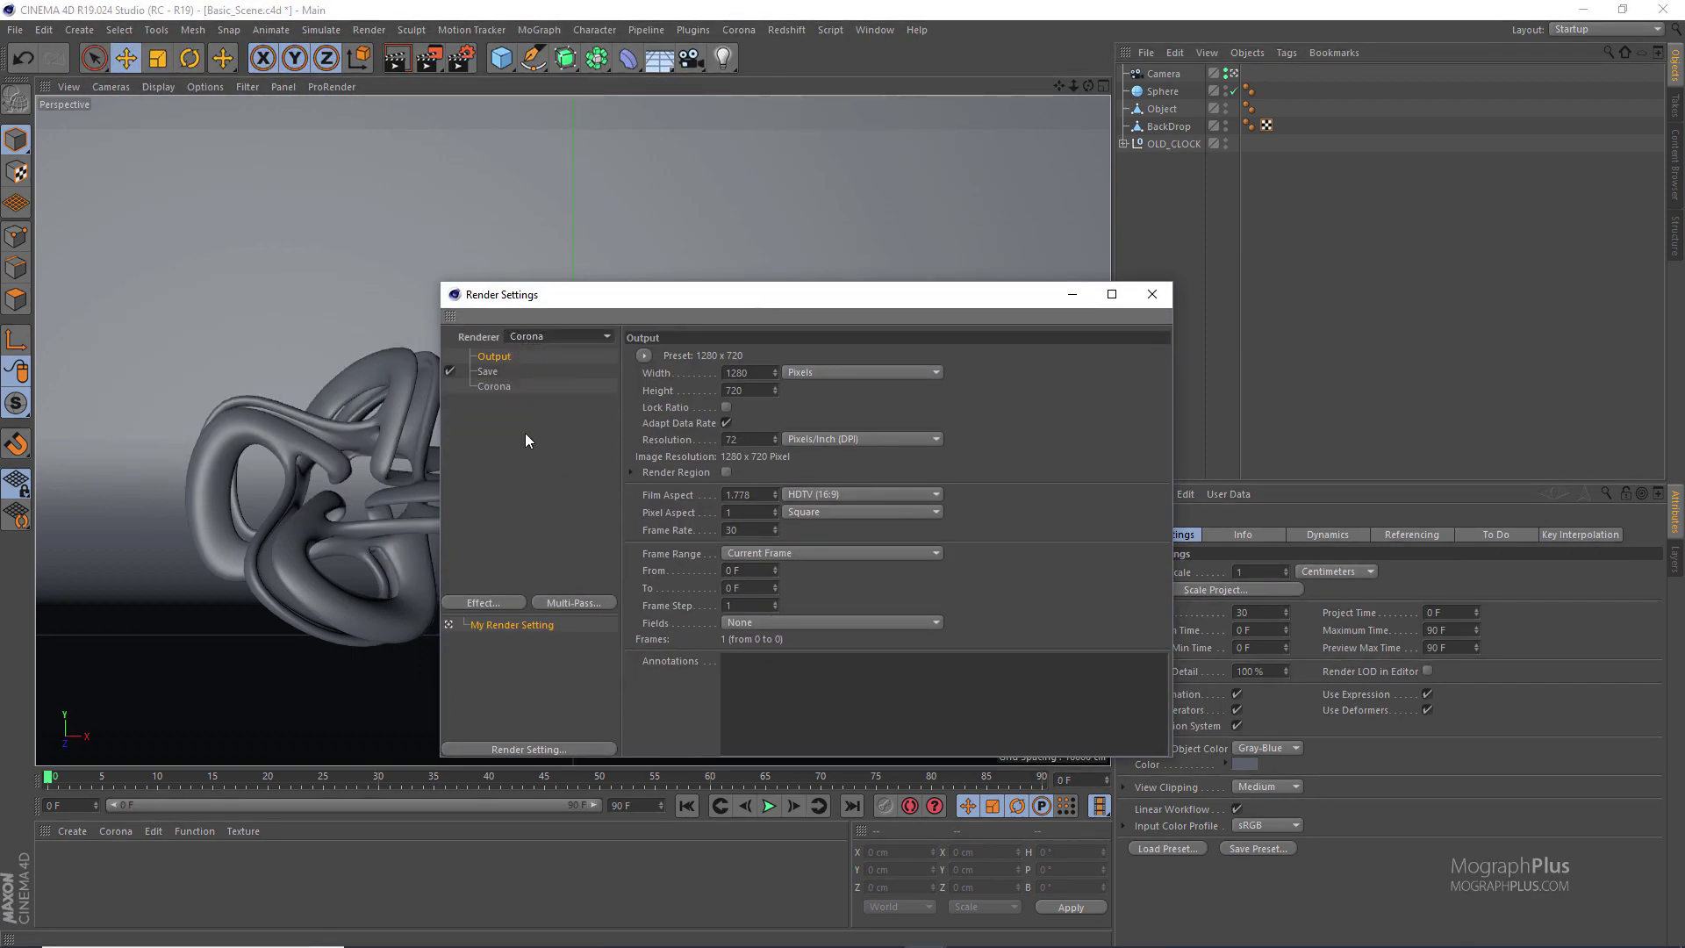
Examine Corona's general render settings, including the available GI modes and denoise modes
left_click(502, 387)
left_click_drag(822, 295, 714, 251)
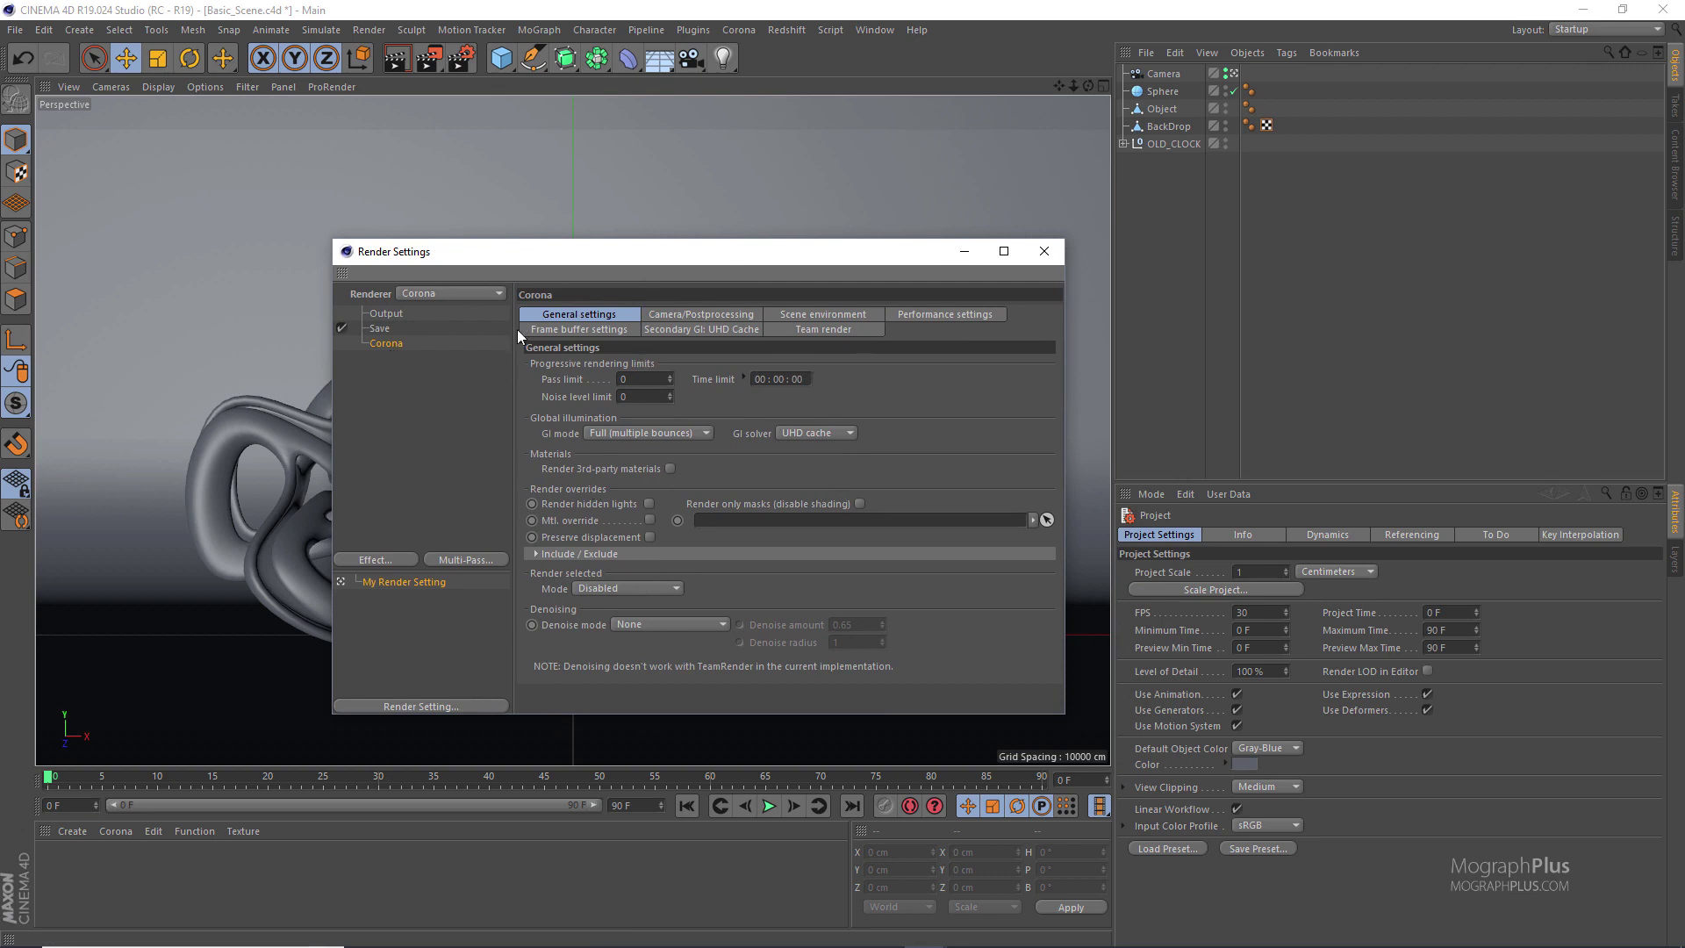
left_click(625, 433)
left_click(696, 487)
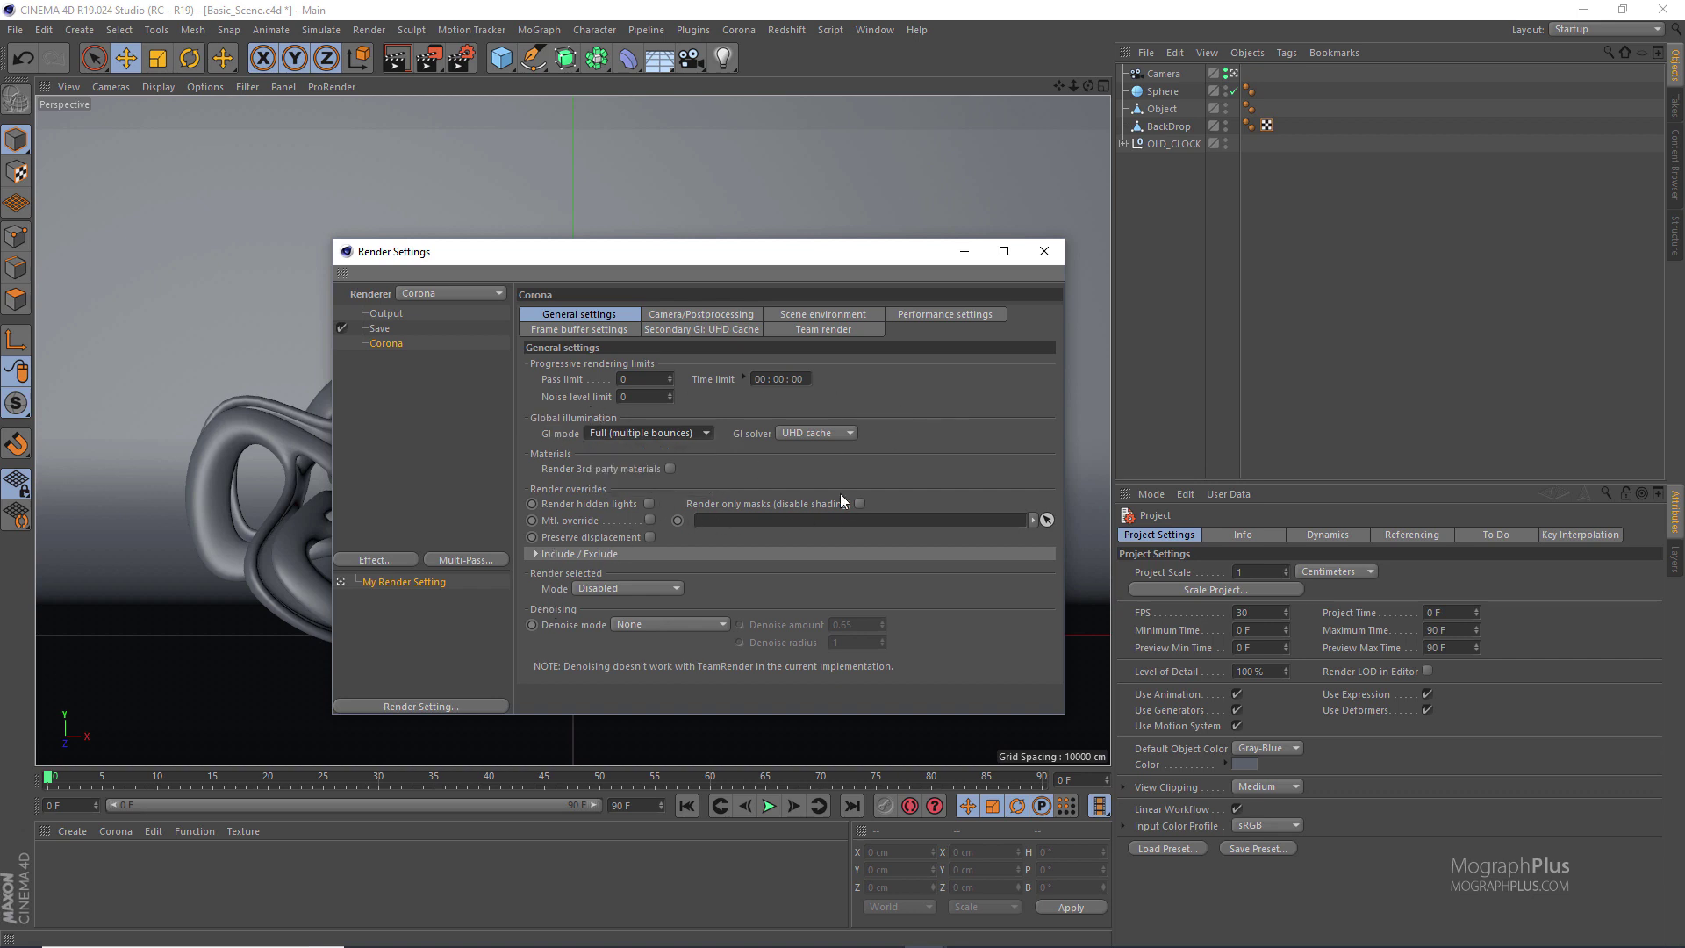
left_click(679, 622)
left_click(751, 581)
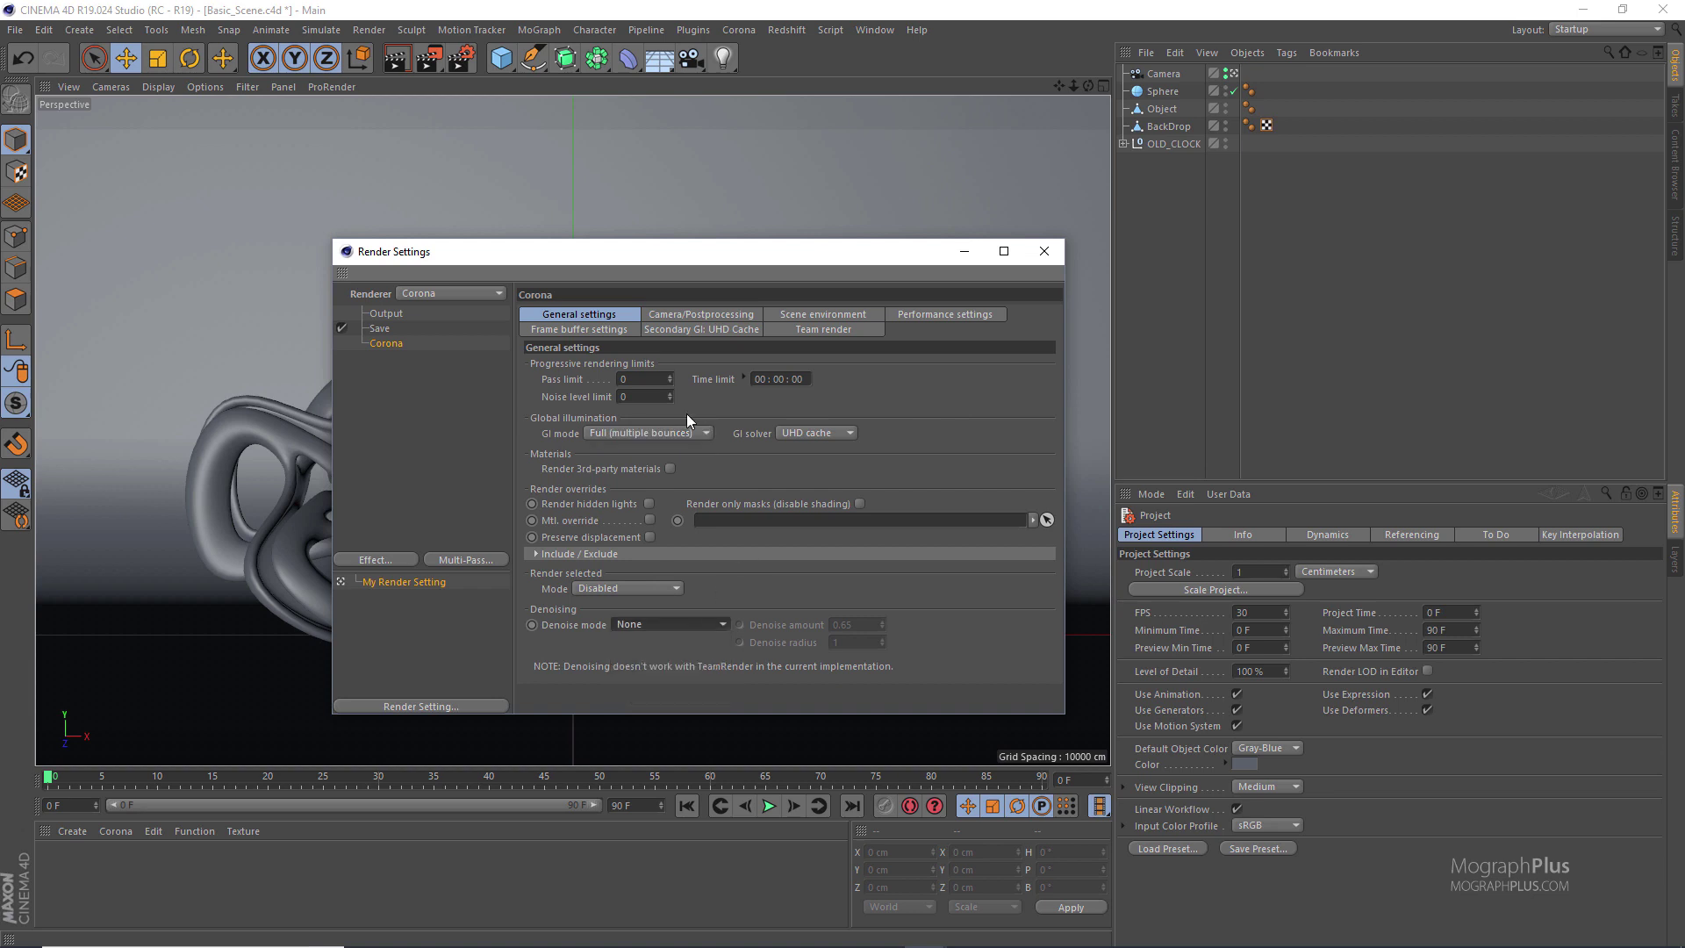
Examine Corona's camera and postprocessing, scene environment and performance render settings
left_click(690, 314)
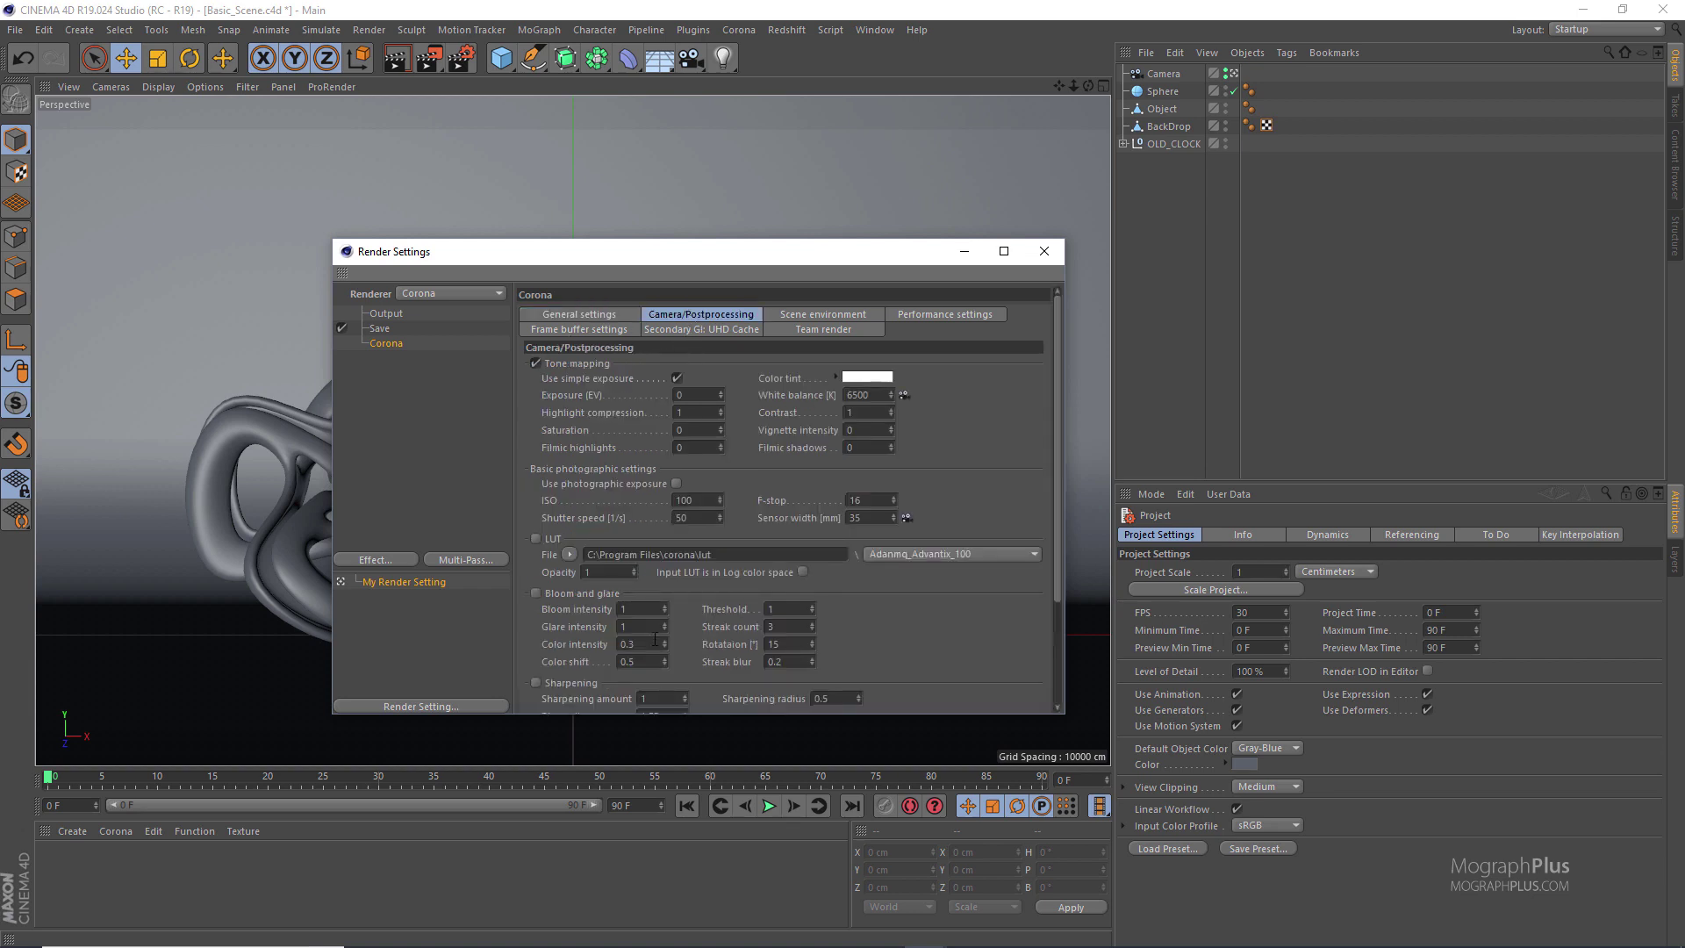
scroll(600, 489, "down", 5)
scroll(599, 489, "up", 5)
scroll(612, 501, "down", 3)
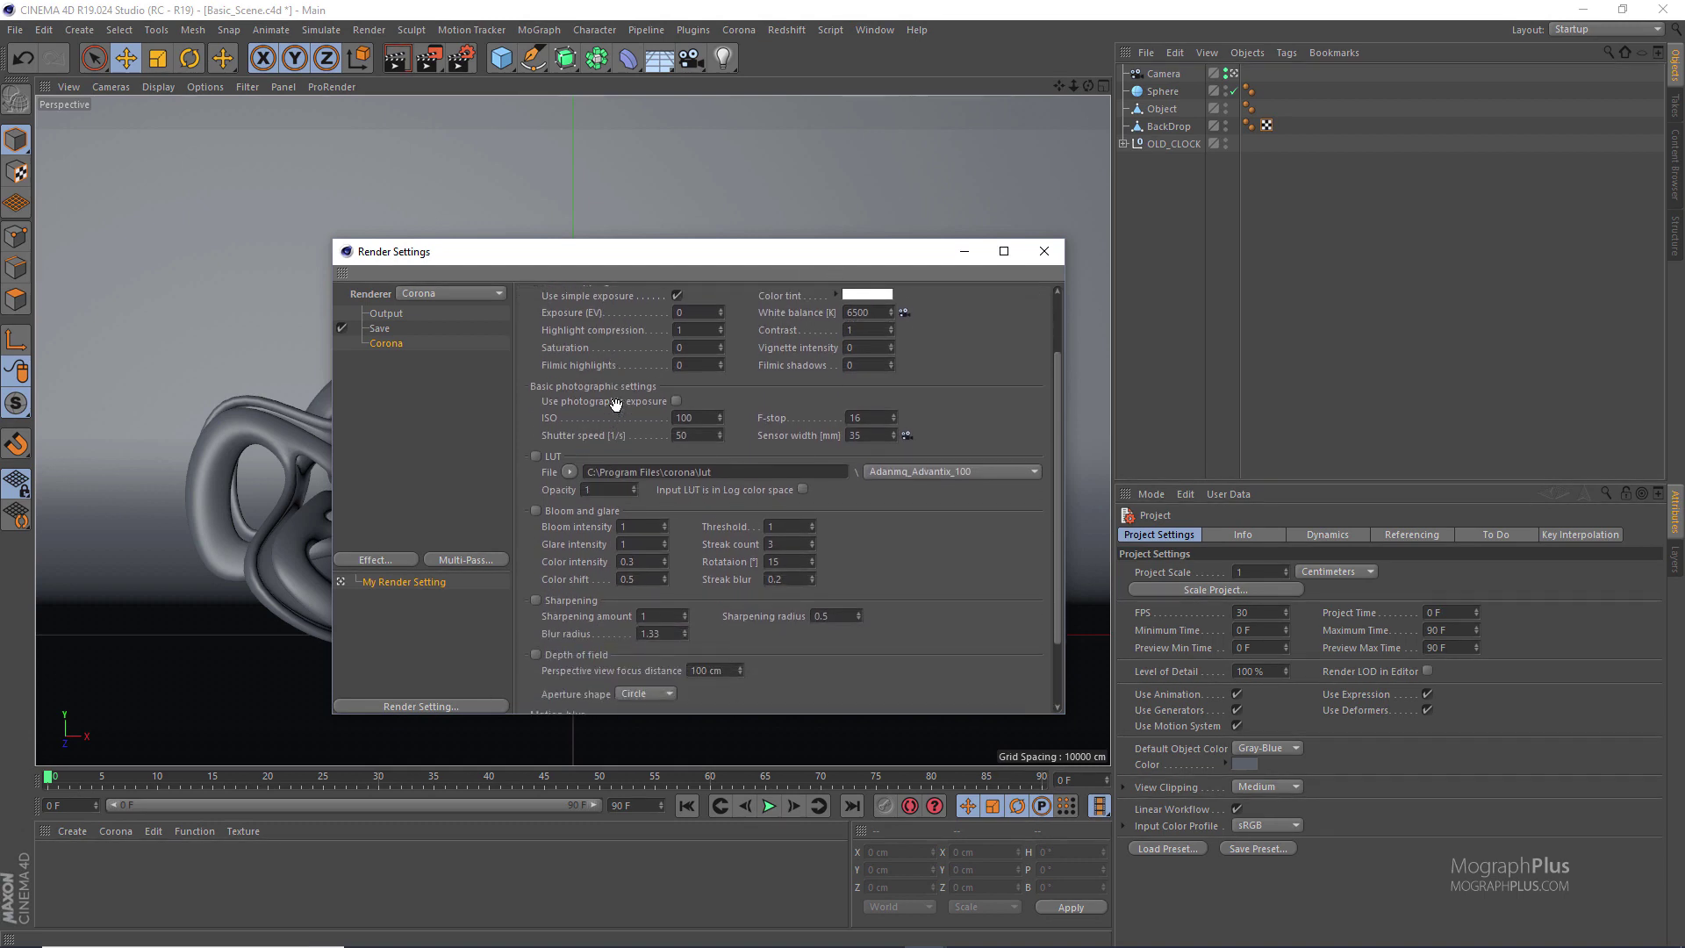
scroll(618, 354, "up", 3)
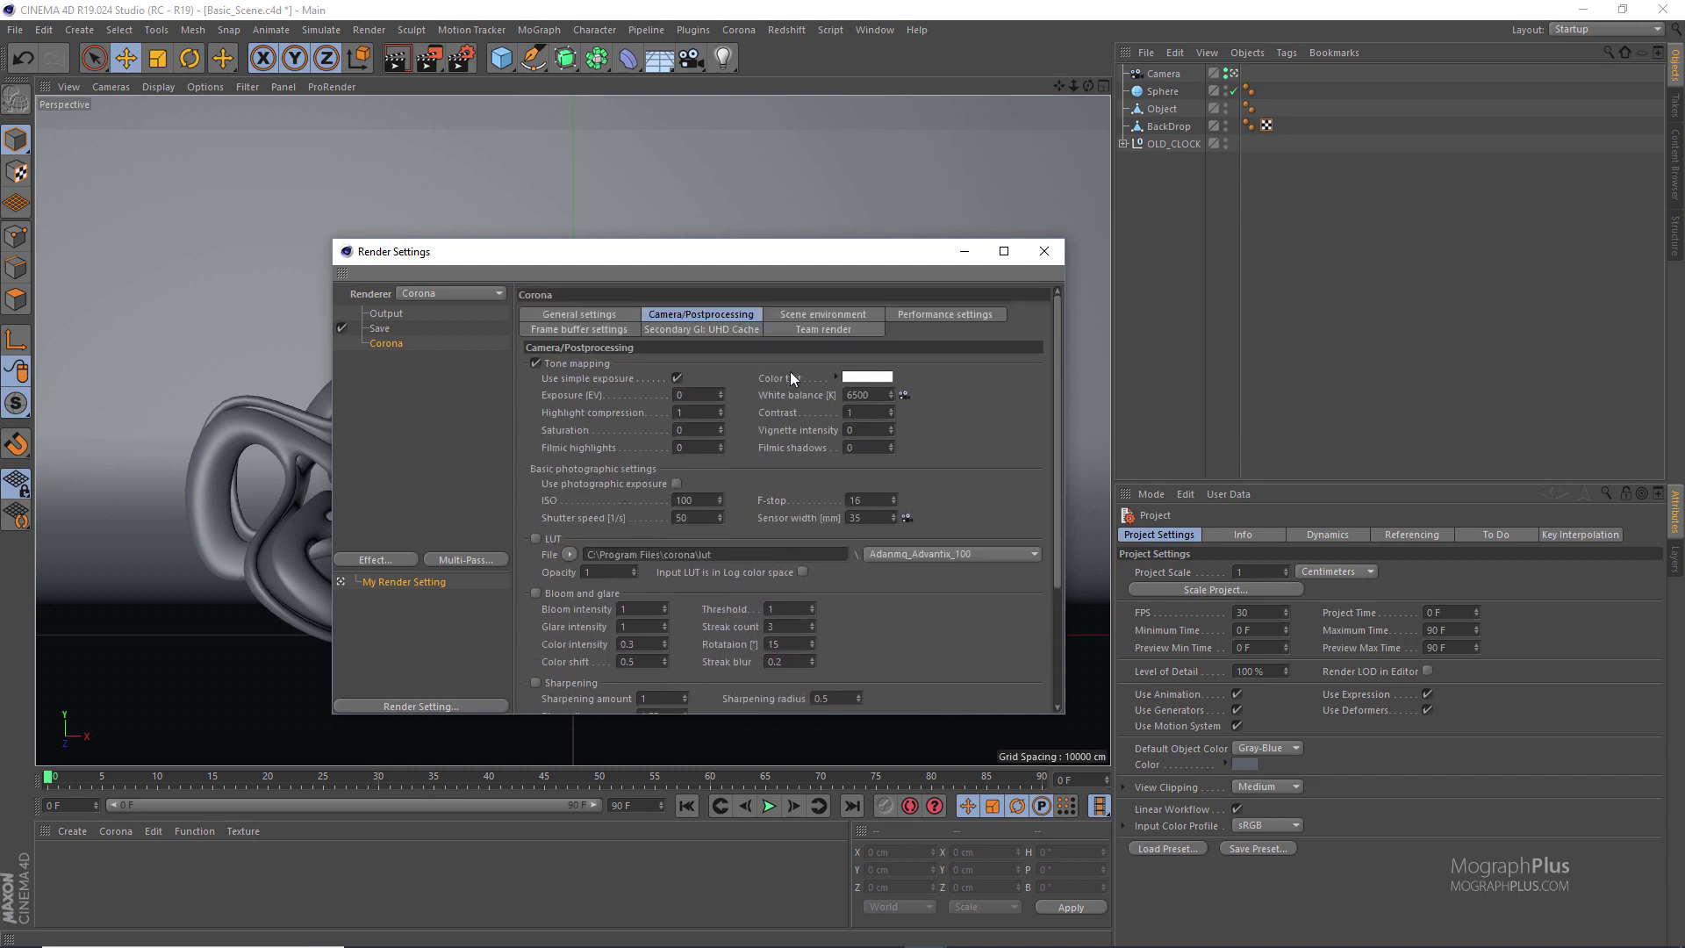
left_click(793, 316)
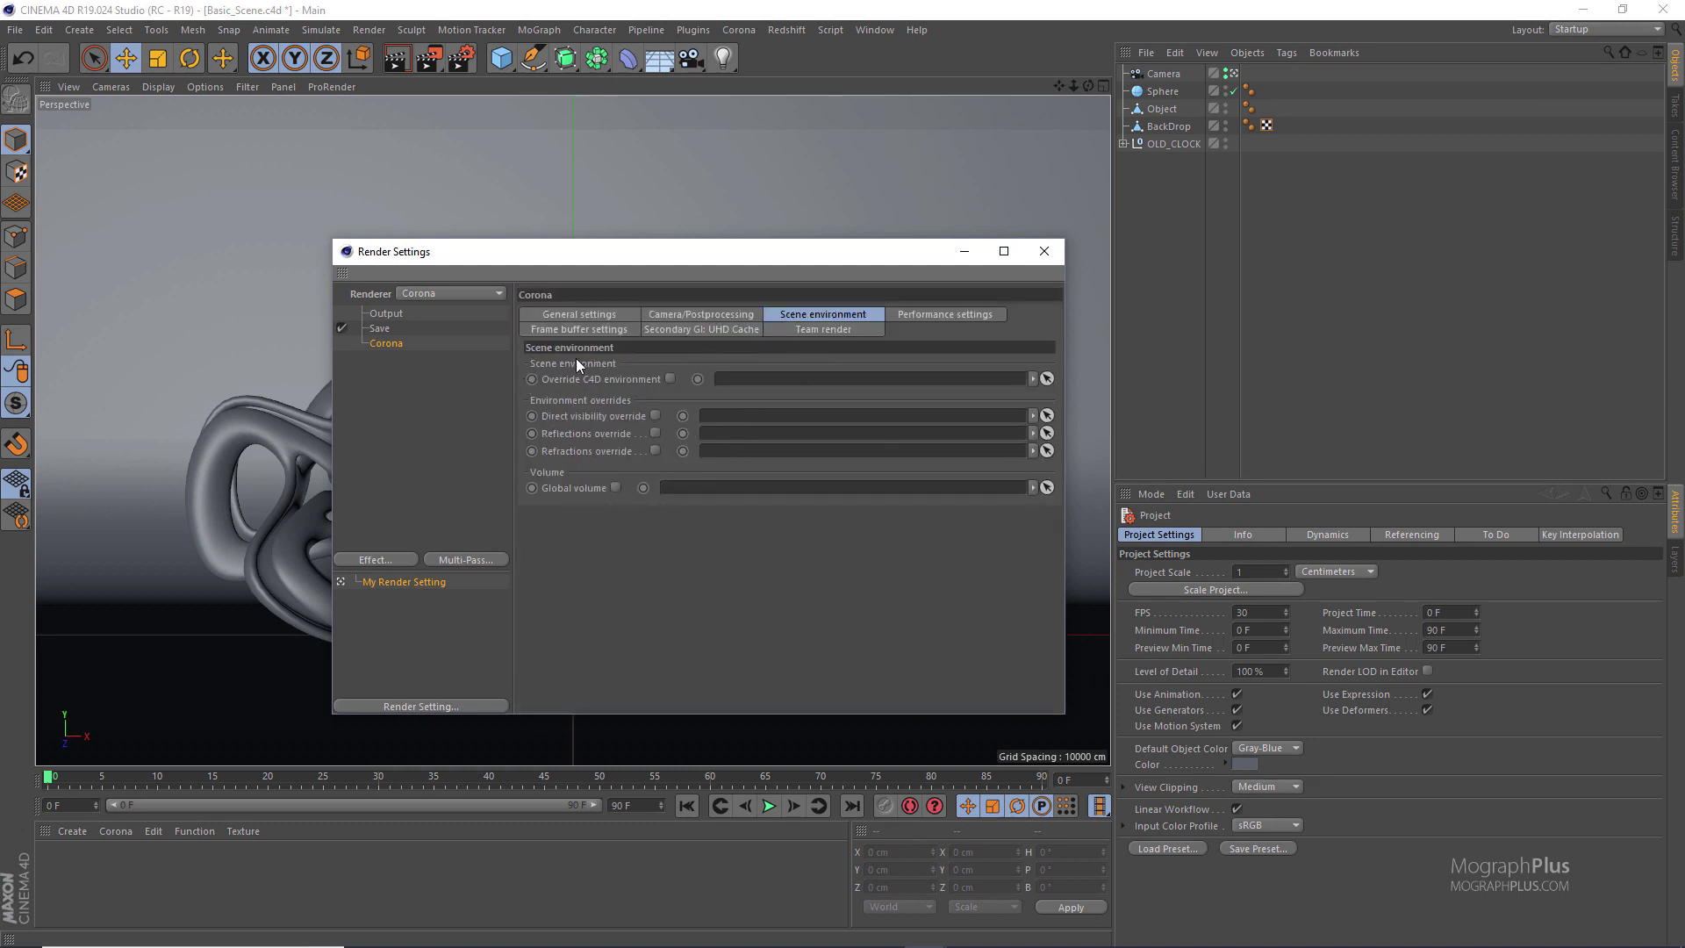
left_click(934, 313)
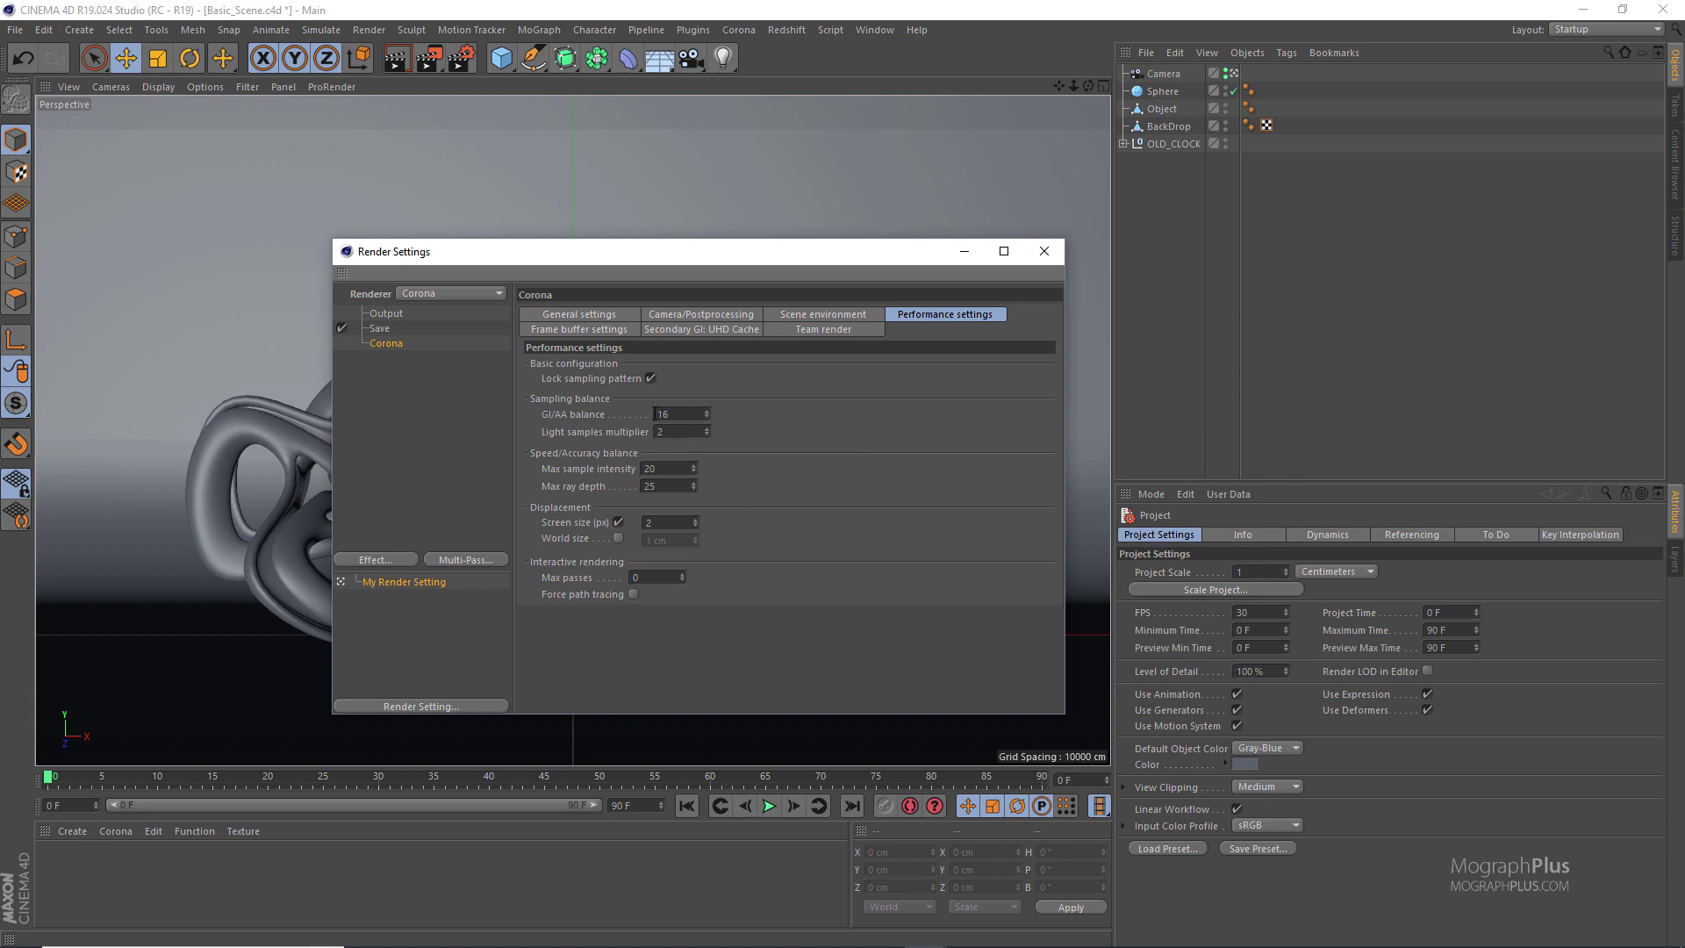
Examine Corona's frame buffer and Secondary GI UHD Cache settings, including the precomputation options, and close the render settings
left_click(568, 331)
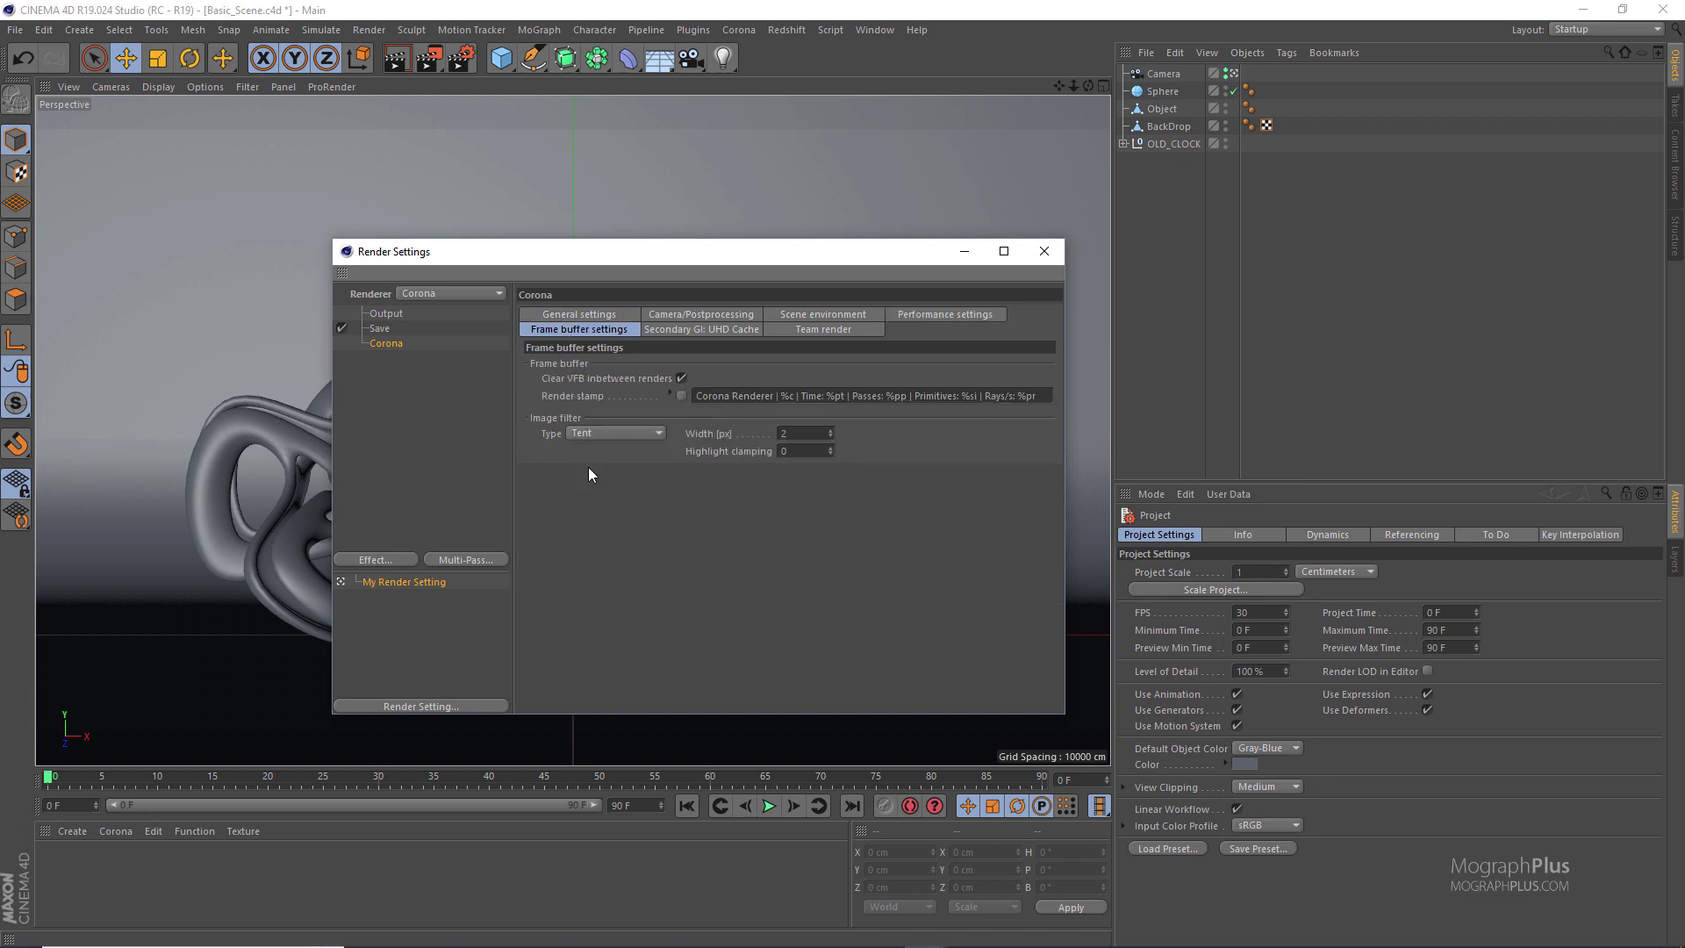
left_click(665, 330)
left_click(592, 330)
left_click(717, 332)
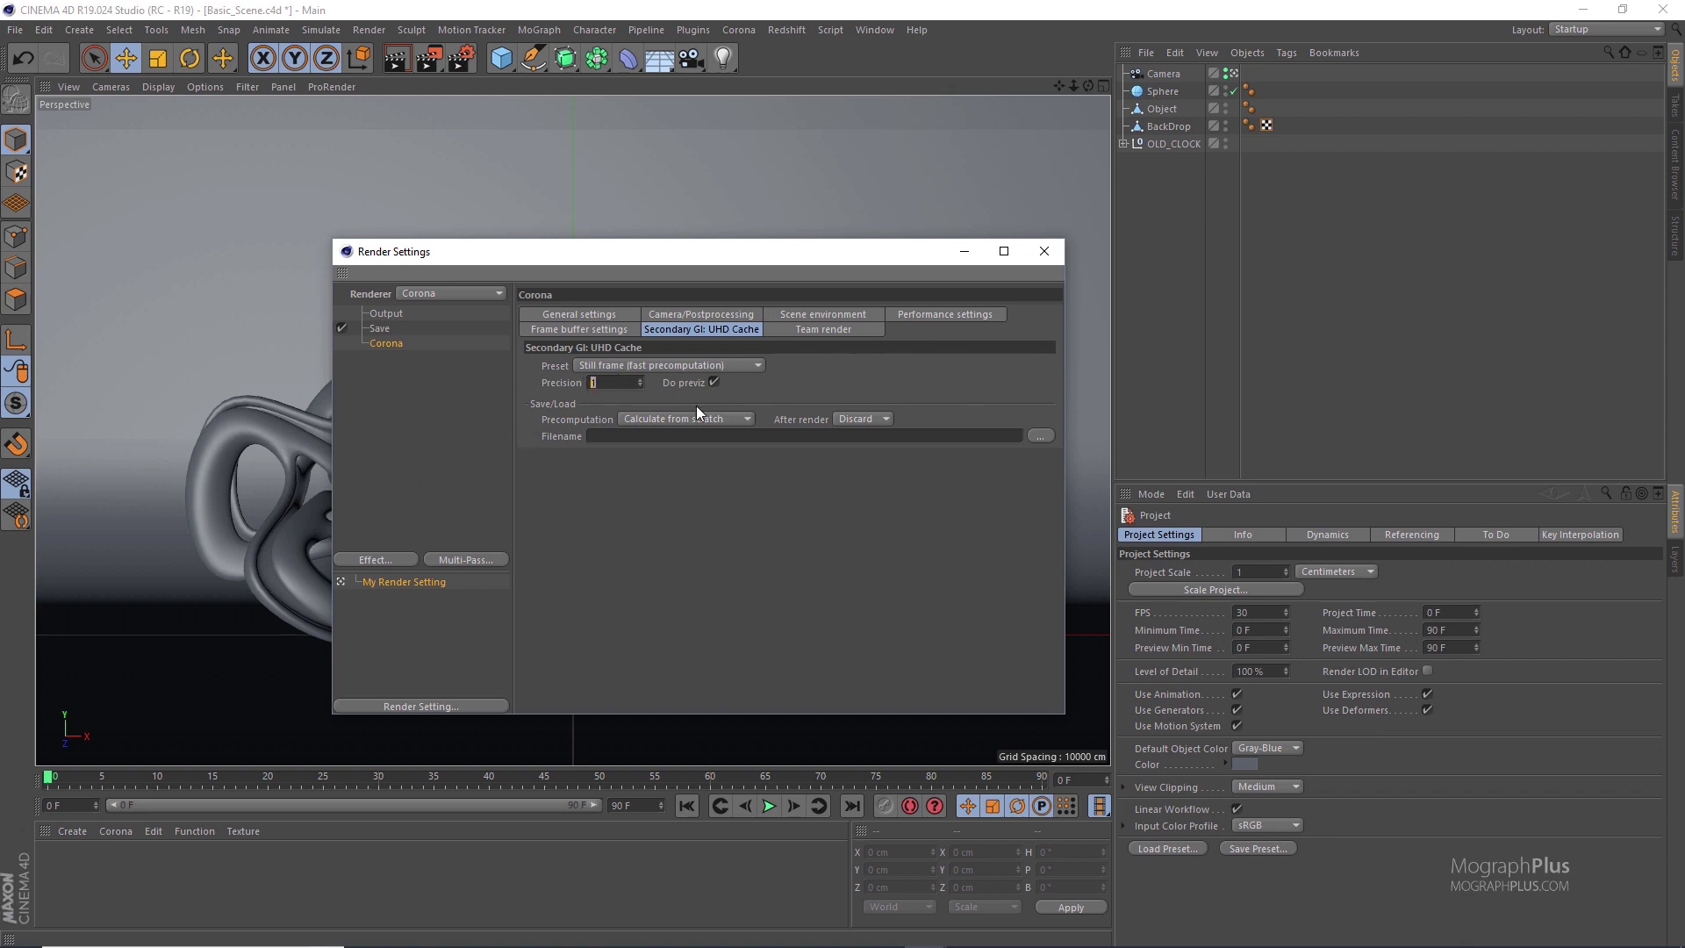
left_click(864, 419)
left_click(719, 414)
left_click(718, 417)
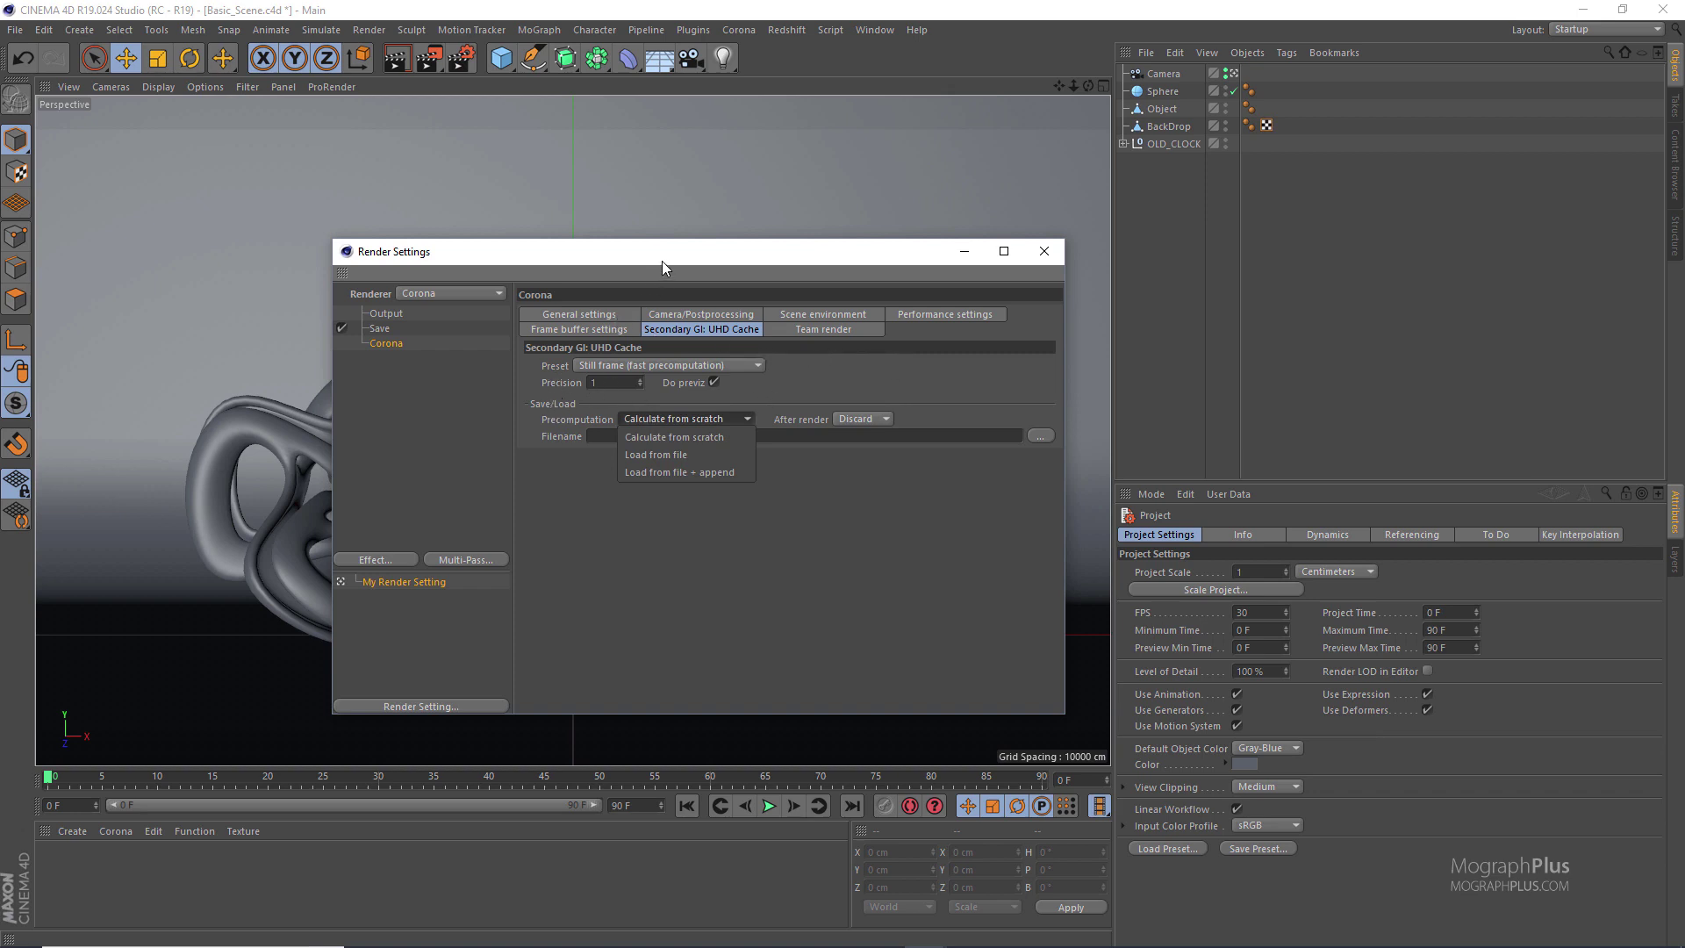
left_click(609, 533)
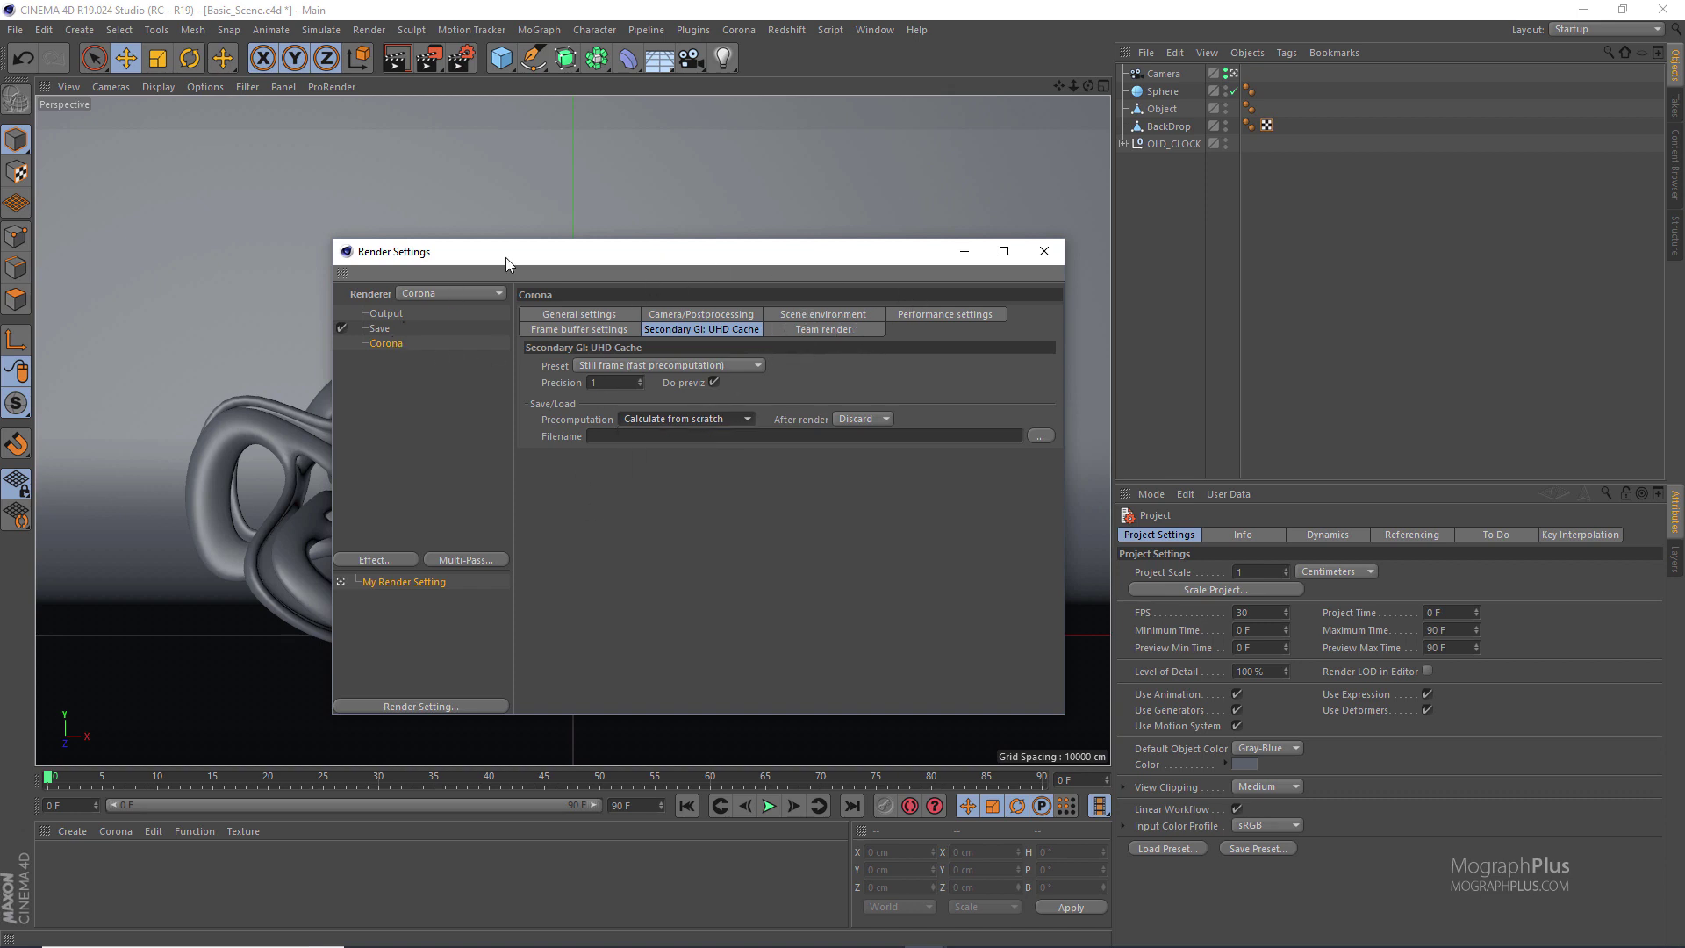
left_click_drag(551, 255, 503, 261)
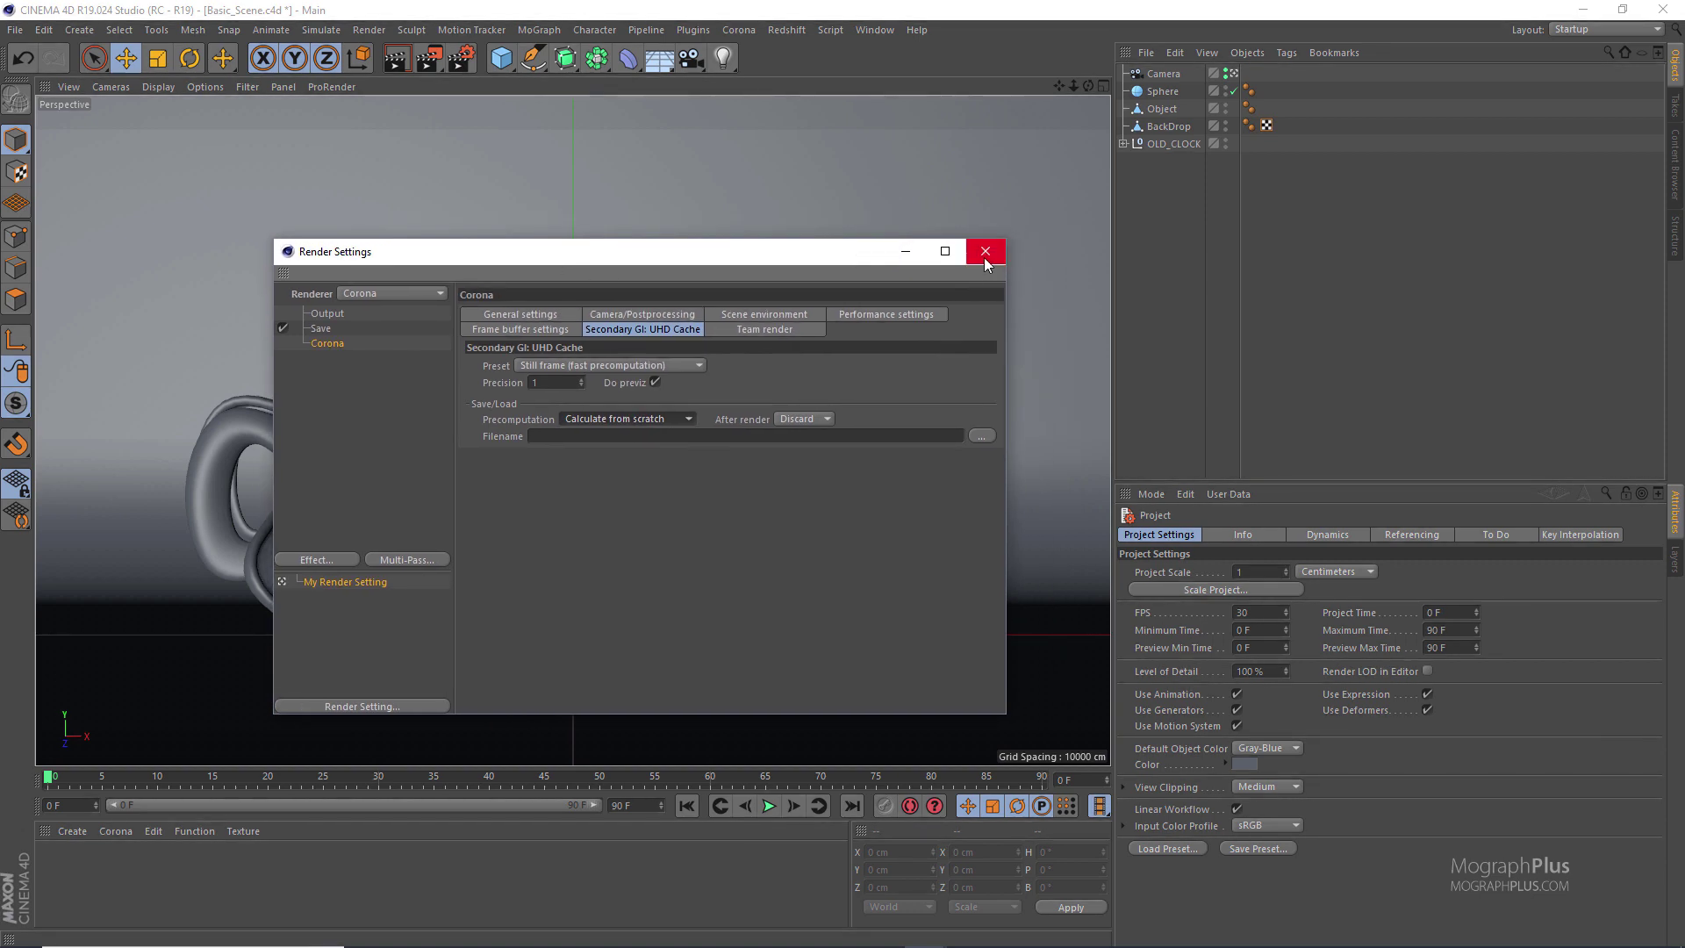
left_click(986, 258)
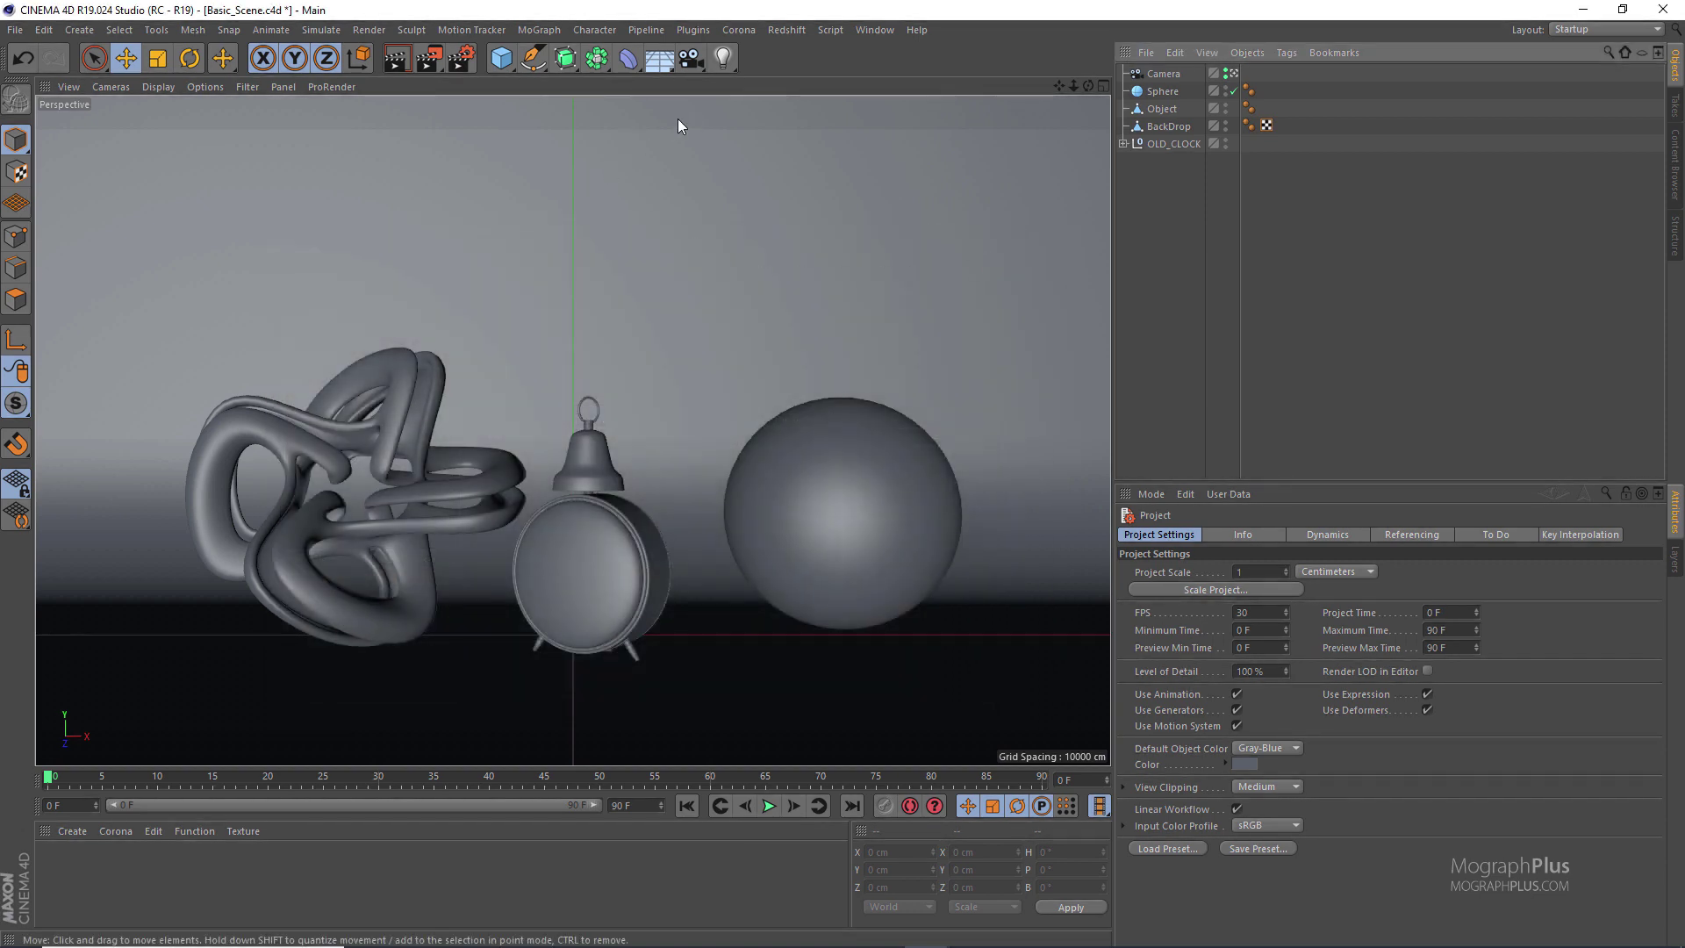
Add a Corona Light and place it beside the objects at about X -362, Y 199, Z -13 cm, with heading -90° and pitch -25°
left_click(739, 30)
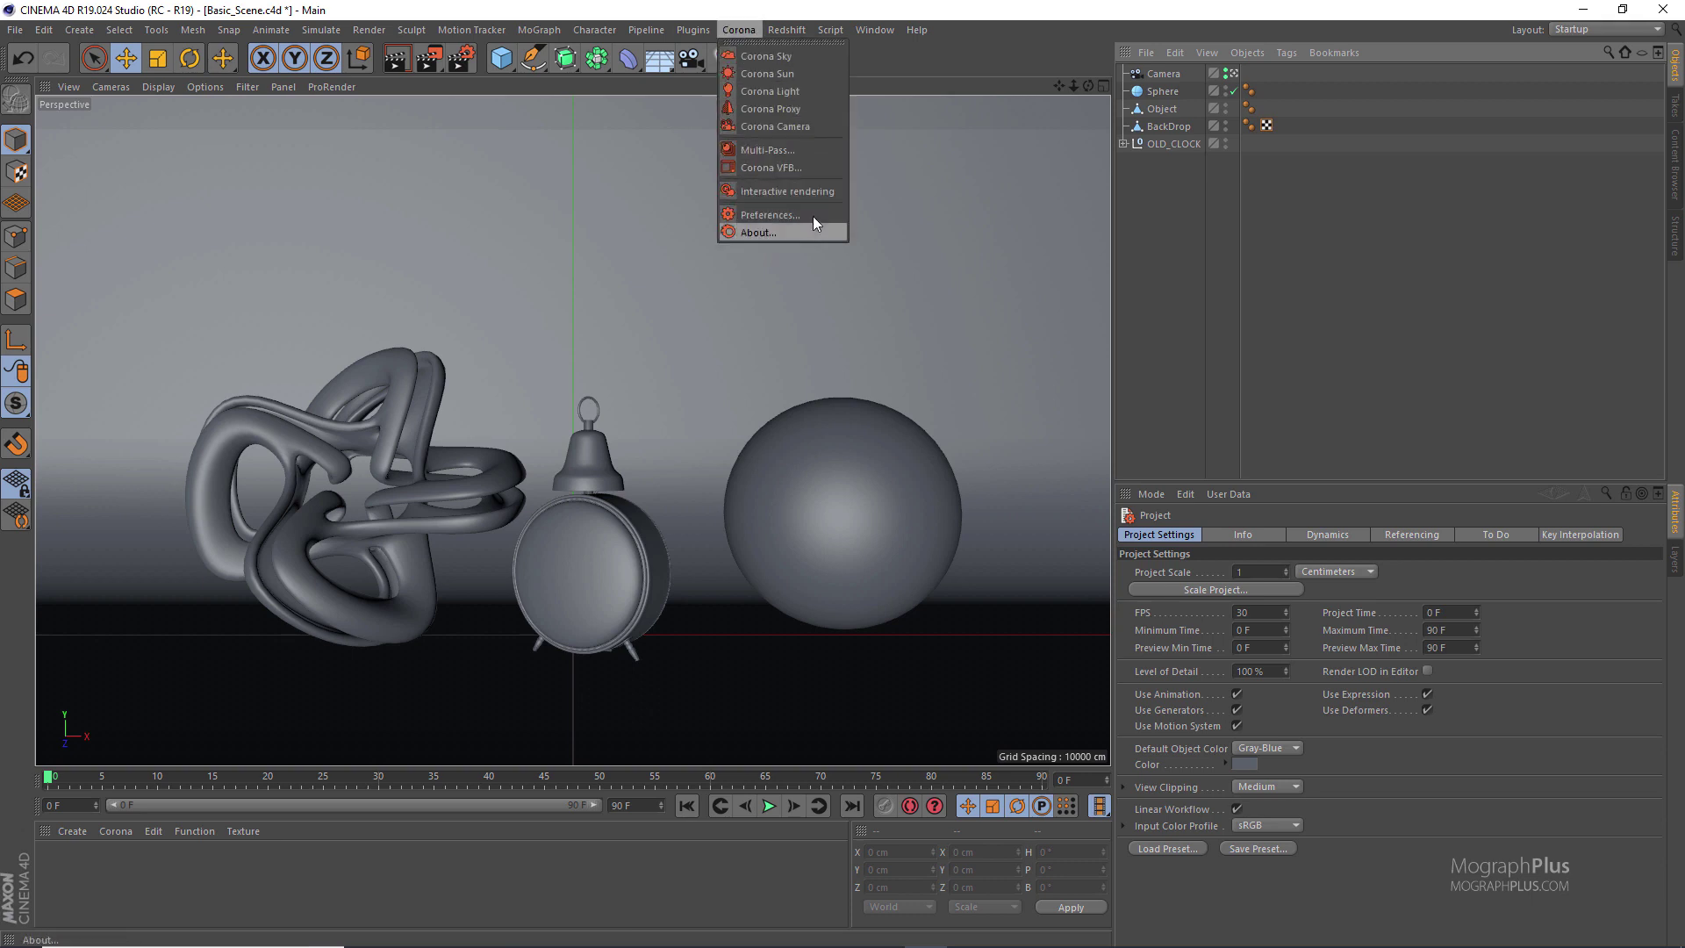
left_click(813, 91)
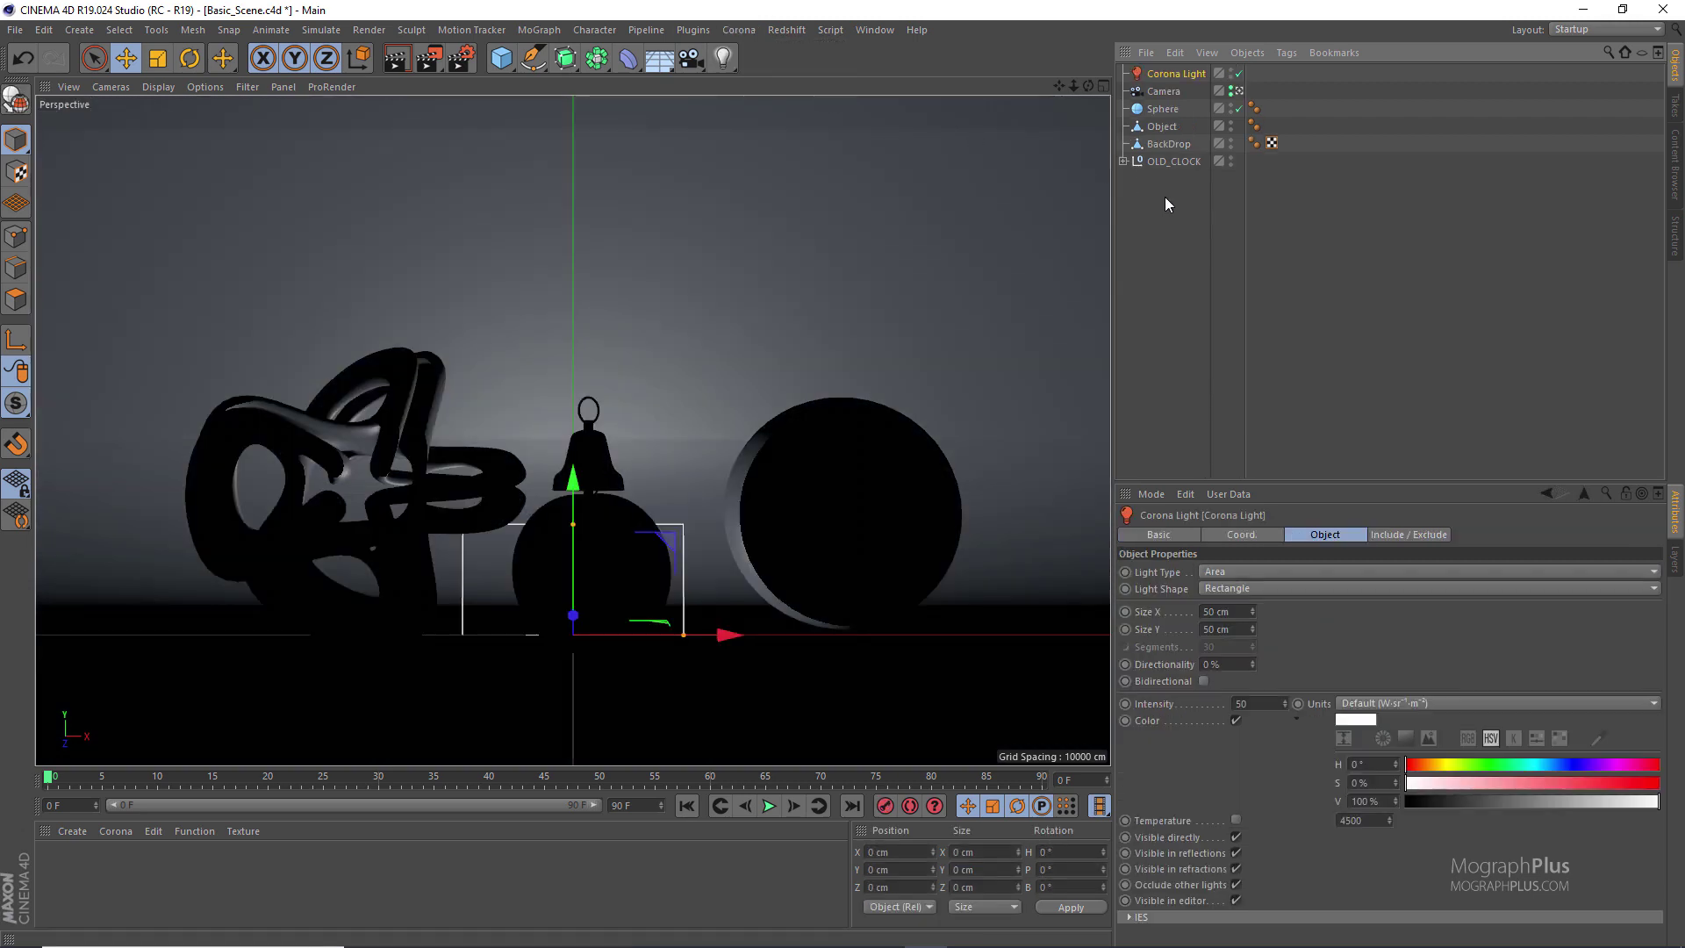
left_click(111, 87)
left_click(182, 149)
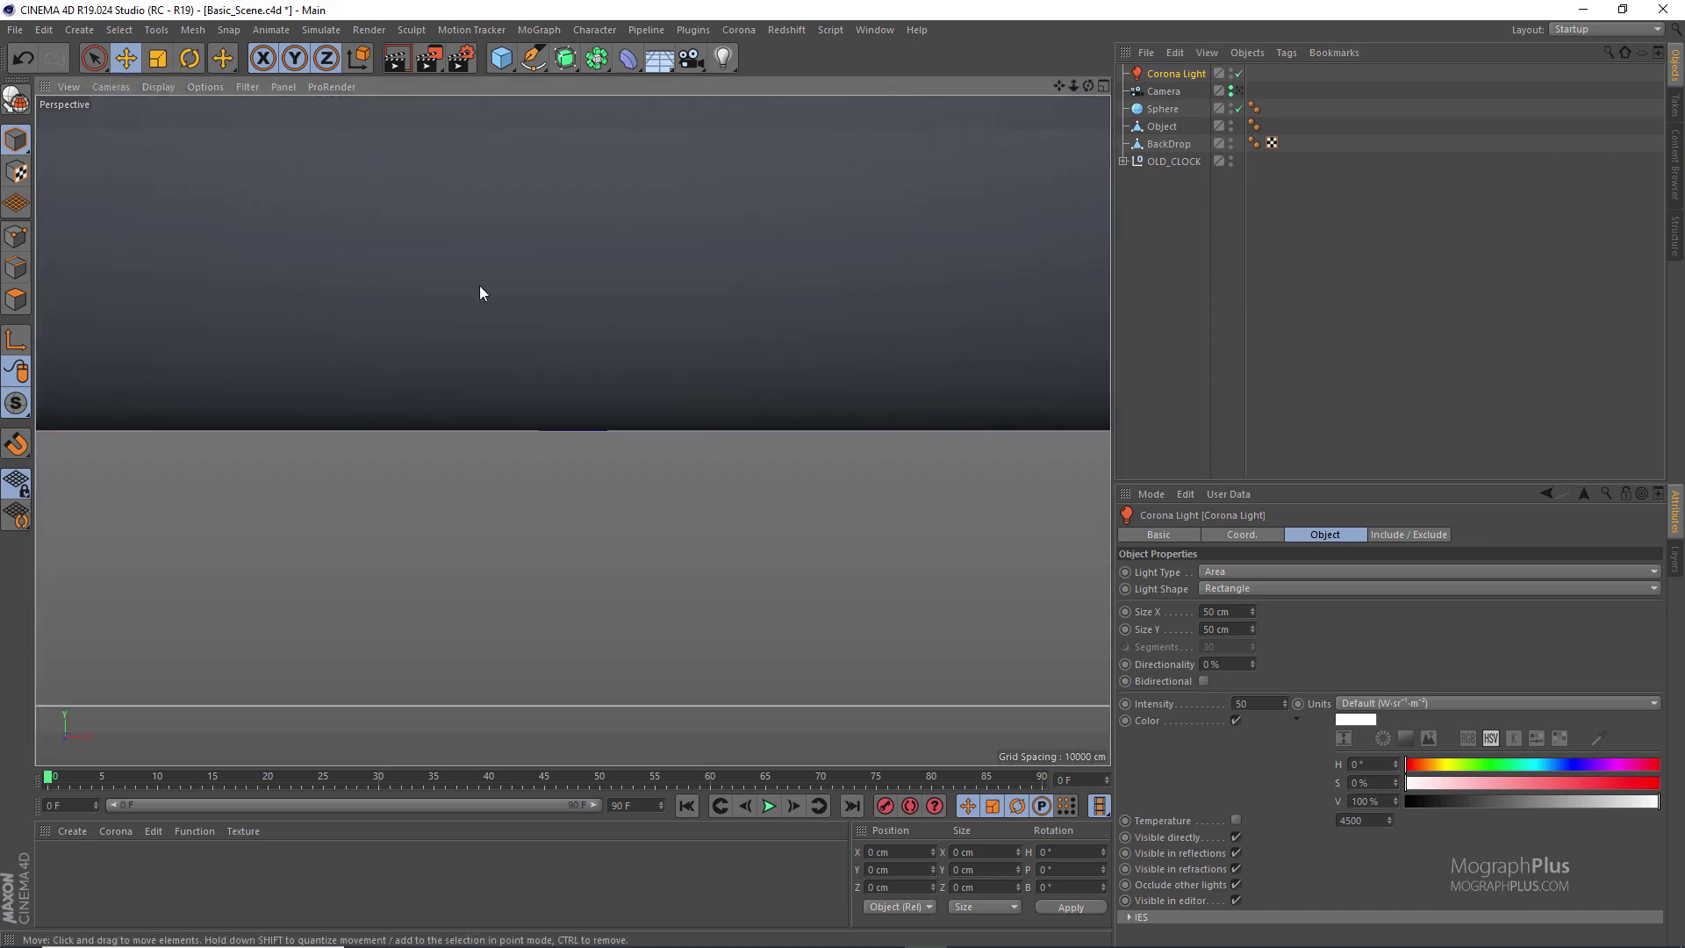
left_click_drag(523, 334, 544, 373, "alt")
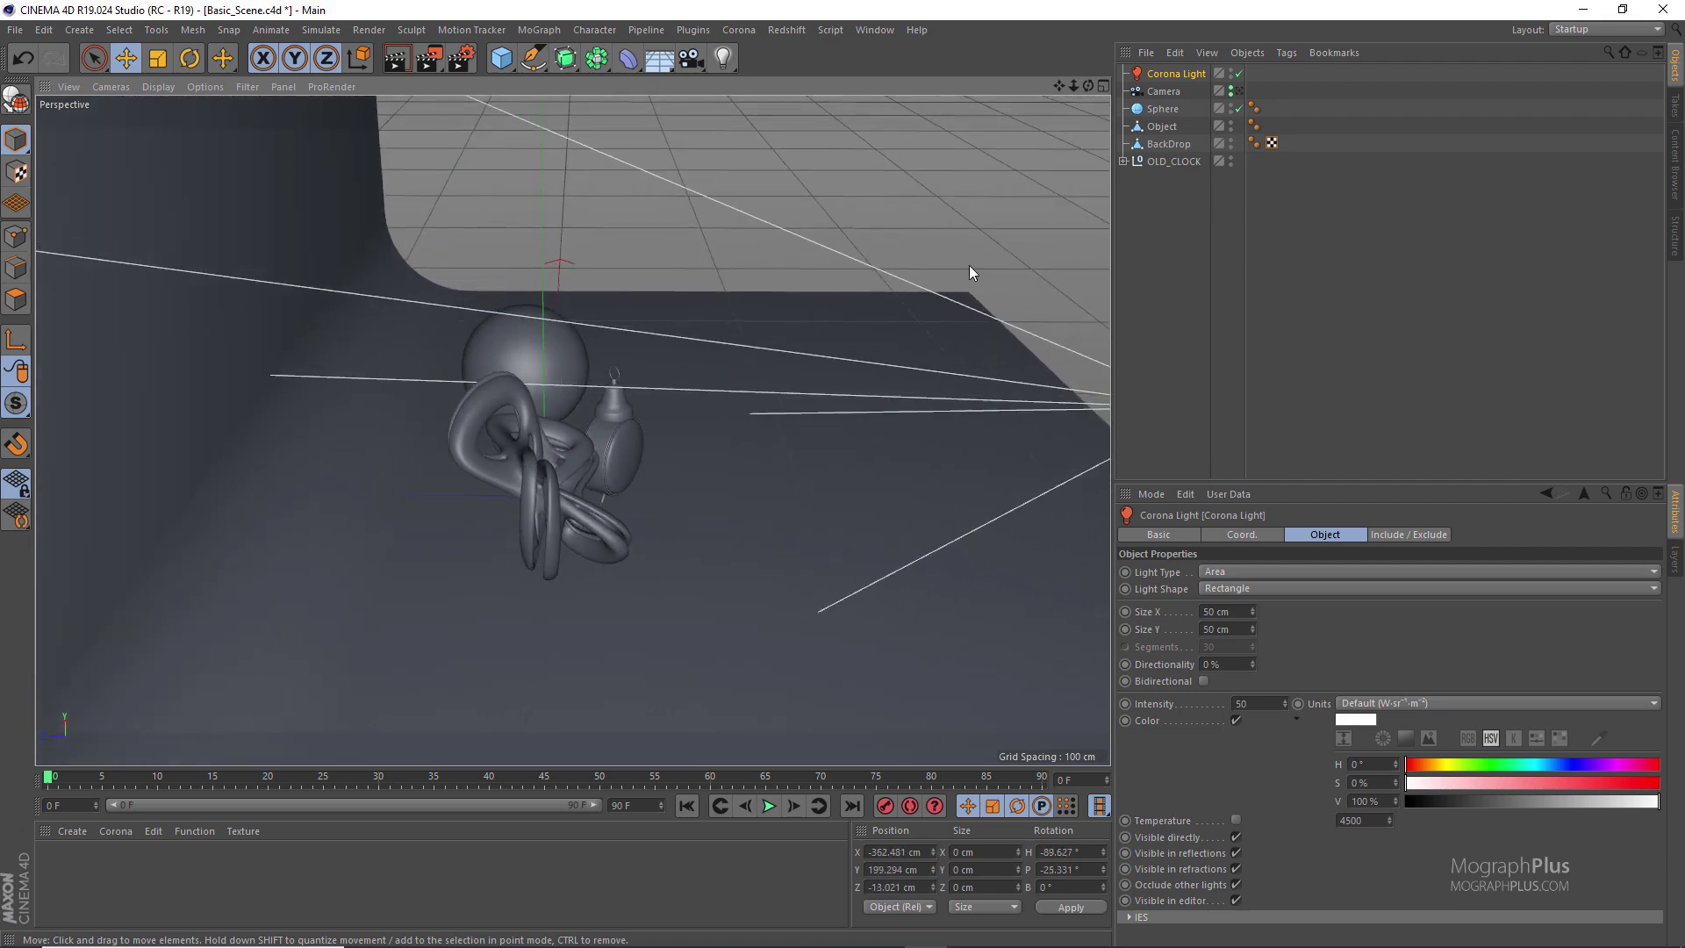
left_click(1238, 91)
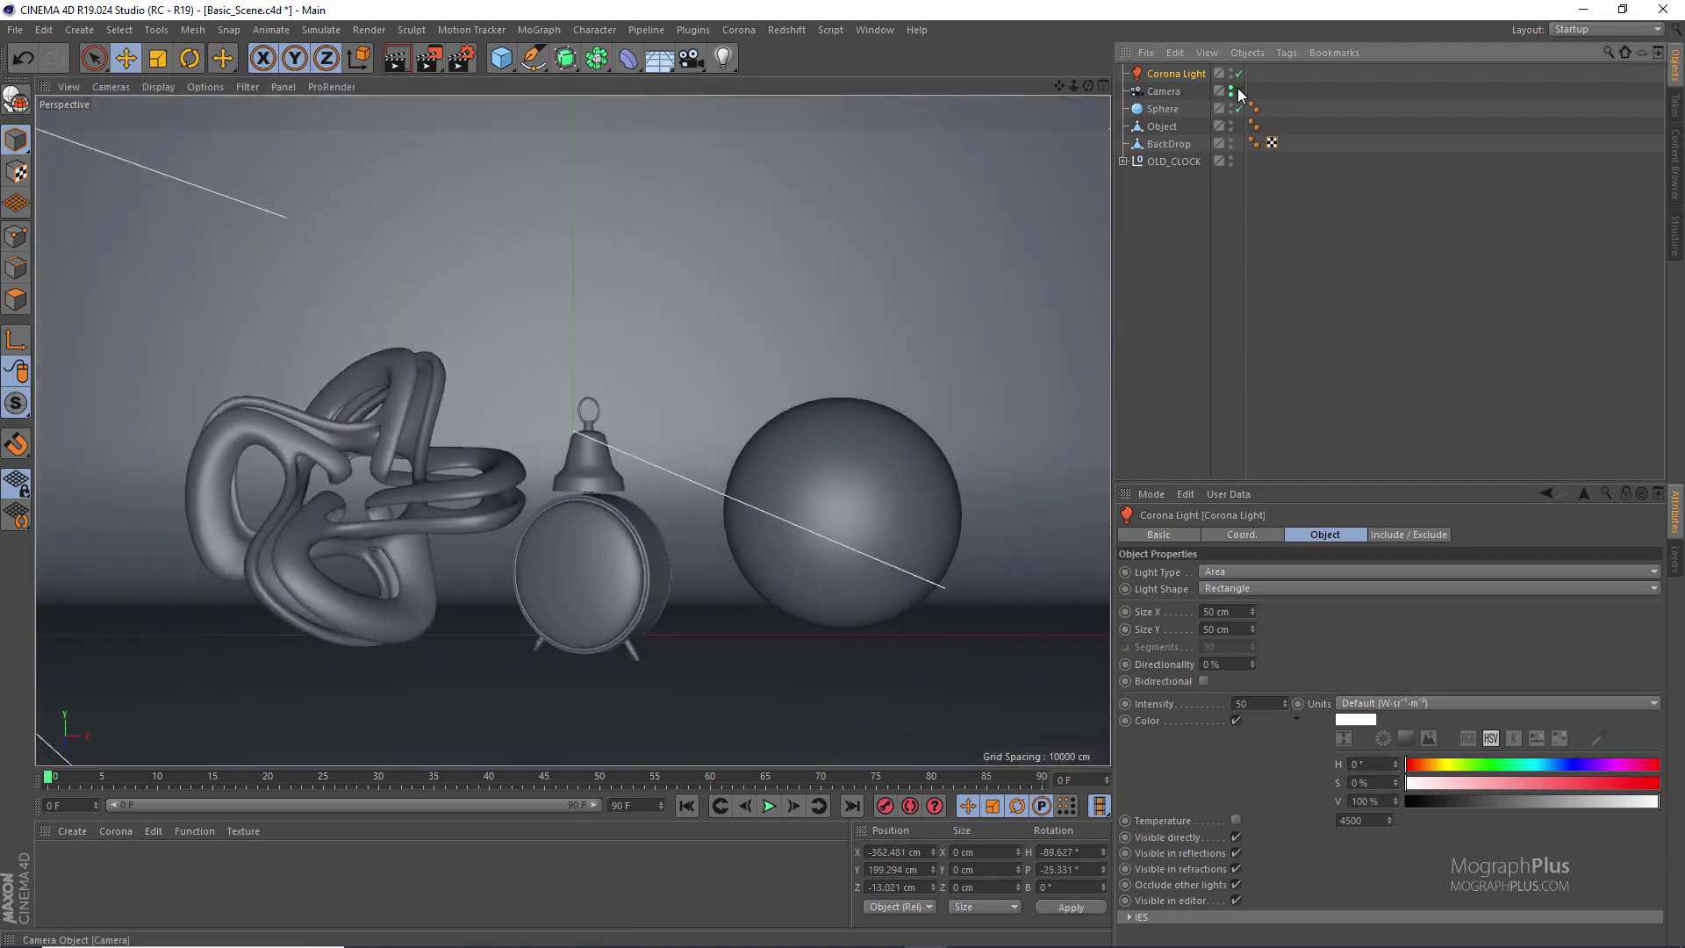
Set the viewport display mode to Quick Shading
left_click(149, 89)
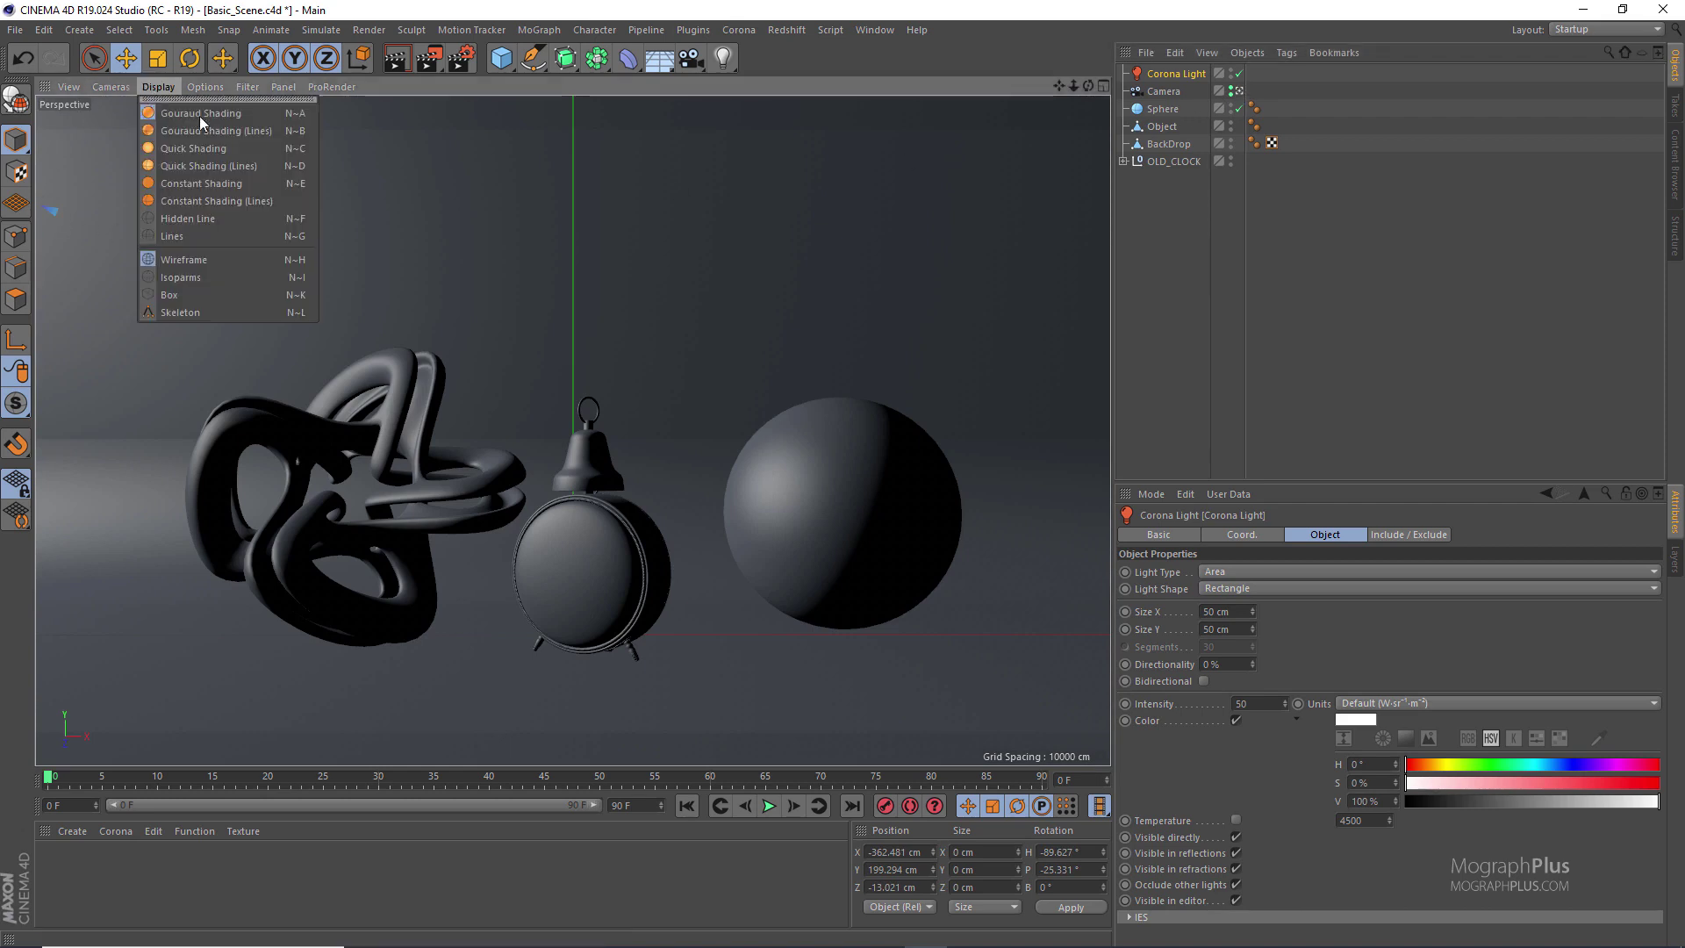
left_click(235, 146)
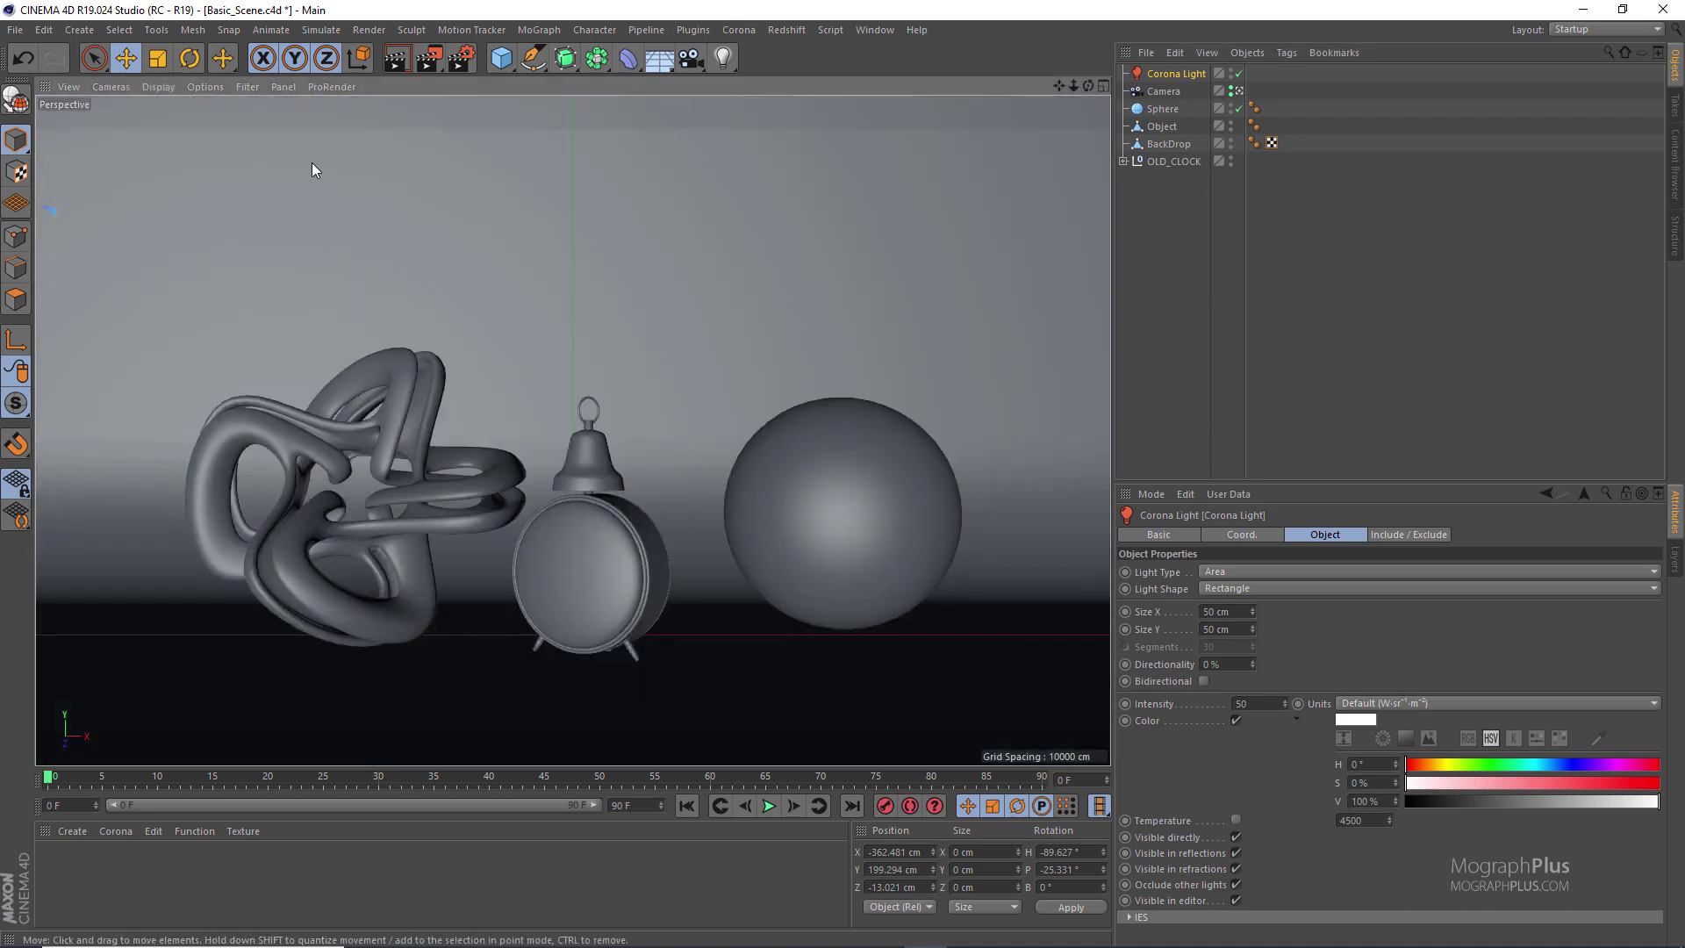
Add a Corona Camera tag to the scene's Camera object
left_click(1191, 204)
left_click(1160, 91)
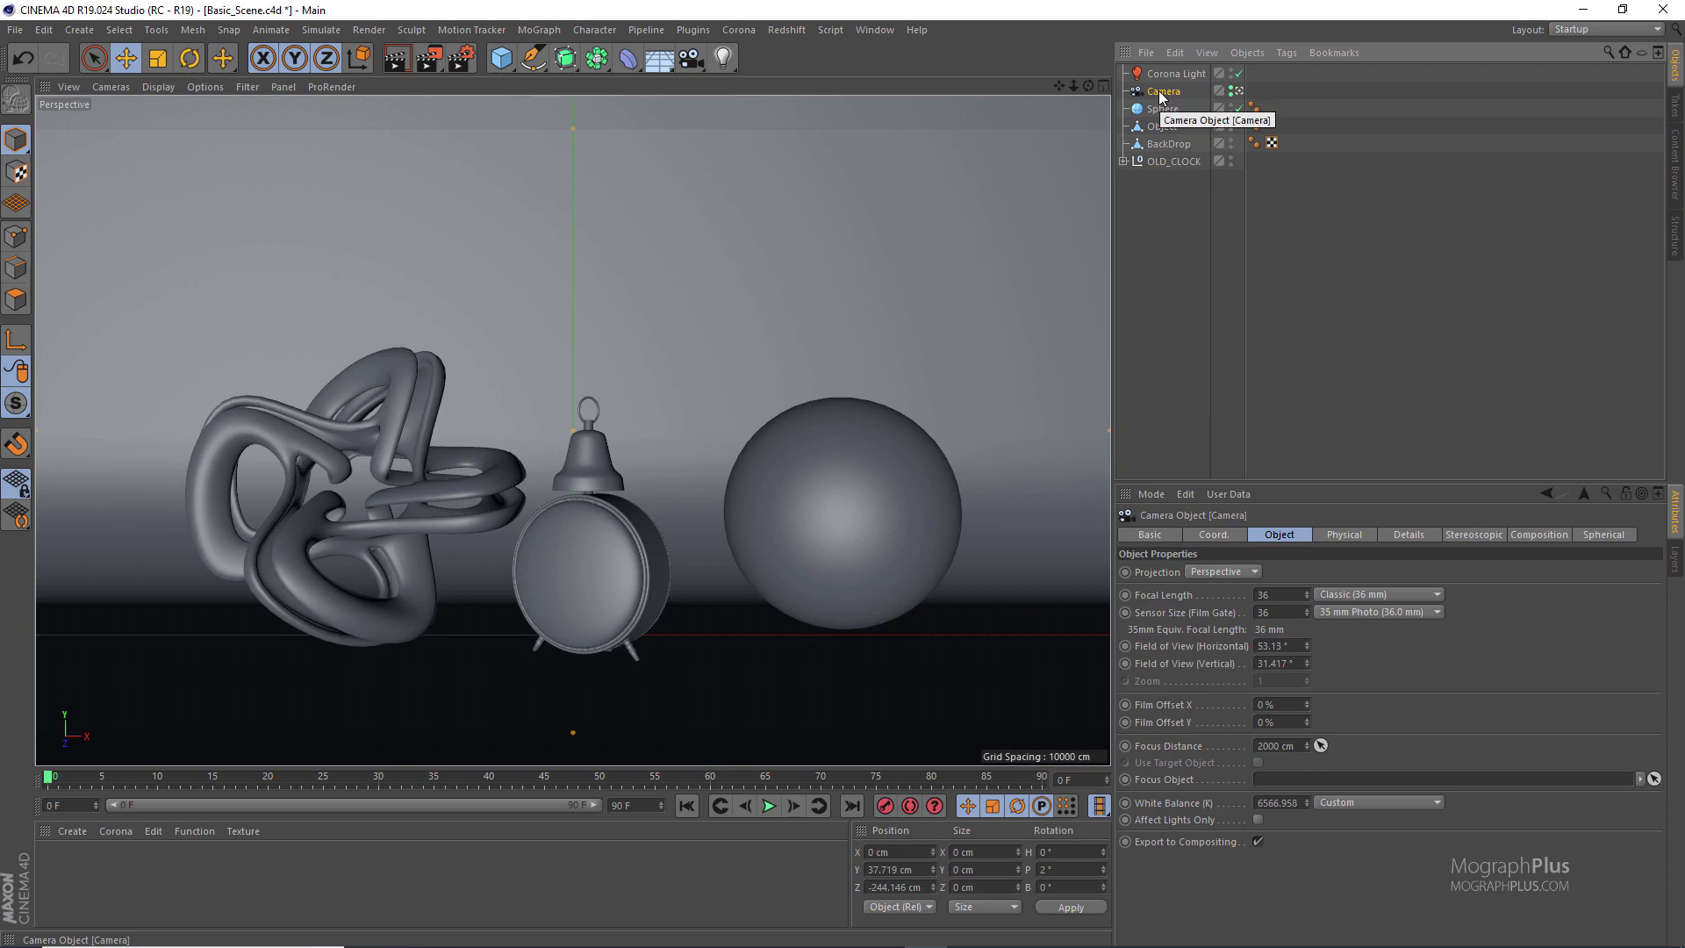
right_click(1168, 92)
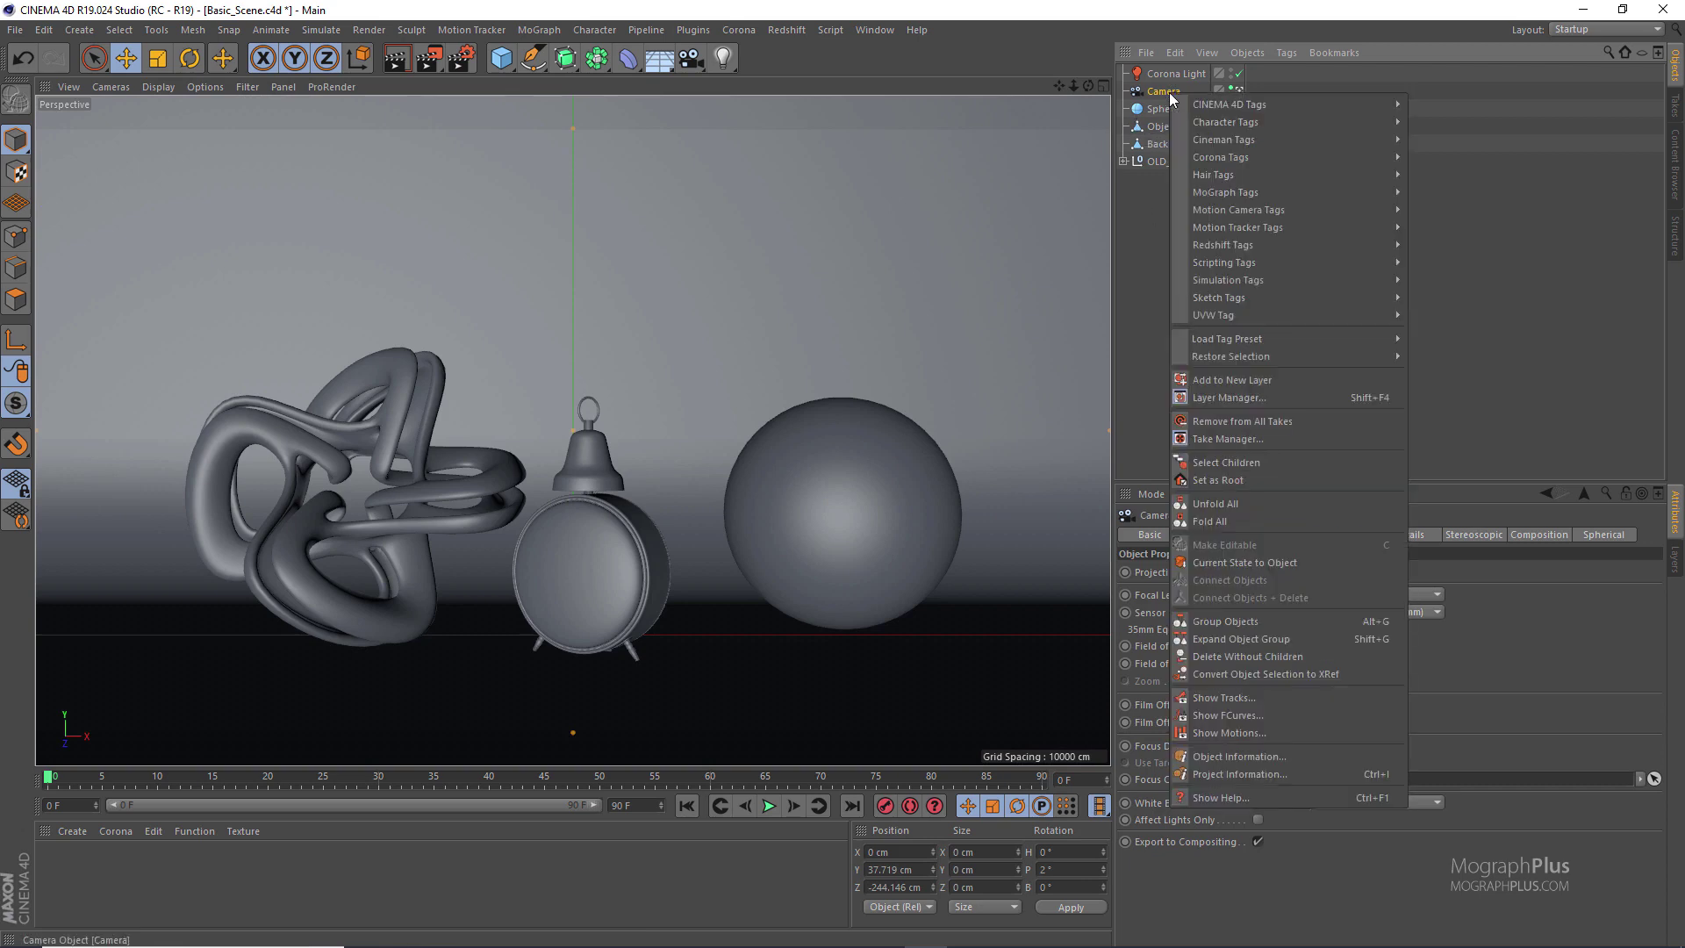
left_click(1143, 93)
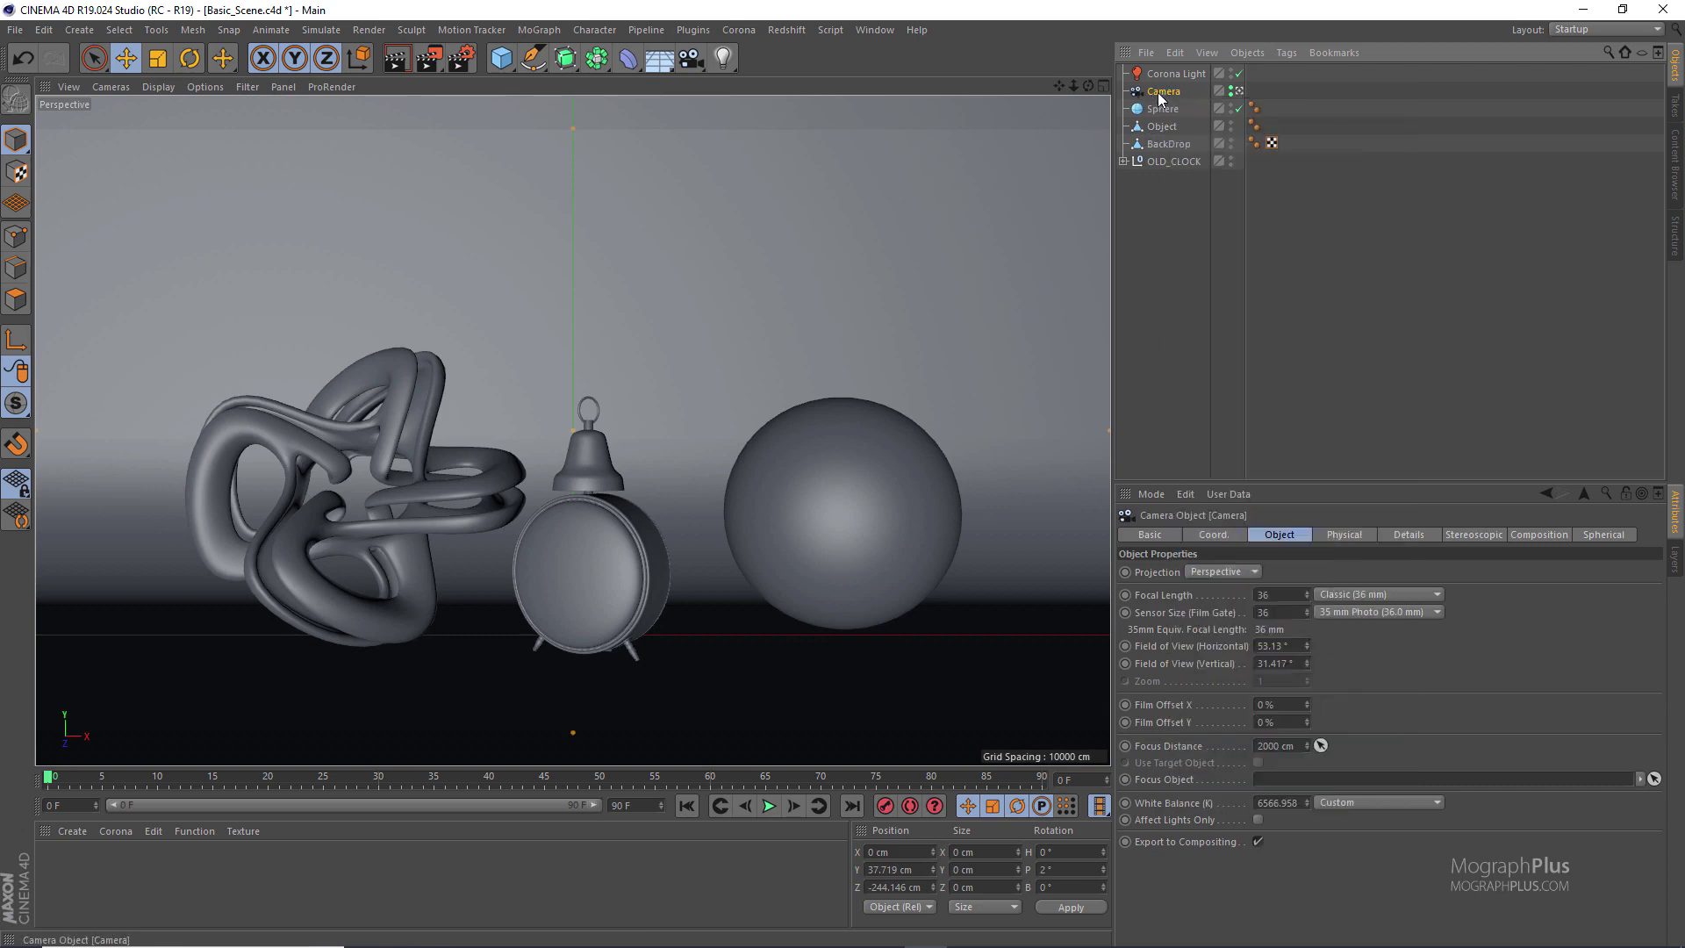
left_click(737, 31)
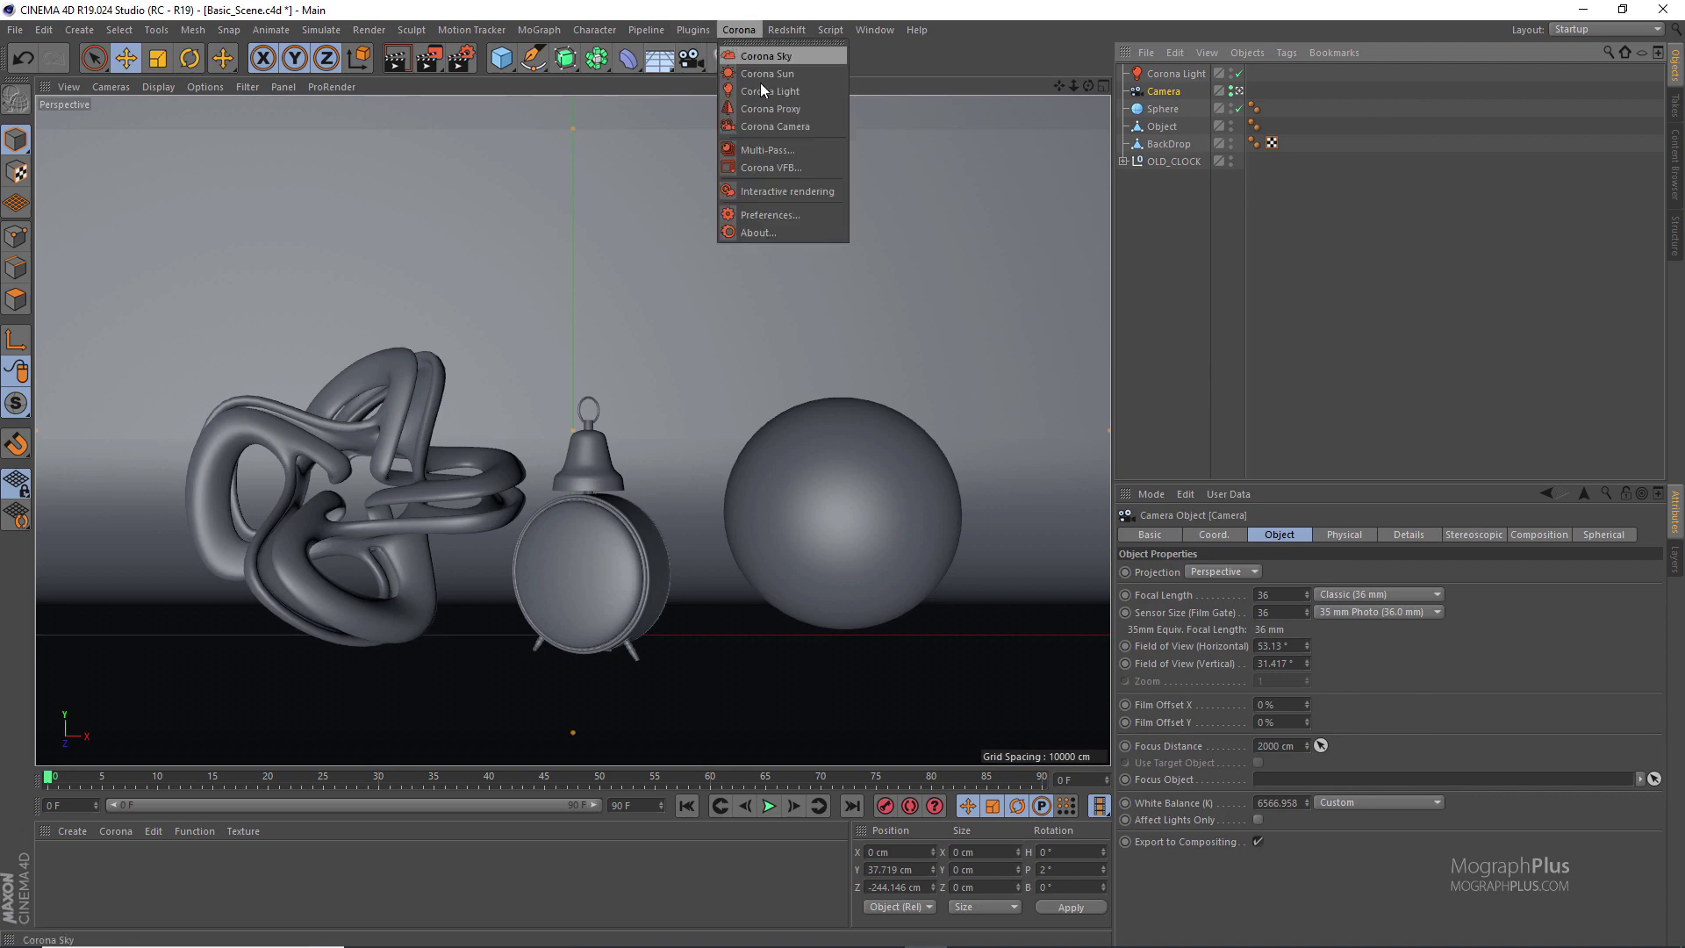
left_click(824, 149)
right_click(1167, 92)
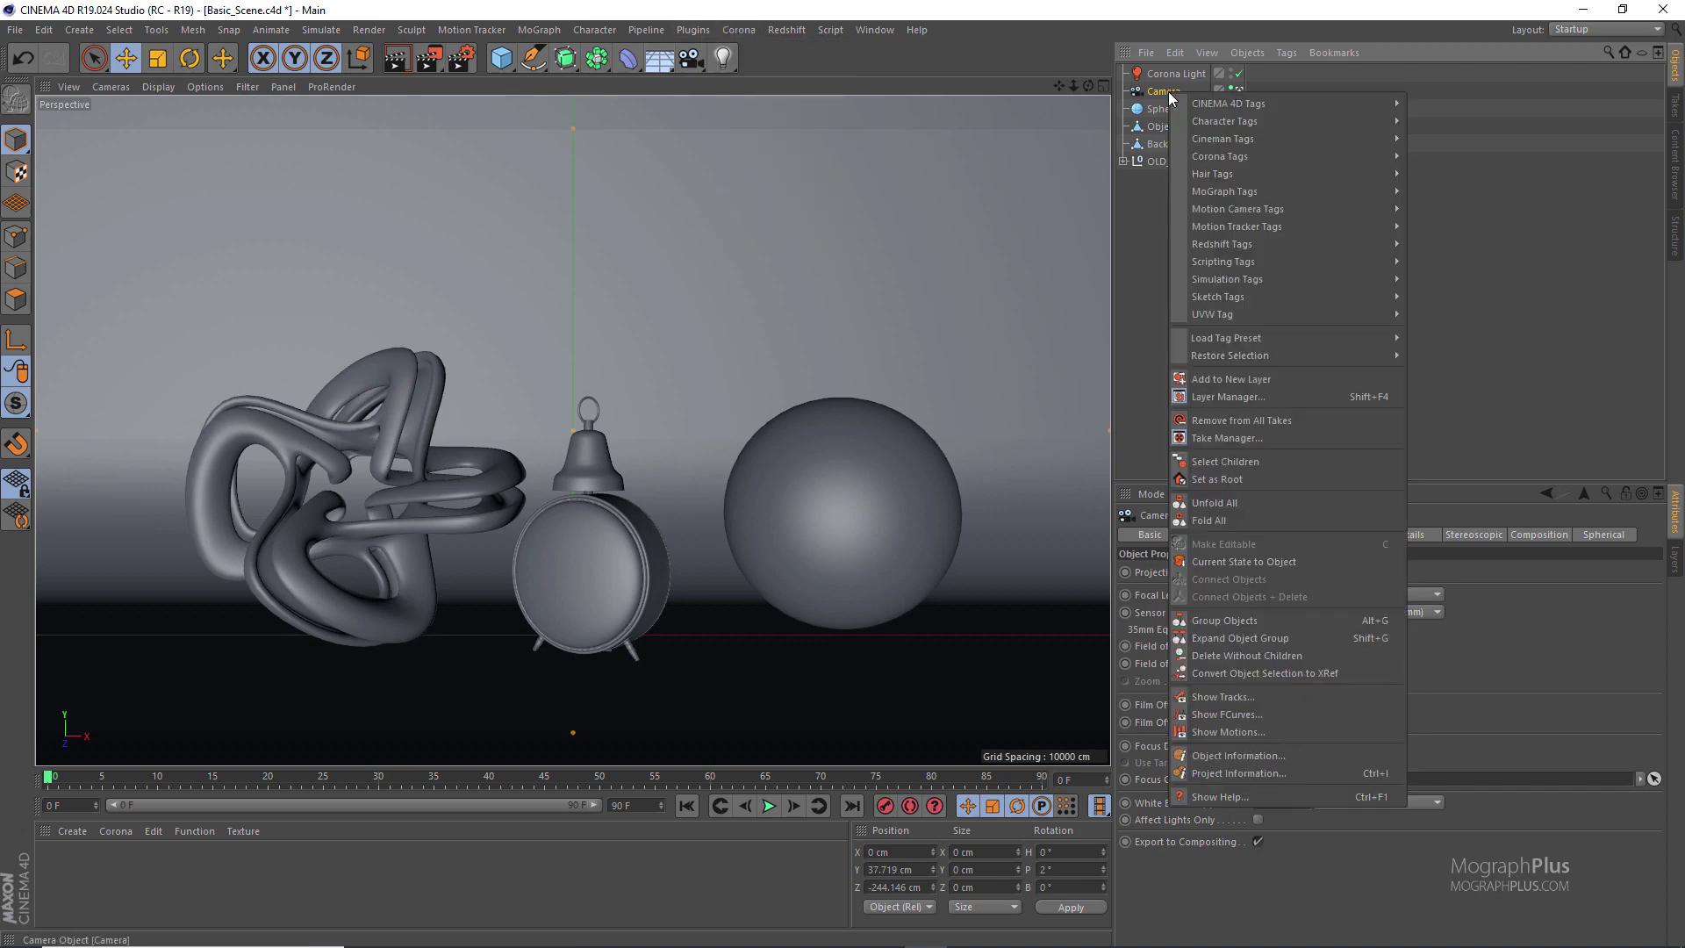
mouse_move(1286, 139)
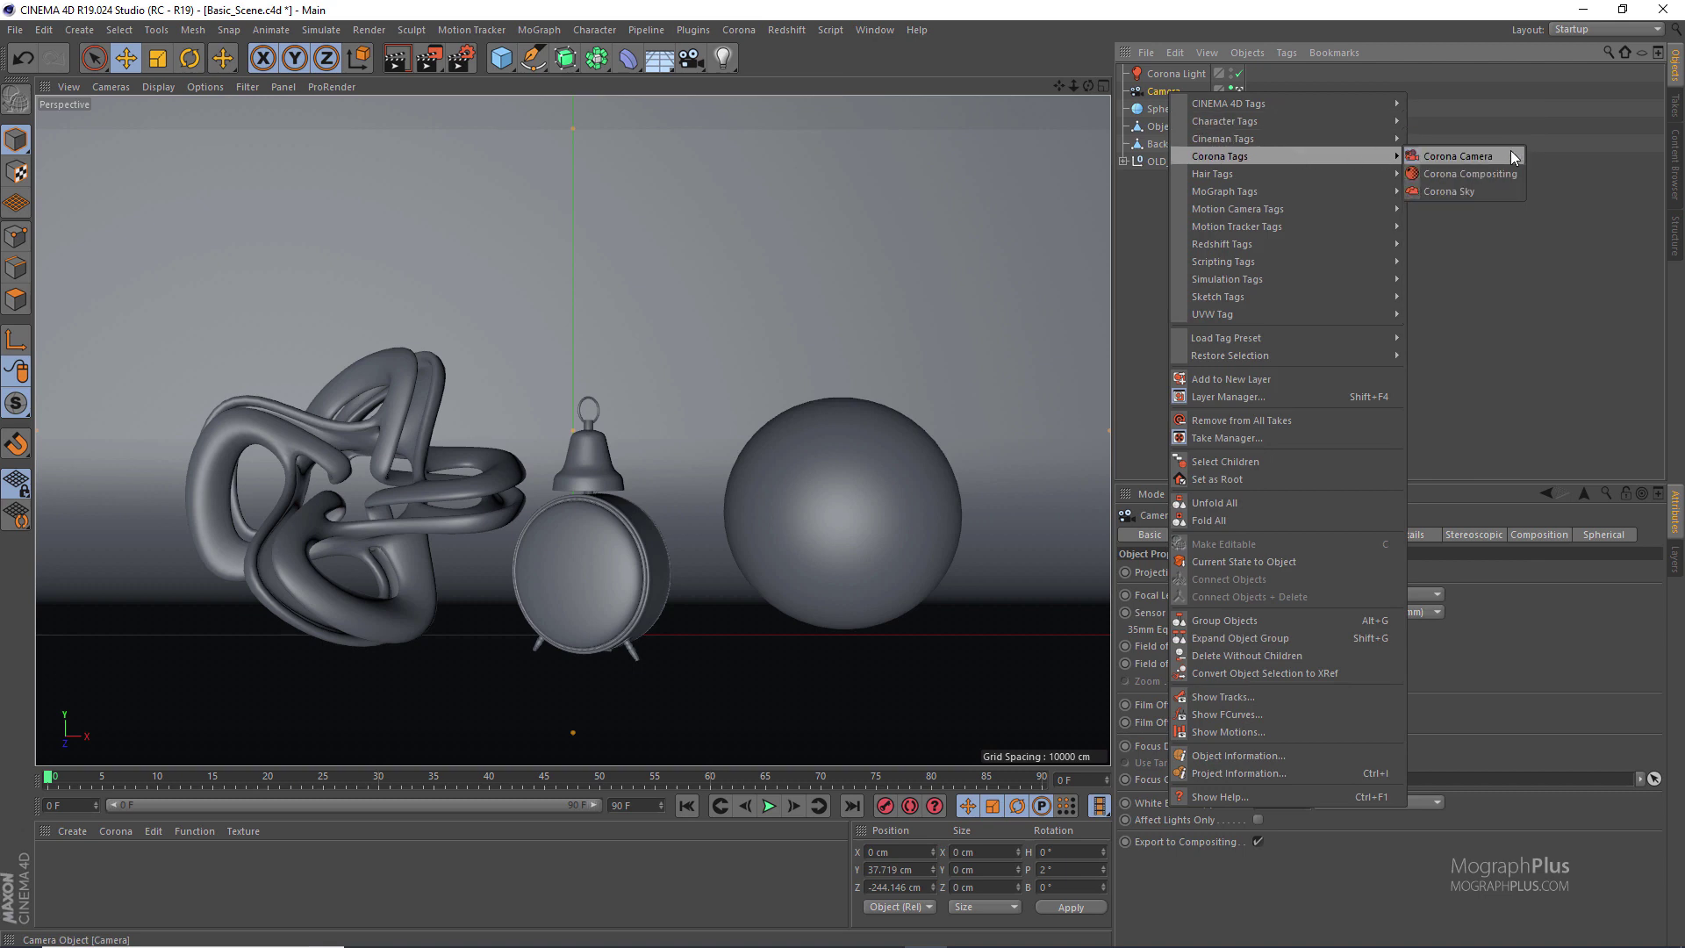
left_click(1457, 157)
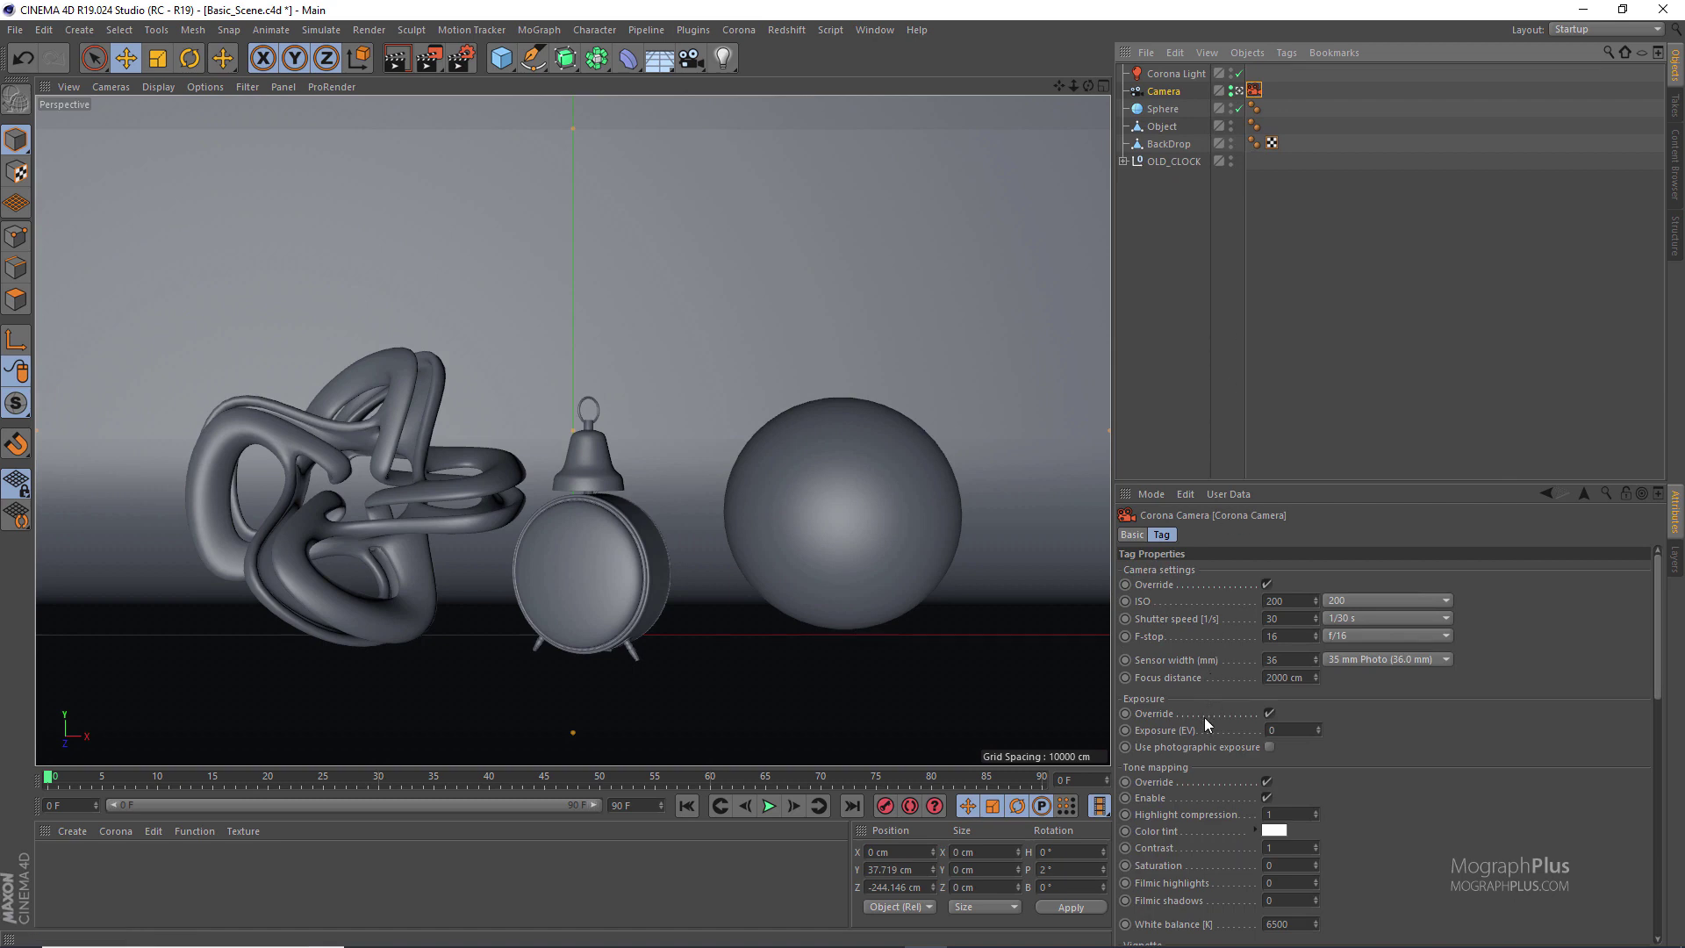
Examine the Corona Camera tag's override settings and compare them with the Camera/Postprocessing render settings
scroll(1204, 718, "down", 5)
scroll(1176, 667, "up", 5)
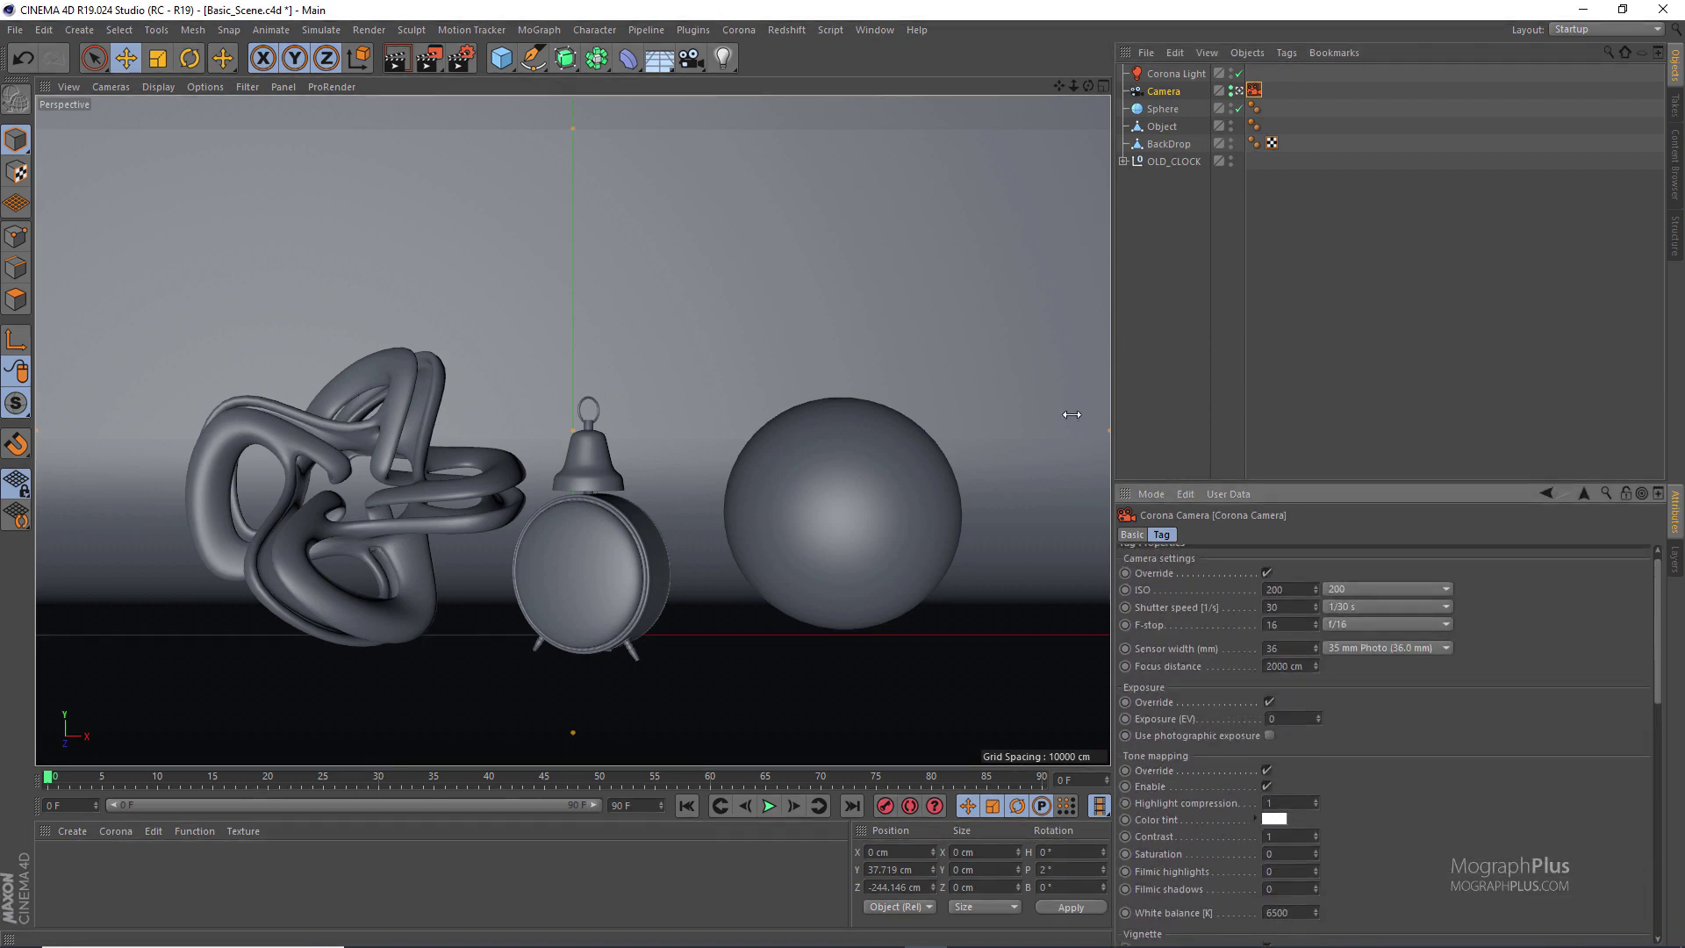
left_click(461, 58)
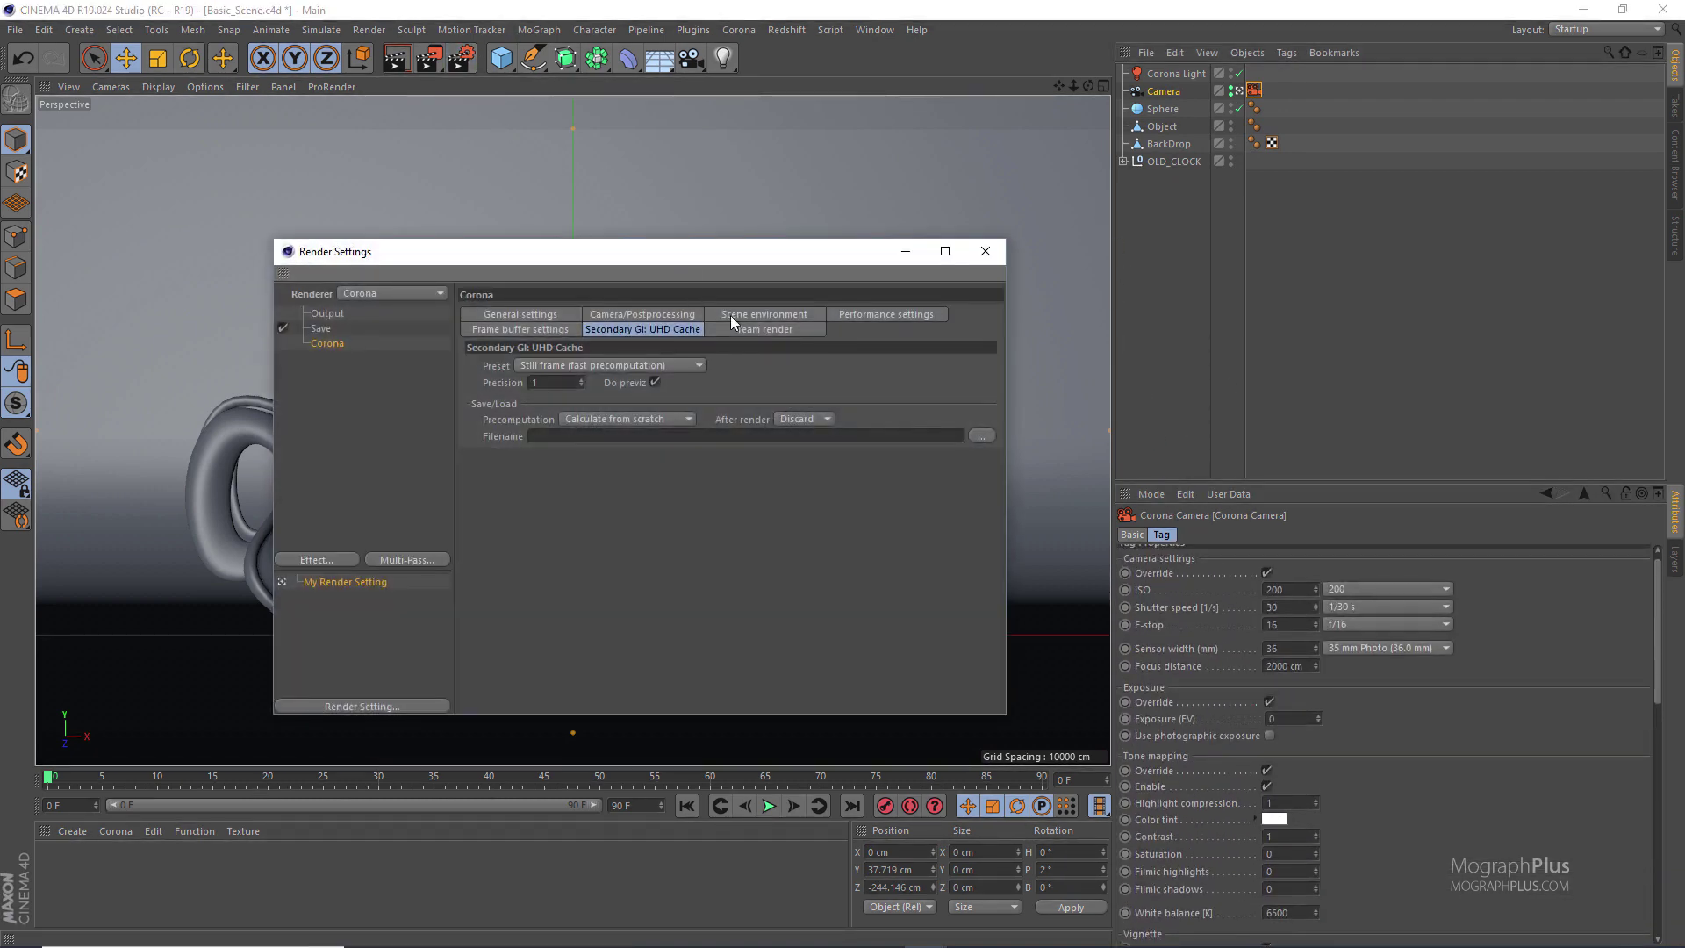
left_click(643, 314)
scroll(564, 515, "down", 3)
scroll(556, 263, "up", 3)
left_click_drag(804, 256, 807, 235)
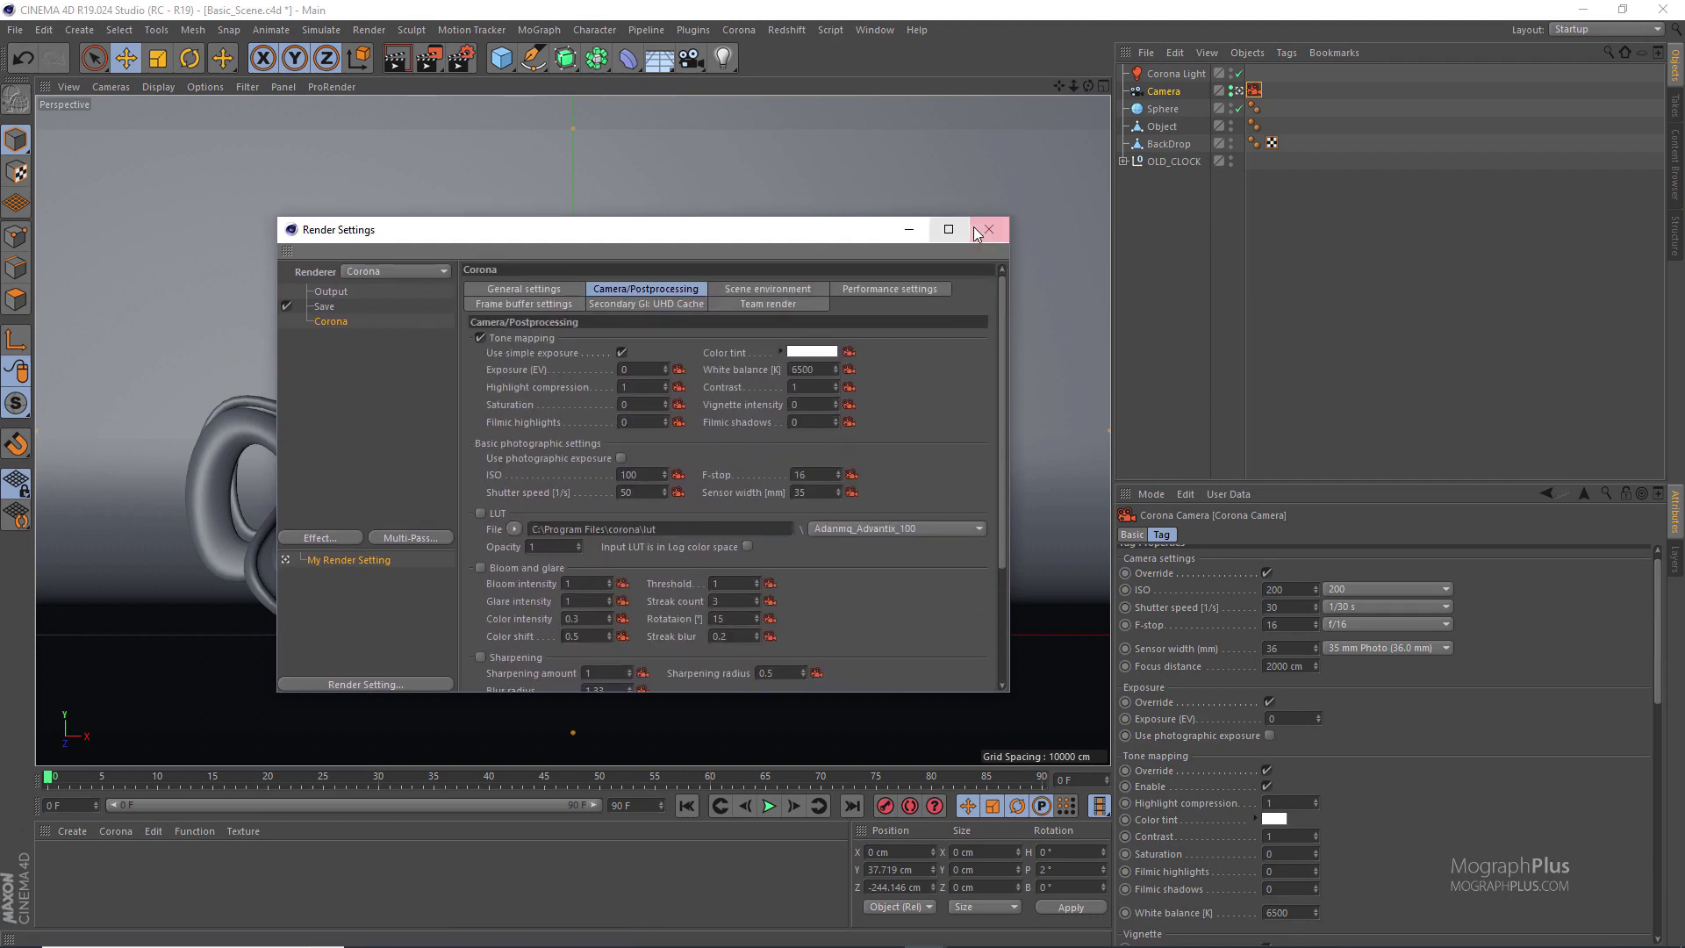
left_click(987, 230)
scroll(1202, 649, "down", 5)
scroll(1204, 649, "up", 6)
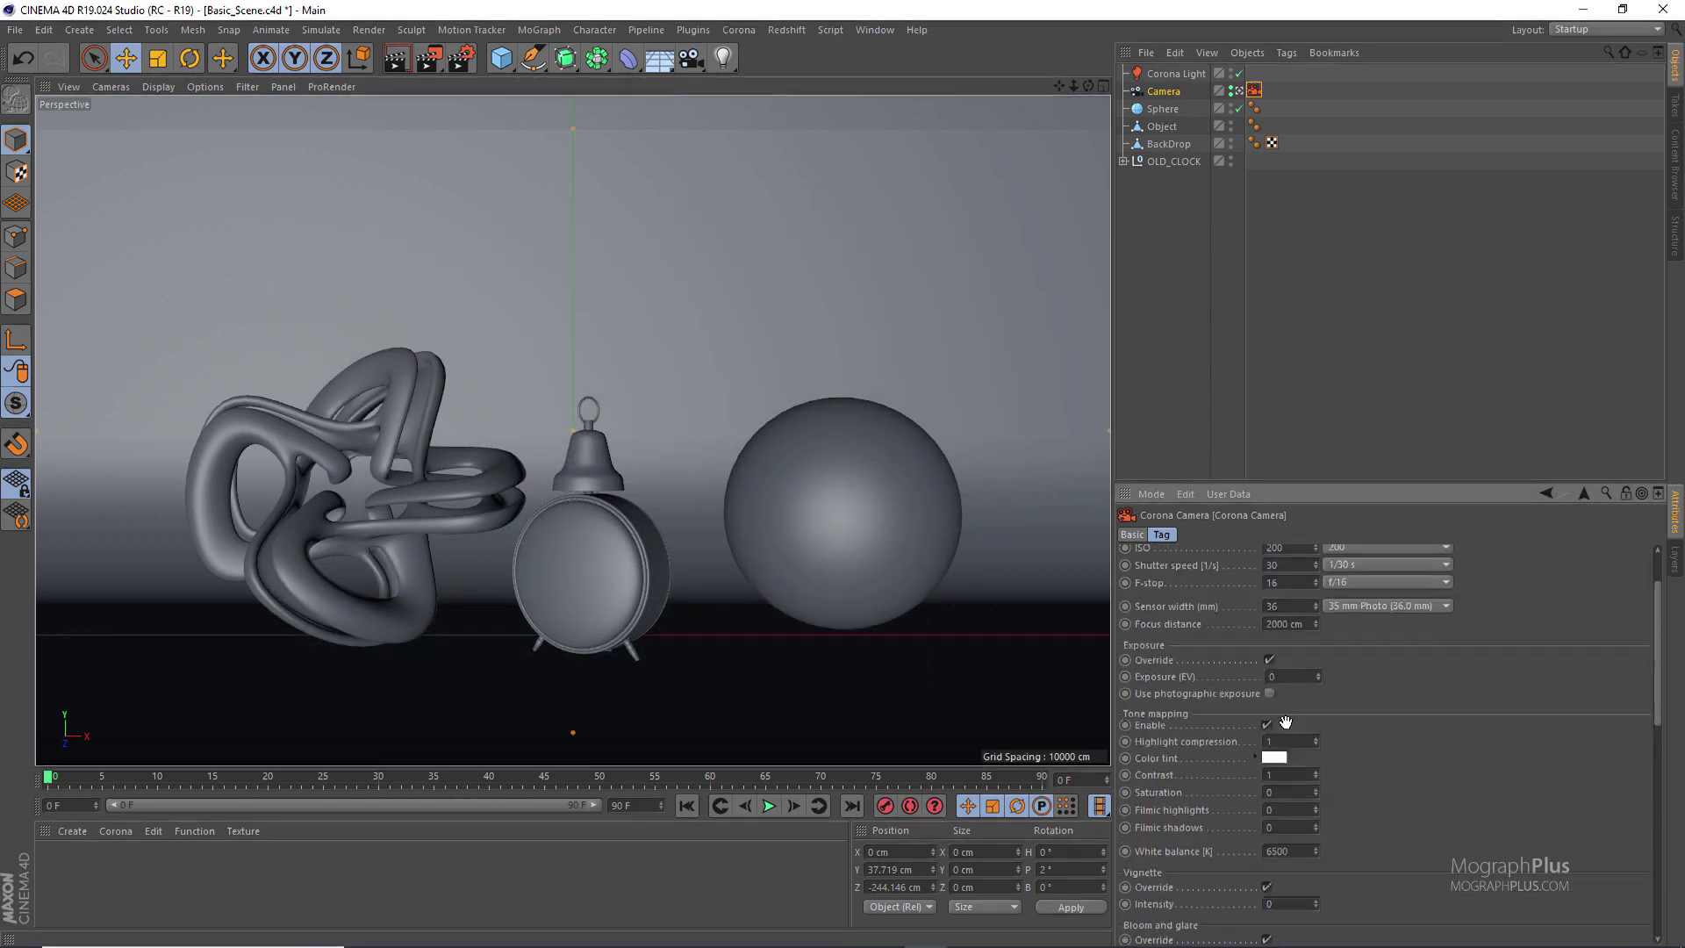
Enlarge the attributes area for the Corona Light's properties and examine the Corona material types available for creation
left_click(1157, 73)
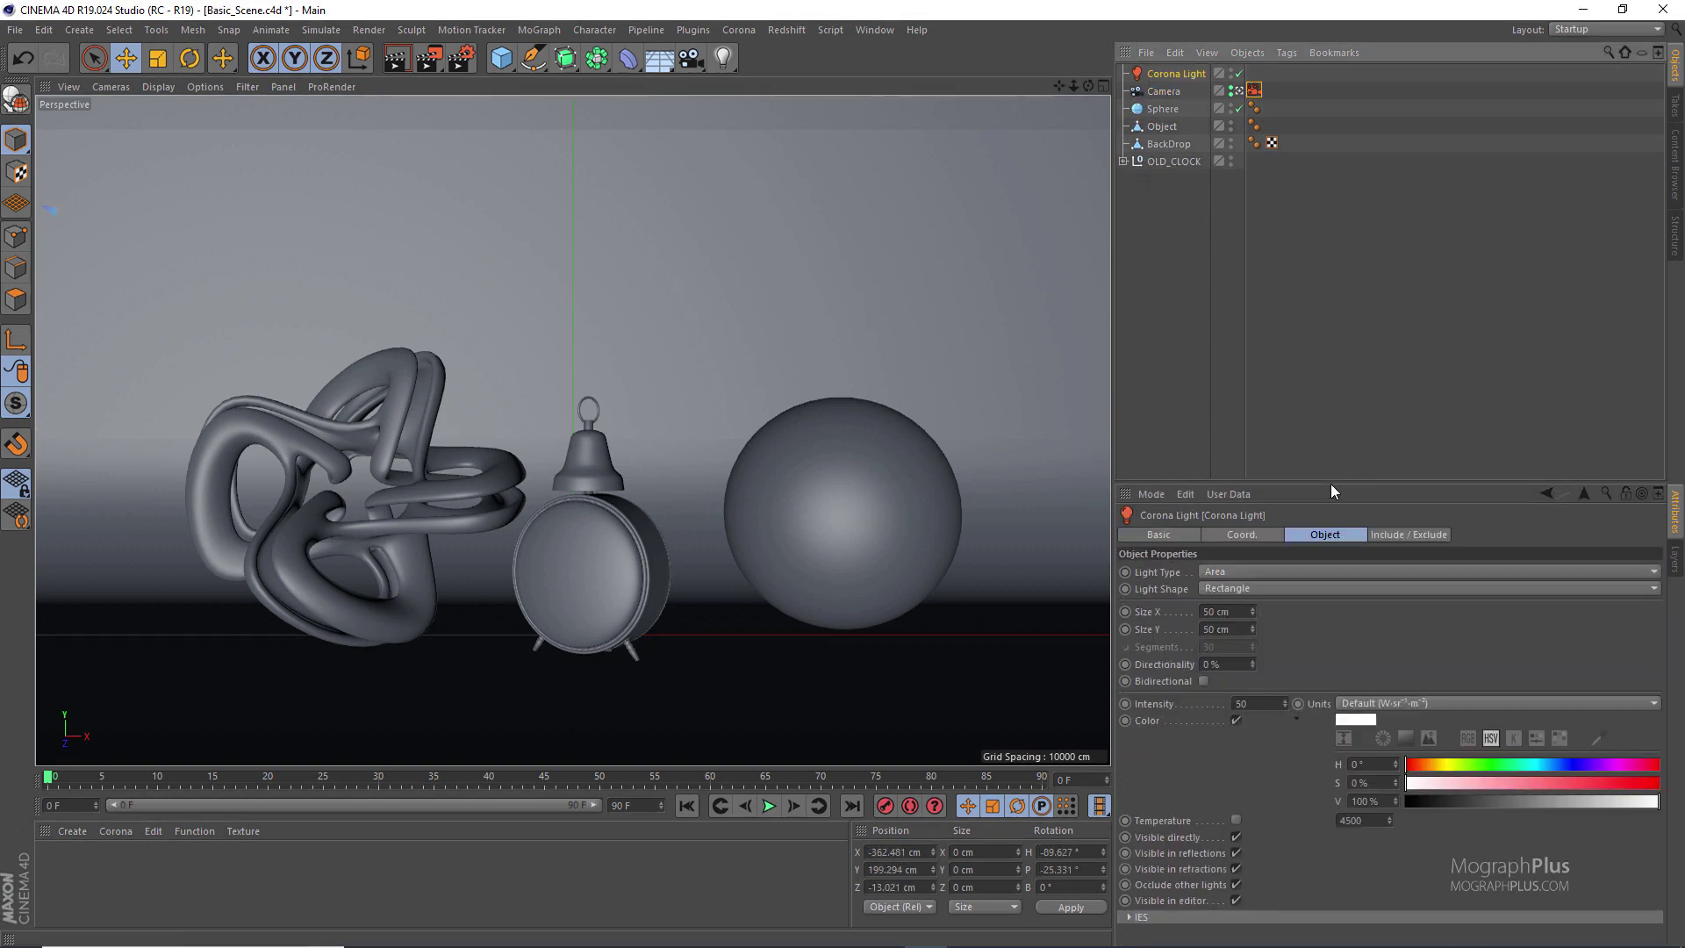
left_click_drag(1331, 483, 1321, 375)
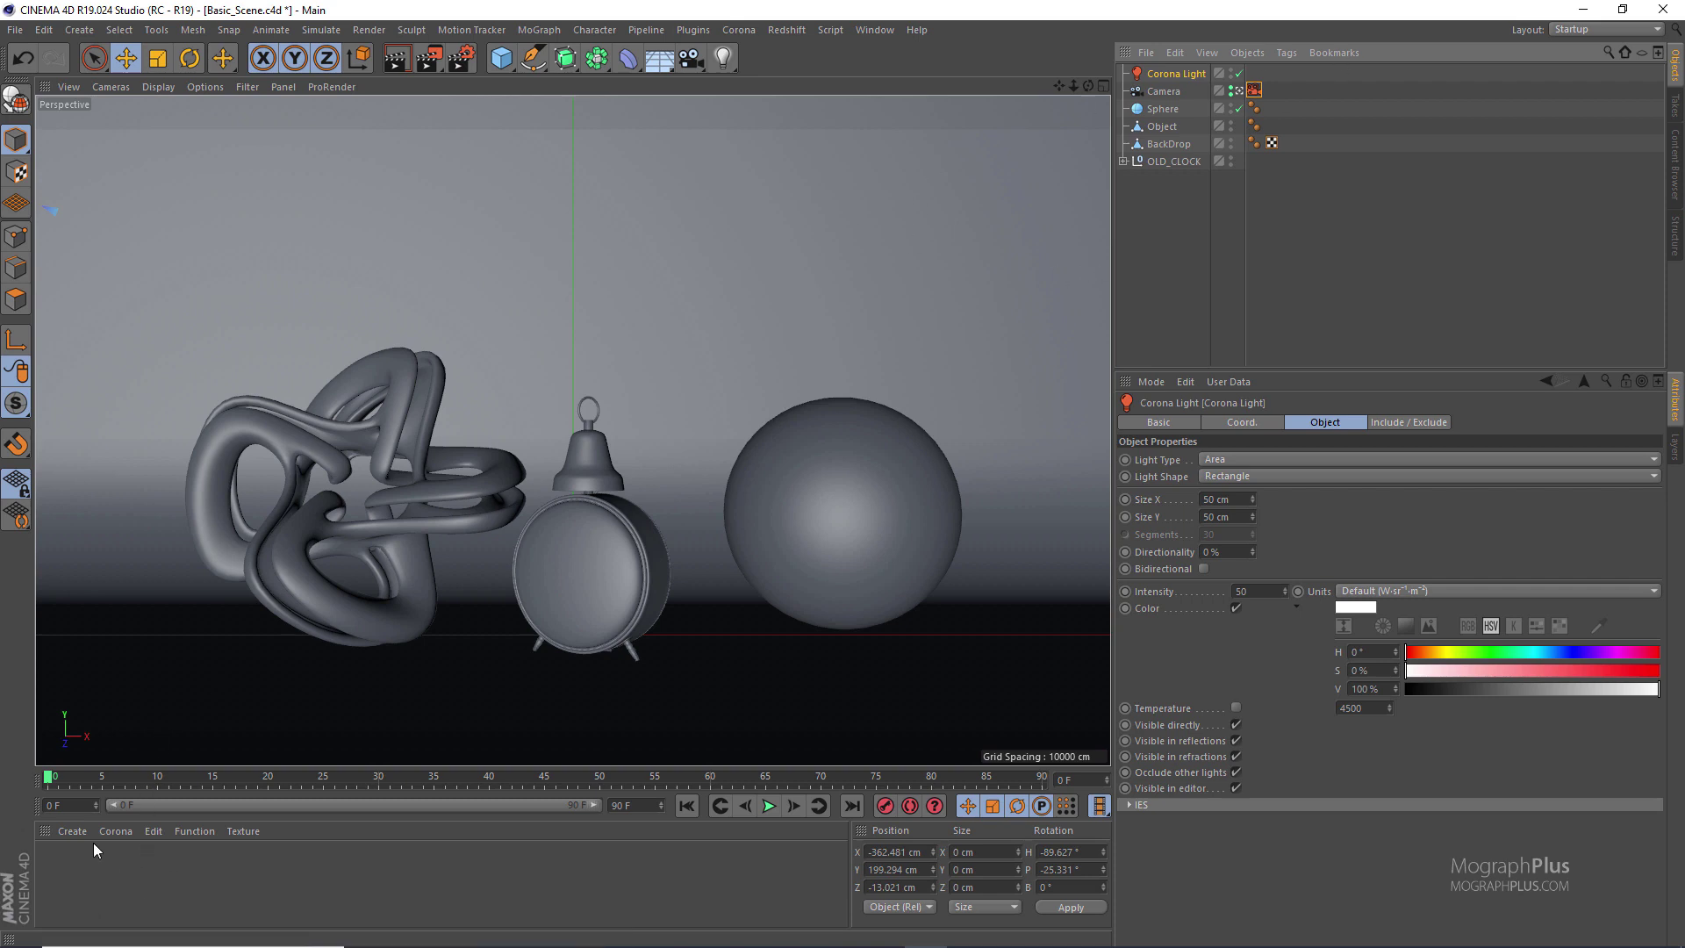
left_click(114, 831)
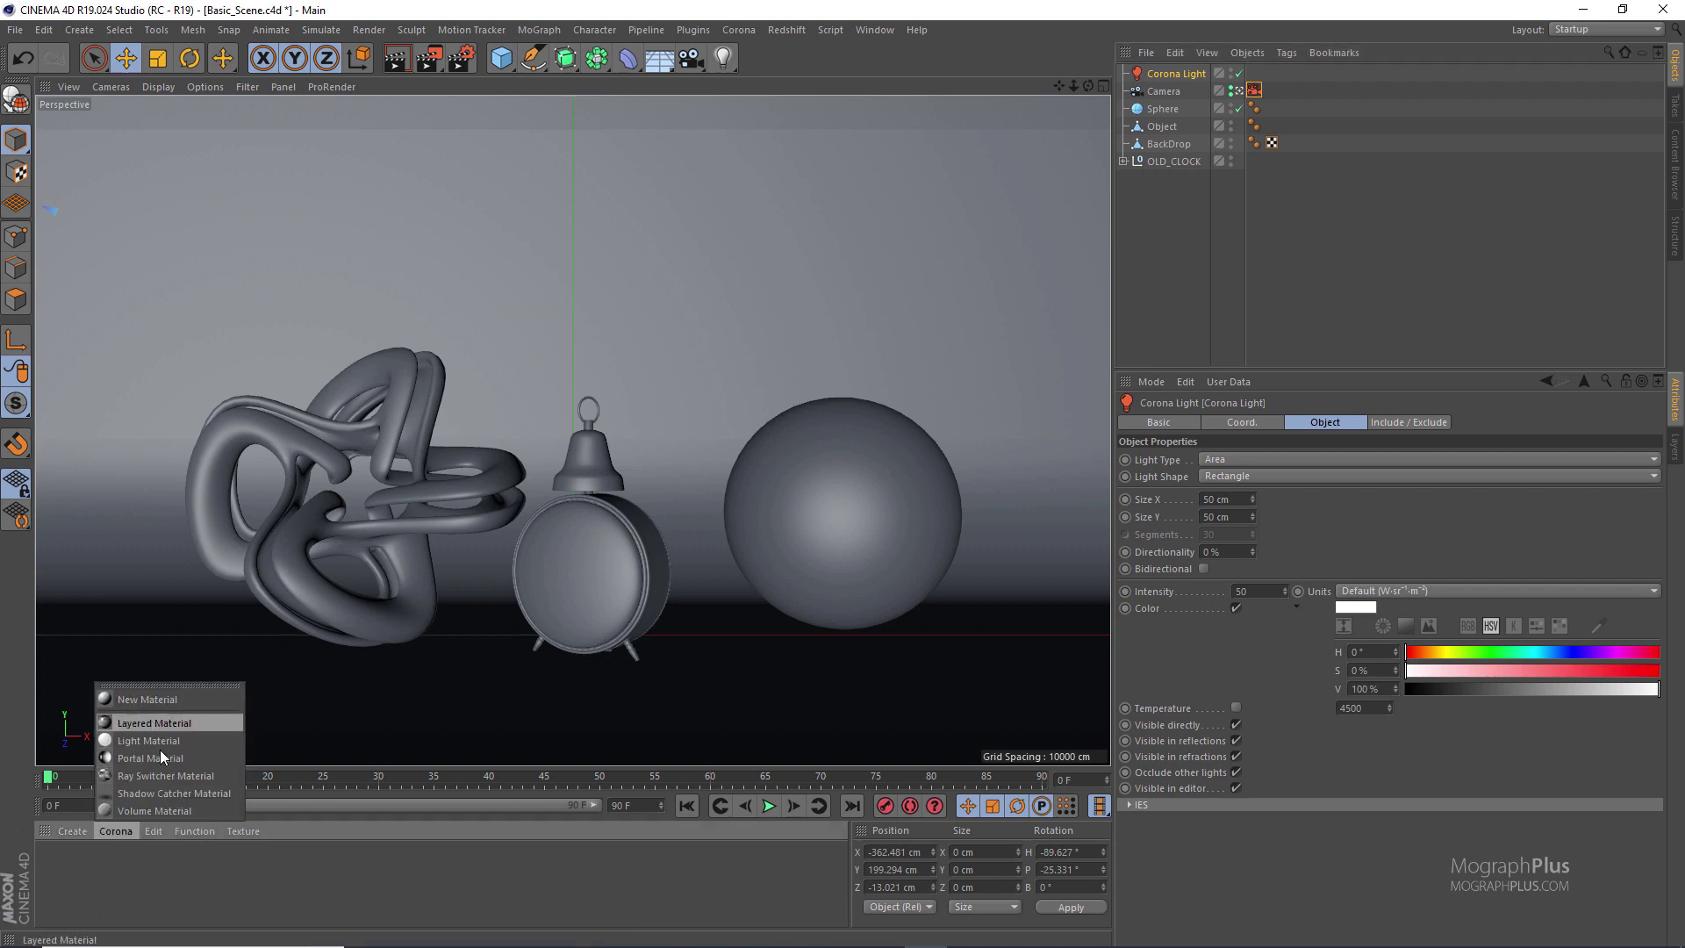
right_click(172, 888)
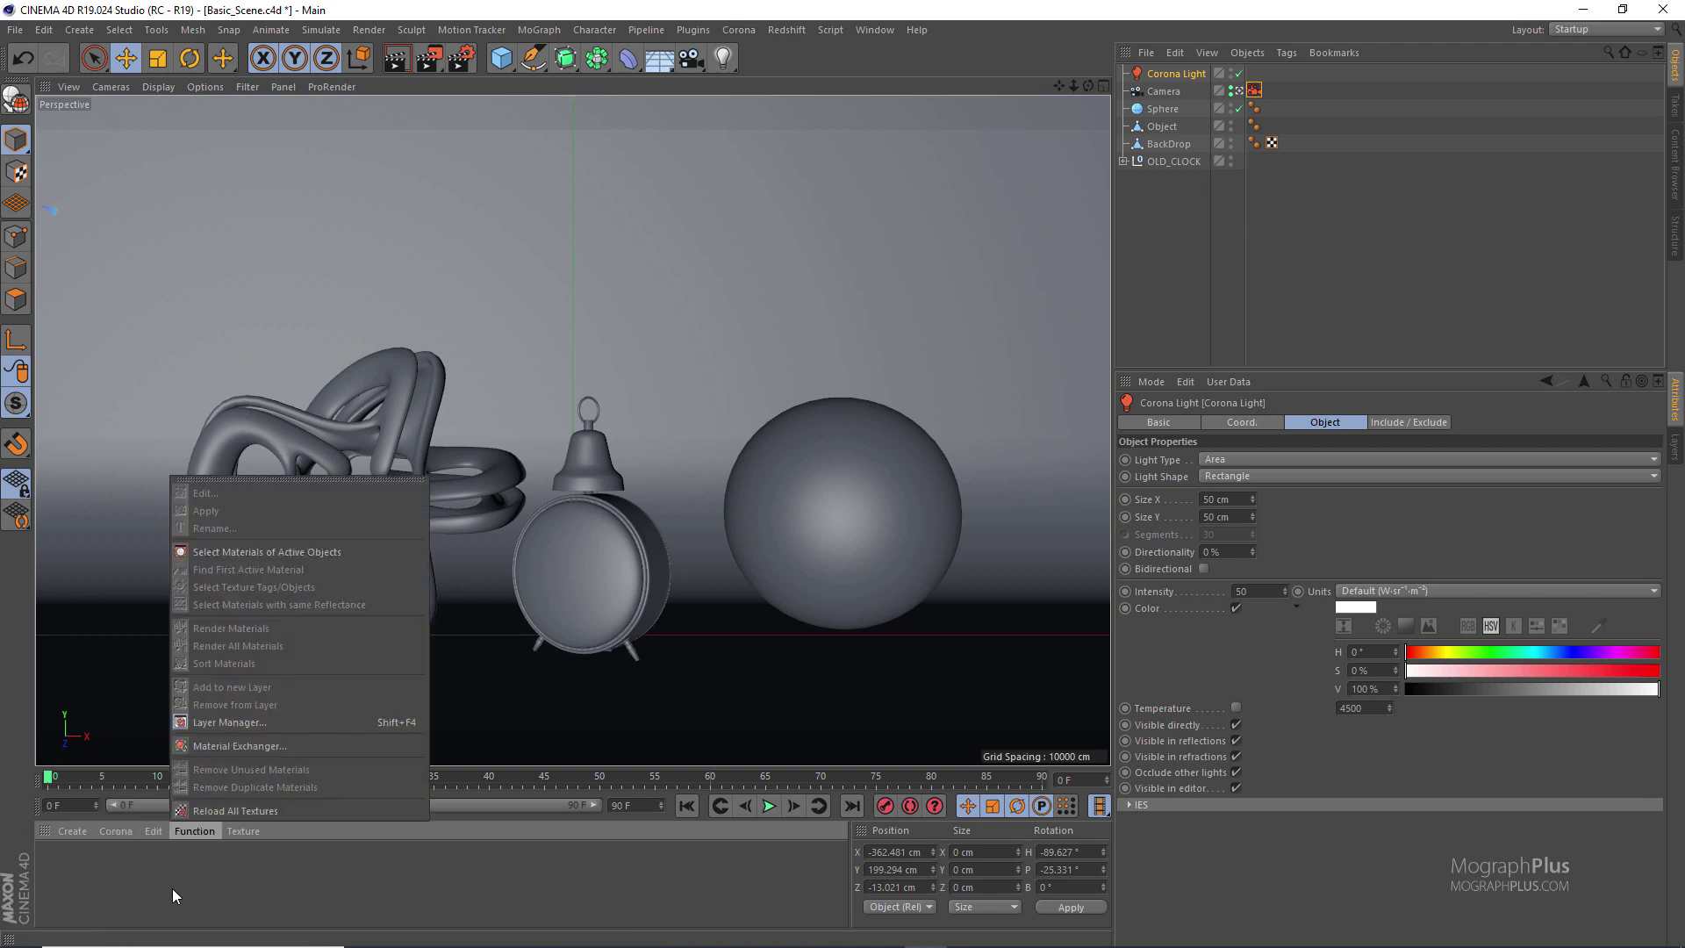
left_click(71, 831)
mouse_move(191, 689)
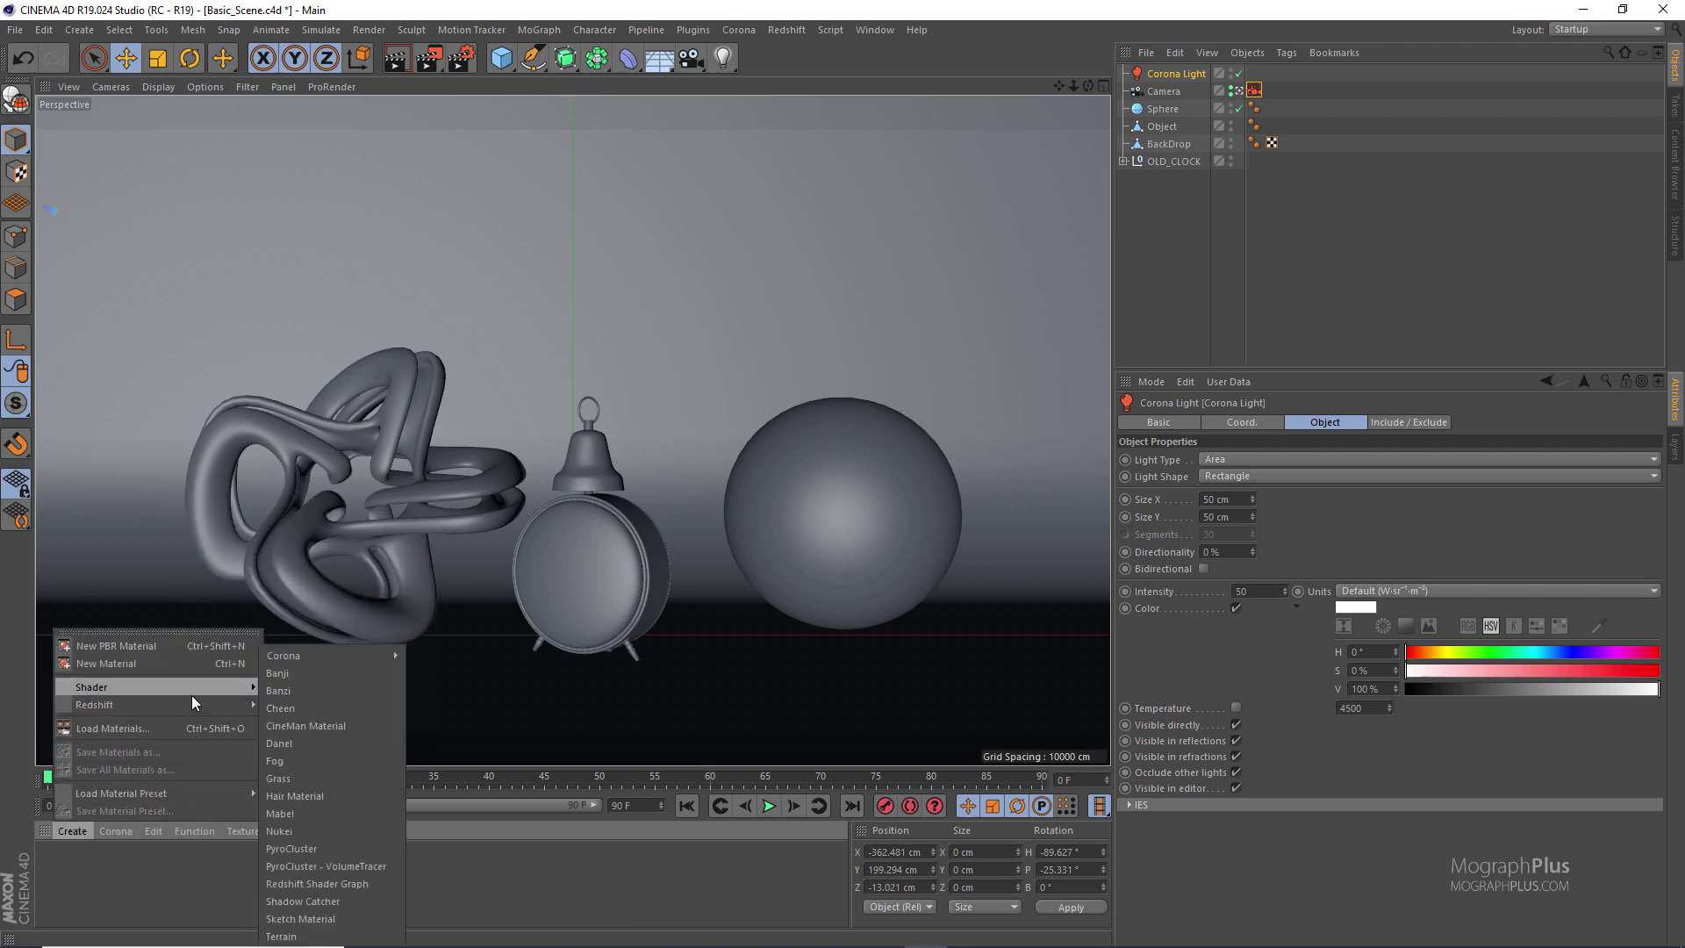
mouse_move(302, 656)
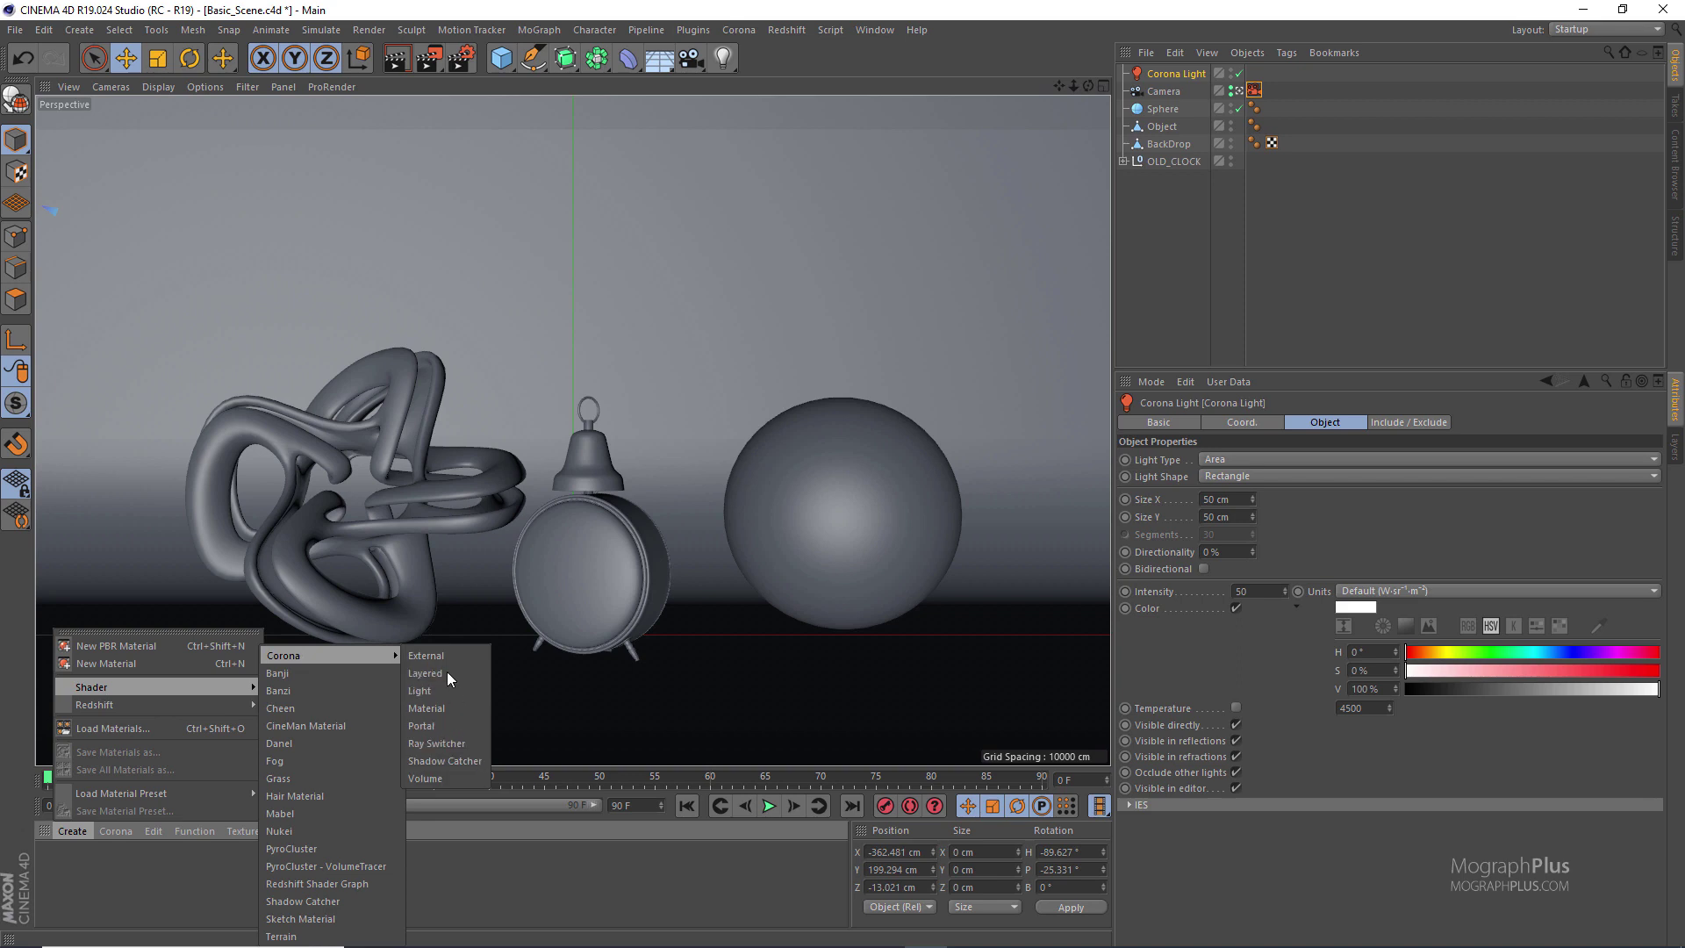
left_click(507, 868)
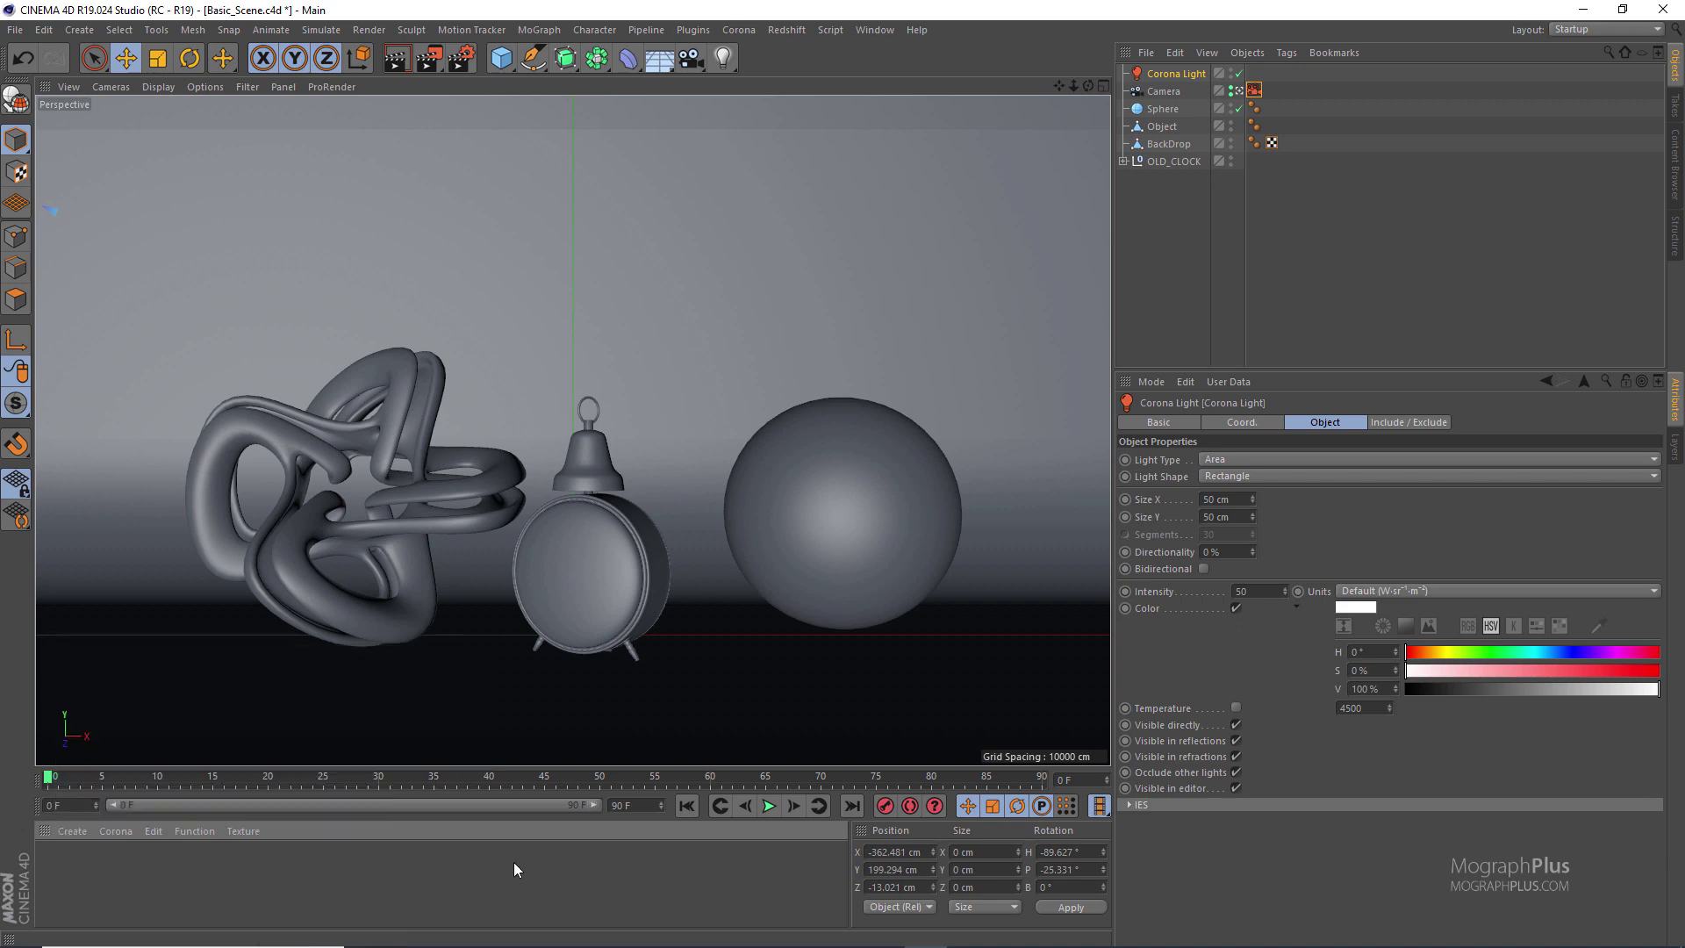
left_click(119, 831)
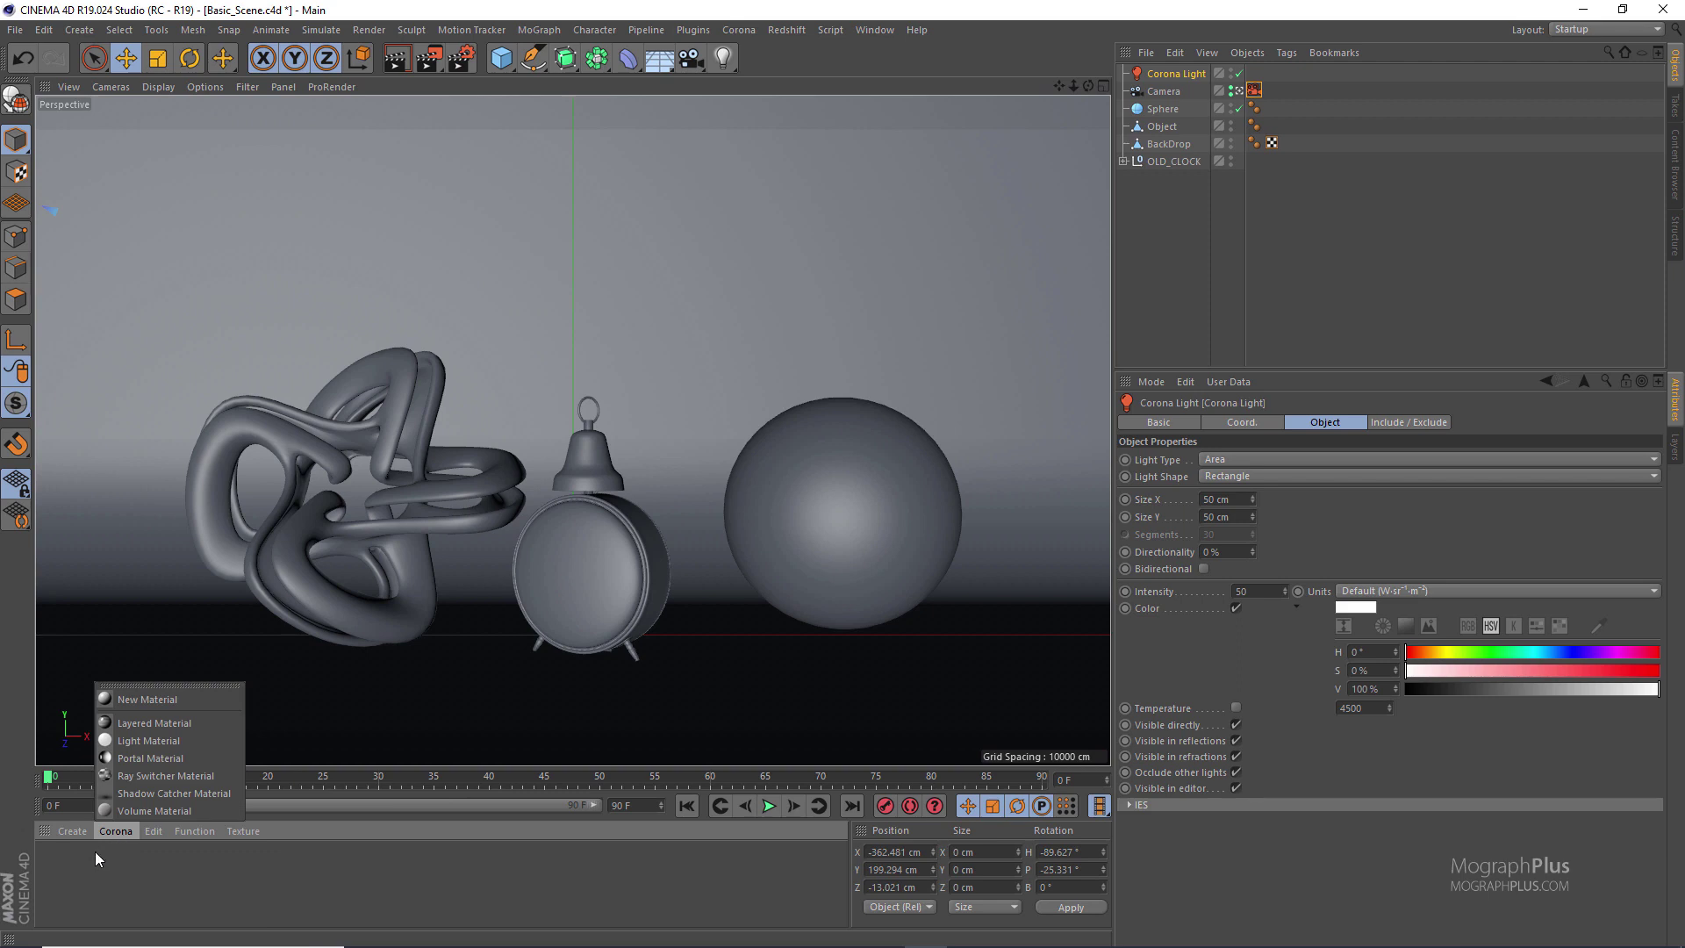
Create a standard material to examine the Corona shaders offered for its color texture, and delete the material
left_click(95, 853)
double_click(94, 855)
double_click(72, 885)
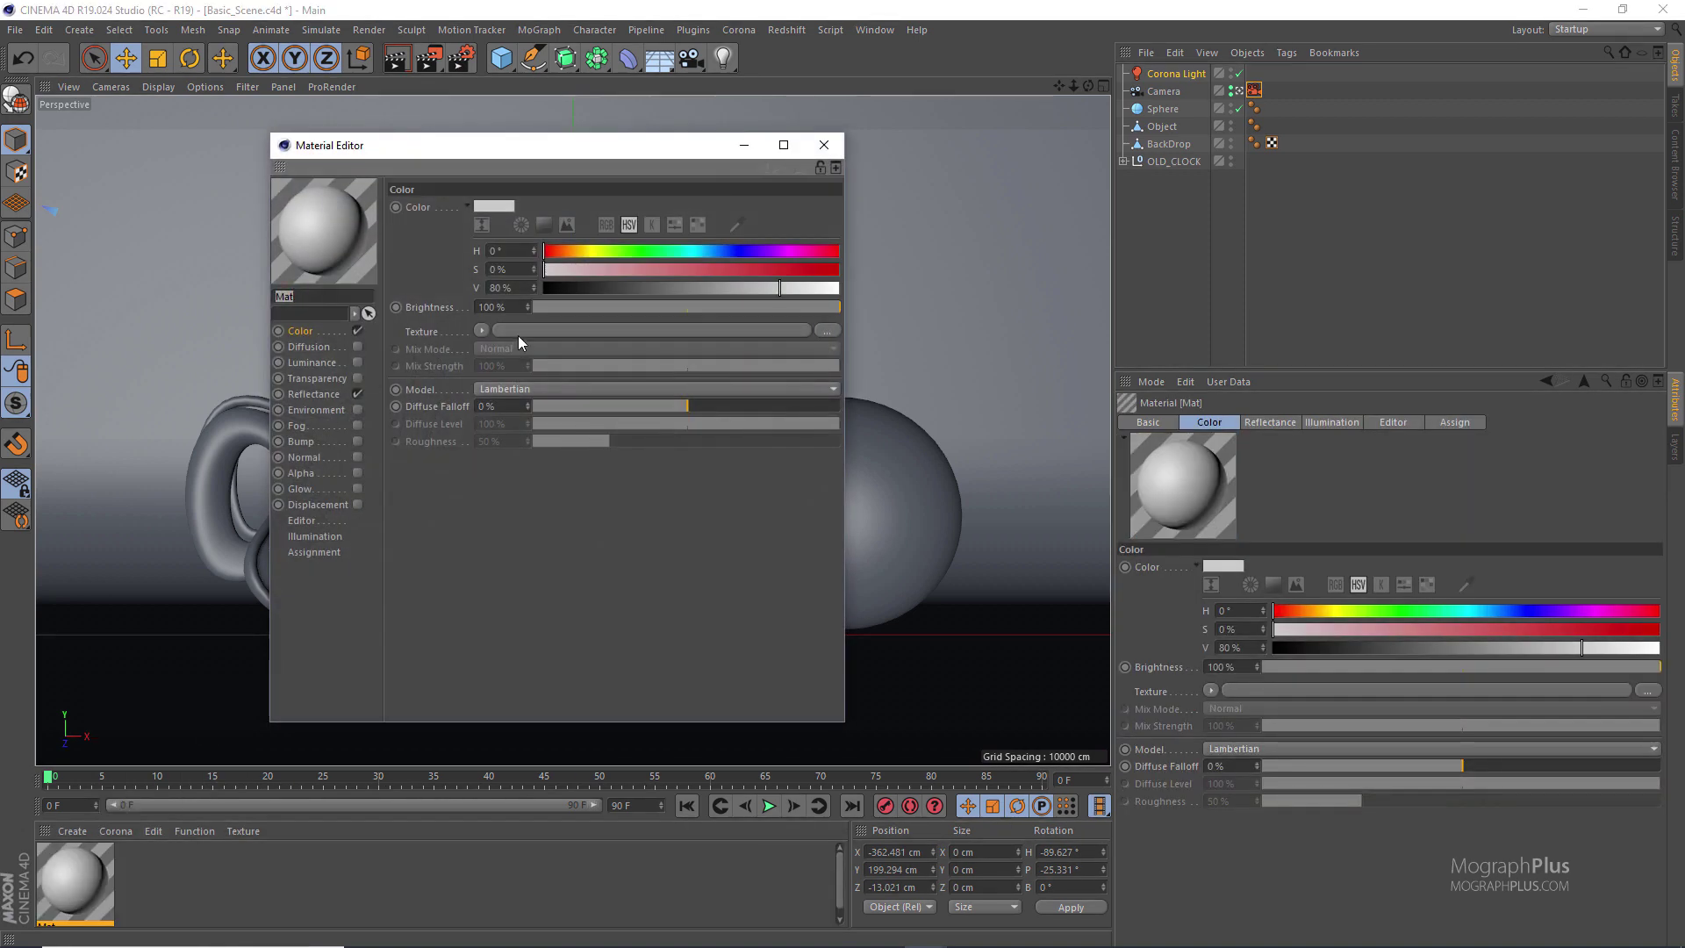
left_click(482, 330)
mouse_move(550, 653)
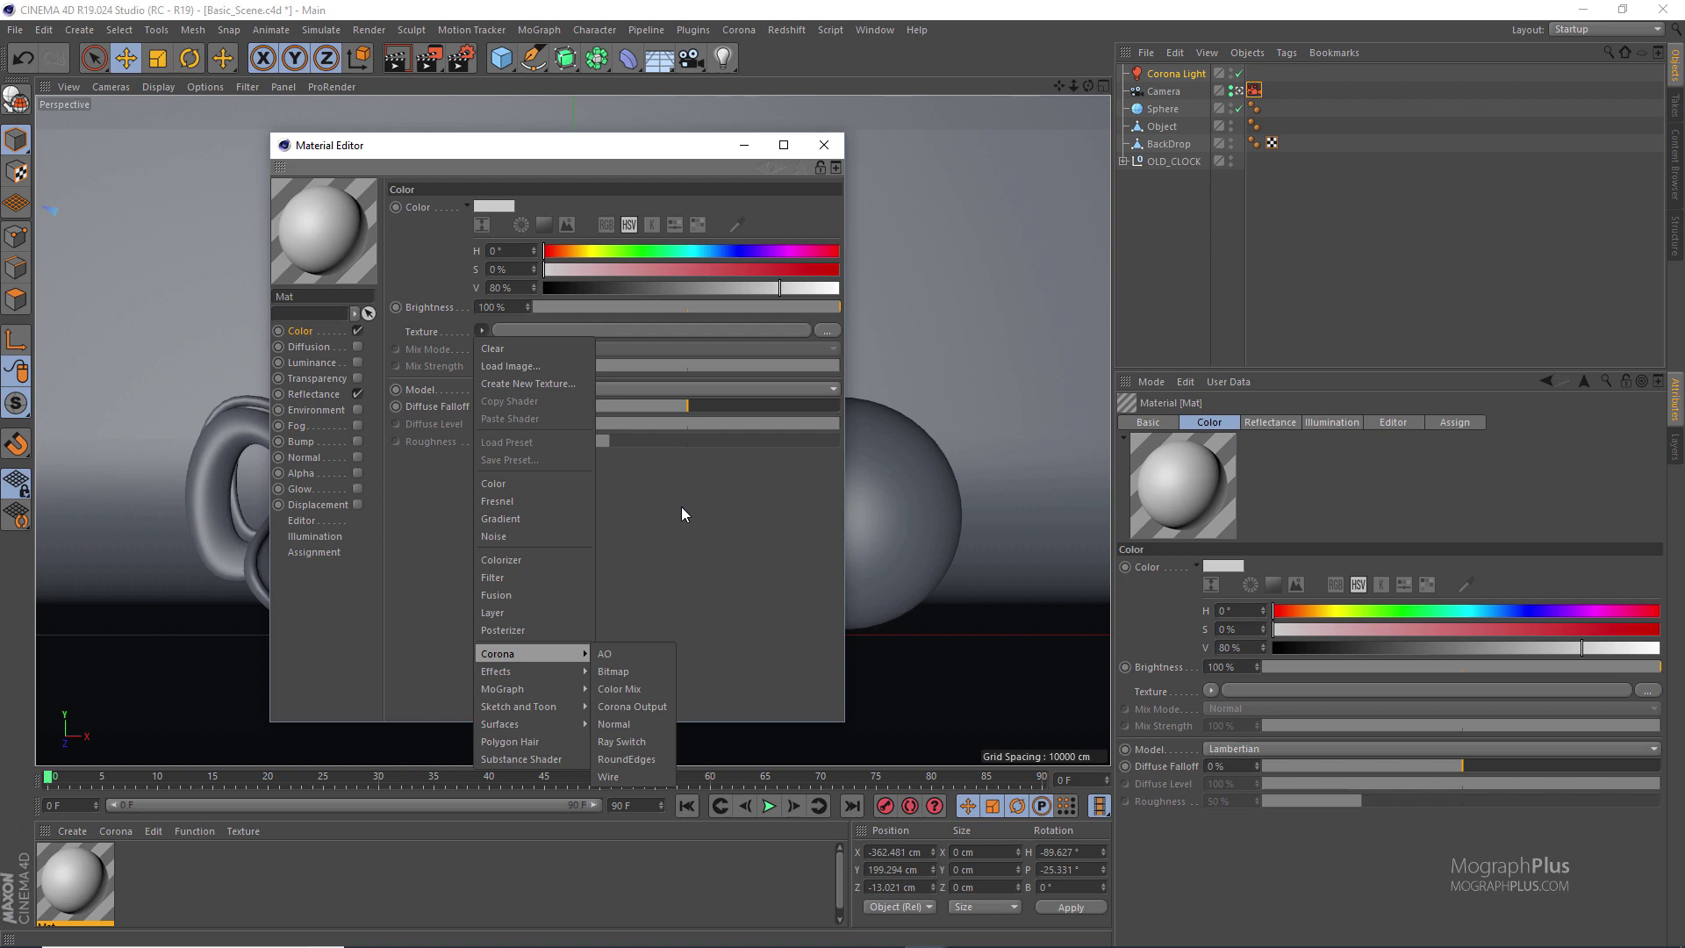
left_click(755, 503)
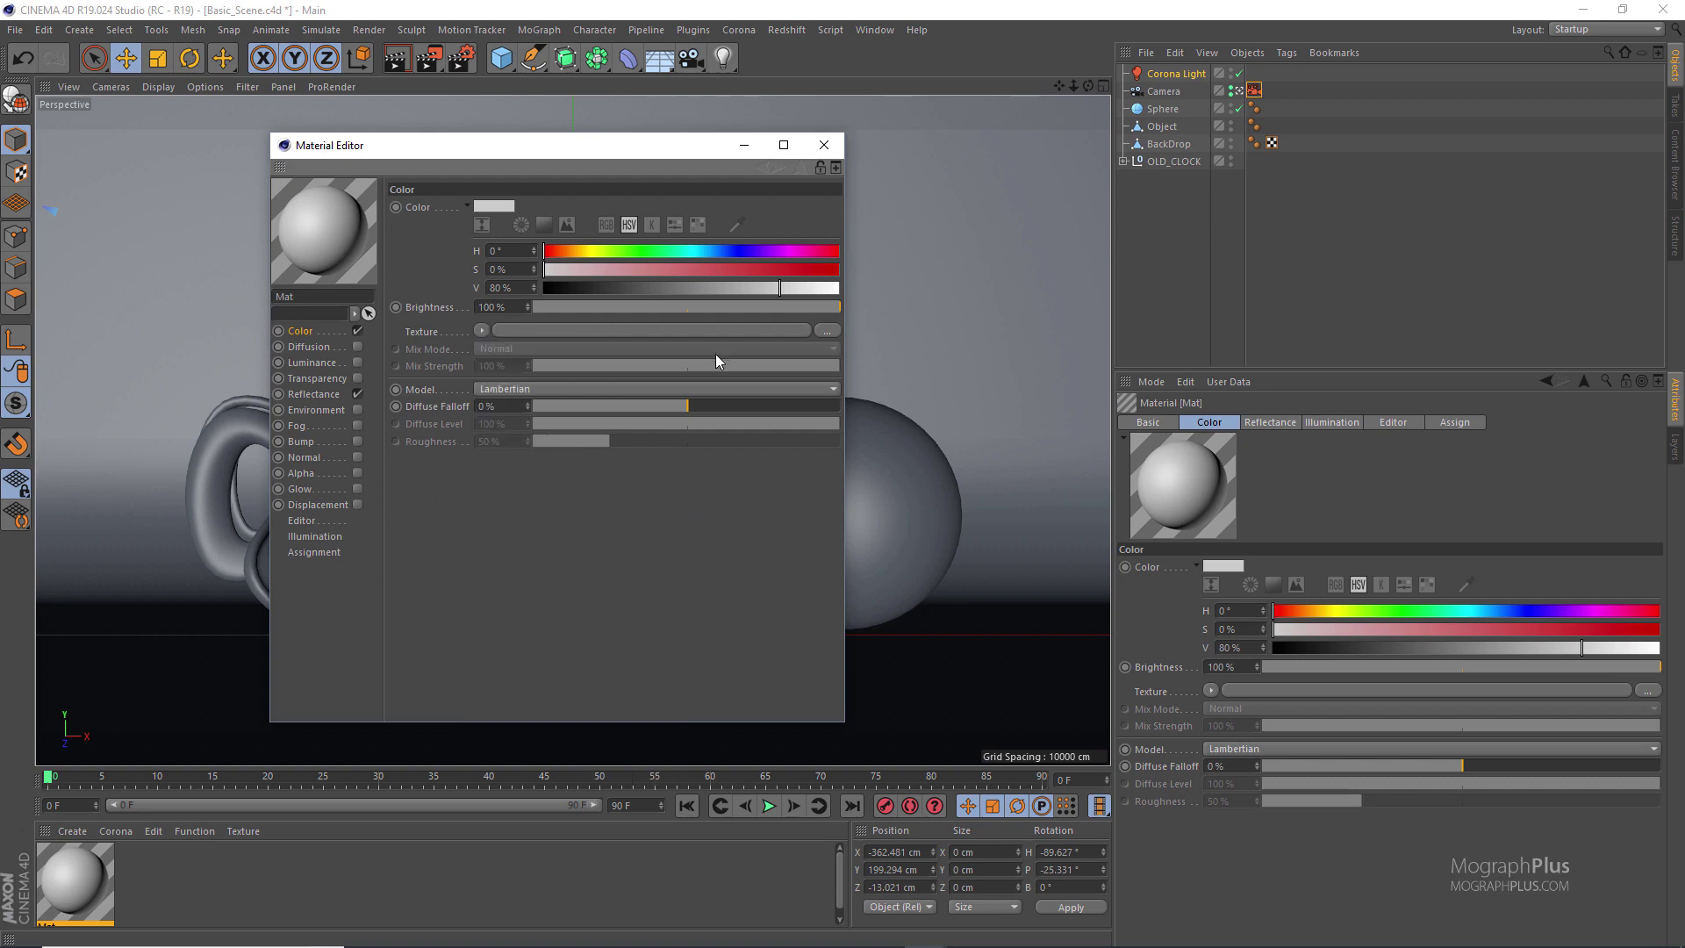
left_click(823, 146)
key("Delete")
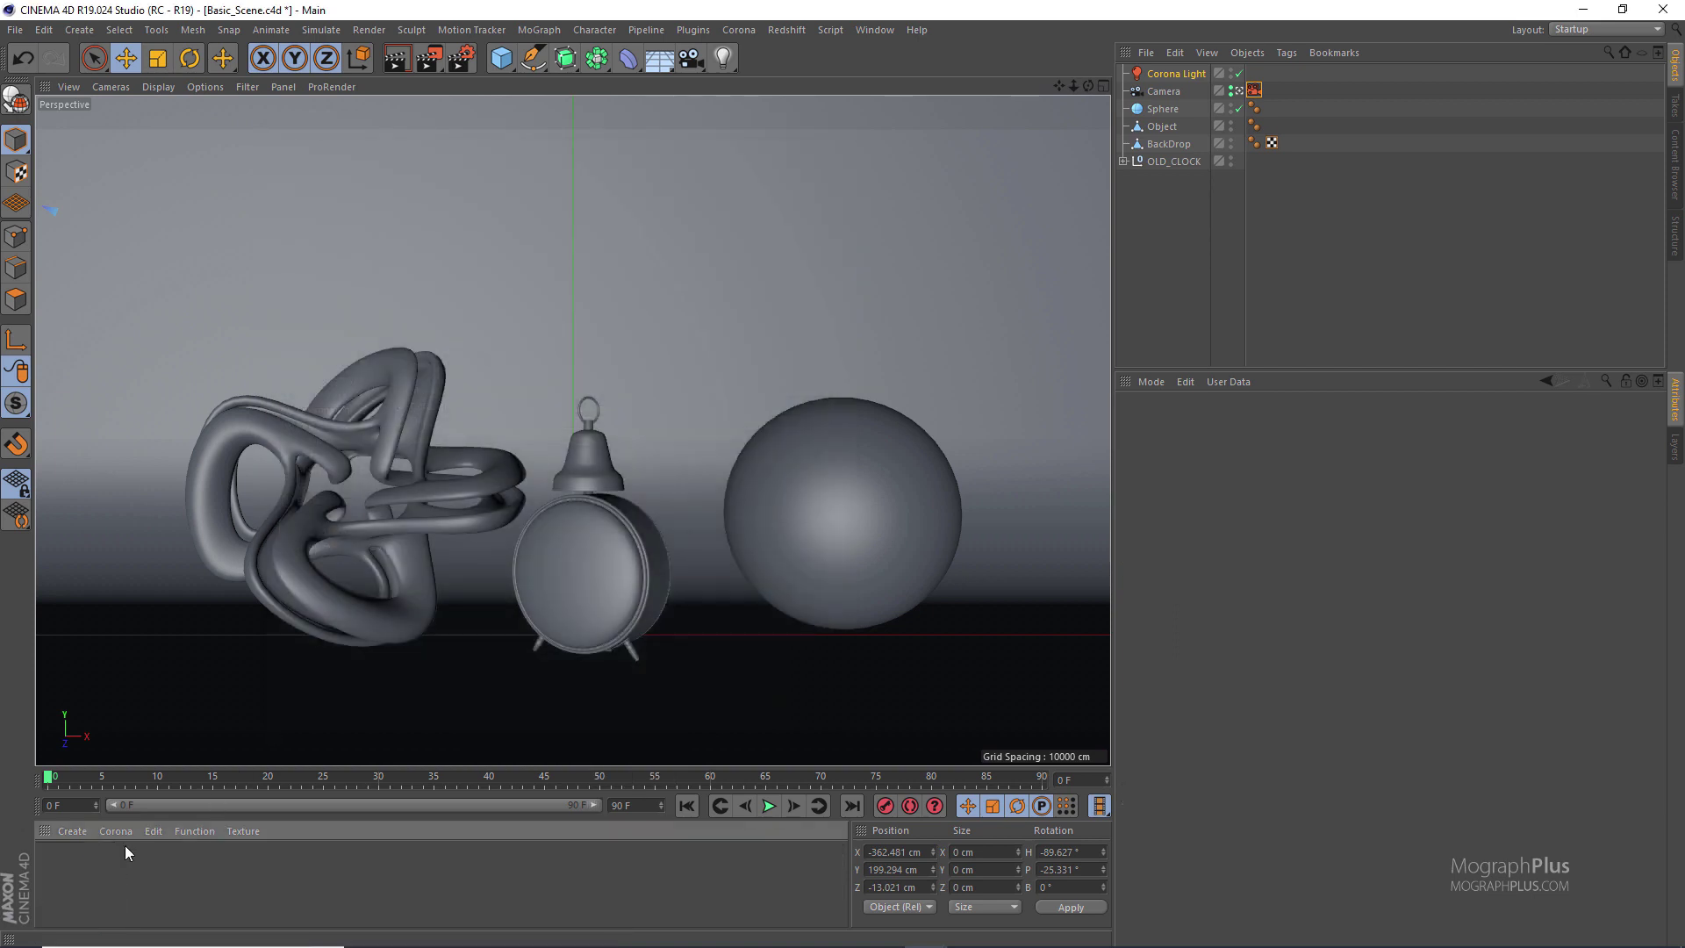
Create a new Corona Material and open it in the Material Editor
left_click(123, 835)
left_click(155, 697)
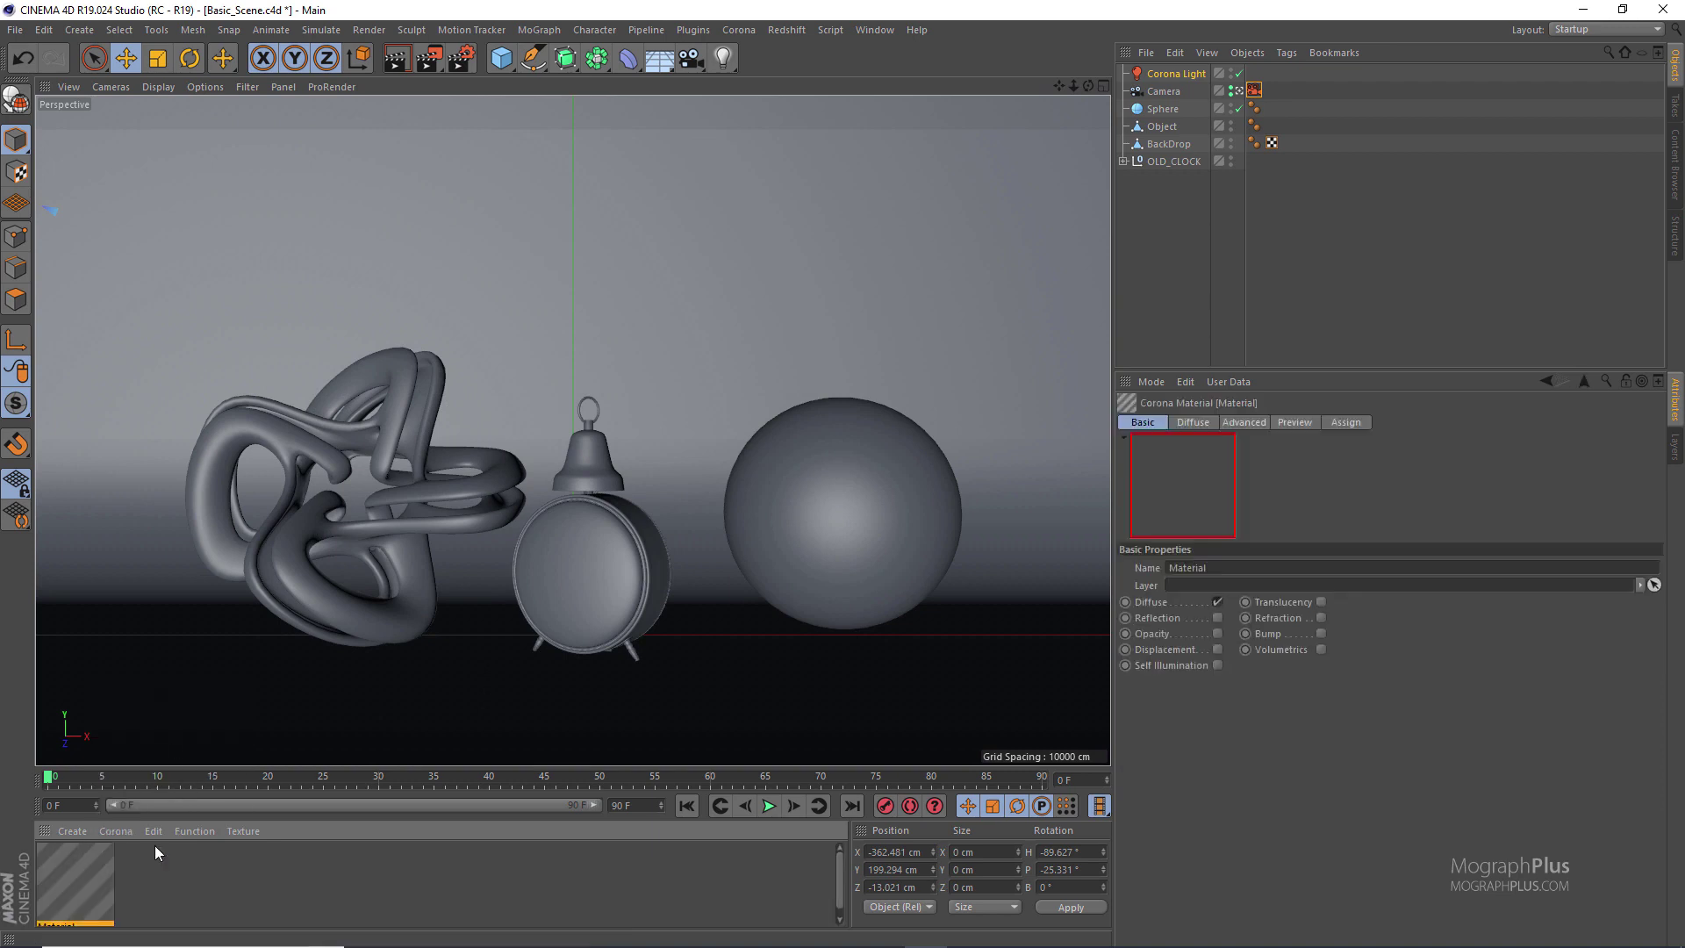
double_click(93, 862)
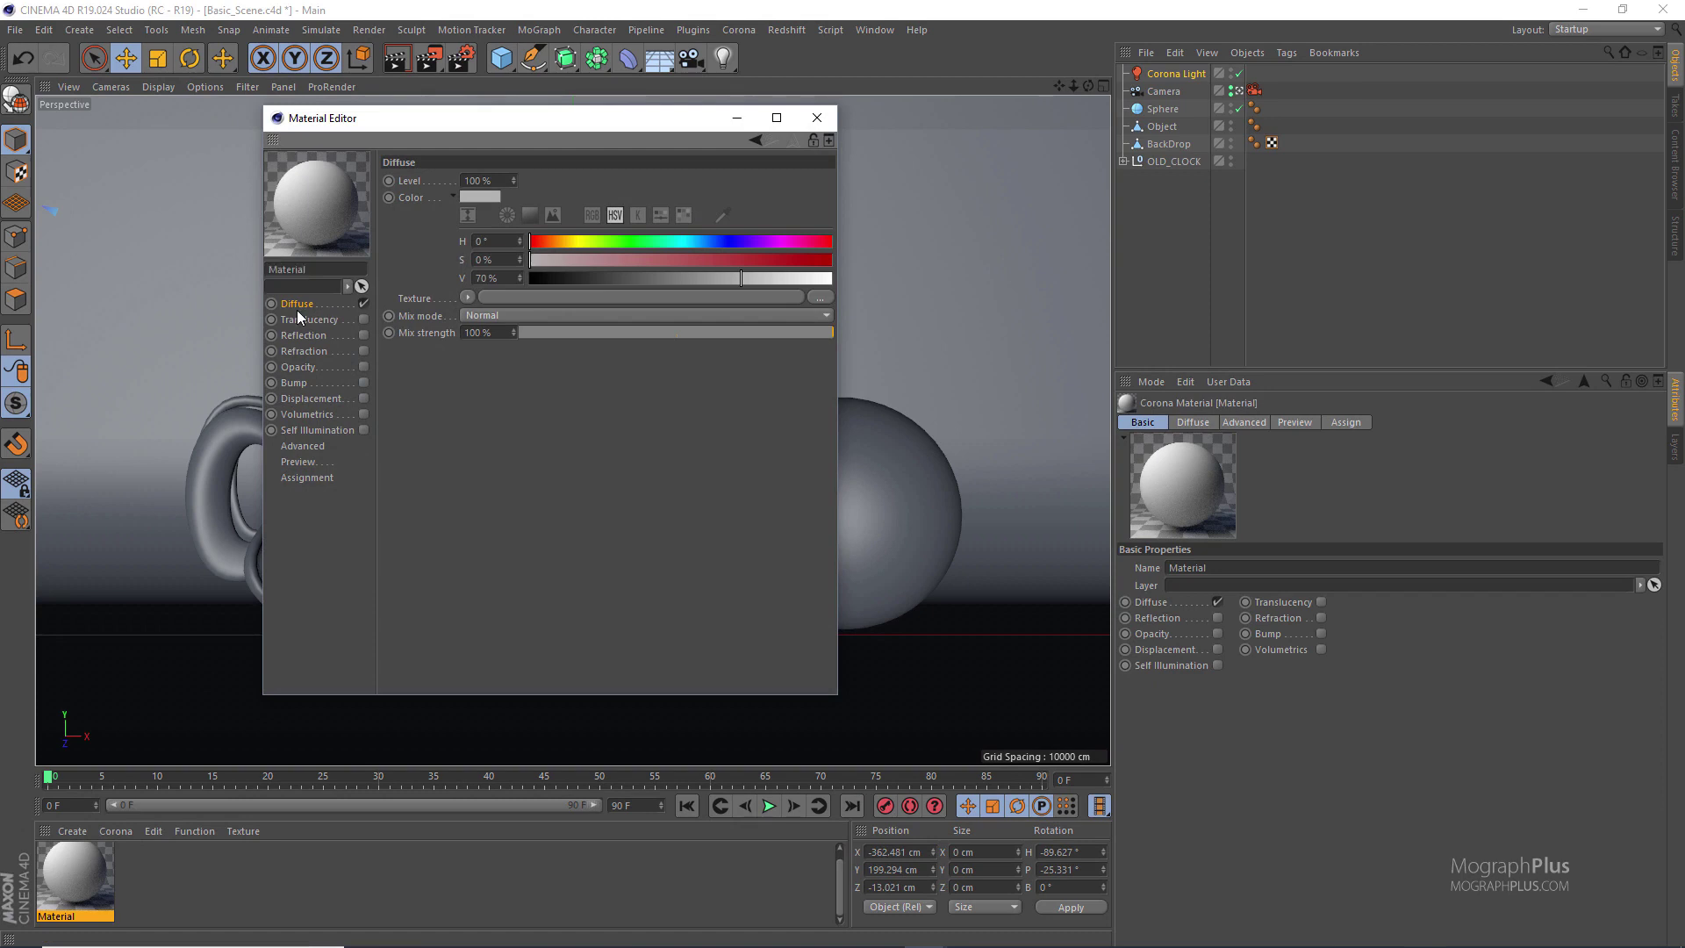
left_click_drag(460, 124, 615, 265)
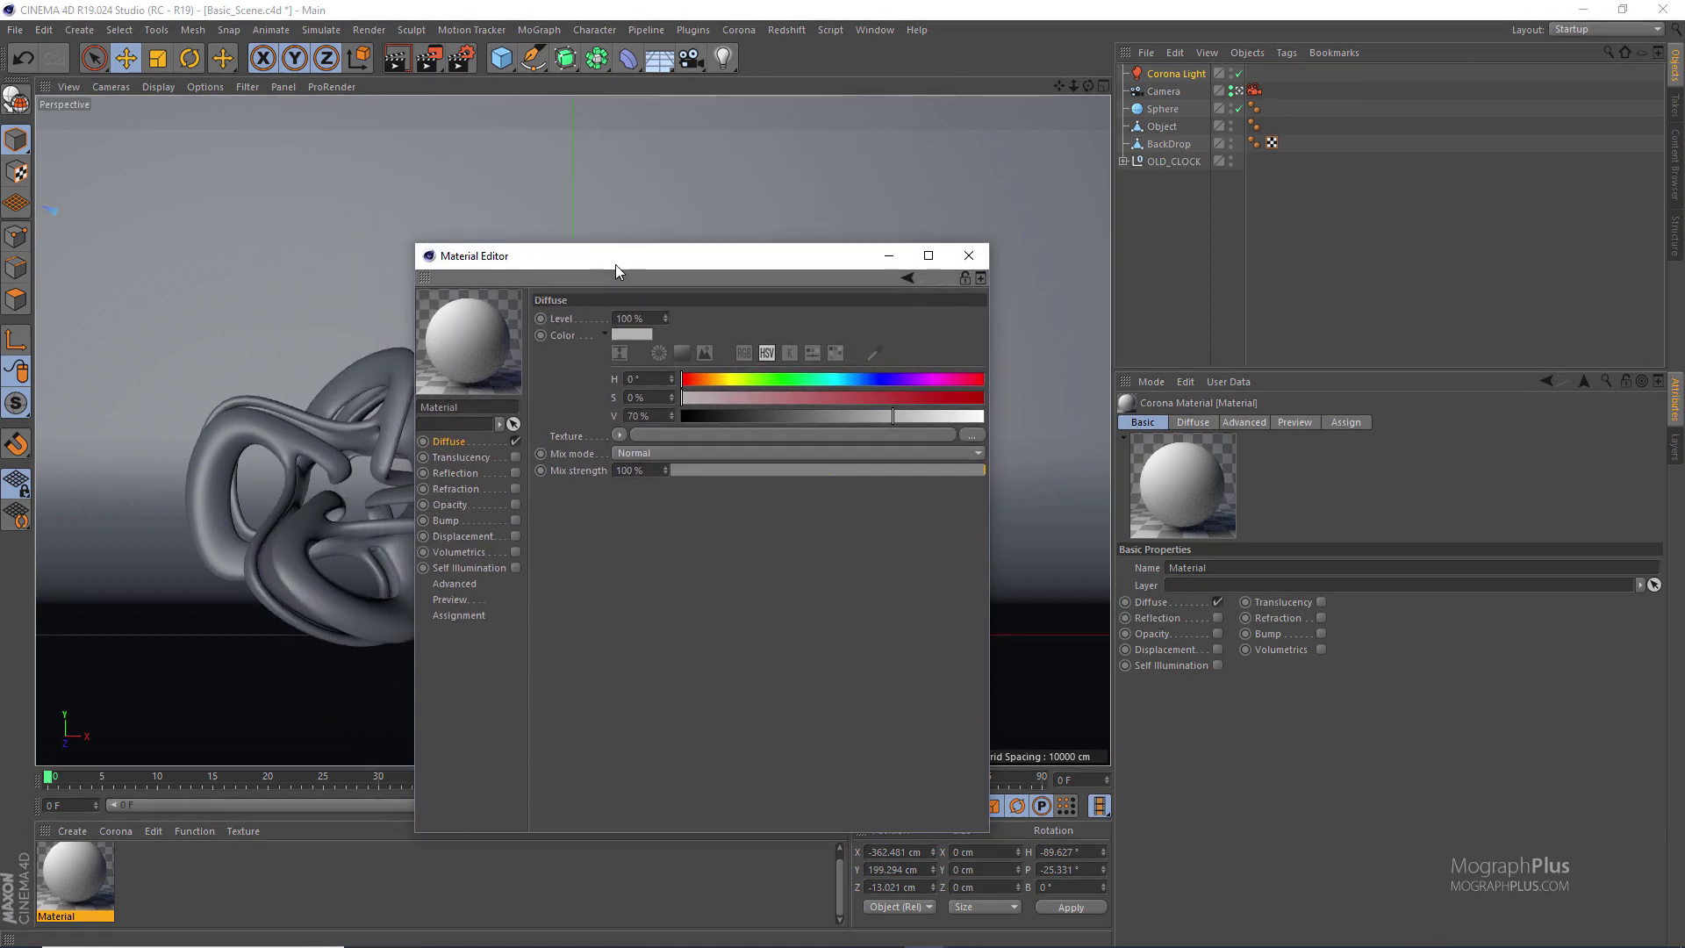
Examine the Corona Material's Refraction, Self Illumination and Diffuse channels, including the diffuse color's RGB values
left_click(457, 490)
left_click(464, 566)
left_click(454, 444)
left_click(624, 335)
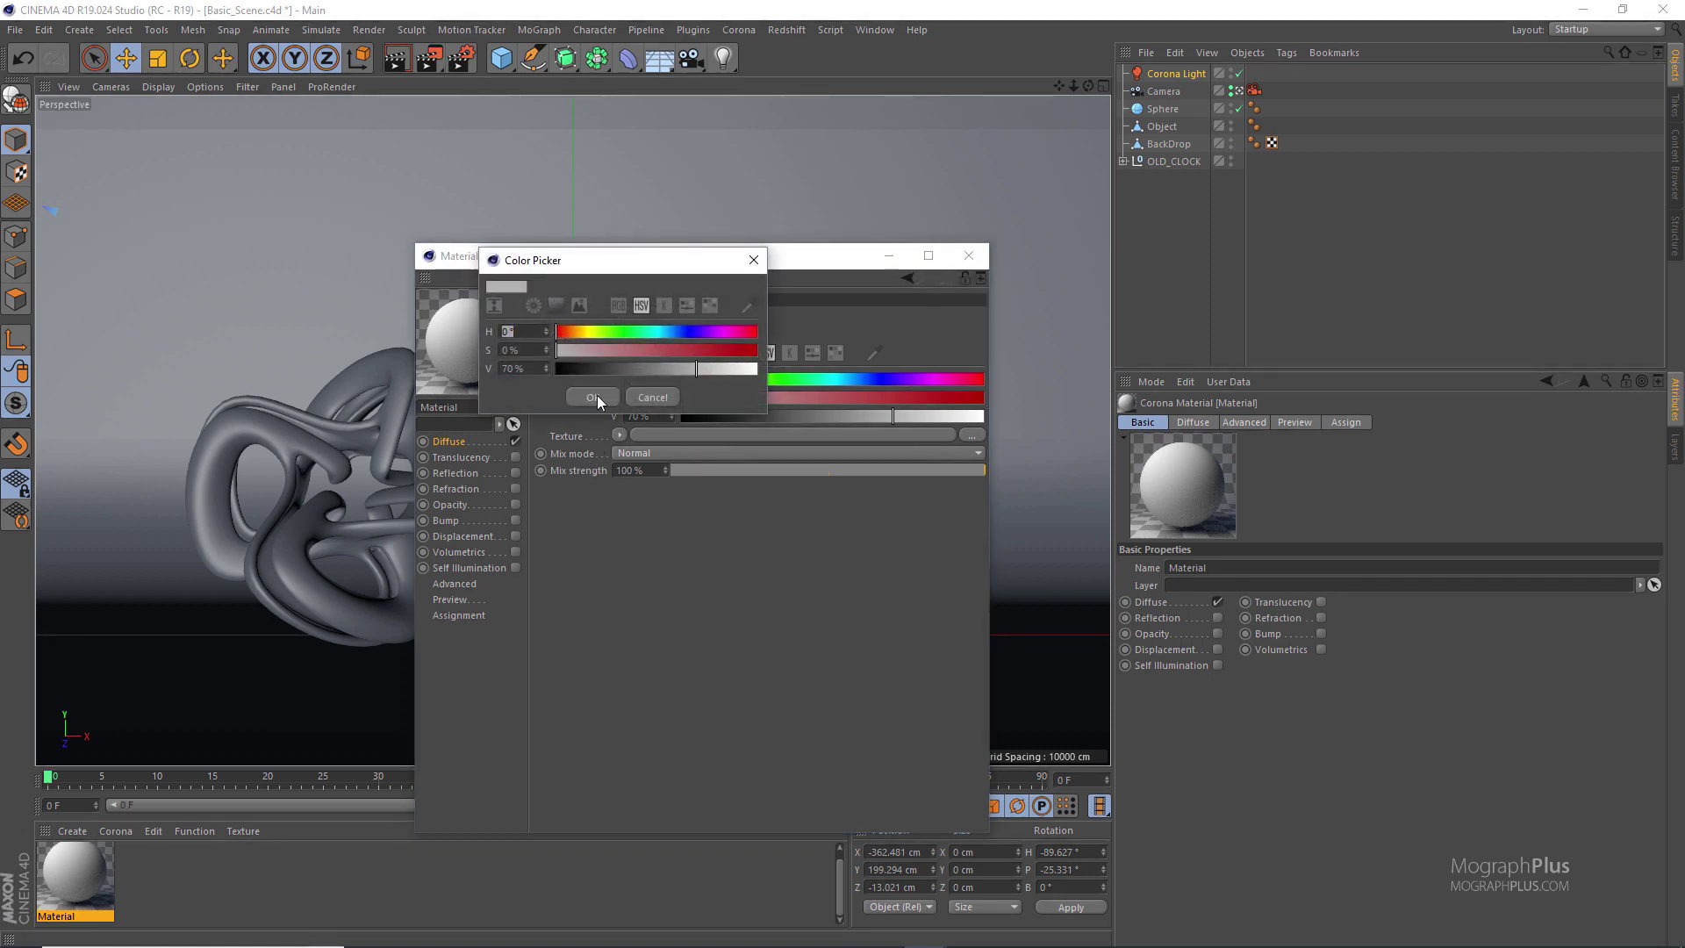
left_click(618, 305)
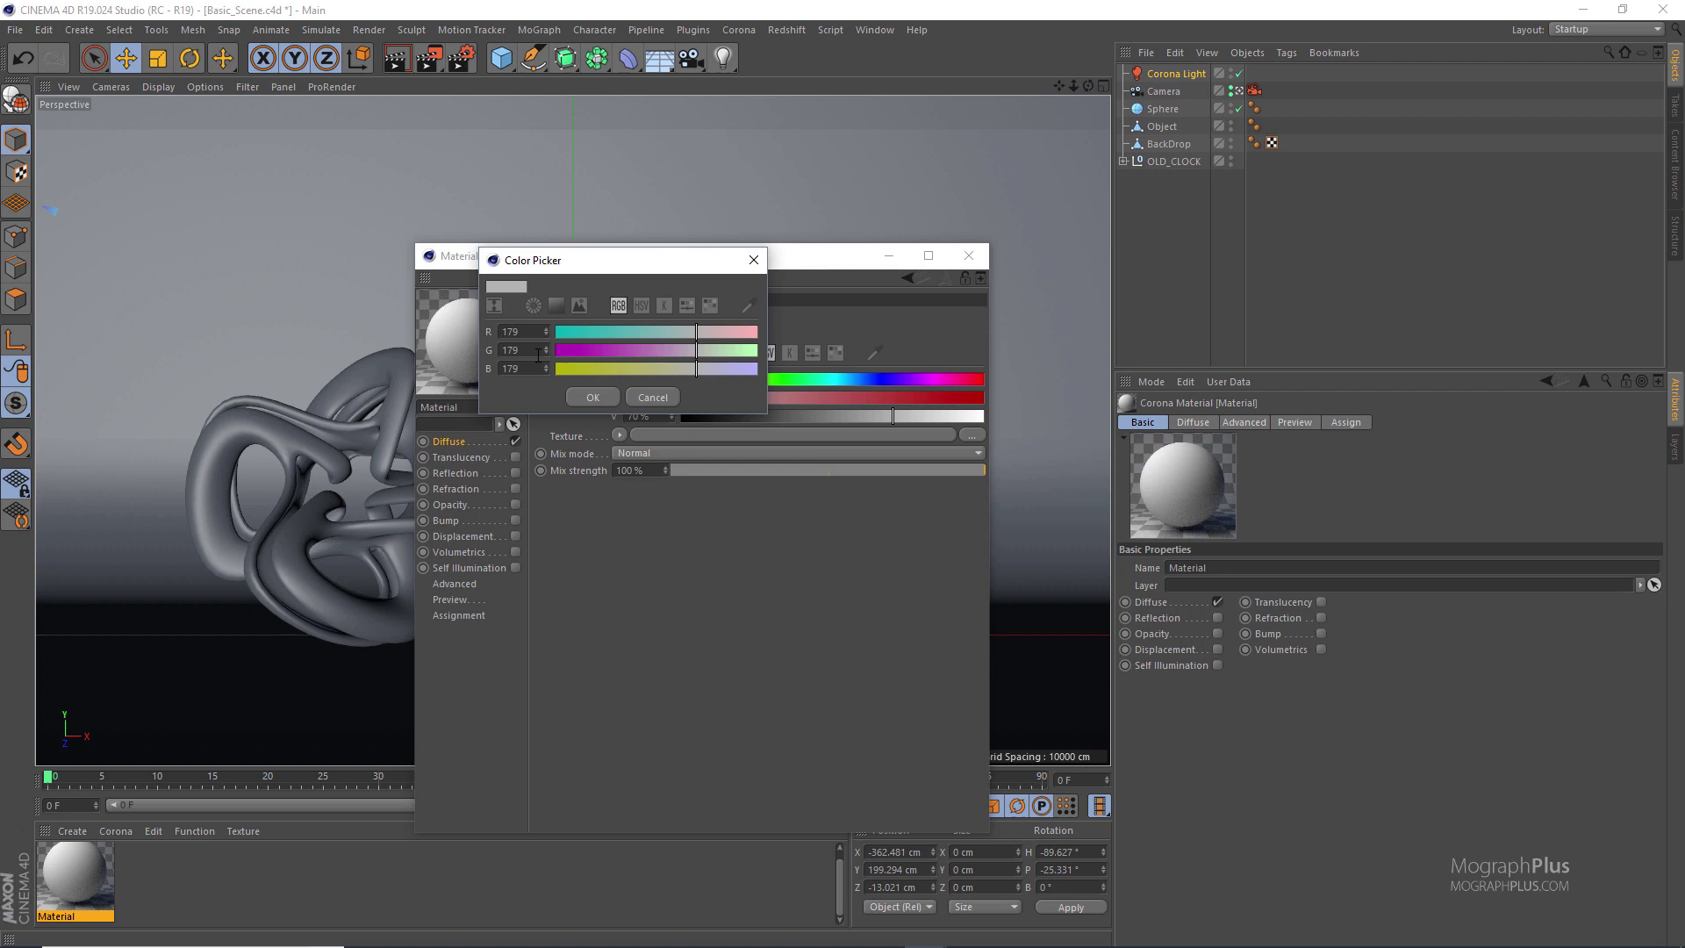
left_click(639, 398)
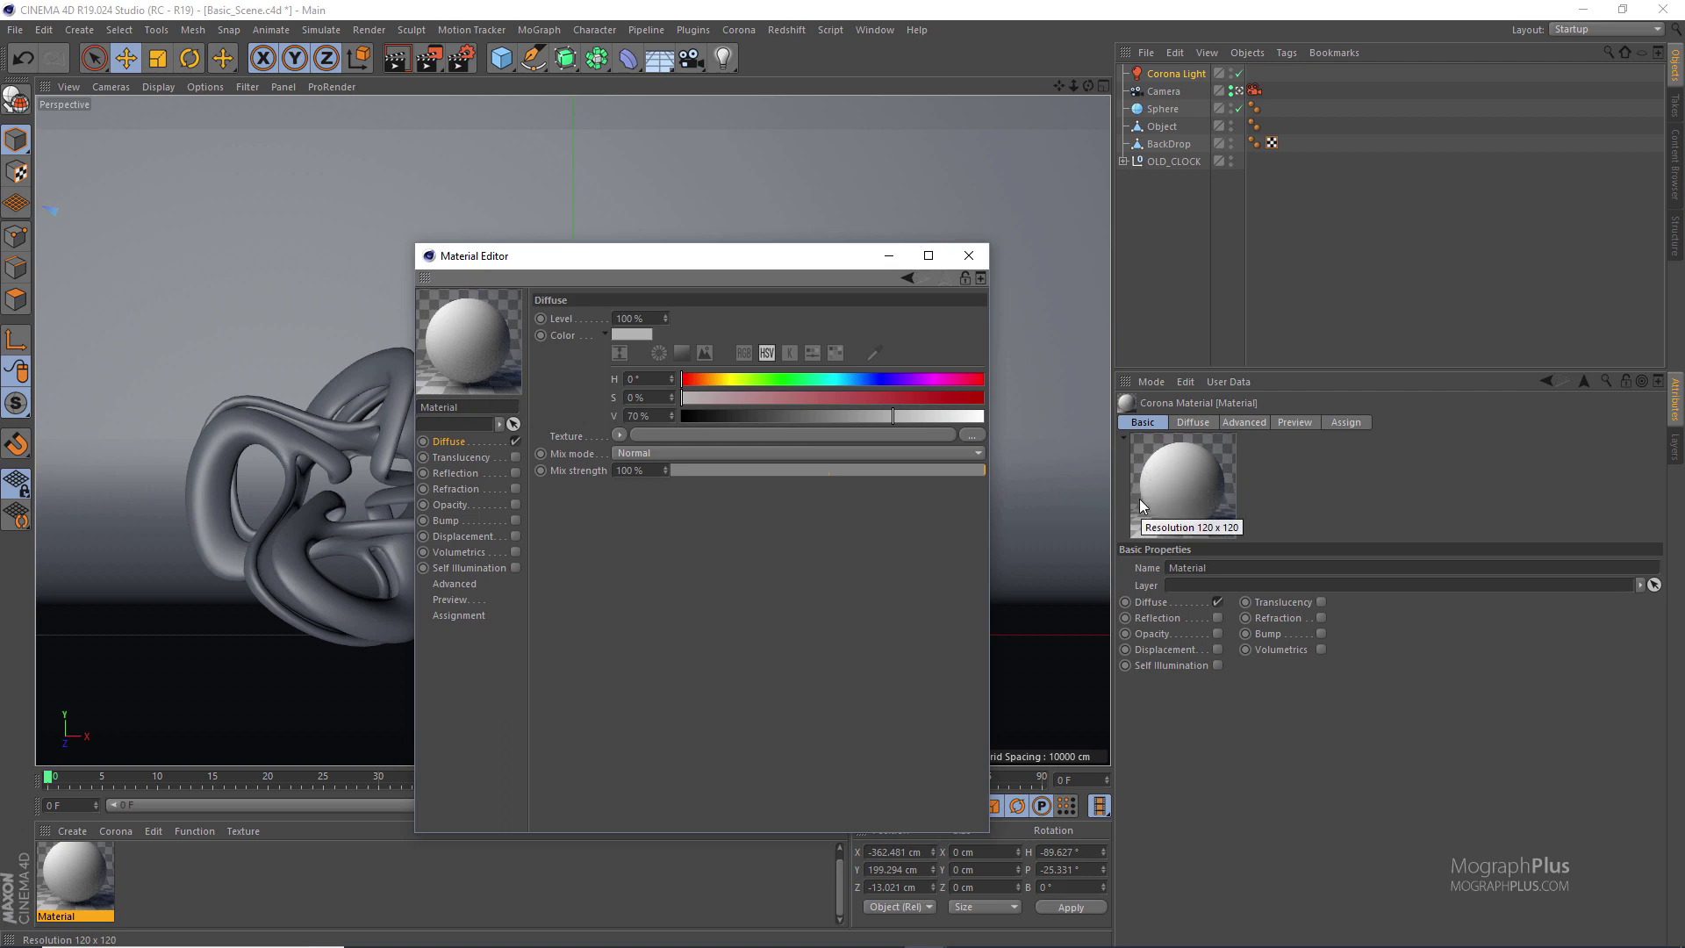
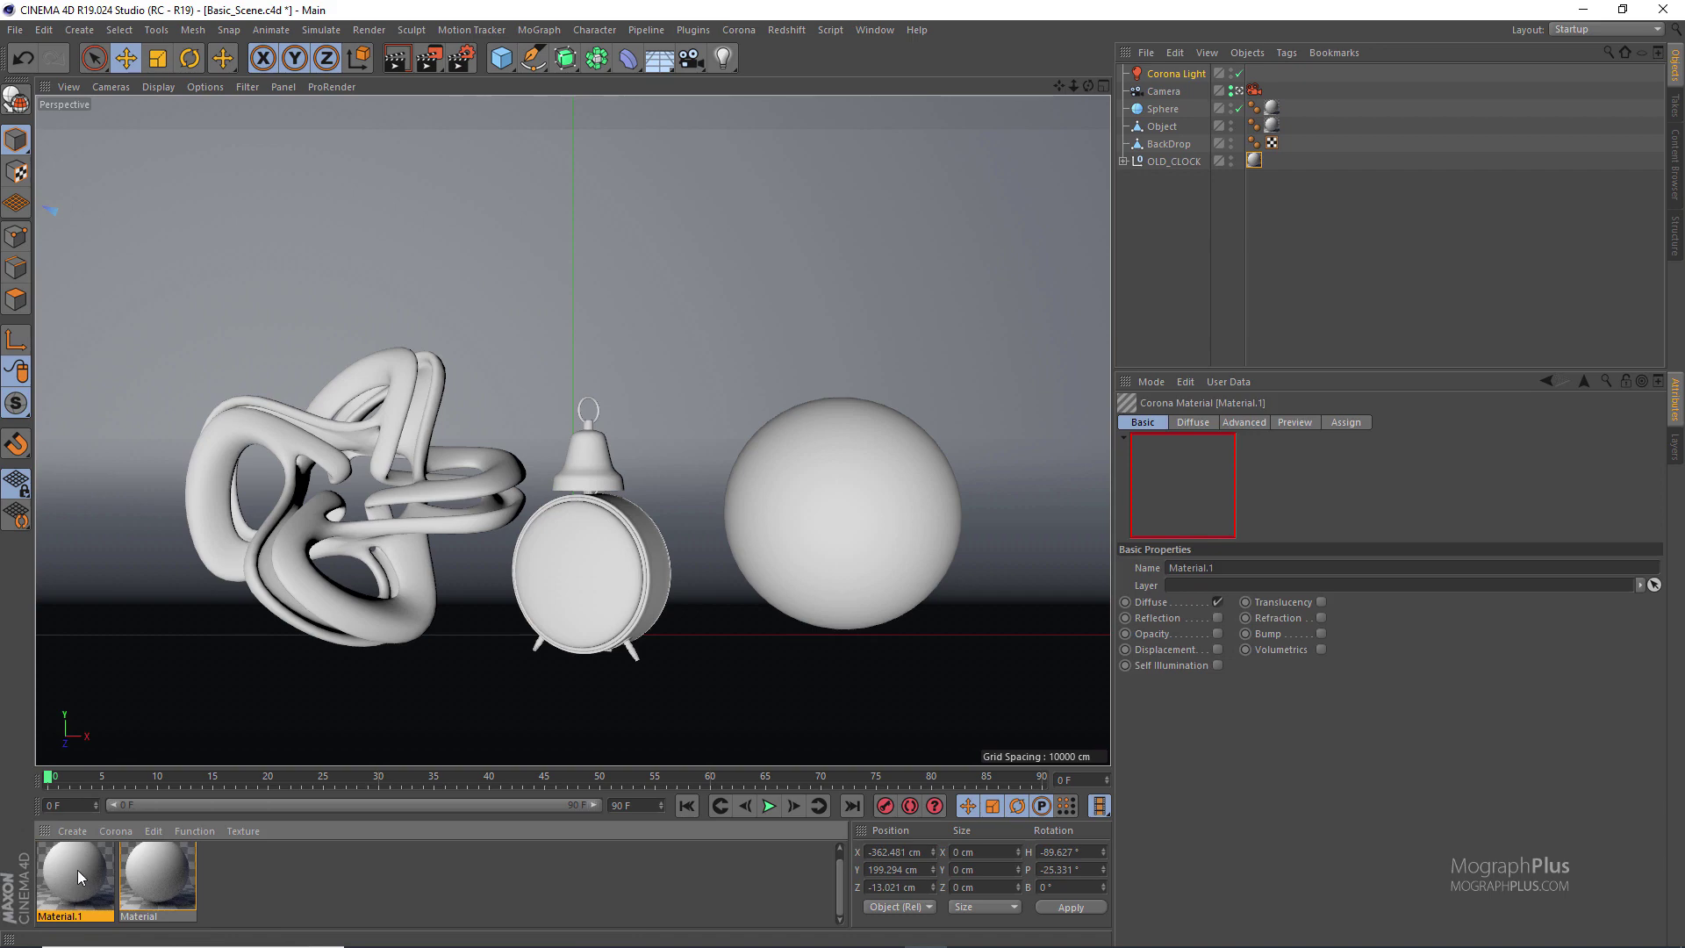
Load grid.png as the diffuse texture of Material.1 and apply that material to the backdrop
double_click(78, 870)
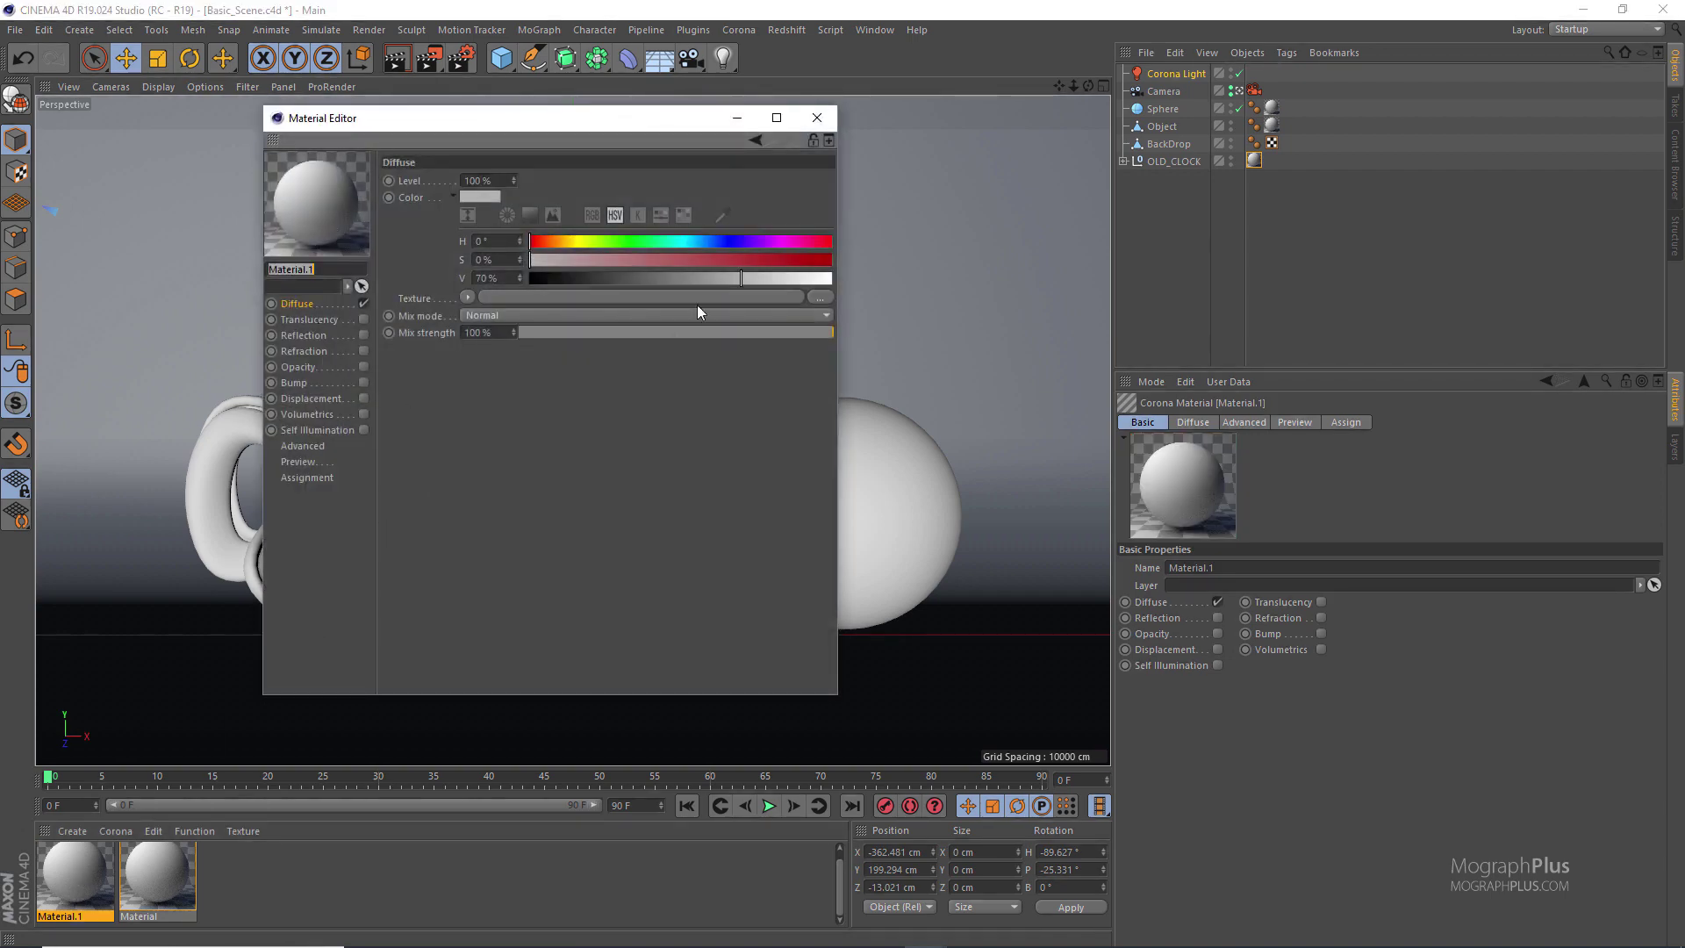
left_click(816, 297)
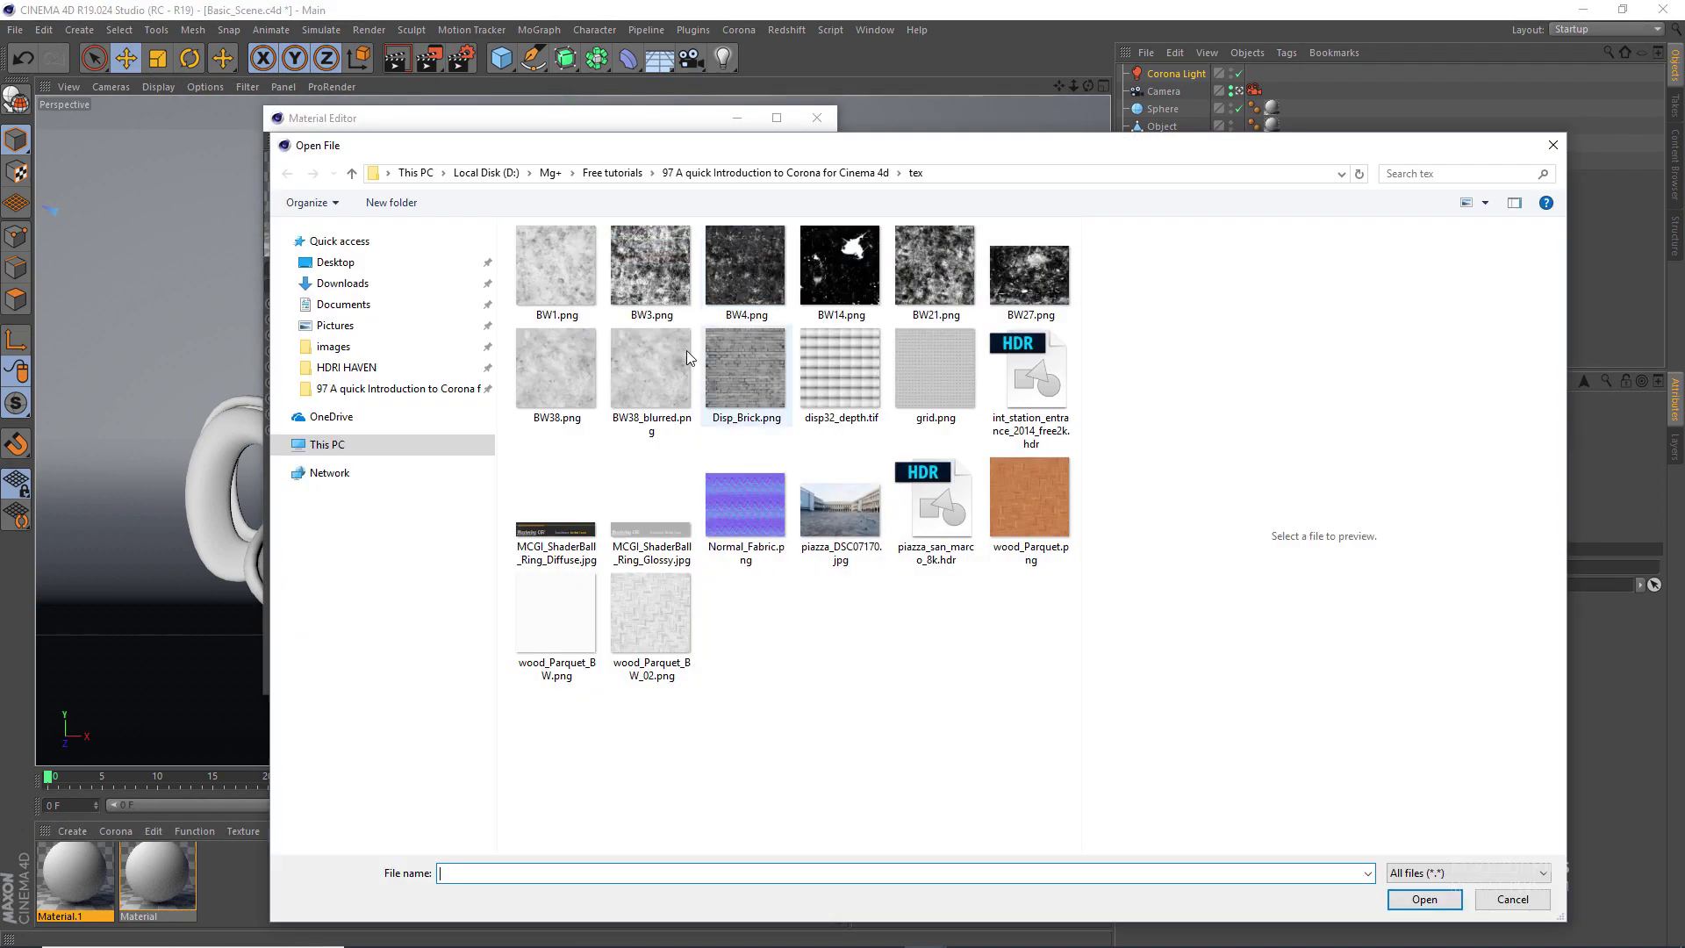
double_click(935, 382)
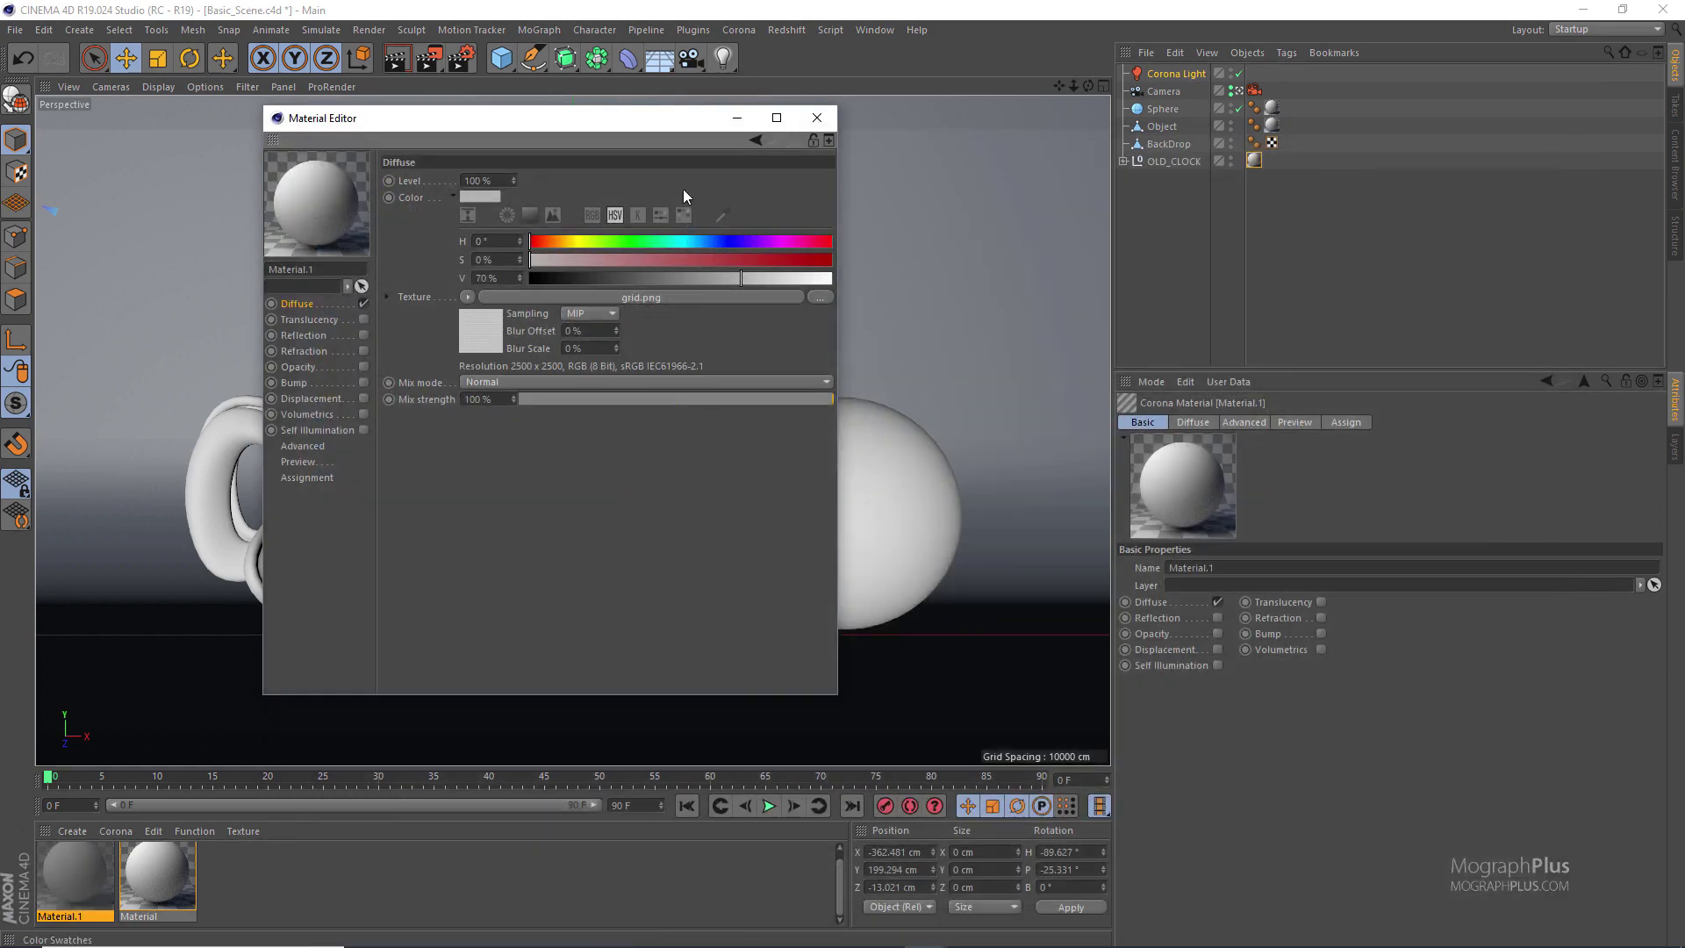
left_click_drag(655, 124, 676, 215)
left_click(834, 210)
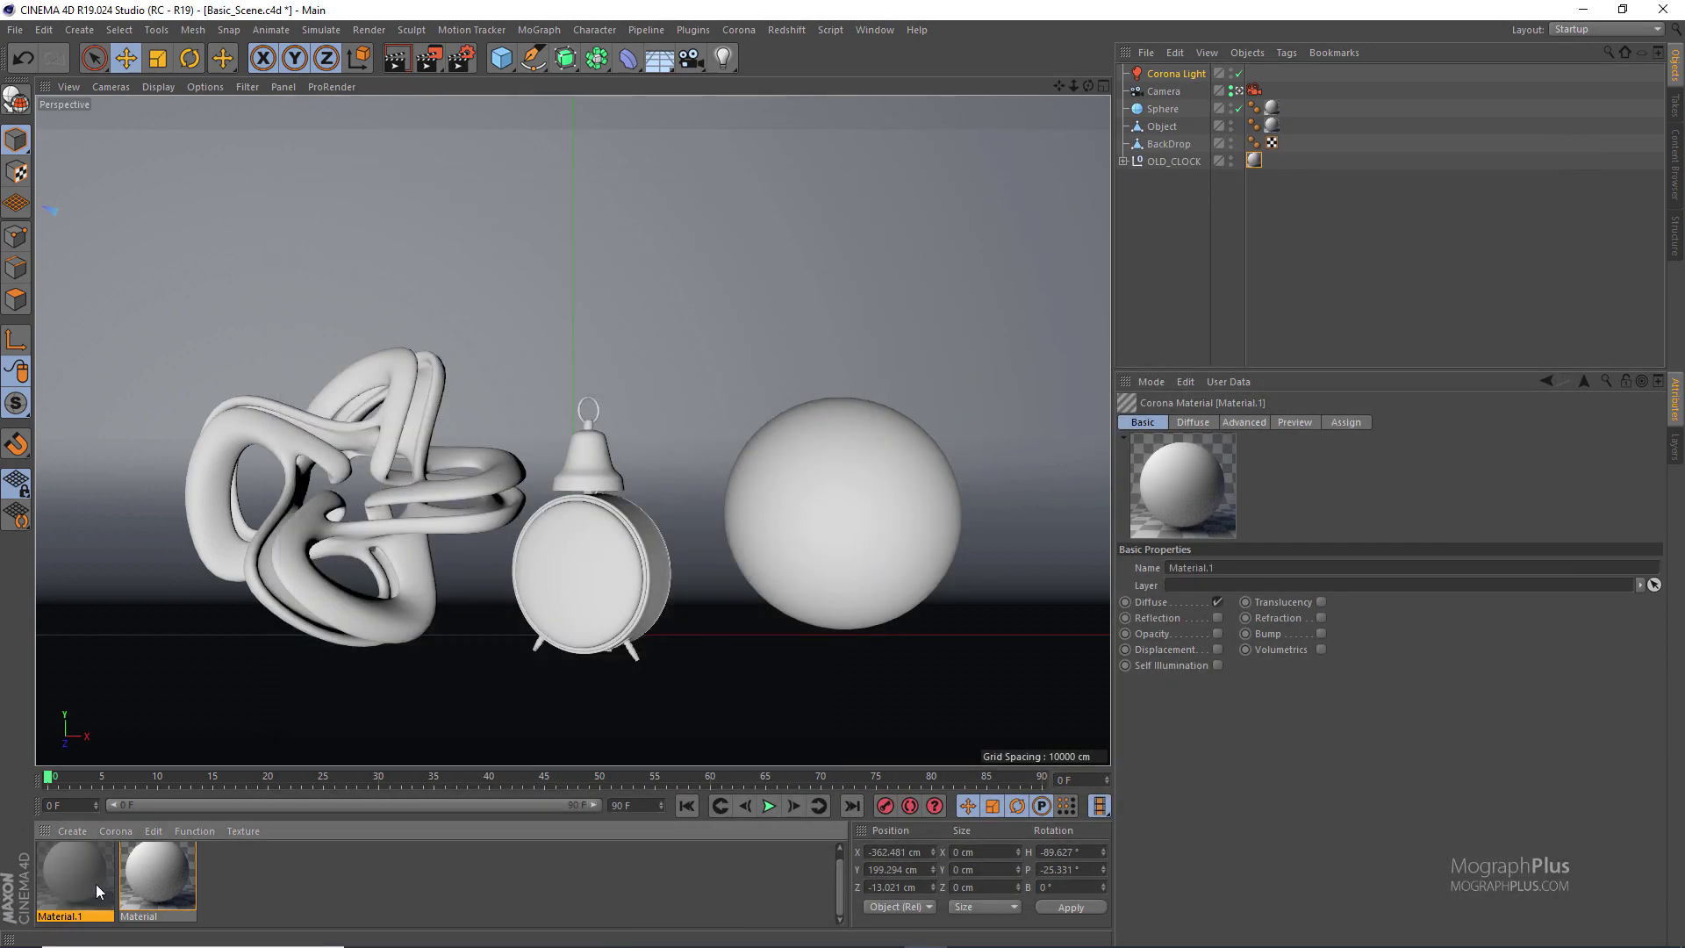
left_click_drag(88, 872, 408, 402)
Set the viewport preview size of Material.1 to 1024x1024
double_click(80, 855)
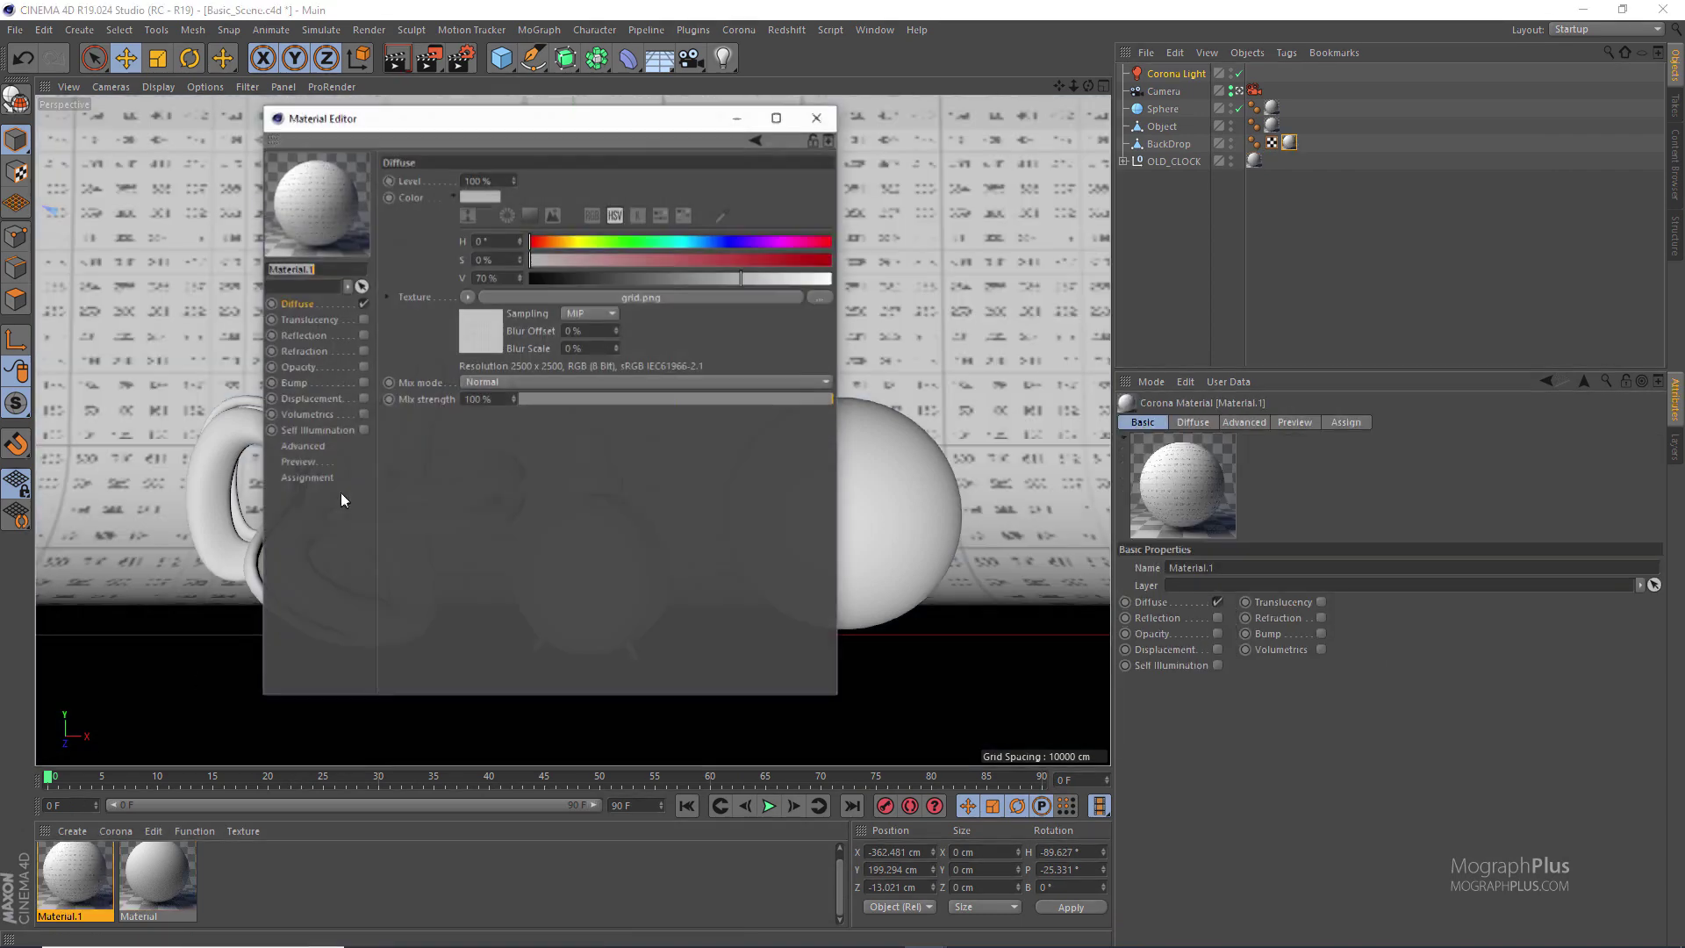
left_click(298, 461)
left_click(605, 179)
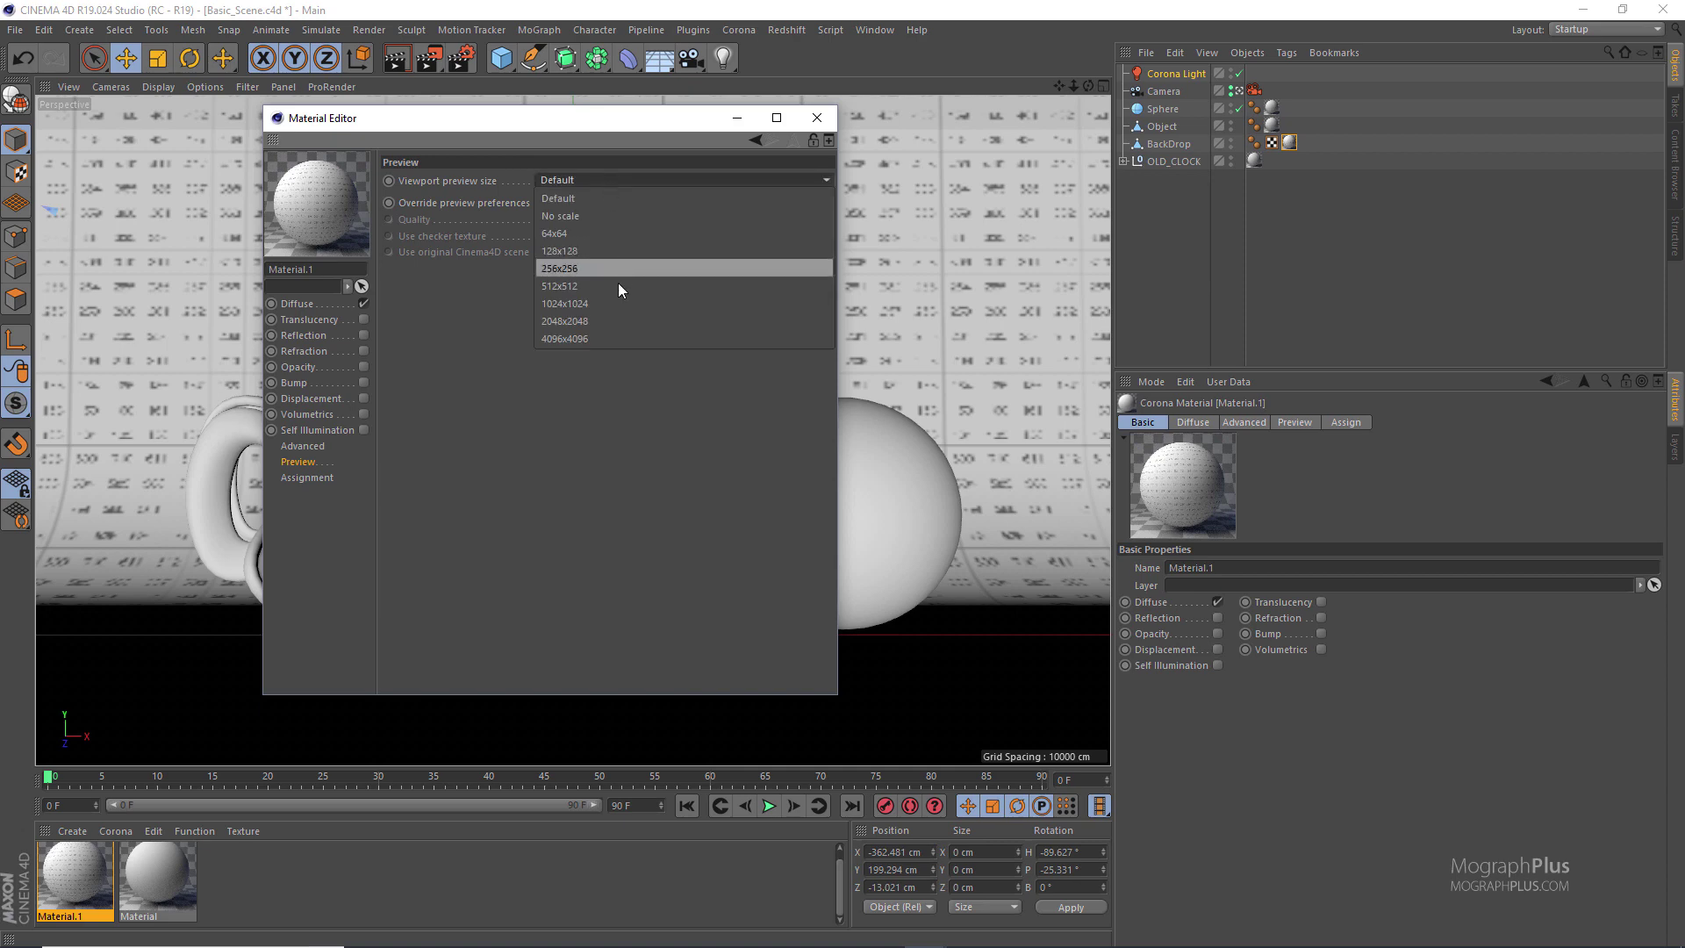
left_click(618, 299)
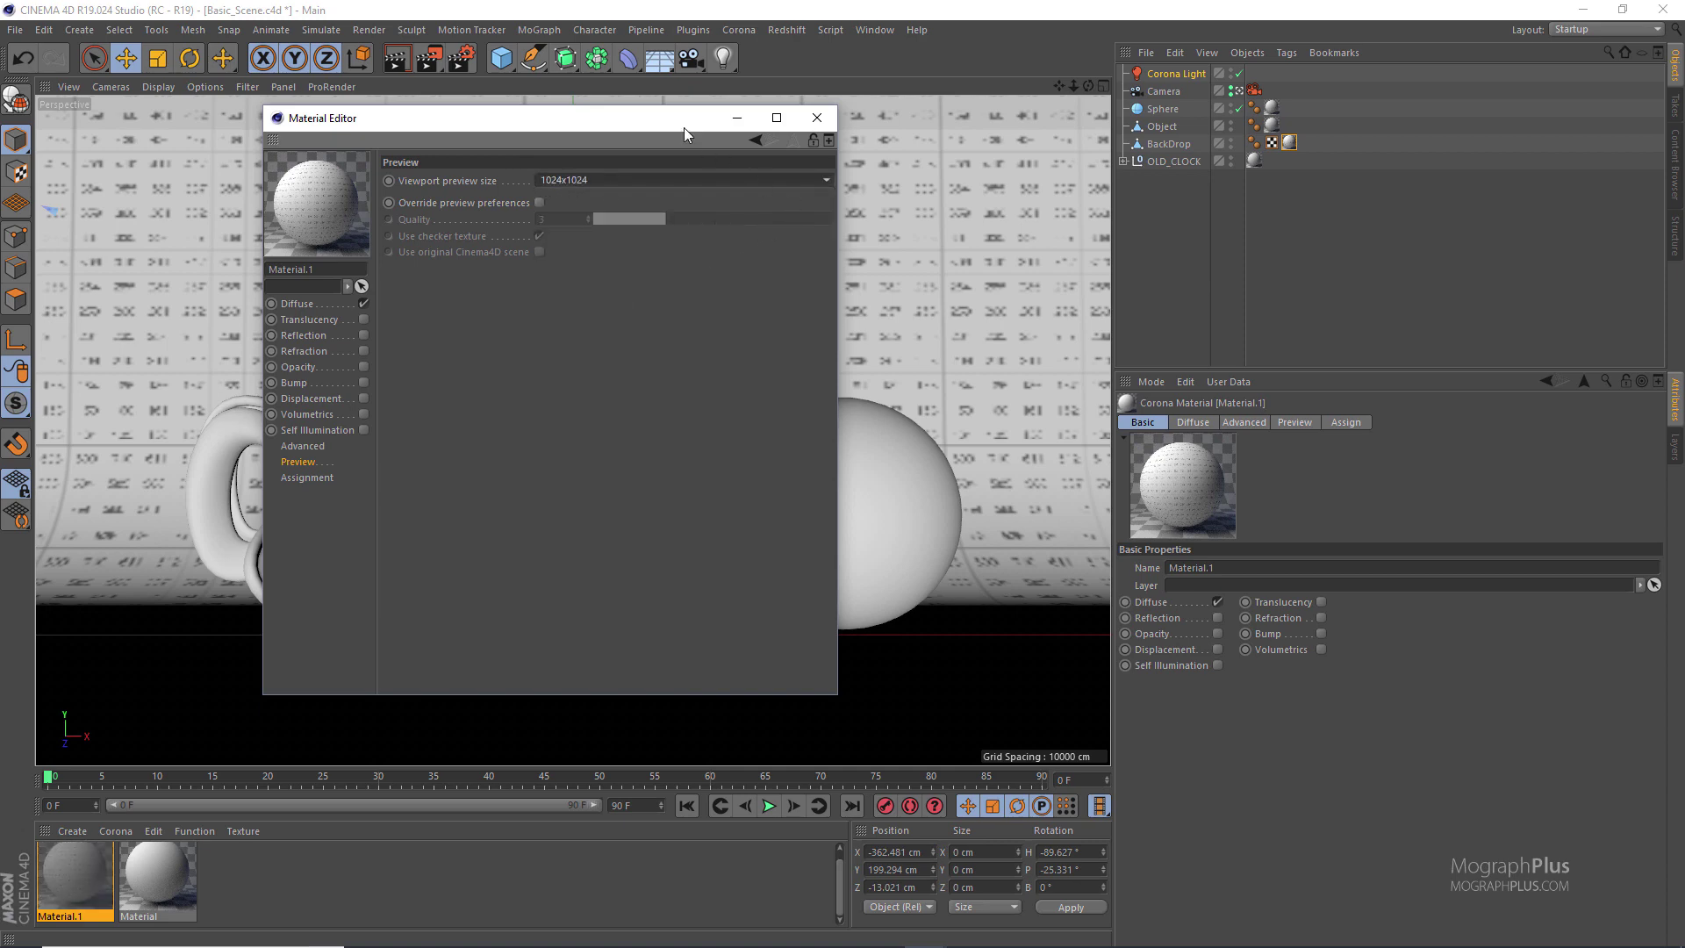
left_click(833, 118)
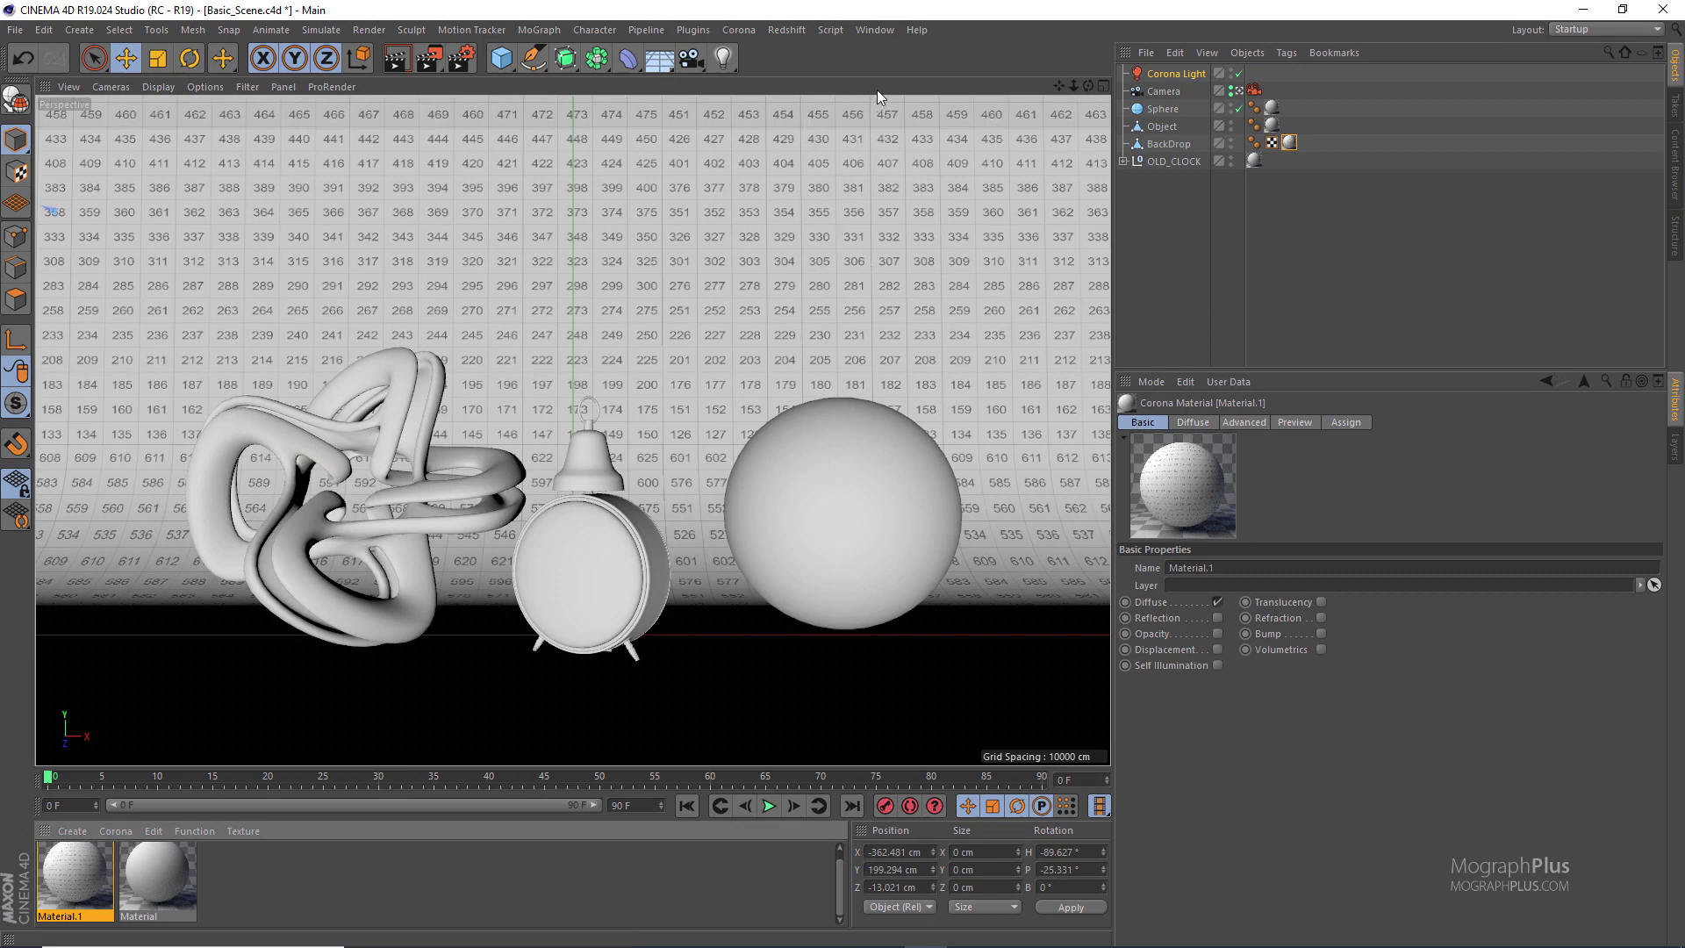
Open the Corona VFB, start interactive rendering of the scene to view it, and close the frame buffer
left_click(738, 30)
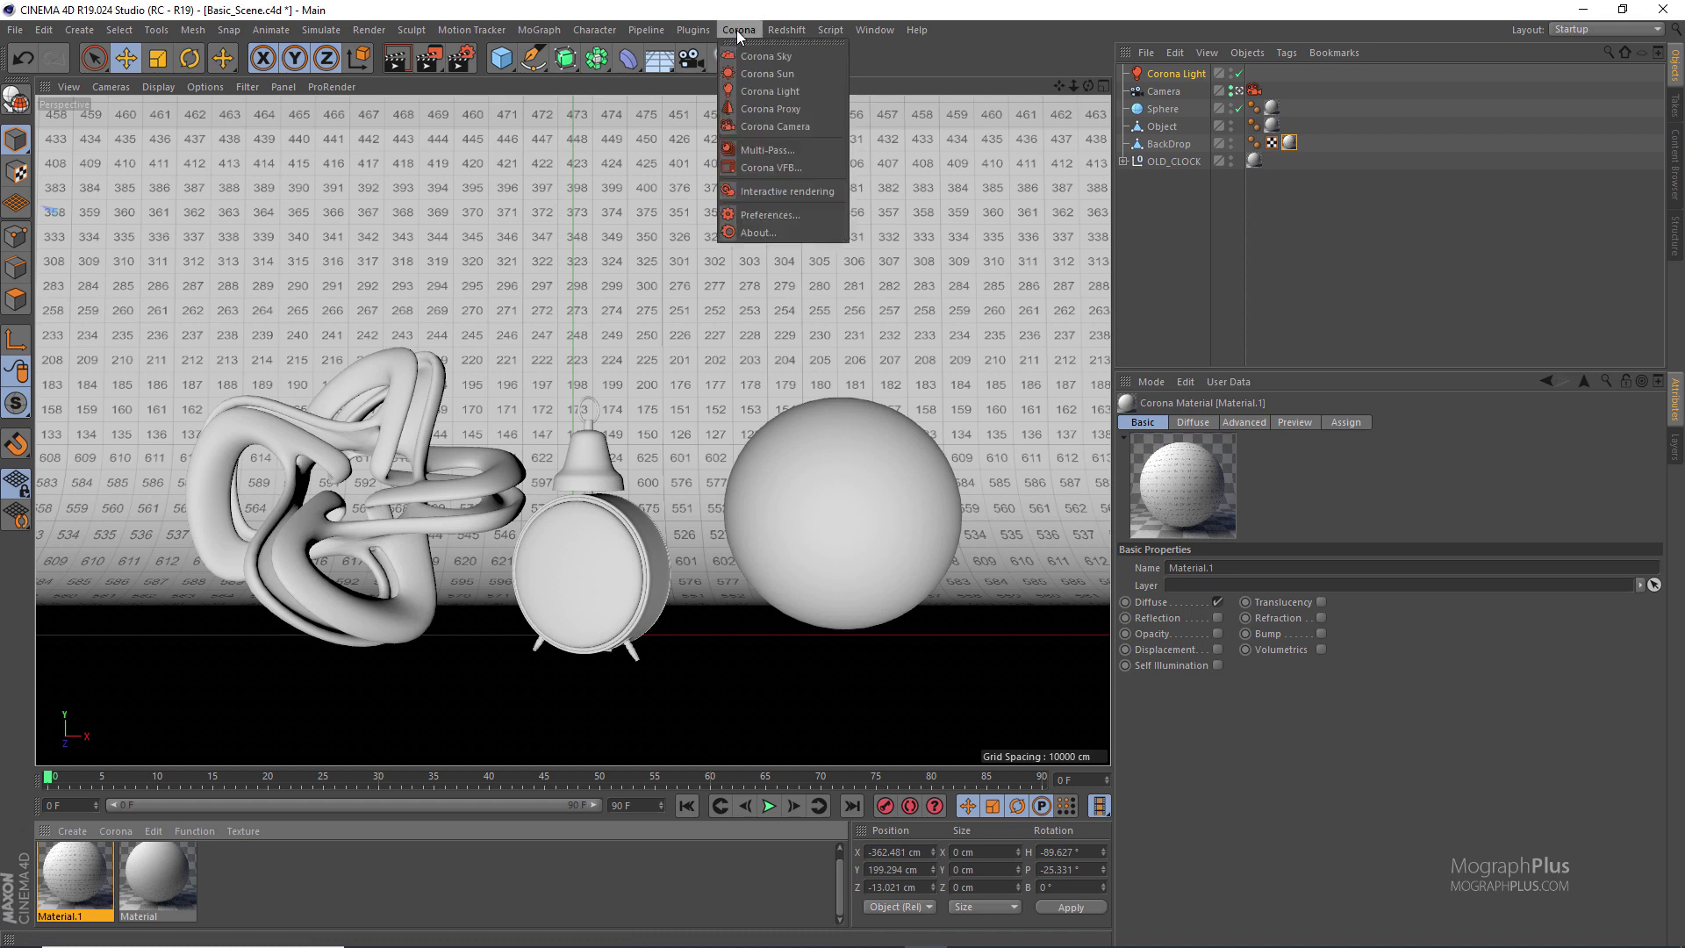
left_click(797, 170)
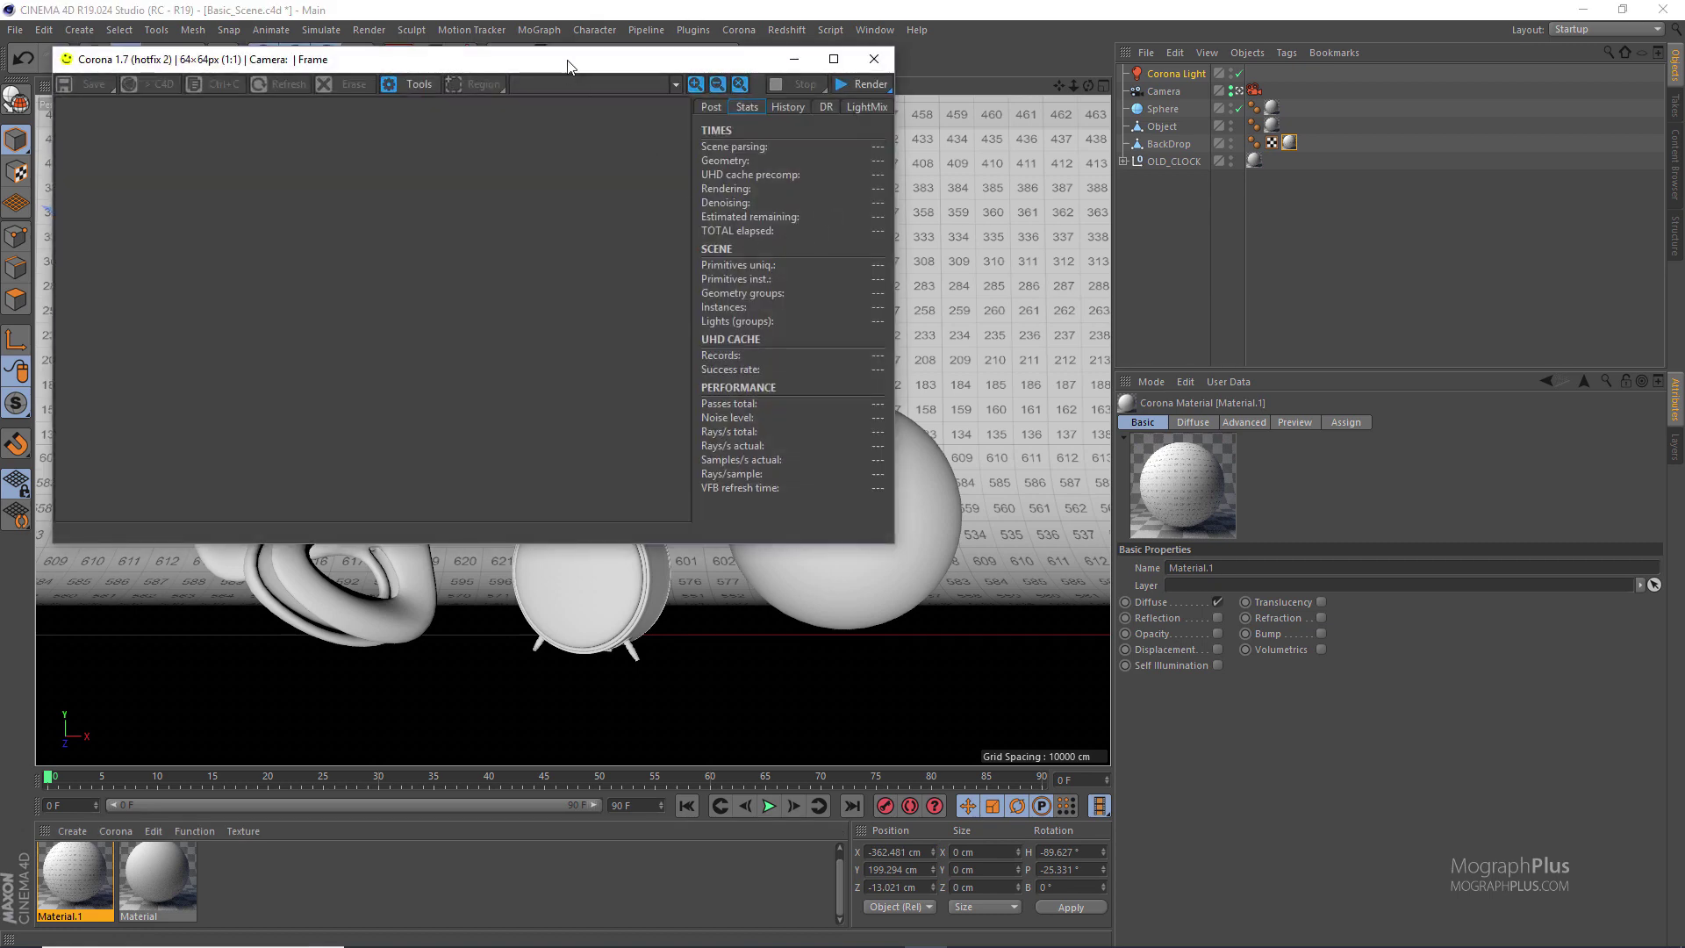
left_click_drag(567, 66, 798, 228)
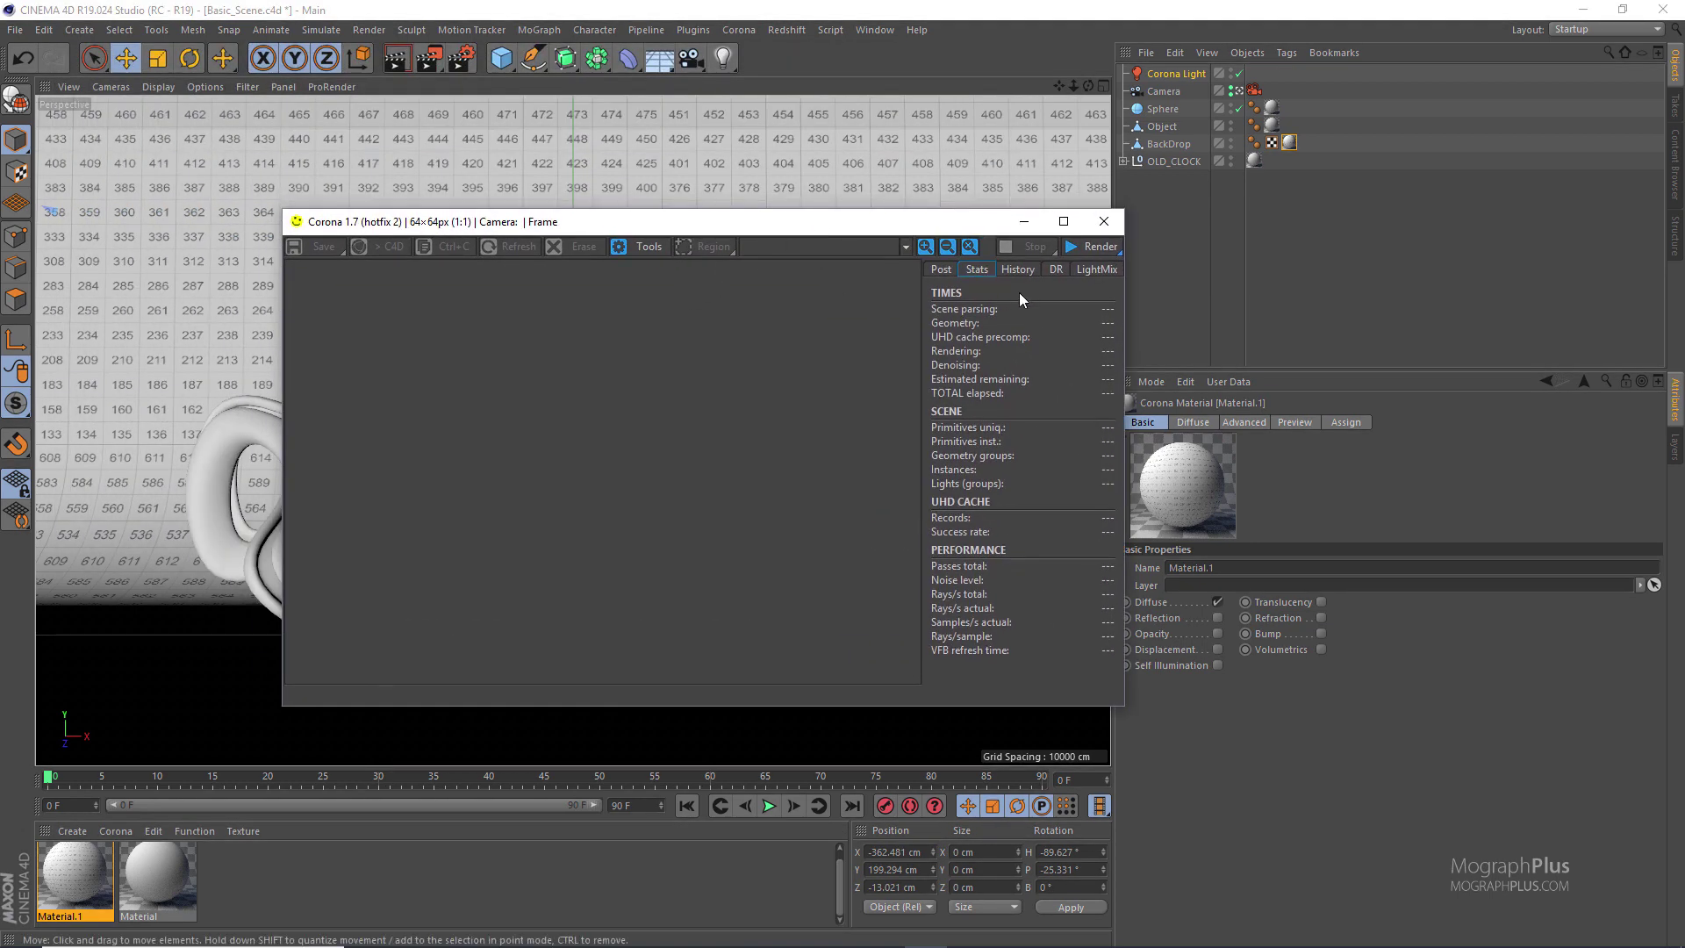
left_click(1083, 247)
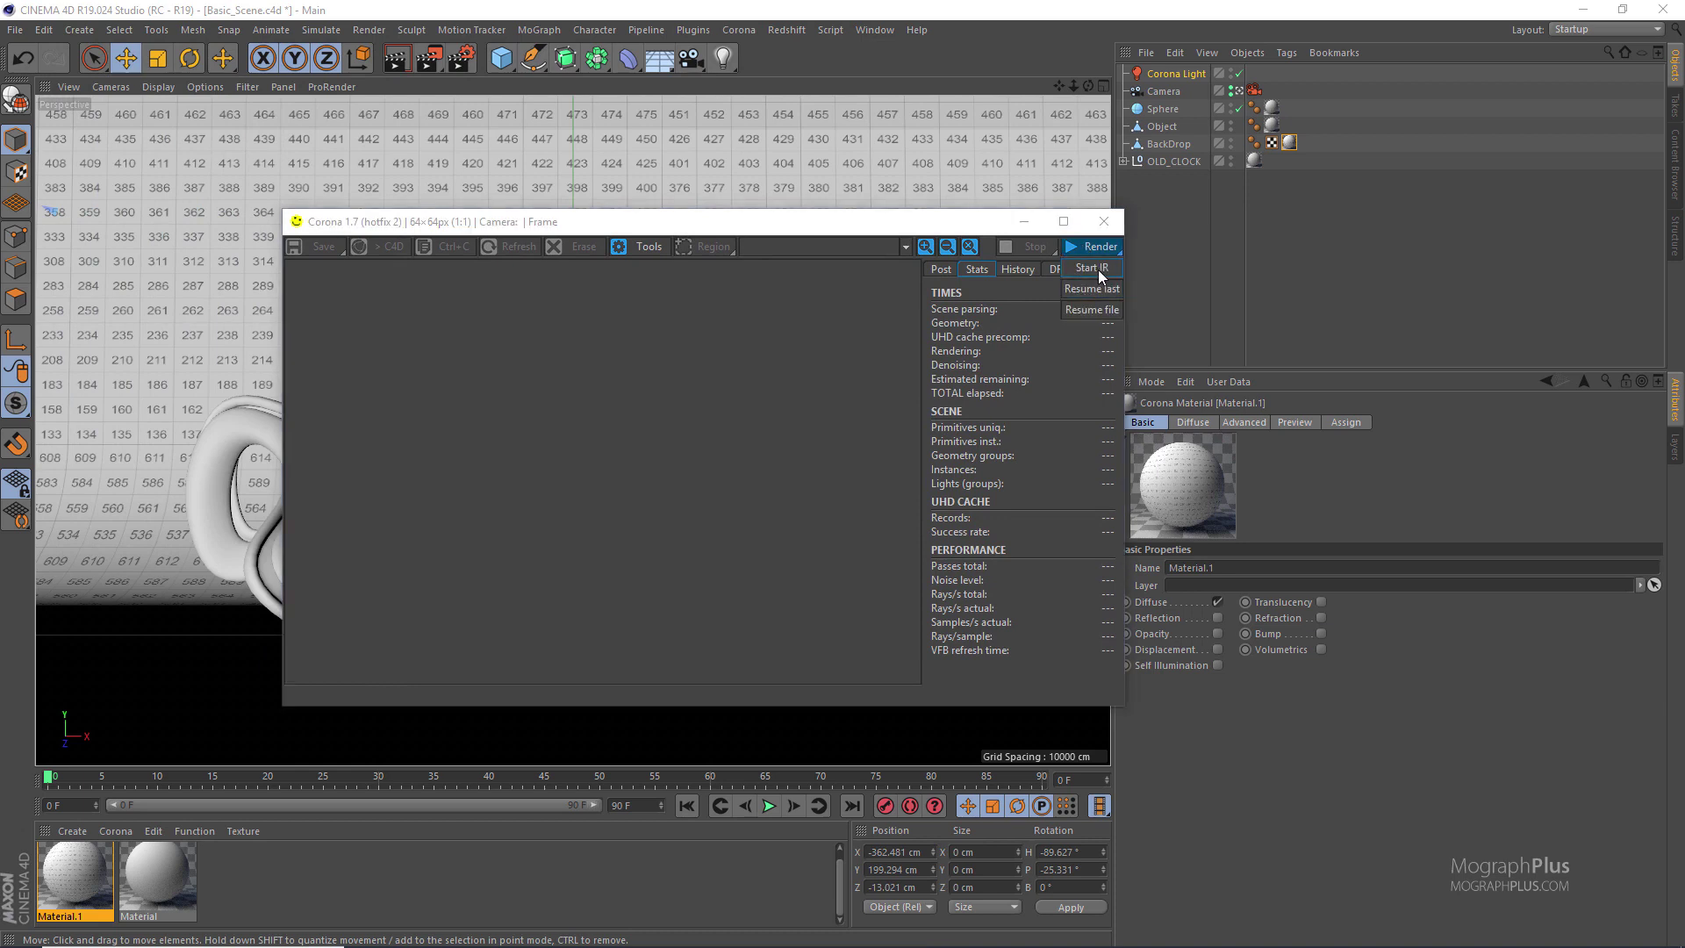
left_click(1092, 268)
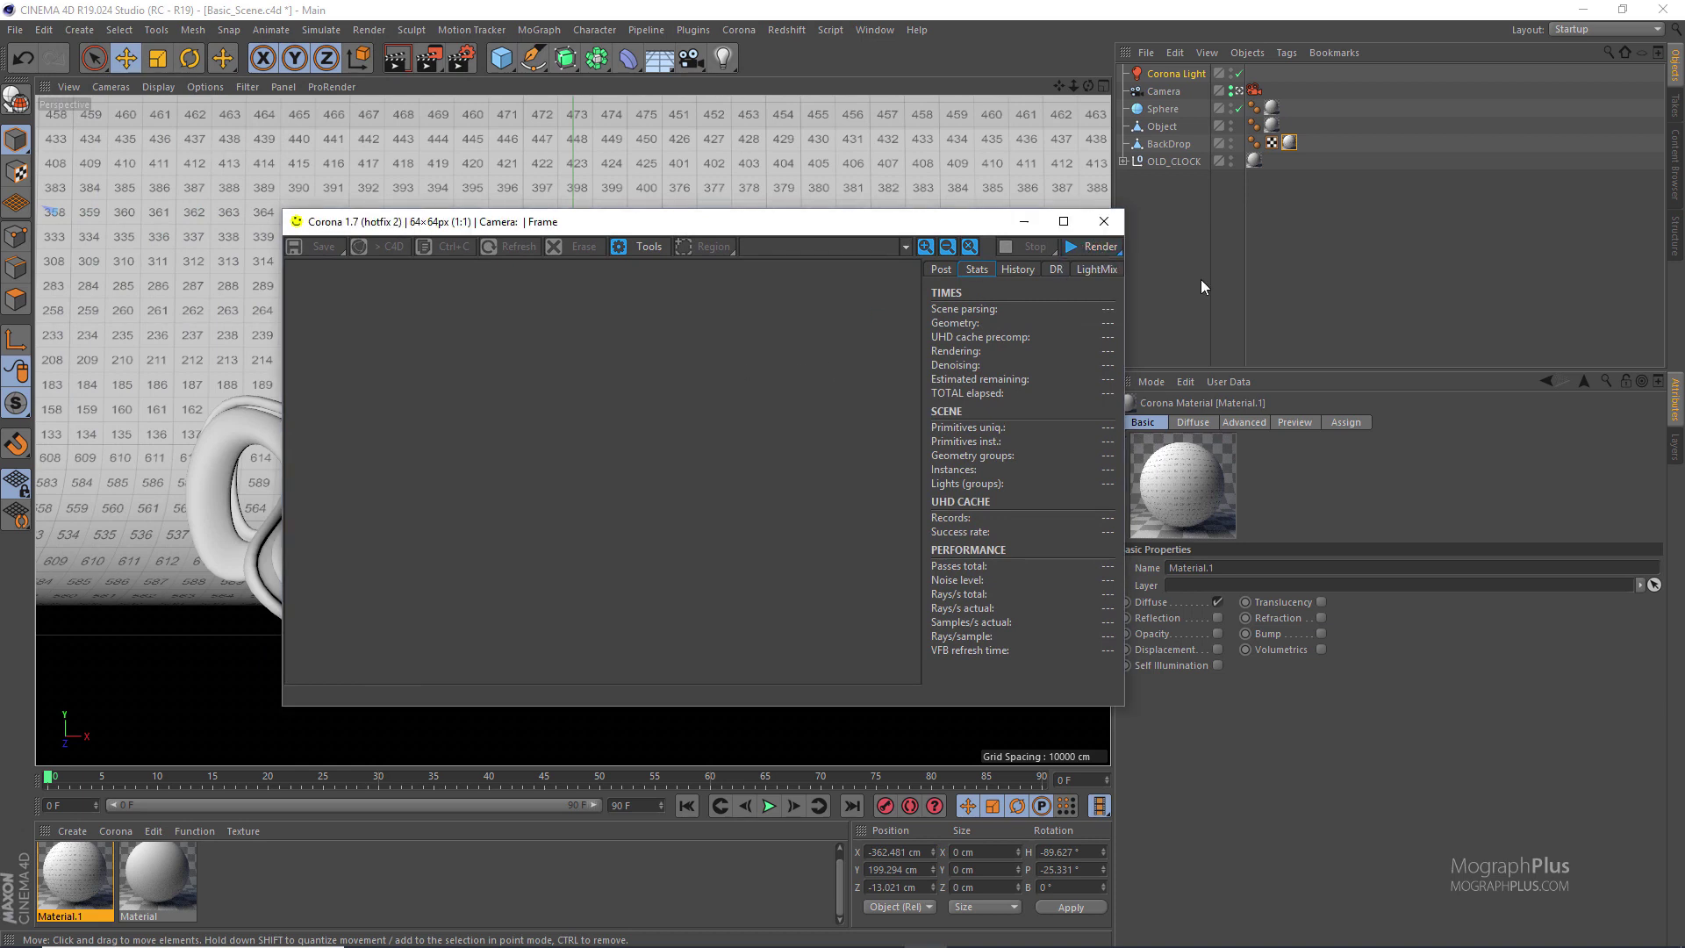
left_click(1089, 252)
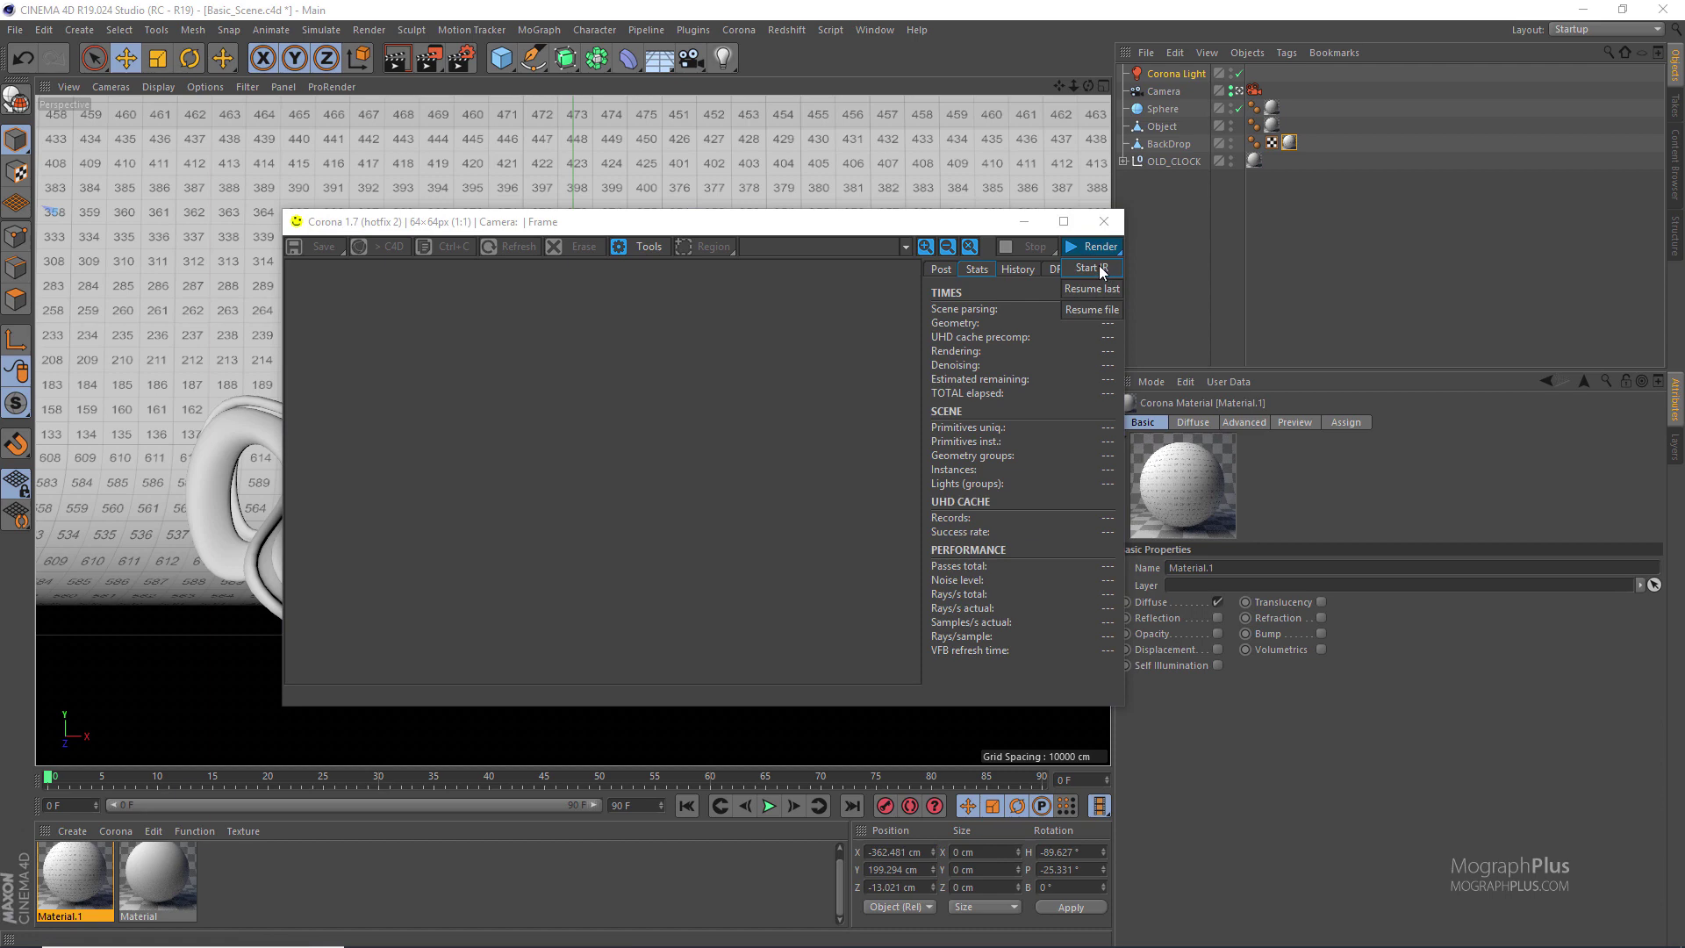
left_click(1098, 266)
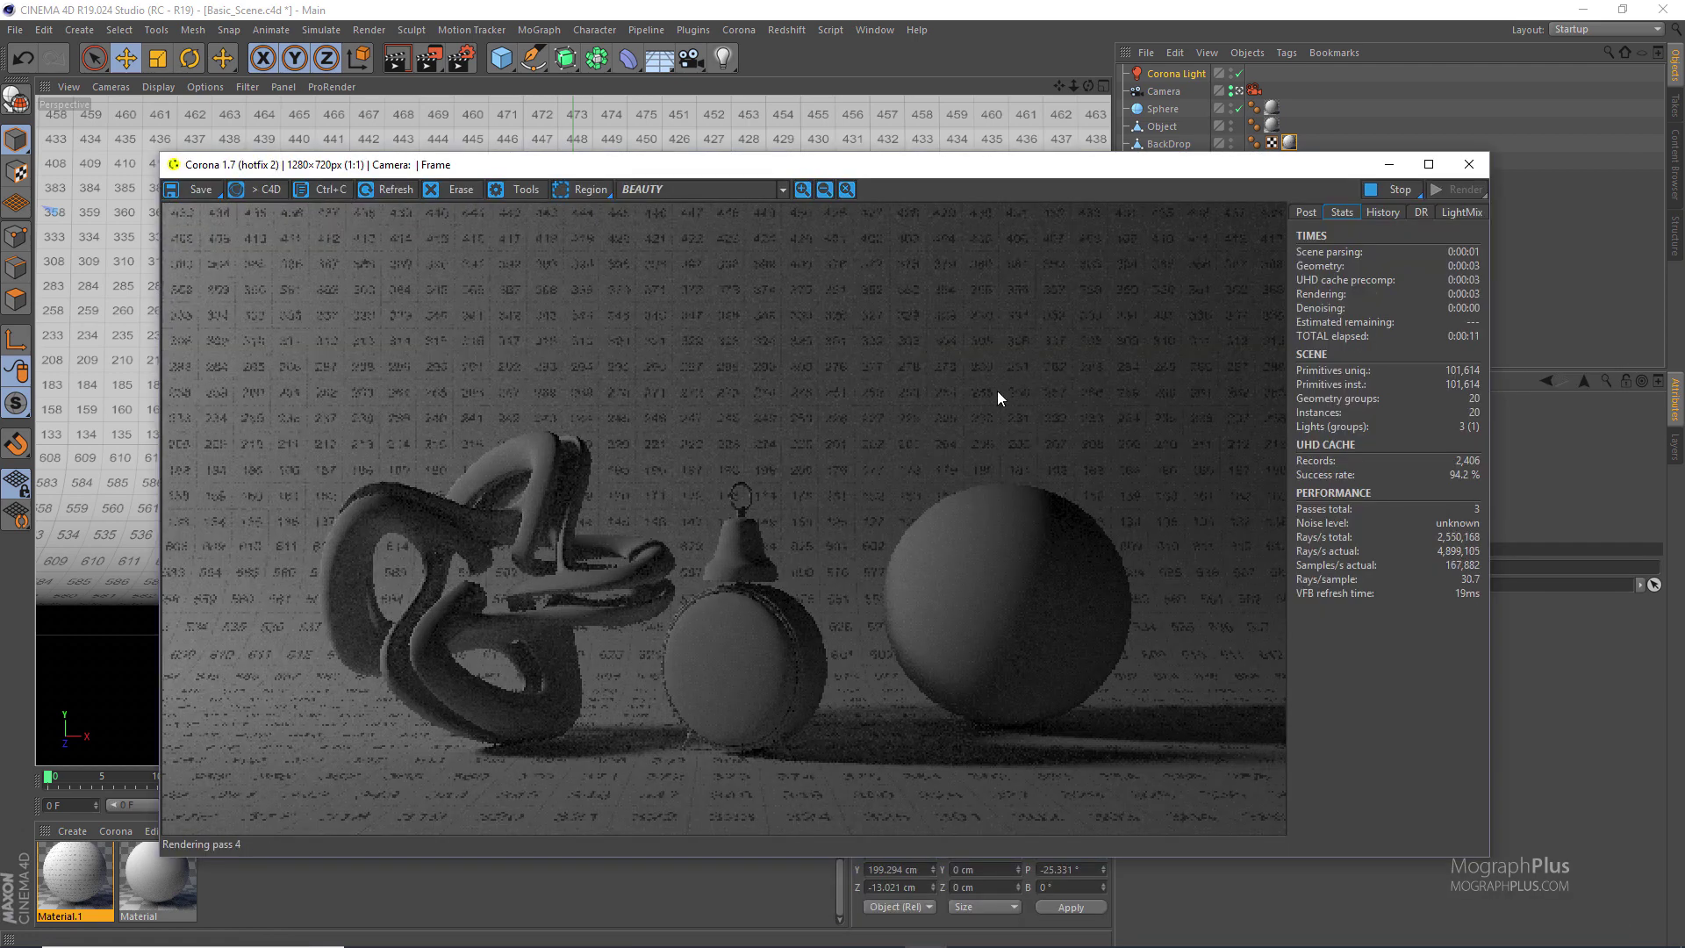
left_click_drag(1336, 162, 1217, 181)
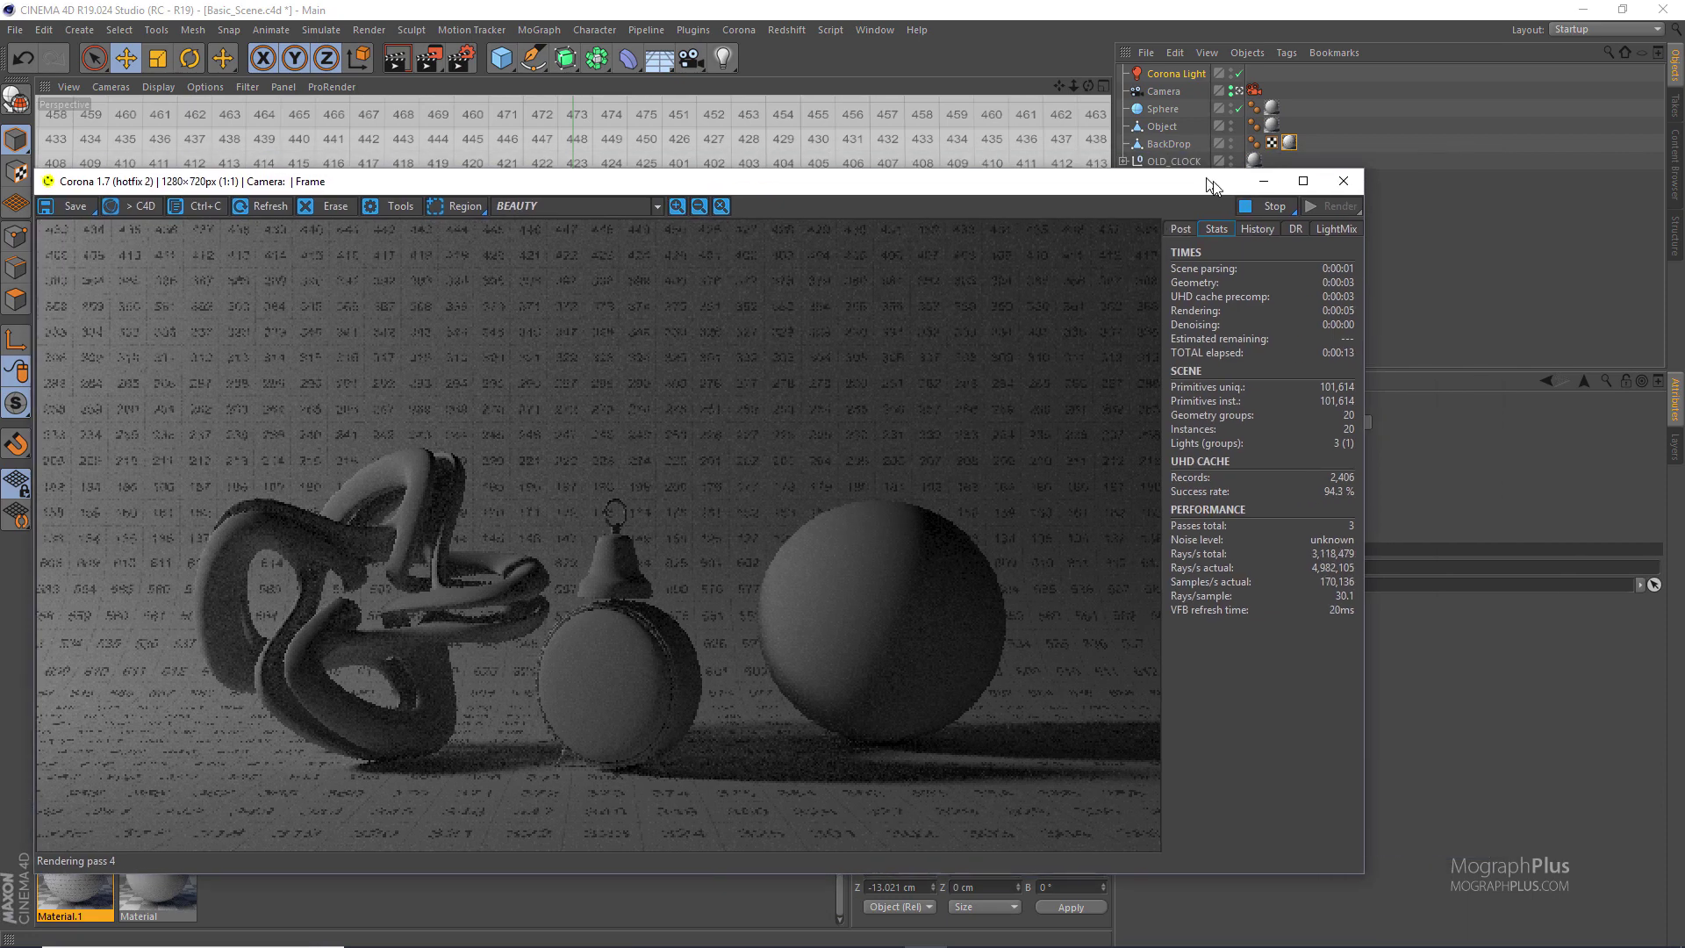
left_click(1350, 184)
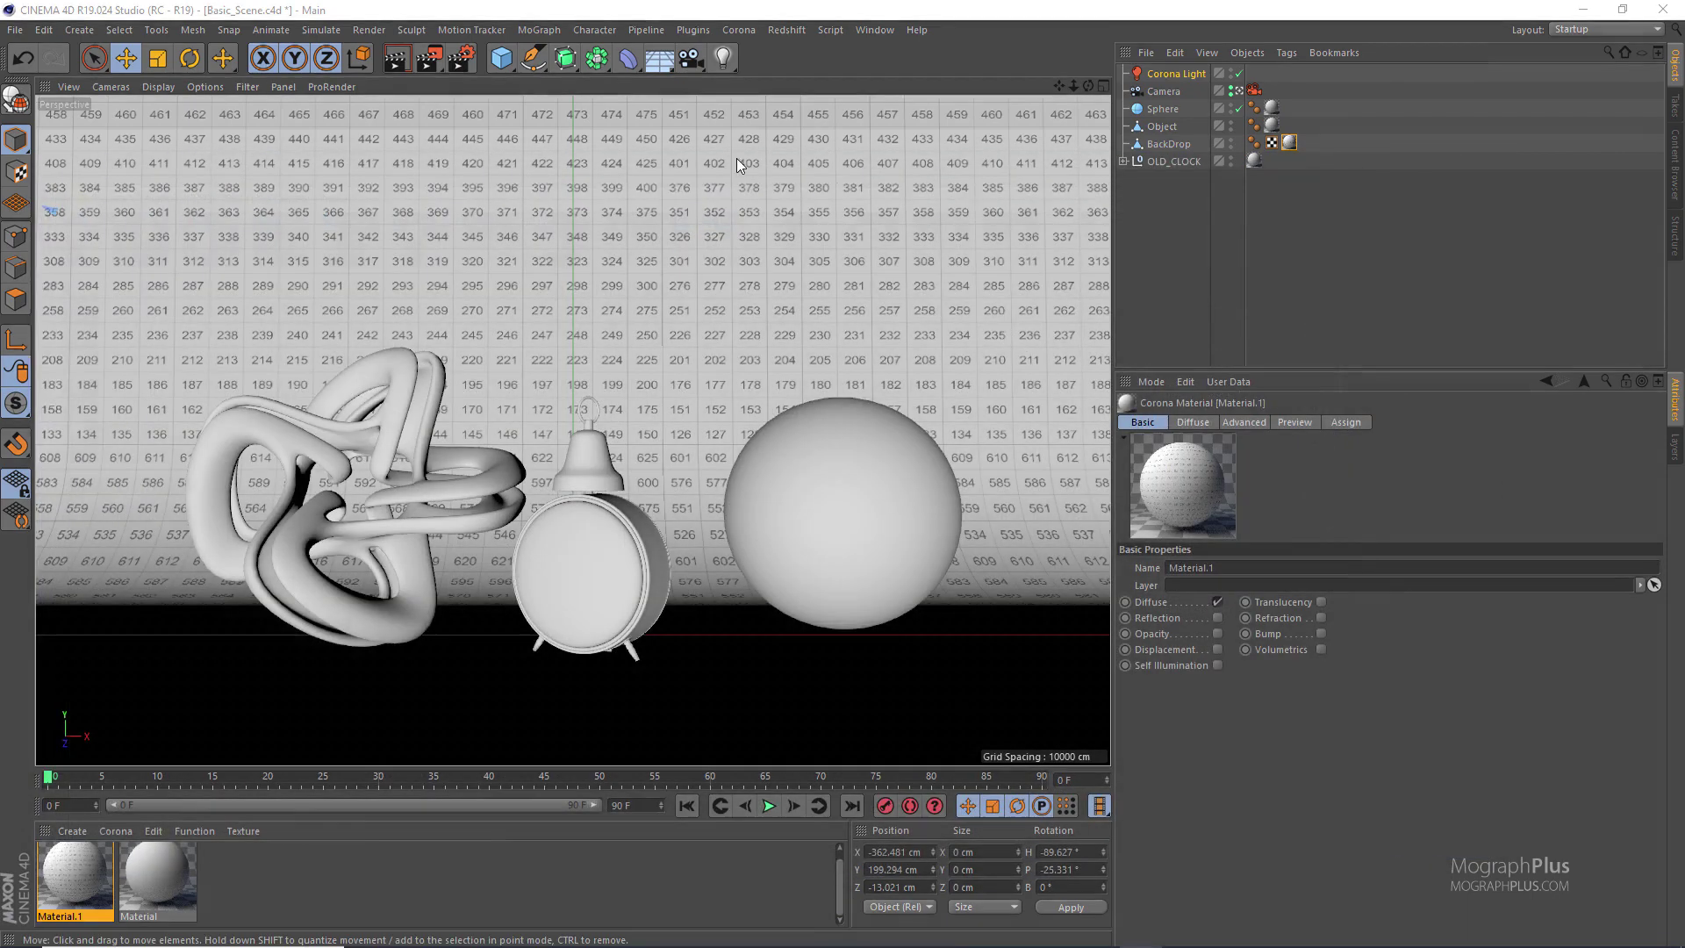
Lock the output aspect ratio and set the render width to 800 pixels in the render settings
left_click(458, 58)
left_click(318, 293)
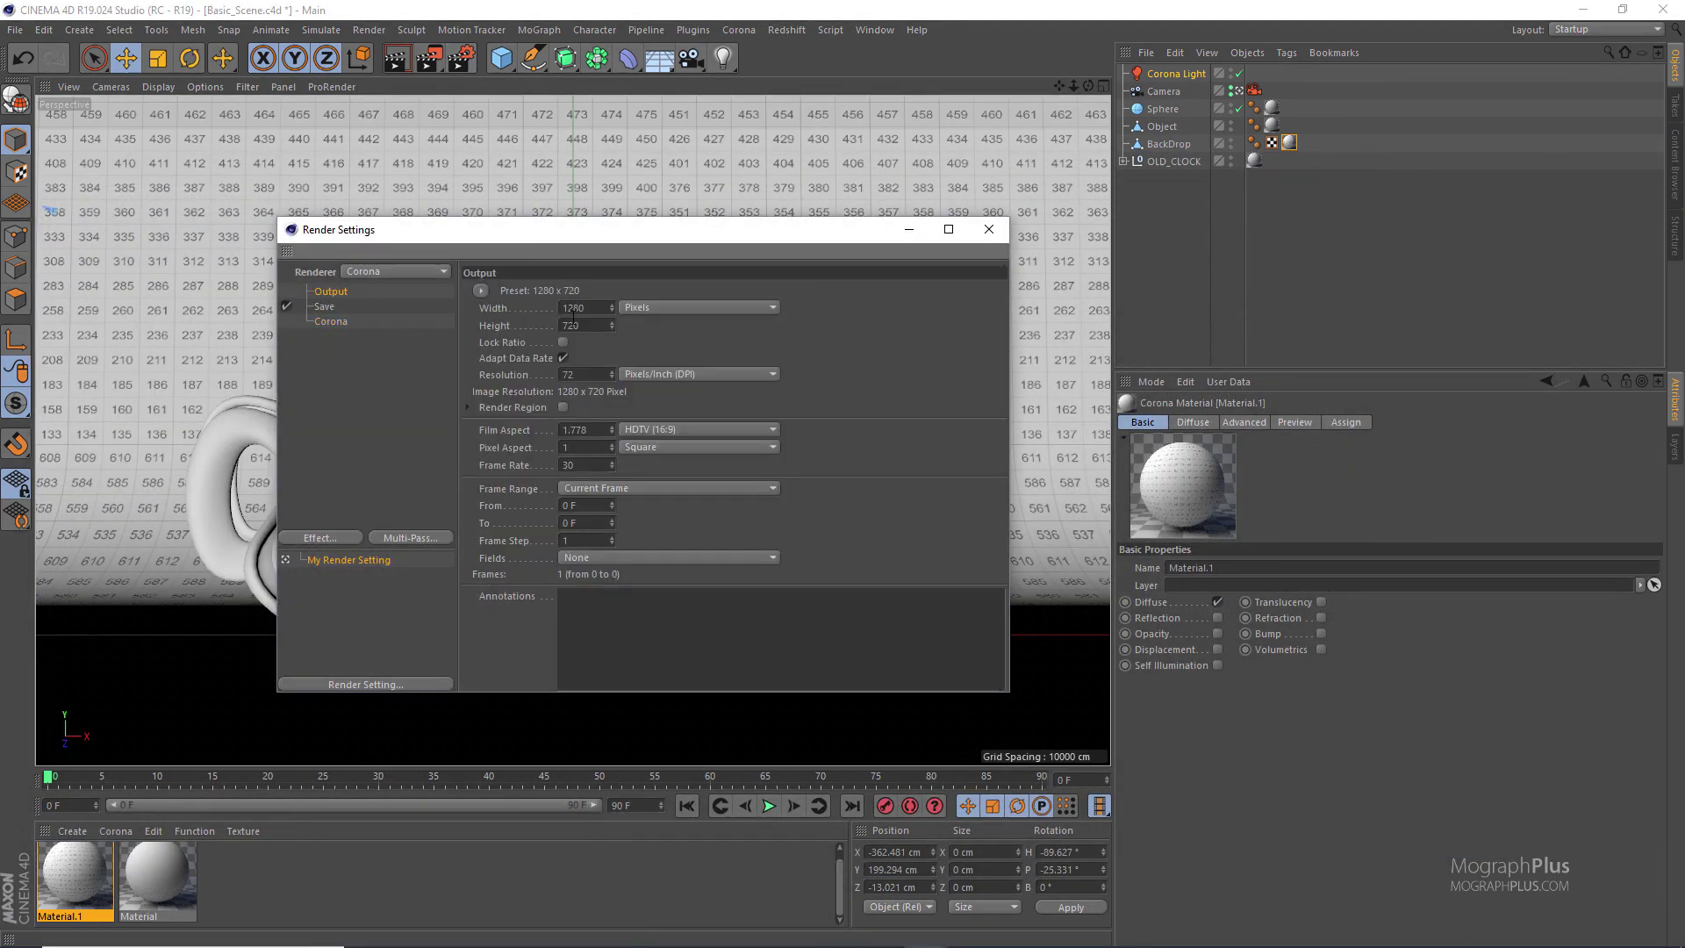
left_click(562, 342)
double_click(602, 309)
type("900")
key("Return")
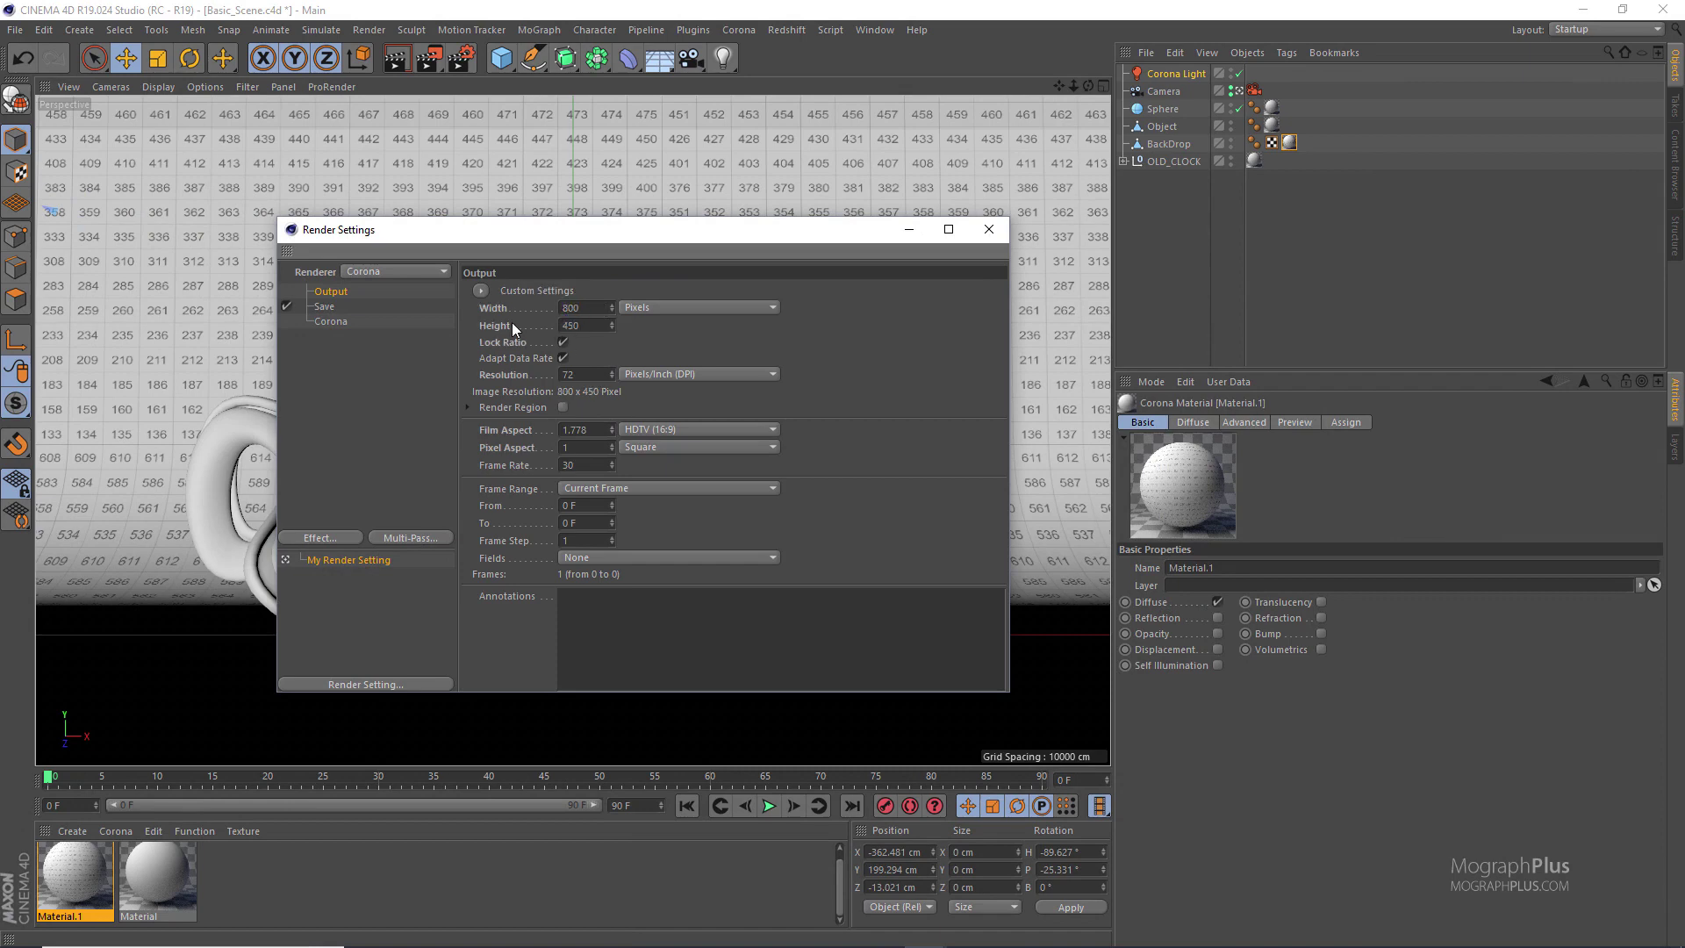
left_click(964, 231)
left_click_drag(1094, 4, 857, 297)
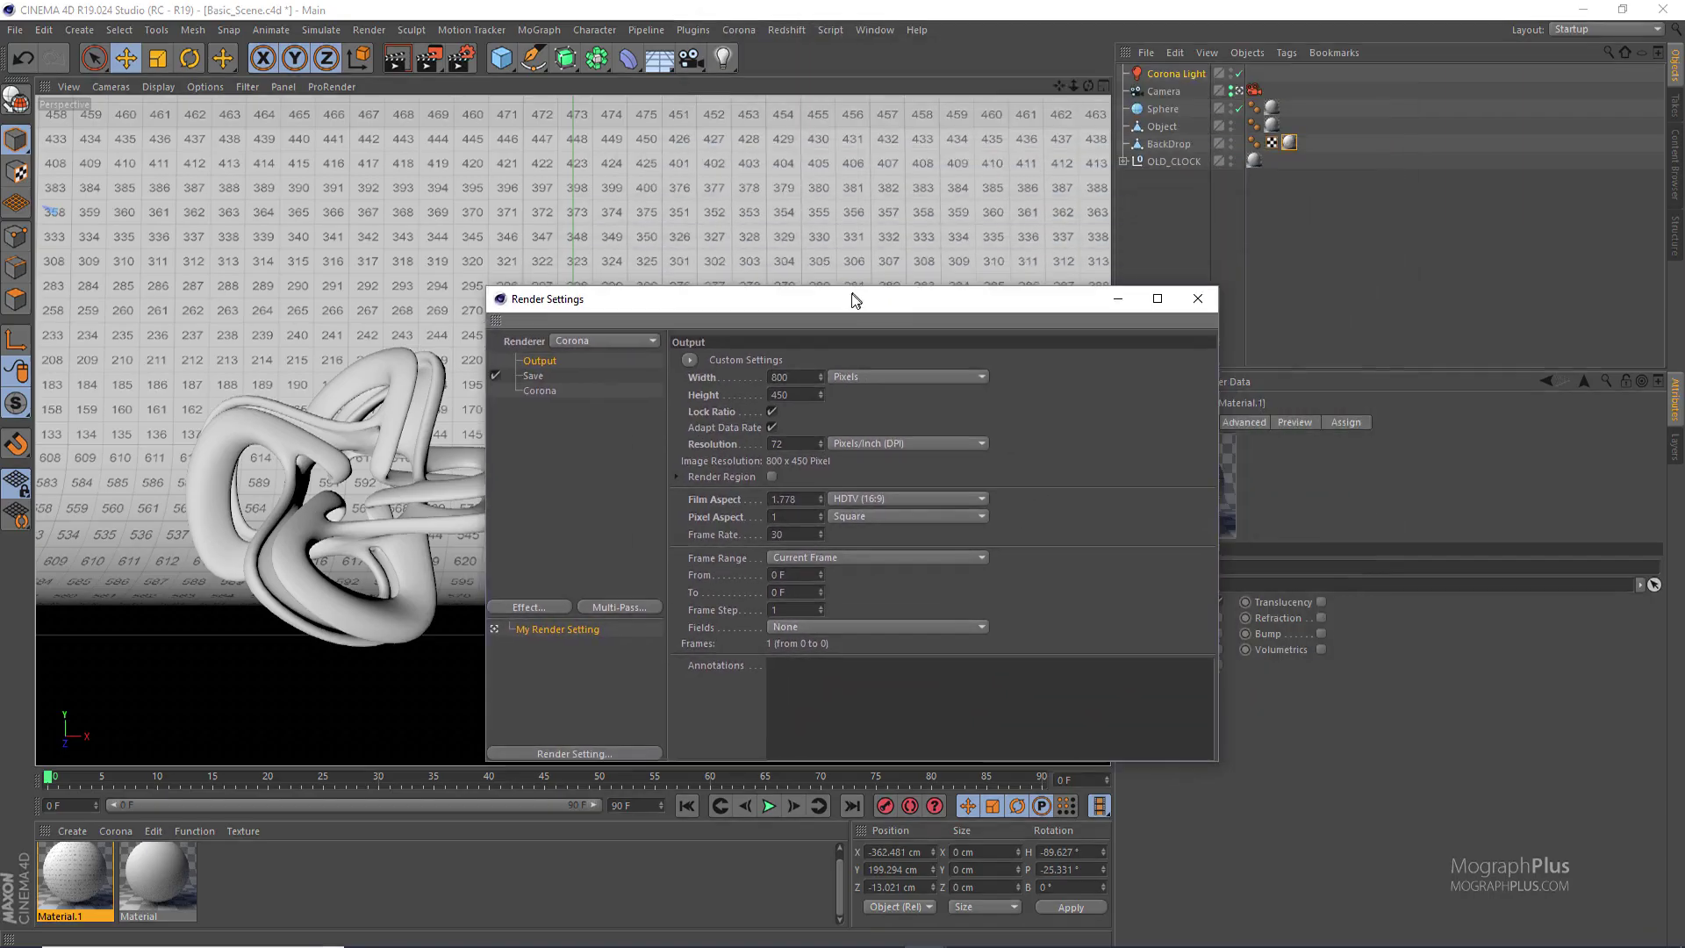
left_click(1197, 300)
Start Corona interactive rendering and place the frame buffer over the viewport, clear of the object list
left_click(738, 30)
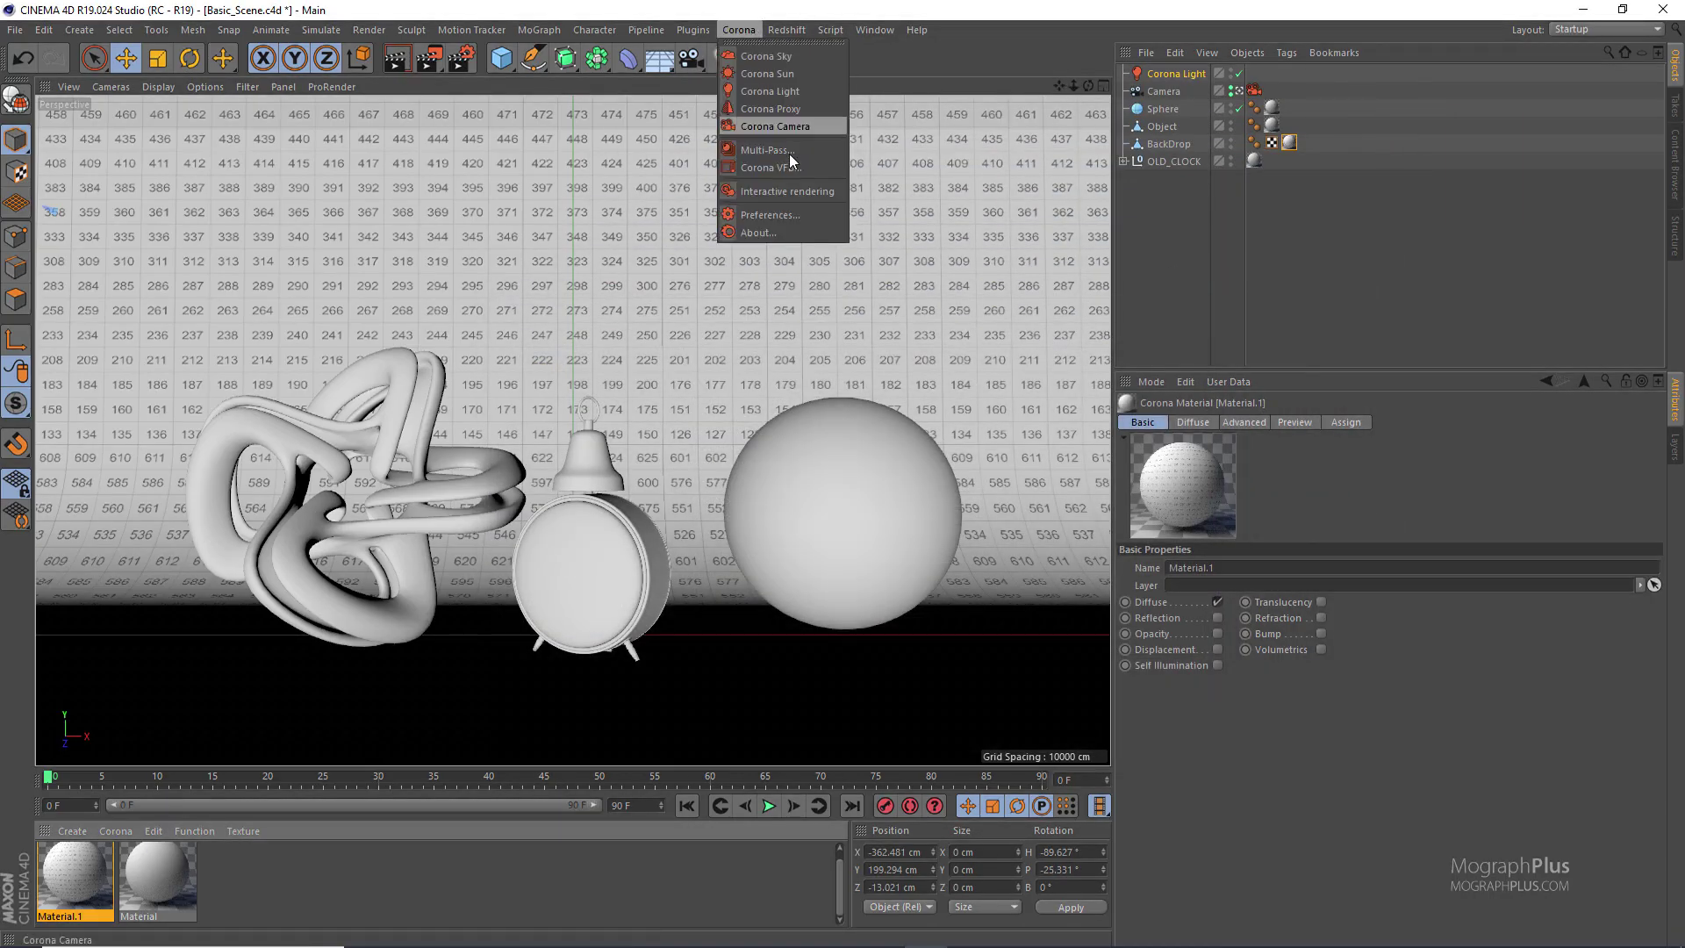
left_click(804, 189)
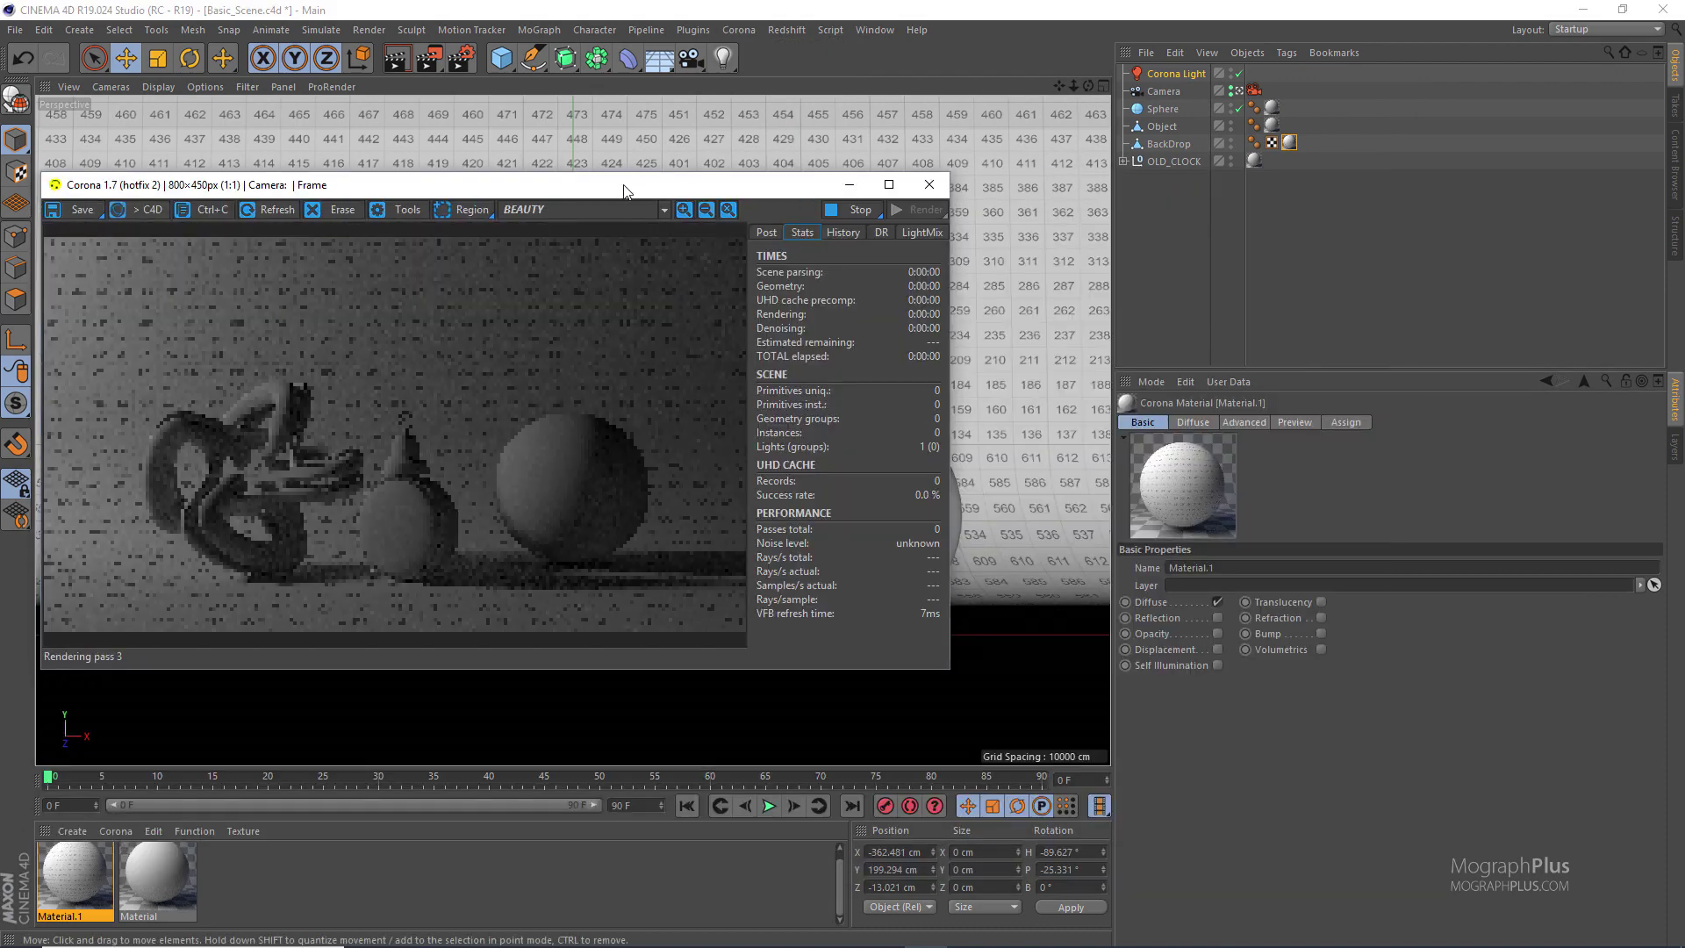
left_click_drag(755, 217, 757, 218)
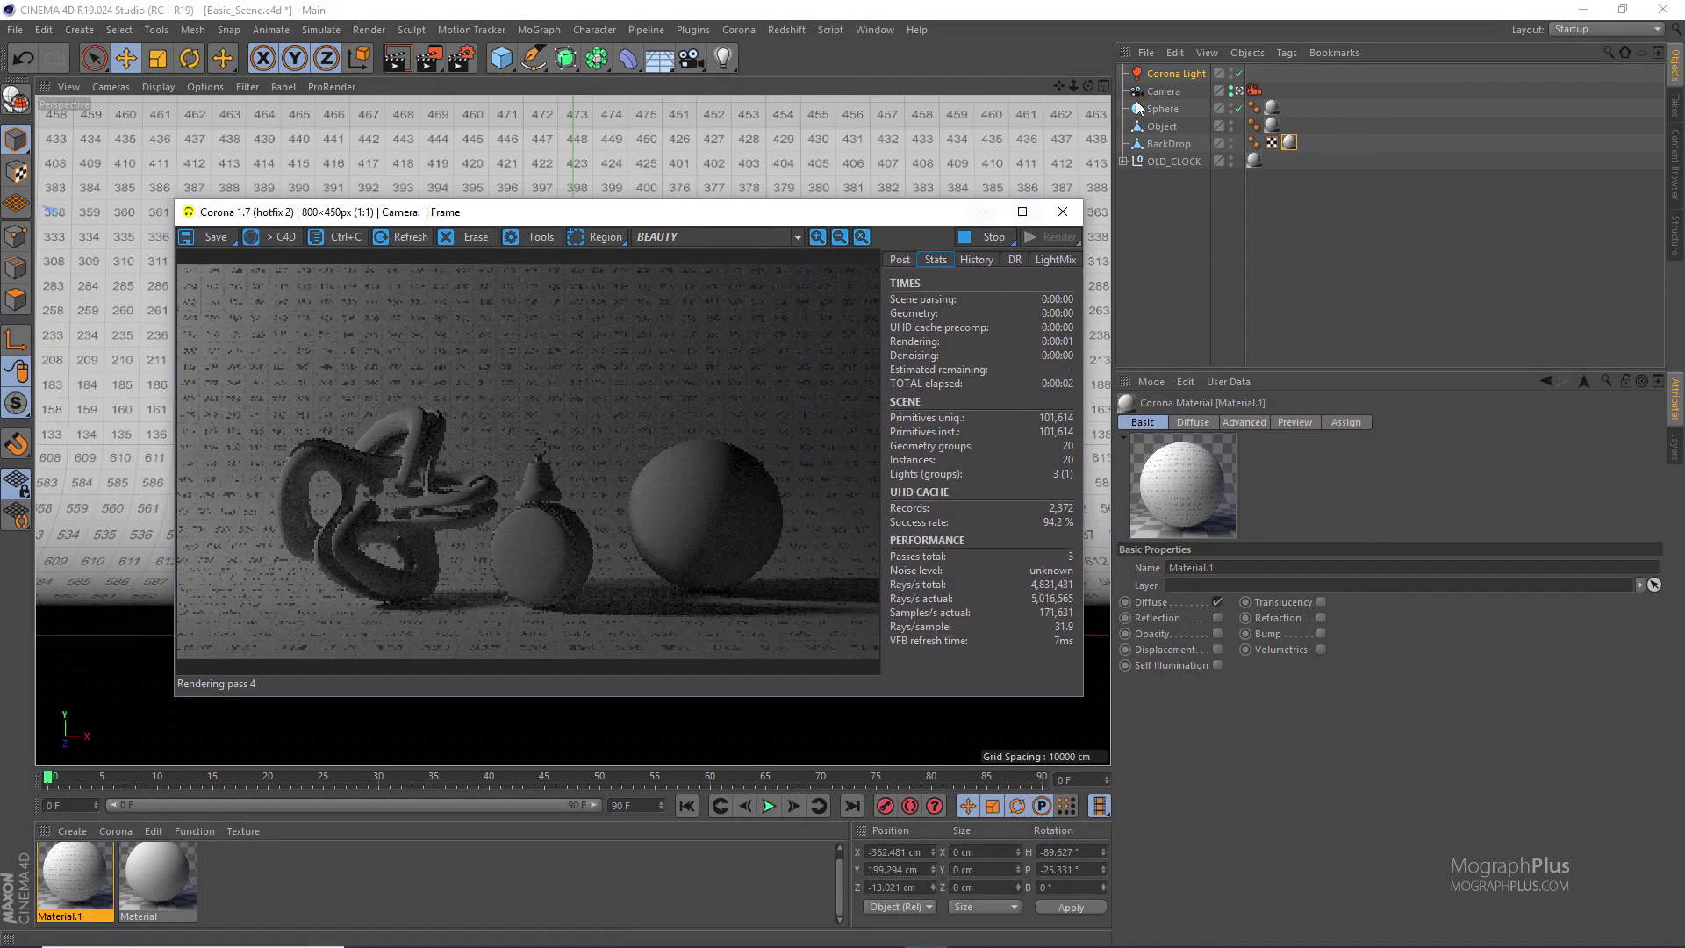
Try the Object light type on the Corona Light, check its available shapes, and return the type to Area
left_click(1172, 74)
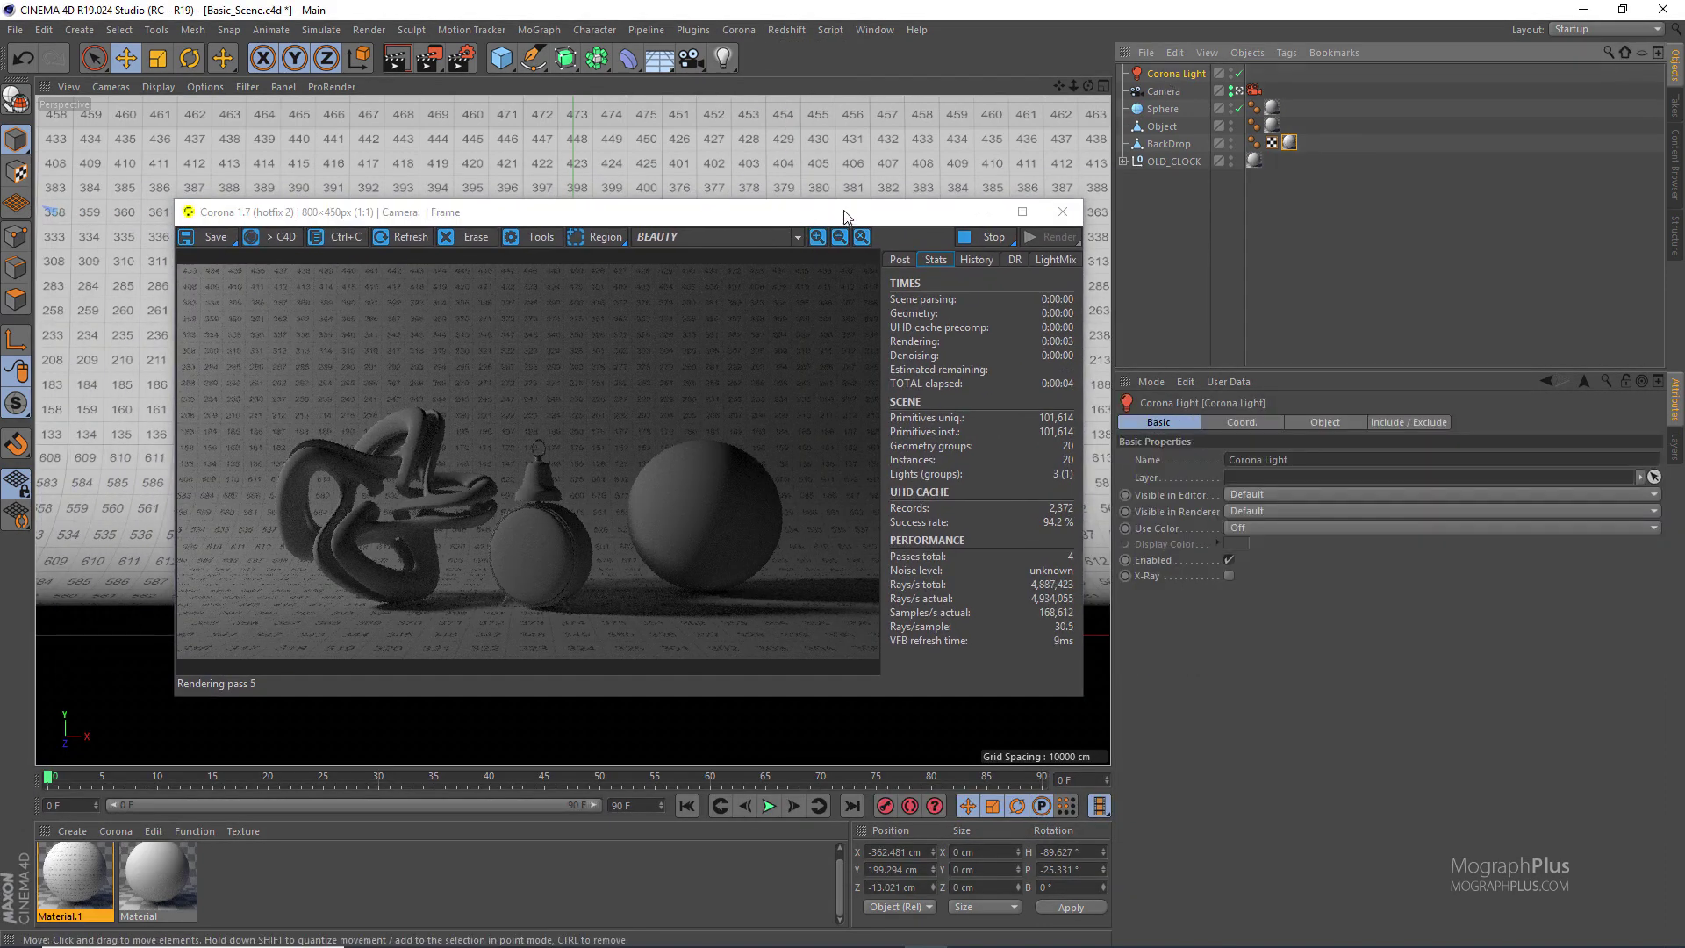
left_click_drag(843, 213, 790, 210)
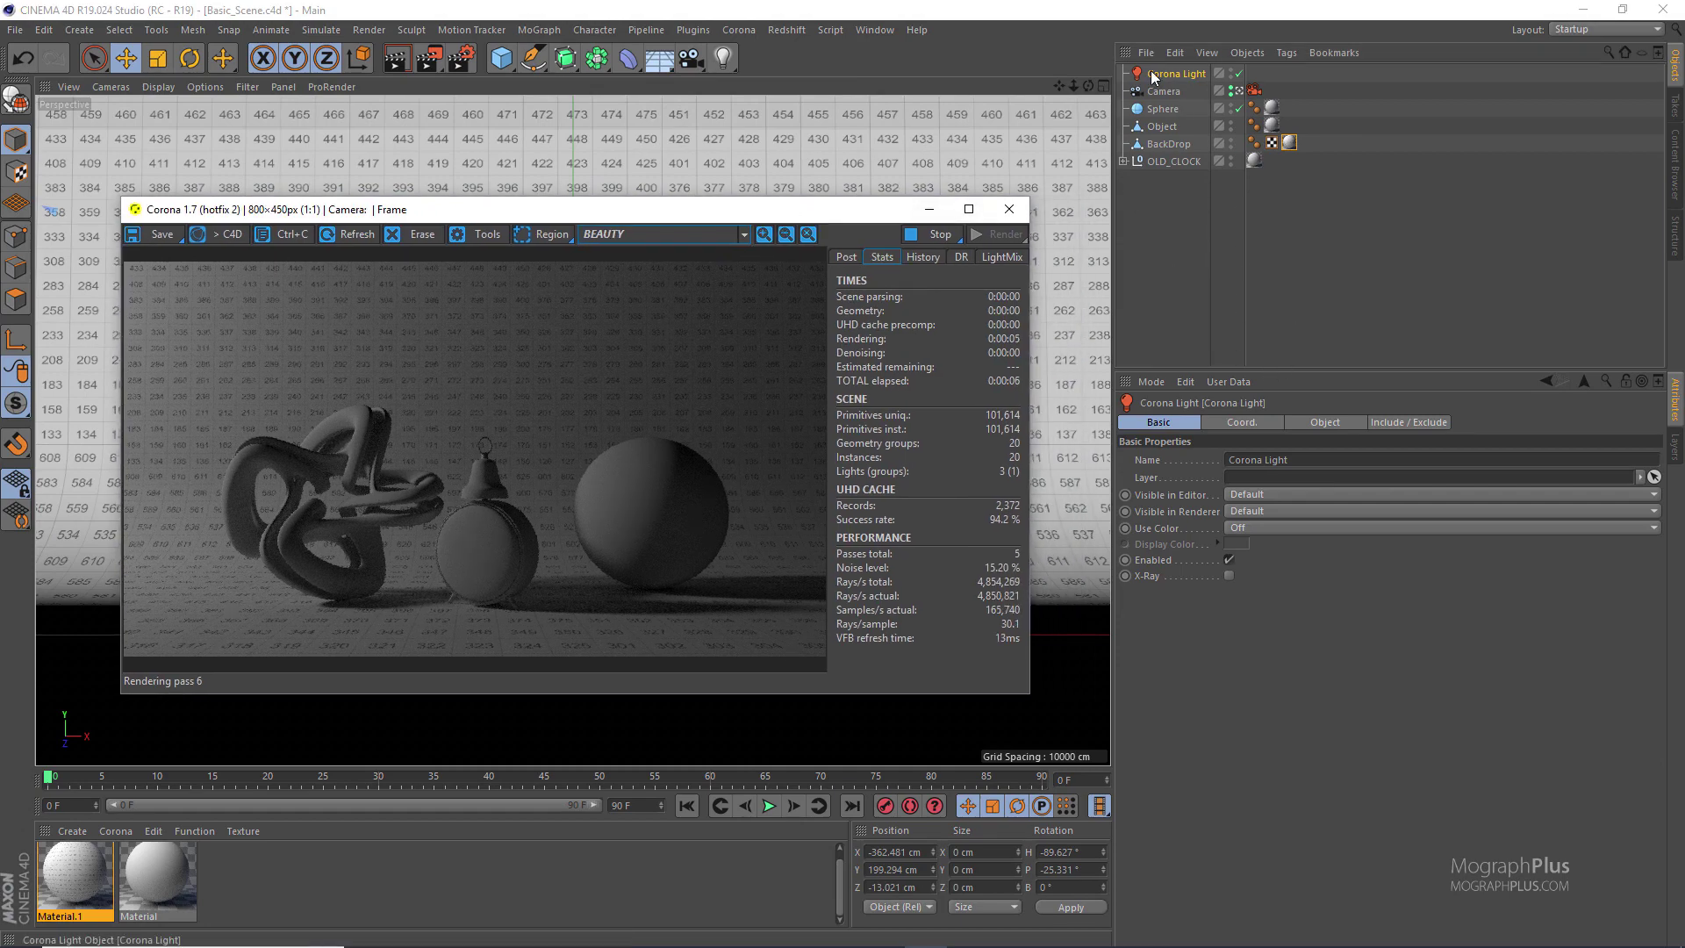
left_click(1319, 420)
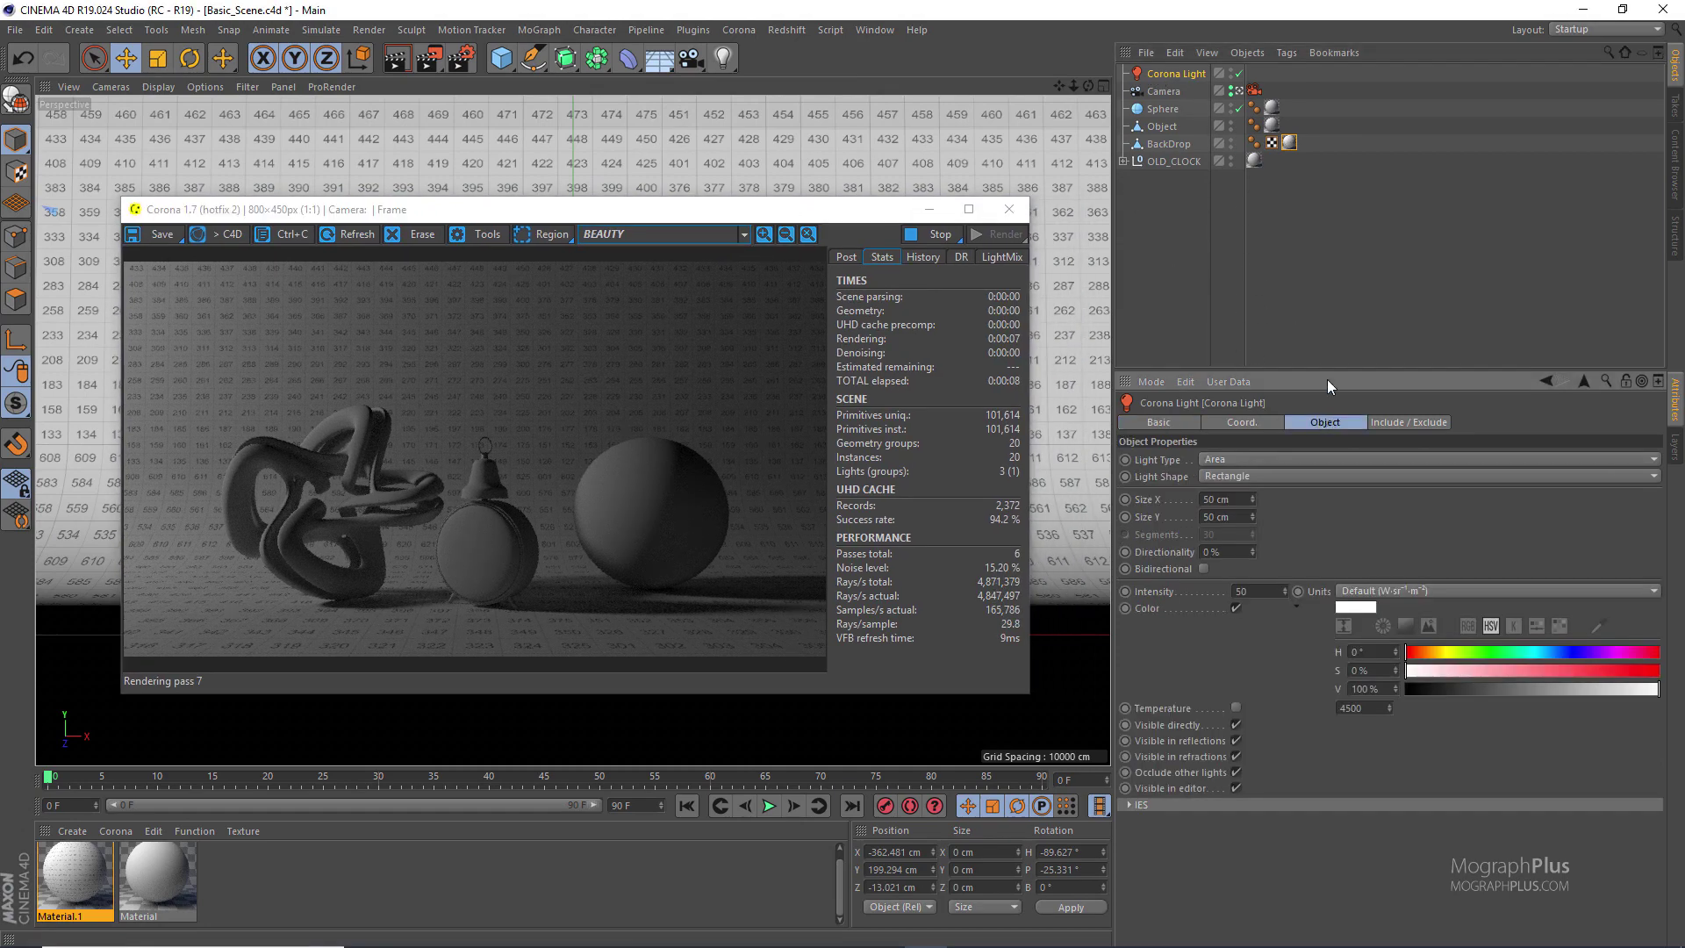
left_click(1257, 460)
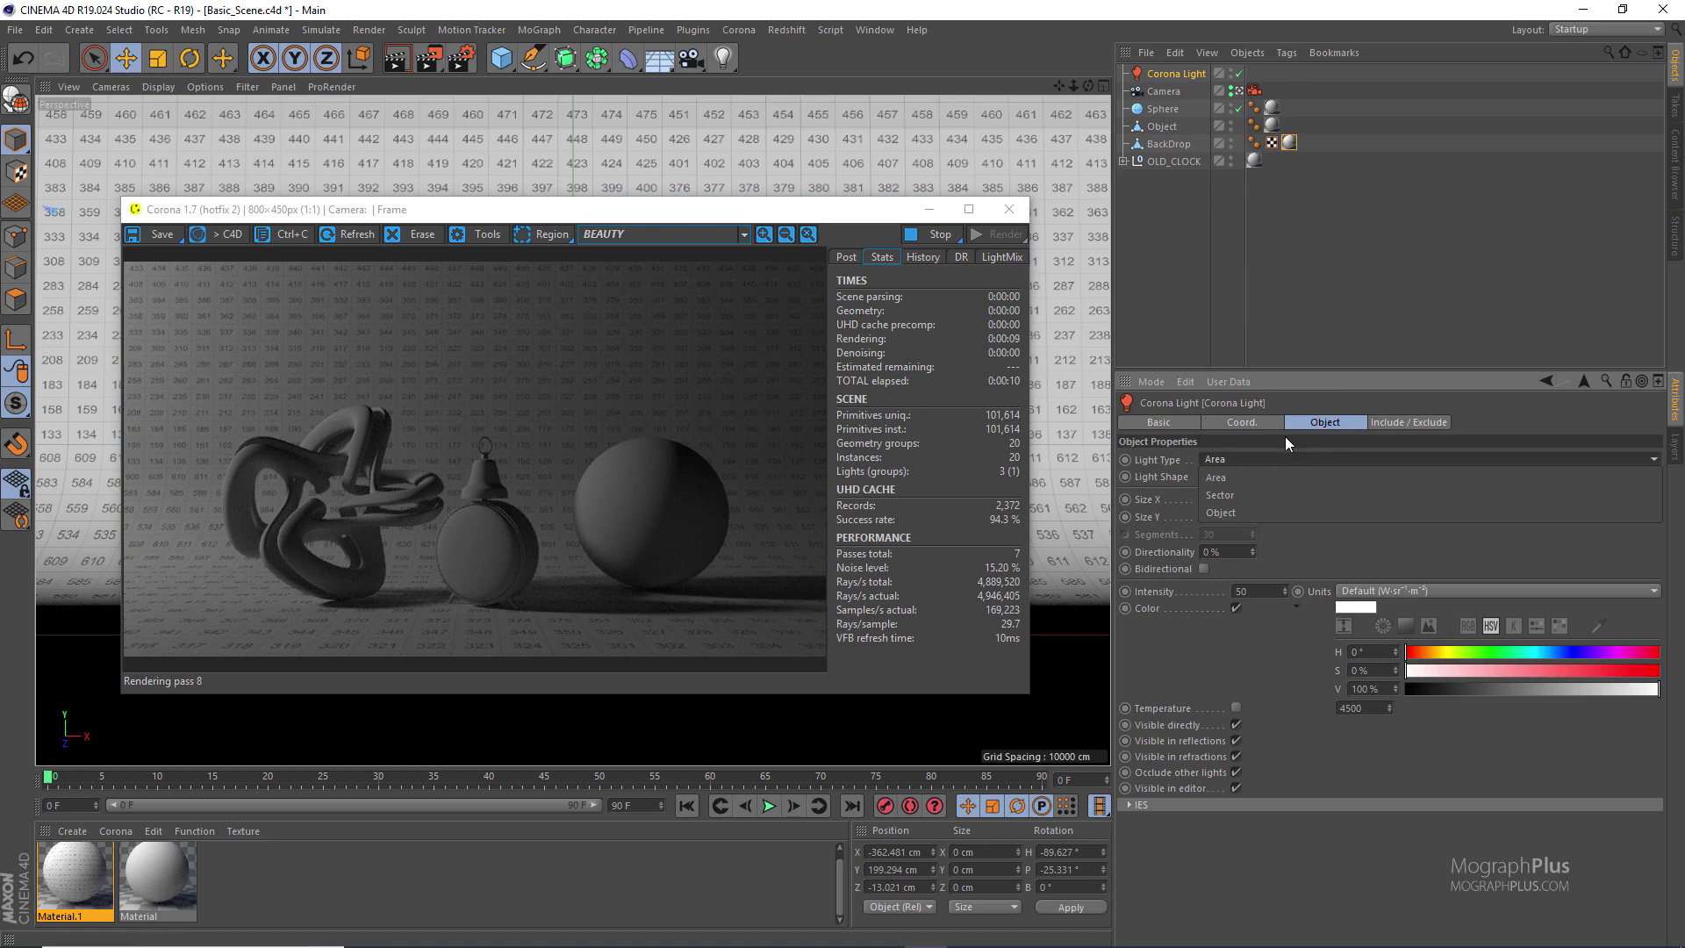
left_click(1230, 513)
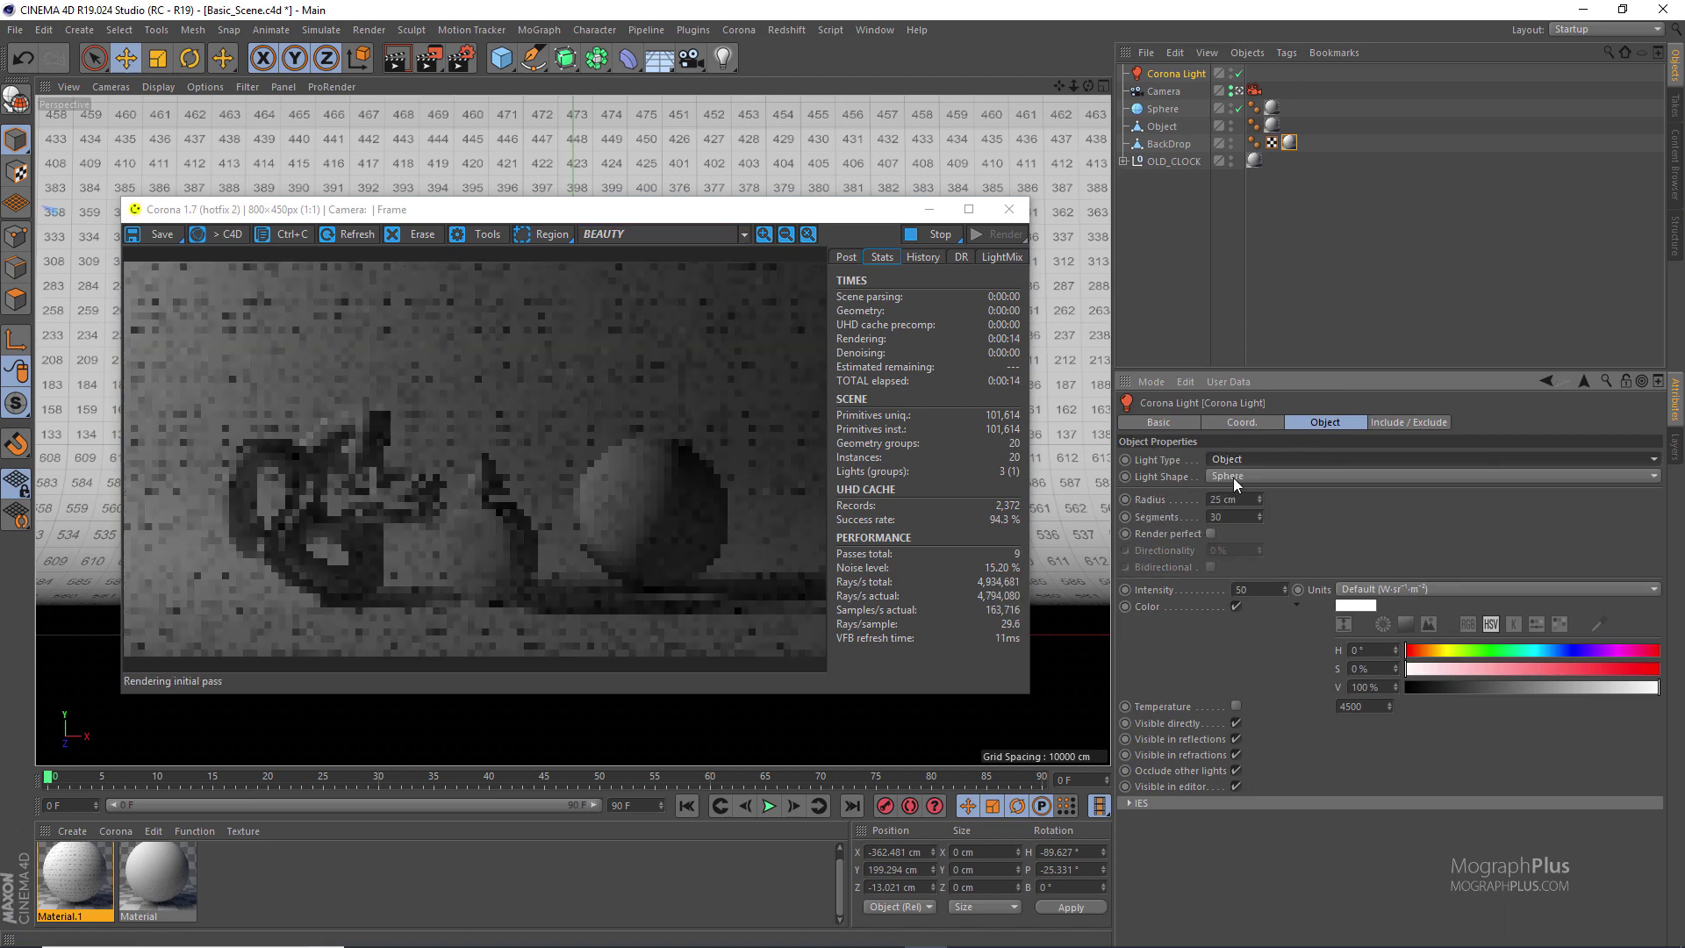
left_click(1233, 477)
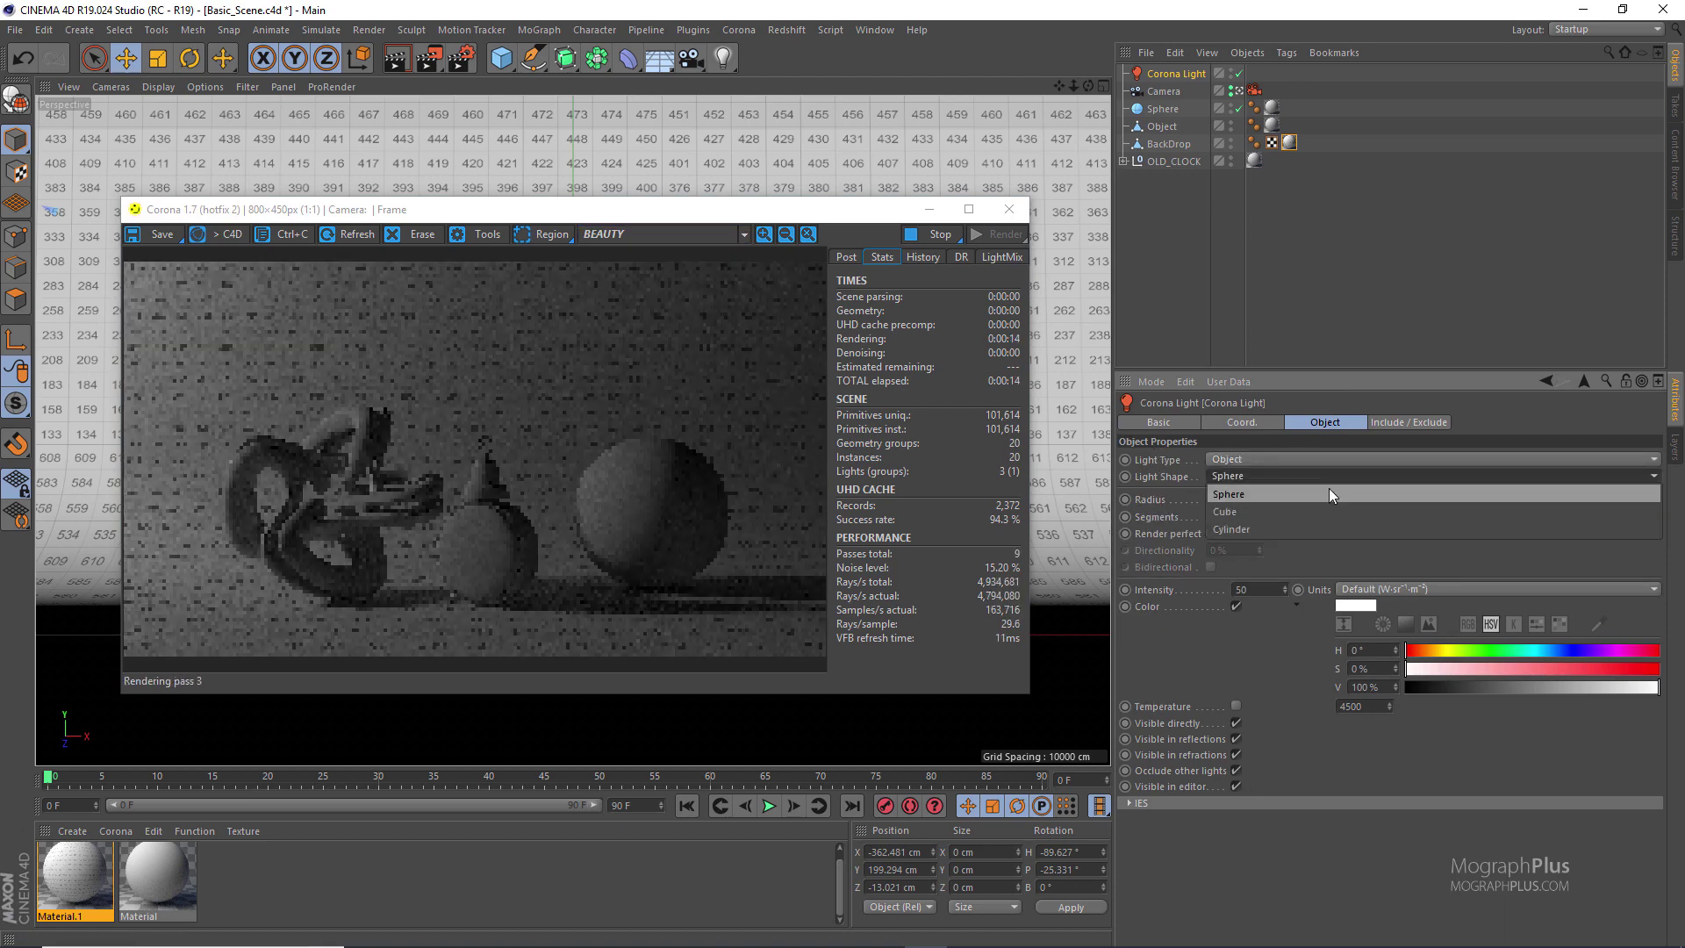
left_click(1245, 456)
left_click(1262, 474)
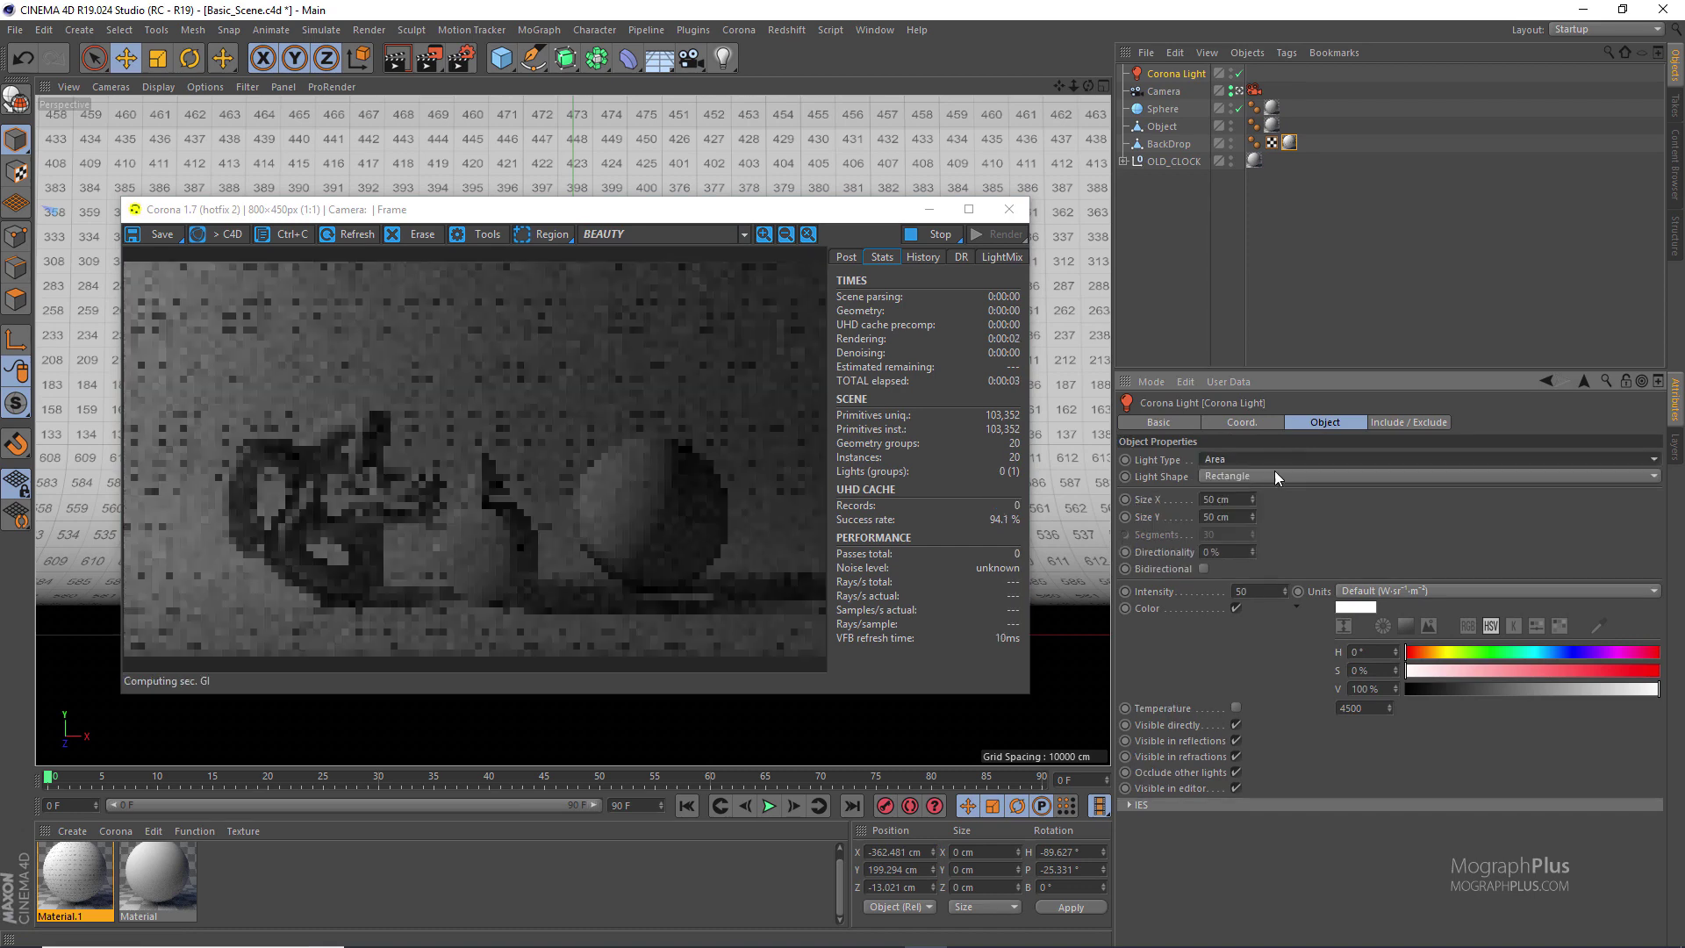
Set the Corona Light's rectangle size to 200 cm in both X and Y
left_click(1224, 498)
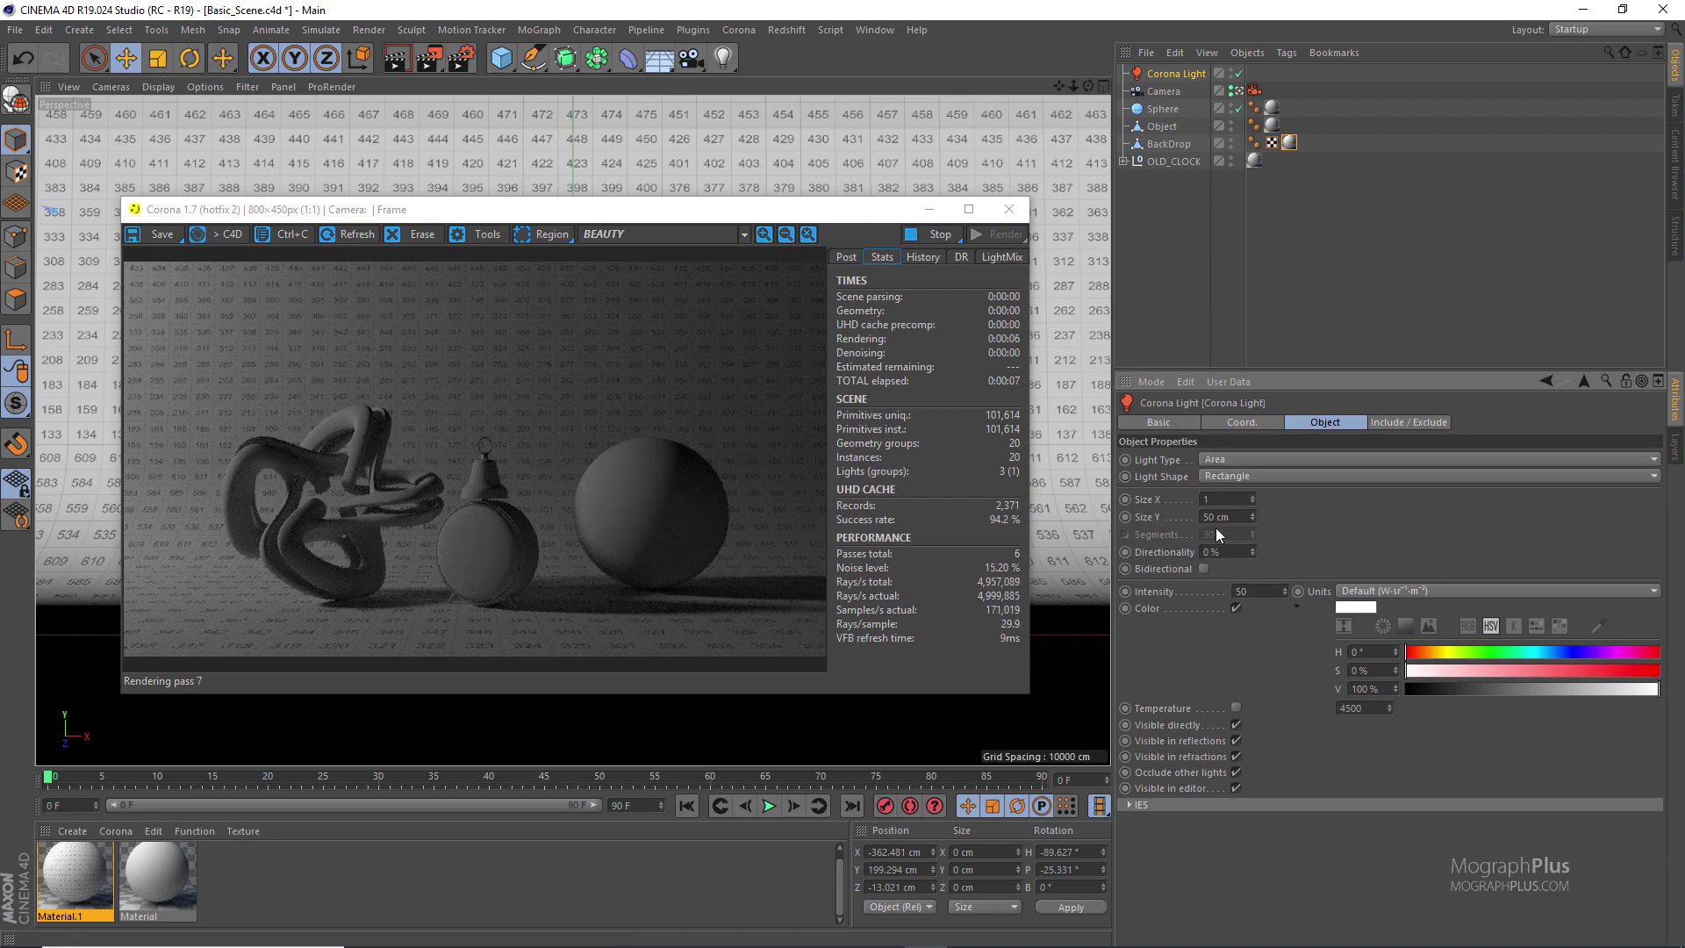
key("BackSpace")
type("200")
key("Tab")
type("200")
key("Return")
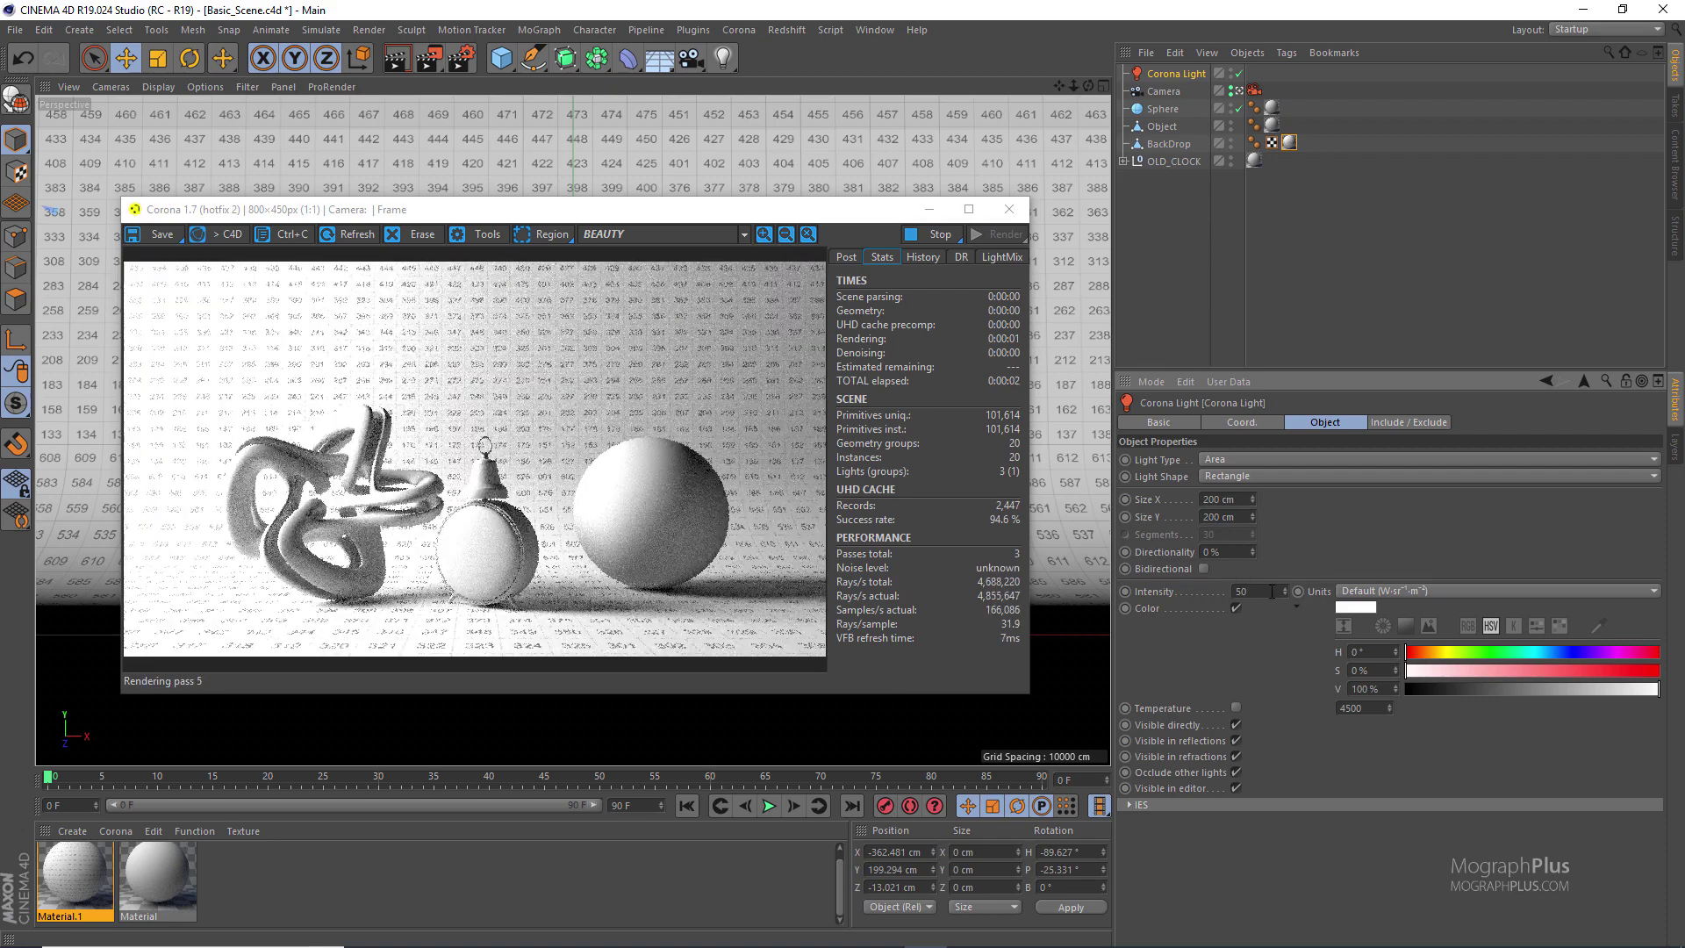
Set the Corona Light's intensity to 20 and reposition the frame buffer
double_click(1240, 590)
type("20")
key("Return")
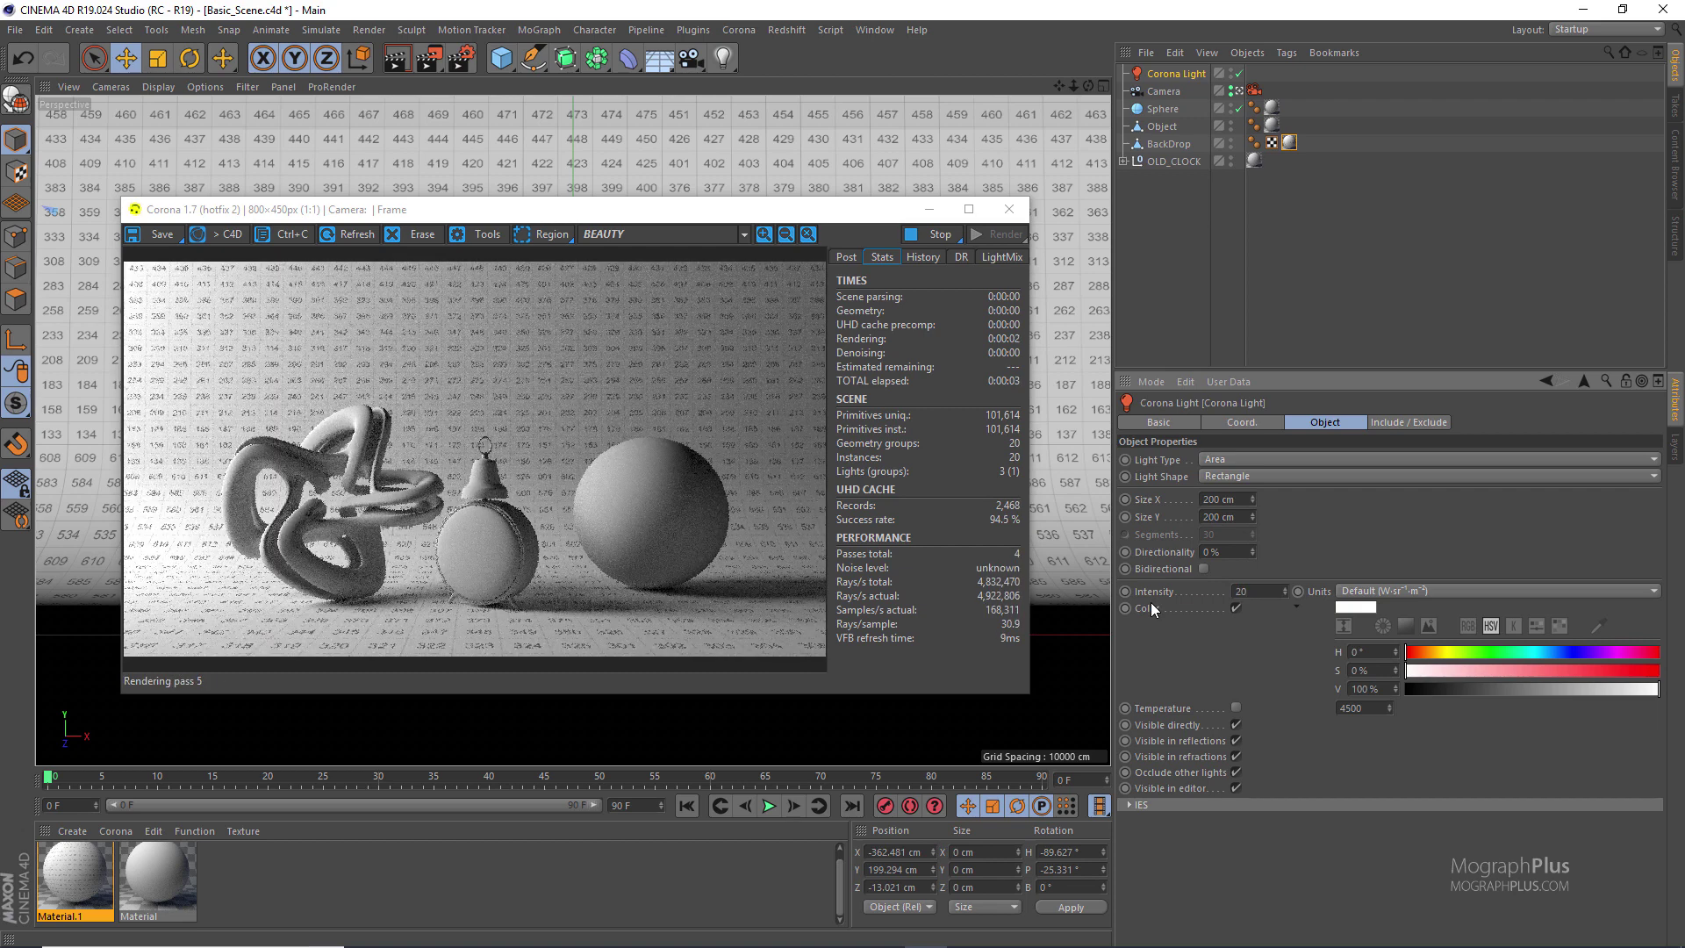
left_click_drag(692, 216, 707, 177)
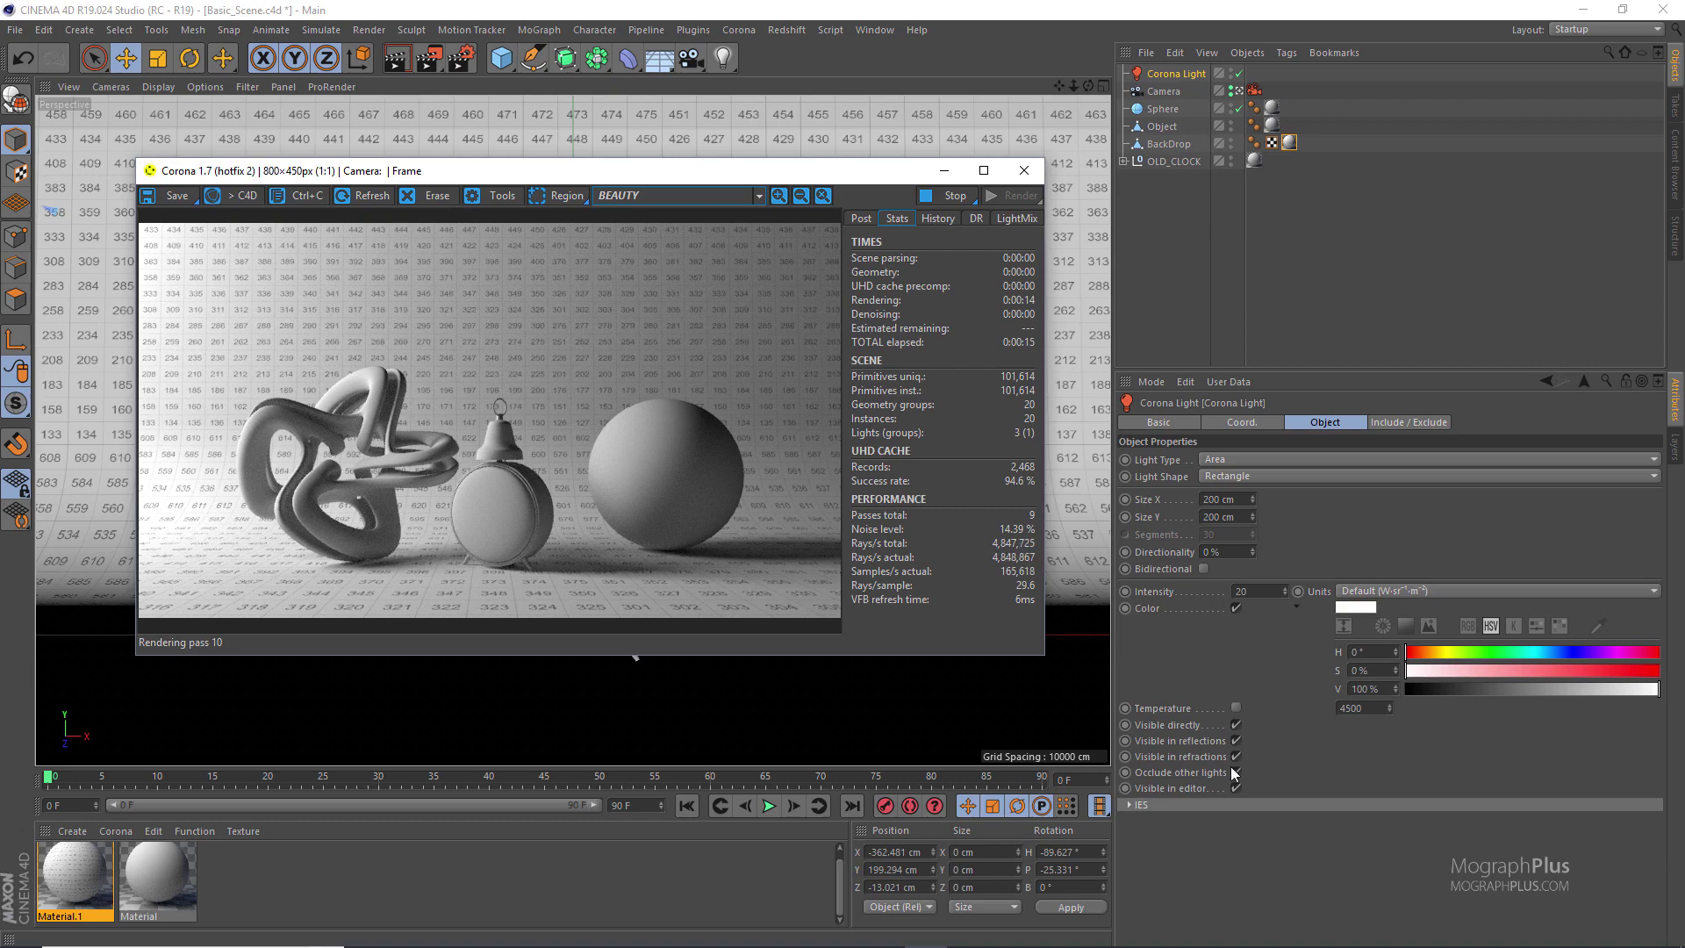
Try a color temperature of 8500 on the Corona Light and switch the temperature option off again
left_click(1236, 708)
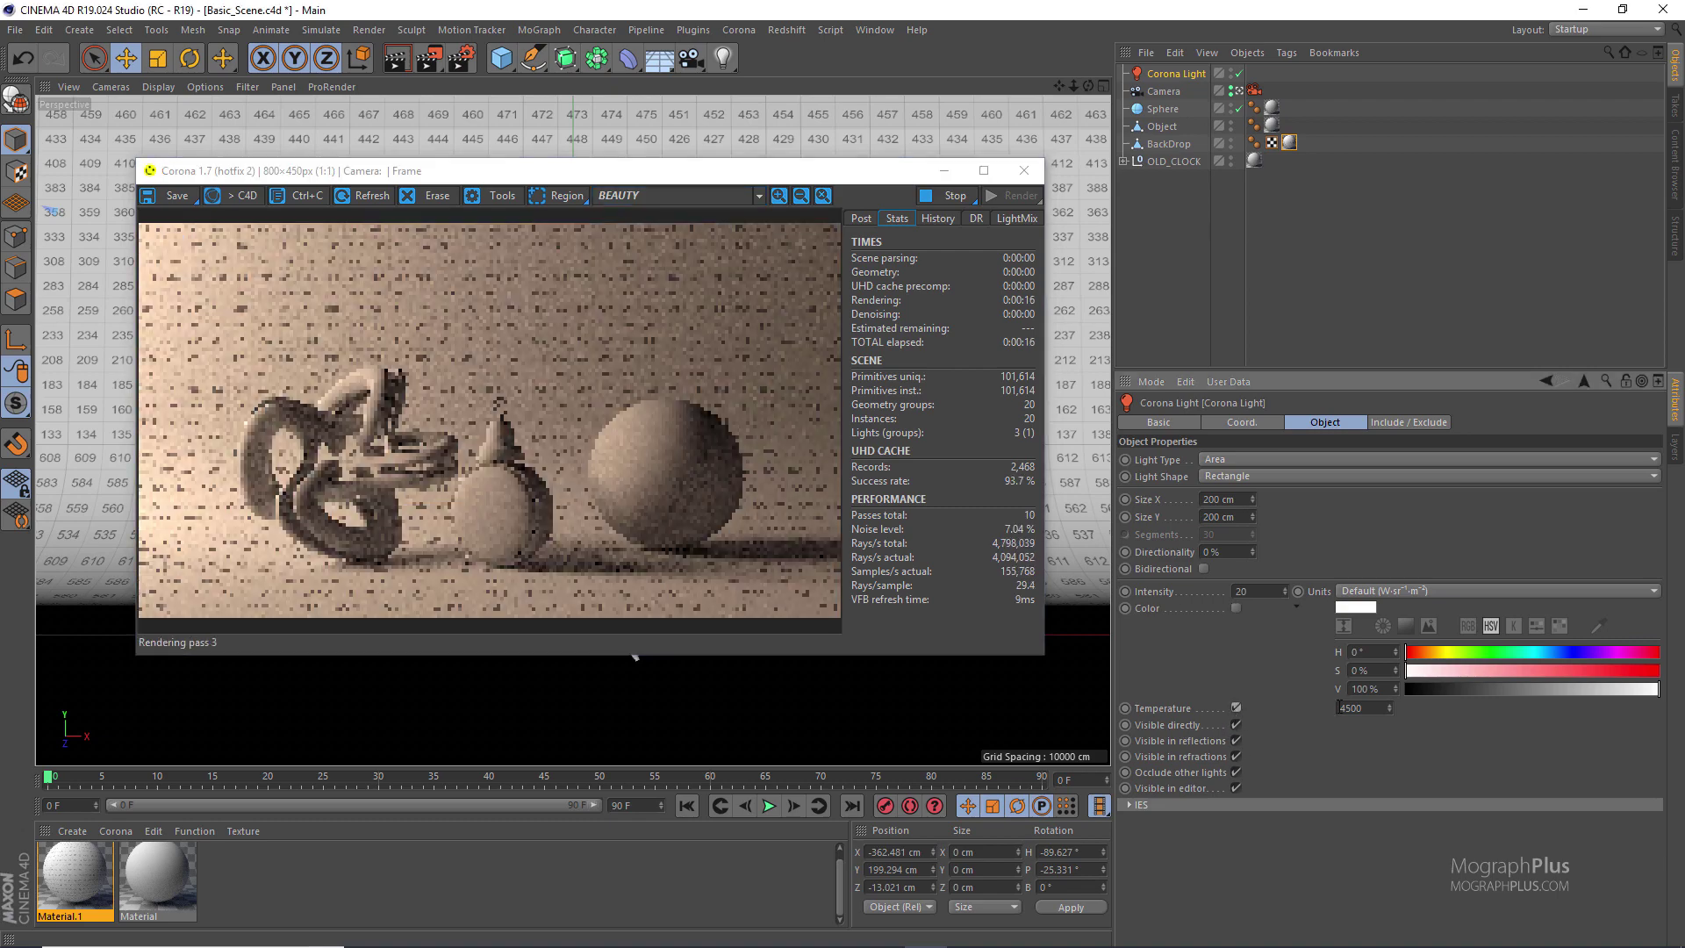
double_click(1355, 708)
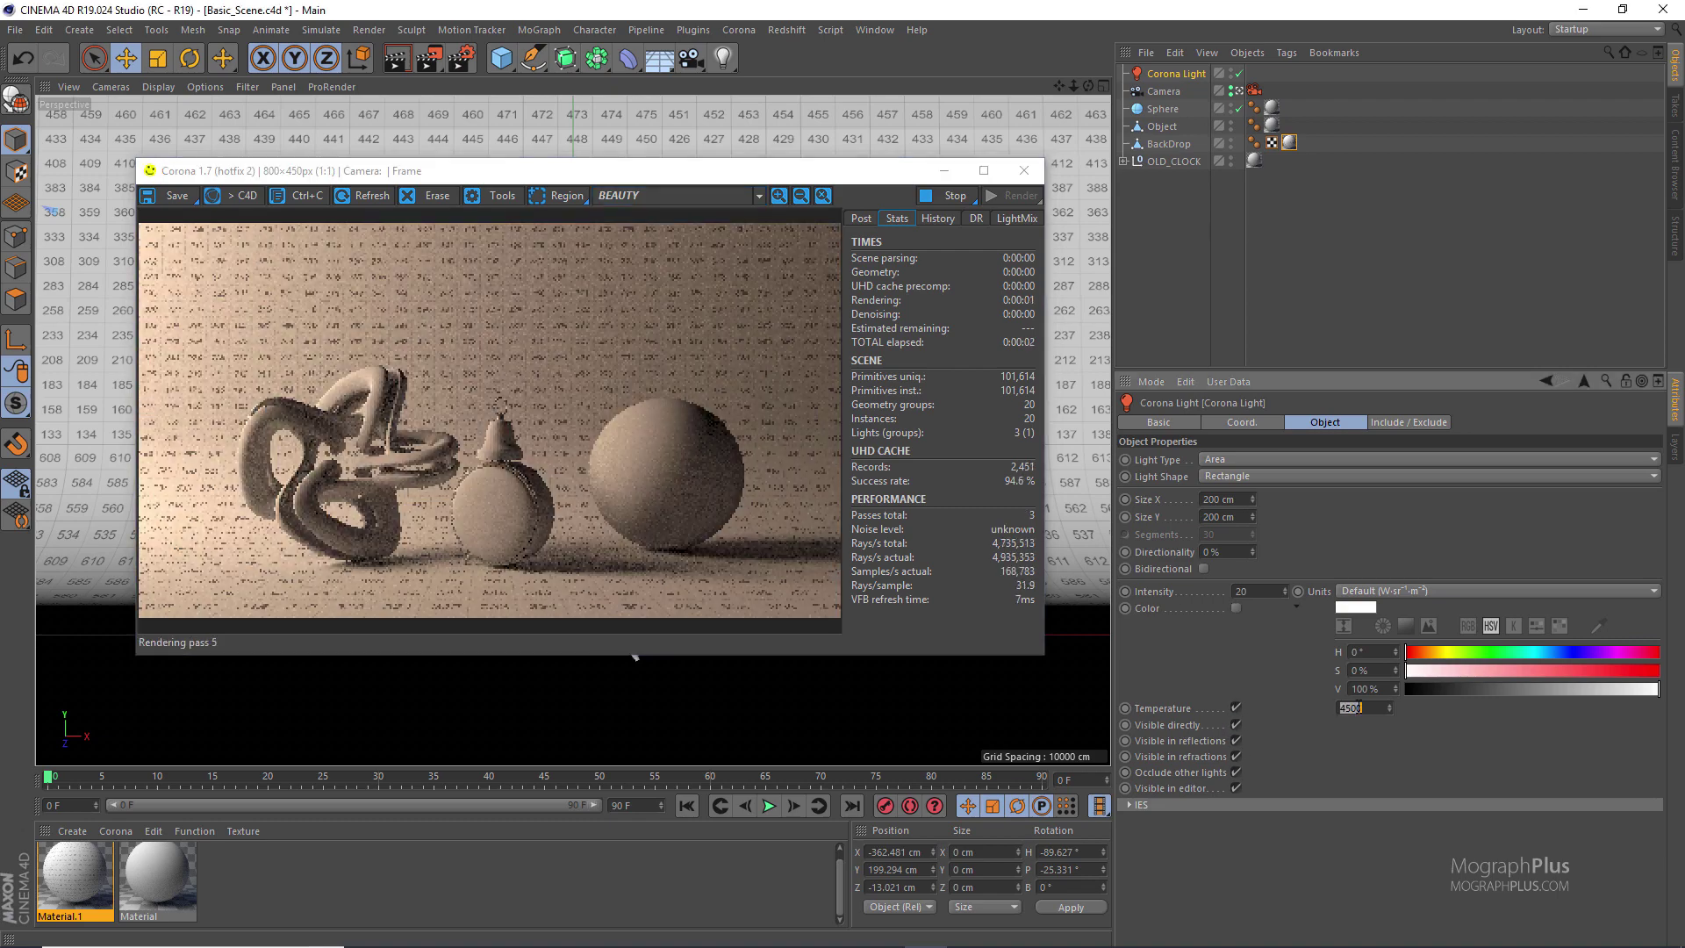
type("8500")
key("Return")
key("0")
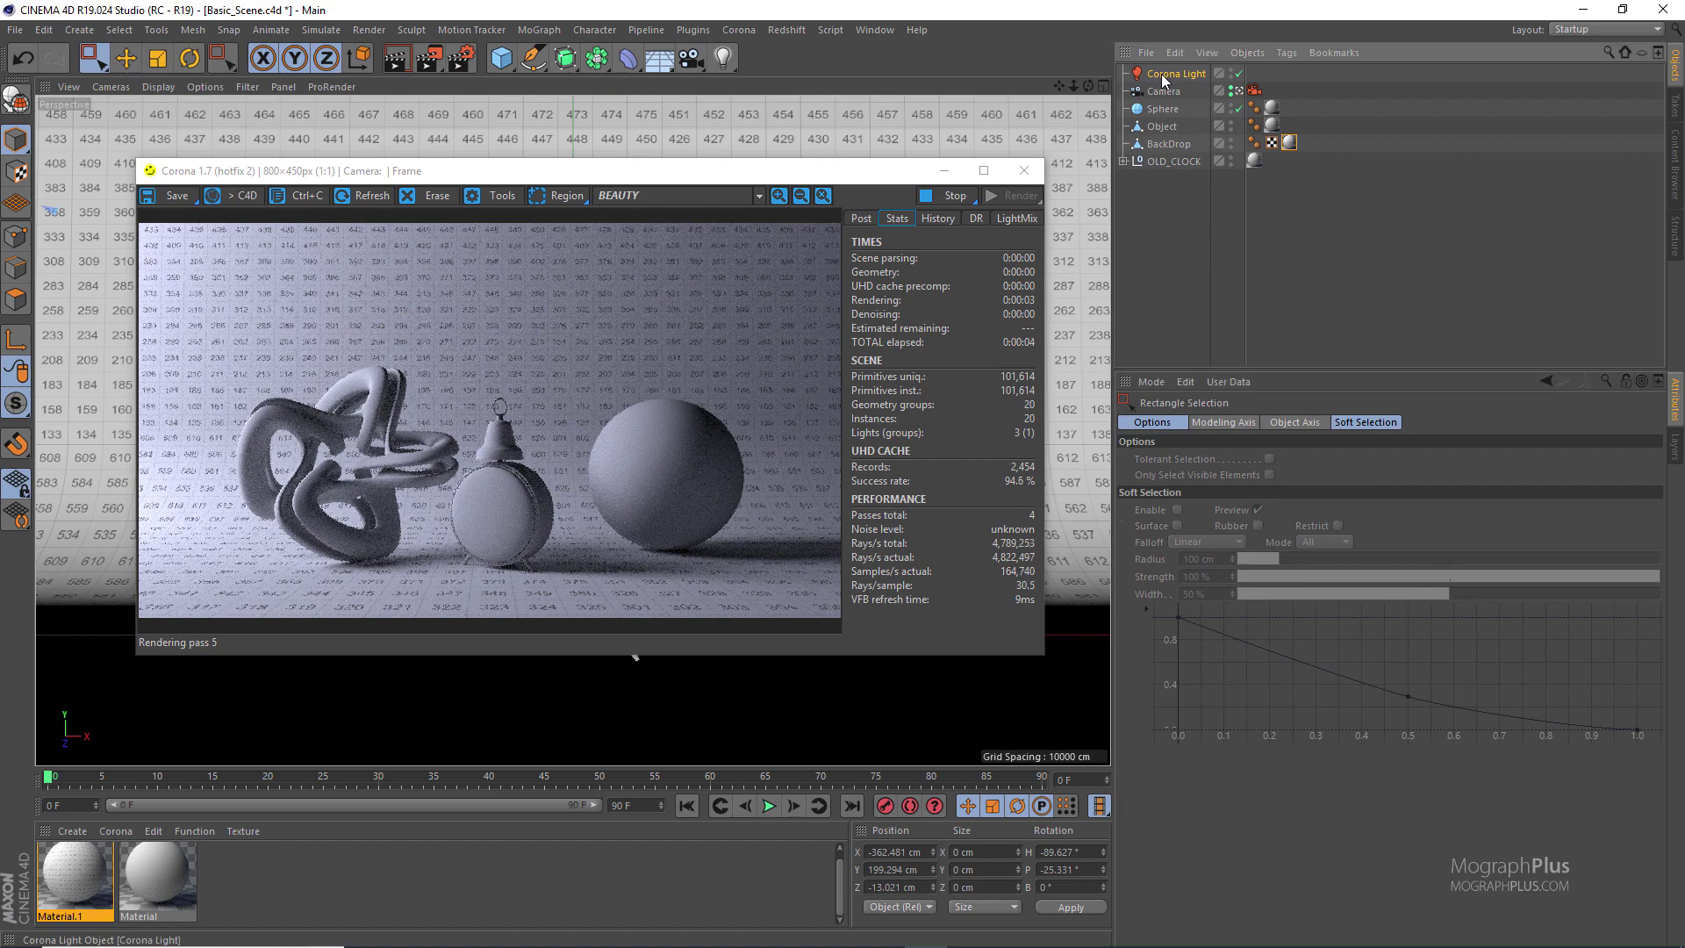
left_click(1165, 77)
left_click(1236, 707)
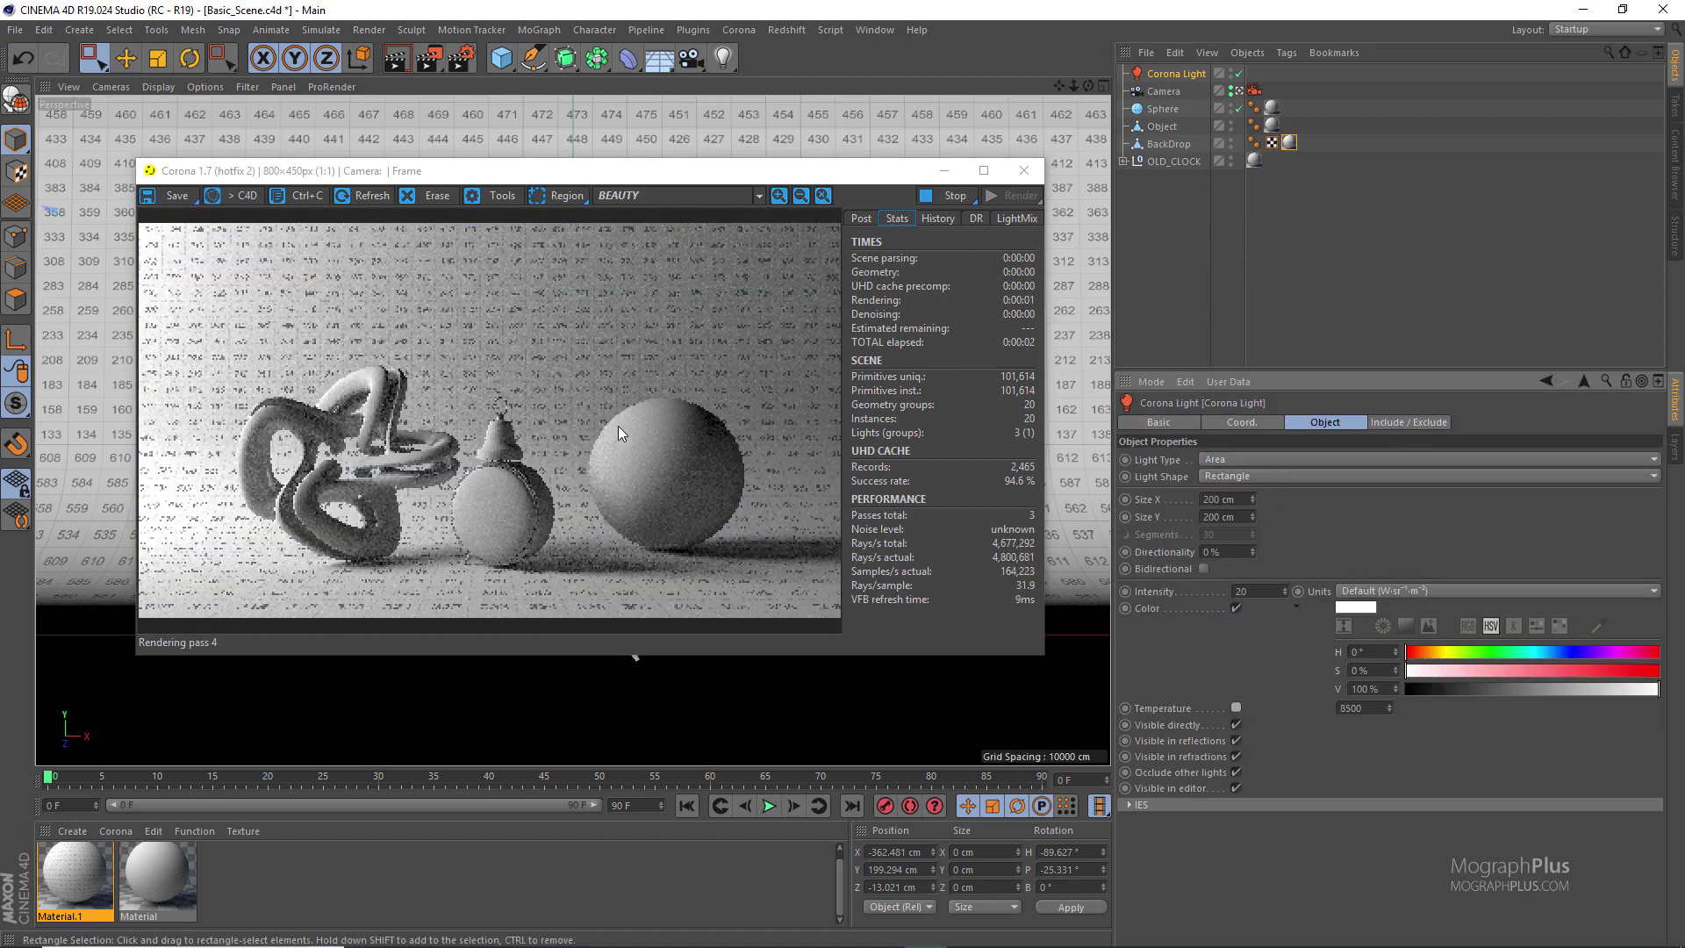
Stop the interactive rendering and close the Corona frame buffer
left_click(938, 200)
left_click_drag(922, 172, 918, 193)
left_click(1016, 193)
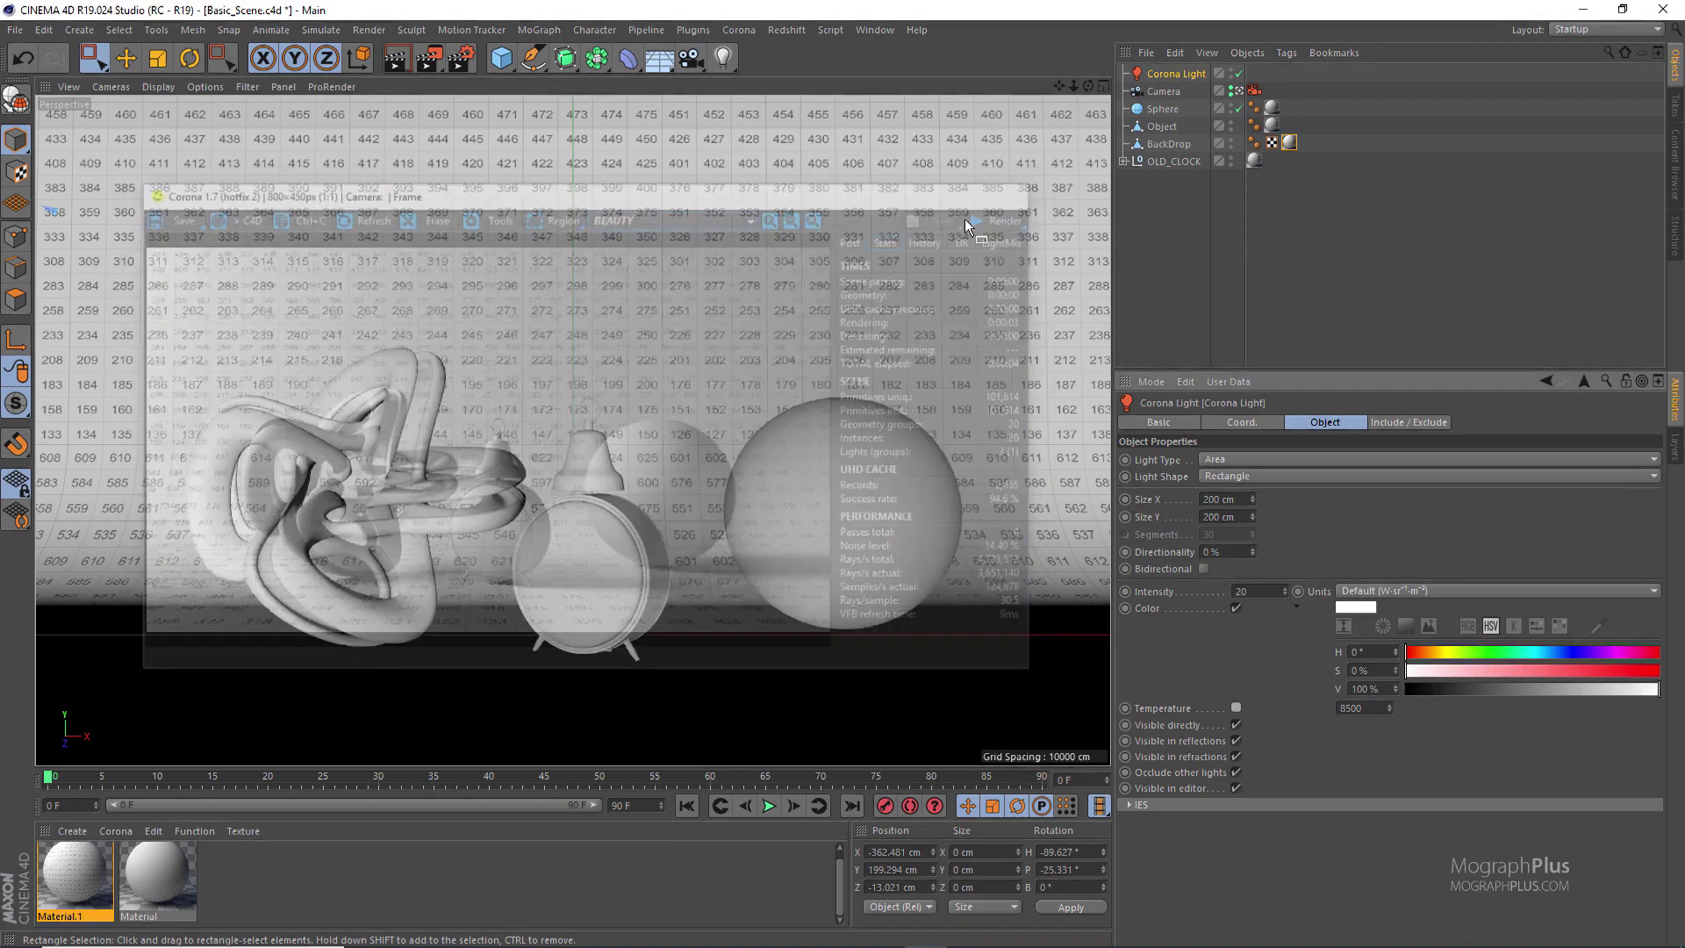
Rename the Corona Light as "Corona Light Left"
left_click(1292, 203)
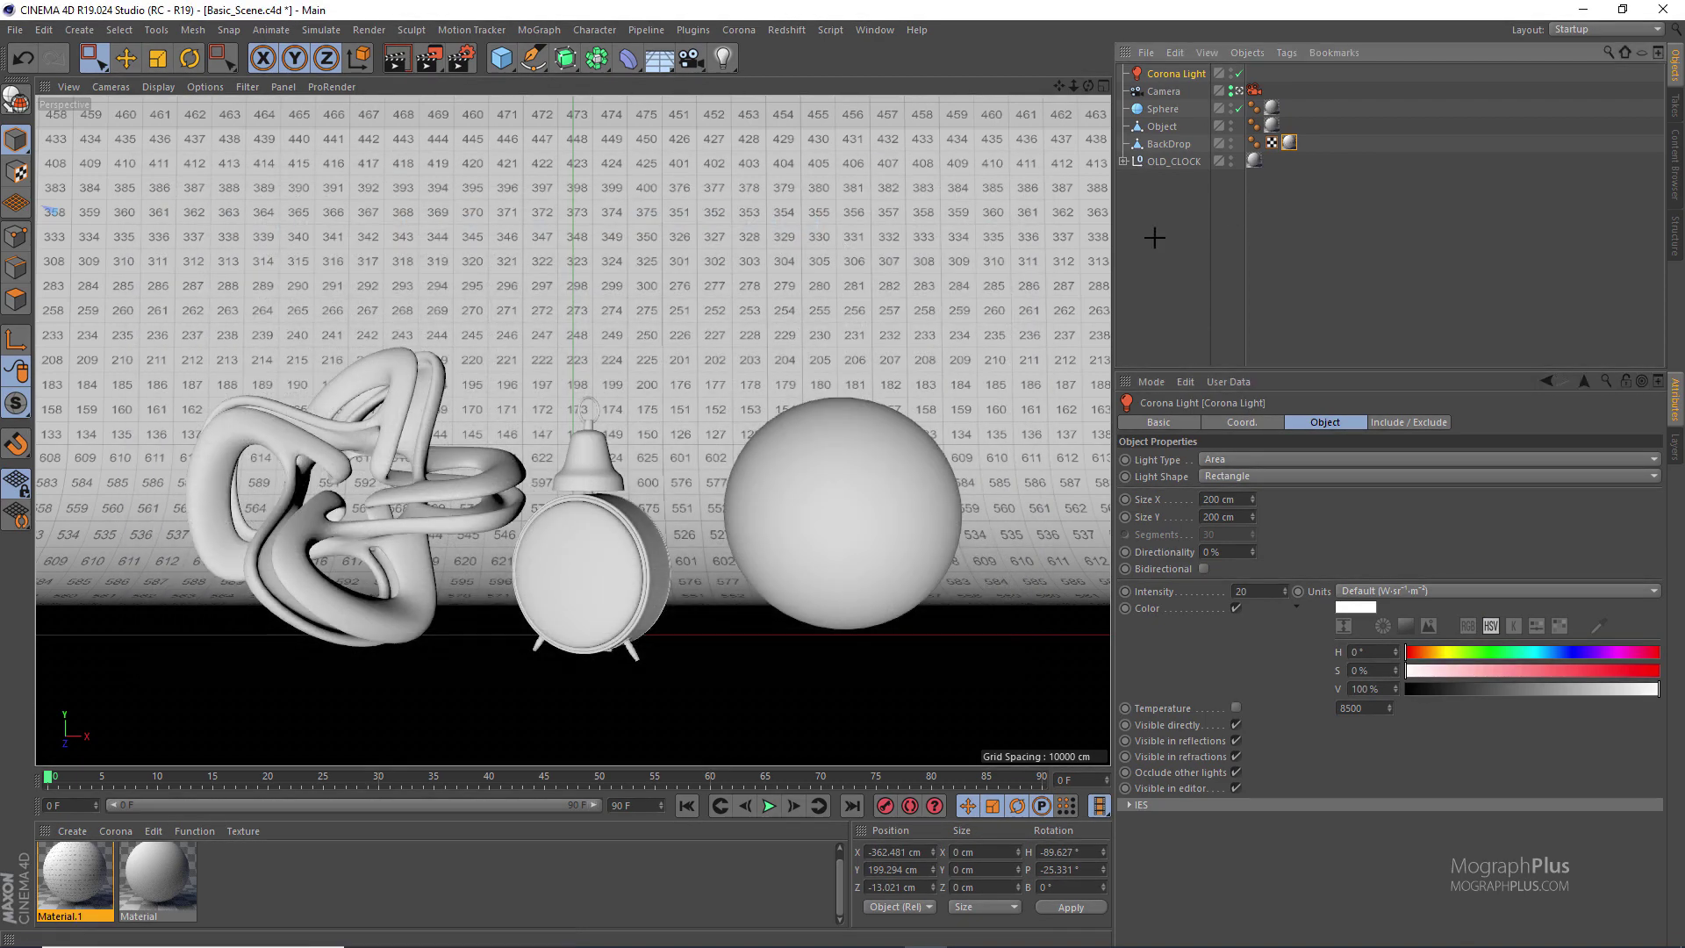
left_click(1181, 72)
double_click(1181, 72)
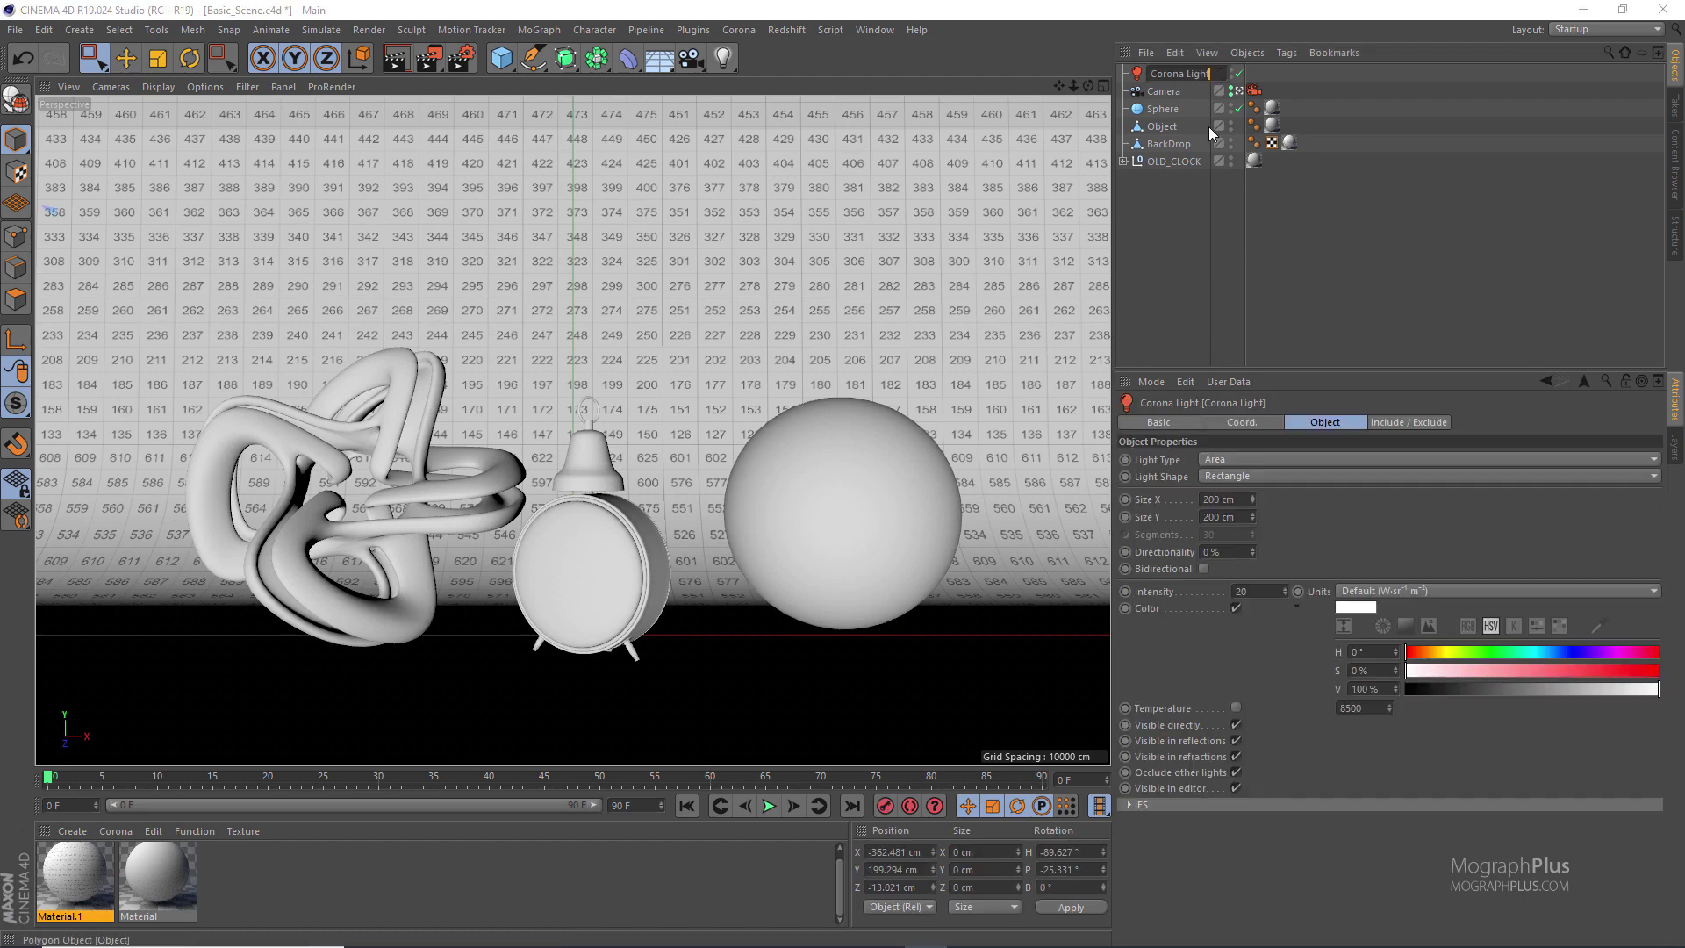
type("Left")
key("Return")
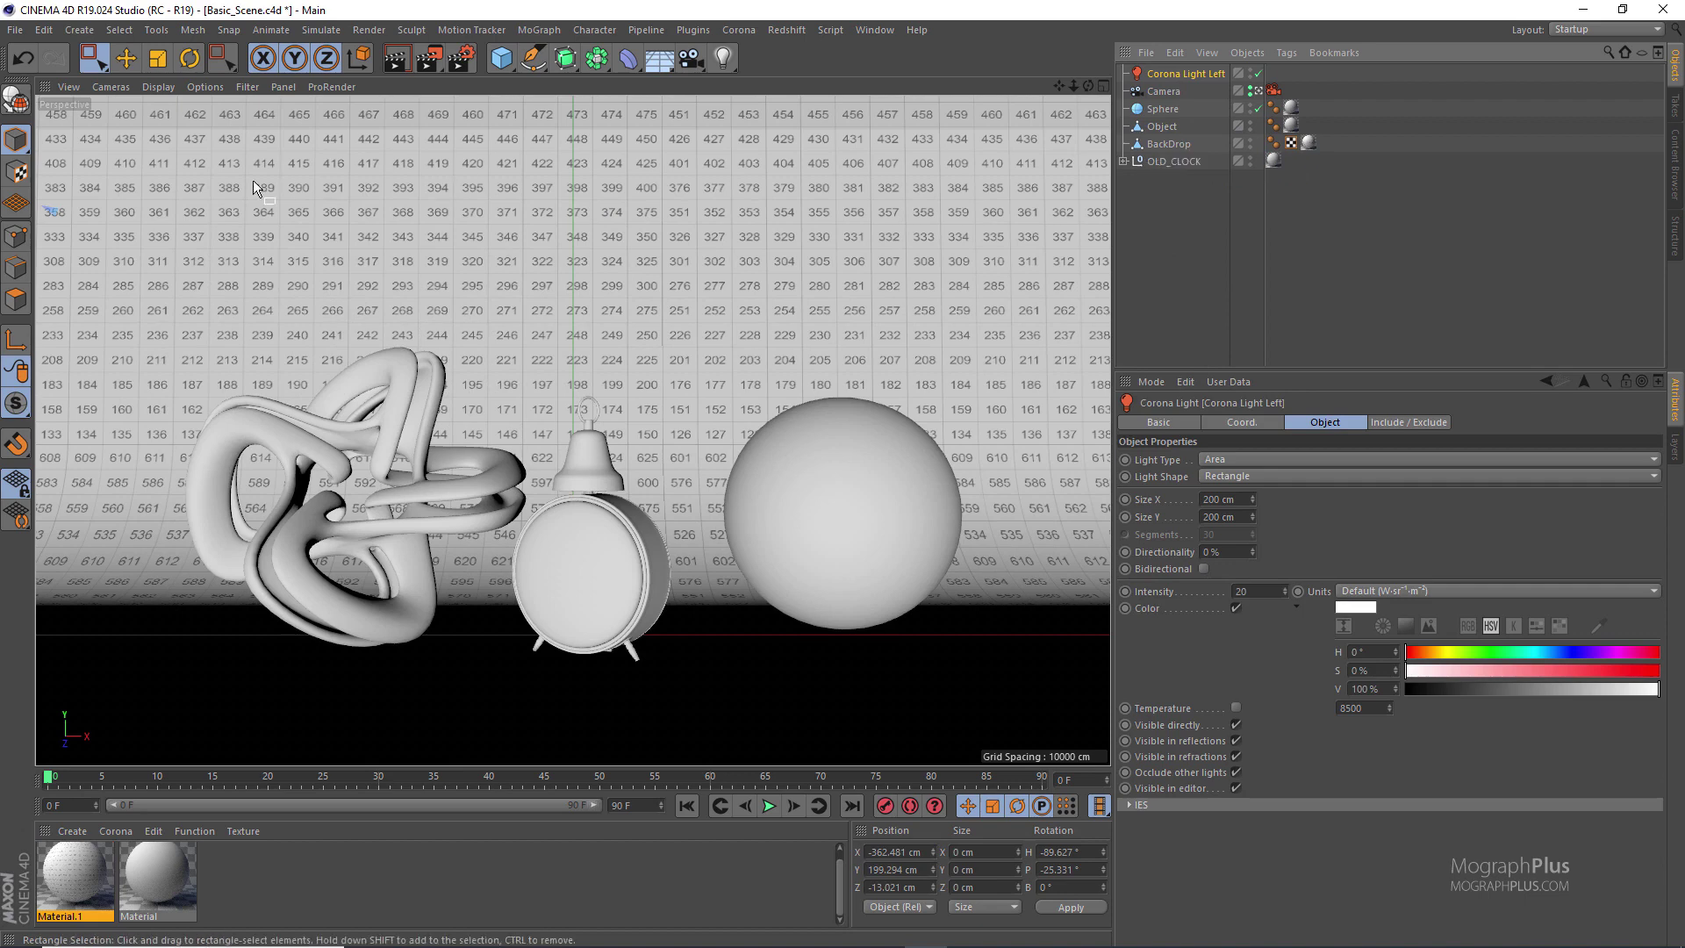
Duplicate Corona Light Left and, looking through the copy, aim it at the objects from the opposite side of the scene
left_click_drag(1181, 76, 1187, 72, "ctrl")
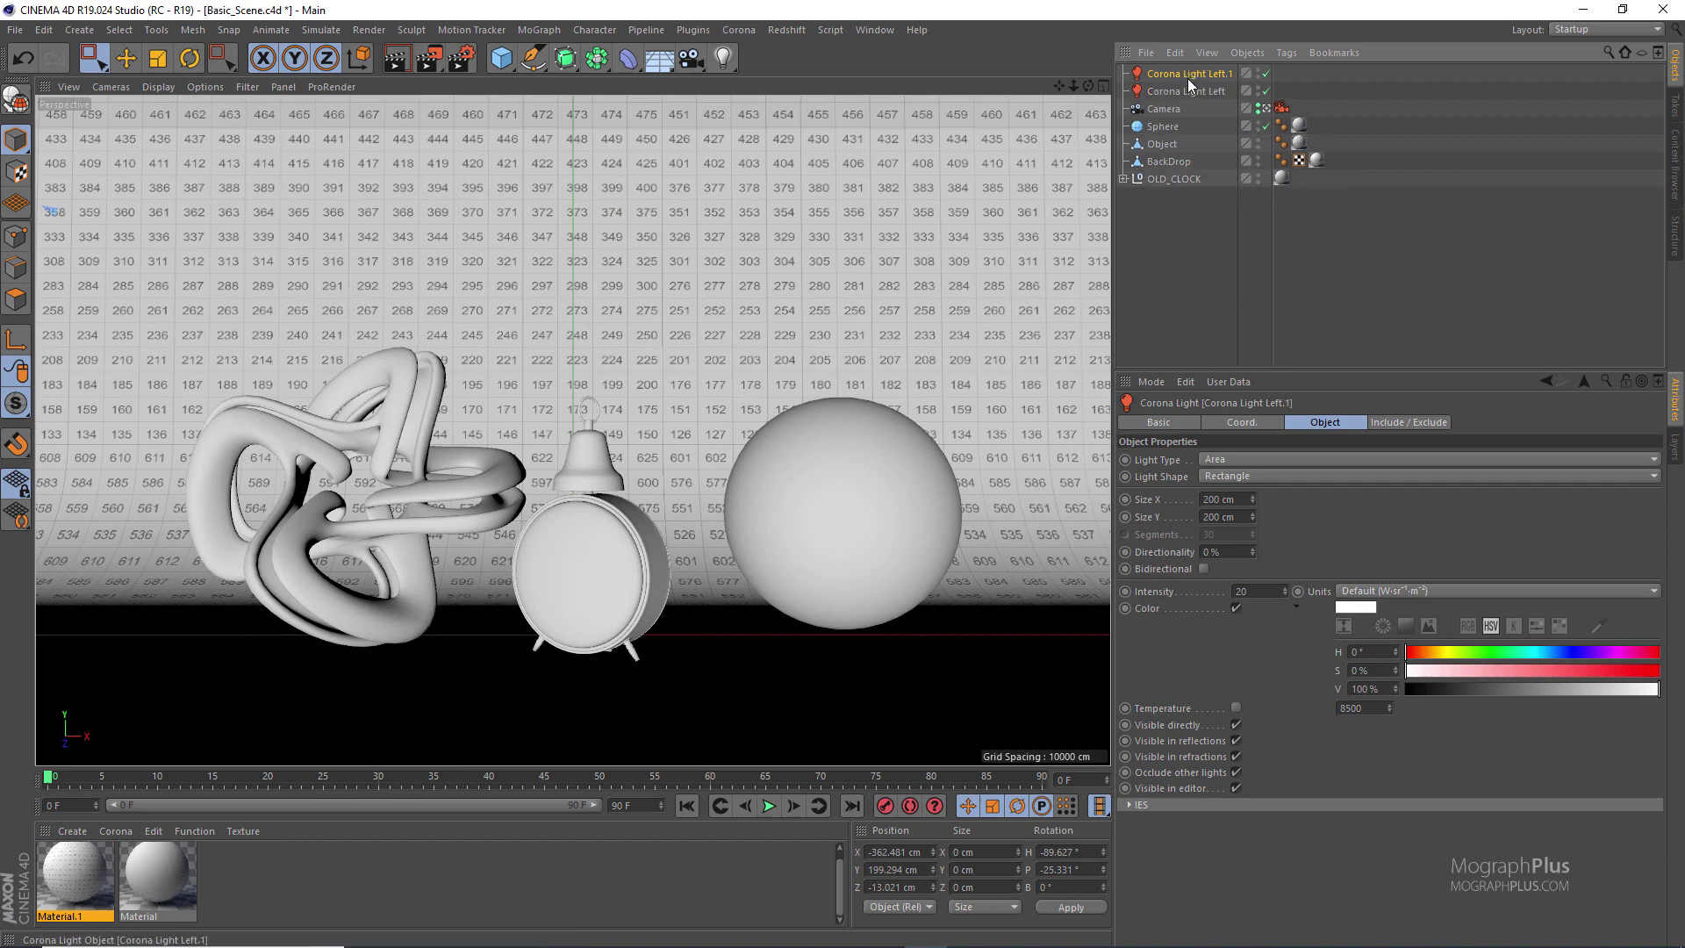
left_click(111, 86)
left_click(156, 151)
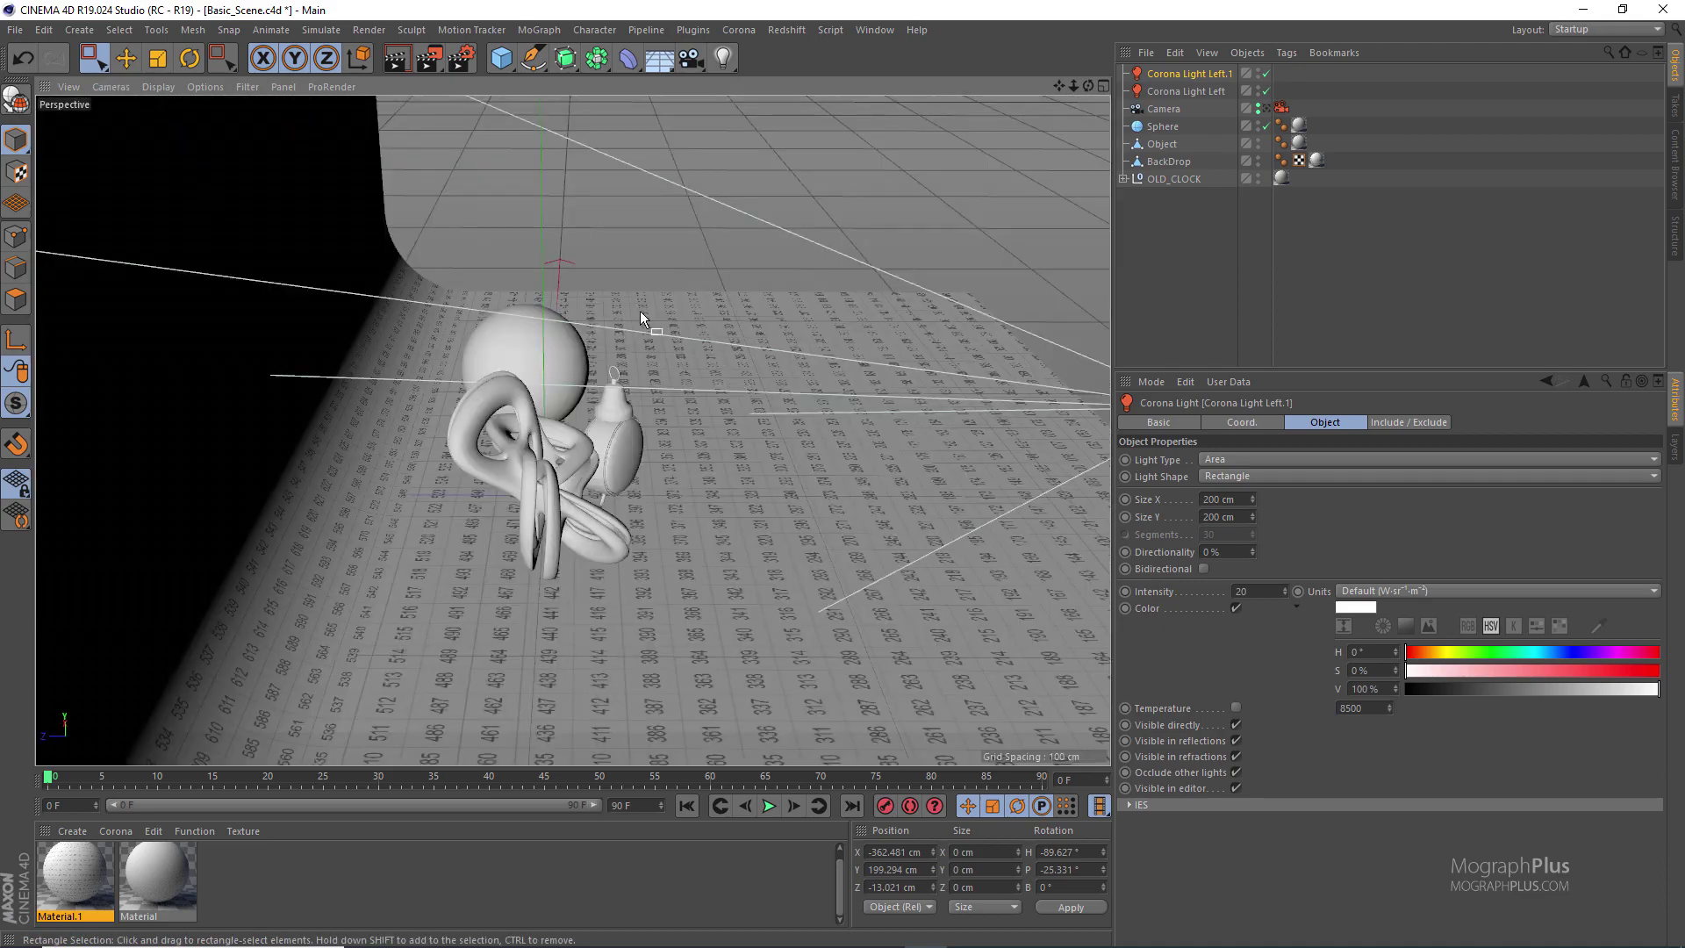
left_click_drag(640, 313, 562, 323, "alt")
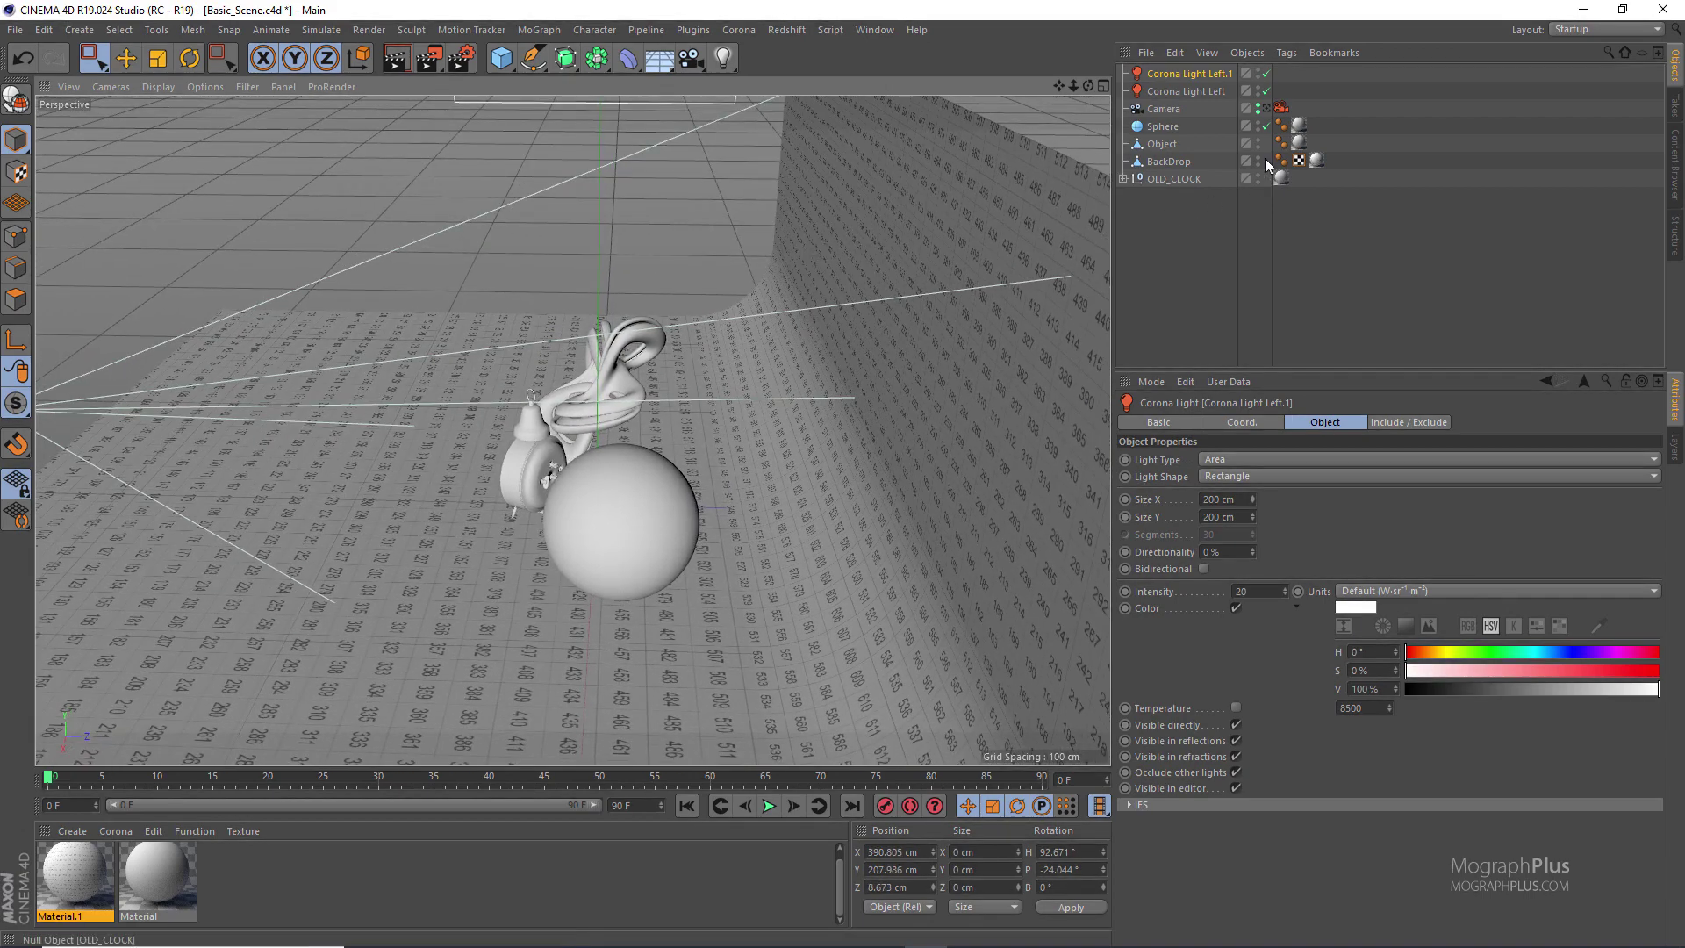
Rename the duplicated light as "Corona Light Right"
double_click(1223, 72)
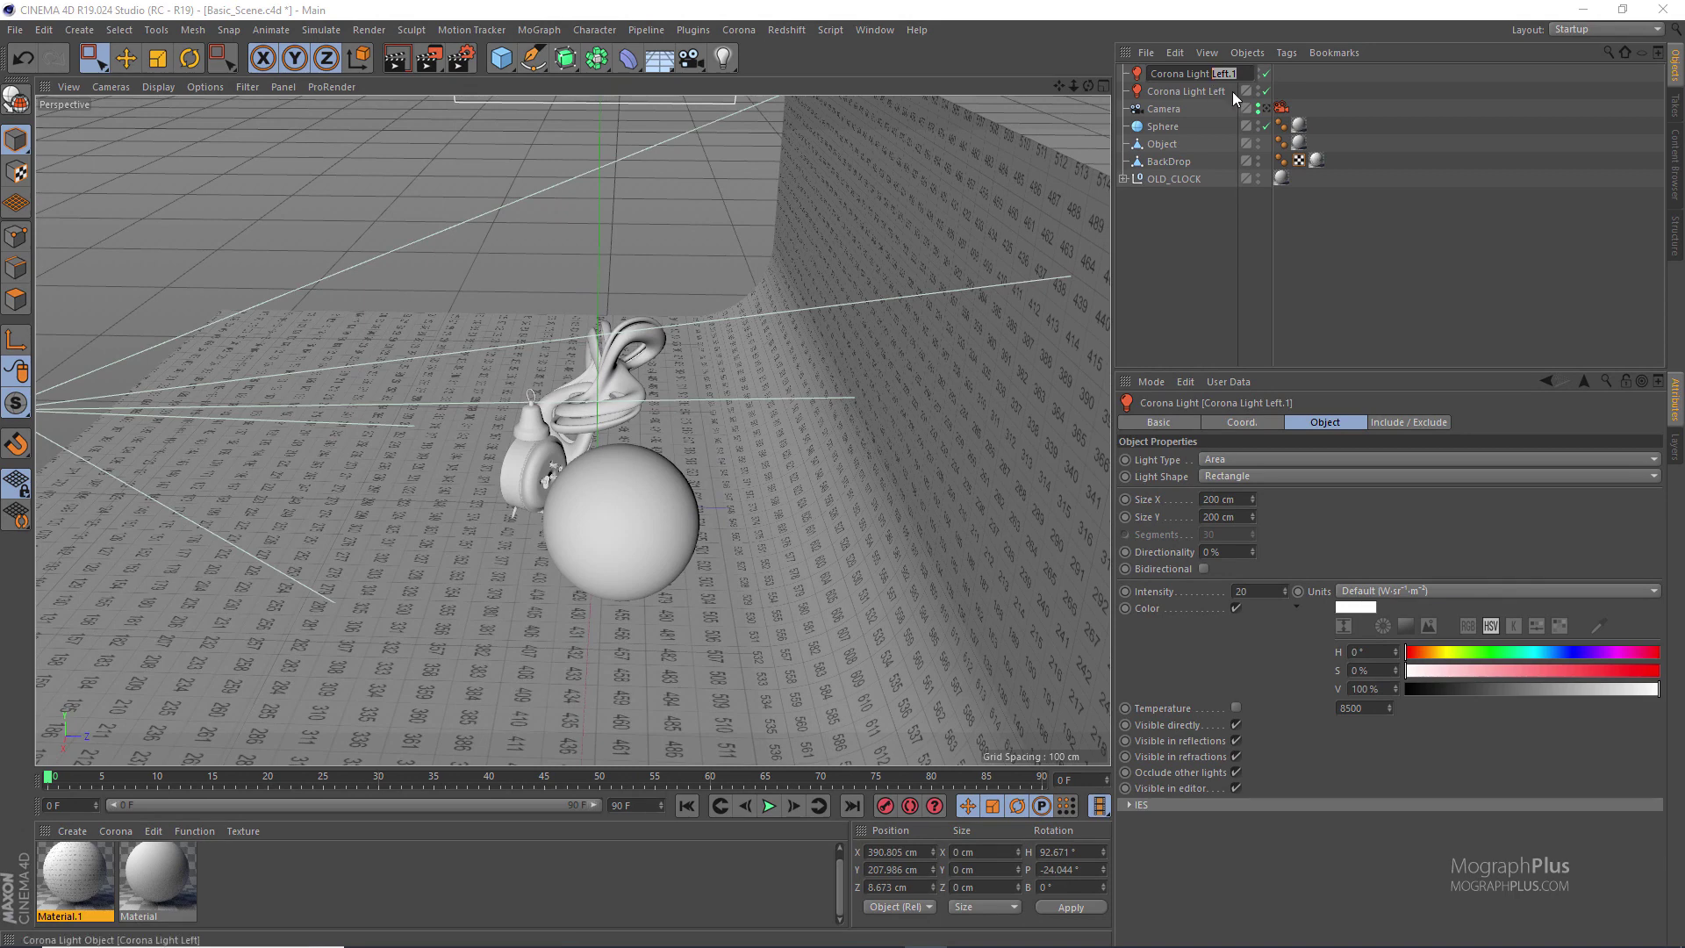
type("Right")
key("Return")
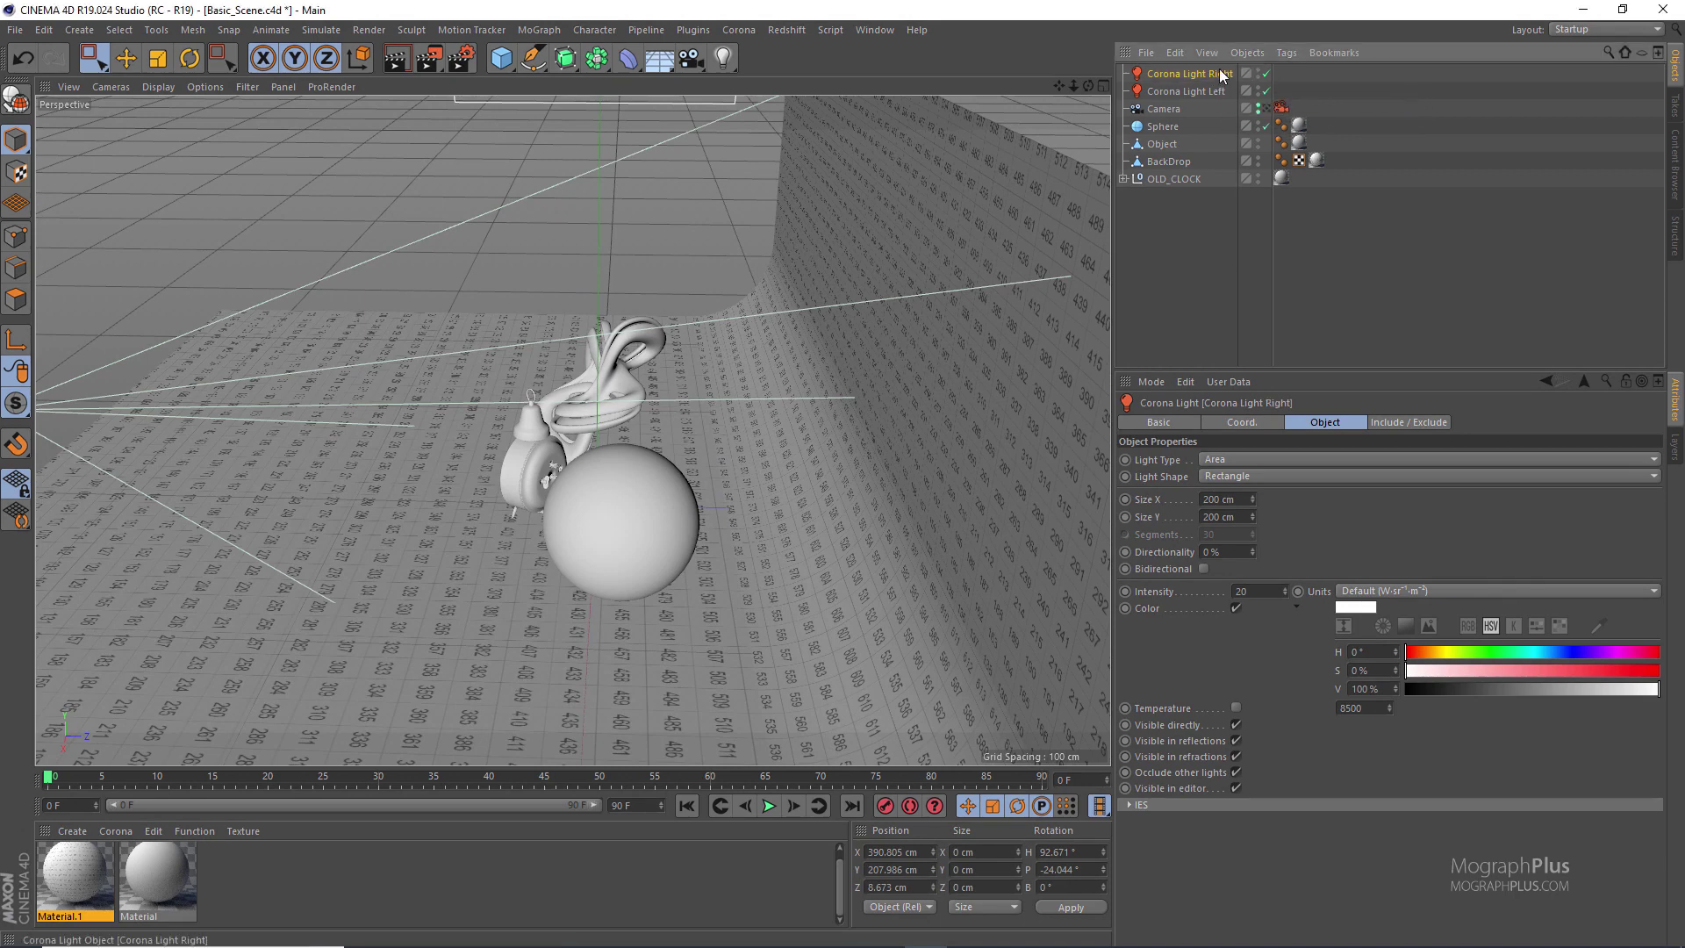
Duplicate Corona Light Right and rename the copy as "Corona Light Top"
key("ctrl+c")
key("ctrl+v")
double_click(1222, 74)
type("Right")
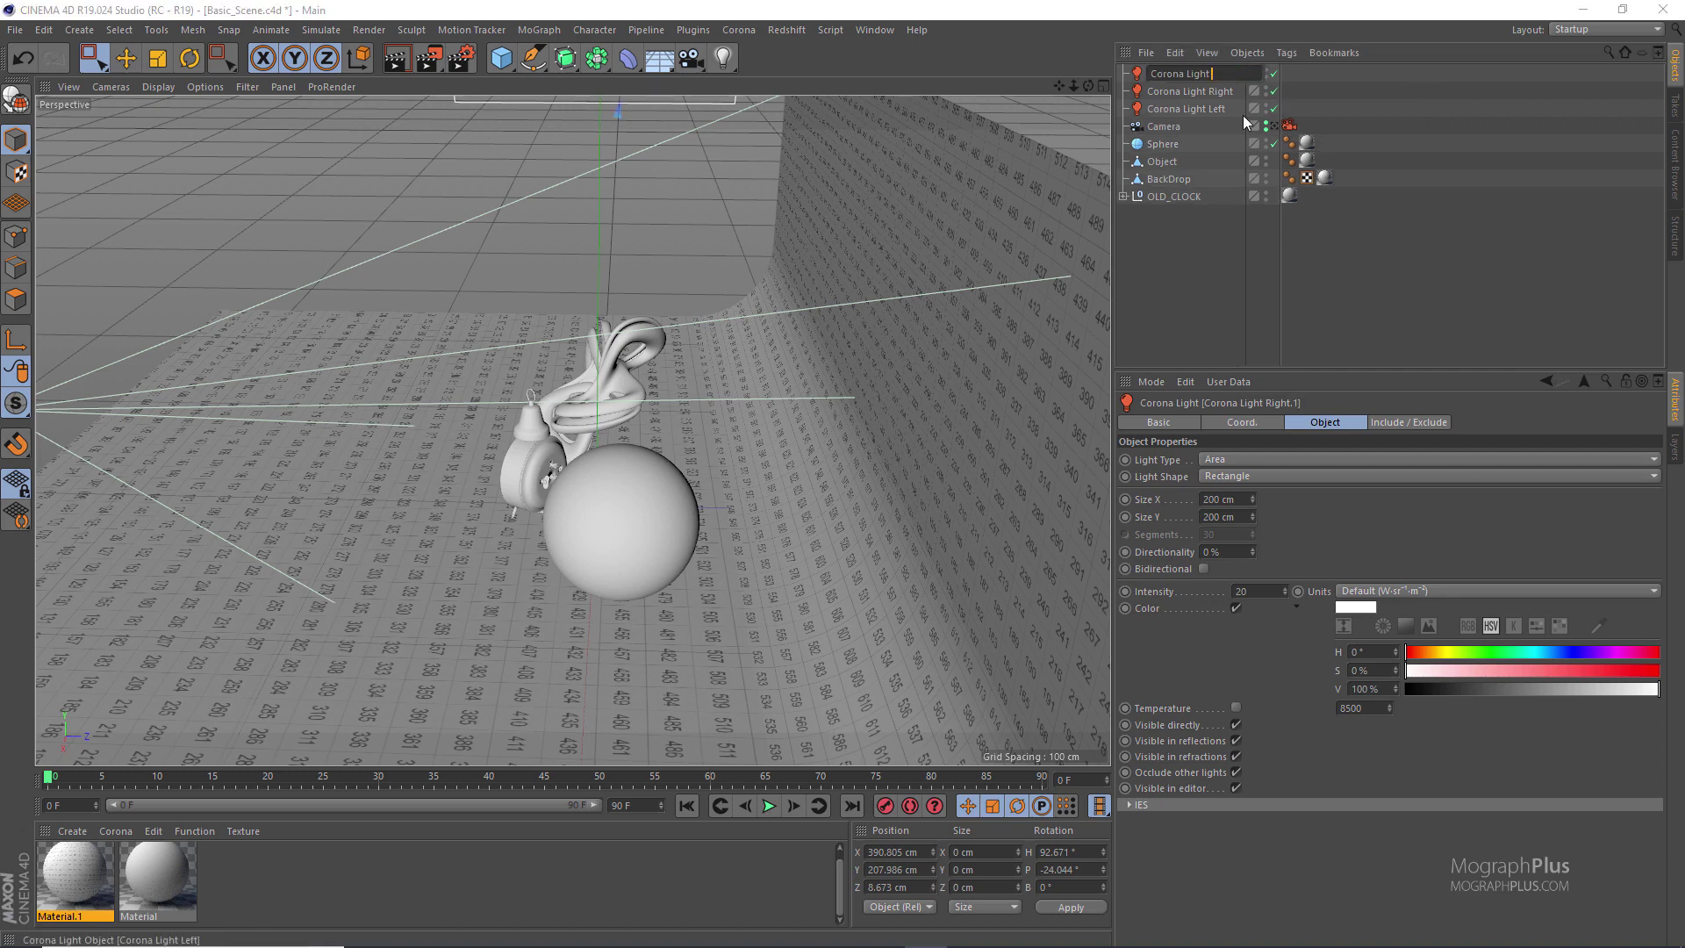
type("Top")
key("Return")
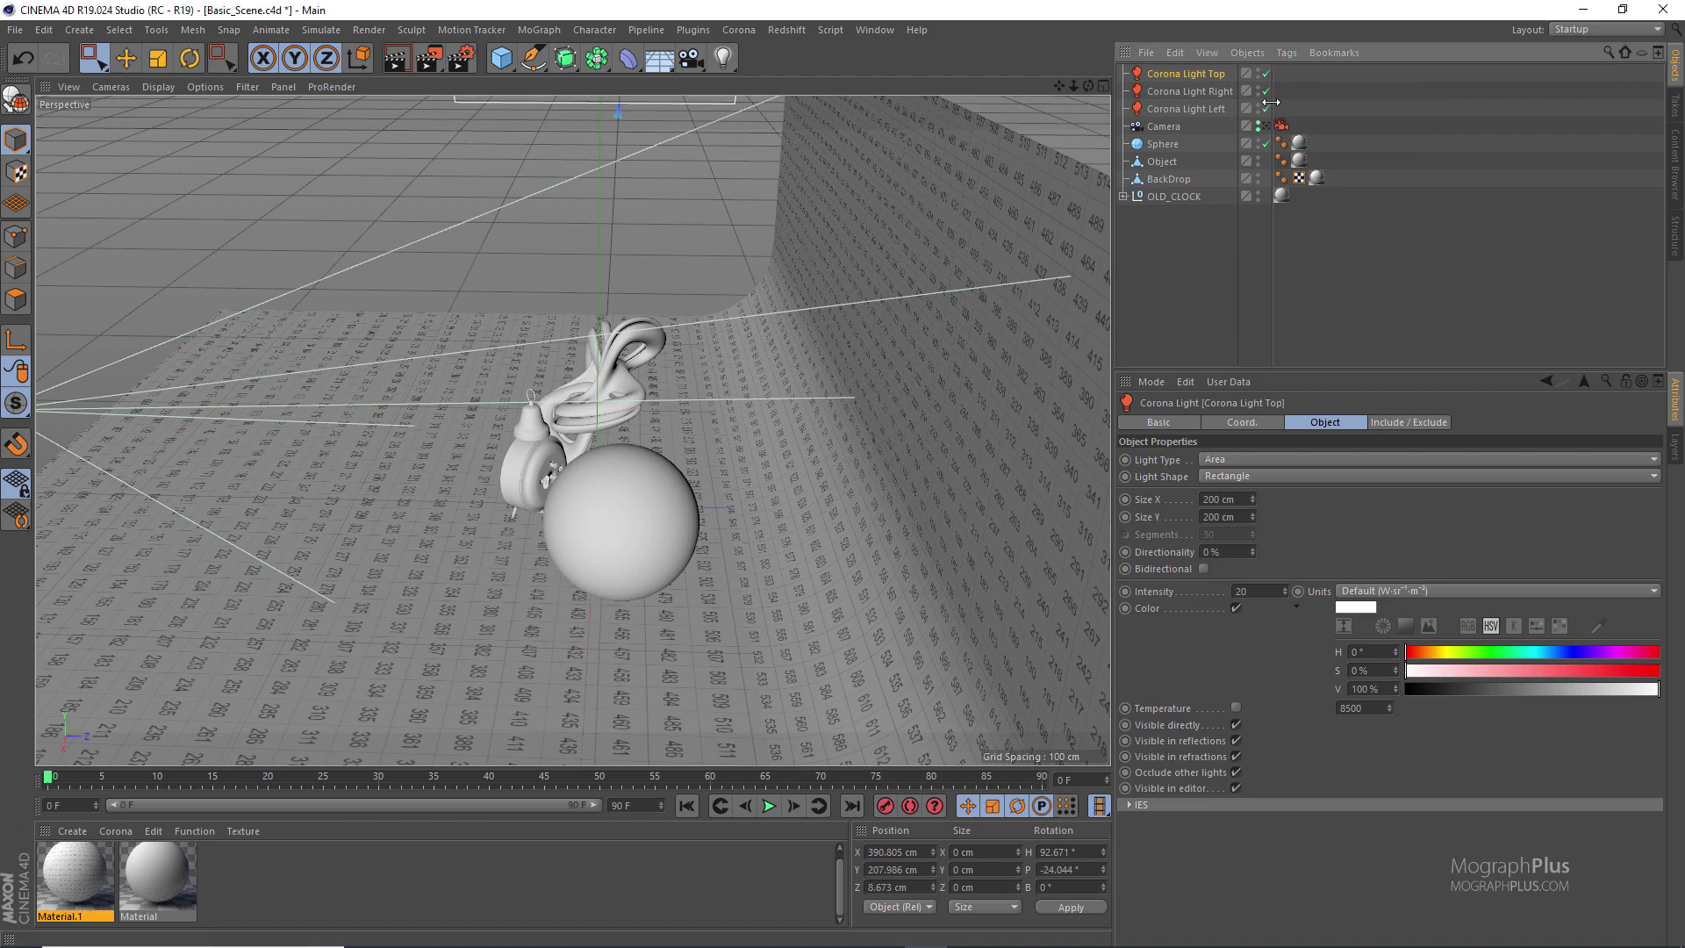
Look through Corona Light Top and place it above the objects, facing down, at a height of about 320 cm
left_click(116, 87)
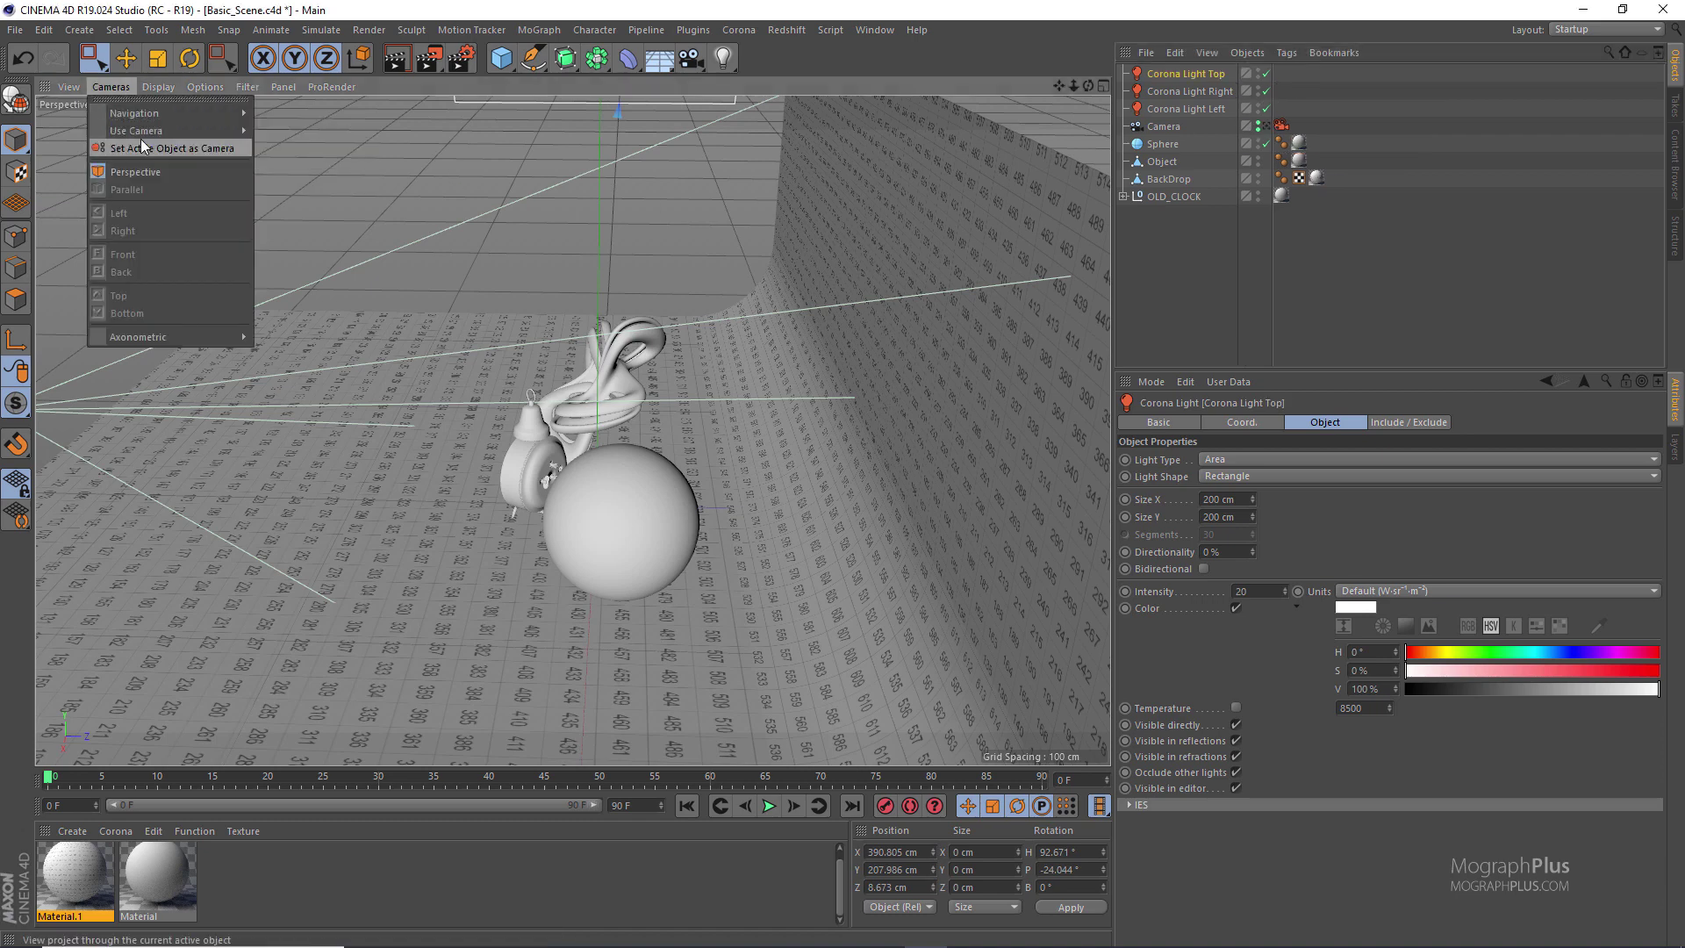
left_click(143, 148)
left_click_drag(520, 314, 723, 444, "alt")
right_click_drag(723, 444, 746, 312, "alt")
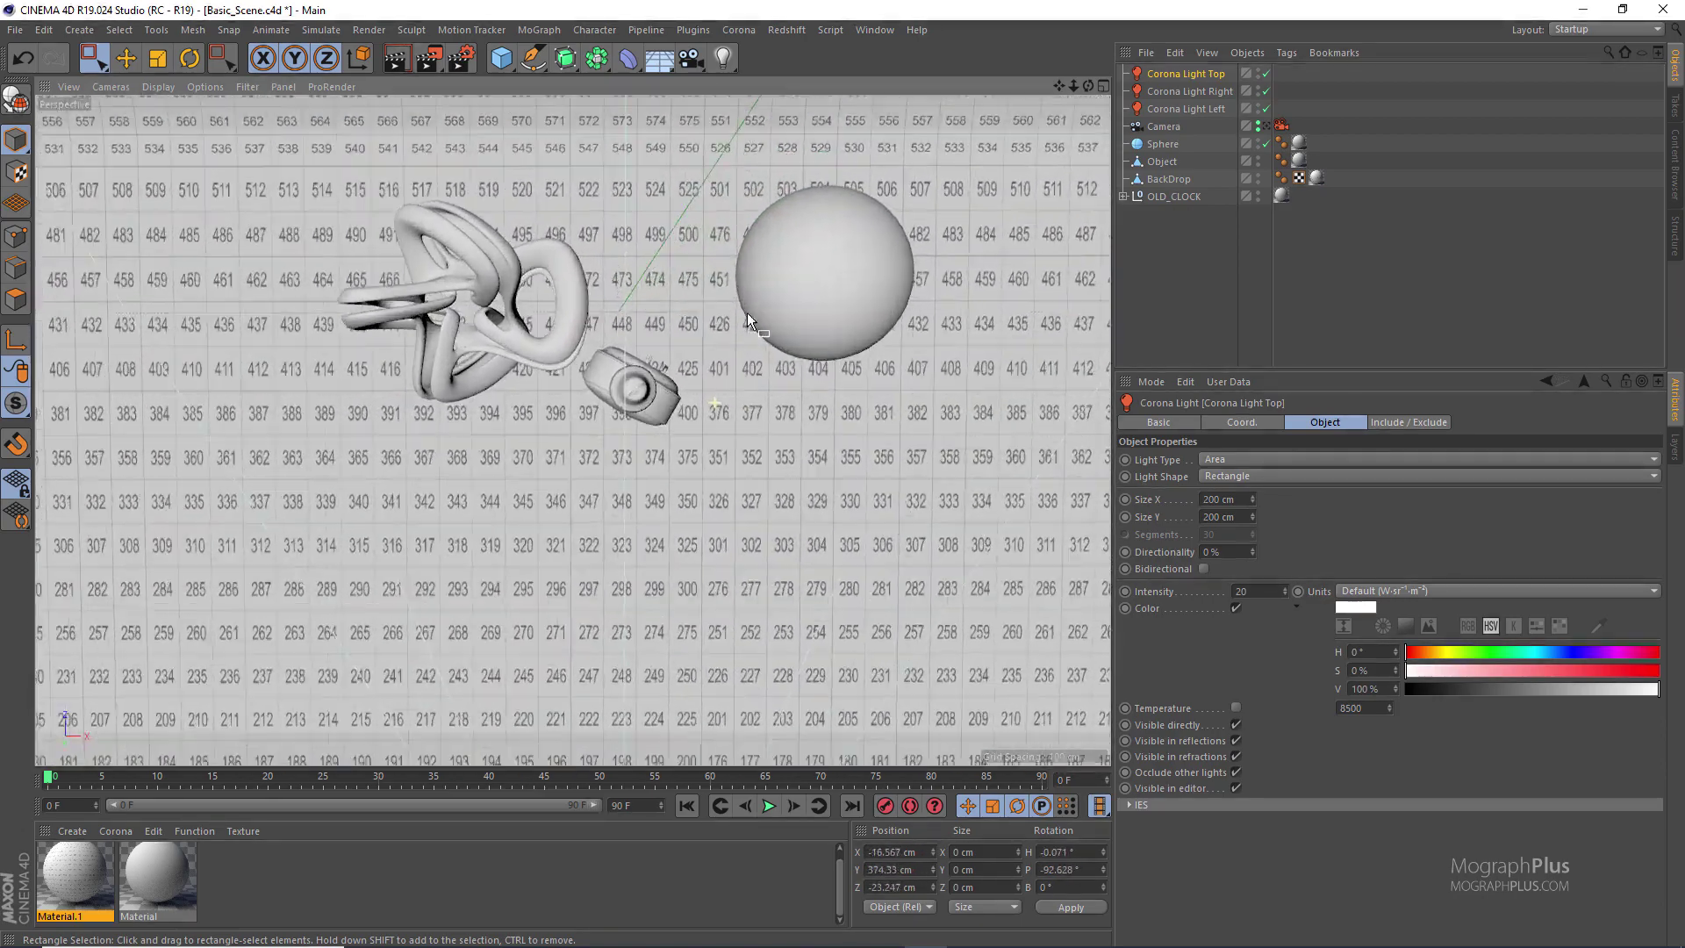
middle_click_drag(746, 313, 733, 387, "alt")
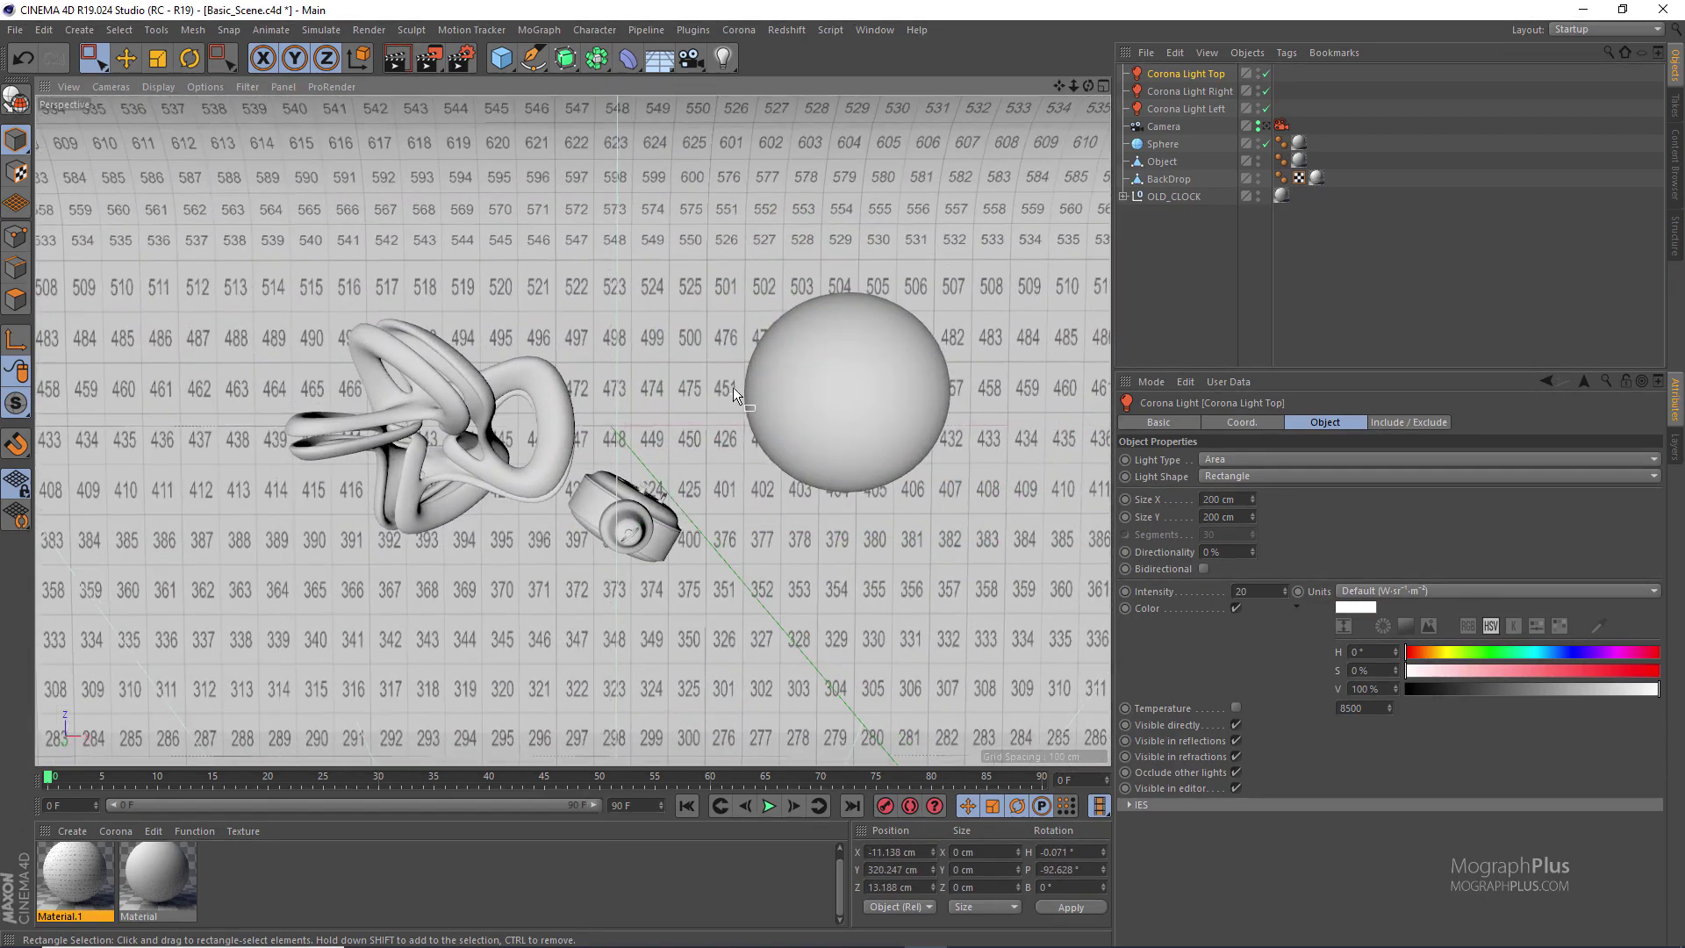
Check the three lights' placement from outside, return to the scene camera's view and start Corona's interactive rendering
left_click(1269, 129)
left_click(1270, 129)
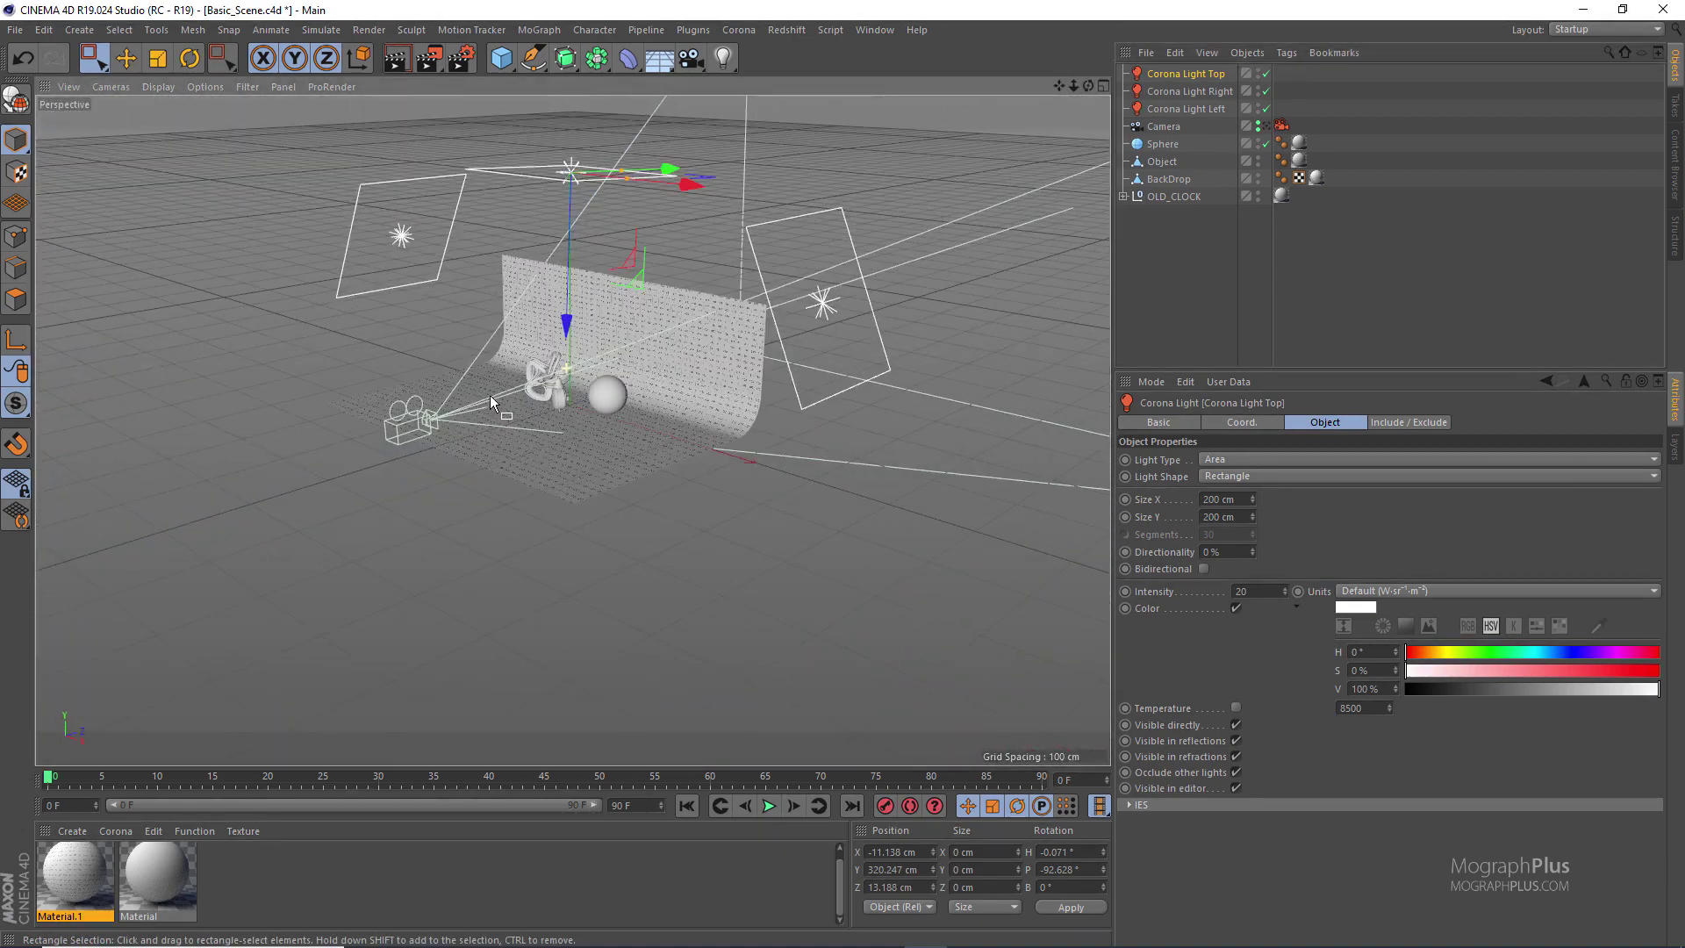
left_click_drag(489, 394, 781, 391, "alt")
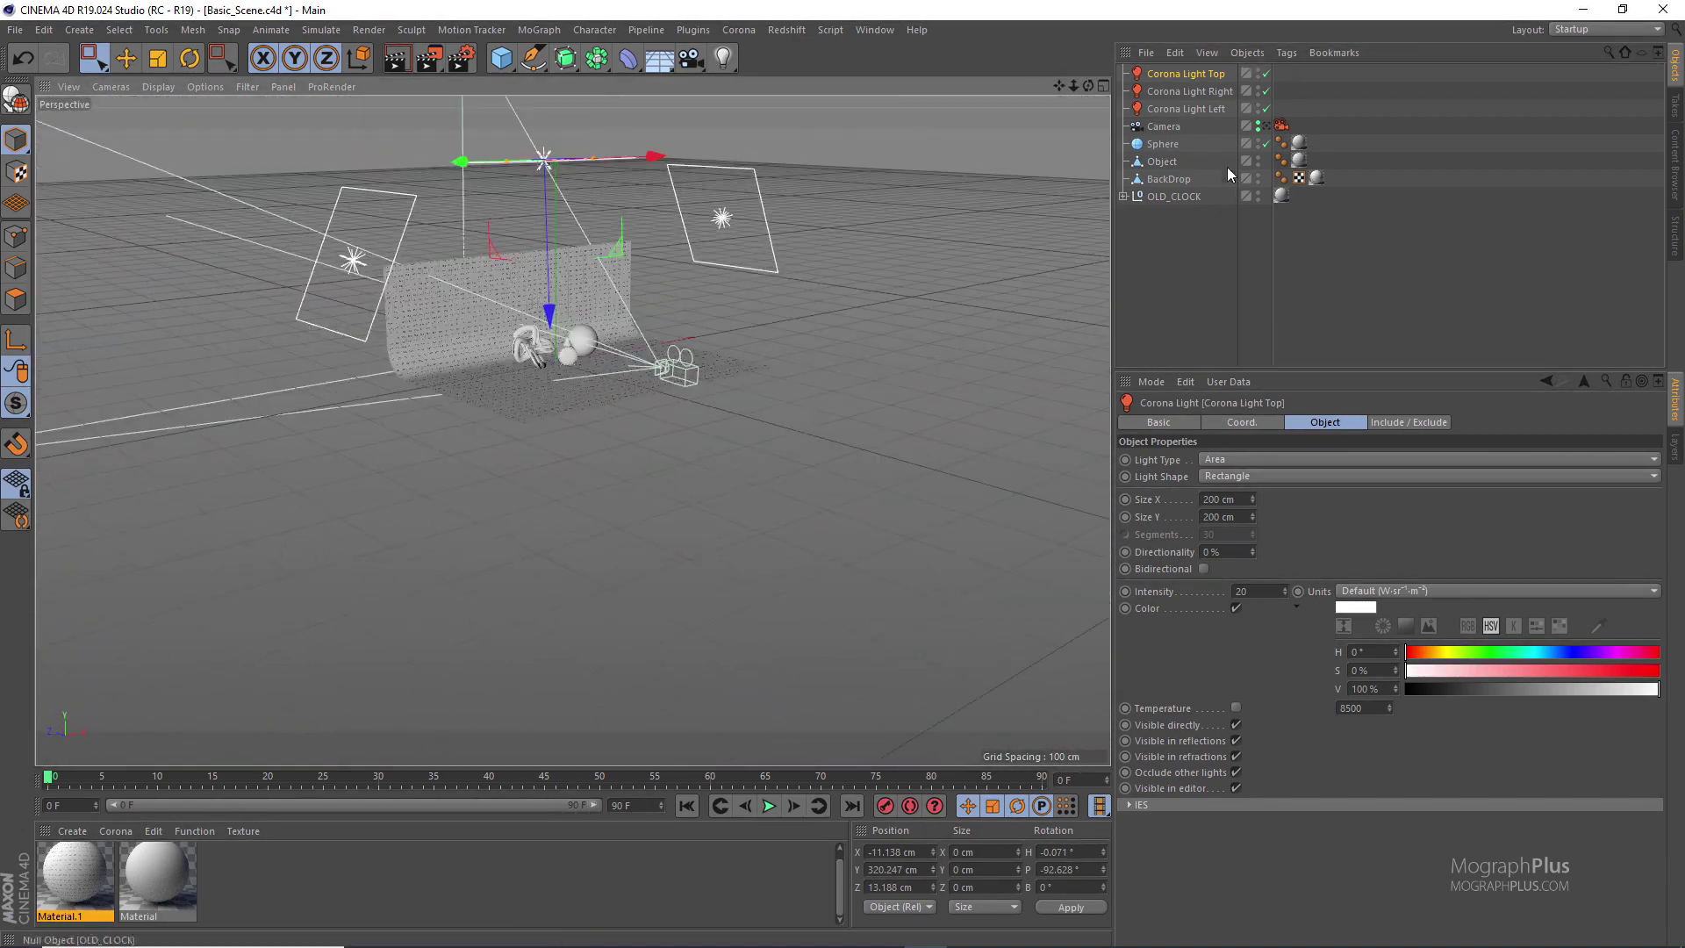
left_click(1268, 128)
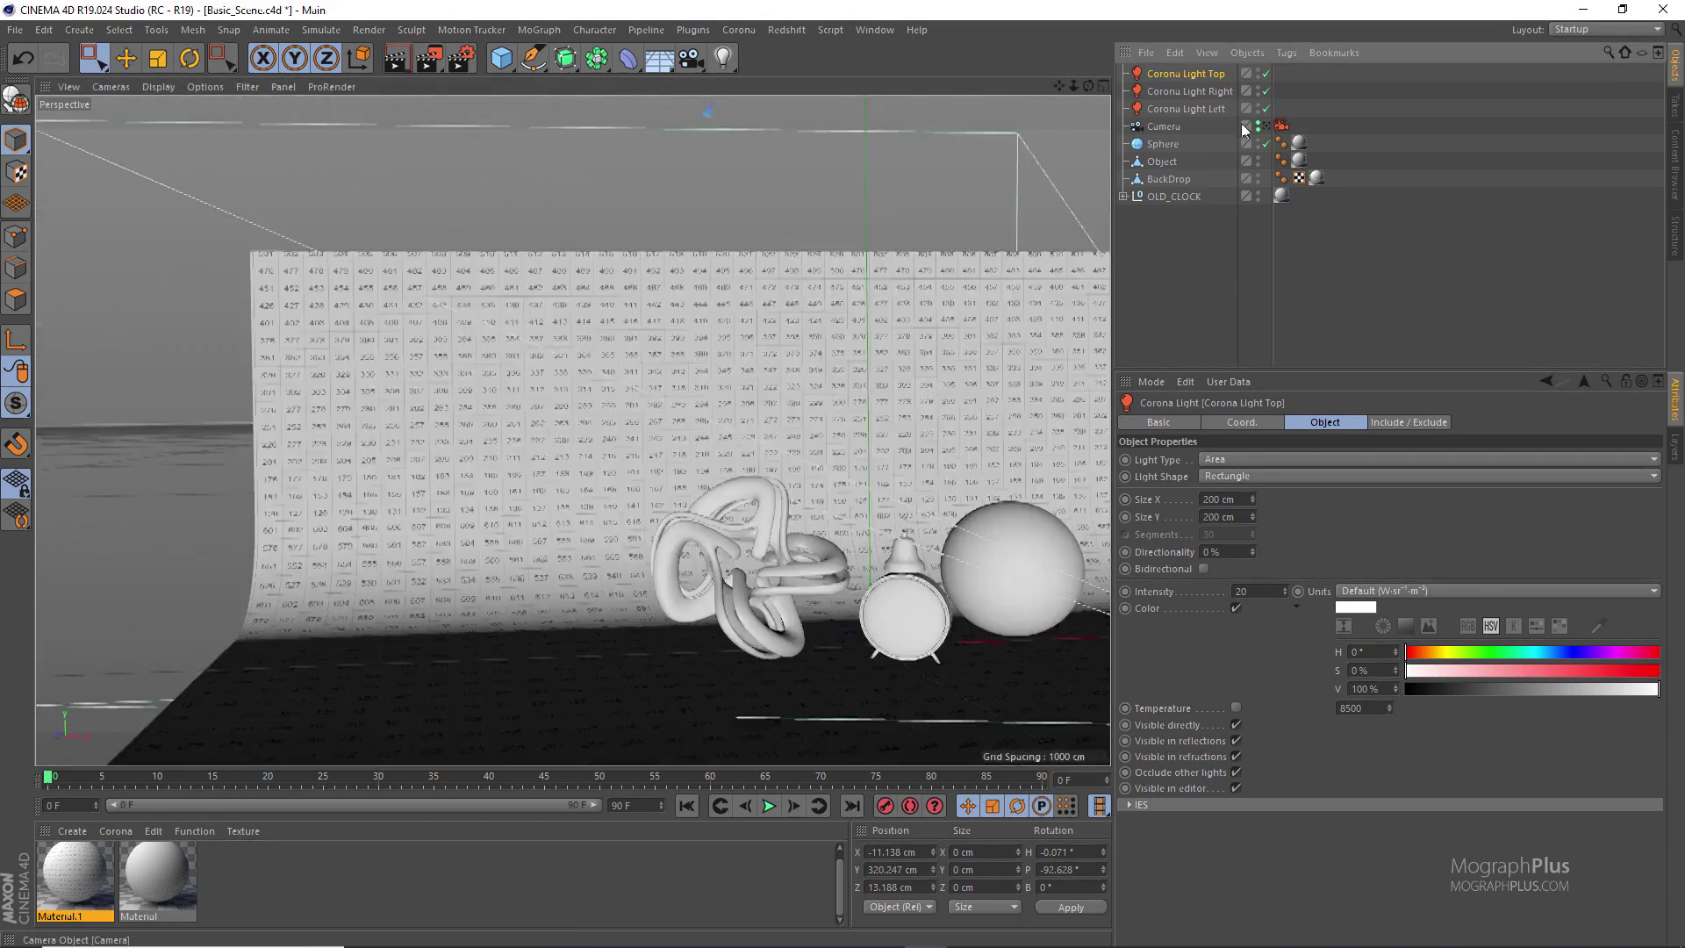
left_click(747, 35)
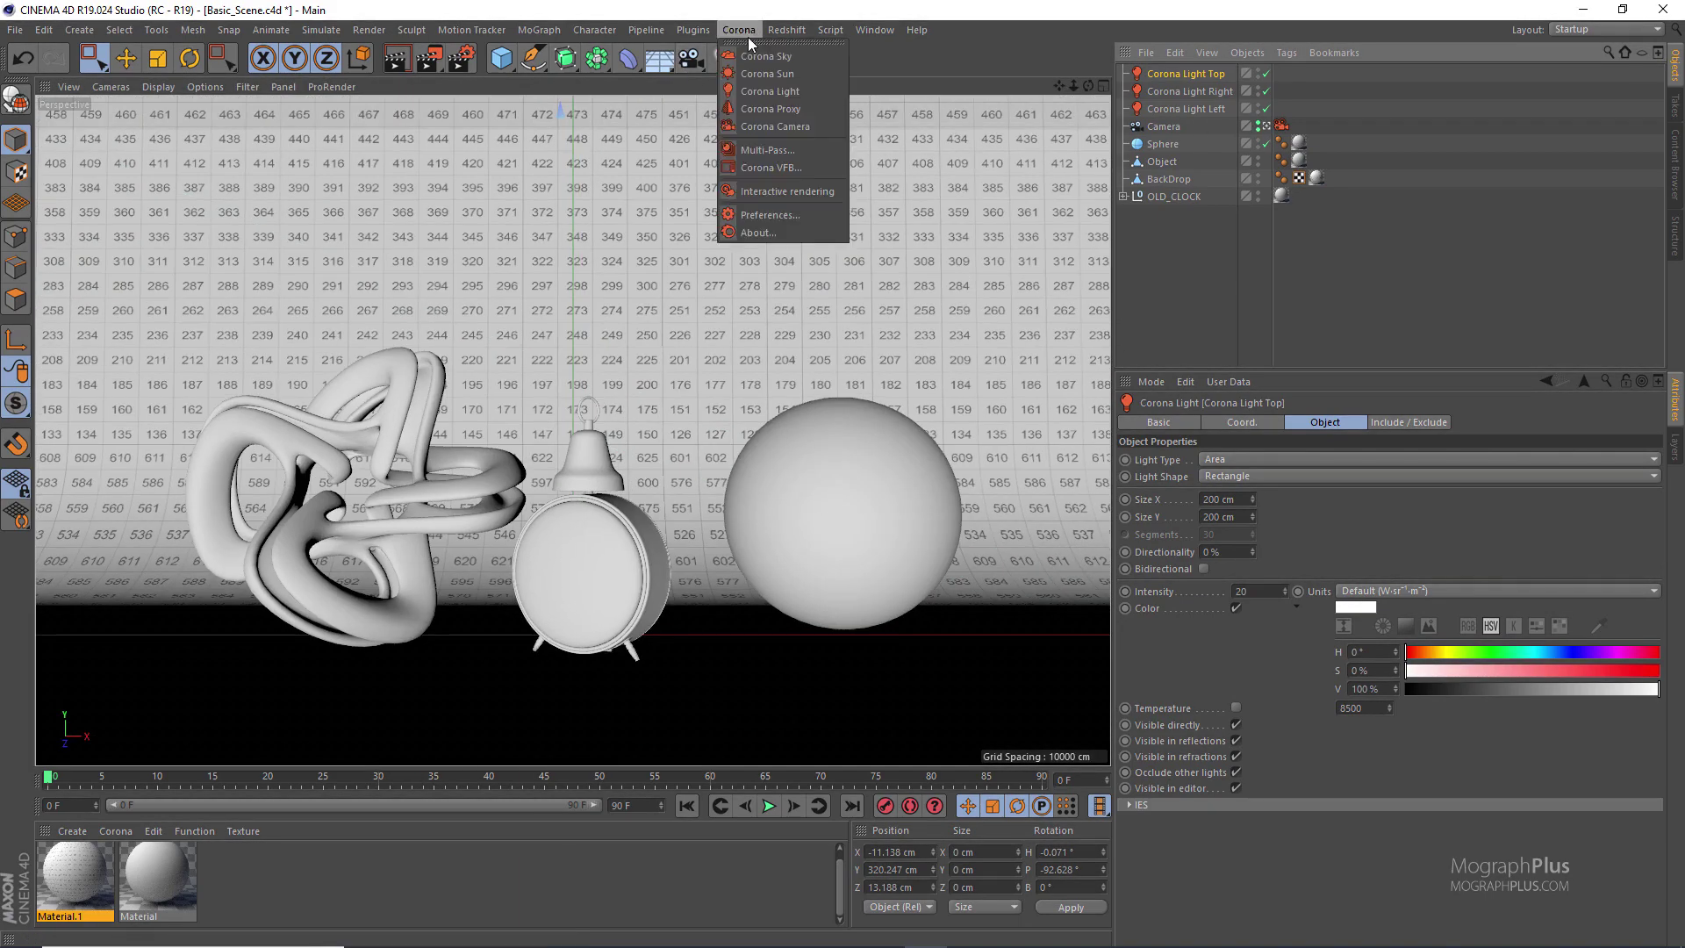
left_click(829, 191)
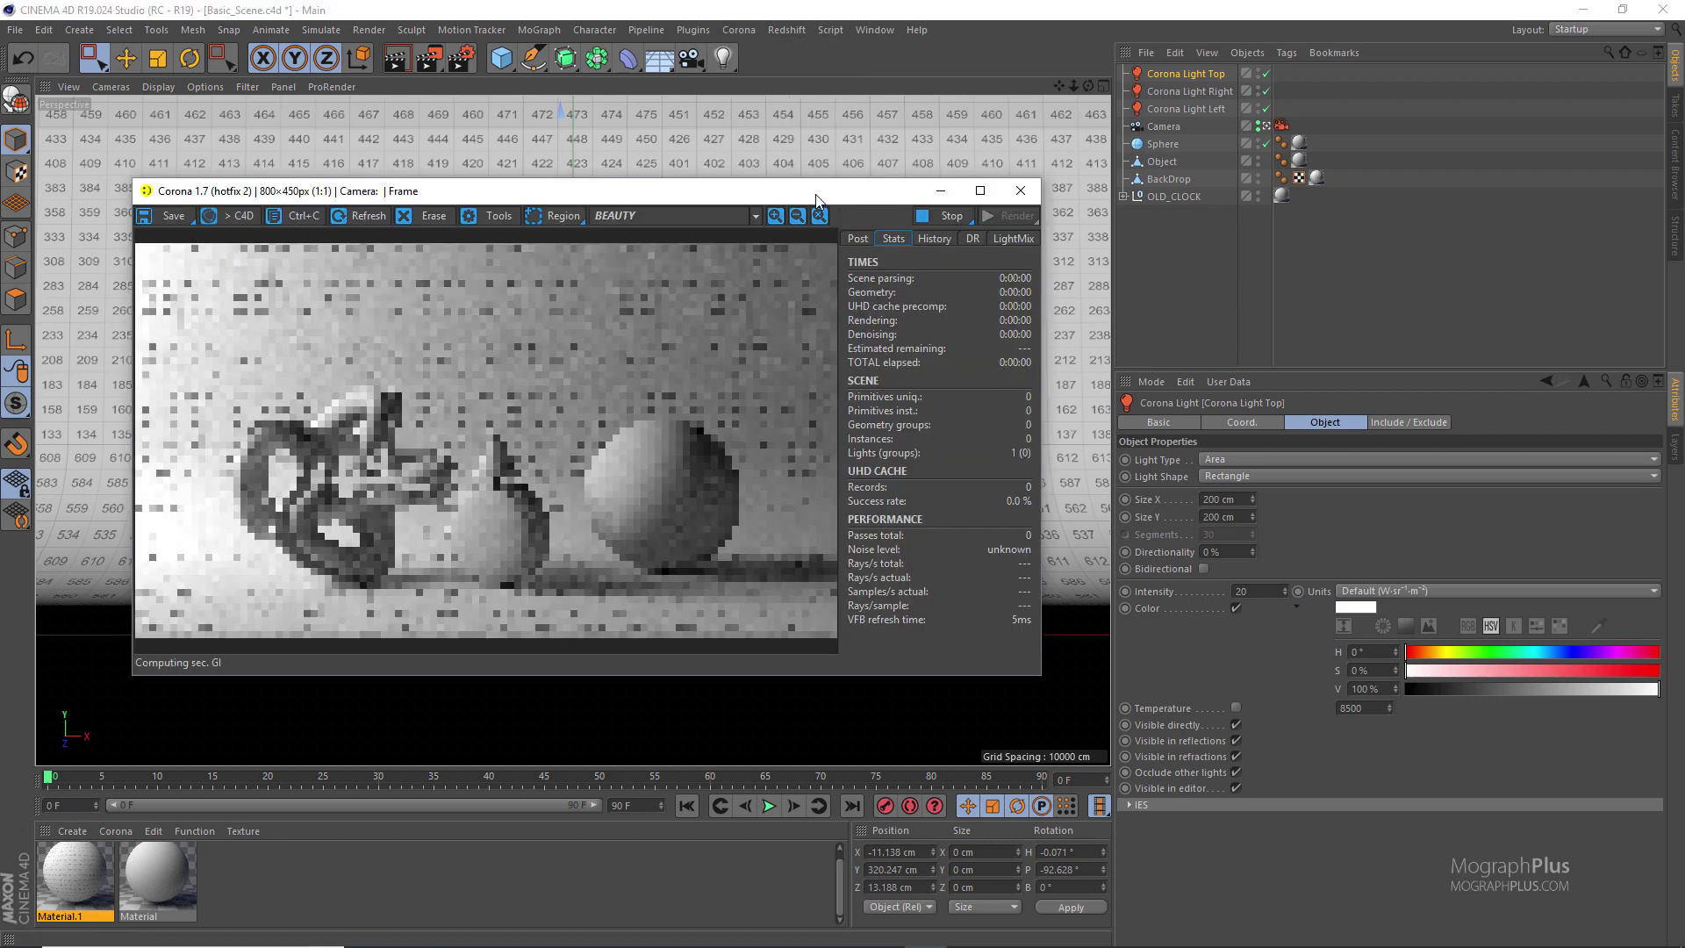
Lower the intensity of all three Corona Lights together, trying 10 and 7 before settling on 6
left_click(1218, 111, "shift")
double_click(1250, 590)
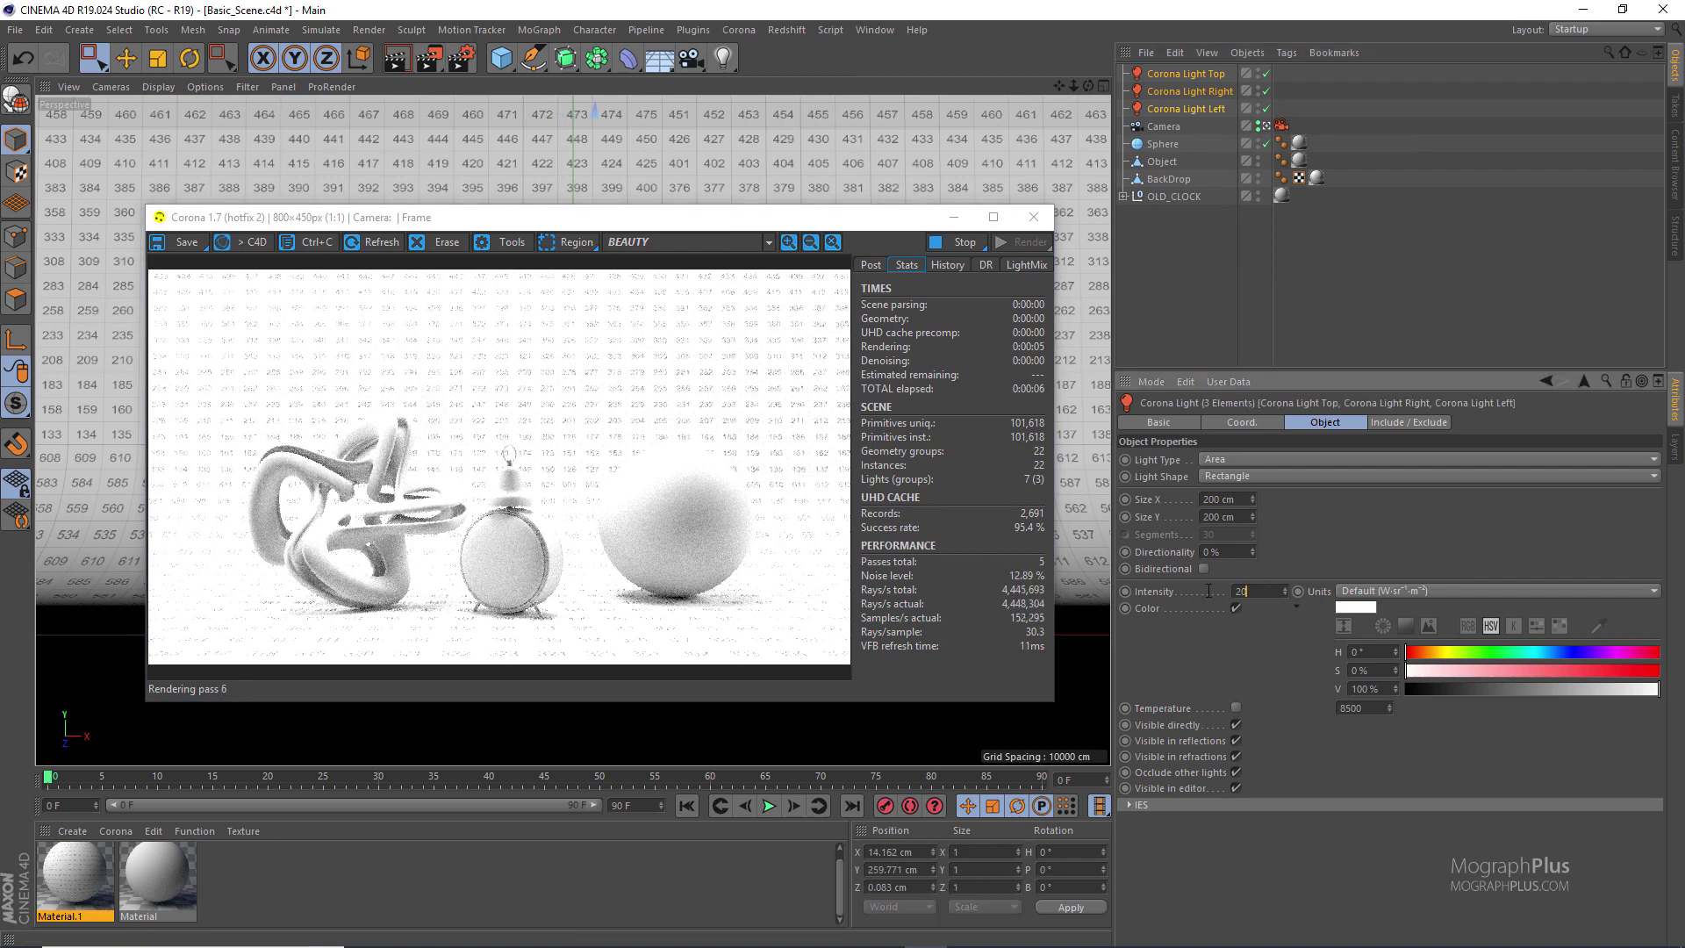
type("10")
key("Return")
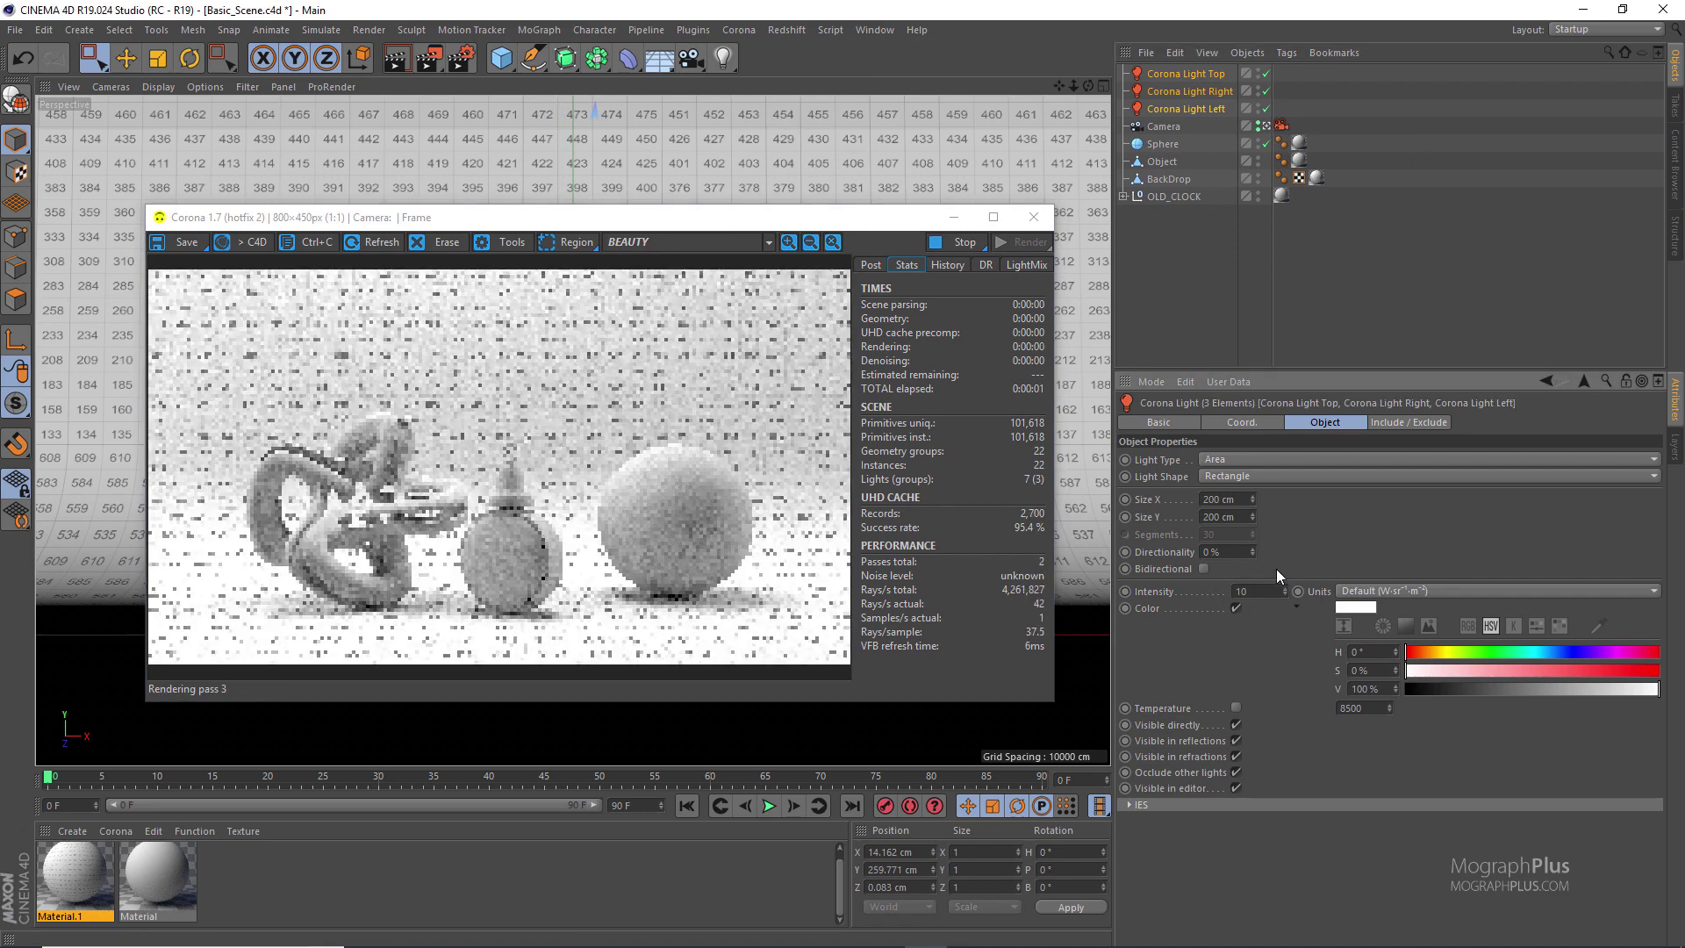
left_click_drag(1284, 593, 1281, 597)
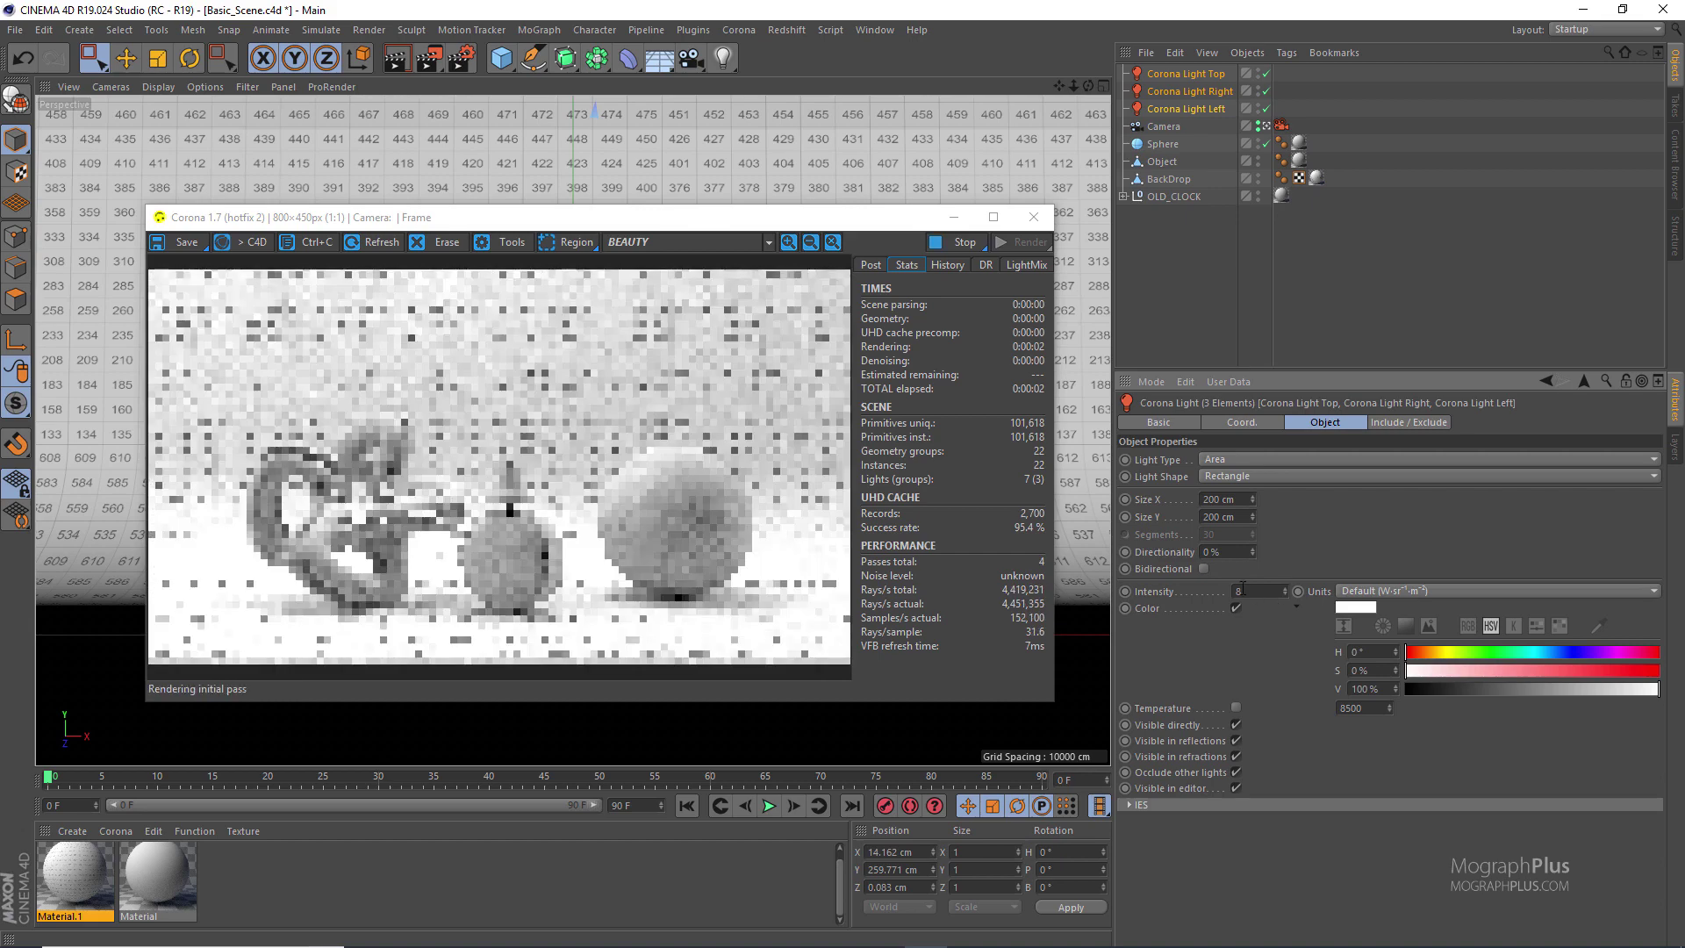
type("7")
key("Return")
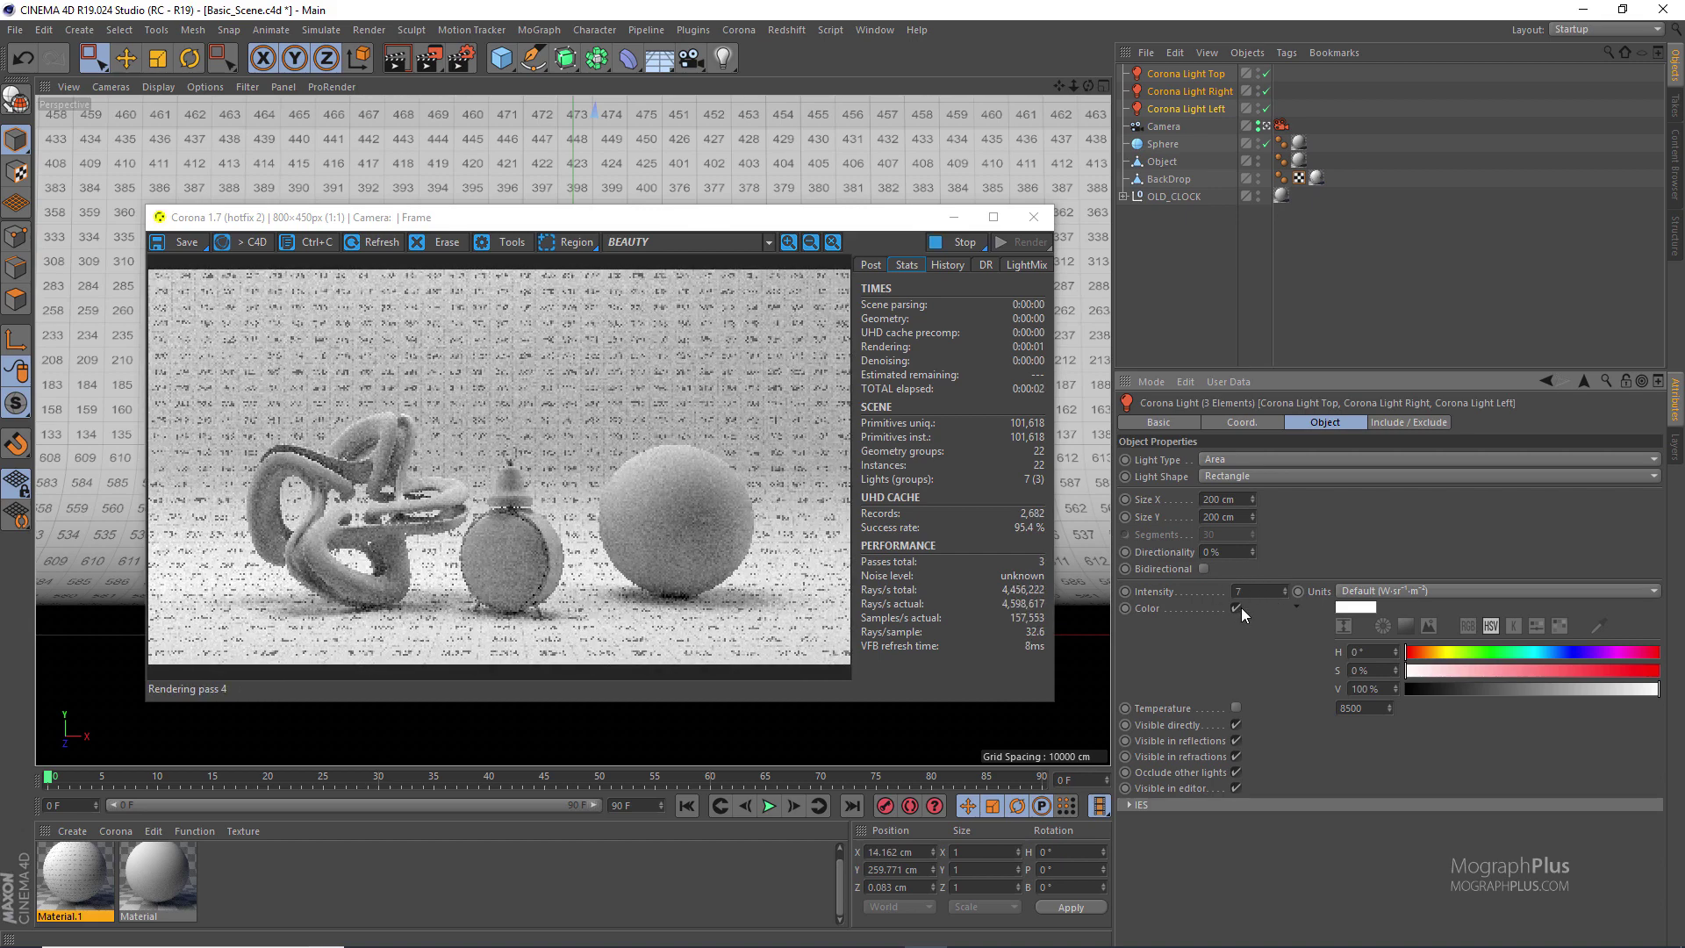
left_click_drag(1275, 593, 1207, 595)
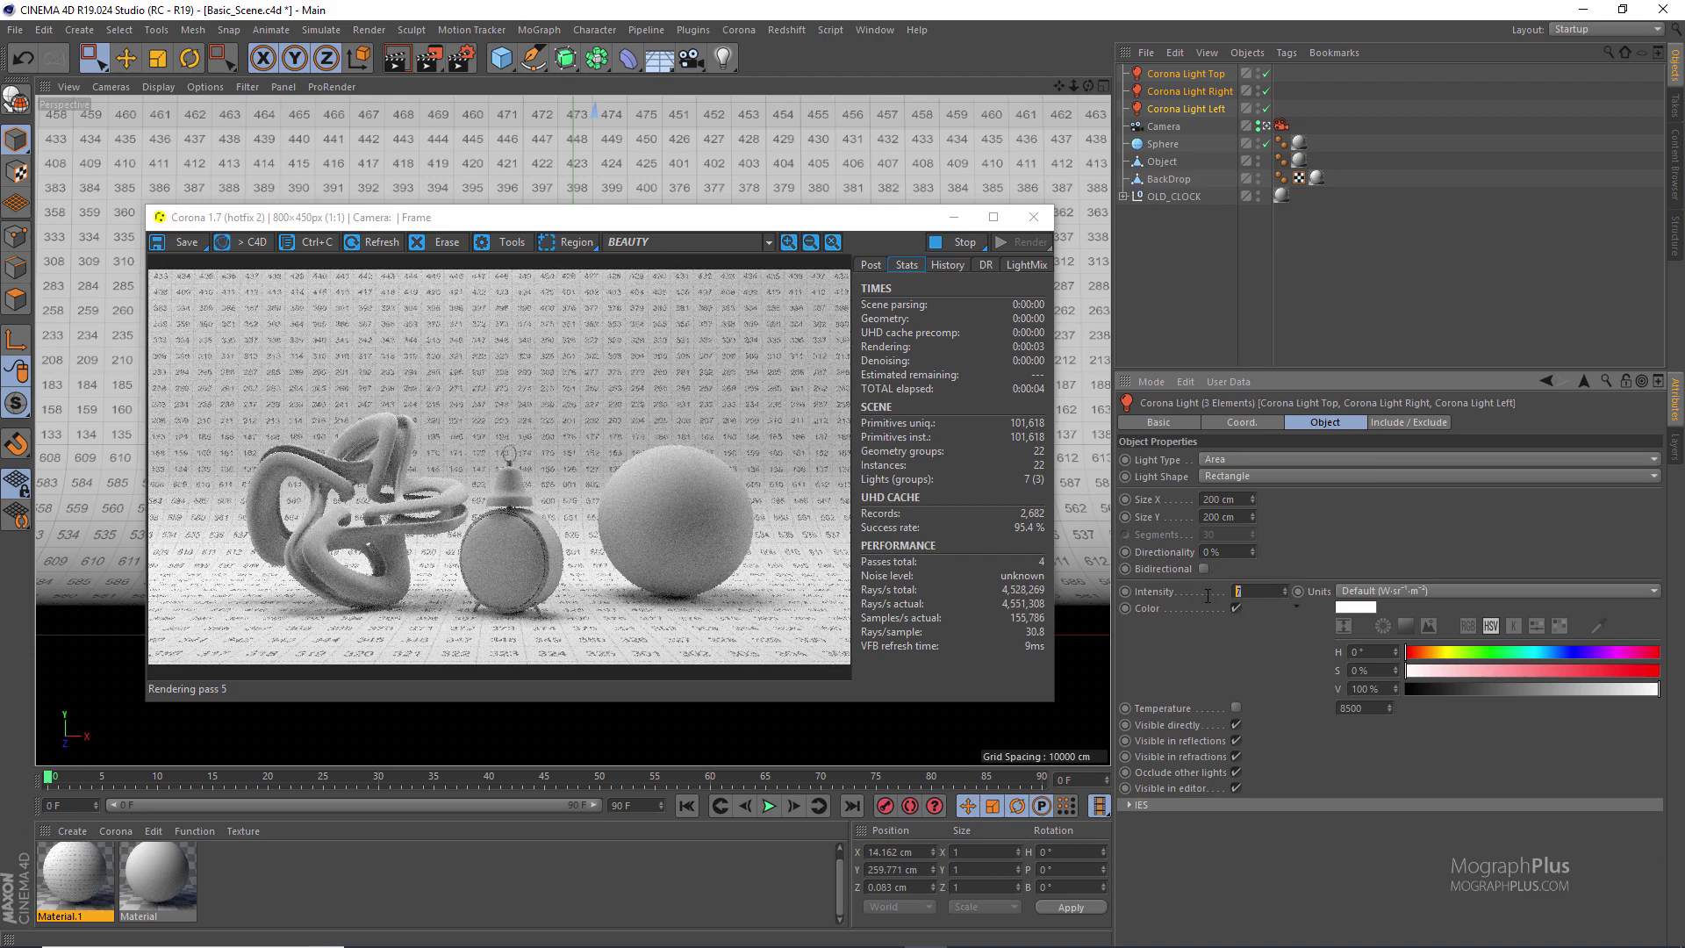
type("6")
key("Return")
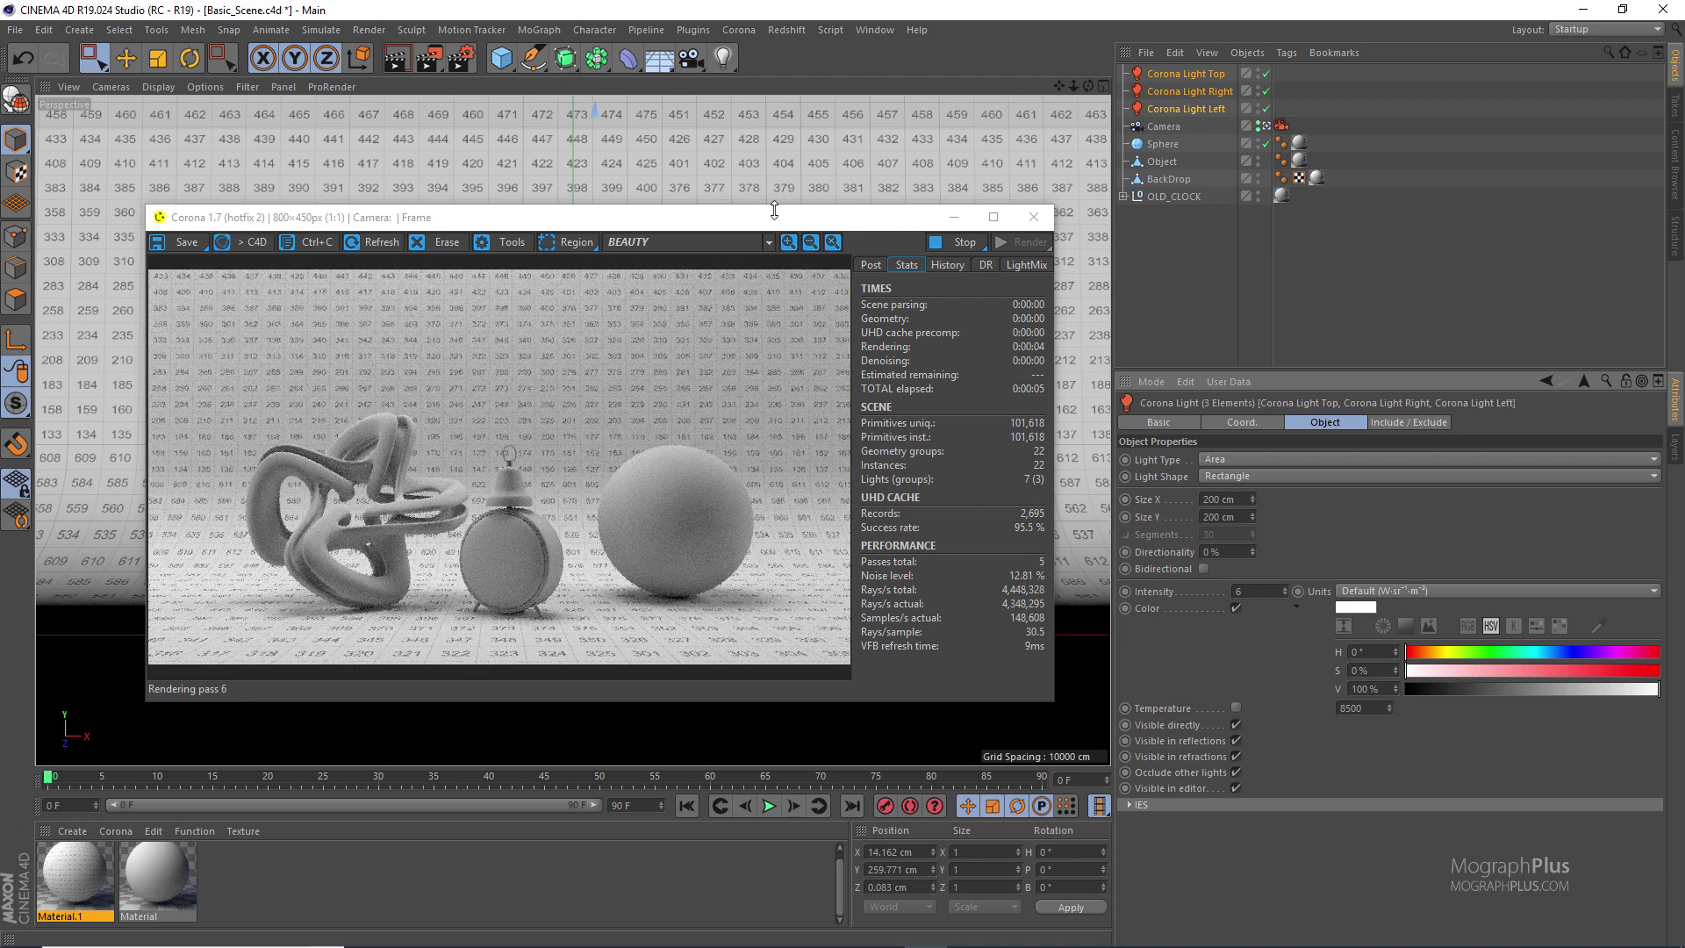
Set Corona Light Top's rectangle size to 250 cm in X and Y and its intensity to 5
left_click(1185, 73)
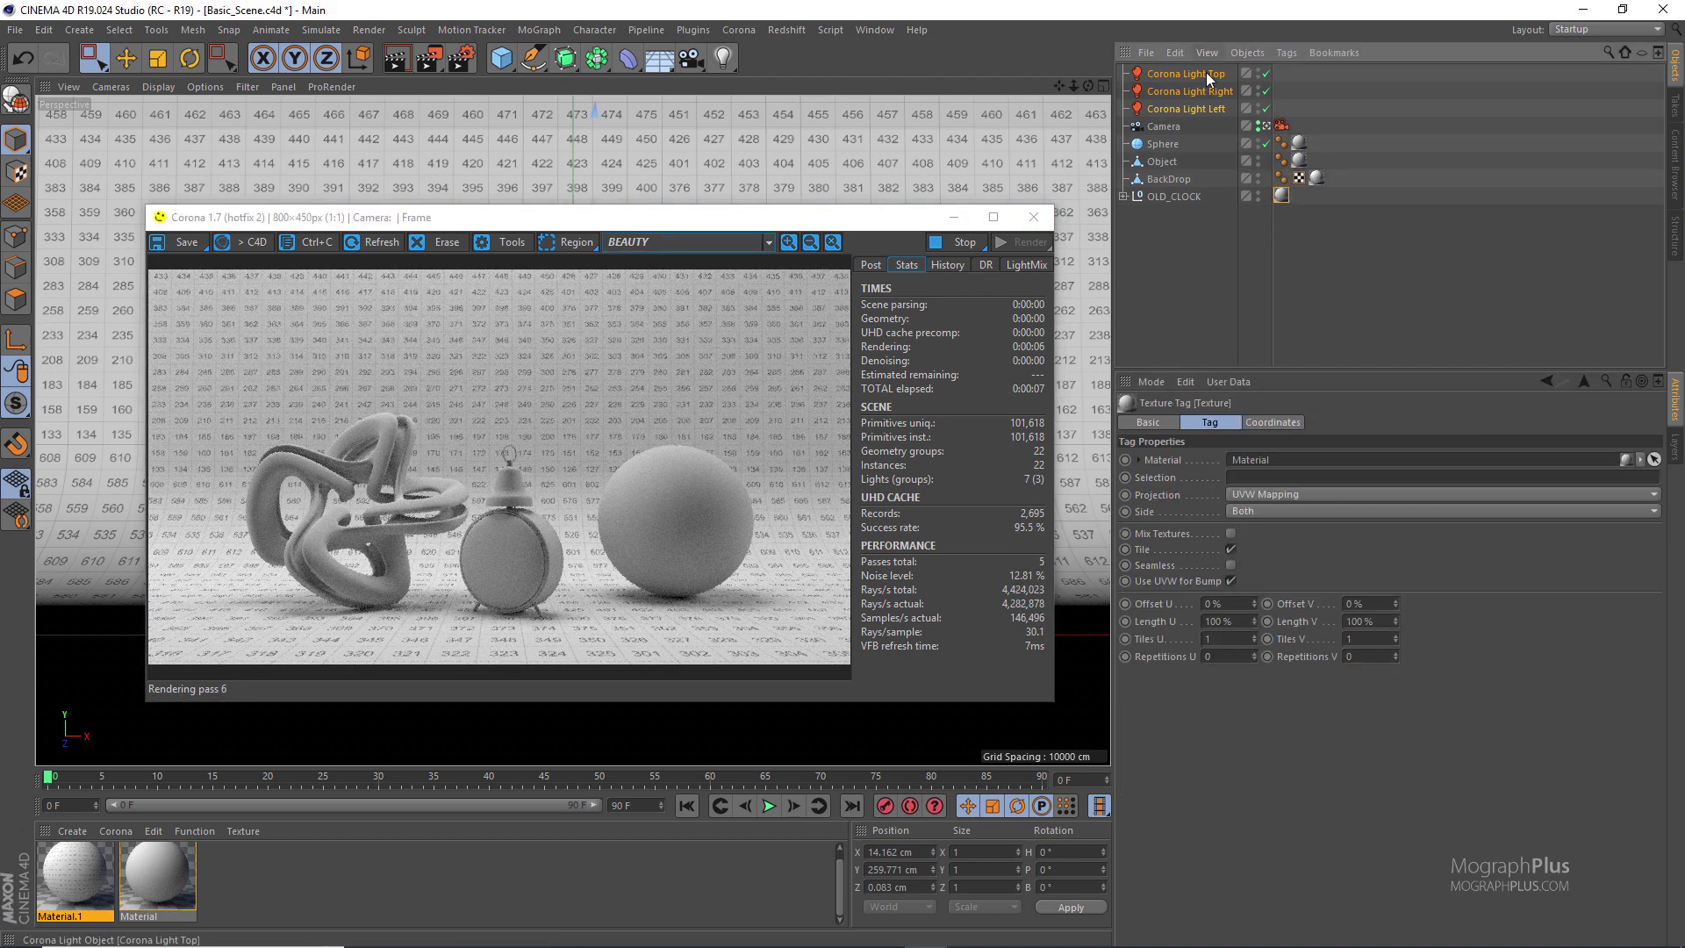
left_click(1212, 500)
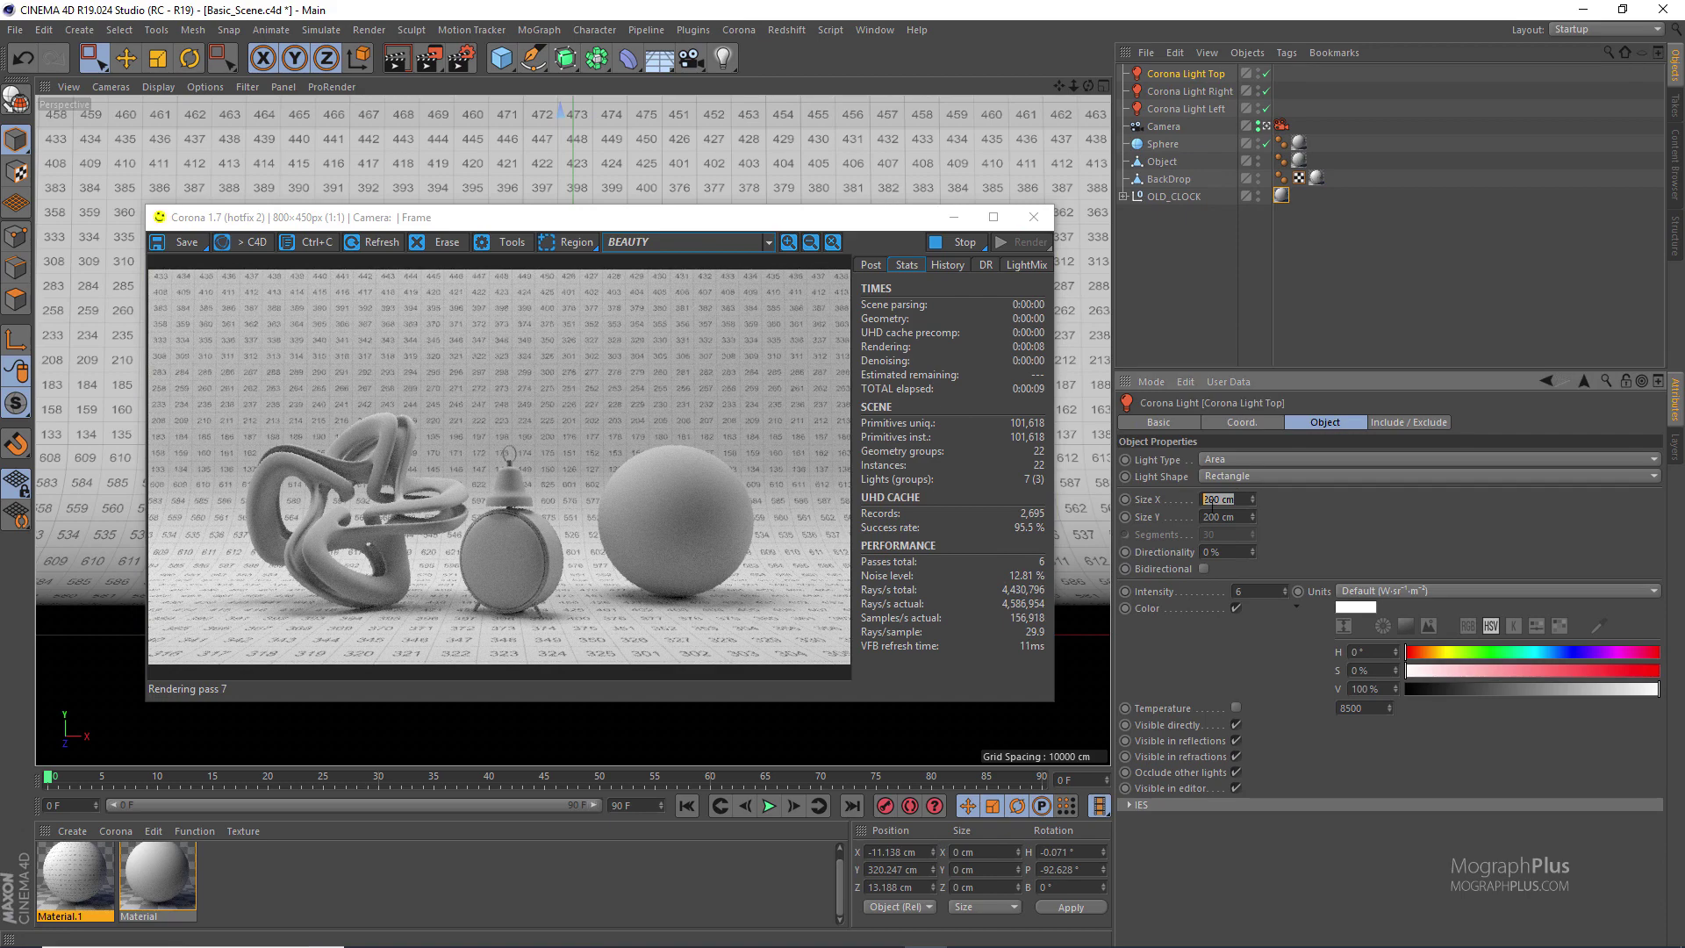
type("250")
left_click(1222, 516)
type("250")
key("Return")
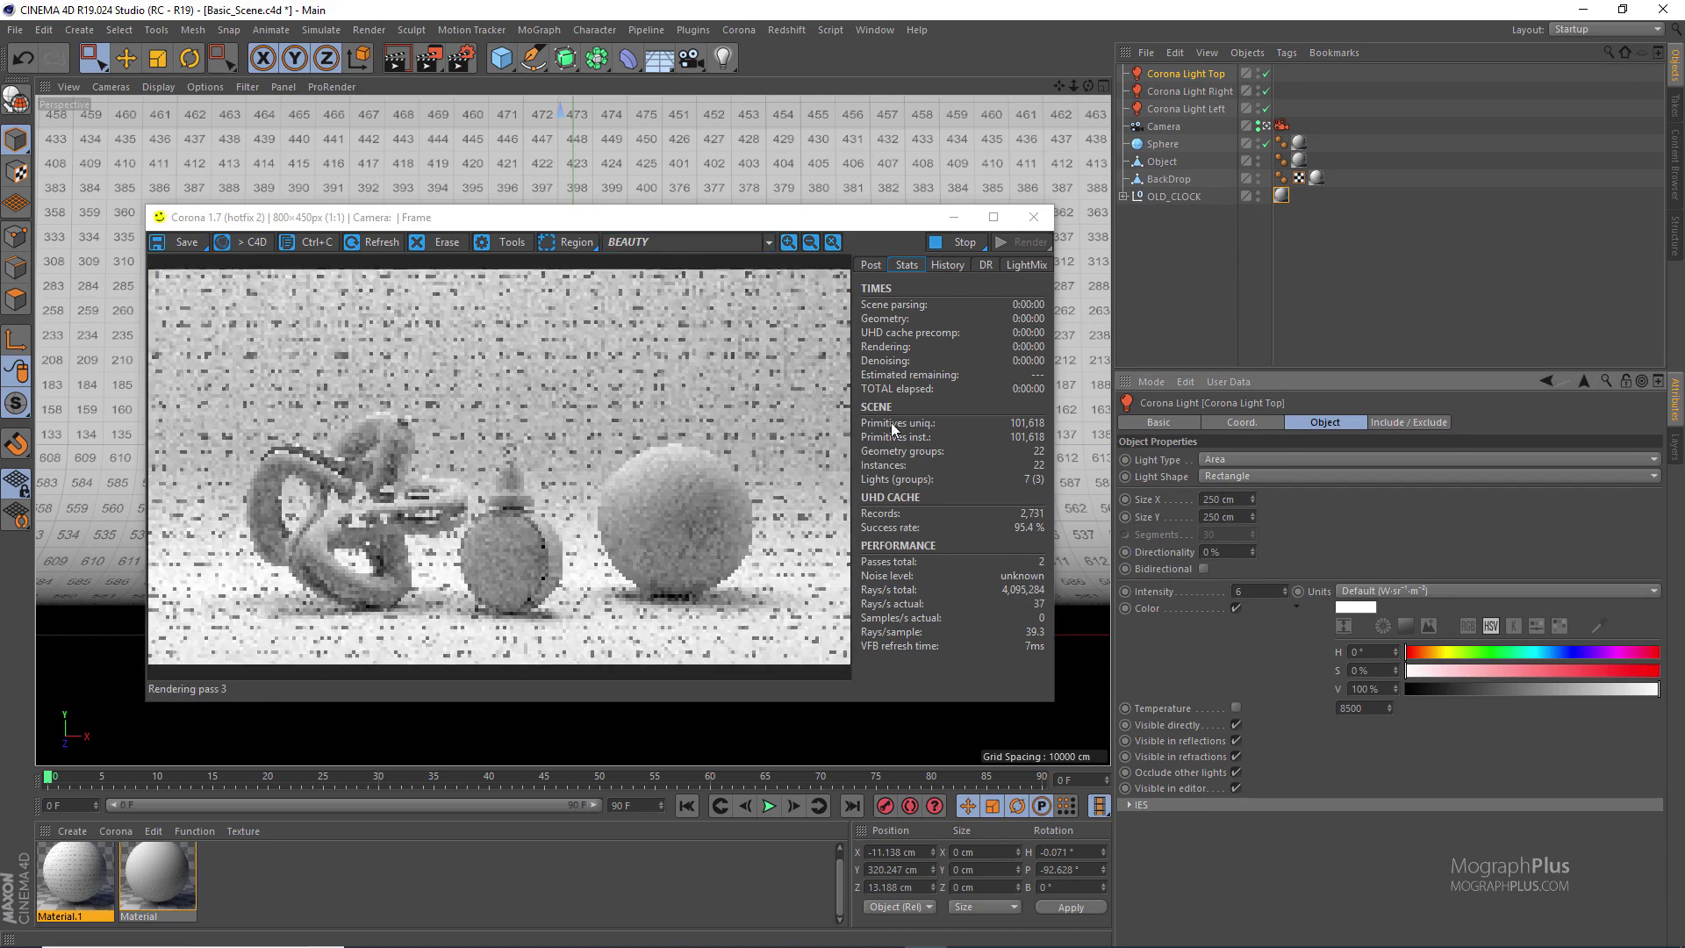
scroll(1164, 605, "down", 1)
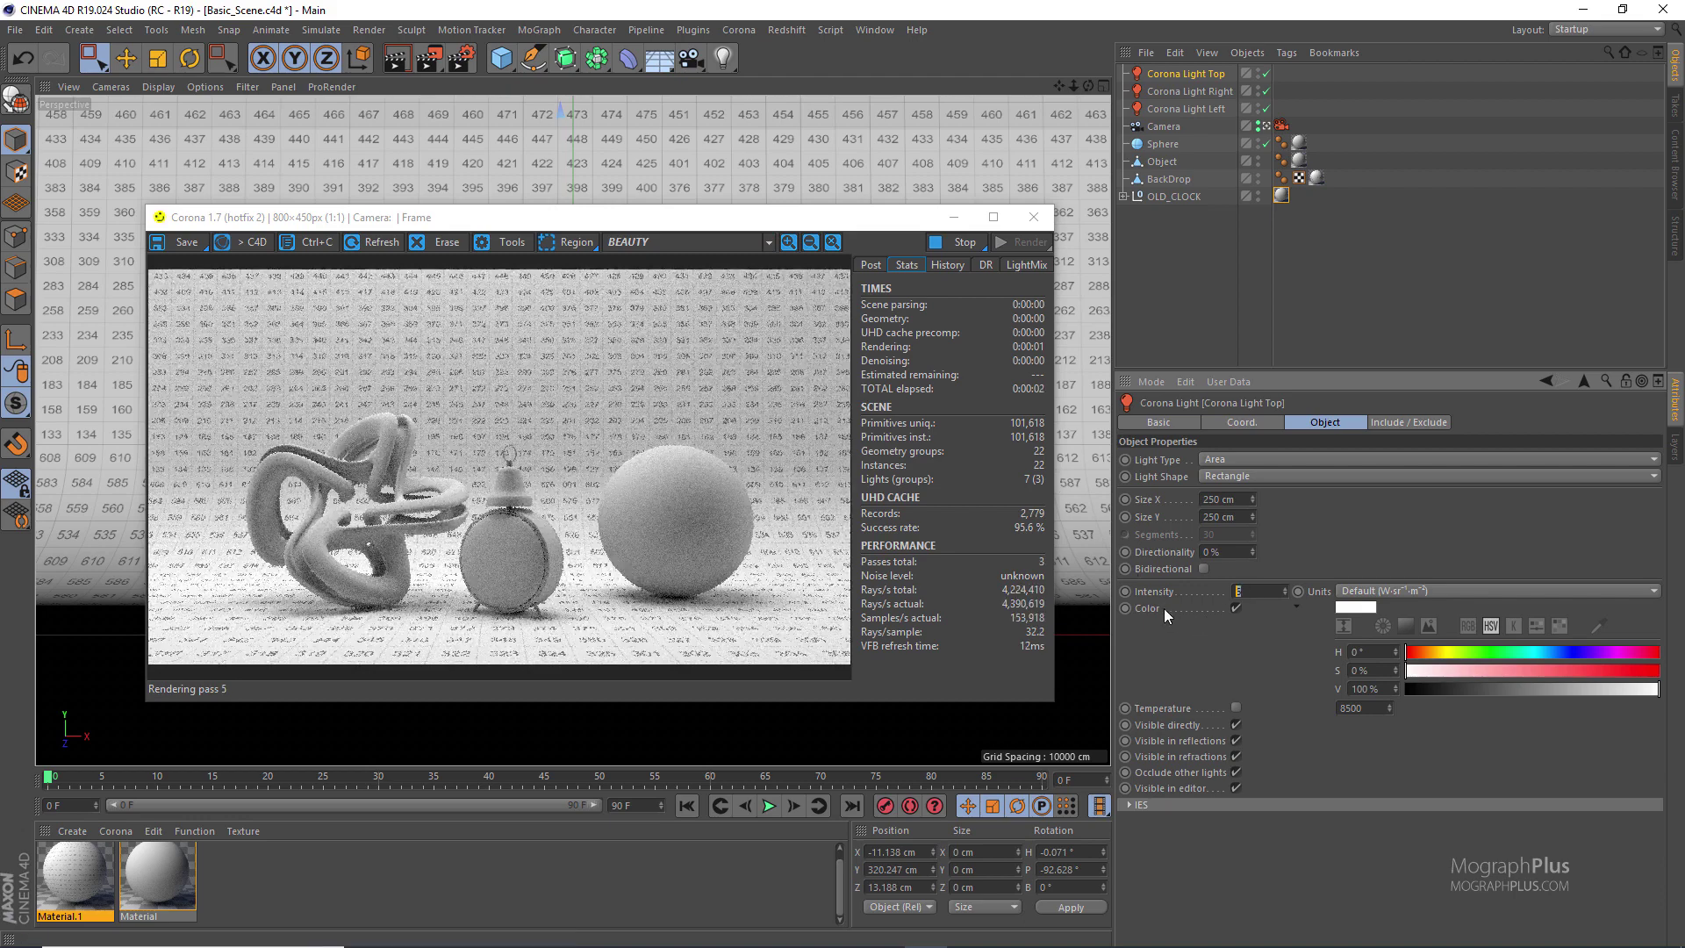
Use the four-view layout to move Corona Light Top toward the camera, to about -18.7 cm in Z, and restore the single camera view
left_click_drag(702, 225, 735, 341)
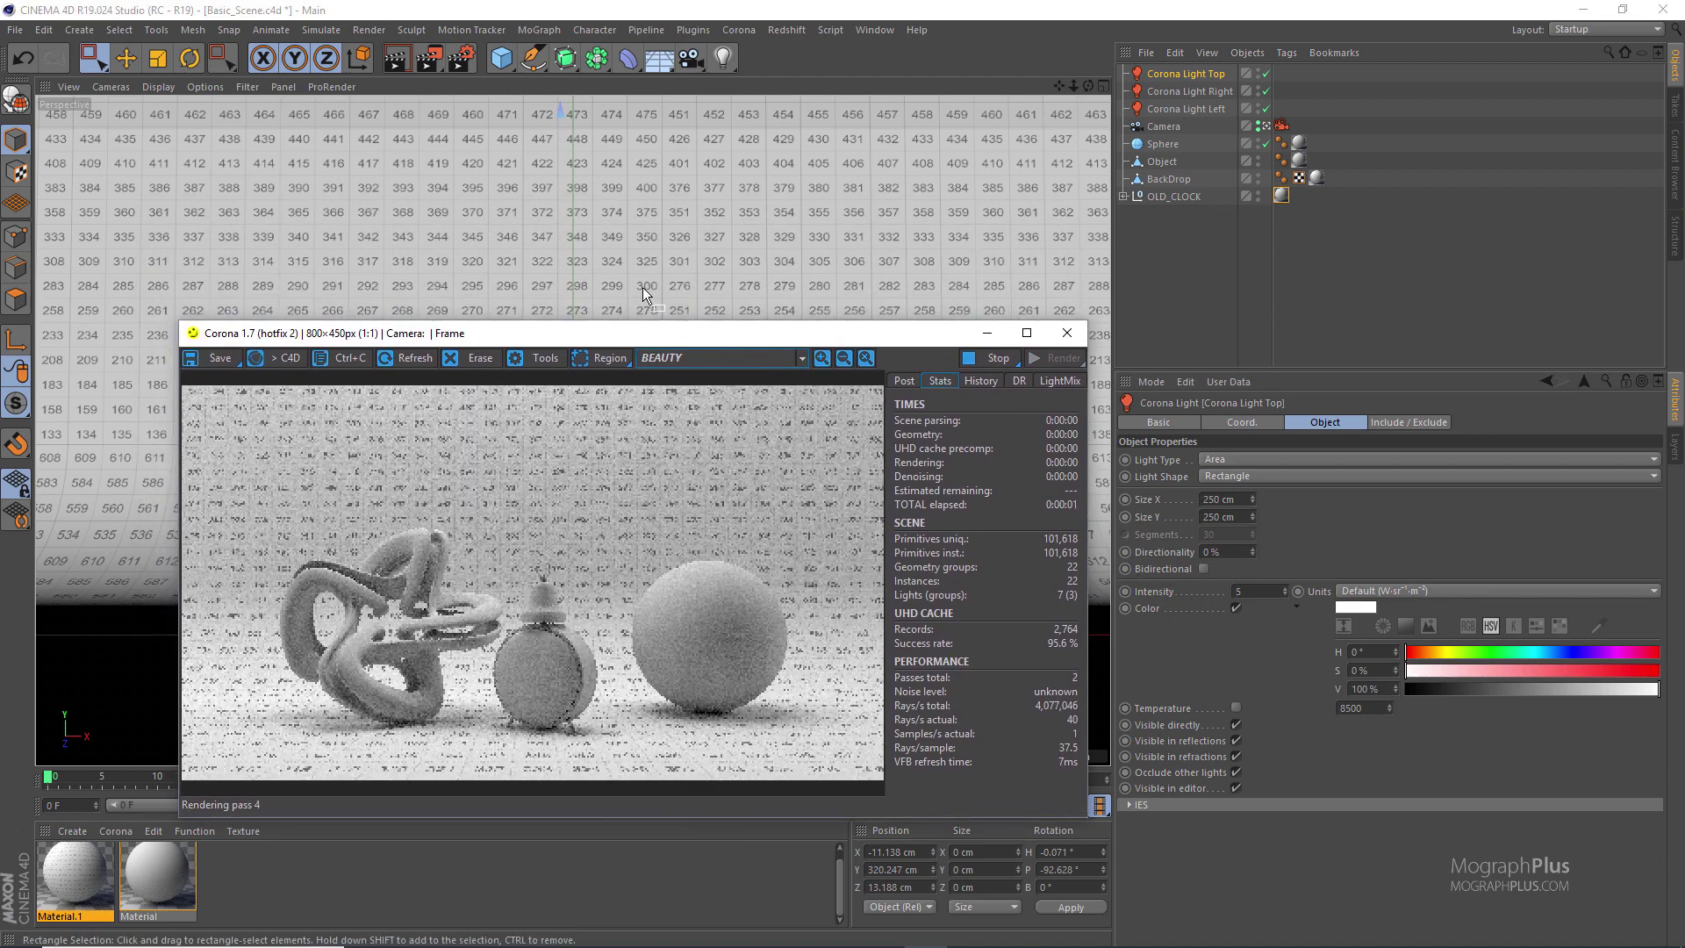
middle_click(635, 213)
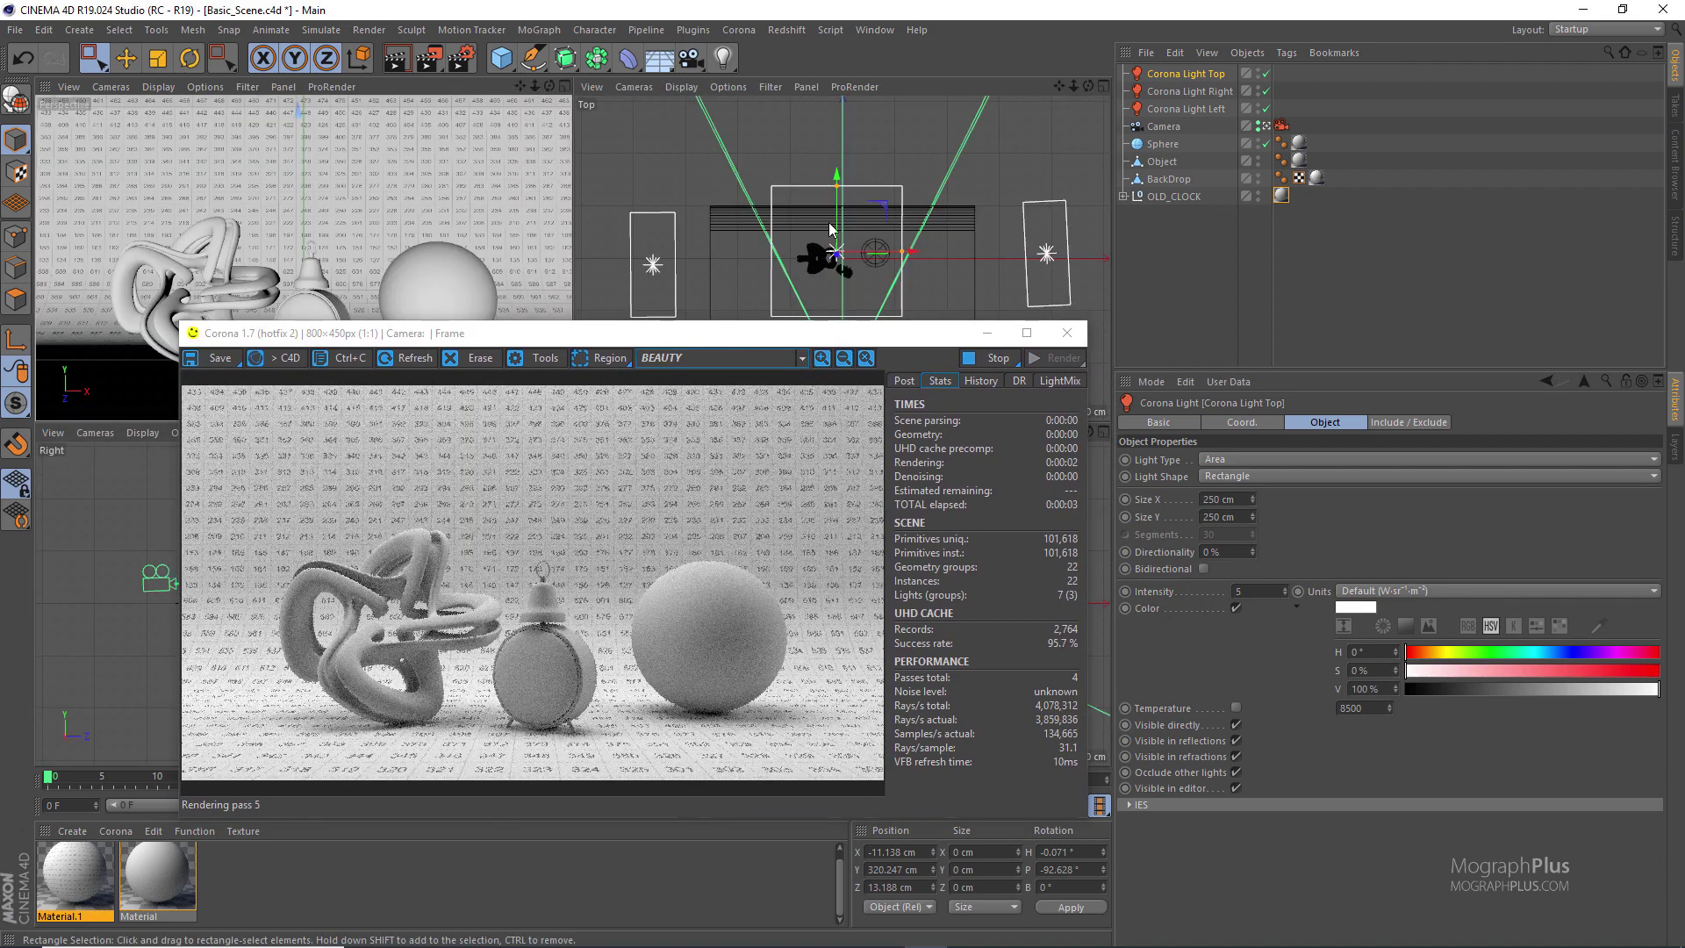
right_click(838, 203)
left_click(748, 143)
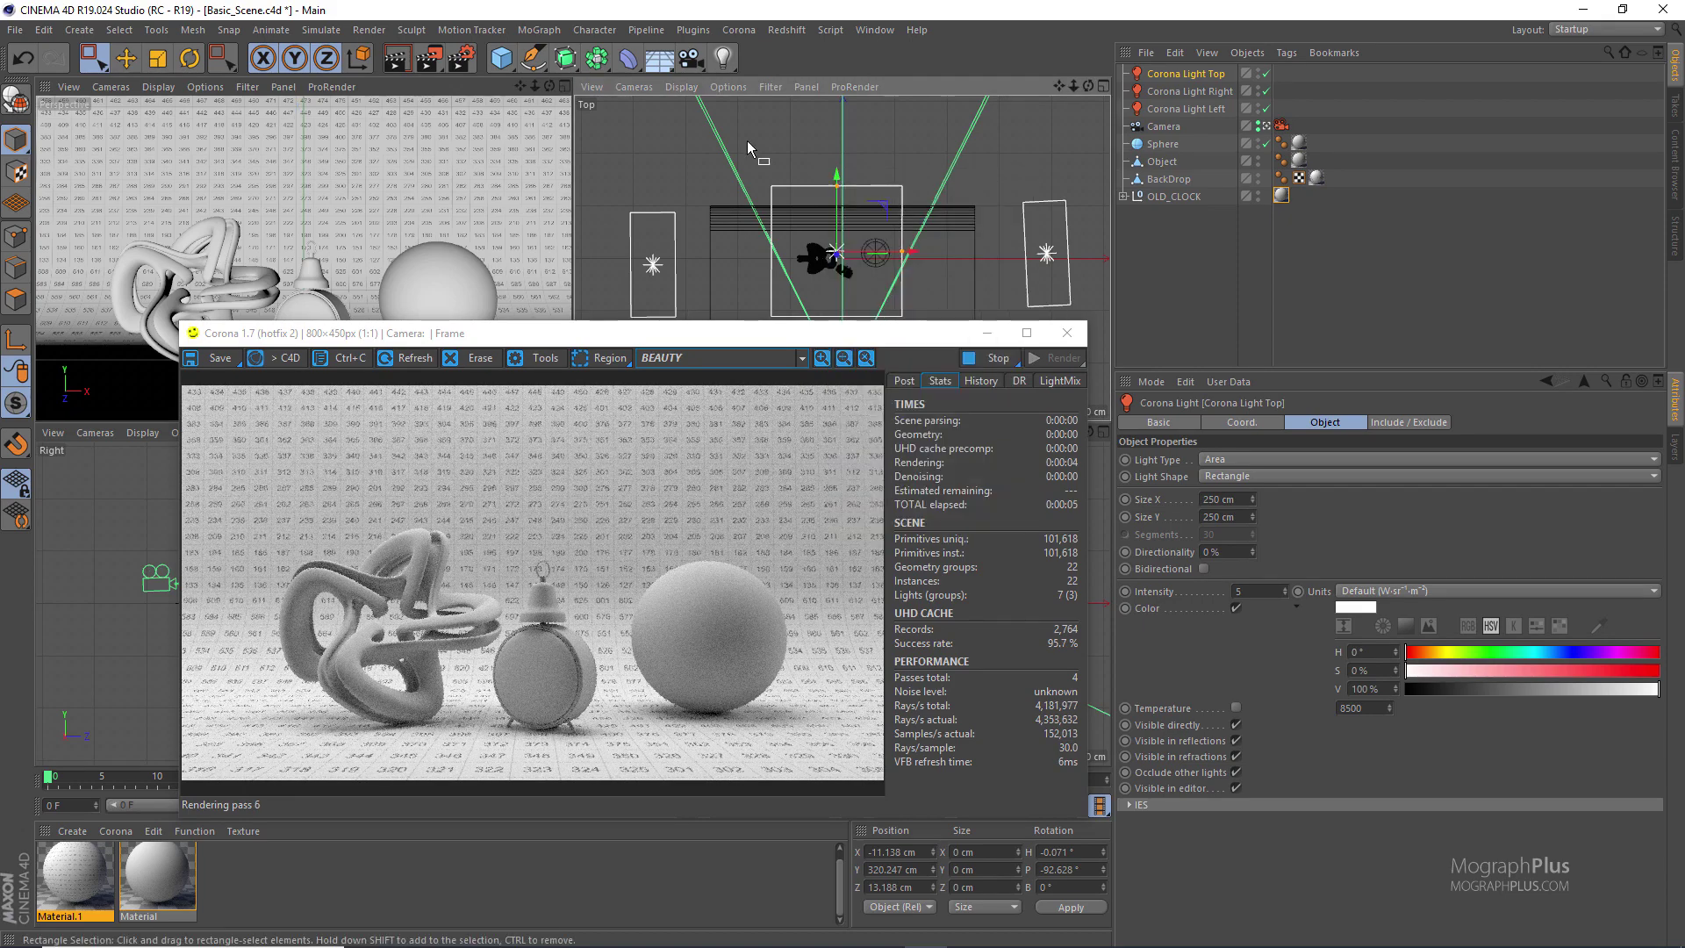
left_click_drag(841, 208, 846, 225)
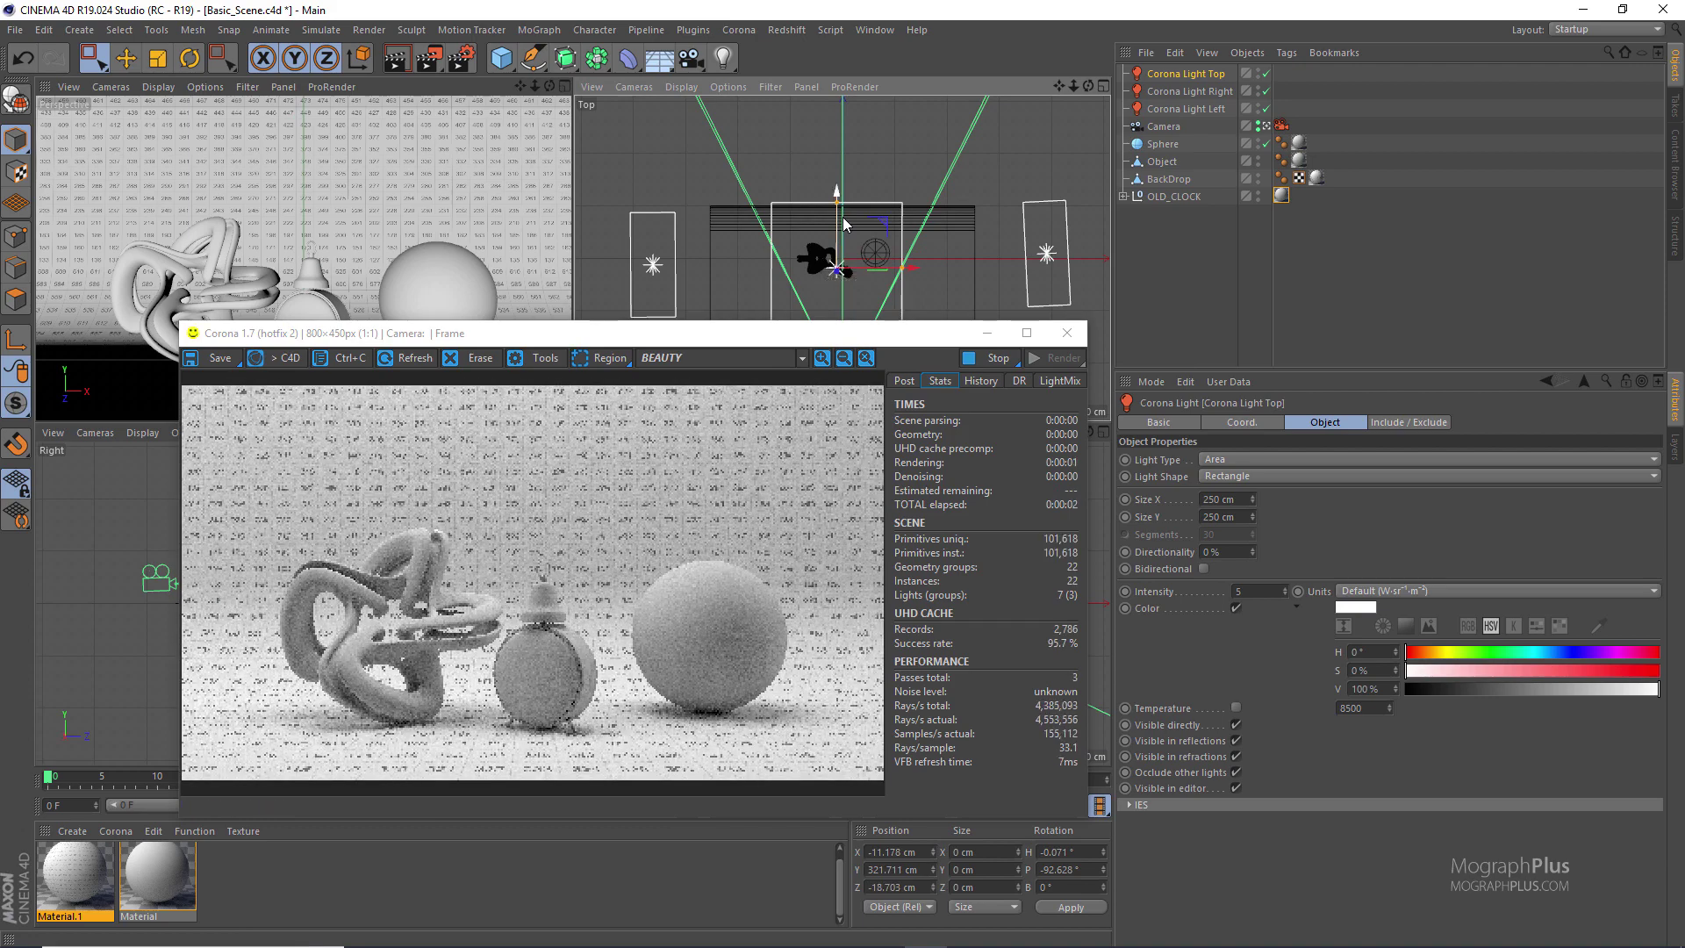
left_click_drag(815, 335, 675, 251)
middle_click(458, 193)
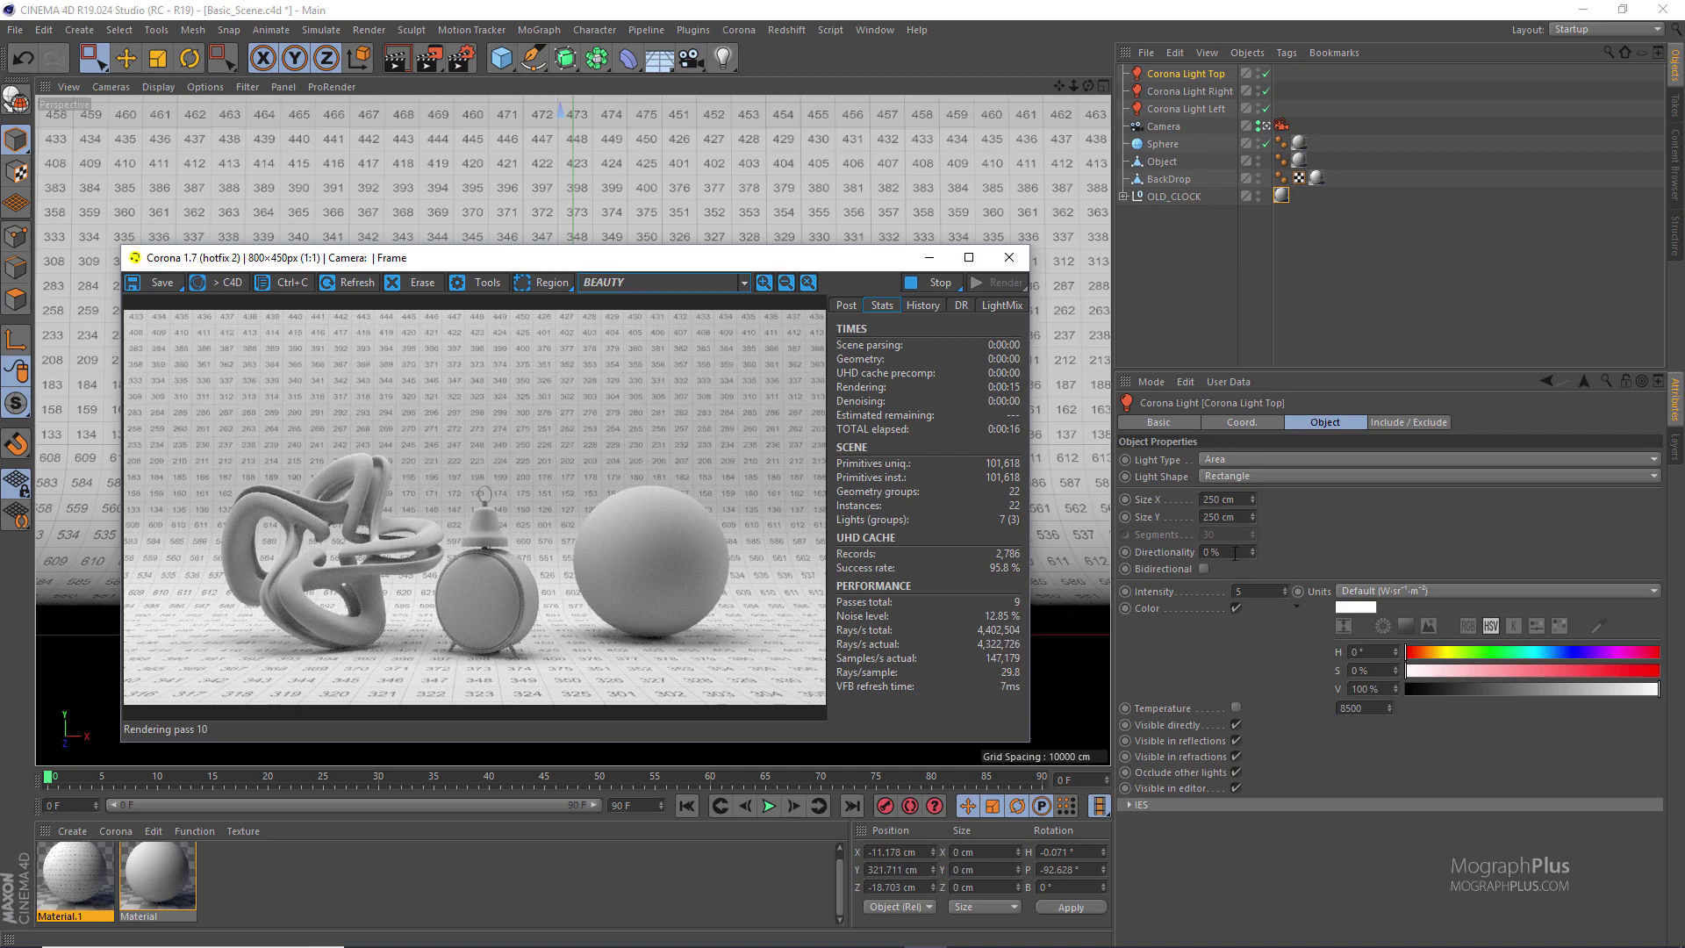
Leave the scene camera's view, move the frame buffer aside and examine the area lights in the interactive render from outside
left_click(1266, 125)
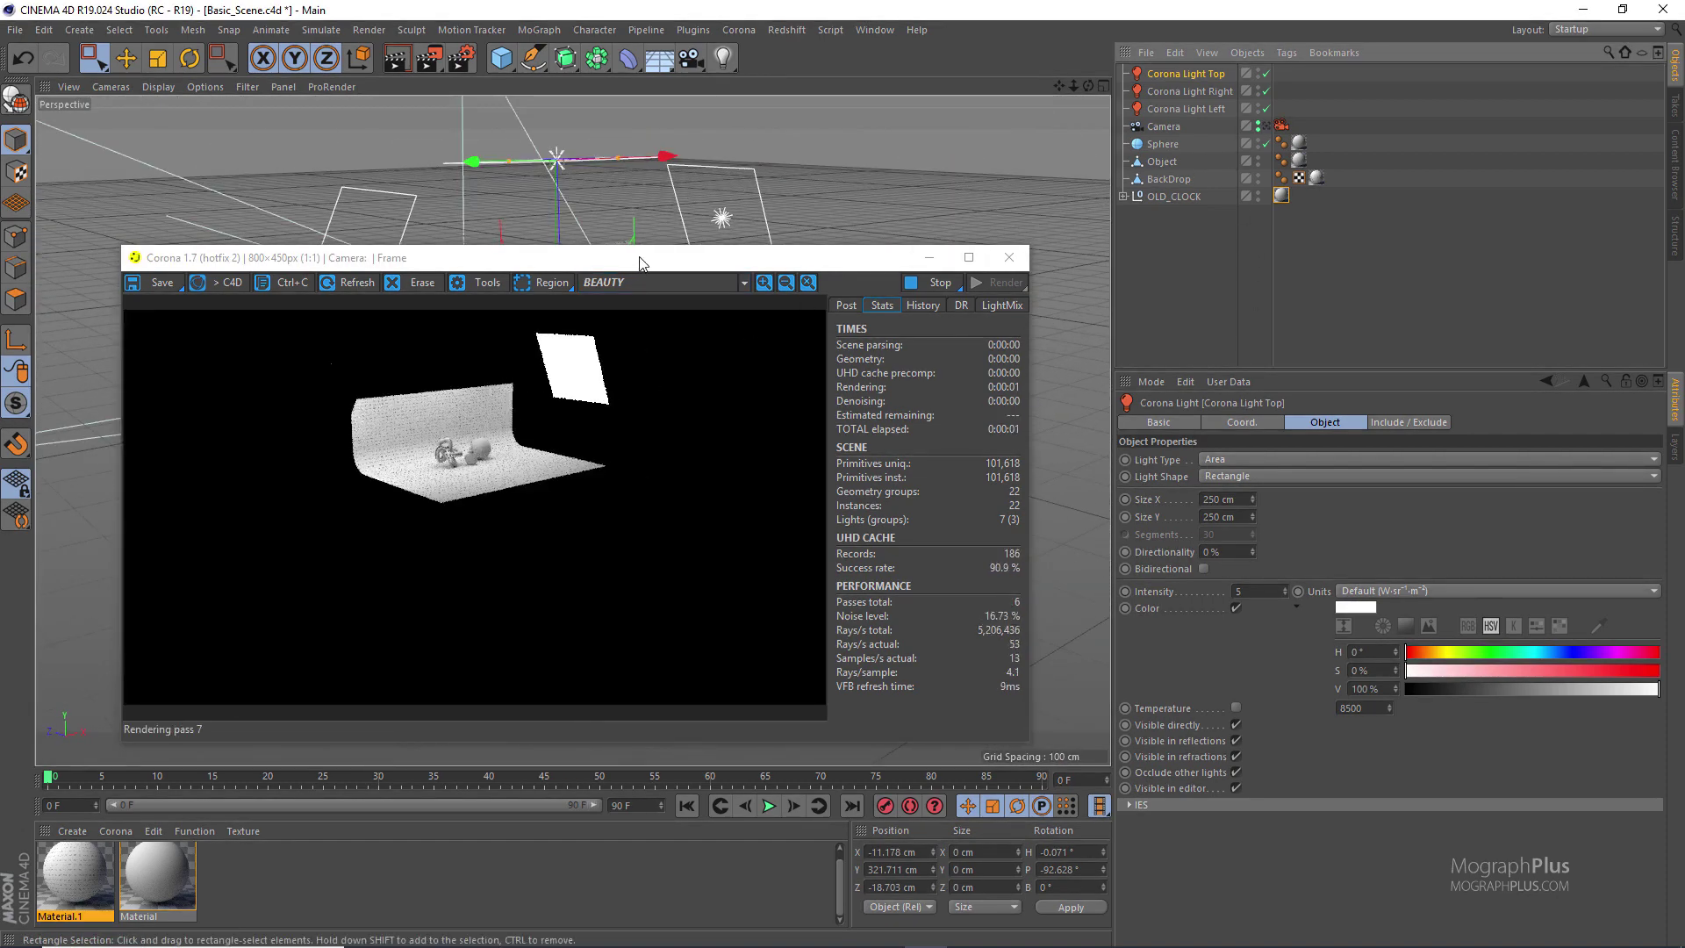
left_click_drag(648, 258, 977, 282)
left_click_drag(693, 203, 492, 229, "alt")
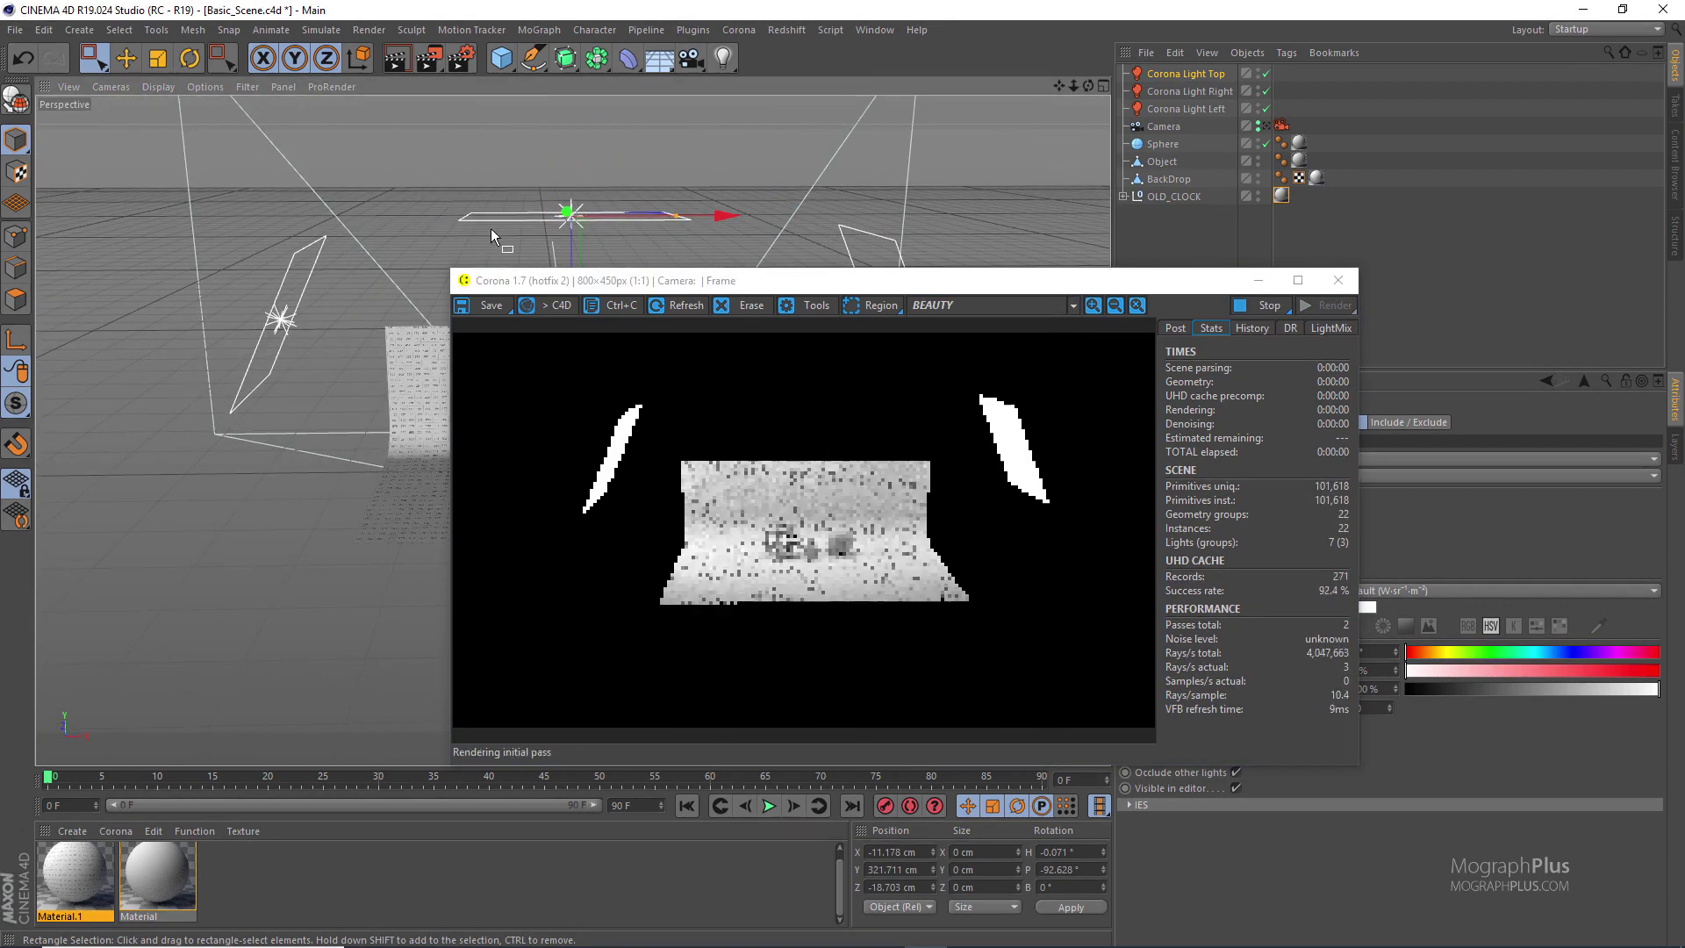
Move the frame buffer aside, try 50% and 75% directionality on Corona Light Top, and restore it to 0%
left_click_drag(847, 280, 487, 231)
left_click(1211, 551)
type("50")
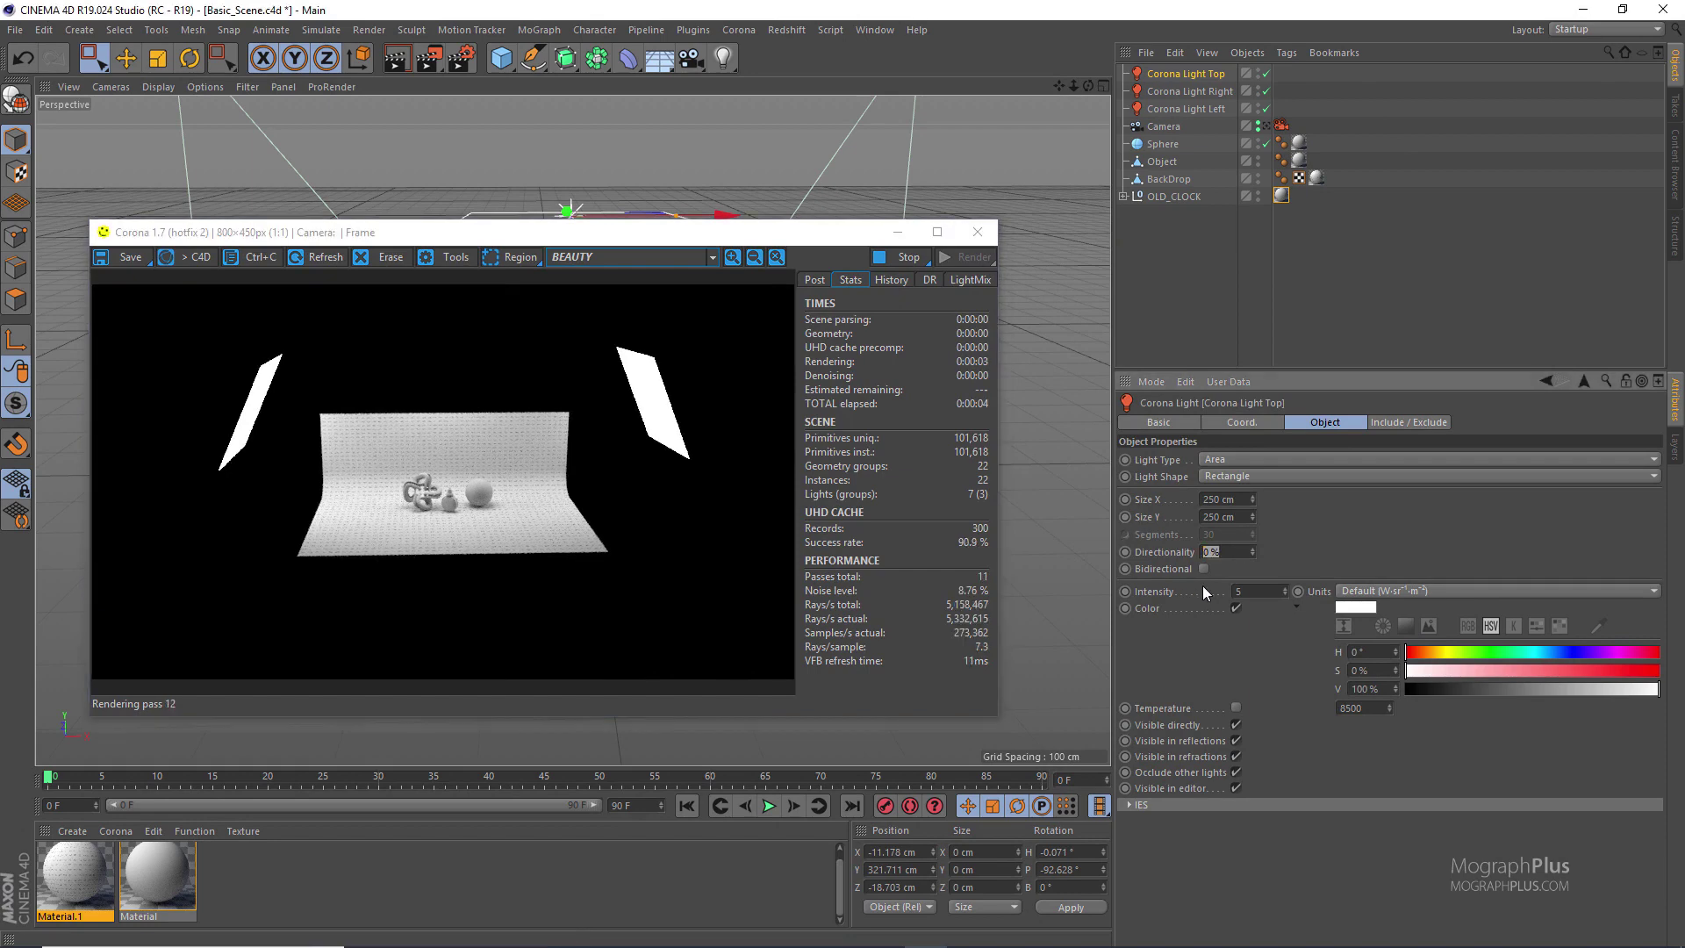
key("Return")
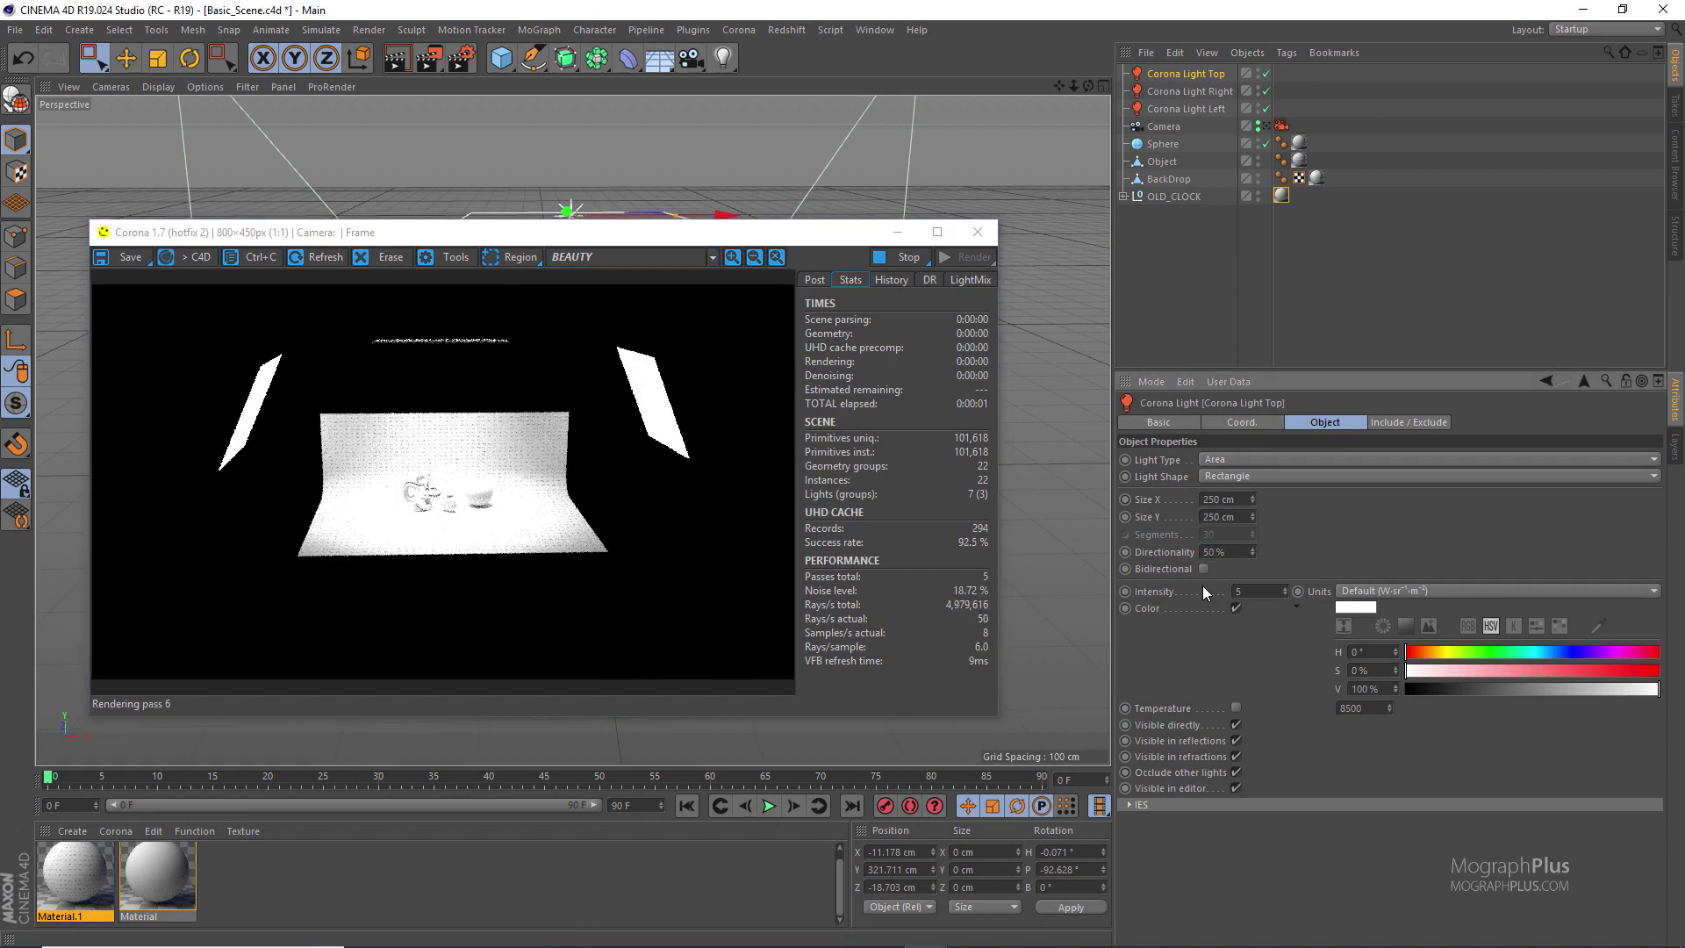
double_click(1224, 552)
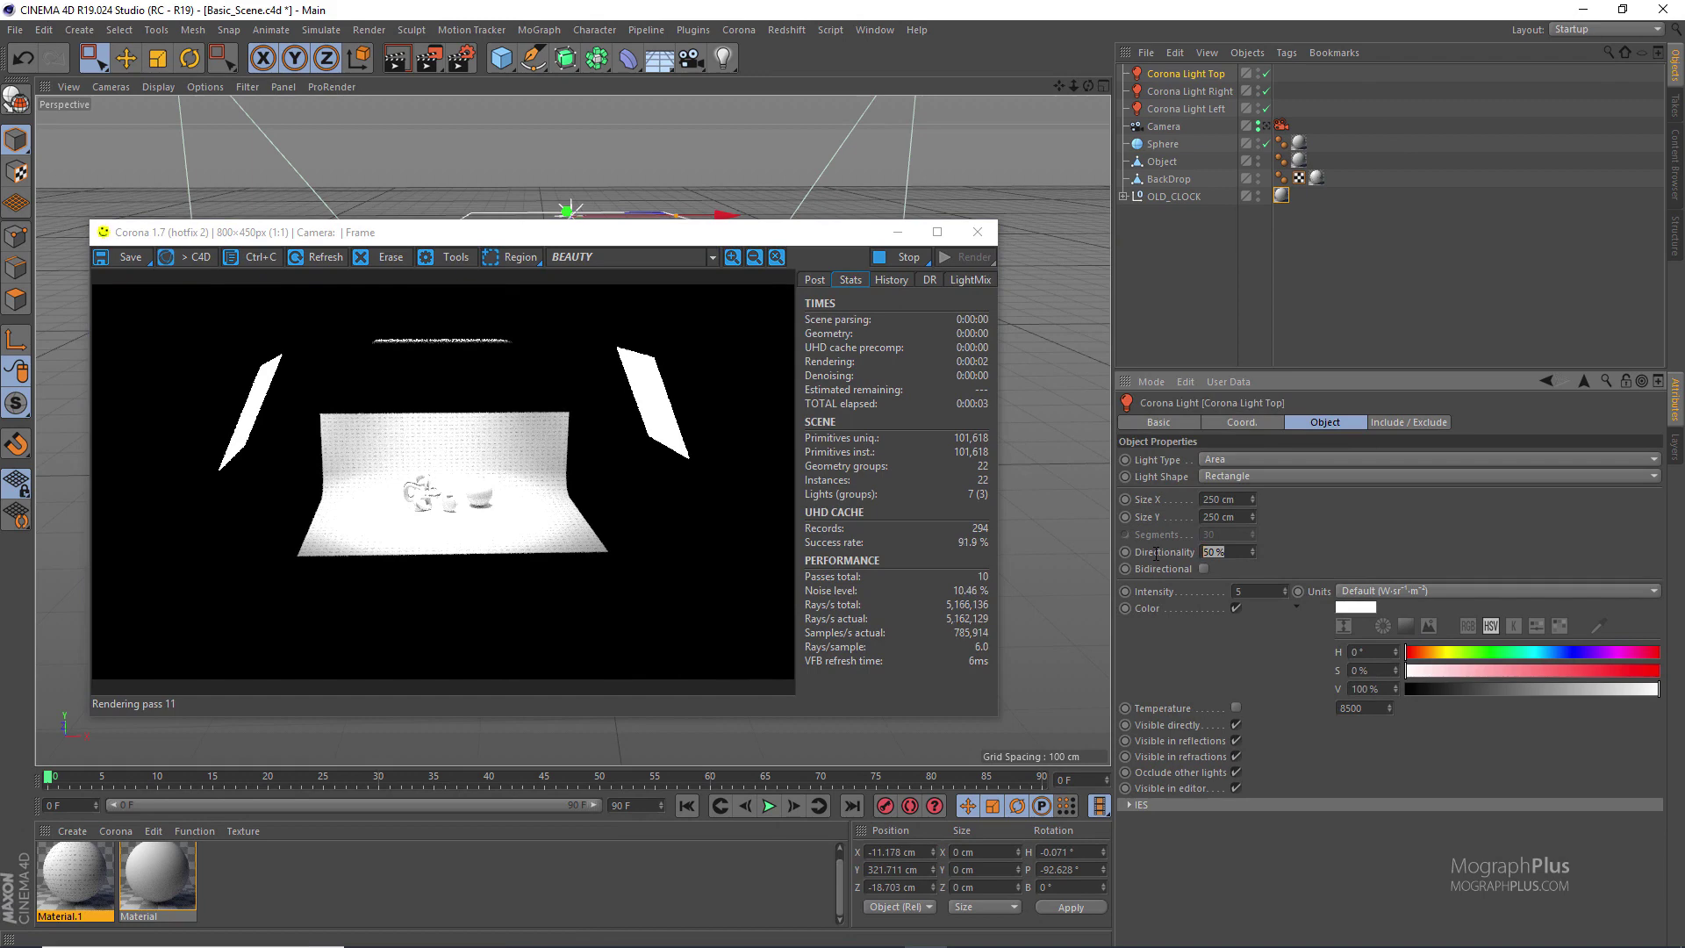
type("75")
key("Return")
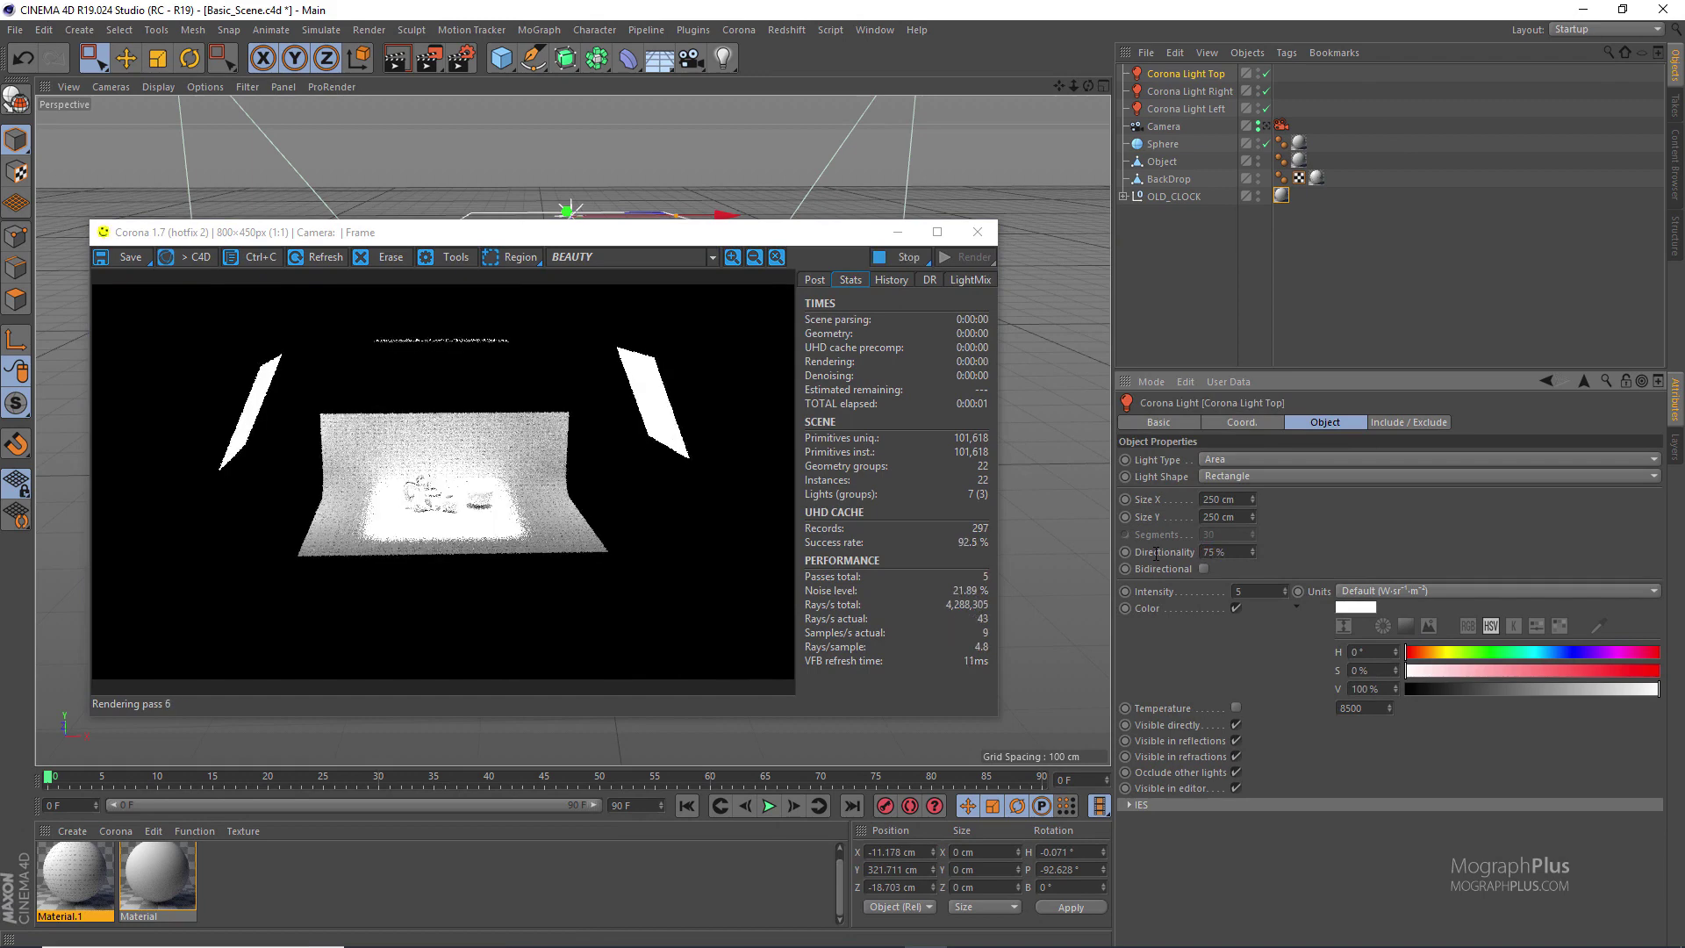
double_click(1219, 551)
type("0")
key("Return")
Try the Bidirectional and Visible directly options on Corona Light Top, returning each one to its original state
left_click(1204, 569)
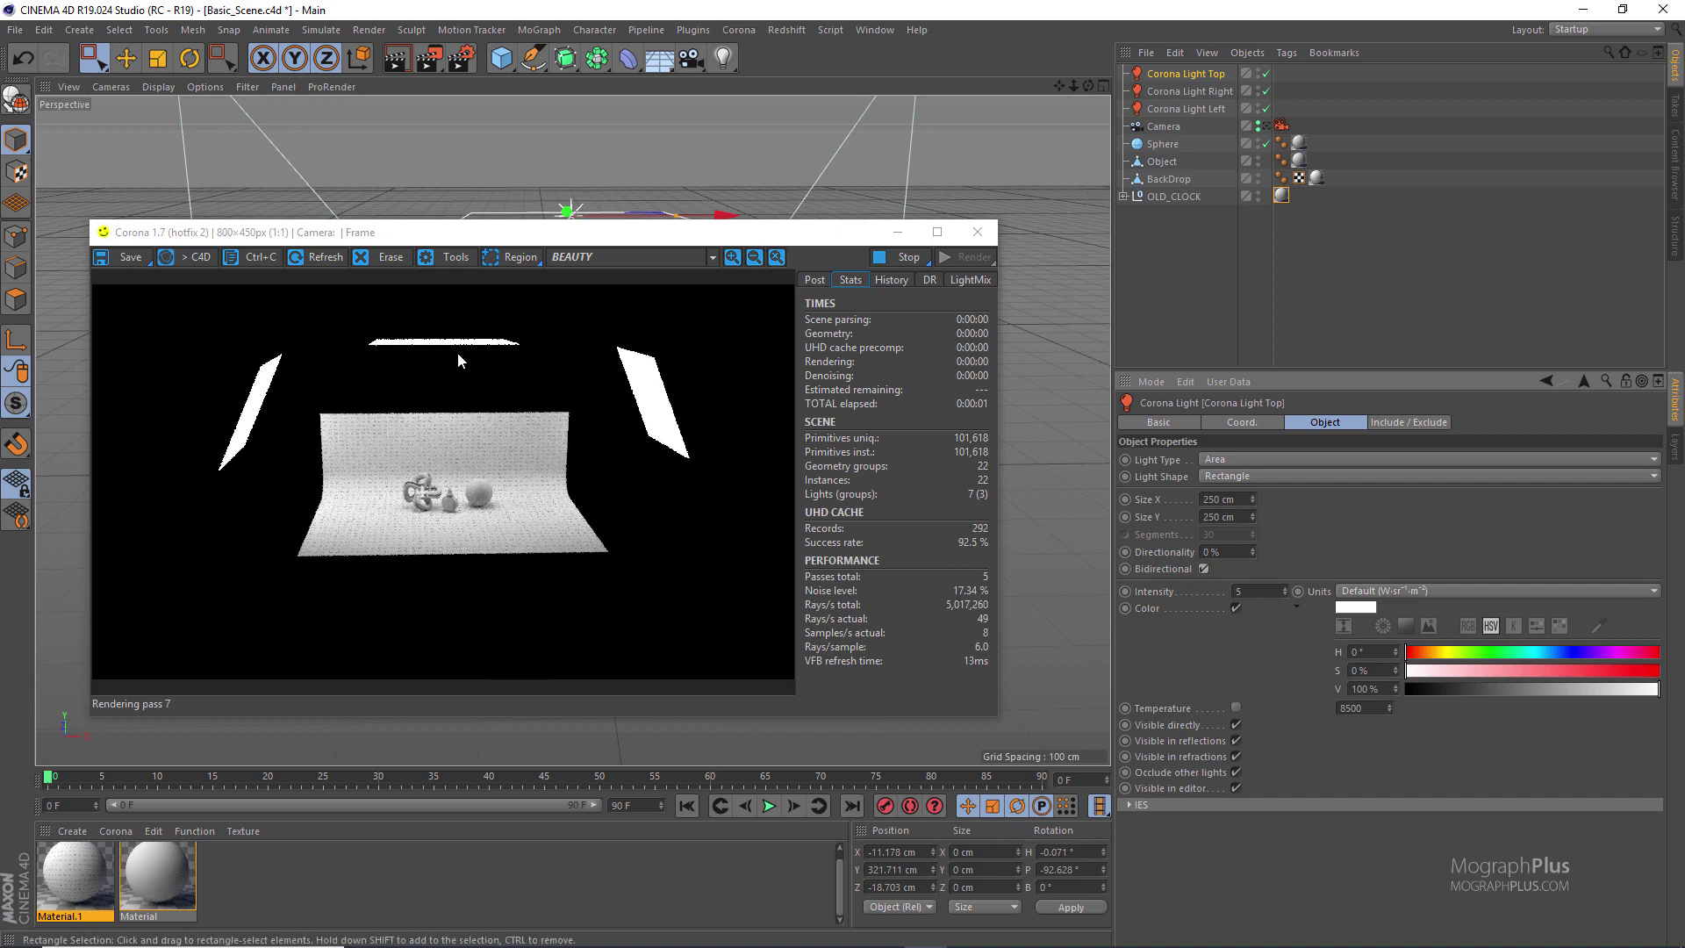
left_click(1204, 569)
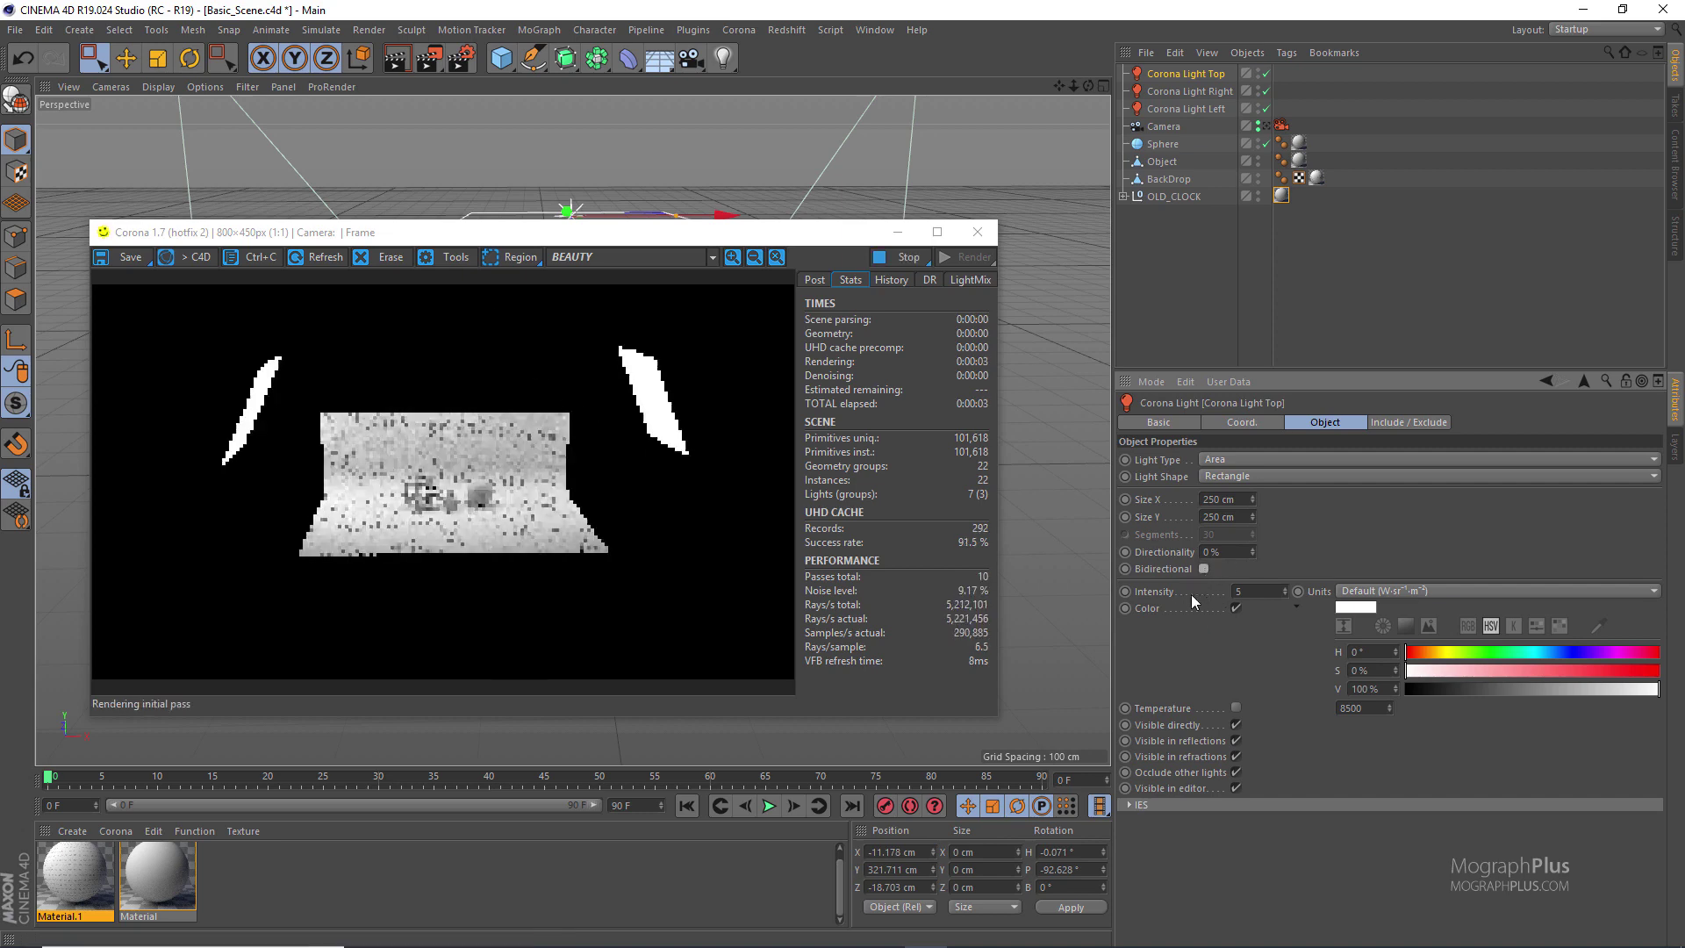
left_click(1235, 725)
left_click(1236, 724)
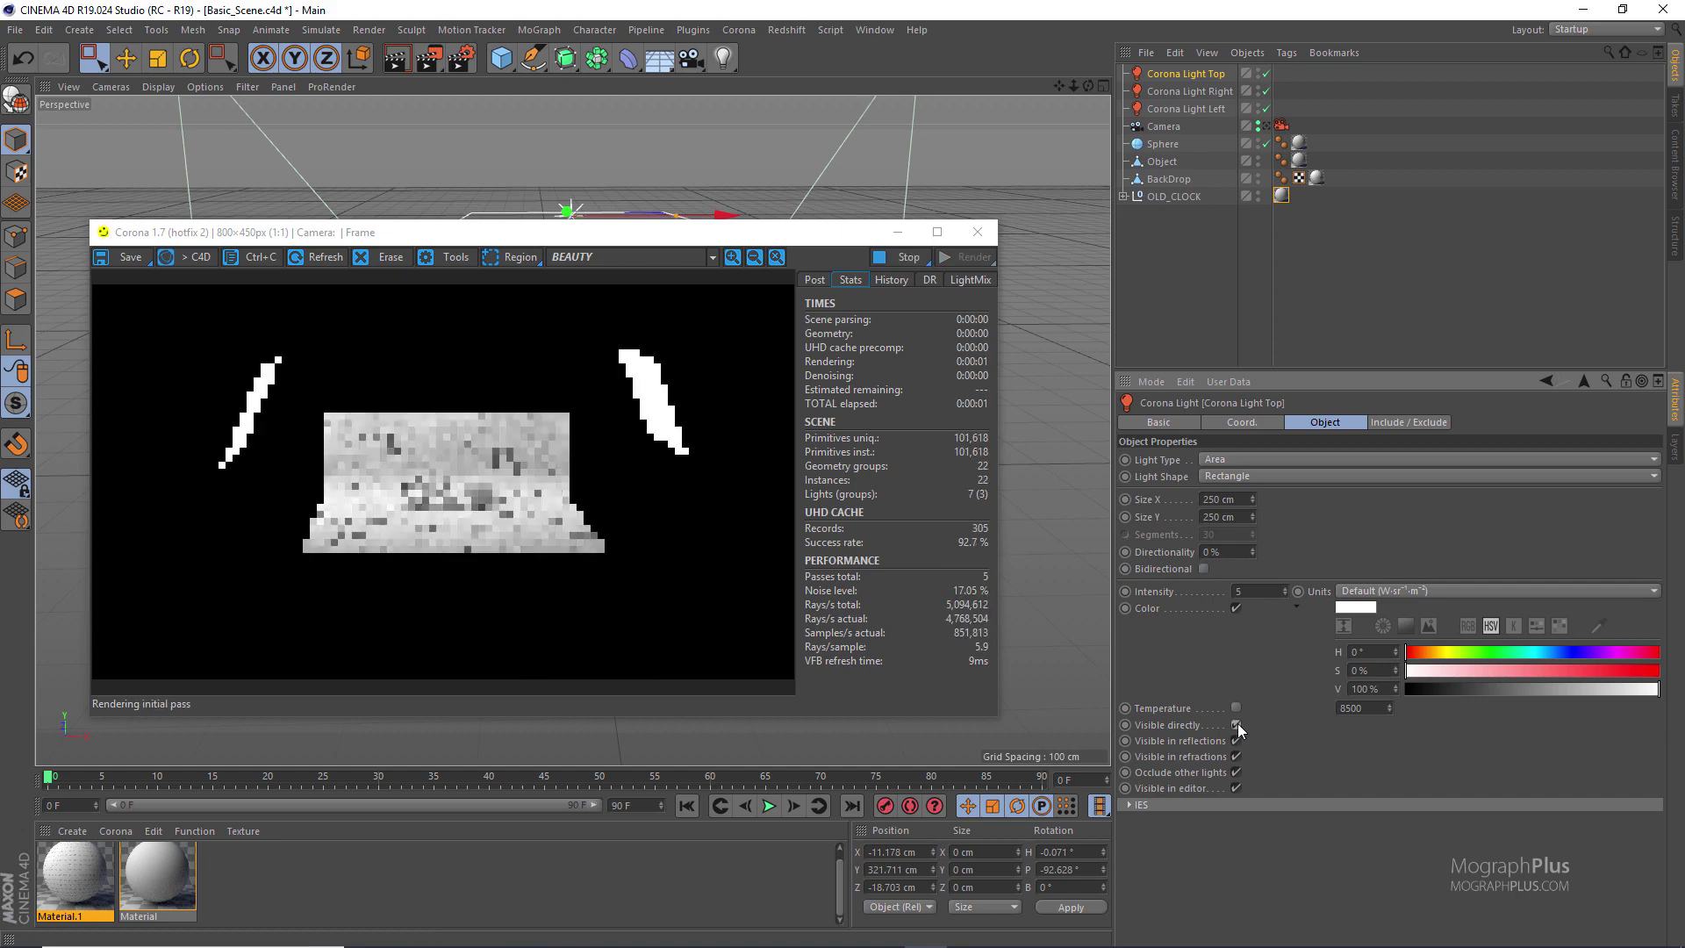
Toggle direct visibility for all three Corona Lights together, leave it enabled, and return to the scene camera's view
left_click(1205, 111, "shift")
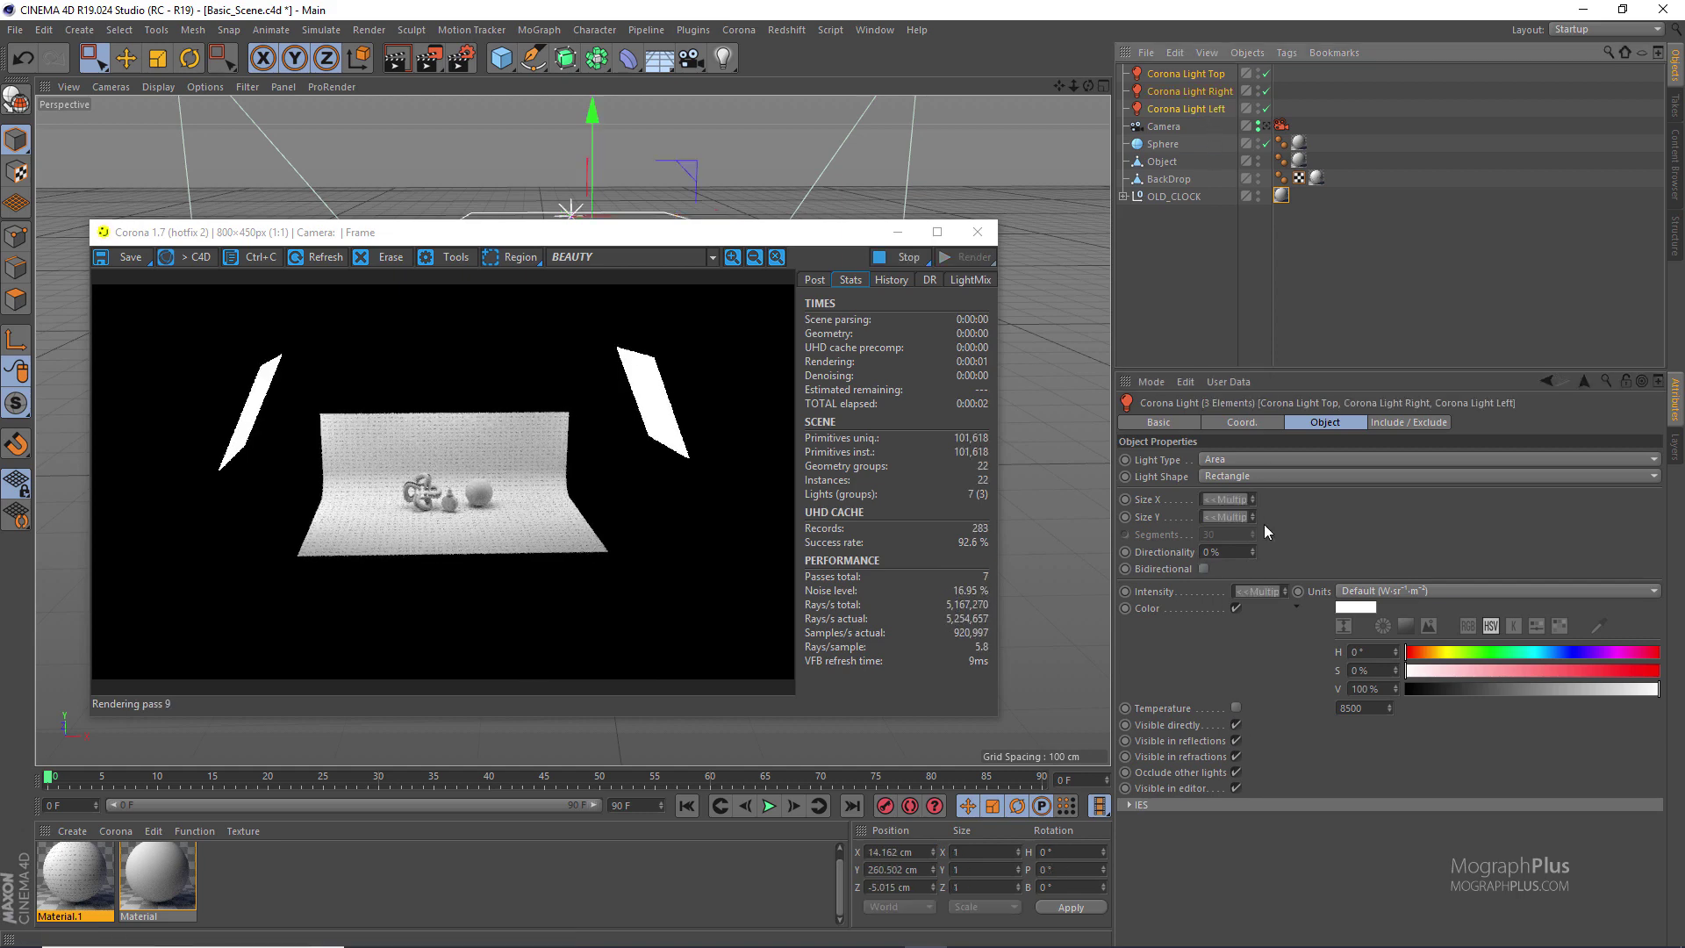
left_click(1235, 725)
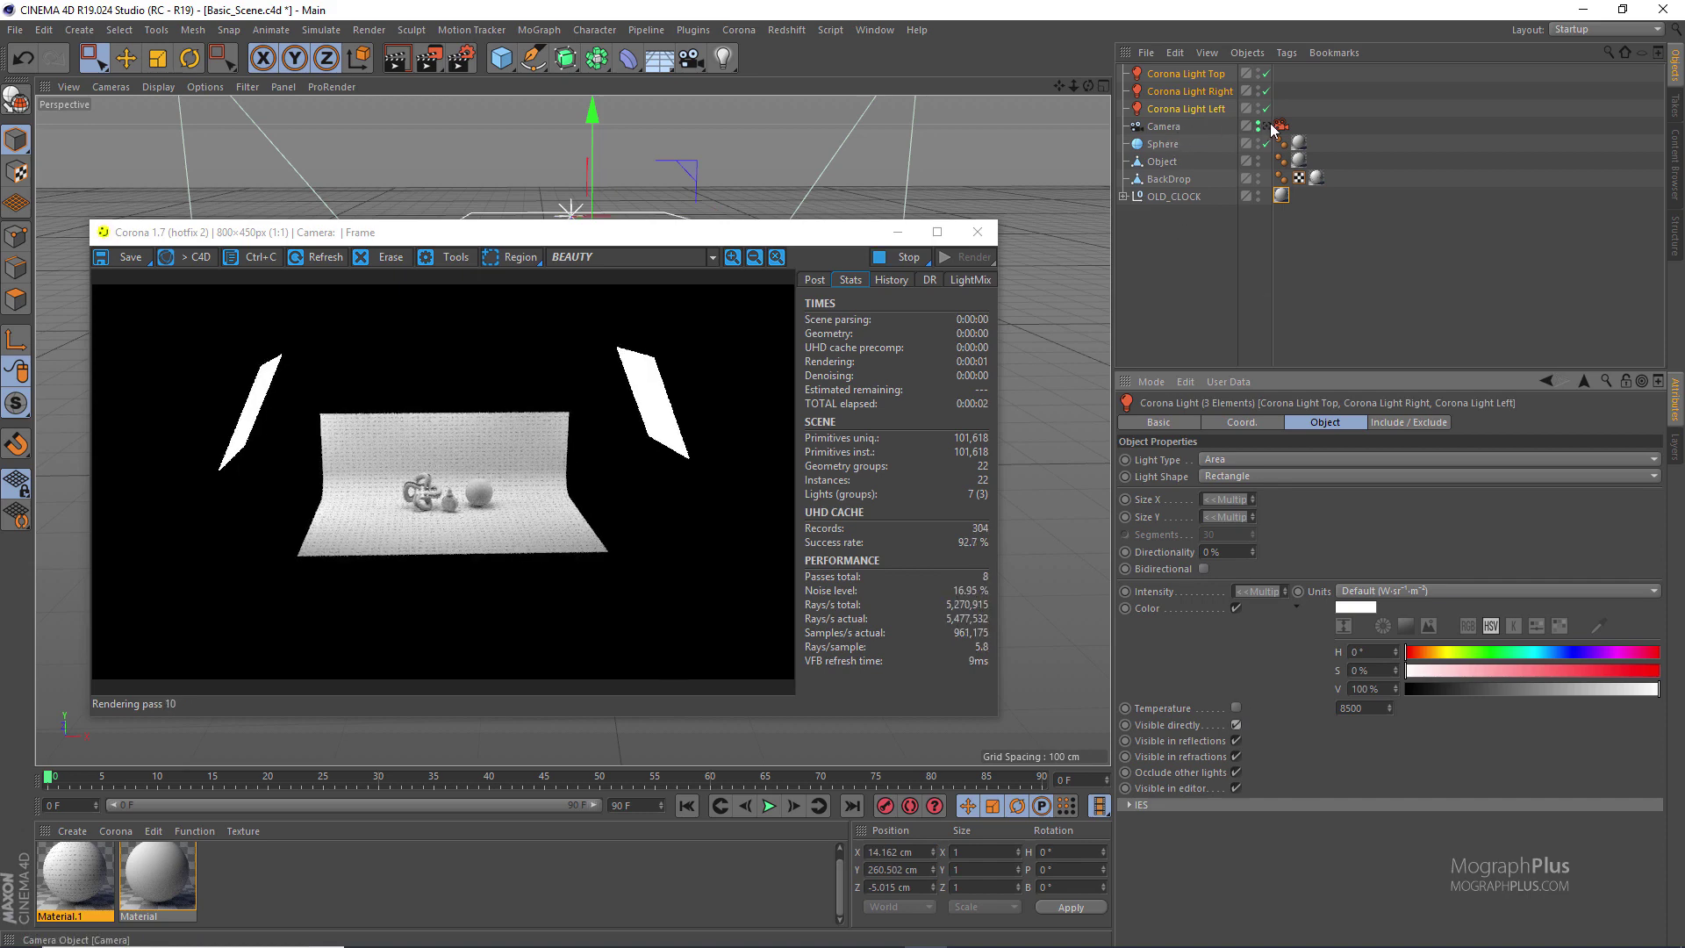
left_click(1270, 125)
left_click(1269, 125)
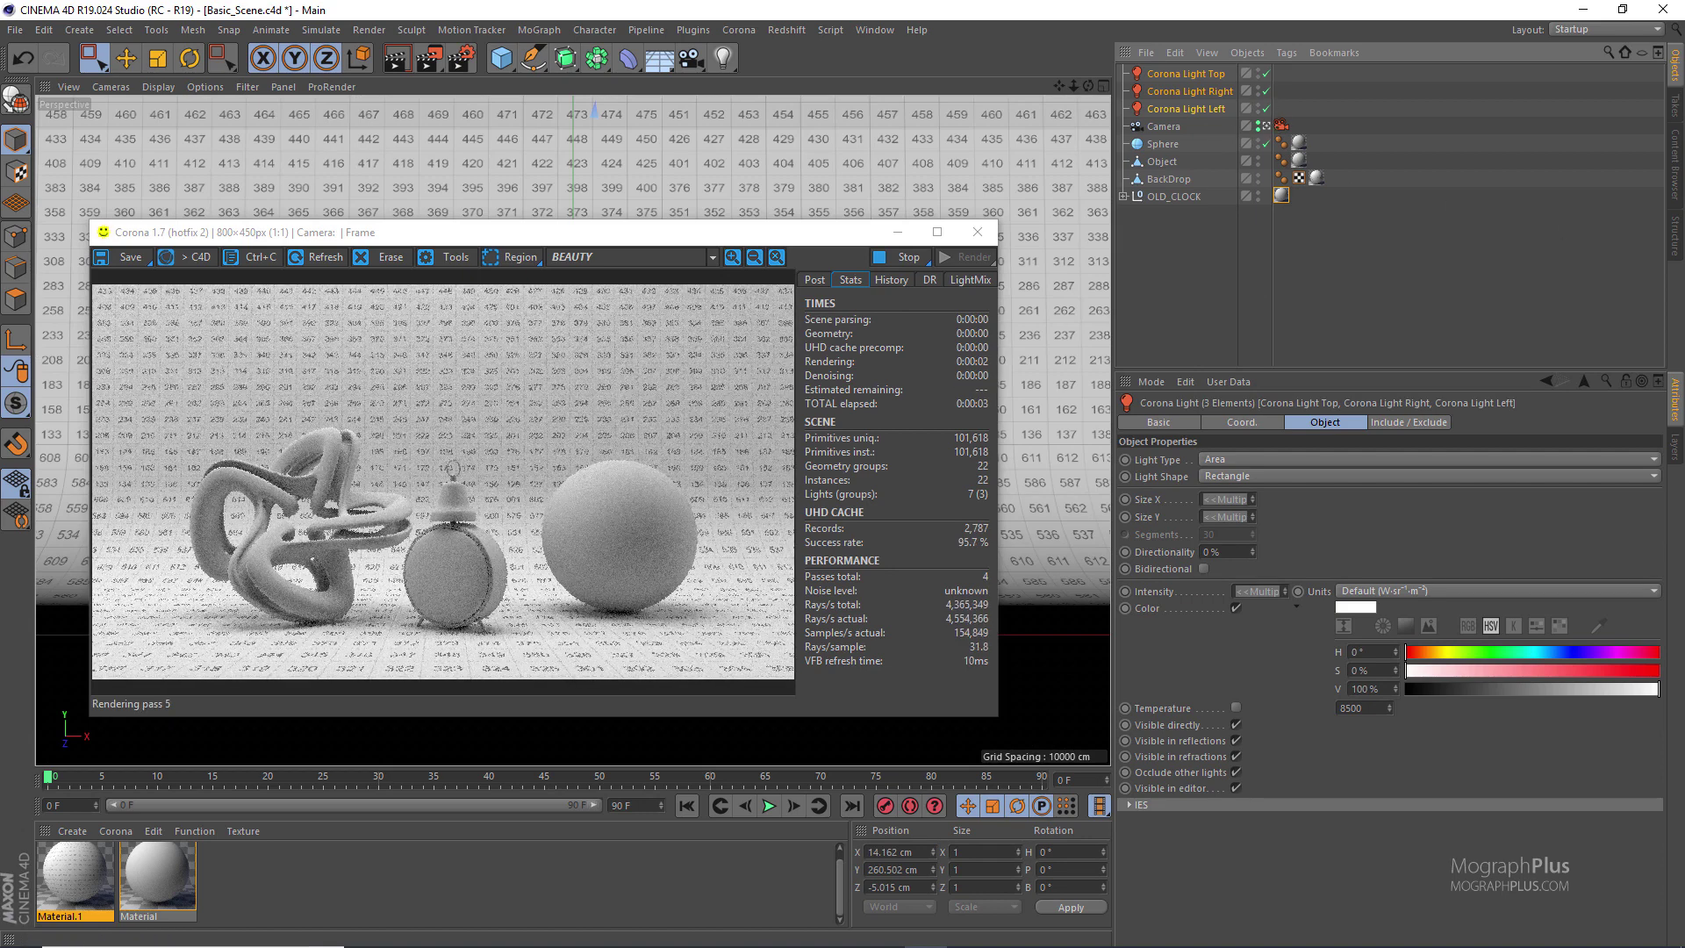
Enable color temperature on Corona Light Left, trying 4500 before settling on 4000
left_click(1197, 111)
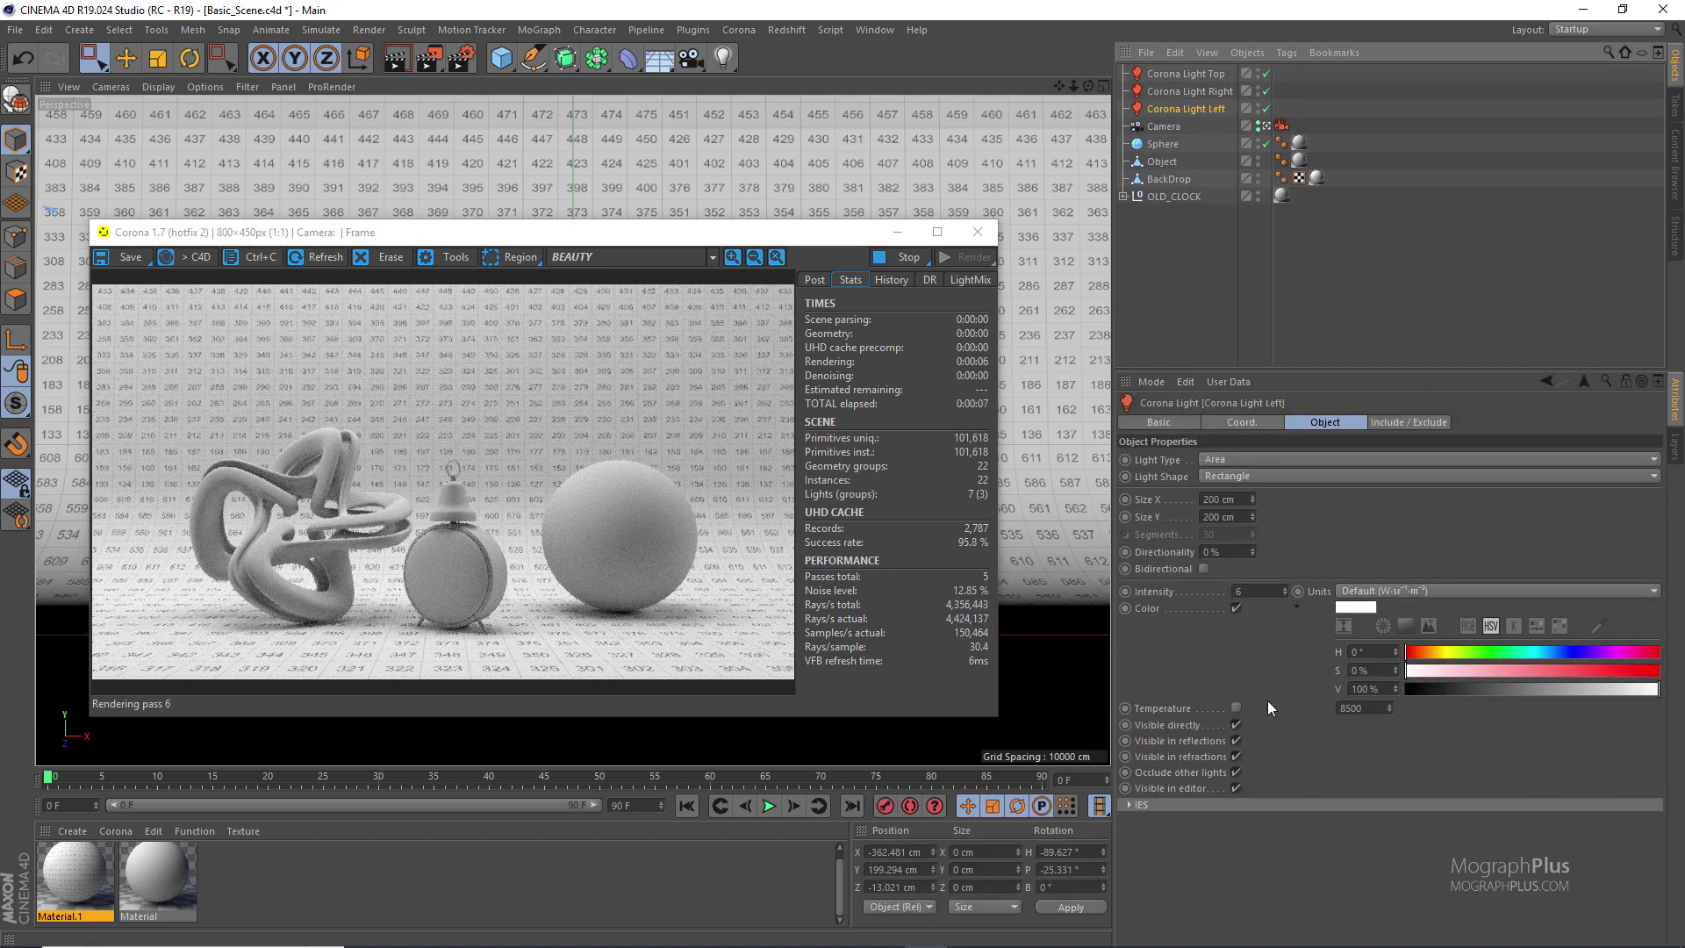
left_click(1235, 707)
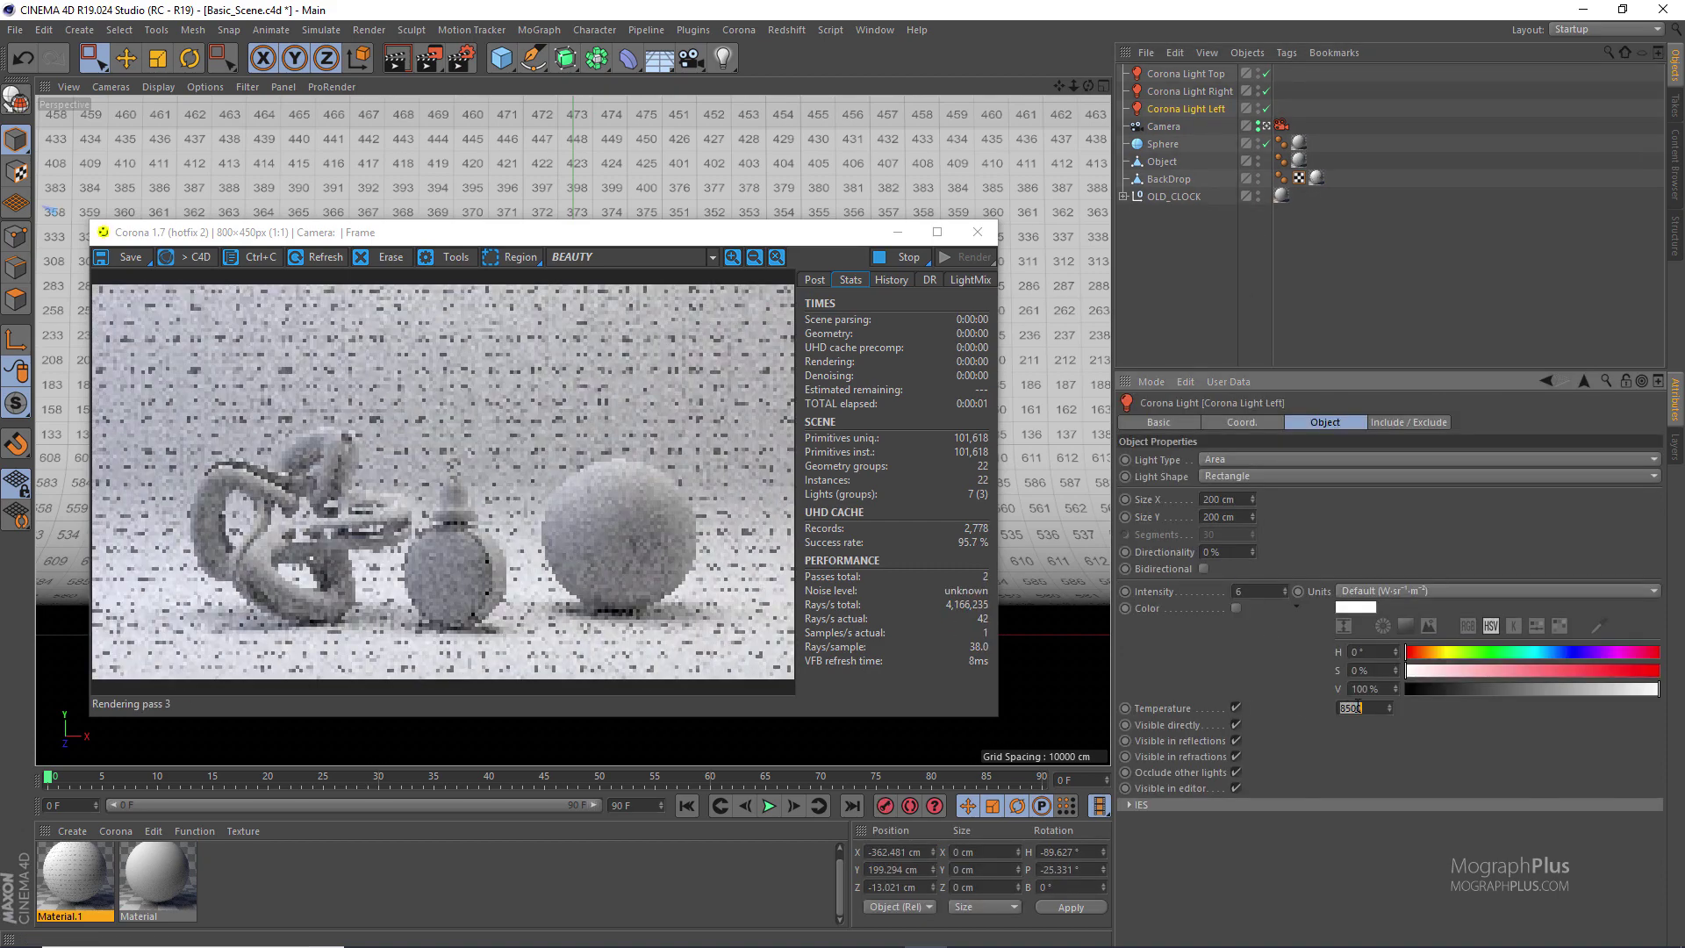
type("4500")
key("Return")
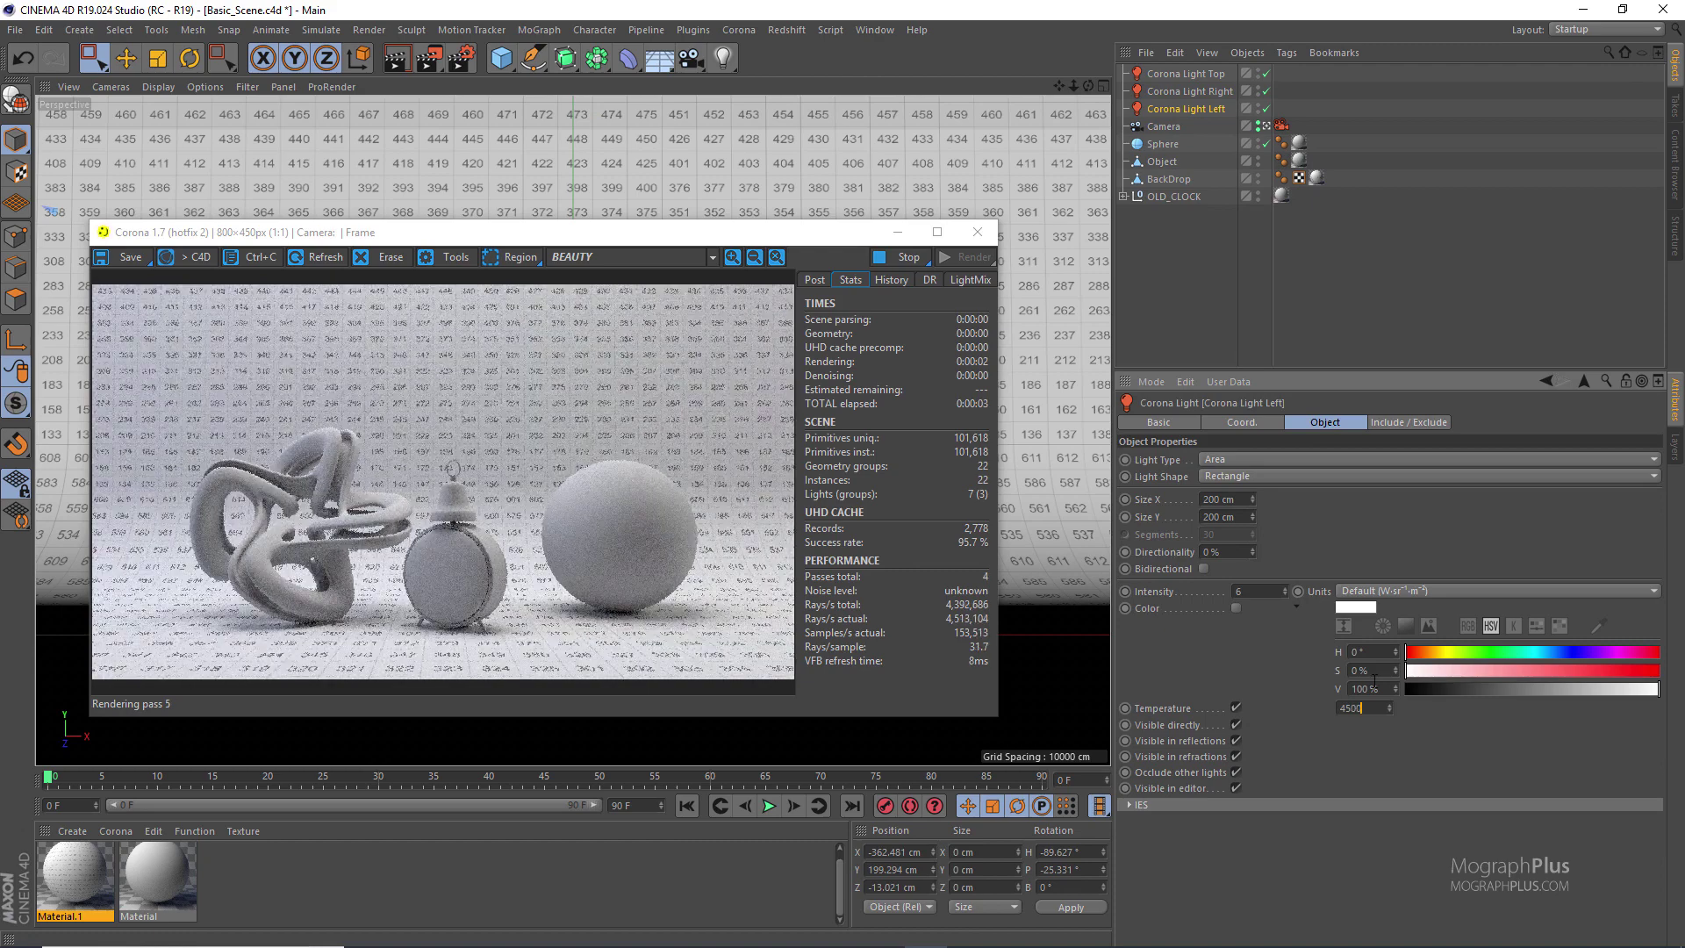
double_click(1360, 708)
type("4000")
key("Return")
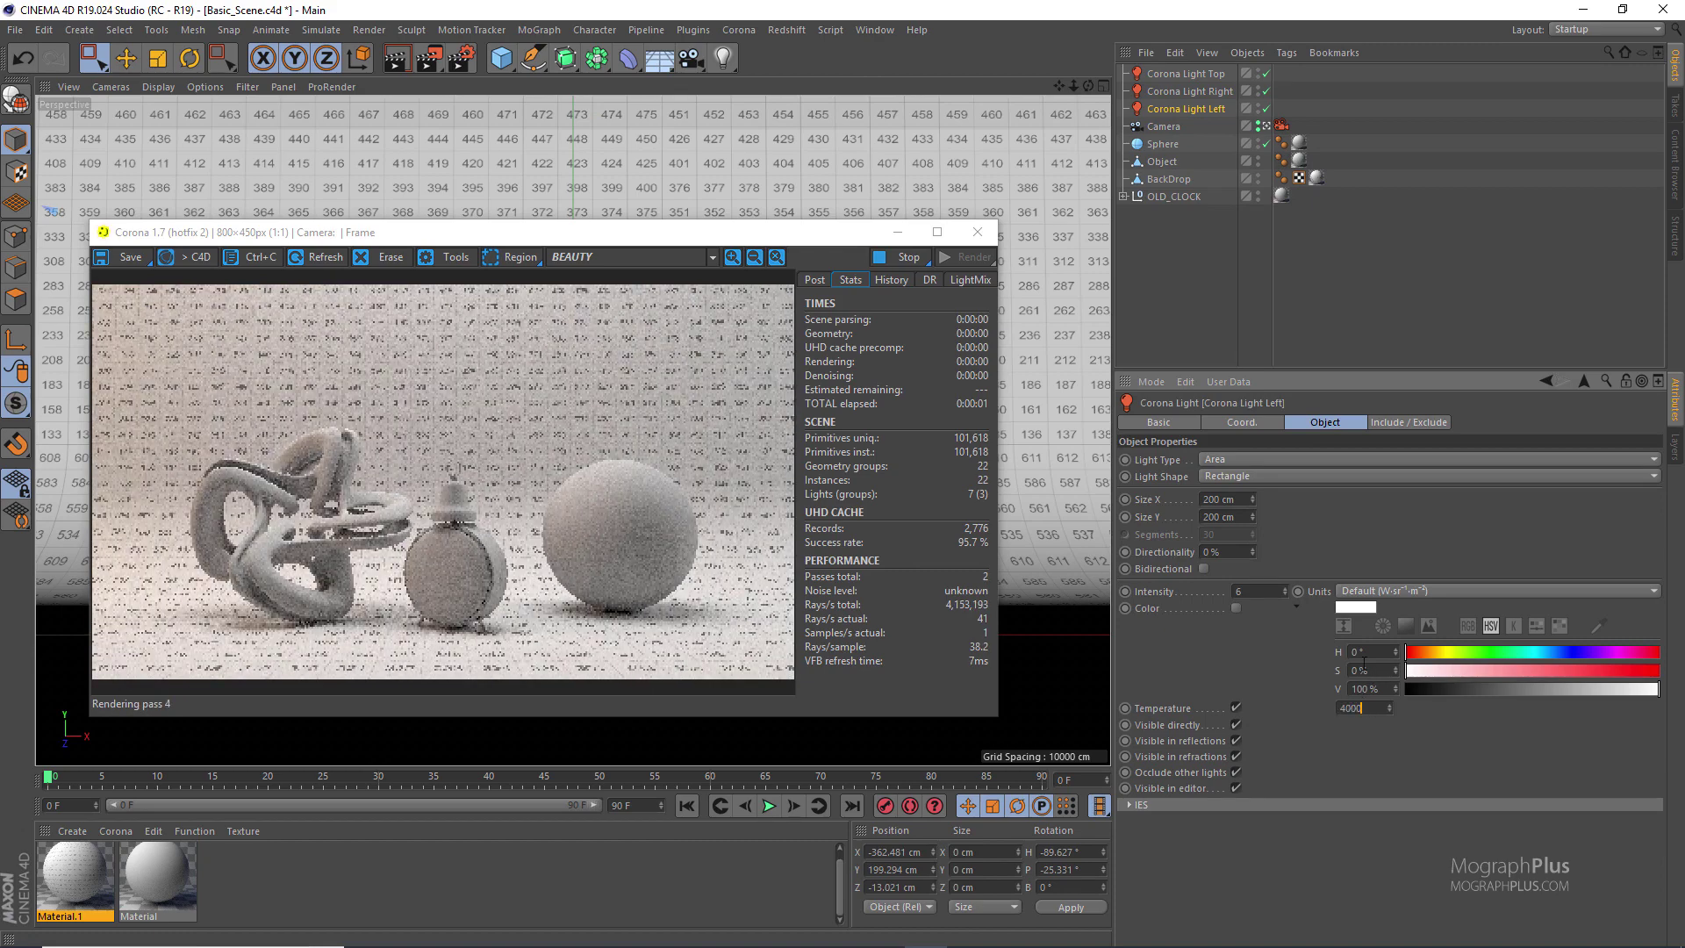
Enable color temperature on Corona Light Right and set it to 9500
left_click(1177, 89)
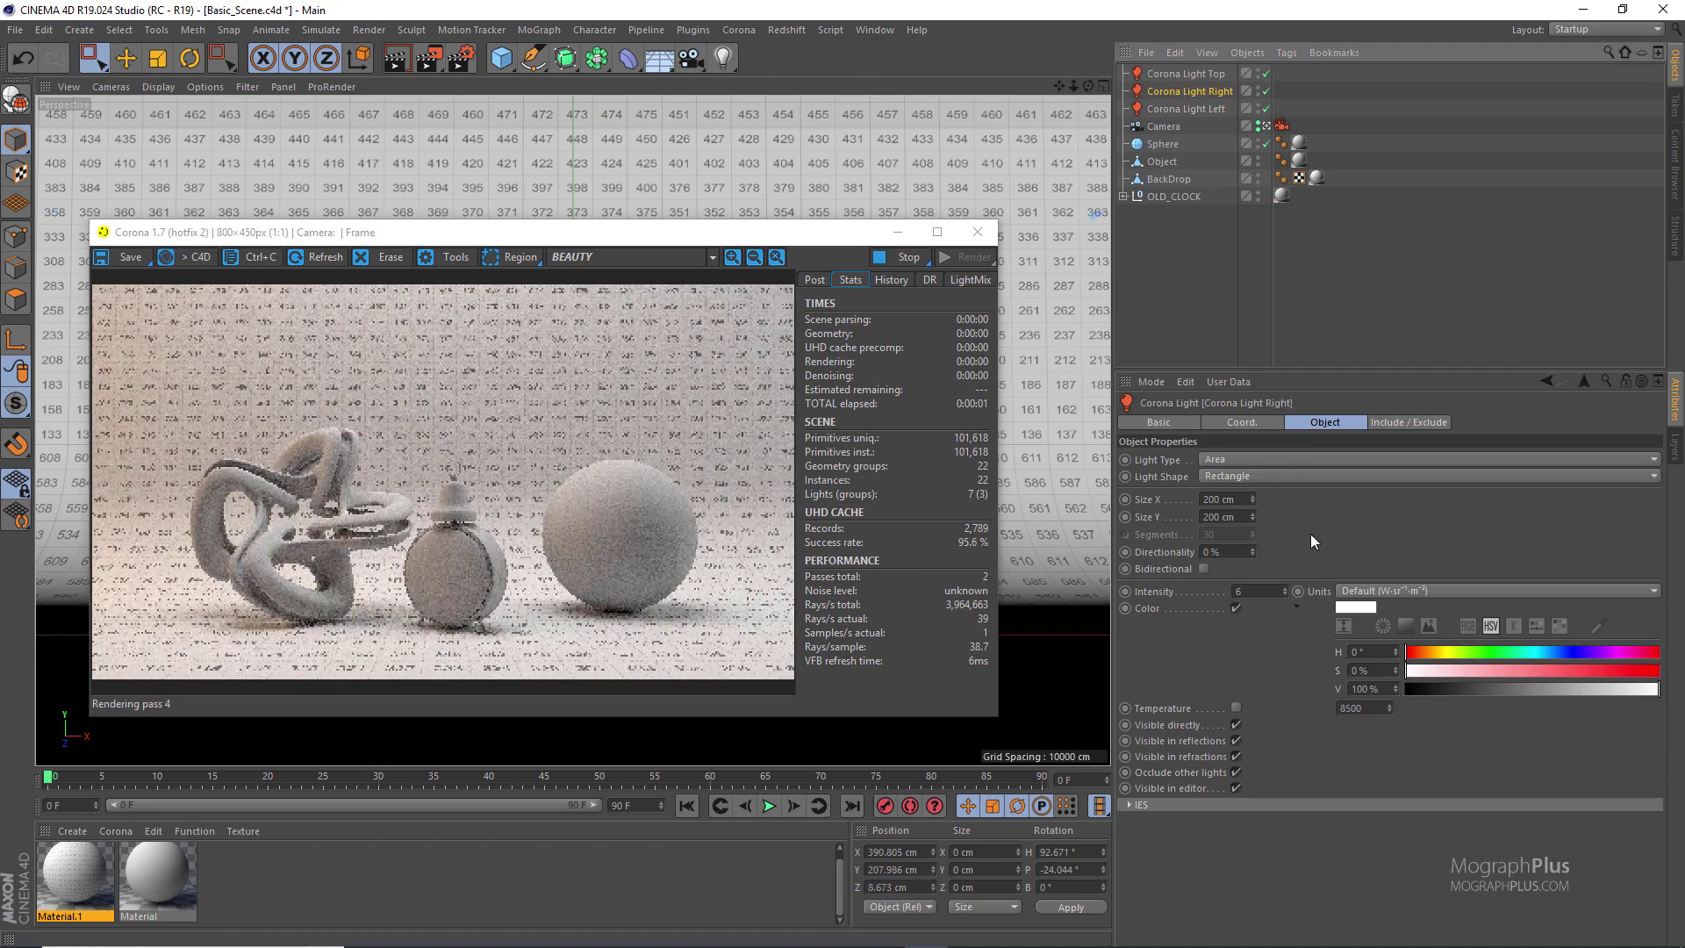
left_click(1237, 708)
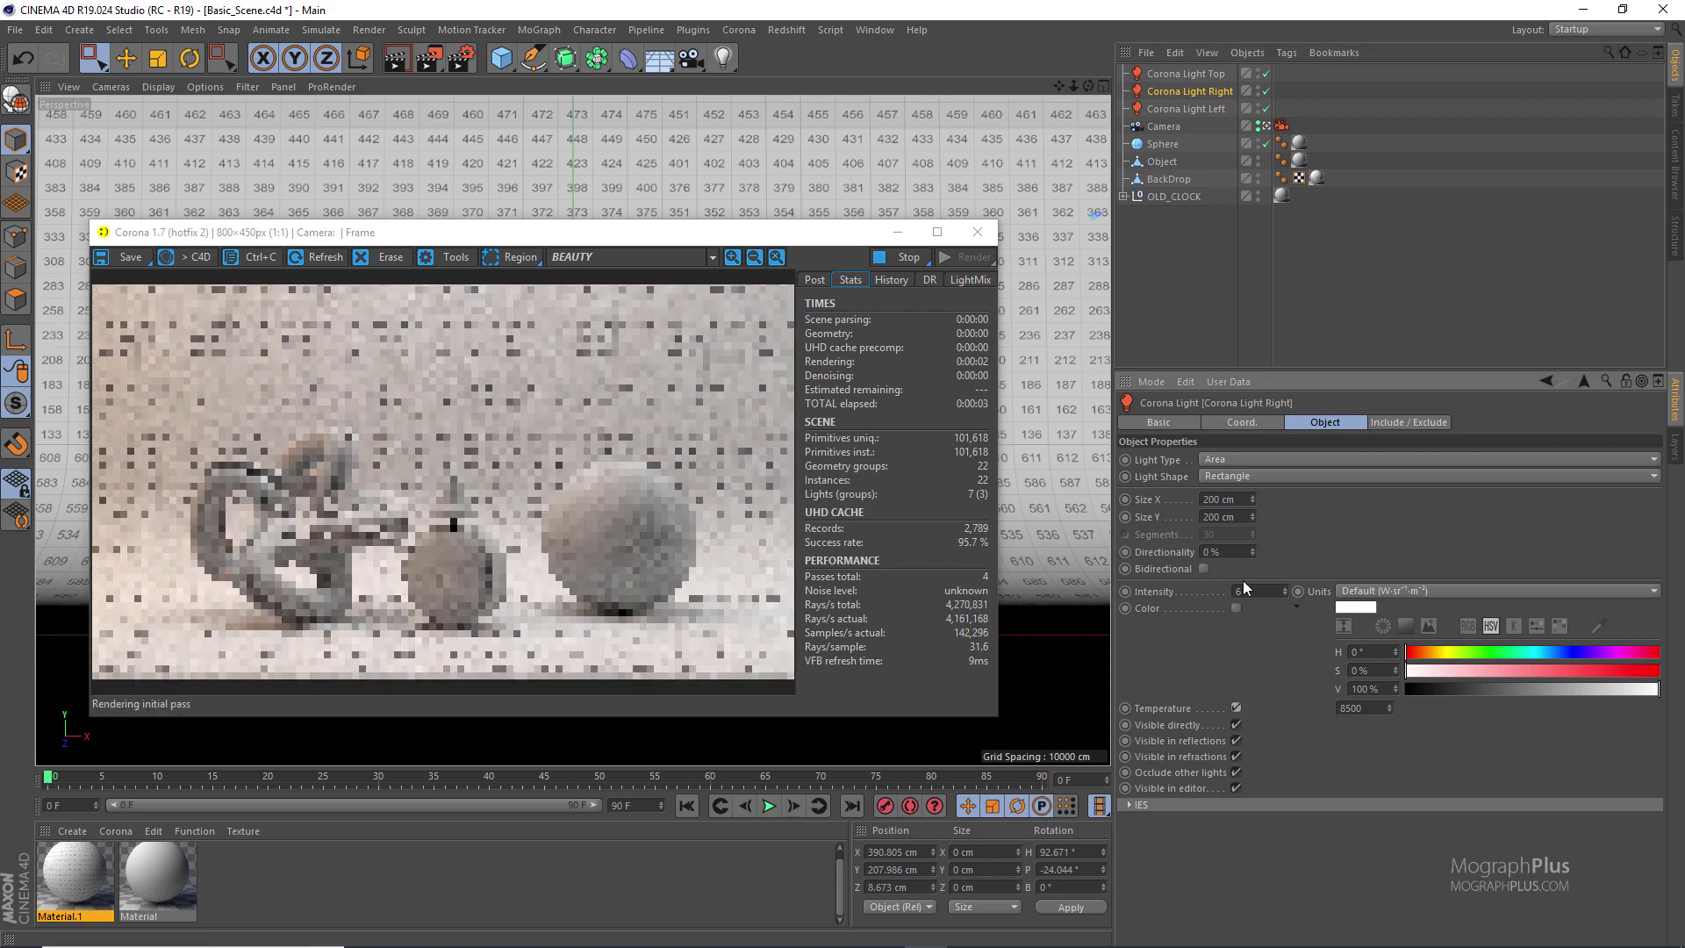
double_click(1370, 711)
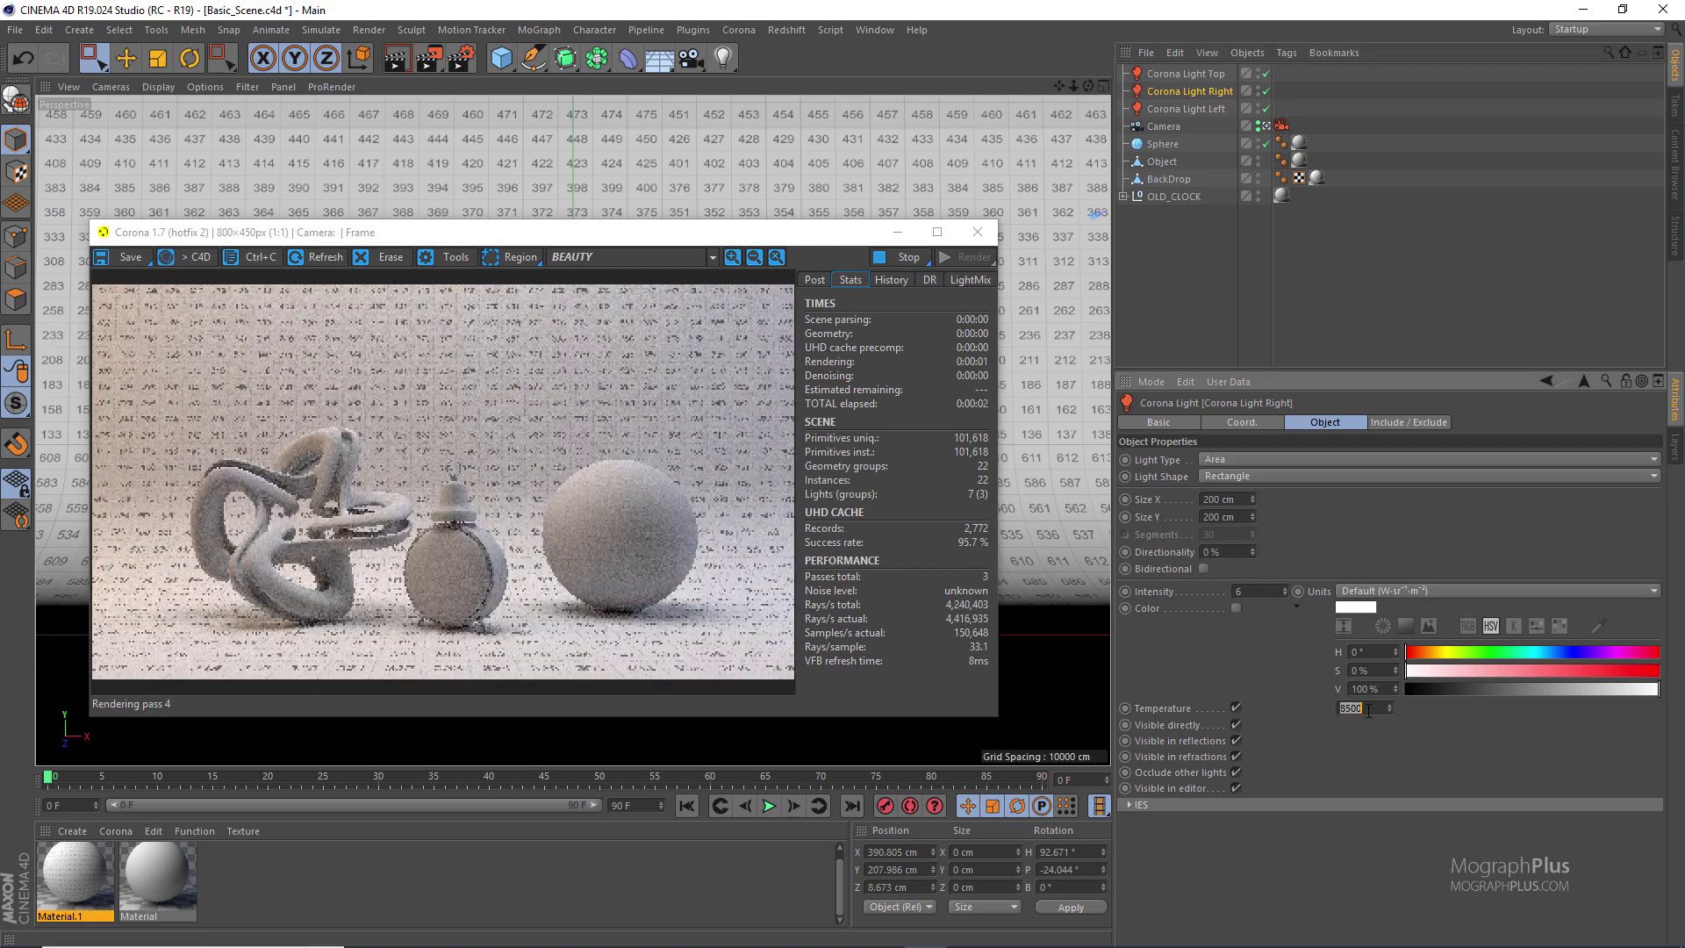
type("9500")
key("Return")
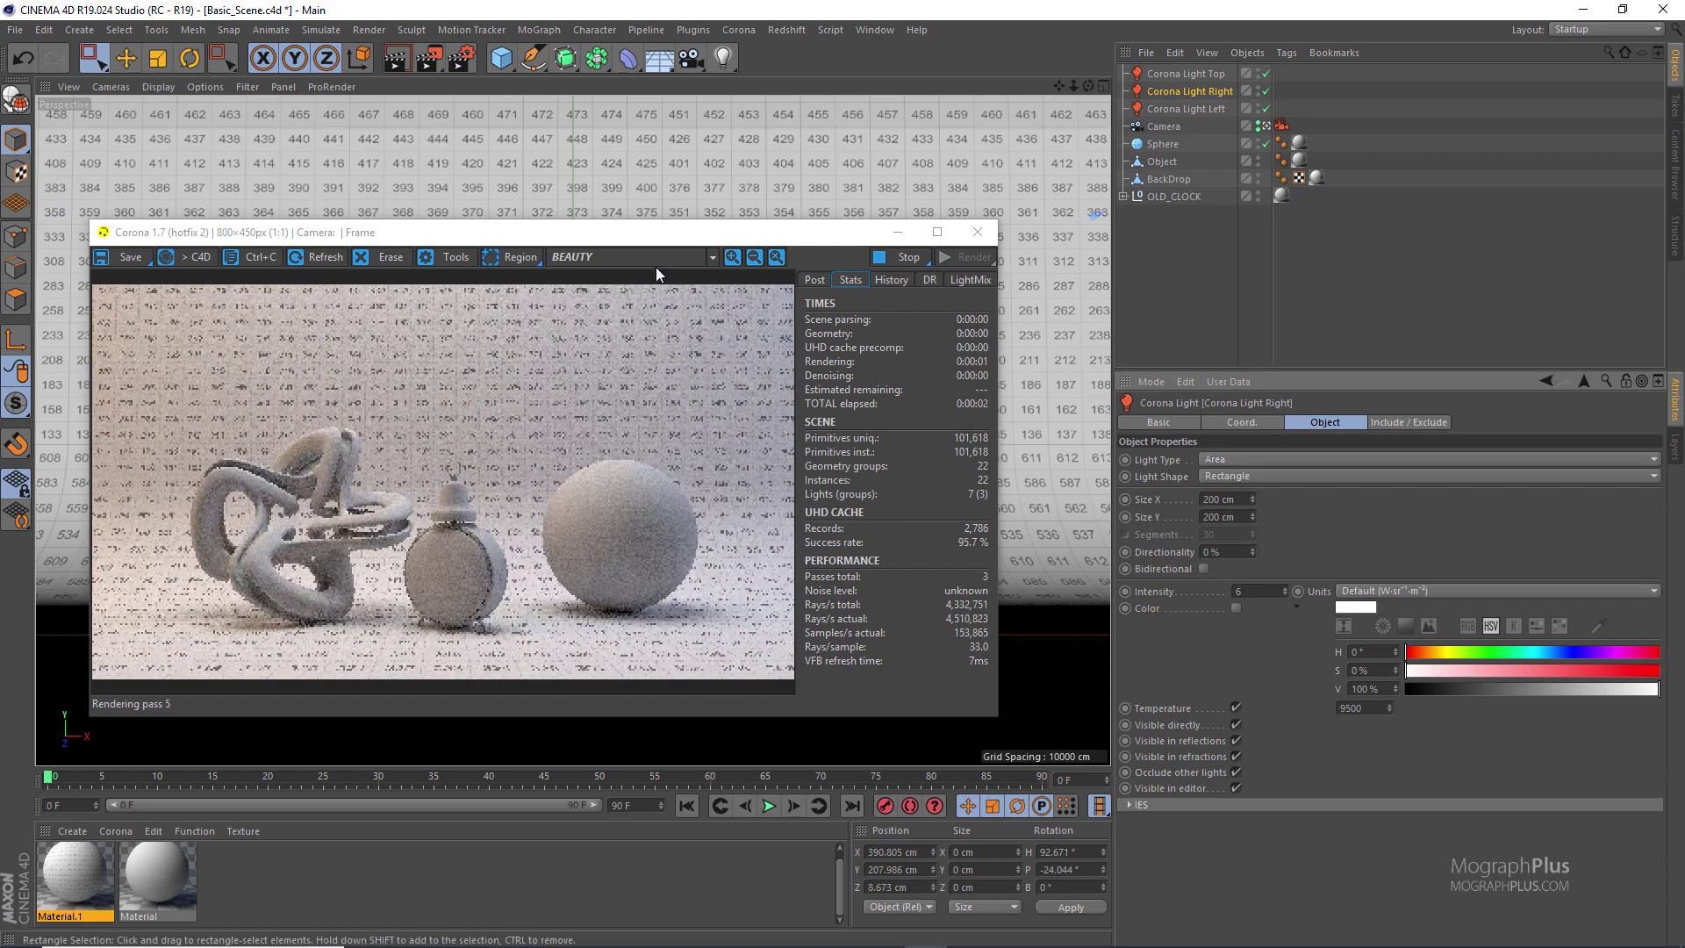
Reposition the frame buffer, stop the interactive render, and resume the last render from where it stopped
left_click_drag(634, 237, 675, 172)
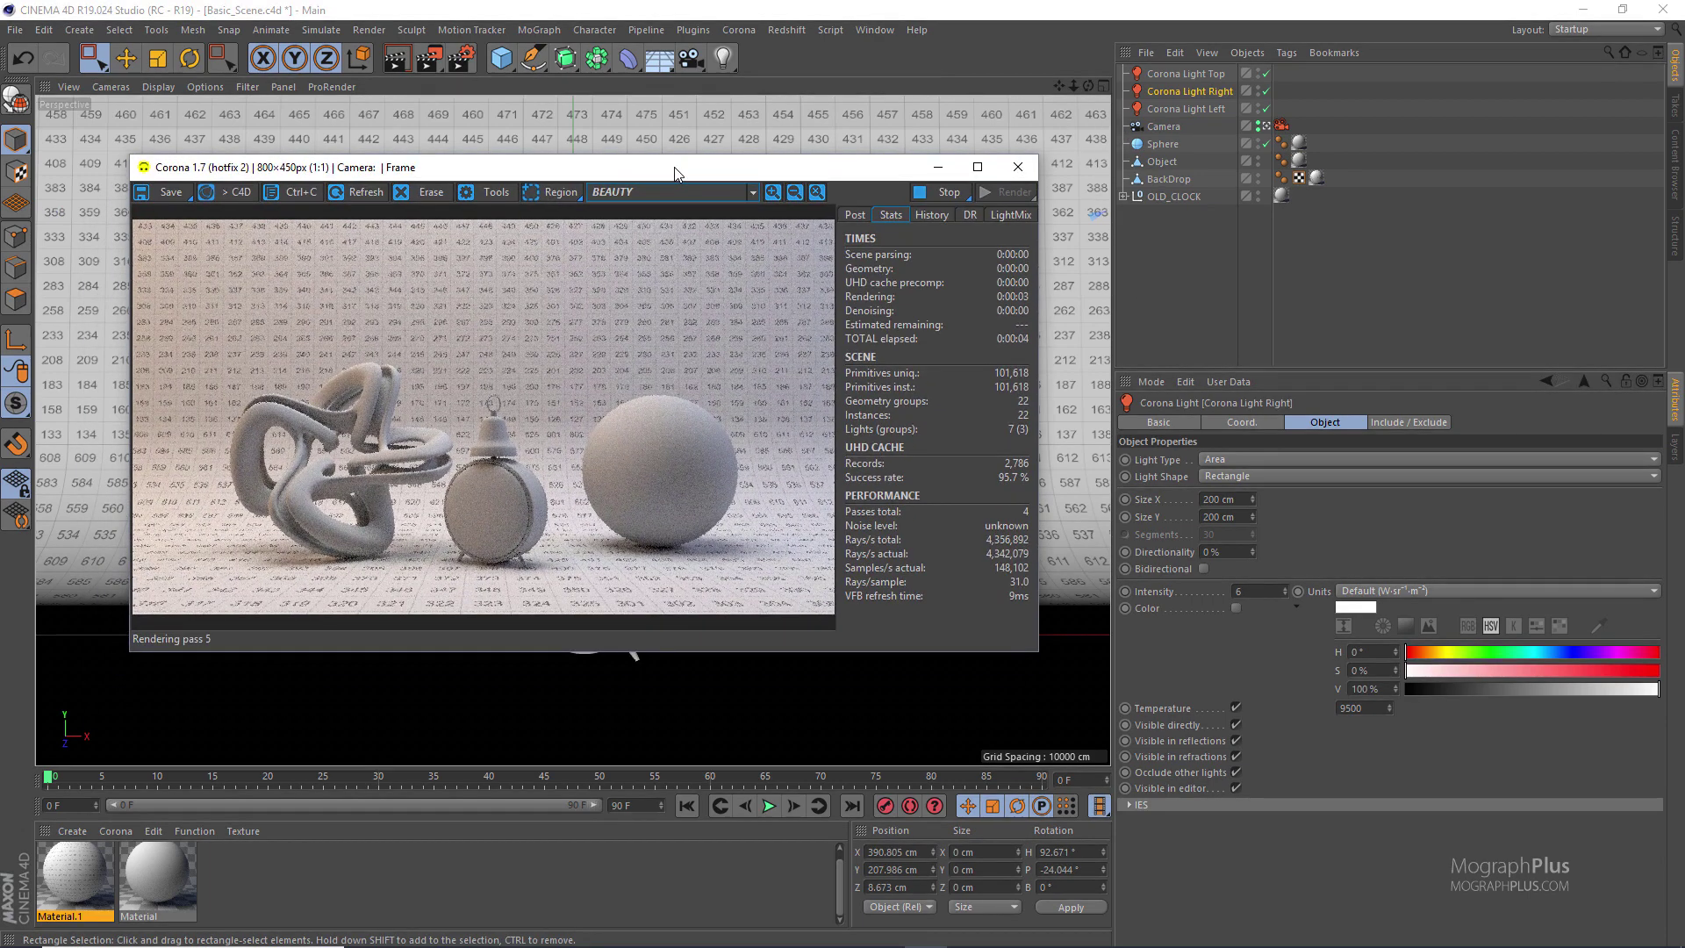
left_click_drag(783, 169, 806, 225)
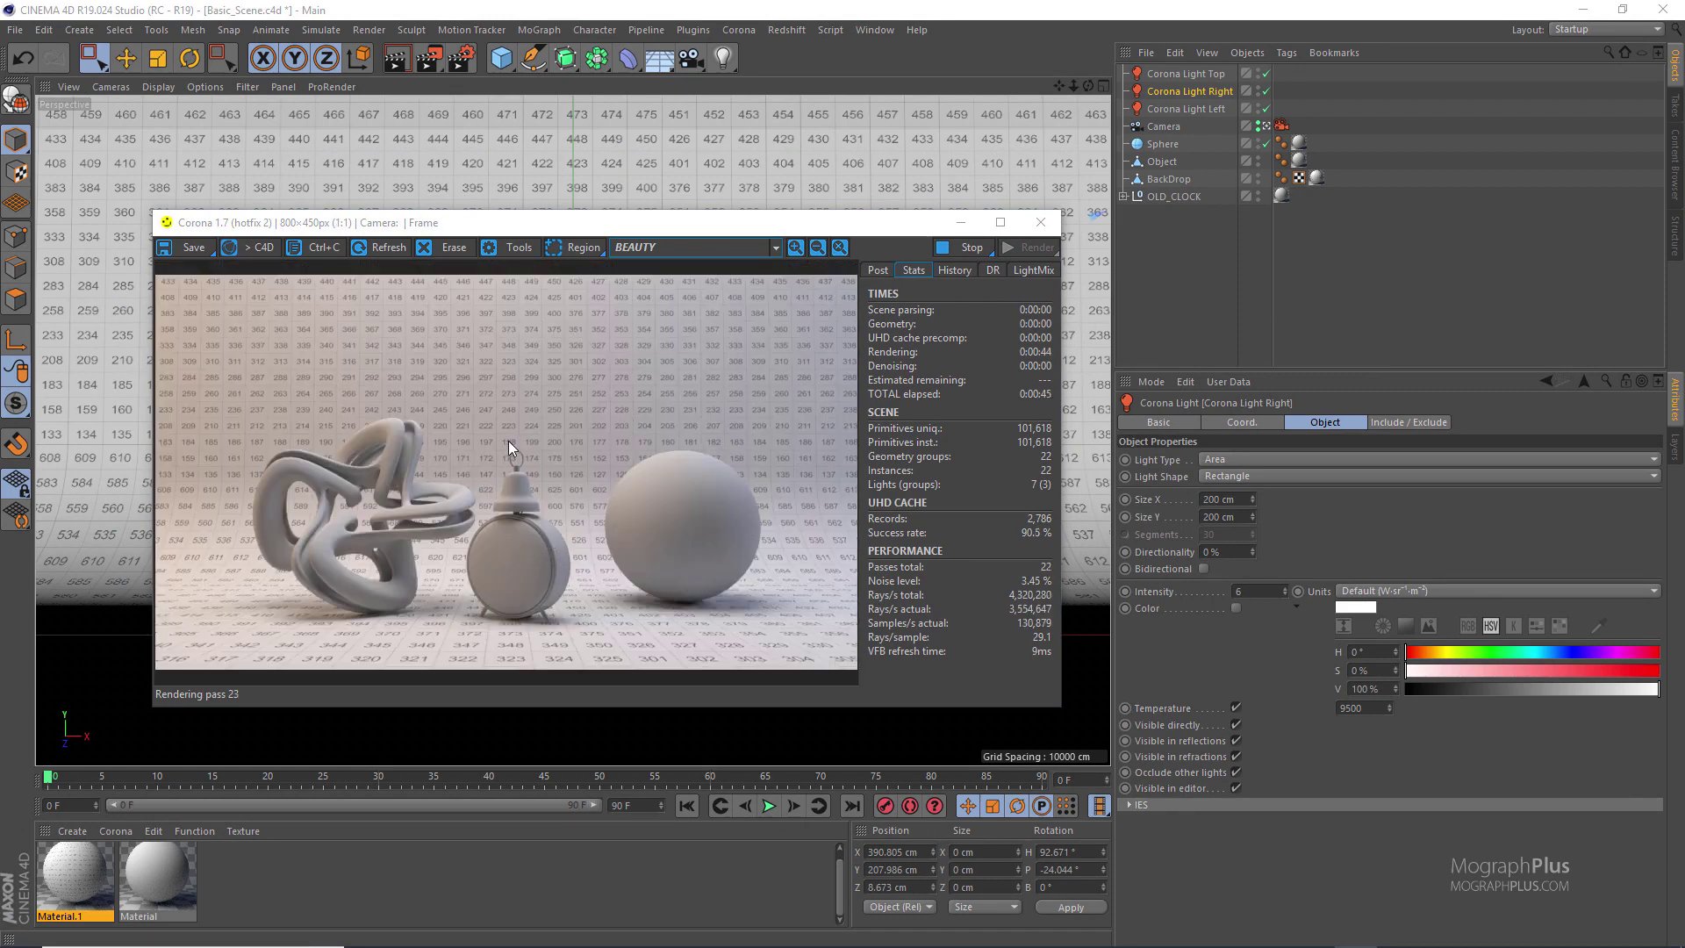
left_click(966, 247)
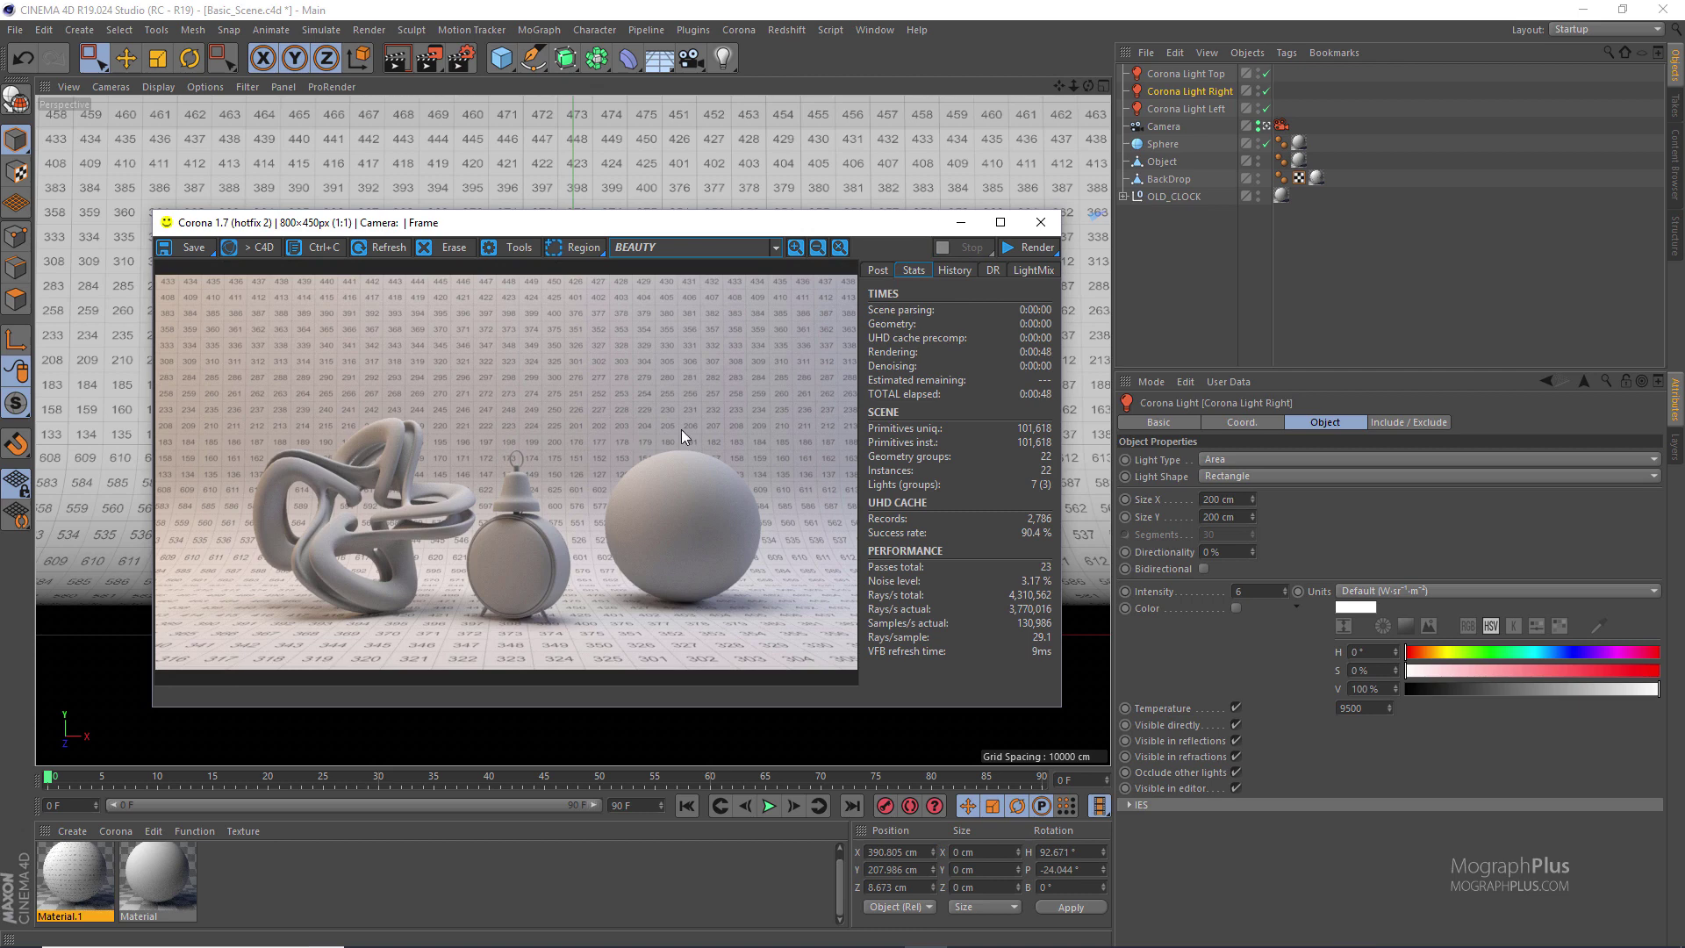
left_click(1056, 256)
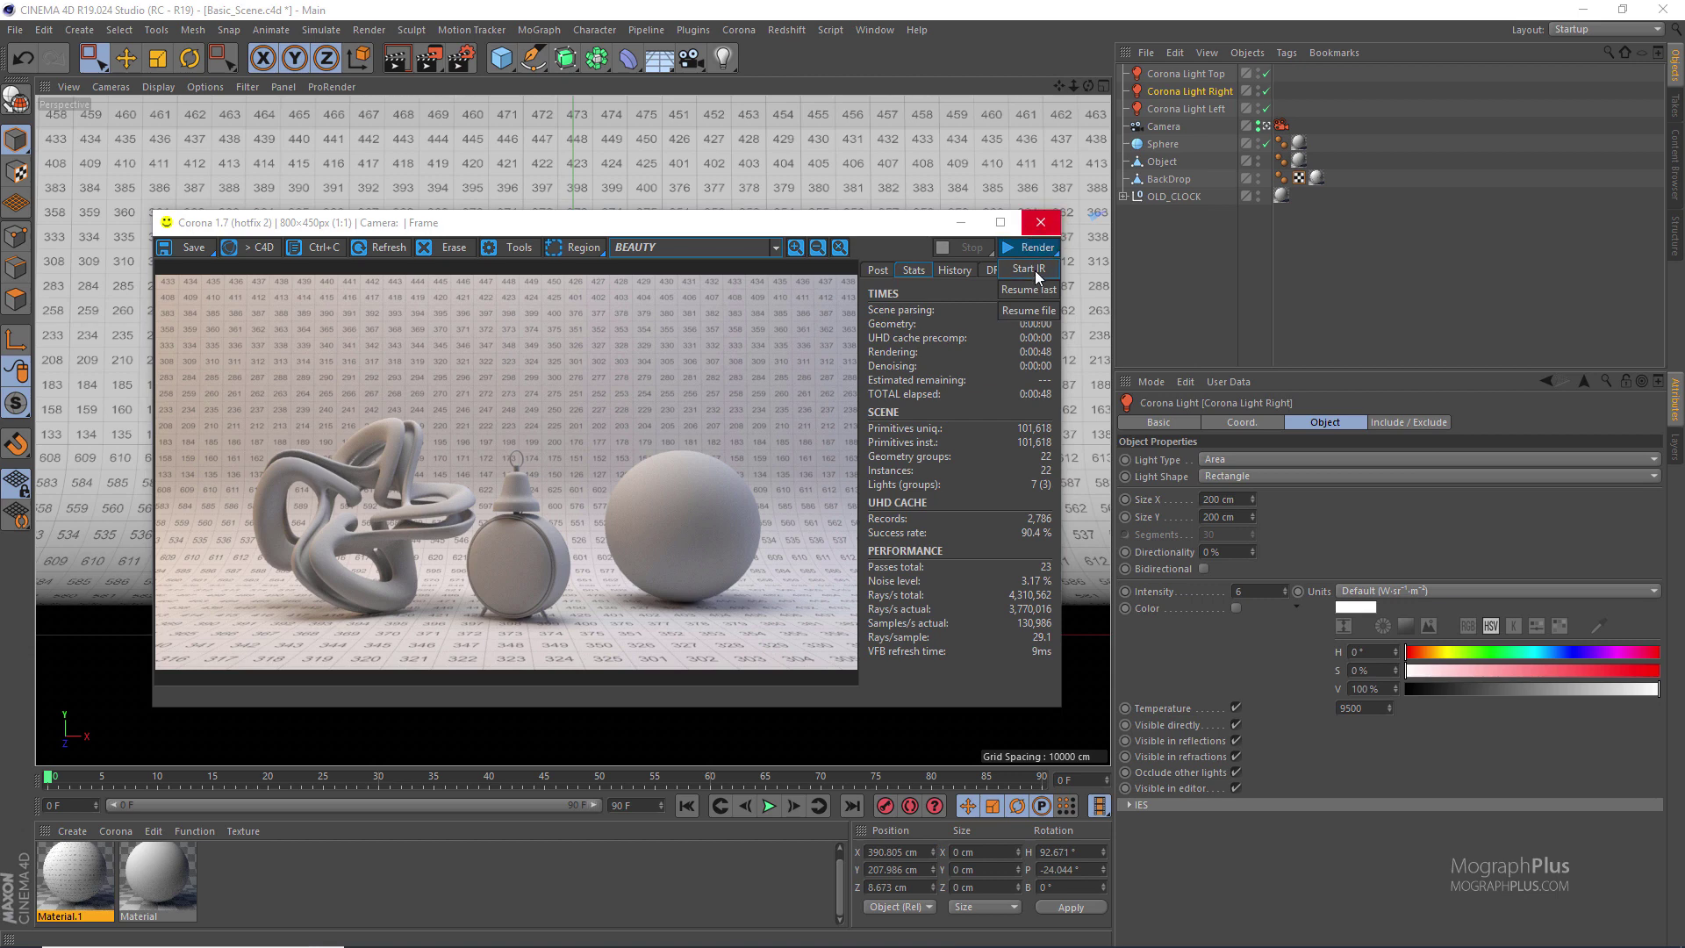
left_click(941, 291)
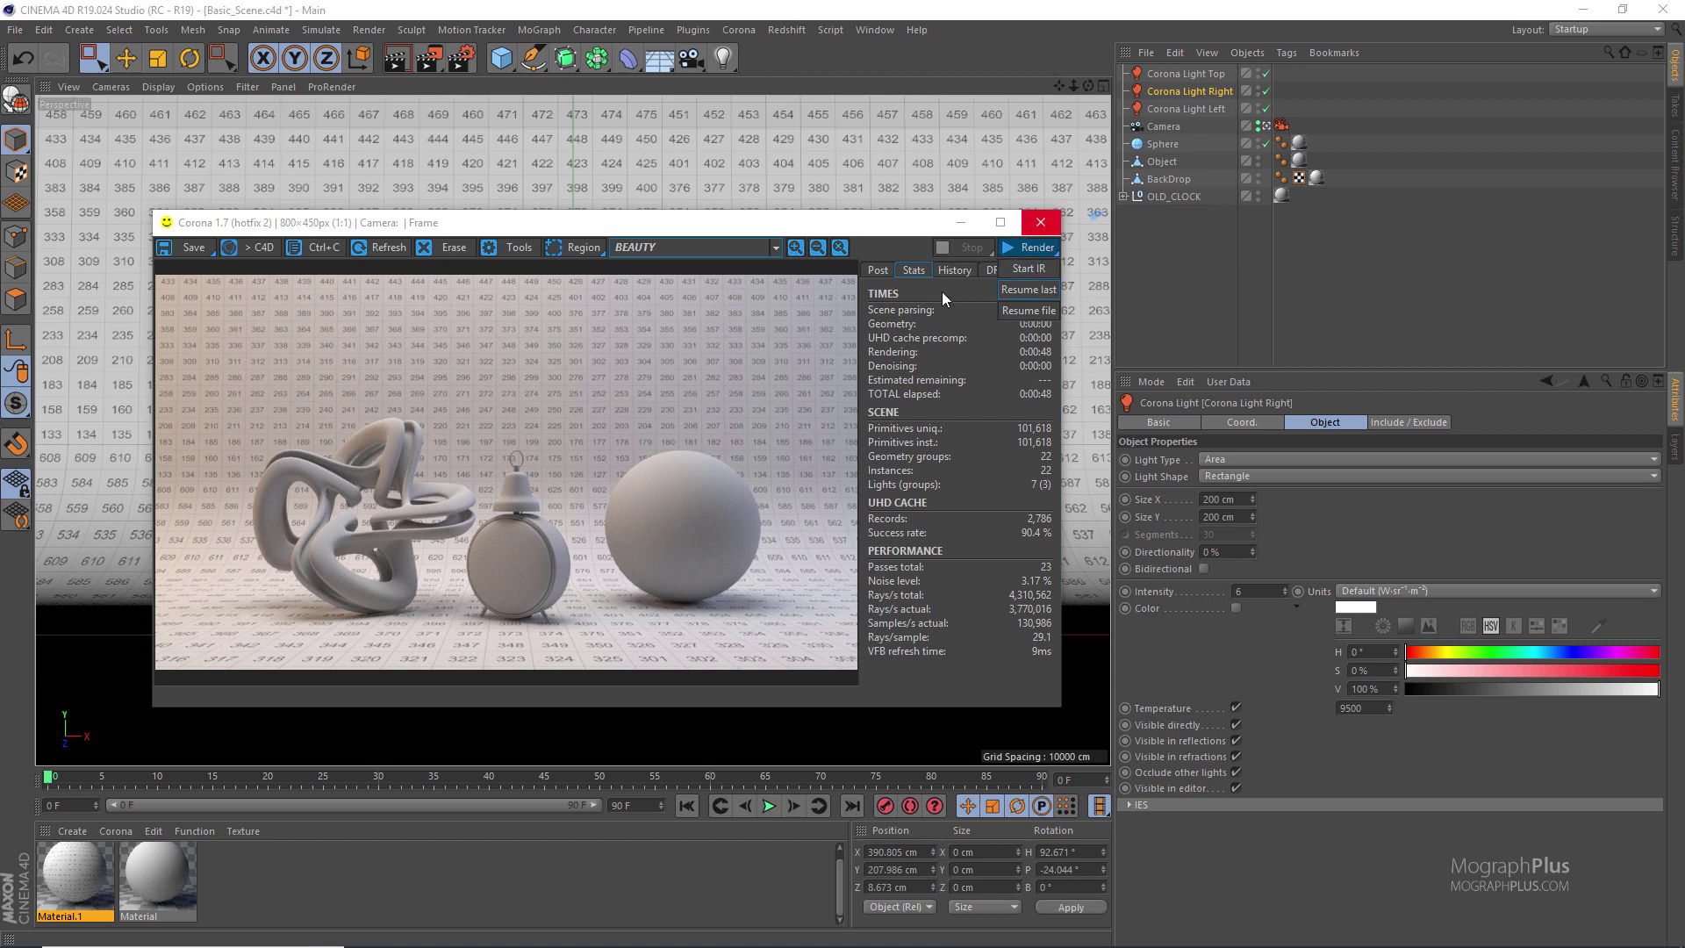
left_click(1018, 247)
left_click(1035, 292)
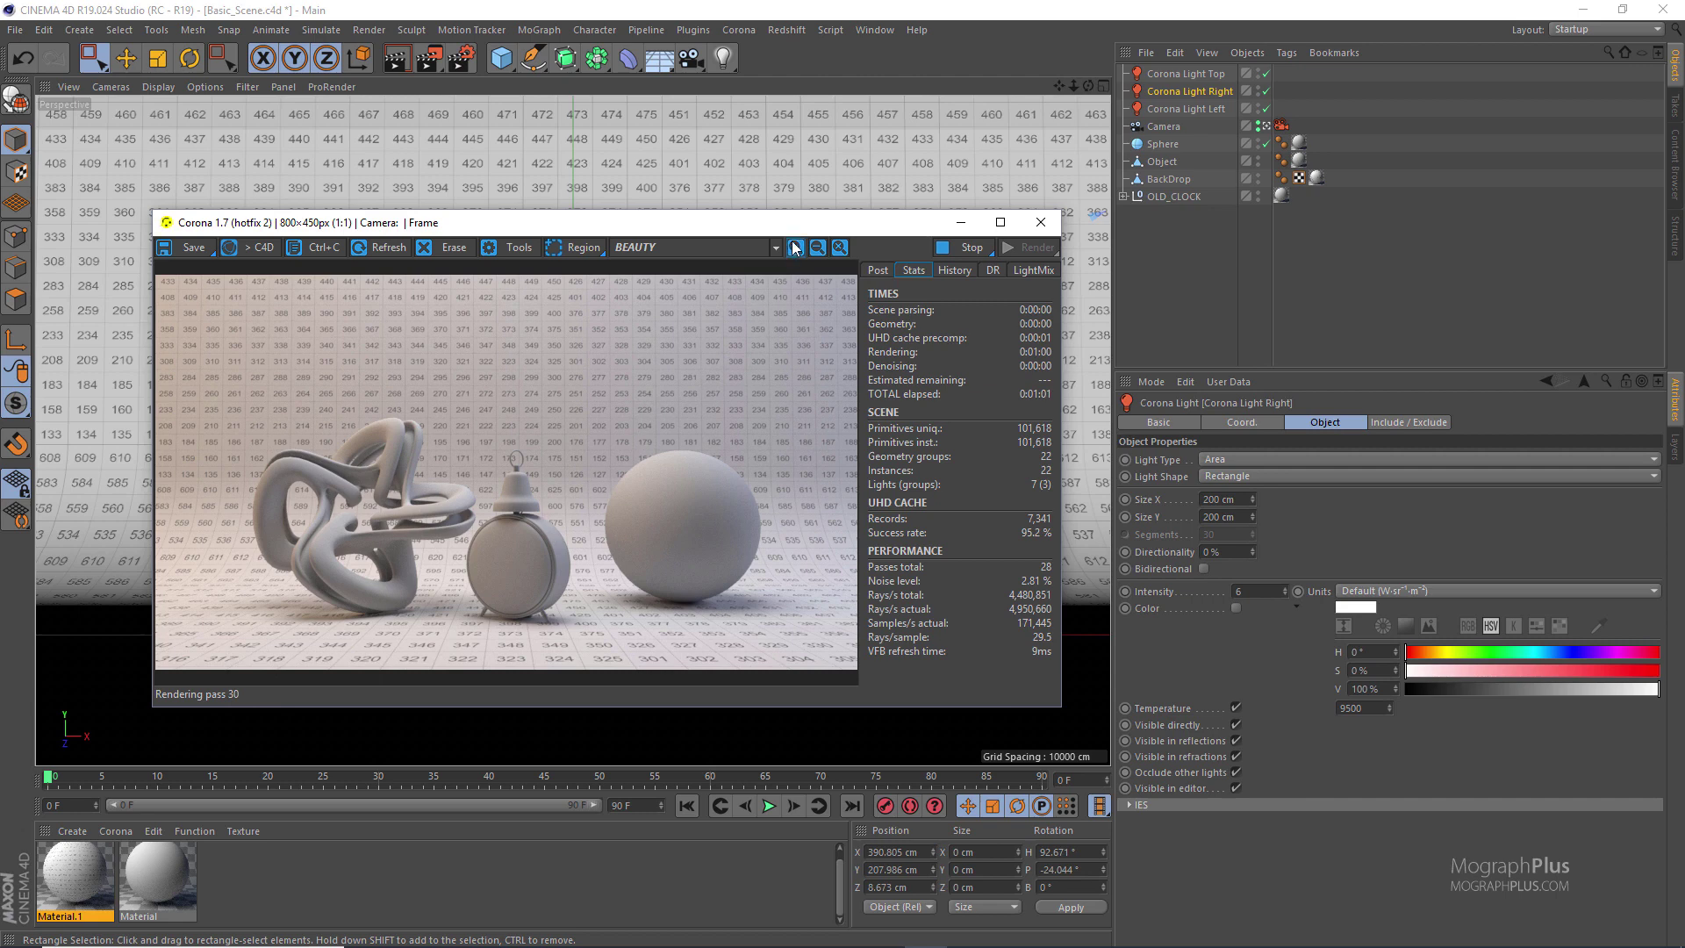
mouse_move(801, 226)
left_mouse_down()
mouse_move(823, 244)
mouse_move(743, 230)
mouse_move(823, 215)
left_mouse_up()
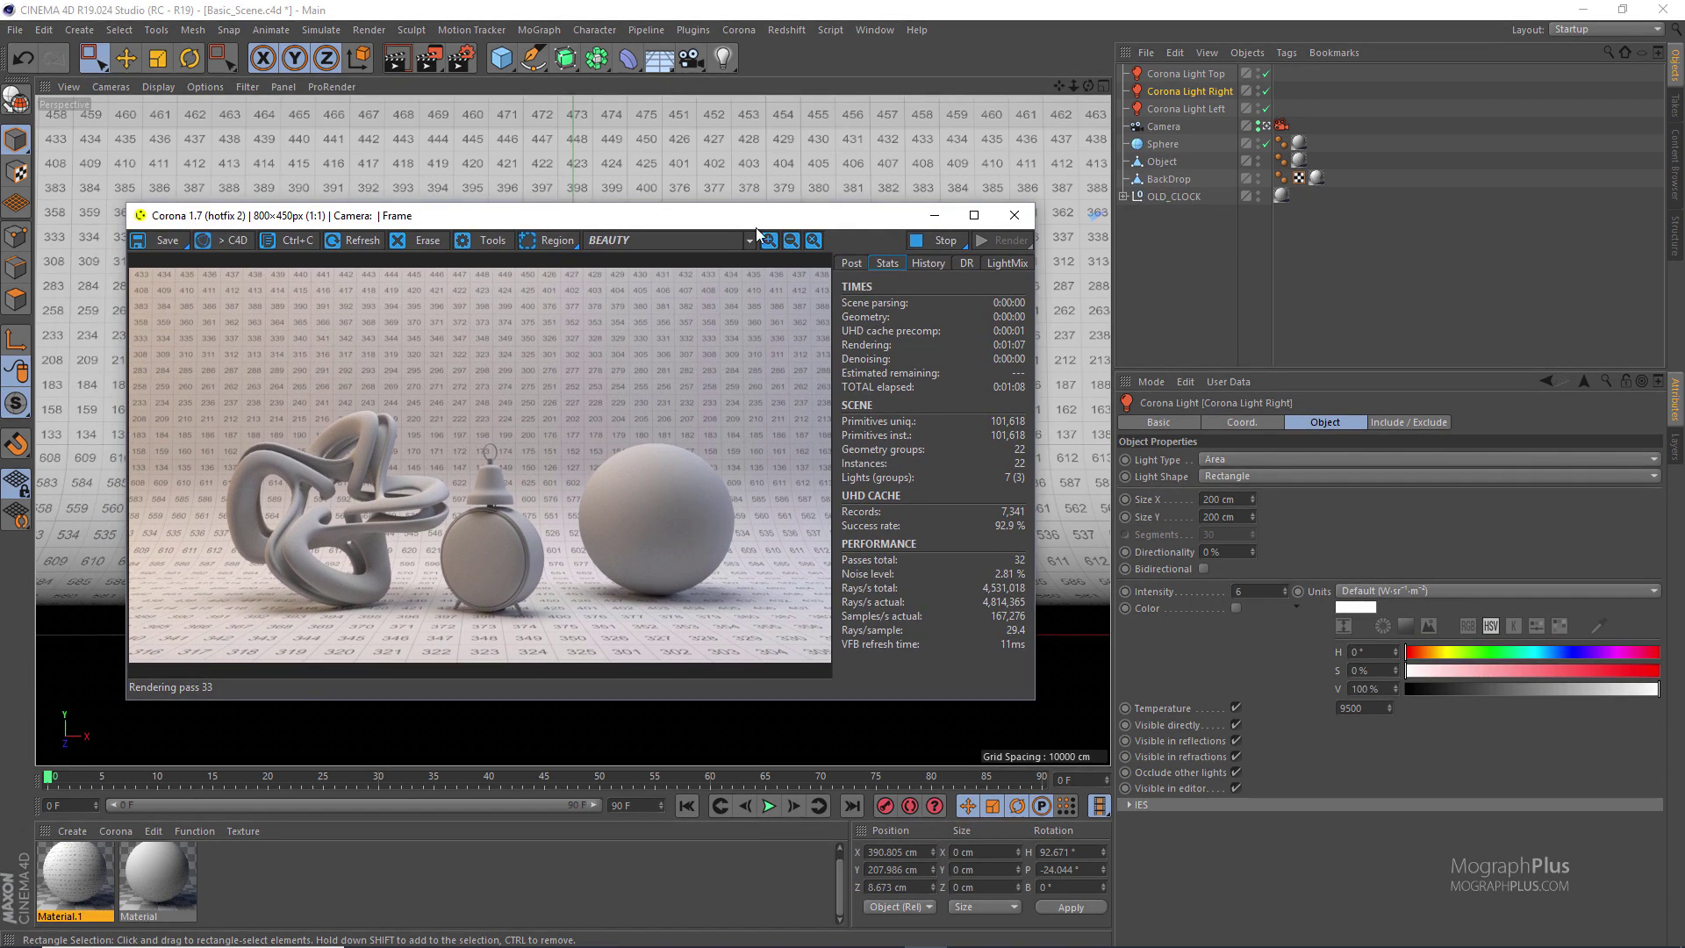
Examine the frame buffer's post-processing controls, expanding the tone mapping, LUT and denoising sections
left_click(851, 264)
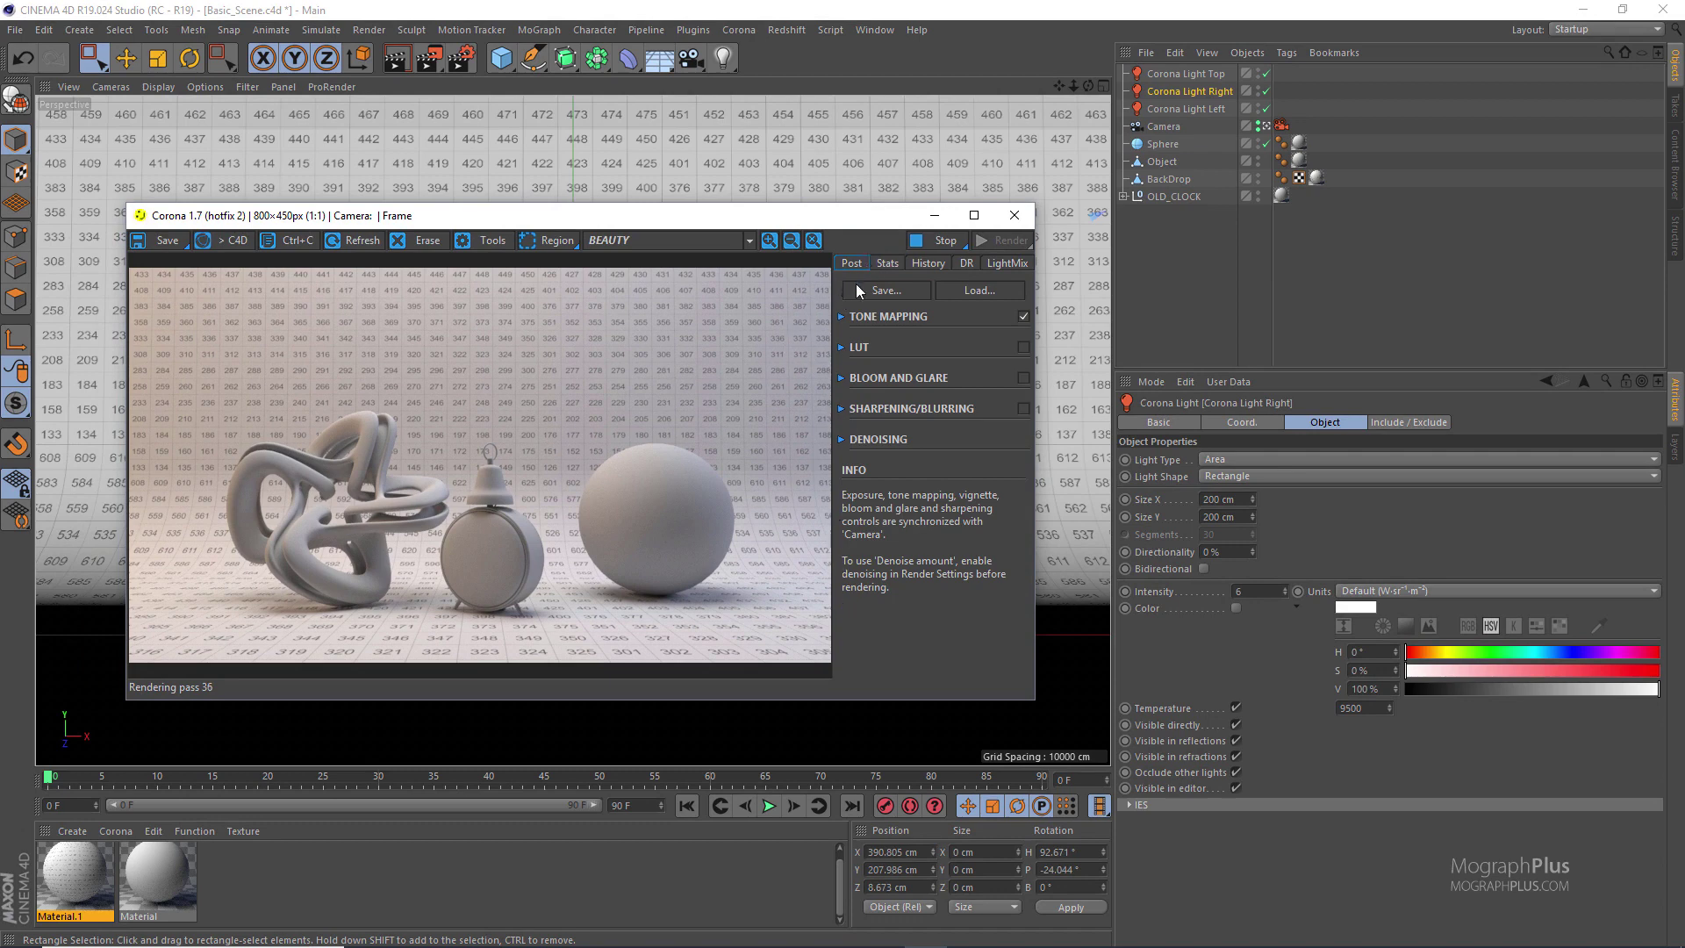
left_click(839, 317)
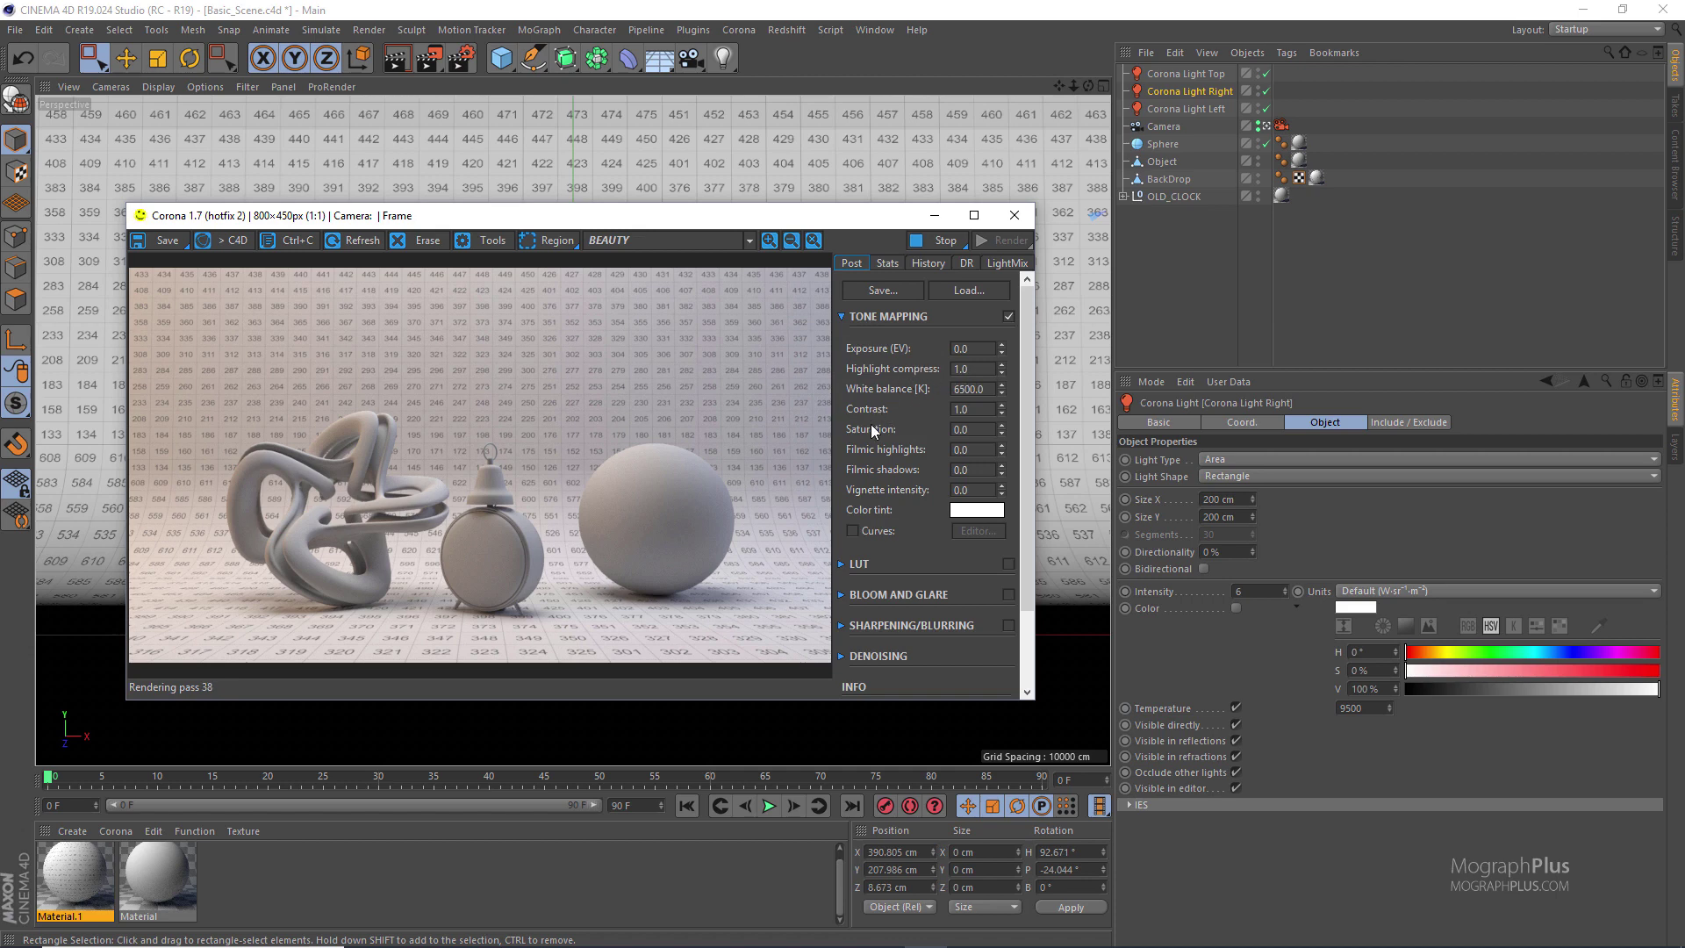
left_click(841, 563)
scroll(851, 407, "down", 5)
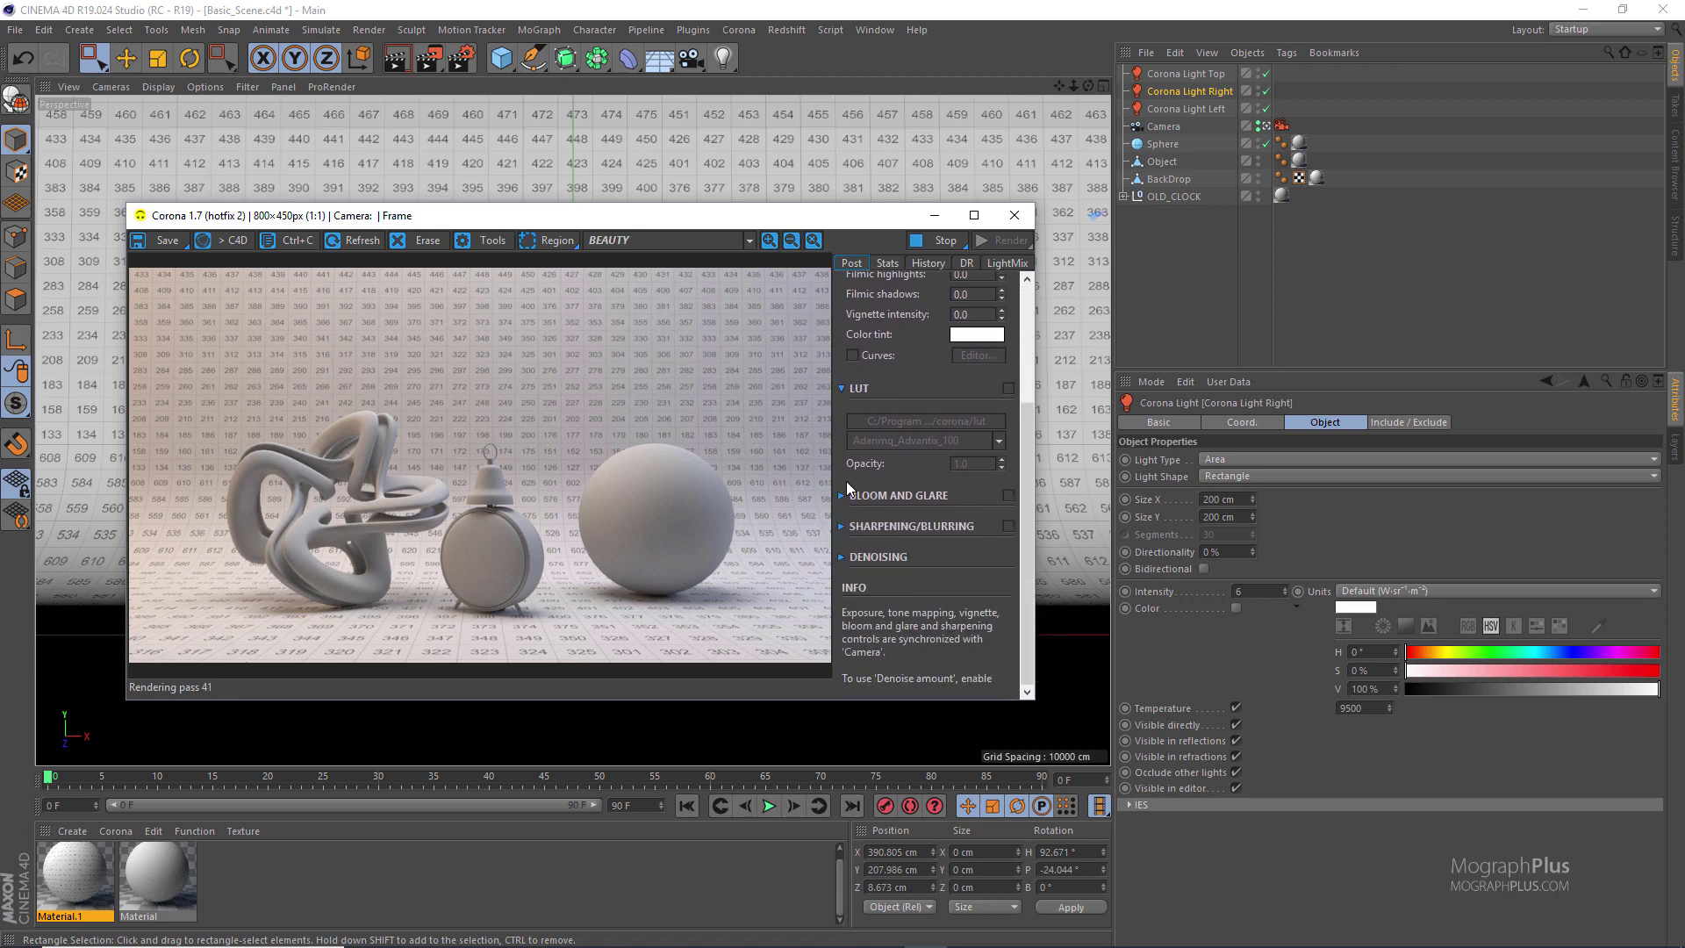
left_click(840, 558)
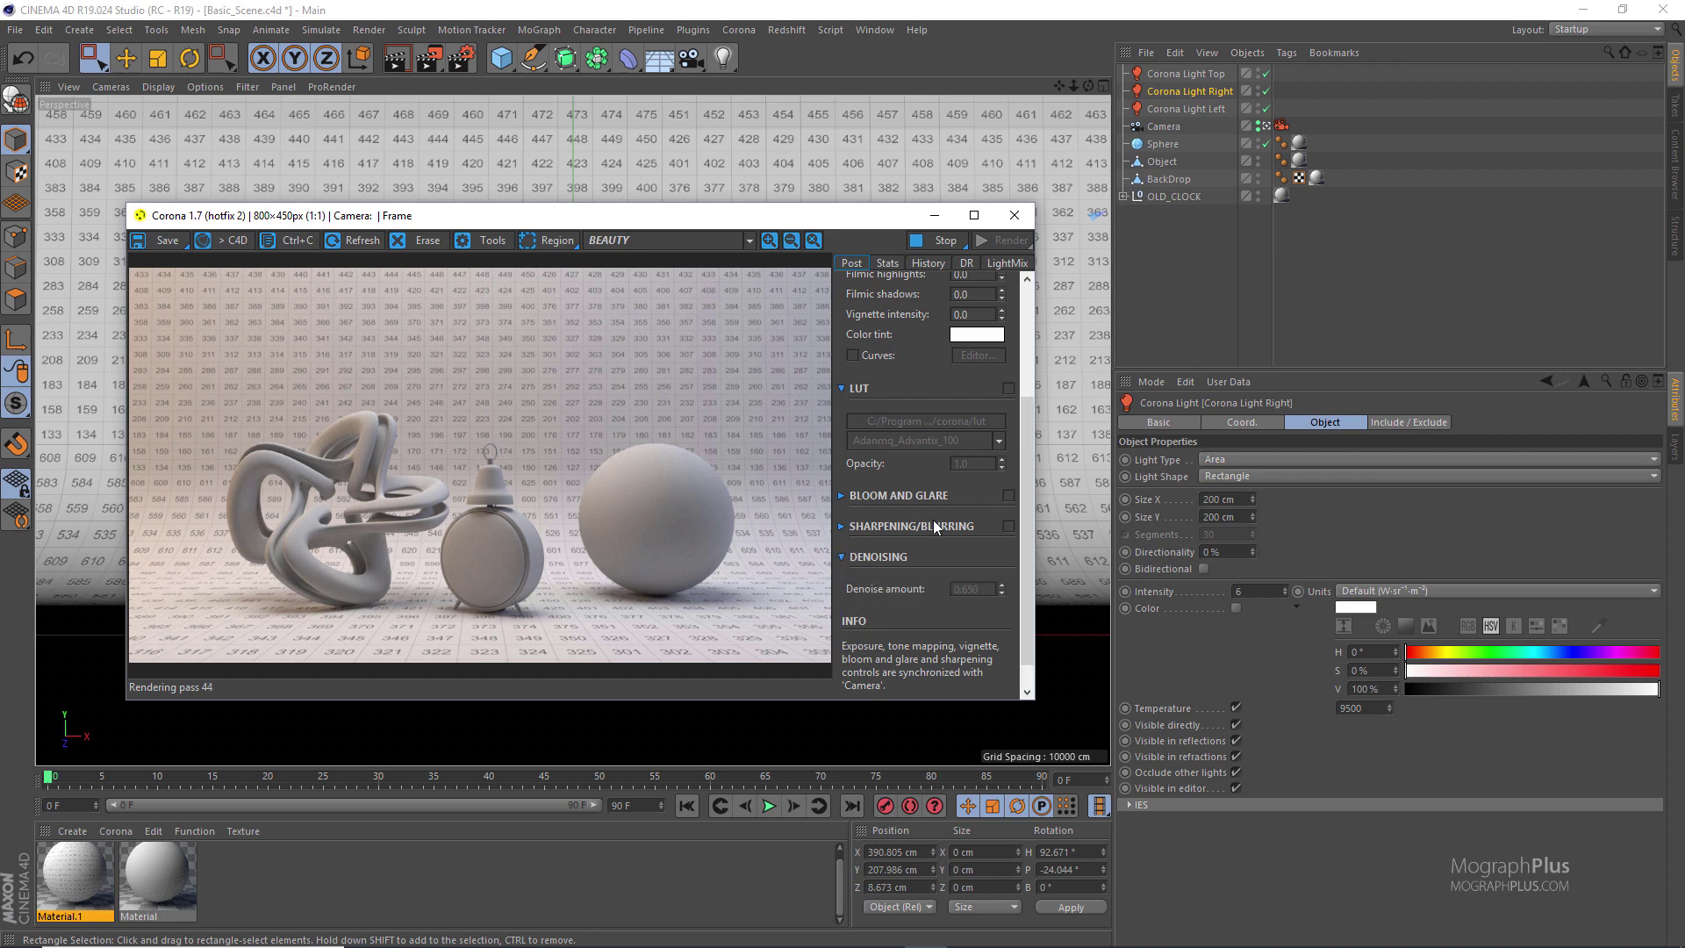
scroll(904, 382, "up", 5)
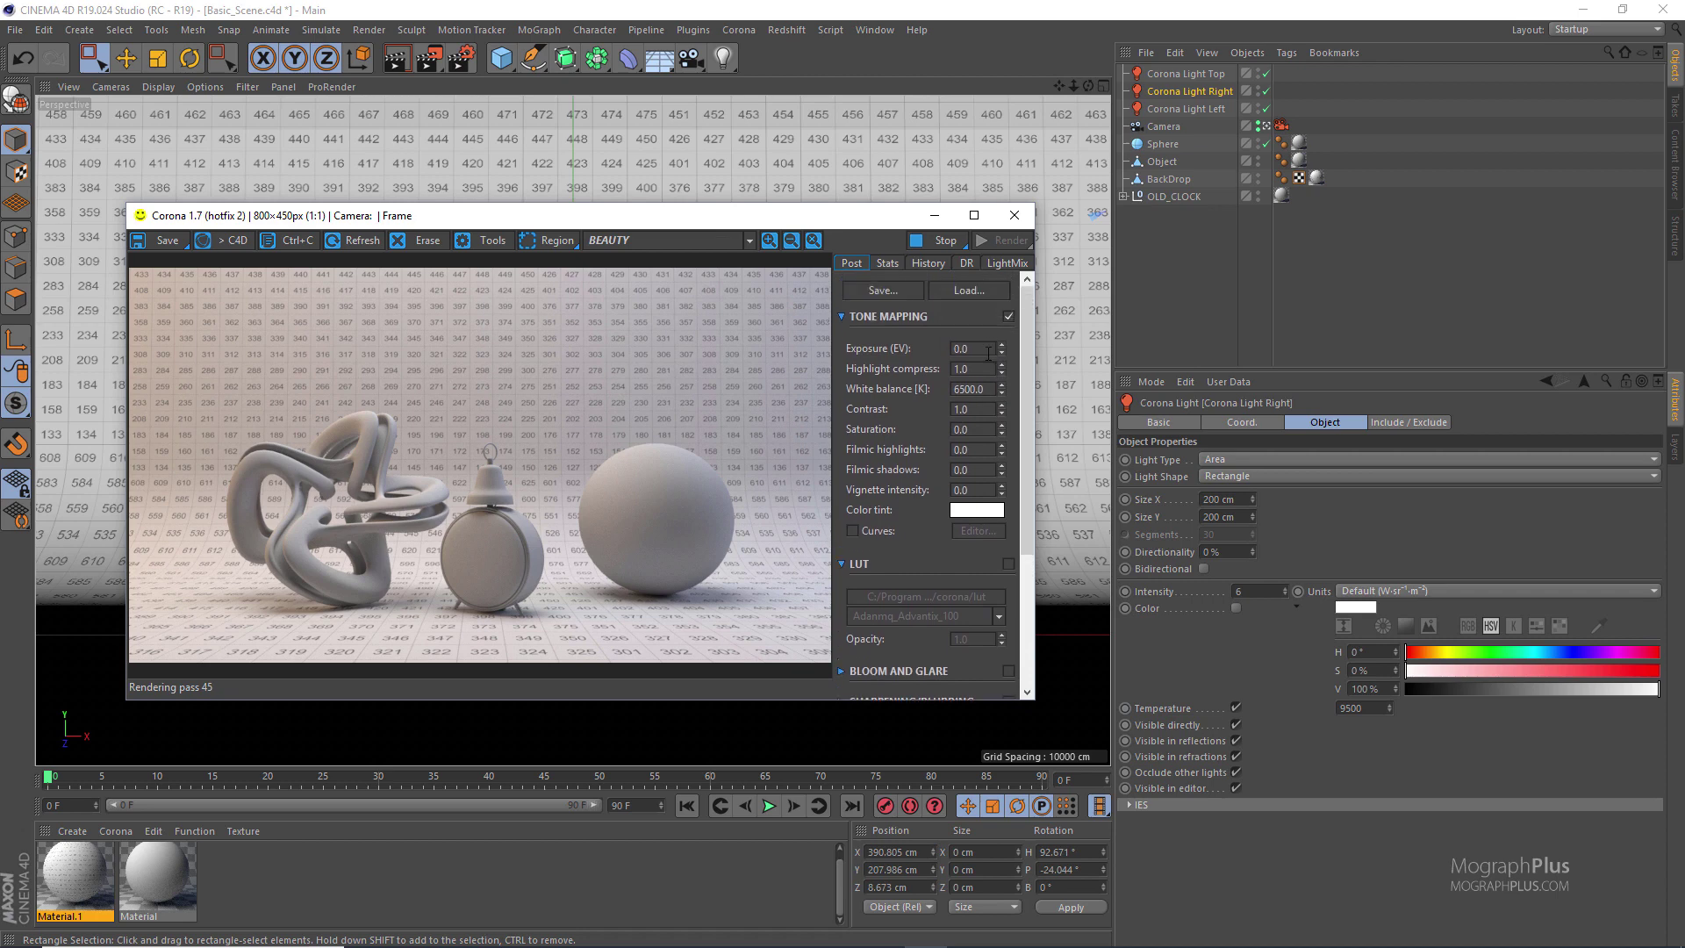
Try tone mapping exposures of 2, -2, -5 and 1 EV on the render, resetting the exposure to 0
double_click(978, 348)
type("2")
key("Return")
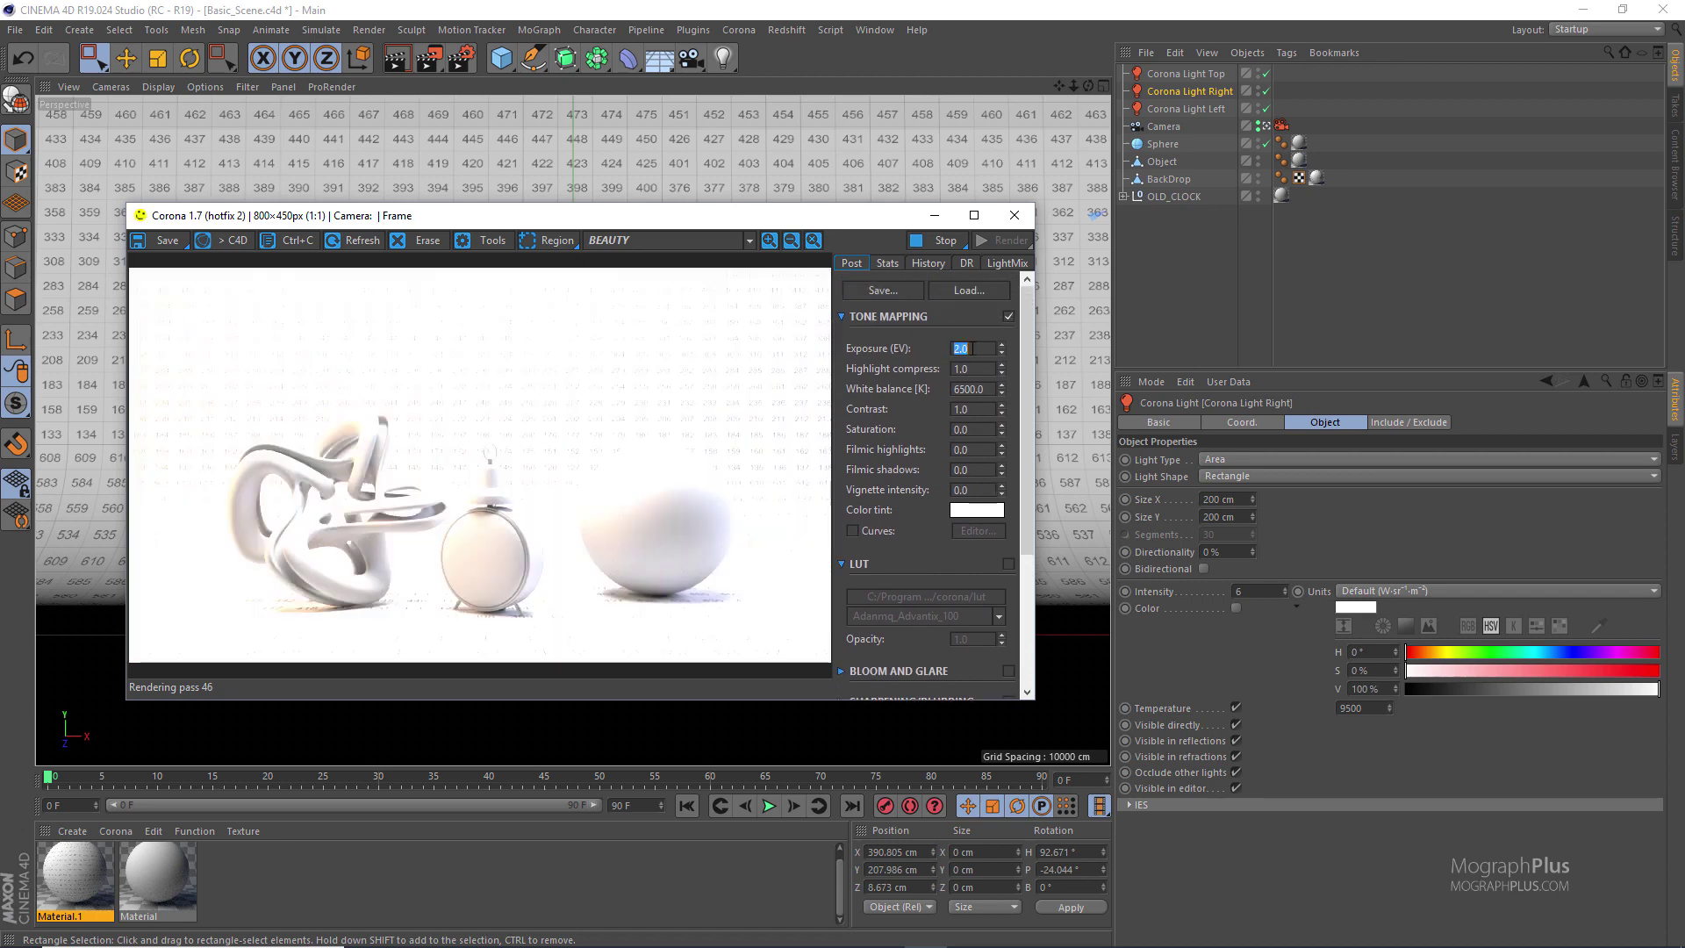
type("0")
key("Return")
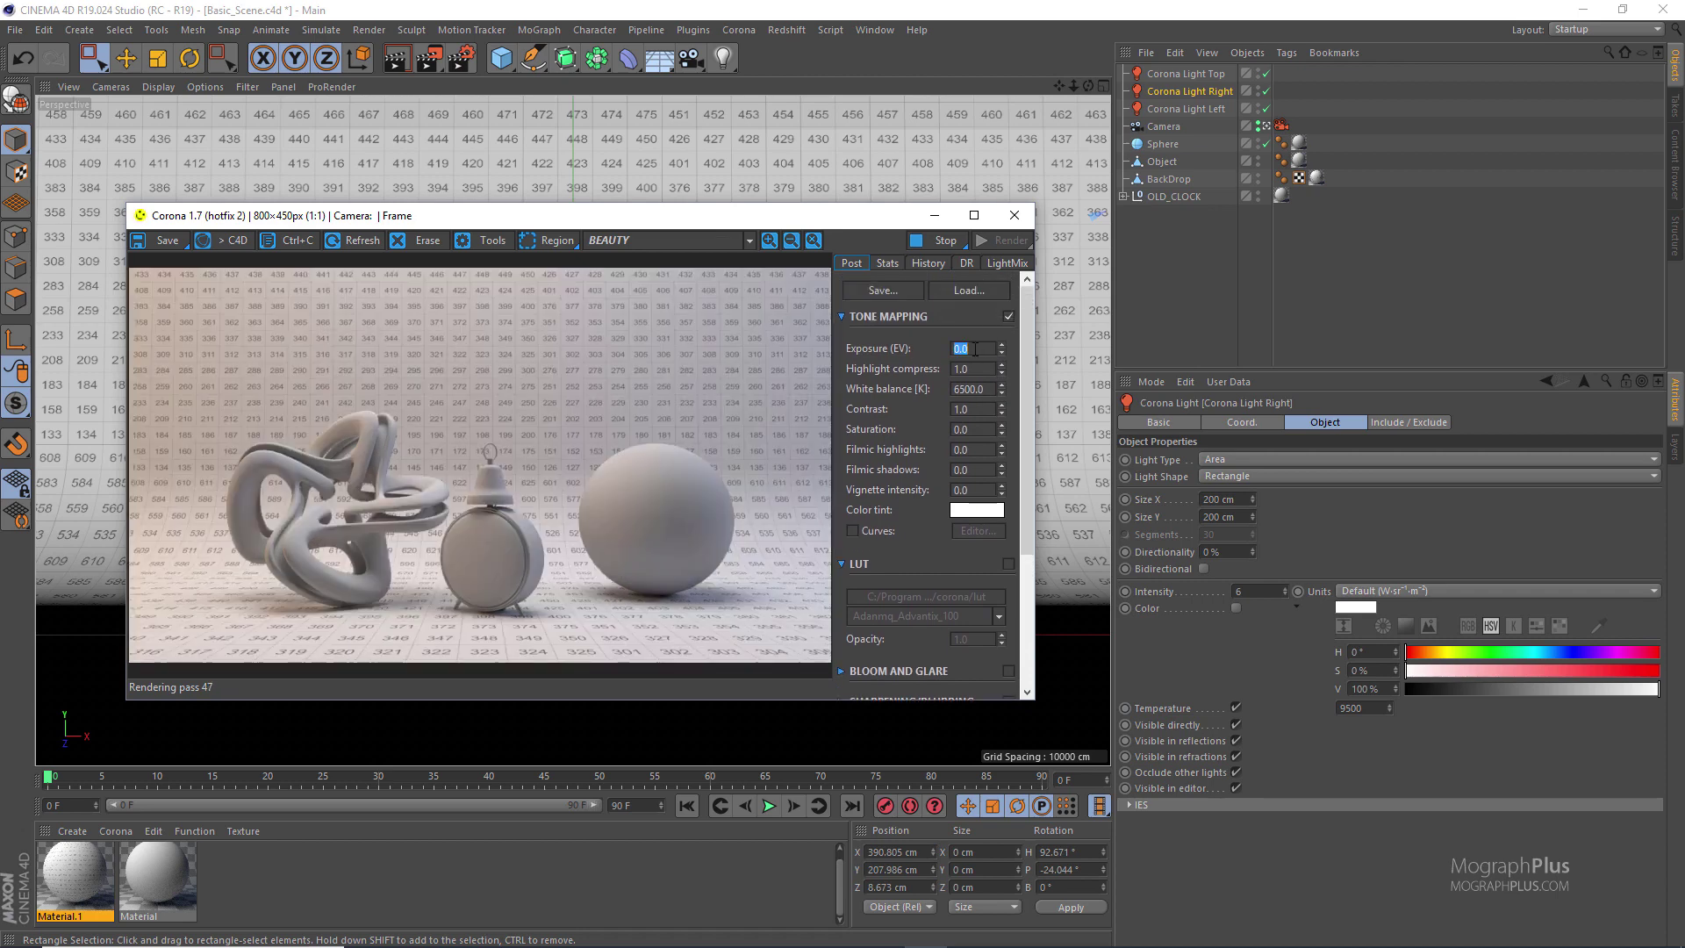
type("-2")
key("Return")
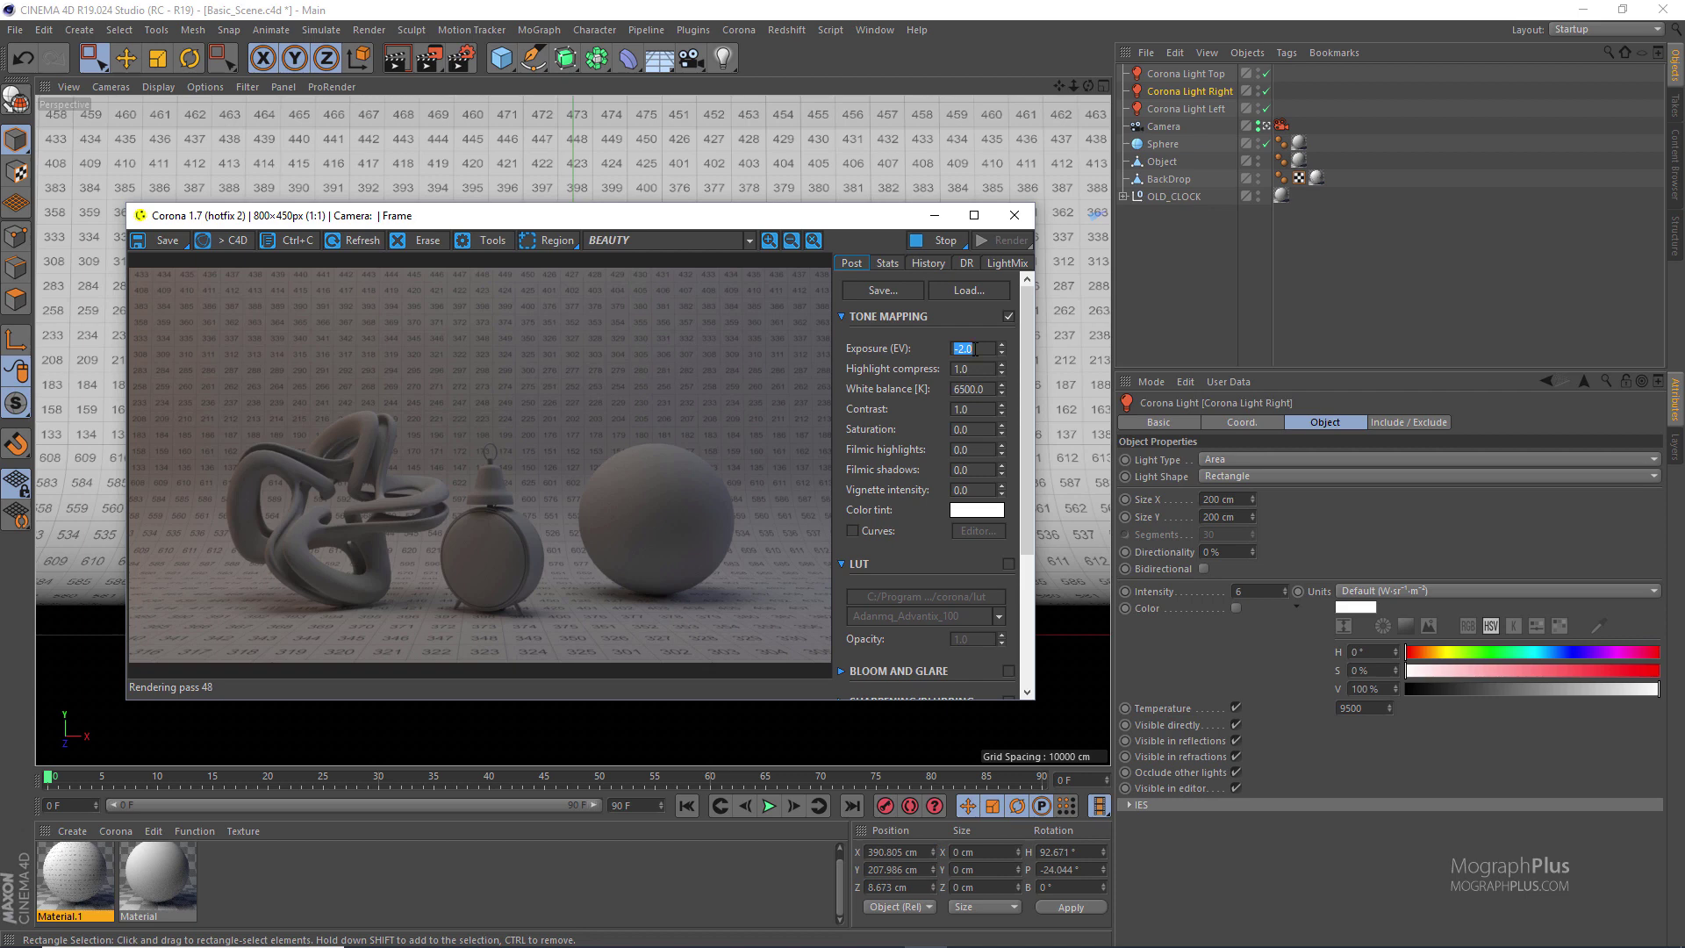
type("-5")
key("Return")
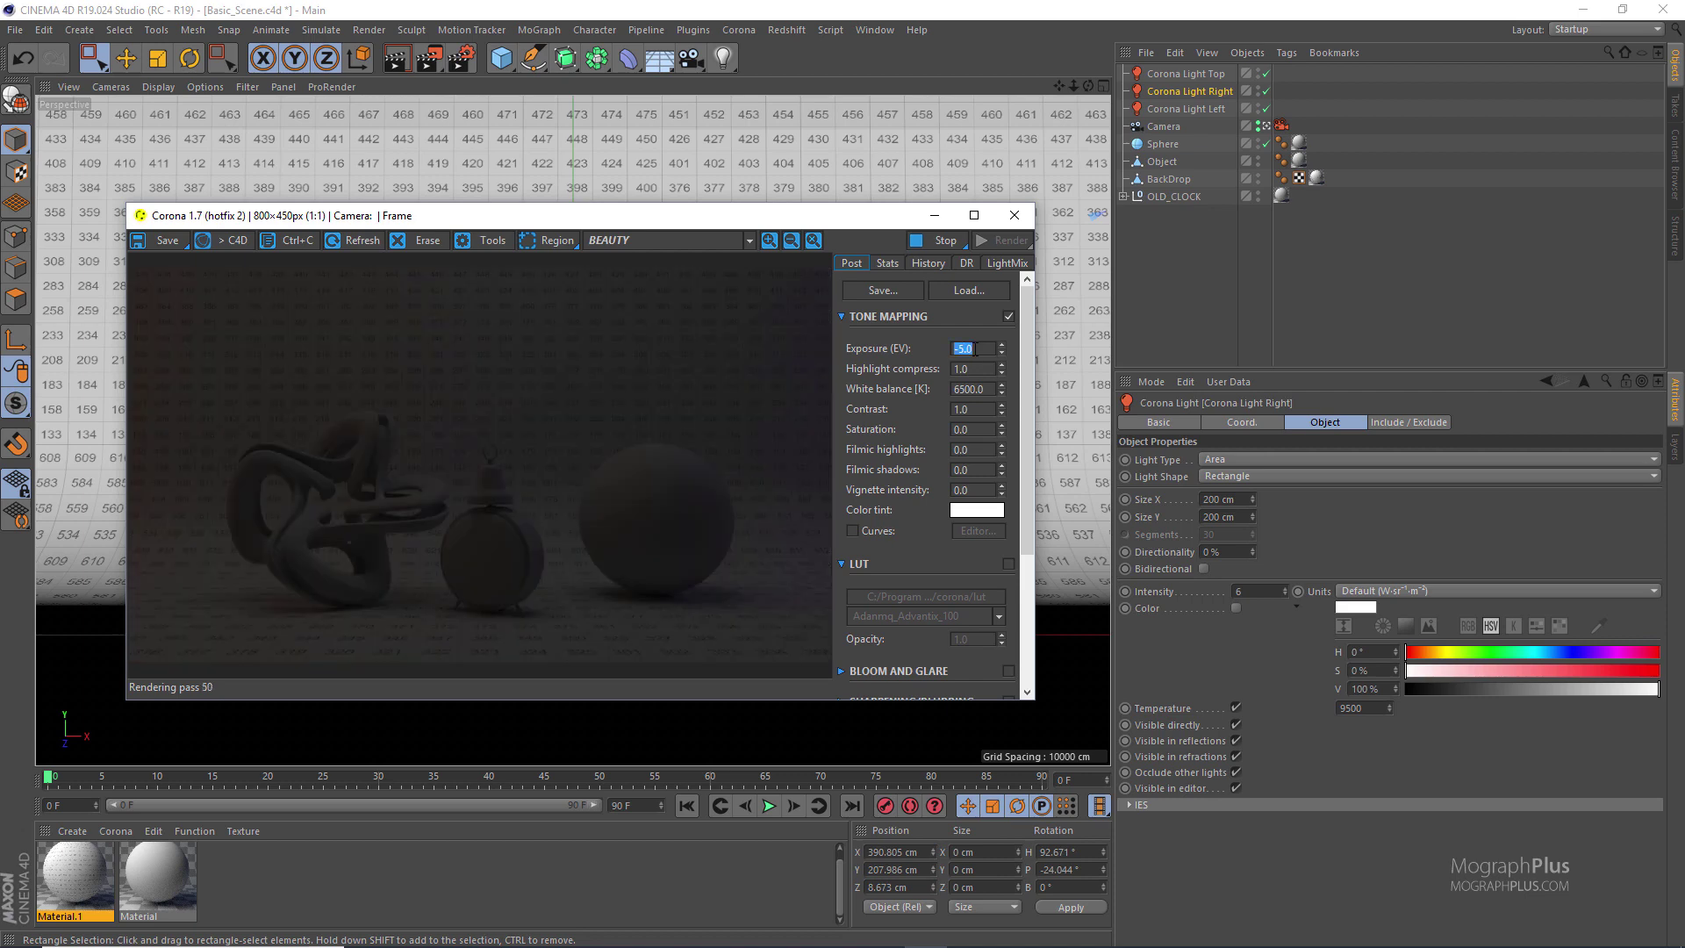
type("1")
key("Return")
type("0")
key("Return")
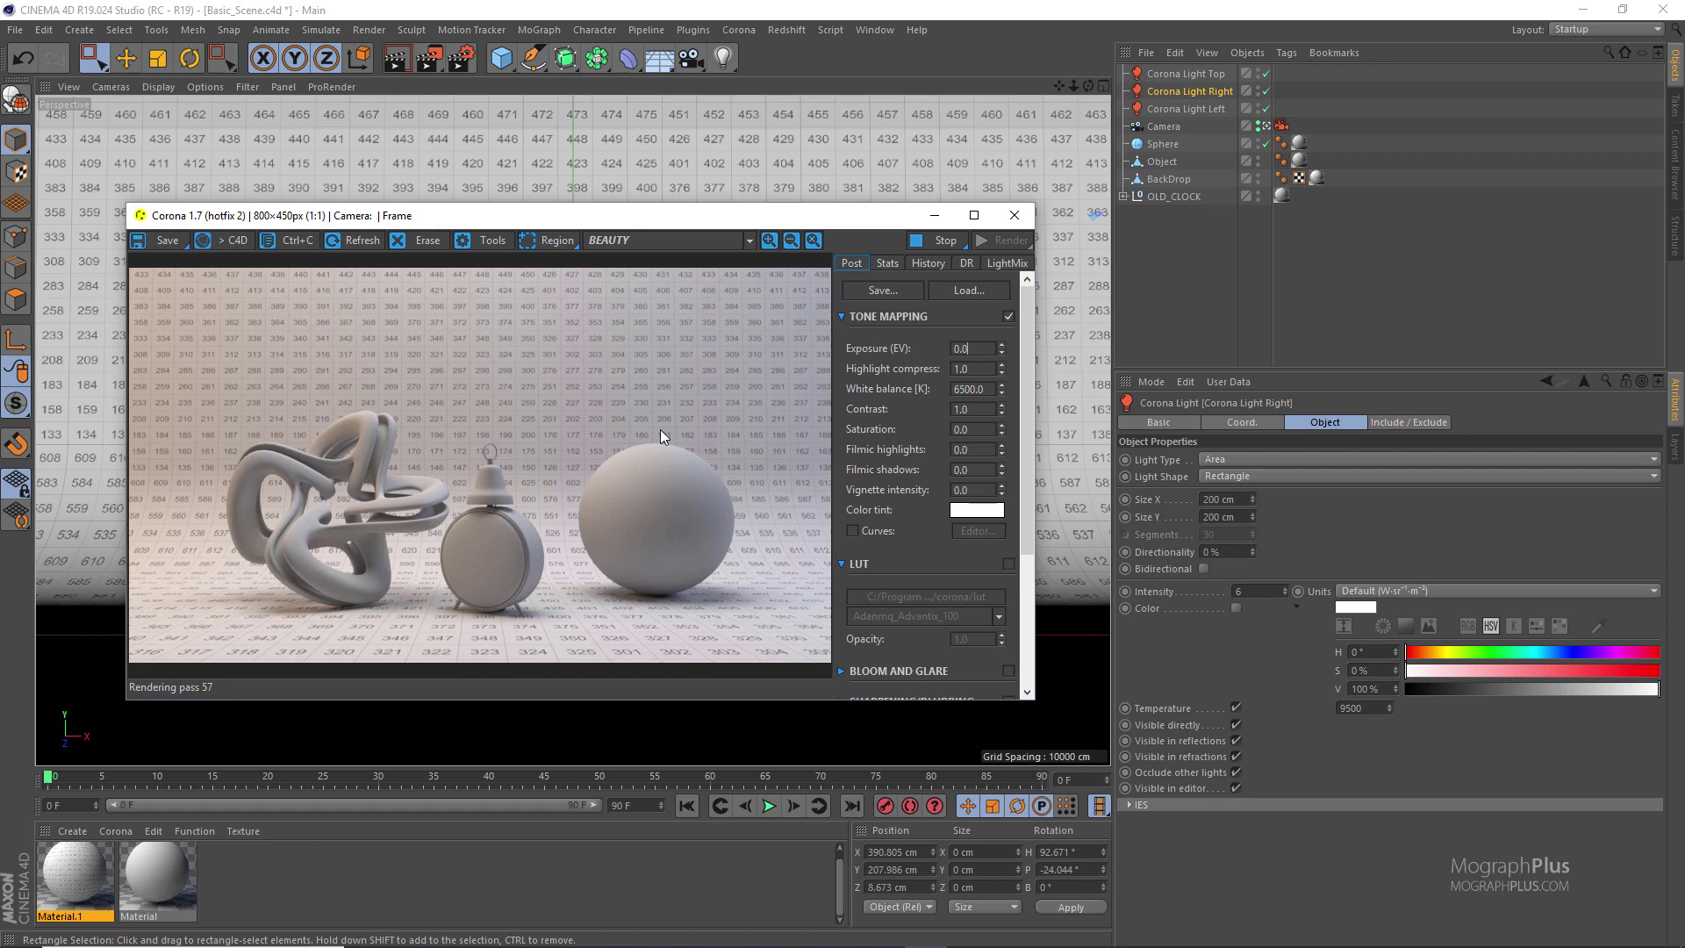
Try tone mapping white balances of 4500 and 8500 K on the render, resetting the white balance to 6500
double_click(979, 389)
type("4500")
key("Return")
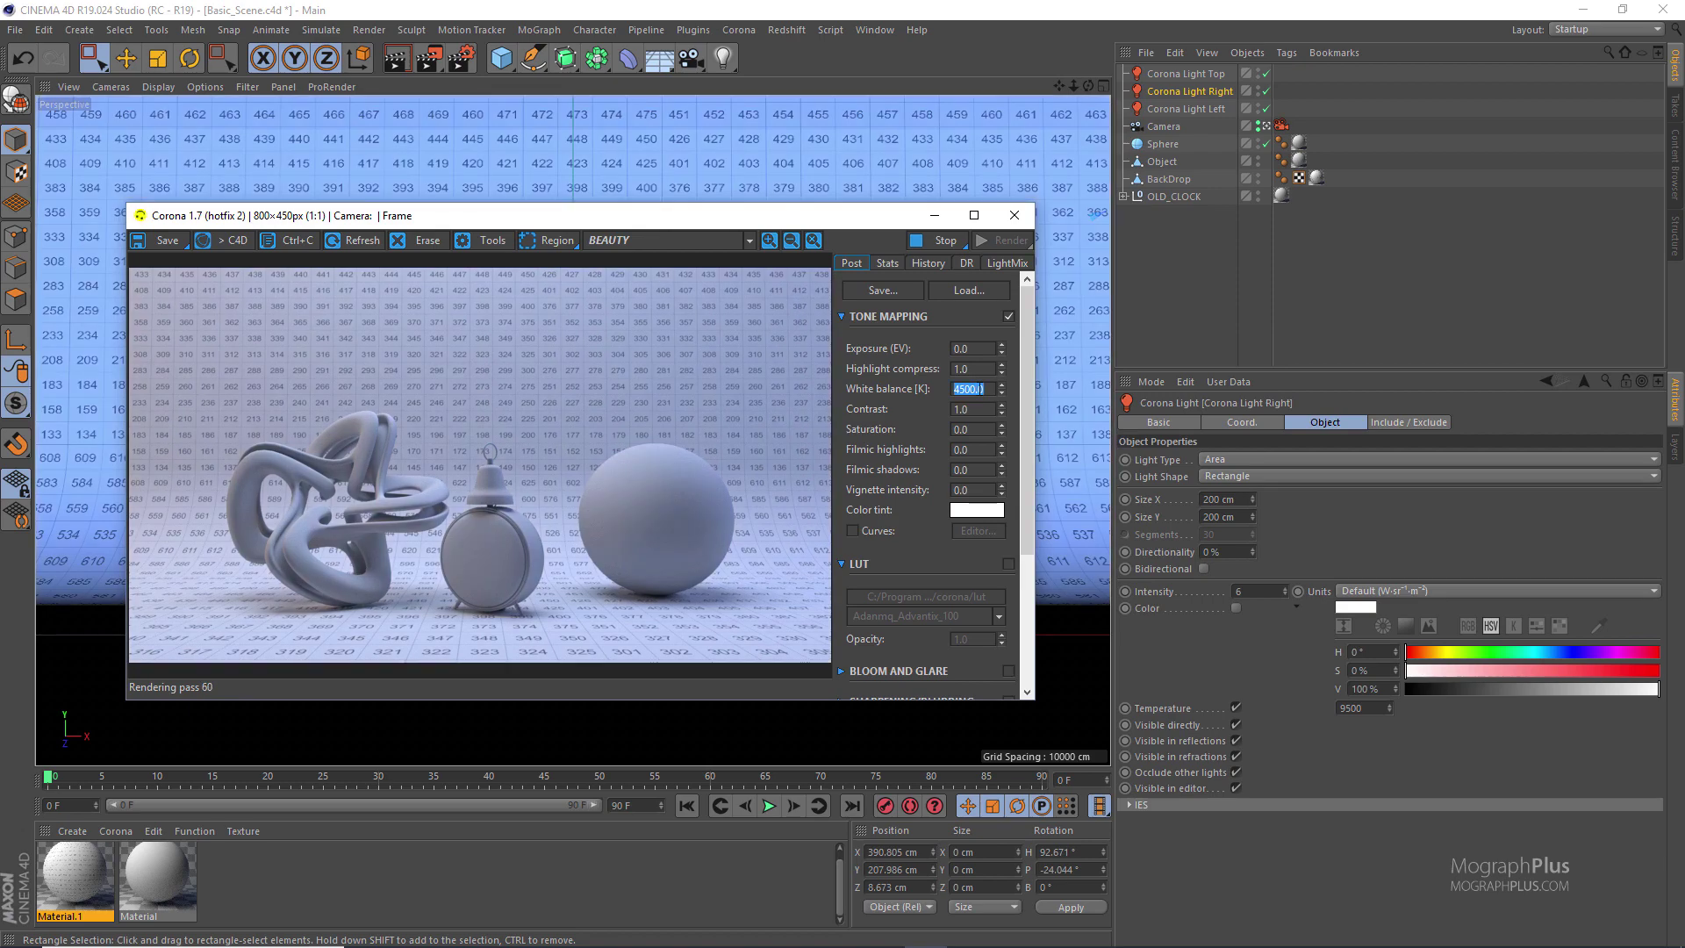
type("8500")
key("Return")
left_click_drag(776, 219, 834, 213)
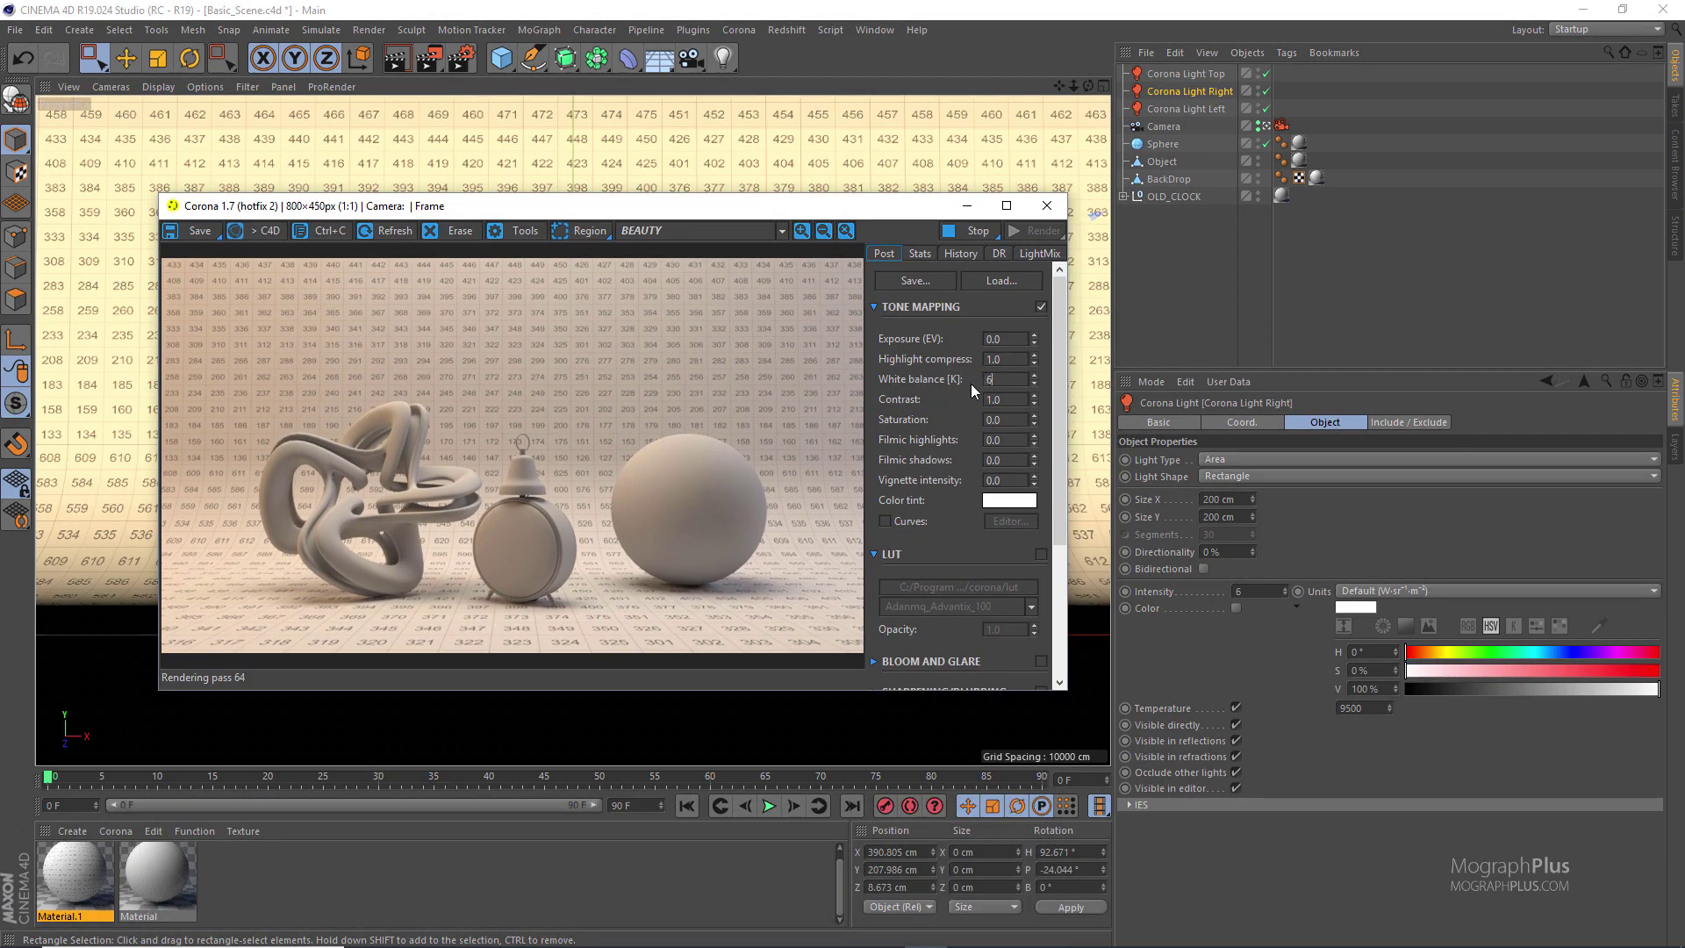
type("6500")
key("Return")
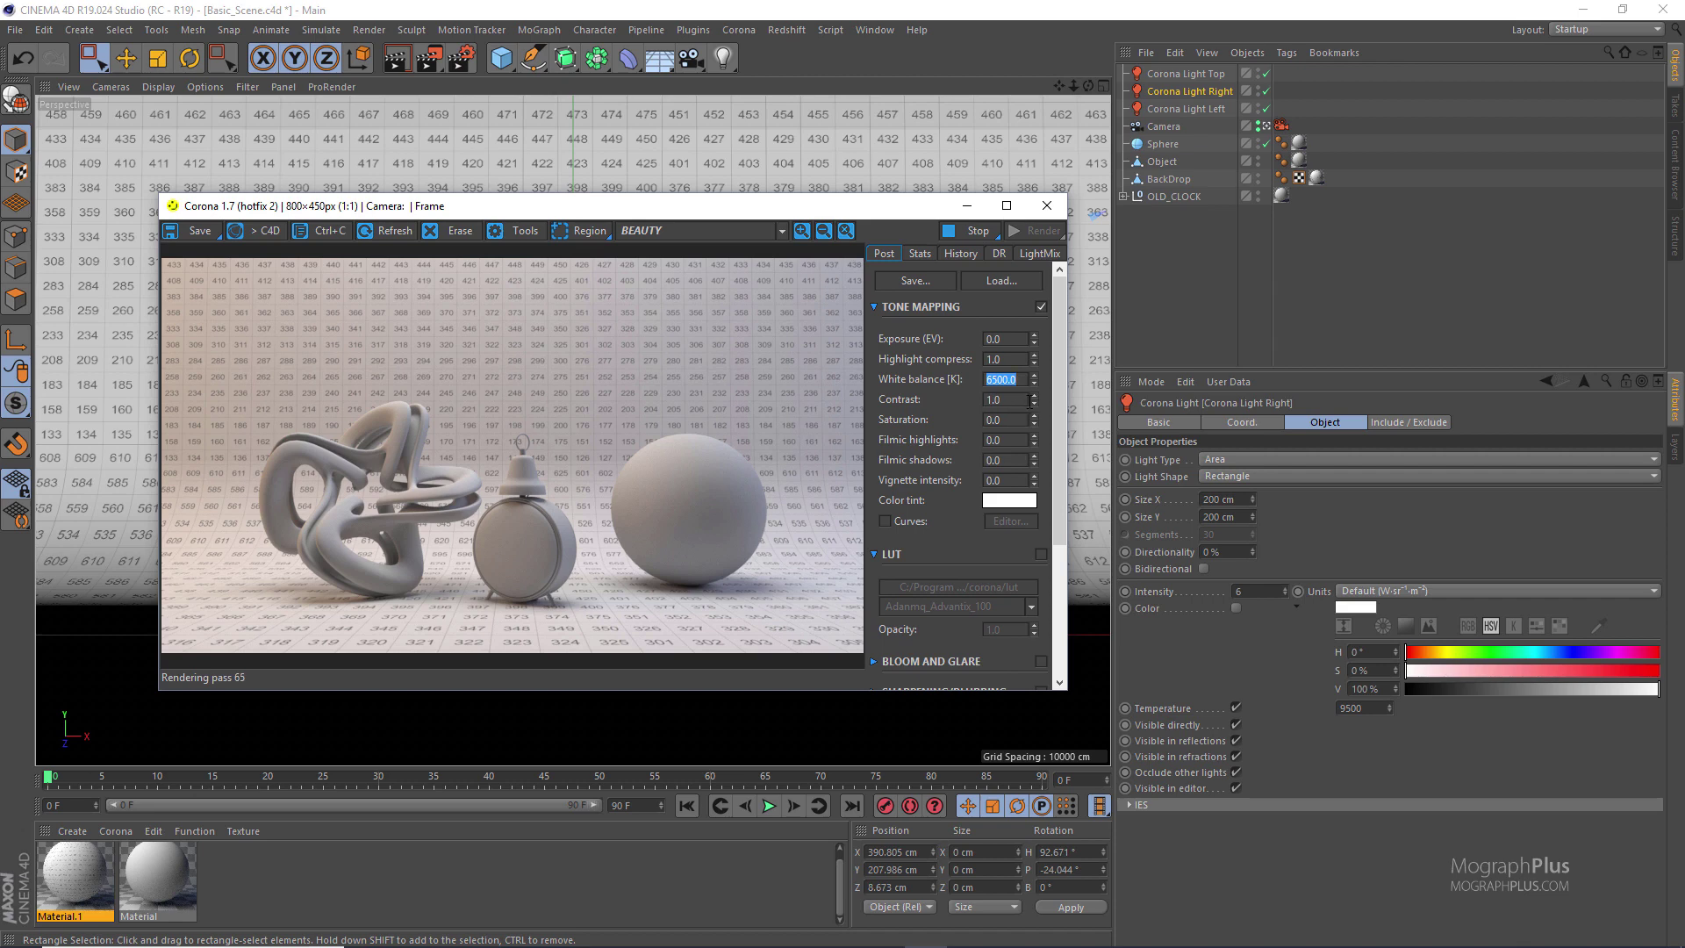
Try raising the tone mapping contrast to 1.277, resetting the contrast to 1
left_click_drag(1035, 402, 1034, 355)
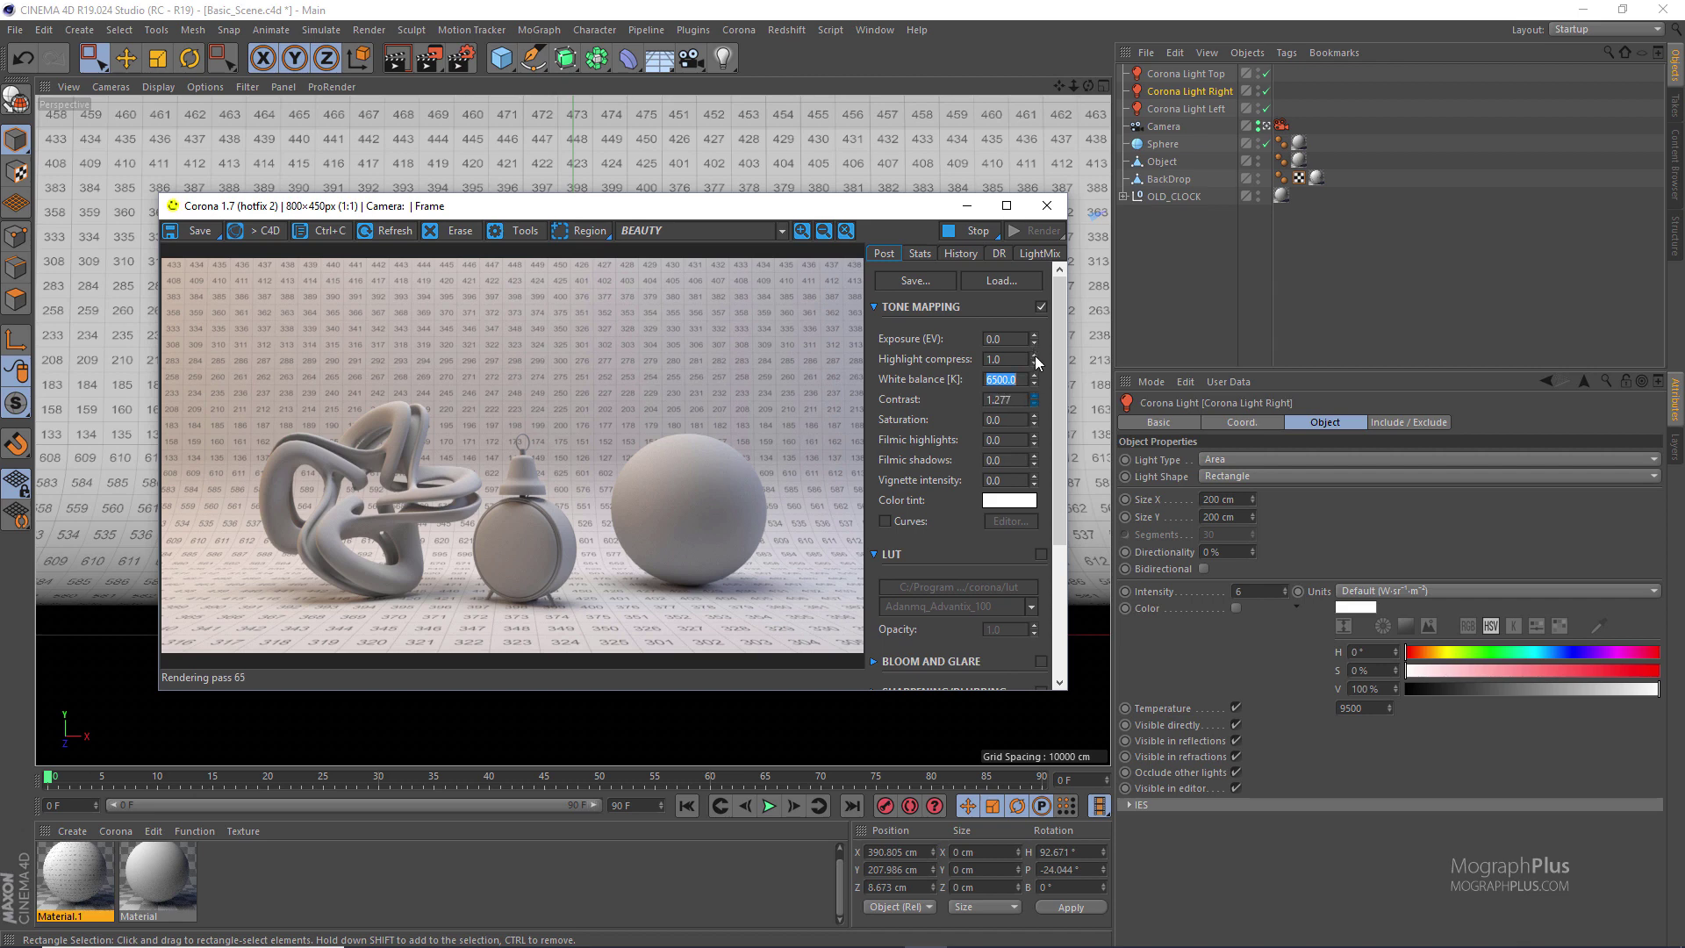
double_click(1000, 399)
type("1")
key("Return")
left_click_drag(1053, 457, 1026, 357)
Stop the running render and close the frame buffer
left_click(970, 230)
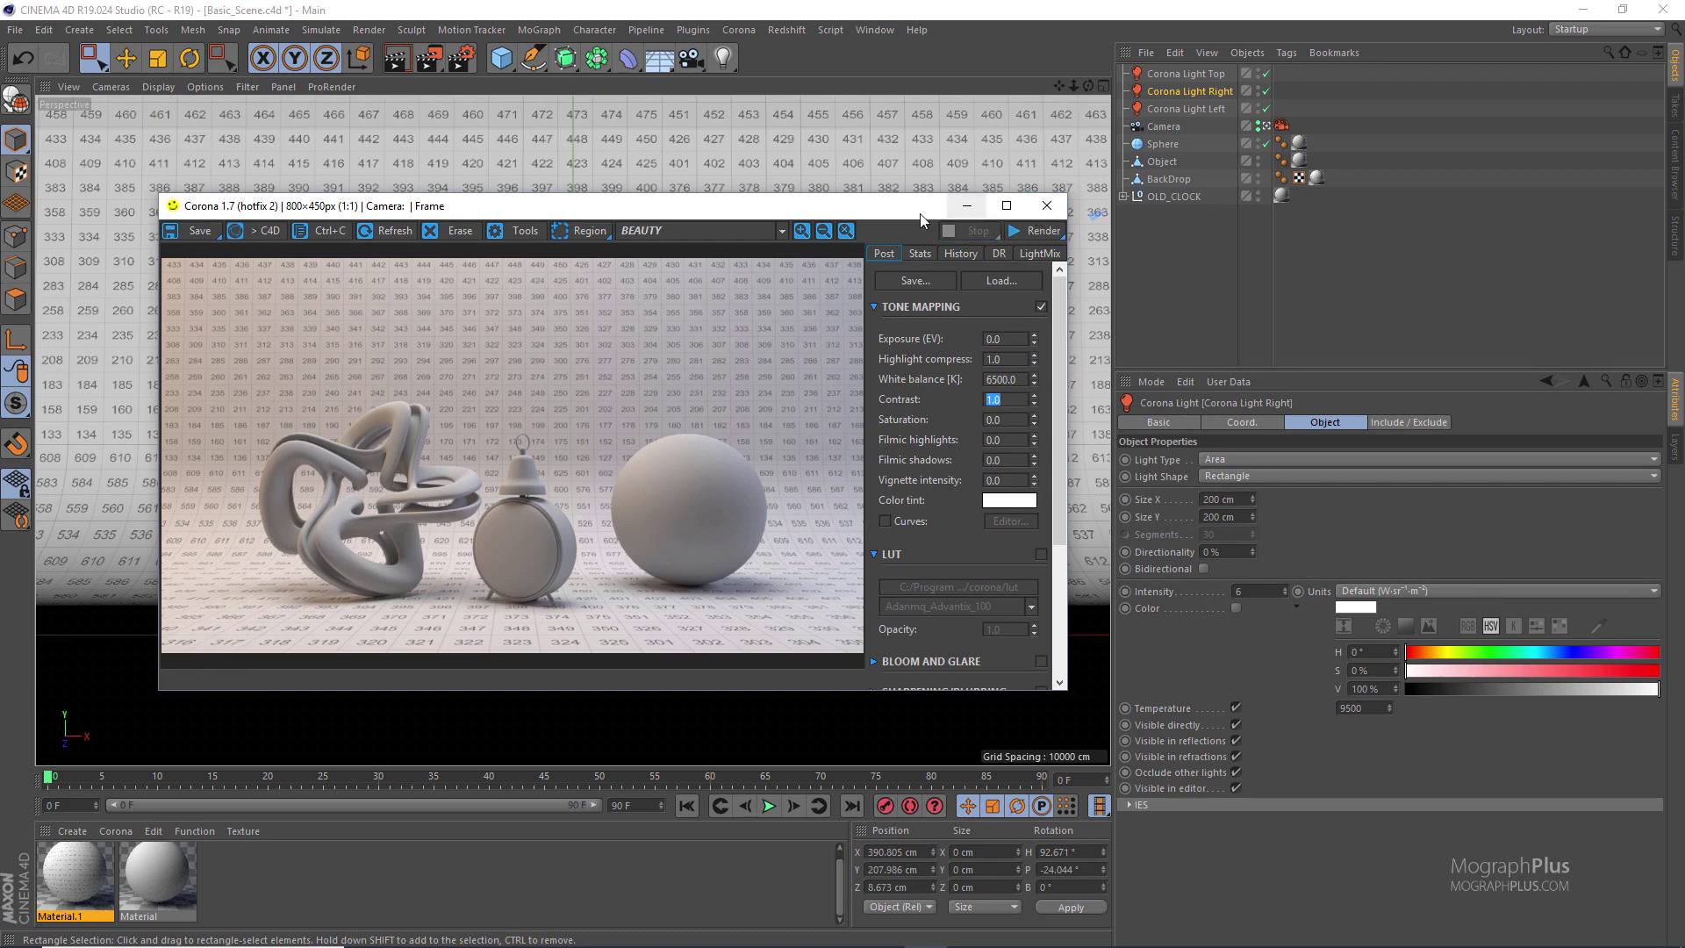
left_click_drag(1038, 216, 1009, 210)
left_click(1018, 200)
Set Corona's denoise mode to Full denoising in the general render settings
left_click(466, 56)
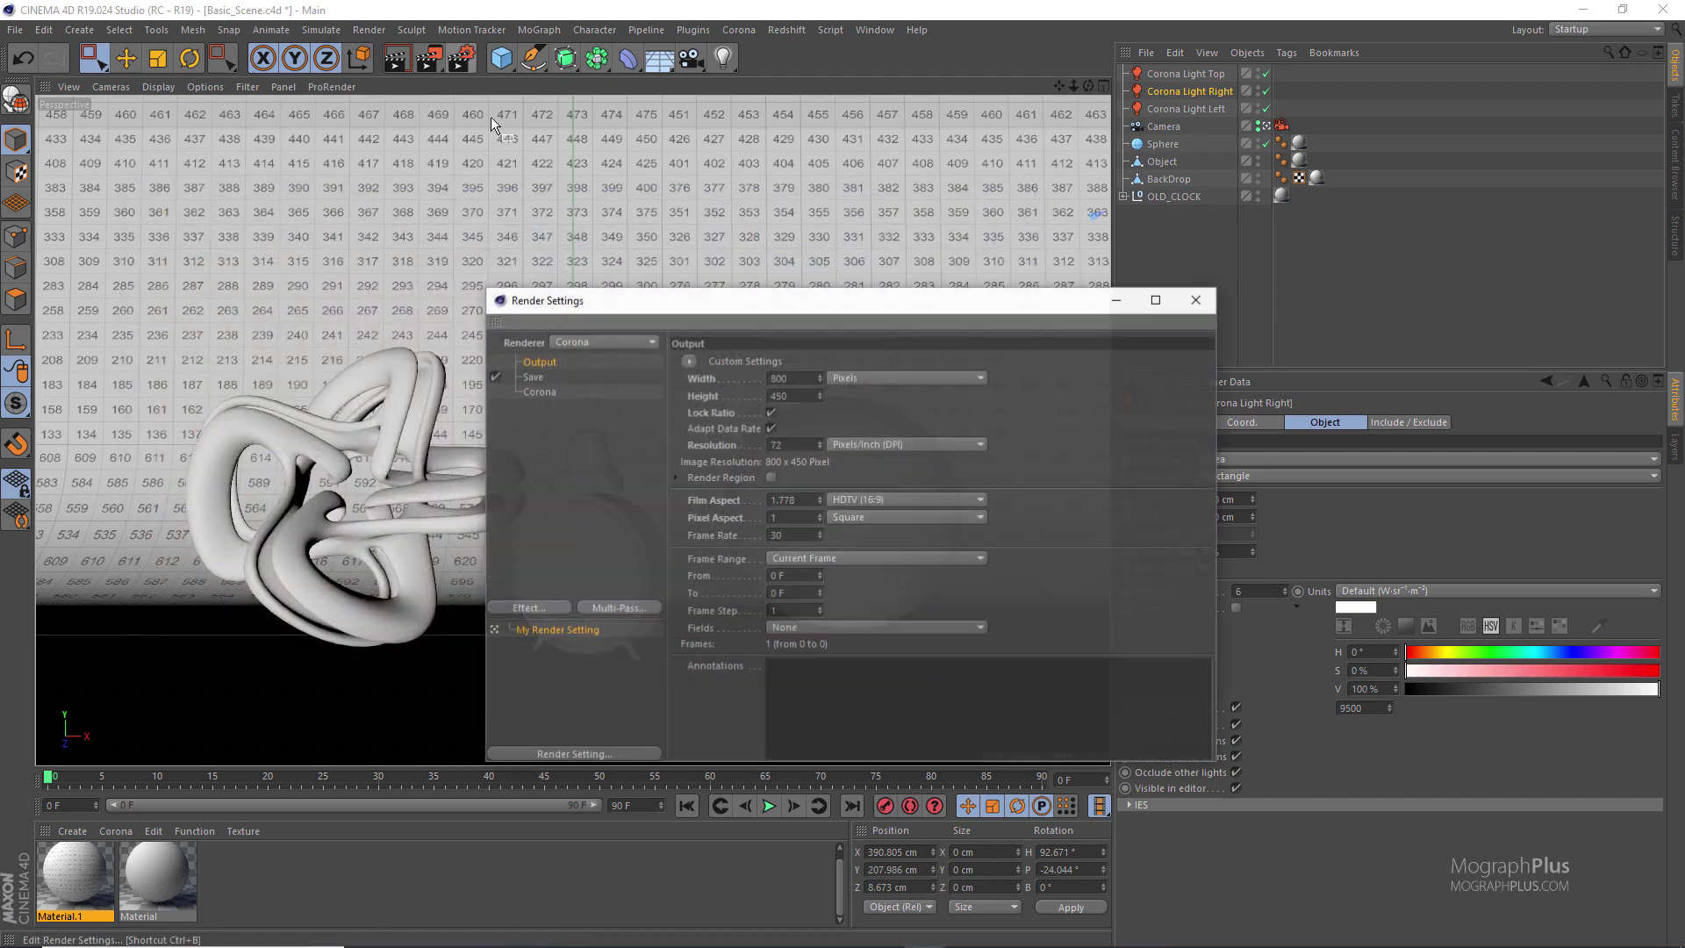
left_click(540, 391)
left_click_drag(718, 303, 637, 260)
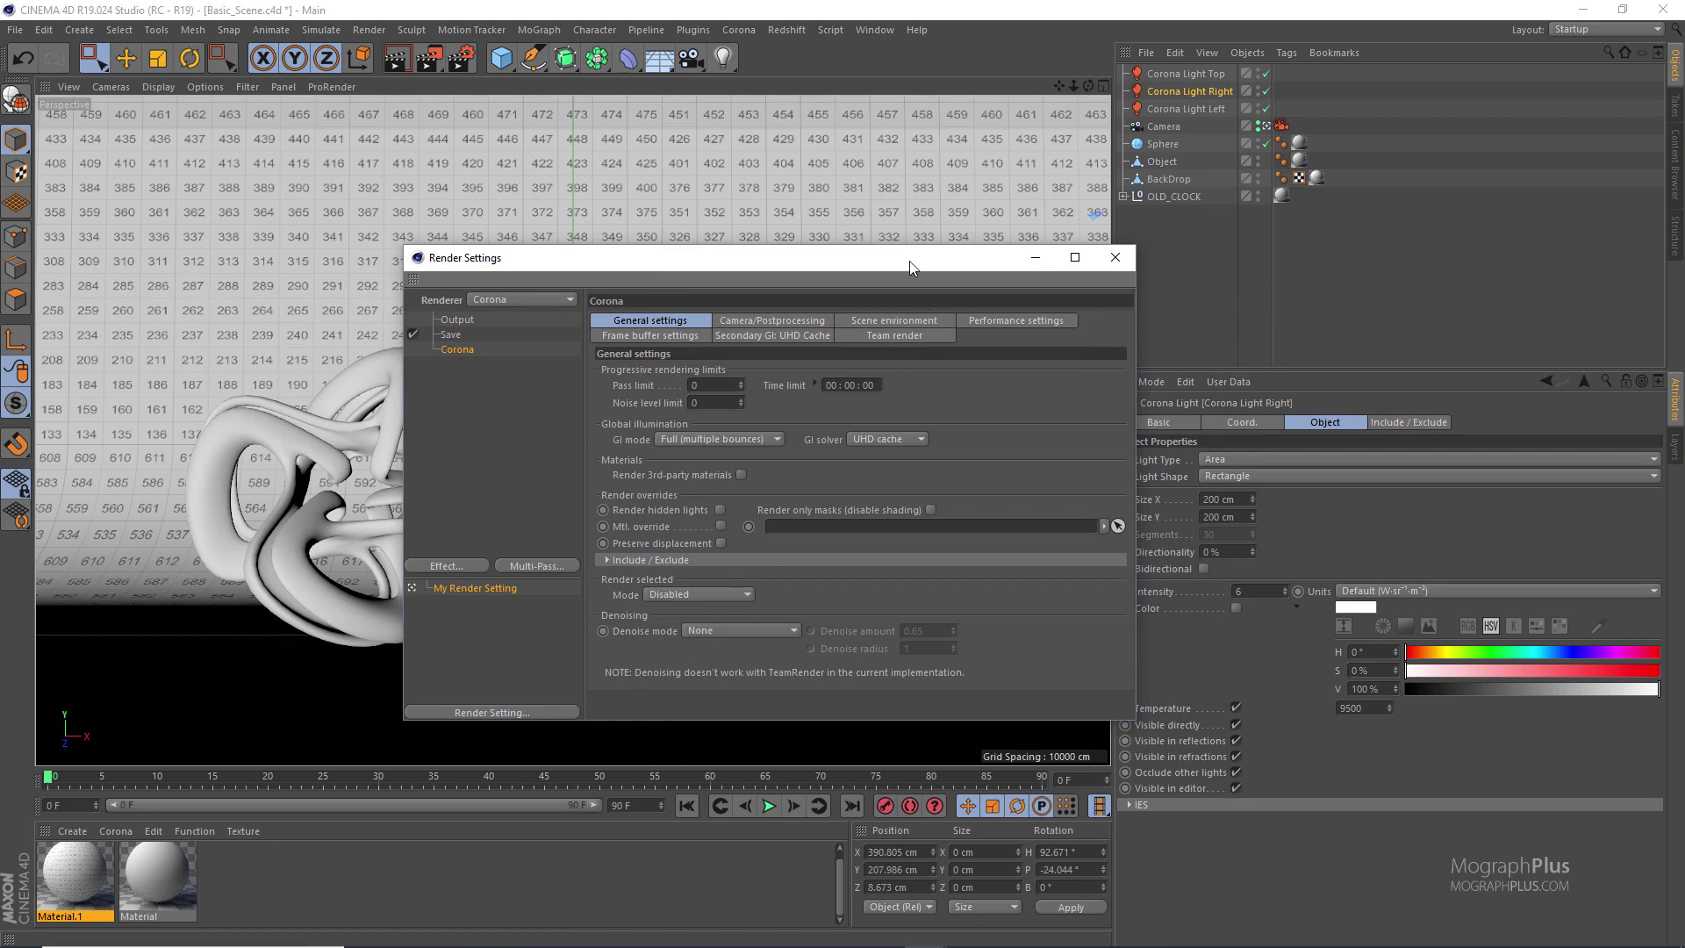
left_click_drag(910, 266, 888, 192)
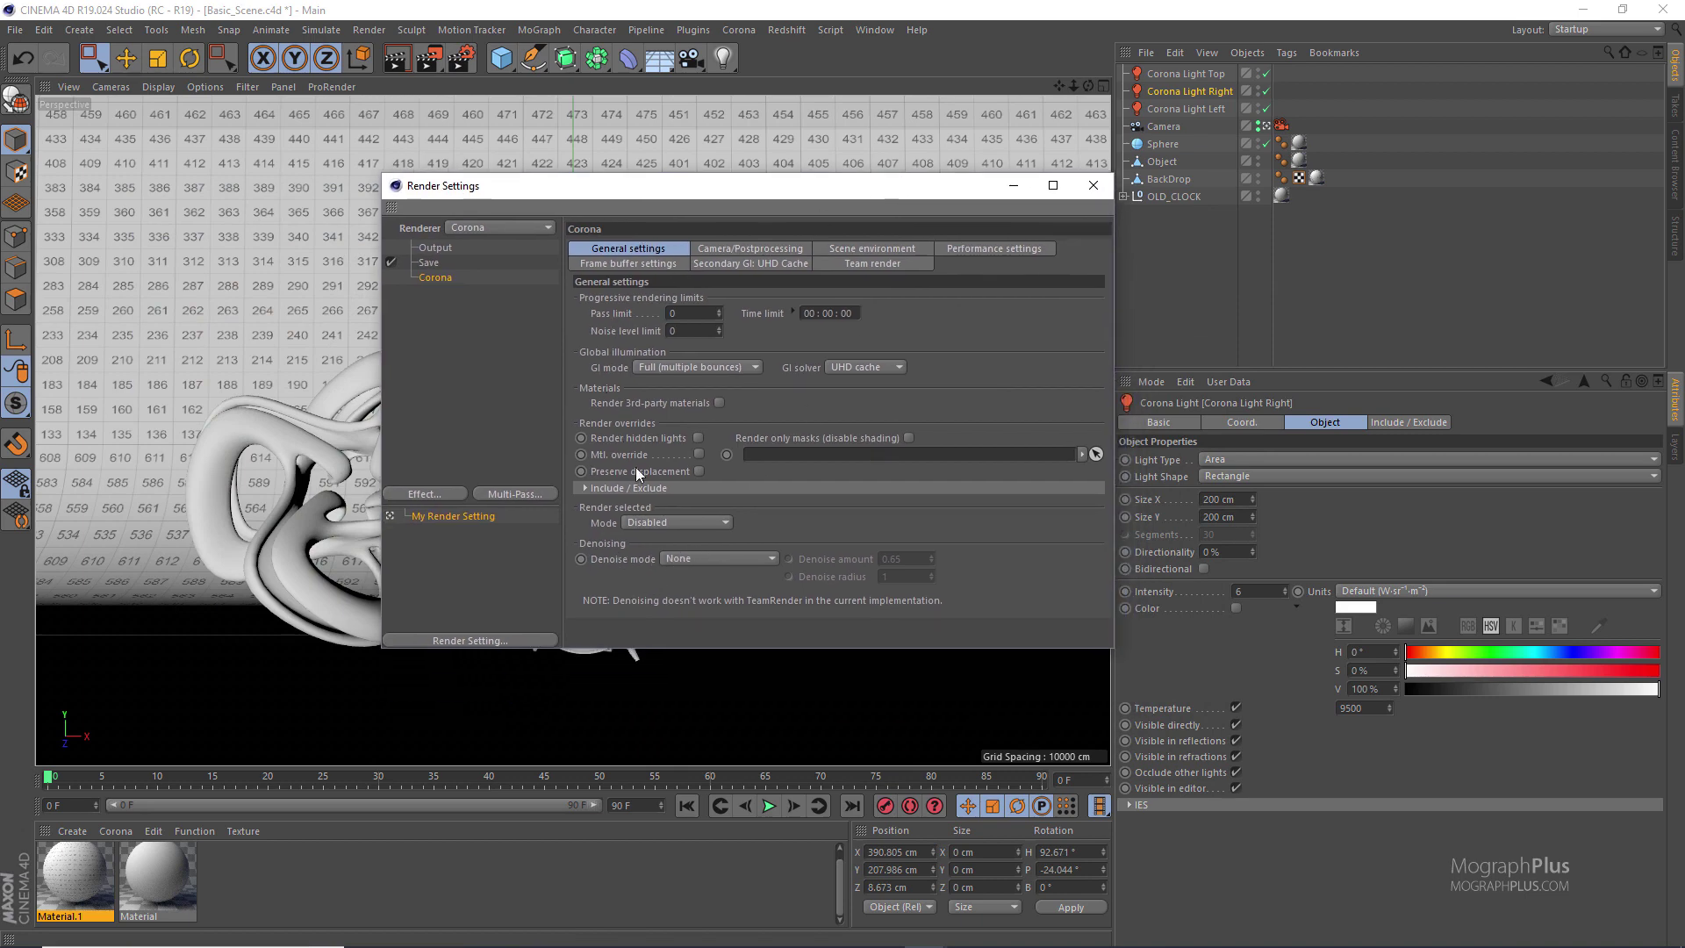
left_click(739, 558)
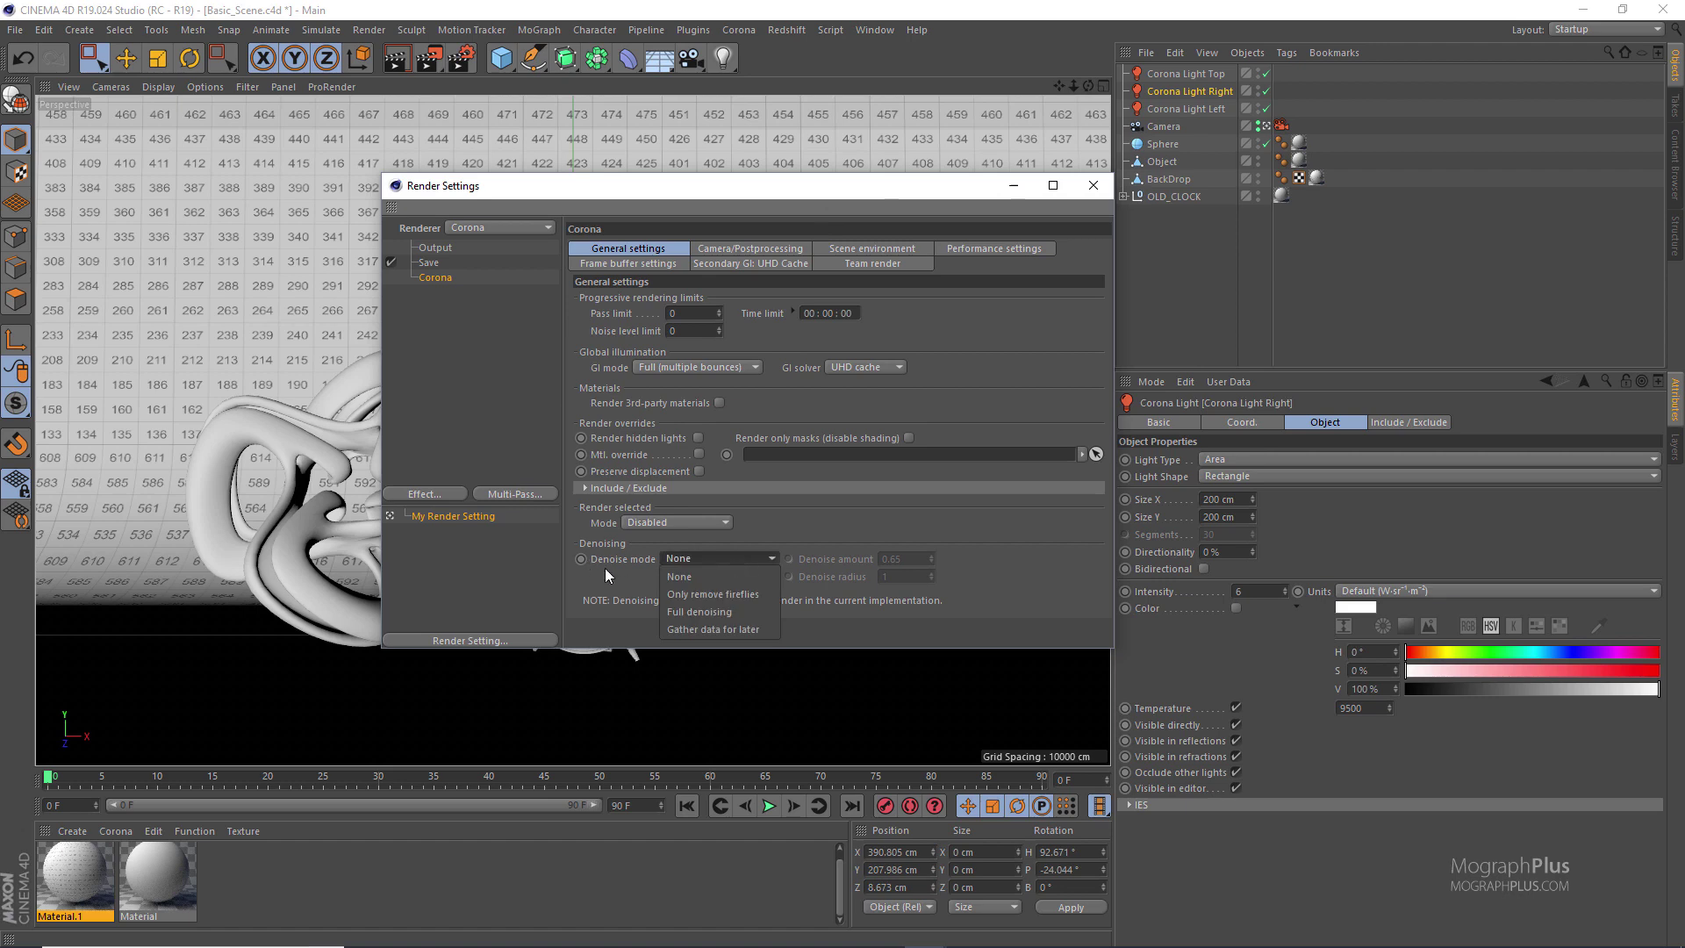
left_click(750, 612)
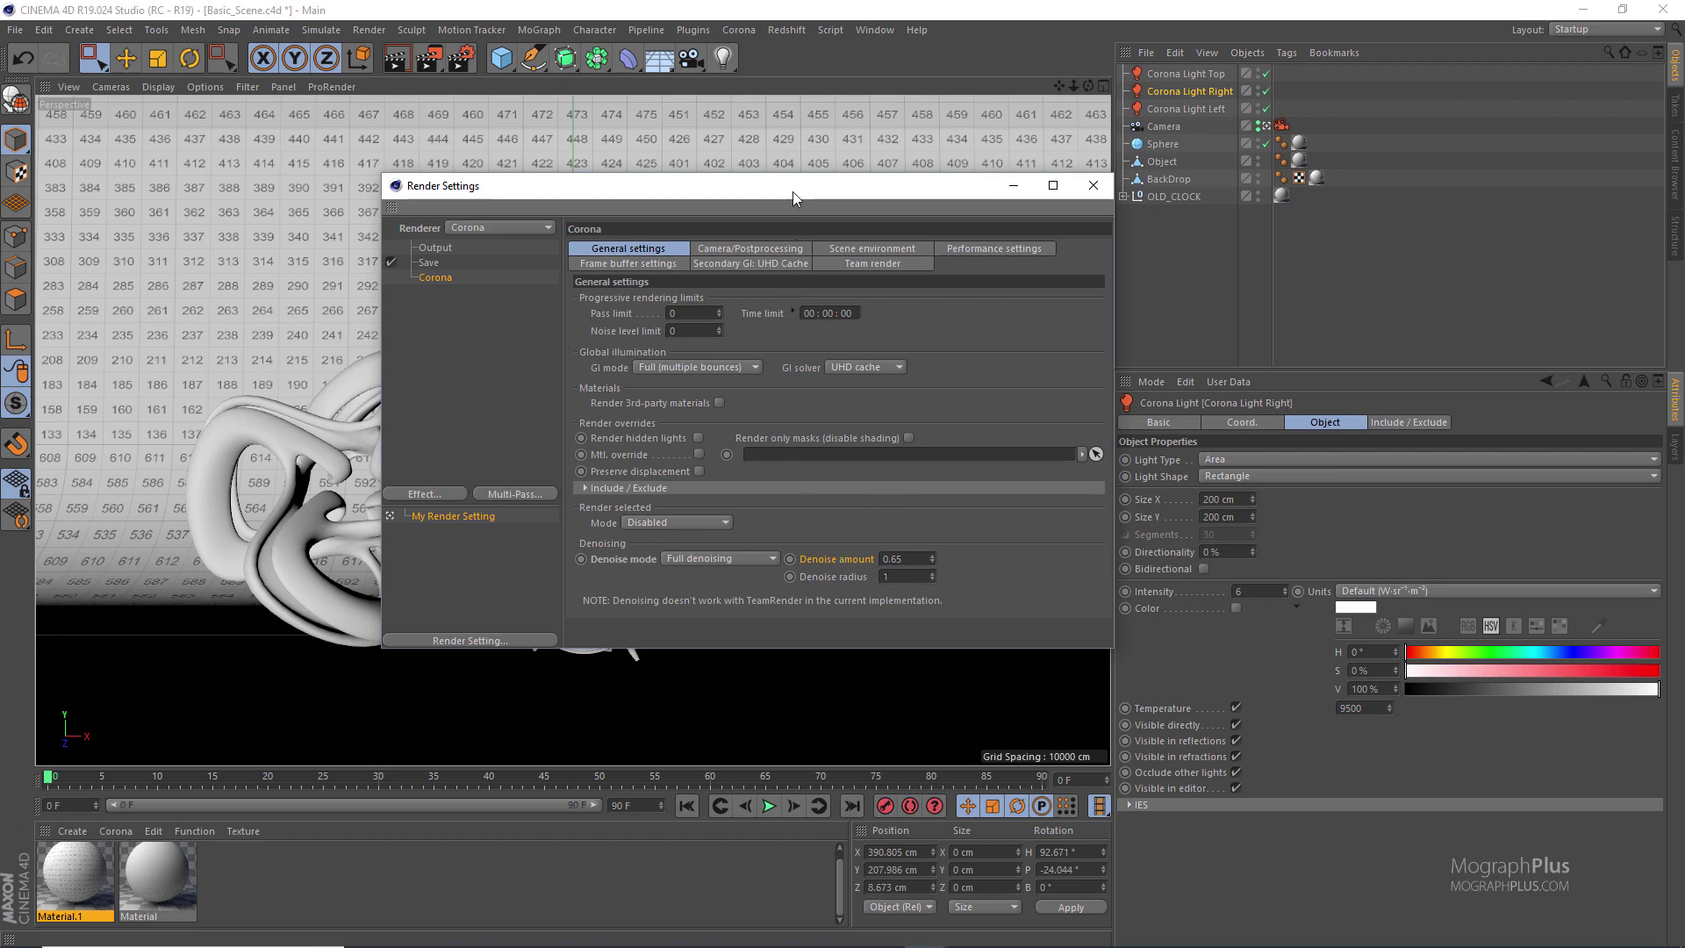
Set the progressive rendering time limit to 30 seconds
left_click_drag(792, 191, 731, 236)
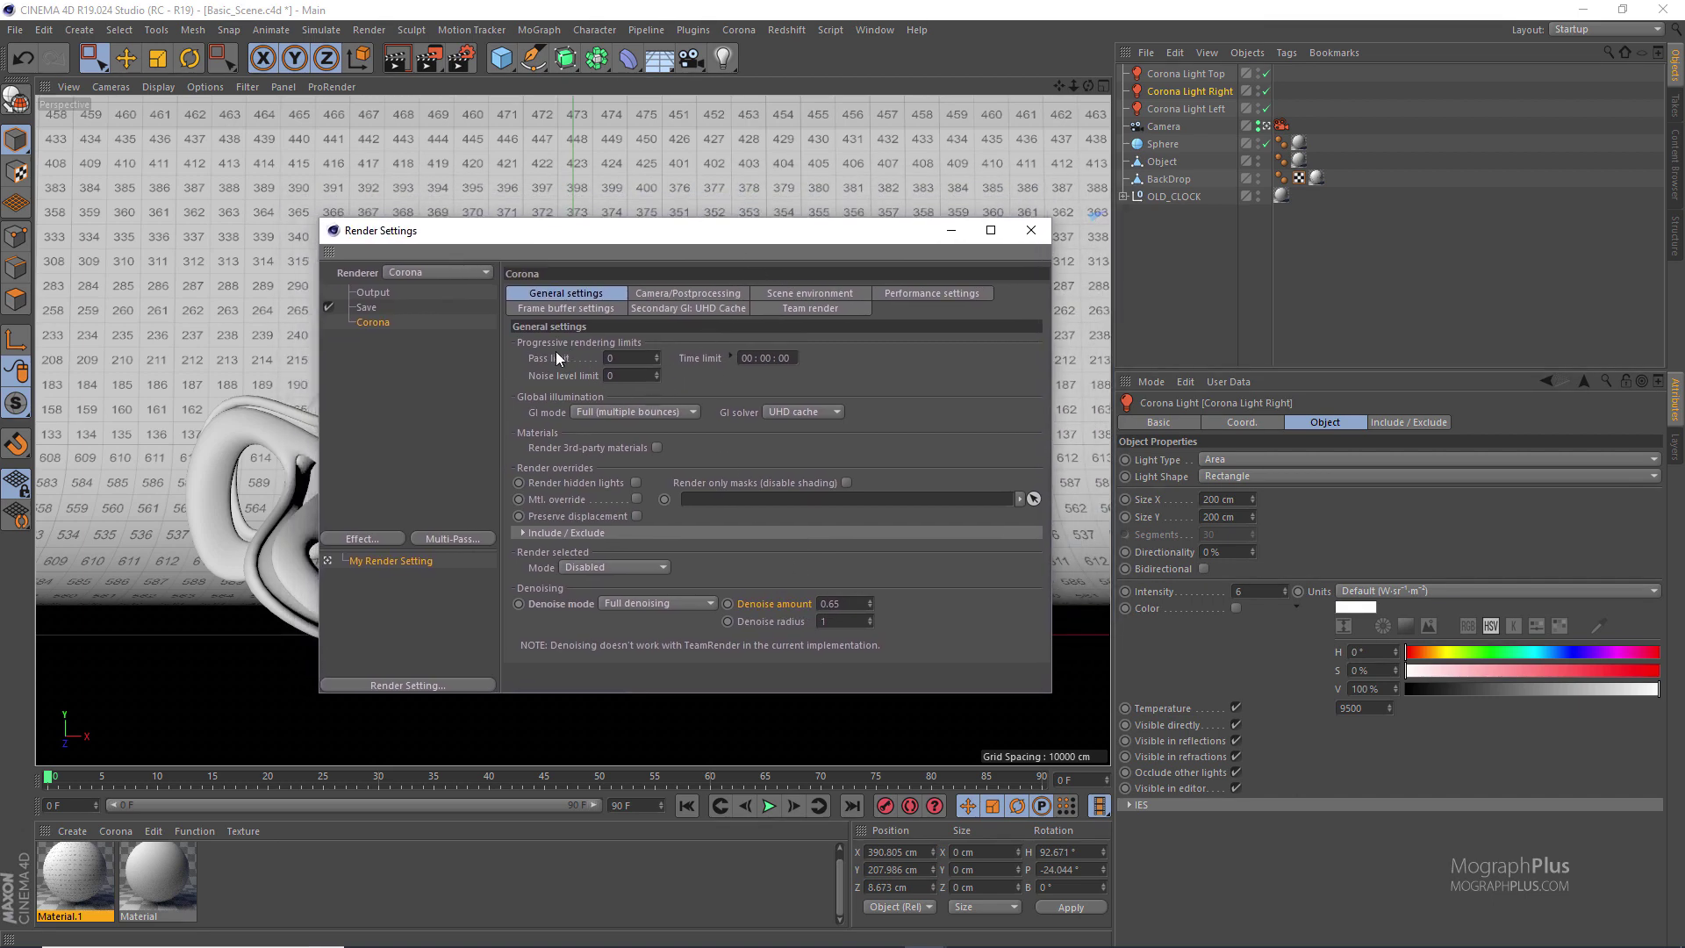
double_click(625, 358)
type("2")
left_click_drag(796, 355, 742, 358)
double_click(782, 358)
type("30")
key("Return")
Reopen the Corona frame buffer, show the last render's statistics, and place it beside the render settings
left_click(735, 31)
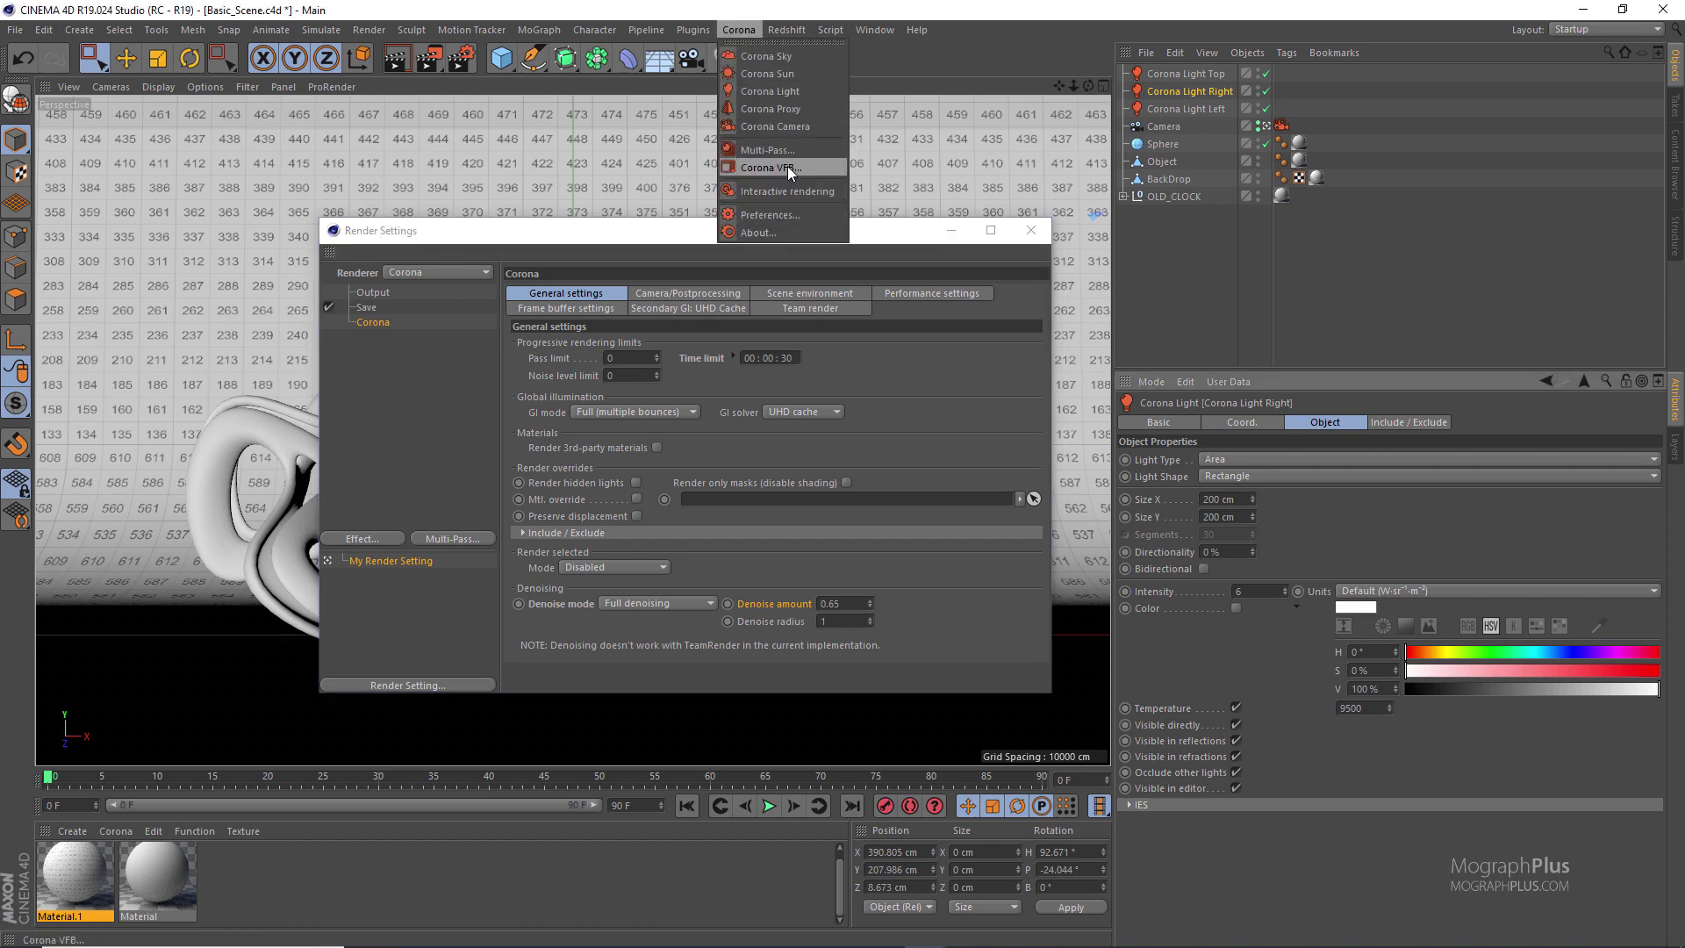
left_click(787, 166)
left_click(881, 251)
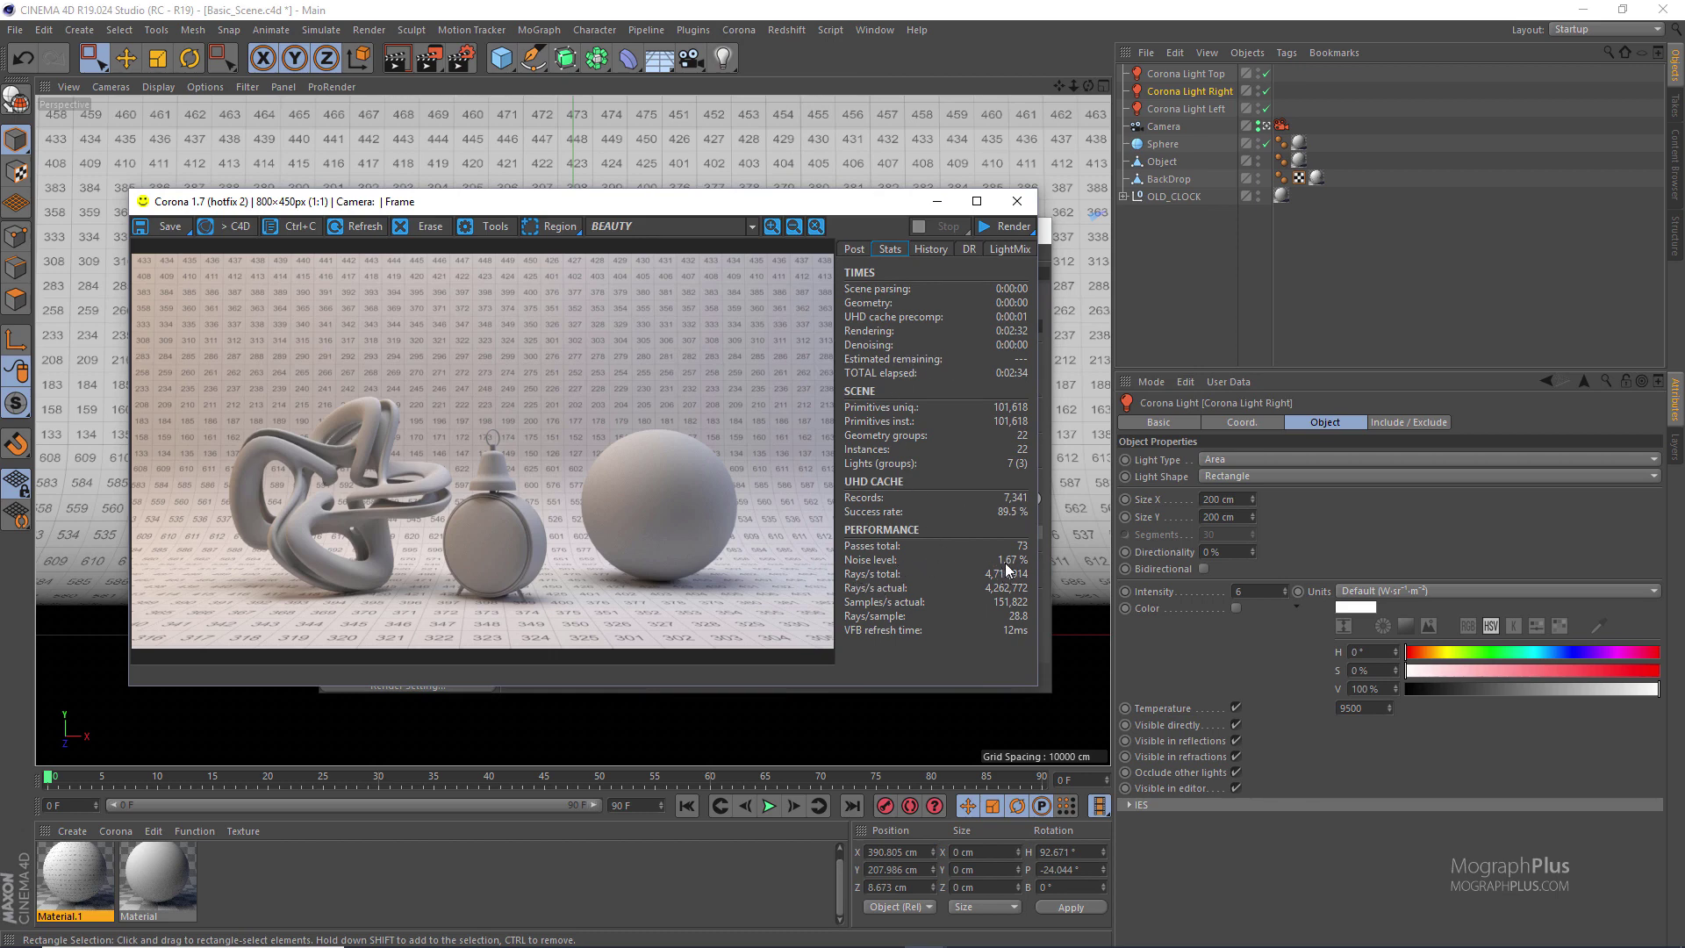
left_click_drag(772, 191, 1368, 195)
left_click_drag(529, 253, 310, 254)
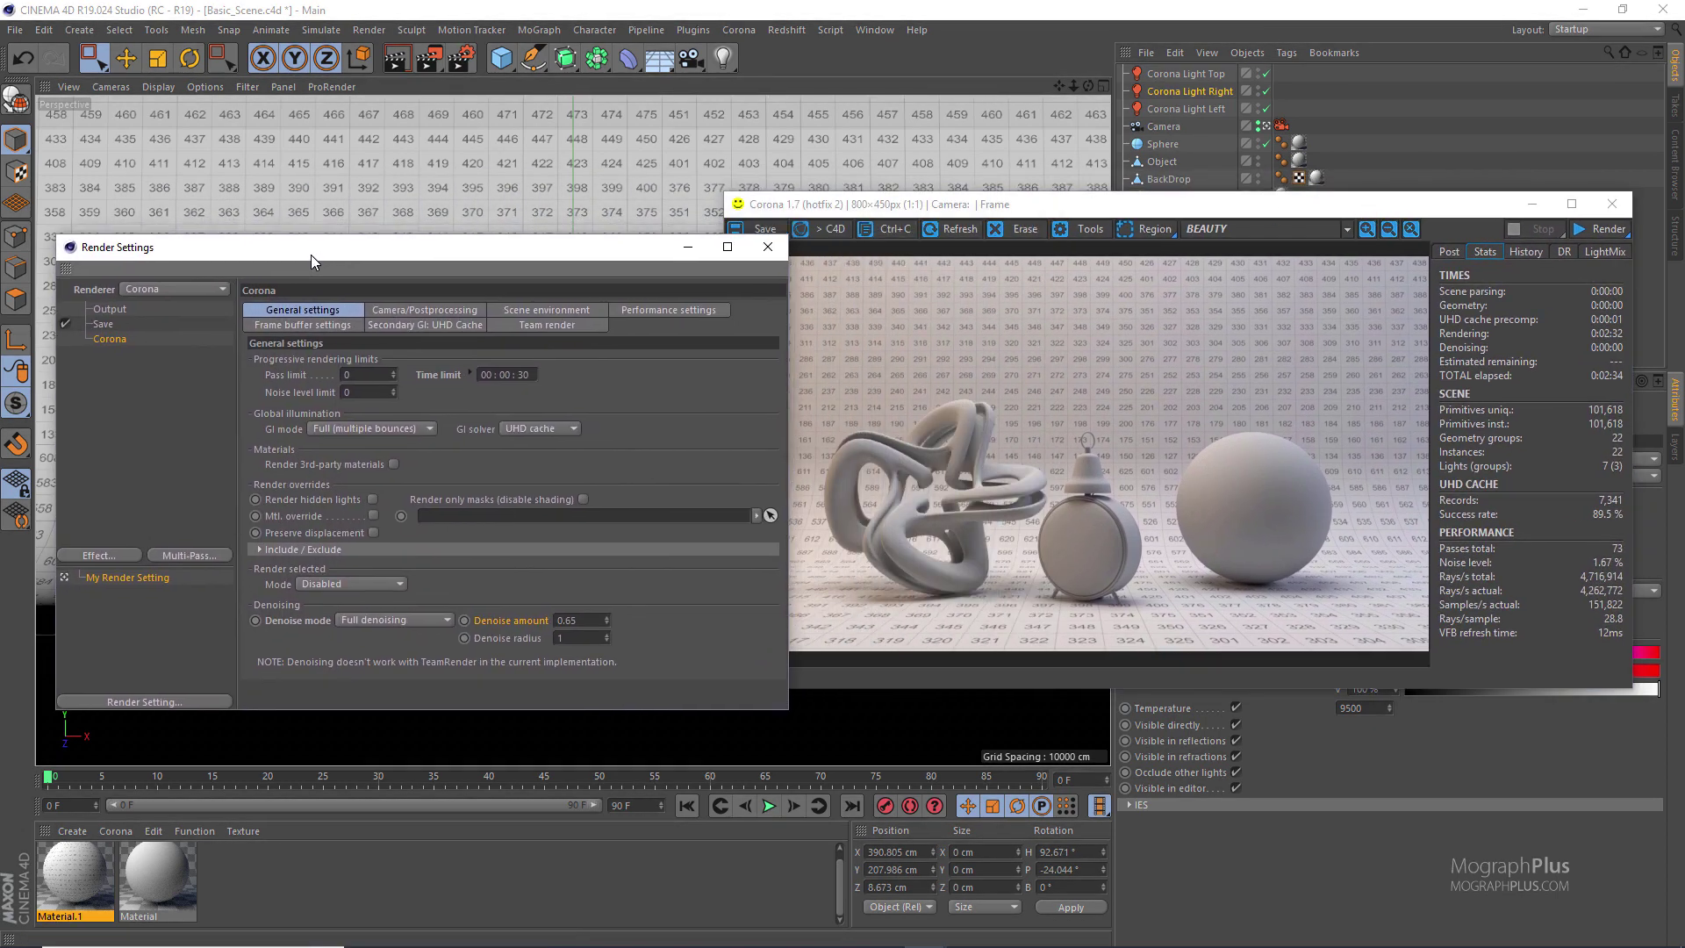
Set the progressive rendering noise level limit to 3 and reposition the frame buffer
double_click(360, 394)
type("0 : ")
type("3")
key("Return")
left_click(906, 209)
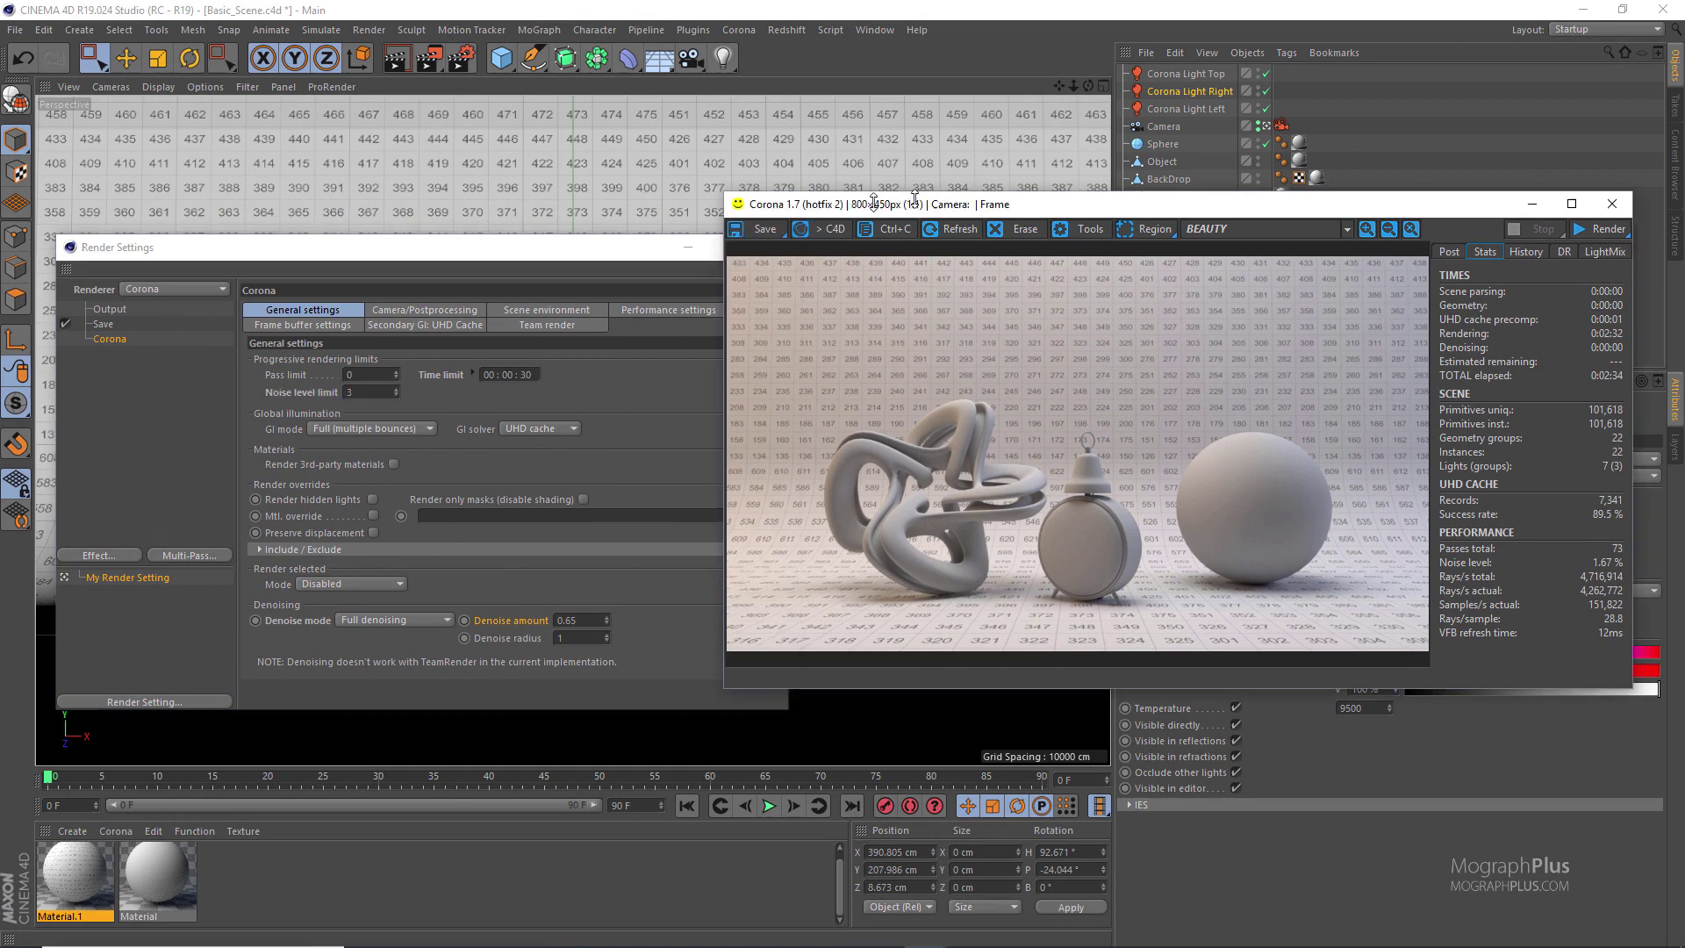
left_click_drag(886, 220, 476, 240)
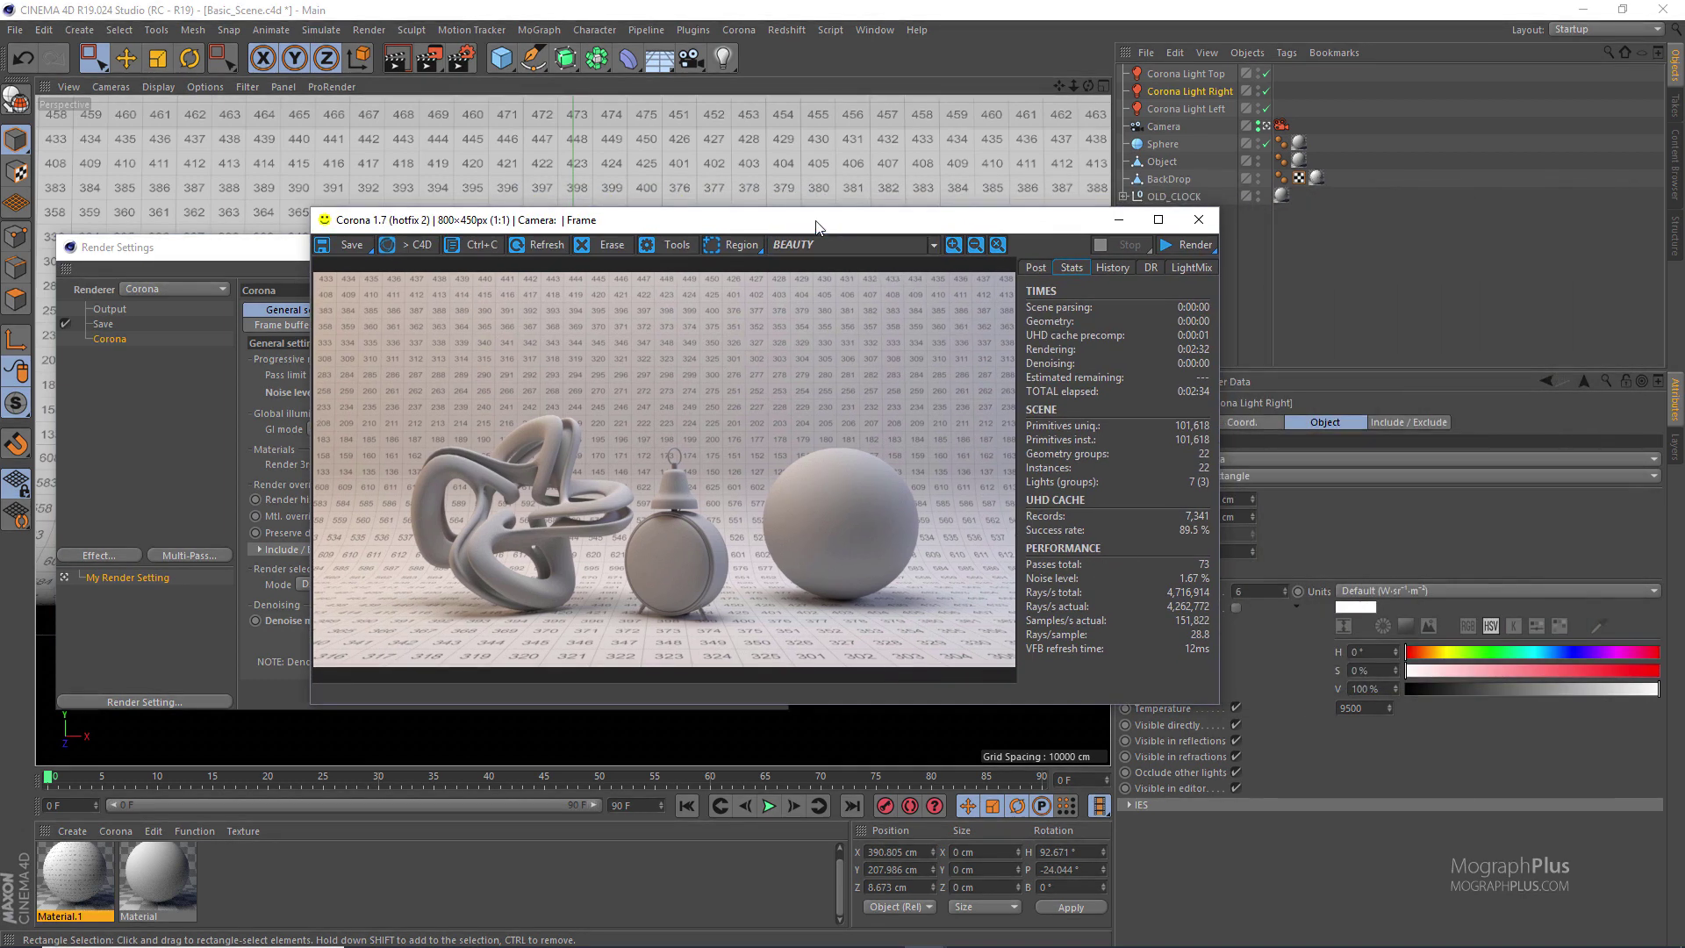
left_click_drag(846, 219, 1020, 208)
Reset the noise level limit to 0 and the time limit to 00:00:00
double_click(362, 393)
type("0")
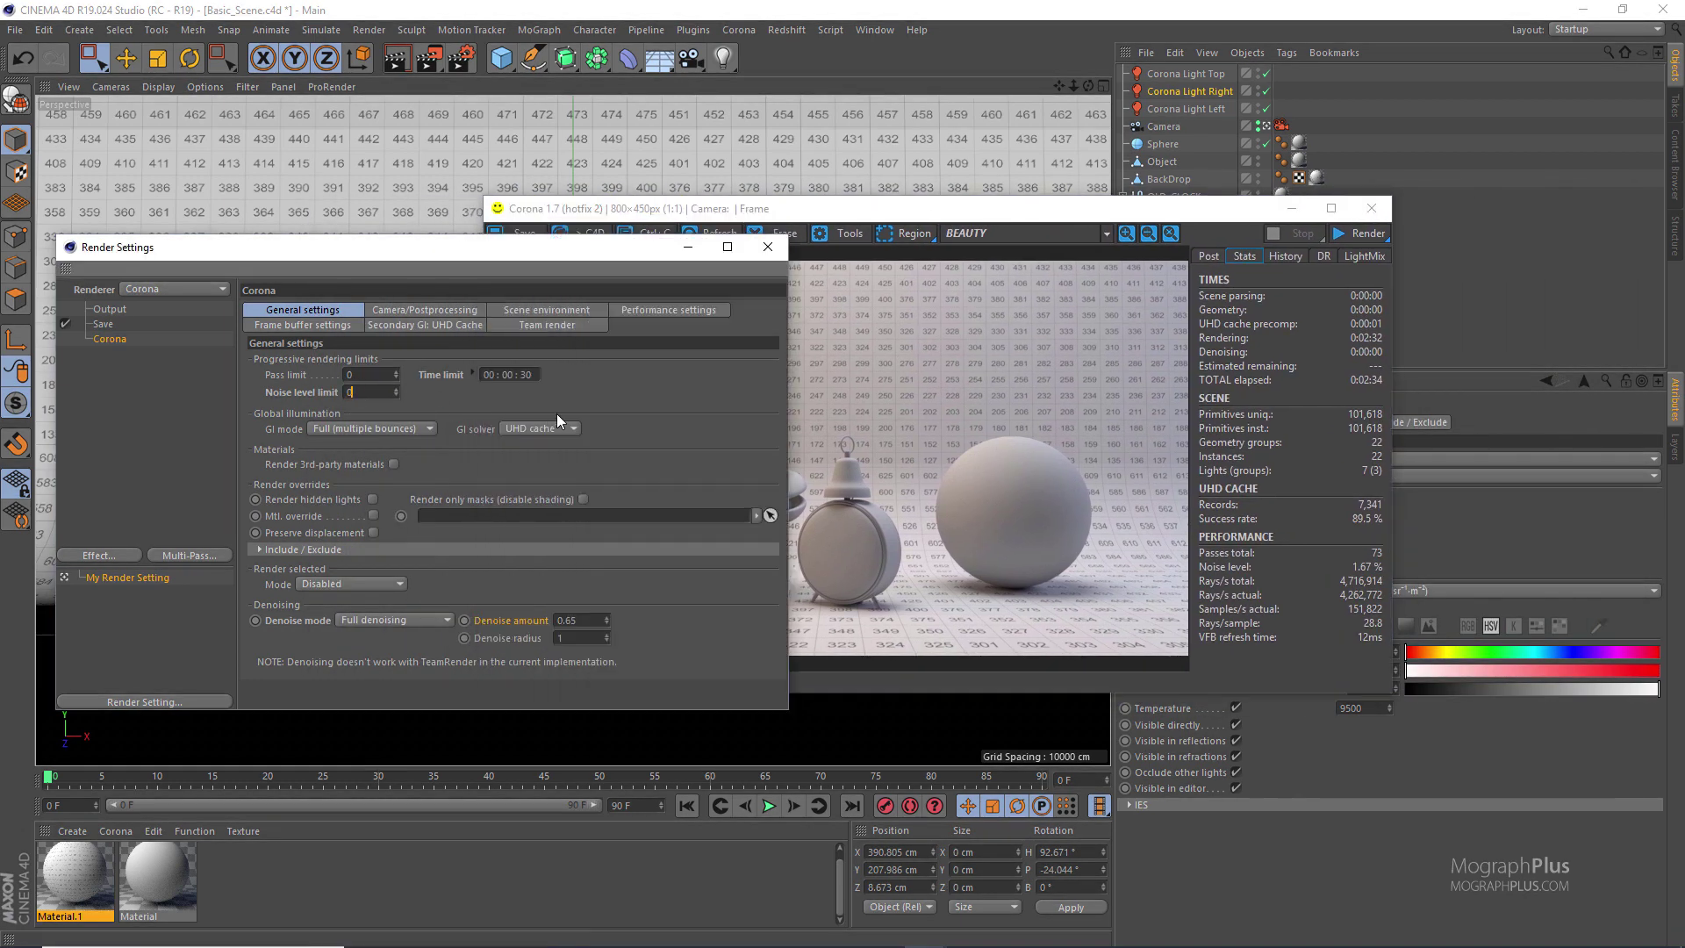
left_click(518, 375)
key("Return")
left_click_drag(631, 248, 619, 230)
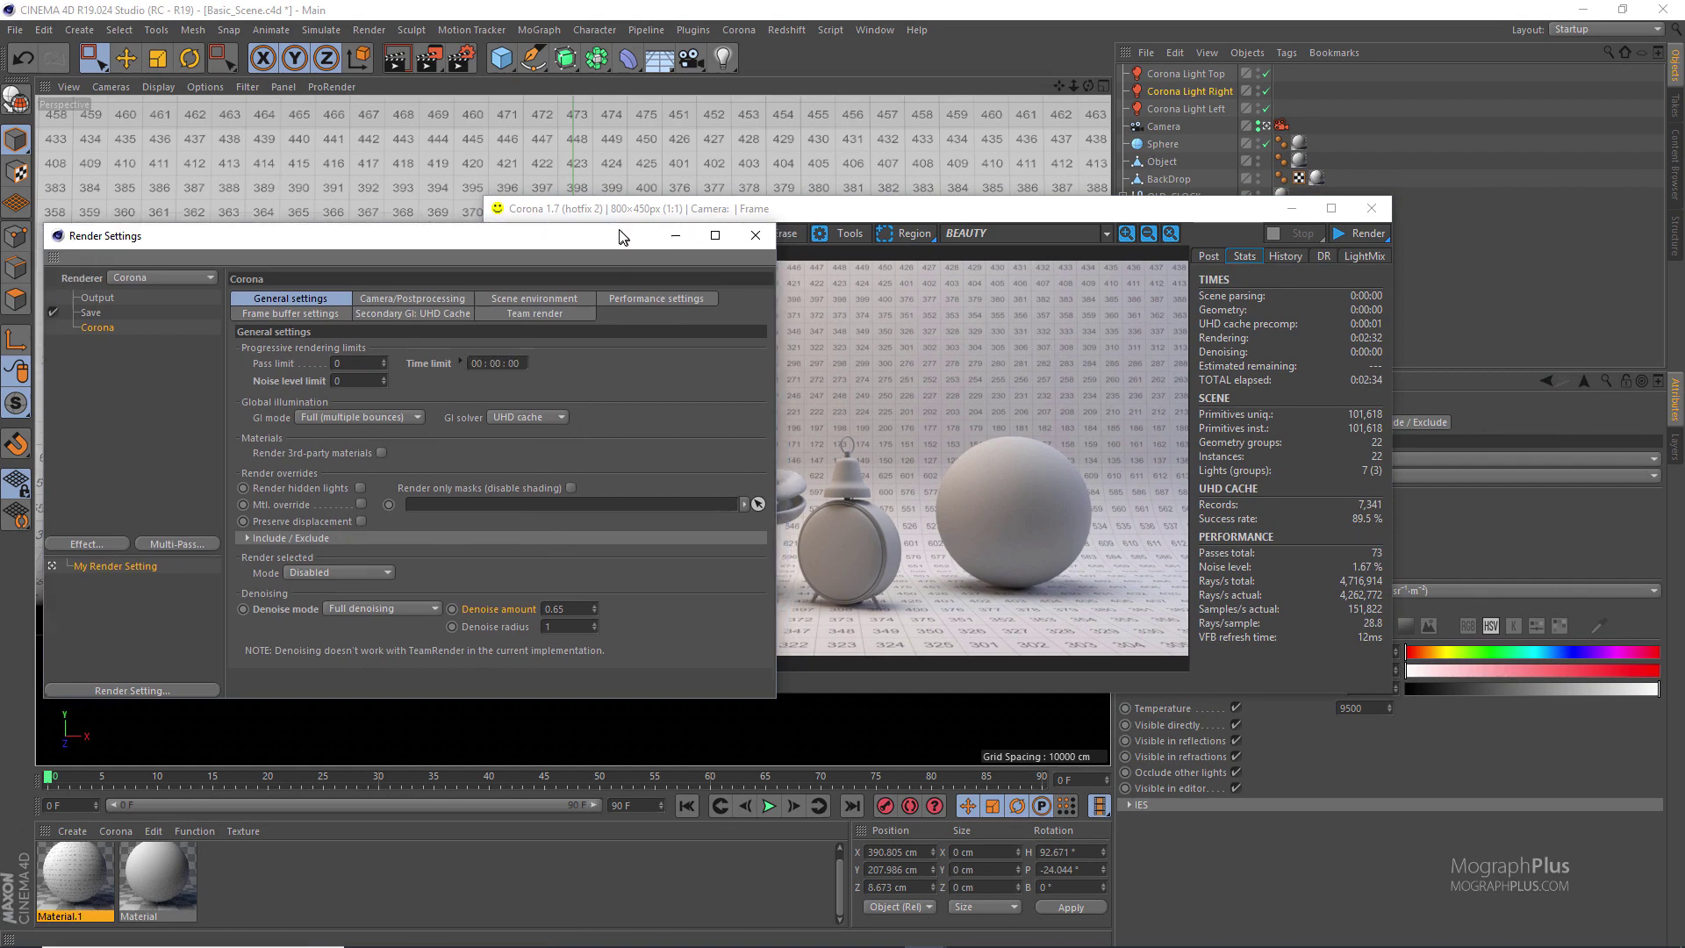
Review the available denoise modes, keep Full denoising, and close the render settings
left_click(413, 600)
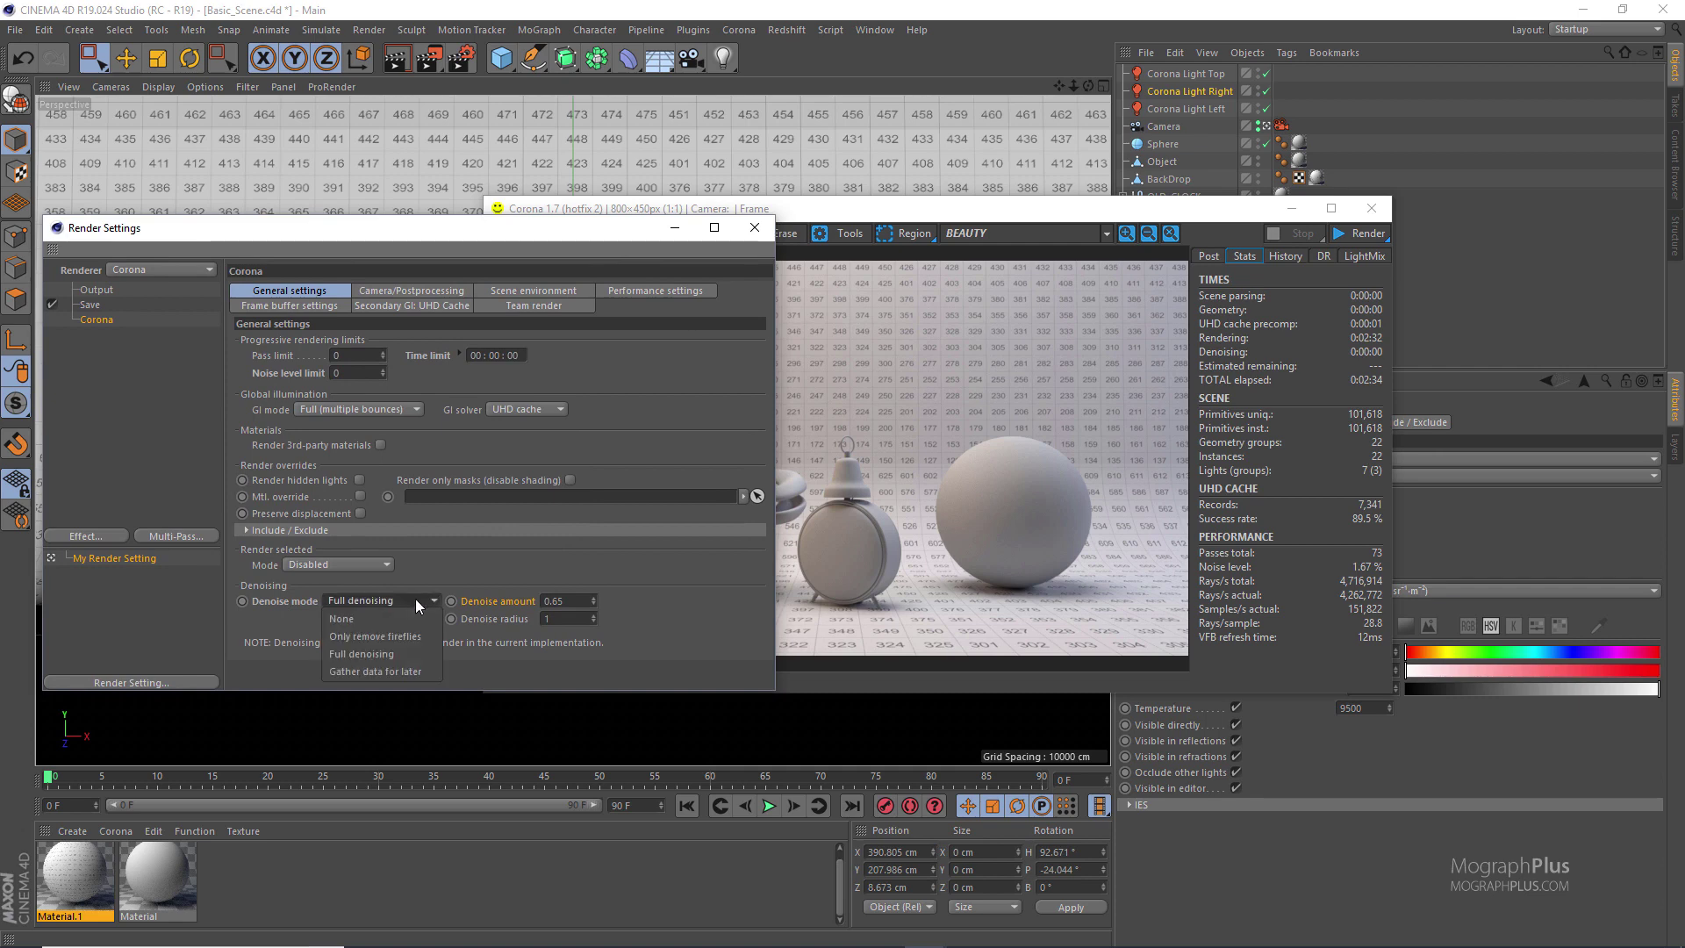
left_click(626, 567)
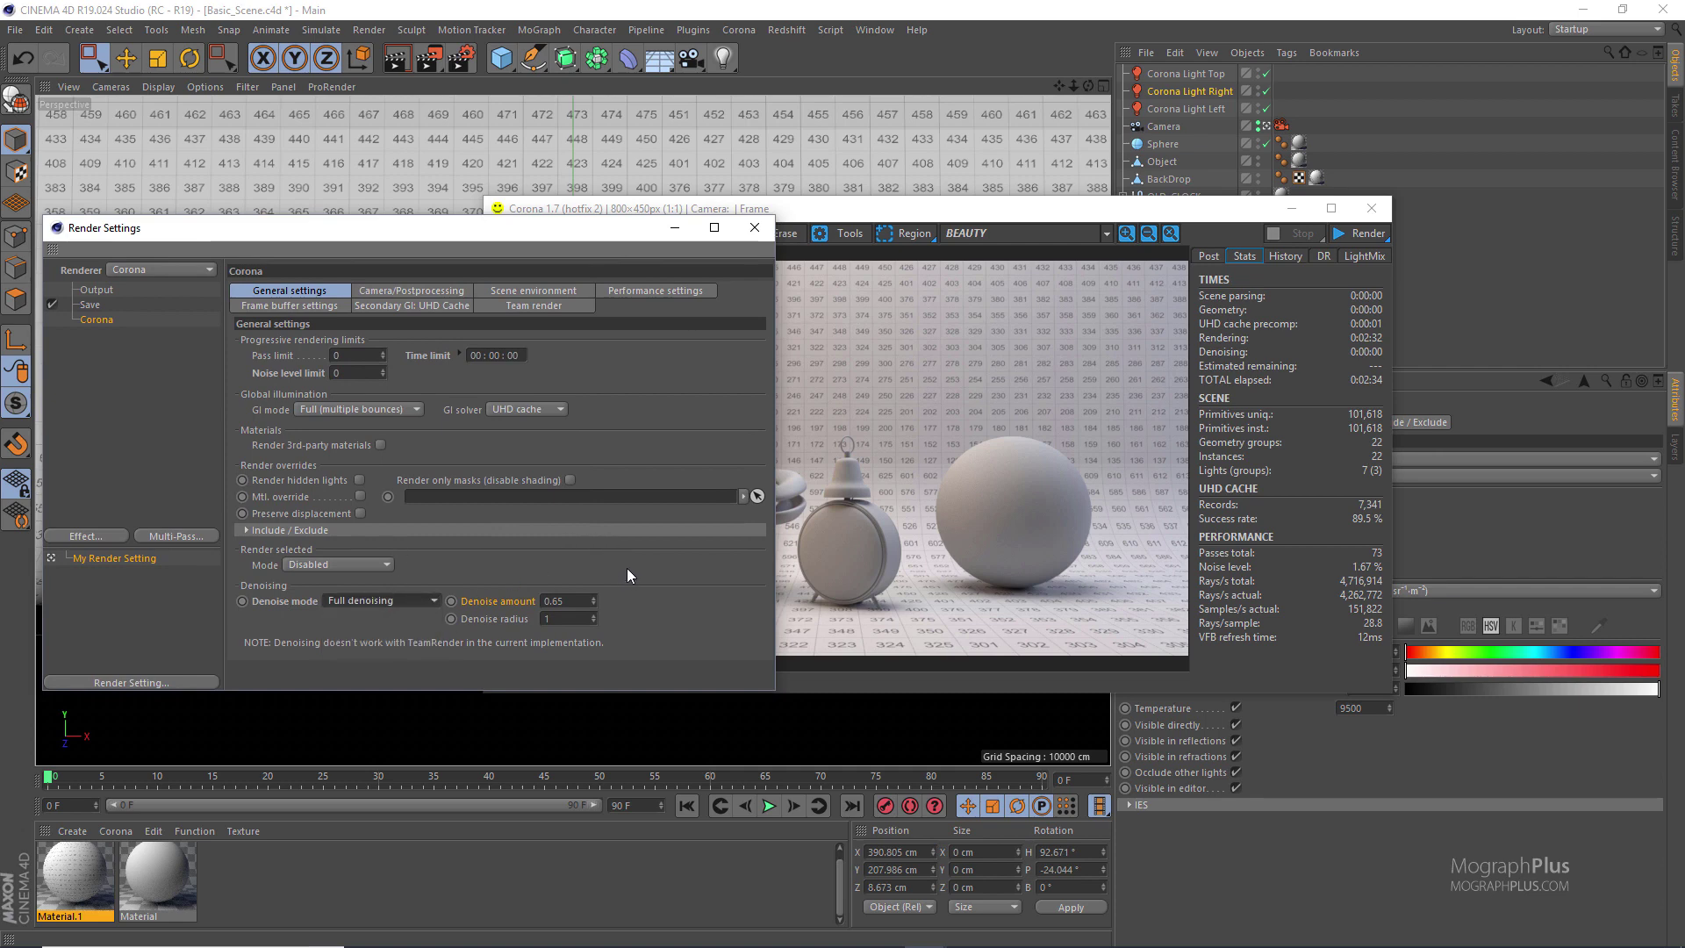
left_click_drag(862, 215, 577, 214)
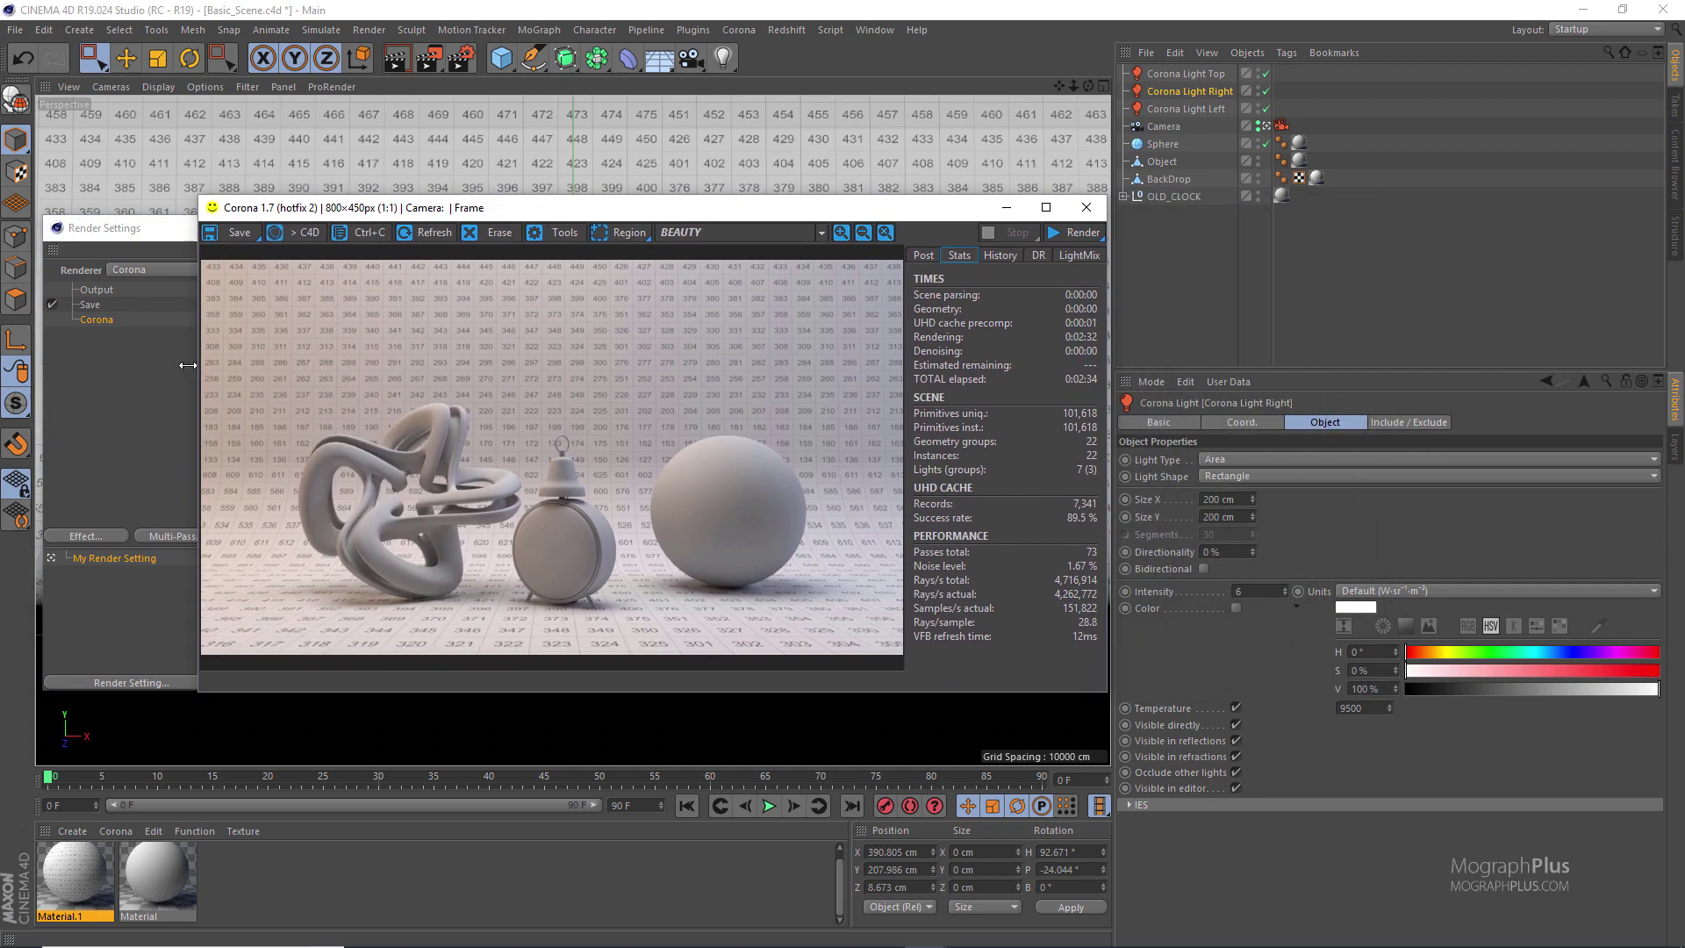
left_click(139, 235)
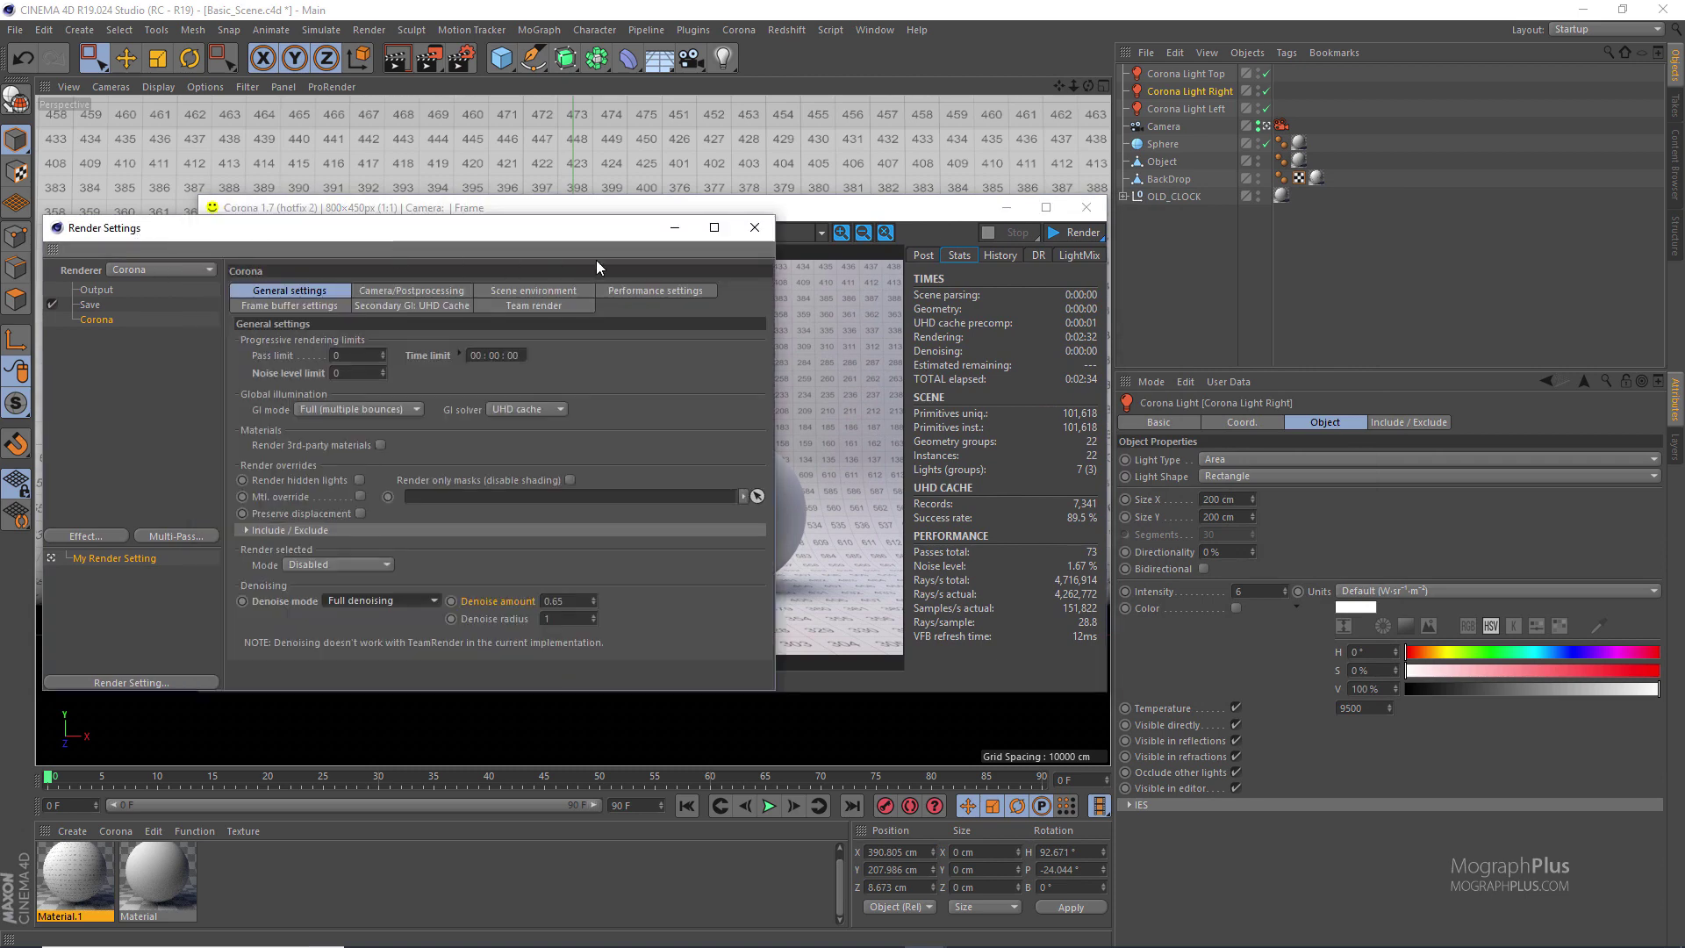
left_click(742, 231)
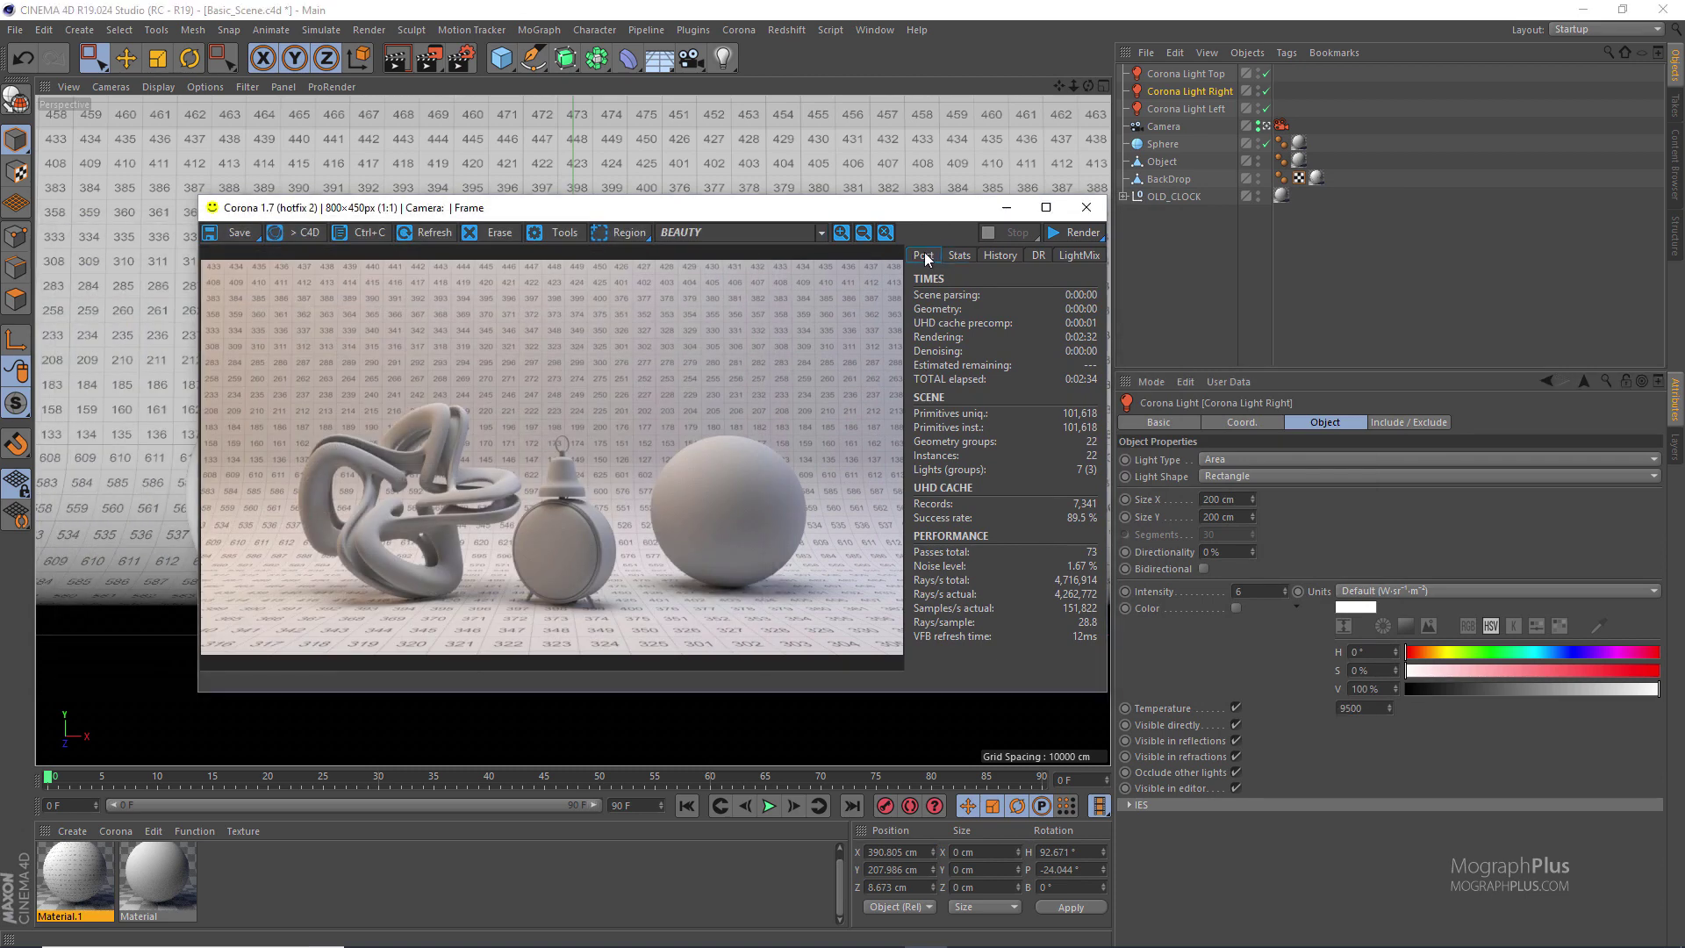
Start a new render from the frame buffer and show its live statistics
left_click(923, 255)
left_click(1064, 231)
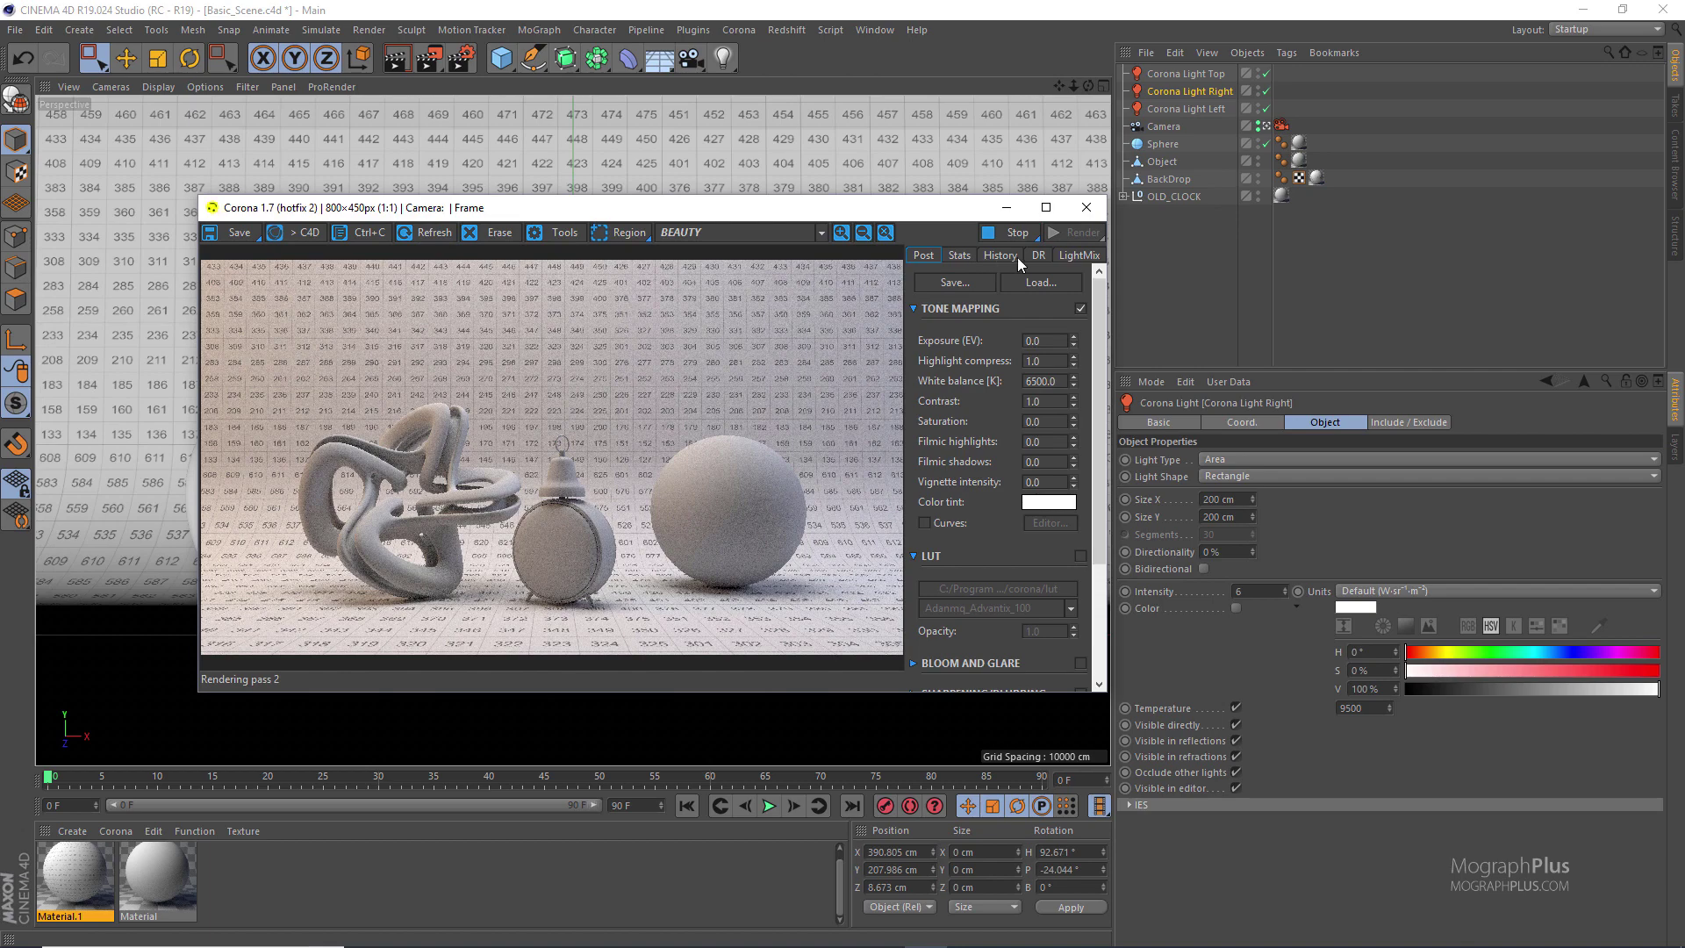
left_click(956, 256)
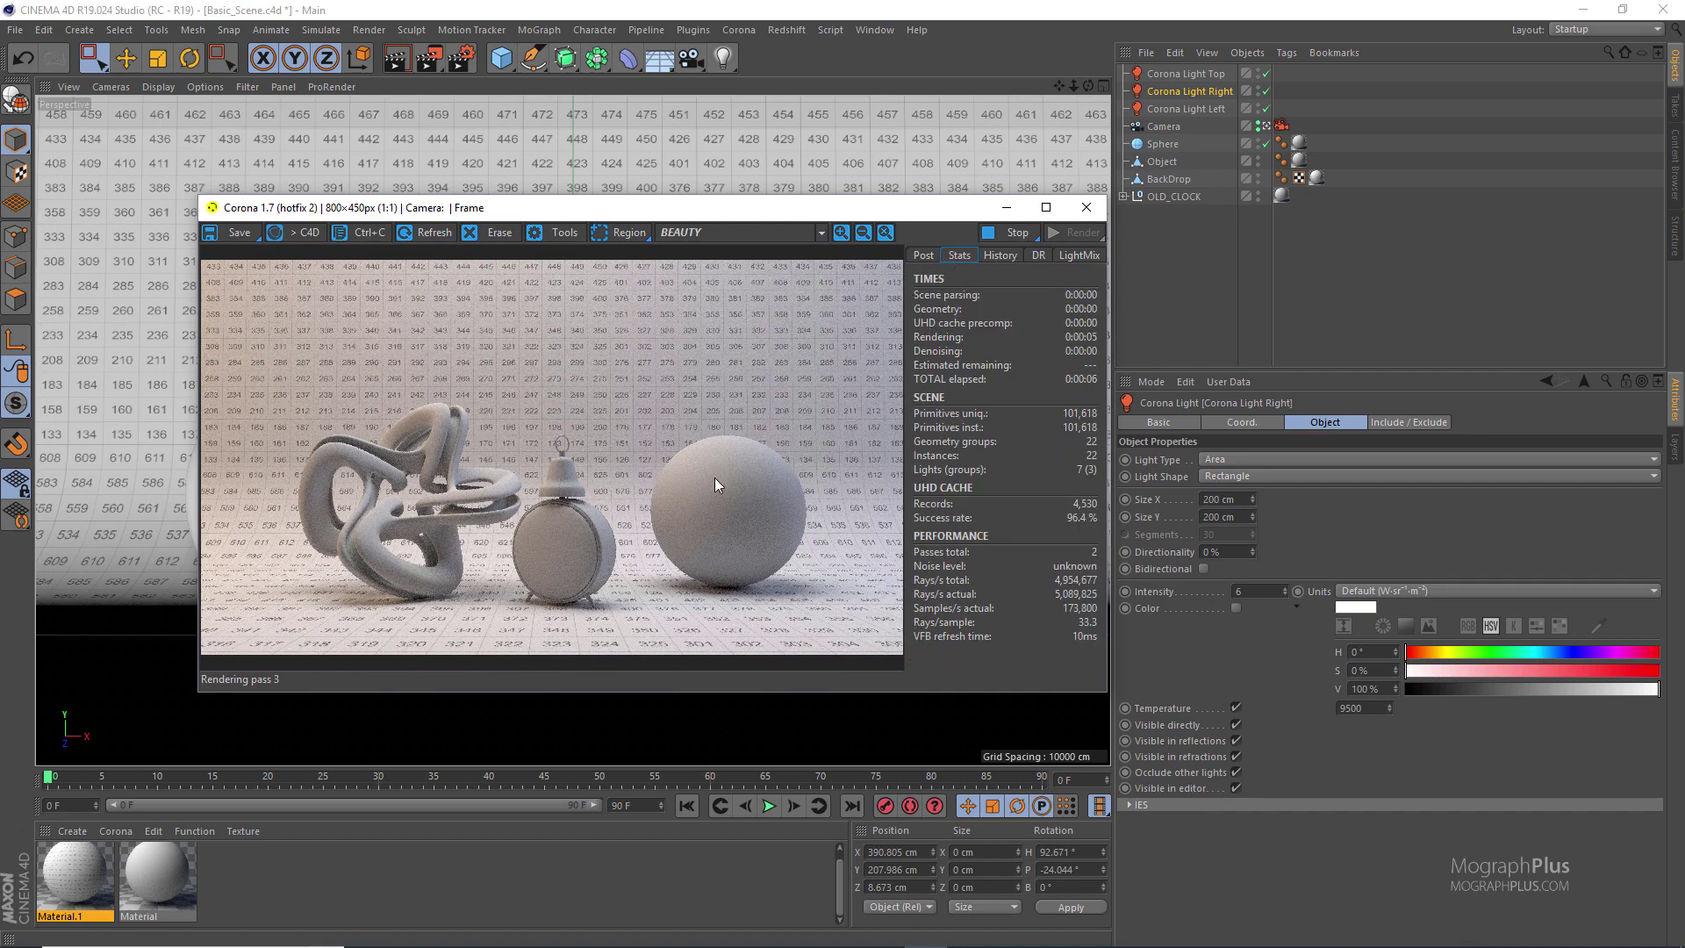
Examine the noise on the clock, knot object and sphere up close while the render progresses
scroll(602, 545, "up", 2)
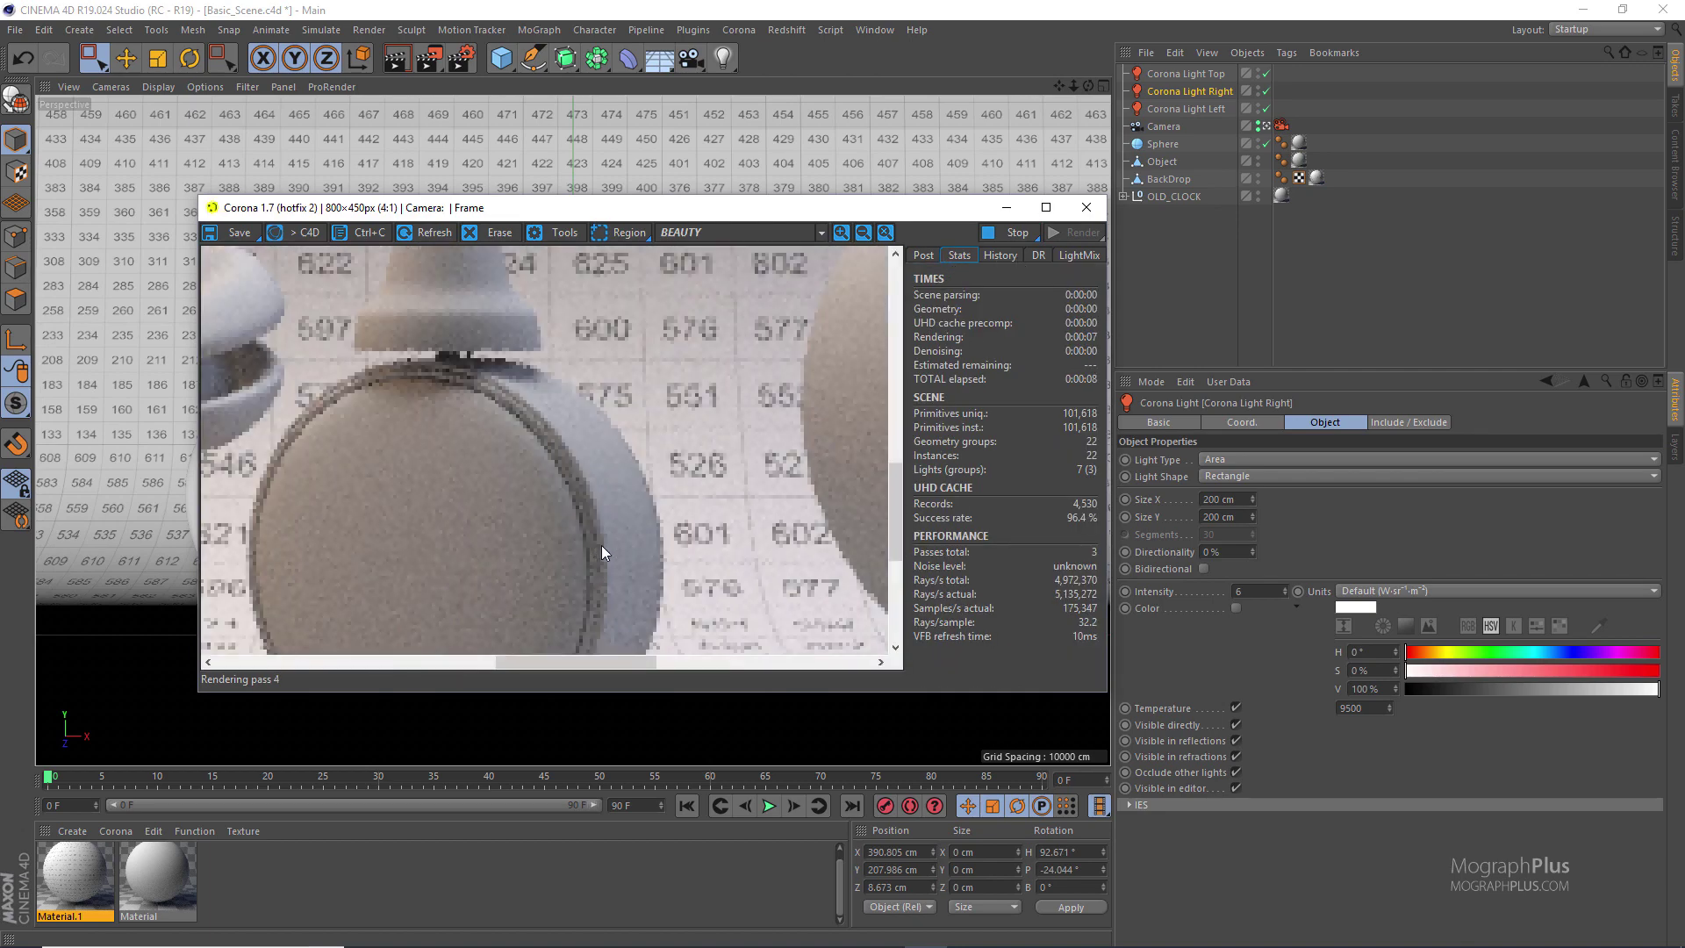
scroll(602, 545, "down", 1)
scroll(602, 545, "down", 1)
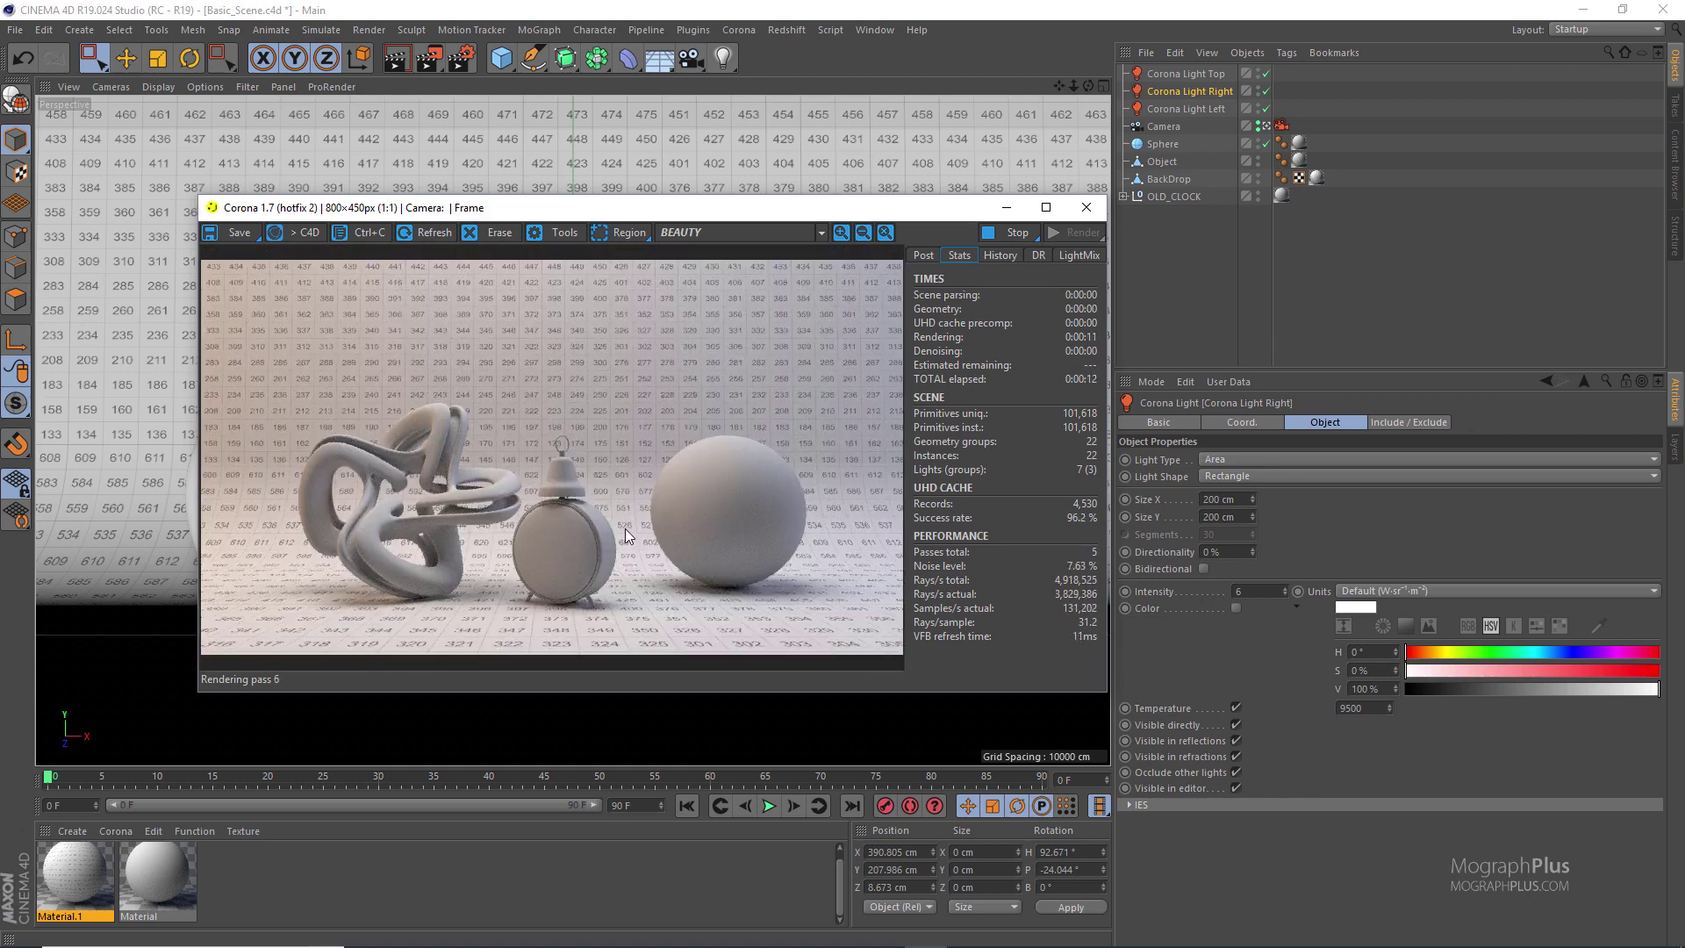
scroll(544, 474, "up", 1)
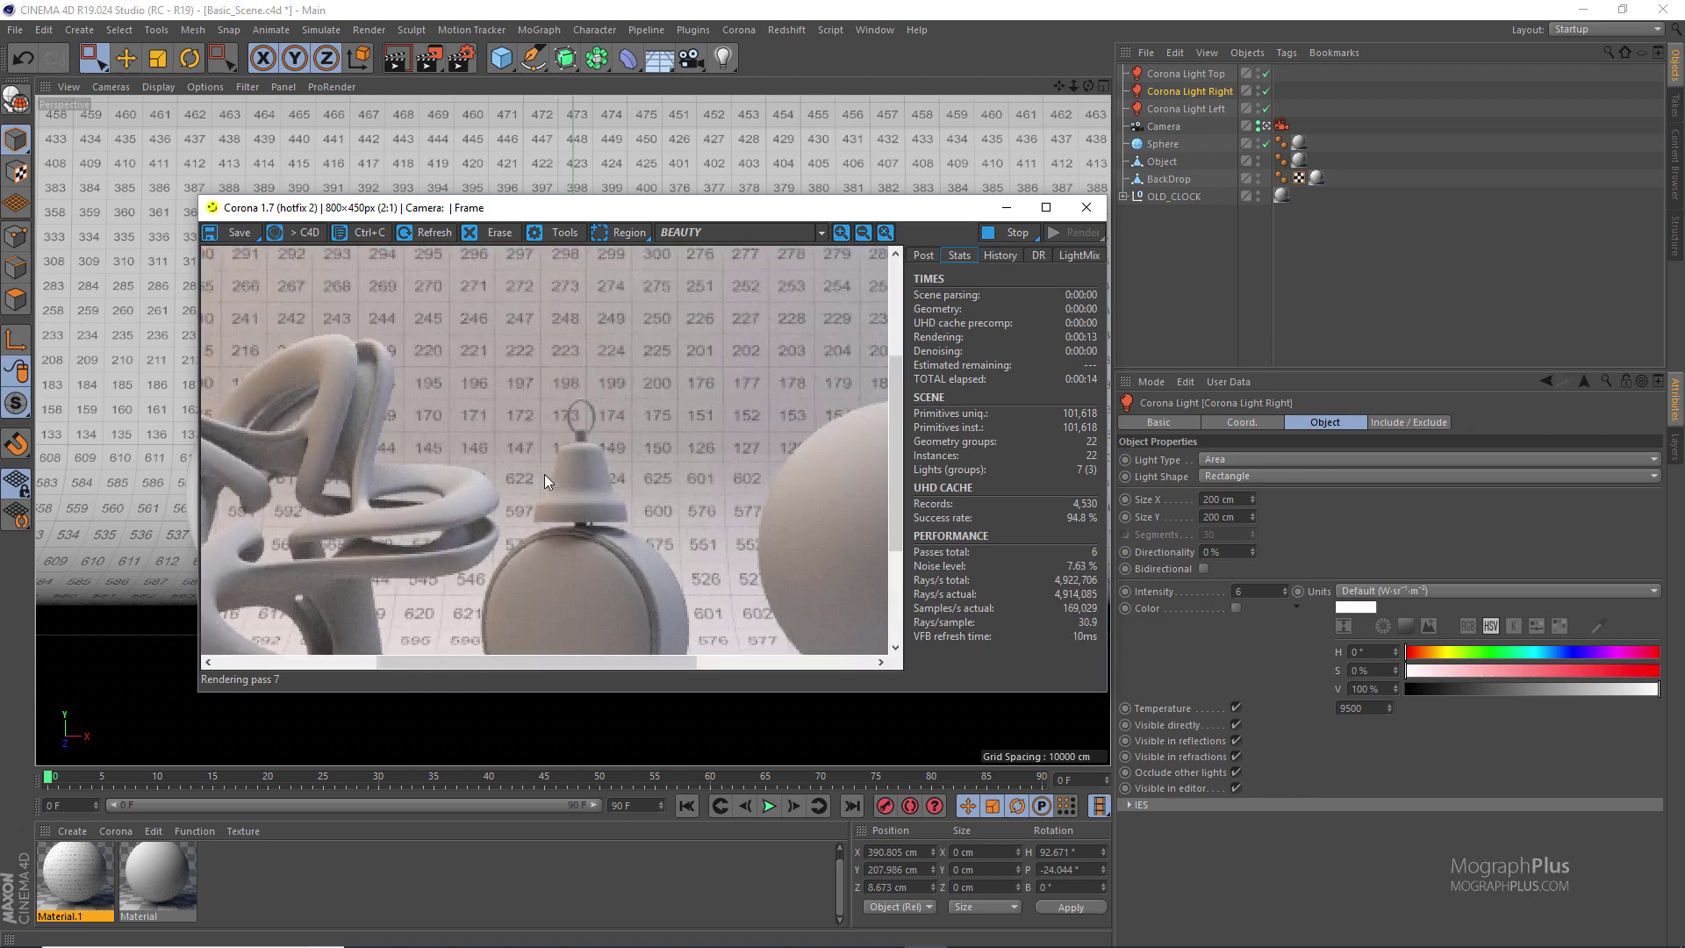
left_click_drag(674, 549, 518, 456)
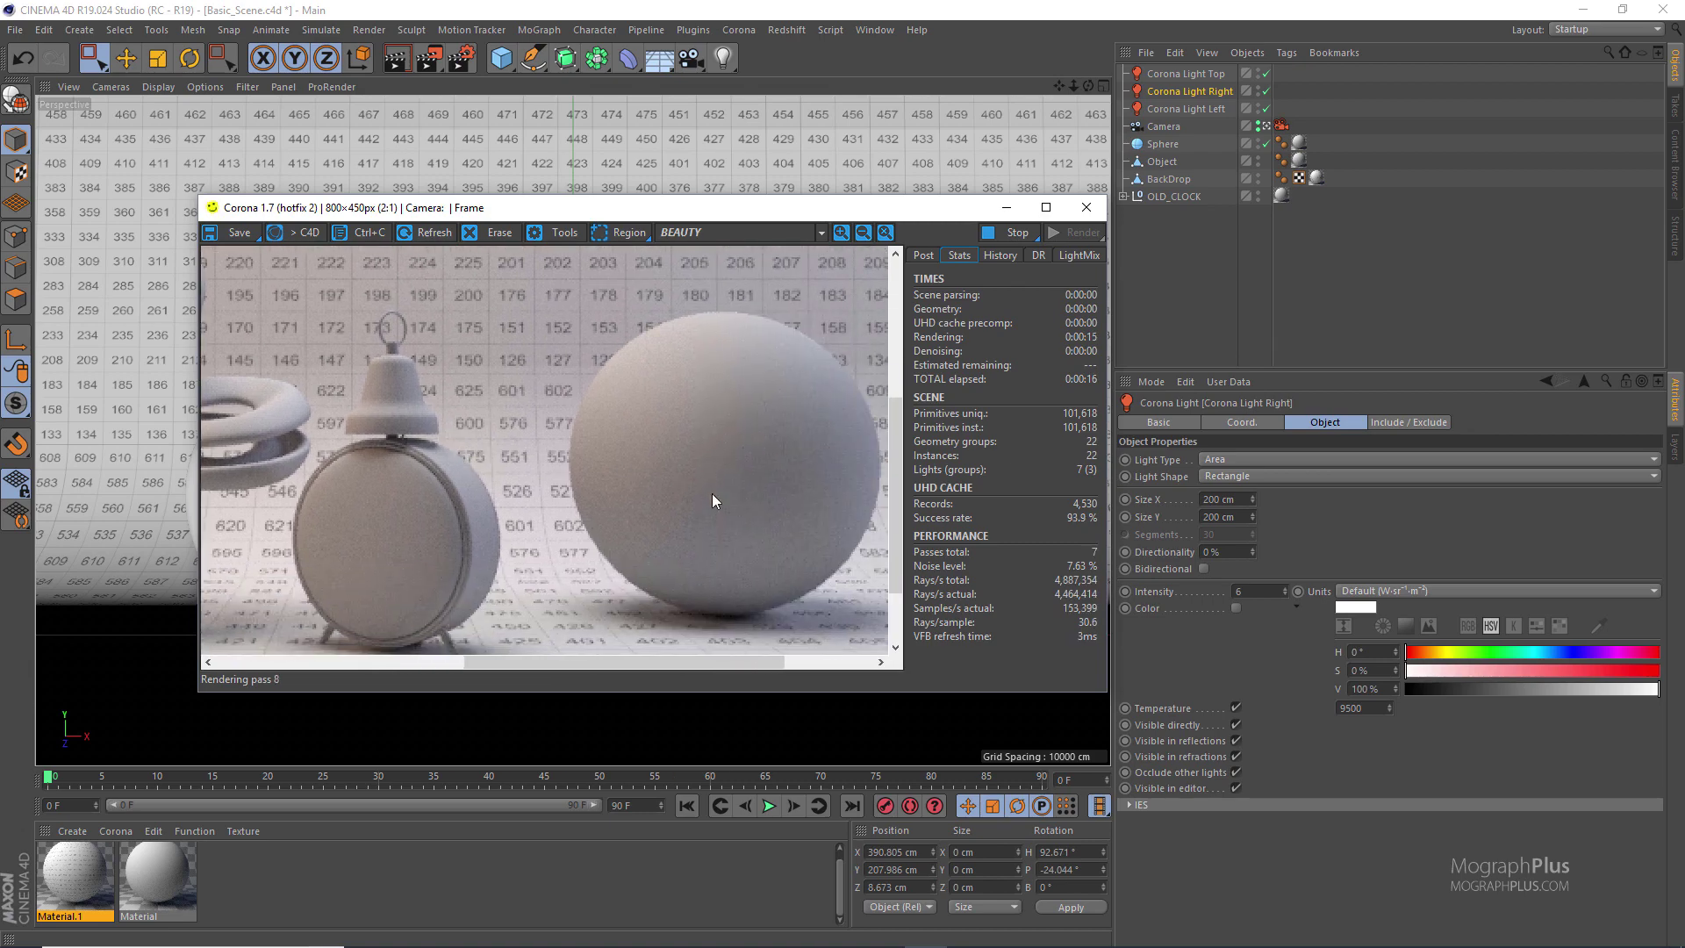
scroll(644, 502, "down", 1)
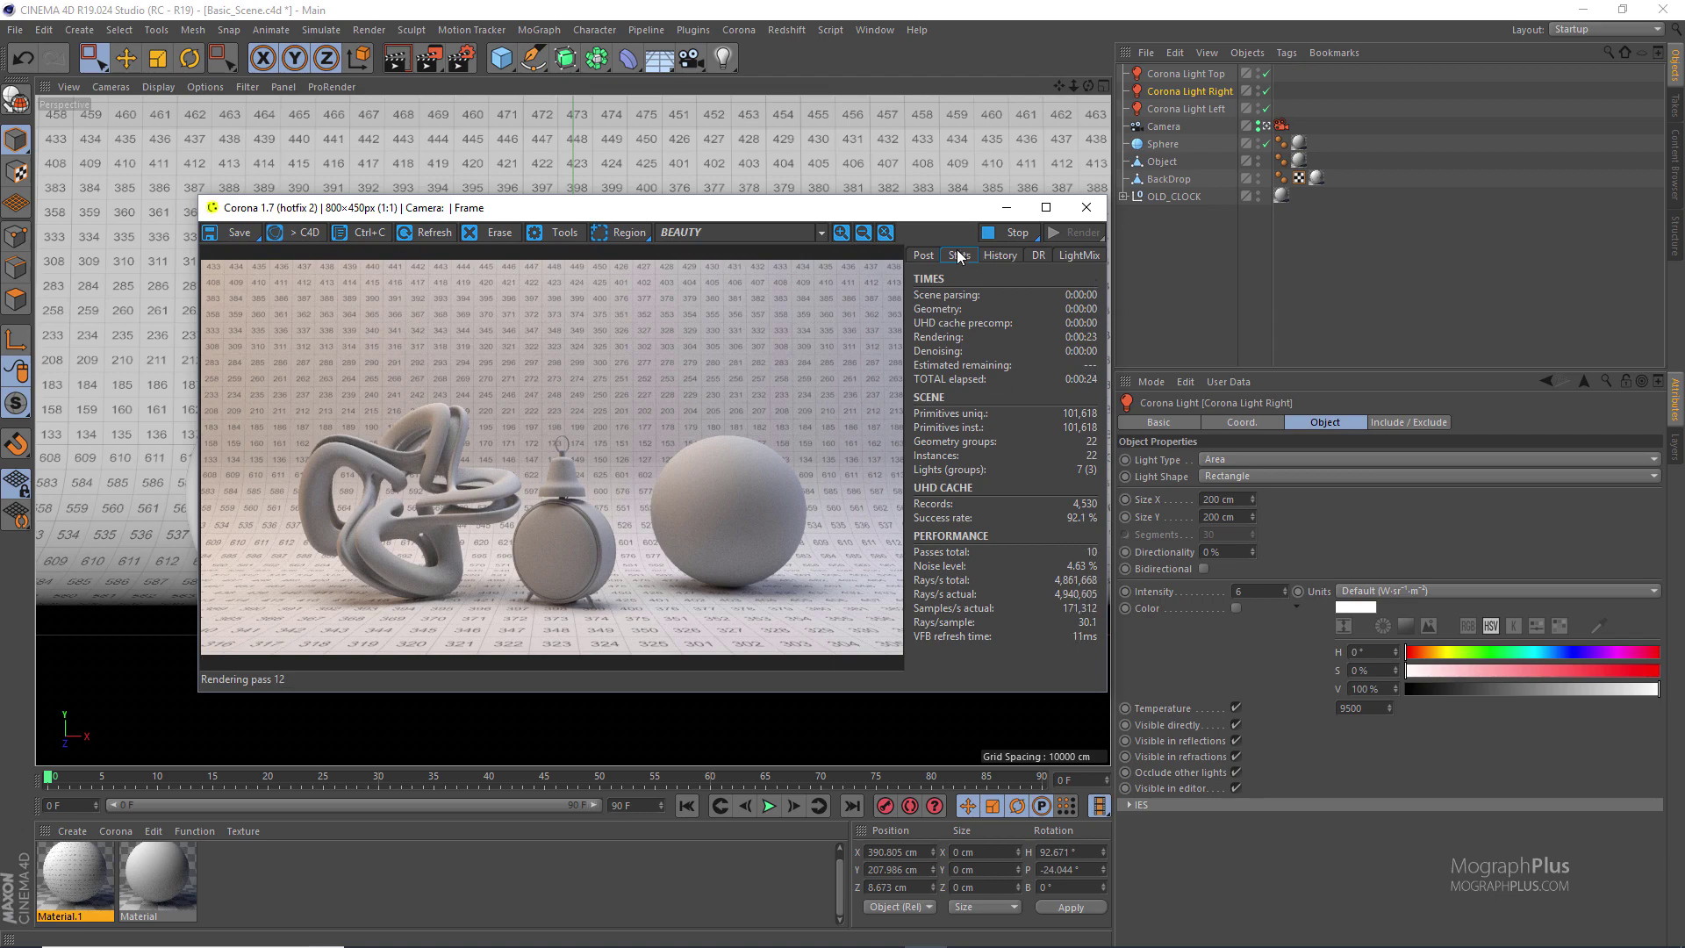
Stop the render to run the denoising, and inspect the denoised knot object, clock and sphere up close
left_click(1010, 234)
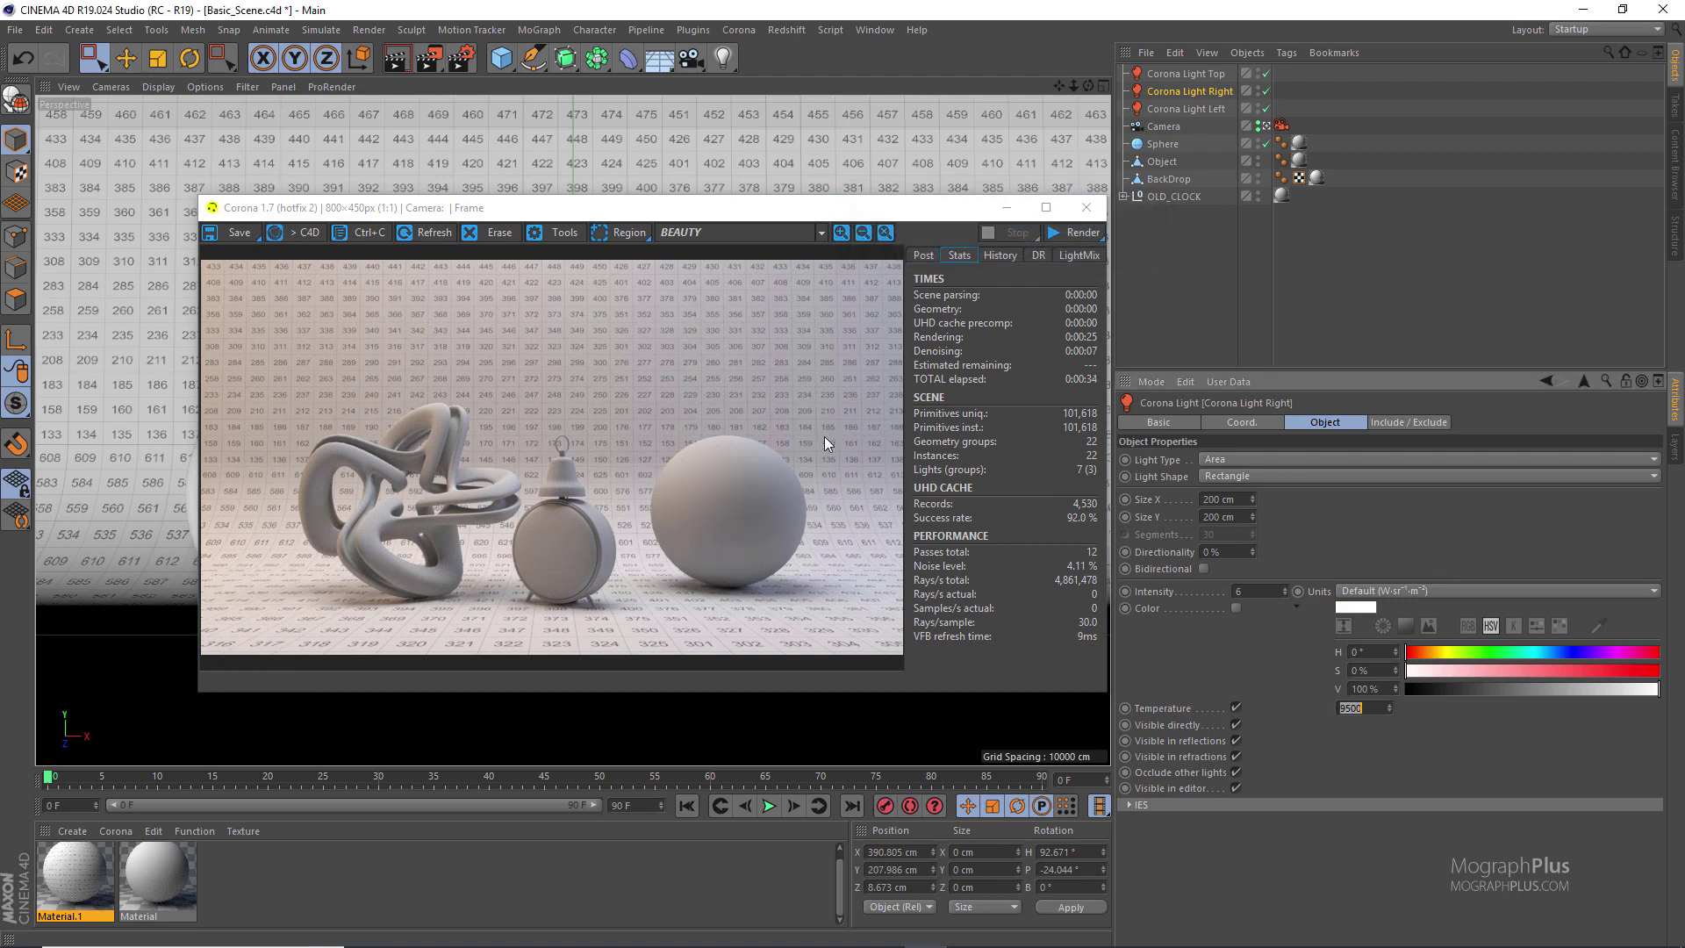
scroll(683, 549, "up", 1)
scroll(644, 509, "down", 1)
scroll(493, 549, "up", 1)
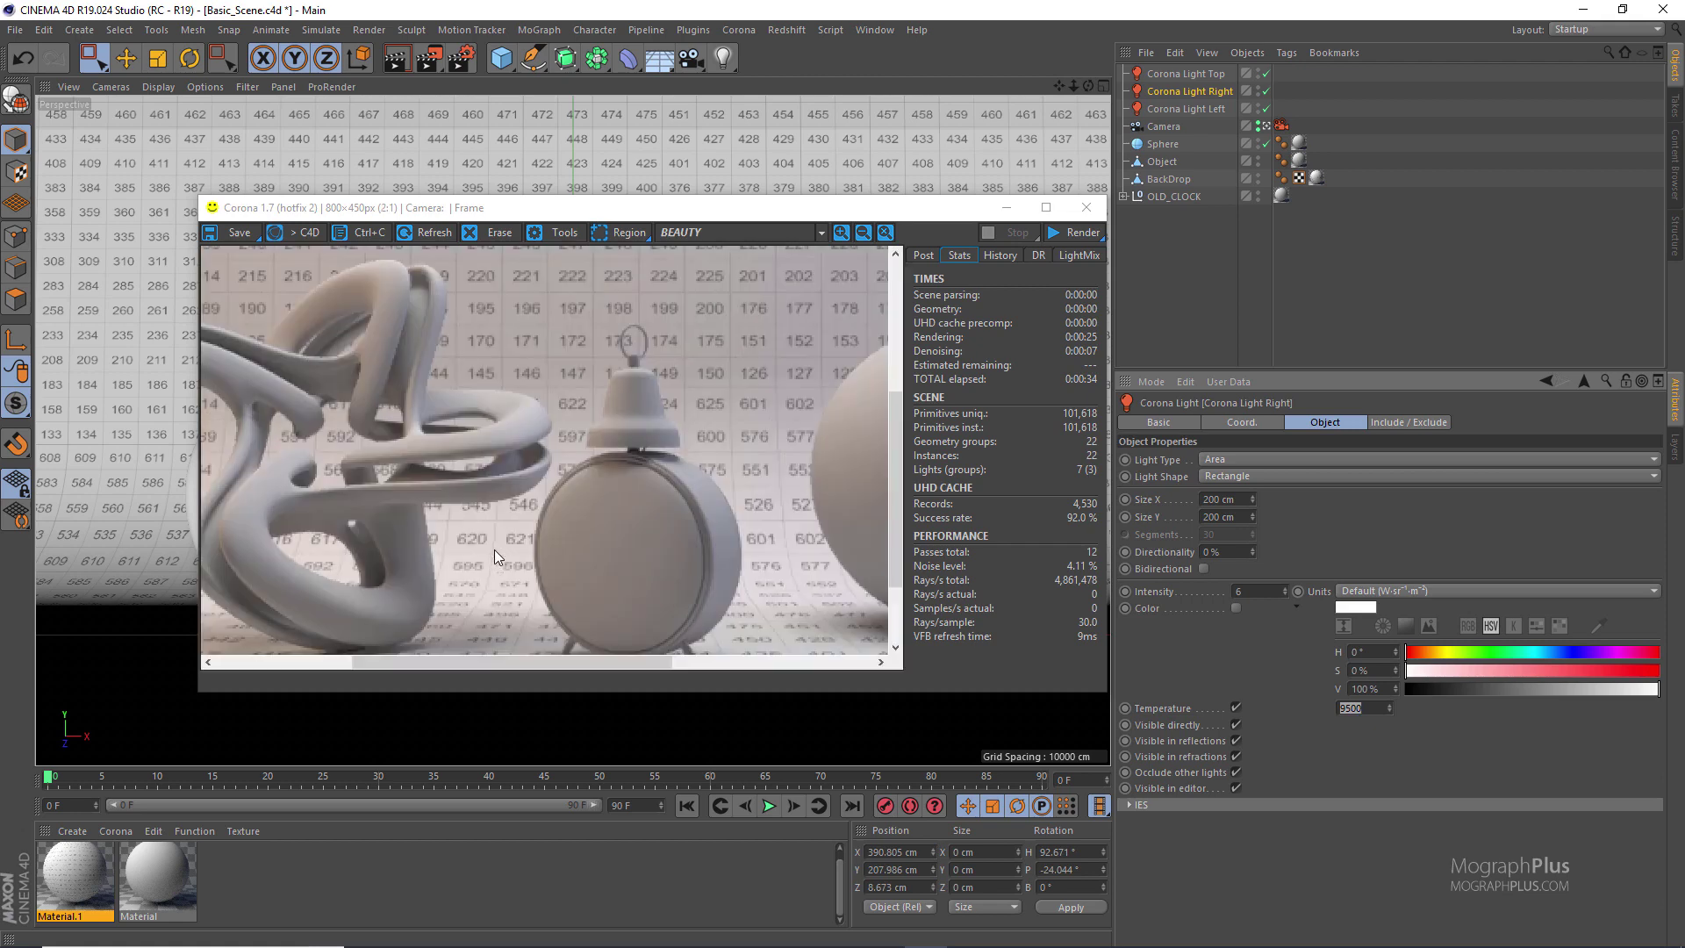
left_click_drag(733, 503, 404, 487)
scroll(498, 493, "up", 1)
scroll(498, 492, "down", 2)
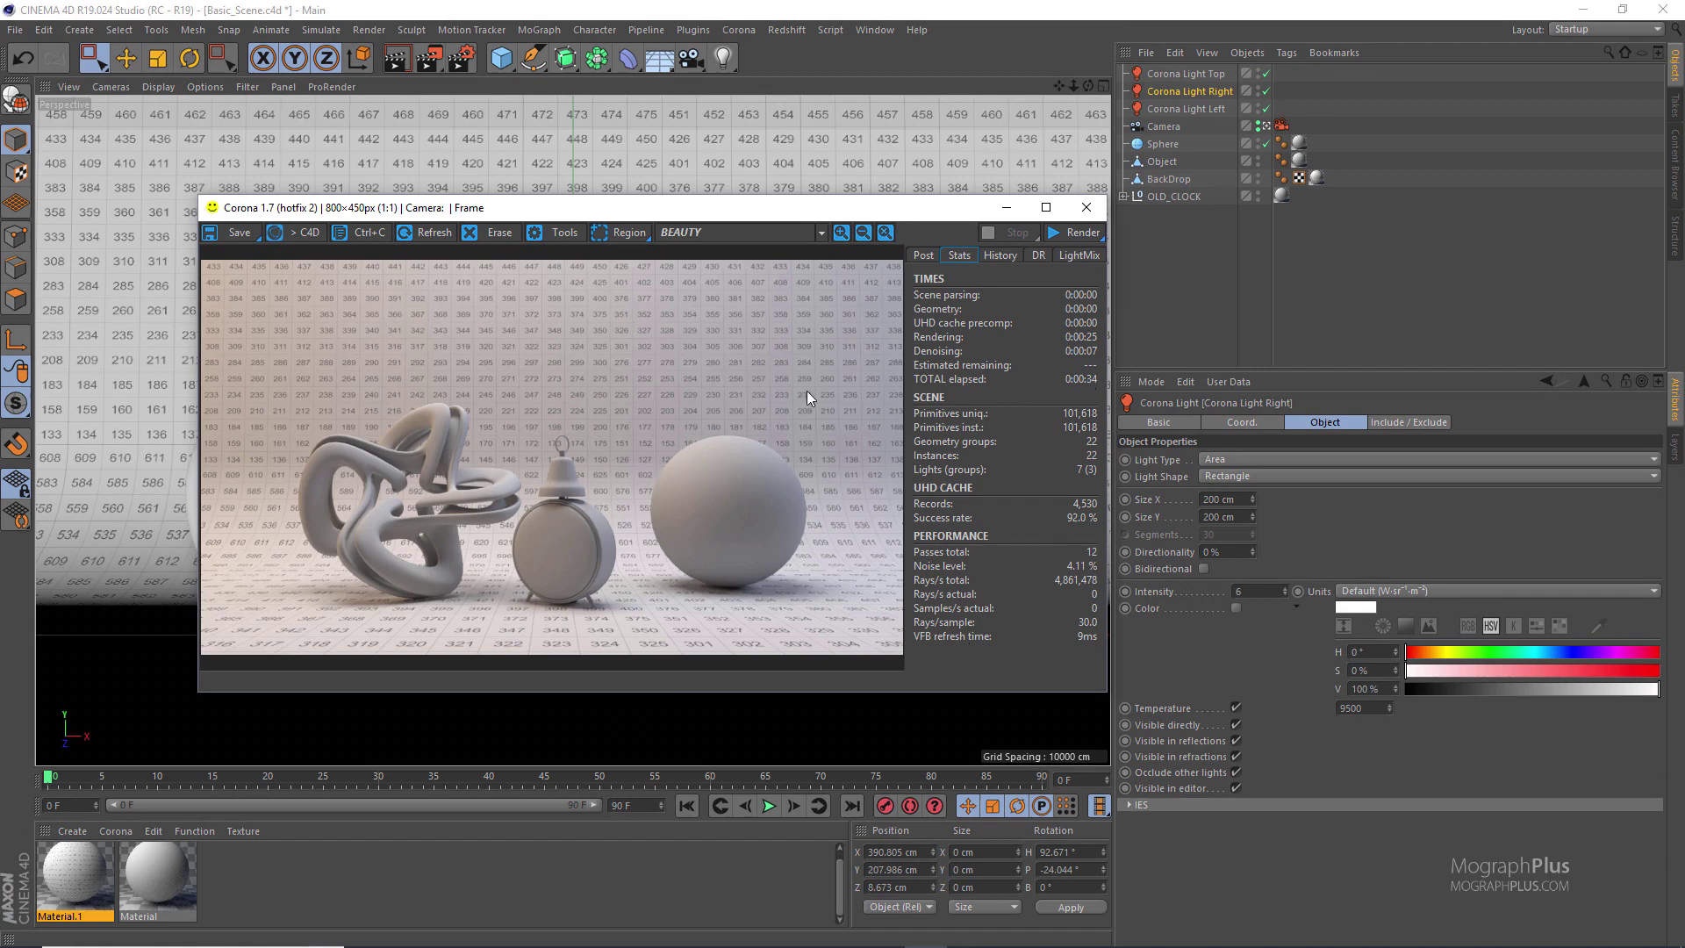
Show the frame buffer's post-processing settings and collapse the tone mapping and LUT sections
left_click(923, 254)
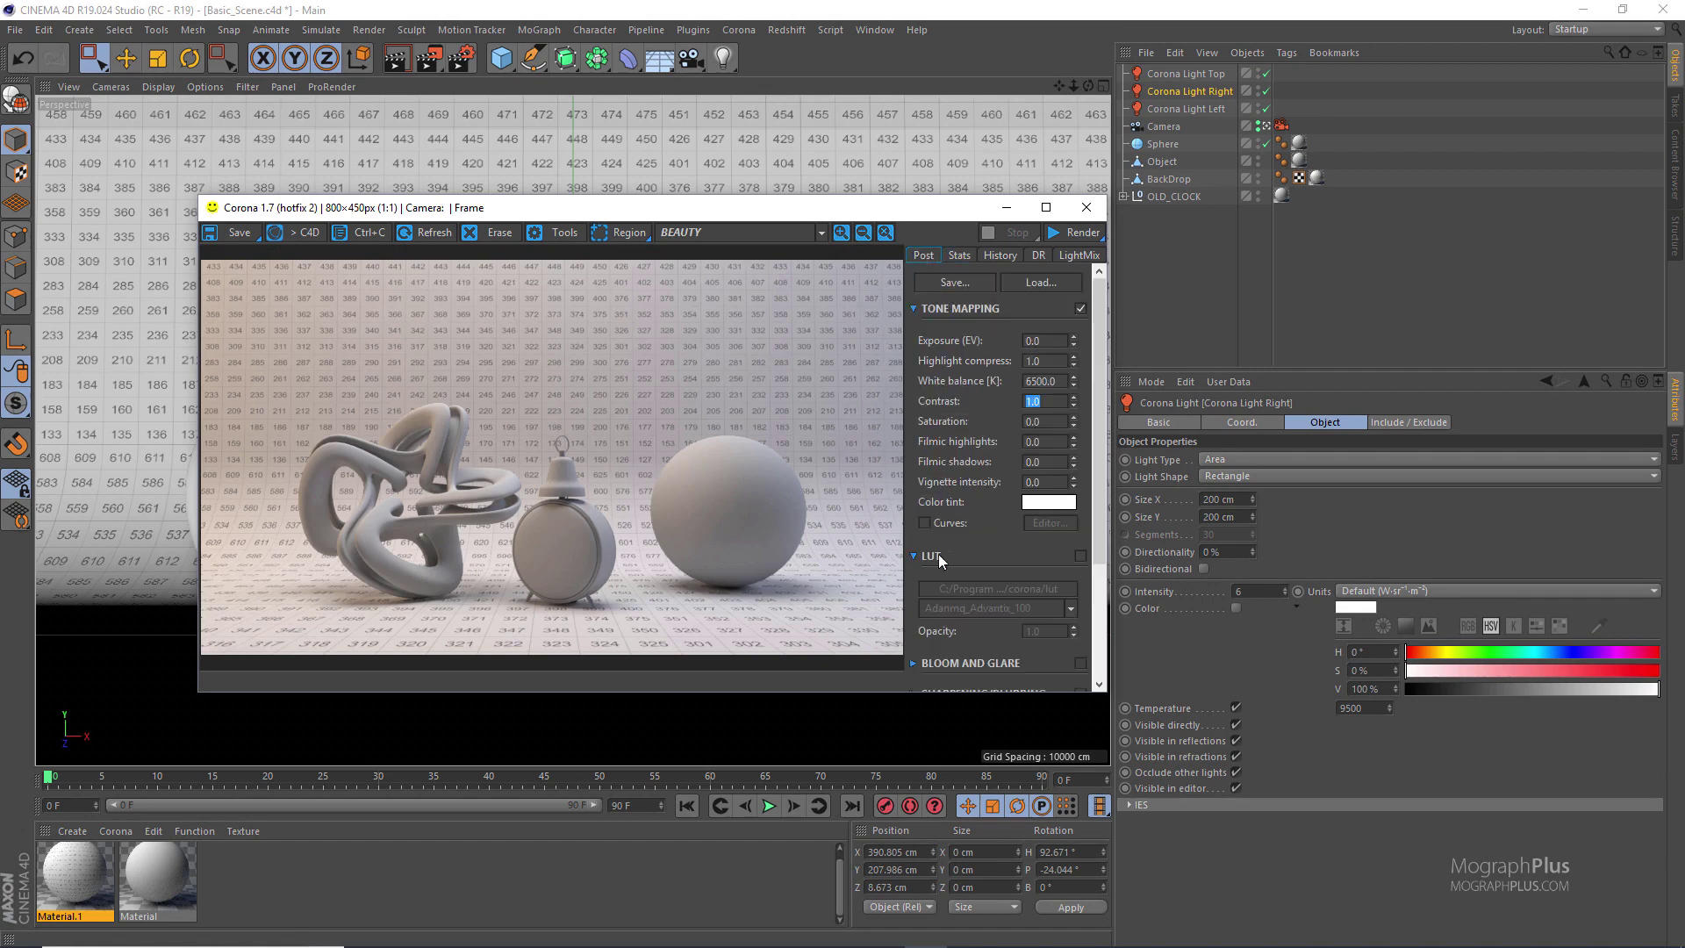
left_click(914, 307)
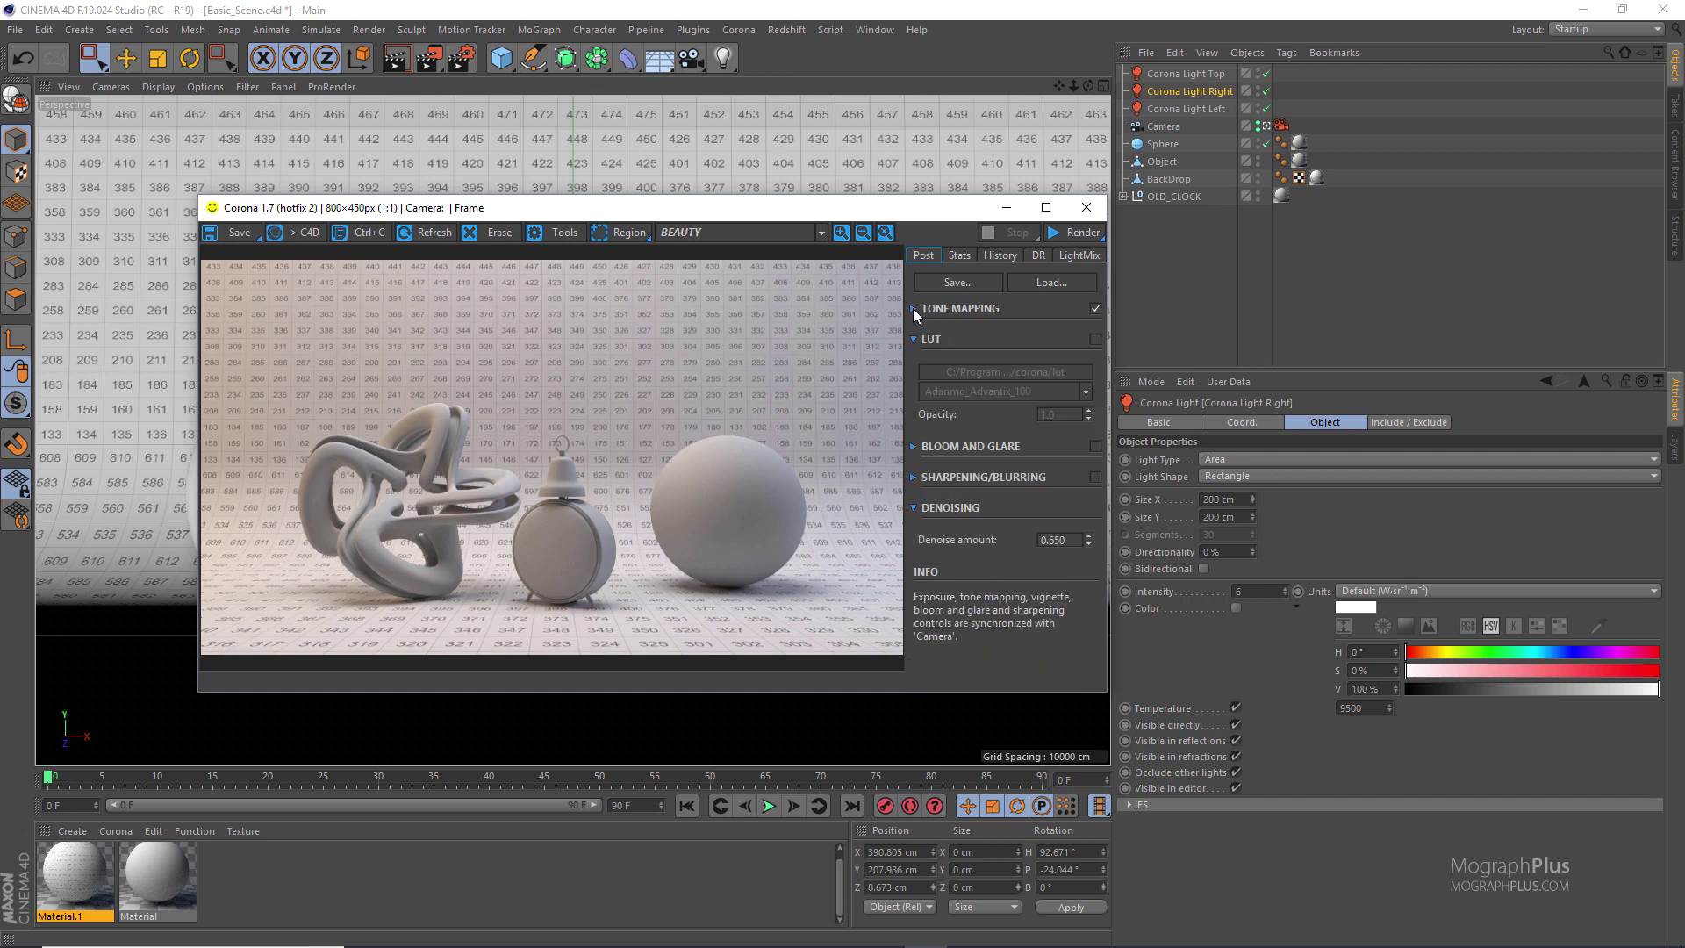
left_click(913, 339)
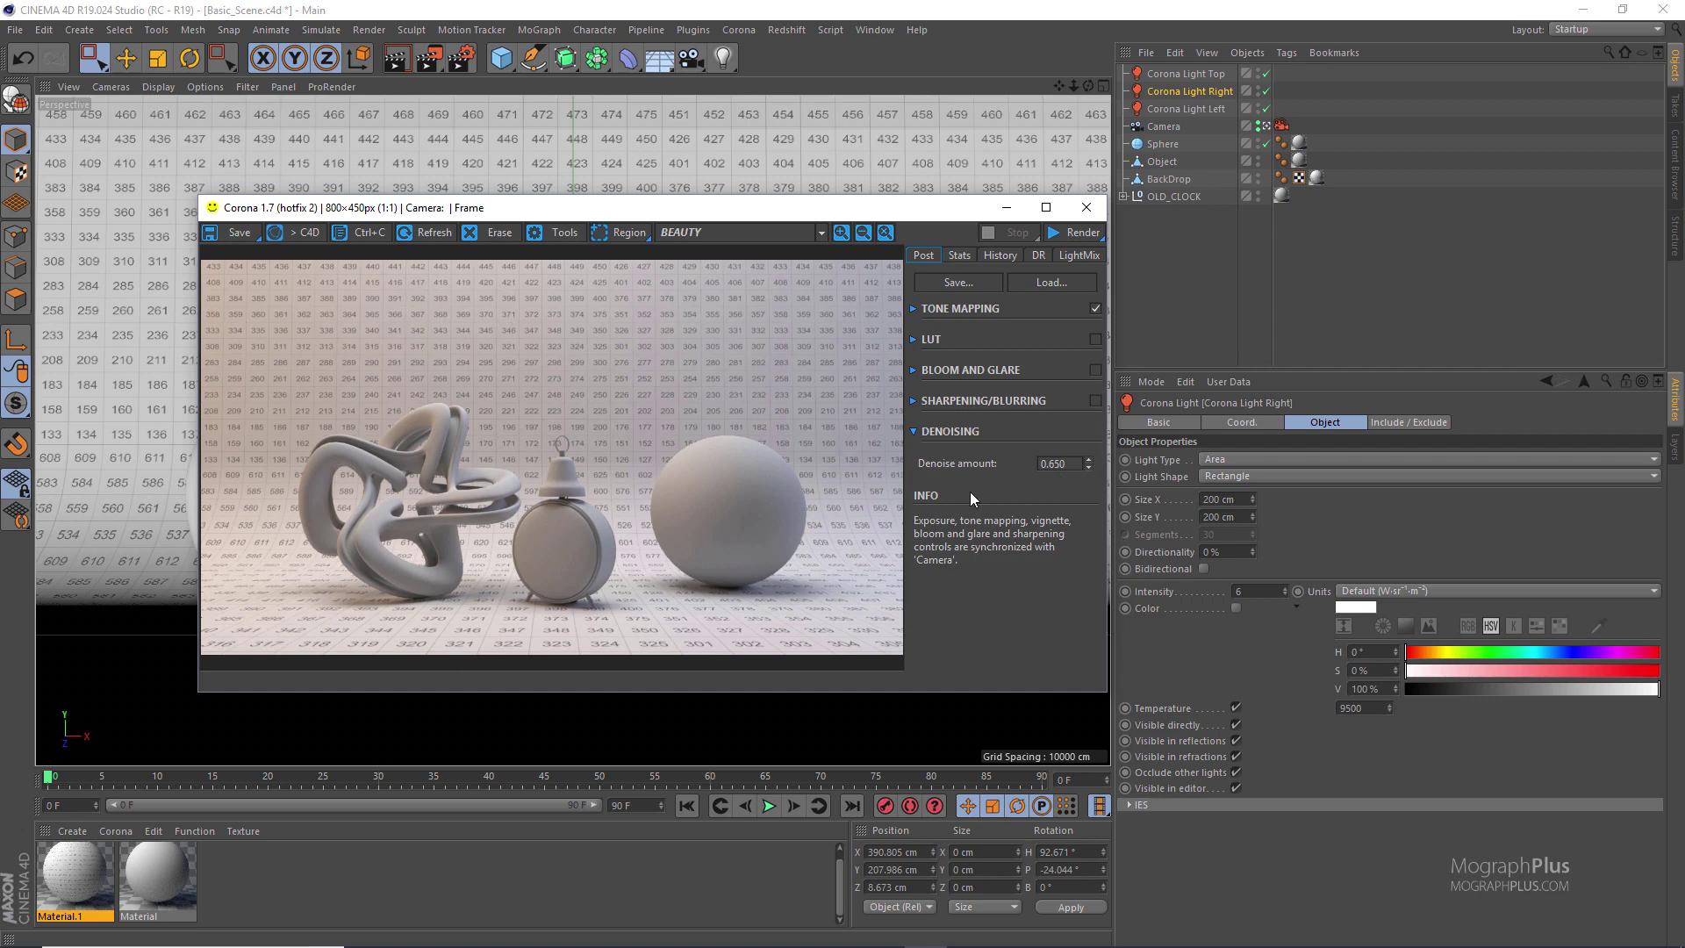
Set the denoise amount to 0 and inspect the sphere, clock and knot object up close
left_click(1070, 467)
type("0")
key("Return")
scroll(678, 576, "up", 1)
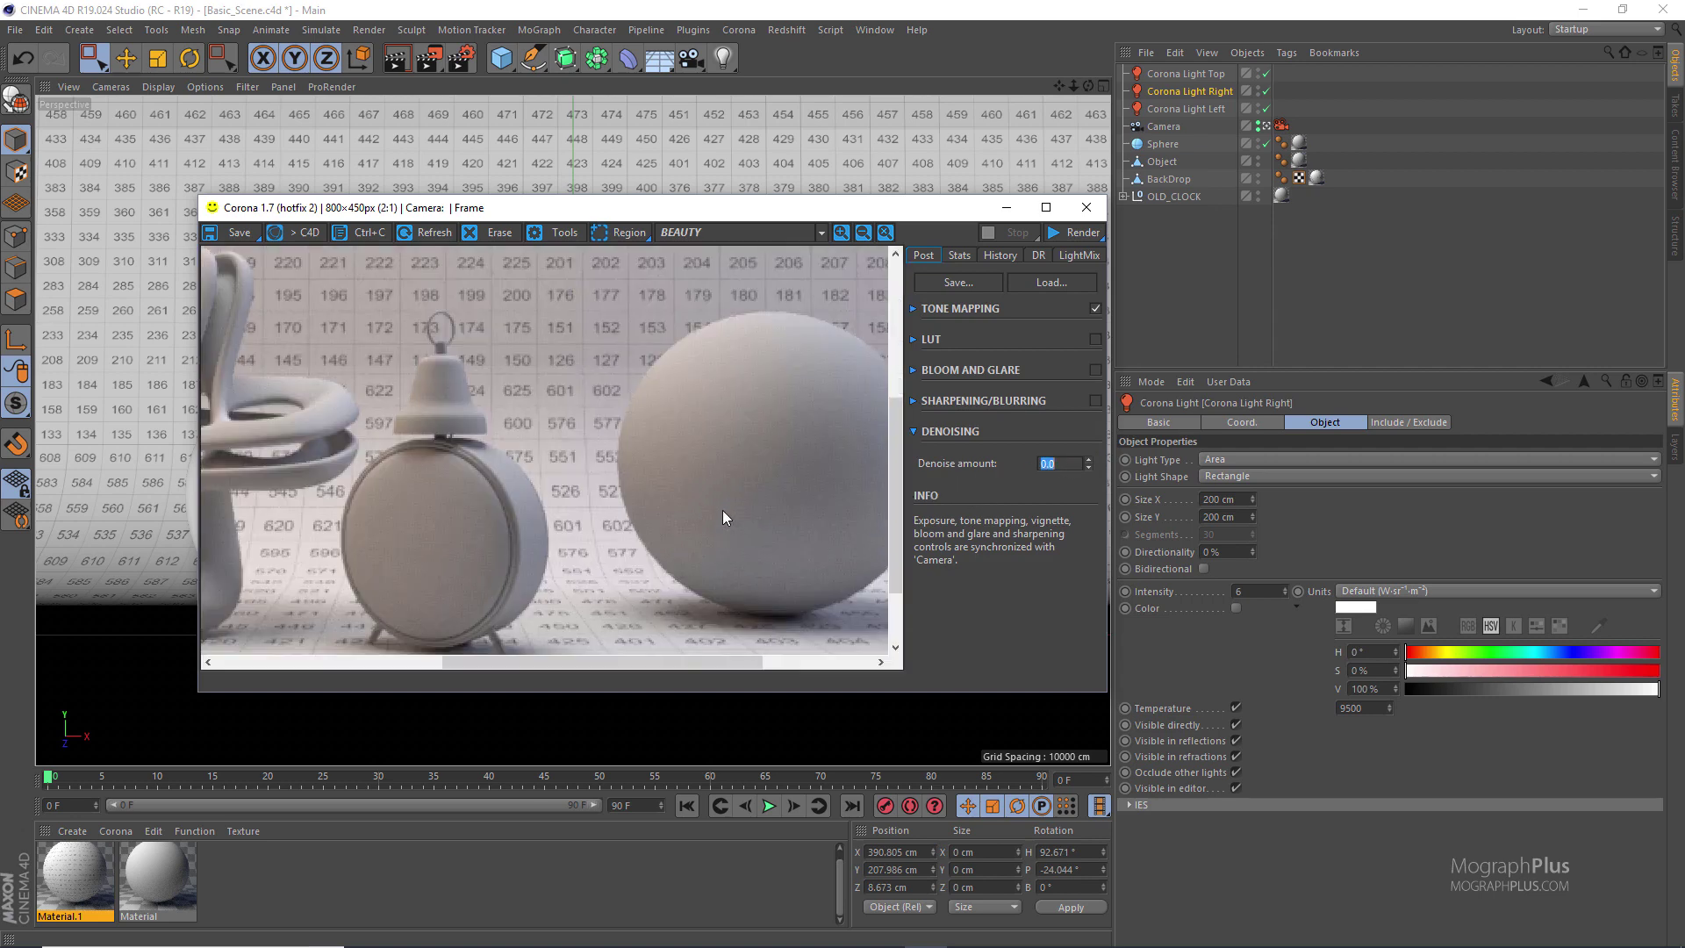
scroll(723, 509, "up", 1)
left_click_drag(730, 497, 670, 388)
left_click_drag(538, 378, 869, 476)
scroll(676, 494, "down", 2)
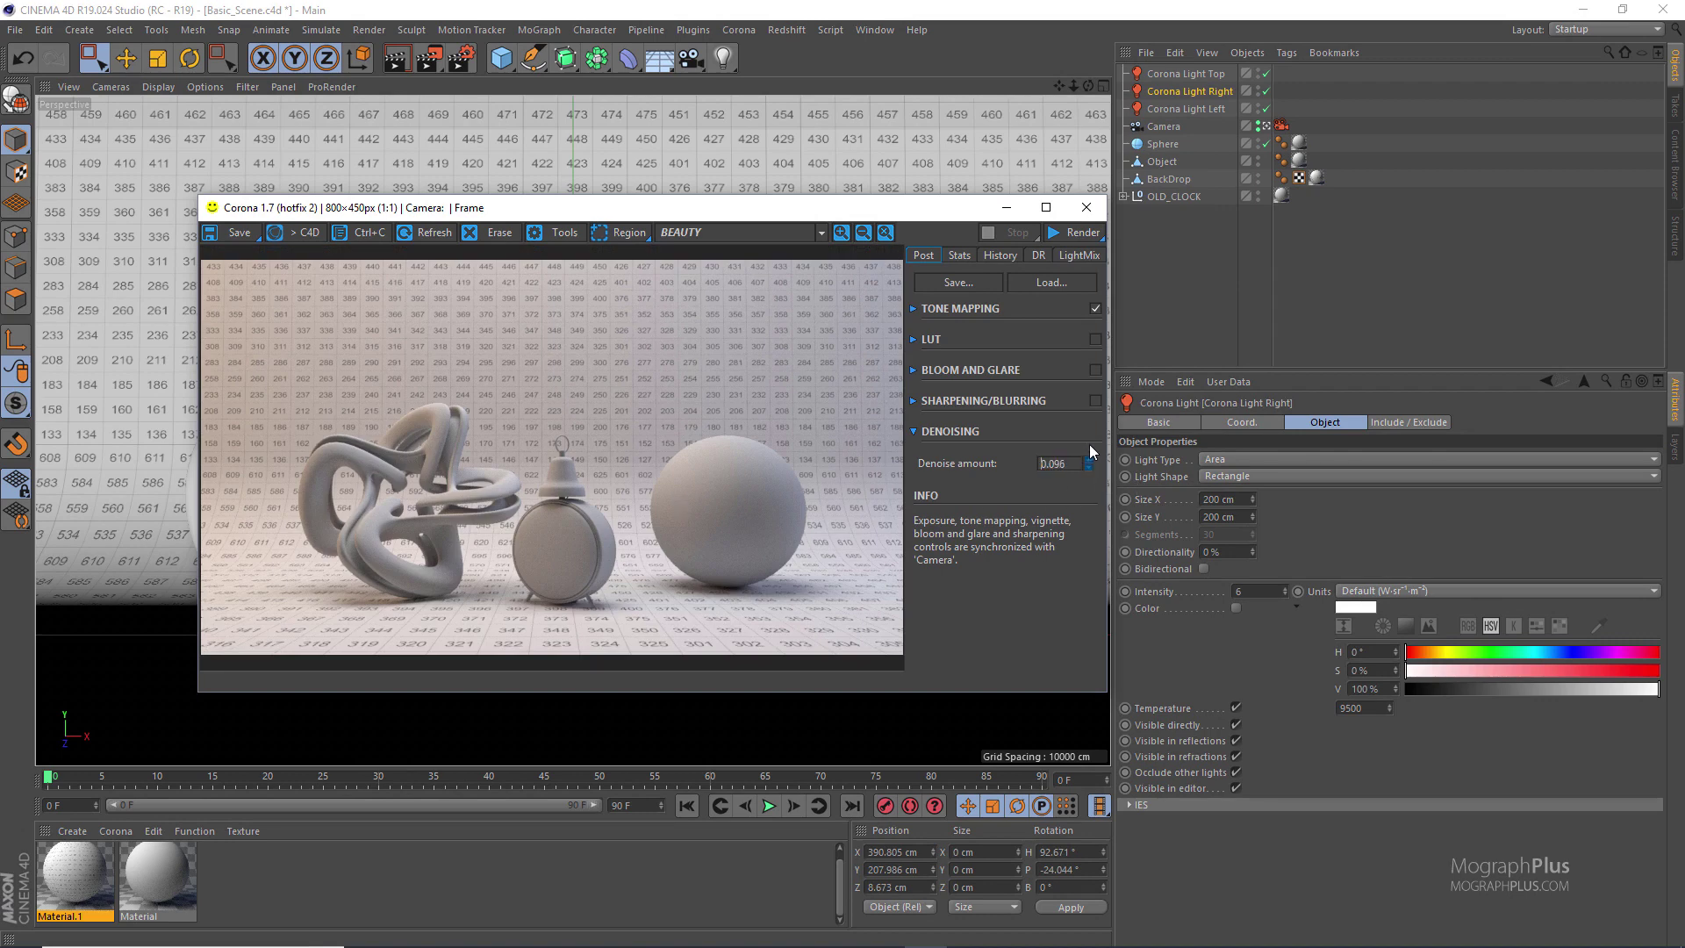
Set the denoise amount to 1.0 and inspect the smoothed sphere, clock and knot object up close
type("1.0")
scroll(727, 540, "up", 2)
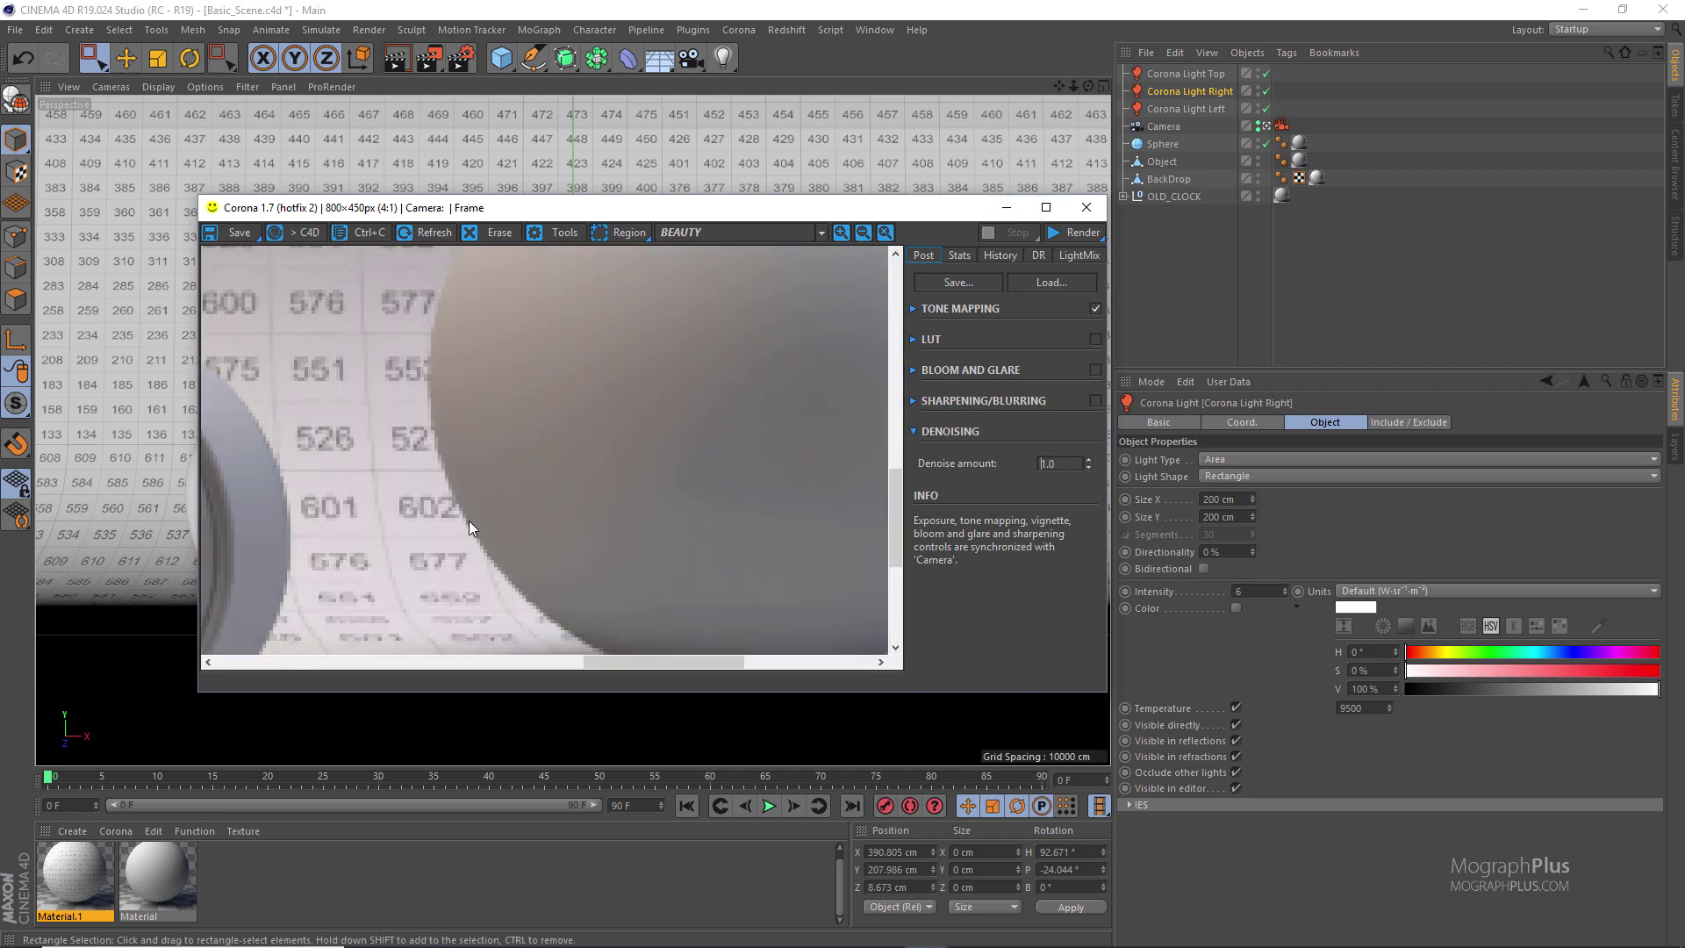
scroll(469, 519, "down", 1)
left_click_drag(370, 514, 876, 465)
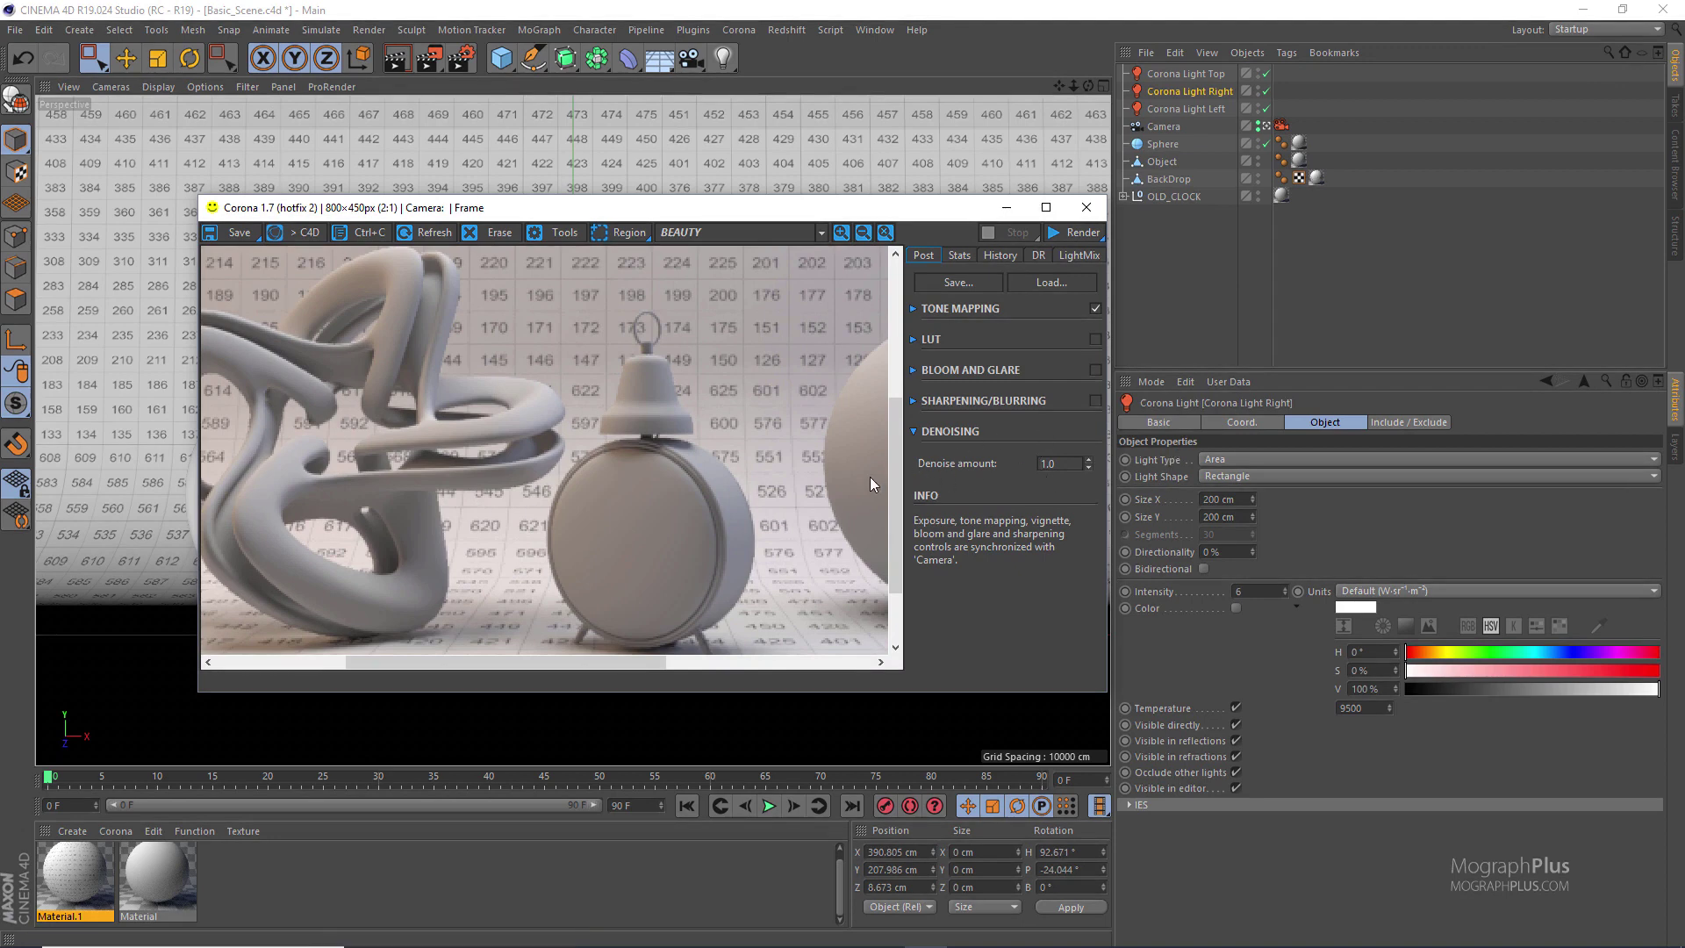
scroll(700, 477, "down", 1)
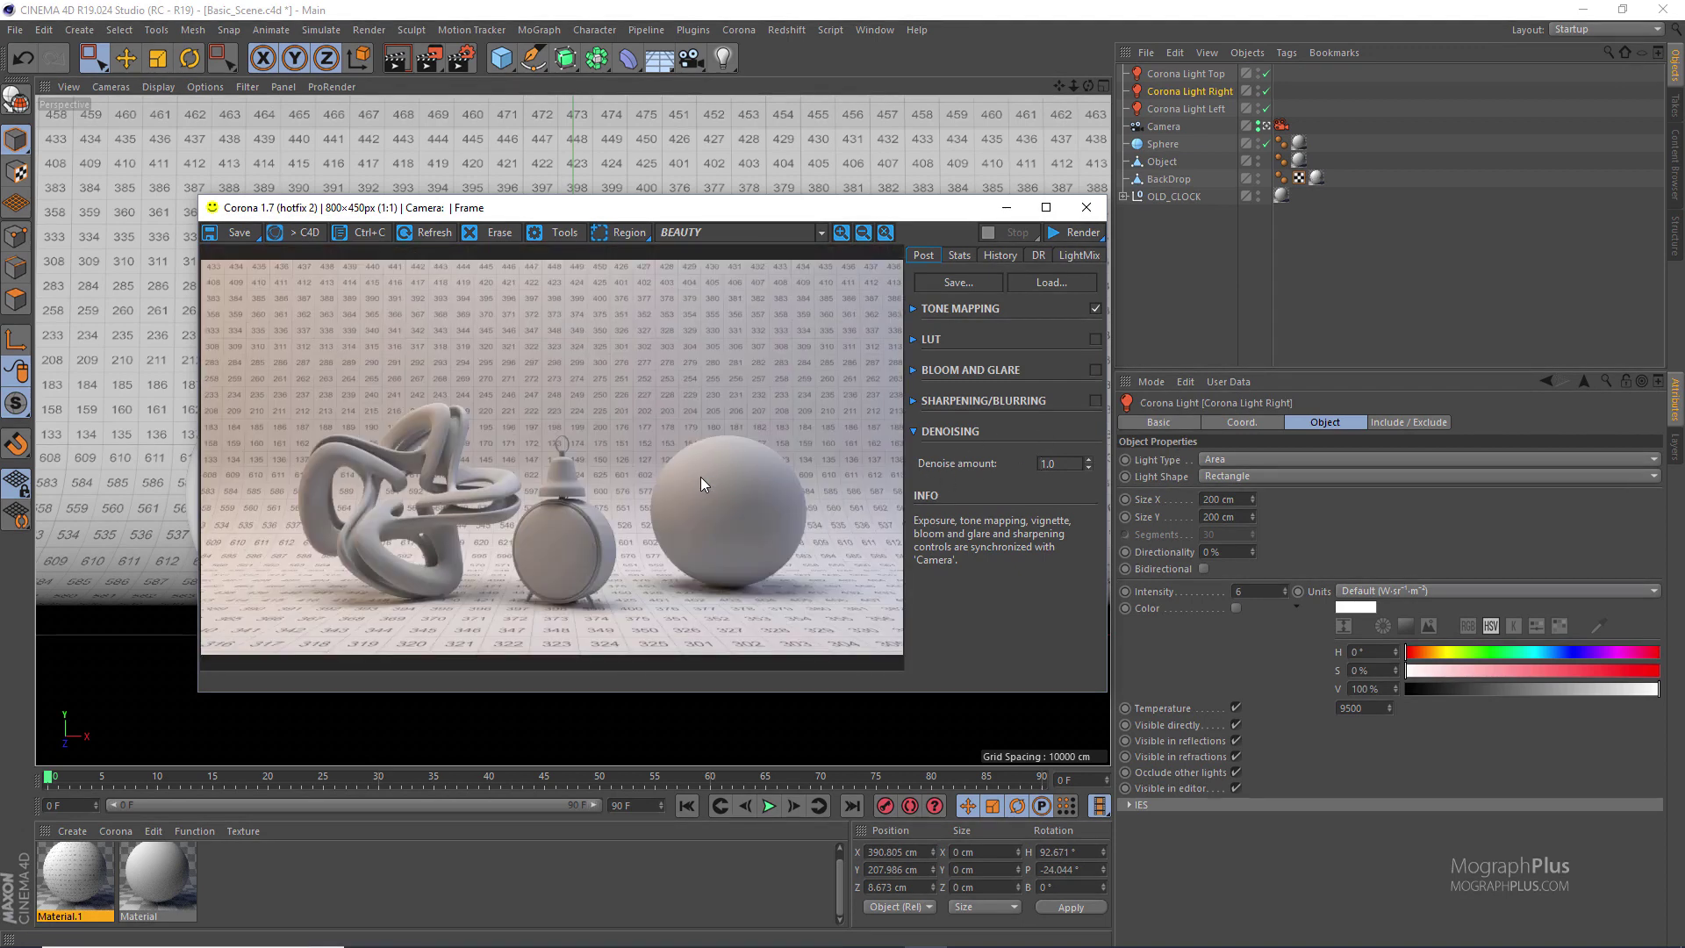
Set the denoise amount to 0.6 and inspect the clock and sphere up close
left_click_drag(1060, 469, 966, 475)
type("0.6")
key("Return")
scroll(619, 525, "up", 1)
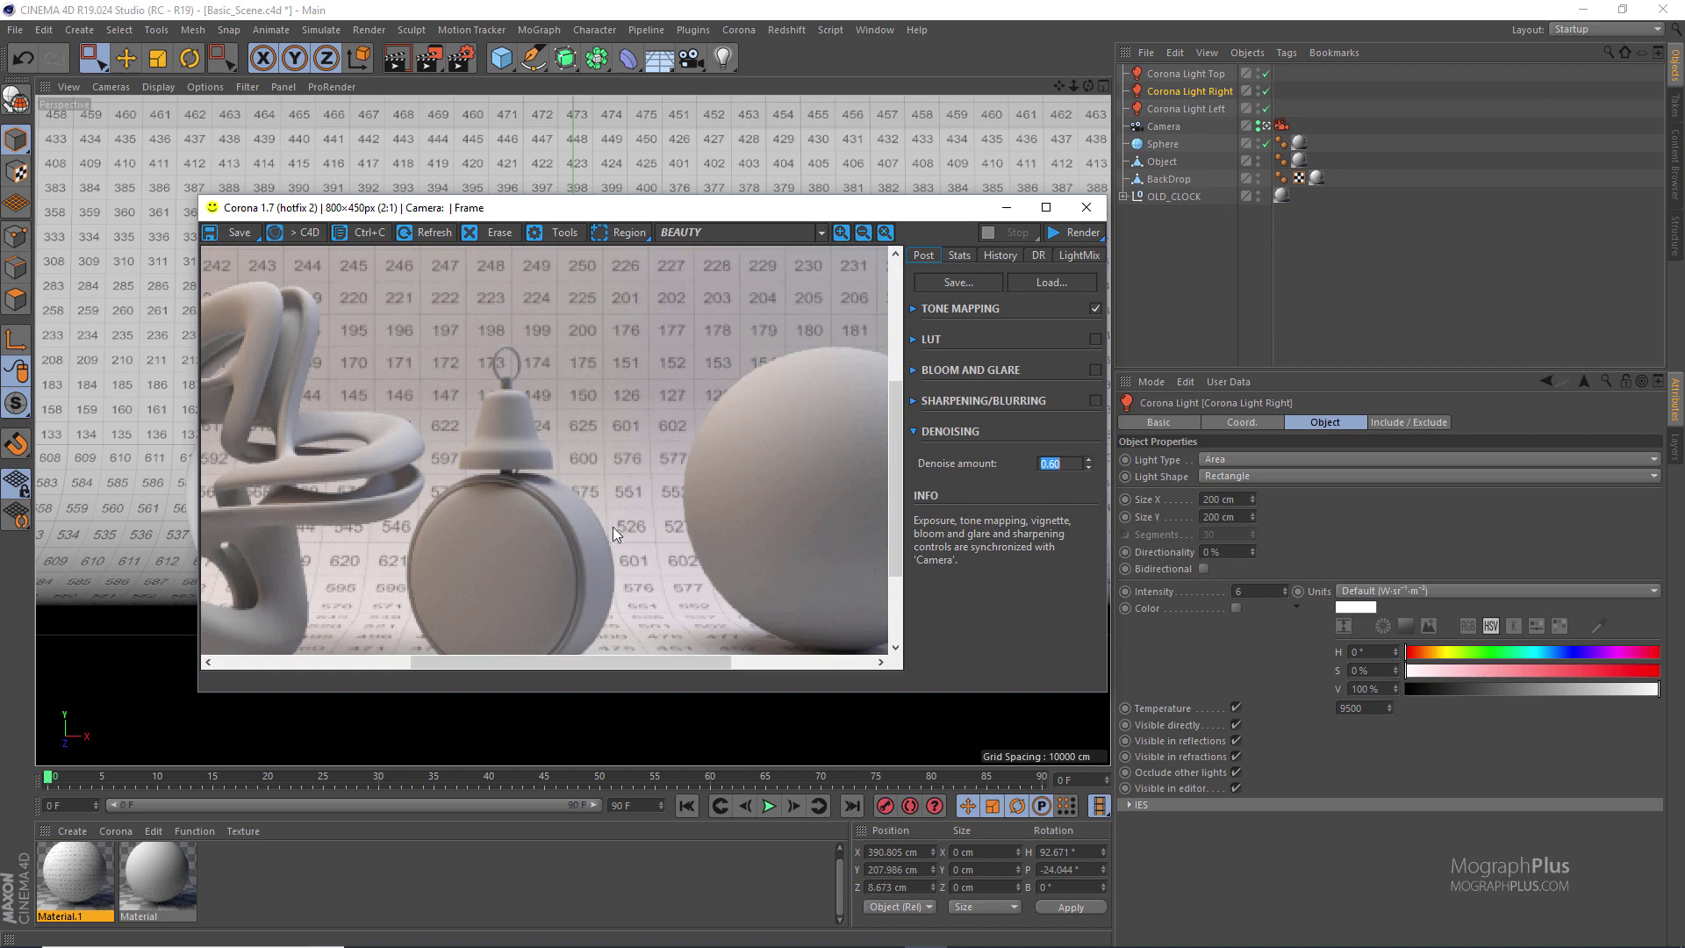
left_click_drag(613, 526, 653, 455)
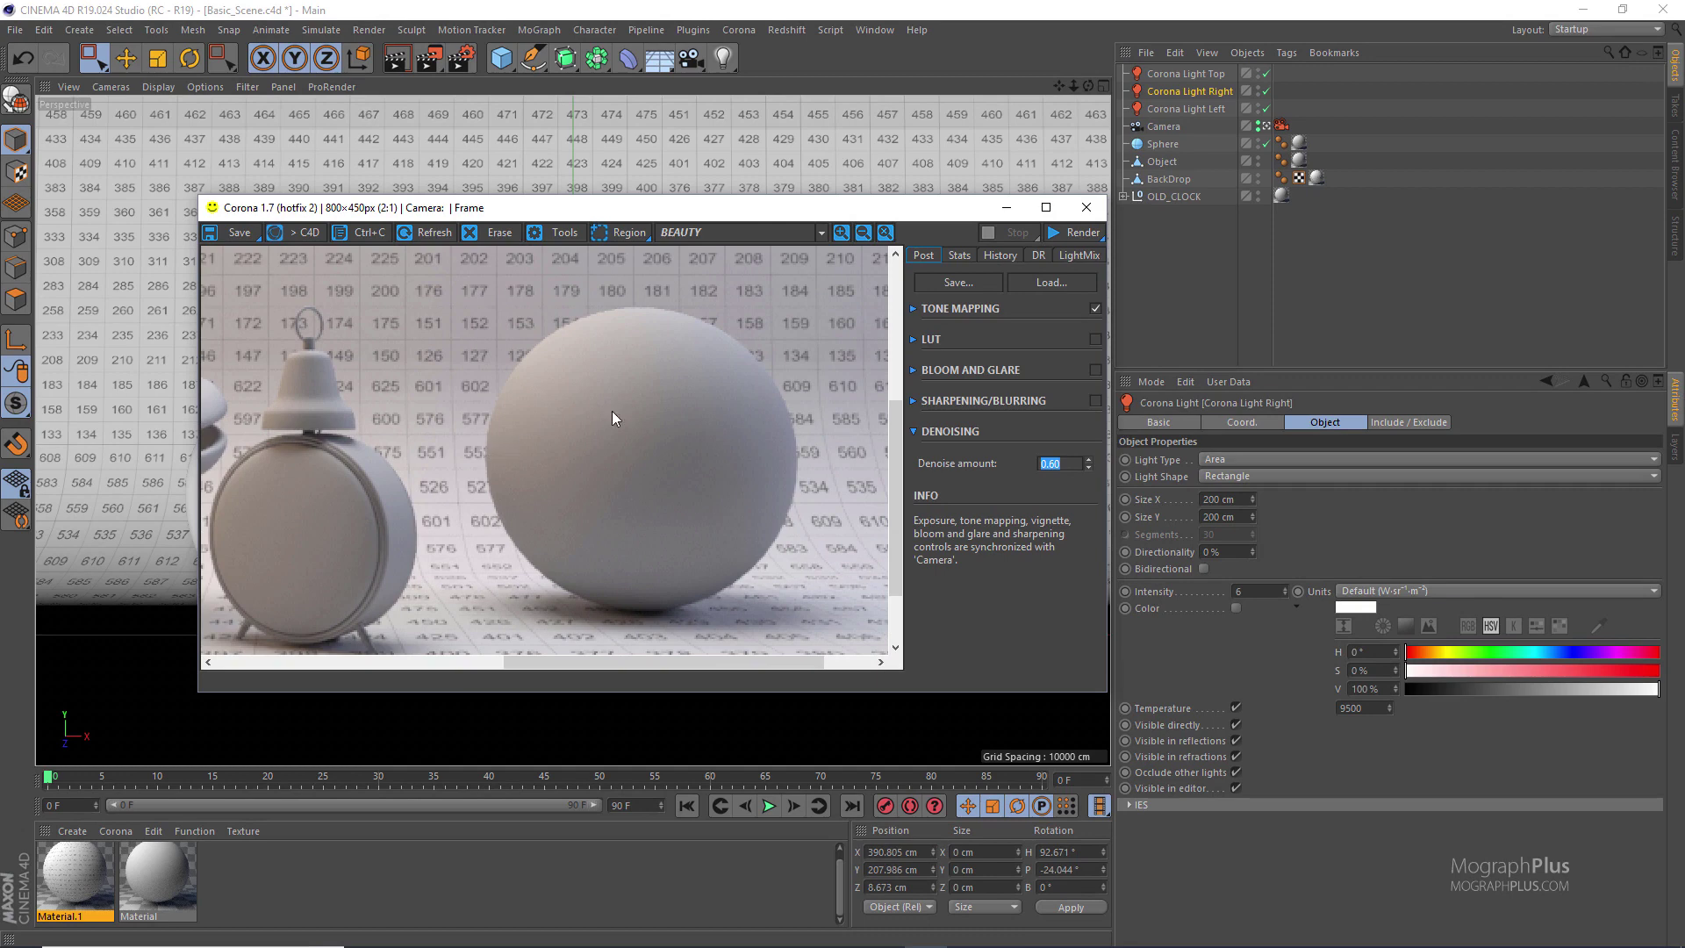
scroll(590, 449, "down", 1)
Show the frame buffer's LightMix section and read what interactive light mixing requires
left_click(923, 254)
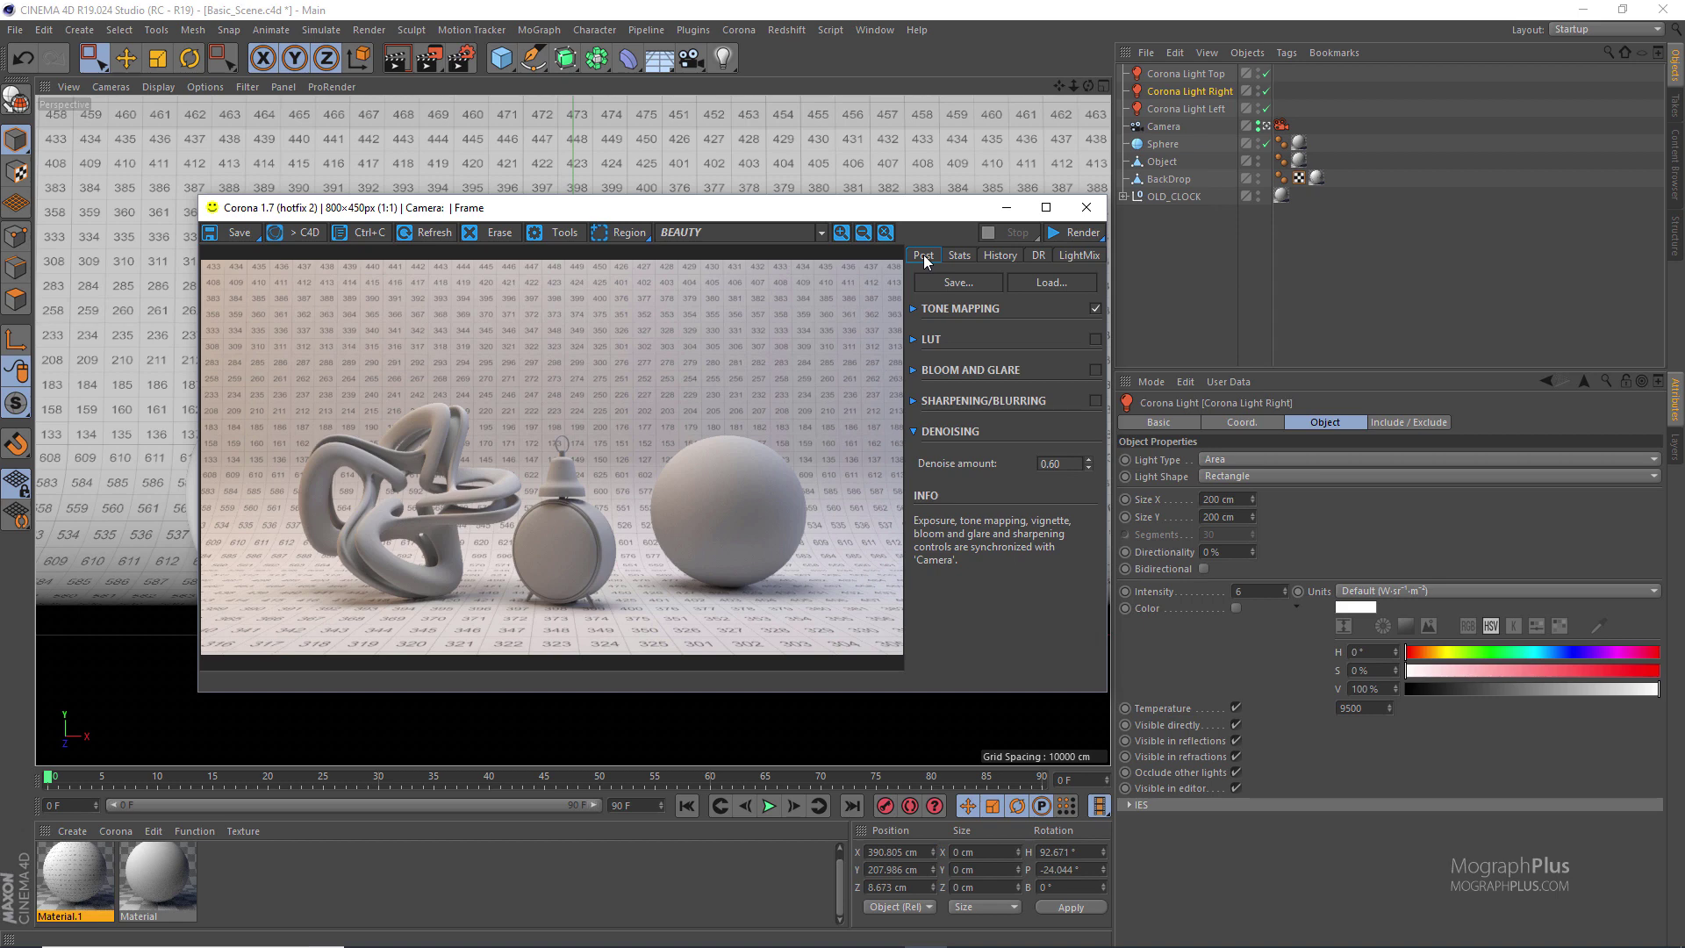
left_click(1089, 255)
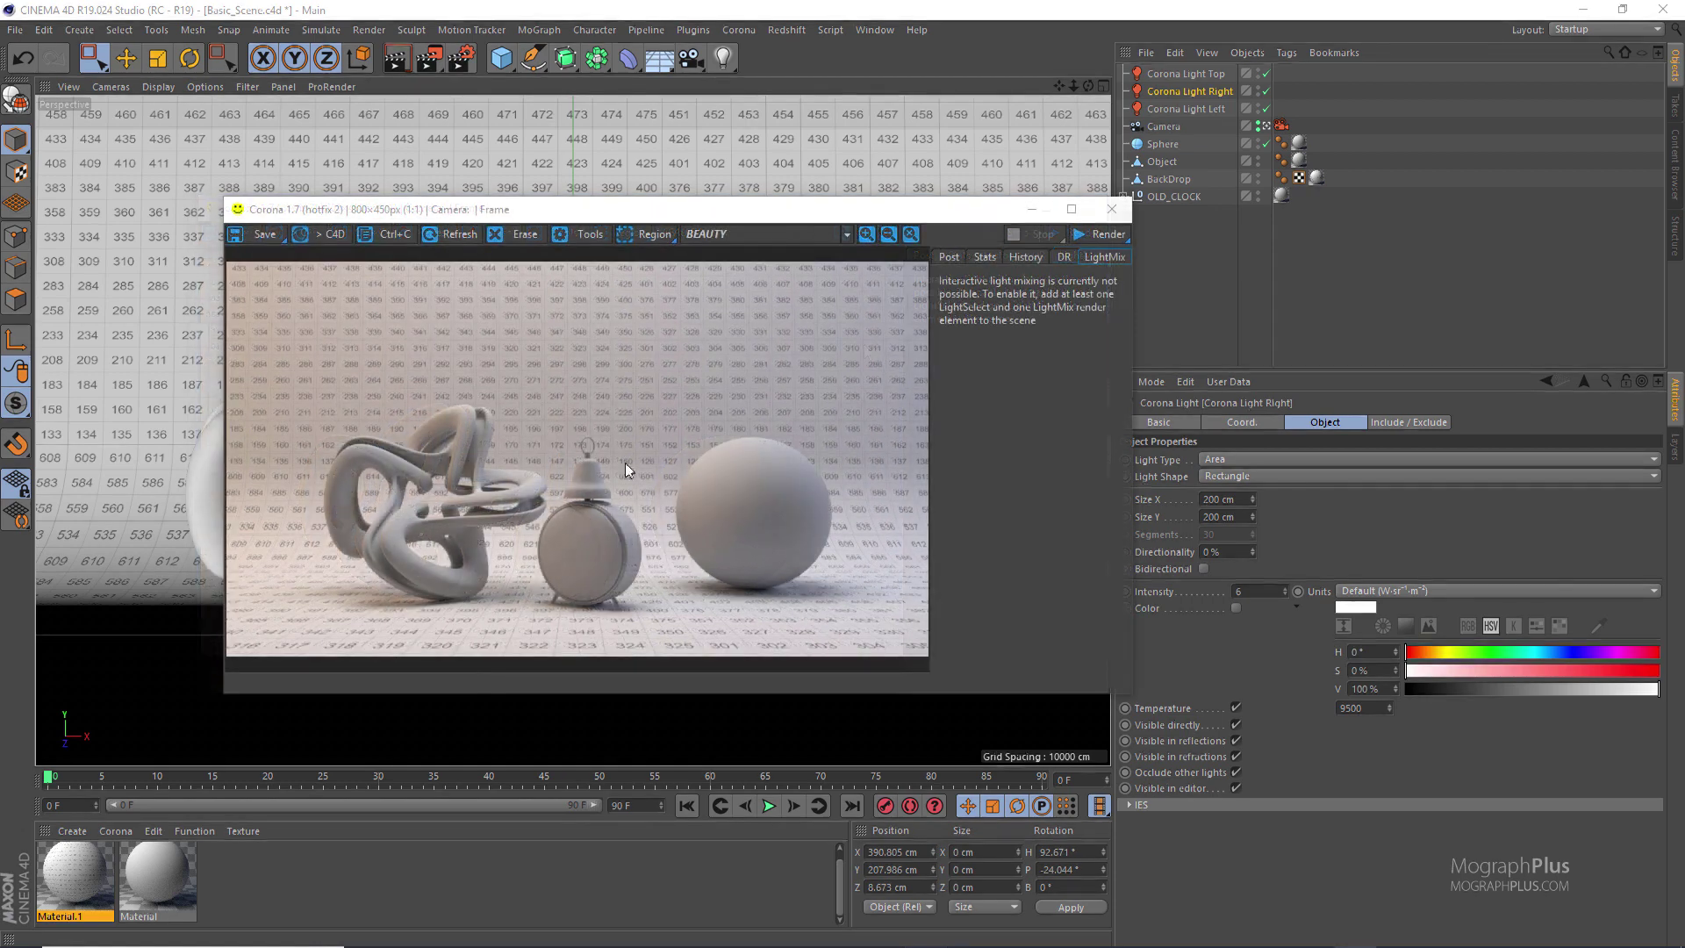
left_click_drag(827, 214, 759, 229)
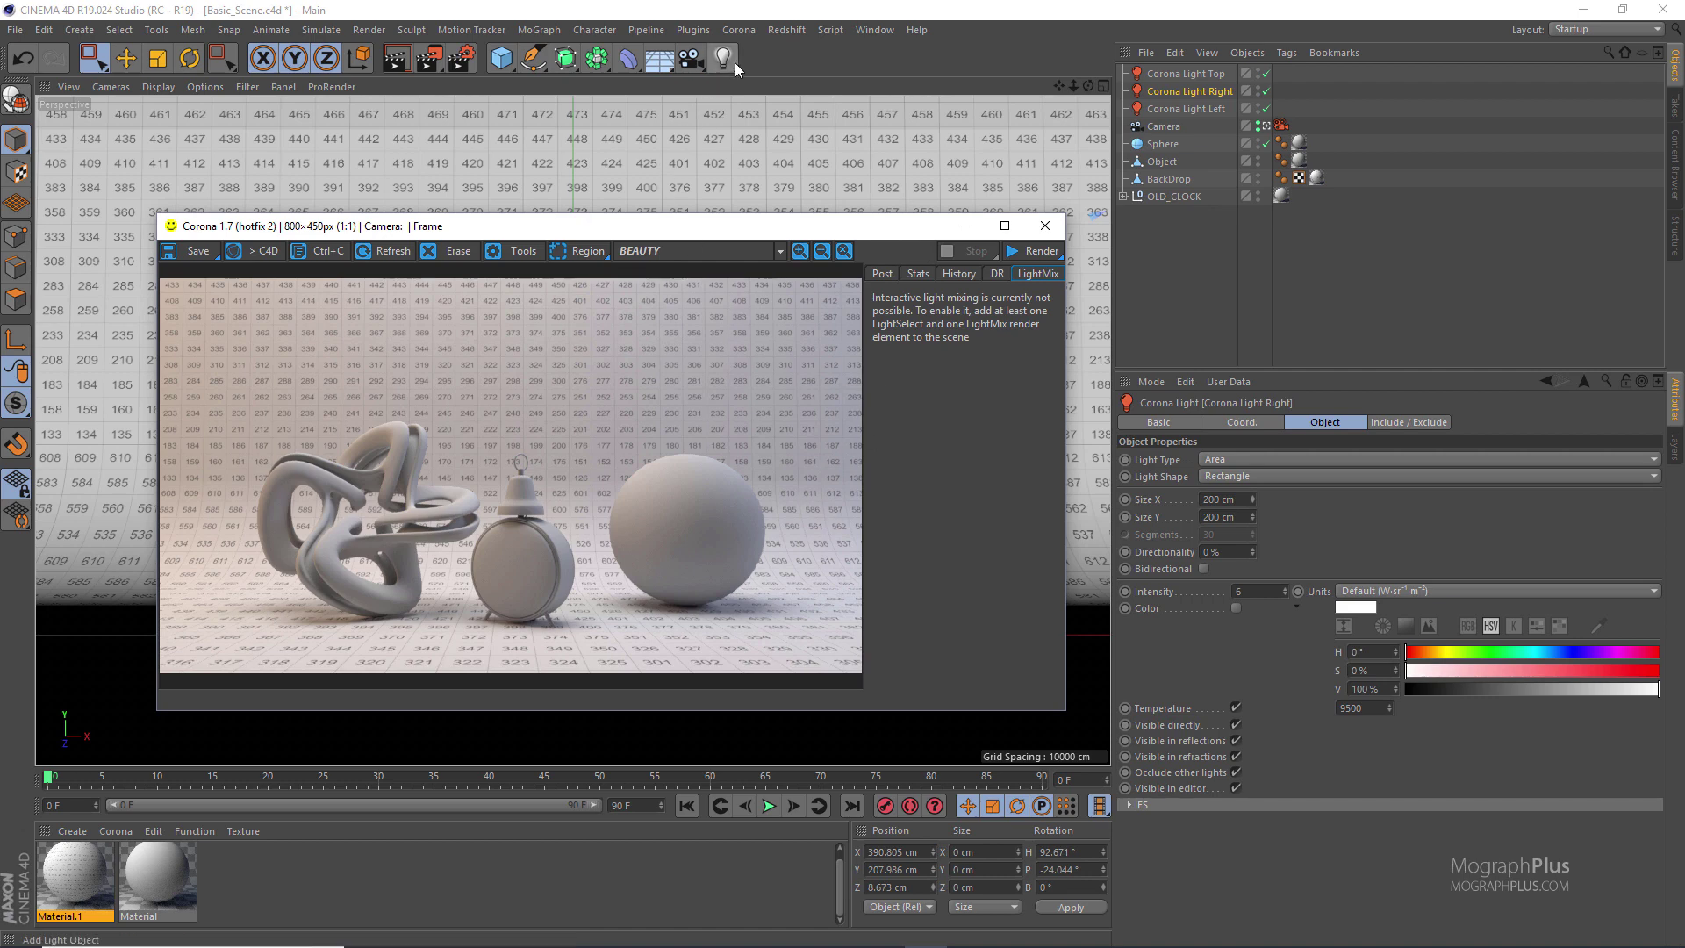
Open the Corona Multi-Pass manager, enable multi-pass output and find the LightMix group among the available passes
left_click(751, 29)
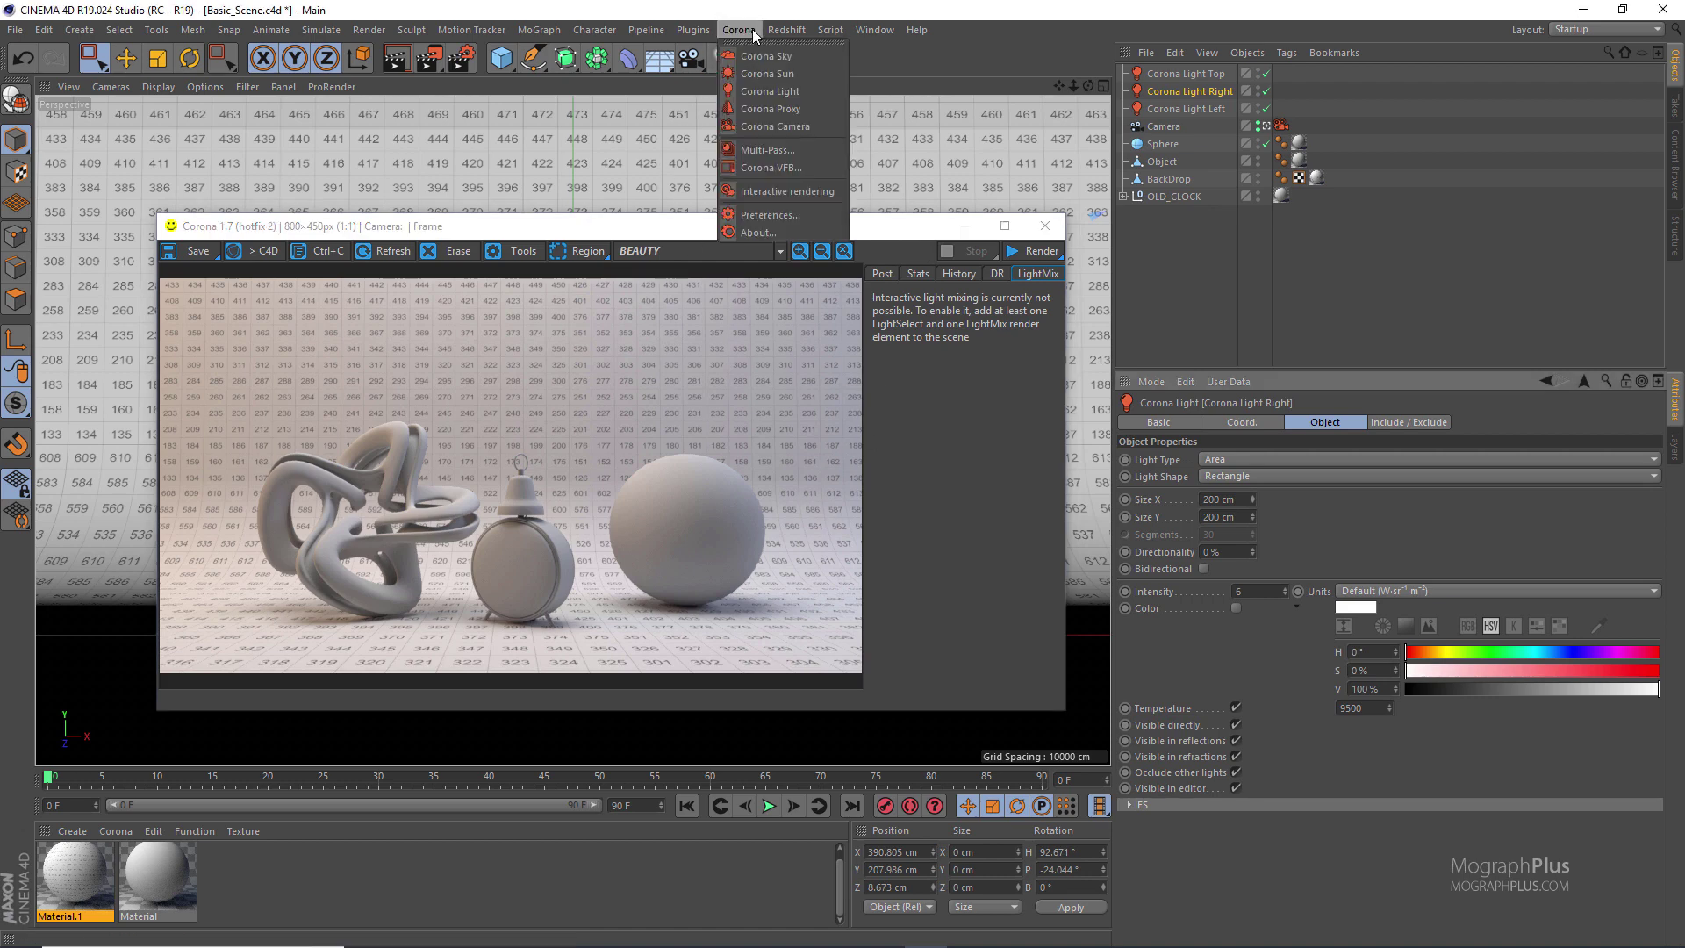
left_click(816, 149)
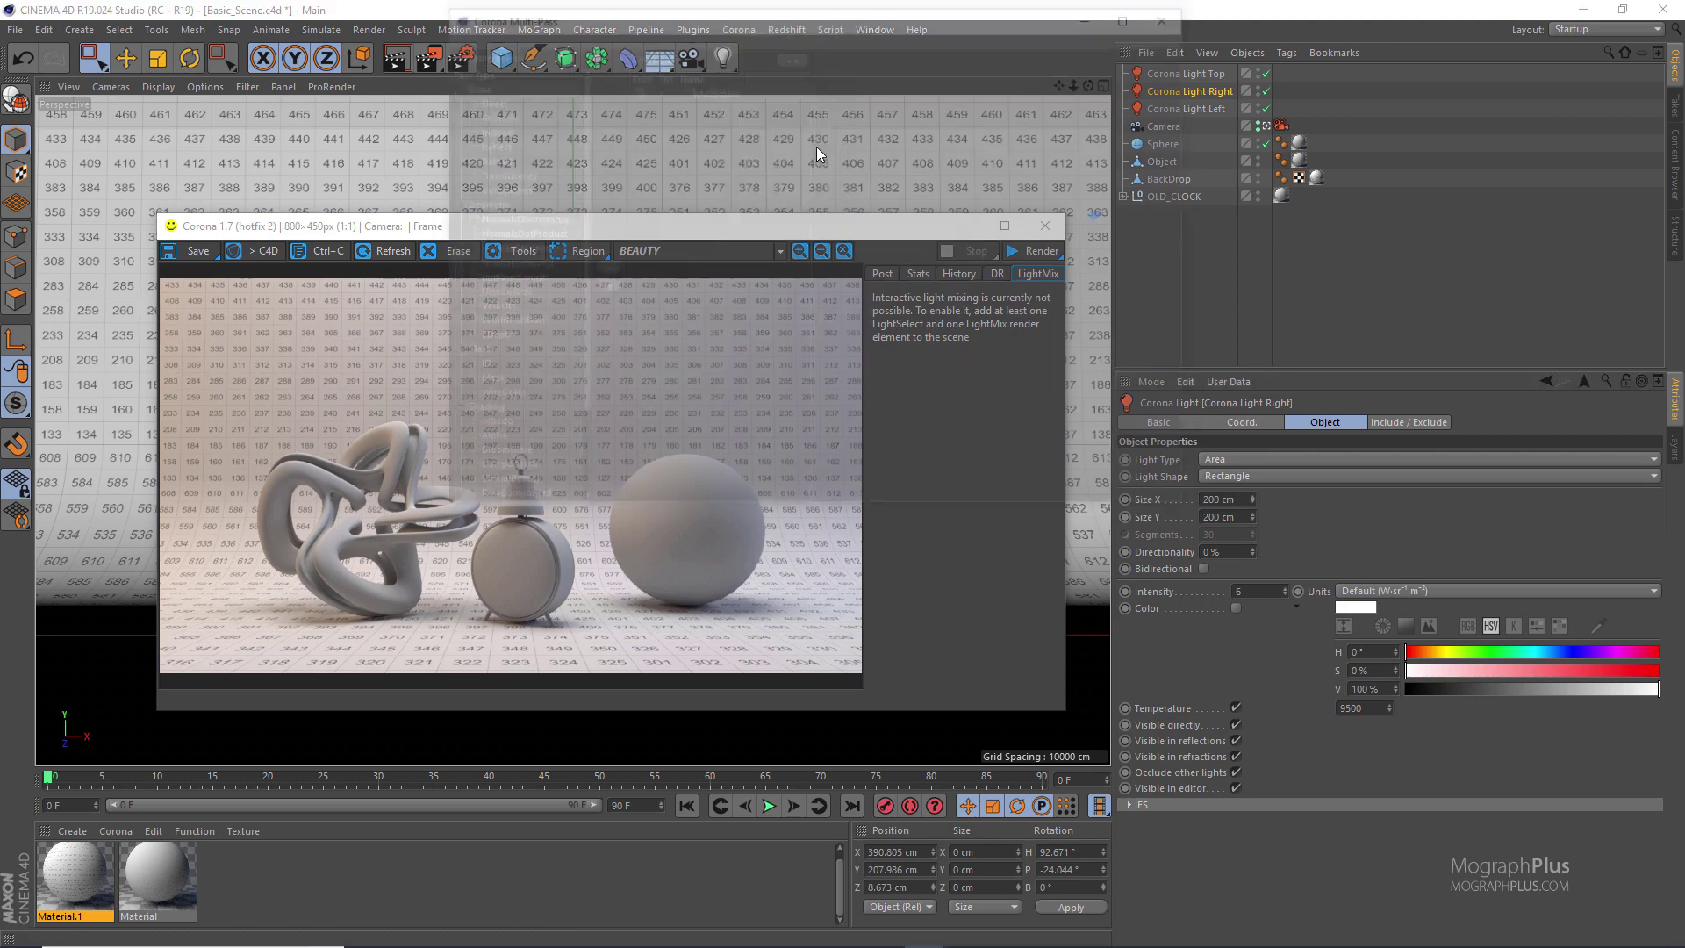
left_click_drag(792, 19, 724, 210)
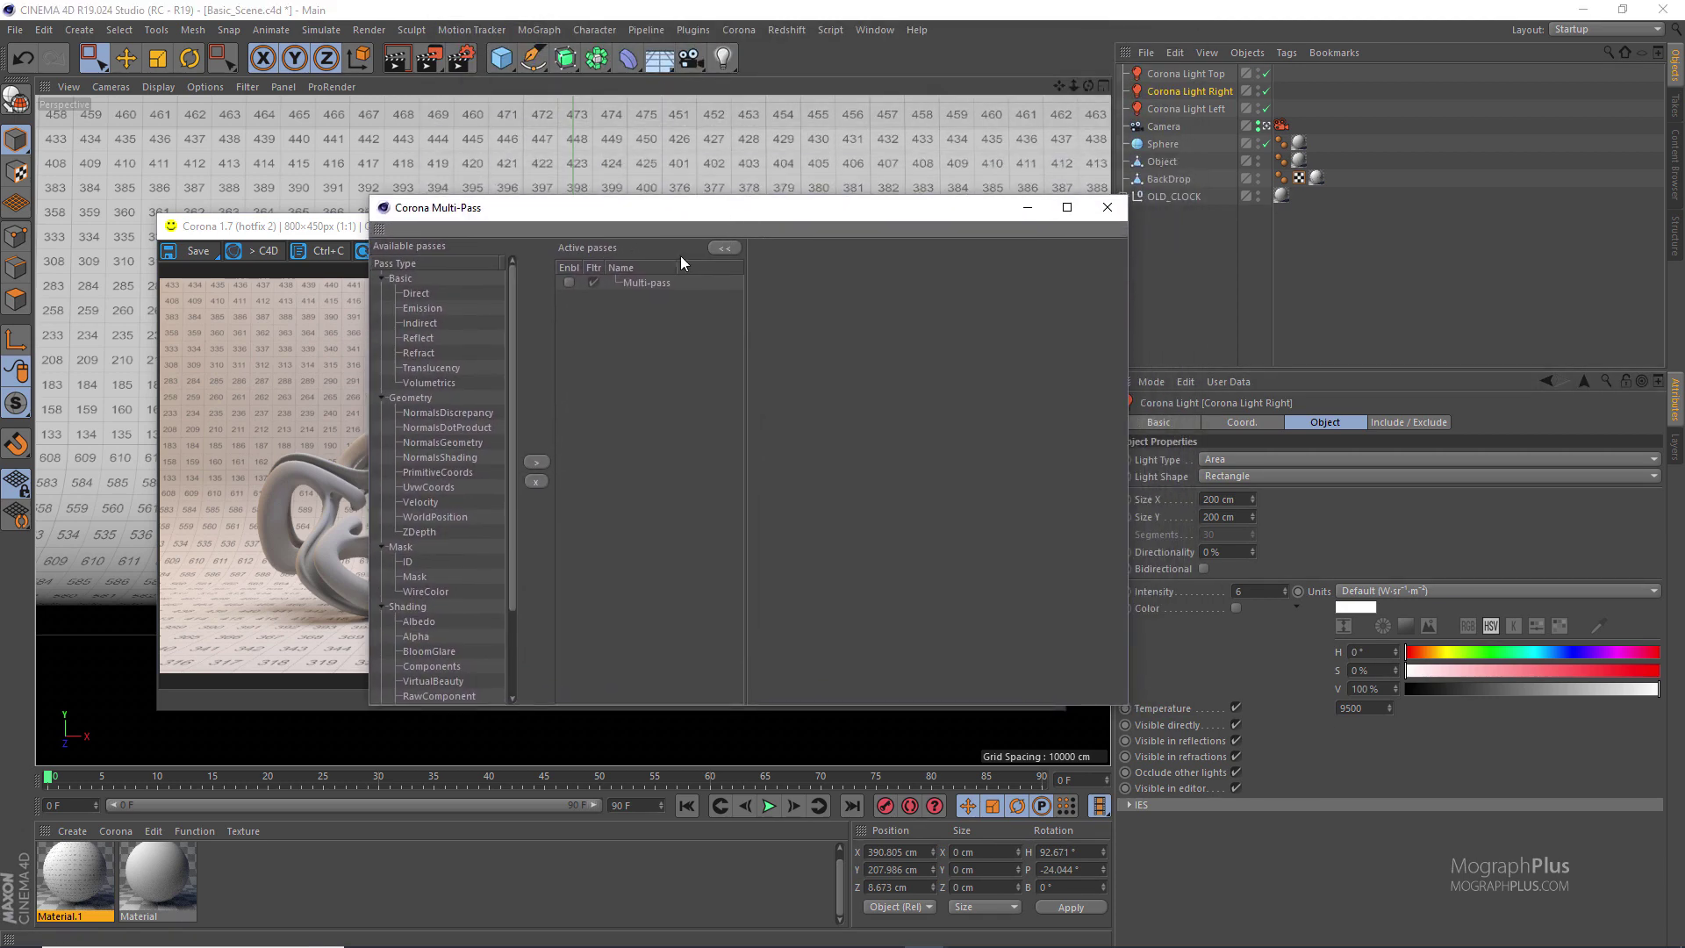
left_click_drag(512, 335, 503, 258)
left_click_drag(516, 451, 504, 542)
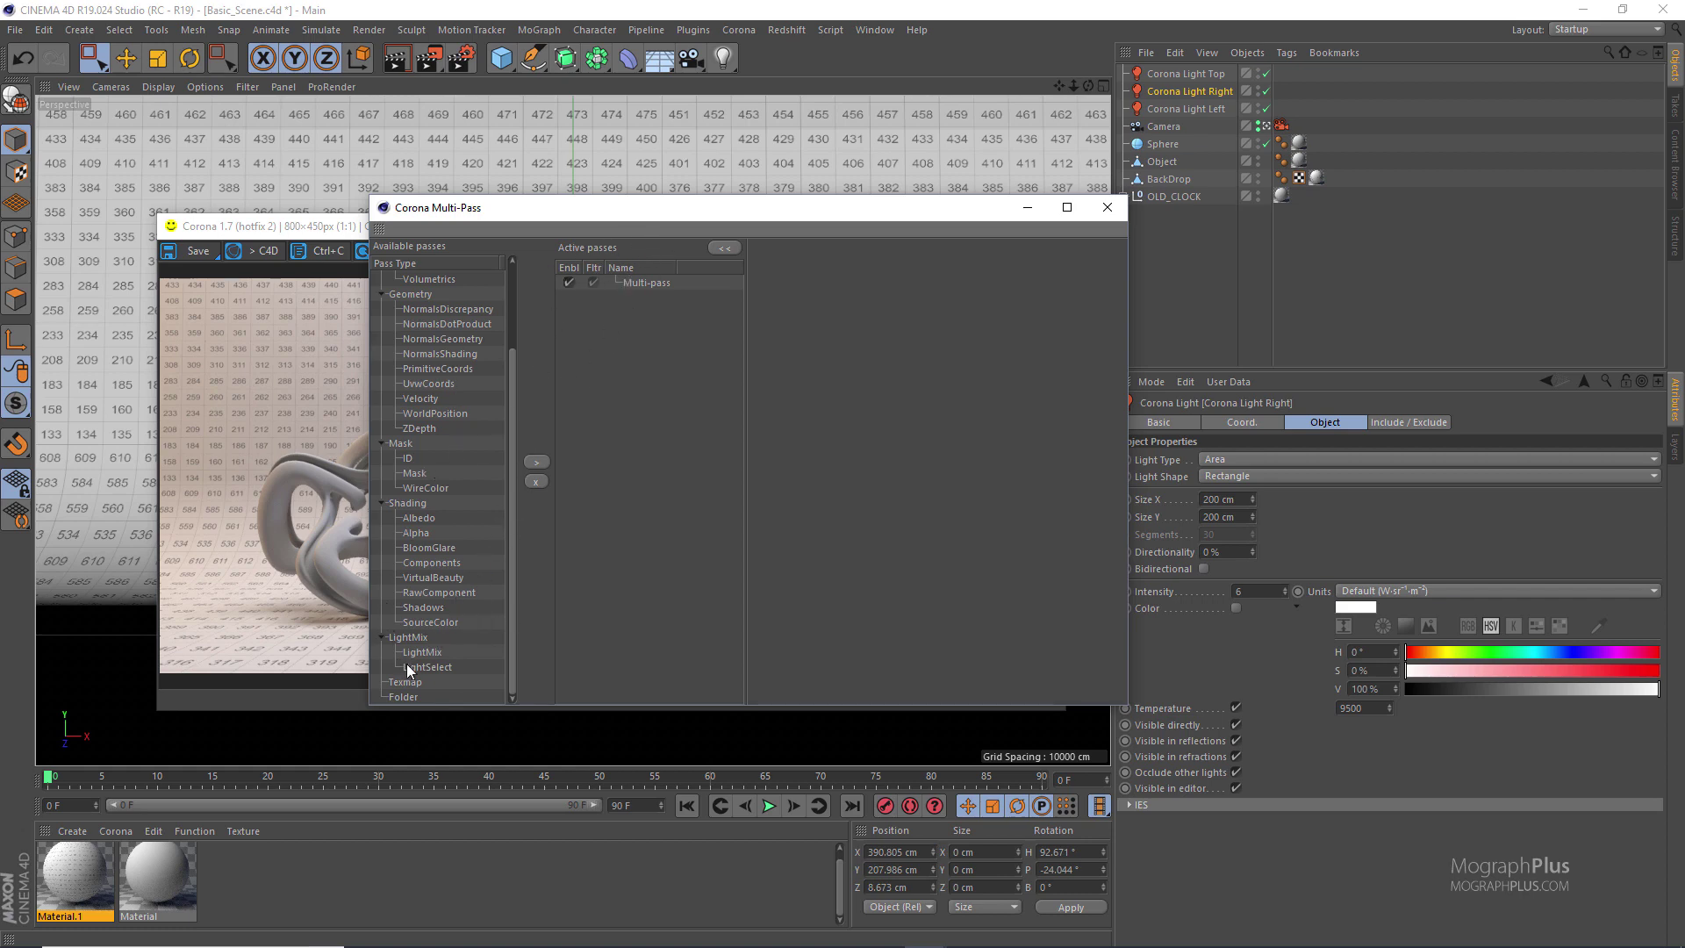
Add a LightMix pass to the active passes and show its settings
left_click_drag(421, 652, 650, 266)
left_click_drag(614, 345, 609, 314)
left_click(664, 297)
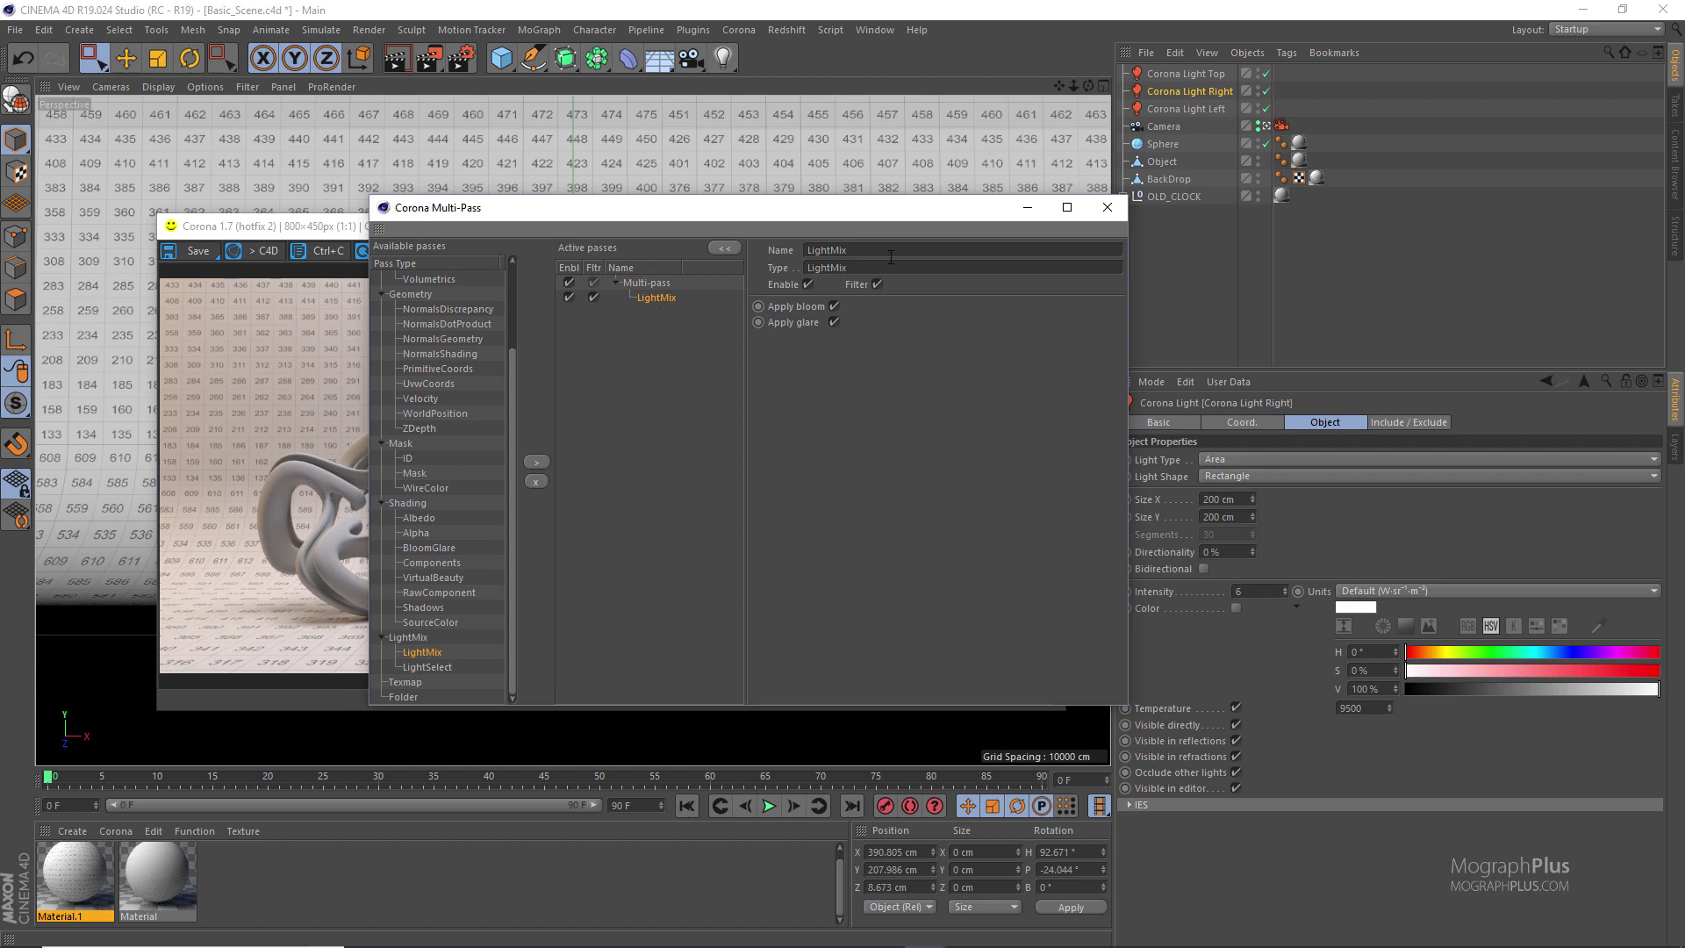
left_click_drag(869, 219, 845, 219)
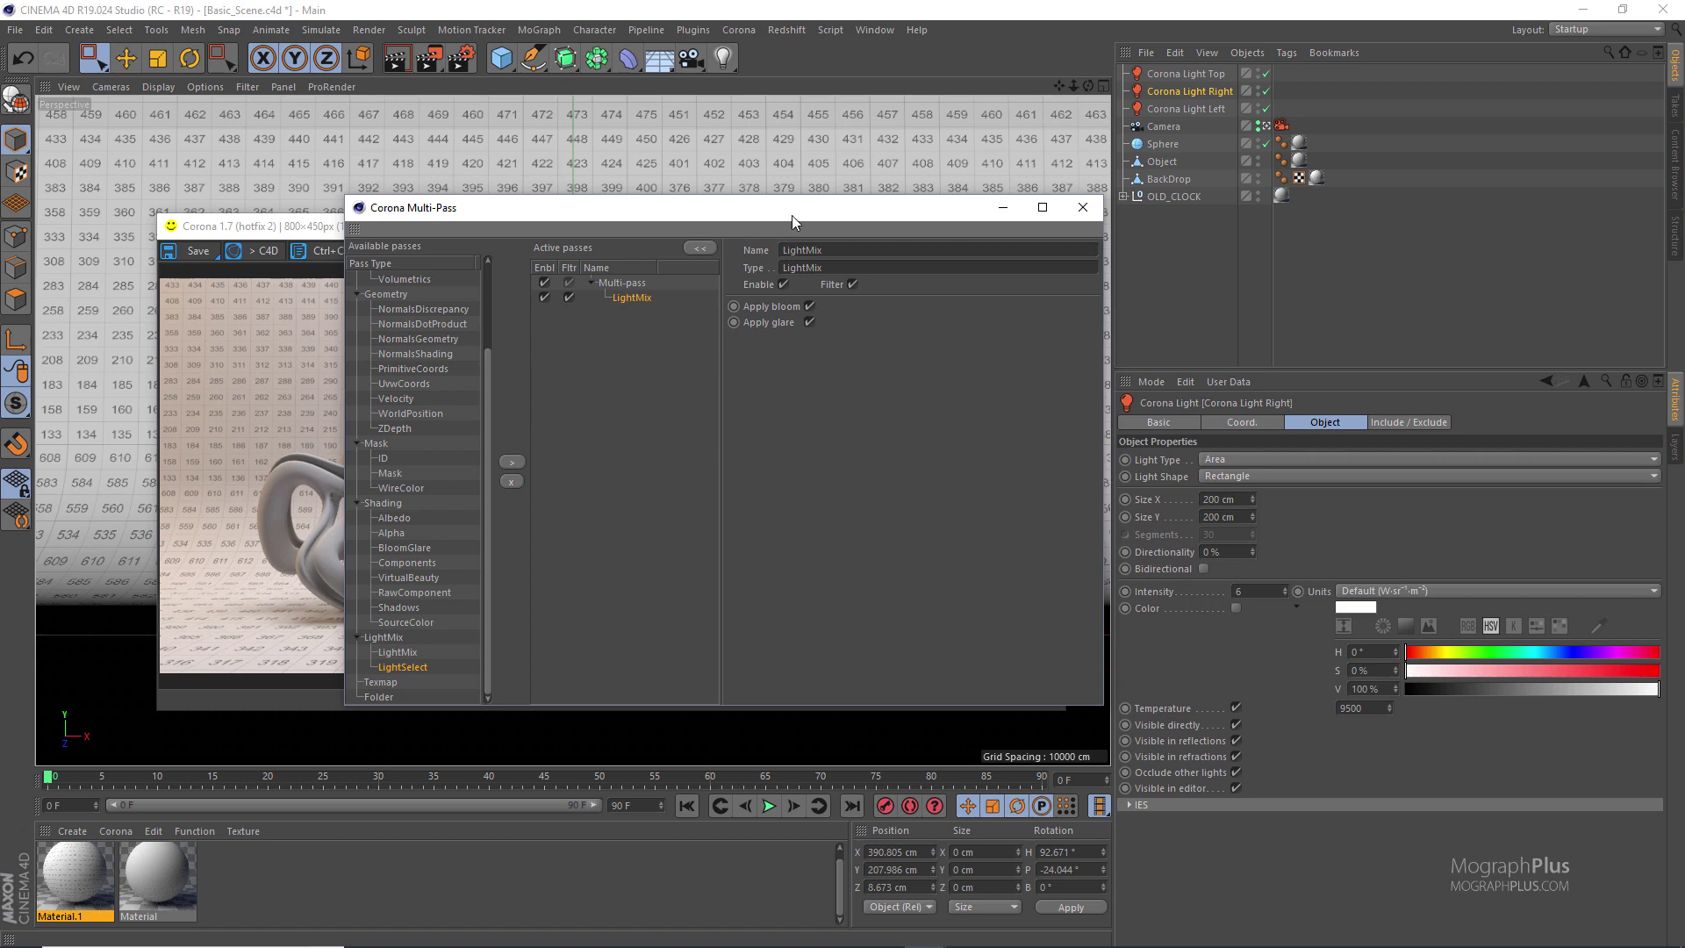
left_click_drag(792, 215, 697, 205)
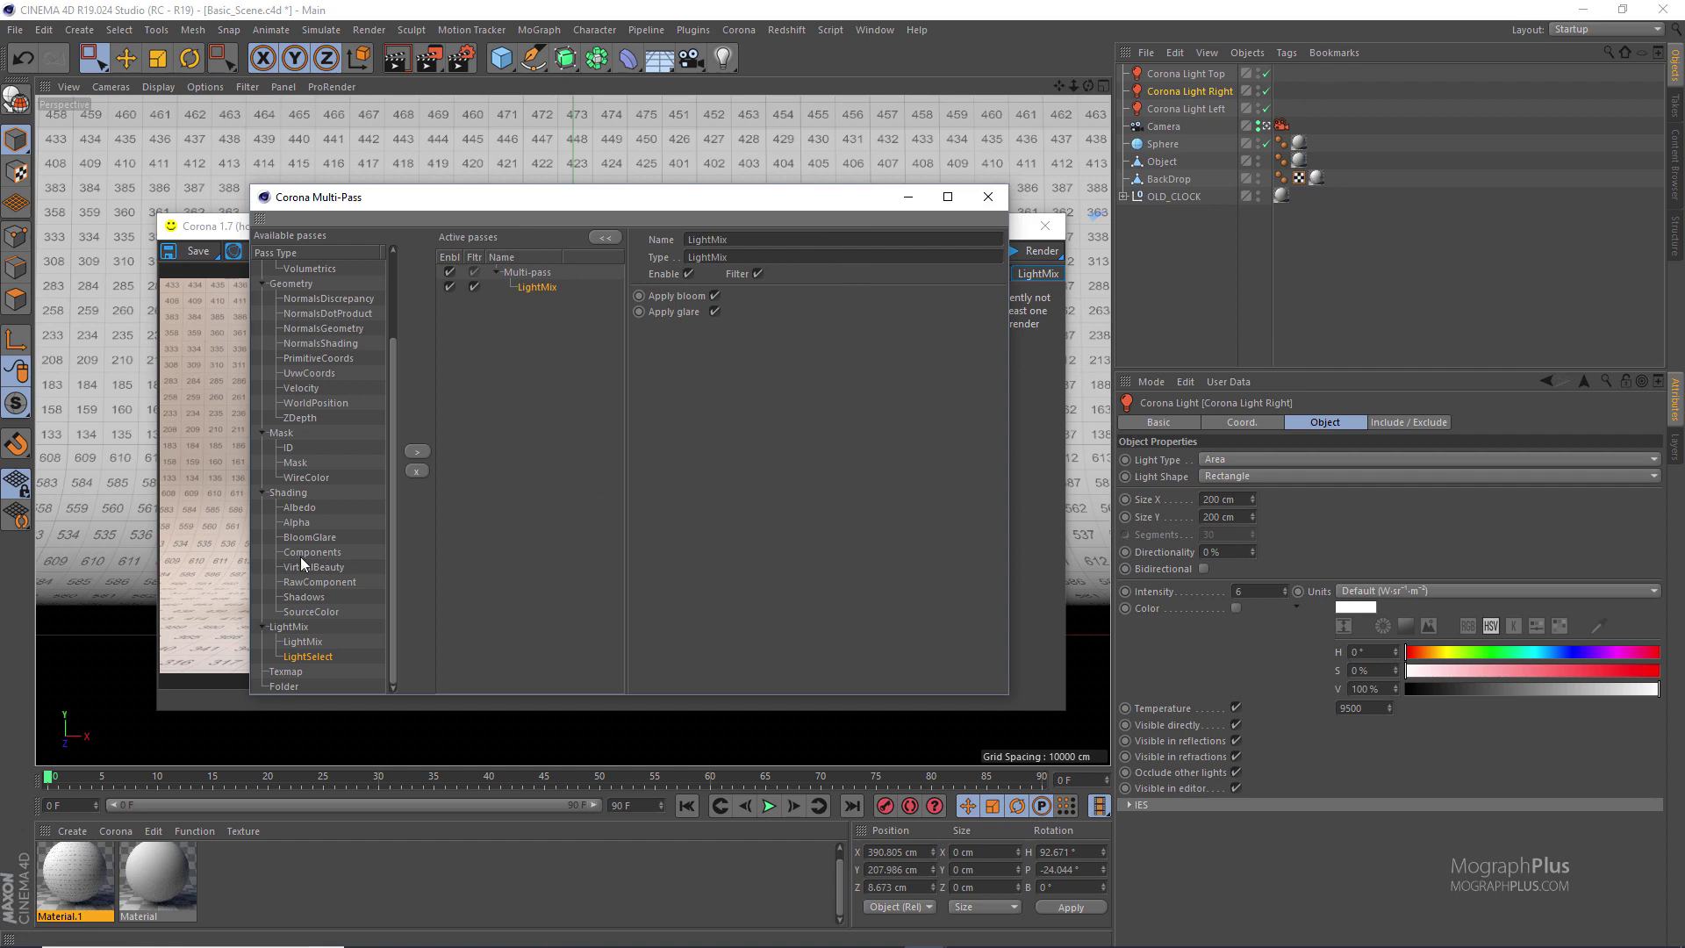
Add a LightSelect pass to the active passes and rename it LightSelect Left
left_click_drag(305, 658, 550, 318)
left_click(544, 302)
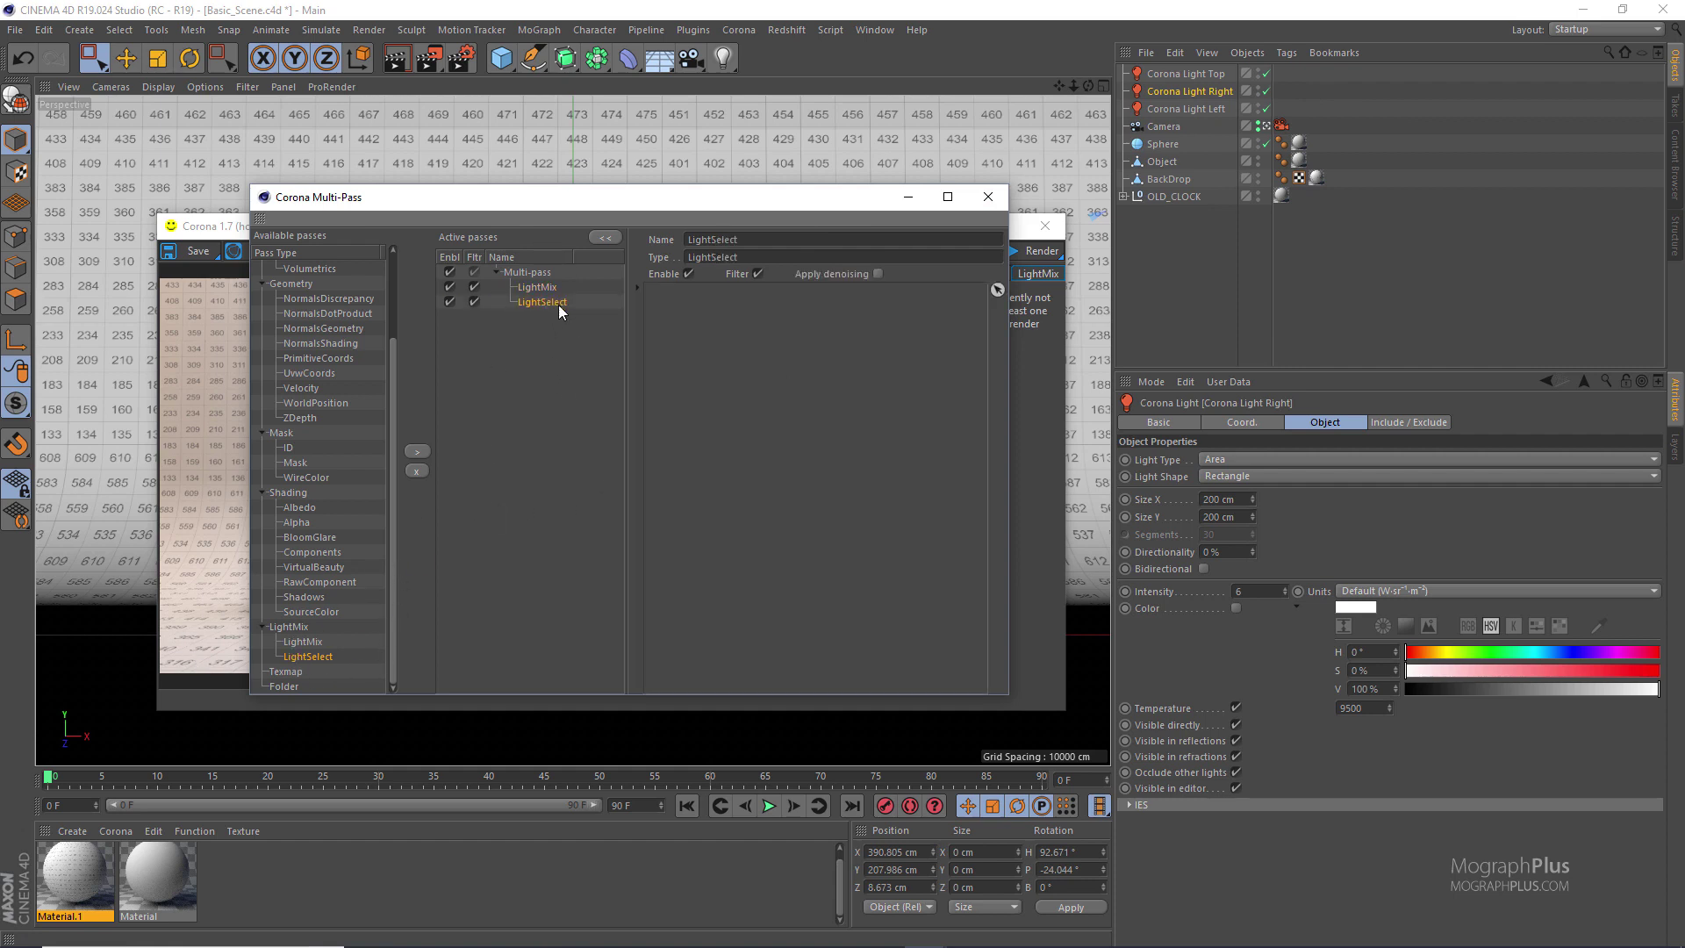
double_click(548, 303)
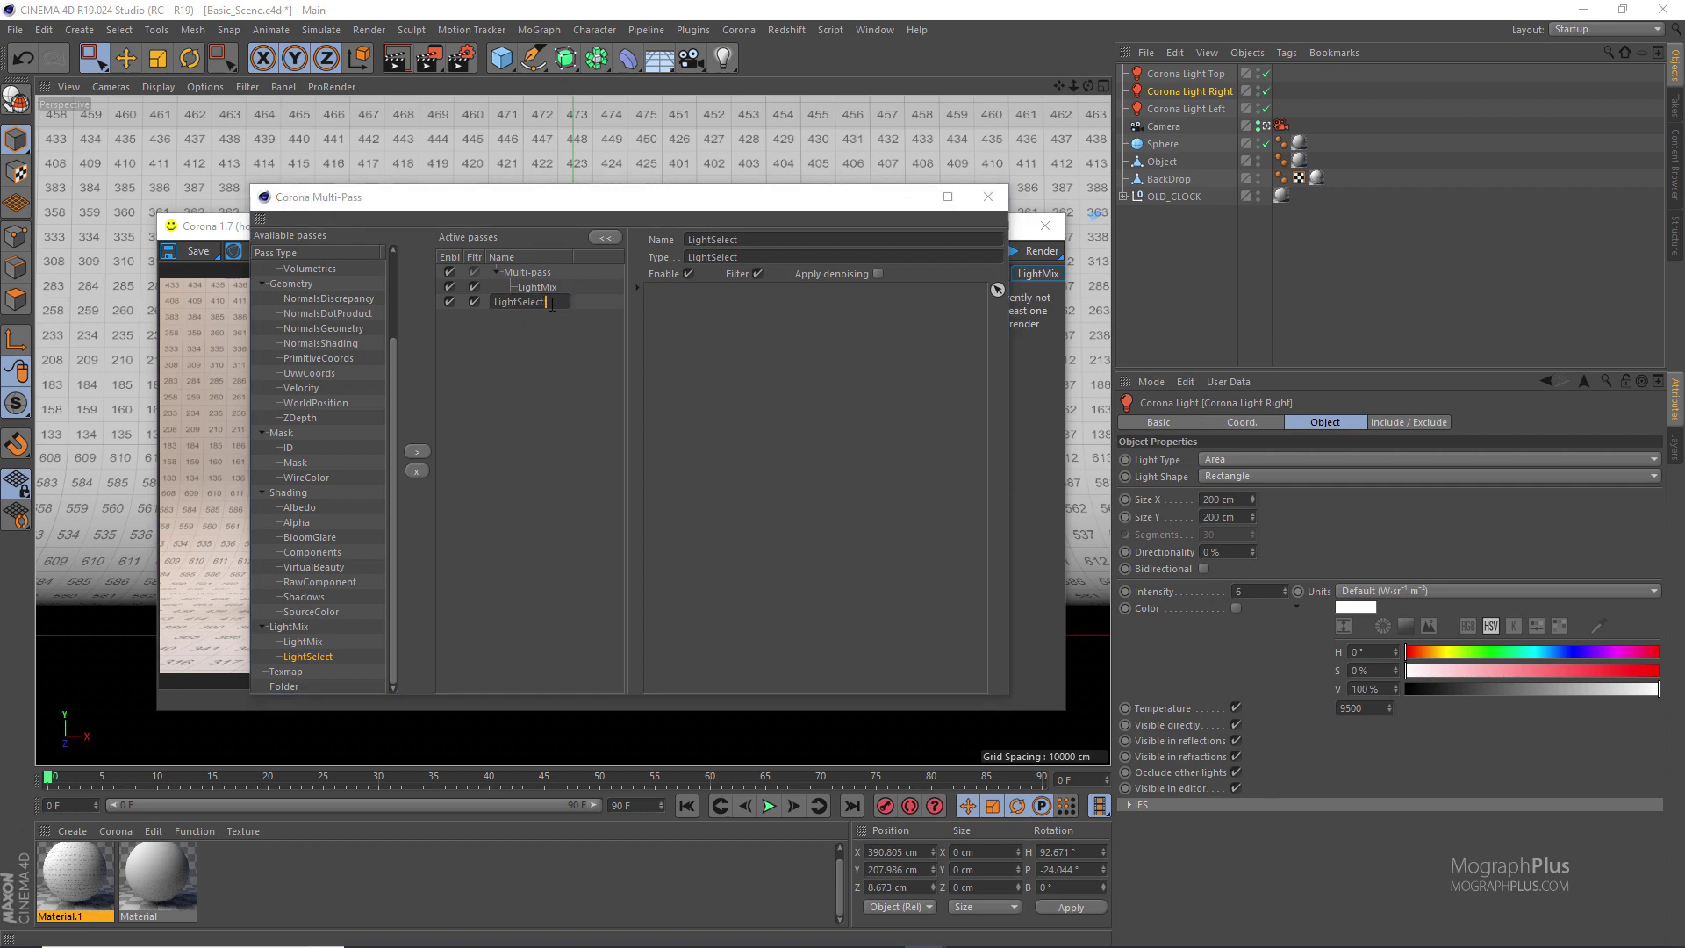
type("Left")
key("Return")
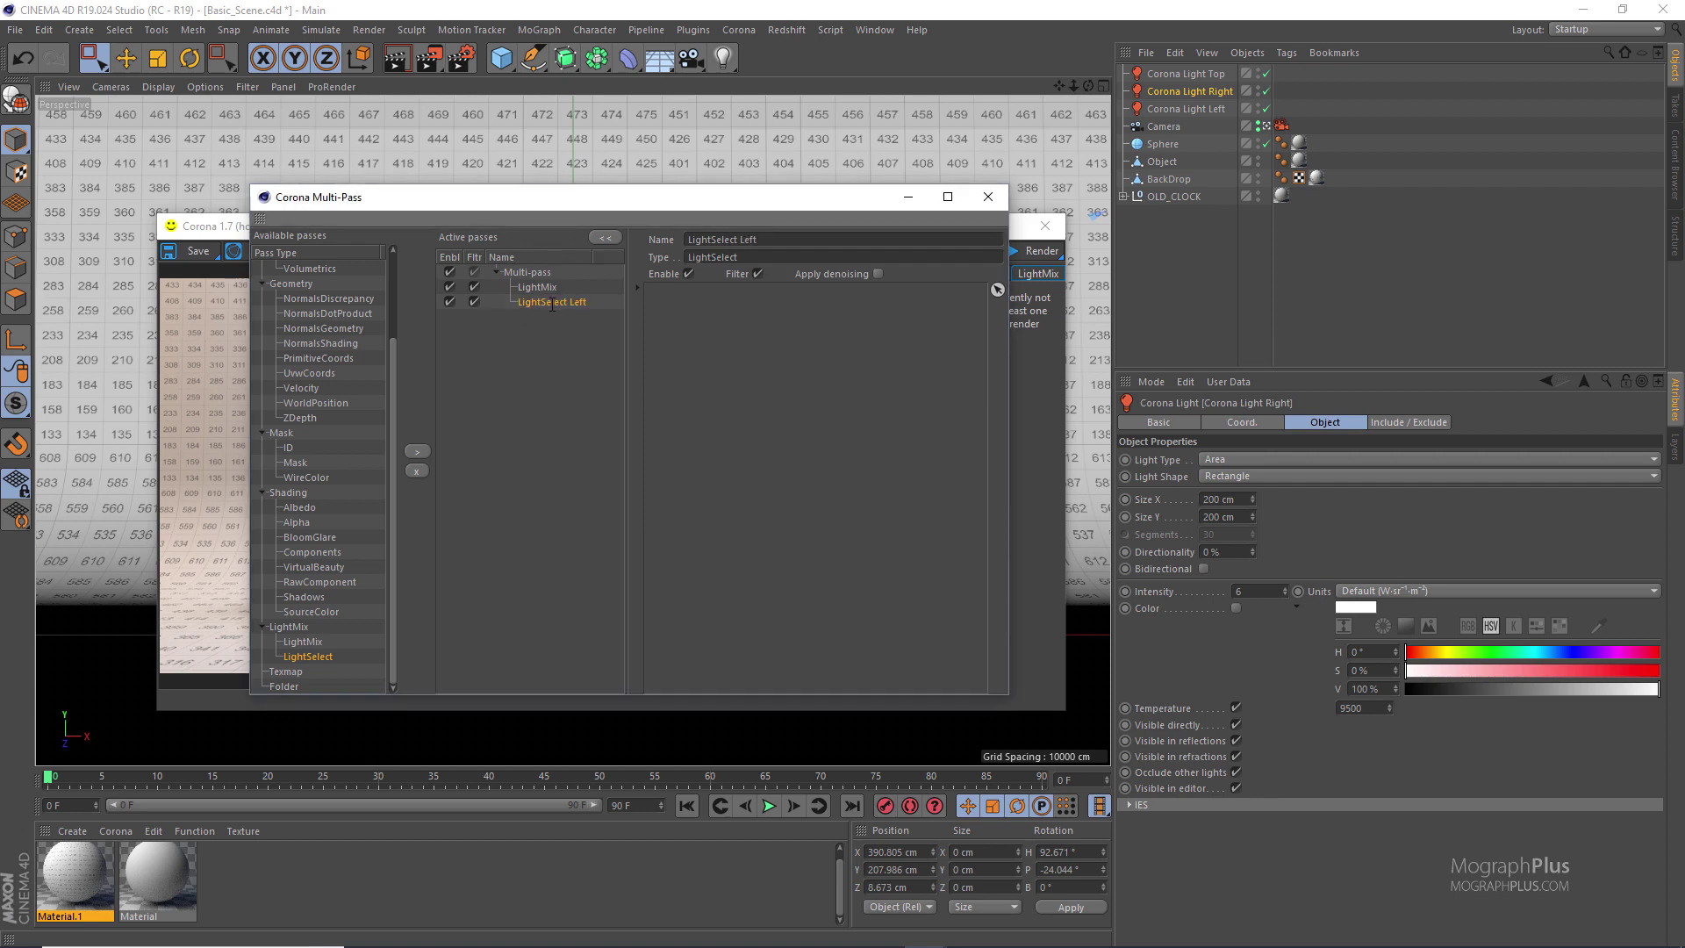
Duplicate the LightSelect Left pass and rename the copy LightSelect Right
left_click_drag(537, 303, 540, 312, "ctrl")
double_click(562, 317)
left_click(578, 315)
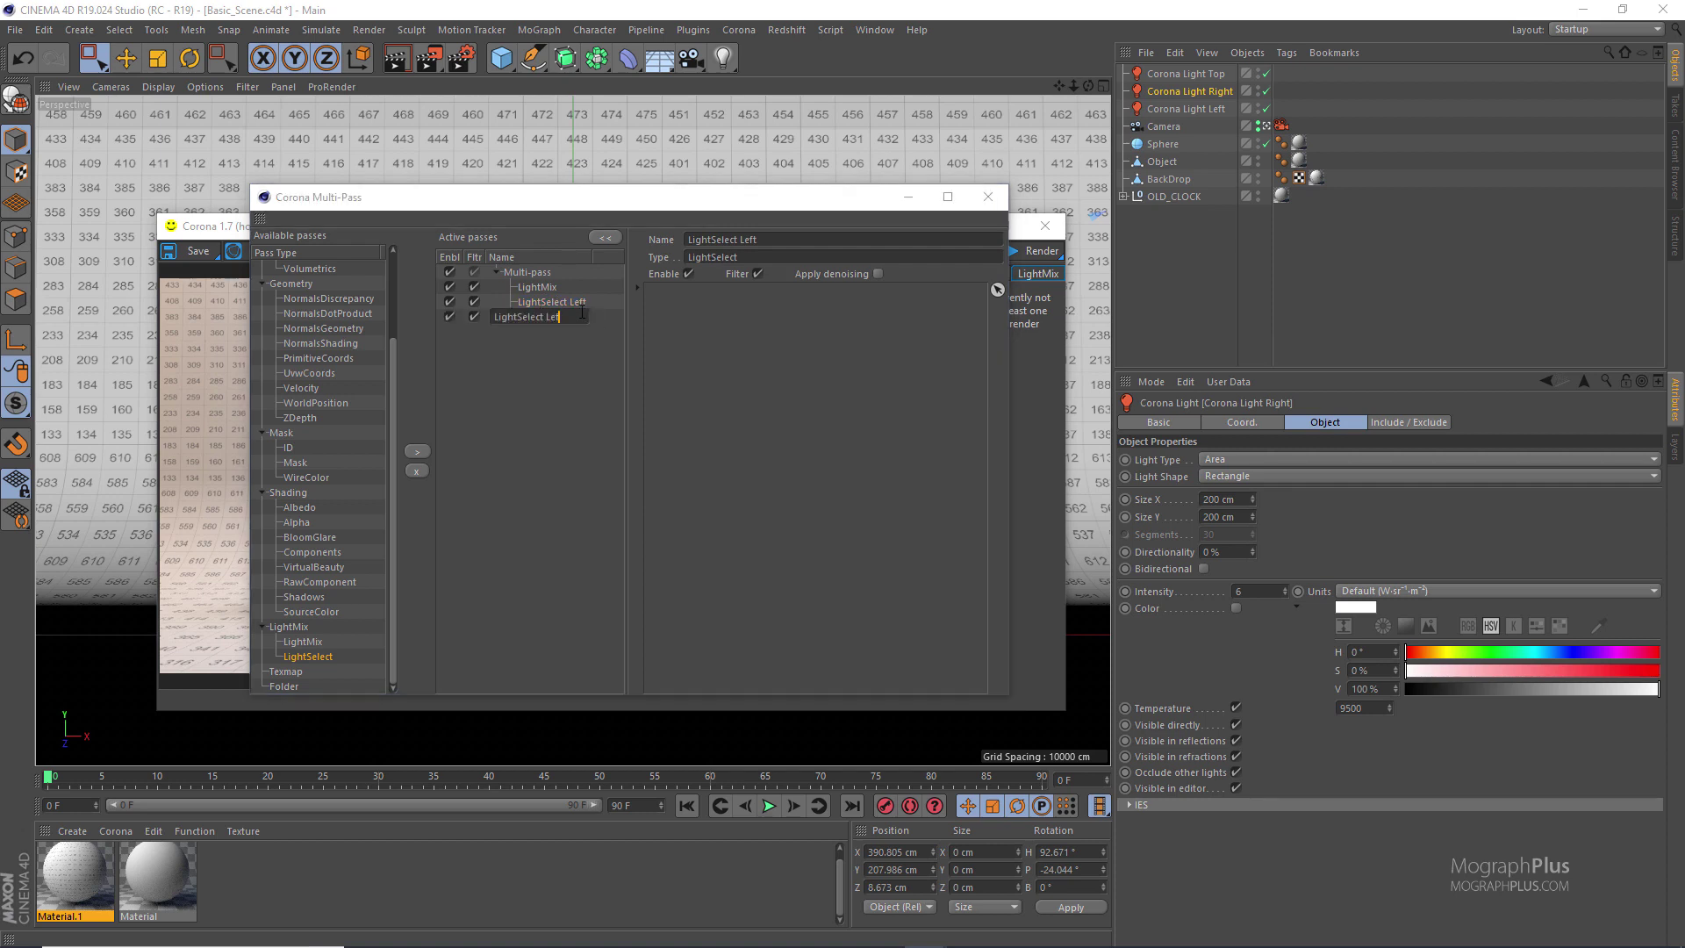
key("BackSpace")
key("BackSpace")
key("BackSpace")
key("BackSpace")
key("BackSpace")
type("Right")
key("Return")
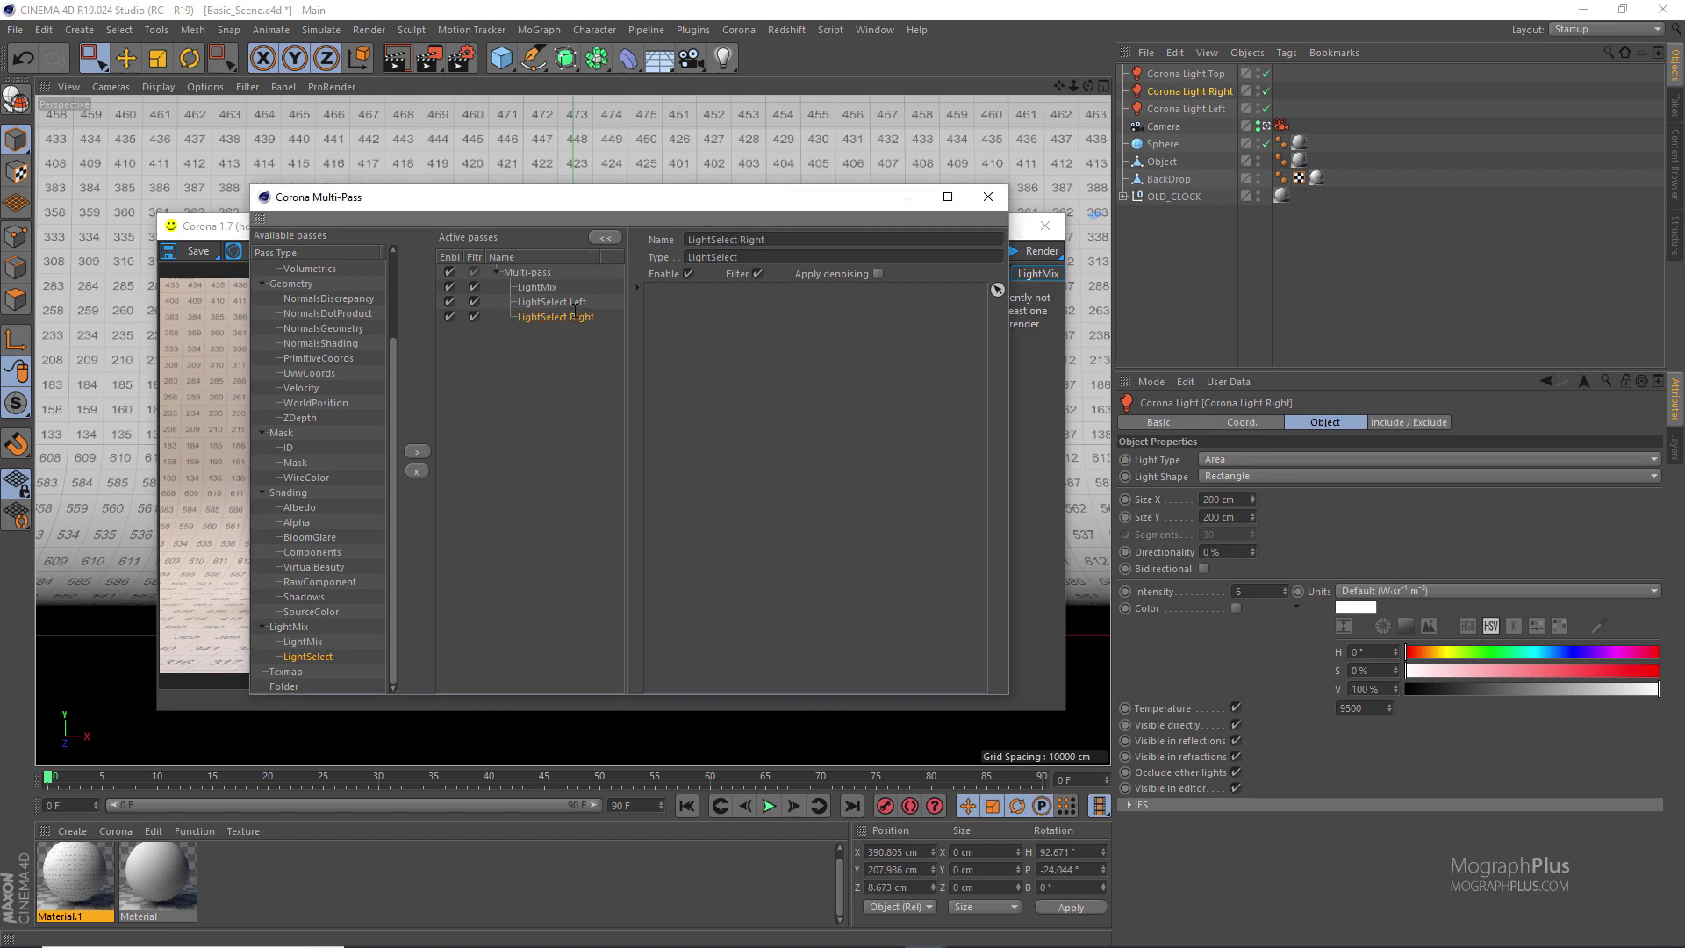
Duplicate the LightSelect Right pass and rename the copy LightSelect Top
left_click_drag(575, 316, 607, 336, "ctrl")
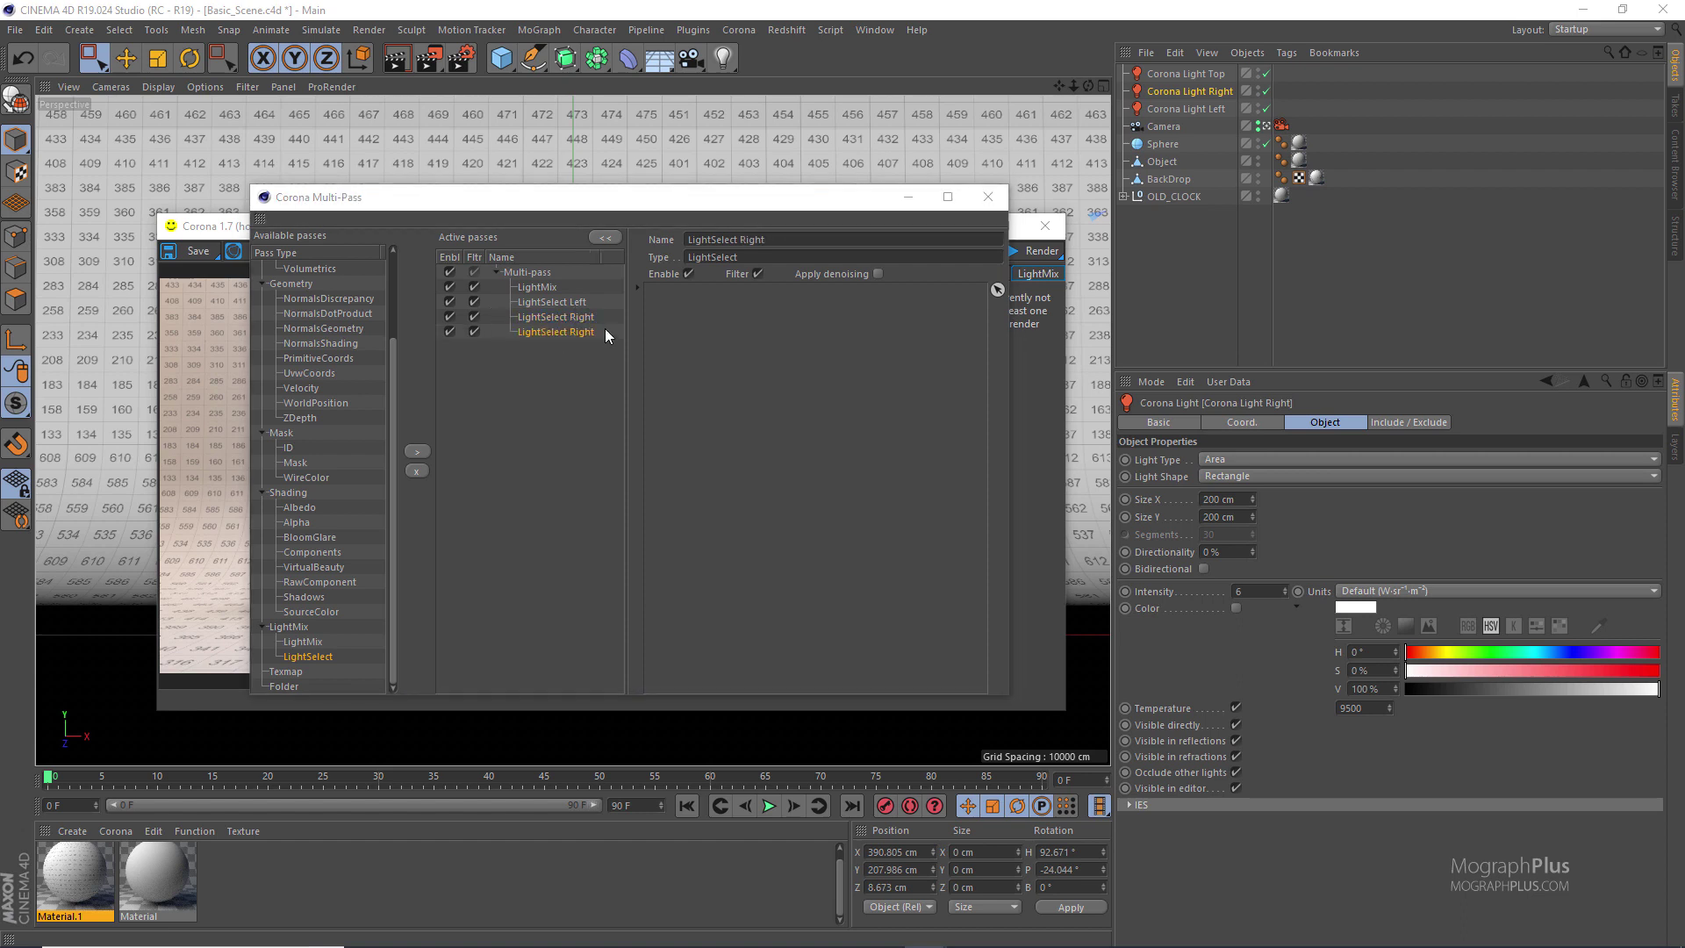
double_click(590, 331)
key("BackSpace")
key("BackSpace")
key("BackSpace")
key("BackSpace")
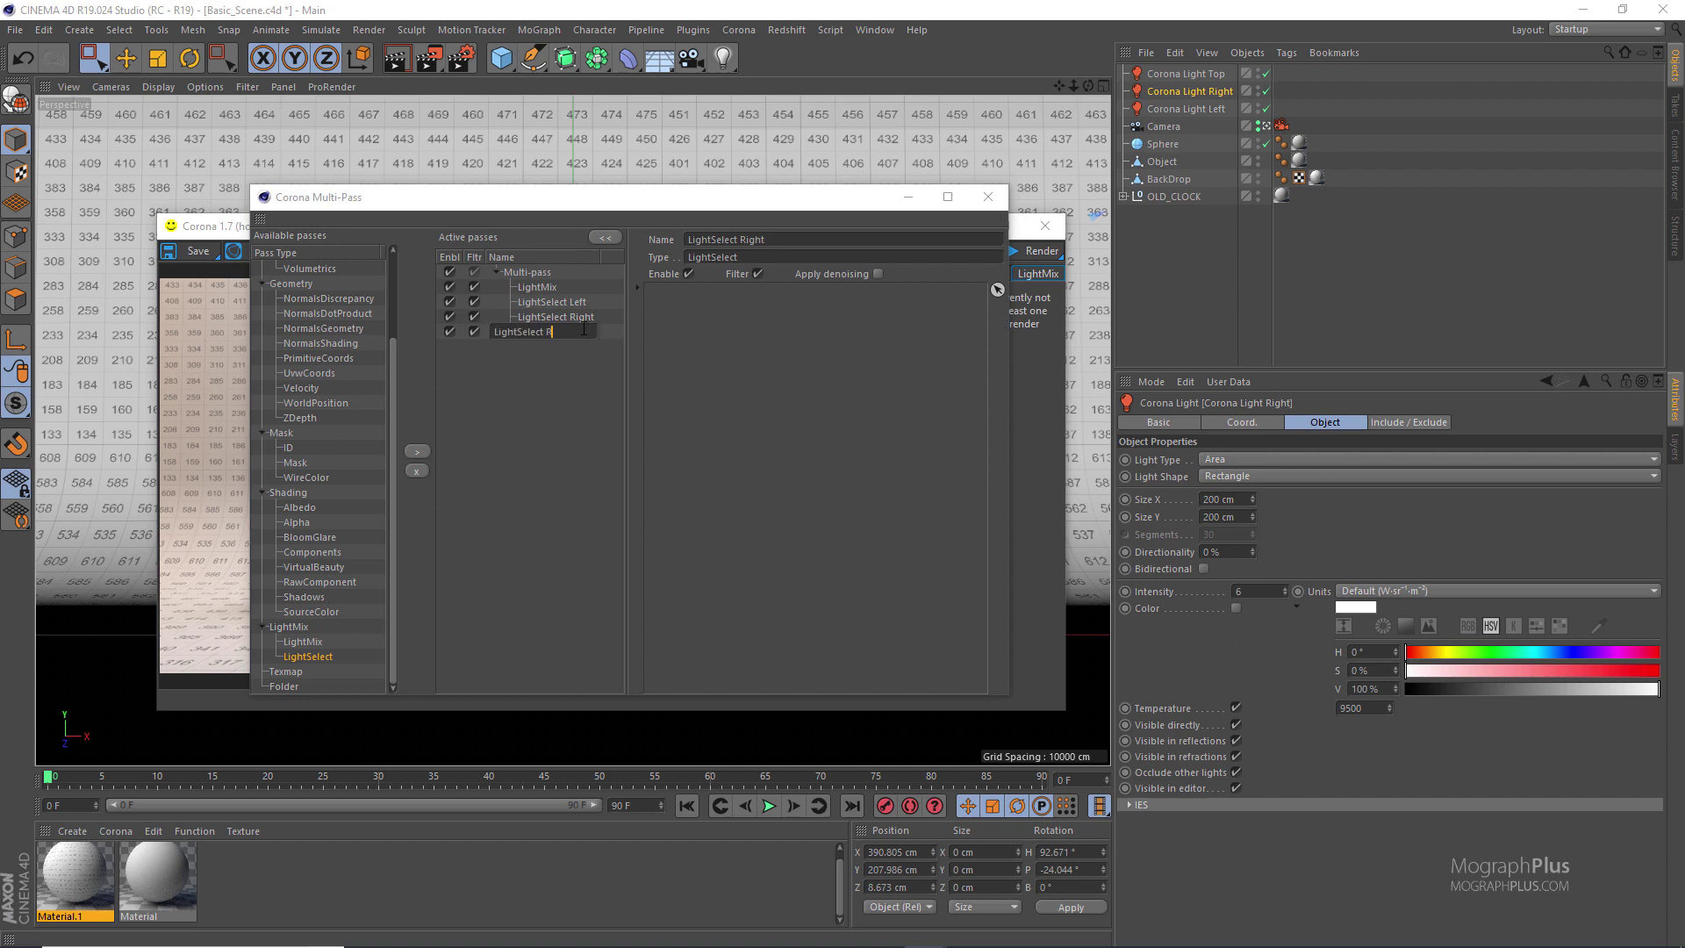
key("BackSpace")
type("Top")
key("Return")
Assign Corona Light Left, Corona Light Right and Corona Light Top to their matching LightSelect passes
left_click(570, 303)
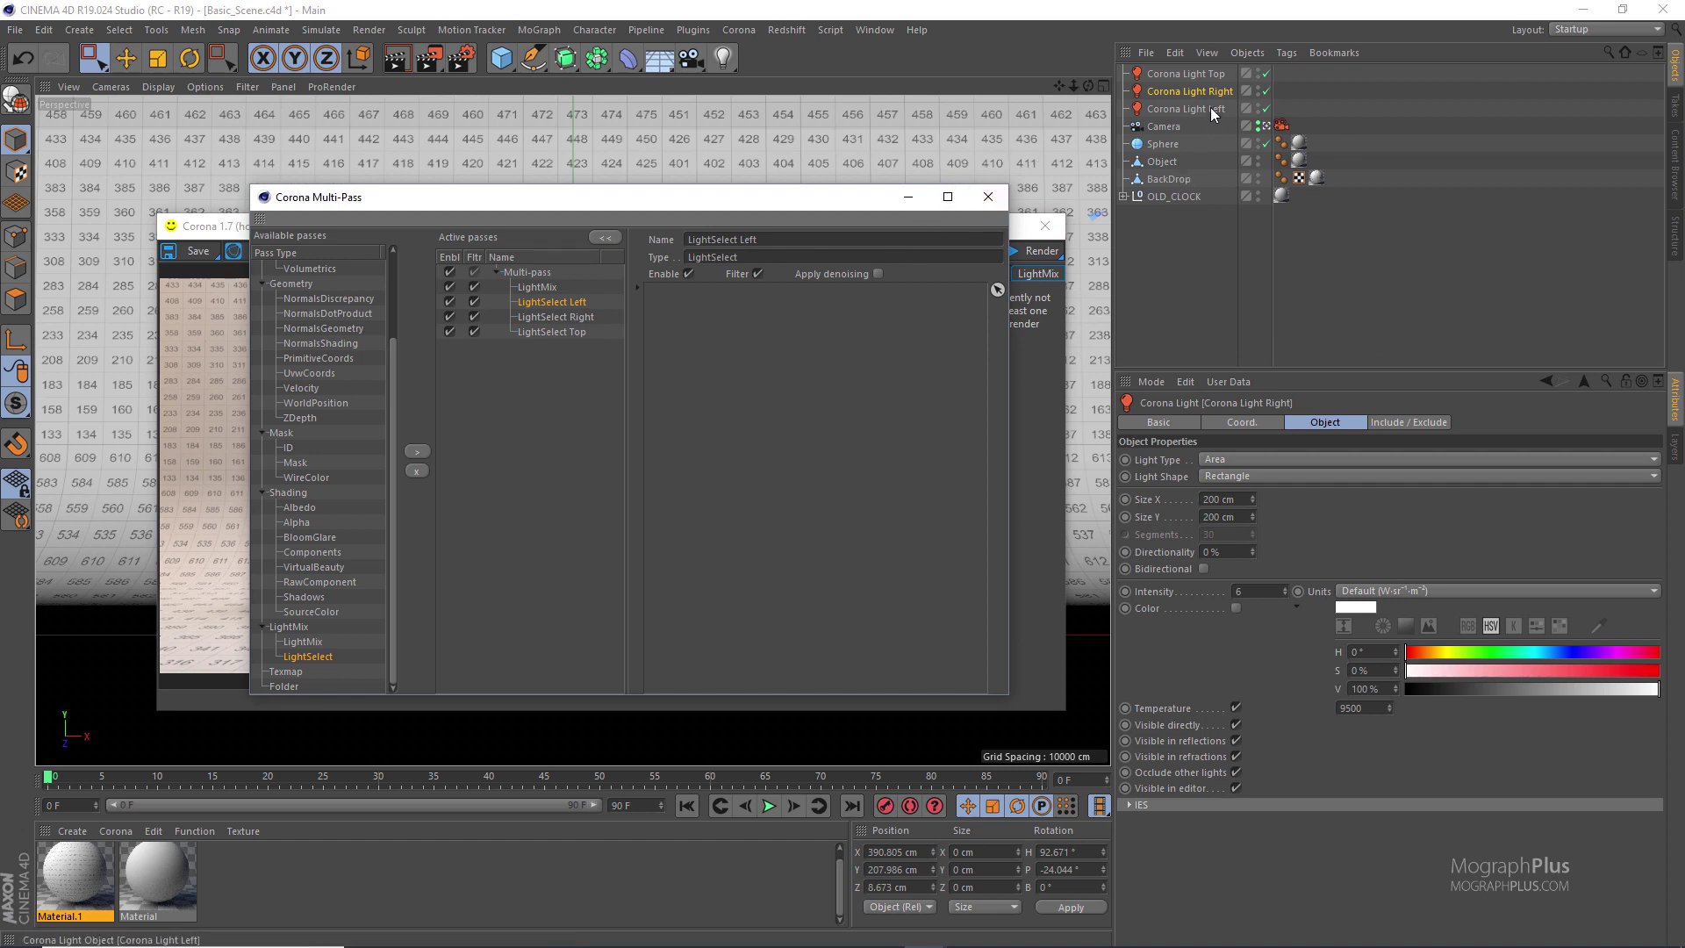
left_click_drag(1214, 109, 800, 330)
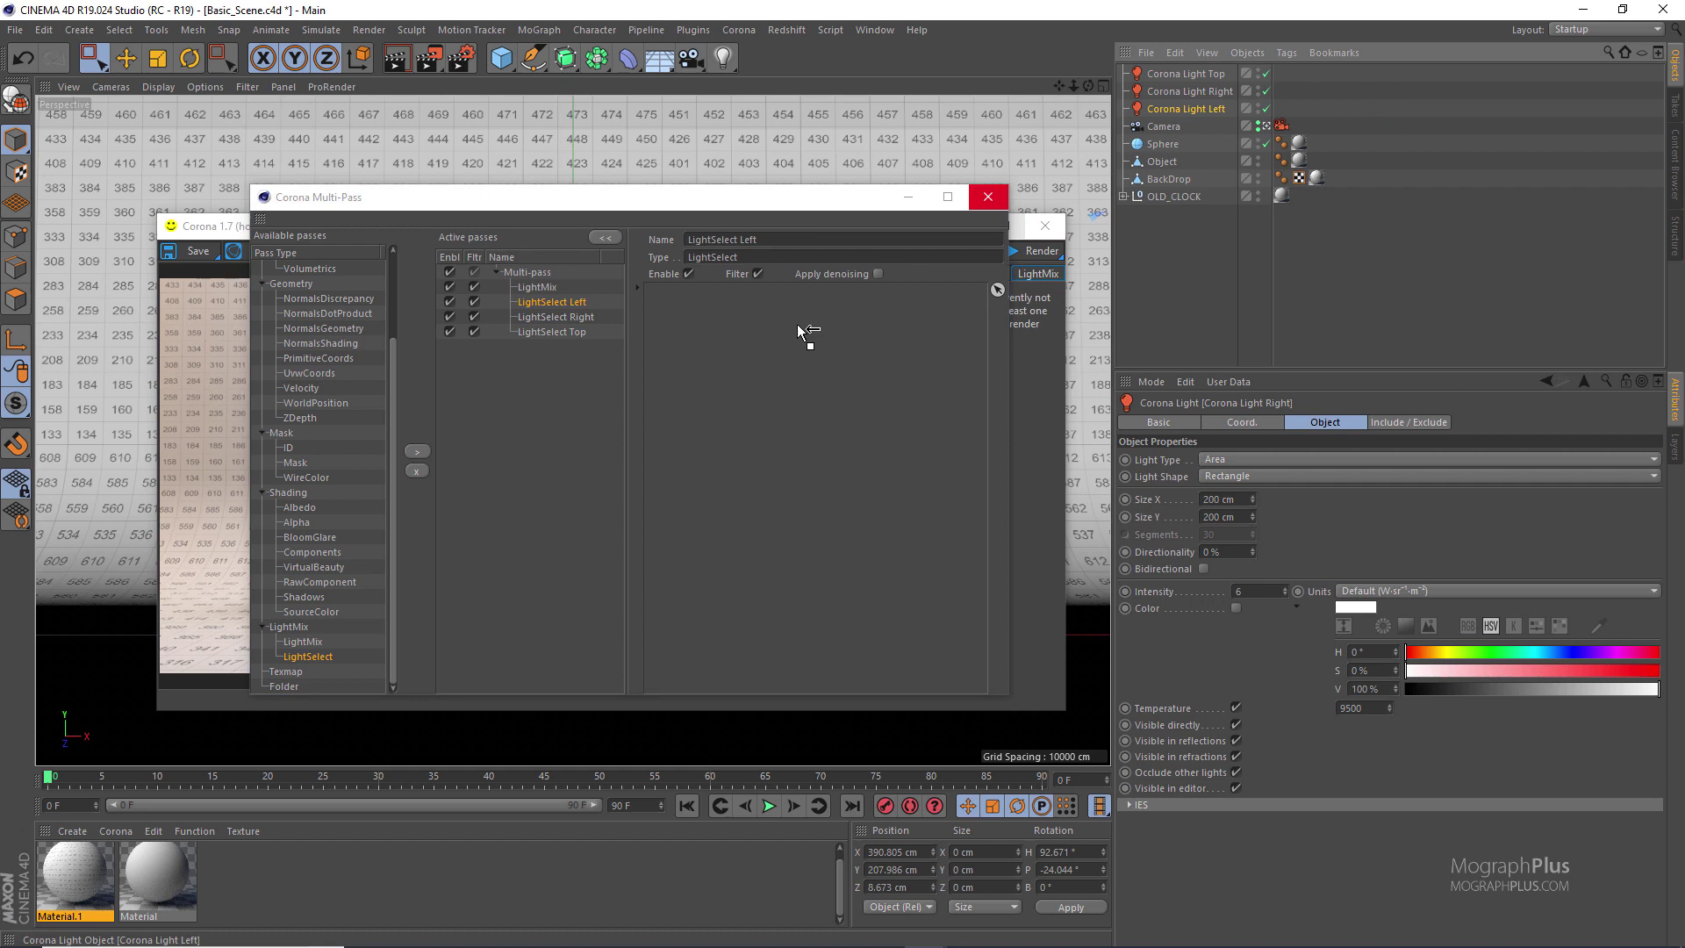
left_click(574, 318)
left_click_drag(1183, 91, 735, 345)
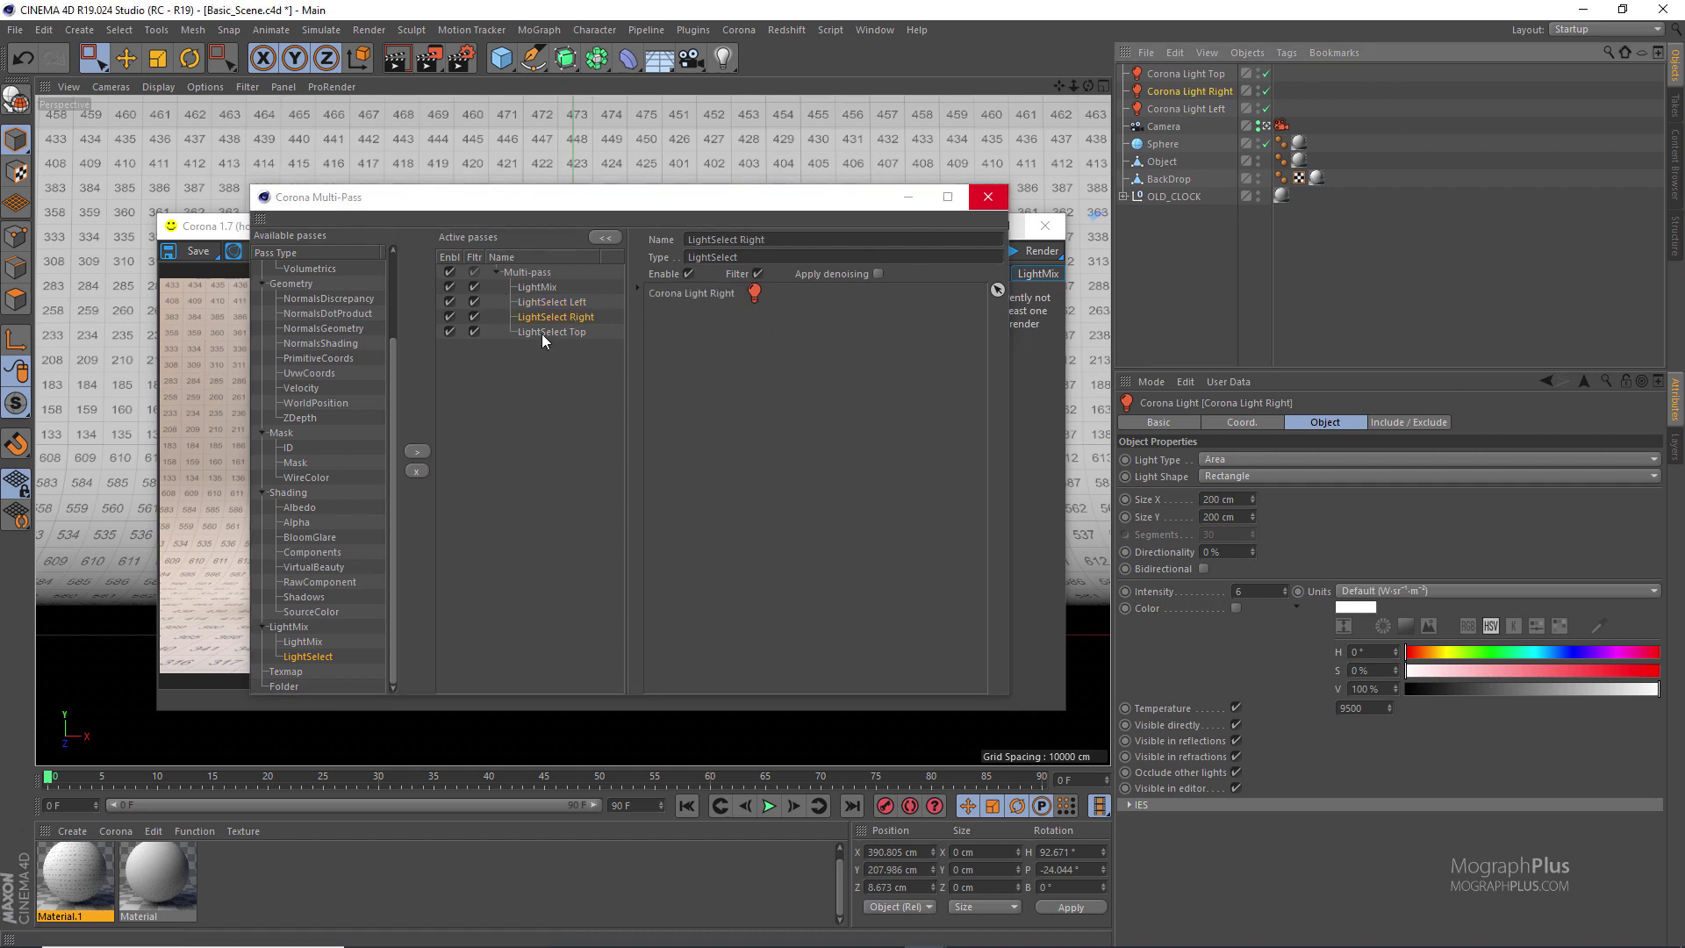
left_click(555, 332)
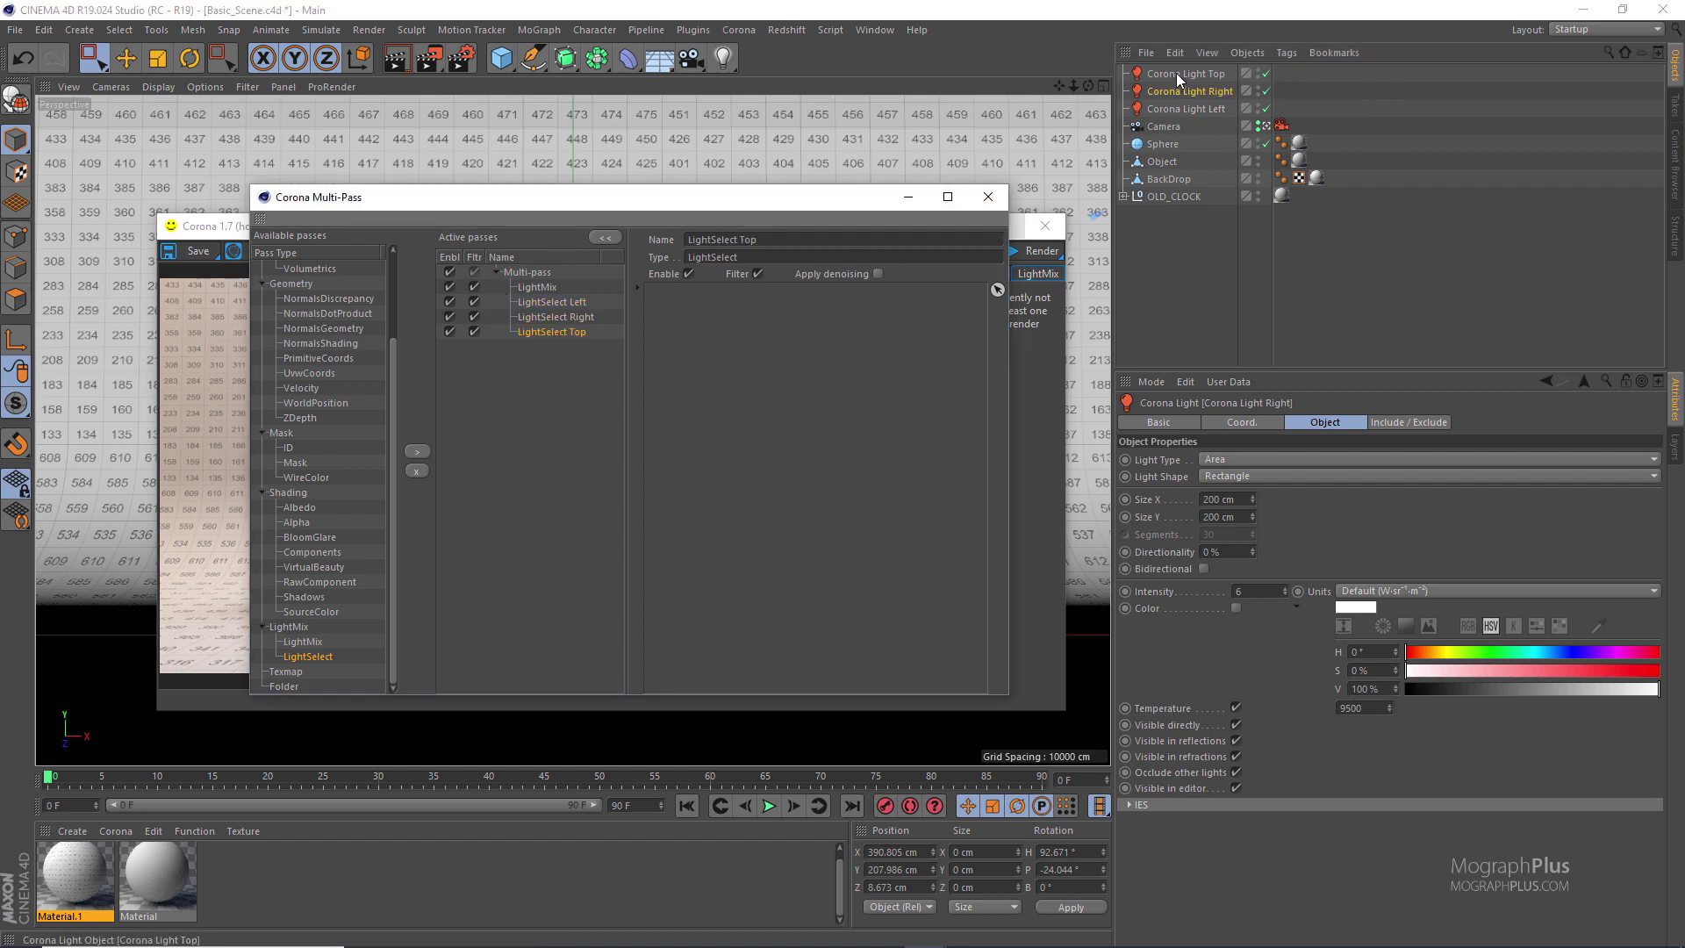
left_click_drag(1185, 74, 784, 285)
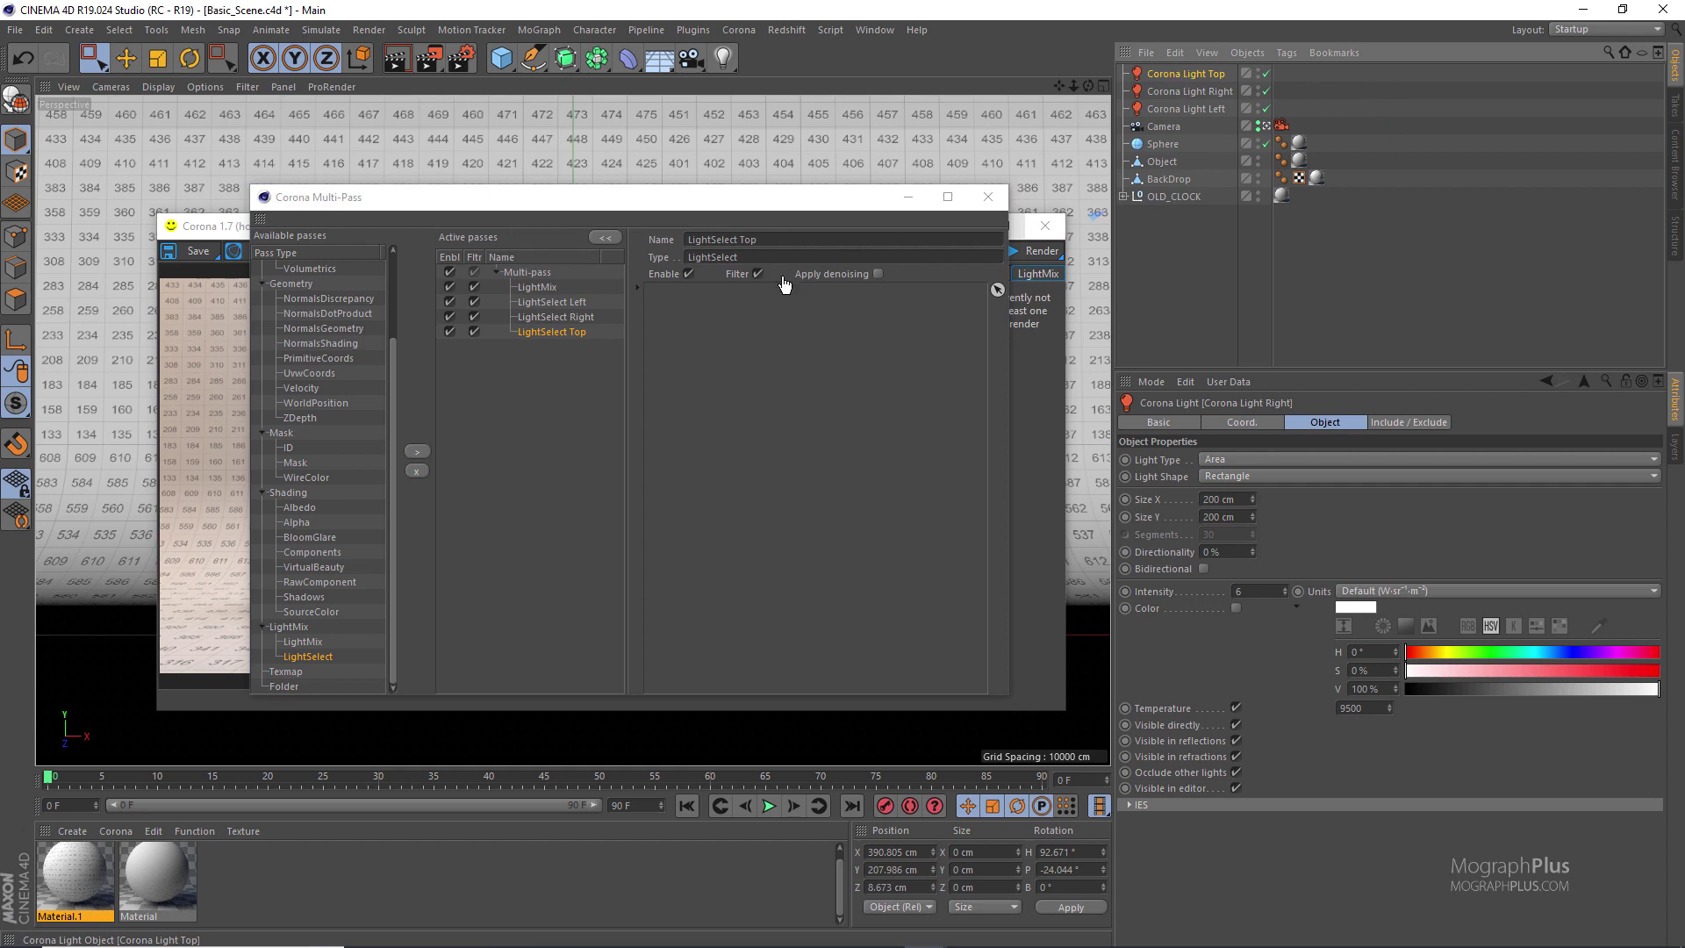
Check the light assigned to each LightSelect pass and the settings of the LightMix pass
left_click(540, 302)
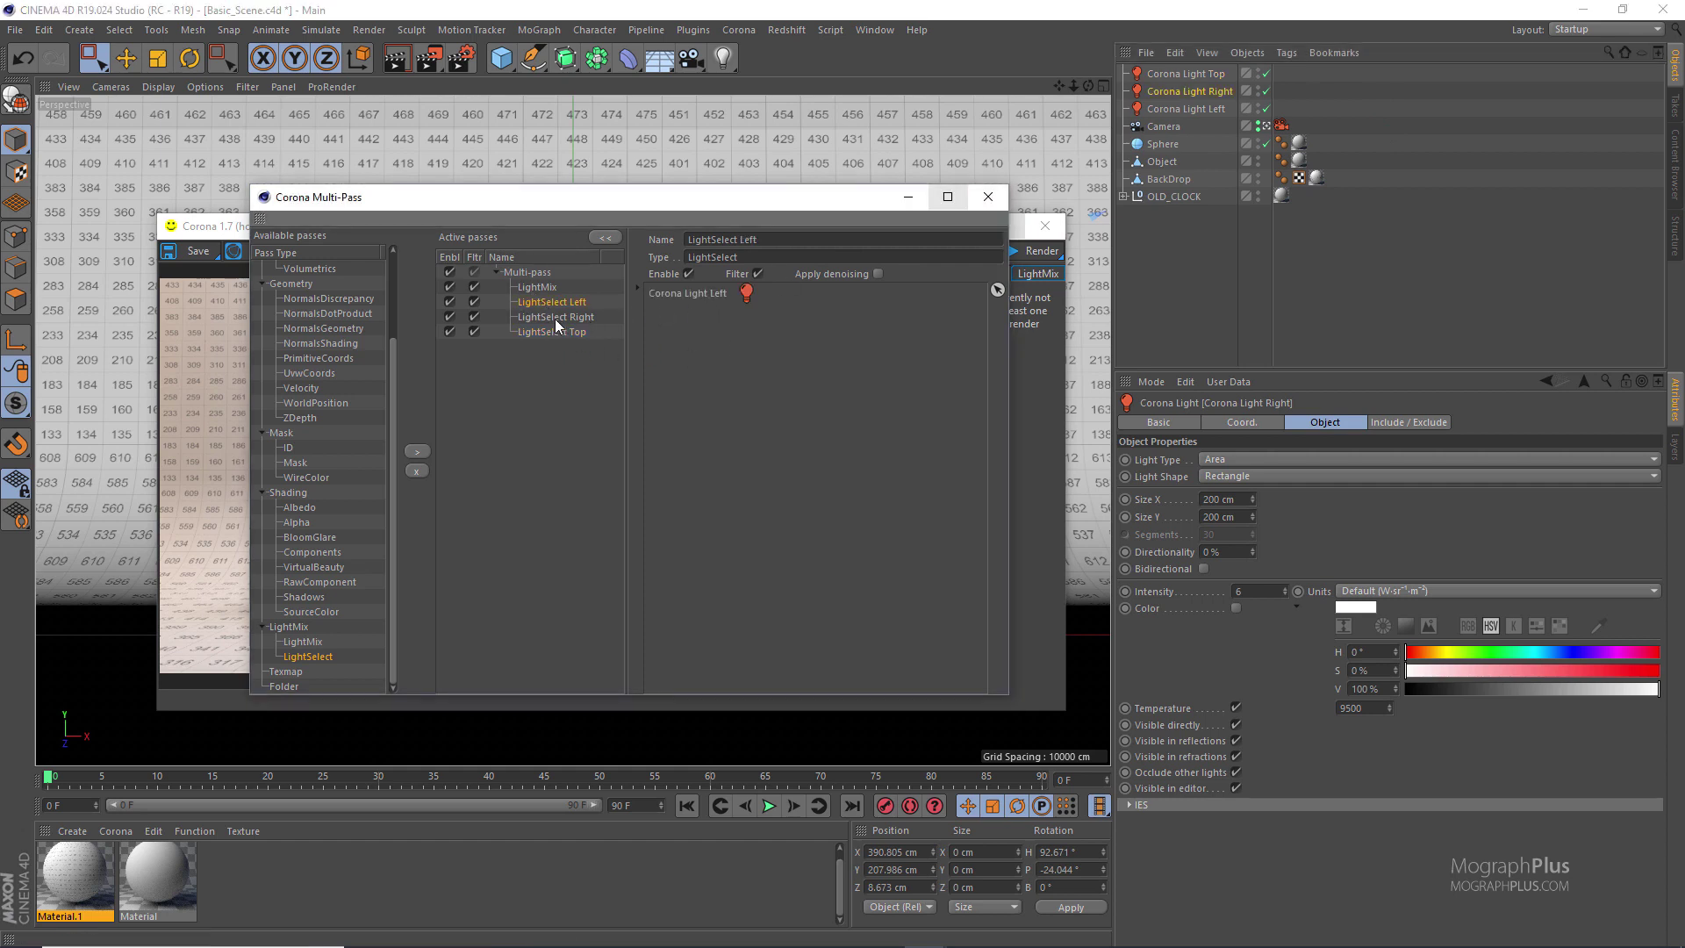
left_click(554, 318)
left_click(565, 334)
left_click_drag(674, 205, 725, 260)
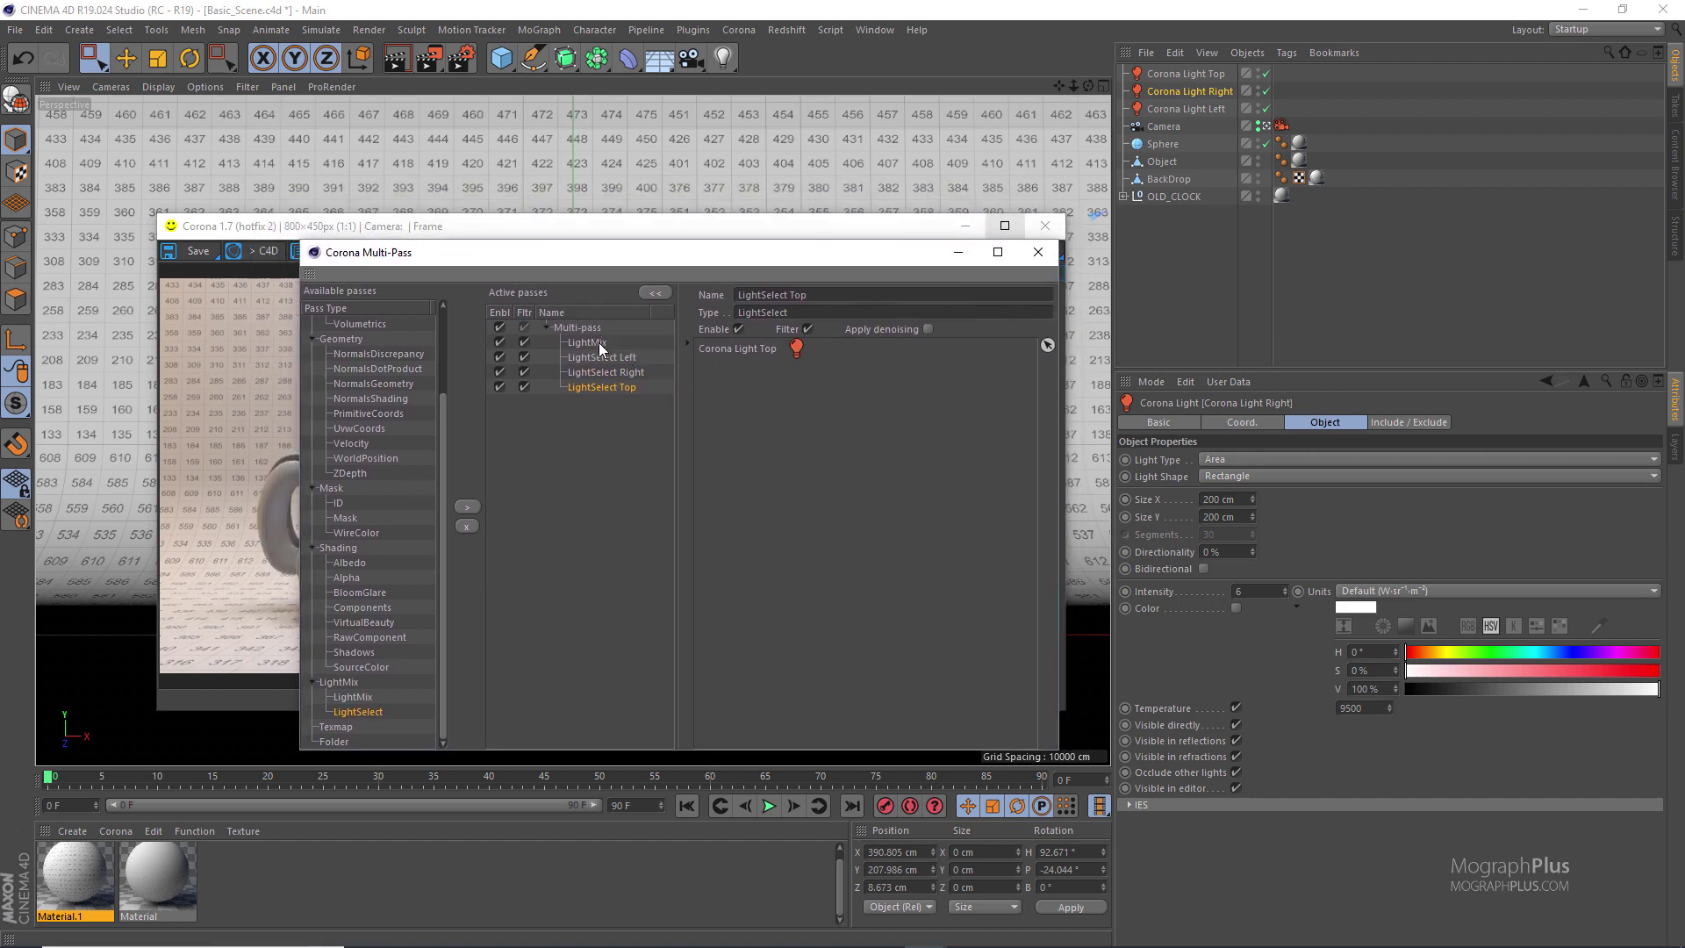
left_click(606, 371)
left_click(612, 356)
left_click(590, 342)
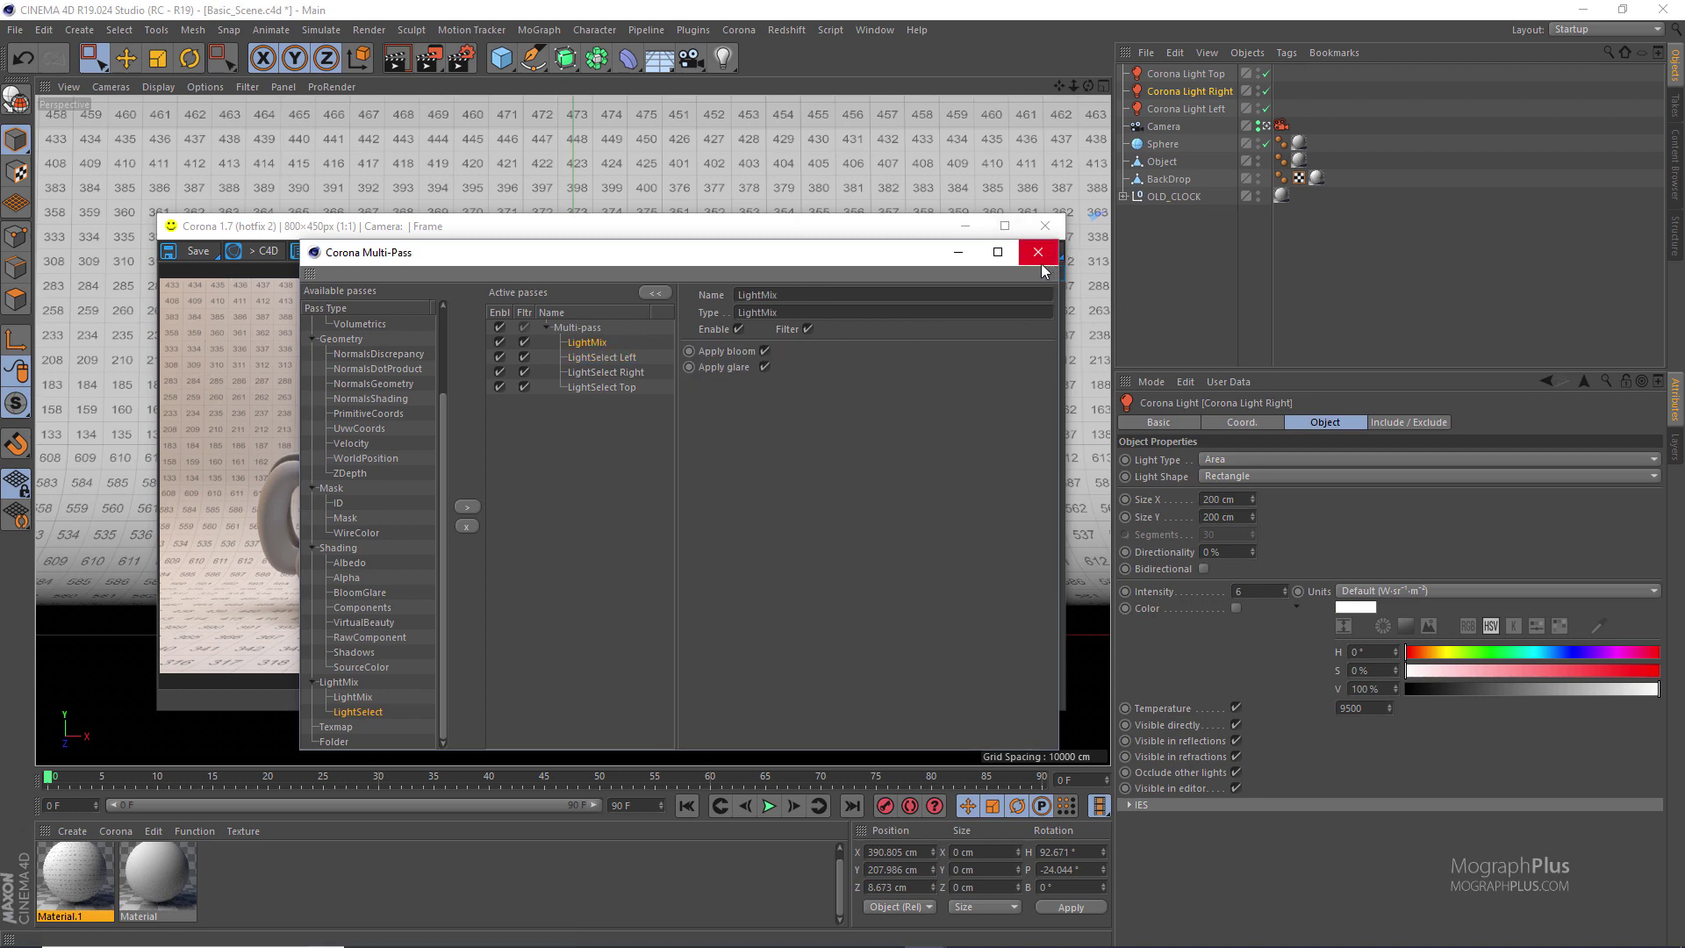
Close the Multi-Pass window and start a new render with the LightMix passes
left_click_drag(882, 260, 861, 212)
left_click(1014, 205)
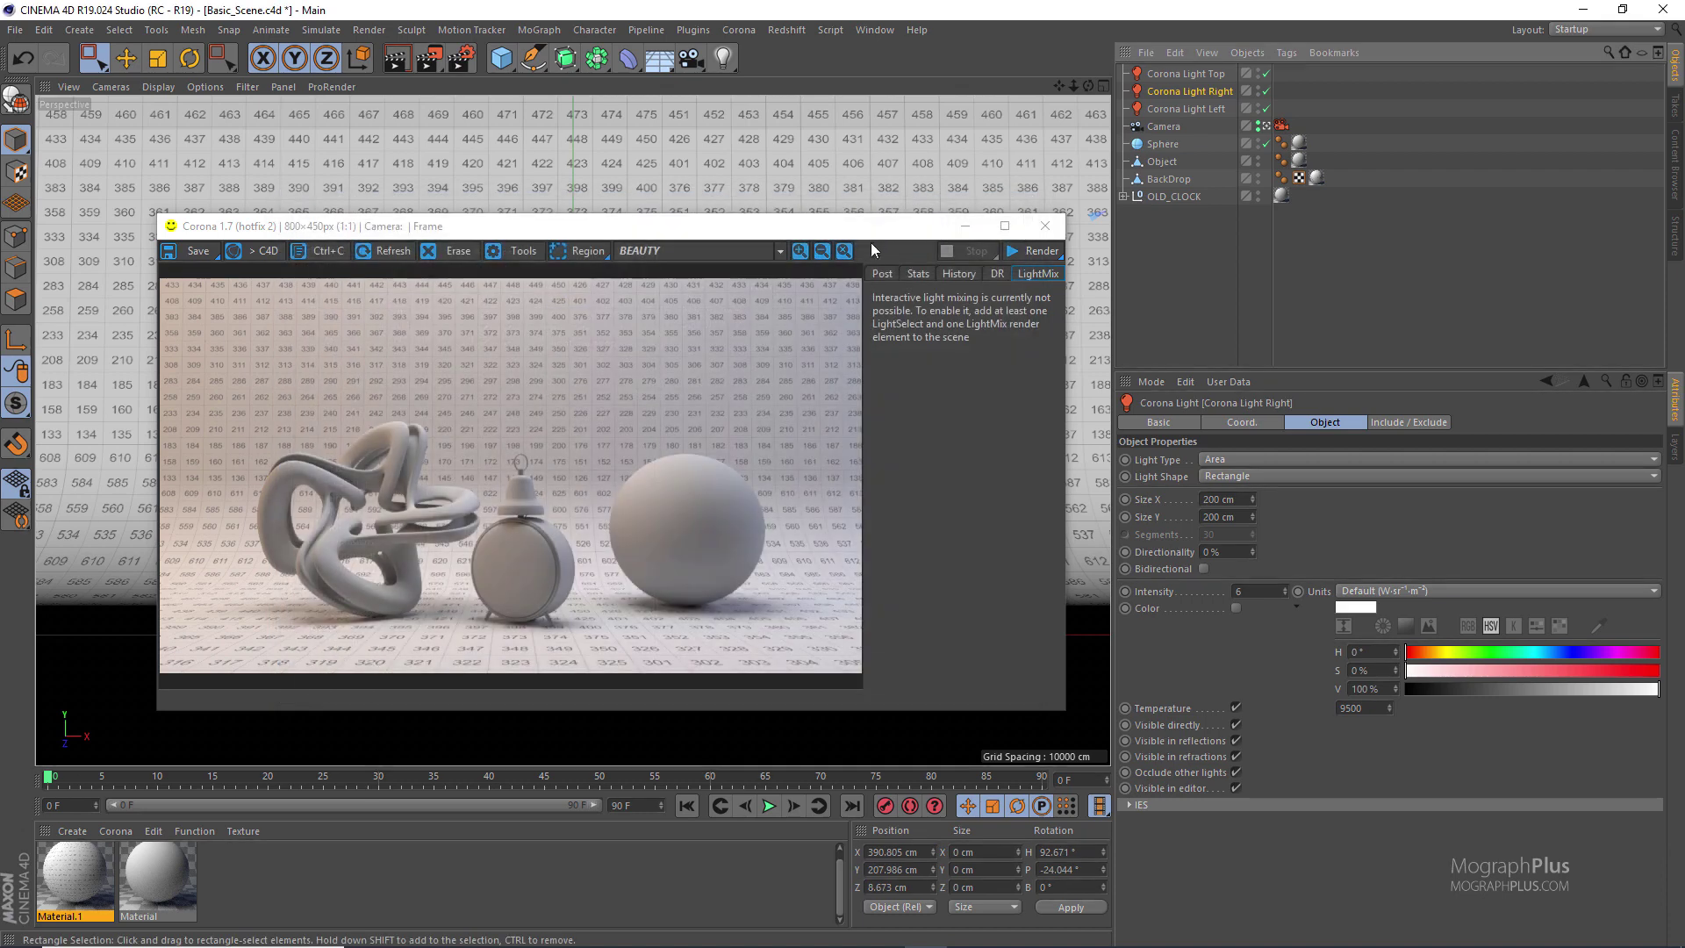
left_click(1023, 249)
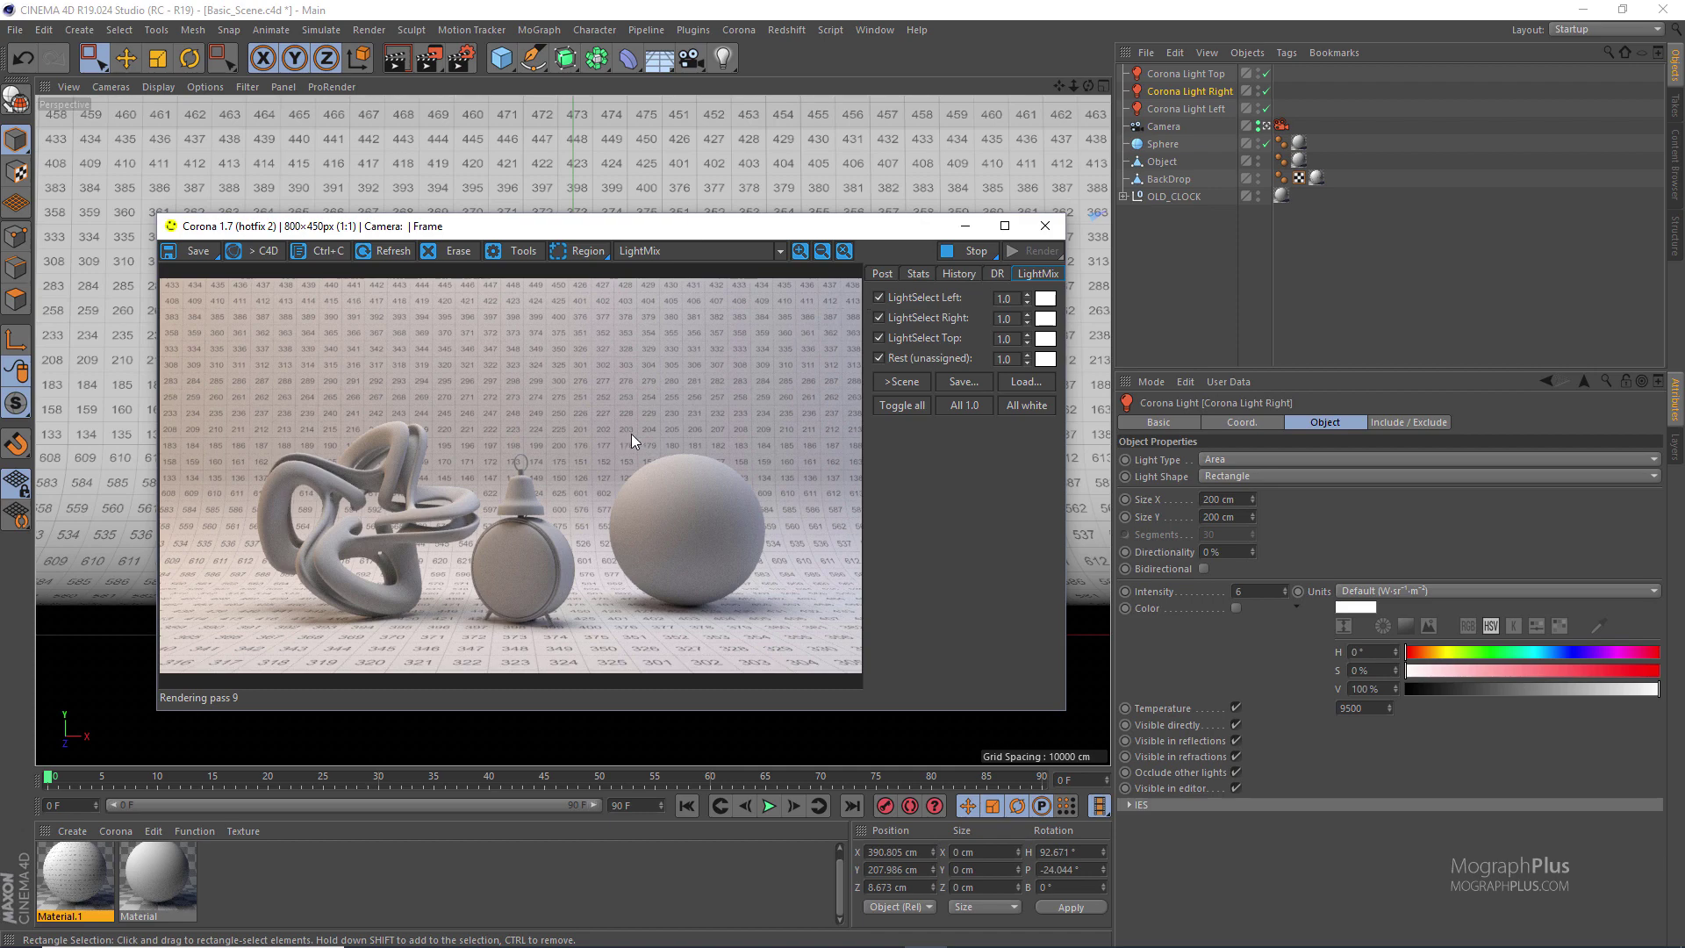
Switch the LightSelect Left, Right and Top passes off and back on to compare each light's contribution
left_click(883, 296)
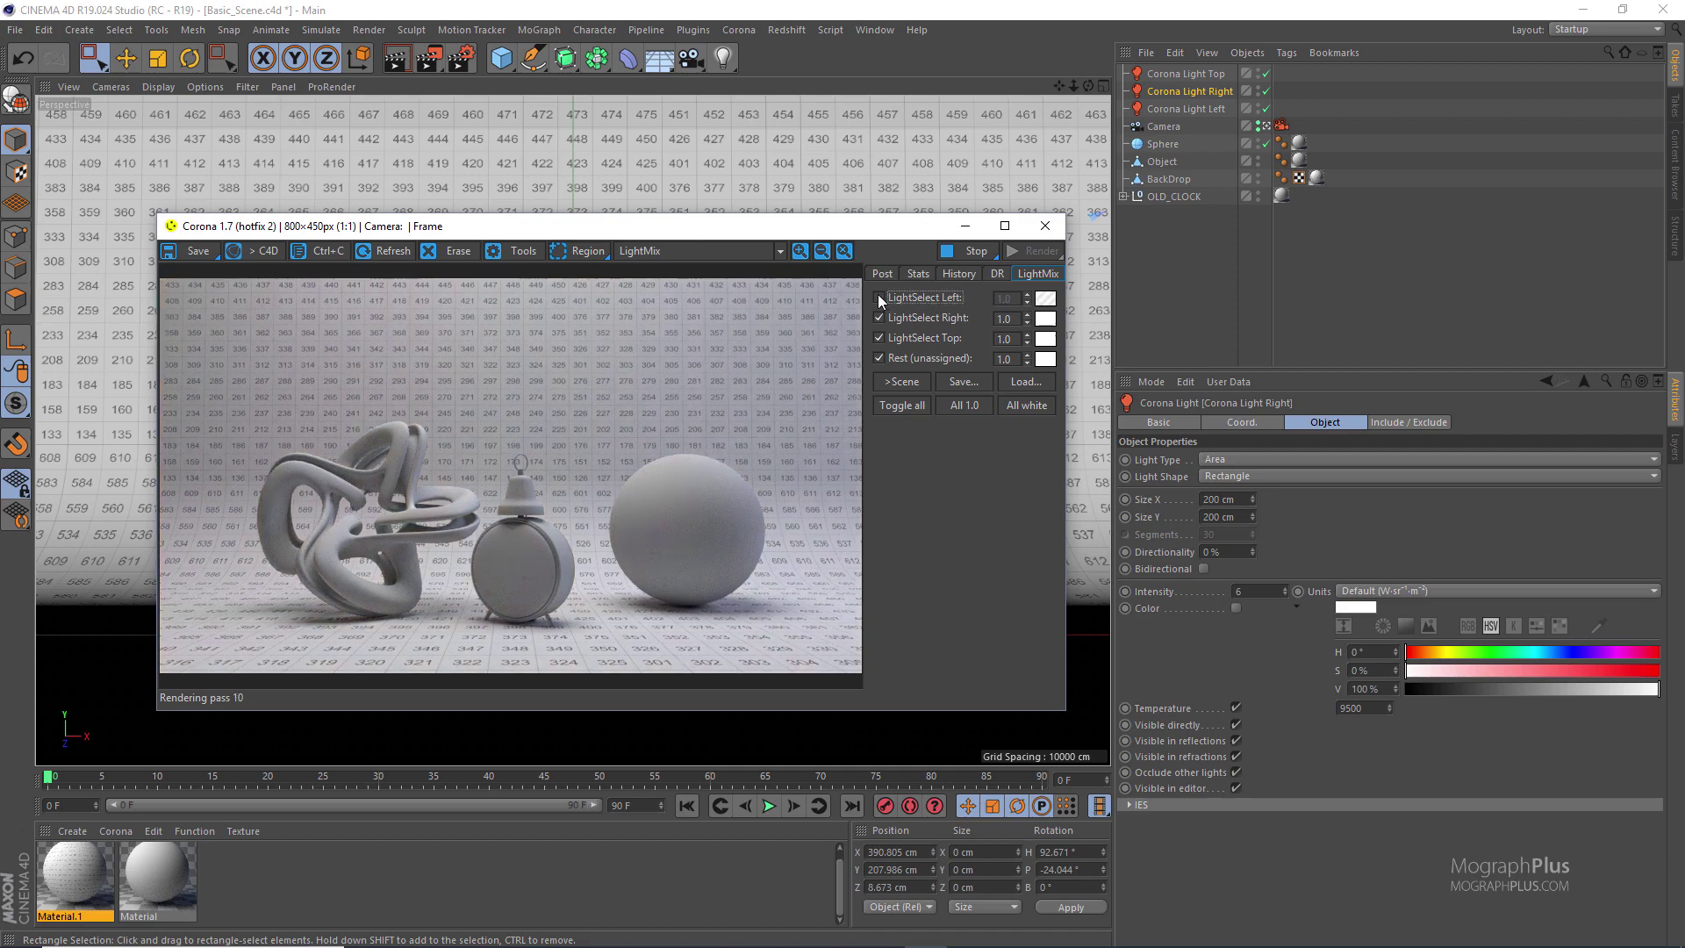
left_click(878, 296)
left_click(877, 316)
left_click(876, 297)
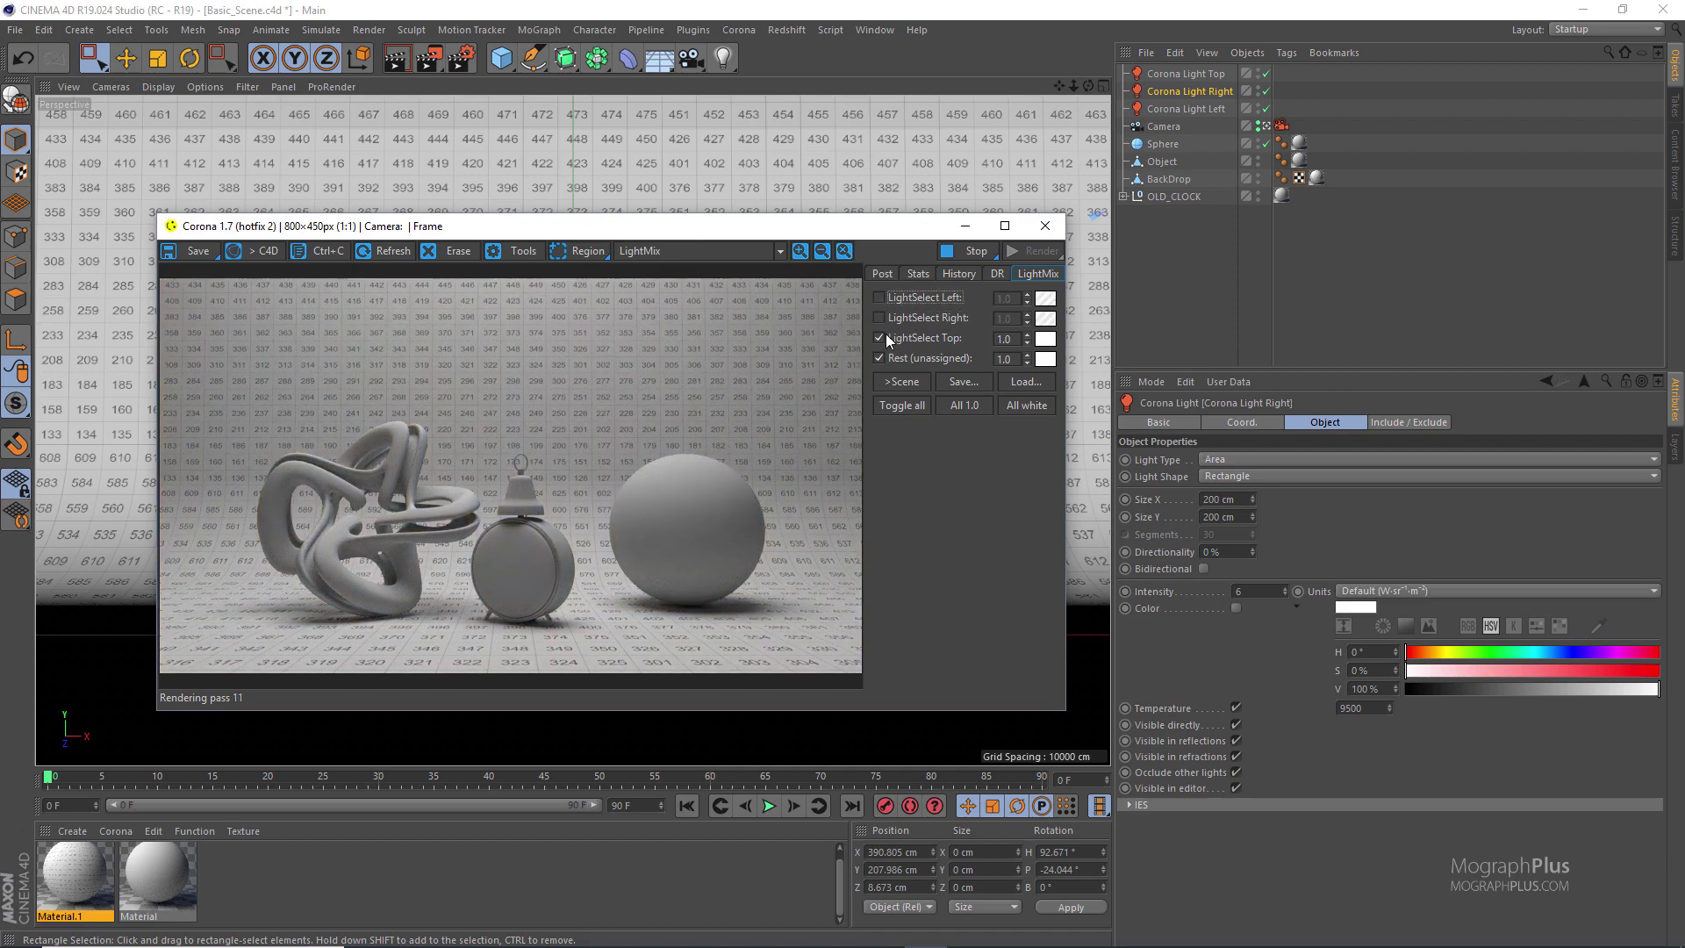
left_click(881, 337)
left_click(881, 337)
left_click(879, 318)
left_click(877, 296)
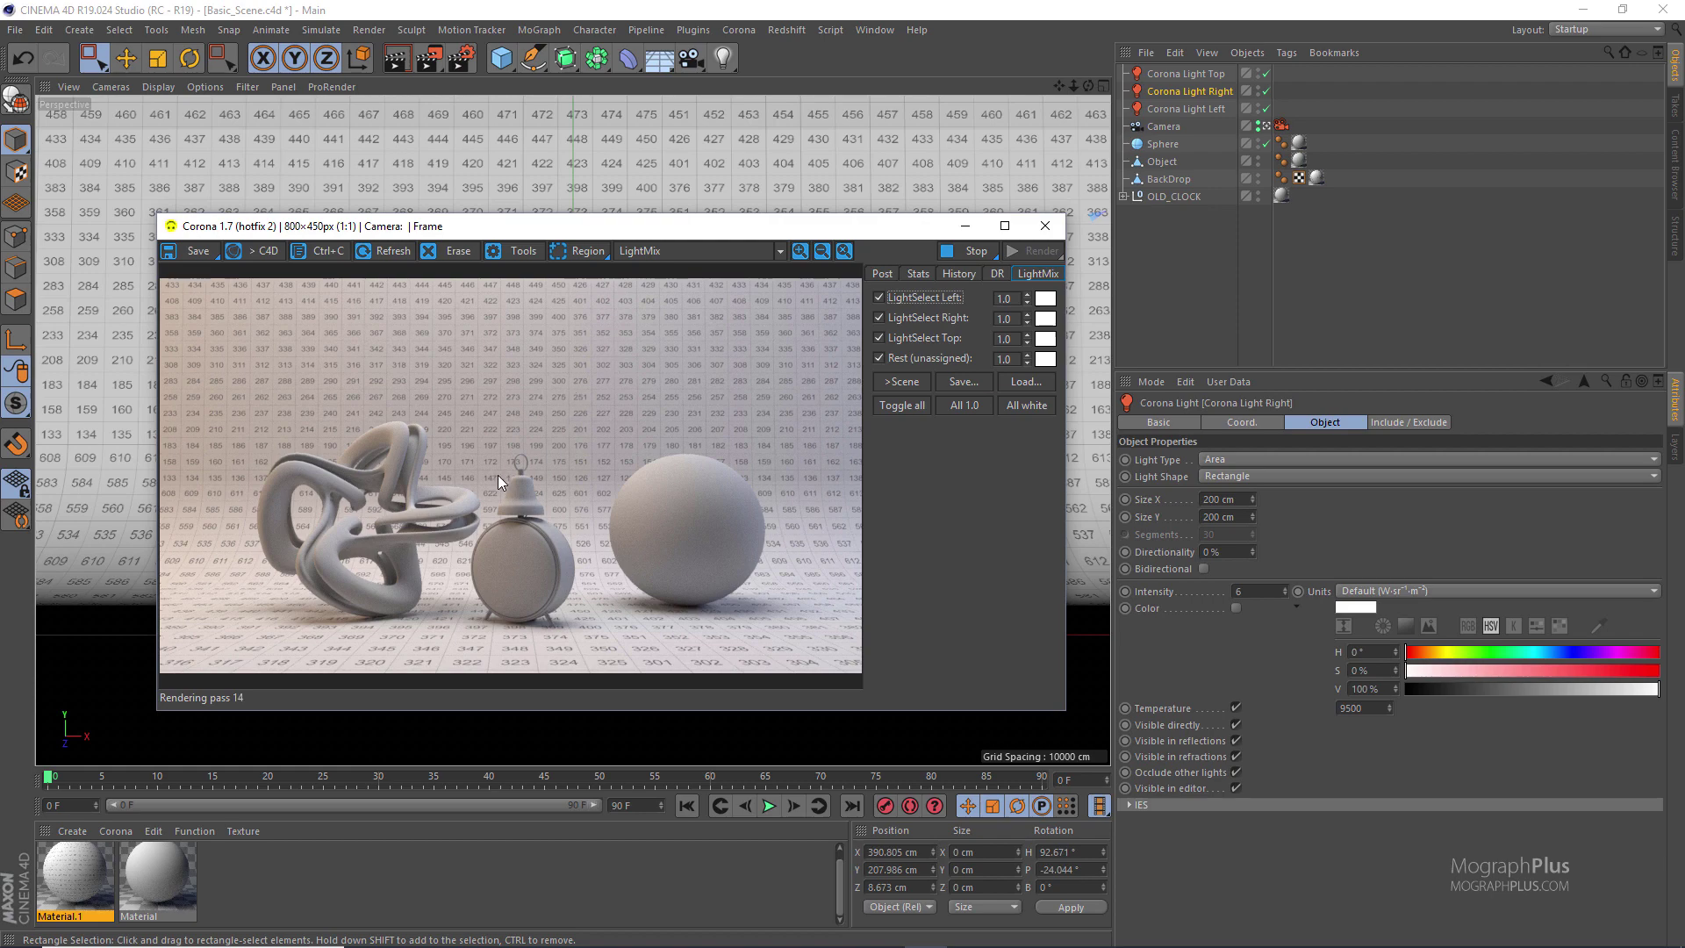
Inspect the render up close, review its statistics, and stop rendering so that denoising starts
scroll(671, 481, "up", 2)
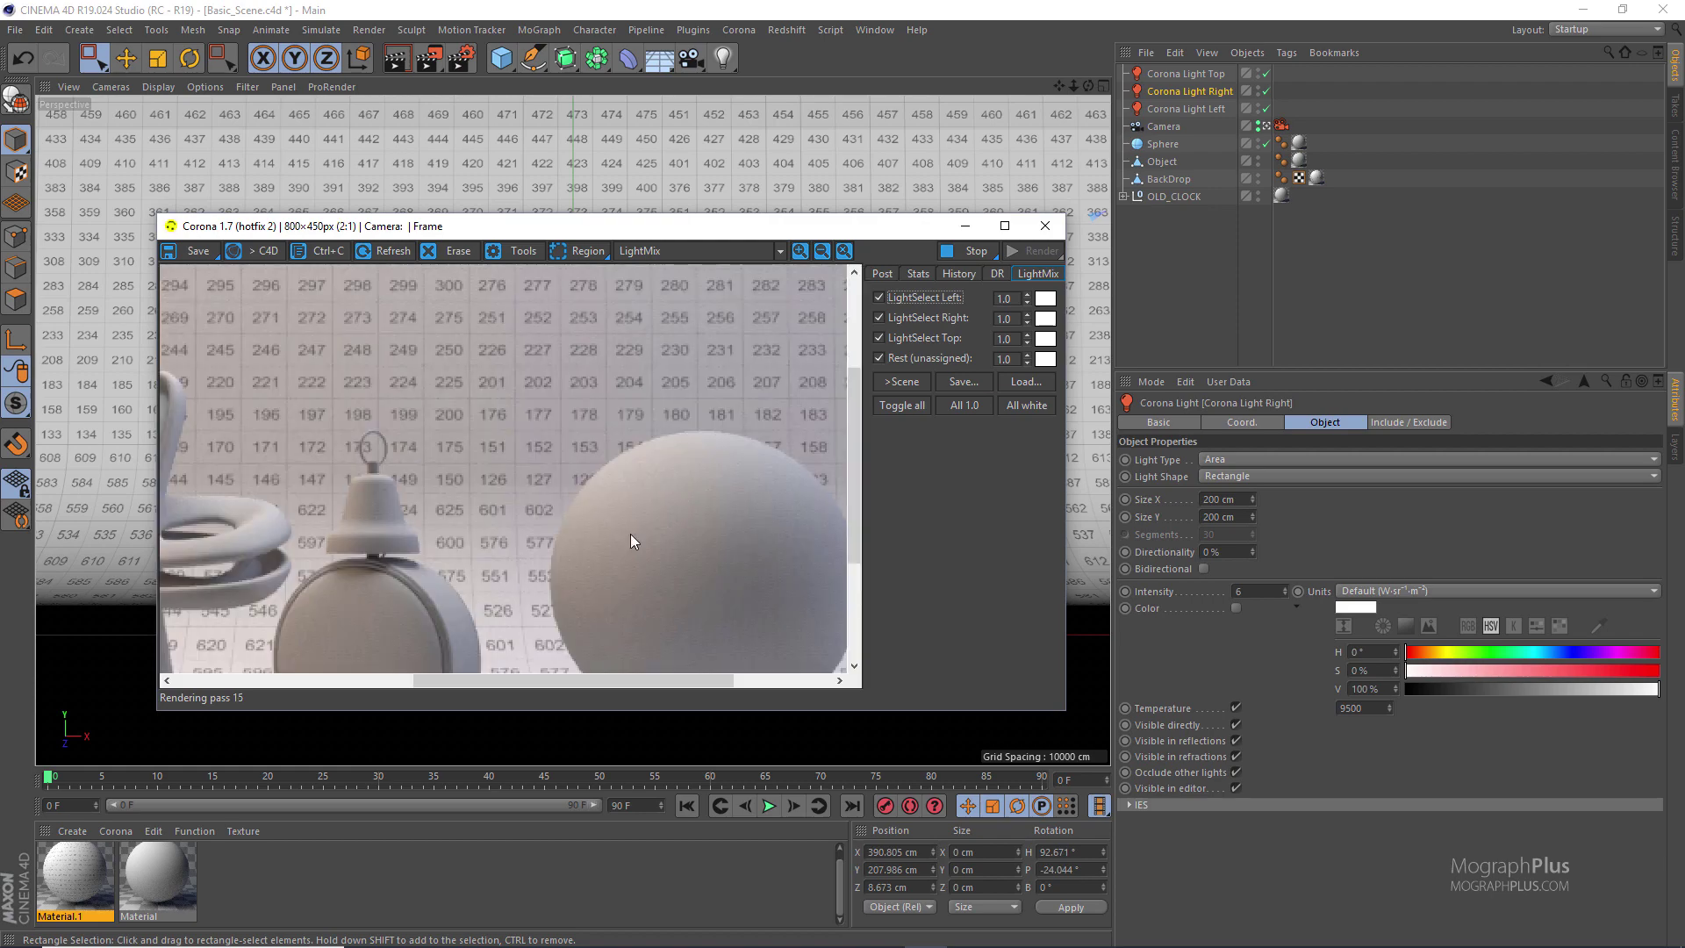
scroll(630, 533, "down", 2)
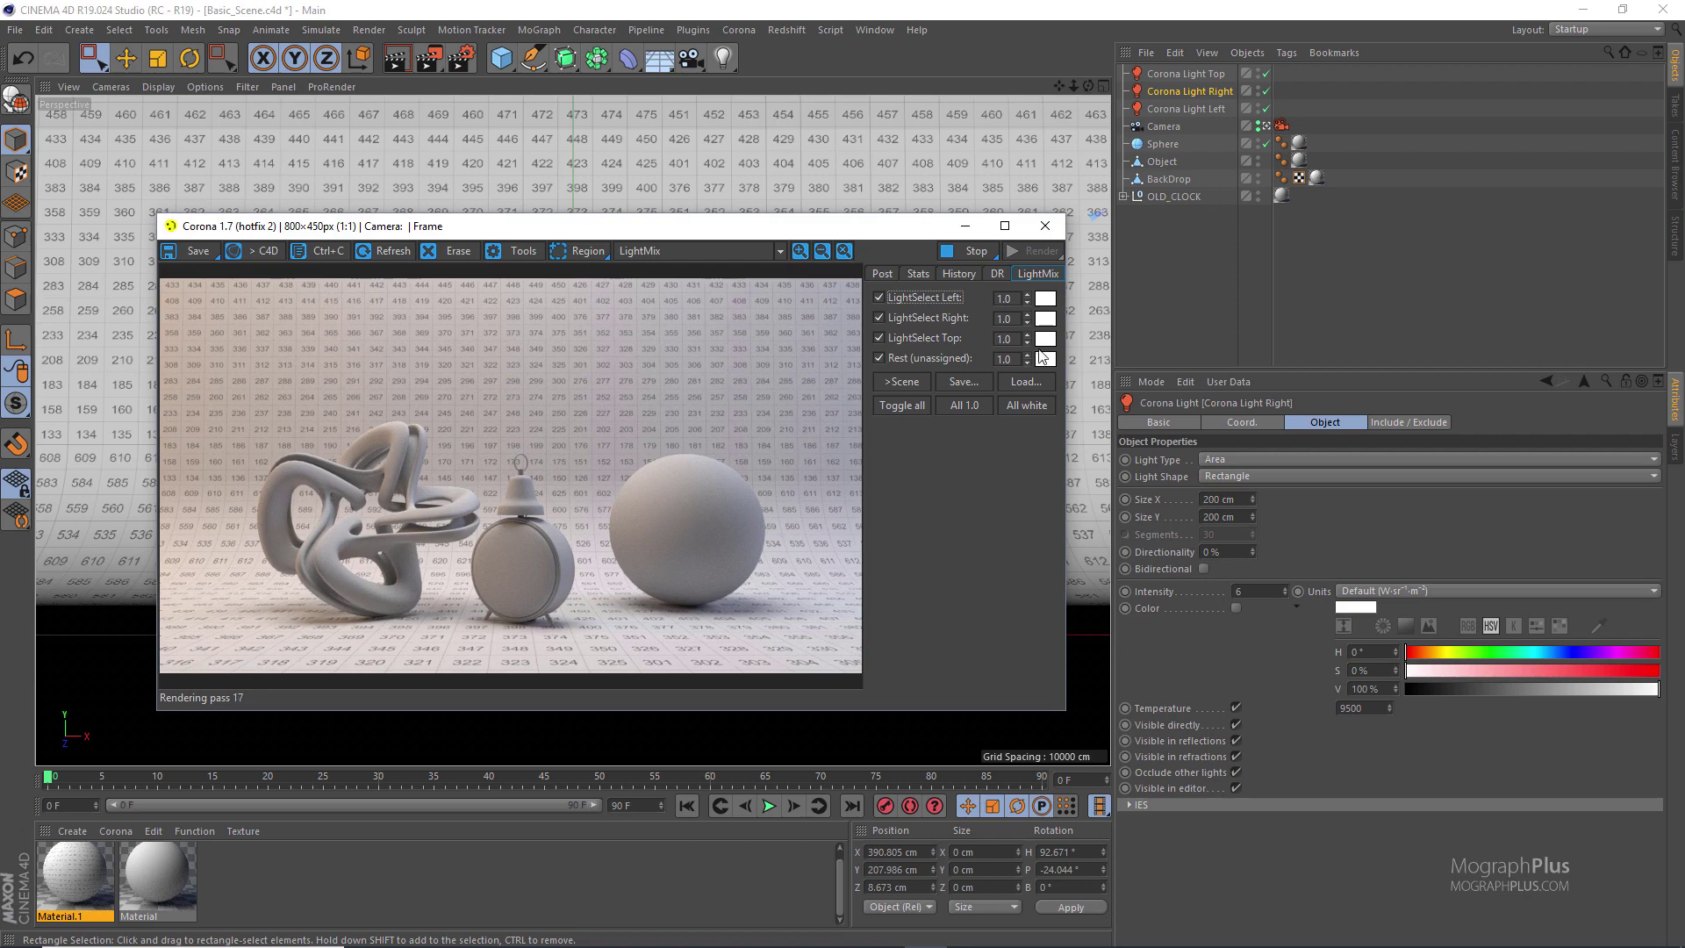
left_click(884, 274)
left_click(928, 276)
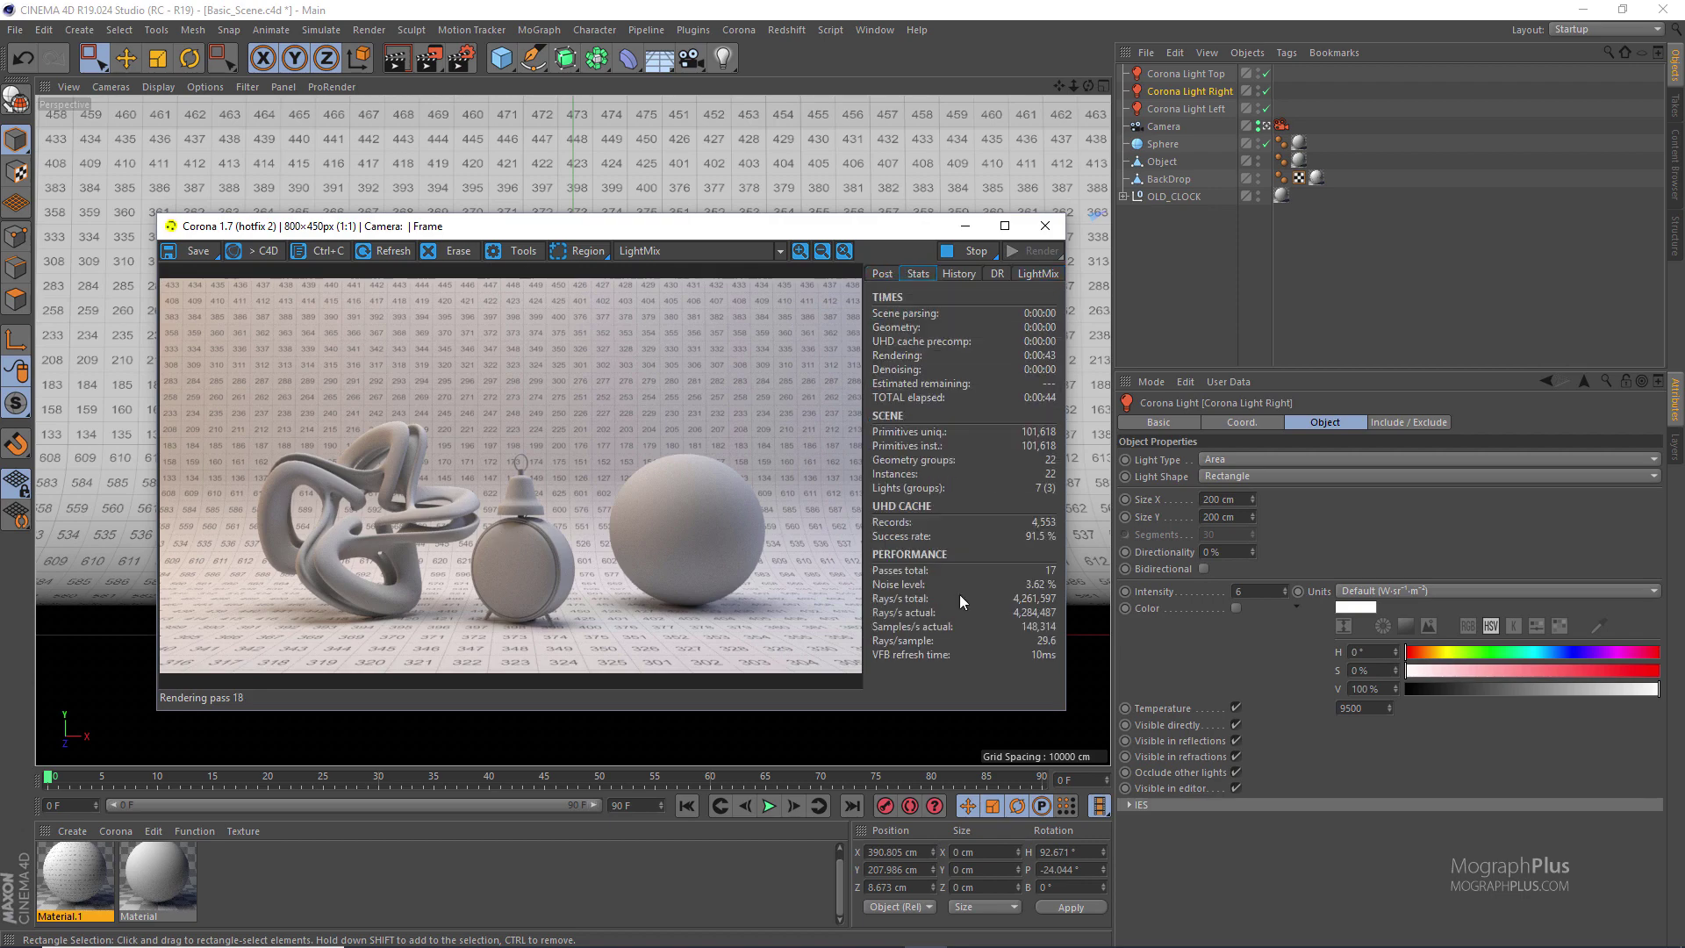
mouse_move(912, 596)
left_click(973, 250)
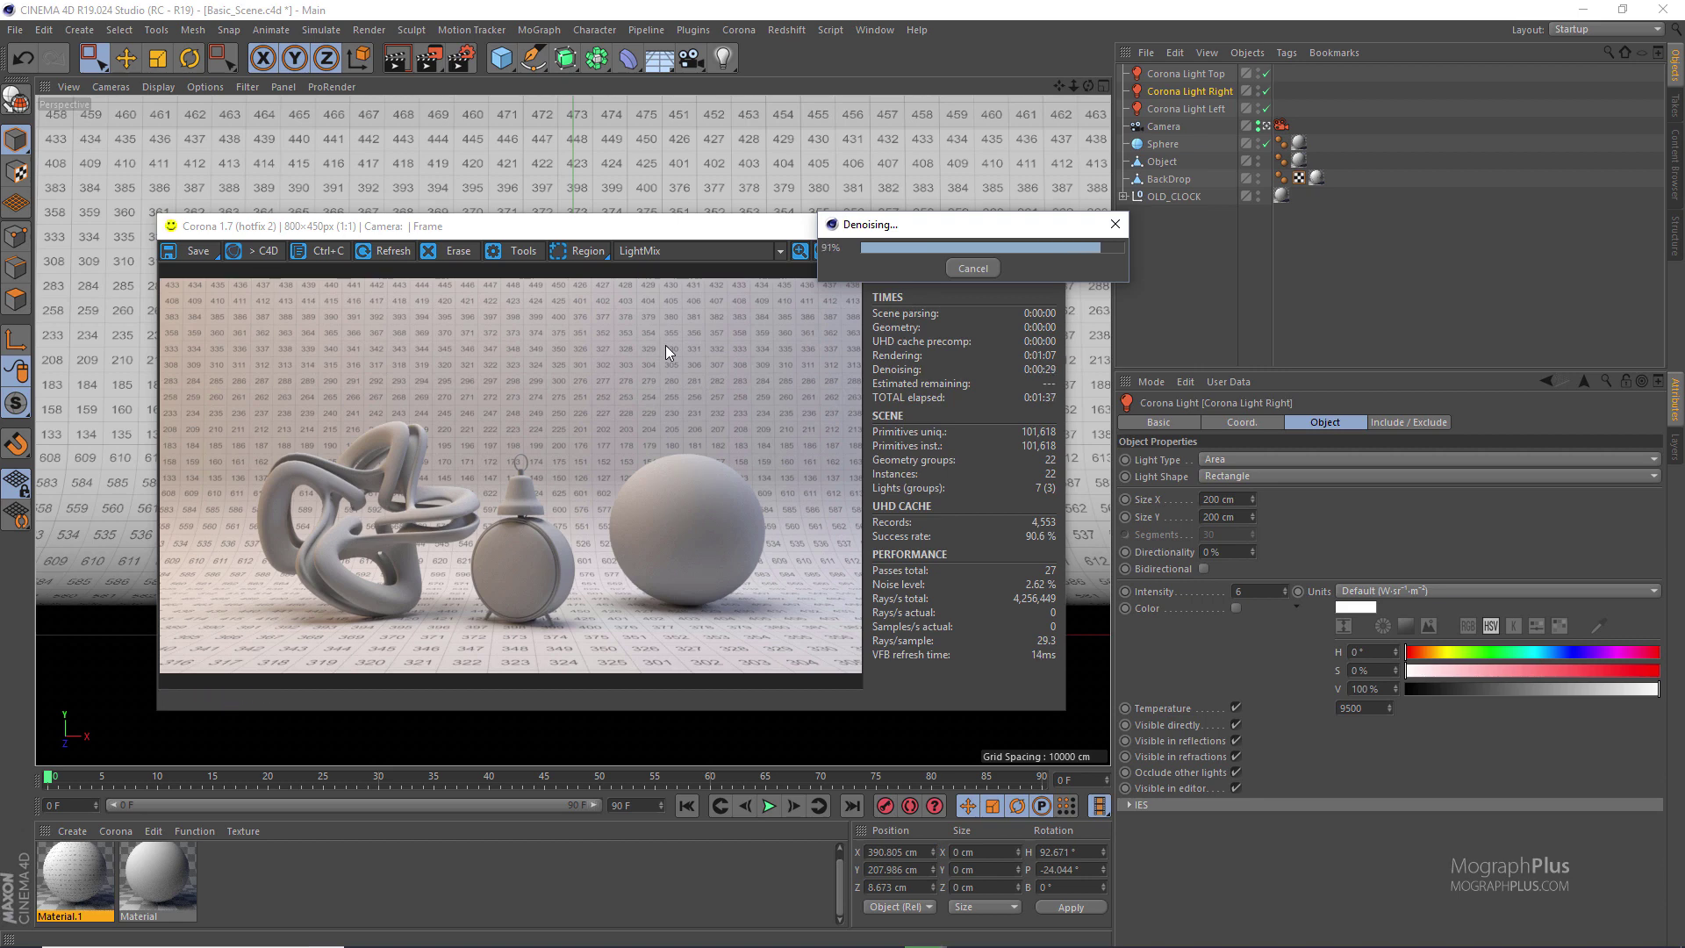
Disable LightSelect Left and LightSelect Right in the LightMix, keeping LightSelect Top and Rest (unassigned) enabled
left_click_drag(749, 228, 783, 231)
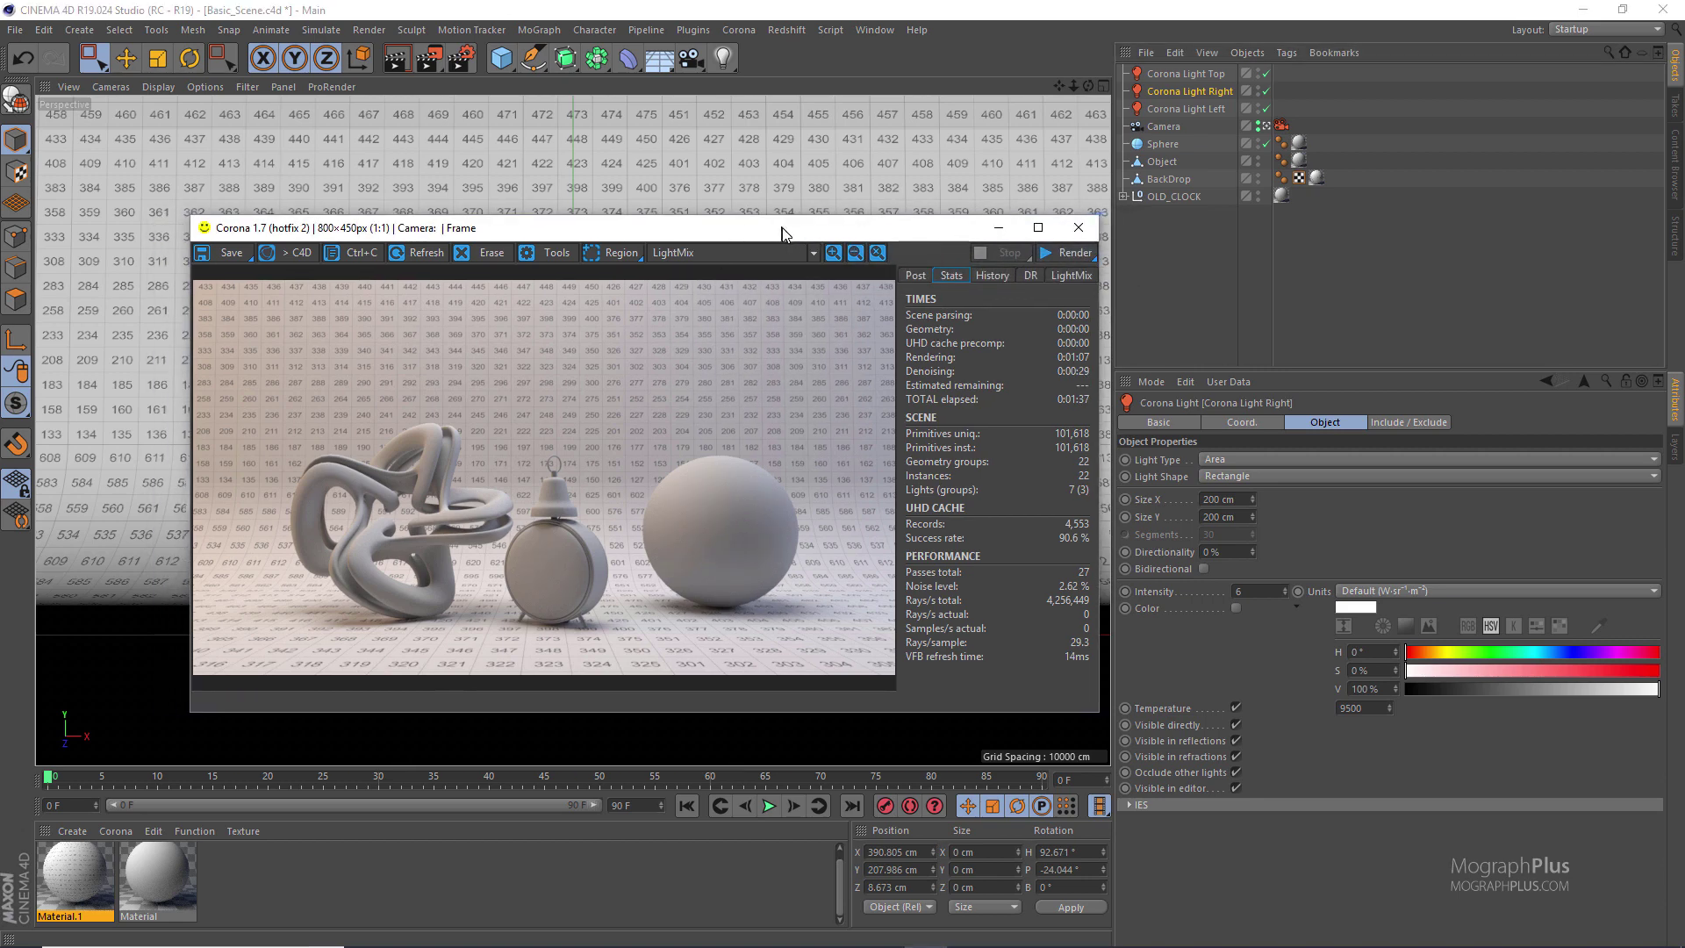
left_click(1071, 277)
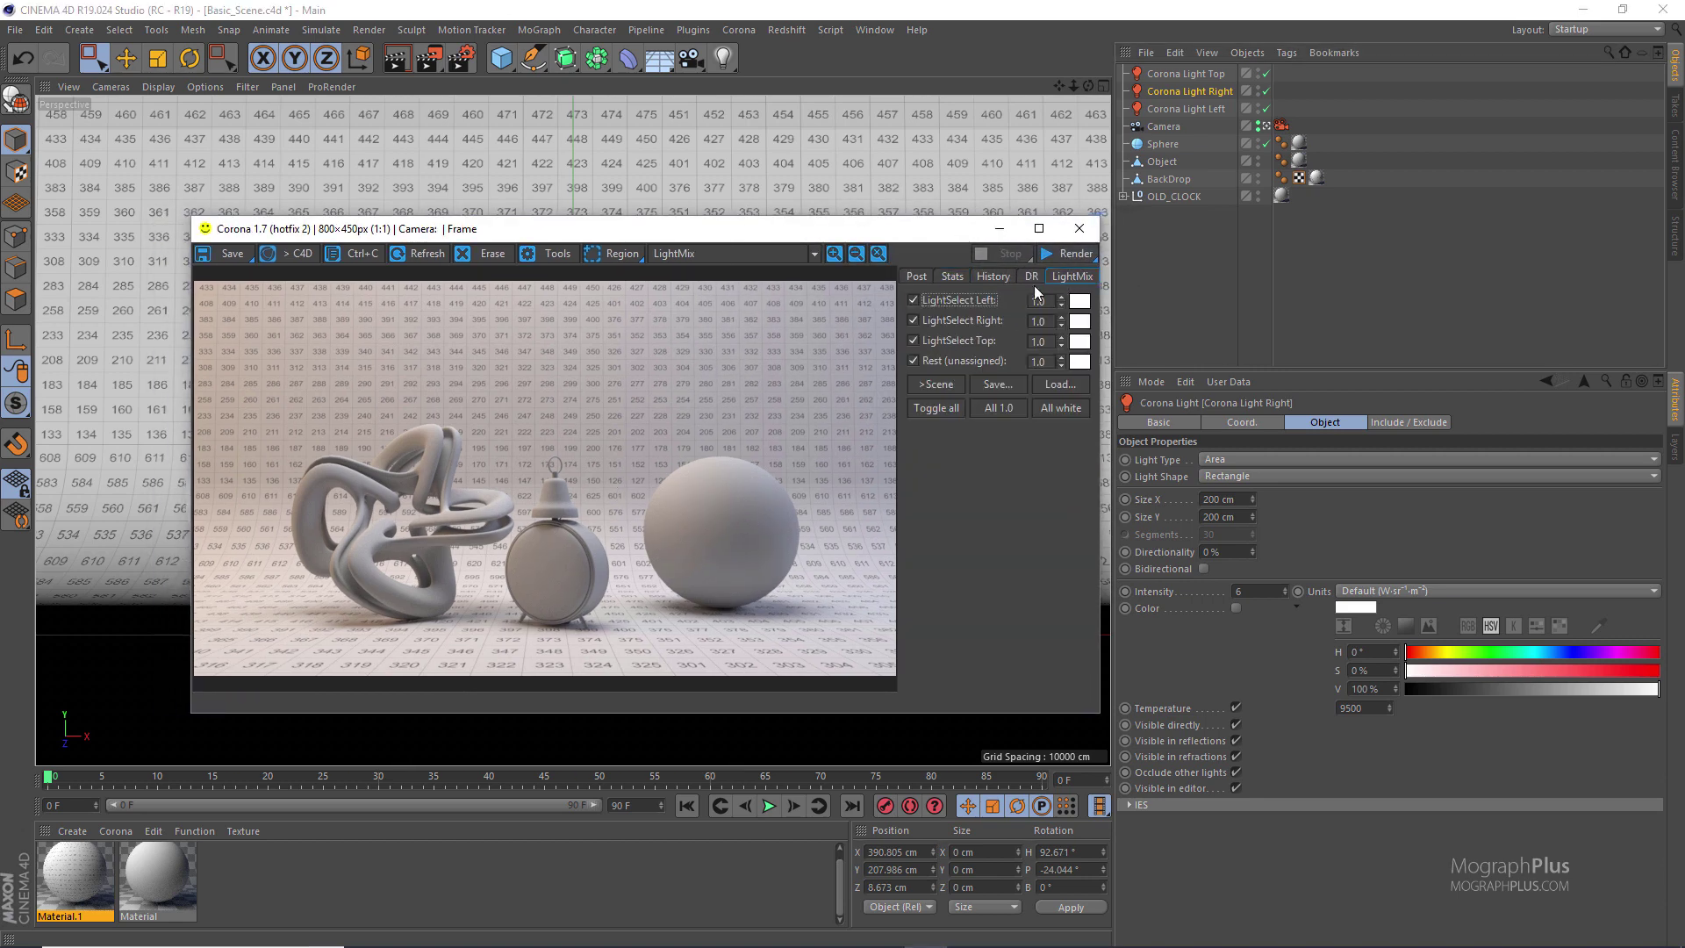
left_click(913, 301)
left_click(913, 321)
left_click(914, 340)
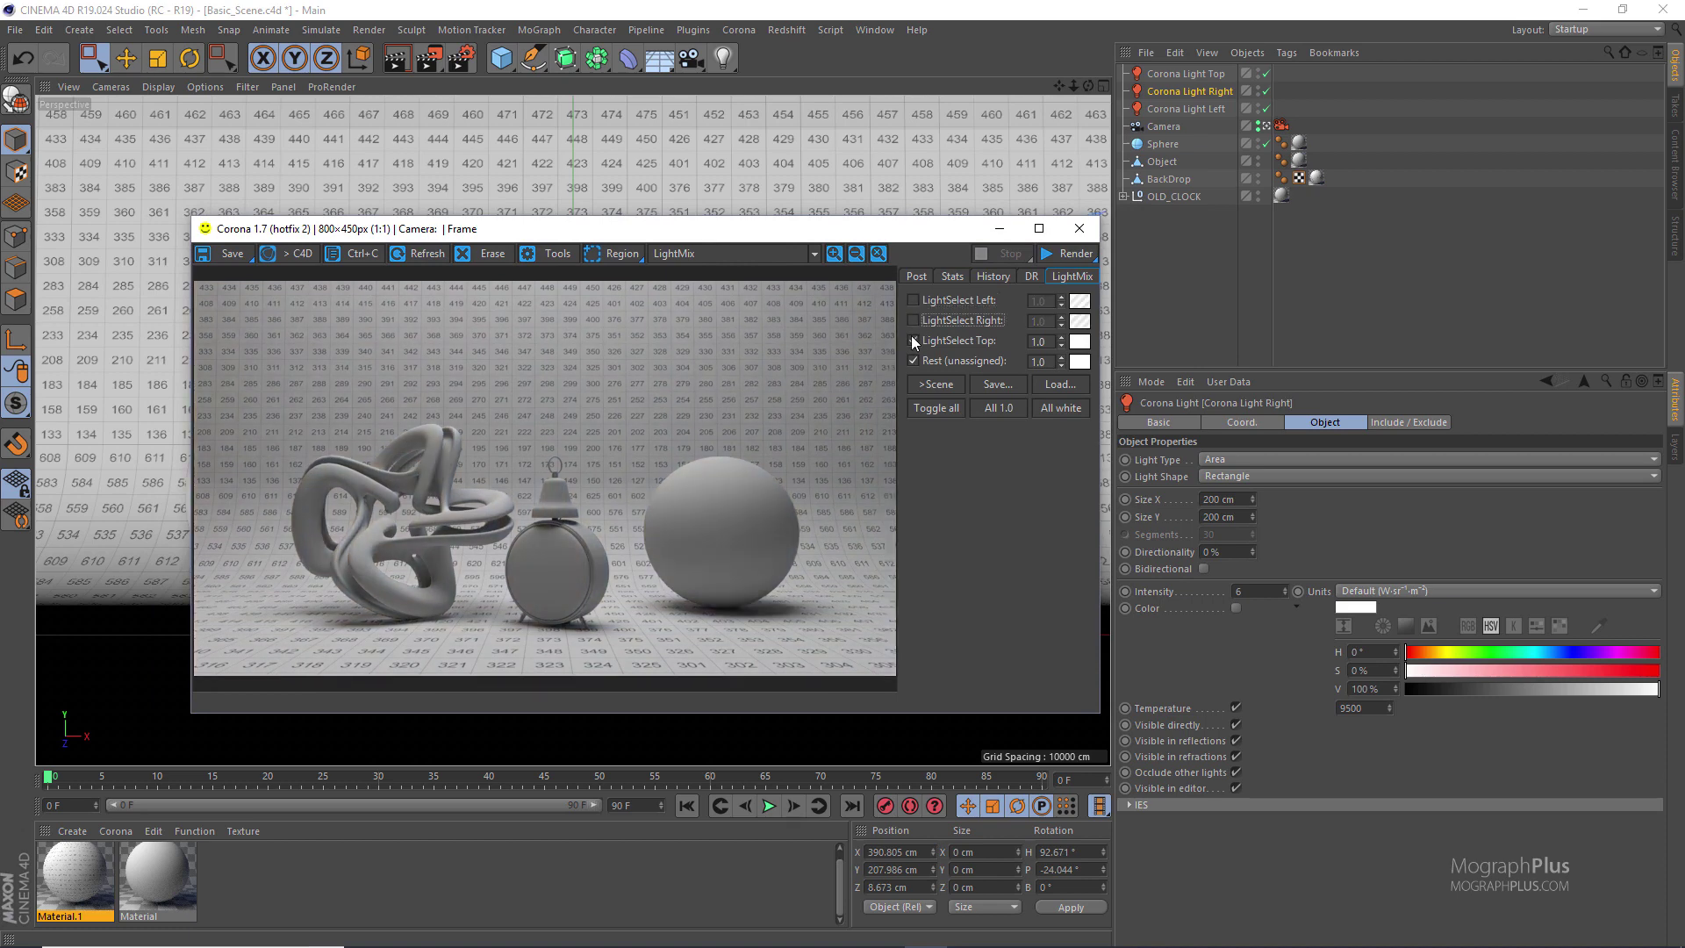
left_click(914, 320)
left_click(913, 321)
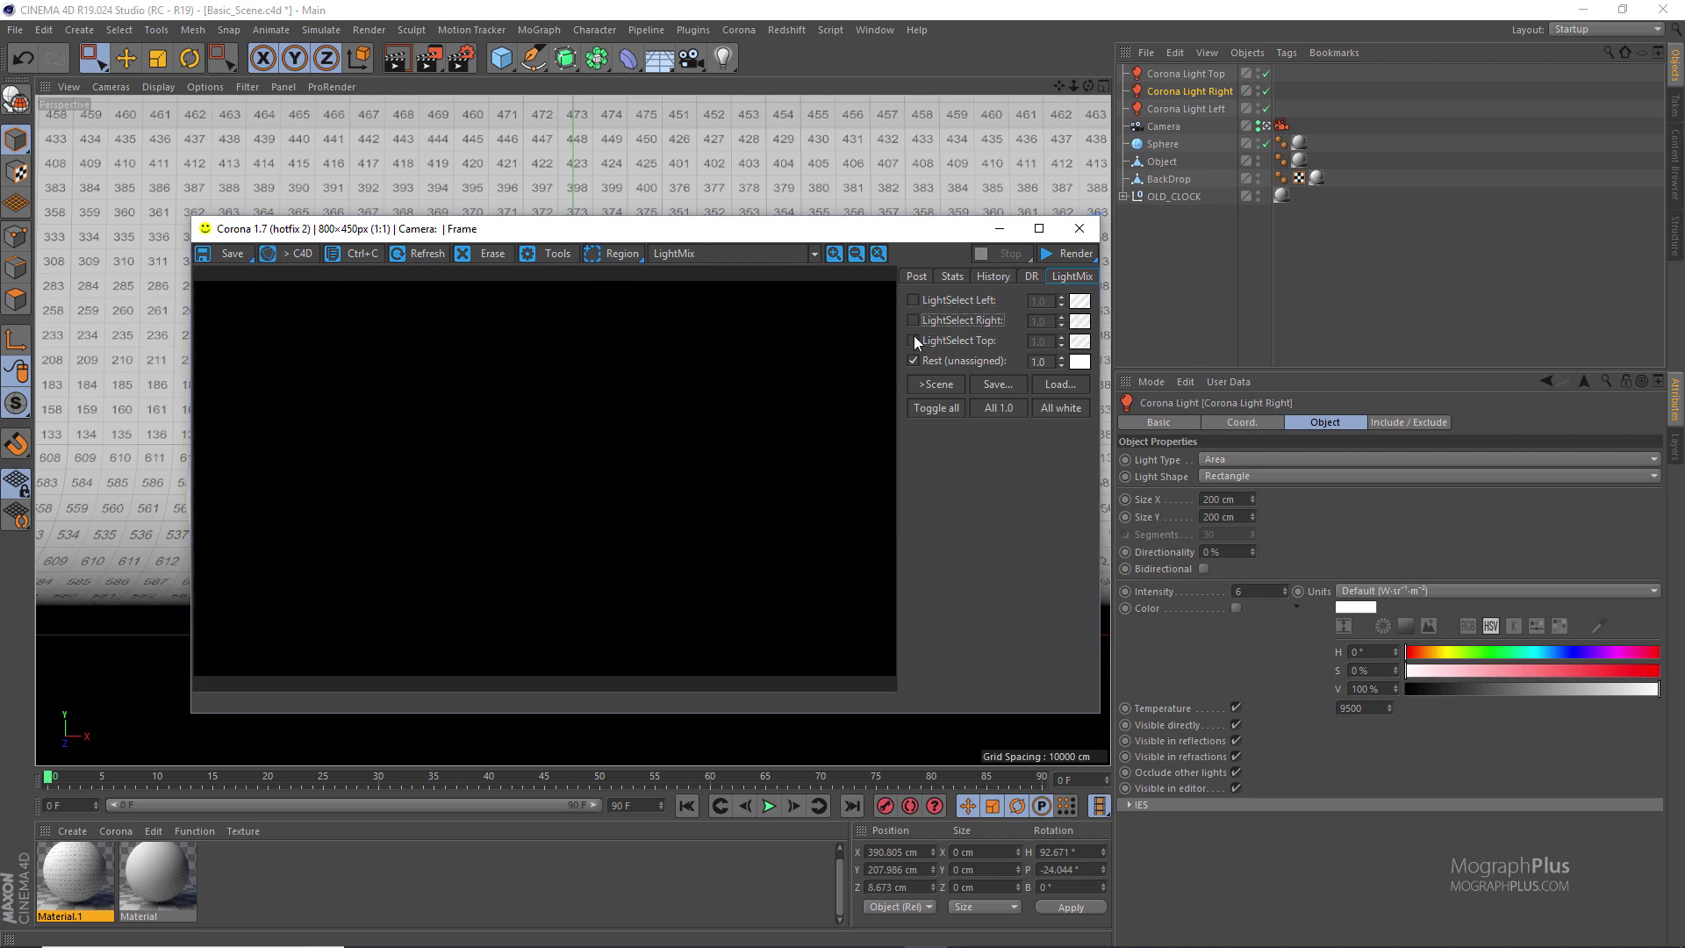
left_click(913, 340)
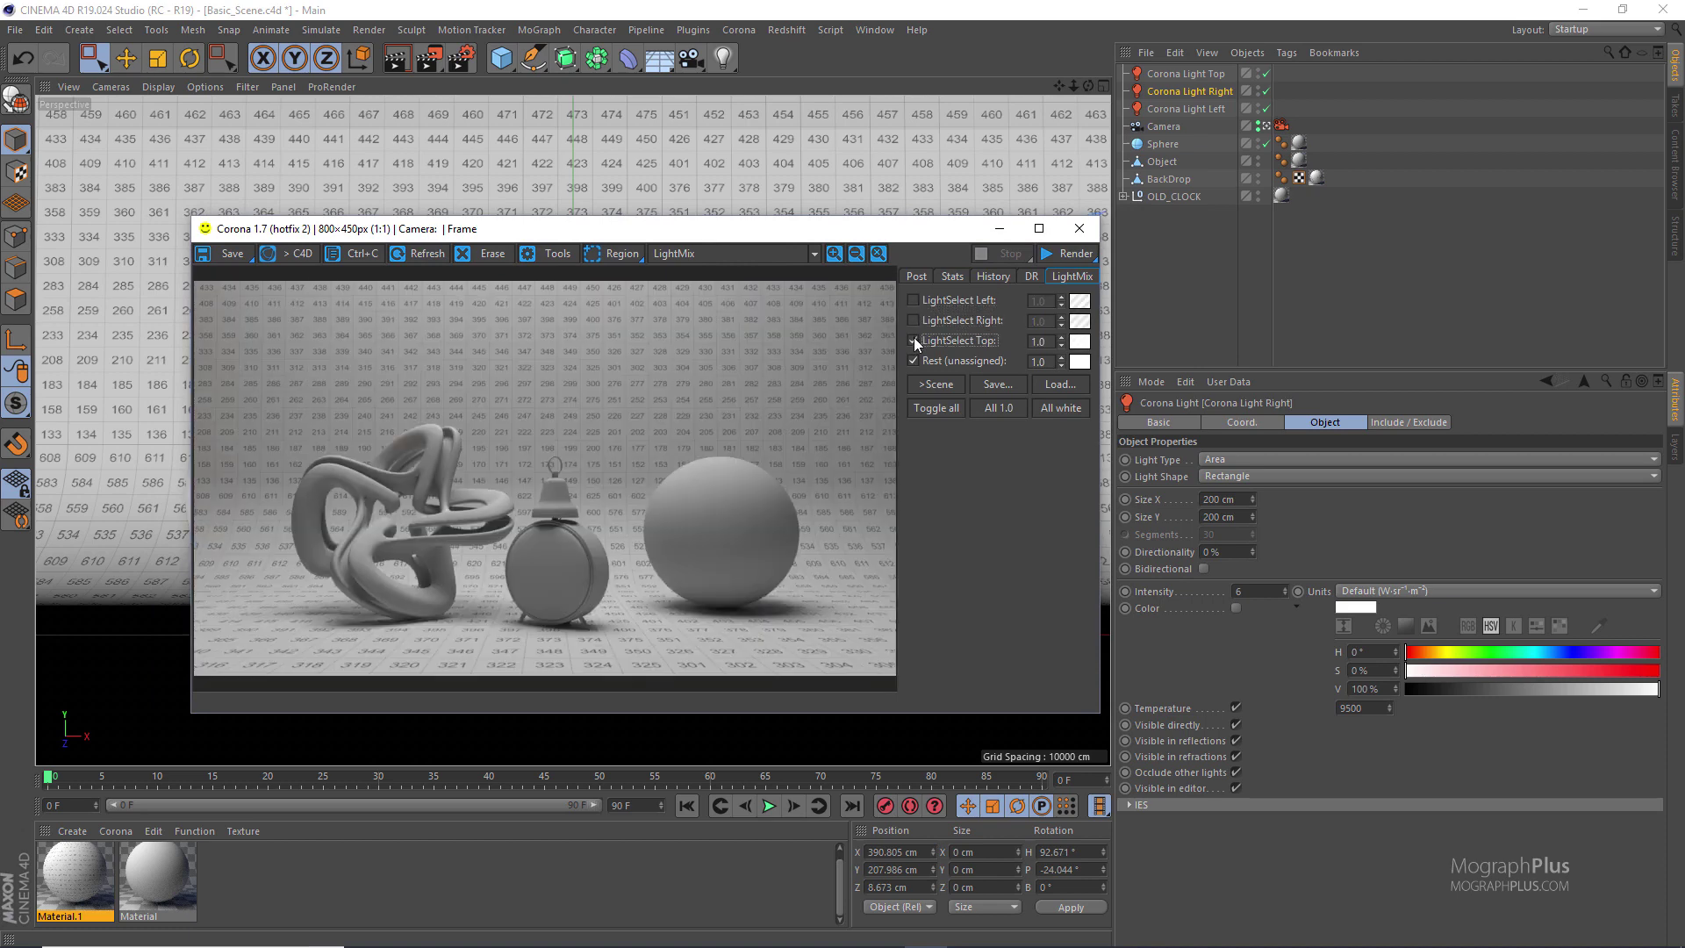
mouse_move(1060, 347)
left_mouse_down()
mouse_move(1060, 286)
mouse_move(1099, 555)
mouse_move(1075, 382)
mouse_move(1043, 362)
left_mouse_up()
left_click(1080, 342)
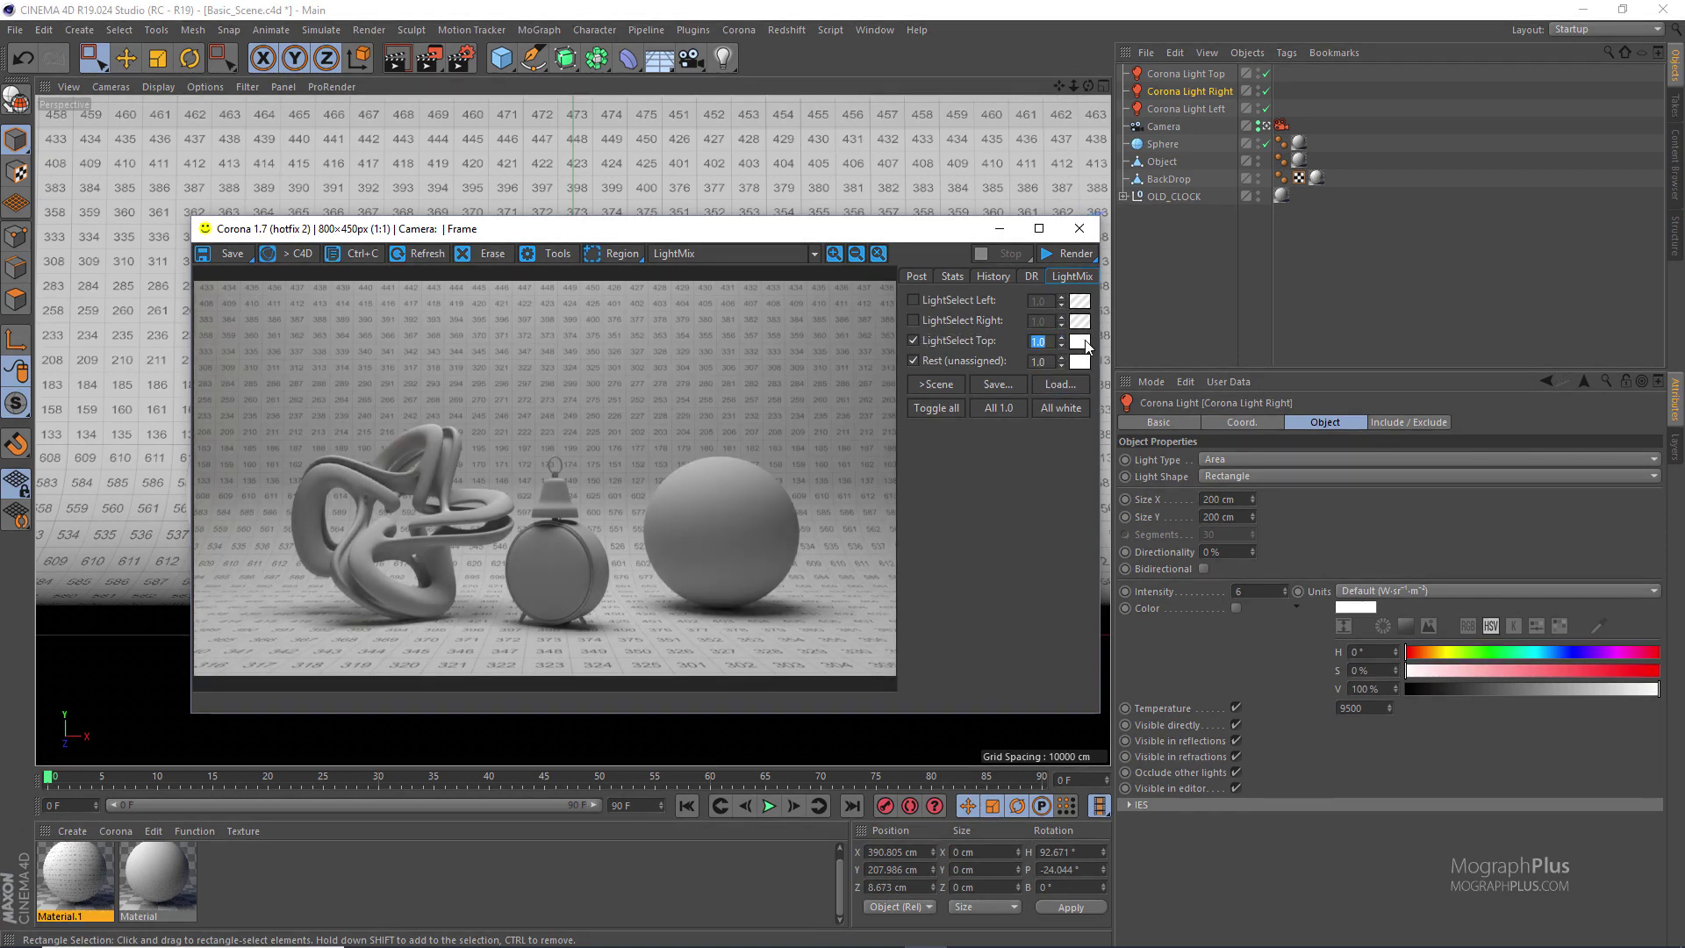
left_click_drag(637, 309, 971, 390)
left_click_drag(745, 387, 514, 308)
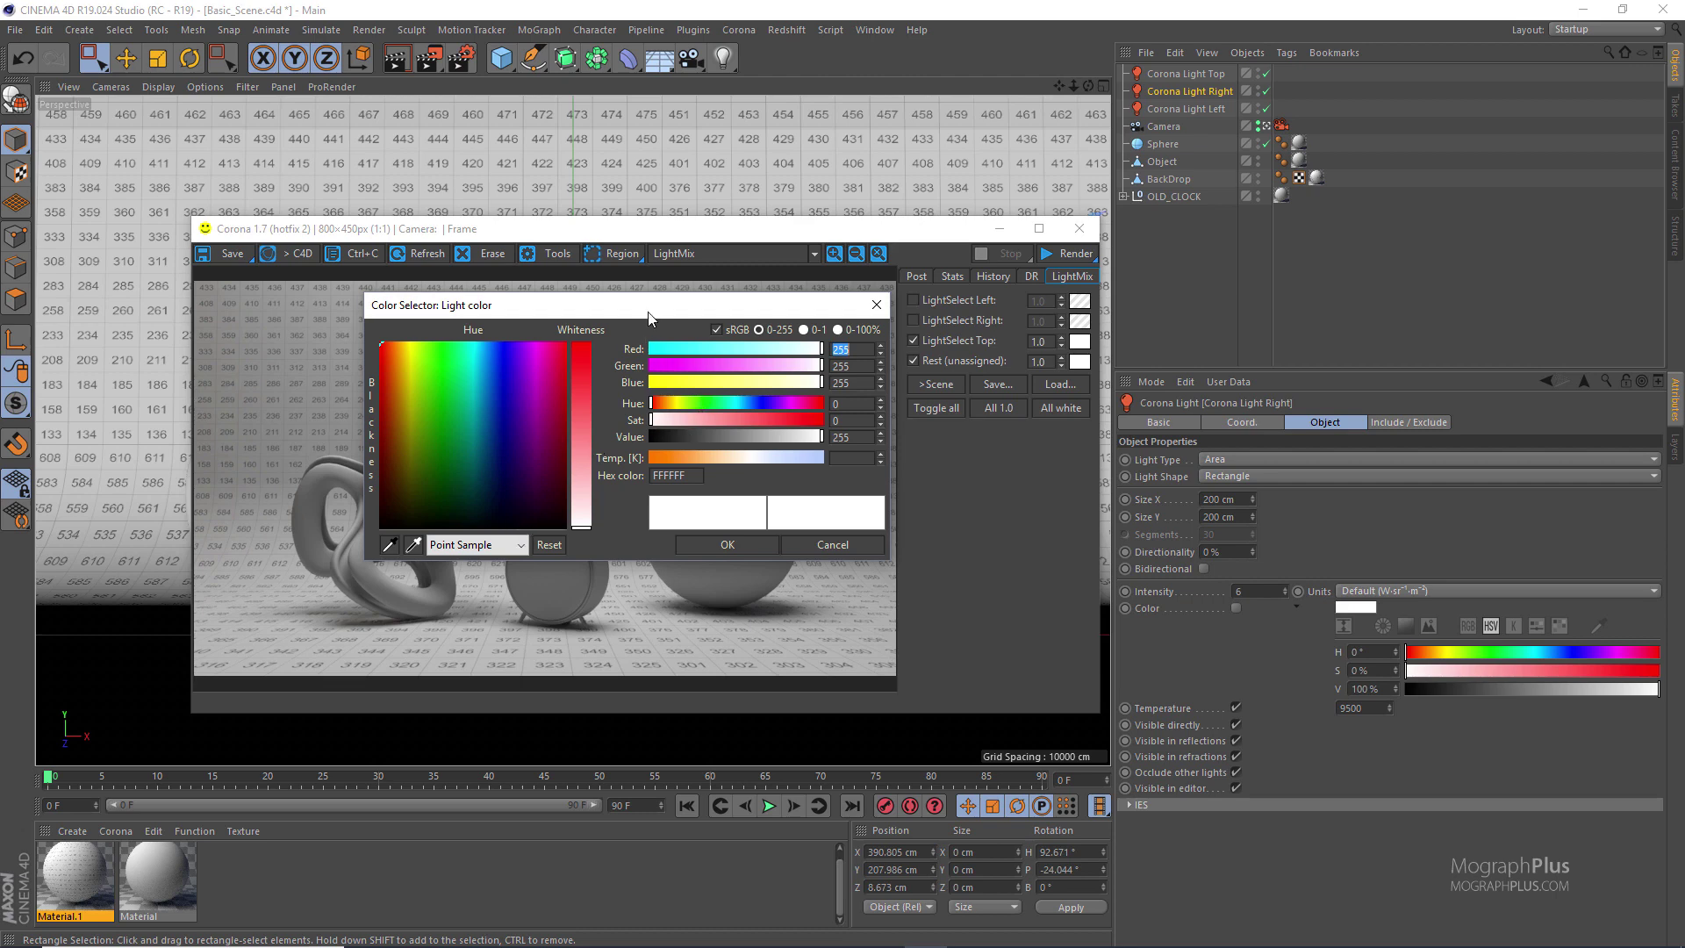
left_click_drag(649, 318, 695, 328)
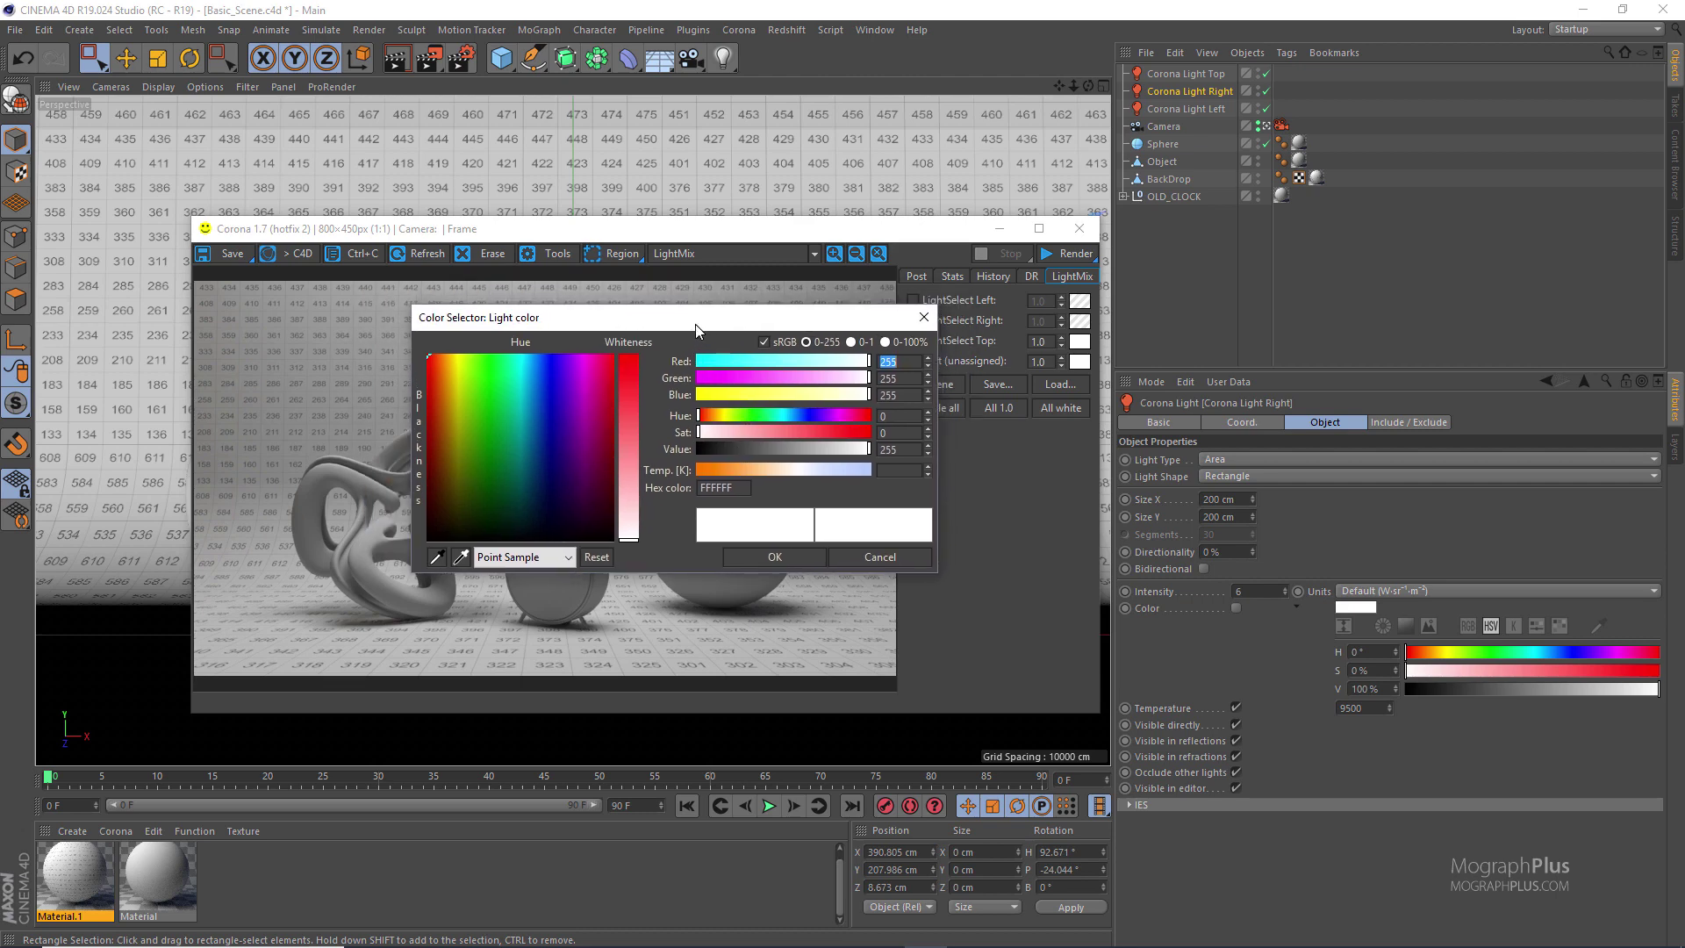
left_click(923, 319)
Examine the Corona preferences, including the output autosave and VFB settings, and close the window
left_click(737, 30)
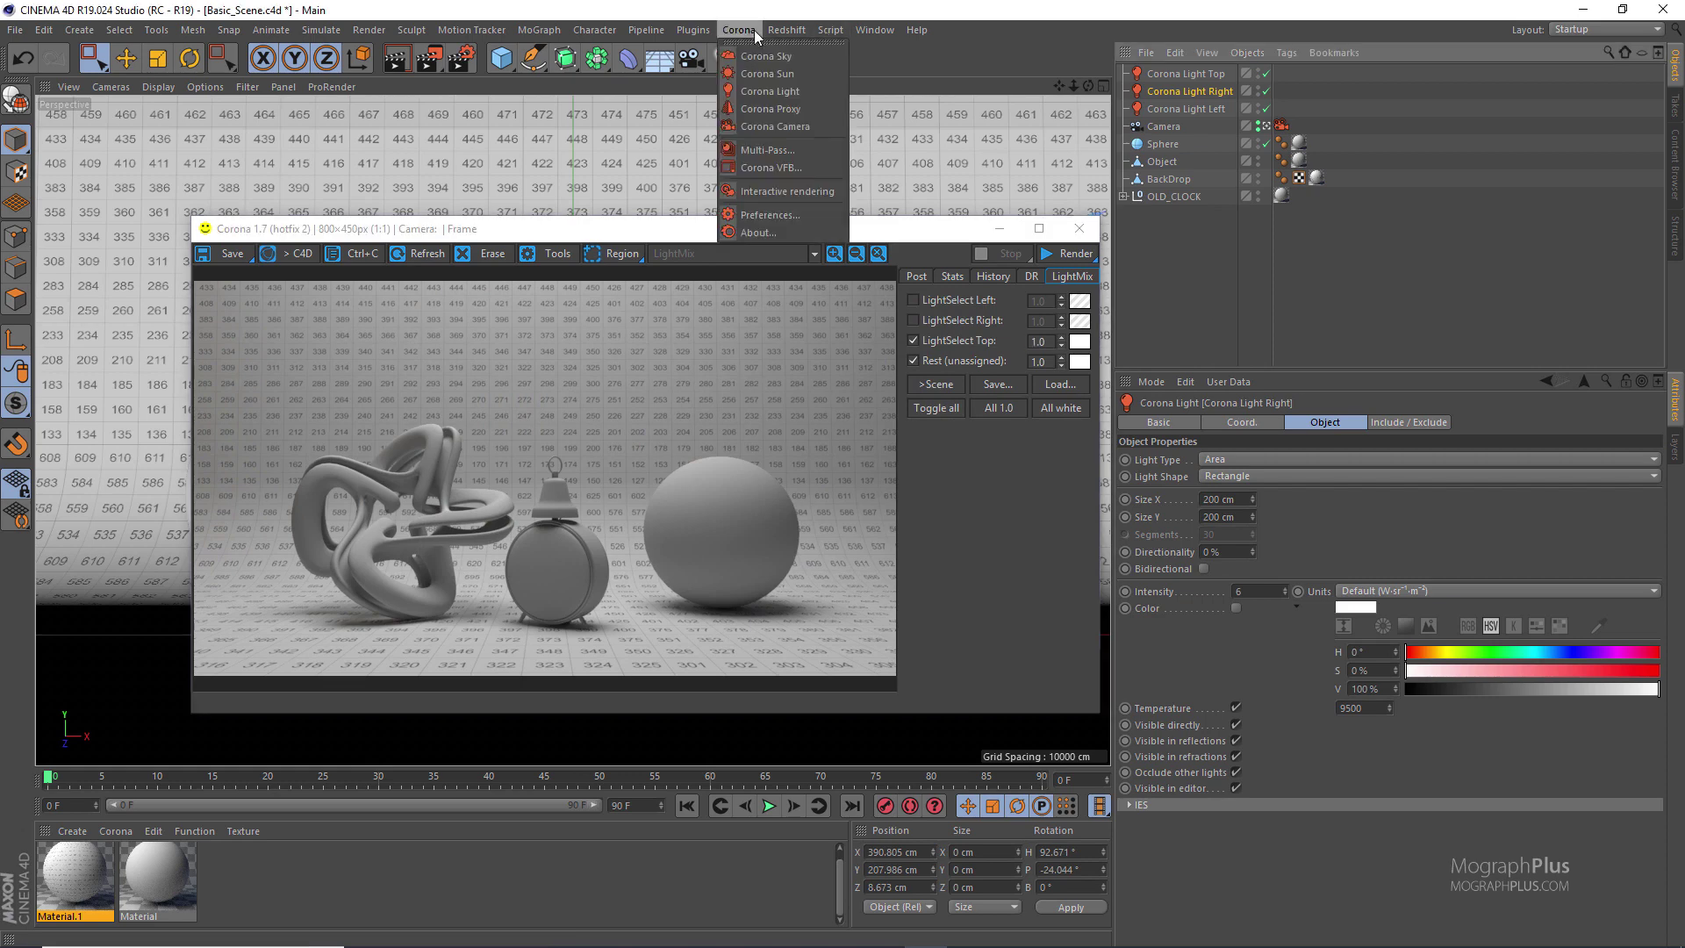
left_click(802, 212)
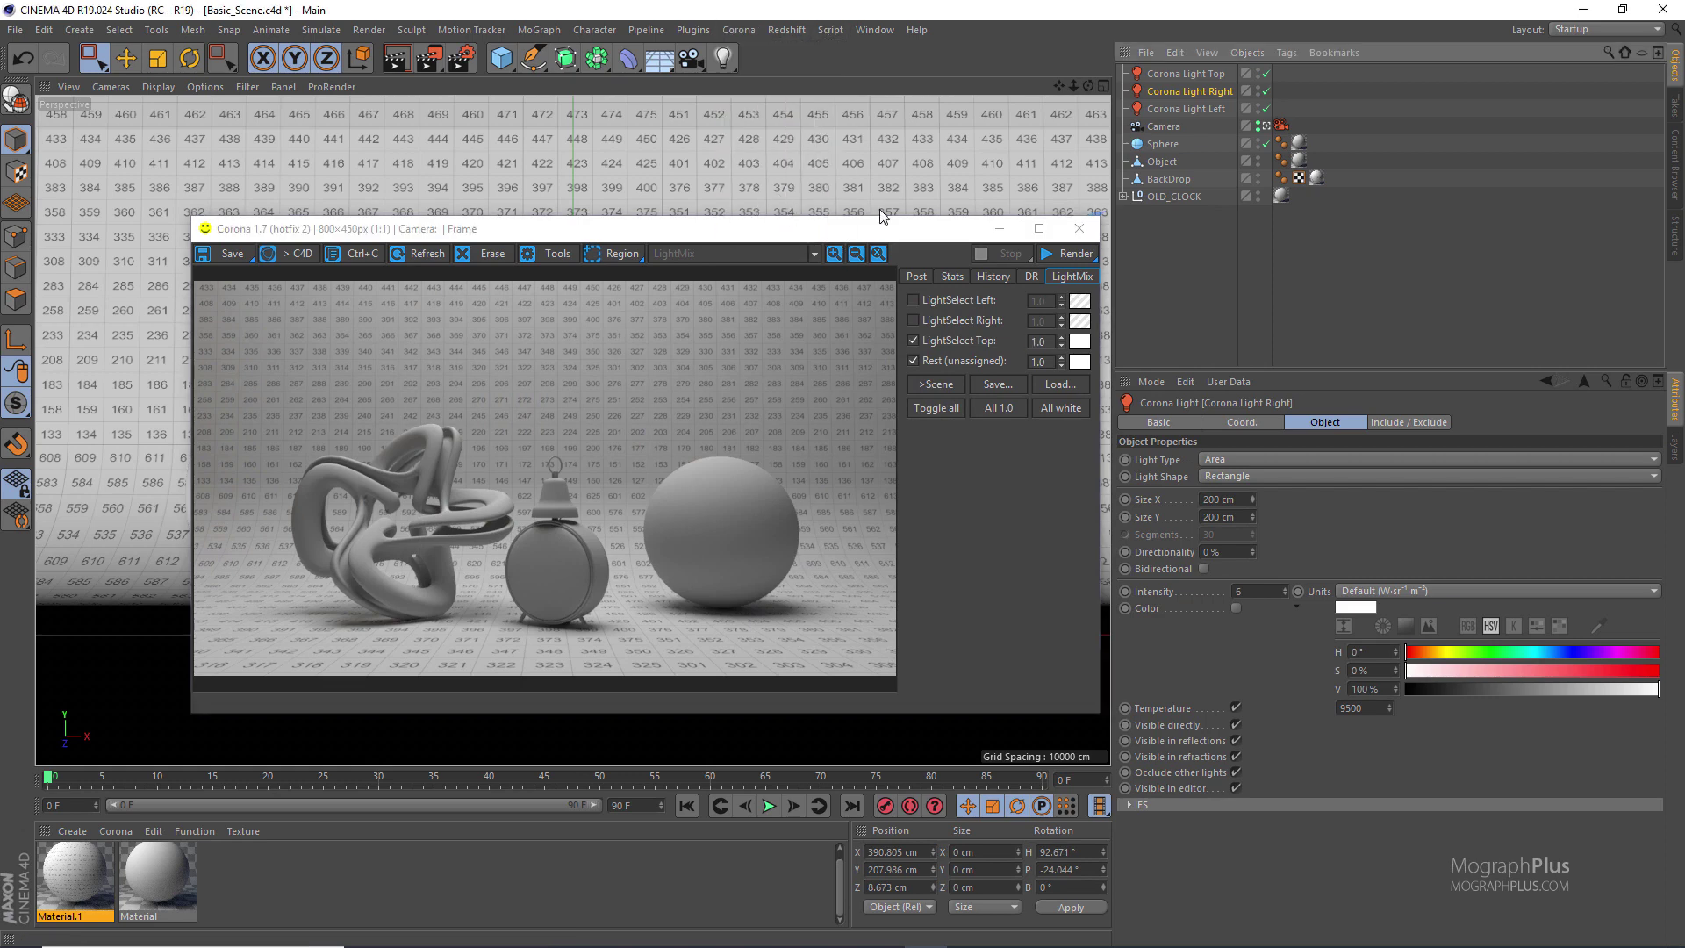
left_click_drag(808, 14, 786, 272)
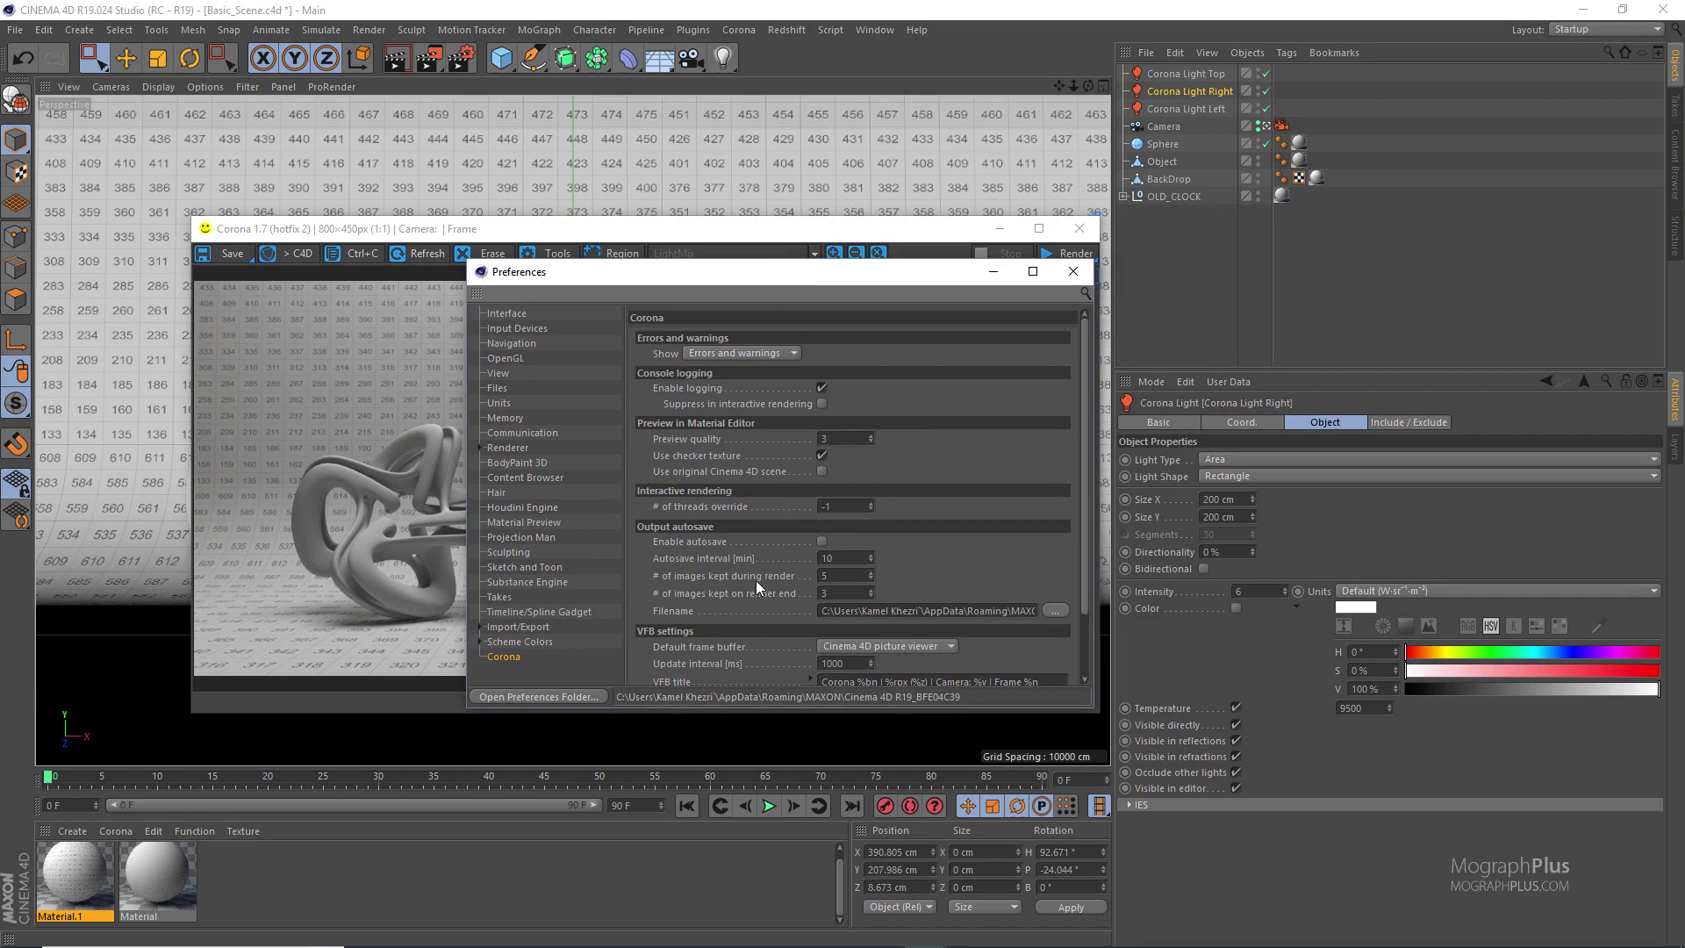
scroll(757, 570, "down", 3)
scroll(763, 523, "down", 1)
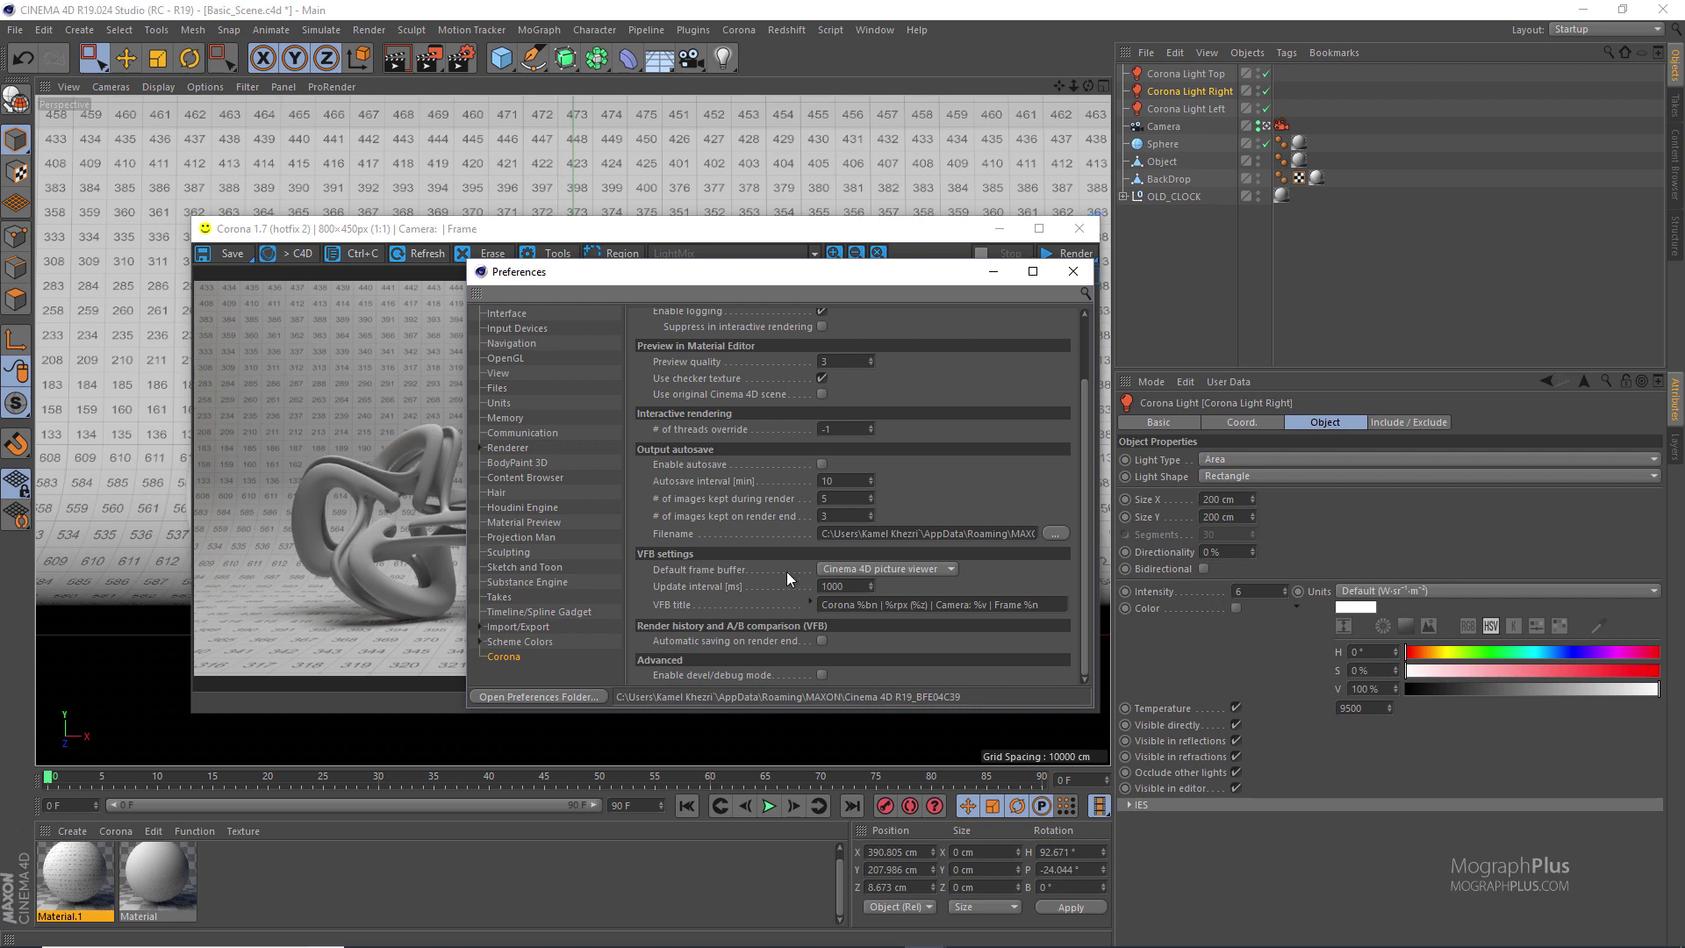
scroll(760, 492, "up", 5)
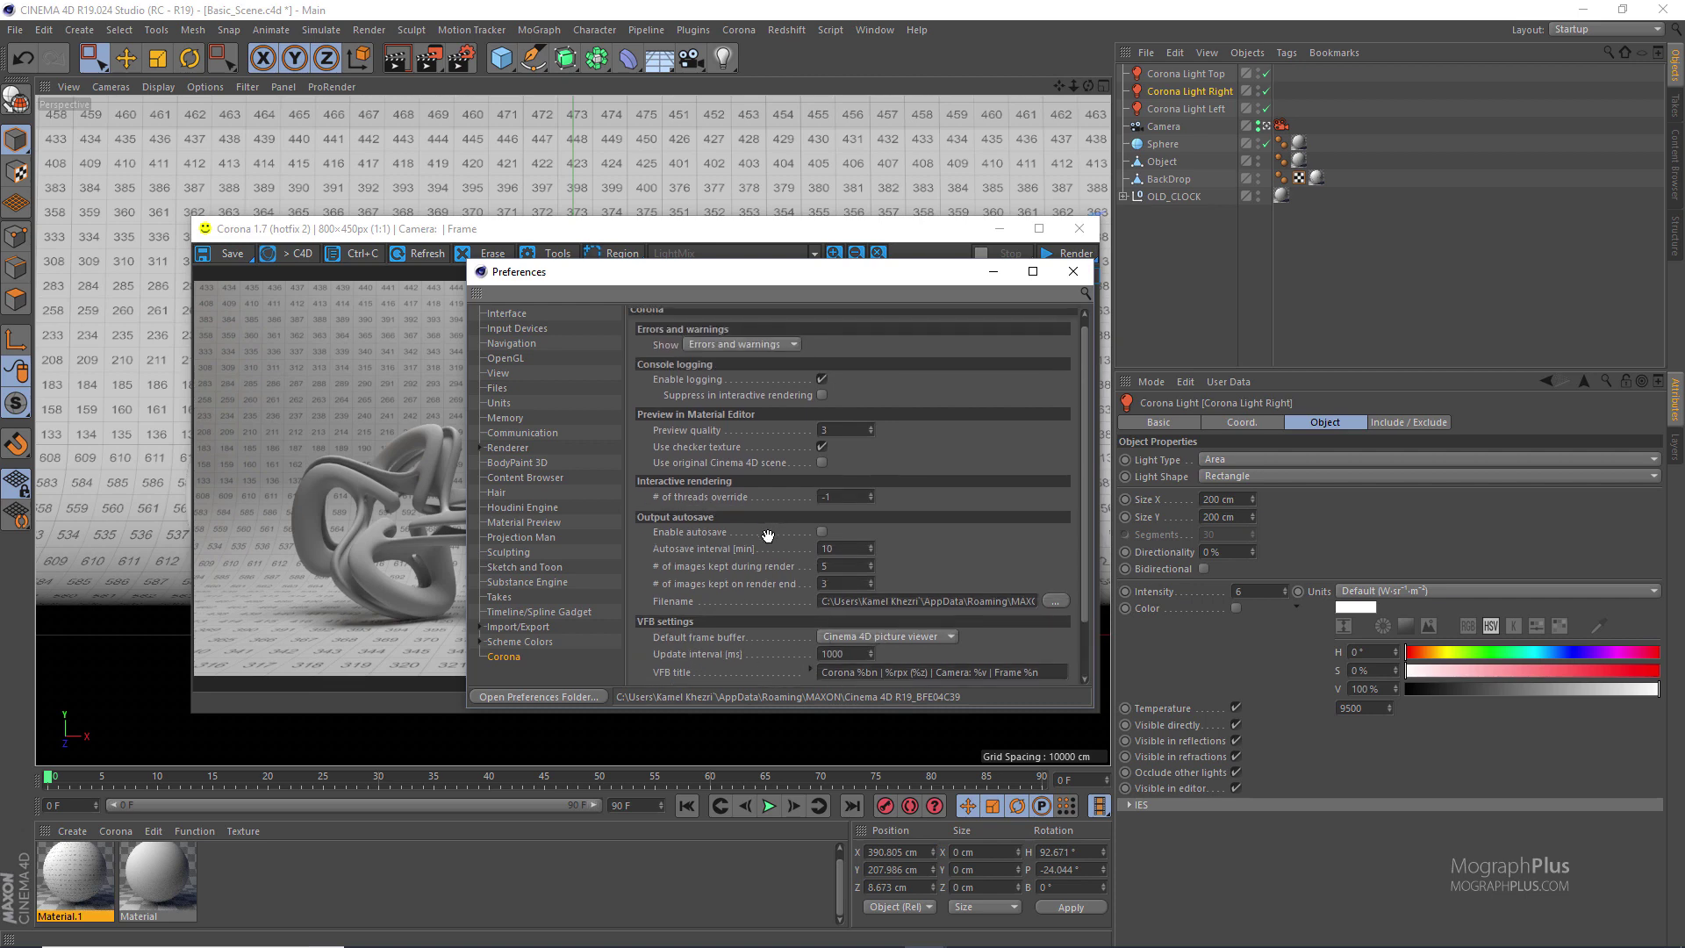
scroll(768, 539, "down", 5)
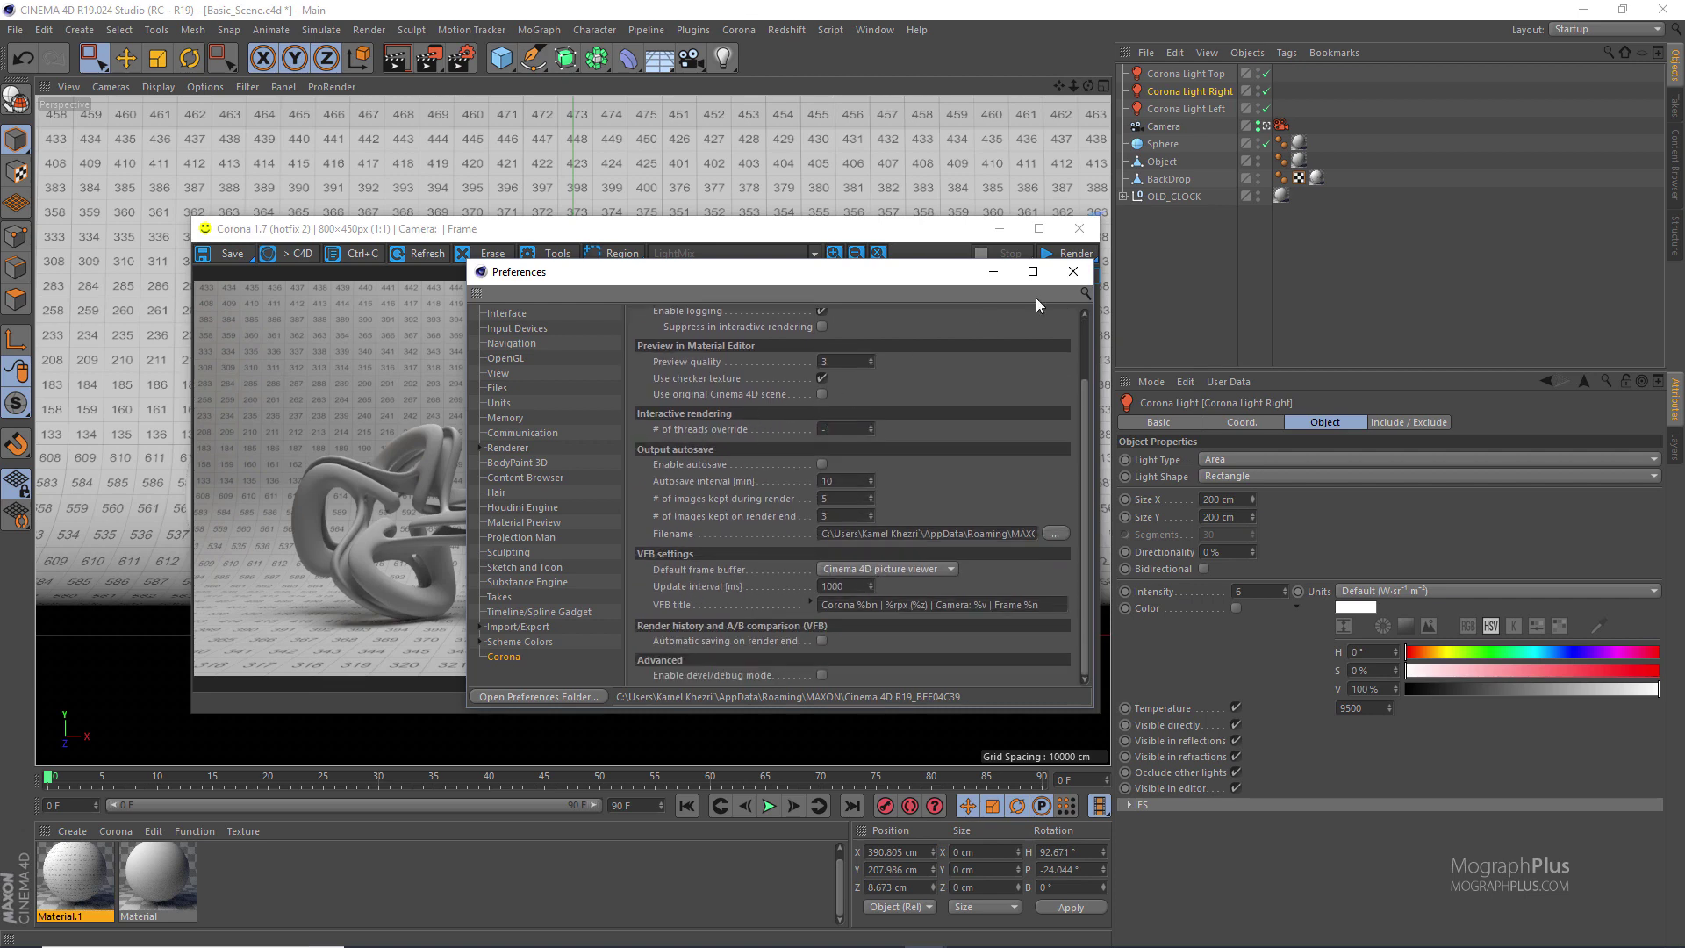
left_click(1072, 271)
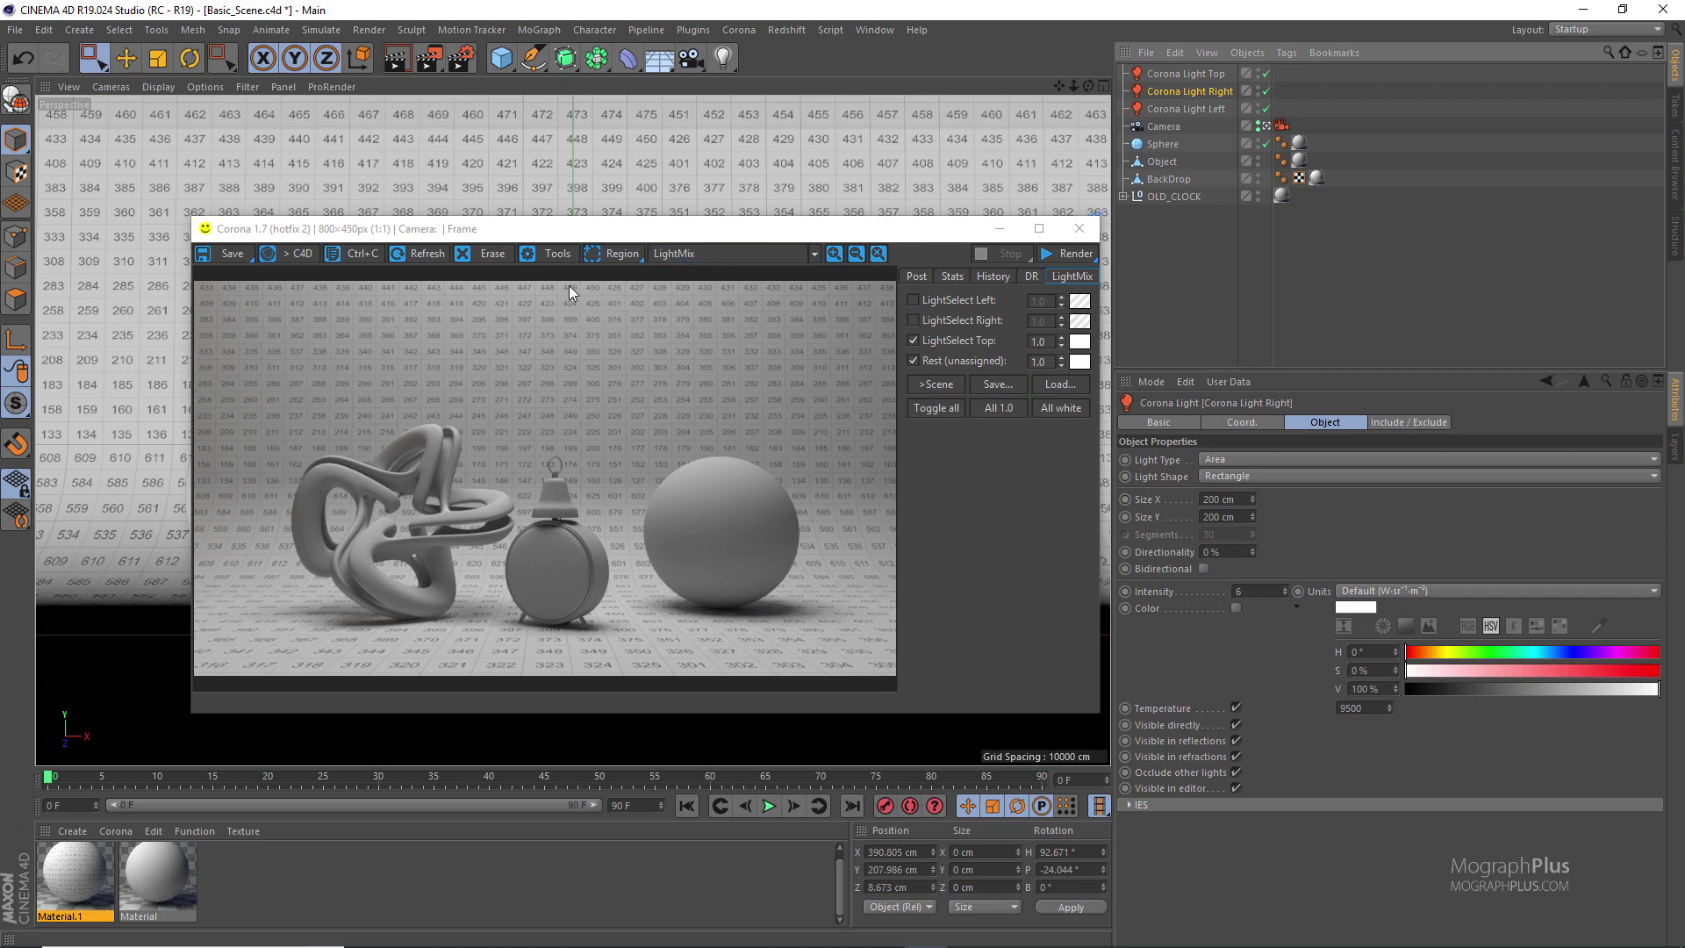
mouse_move(423, 240)
left_mouse_down()
mouse_move(421, 227)
mouse_move(442, 236)
mouse_move(443, 267)
left_mouse_up()
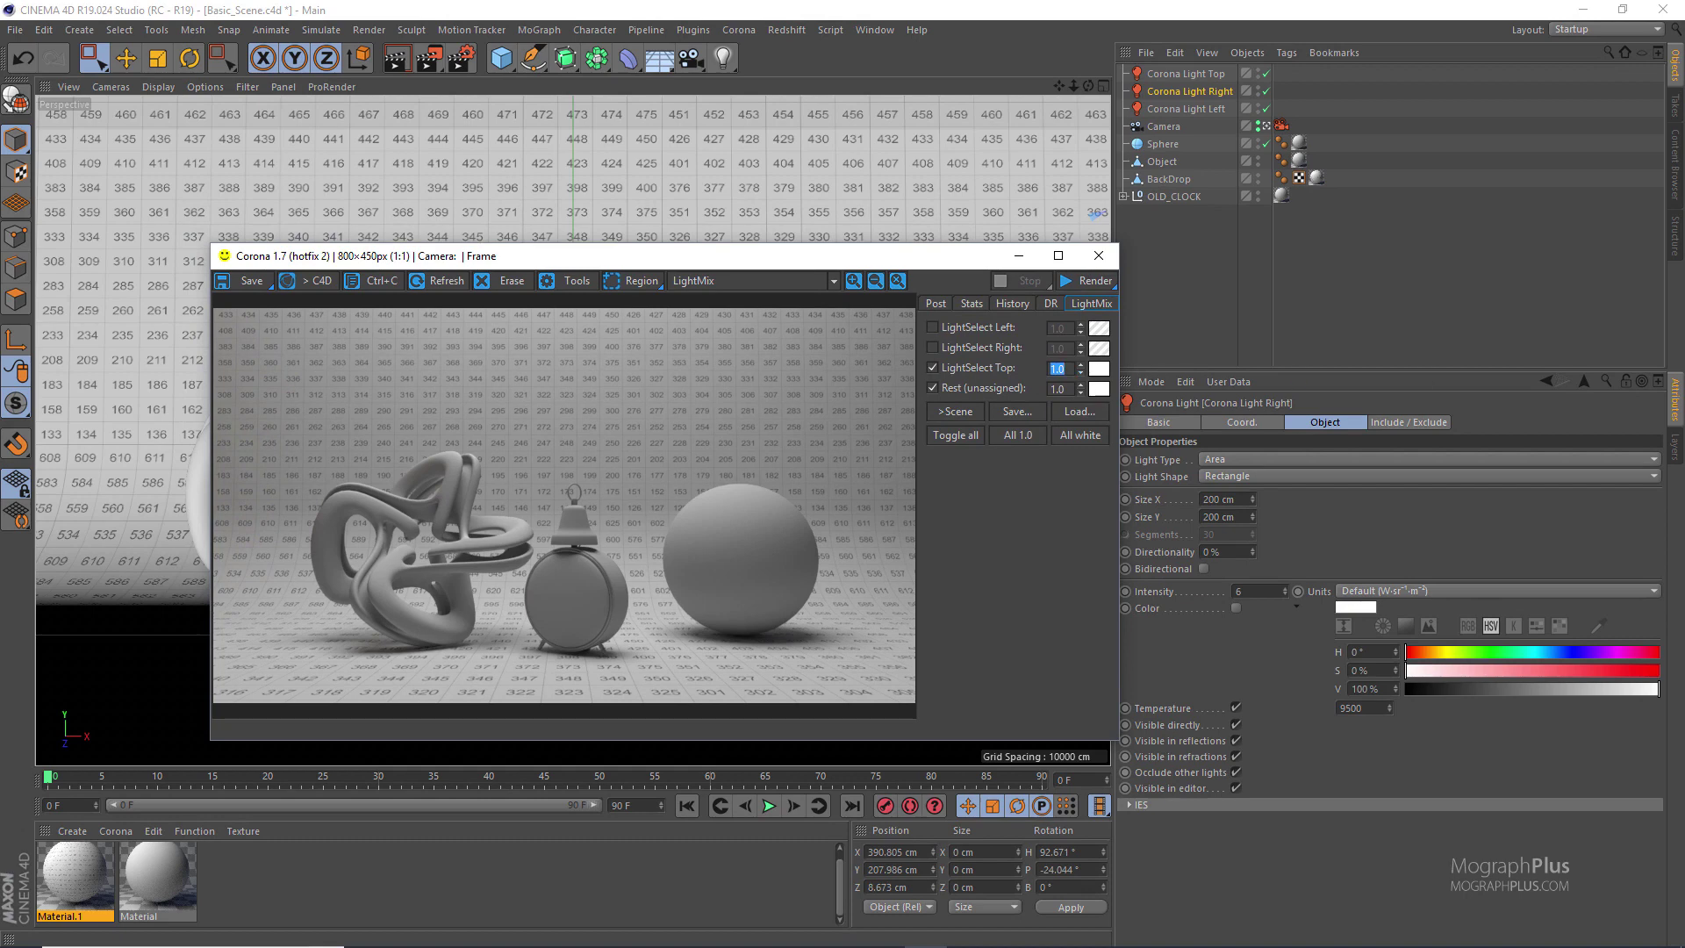
left_click(1004, 594)
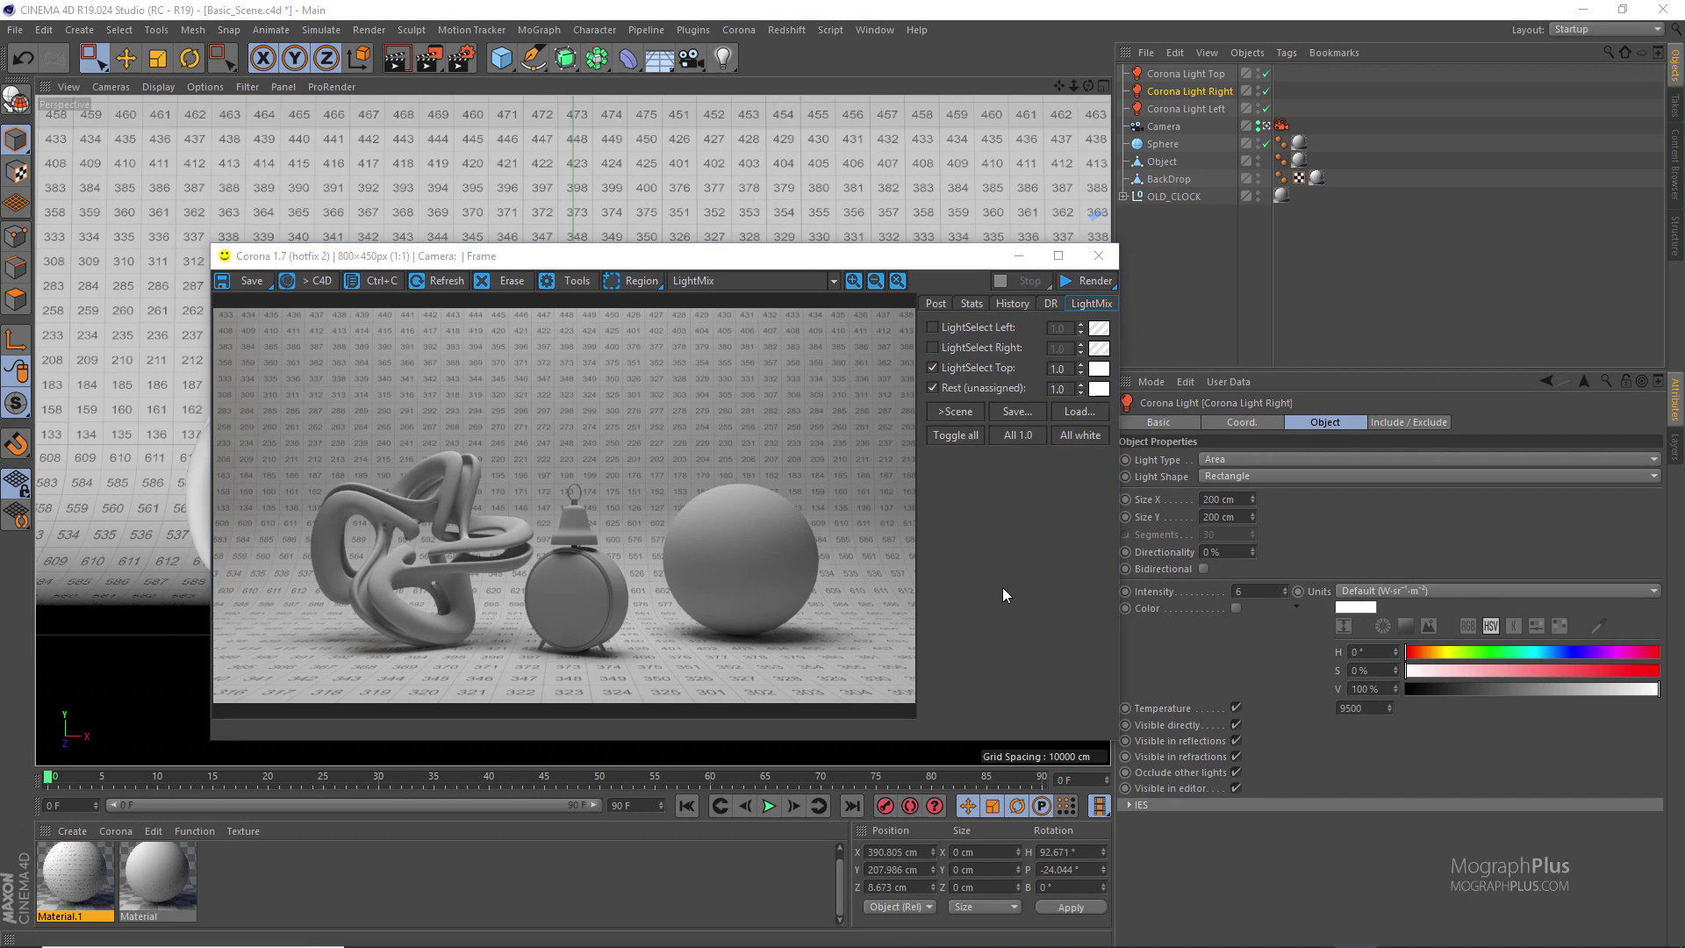
left_click_drag(880, 260, 895, 260)
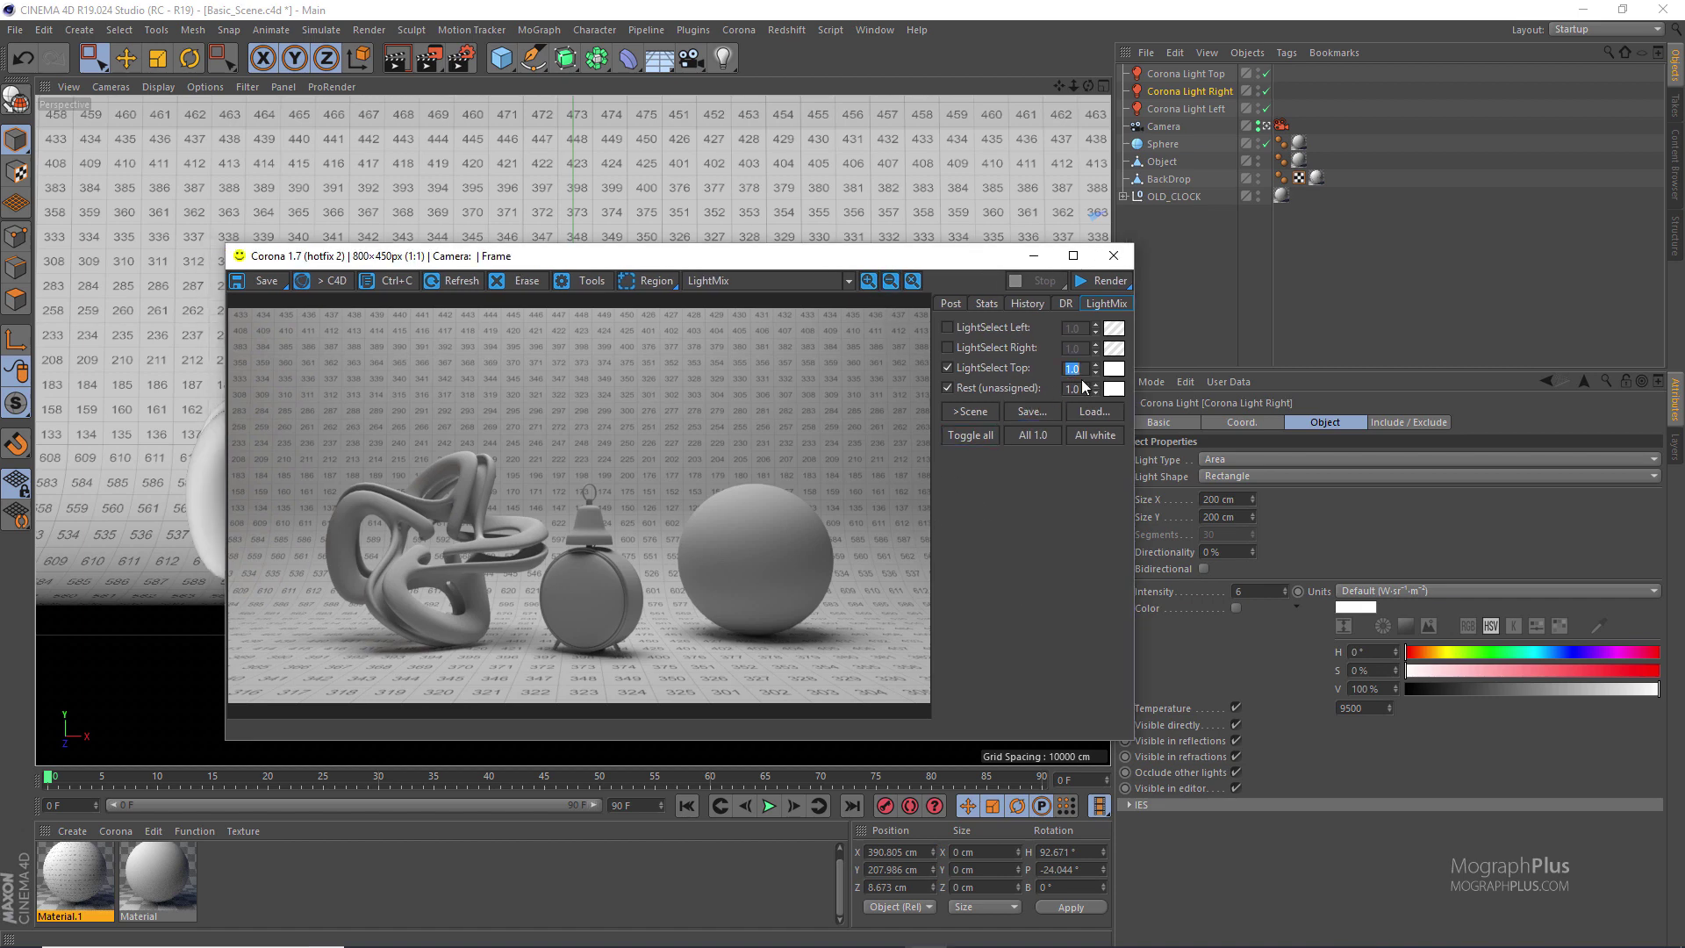
Set the LightSelect Top light colour in the LightMix to a saturated purple with a hue of 192
left_click(1113, 387)
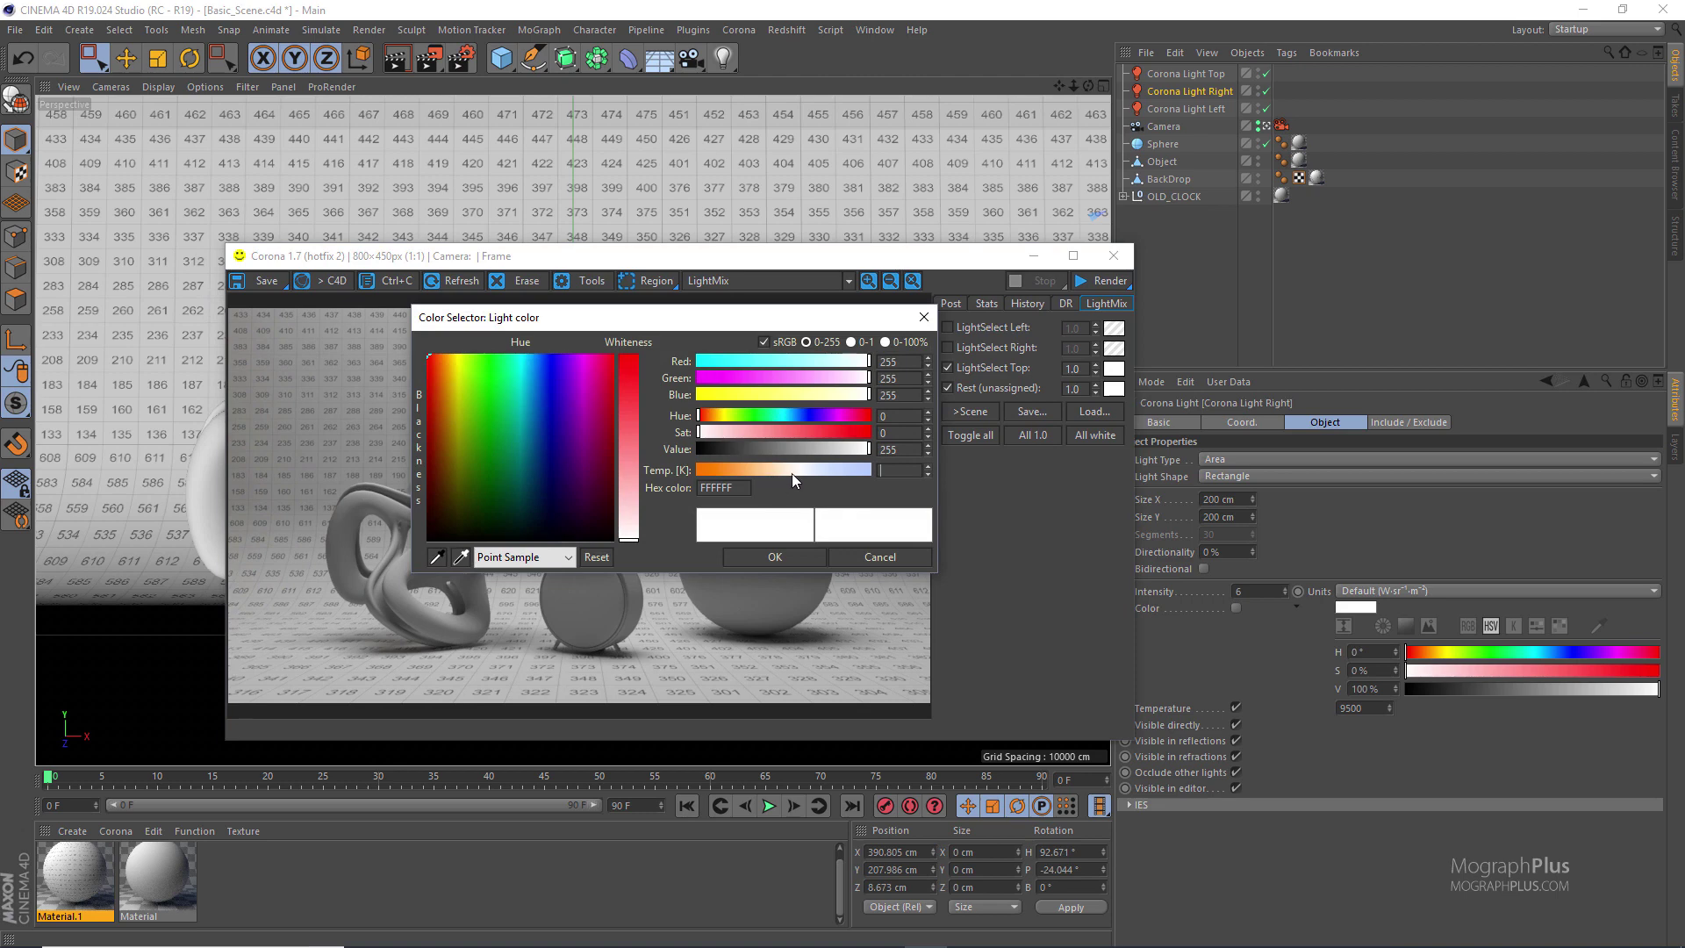
left_click_drag(792, 472, 844, 472)
left_click_drag(790, 317, 1329, 358)
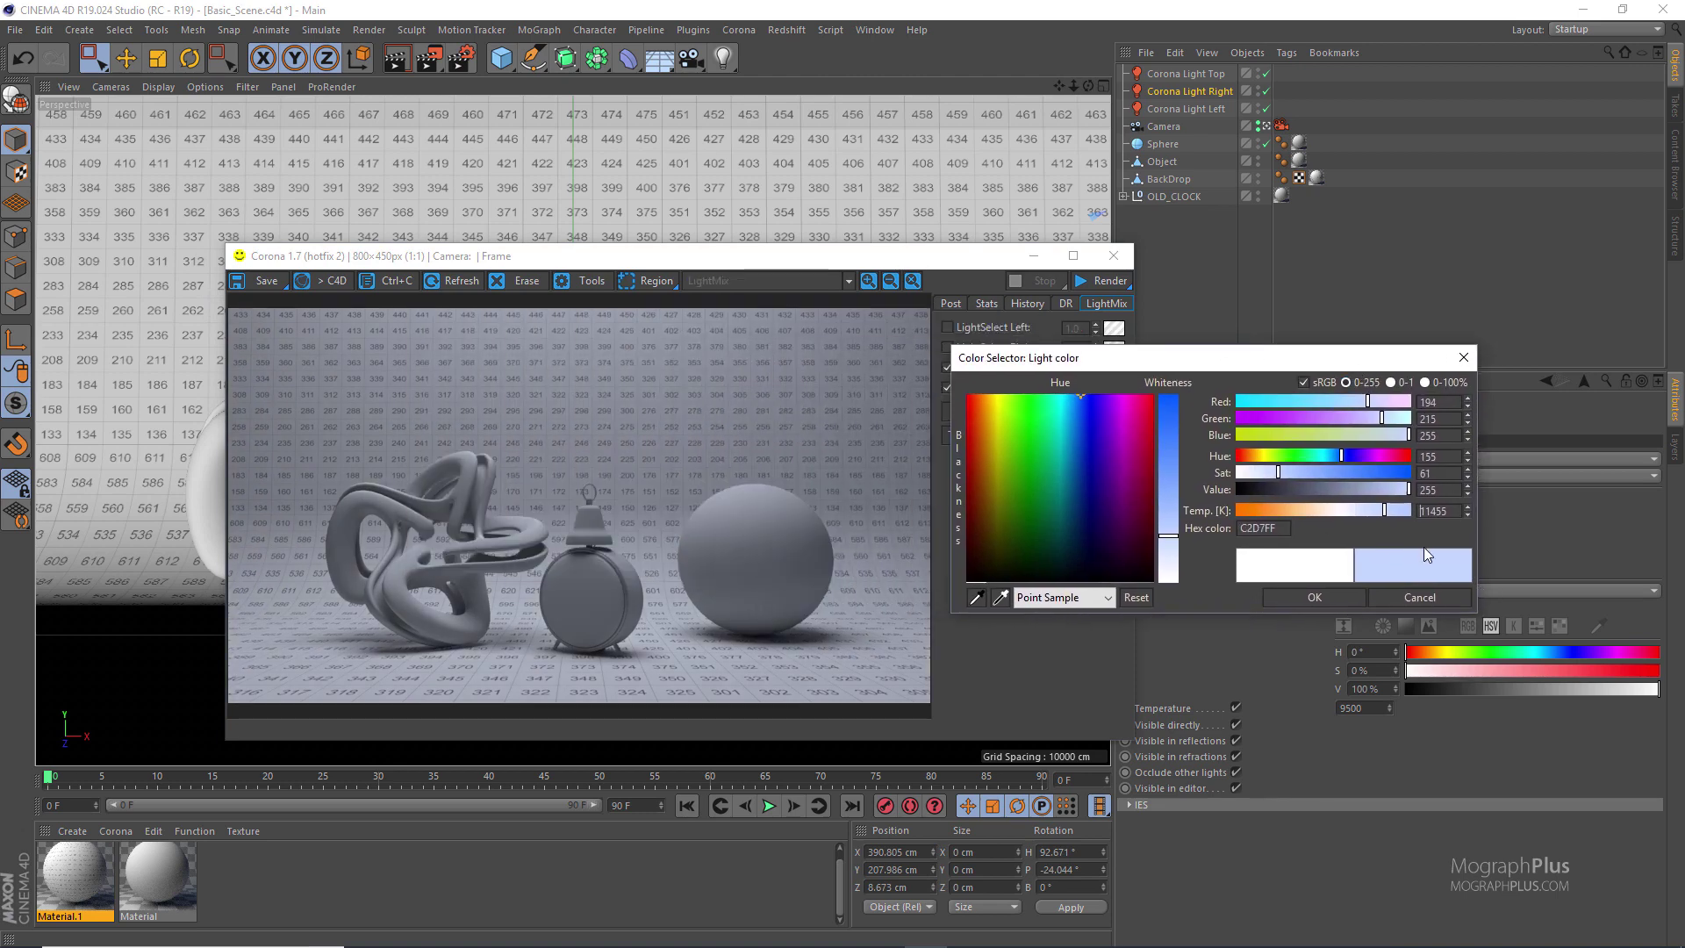
left_click(1403, 512)
mouse_move(1334, 513)
left_mouse_down()
mouse_move(1248, 509)
mouse_move(1390, 511)
mouse_move(1314, 490)
left_mouse_up()
left_click(1366, 456)
left_click(1380, 472)
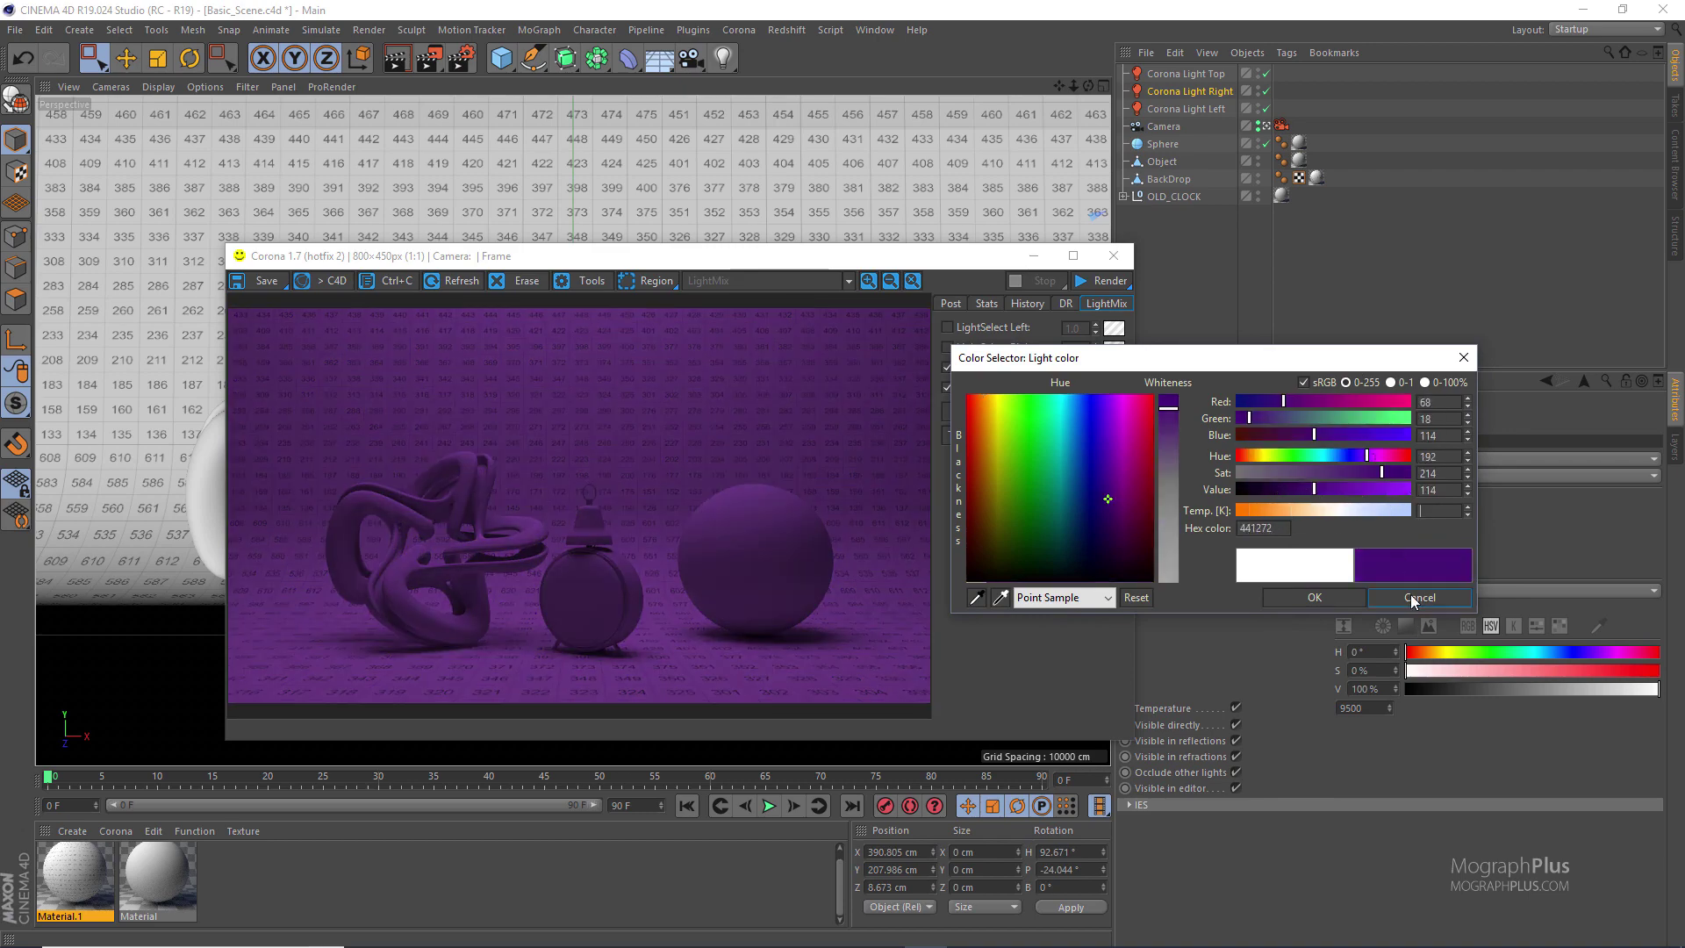
left_click_drag(1313, 490, 1359, 472)
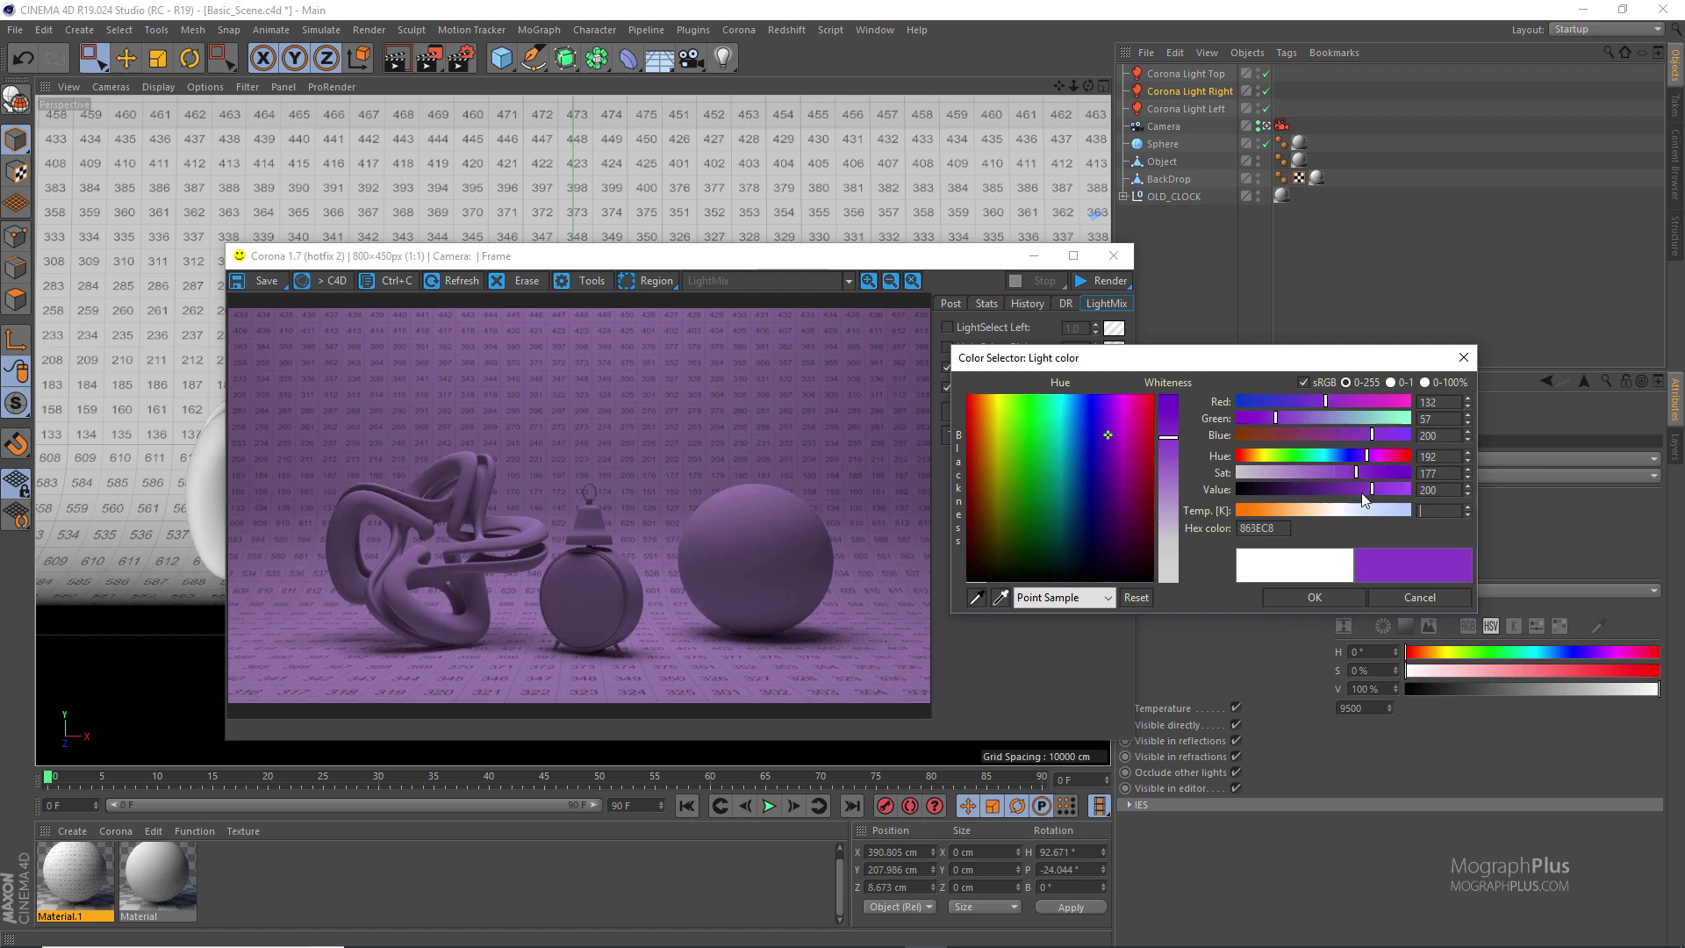
left_click(1314, 597)
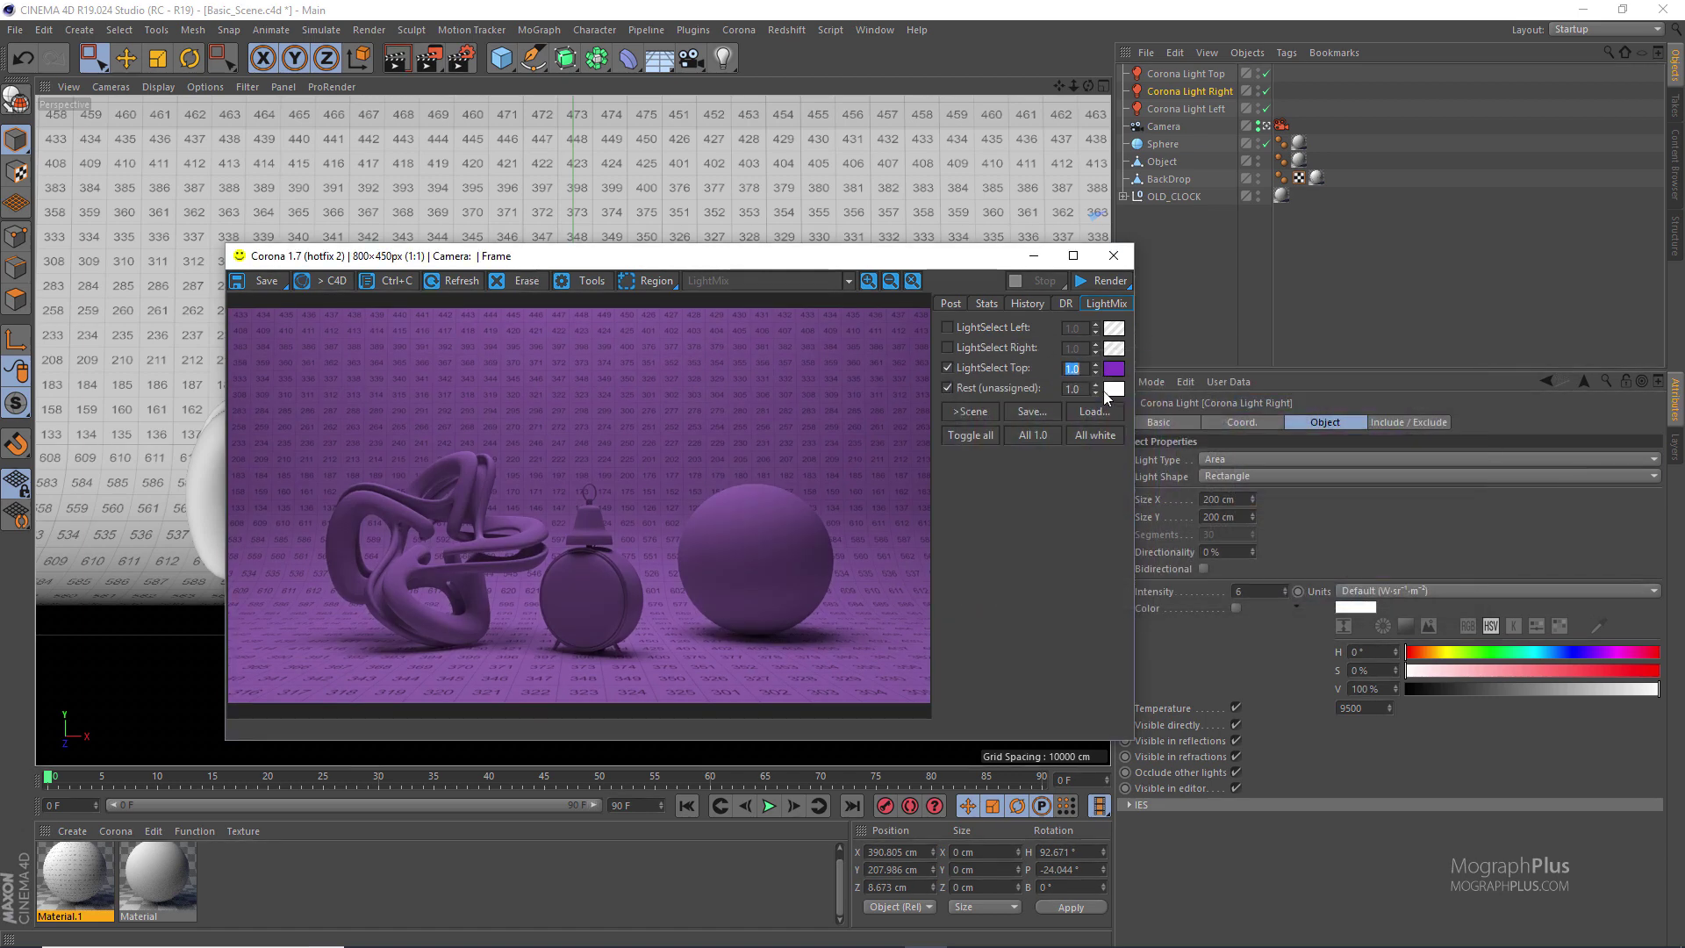
Enable LightSelect Right in the LightMix and adjust its light colour to a light blue with a hue of about 137
left_click(947, 347)
left_click(1113, 347)
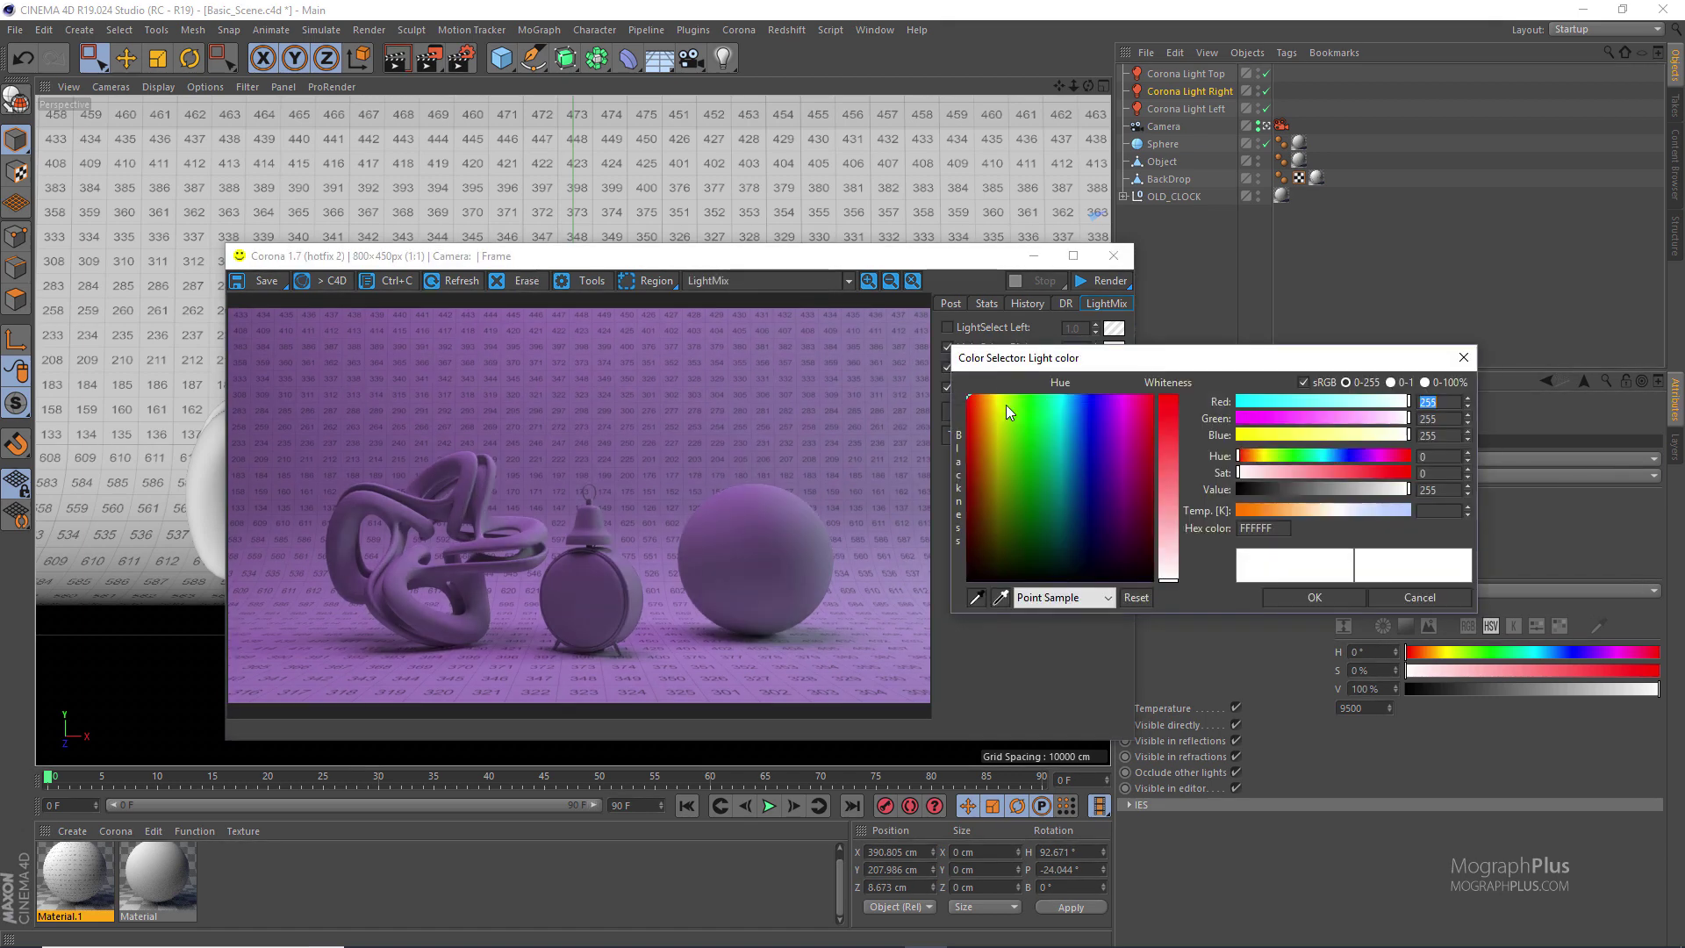
left_click_drag(1350, 456, 1321, 456)
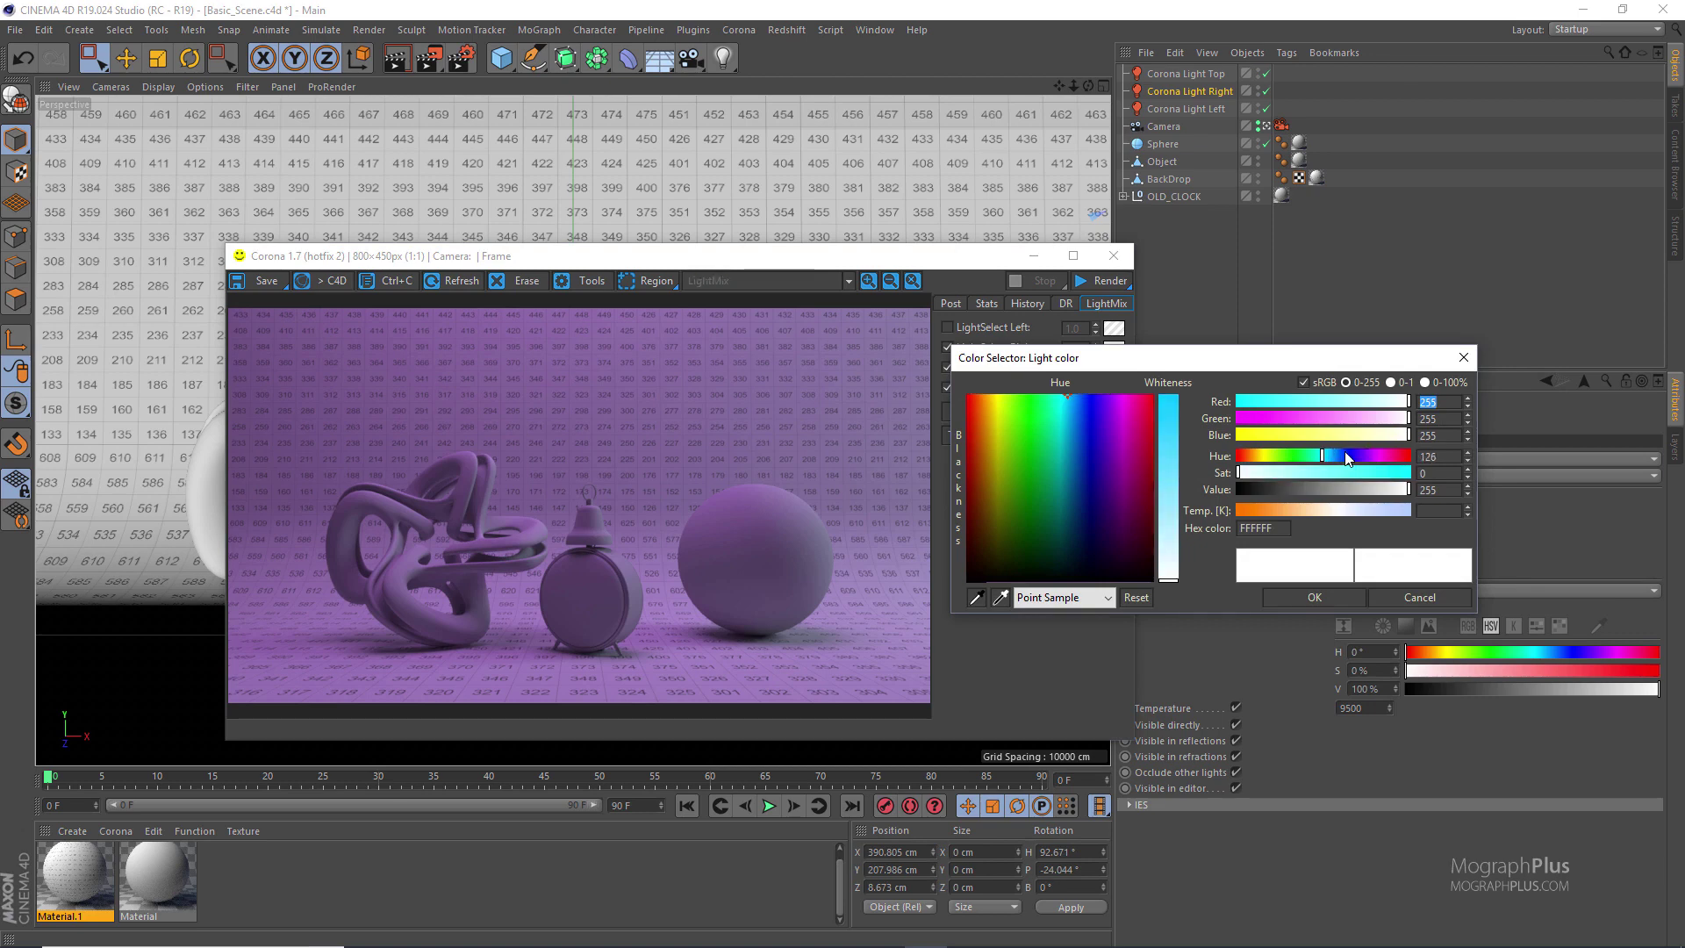
left_click(1398, 472)
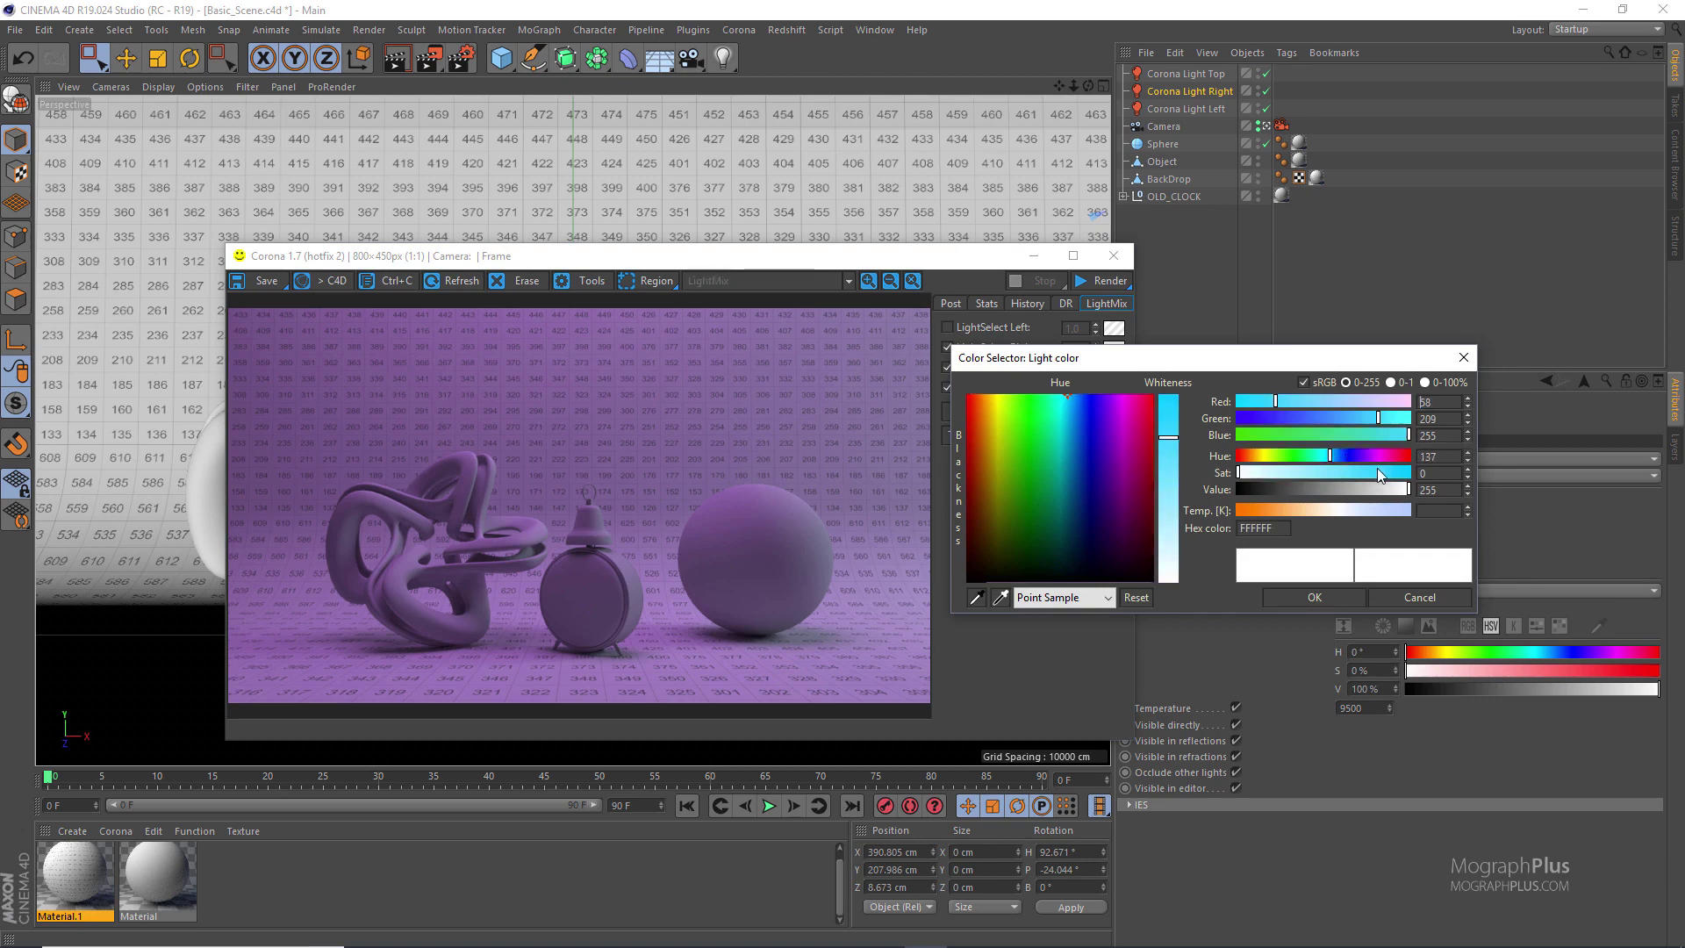
Confirm the cyan color for LightSelect Right, and enable LightSelect Left with a saturated pink light color
left_click(1304, 601)
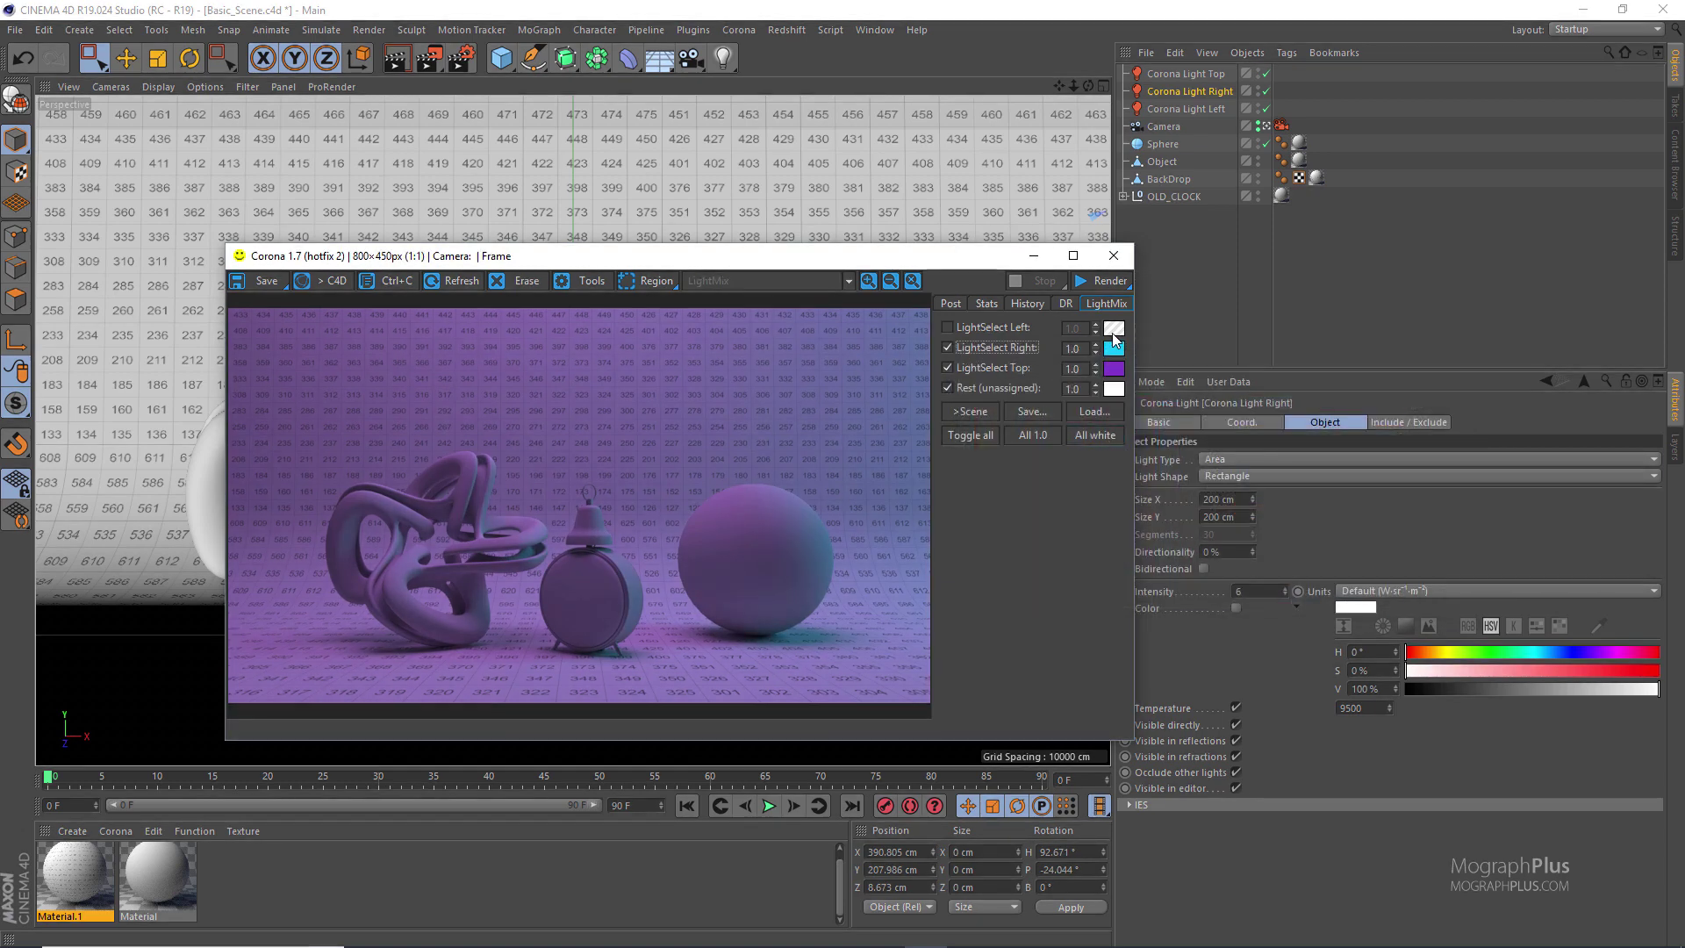
left_click(946, 327)
left_click(1115, 328)
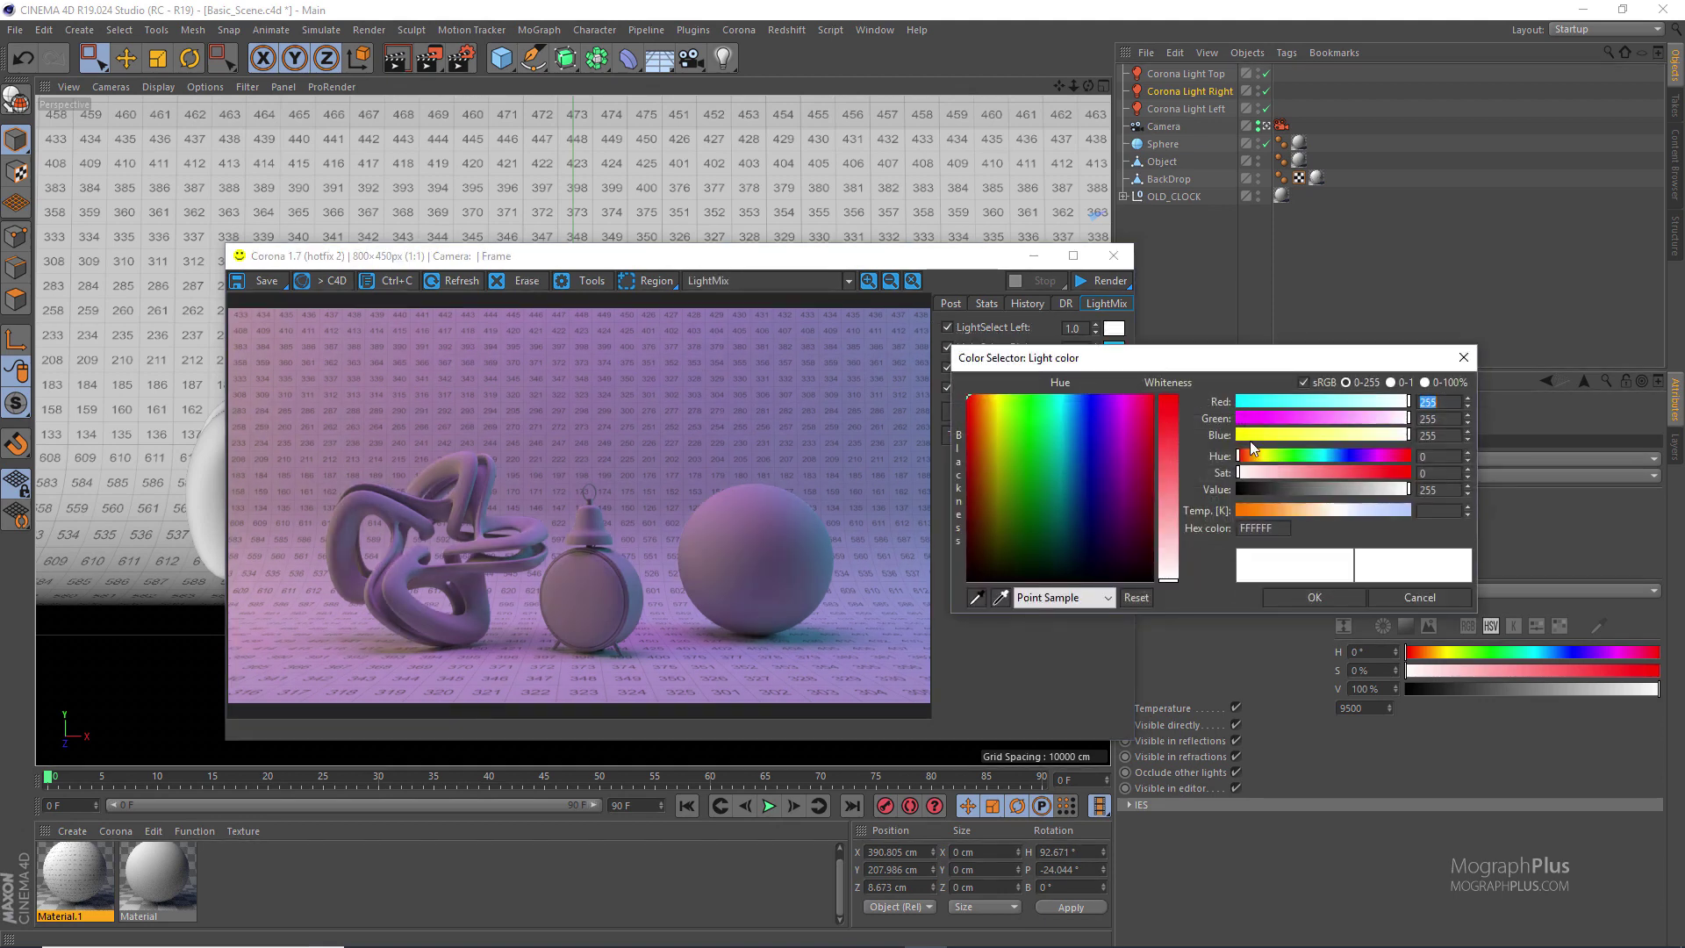
left_click(1388, 472)
left_click(1393, 455)
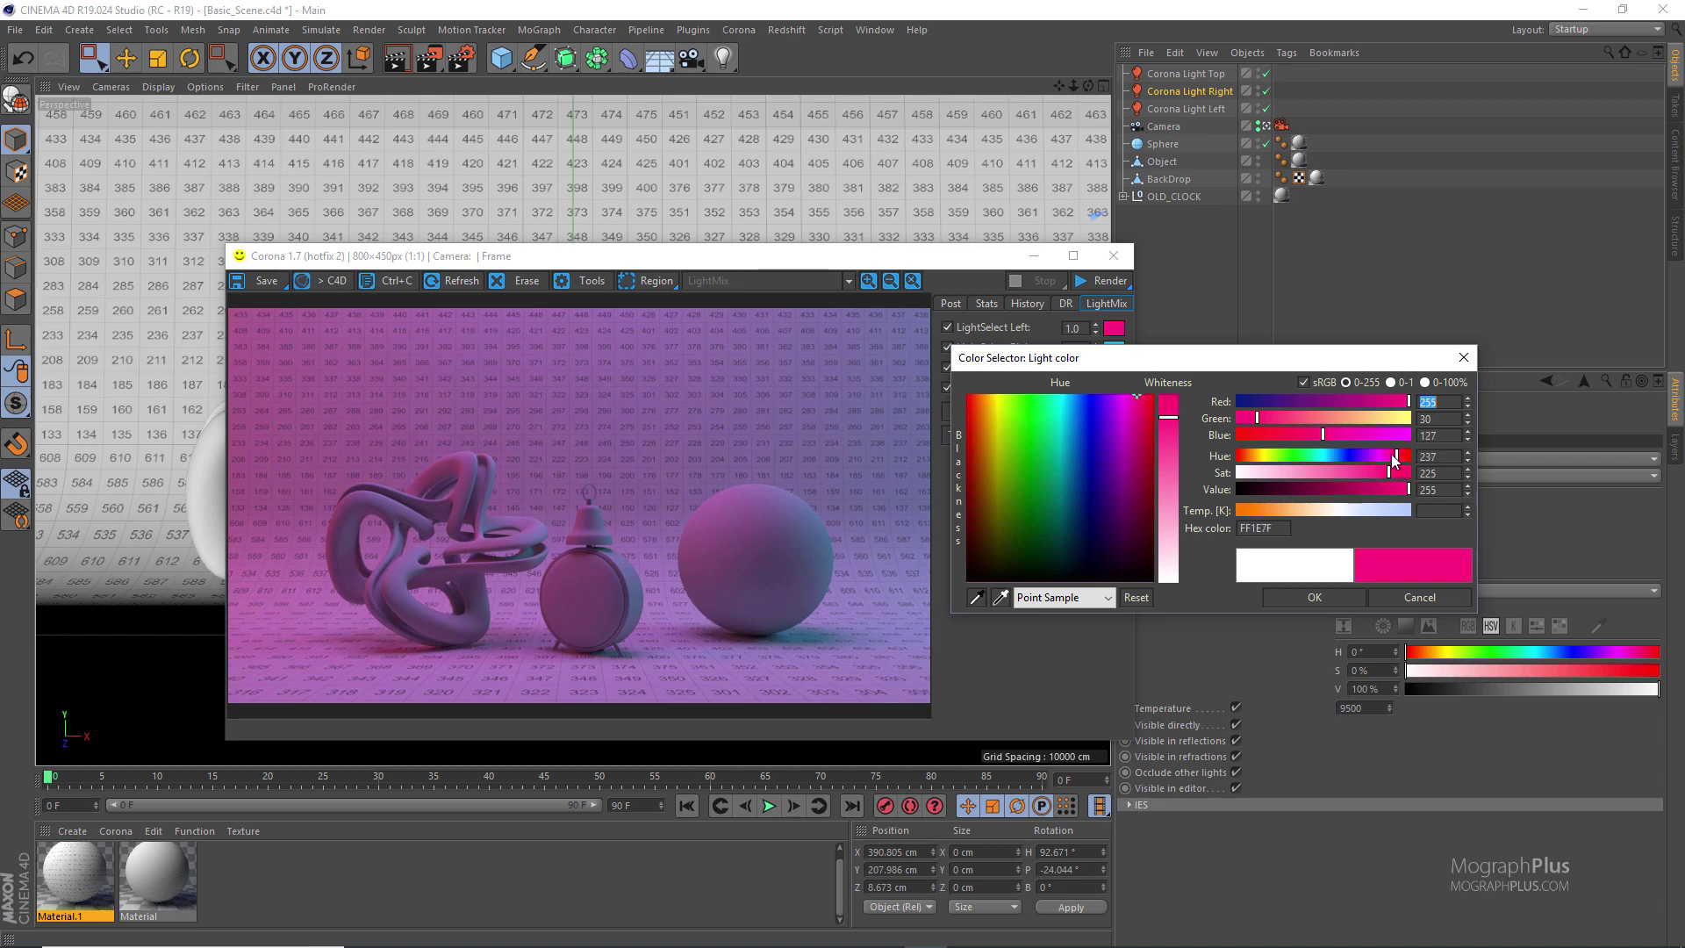
left_click(1314, 597)
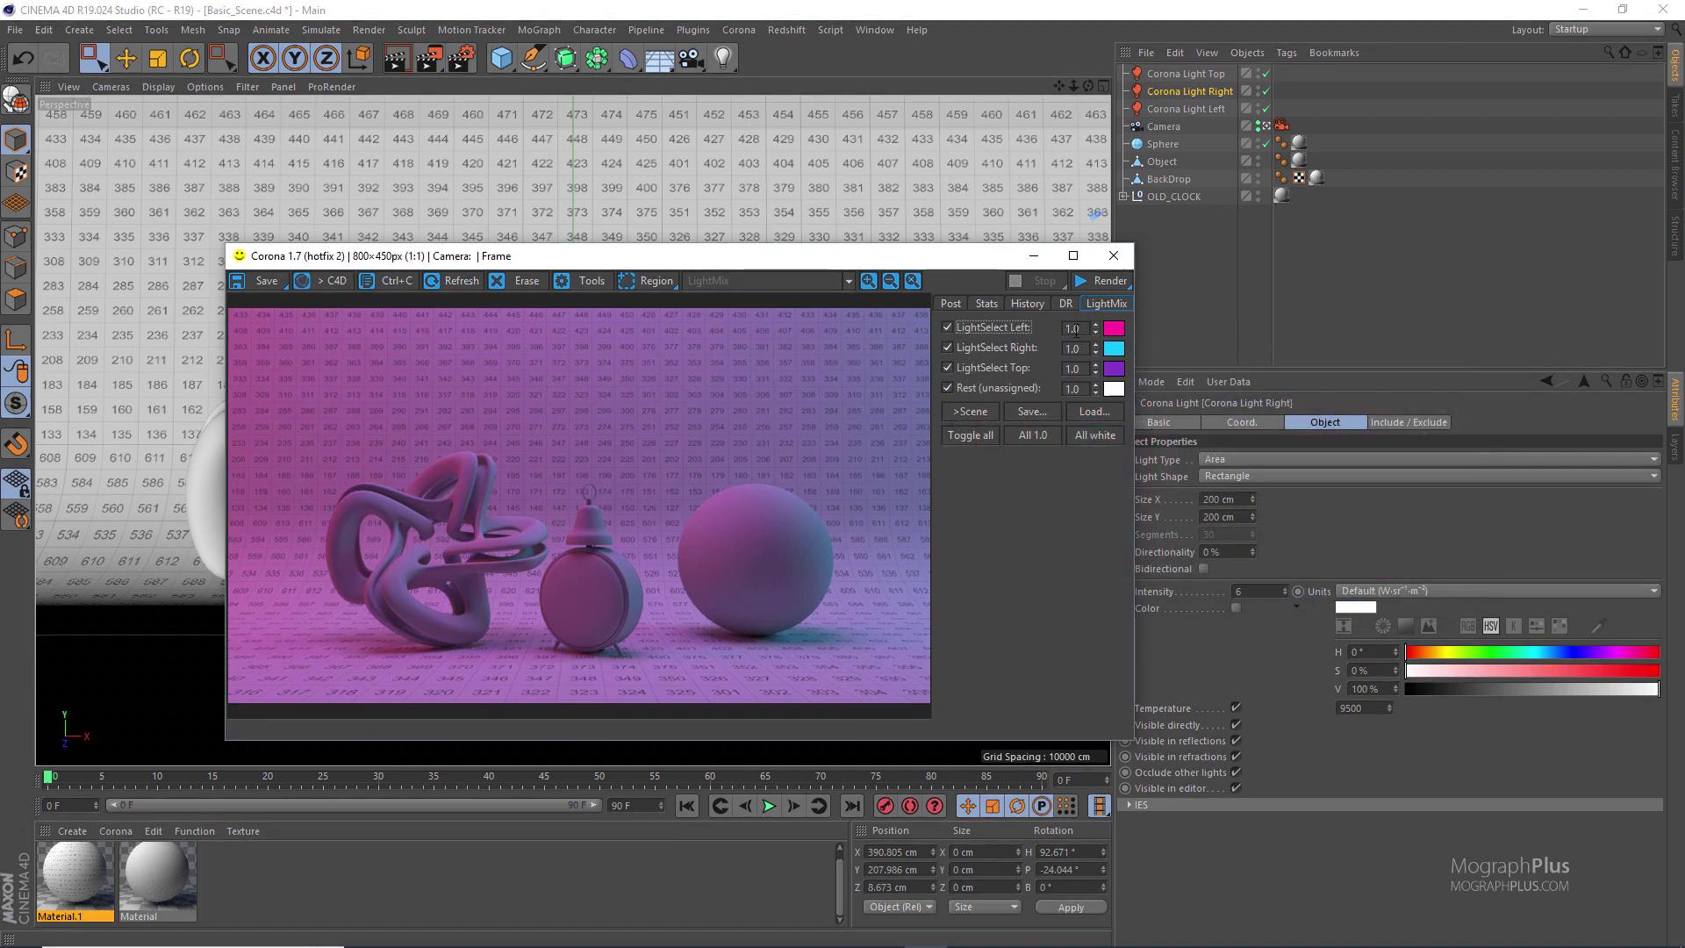
Set the LightMix intensity of LightSelect Top to 2 and of LightSelect Left to 5
double_click(1072, 369)
type("2")
key("Return")
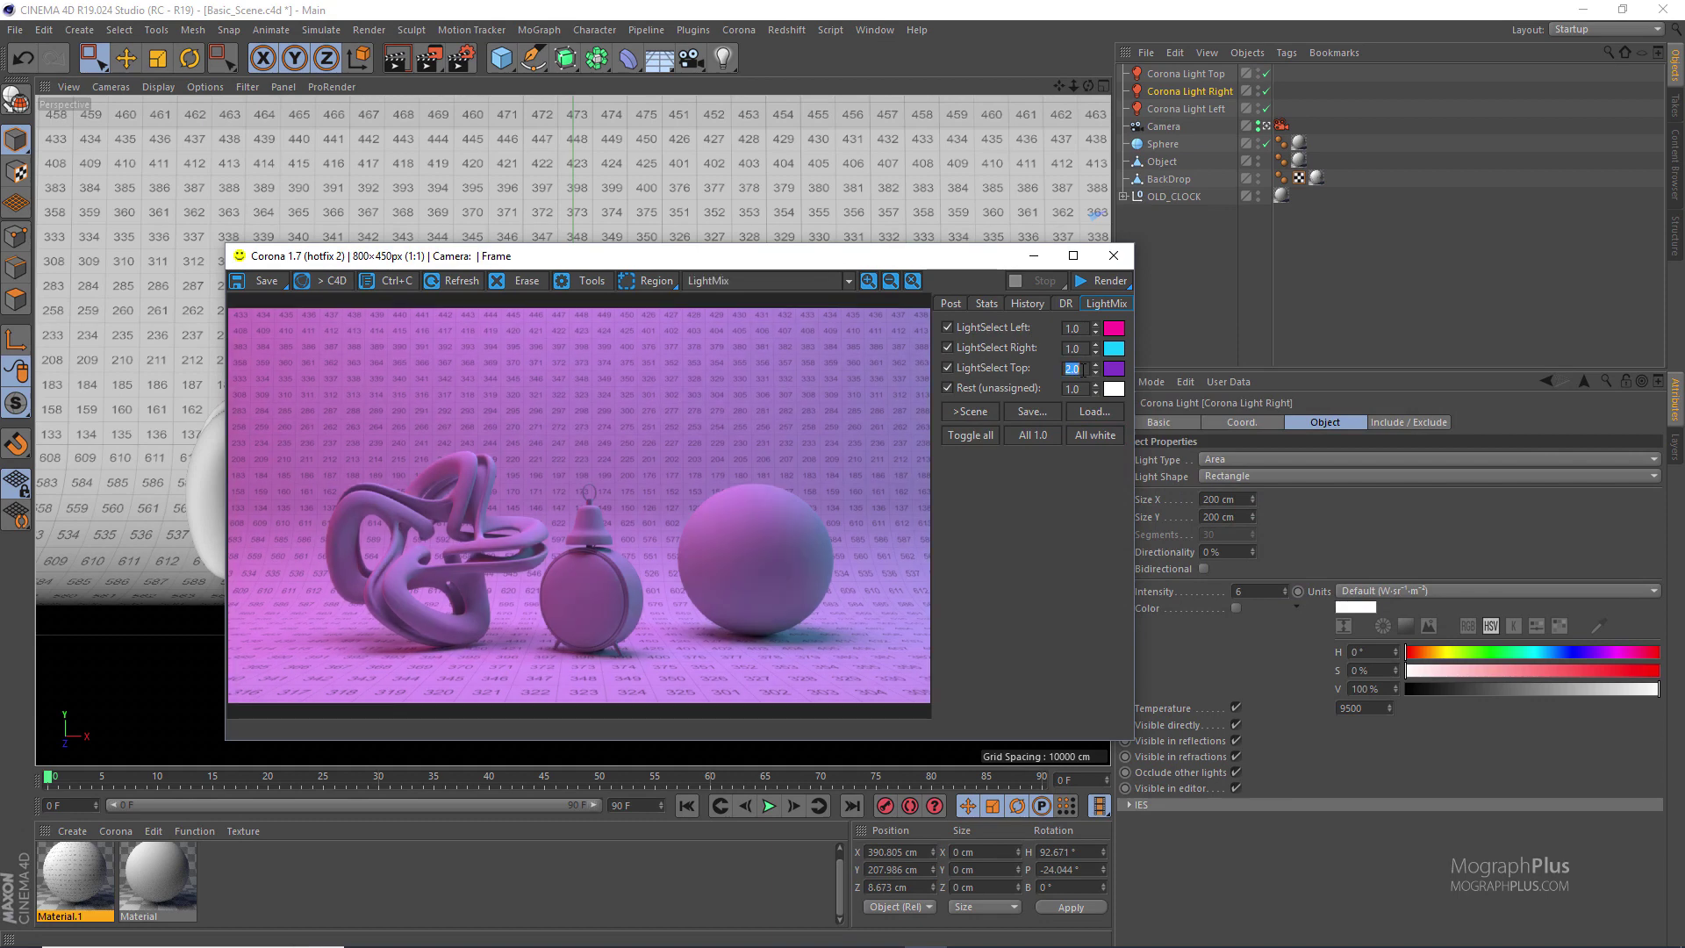
type("5")
key("Return")
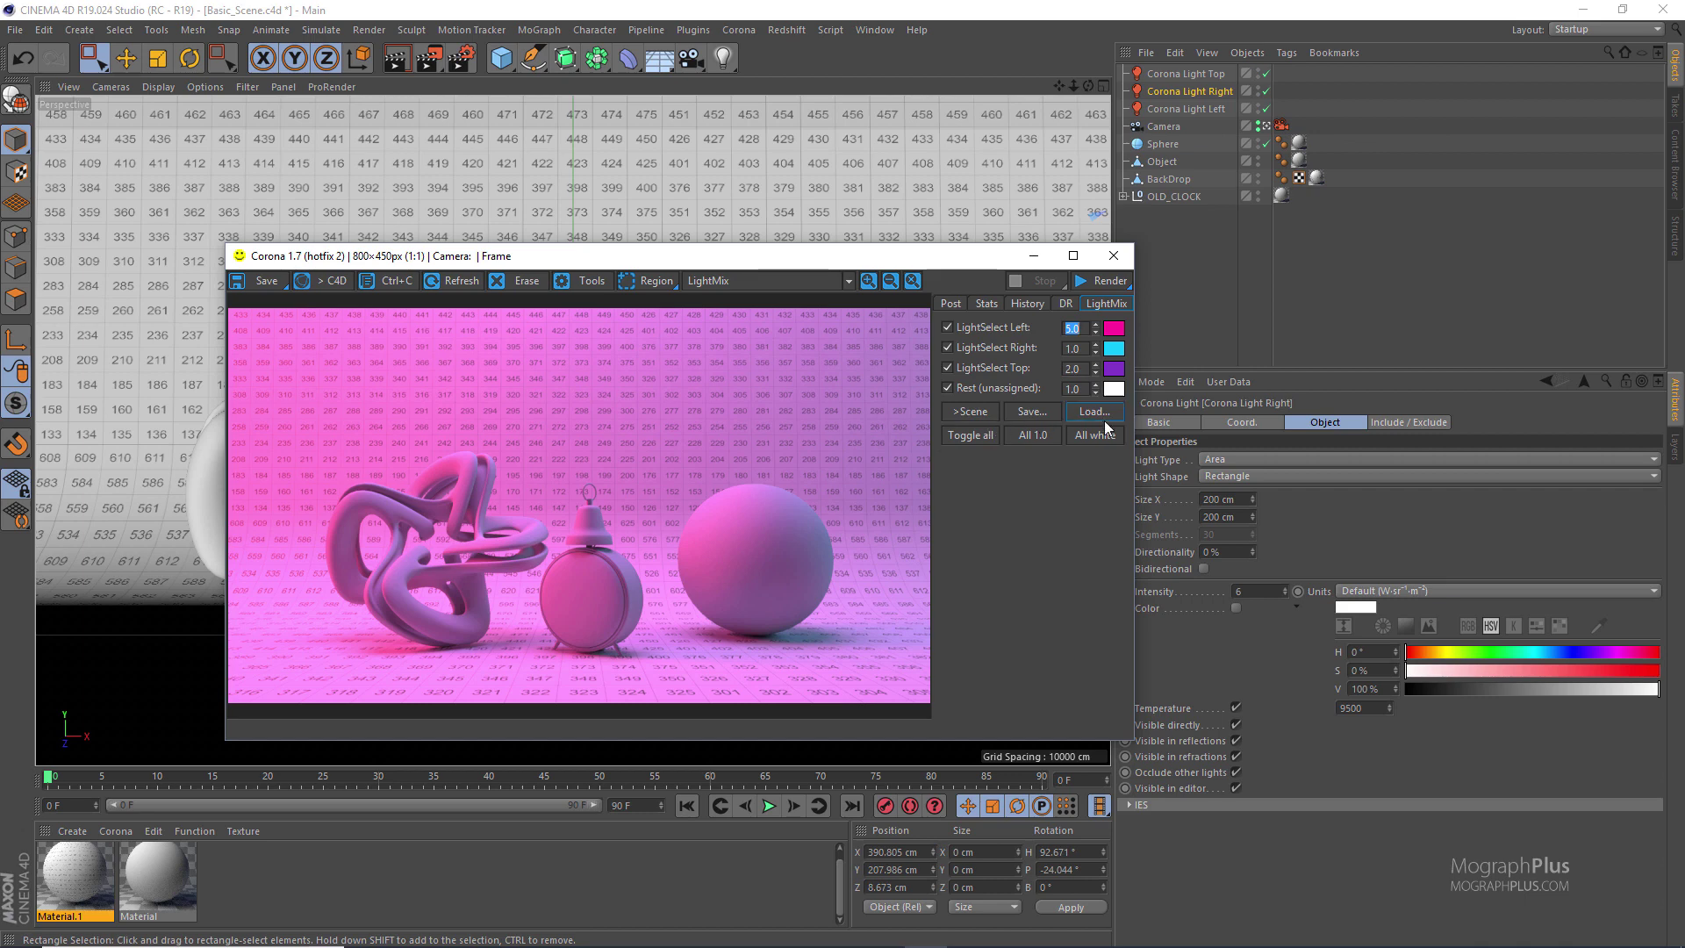
Reset all LightMix intensities to 1.0 and all LightMix colors to white, confirming both resets
left_click(1033, 435)
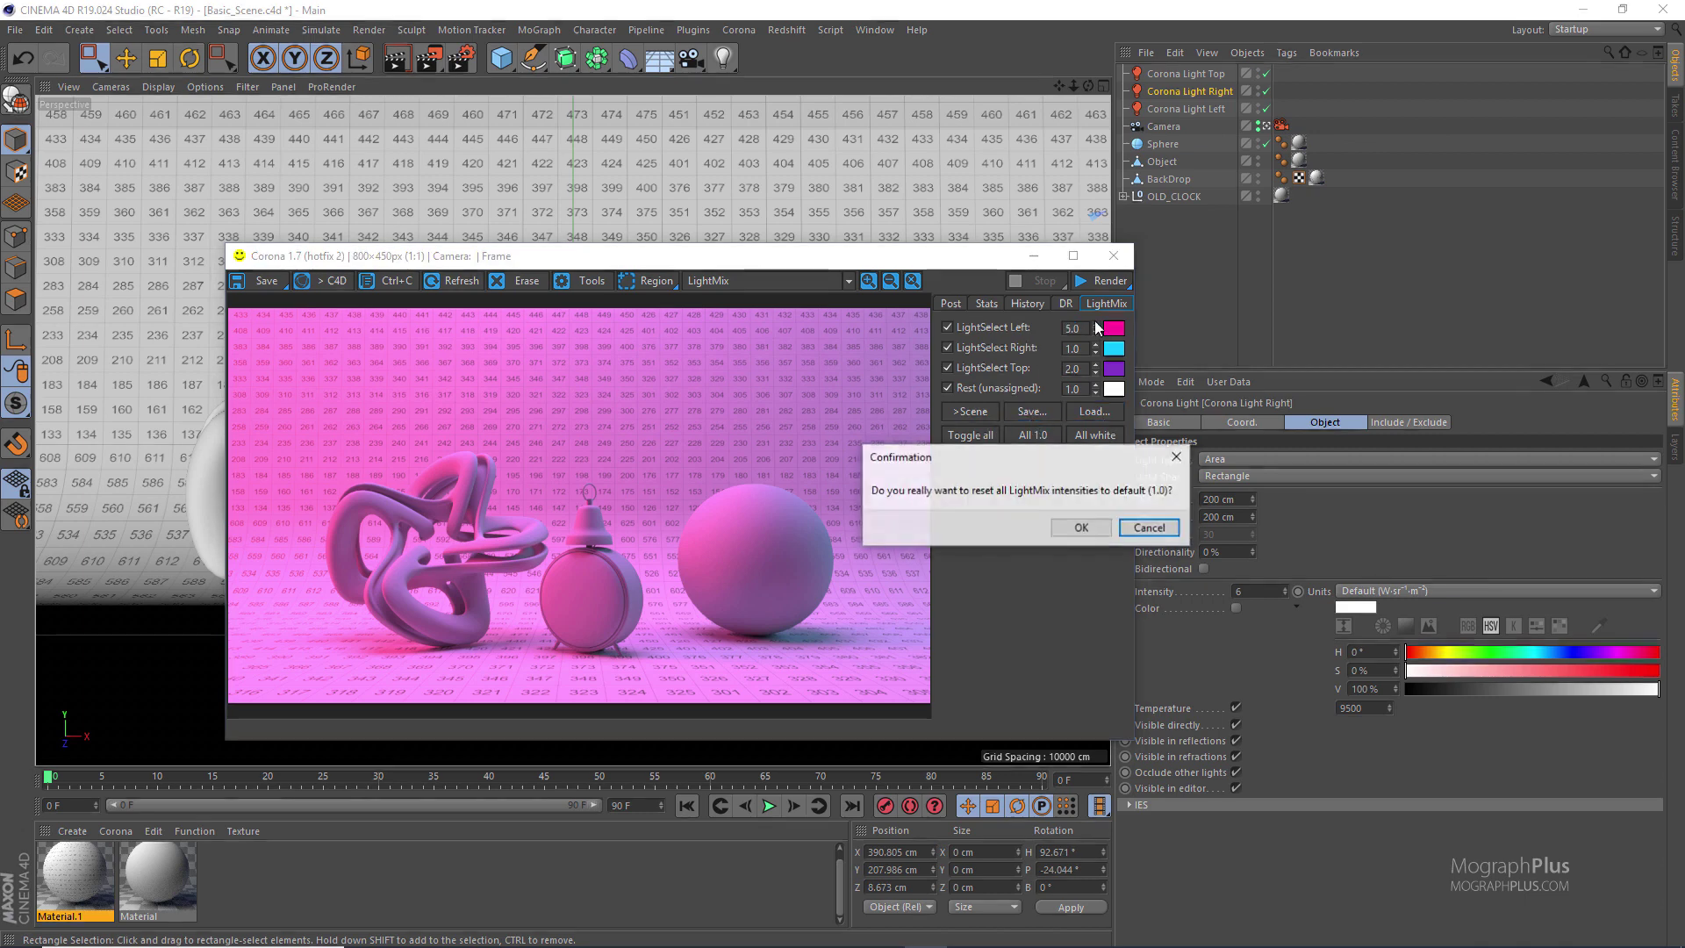
left_click(1081, 524)
left_click(1097, 436)
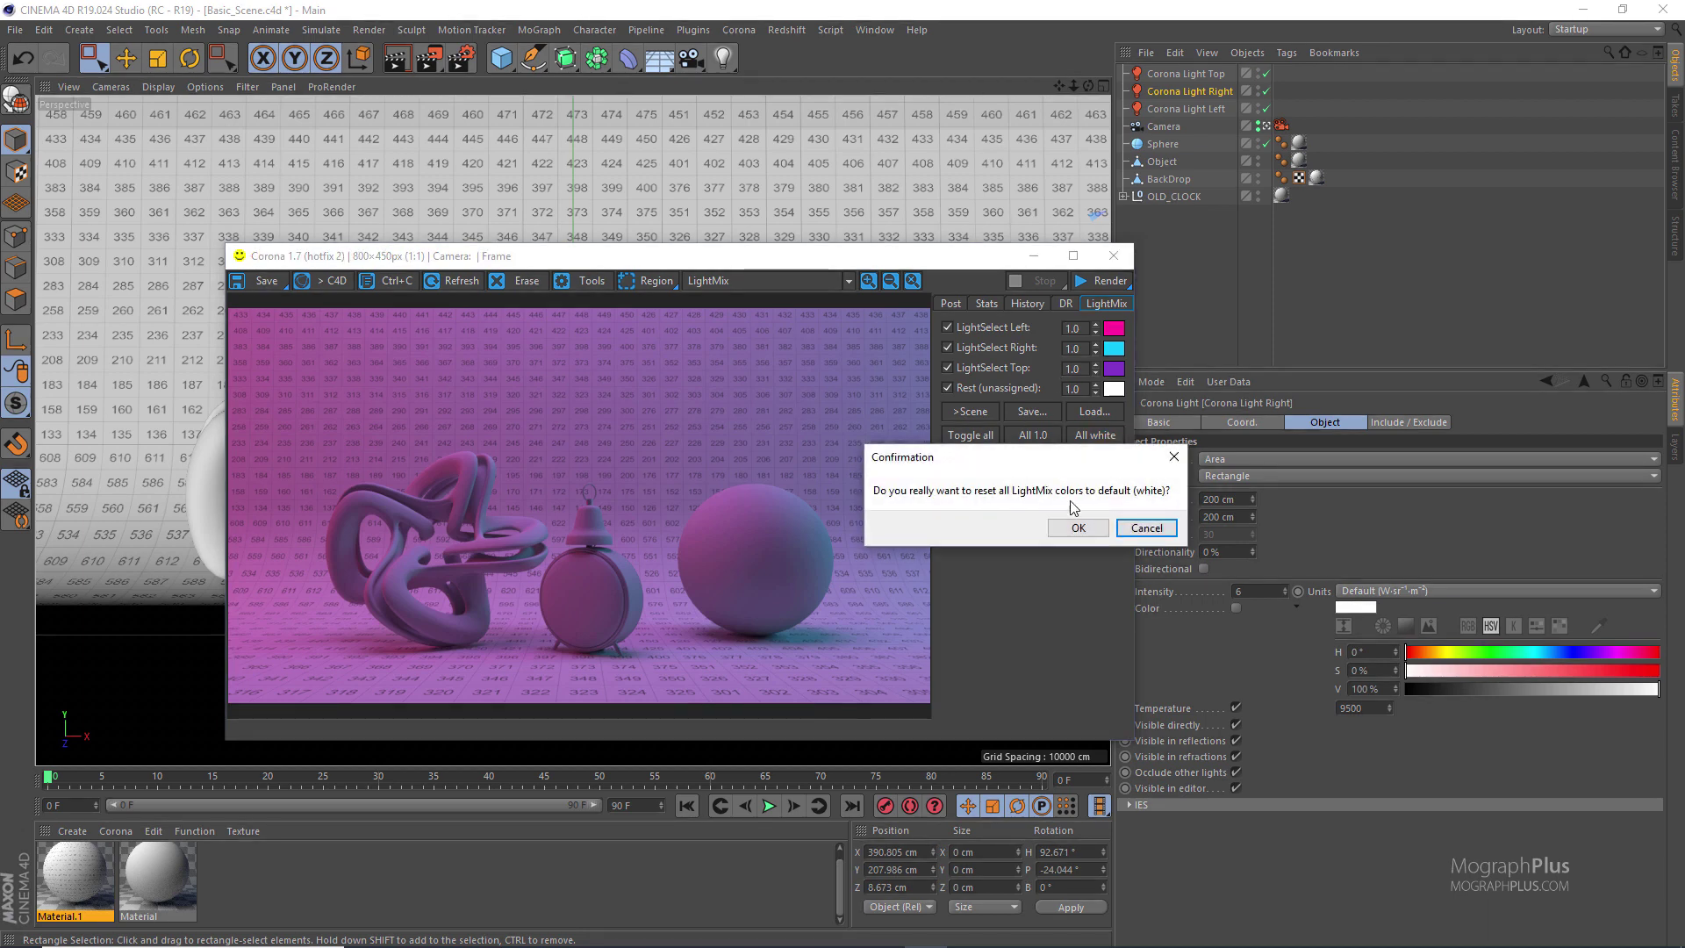
left_click(1080, 525)
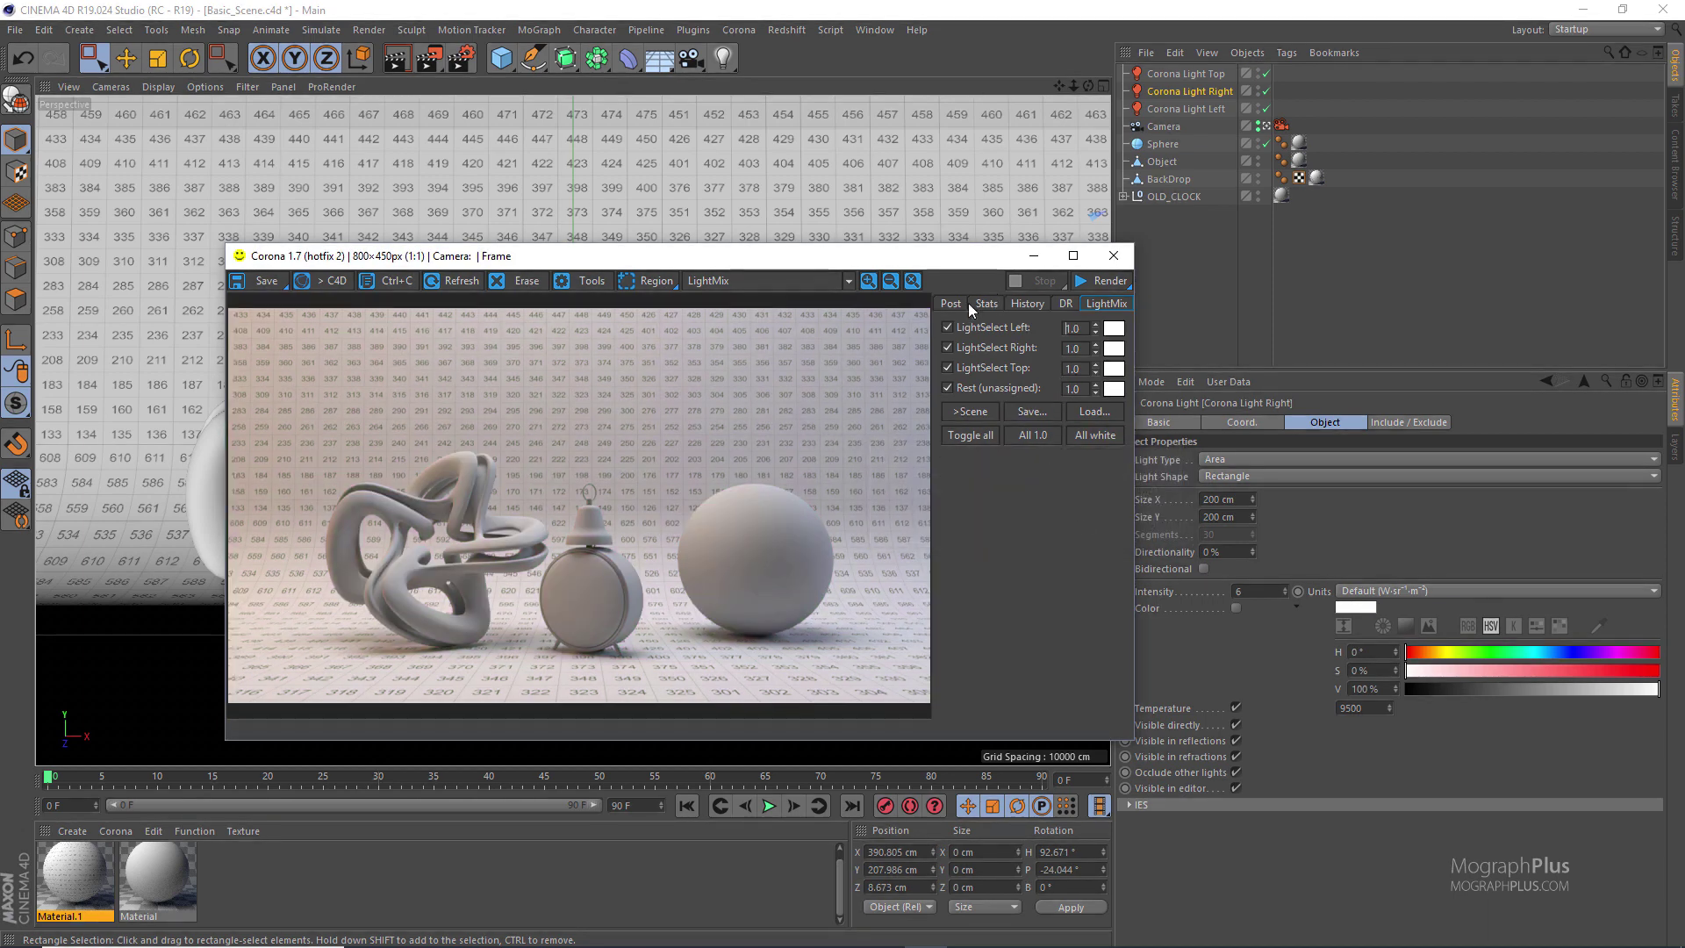
Raise the LightMix intensity of LightSelect Left to 1.158 and of LightSelect Right to 1.148
left_click_drag(908, 260, 863, 268)
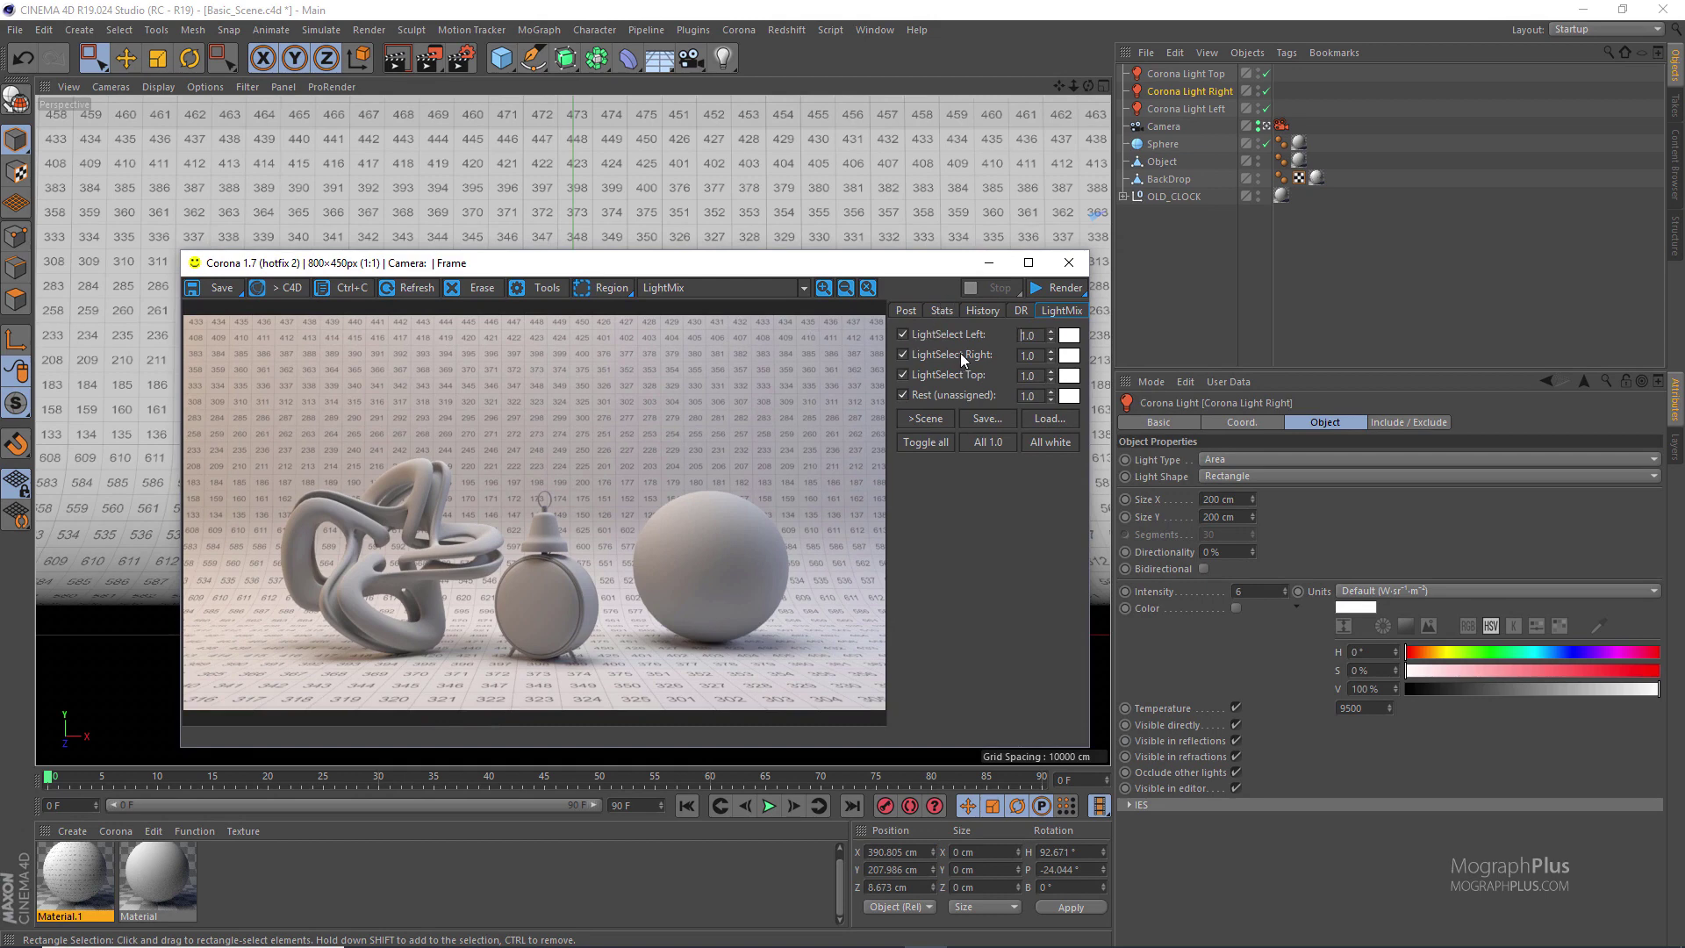
scroll(1038, 332, "up", 1)
left_click_drag(1049, 362, 1050, 349)
left_click(219, 290)
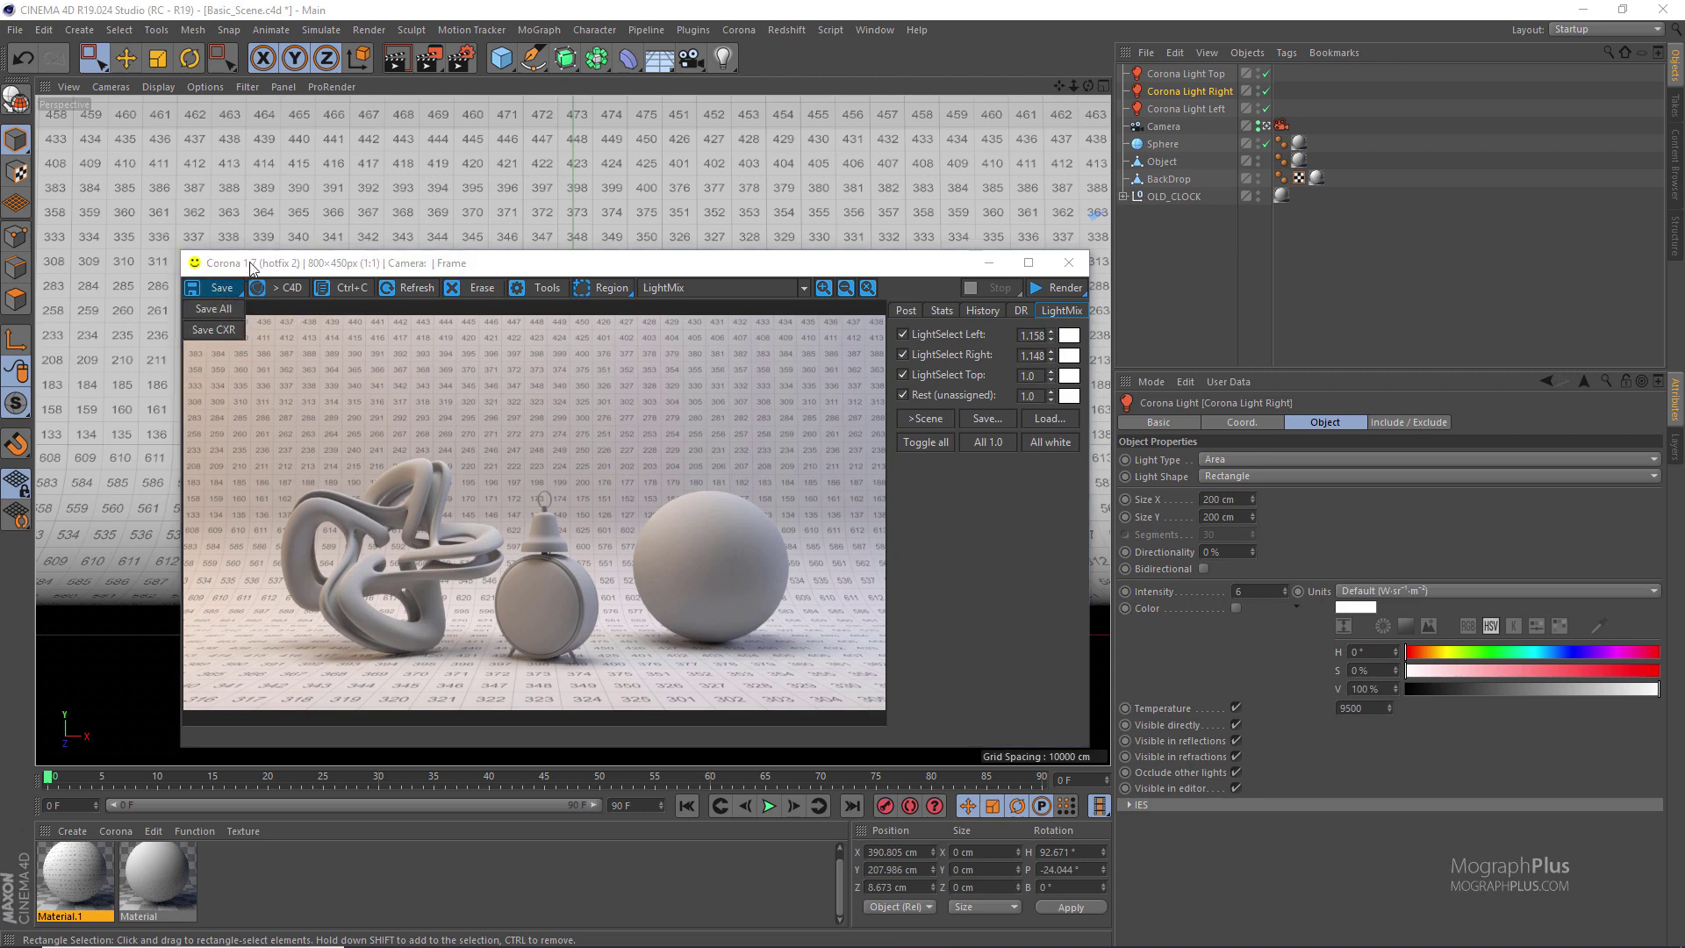
left_click(872, 370)
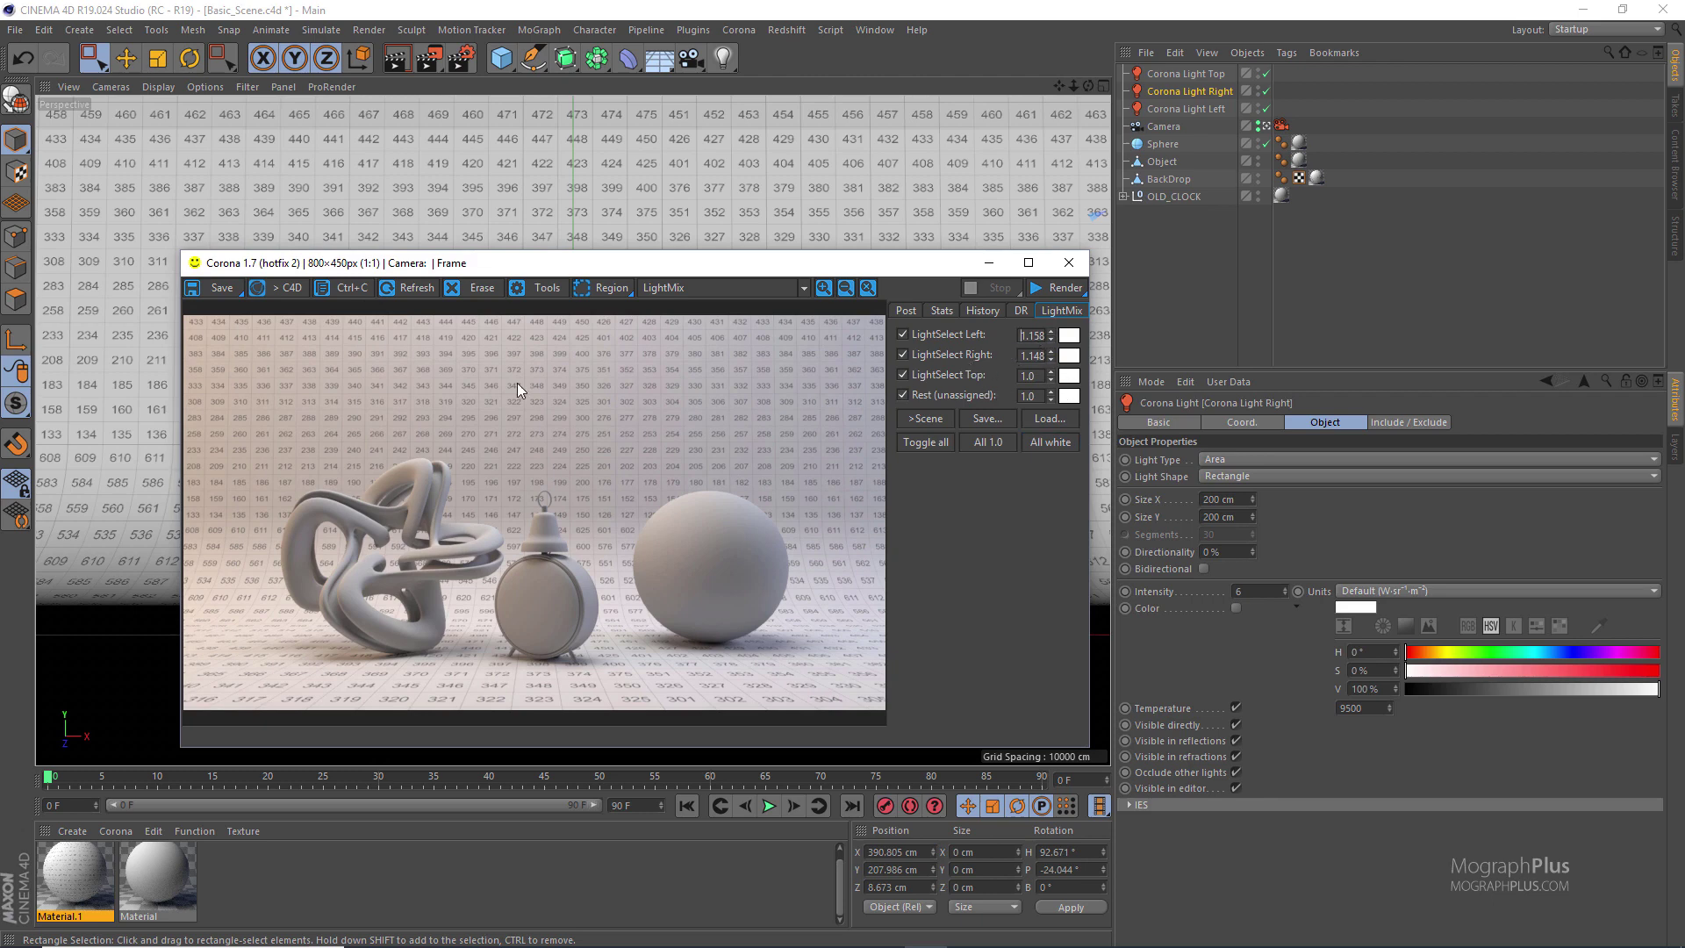
View the LightSelect Left, LightSelect Right, LightSelect Top and BEAUTY passes in turn, and close the frame buffer
left_click(762, 290)
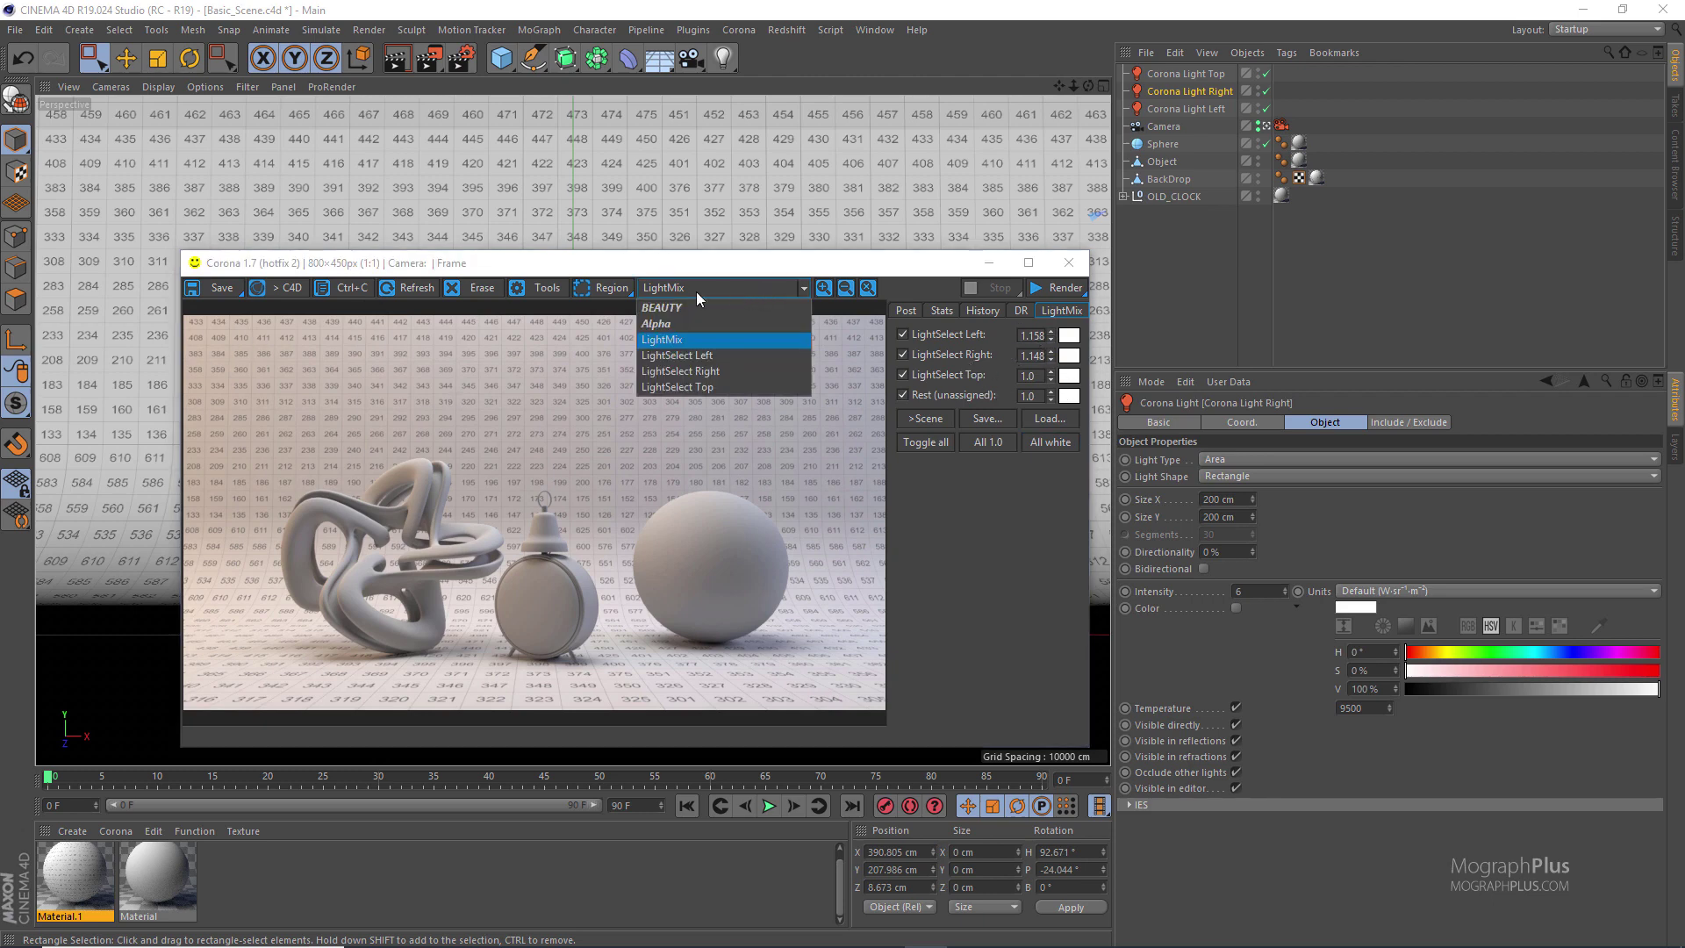
left_click(726, 354)
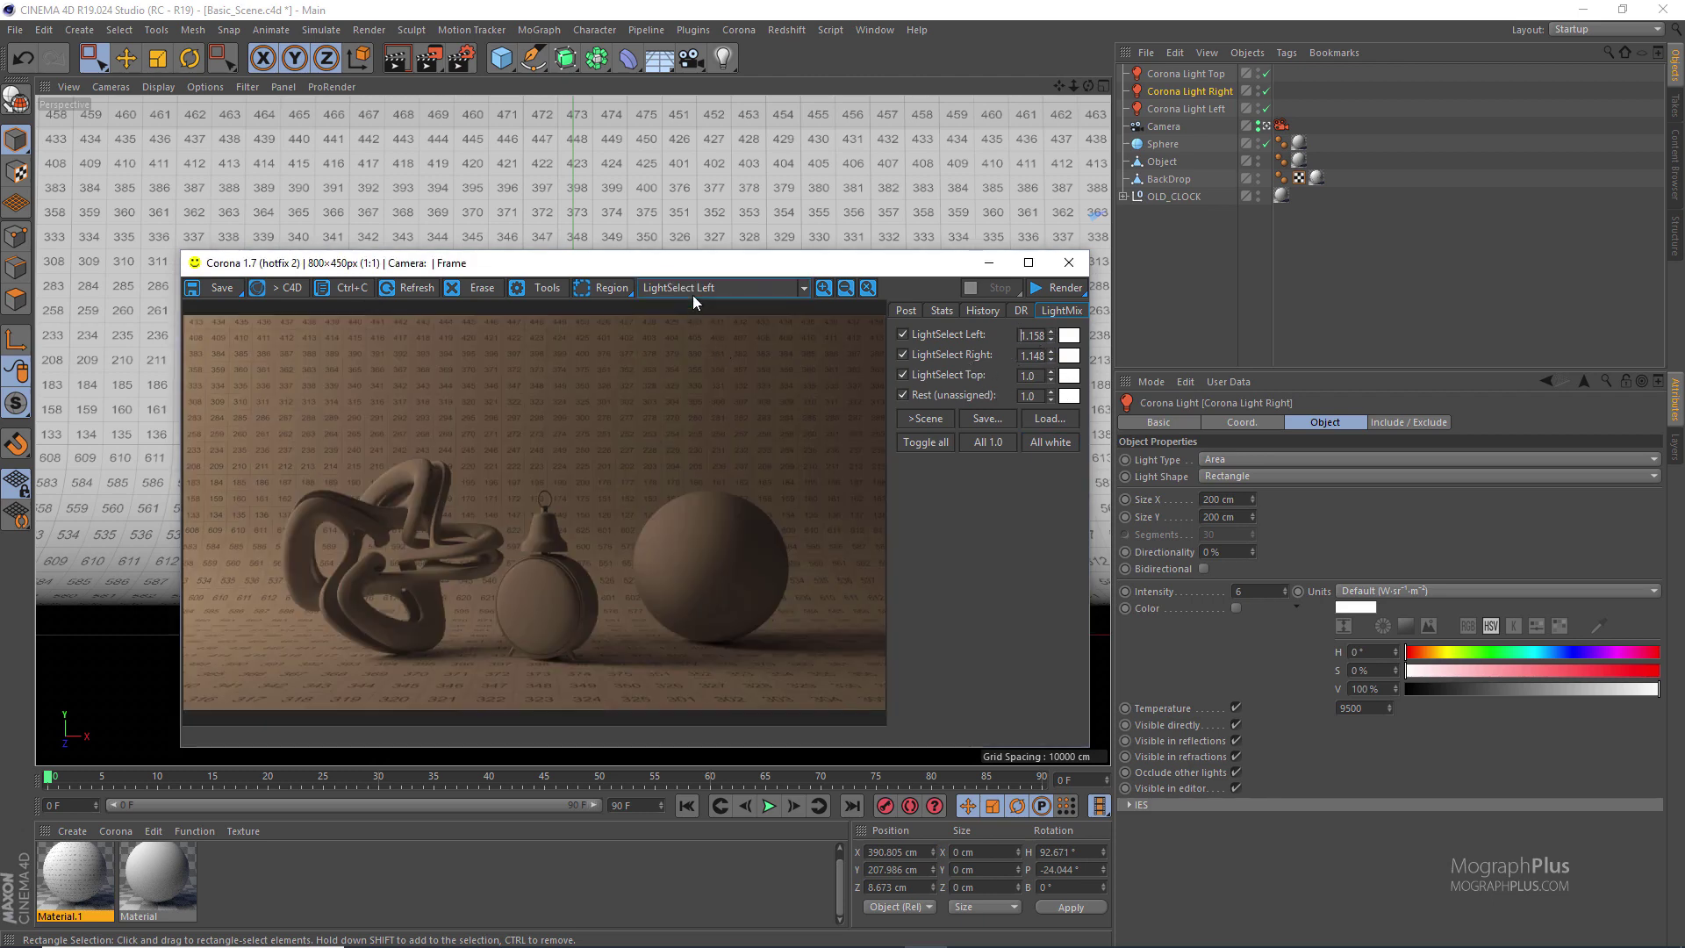
left_click(693, 293)
left_click(728, 369)
left_click(713, 292)
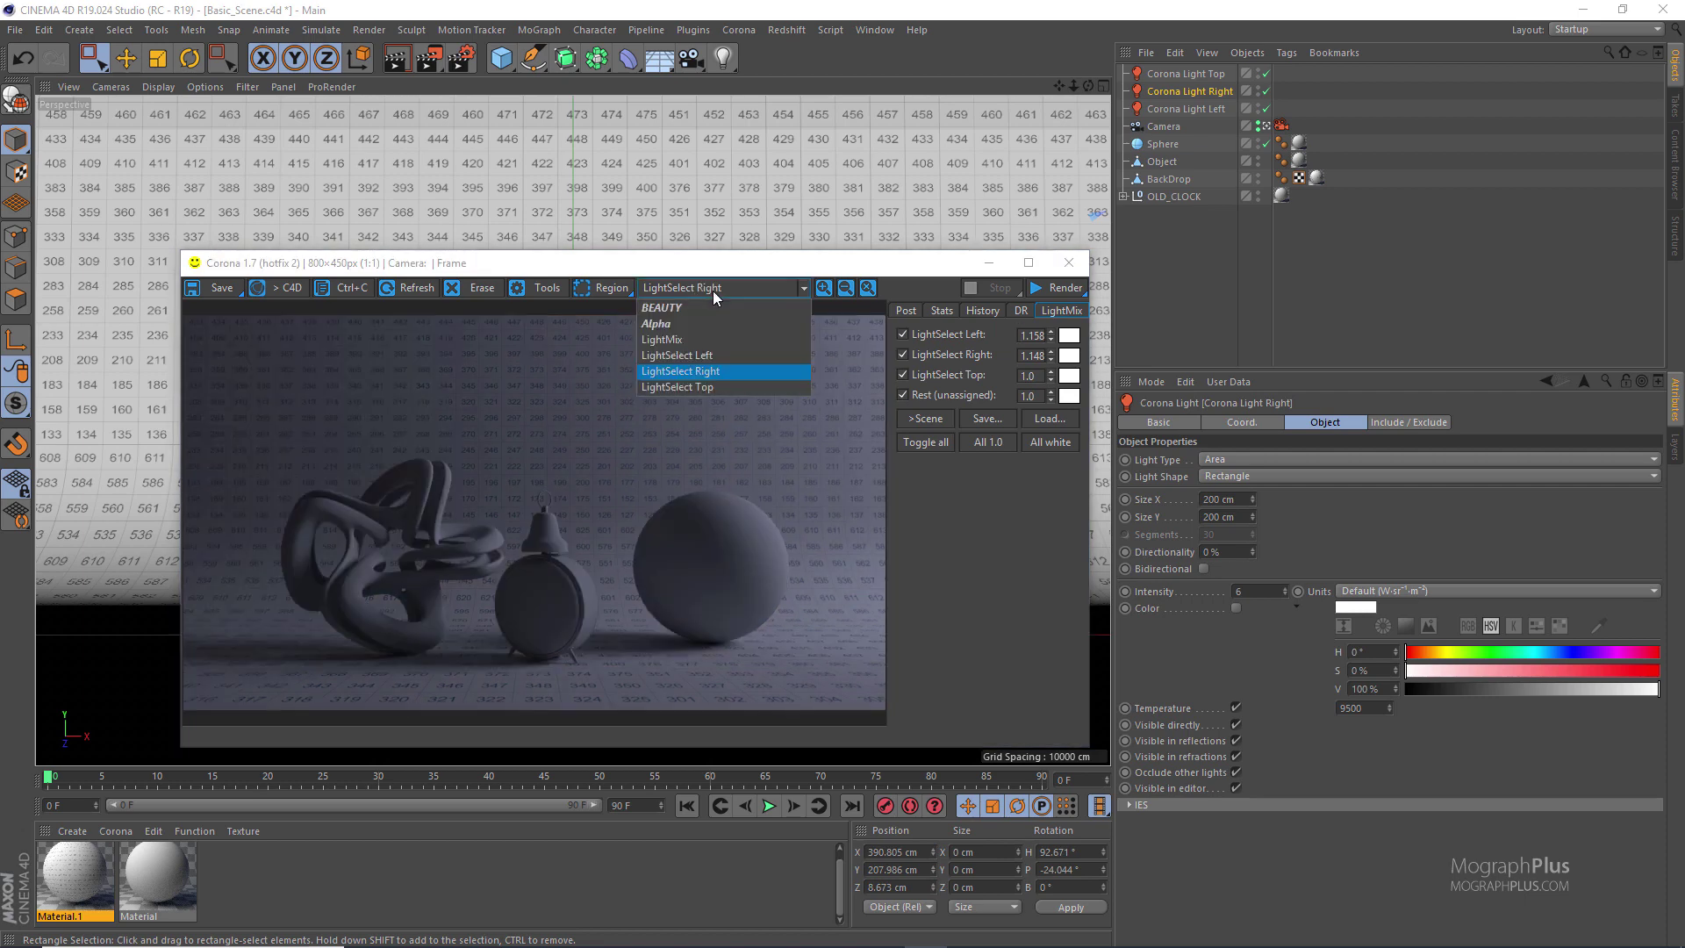
left_click(719, 387)
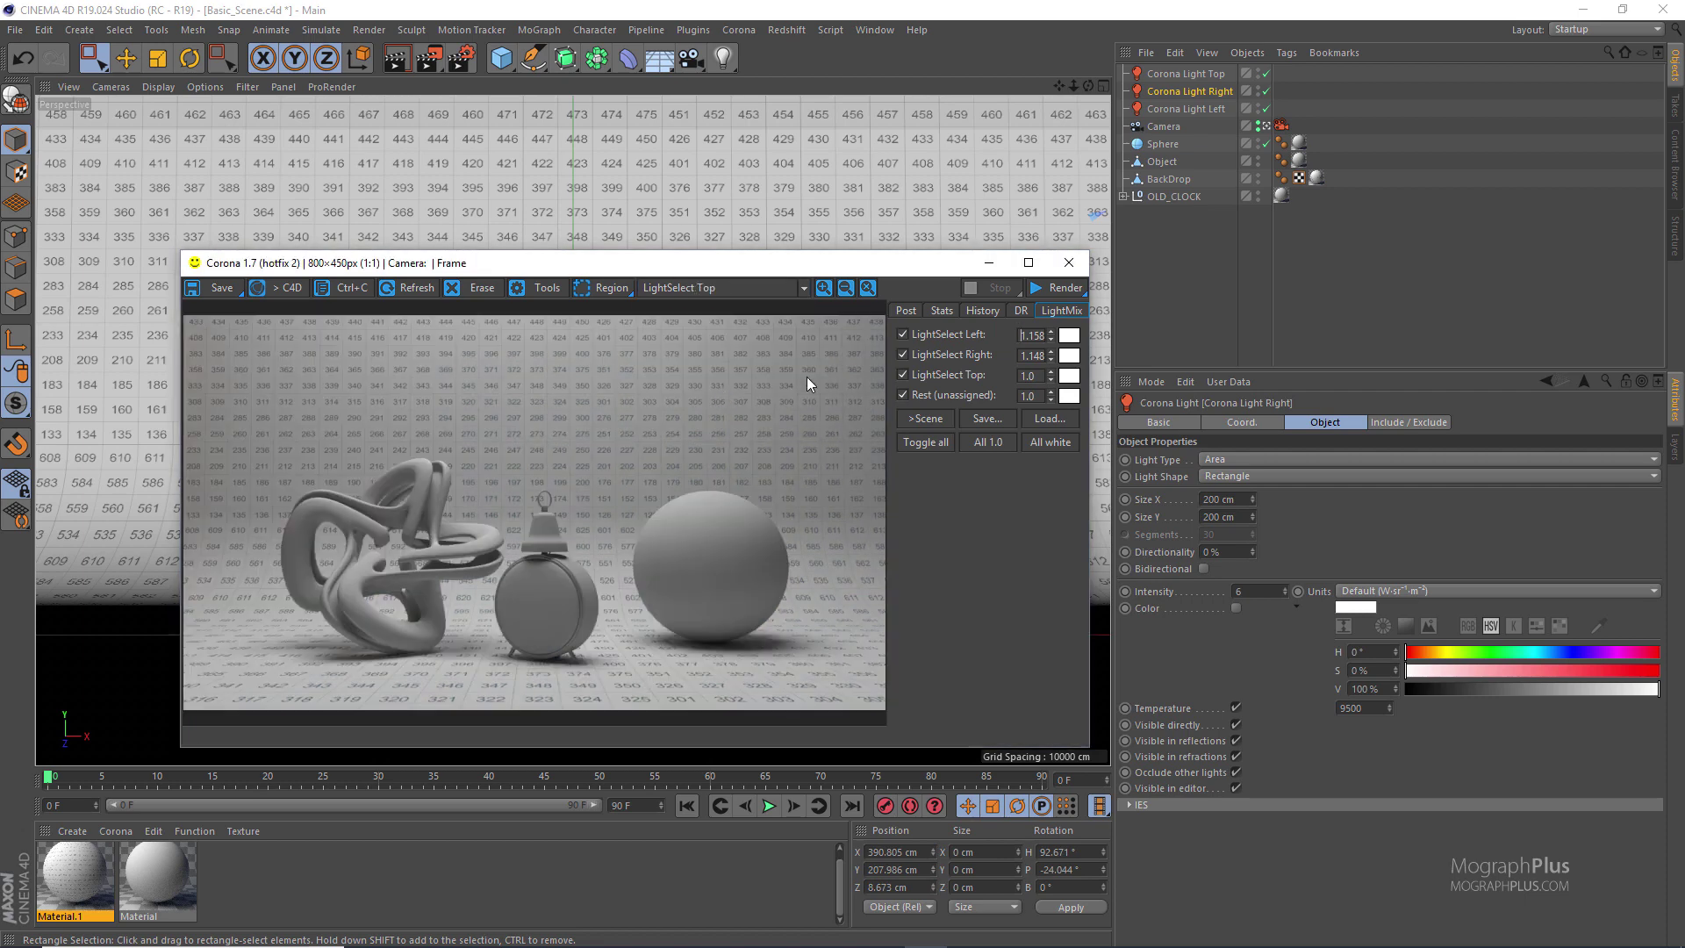
left_click_drag(750, 275, 798, 285)
left_click(790, 296)
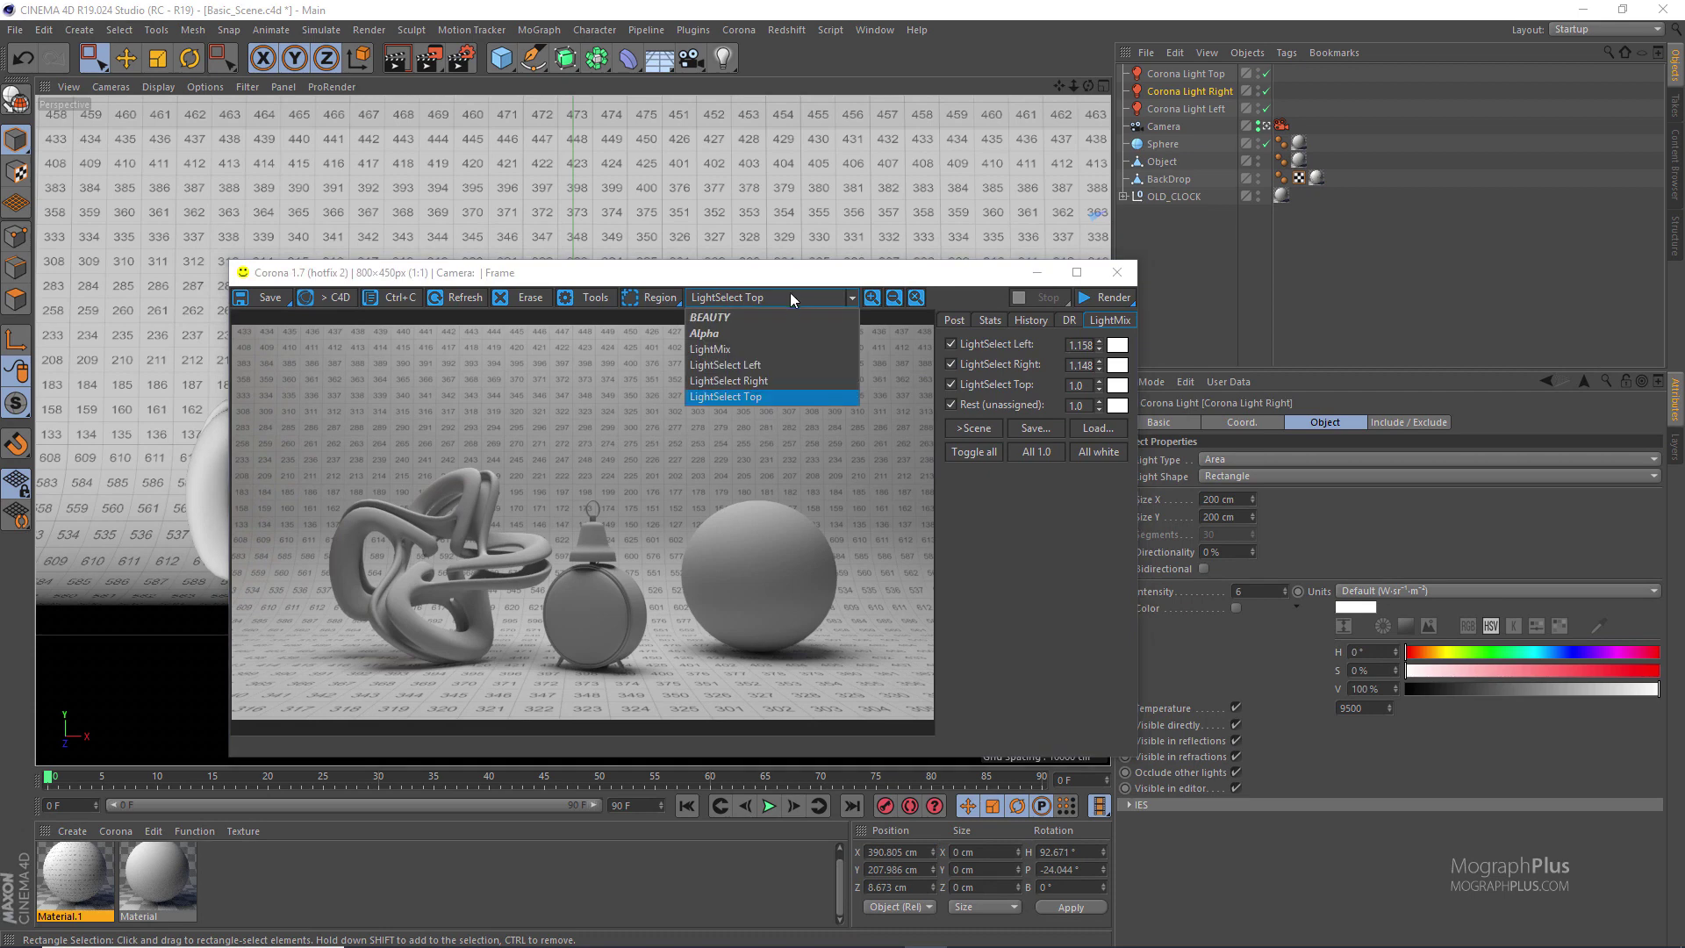
left_click(779, 317)
left_click_drag(928, 273, 875, 234)
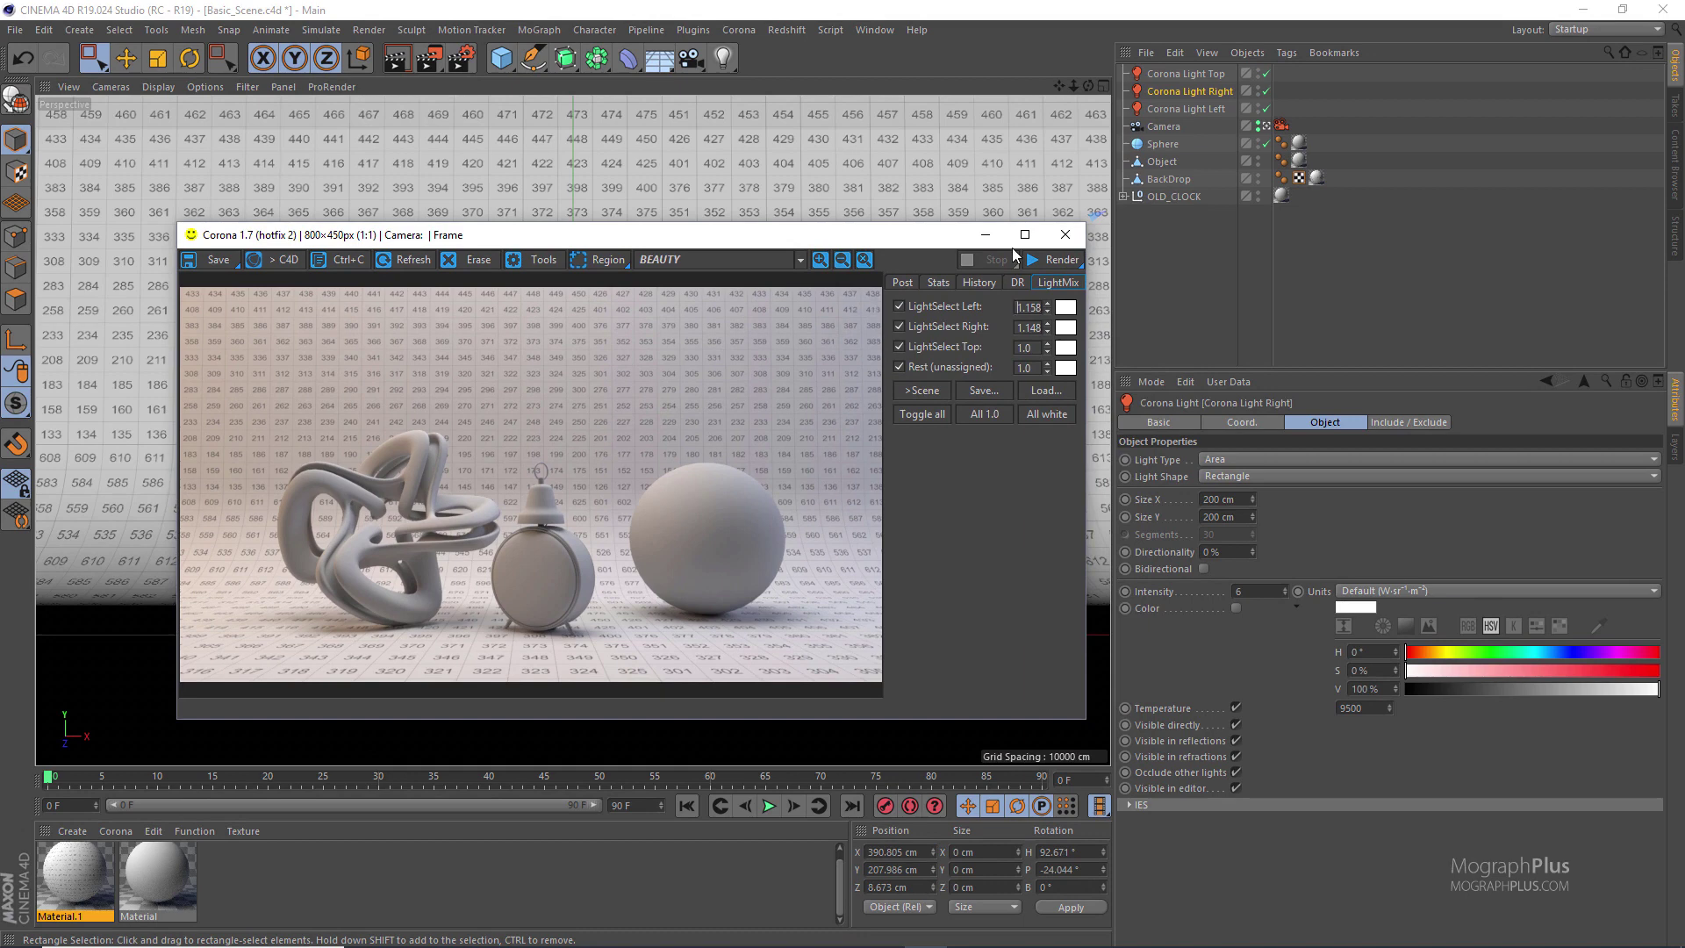
left_click_drag(1022, 240, 1004, 225)
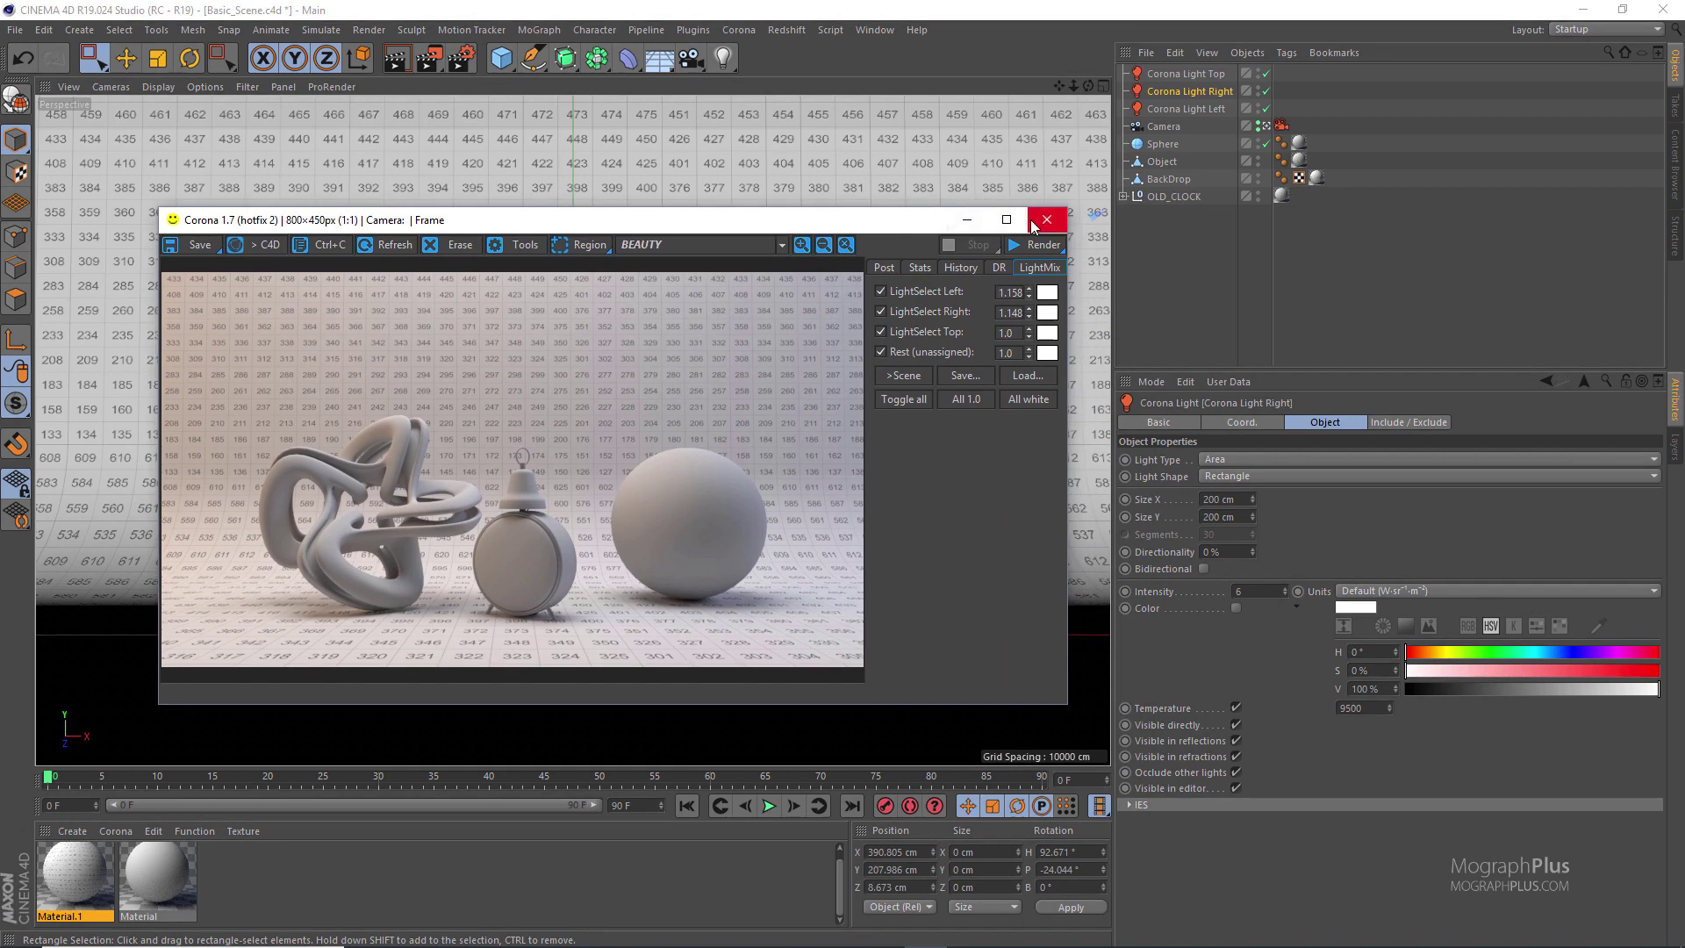
left_click(1036, 225)
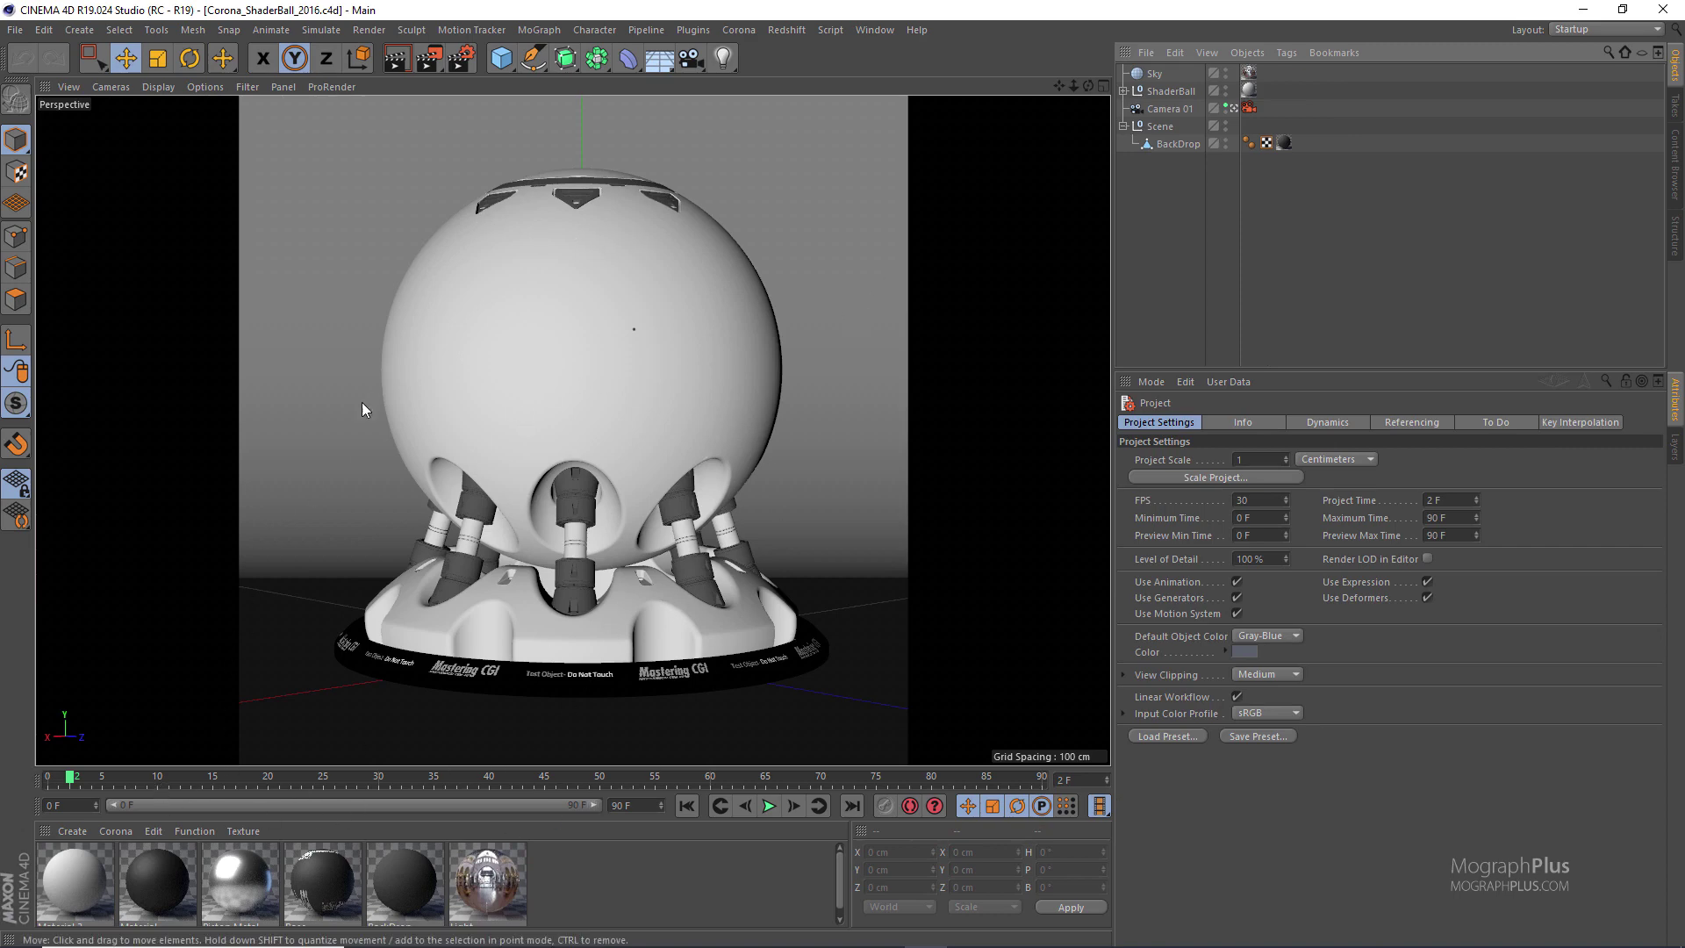
Create a new Corona material and apply it to the ShaderBall object in place of its old texture tag
left_click(117, 831)
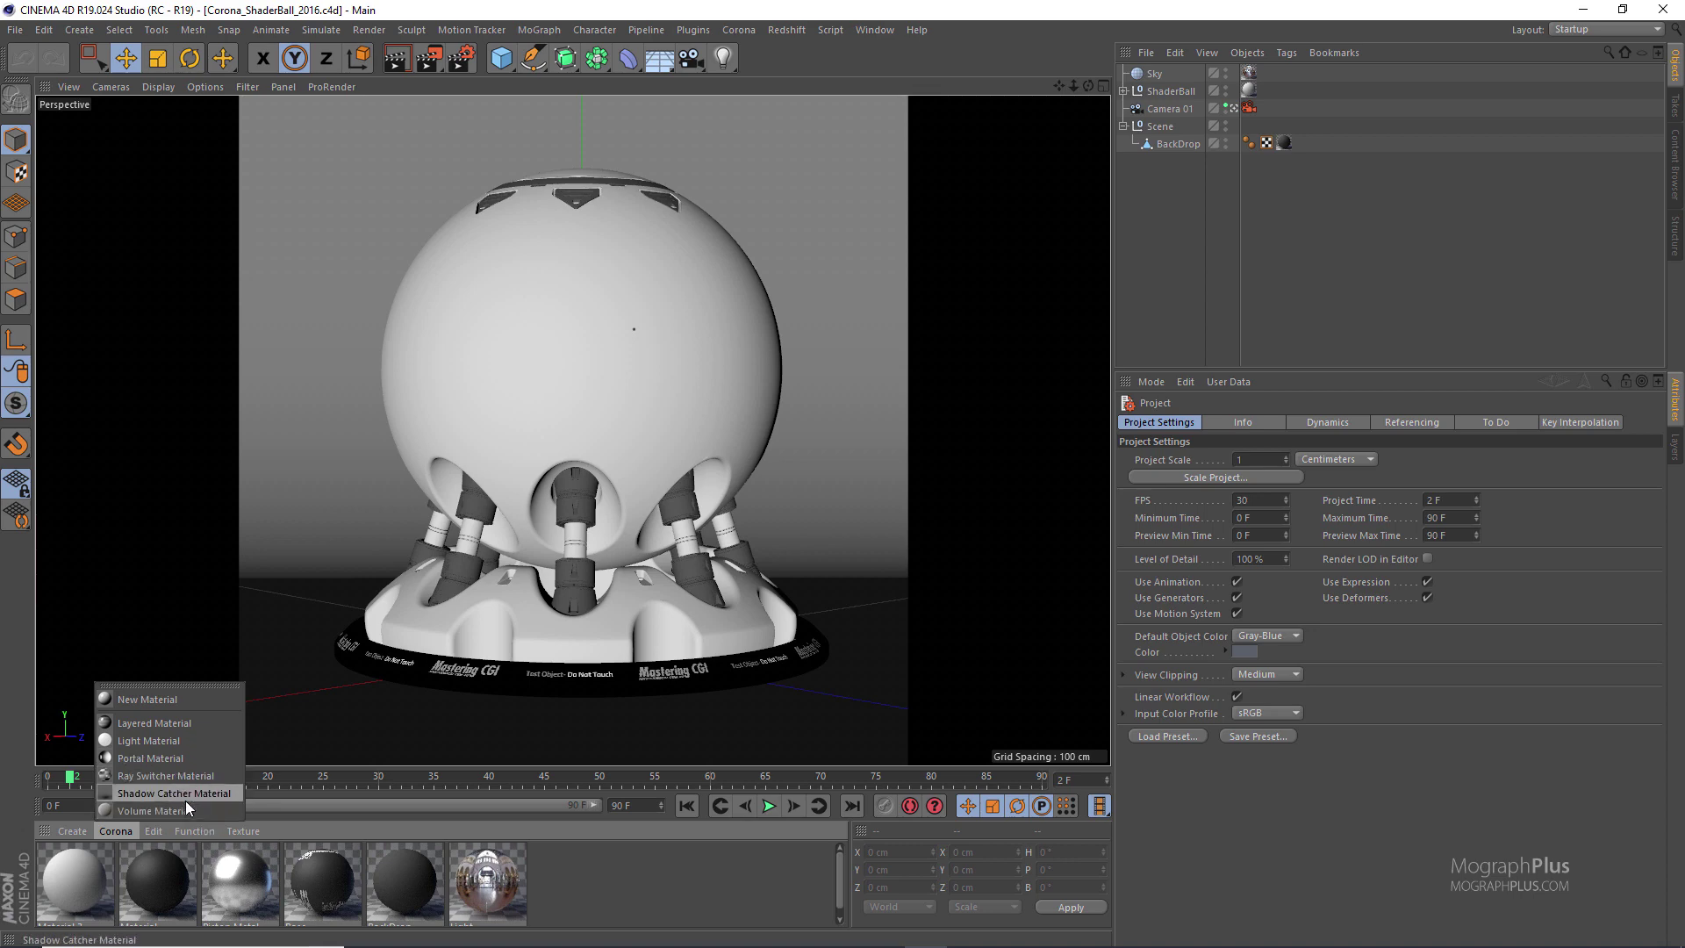
left_click(179, 696)
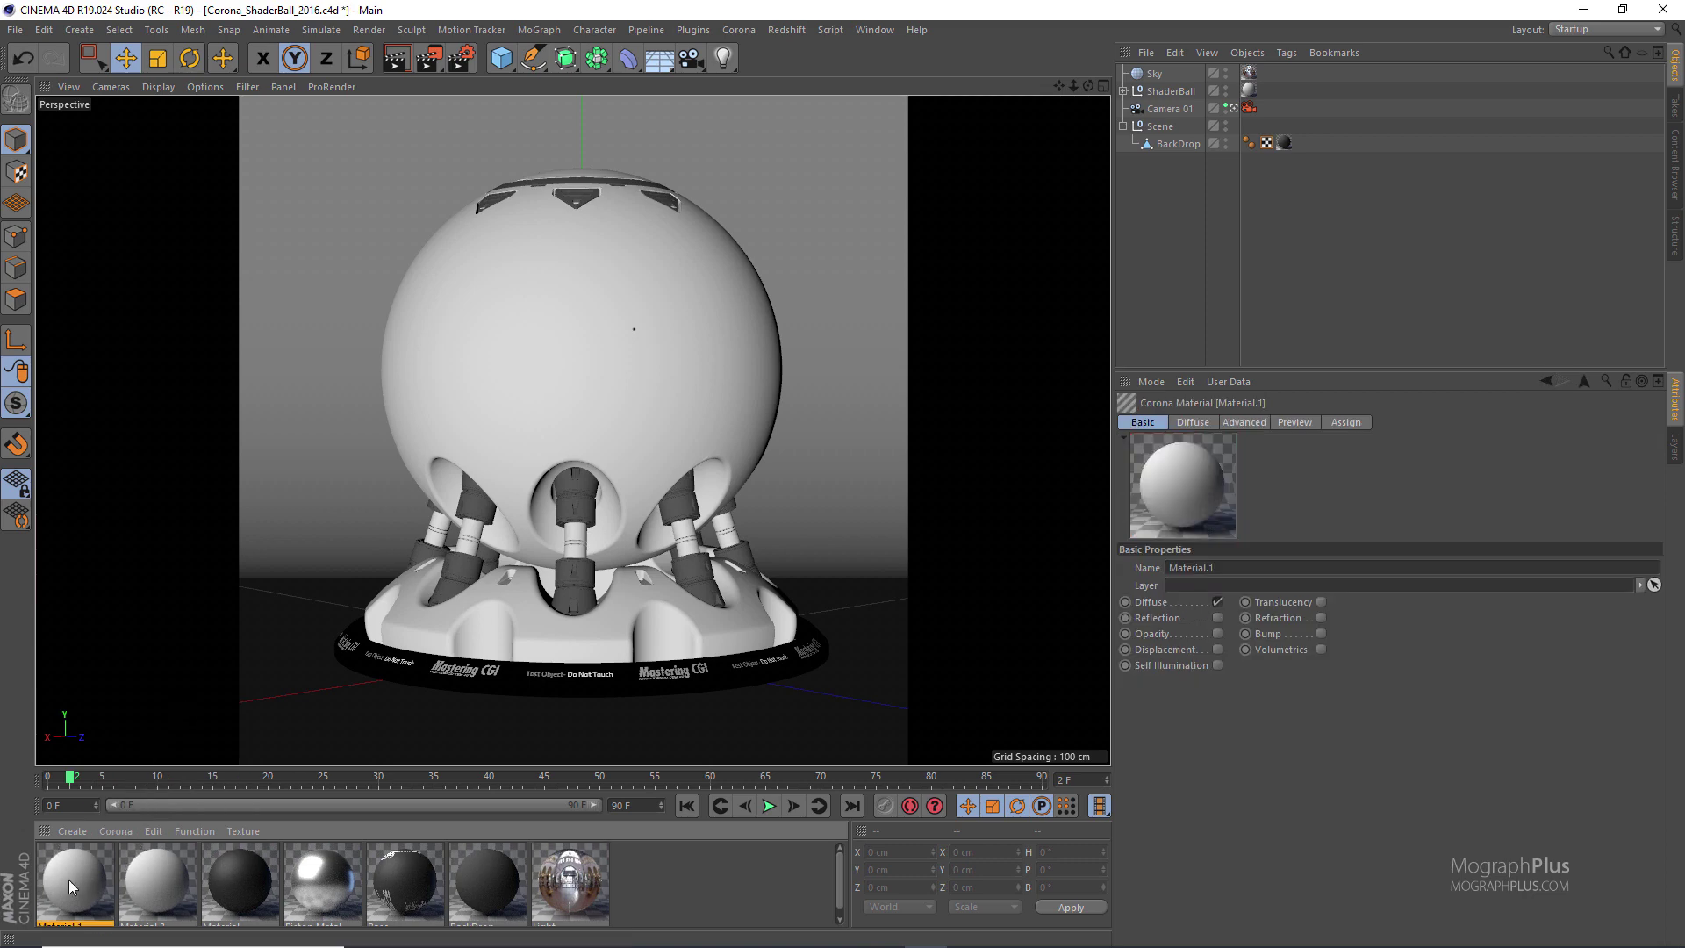
left_click_drag(70, 881, 1169, 91)
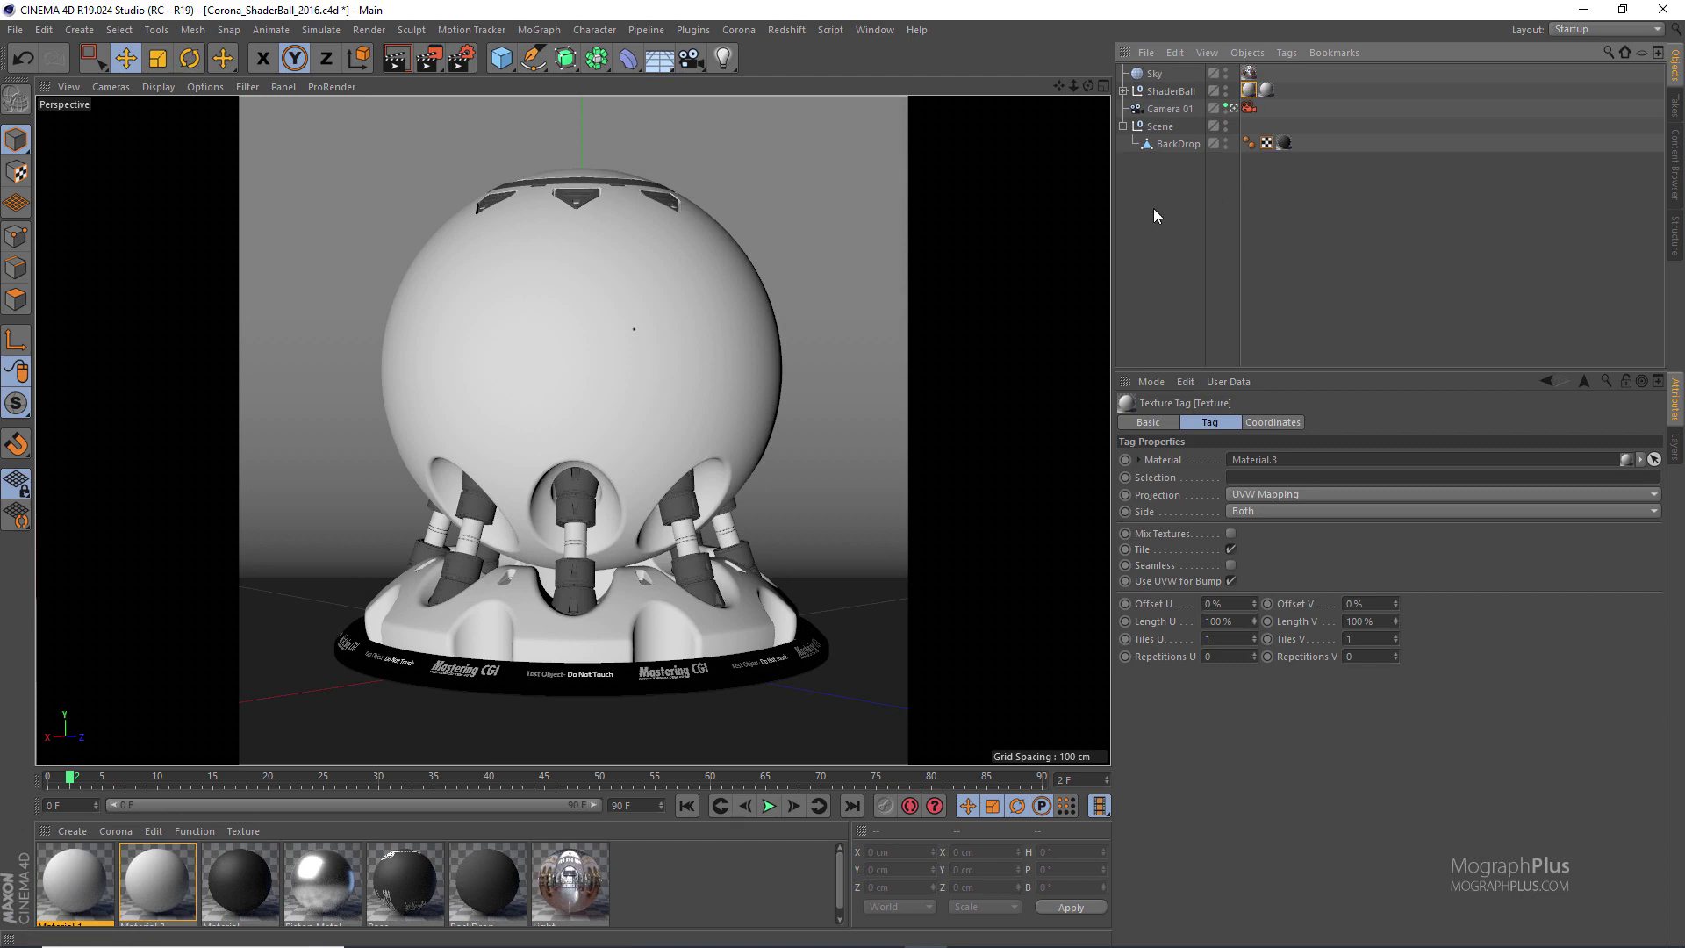
key("Delete")
Check the output size and frame range in the render settings, and close the settings window
left_click(461, 58)
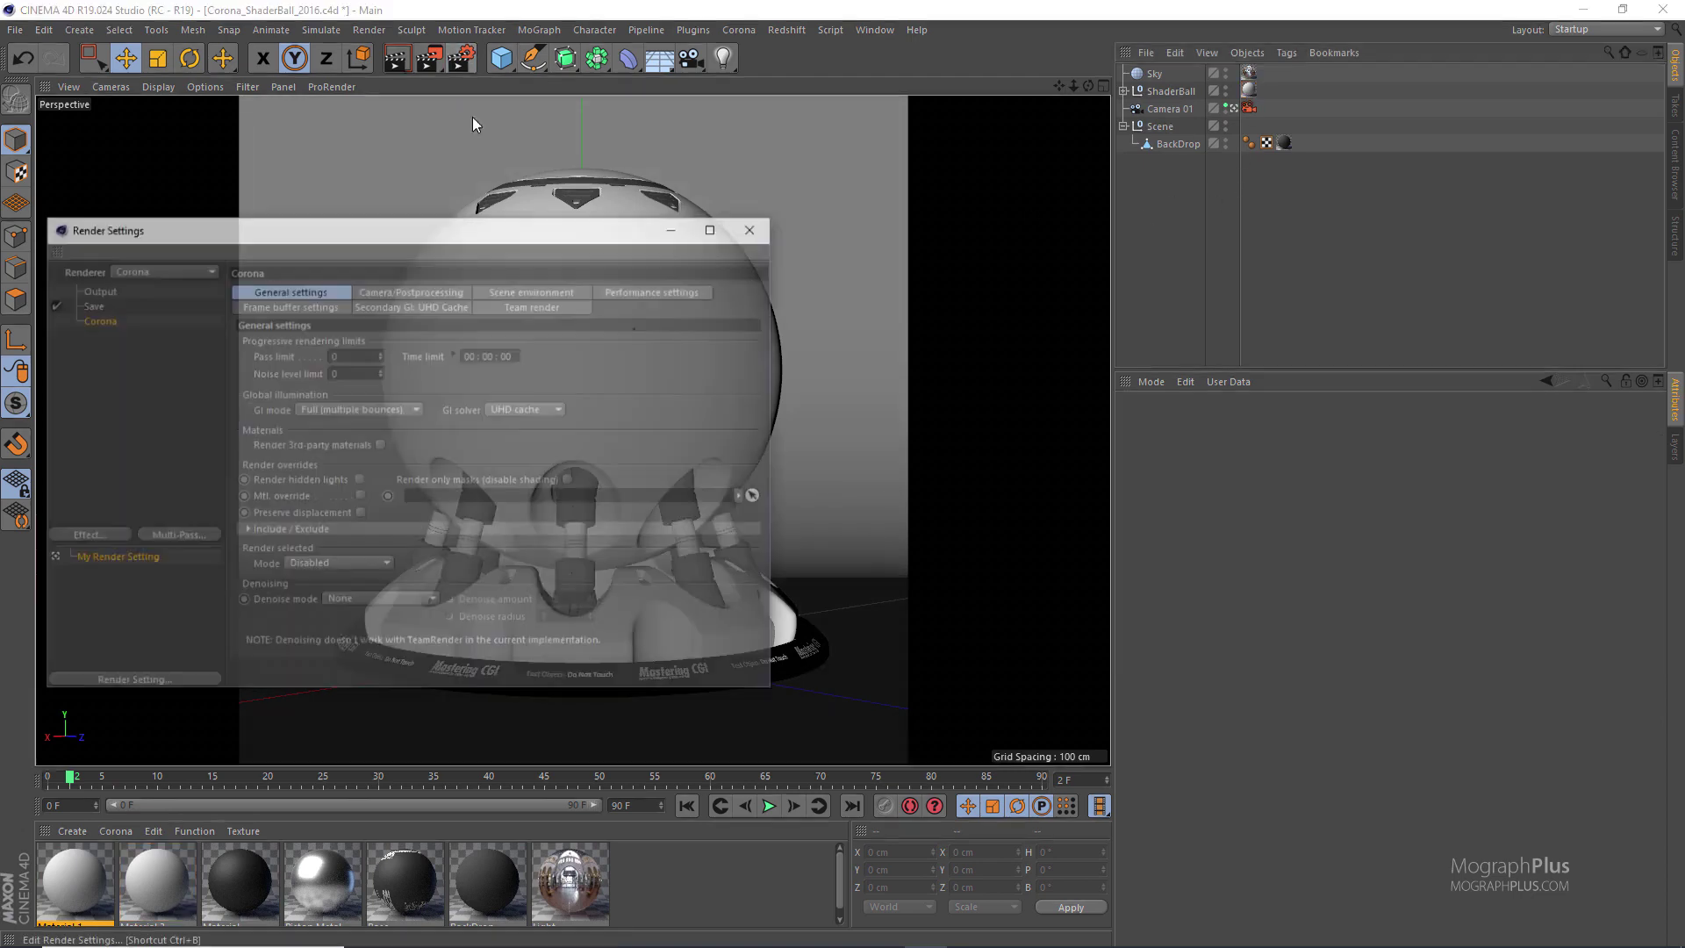
left_click_drag(211, 230, 352, 241)
left_click(263, 307)
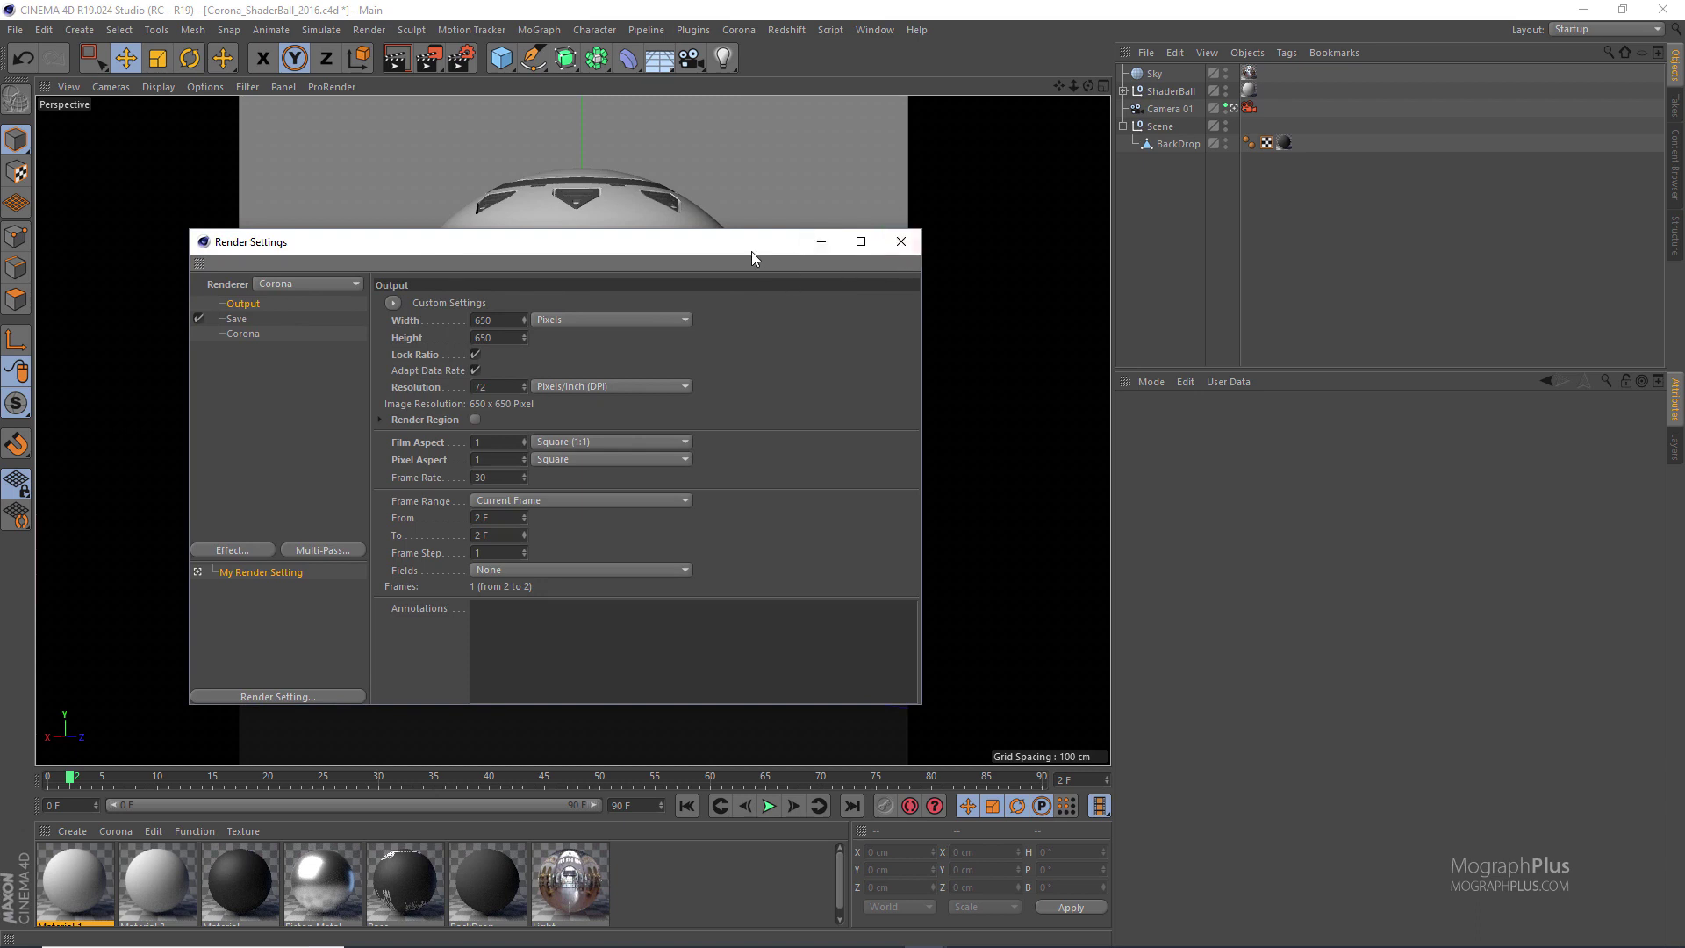
left_click_drag(751, 251, 757, 241)
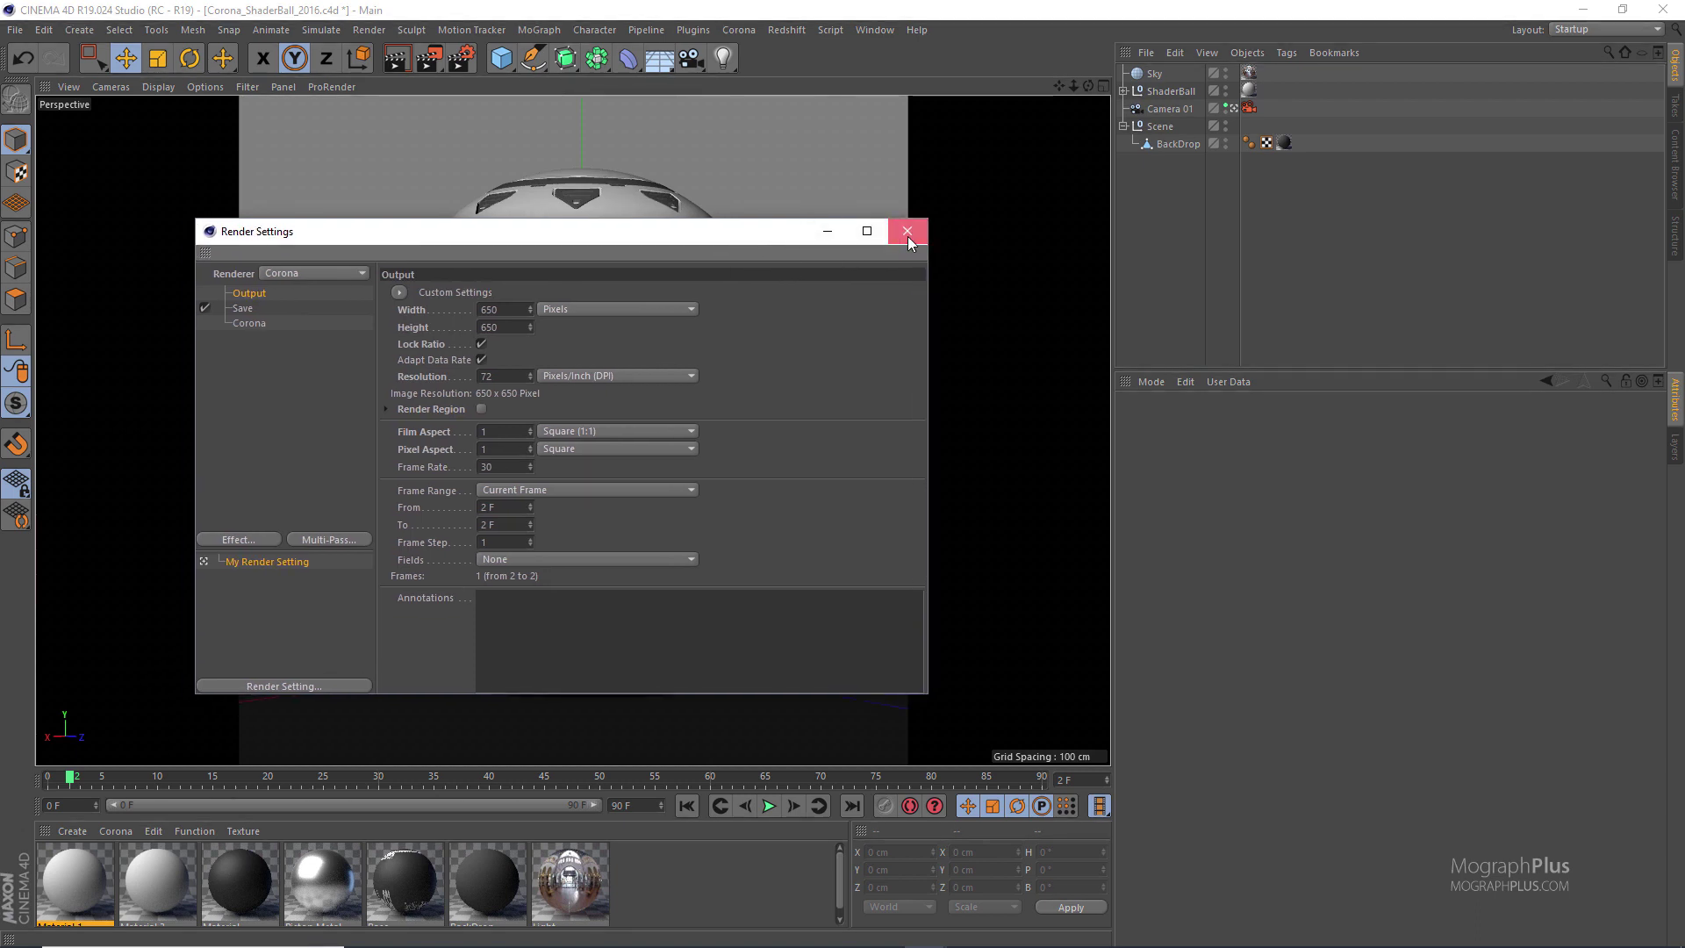
left_click(907, 235)
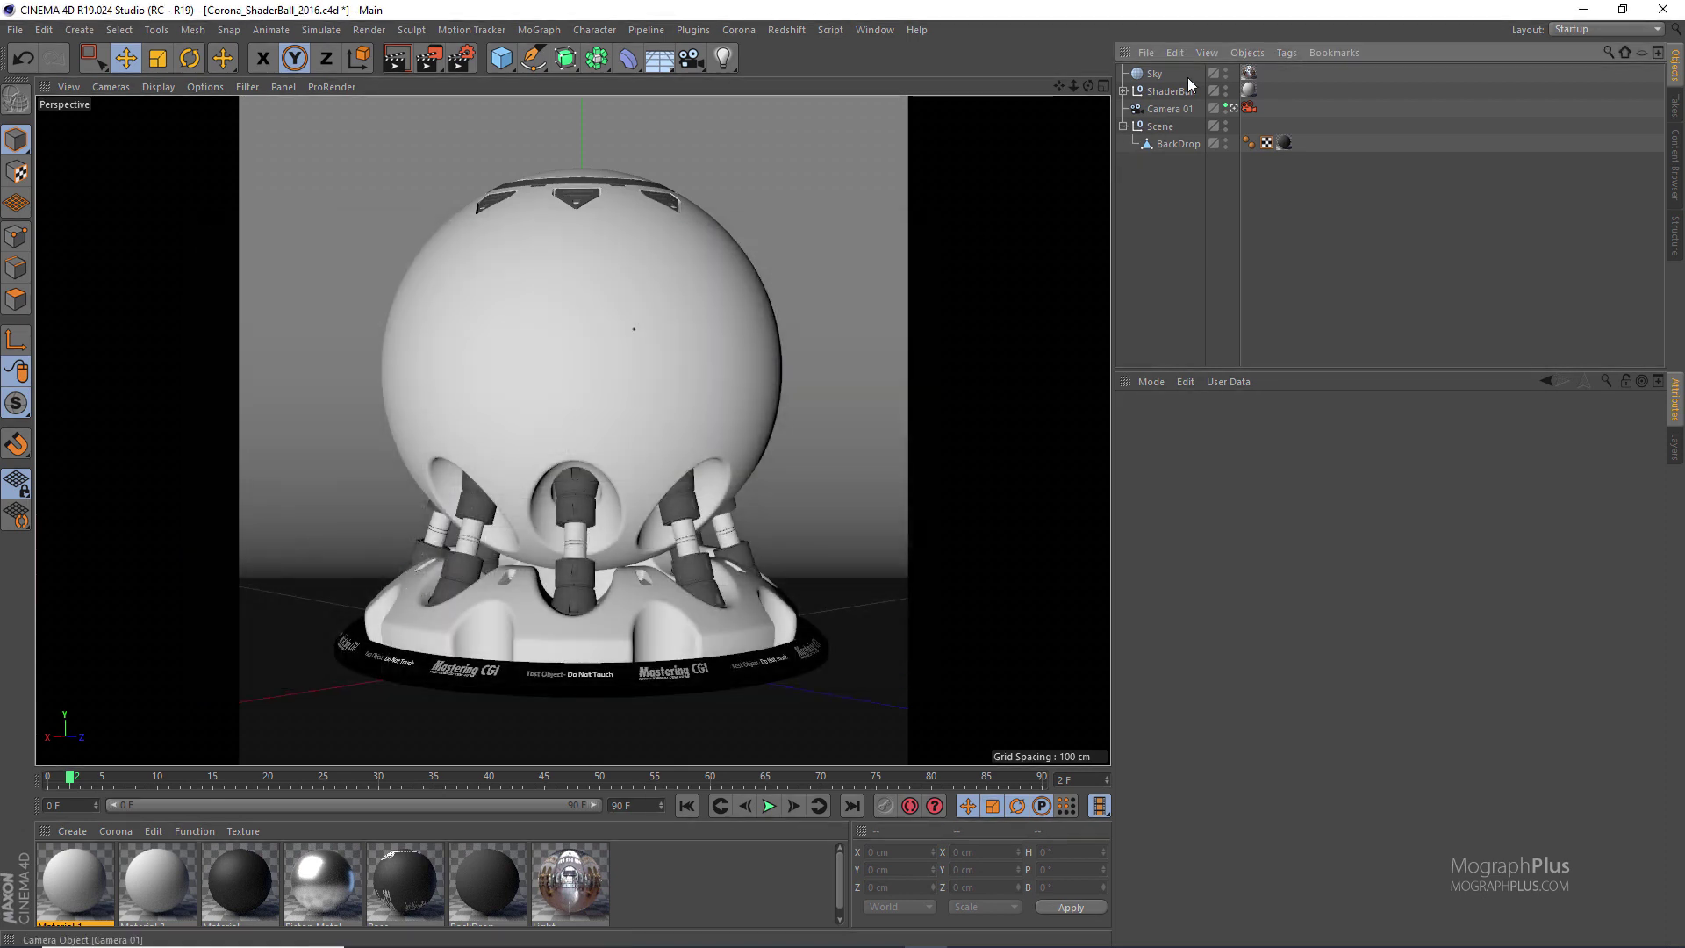
Select the Sky object and inspect the emission settings of the Light material, closing the material editor when done
left_click(658, 61)
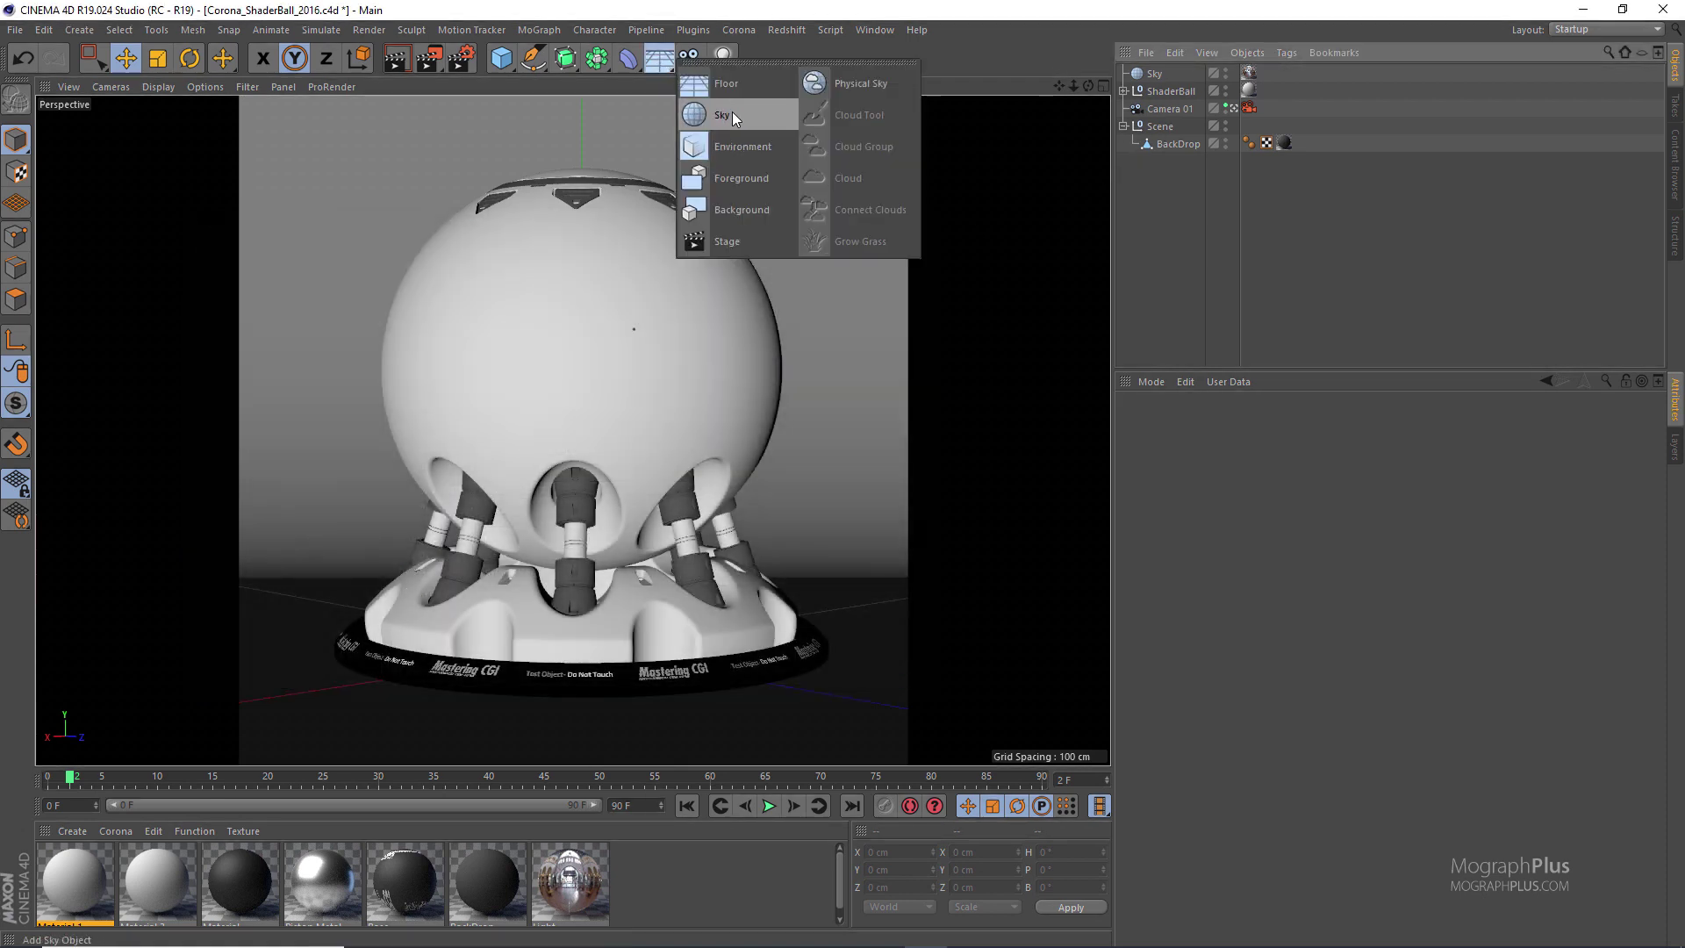
left_click(1155, 75)
double_click(587, 873)
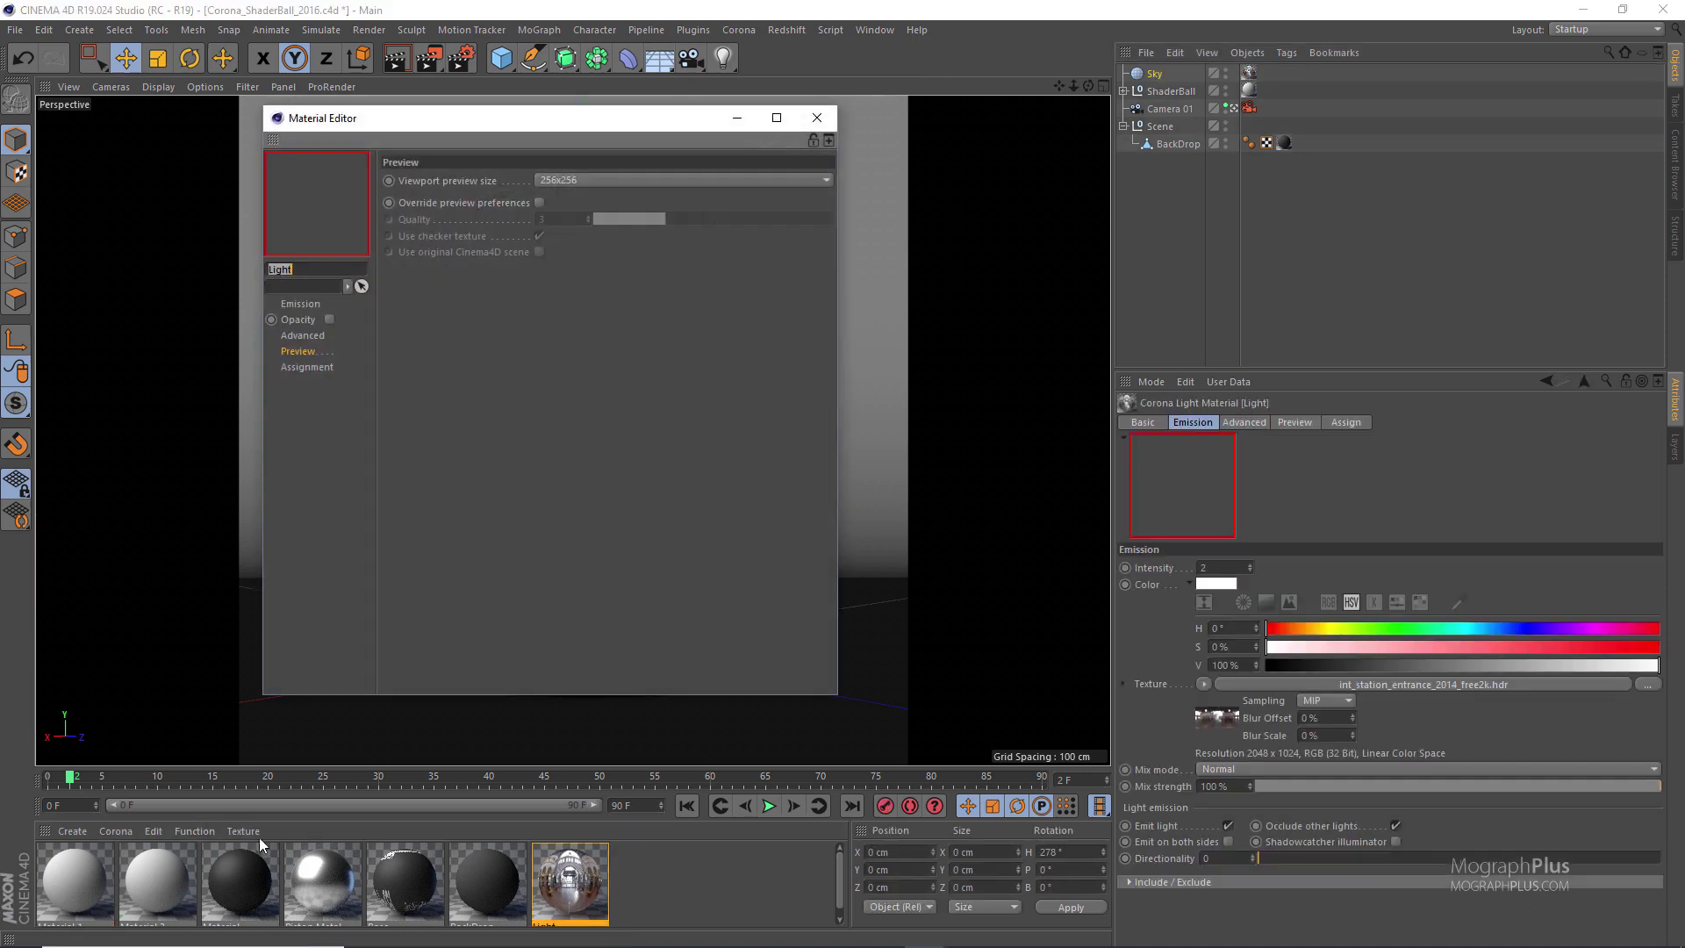
left_click(106, 832)
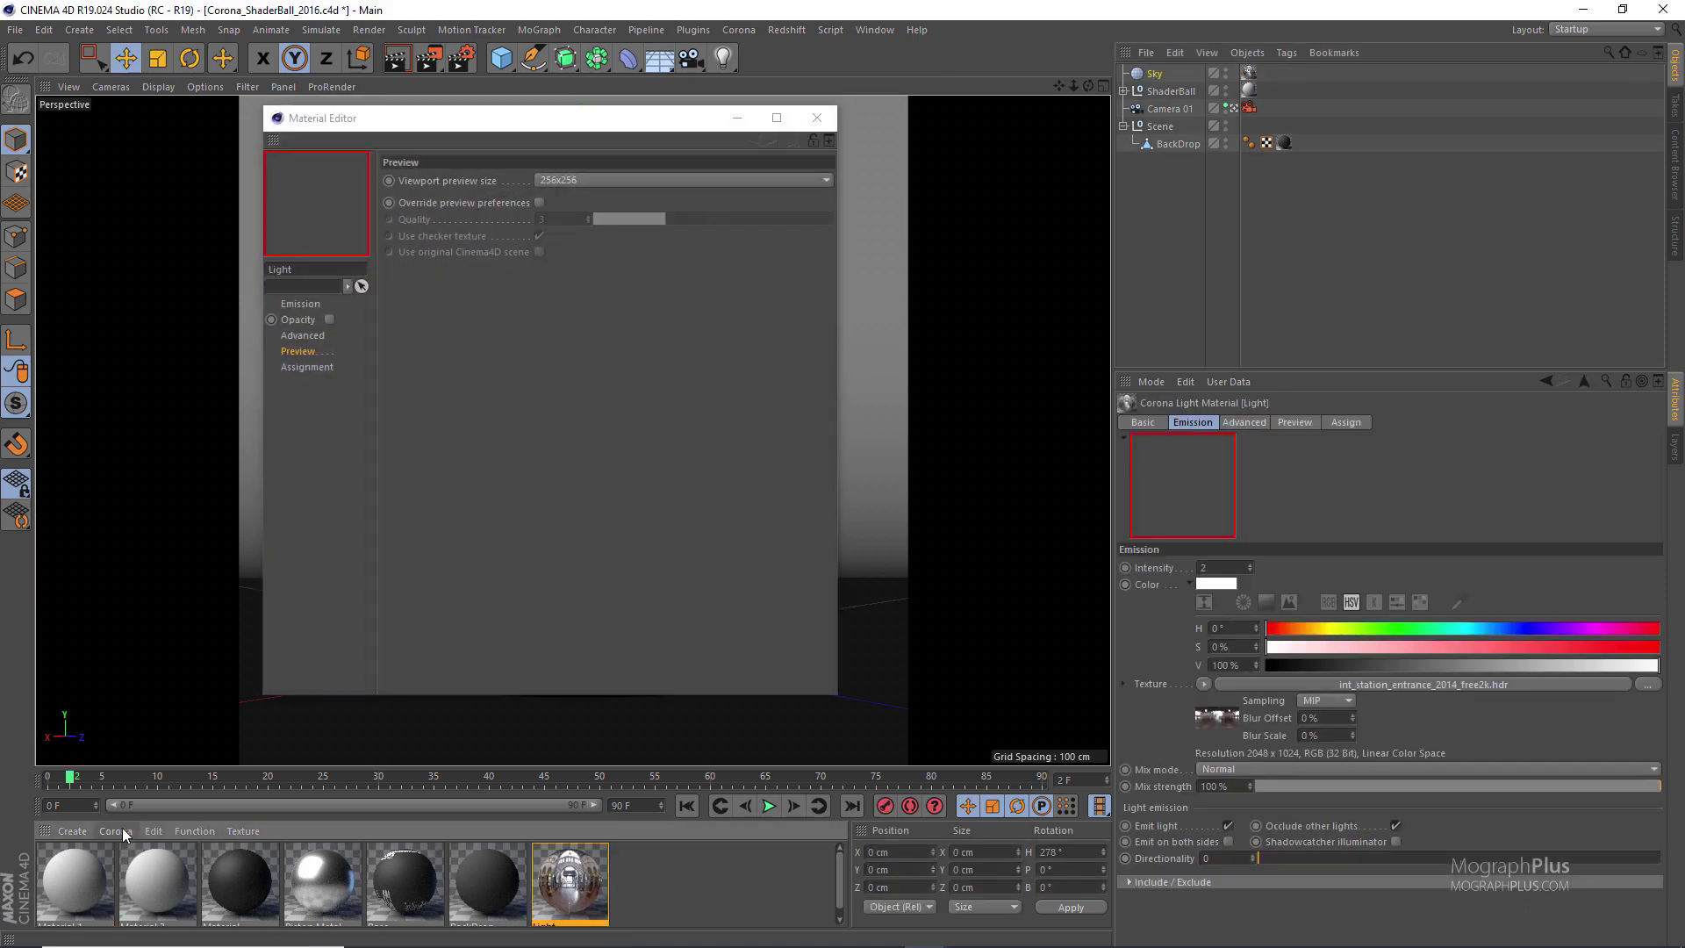
left_click(303, 304)
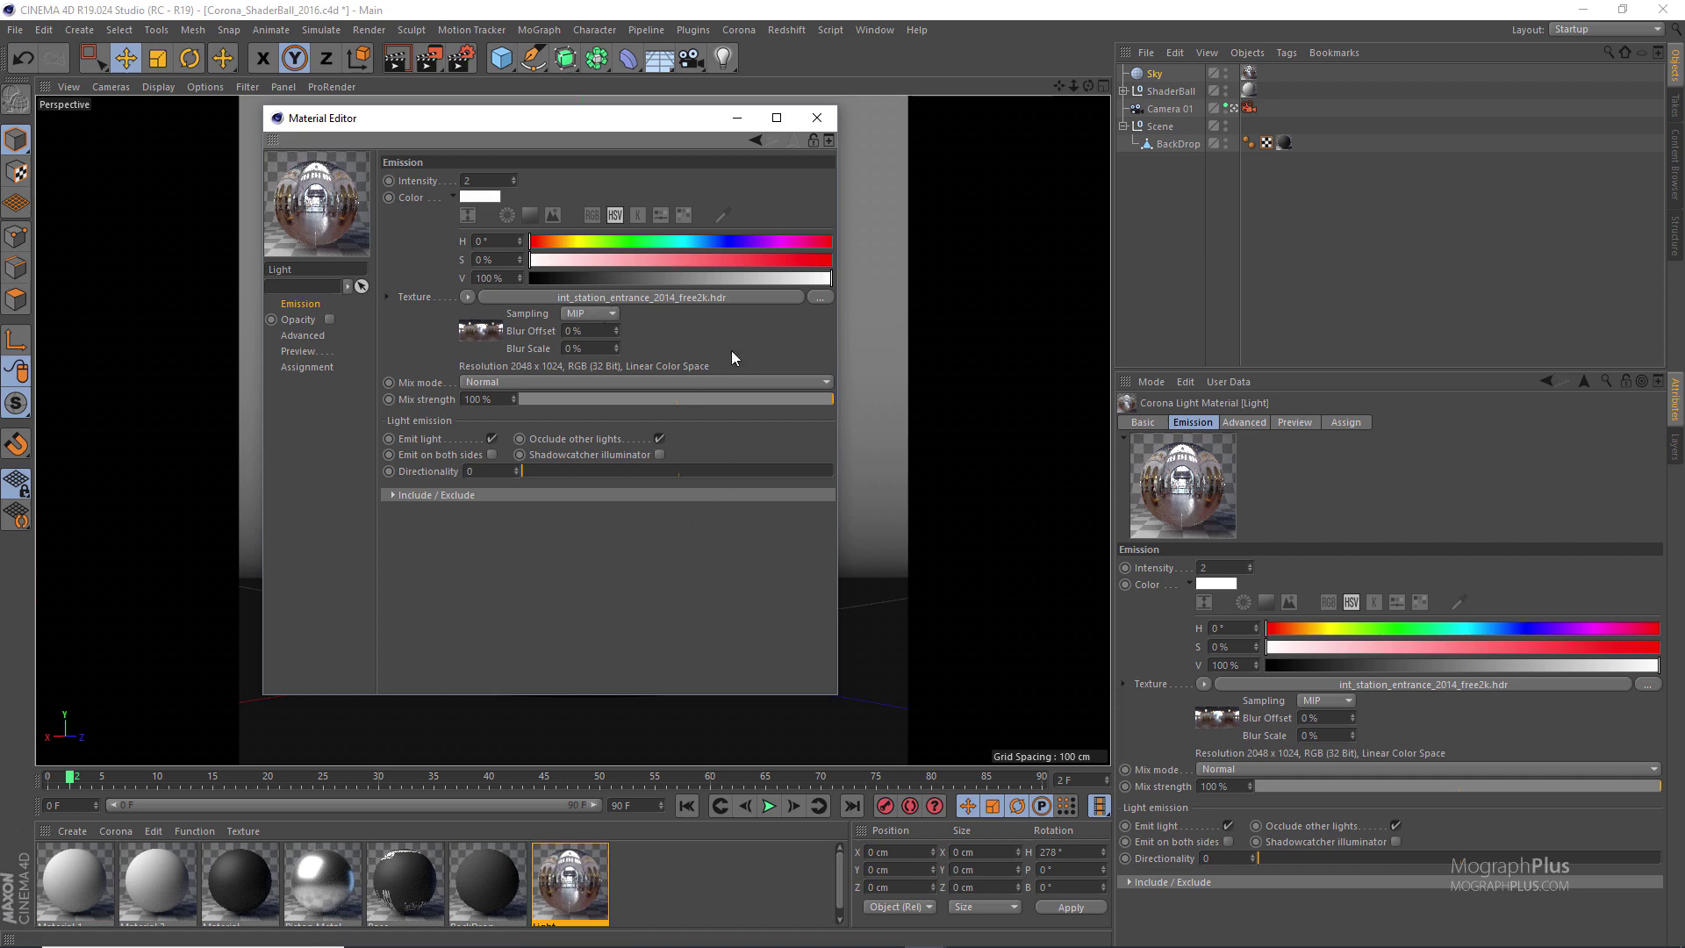
left_click_drag(689, 121, 776, 204)
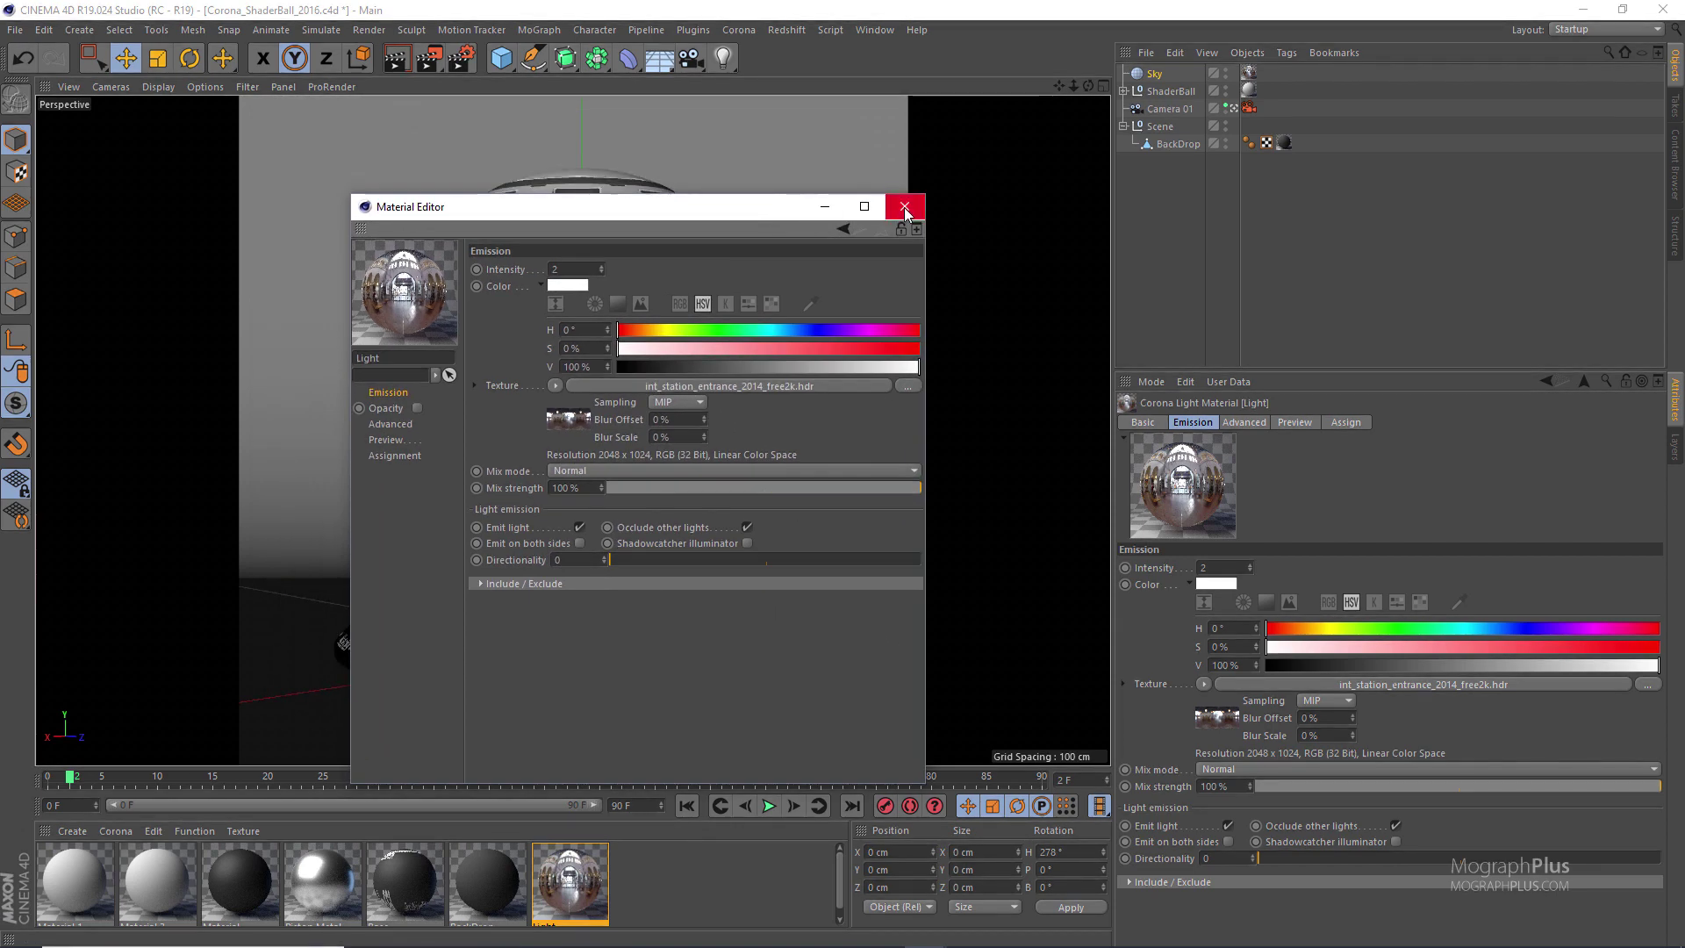
left_click(904, 207)
Open Material.1 for editing and look through its Advanced and Preview settings
left_click(73, 862)
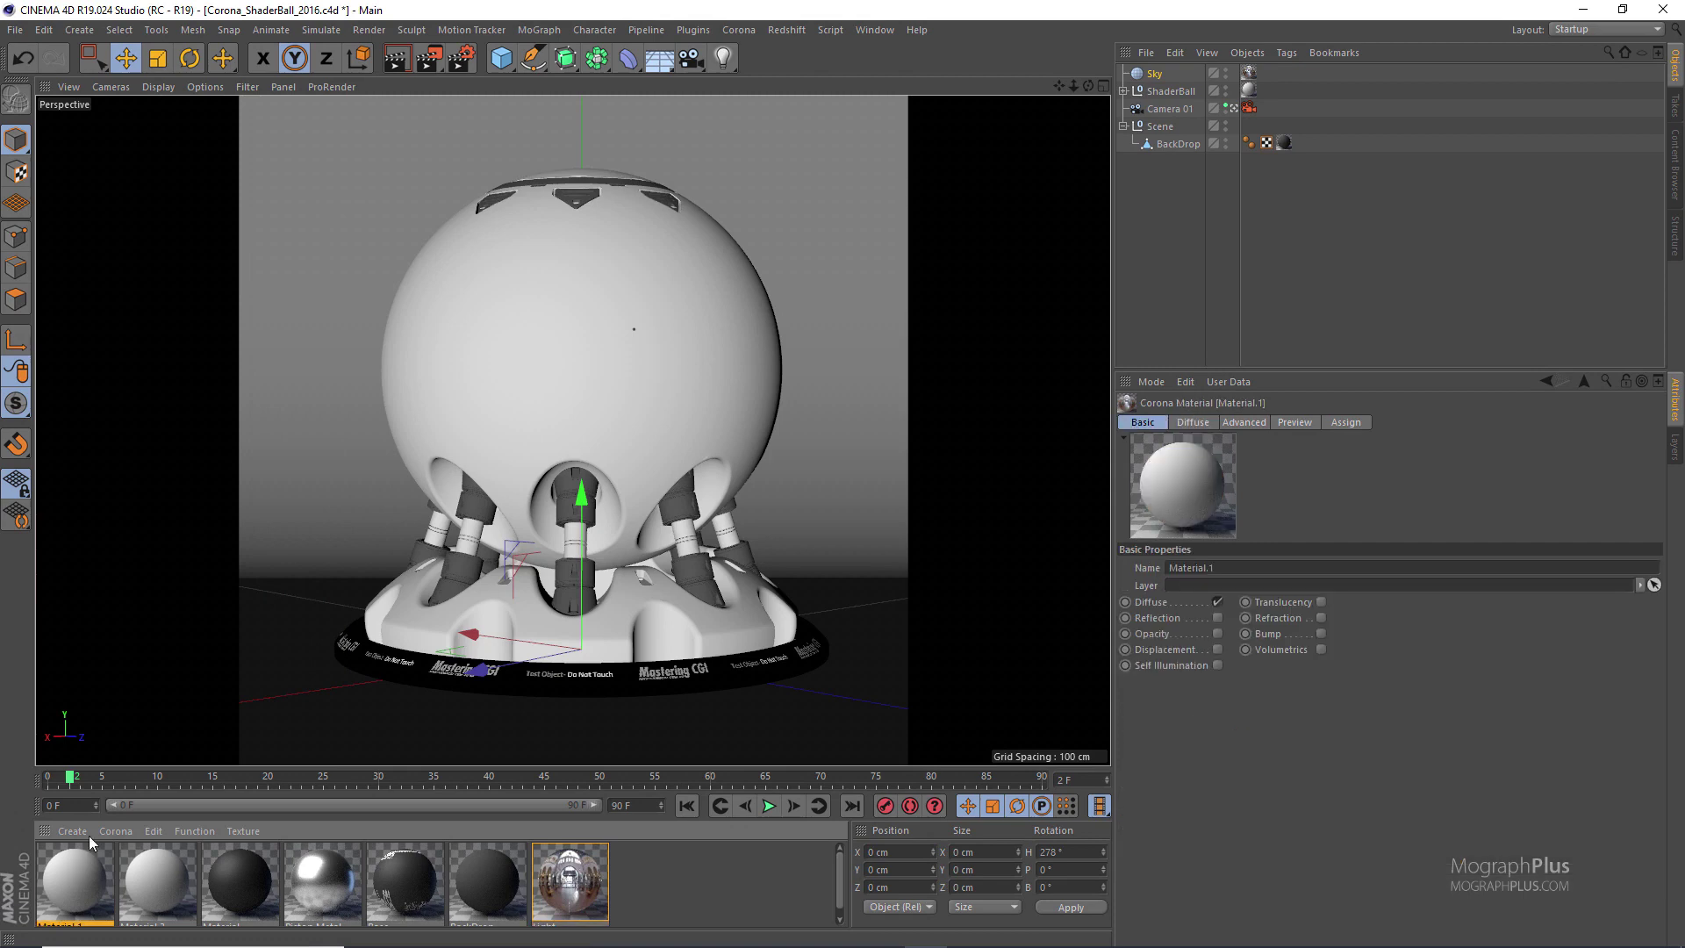
double_click(66, 882)
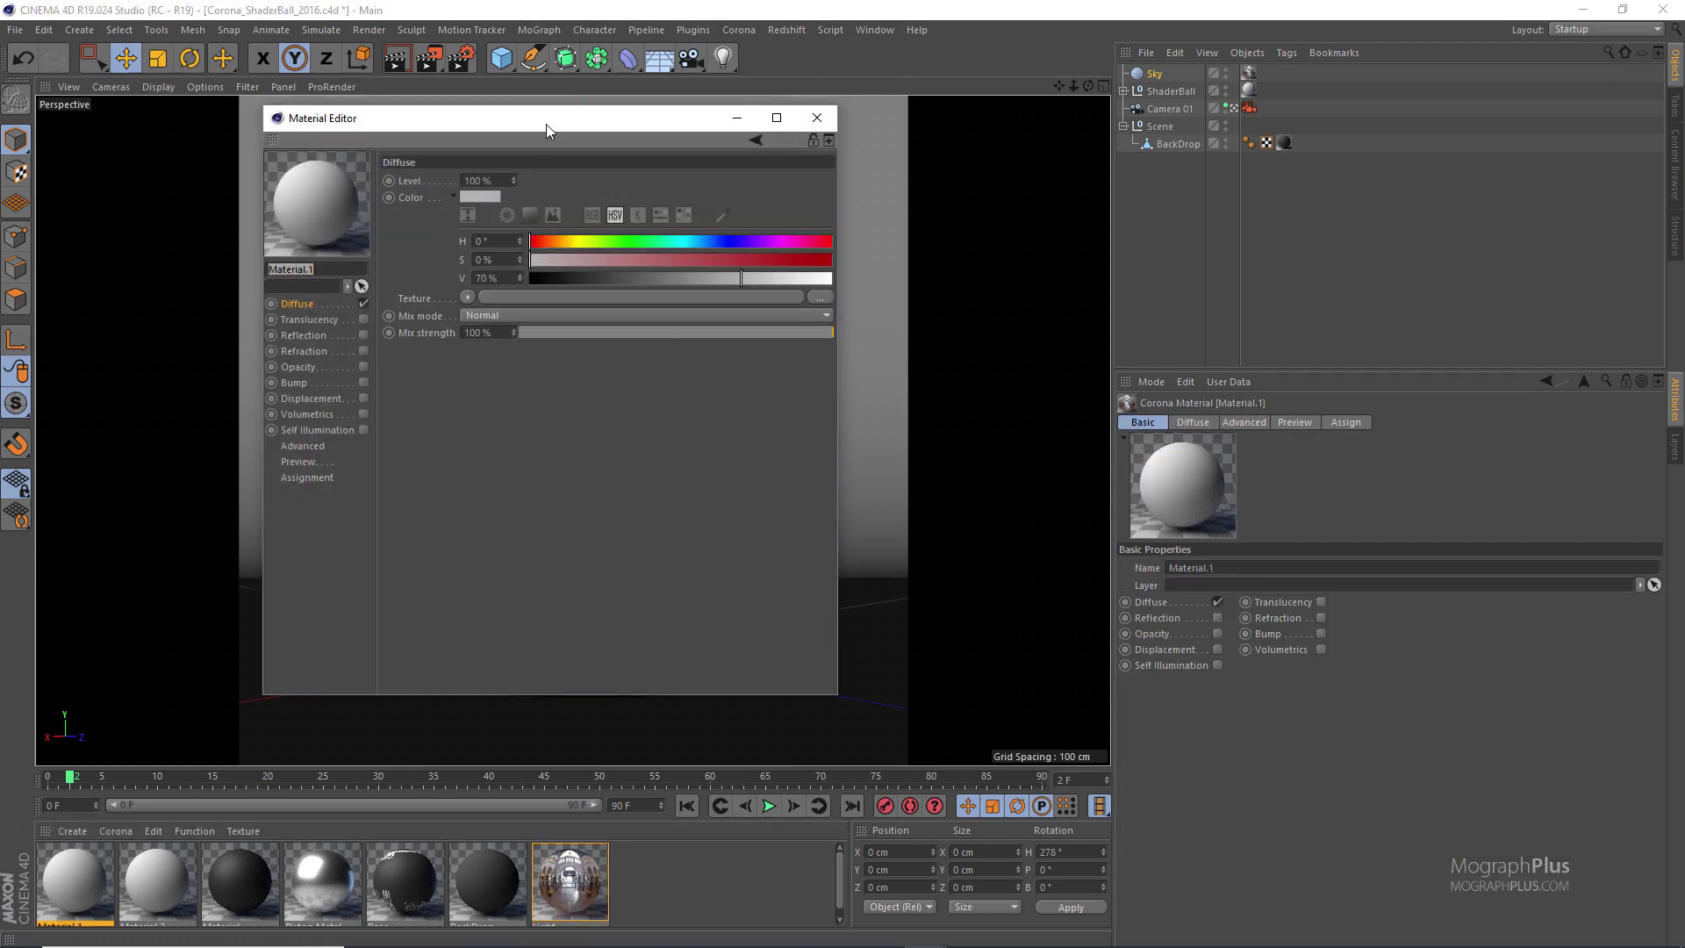
left_click_drag(546, 124, 703, 218)
left_click(305, 449)
left_click(309, 462)
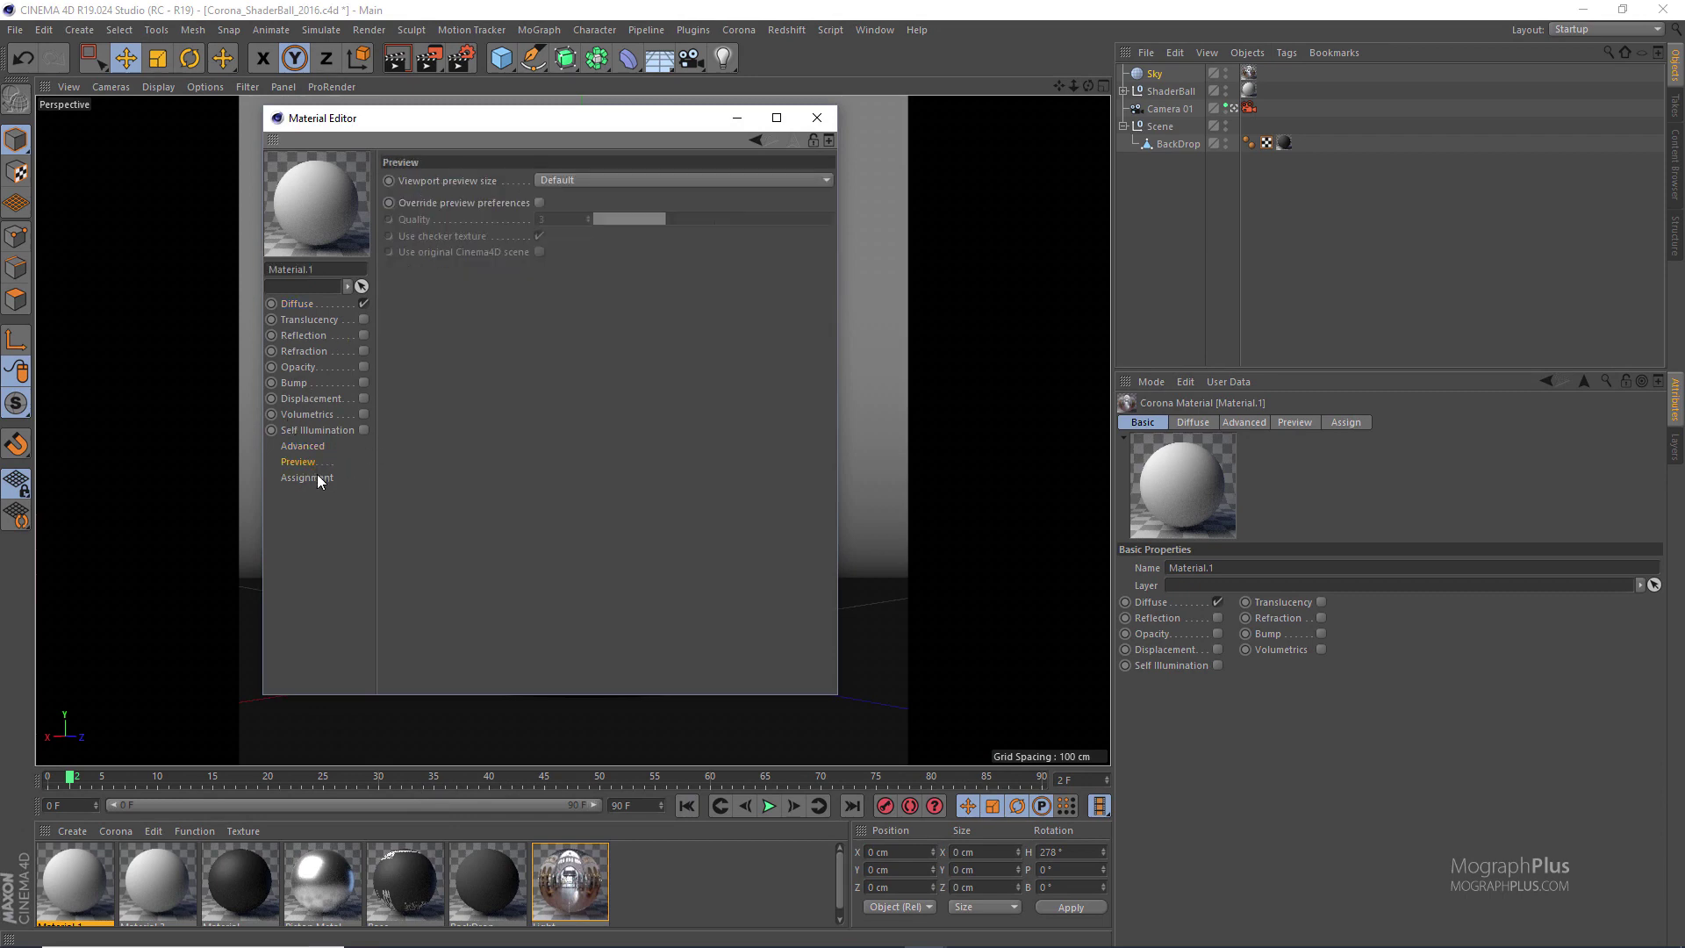
Look at the Advanced and Self Illumination settings, return to the Diffuse channel, and enlarge the material preview
left_click(294, 445)
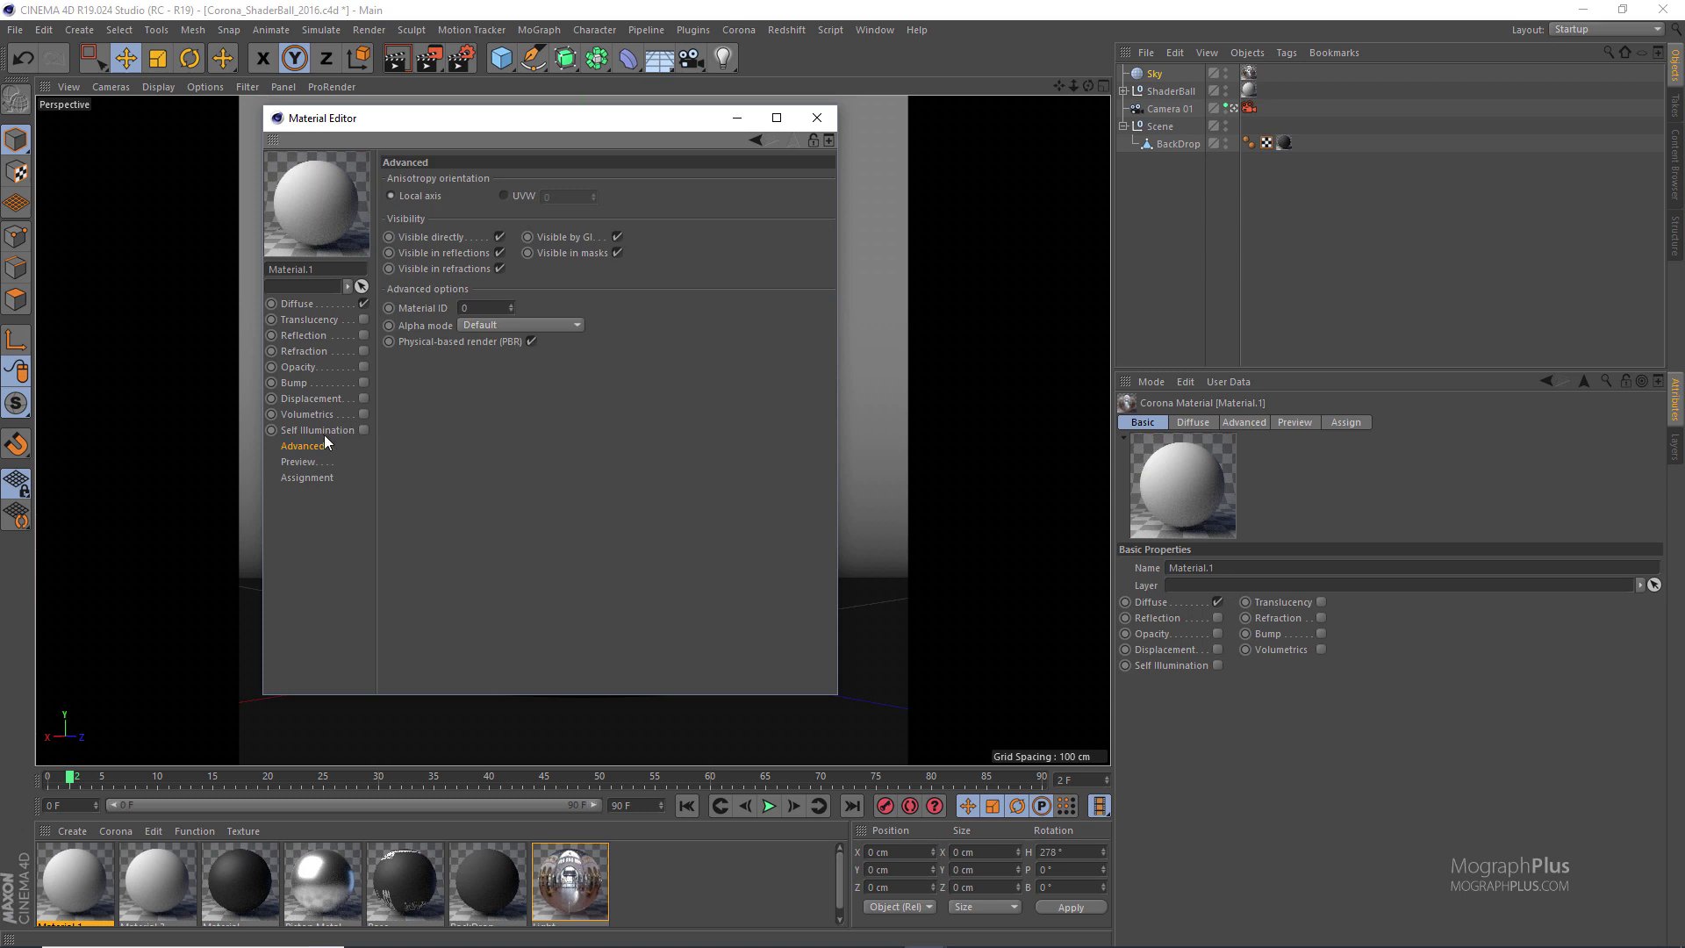
left_click(318, 431)
left_click(318, 299)
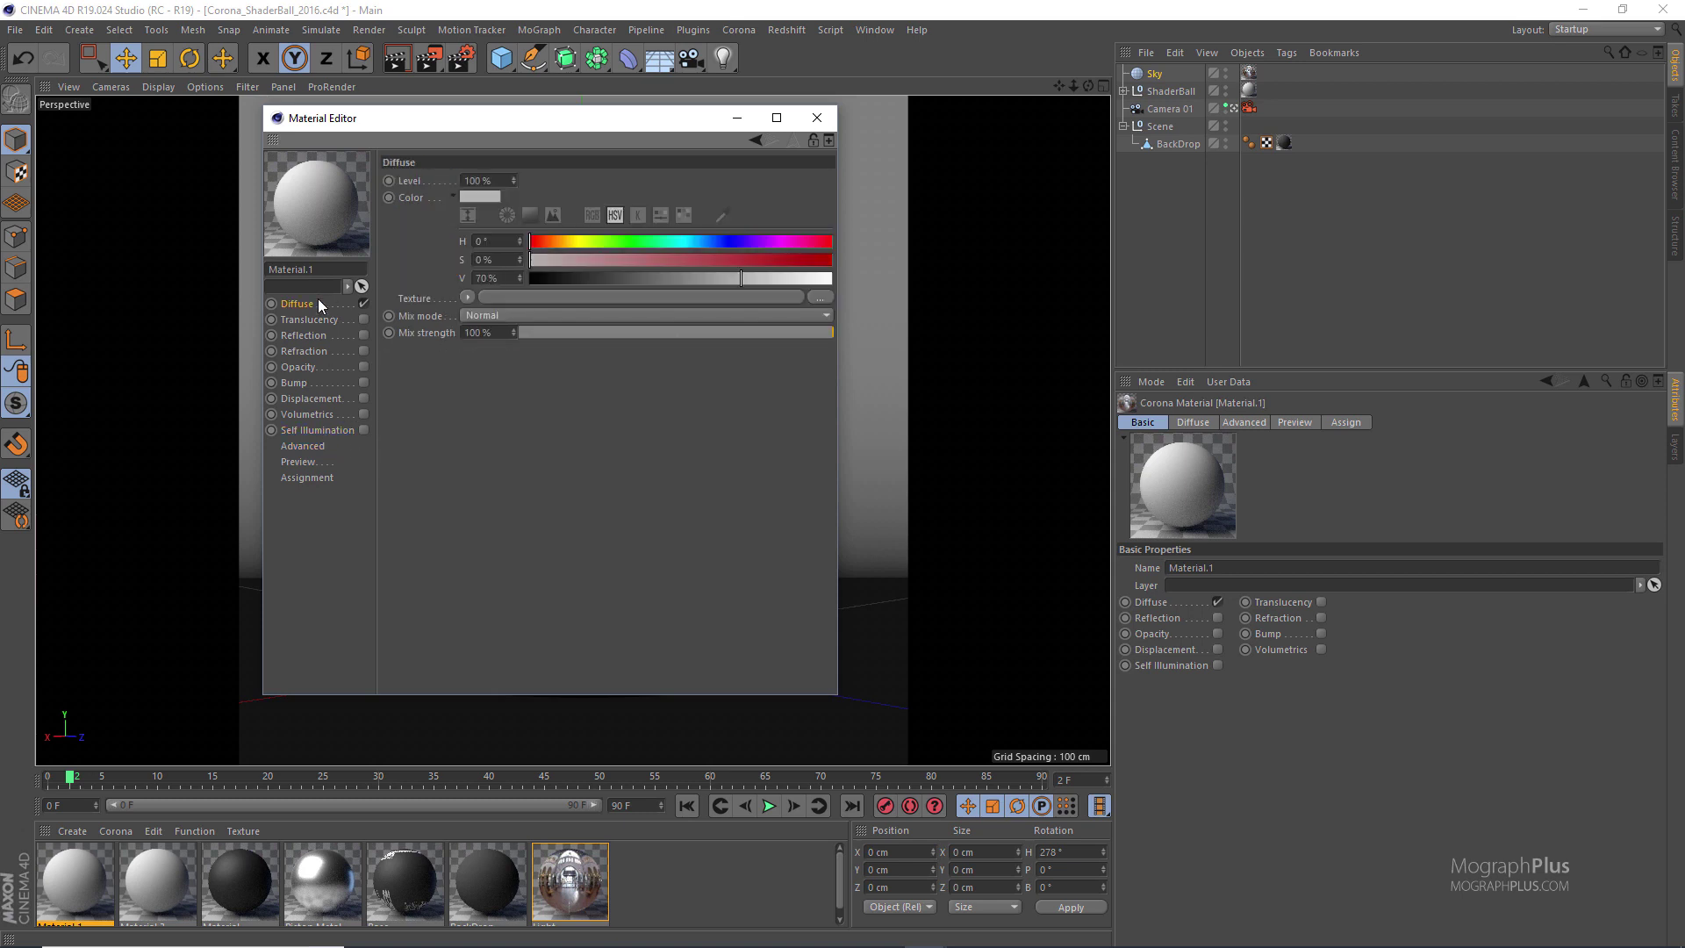
right_click(322, 200)
left_click(391, 314)
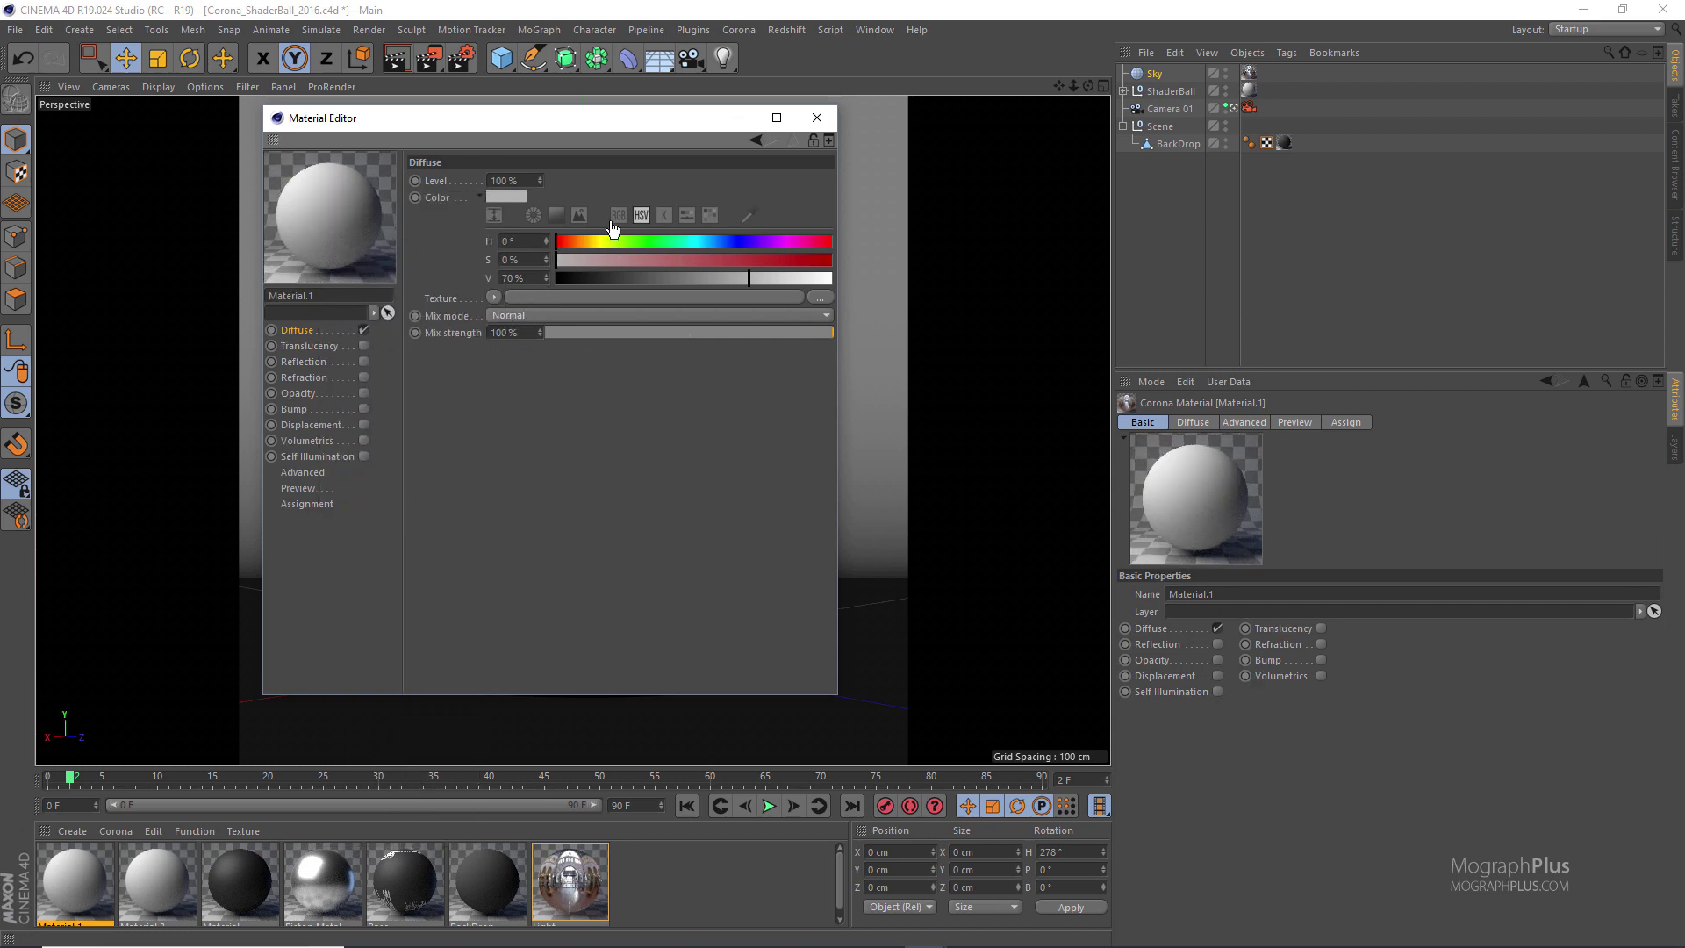
Set the diffuse color to teal with hue 175°, saturation 68% and value 70%
left_click(506, 196)
left_click(528, 194)
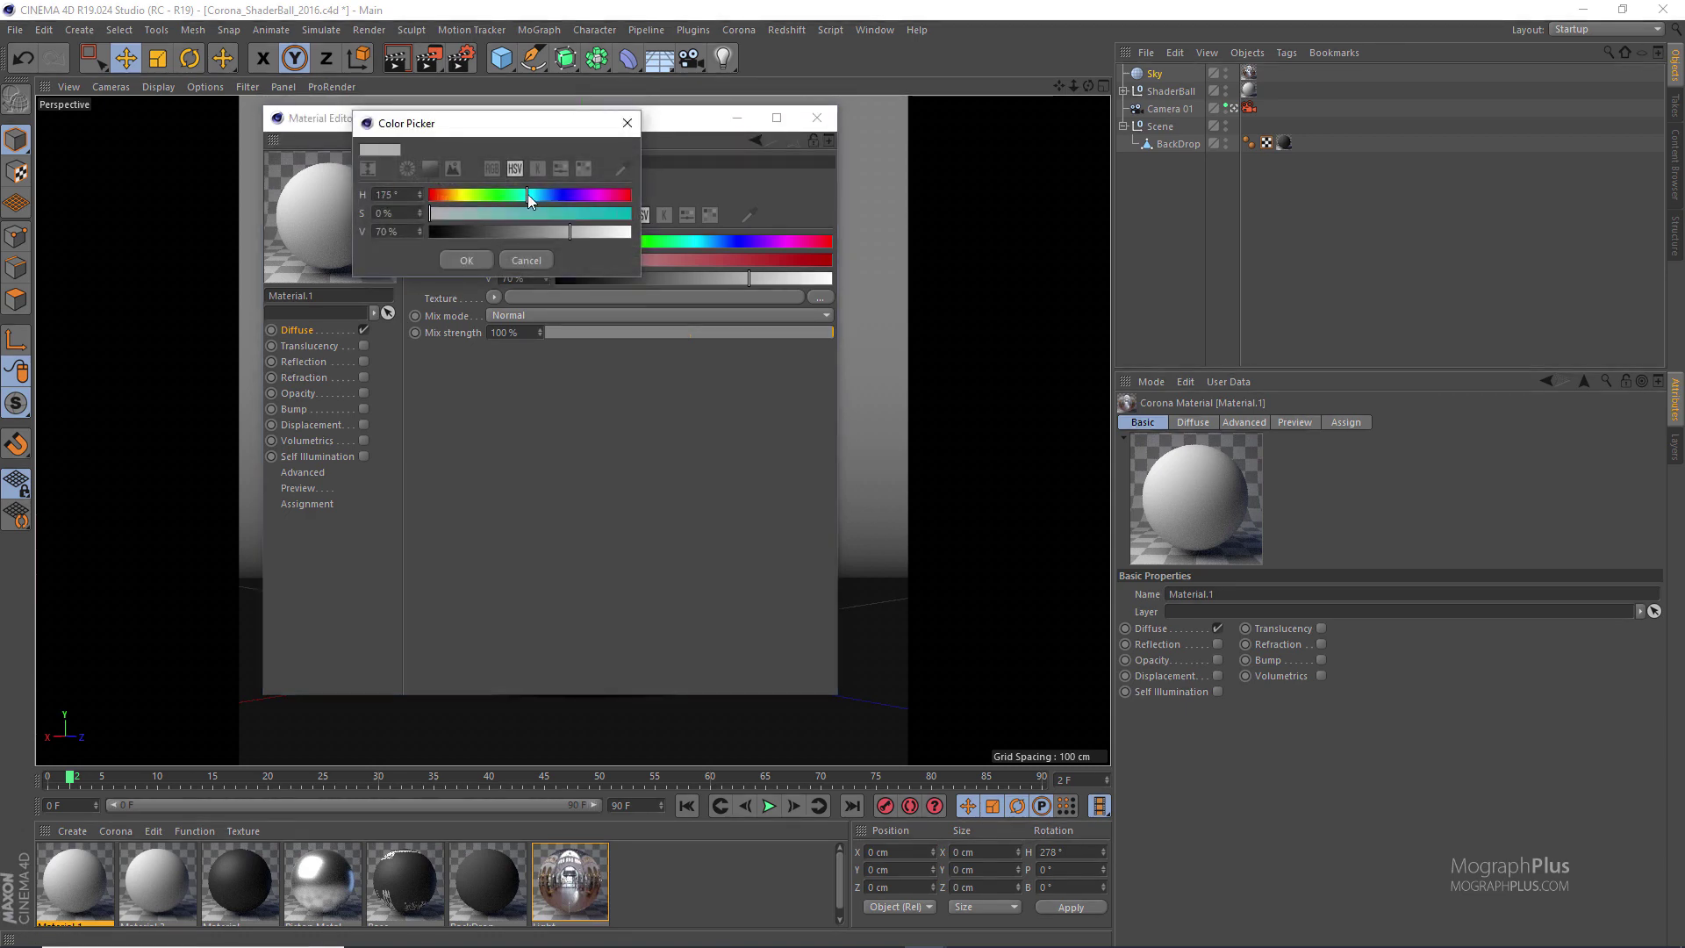
left_click(567, 213)
left_click(466, 260)
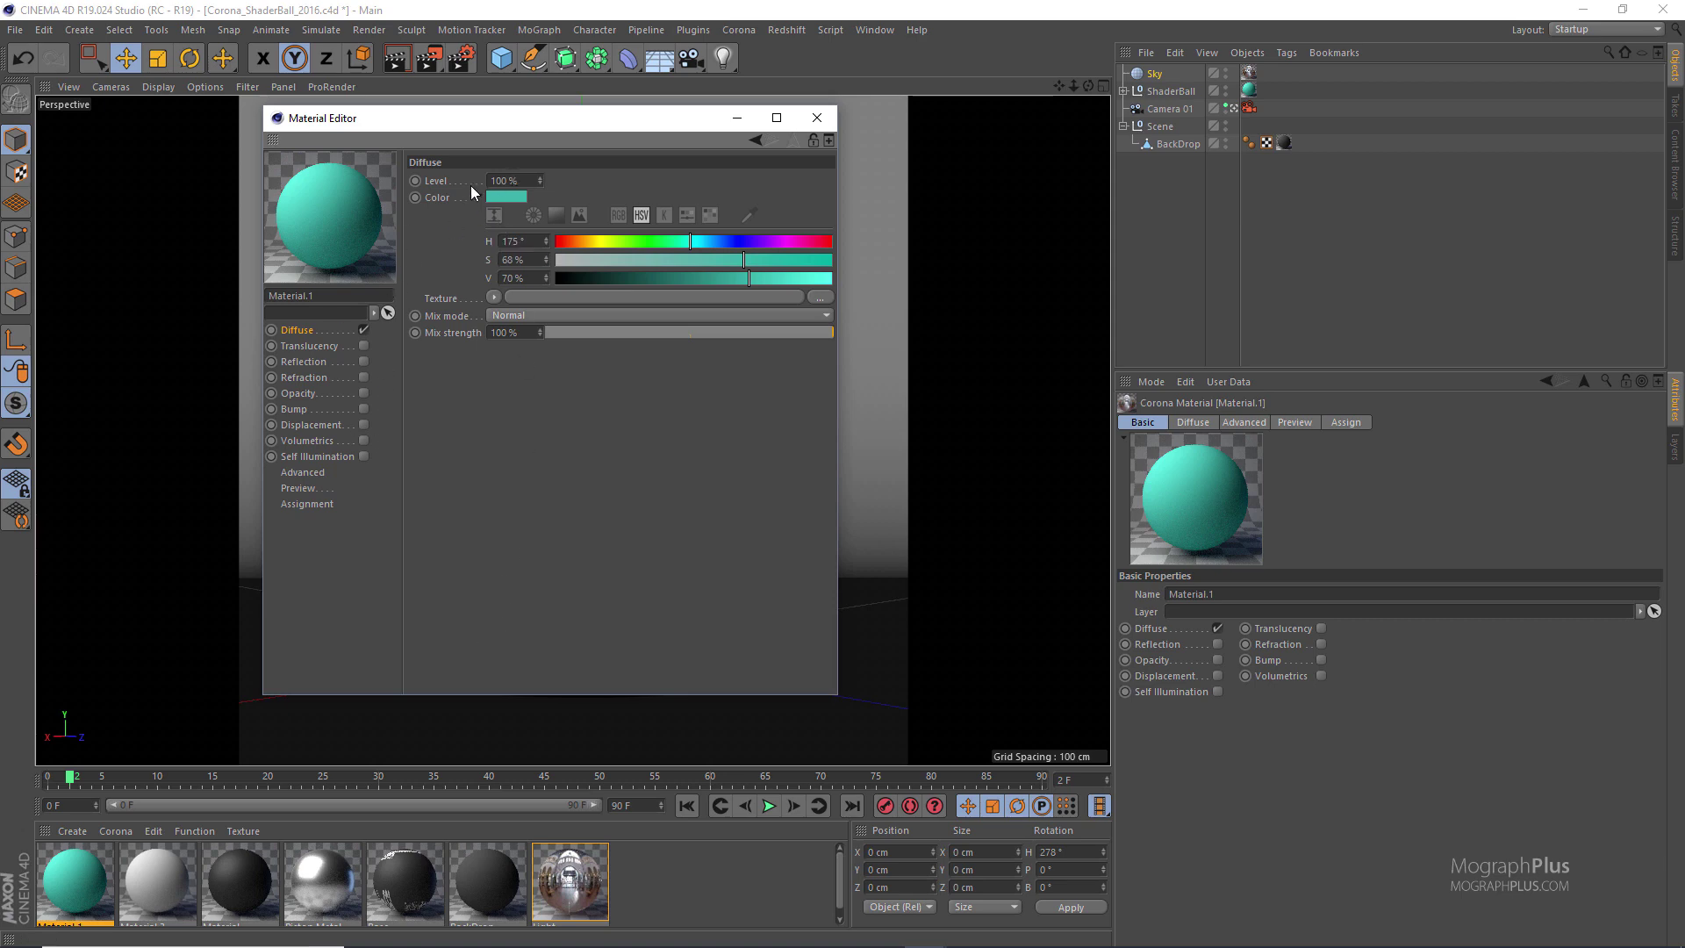
Try a Diffuse level of 20%, set it back to 100%, and reset the diffuse color to its default
double_click(517, 180)
type("20")
key("Return")
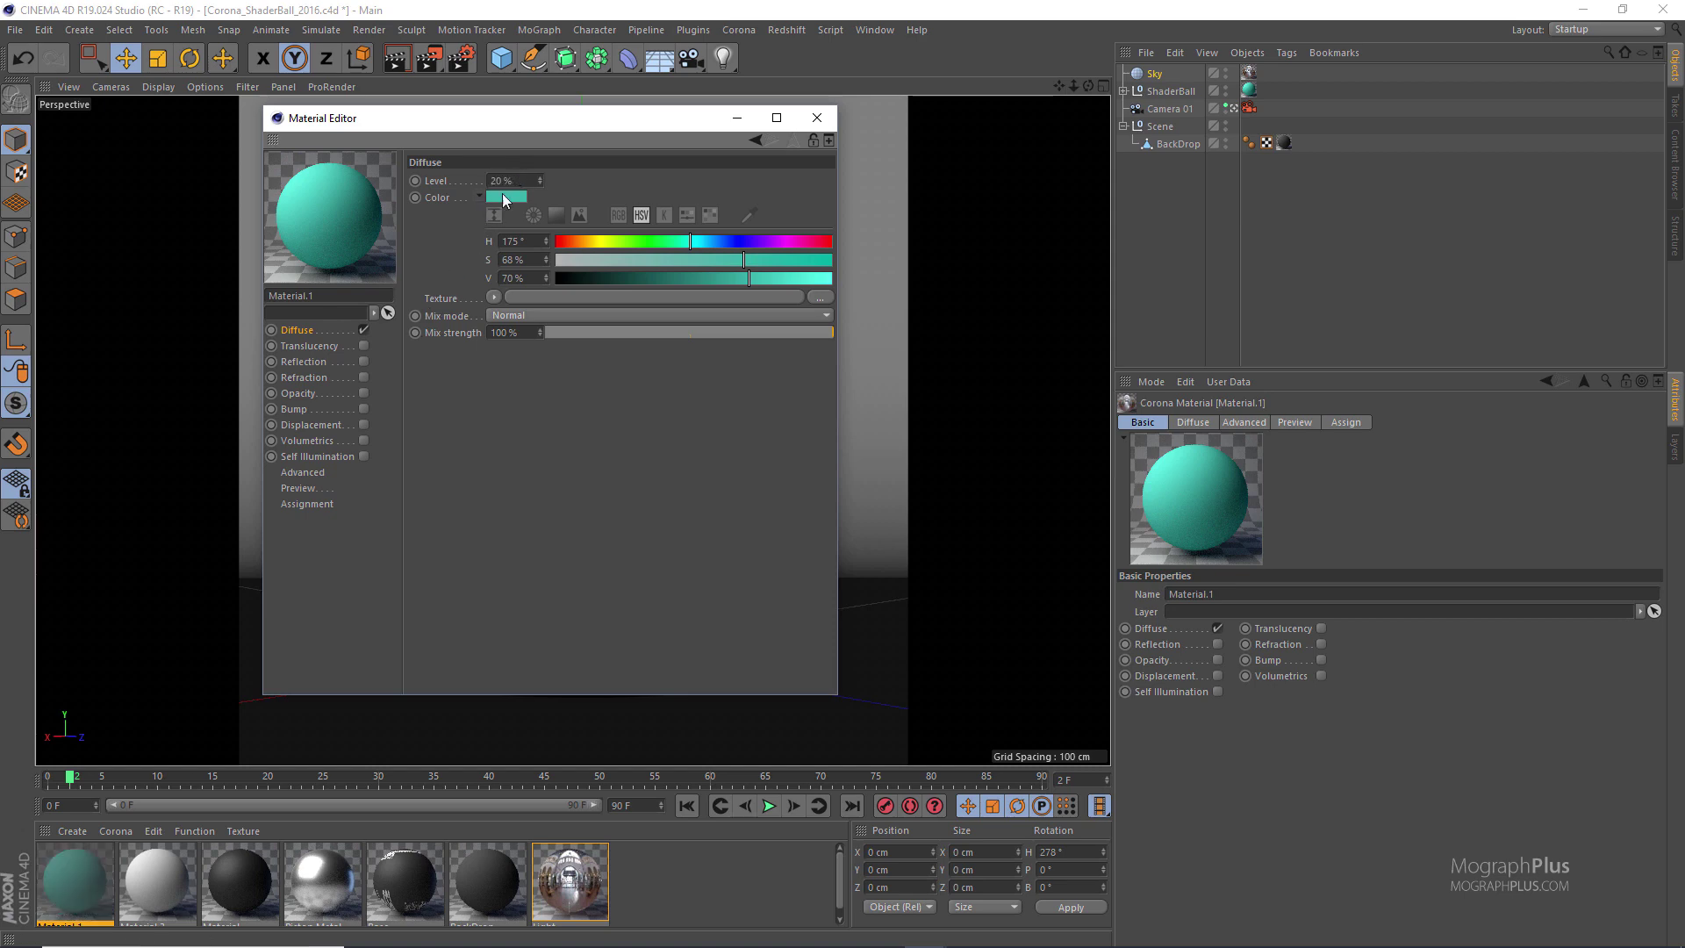
type("100")
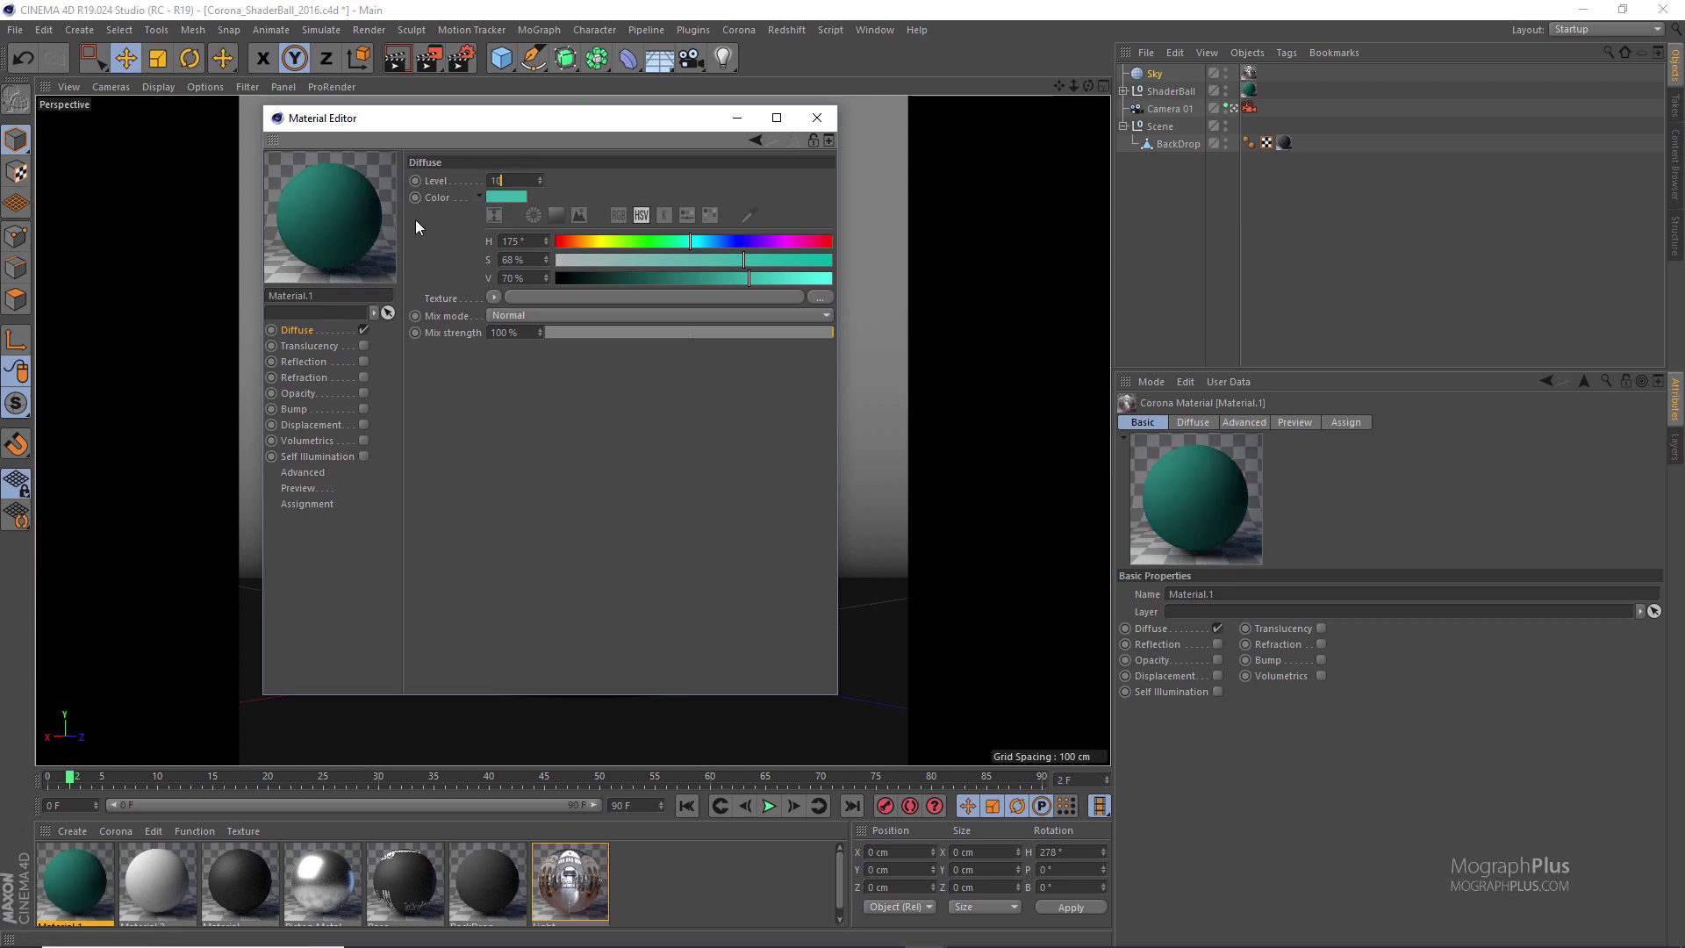
key("Return")
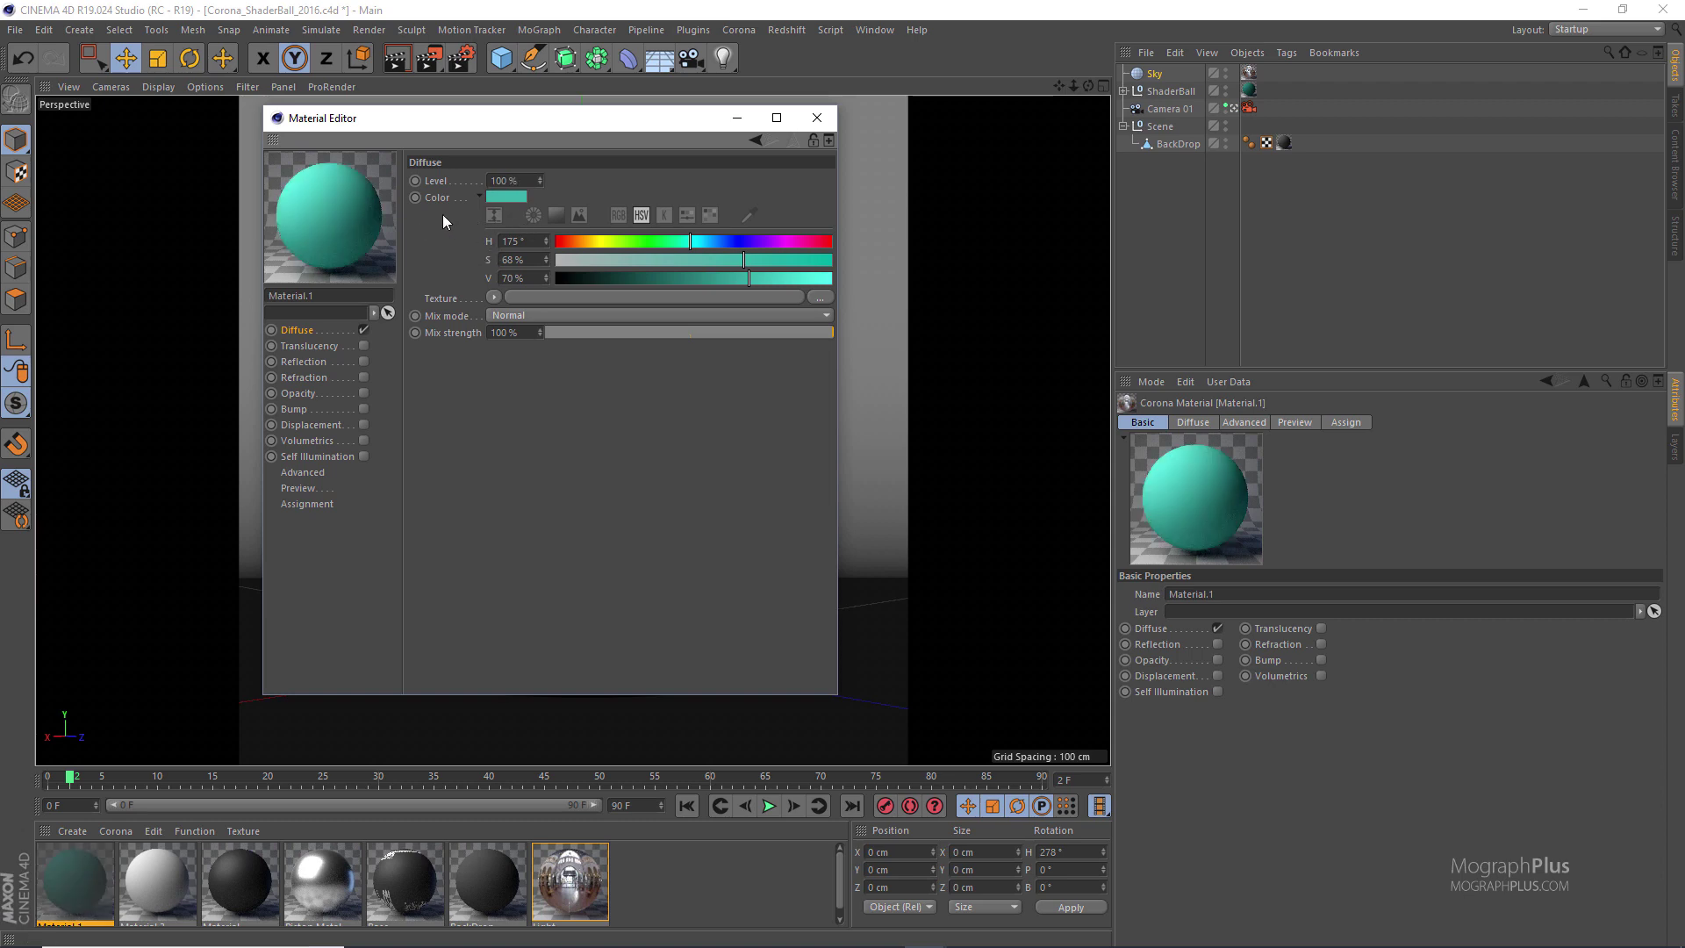
right_click(434, 200)
left_click(522, 326)
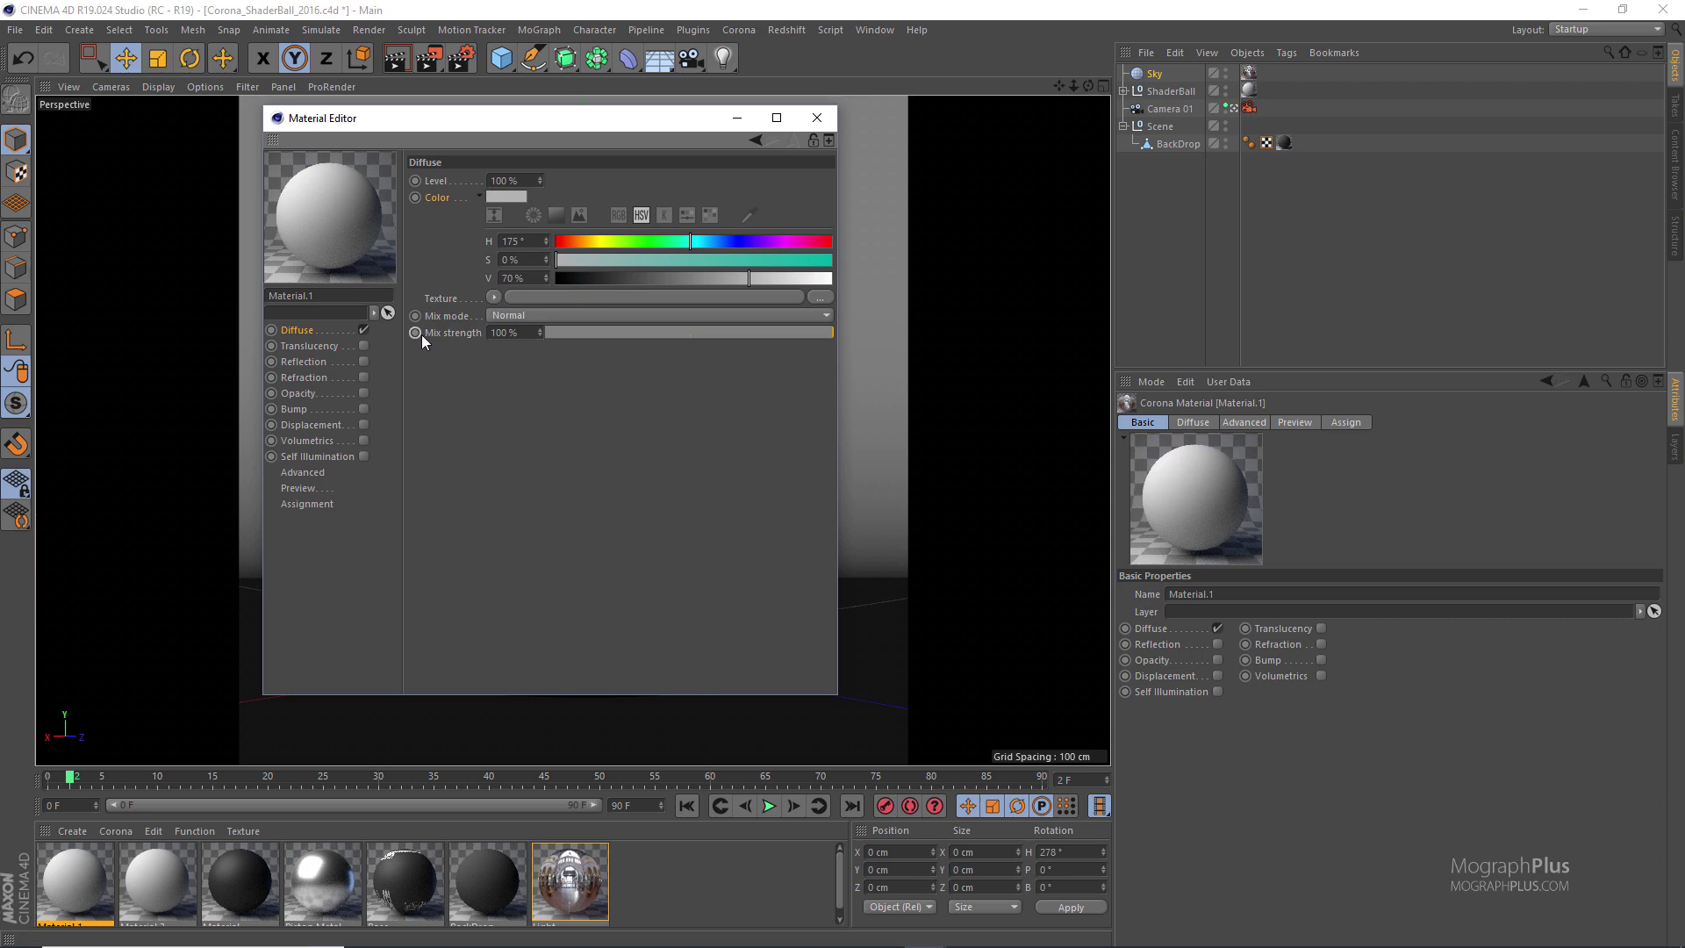
Enable the Reflection channel, try a reflection level of 10%, and undo the level change
left_click(312, 362)
left_click(365, 360)
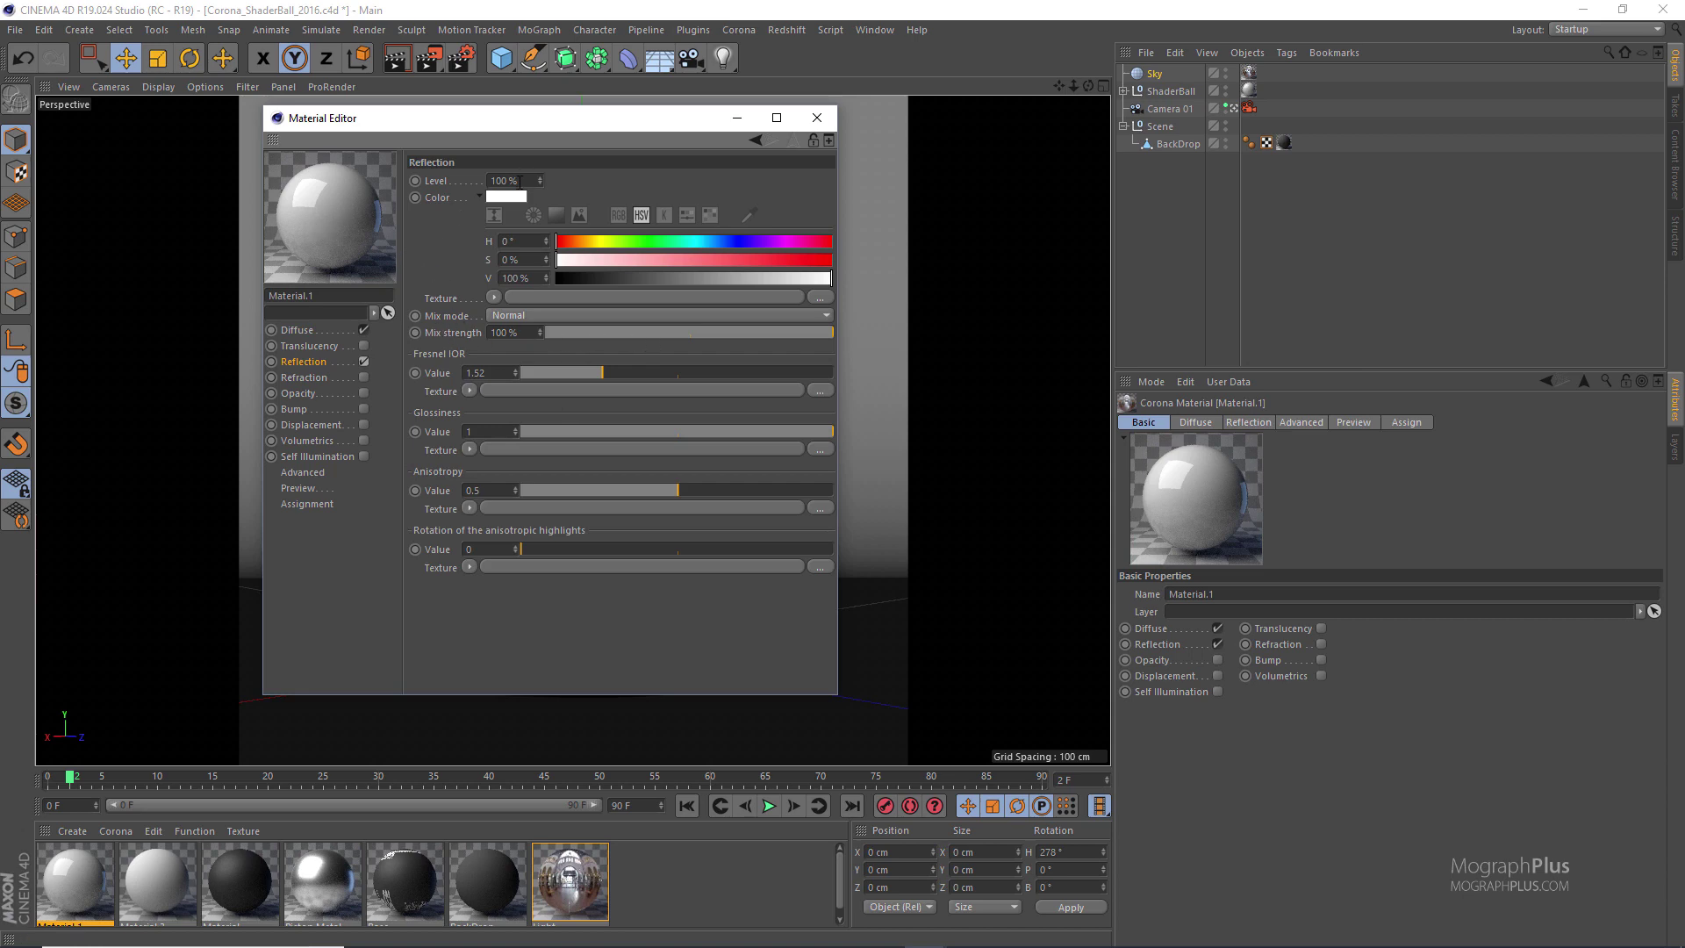
type("10")
key("Return")
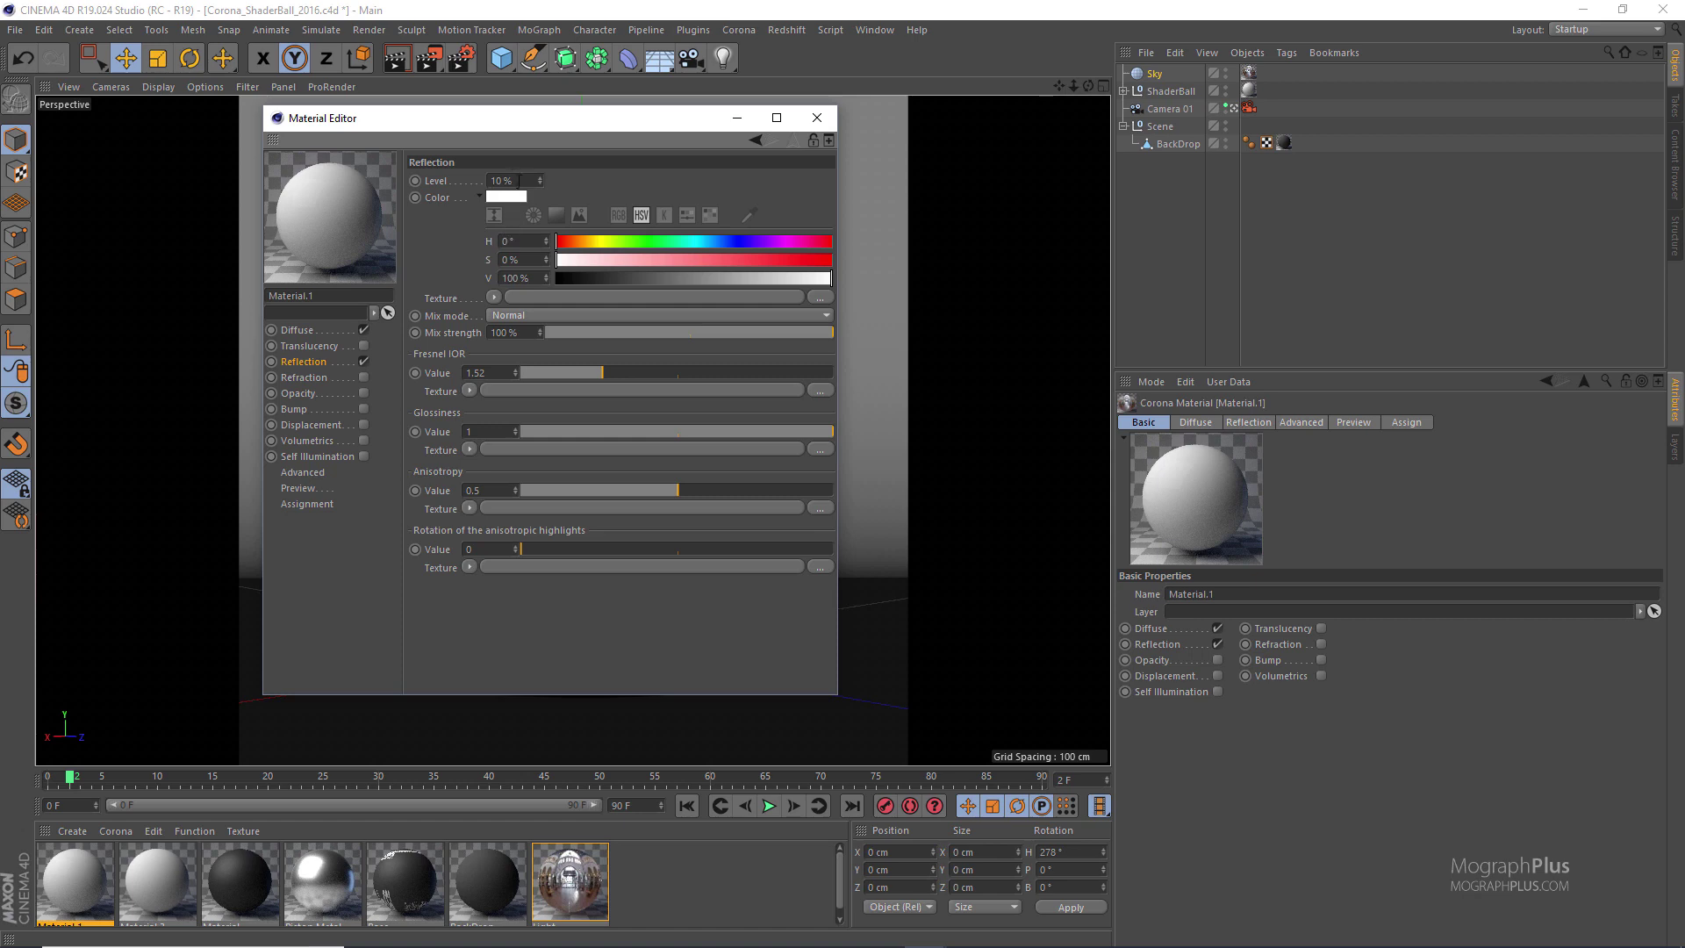
key("ctrl+z")
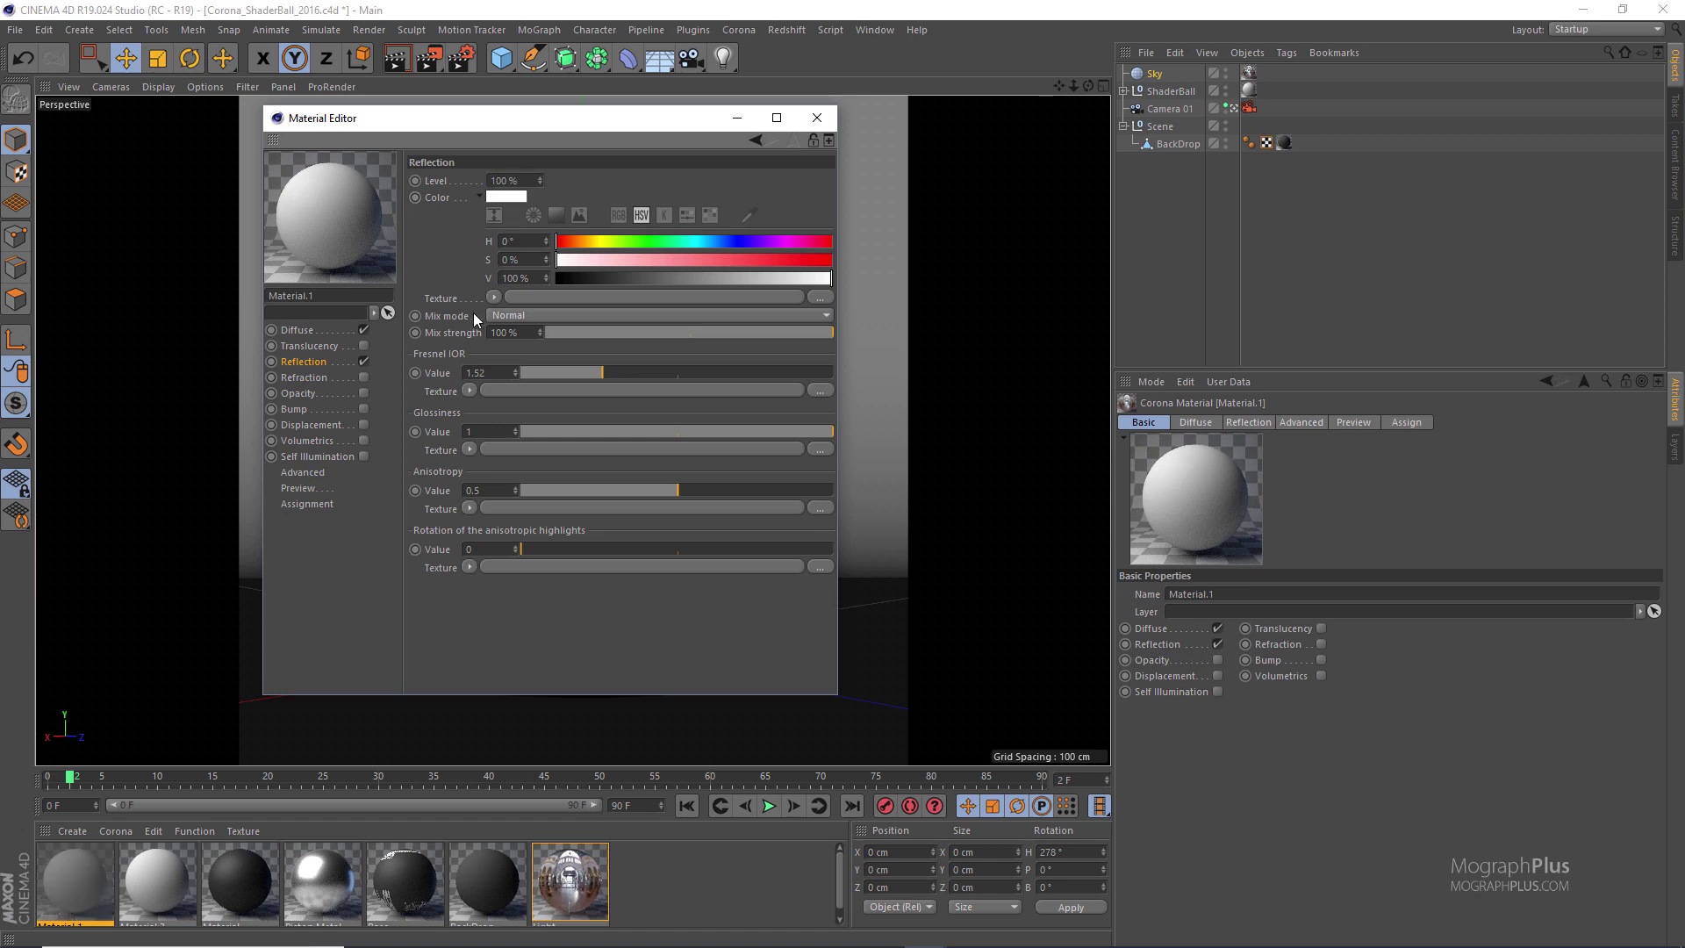
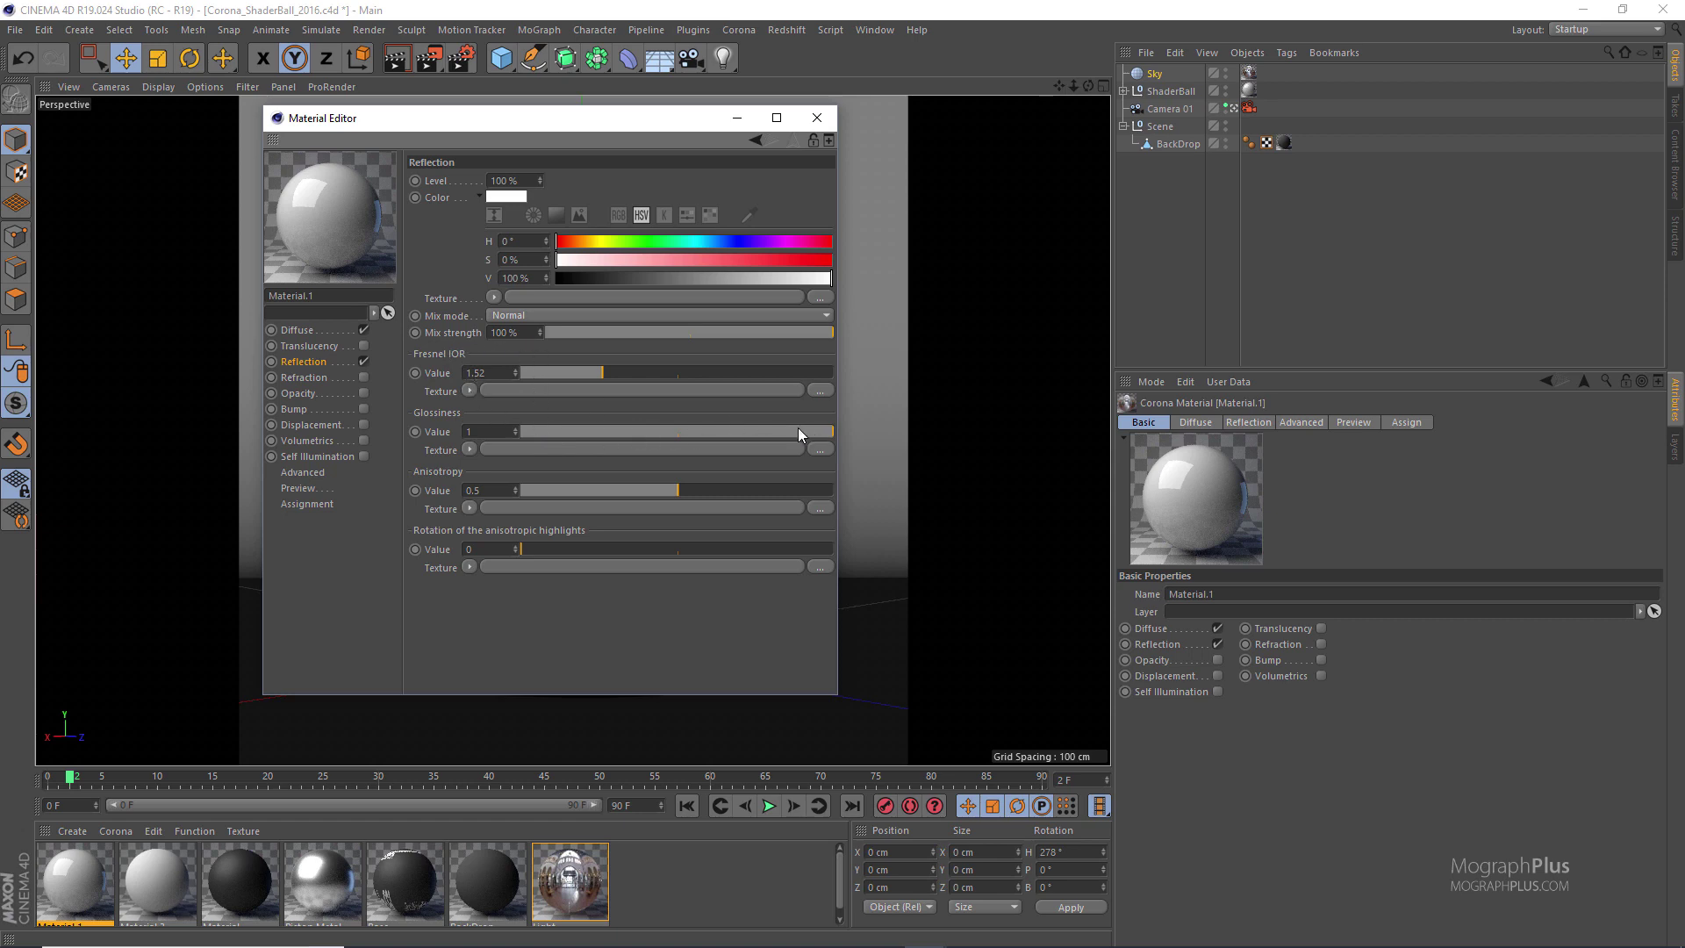
Lower the reflection glossiness to 0.79 and enable the Refraction channel
left_click(770, 427)
left_click(305, 377)
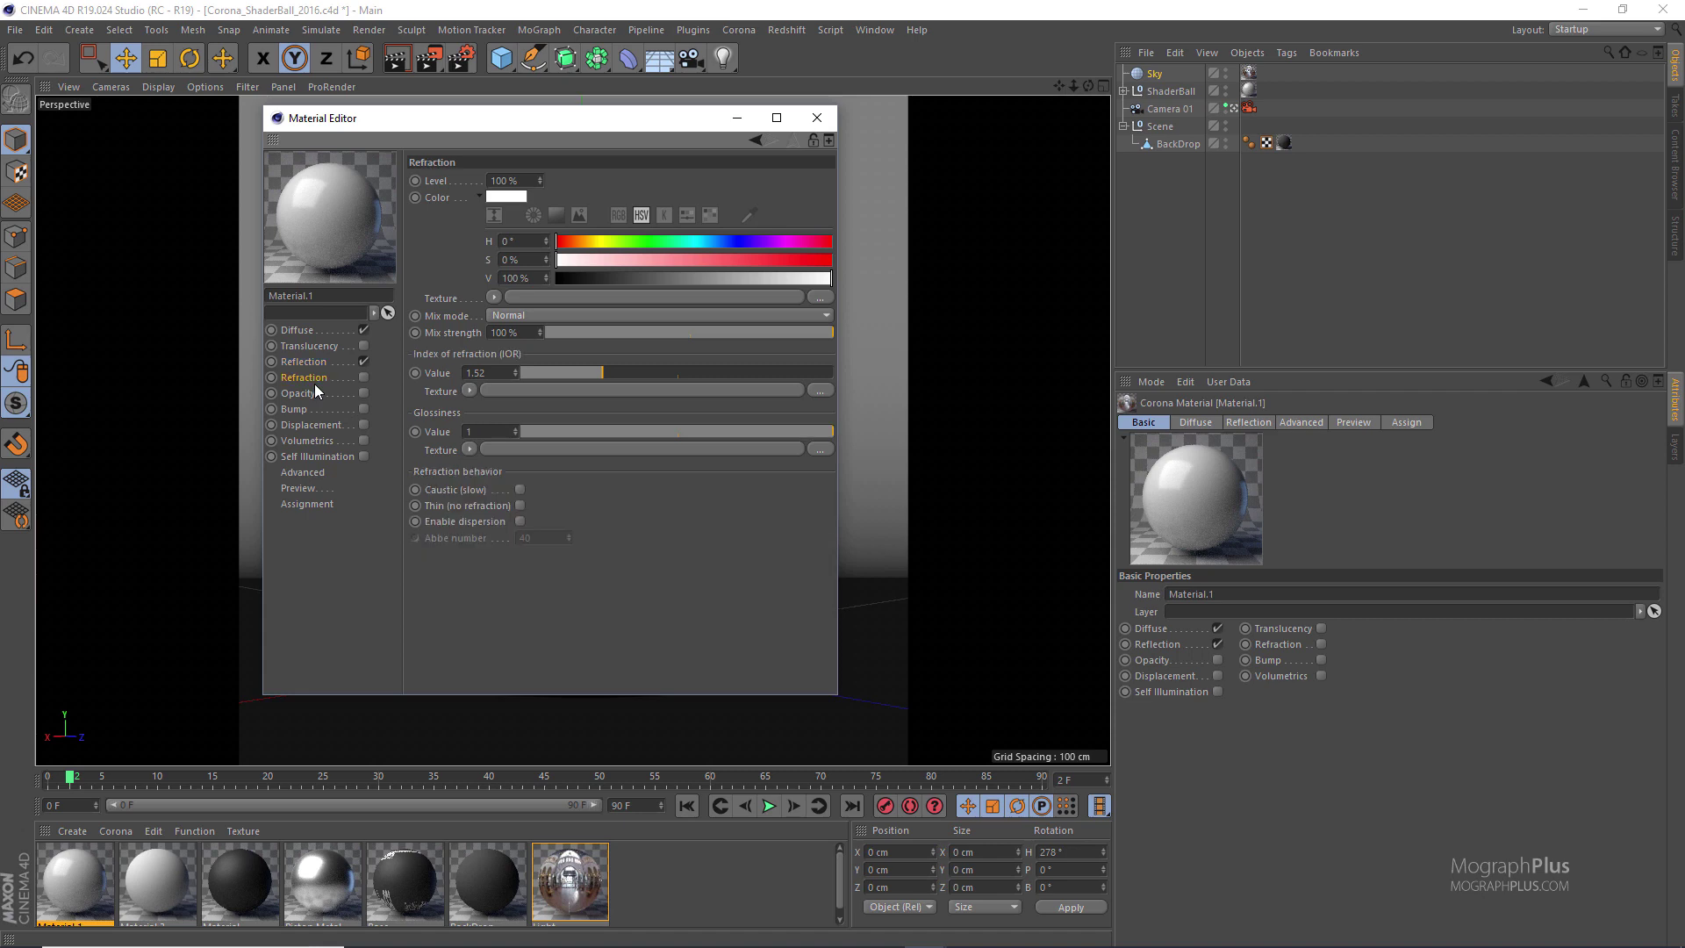
left_click(362, 377)
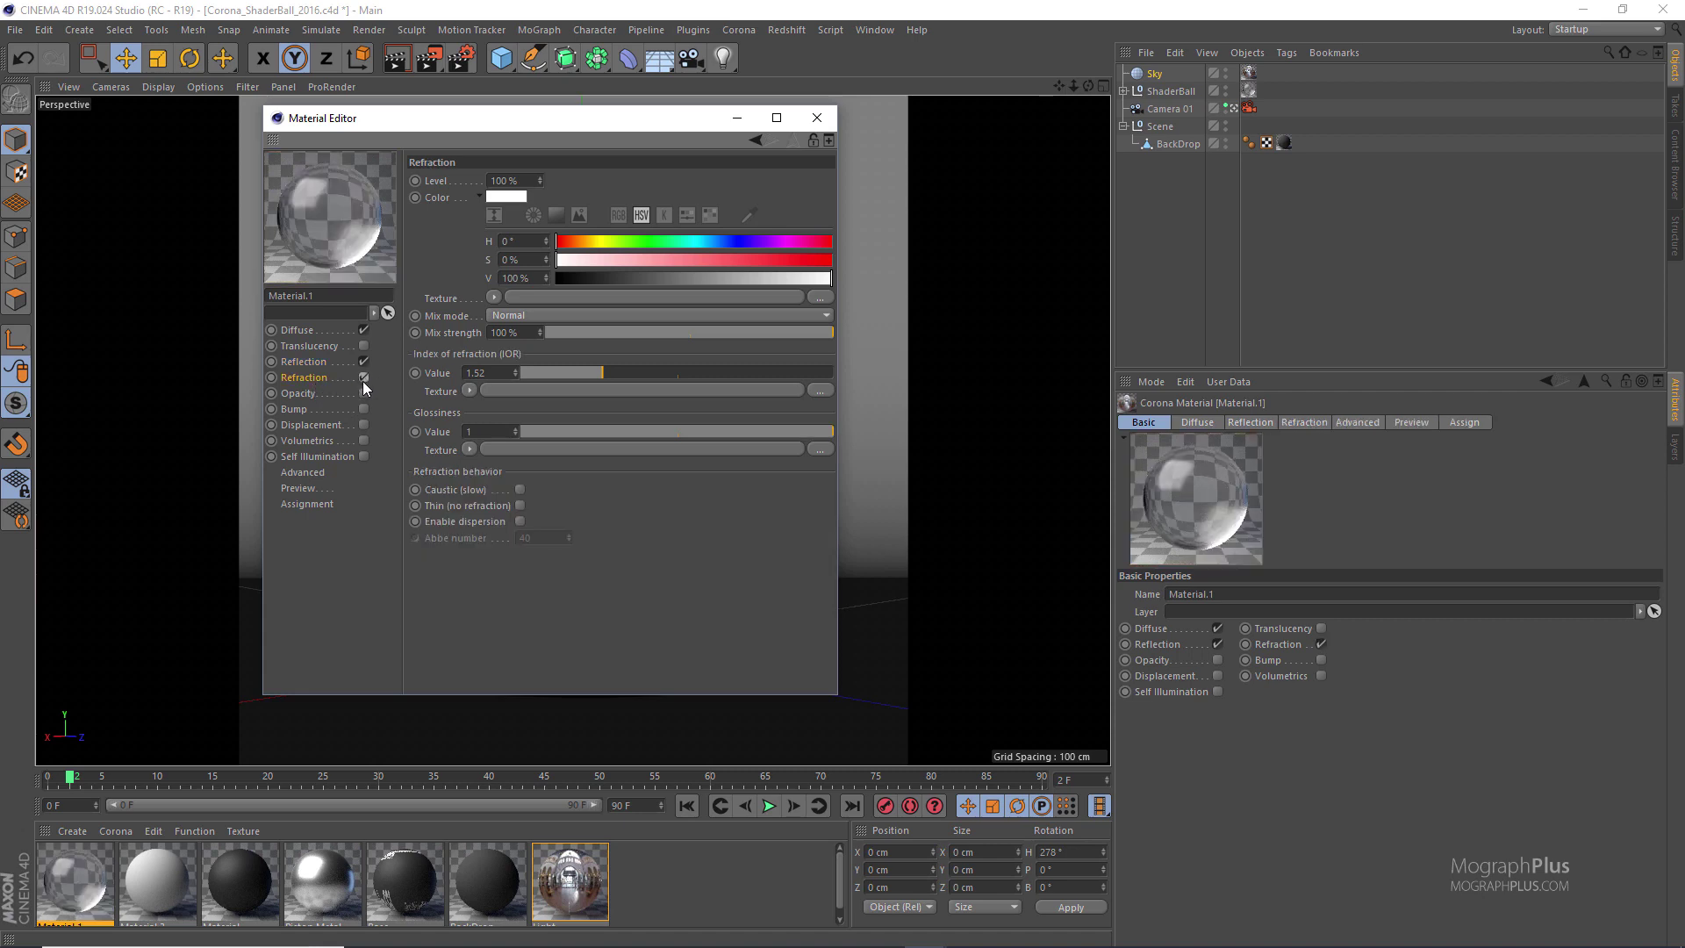
Raise the reflection glossiness to 1, and toggle dispersion on and off in the Refraction channel
left_click(308, 362)
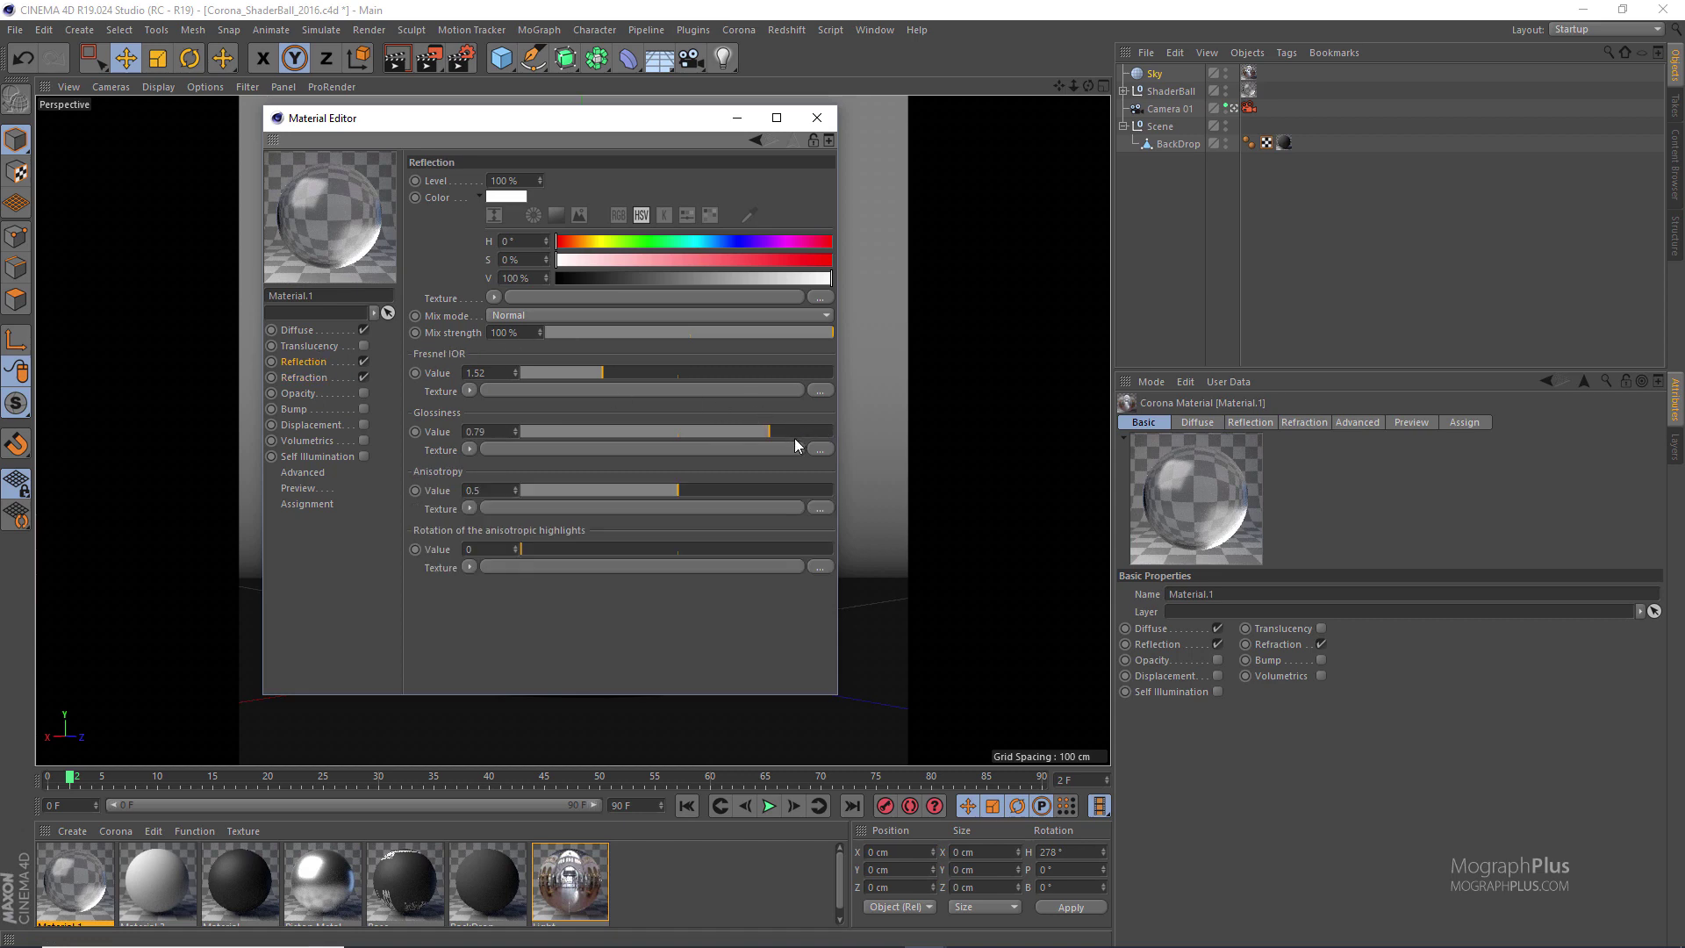
left_click_drag(795, 441, 920, 424)
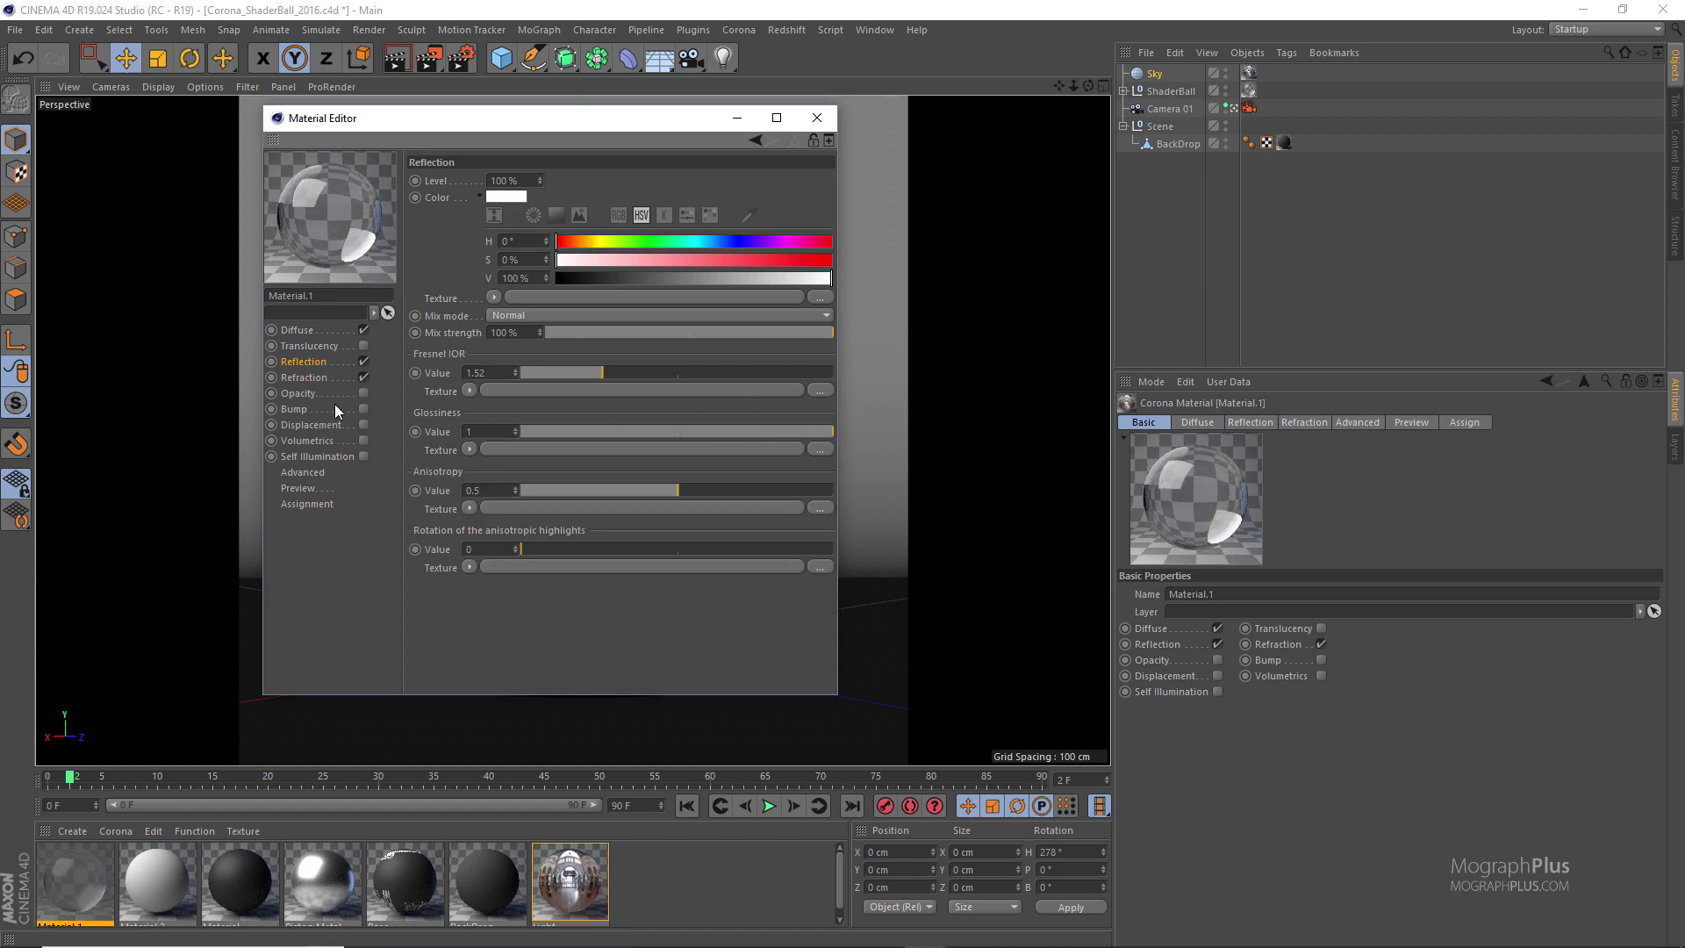
left_click(317, 378)
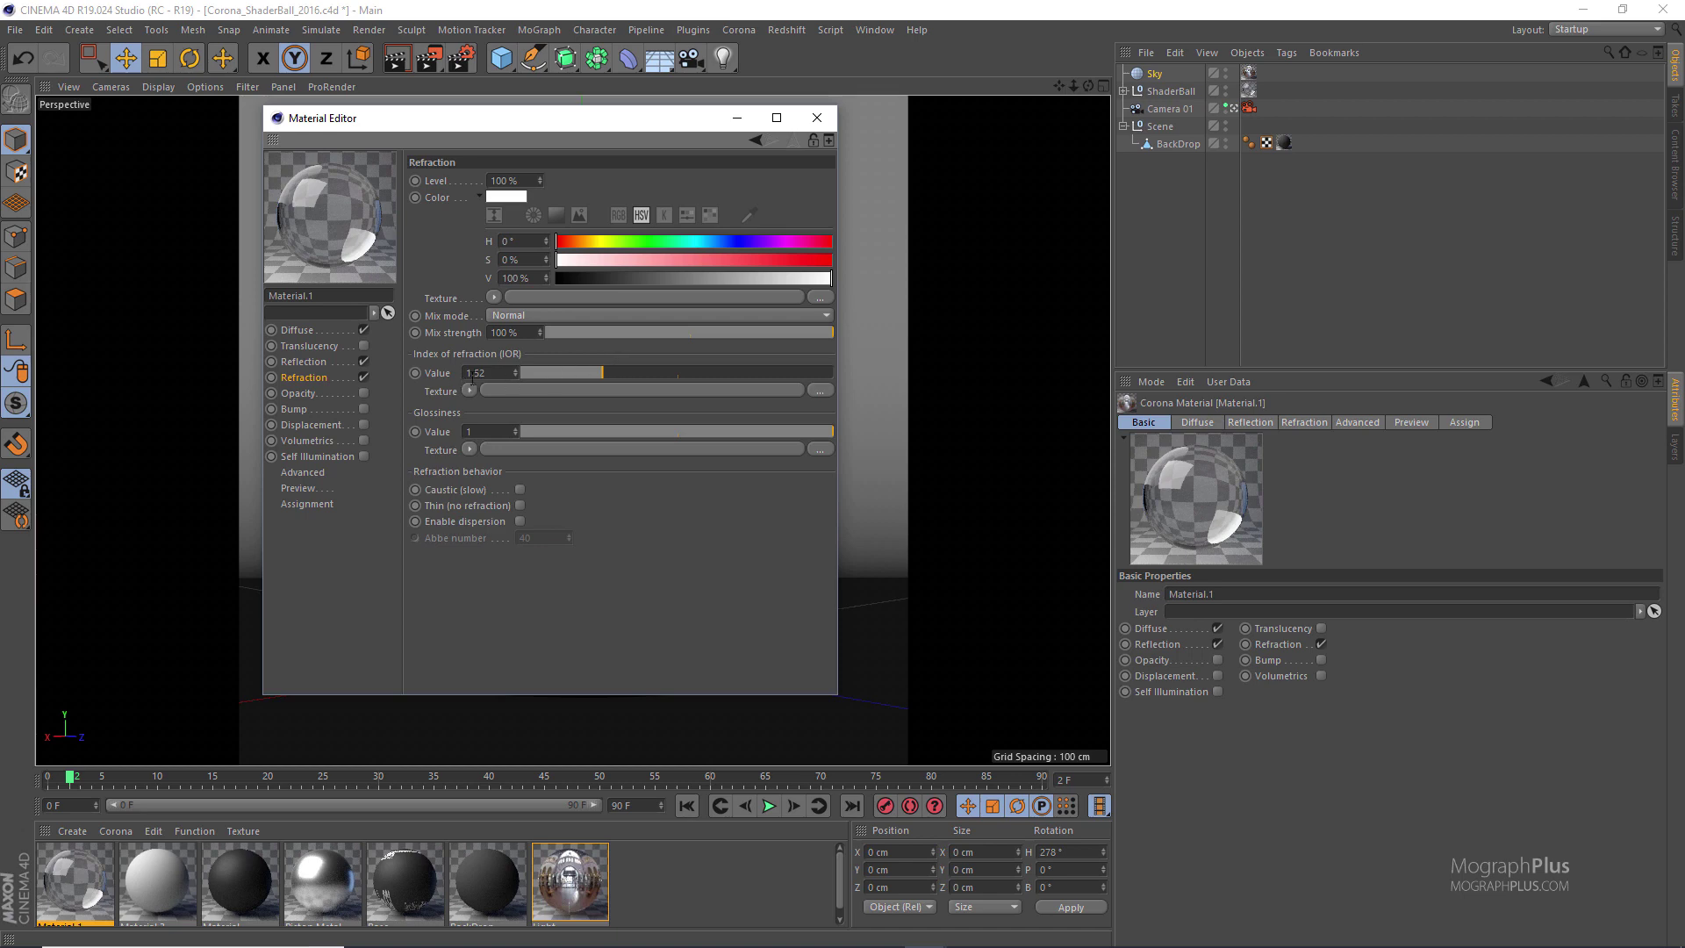
left_click(521, 522)
left_click(521, 522)
Disable the Refraction channel after viewing the Opacity settings, and enable the Bump channel
left_click(314, 392)
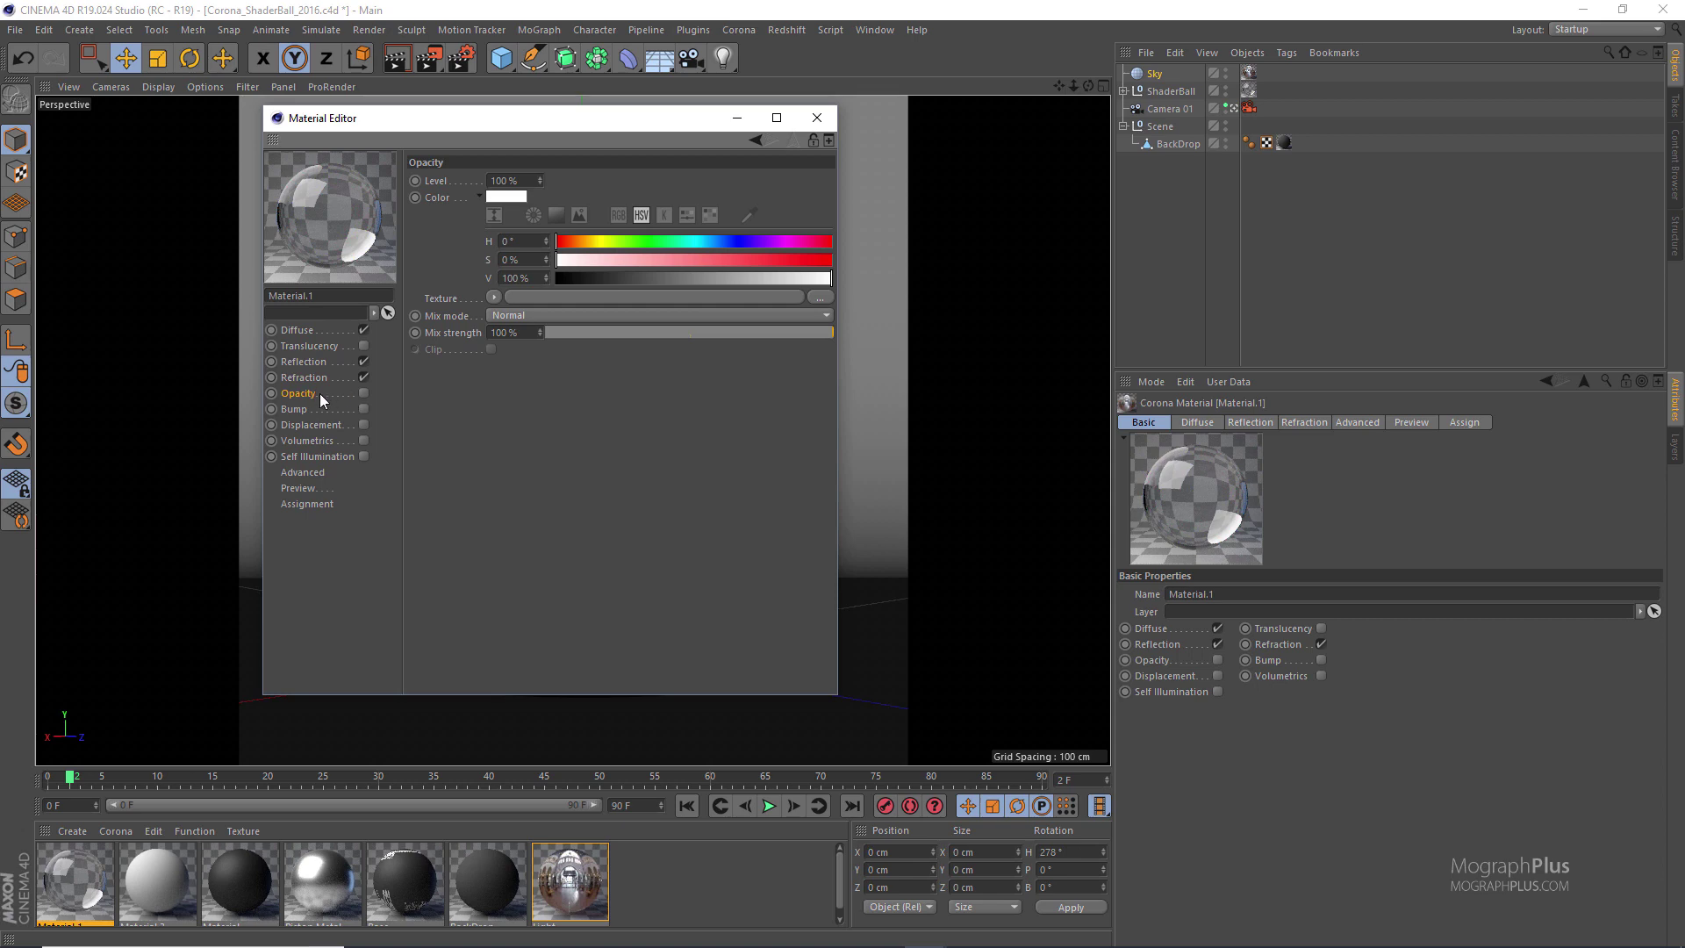
left_click(364, 378)
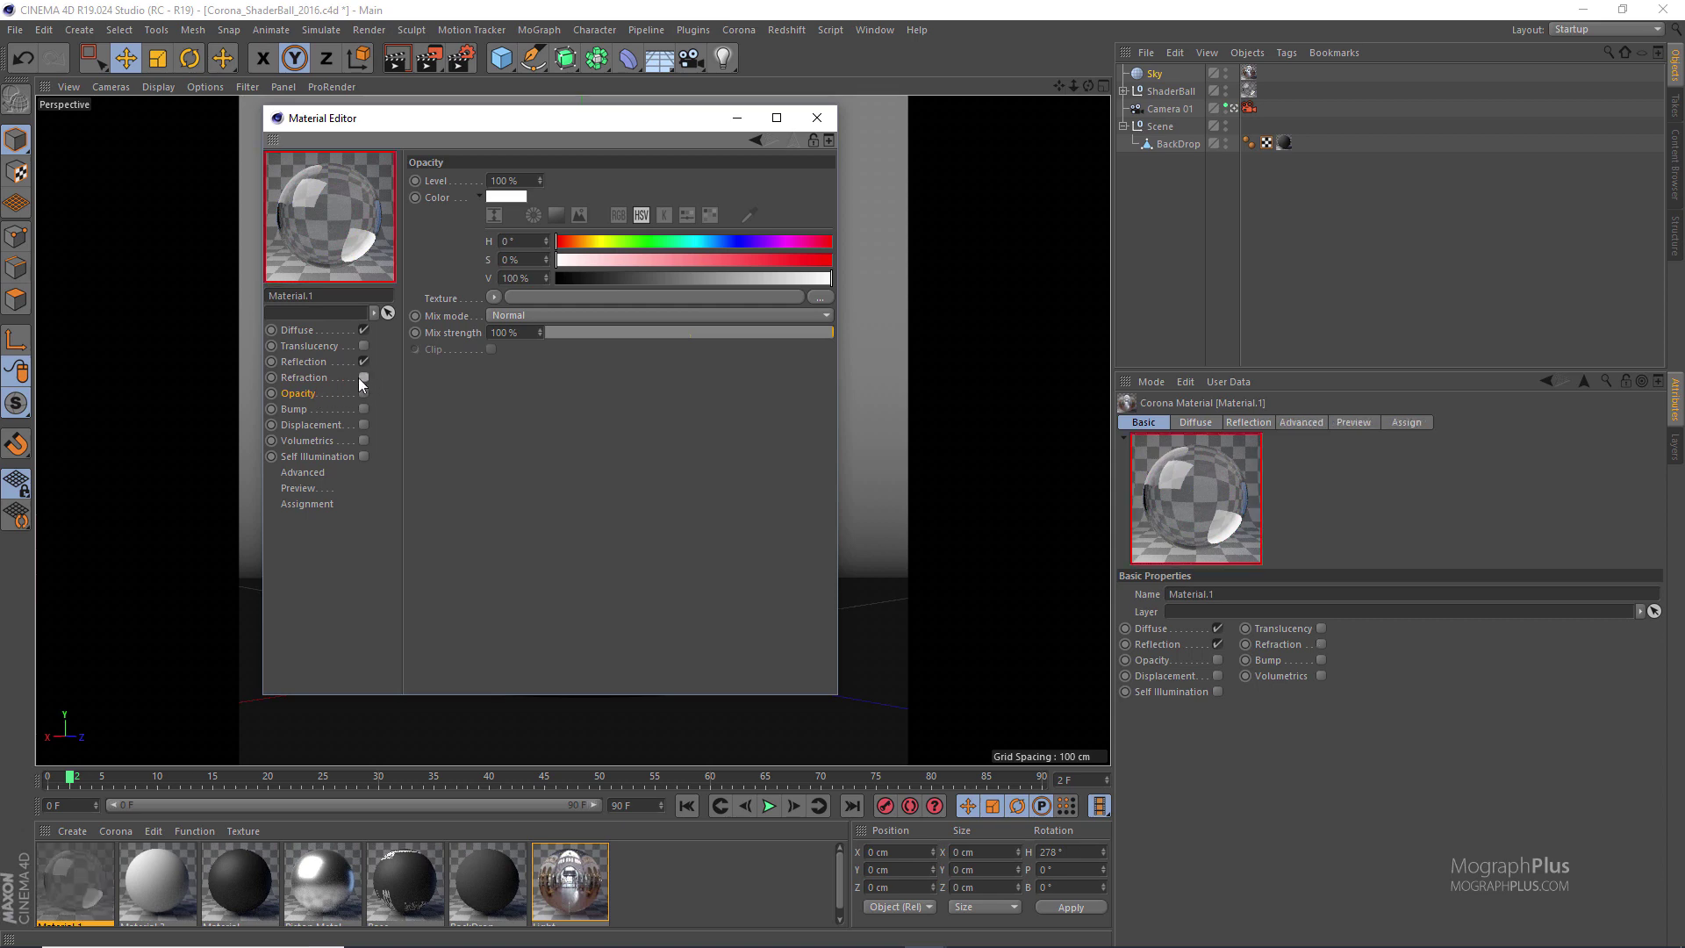
left_click(308, 408)
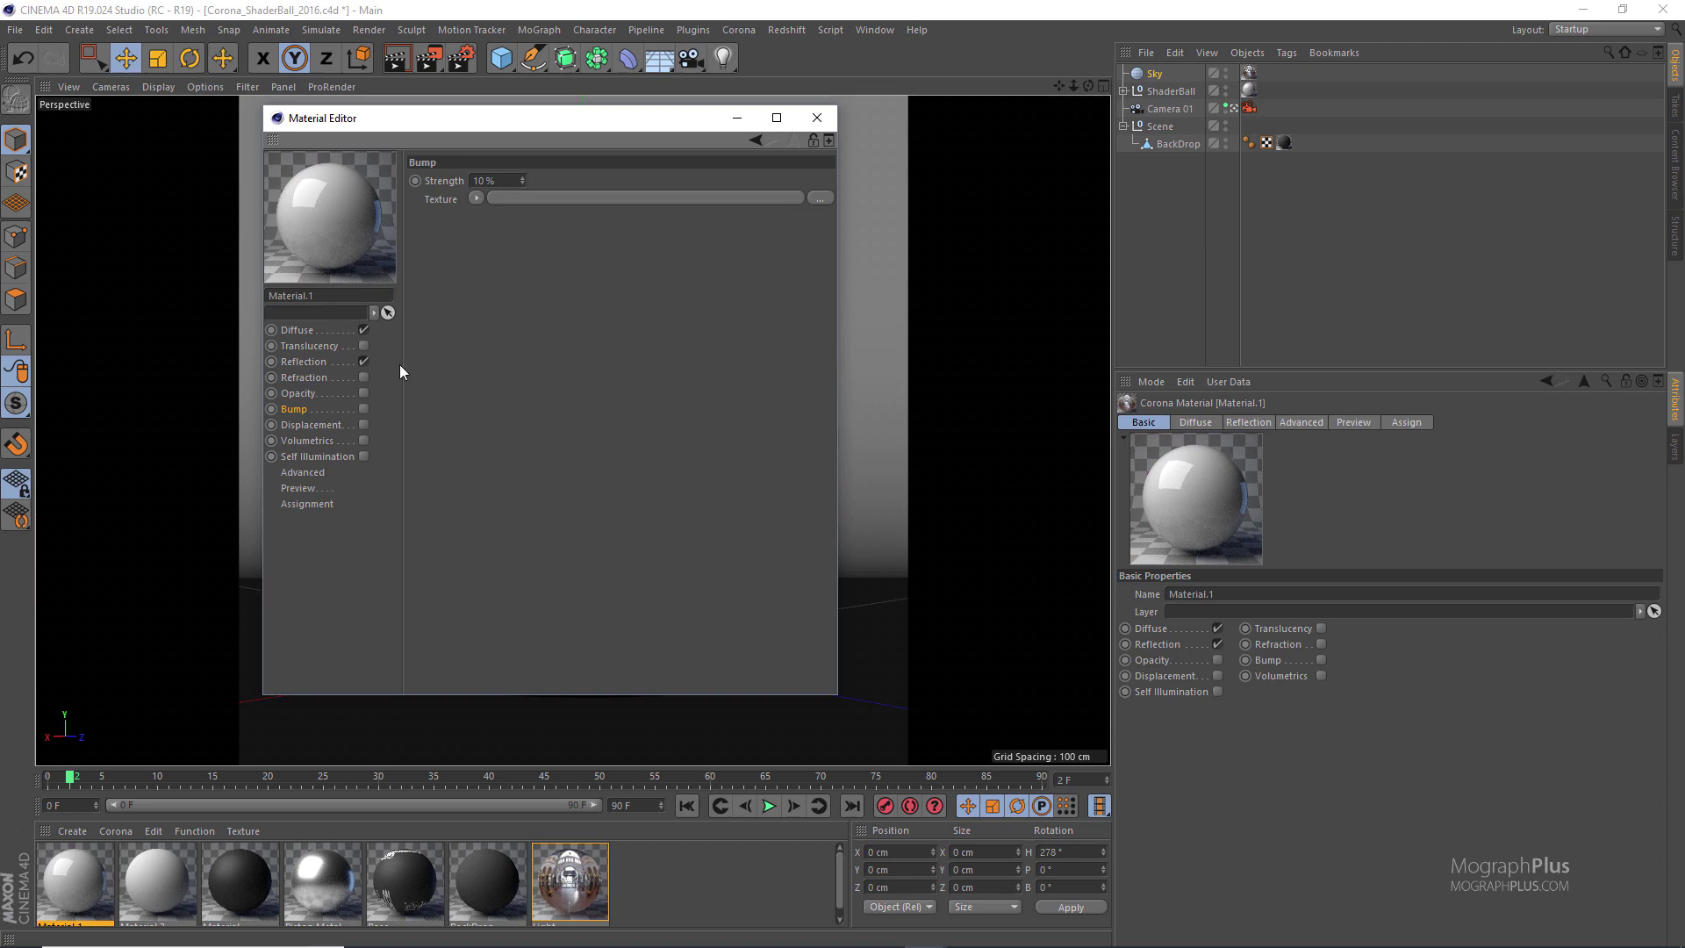
left_click_drag(551, 130, 622, 200)
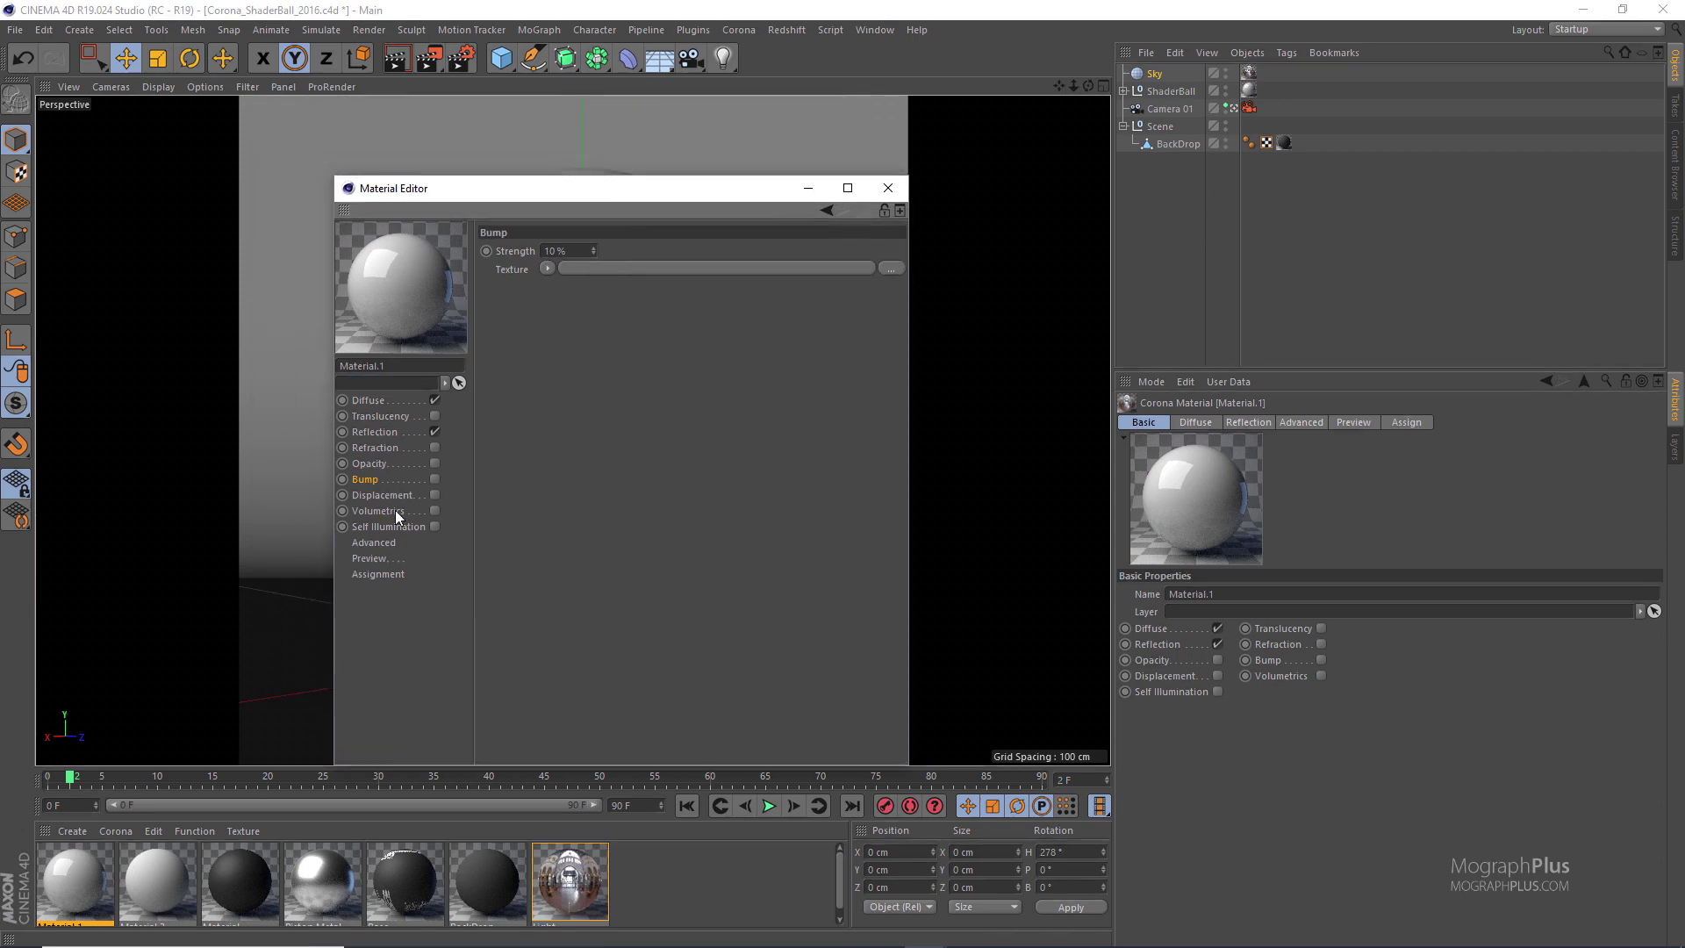
left_click(434, 480)
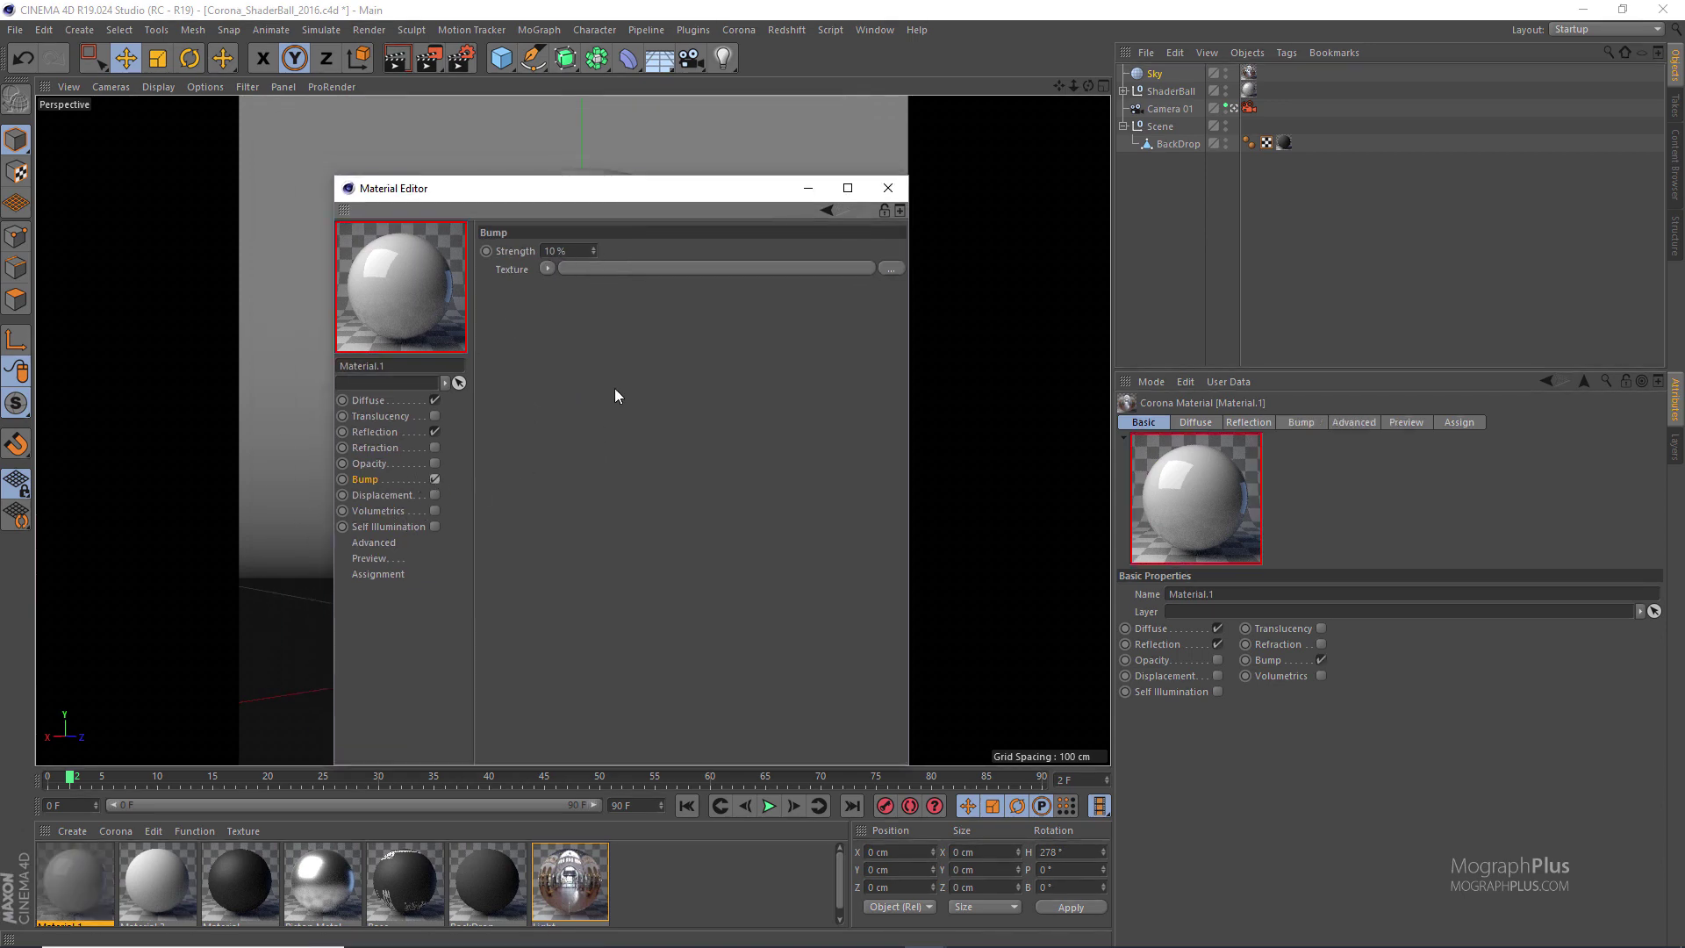
Load wood_Parquet_BW_02.png as the bump texture and set the bump strength to 50%
left_click(888, 272)
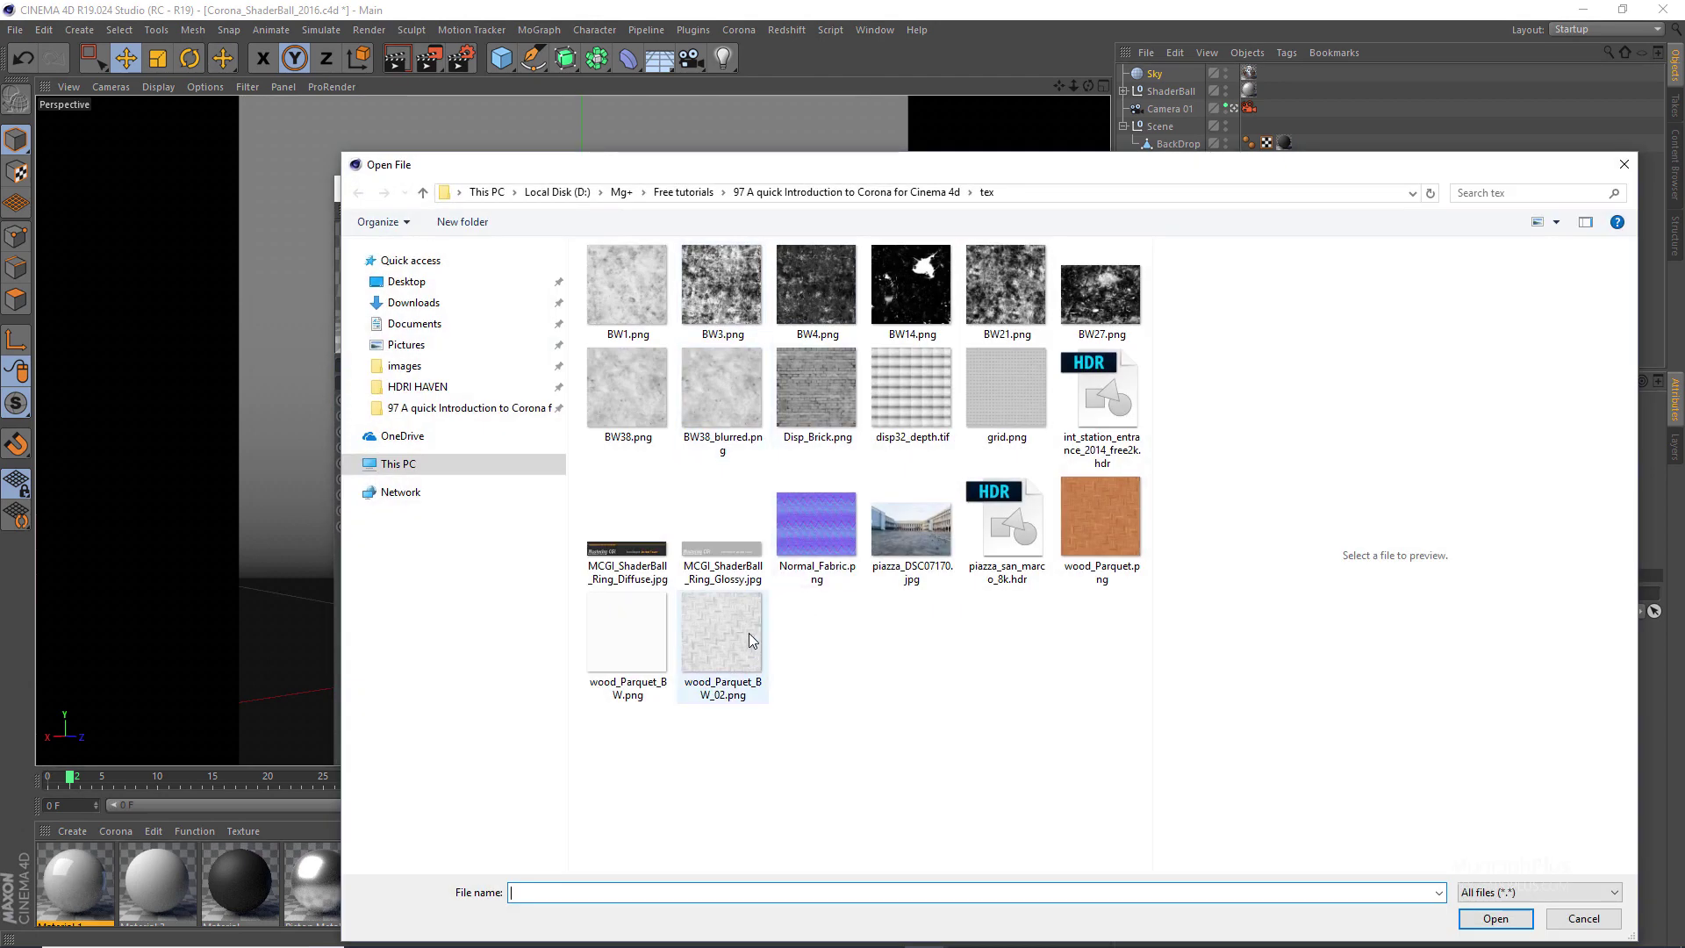
double_click(750, 633)
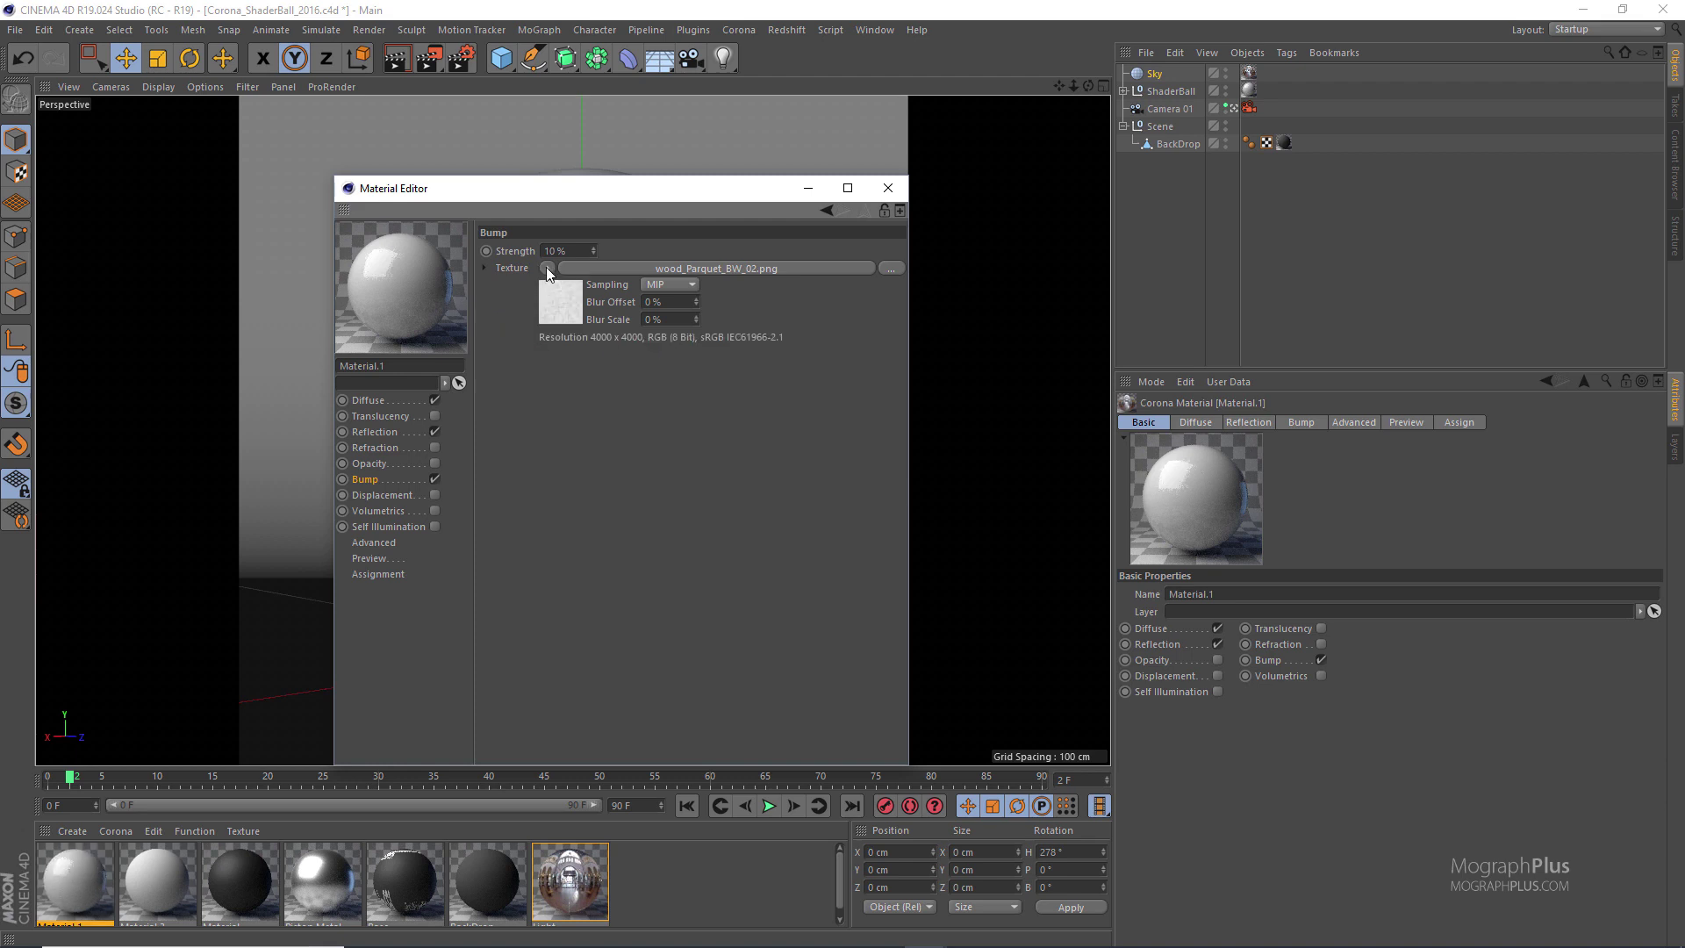
left_click(581, 252)
type("50")
key("Return")
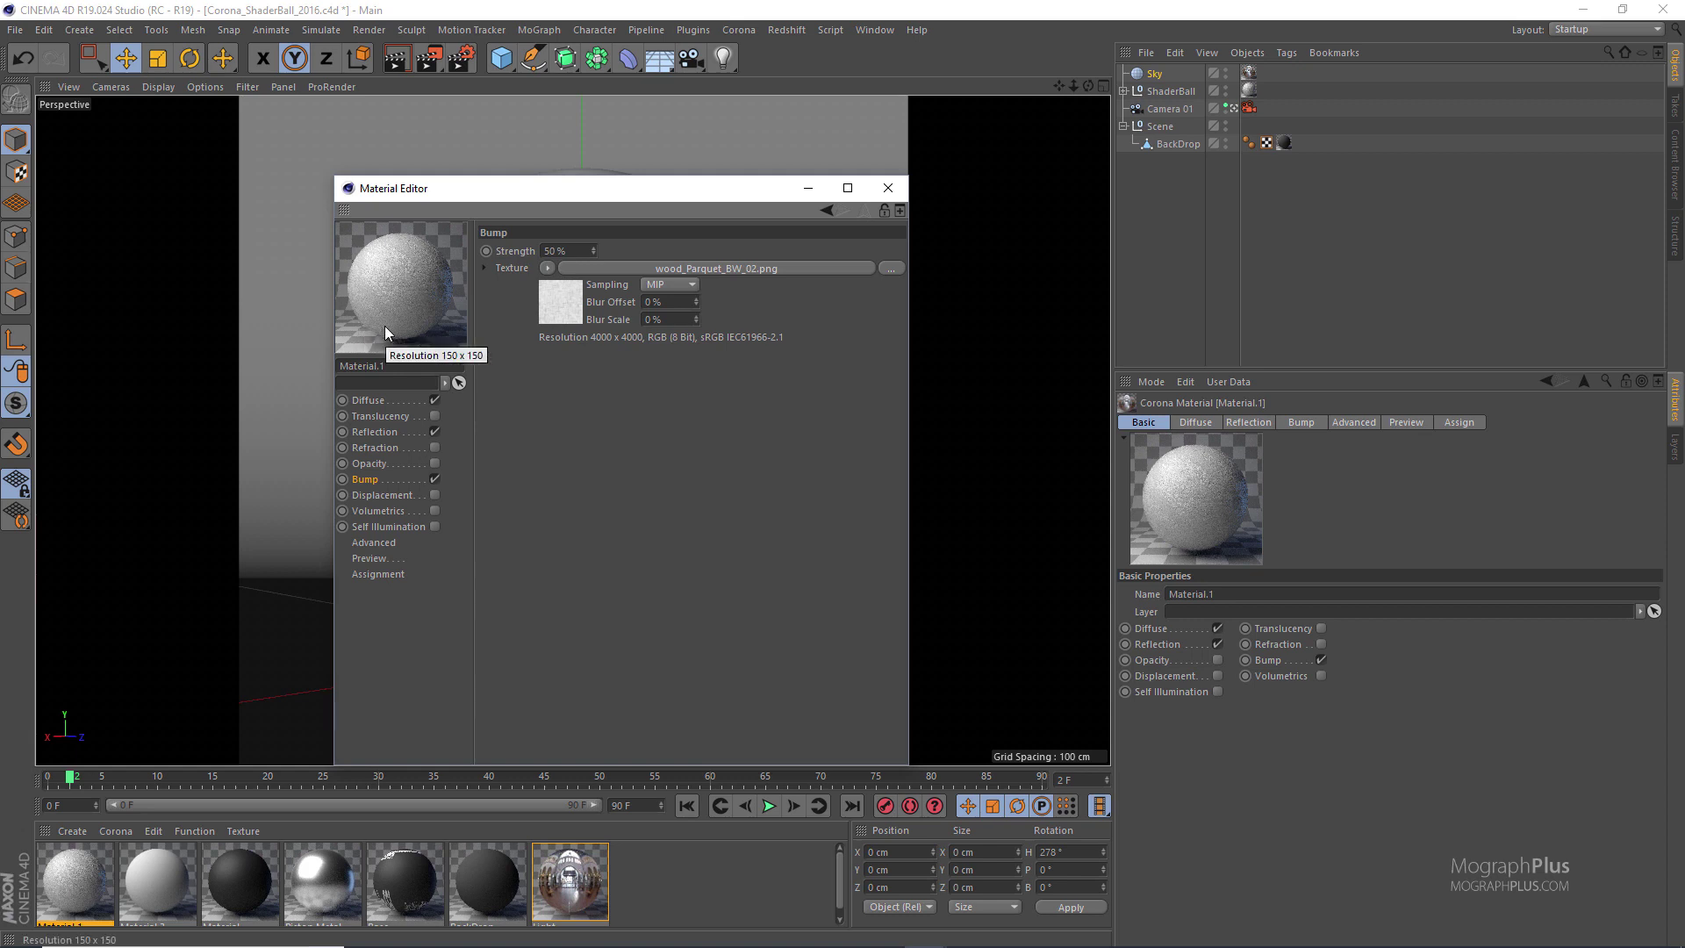
Disable the Bump channel and enable the Displacement channel, pointing out its Max level value
left_click(434, 480)
left_click(412, 495)
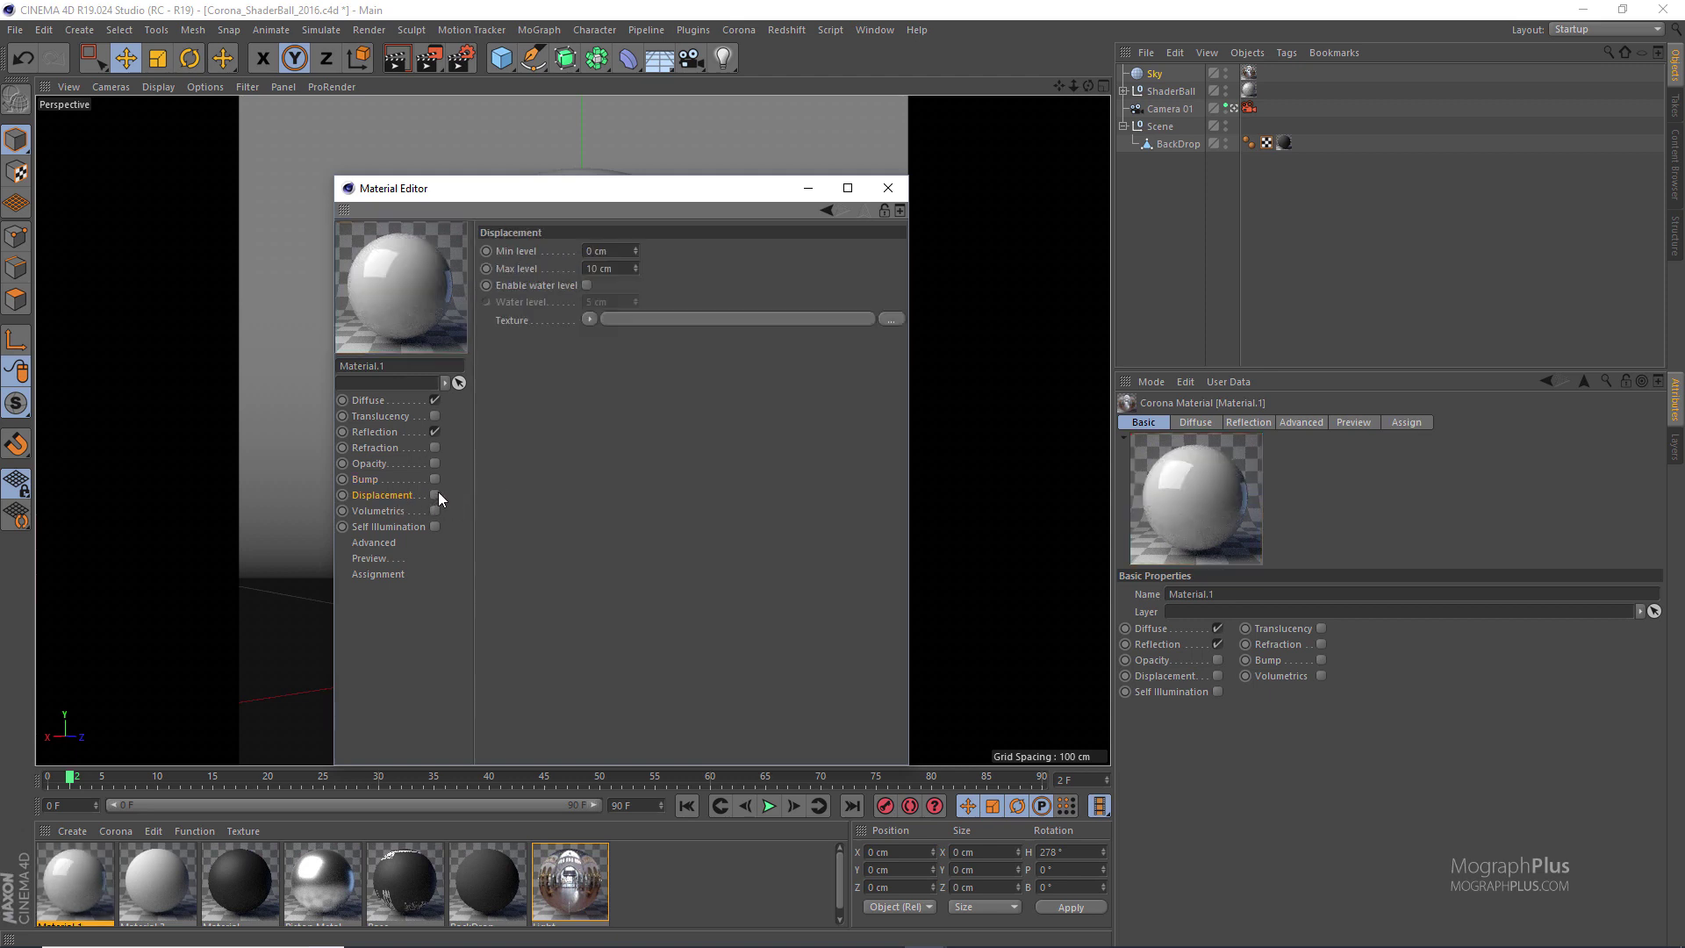
left_click(435, 495)
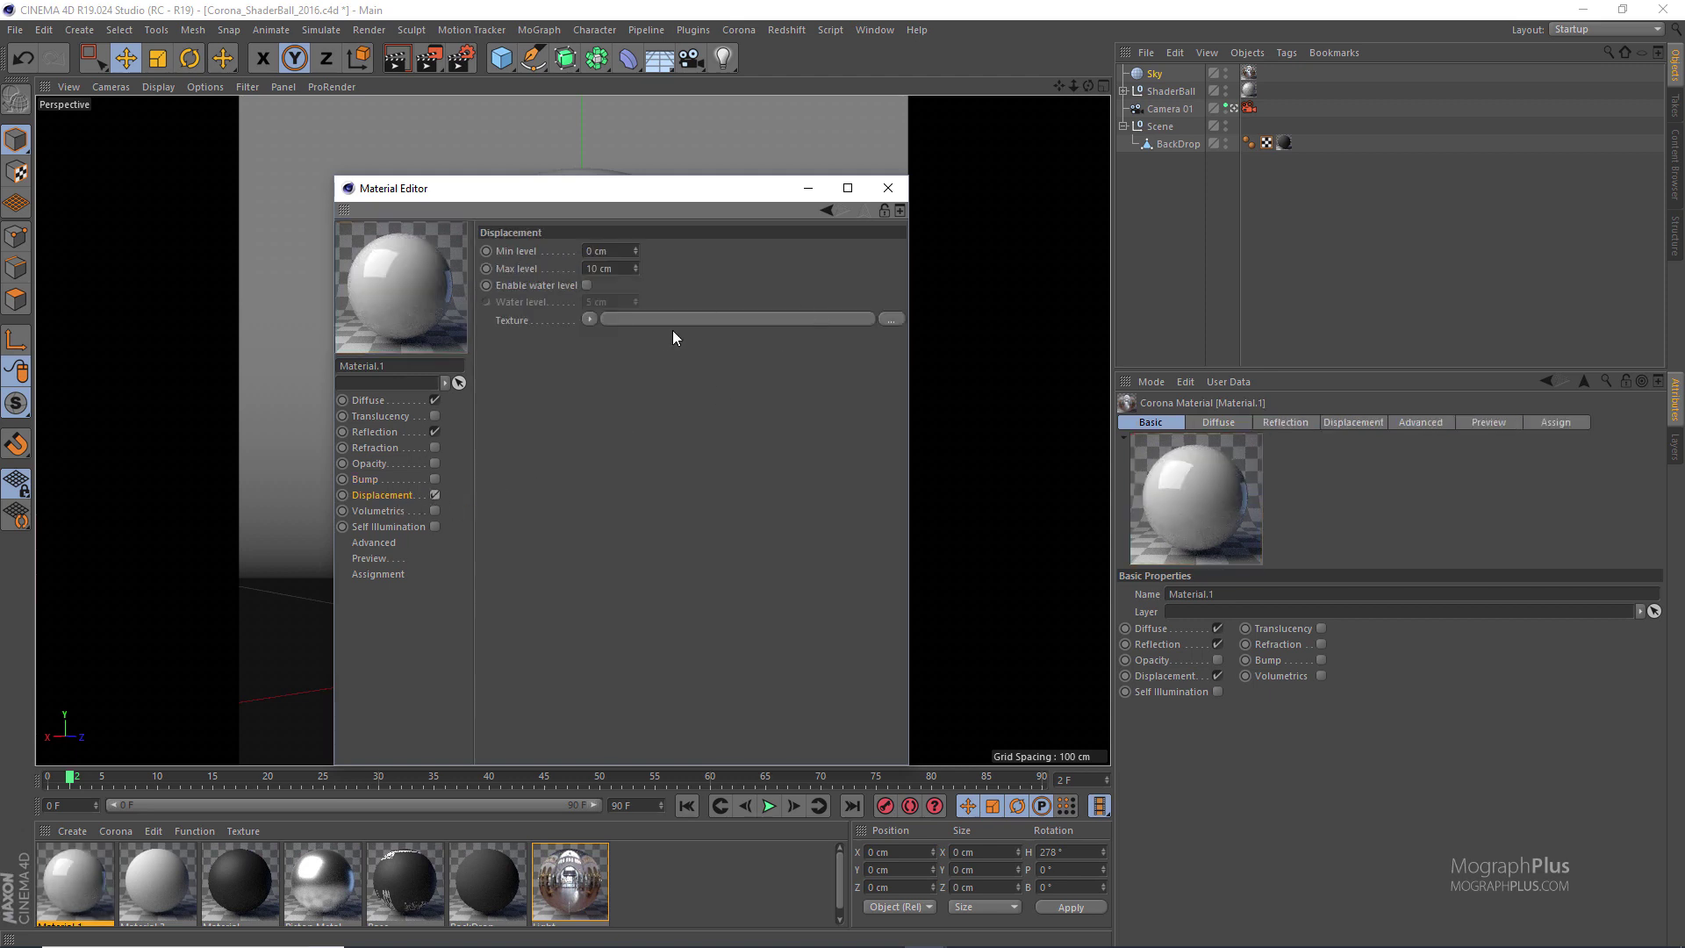
left_click(625, 268)
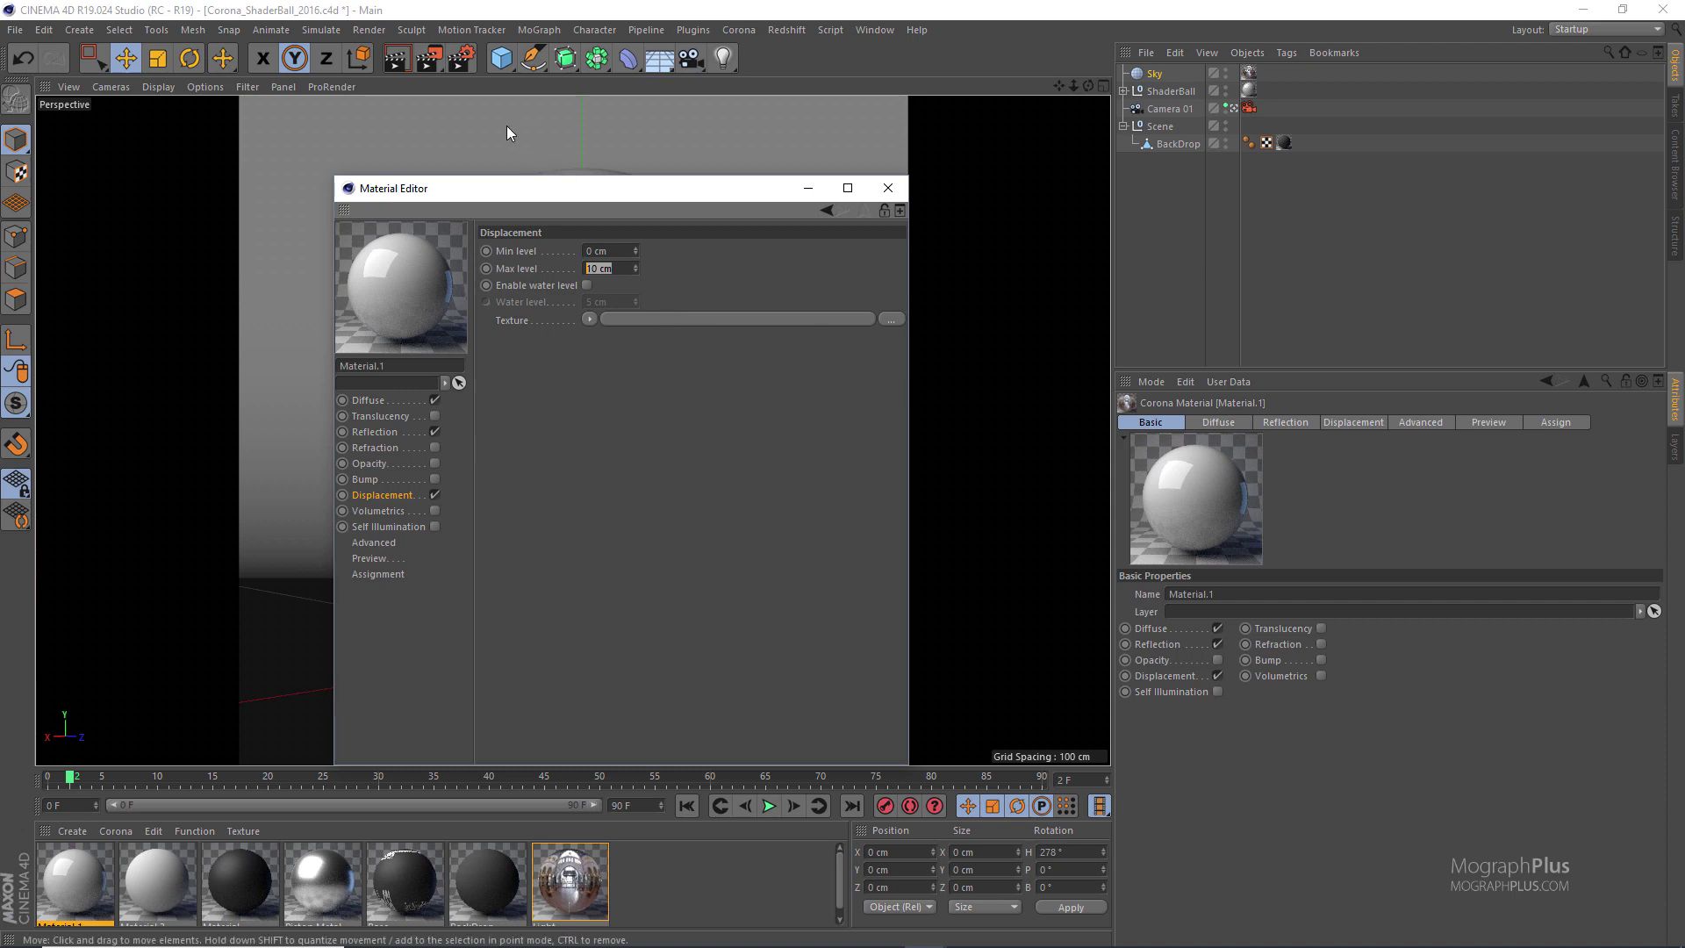
Examine the displacement screen size in Corona's performance render settings, and close the settings window
left_click(462, 58)
left_click_drag(716, 232, 854, 275)
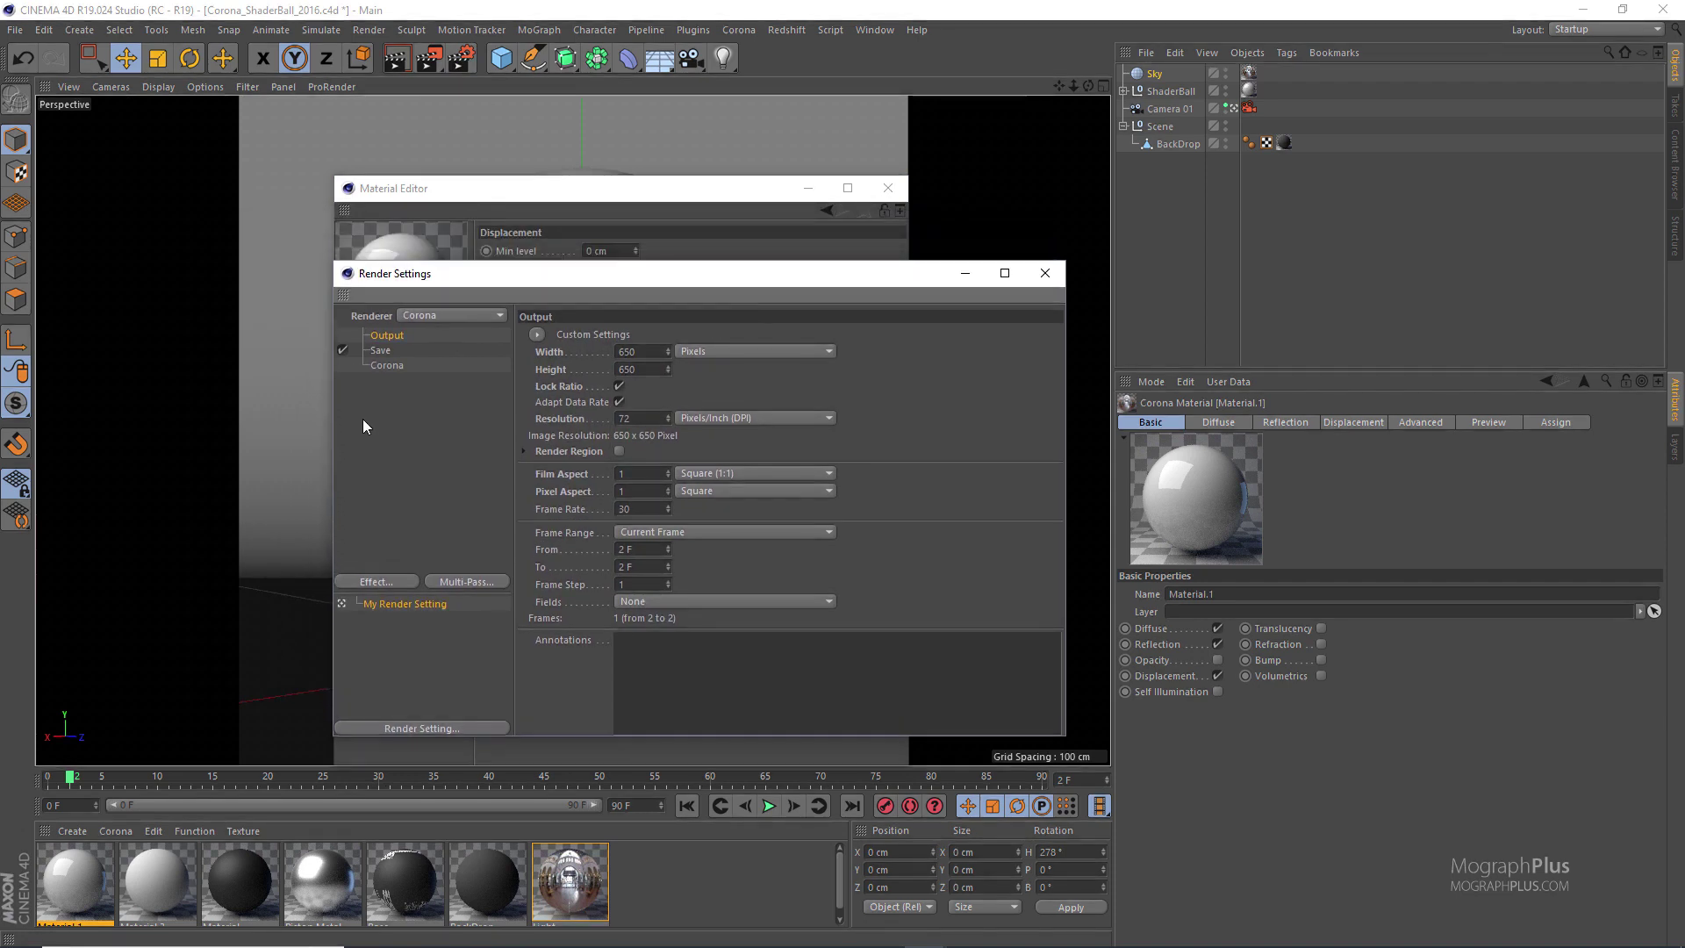
left_click(383, 365)
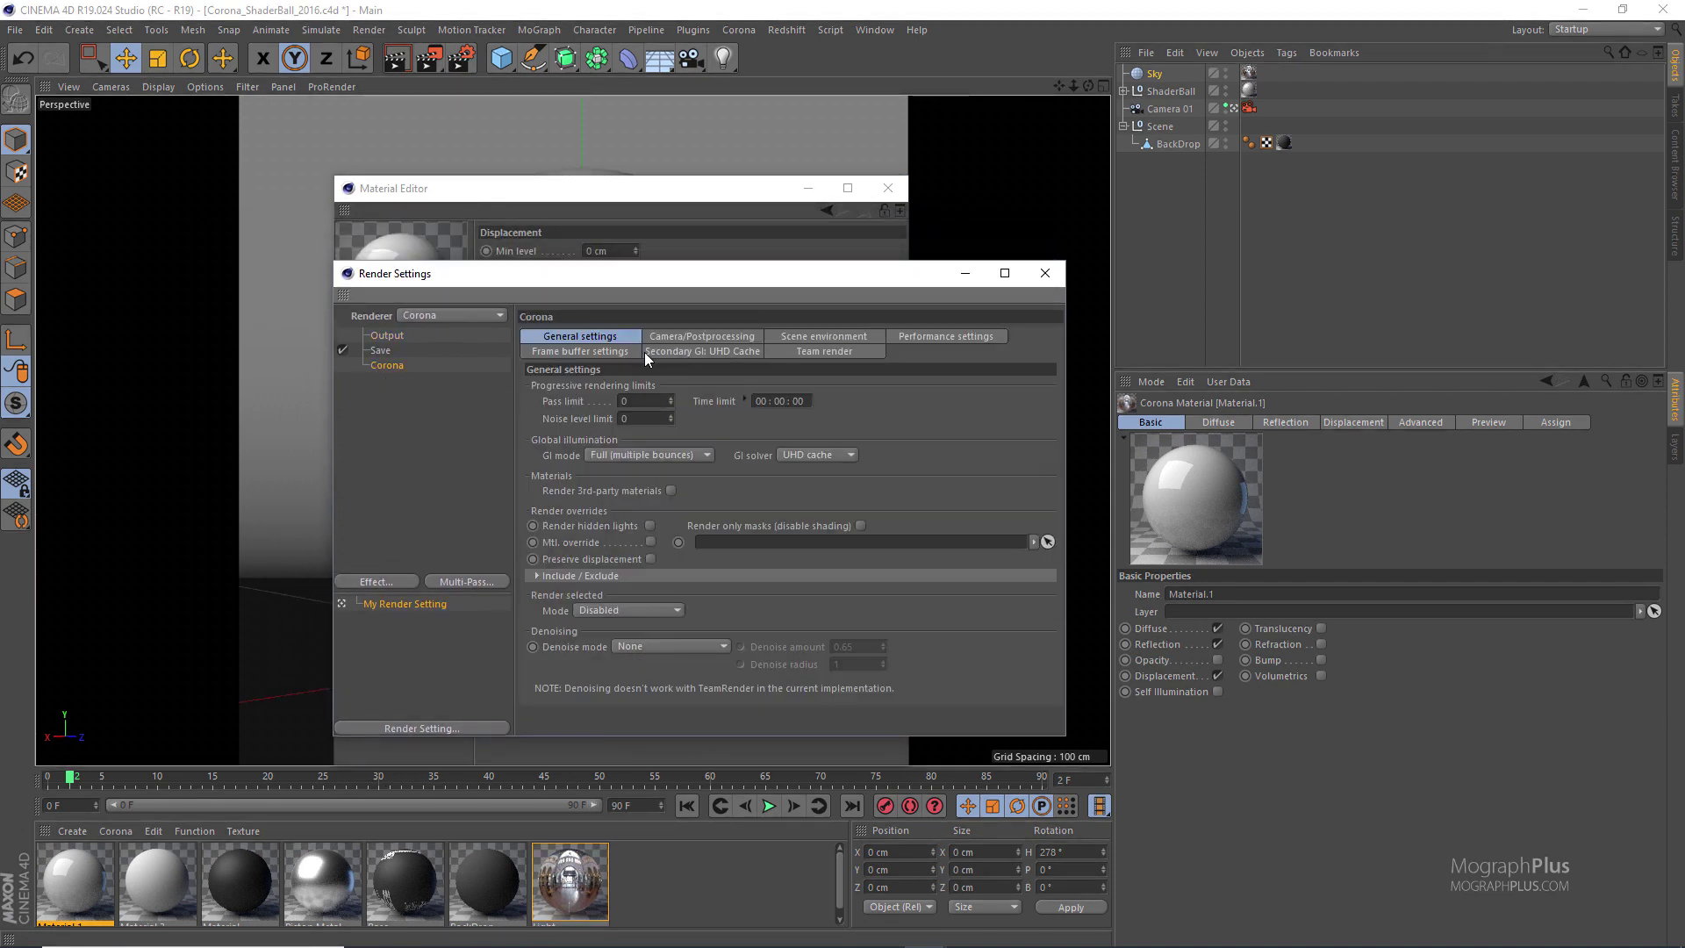
left_click(917, 336)
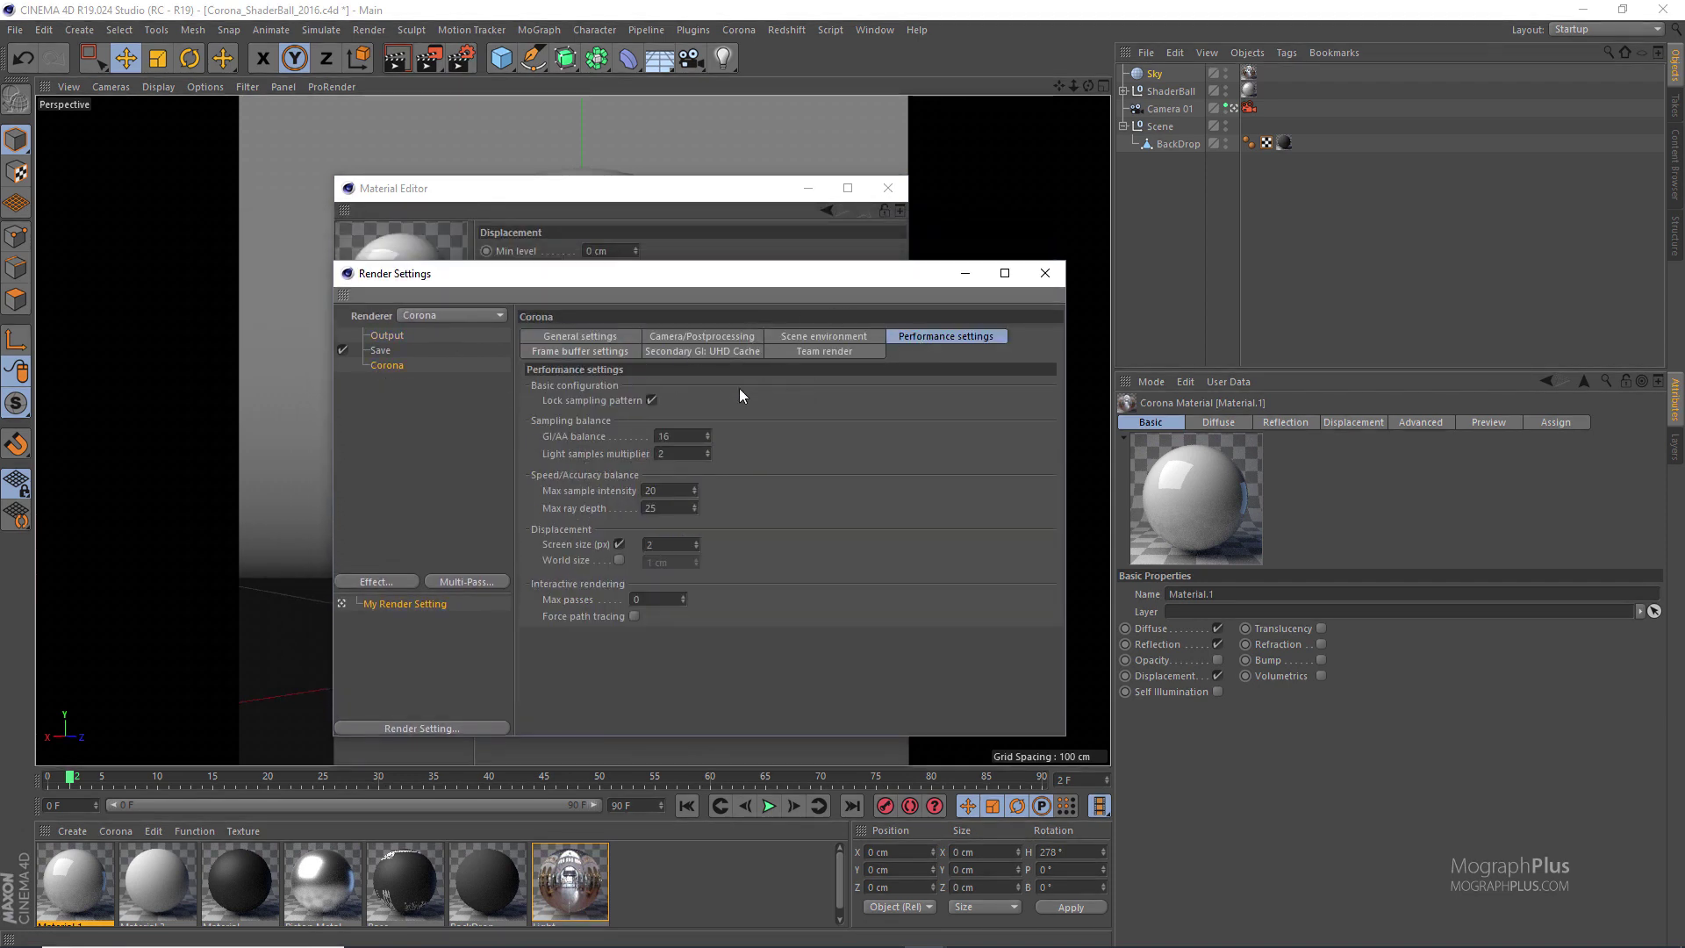
double_click(658, 544)
left_click_drag(724, 272, 1180, 272)
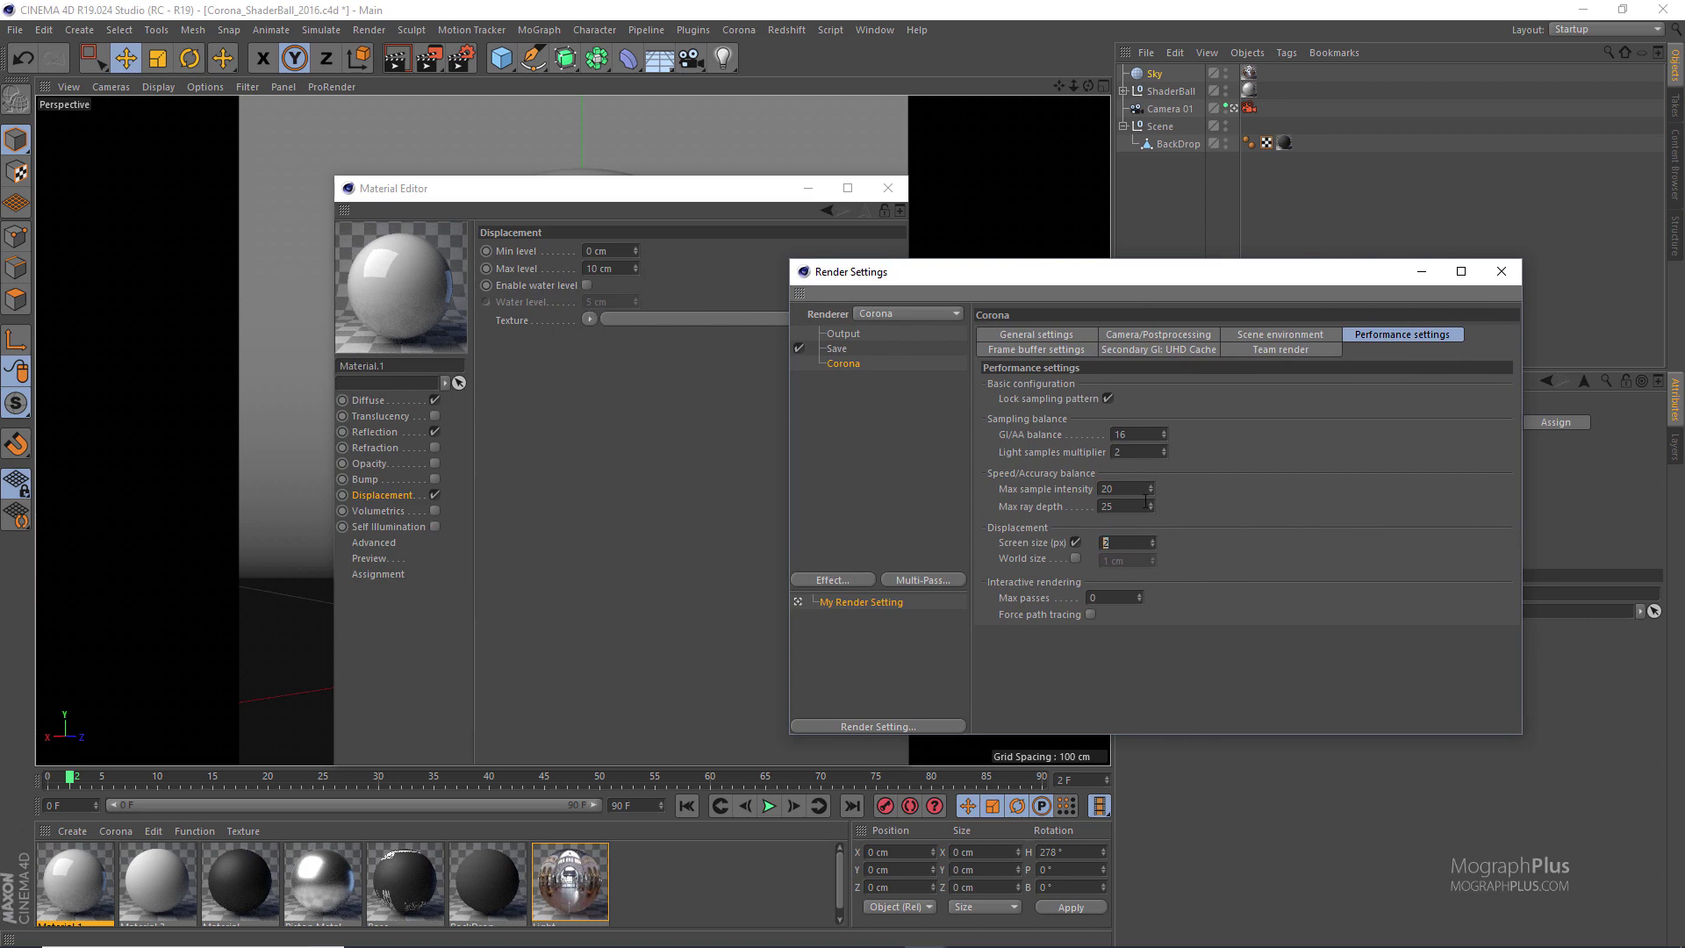
left_click_drag(1114, 282, 878, 278)
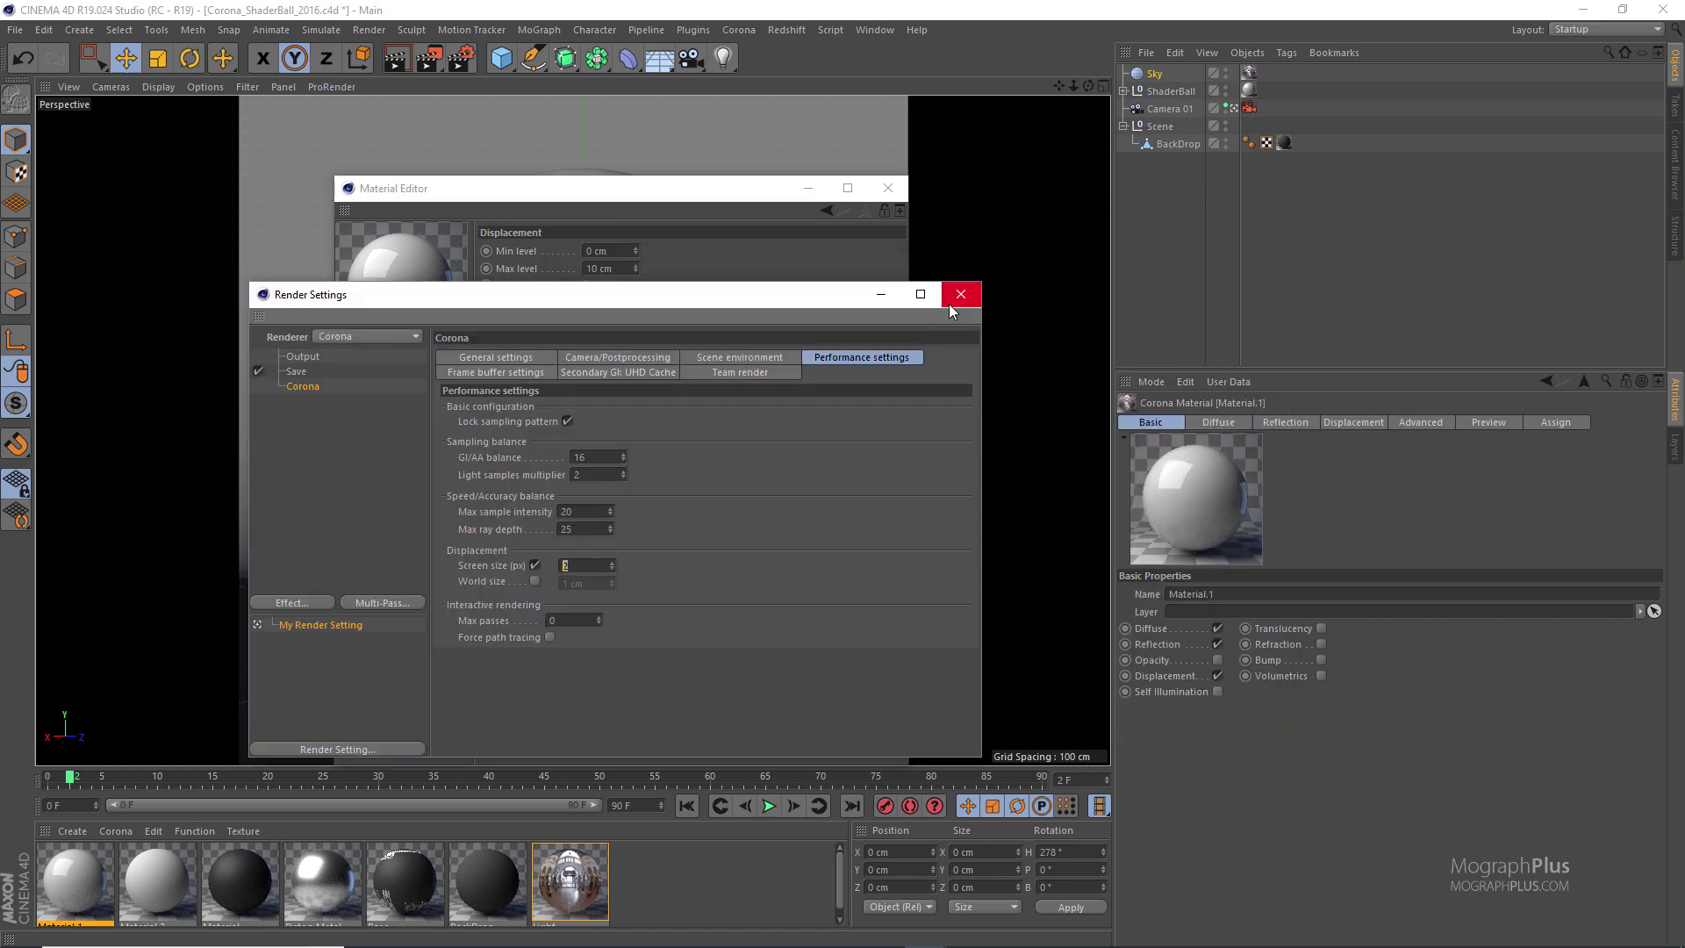
left_click(950, 301)
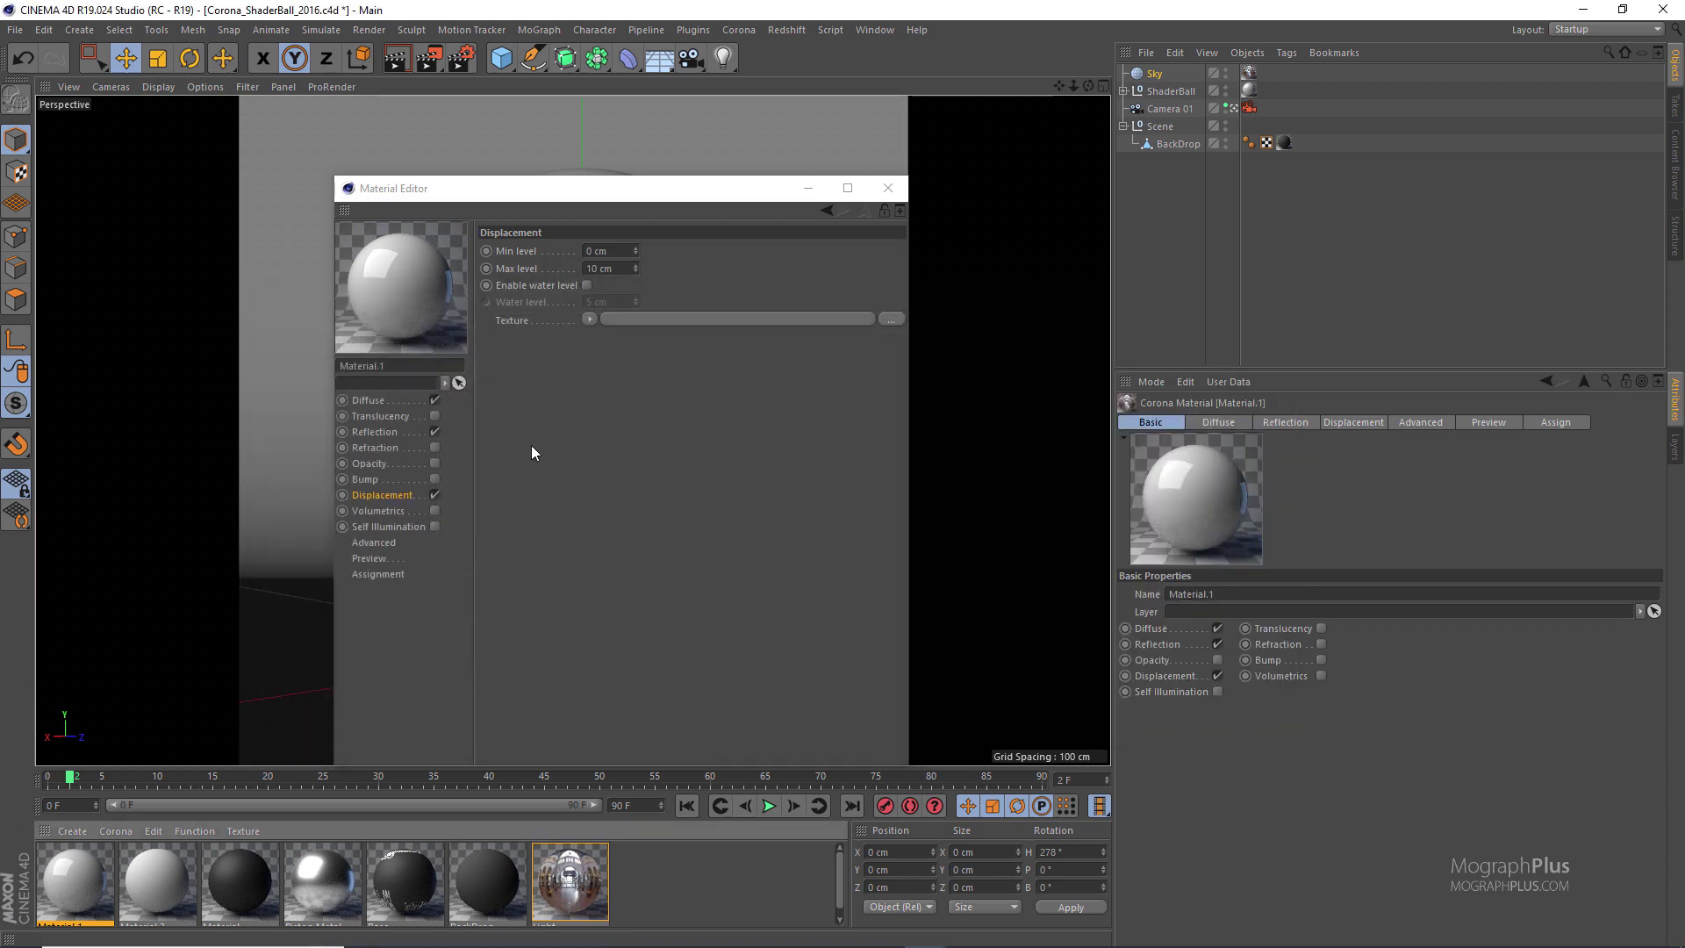
Examine the material's Advanced, Preview and Assignment settings, ending on the Advanced options
left_click(368, 543)
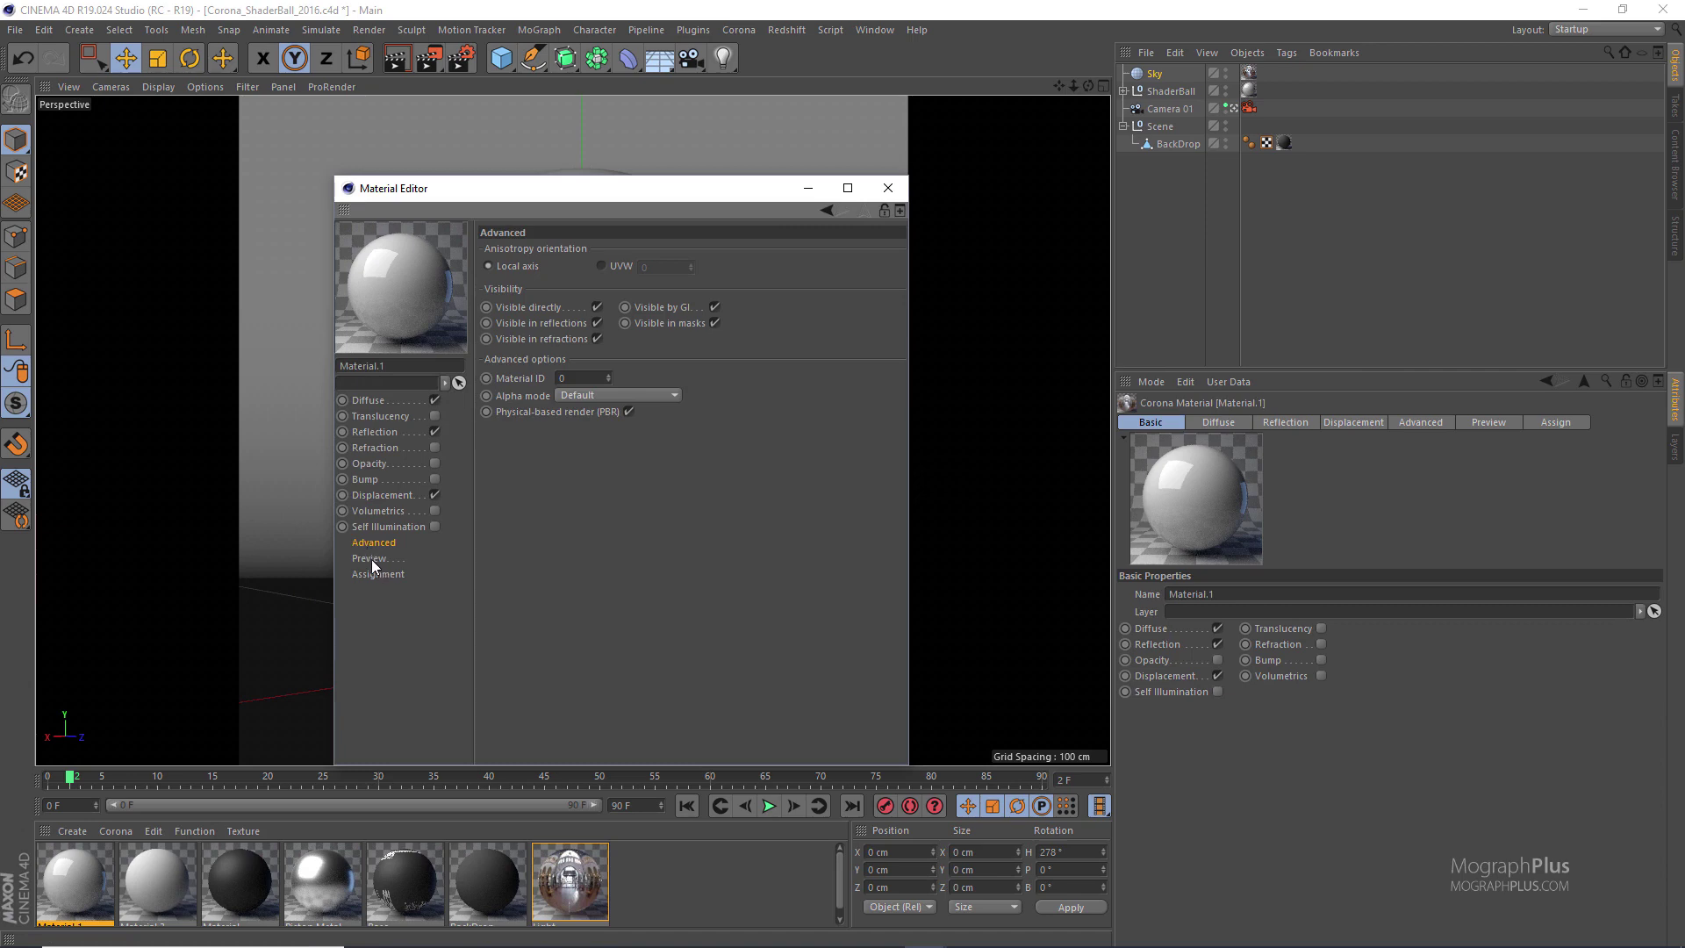
left_click(371, 559)
left_click(377, 572)
left_click(381, 542)
Add a cube to the scene and attach a Corona Compositing tag to it
left_click(501, 58)
right_click(1140, 74)
mouse_move(1282, 122)
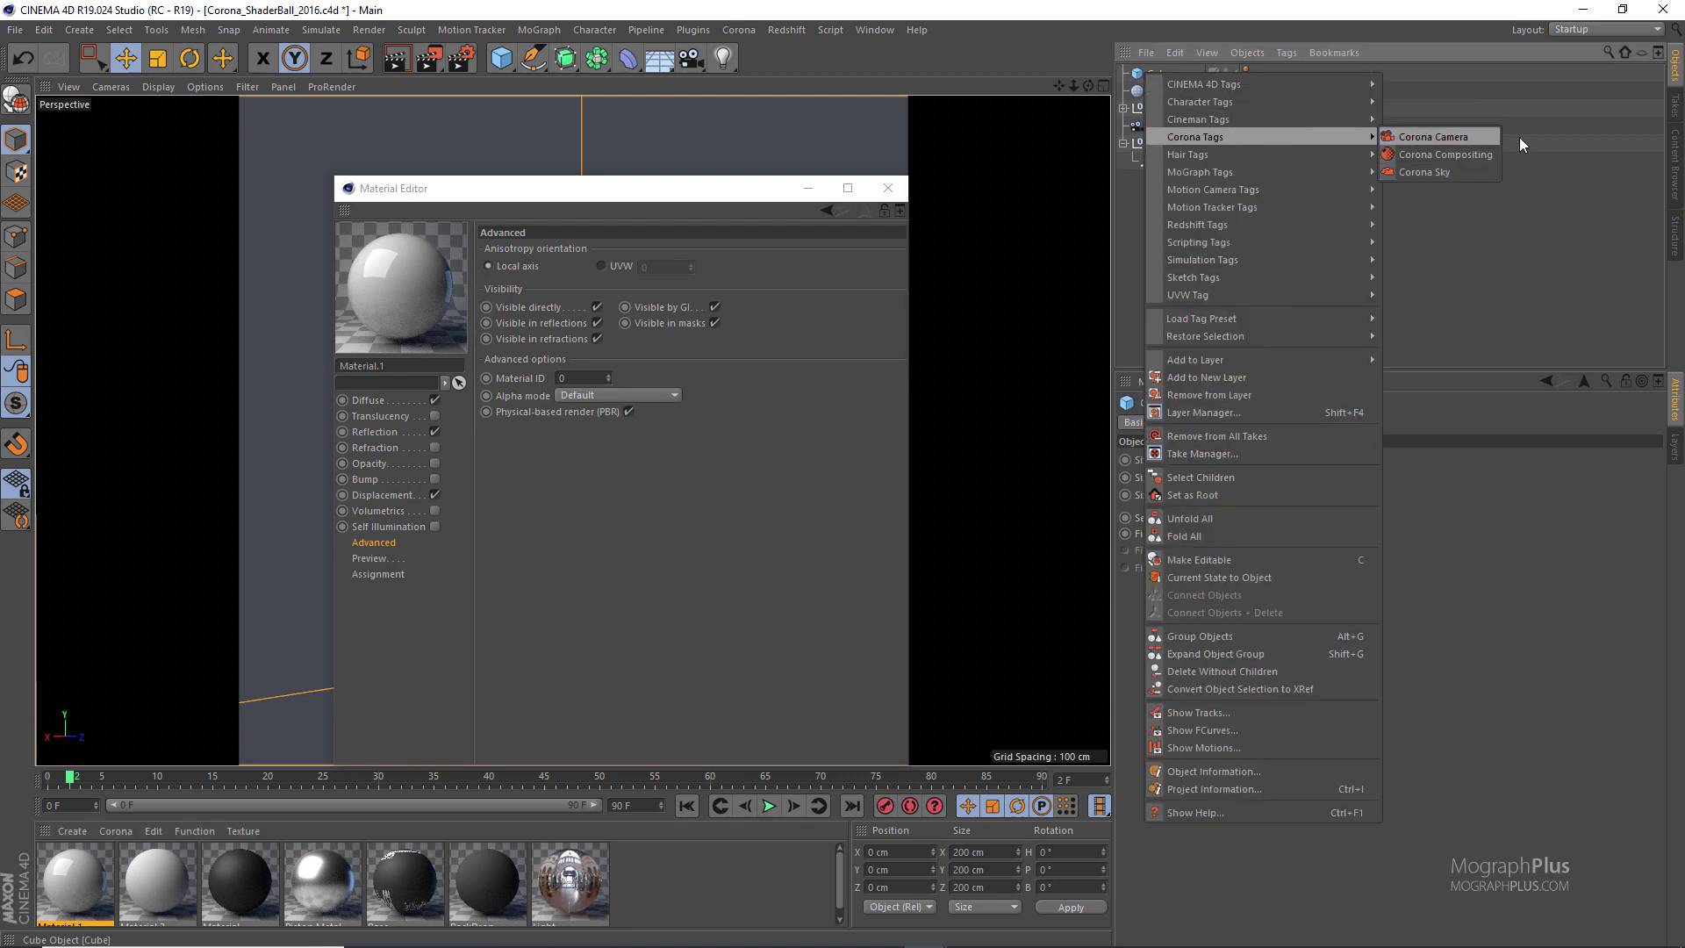
left_click(1550, 137)
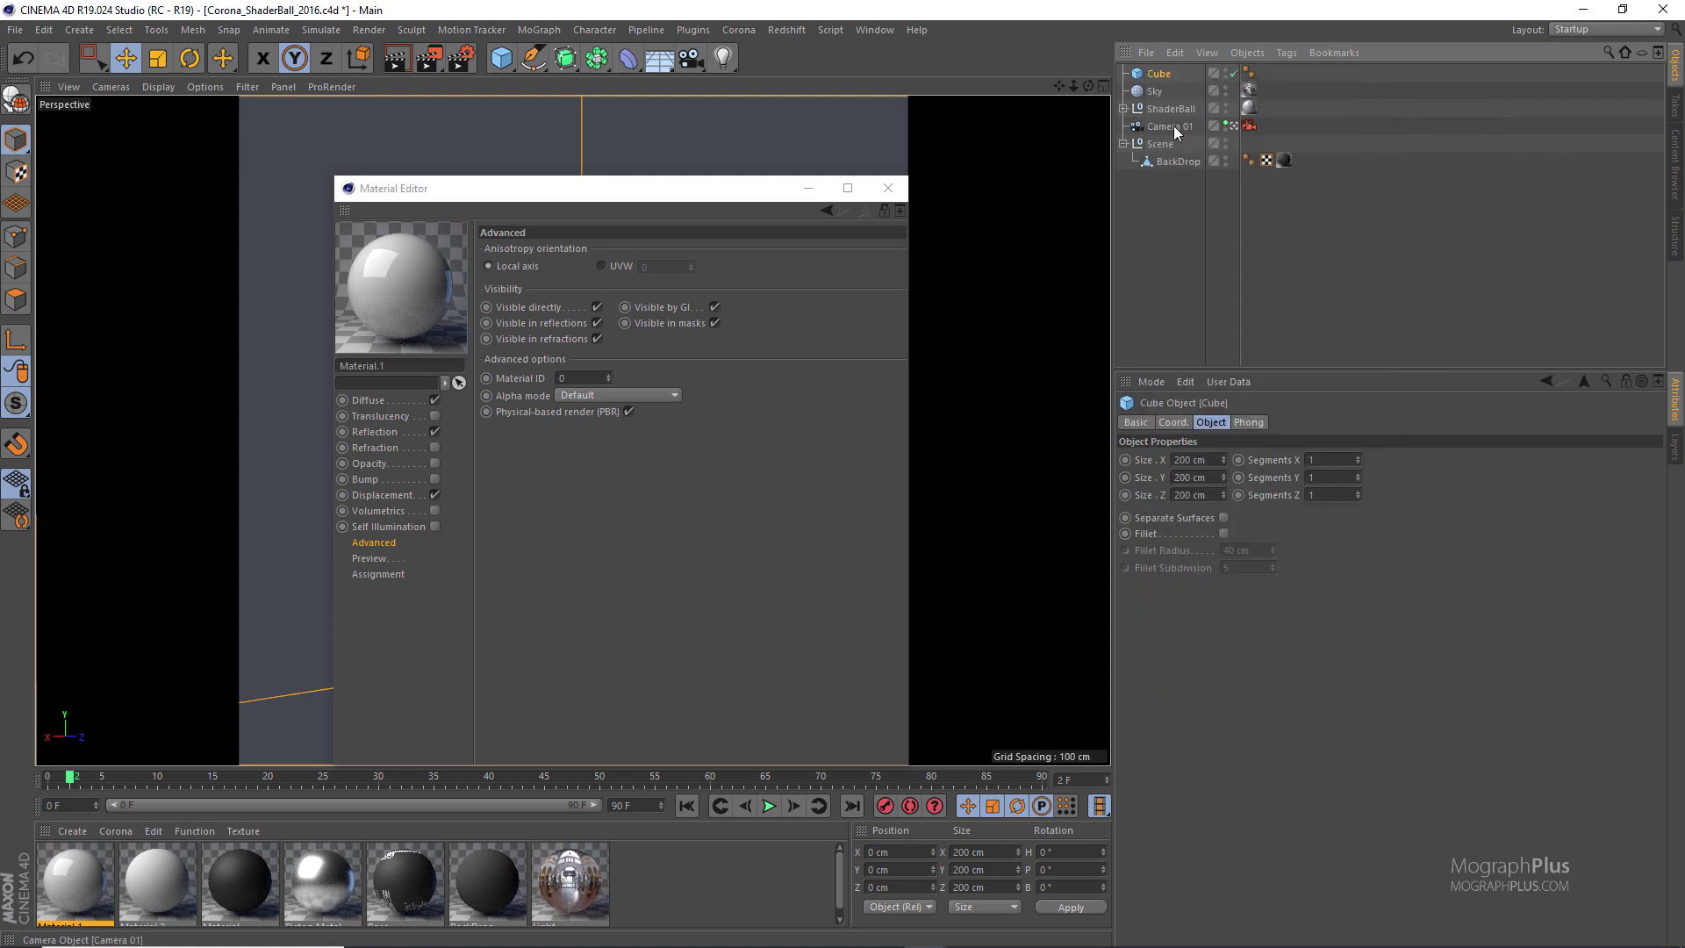
right_click(1158, 73)
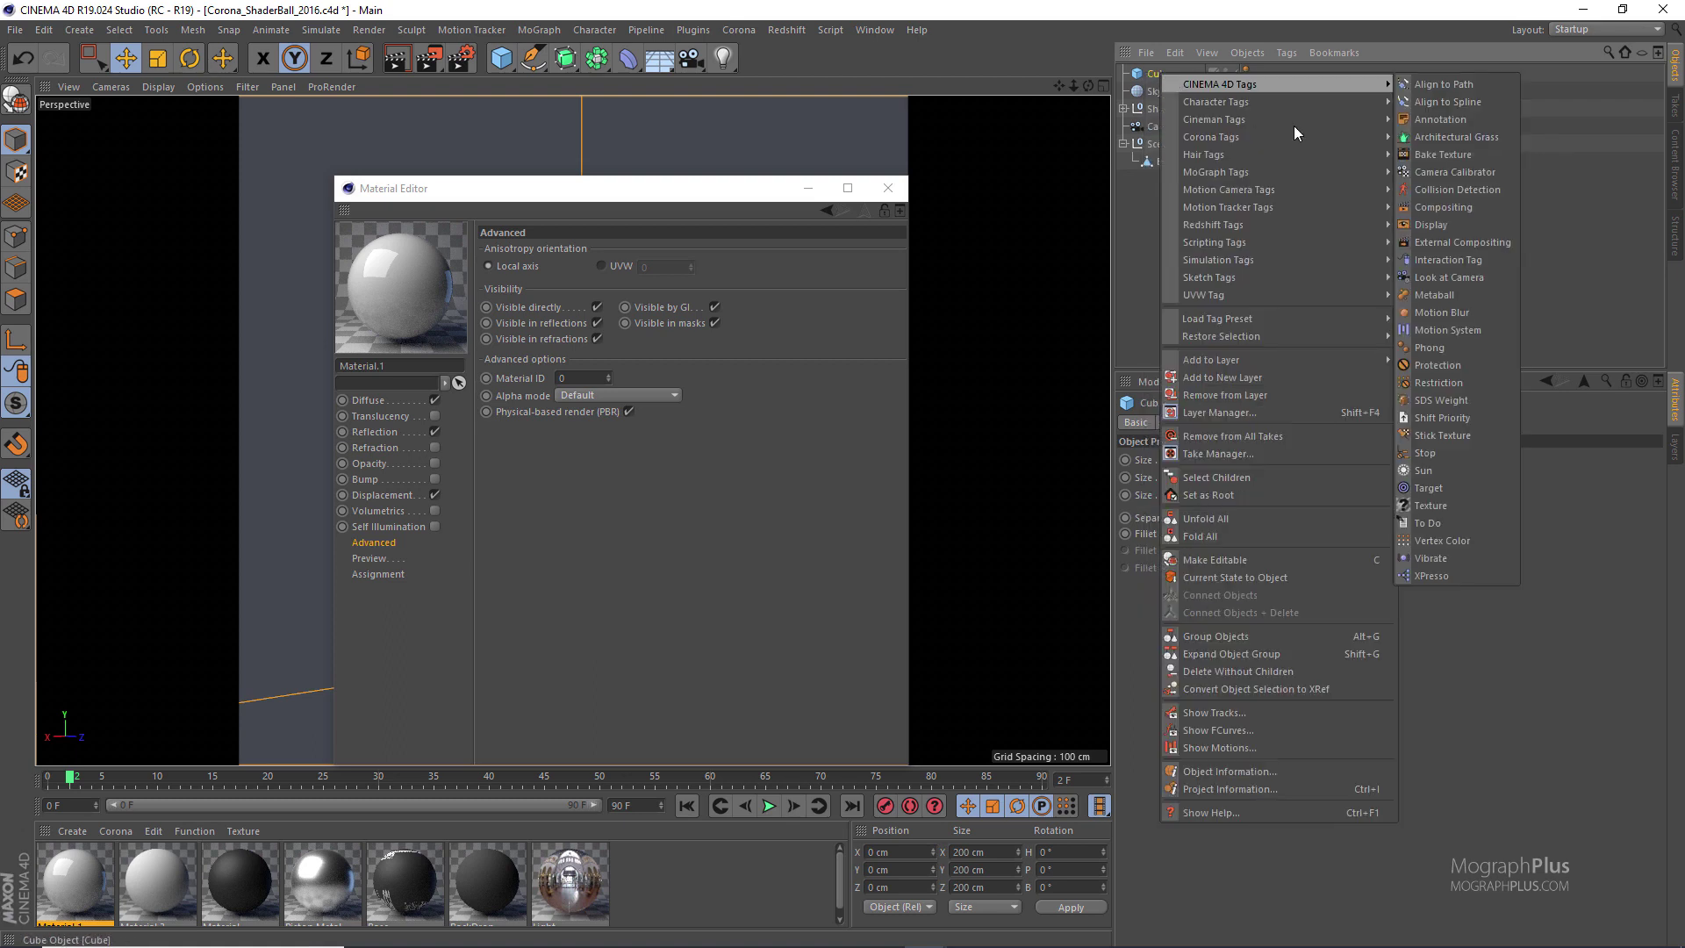
mouse_move(1269, 134)
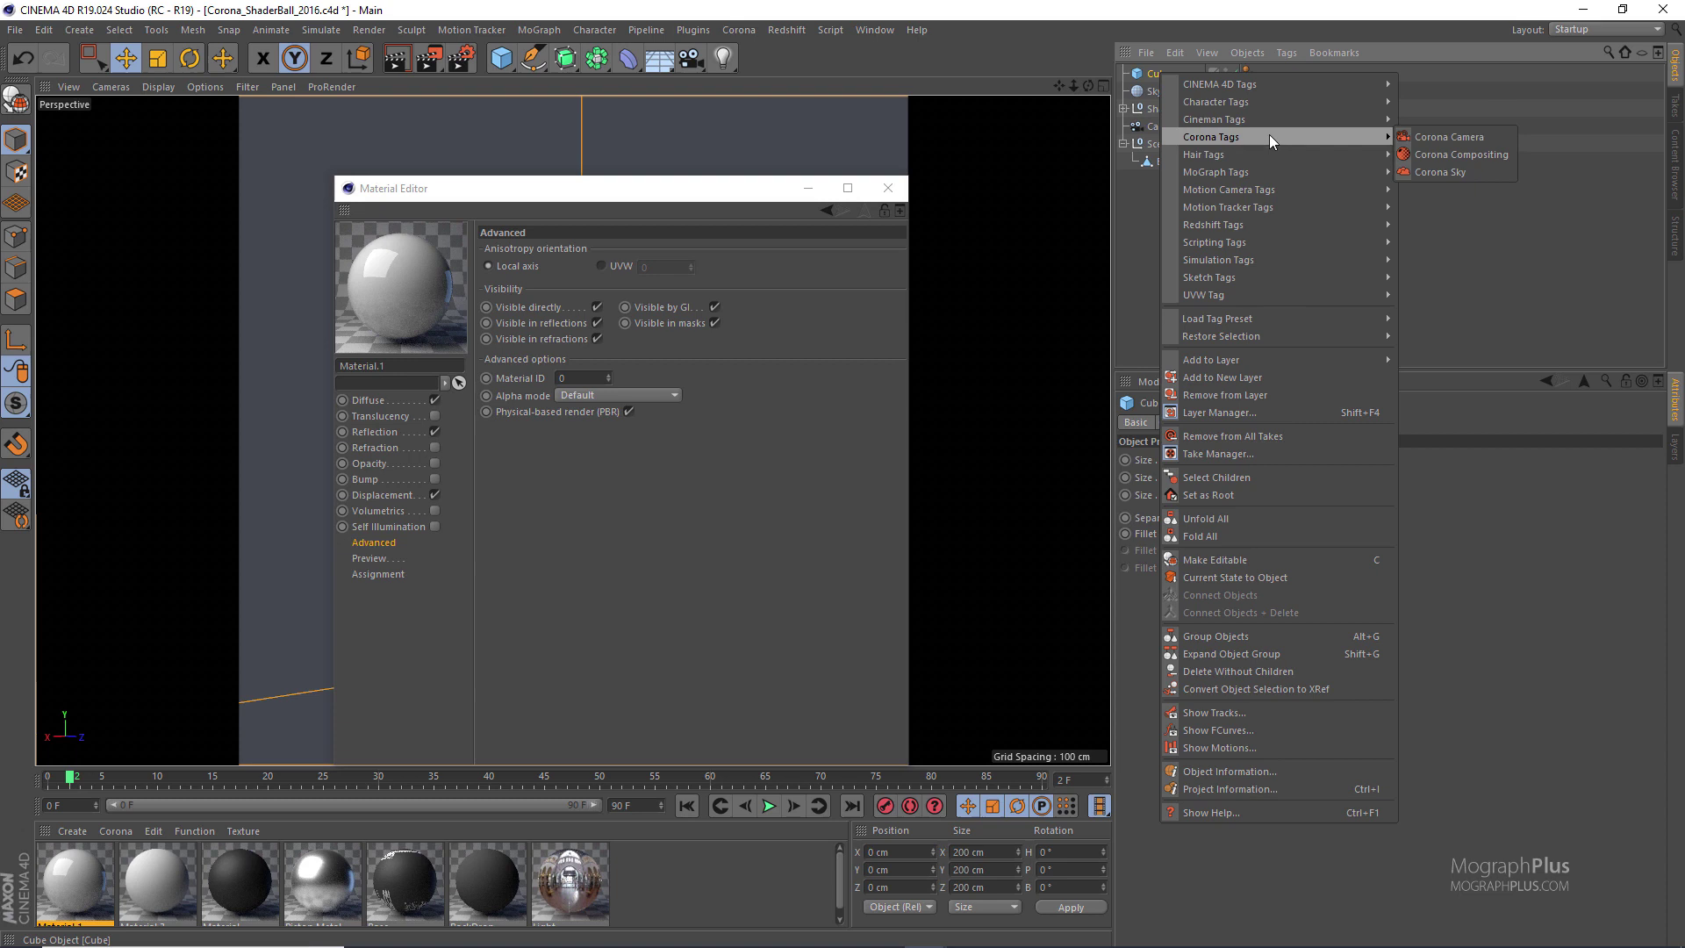
left_click(1445, 154)
Examine the Corona Compositing tag's object buffers and visibility properties, and delete the cube
left_click(1269, 422)
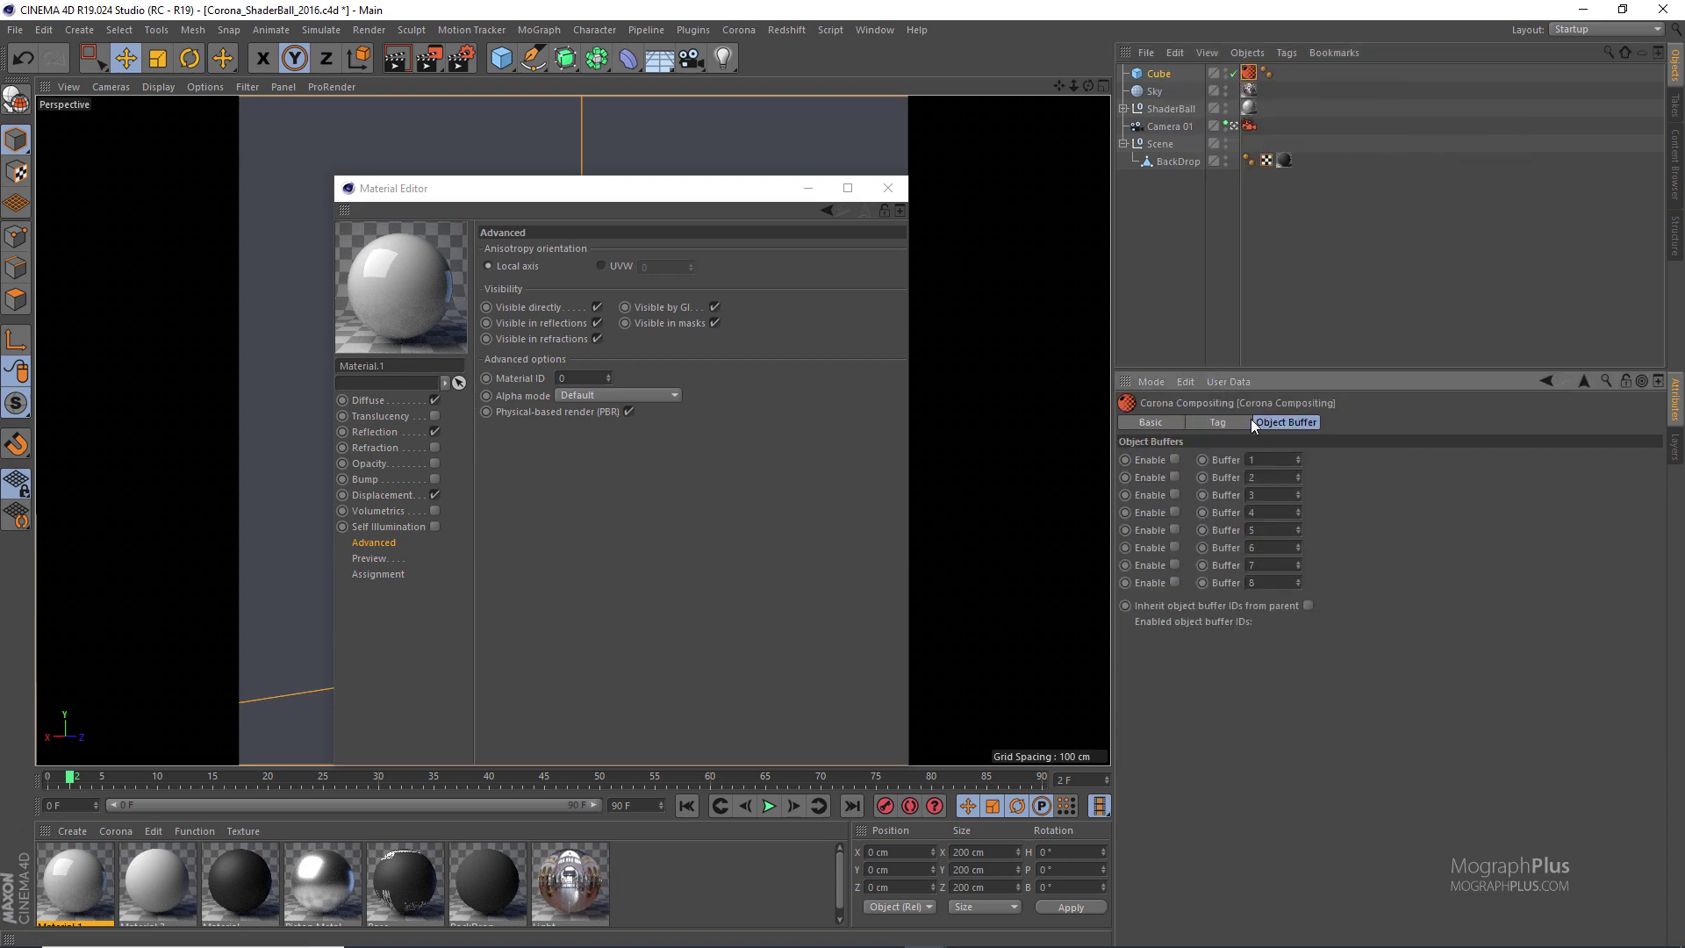
left_click(1243, 425)
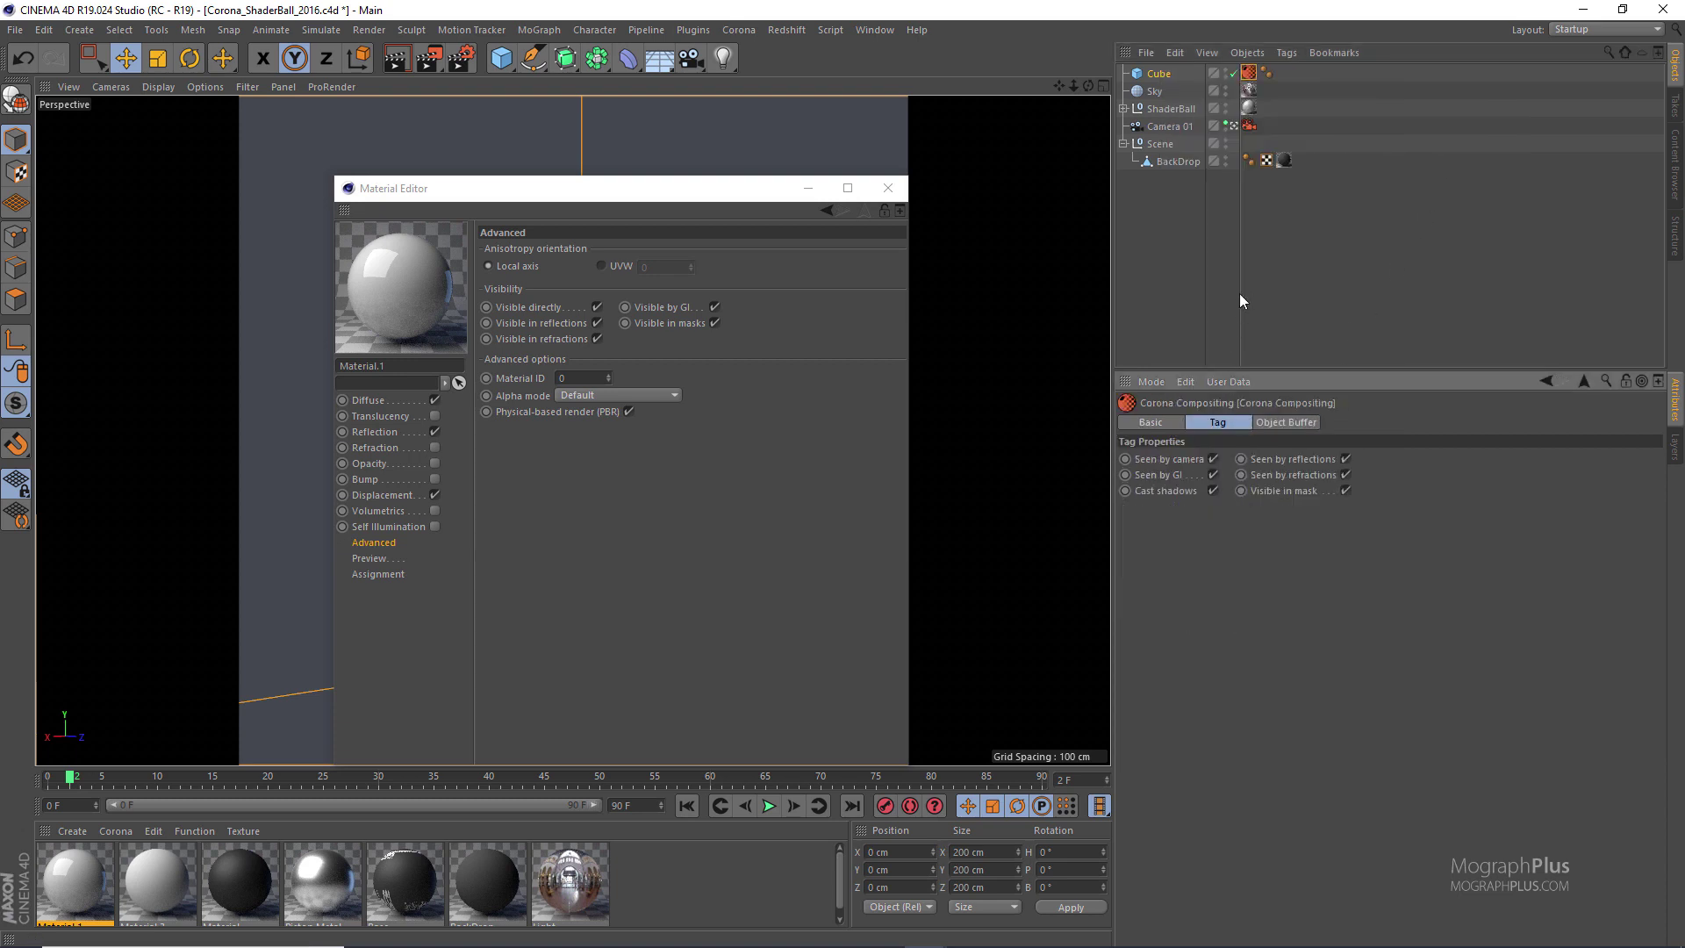
left_click(1282, 266)
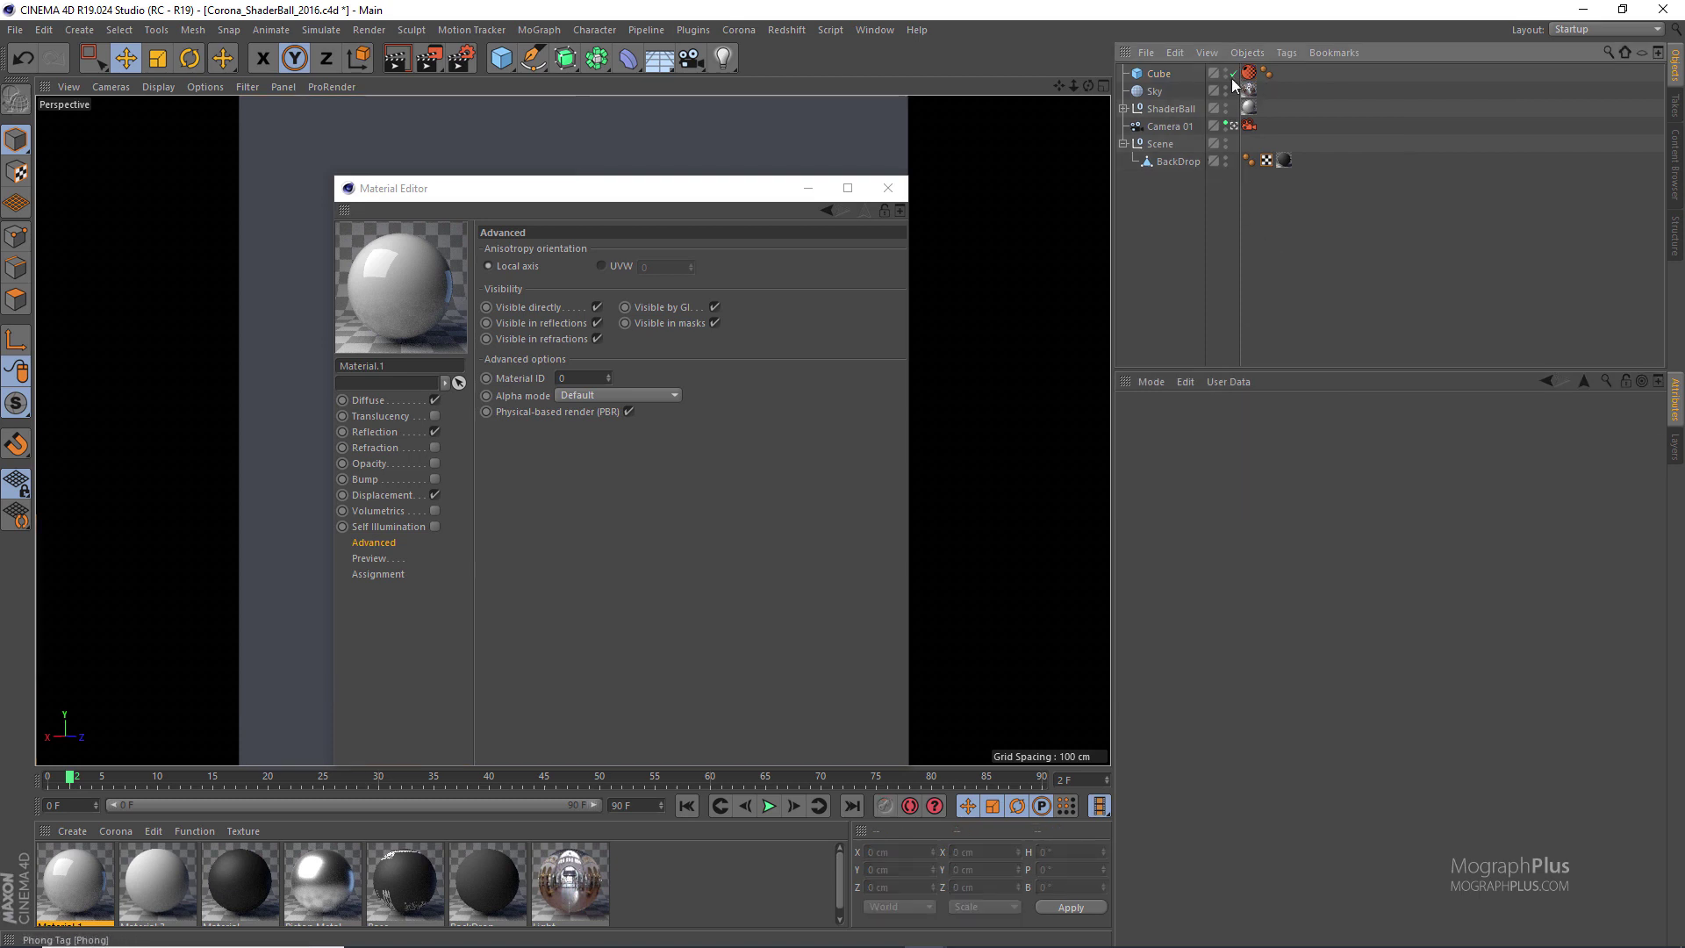
left_click(1165, 75)
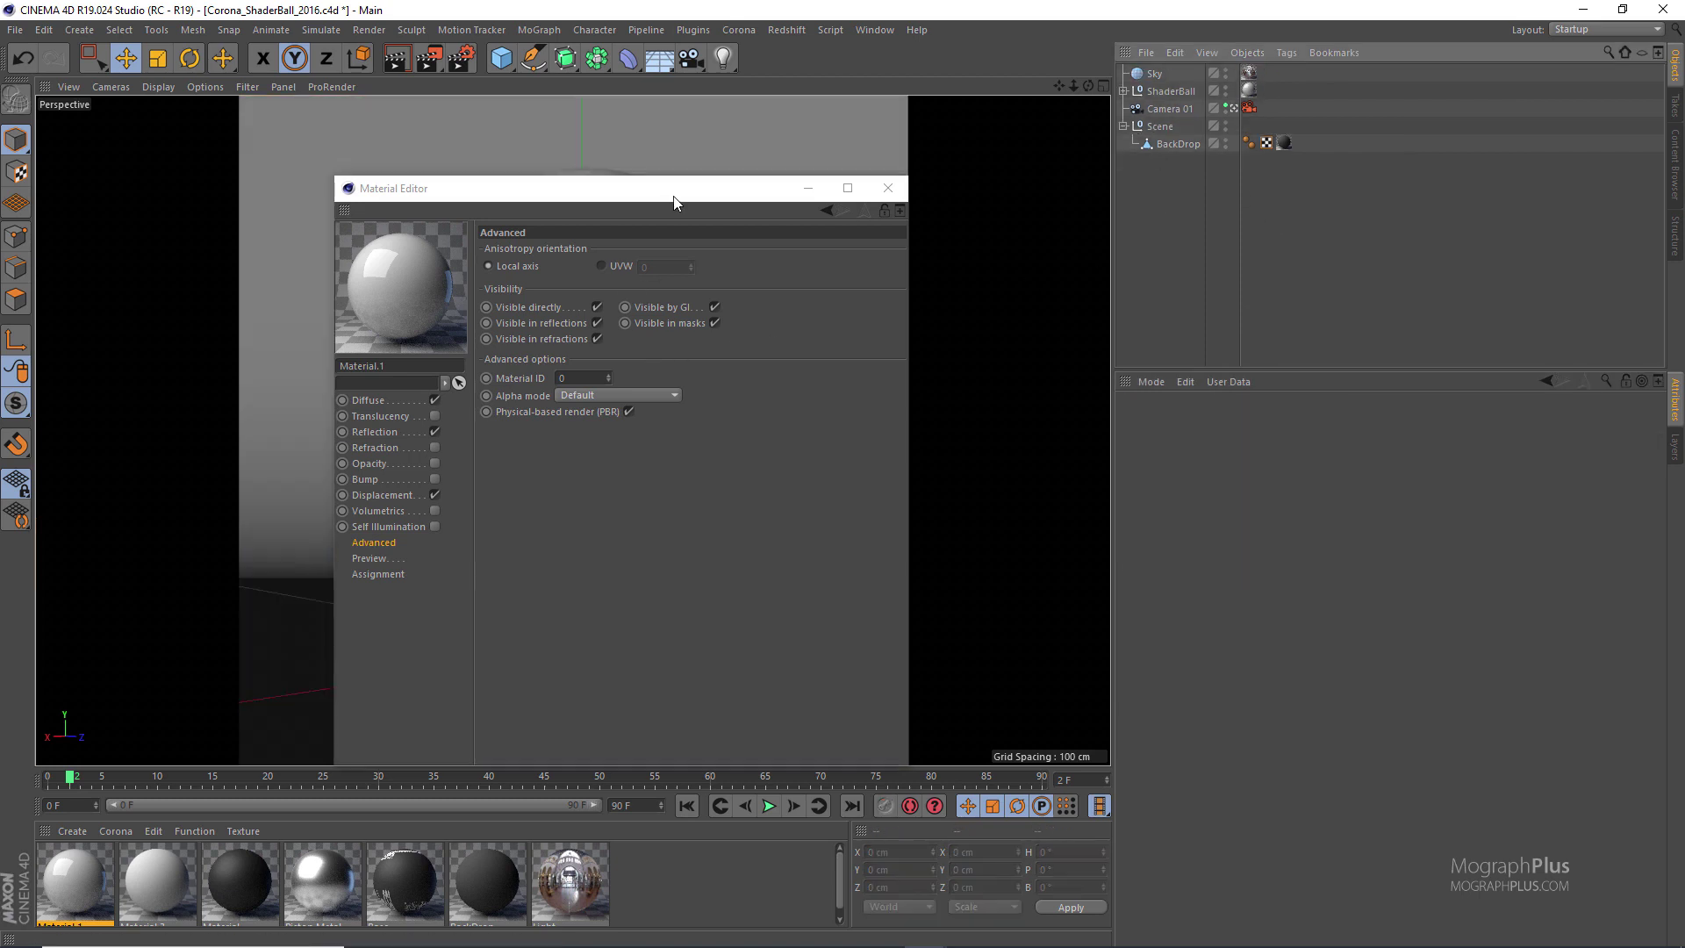
Disable the Displacement and Reflection channels of the shader ball material
left_click_drag(672, 196, 826, 192)
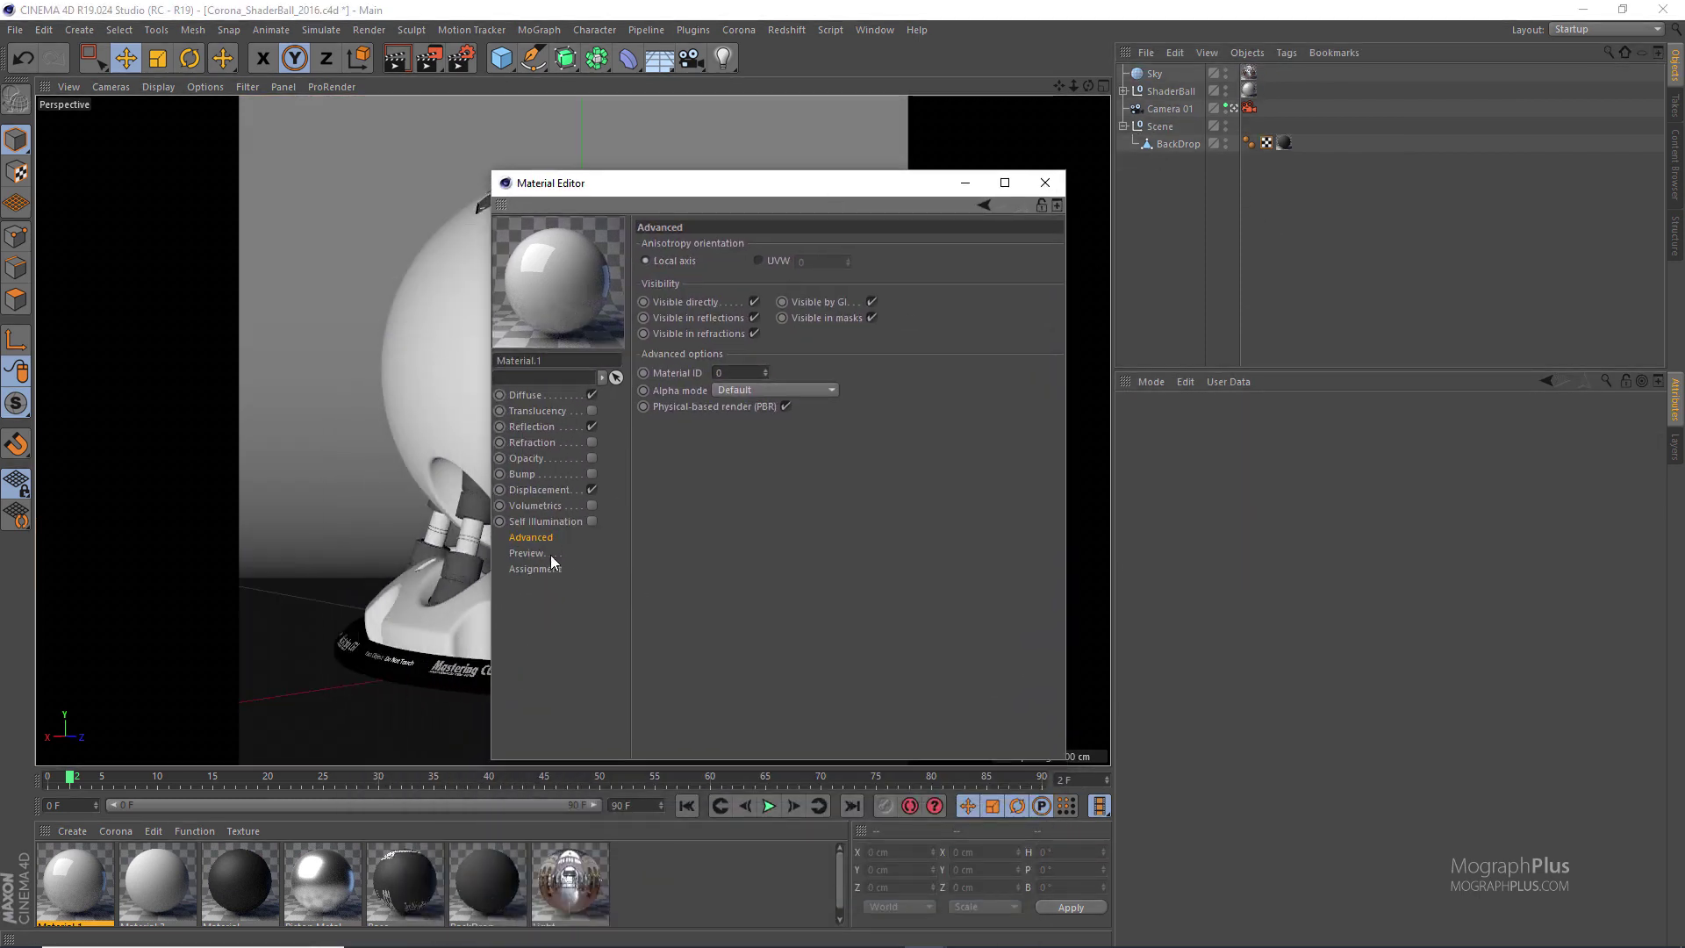
left_click(538, 490)
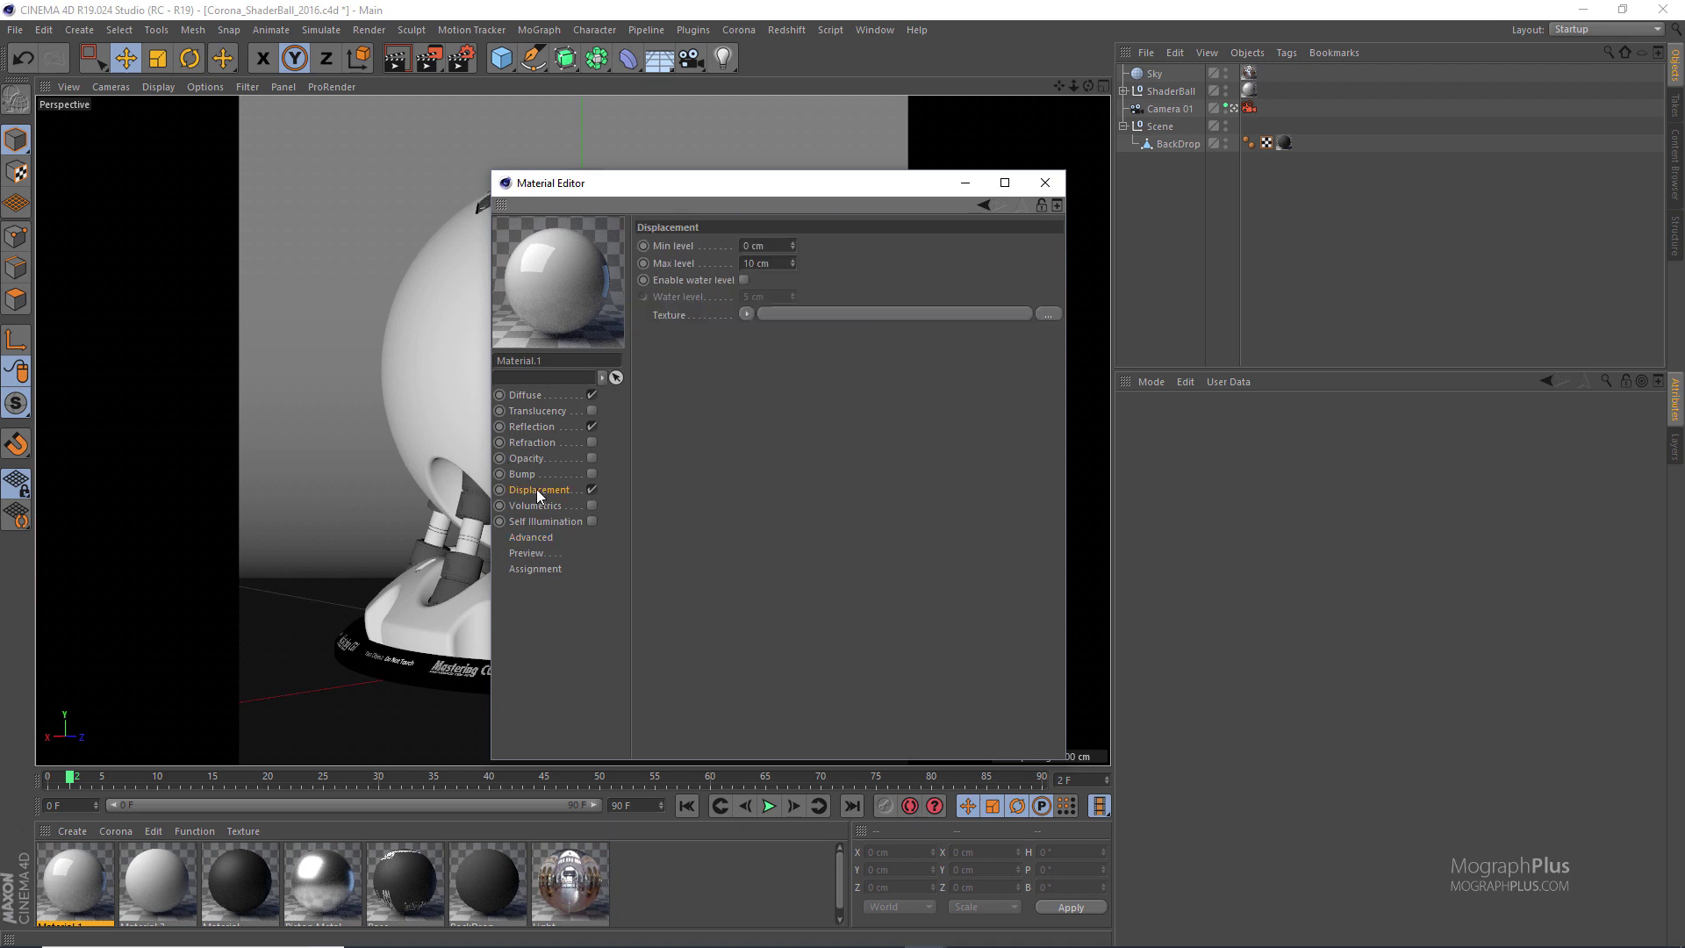
left_click(589, 490)
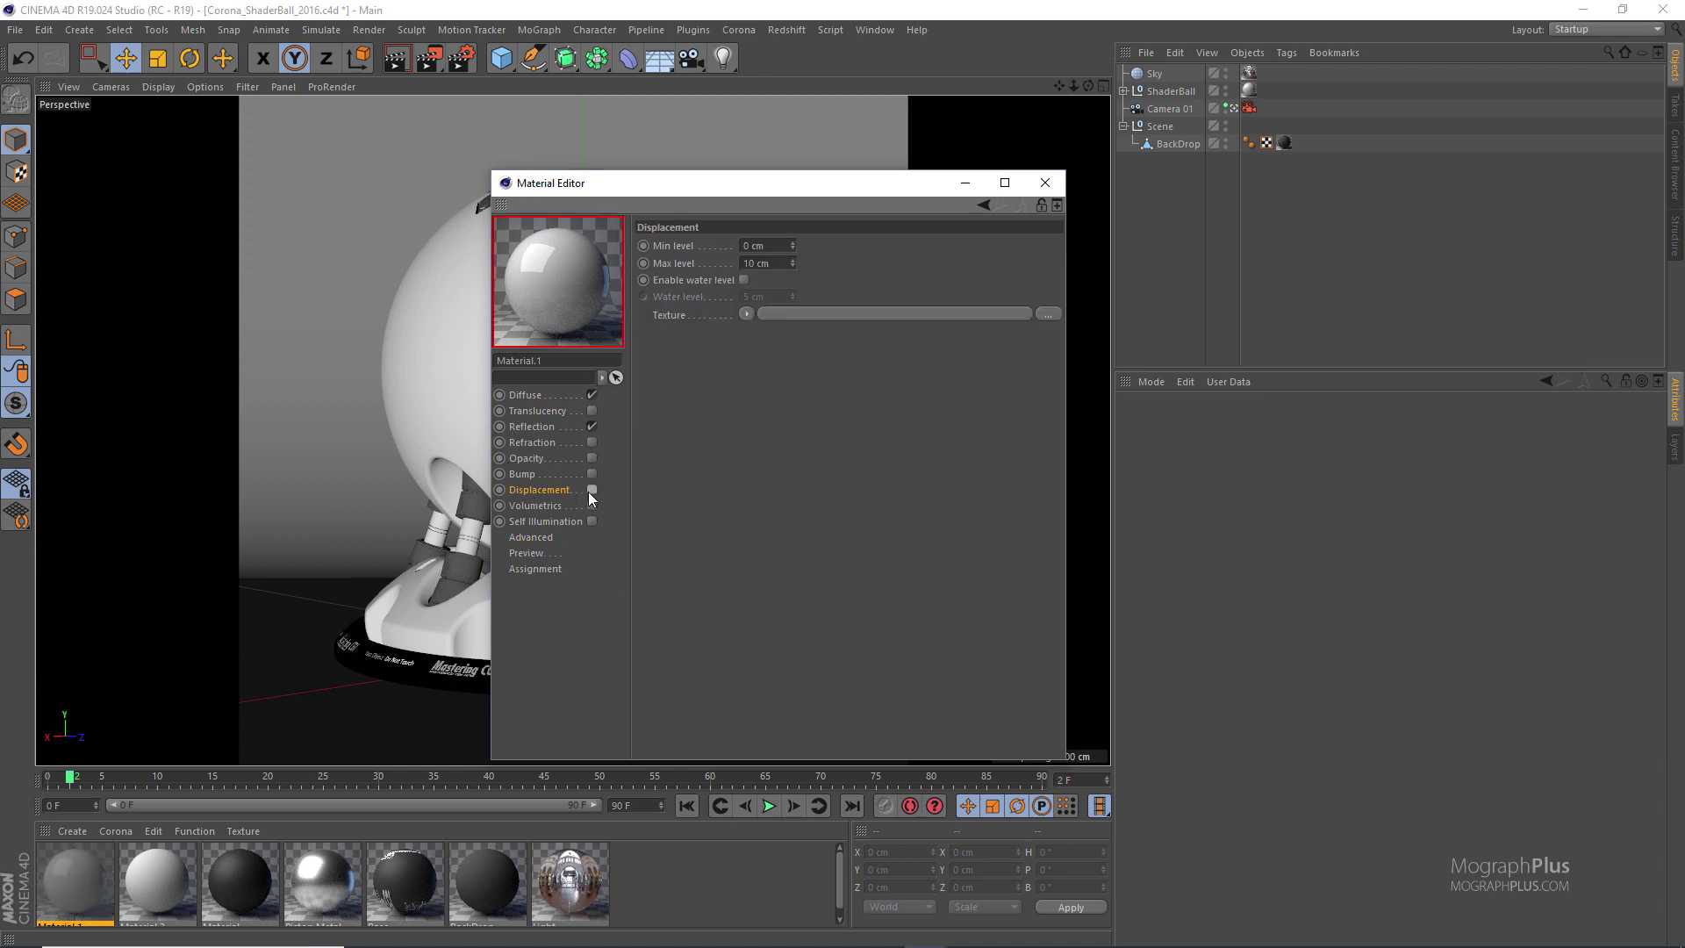
left_click(546, 427)
left_click(590, 426)
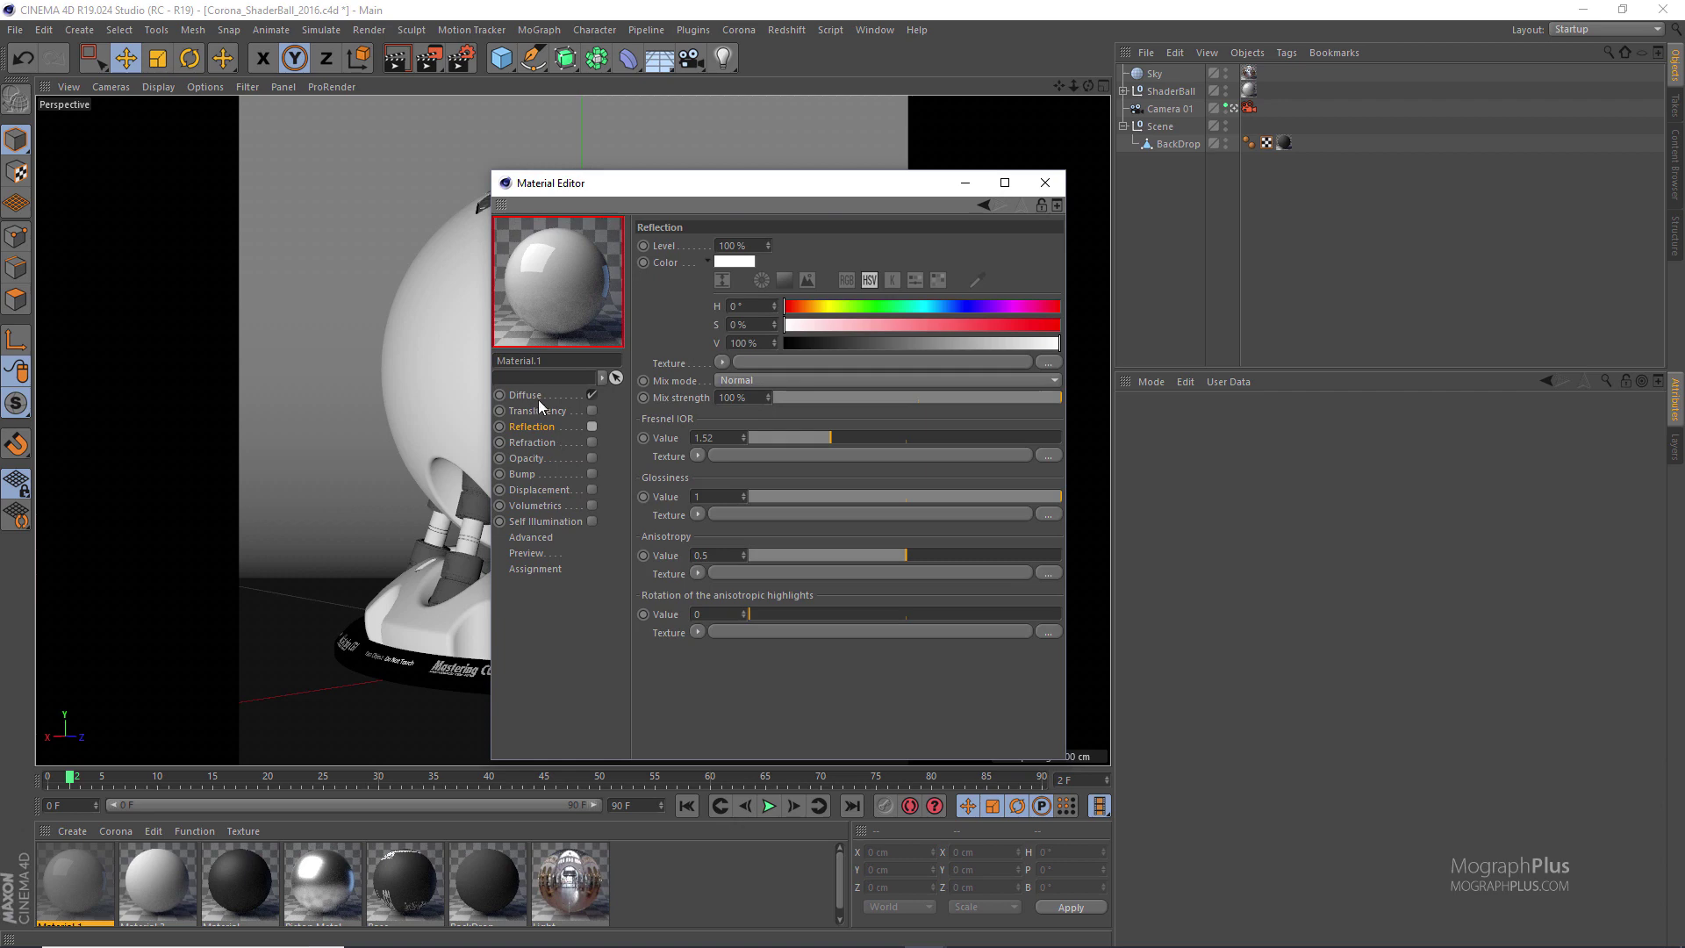
Set the material's diffuse color to orange with hue 30°, saturation 67% and value 92%
left_click(564, 400)
left_click_drag(771, 198, 590, 227)
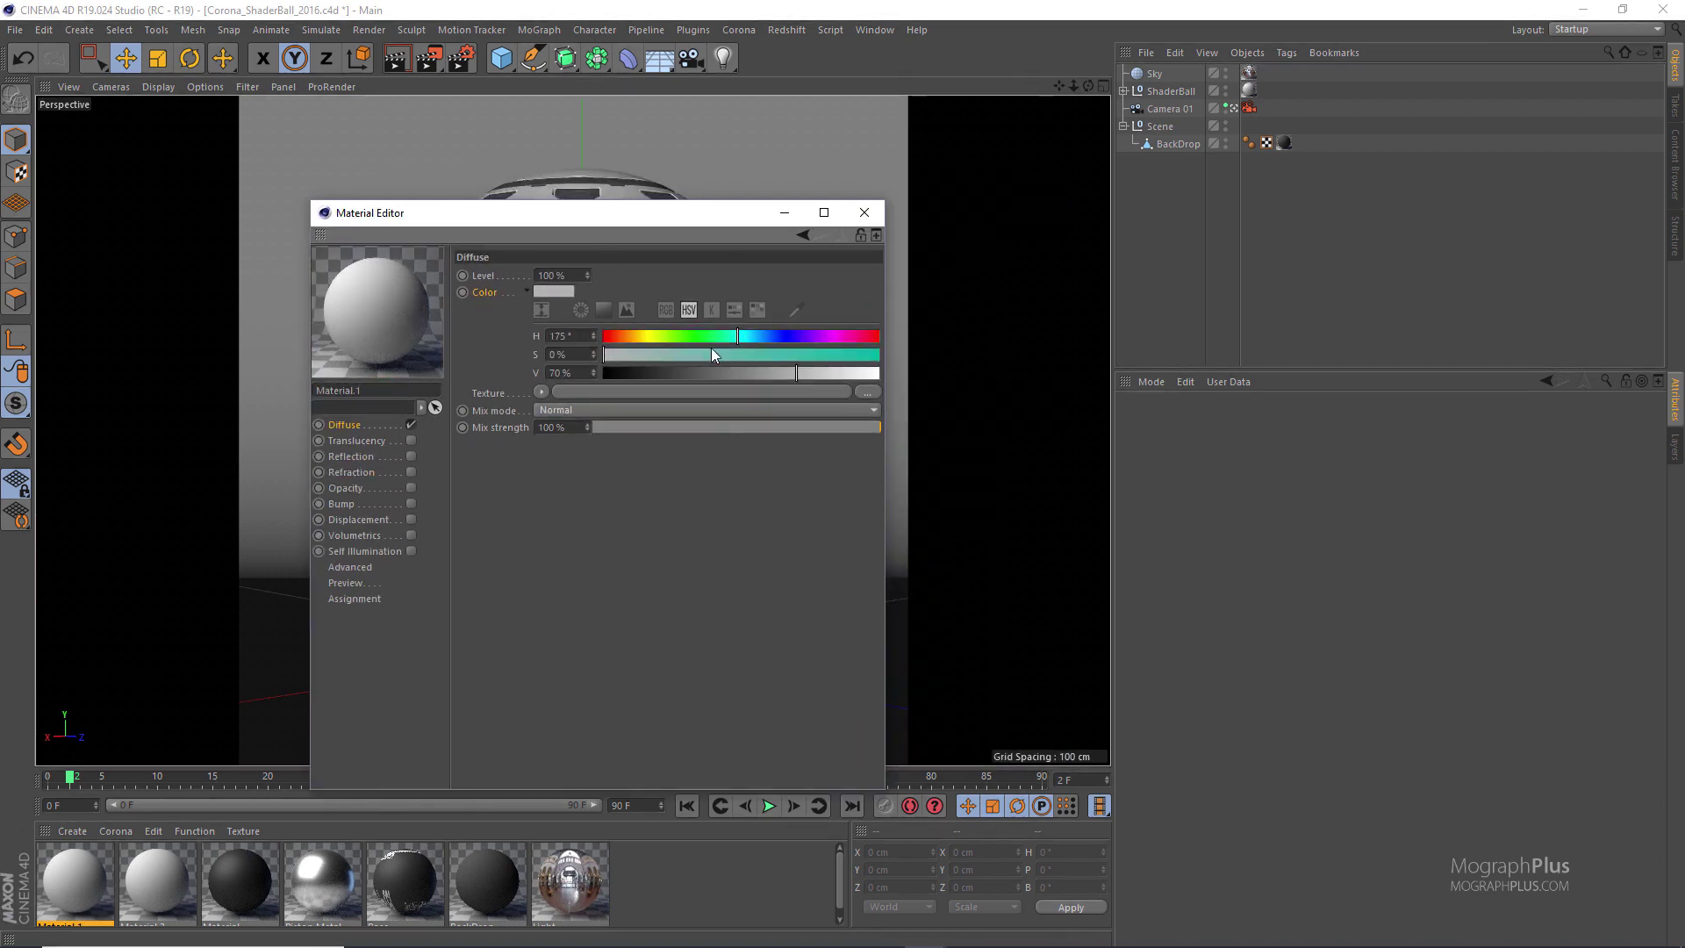
left_click(681, 337)
left_click(786, 354)
left_click_drag(707, 337, 659, 337)
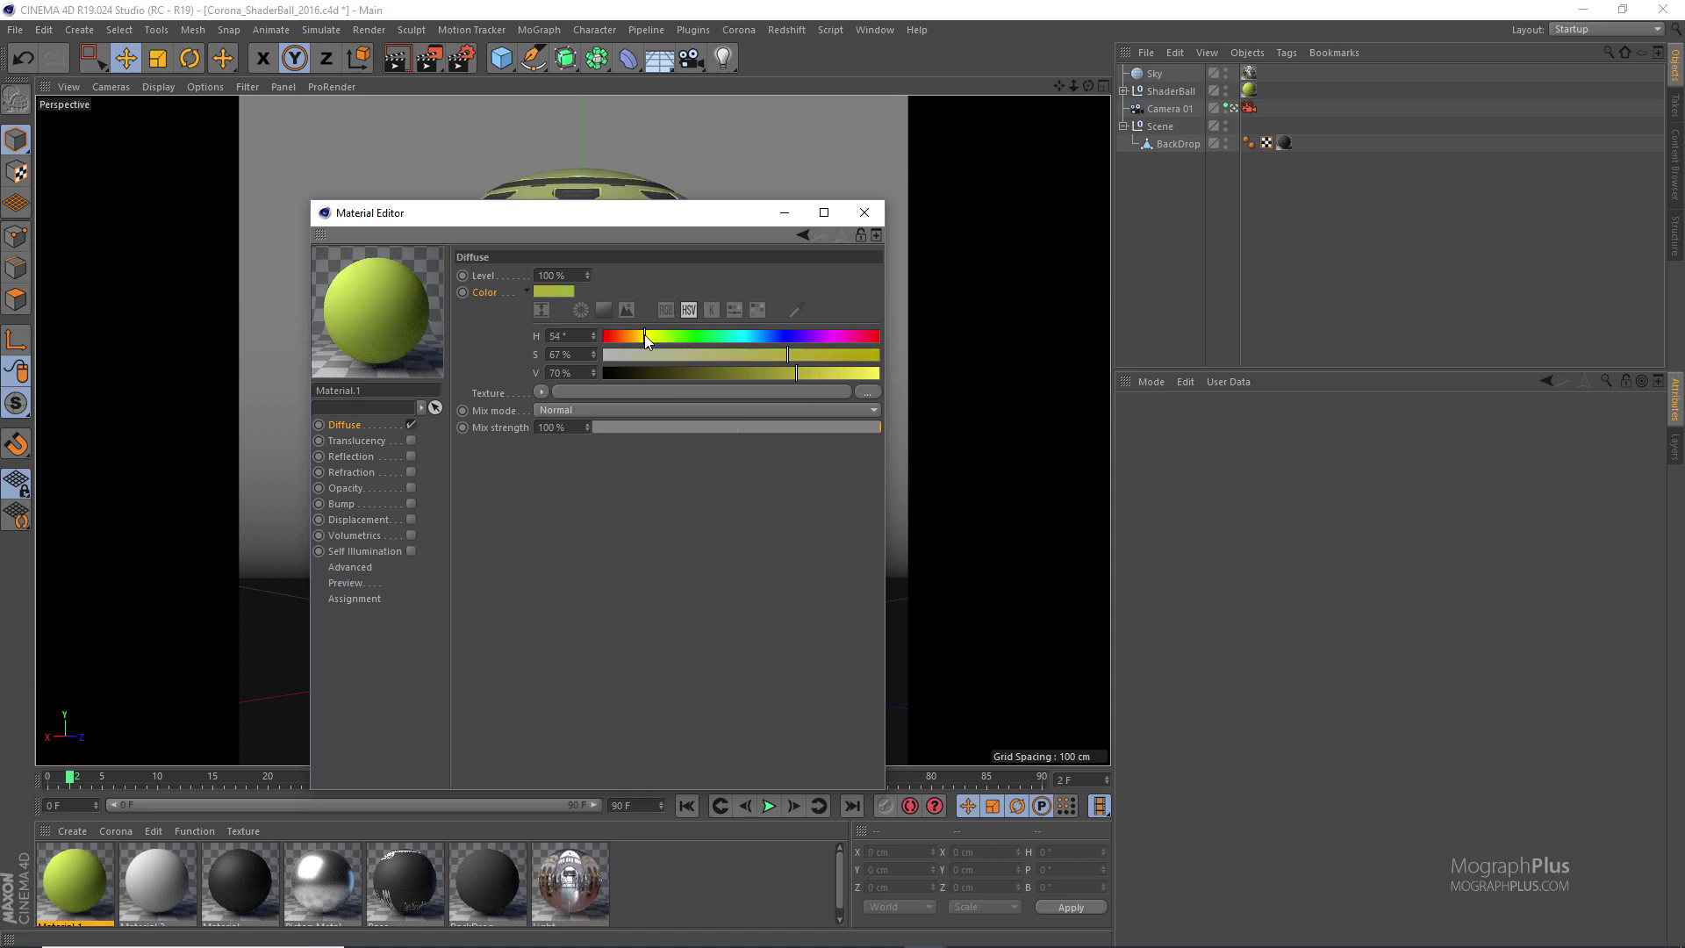
left_click(857, 373)
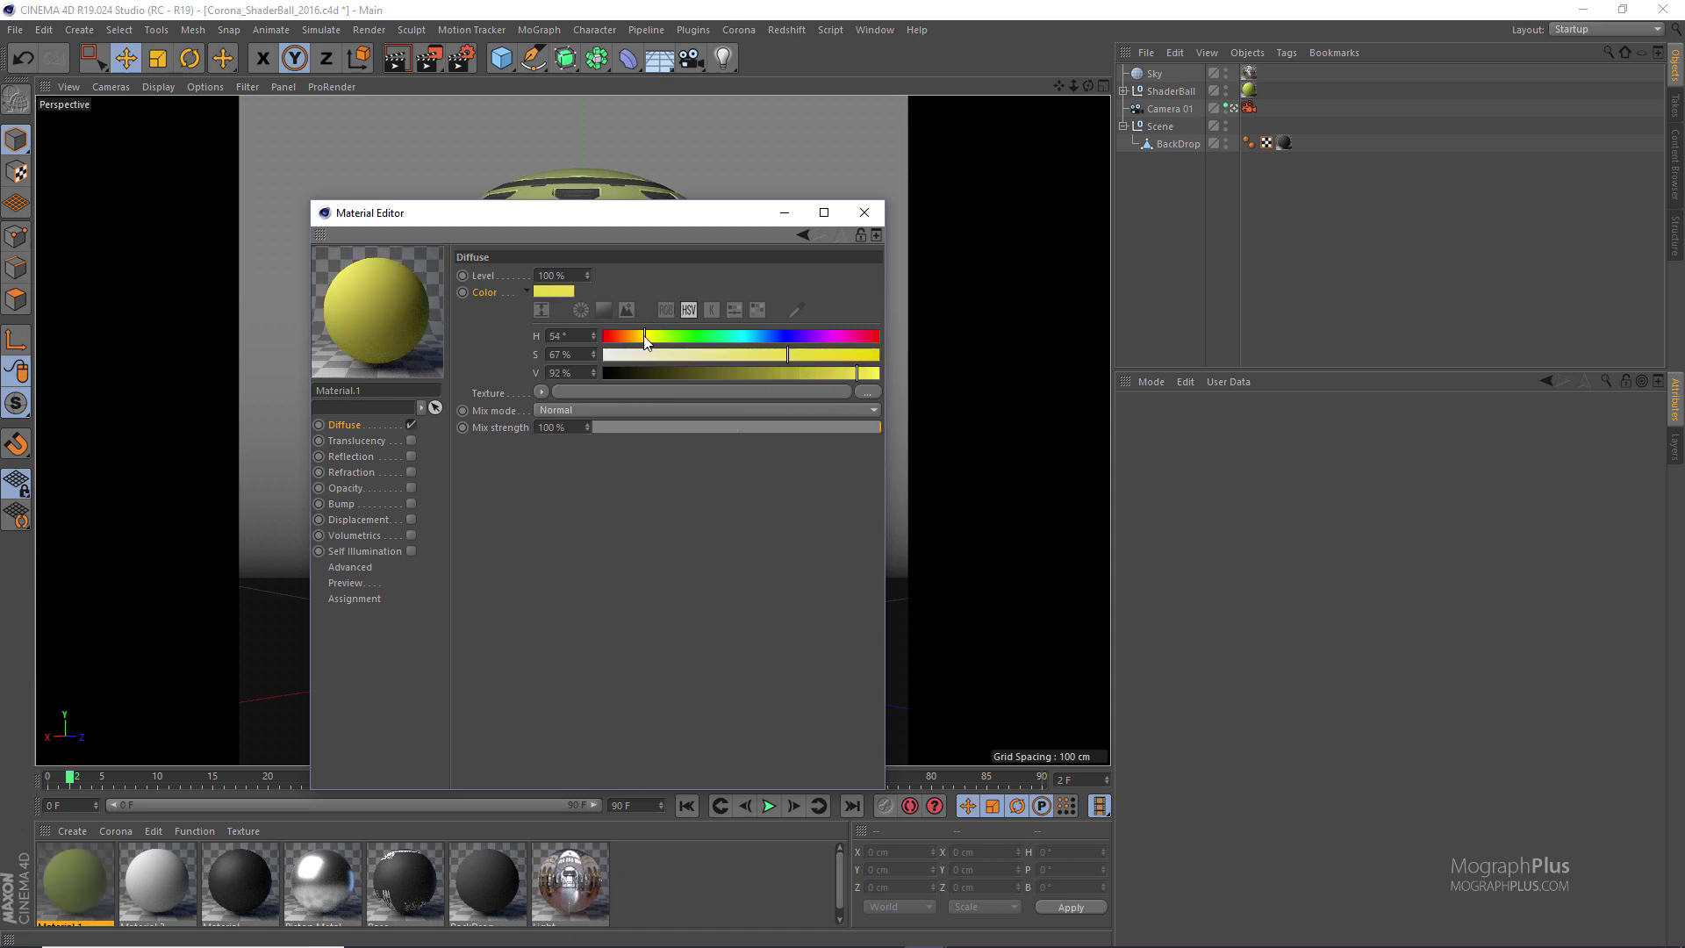
left_click_drag(641, 336, 620, 336)
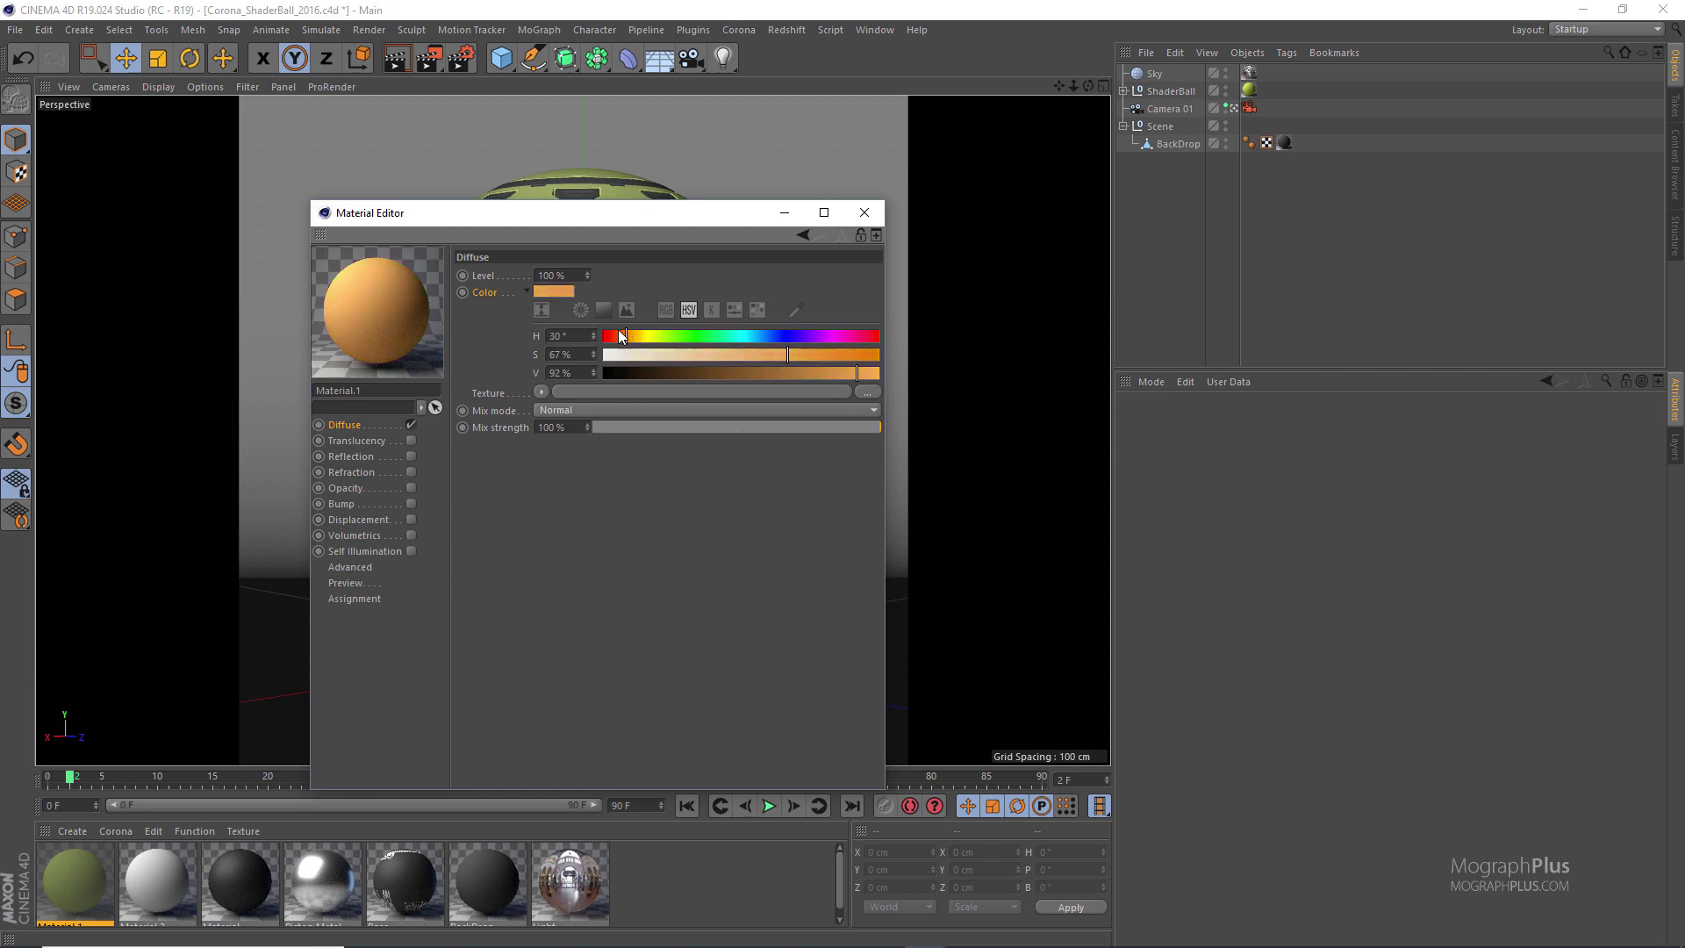
Switch the diffuse color to RGB and shift it to golden yellow with G 179 and B 70
left_click(665, 310)
left_click_drag(800, 354, 796, 356)
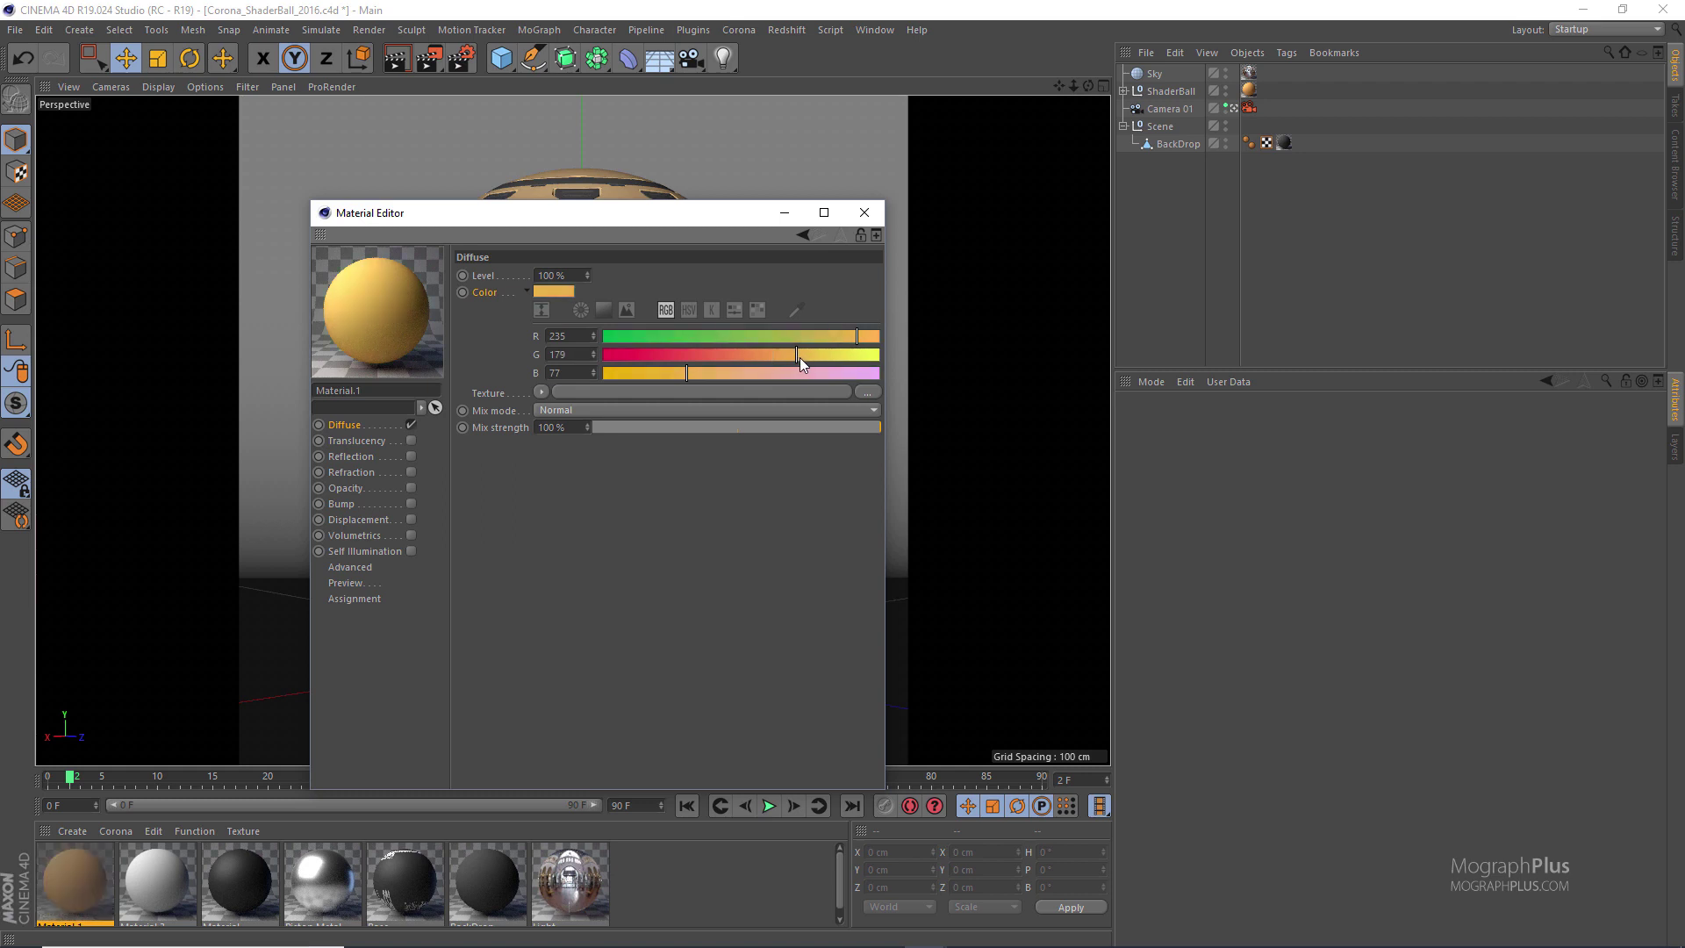
left_click_drag(639, 220, 732, 239)
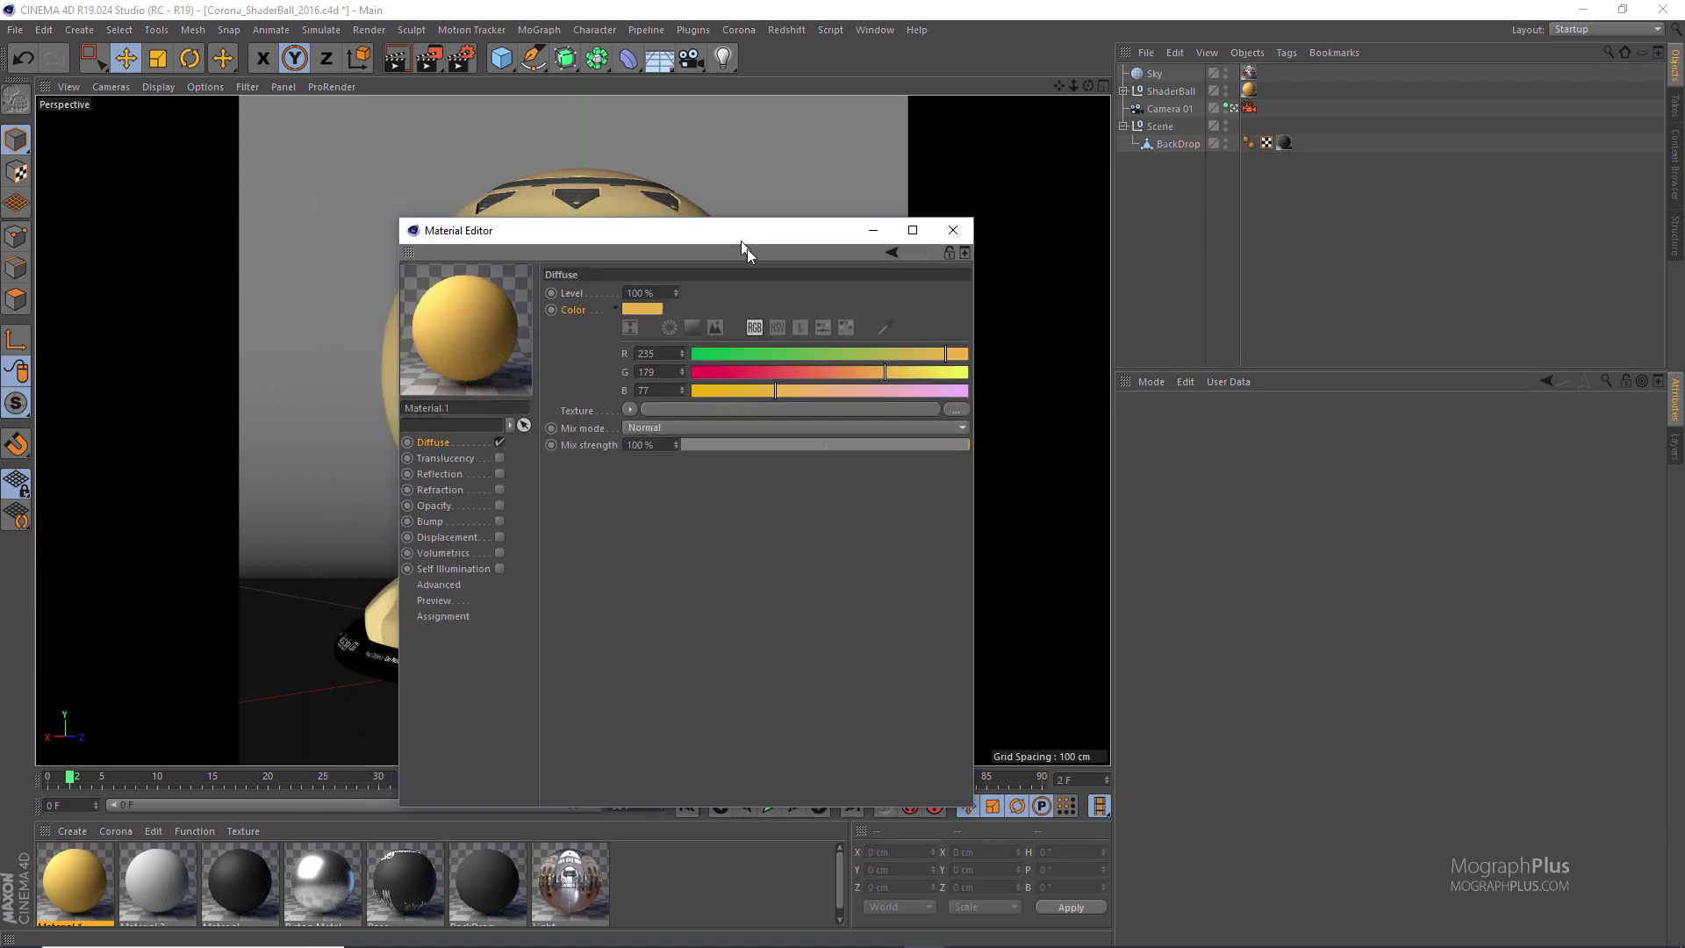
left_click_drag(772, 392, 770, 392)
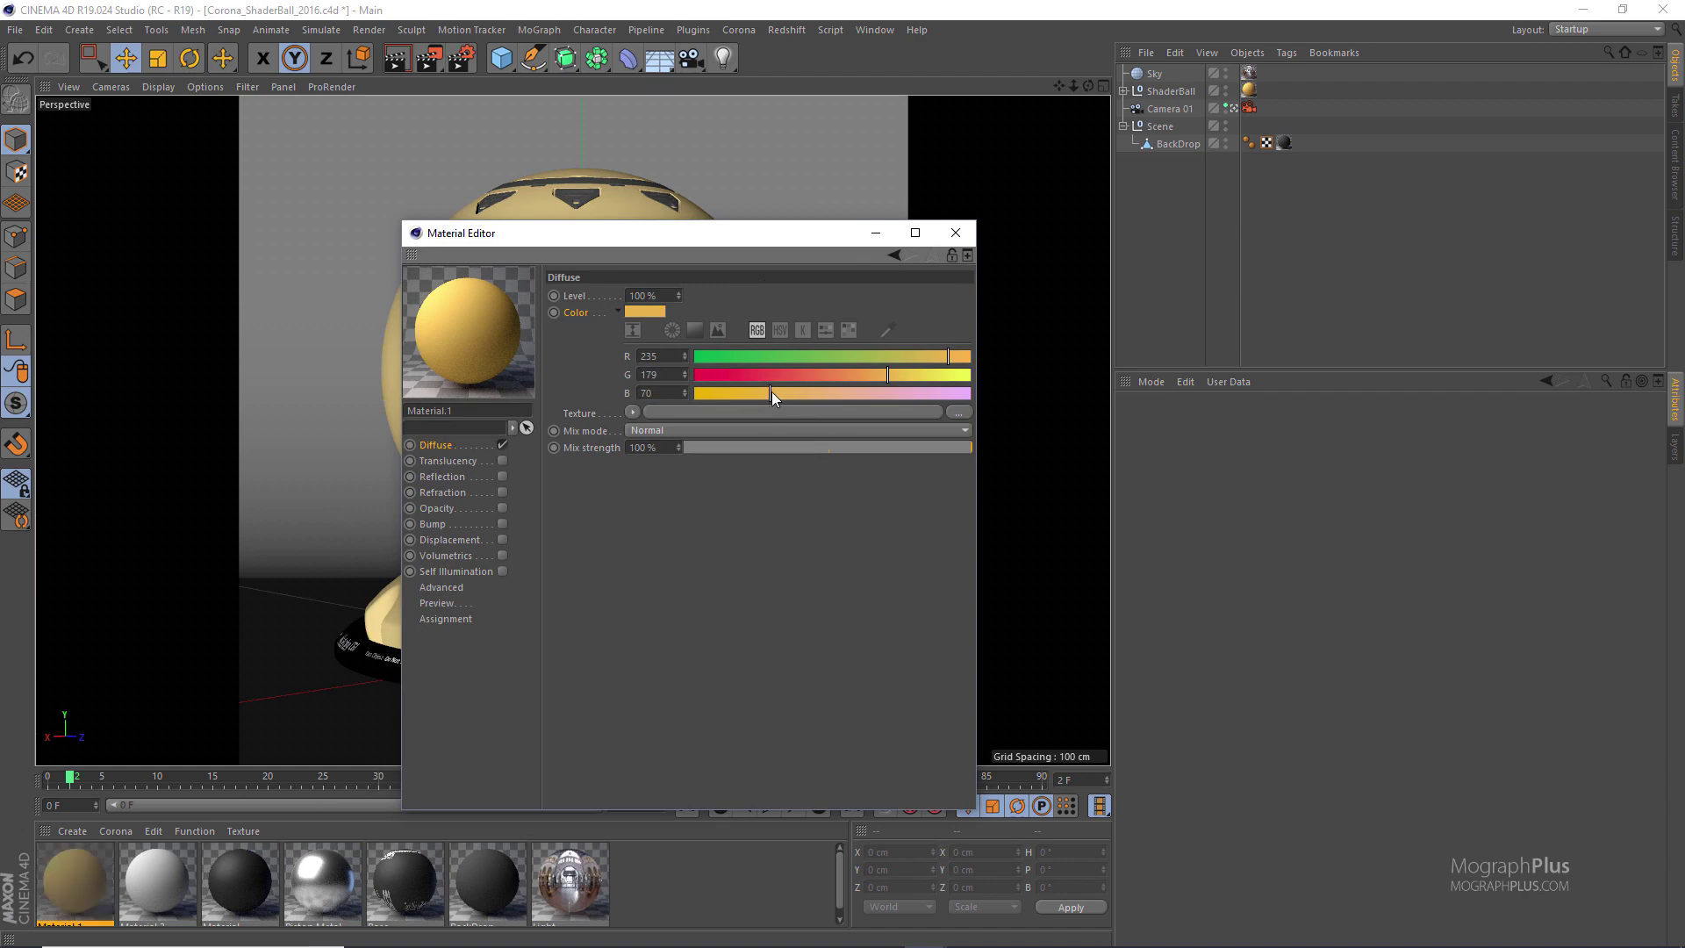
Enable the Reflection channel and load BW38_blurred.png as its glossiness texture
left_click(502, 476)
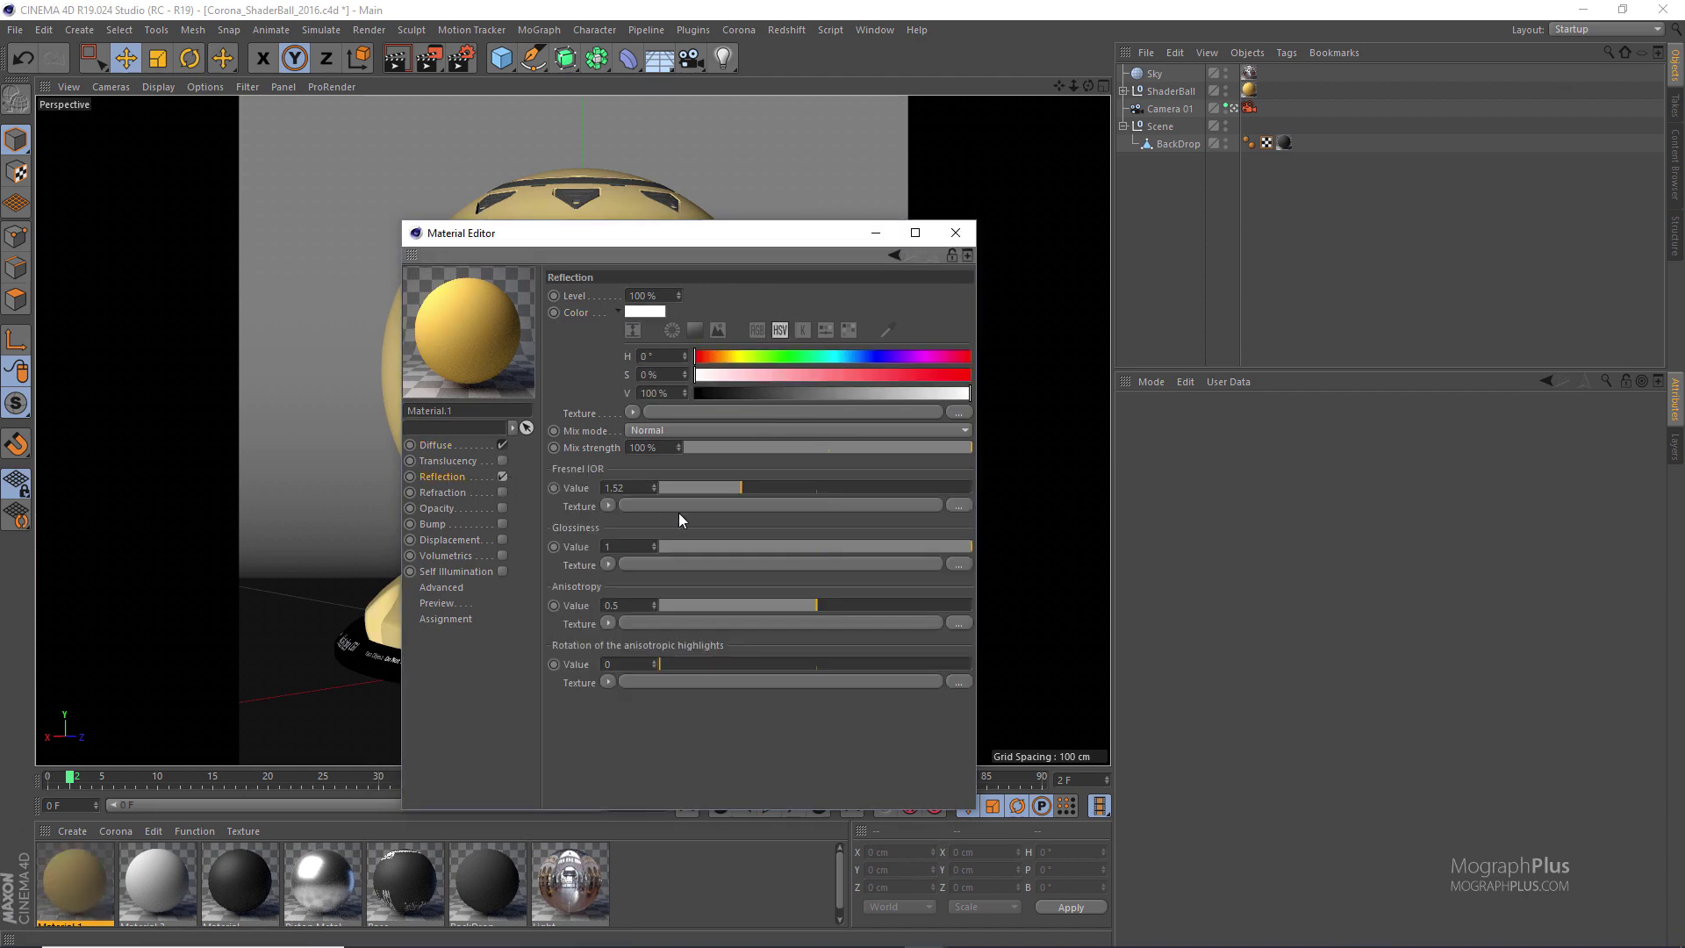
left_click(958, 564)
left_click(781, 401)
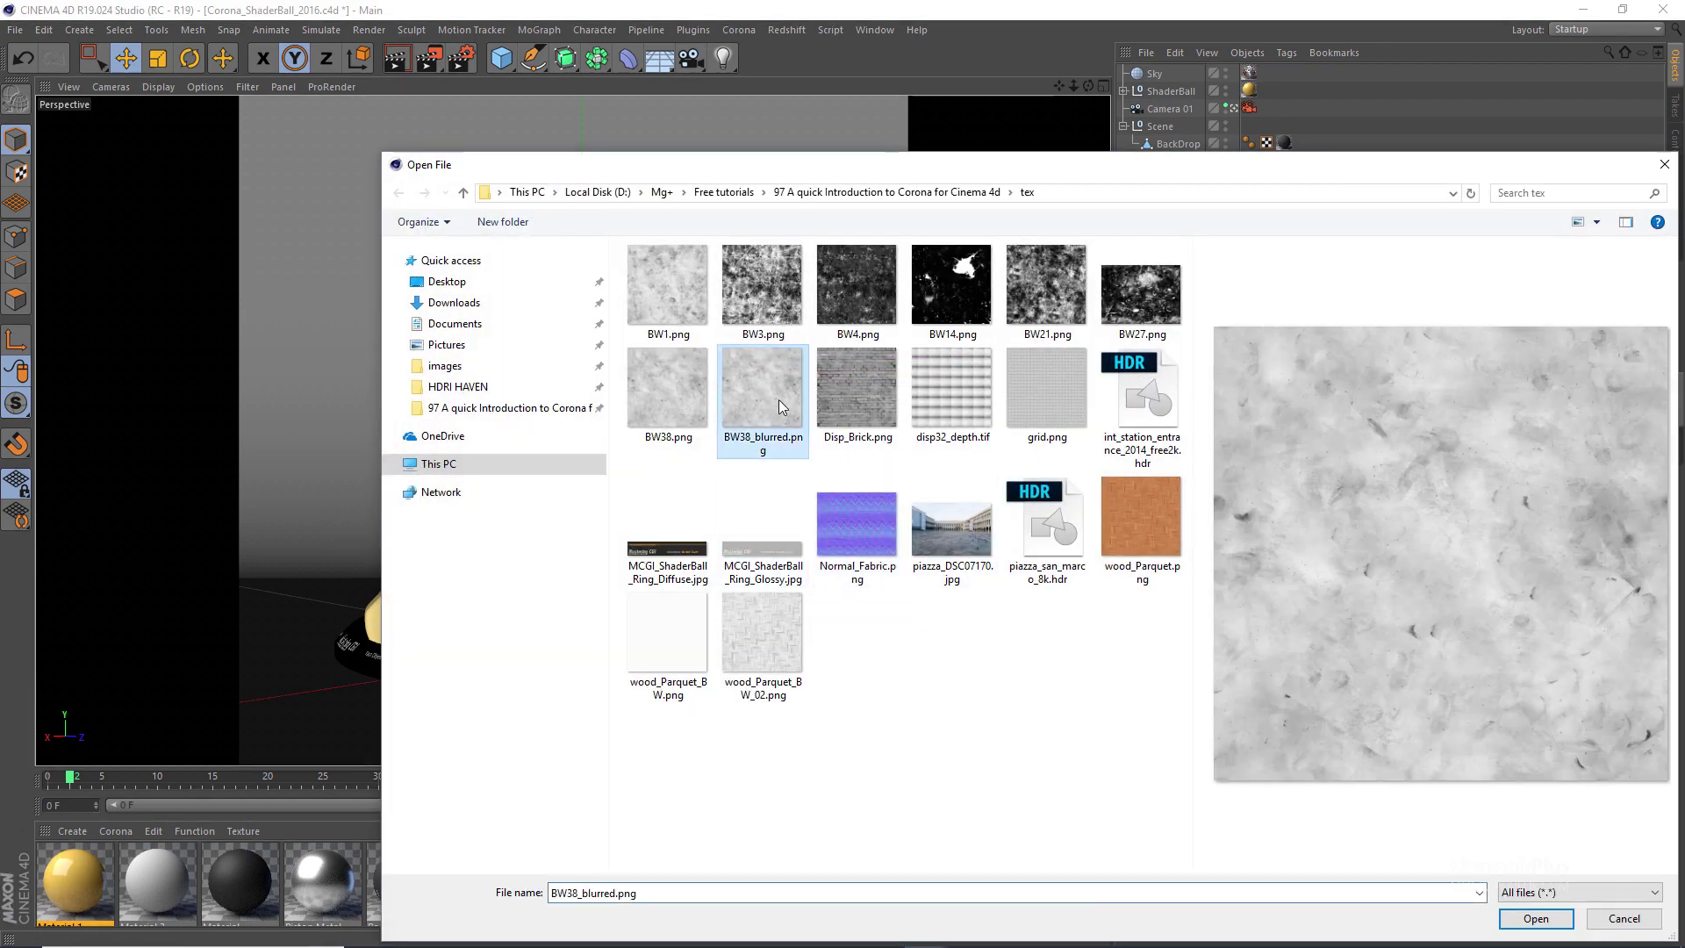
double_click(777, 399)
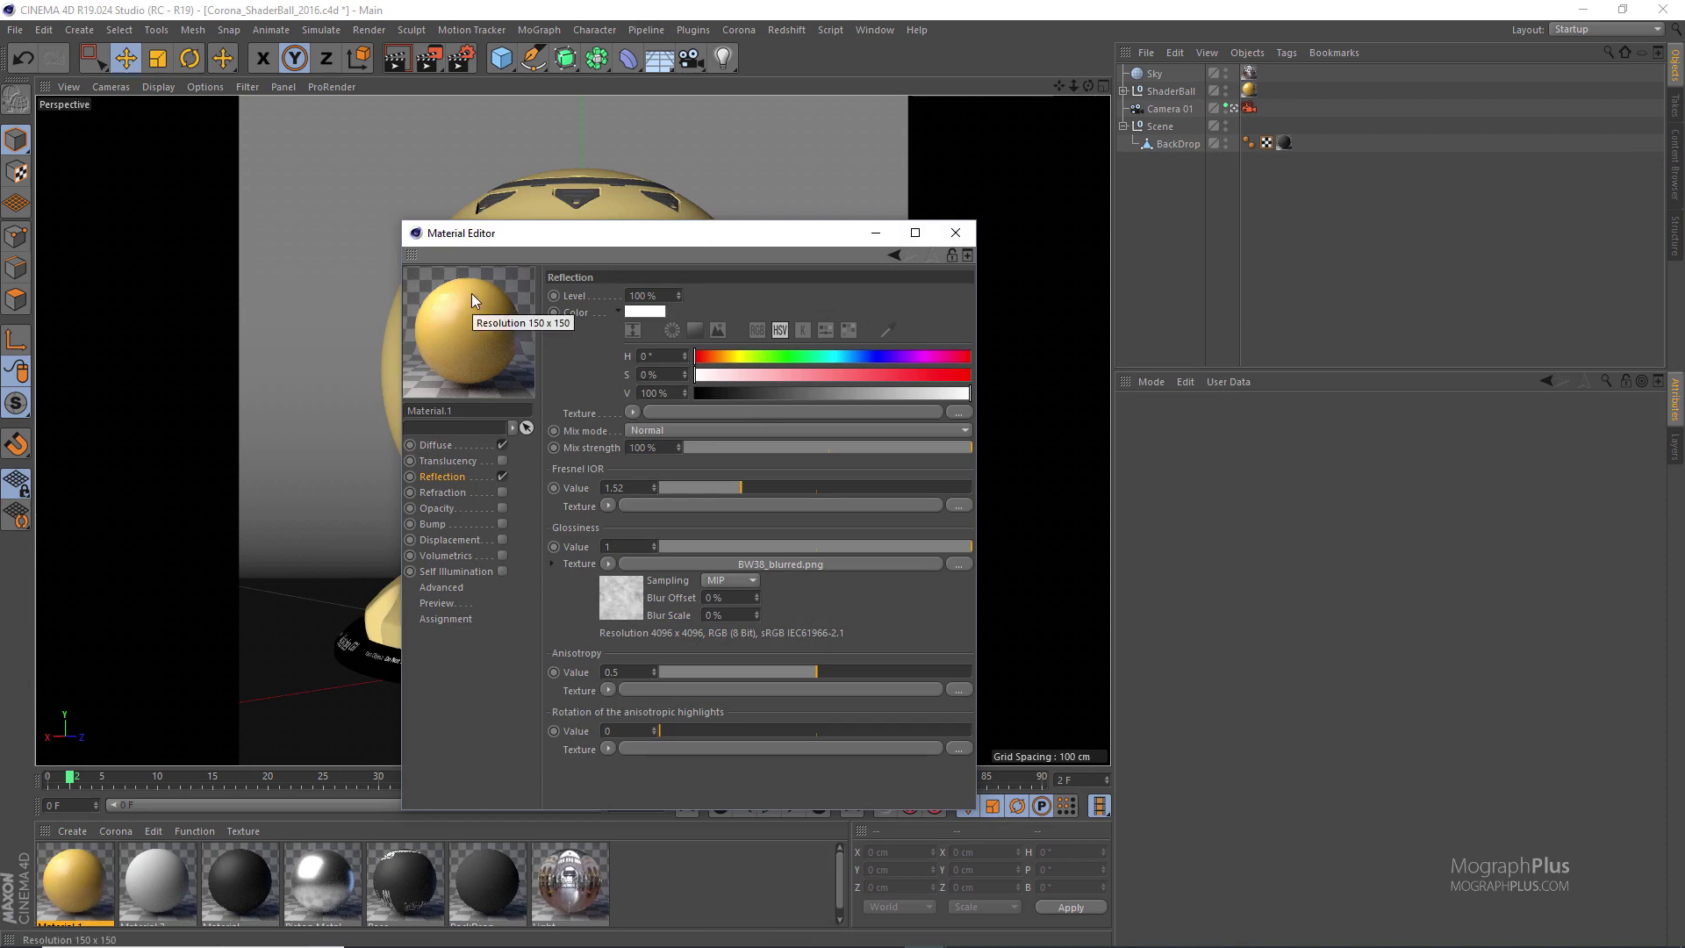
Wrap the glossiness texture in a Filter shader and set its brightness to 5%
left_click(607, 564)
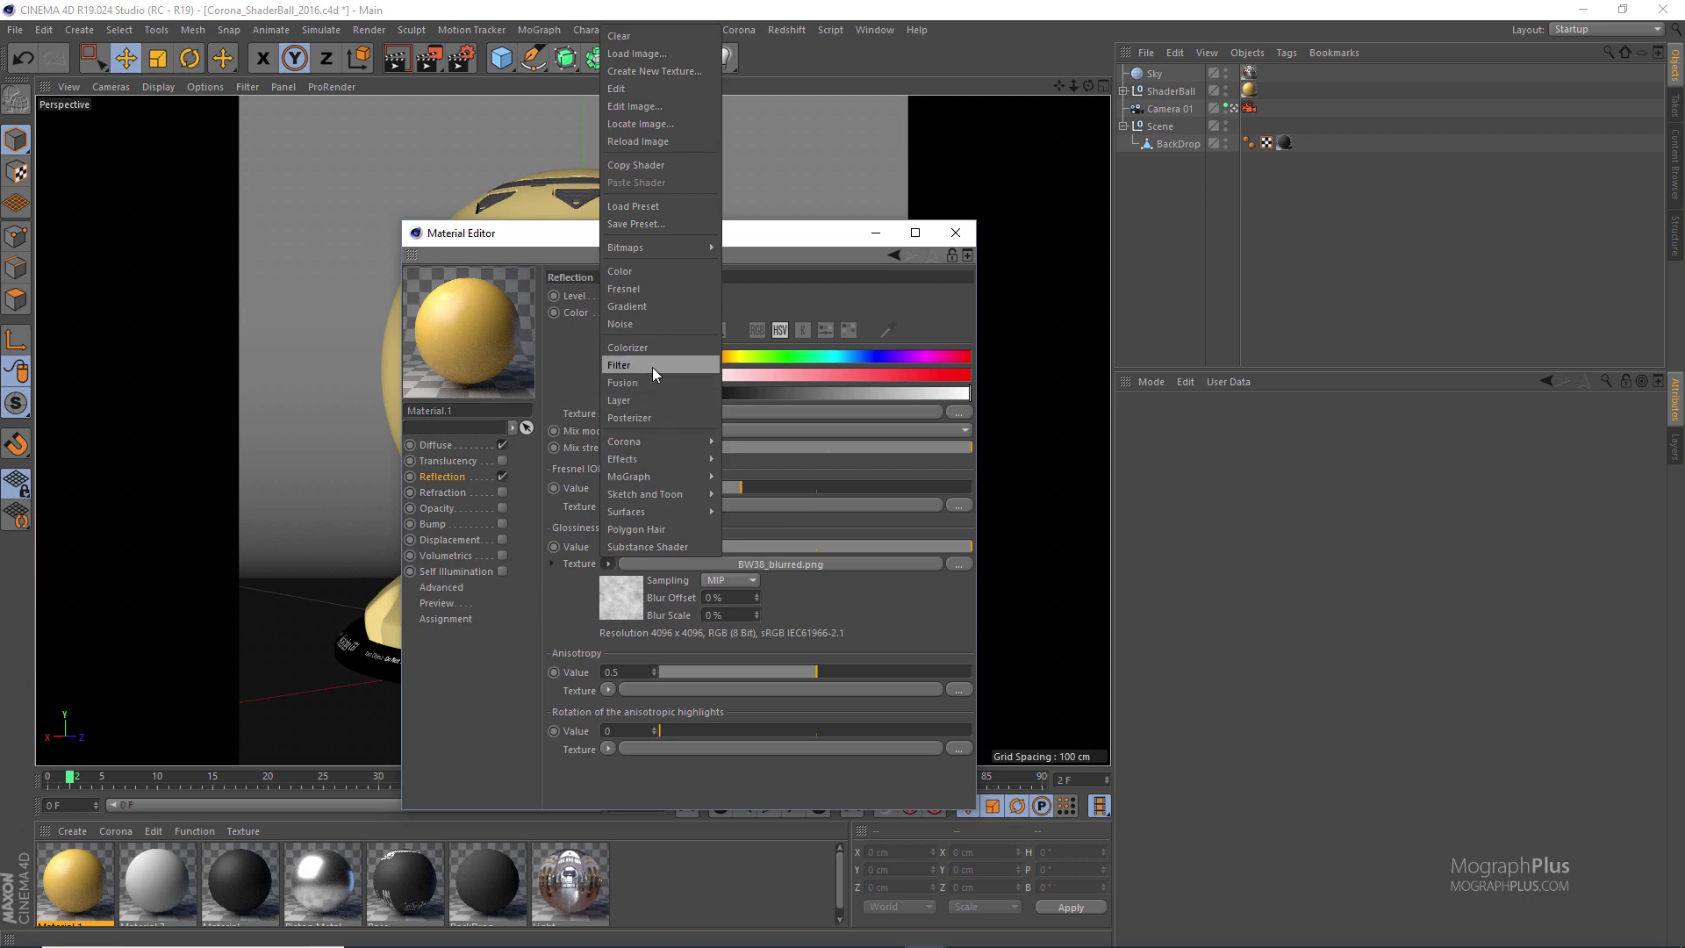
left_click(651, 367)
left_click(625, 564)
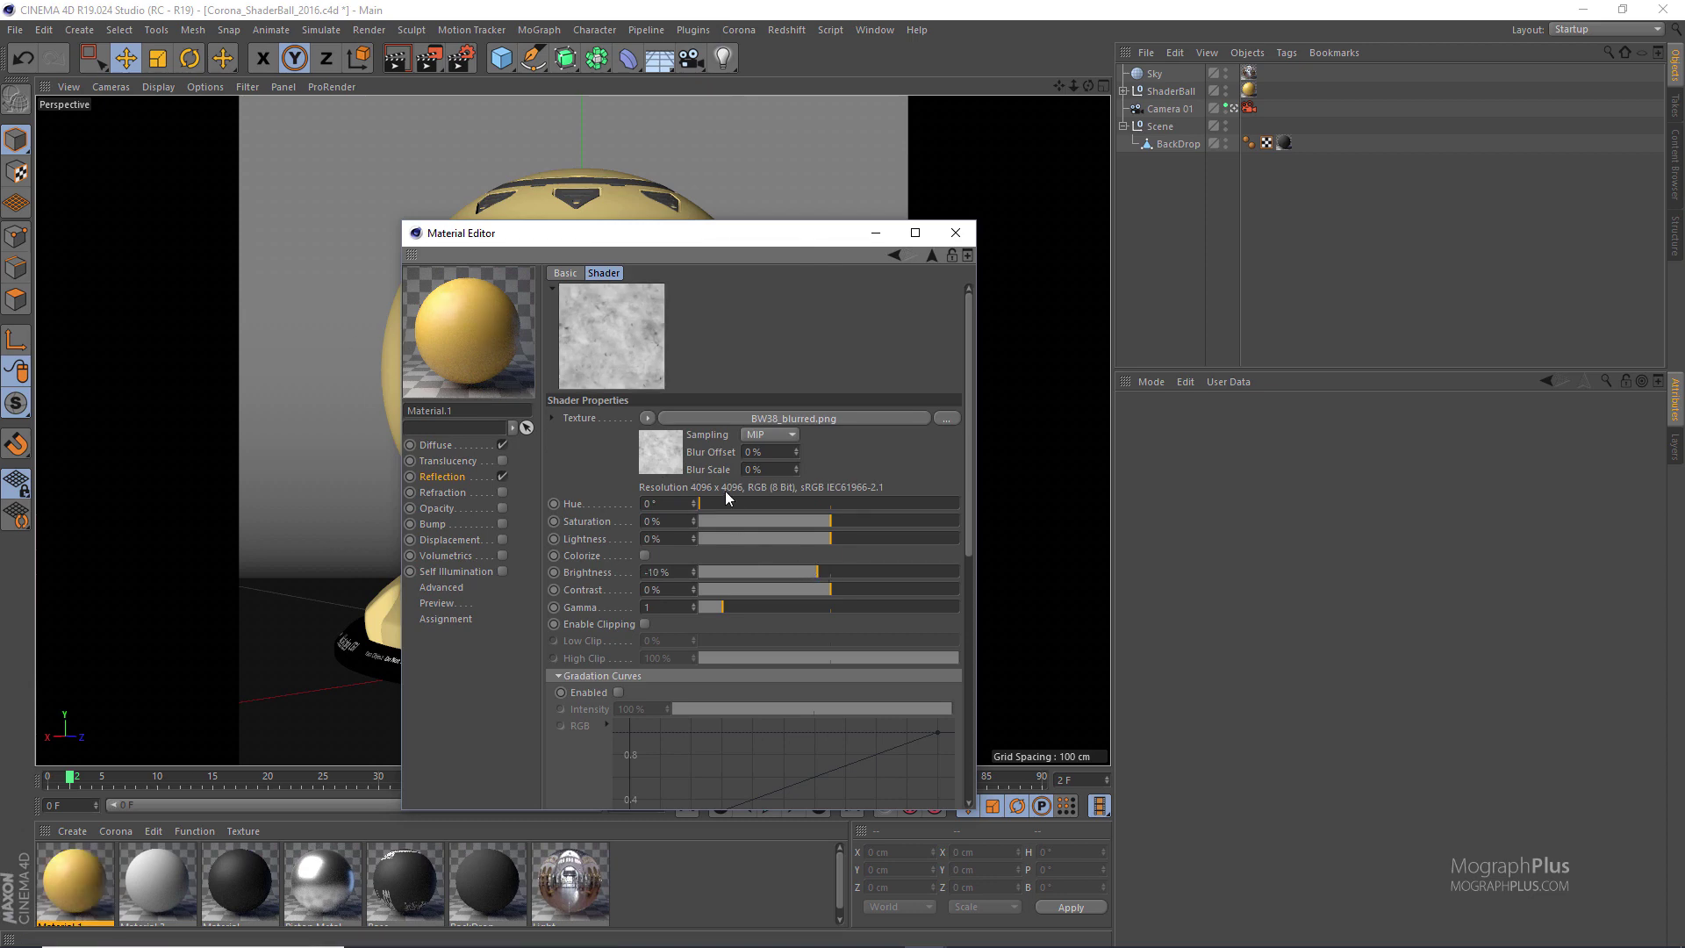
left_click_drag(835, 571, 847, 572)
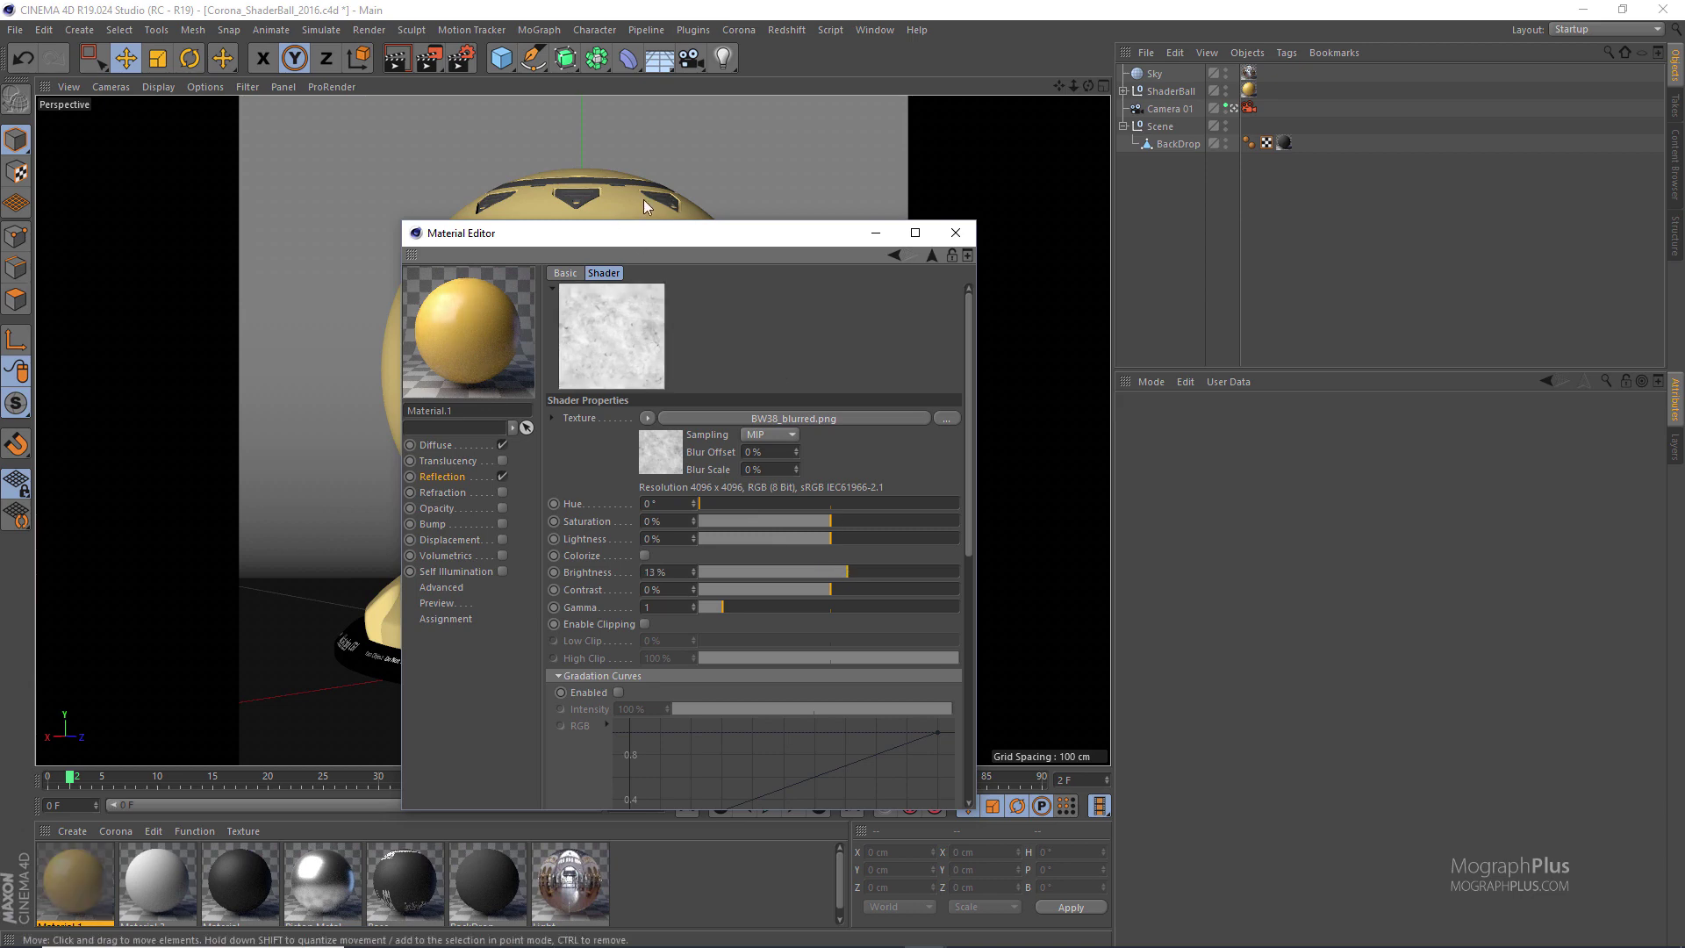
left_click(687, 572)
type("5")
key("Return")
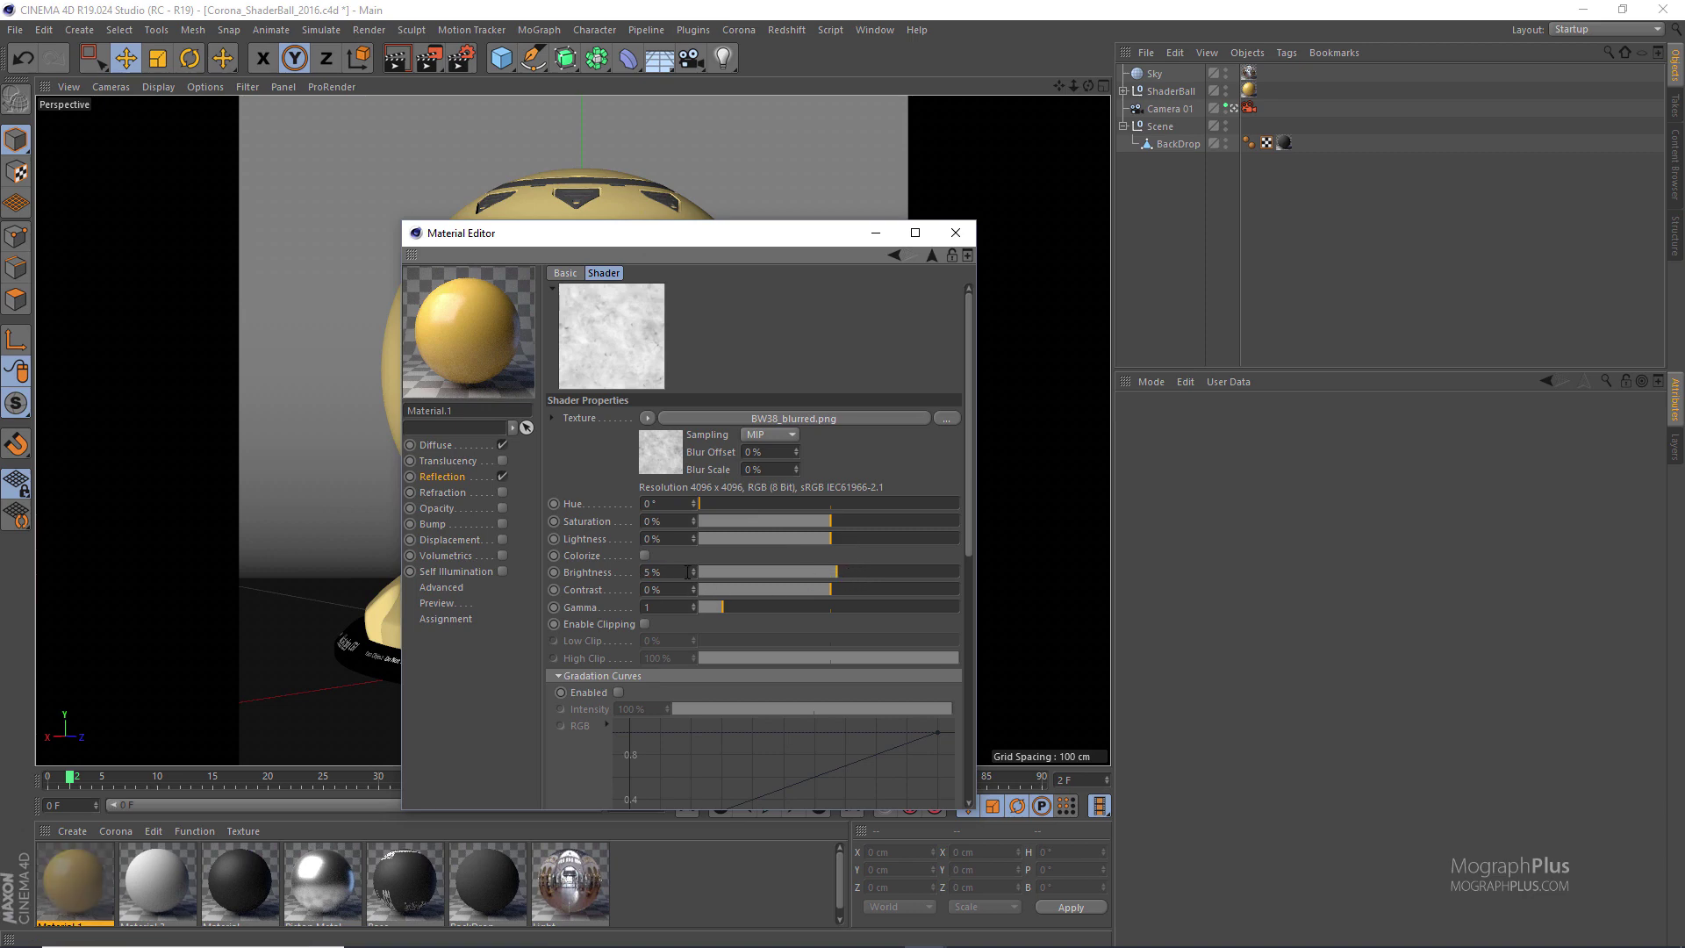
Enable the filter's gradation curves, lowering the RGB curve's white end to about 0.9 and raising its black end to about 0.1
scroll(614, 684, "down", 3)
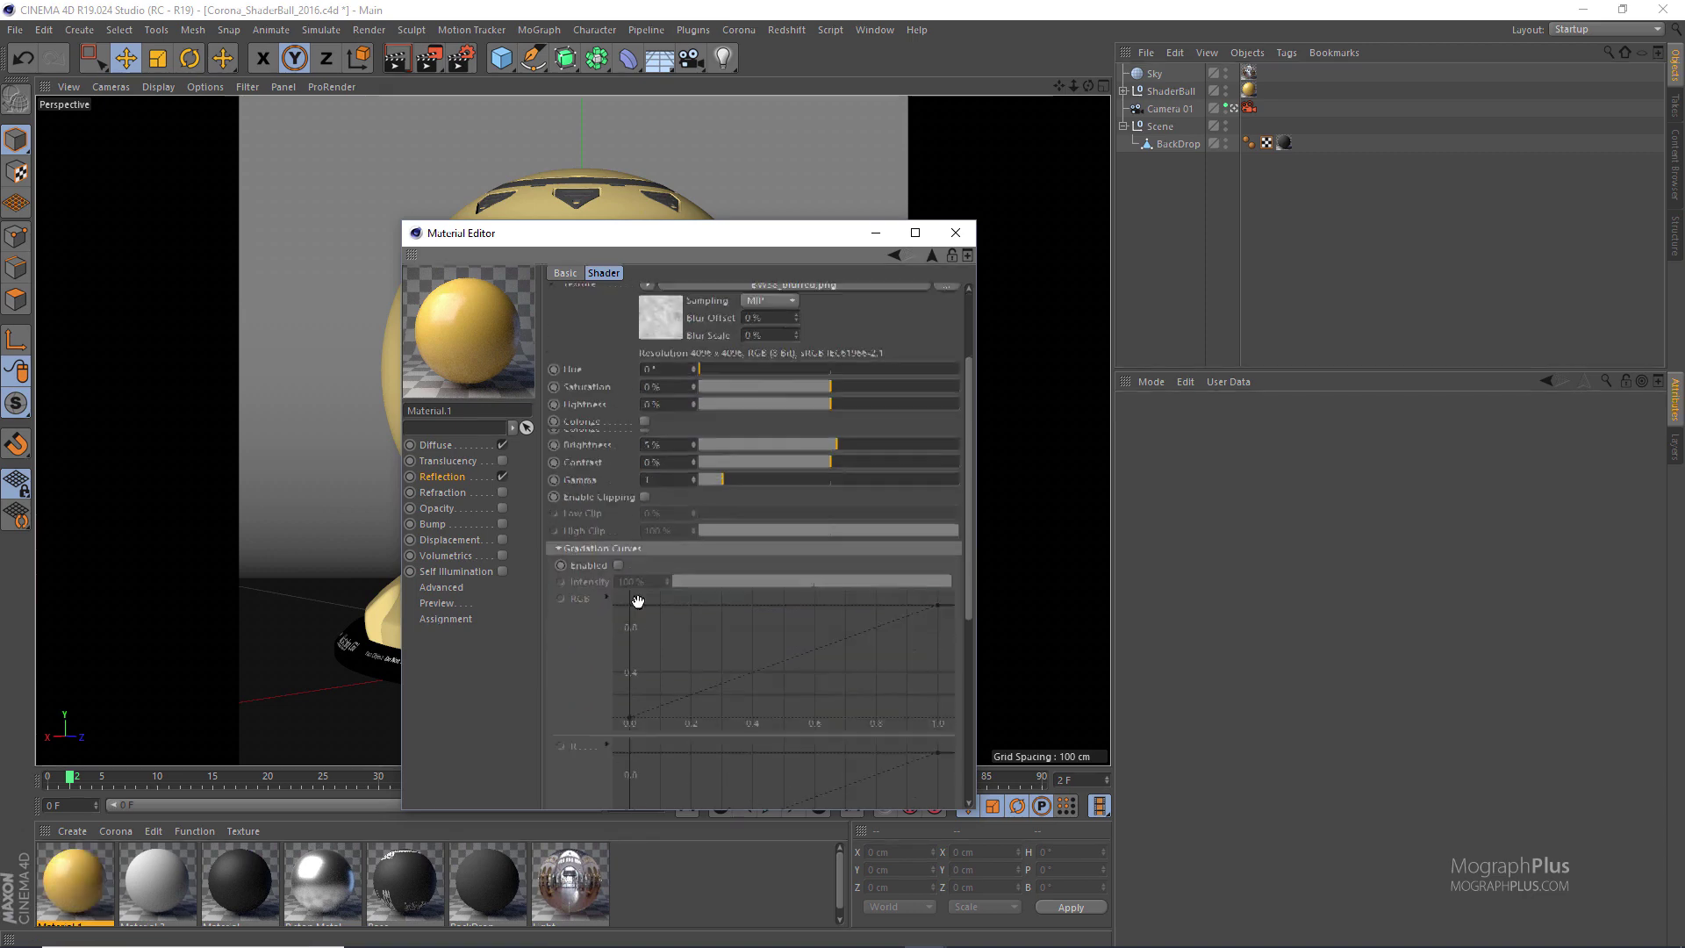
left_click(618, 528)
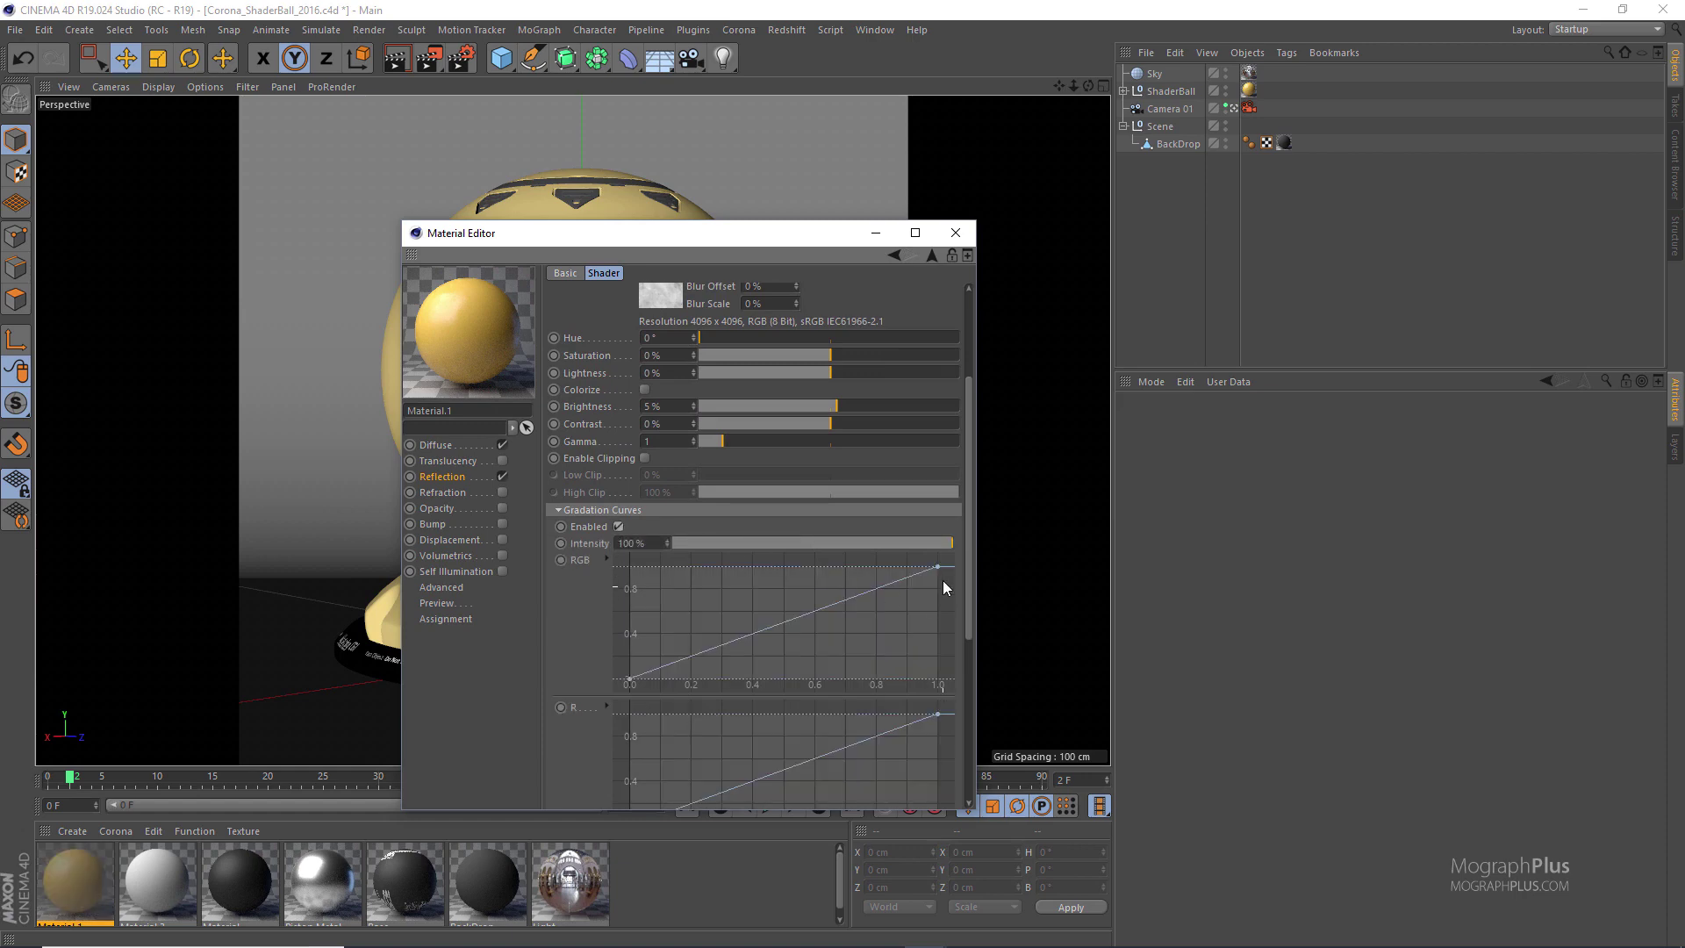
left_click_drag(941, 568, 943, 568)
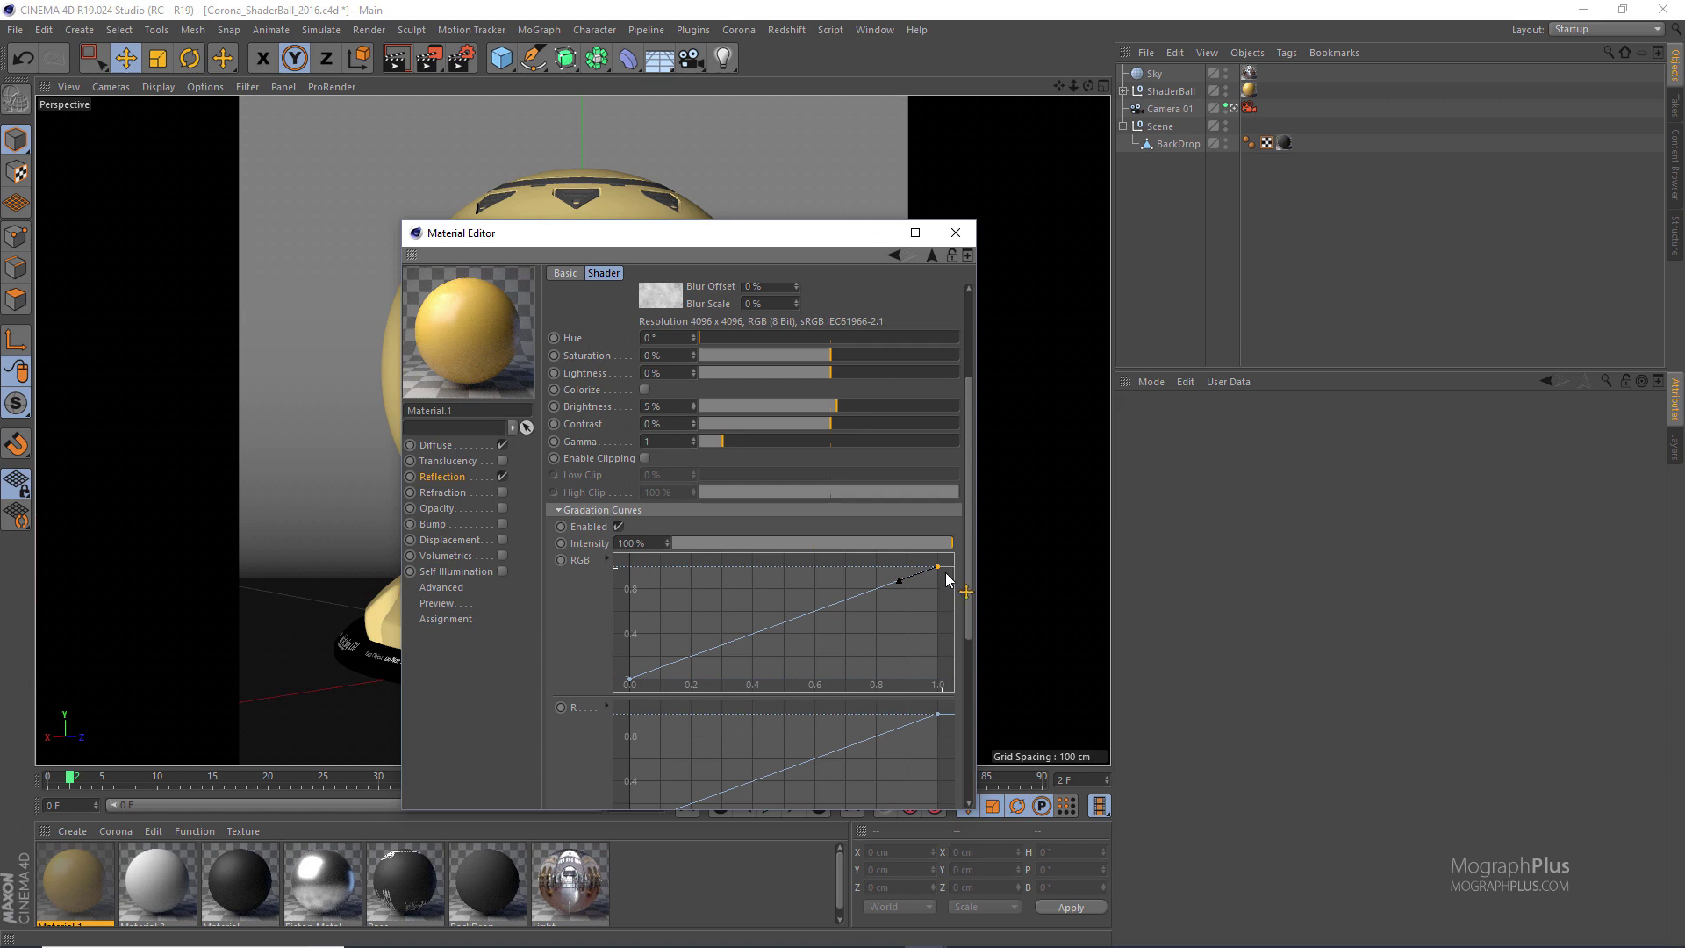
left_click_drag(944, 568, 943, 577)
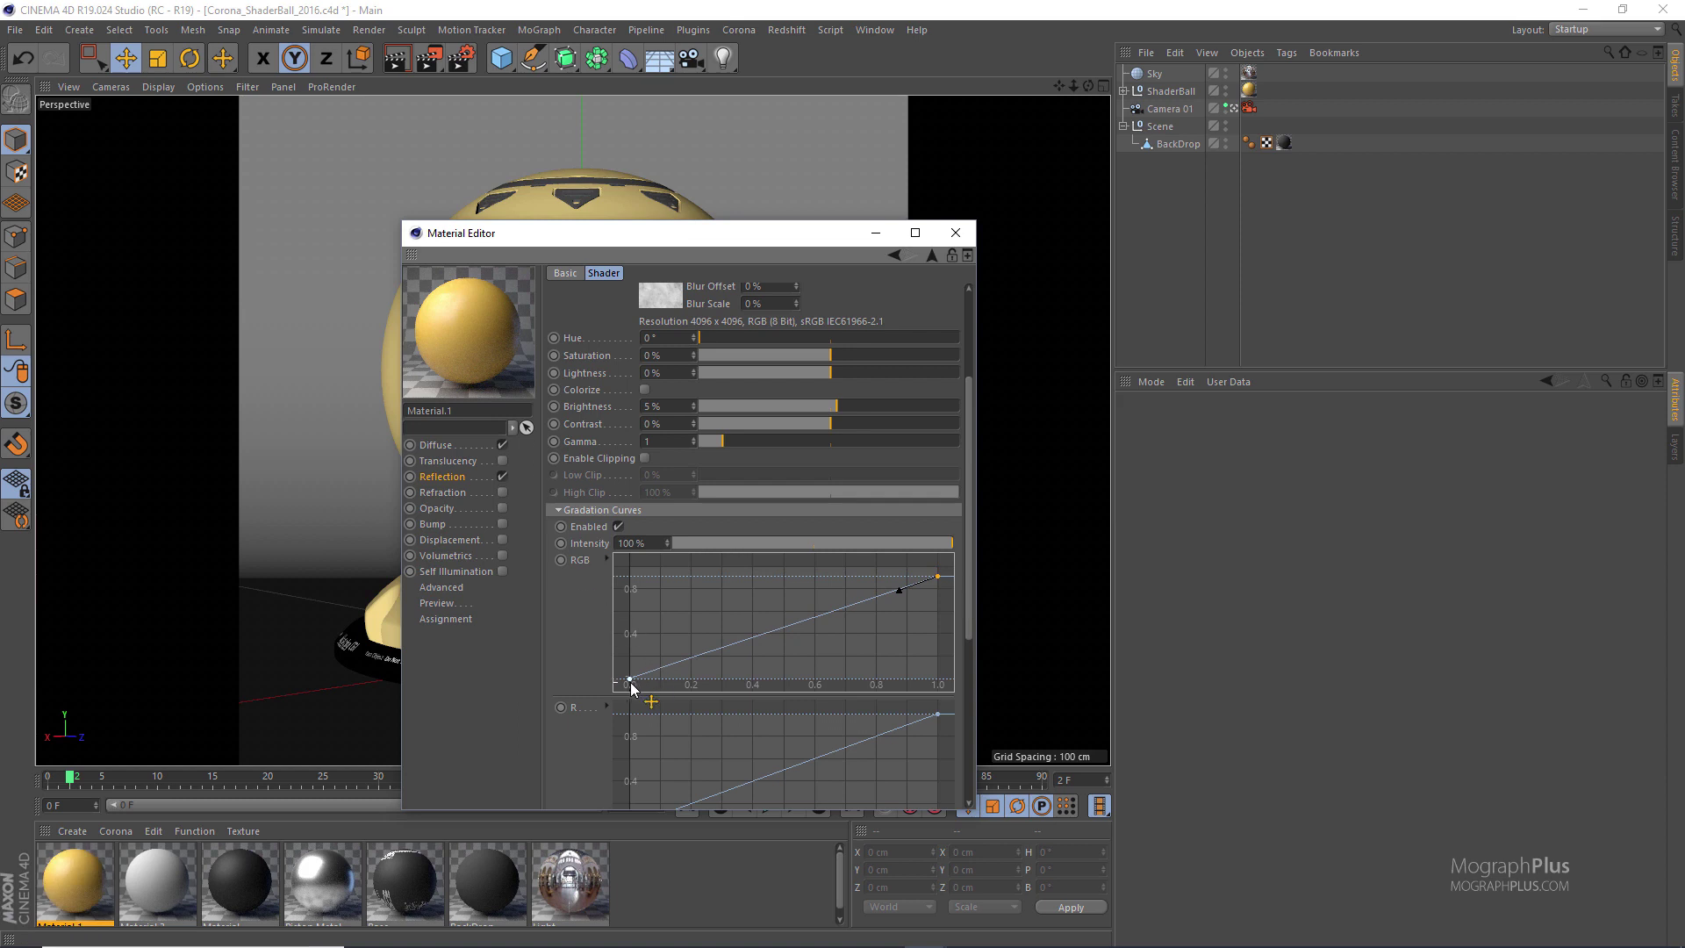
left_click_drag(630, 678, 618, 671)
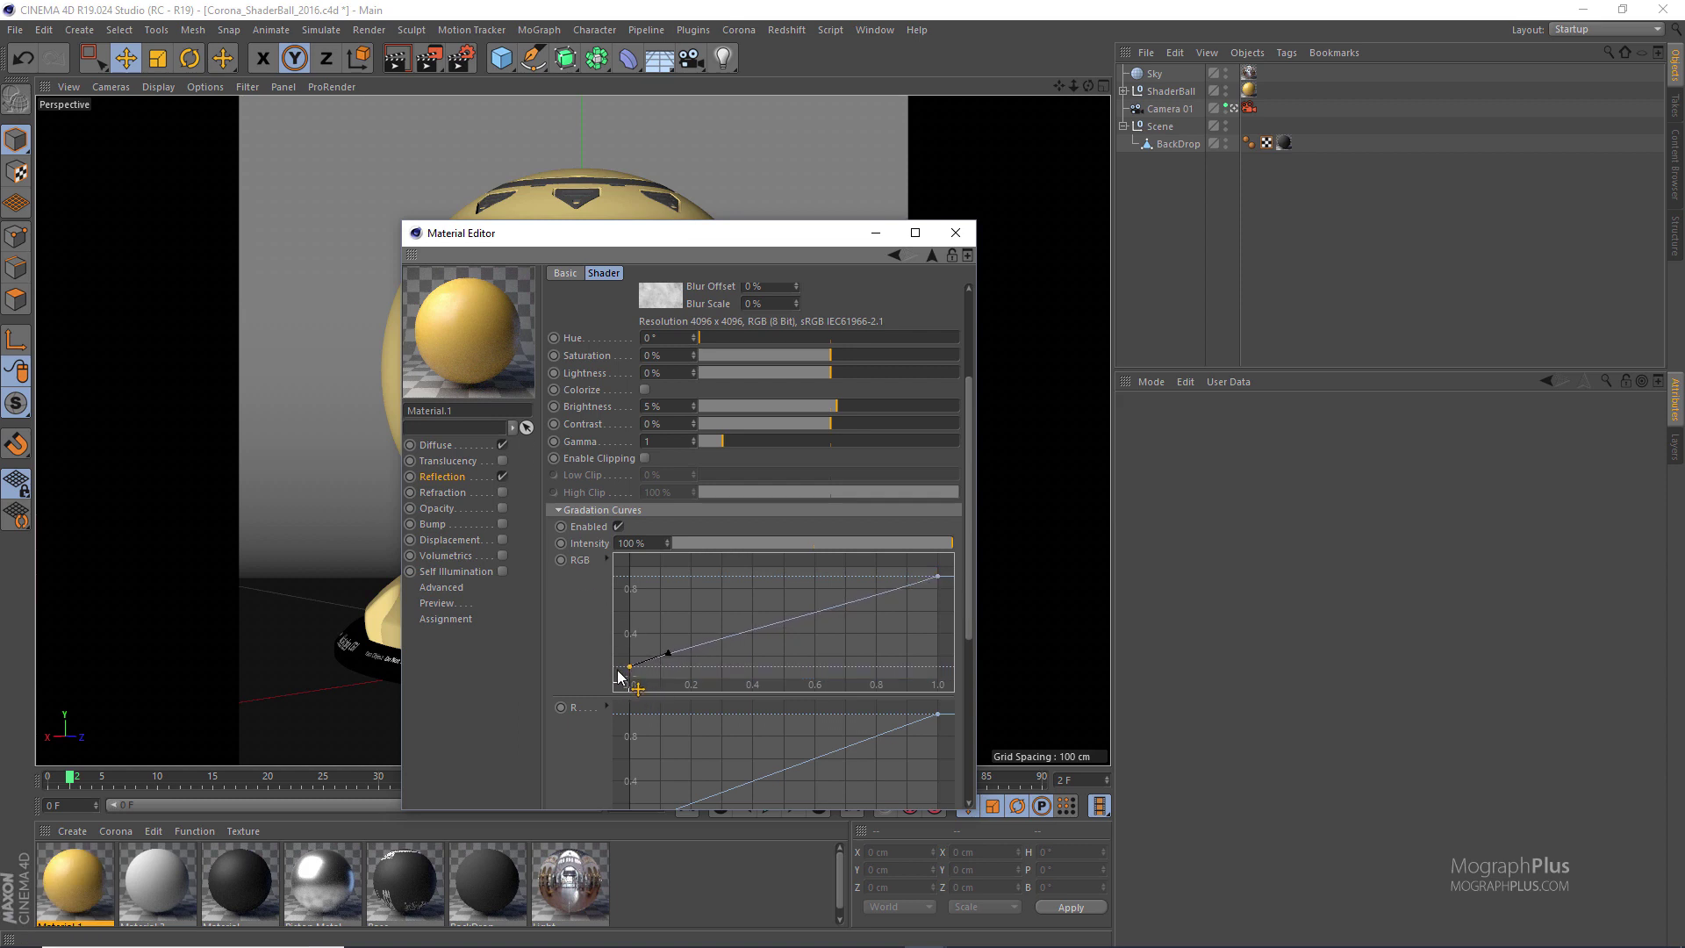
Return to the Reflection settings, close the material editor and start Corona's interactive rendering
left_click(456, 445)
left_click(455, 476)
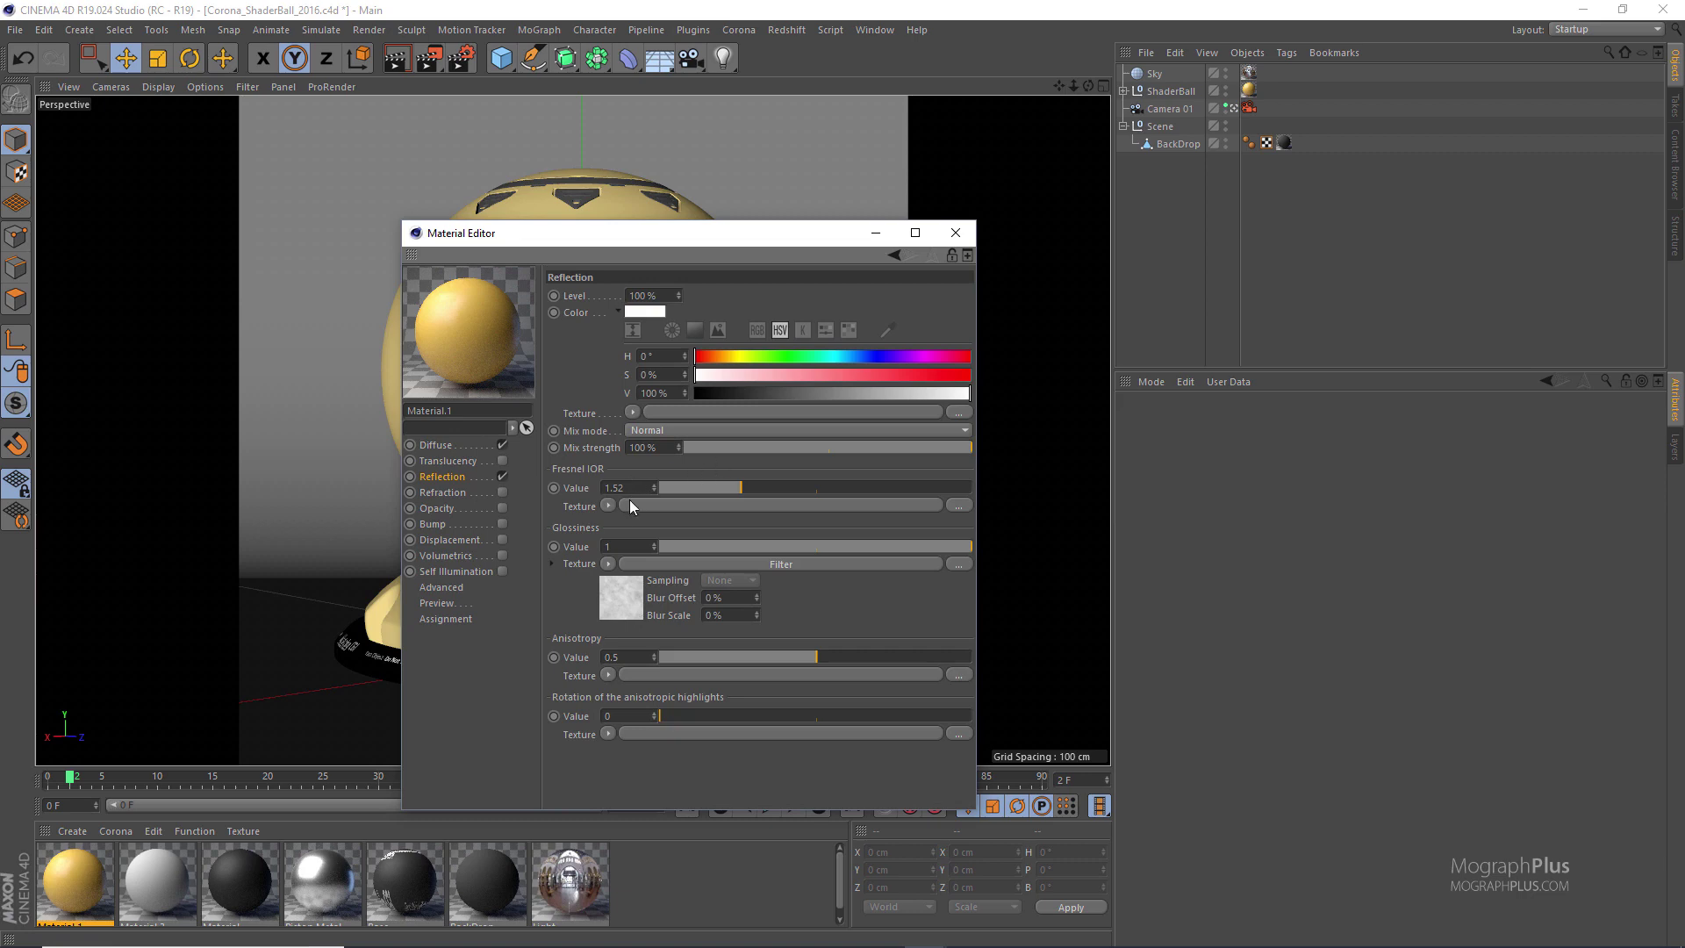
left_click(962, 233)
left_click(736, 33)
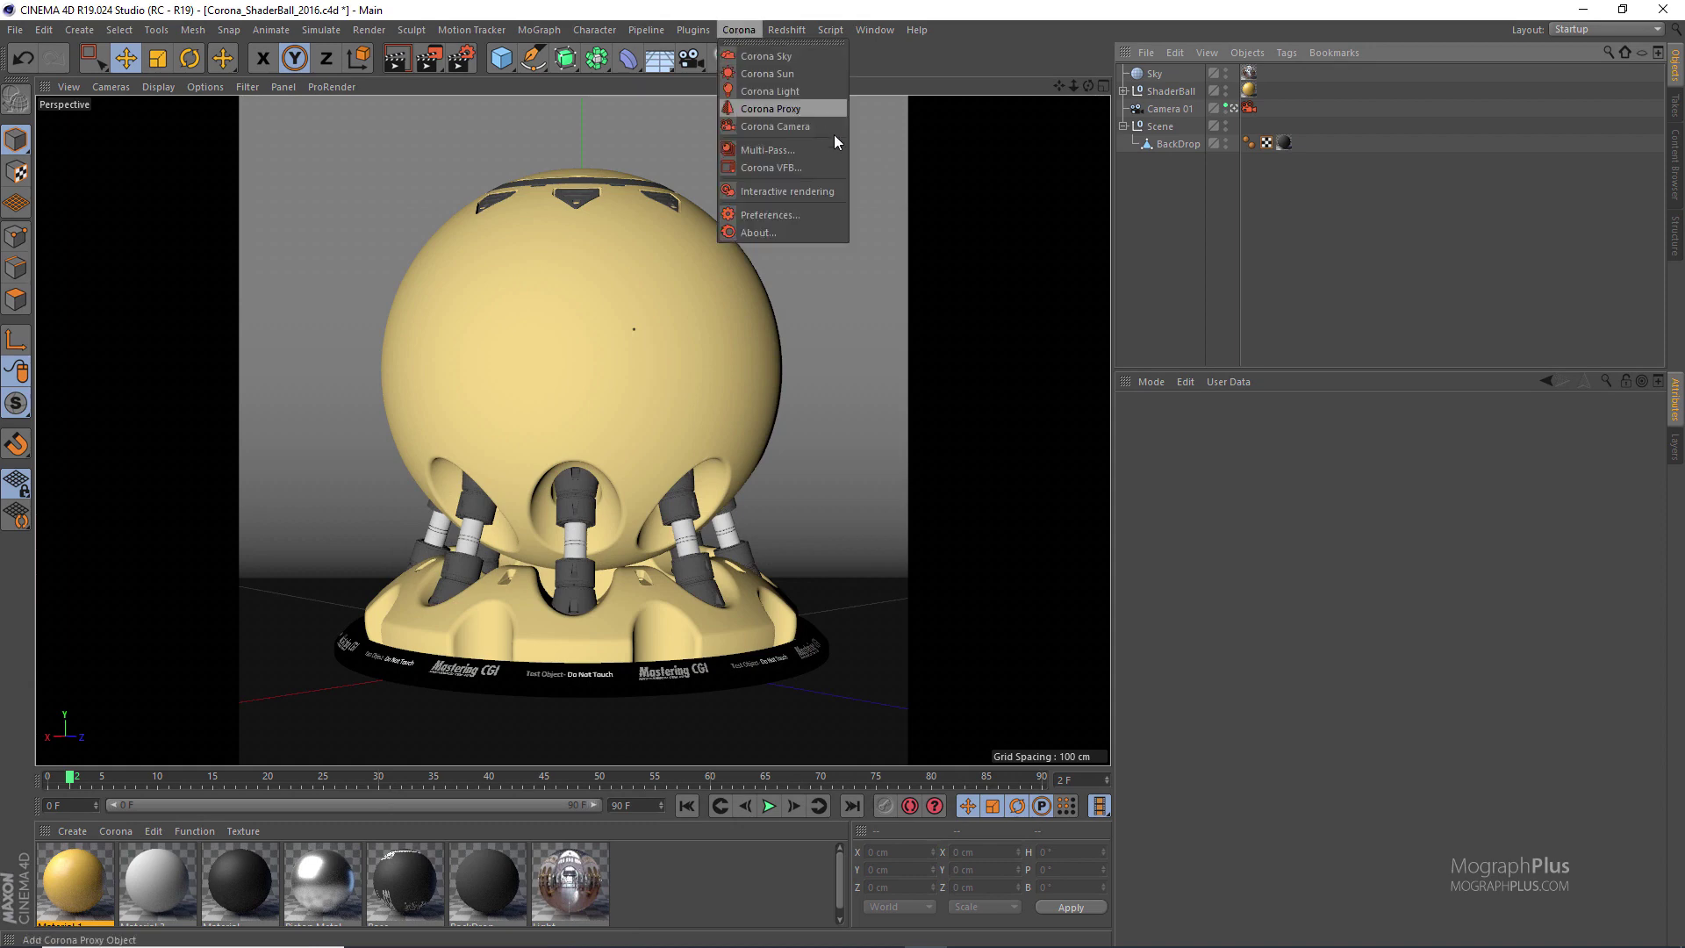
left_click(829, 195)
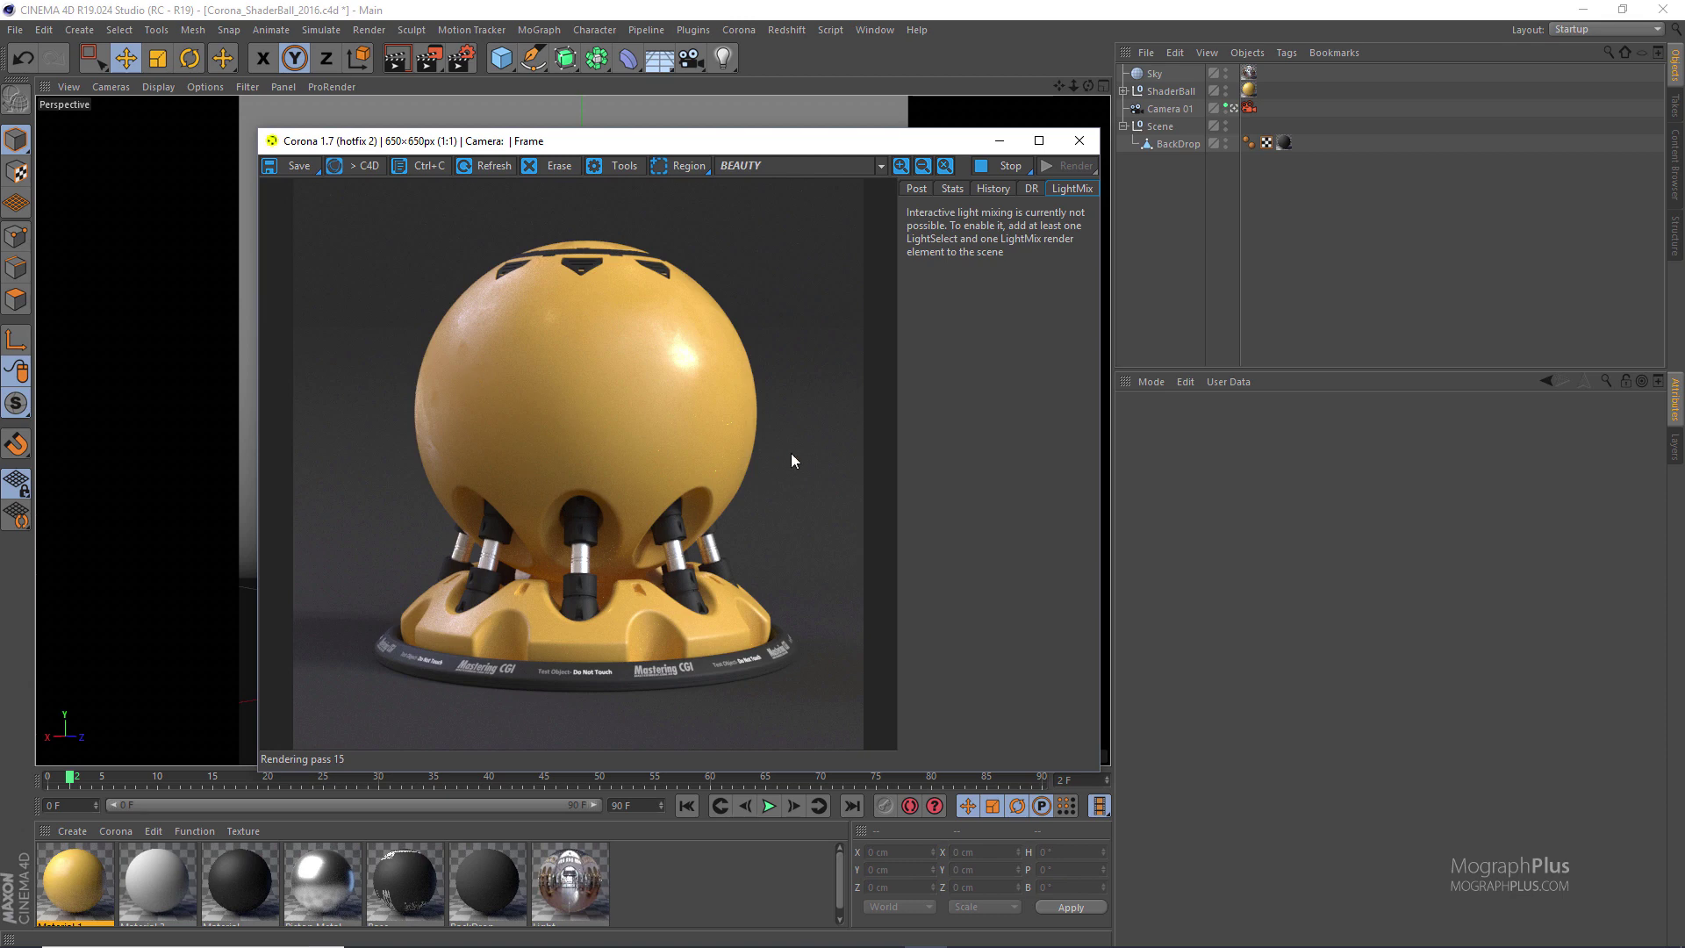
Close the render window, create a new Corona material and name it Wood
left_click(1079, 141)
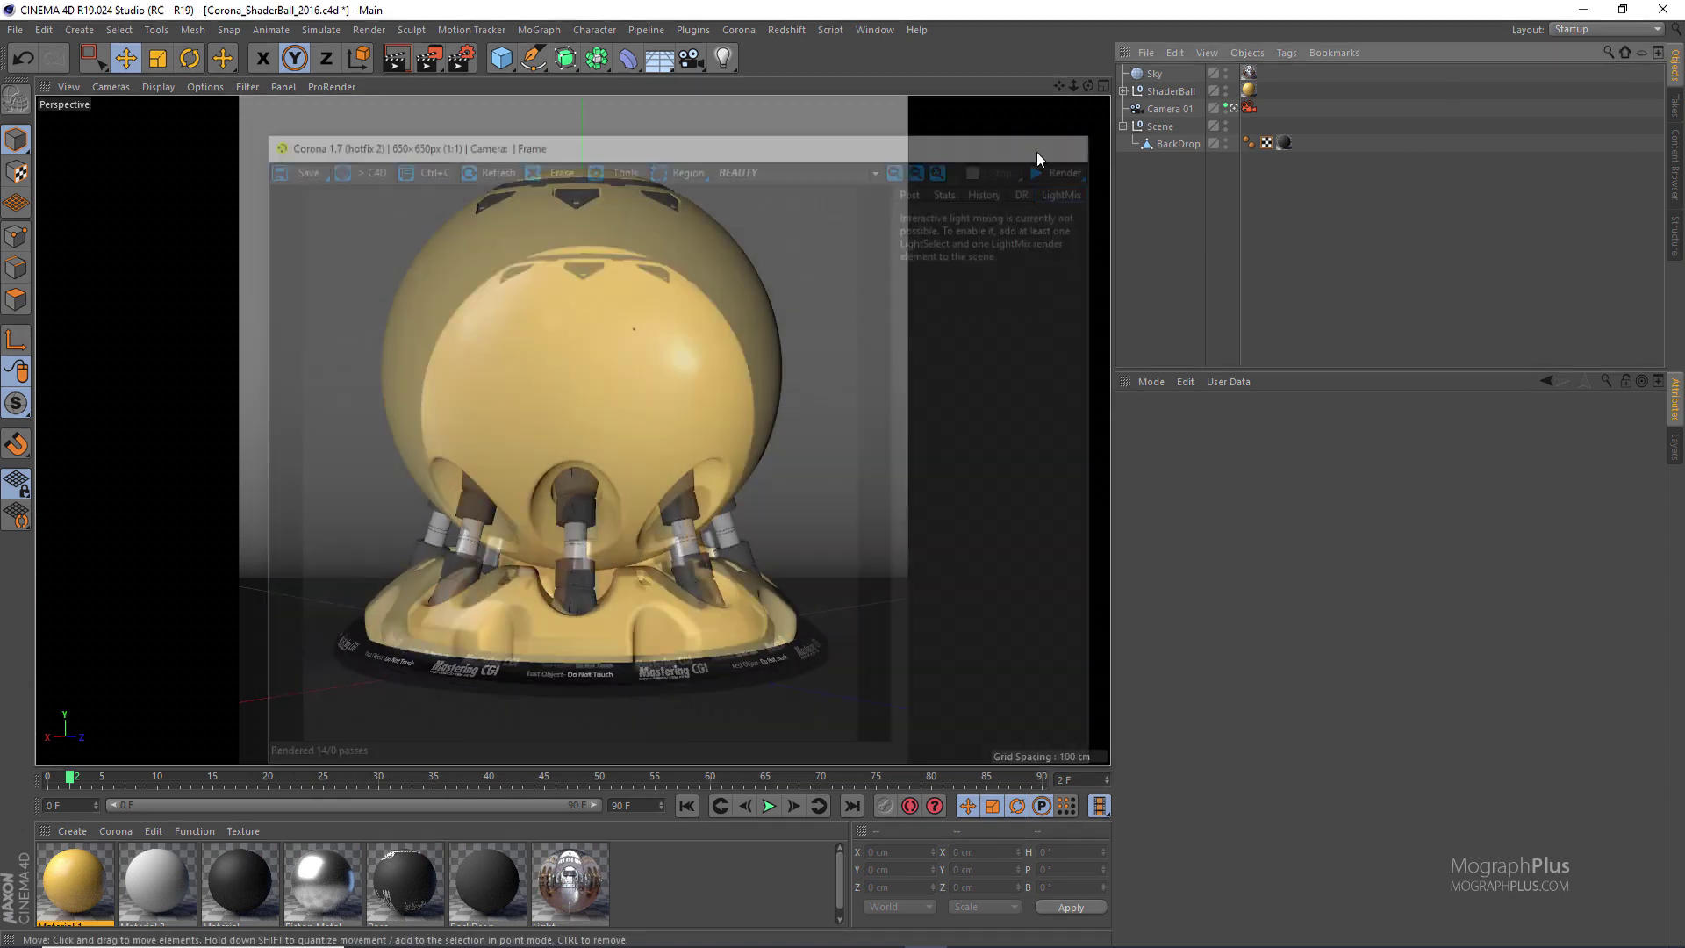
left_click(102, 831)
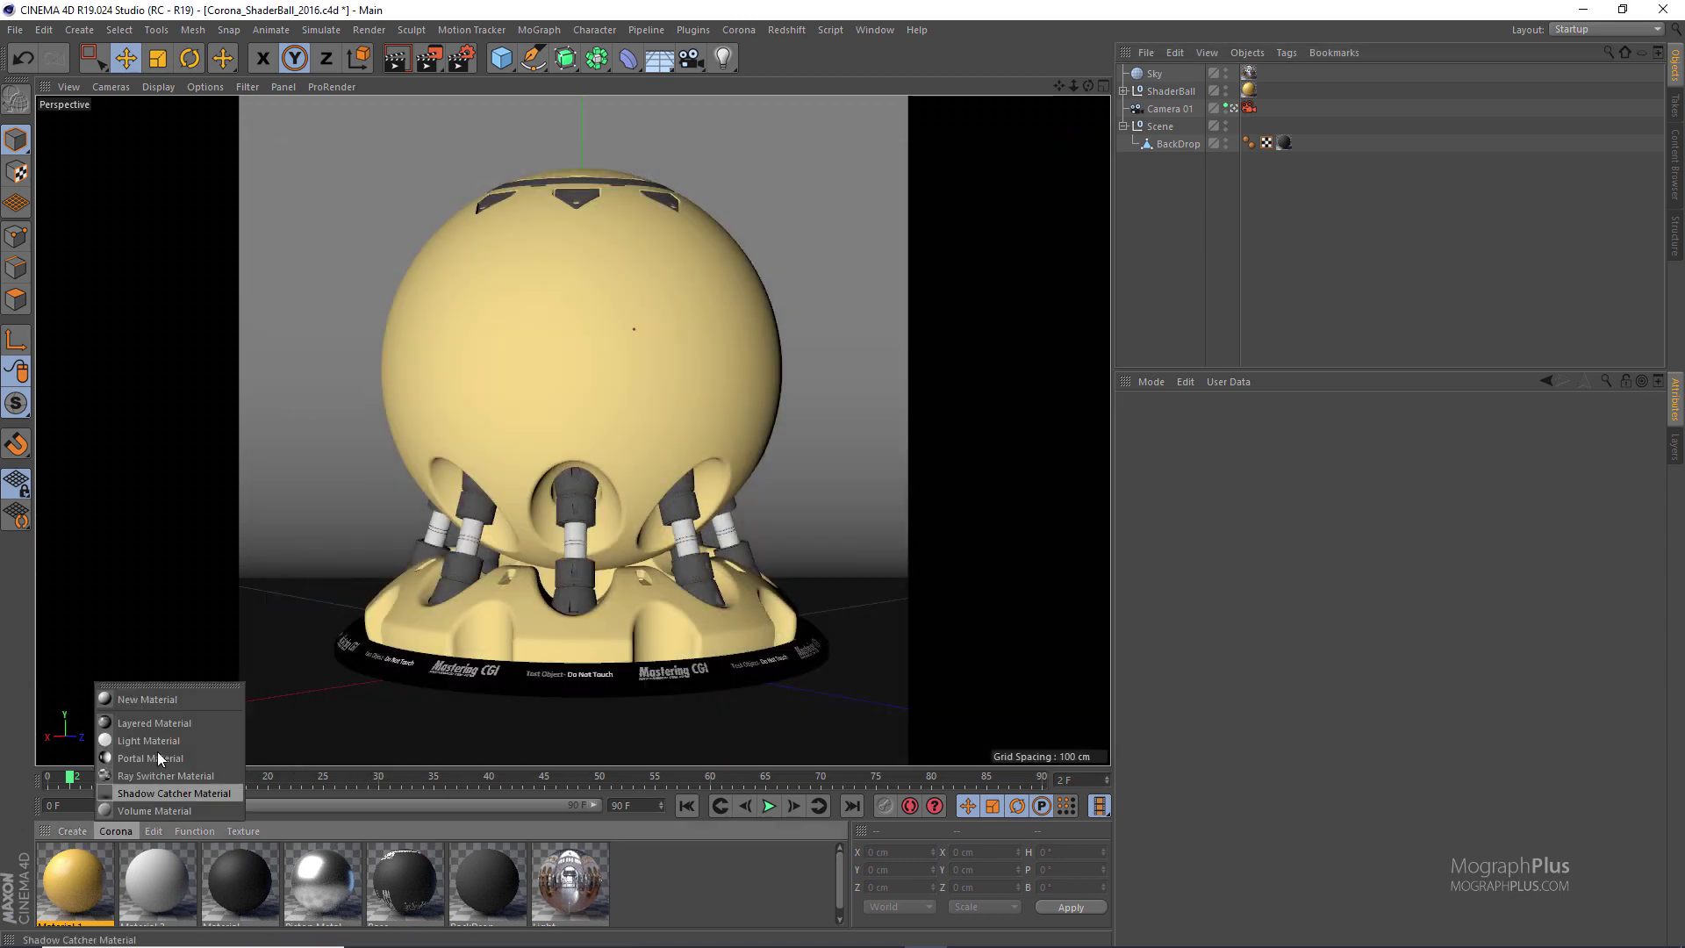
left_click(170, 698)
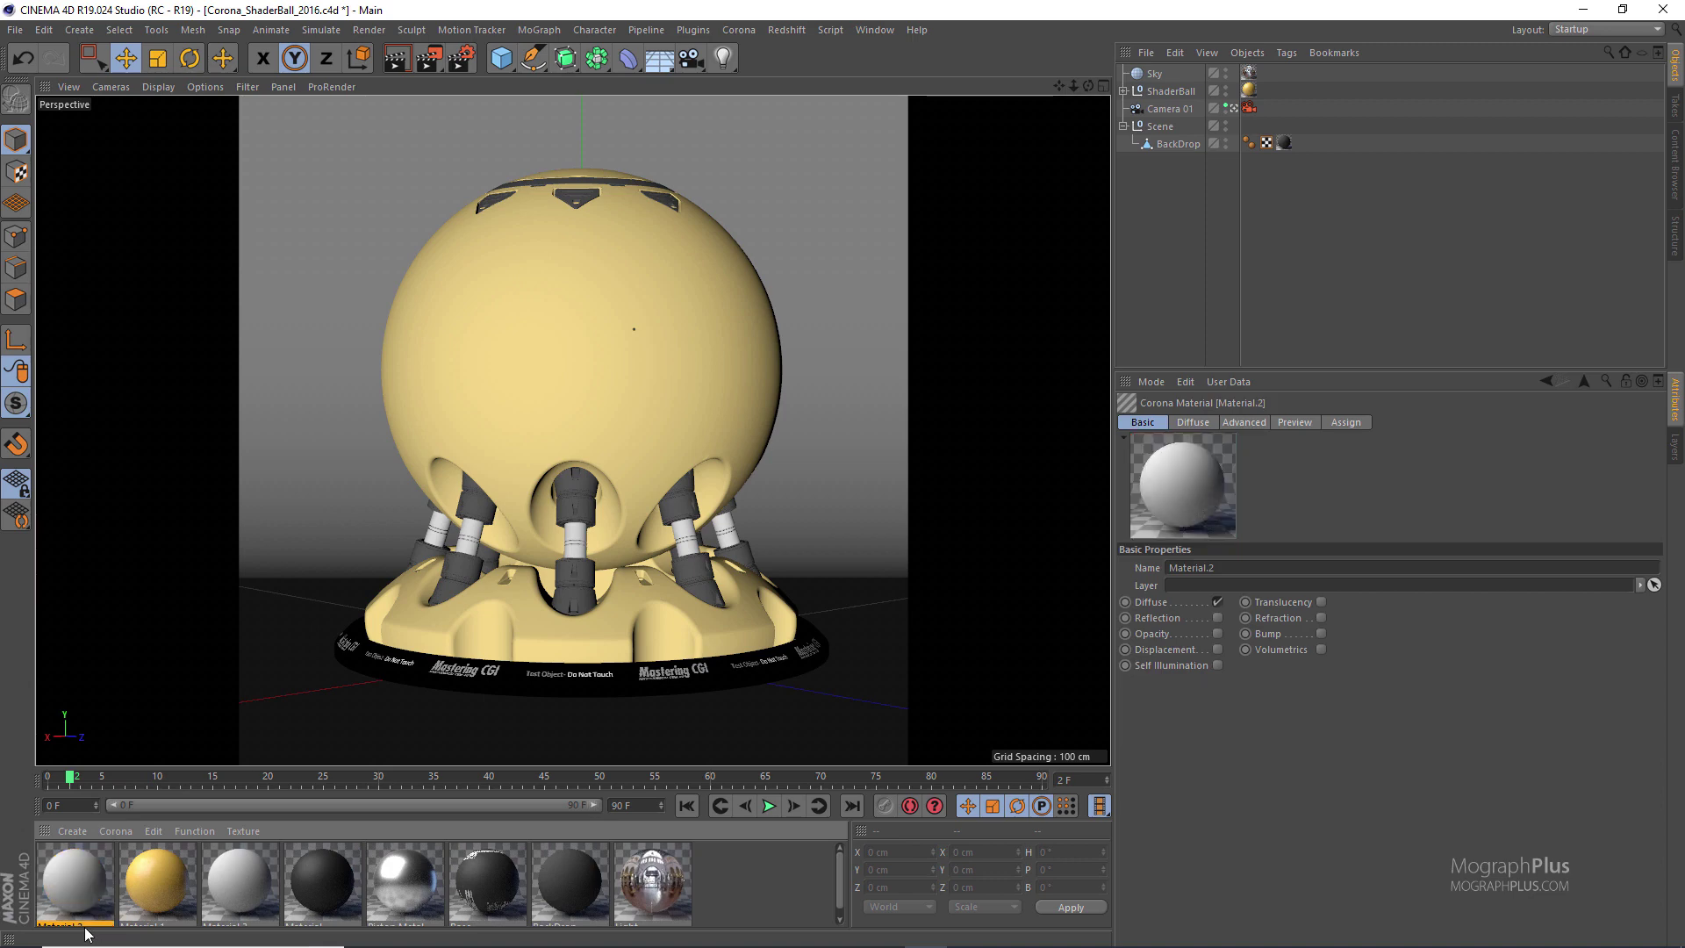
left_click_drag(178, 766, 178, 741)
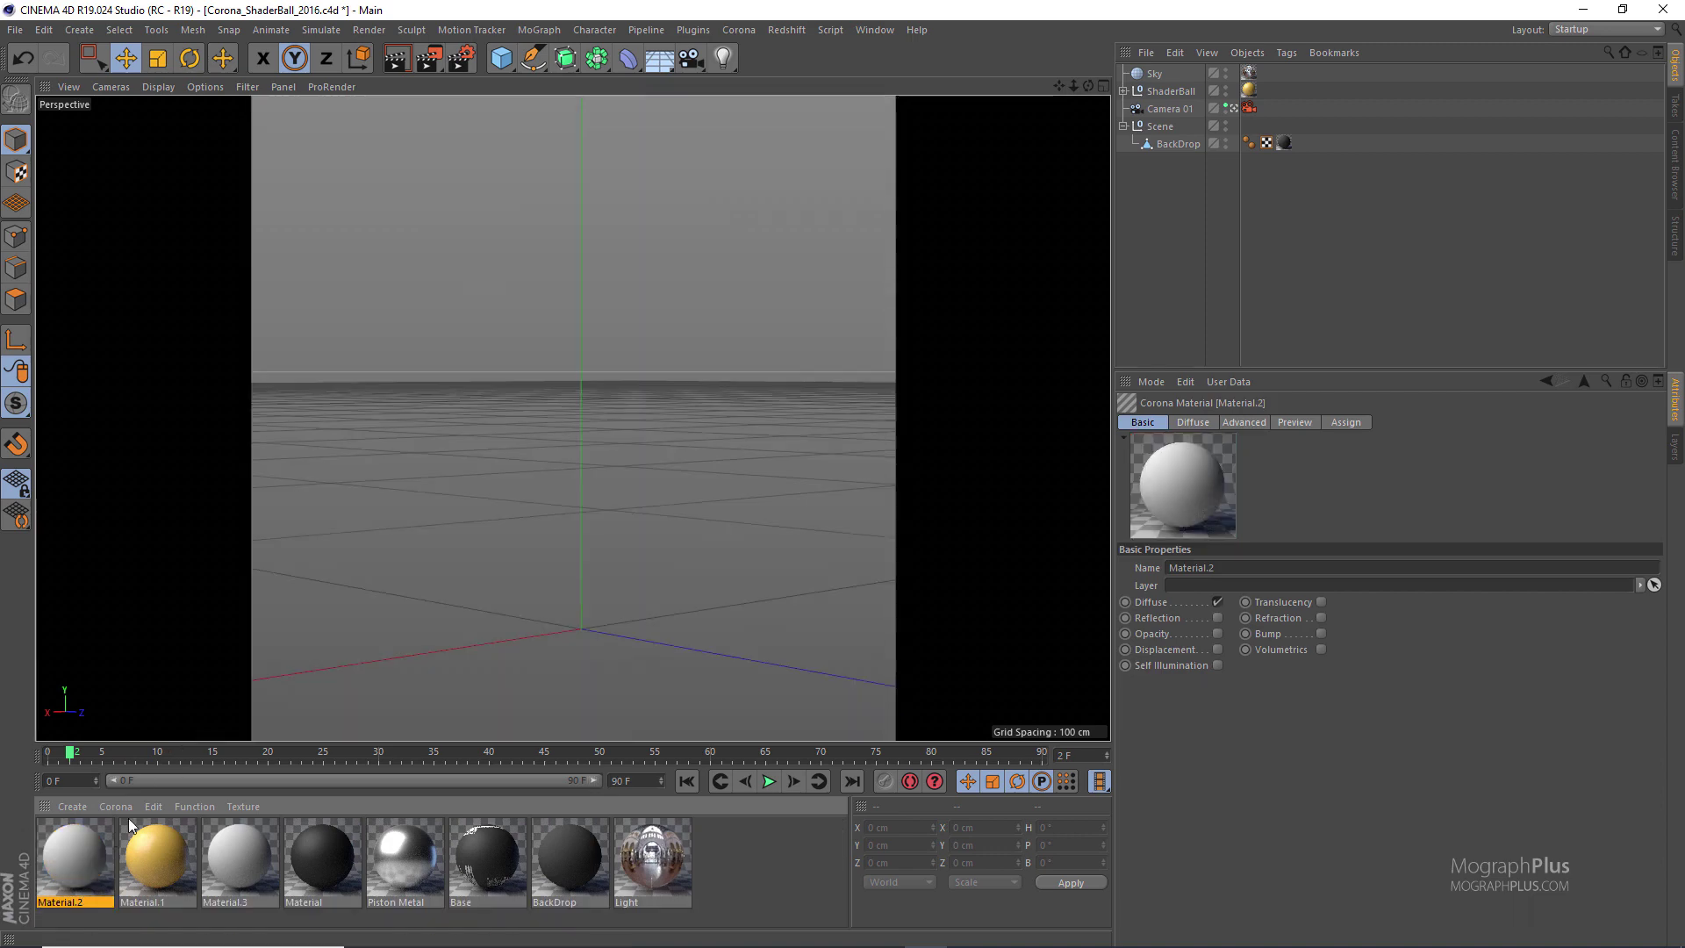
double_click(61, 902)
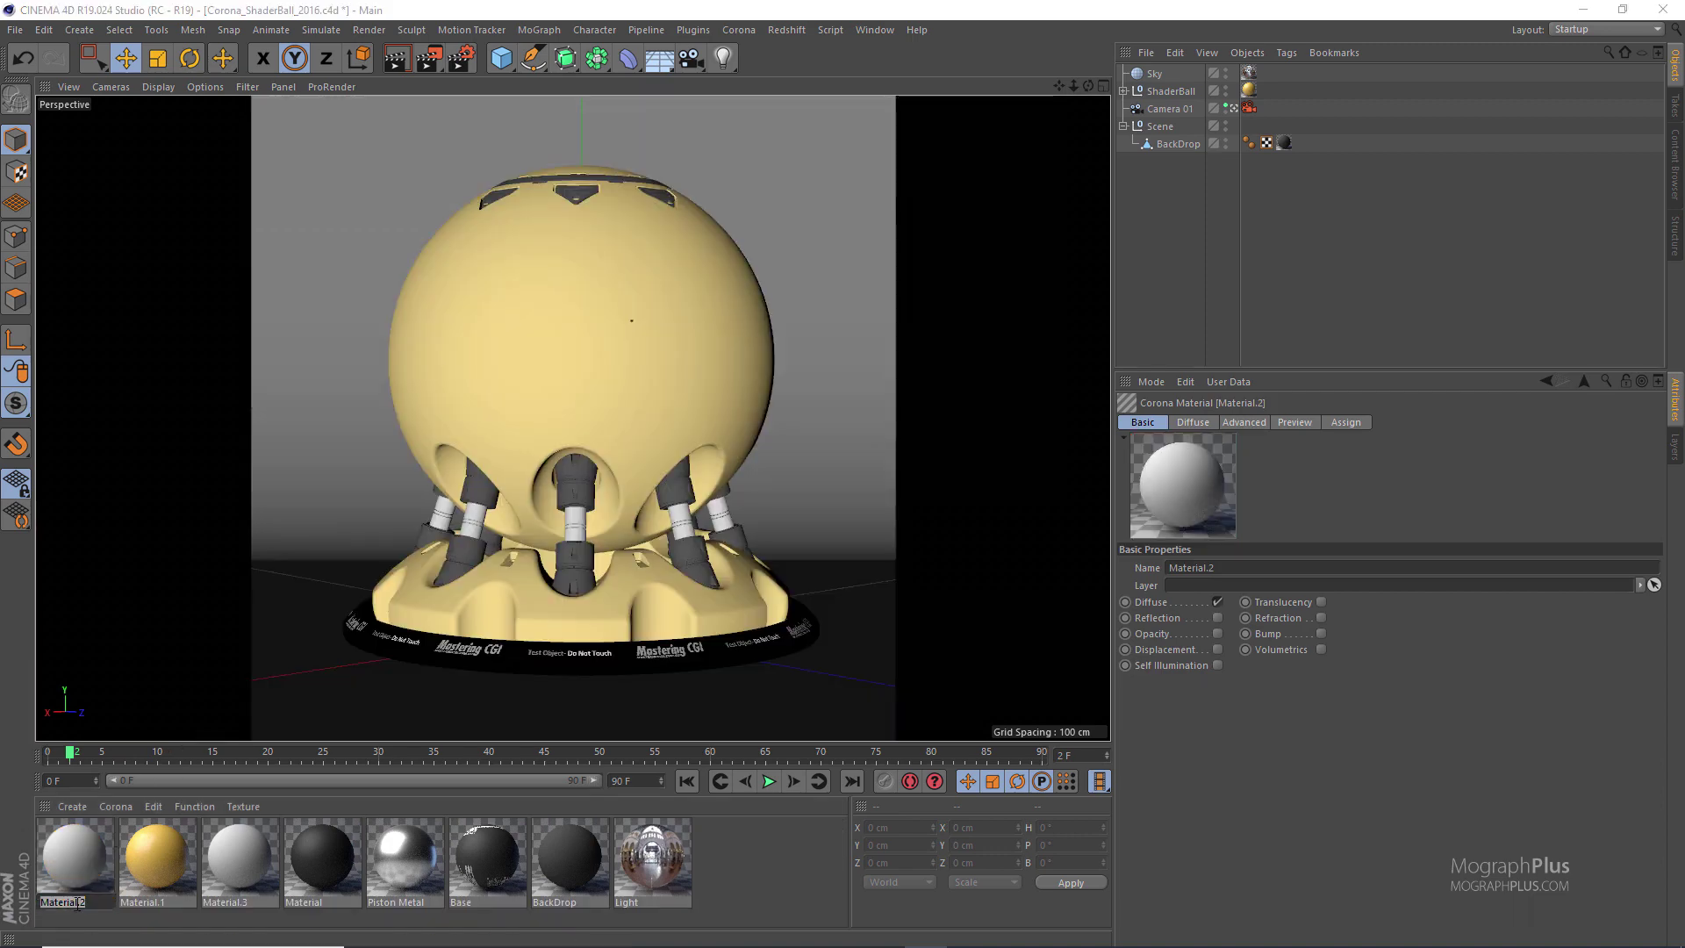
type("Wood")
key("Return")
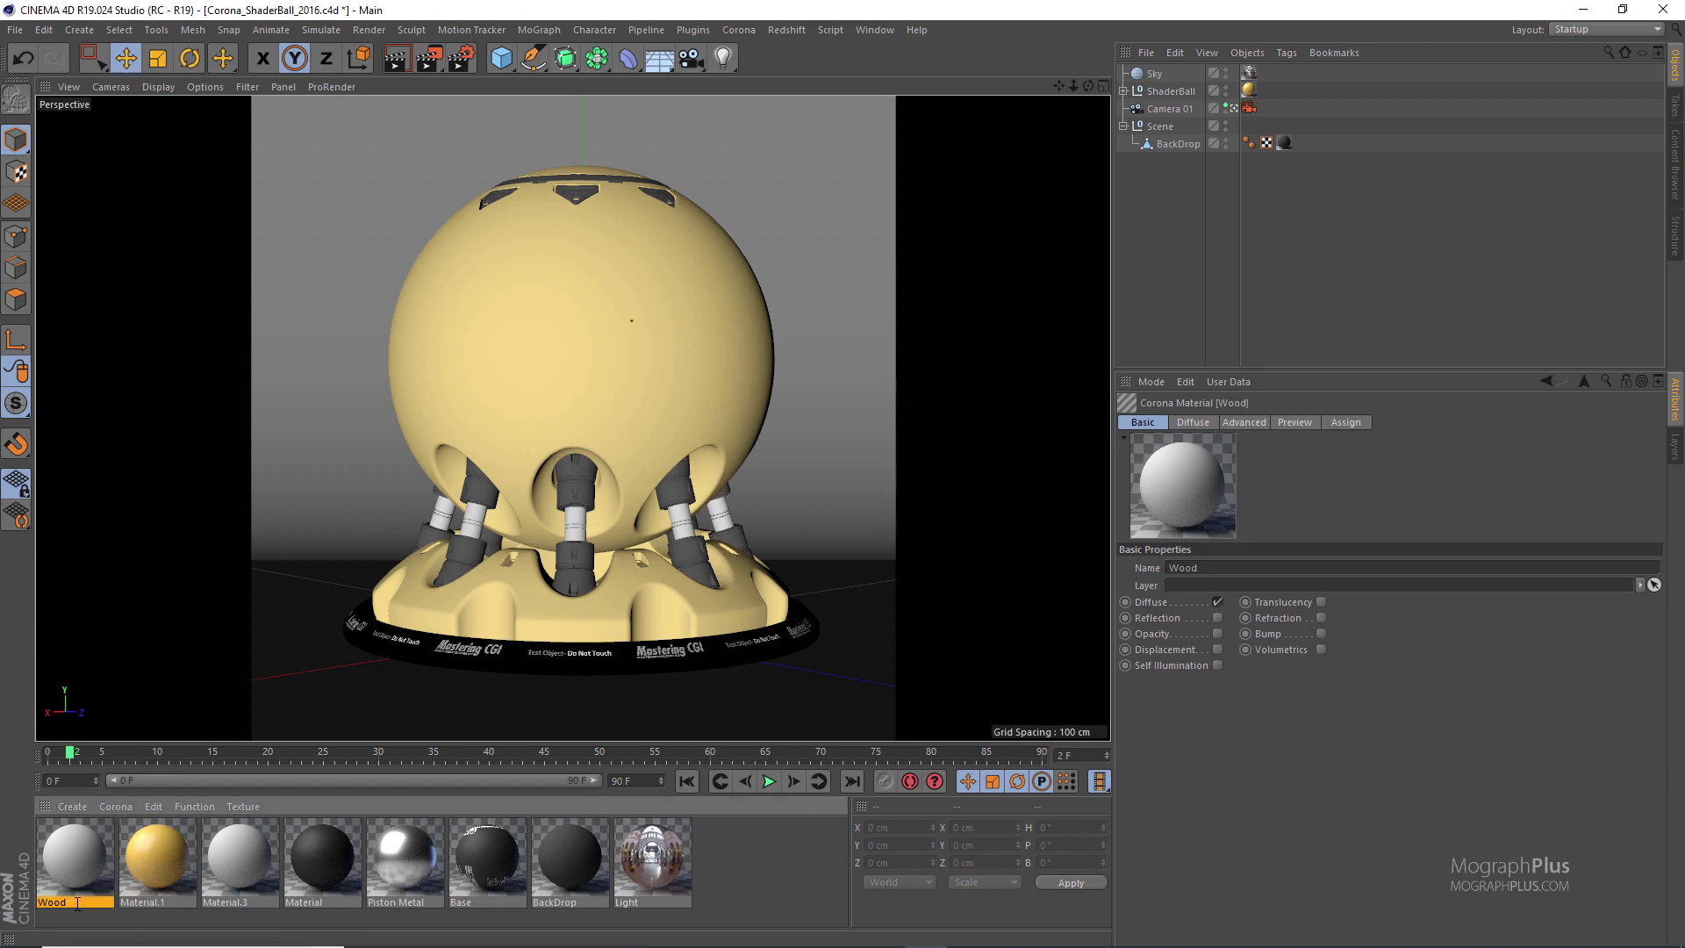
Load wood_Parquet.png as the Wood material's diffuse texture and apply the material to the ShaderBall object
double_click(47, 856)
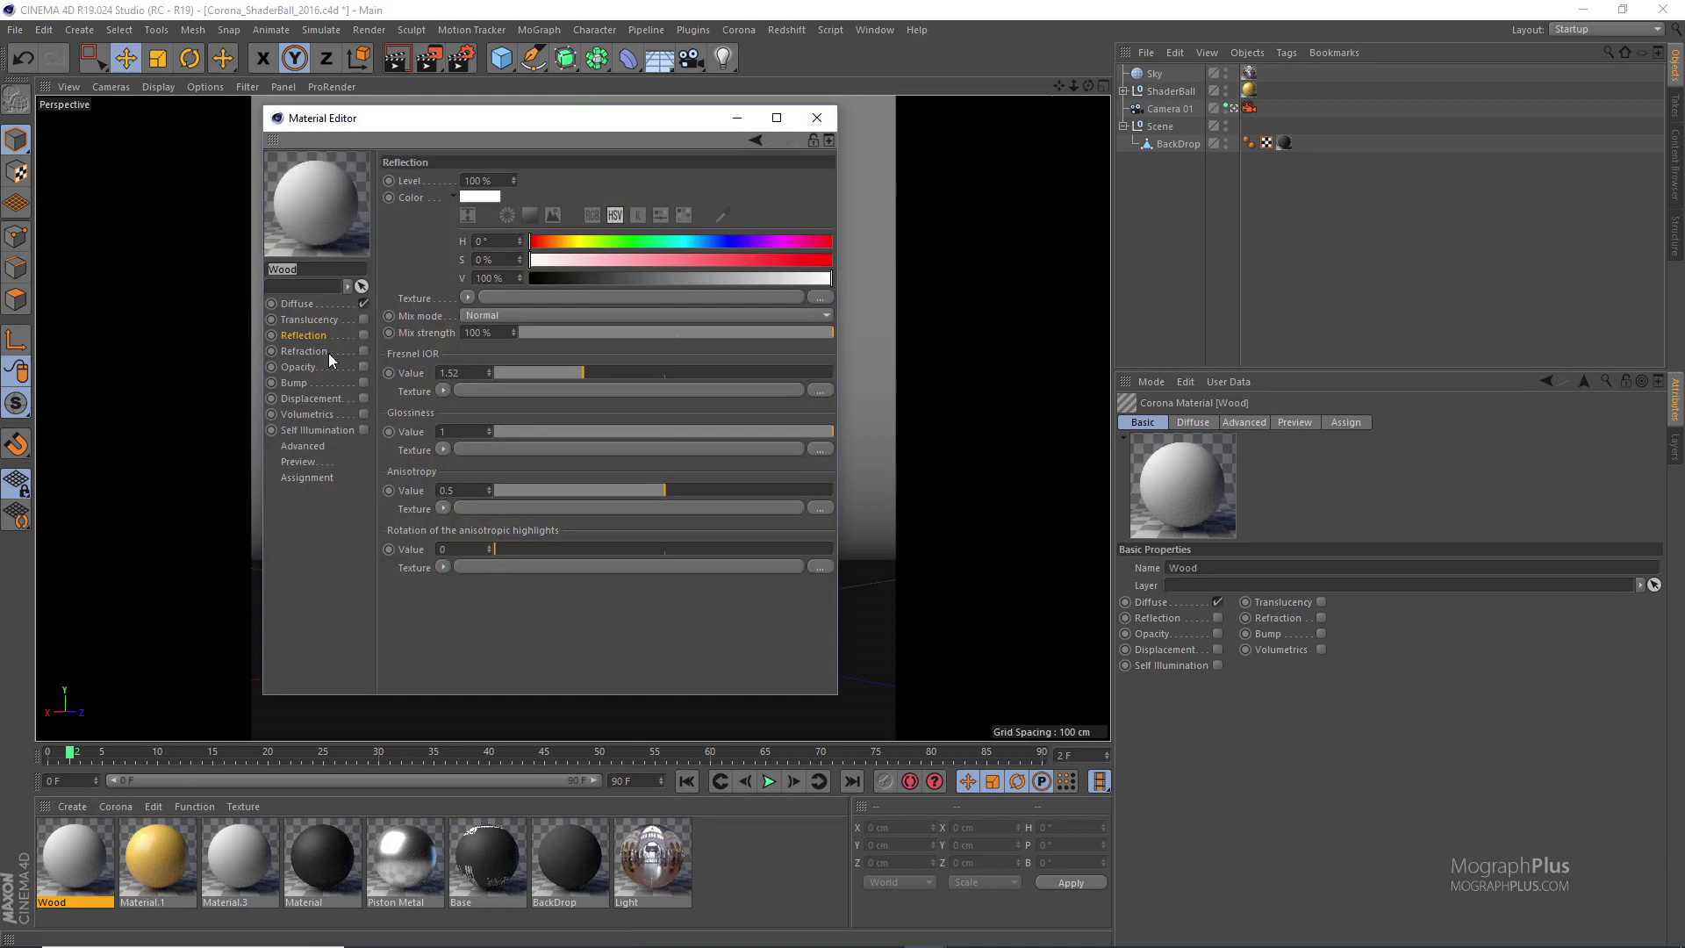
left_click(818, 297)
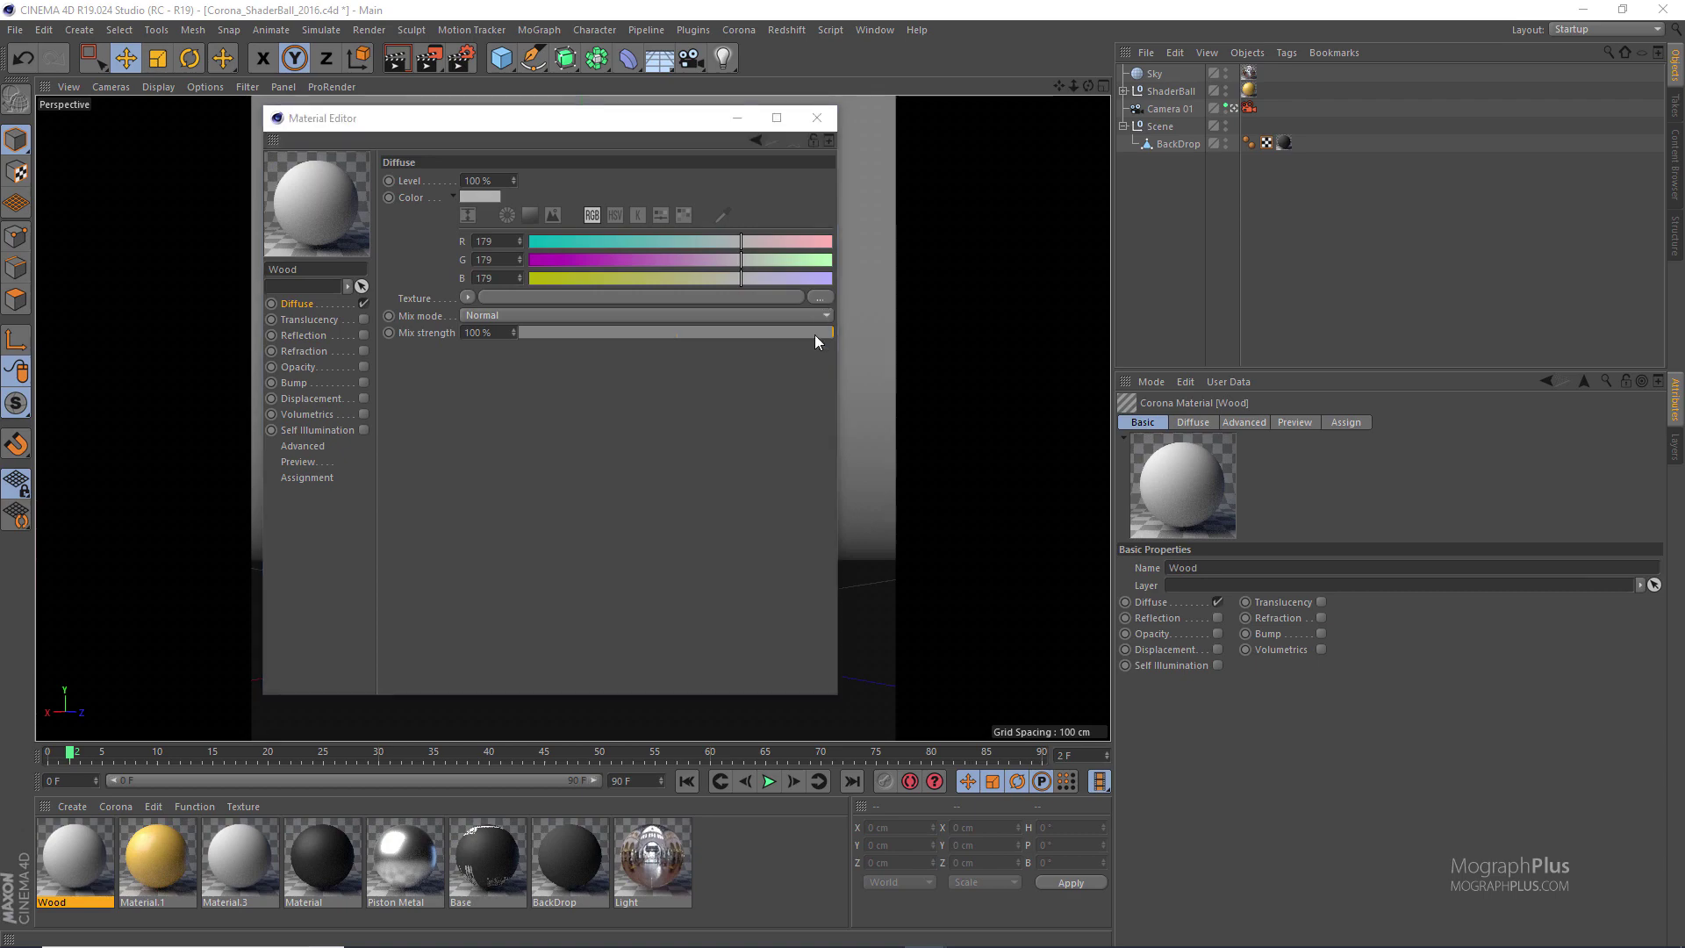
double_click(1023, 492)
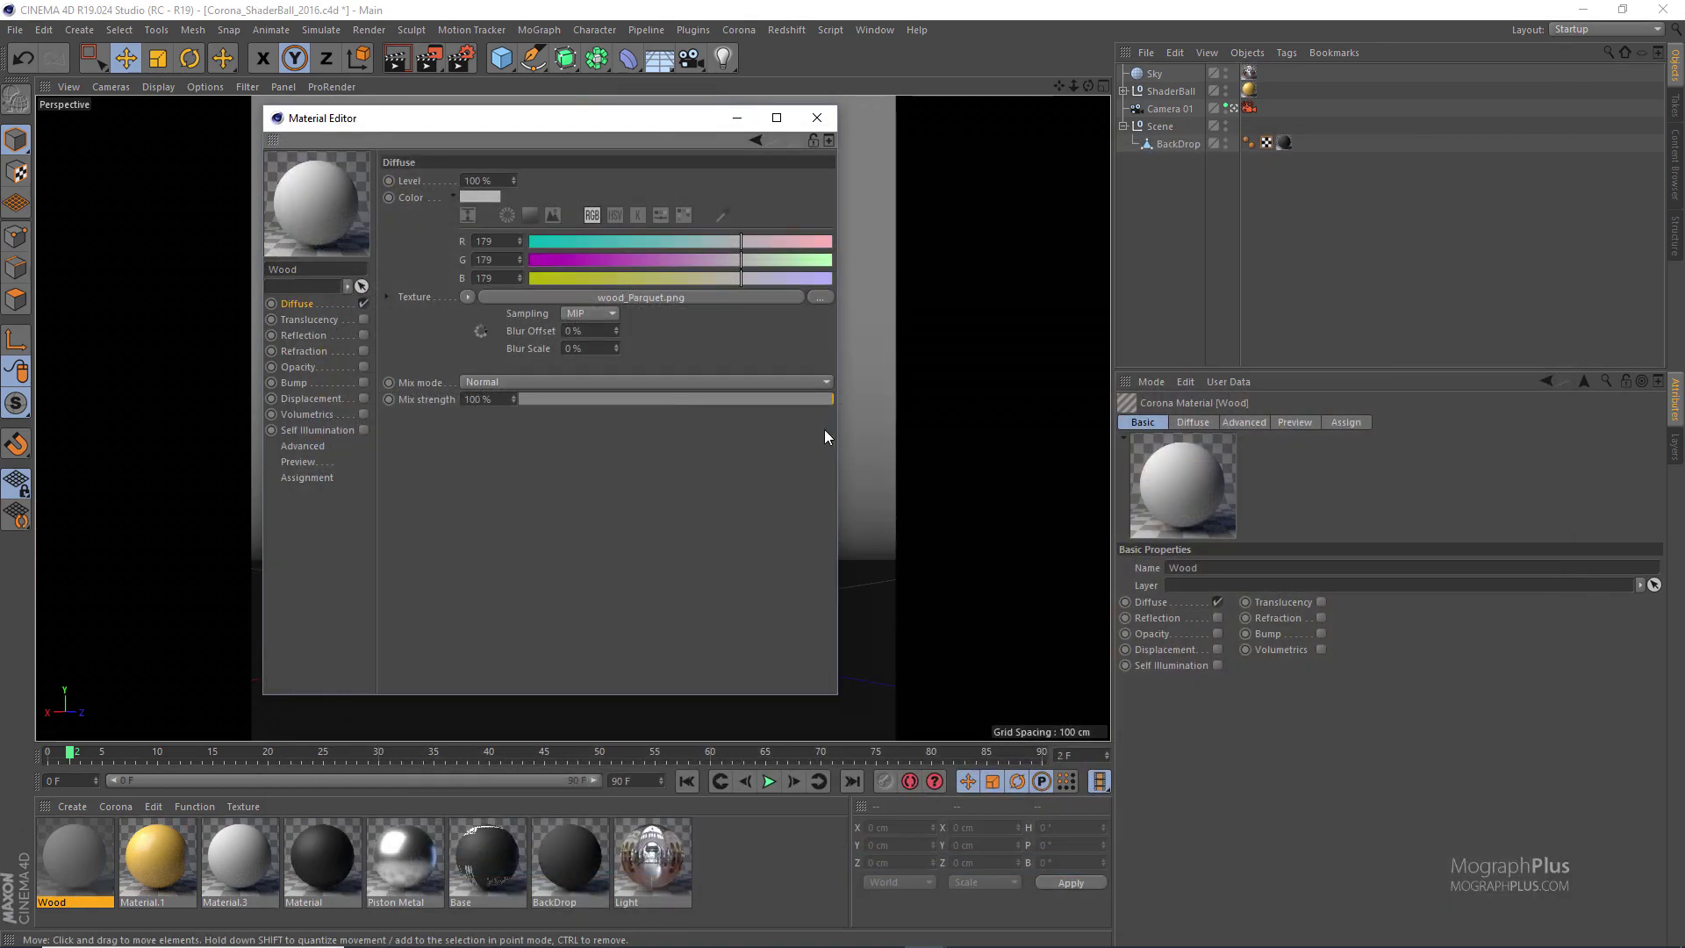
left_click_drag(672, 128, 775, 487)
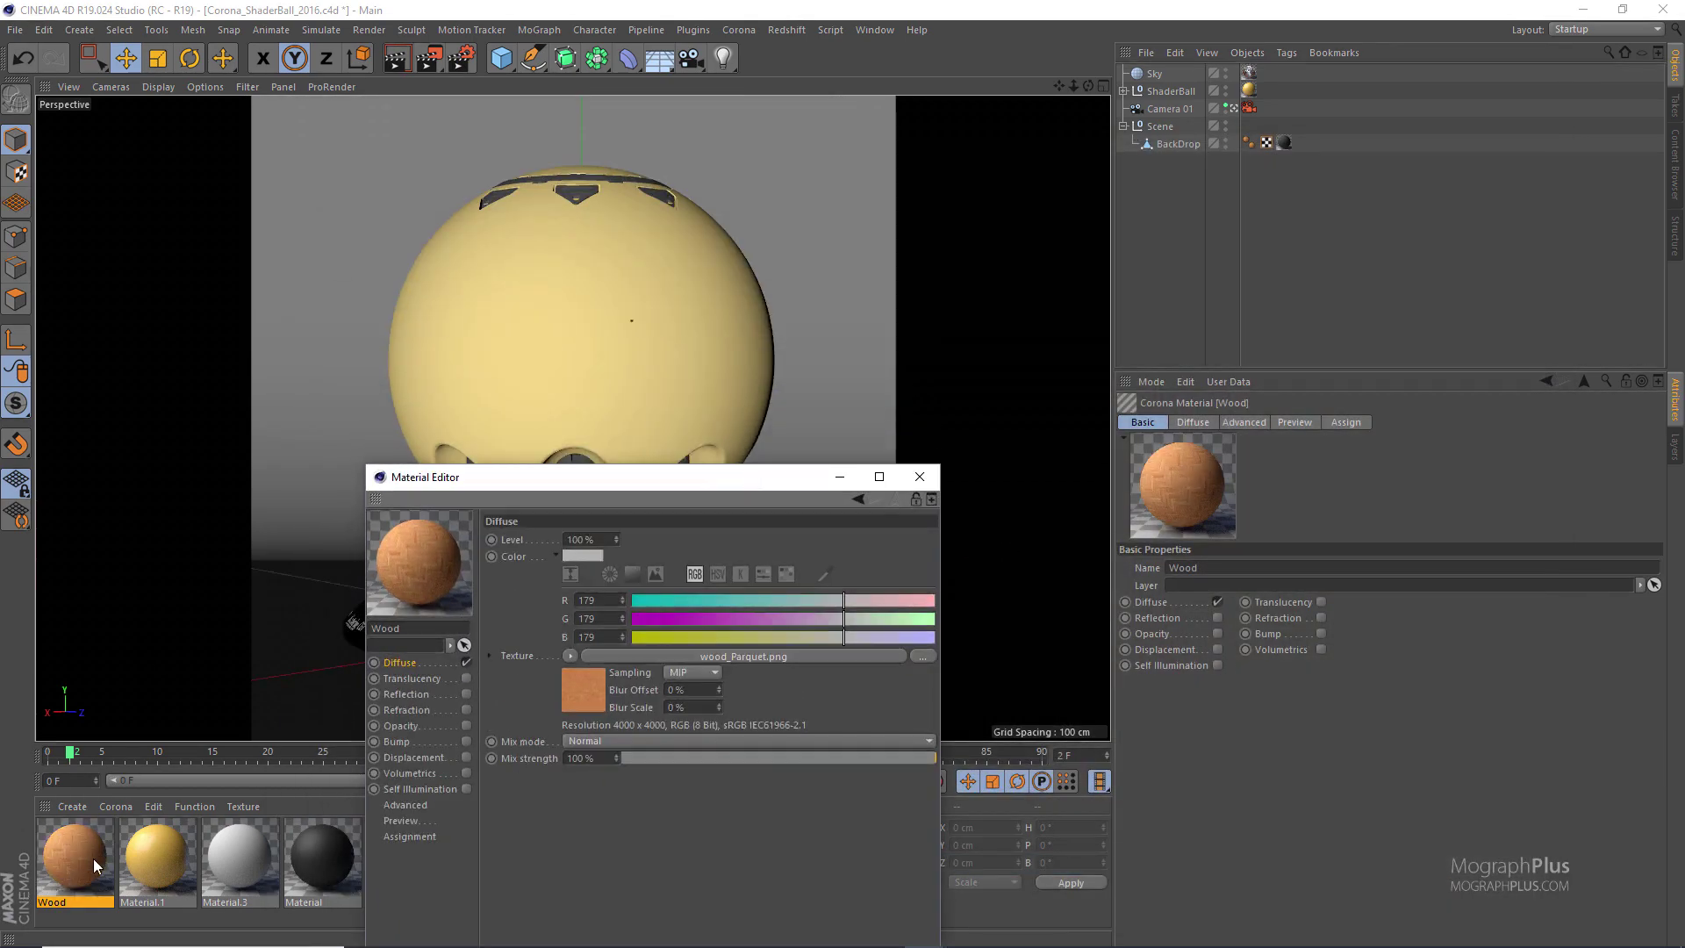
left_click_drag(75, 855, 1167, 91)
Set the Wood material's viewport preview size to 1024x1024 and move the material editor off the ball
left_click(400, 819)
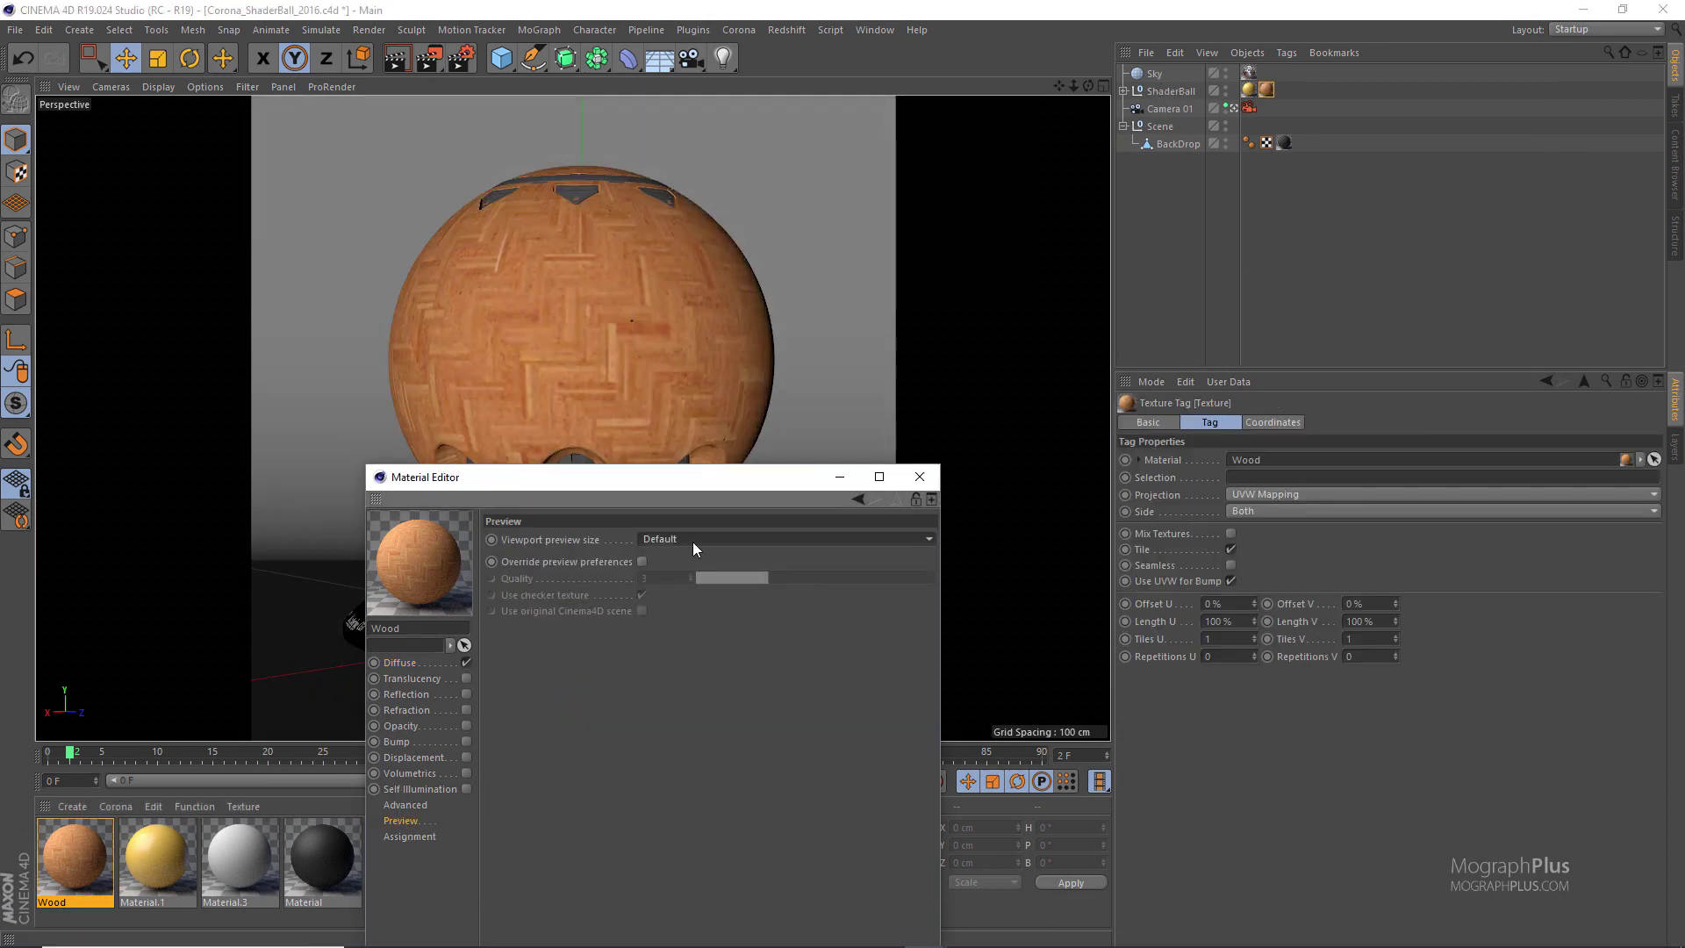
left_click(692, 539)
left_click(702, 668)
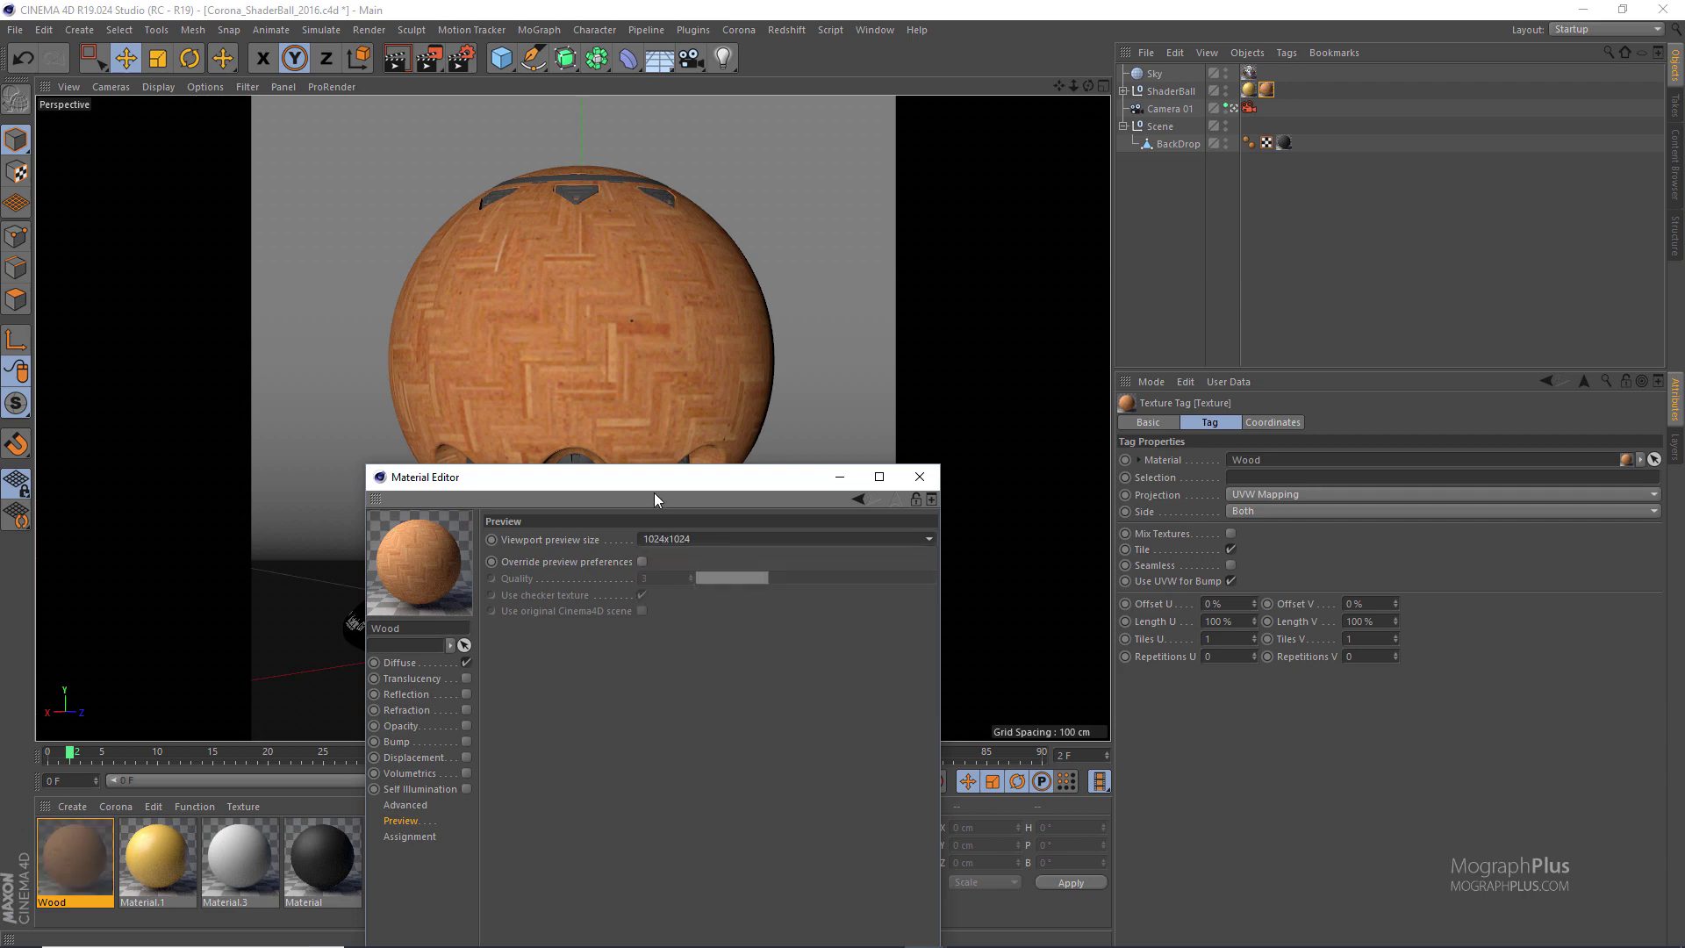
left_click_drag(655, 478, 923, 364)
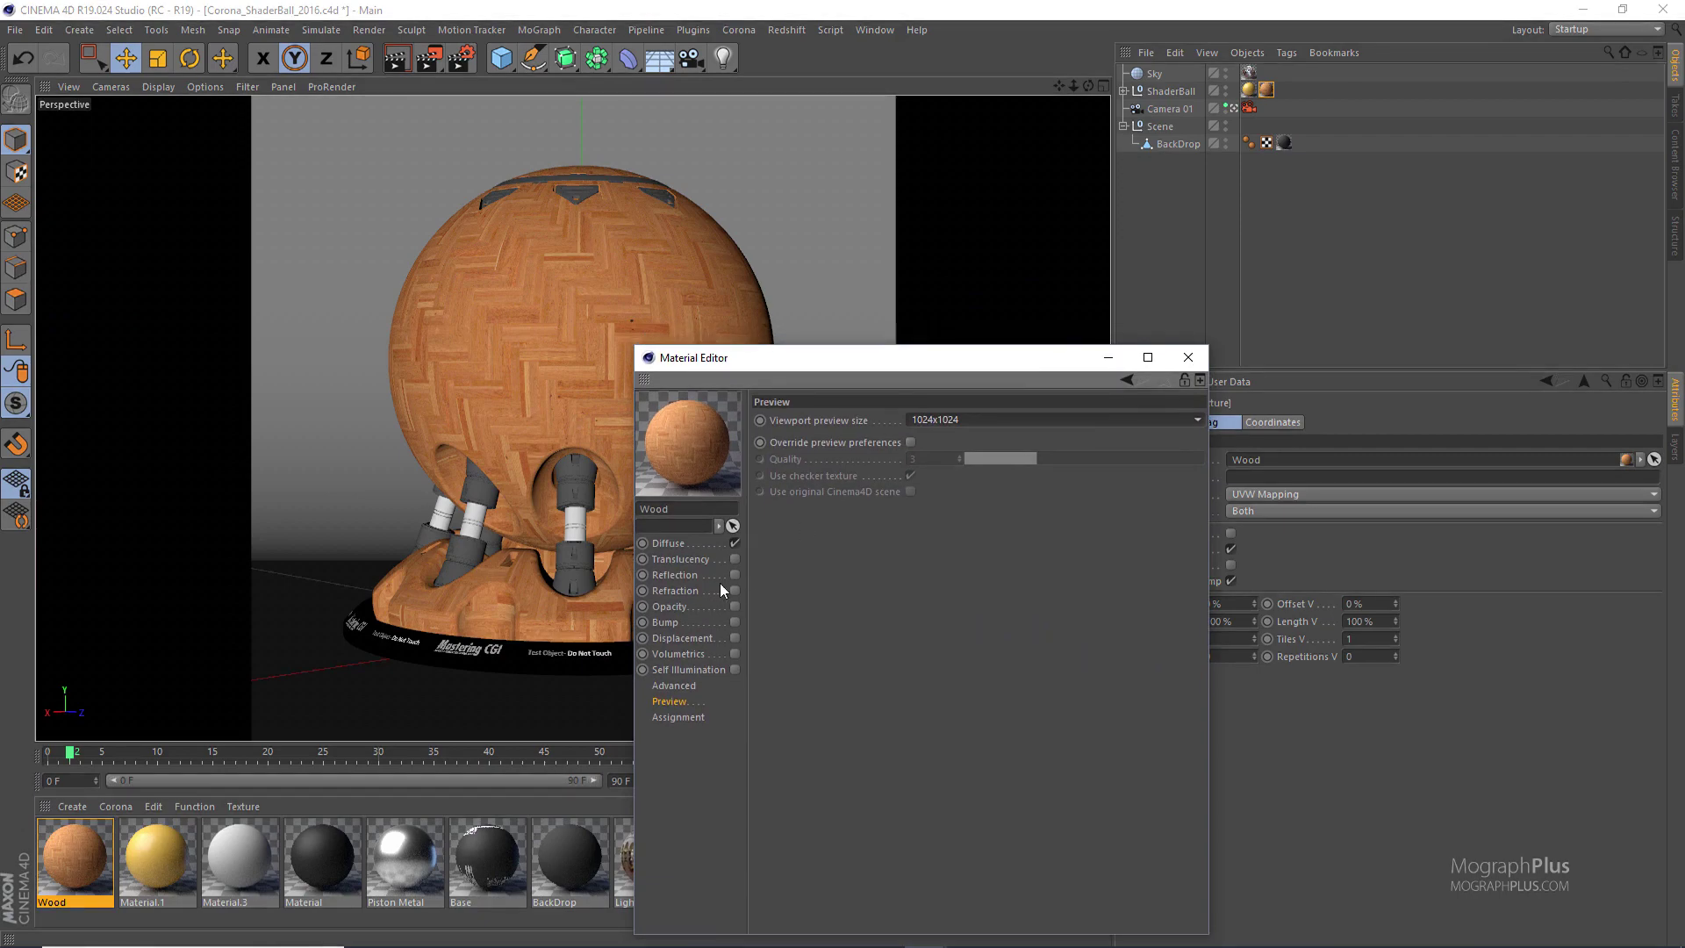
Enable the Wood material's Reflection channel and load wood_Parquet_BW_02.png as its glossiness texture
left_click(734, 575)
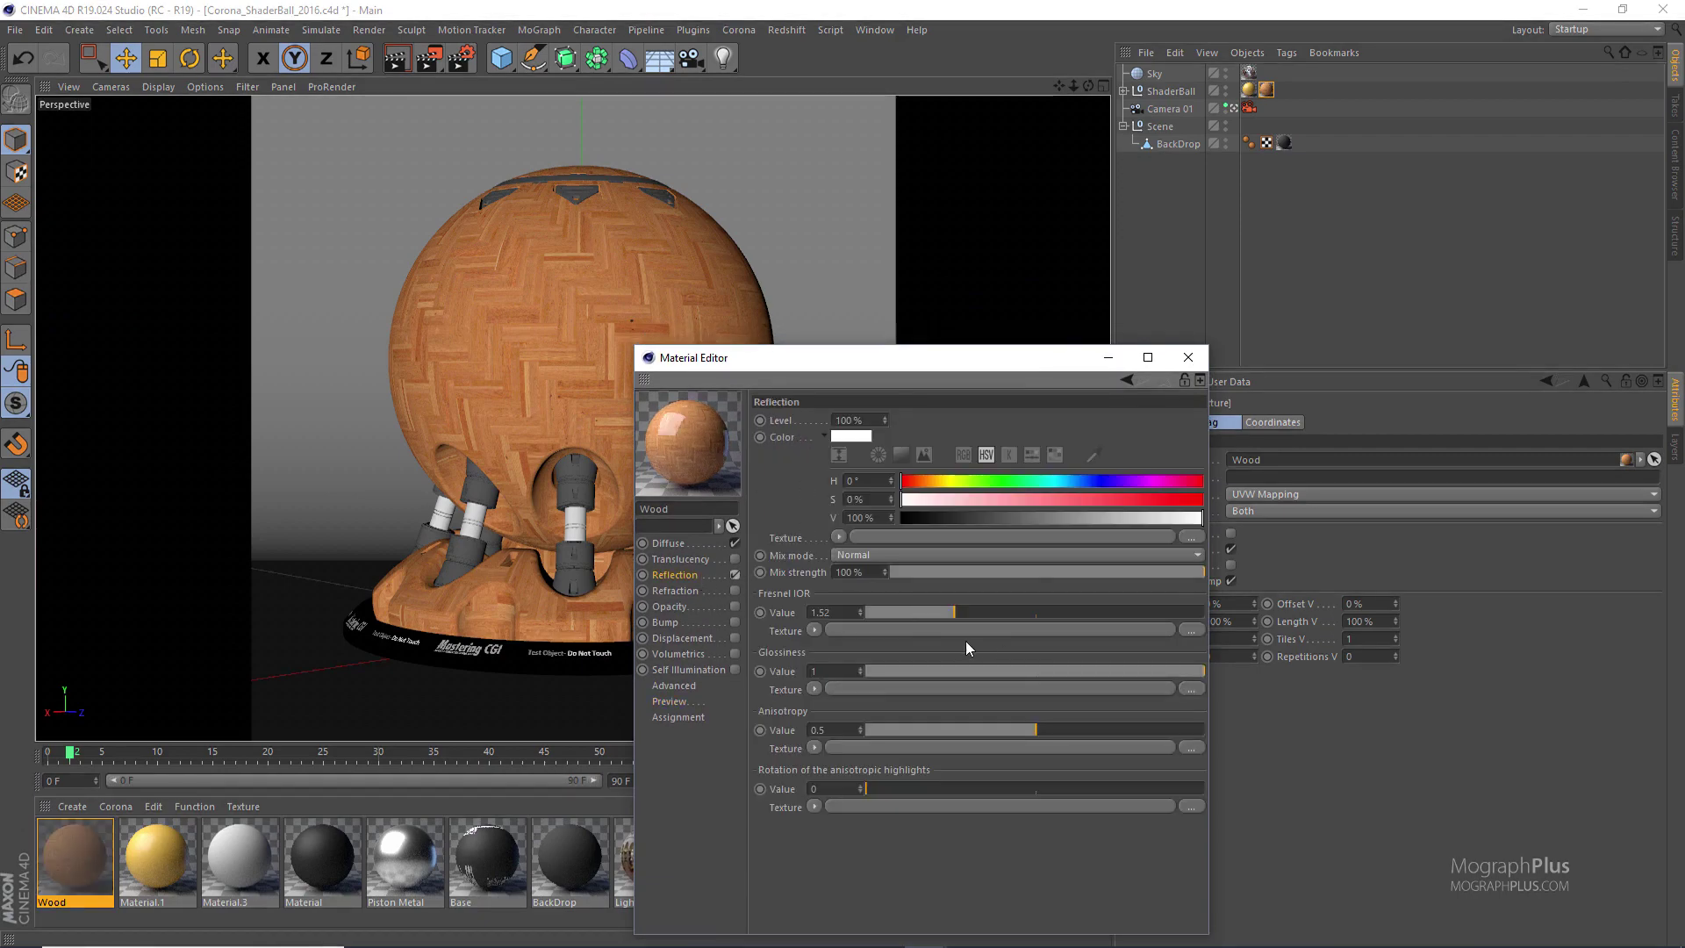
left_click(1195, 689)
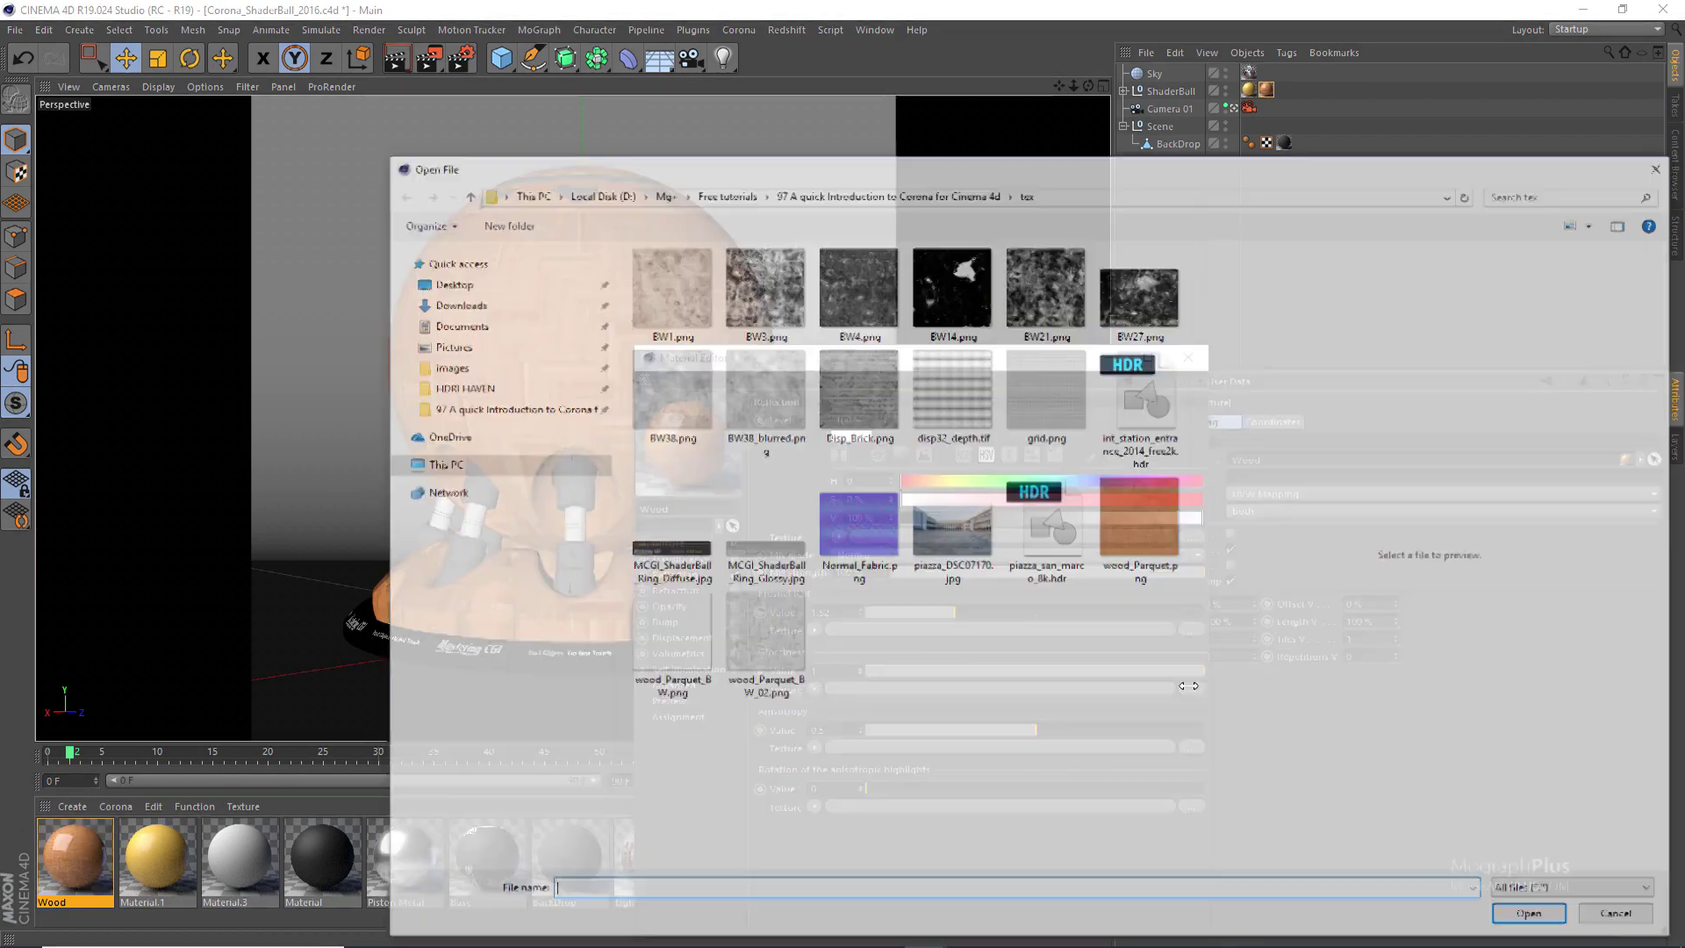
left_click(771, 624)
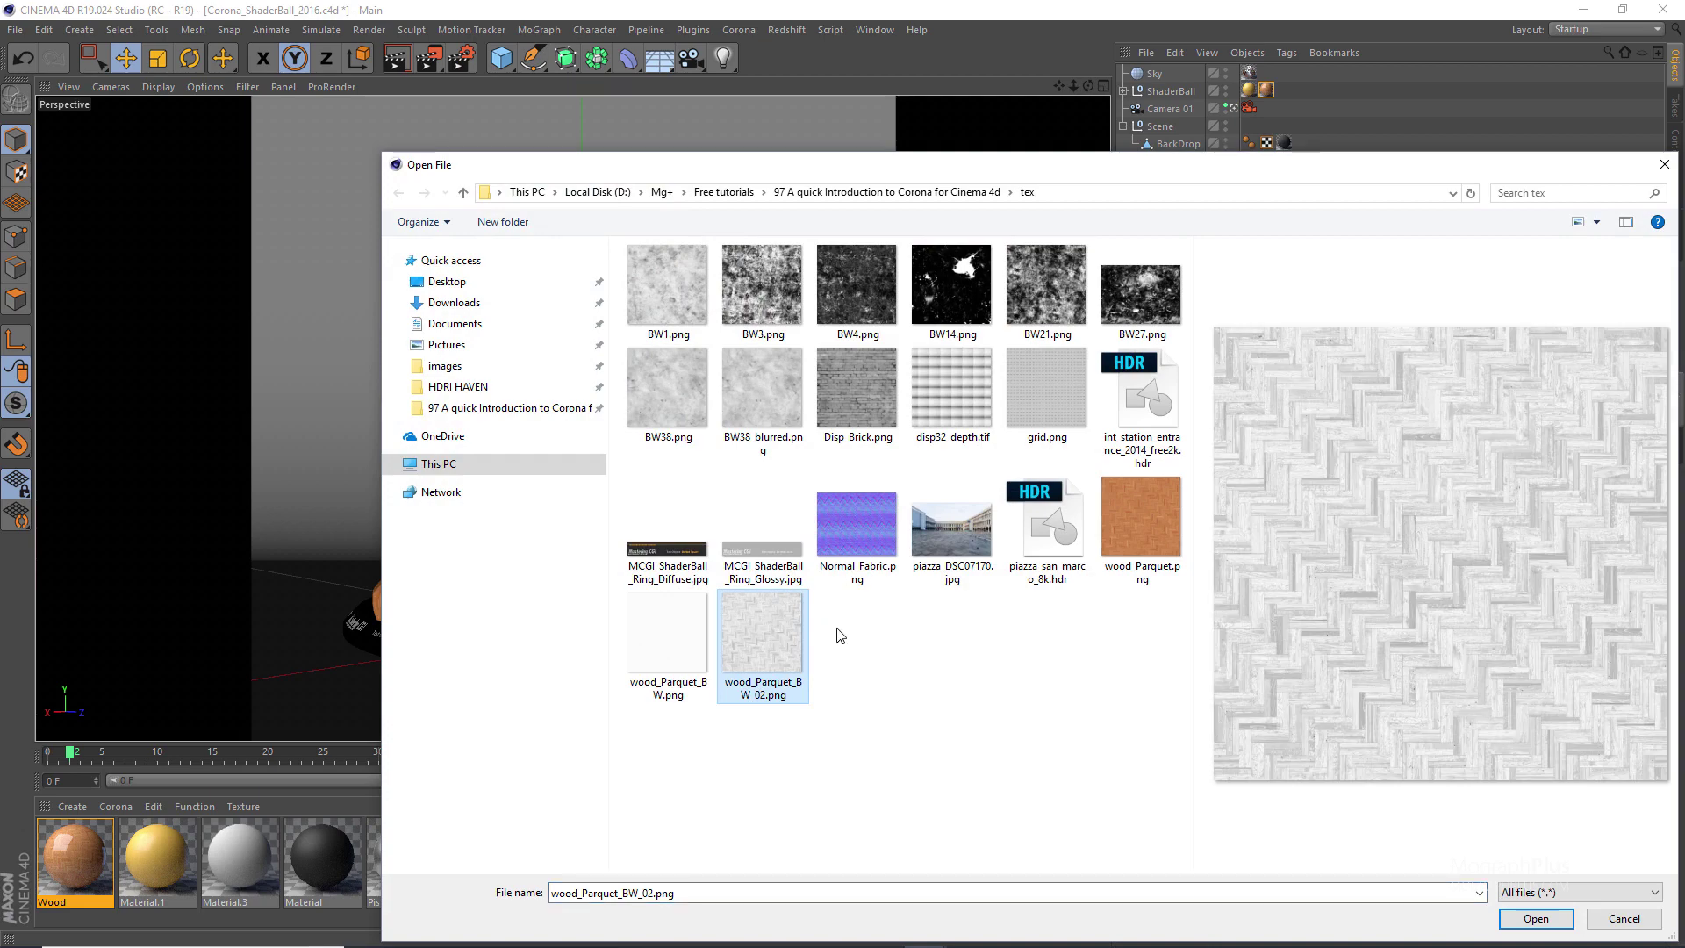
double_click(739, 627)
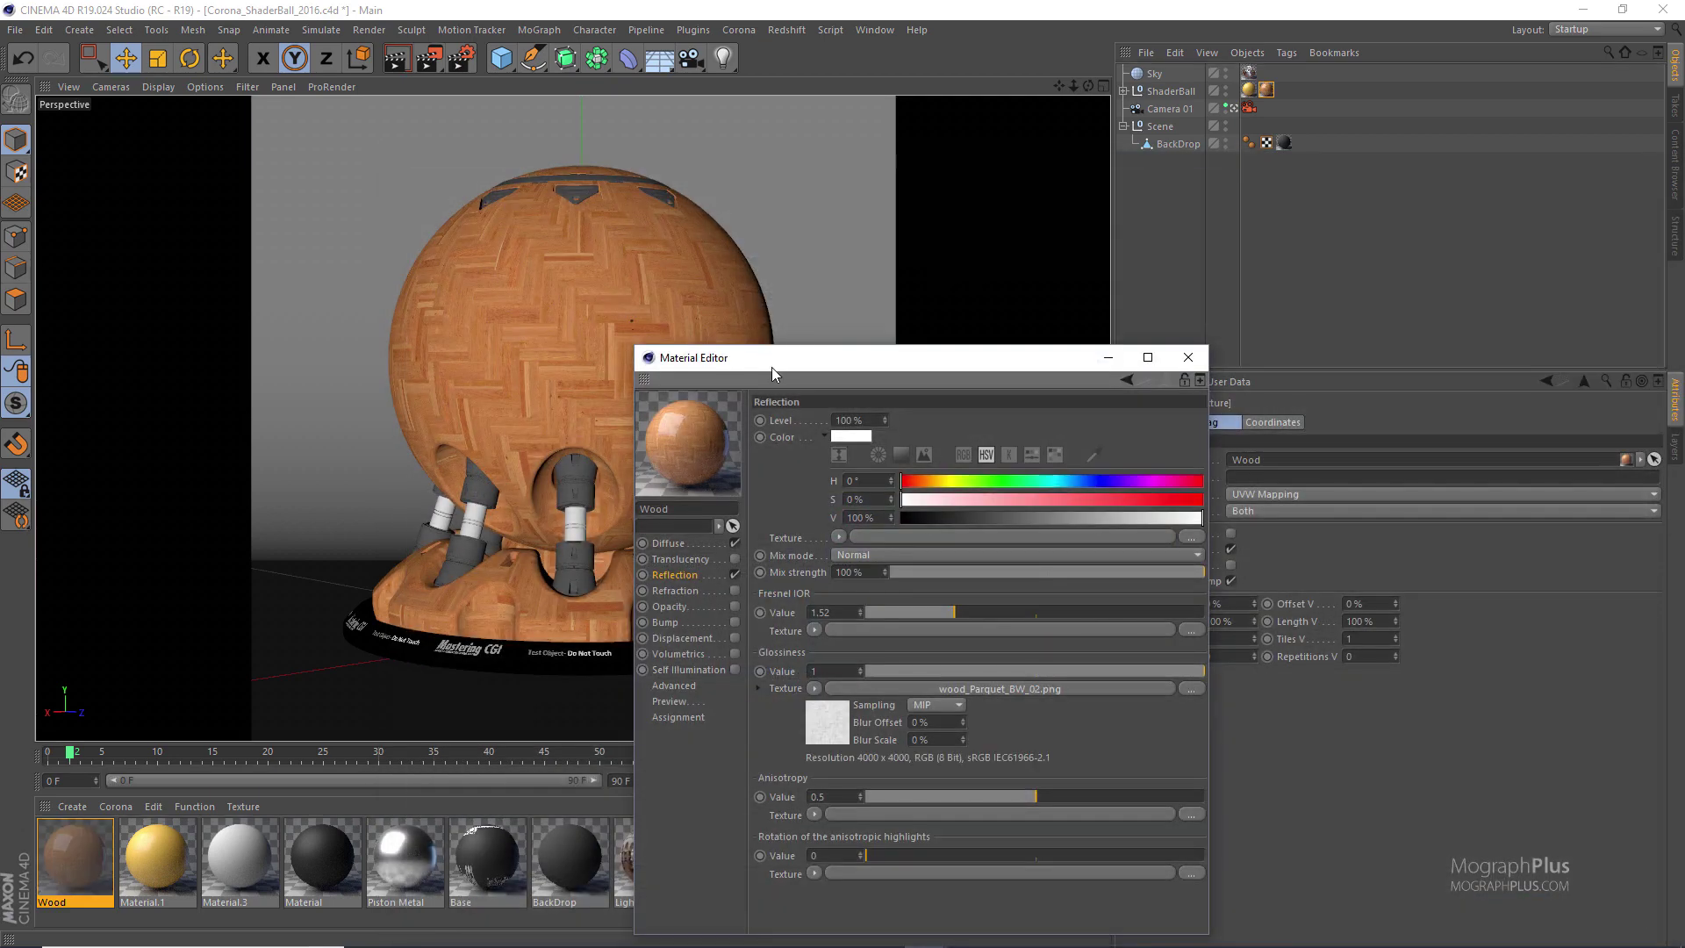
Set the material preview size to Huge, open it in an enlarged separate window and place that beside the material editor
left_click_drag(771, 367, 659, 305)
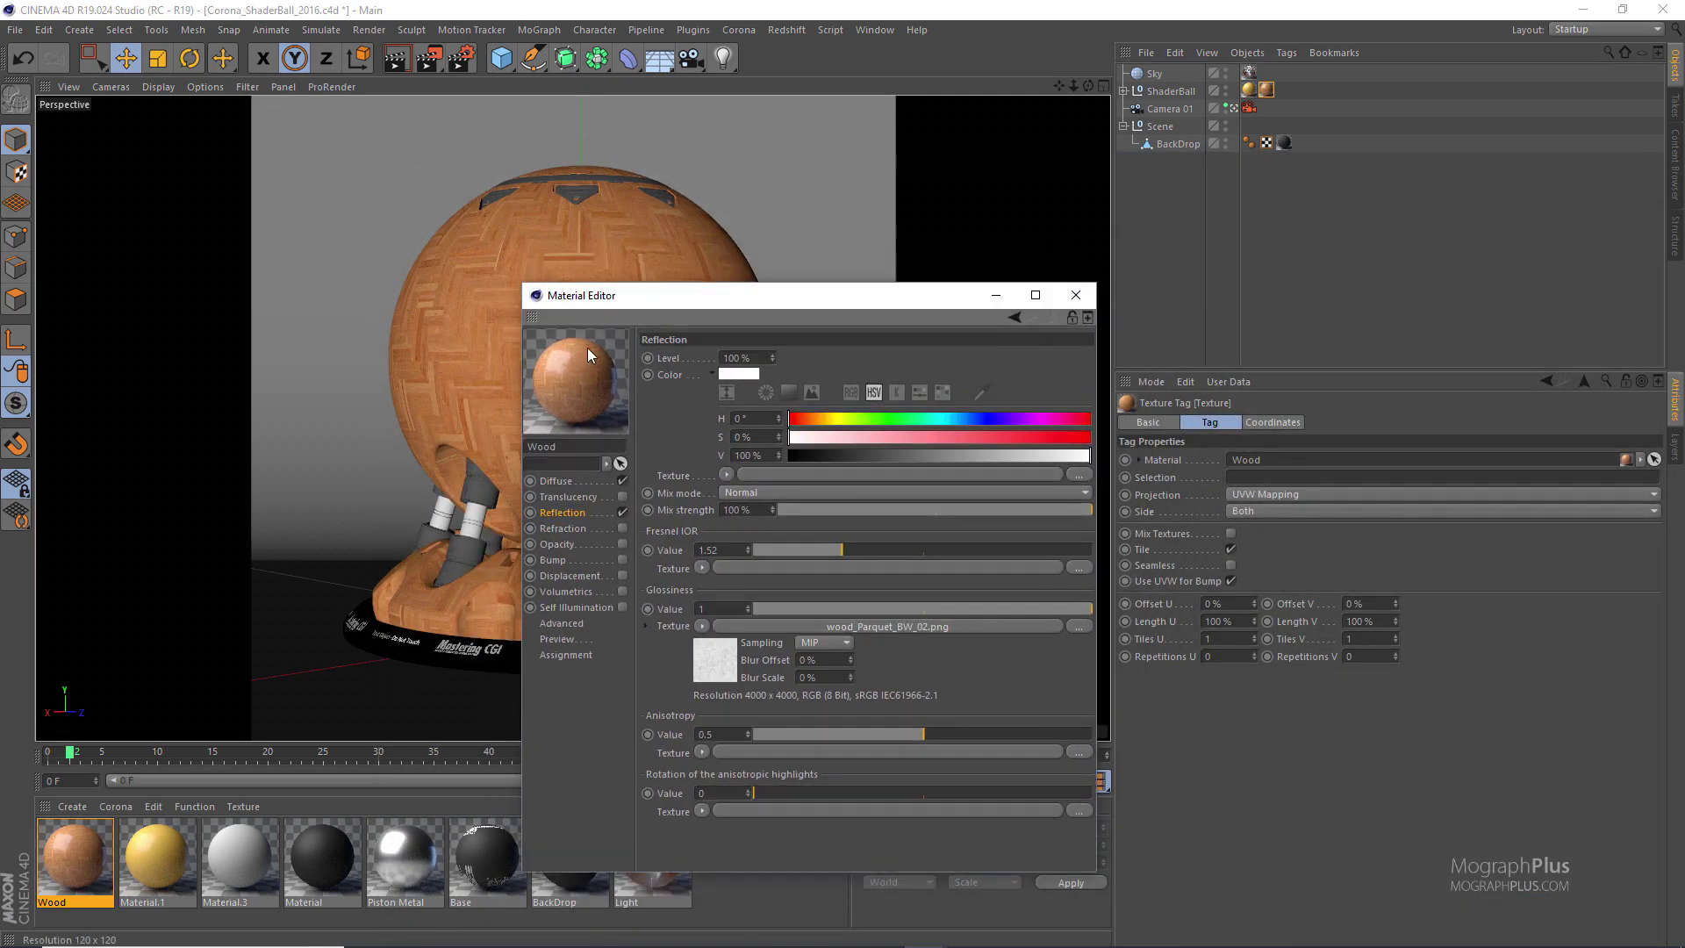
right_click(576, 352)
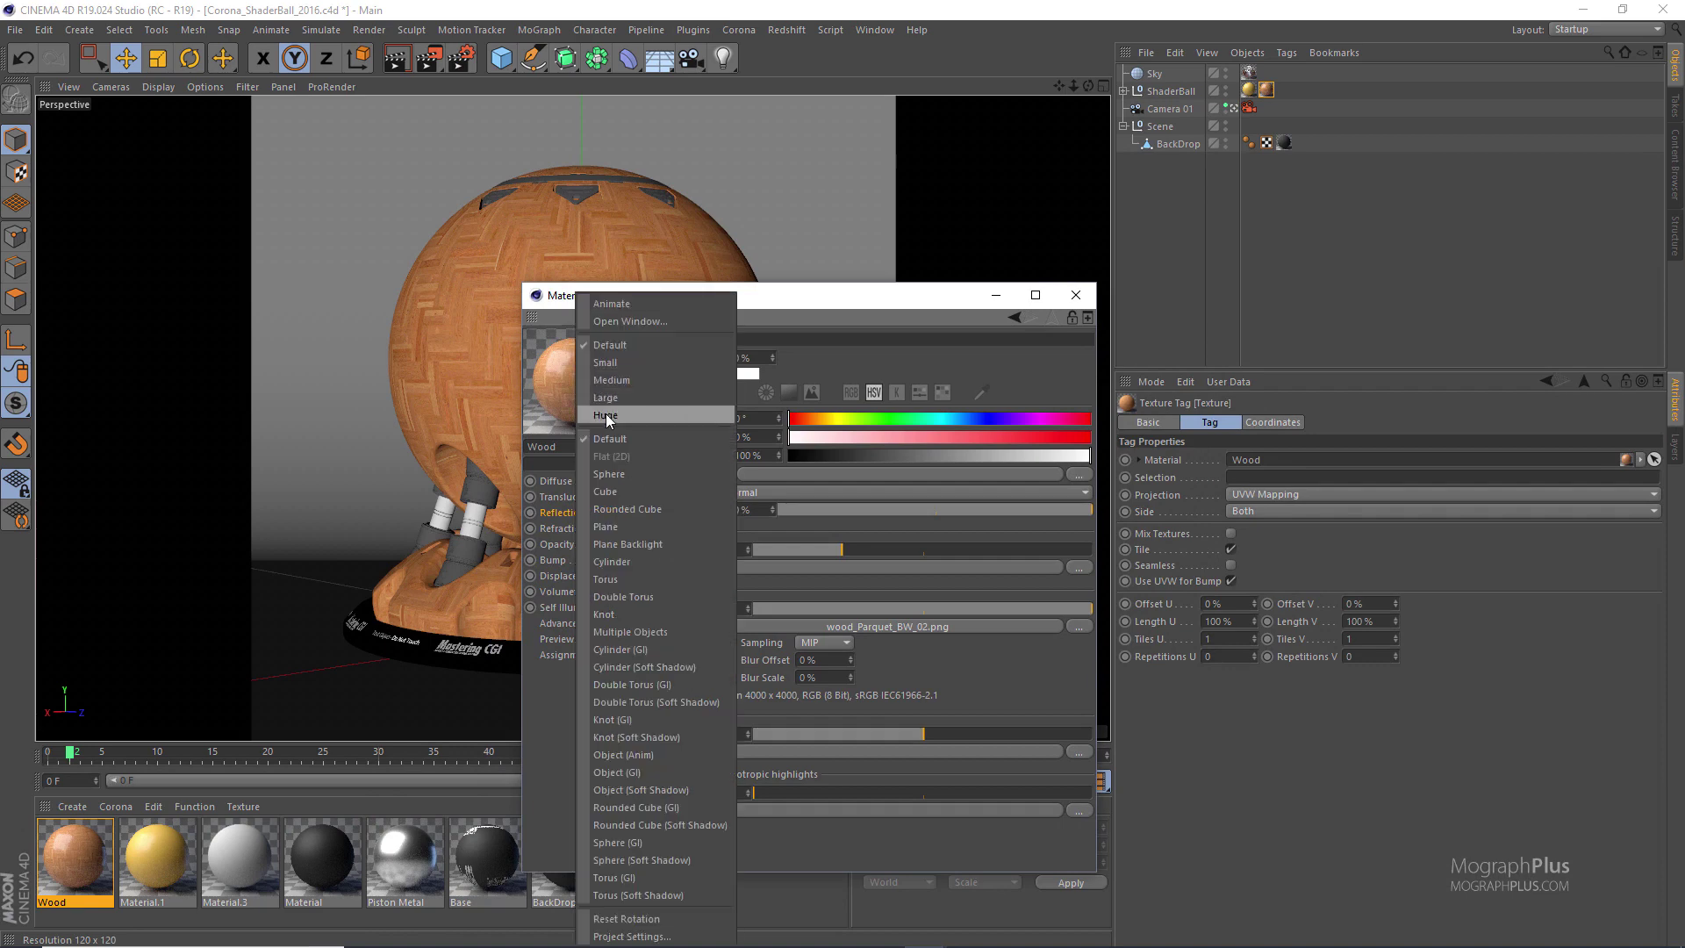
left_click(606, 417)
right_click(570, 382)
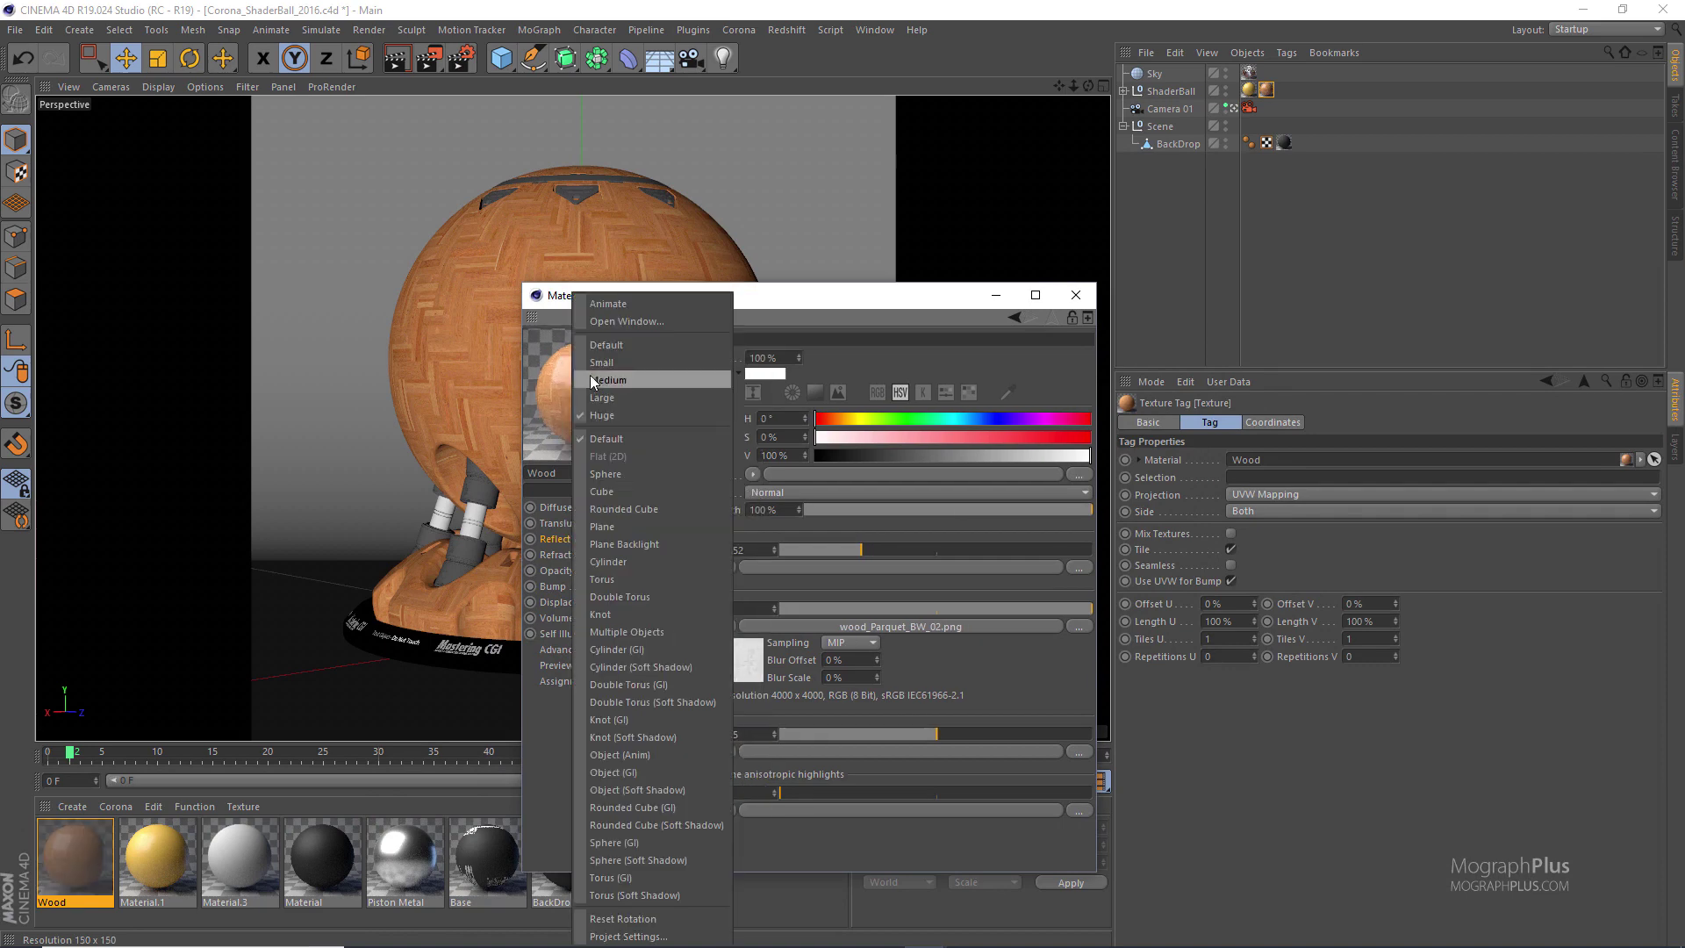
left_click(634, 321)
left_click_drag(716, 411, 904, 566)
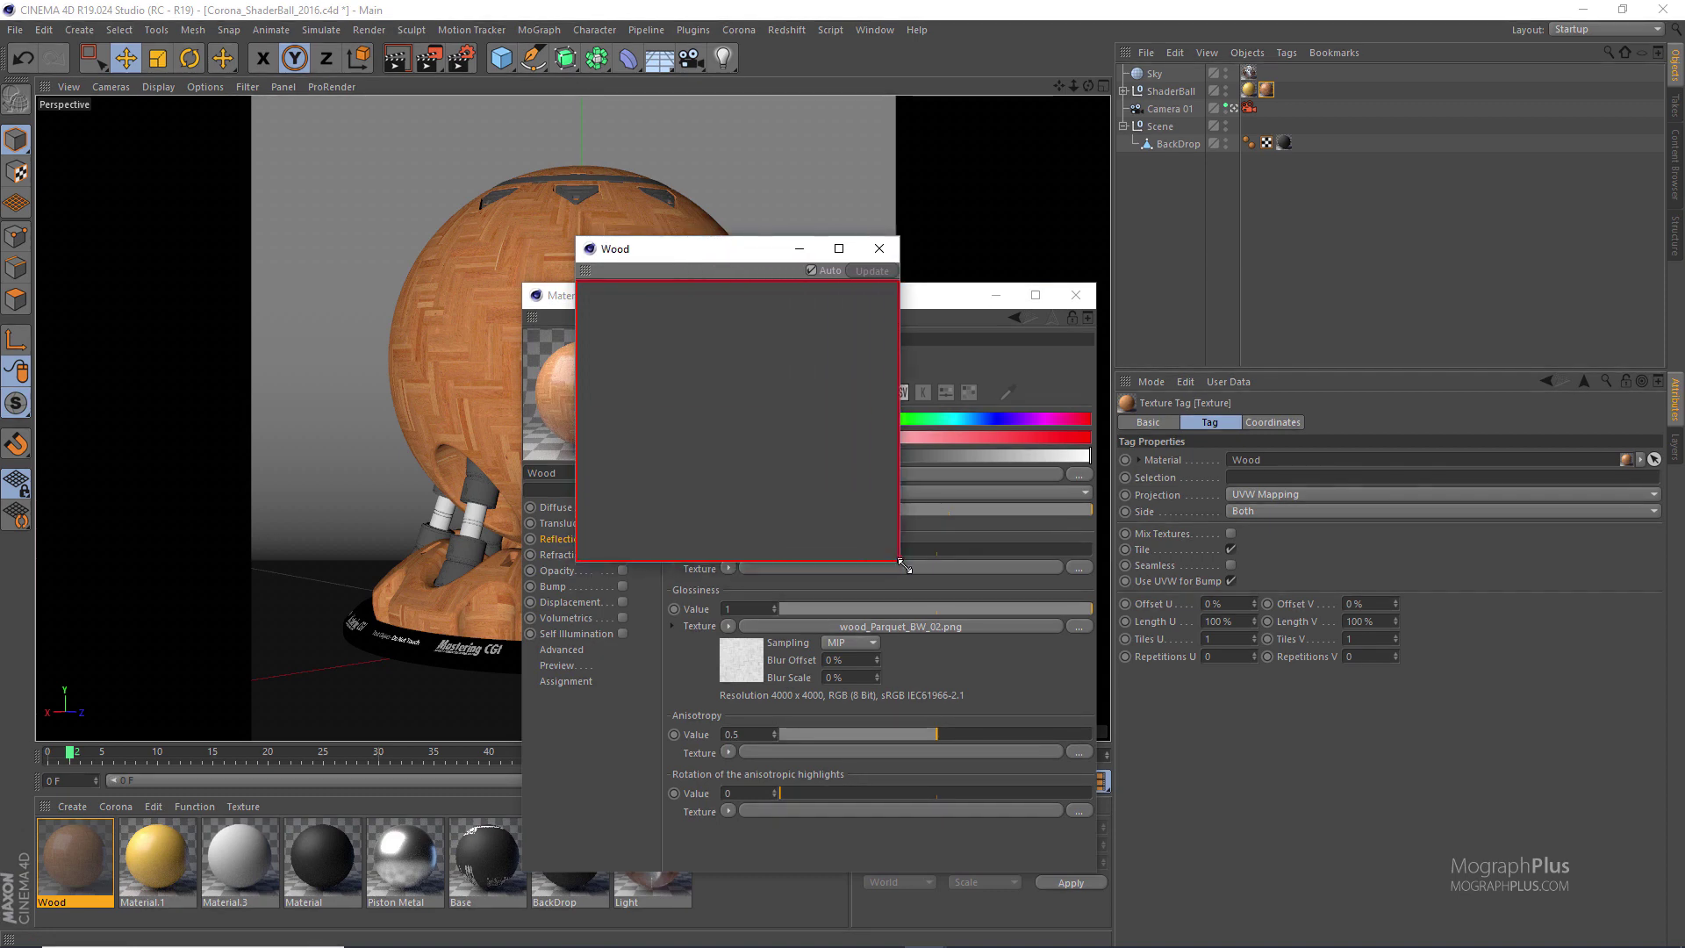
left_click_drag(767, 249, 1321, 301)
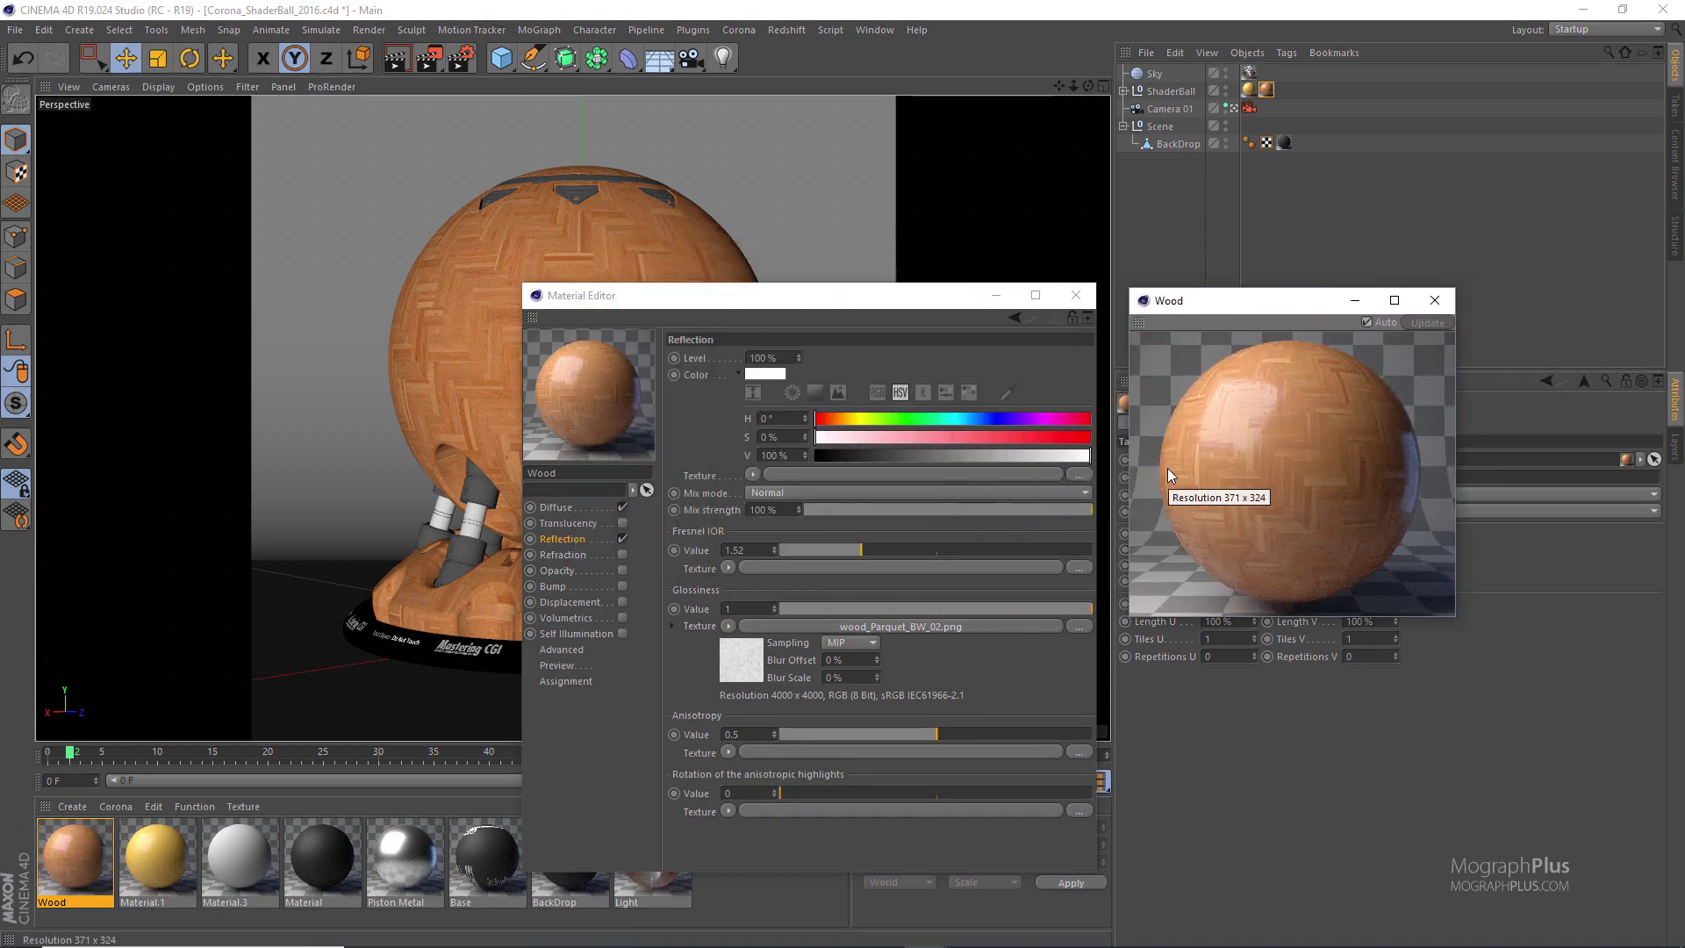
Wrap the parquet glossiness texture in a Filter shader and set its brightness to -15%
left_click(728, 626)
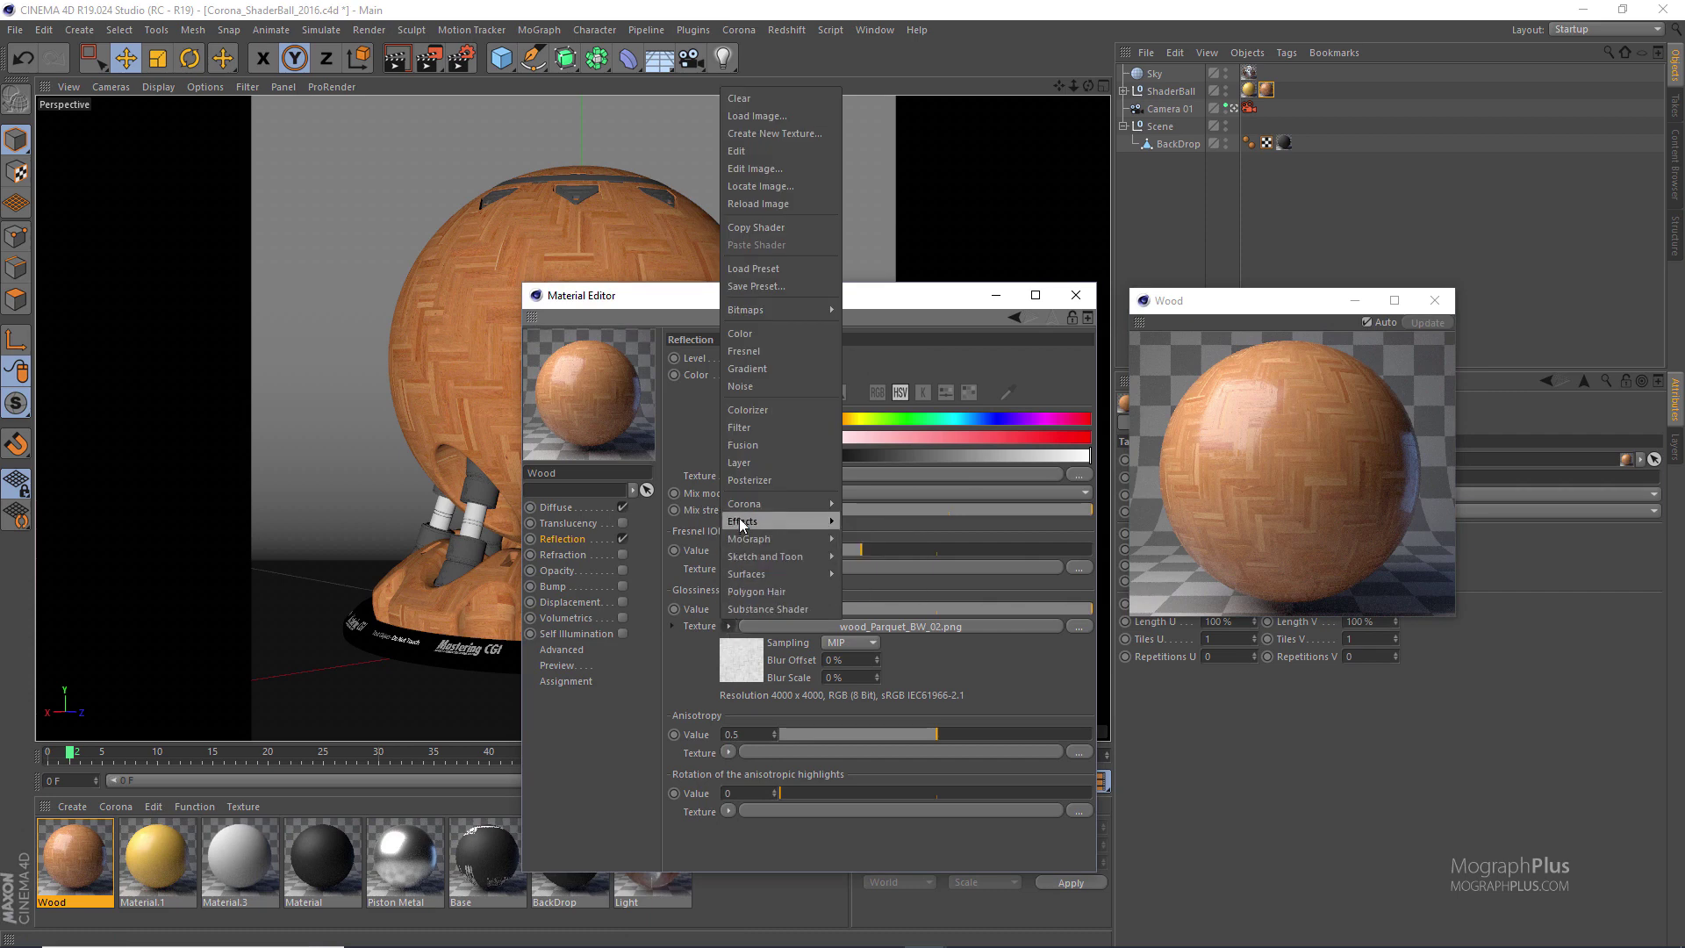
left_click(735, 427)
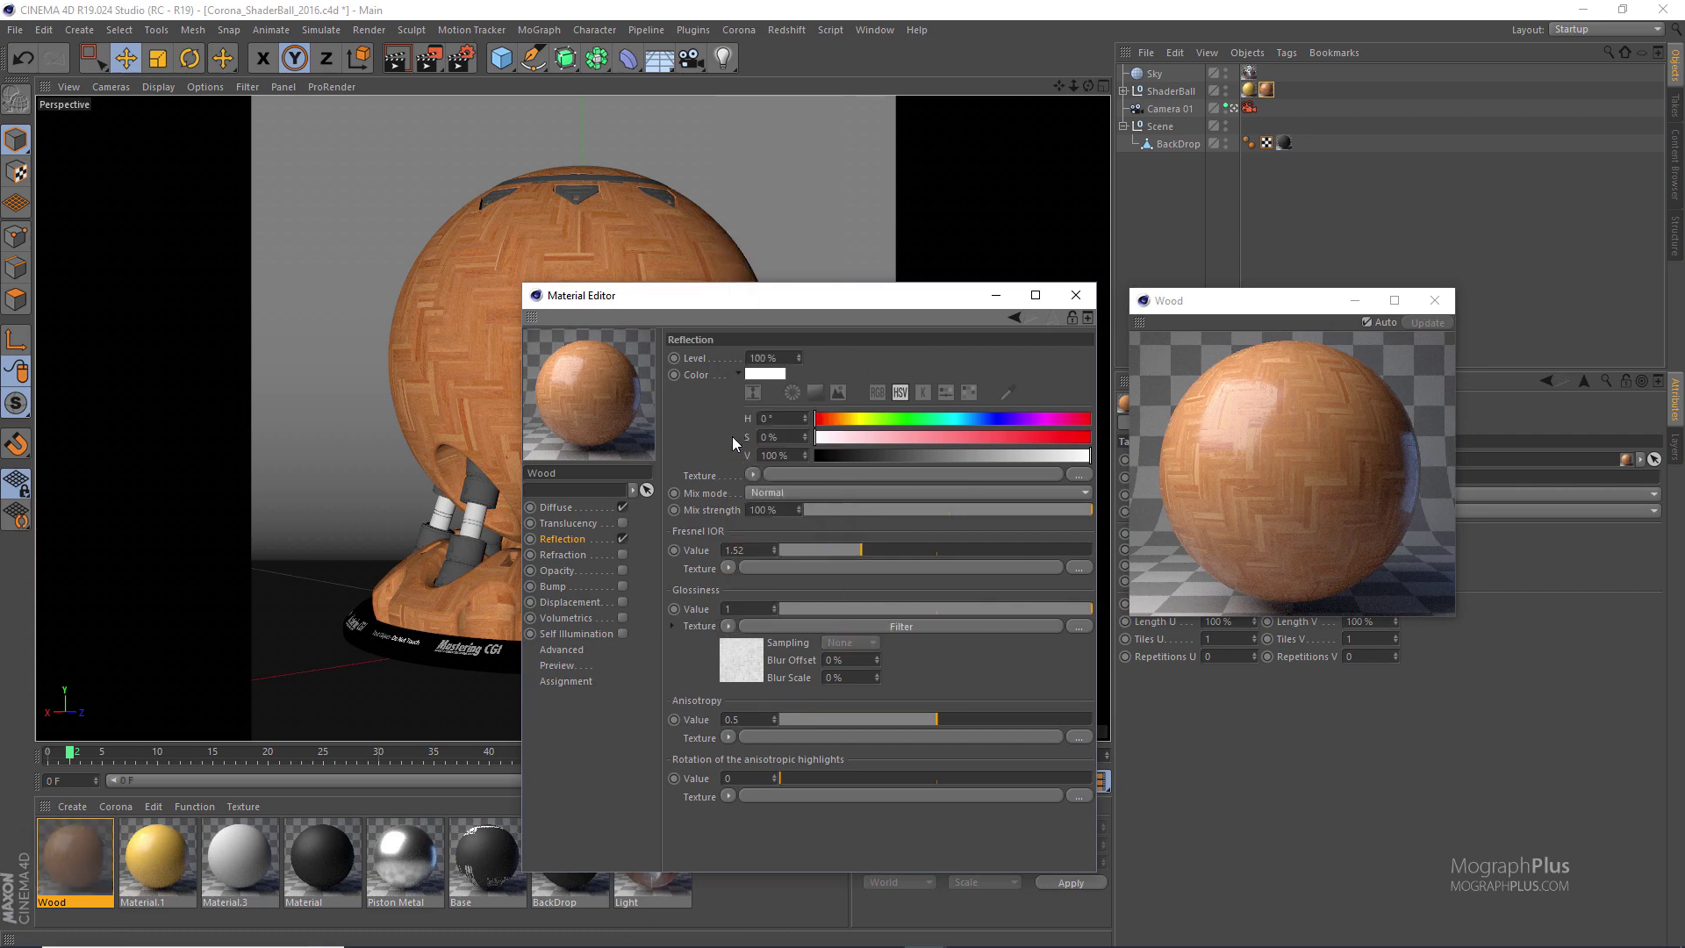
left_click(738, 661)
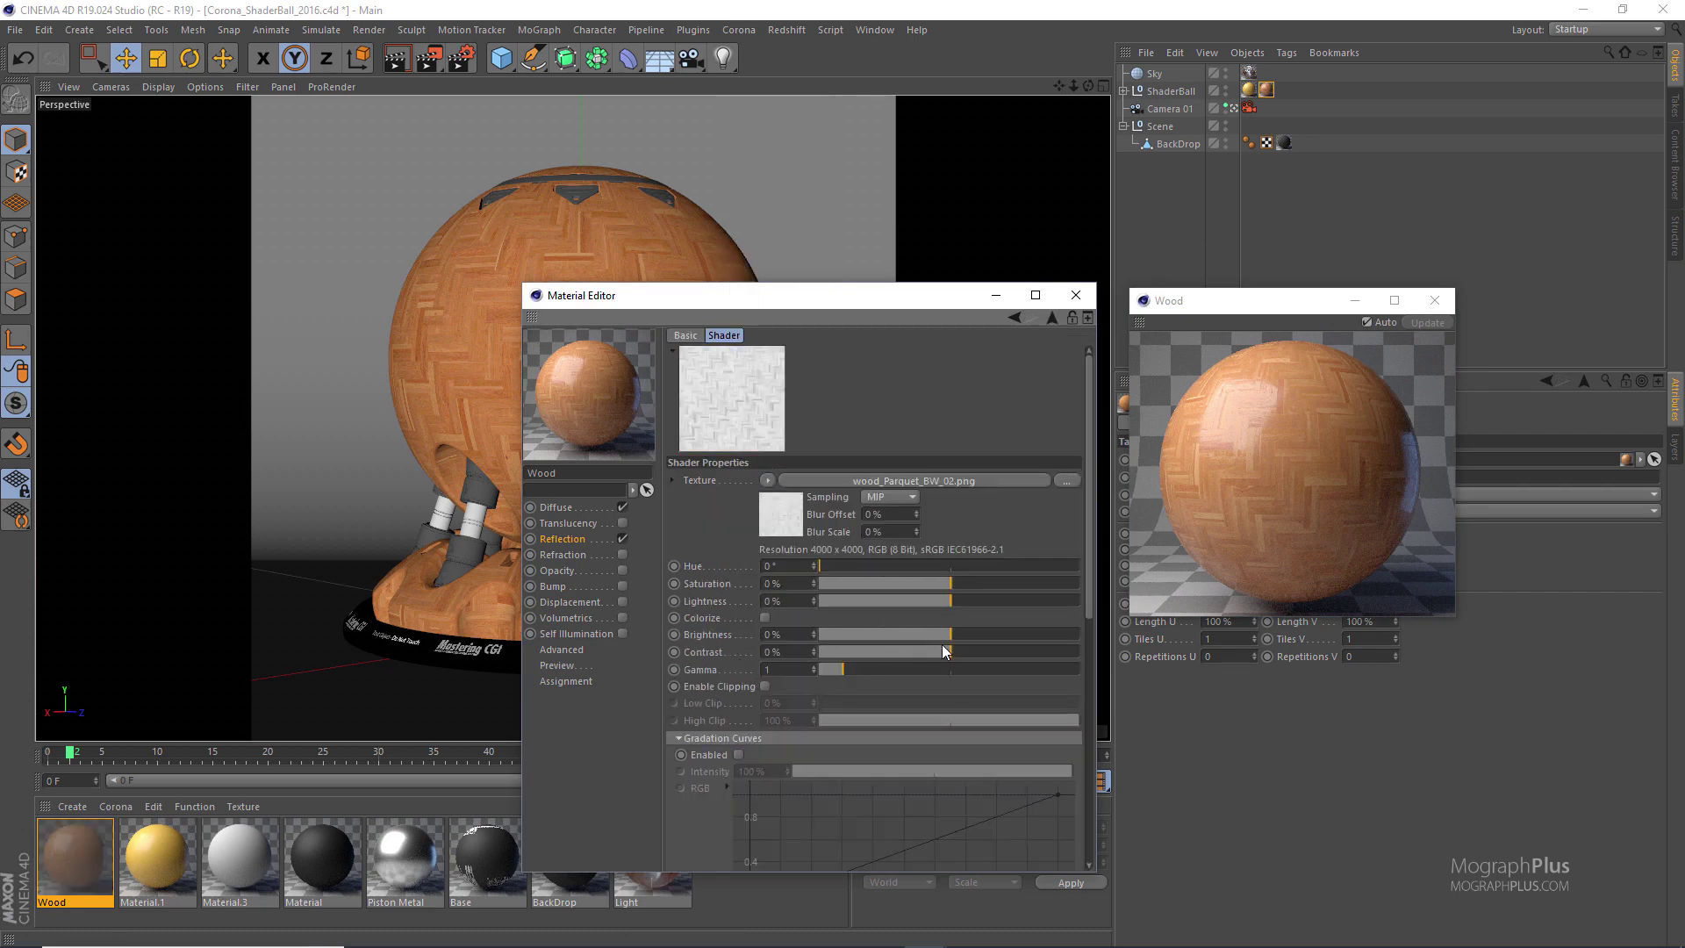
left_click_drag(950, 636, 940, 633)
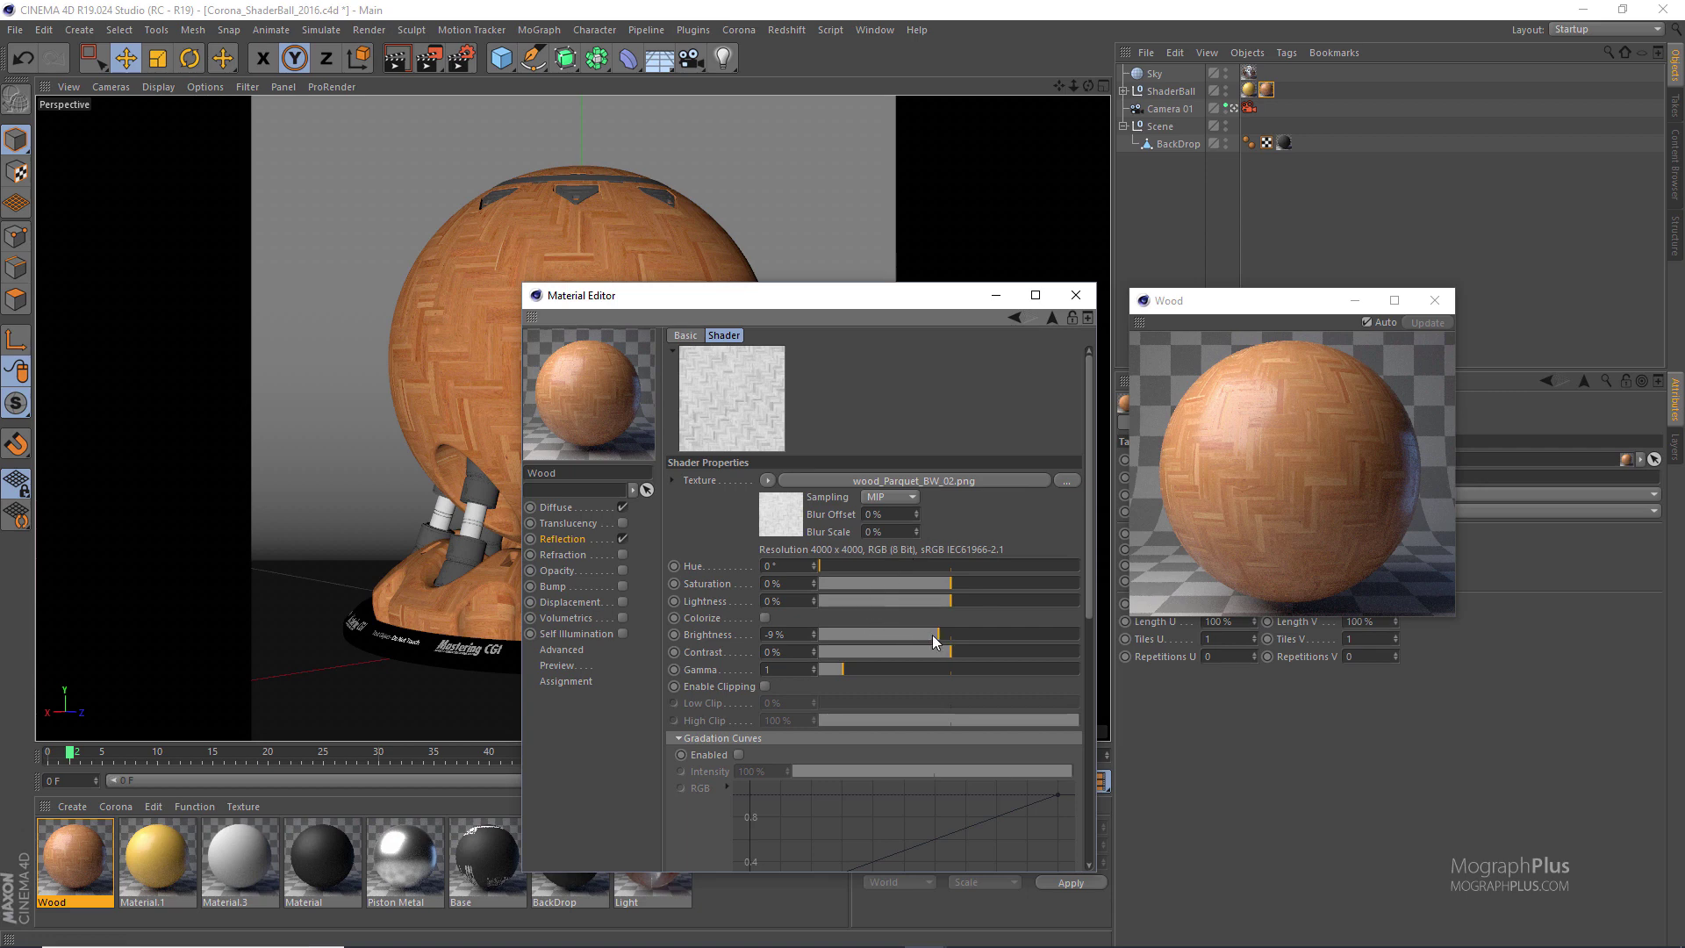
left_click(926, 634)
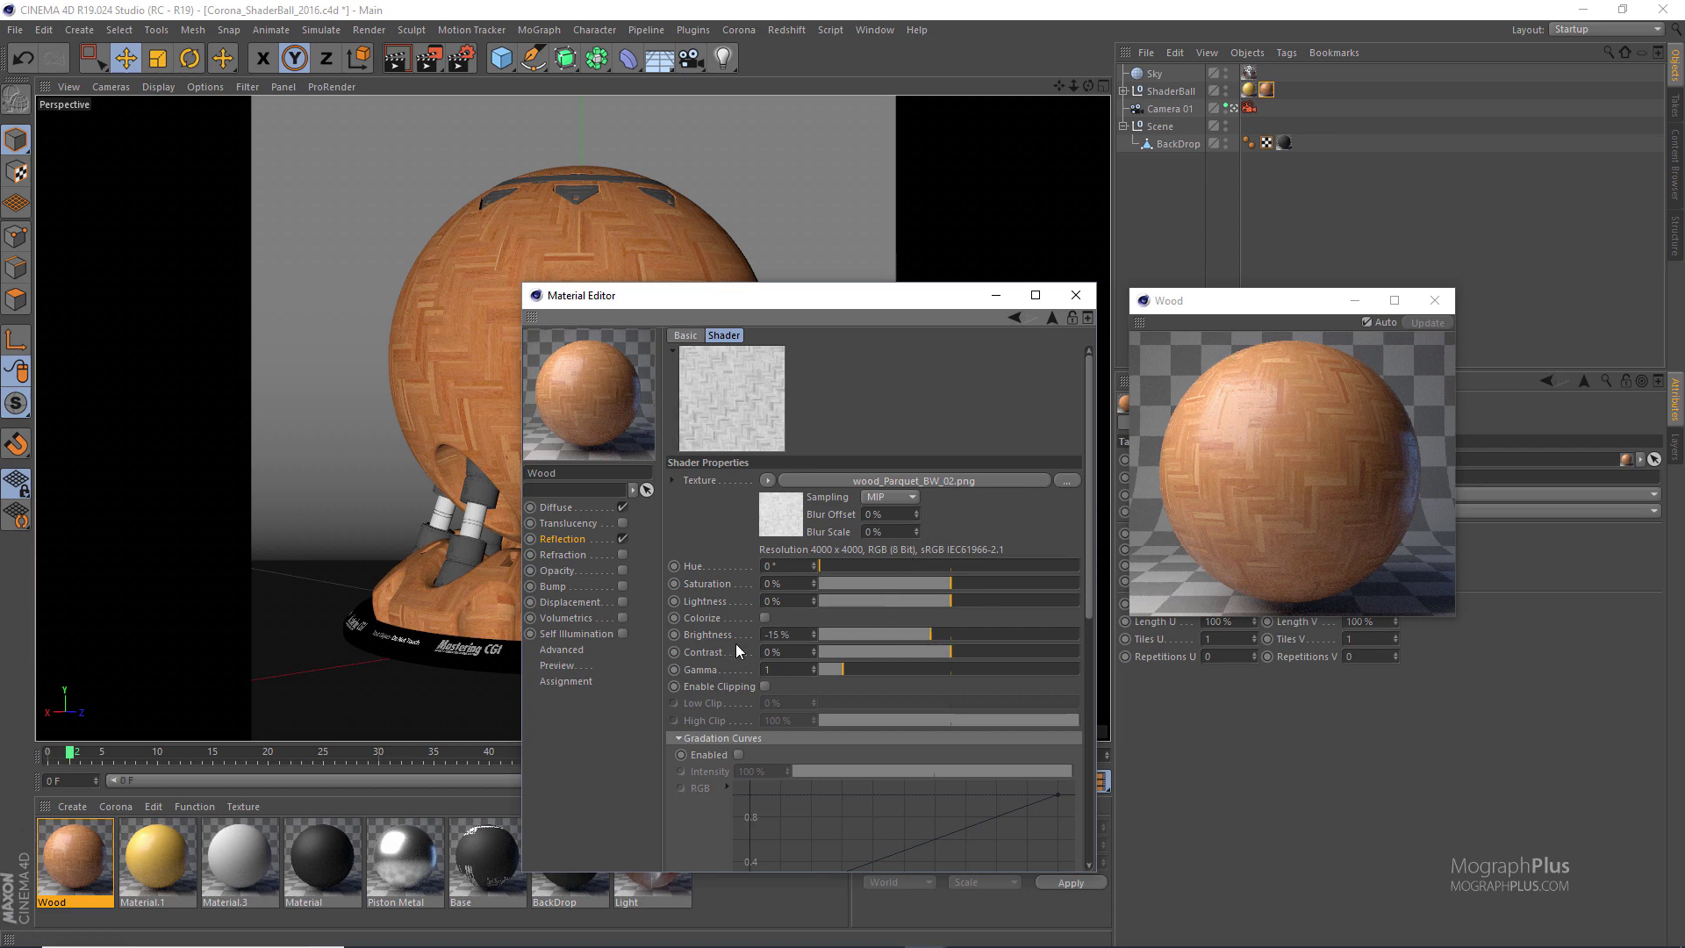
Enable the Bump channel, load wood_Parquet_BW_02.png as its texture and set the bump strength to 5%
left_click(570, 585)
left_click(622, 585)
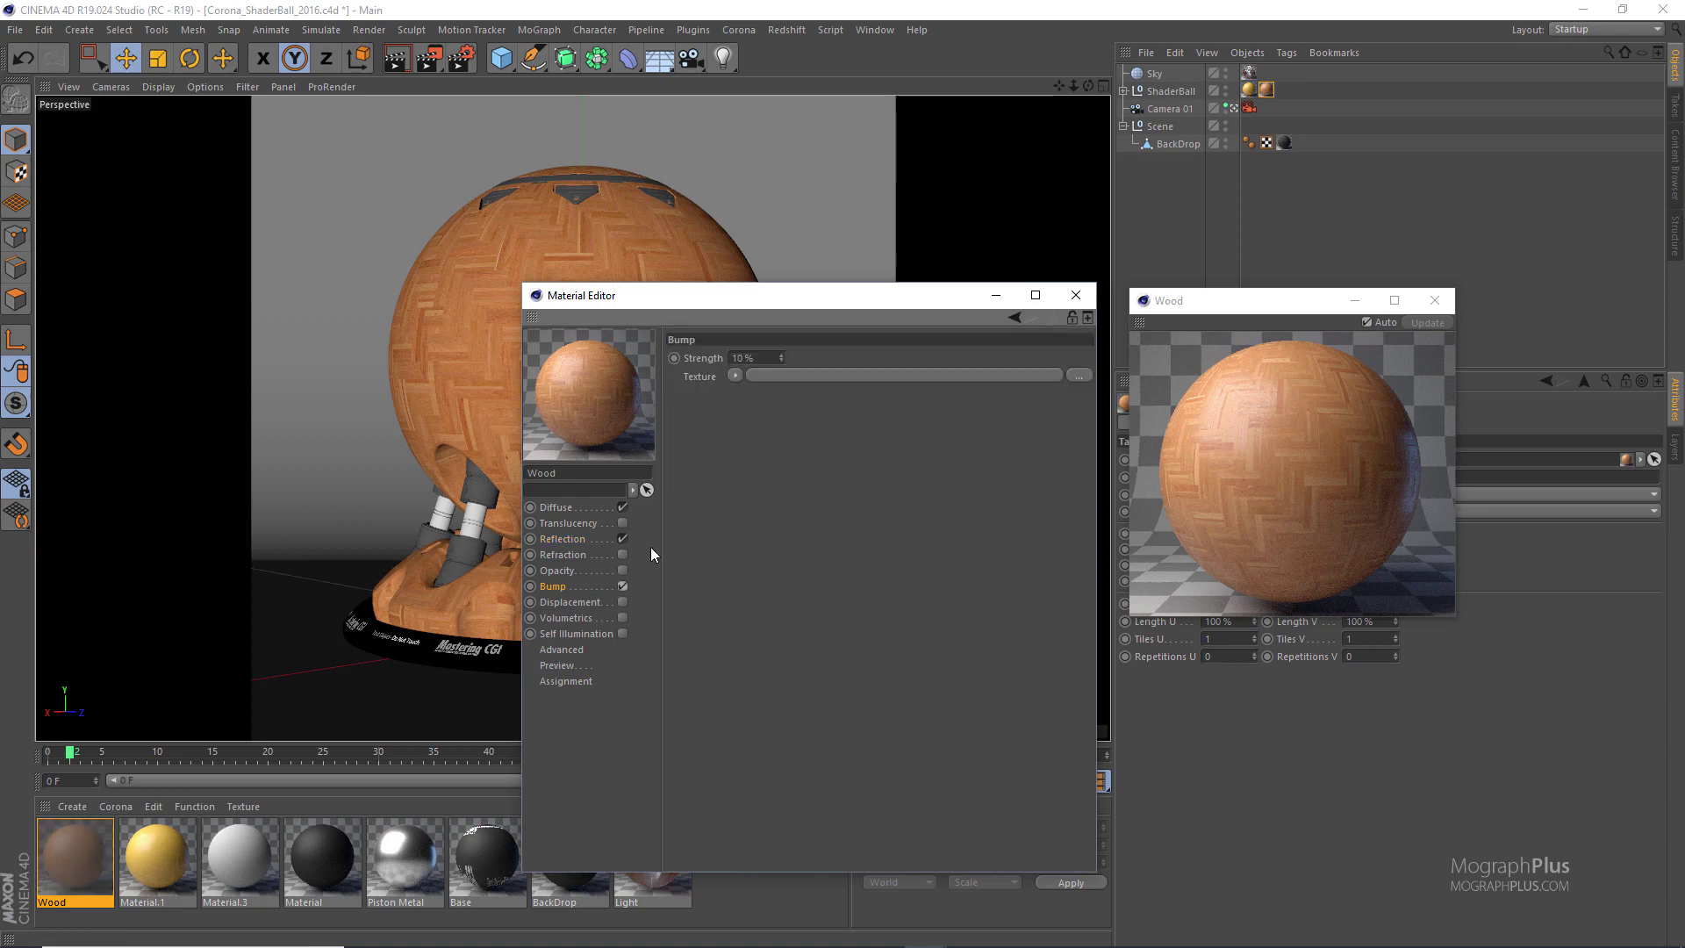
left_click(740, 376)
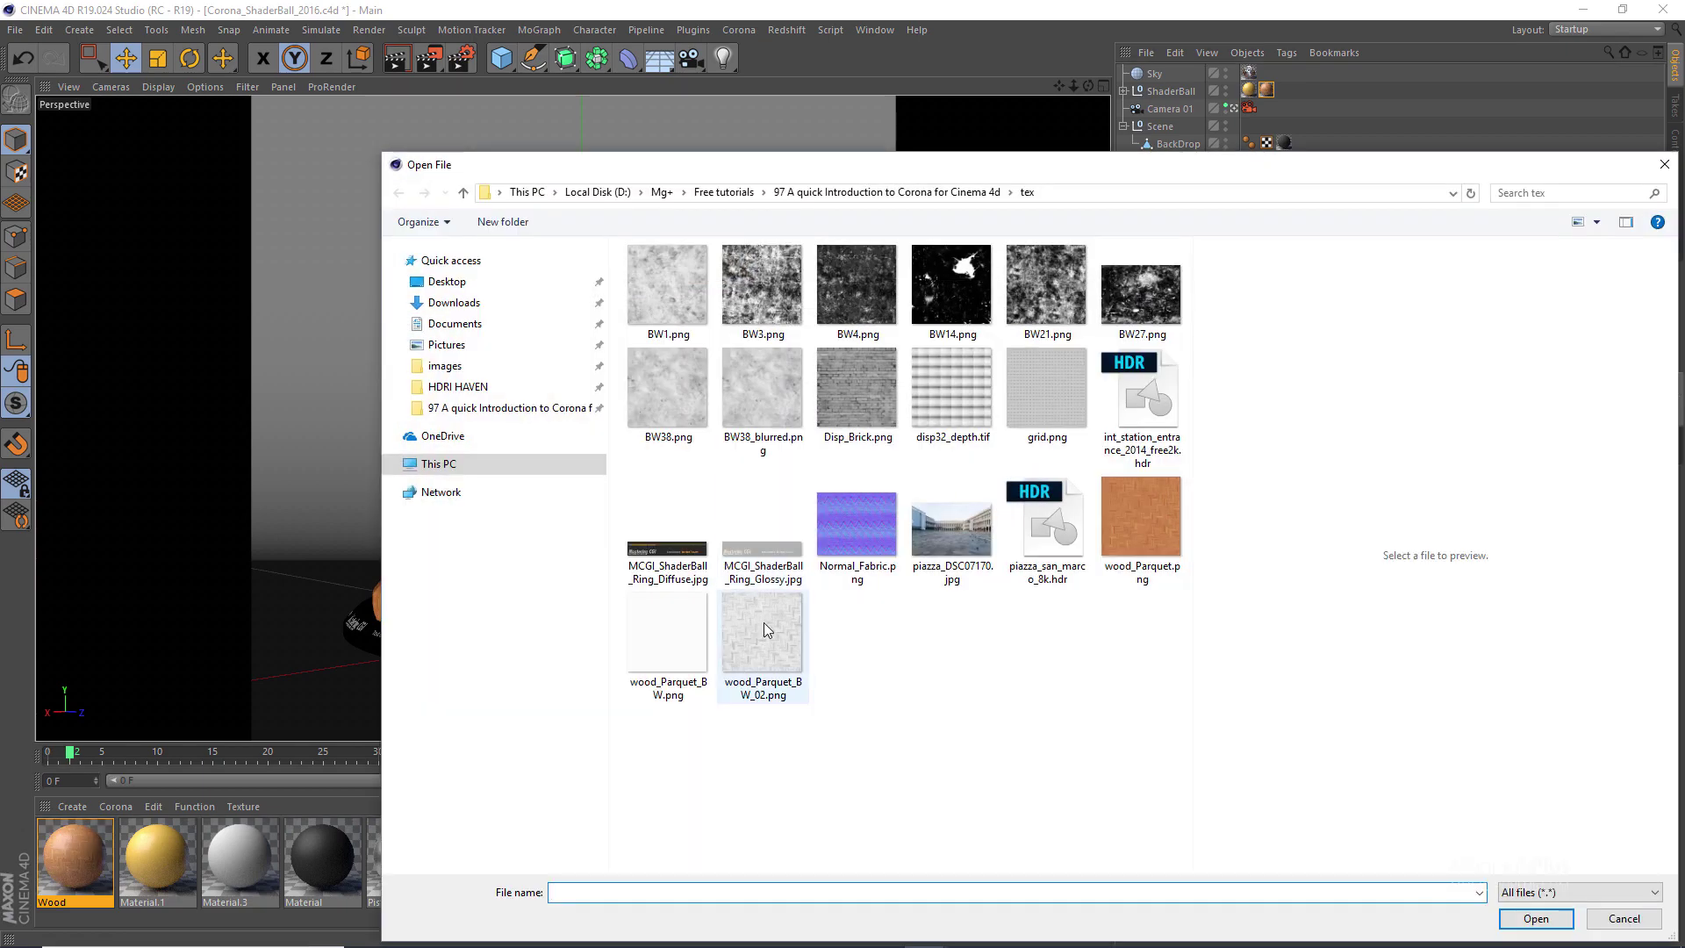
double_click(764, 623)
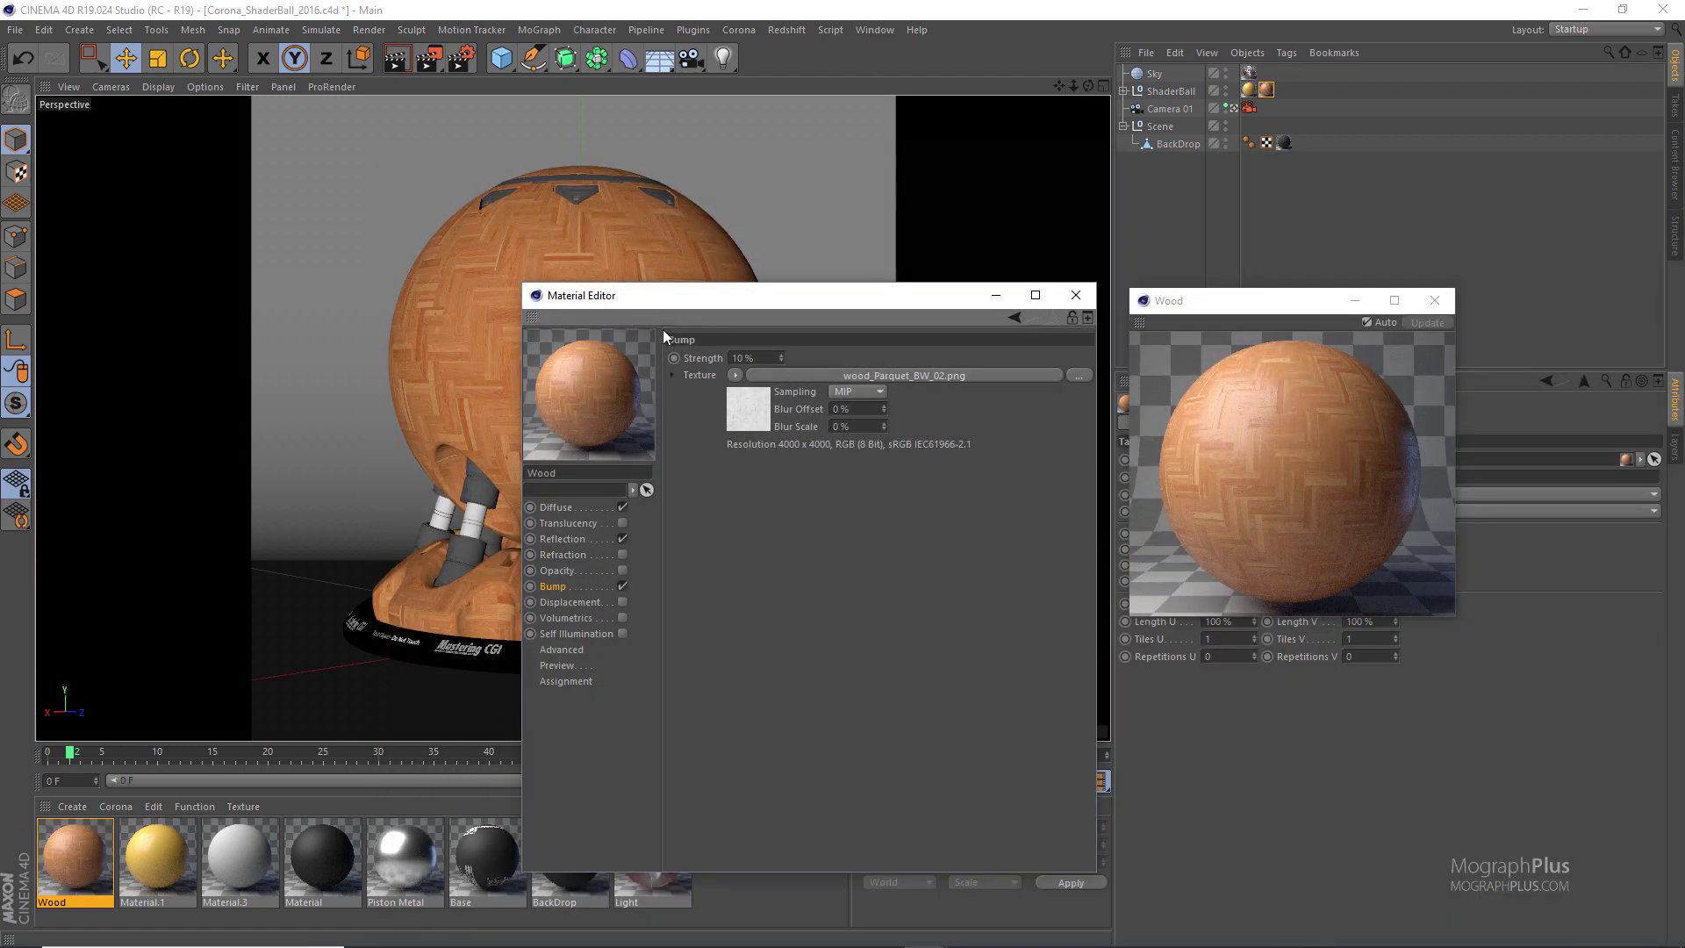
left_click(760, 358)
type("5")
key("Return")
Close the material editor and preview, check the wood material in Corona's interactive rendering, and close the render window
left_click(584, 506)
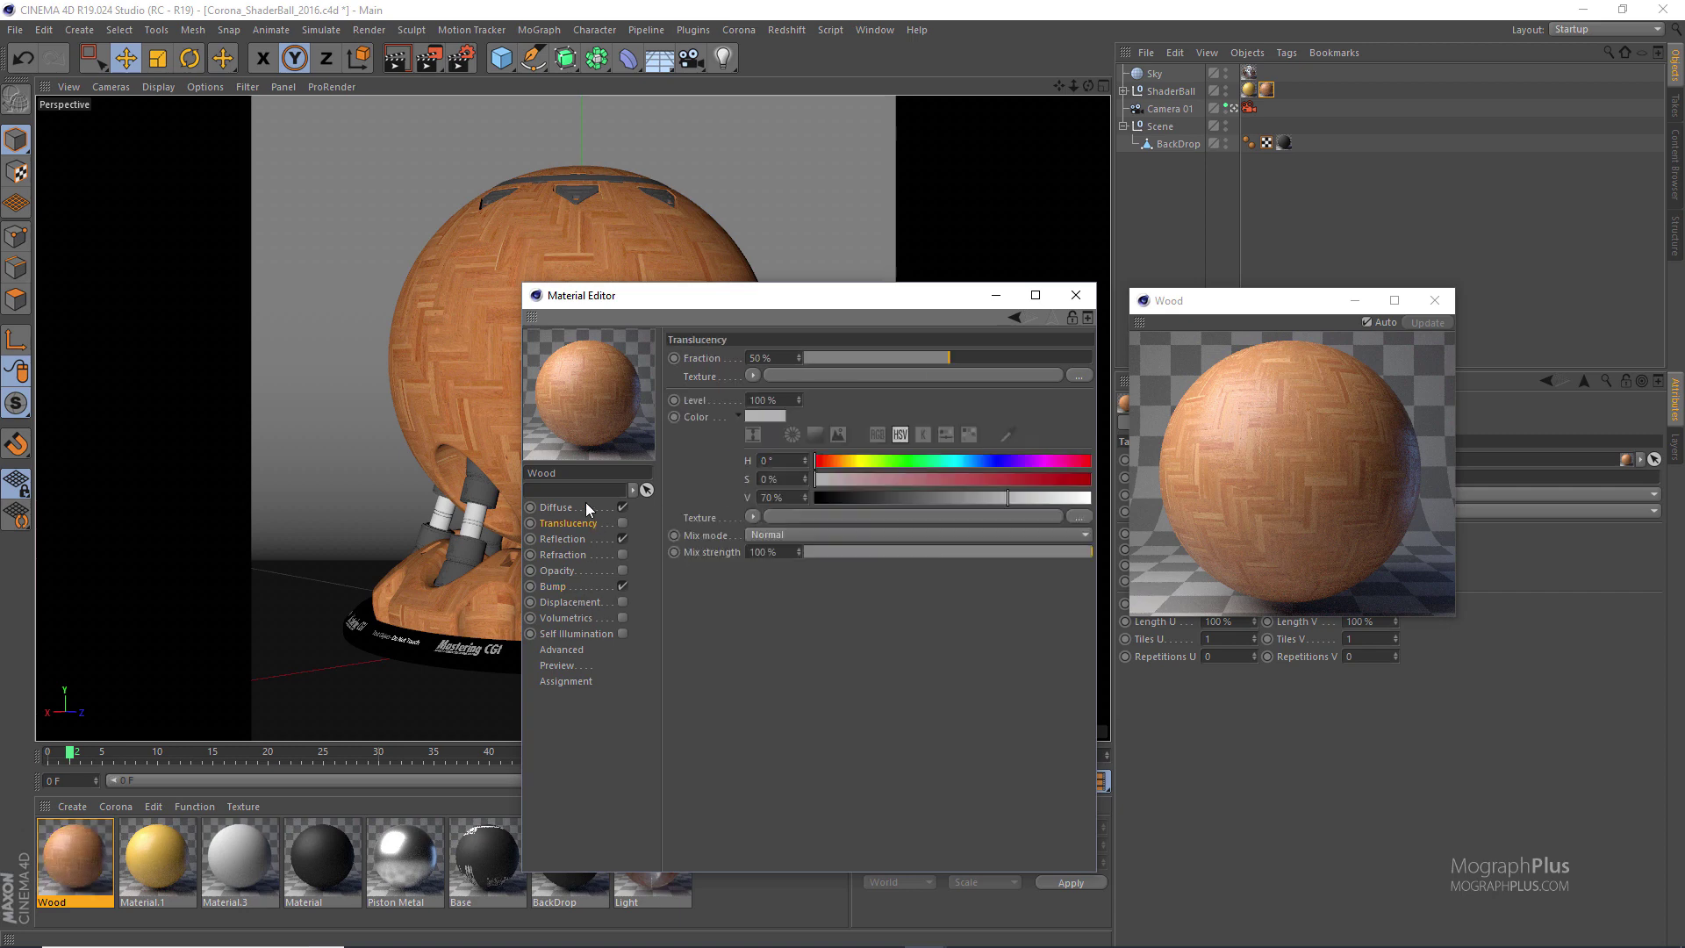
left_click_drag(870, 298, 781, 272)
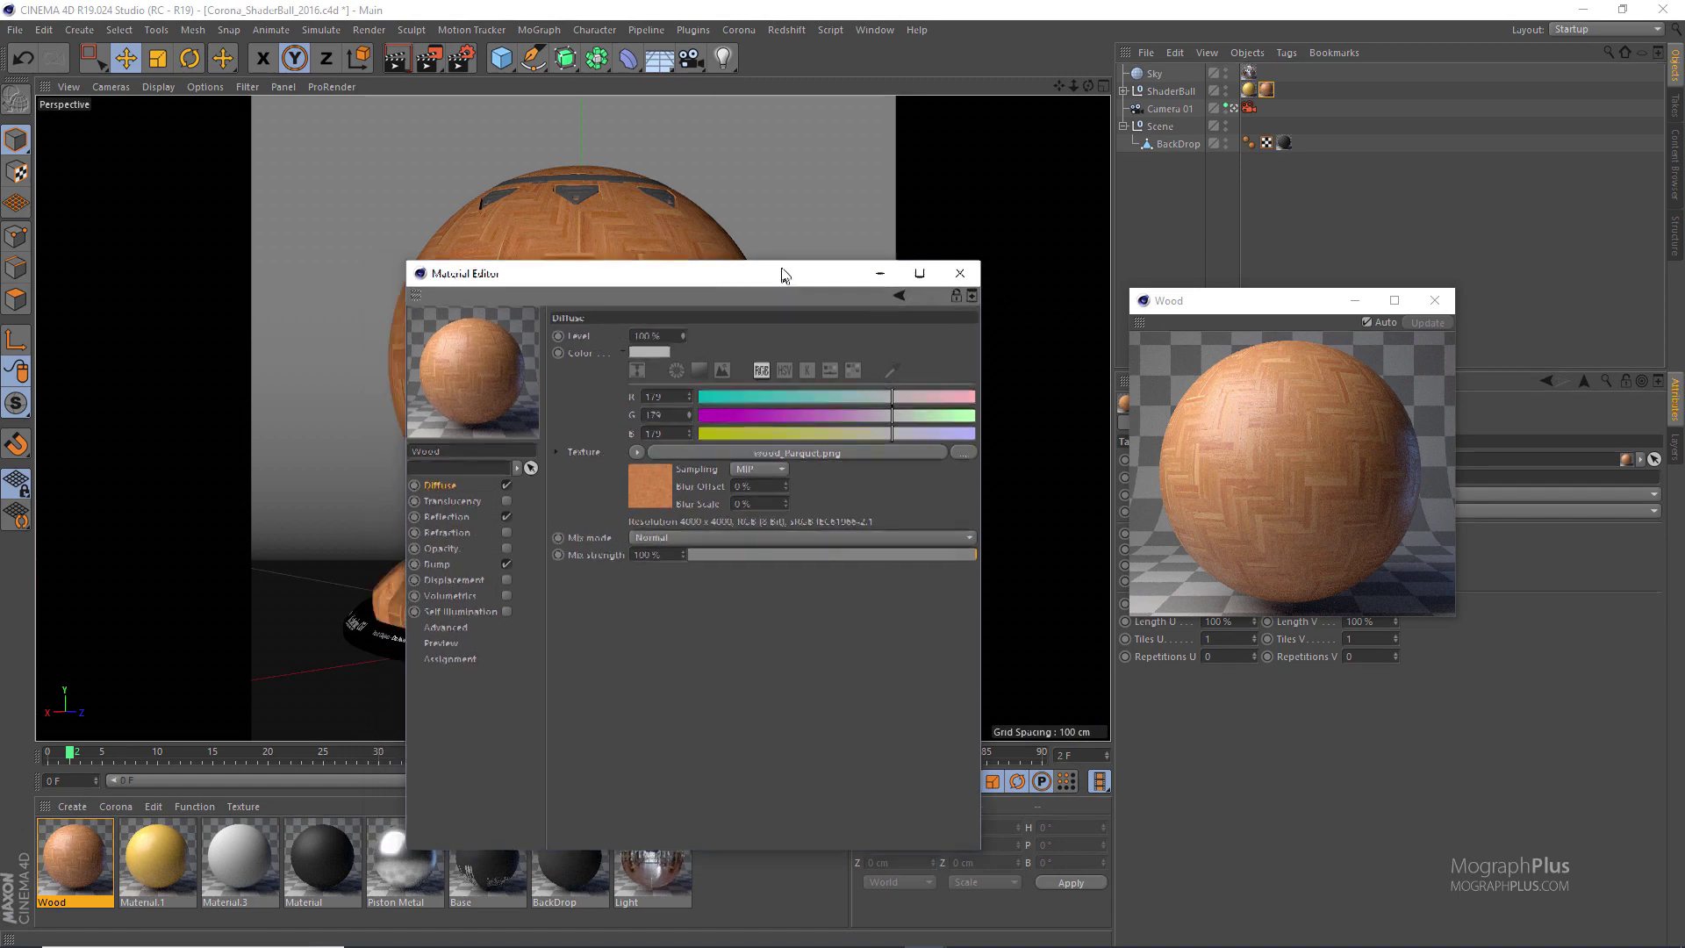
left_click(959, 274)
left_click(1435, 300)
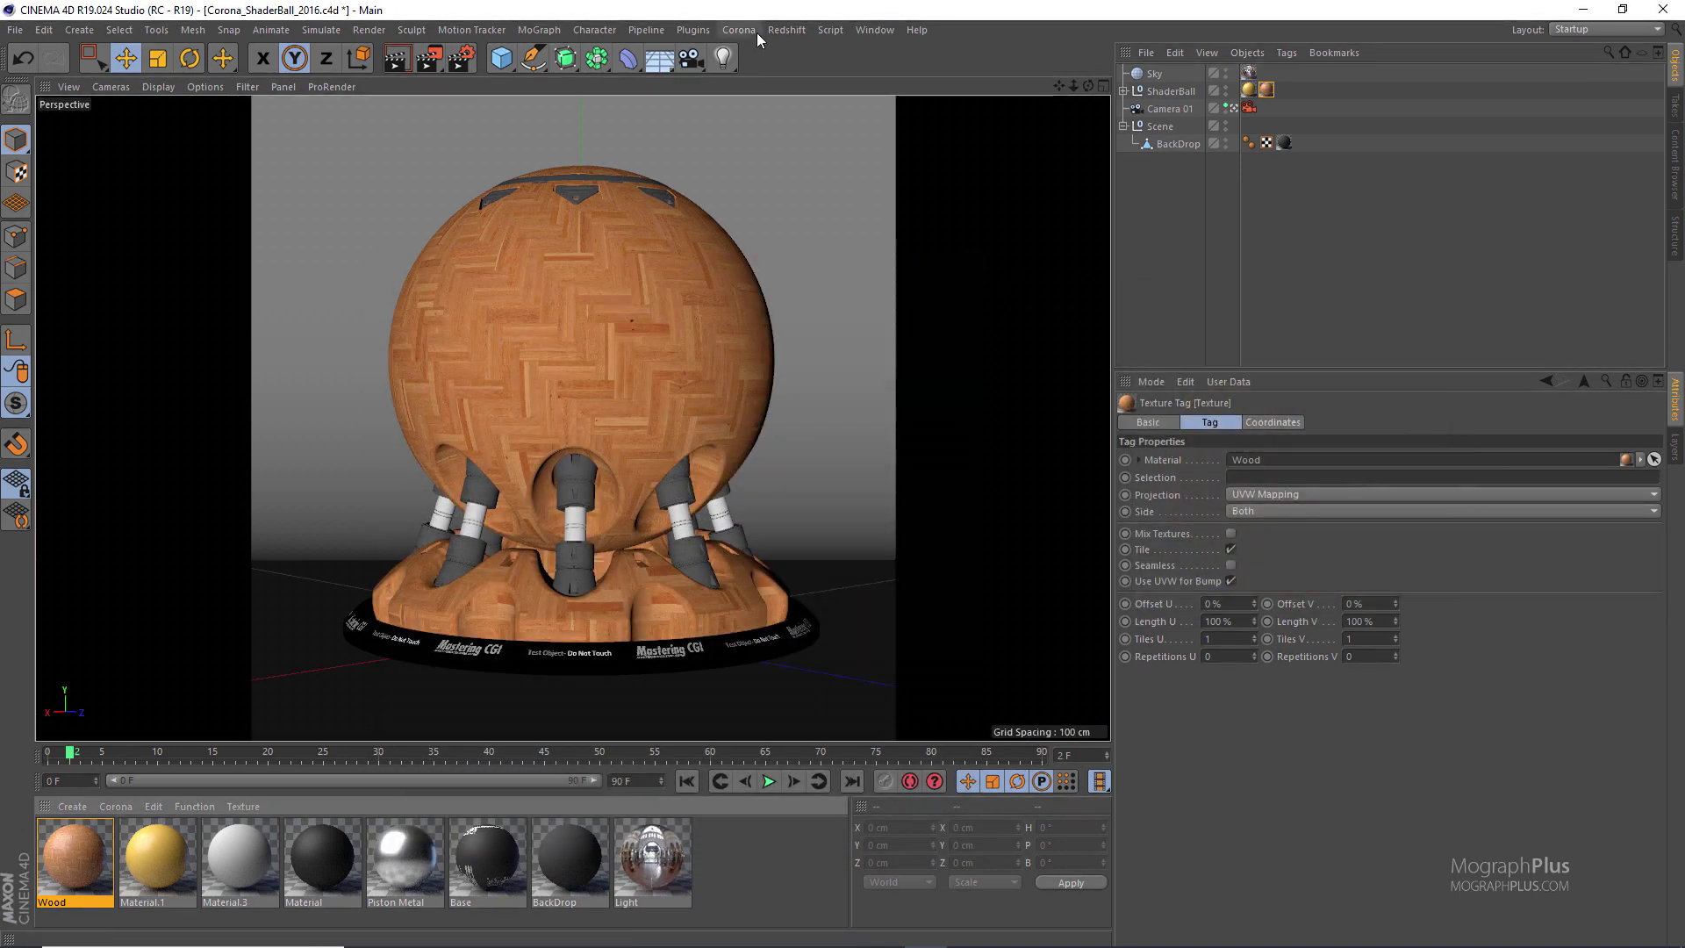
left_click(753, 30)
left_click(830, 189)
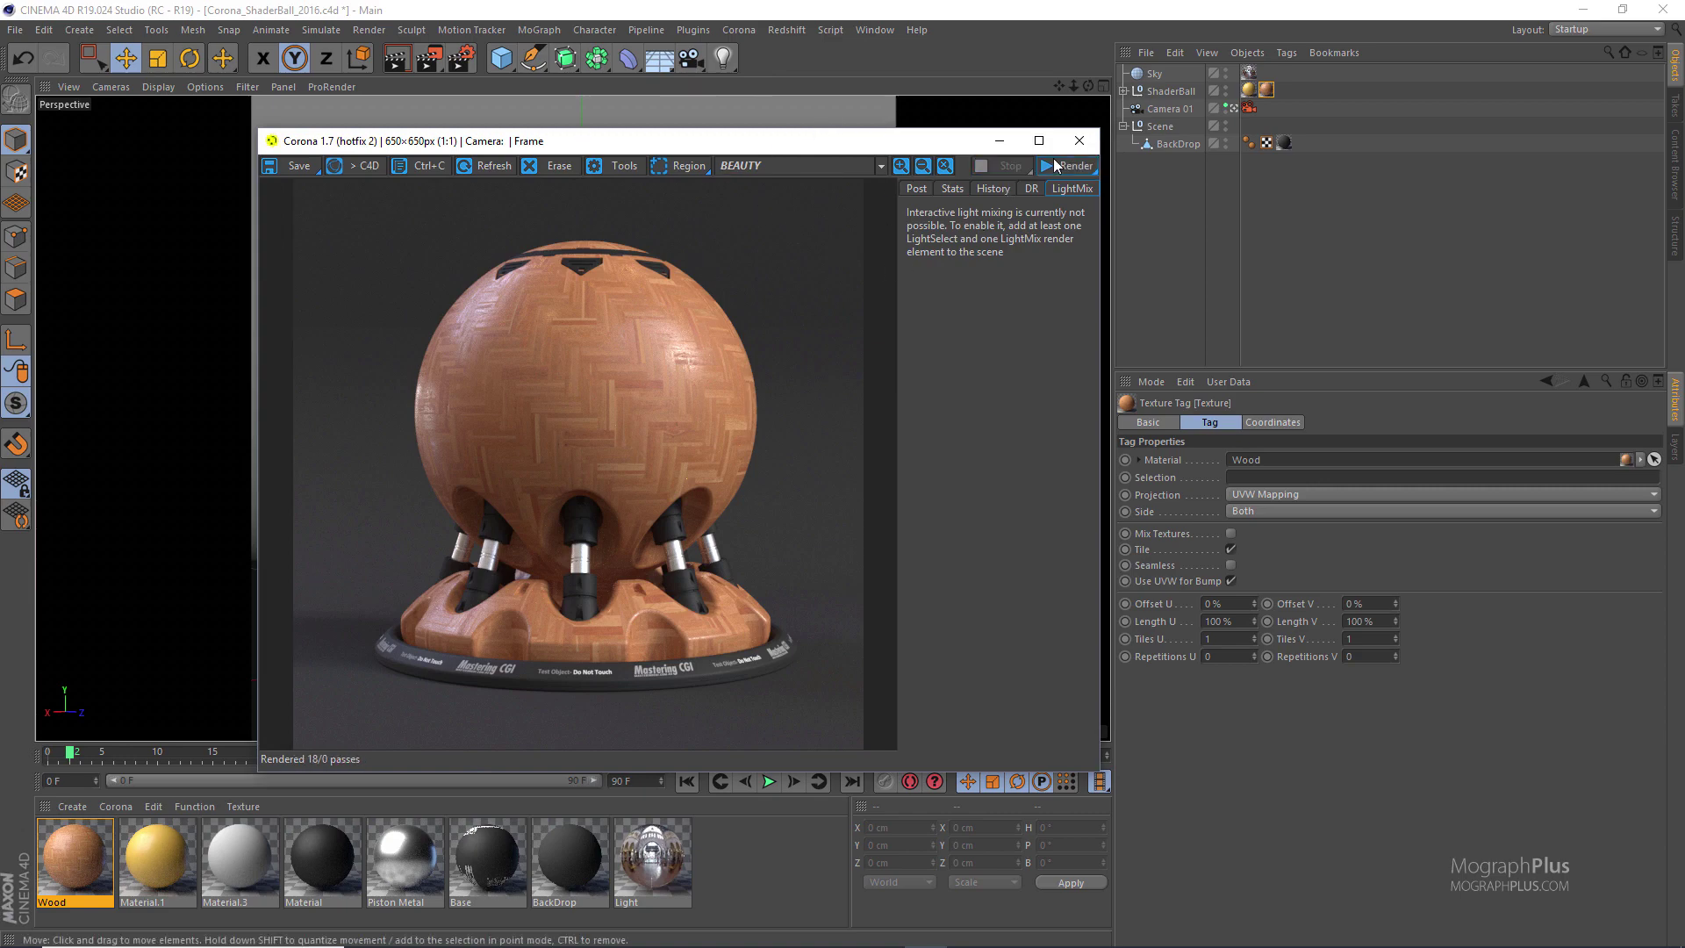
left_click(1079, 140)
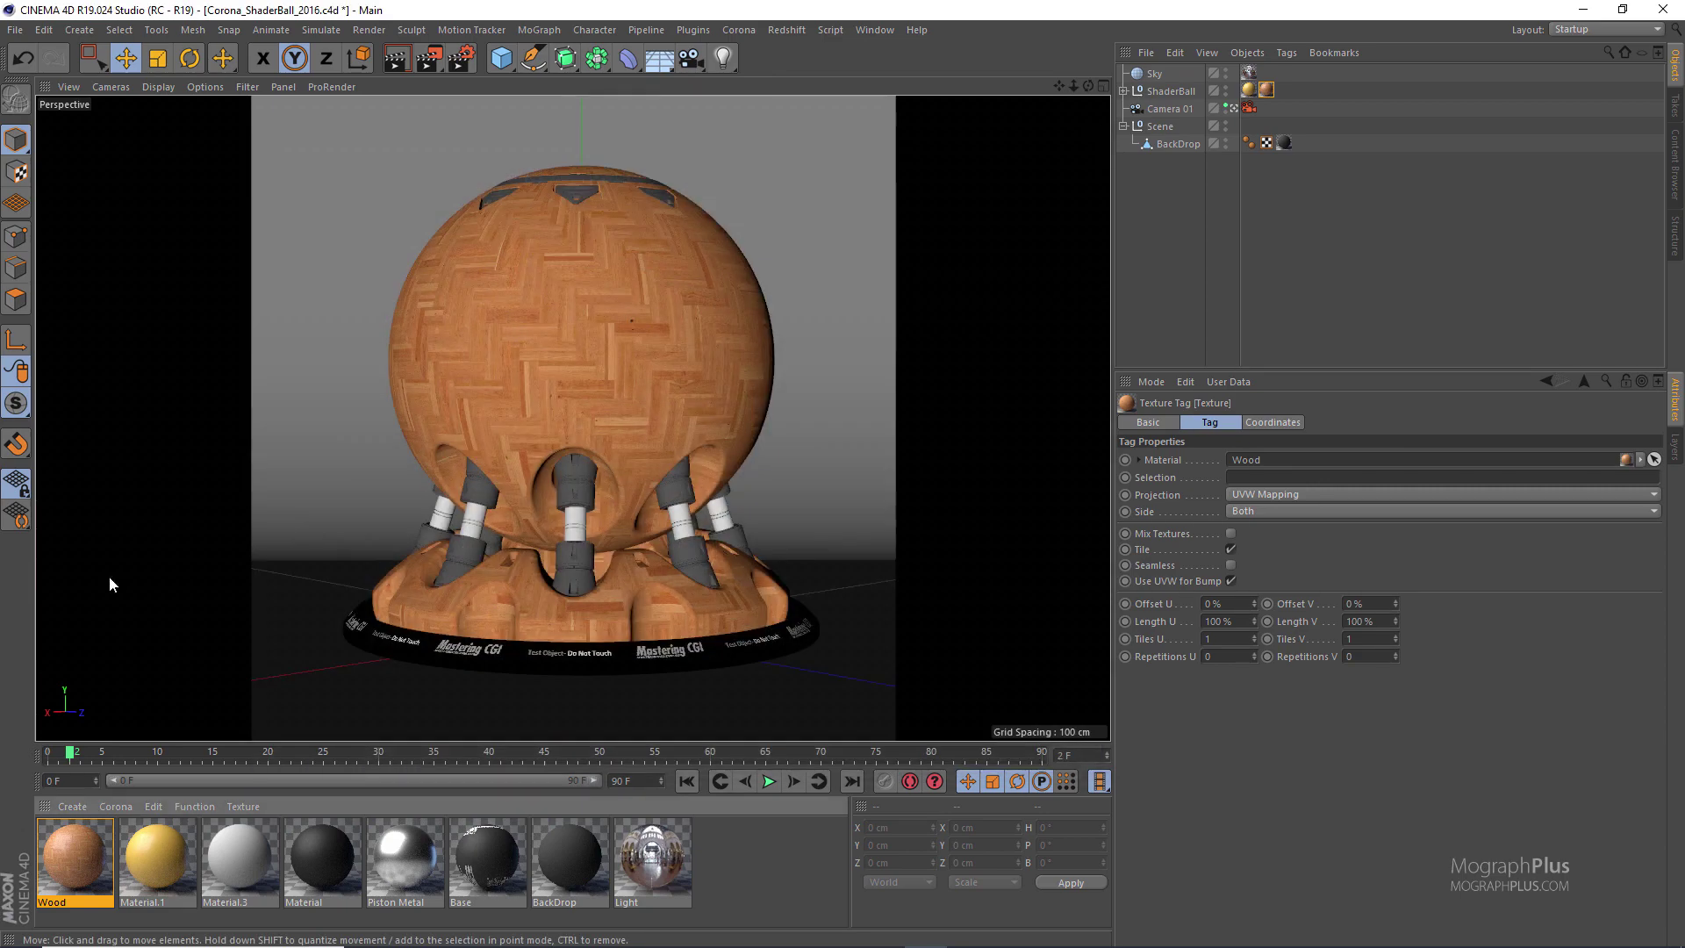
Create a new Corona material, open it for editing and enable its Reflection channel
left_click(119, 805)
left_click(187, 672)
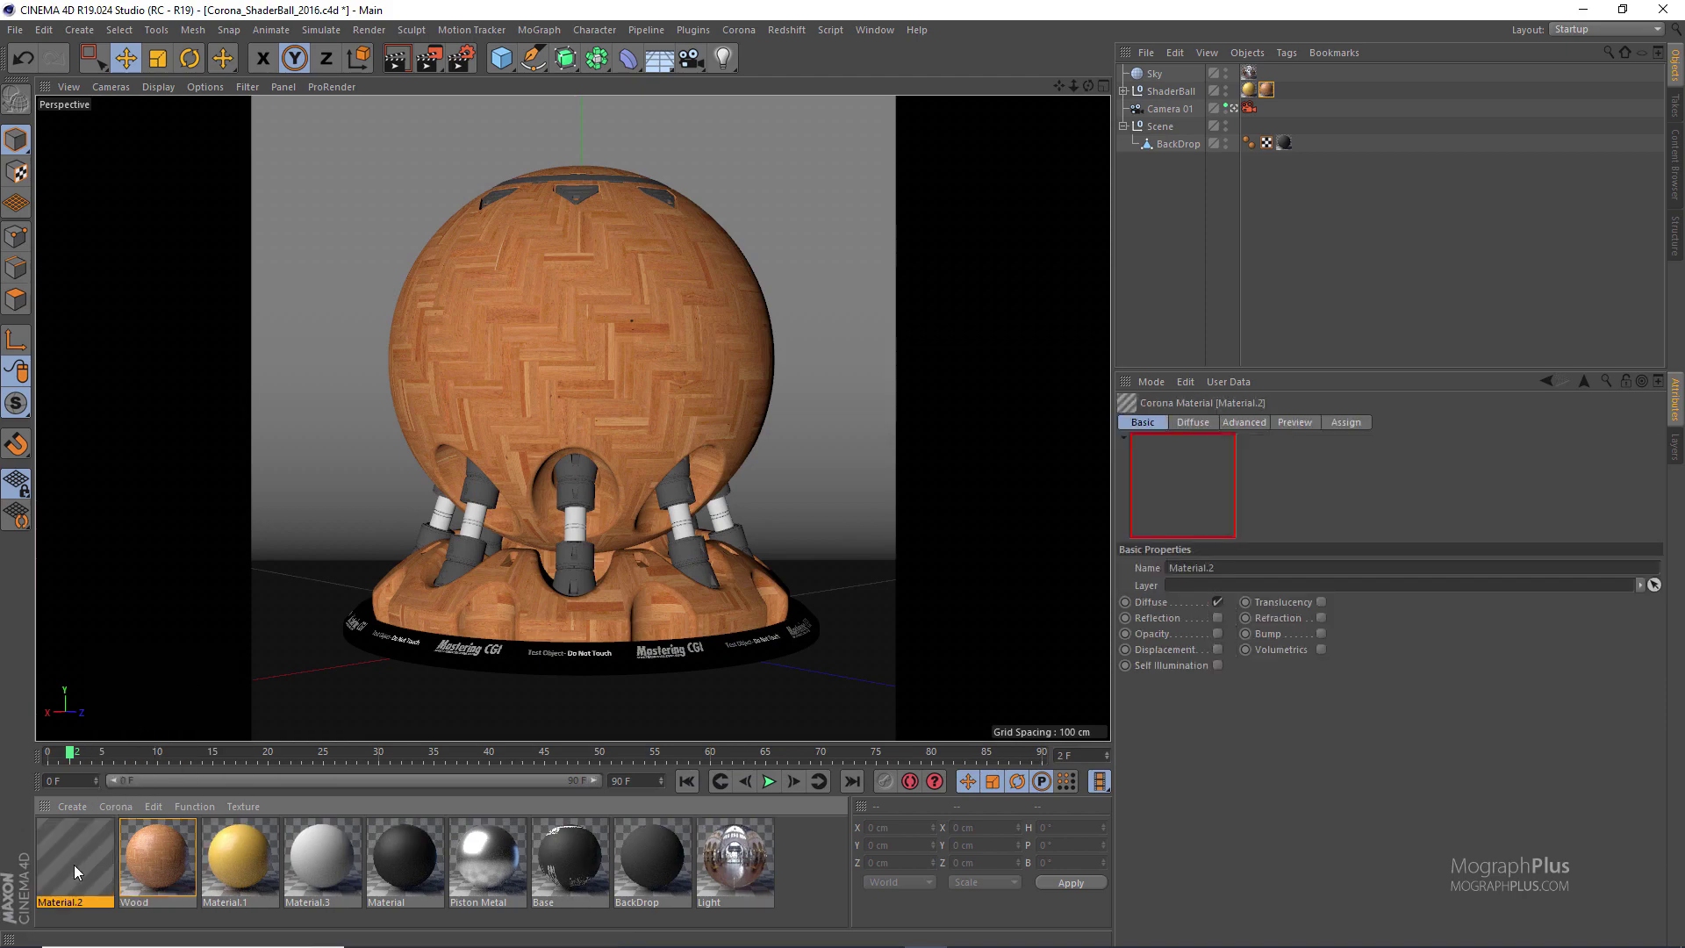
double_click(75, 850)
left_click(307, 339)
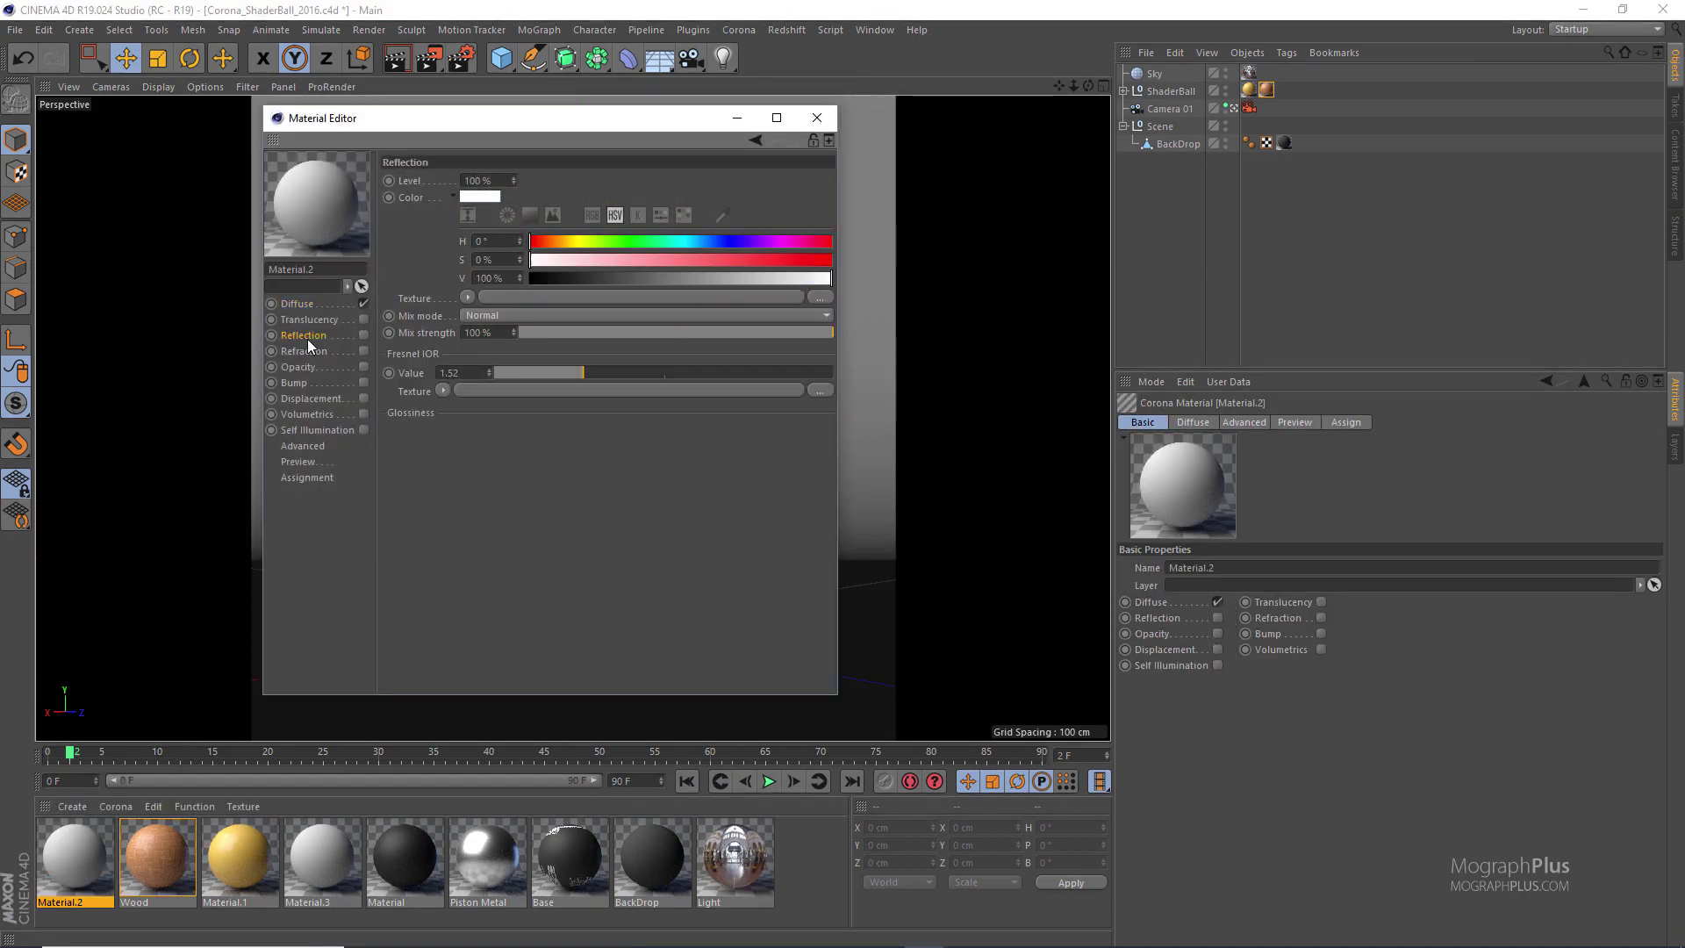
left_click(363, 336)
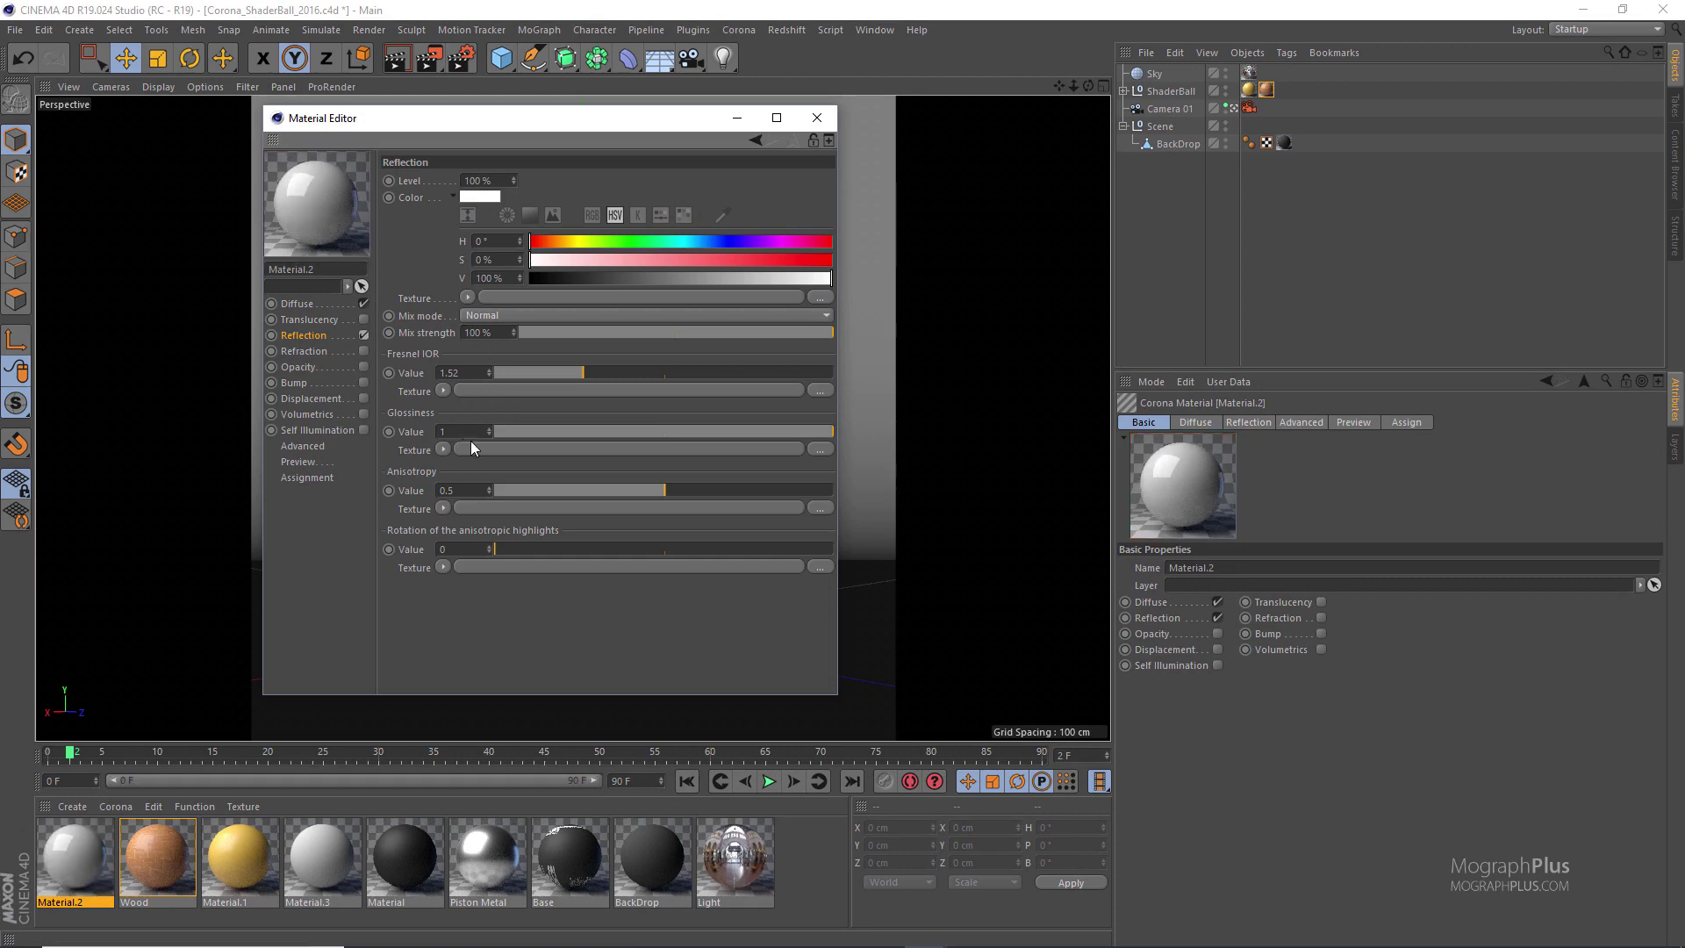
Set the new material's reflection Fresnel IOR to 999 for a metallic look
left_click(449, 373)
type("36")
key("Return")
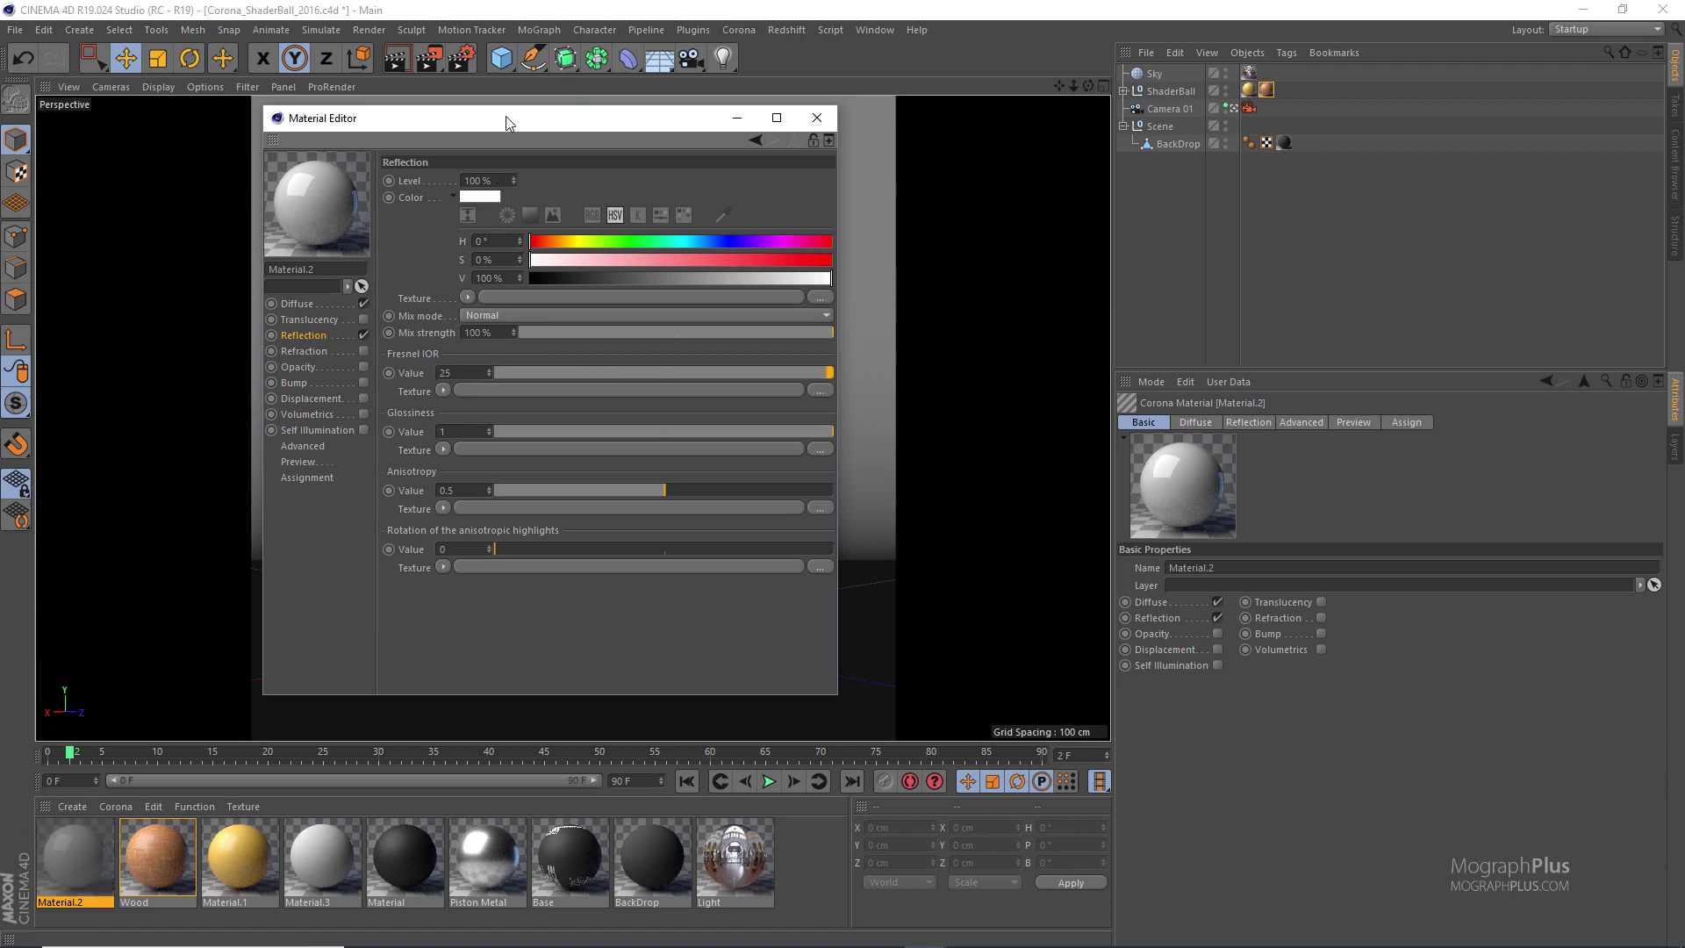
left_click_drag(507, 123, 647, 251)
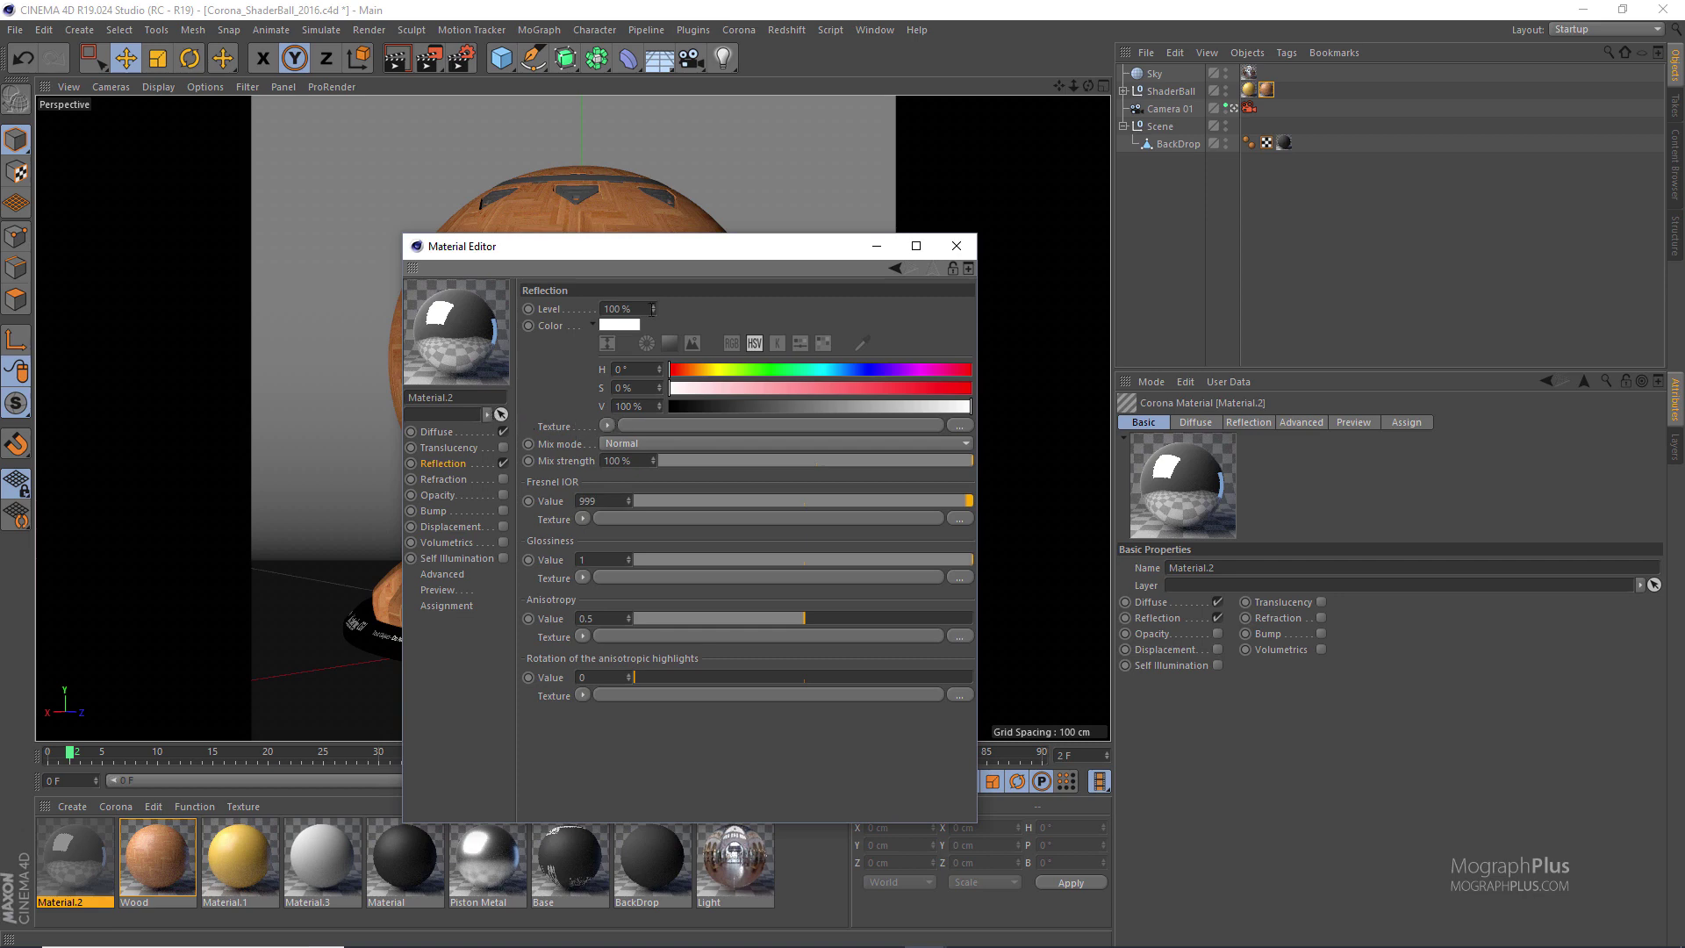
Set the reflection color to a pale gold with hue 38°, saturation 35% and value 92%
left_click(630, 324)
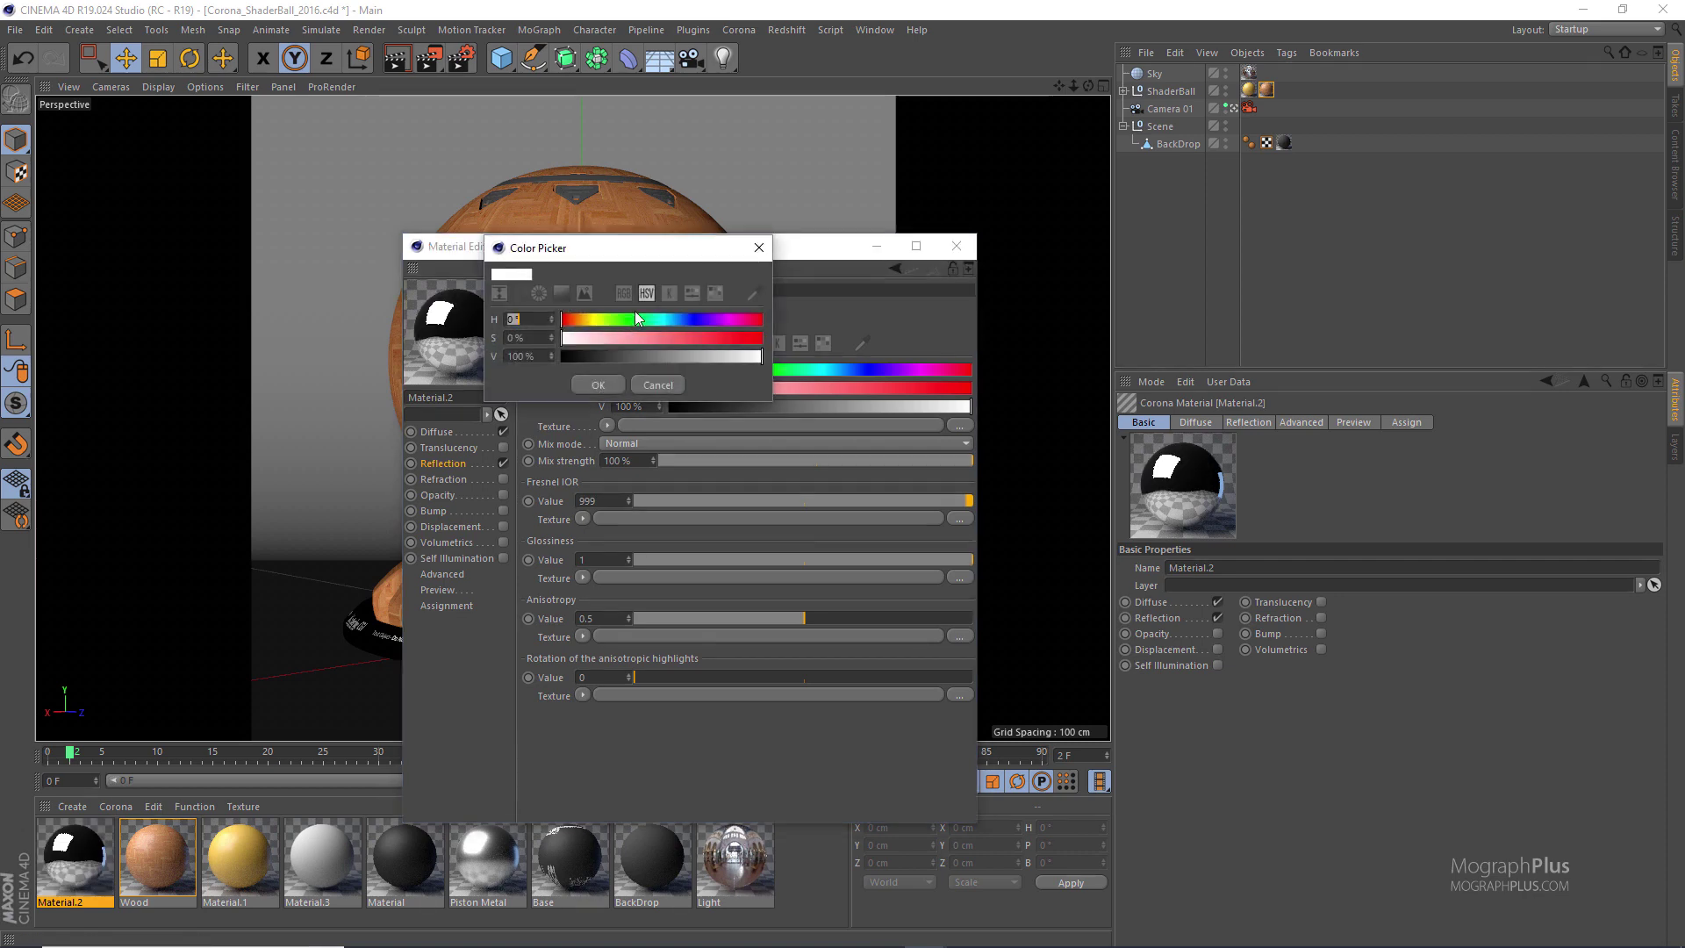
left_click_drag(725, 327, 582, 323)
left_click(627, 341)
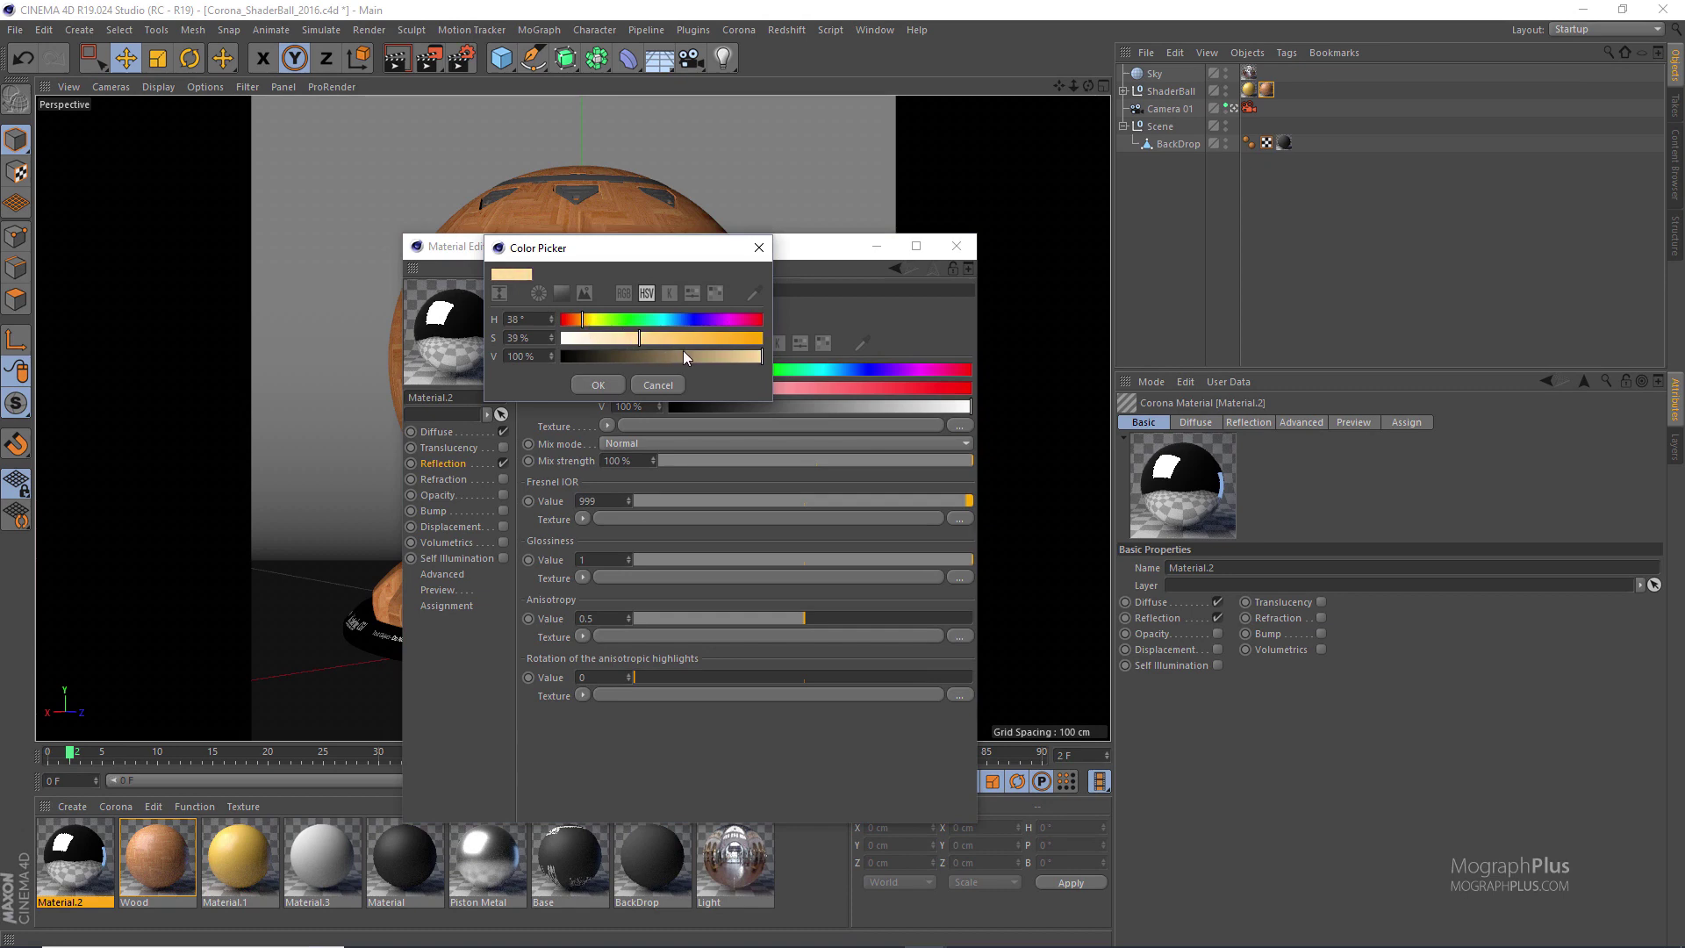
left_click_drag(687, 351, 747, 356)
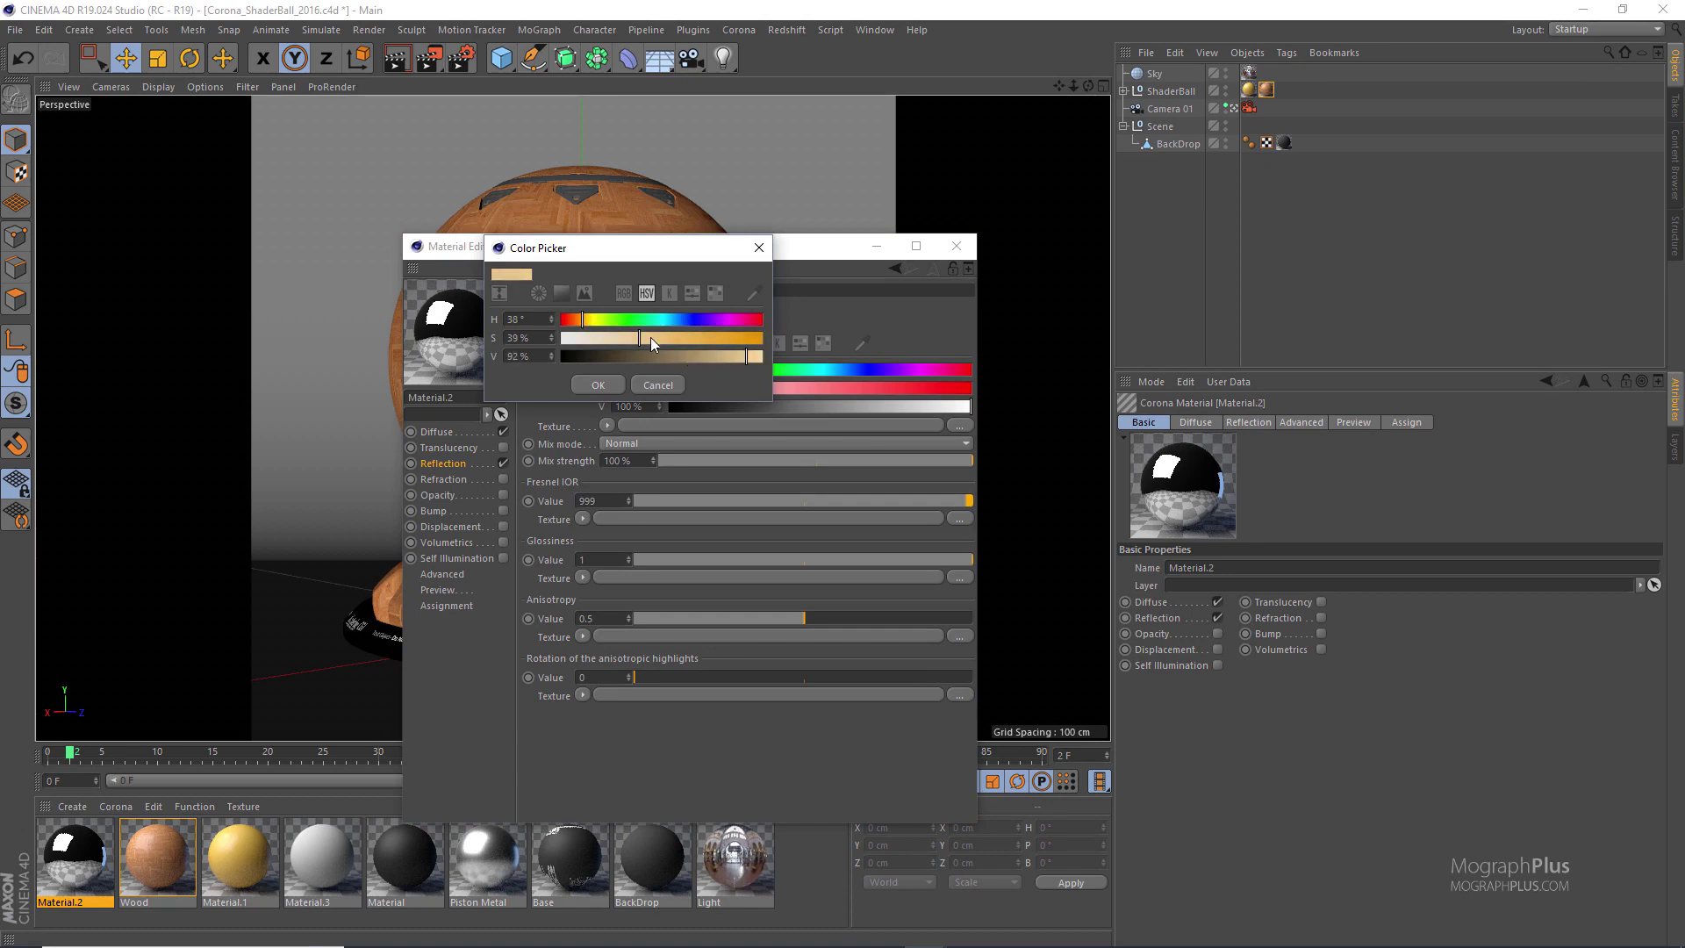
left_click(599, 384)
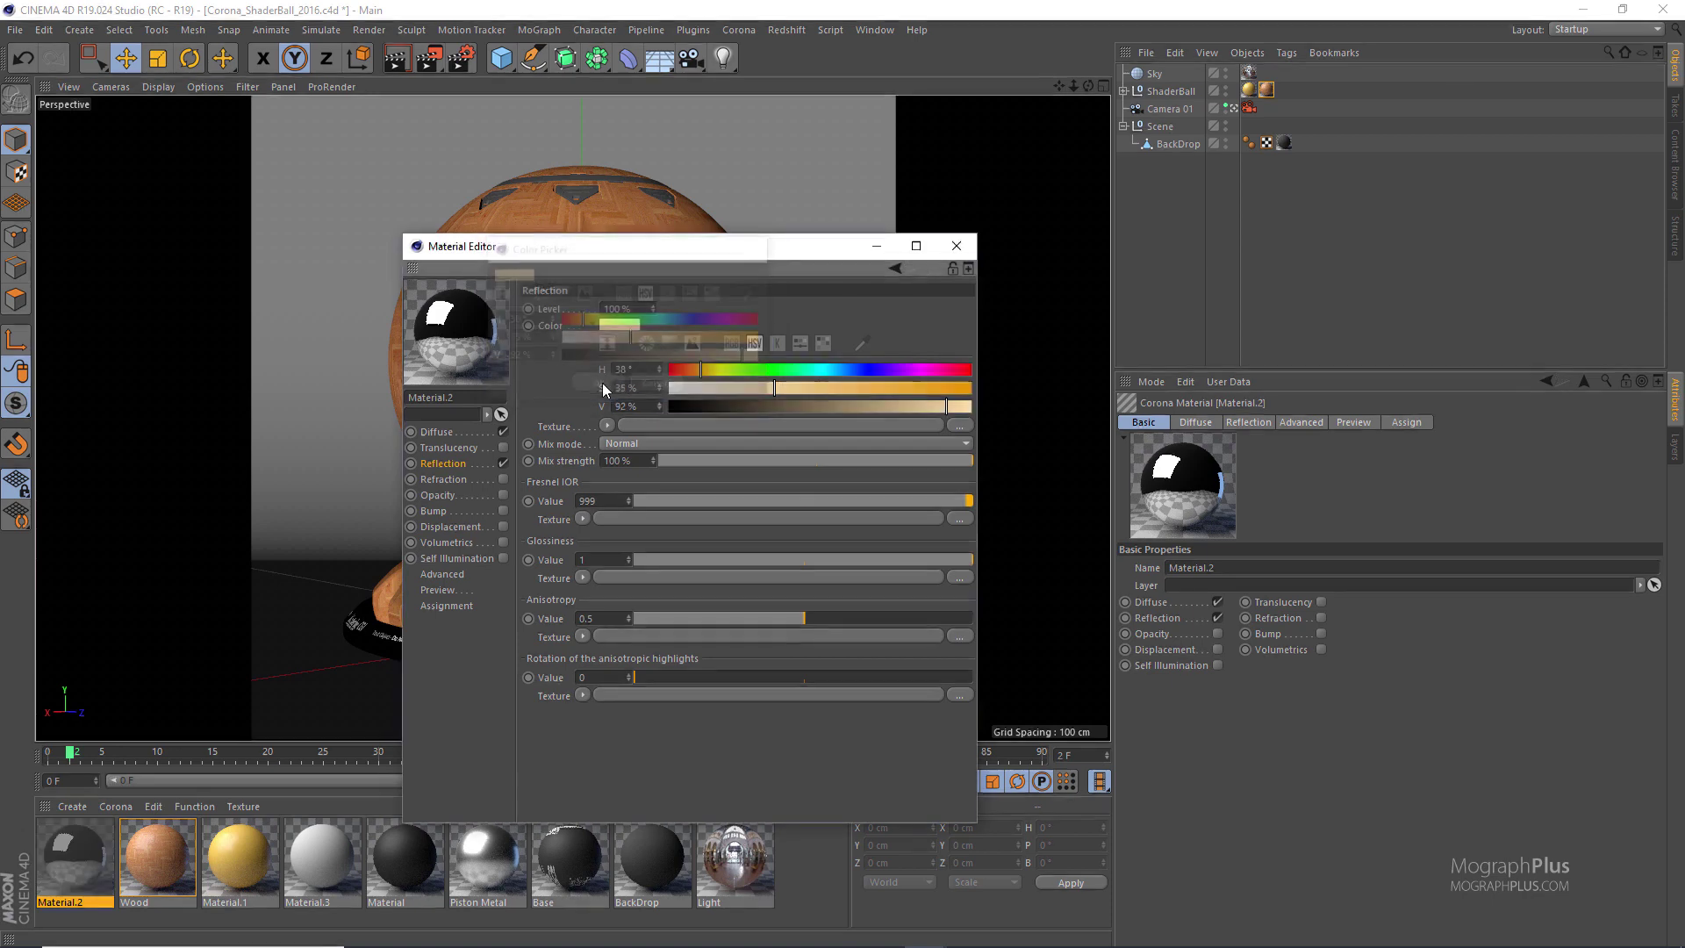
Disable the metal material's Diffuse channel and lower its reflection glossiness to 0.85
left_click(504, 430)
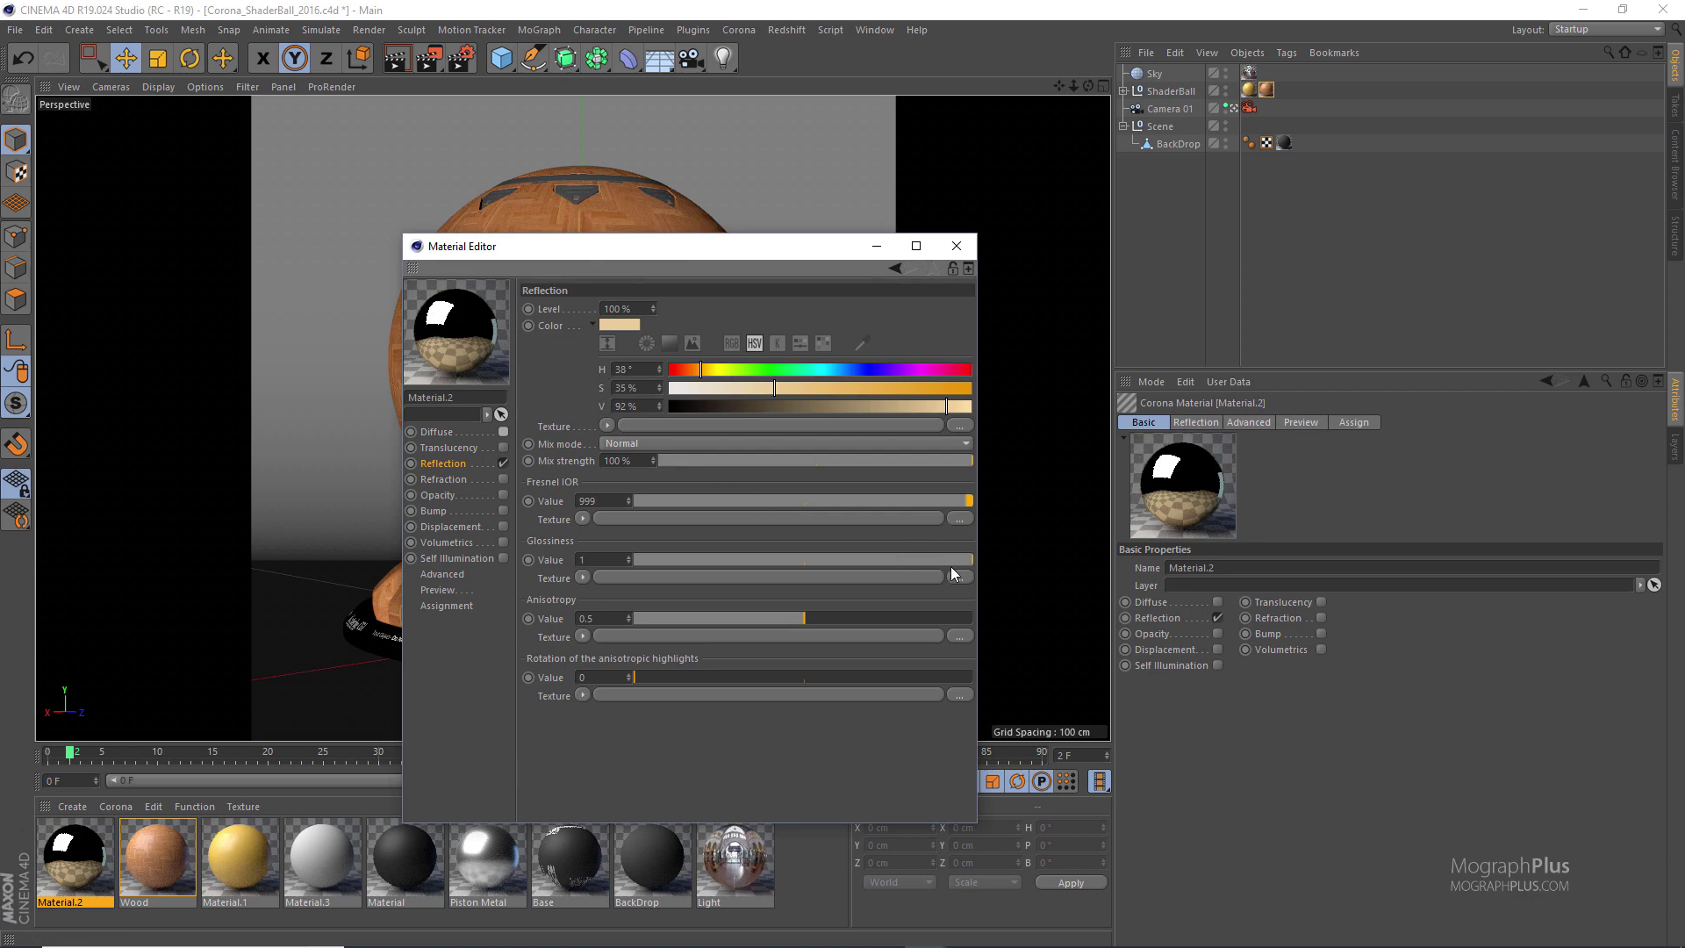
left_click_drag(950, 566, 934, 568)
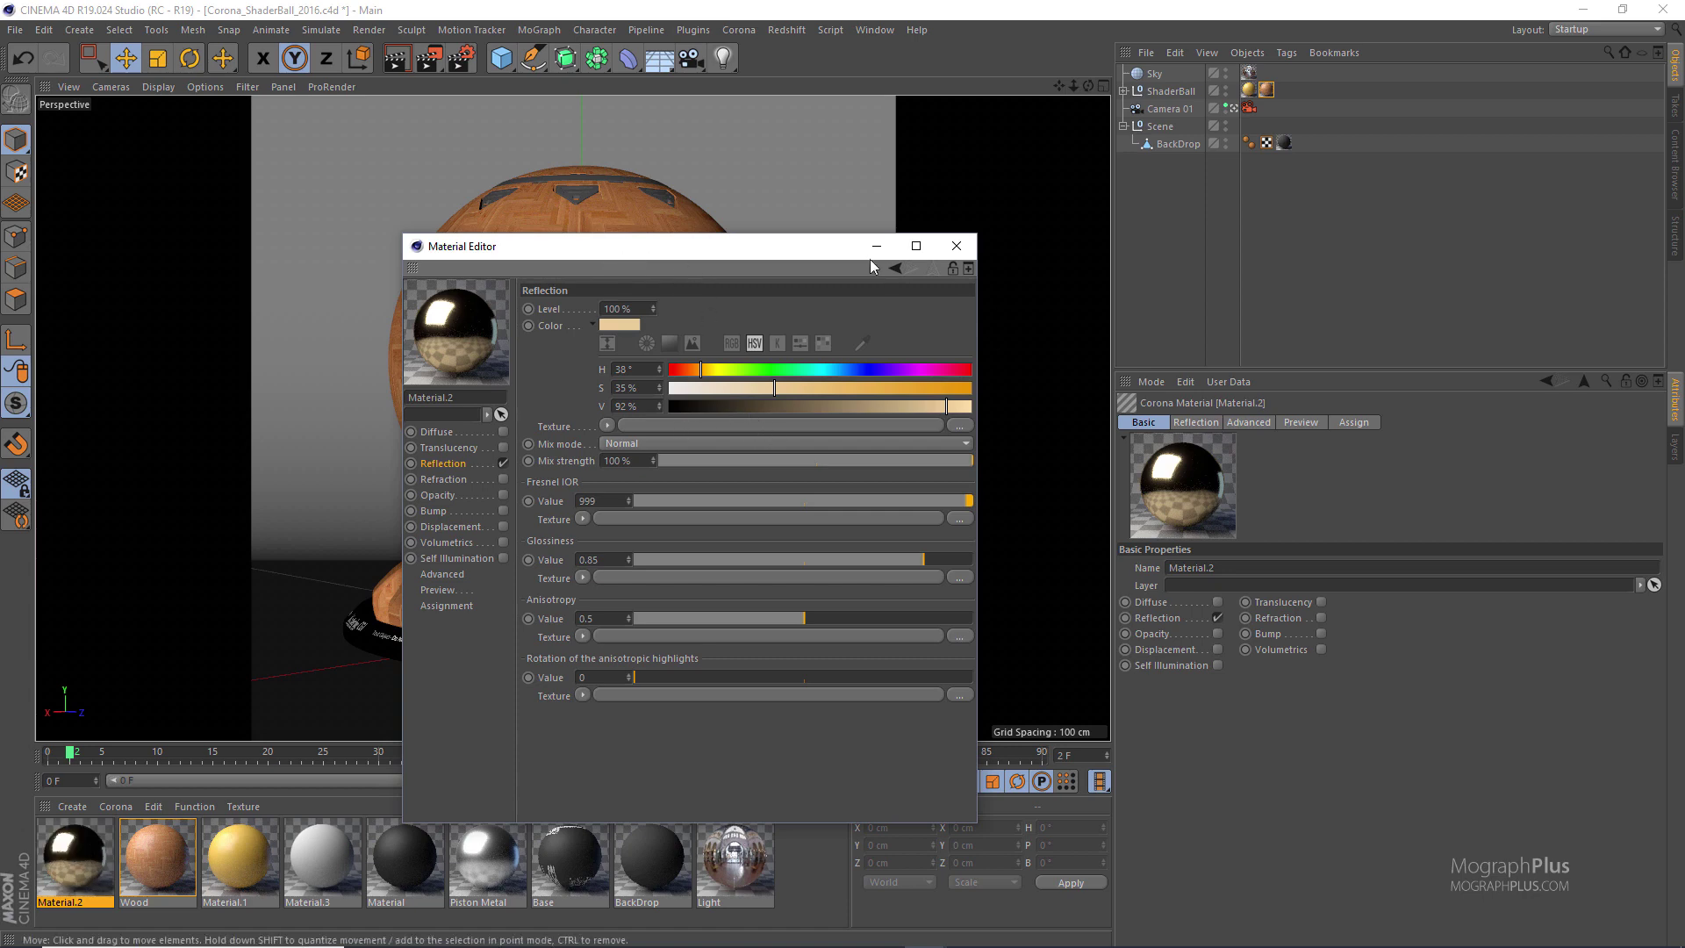
left_click_drag(757, 255, 752, 219)
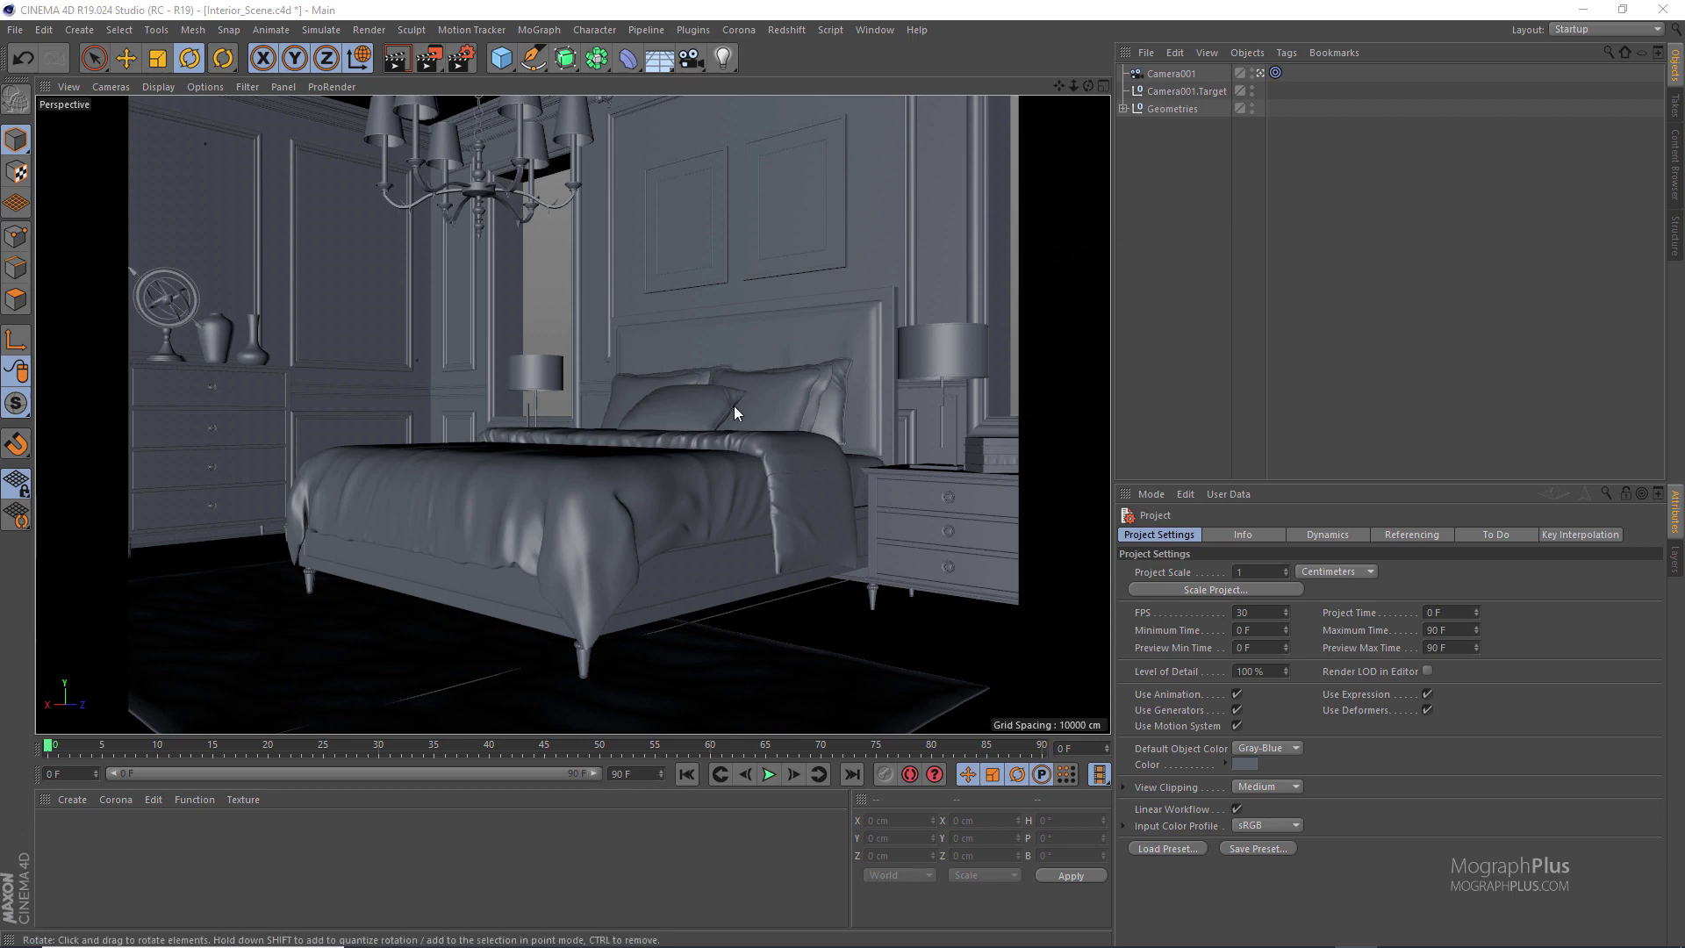
Leave the Camera001 view to examine the interior scene's room from outside, and return to the camera
left_click(1261, 74)
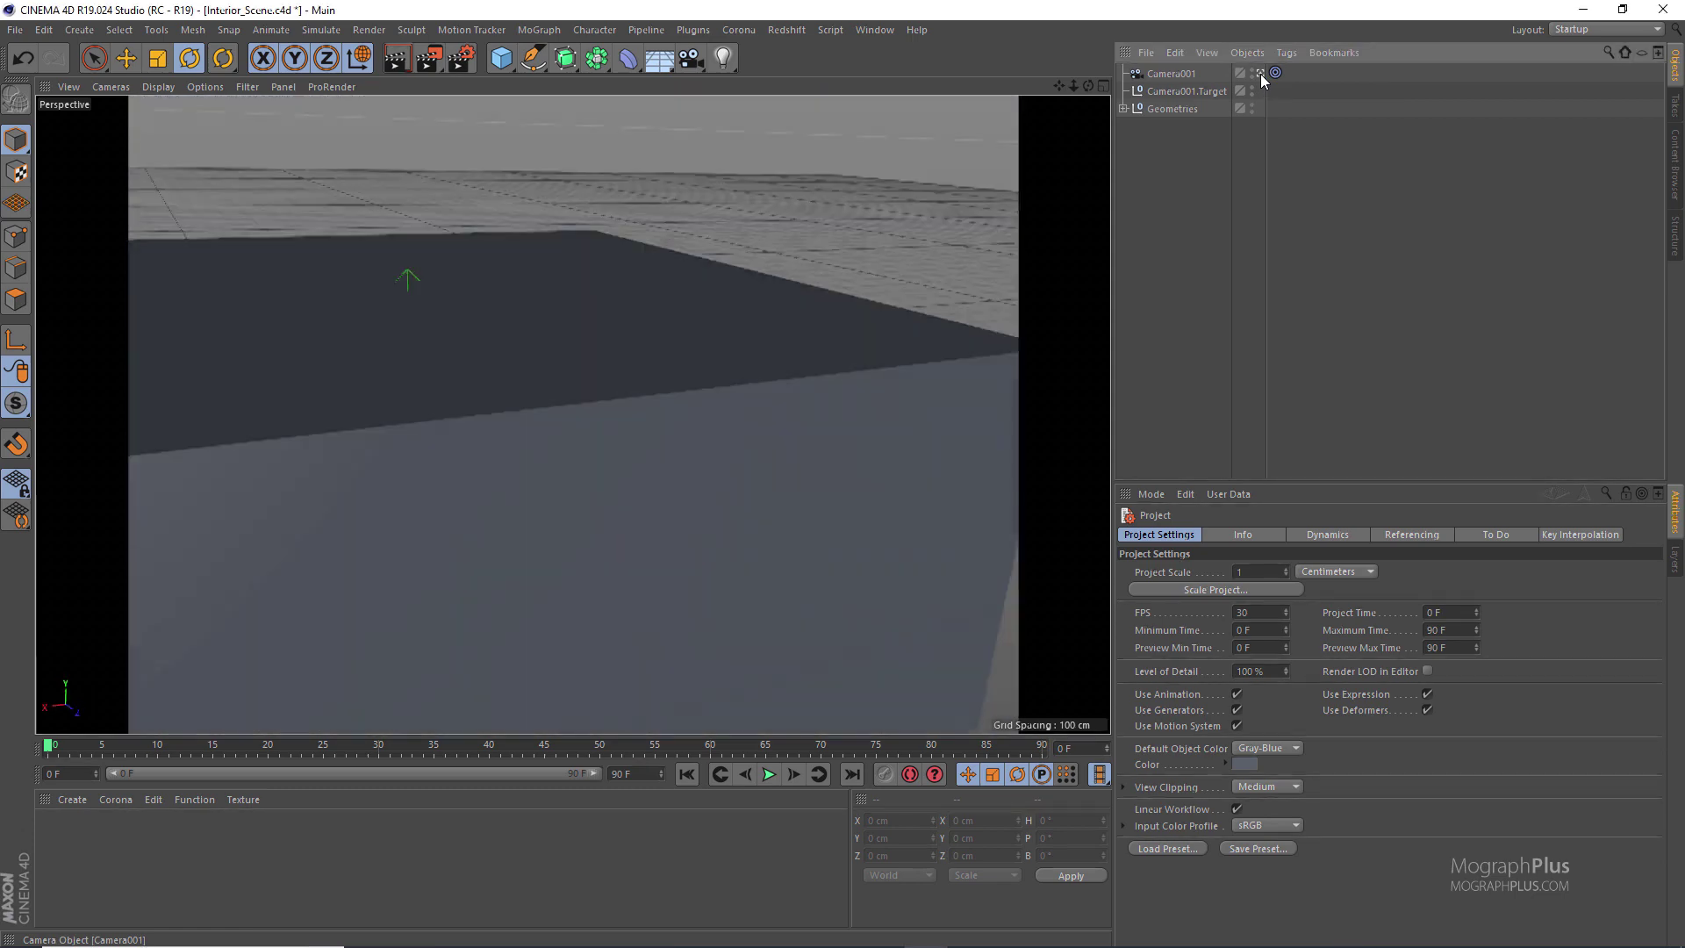
left_click_drag(718, 386, 768, 346, "alt")
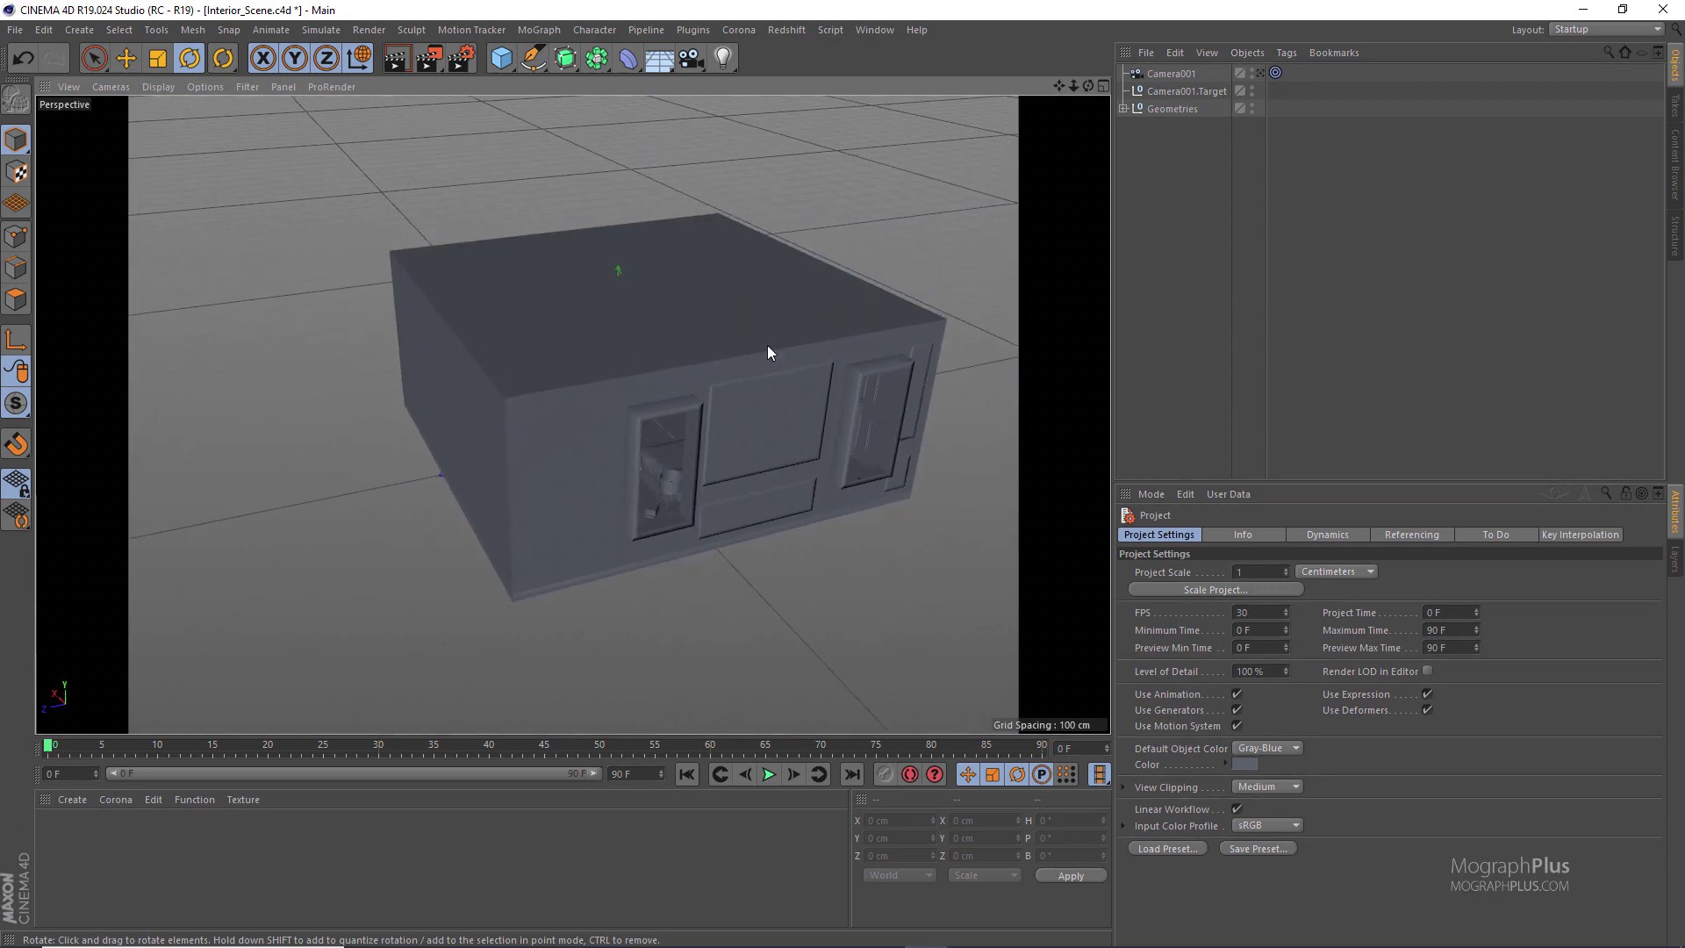
left_click(1258, 73)
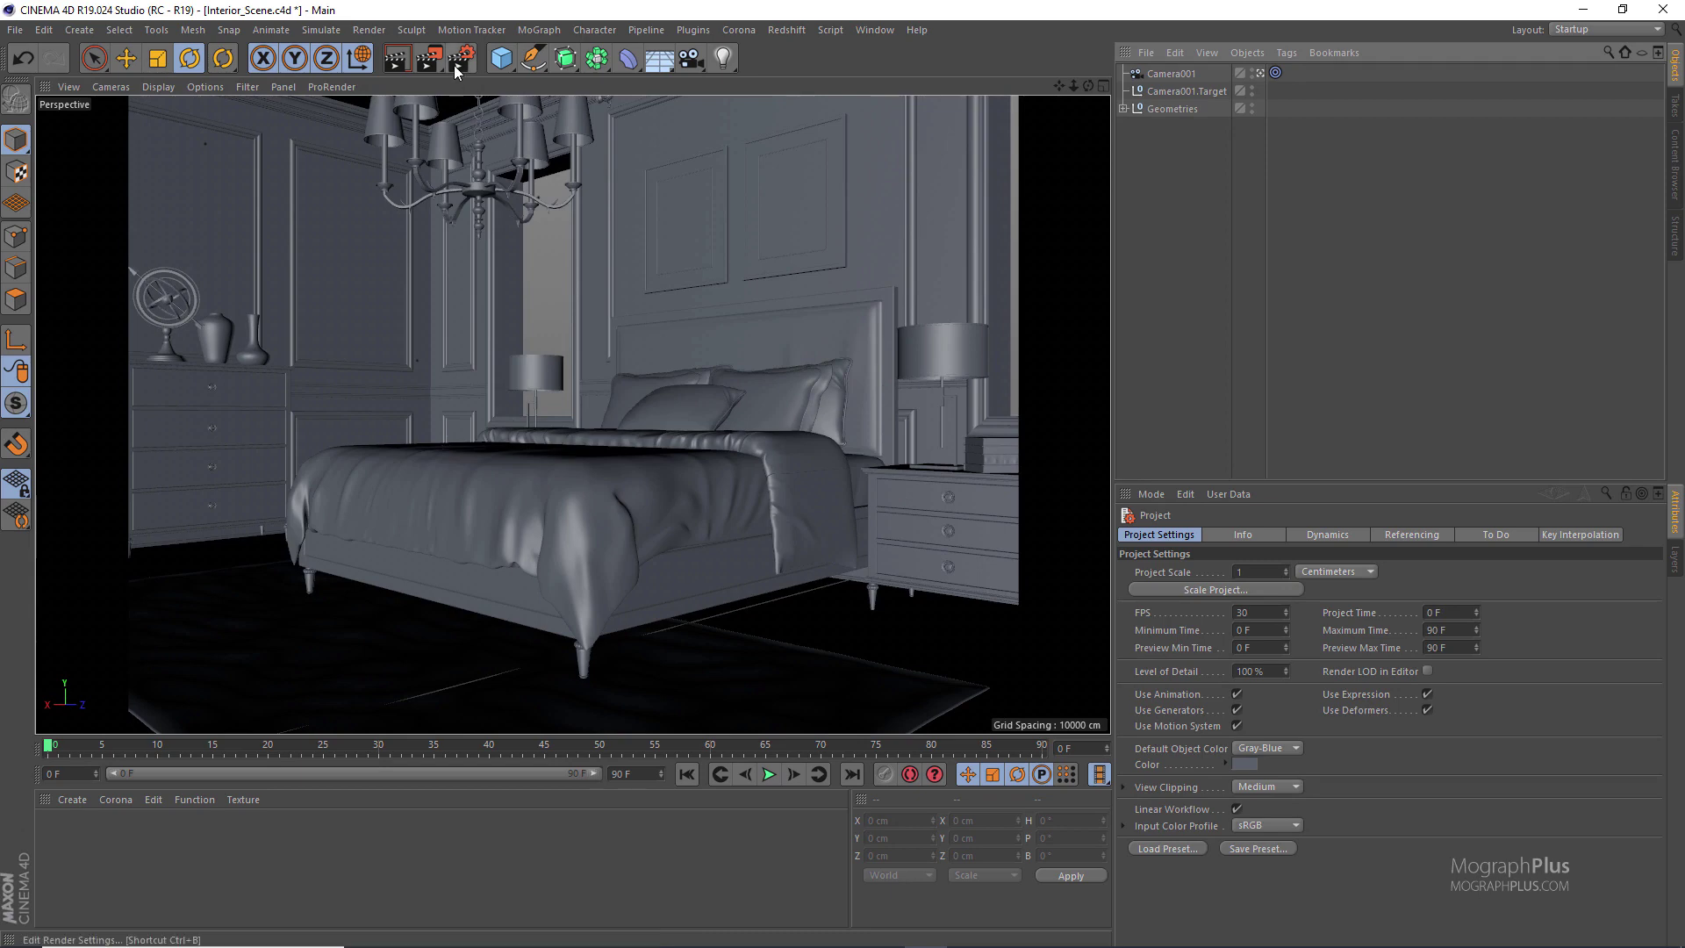
Set the renderer to Corona in the interior scene's render settings
left_click(458, 62)
left_click(503, 260)
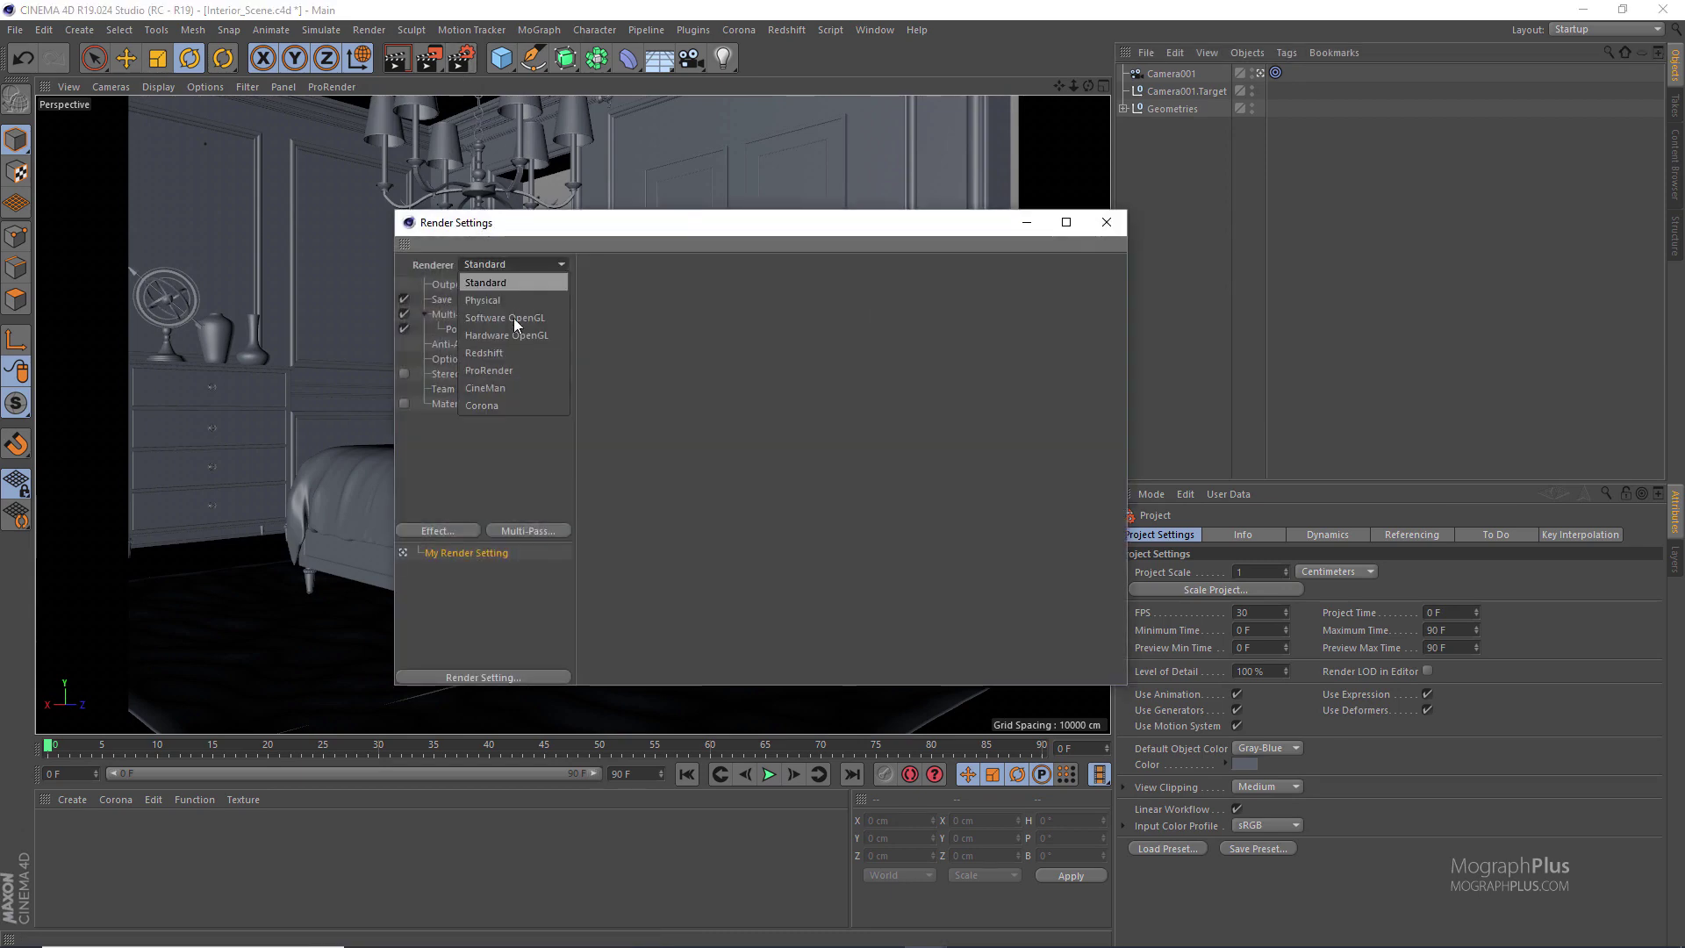
left_click(514, 402)
mouse_move(861, 233)
left_mouse_down()
mouse_move(872, 192)
mouse_move(869, 226)
left_mouse_up()
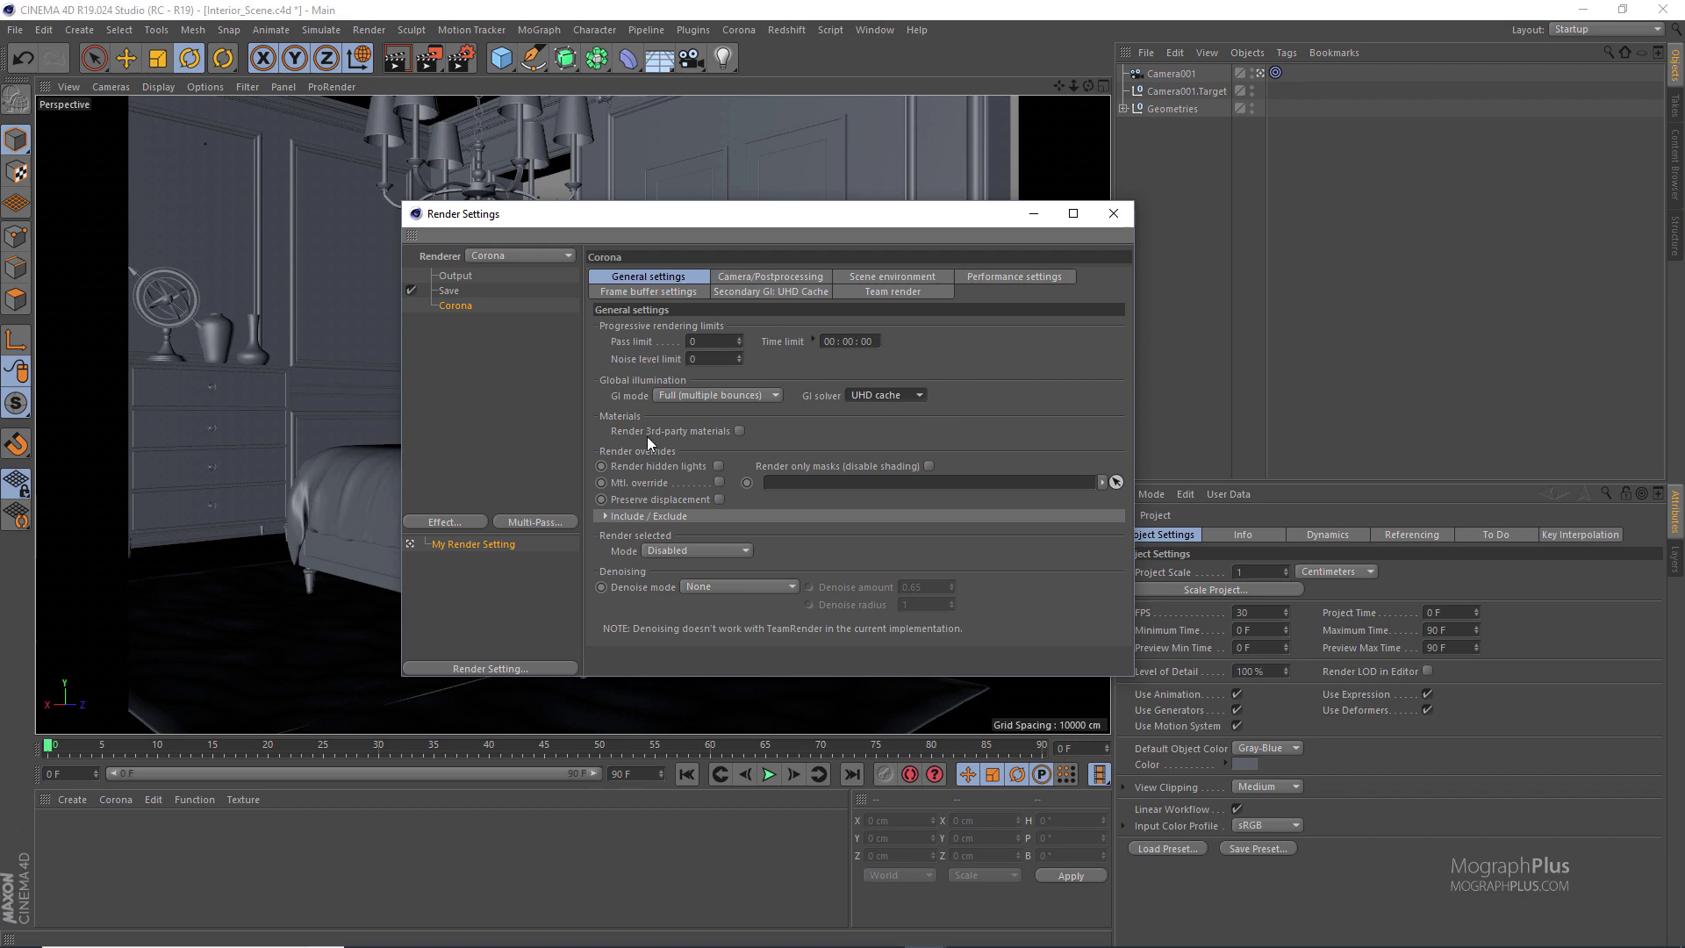
Review Corona's general settings and the available GI solver options, keep UHD cache, and close the render settings
left_click(913, 398)
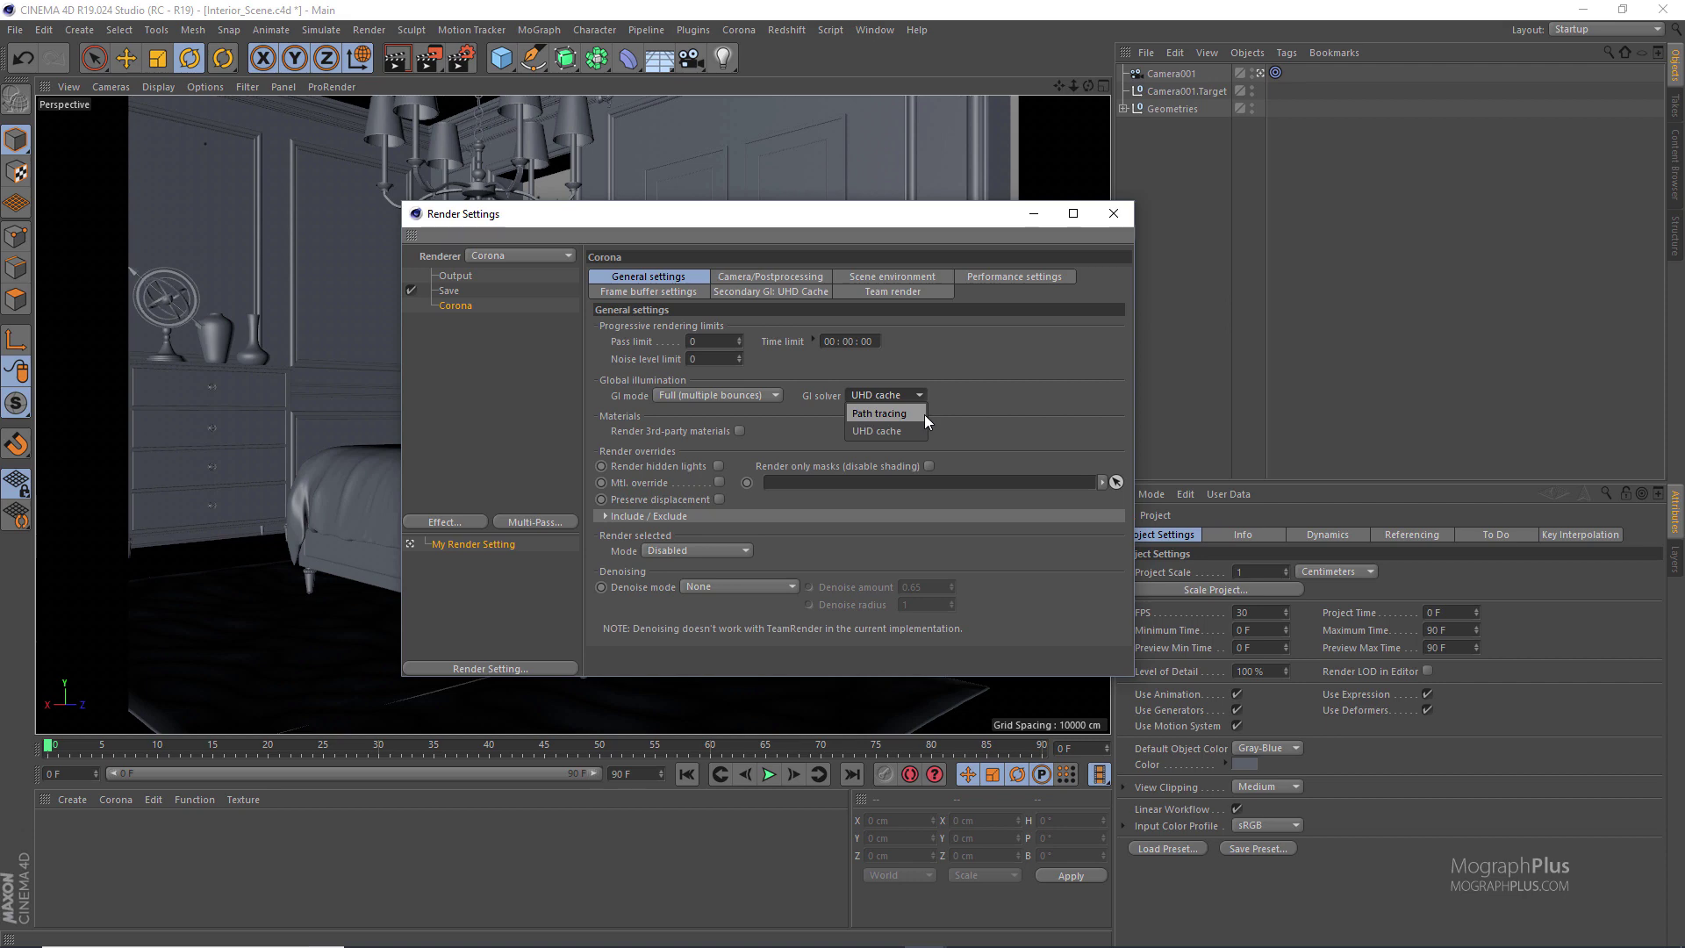
left_click(1011, 359)
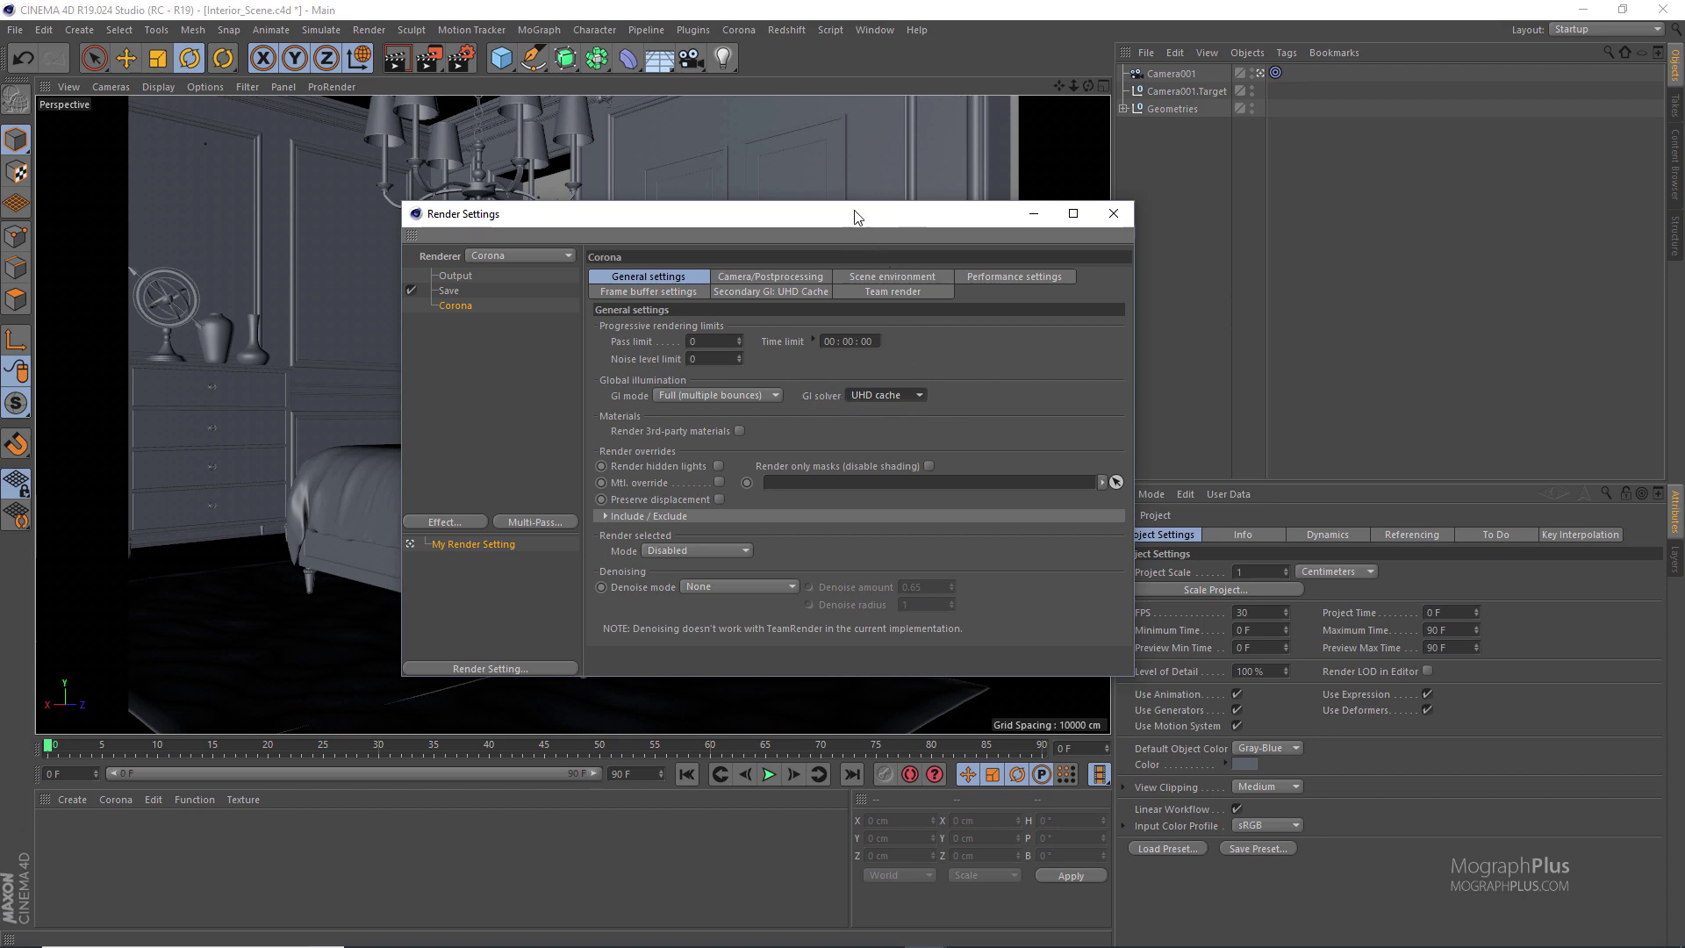
left_click_drag(856, 216, 766, 206)
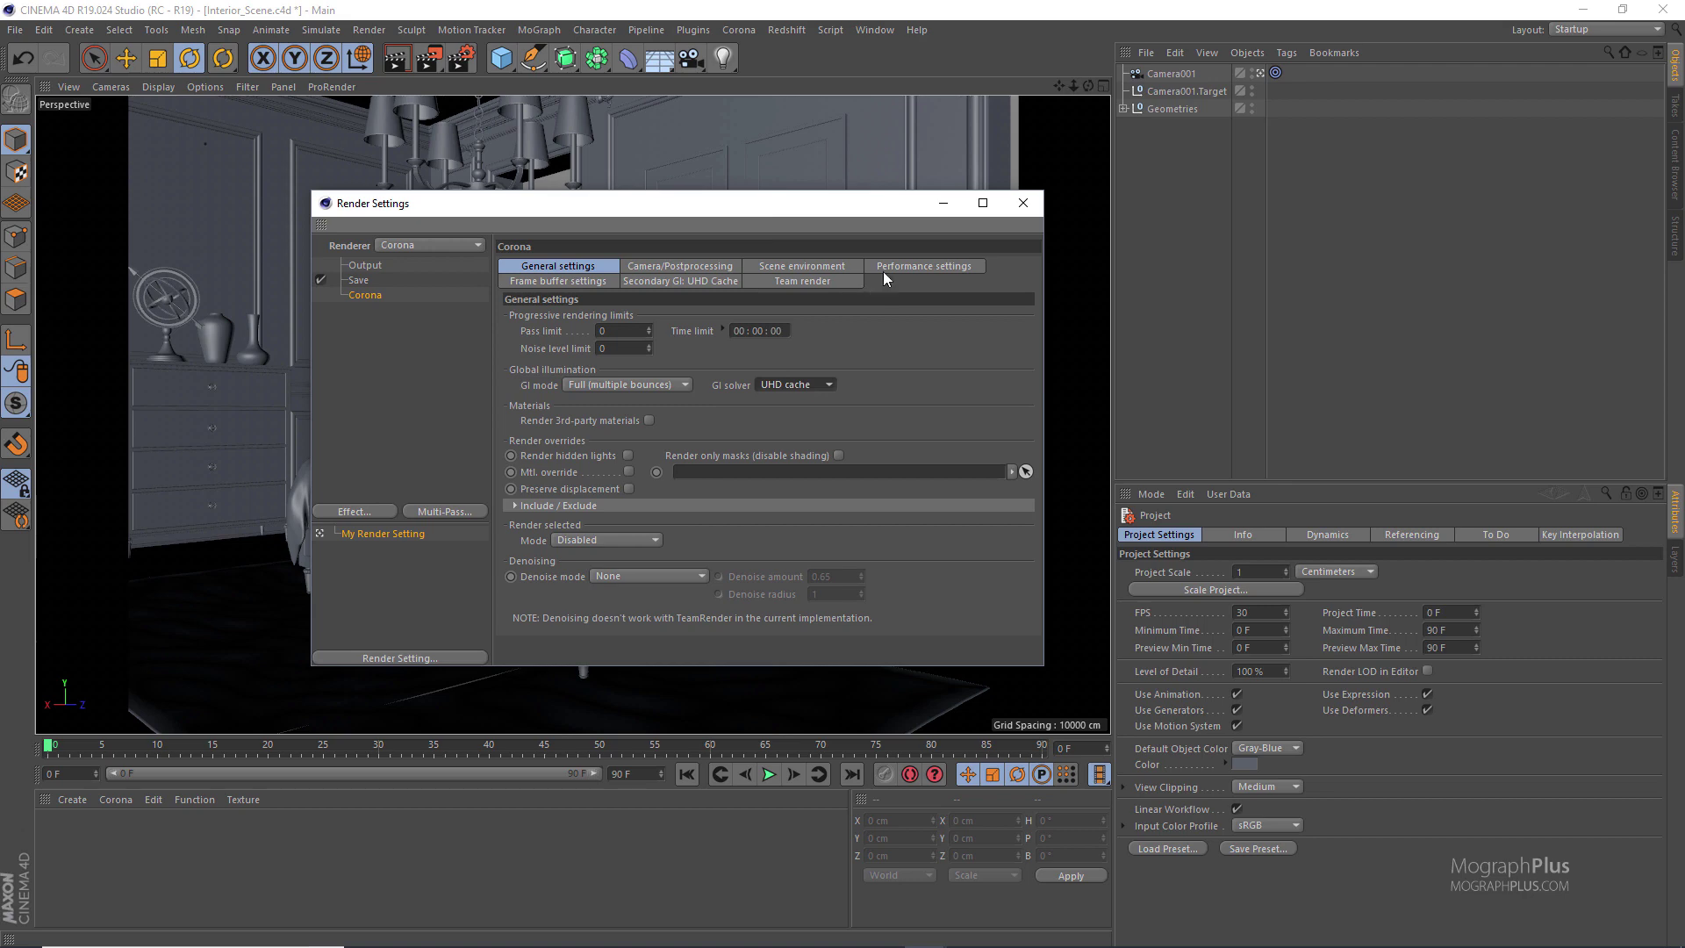
left_click_drag(850, 205, 899, 224)
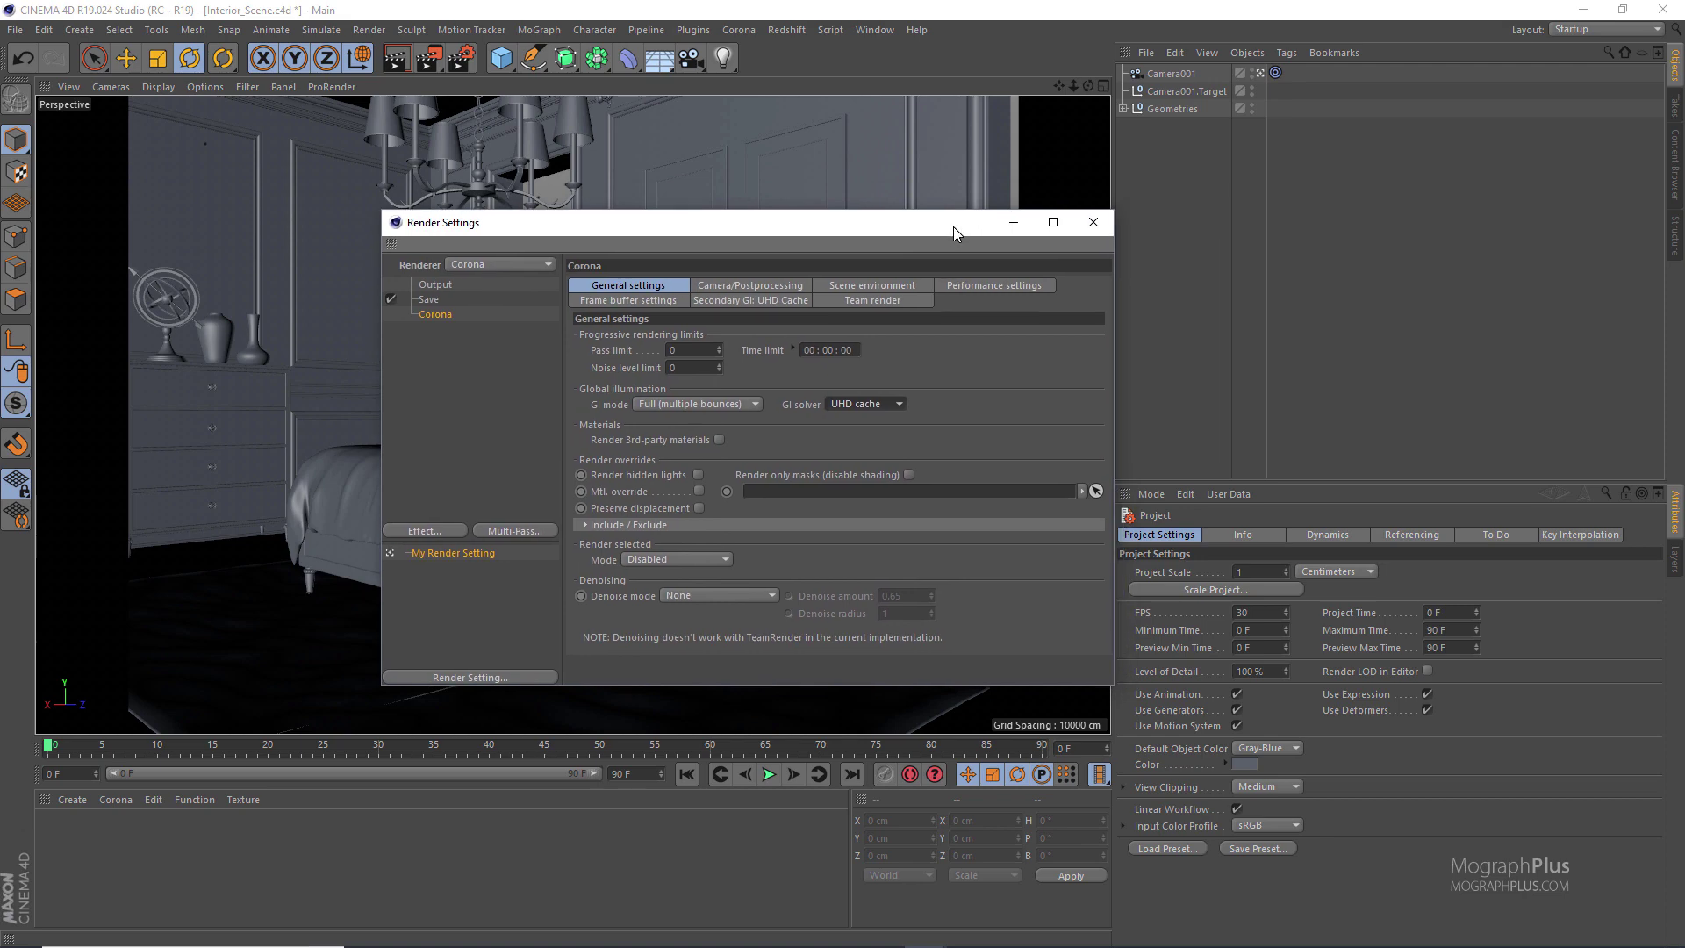
left_click(1093, 222)
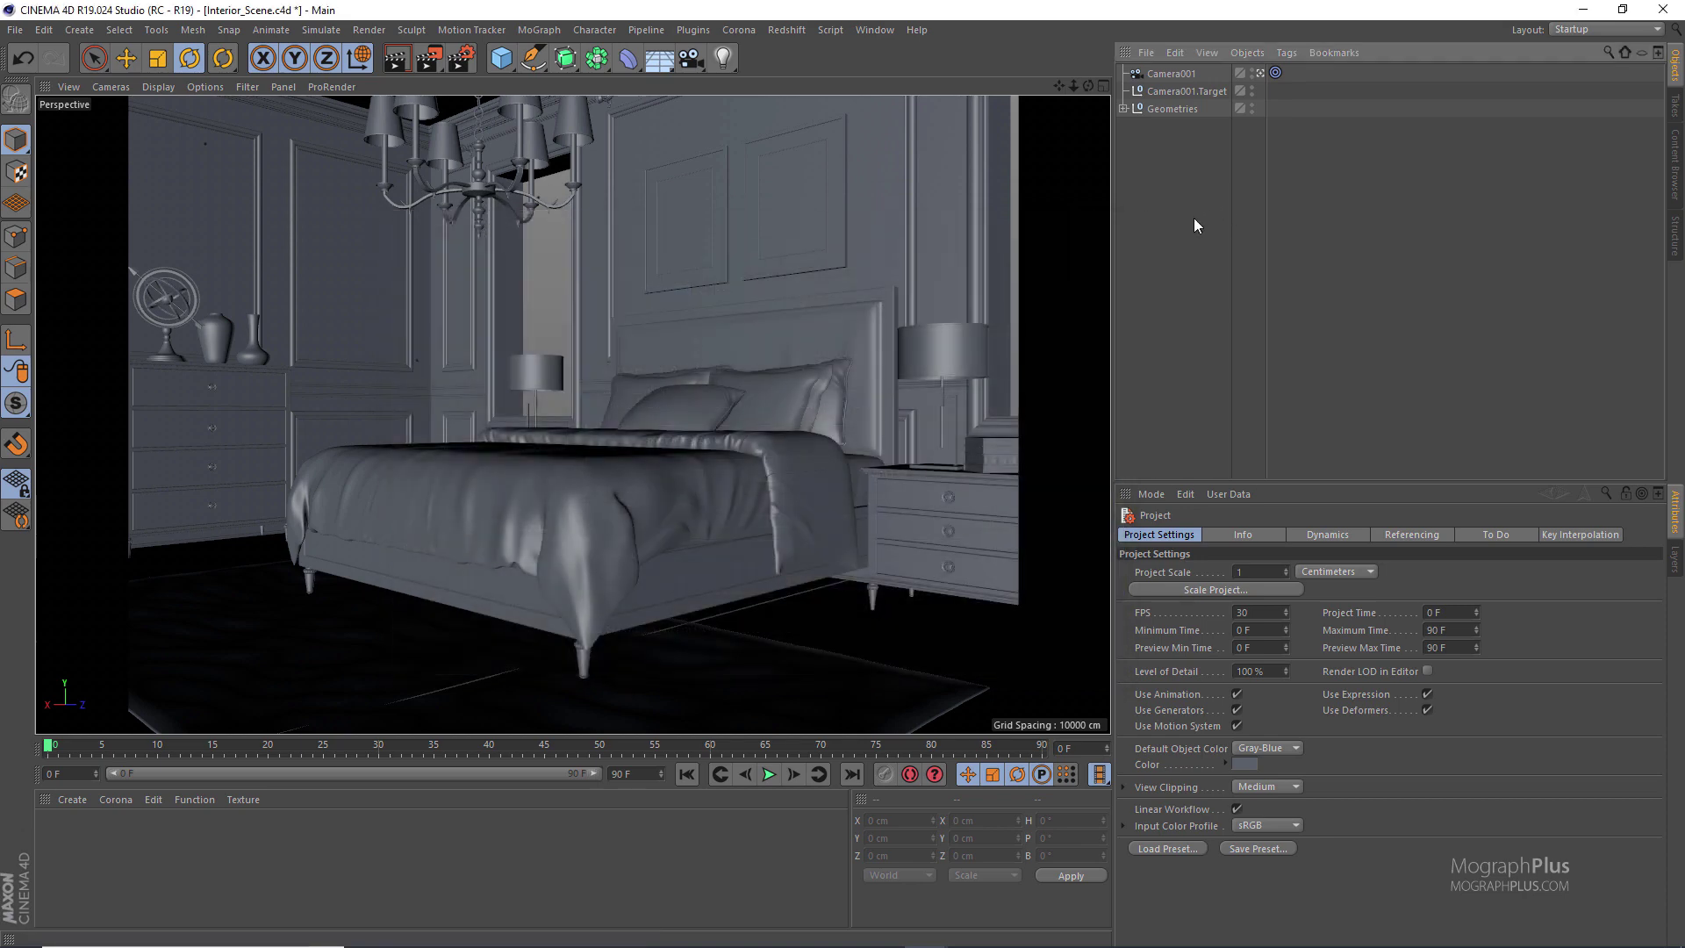
Add a Corona Camera tag to Camera001
right_click(1167, 76)
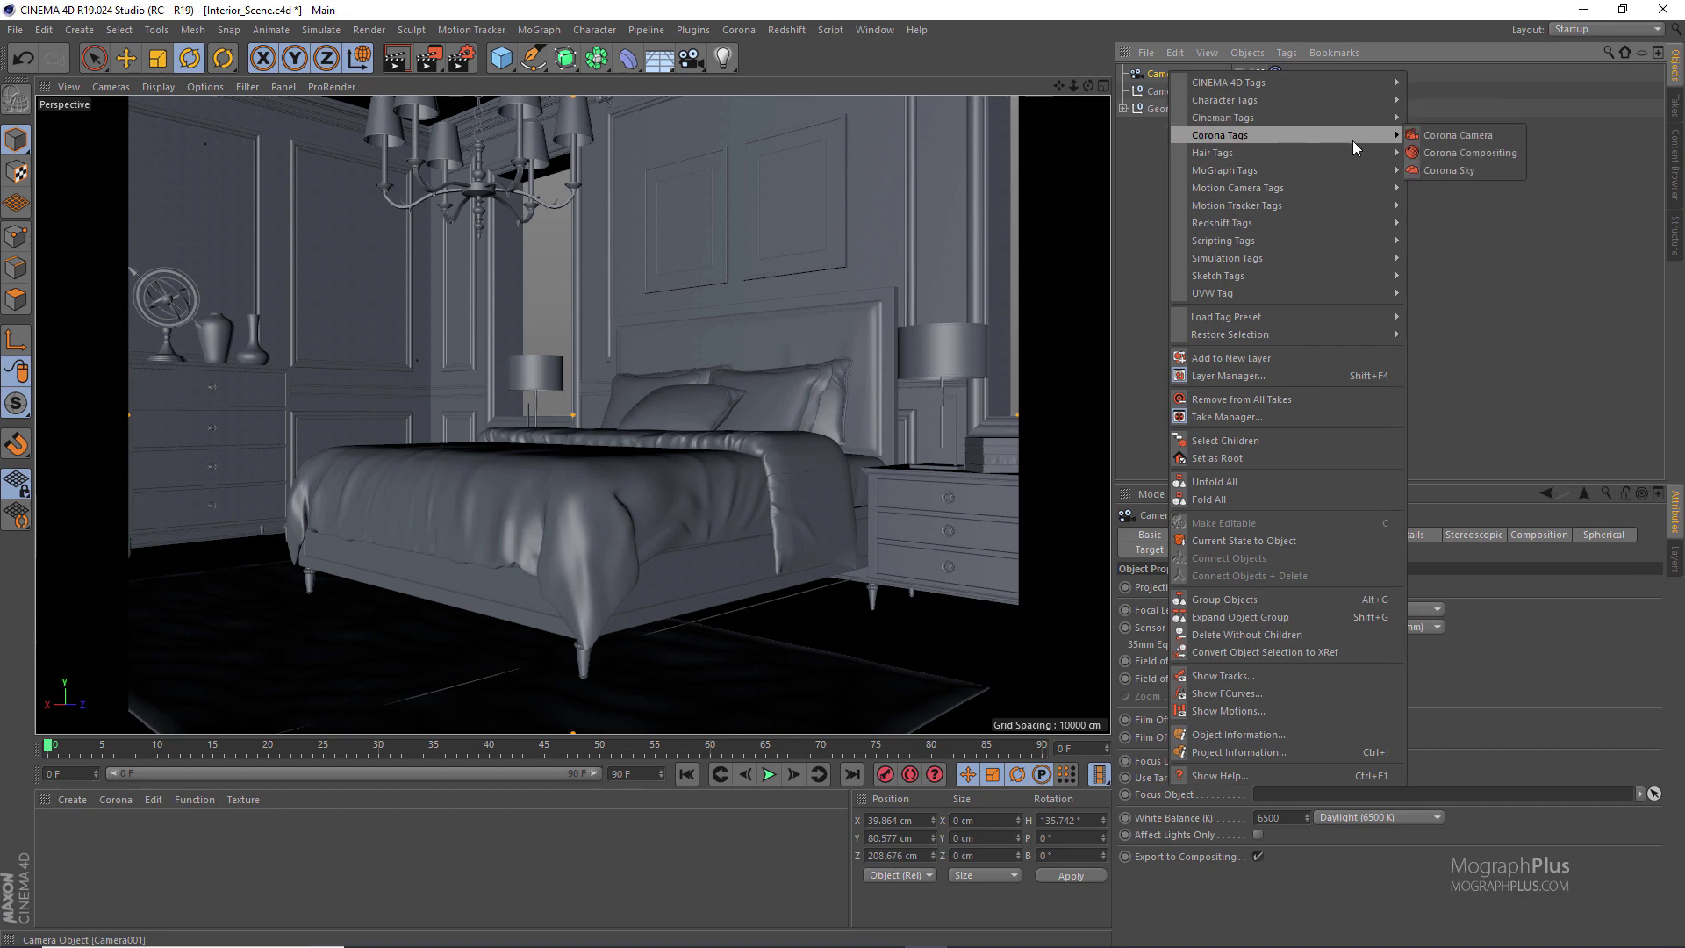
left_click(1483, 137)
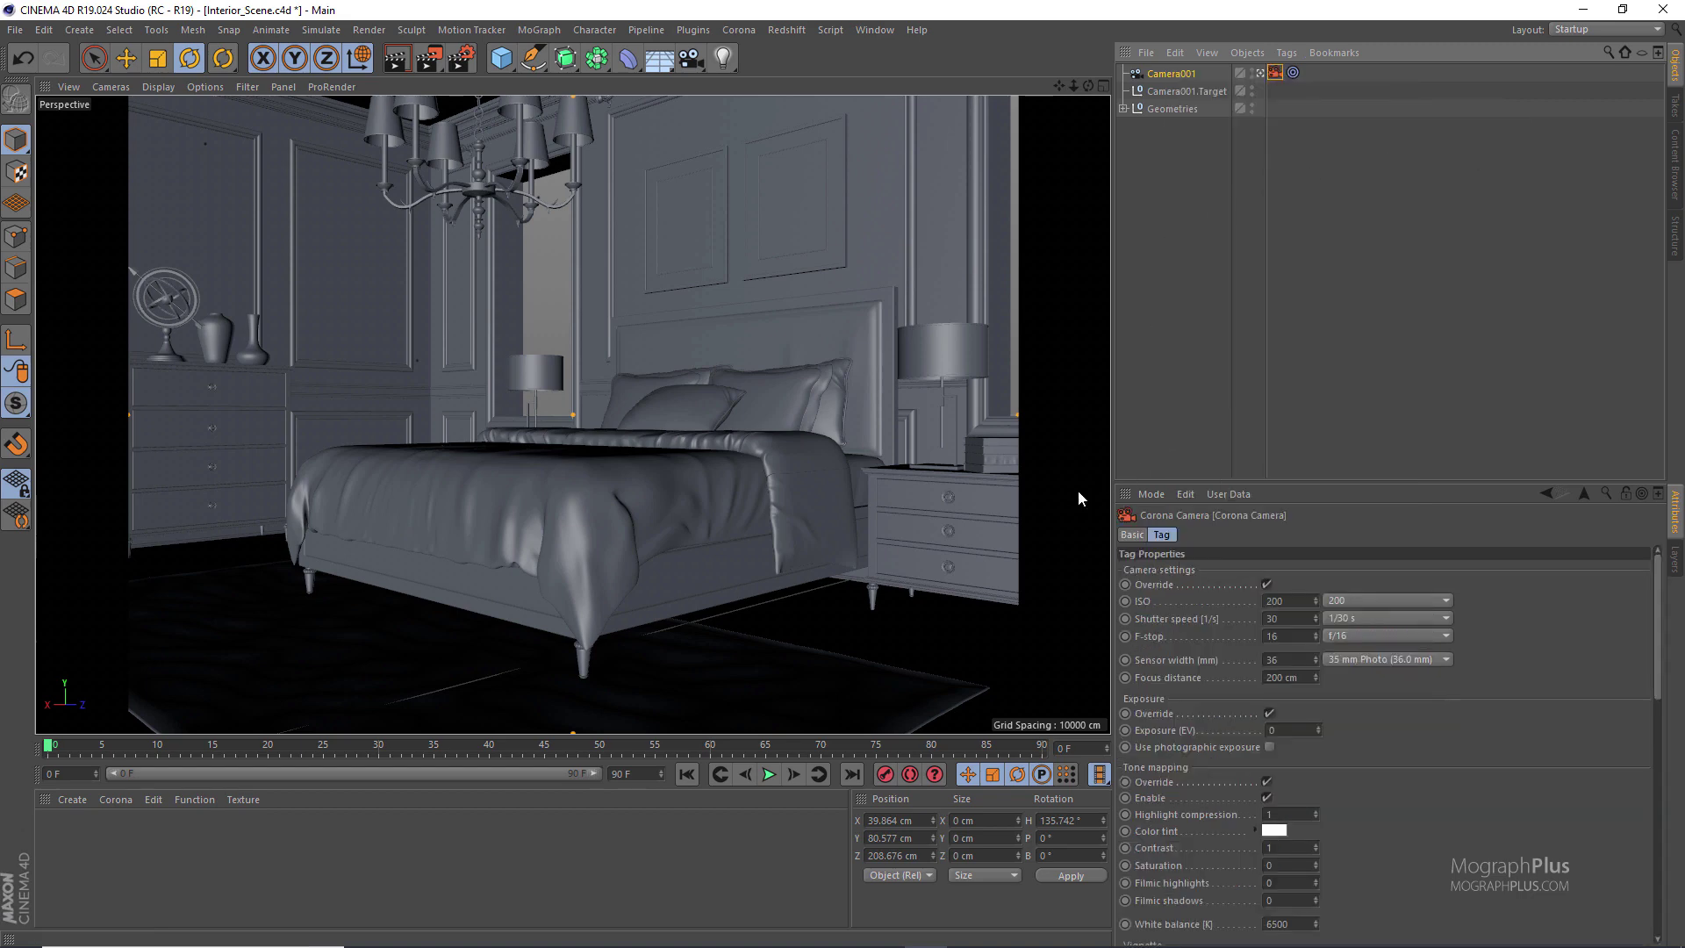
Set the render output width to 800 pixels with the ratio locked and close the render settings
left_click(461, 57)
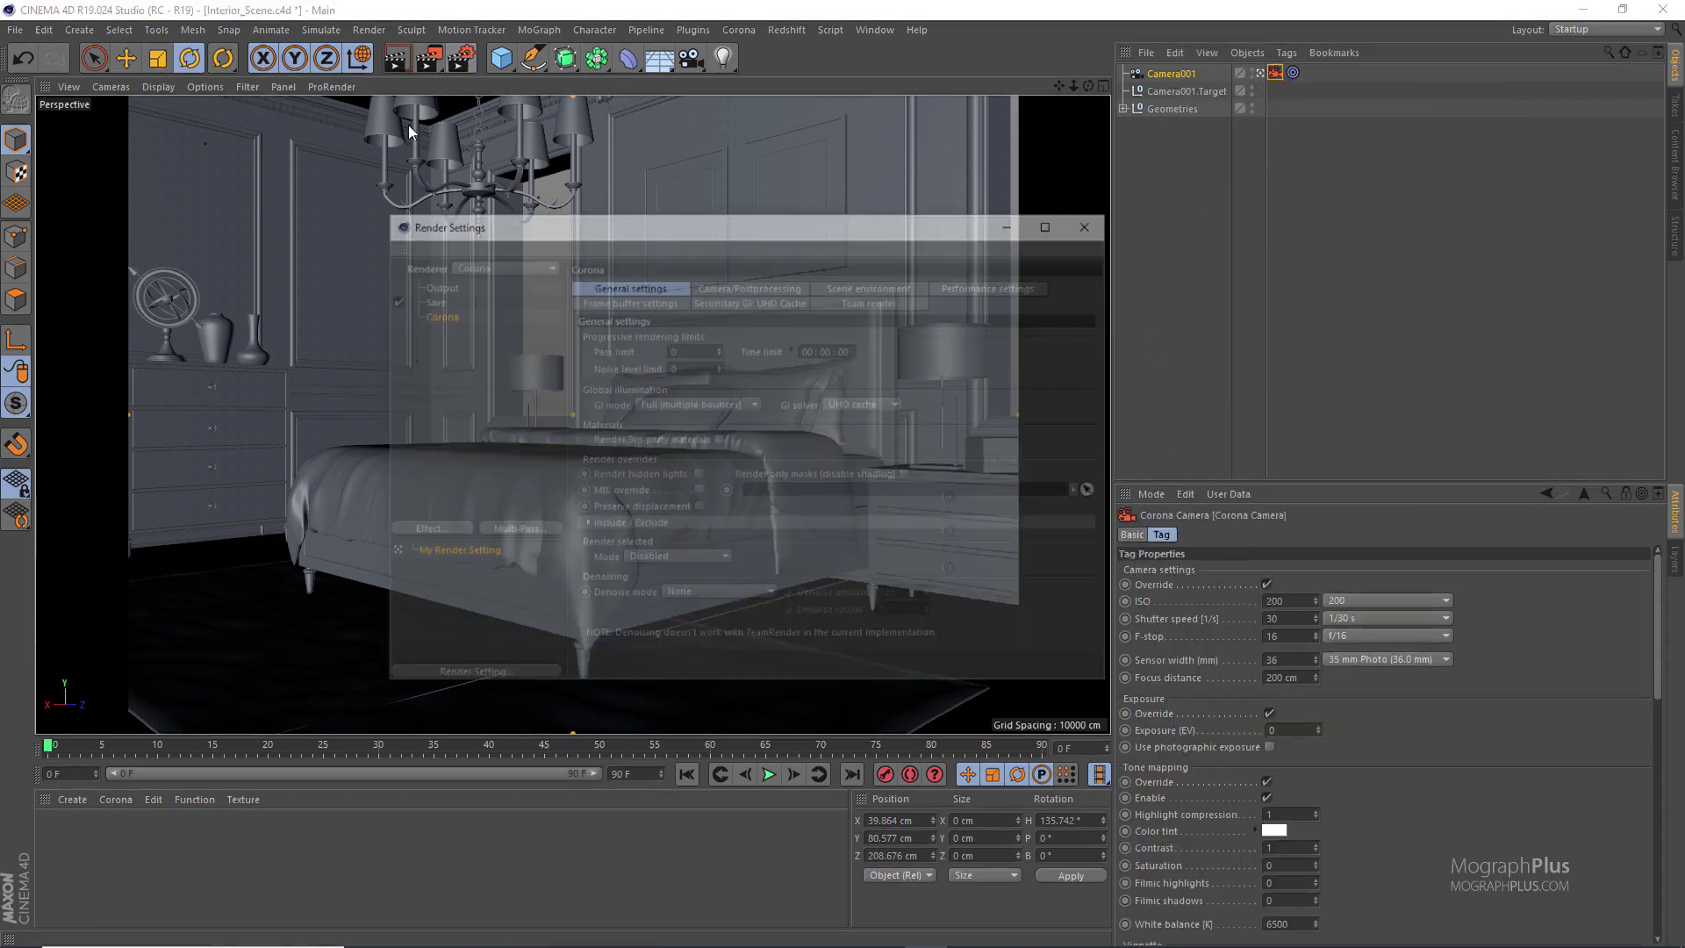
left_click(443, 284)
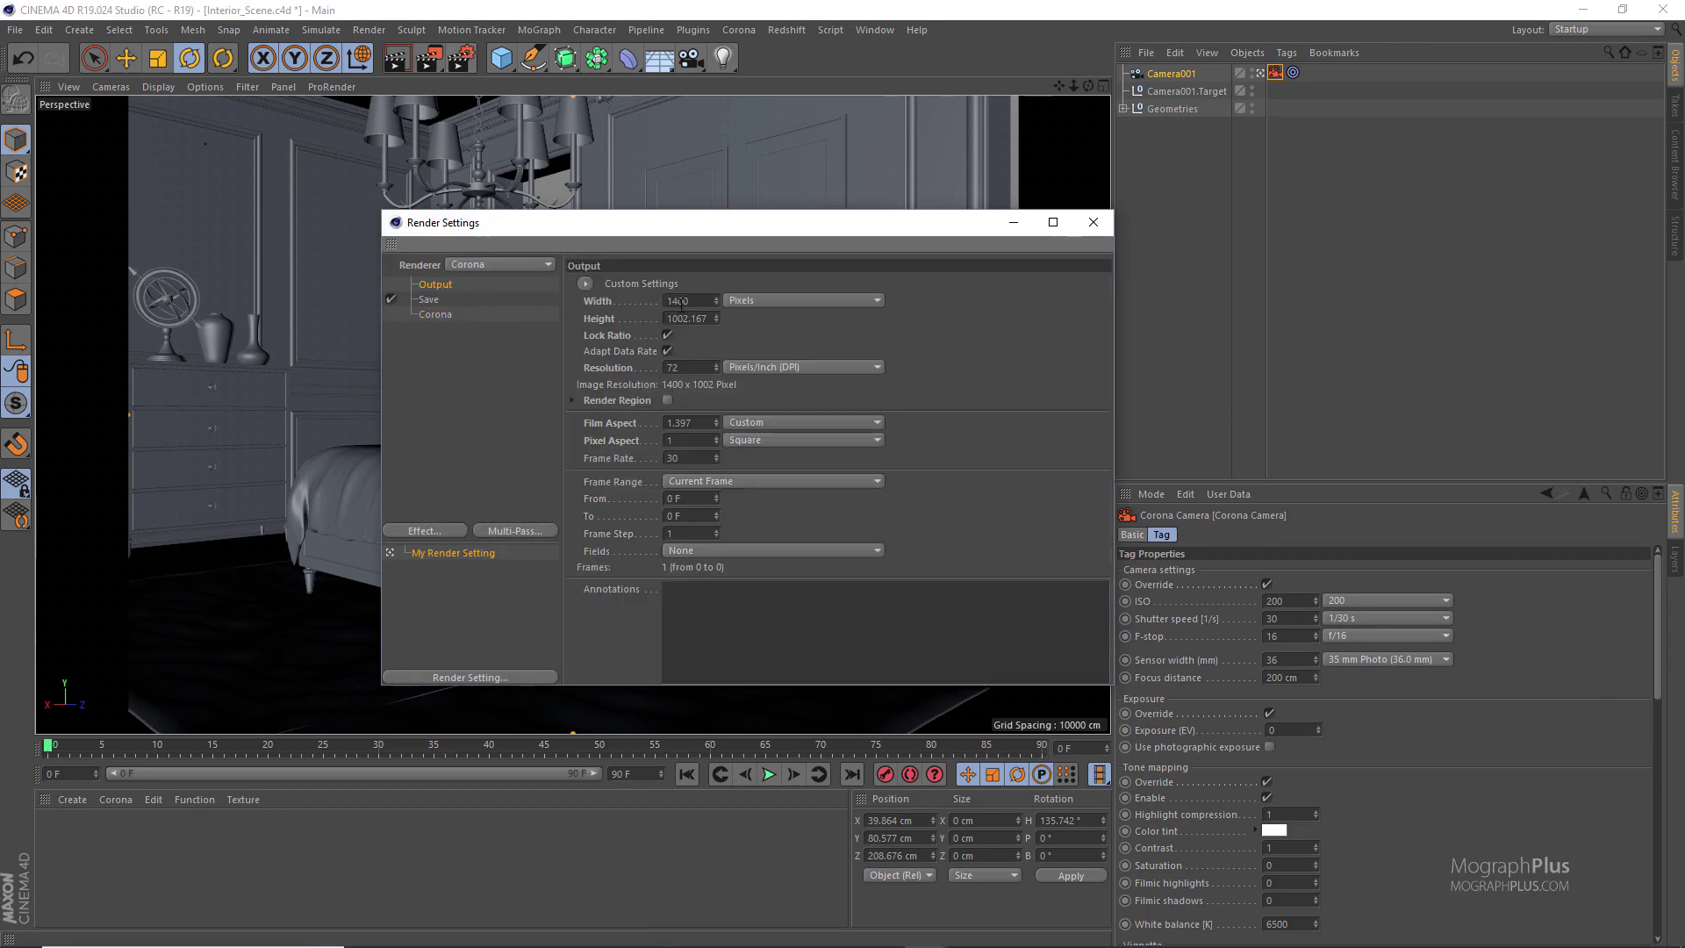
double_click(681, 302)
type("850")
key("Return")
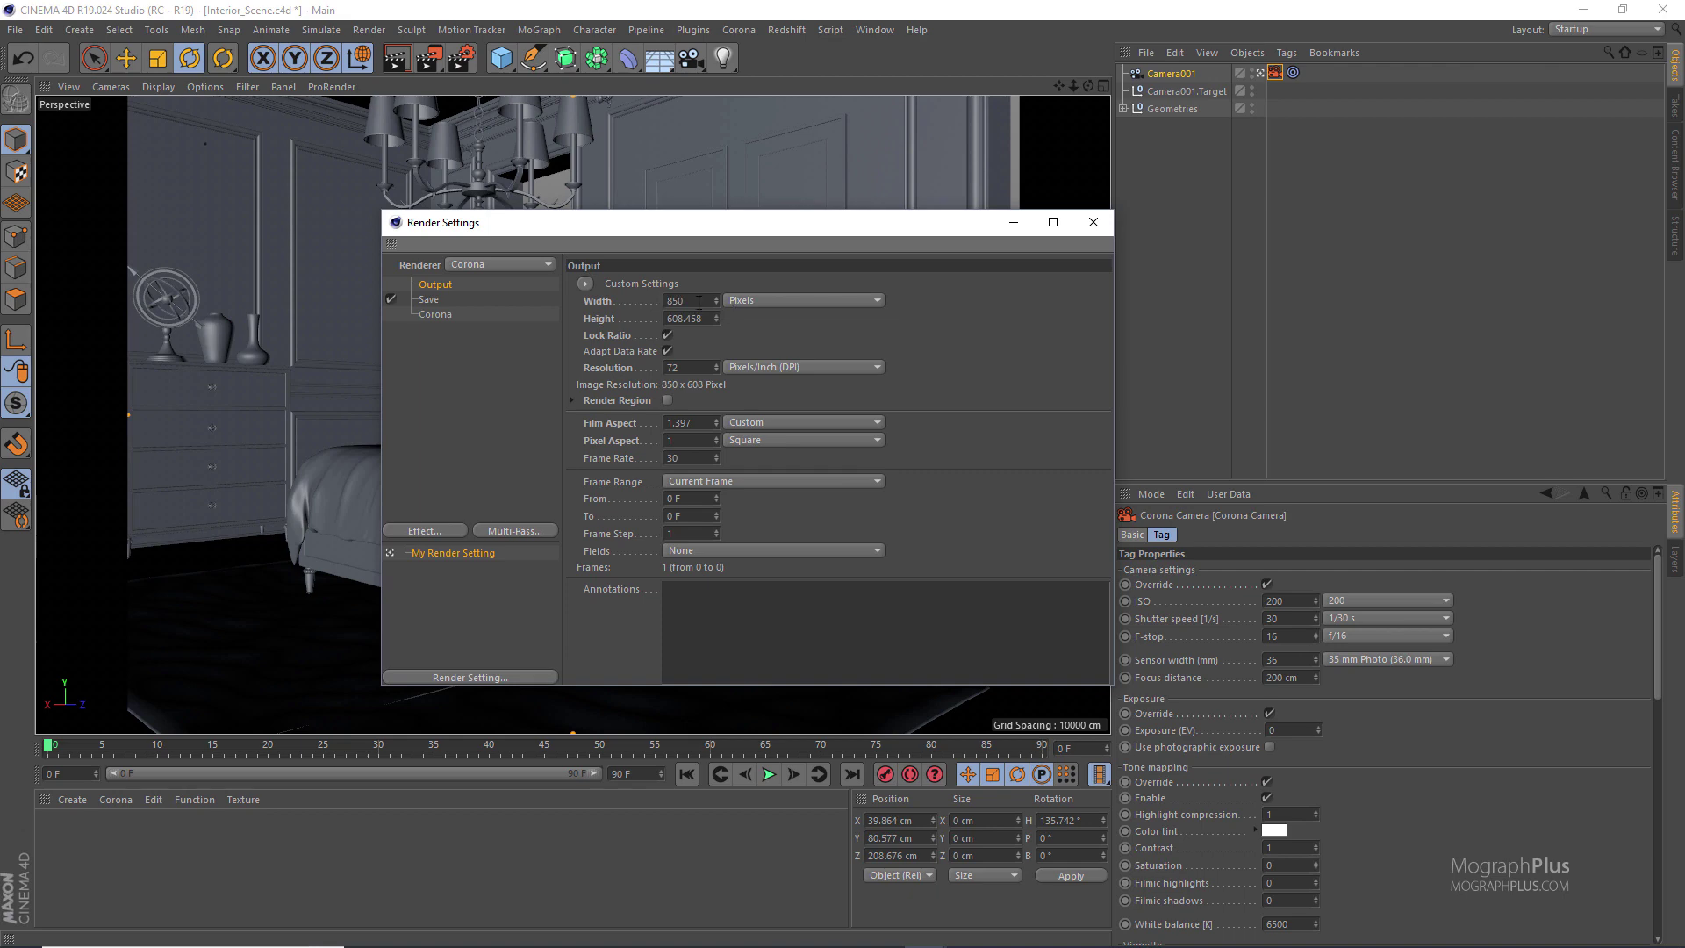
double_click(699, 302)
type("800")
key("Return")
left_click_drag(904, 226, 886, 224)
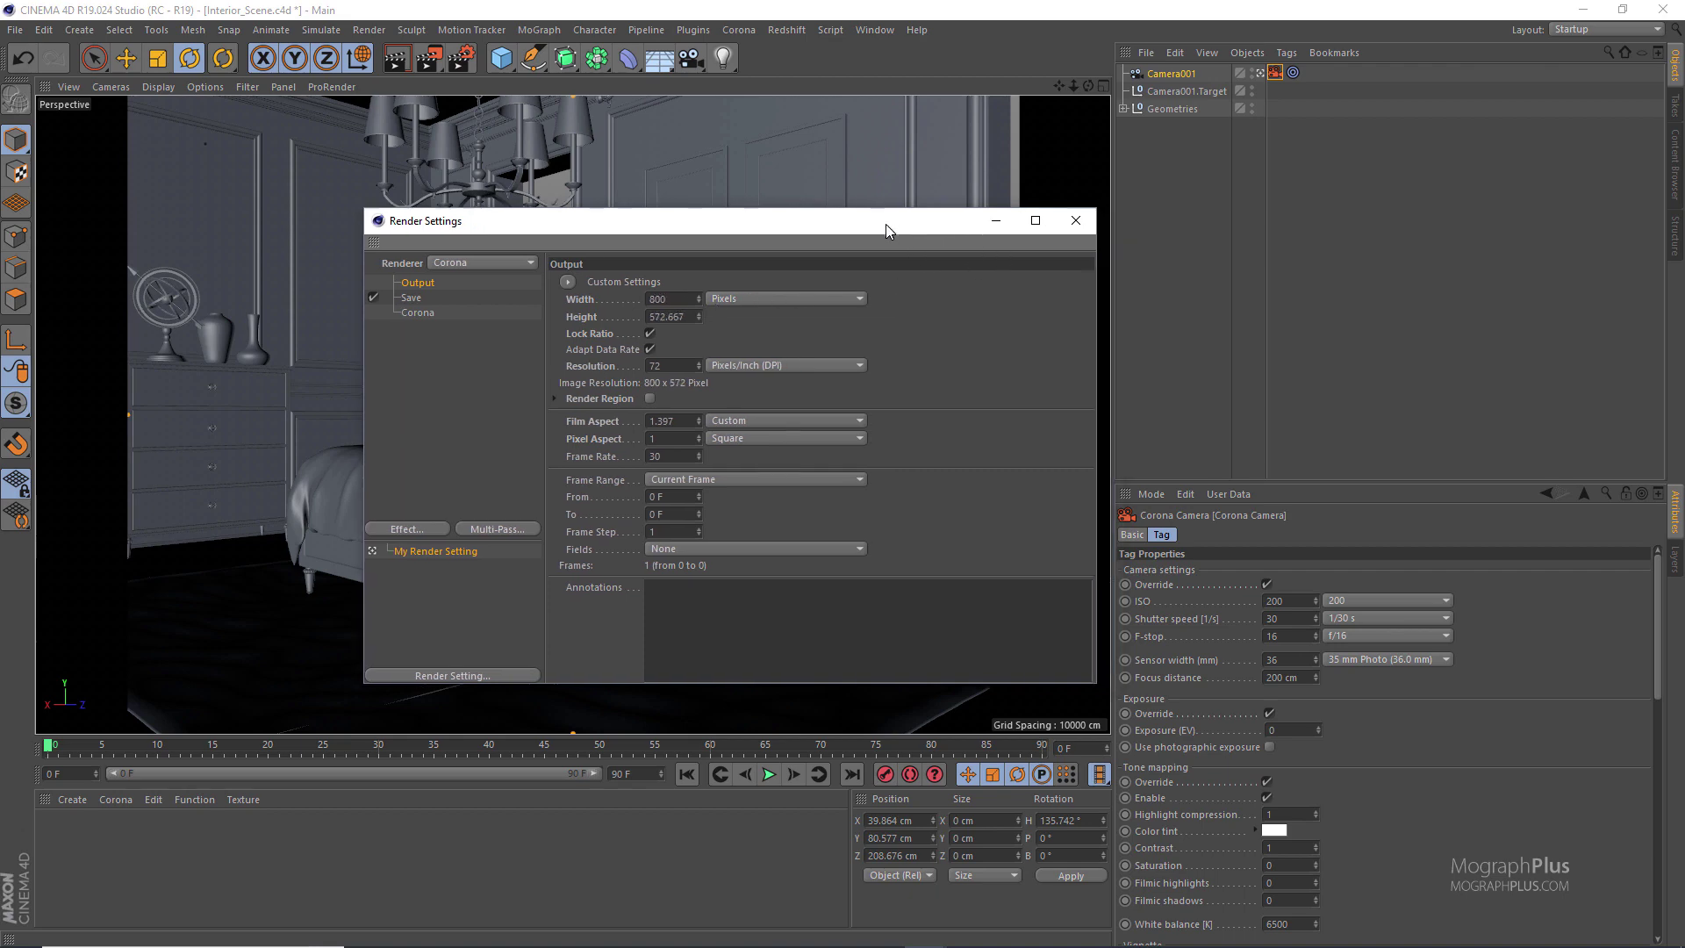
left_click(1062, 220)
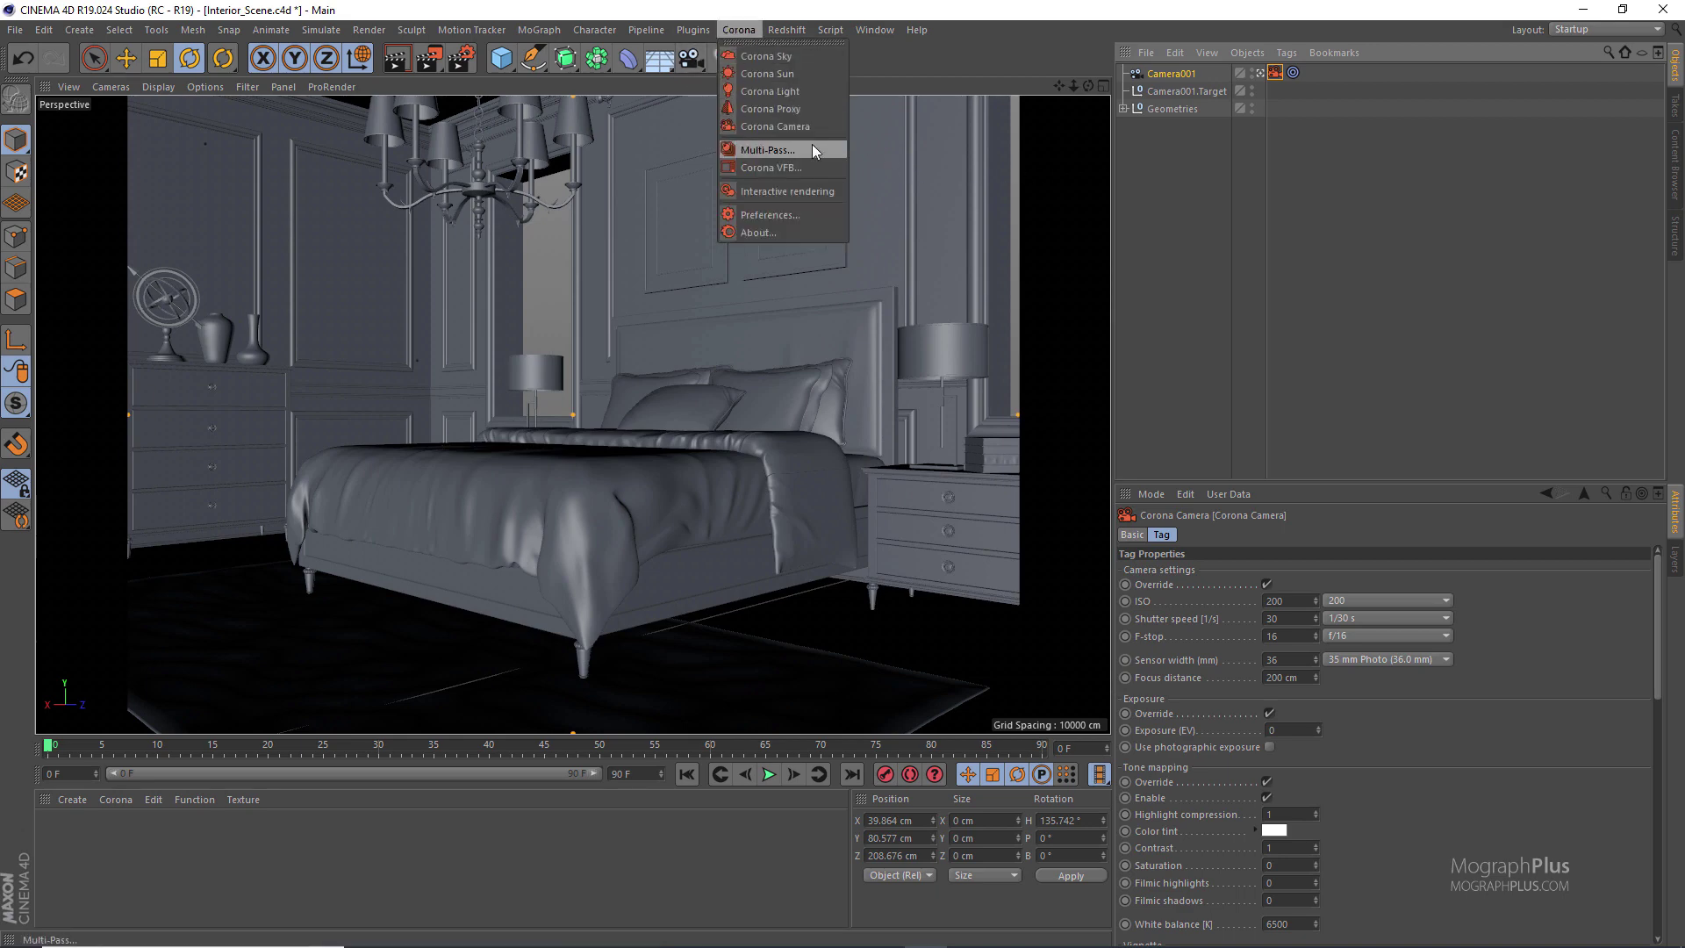
Add a Corona Sun to the interior scene and display it in the four-view layout
left_click(767, 74)
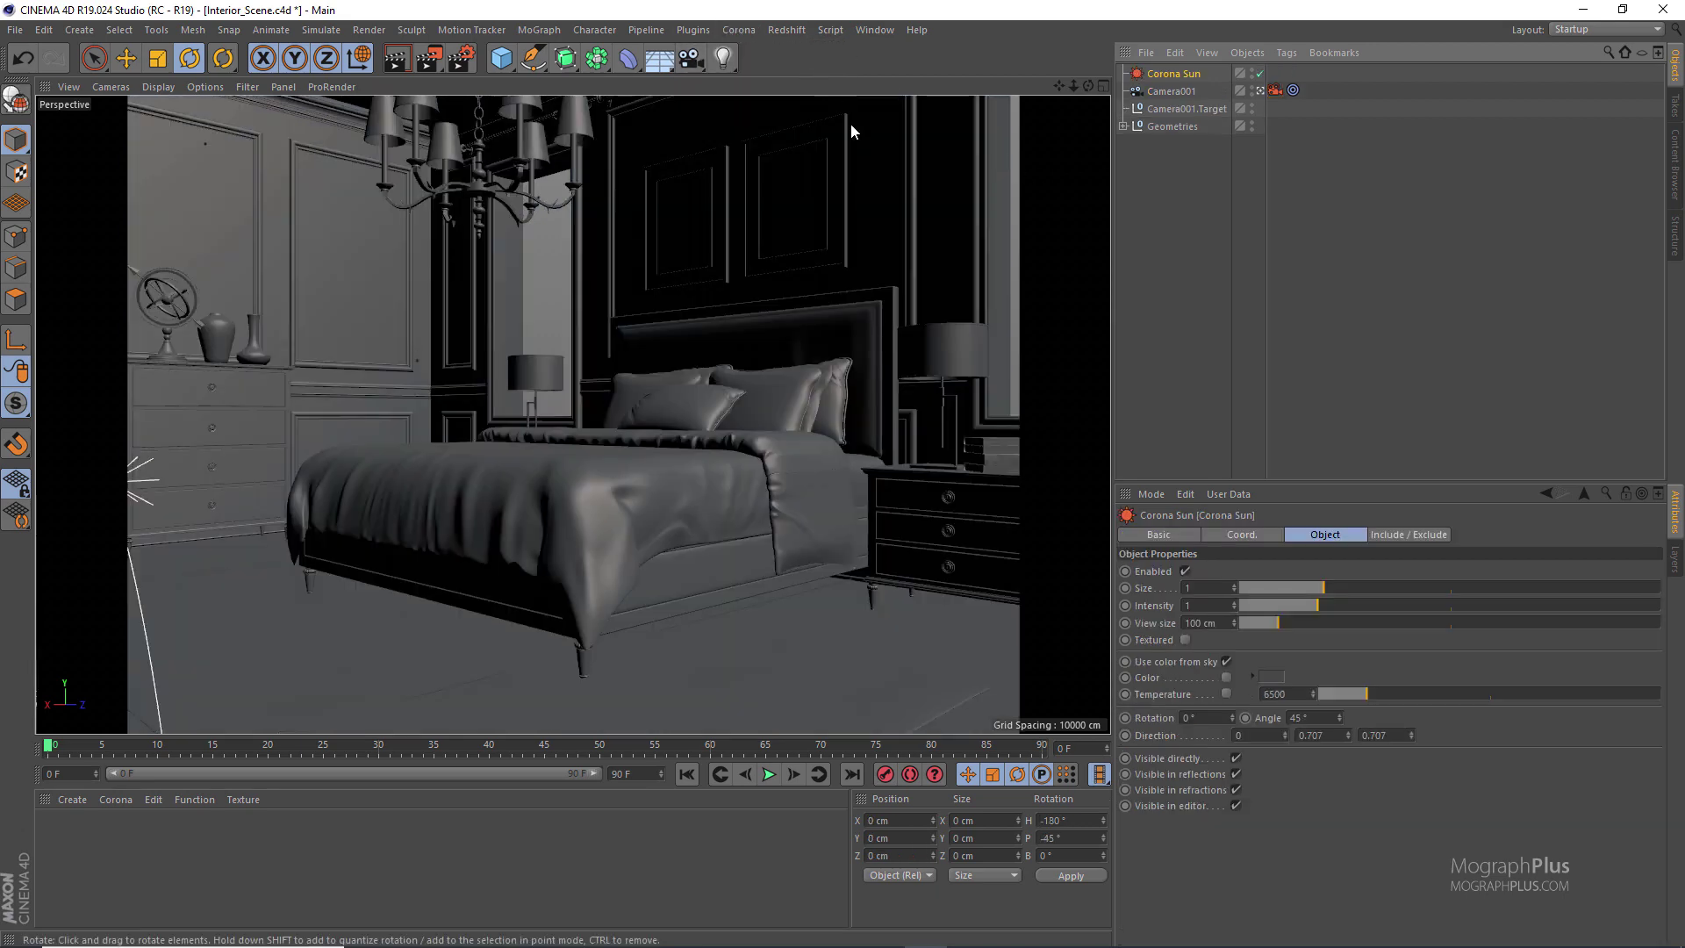
middle_click(667, 349)
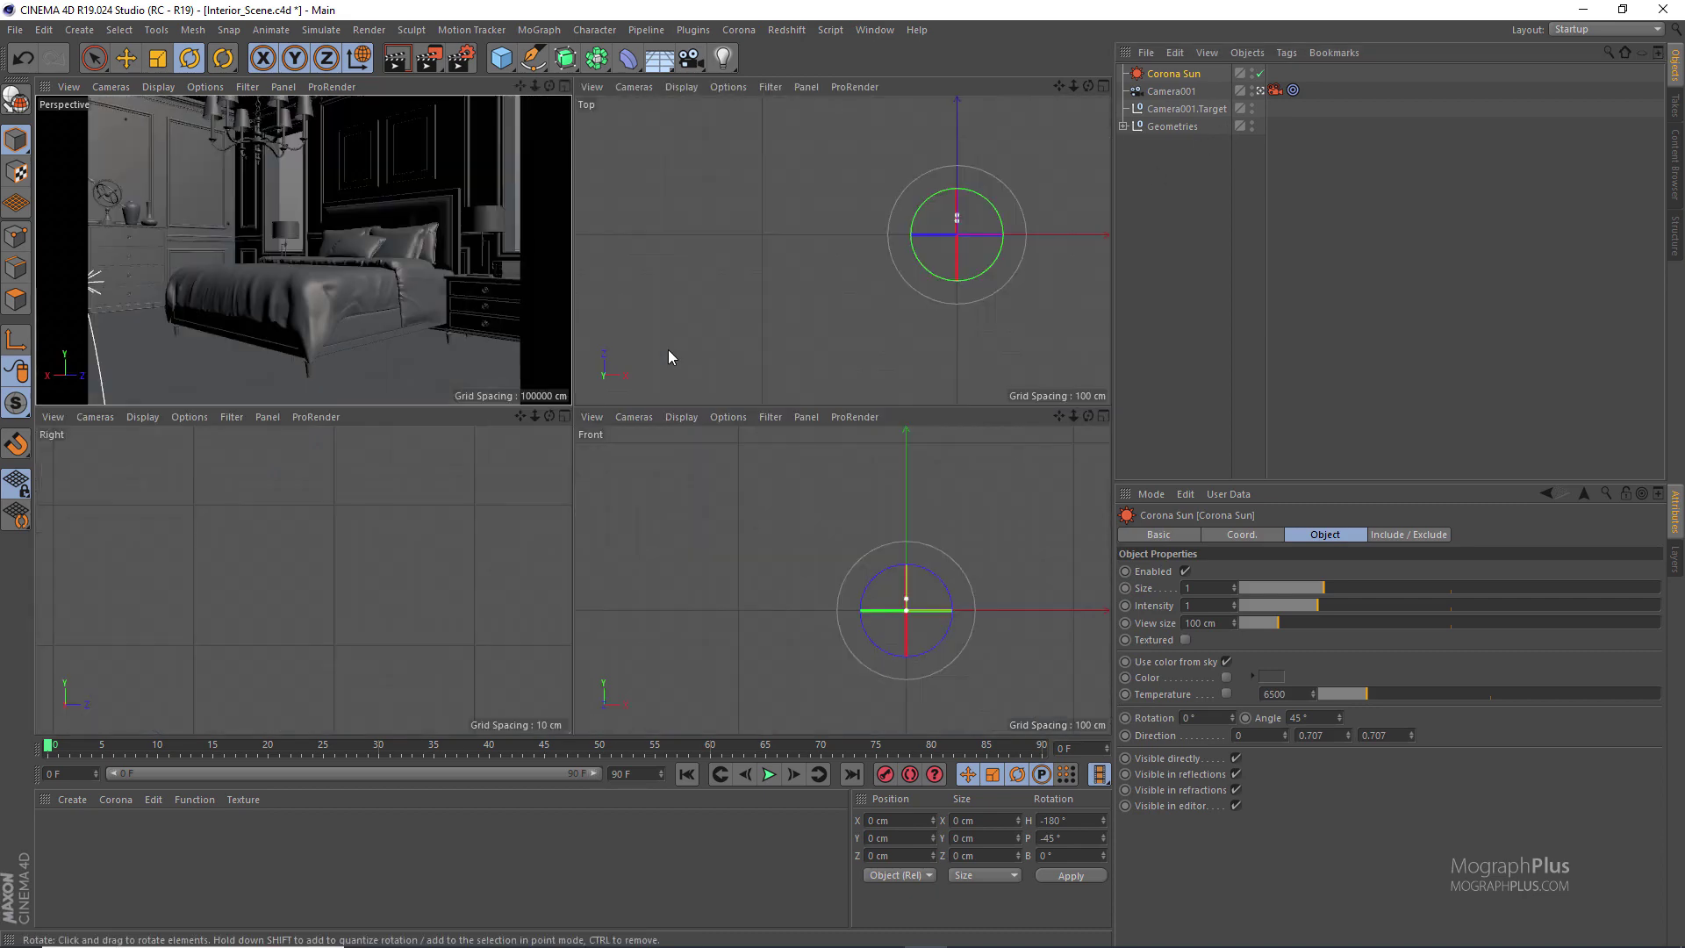
scroll(1009, 245, "up", 3)
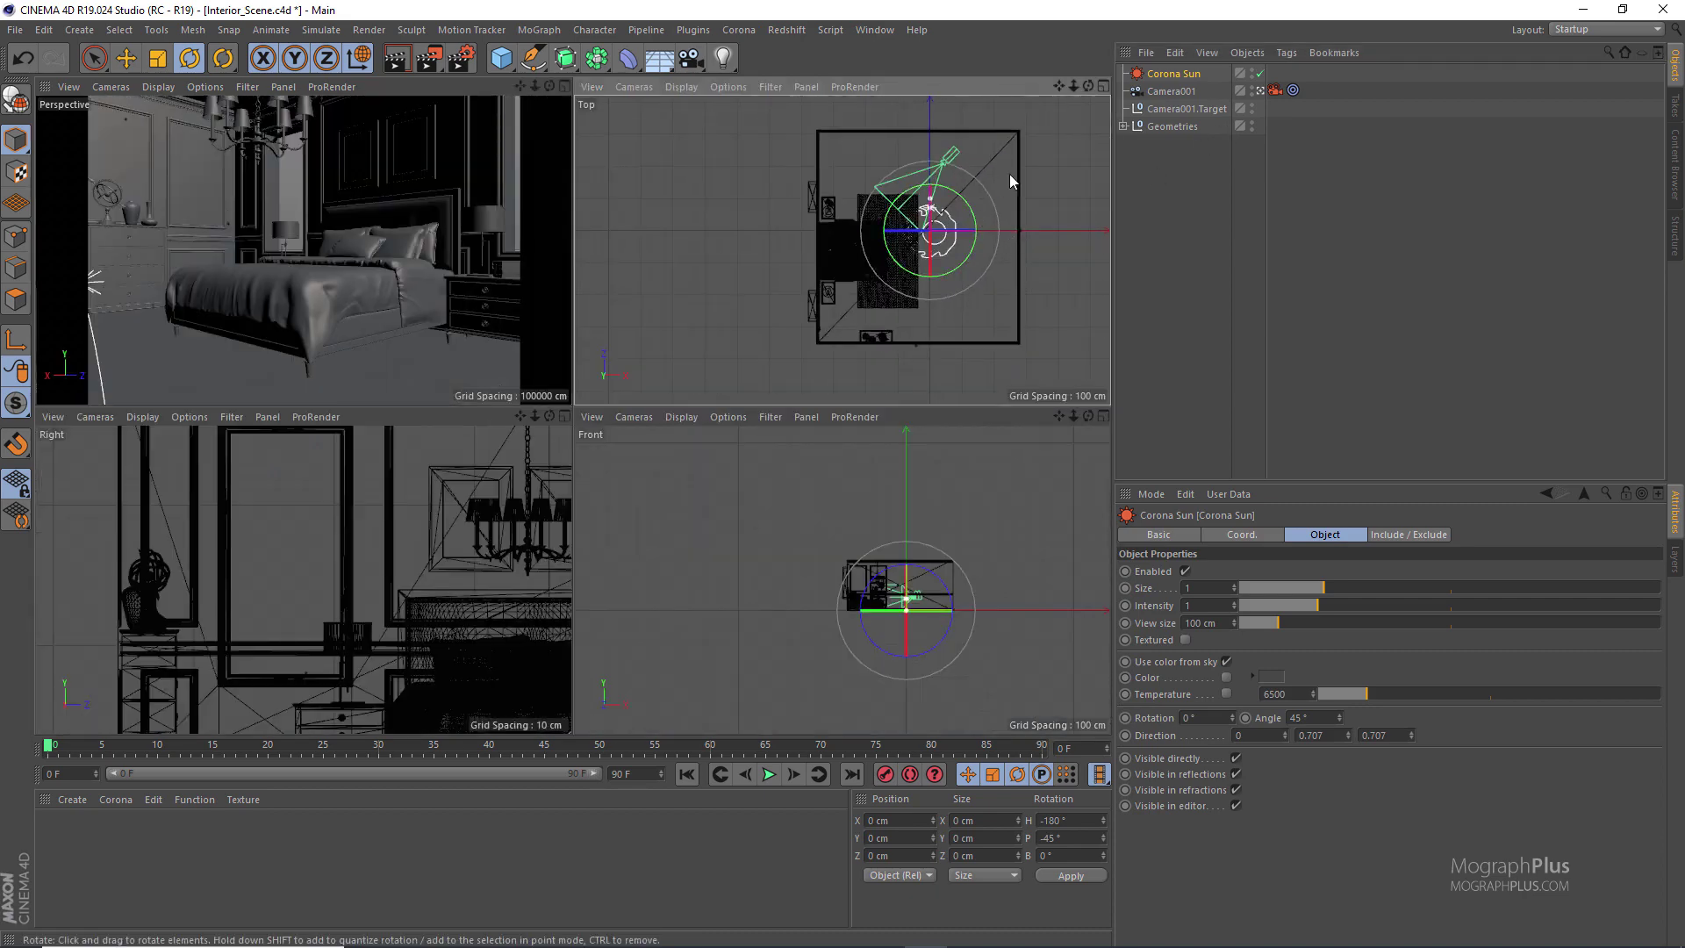
Scale up the Corona Sun in the Top view to a view size of about 690 cm and display its object properties
left_click(158, 58)
left_click_drag(992, 211, 1092, 215)
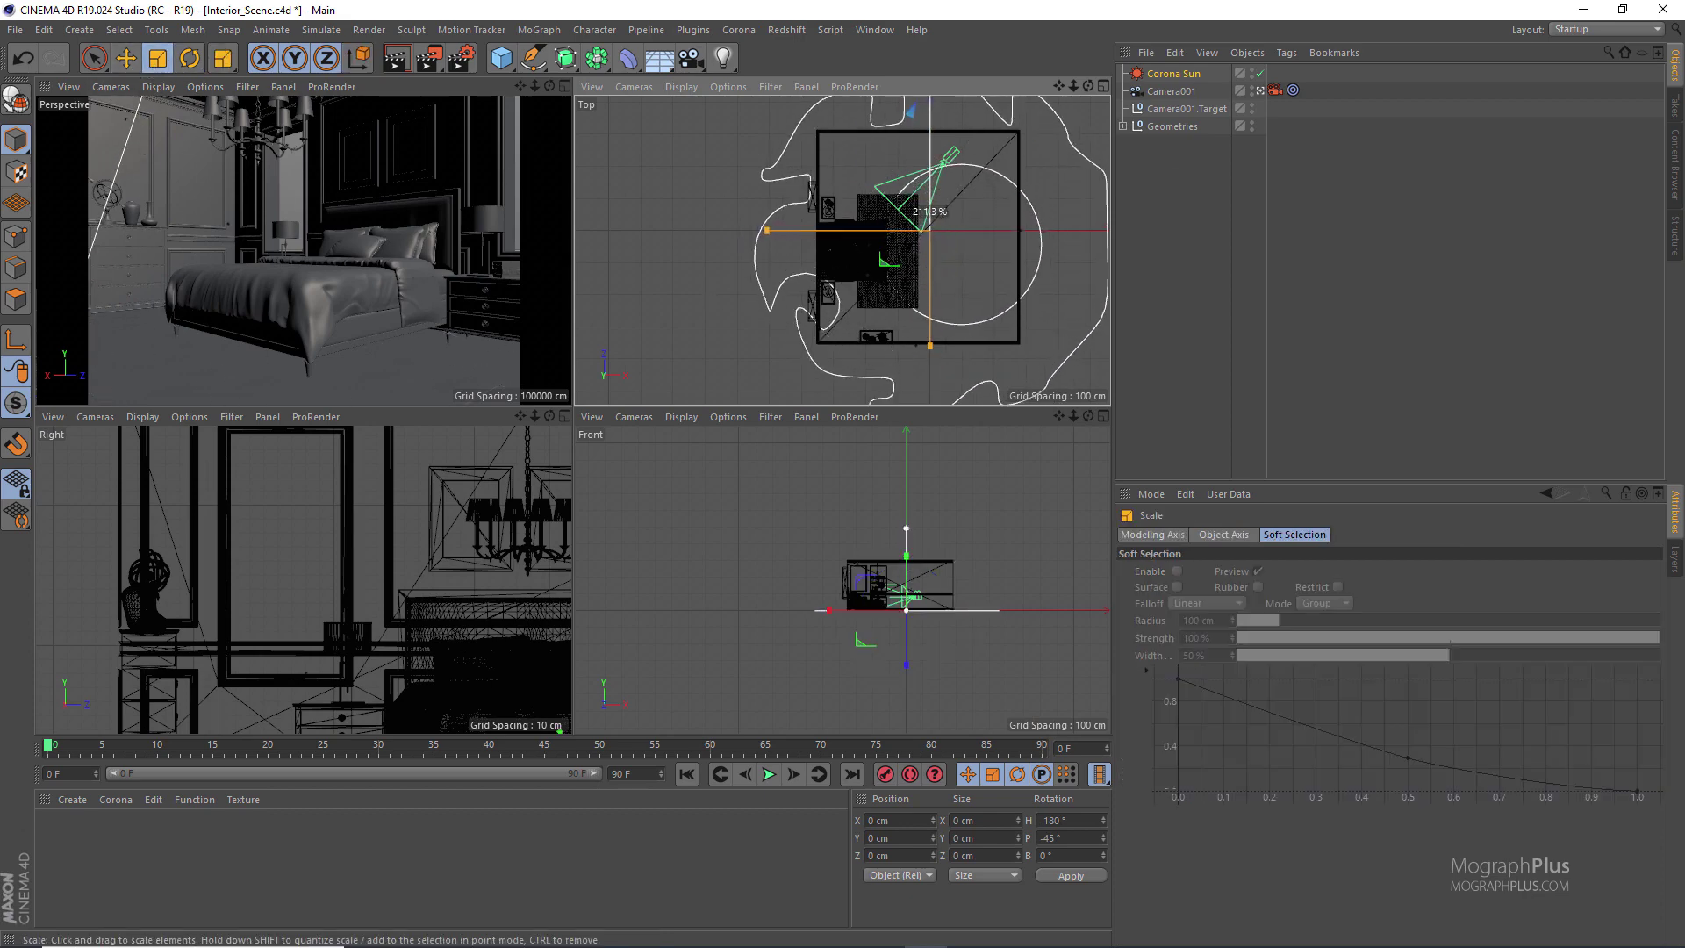
scroll(851, 303, "down", 4)
scroll(963, 515, "up", 2)
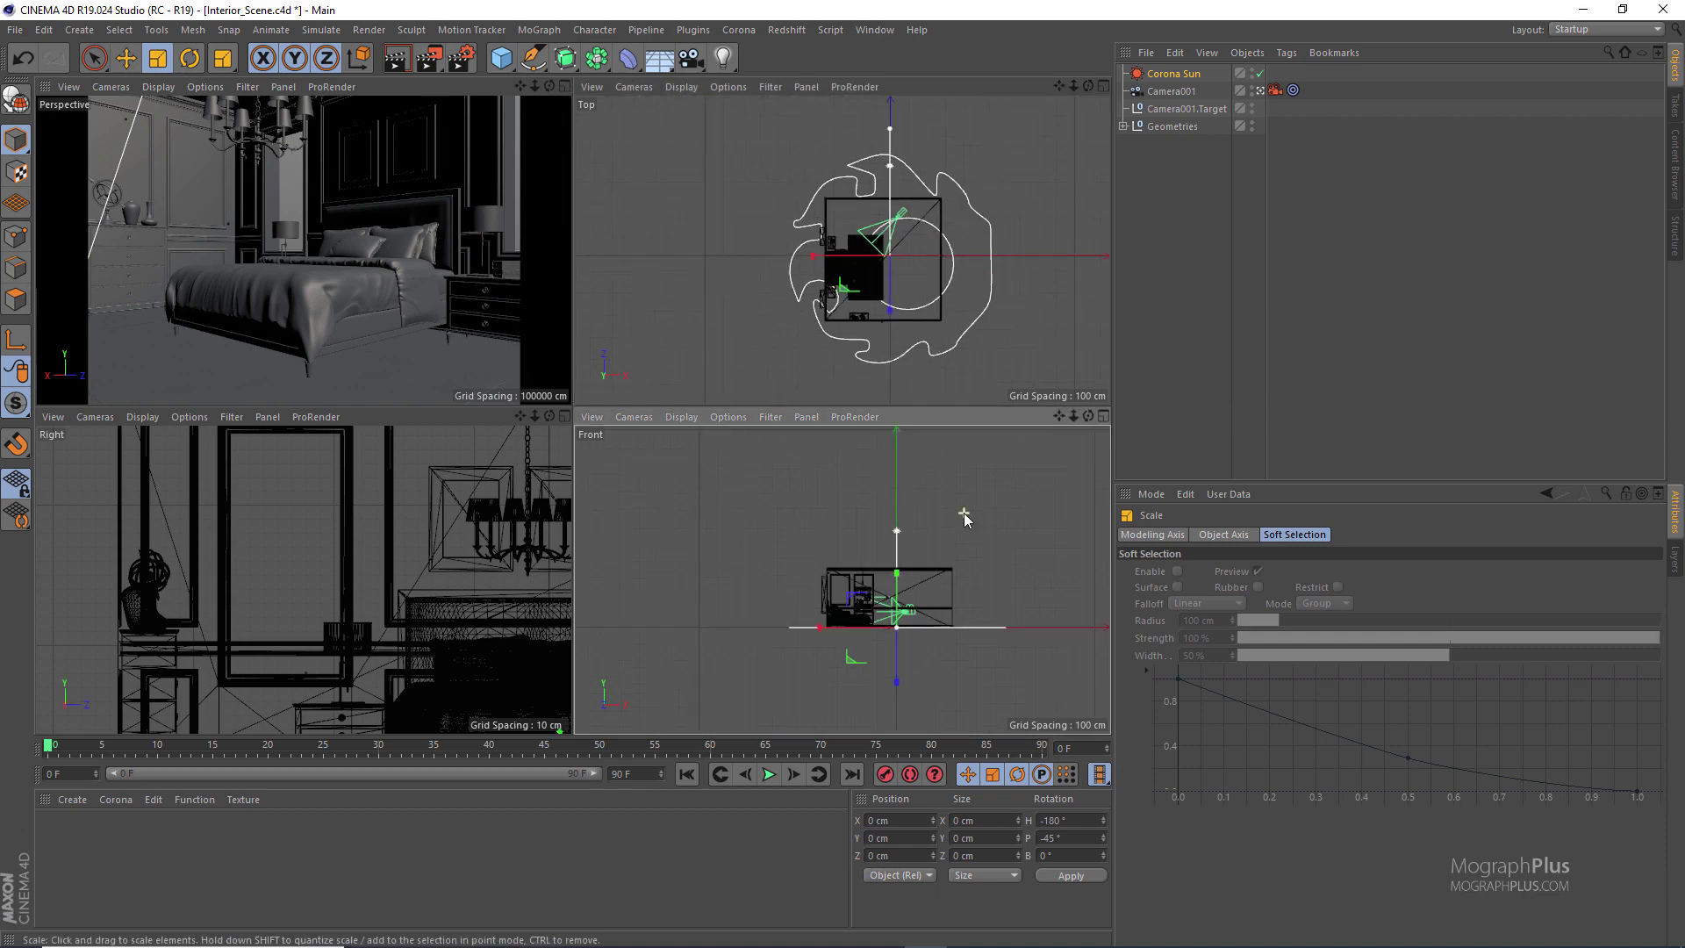
left_click(1174, 75)
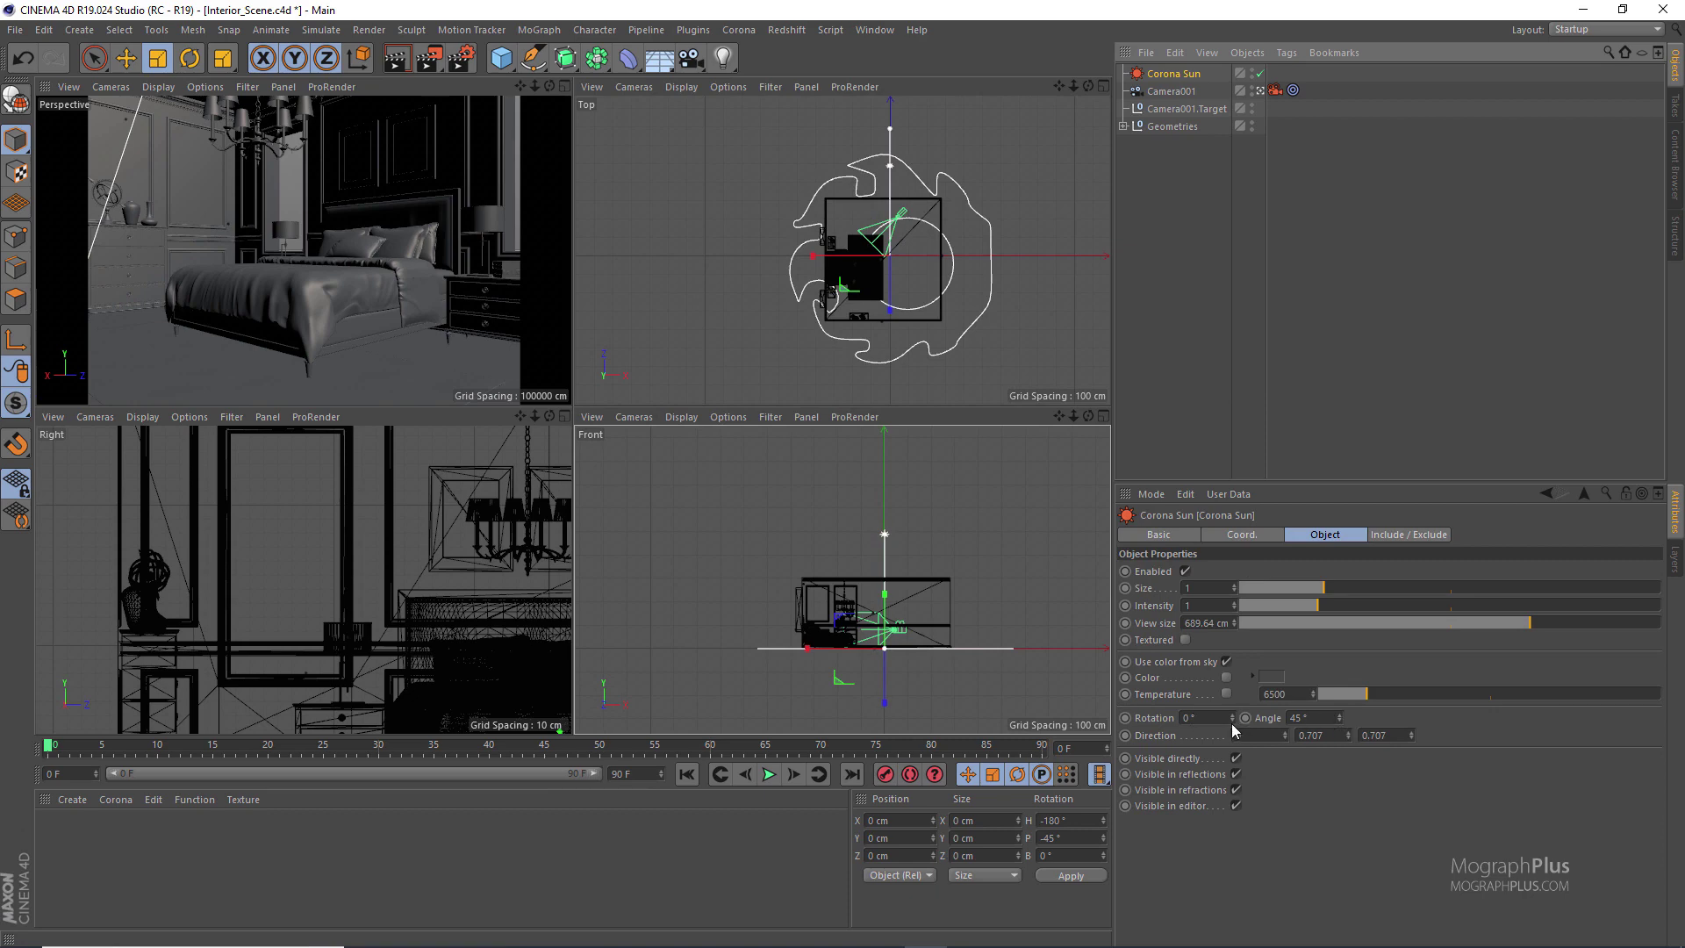
Set the Corona Sun's rotation to 67° and its angle to 25°
left_click_drag(1233, 718, 1282, 718)
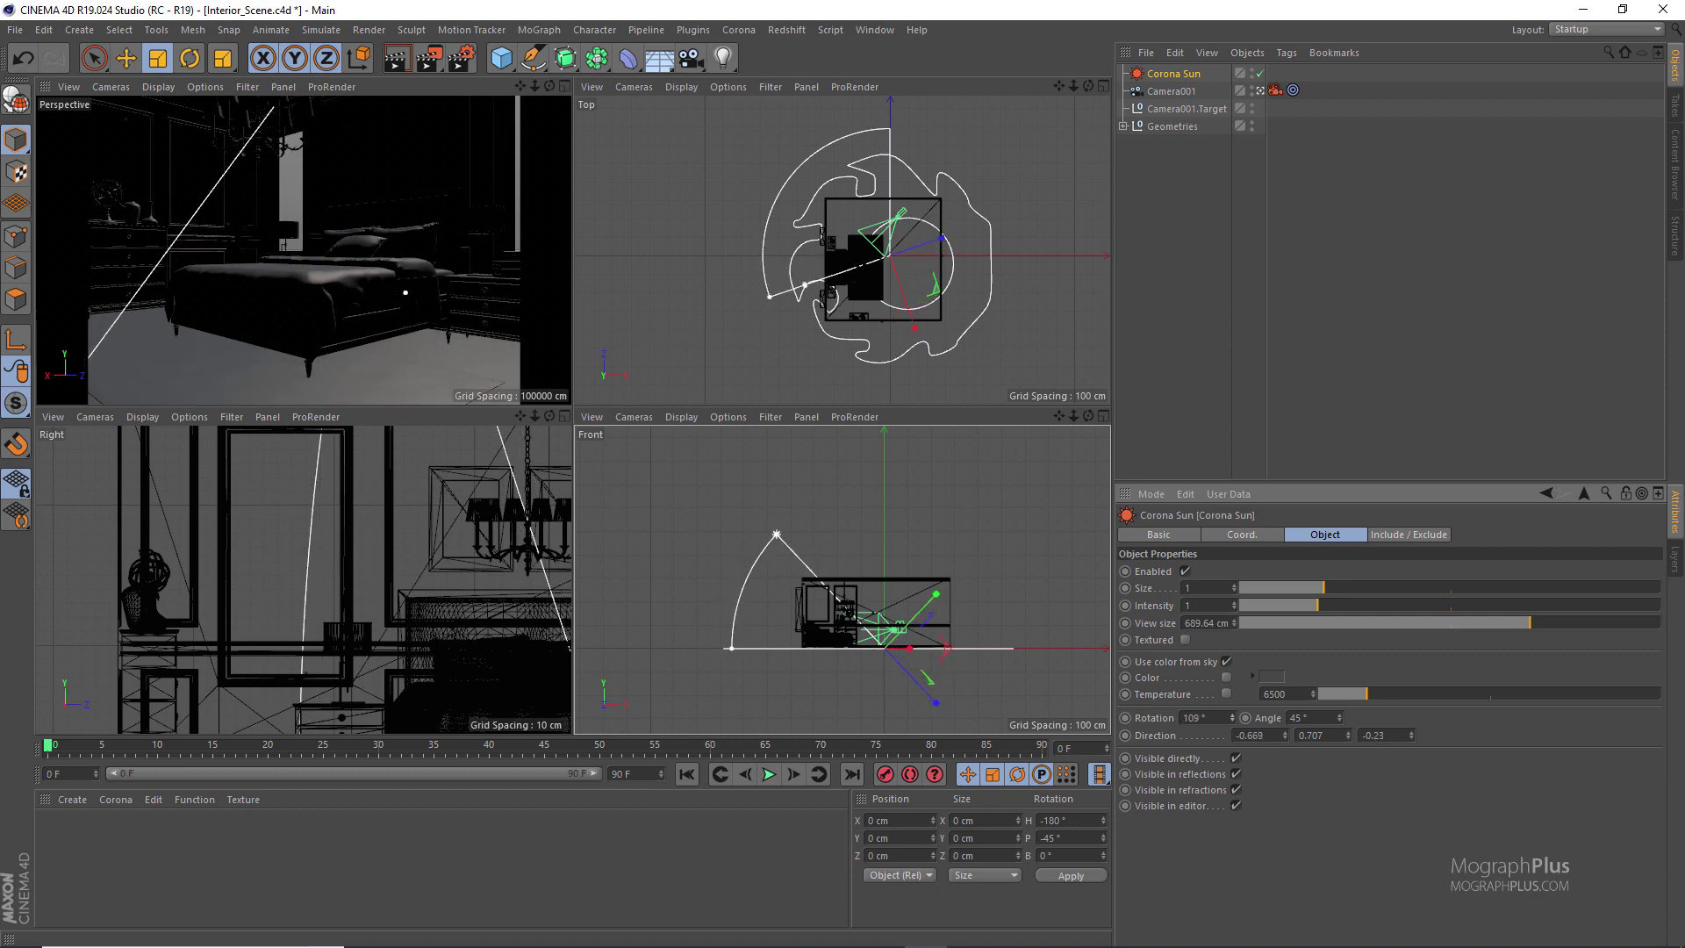
left_click_drag(1282, 718, 1257, 718)
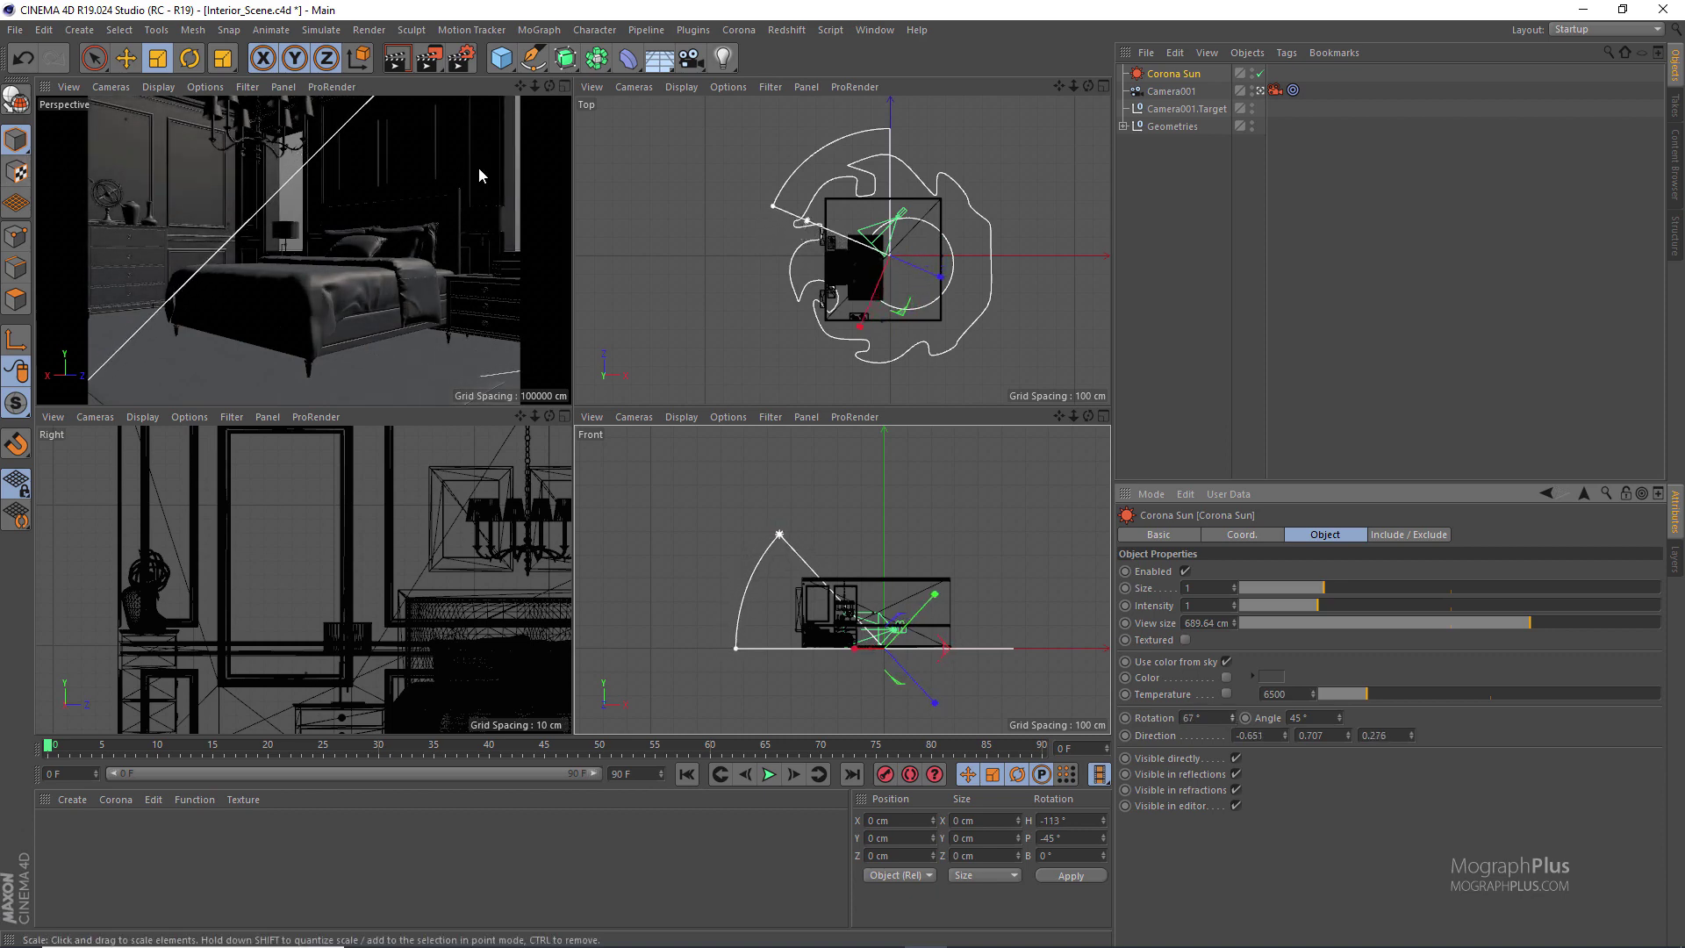
left_click(1340, 722)
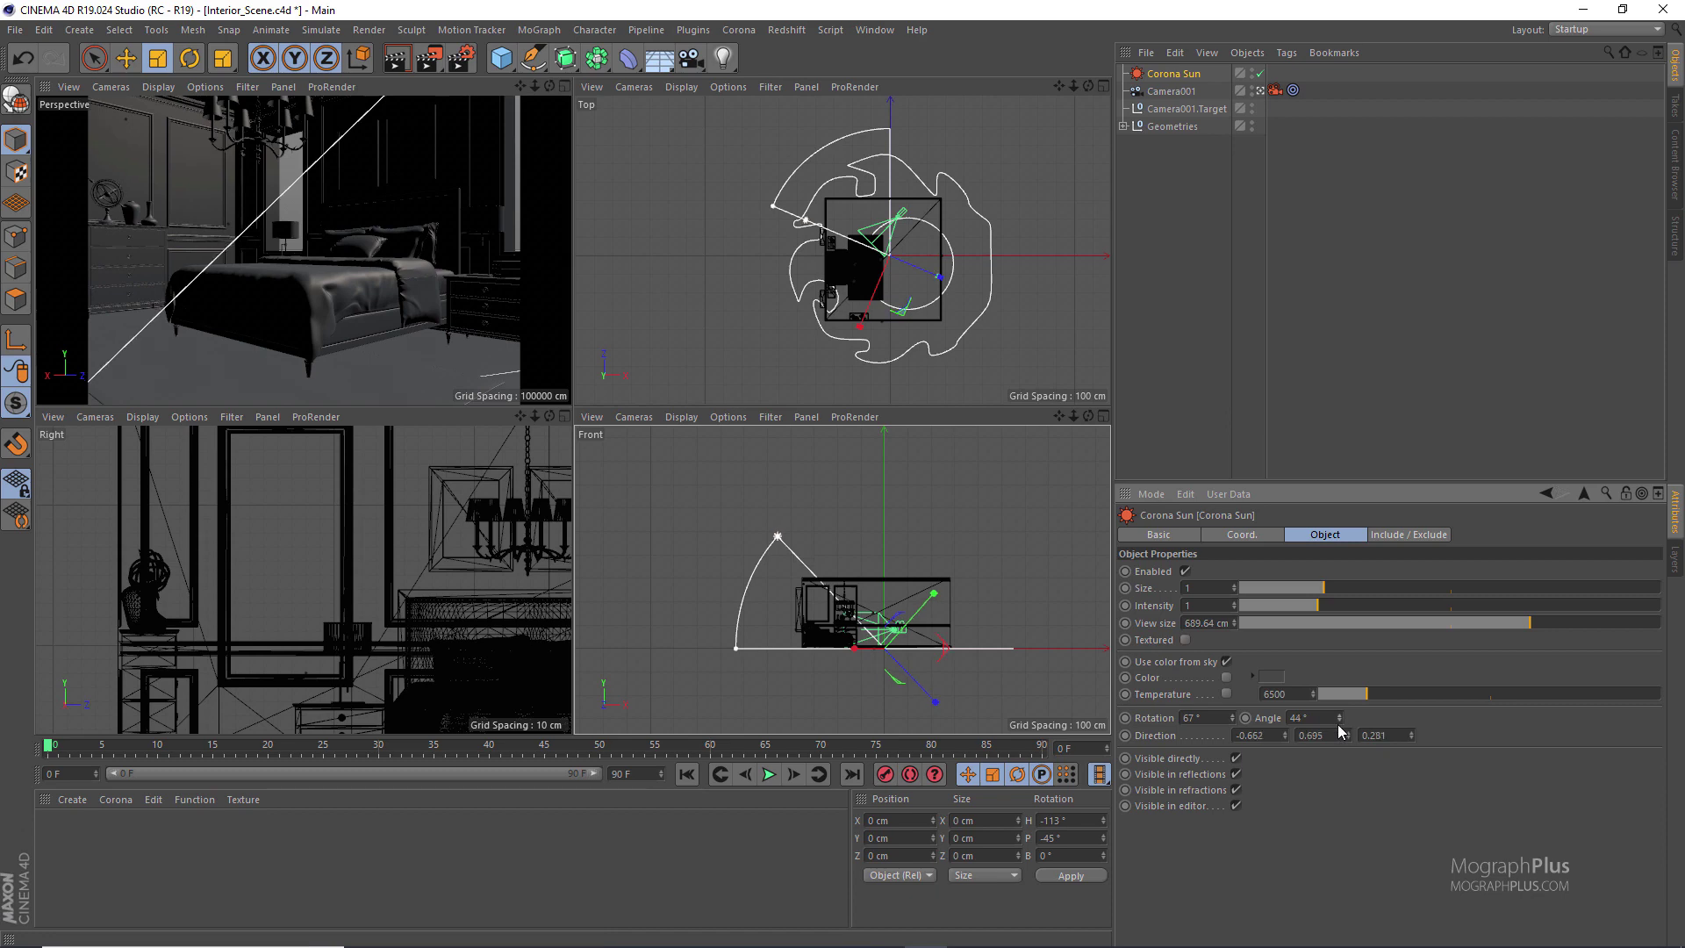
mouse_move(1340, 722)
left_mouse_down()
mouse_move(1340, 748)
mouse_move(1310, 721)
left_mouse_up()
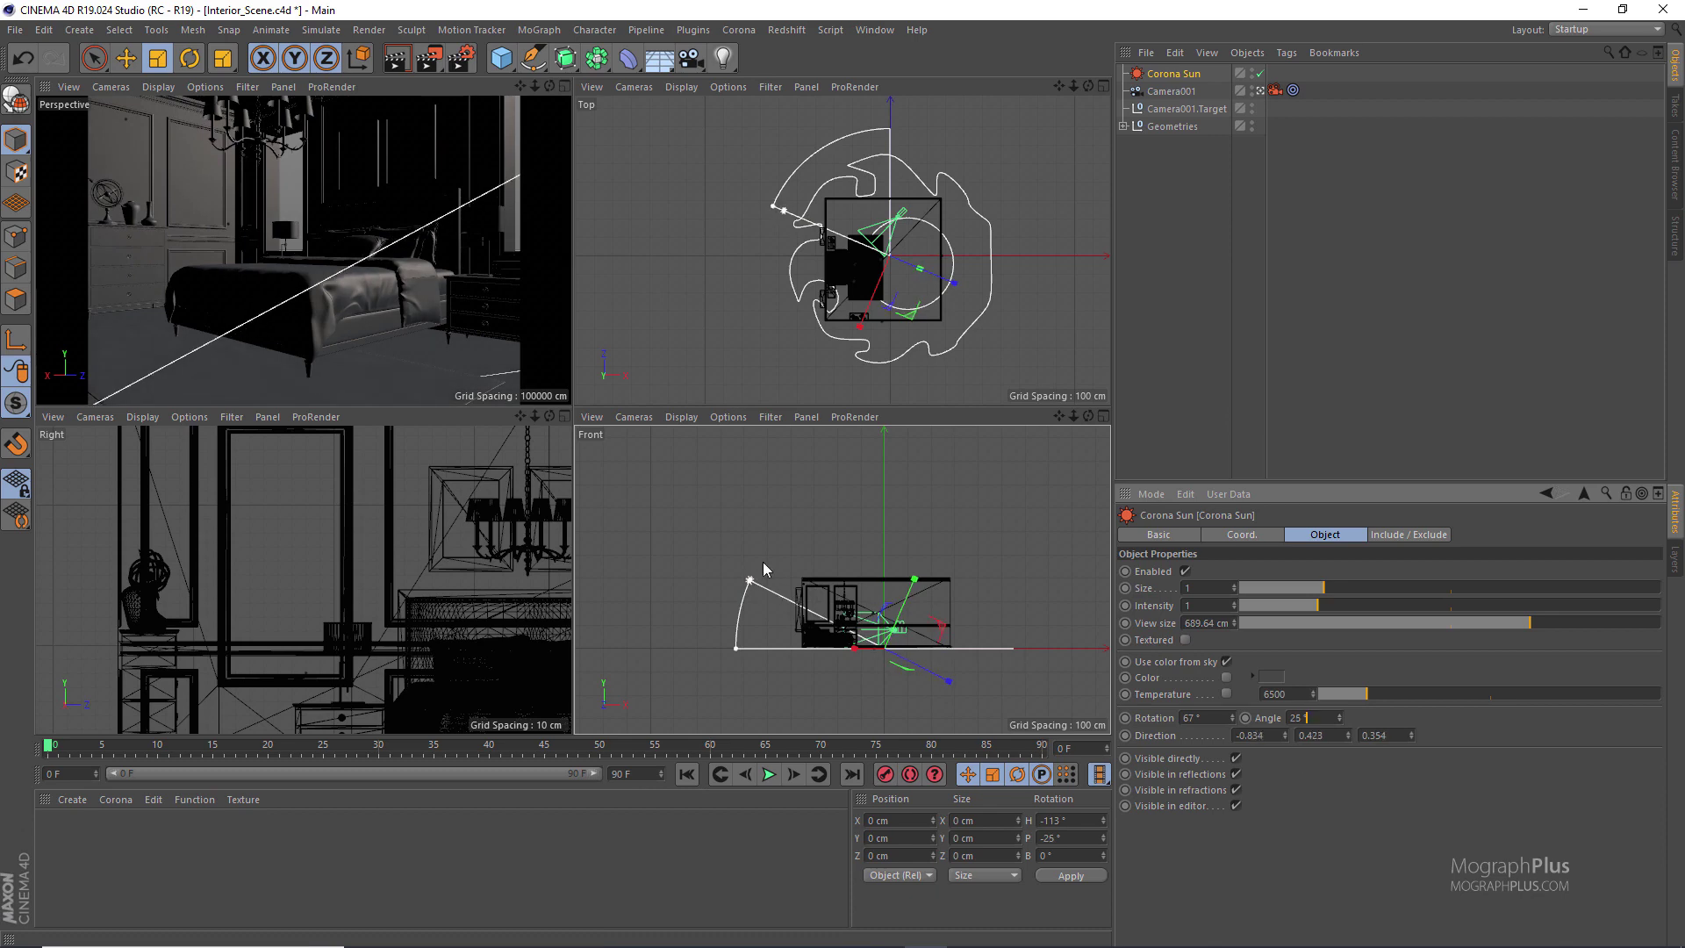
Maximize the Perspective view and start Corona interactive rendering, moving the frame buffer clear of the sun properties
middle_click(292, 309)
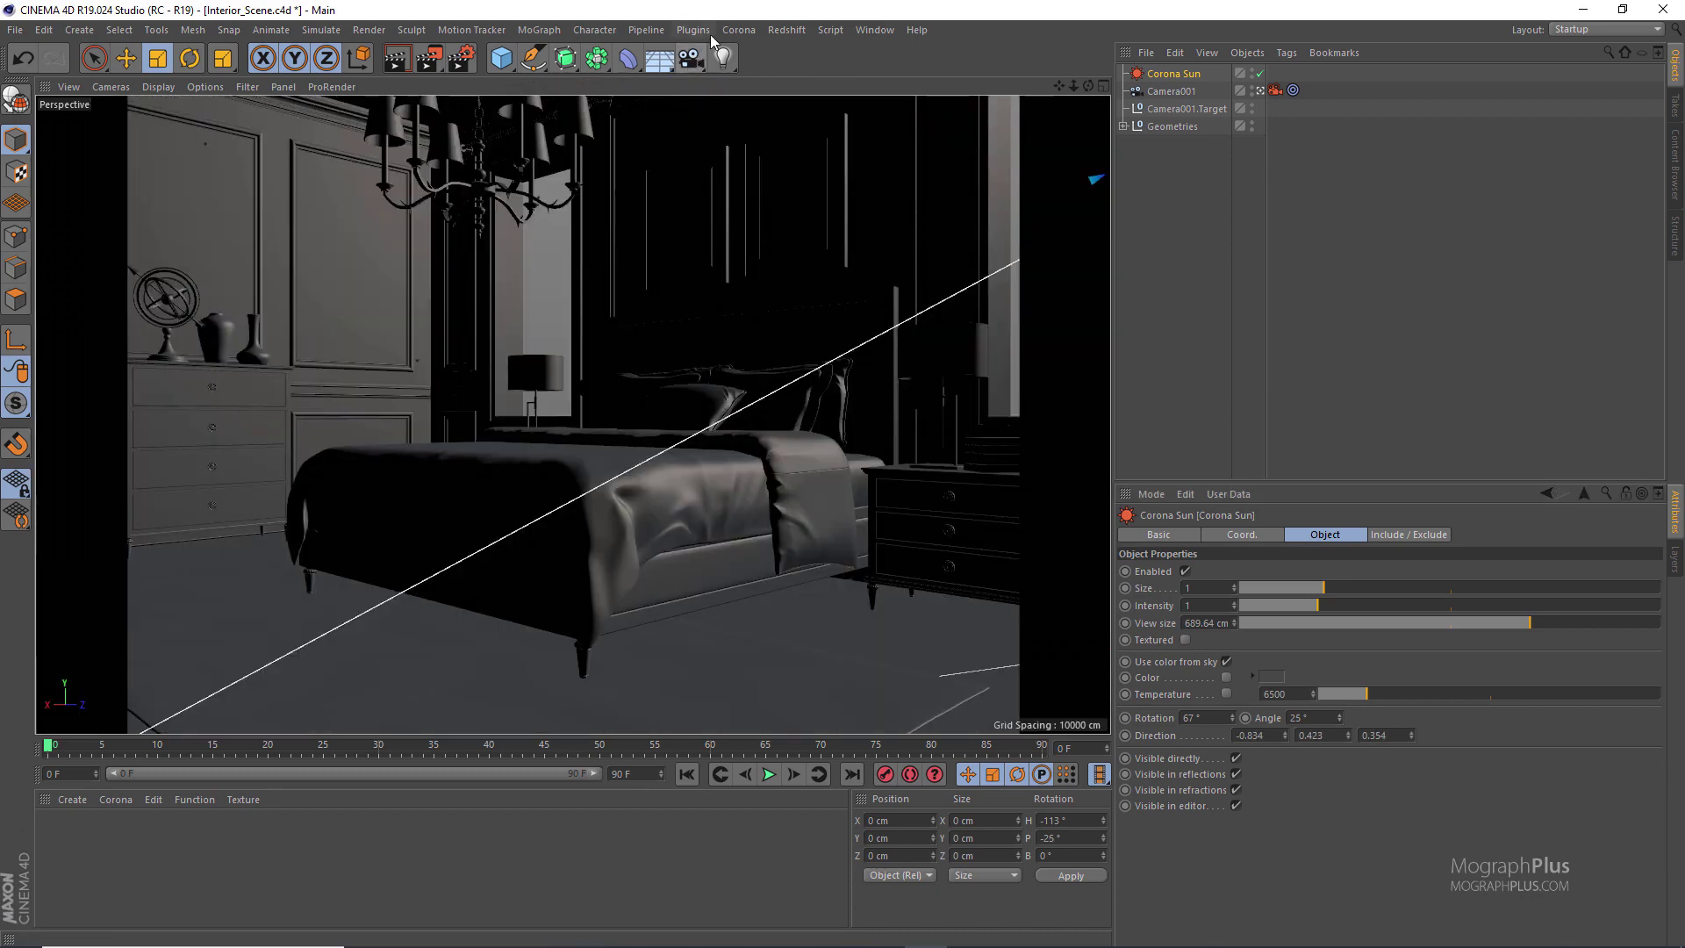
left_click(738, 30)
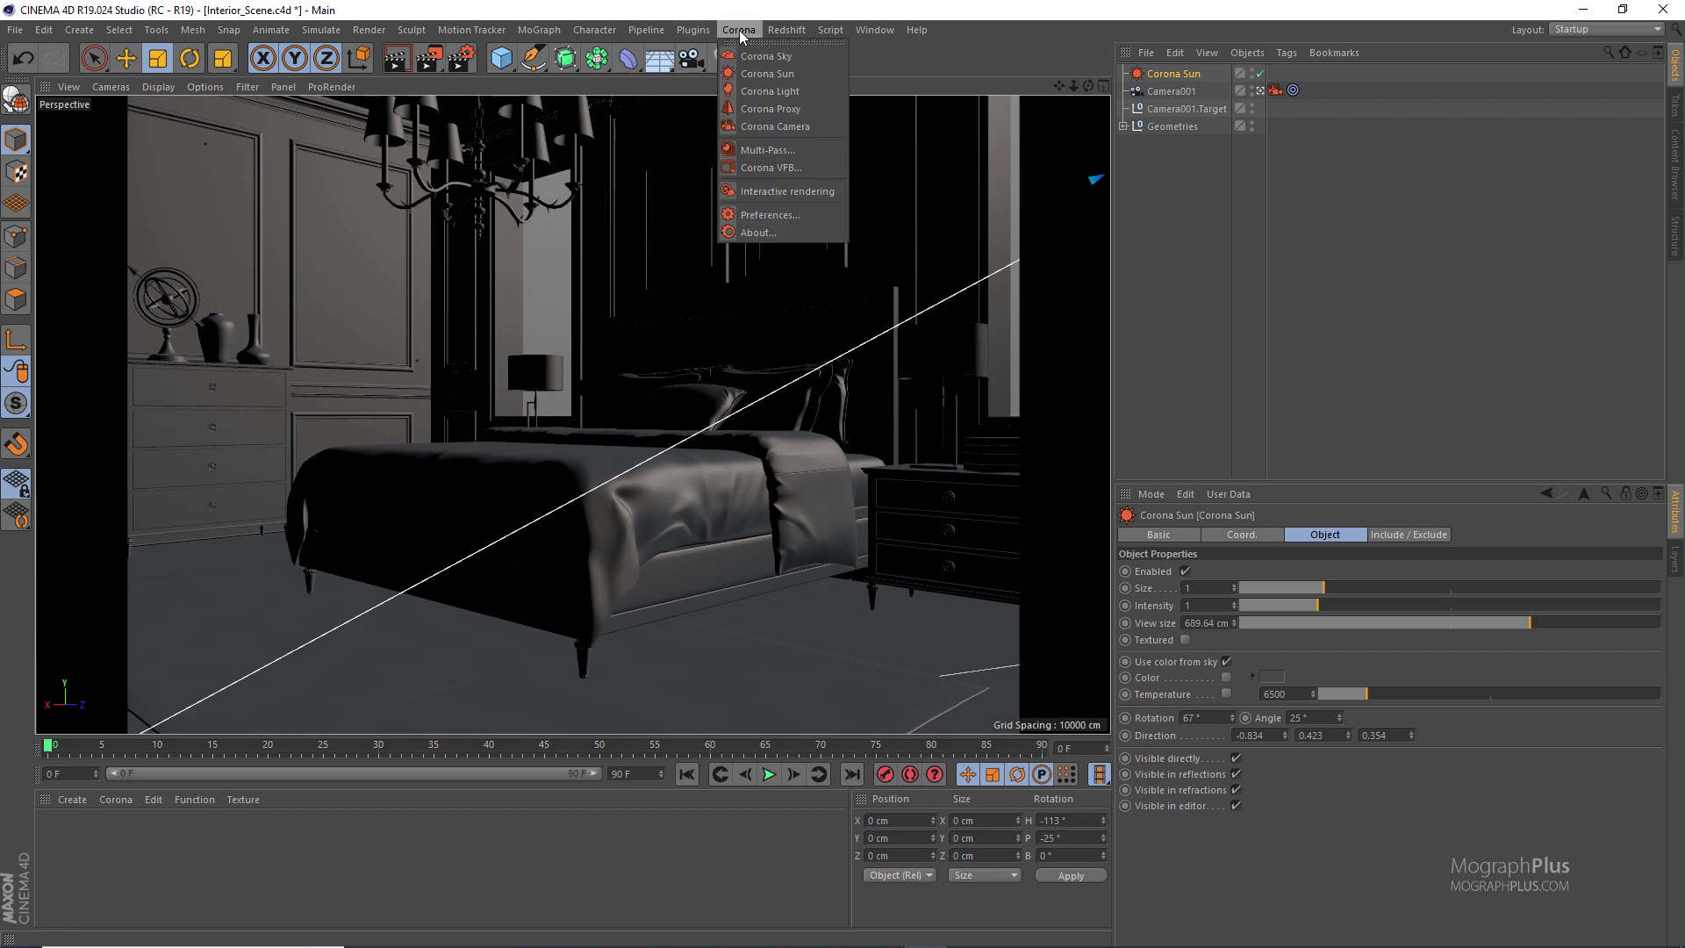
left_click(825, 193)
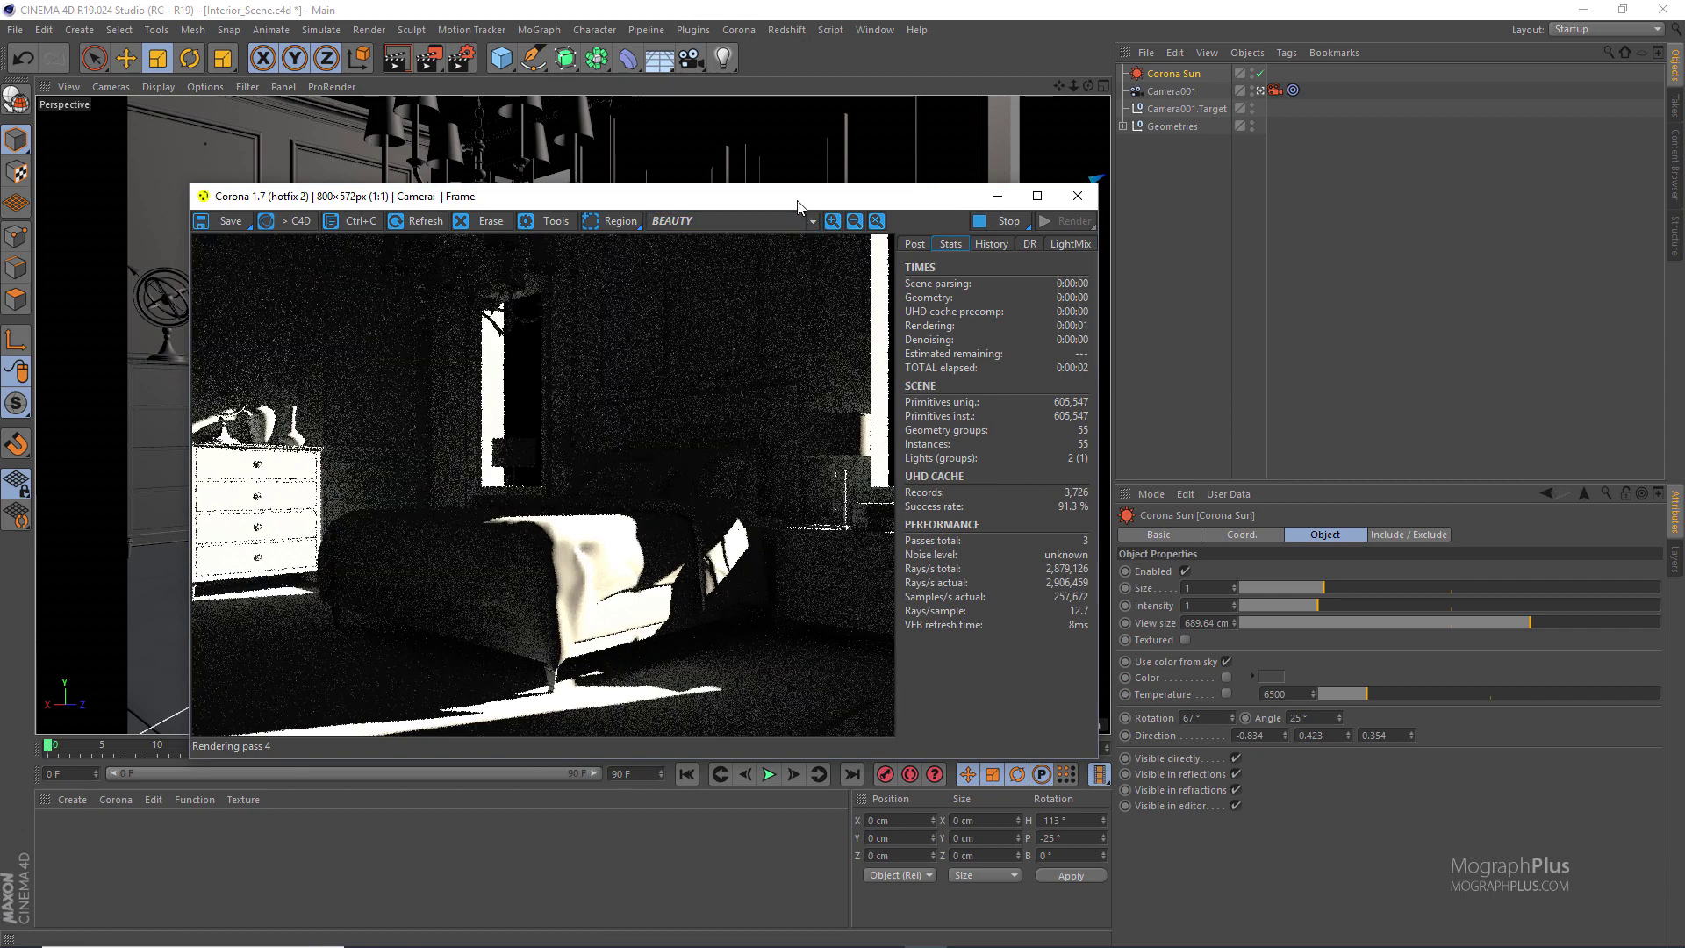
left_click_drag(798, 200, 855, 185)
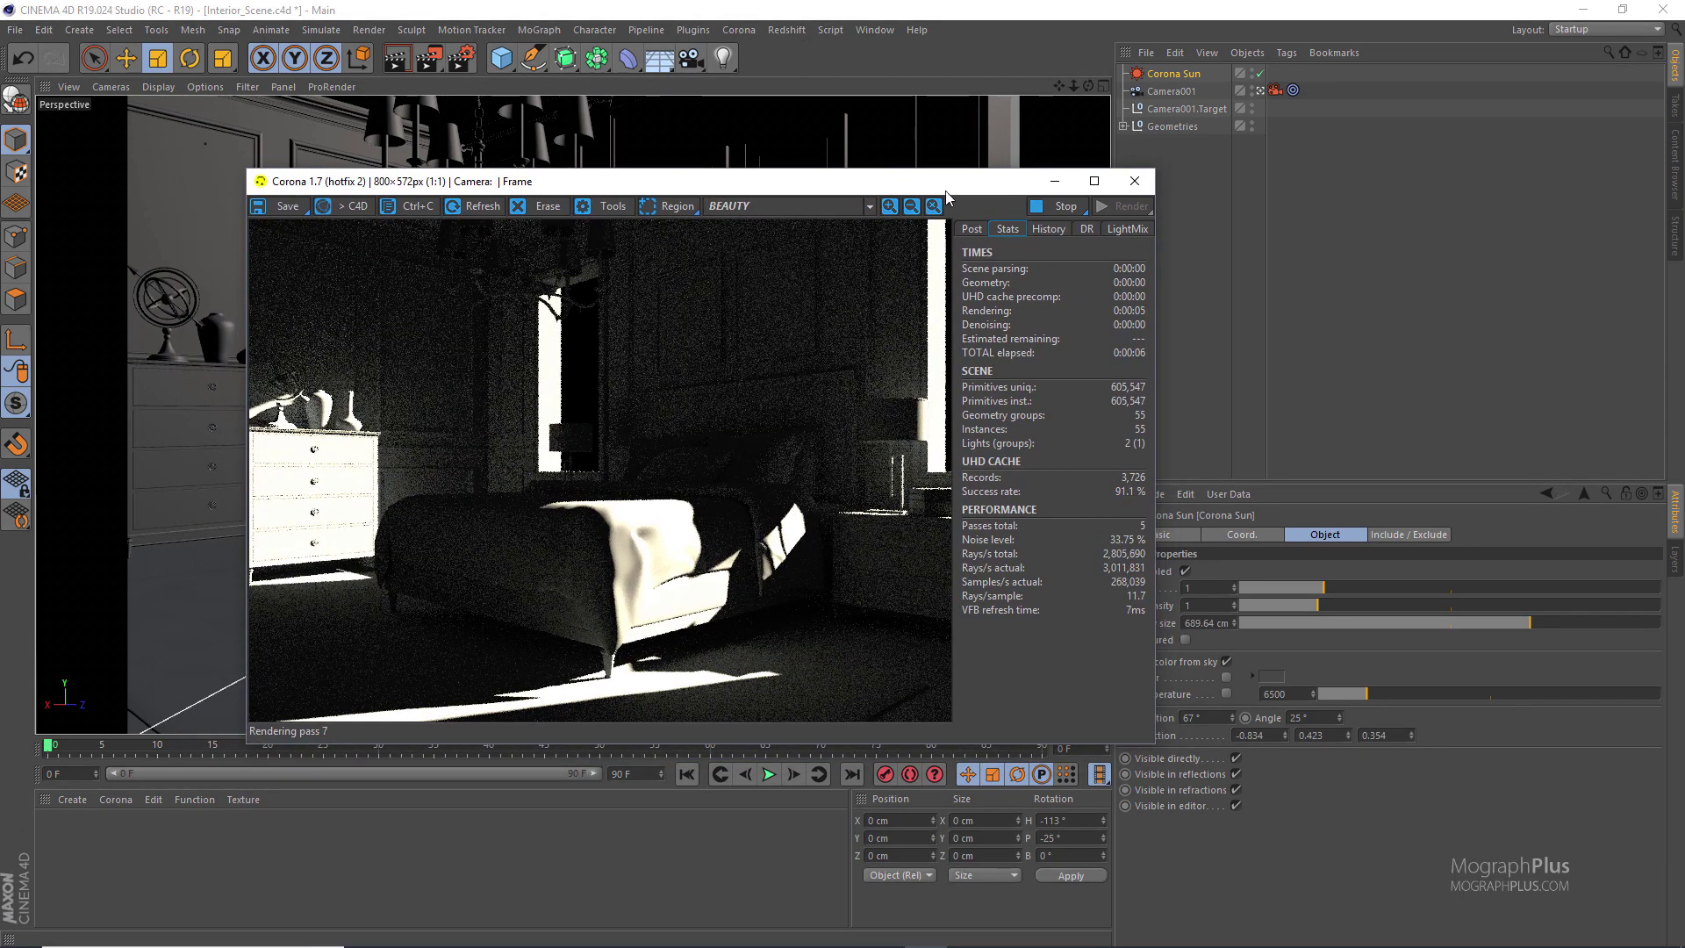
Lower the Corona Sun's rotation gradually to 58° while the interactive render updates
left_click(1204, 716)
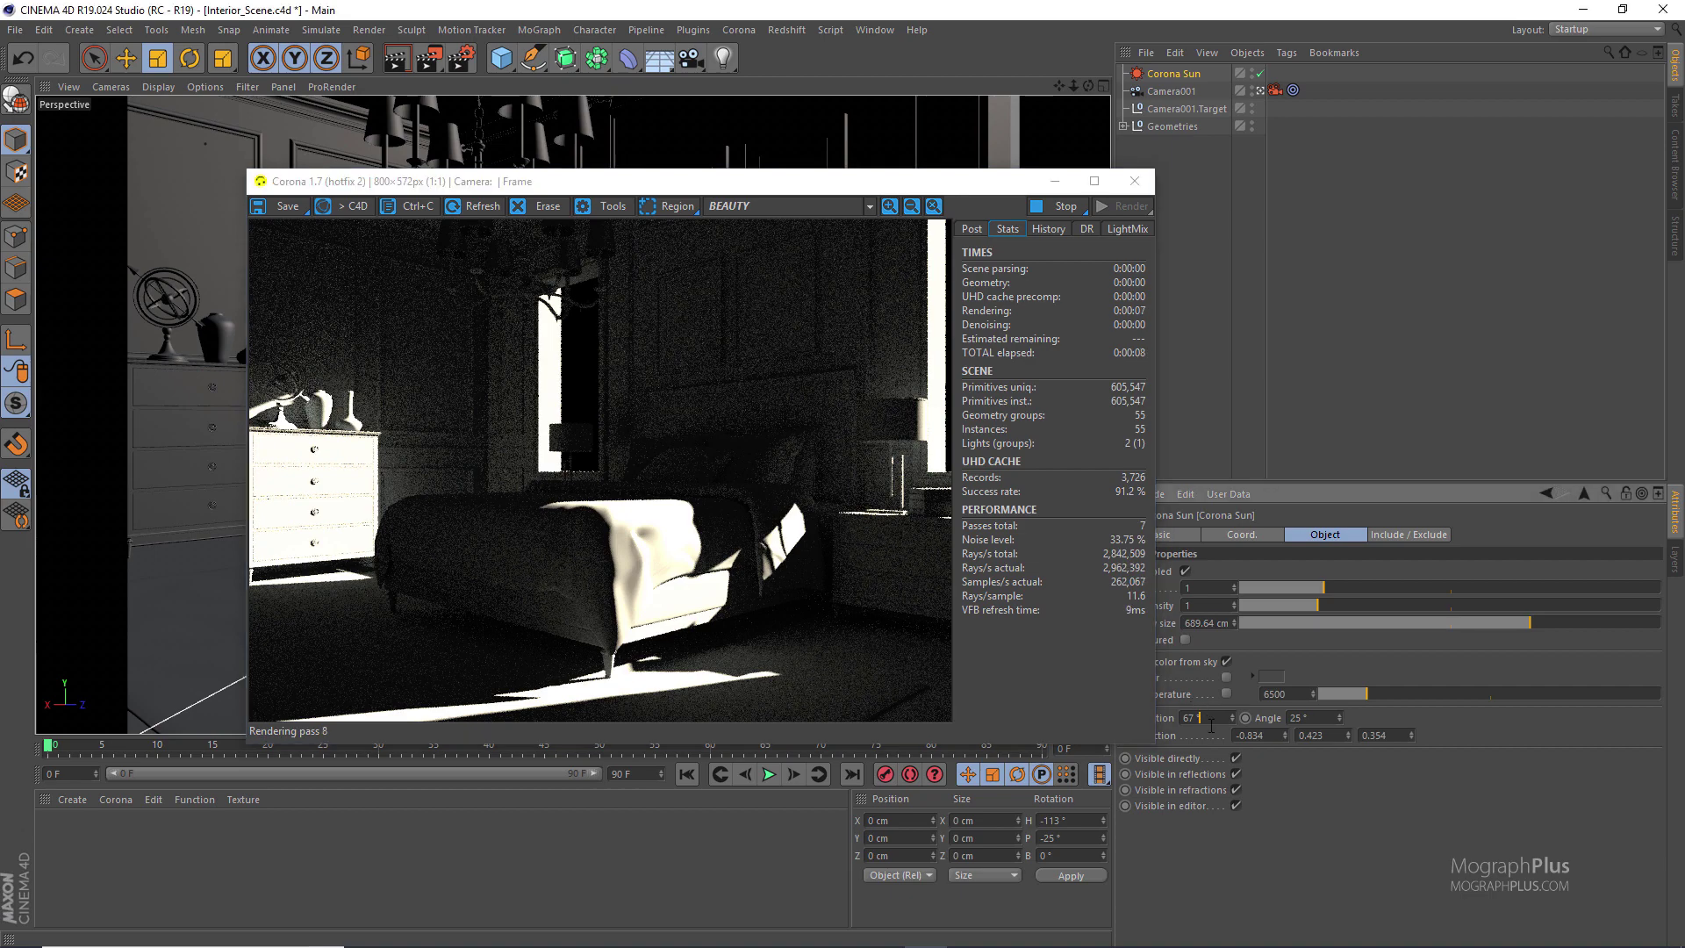
key("Down")
key("Down")
key("Down")
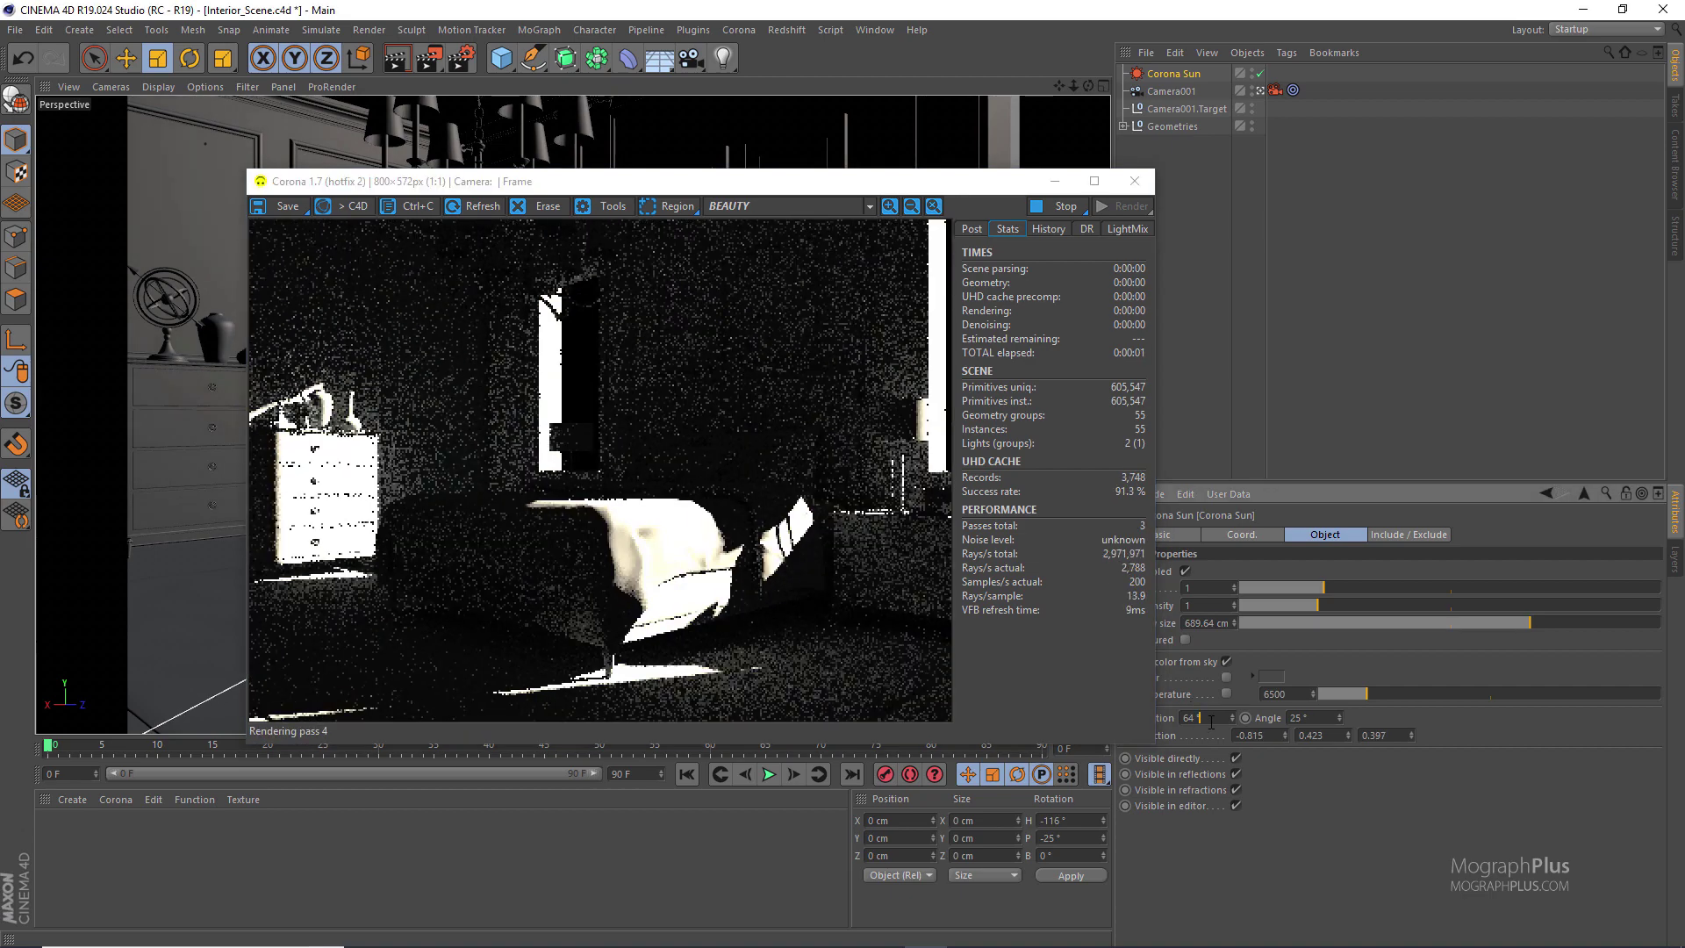
key("Down")
key("Down")
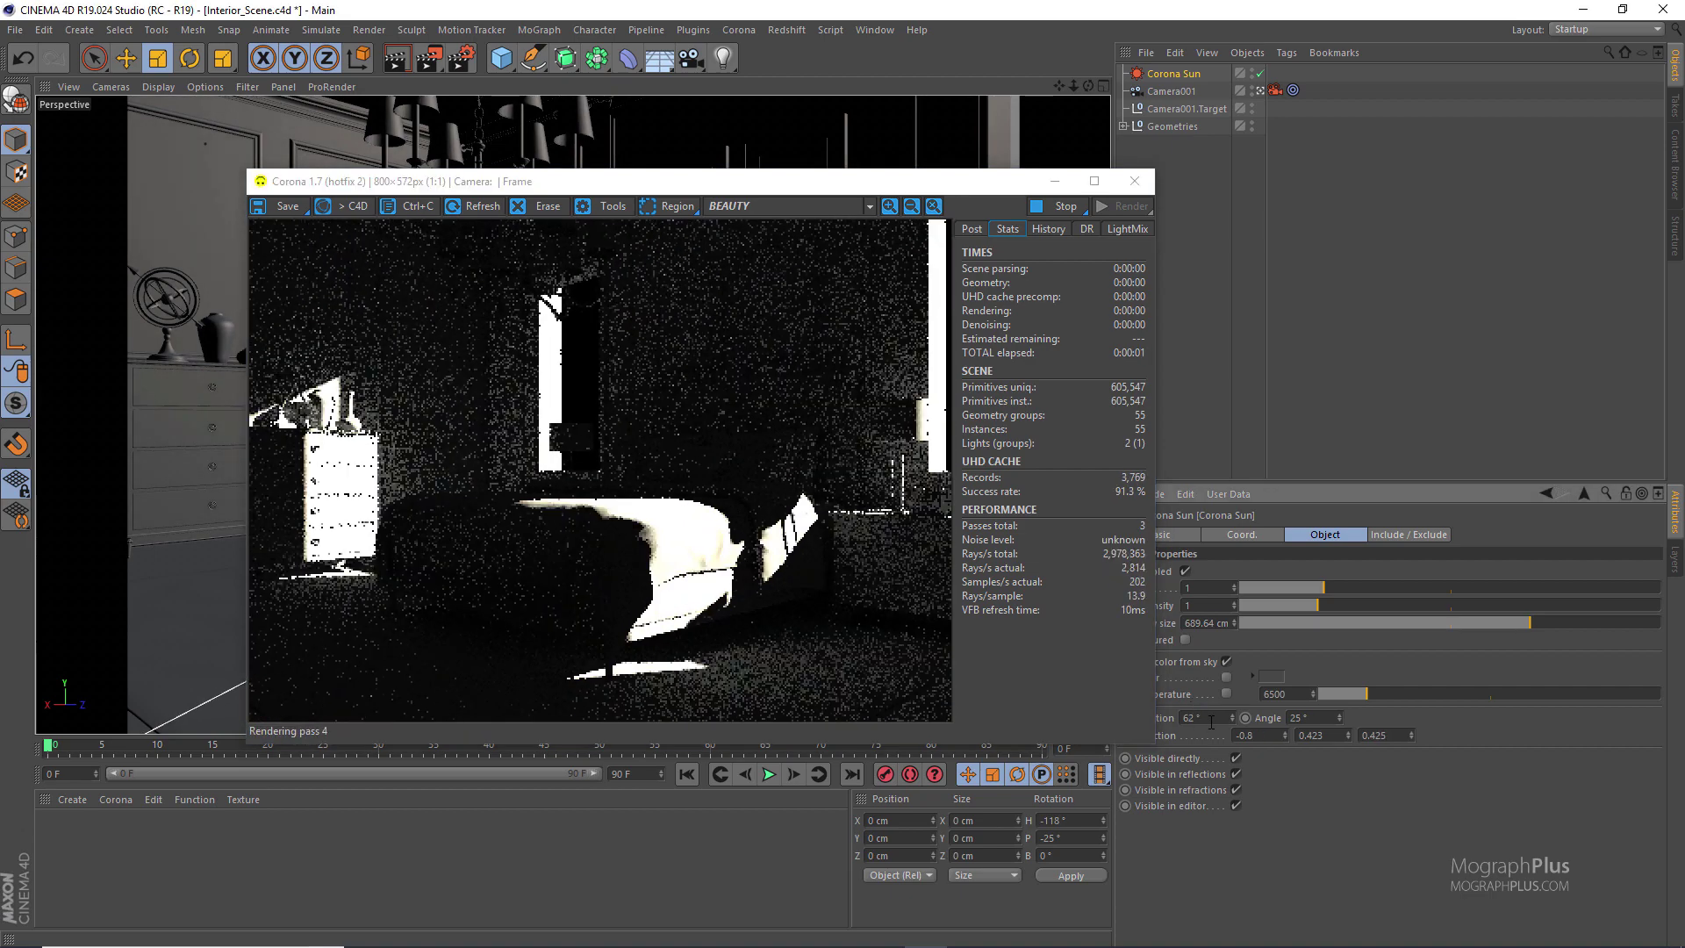
key("Down")
key("Down")
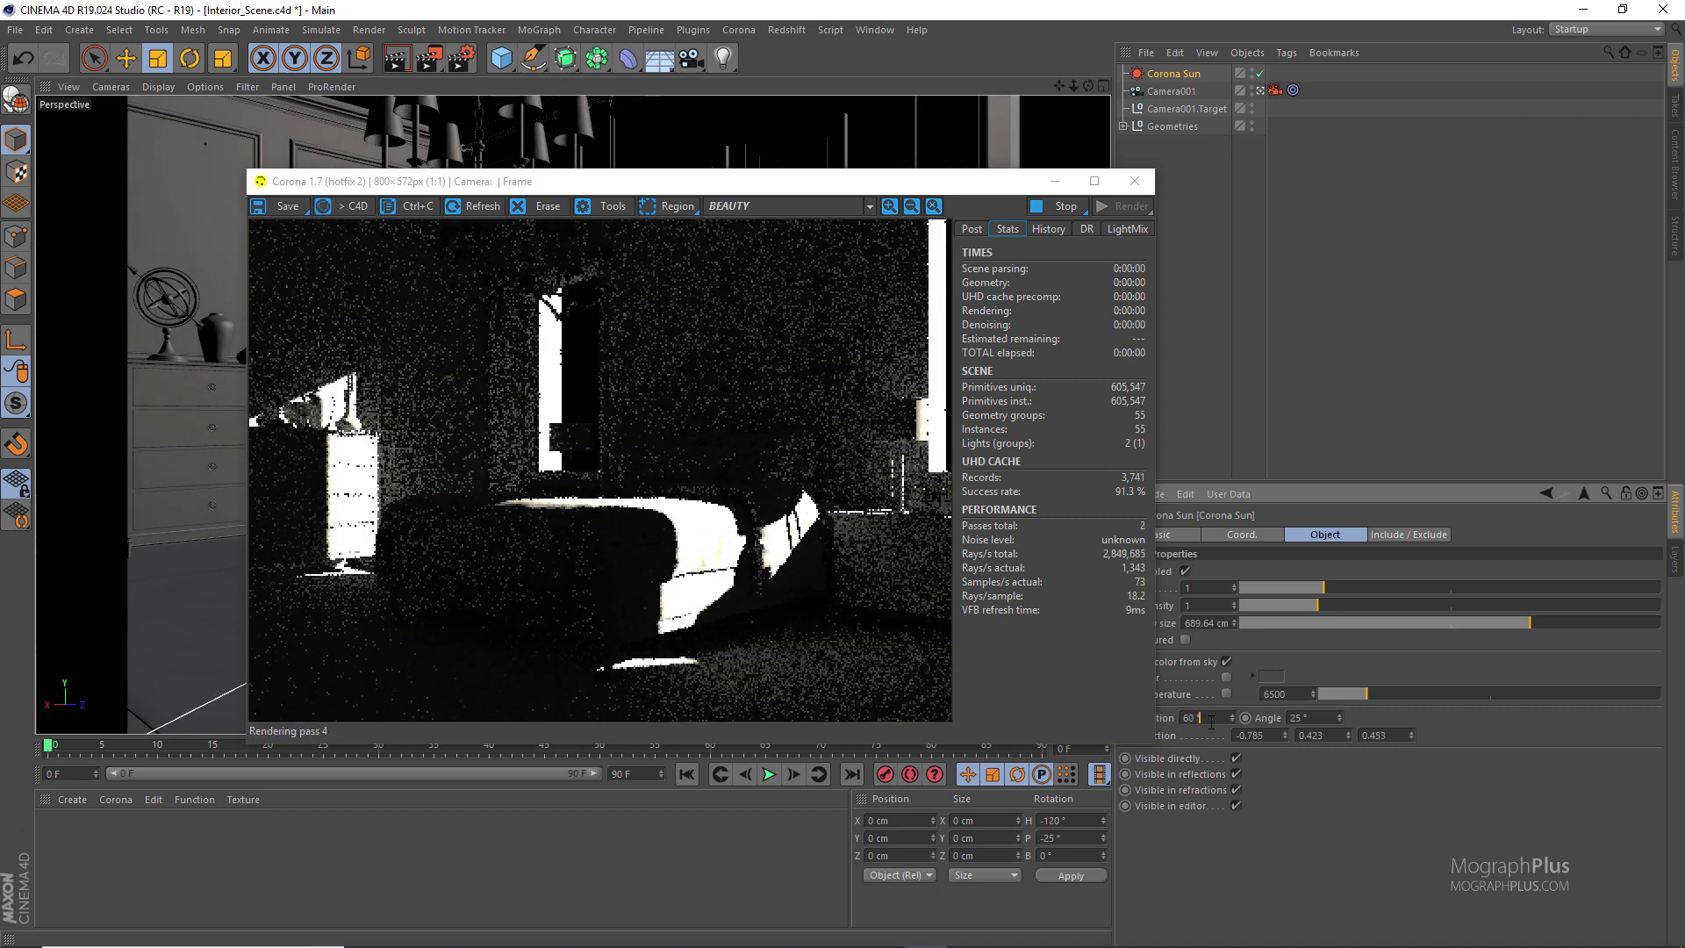
key("Down")
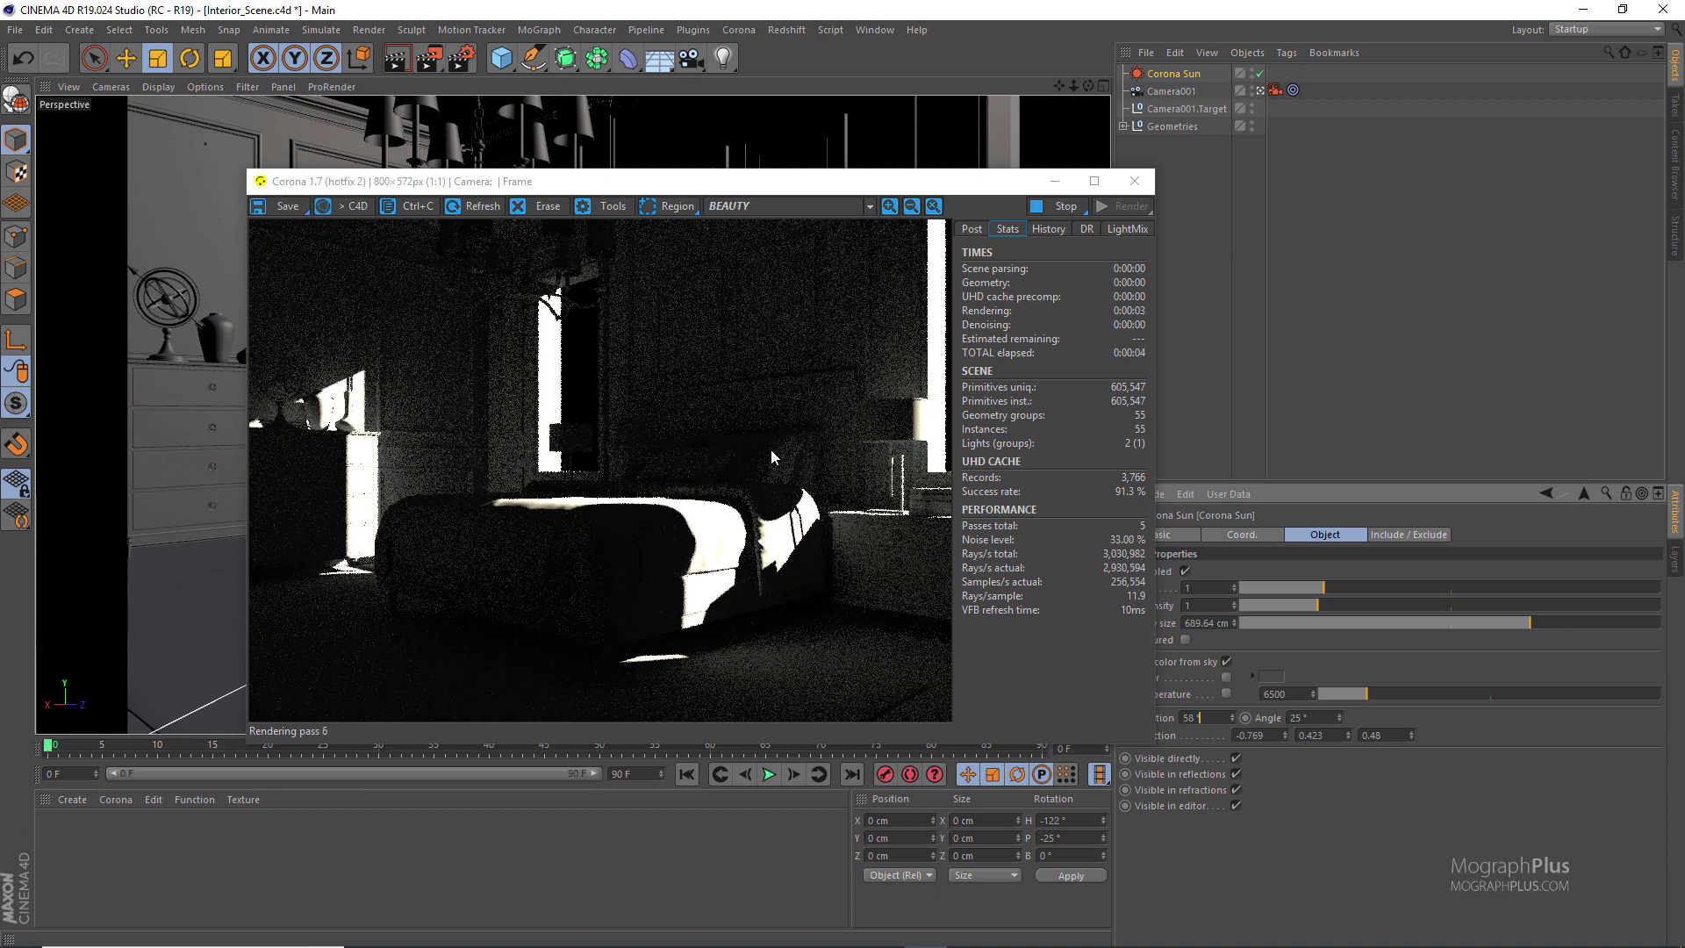
Add a Corona Sky to the interior scene, repositioning the frame buffer to view the render
left_click_drag(755, 181, 594, 187)
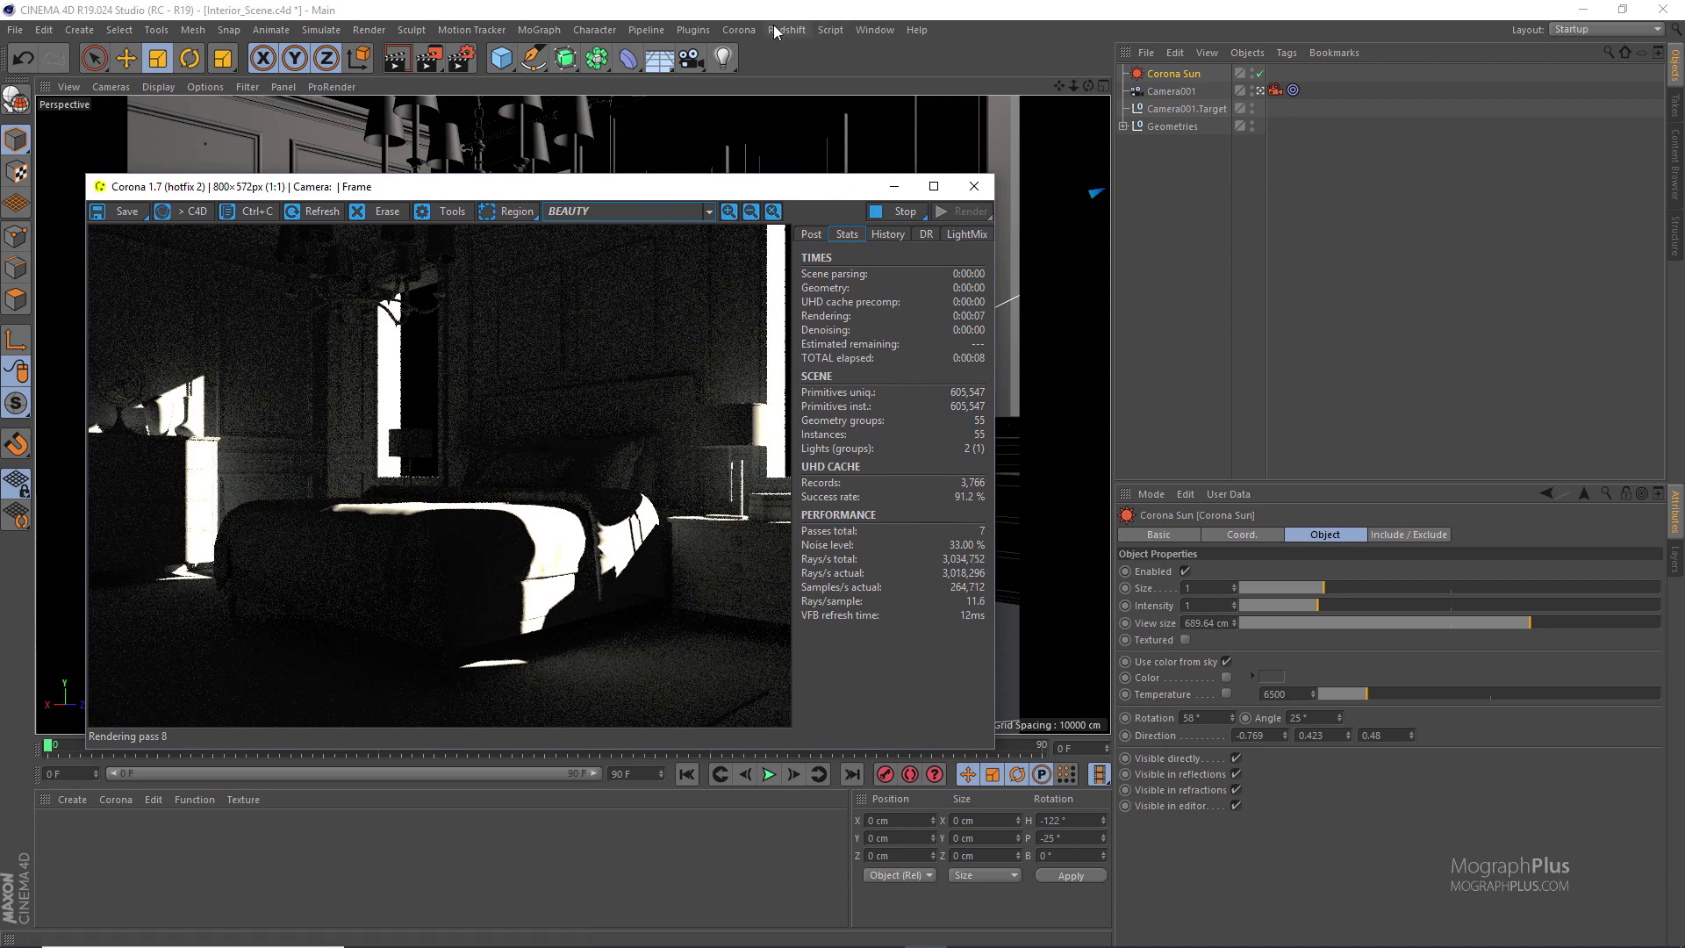
left_click(738, 30)
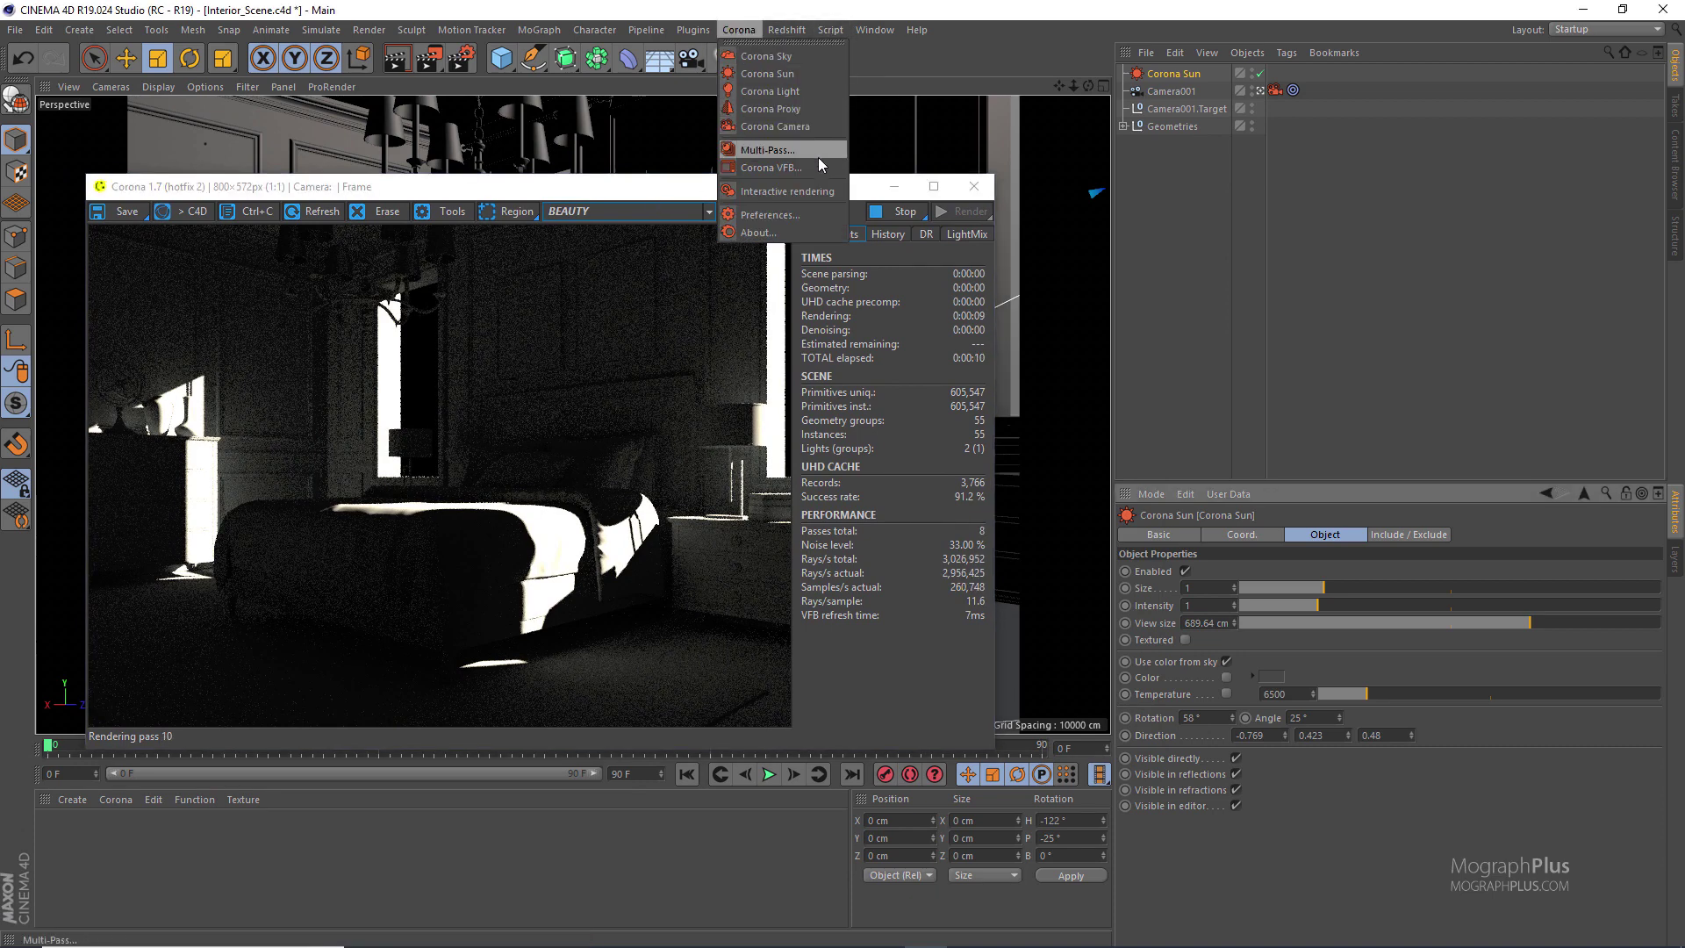
left_click(798, 55)
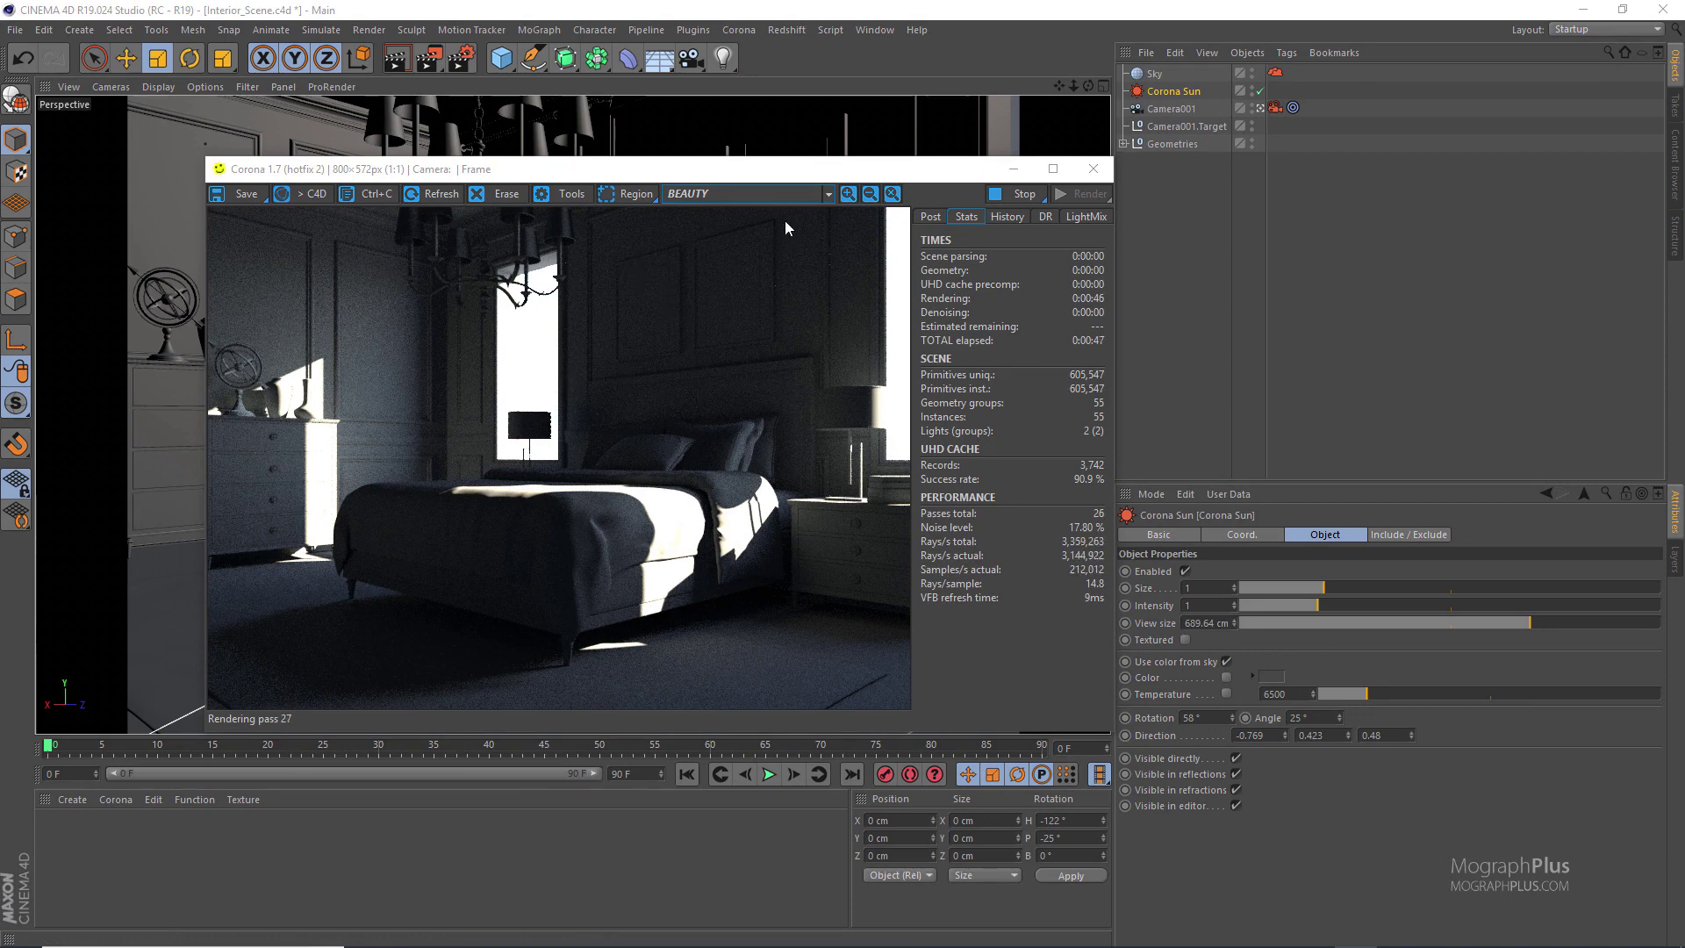
left_click_drag(799, 174, 753, 182)
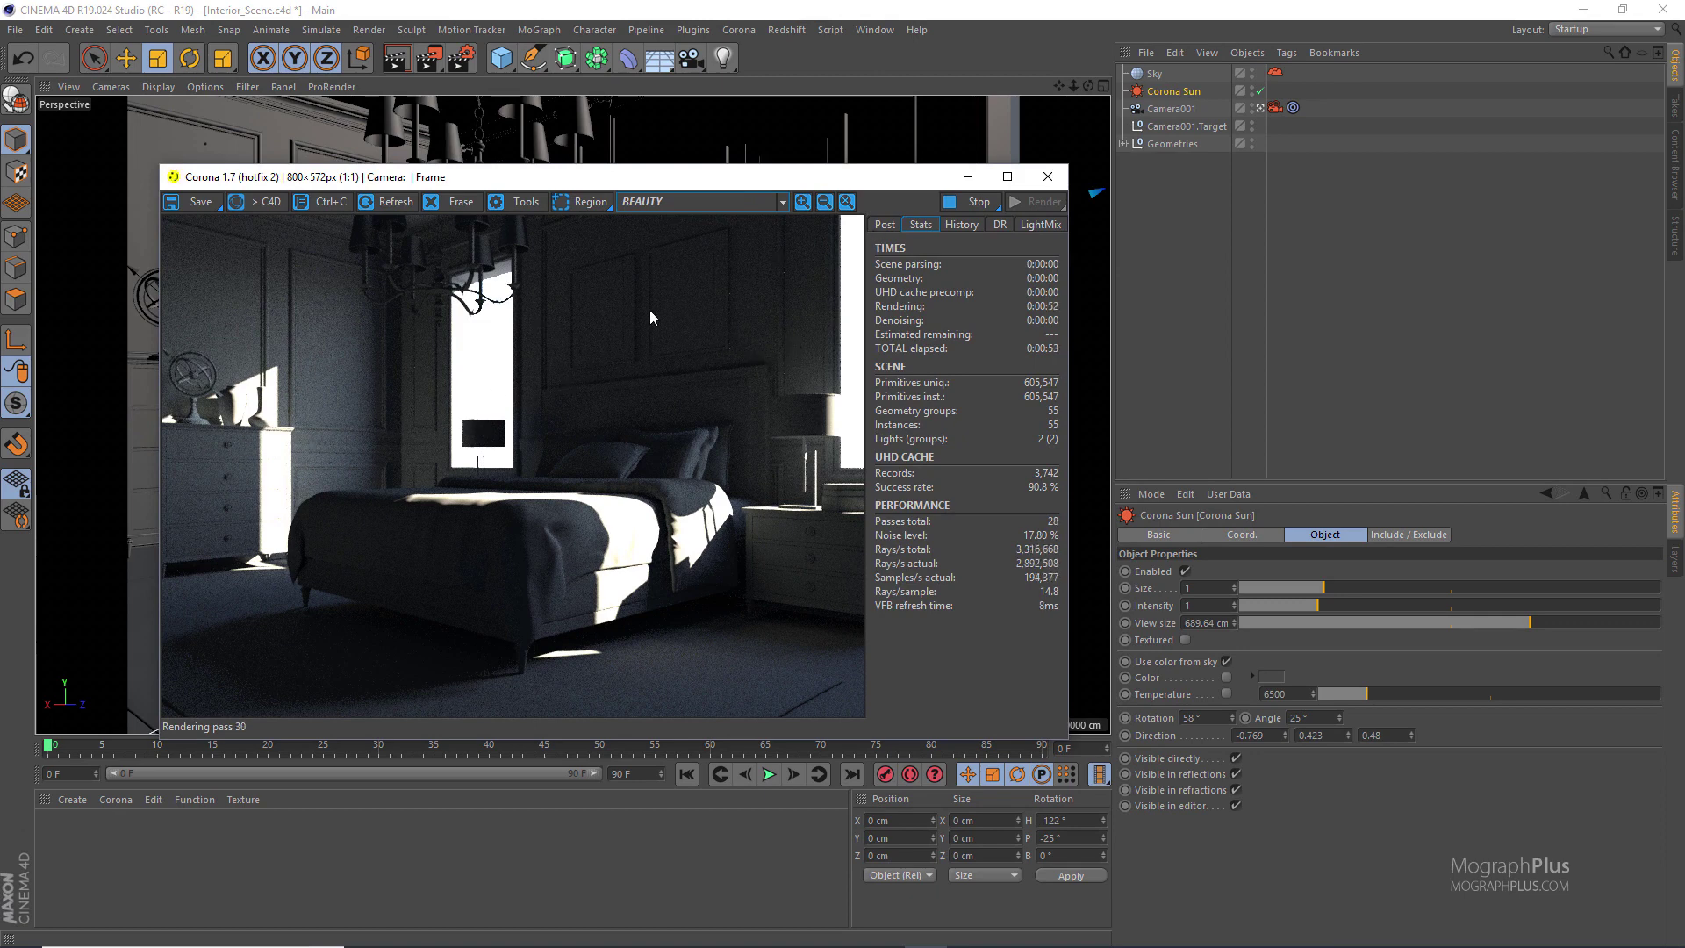
Set the frame buffer's tone mapping exposure to -4 EV
left_click(883, 225)
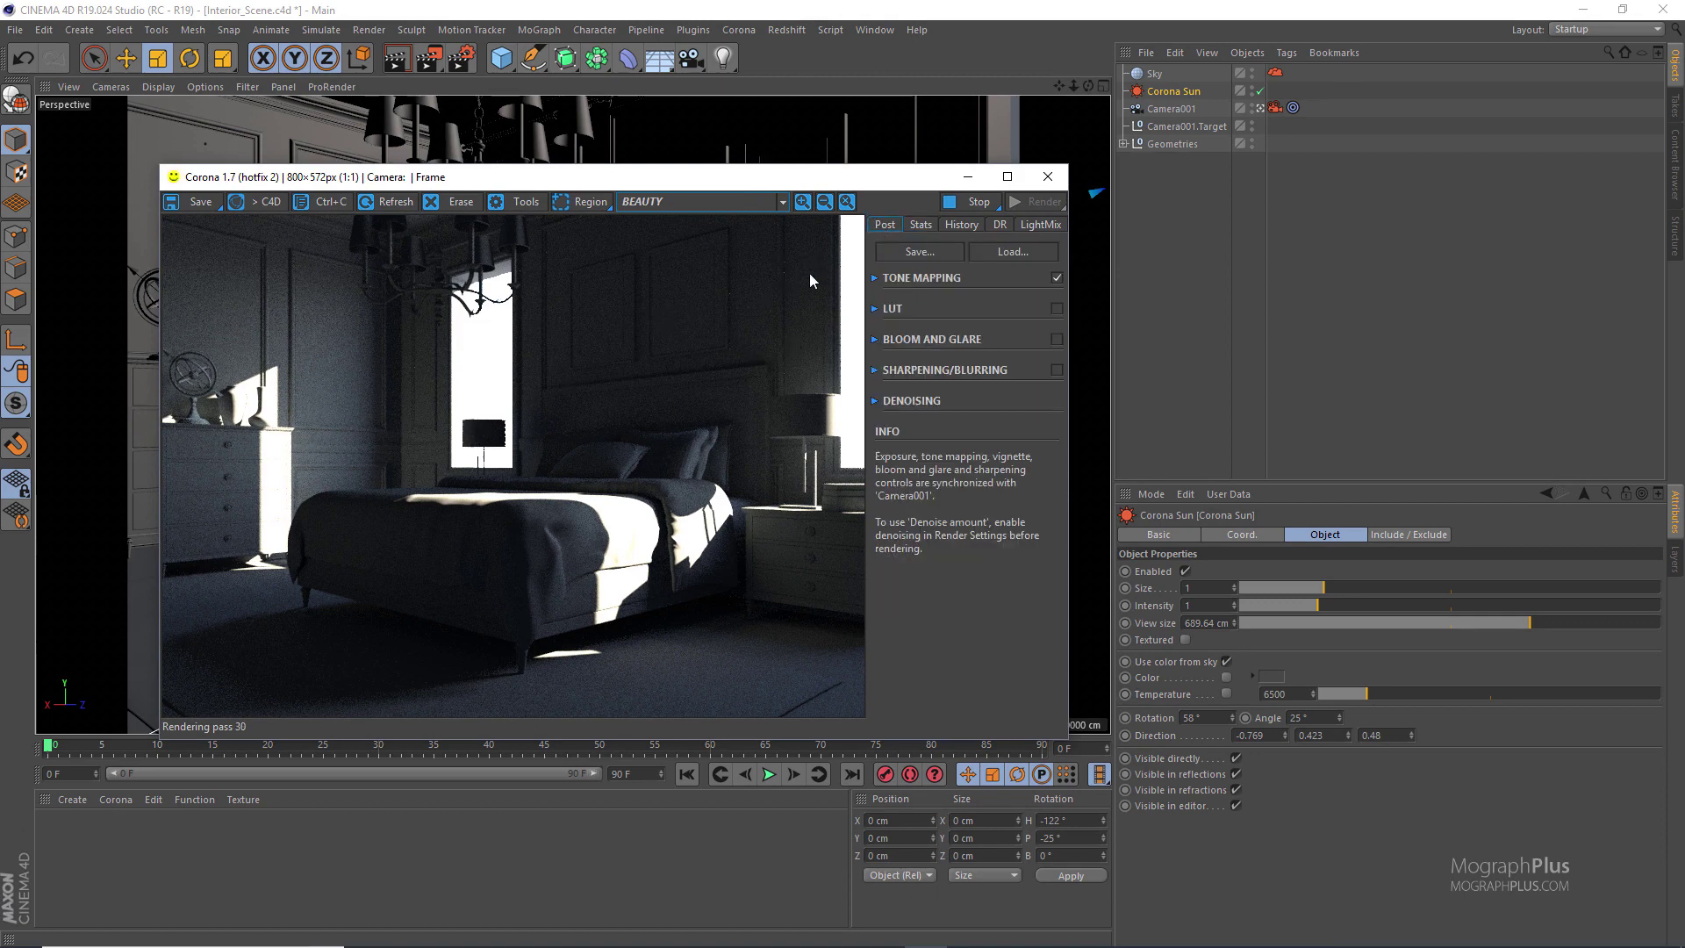
left_click(882, 286)
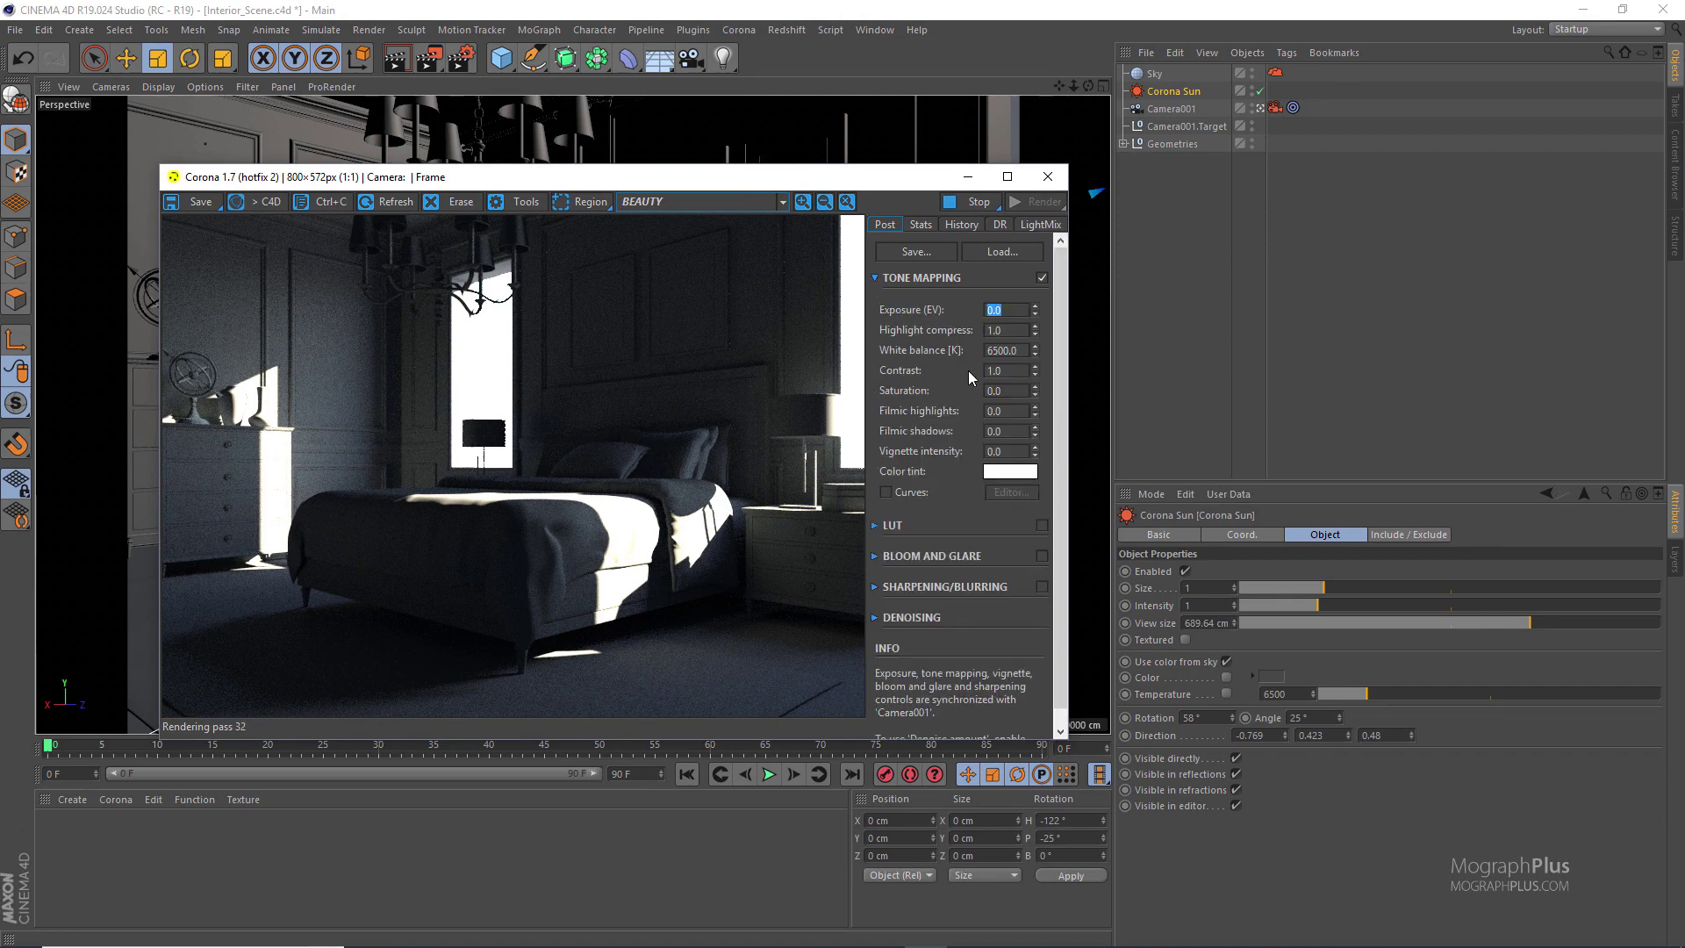
type("-4")
key("Return")
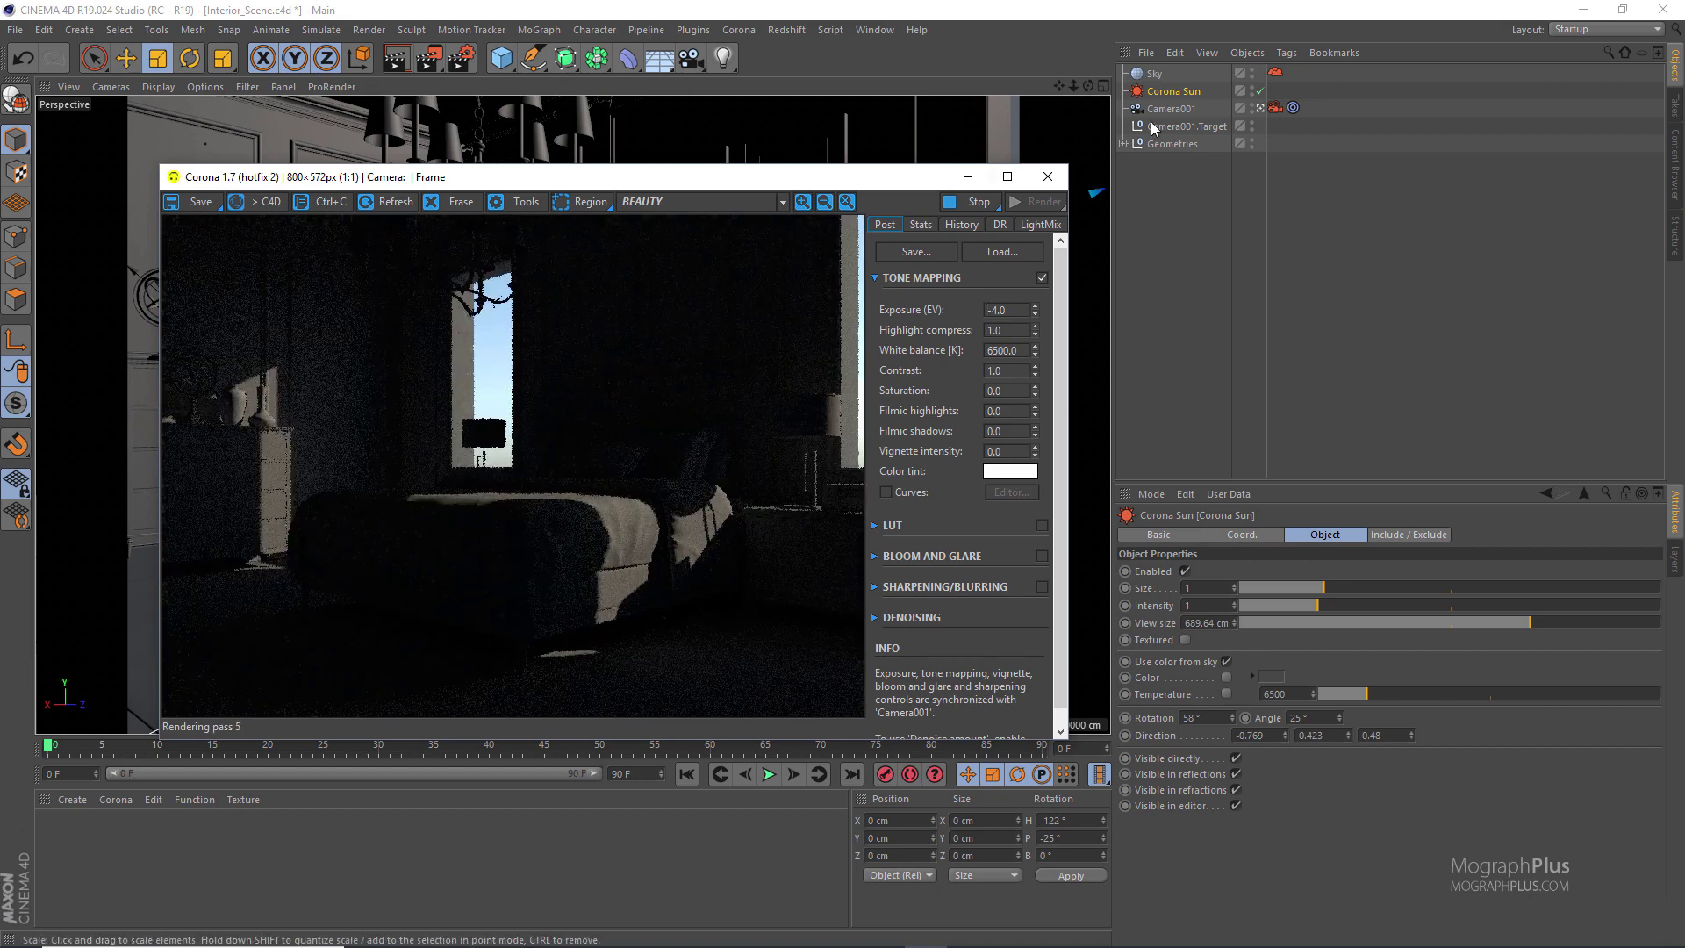
Try a Corona Sun angle of 5° and return the angle to 25°
left_click(1311, 718)
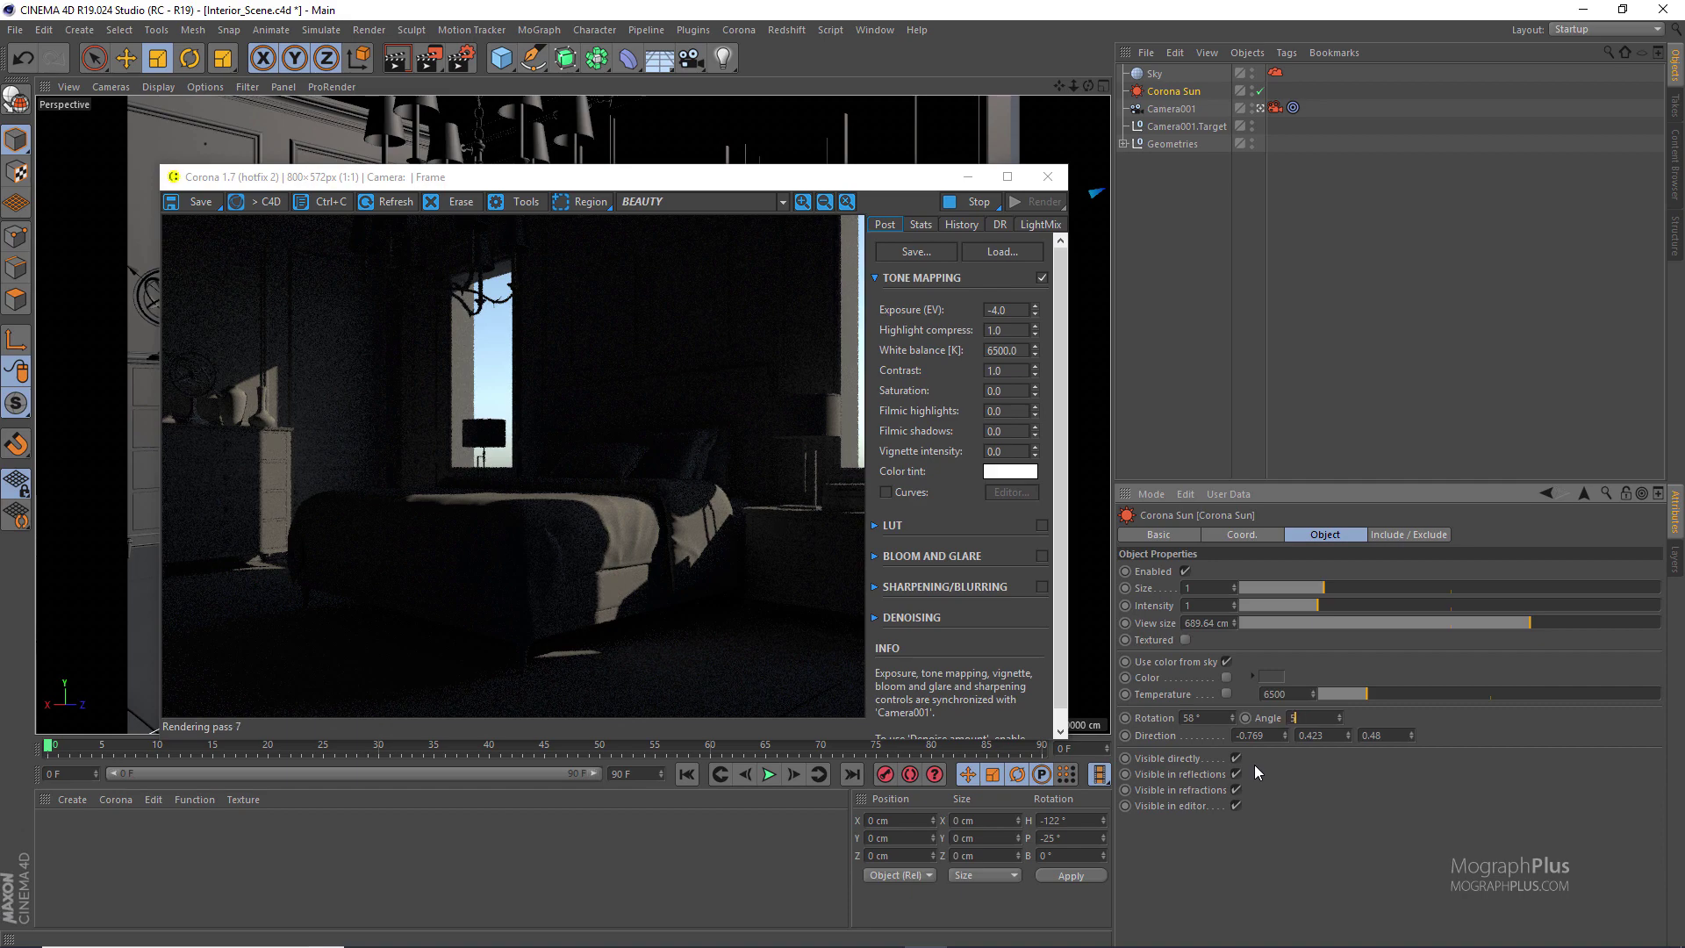
type("5")
key("Return")
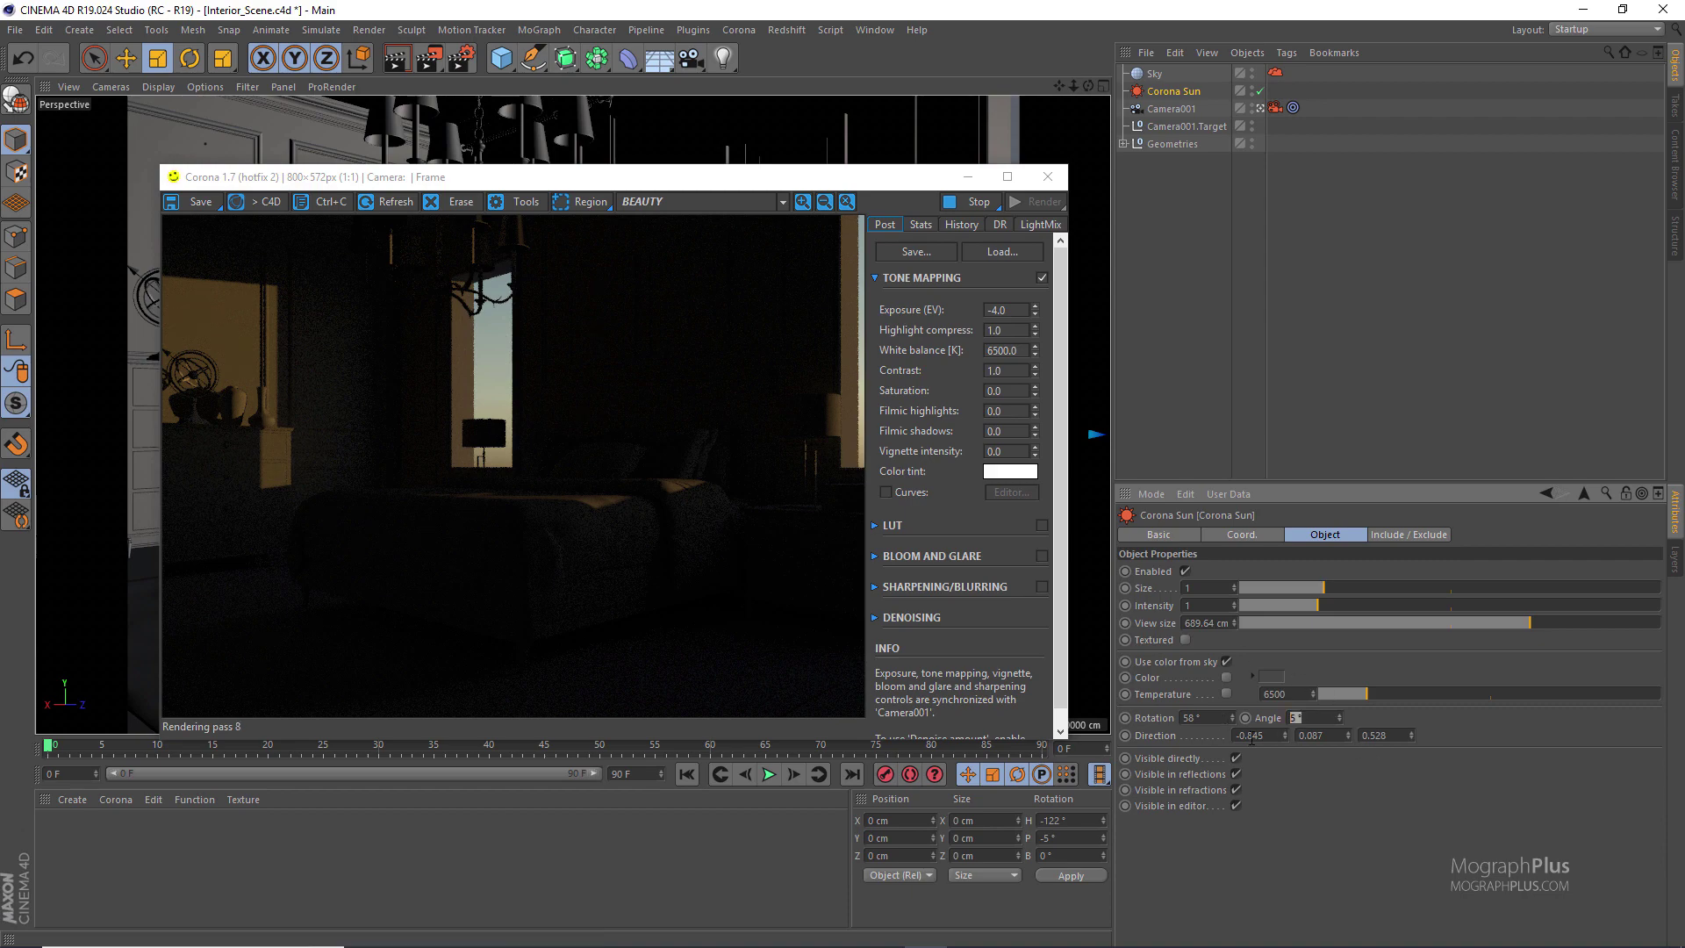
key("Return")
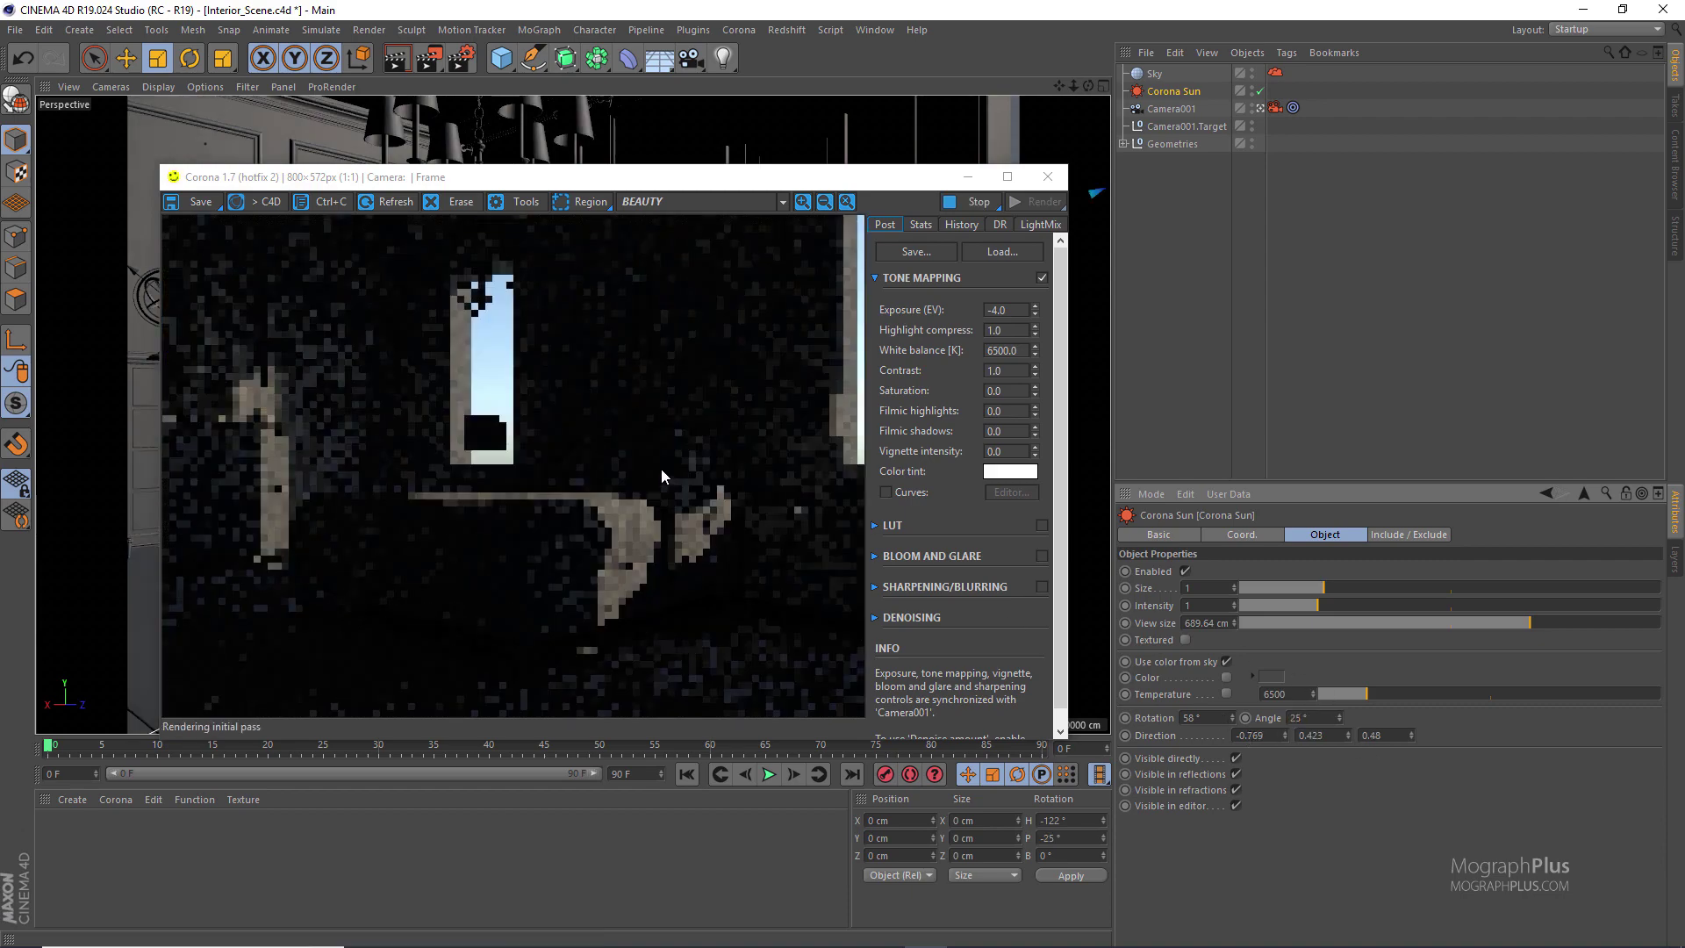
Set the tone mapping exposure to 0 EV, stop the interactive render and close the frame buffer
double_click(1014, 314)
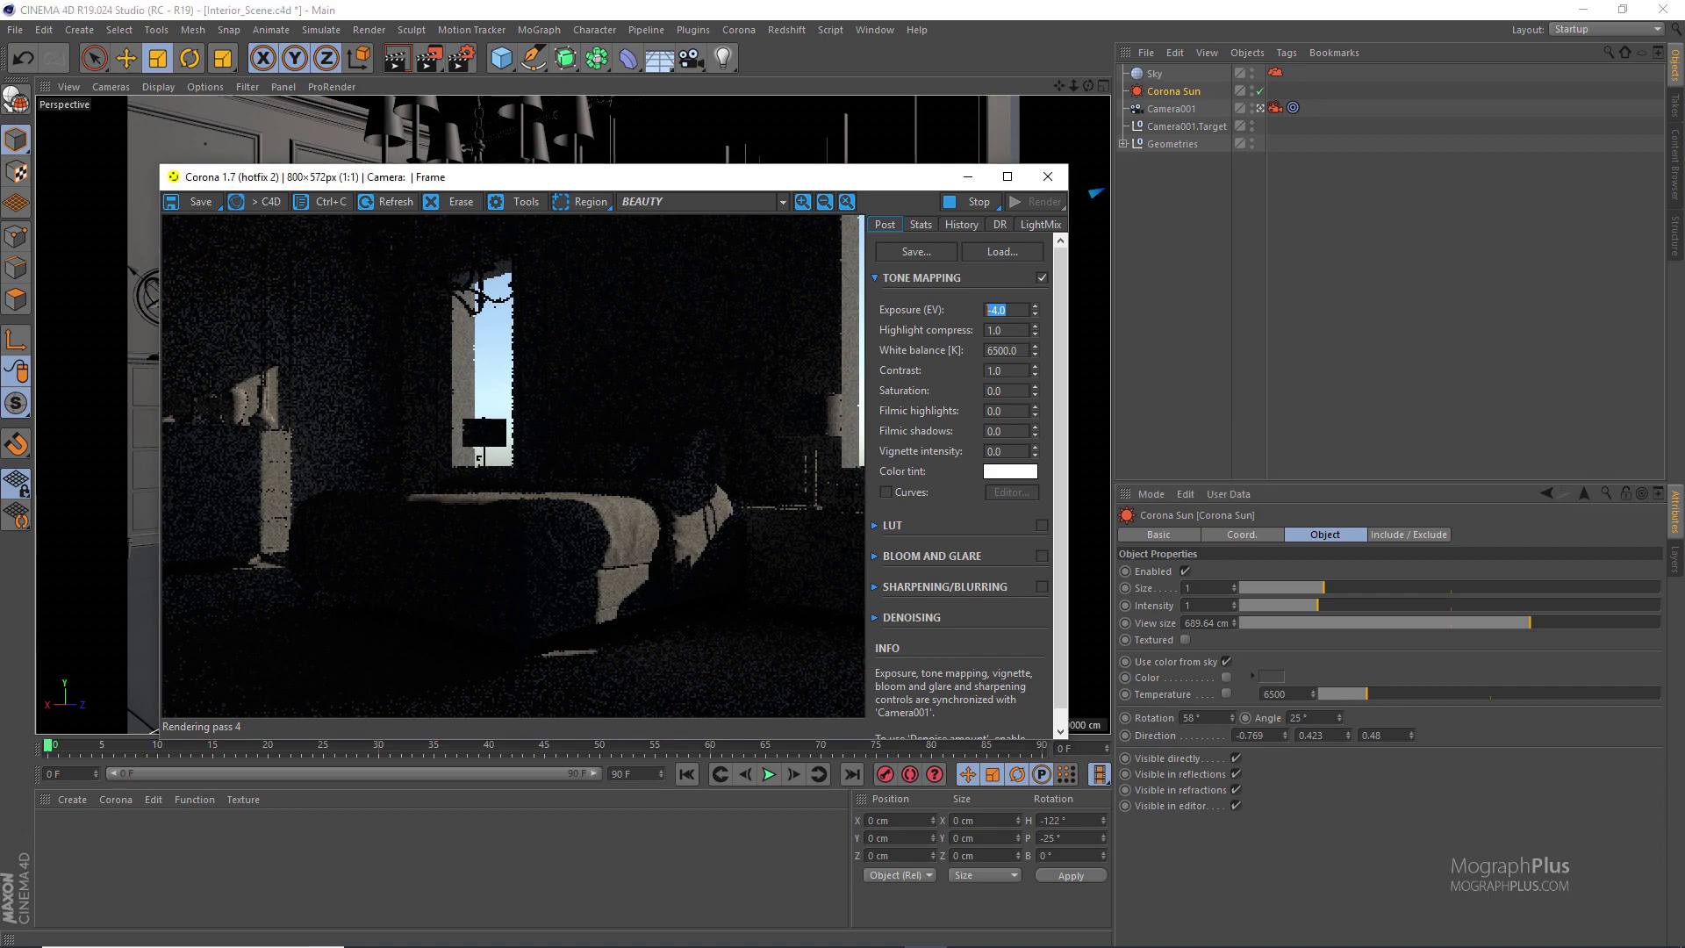
type("0")
key("Return")
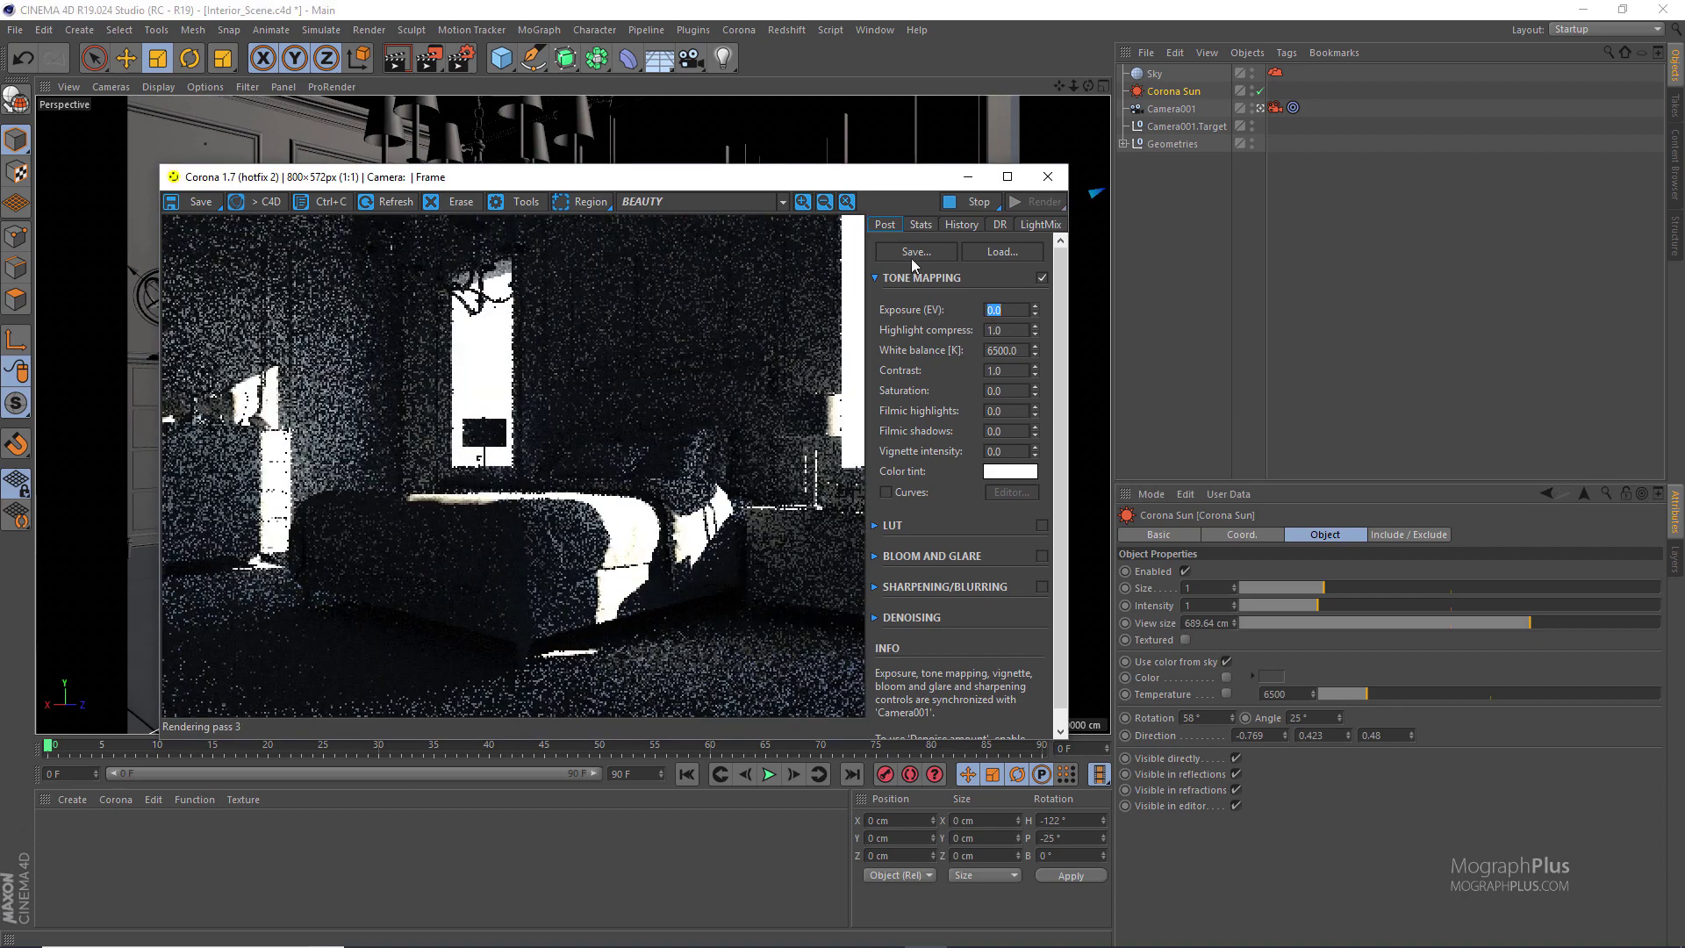
left_click(961, 204)
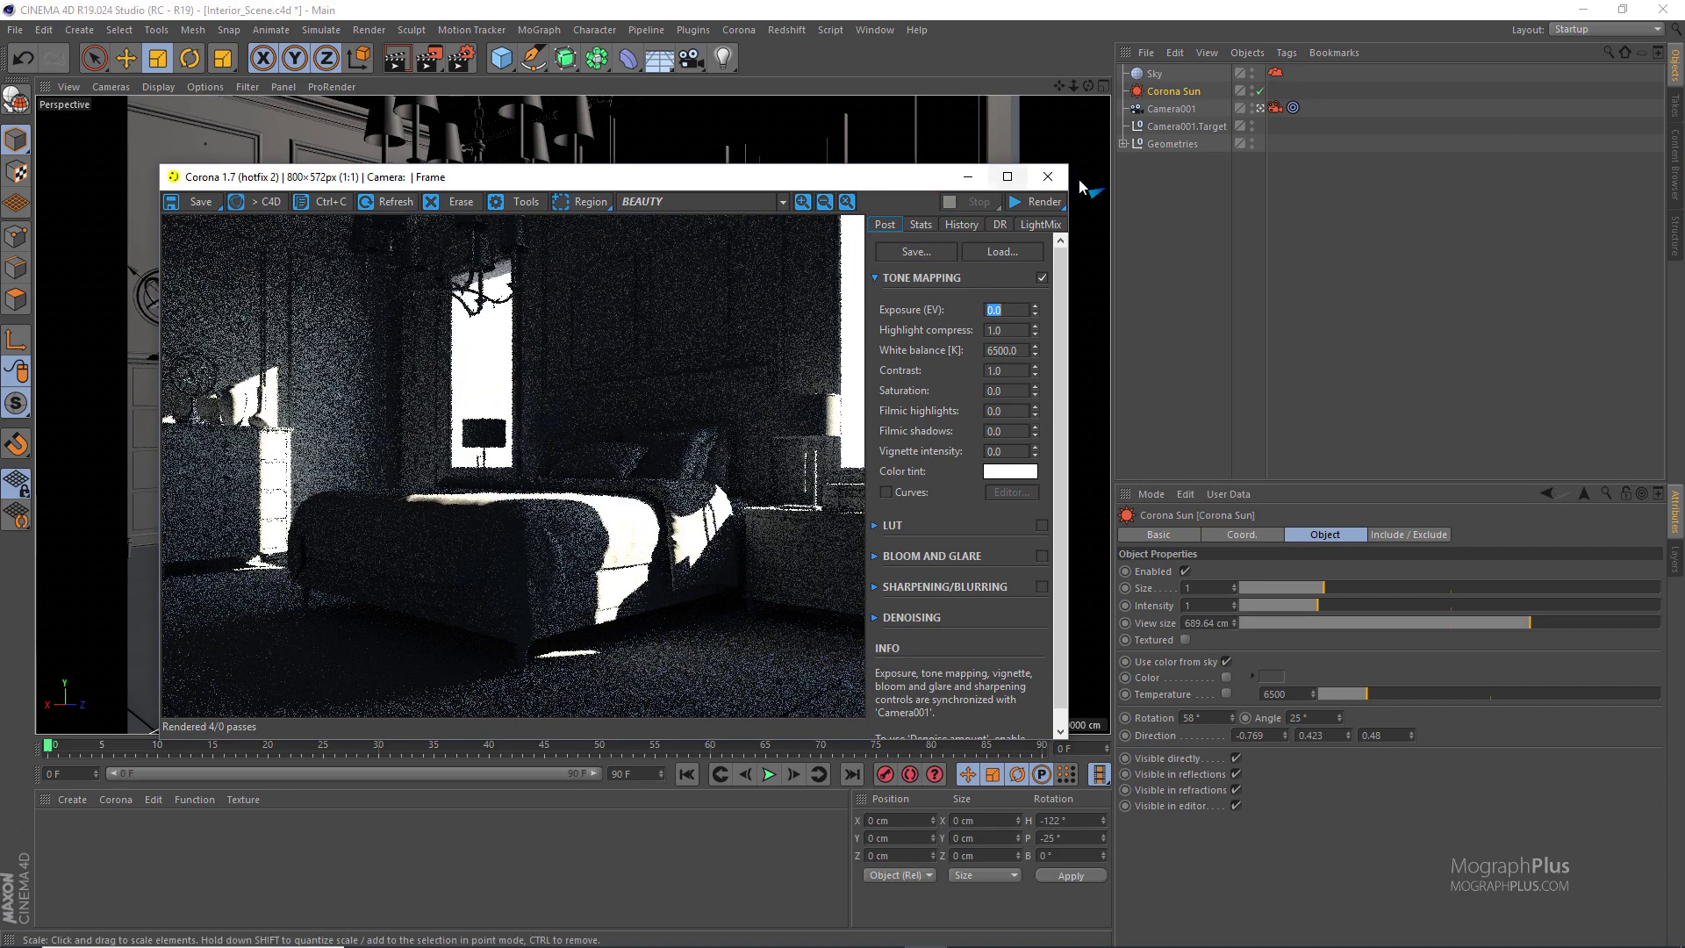
left_click(1048, 179)
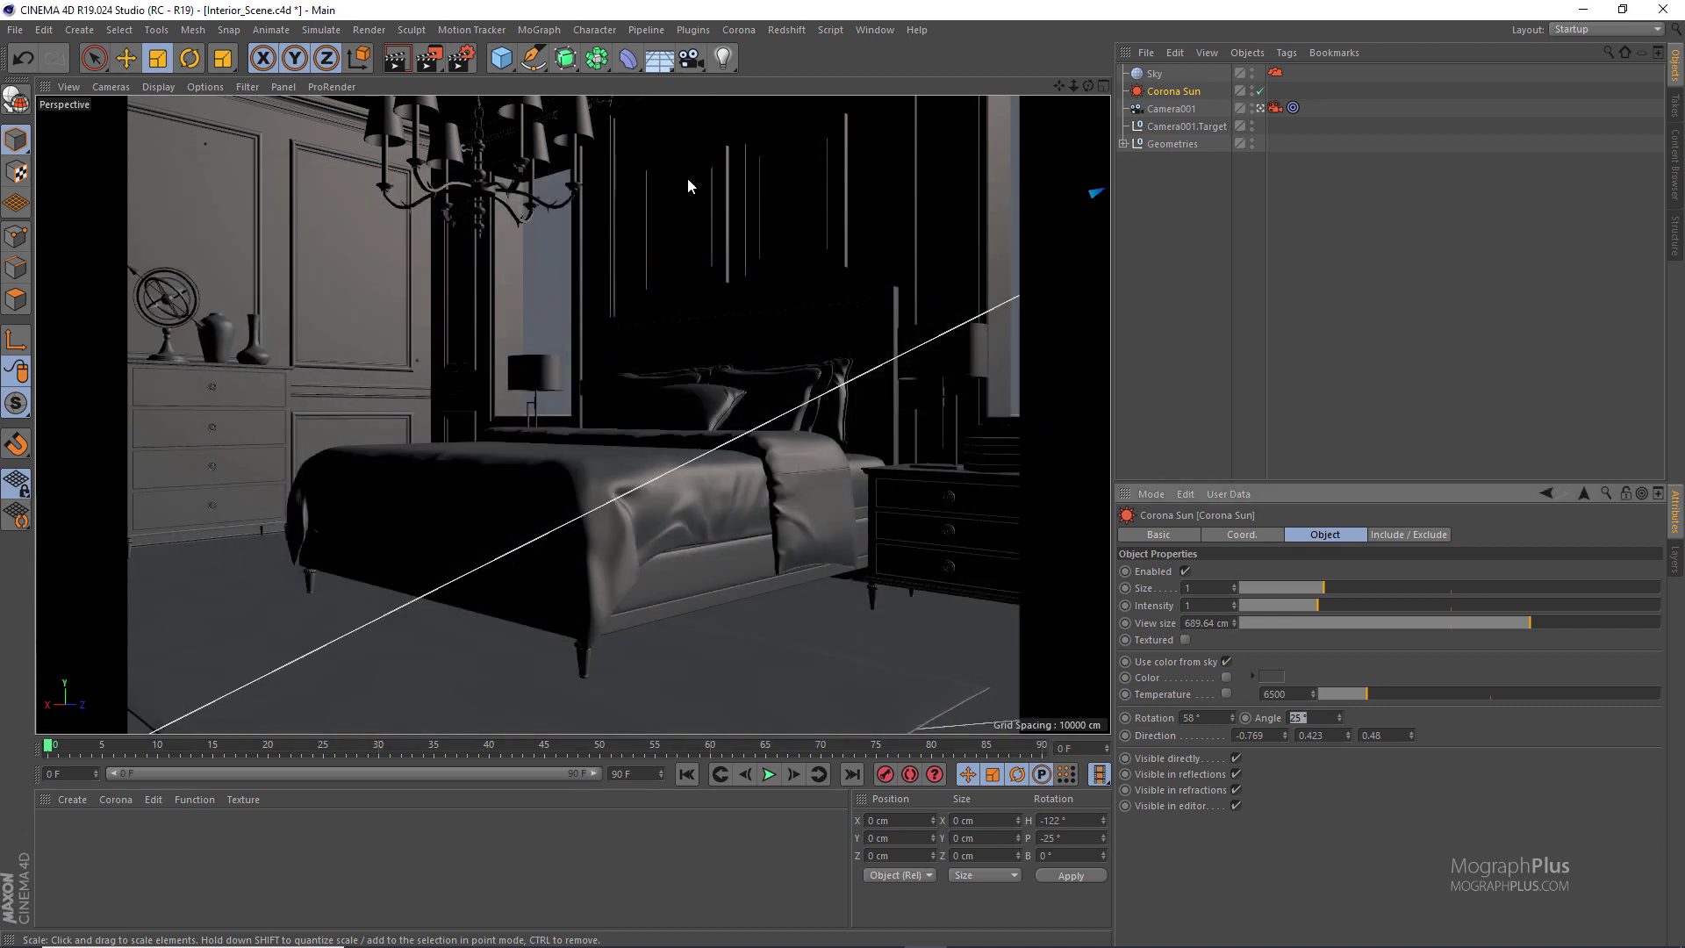
Create a new Corona material and open it in the Material Editor
left_click(98, 799)
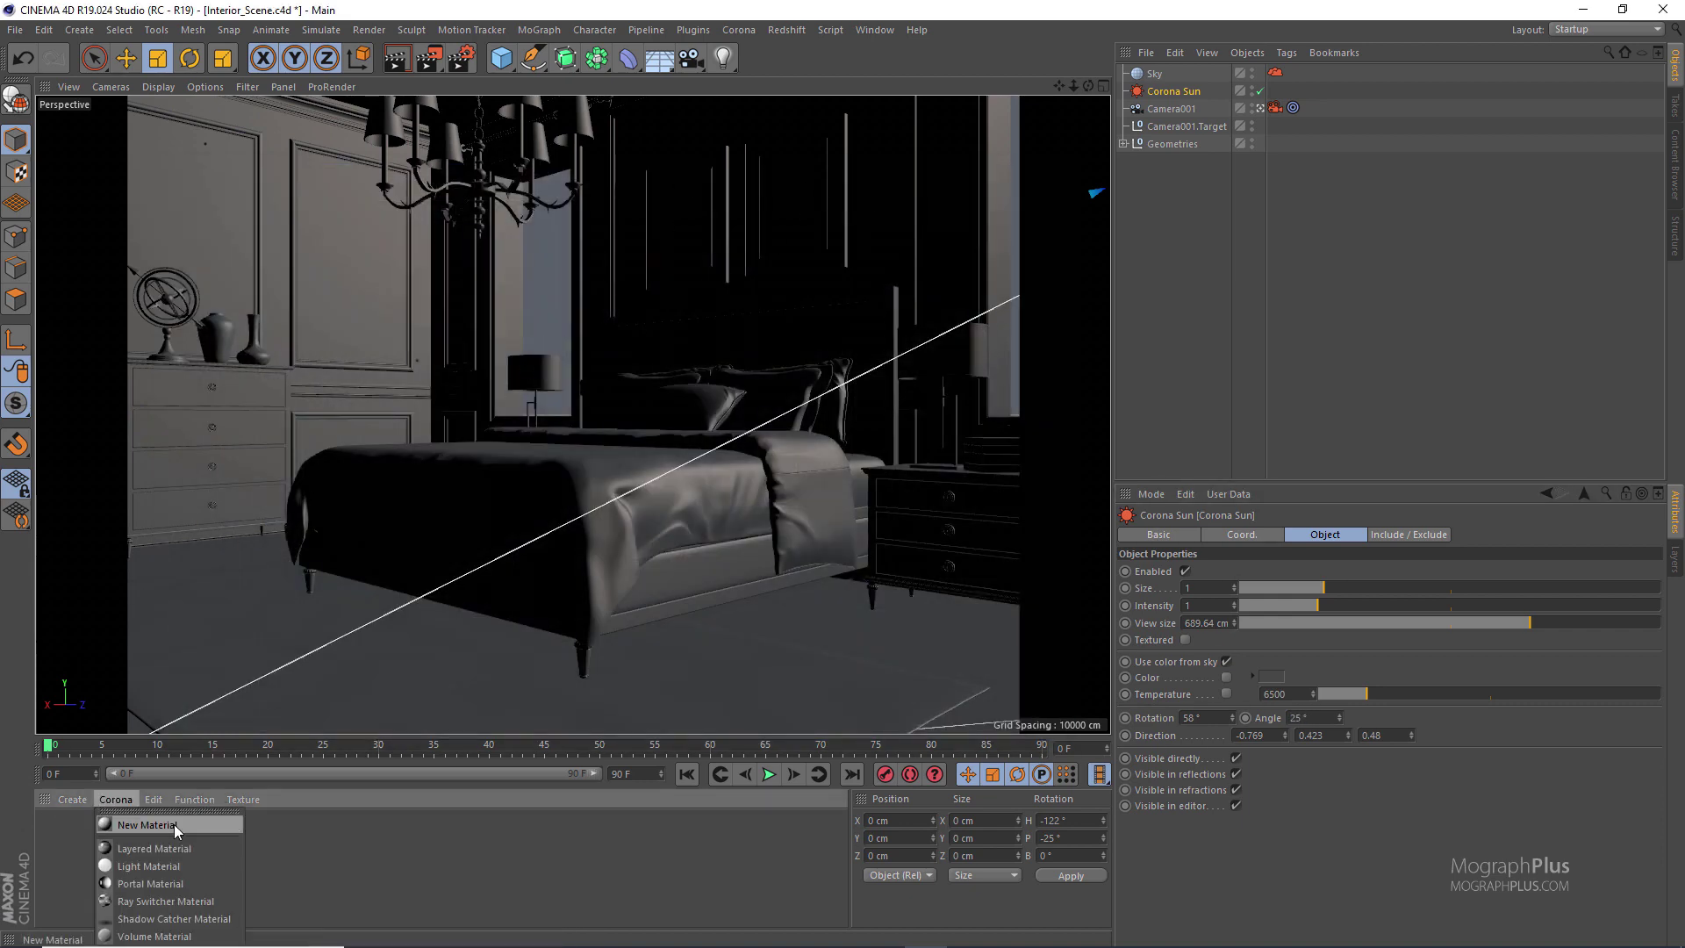
left_click(173, 824)
double_click(76, 824)
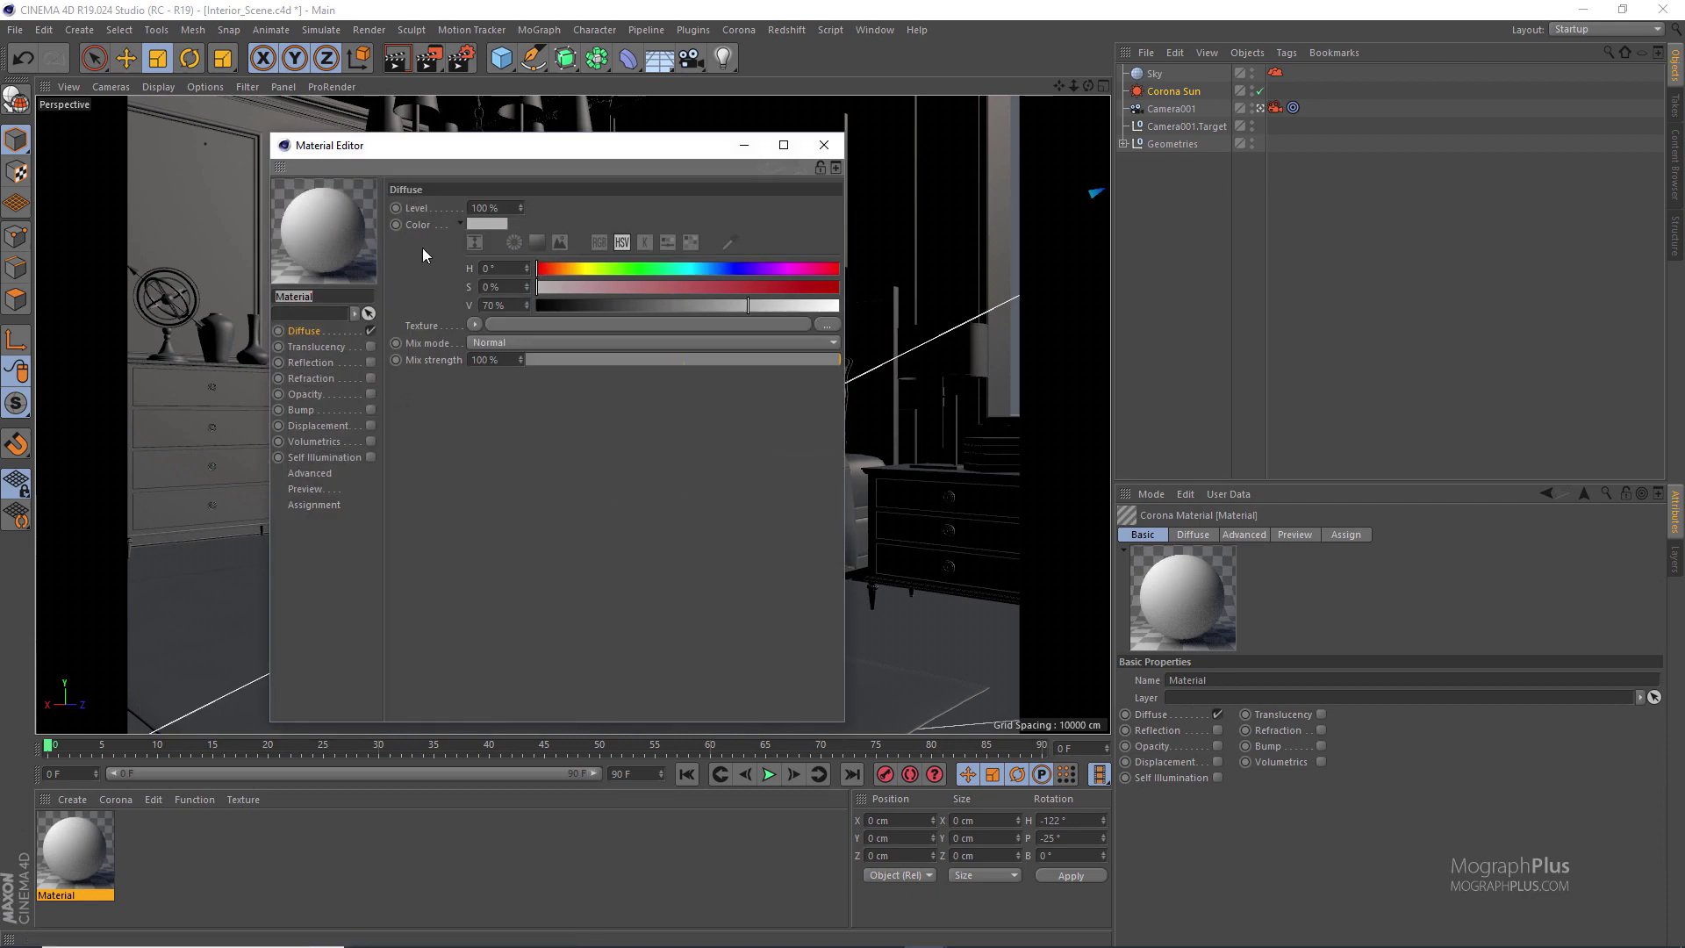
left_click_drag(510, 153, 743, 231)
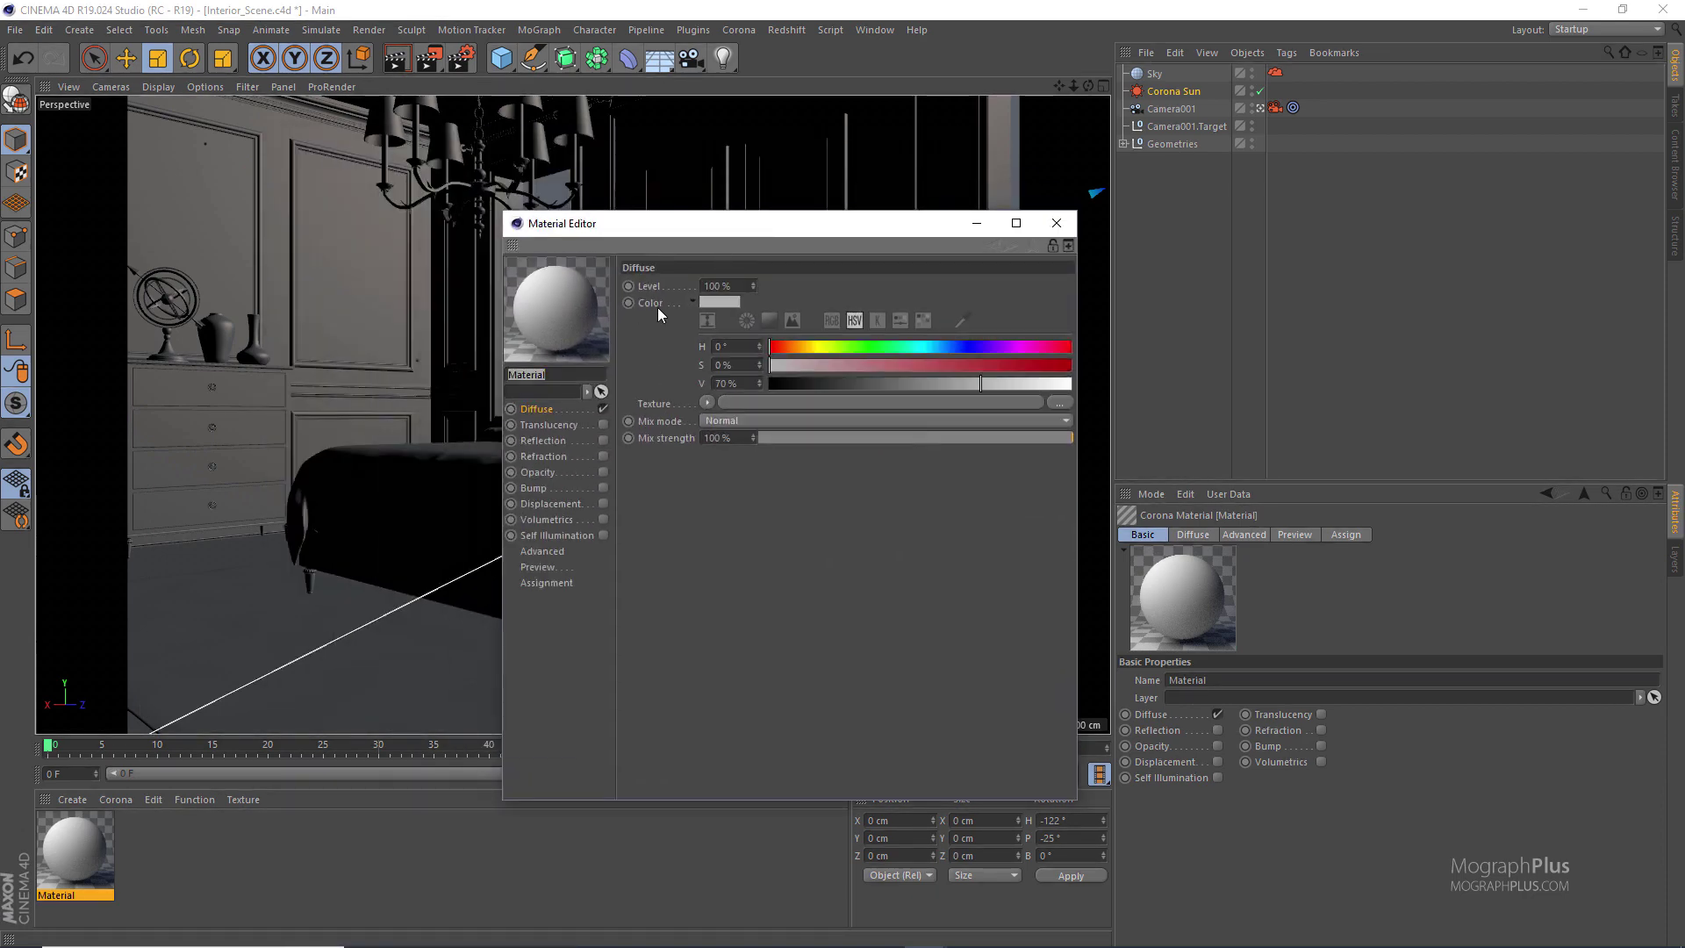
Set the material's diffuse color value (V) to 75% in HSV mode
left_click(712, 302)
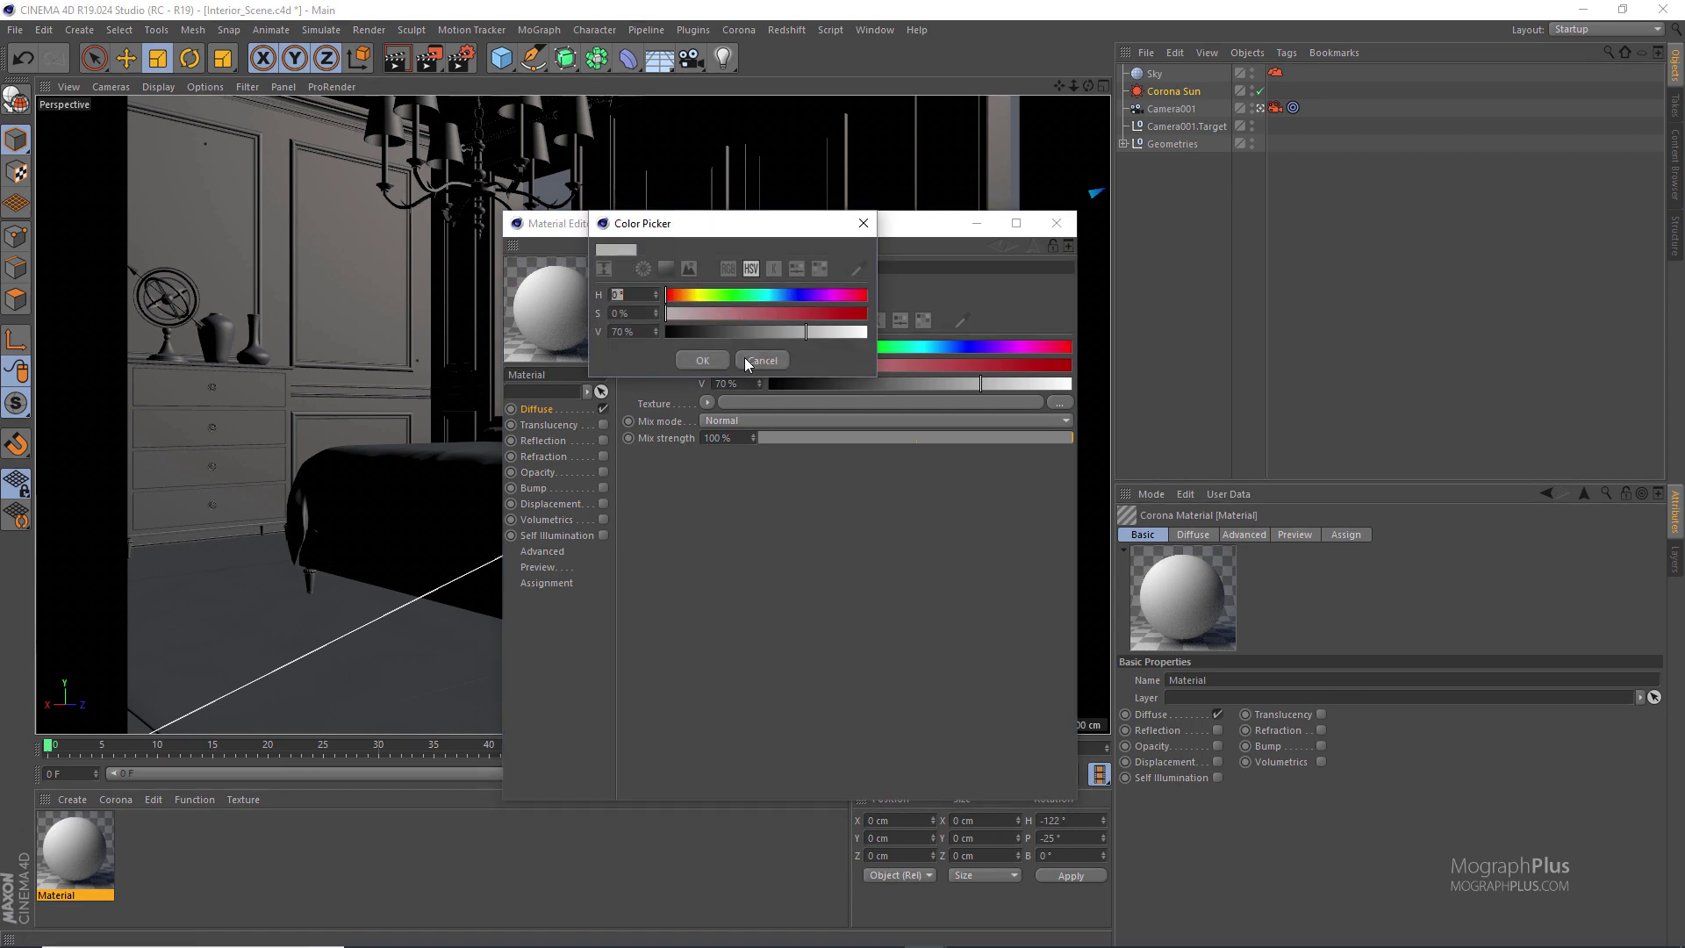
left_click(728, 269)
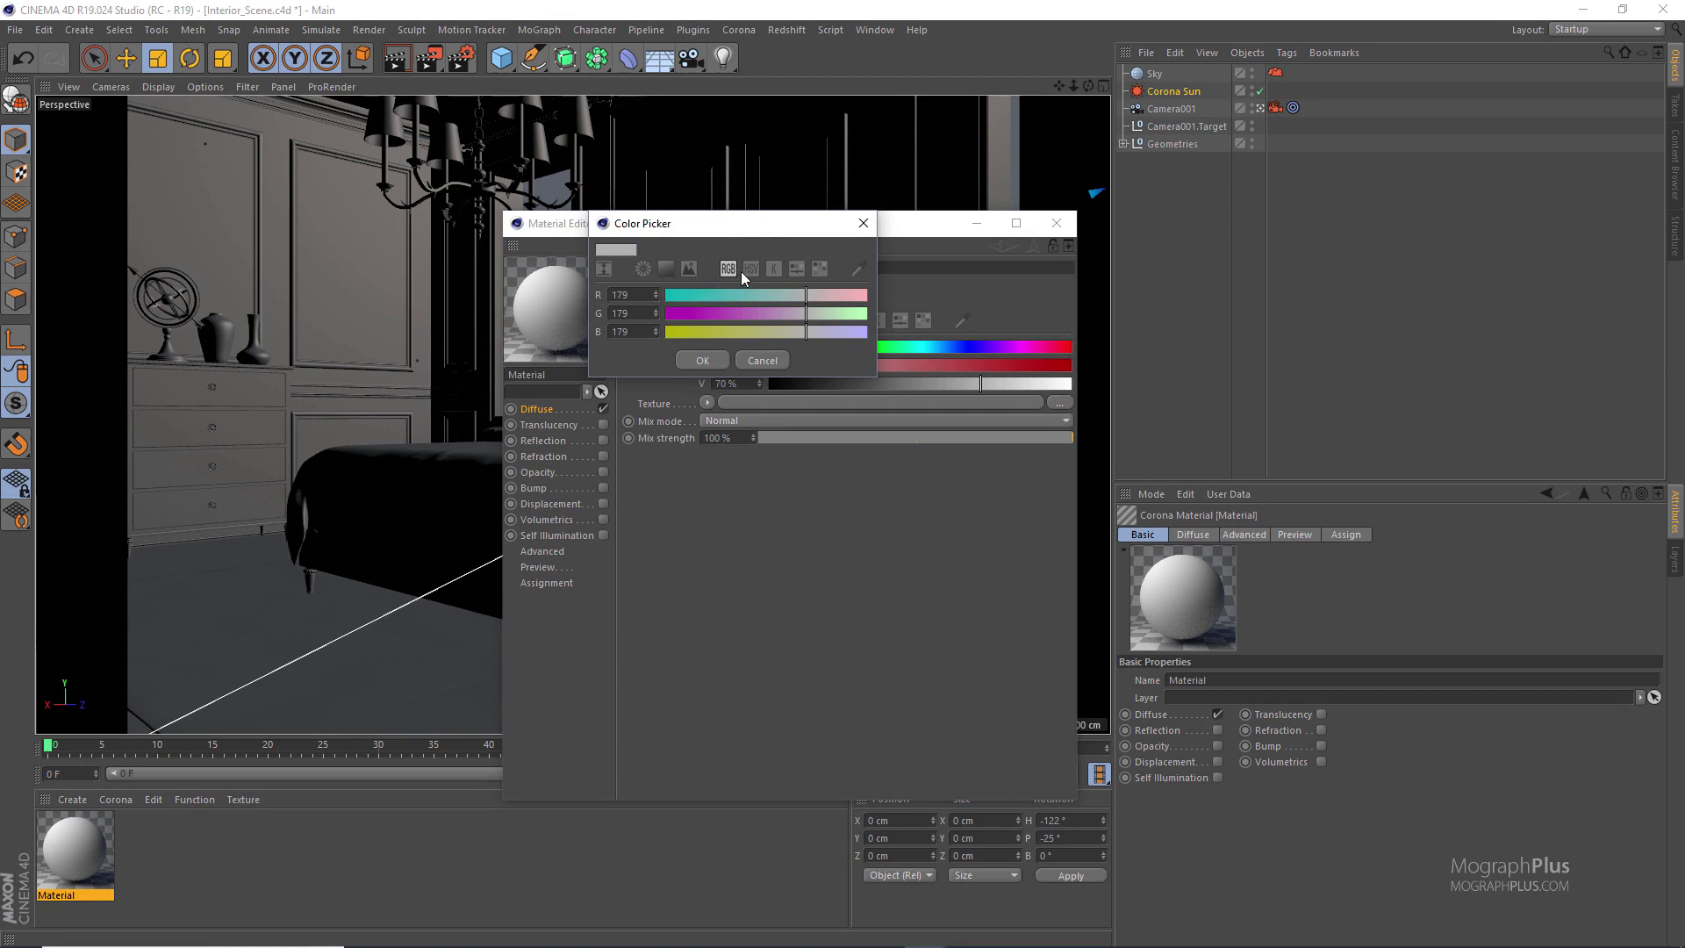
left_click(751, 269)
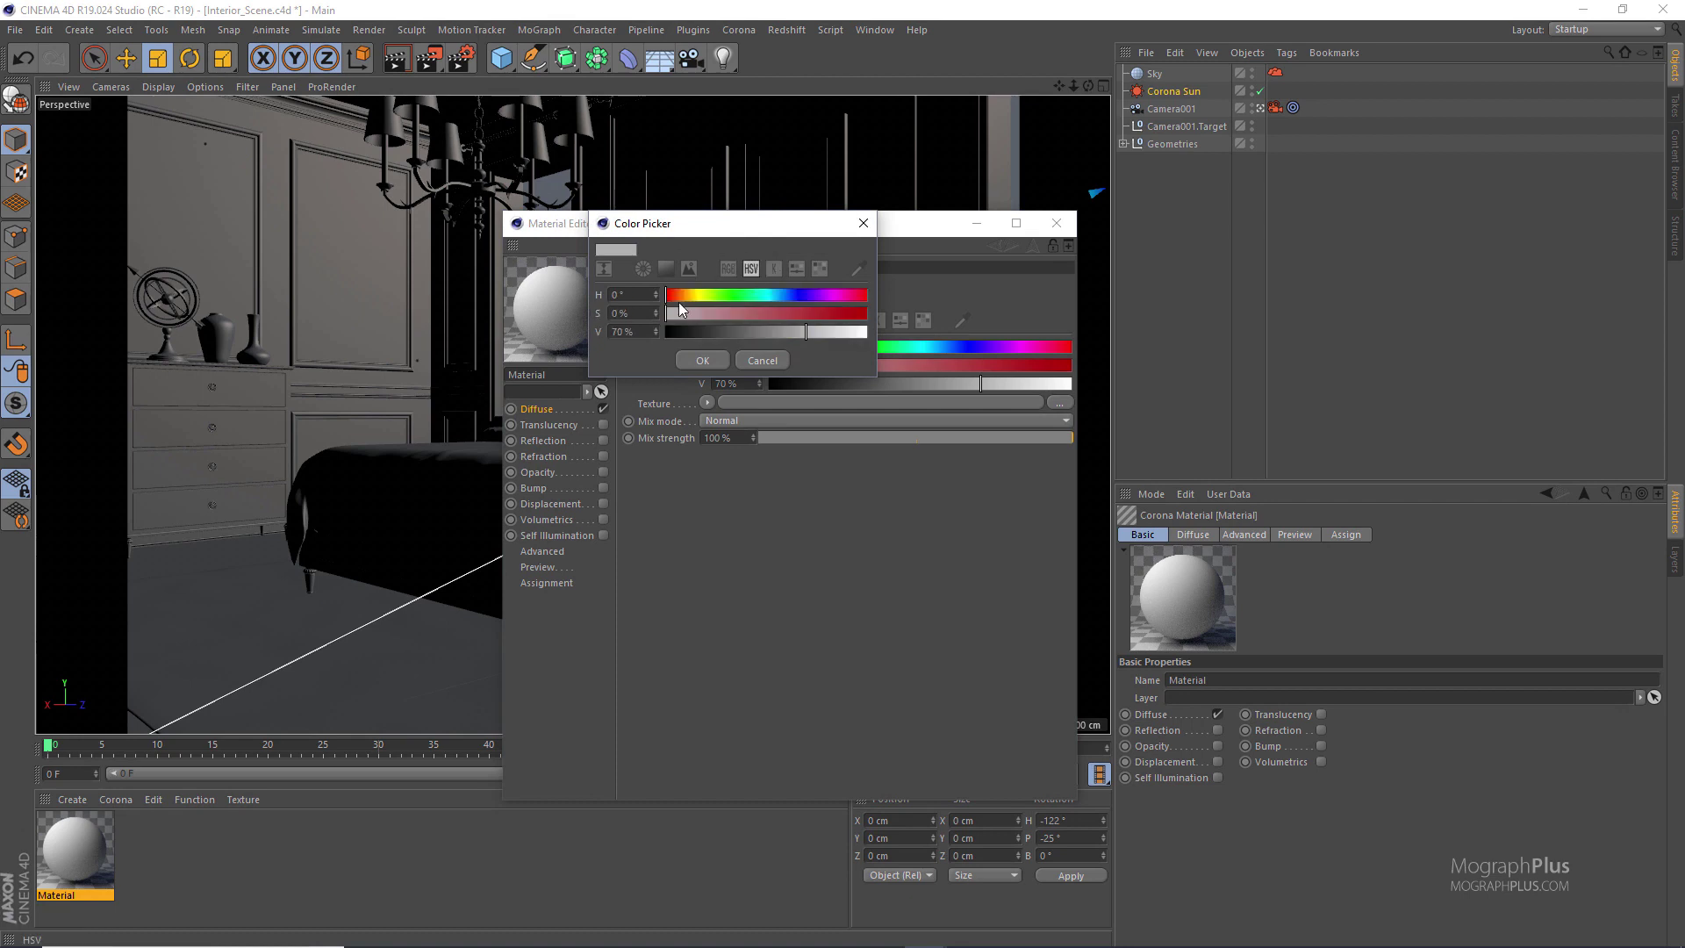
double_click(629, 332)
type("75")
key("Return")
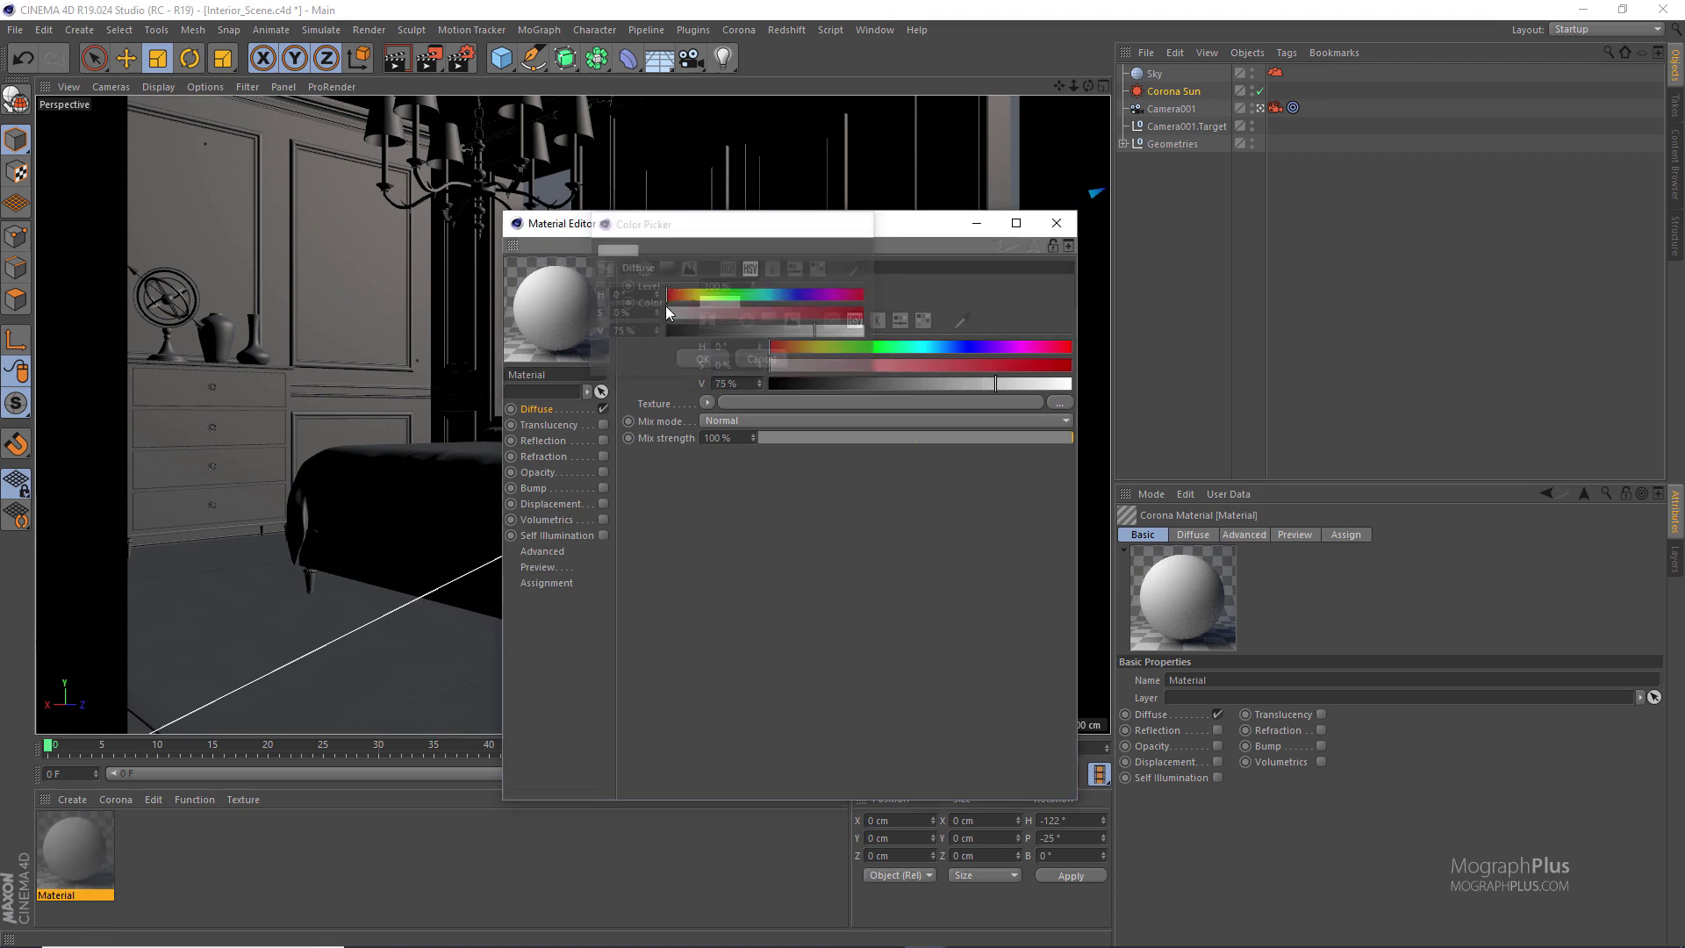
Check the material's diffuse color in RGB mode in the color picker and cancel without changing it
left_click(716, 302)
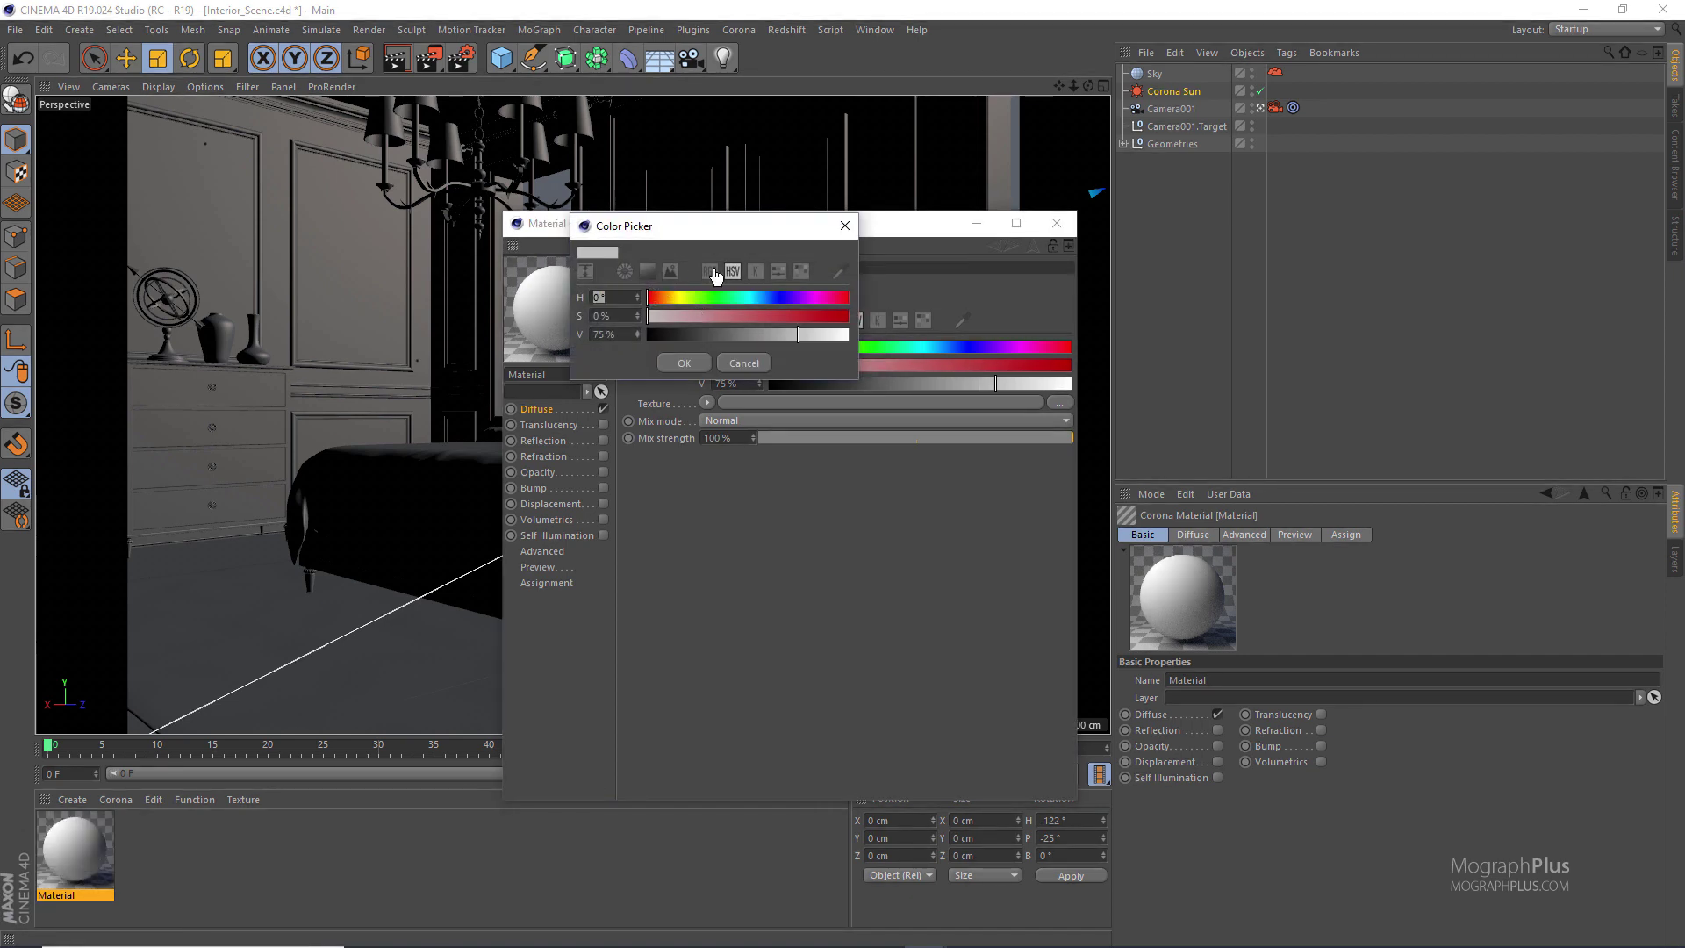
left_click(710, 271)
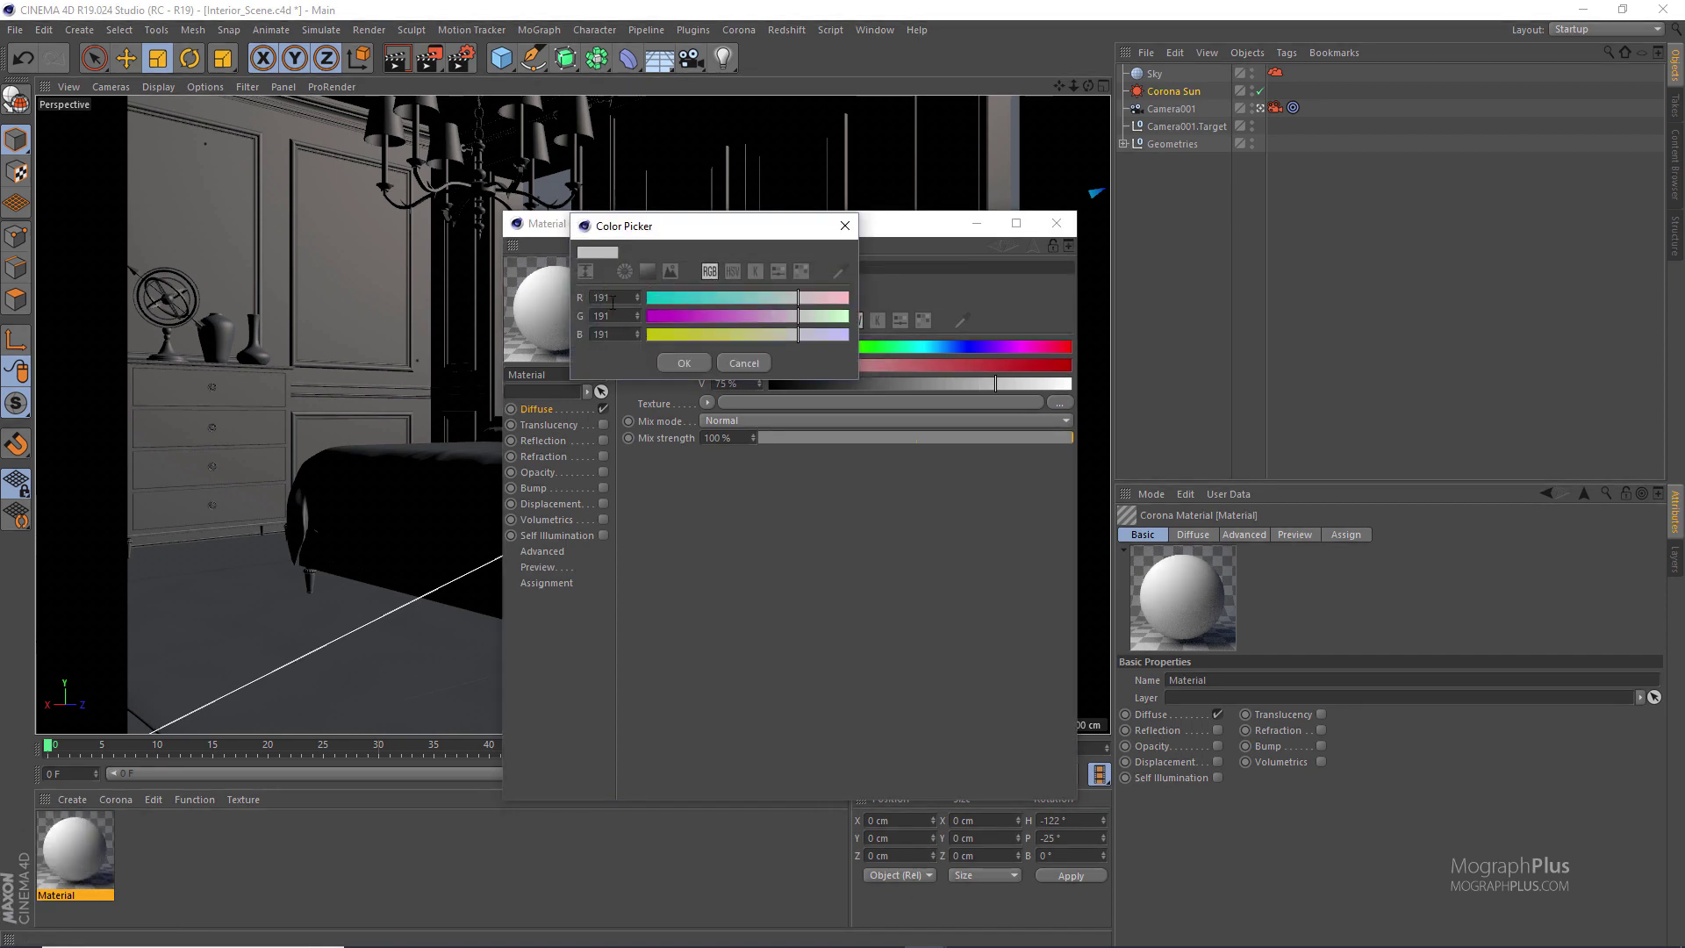
left_click(742, 363)
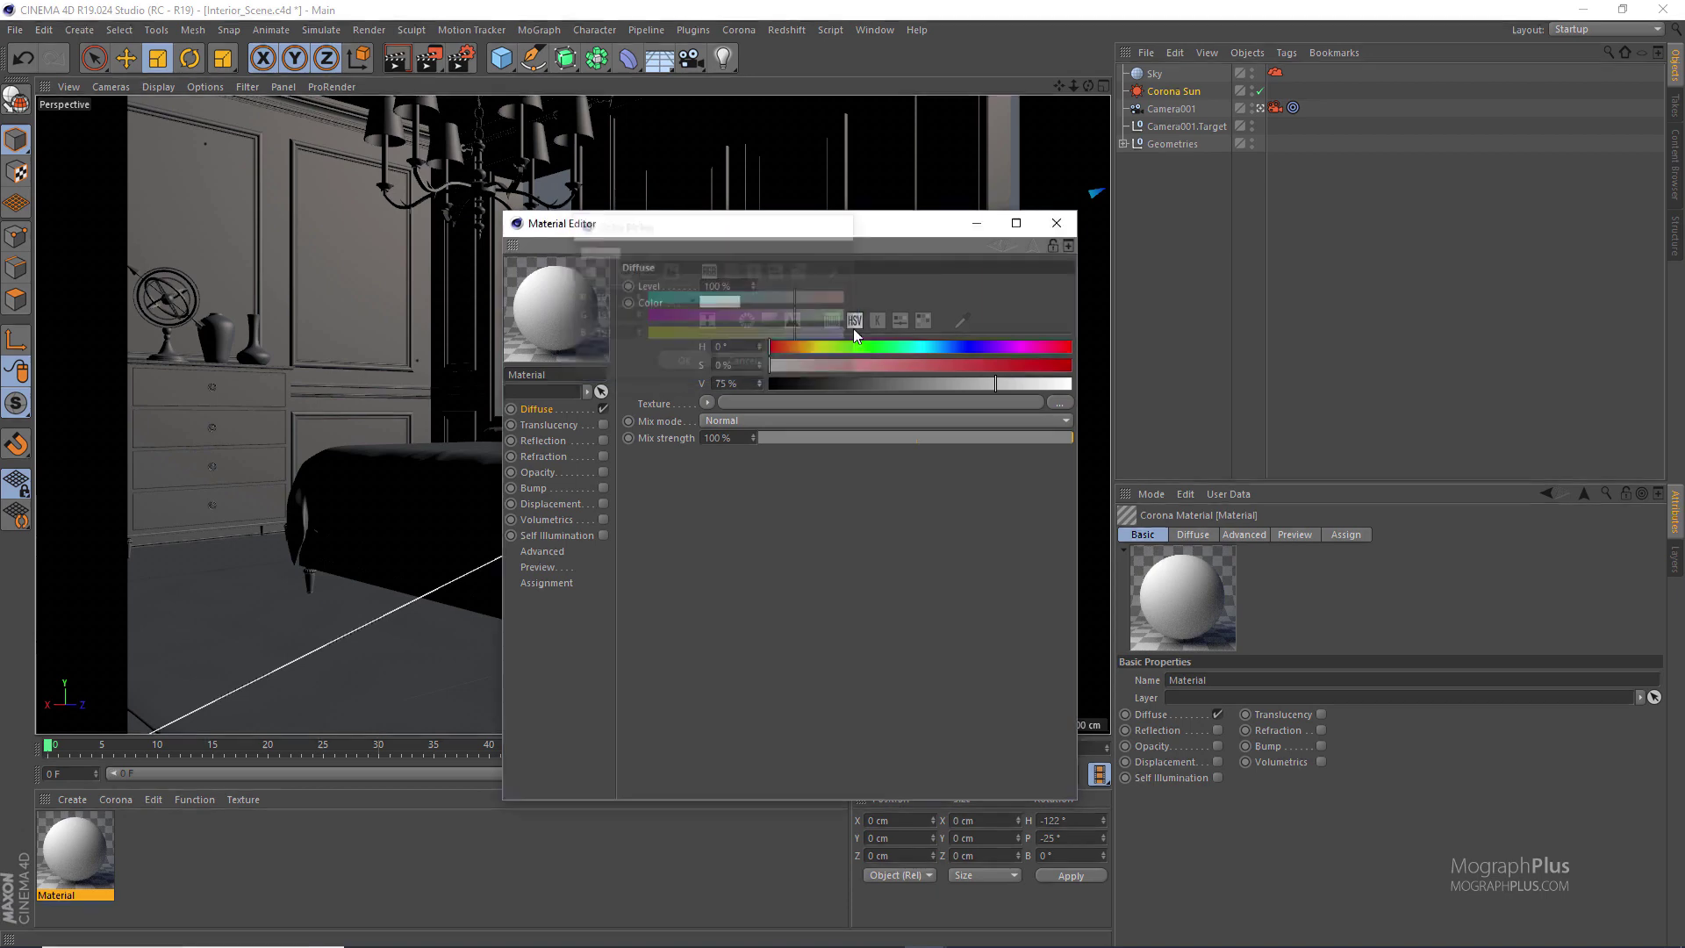
Apply the new Corona material to the Geometries group and start an interactive render of the bedroom
left_click(1057, 223)
left_click_drag(75, 862, 1176, 145)
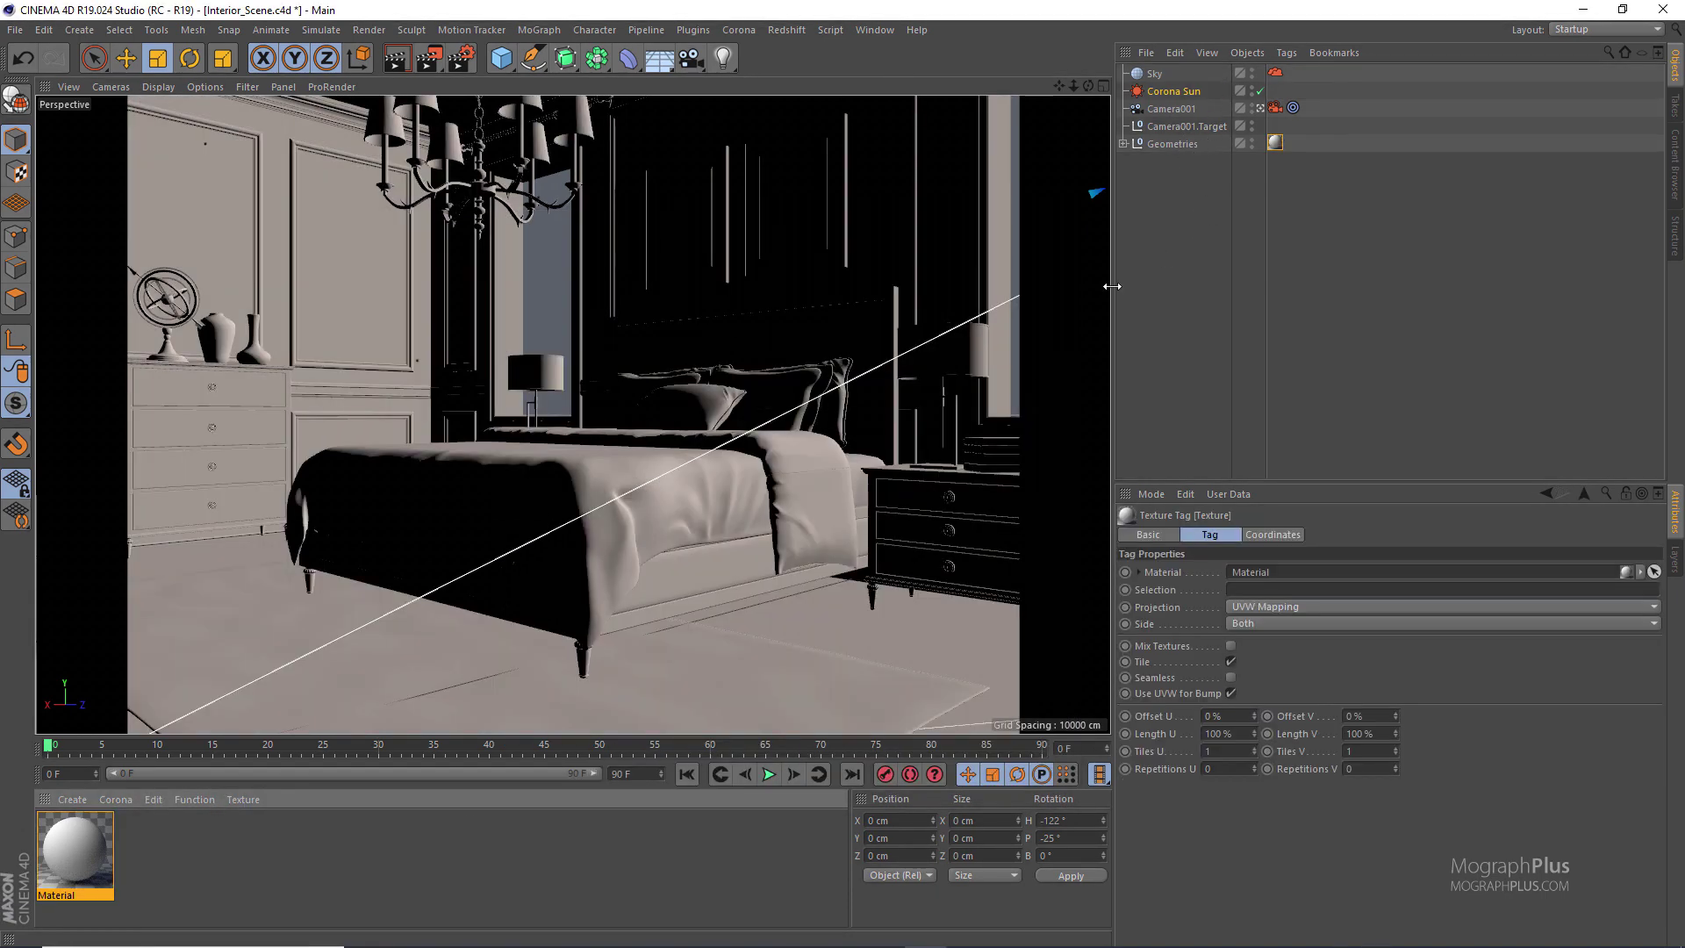
left_click(739, 29)
left_click(814, 191)
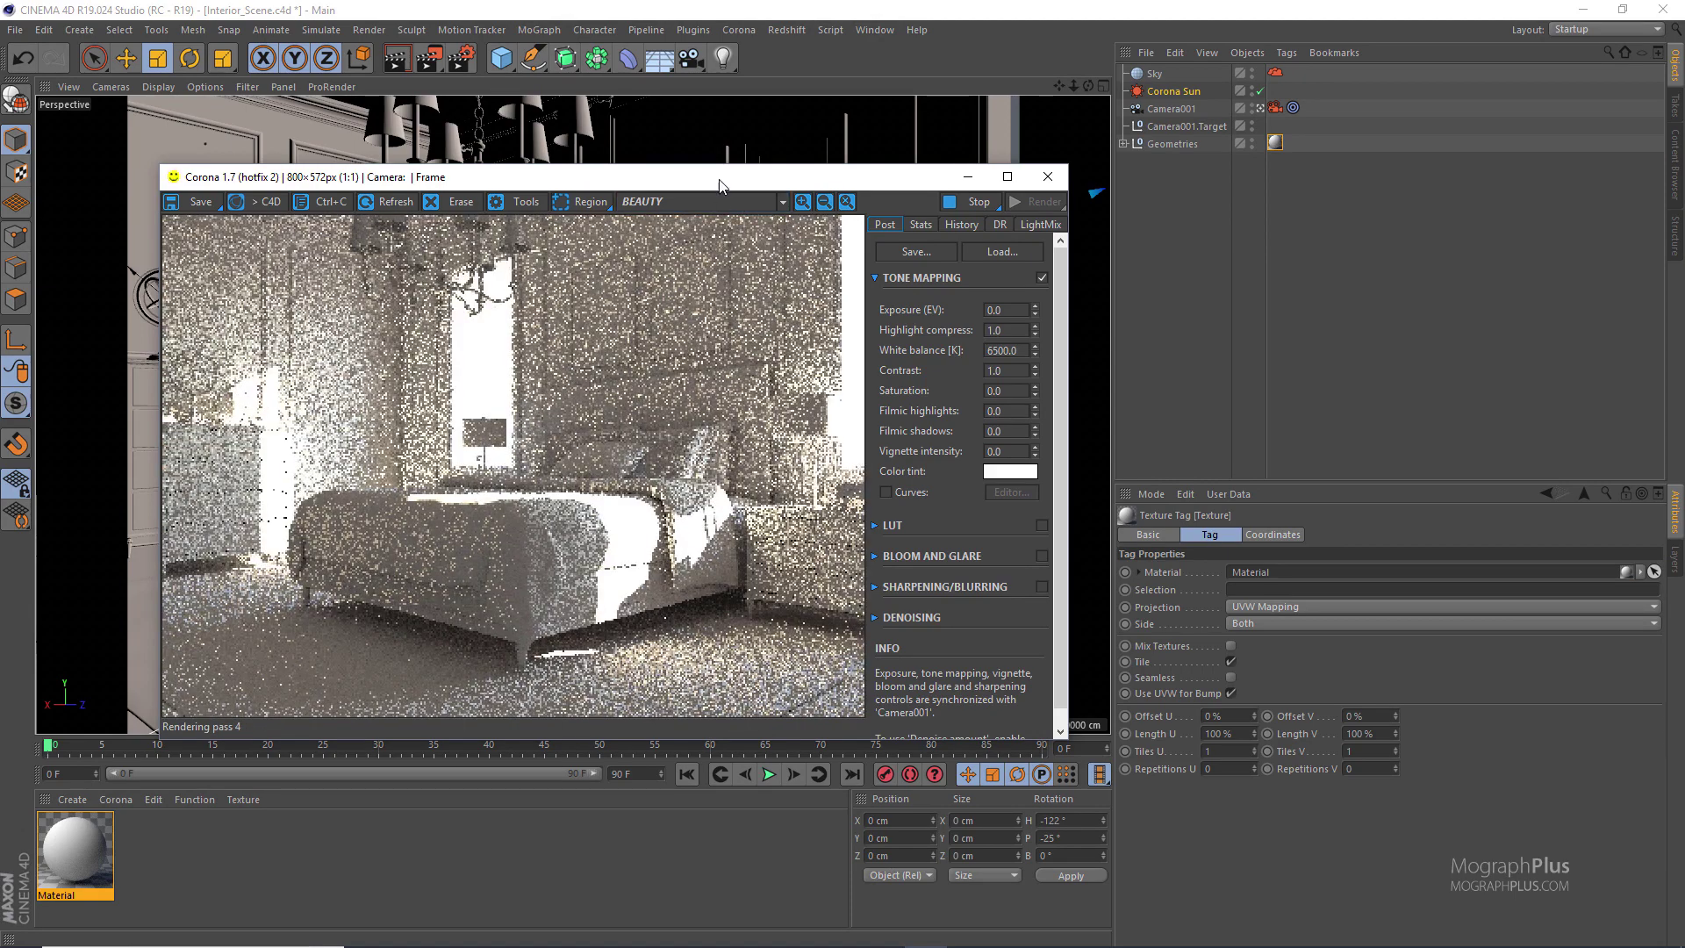
left_click_drag(720, 185, 764, 183)
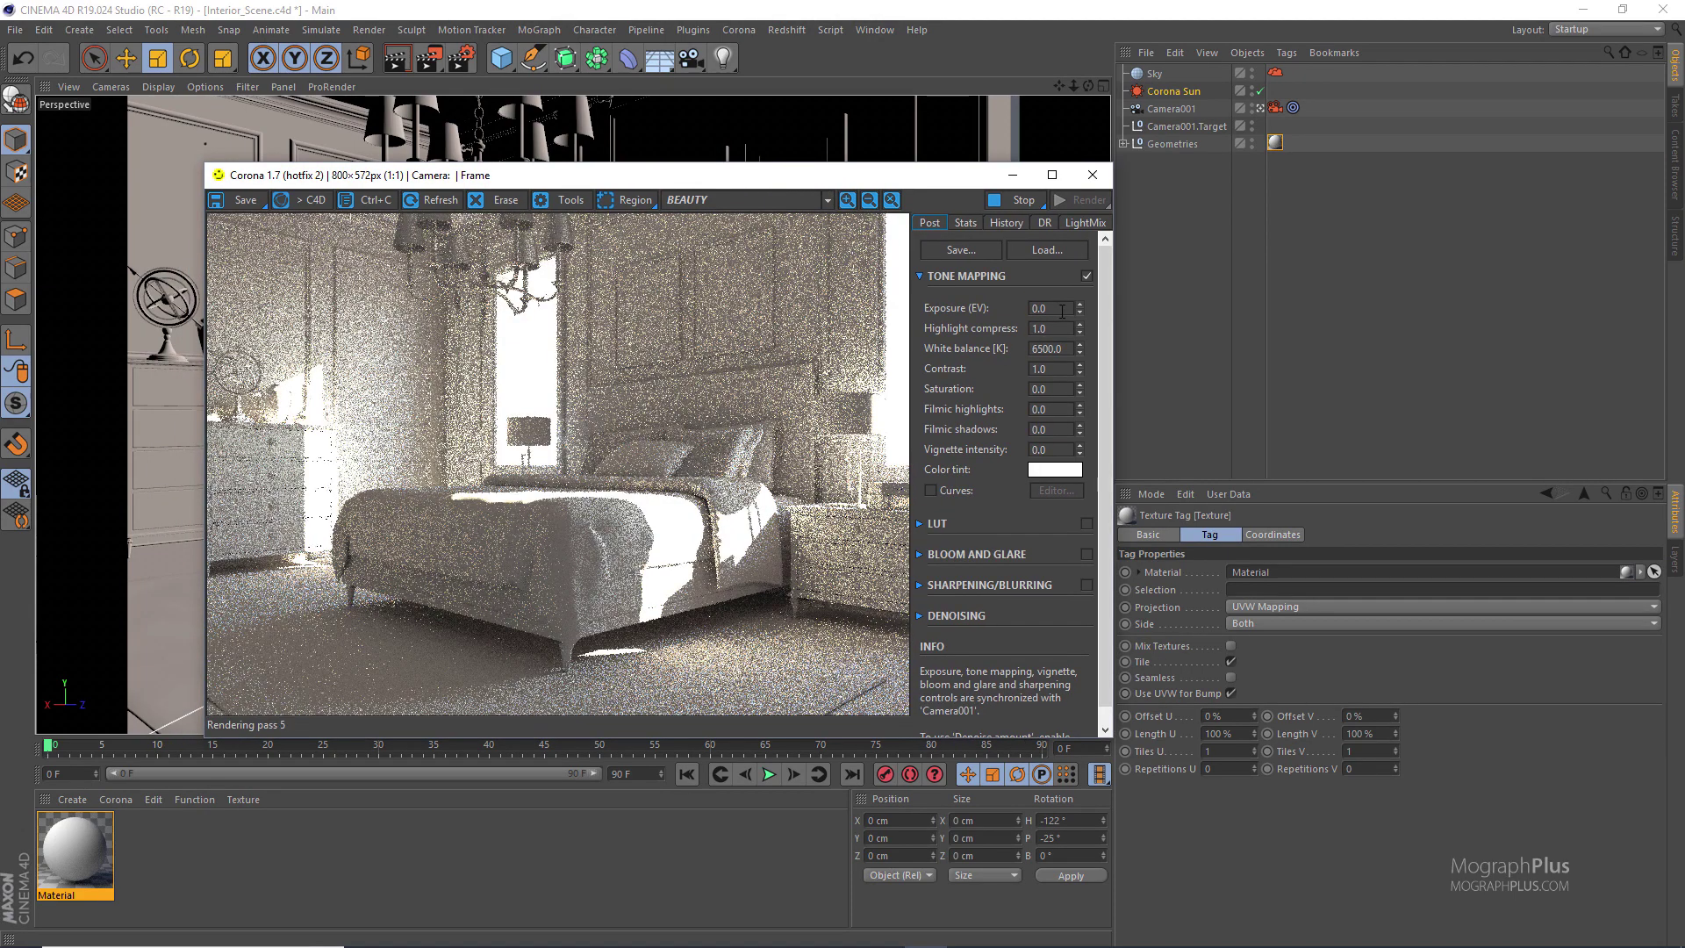
Try tone mapping exposure values of 1 EV and 0.5 EV in the frame buffer
double_click(1060, 308)
type("1")
key("Return")
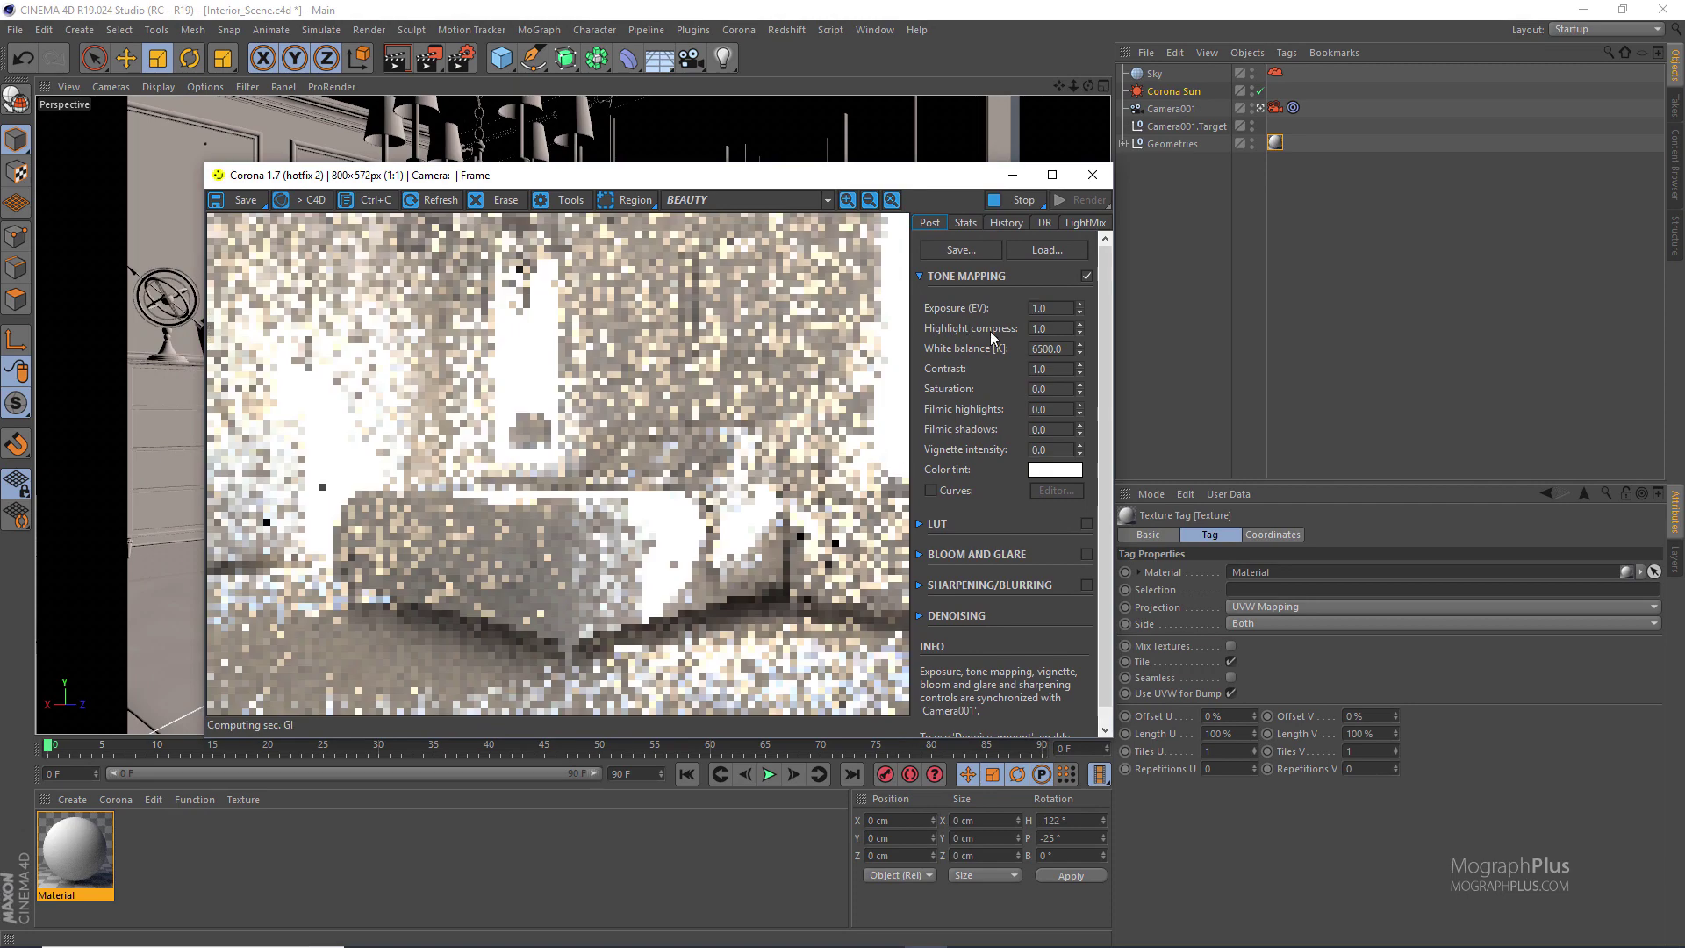
double_click(1044, 307)
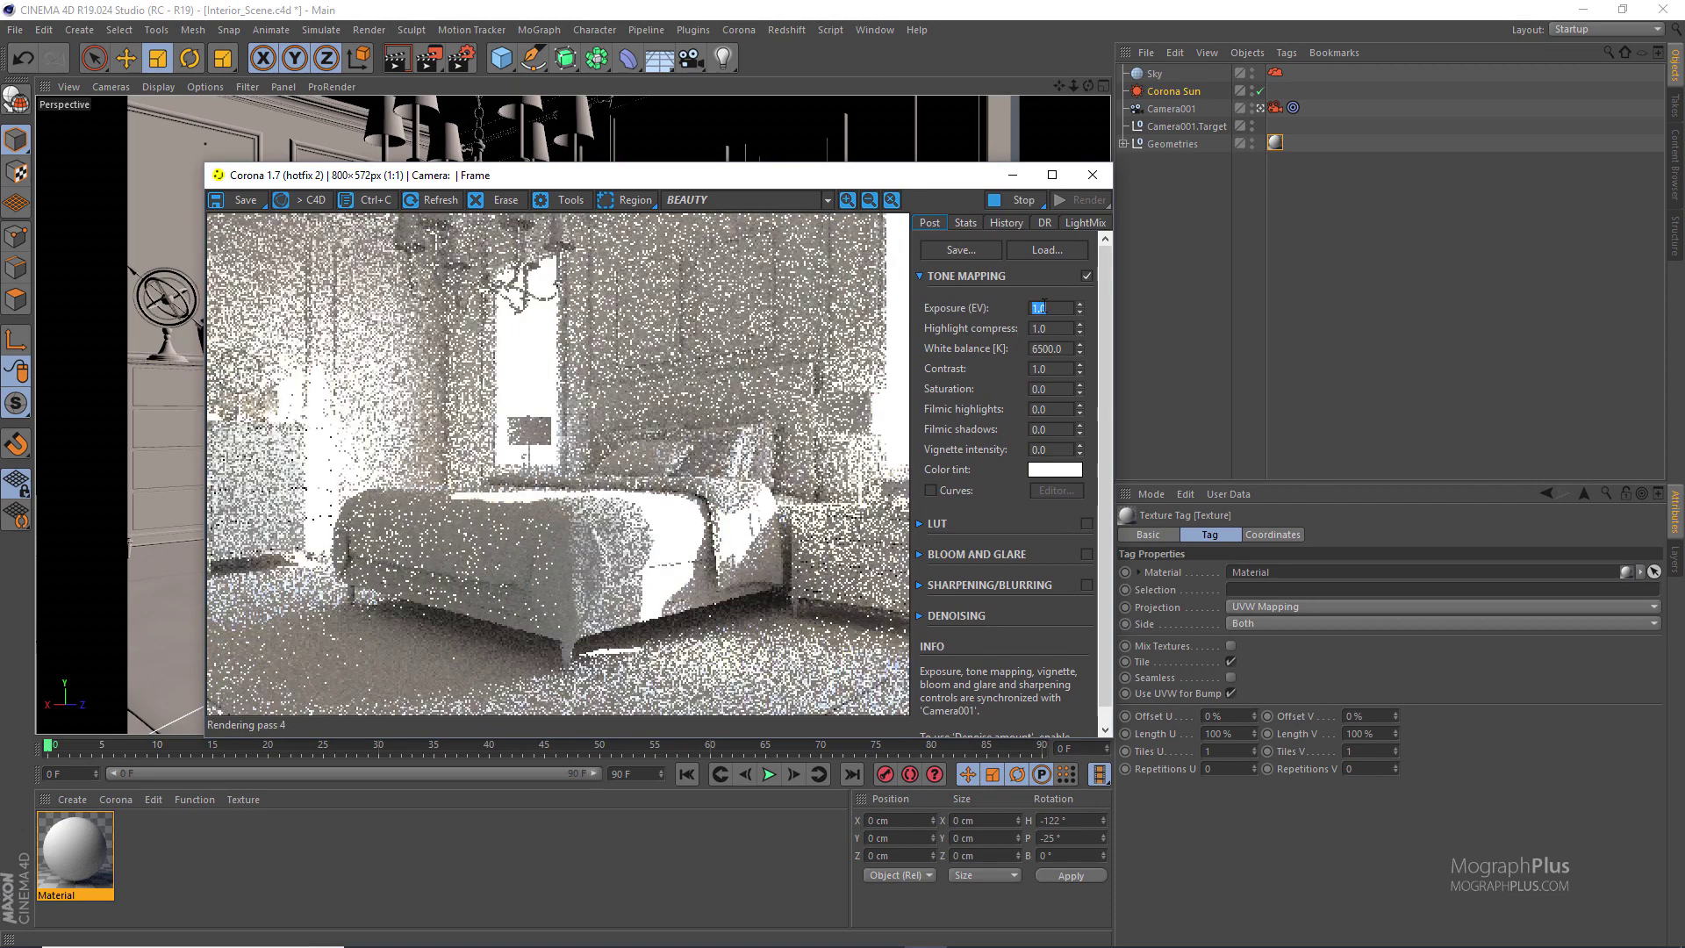
type("0.5")
key("Return")
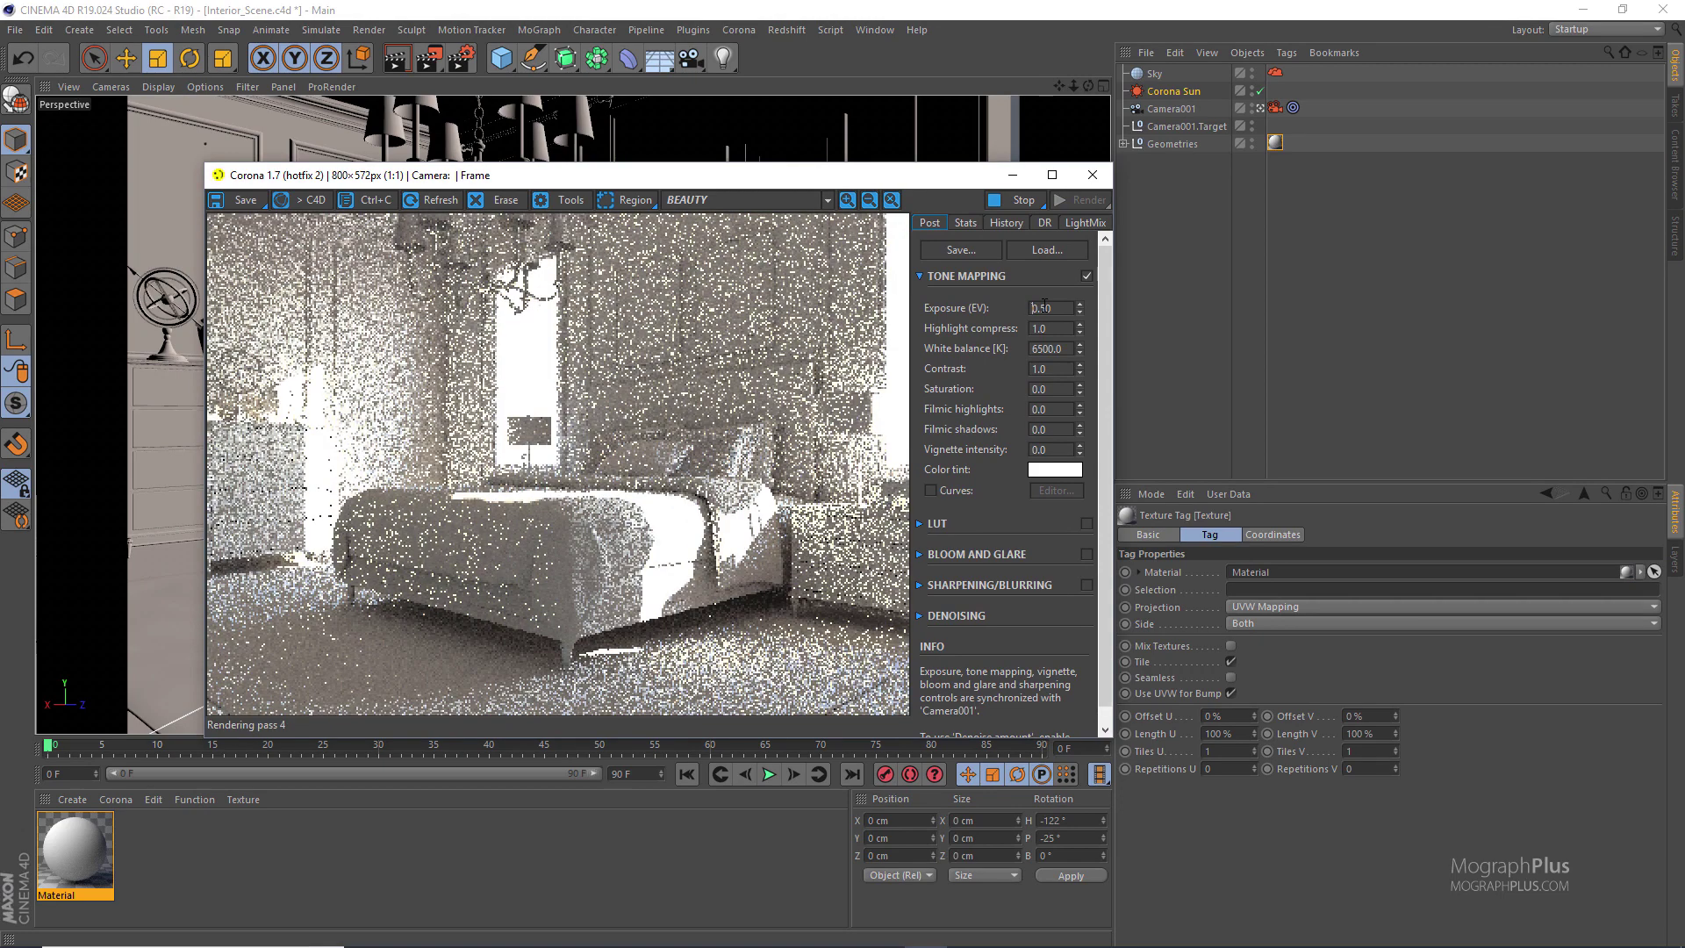
left_click_drag(775, 184, 832, 176)
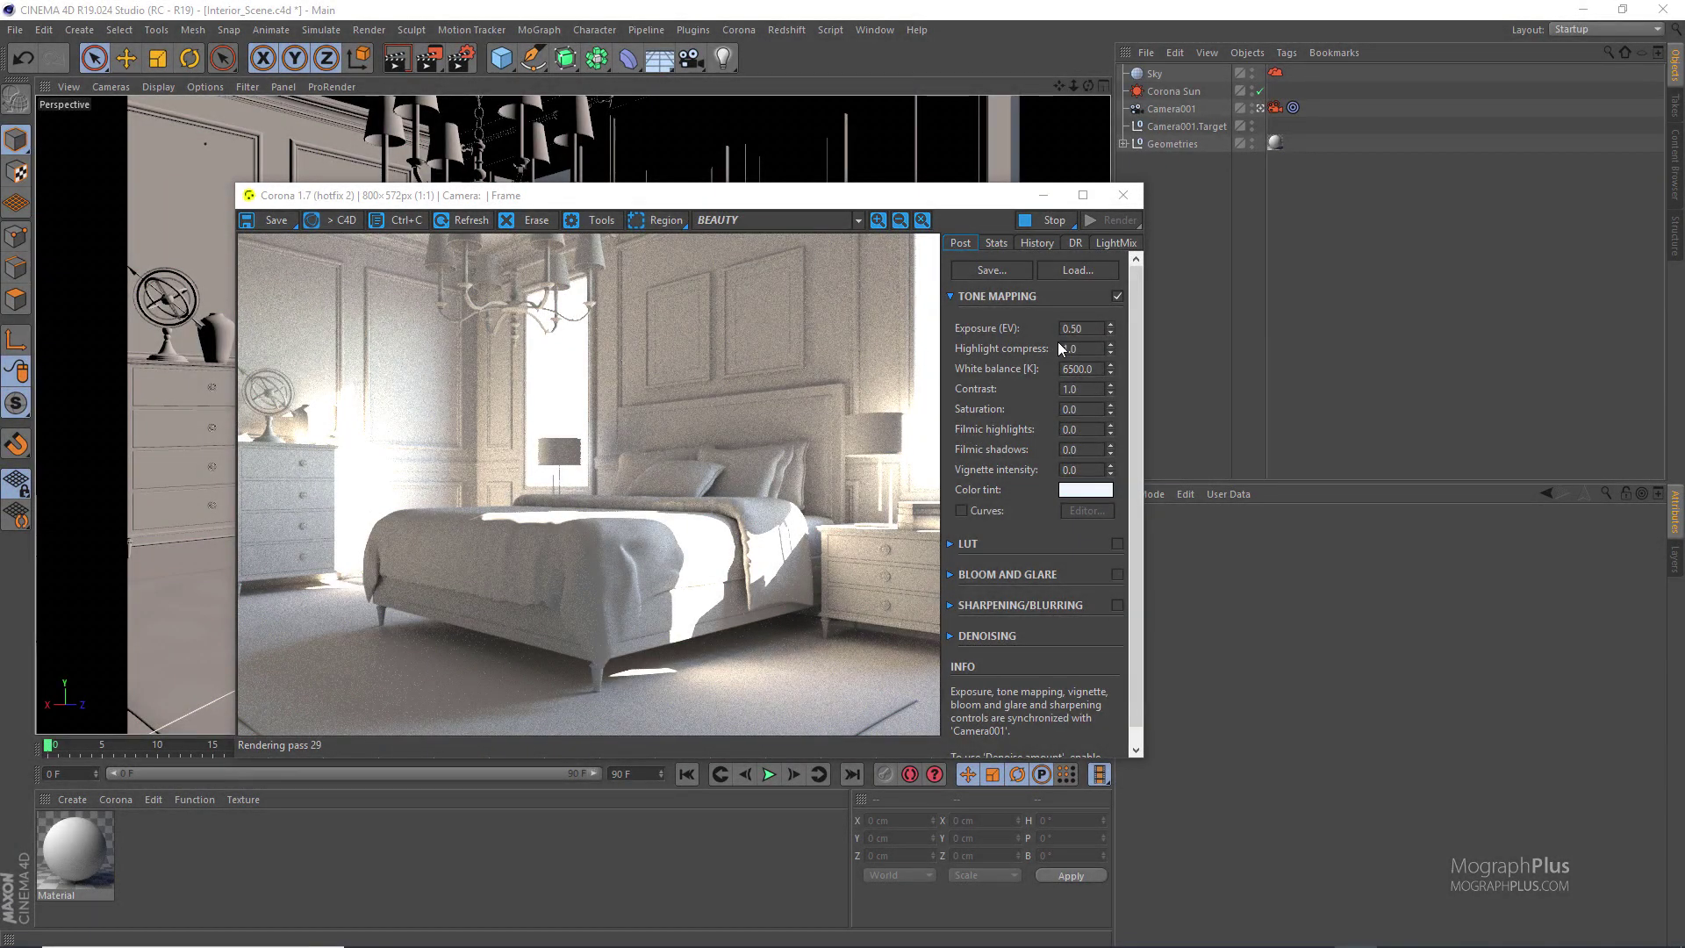
Set the tone mapping exposure to 0.75 EV
left_click(1089, 328)
key("BackSpace")
key("BackSpace")
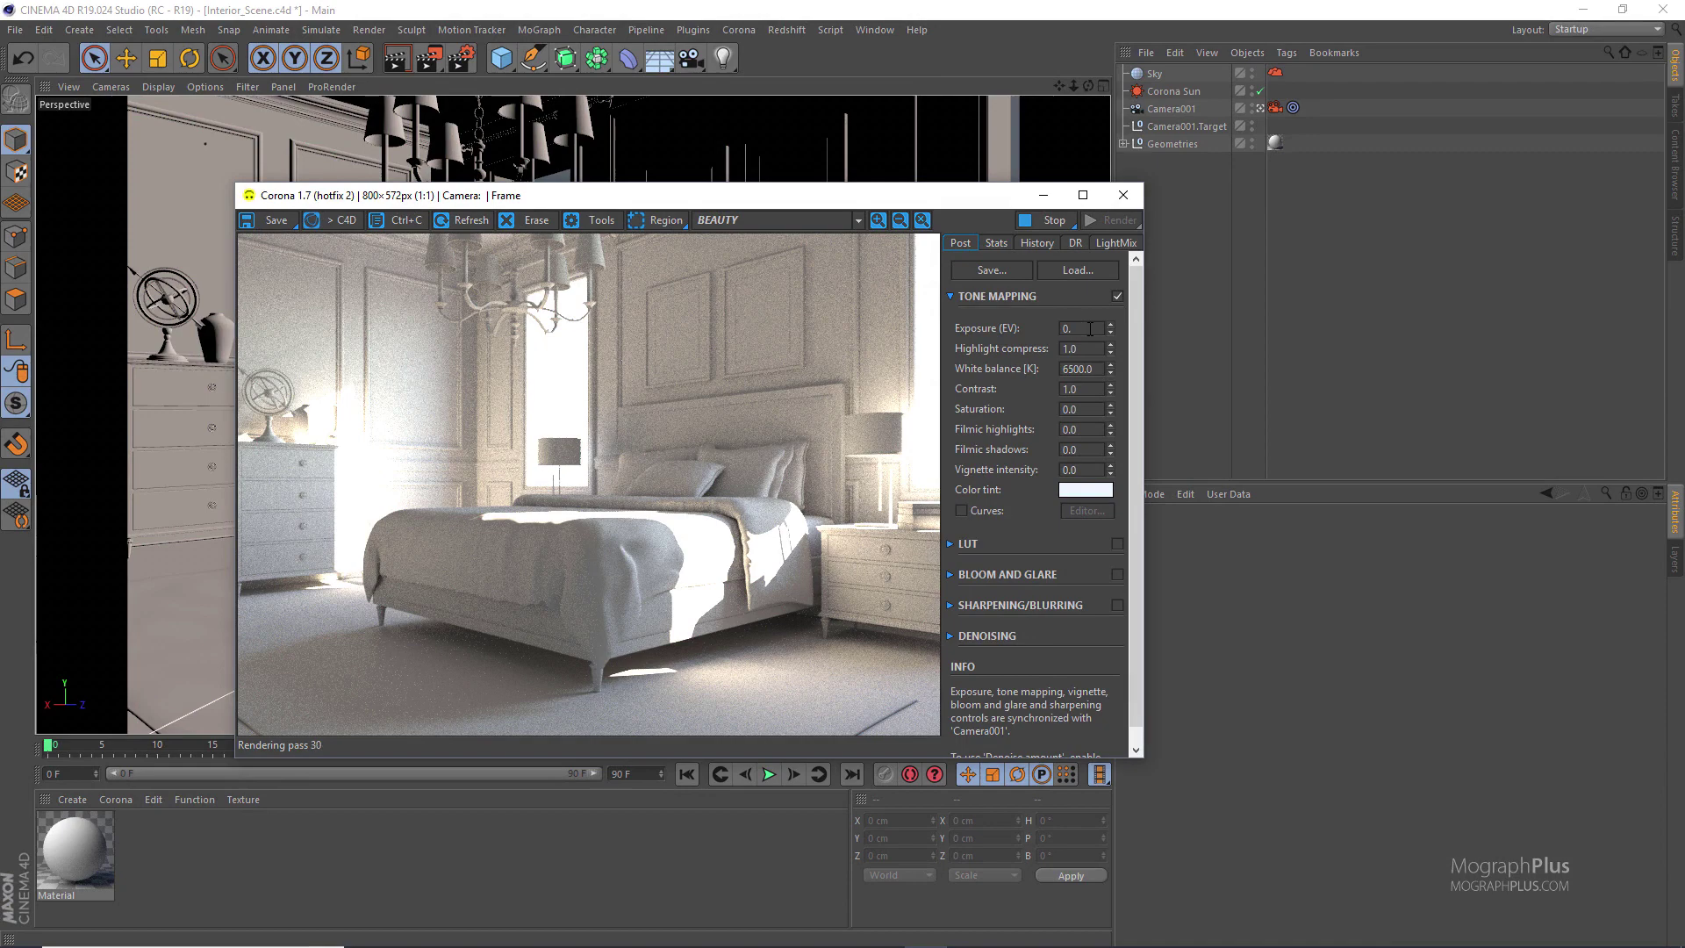
type("75")
key("Return")
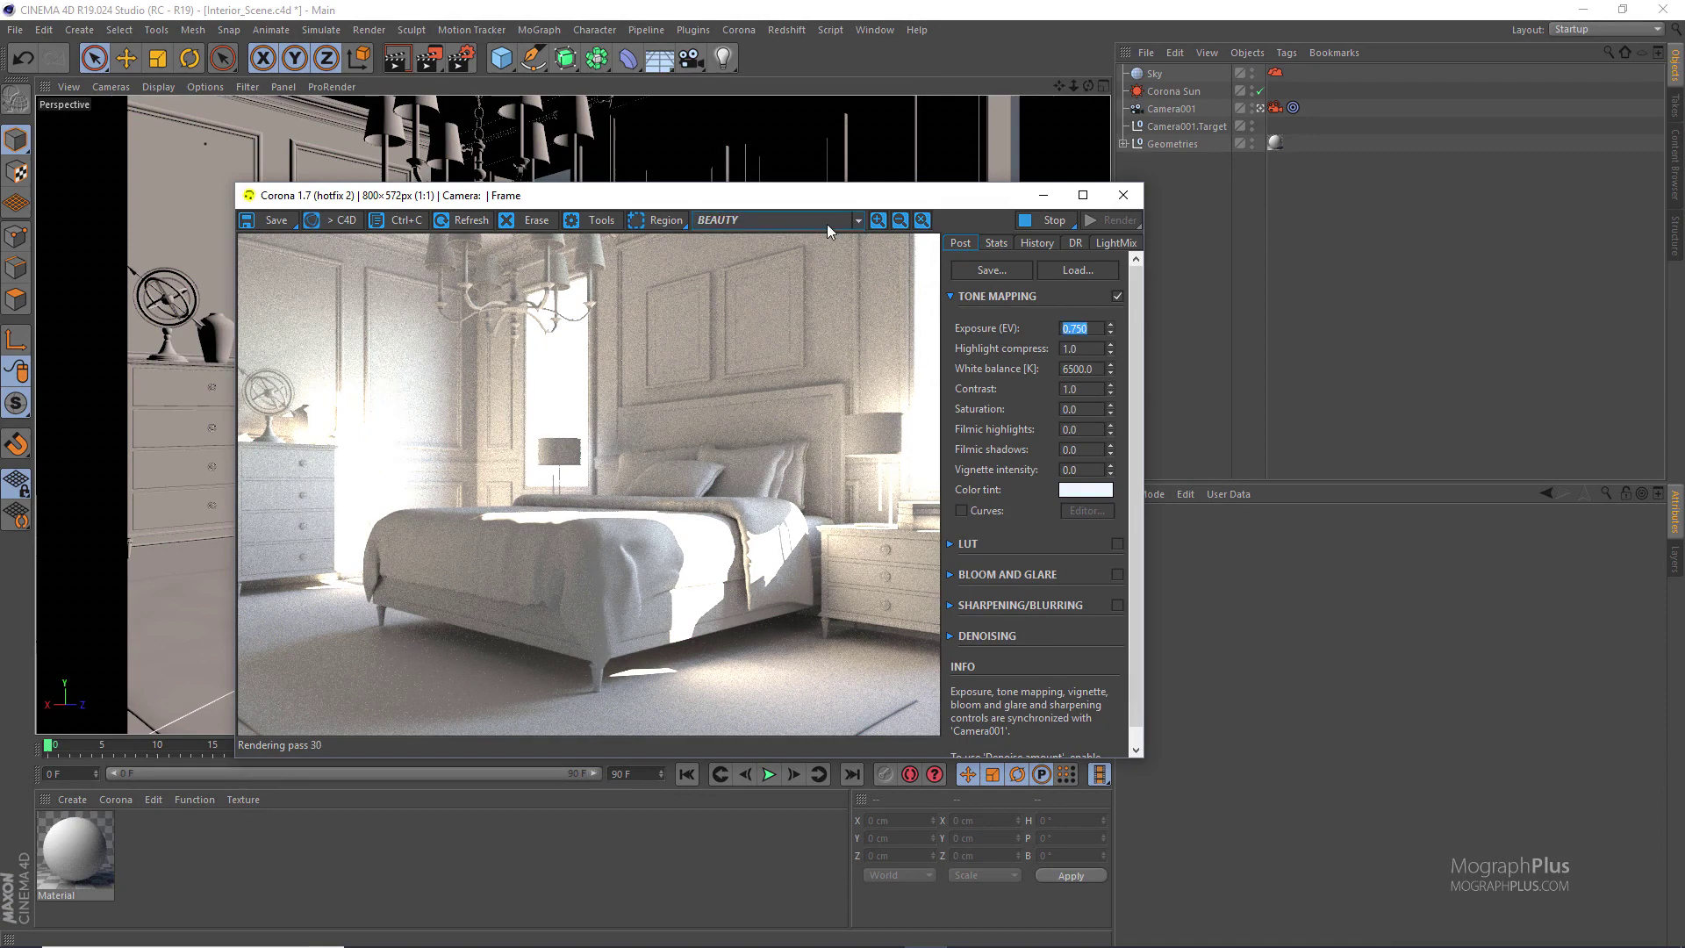
Draw a render region around the overexposed wall, the dresser and the near end of the bed
left_click_drag(841, 201, 920, 213)
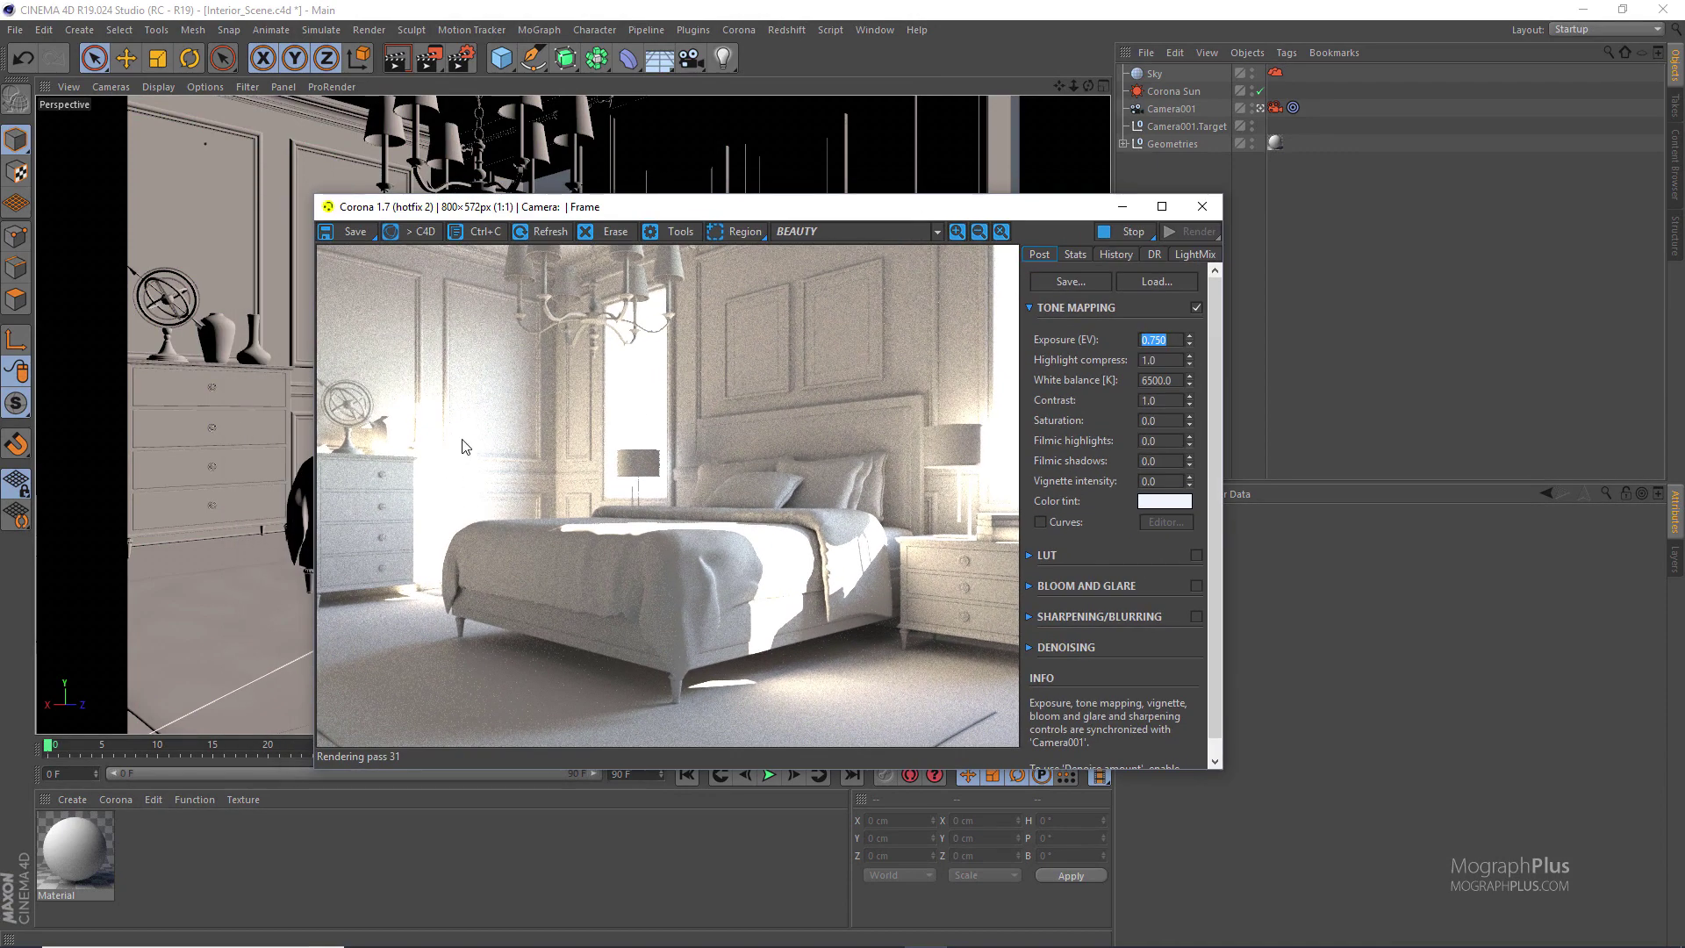
scroll(447, 465, "up", 2)
scroll(449, 458, "down", 2)
key("r")
left_click_drag(546, 363, 358, 676)
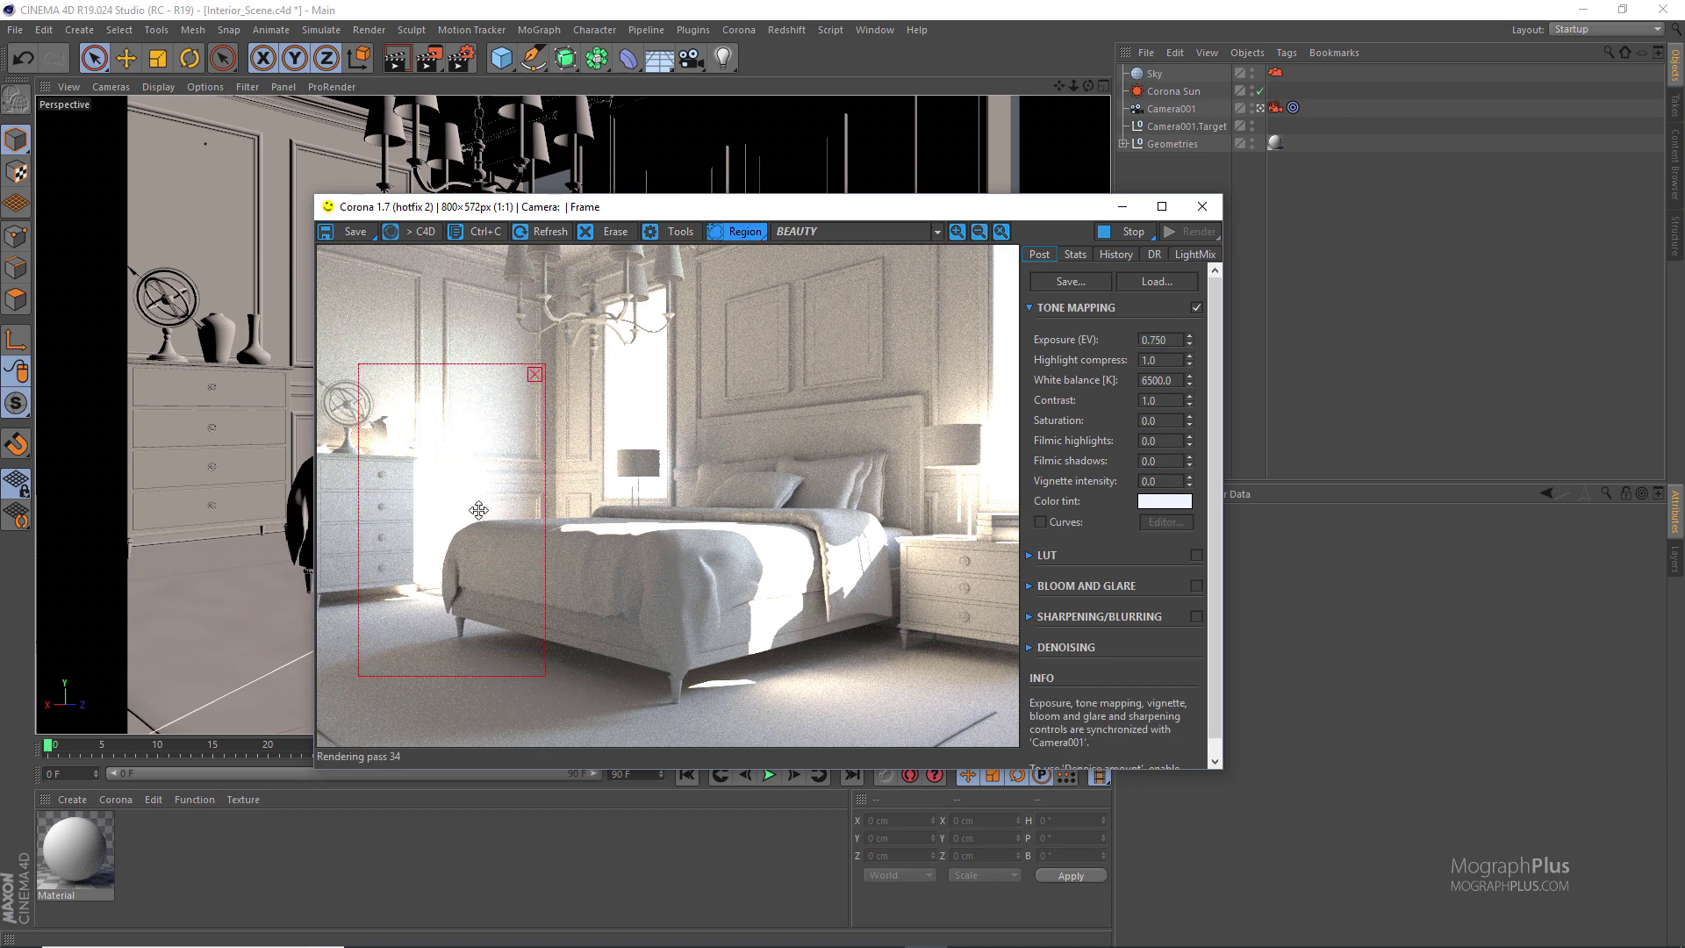
Try highlight compression values of 2 and 10, and set it to 5
left_click(1170, 355)
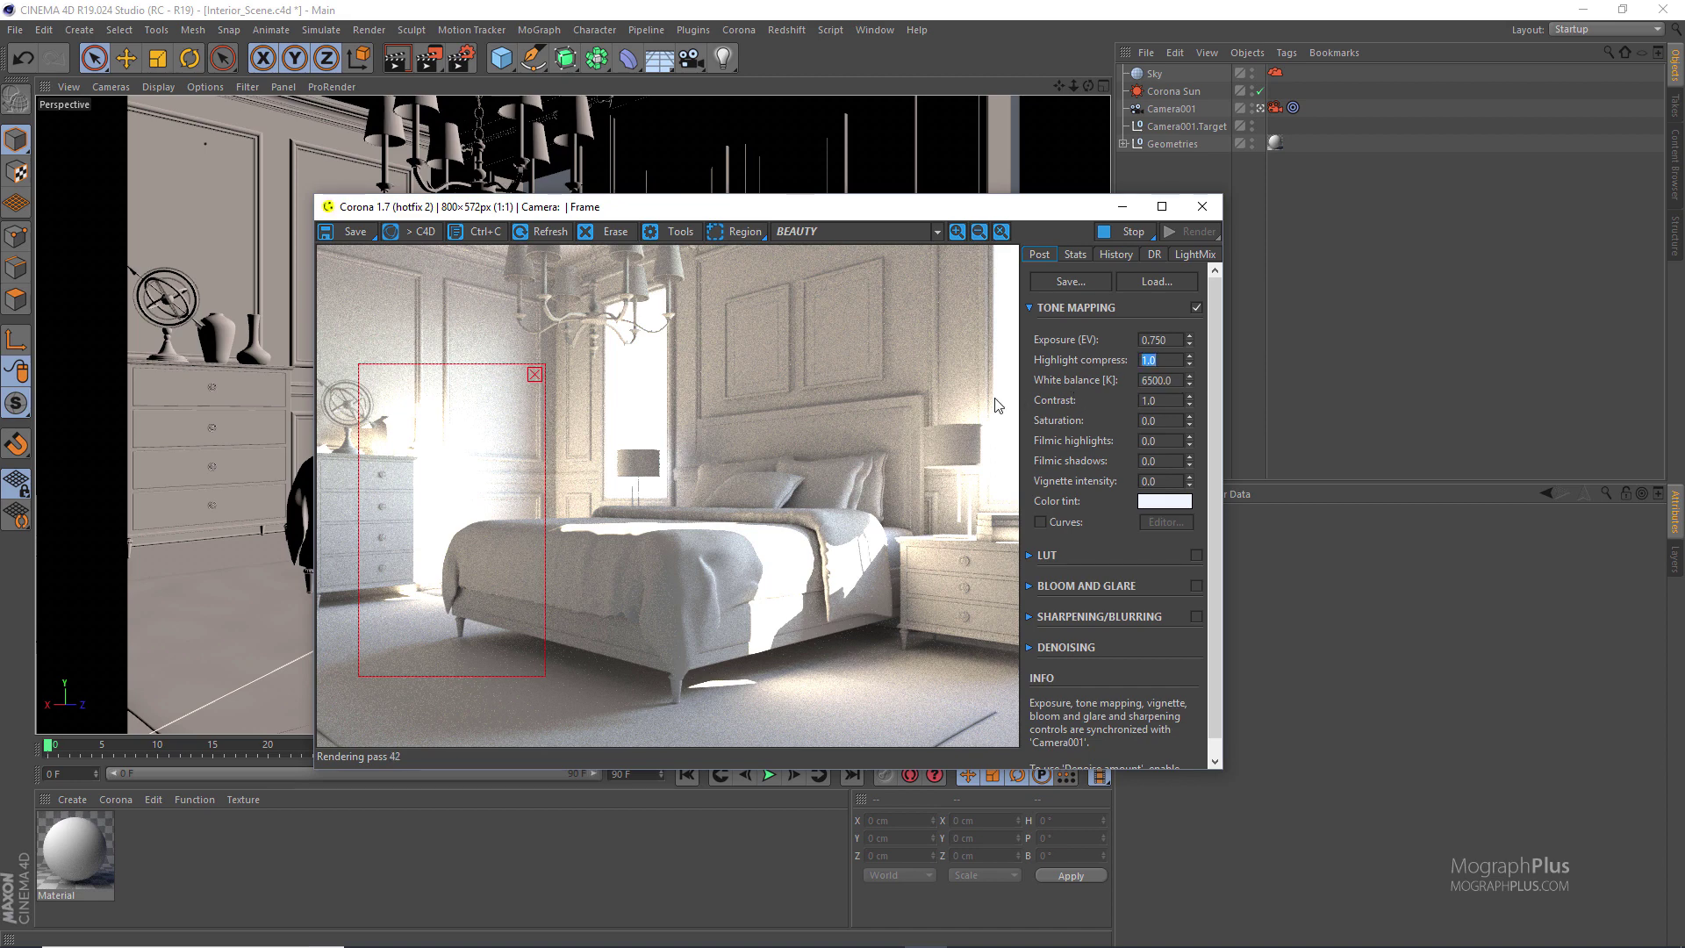
type("2")
key("Return")
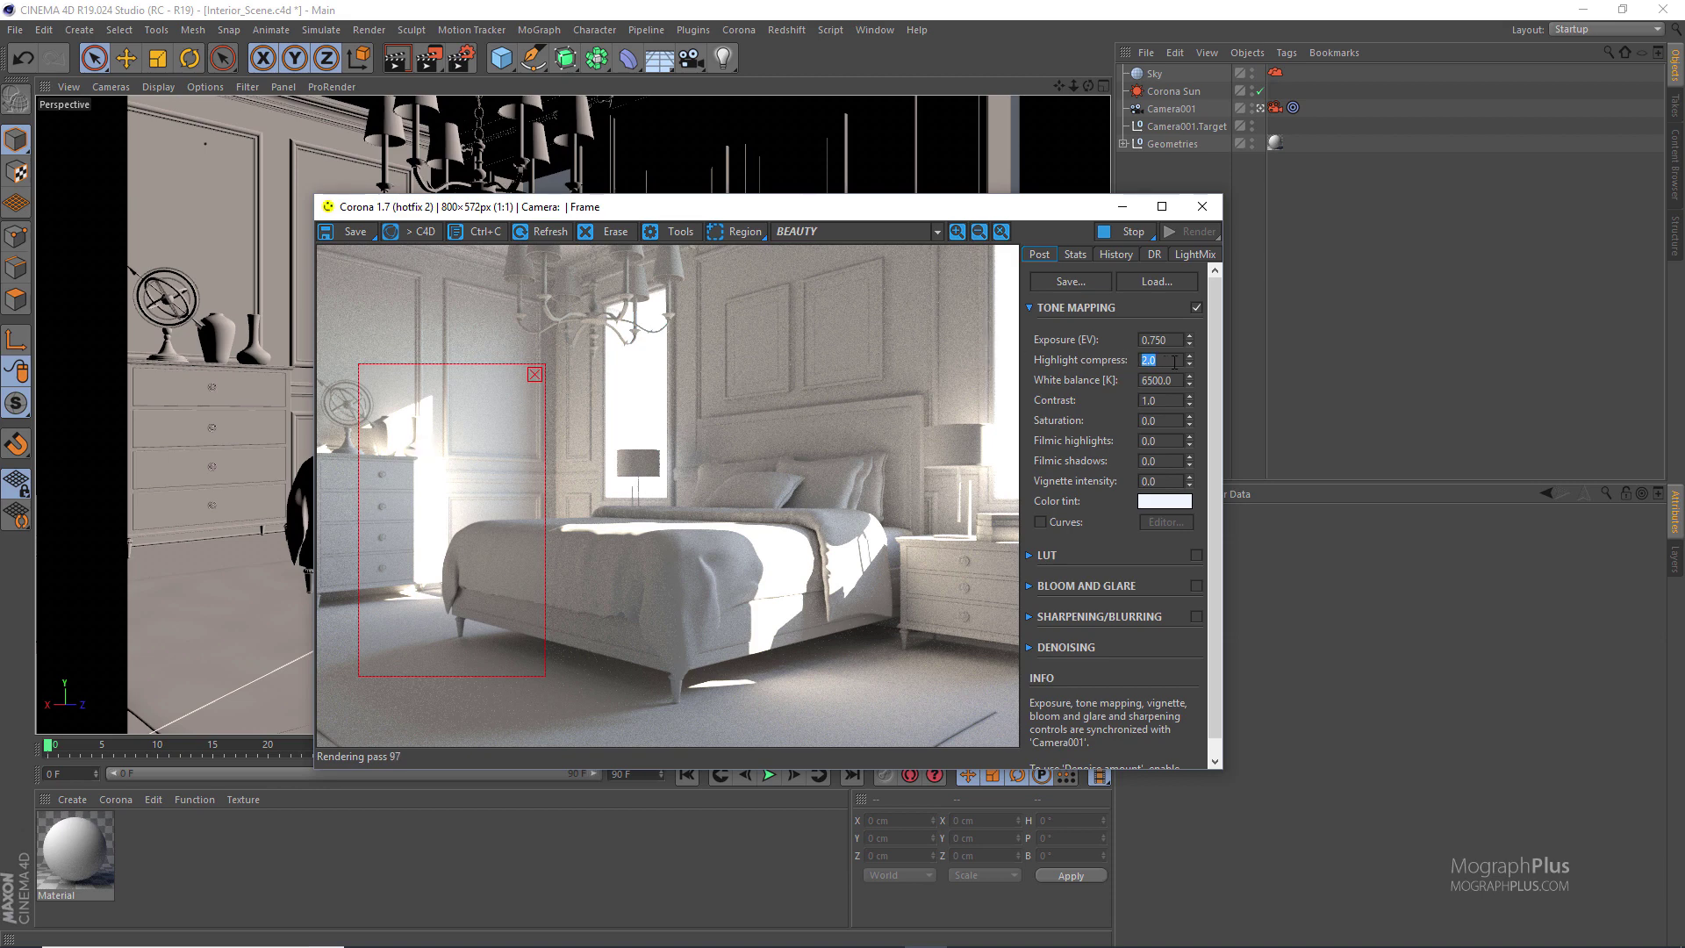
type("10")
key("Return")
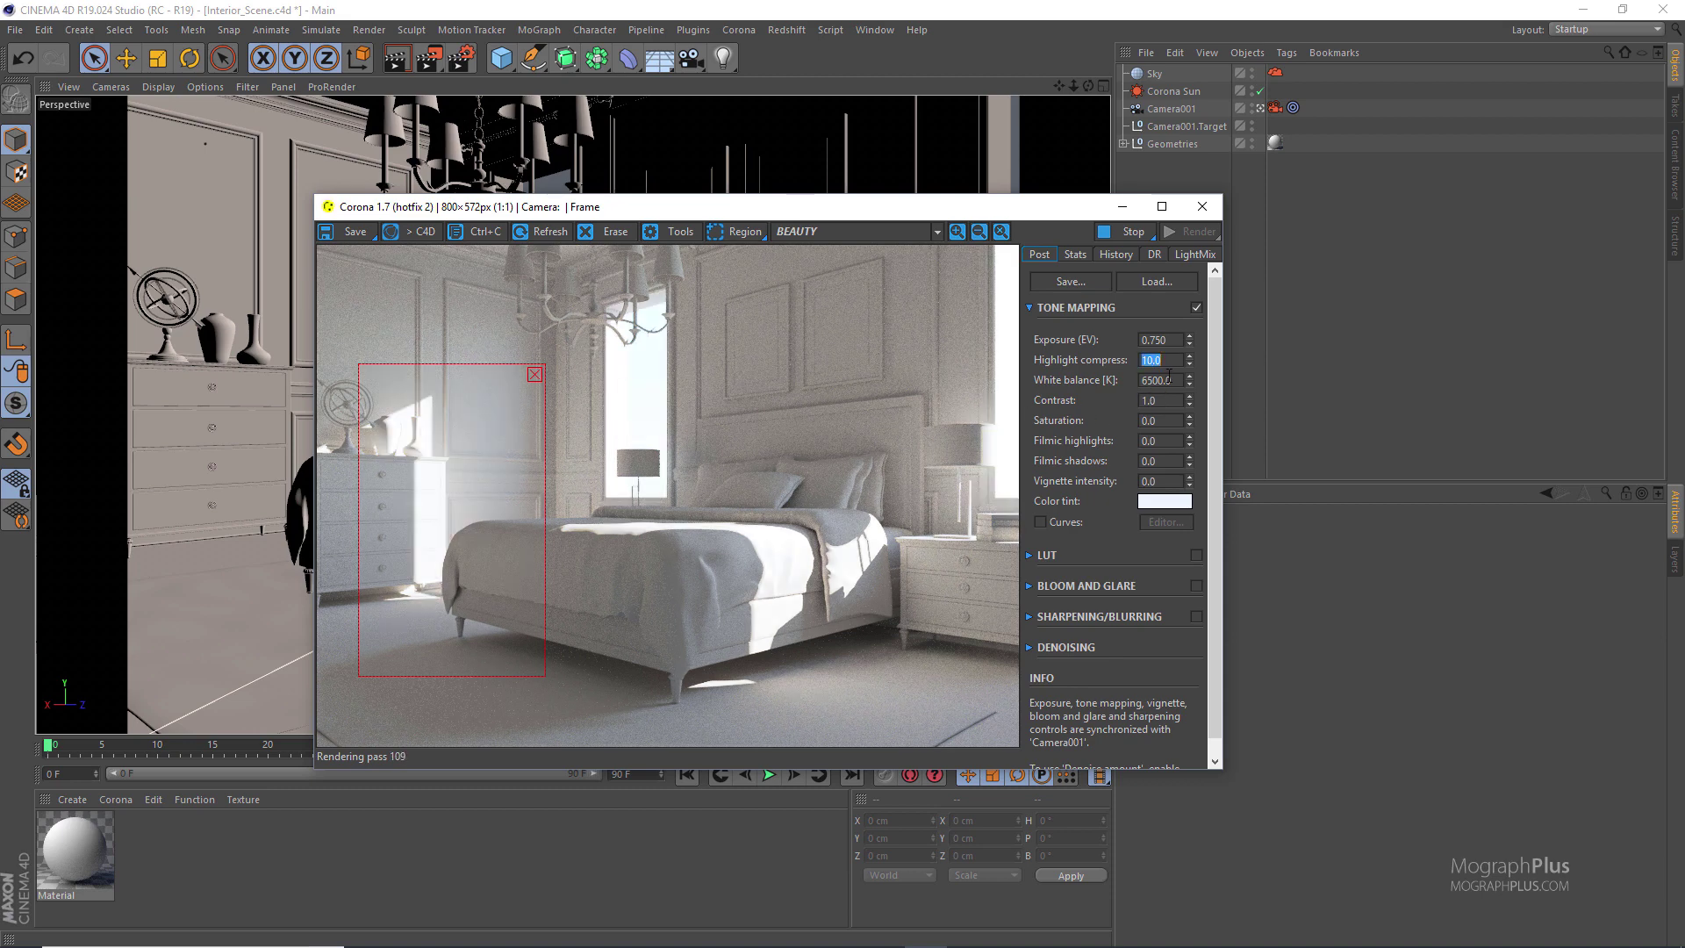
type("5")
key("Return")
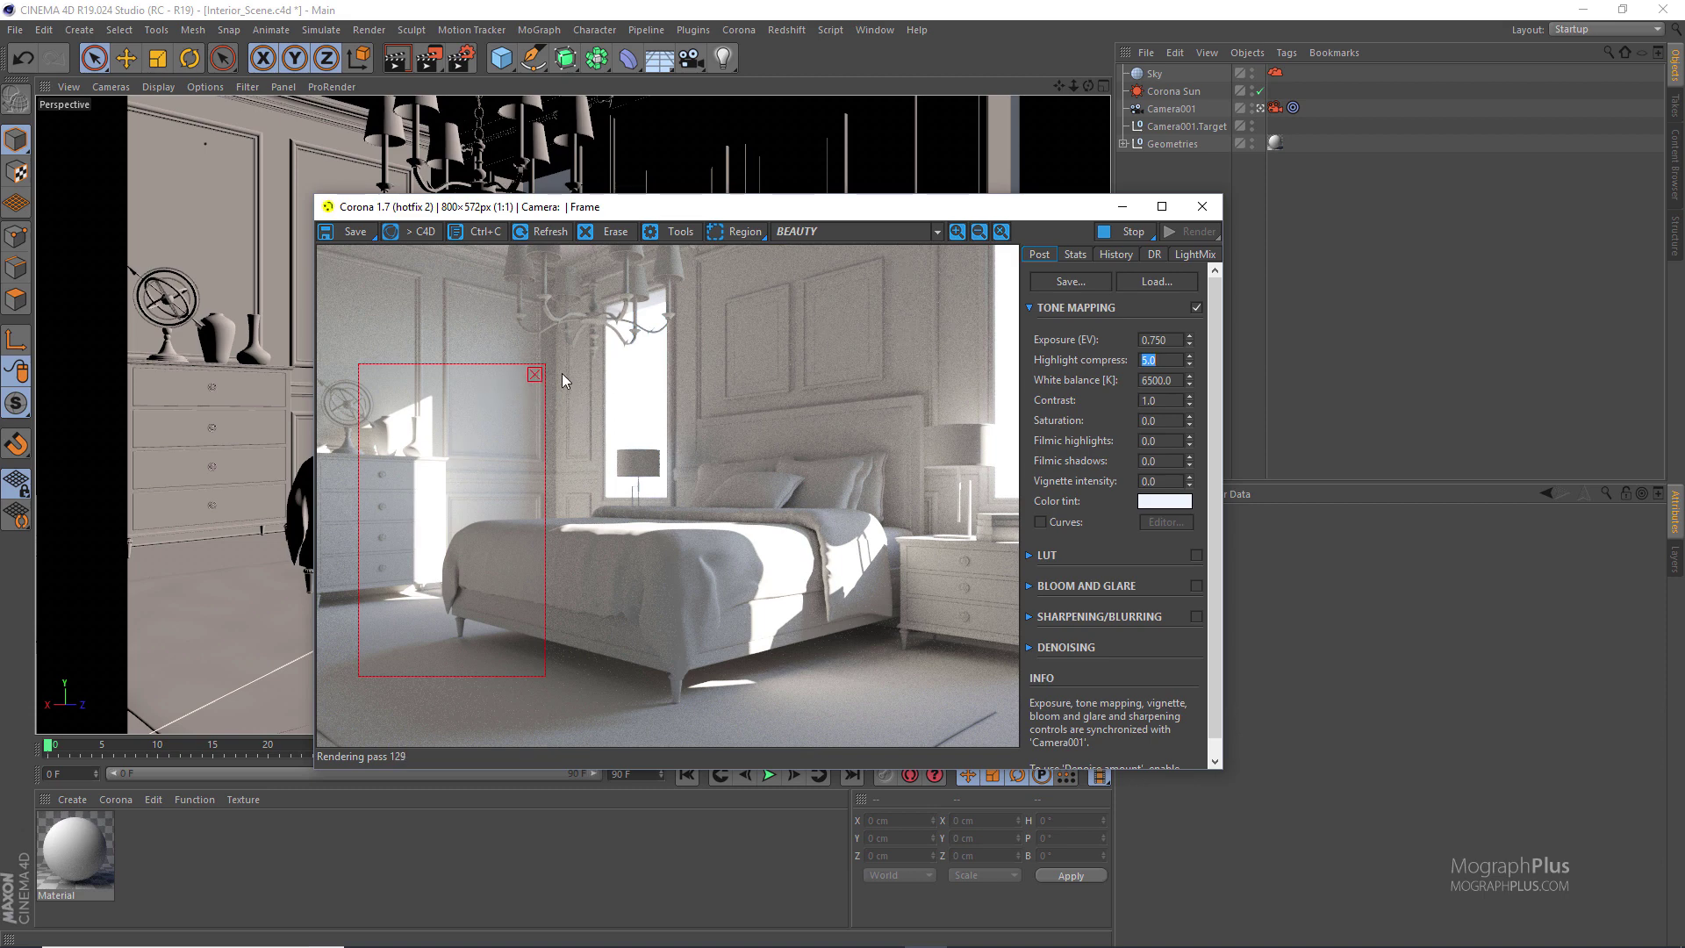
Remove the render region, stop the interactive render and close the frame buffer
left_click(535, 374)
left_click_drag(1084, 207, 1027, 203)
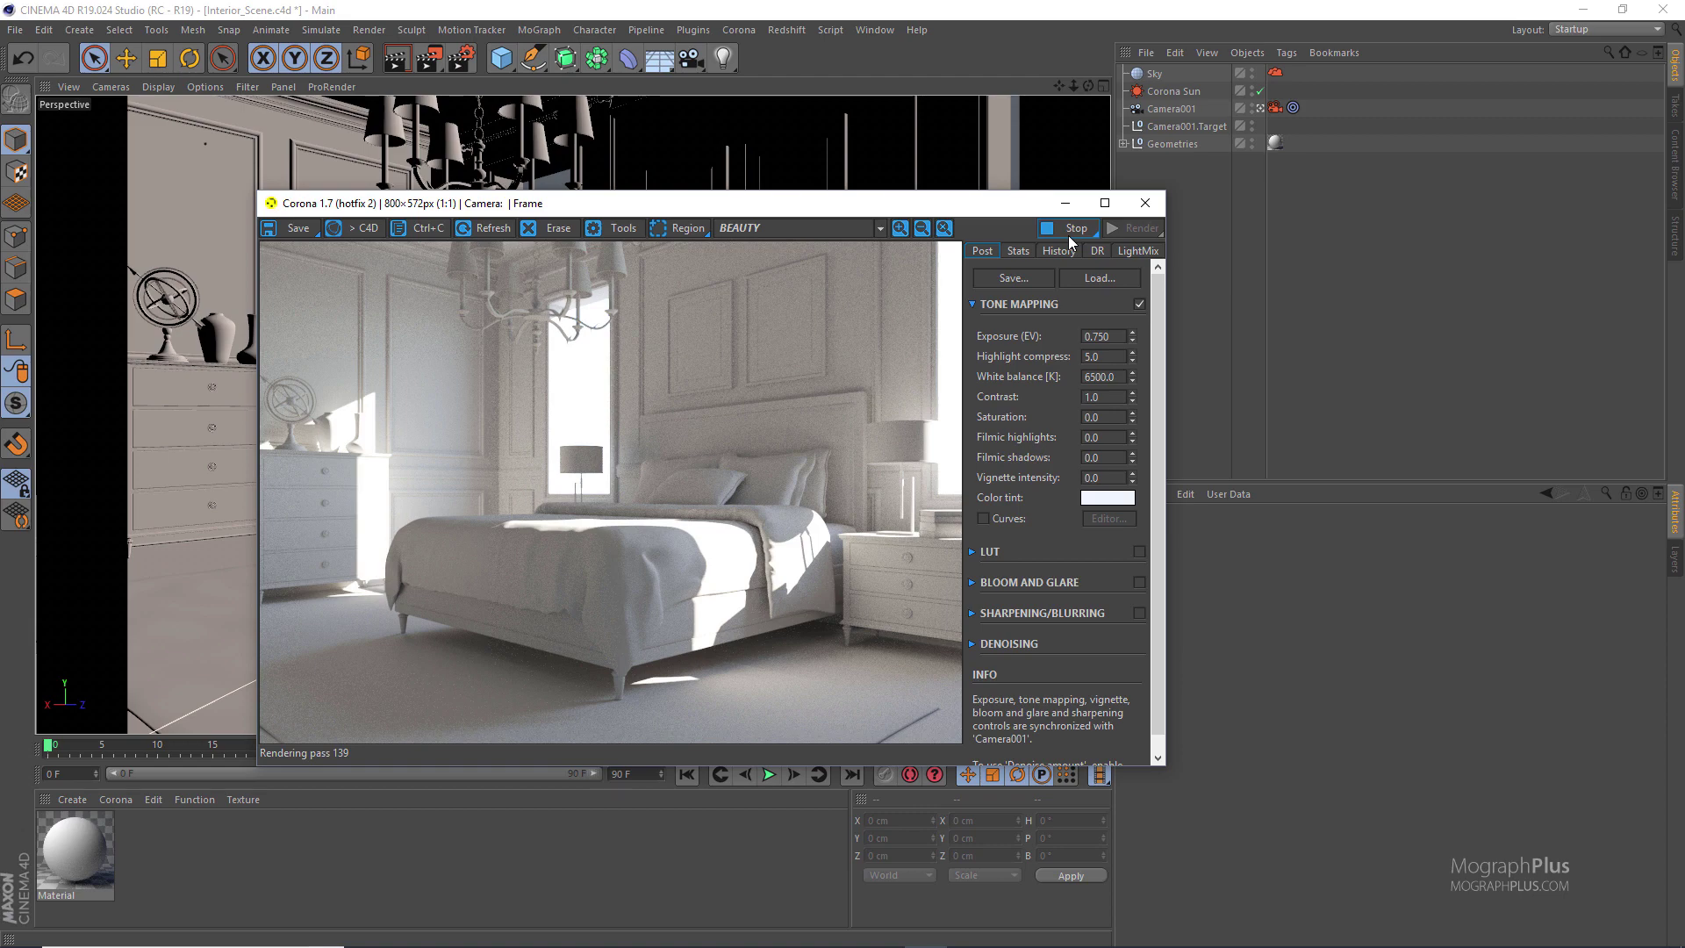
left_click(1067, 234)
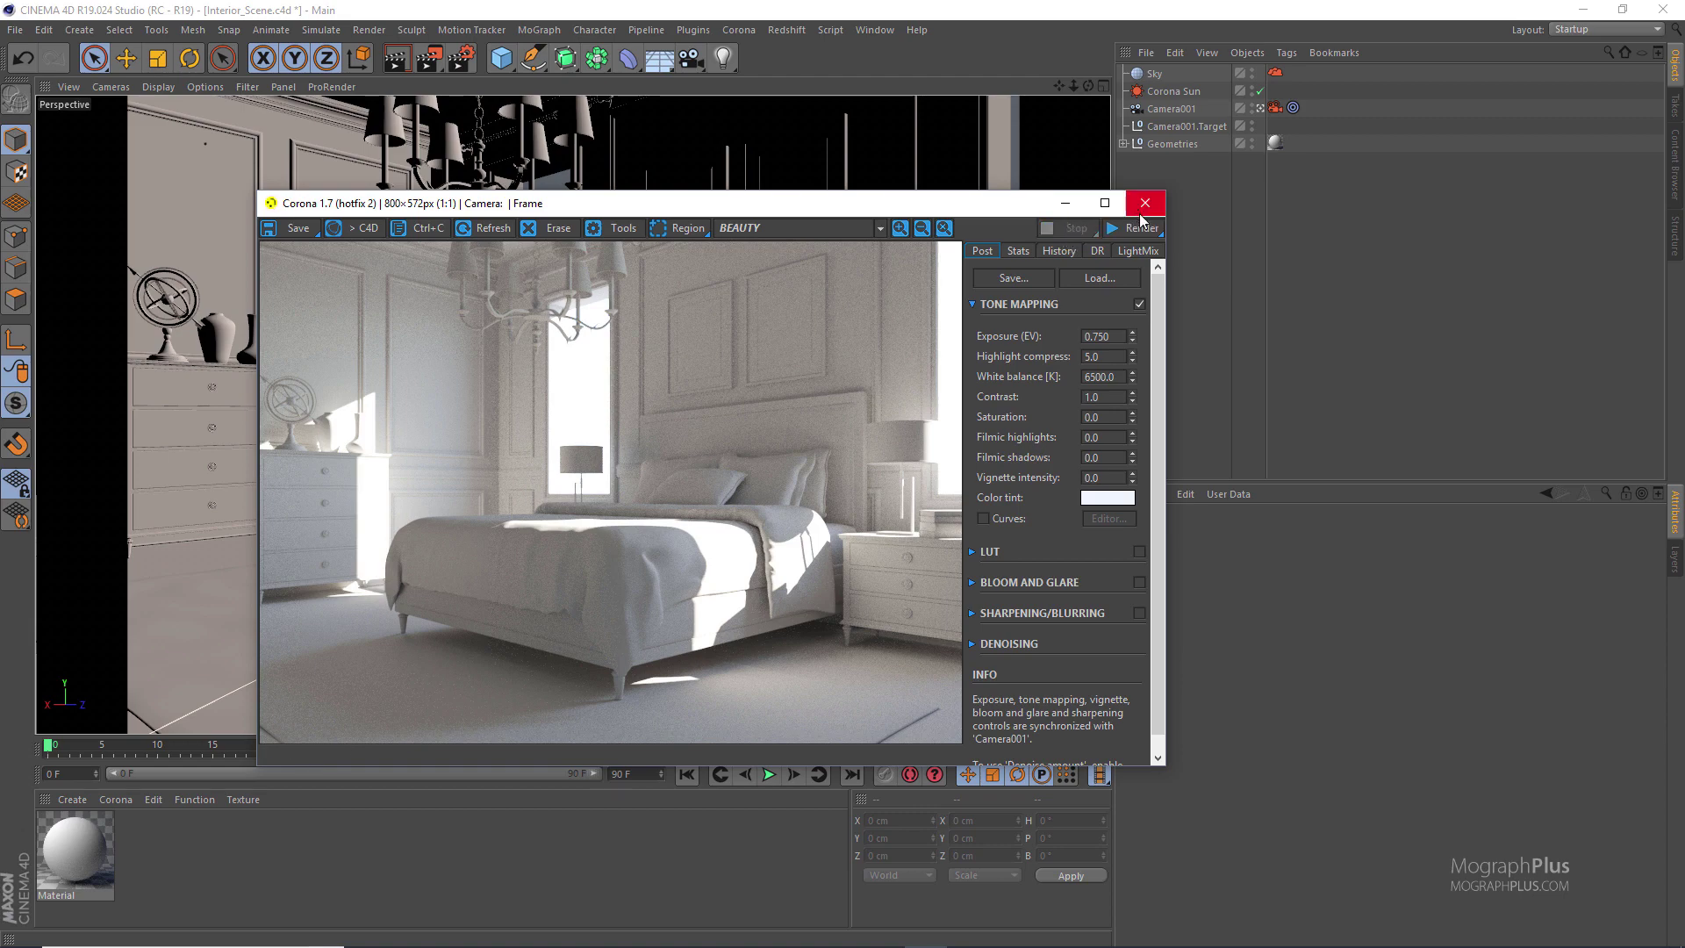
left_click(1143, 210)
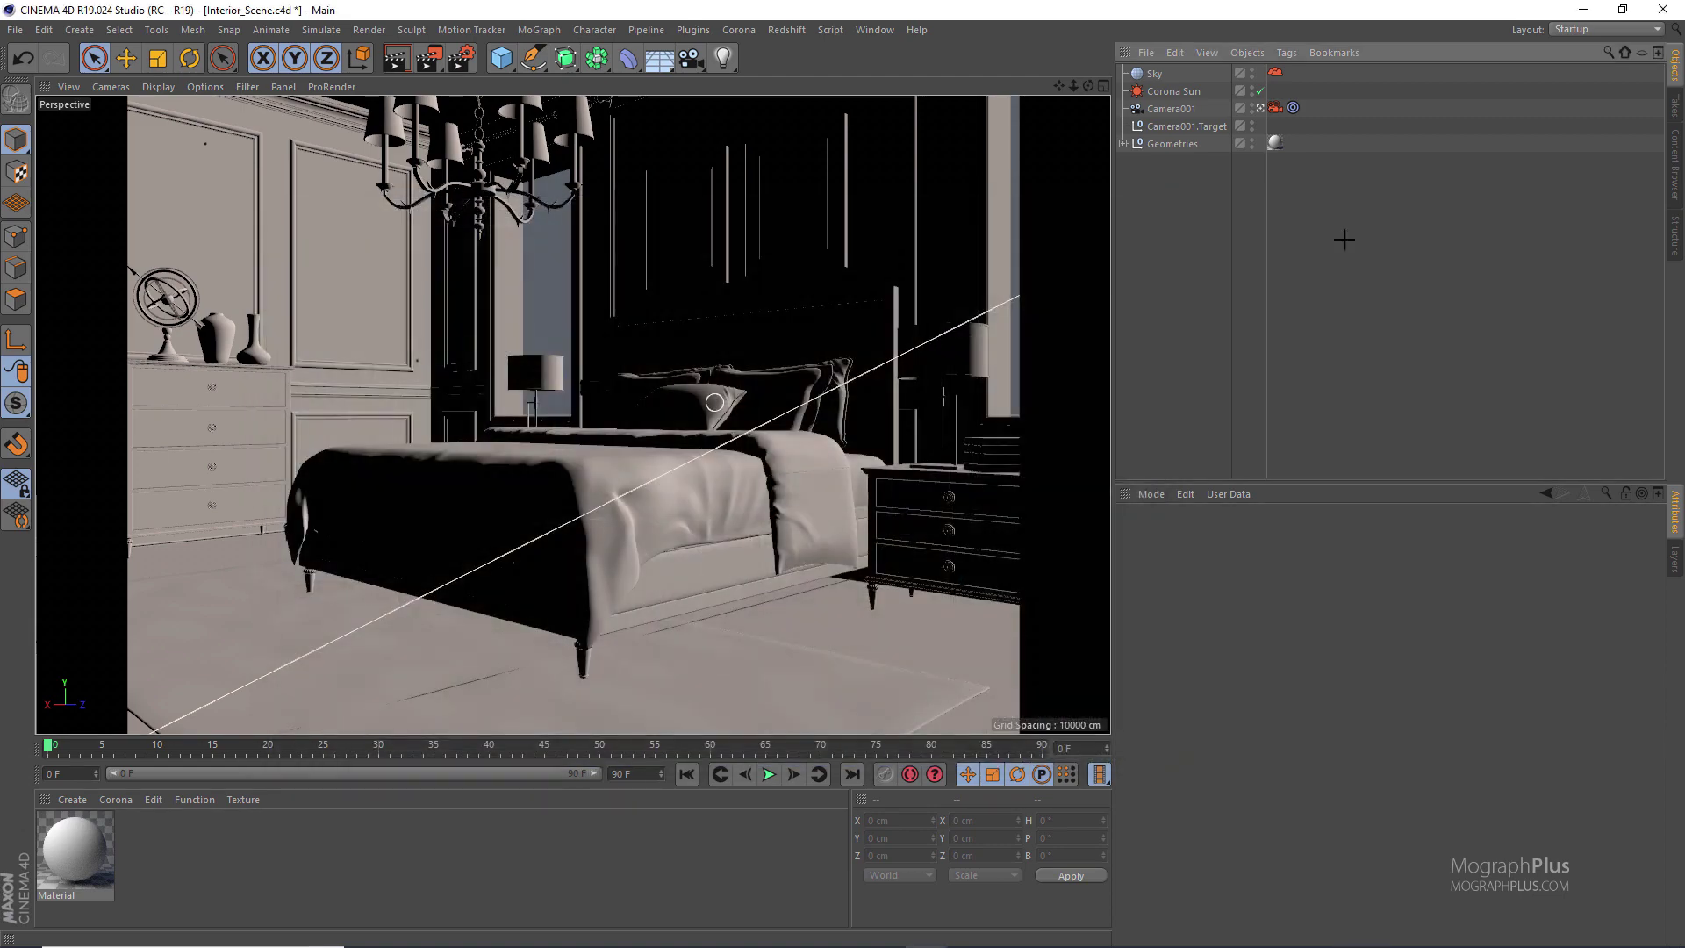
Leave the Camera001 view and select the wall with the window openings from outside the room
left_click(1260, 107)
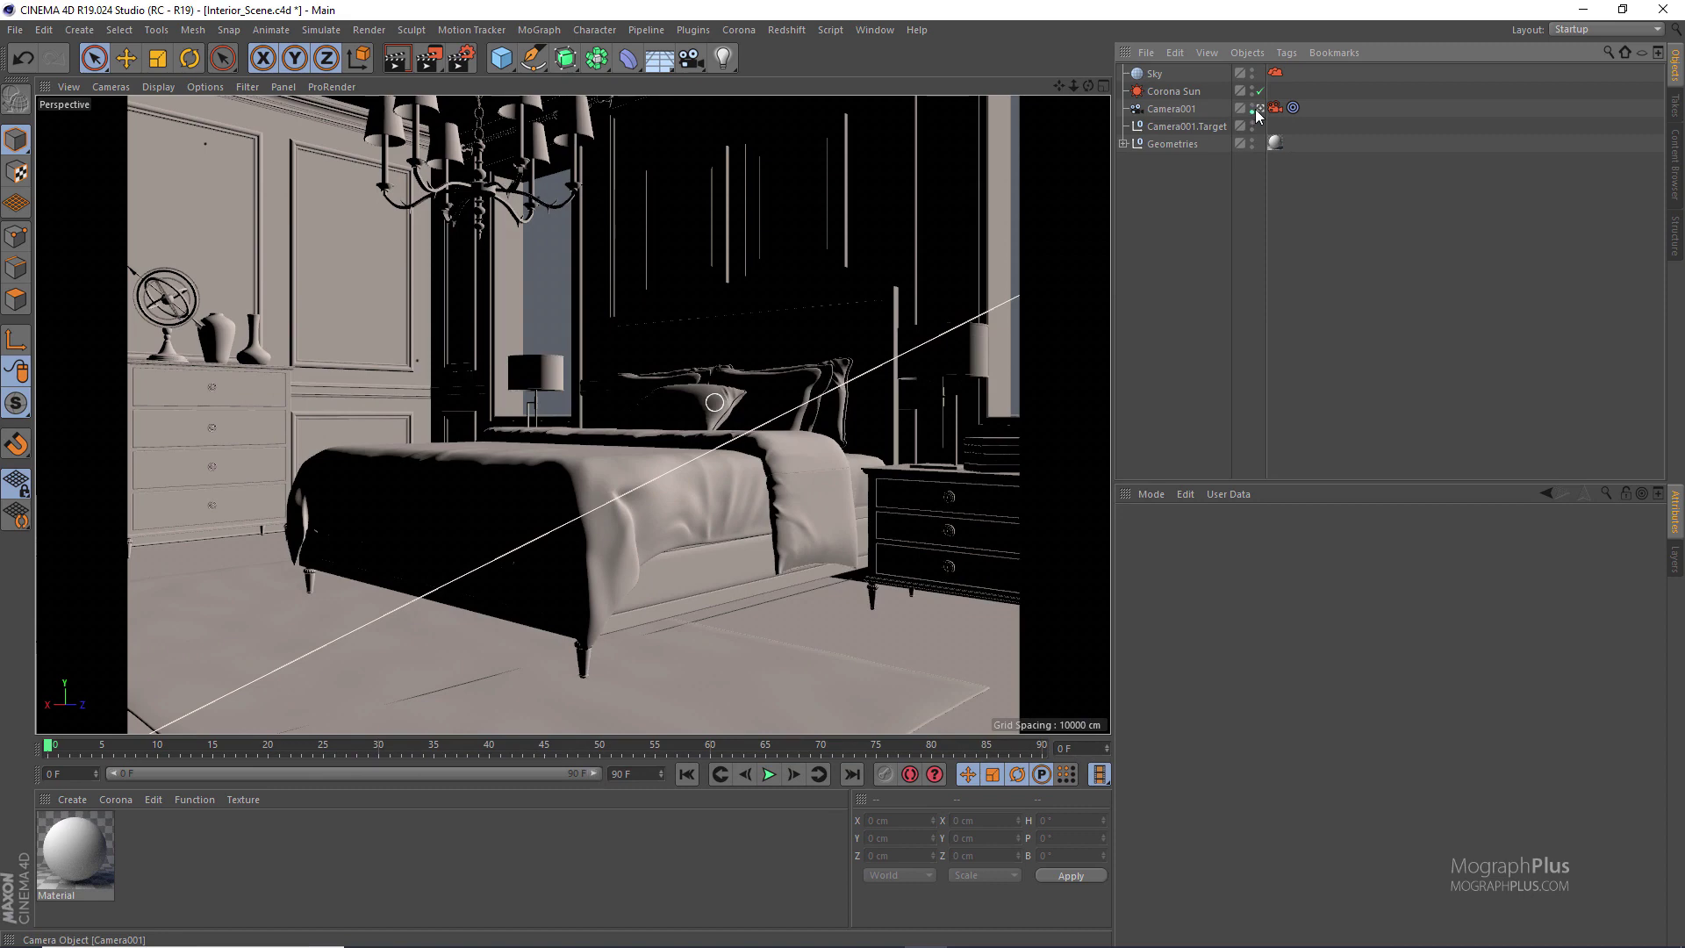
left_click_drag(790, 228, 411, 413, "alt")
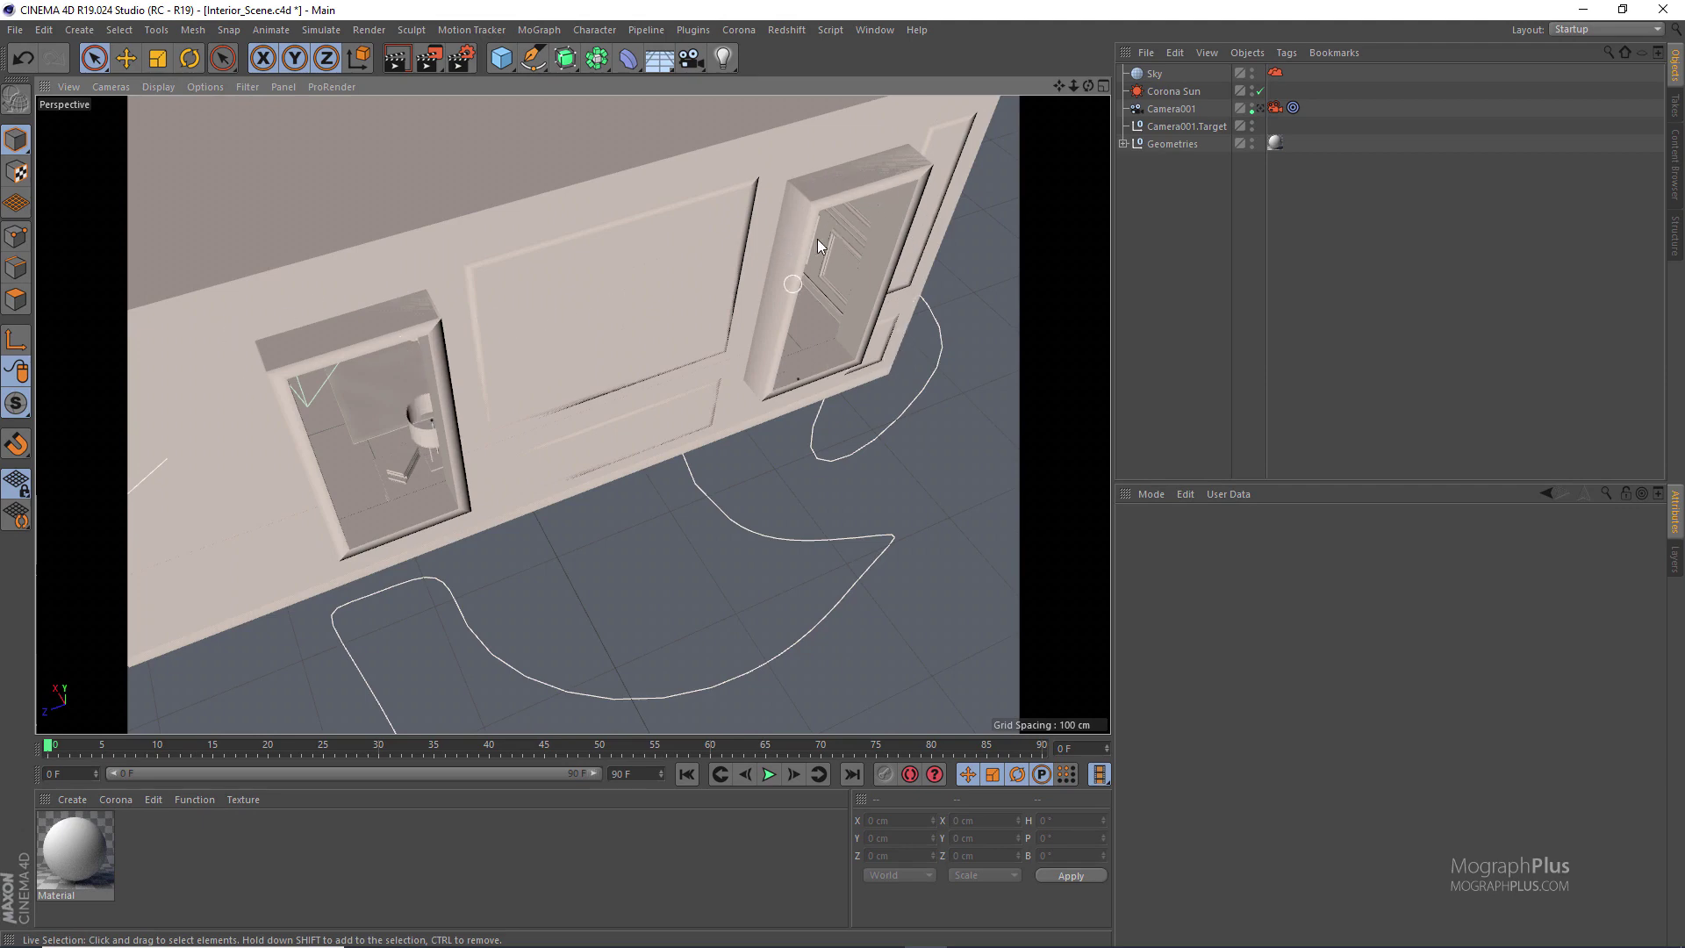
left_click_drag(330, 370, 453, 333, "alt")
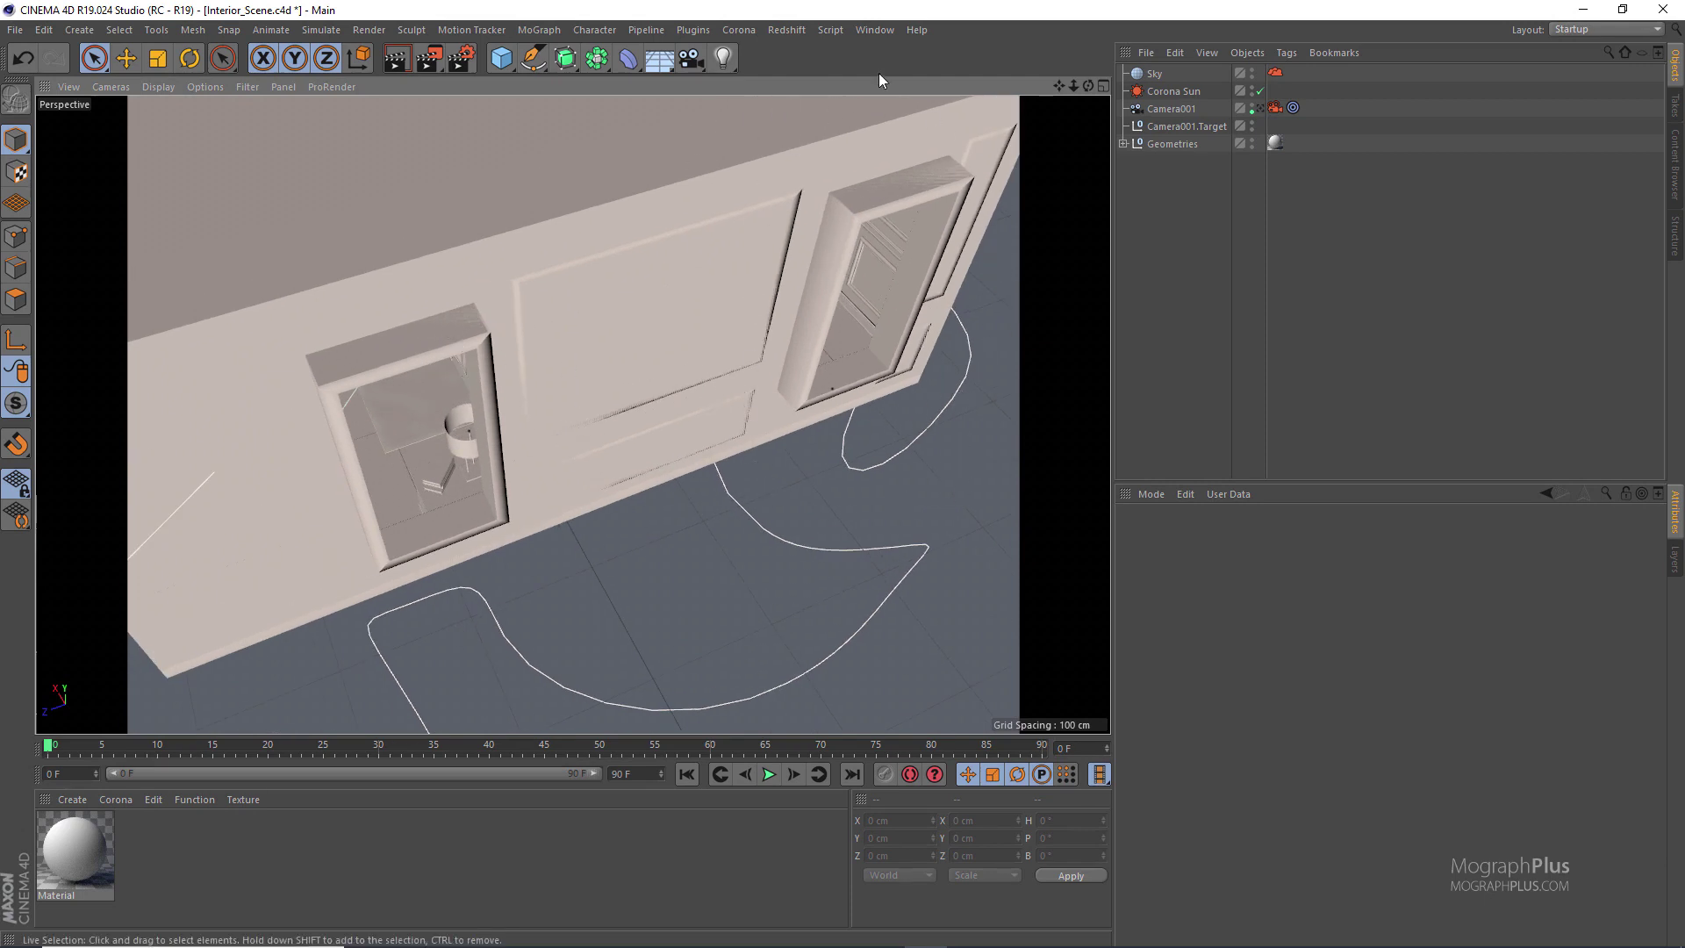
left_click_drag(533, 232, 658, 283, "alt")
left_click(640, 335)
Fill the window opening with a polygon across its four inner corner points using the Polygon Pen in point mode
left_click(16, 236)
right_click(658, 283)
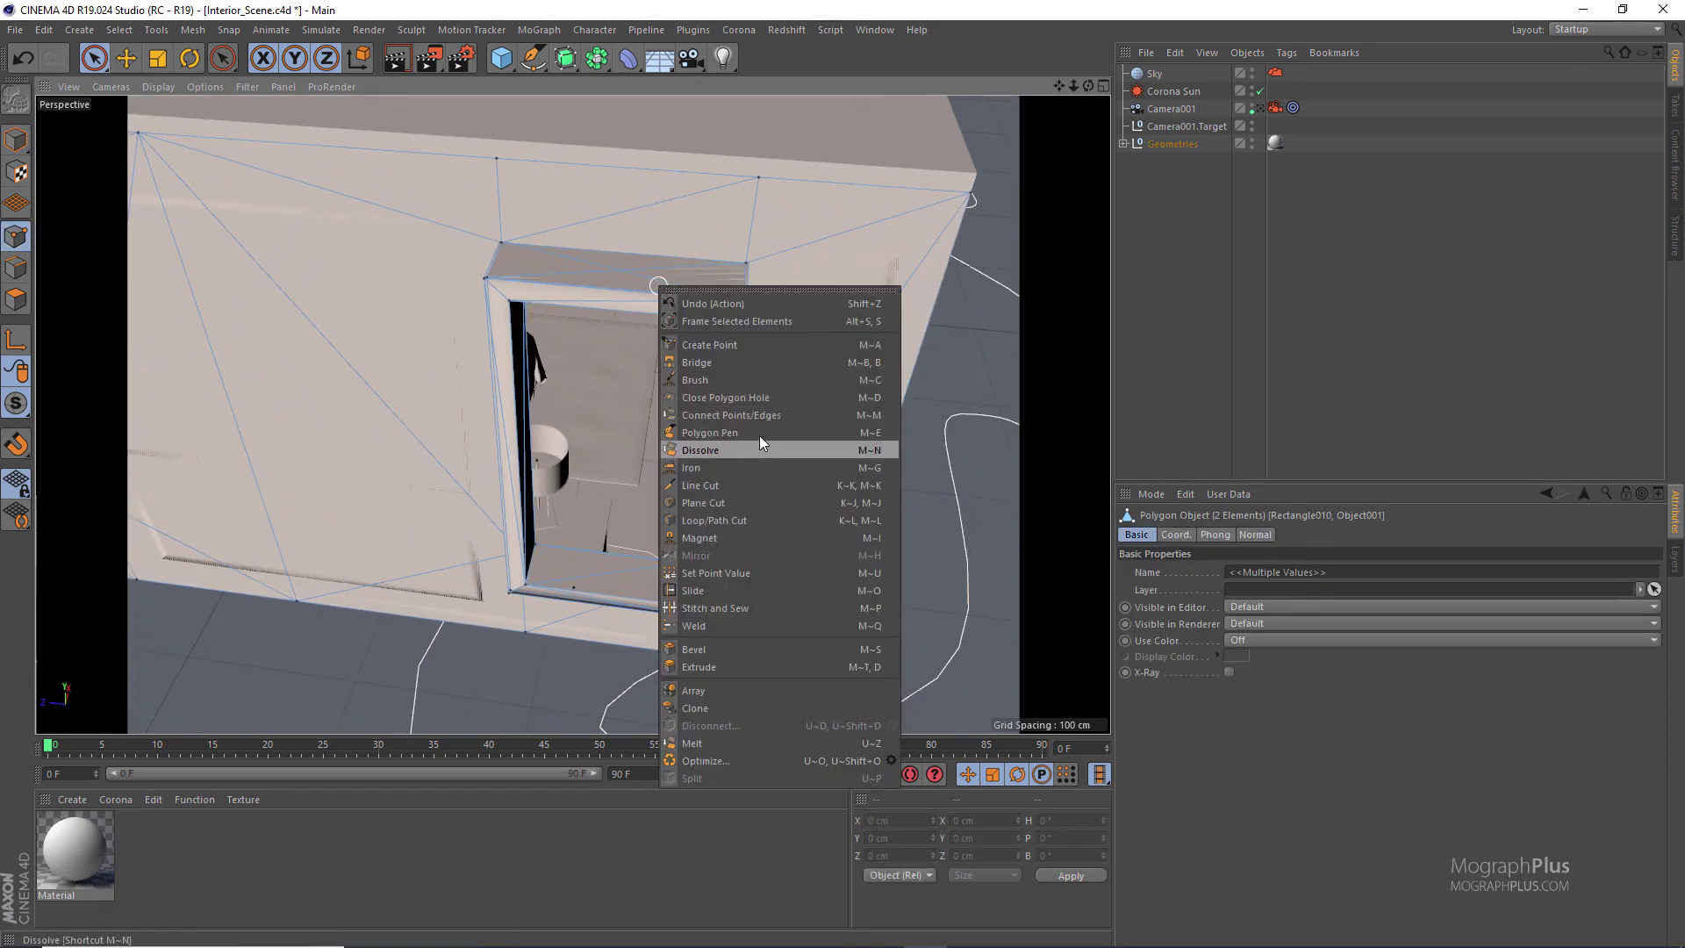
left_click(760, 436)
left_click_drag(713, 371, 704, 316, "alt")
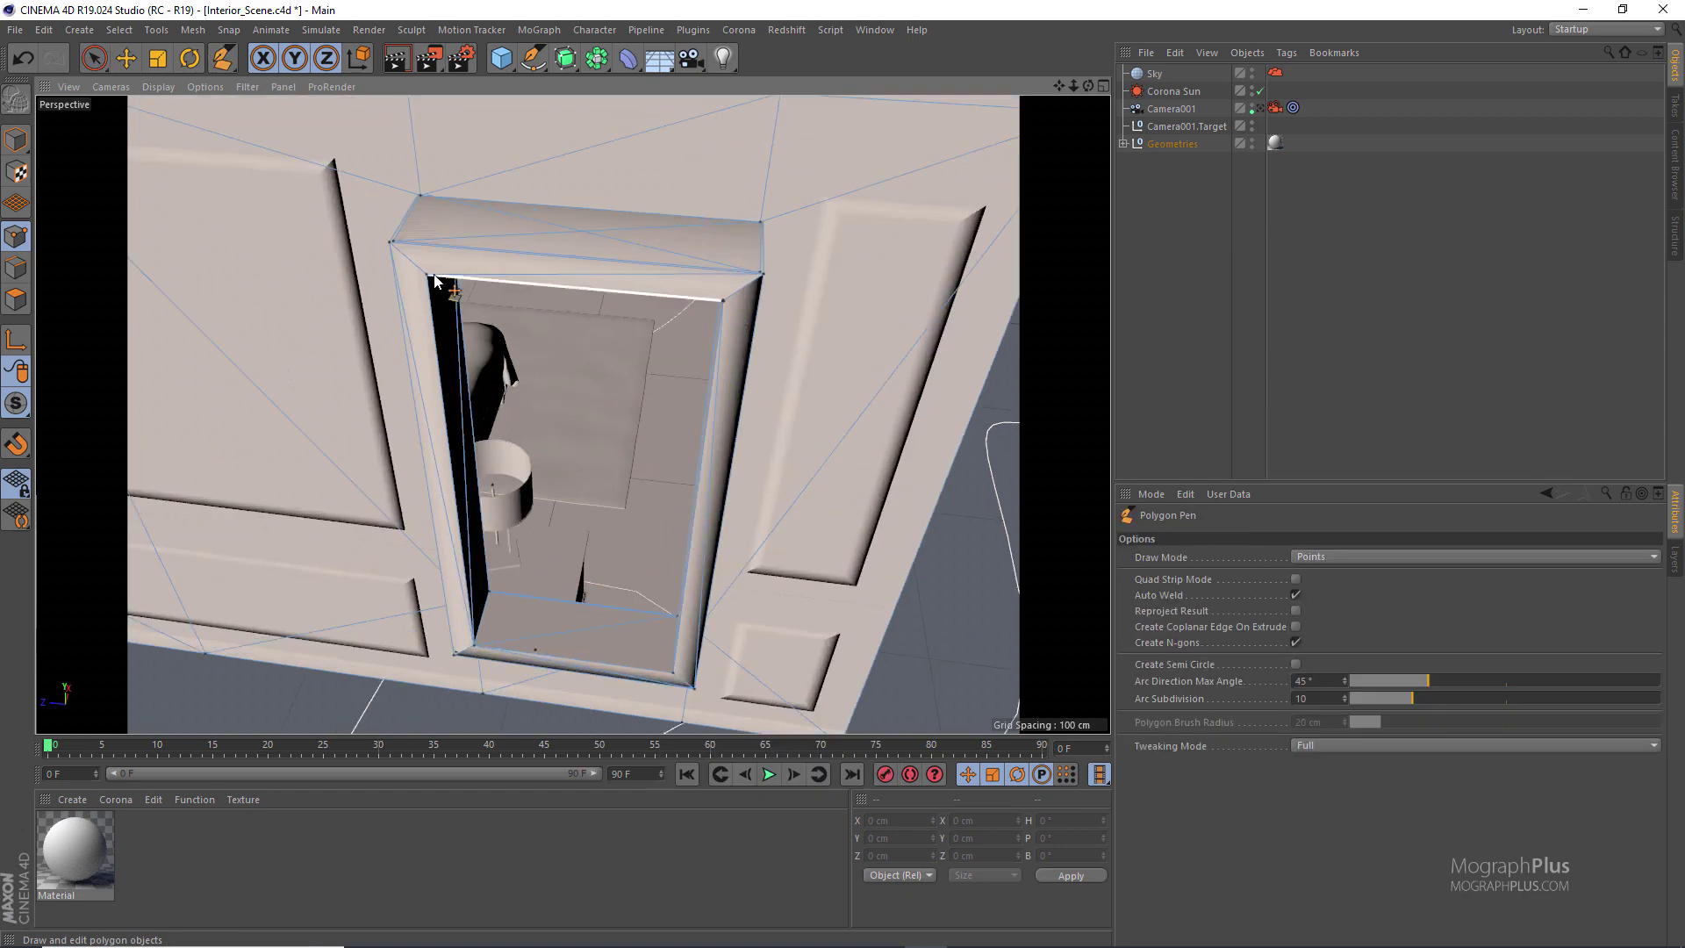
left_click(427, 274)
left_click(722, 301)
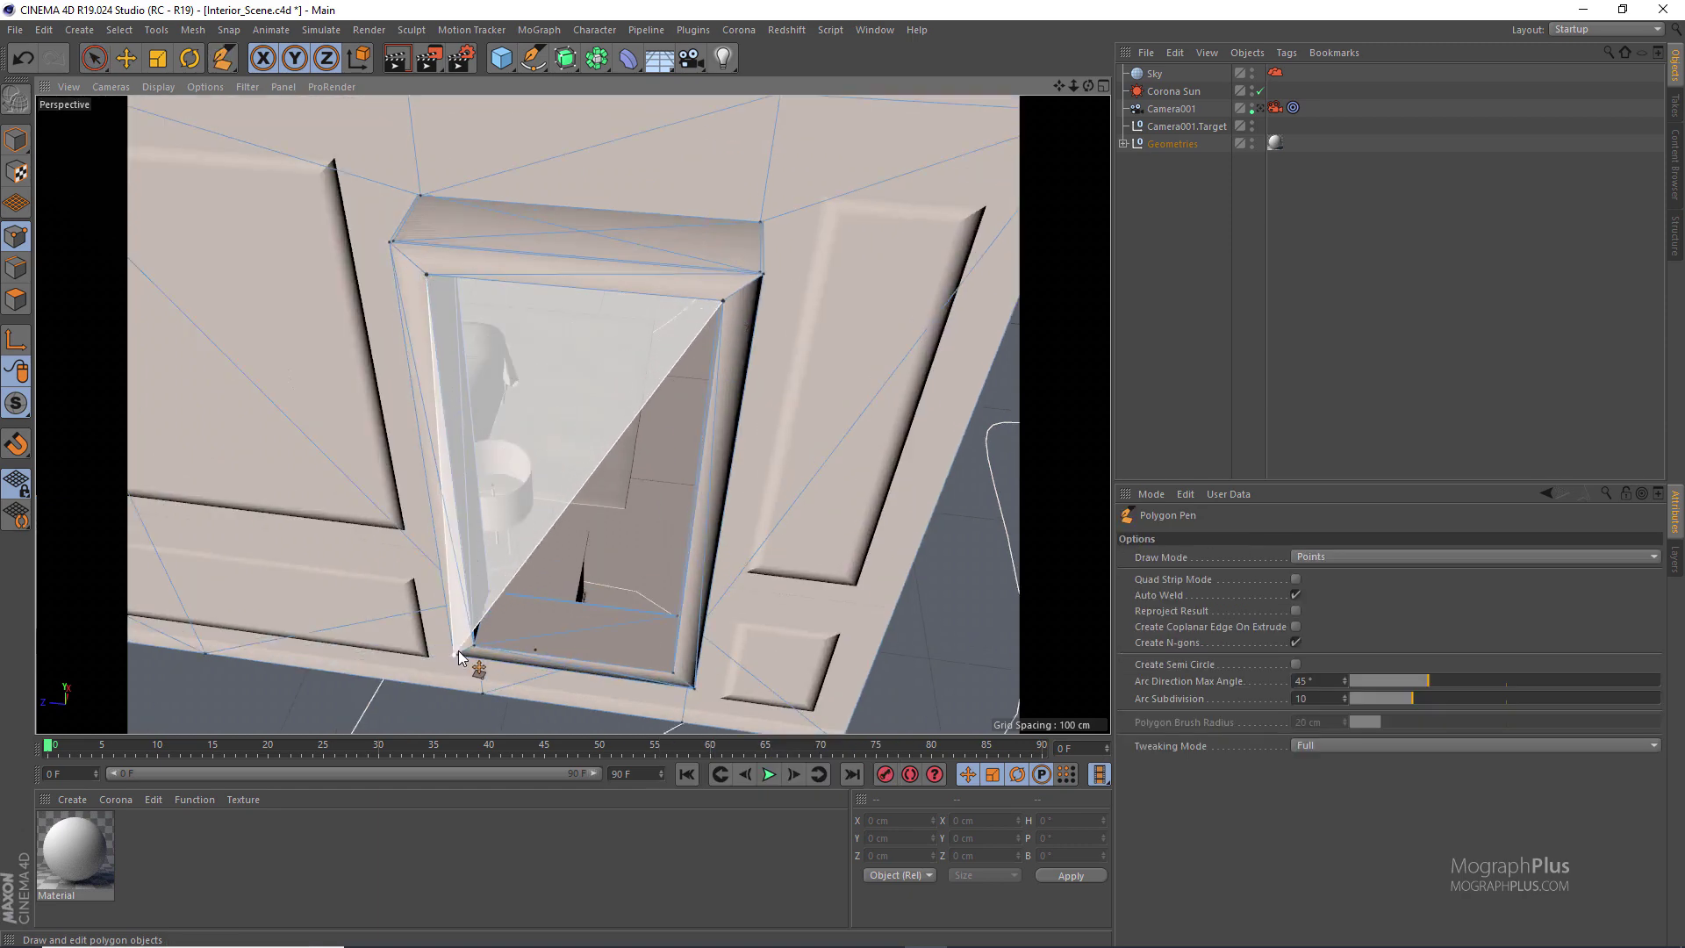
left_click(473, 650)
left_click(673, 673)
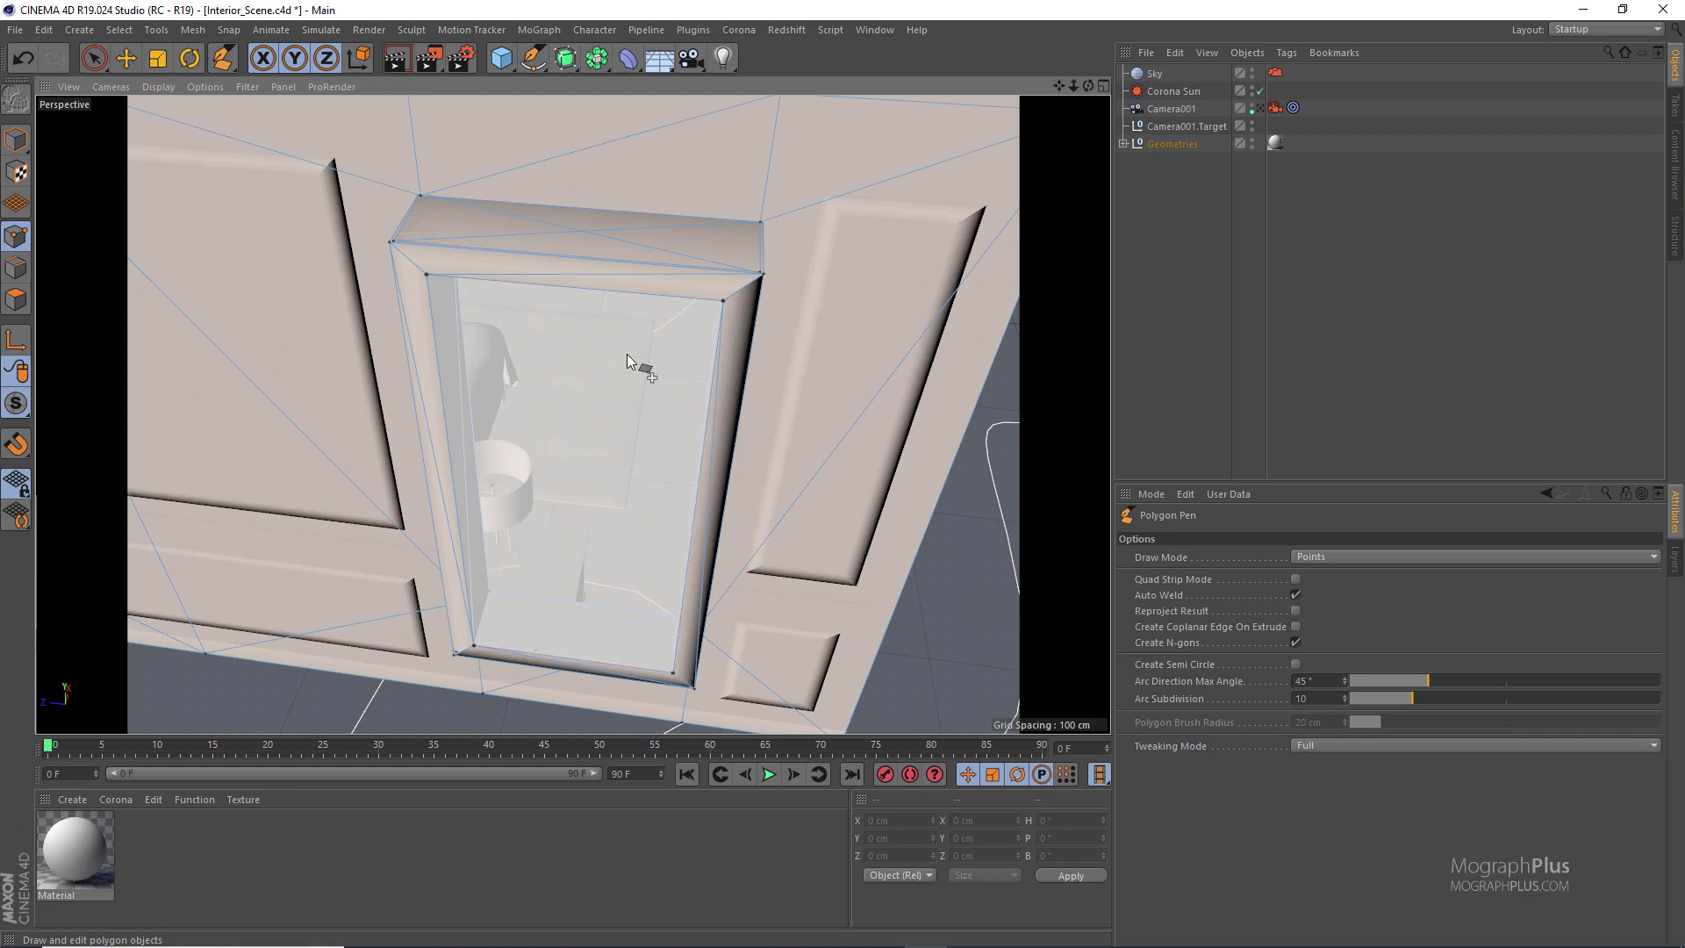
left_click(721, 301)
Select the new window polygon, split it into a separate object and return to model mode
left_click_drag(714, 320, 527, 421, "alt")
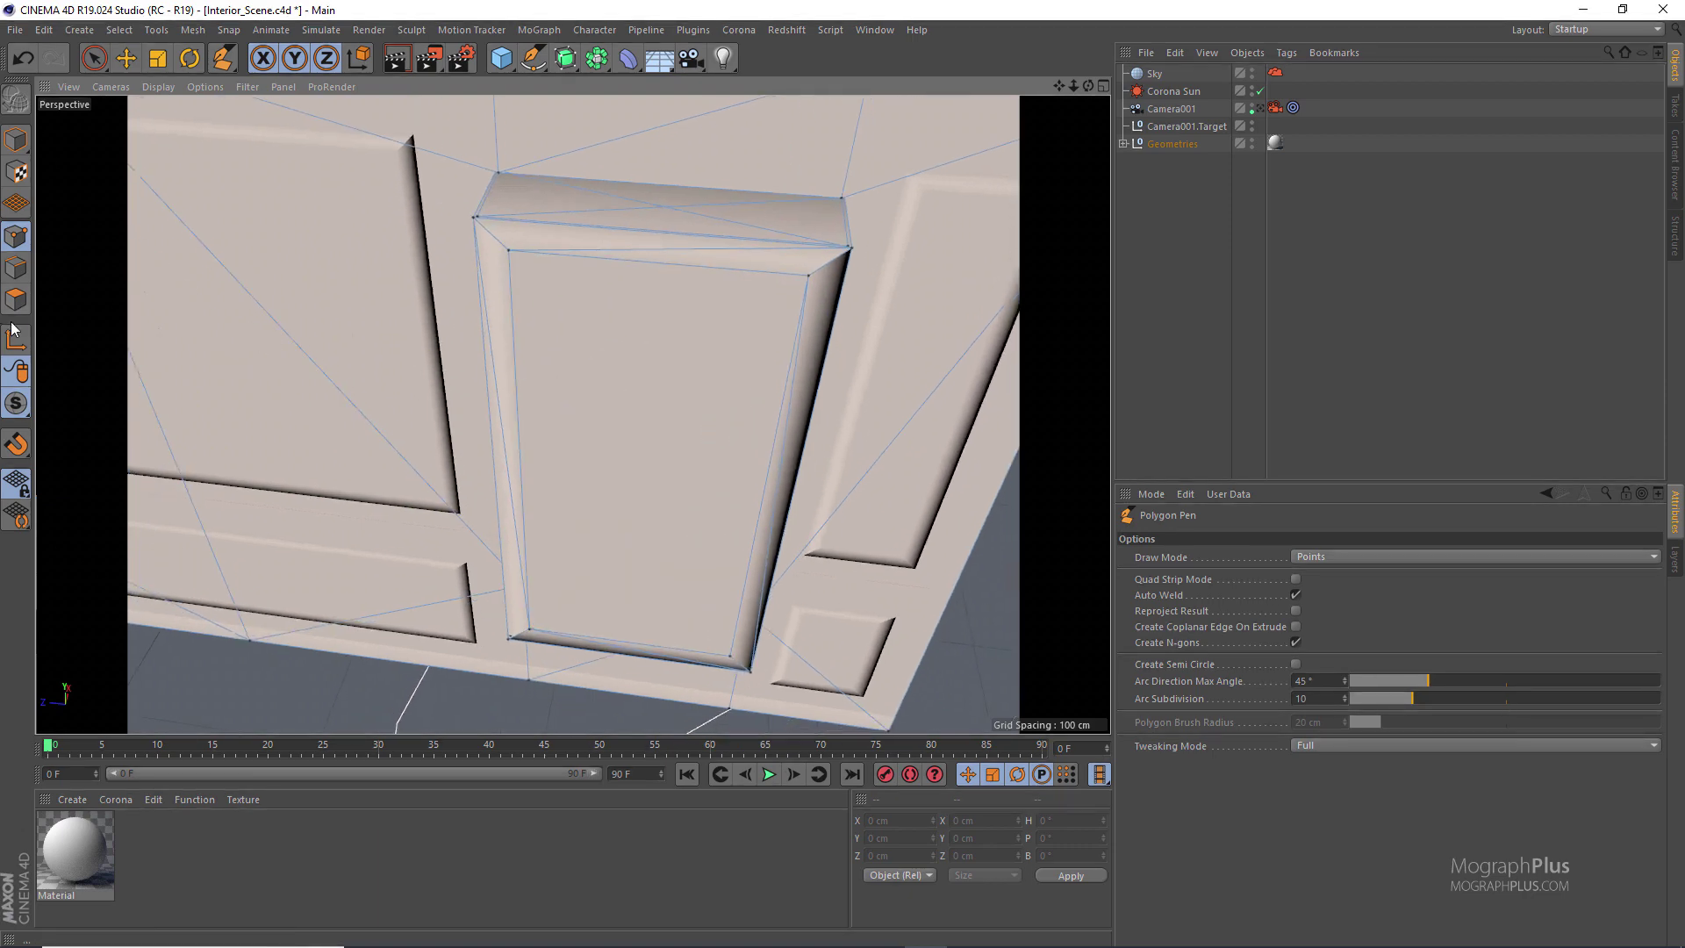
left_click(16, 299)
key("space")
left_click(656, 351)
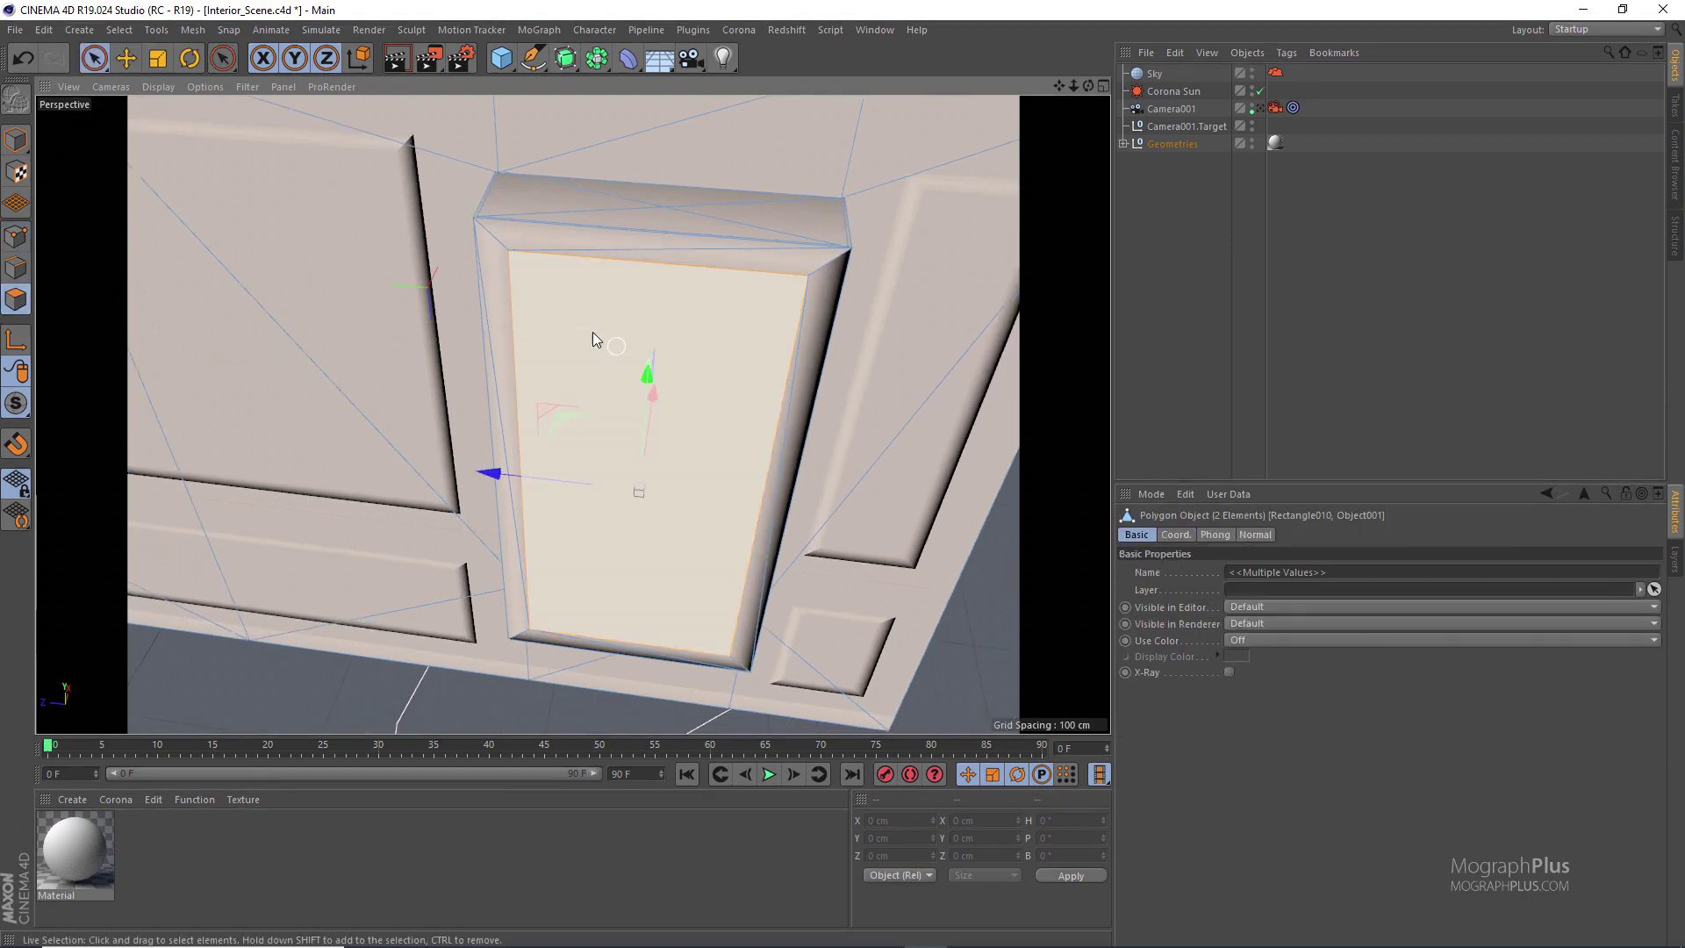
right_click(579, 311)
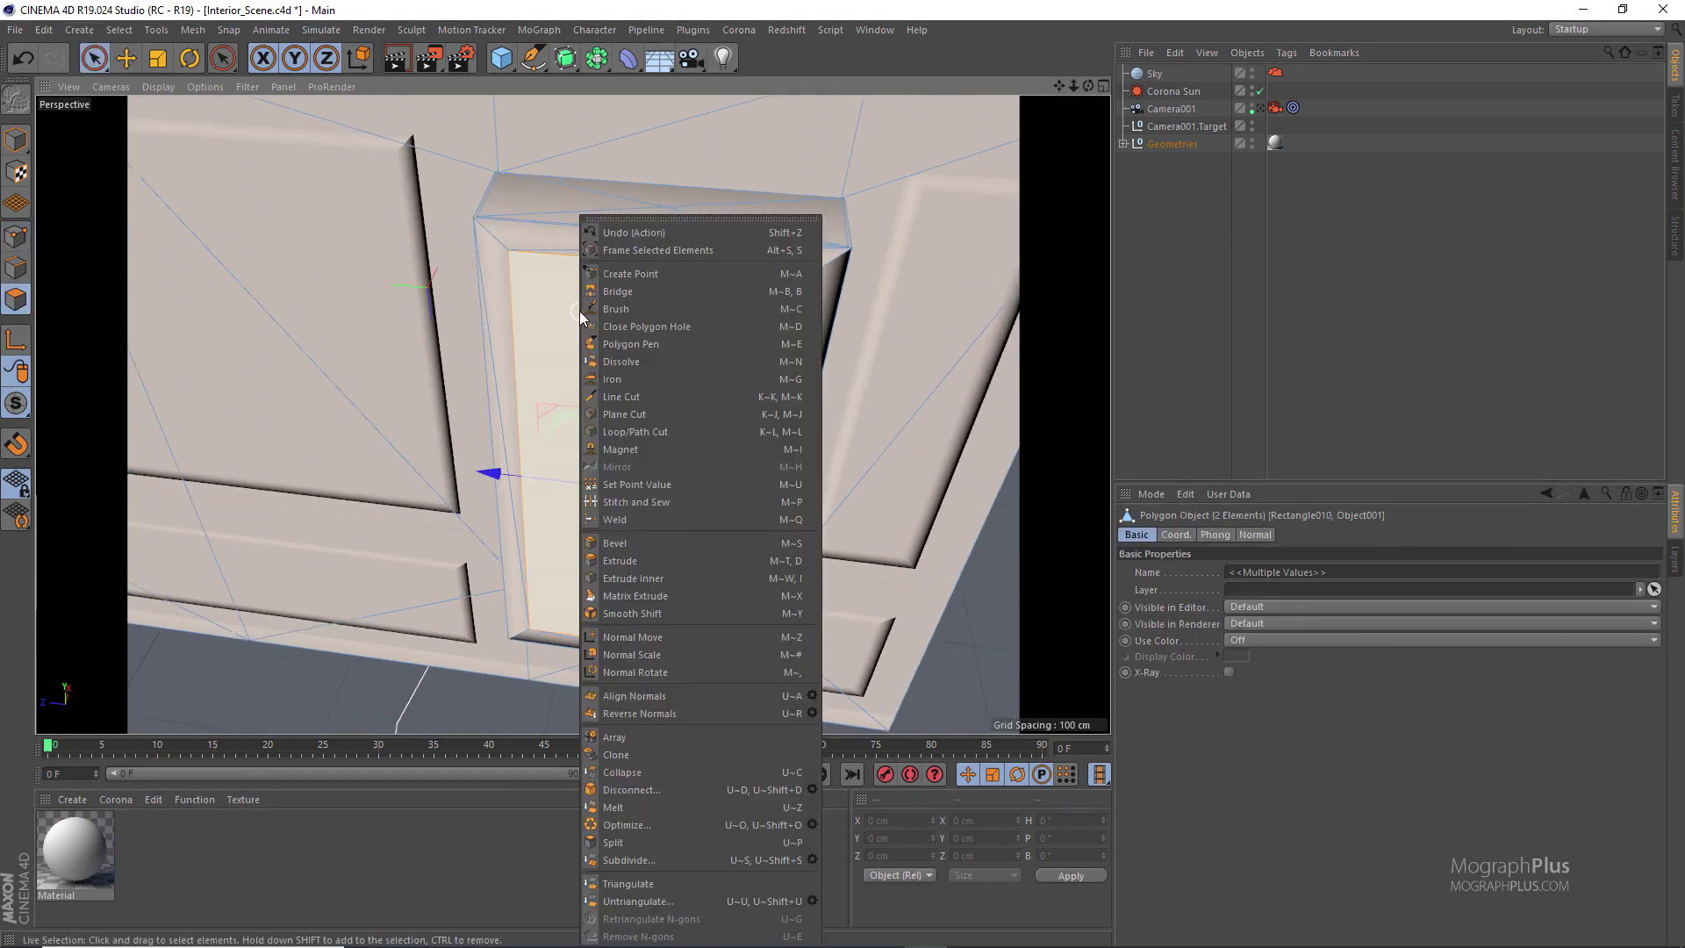
left_click(675, 841)
left_click(16, 140)
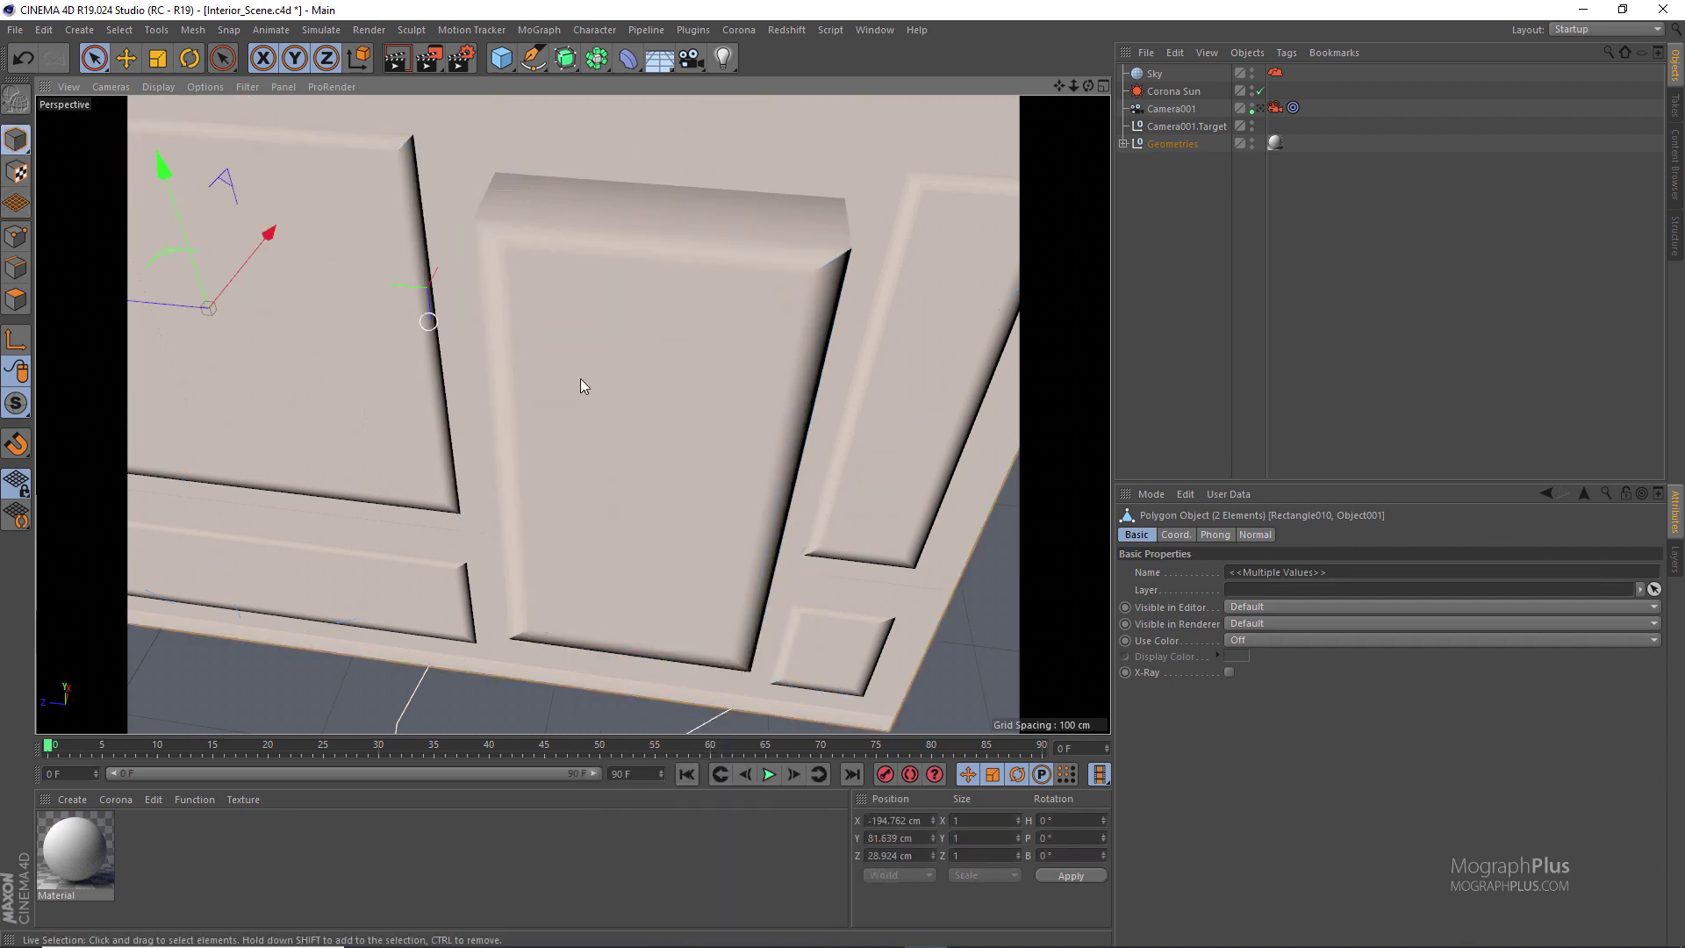
Move the split window pane Rectangle010.1 out of the Geometries group to the first place in the object hierarchy
left_click(630, 339)
left_click(1207, 53)
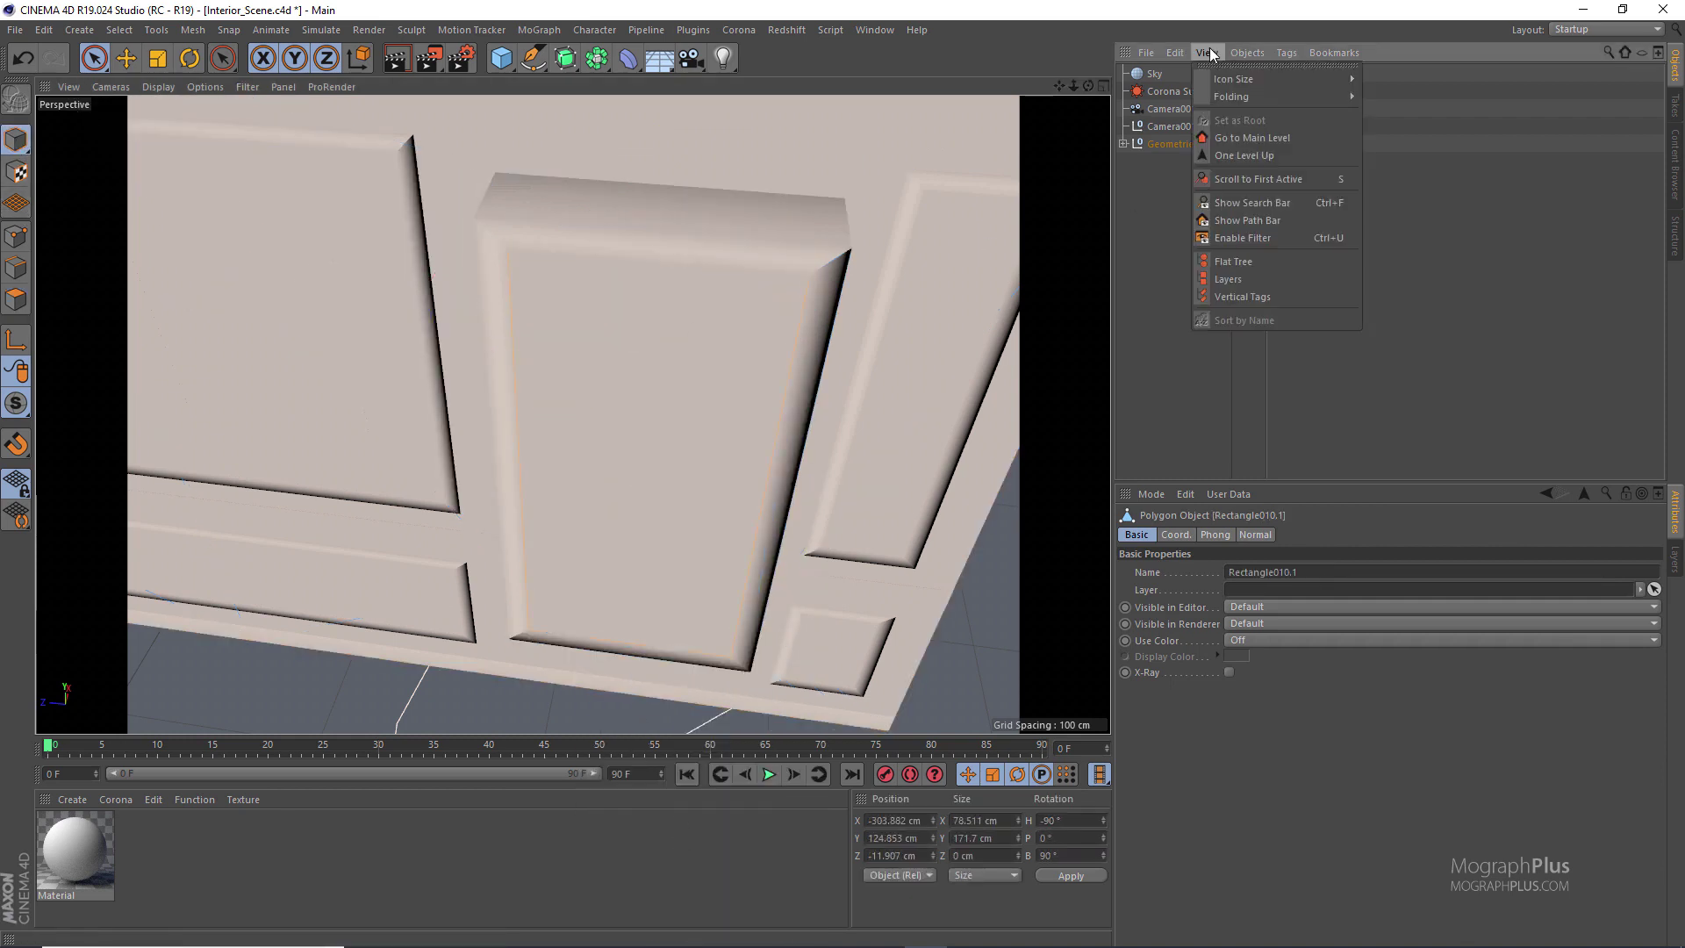
left_click(1263, 179)
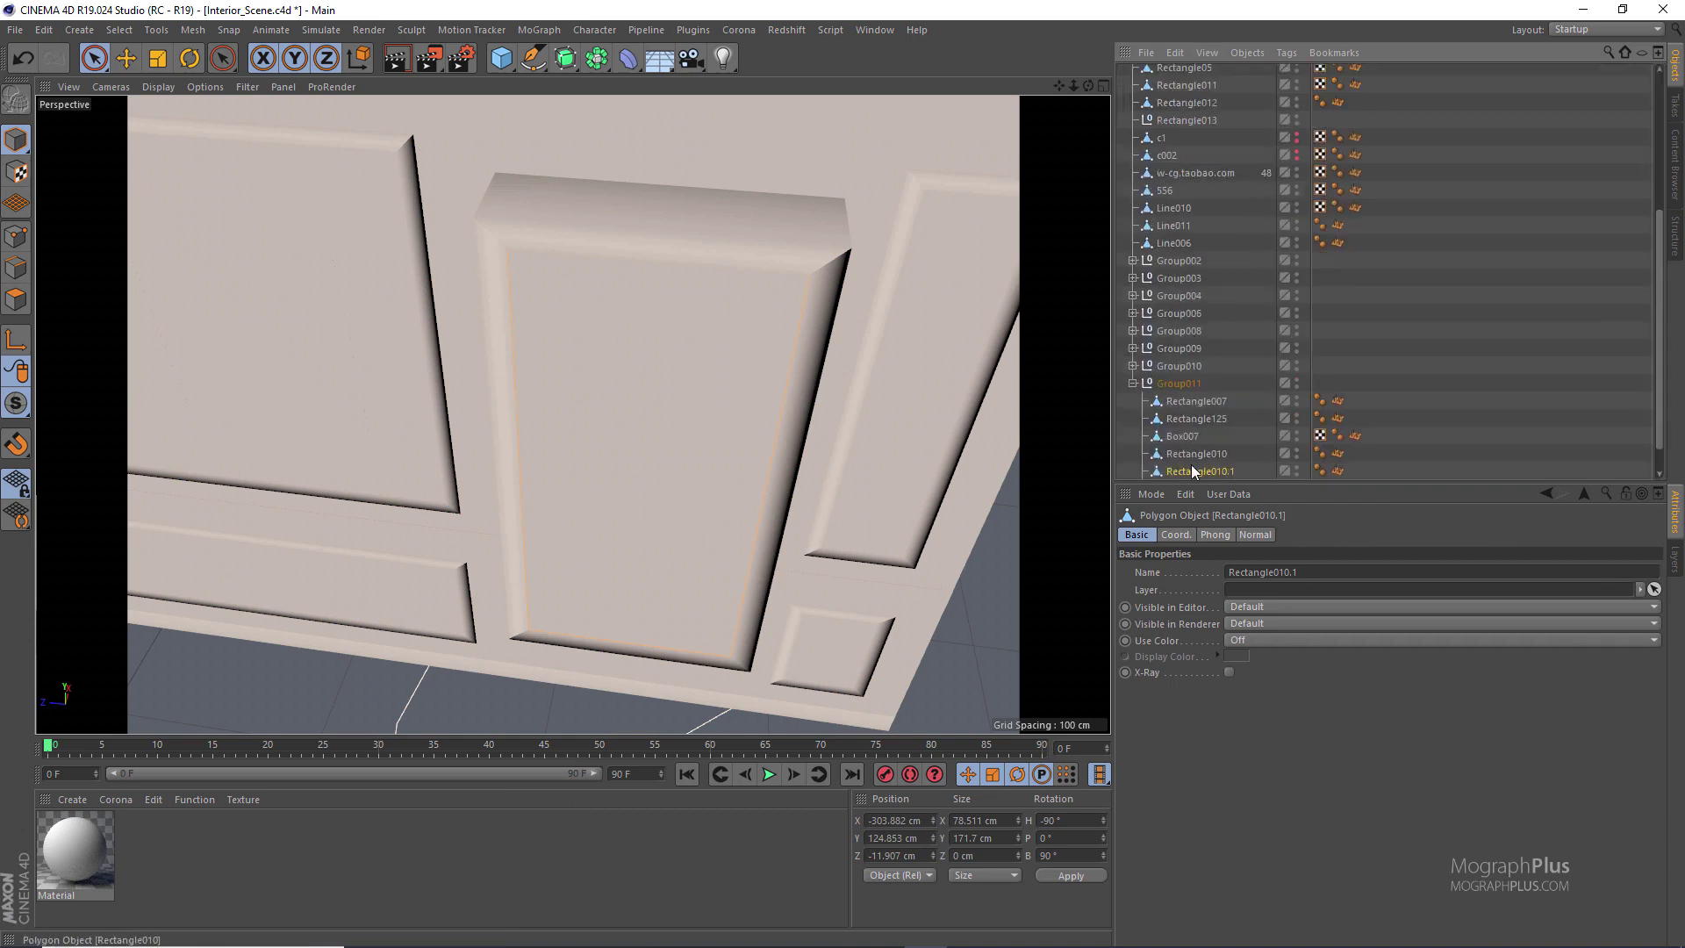
left_click_drag(1192, 469, 1214, 67)
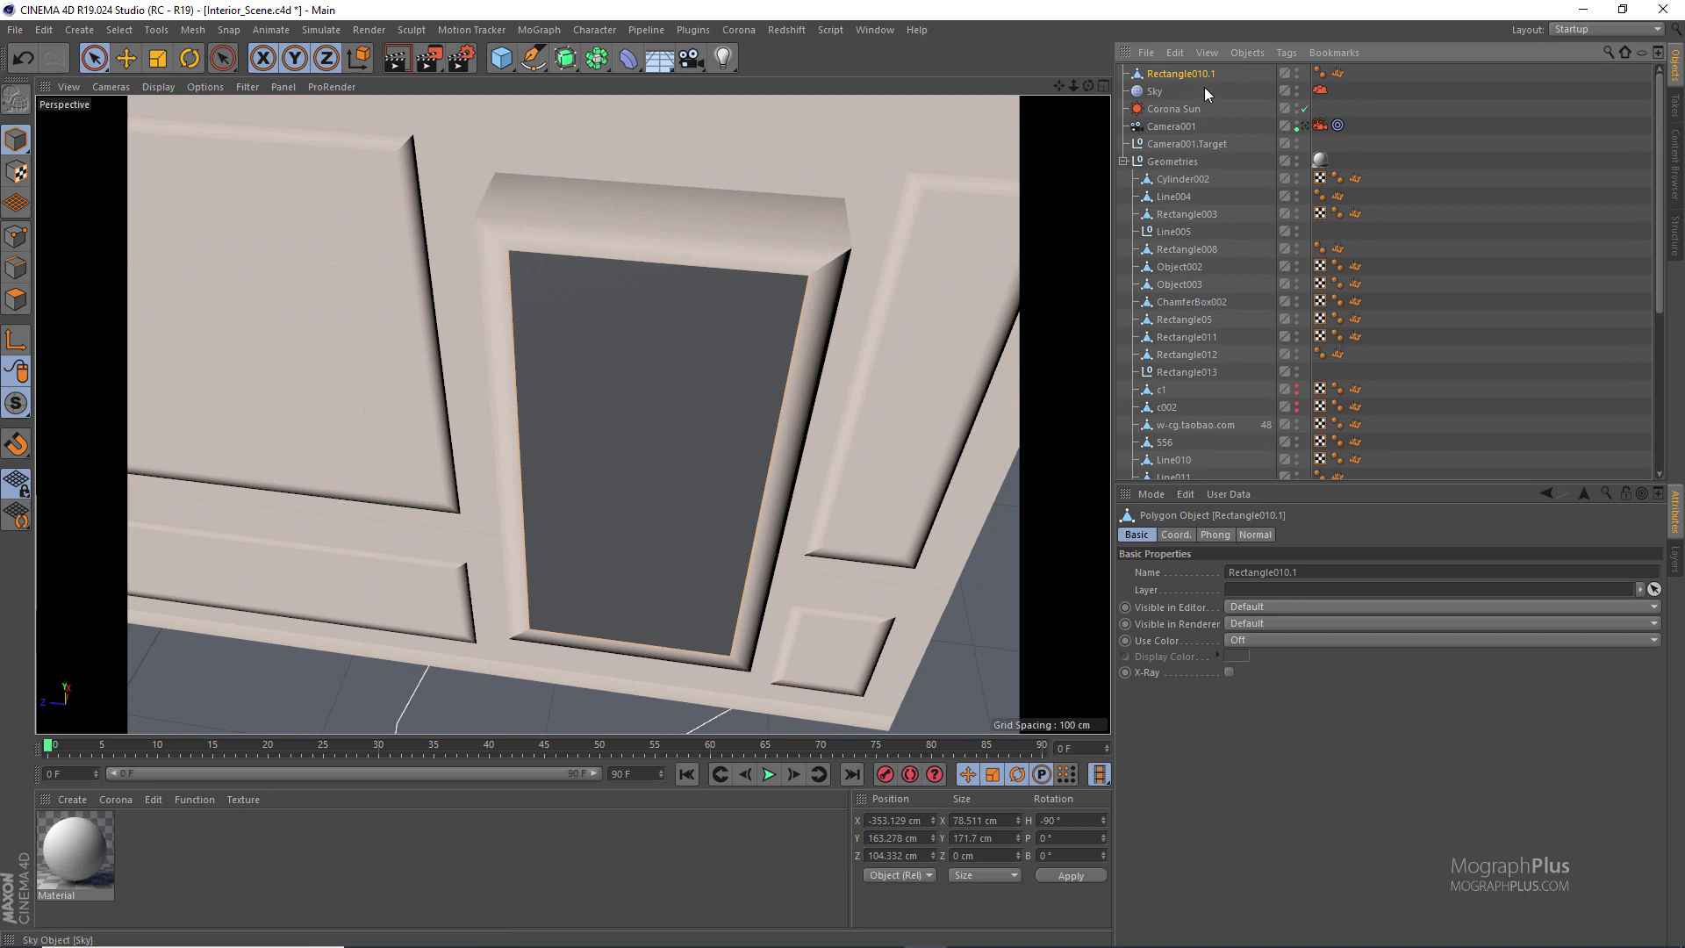
Hide the split window pane in editor and renderer, and delete the original pane polygon from the Rectangle010 wall
left_click(1298, 73, "ctrl")
left_click(1298, 73, "ctrl")
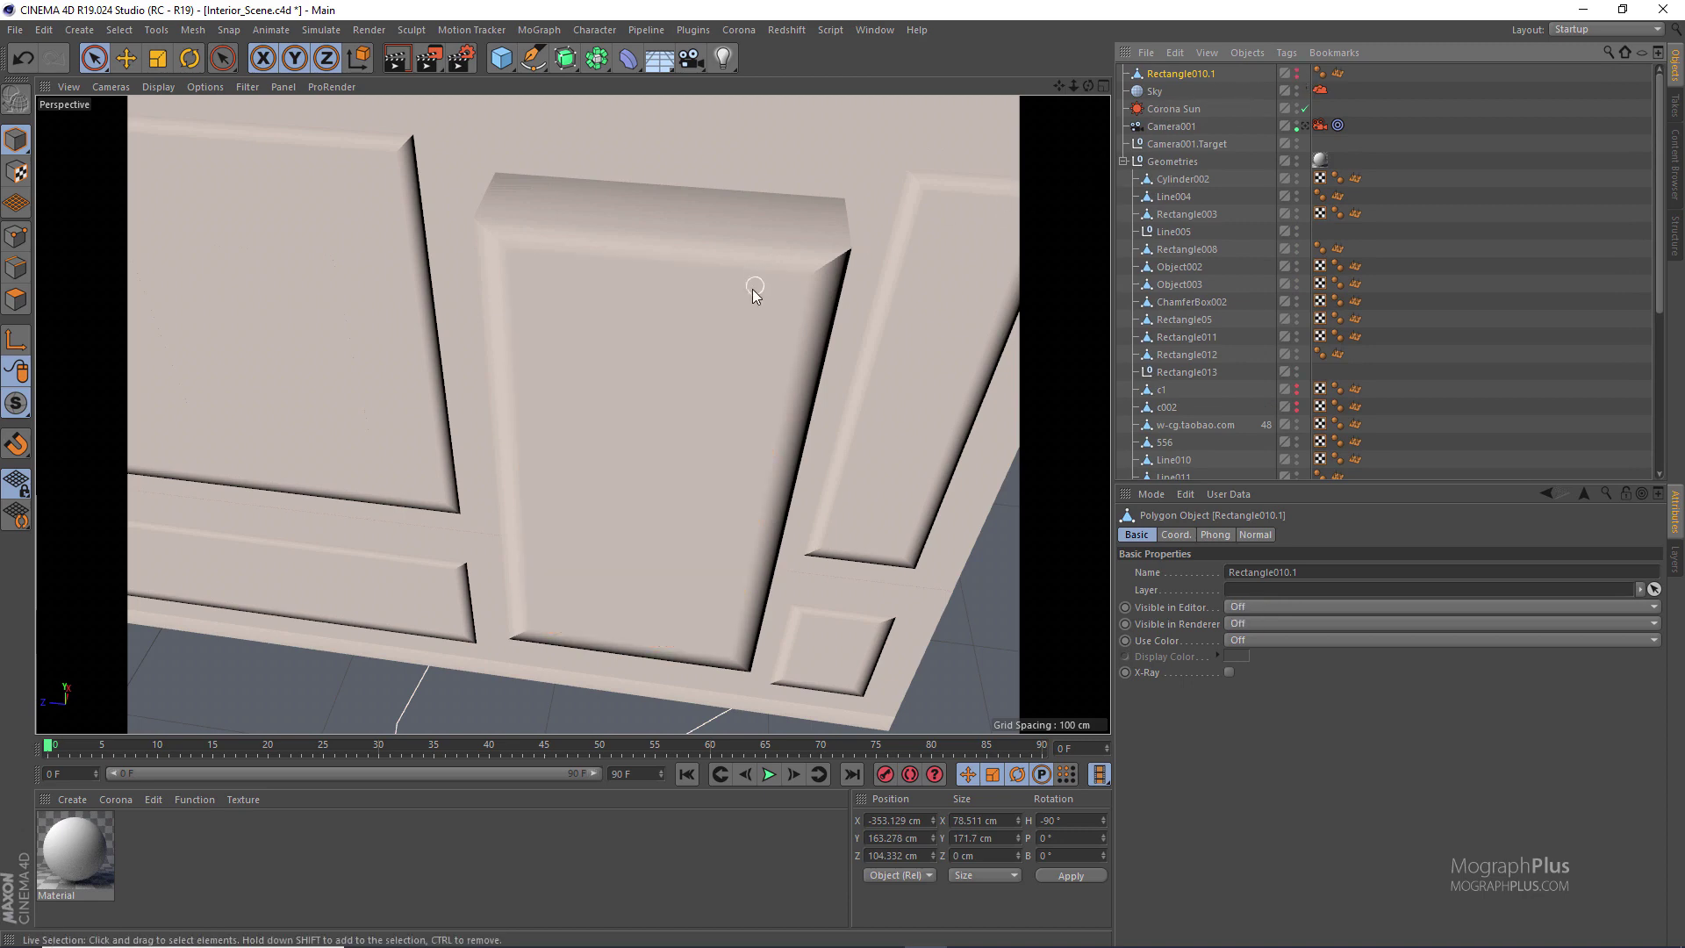
left_click(16, 299)
left_click(555, 357)
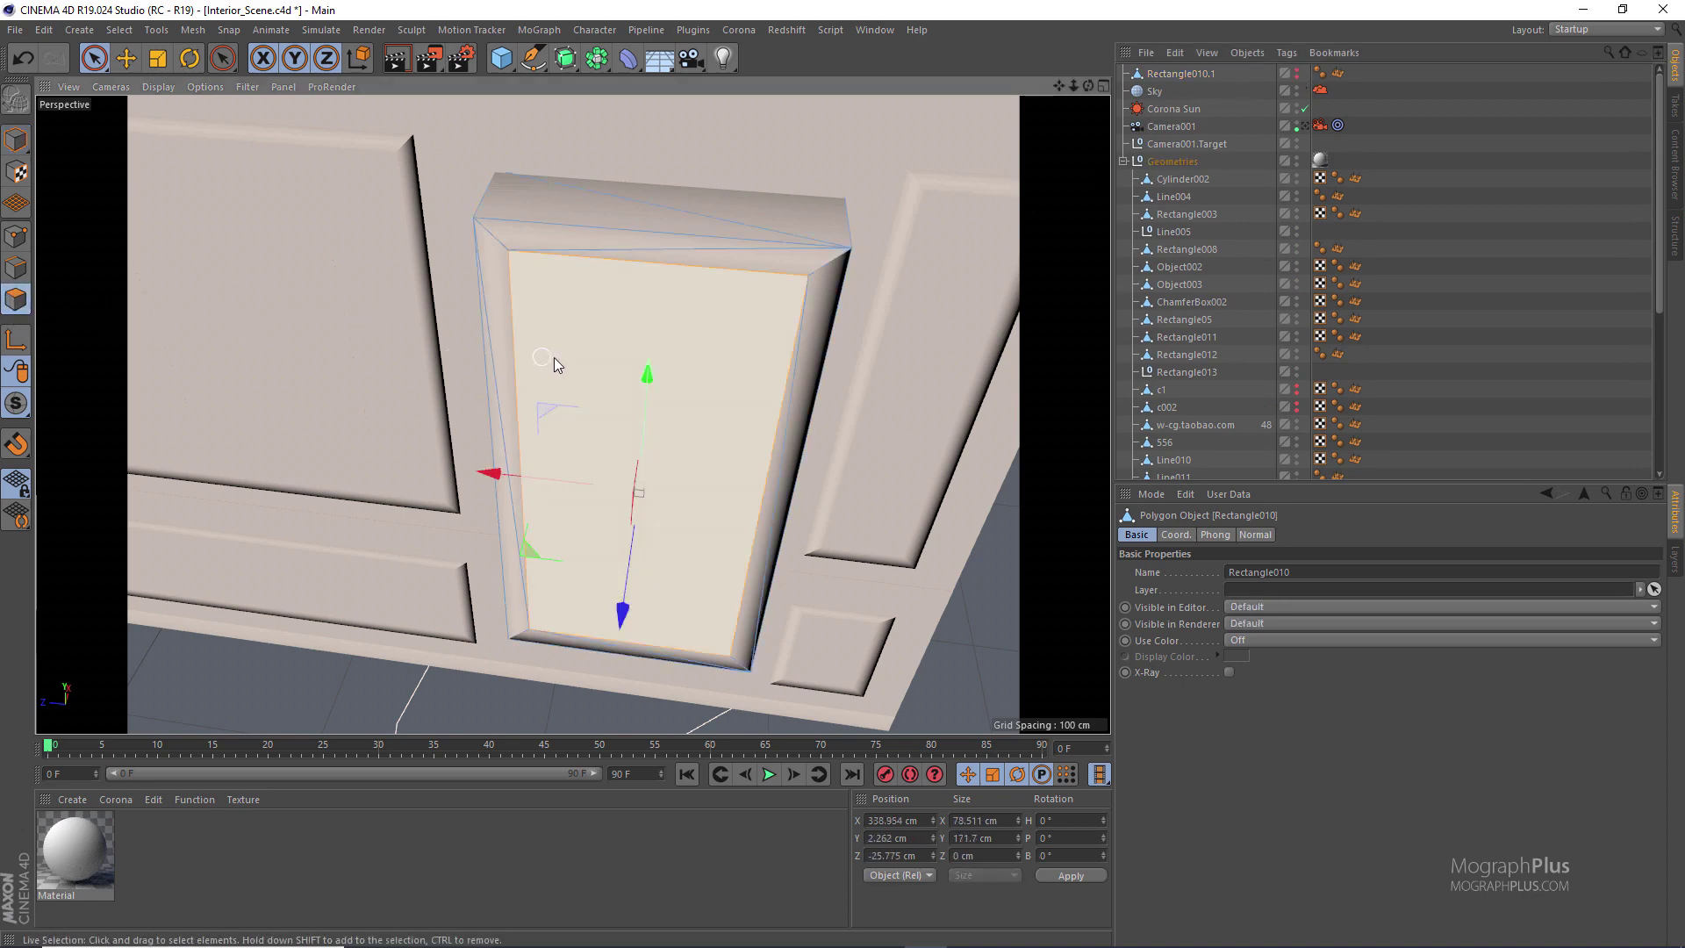
key("Delete")
Fill the wall's other window opening with a polygon across its four inner corner points using the Polygon Pen
left_click_drag(293, 294, 574, 314, "alt")
right_click(463, 268)
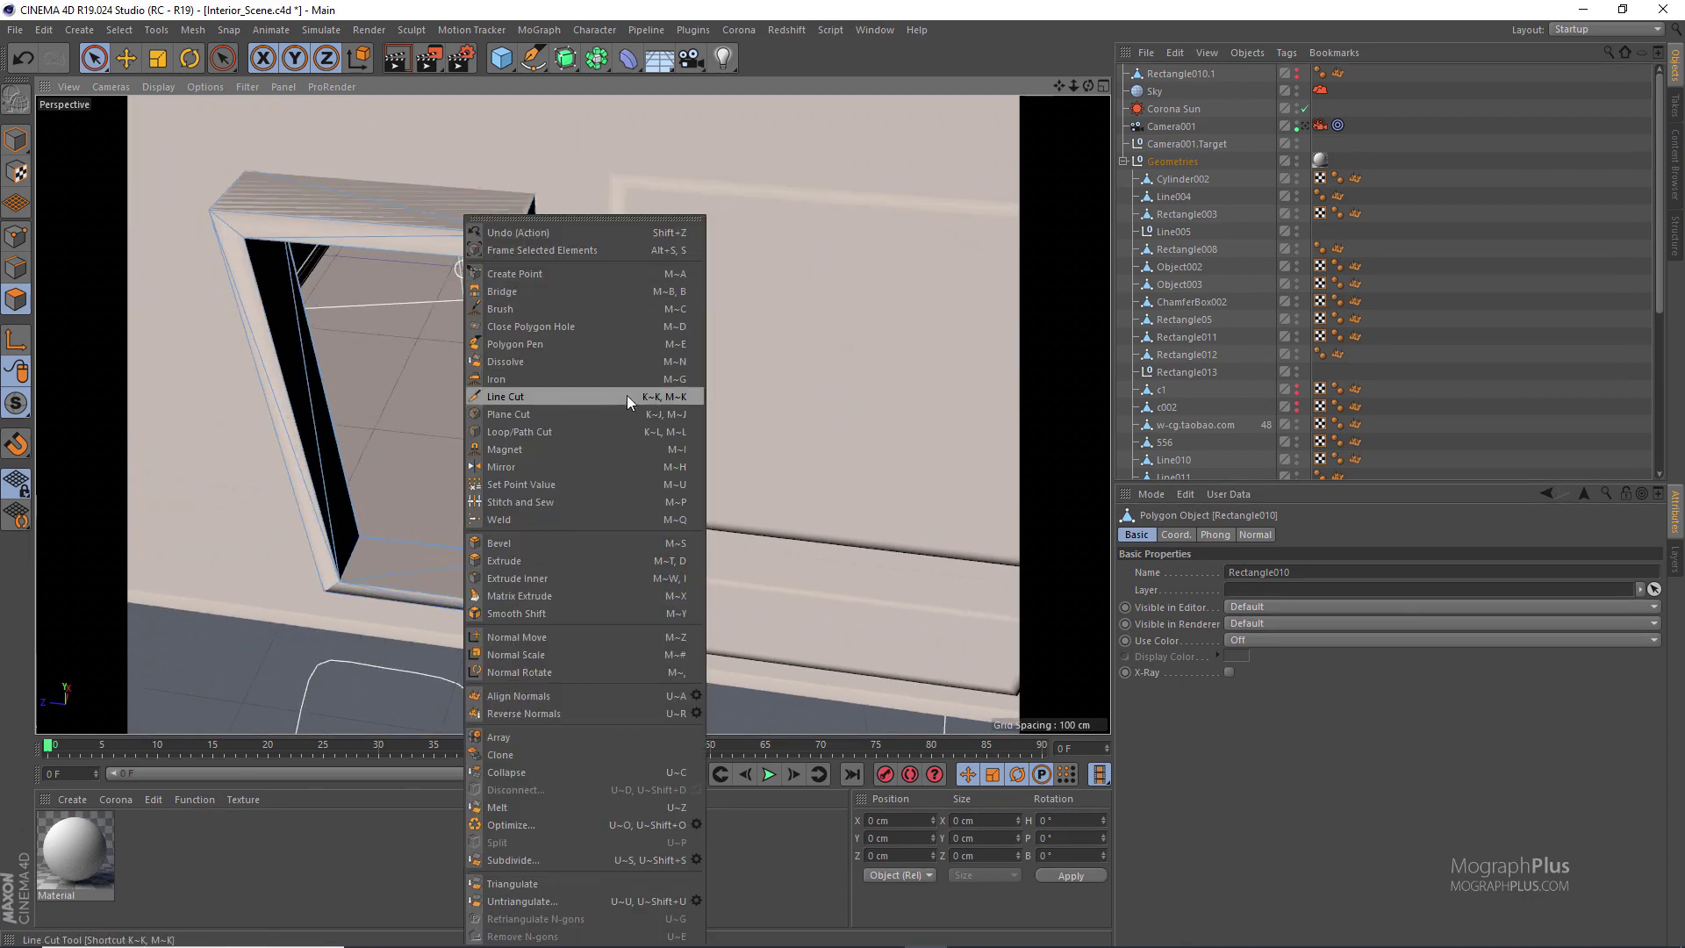
left_click(598, 345)
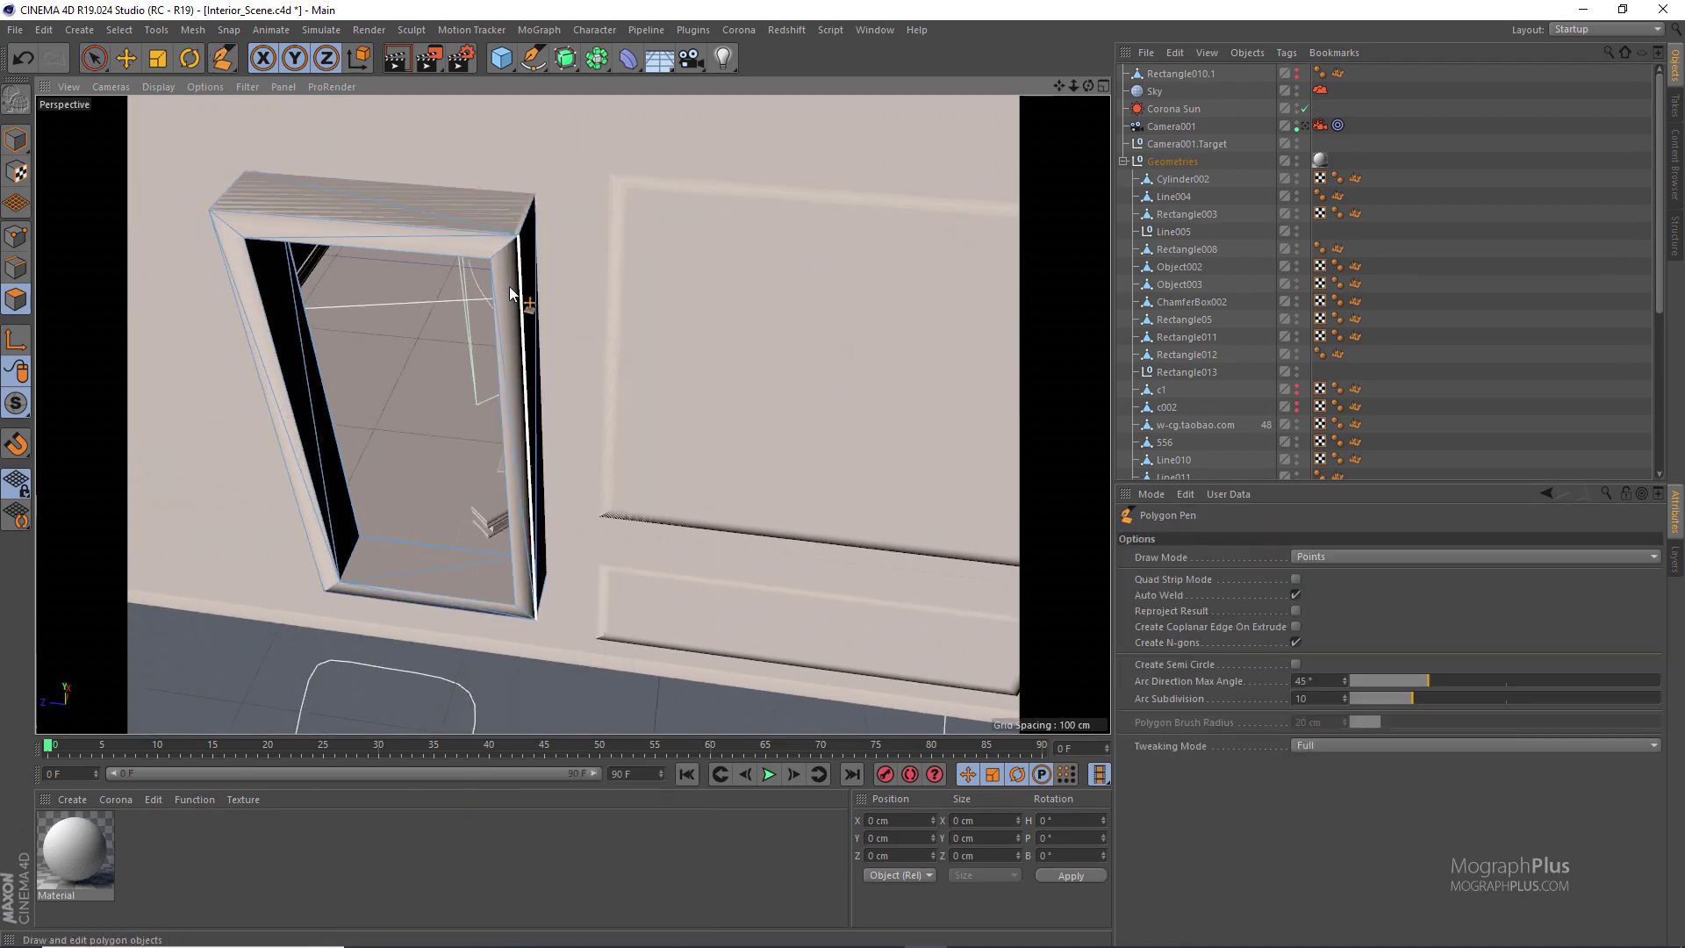
left_click(488, 261)
left_click(257, 239)
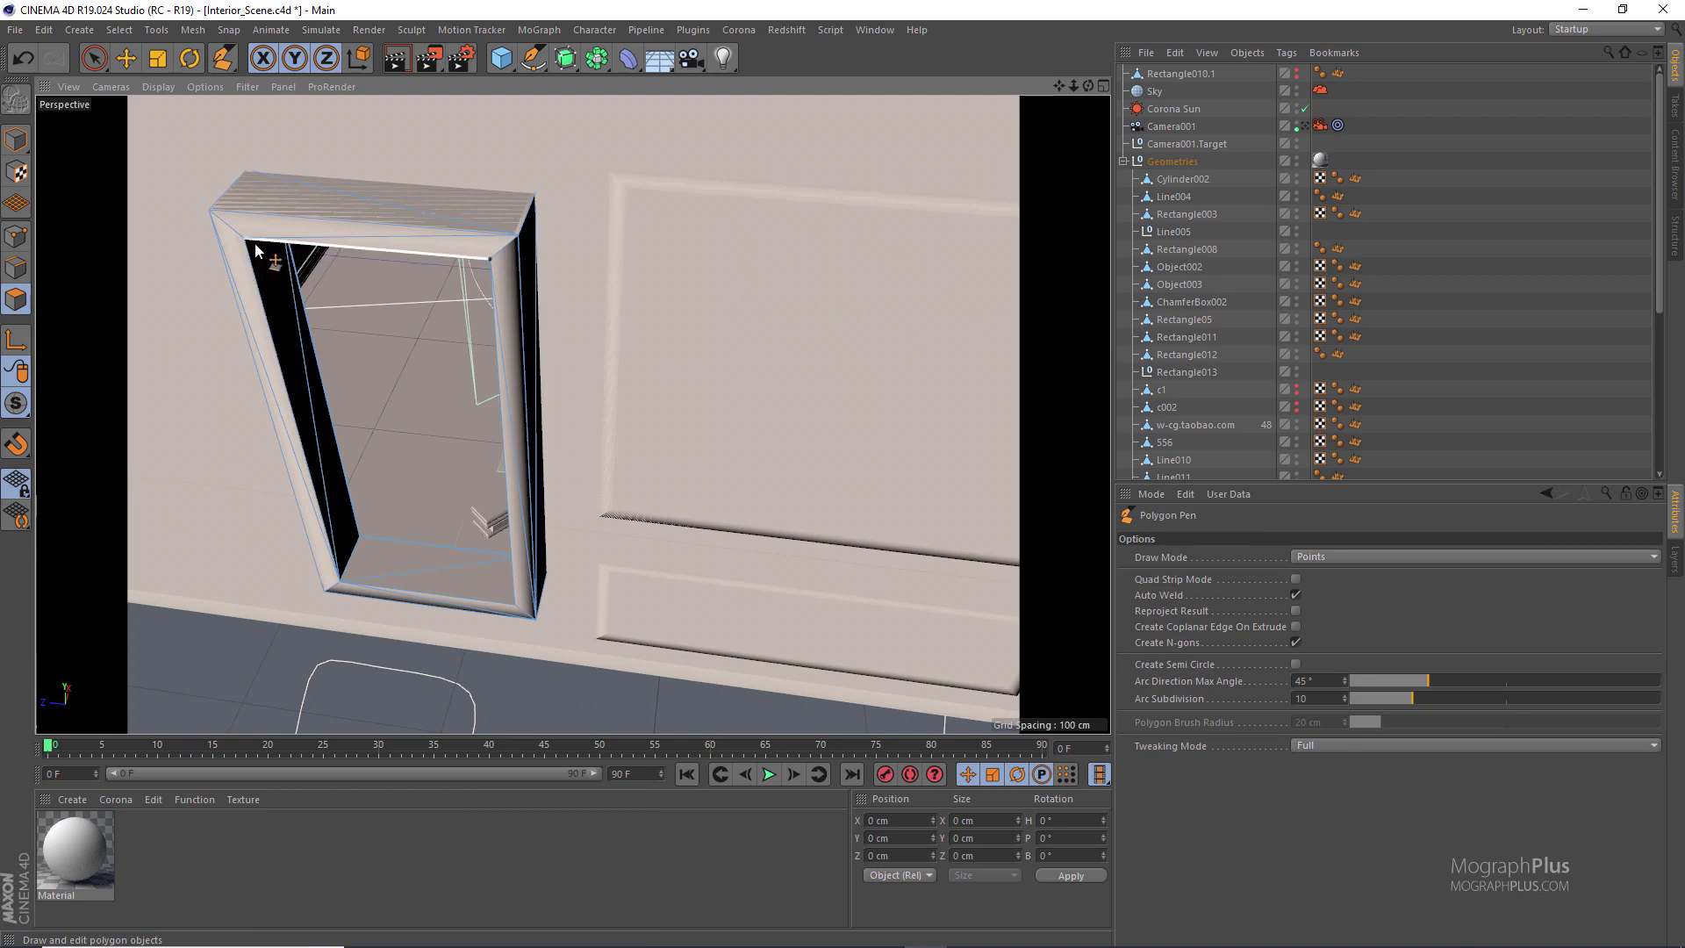
left_click(337, 588)
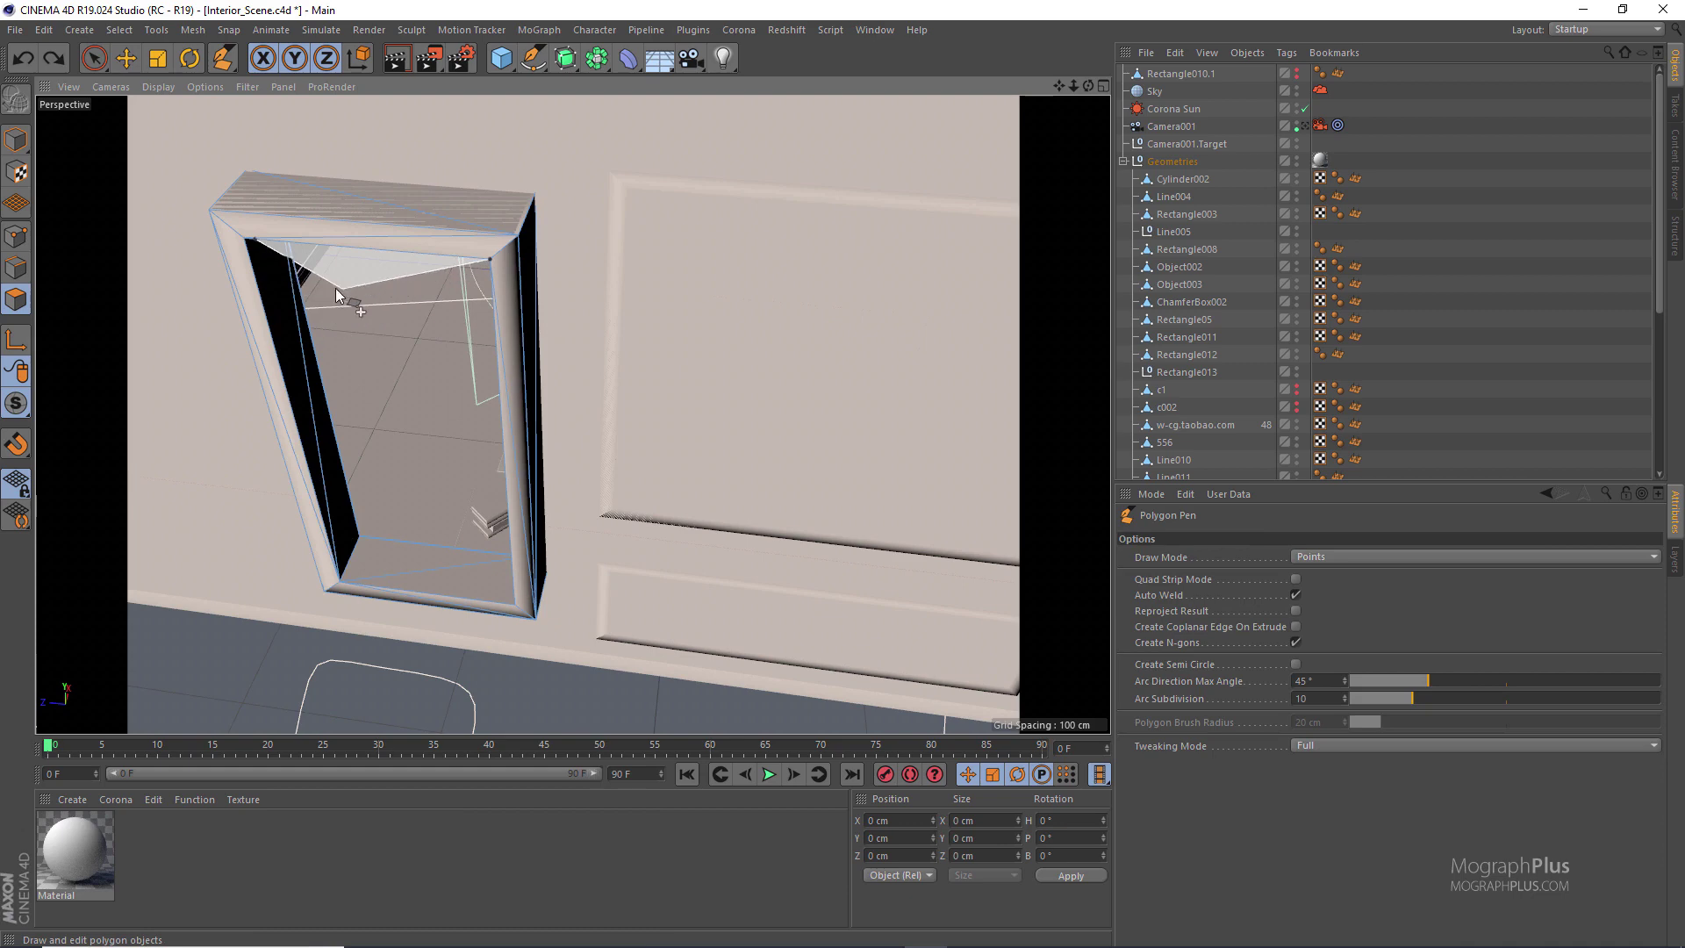
left_click(254, 239)
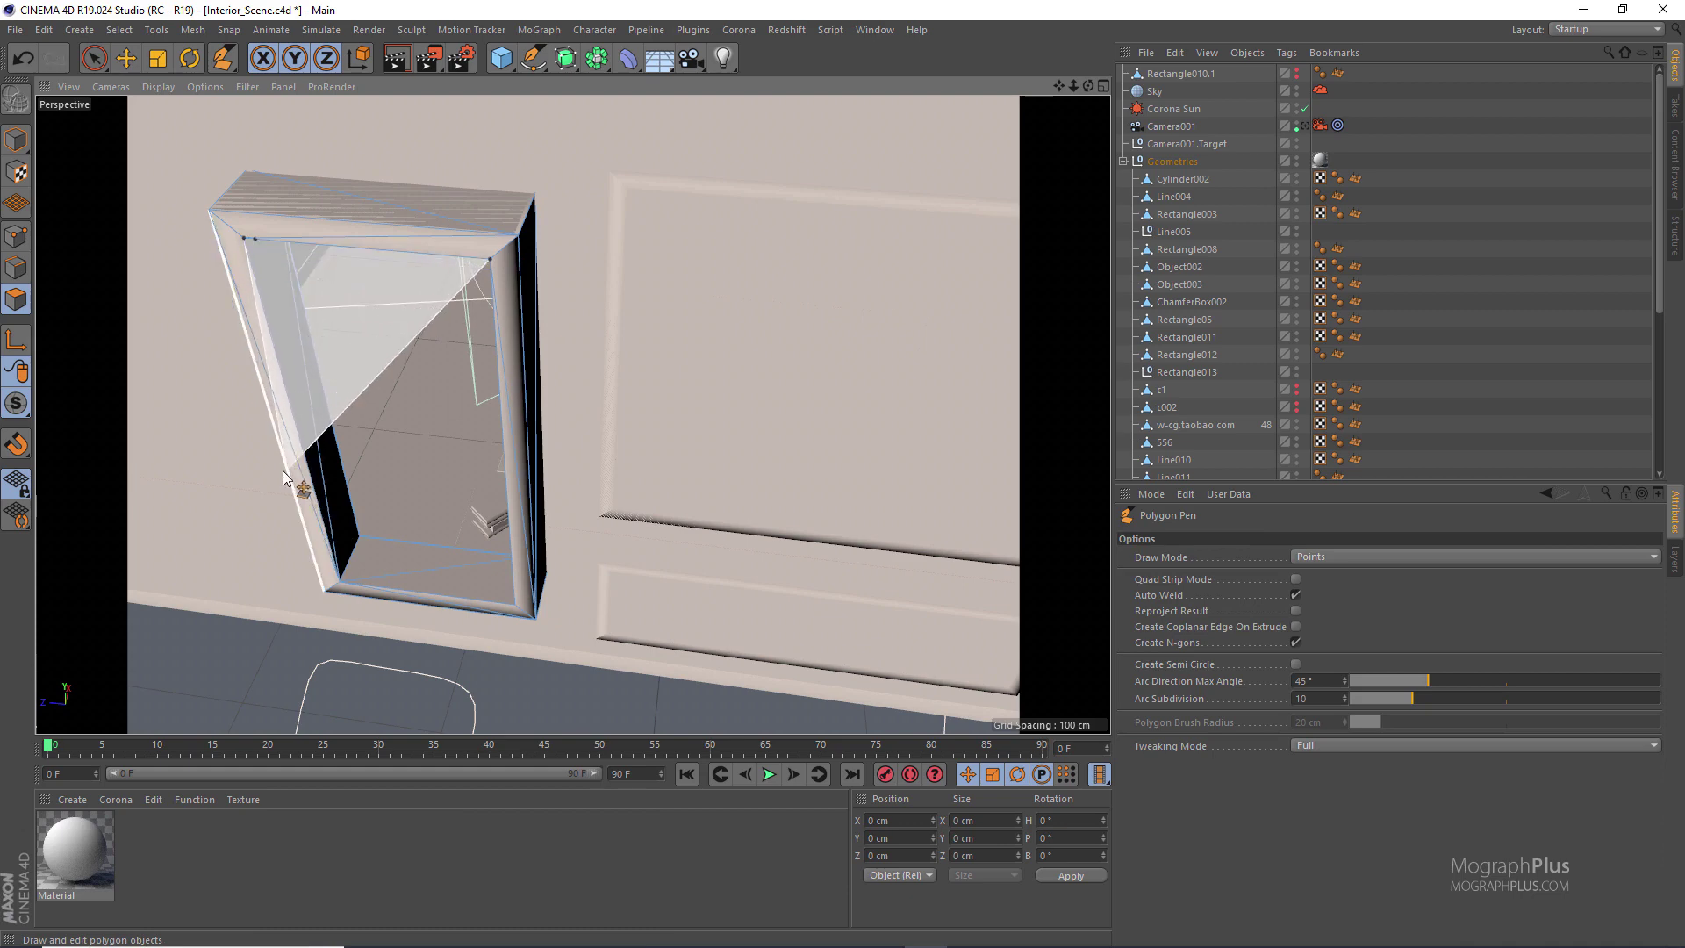
scroll(292, 513, "up", 3)
left_click_drag(292, 514, 432, 576, "alt")
left_click(475, 665)
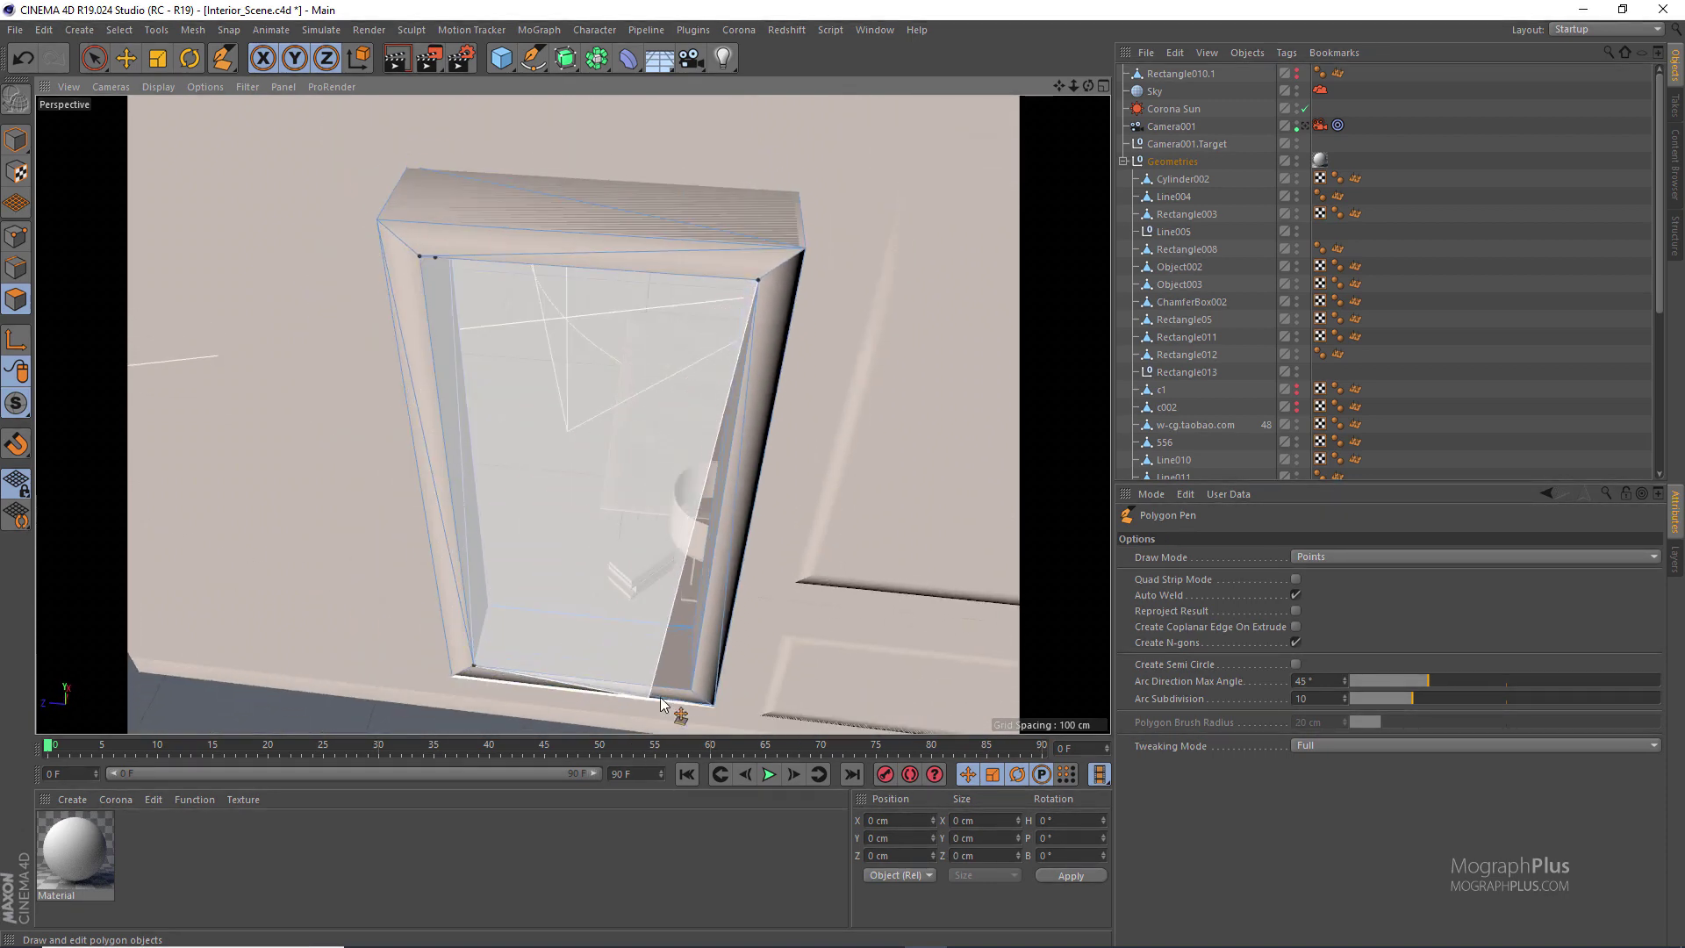
left_click(690, 692)
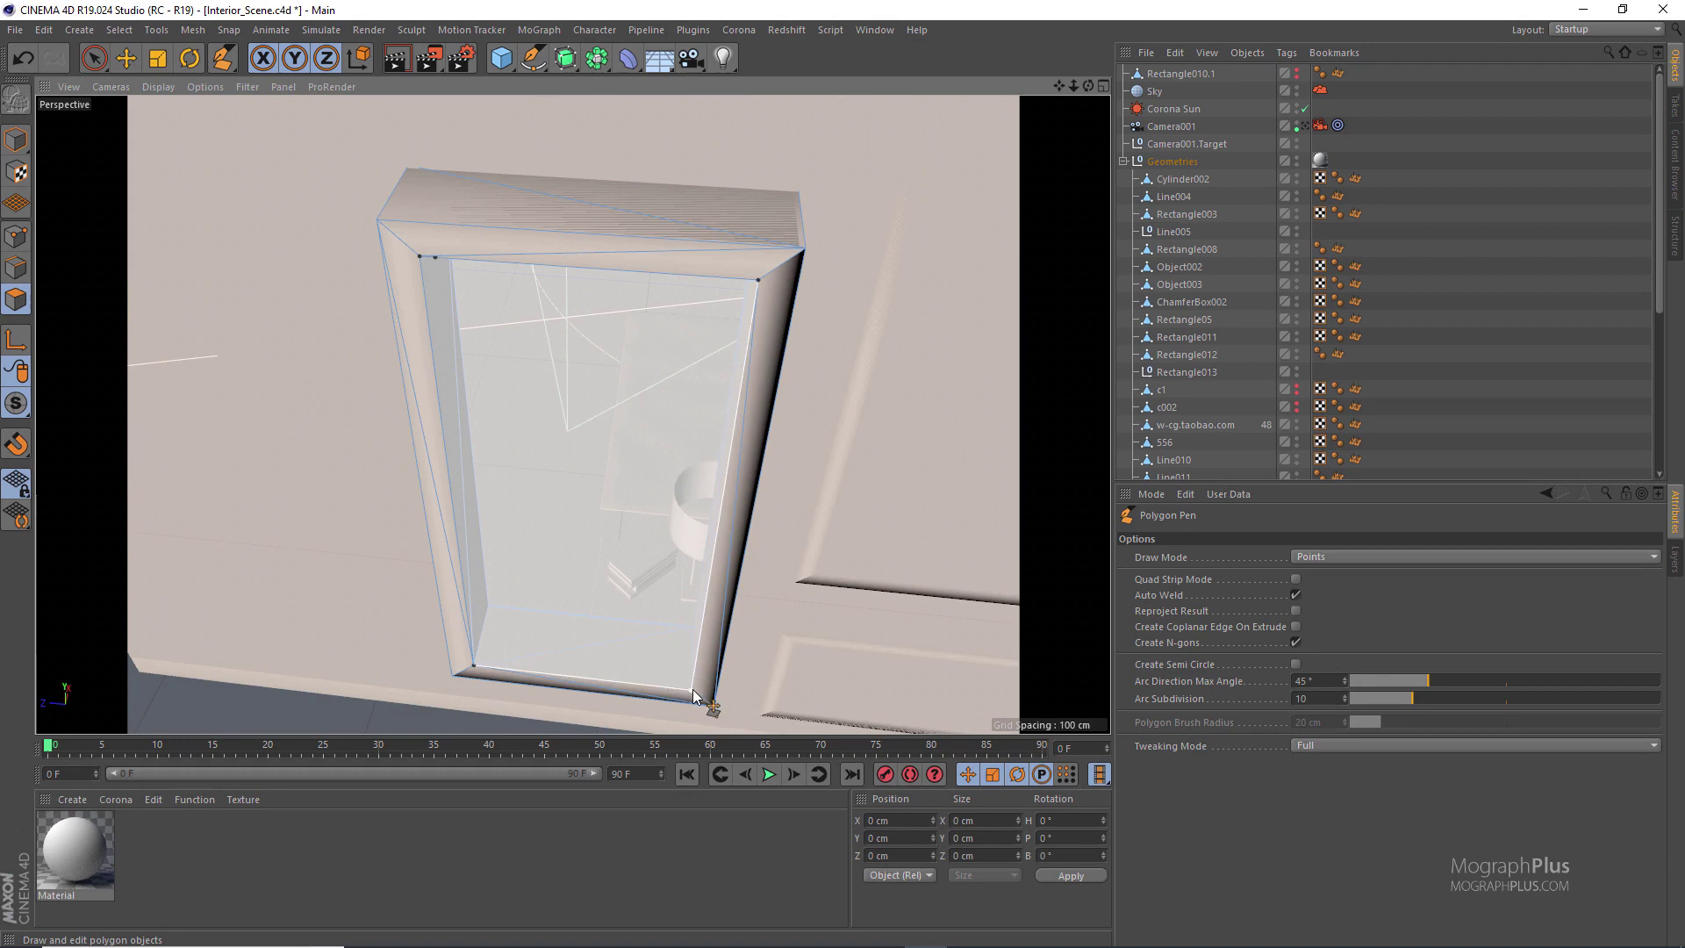
left_click(758, 281)
Select the second window's new polygon, split it into a separate object and return to model mode
mouse_move(492, 448)
left_mouse_down("alt")
mouse_move(417, 492)
mouse_move(492, 571)
mouse_move(558, 480)
mouse_move(517, 482)
mouse_move(744, 442)
mouse_move(571, 409)
mouse_move(373, 504)
mouse_move(377, 523)
mouse_move(361, 493)
mouse_move(639, 470)
mouse_move(460, 439)
left_mouse_up("alt")
key("space")
left_click(329, 424)
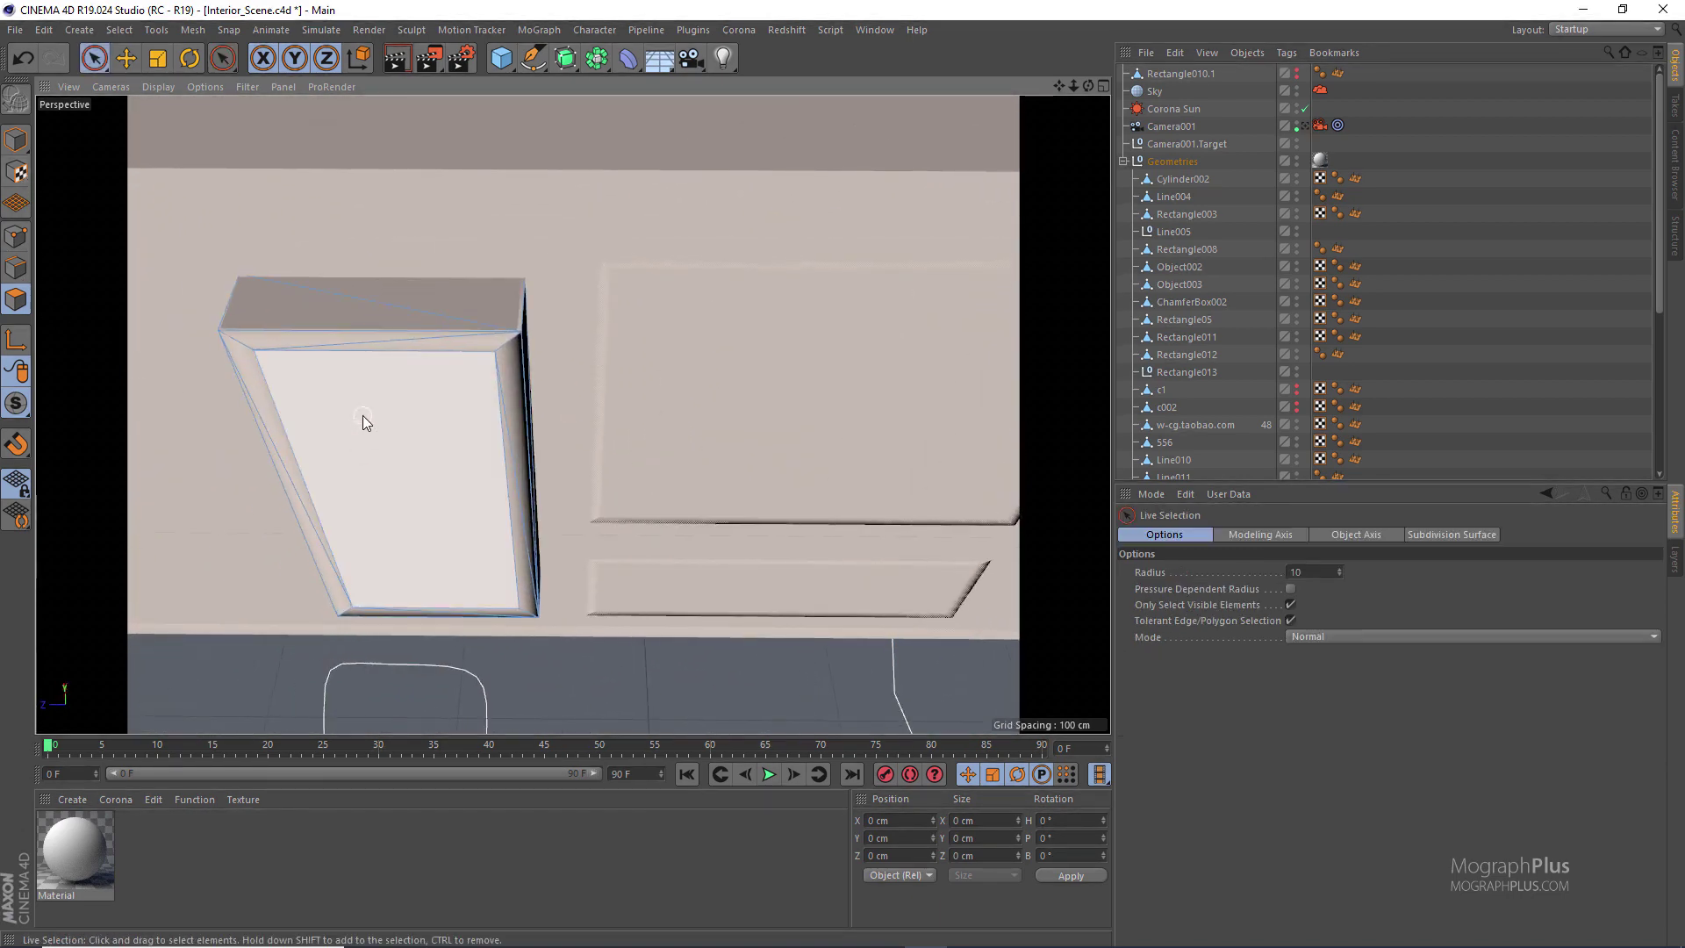
right_click(362, 414)
left_click(482, 843)
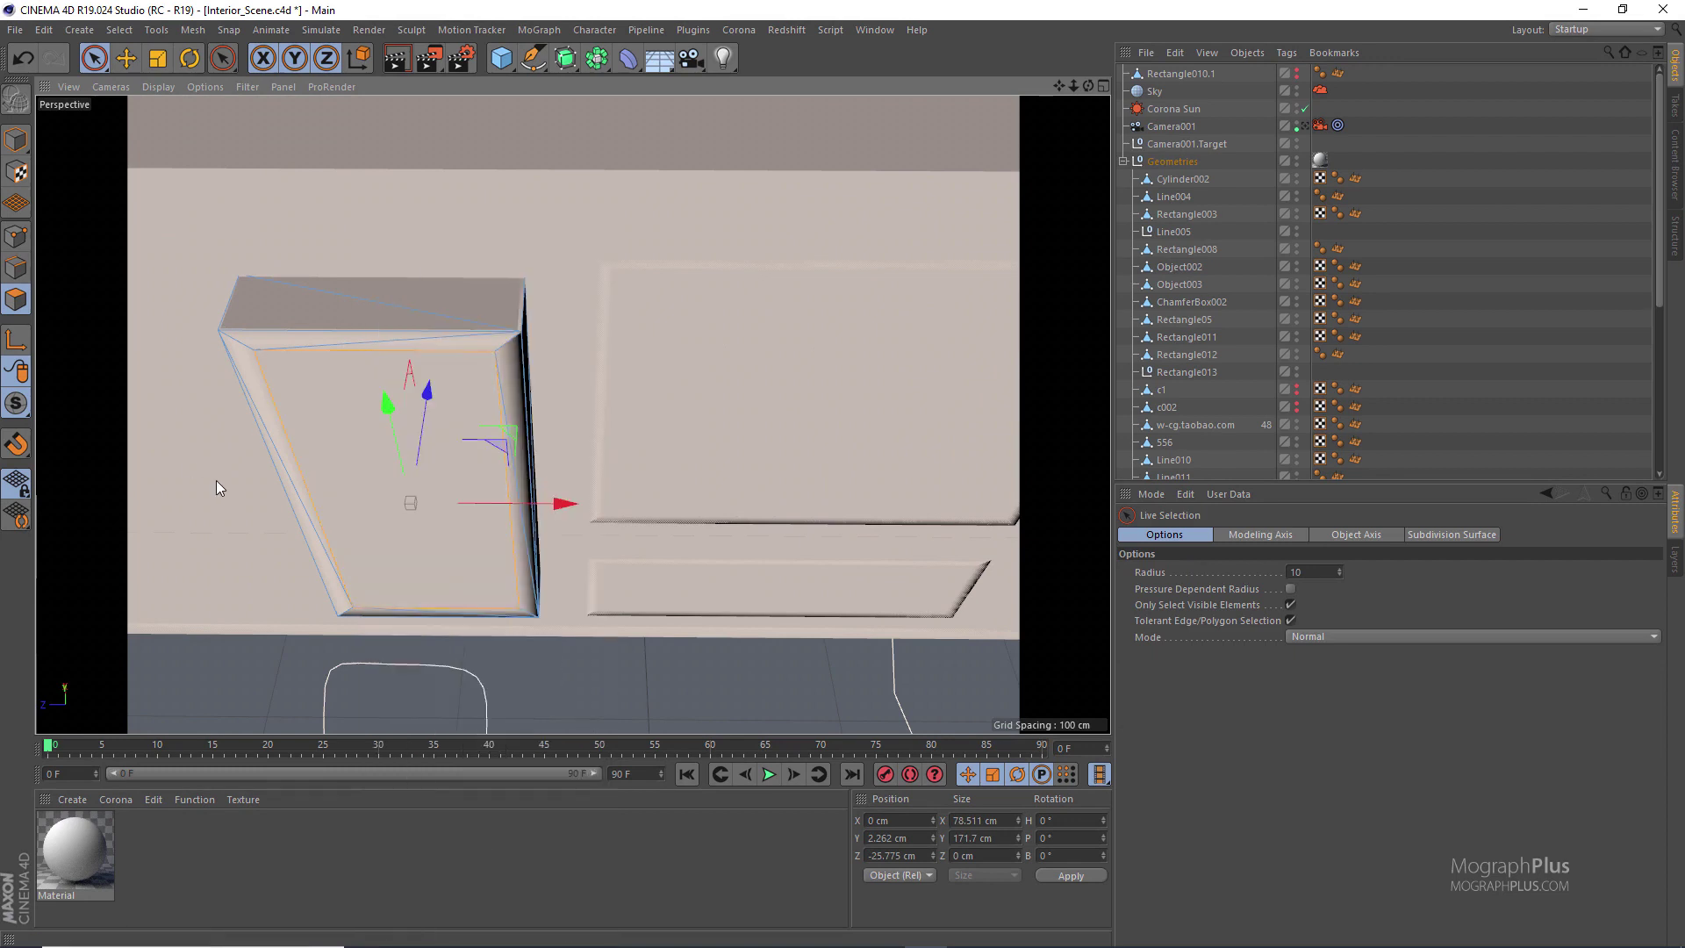
left_click(16, 138)
Move the second split pane out of the Geometries group to the top of the hierarchy and hide it in editor and renderer
left_click(372, 473)
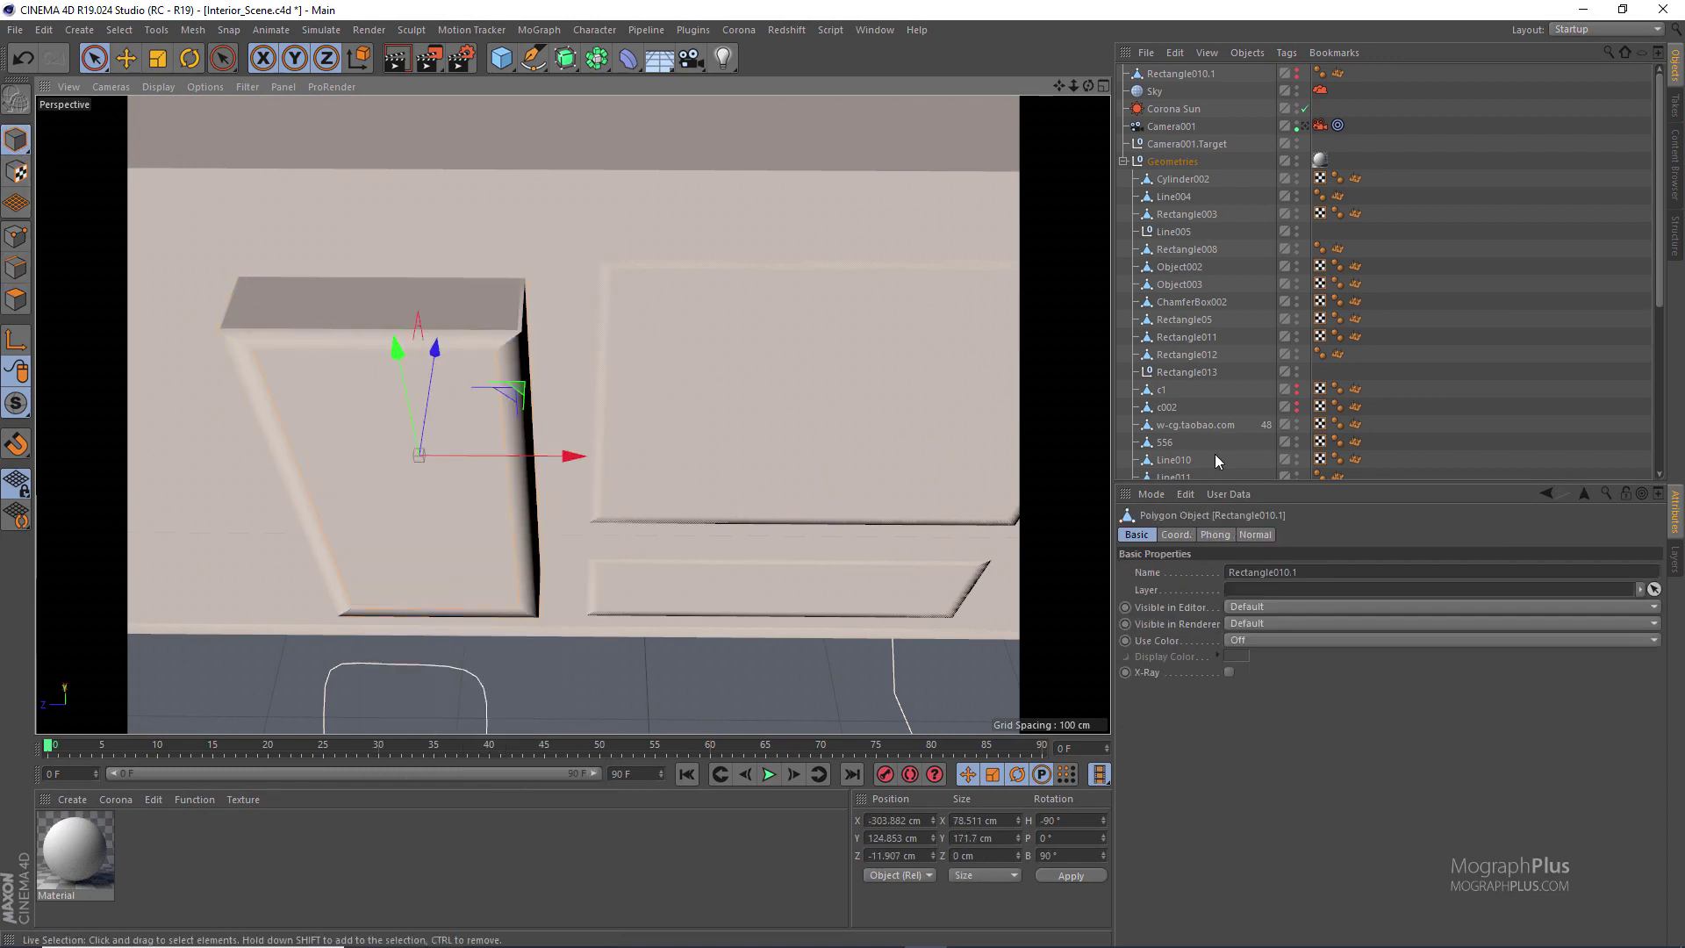
scroll(1246, 452, "down", 5)
left_click_drag(1200, 436, 1213, 69)
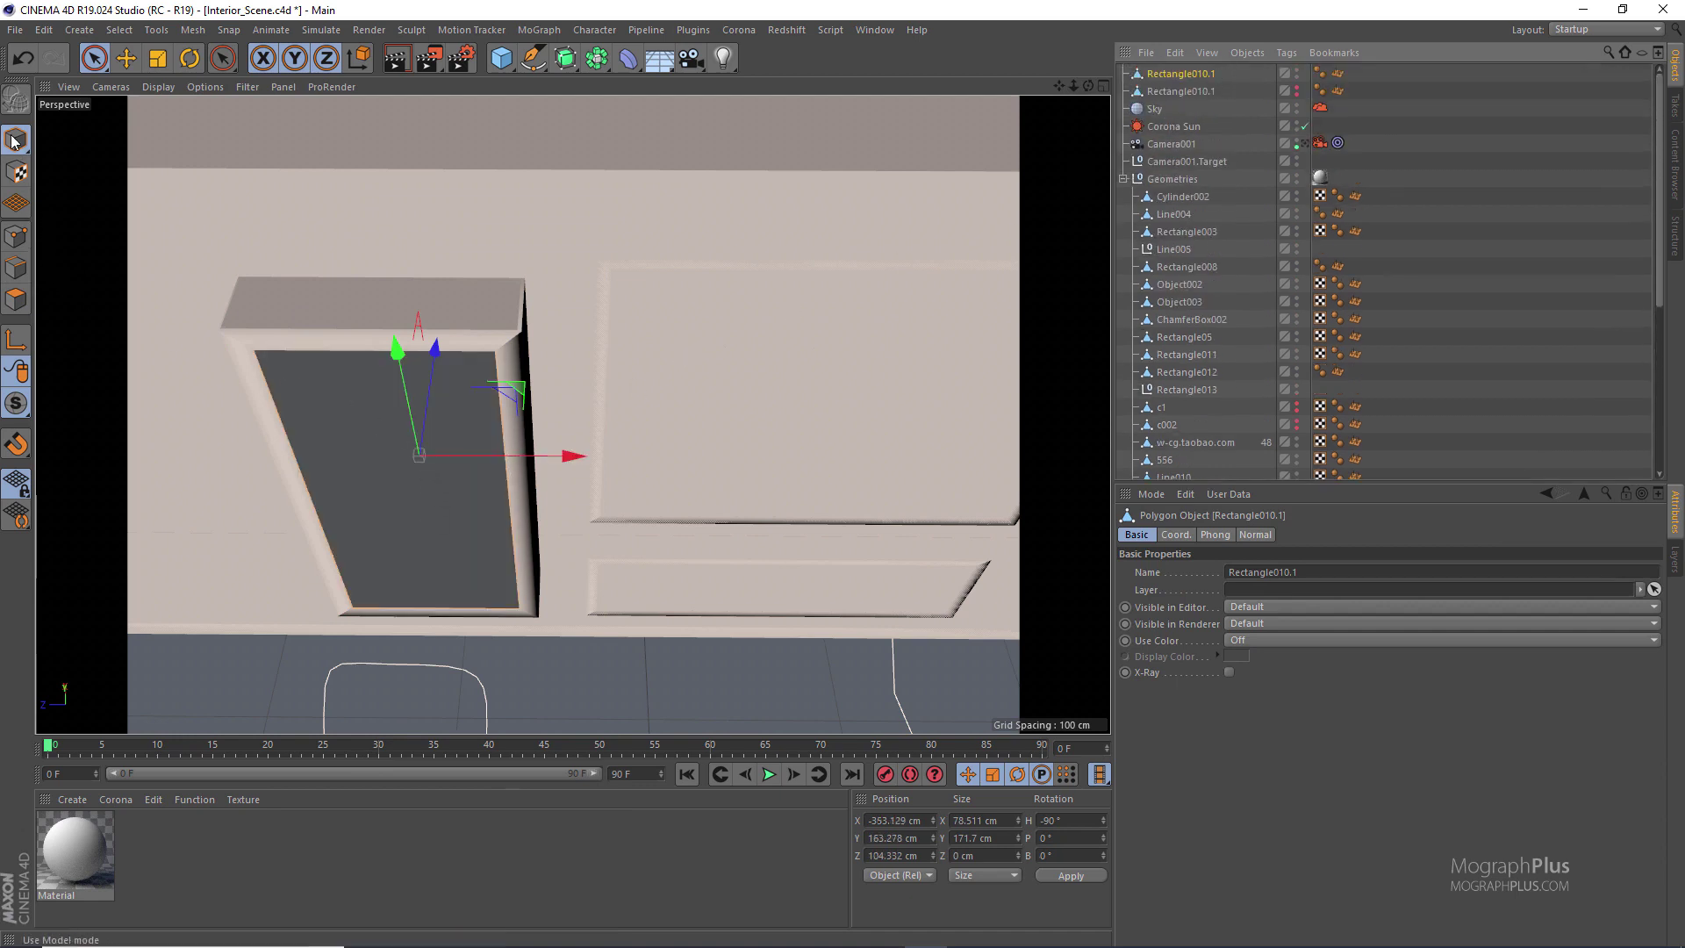
left_click(1297, 75)
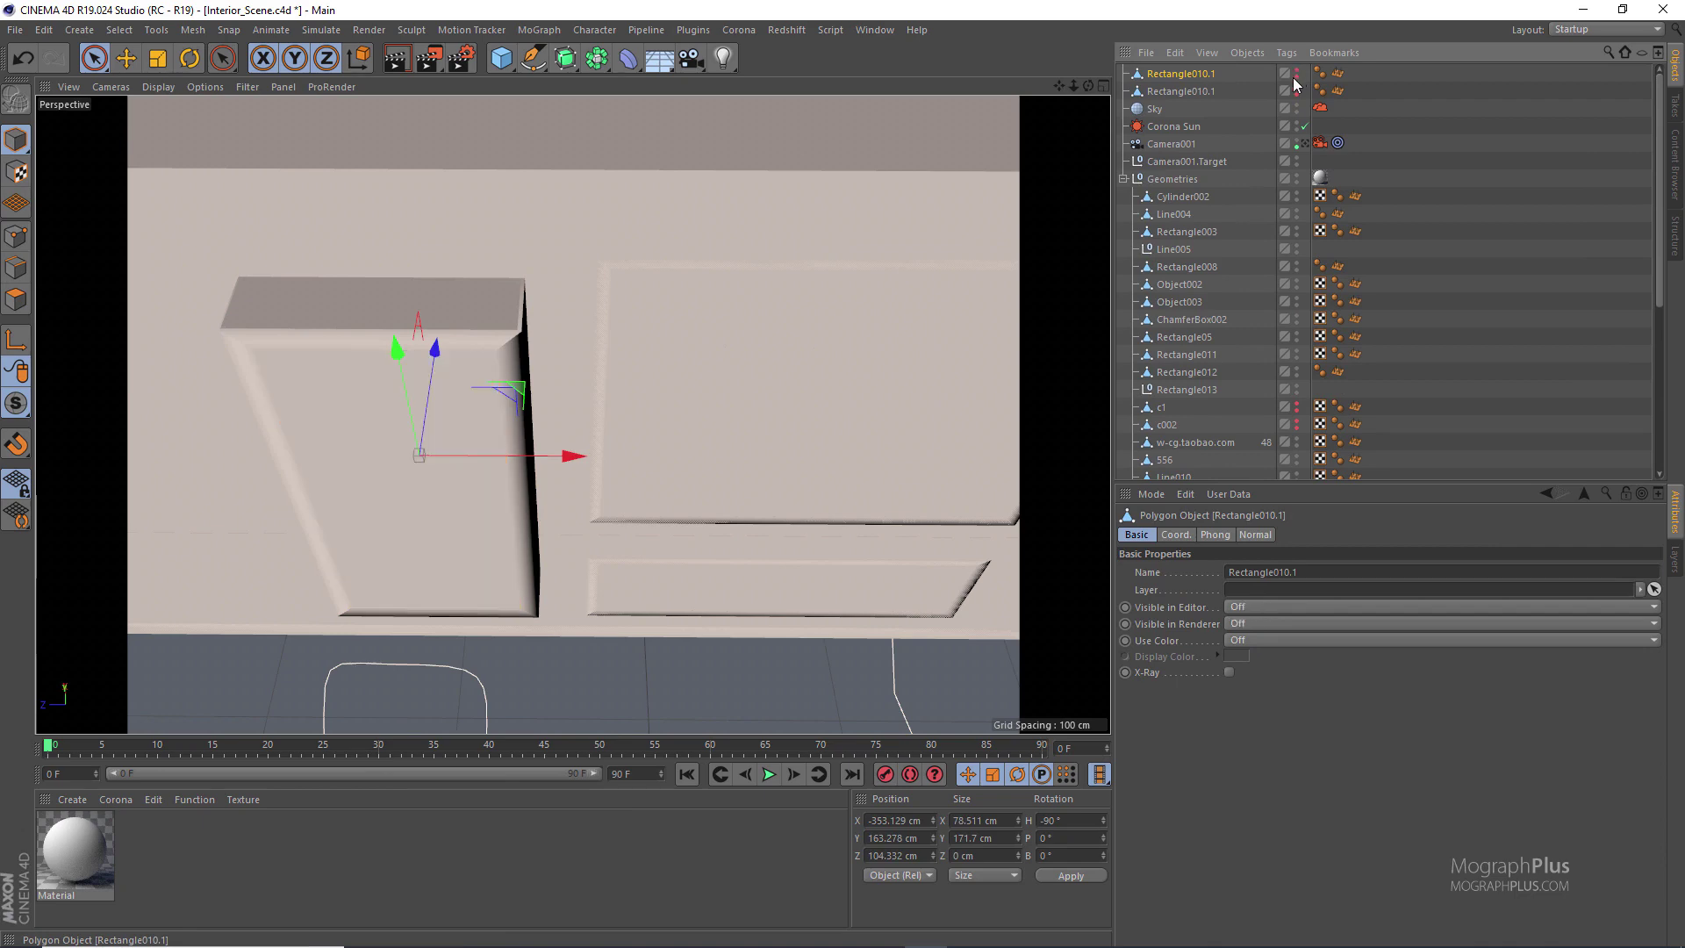
Select the Rectangle010 wall in polygon mode and delete the leftover polygon covering its second window opening
left_click(395, 433)
left_click(16, 299)
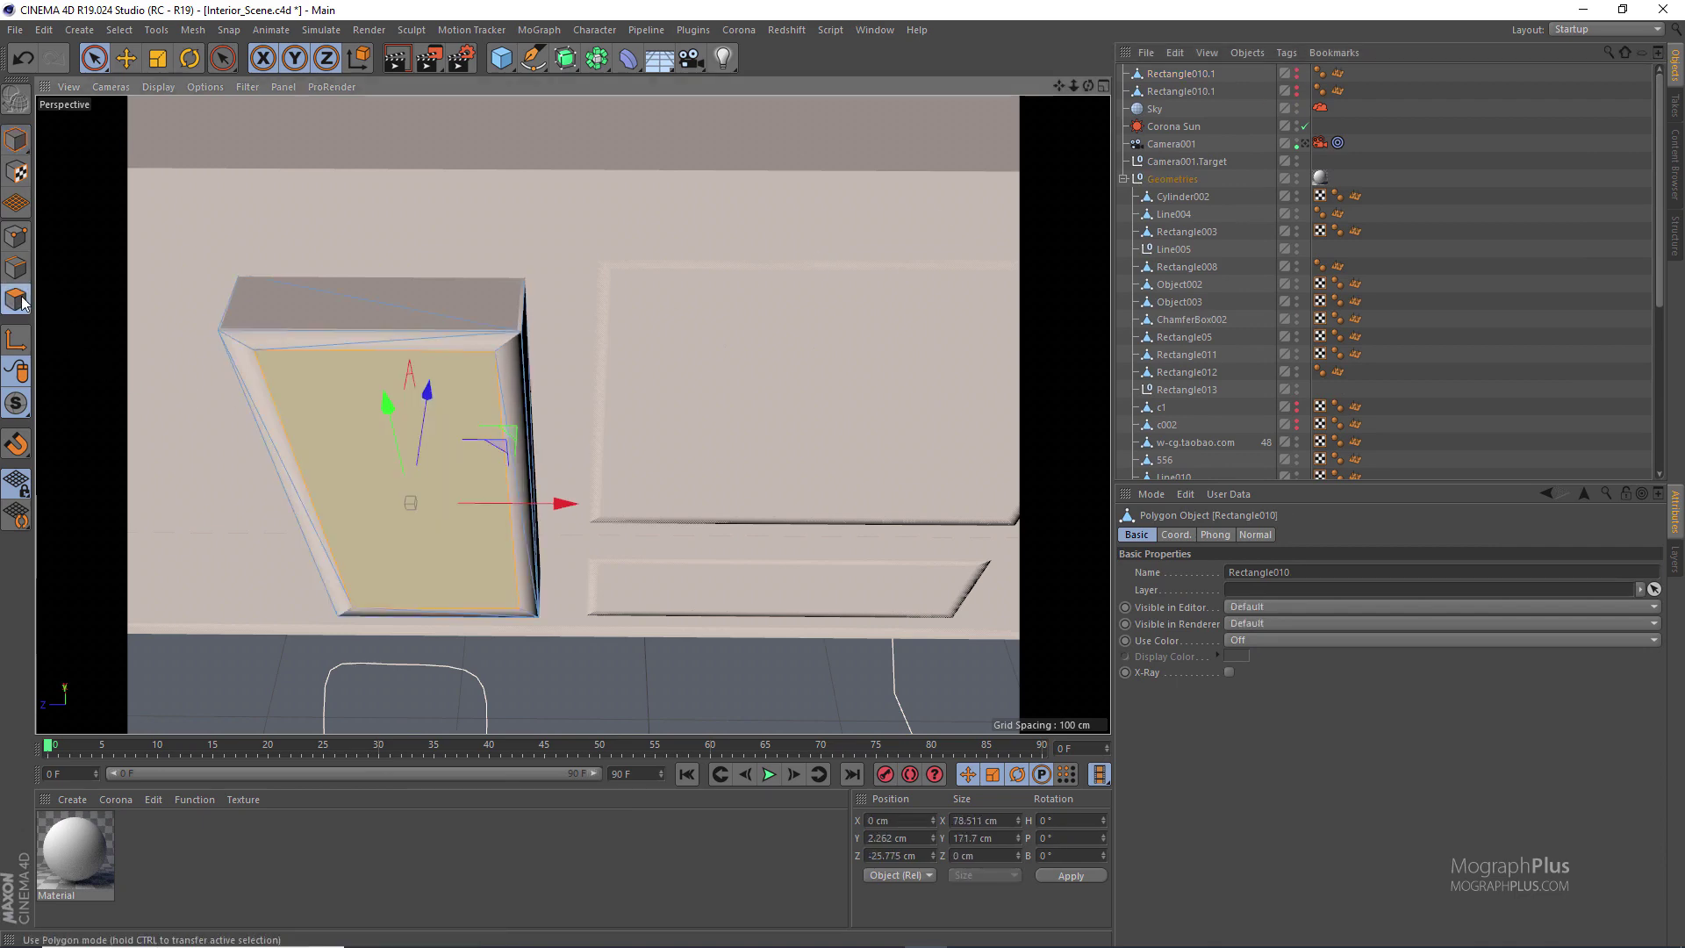
key("Delete")
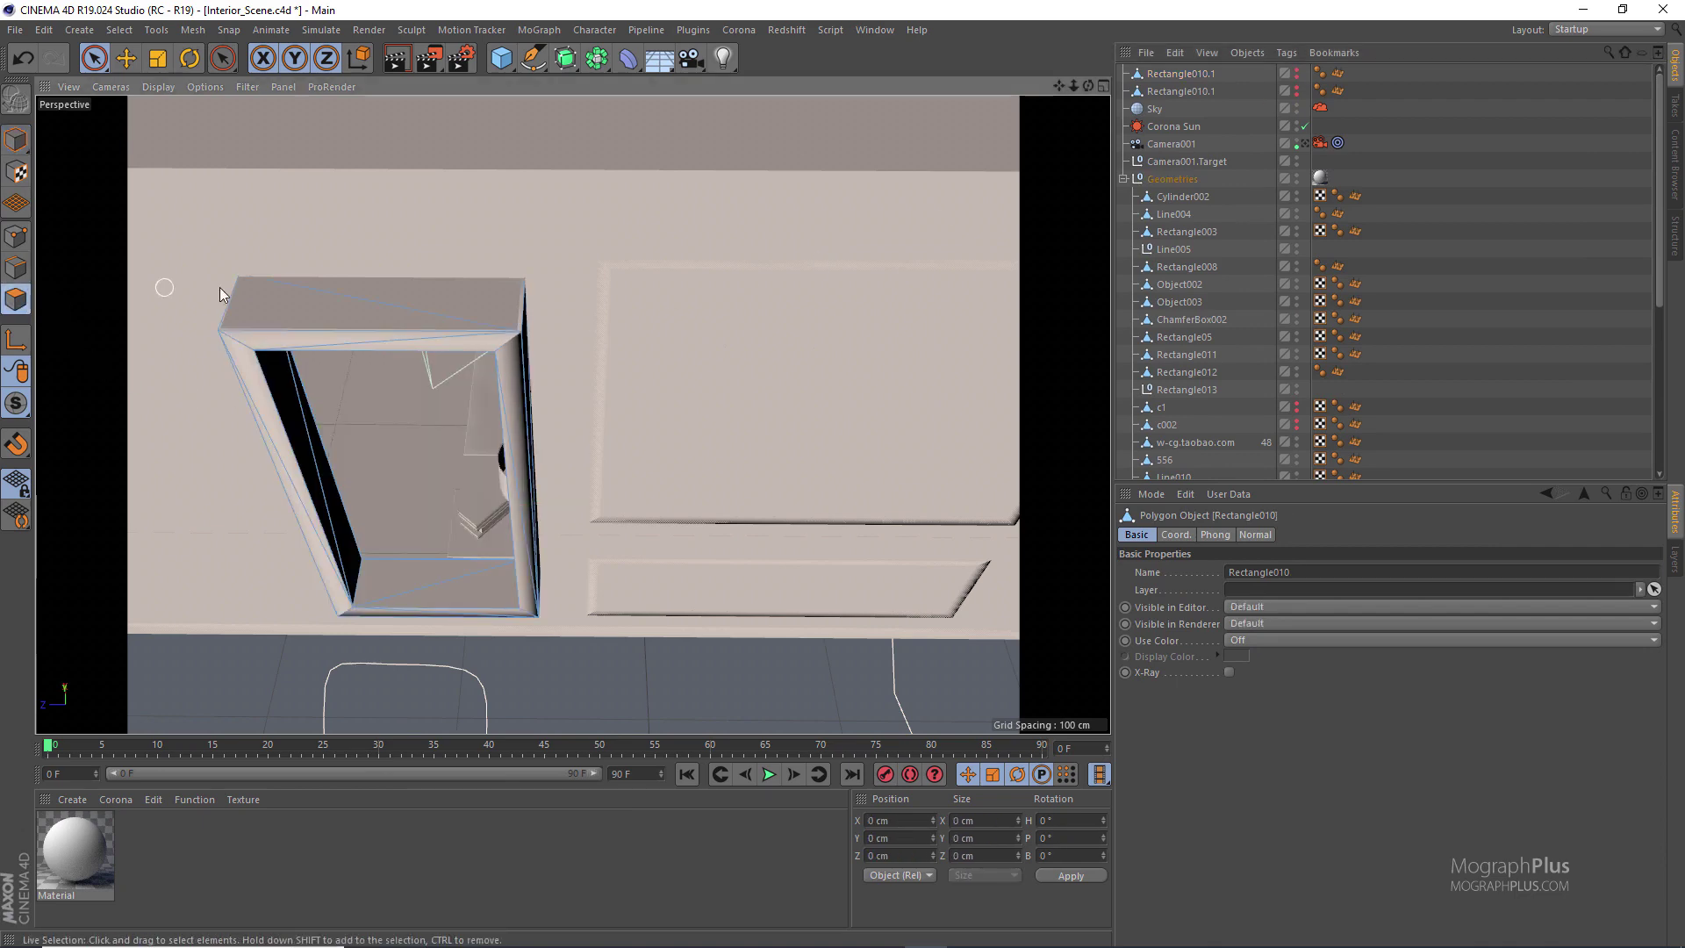
Return to the Camera001 view in model mode and make both Rectangle010.1 window panes visible again
left_click(1303, 144)
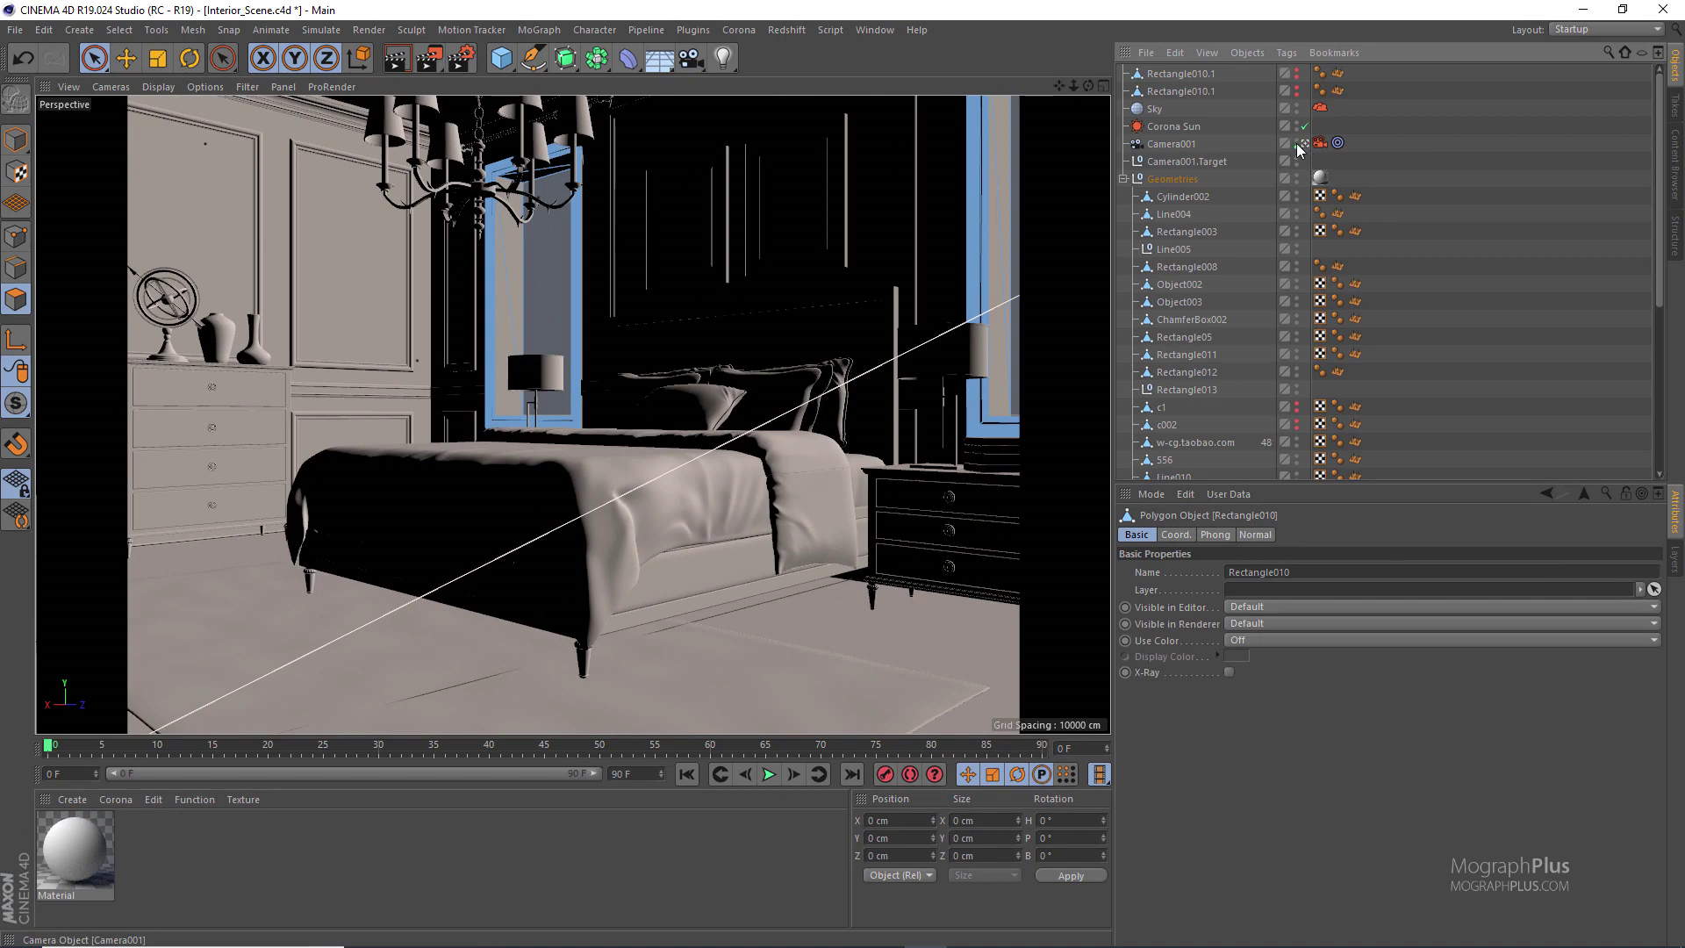
left_click(14, 140)
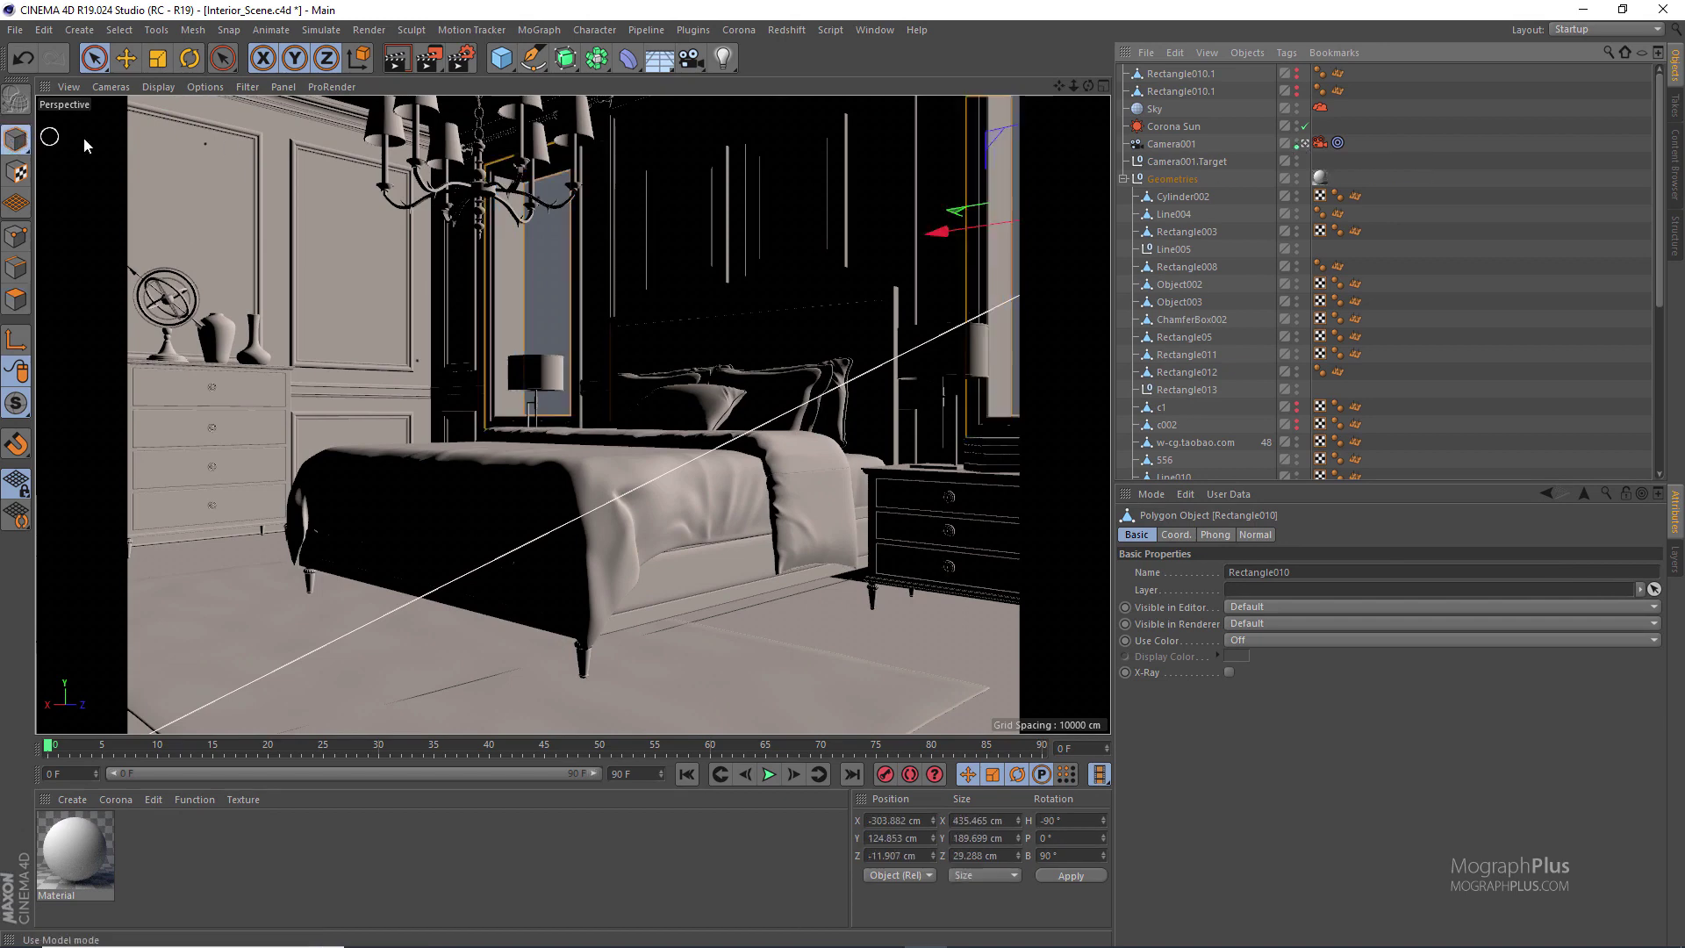
left_click(1296, 72)
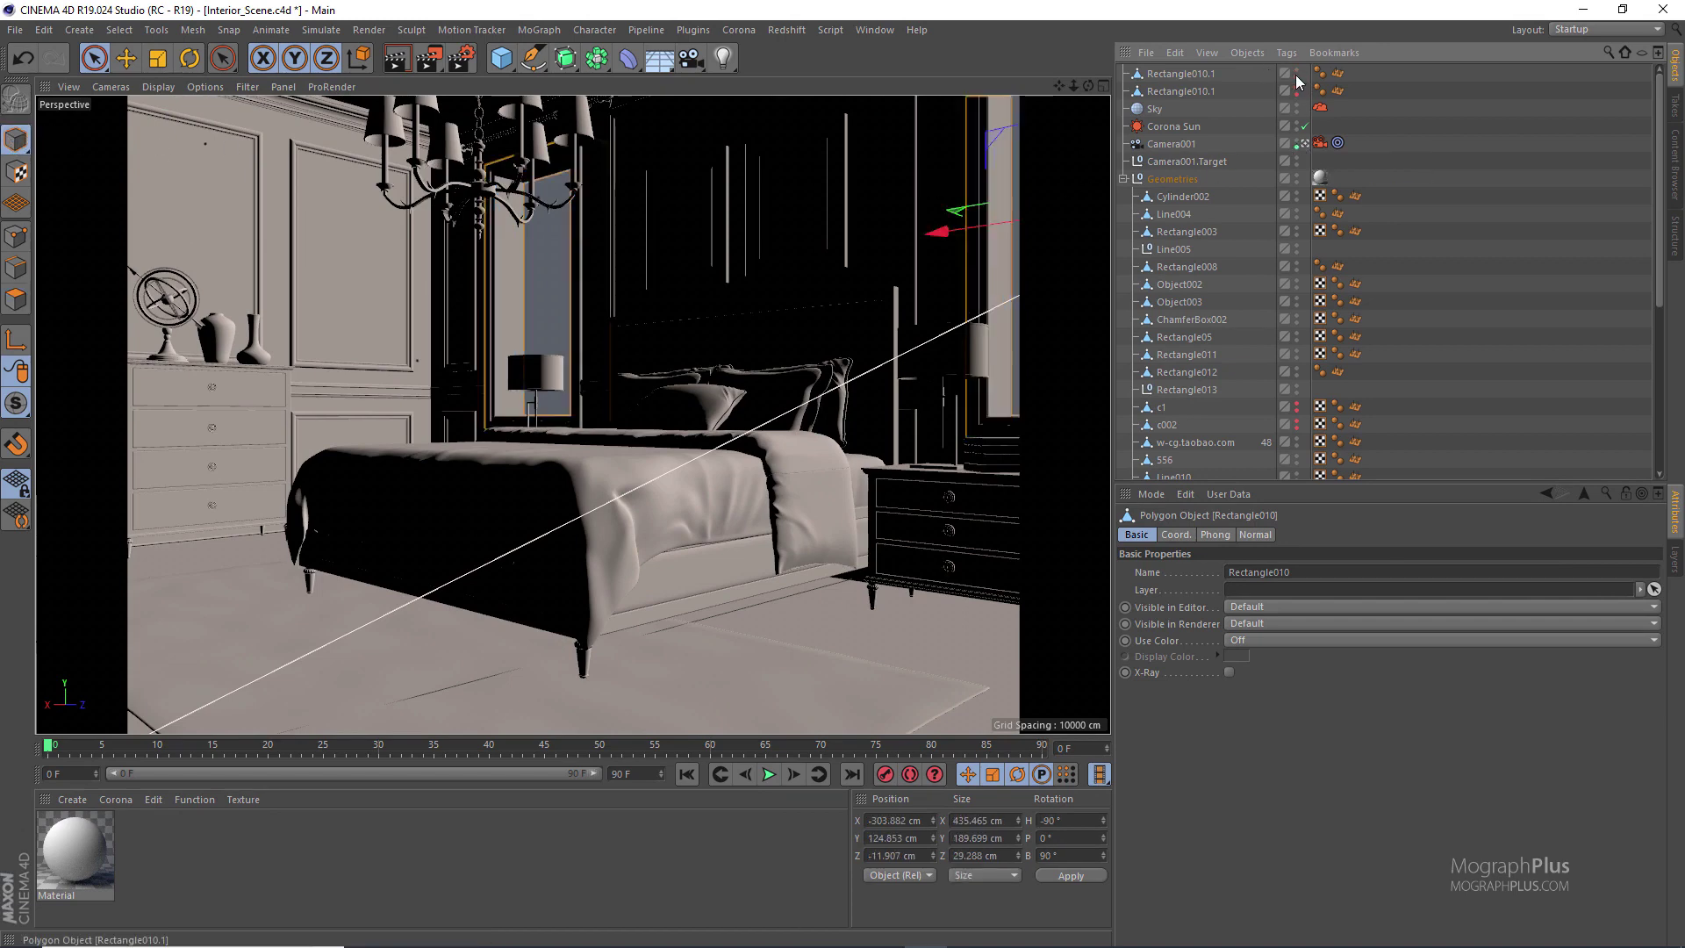
left_click(1296, 90)
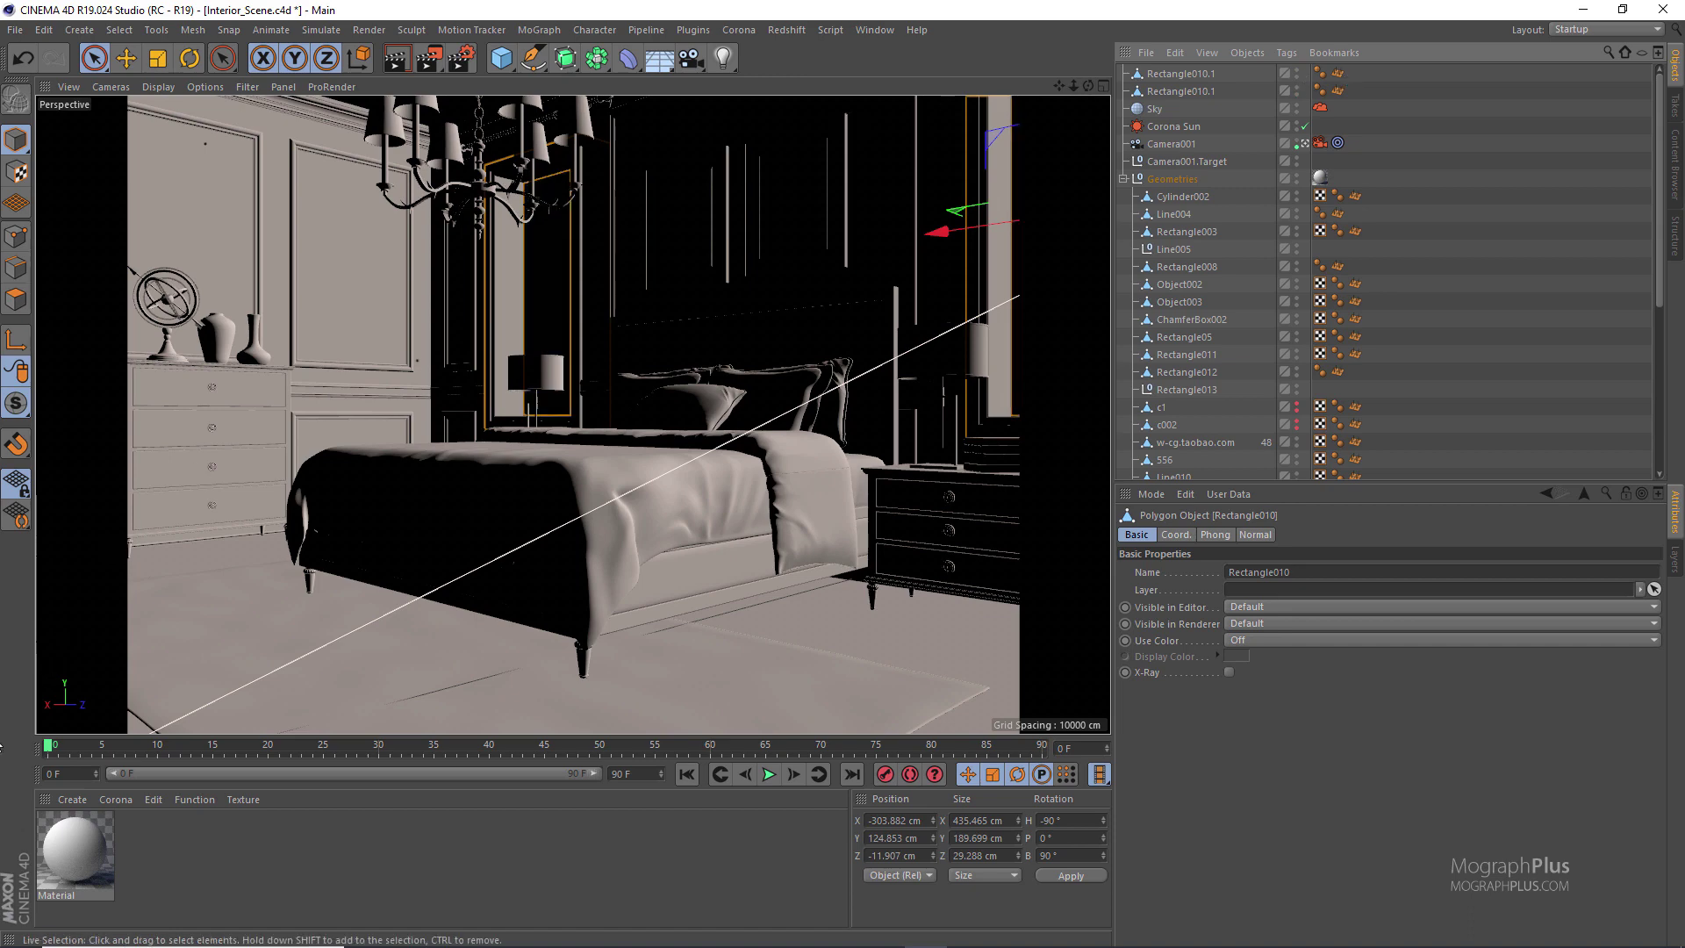
Create a Corona Portal material and assign it to both Rectangle010.1 window panes
left_click(114, 802)
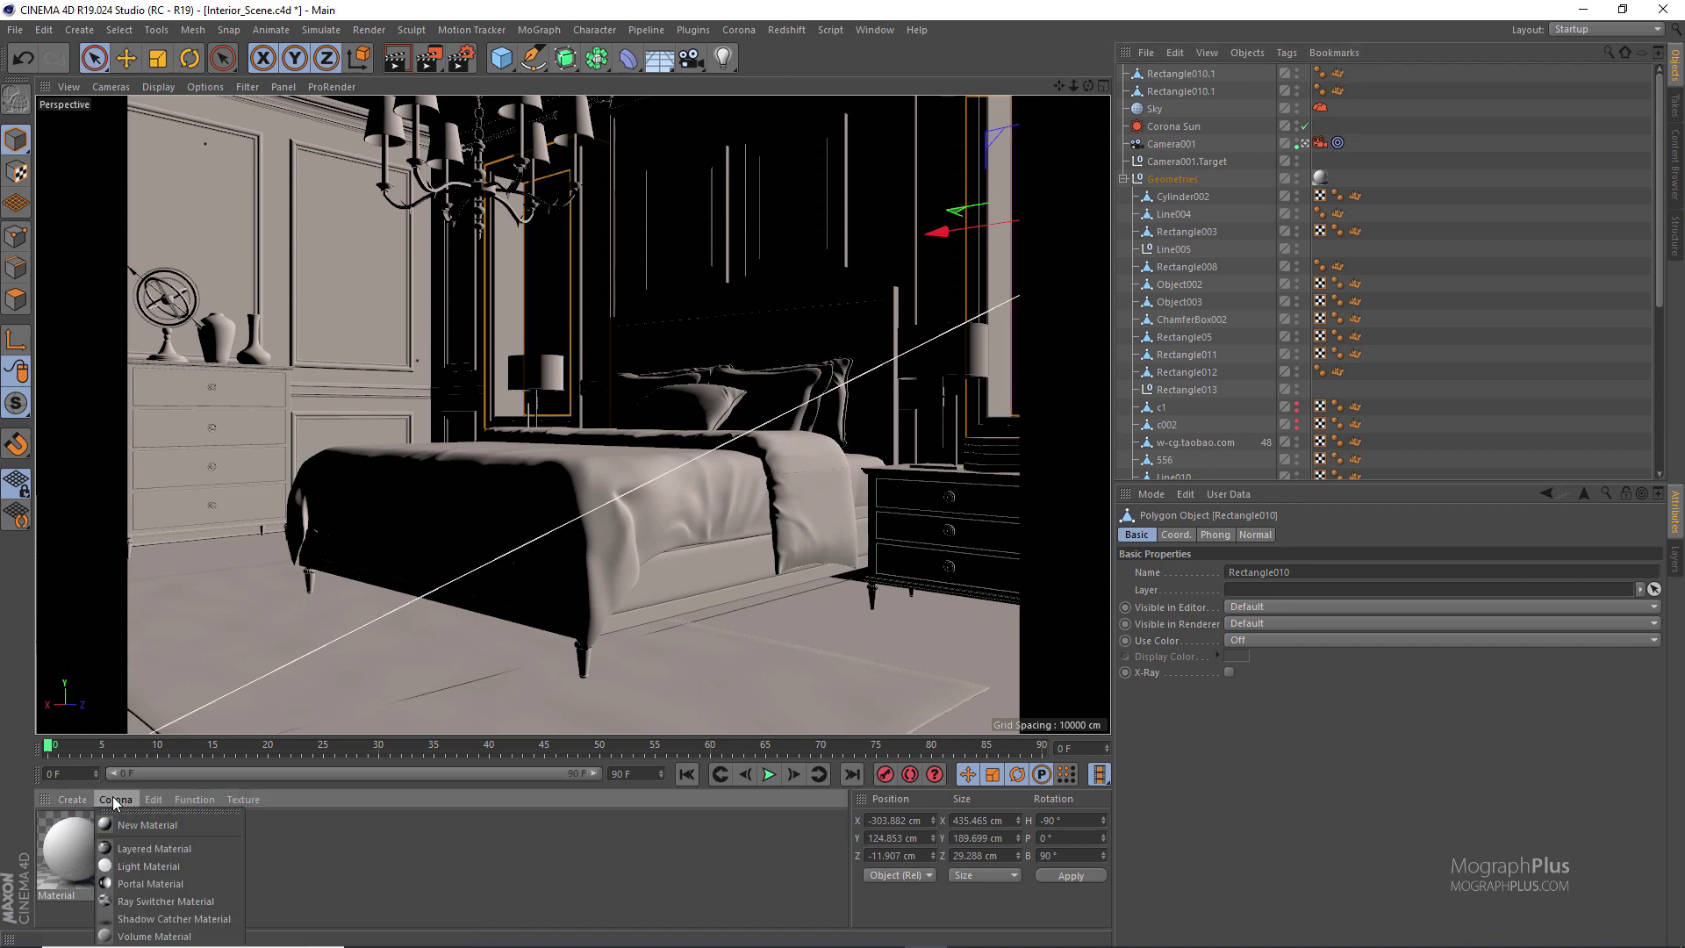
left_click(179, 888)
left_click_drag(110, 856, 1355, 90)
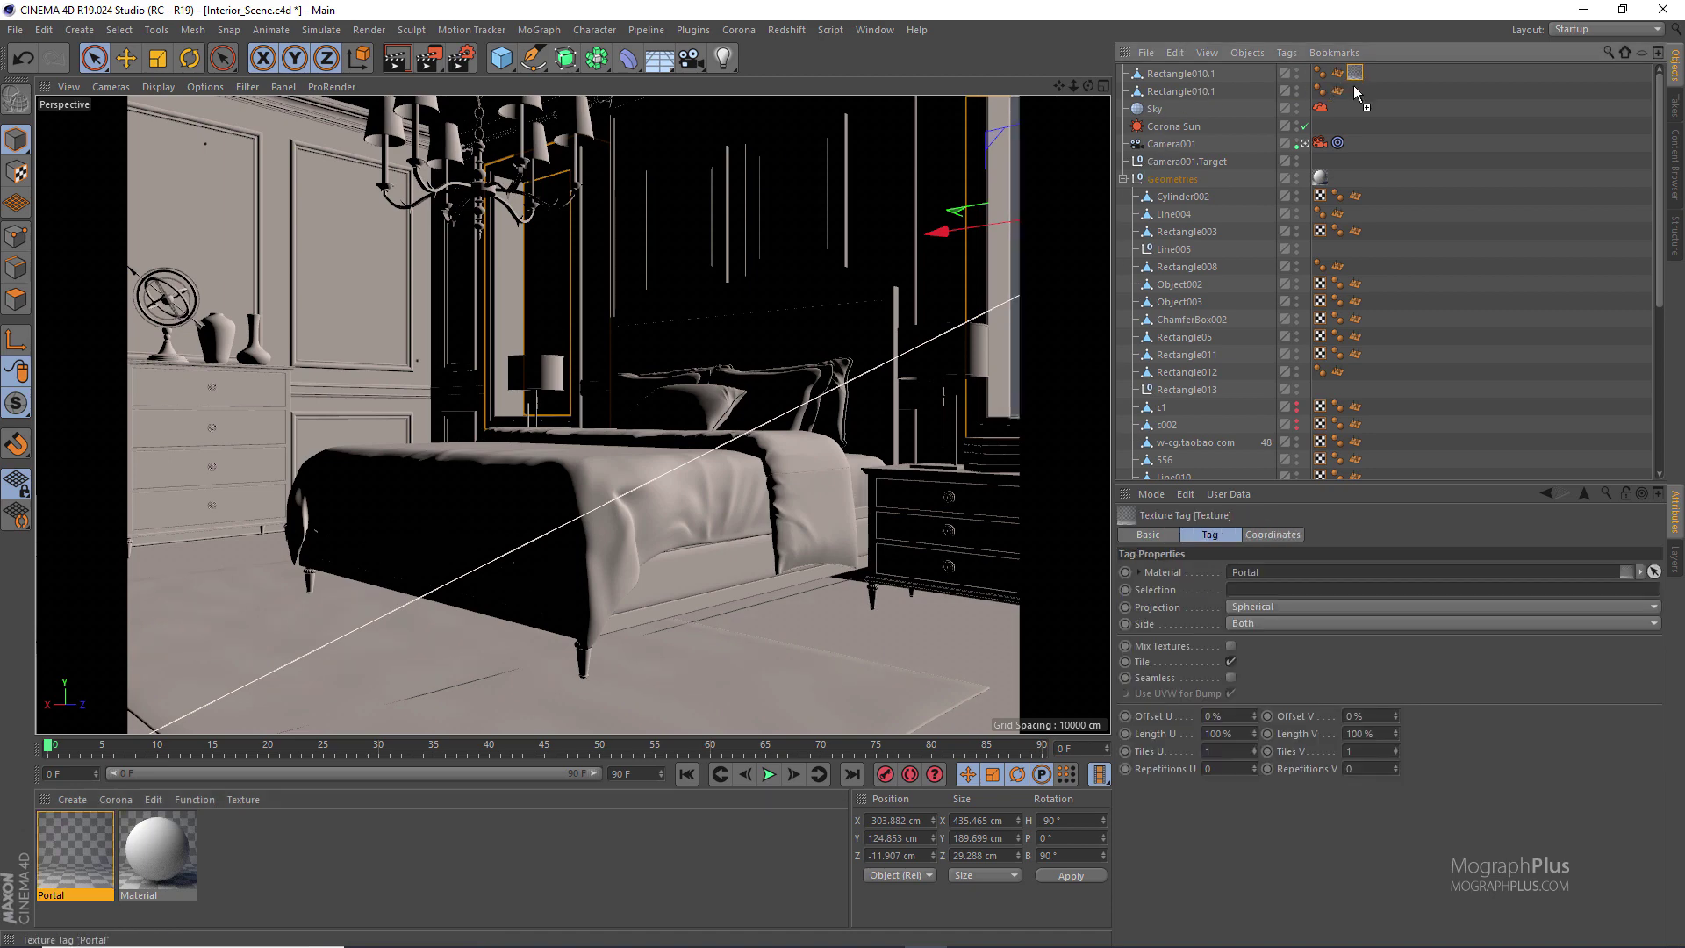
Set the Corona denoise mode to Full denoising in the general render settings and close the settings
left_click(777, 28)
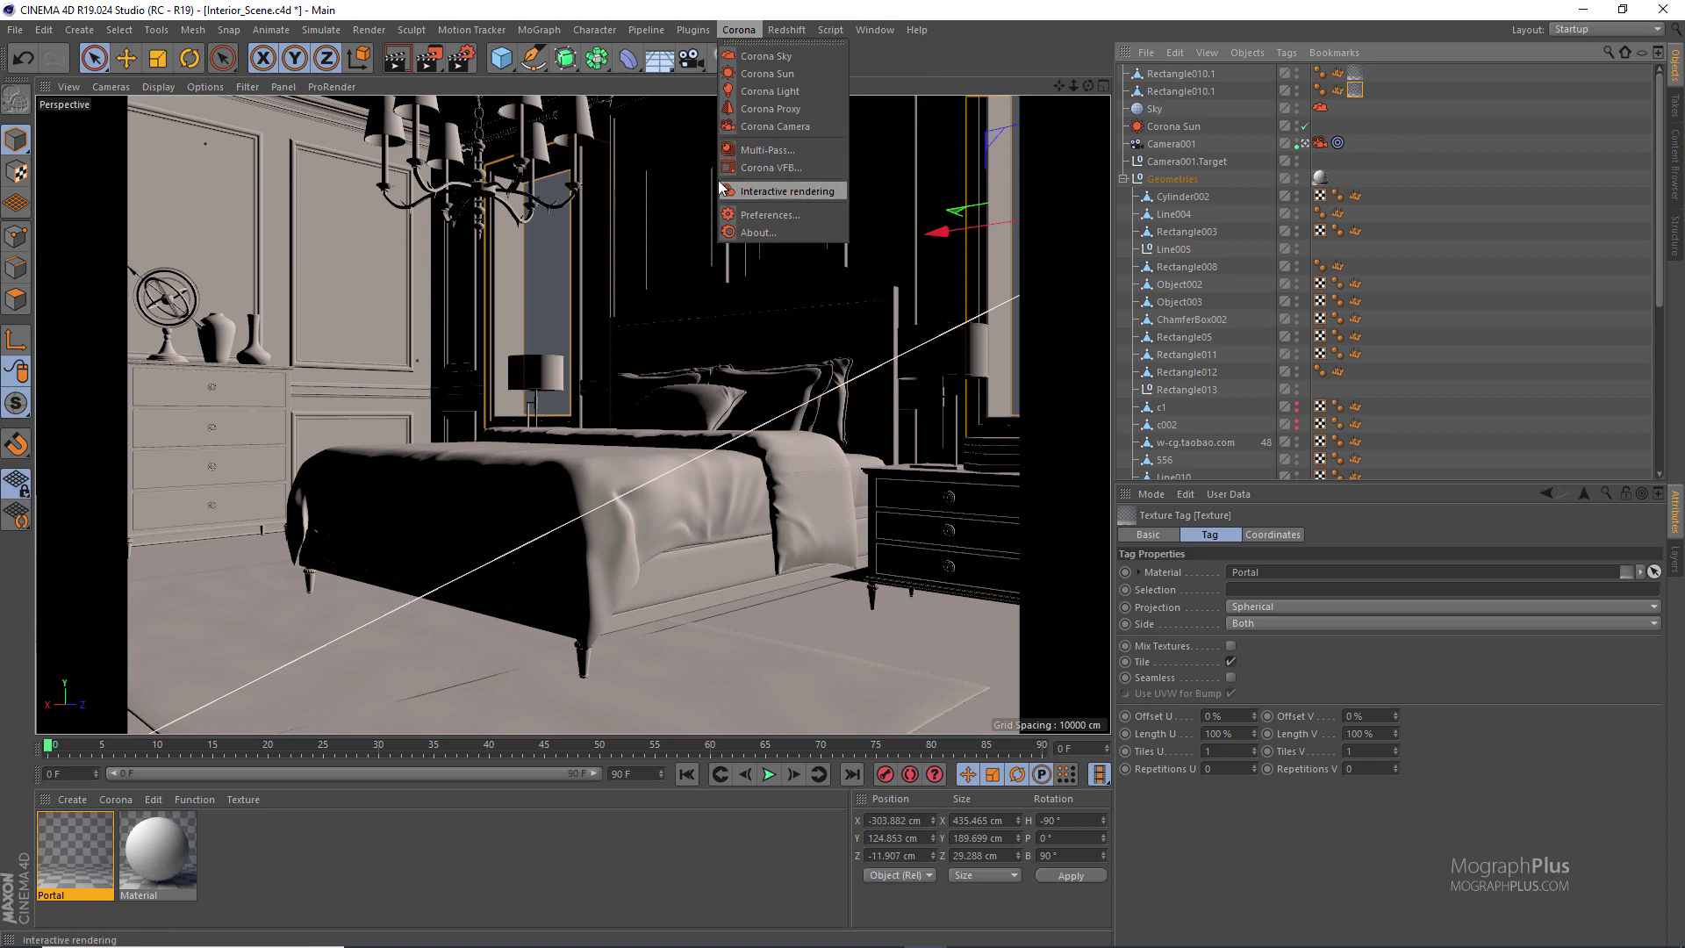
left_click(777, 190)
left_click(461, 58)
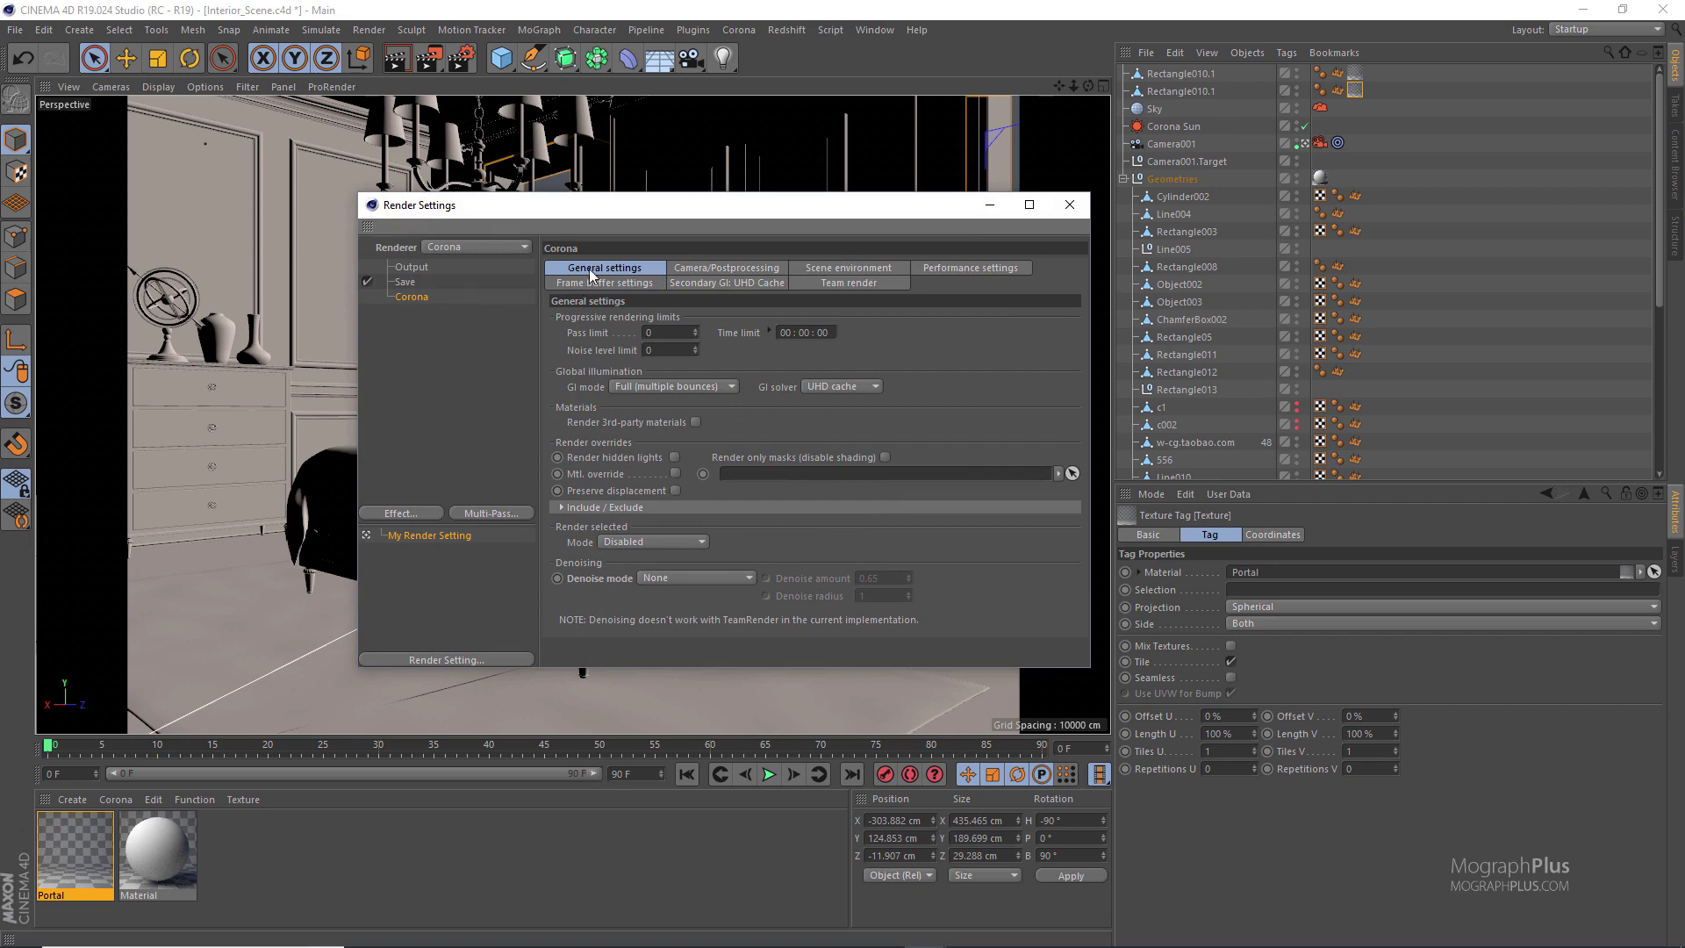
left_click(692, 576)
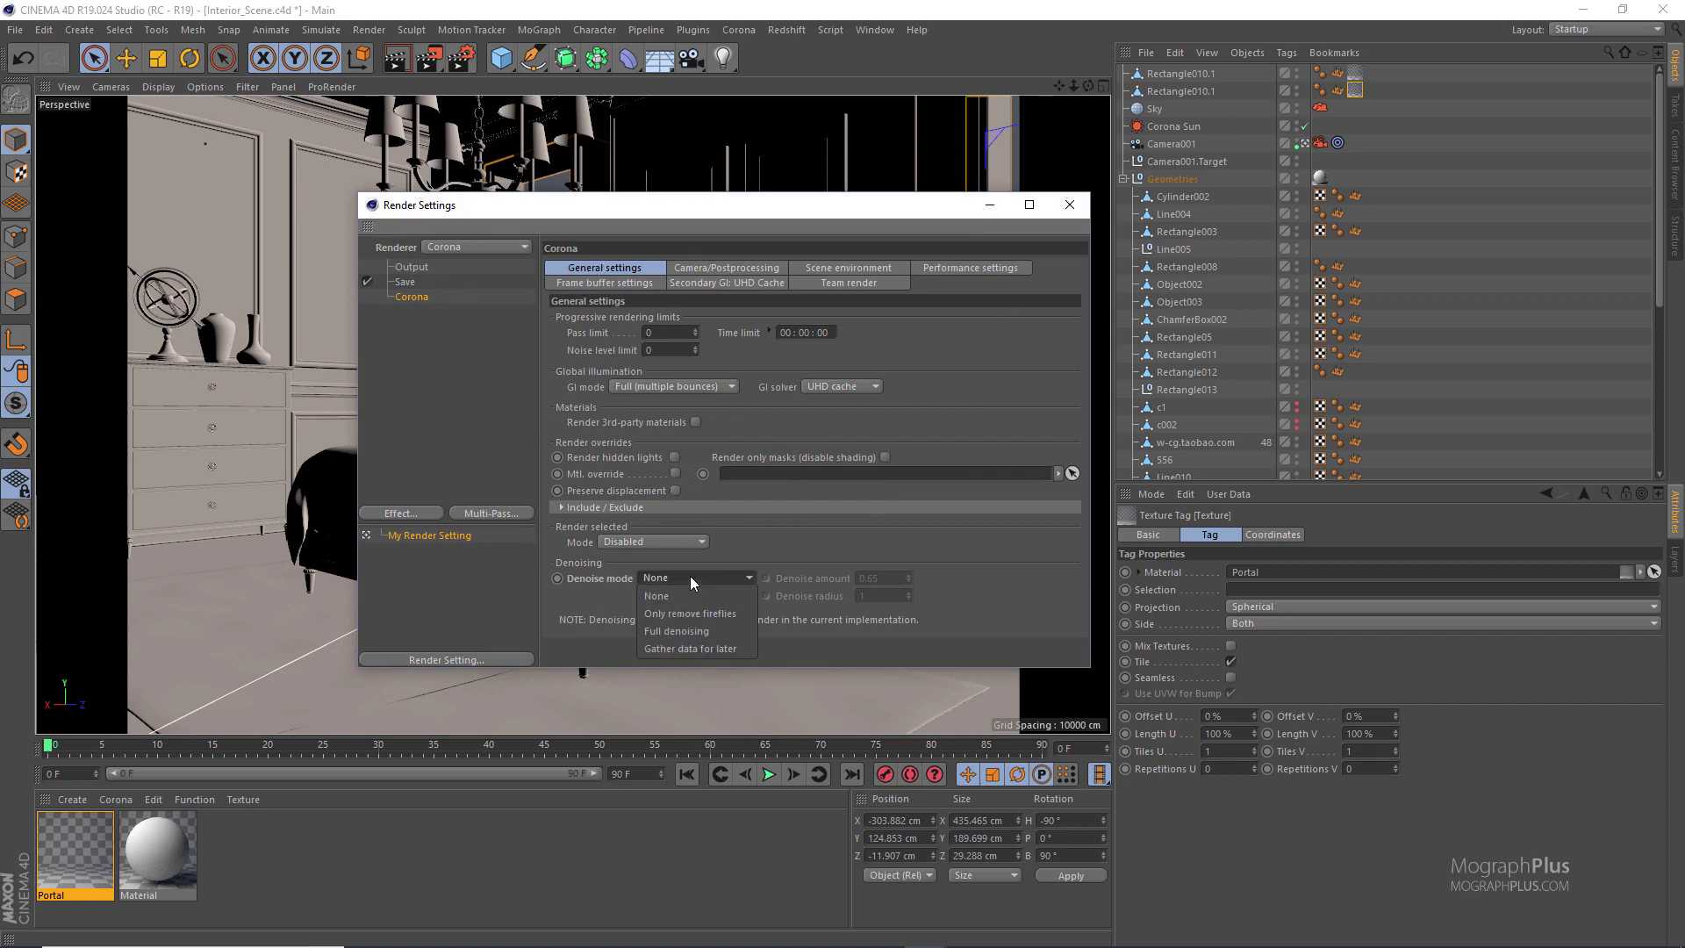
left_click(703, 629)
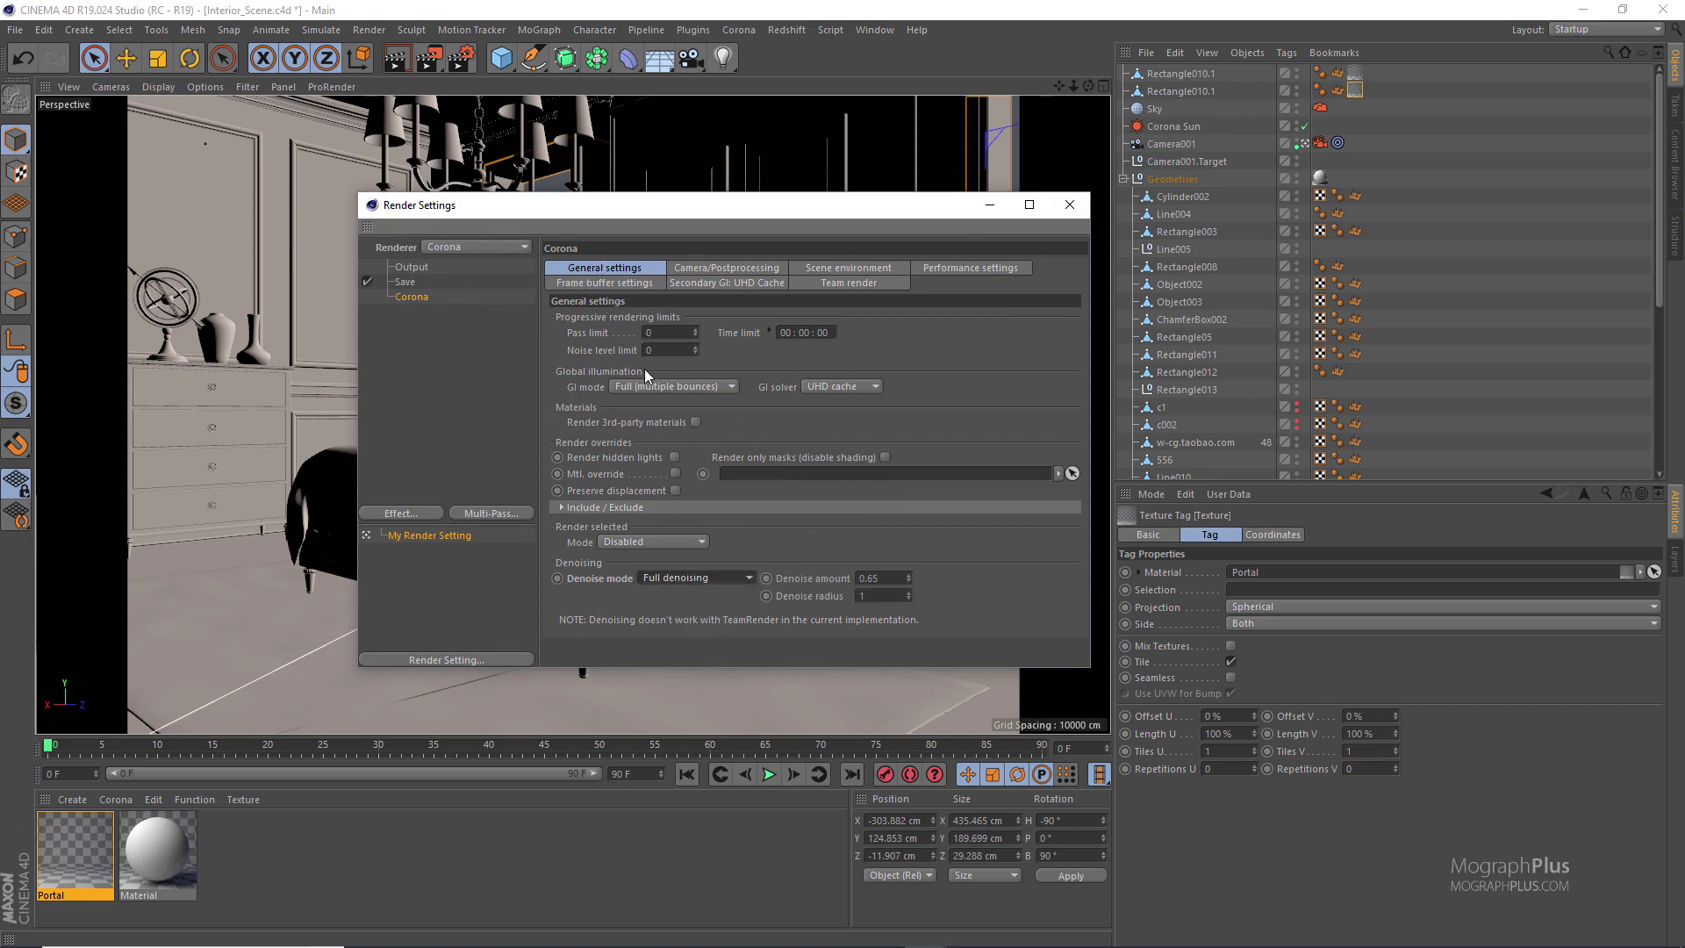
left_click(1067, 206)
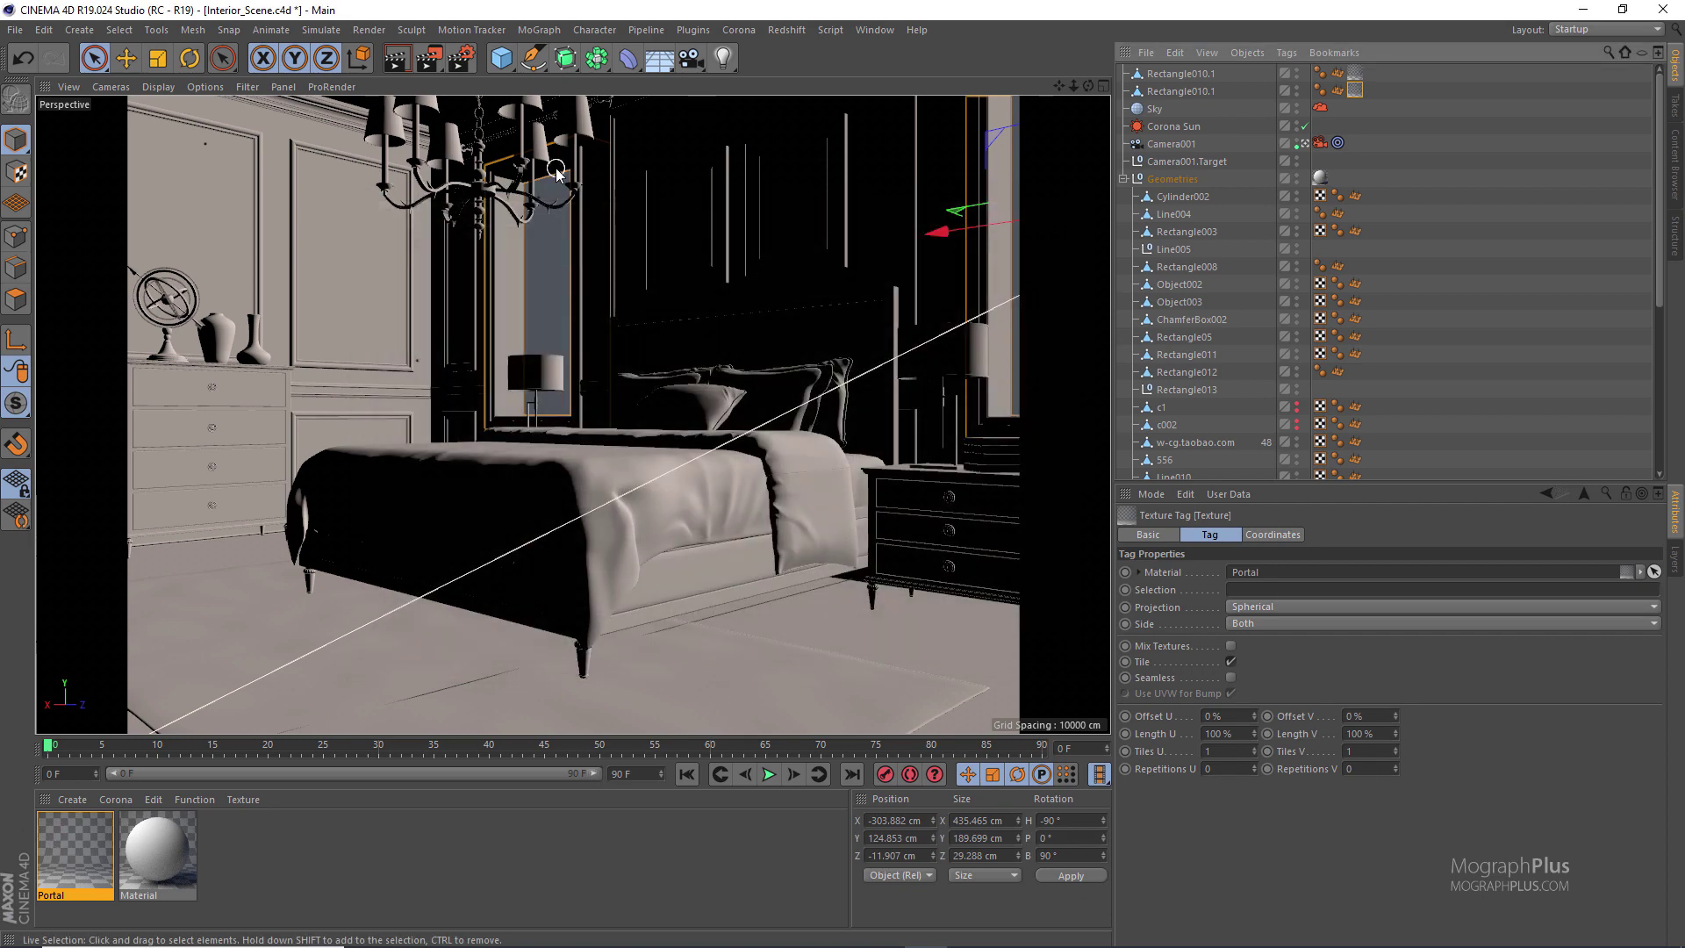
Start Corona interactive rendering of the bedroom and show the render statistics in the frame buffer
left_click(743, 31)
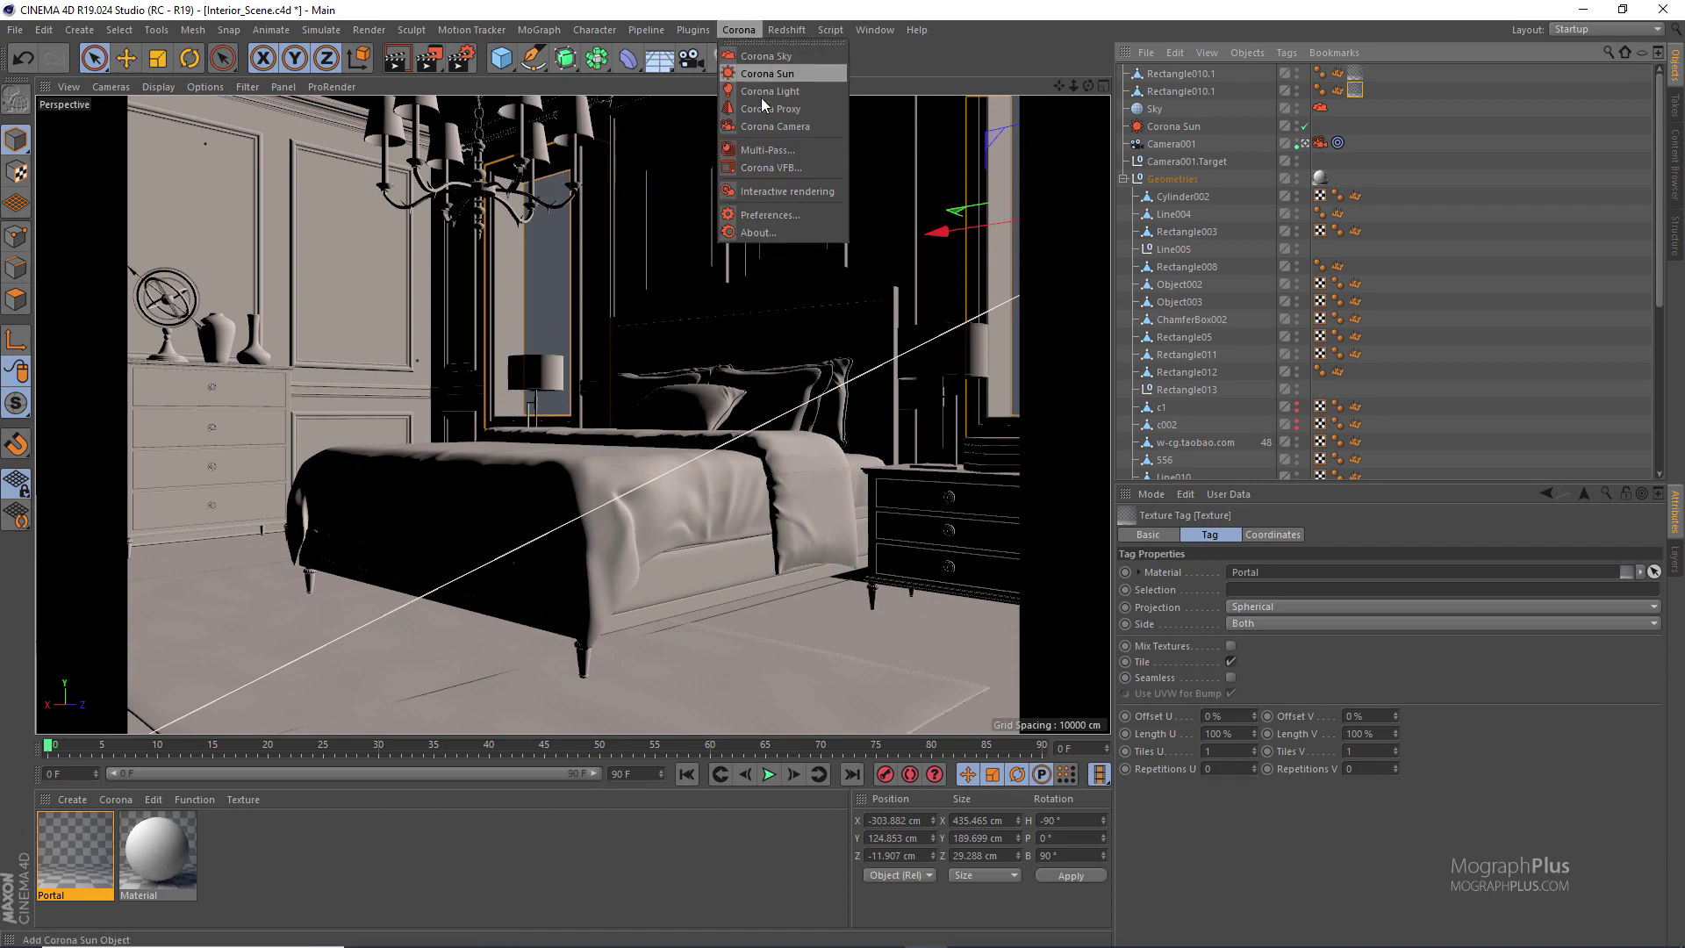
left_click(789, 191)
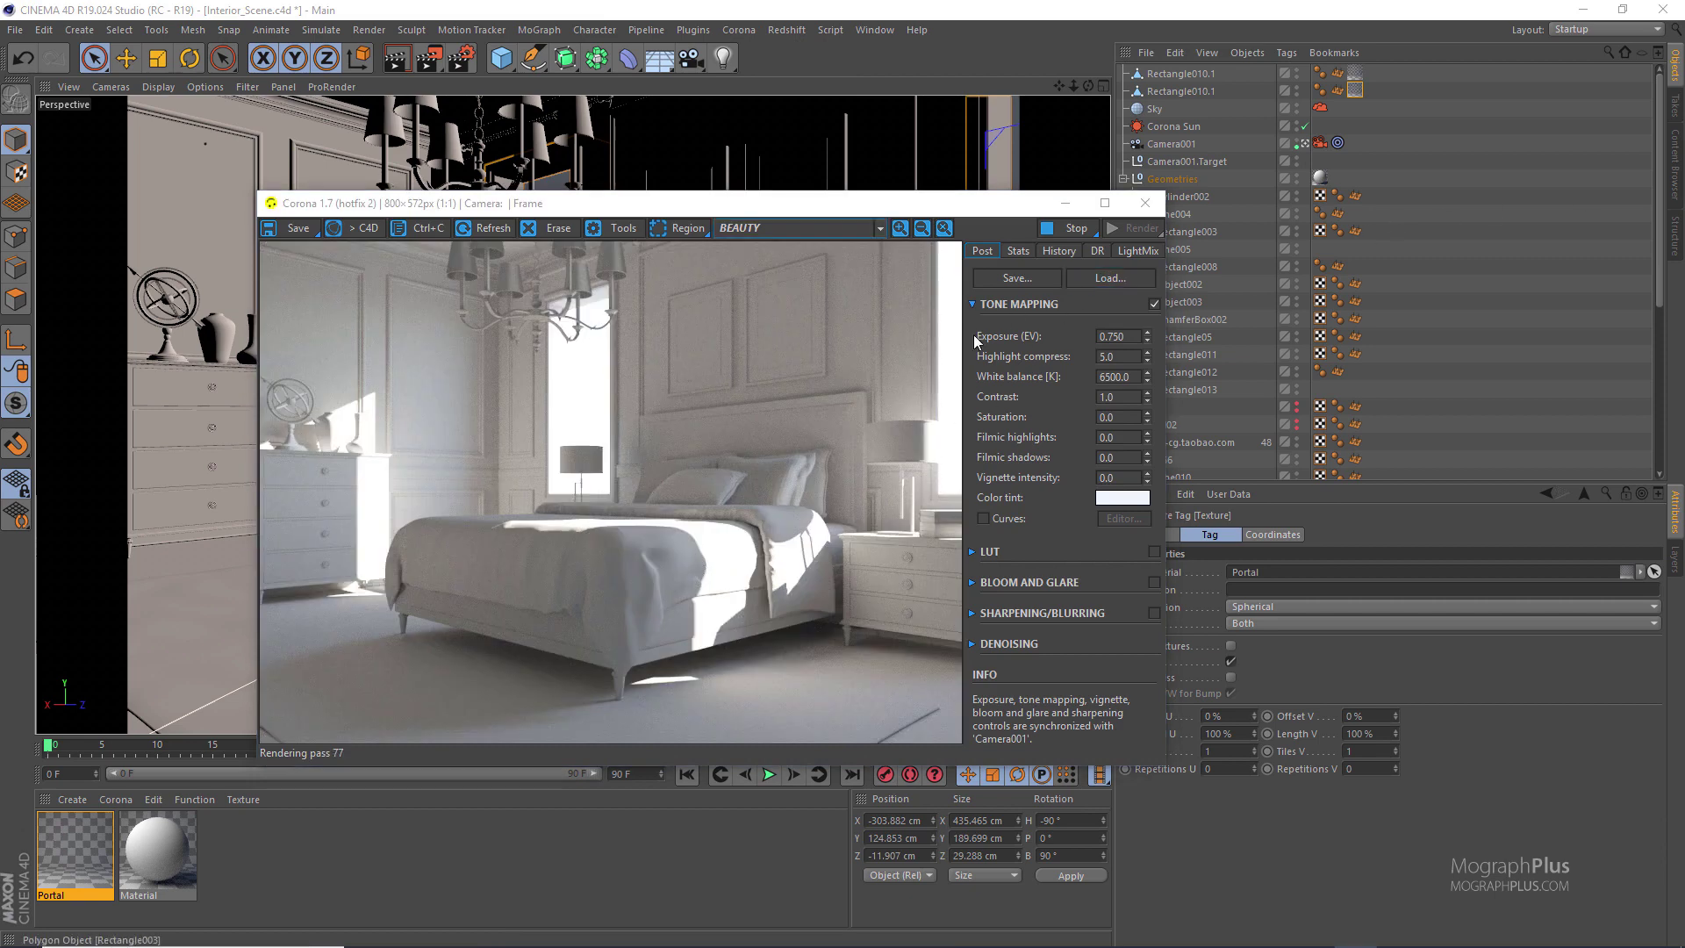
left_click(1019, 250)
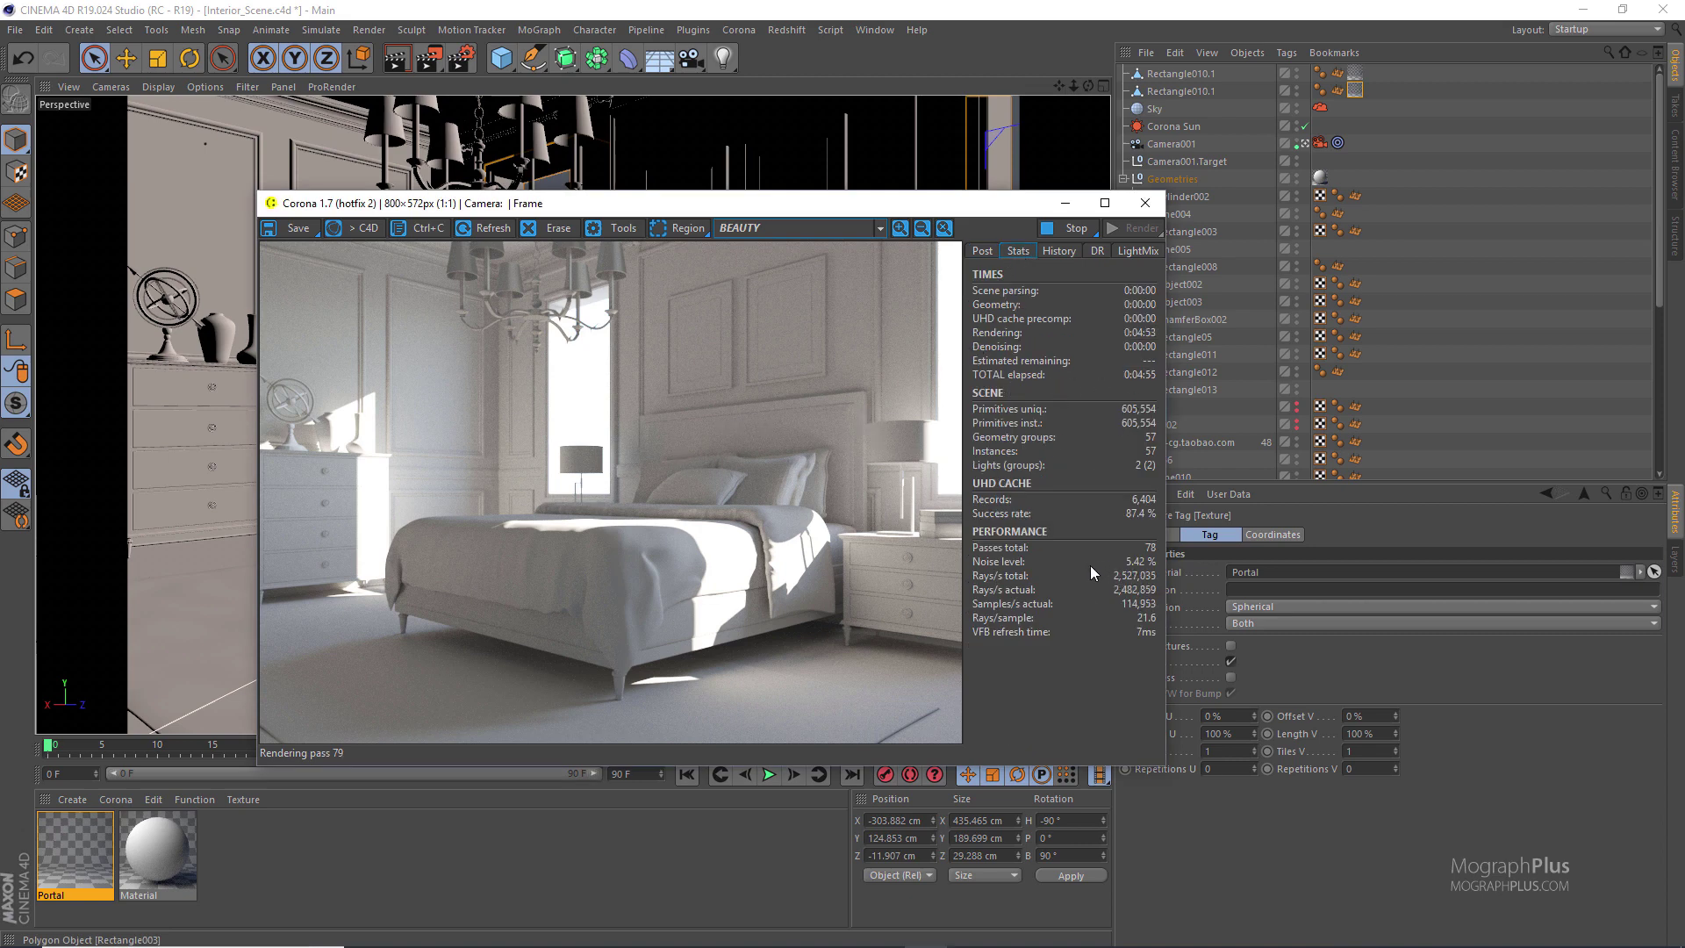
Stop the running bedroom render, restart it, and stop it again to run the denoising pass
left_click(987, 251)
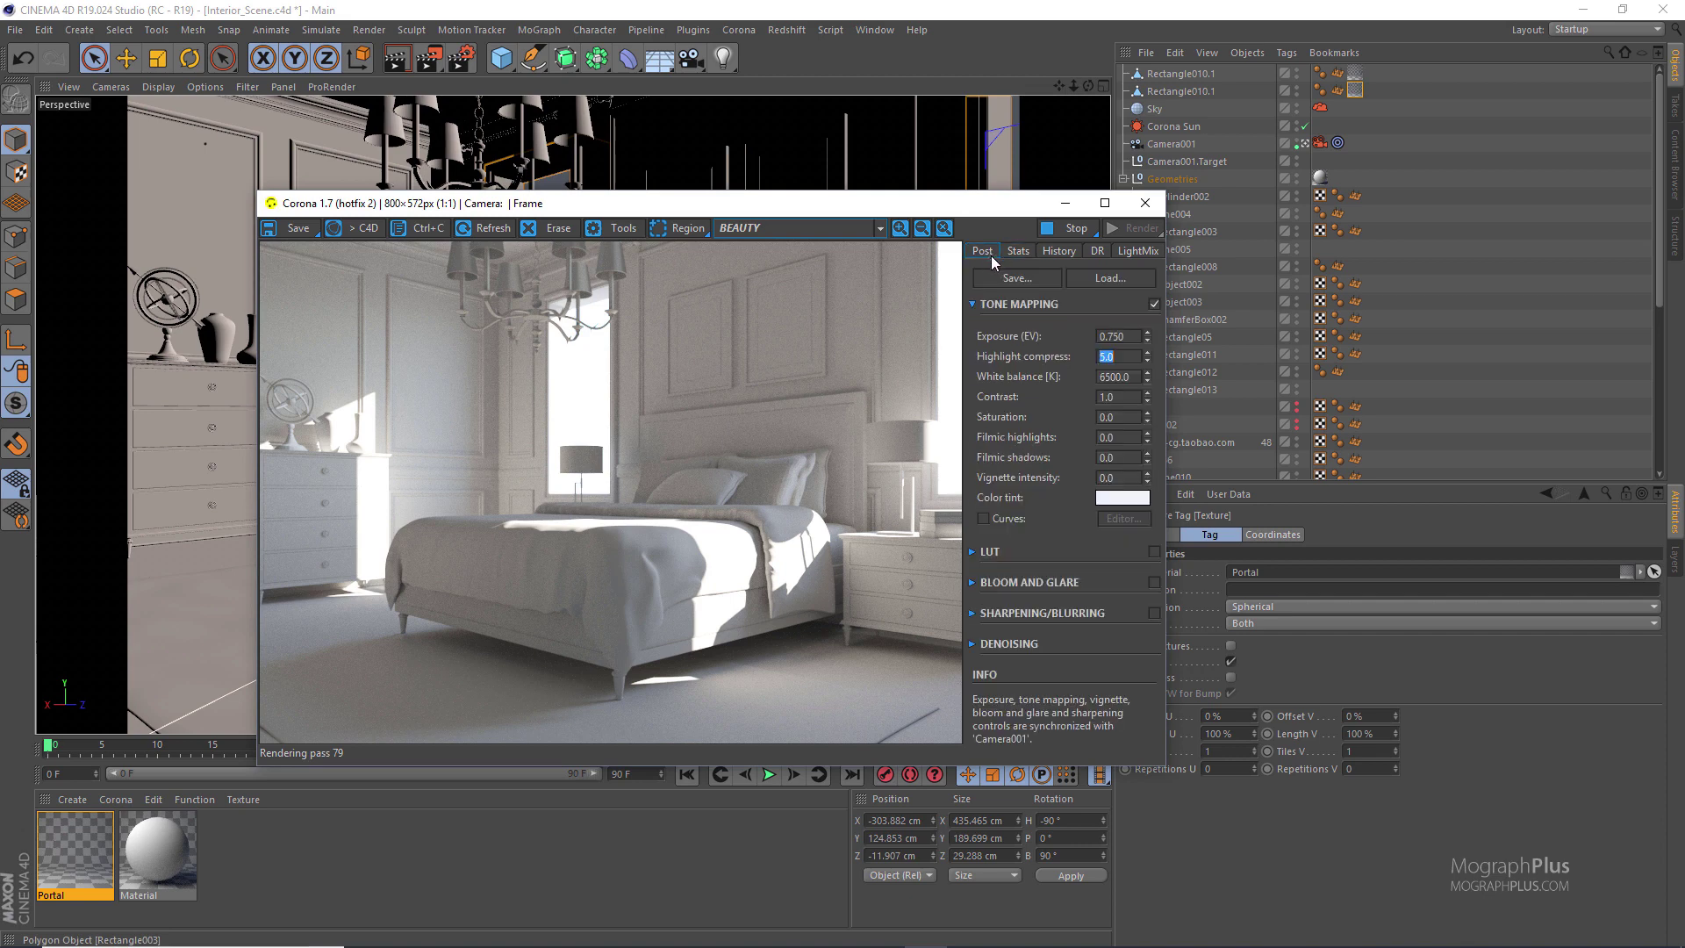
left_click(1071, 228)
left_click(1158, 233)
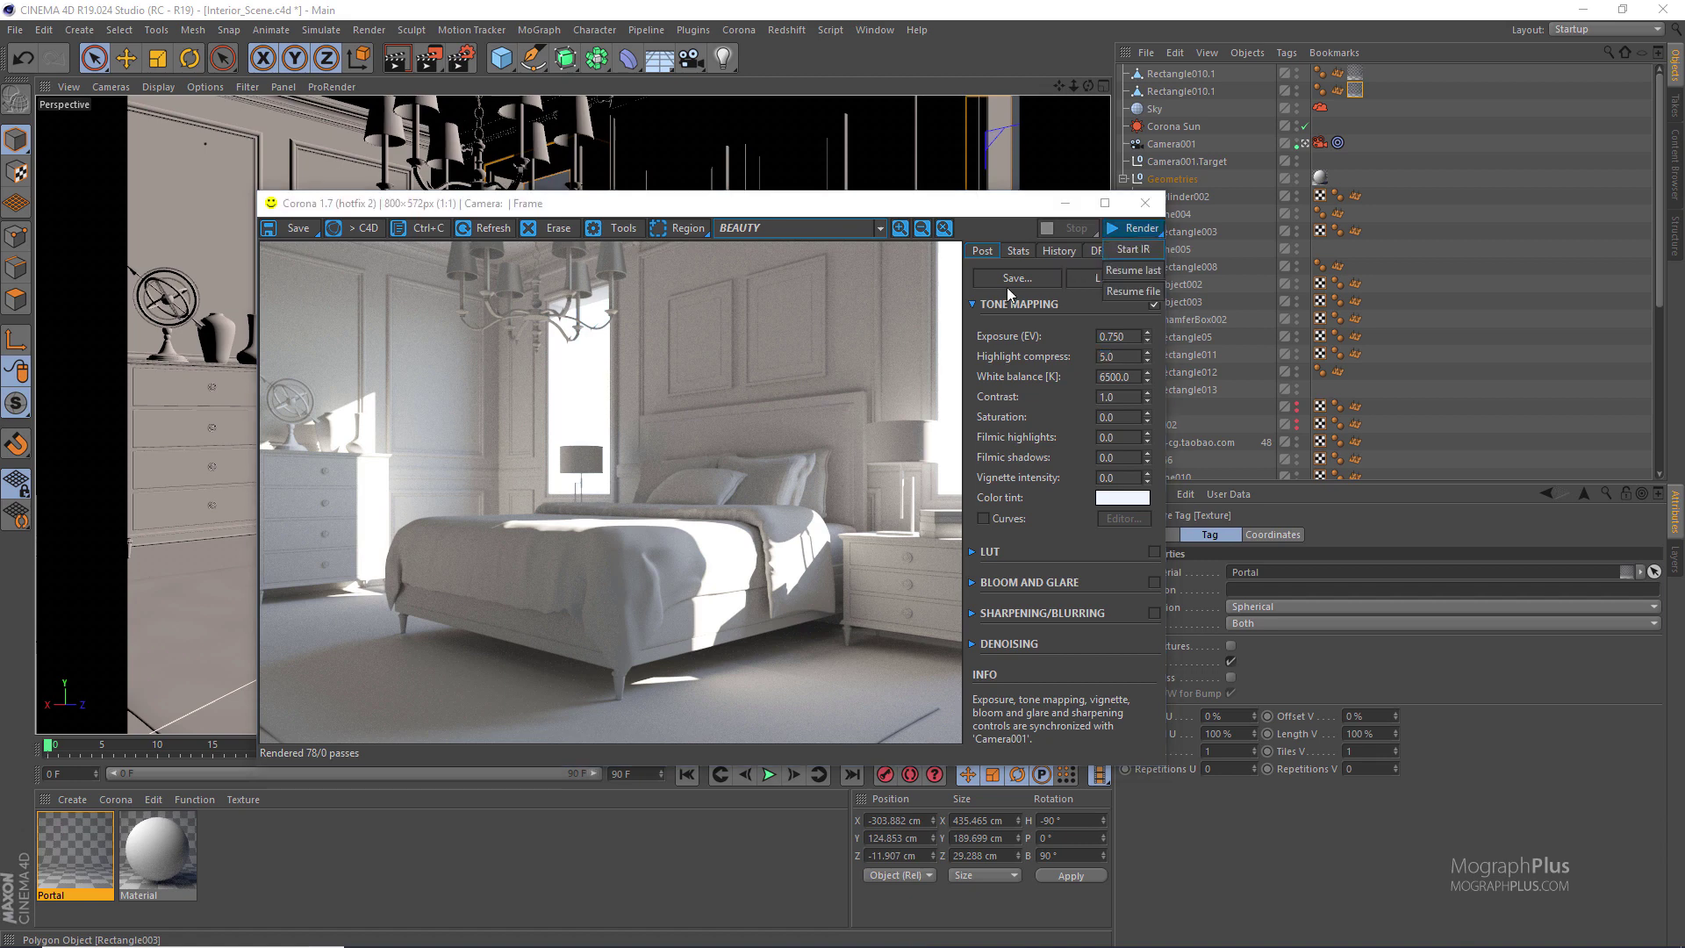
left_click(582, 431)
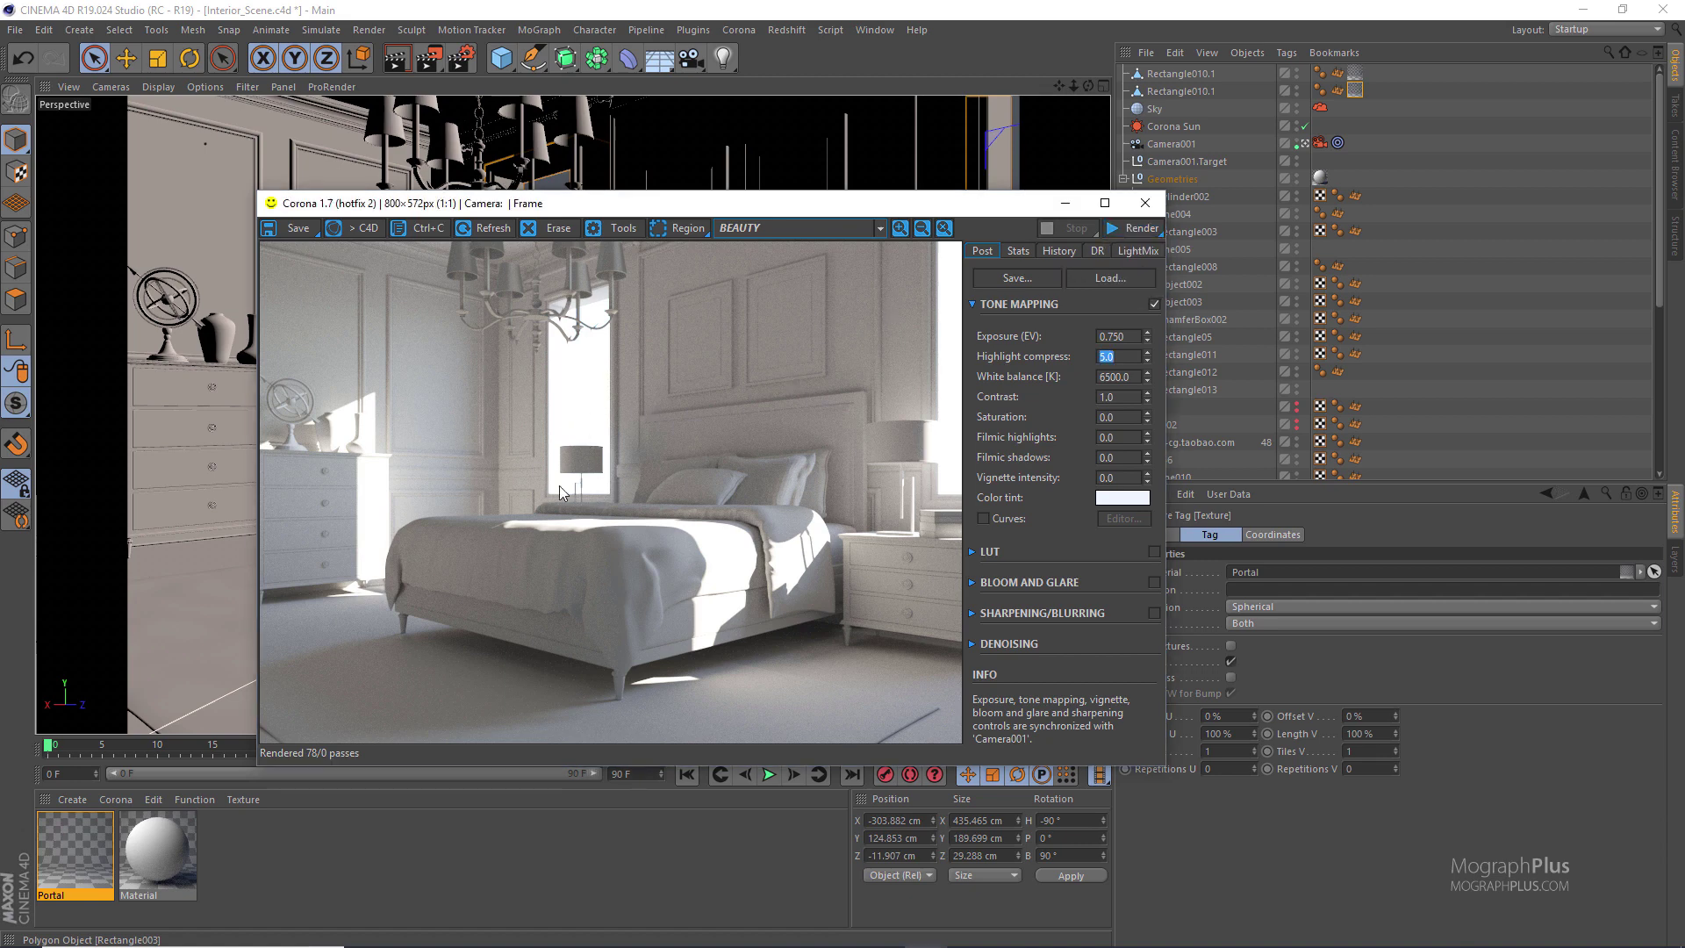
left_click(1137, 228)
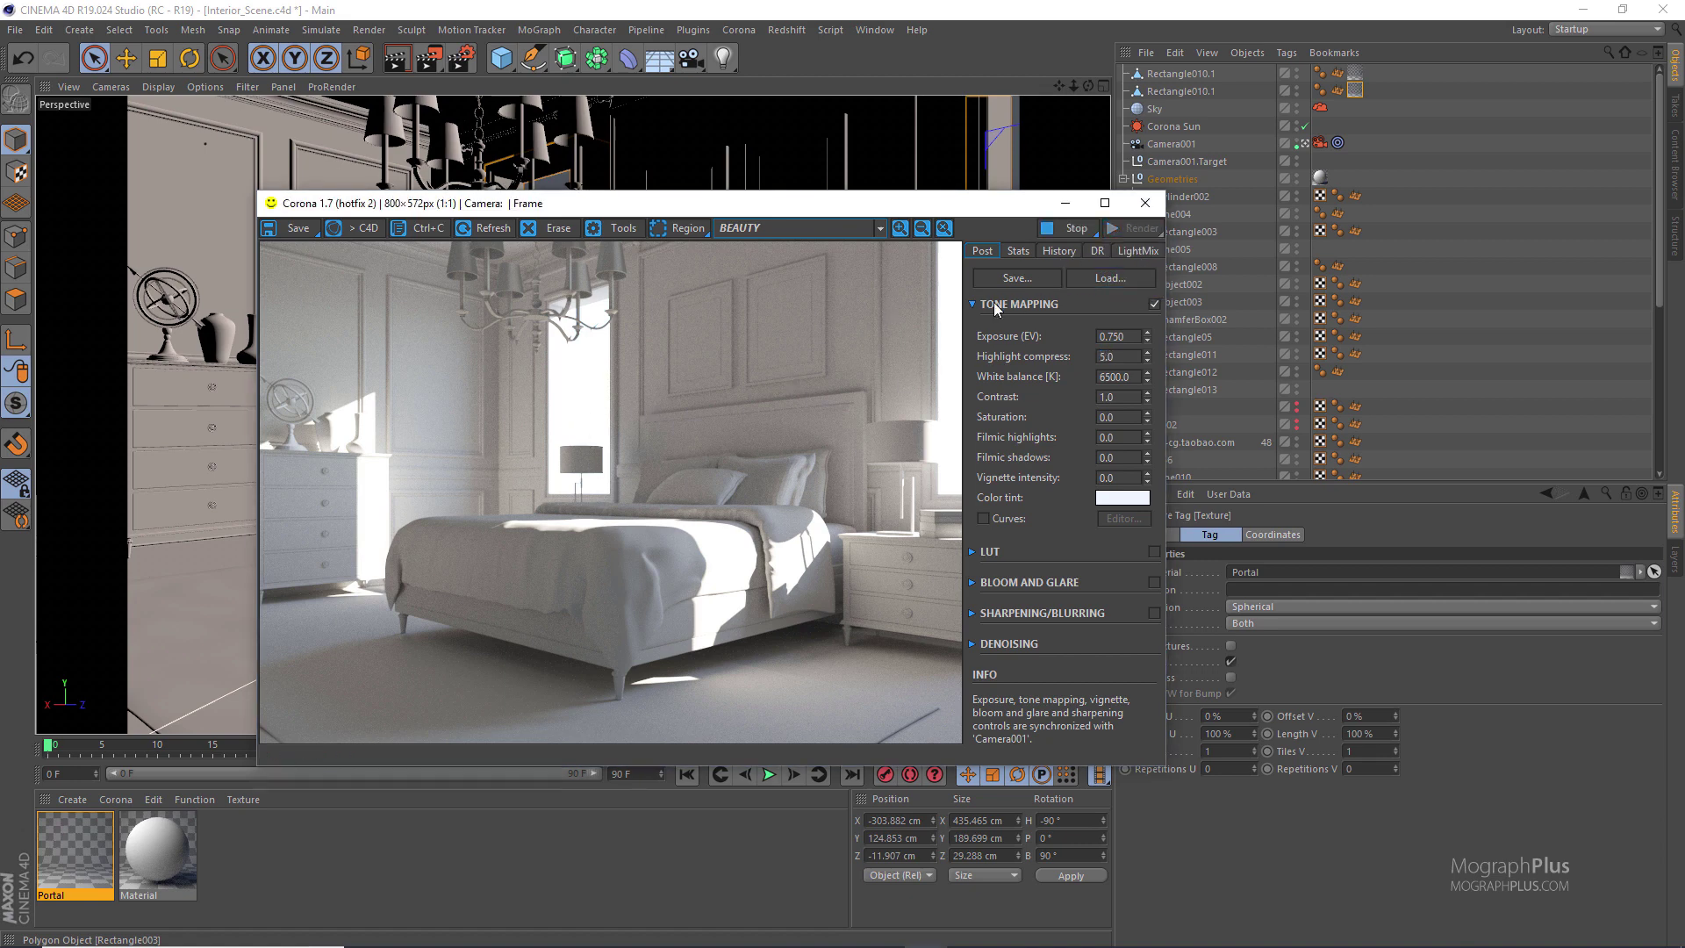
left_click(1050, 230)
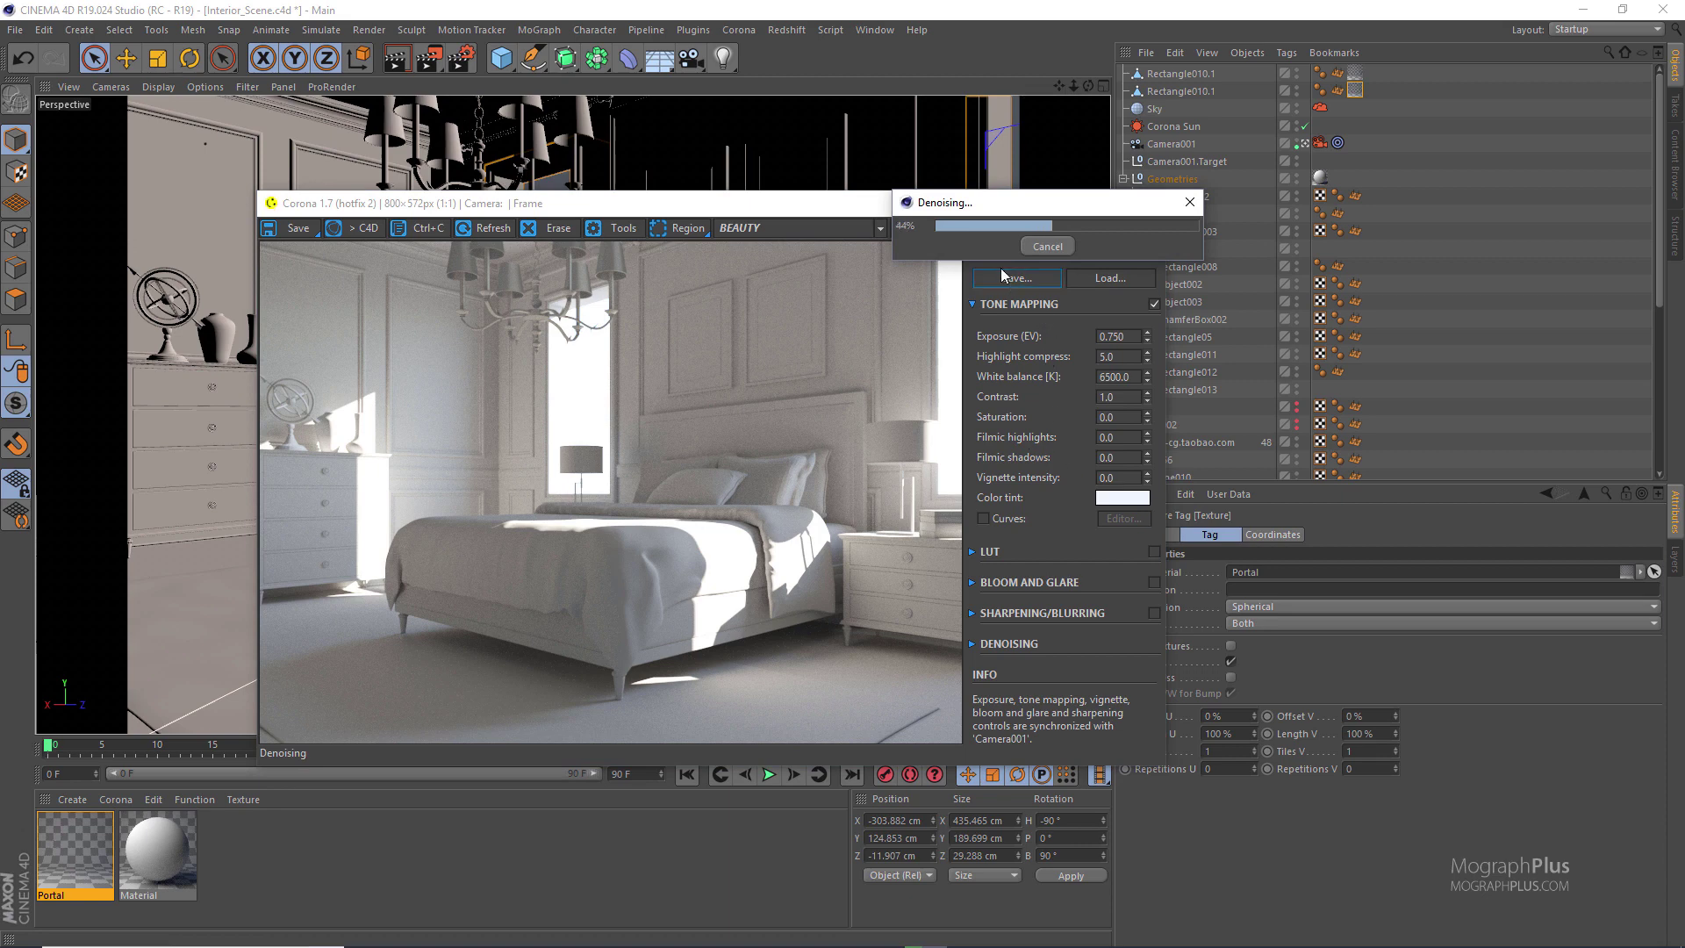
left_click_drag(1010, 208, 903, 142)
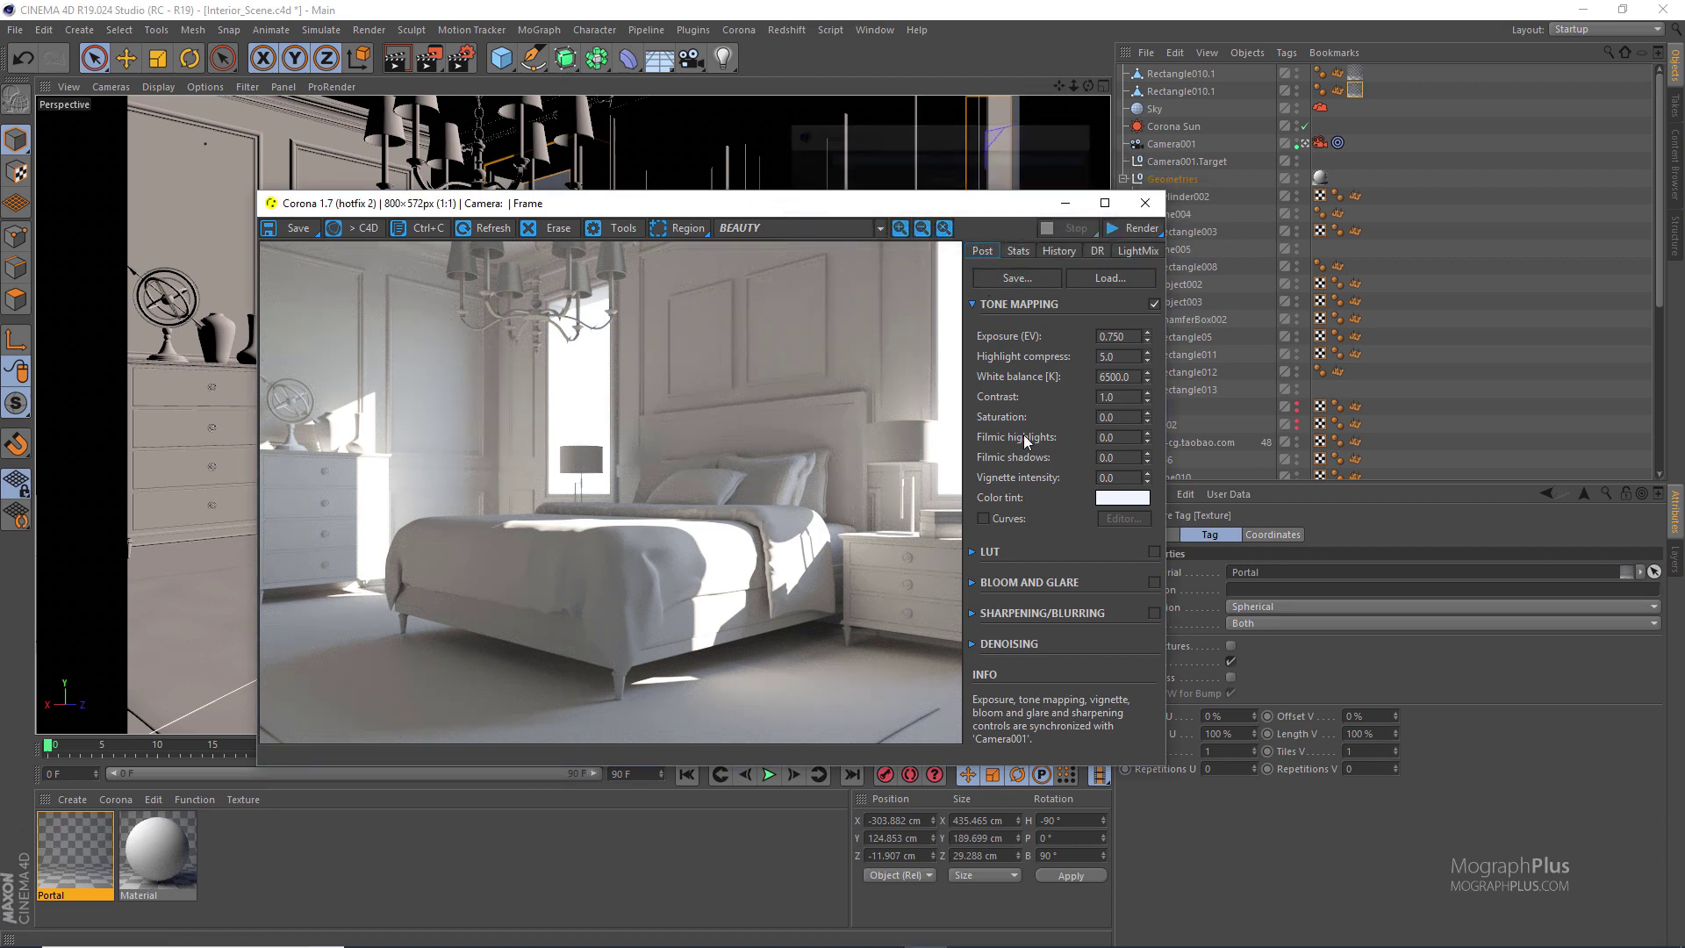
Inspect the denoised bedroom image at different zoom levels and frame buffer window sizes
scroll(588, 576, "up", 2)
scroll(593, 509, "down", 2)
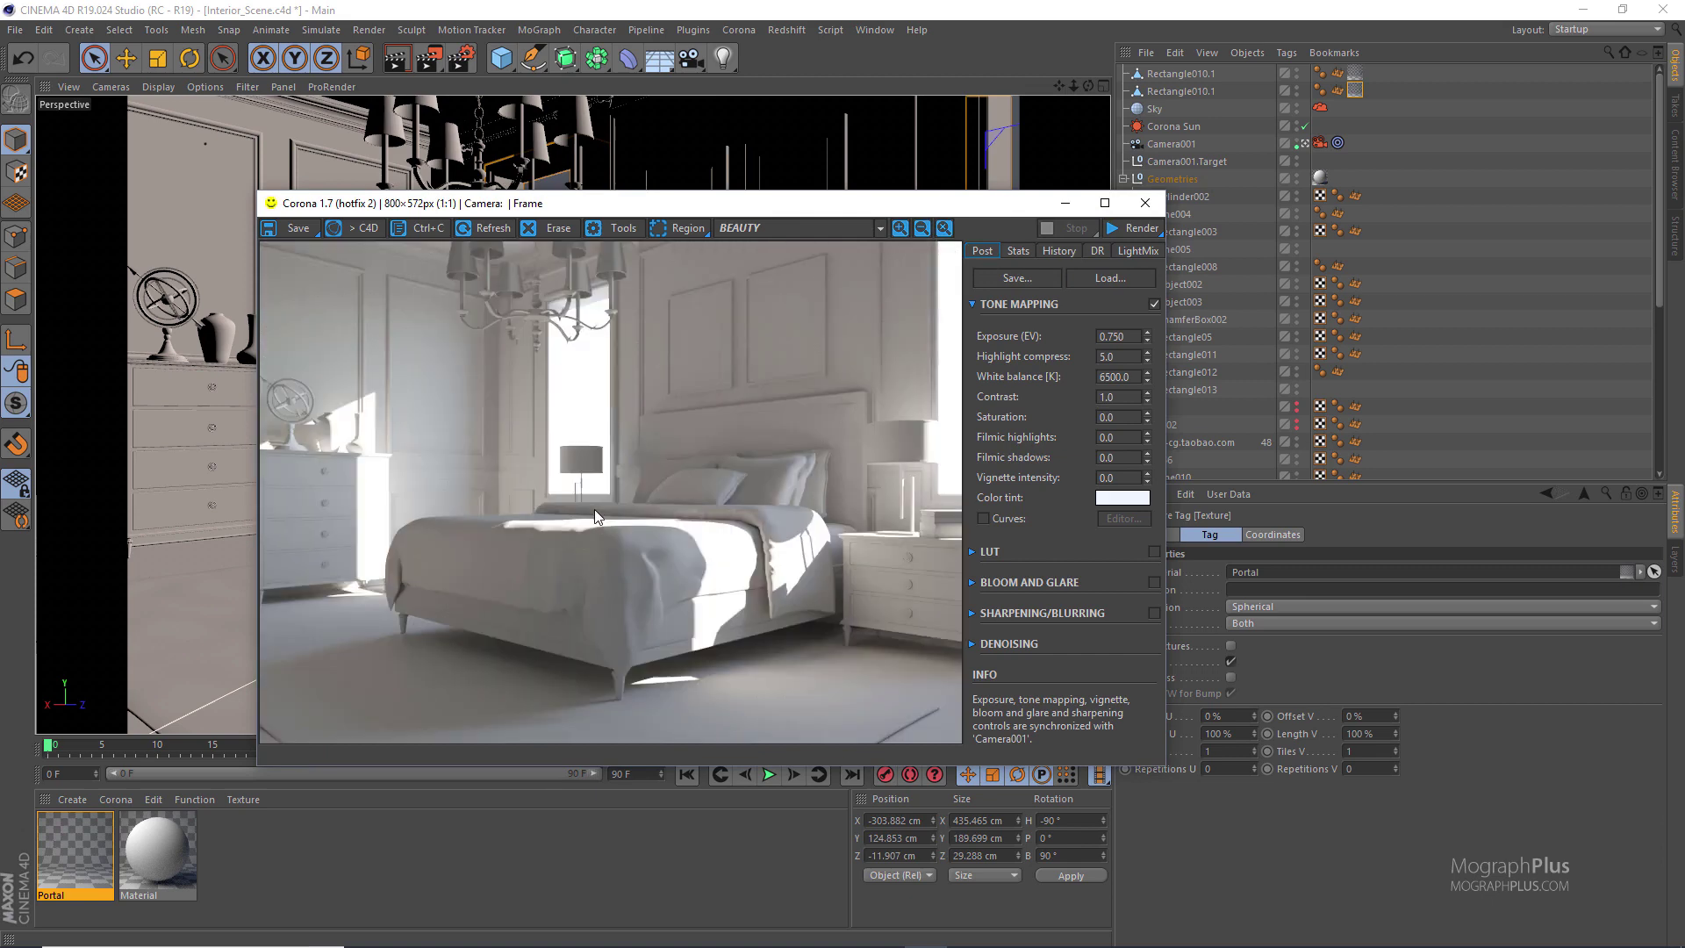
scroll(441, 478, "up", 2)
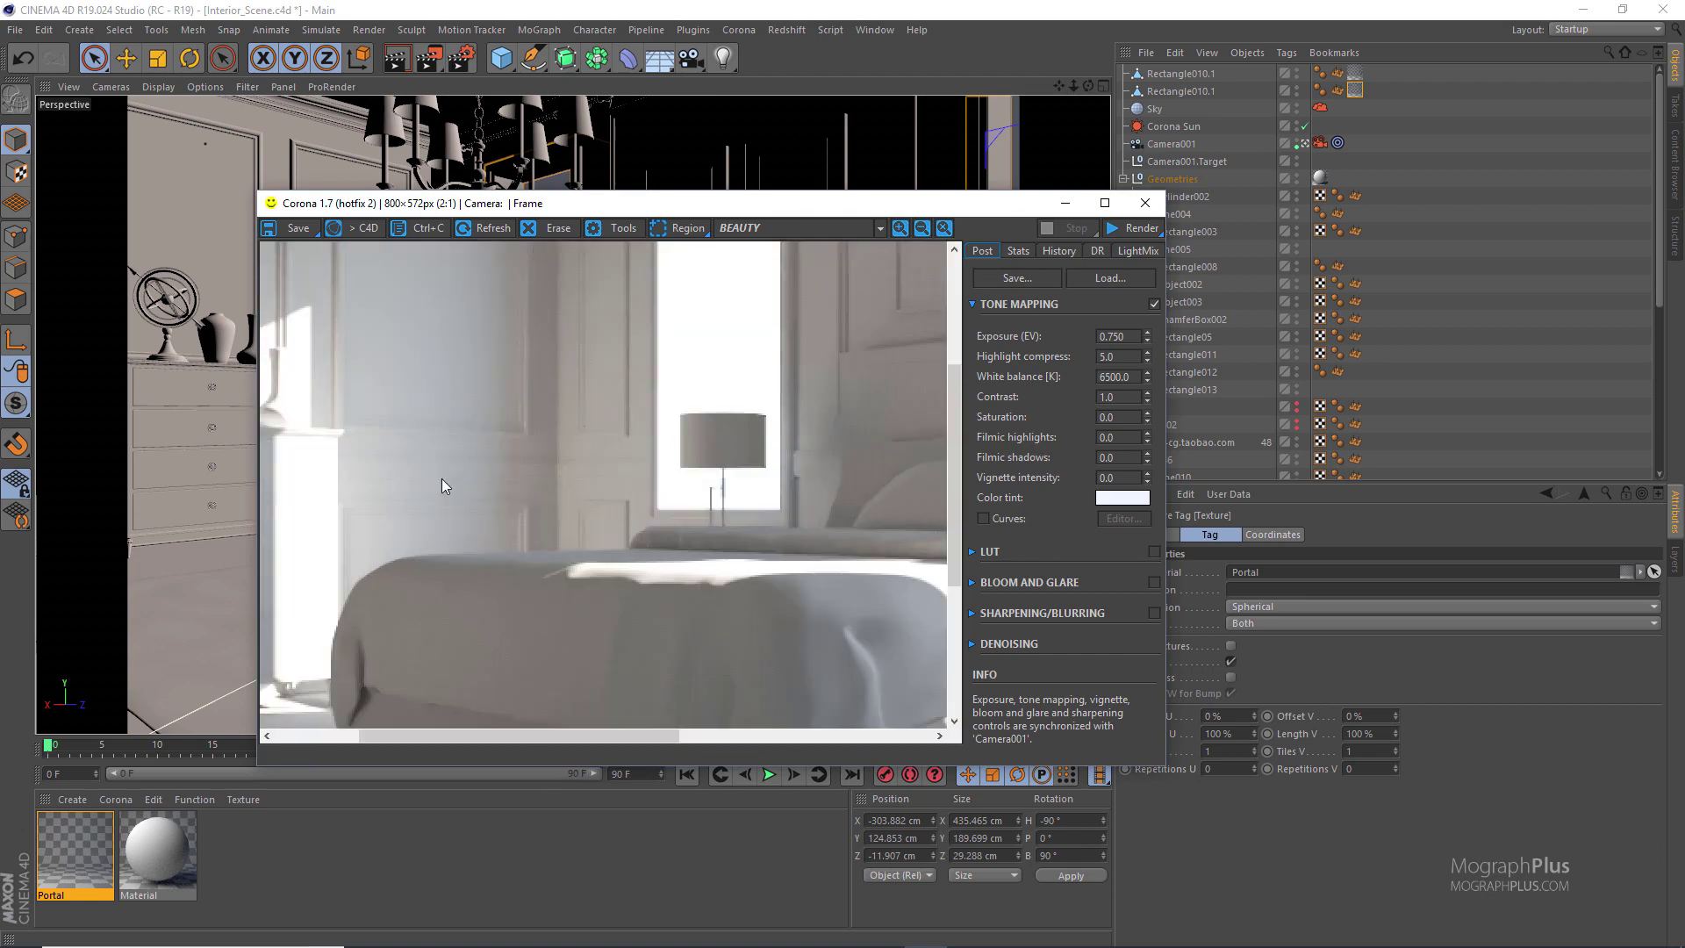
scroll(441, 477, "down", 2)
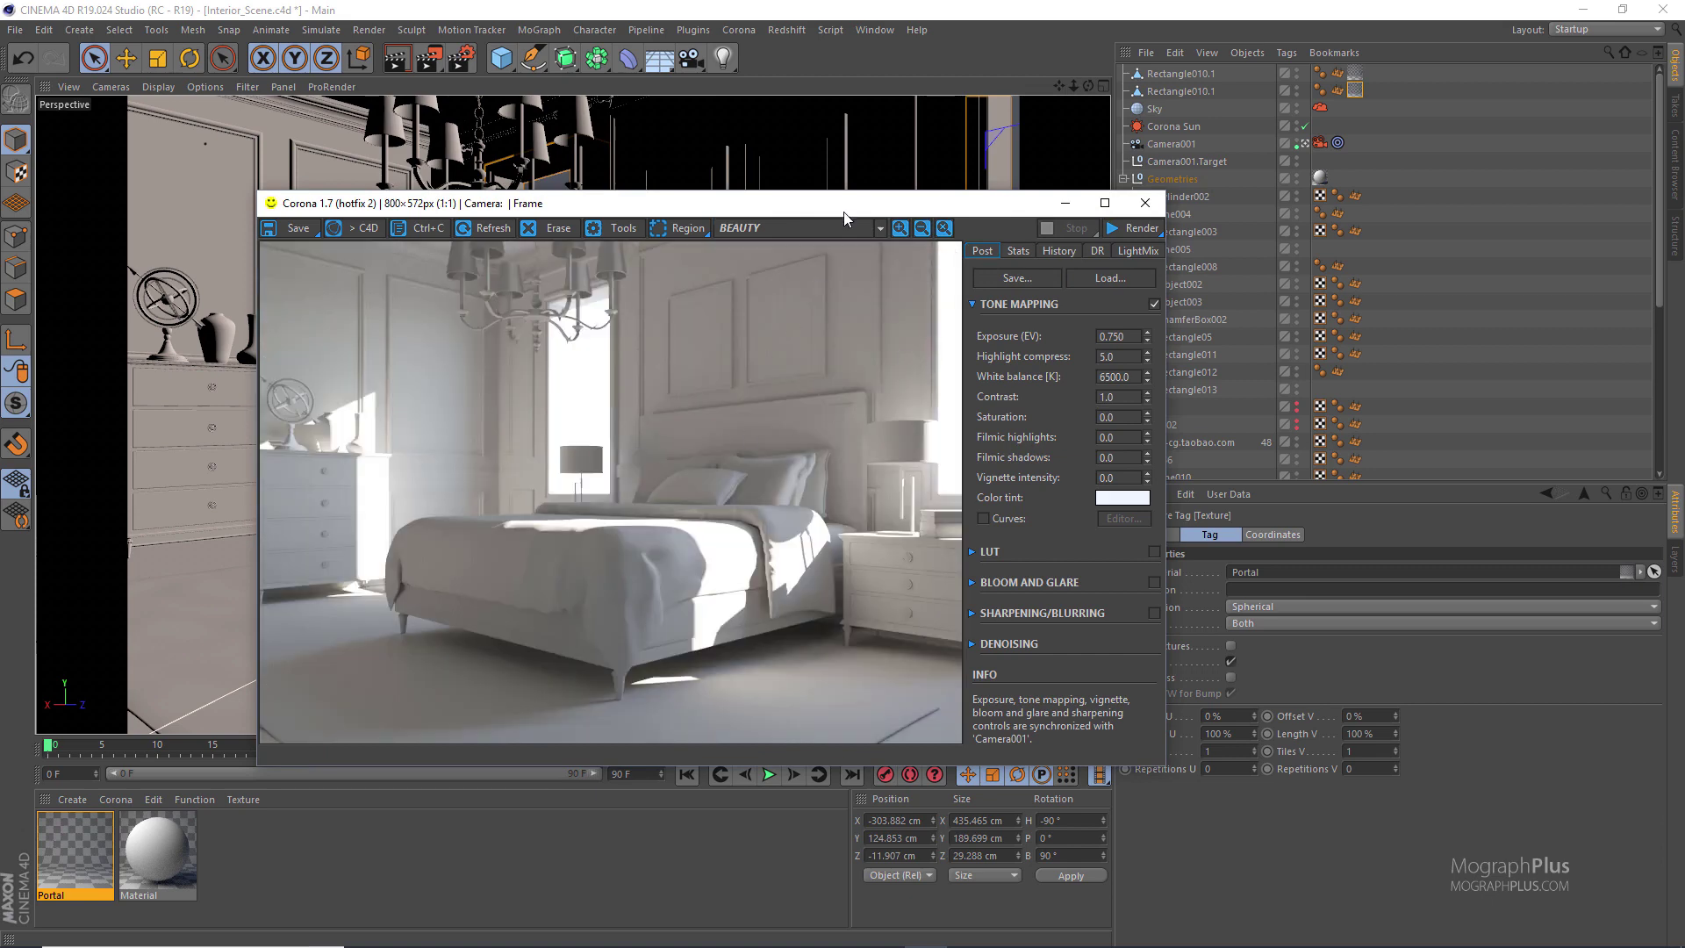
left_click_drag(847, 200, 900, 174)
double_click(900, 174)
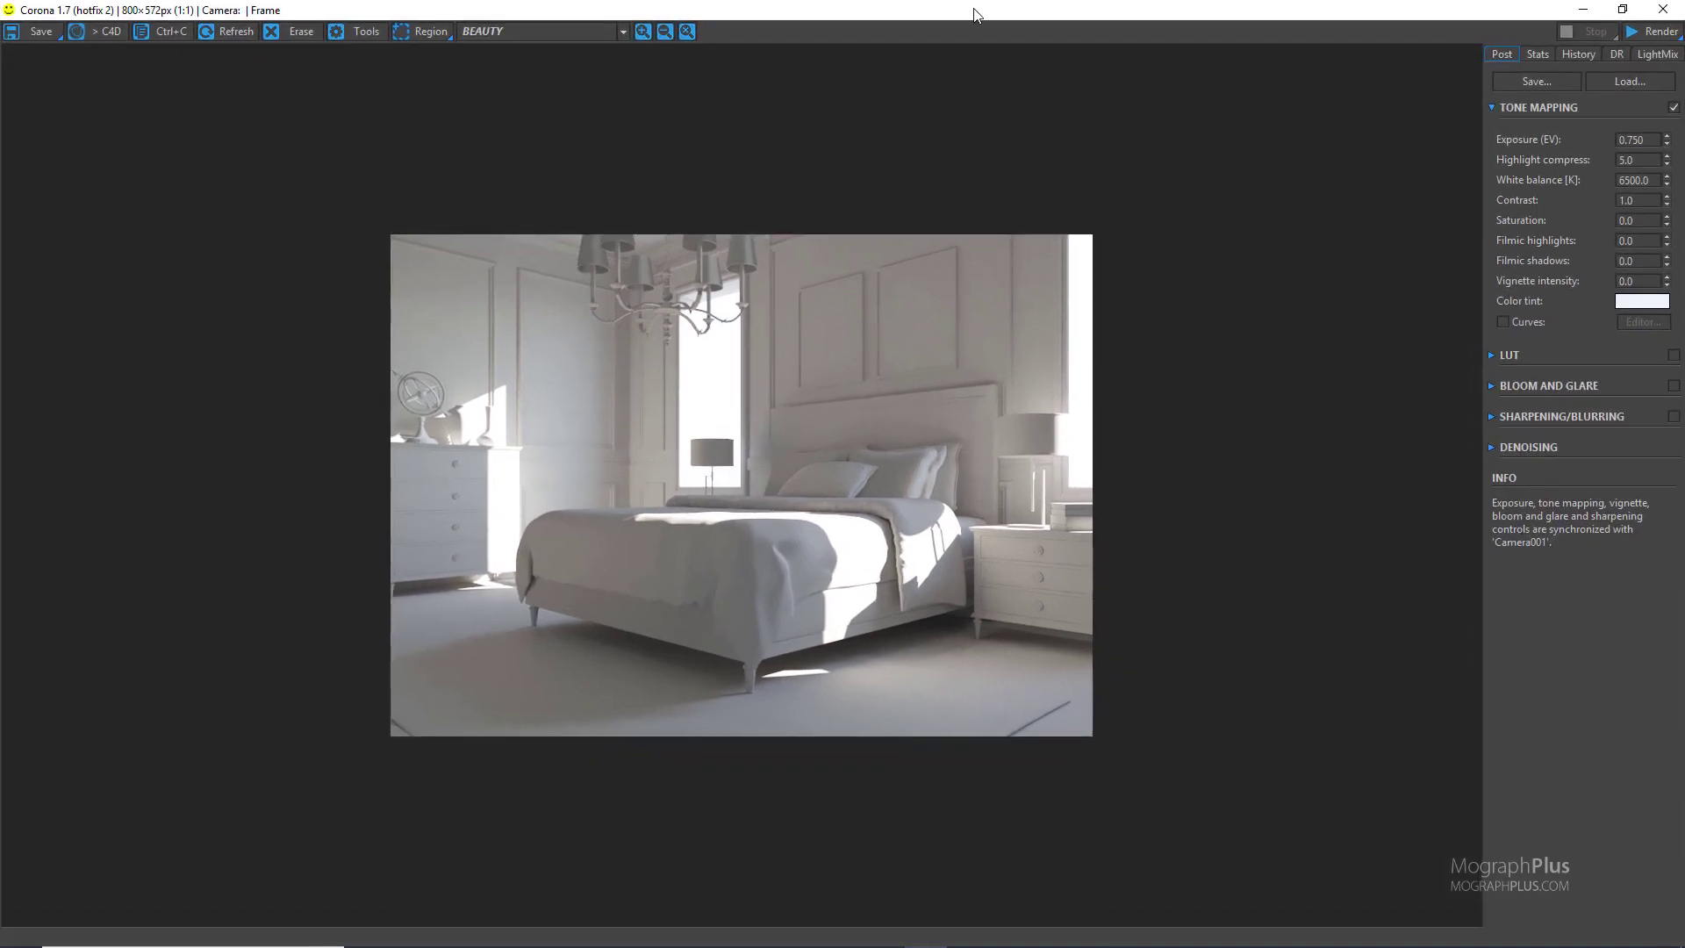
left_click_drag(974, 15, 637, 233)
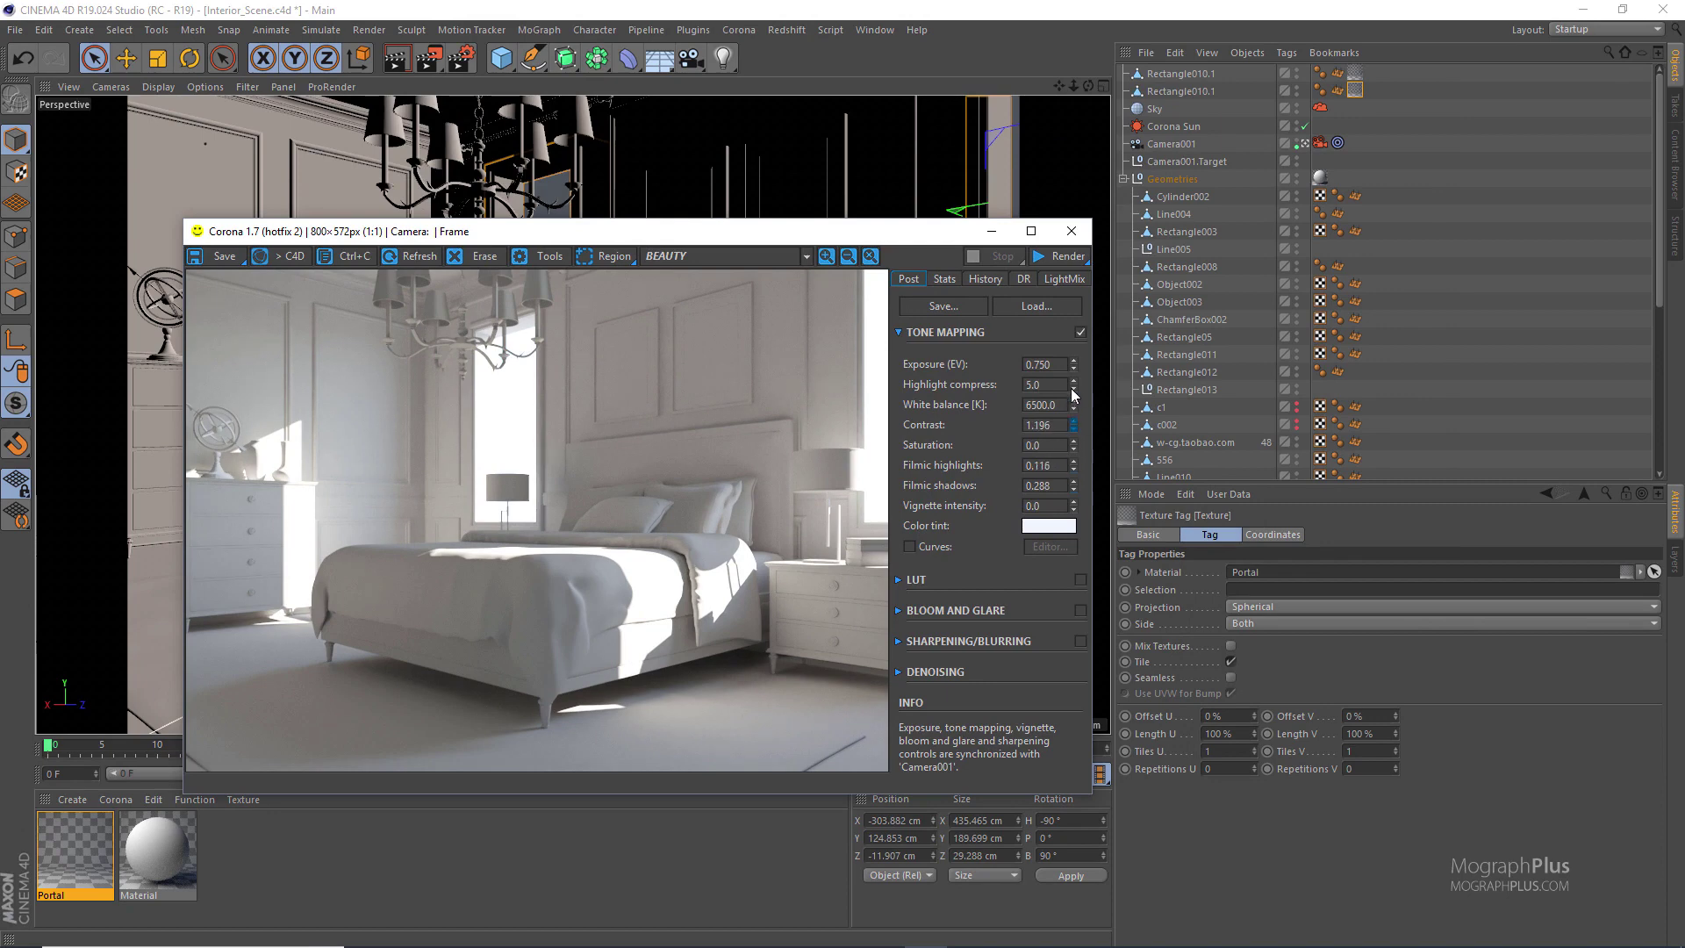
scroll(548, 530, "down", 1)
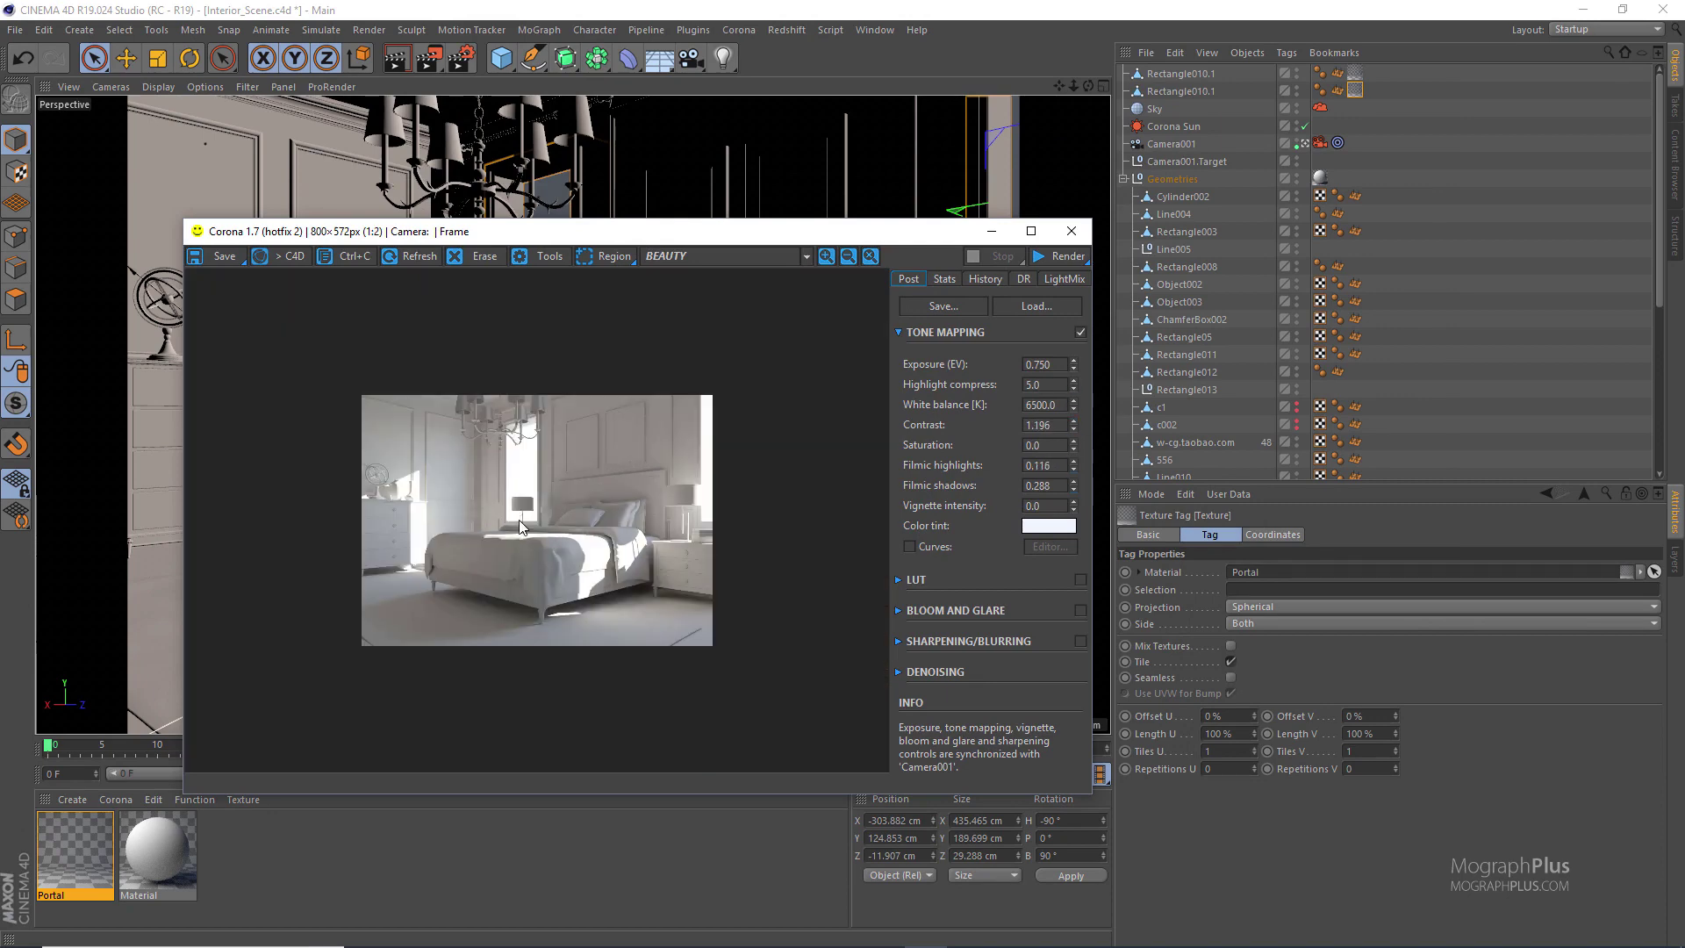
scroll(542, 509, "up", 1)
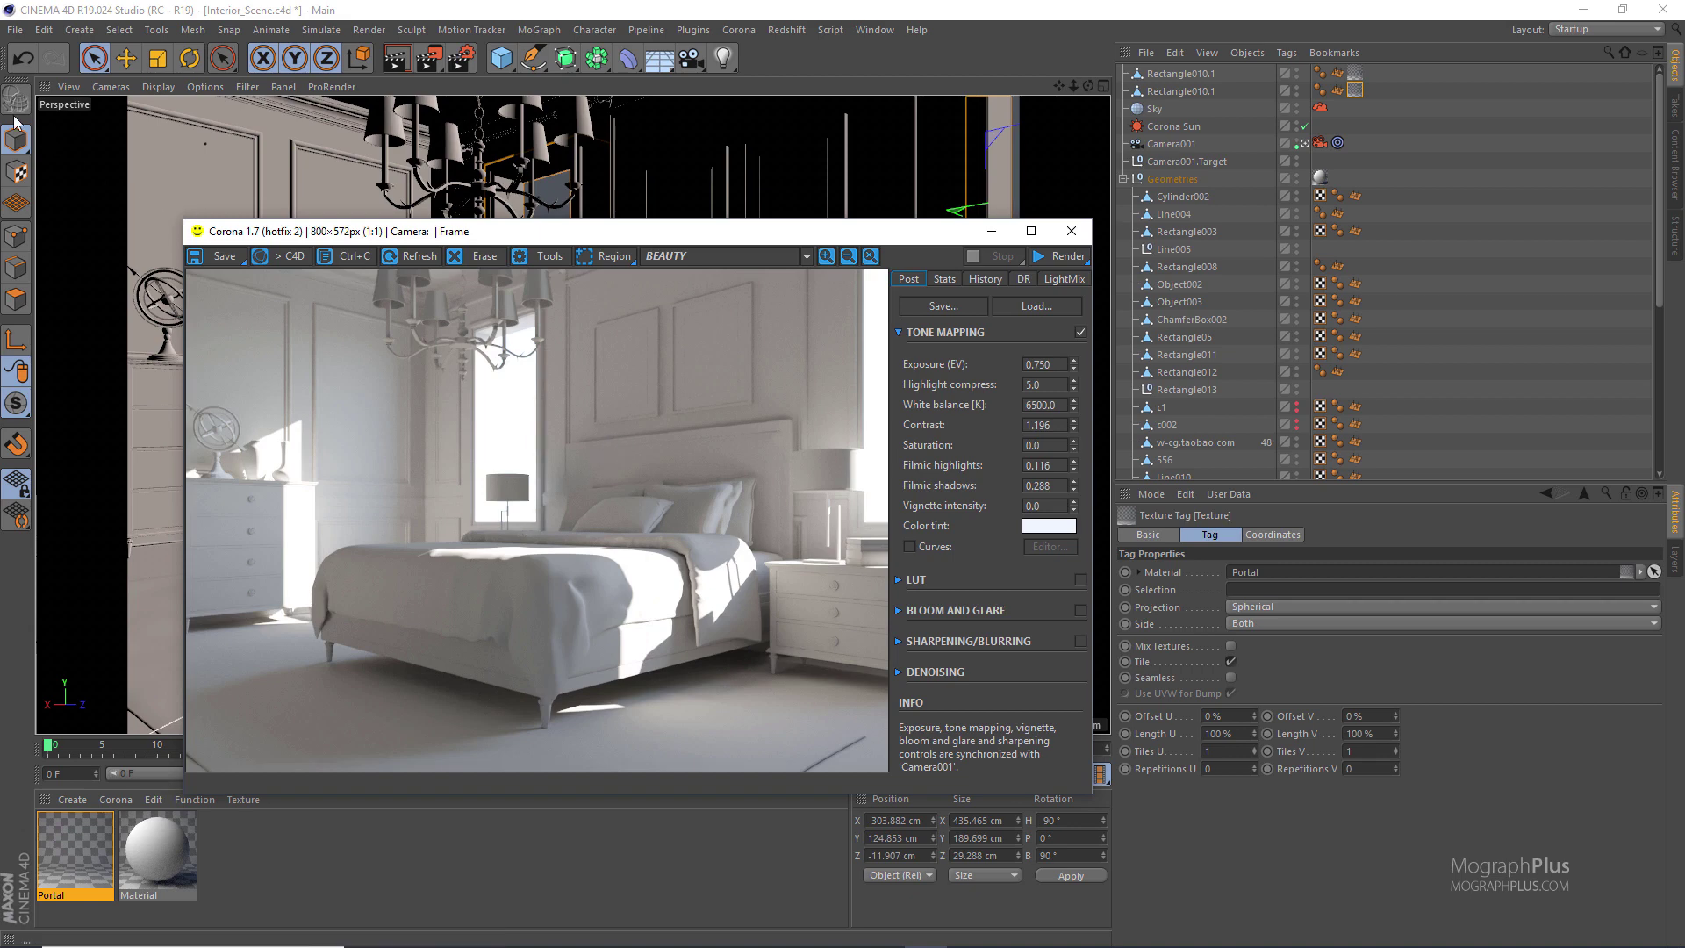
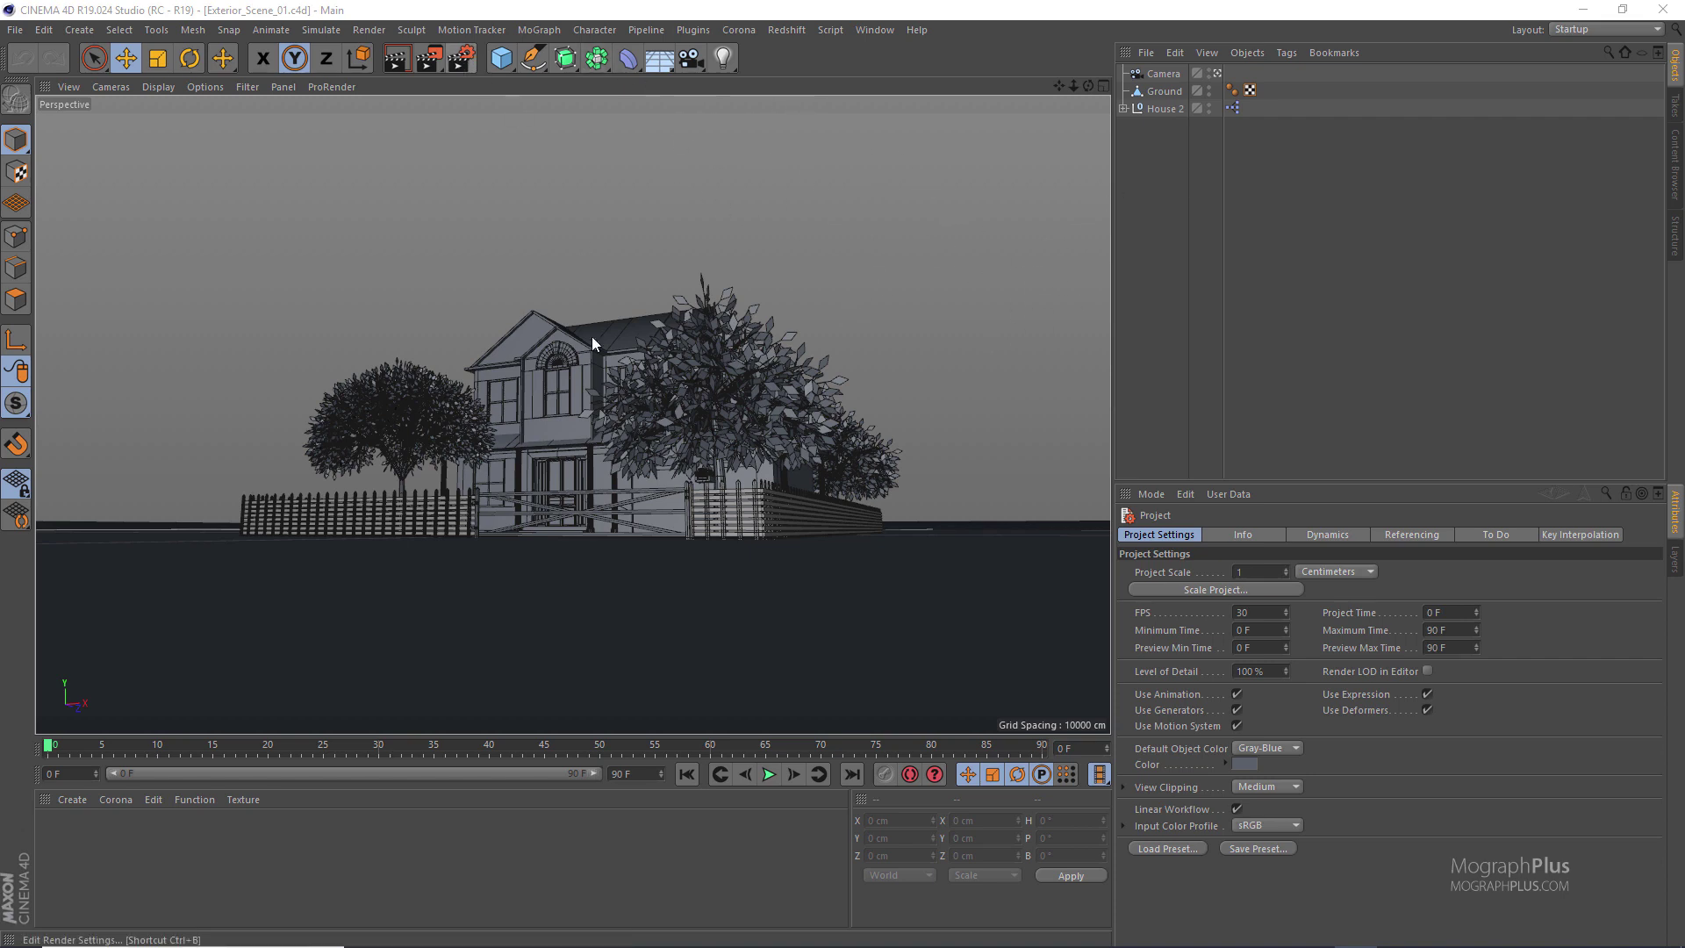
Set the exterior scene's renderer to Corona in the render settings
left_click(462, 60)
left_click(464, 246)
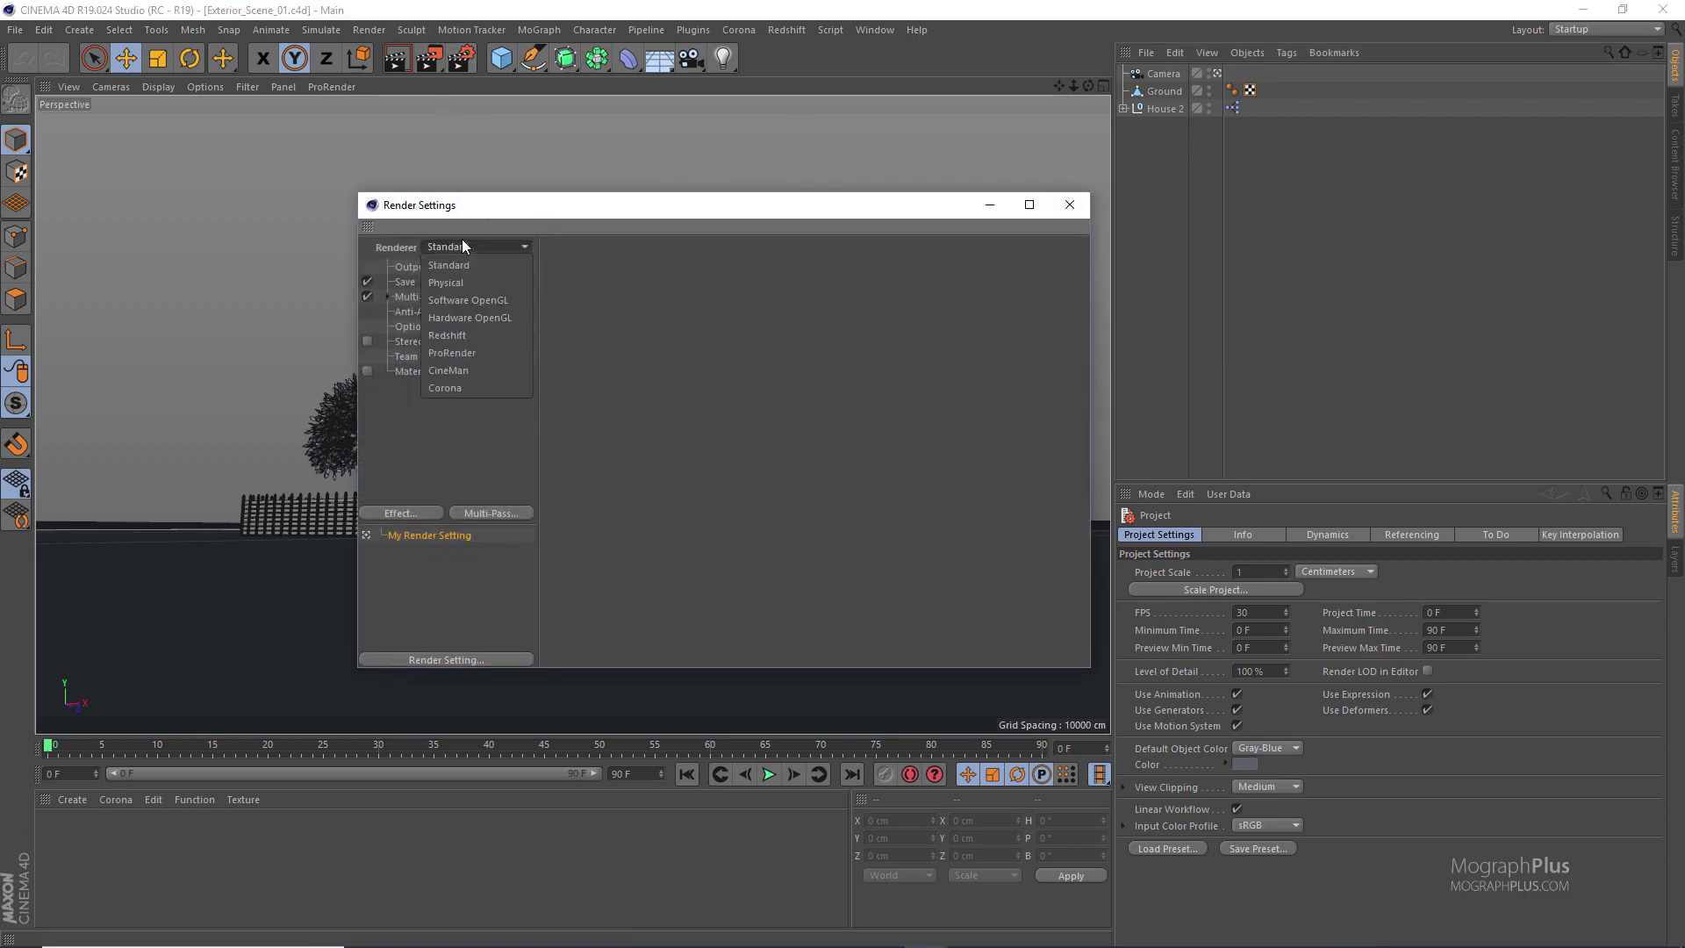
left_click(465, 387)
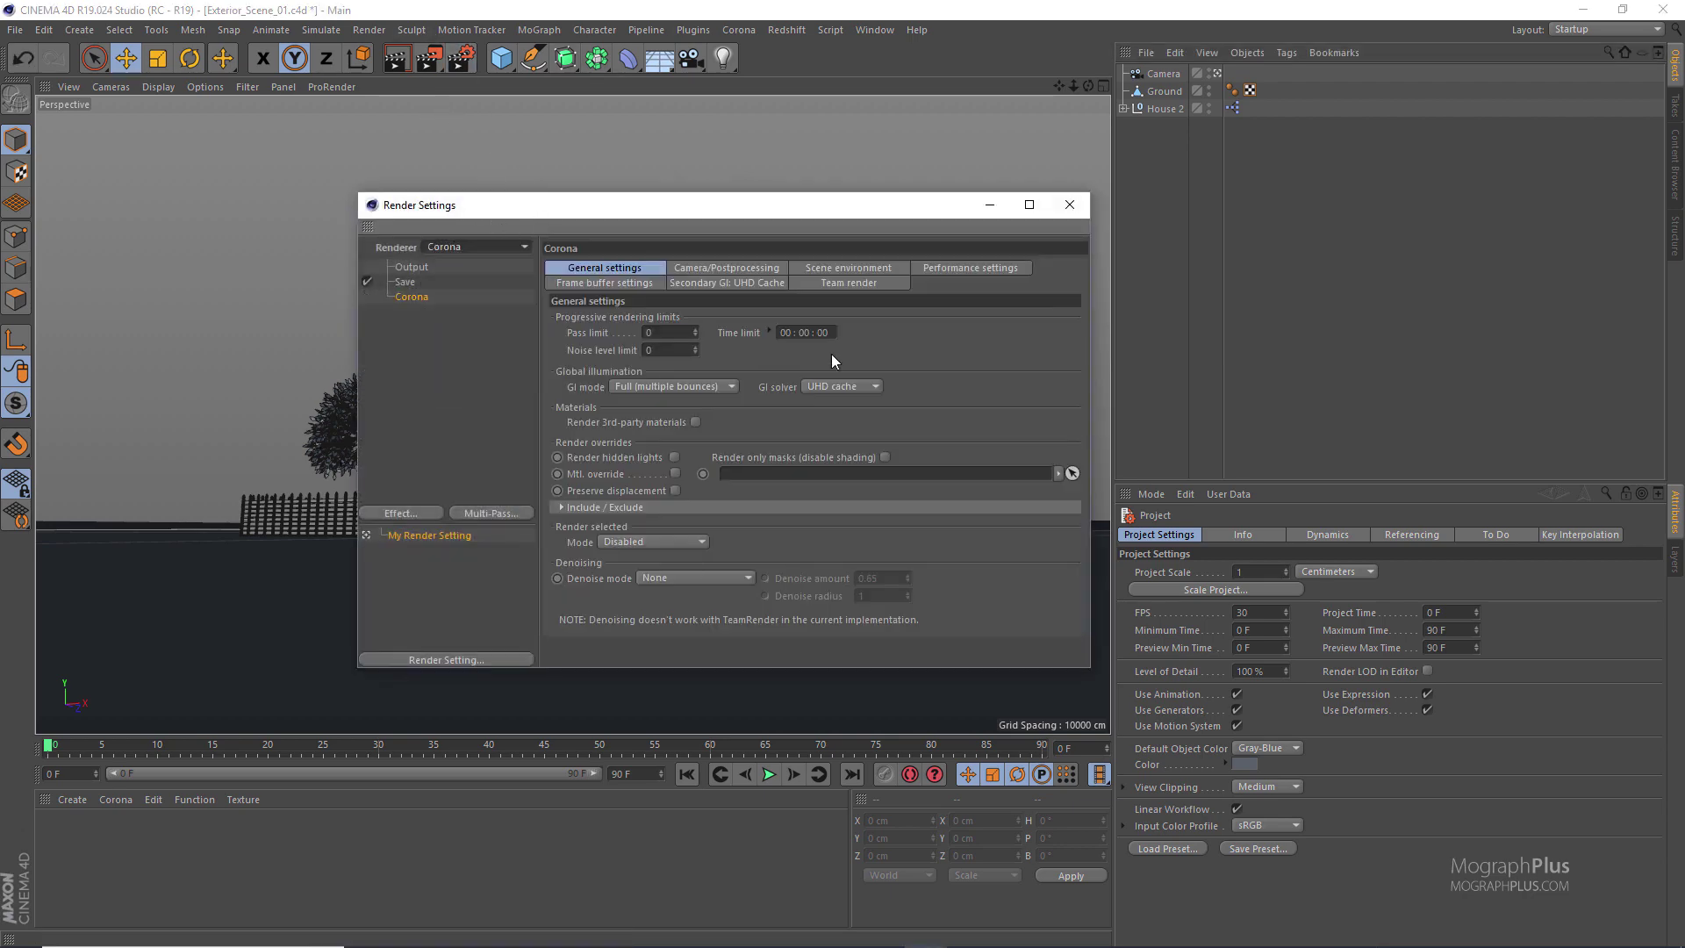
left_click(1078, 203)
Add a Corona Sun and a Corona Sky to the exterior house scene
left_click(742, 30)
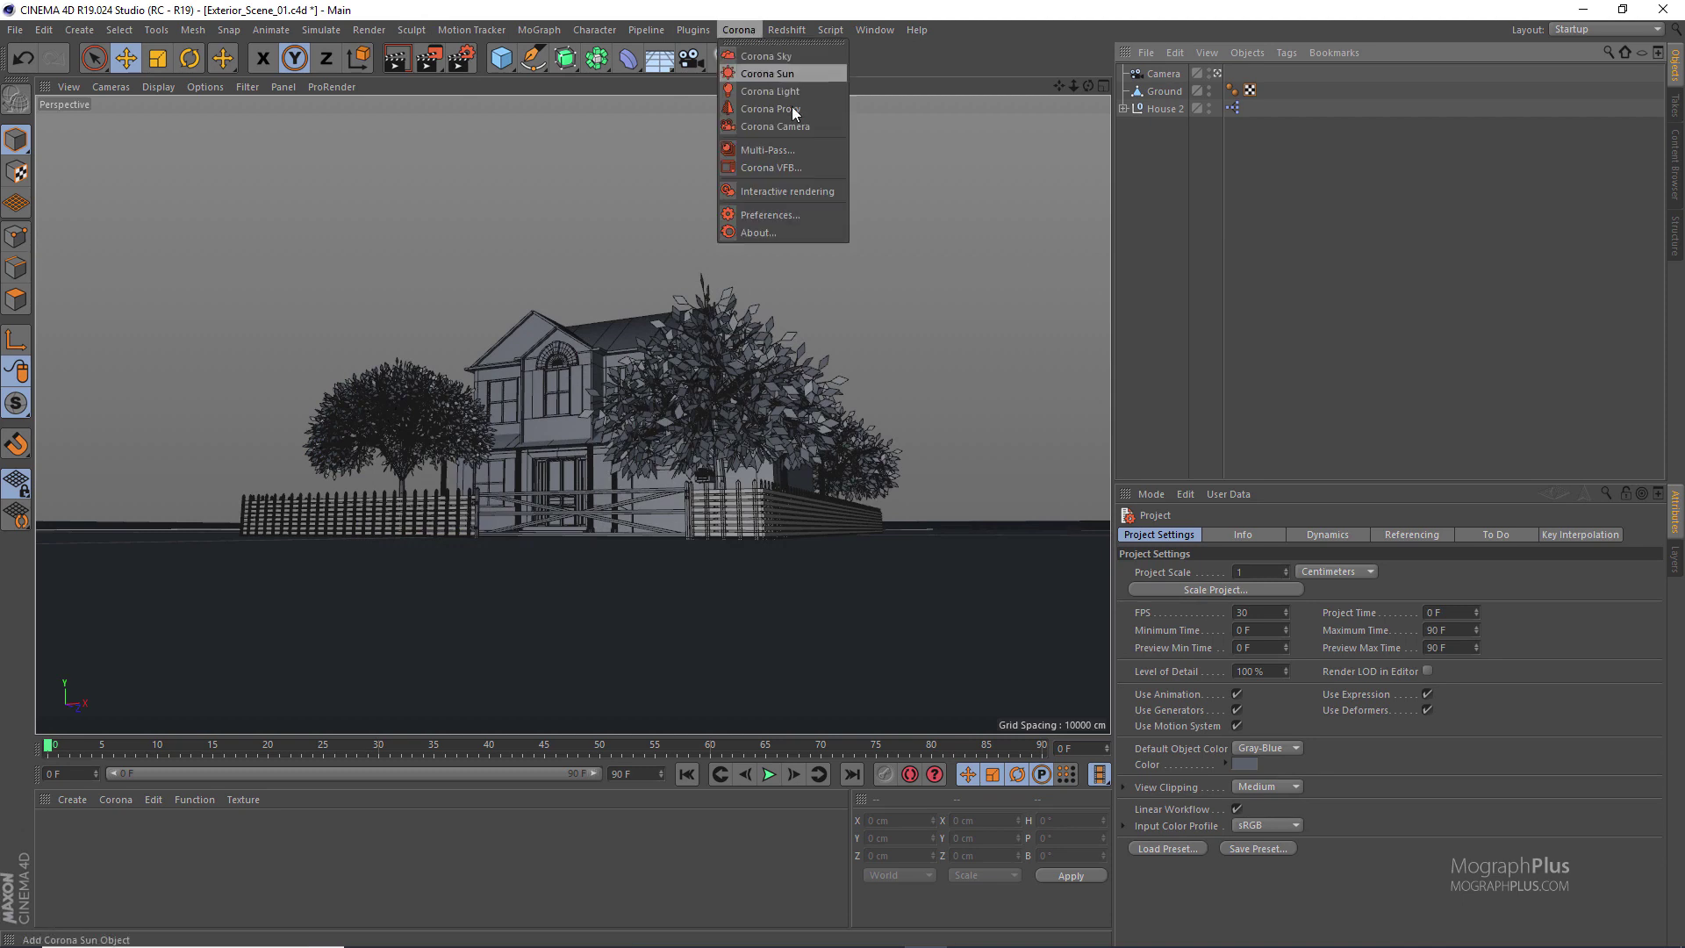
left_click(807, 75)
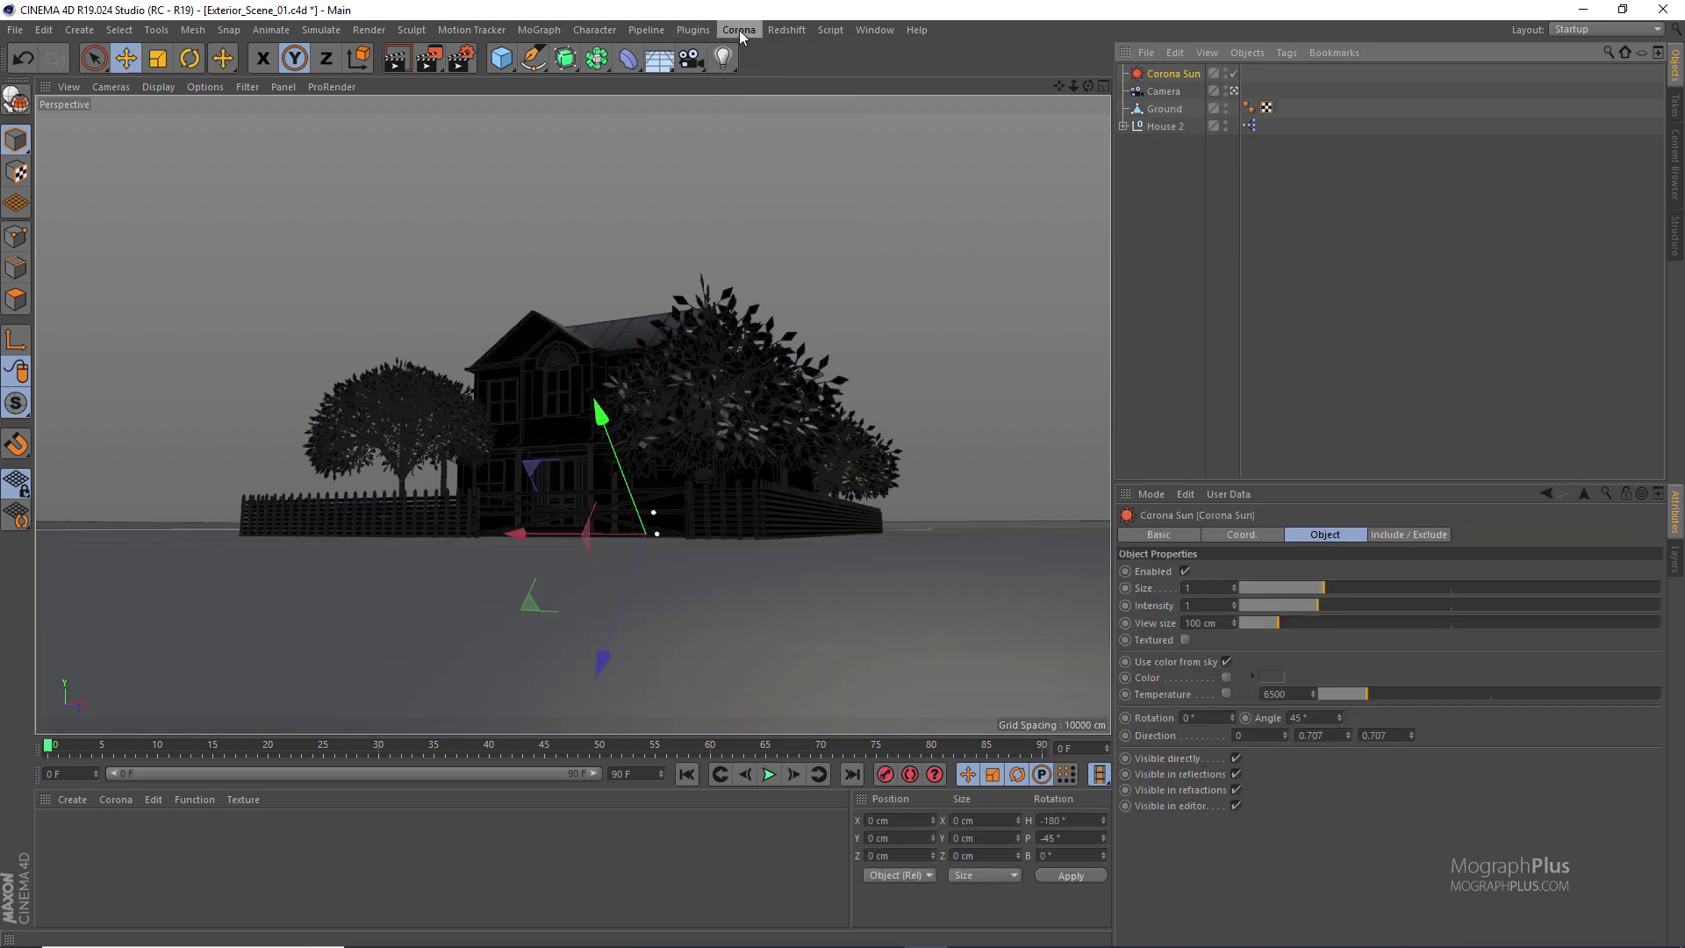
left_click(740, 30)
left_click(801, 63)
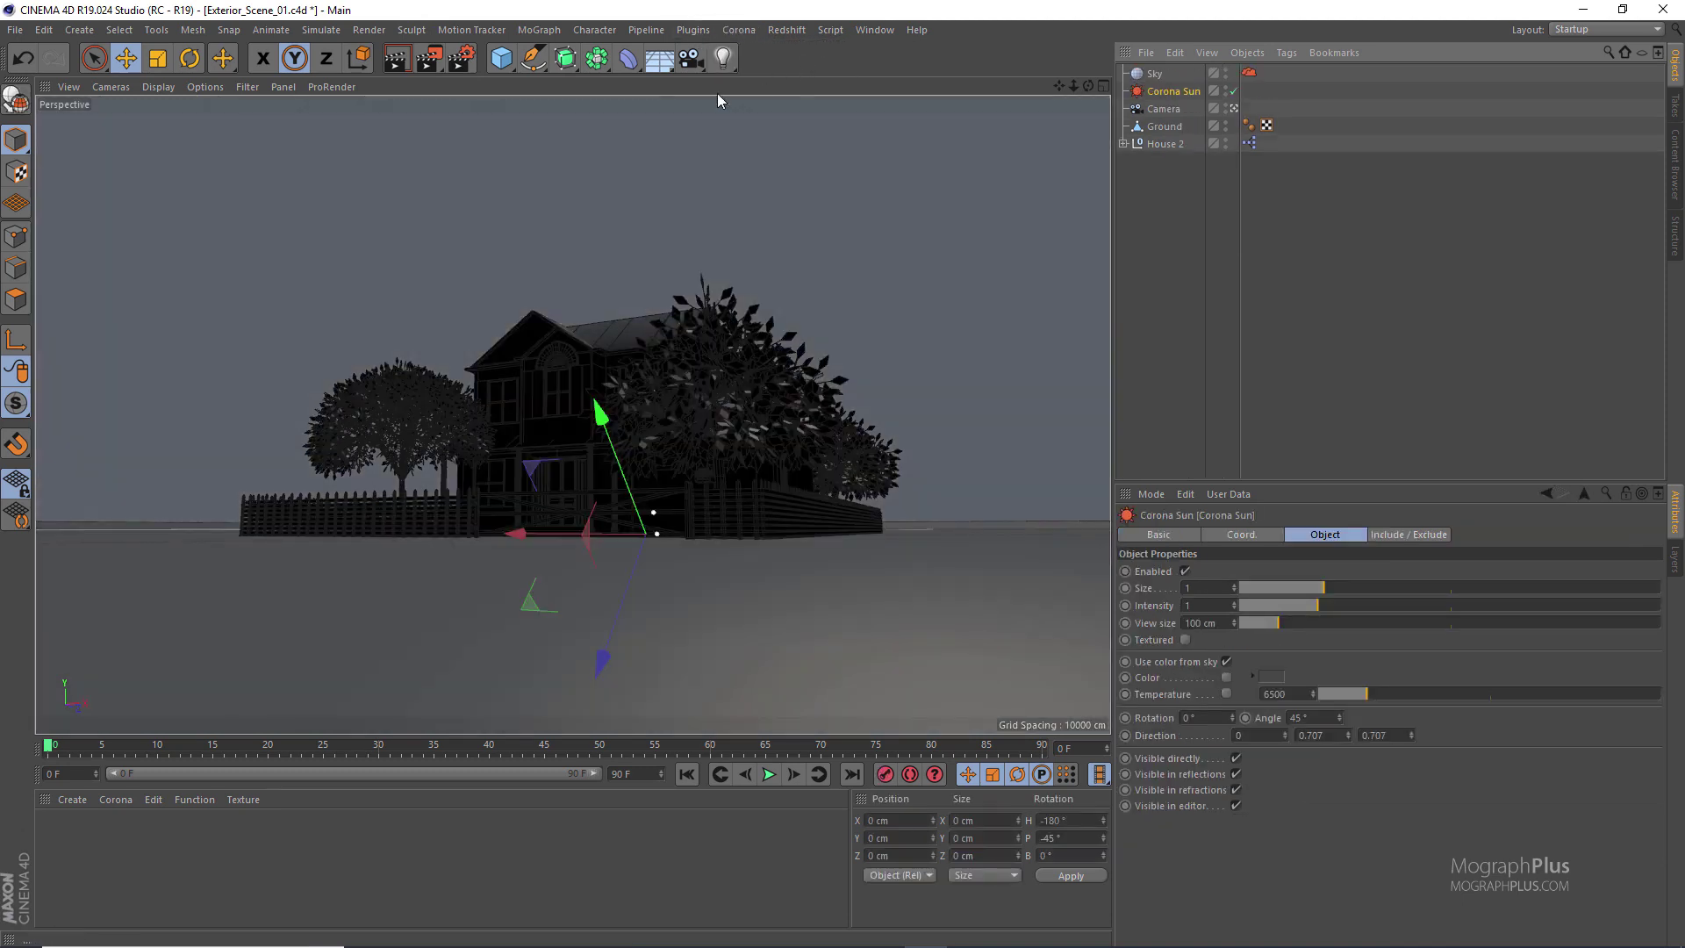
Lock the output aspect ratio and set the render width to 800 pixels
left_click(735, 32)
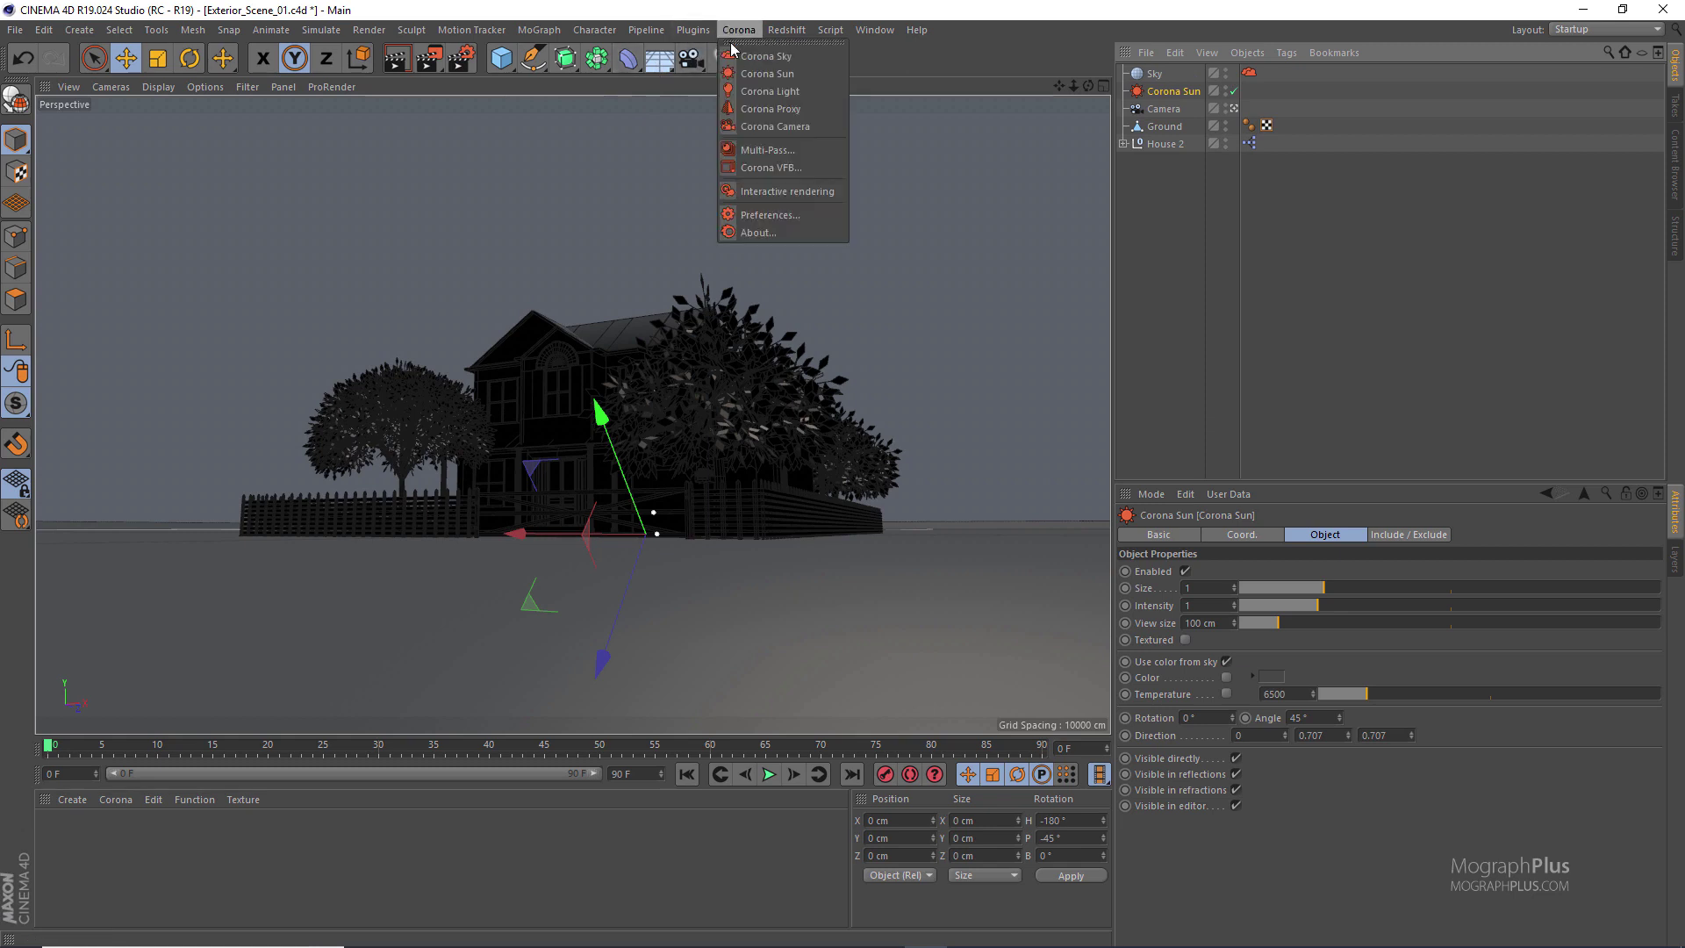
left_click(463, 60)
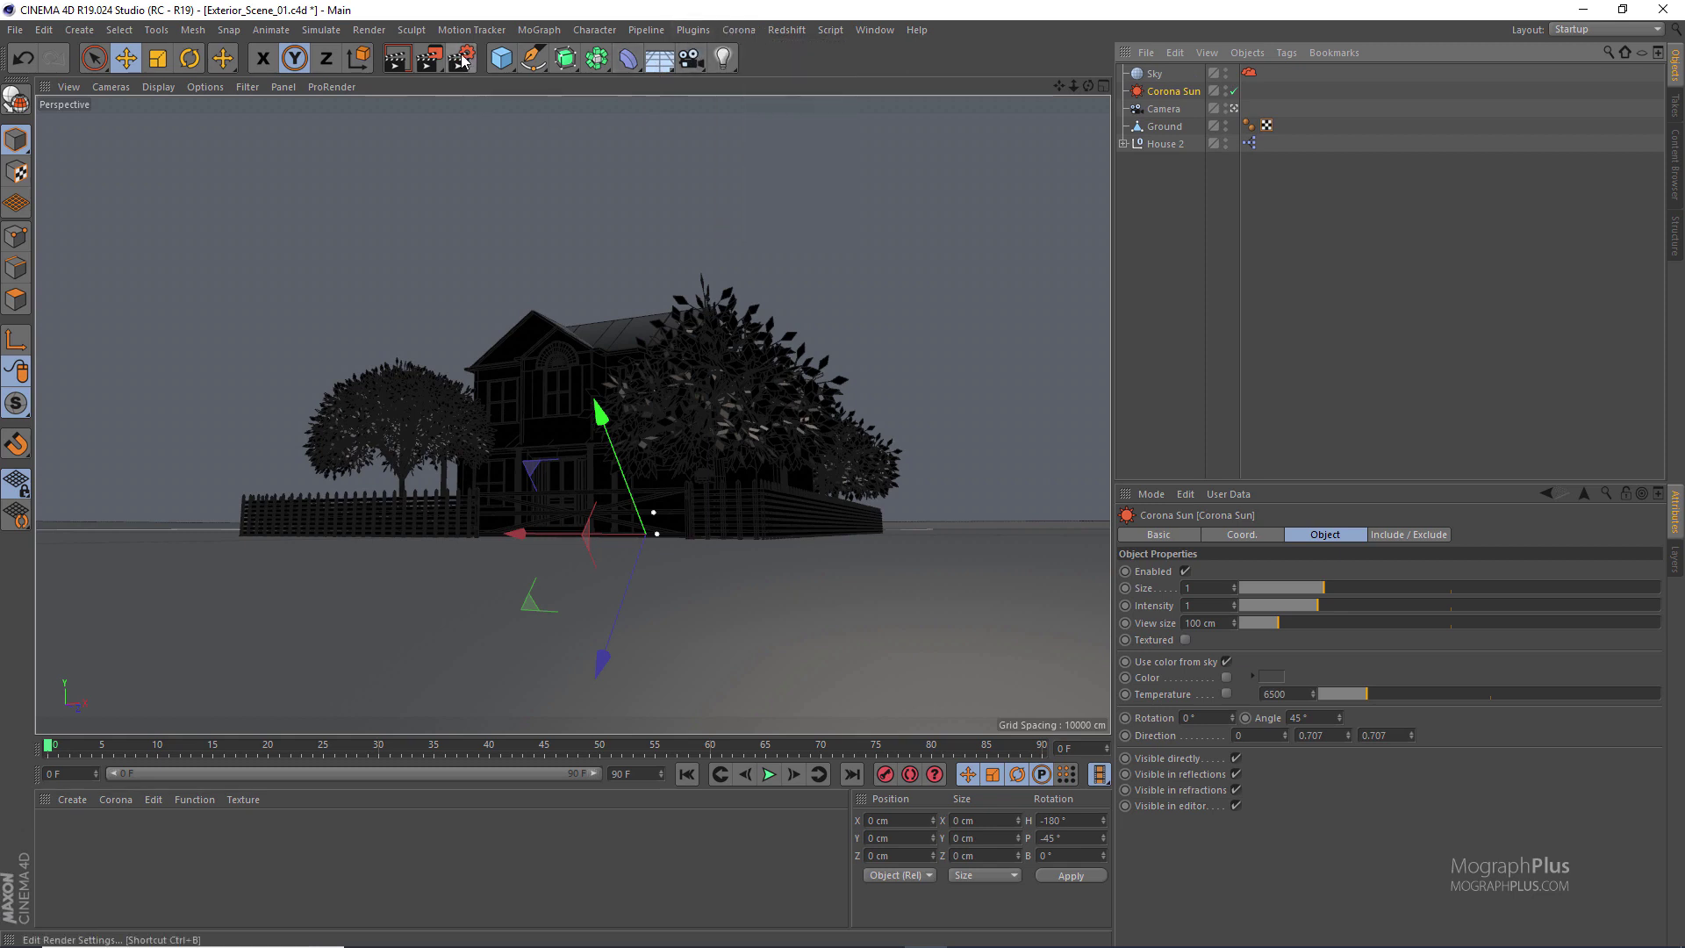
left_click(463, 60)
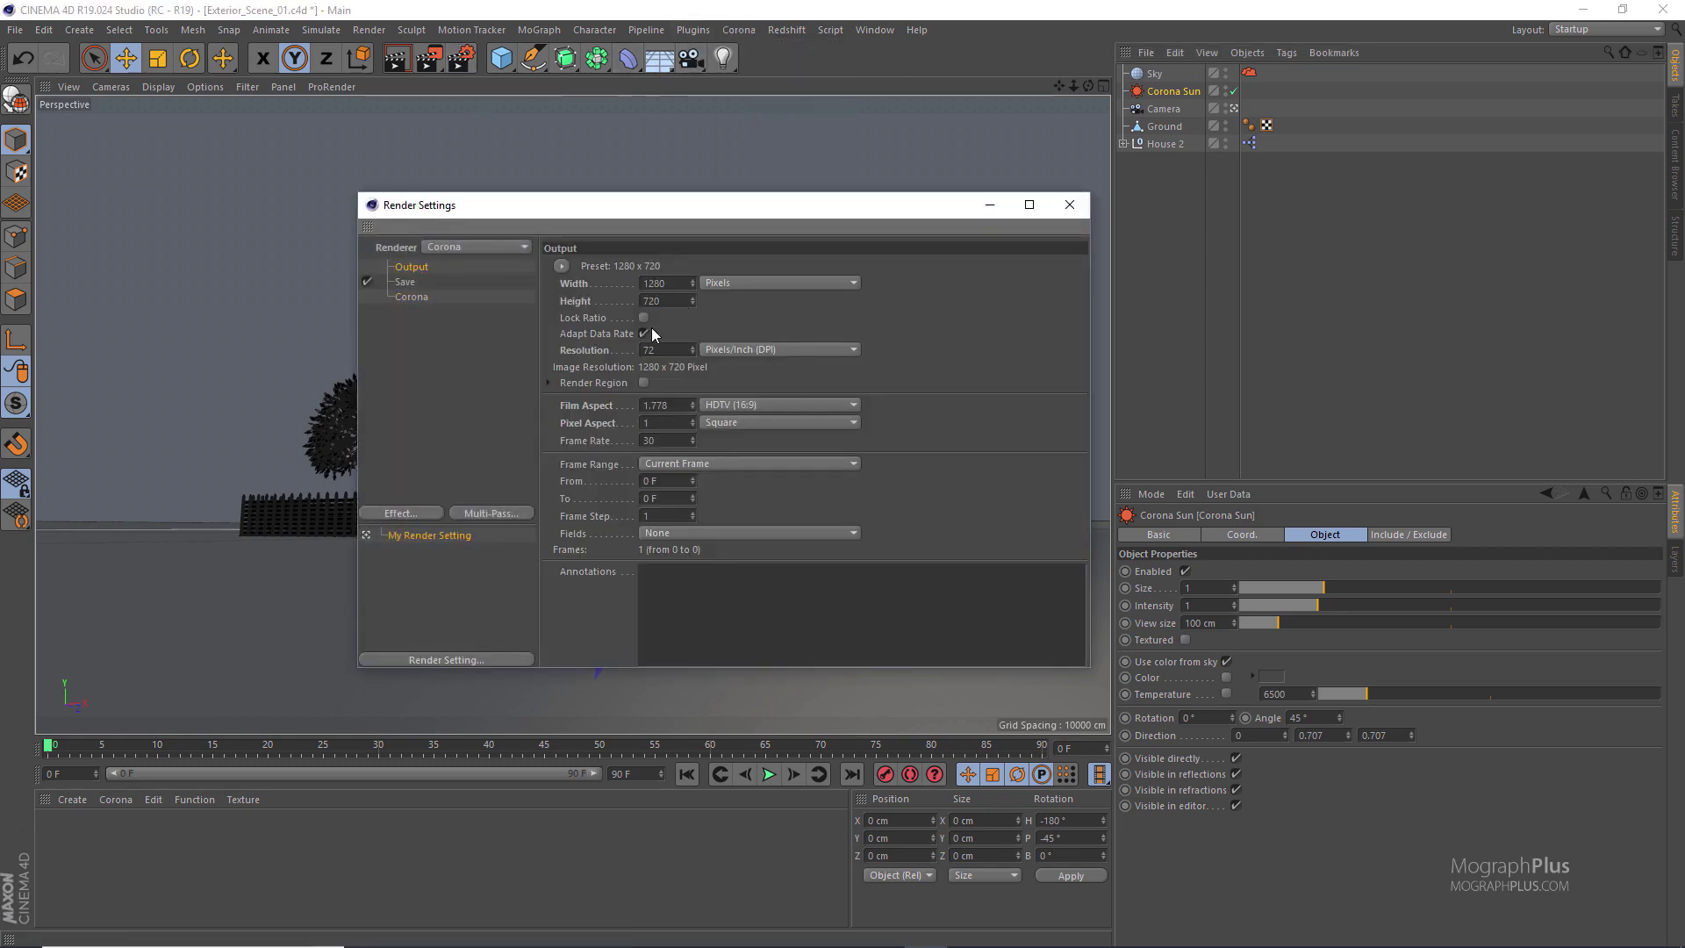
left_click(644, 318)
left_click(662, 283)
type("9")
double_click(665, 285)
type("800")
key("Return")
left_click(1069, 205)
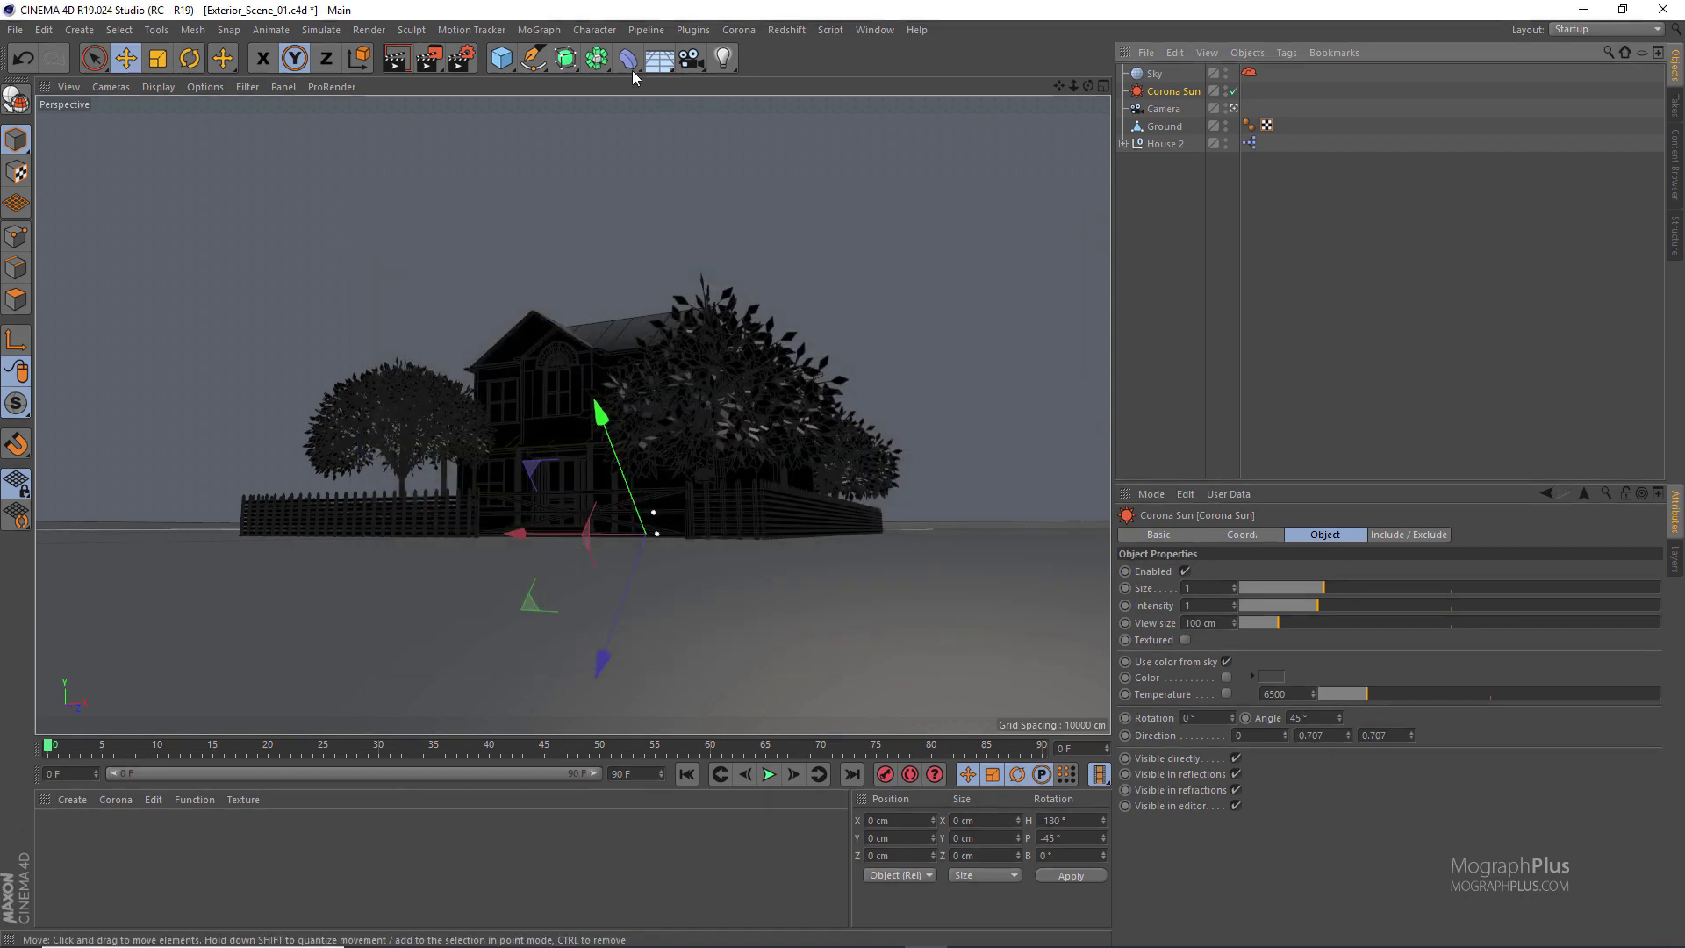
Start Corona interactive rendering of the house and reposition the frame buffer window
left_click(594, 30)
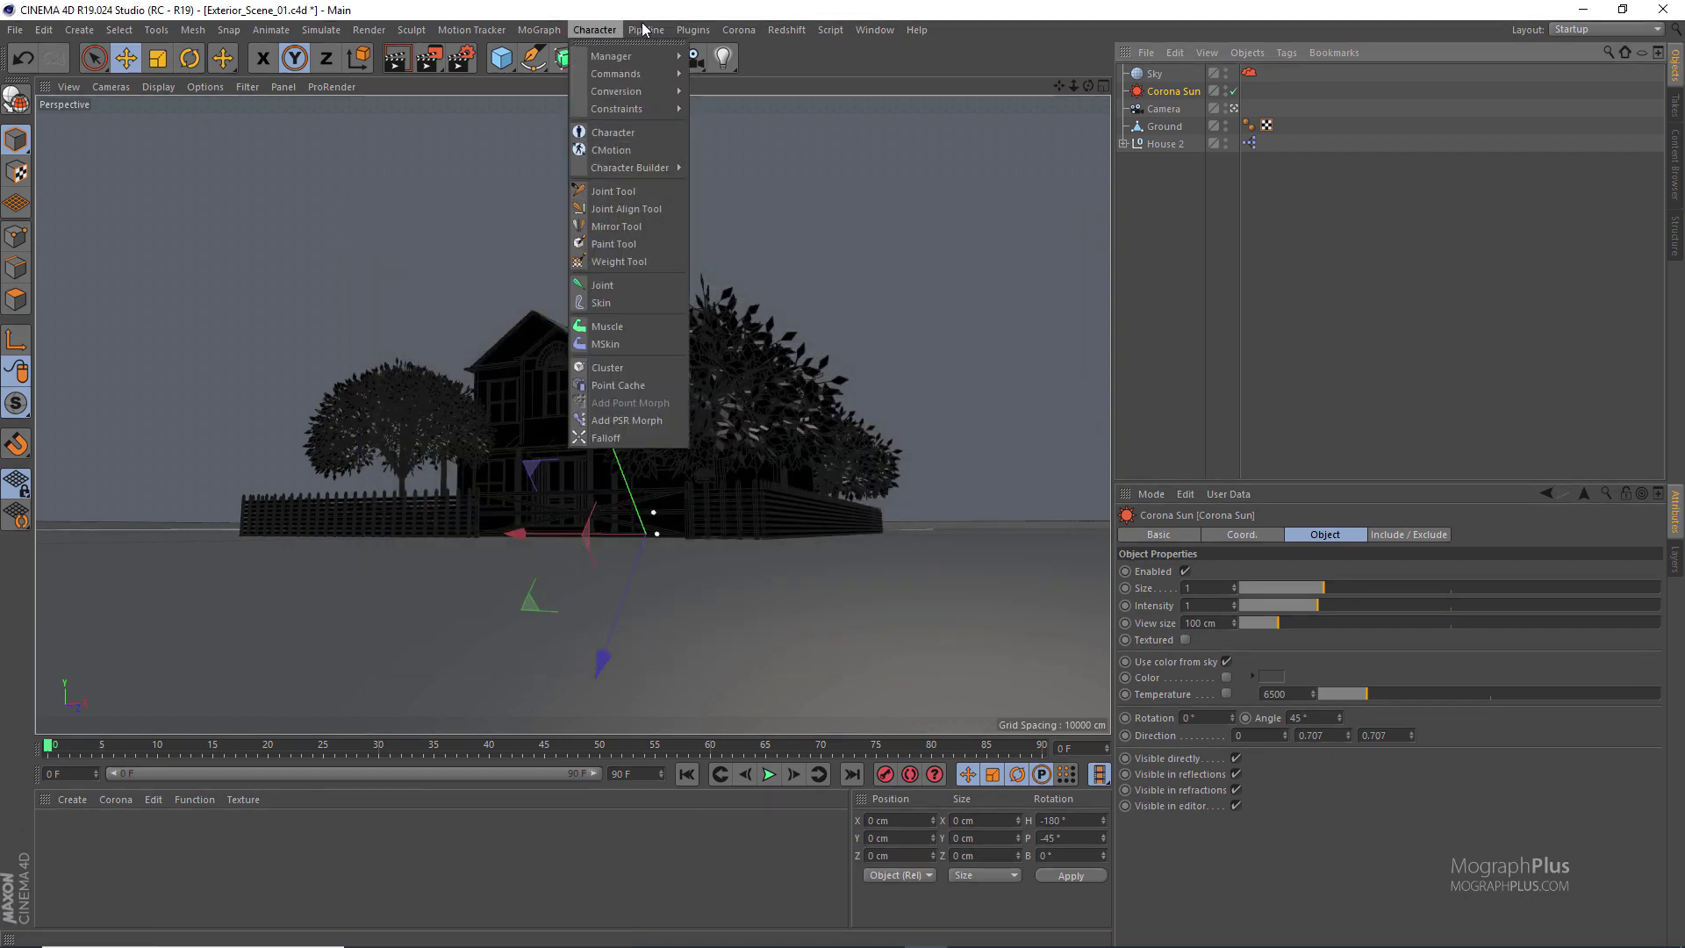
mouse_move(669, 36)
mouse_move(738, 29)
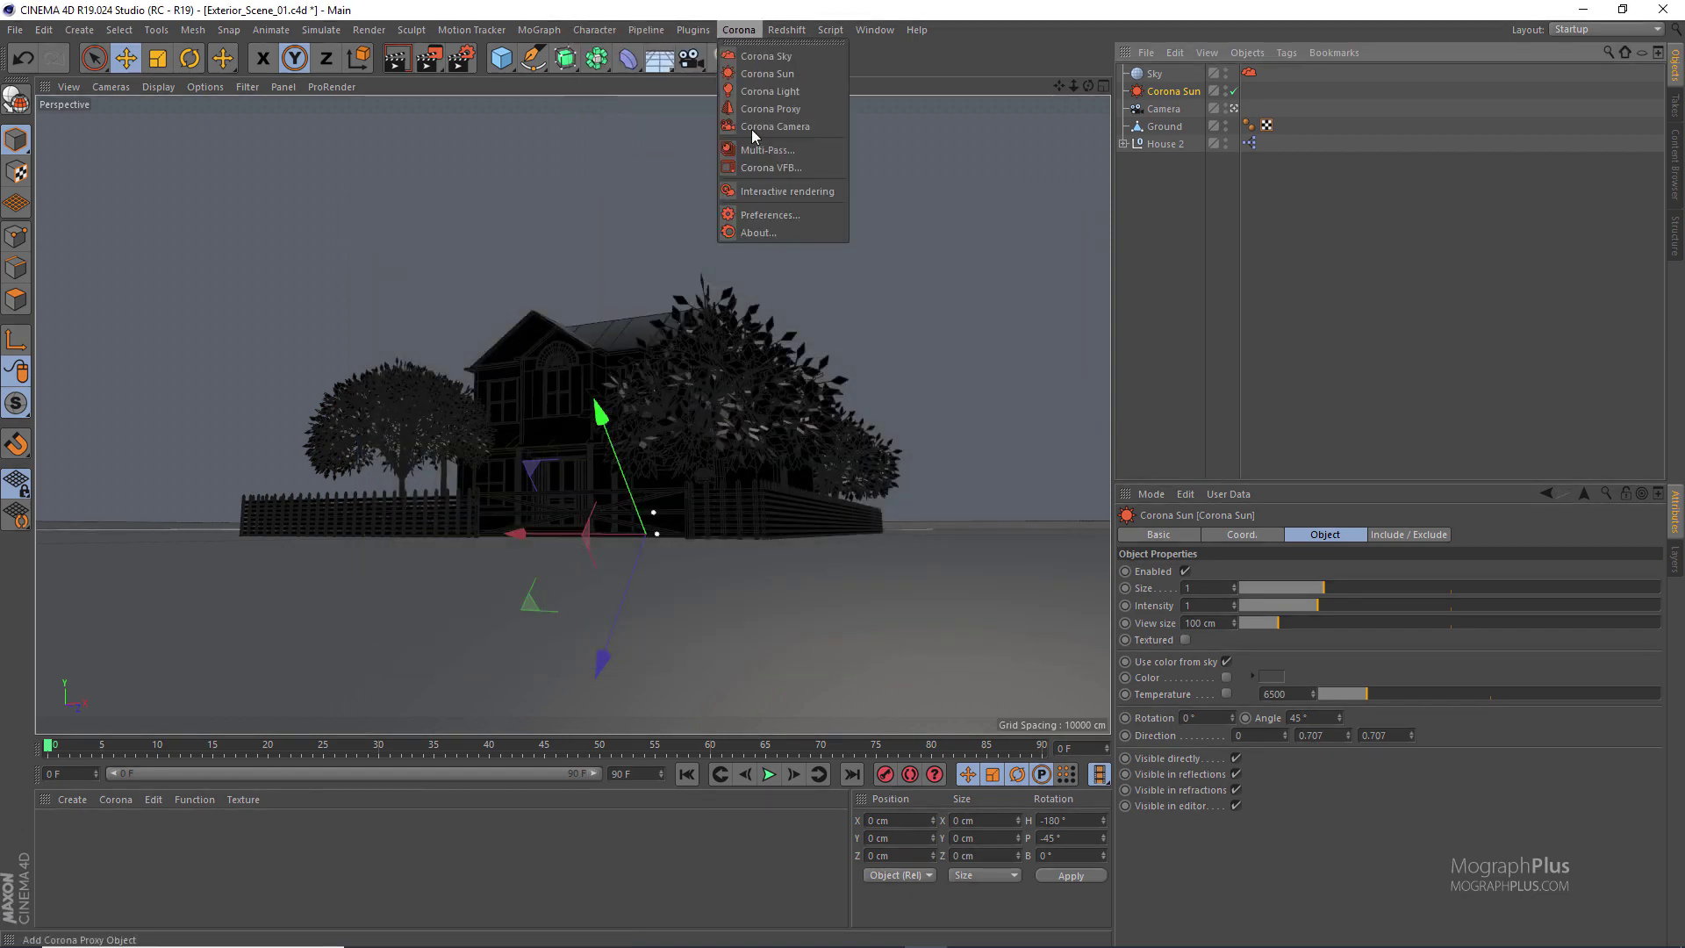
left_click(781, 192)
left_click_drag(823, 235, 805, 175)
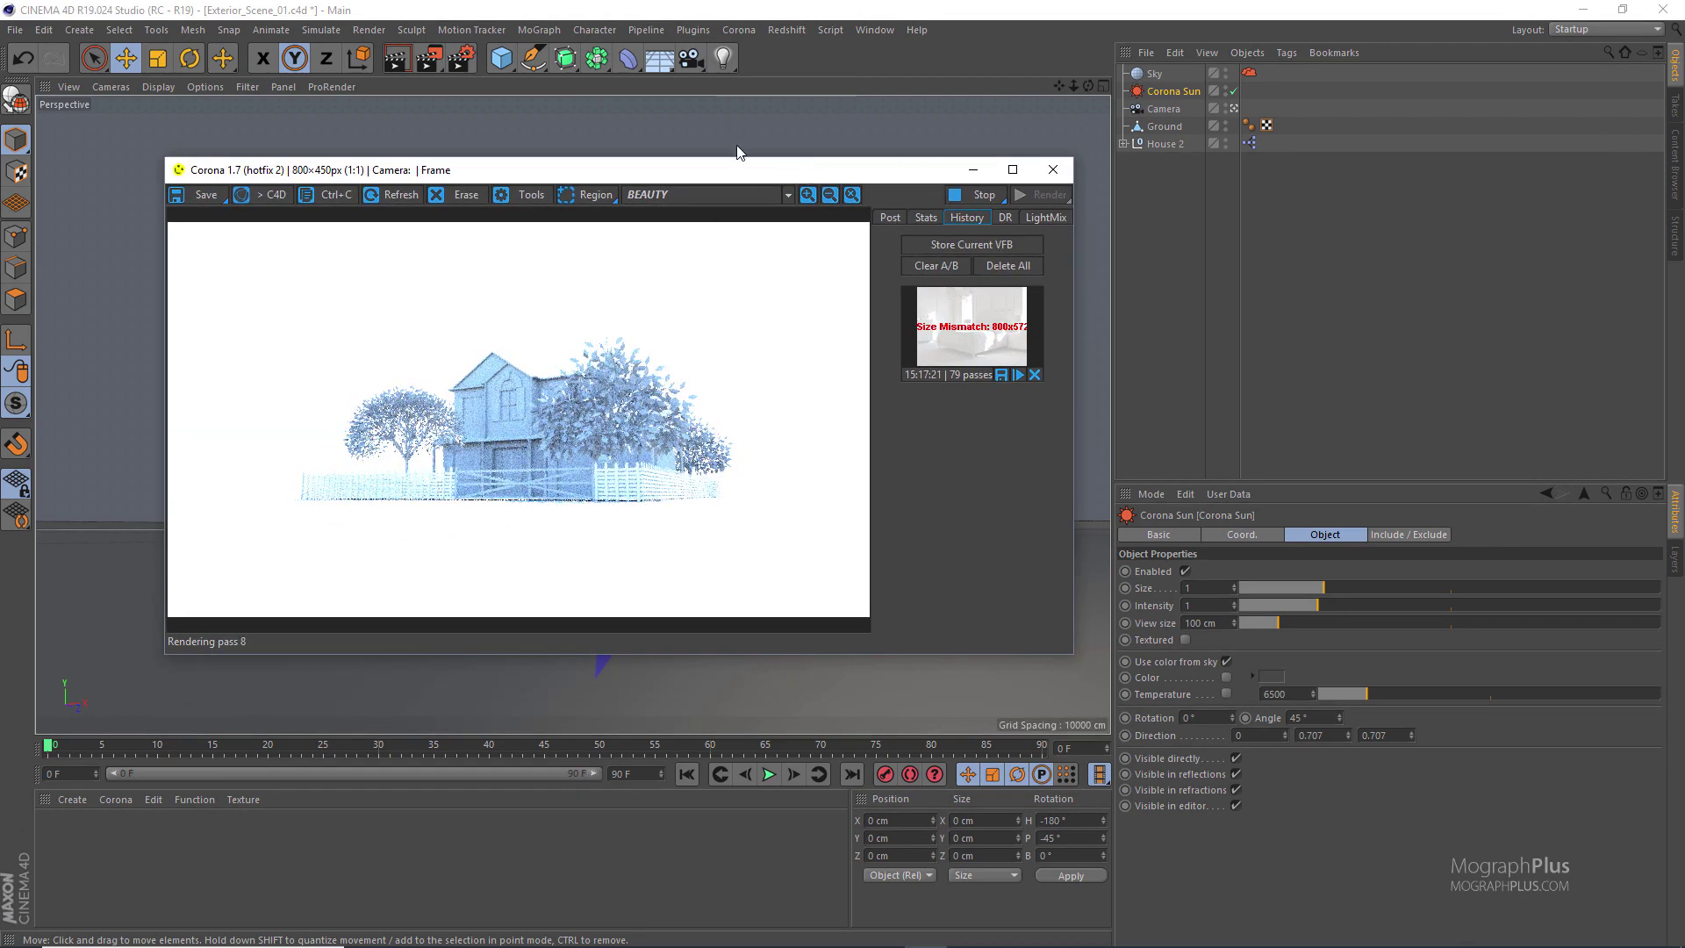
Change the Corona GI solver to Path tracing in the general render settings
left_click(458, 61)
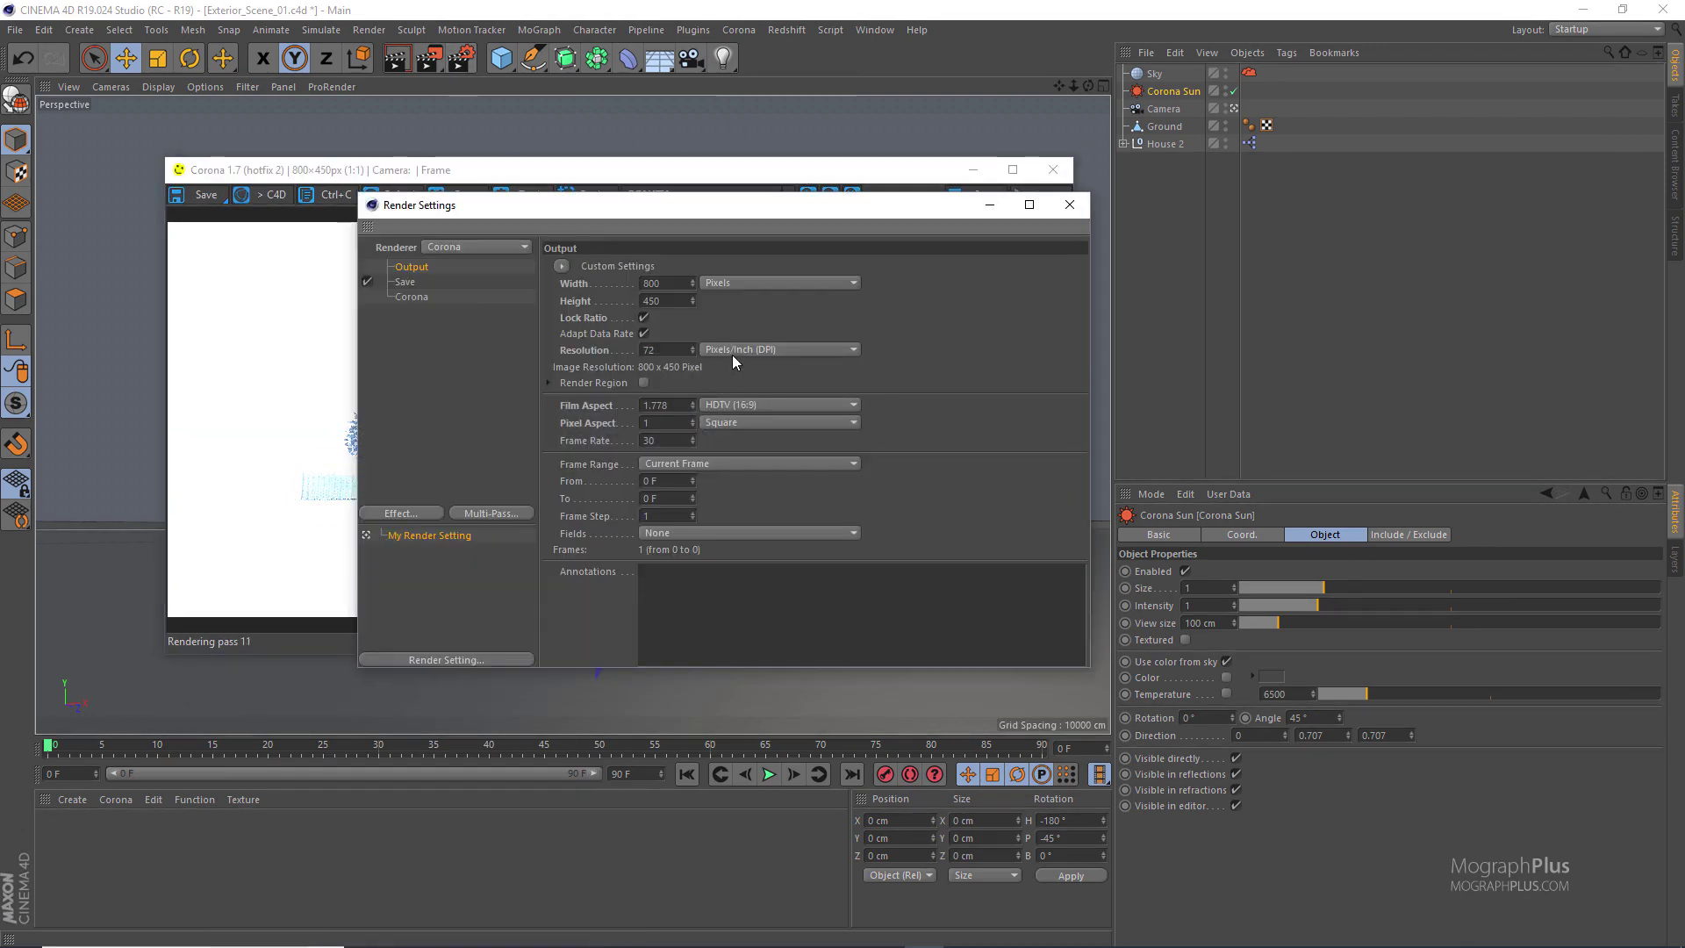
left_click(408, 298)
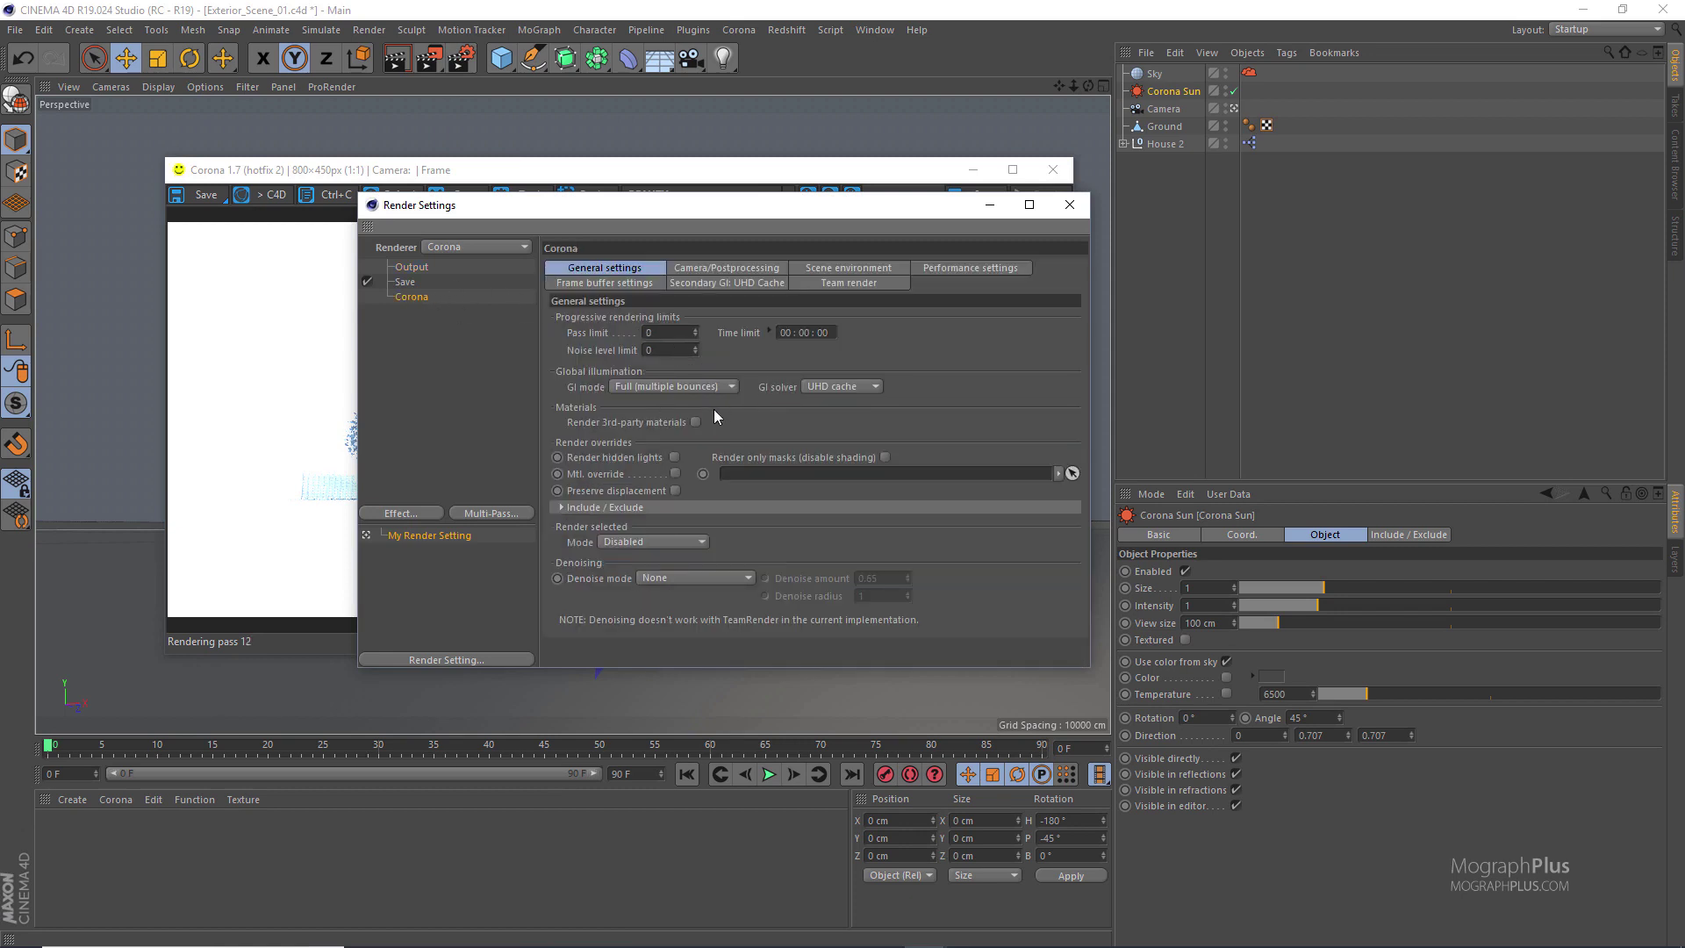
left_click_drag(813, 216, 829, 189)
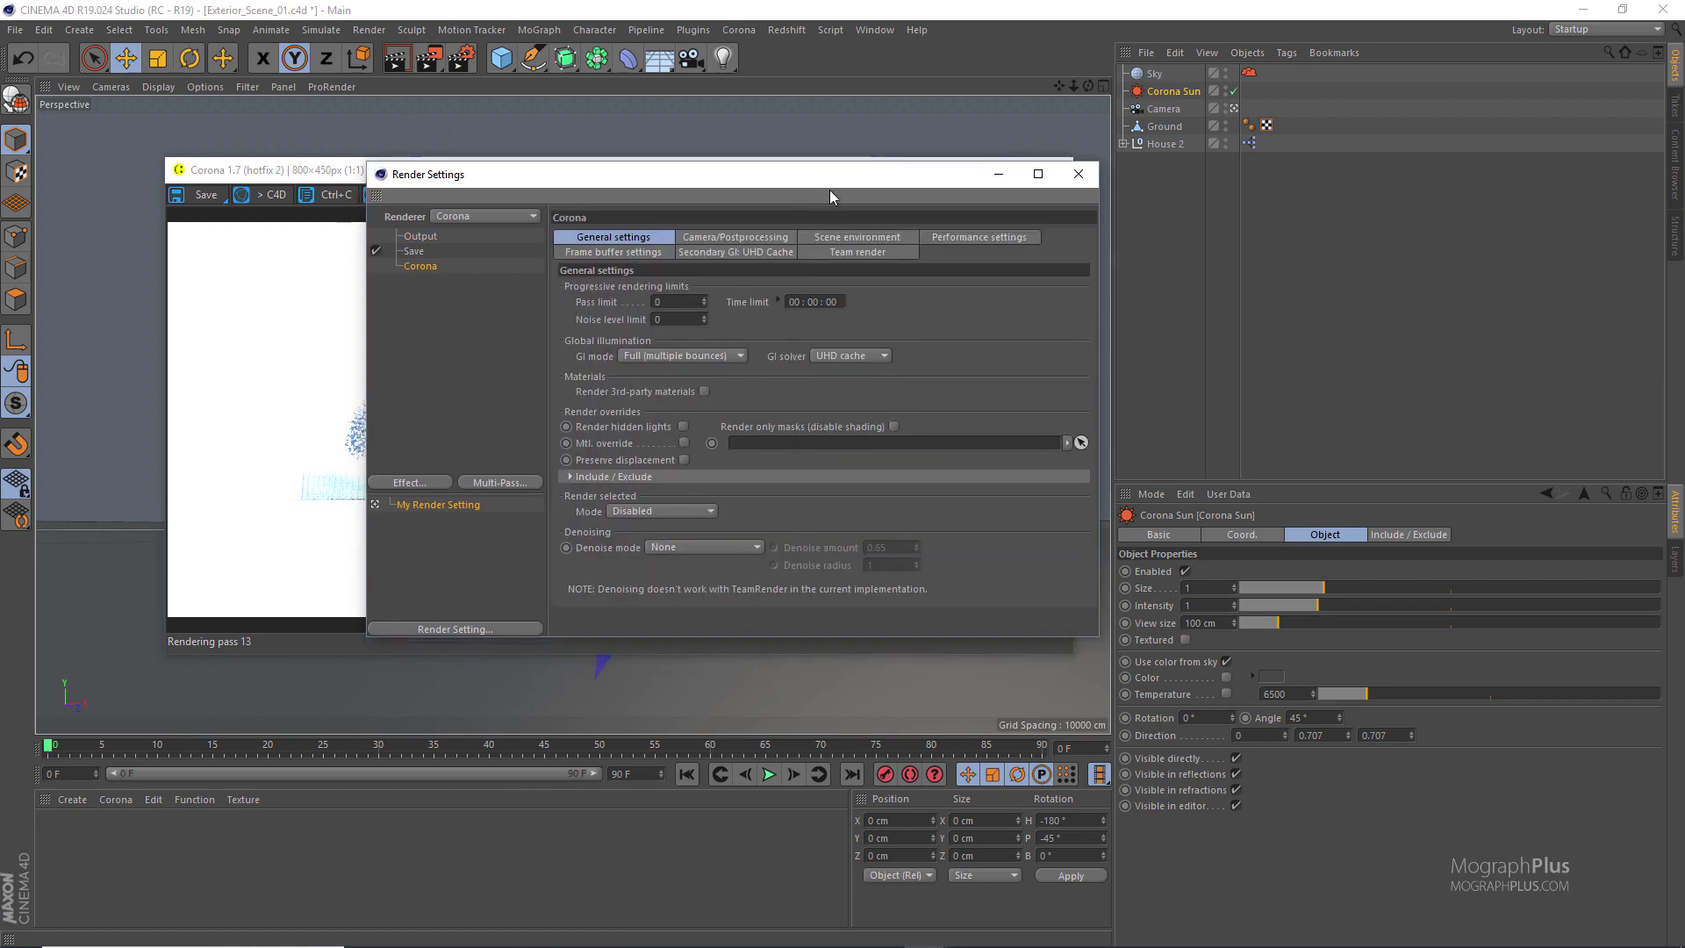
left_click(870, 356)
left_click(871, 368)
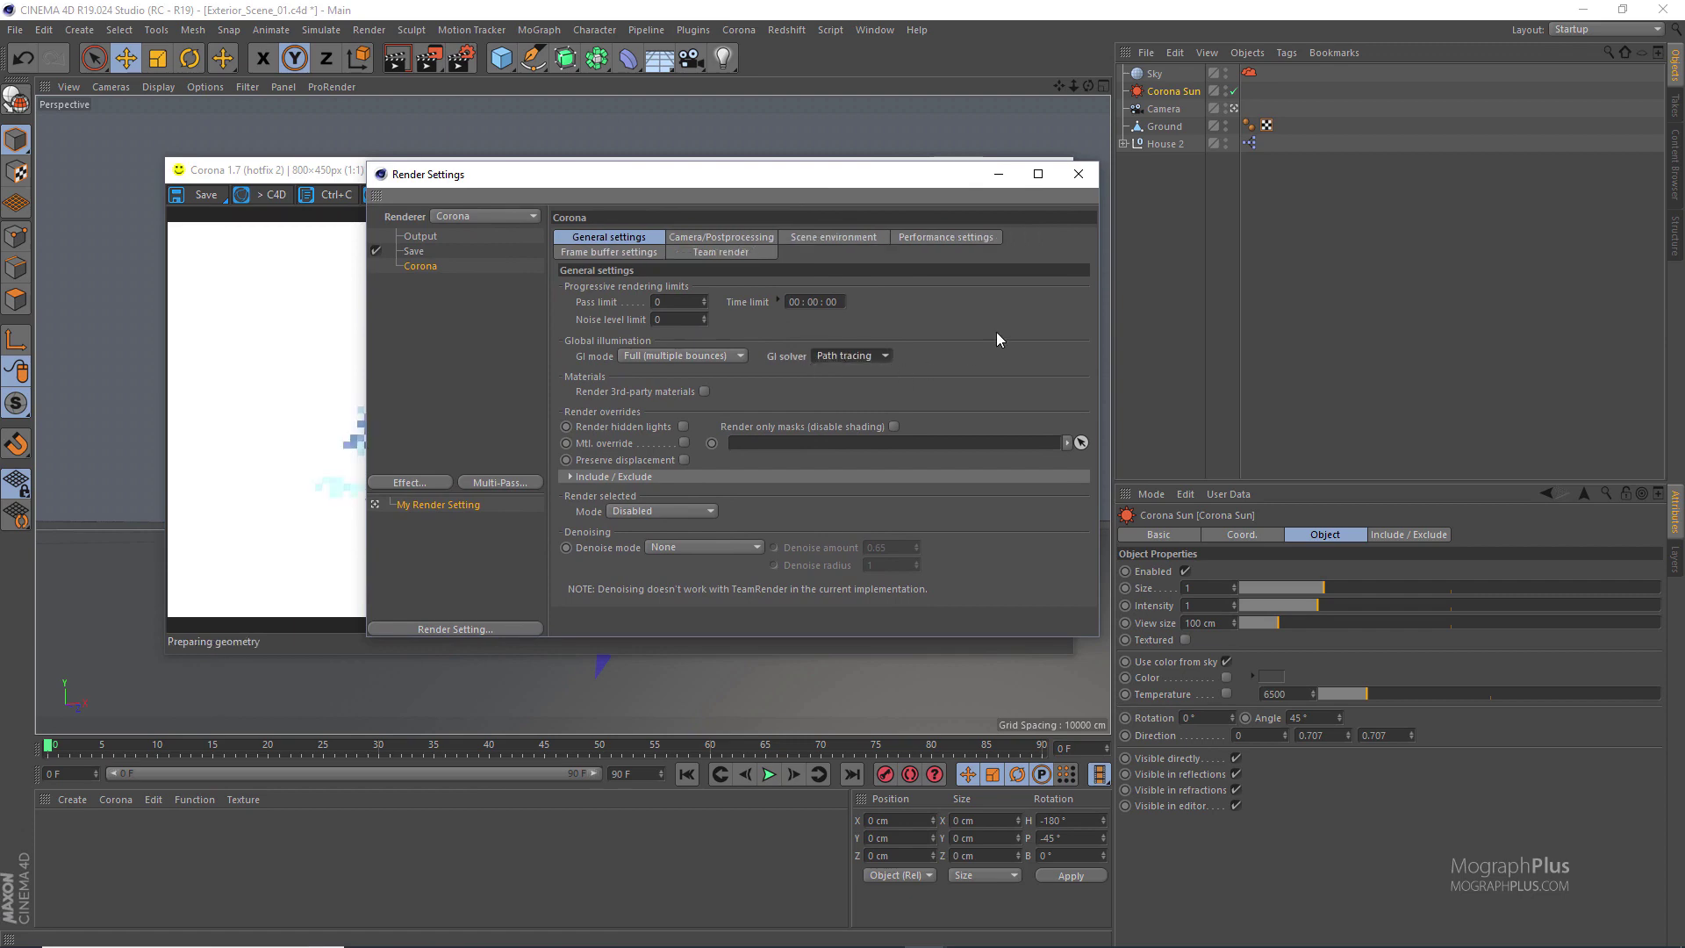
left_click(1078, 173)
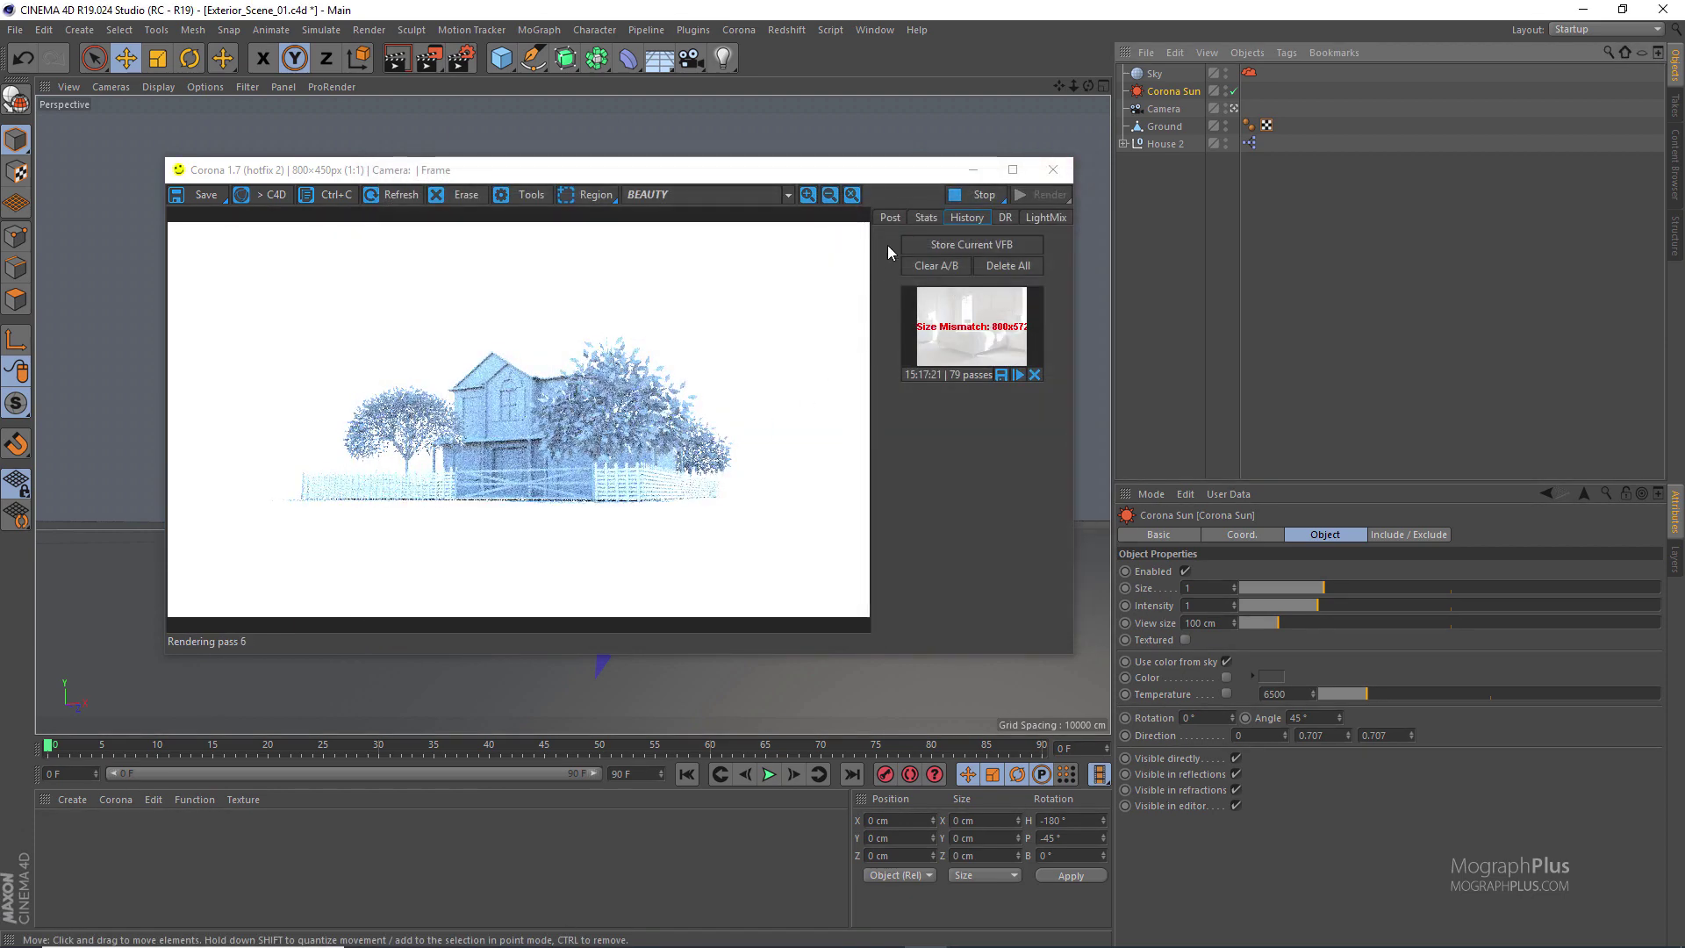
Adjust the tone mapping exposure of the house render, trying -4 and -3 EV and settling on -5 EV
left_click(891, 219)
key("shift+Tab")
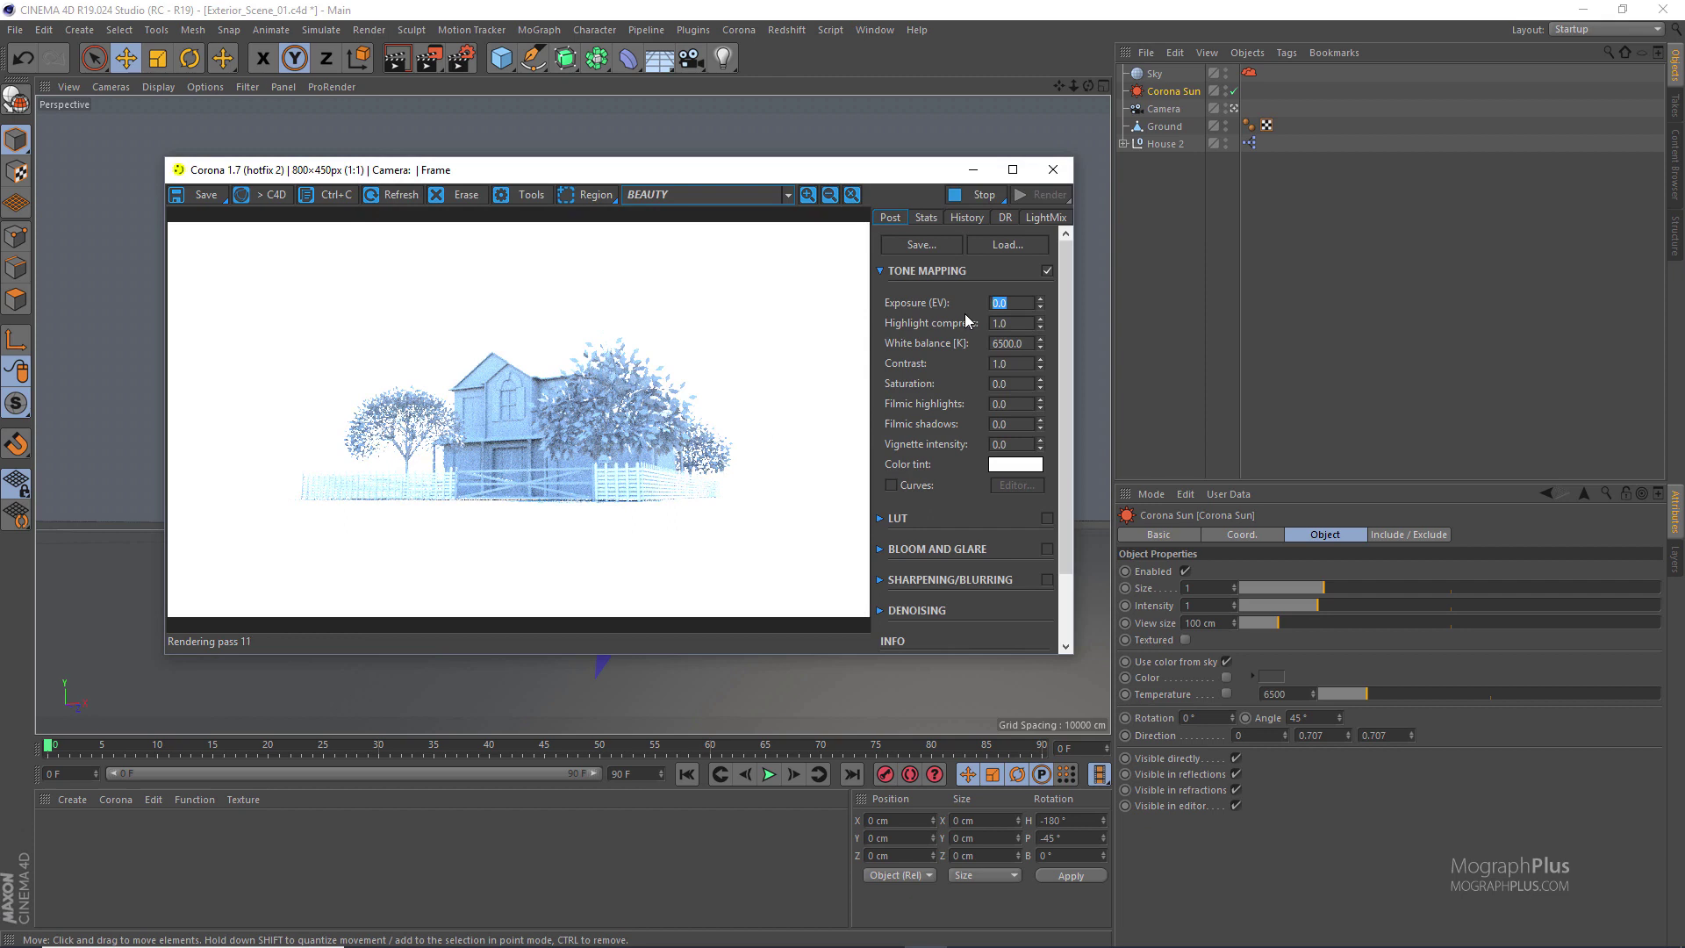
type("-4")
key("Return")
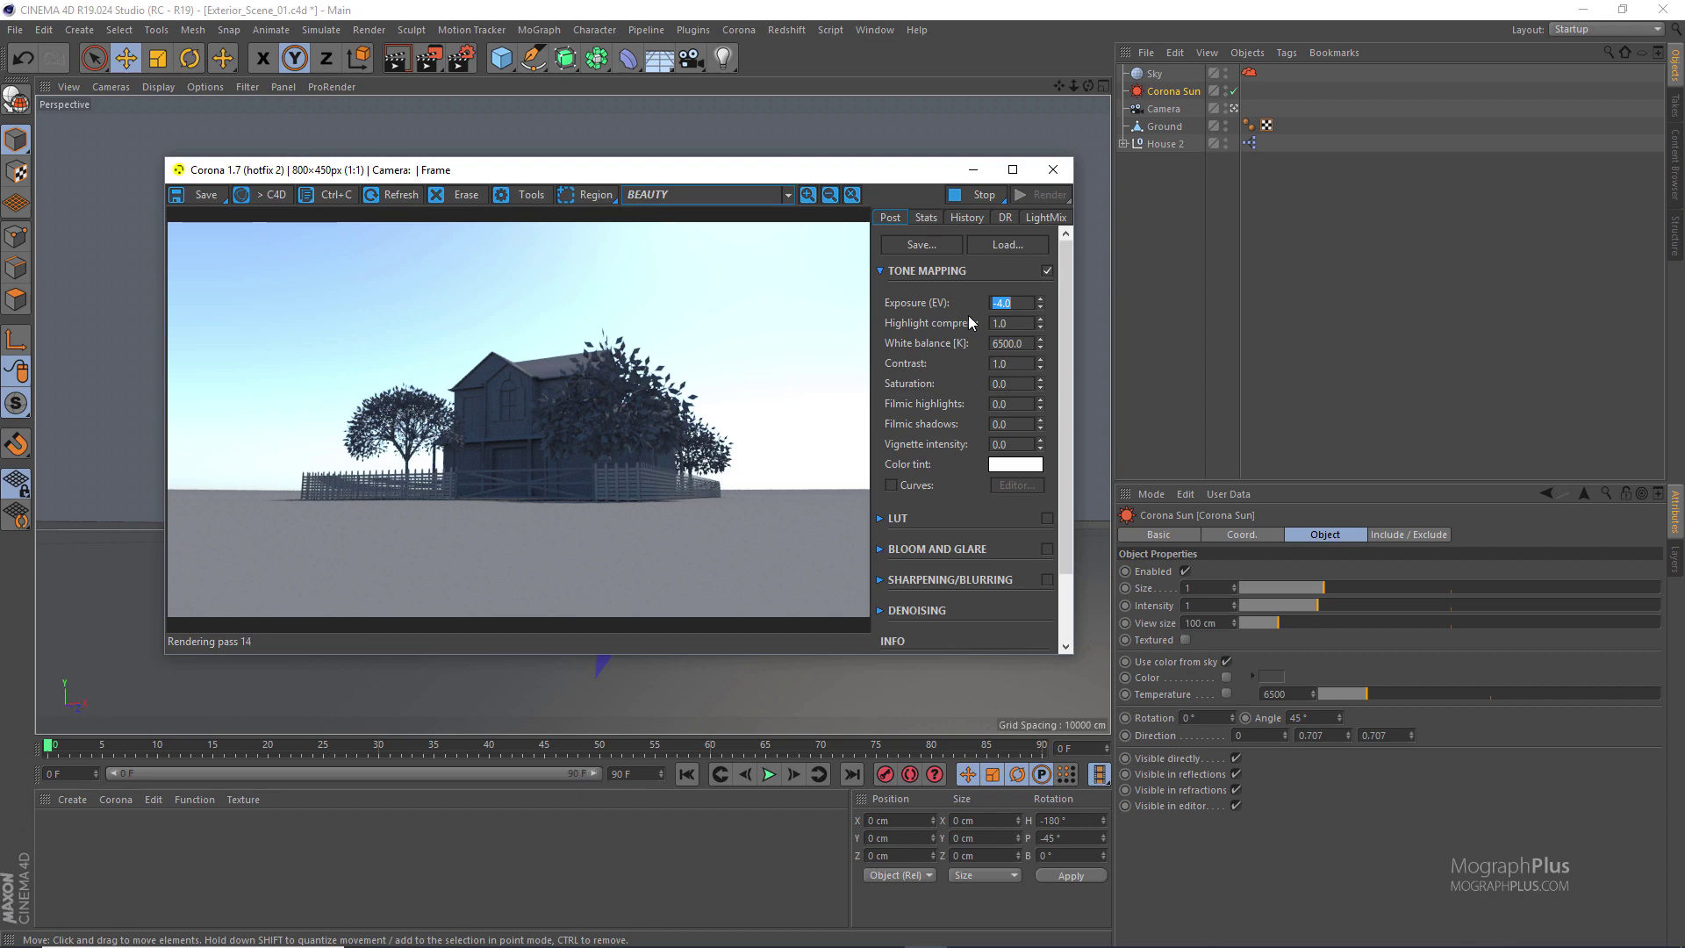
type("-3")
key("Return")
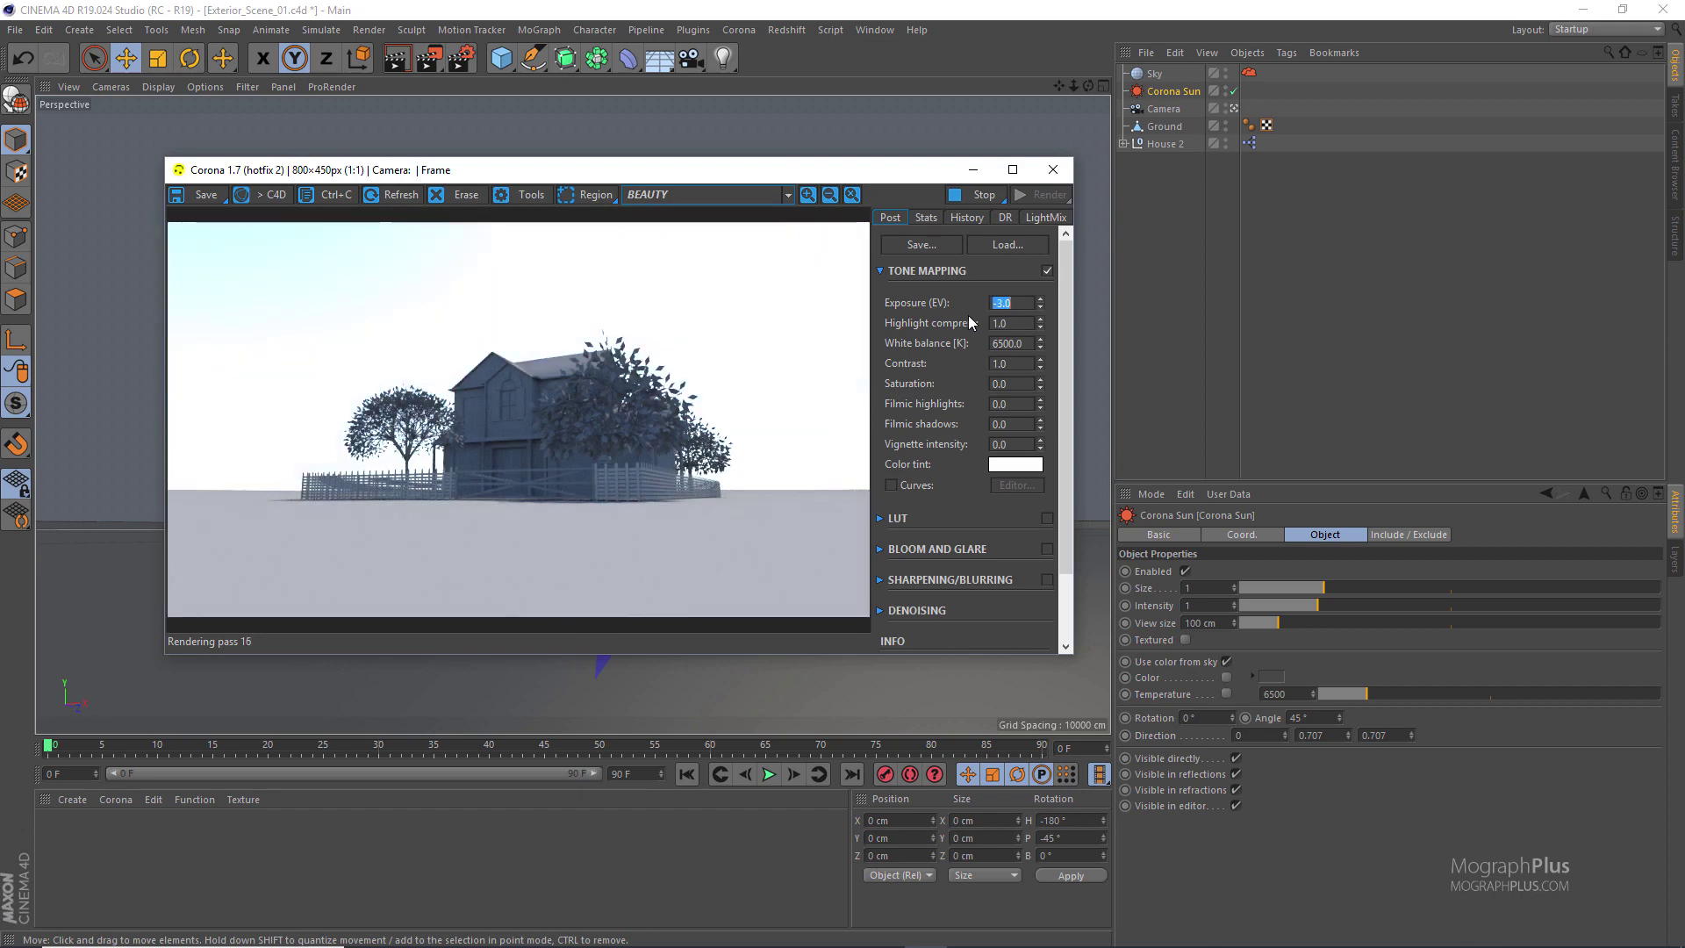
type("-5")
key("Return")
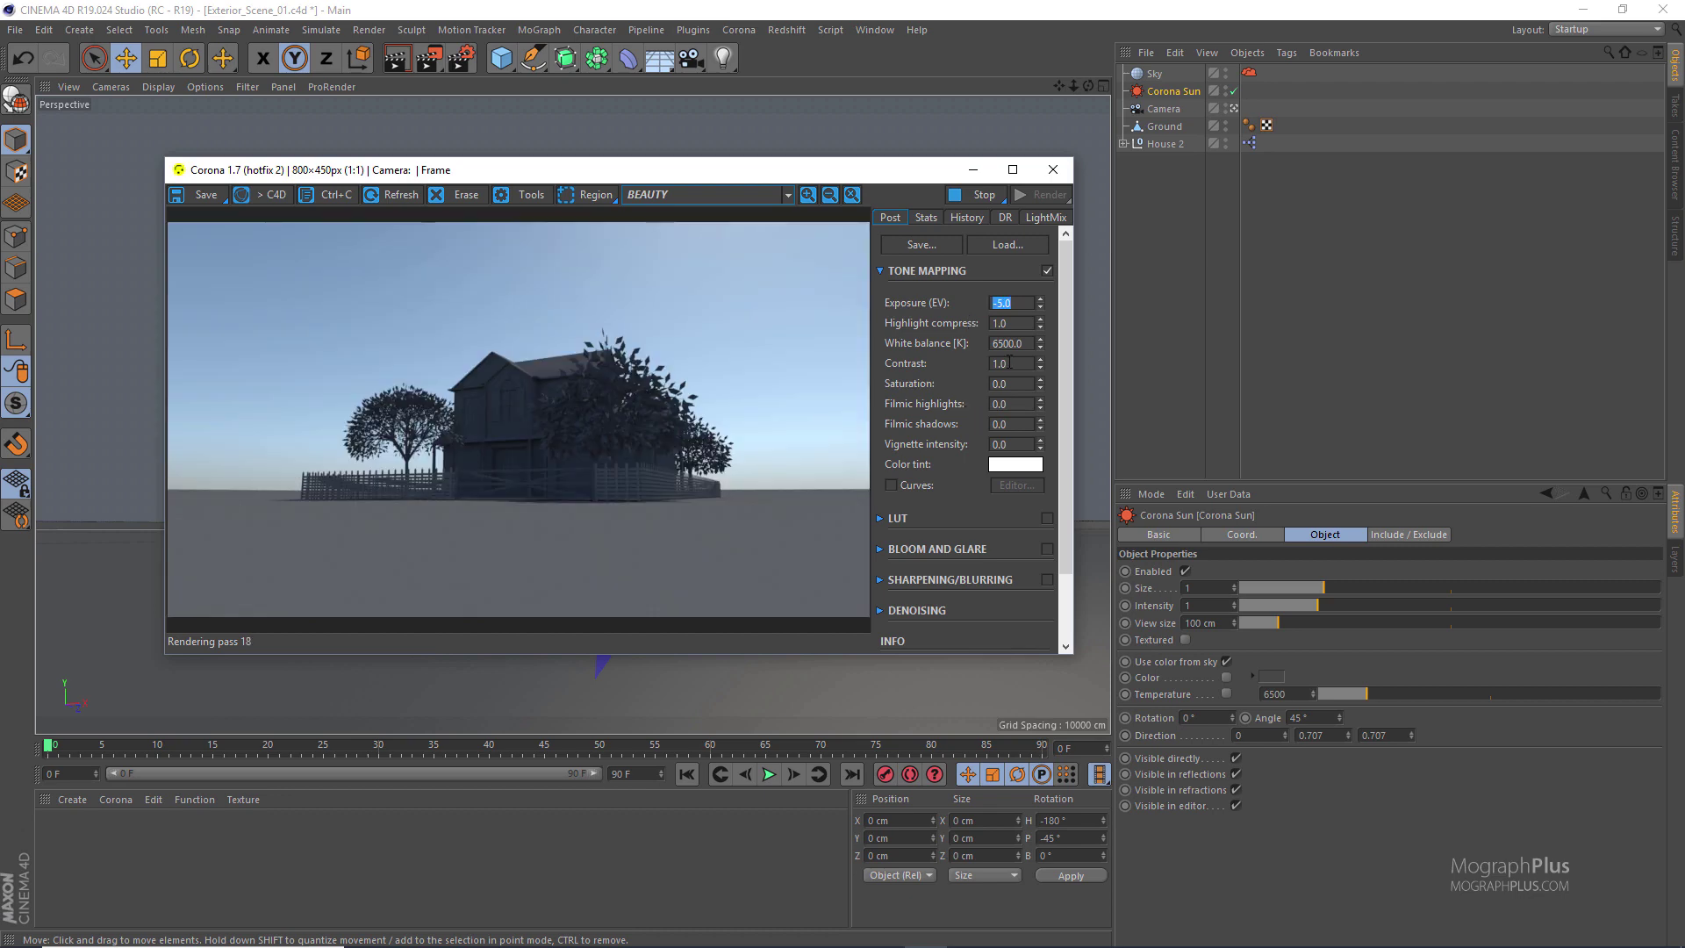
Set the tone mapping exposure to -4.5 EV and check it against Corona's Camera/Postprocessing render settings
type("-4.5")
key("Return")
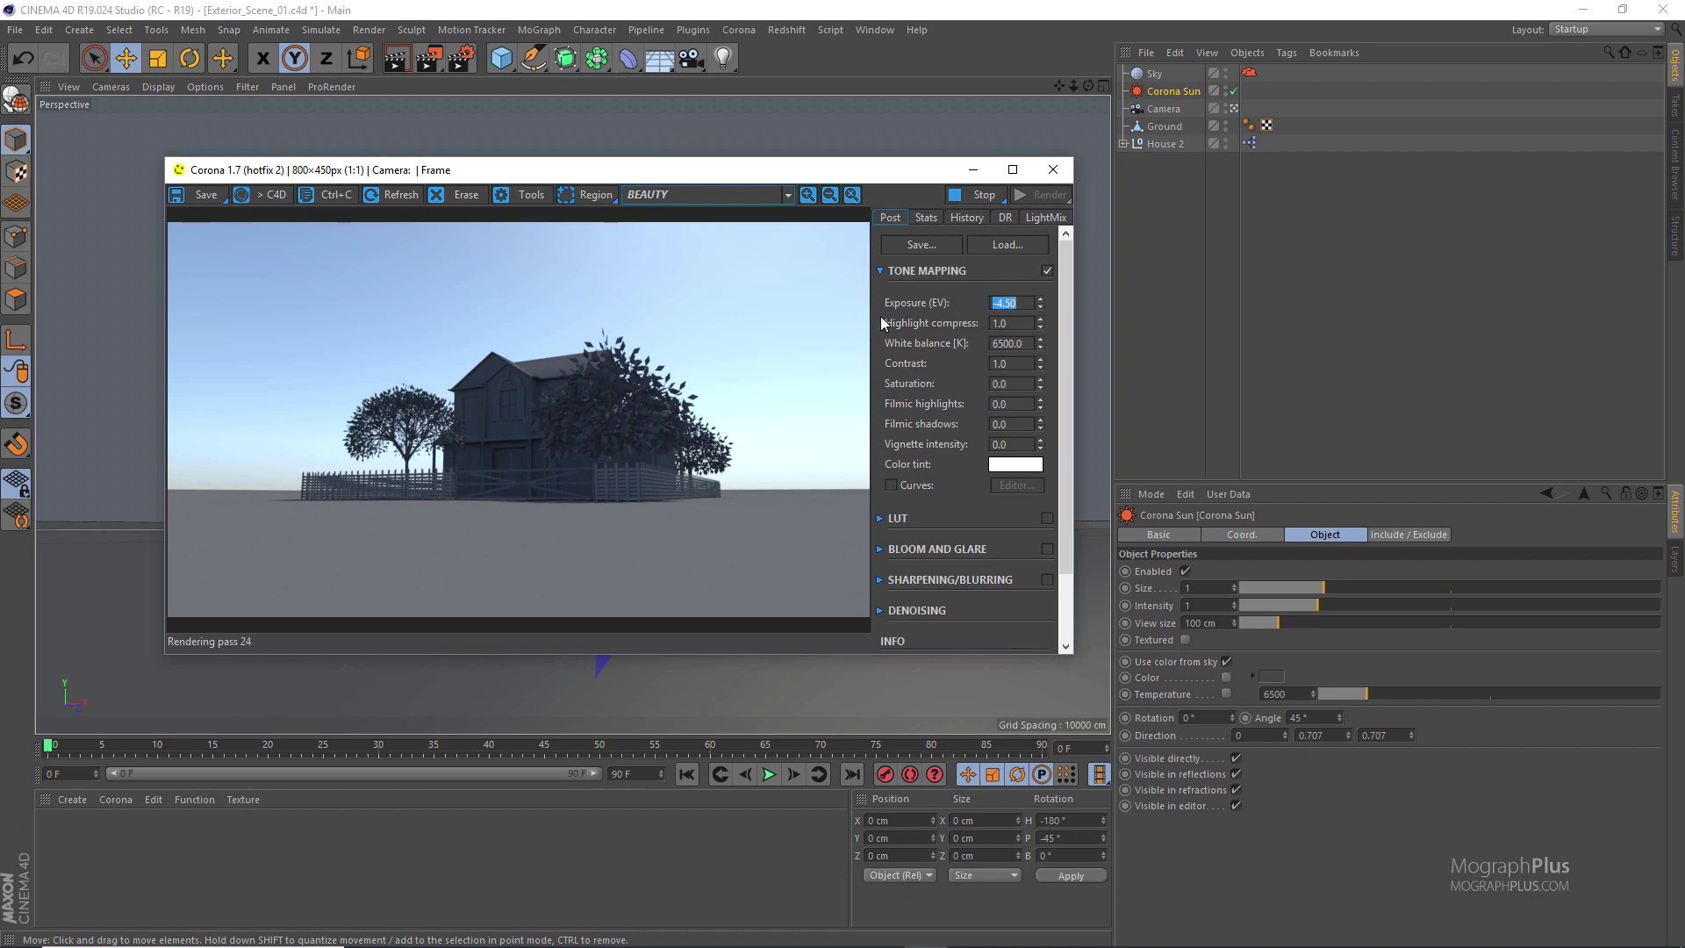
left_click(457, 60)
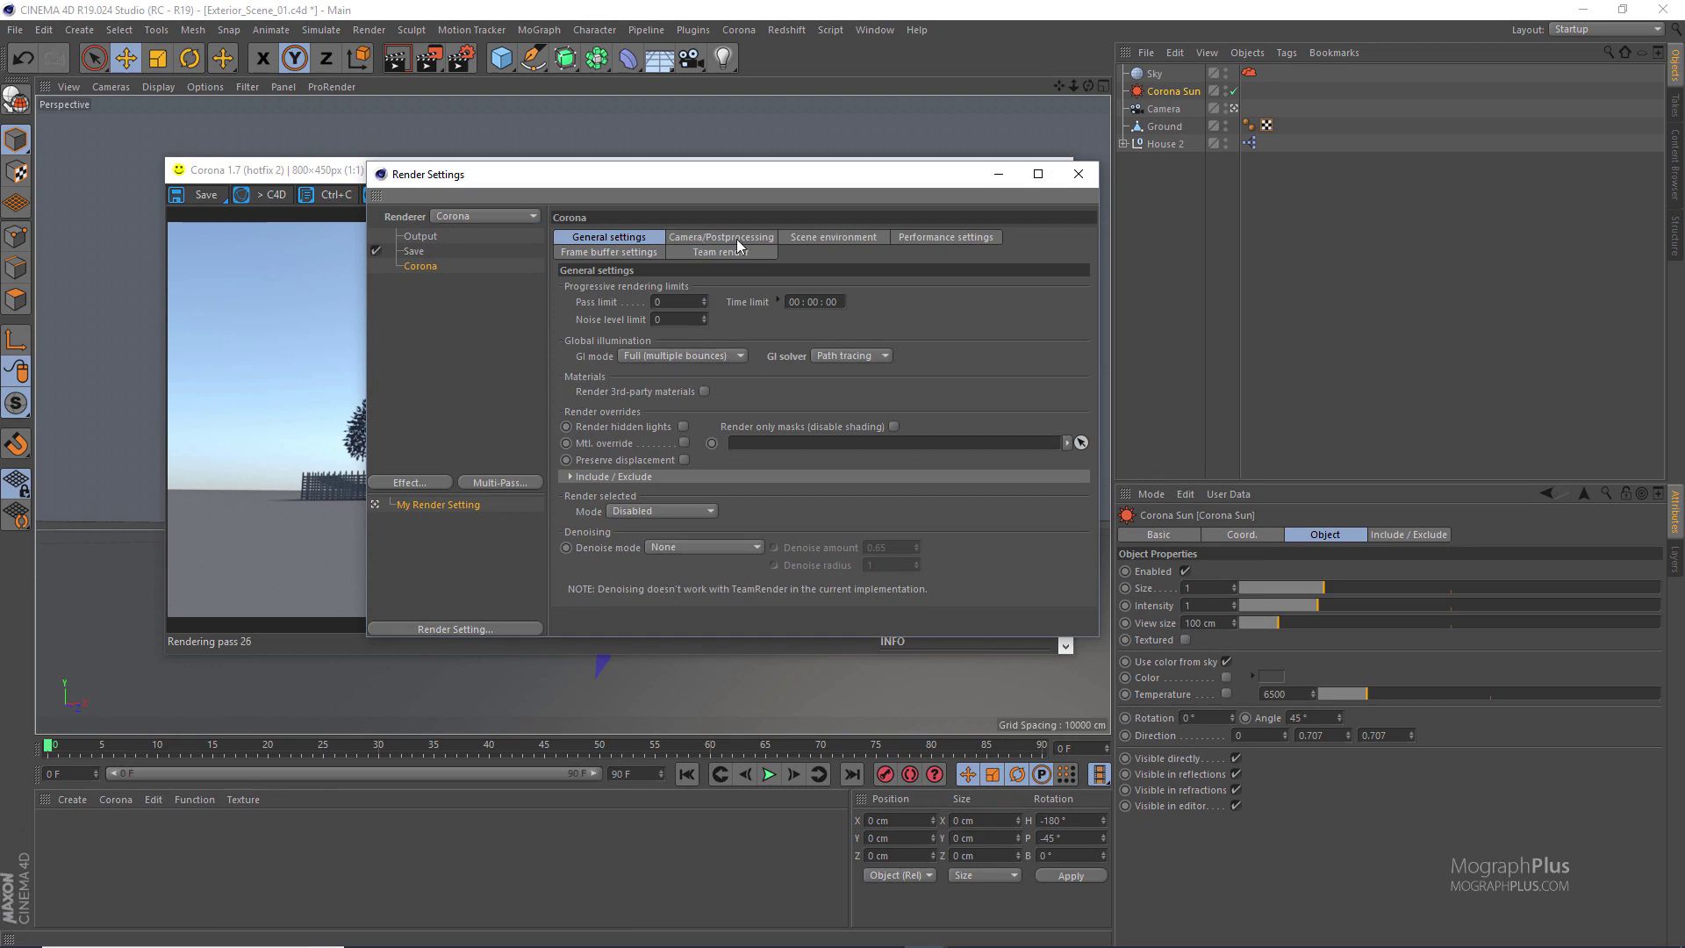
left_click(741, 241)
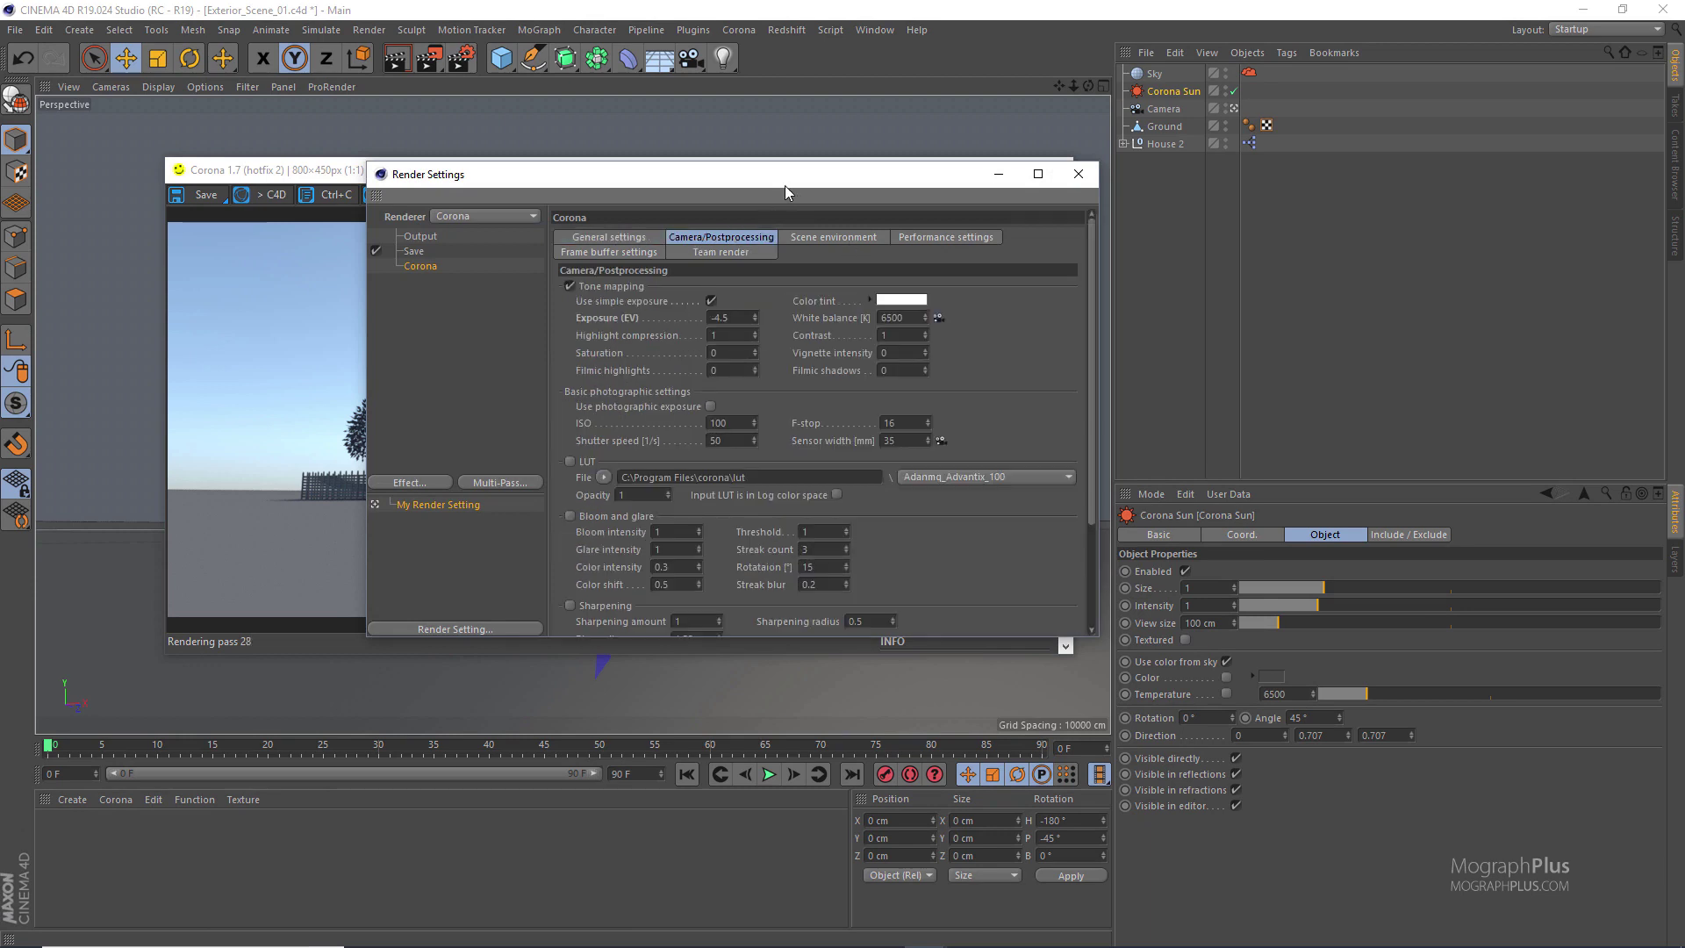
left_click_drag(784, 186, 564, 419)
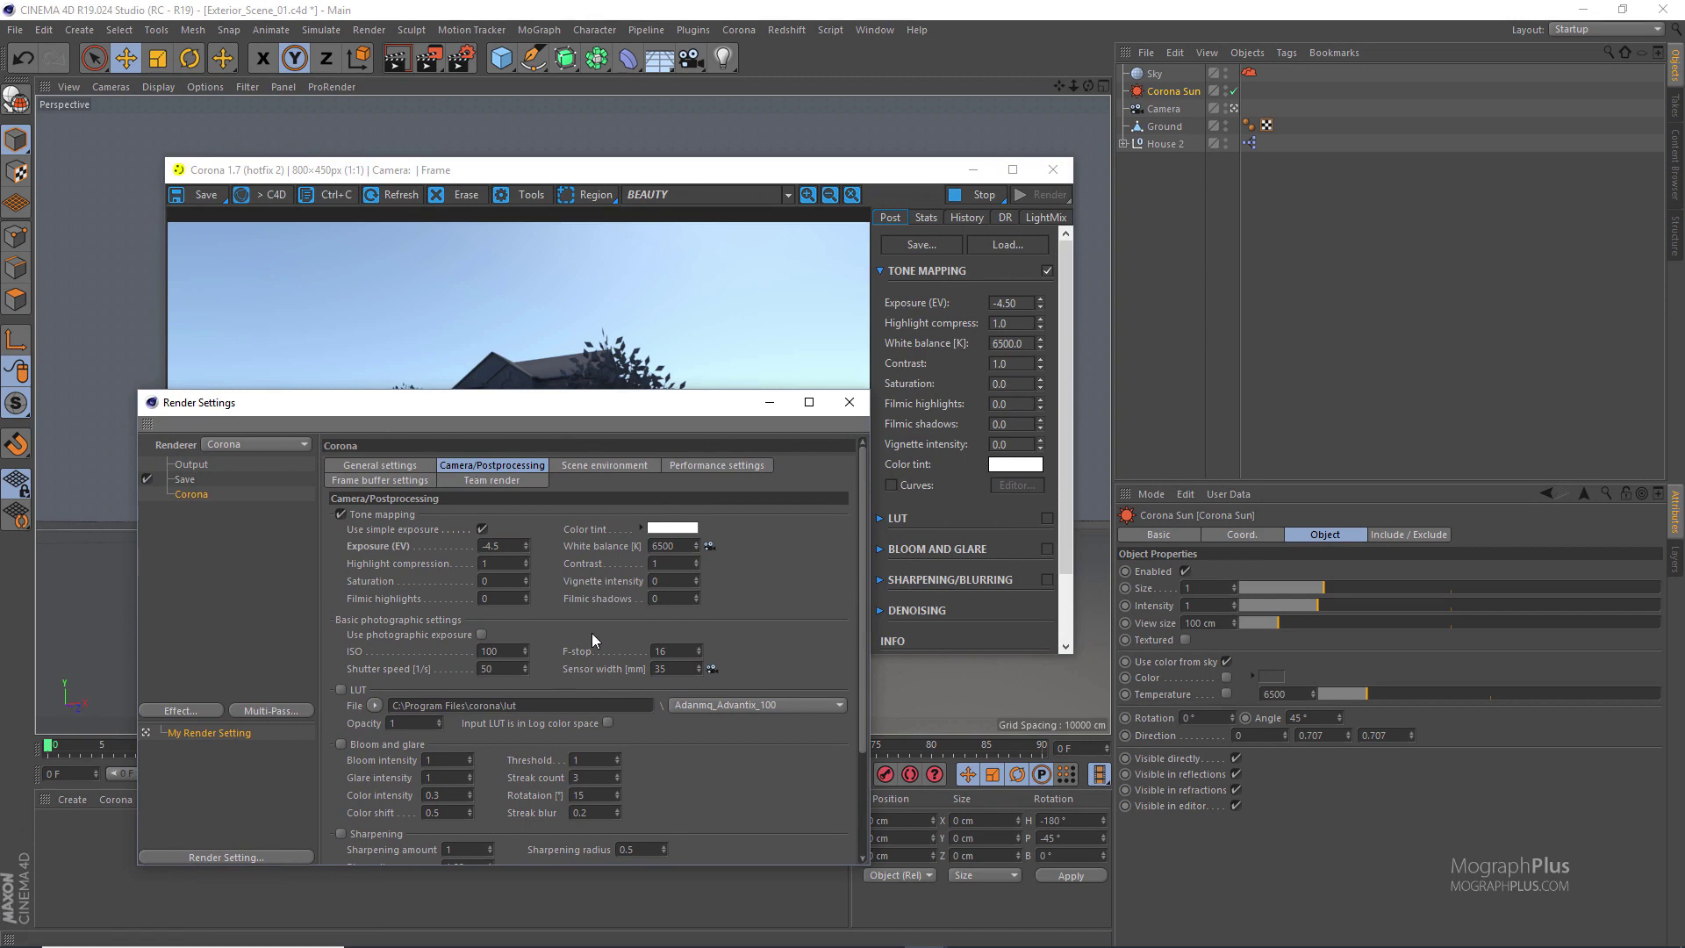
left_click(849, 402)
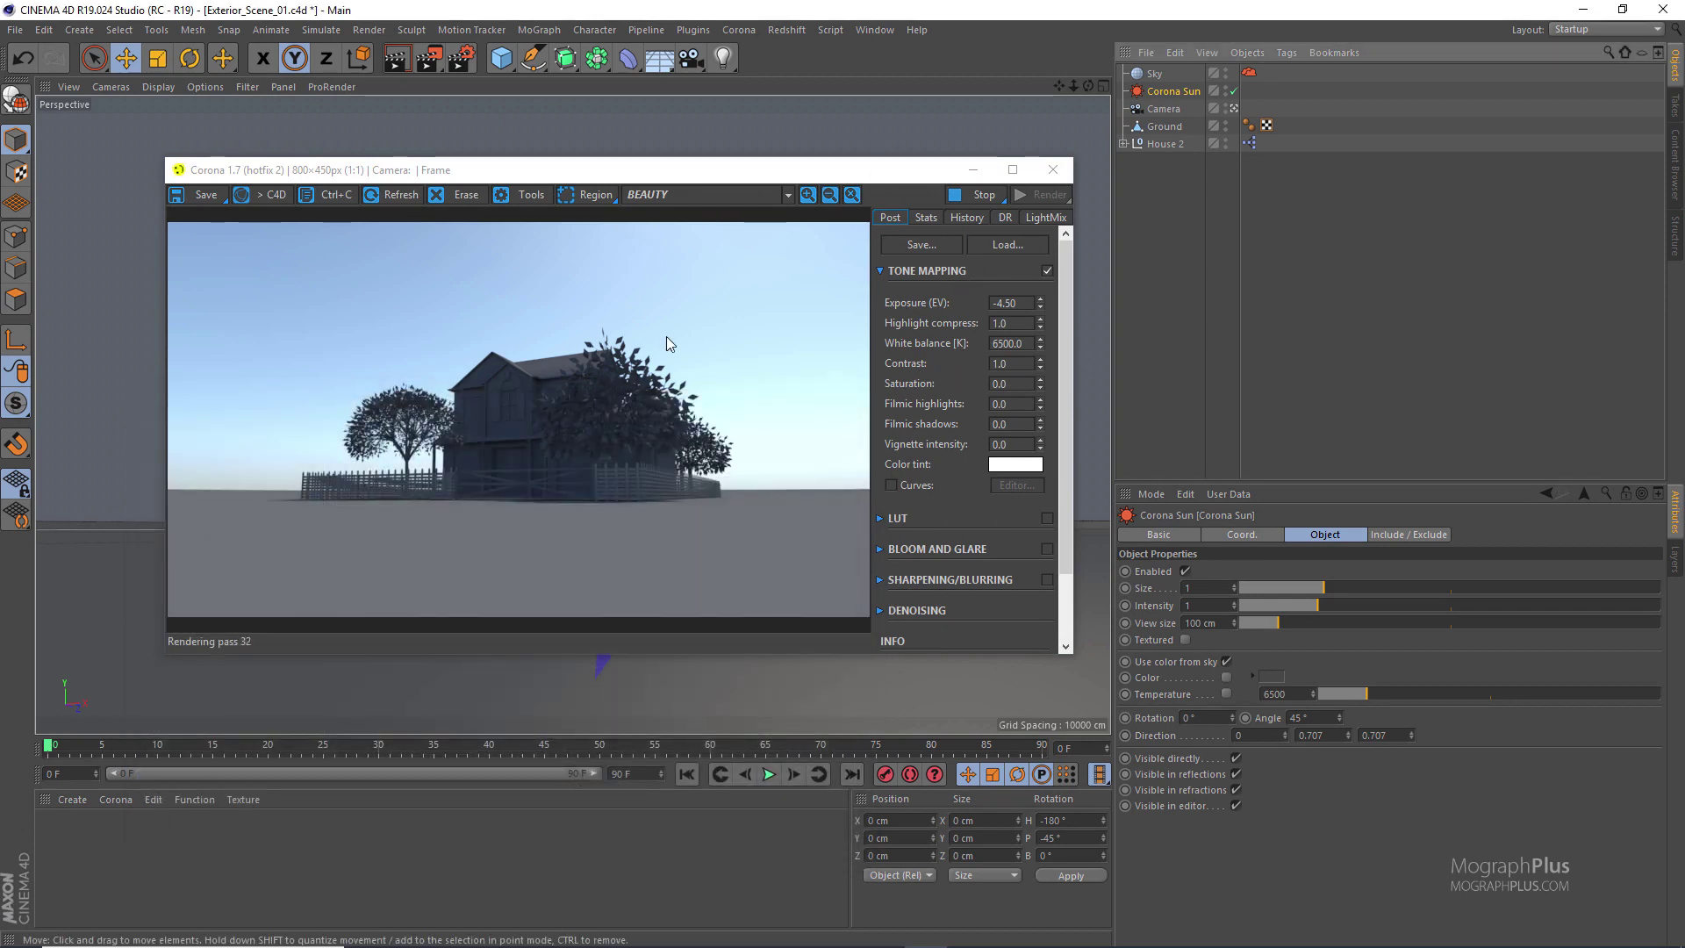
Set the Corona Sun's rotation to 50° and its angle to 10°, trying an angle of 15° first
left_click_drag(844, 175, 787, 172)
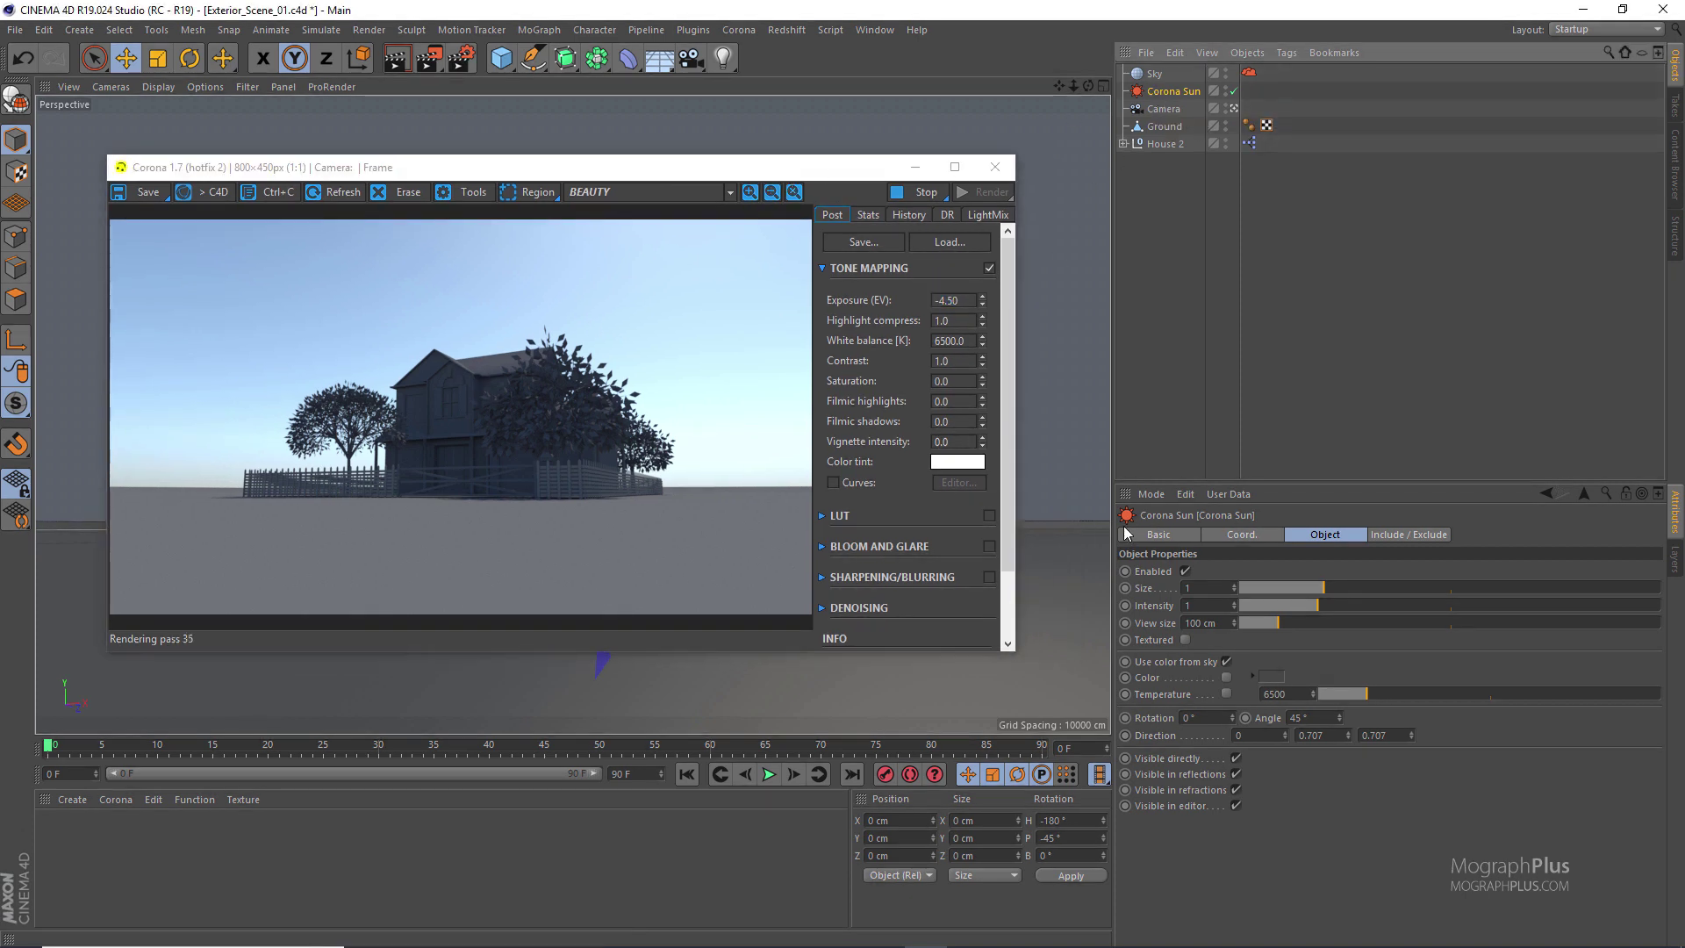
left_click(1319, 720)
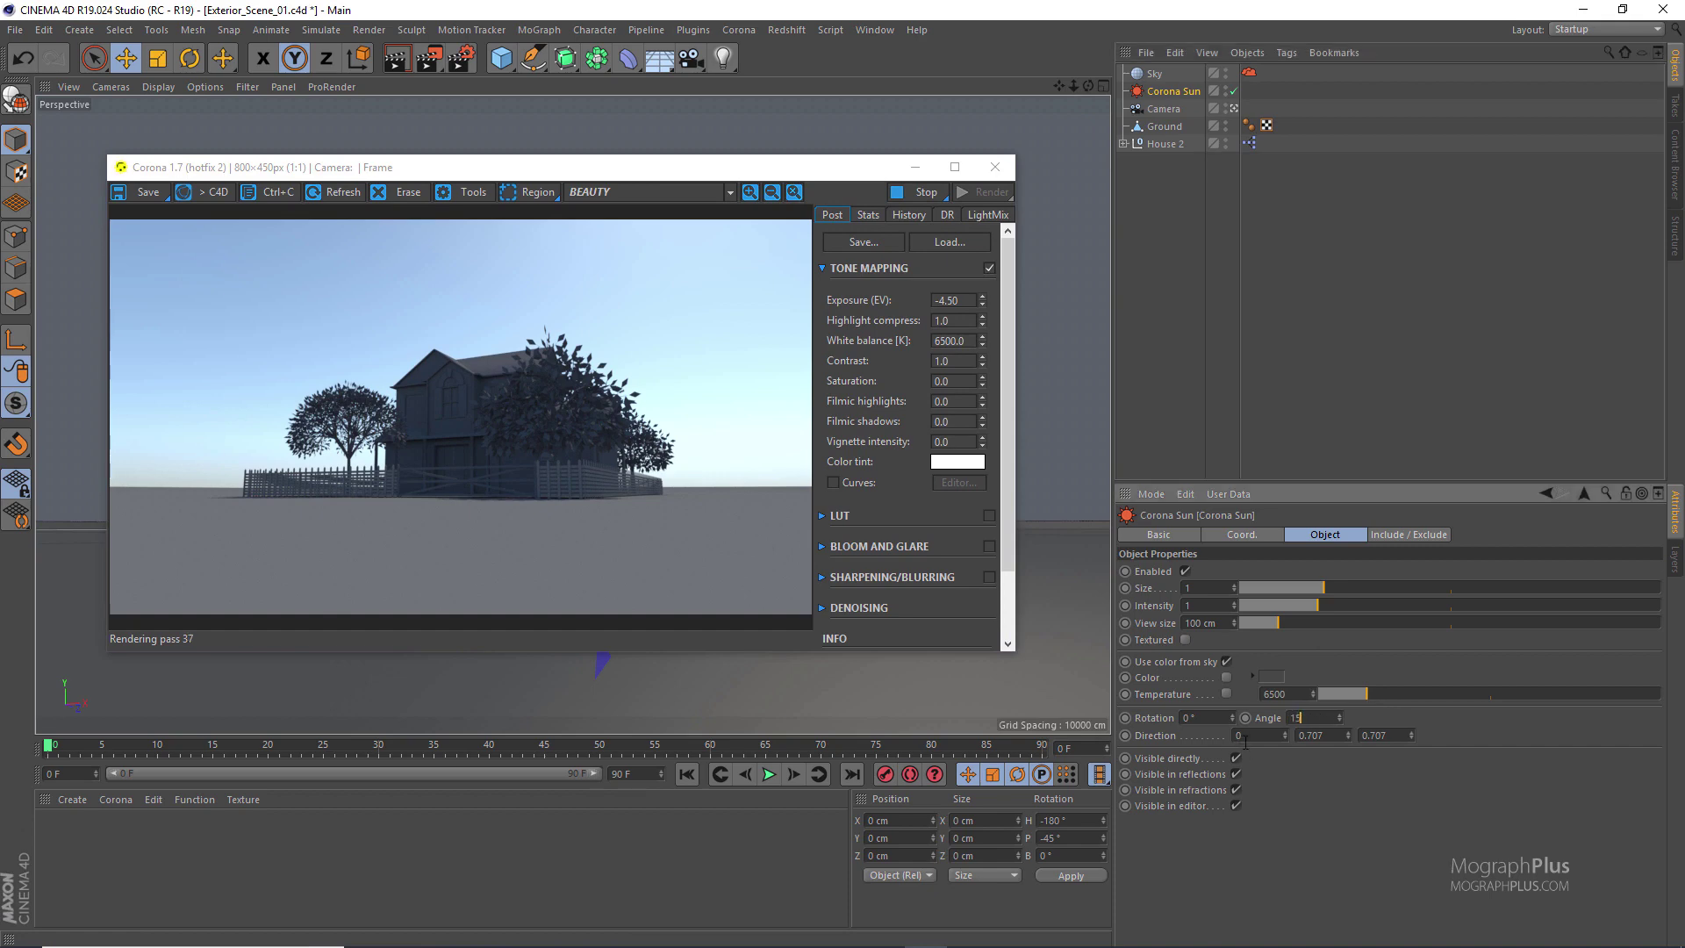
key("Return")
left_click(1227, 716)
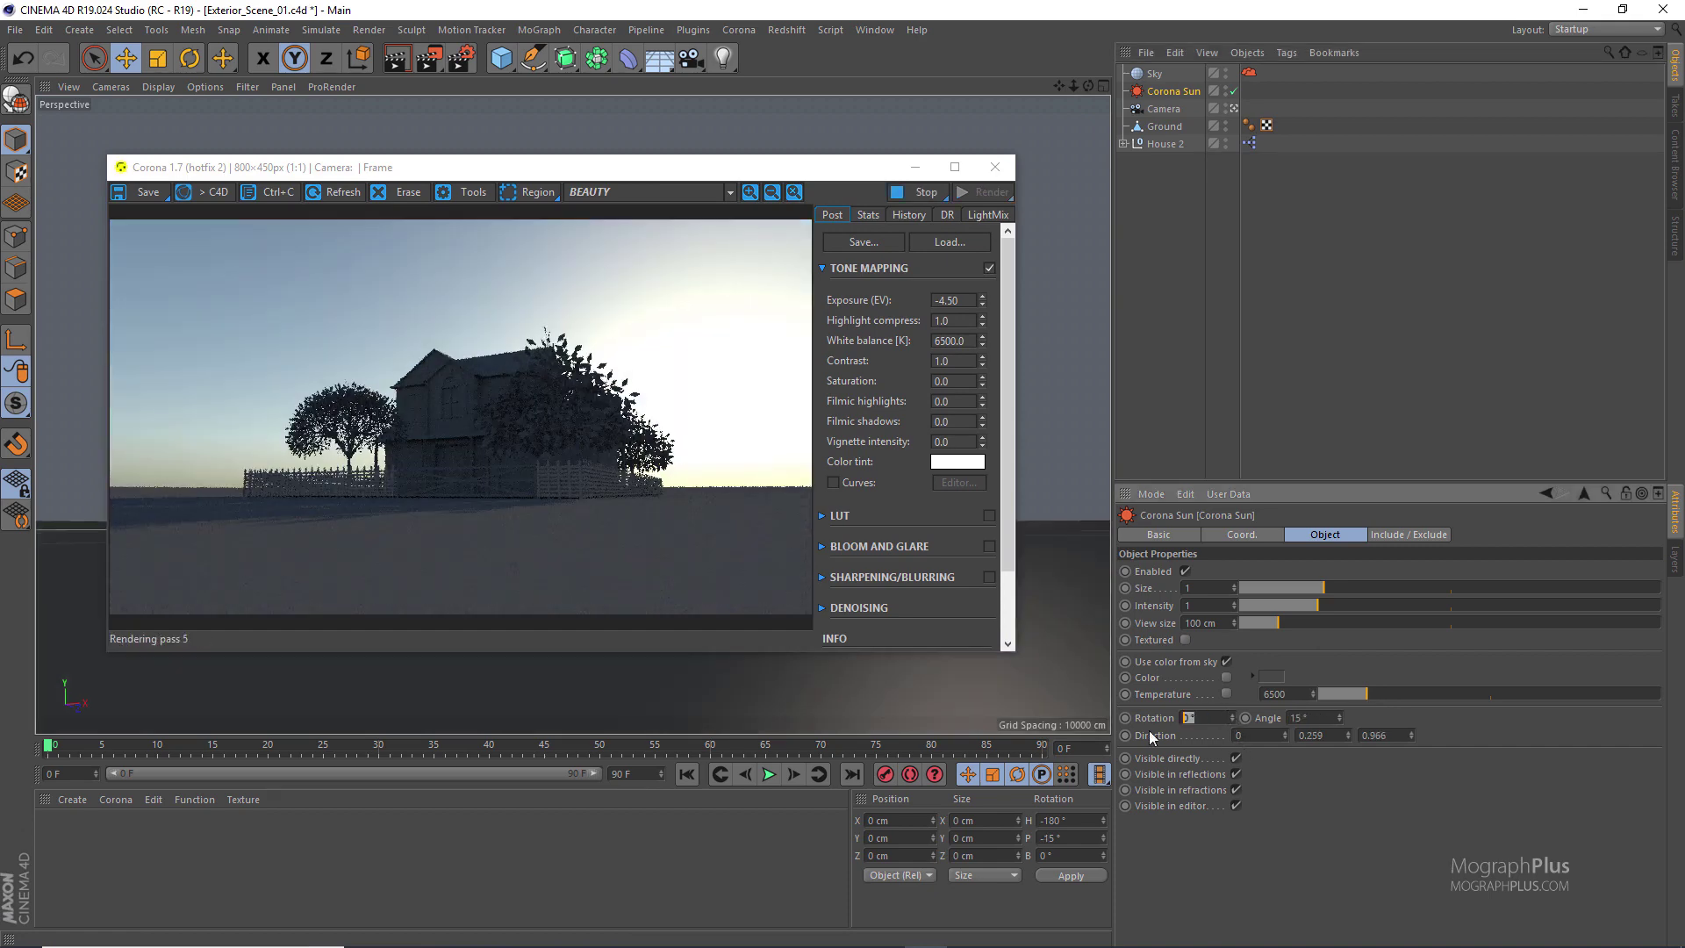
type("50")
key("Return")
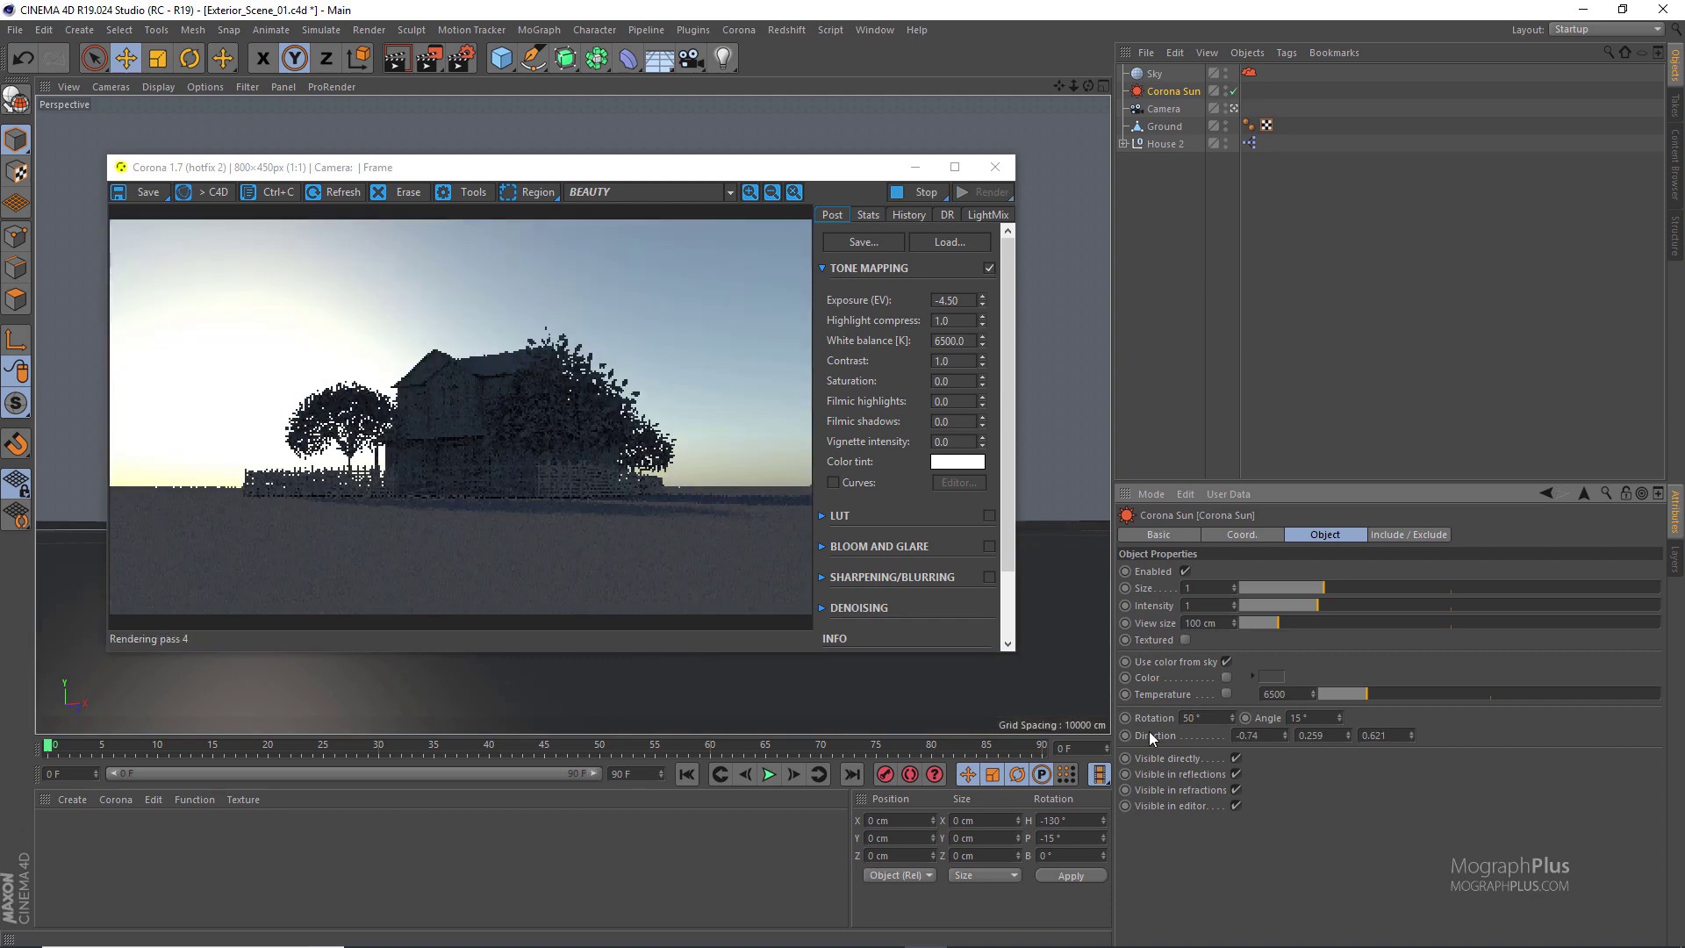
left_click(1313, 718)
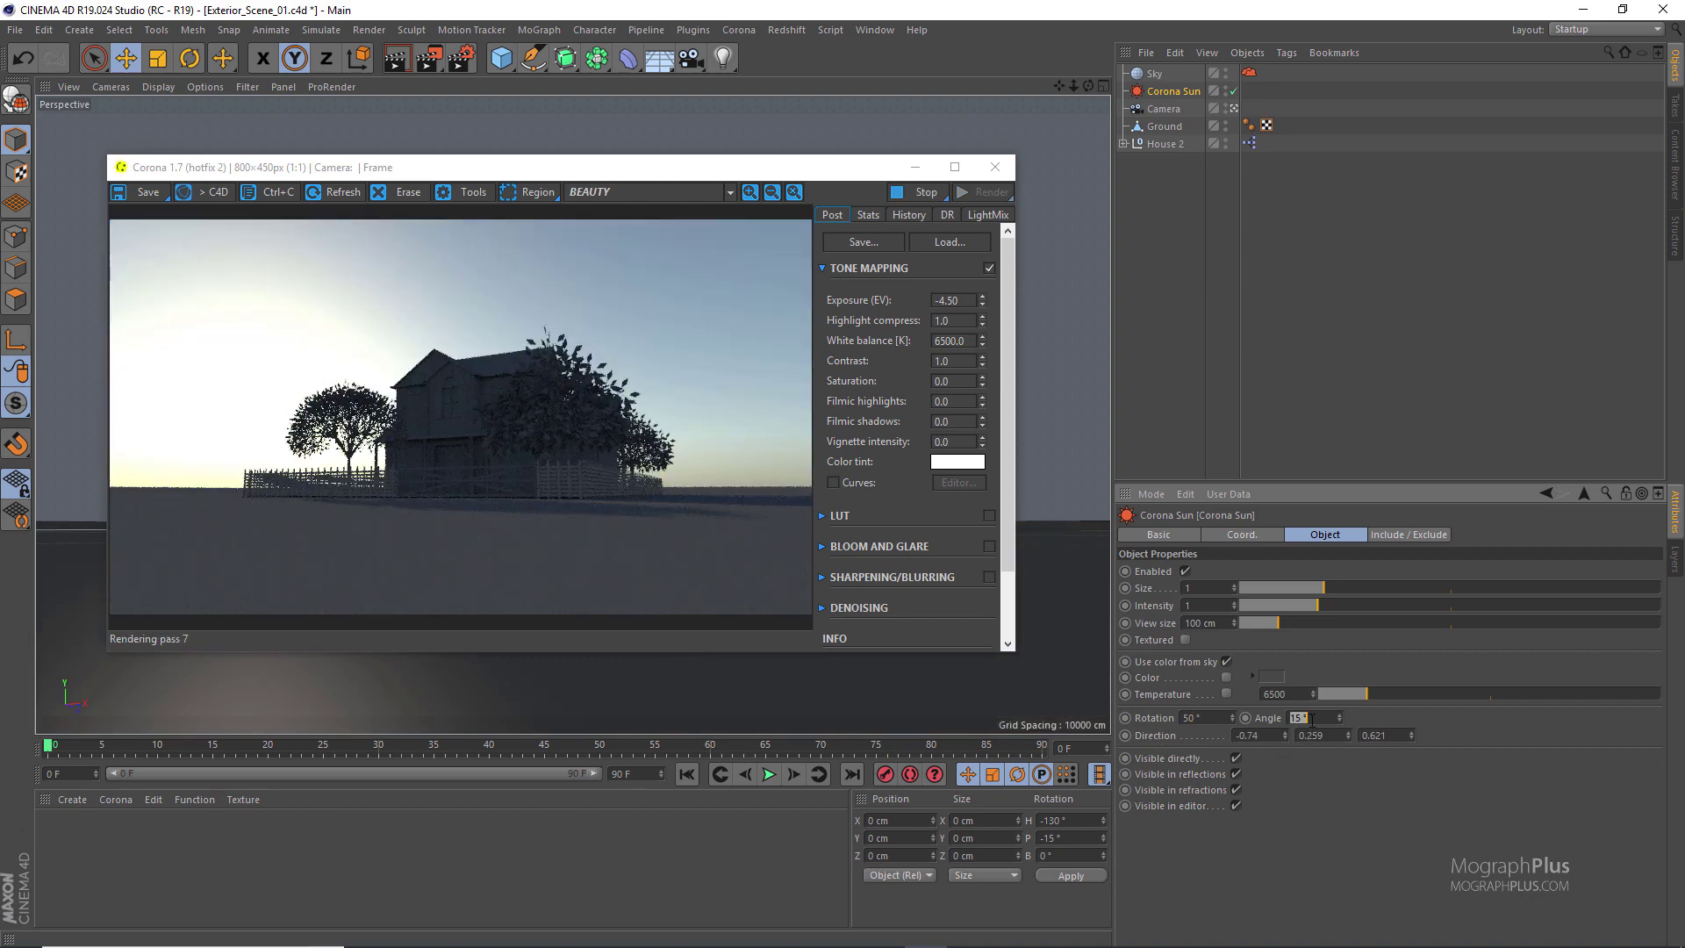
type("1.0")
key("Return")
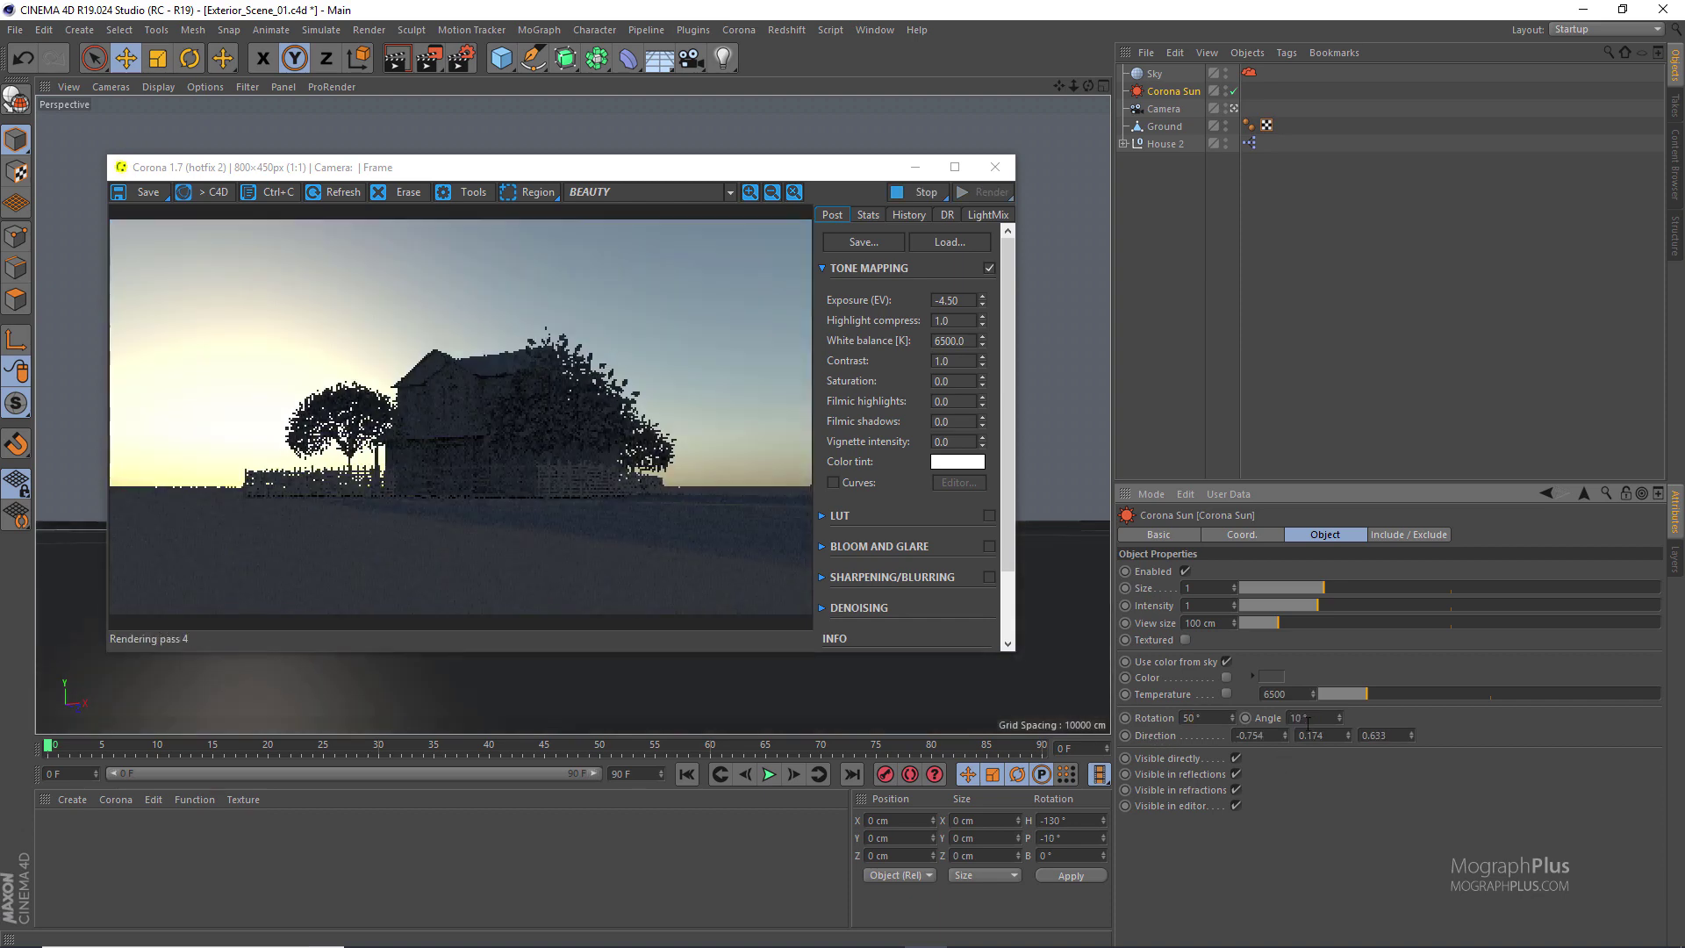
Set the tone mapping highlight compression of the house render to 2
double_click(962, 320)
type("2")
key("Return")
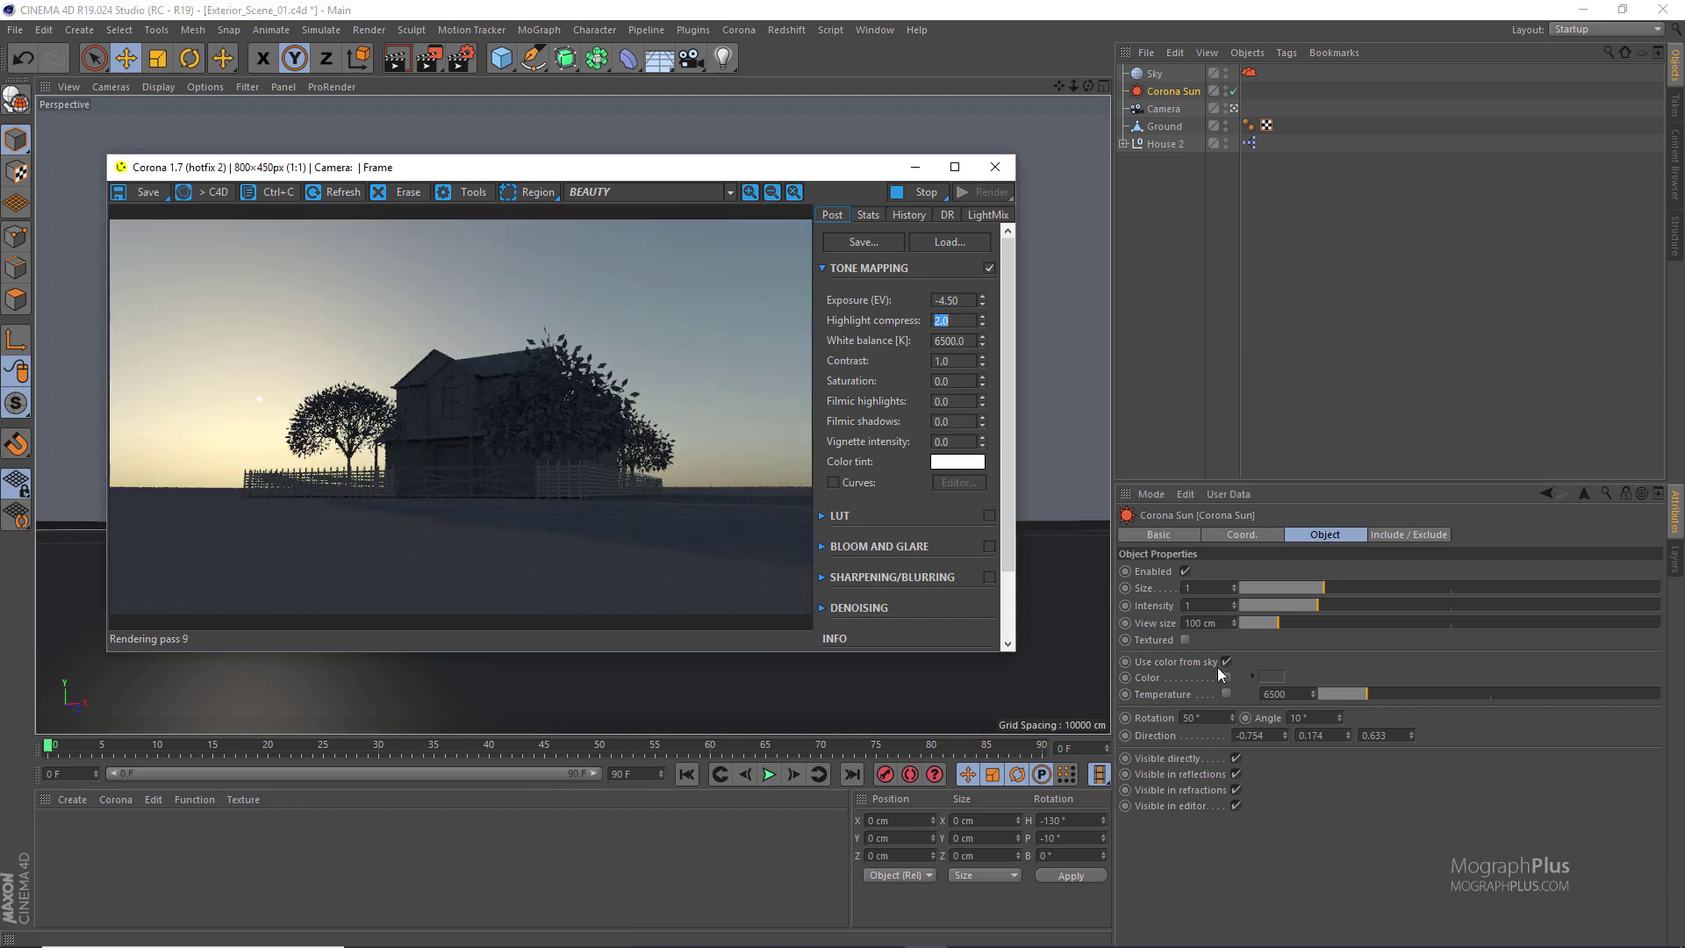
Enlarge the Corona Sun's visible disc by trying size 3 and settling on size 5
double_click(1206, 582)
type("3")
key("Return")
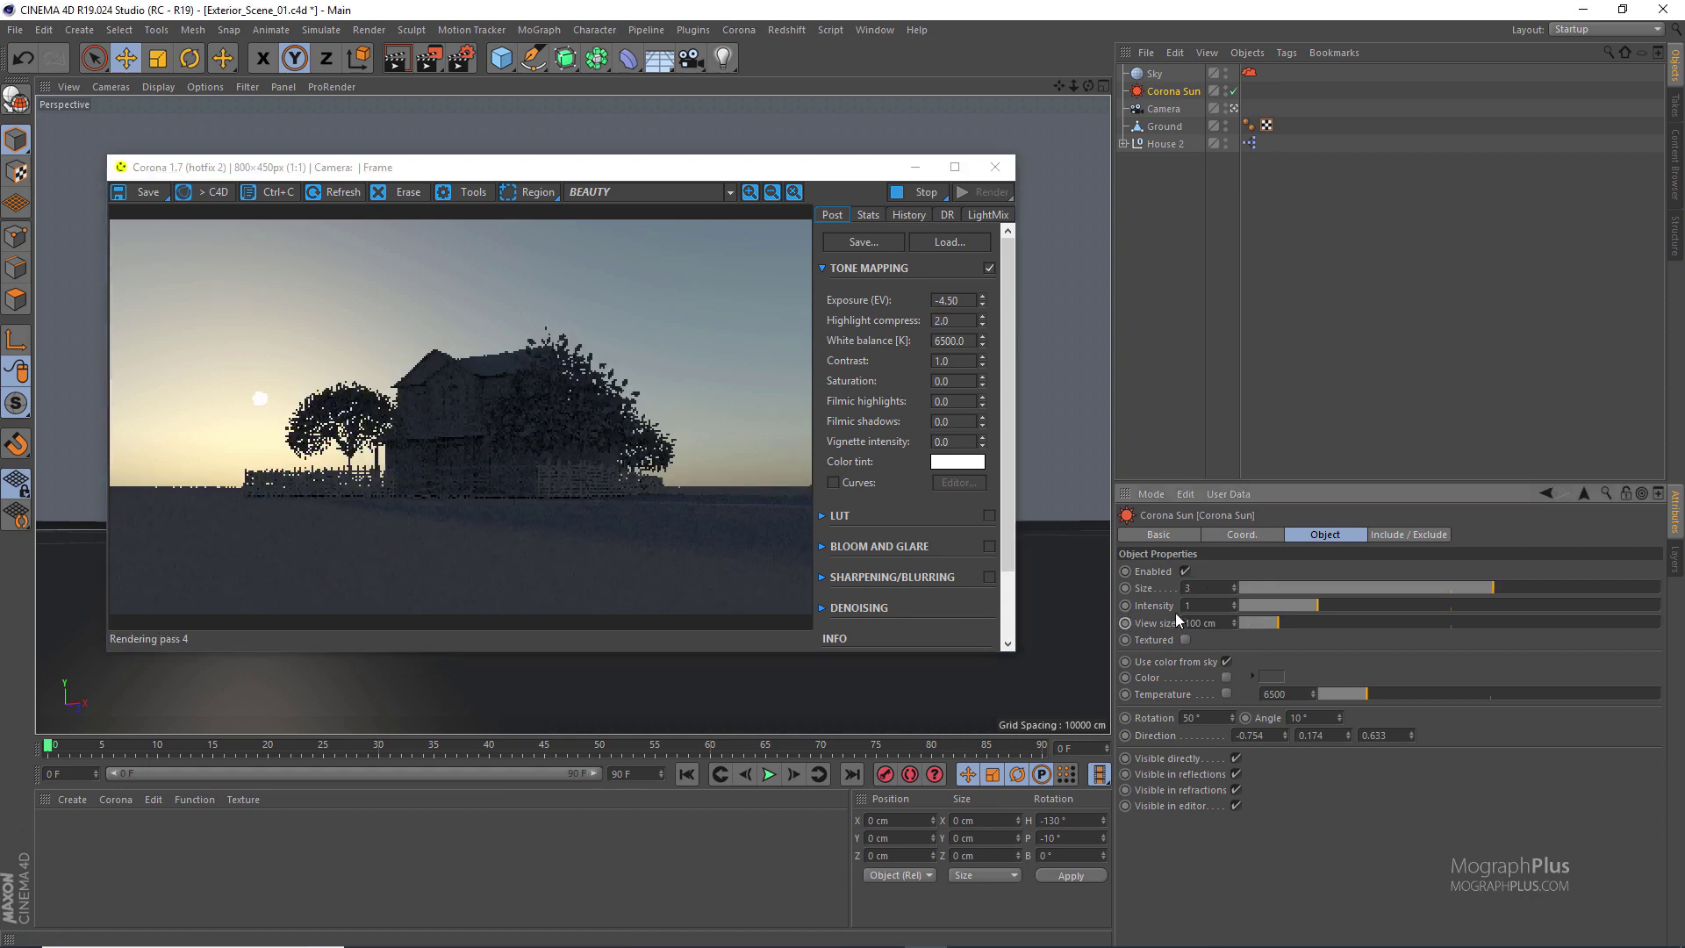
double_click(1205, 588)
type("5")
key("Return")
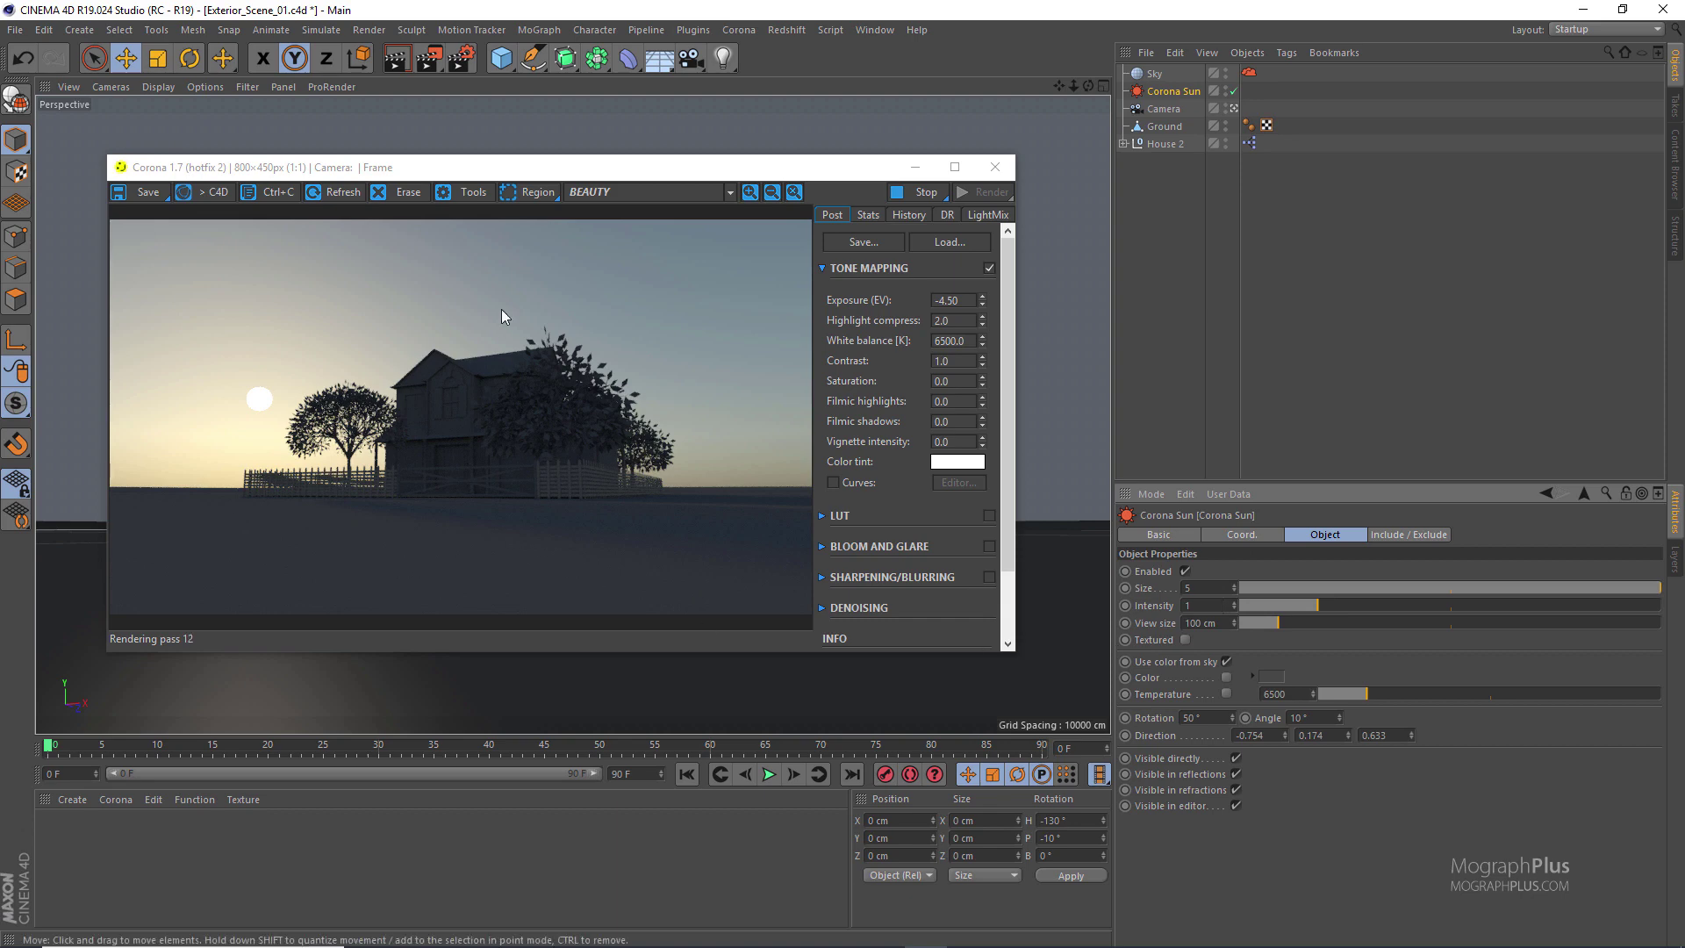
Raise the turbidity in the Sky object's Corona Sky tag to 4.5
left_click(1154, 74)
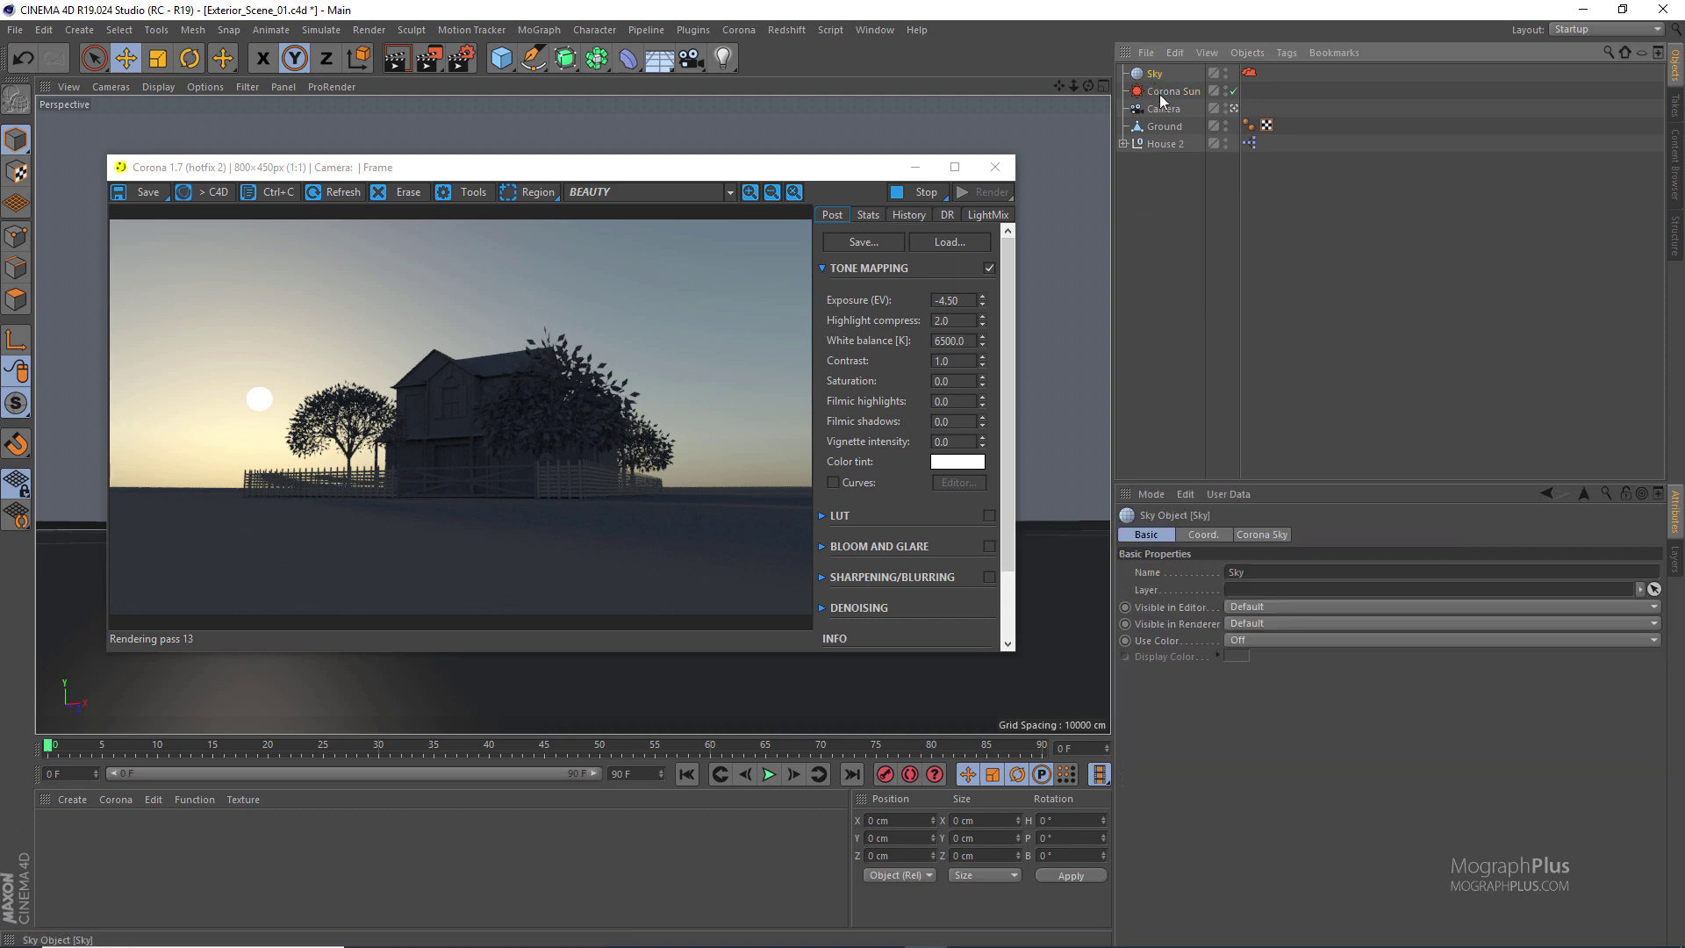
left_click(1249, 72)
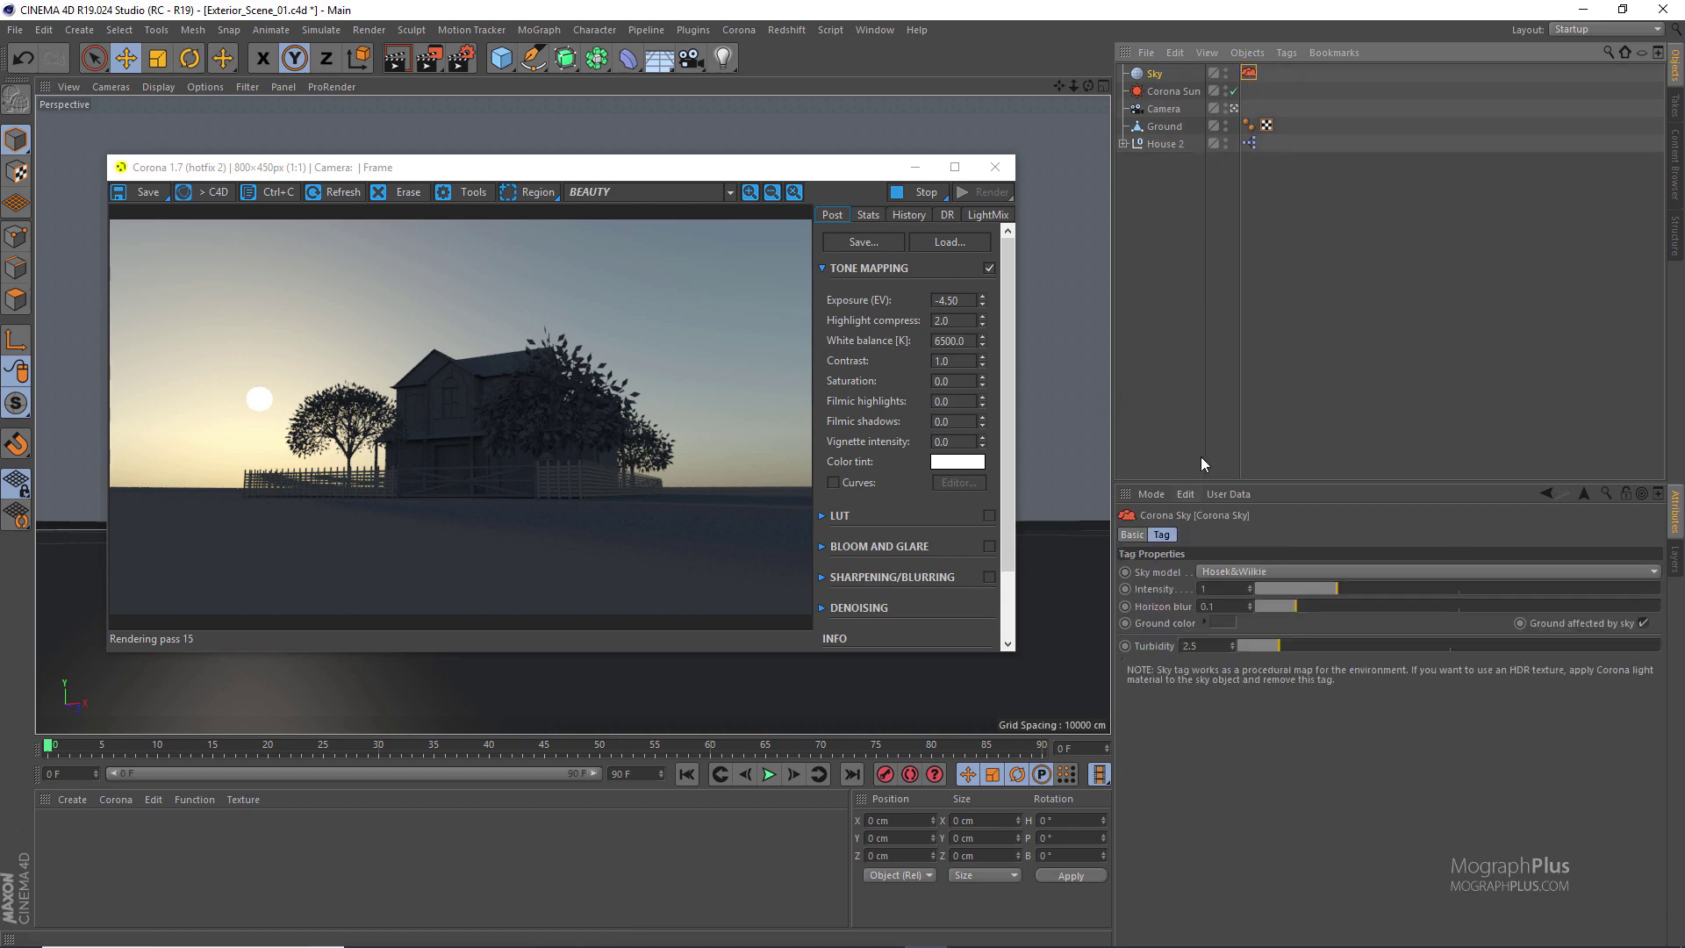
left_click_drag(1319, 645, 1382, 645)
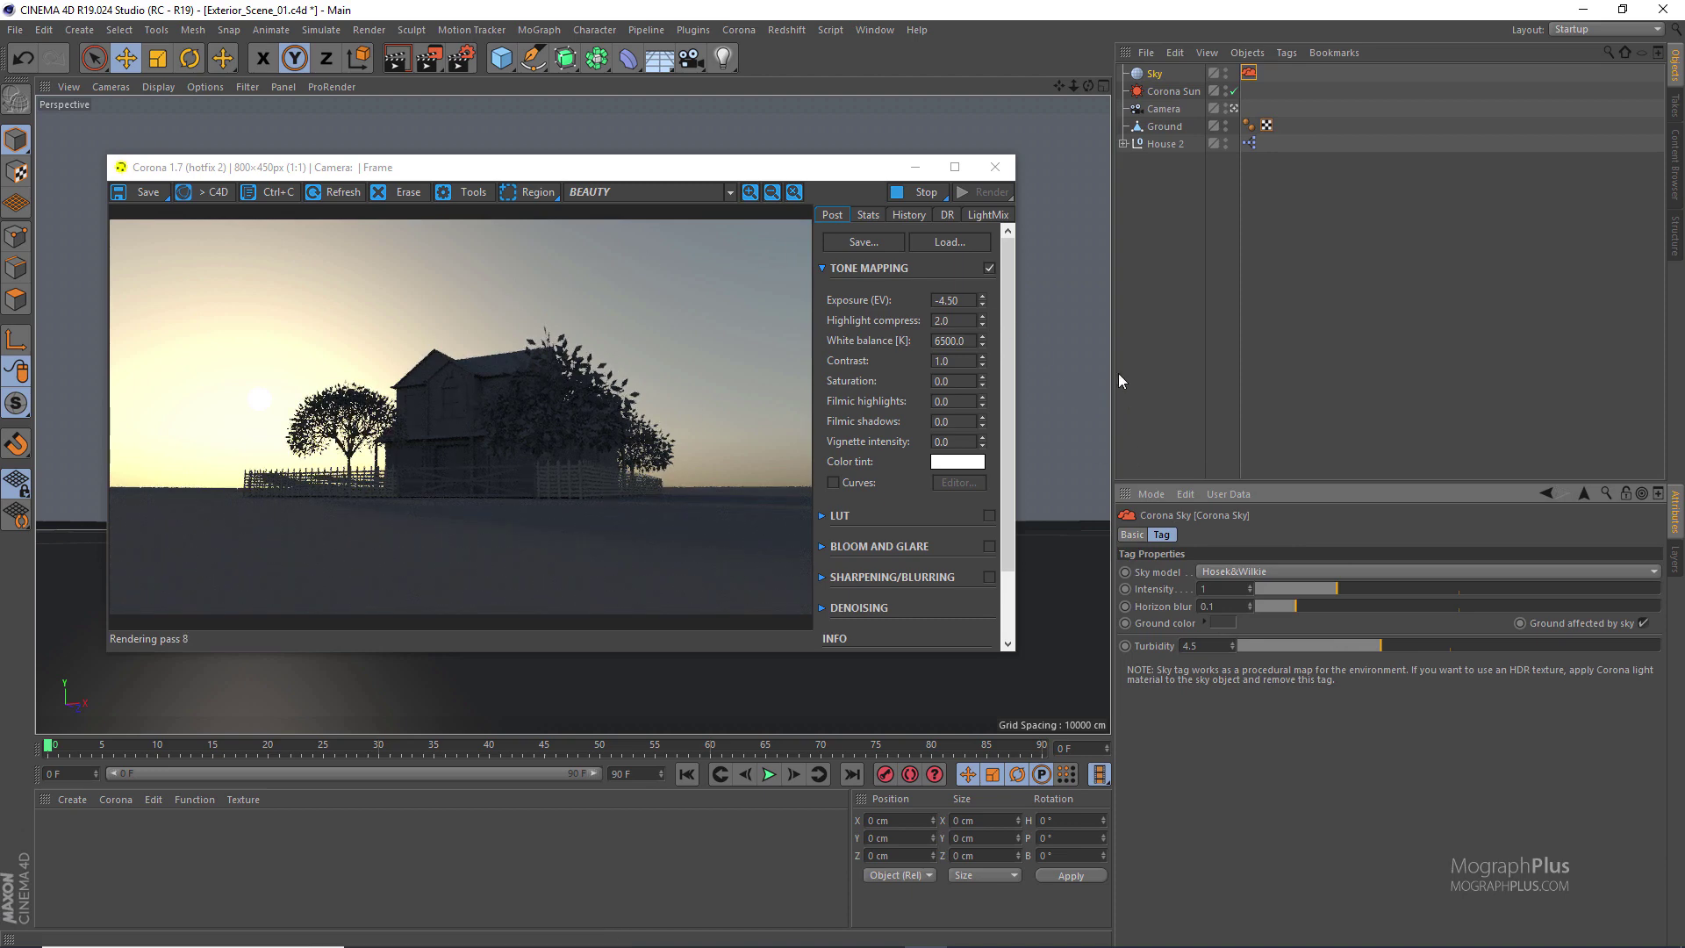
Switch the sky model to Rawa-fake and set its horizon color to purple with H 277°, S 77% and V 81%
left_click(1290, 572)
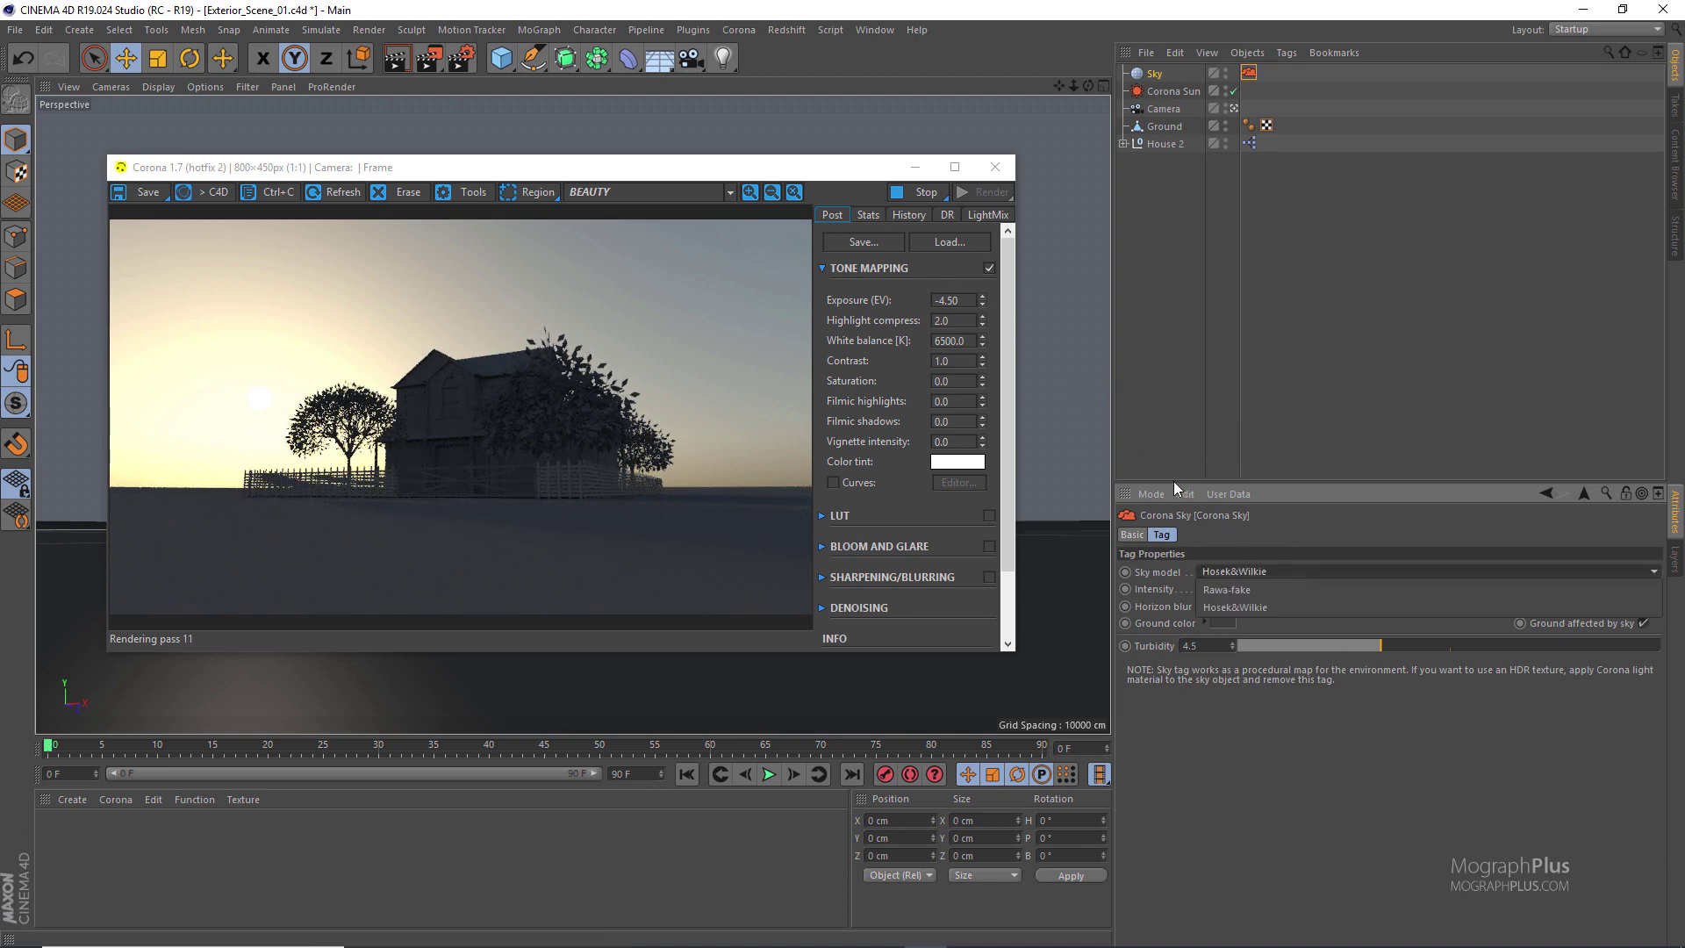
left_click(1316, 588)
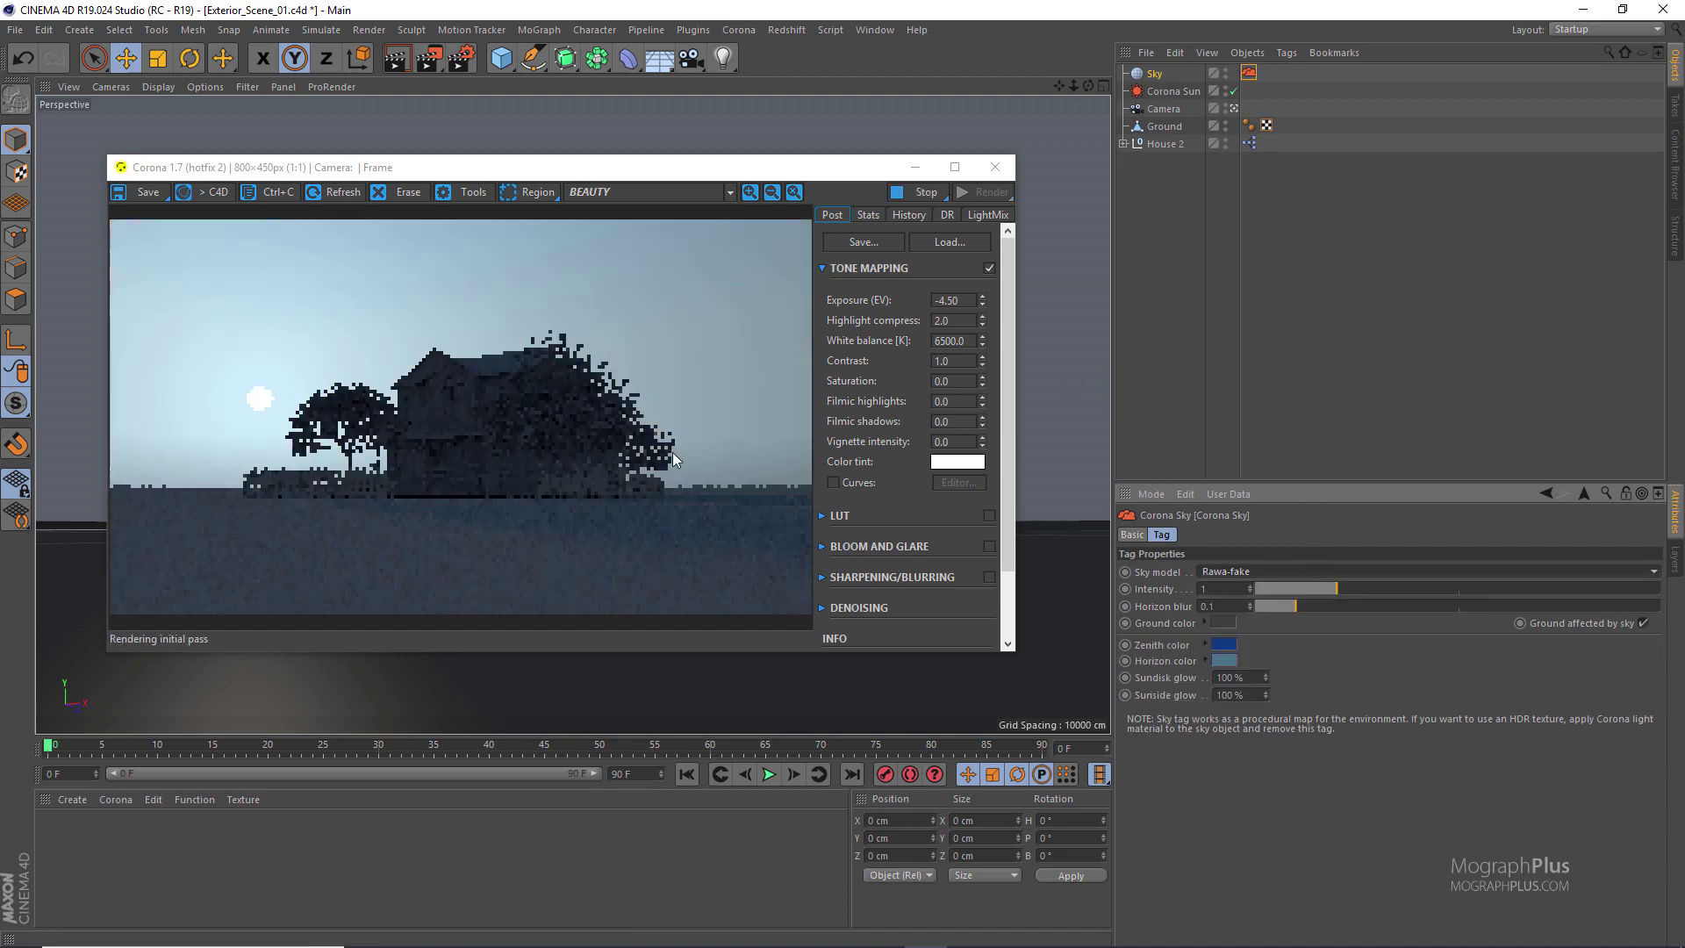
left_click(1228, 658)
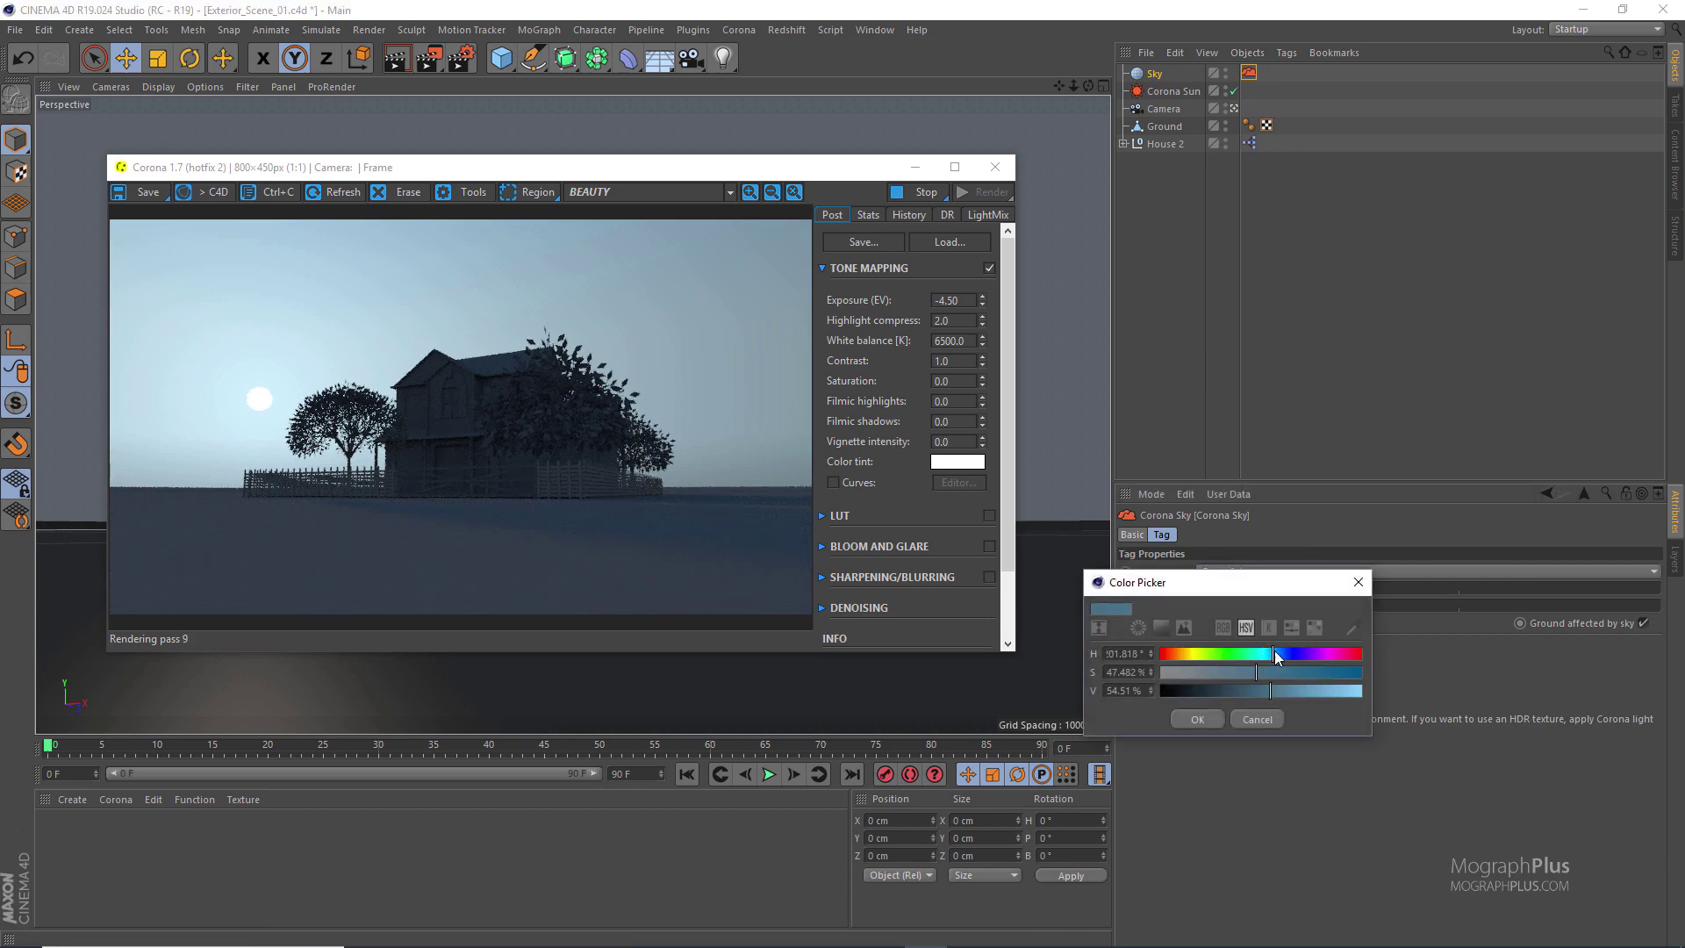
left_click(1314, 654)
left_click(1314, 672)
left_click(1318, 690)
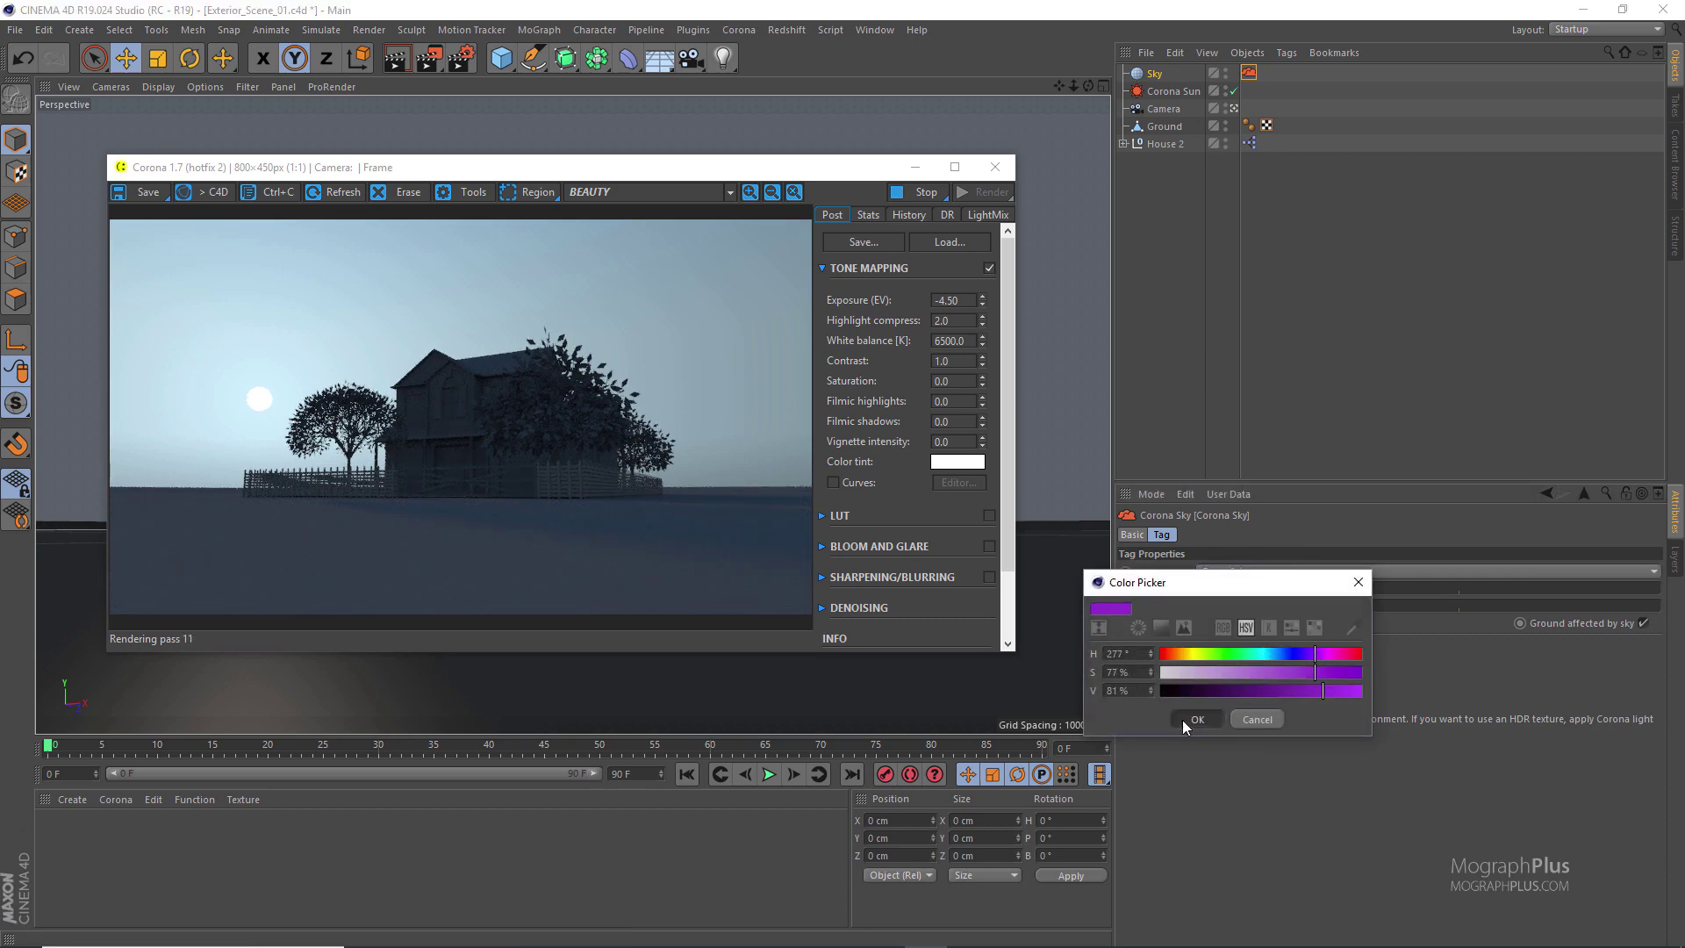
left_click(1186, 718)
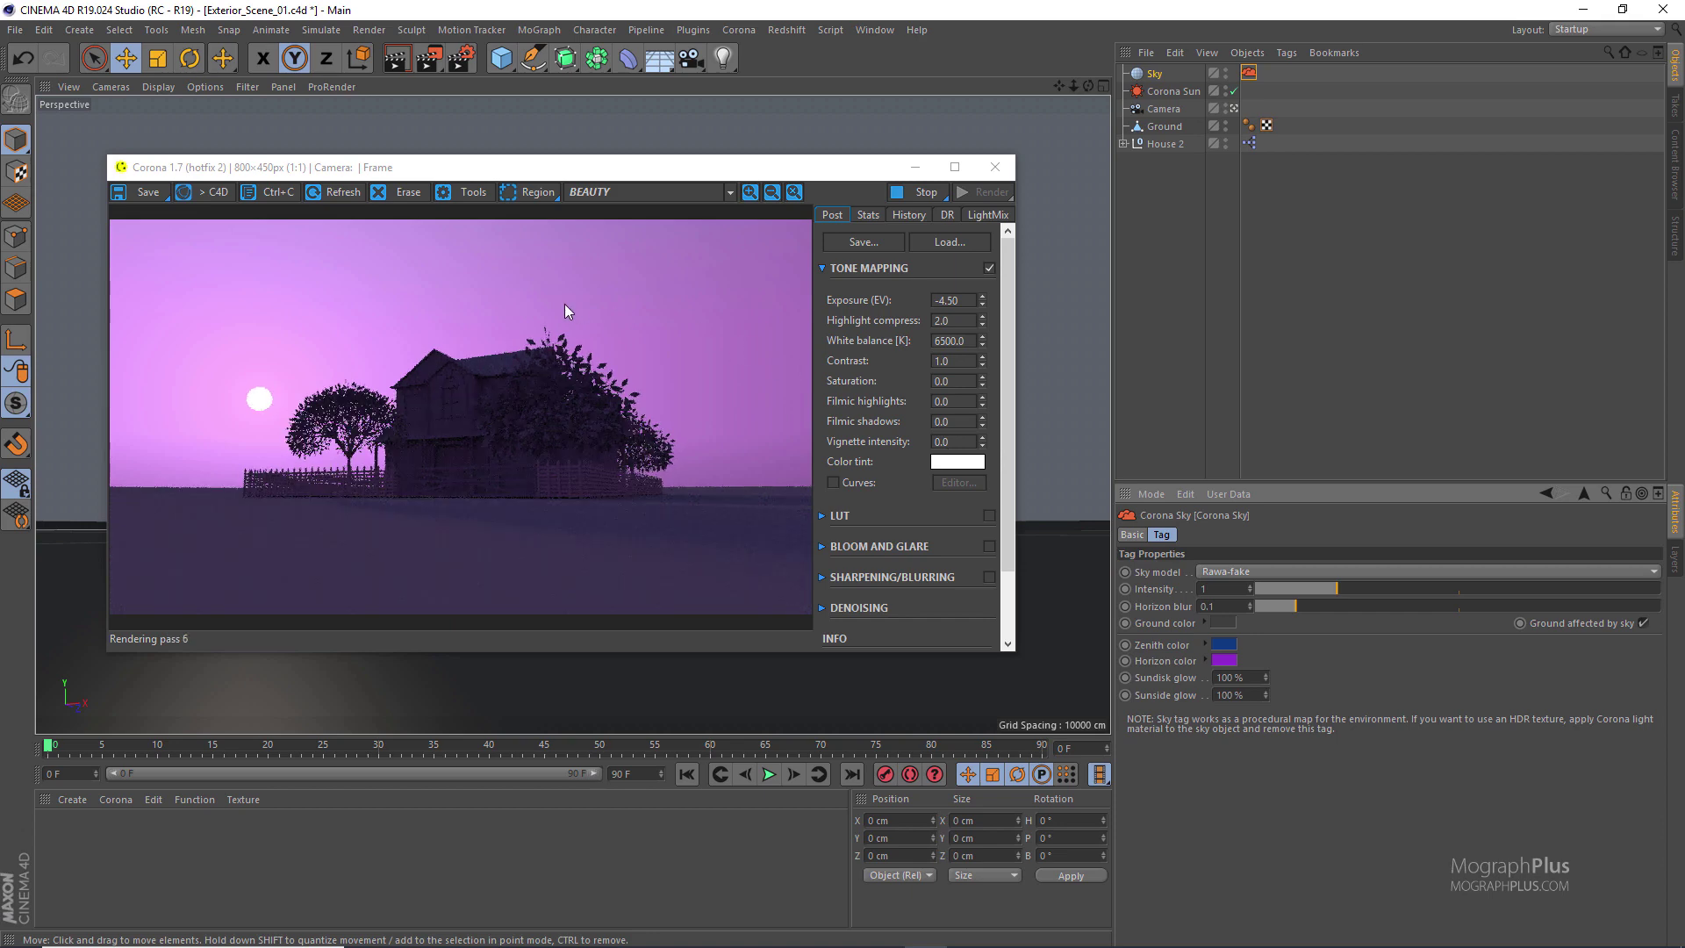
Raise the Corona Sun in the purple sky by trying an angle of 15° and settling on 25°
left_click(1173, 91)
left_click(1298, 717)
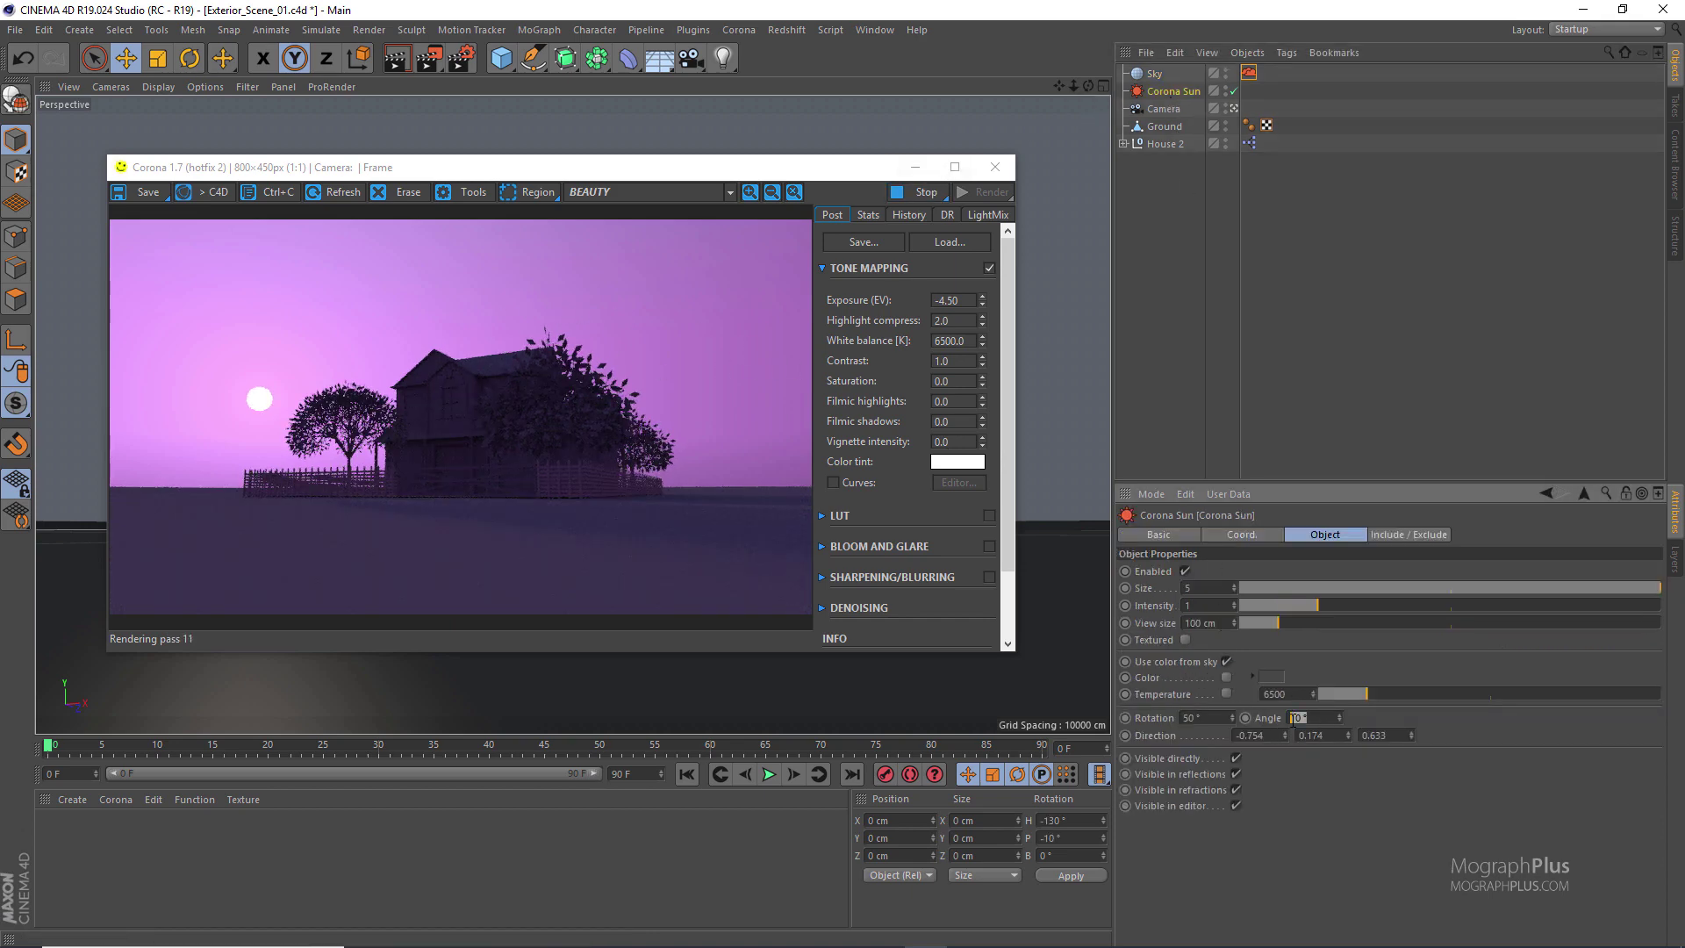
type("15")
key("Return")
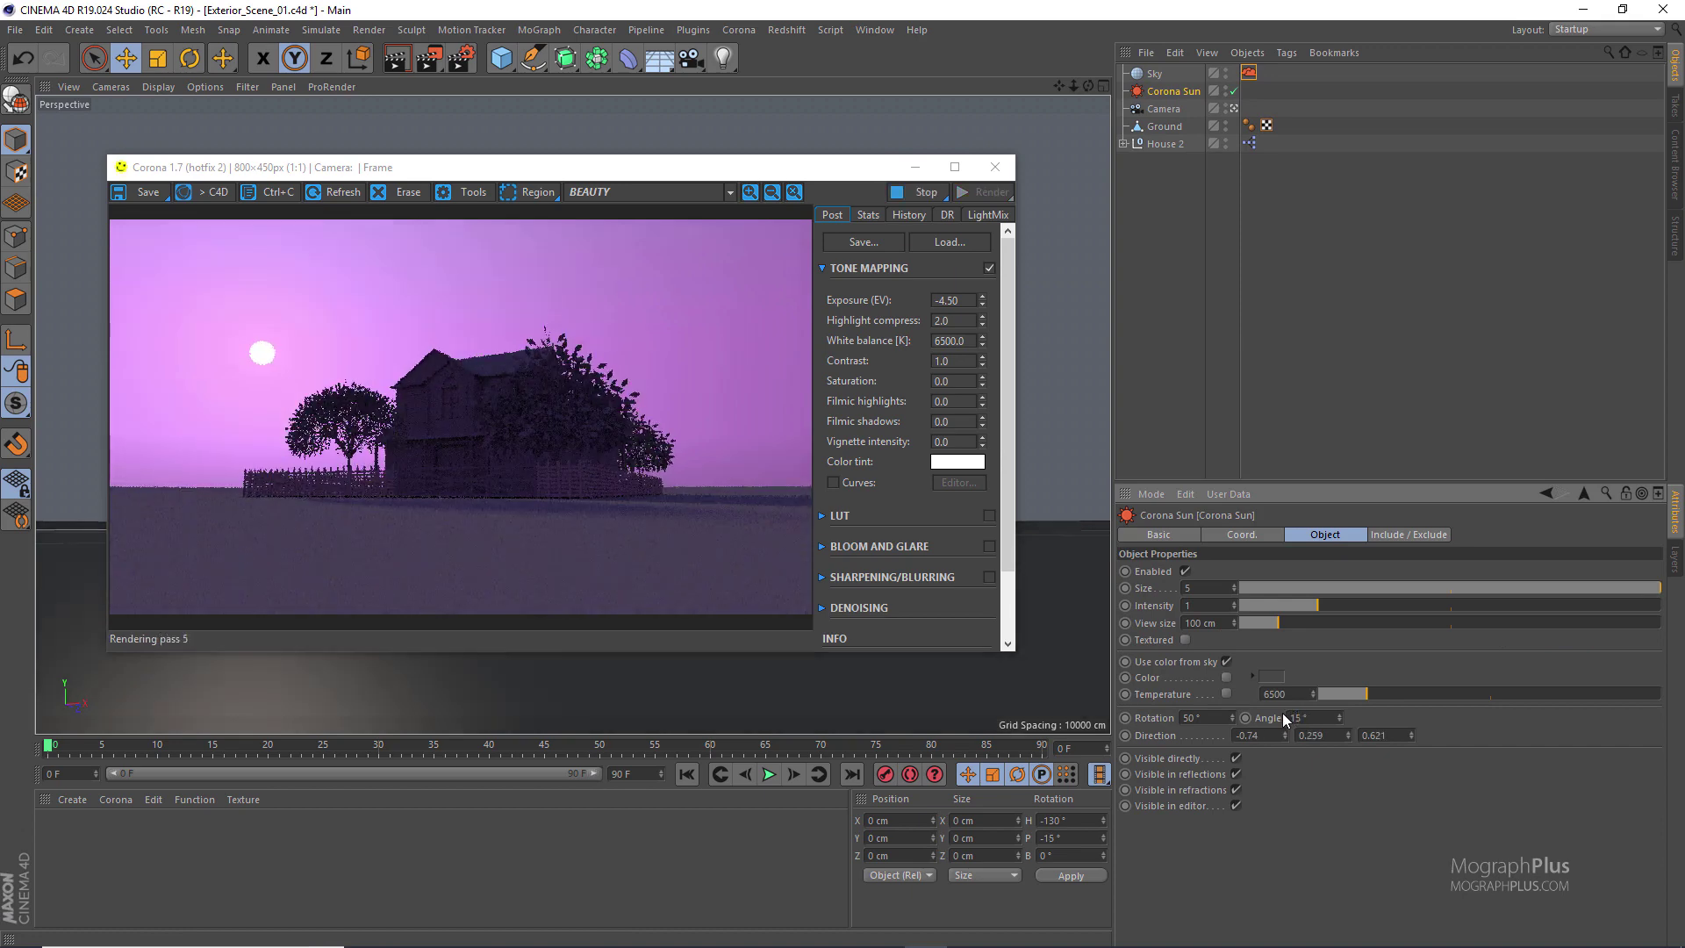
left_click(1284, 719)
type("25")
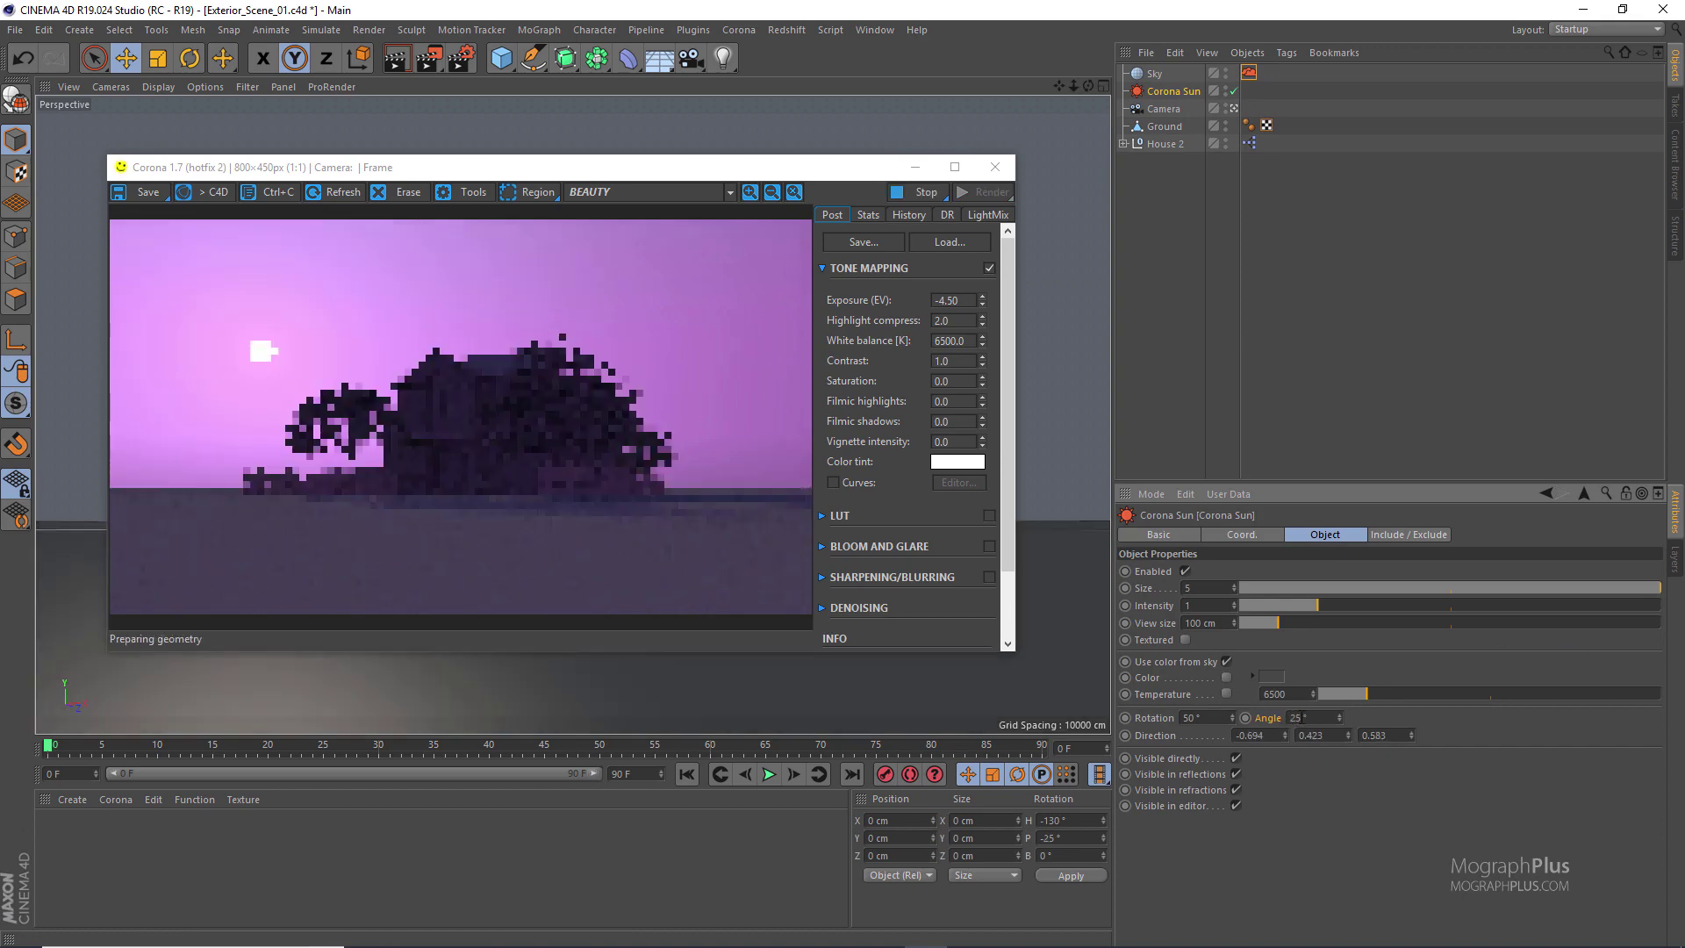
key("Return")
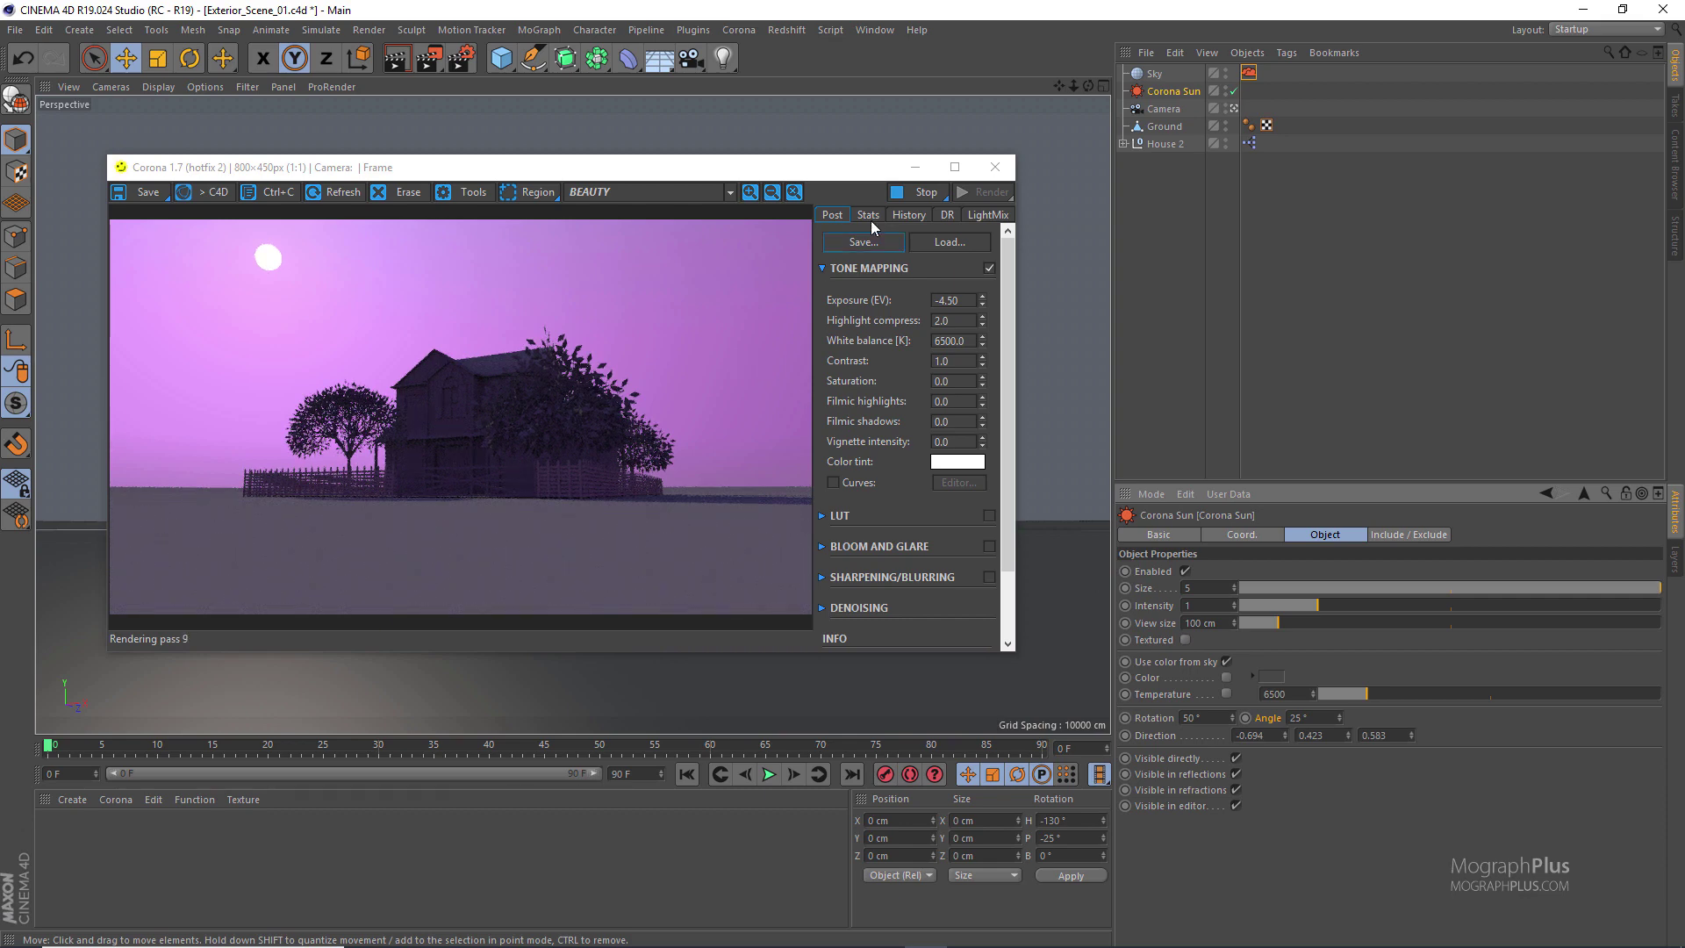
left_click(885, 198)
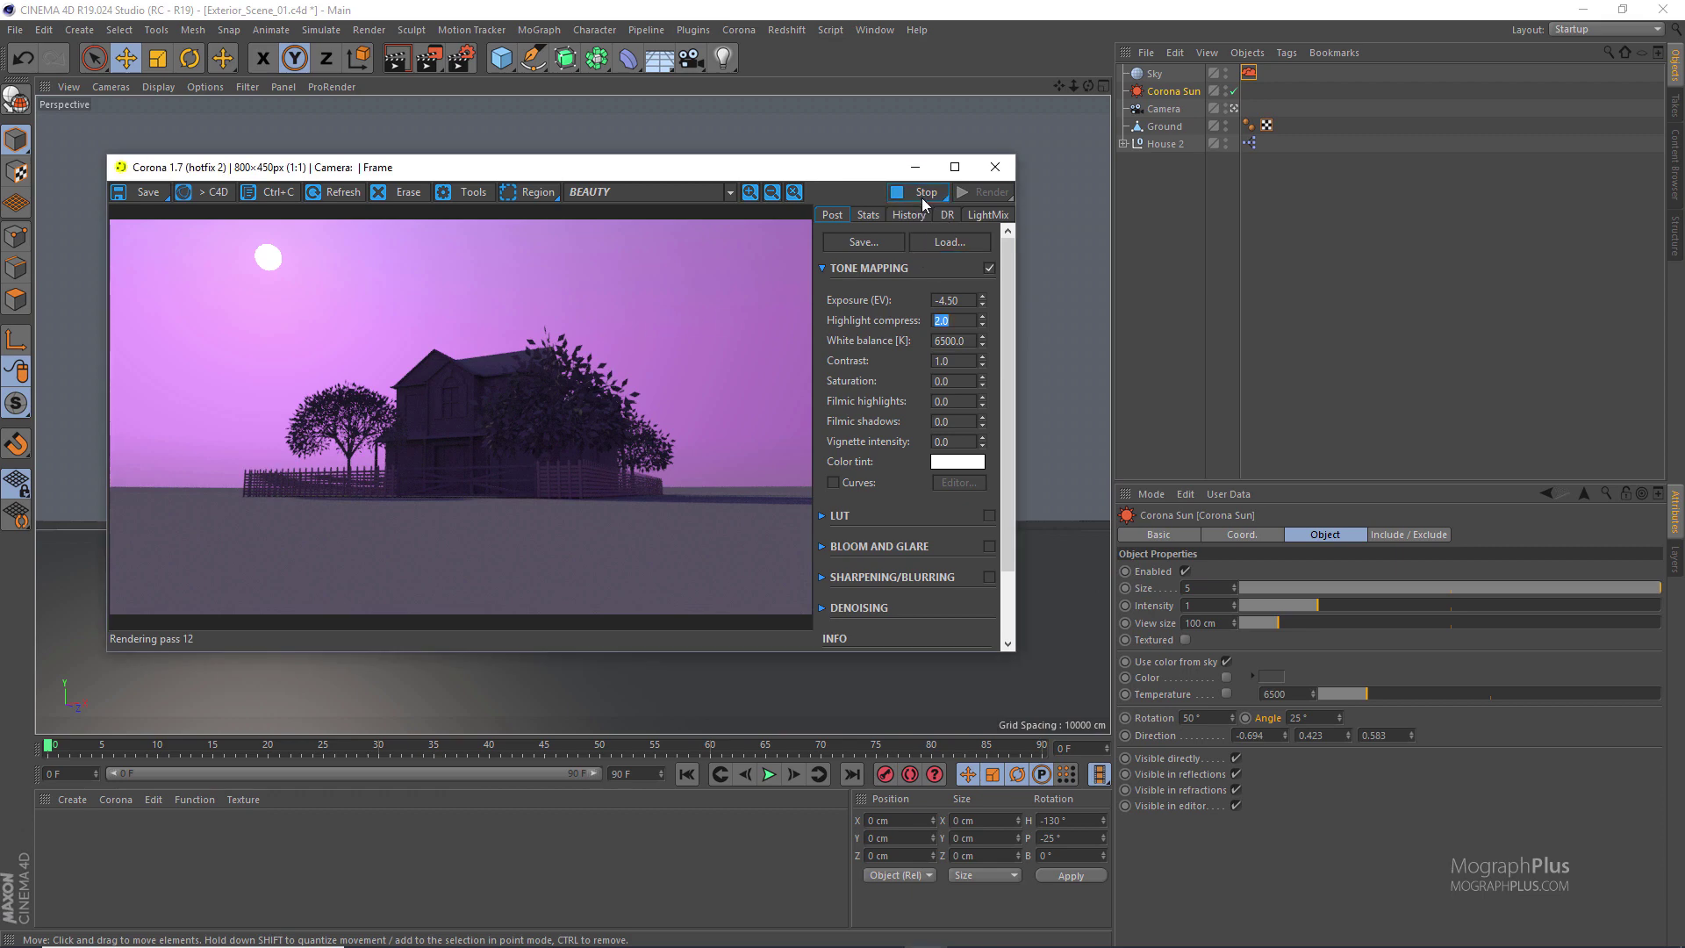
left_click(994, 166)
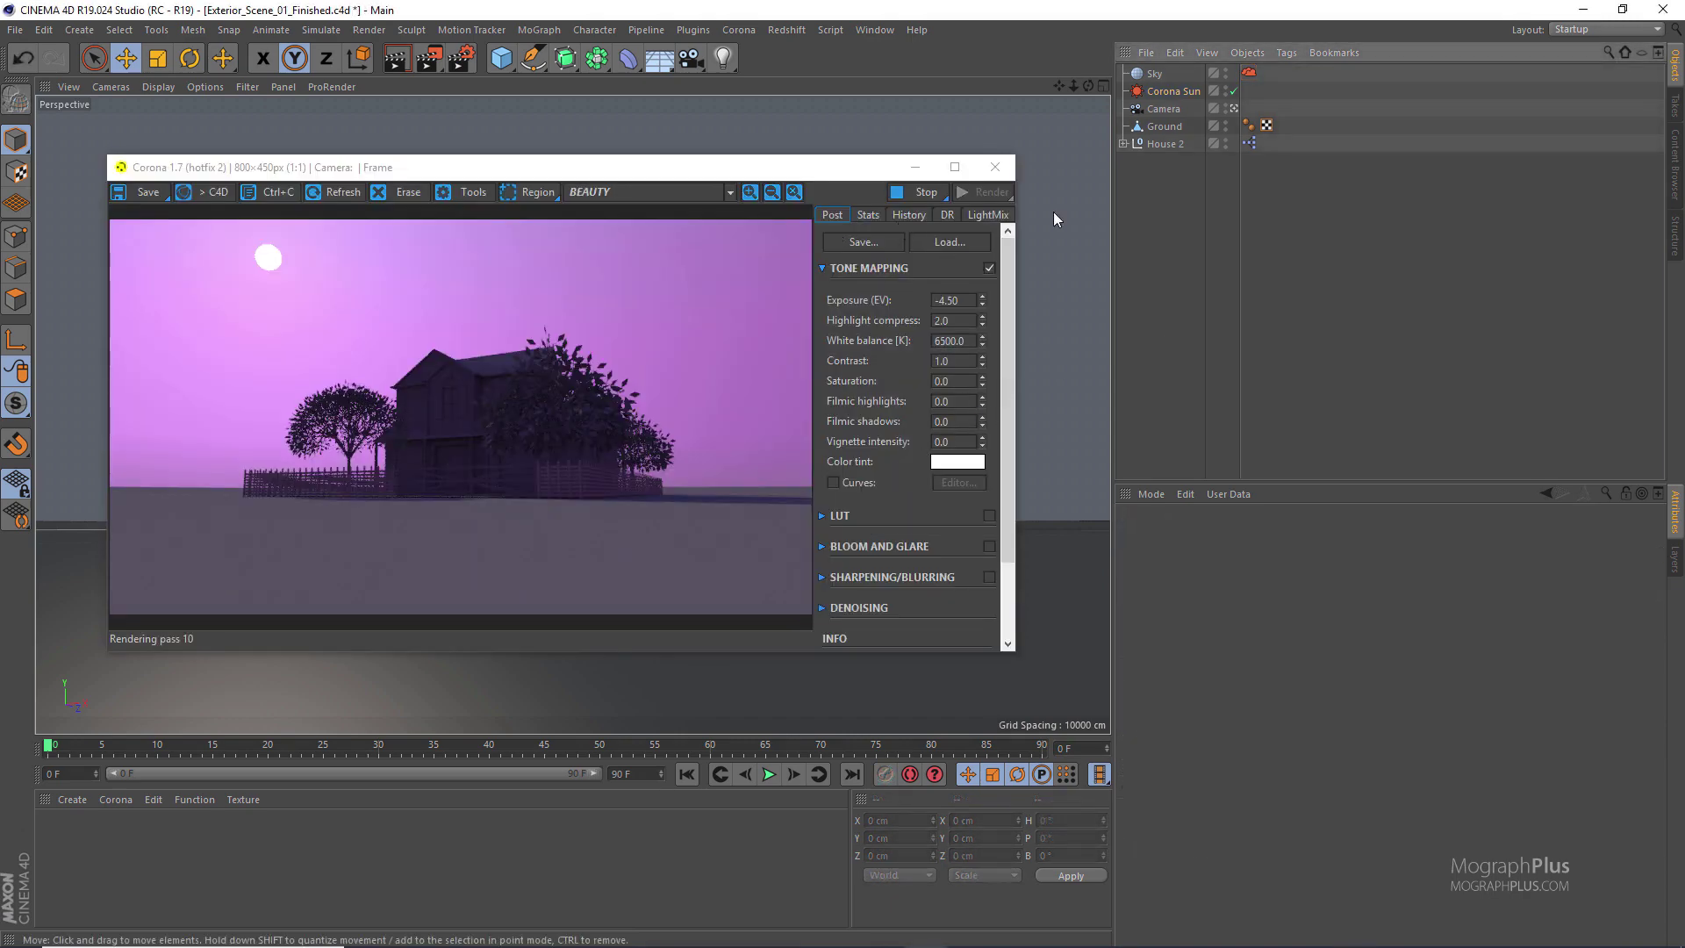
Create a new Corona material and assign it to the Ground and House 2 objects
left_click(102, 801)
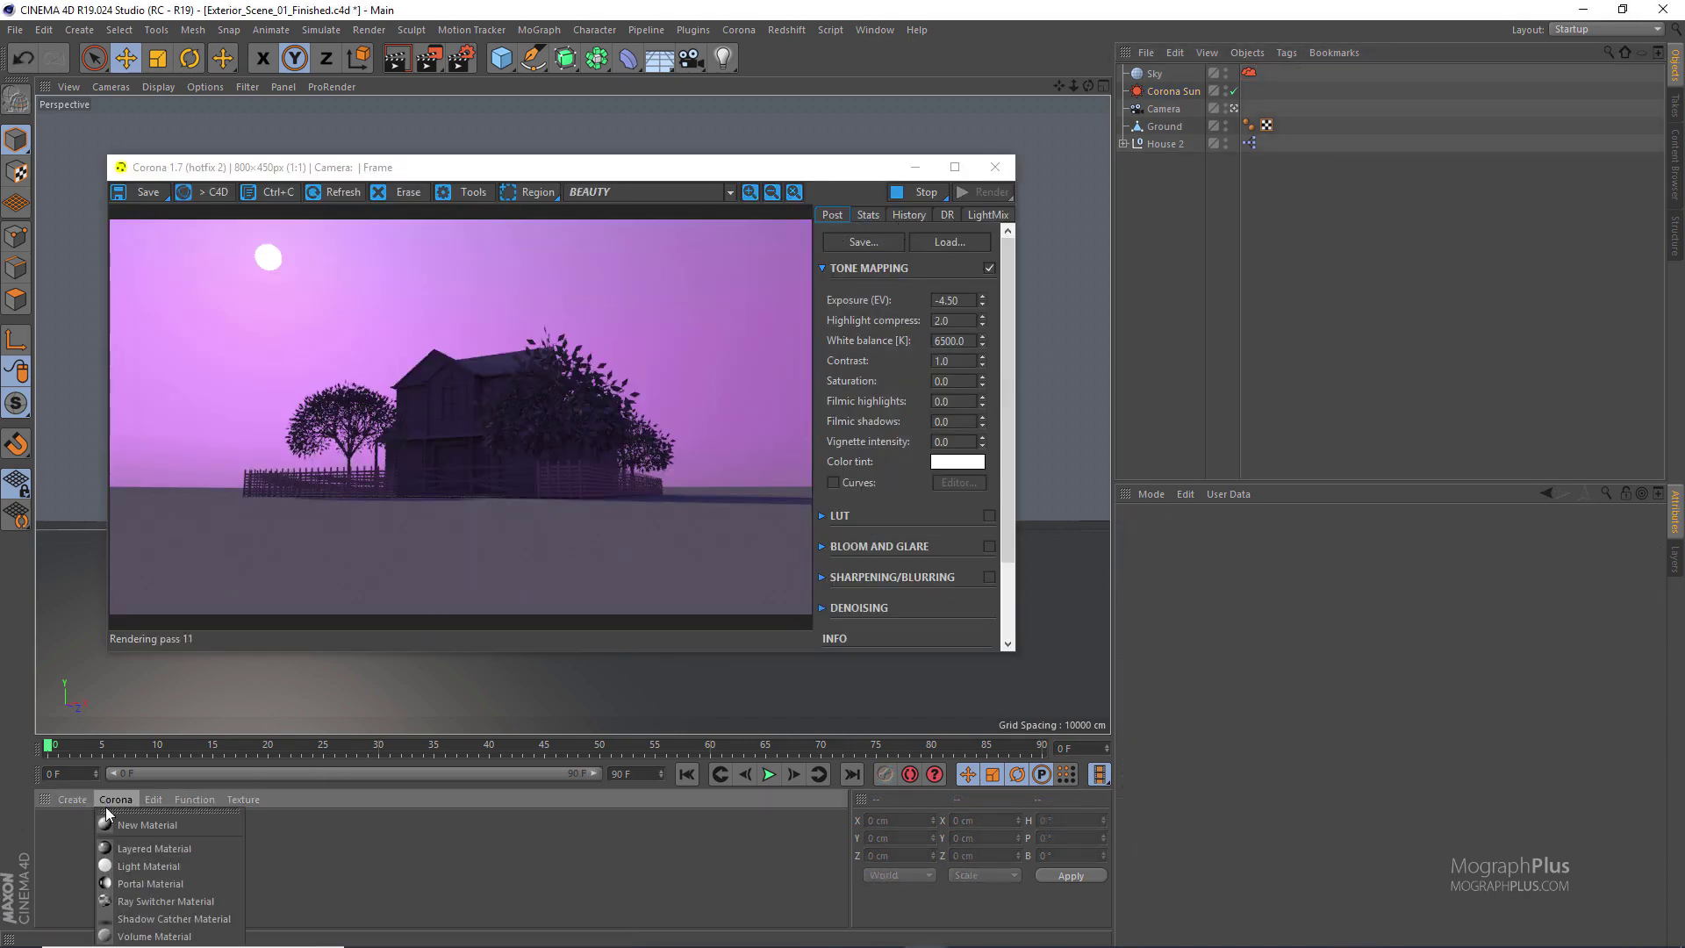
left_click(112, 824)
left_click_drag(82, 865, 1284, 125)
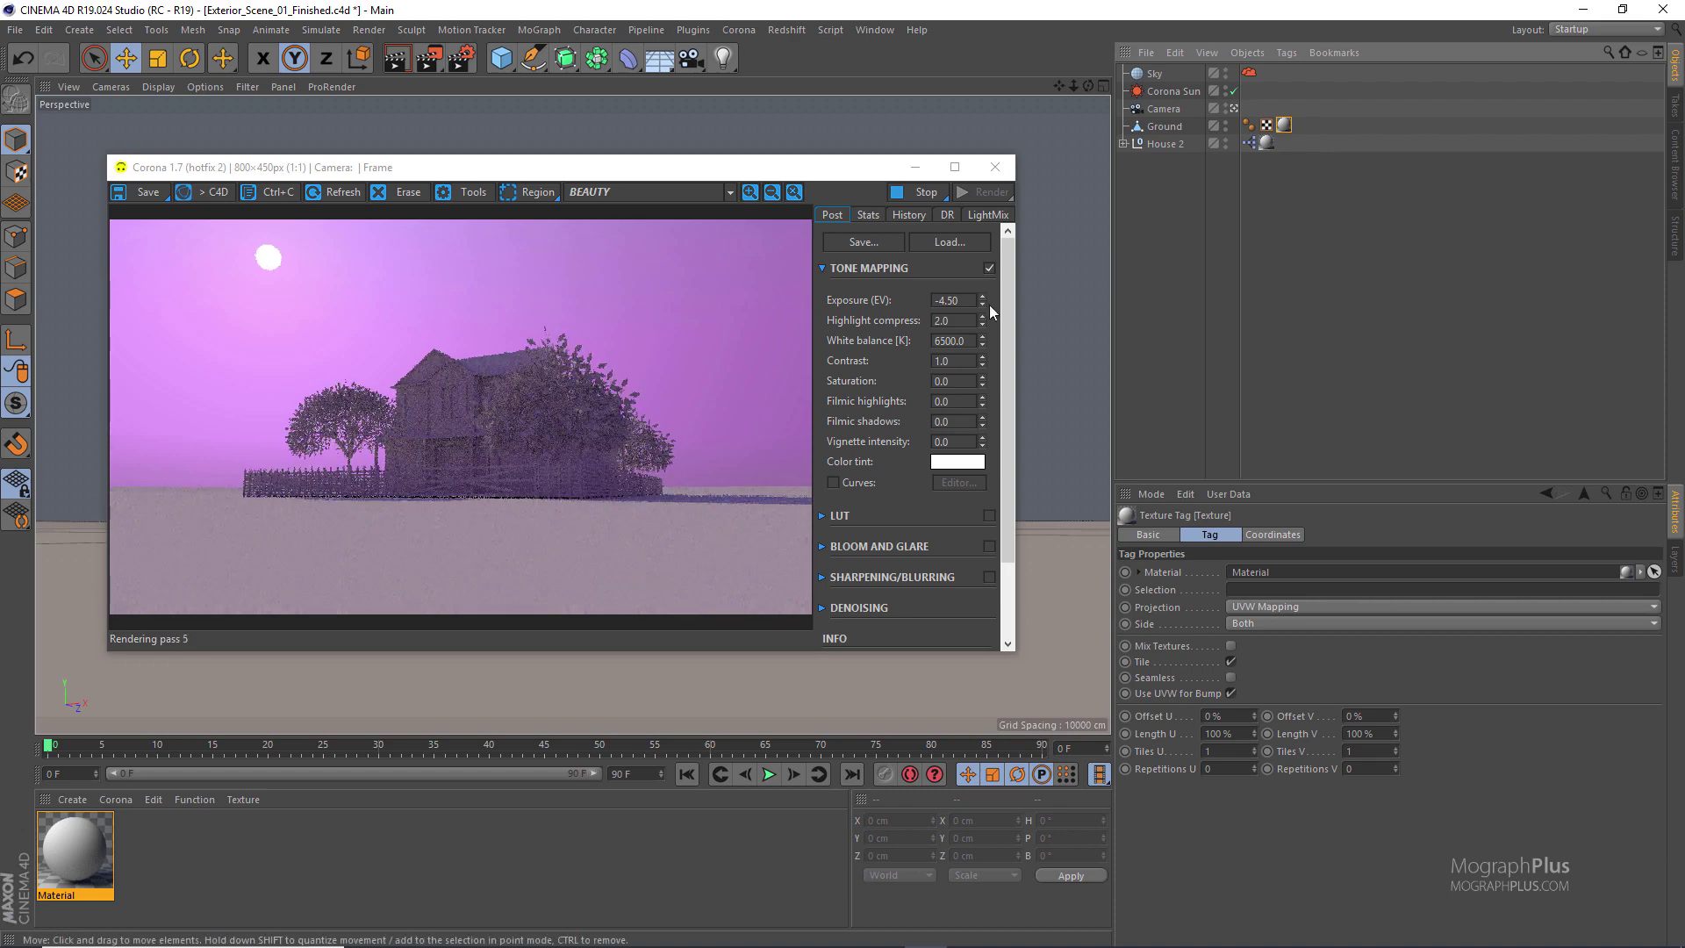
Readjust the exposure for the newly applied material, trying -4 EV and settling on -5 EV
left_click(962, 300)
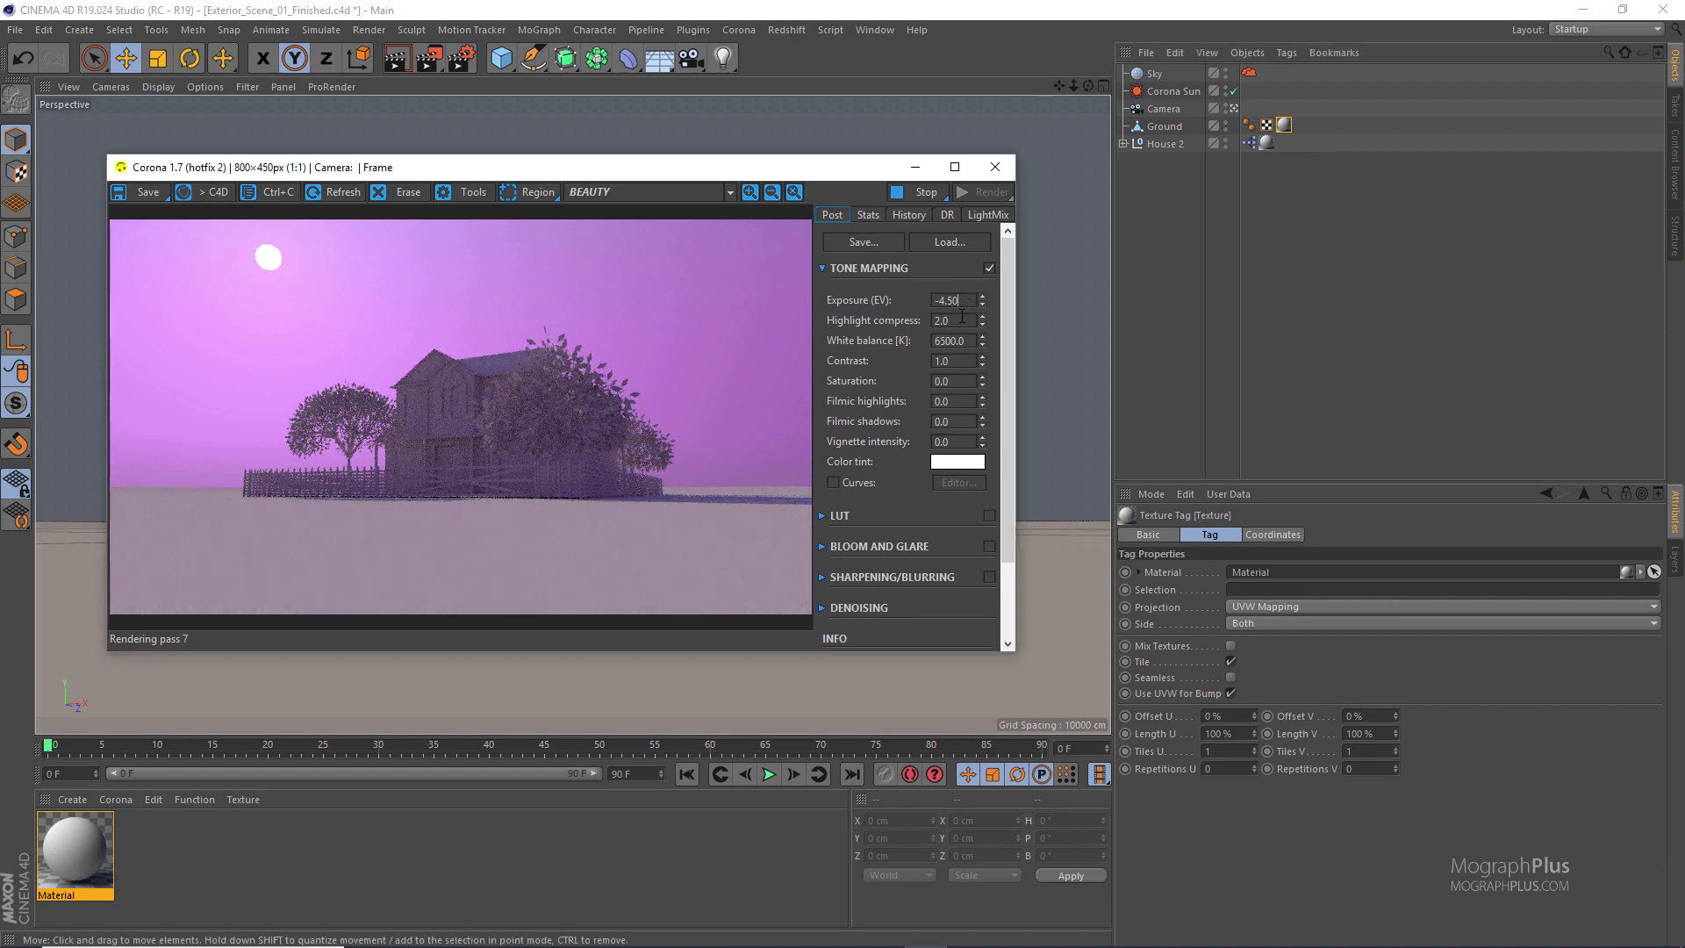
type("0")
key("Return")
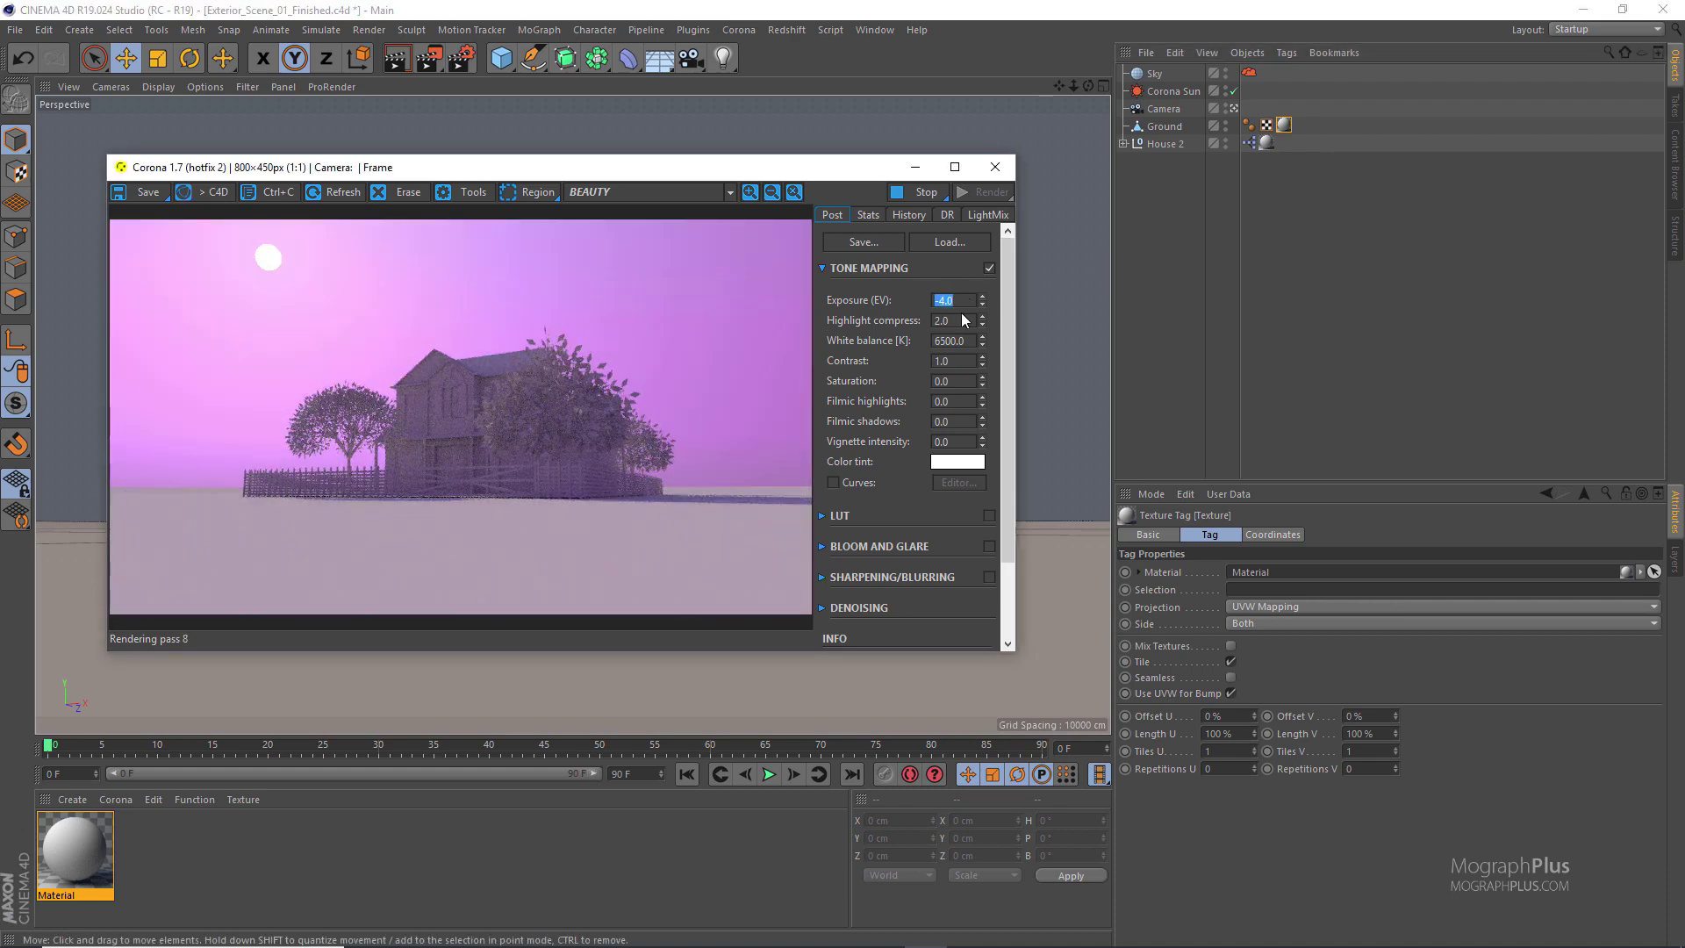
type("-5")
key("Return")
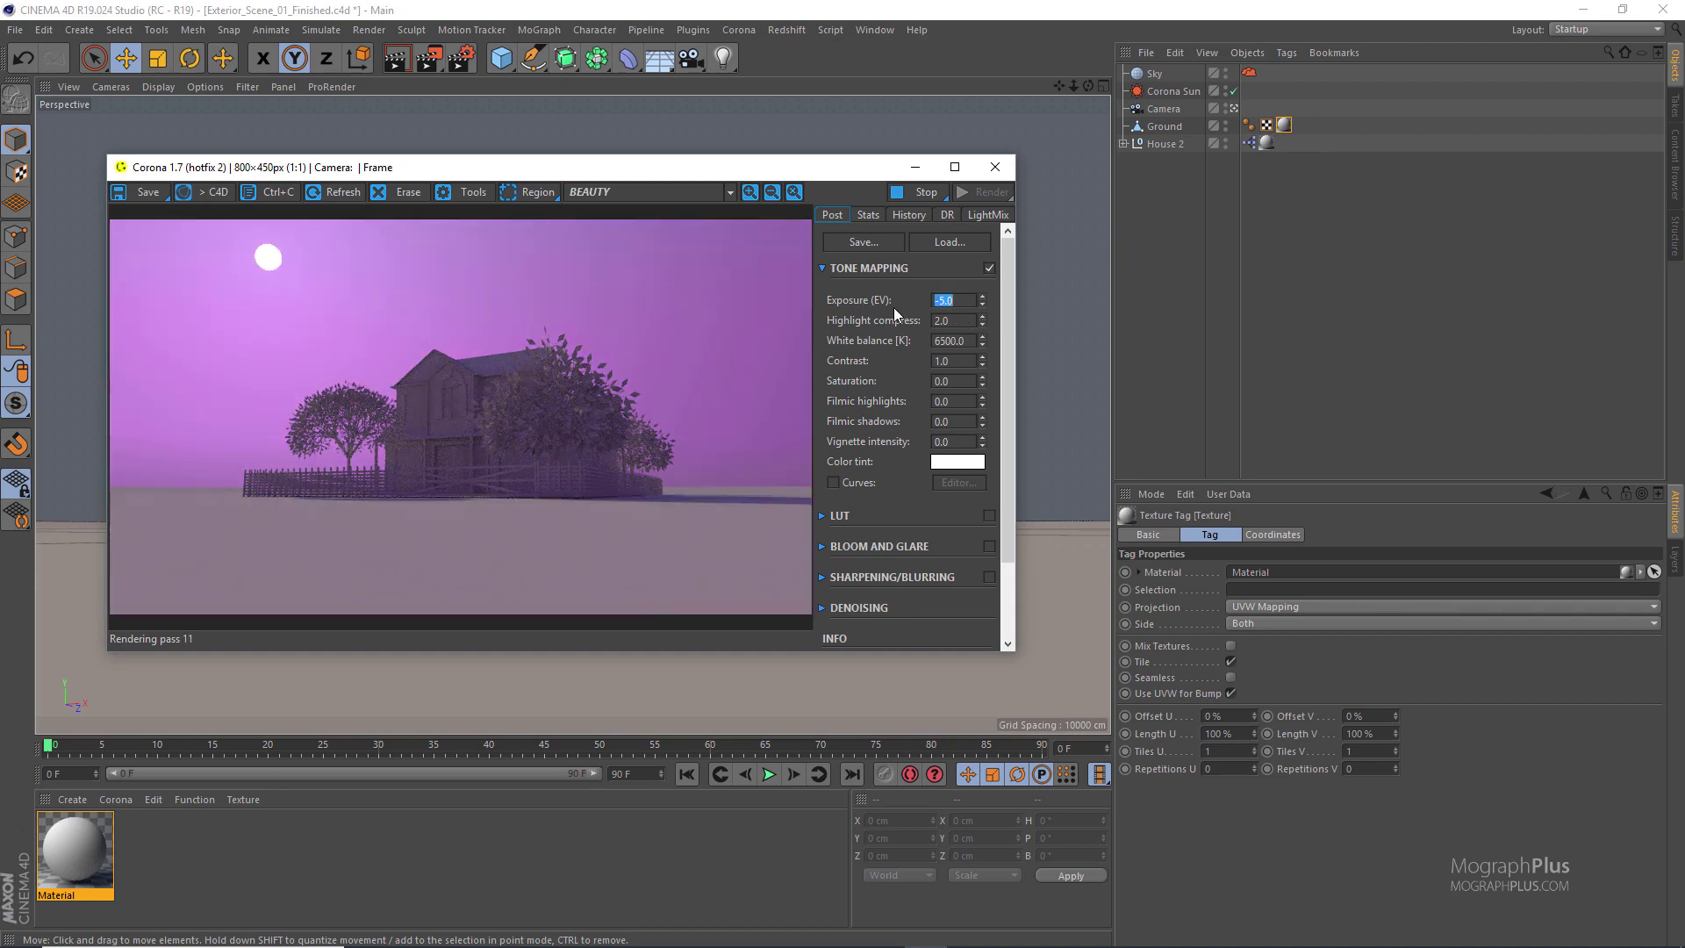
Change the Corona Sun's rotation to 123° so that it lights the front of the house
left_click(1168, 91)
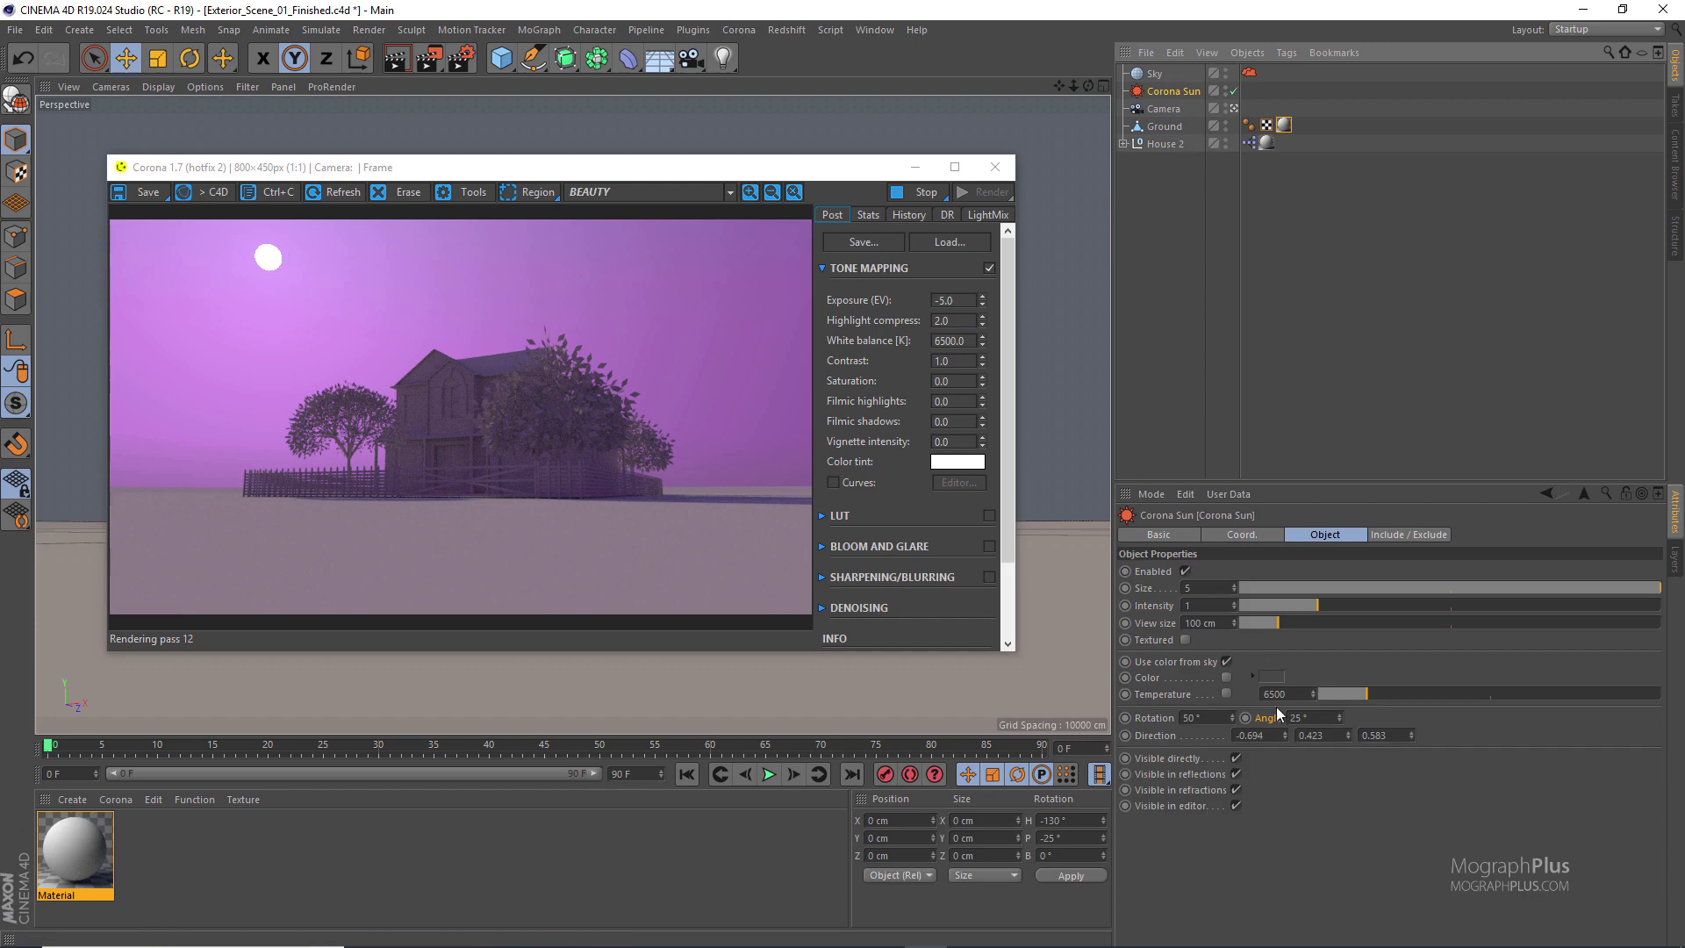
left_click_drag(1231, 715, 1231, 679)
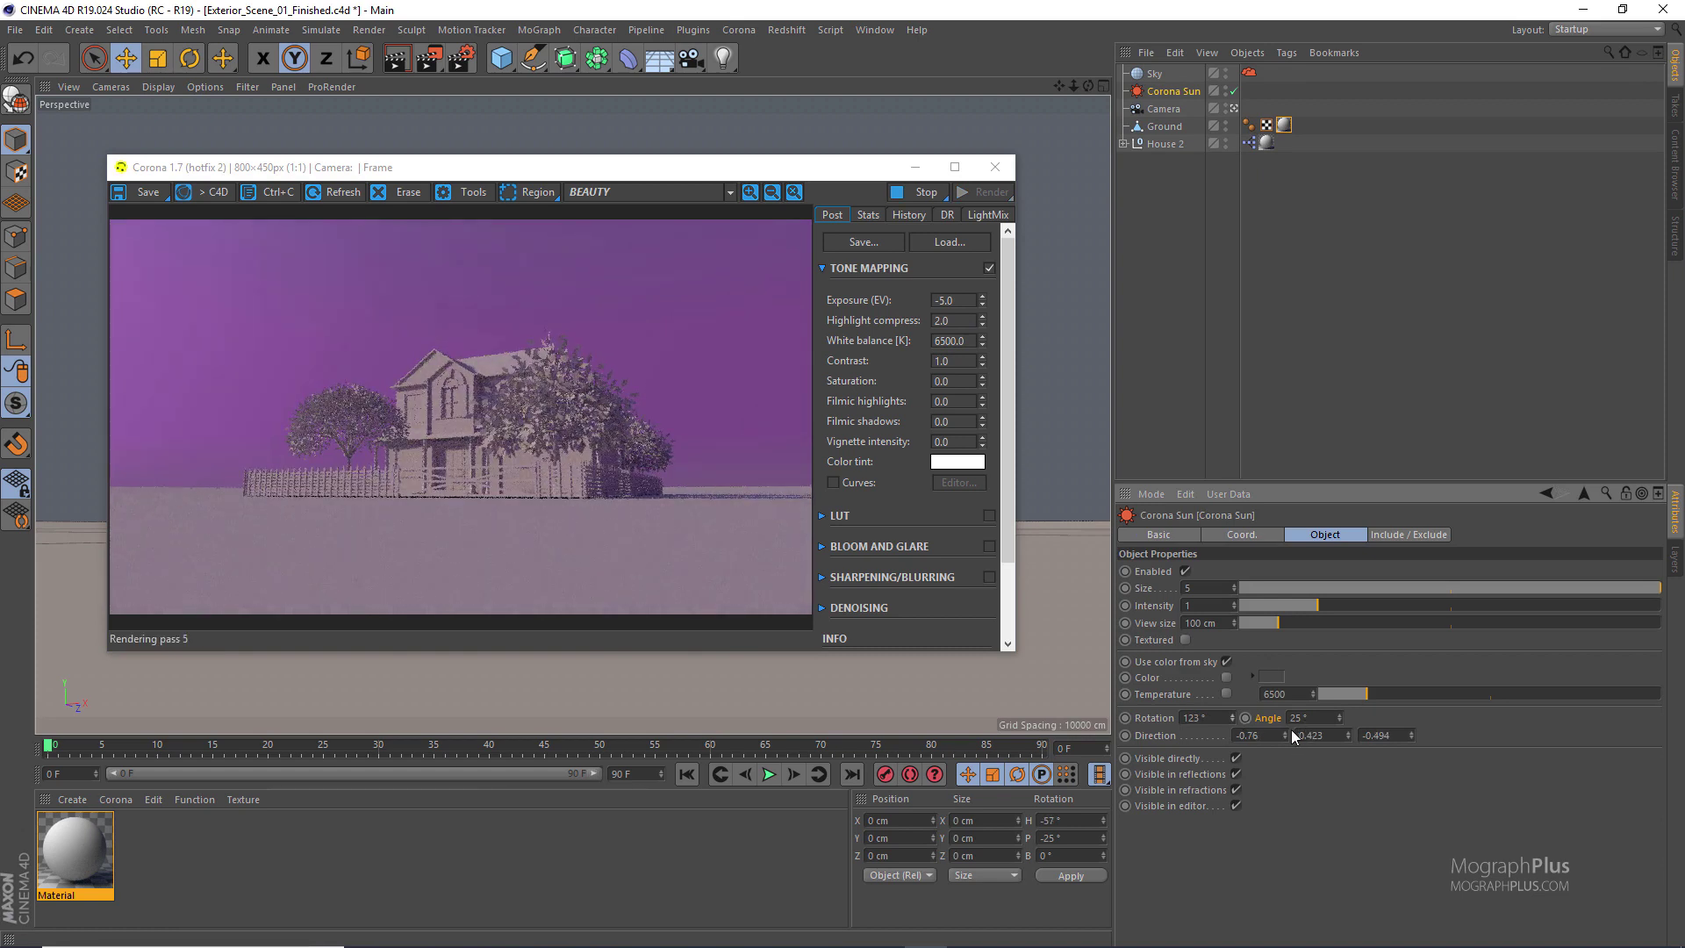
Lower the Corona Sun's angle to 10° and stop the interactive render
type("10")
key("Return")
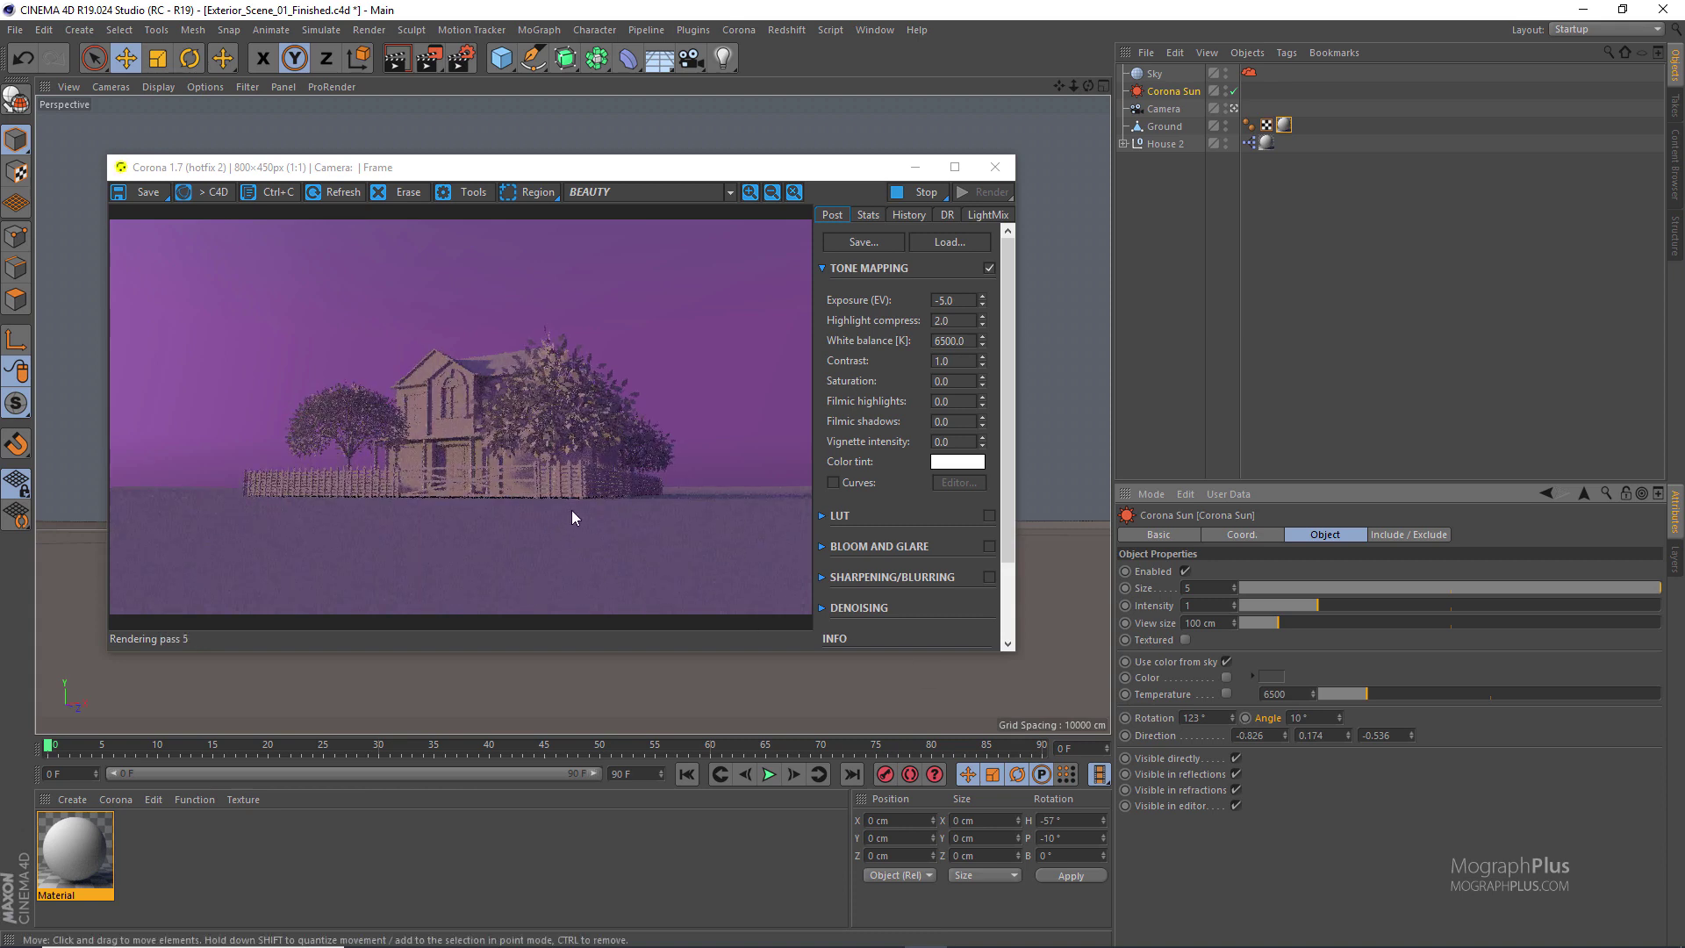
left_click(922, 193)
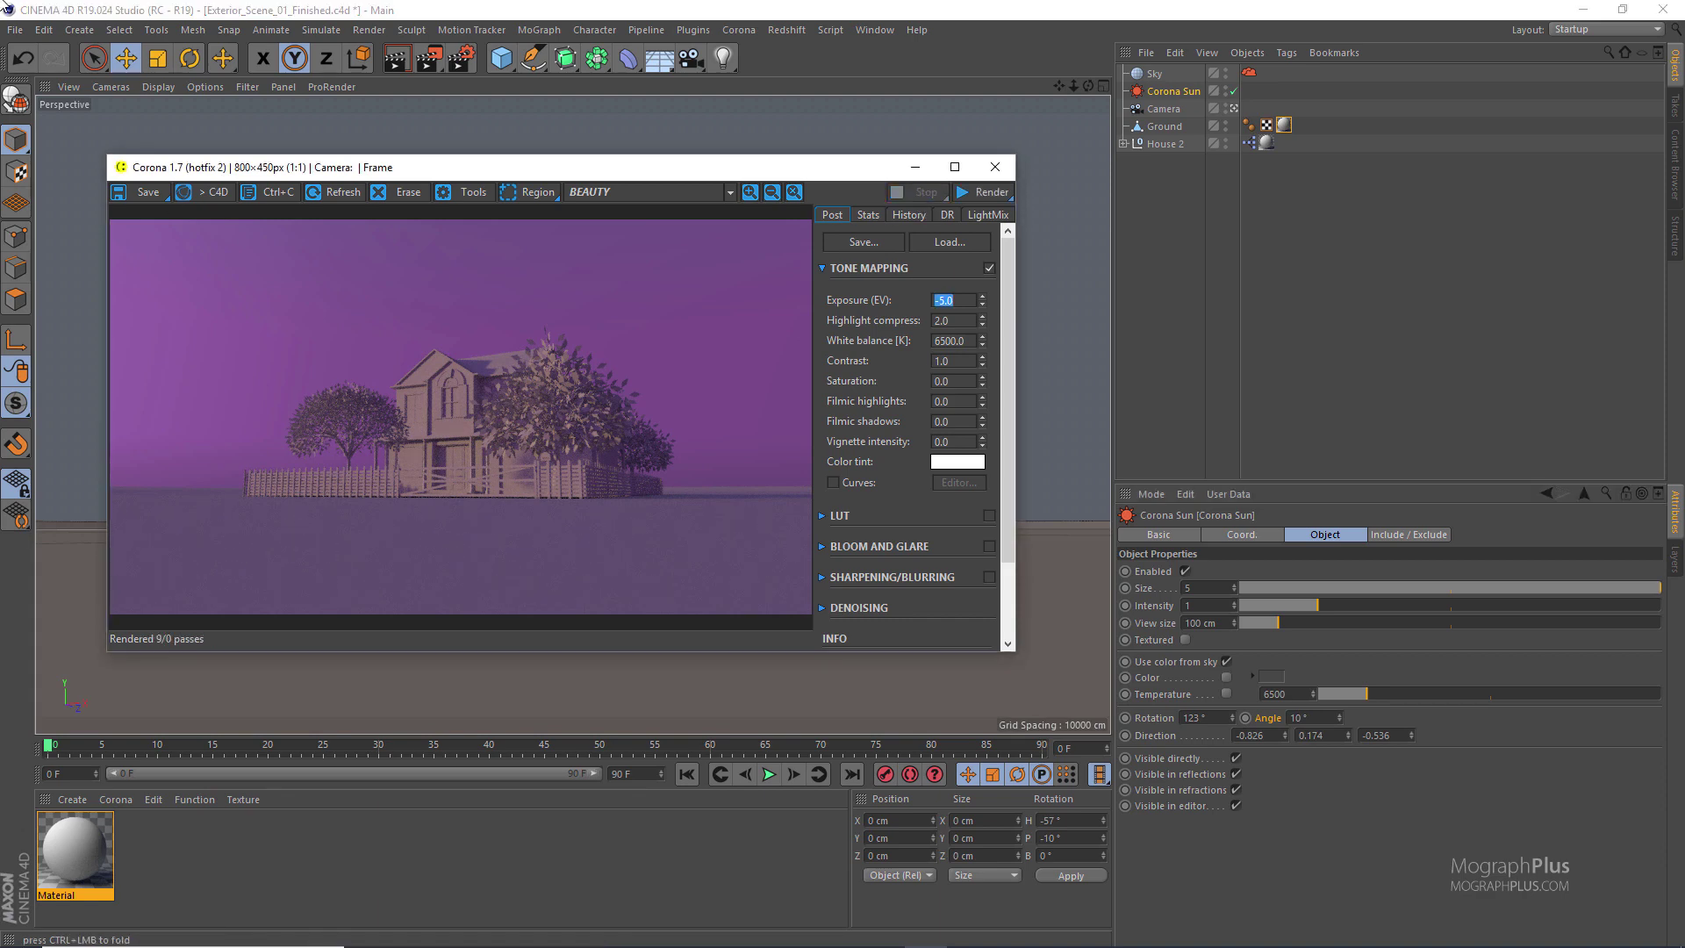
Save the finished house scene and close the project
left_click(15, 29)
left_click(115, 173)
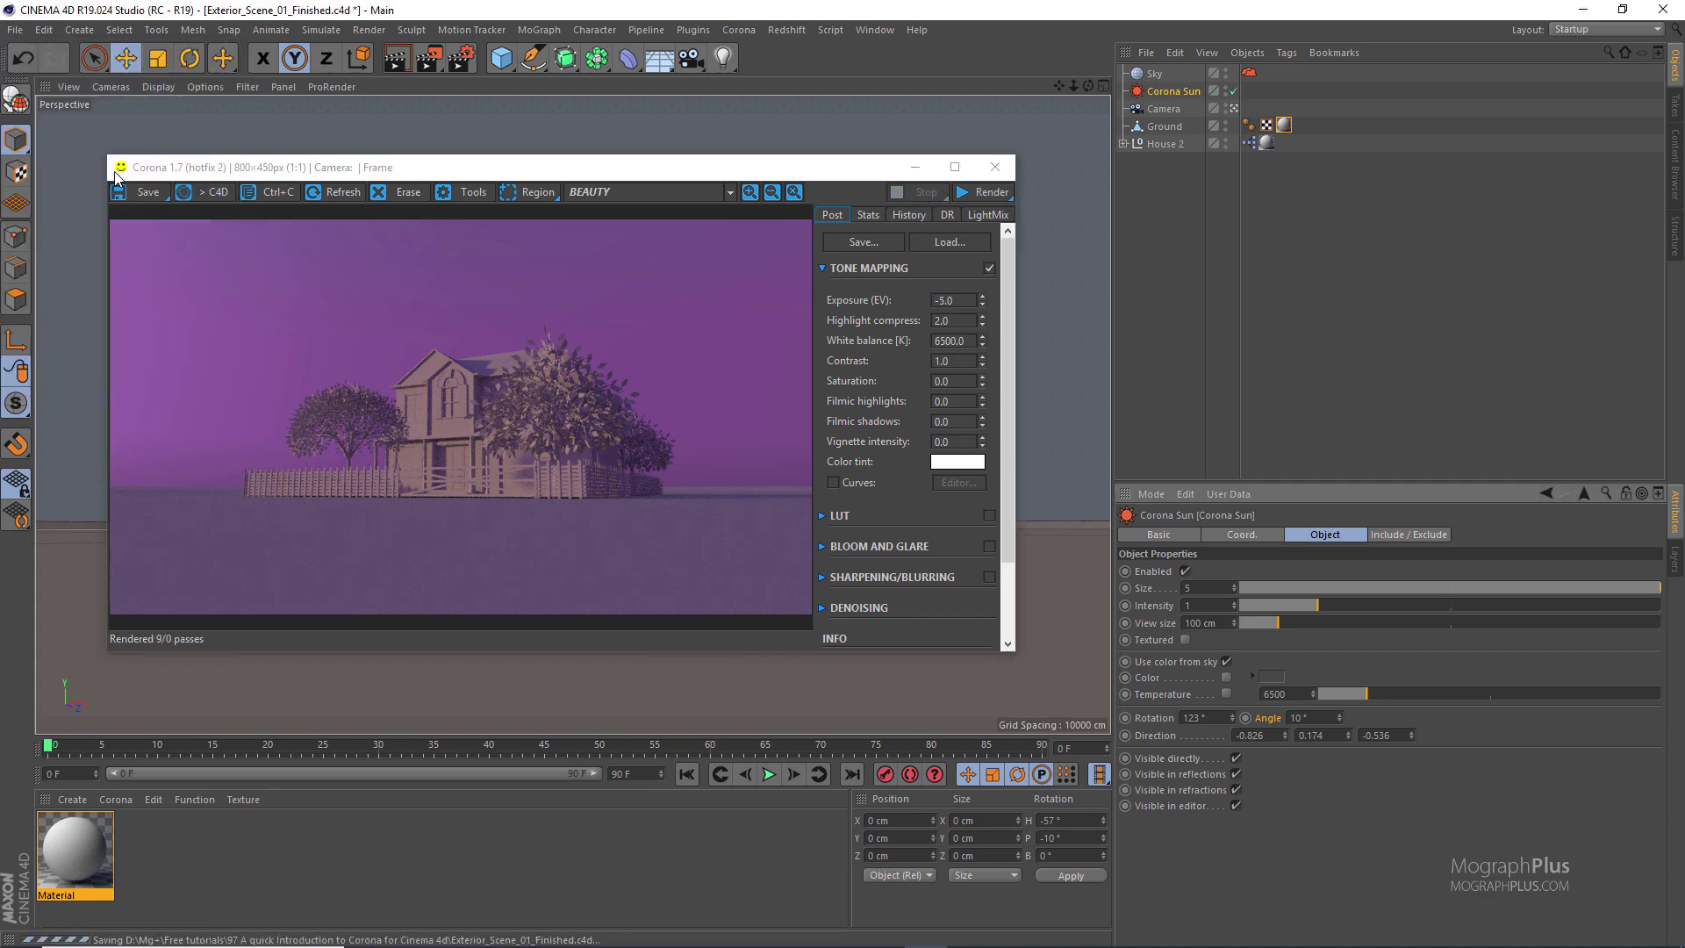
left_click(15, 29)
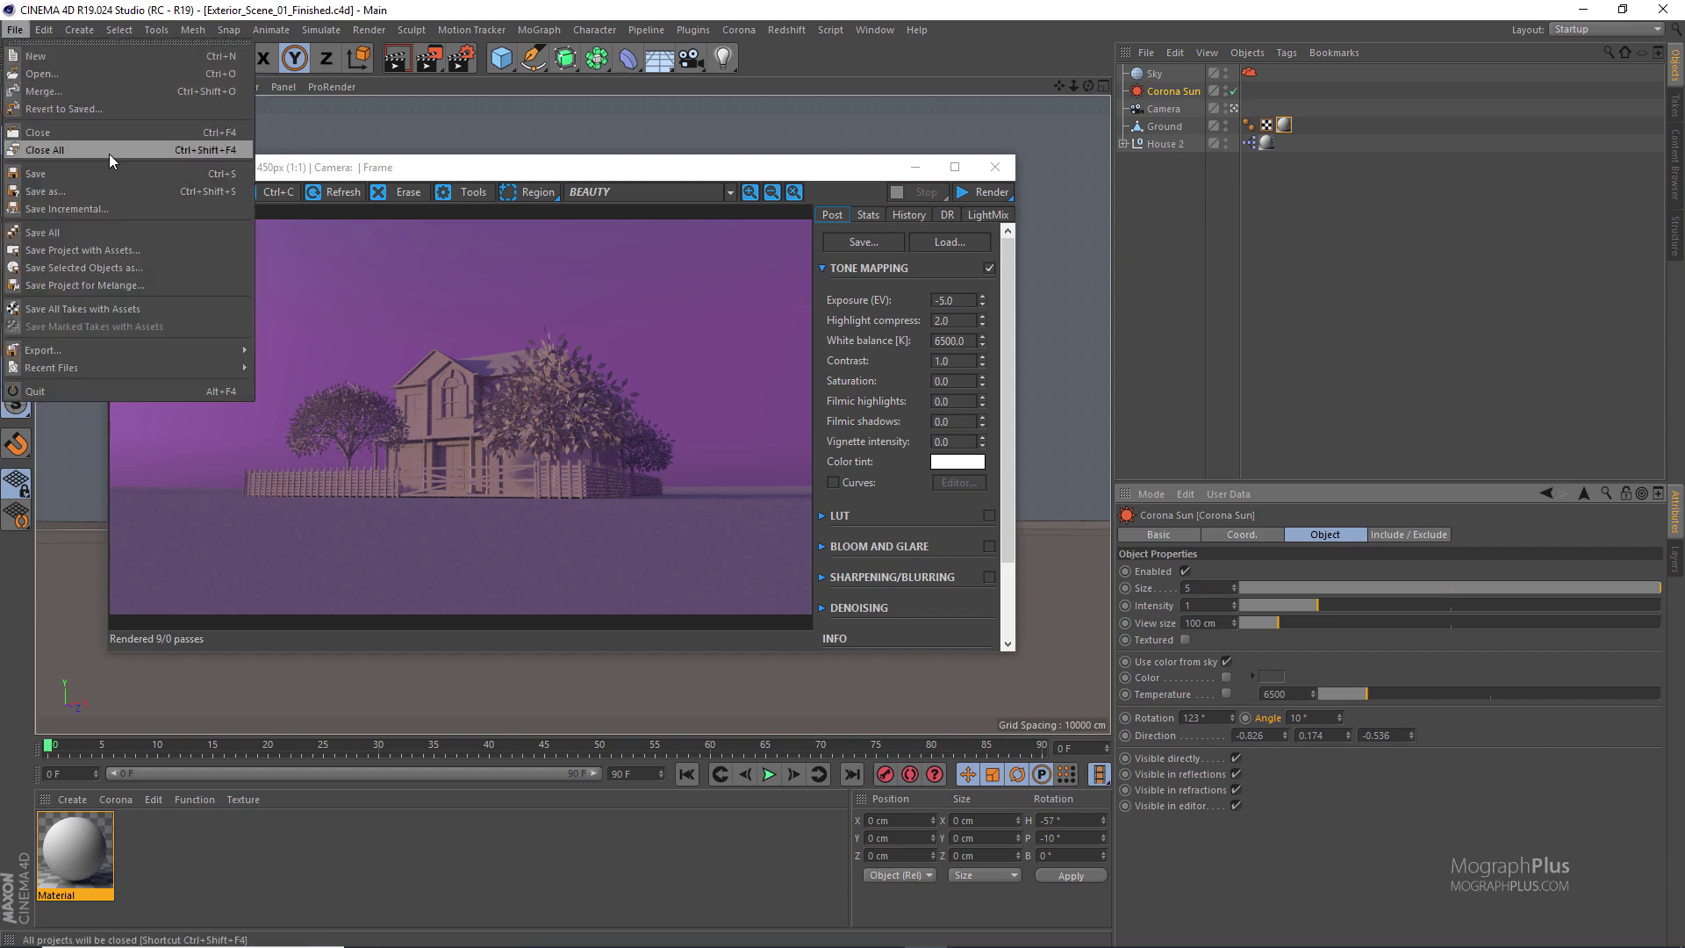
left_click(100, 128)
Open Exterior_Scene_02.c4d and close the old Corona frame buffer window
left_click(14, 29)
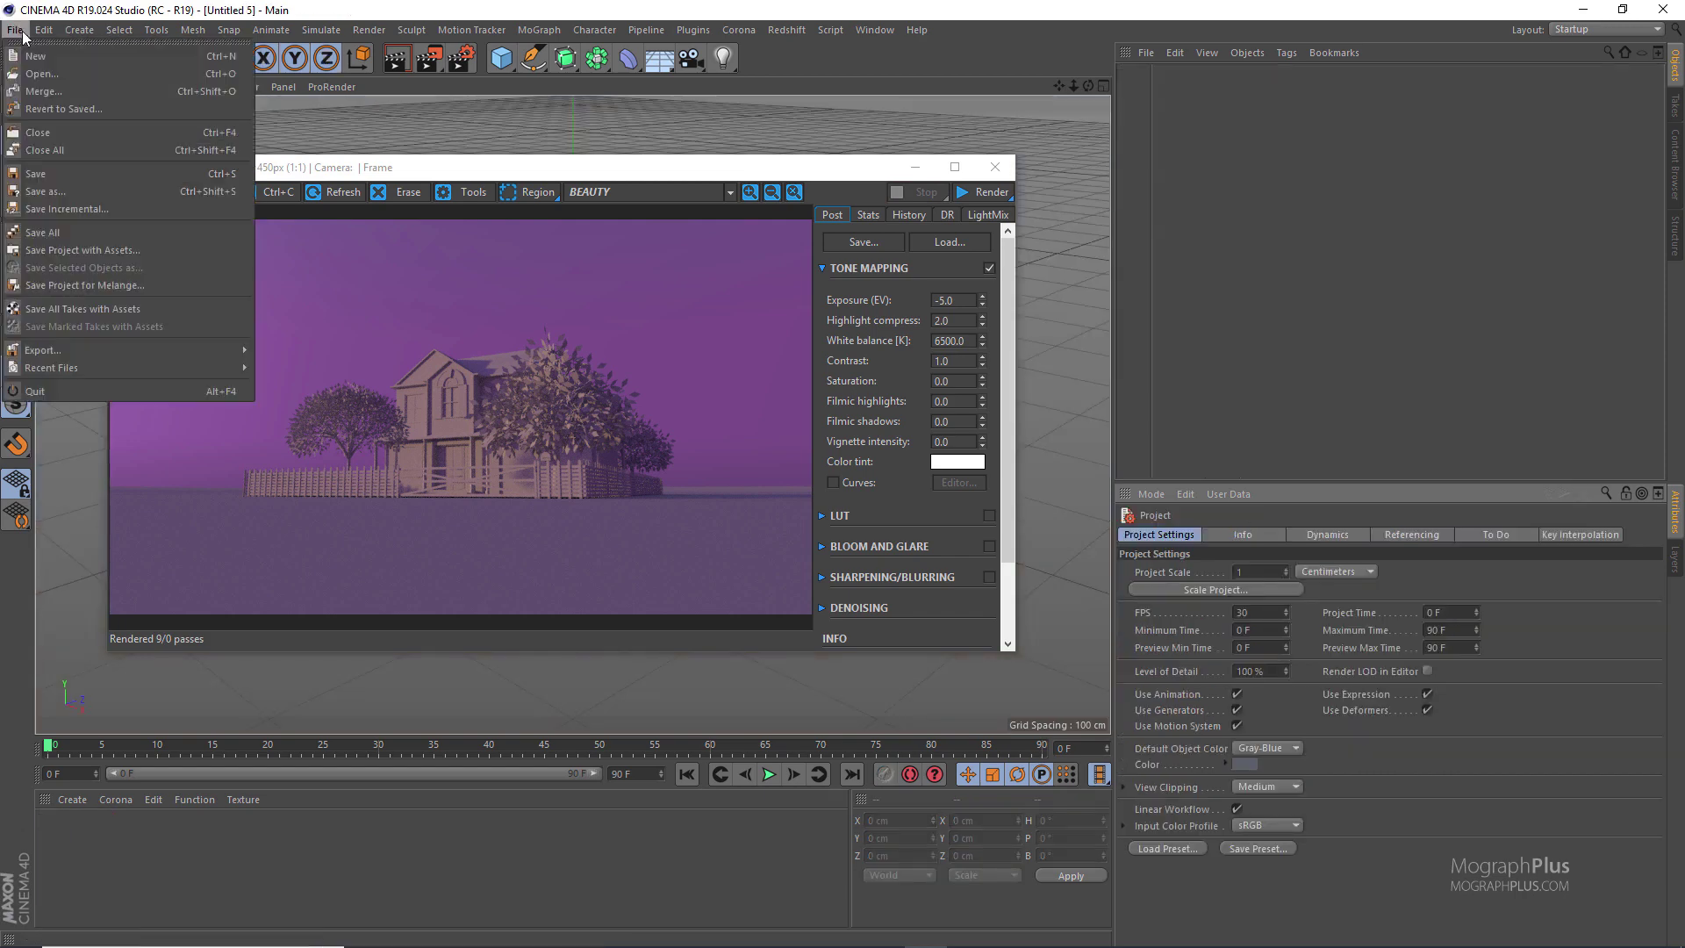
left_click(65, 66)
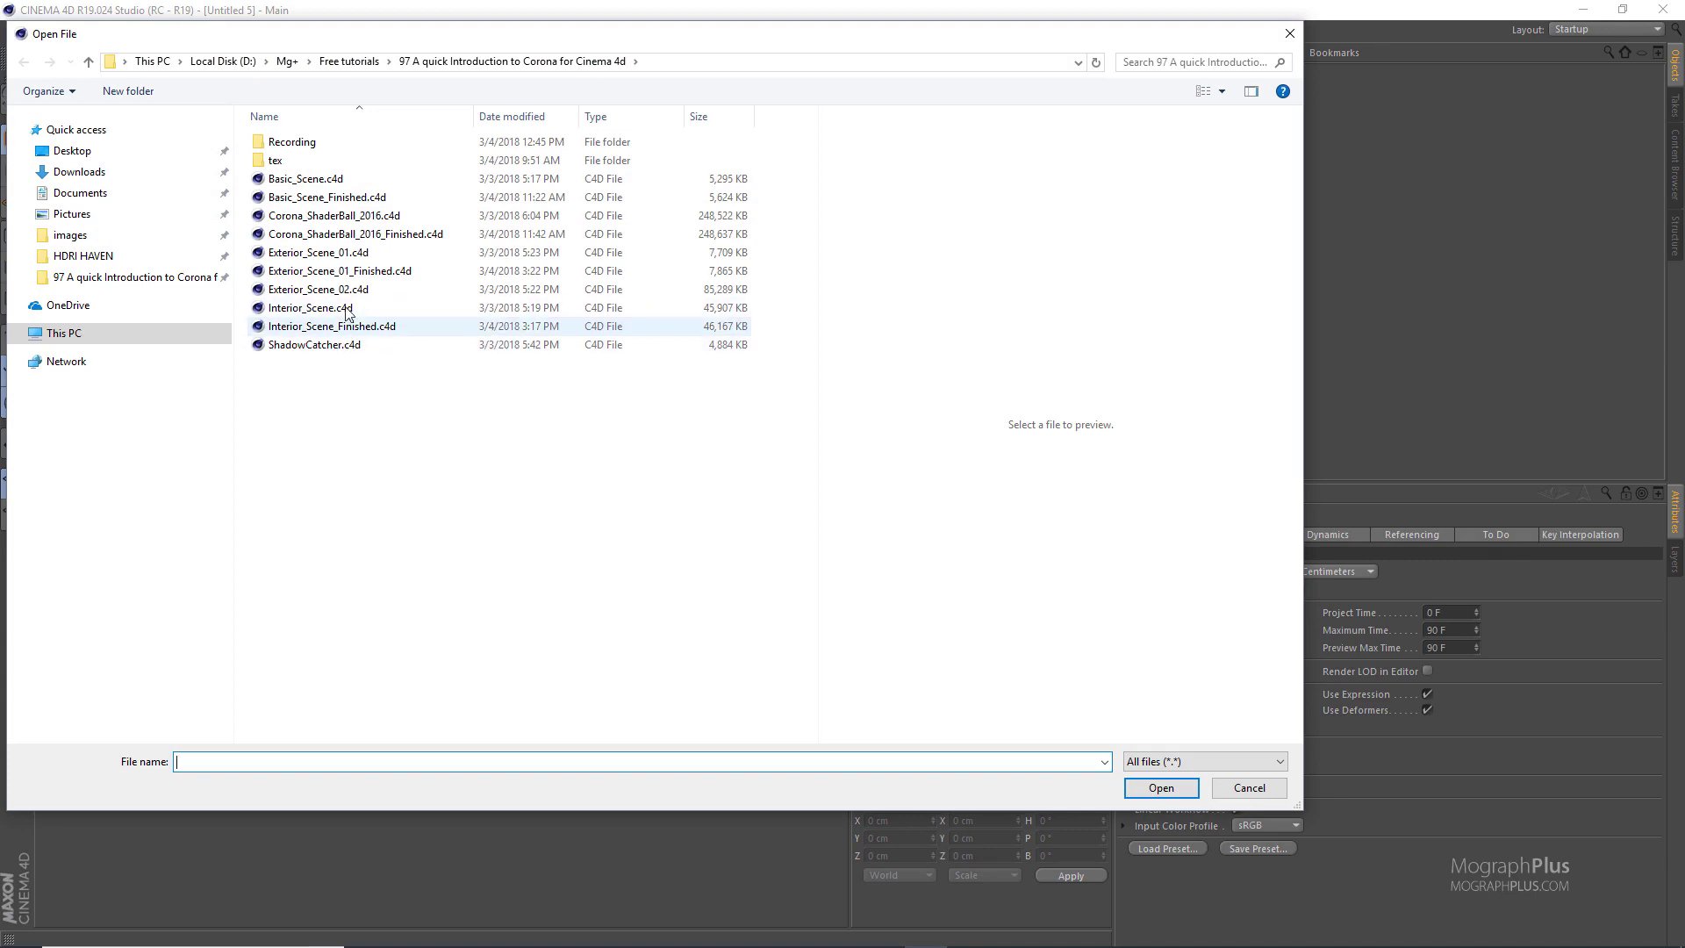
double_click(367, 288)
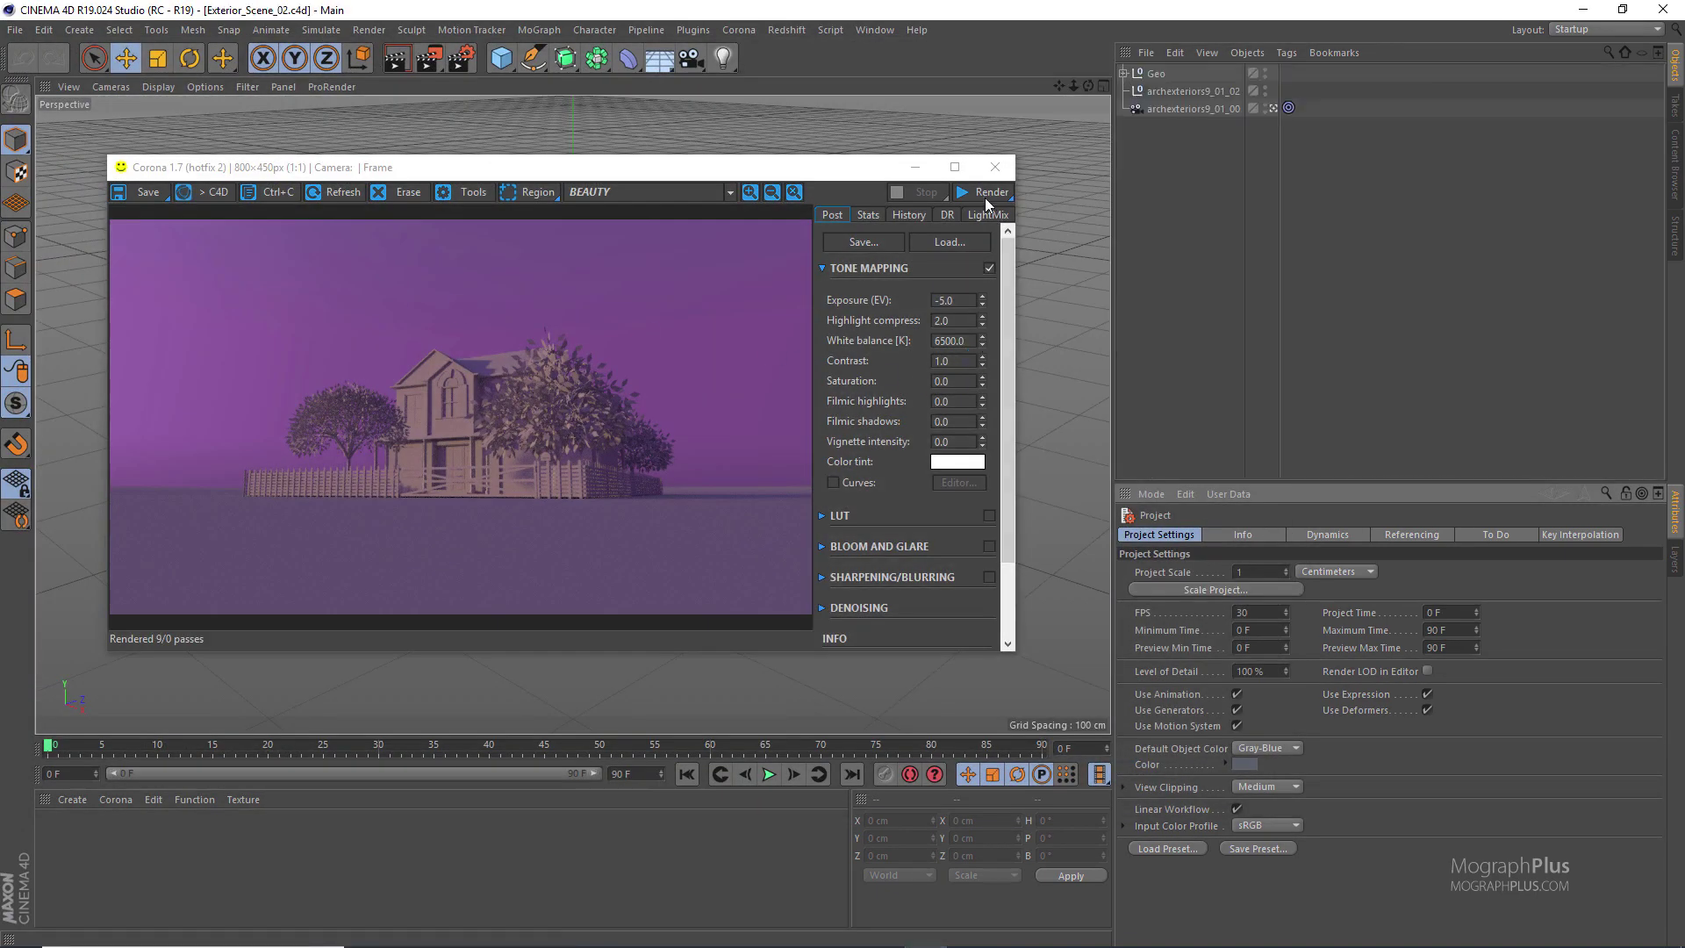
left_click(994, 167)
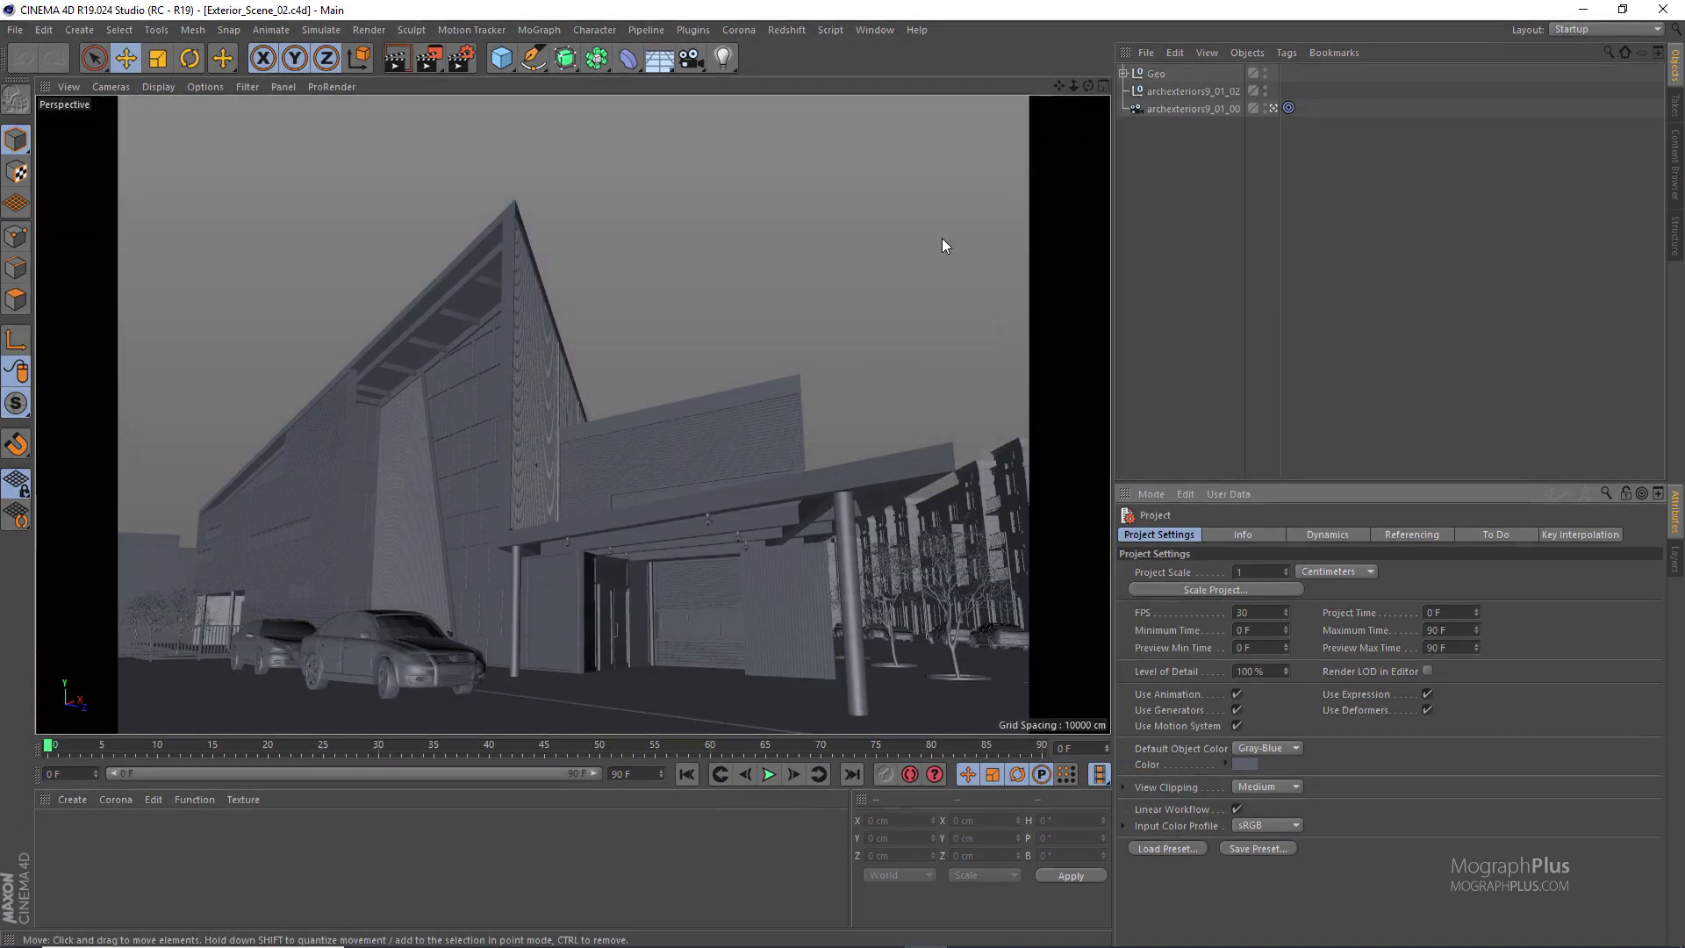
Create a new standard Corona material in the building scene
left_click(152, 800)
left_click(121, 797)
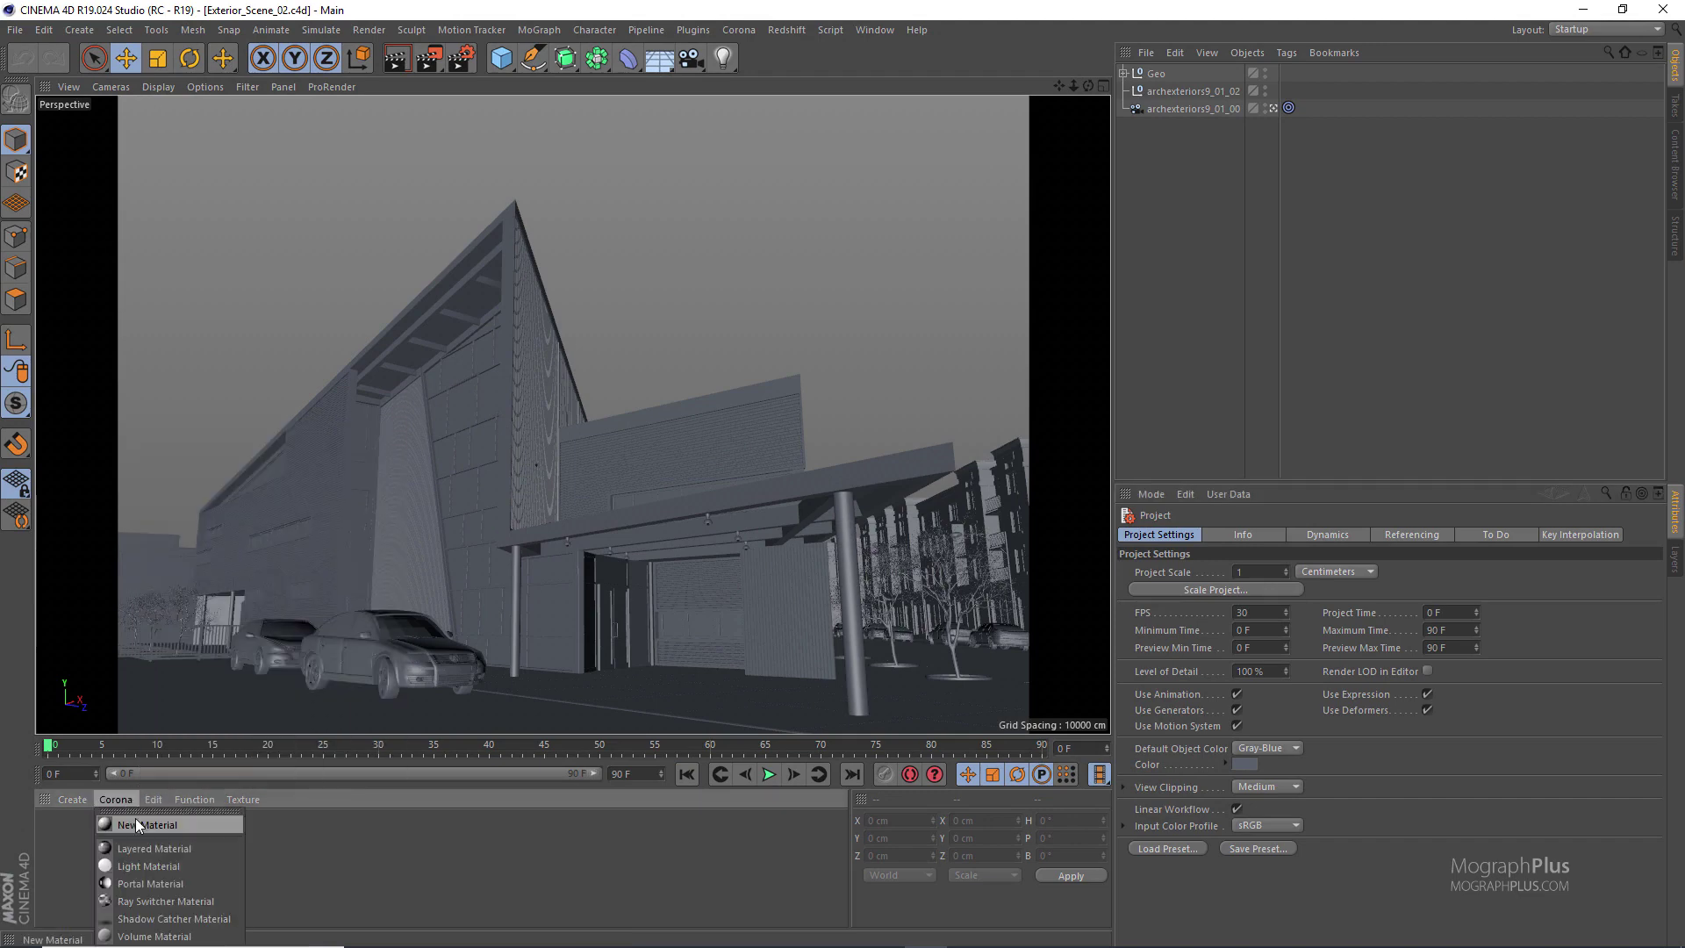
left_click(176, 824)
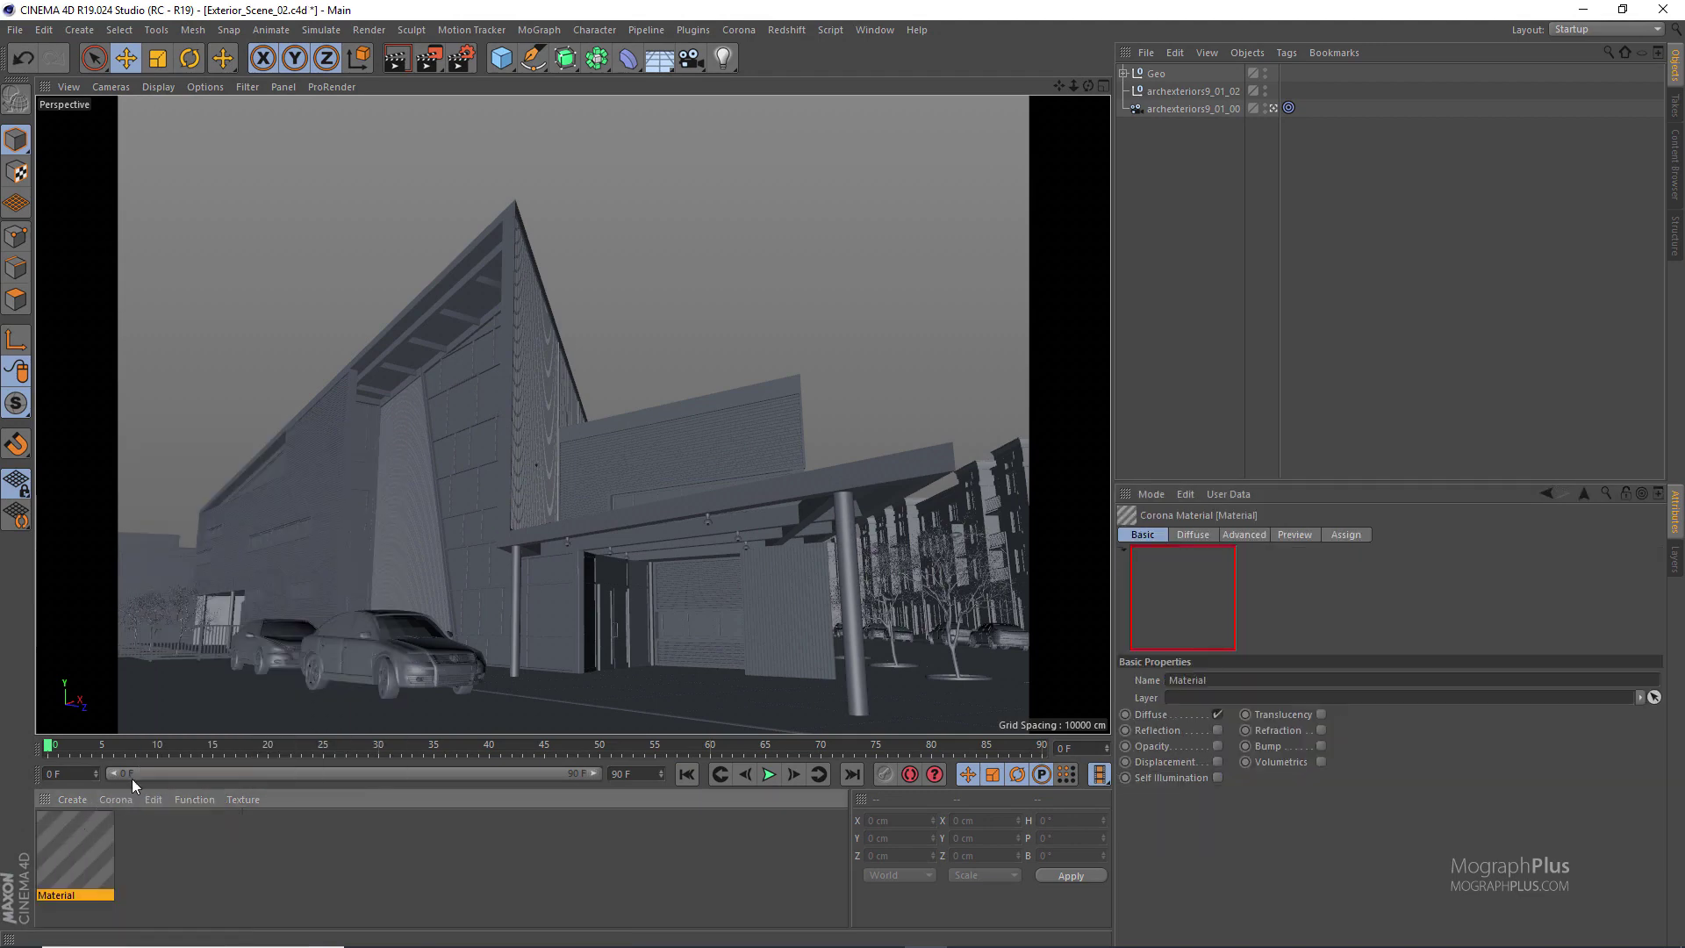
Set the renderer to Corona in the render settings and assign the new material to the Geo object
left_click(462, 58)
left_click(254, 445)
left_click(249, 585)
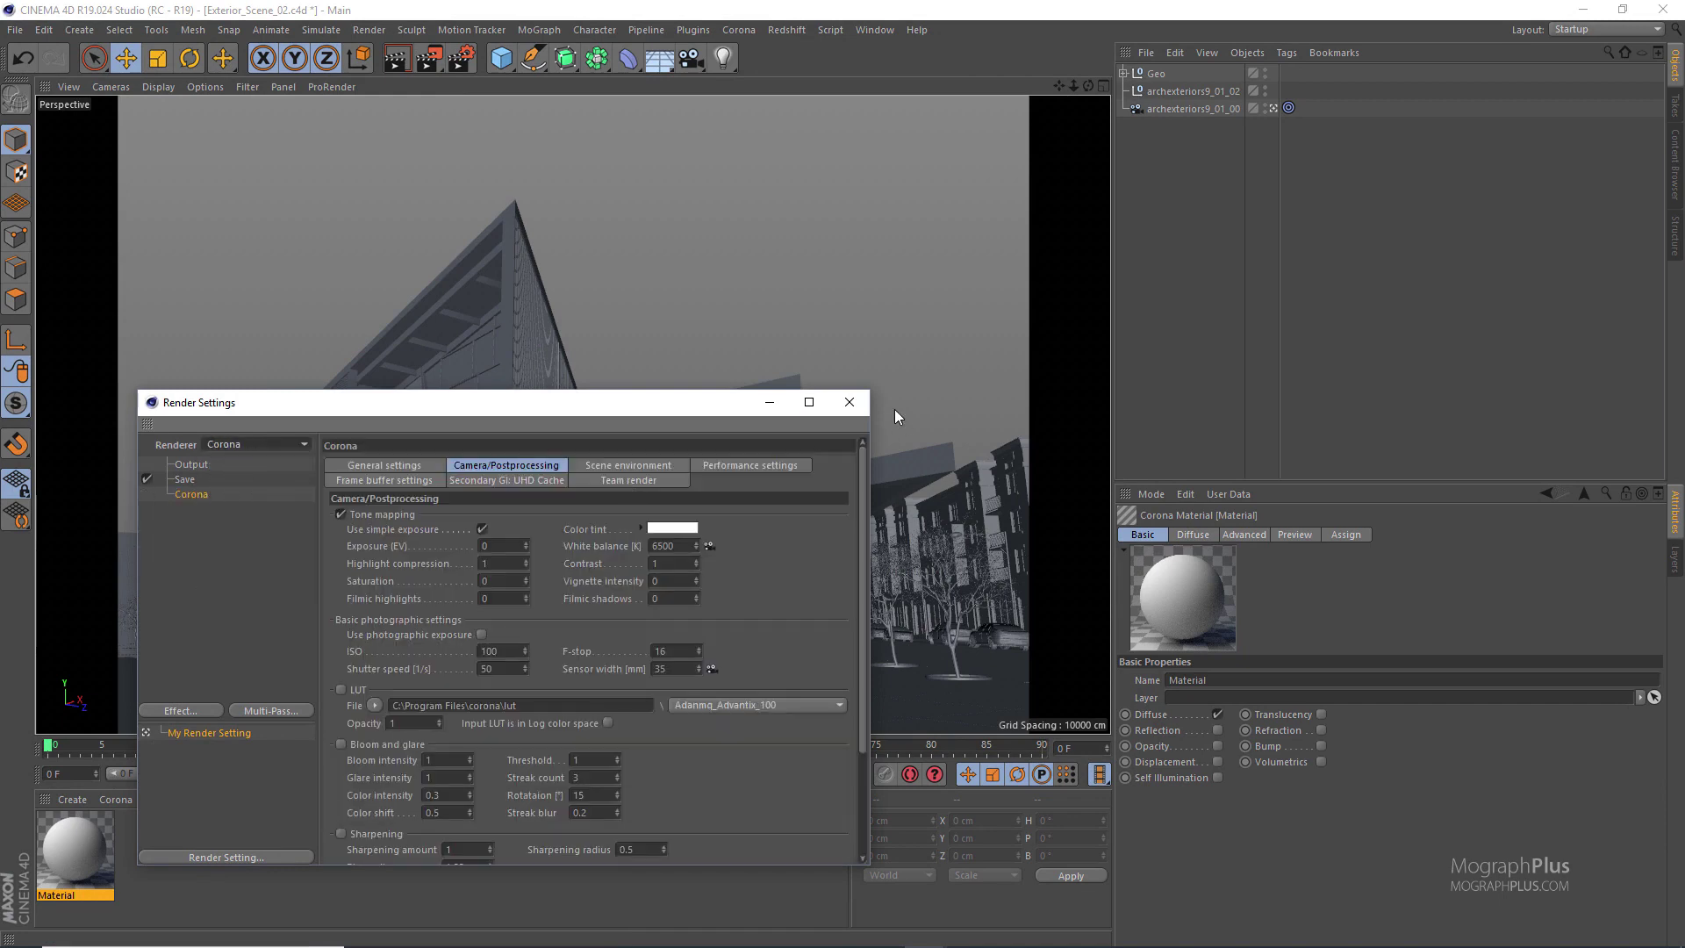
left_click(849, 401)
left_click_drag(42, 818, 1284, 75)
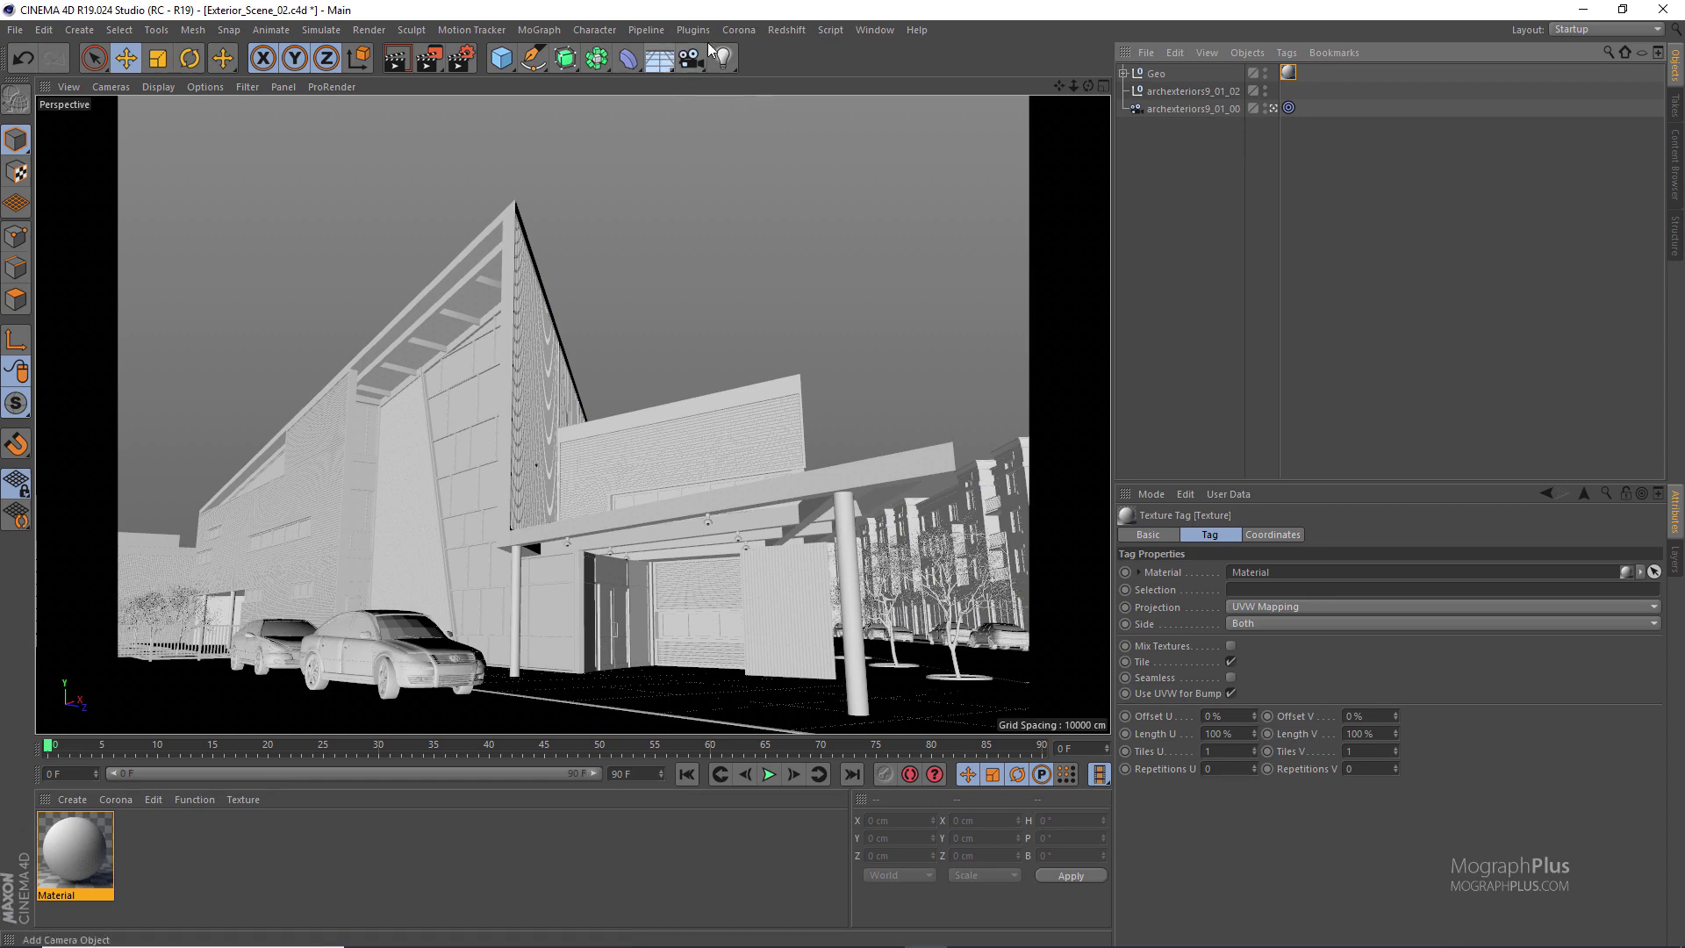
Add a Sky object and create a Corona Light material, opening the material for editing
left_click_drag(660, 58, 756, 109)
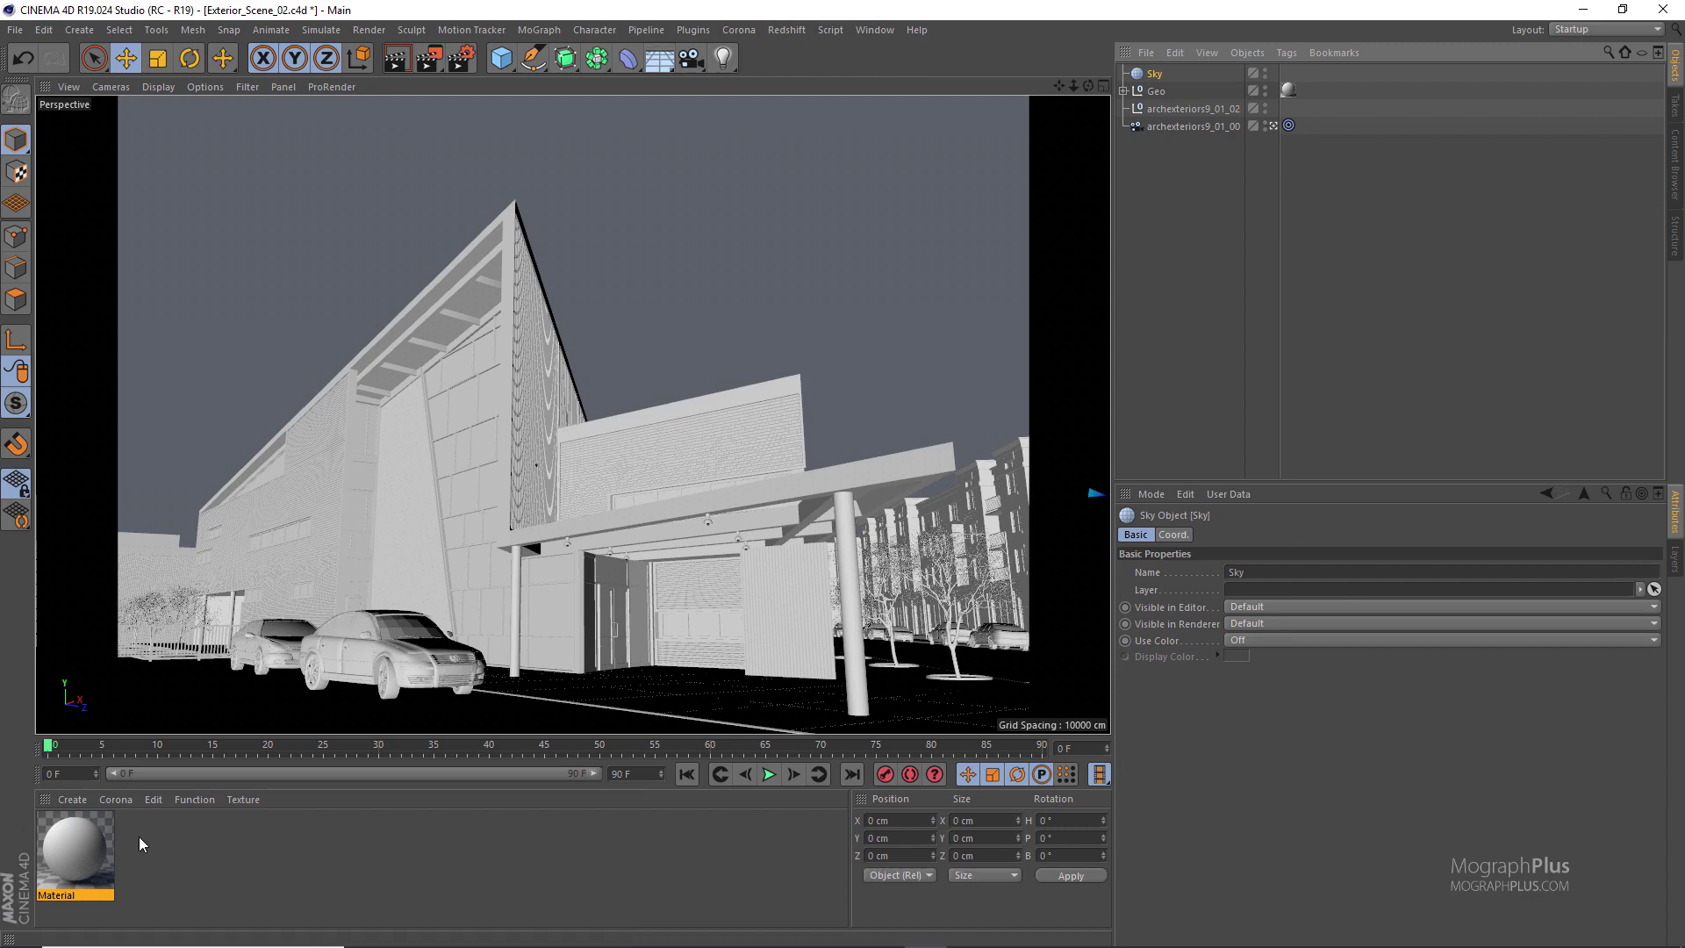
left_click(114, 801)
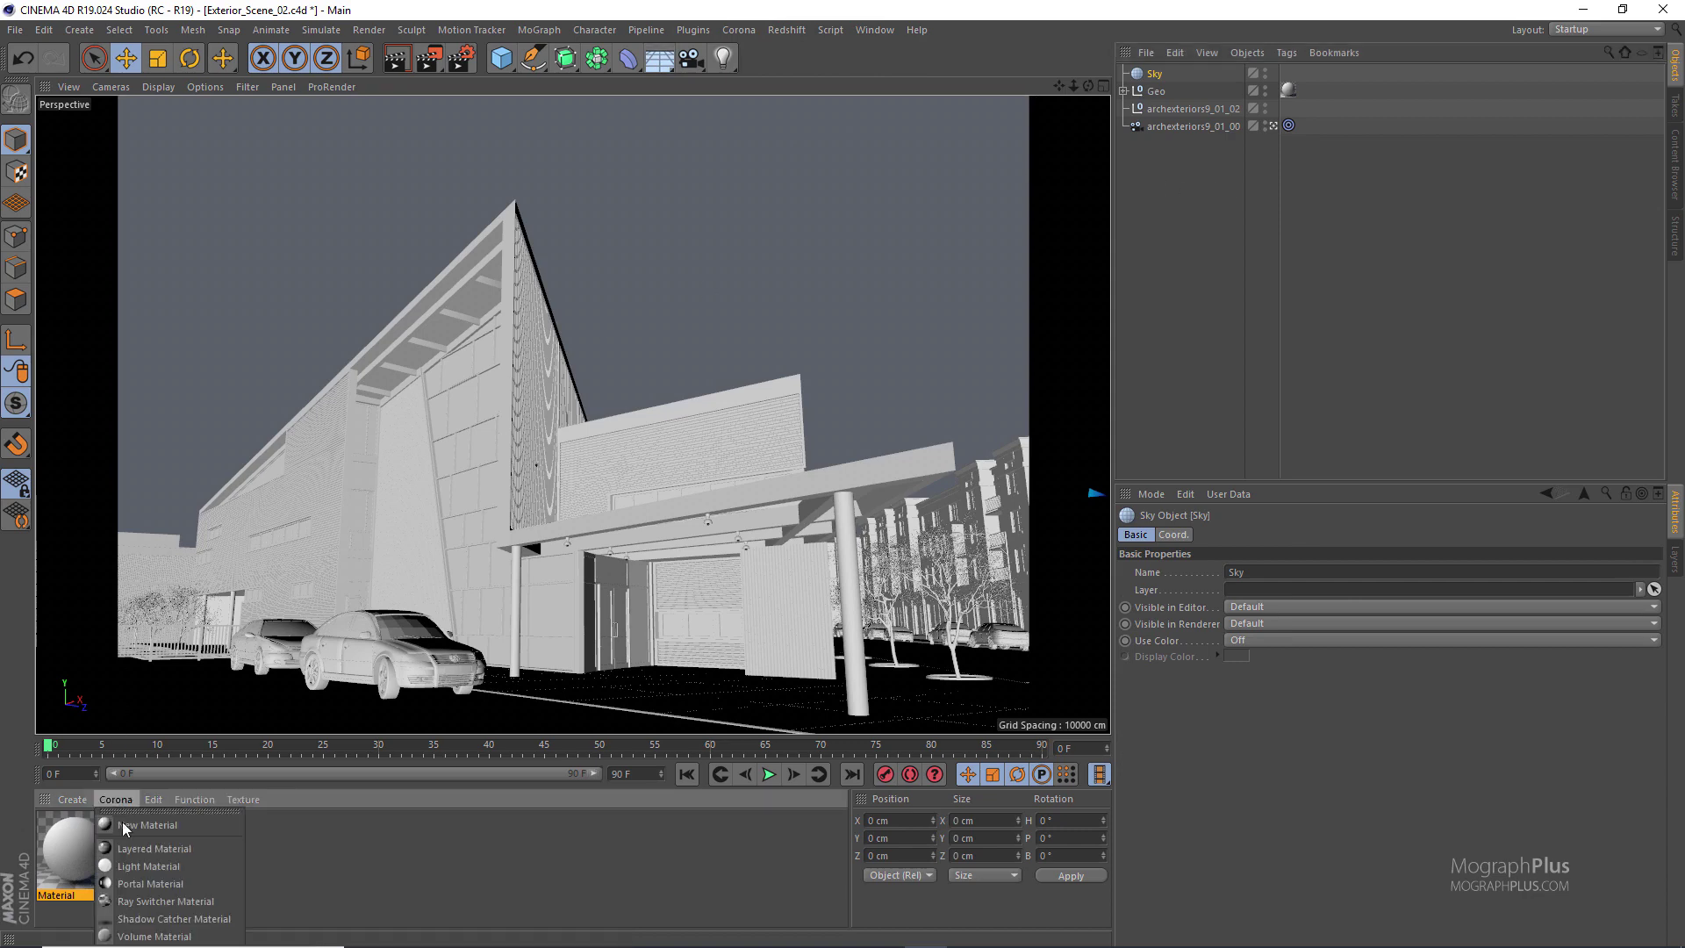
left_click(207, 867)
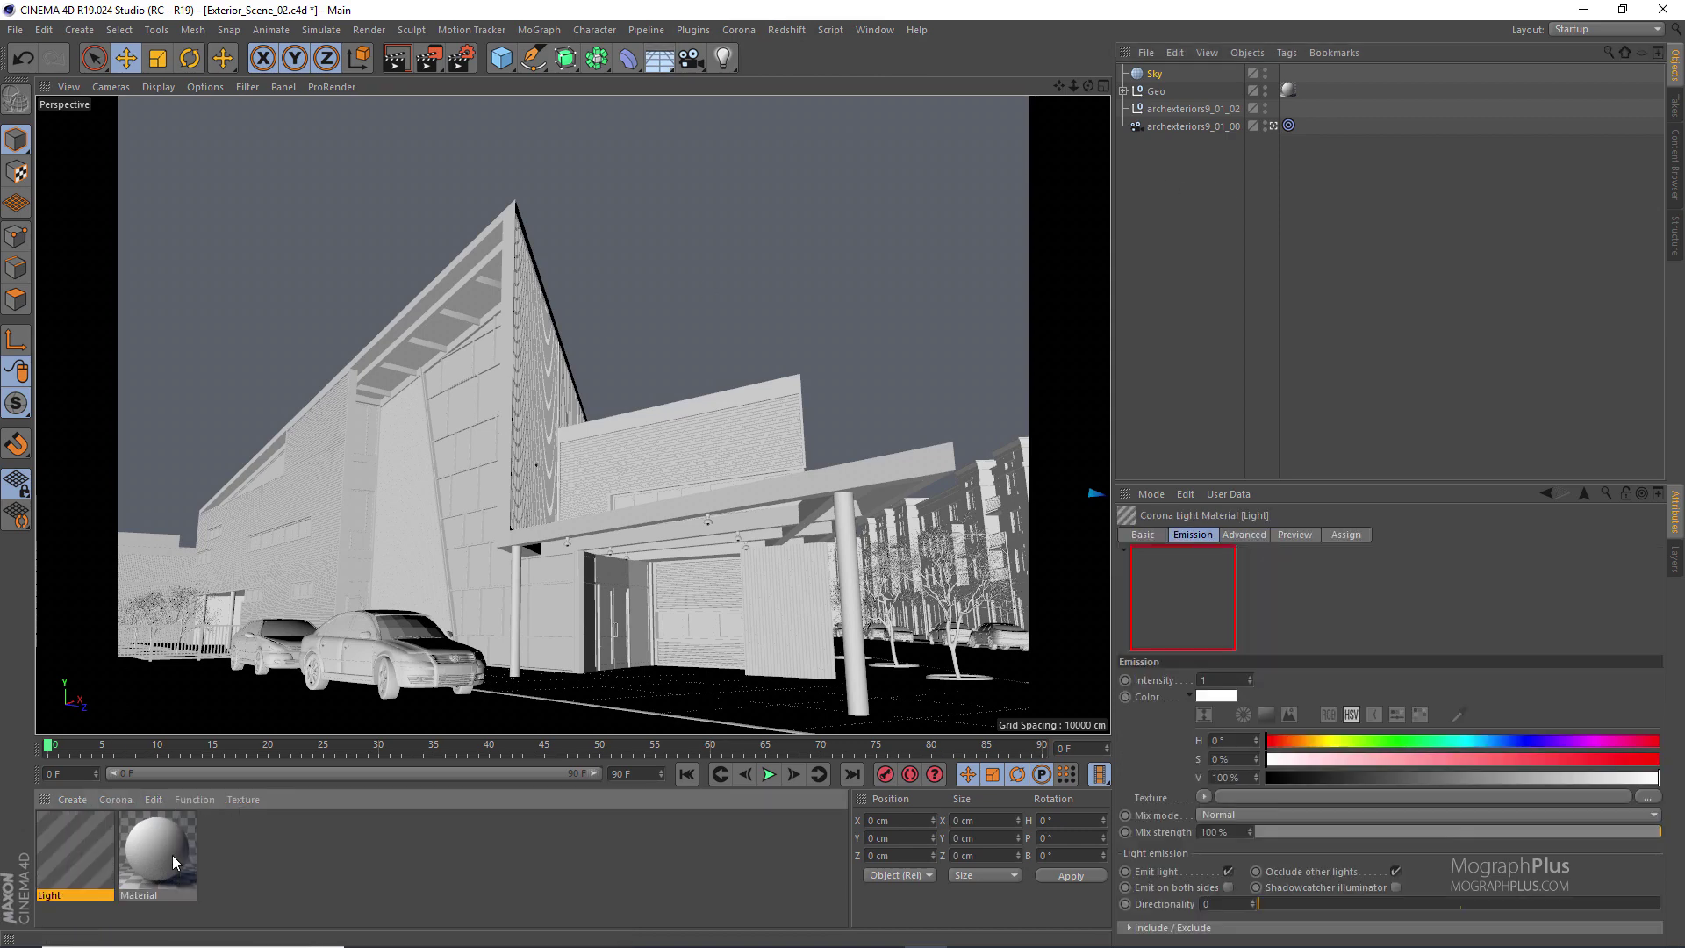
double_click(47, 856)
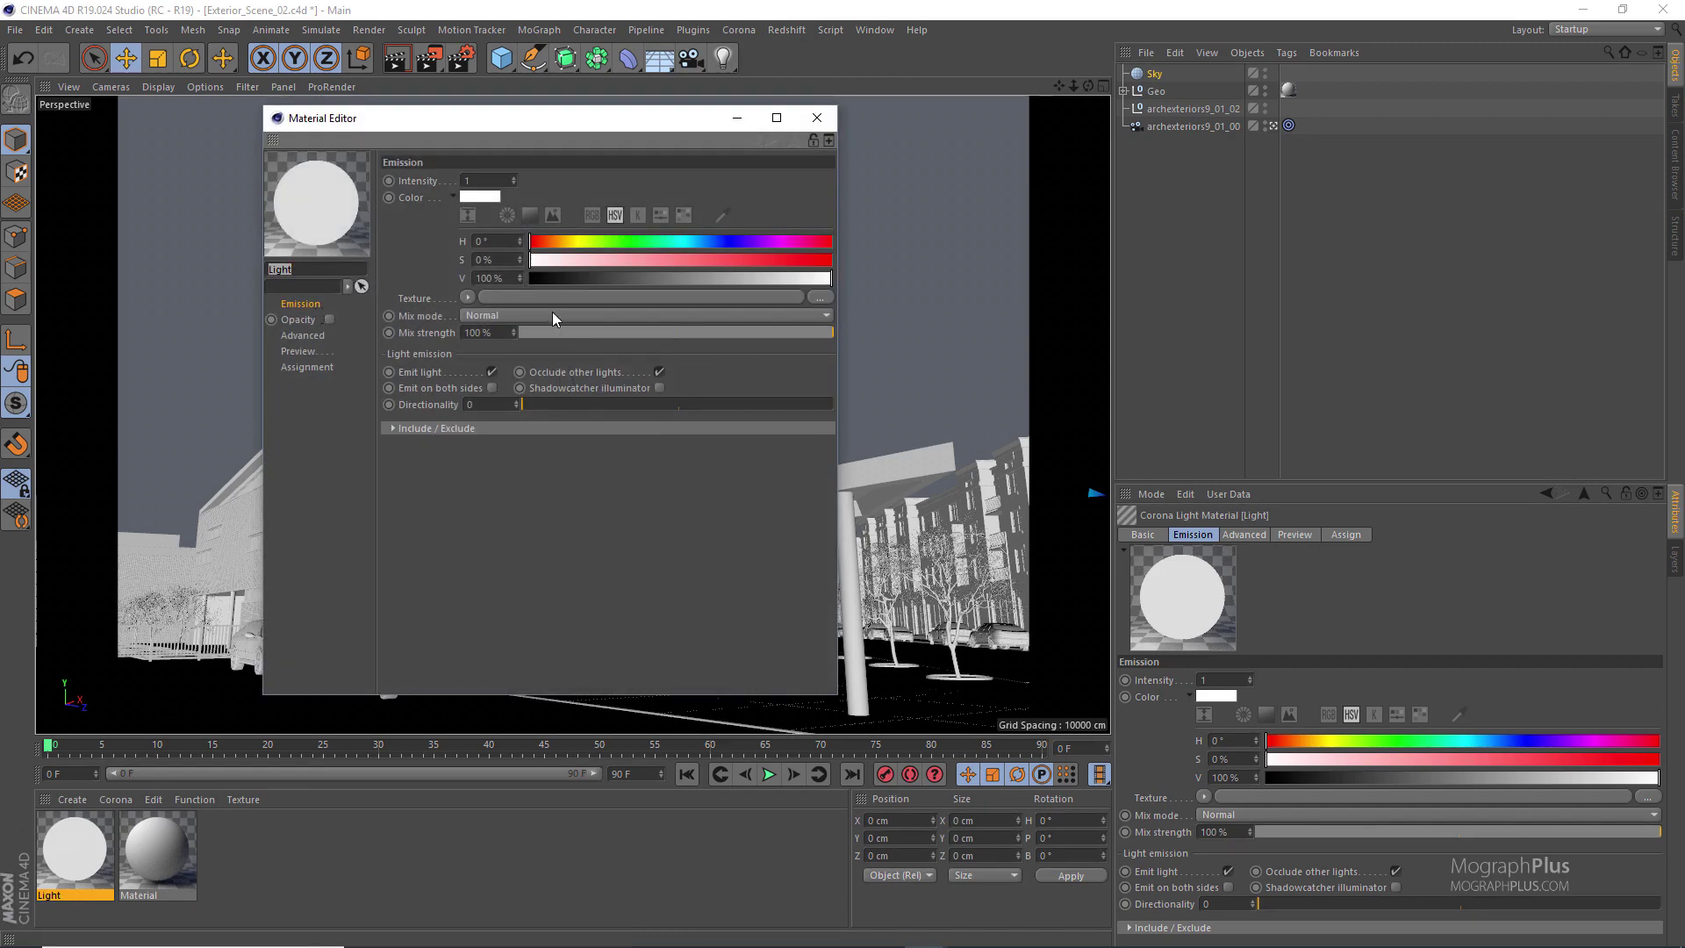
Load piazza_san_marco_8k.hdr as the light material's emission texture and assign the material to the Sky object
left_click(727, 298)
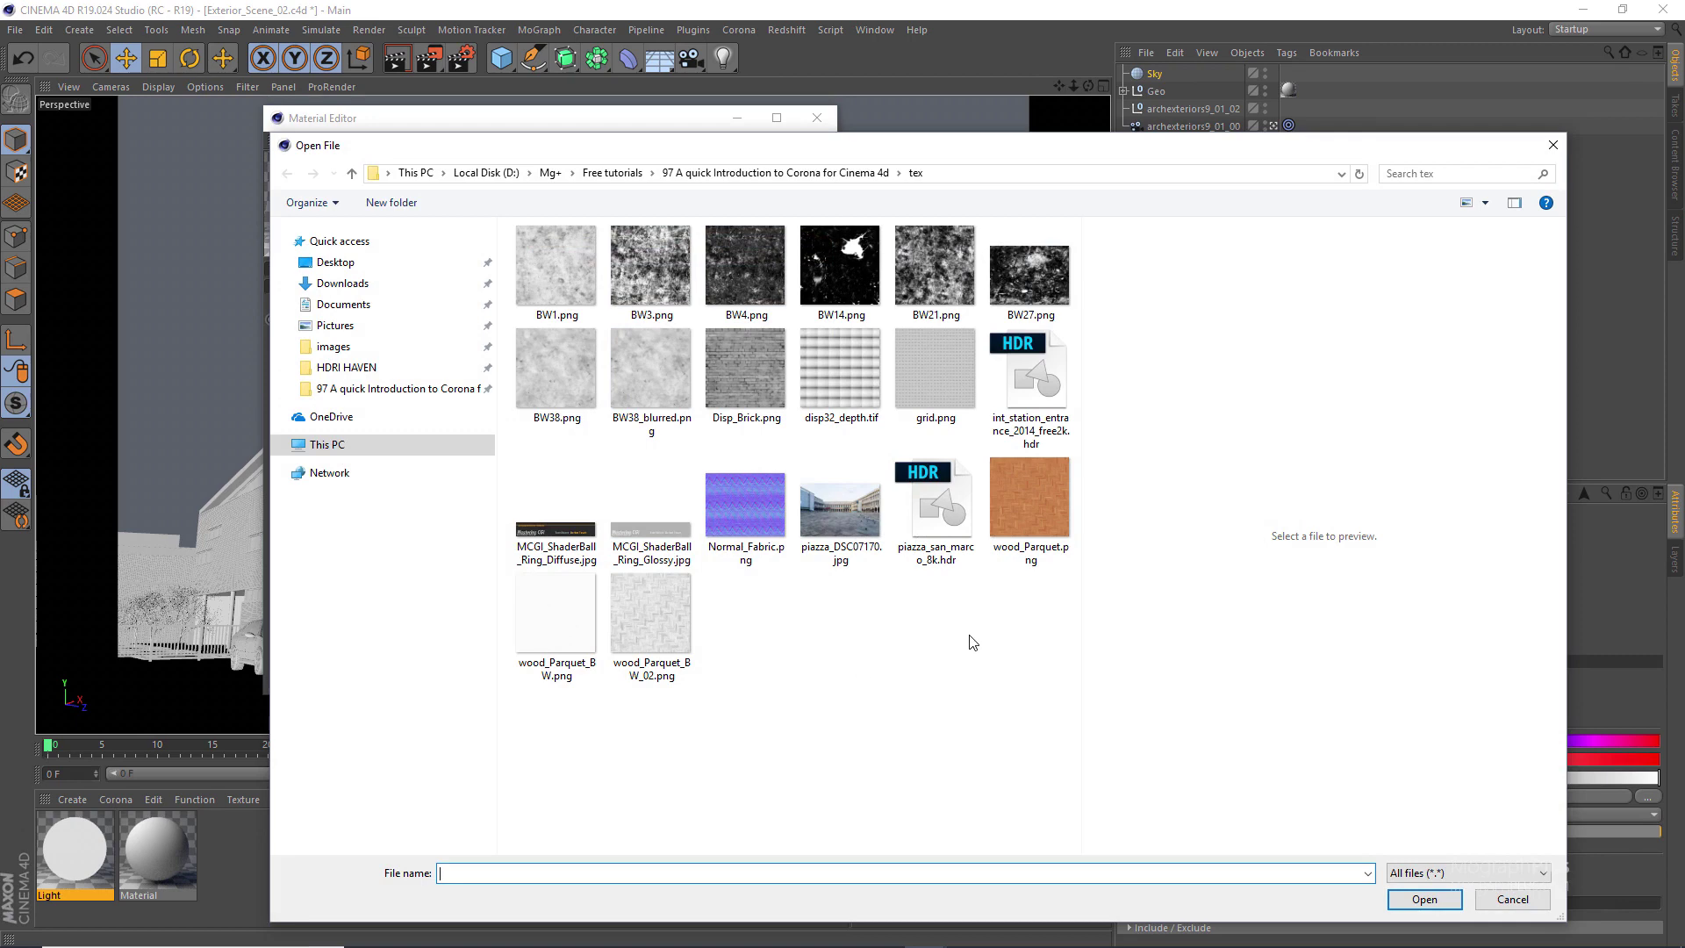
left_click(932, 513)
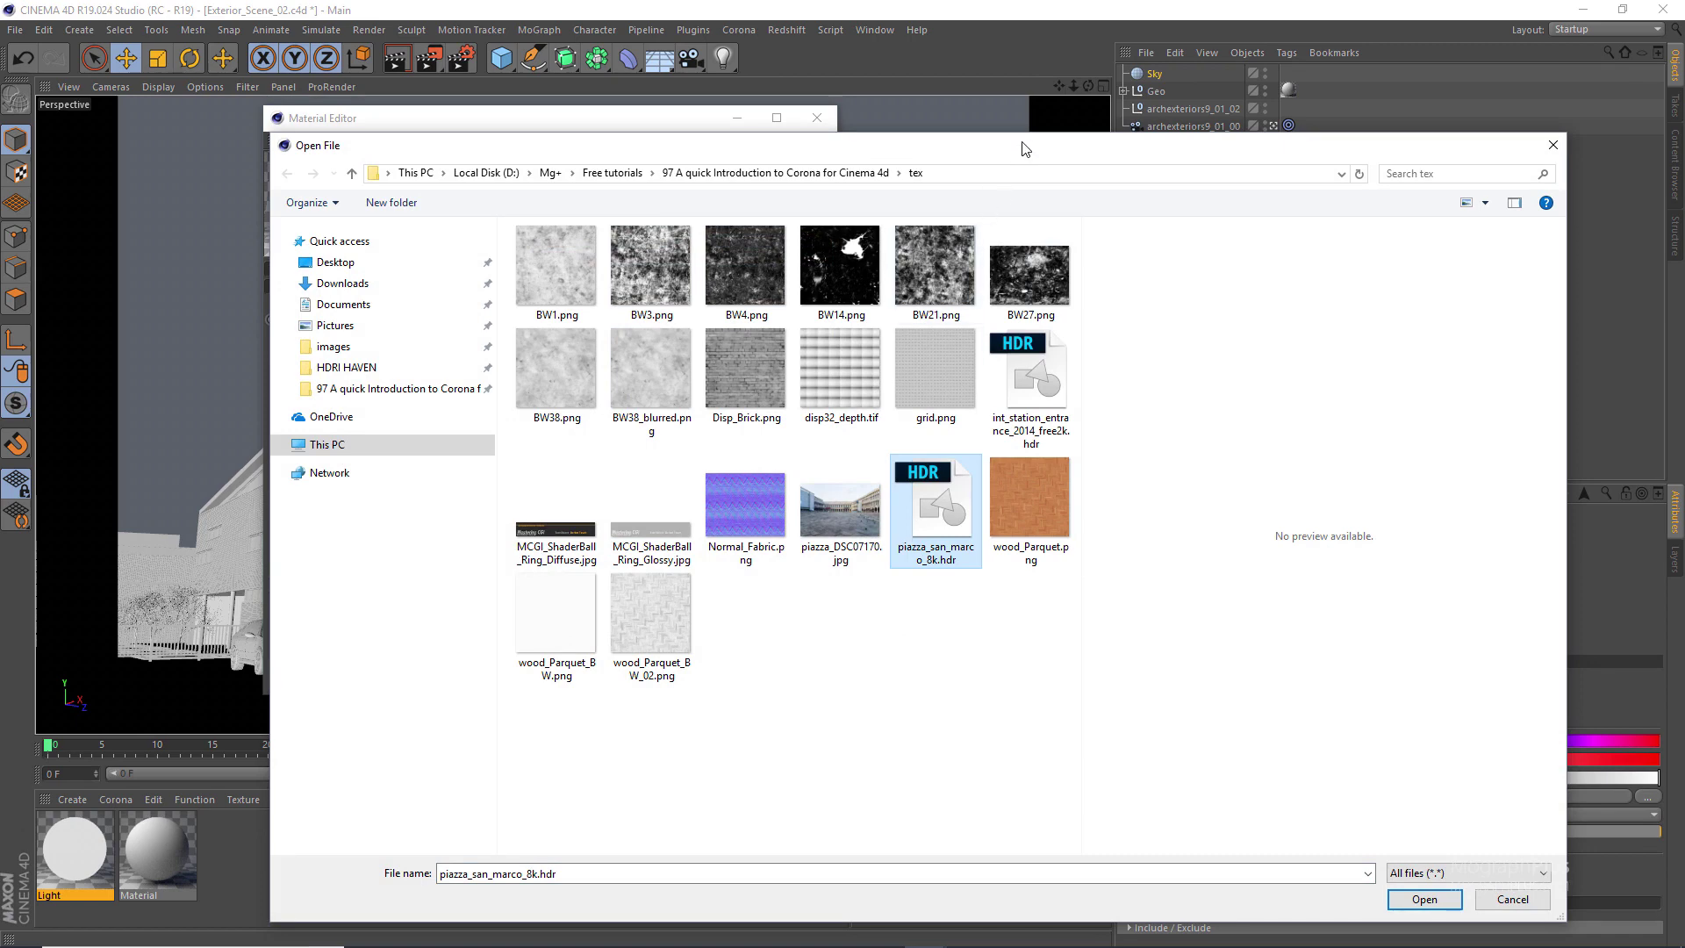
left_click_drag(1025, 149, 880, 135)
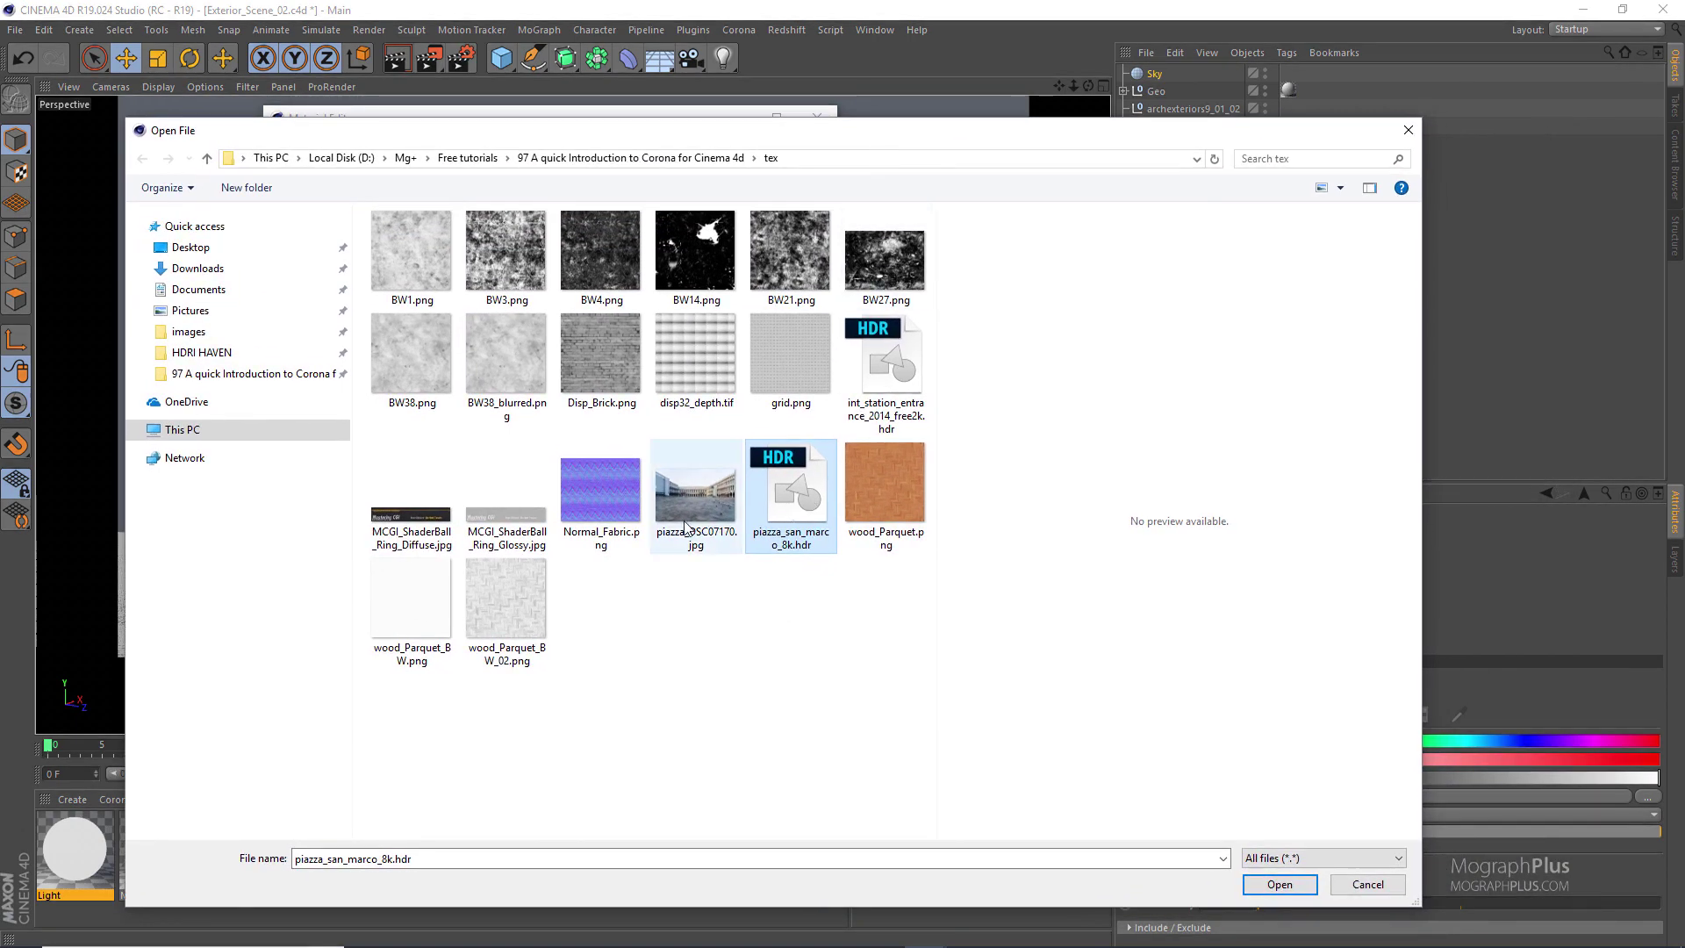
left_click(694, 494)
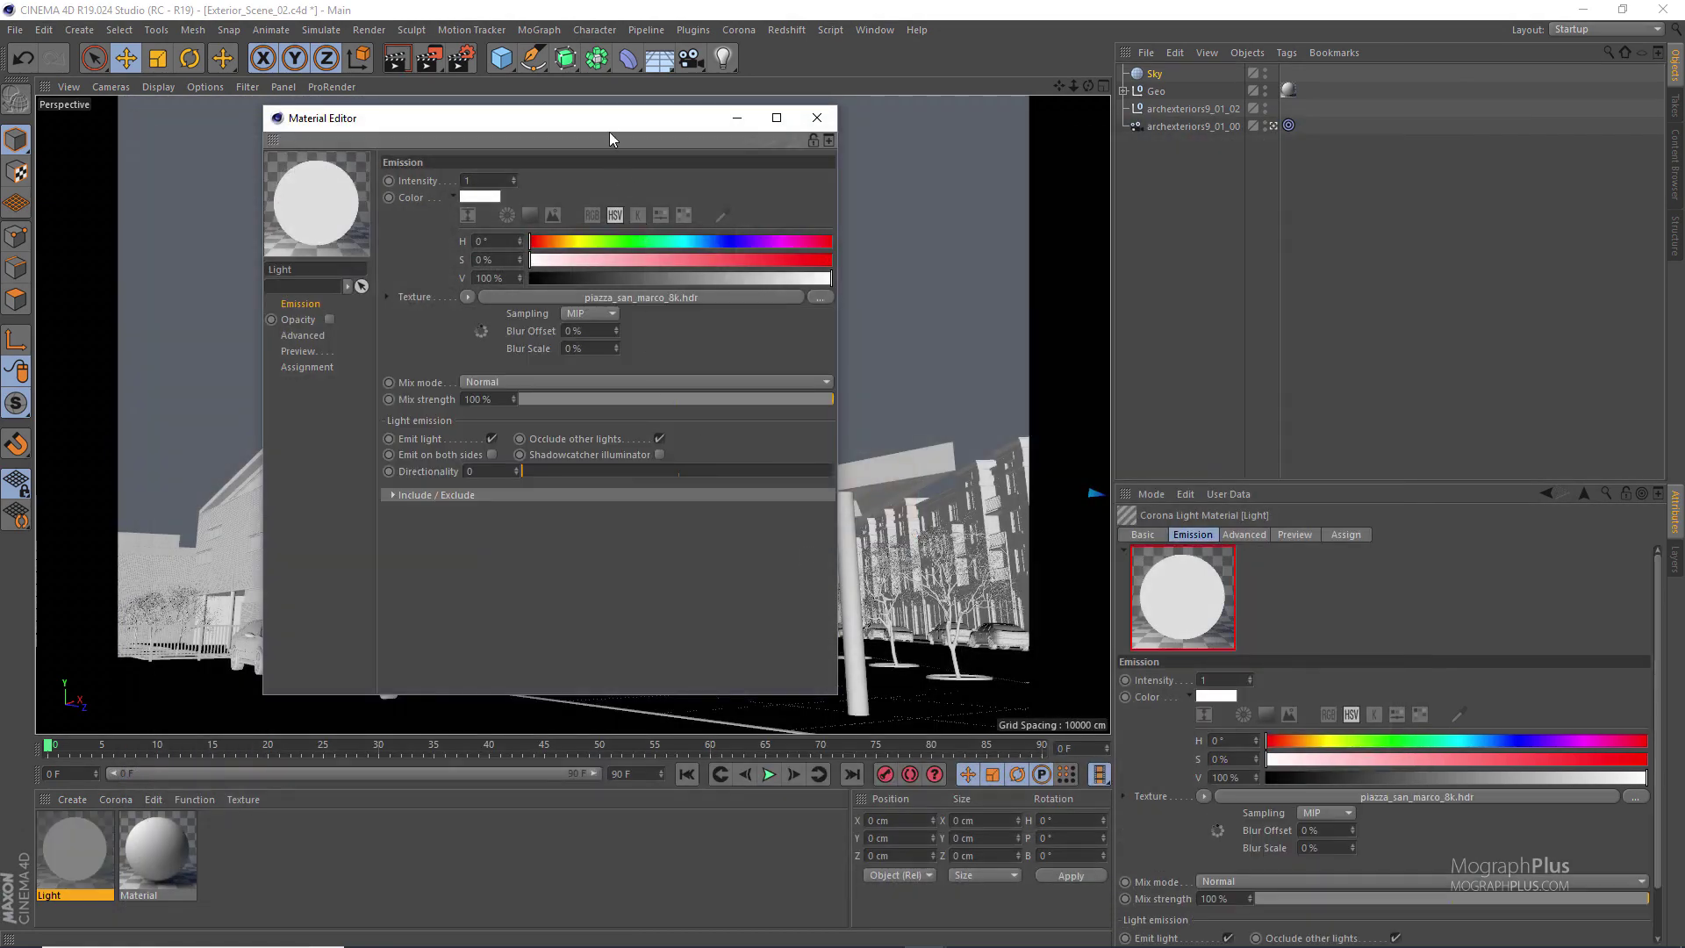
left_click_drag(596, 117, 641, 185)
left_click_drag(78, 845, 1156, 75)
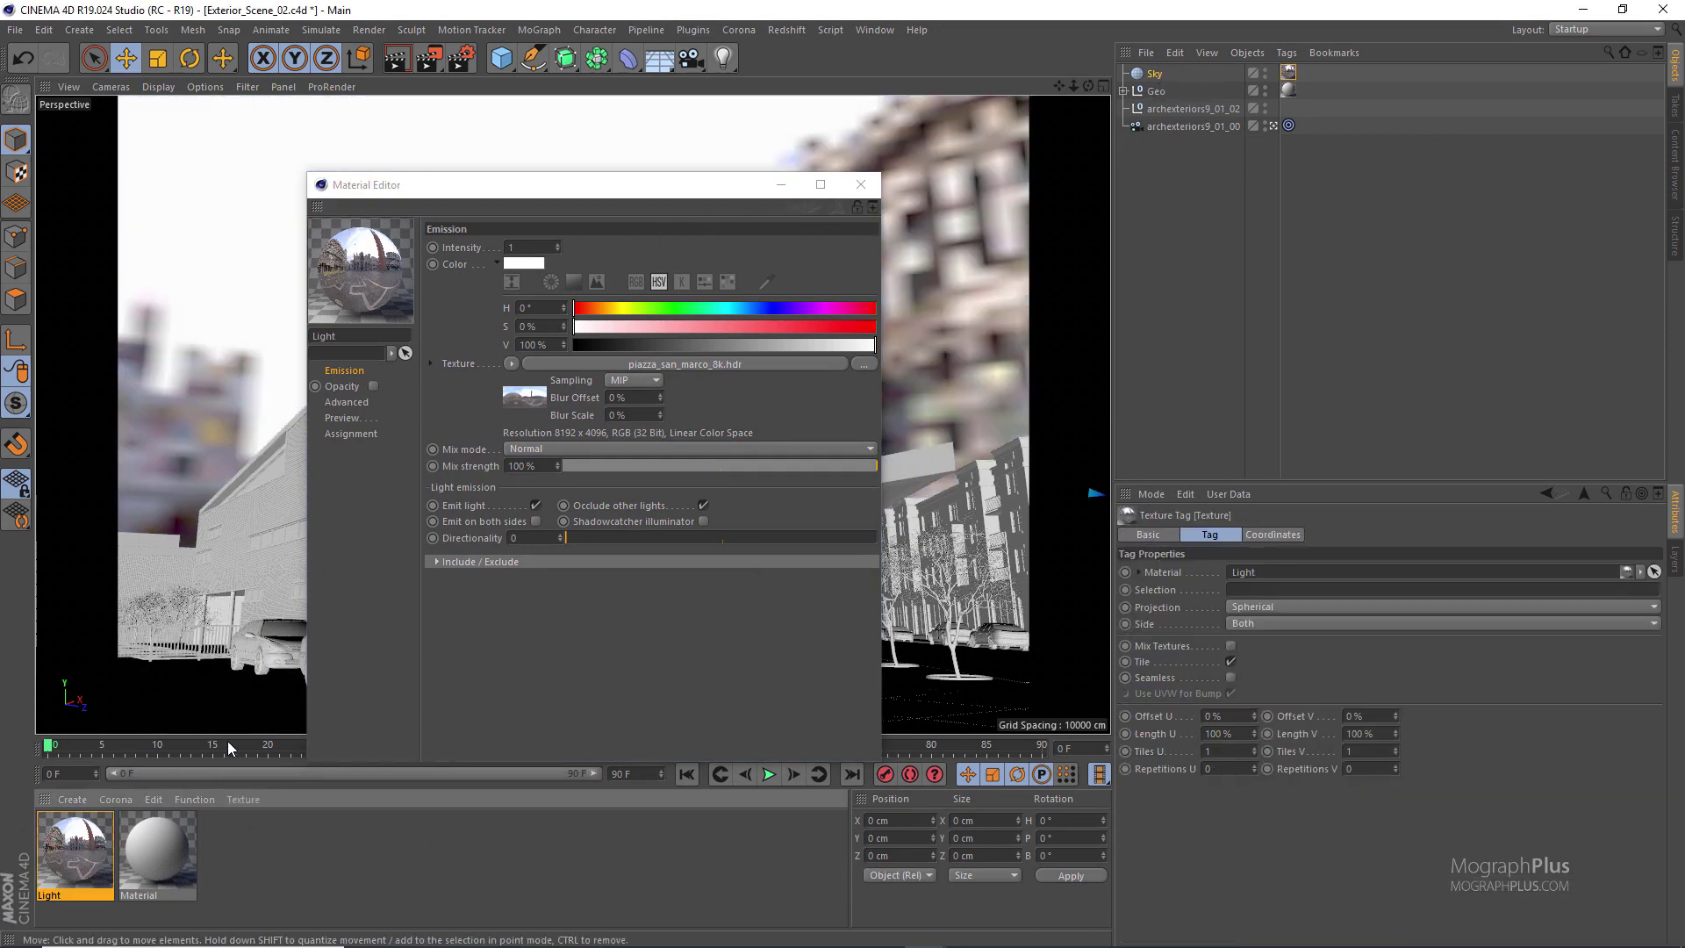
Set the light material's viewport preview size to 1024x1024 and move the editor clear of the building
left_click(357, 417)
left_click(685, 247)
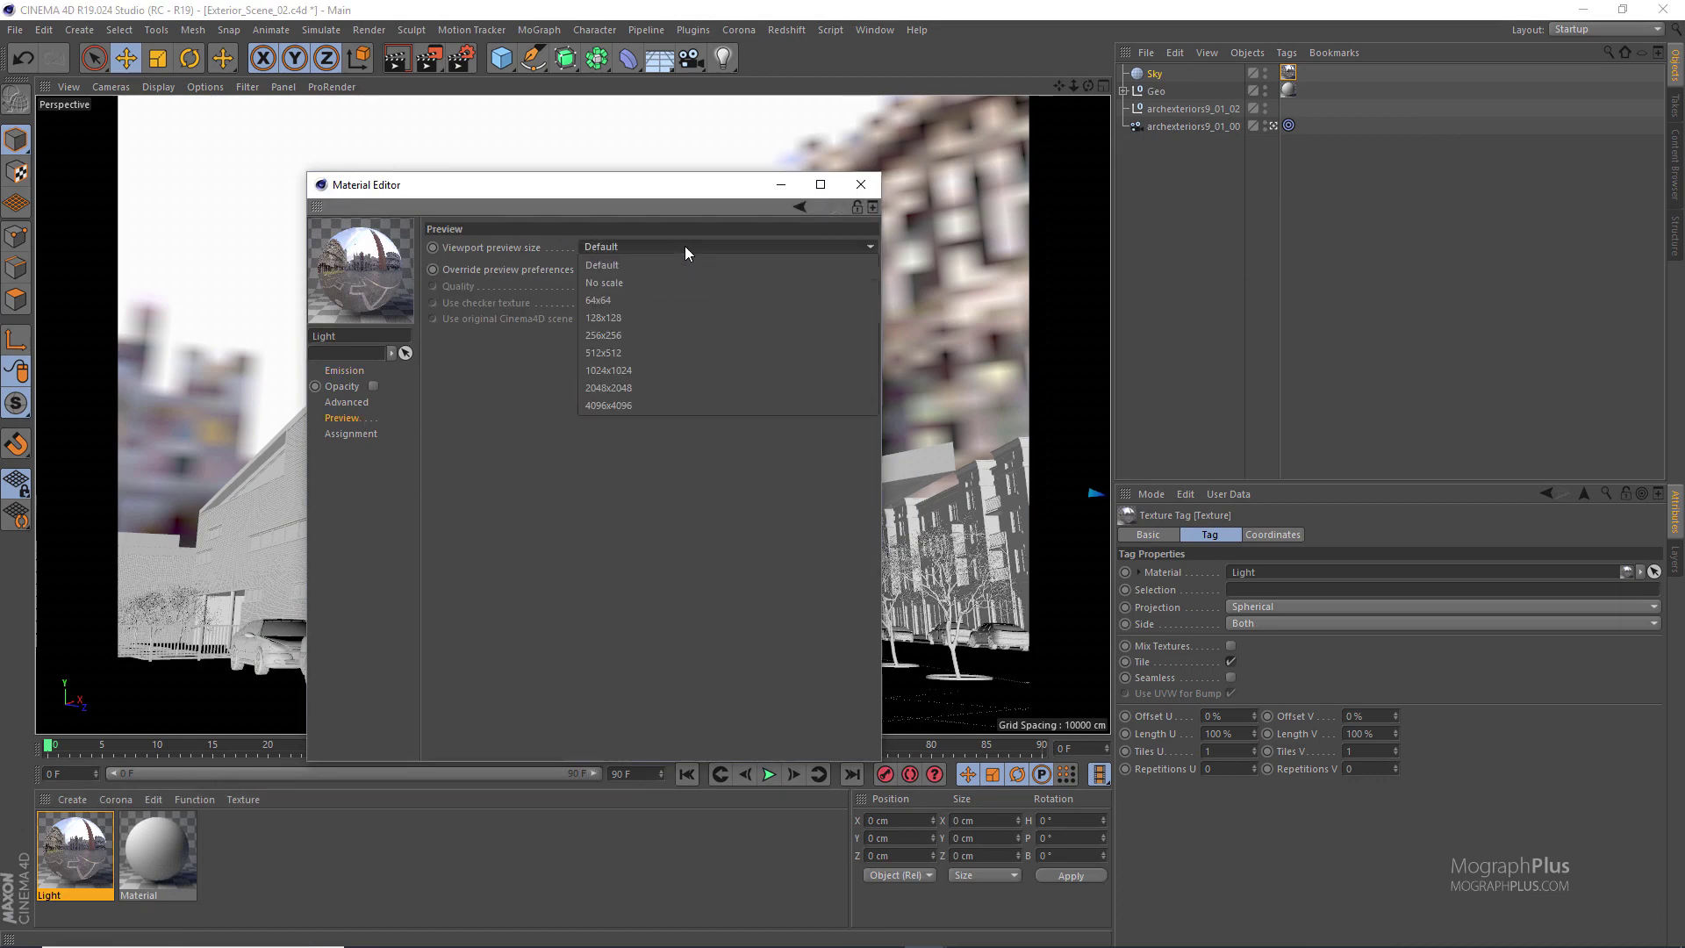
left_click(697, 370)
left_click_drag(669, 189, 648, 718)
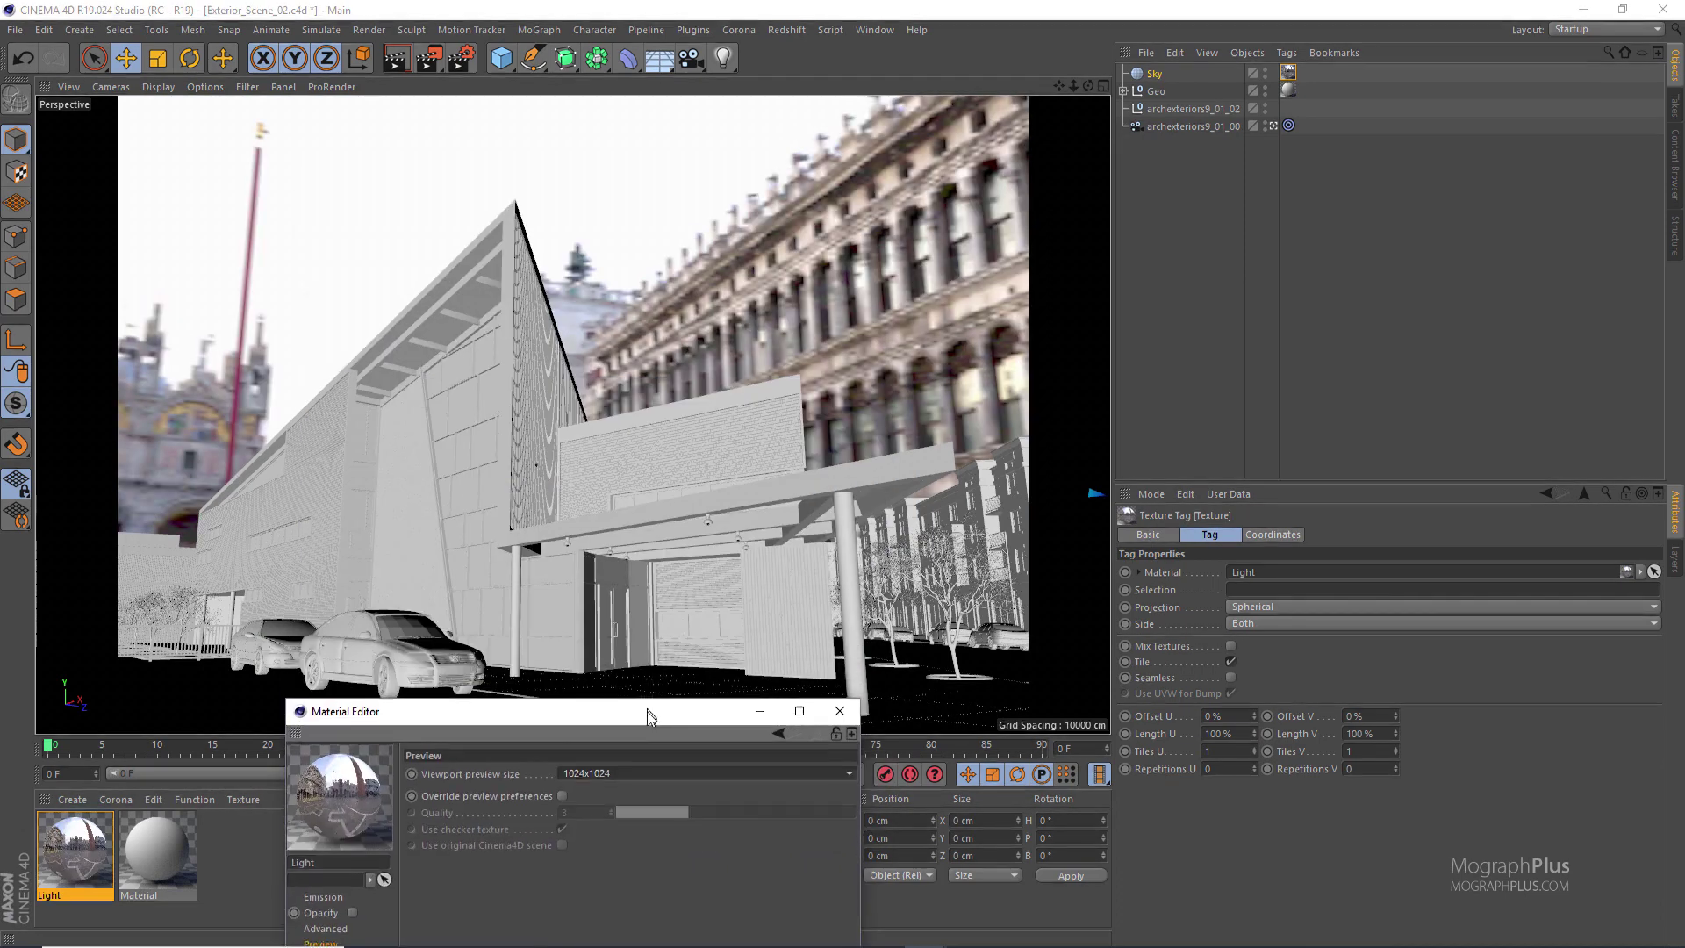
Rotate the Sky object to a heading of -188° to reposition the HDR environment behind the building
left_click(1140, 77)
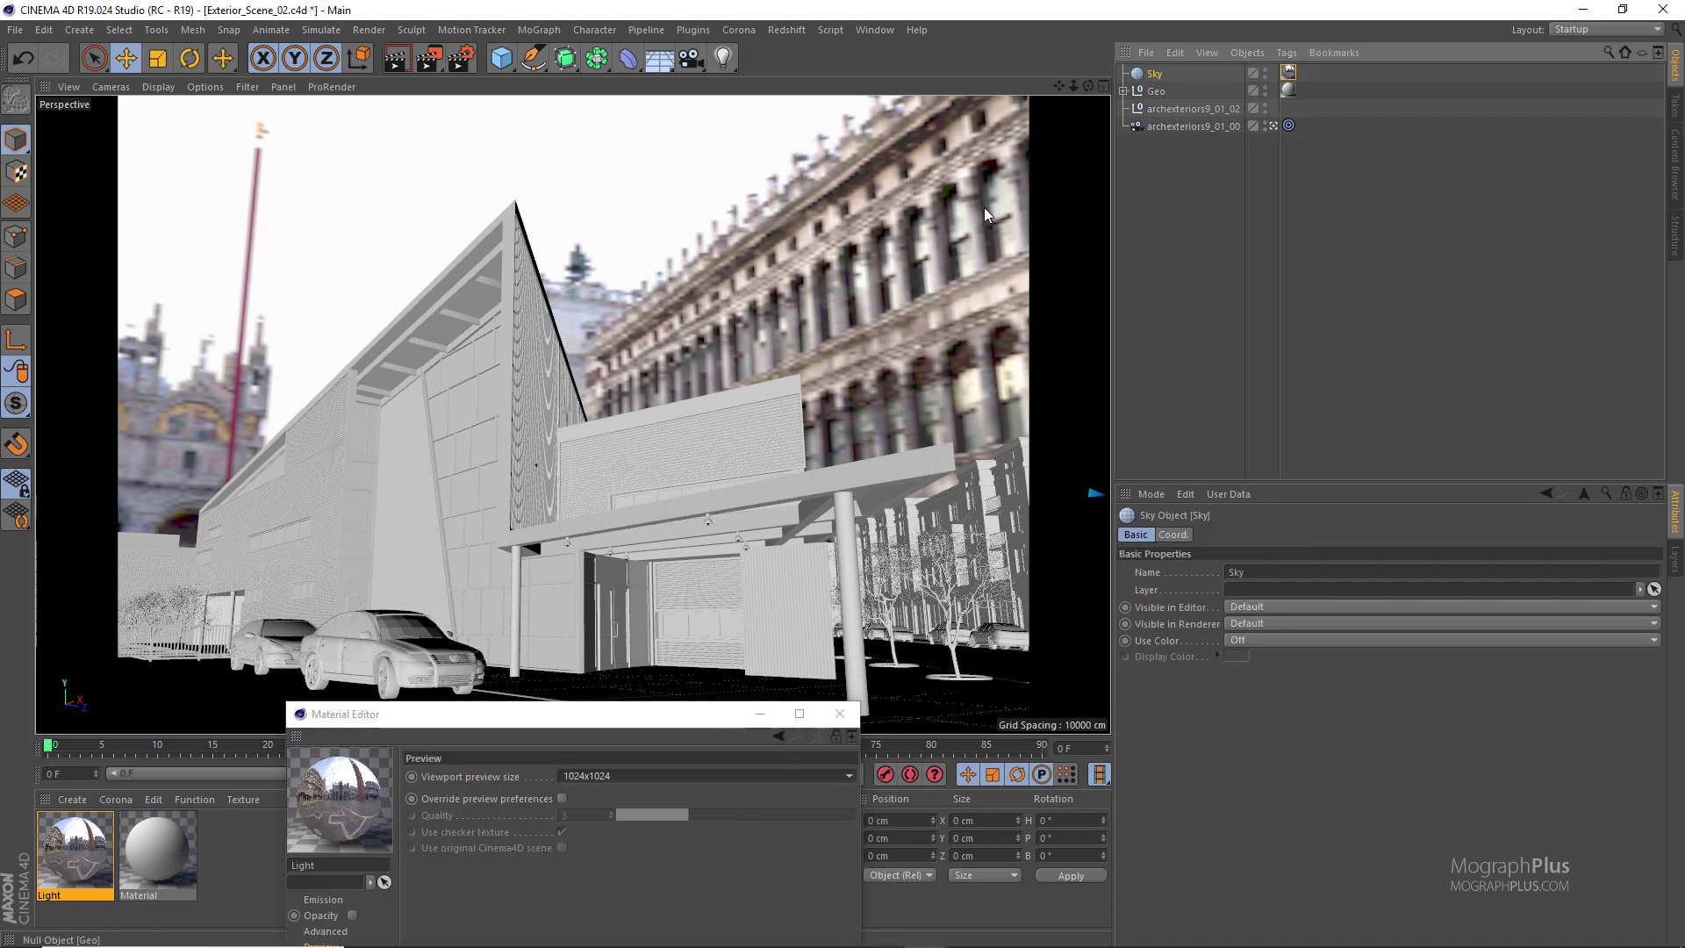
left_click(1173, 535)
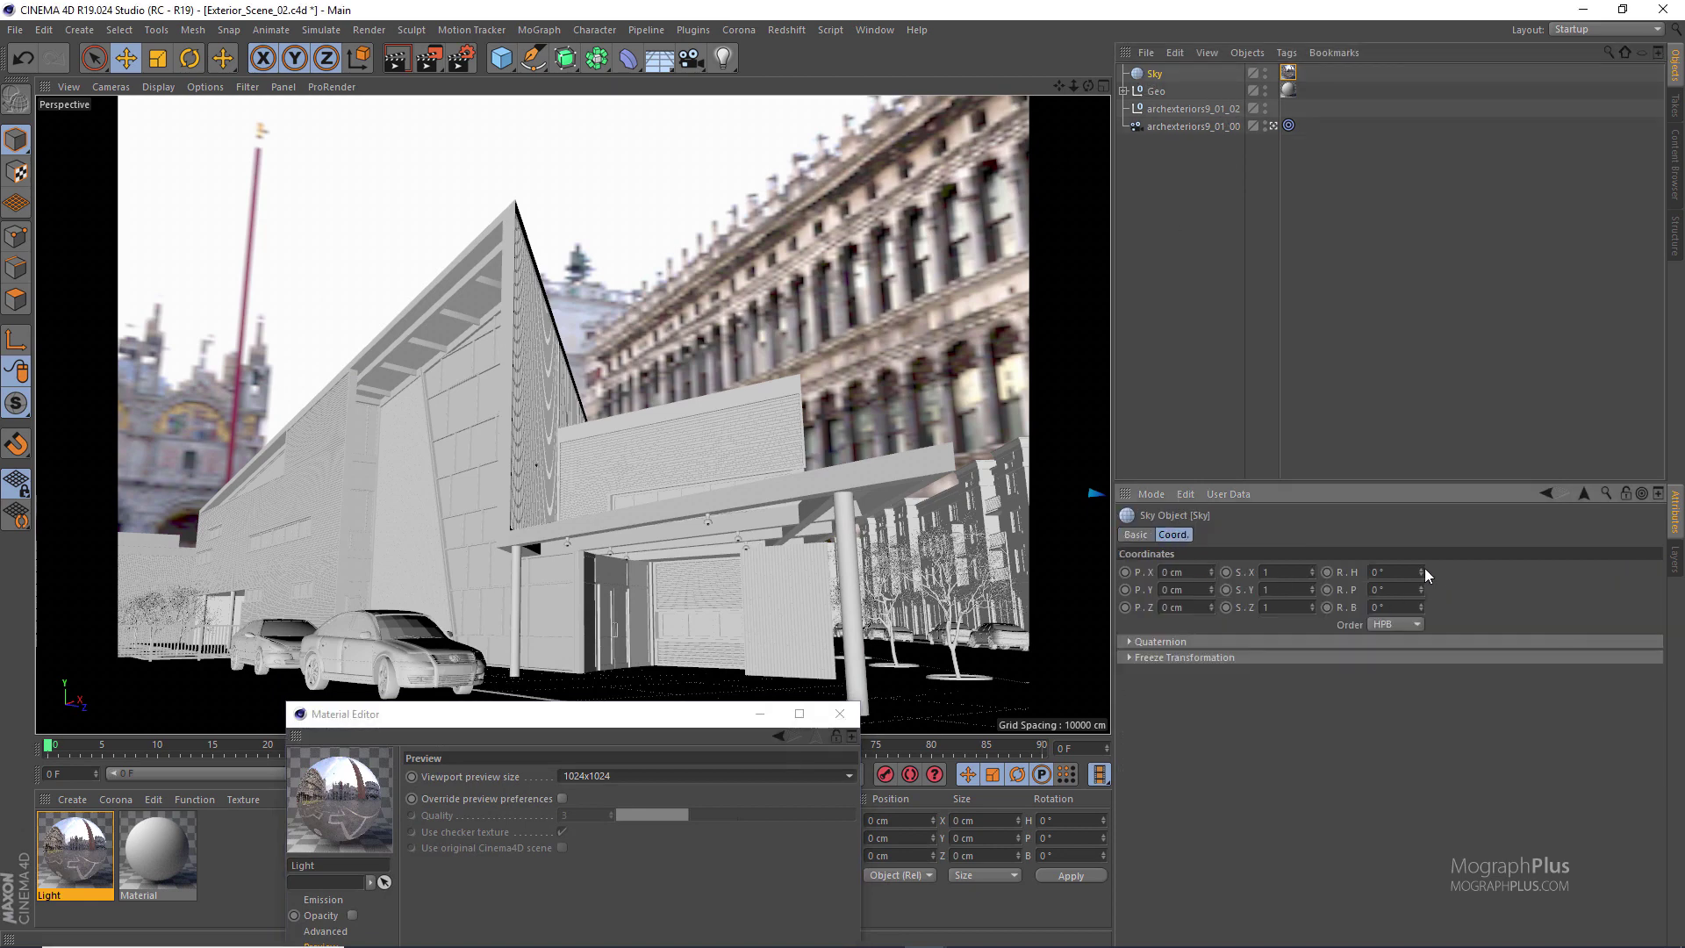
left_click_drag(1422, 575, 1623, 574)
left_click_drag(1421, 571, 1420, 571)
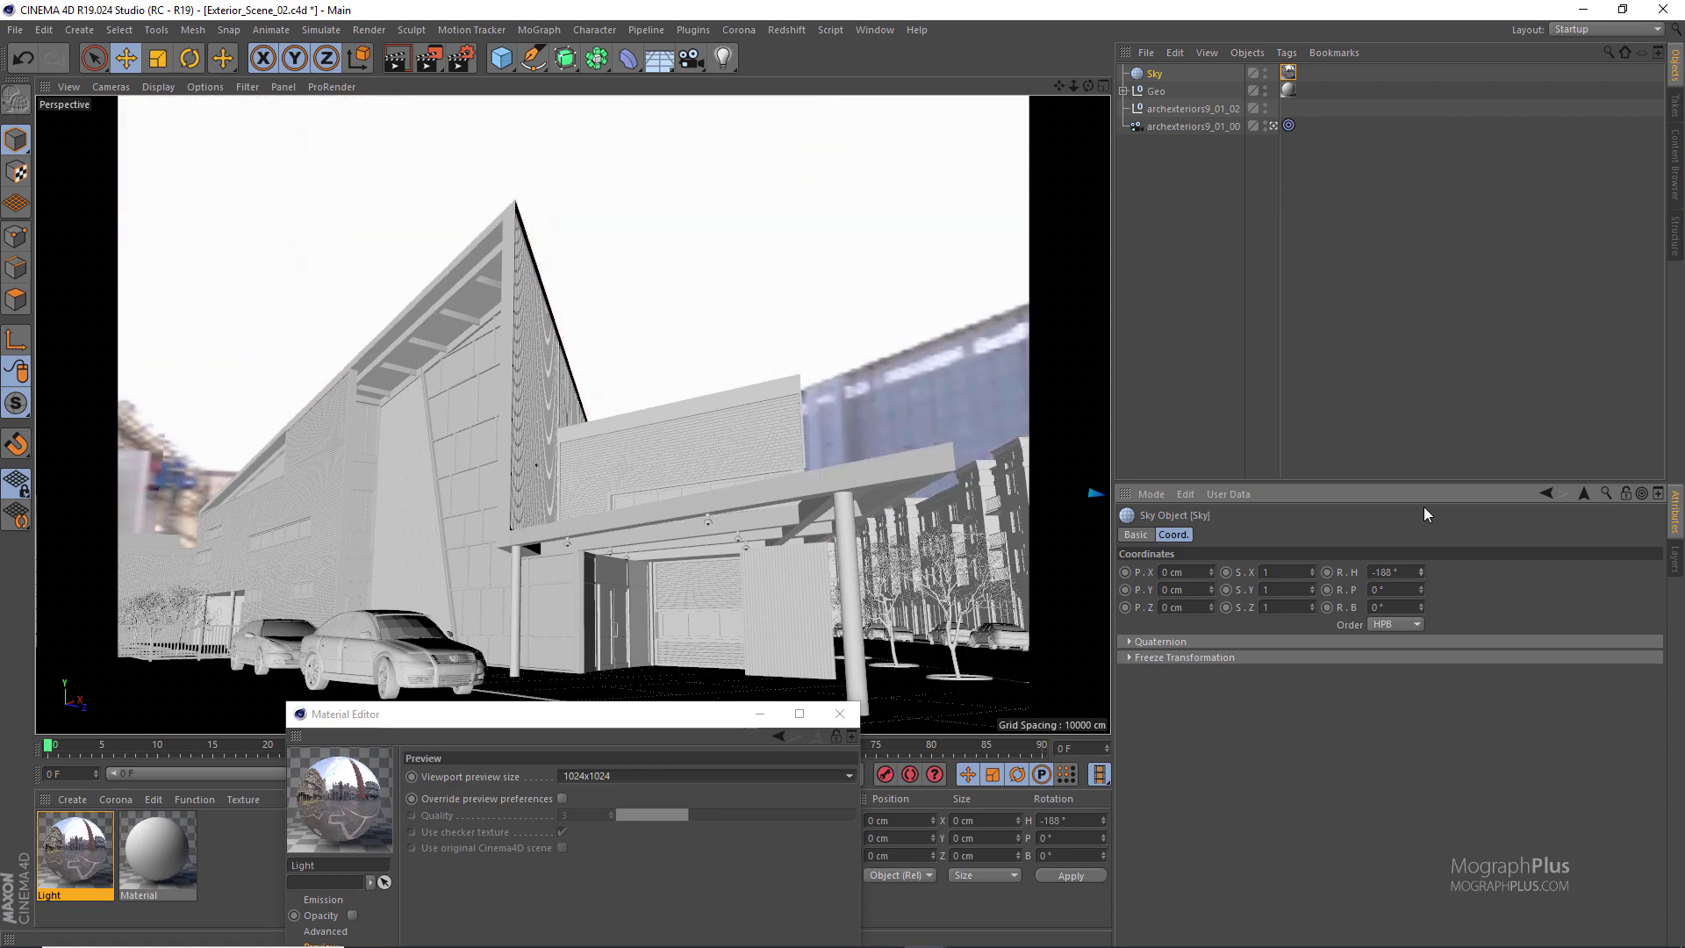
left_click_drag(634, 715, 634, 420)
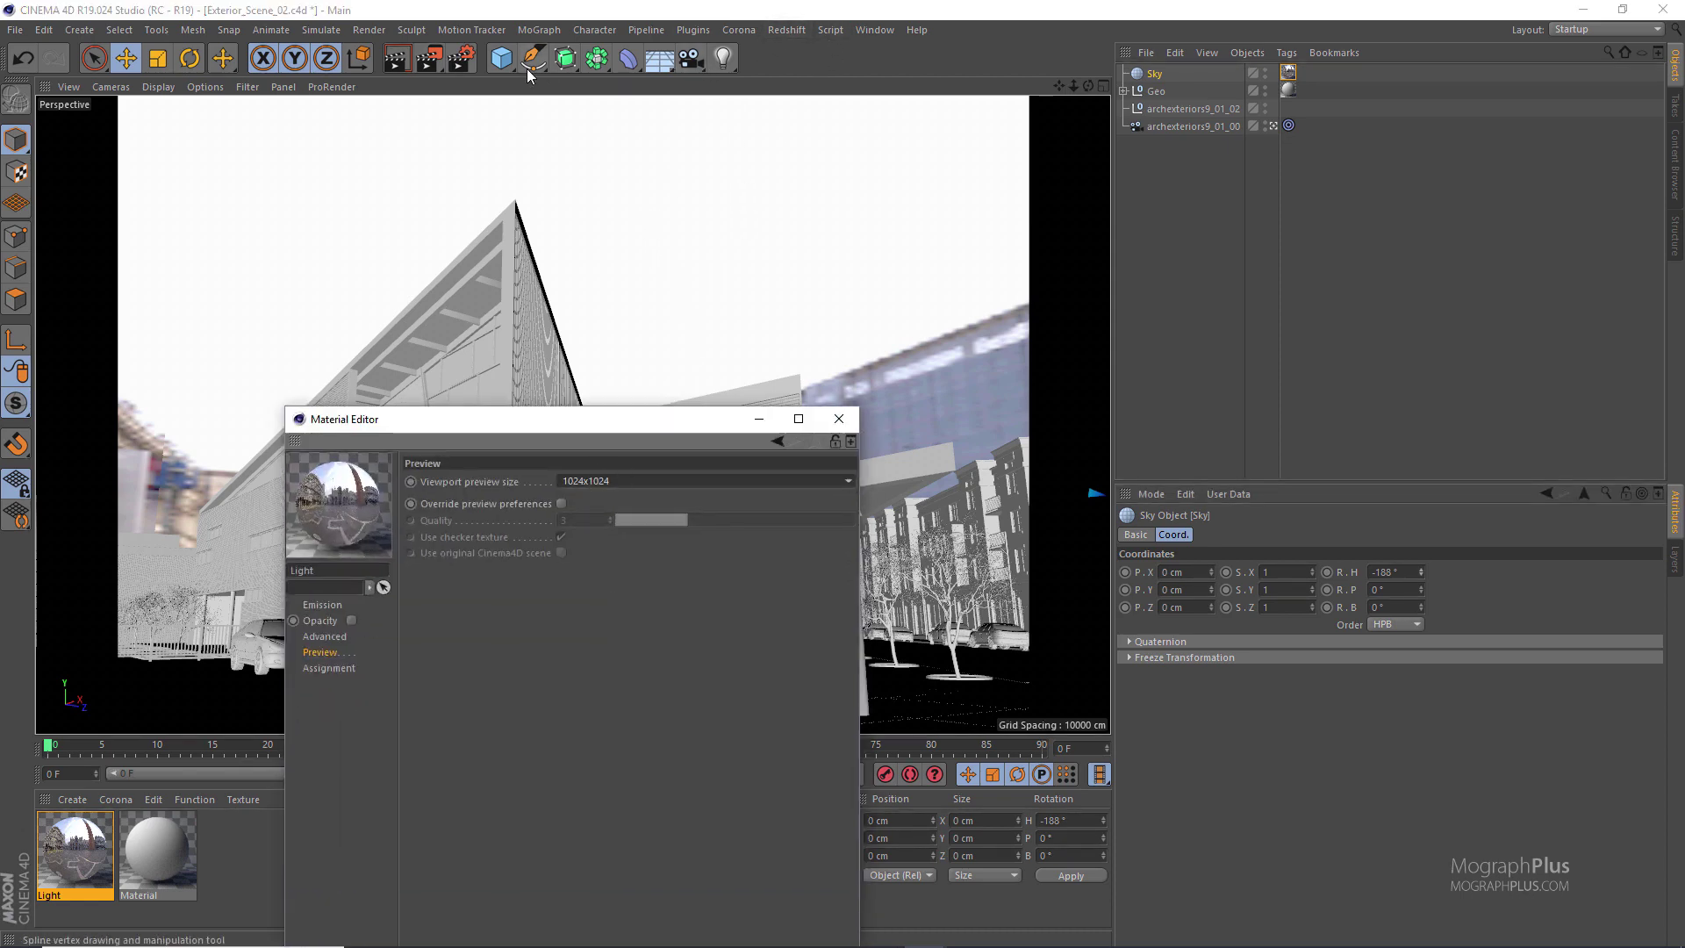
Change the GI solver to Path tracing in Corona's general render settings
left_click(461, 57)
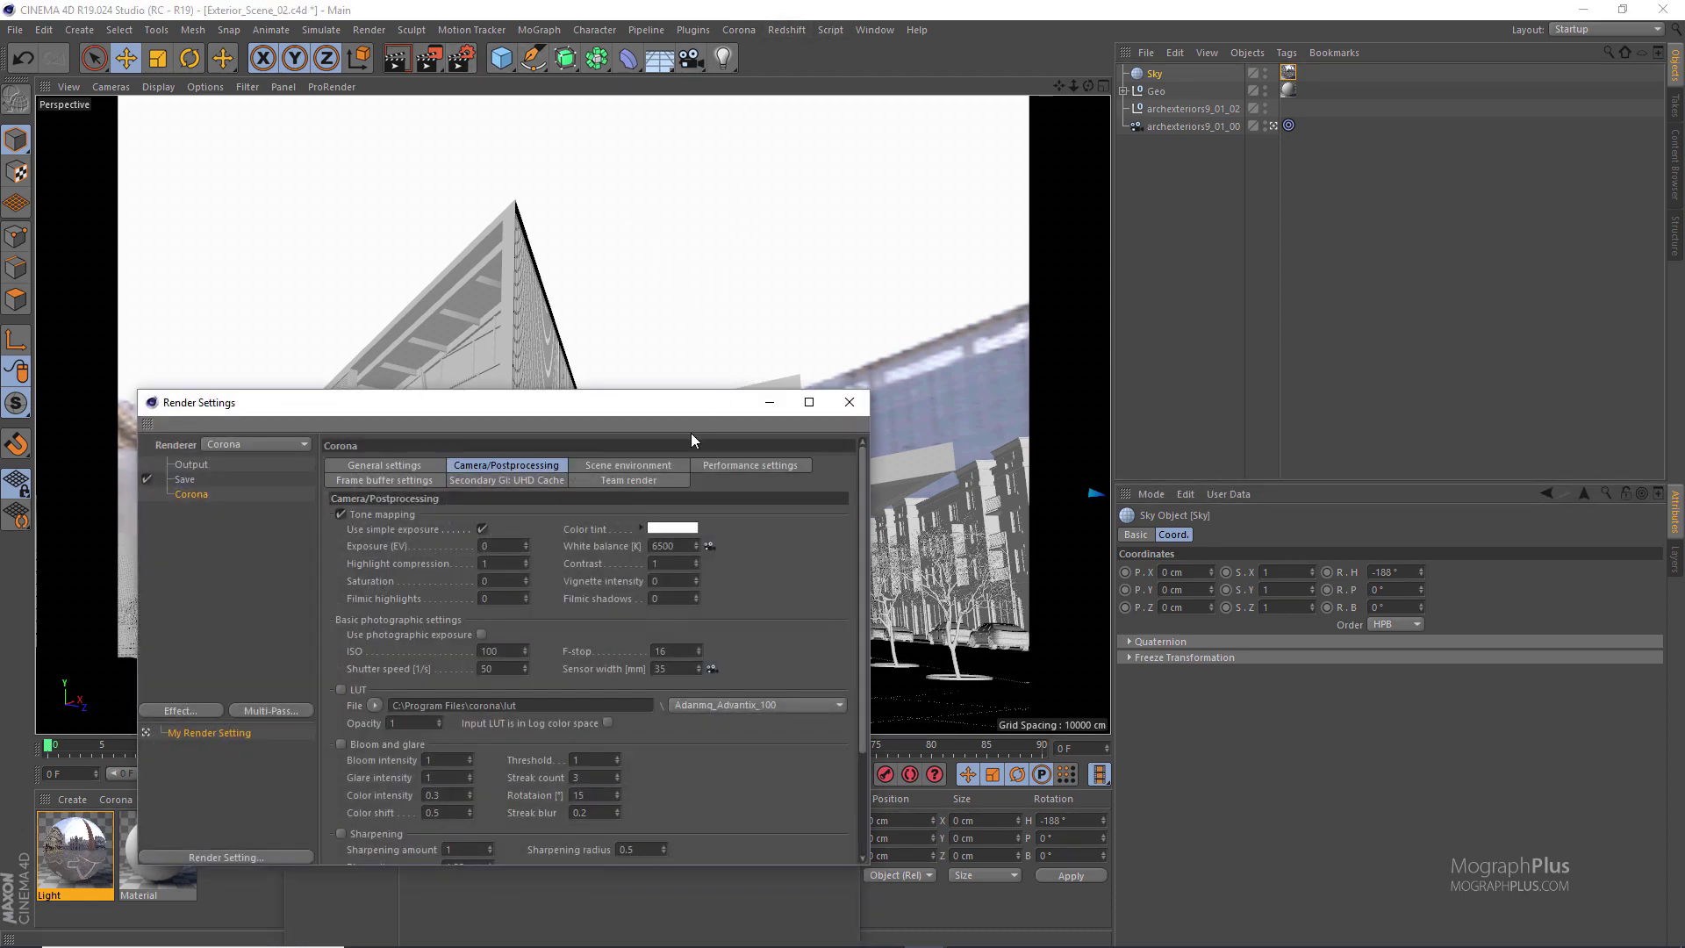
left_click(390, 466)
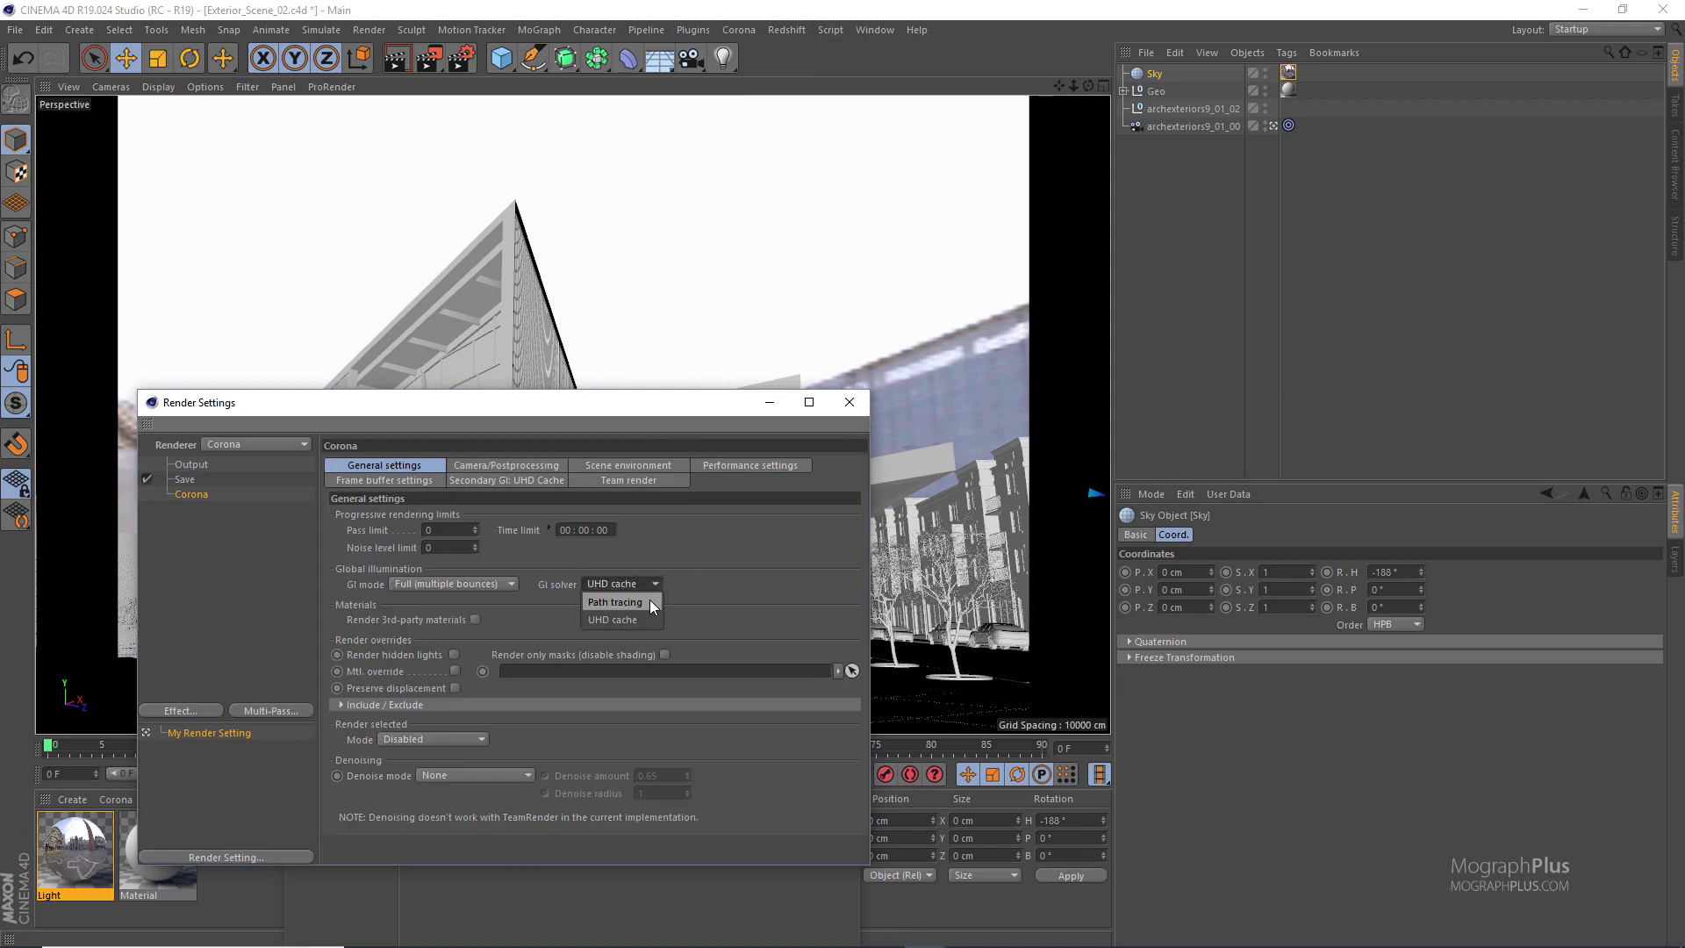
left_click(649, 602)
left_click_drag(703, 402, 820, 190)
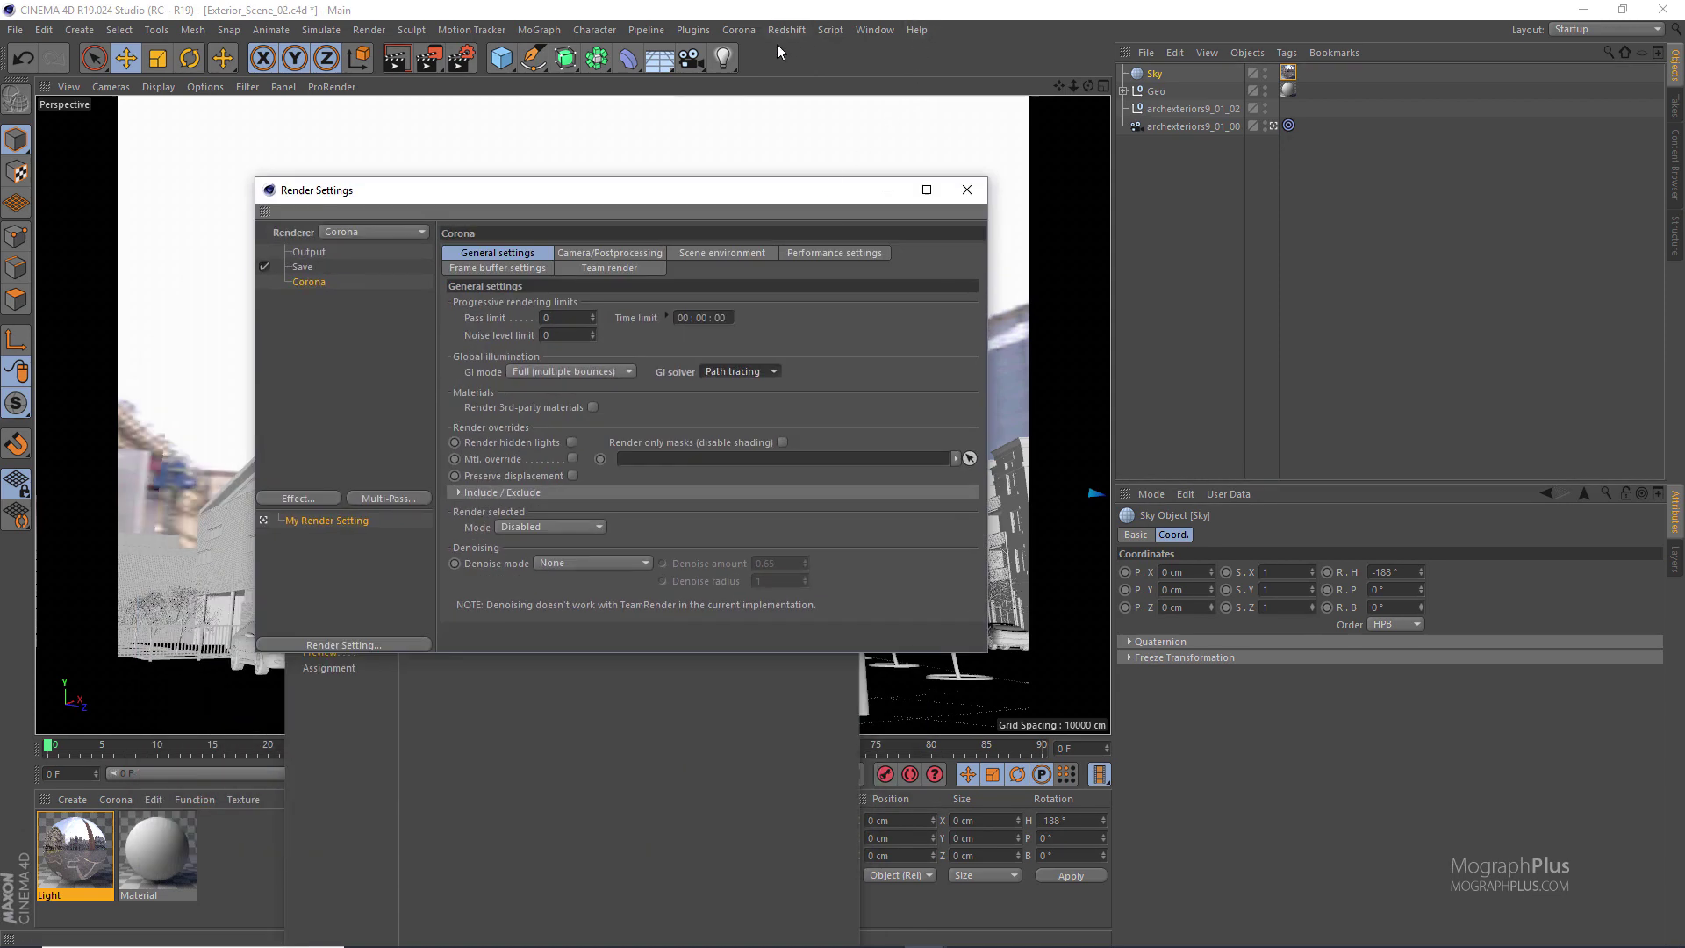
Start Corona interactive rendering of the building scene and reposition the frame buffer window
left_click(734, 30)
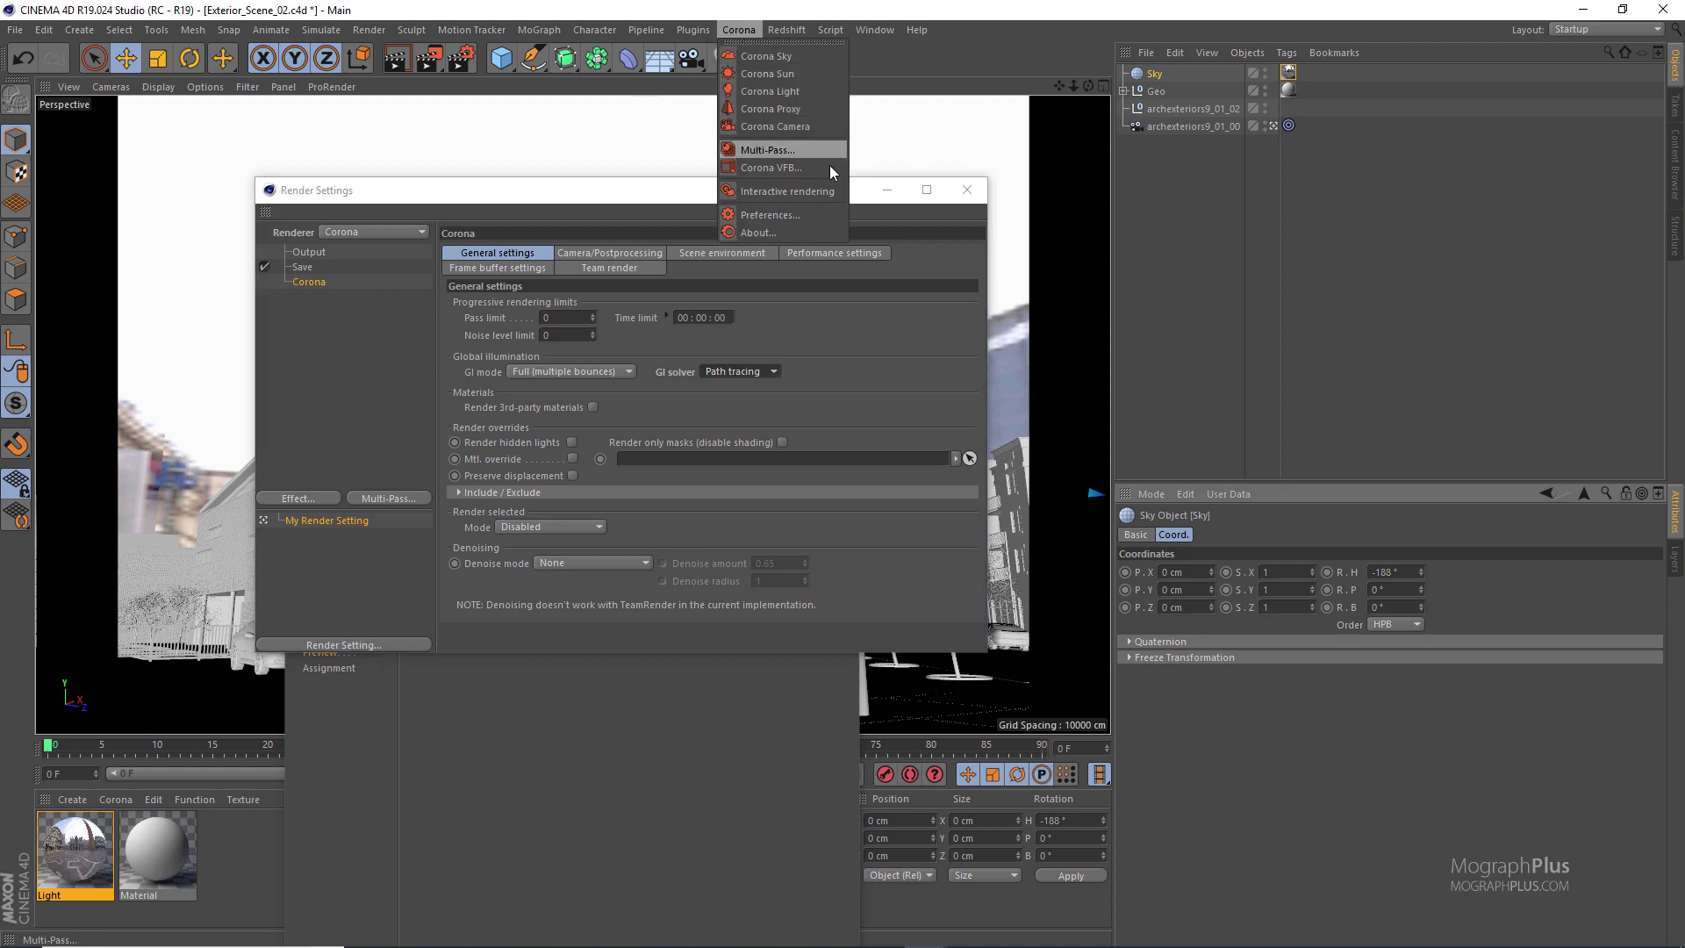
left_click(822, 191)
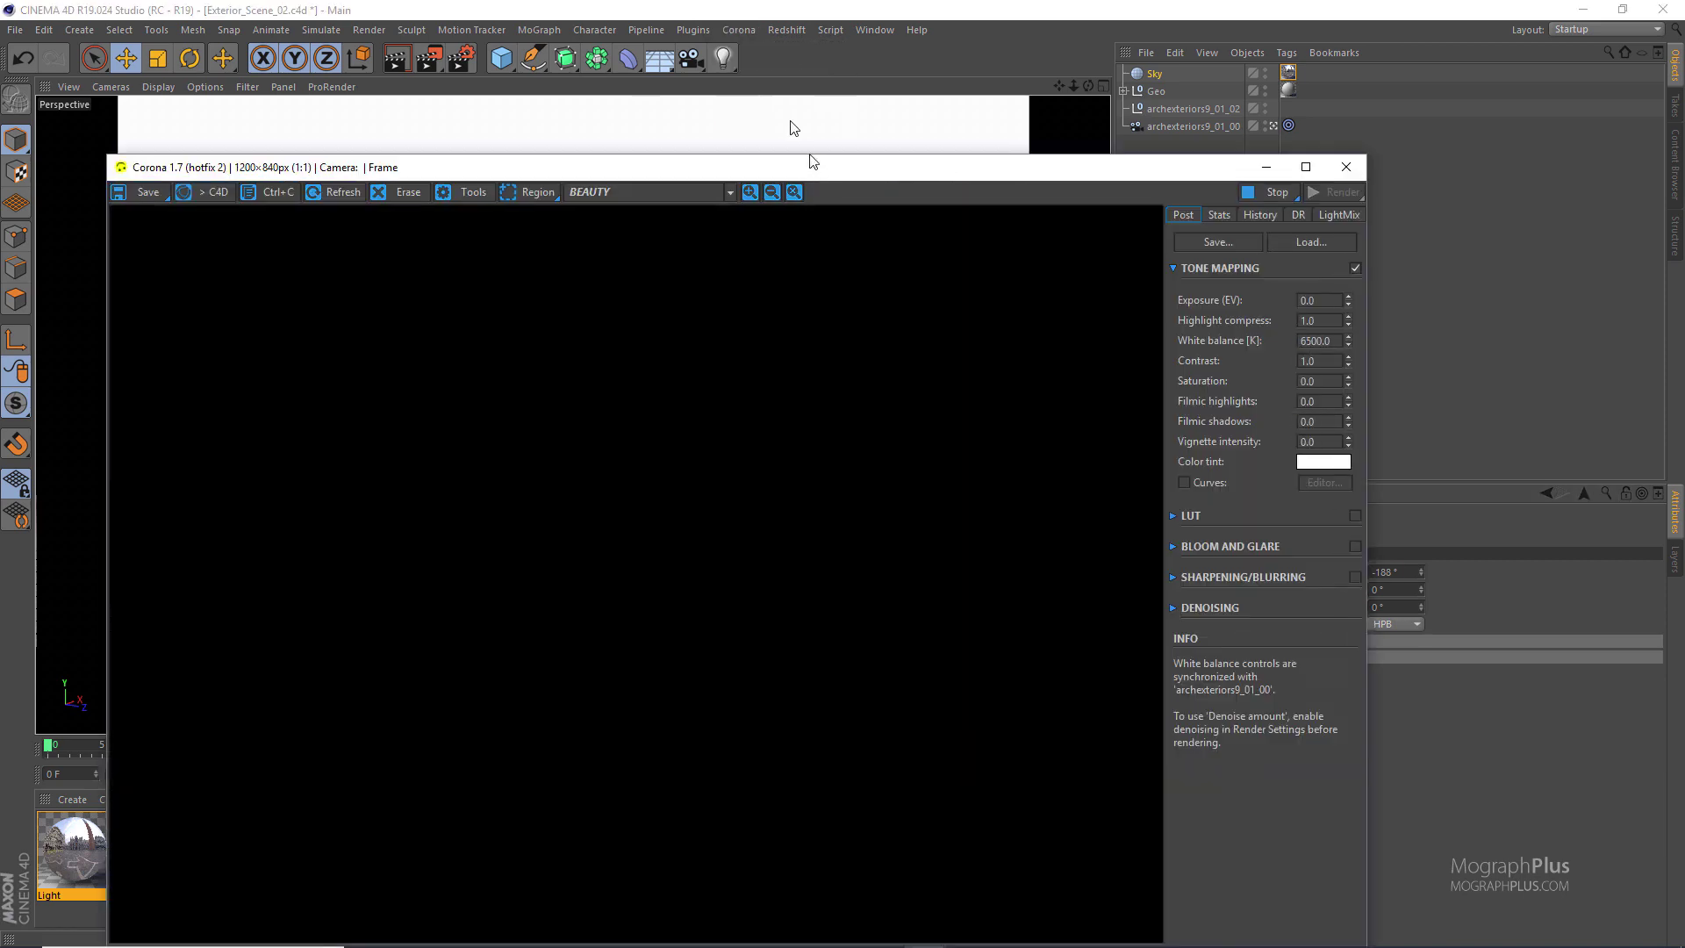
left_click_drag(812, 162, 791, 94)
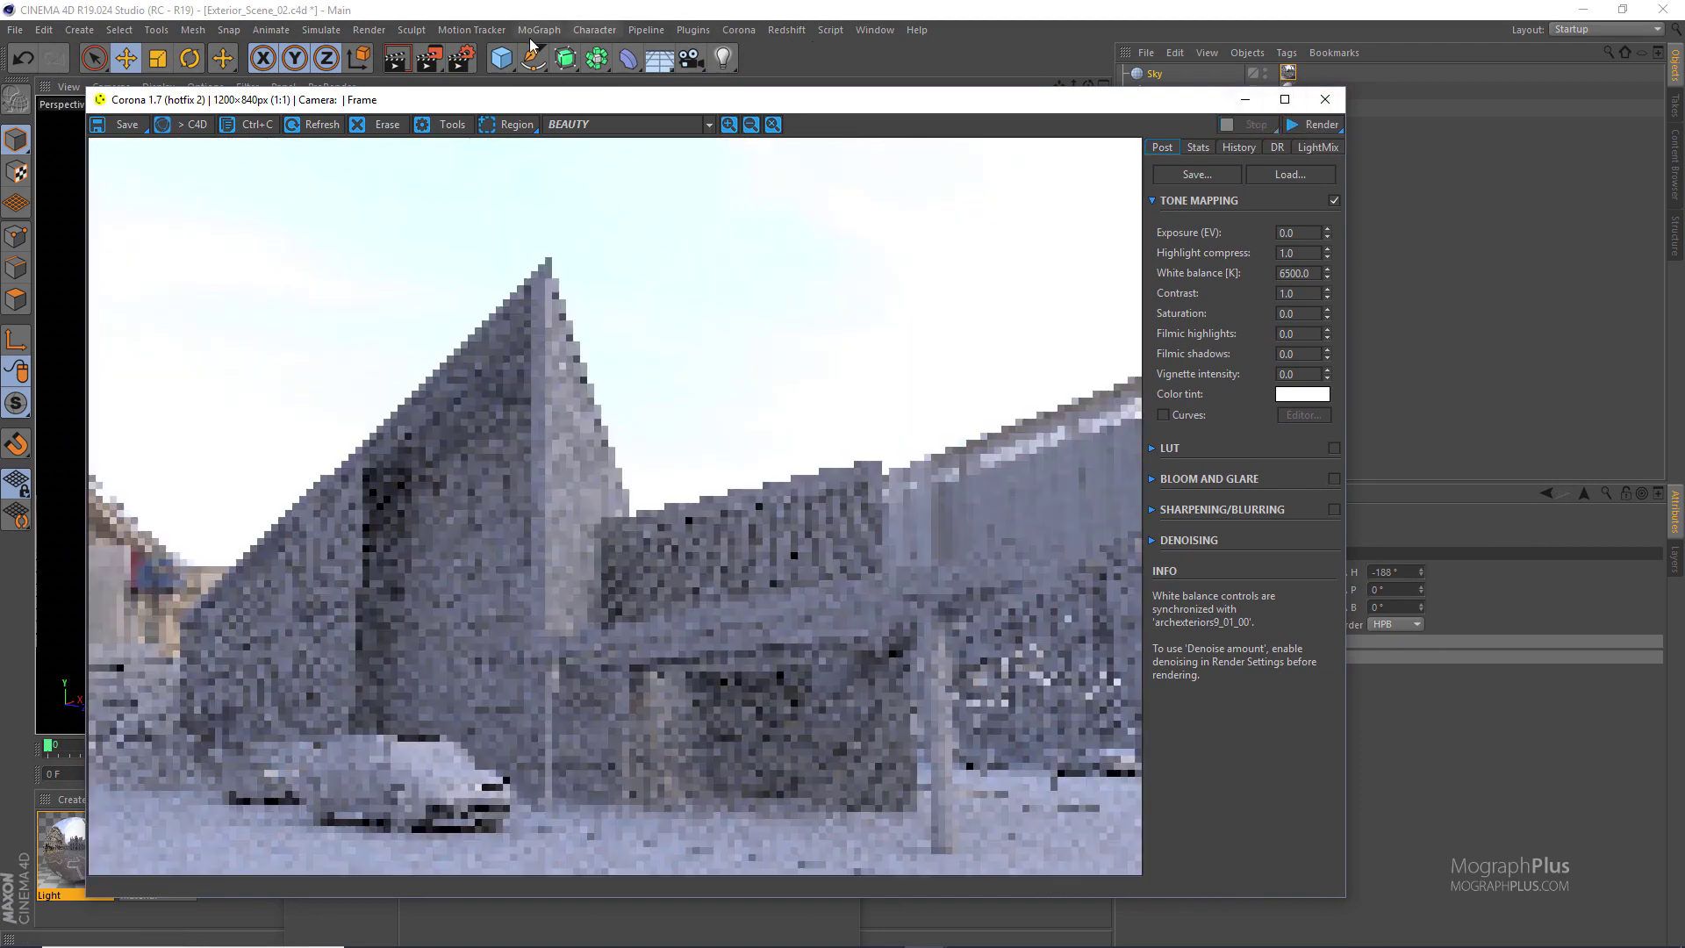
Set the render output width to 800 pixels with the aspect ratio locked and reposition the restarted frame buffer window
left_click(461, 57)
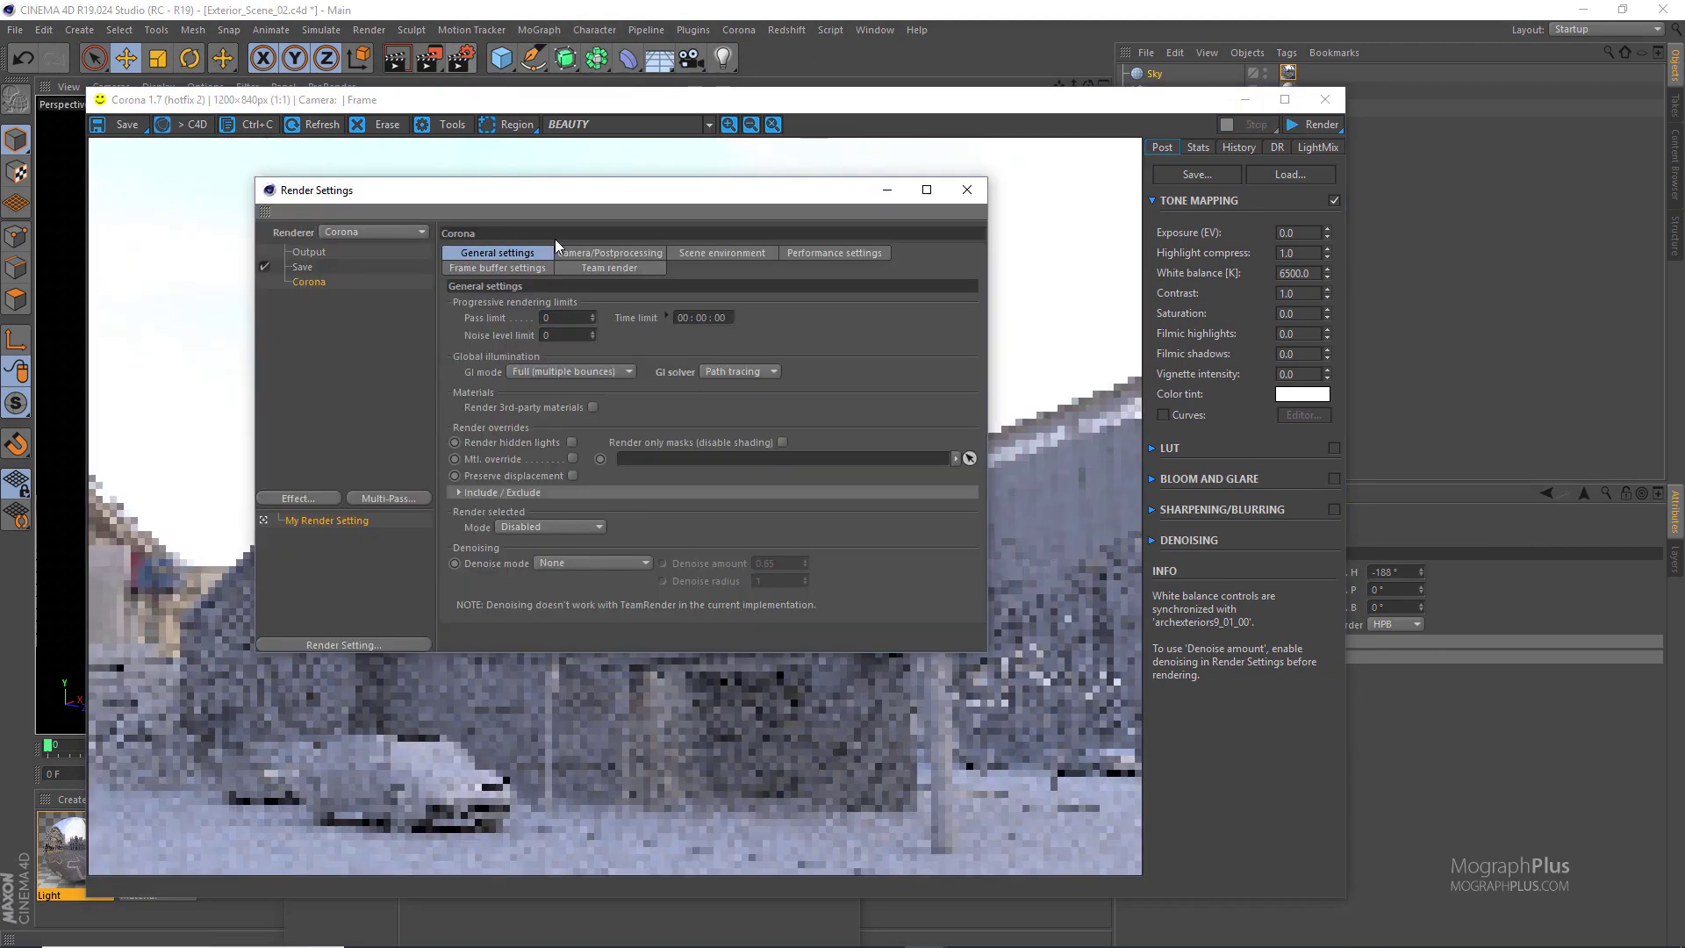
left_click(307, 252)
left_click(542, 302)
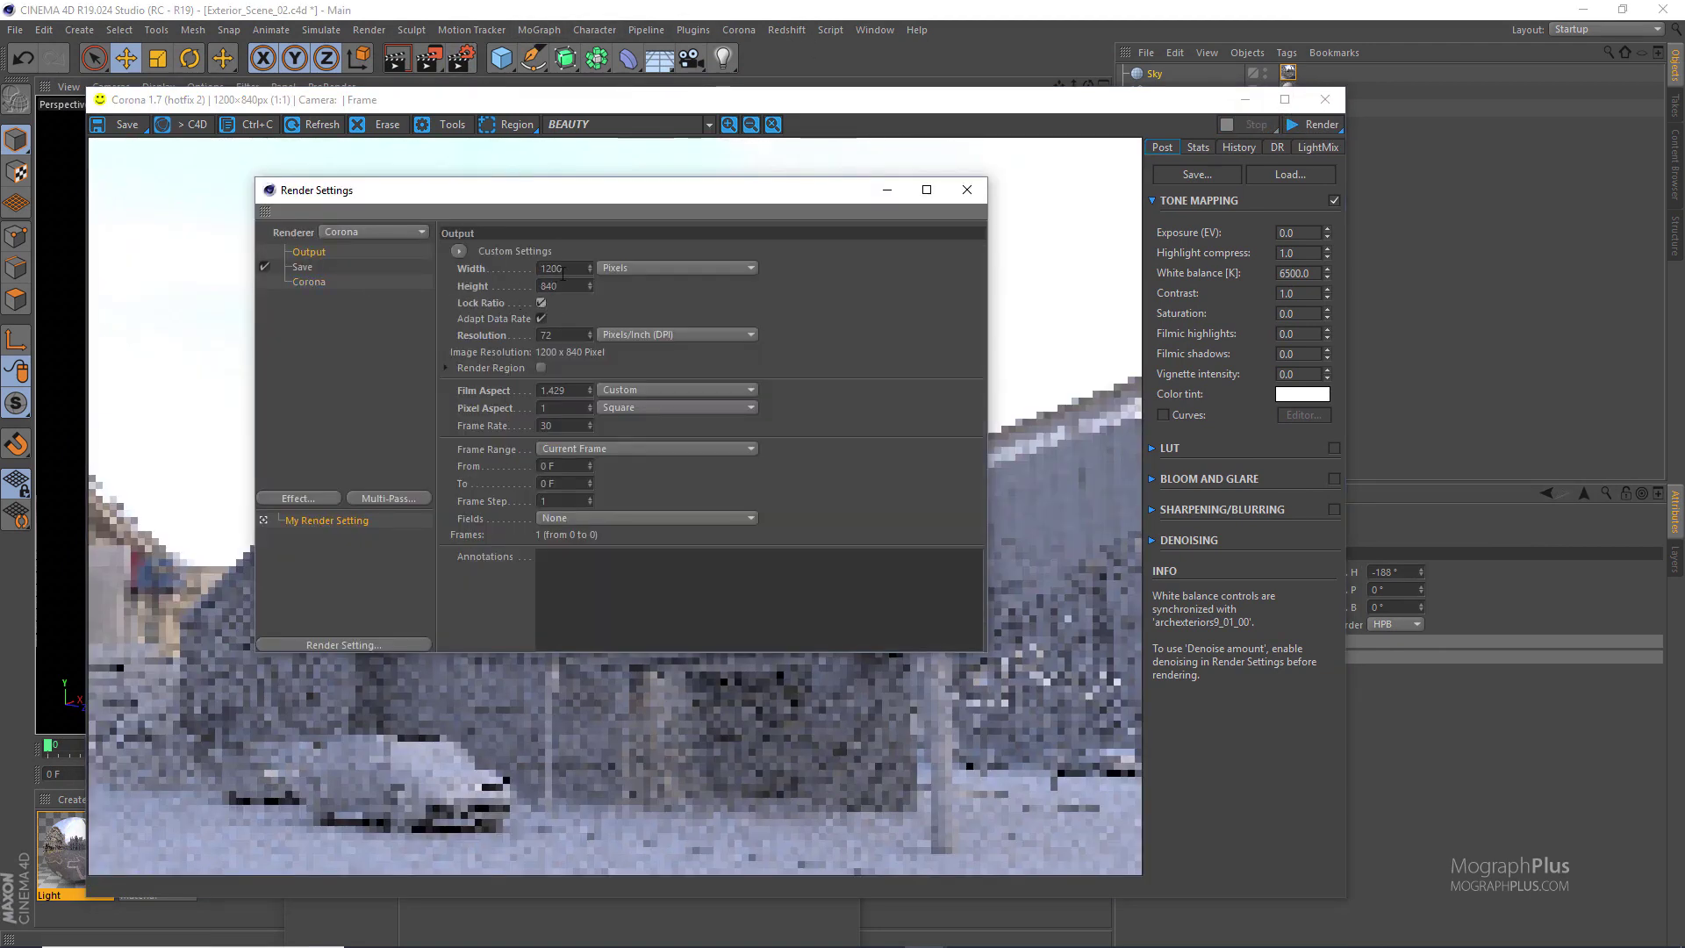
double_click(564, 269)
type("800")
key("Return")
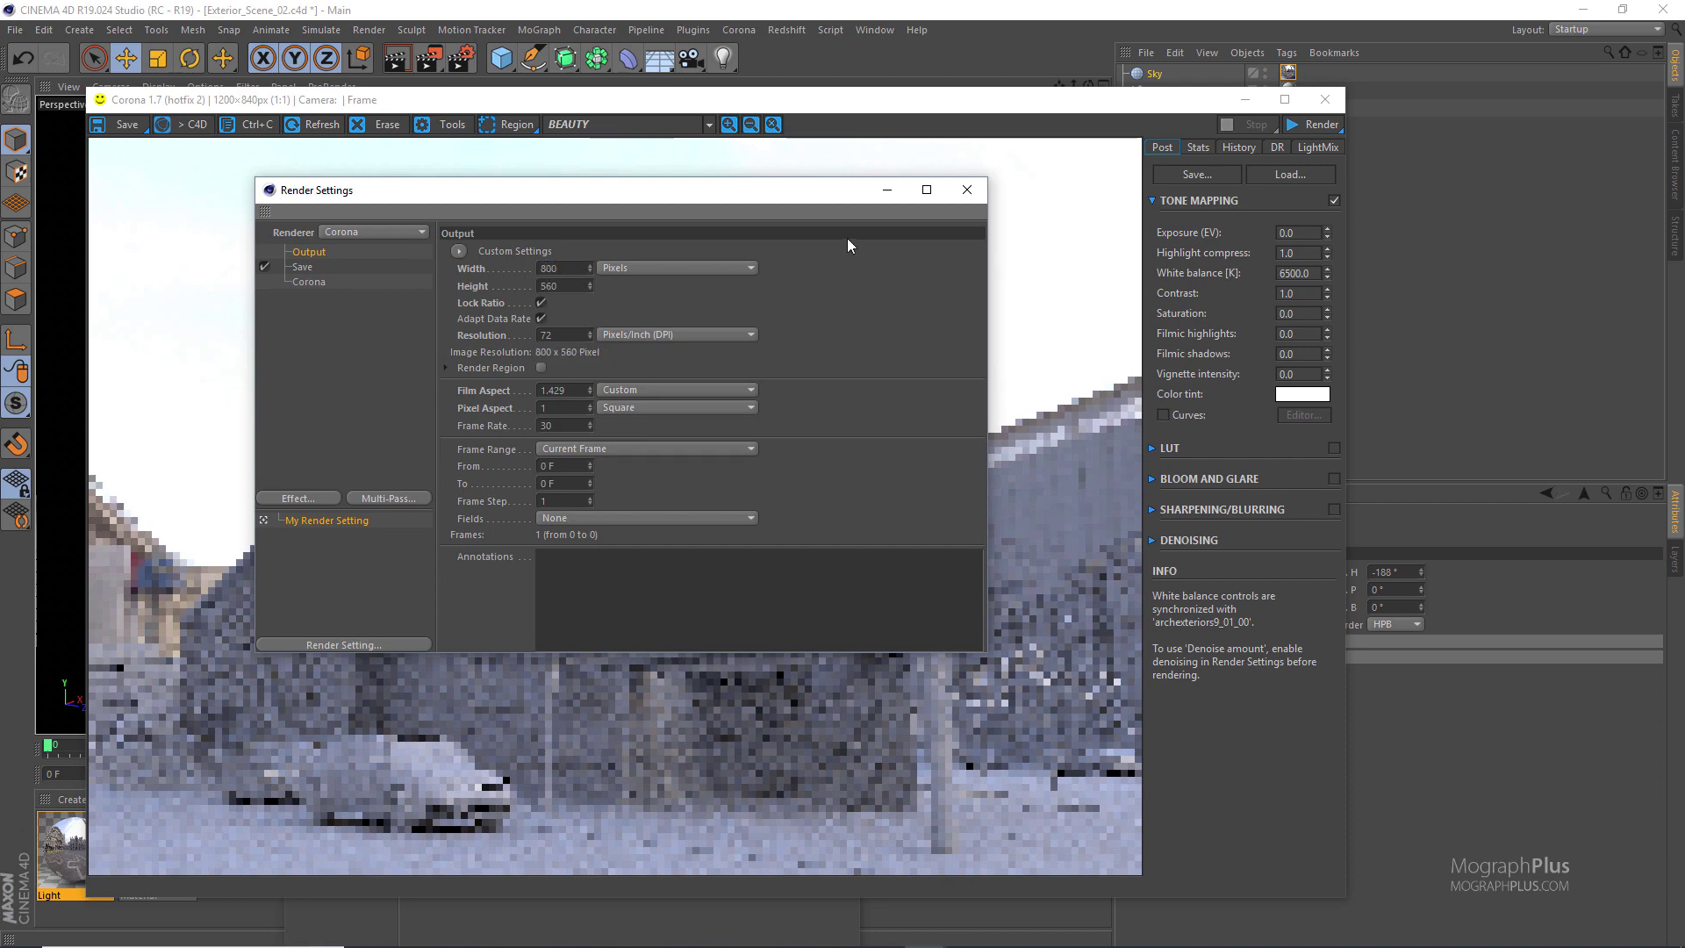
left_click(965, 189)
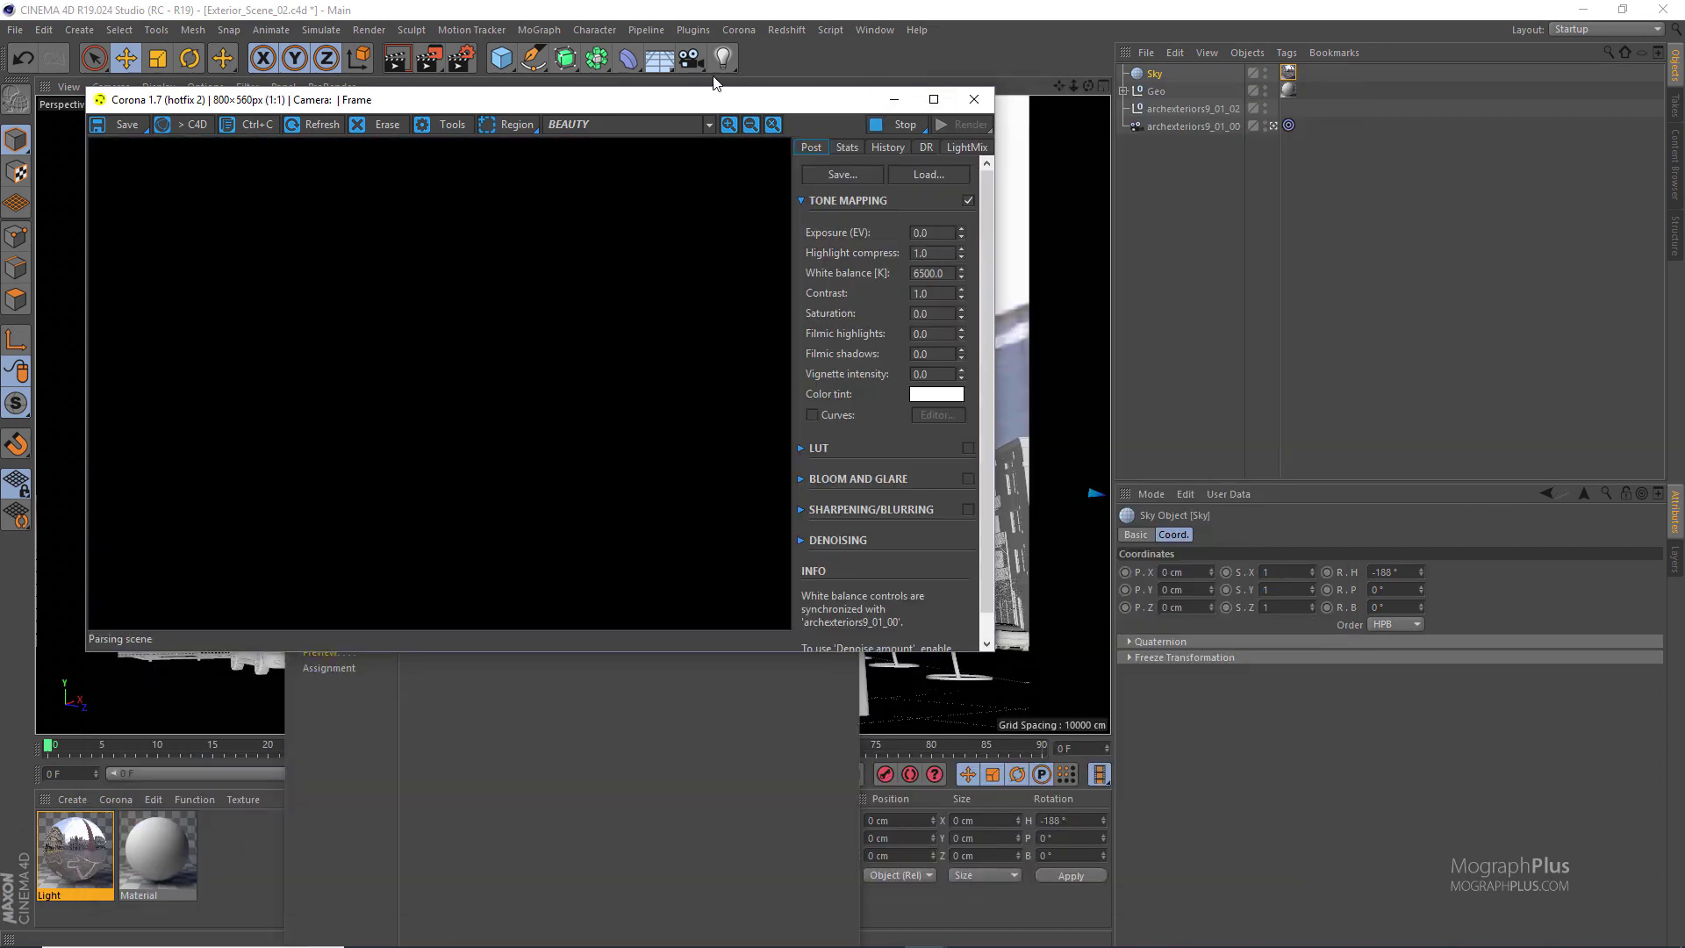
left_click_drag(688, 95, 775, 222)
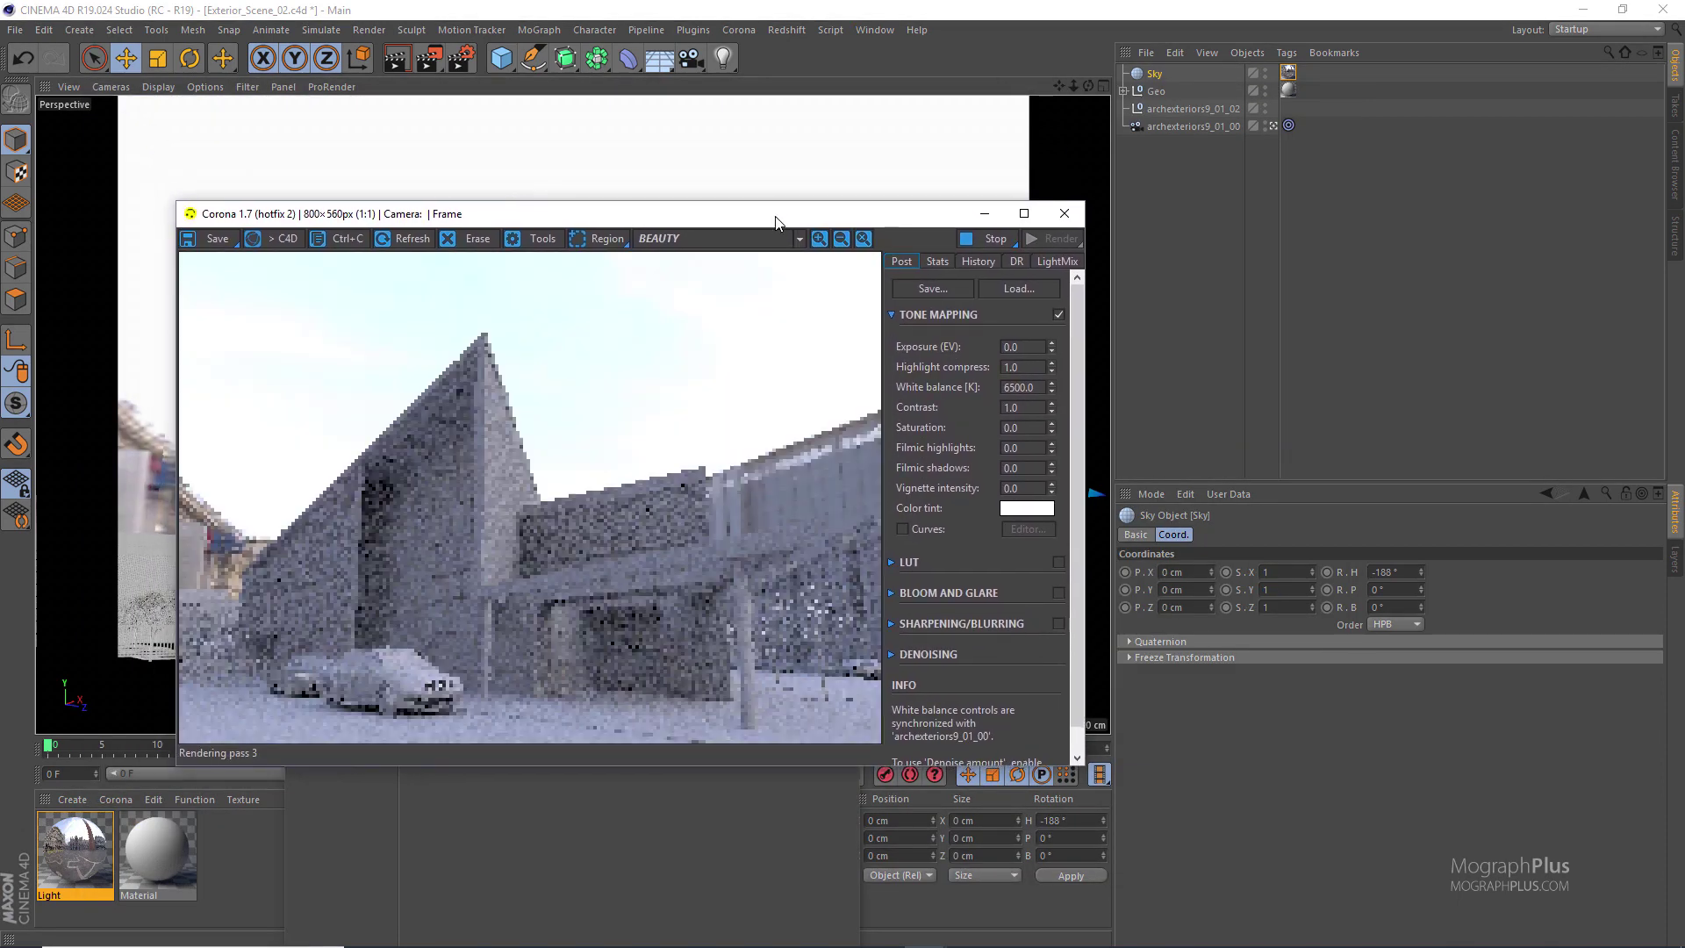
Try an emission intensity of 2 on the Light material, settle on 1.5 and close the material editor
left_click(658, 861)
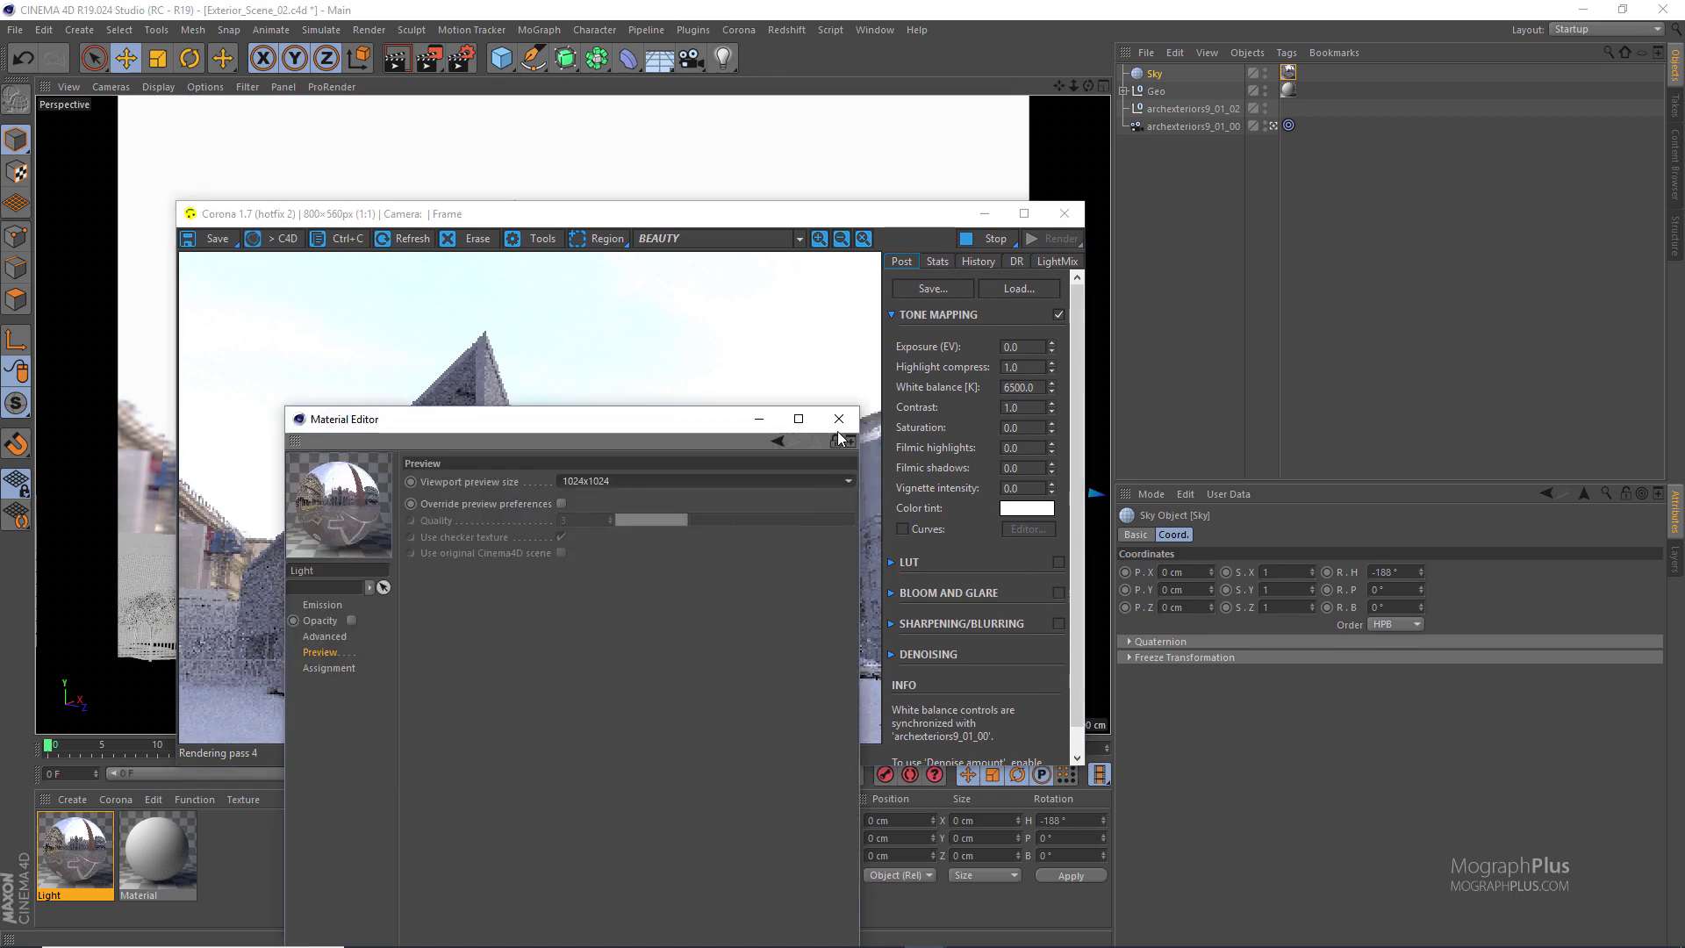
left_click_drag(696, 421, 766, 491)
left_click(390, 671)
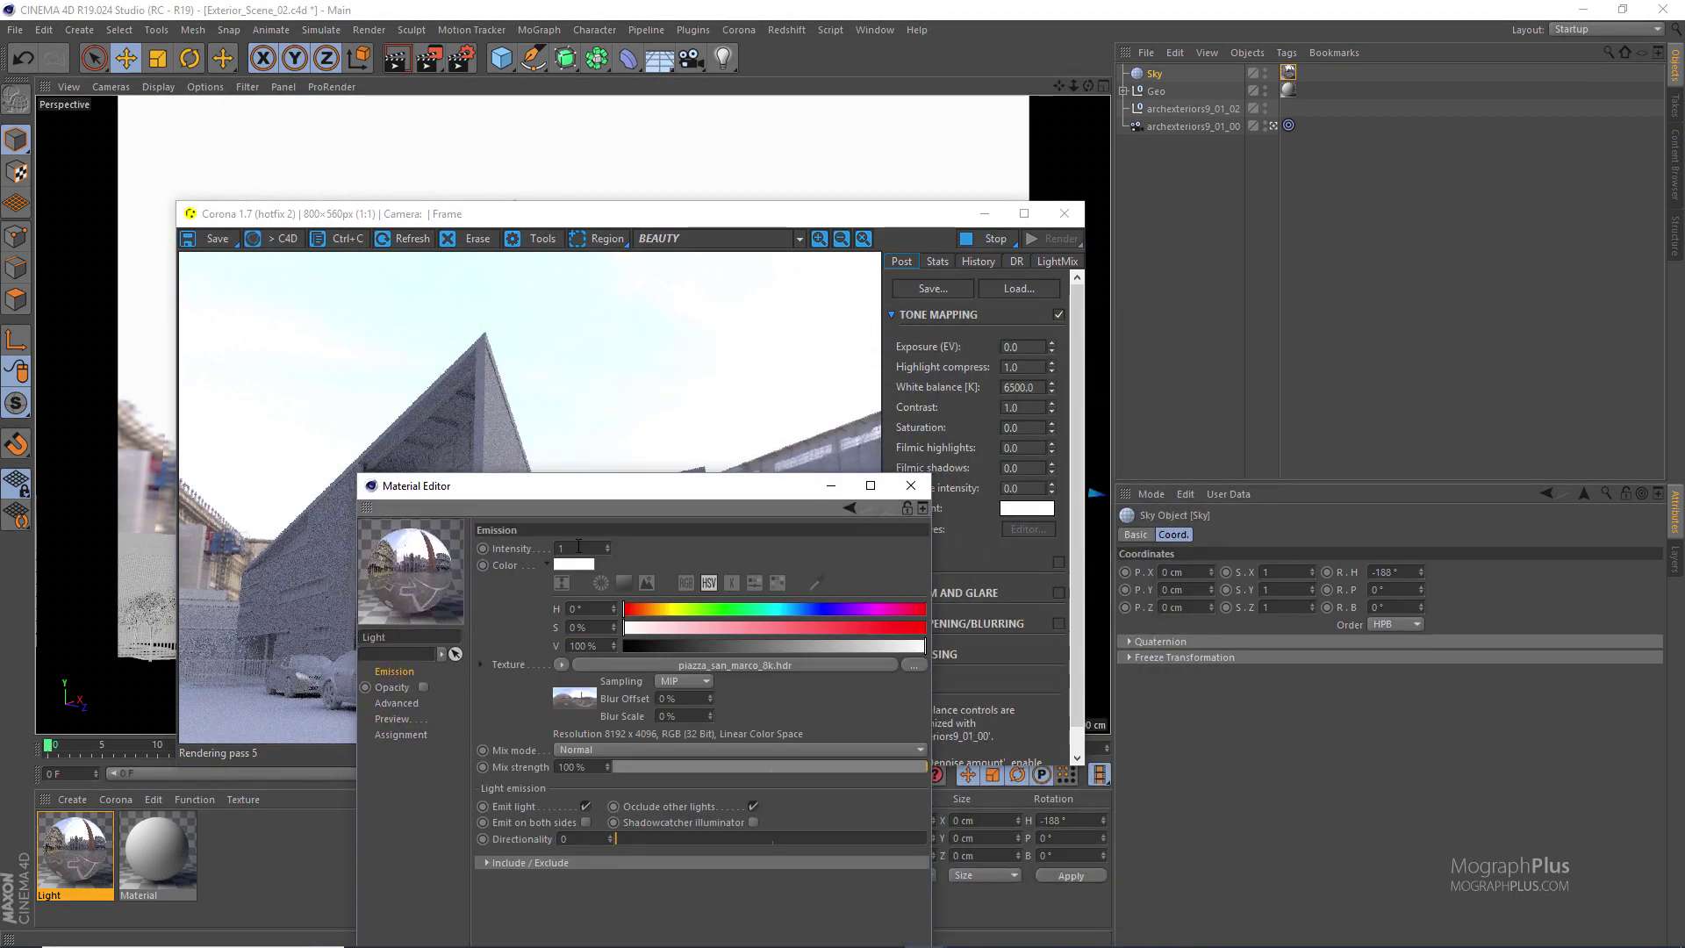
left_click_drag(629, 488, 897, 636)
double_click(844, 695)
type("2")
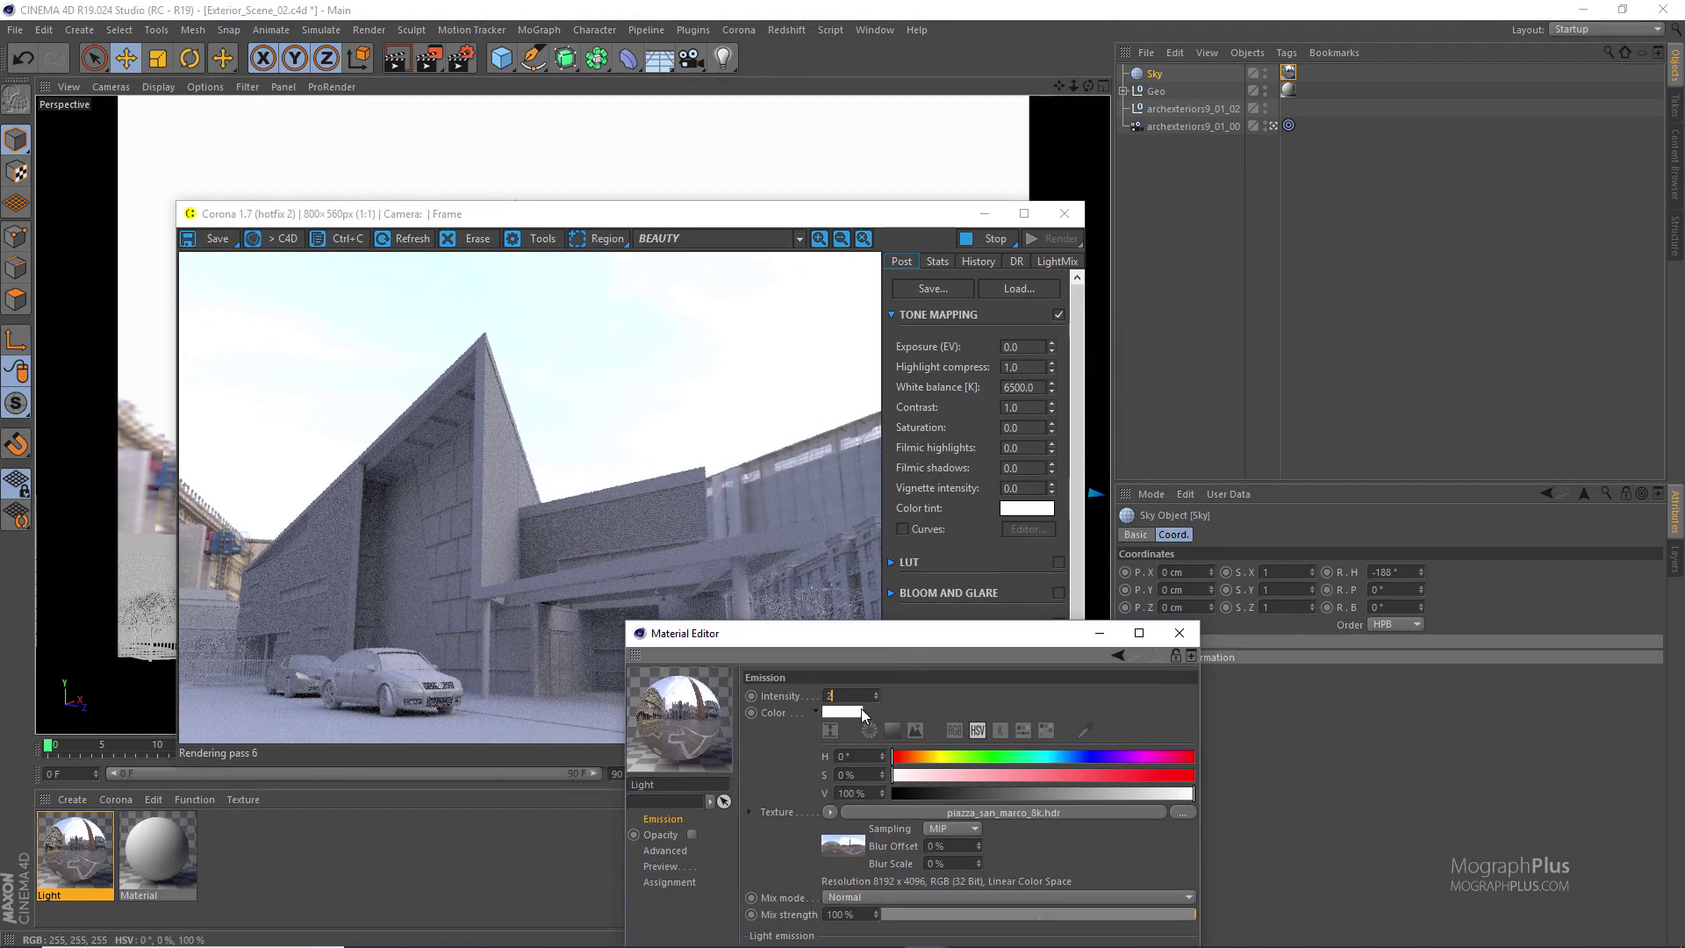
key("Return")
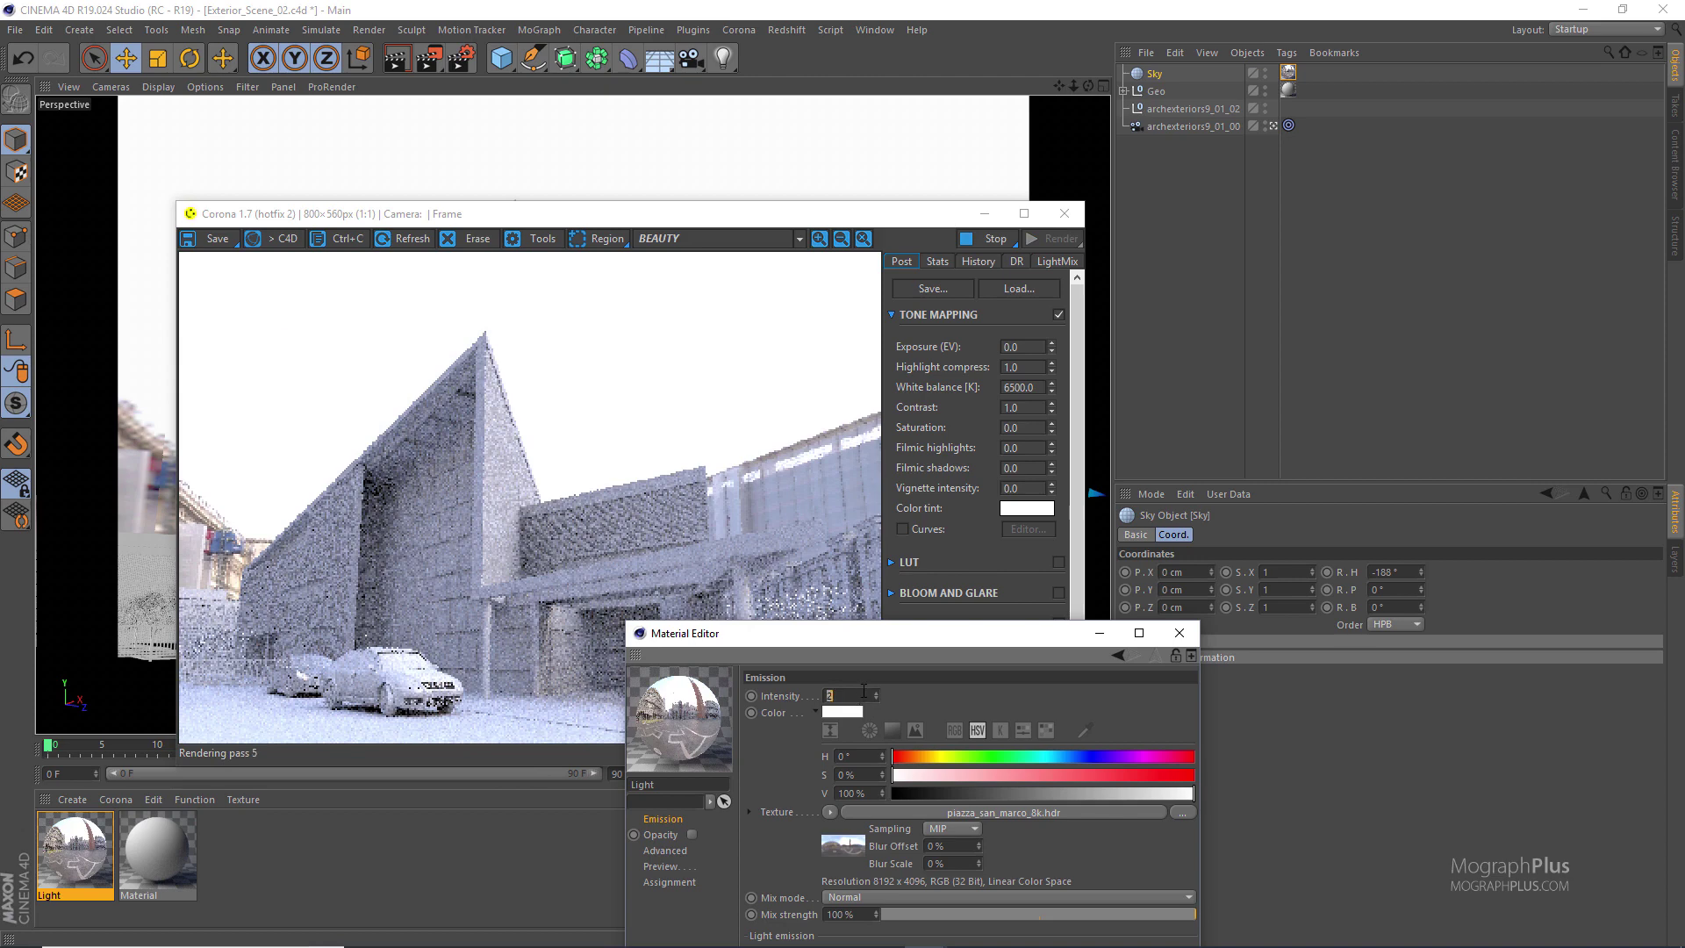
type("1.5")
key("Return")
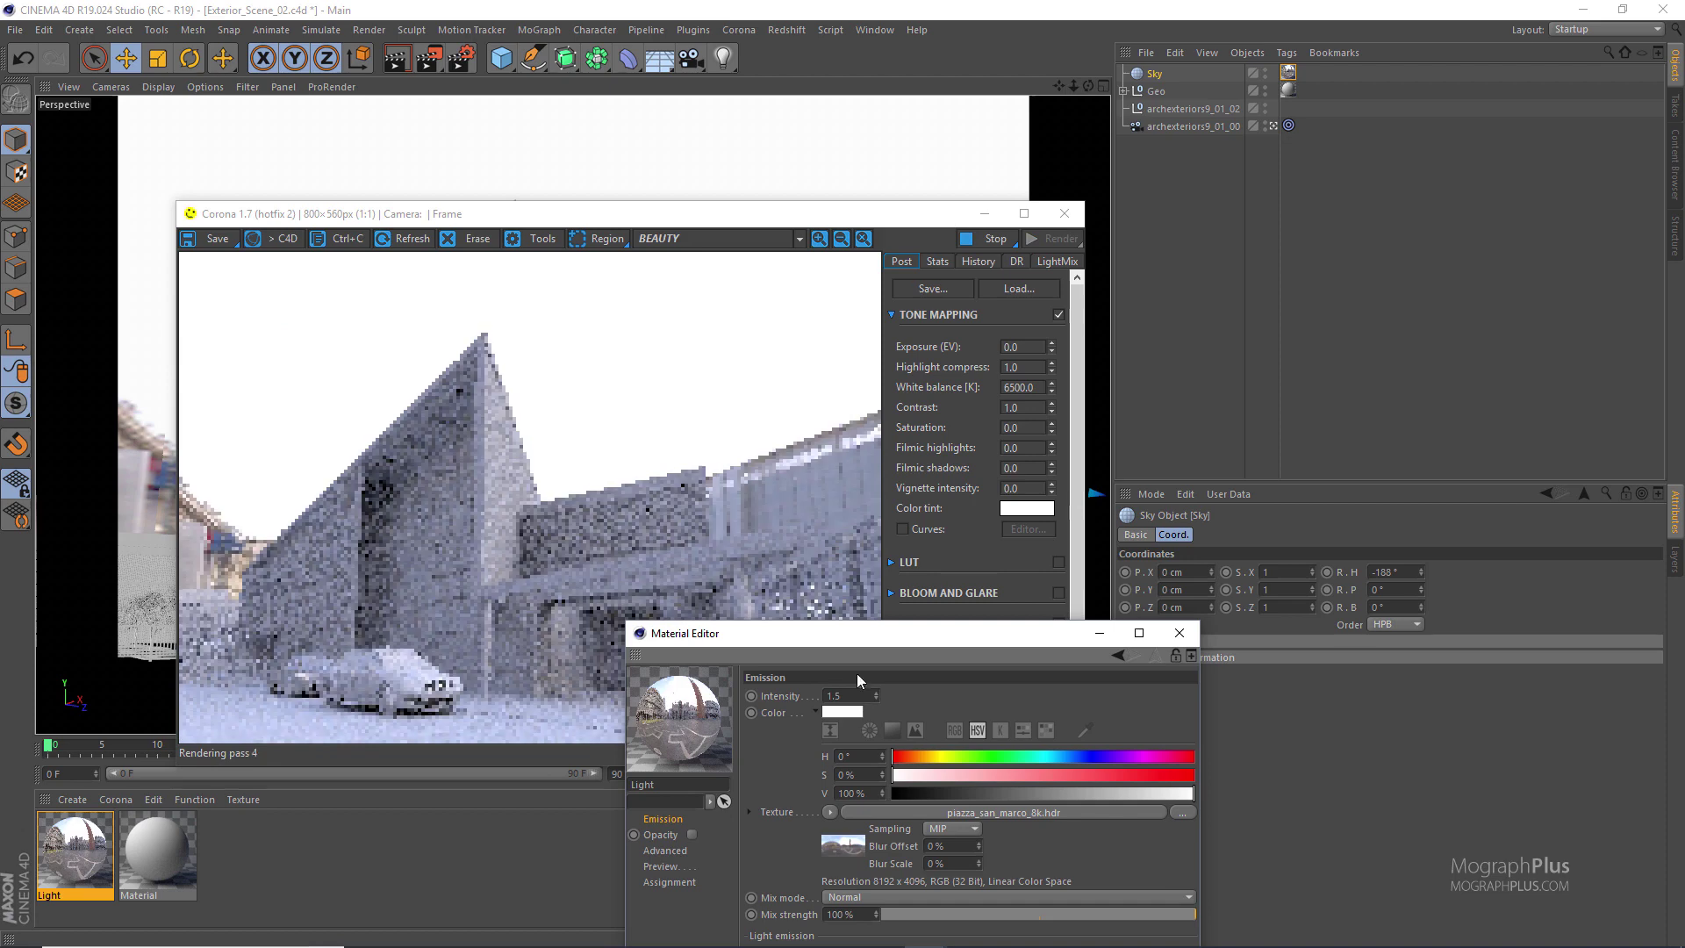
left_click(1178, 633)
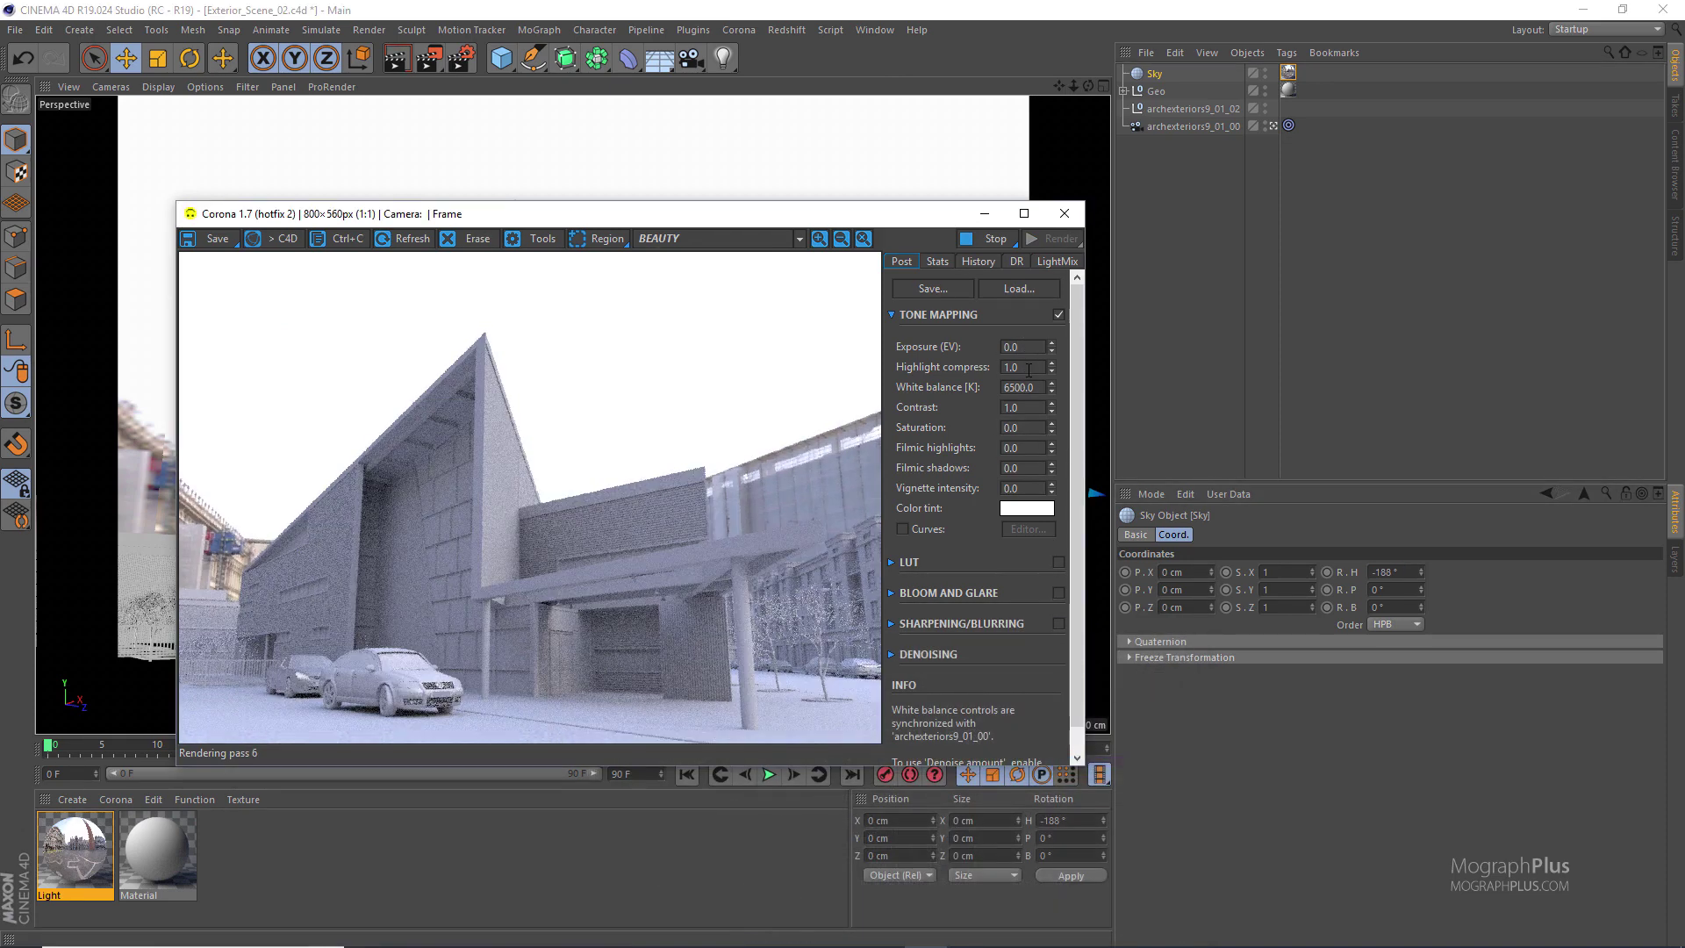
Try highlight compression values of 2 and 10 in the tone mapping, and settle on 3
double_click(1028, 368)
type("2")
key("Return")
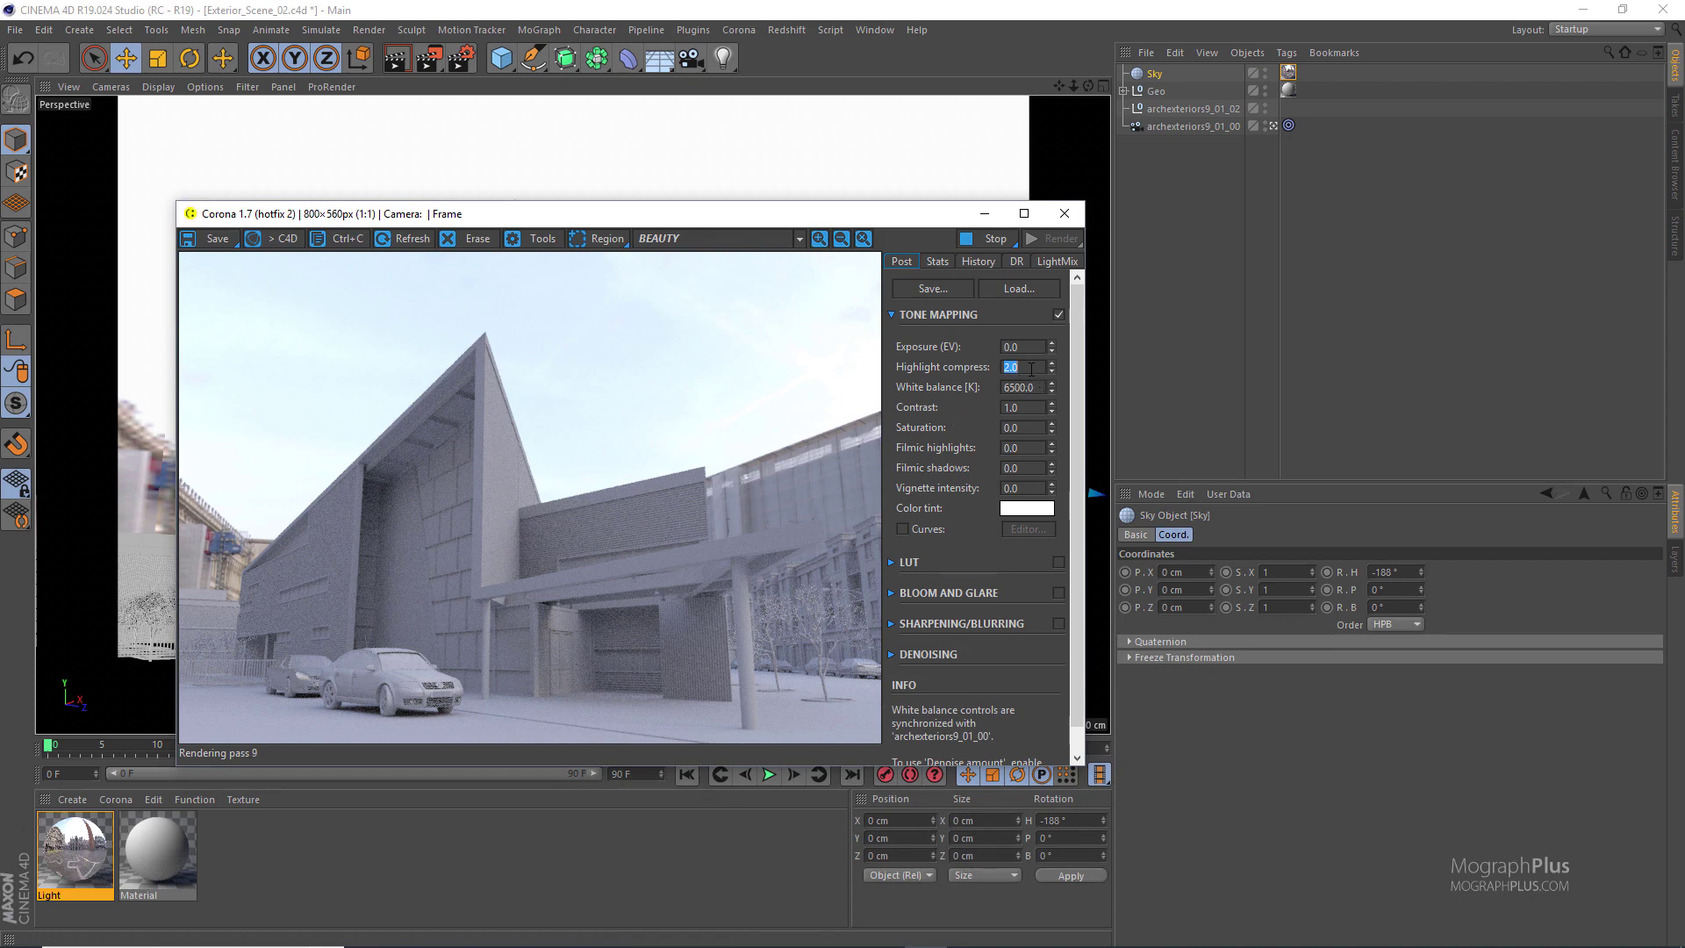
type("10")
key("Return")
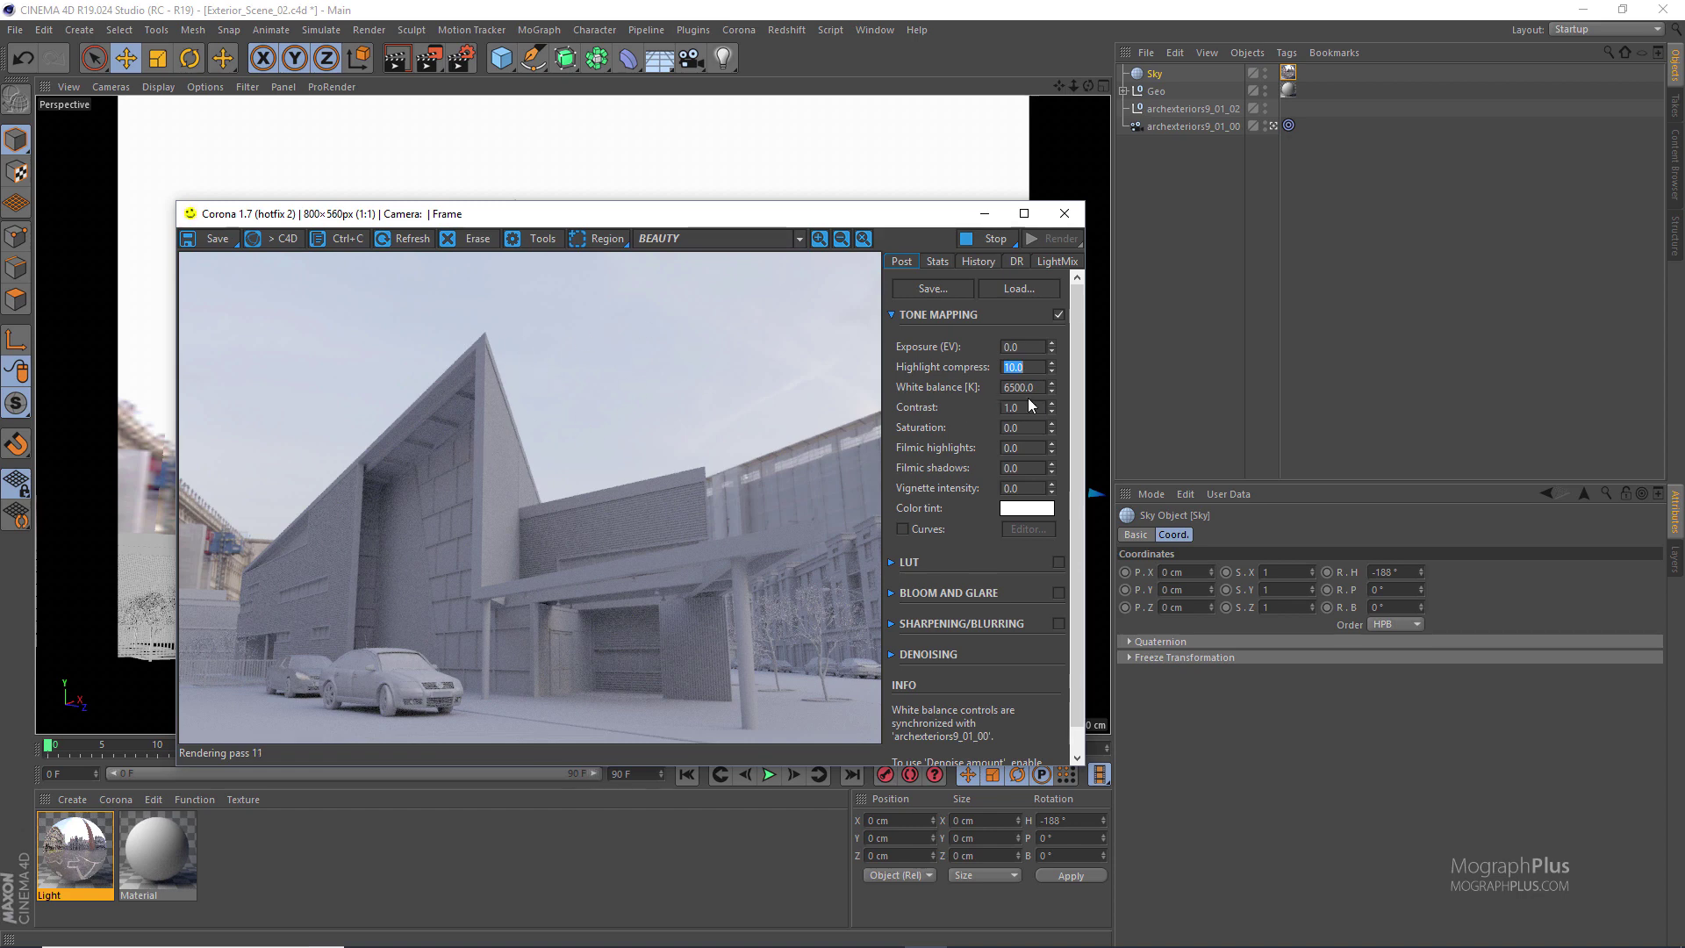
type("3")
key("Return")
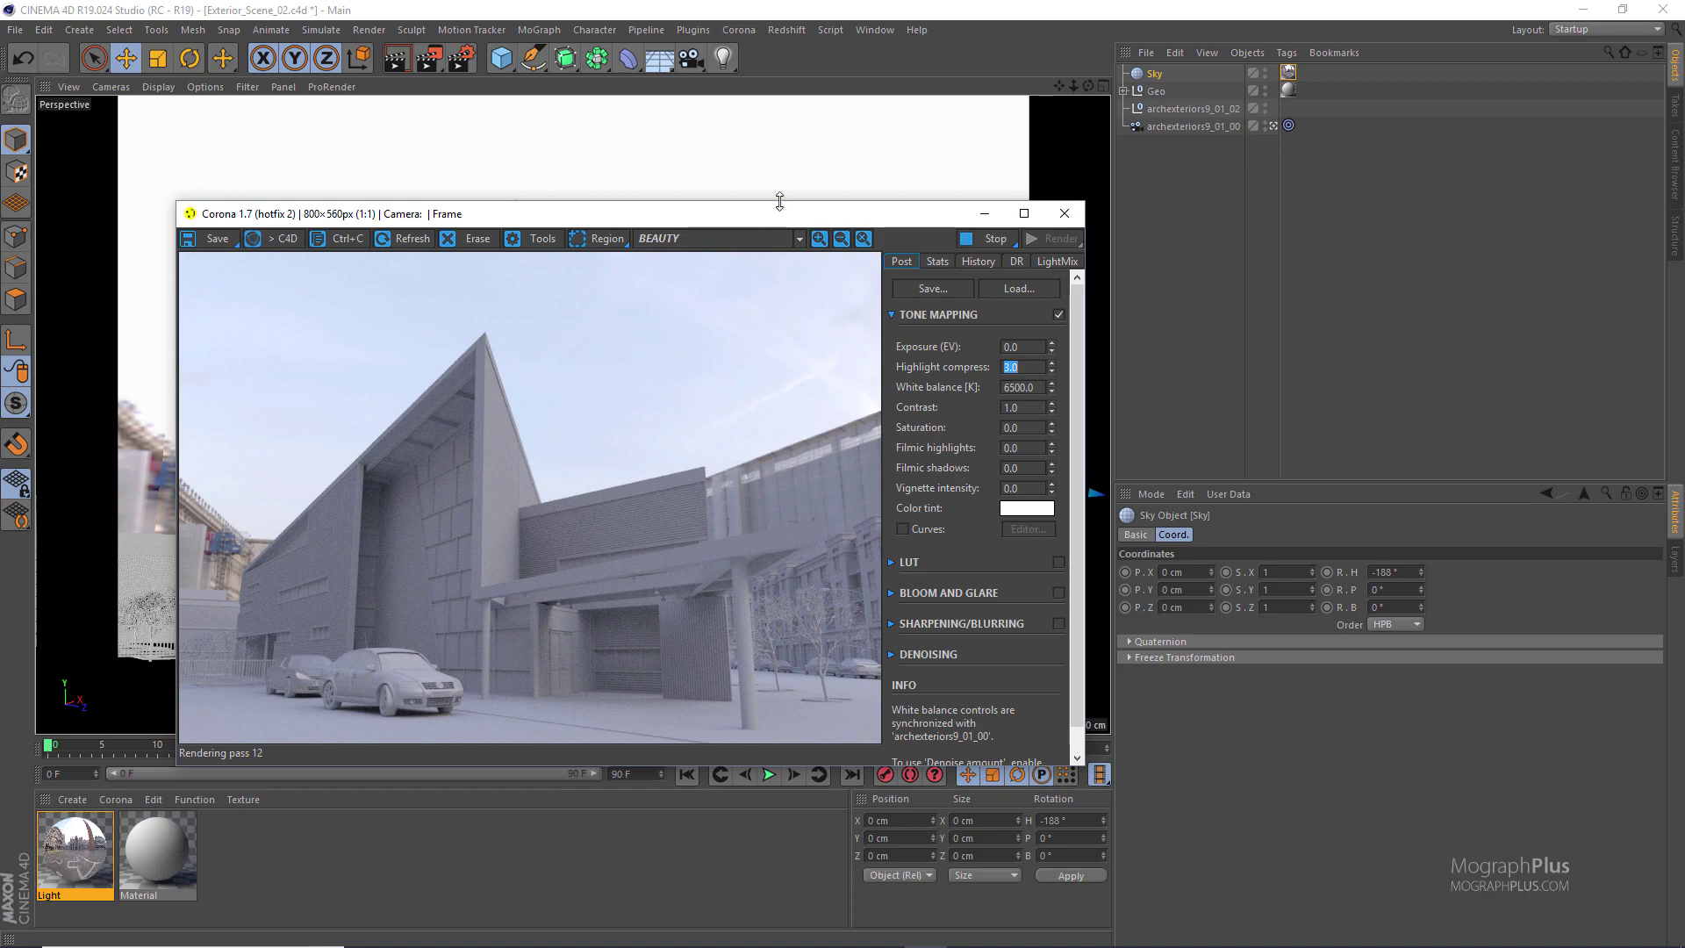
left_click_drag(803, 215, 801, 196)
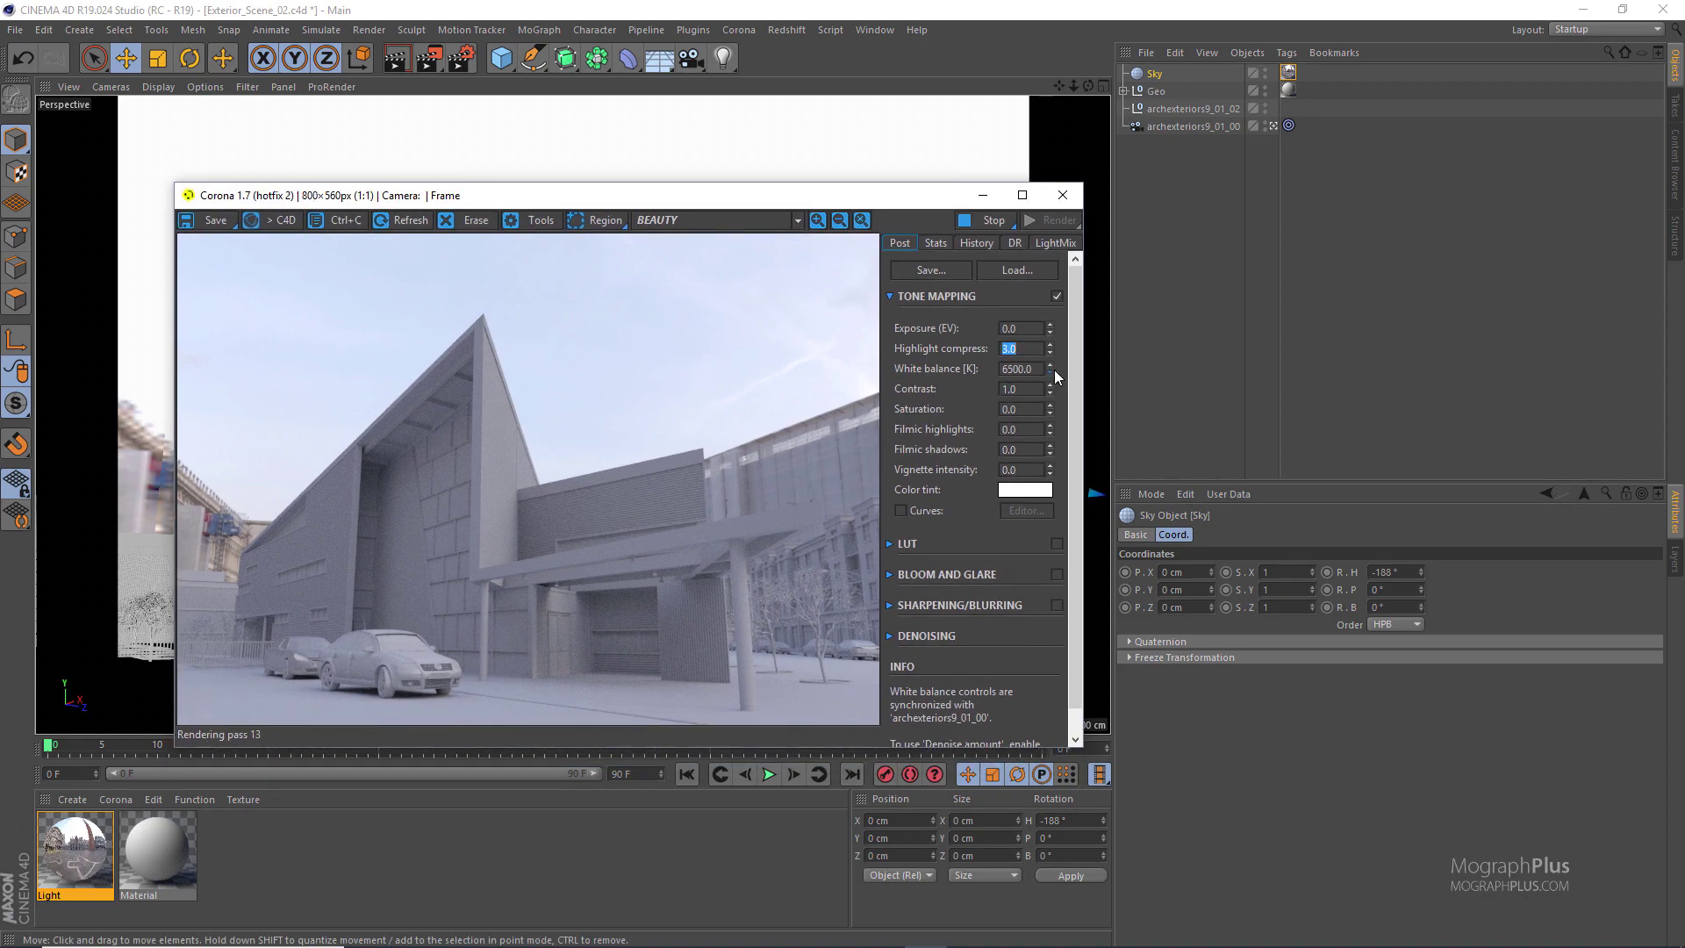
Compare white balances of about 8363 K and 6500 K on the render, and settle on about 7355 K
left_click_drag(1049, 370, 1051, 435)
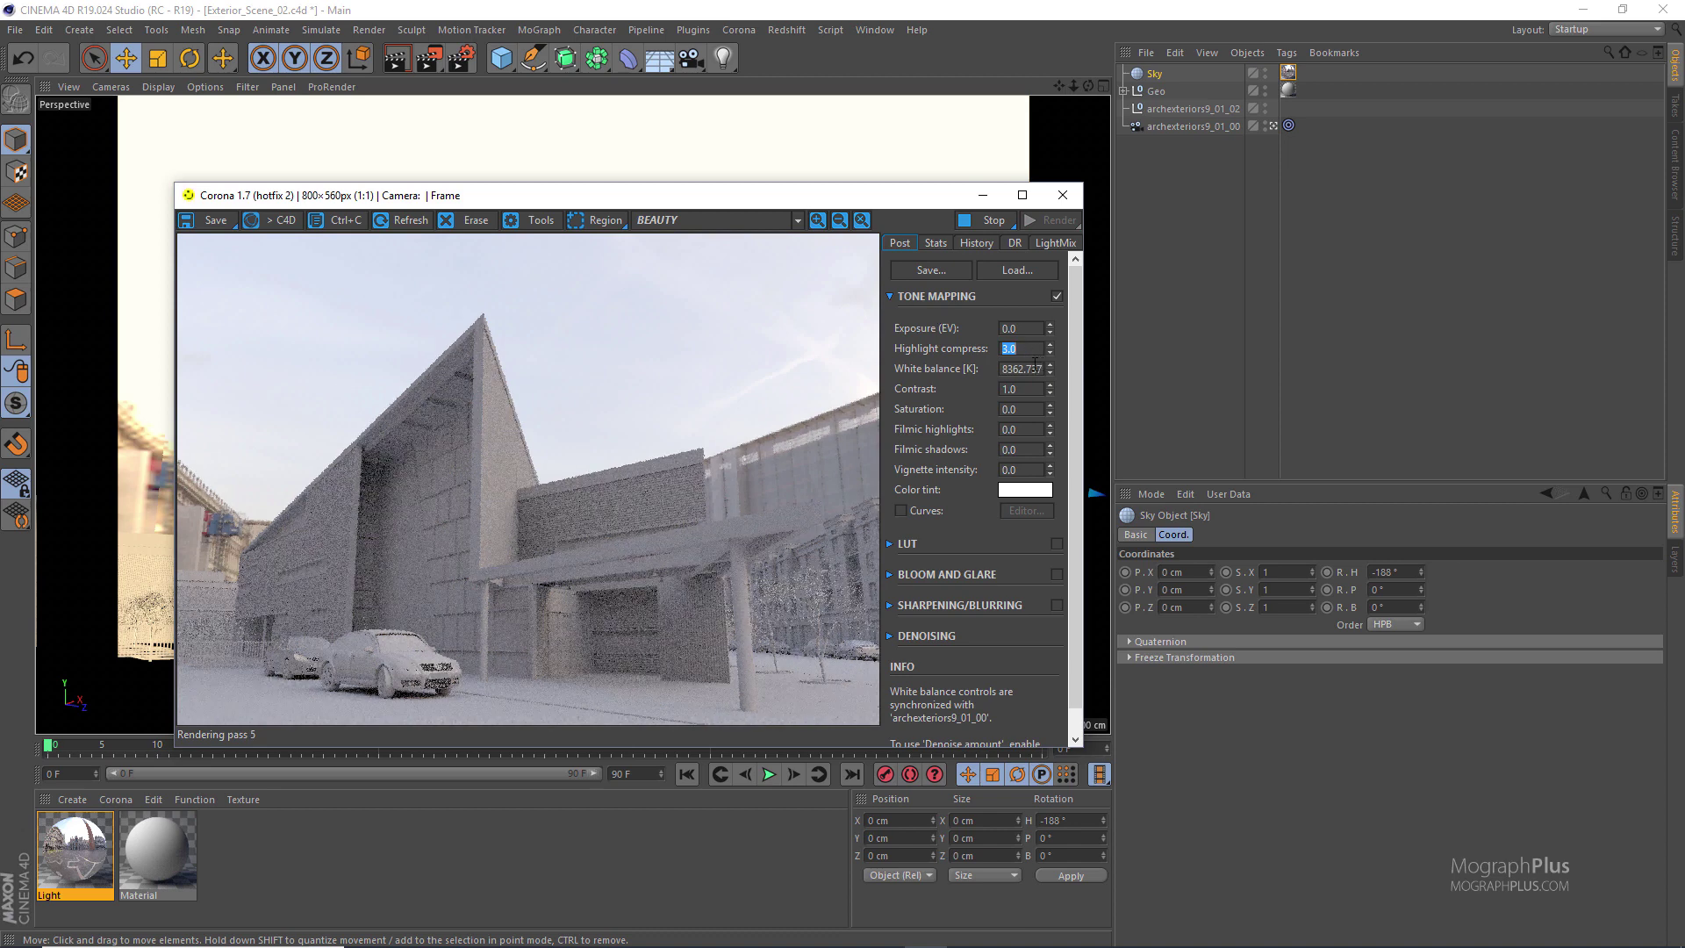
left_click(1029, 367)
type("6500")
key("Return")
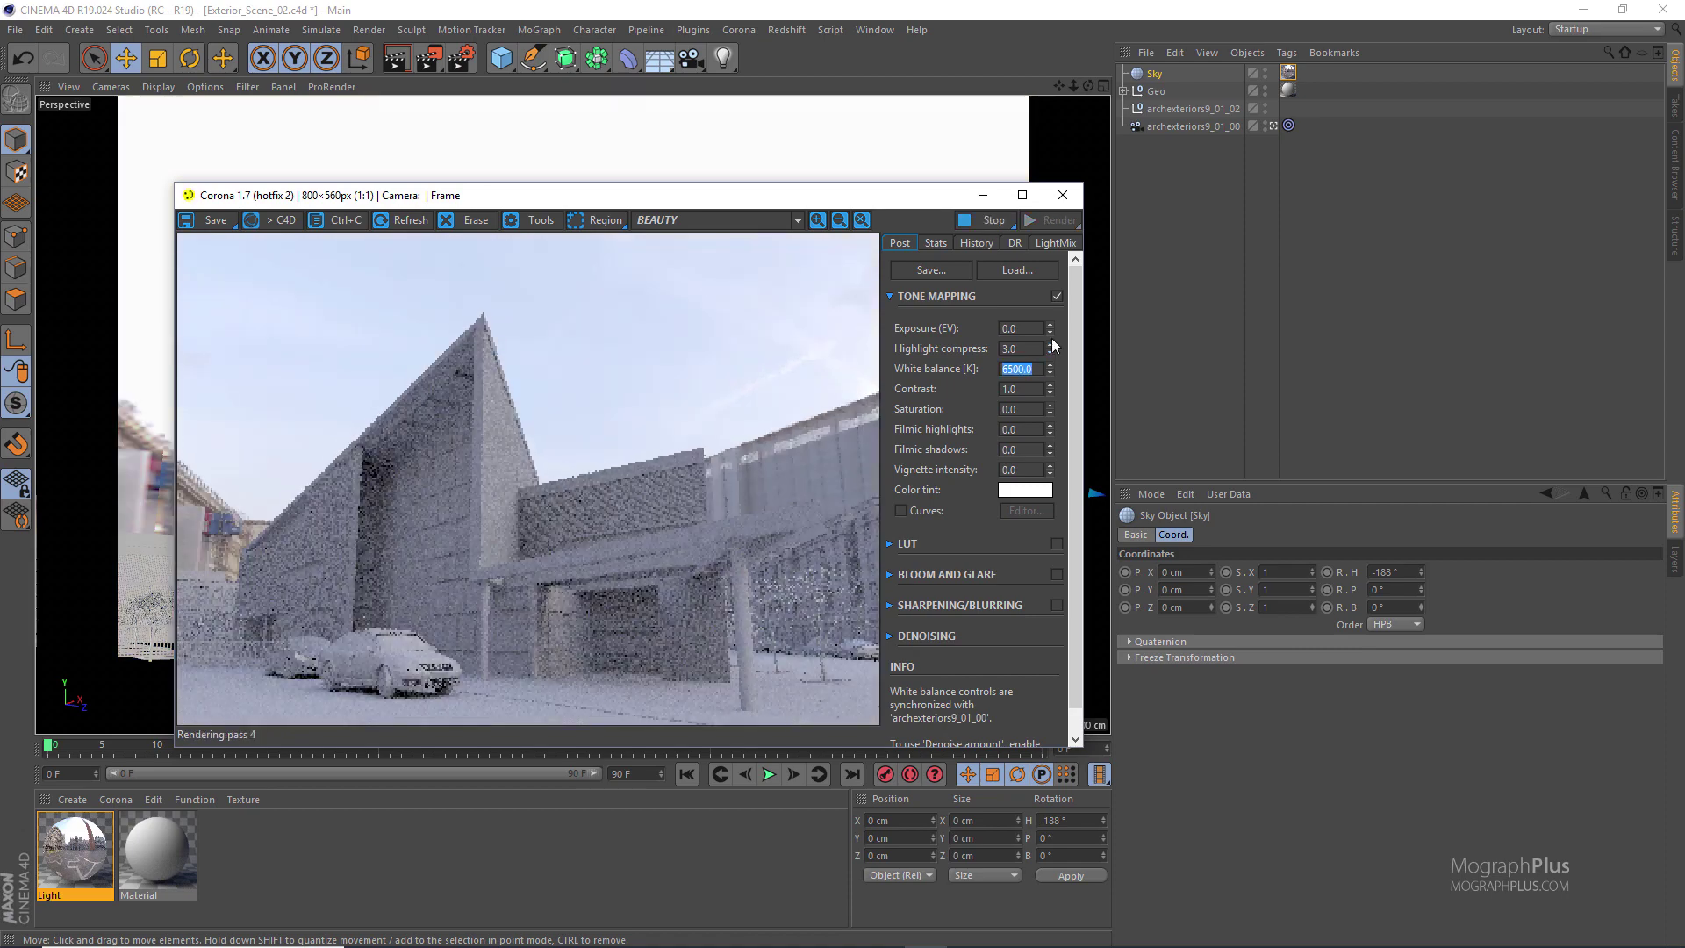
left_click_drag(1050, 372, 1057, 345)
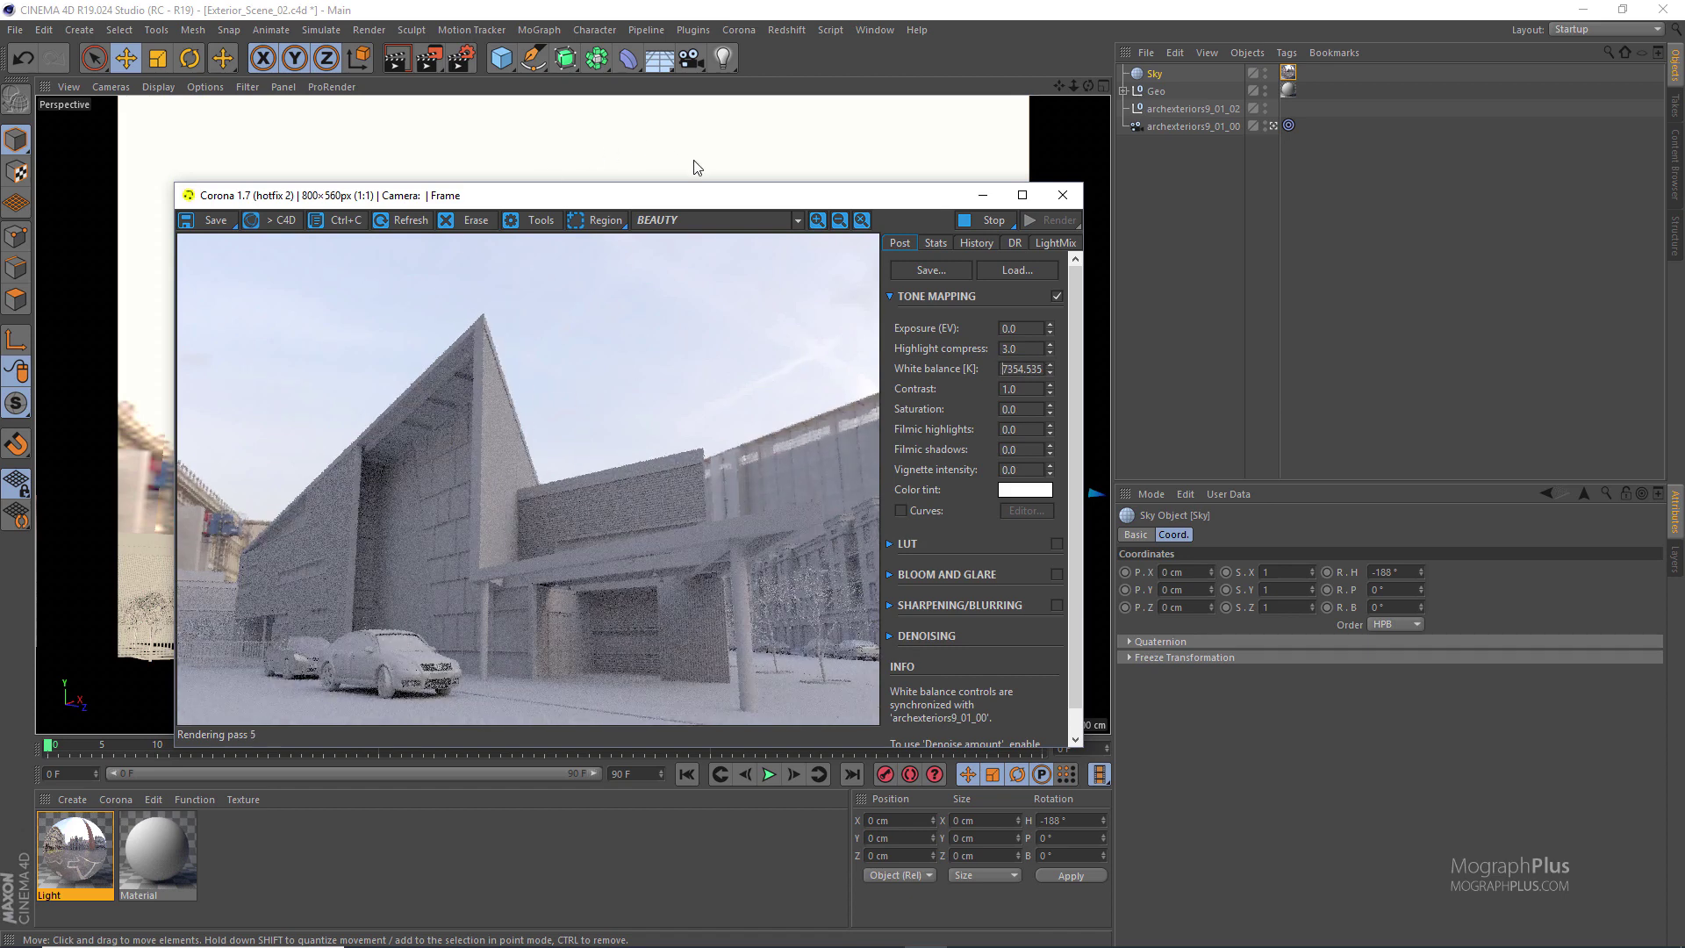
Add a Corona Sun to the building scene and set its angle to 20°
left_click(739, 30)
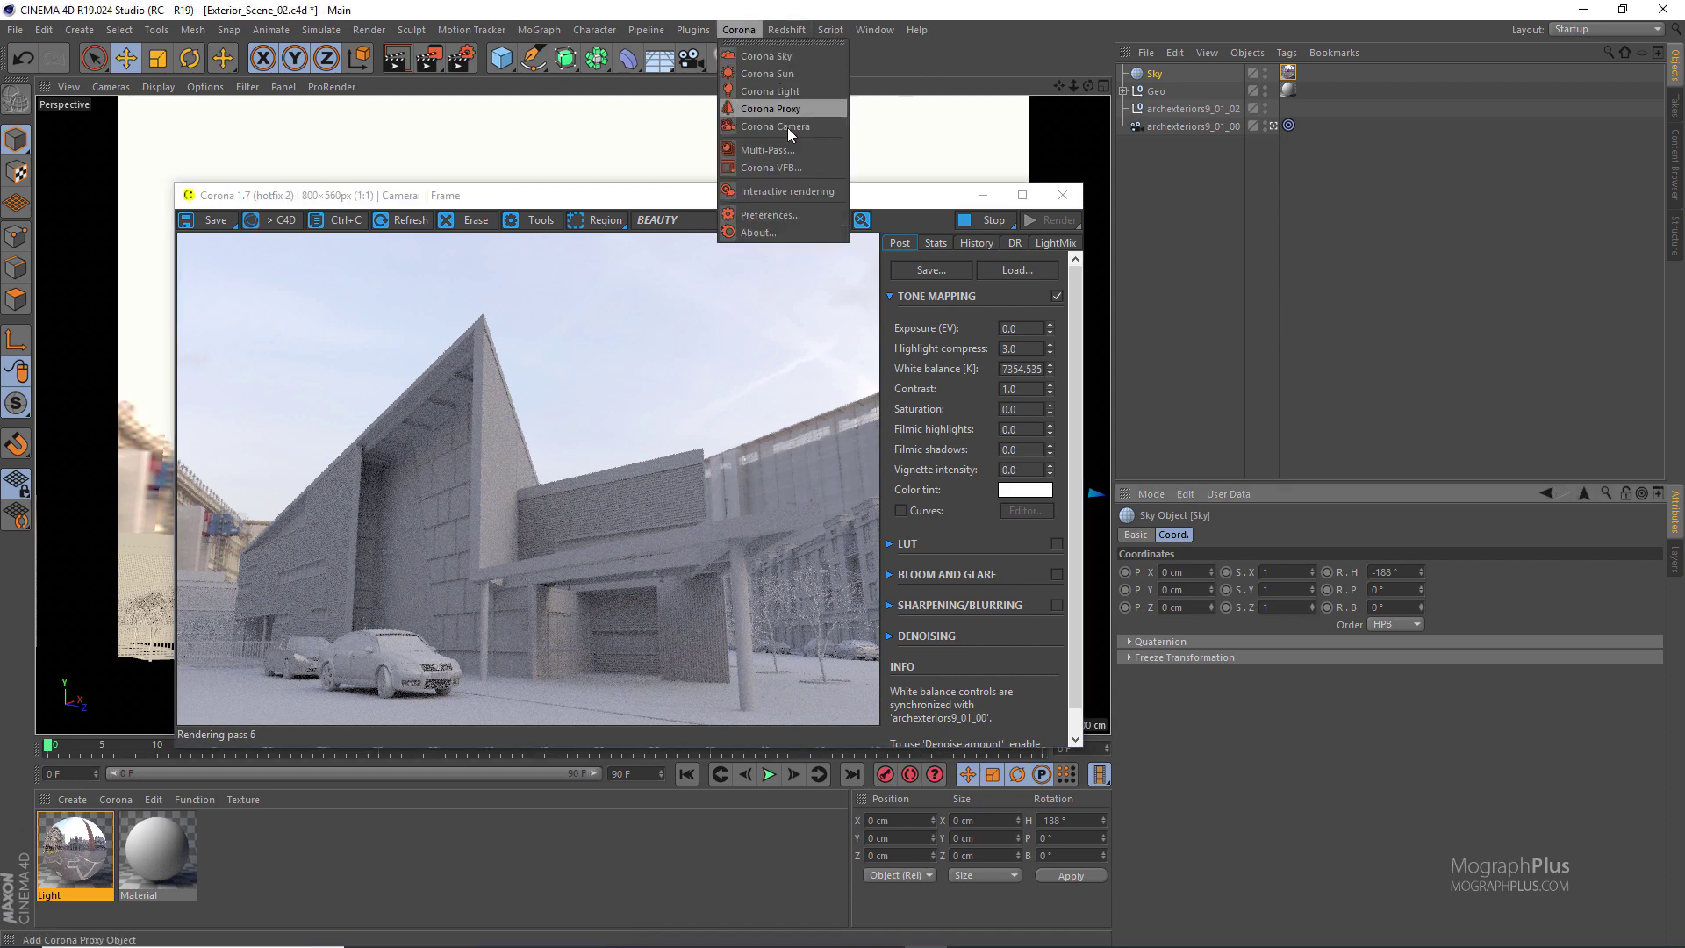
left_click(809, 73)
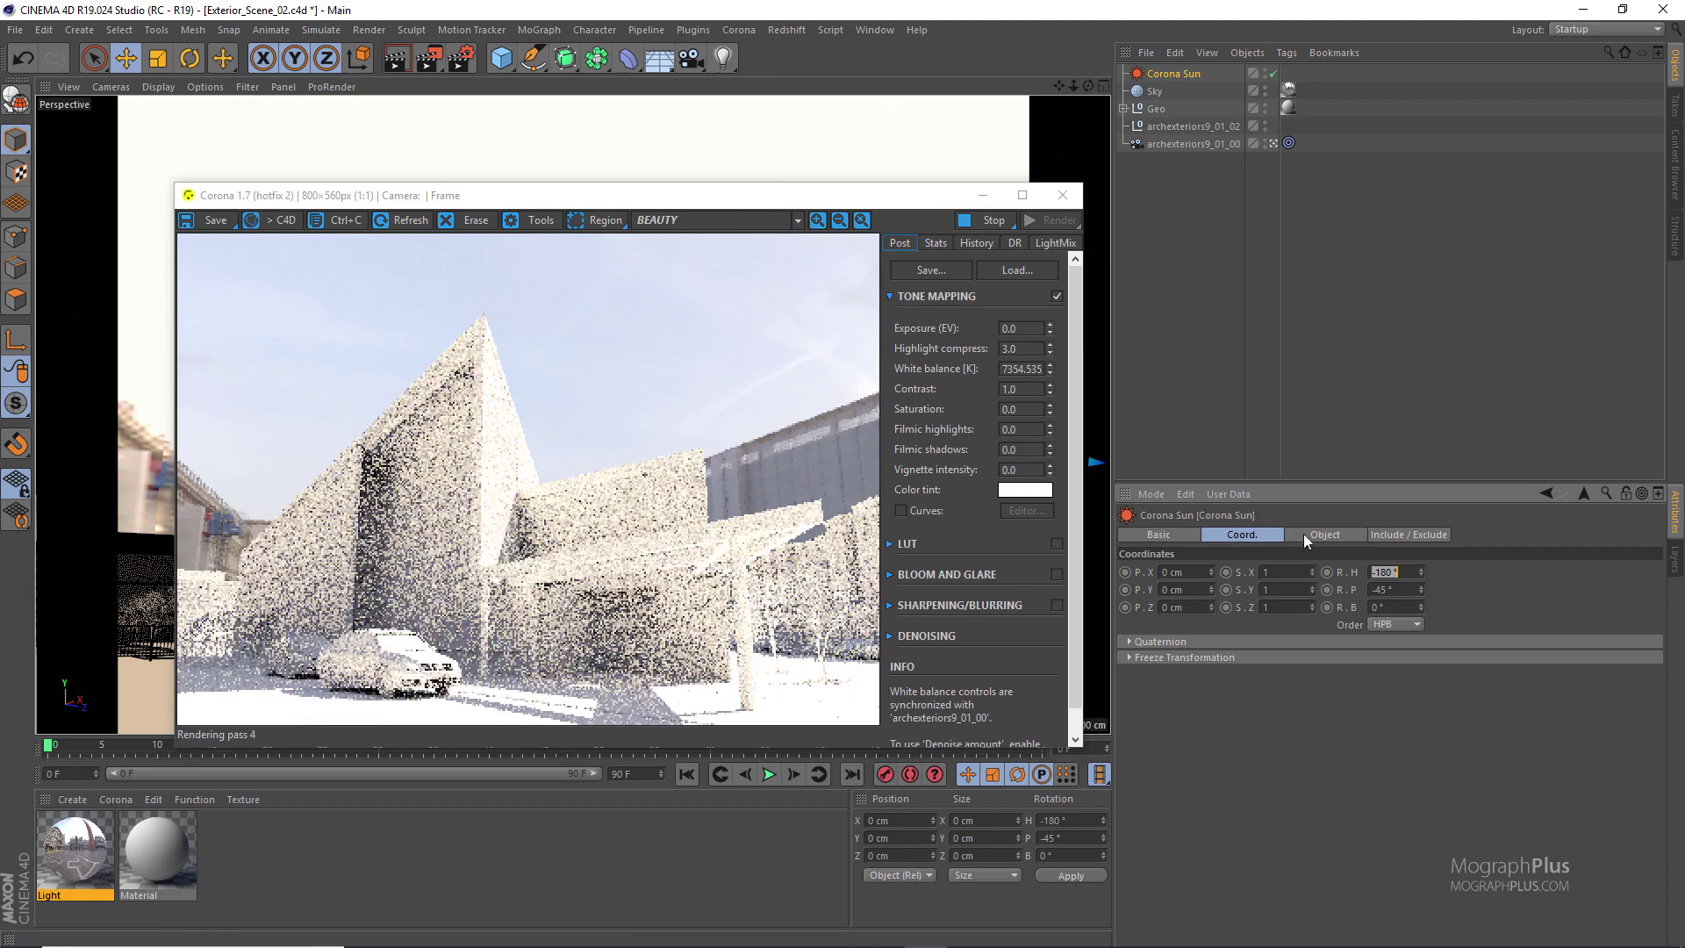
left_click(1170, 76)
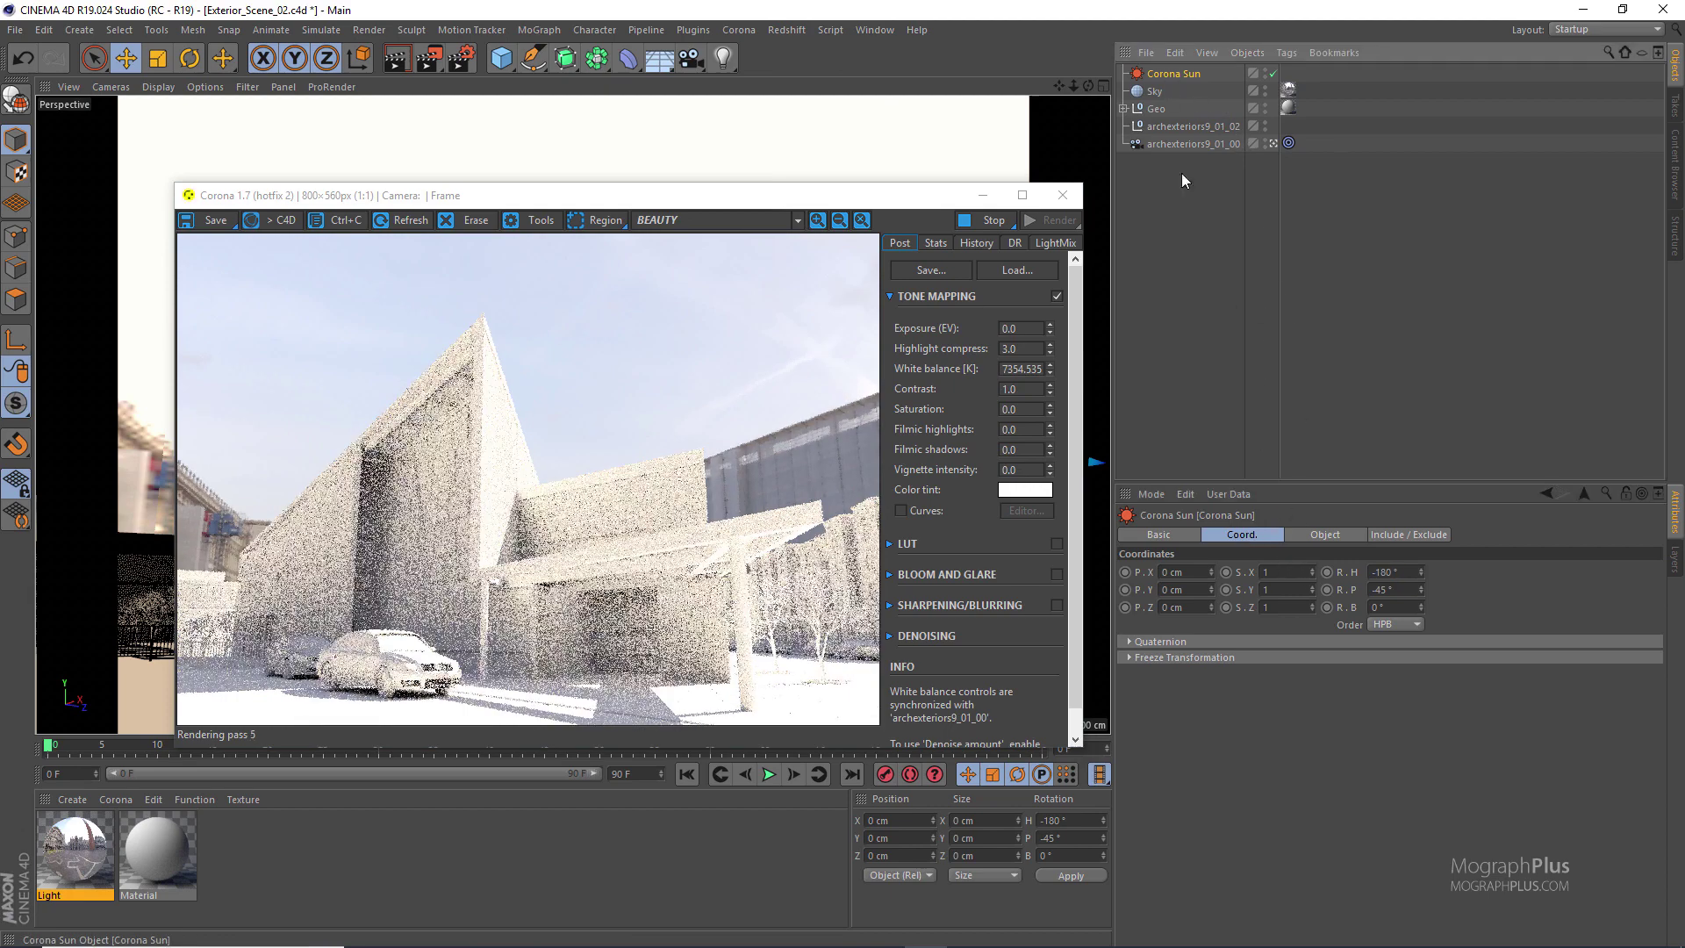
left_click(1321, 535)
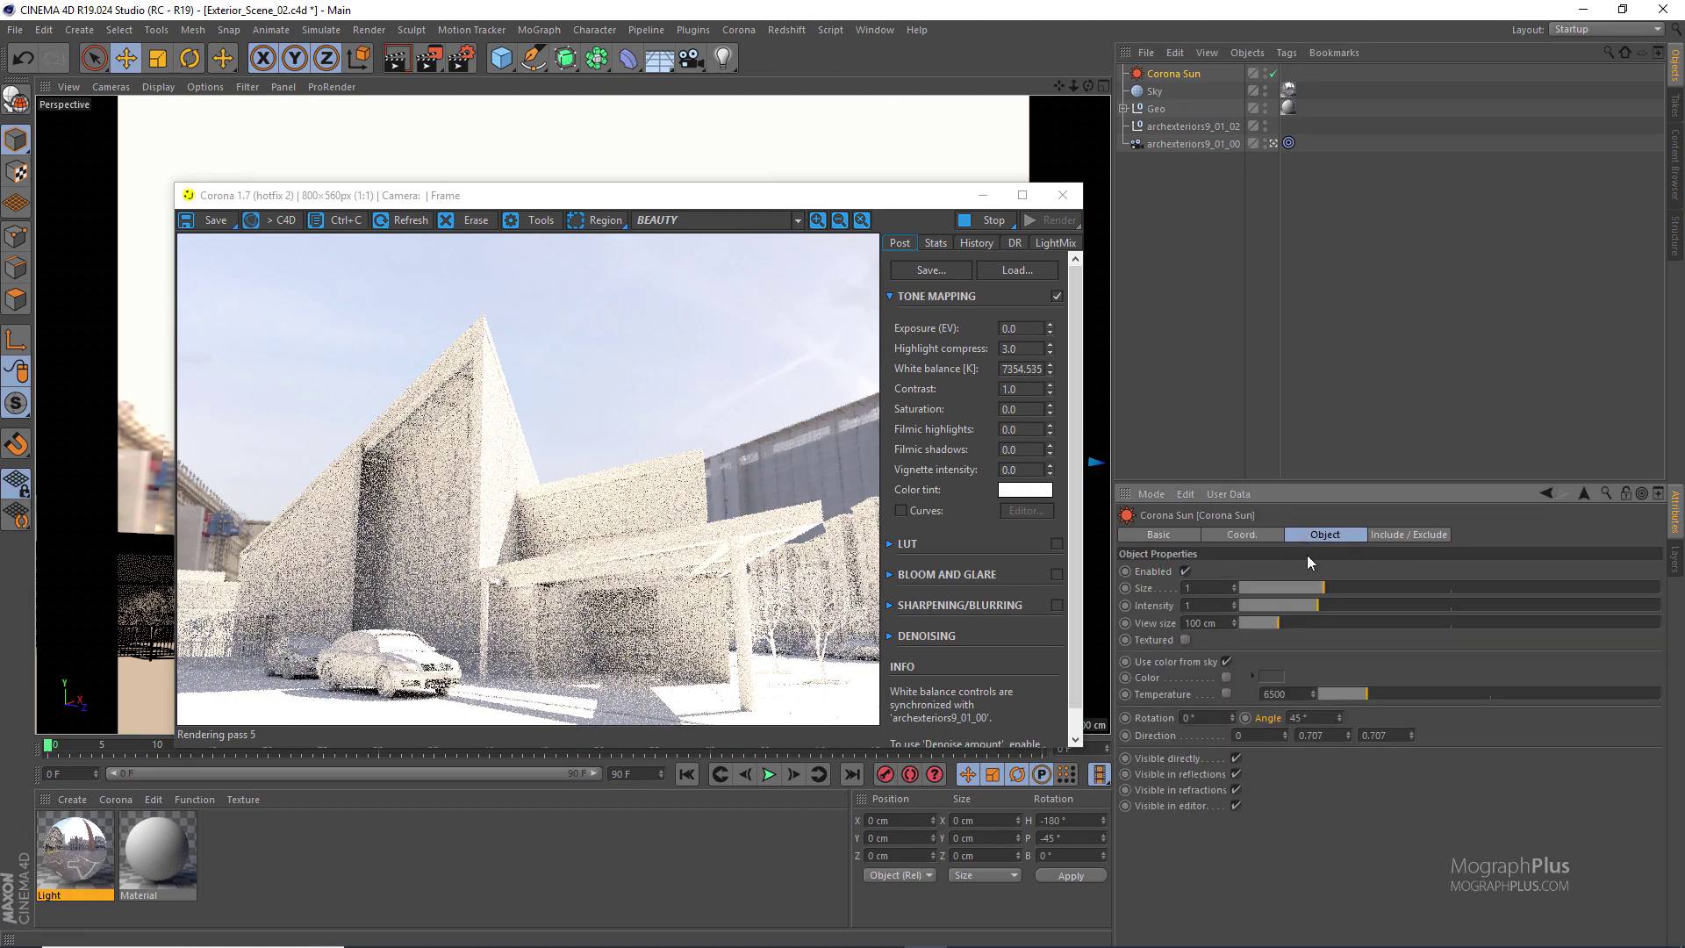
double_click(1320, 718)
type("20")
key("Return")
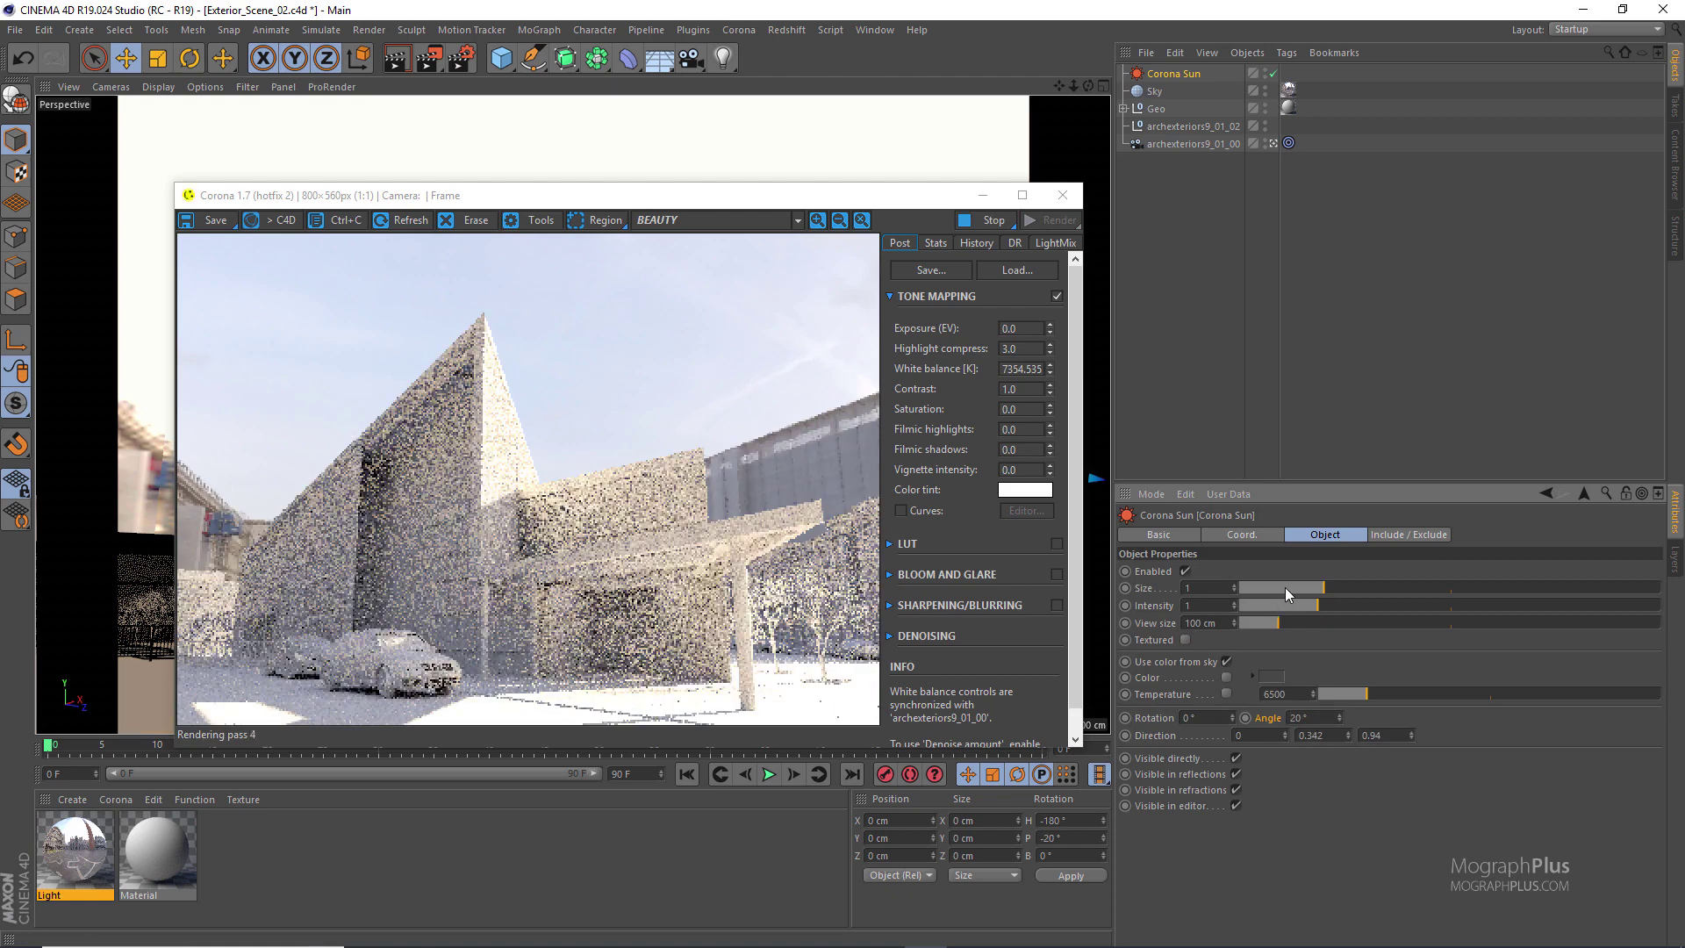
Lower the Corona Sun's intensity to 0.1 and reposition the frame buffer window
right_click(1145, 588)
left_click(1221, 707)
left_click_drag(1239, 604, 1125, 602)
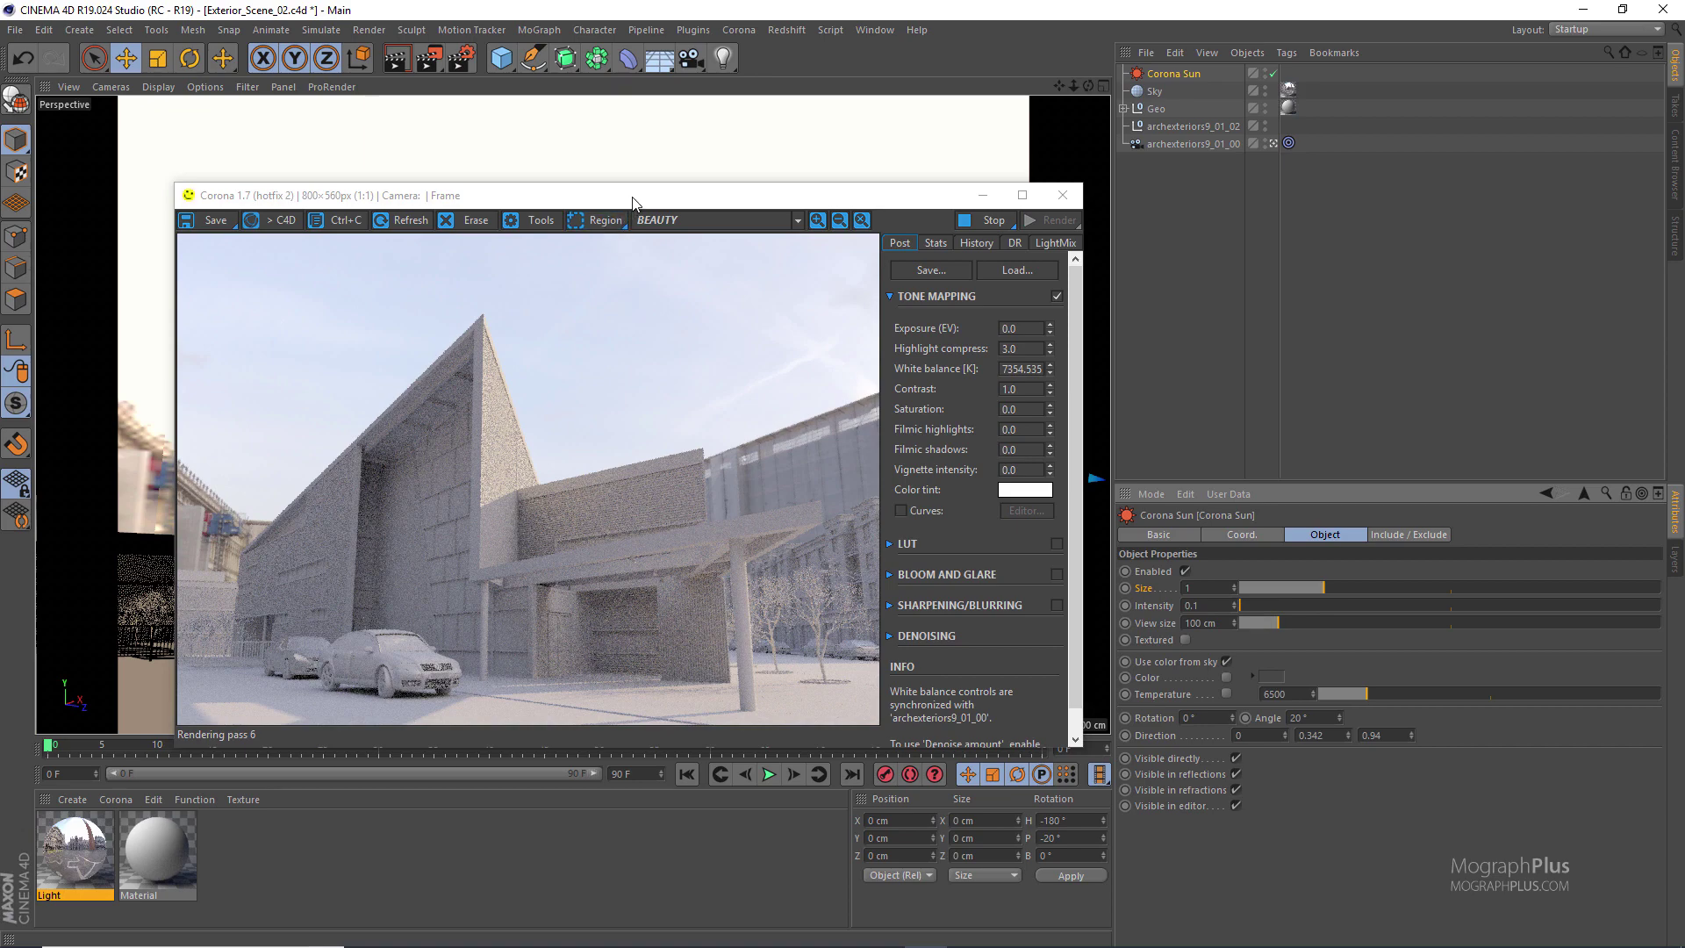
mouse_move(632, 198)
left_mouse_down()
mouse_move(882, 410)
mouse_move(728, 318)
mouse_move(620, 217)
left_mouse_up()
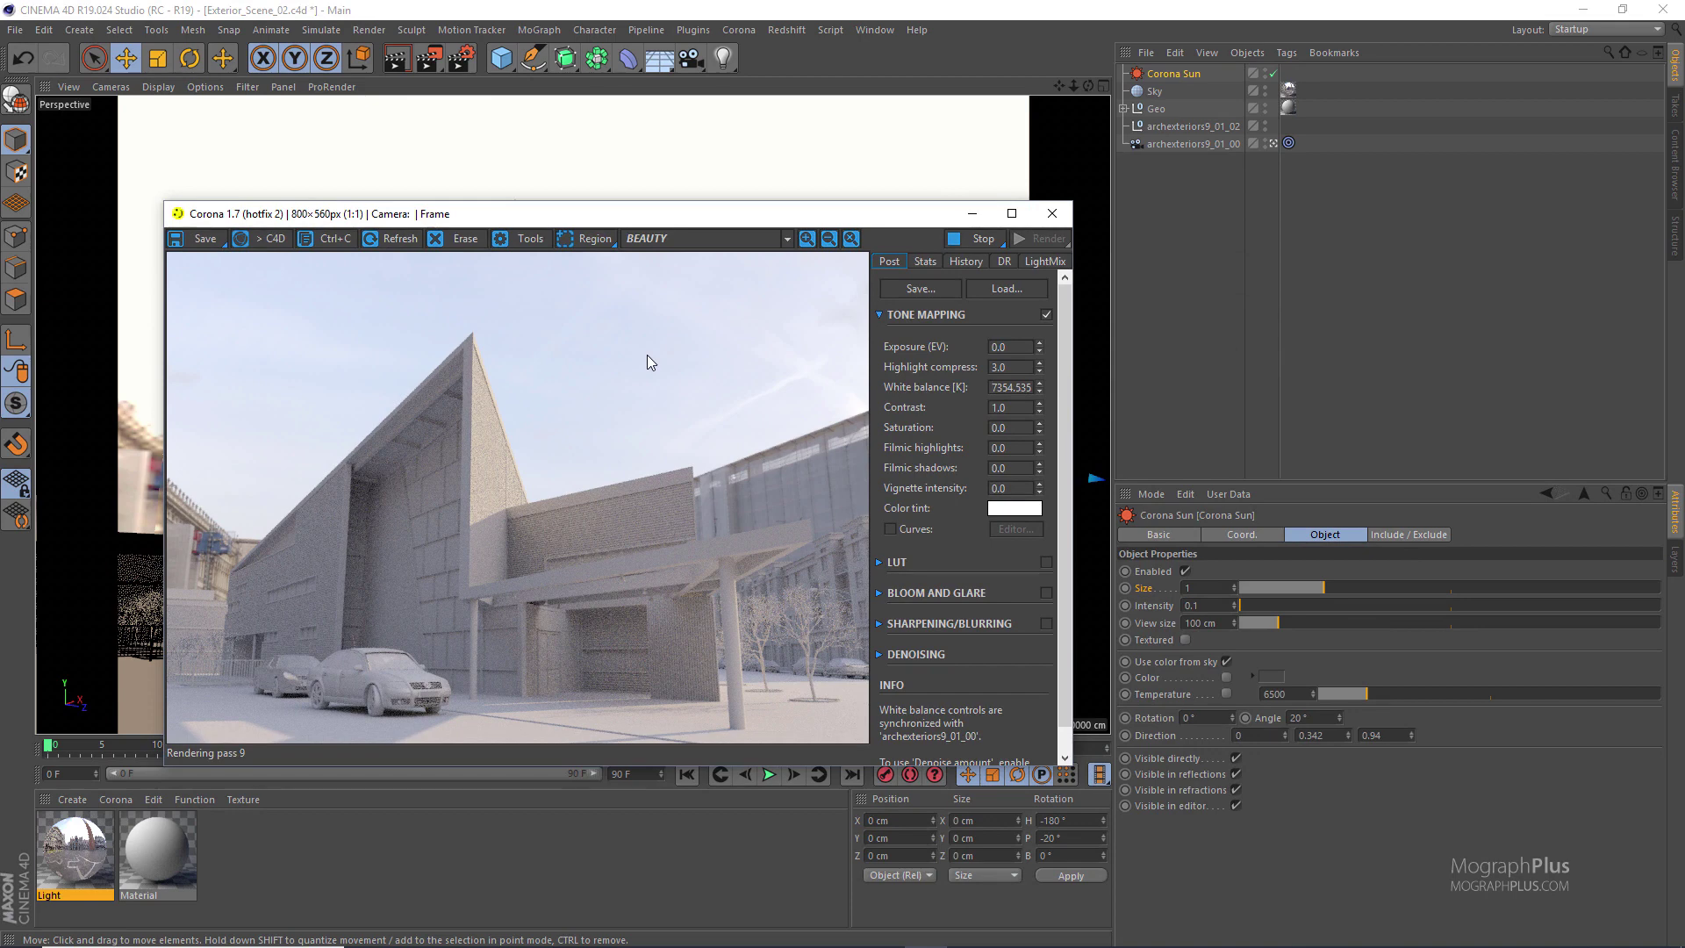
Set filmic highlights to about 0.04 and filmic shadows to about 0.344, checking the building's details in the render
scroll(540, 545, "up", 1)
scroll(540, 541, "down", 1)
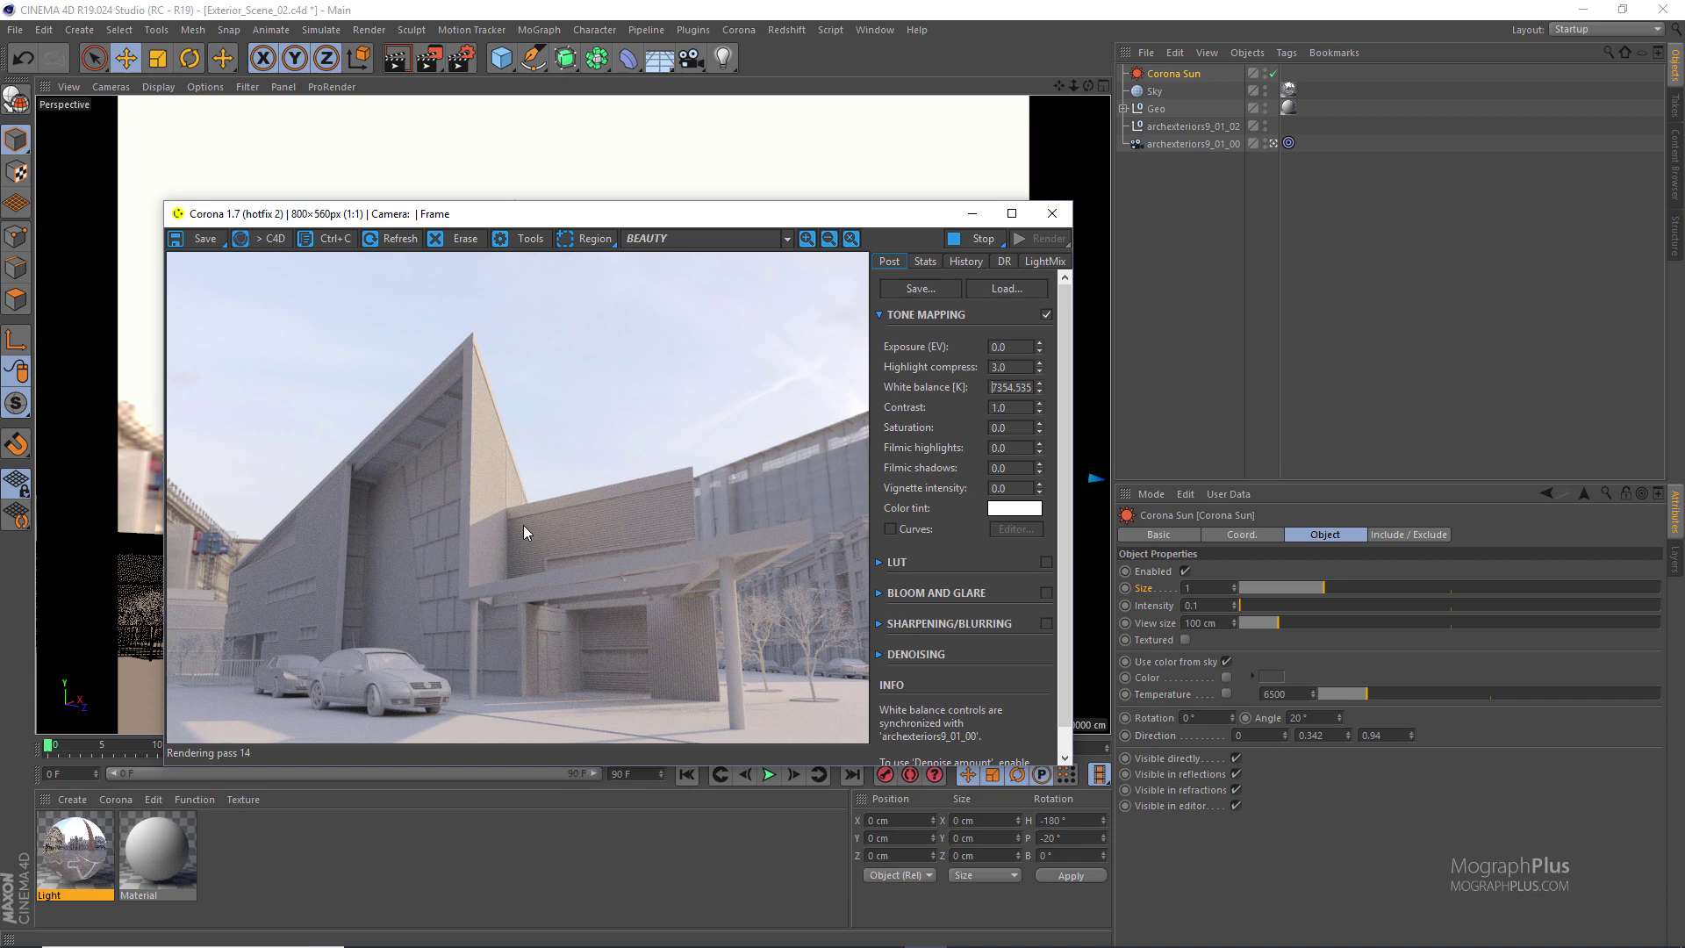
scroll(318, 651, "up", 2)
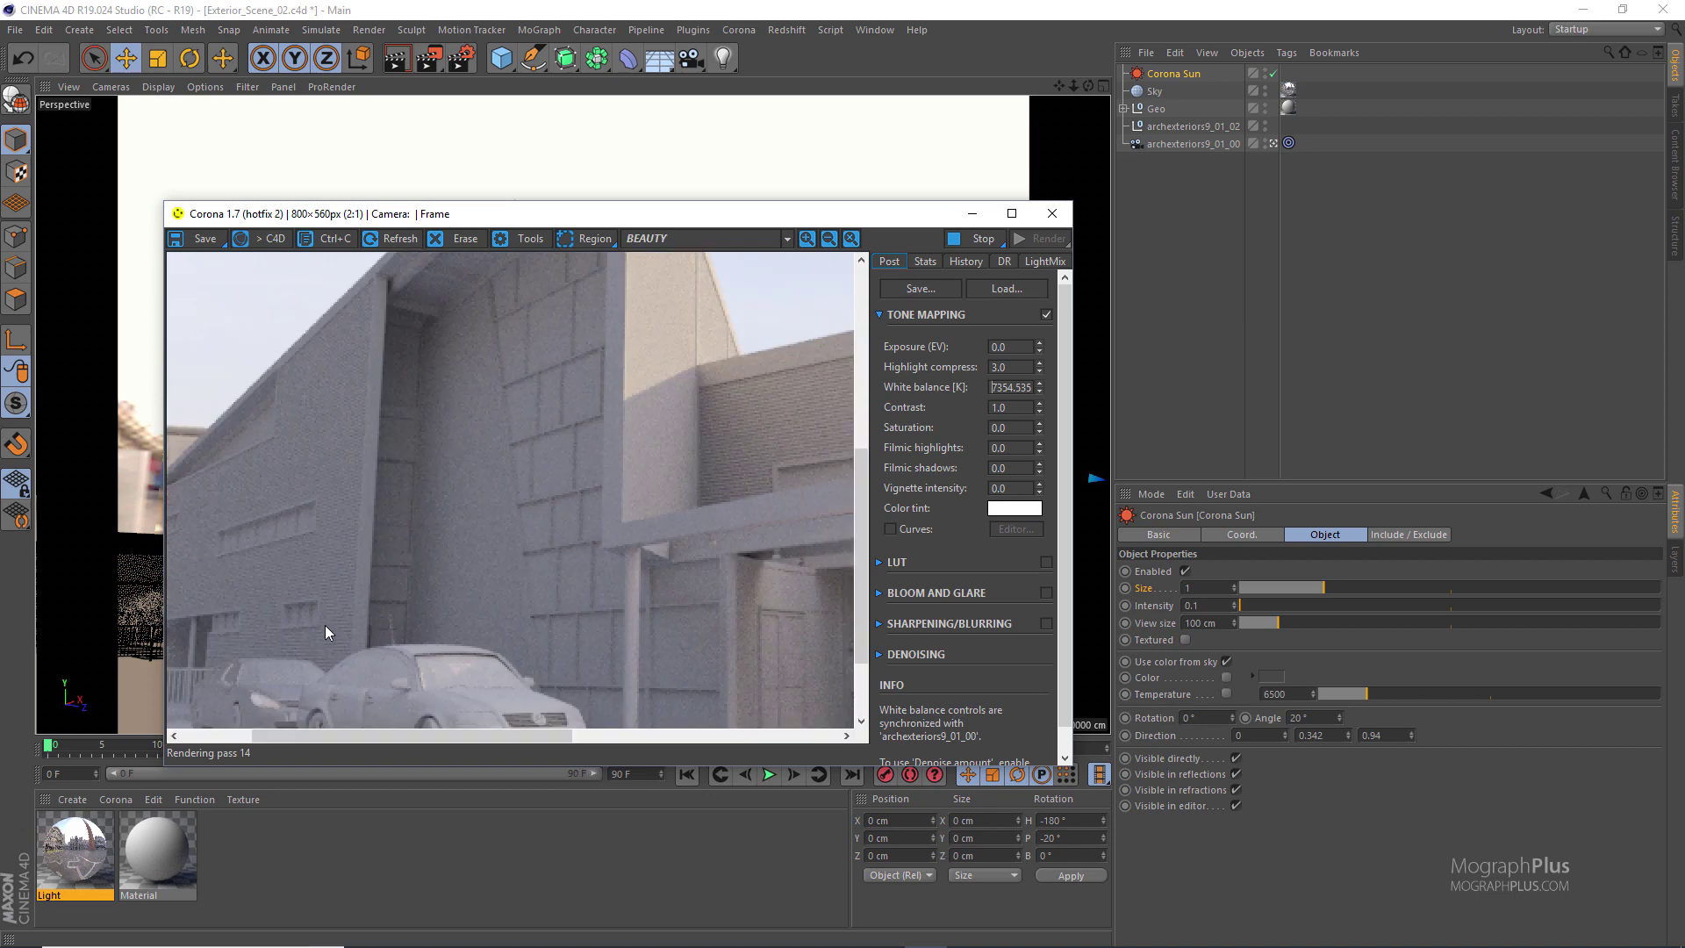
scroll(324, 625, "down", 2)
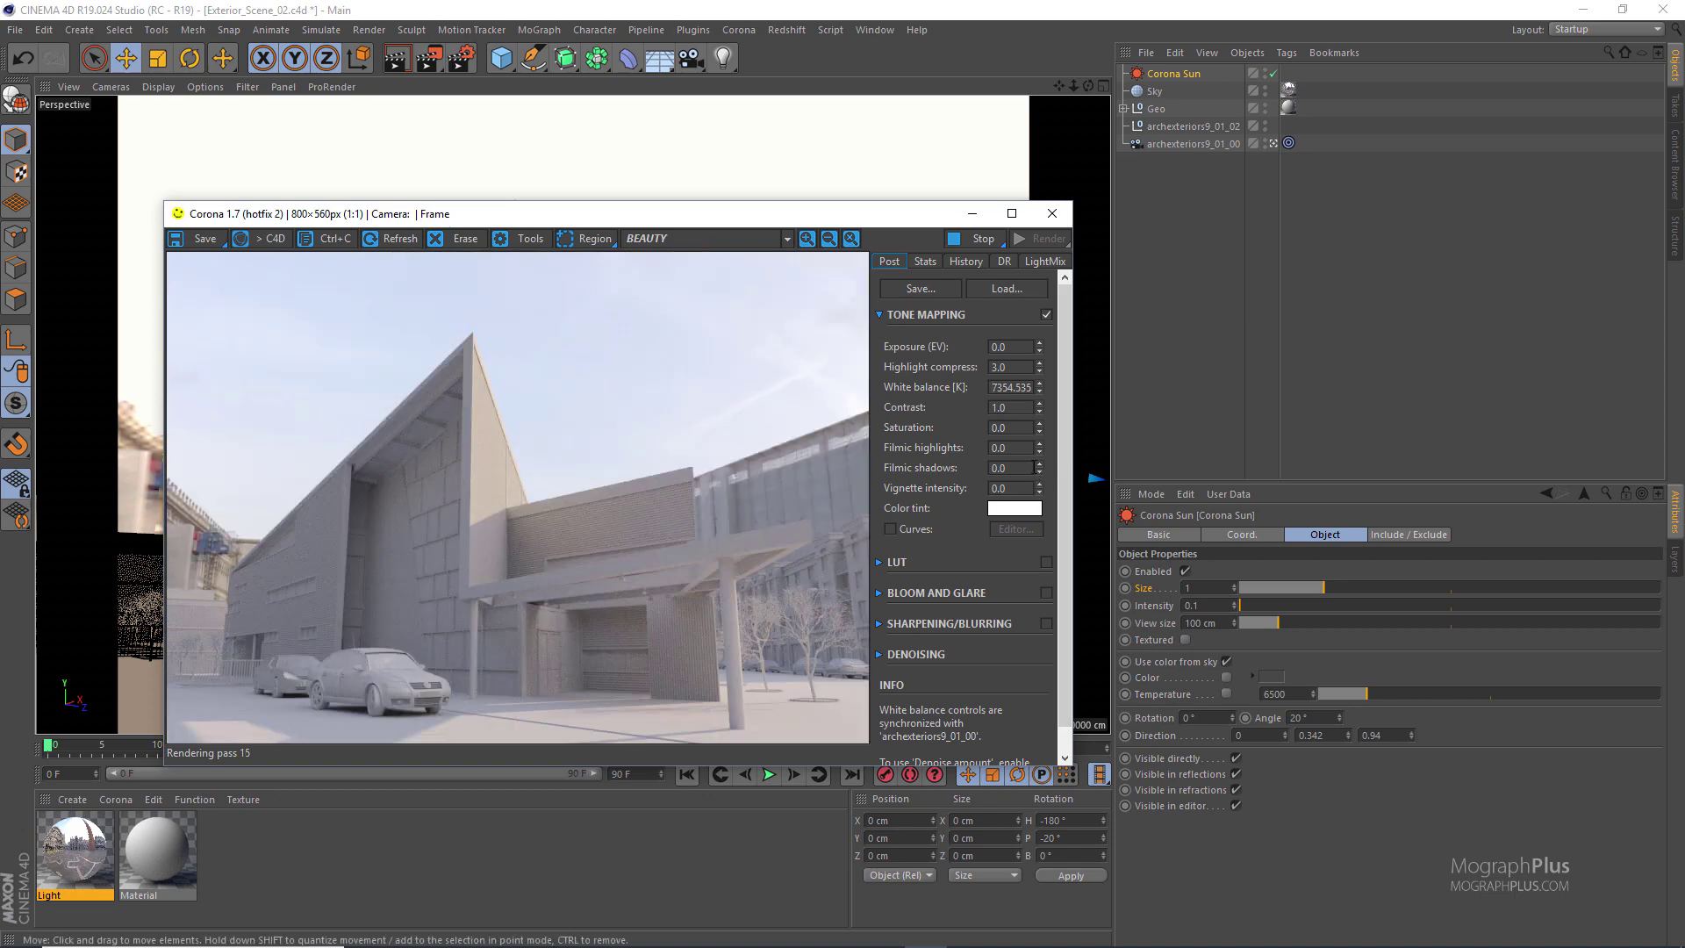
mouse_move(1041, 447)
left_mouse_down()
mouse_move(1046, 394)
mouse_move(1045, 430)
left_mouse_up()
scroll(472, 535, "up", 2)
scroll(467, 534, "down", 2)
scroll(441, 546, "up", 2)
scroll(440, 546, "down", 2)
left_click_drag(791, 219, 893, 220)
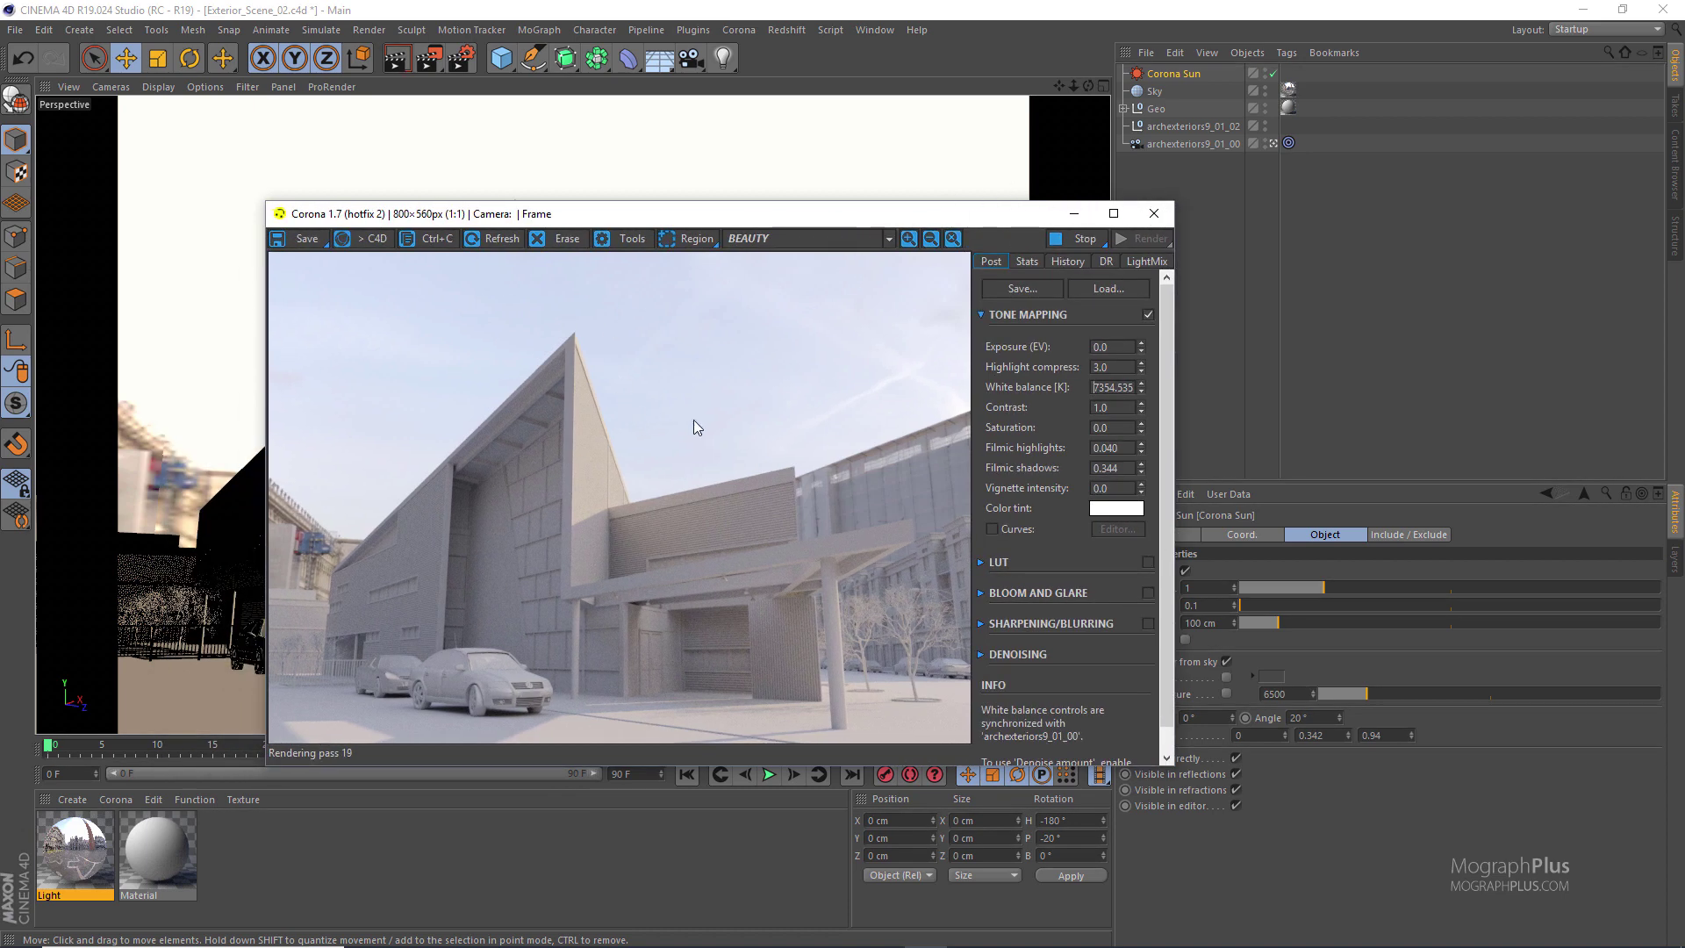
Stop the interactive rendering of the building scene and close the frame buffer
left_click(1069, 245)
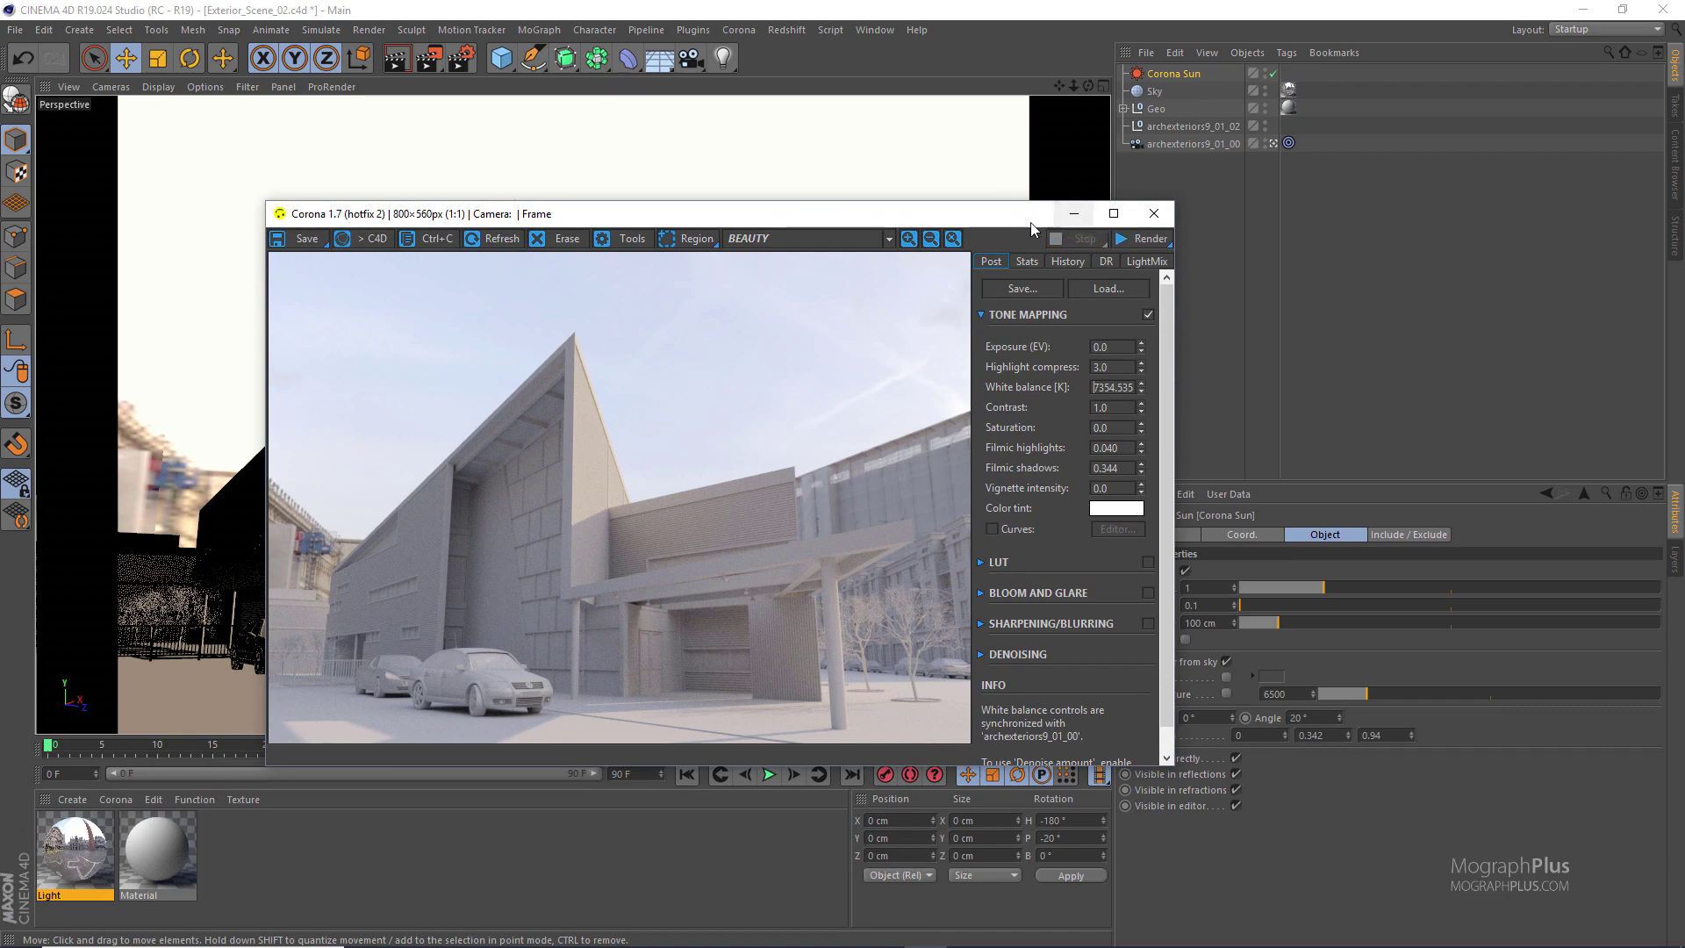
left_click_drag(1004, 218, 914, 214)
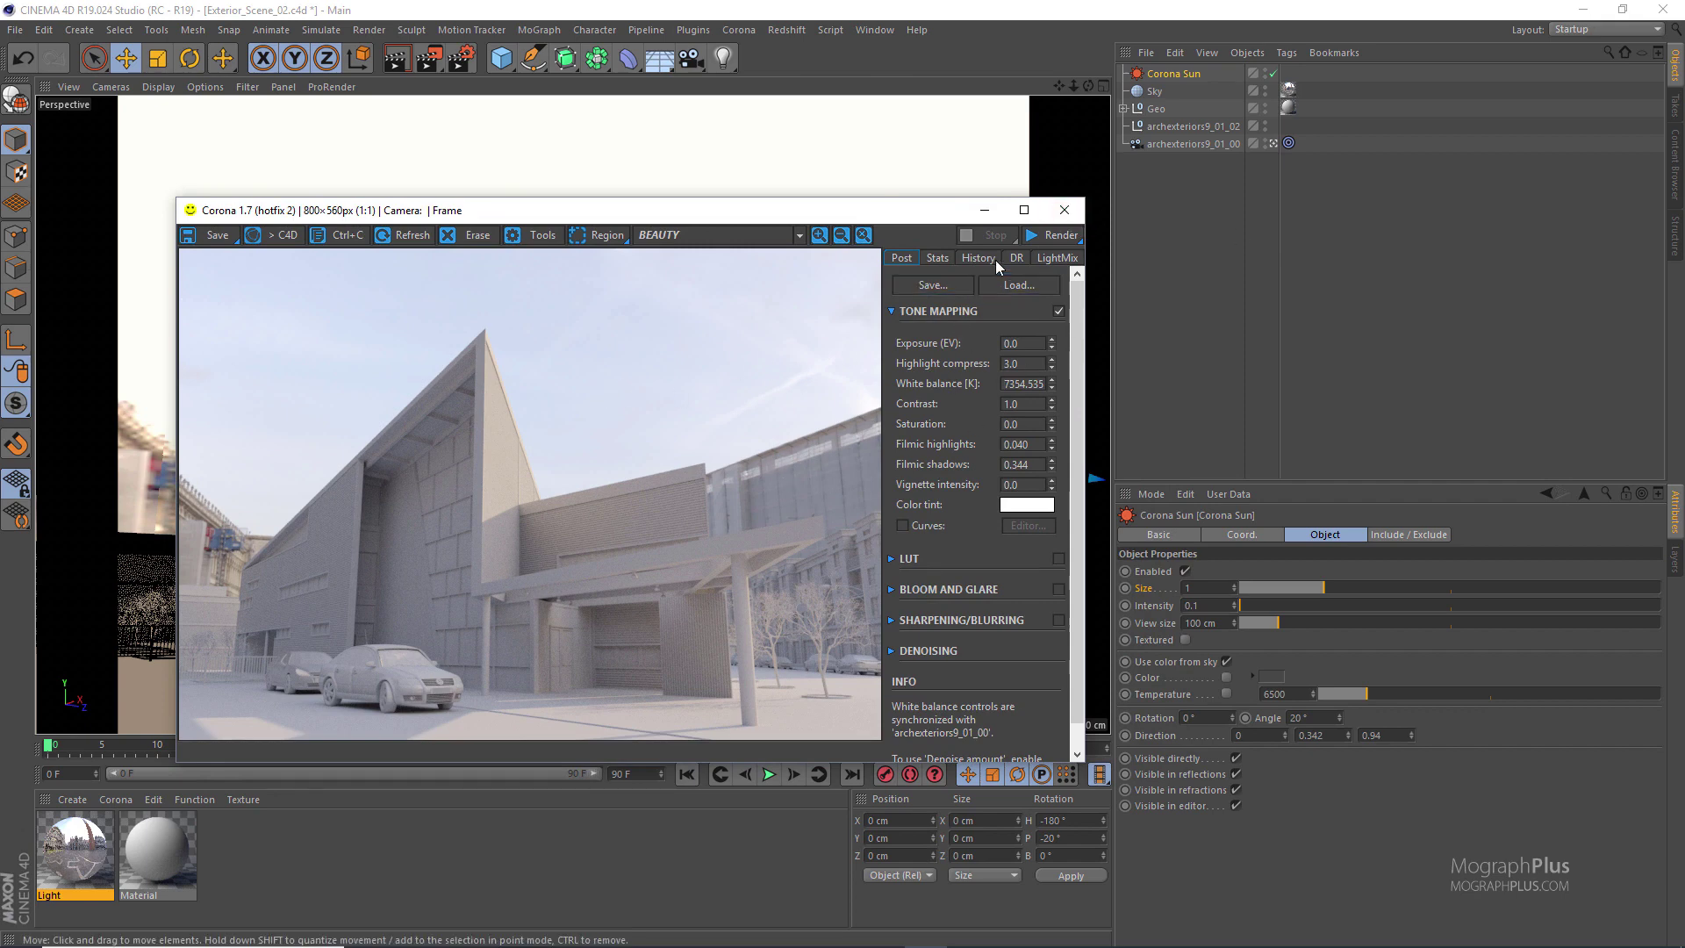
left_click(1063, 211)
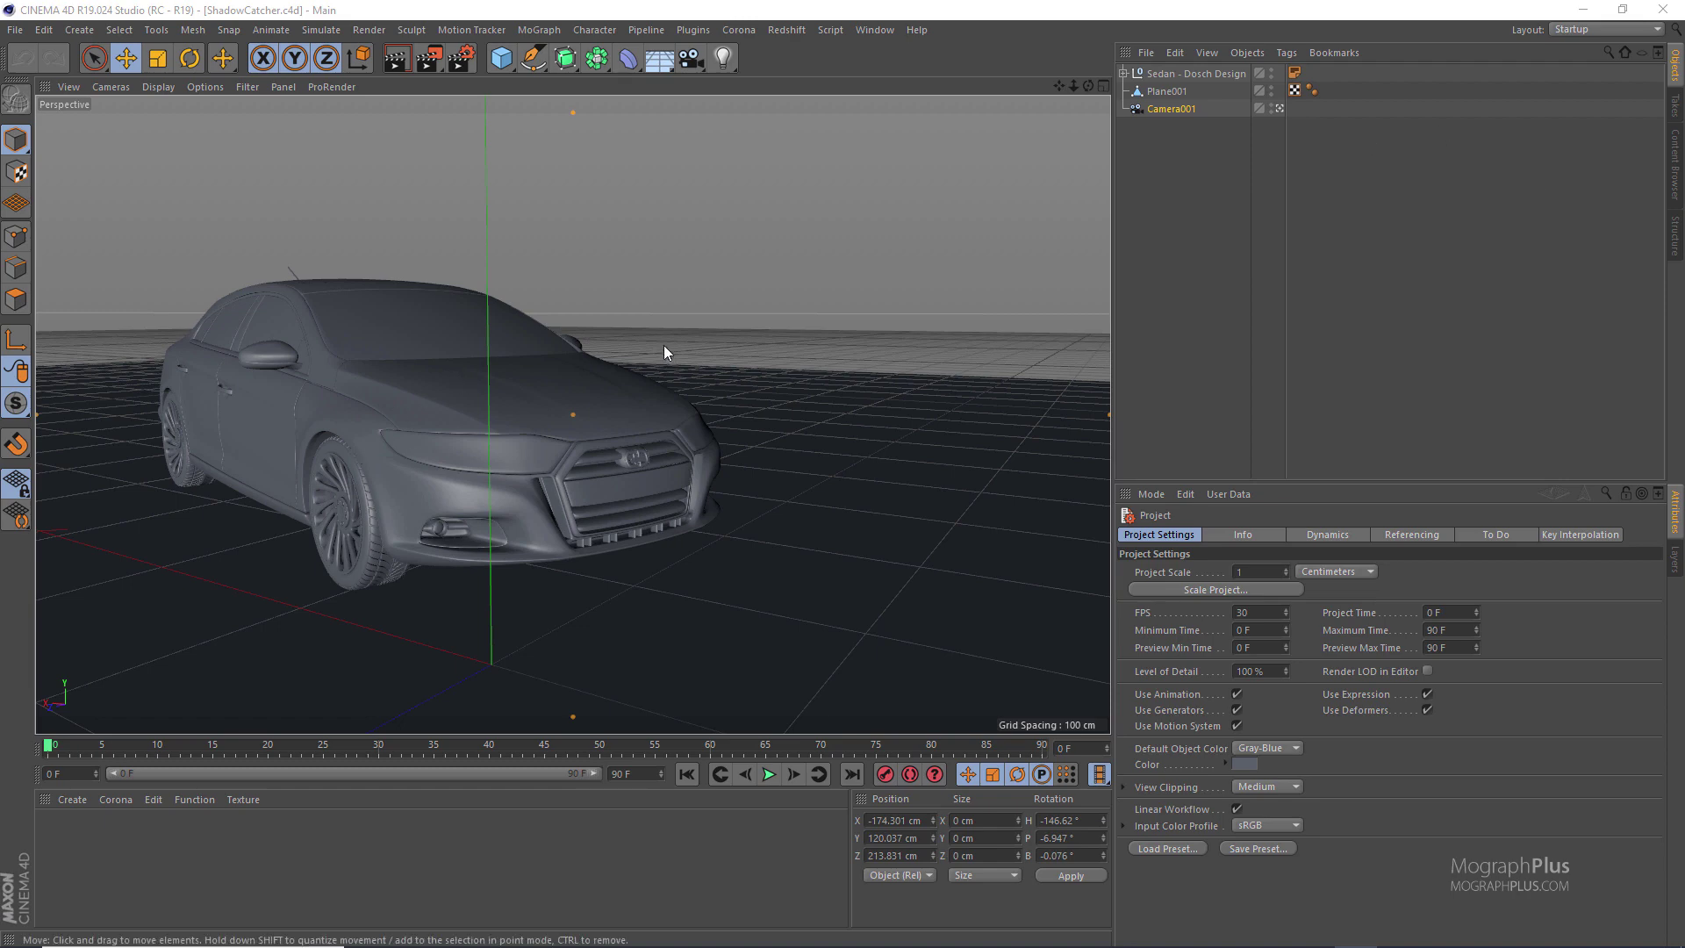
Examine the sedan in the ShadowCatcher scene from several angles, along with its ground plane and camera
left_click_drag(544, 458, 614, 387, "alt")
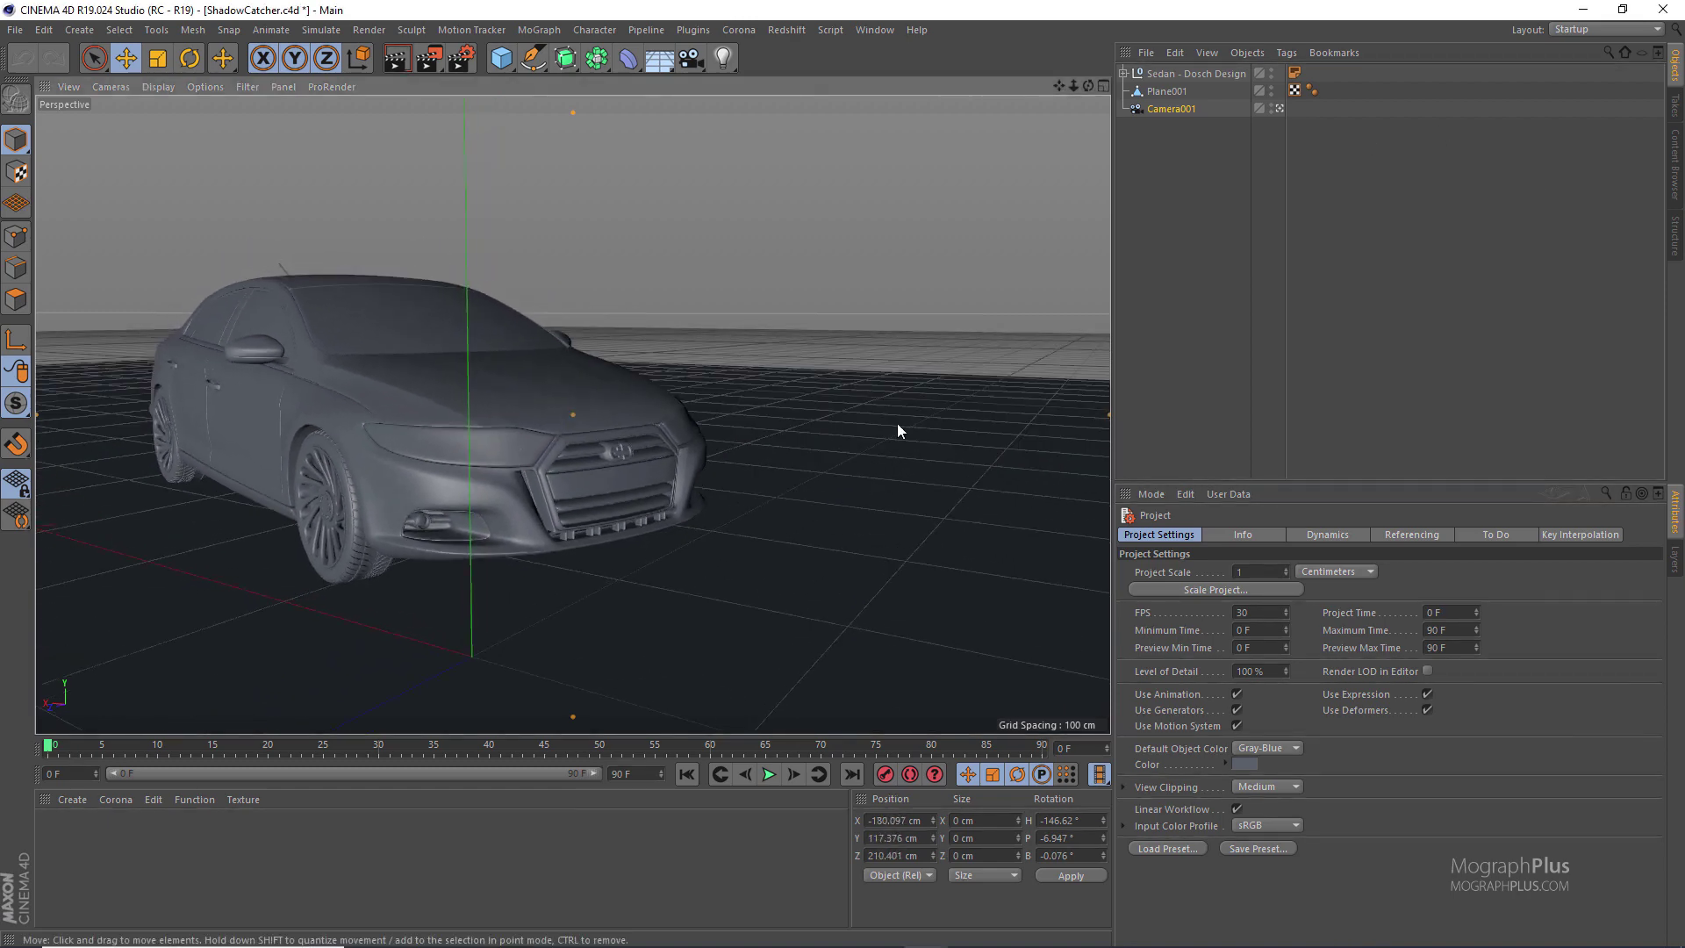
left_click(897, 423)
left_click_drag(777, 266, 844, 270, "alt")
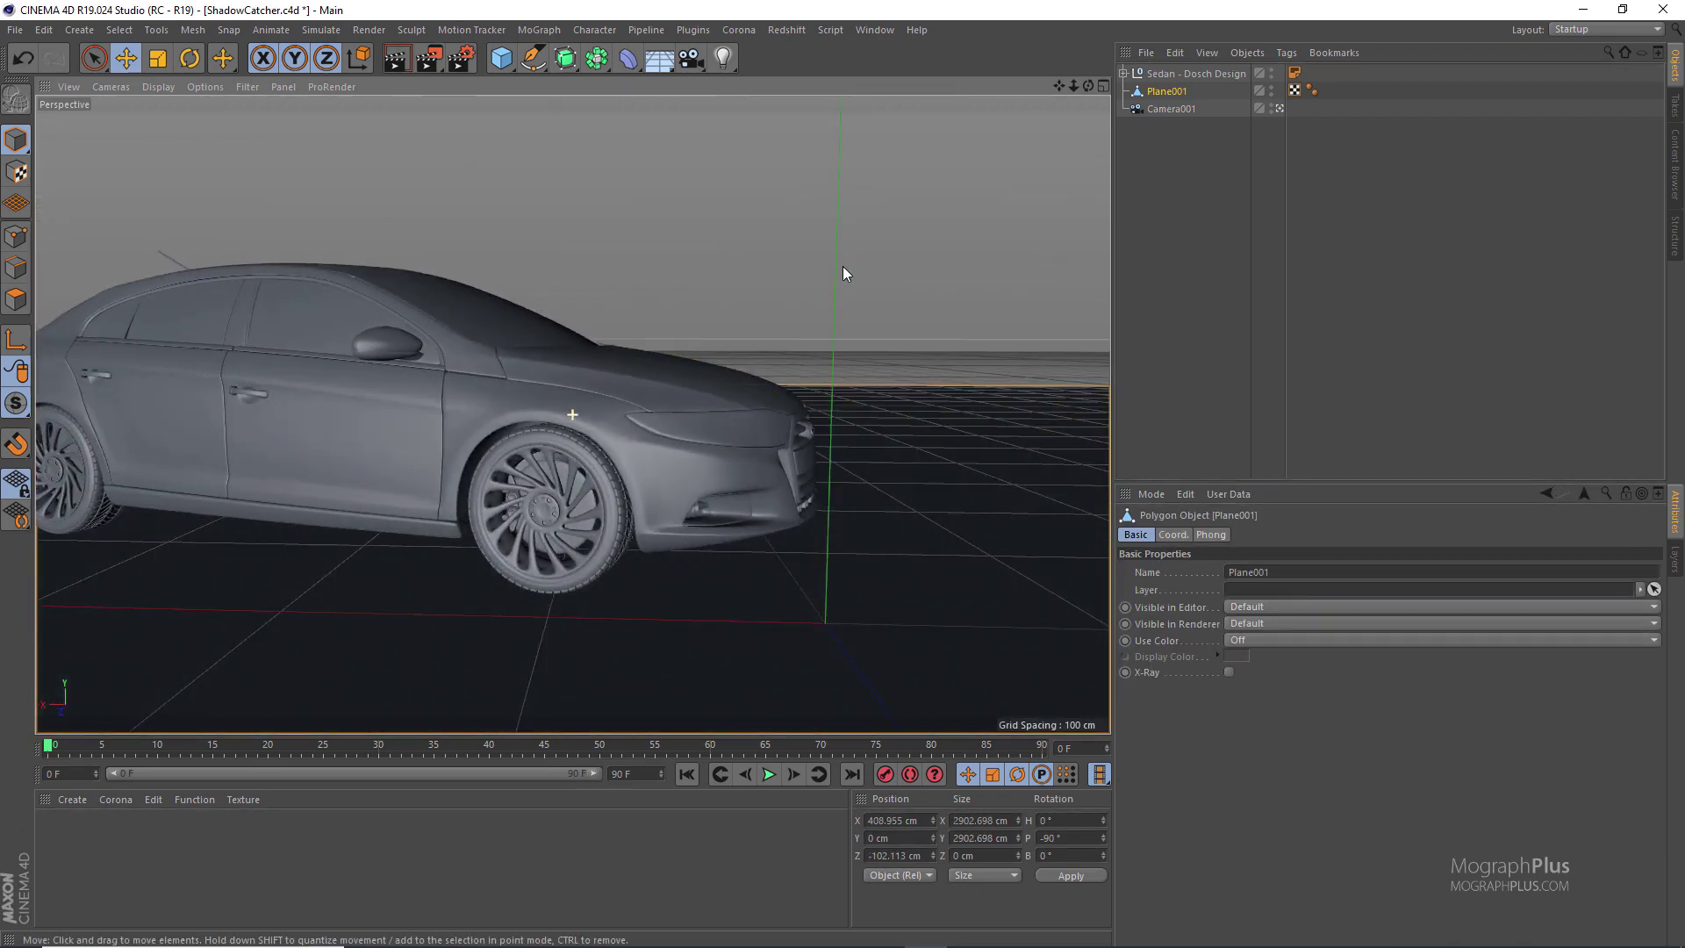
left_click(1176, 109)
left_click_drag(733, 219, 709, 182, "alt")
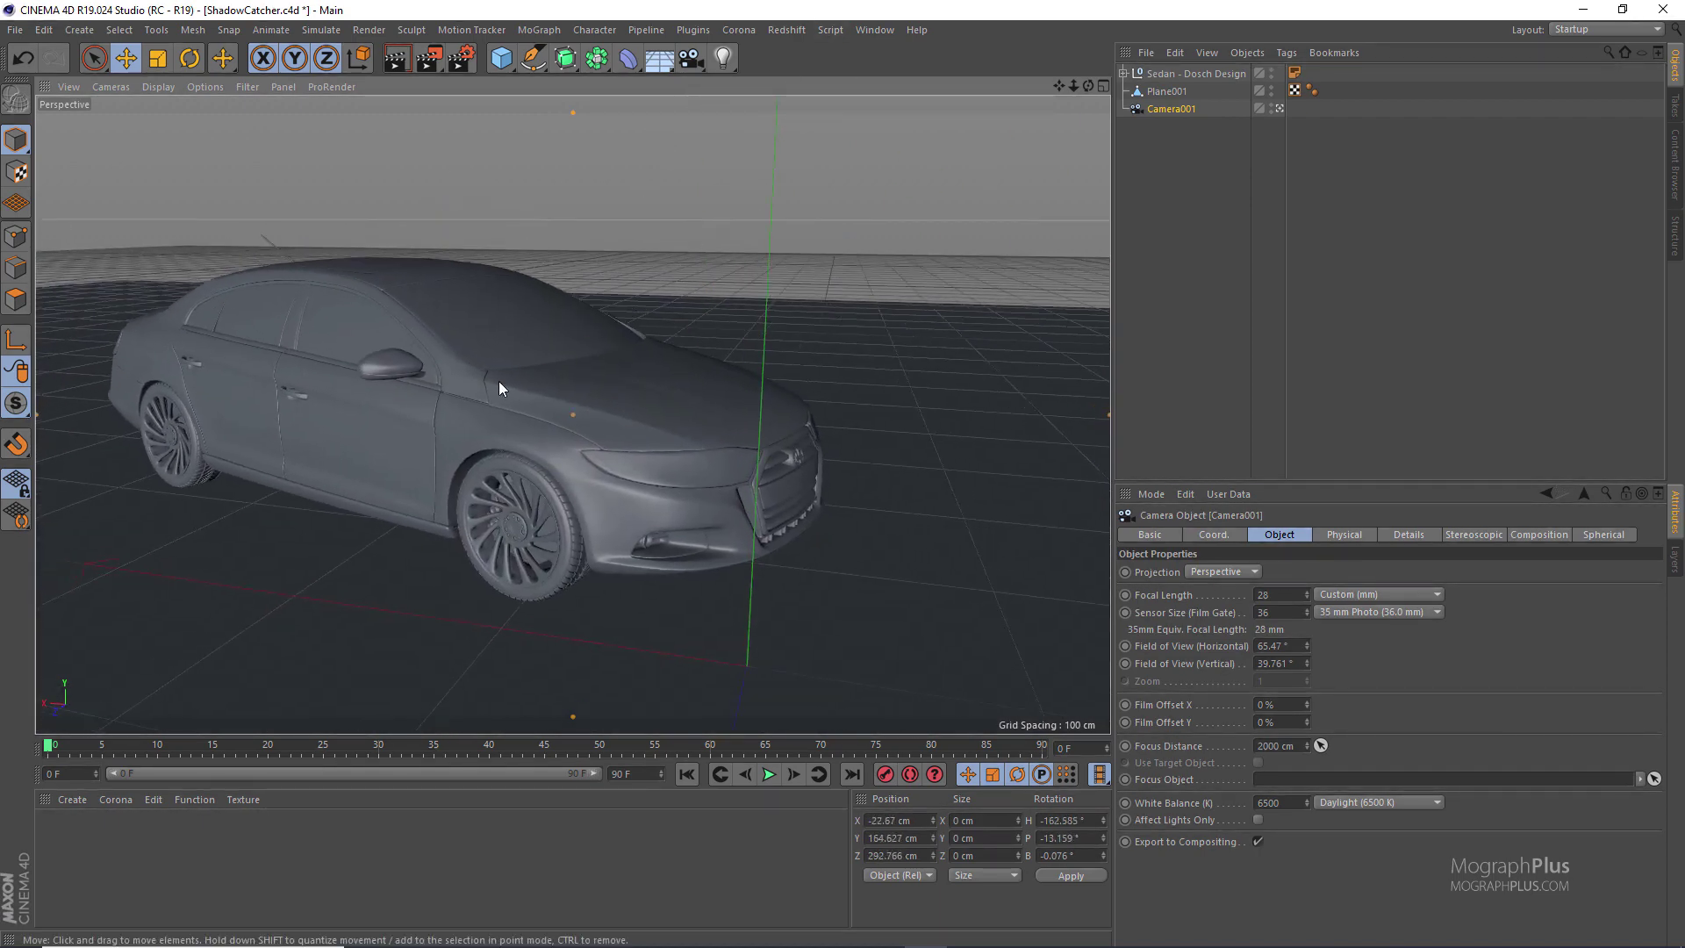
Add a Sky object to the sedan scene and create a Corona Light material
left_click(738, 29)
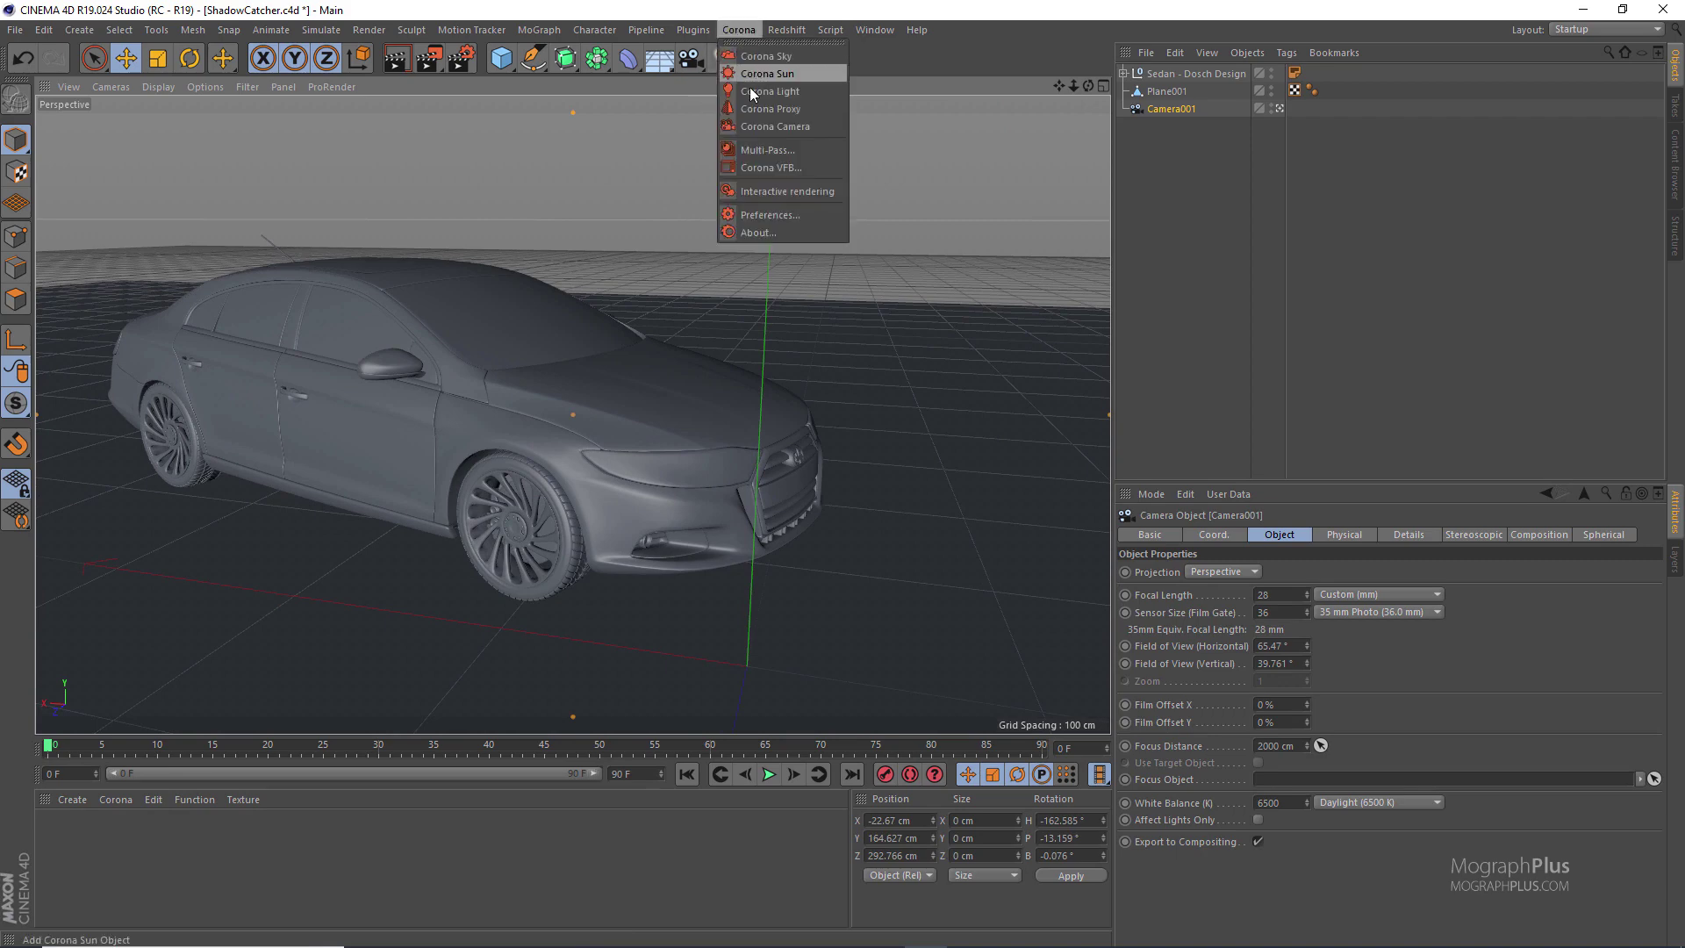
left_click_drag(658, 58, 749, 123)
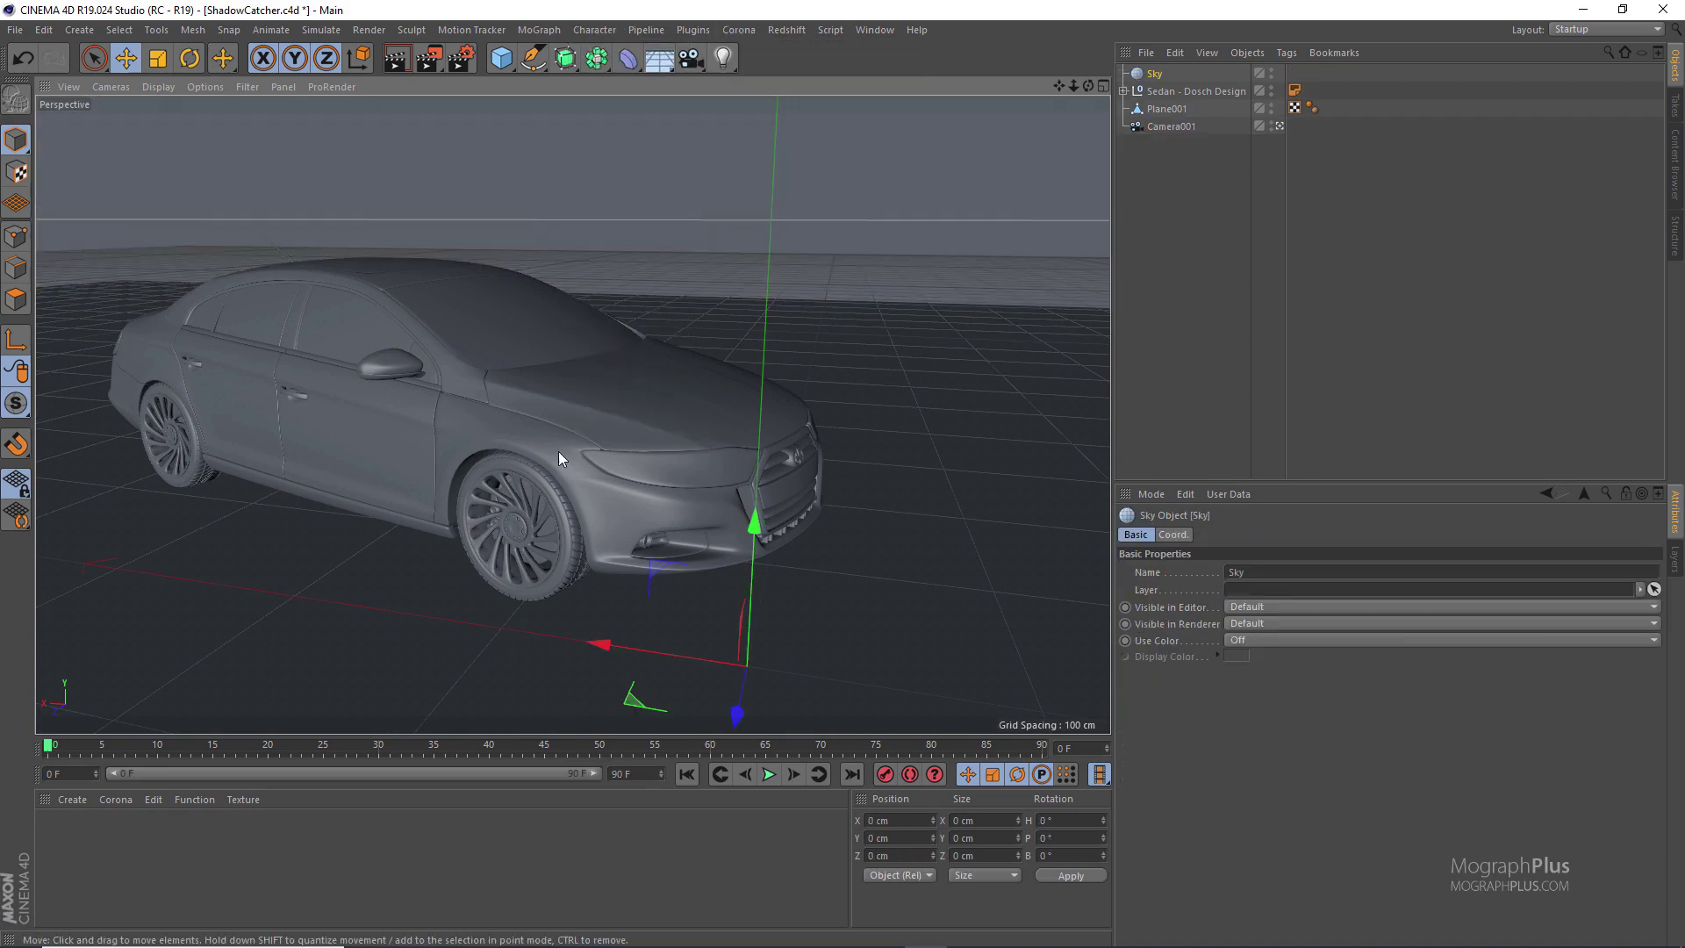
left_click(119, 809)
left_click(170, 860)
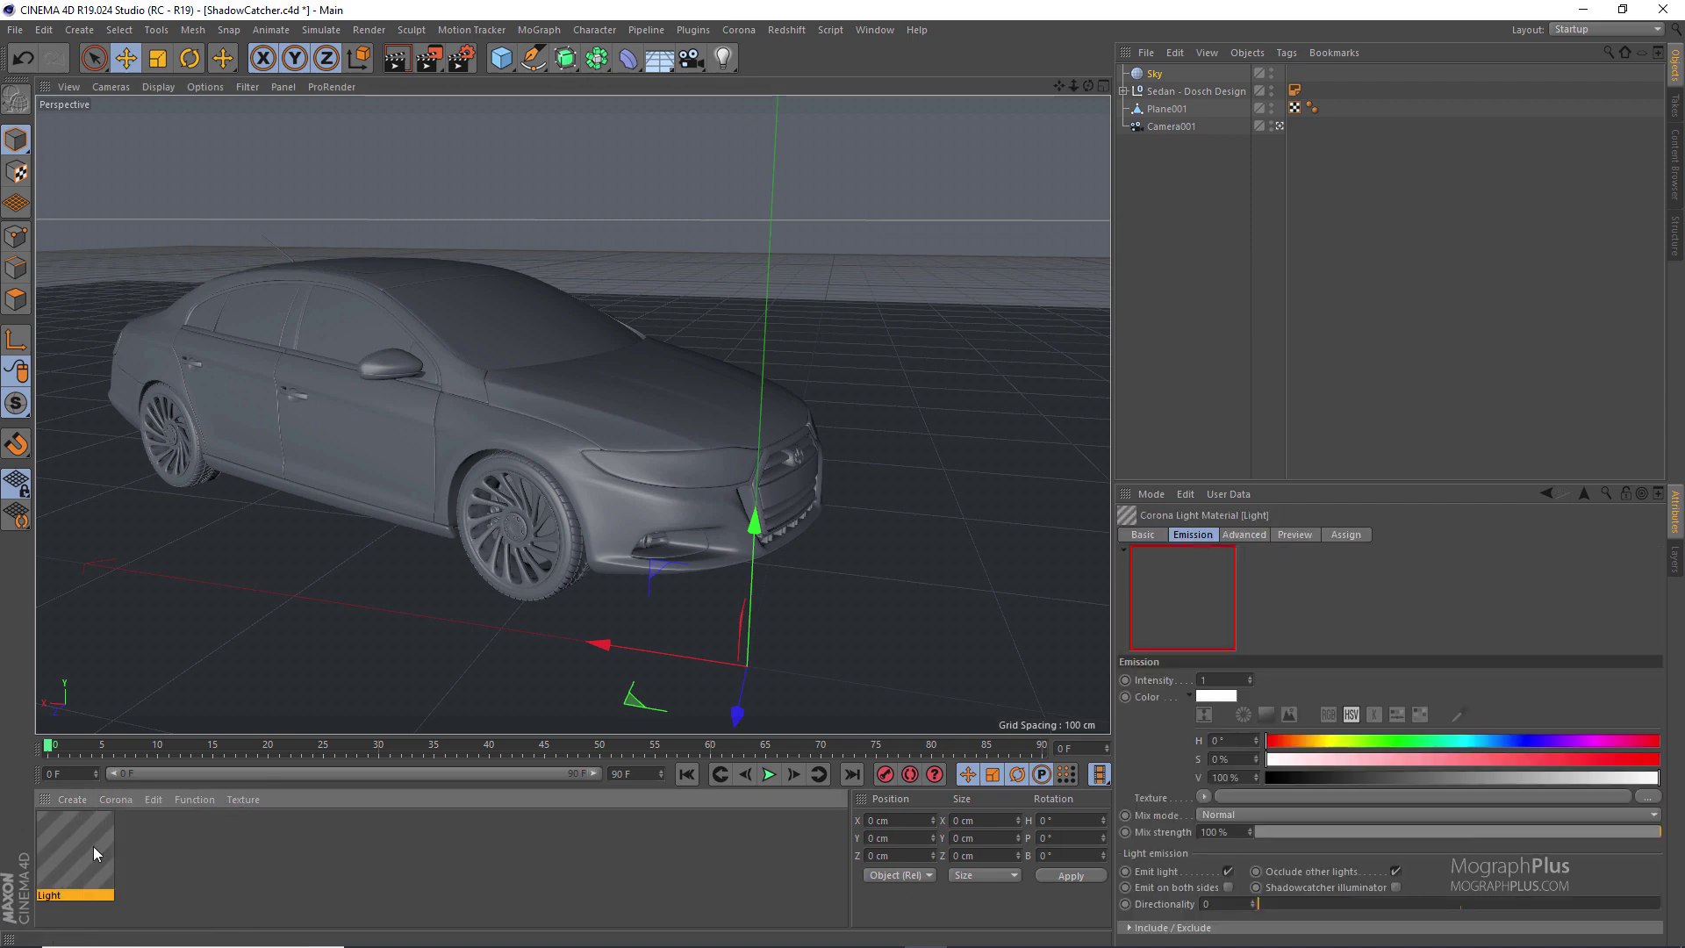
Load piazza_san_marco_8k.hdr as the light material's emission texture and apply the material to the Sky
double_click(78, 838)
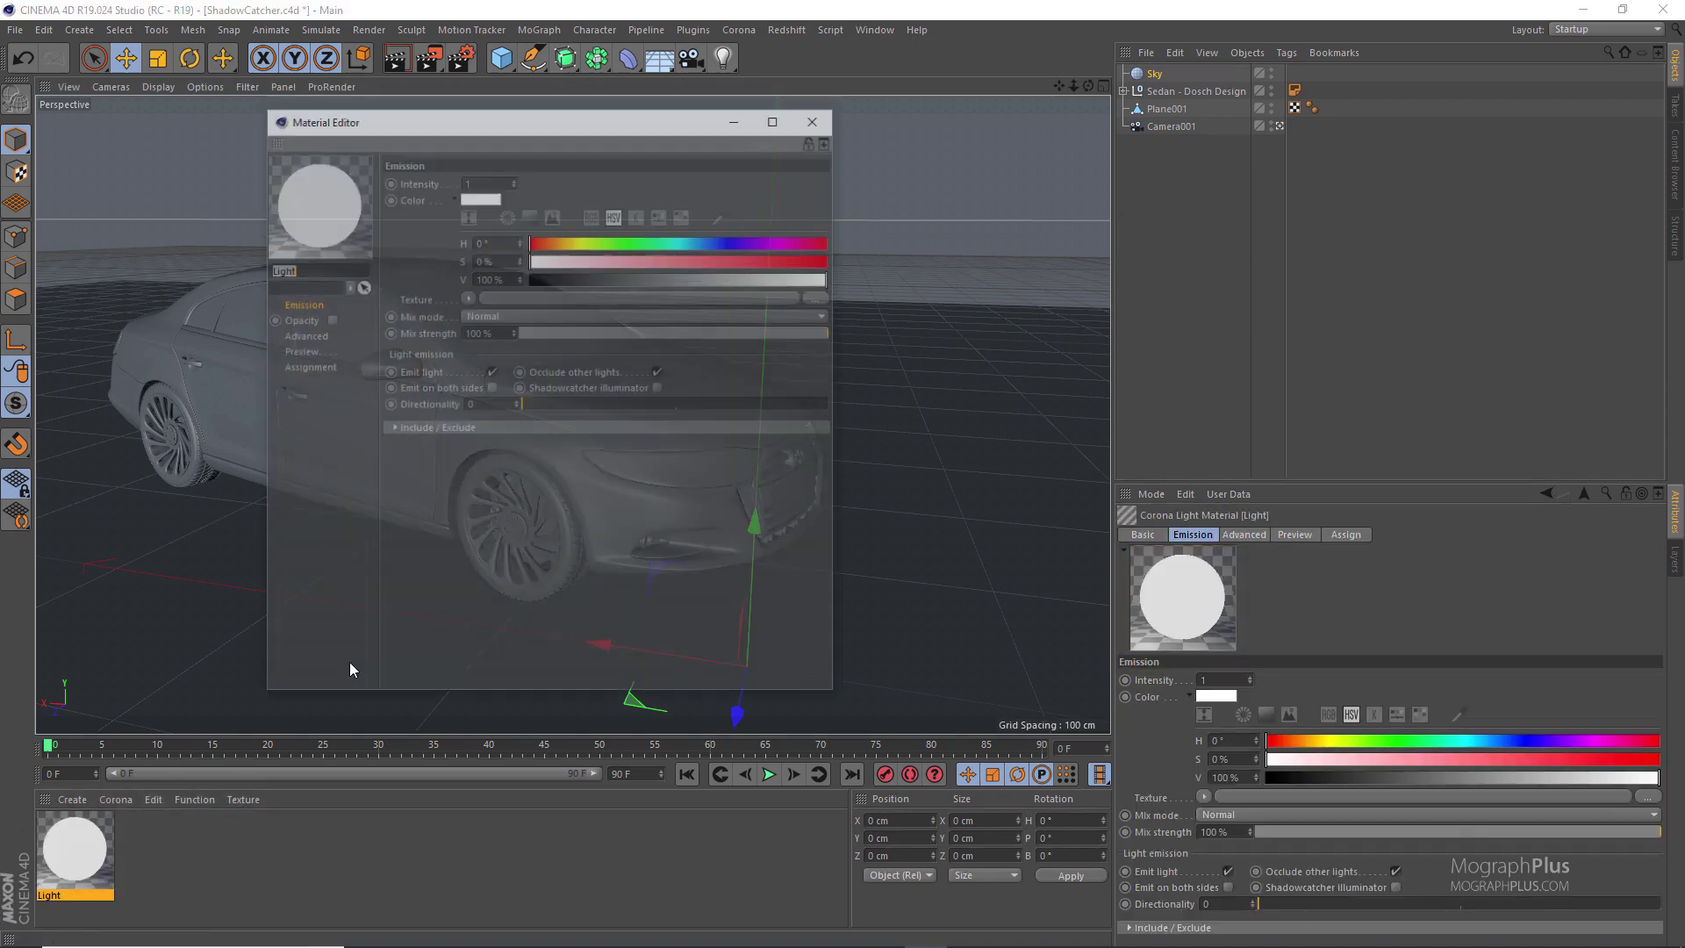
left_click(806, 298)
left_click(939, 509)
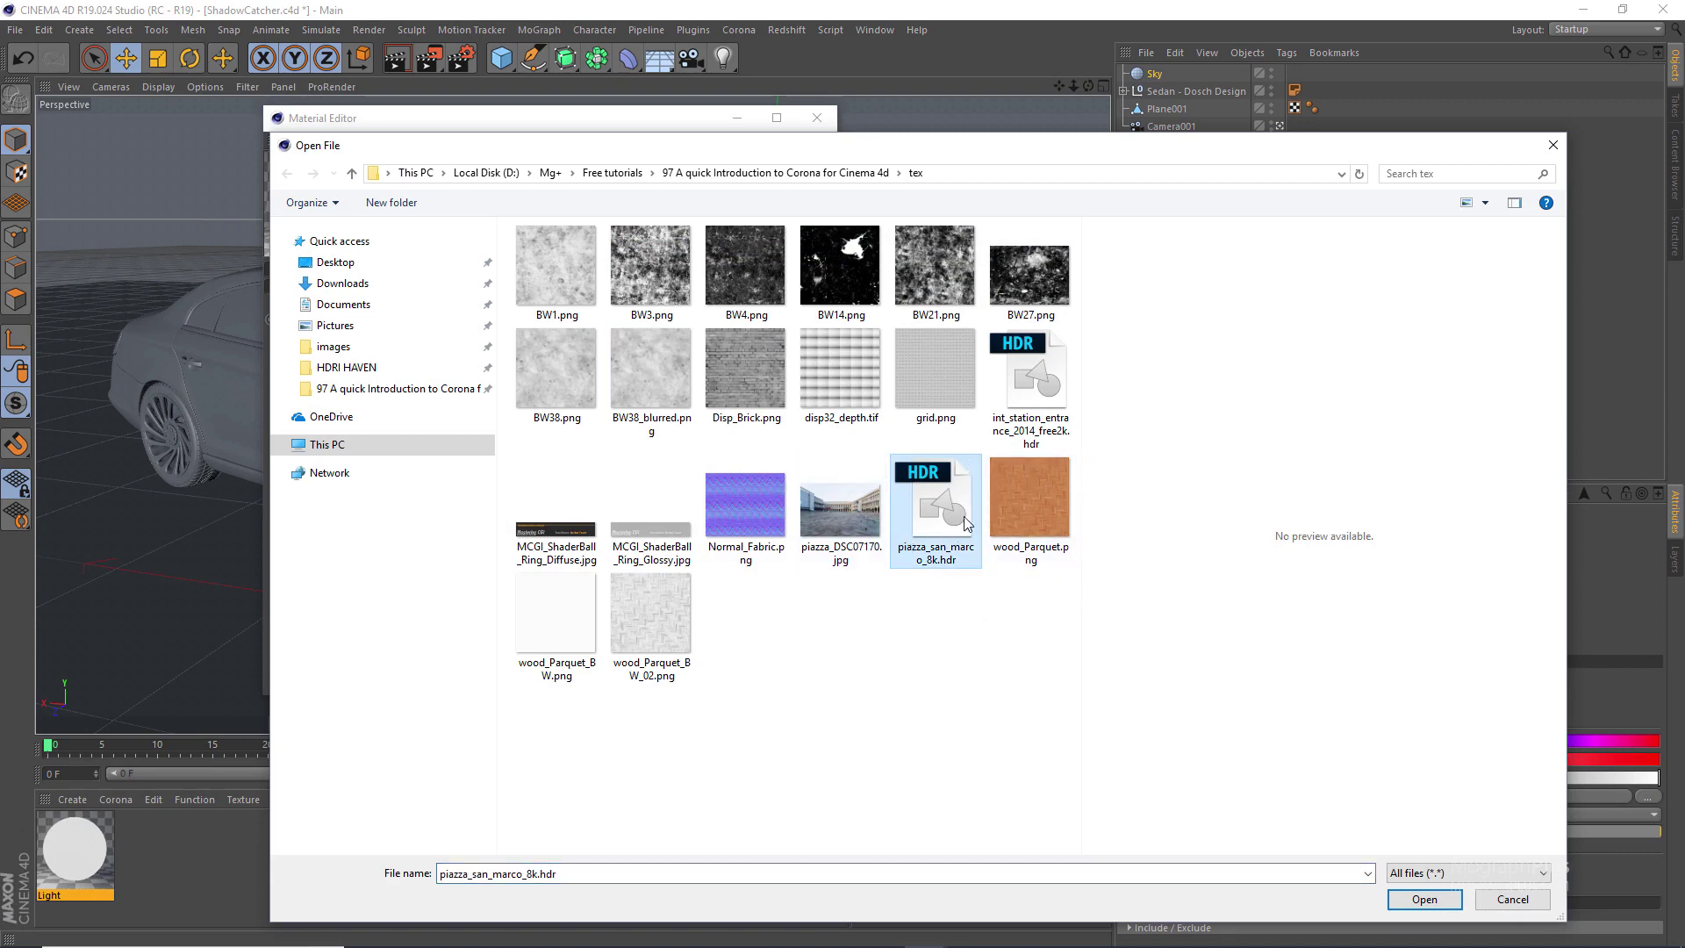
left_click_drag(1020, 147, 951, 114)
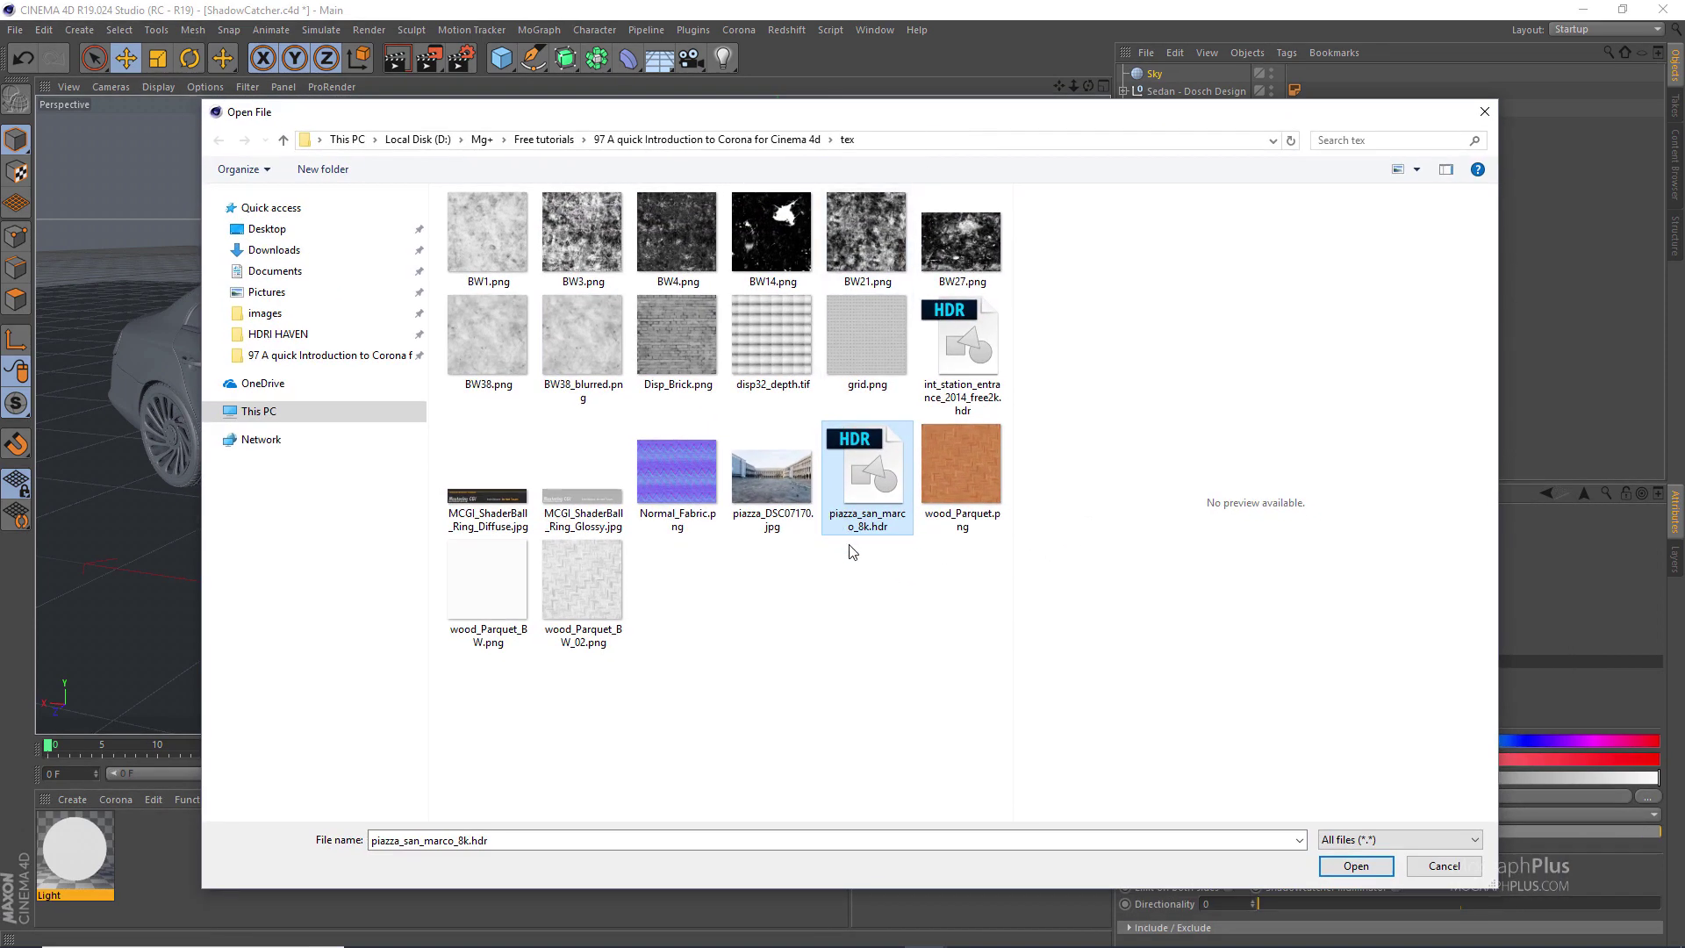
double_click(862, 458)
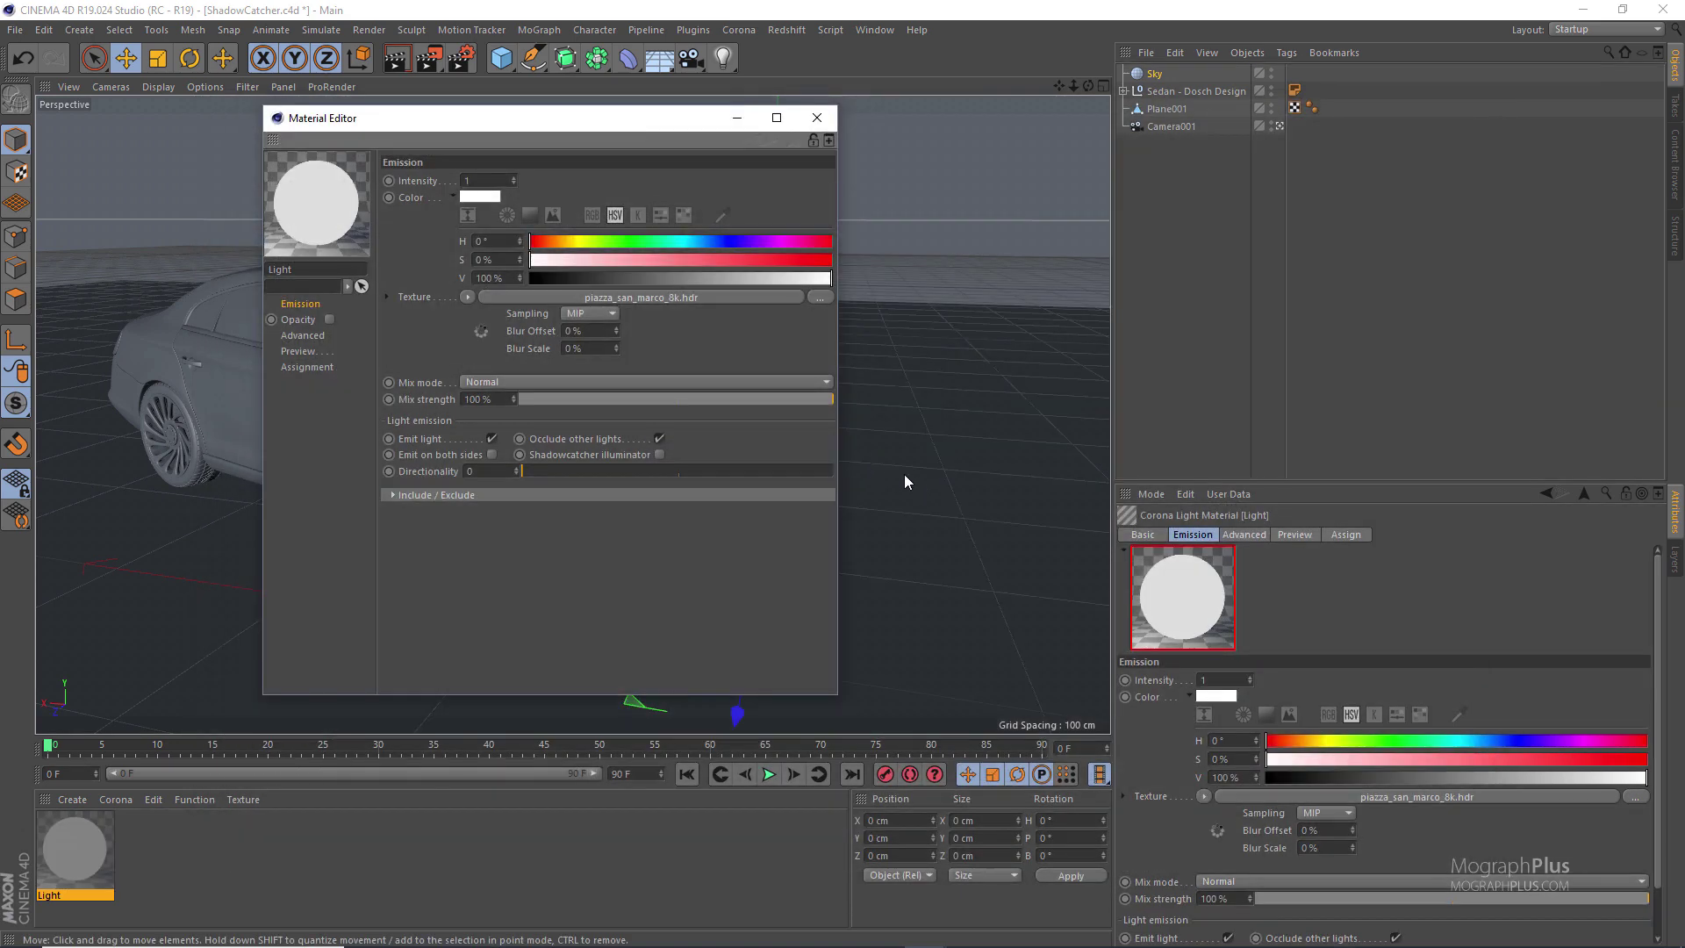
left_click_drag(637, 125, 630, 187)
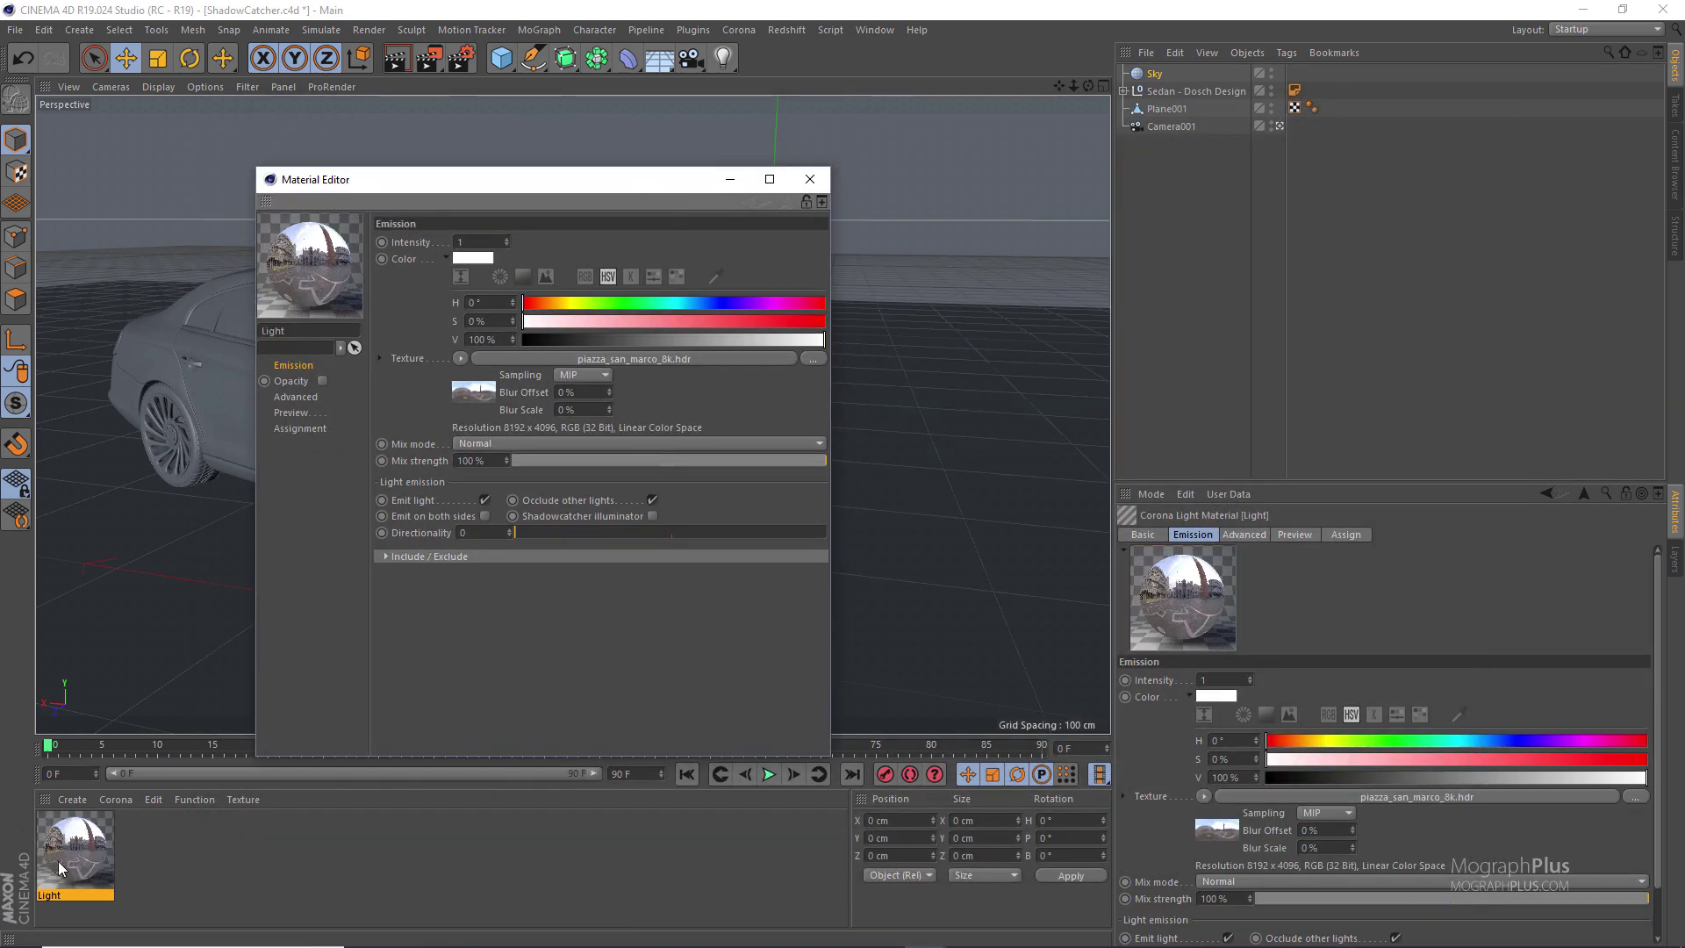
left_click_drag(58, 861, 1154, 74)
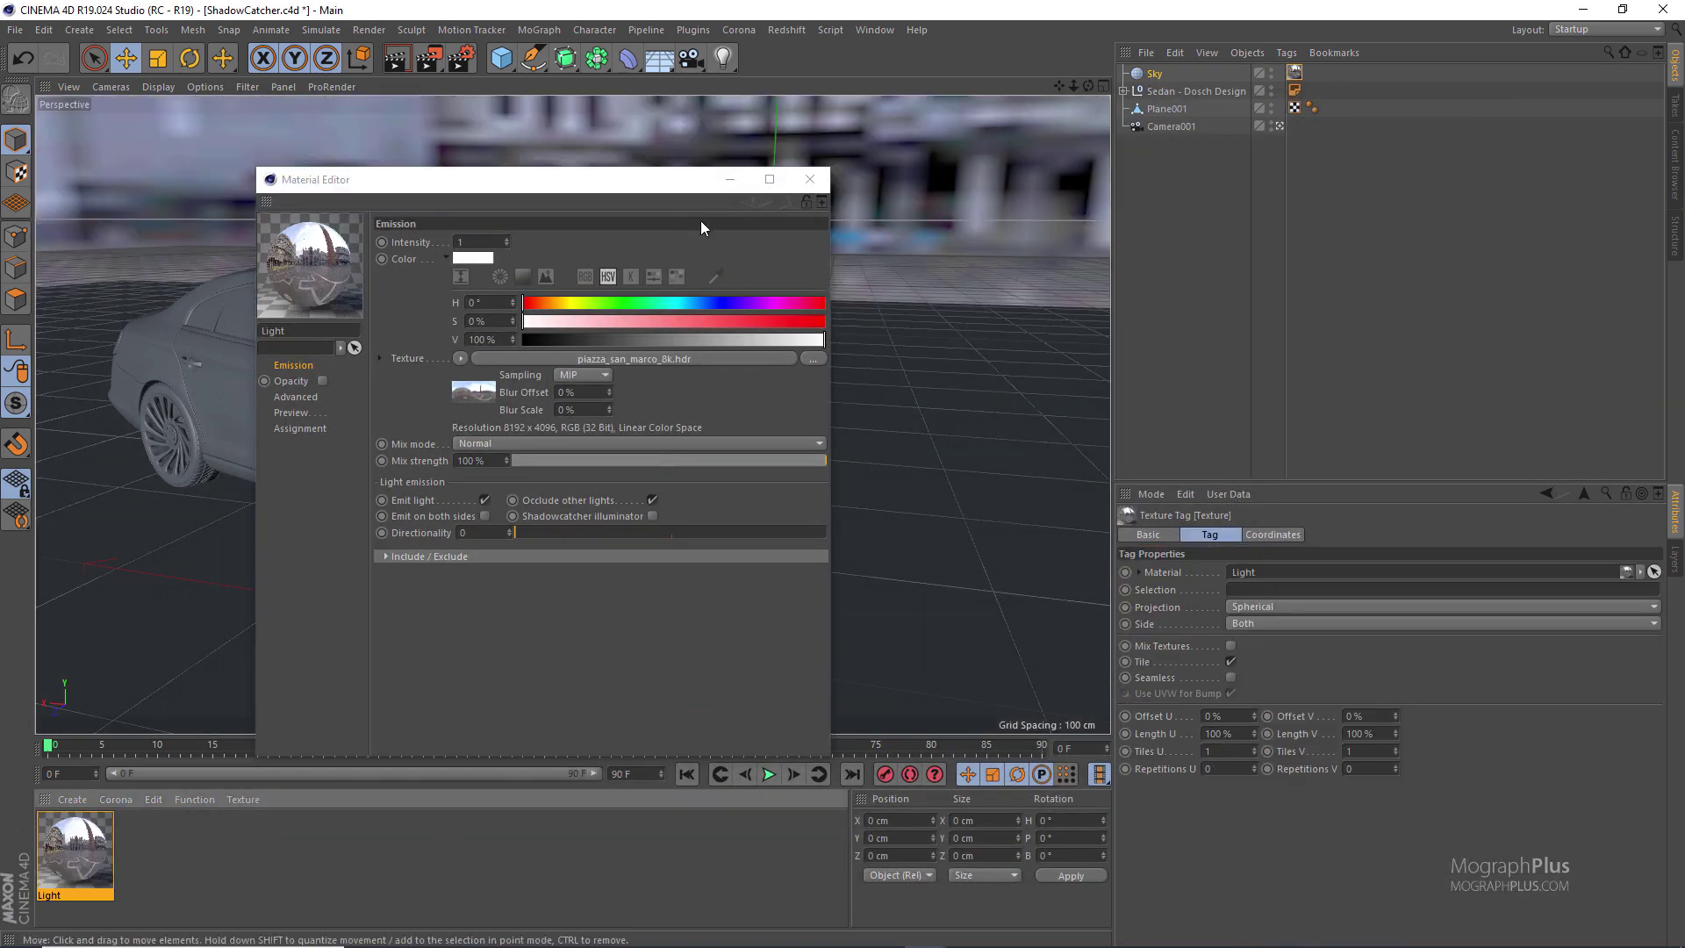
Set the light material's viewport preview size to 2048x2048
left_click(292, 413)
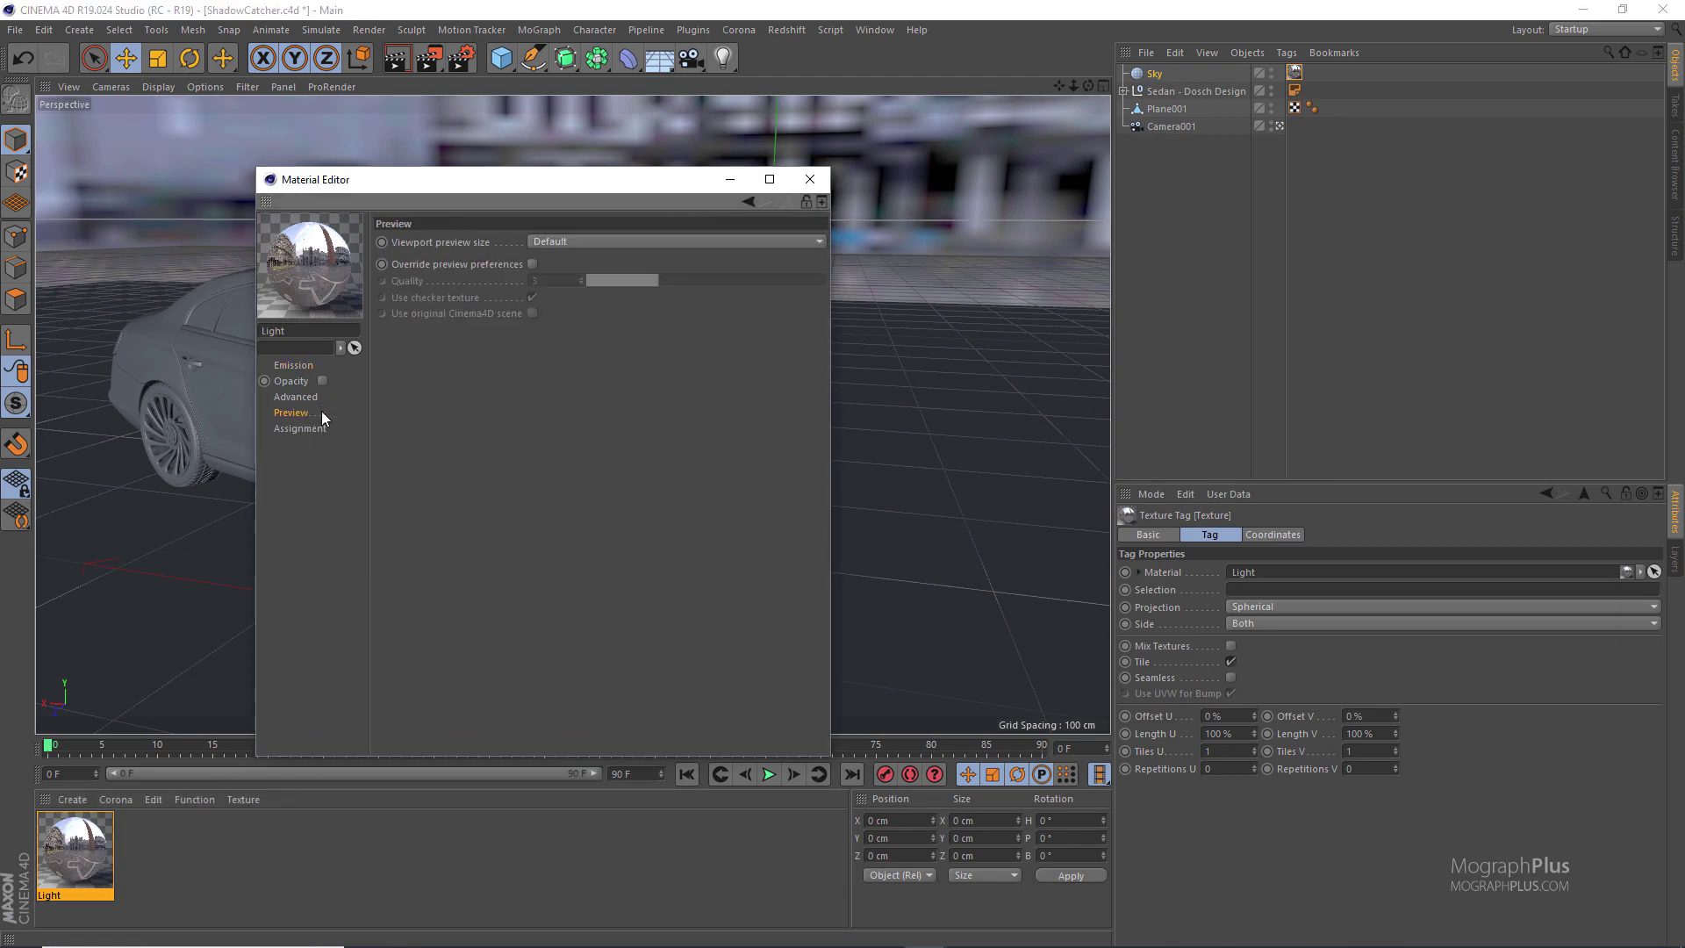
left_click(581, 240)
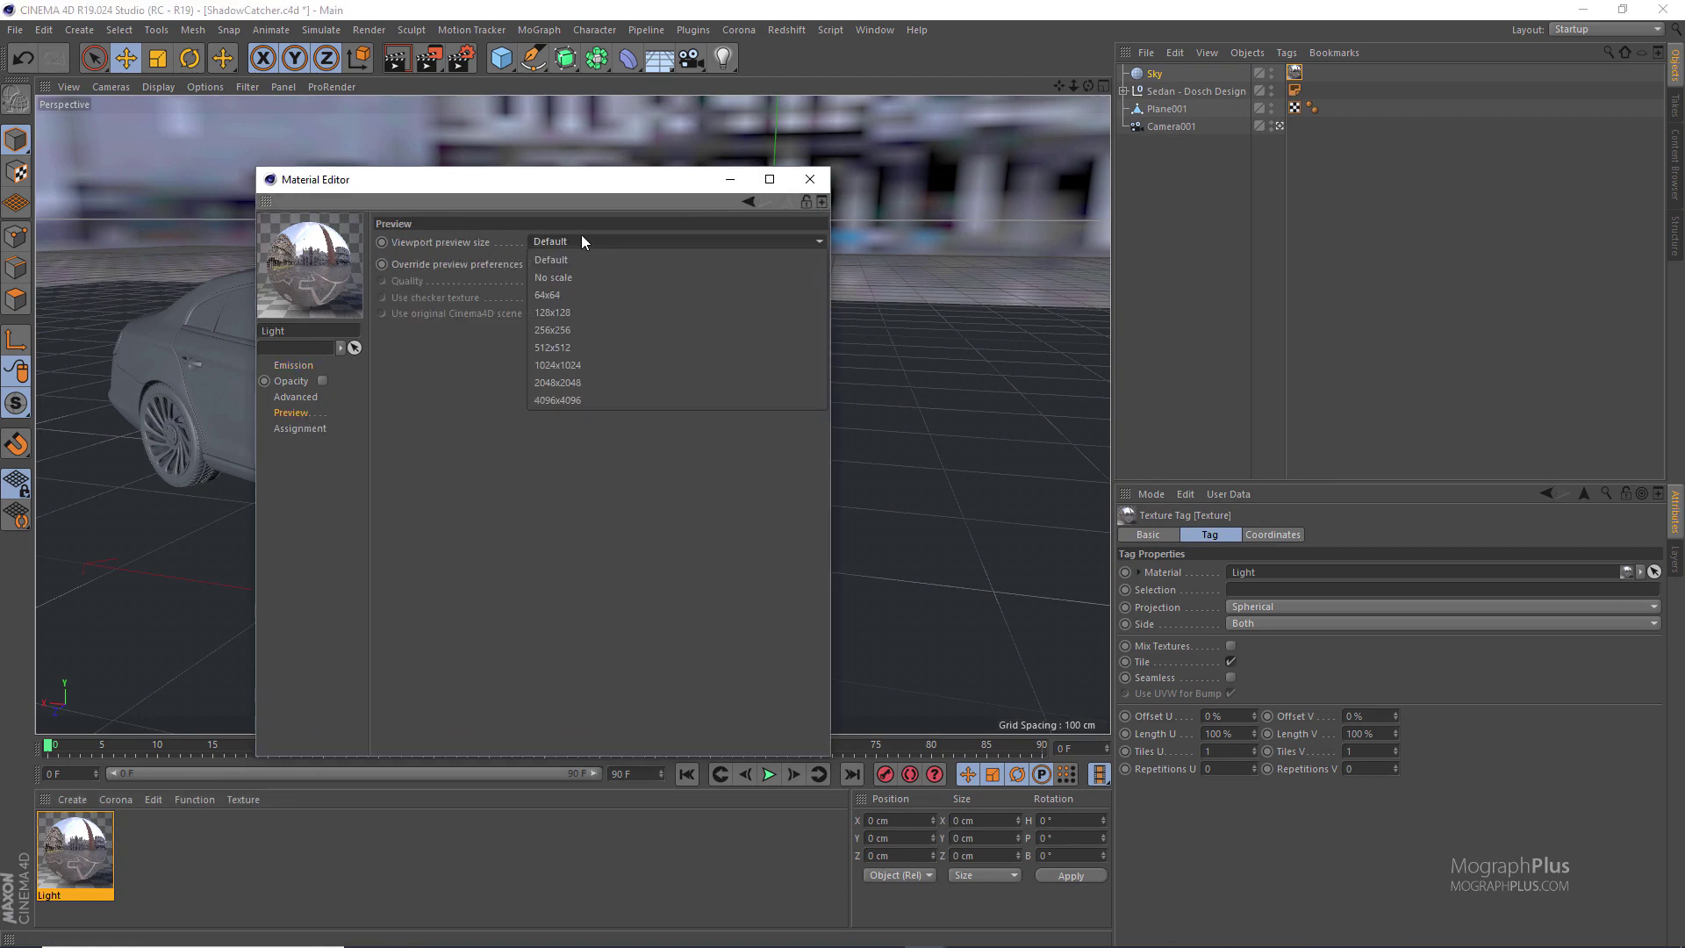
left_click(618, 365)
left_click_drag(624, 177, 587, 688)
left_click(540, 750)
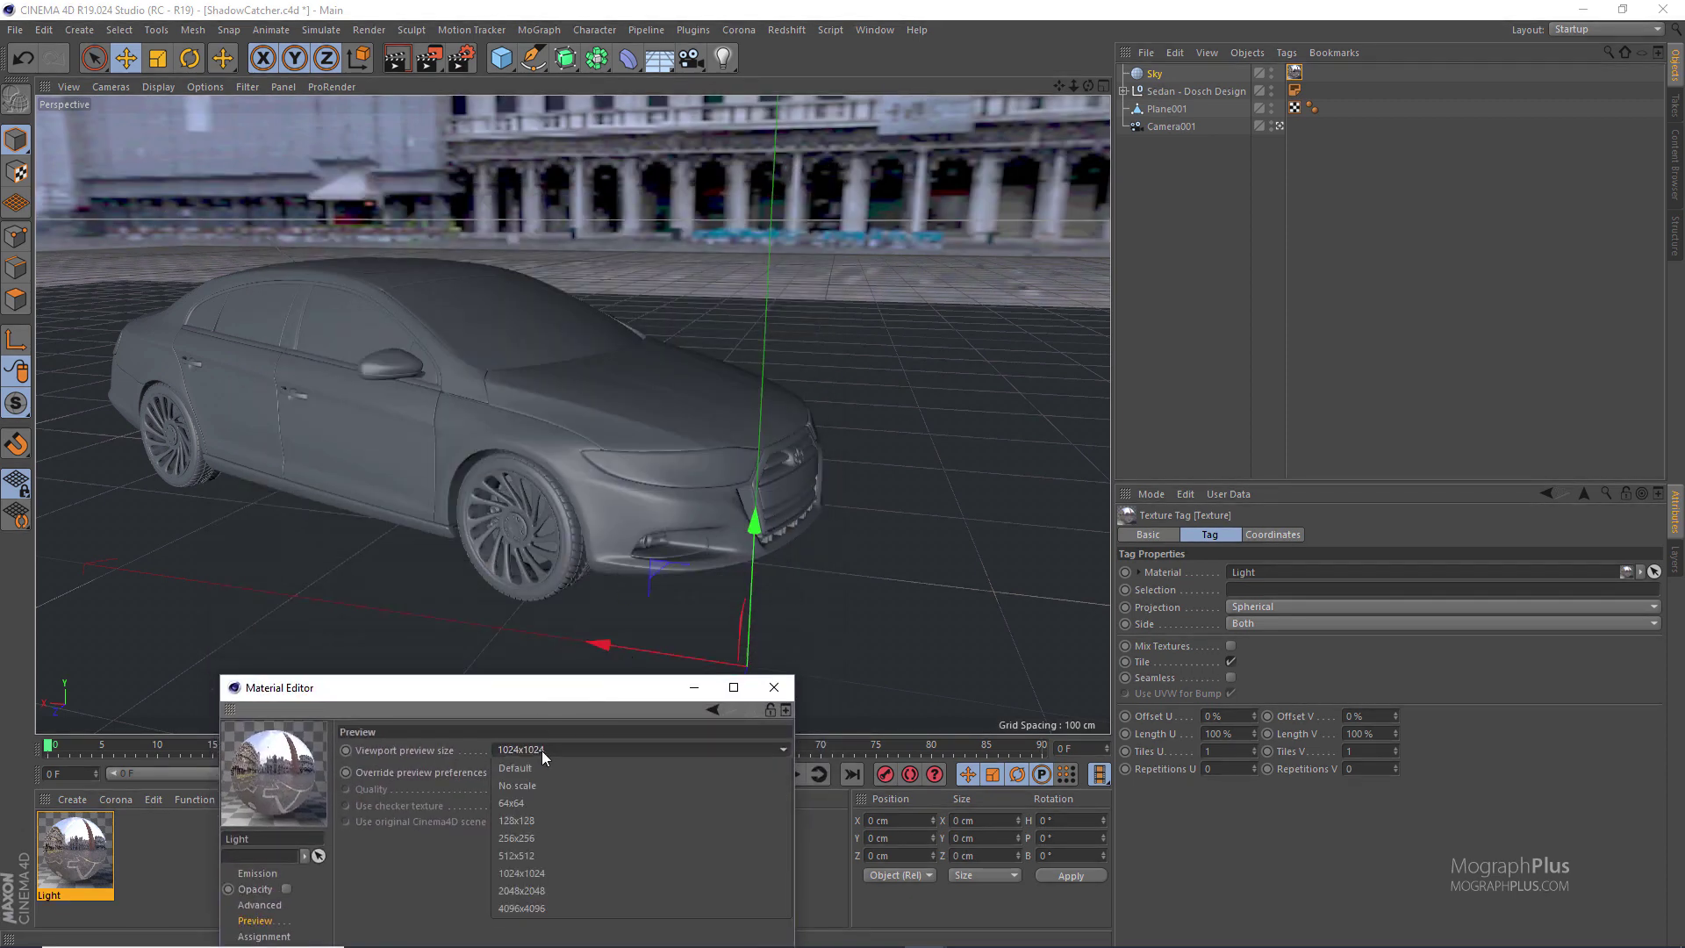
left_click(560, 890)
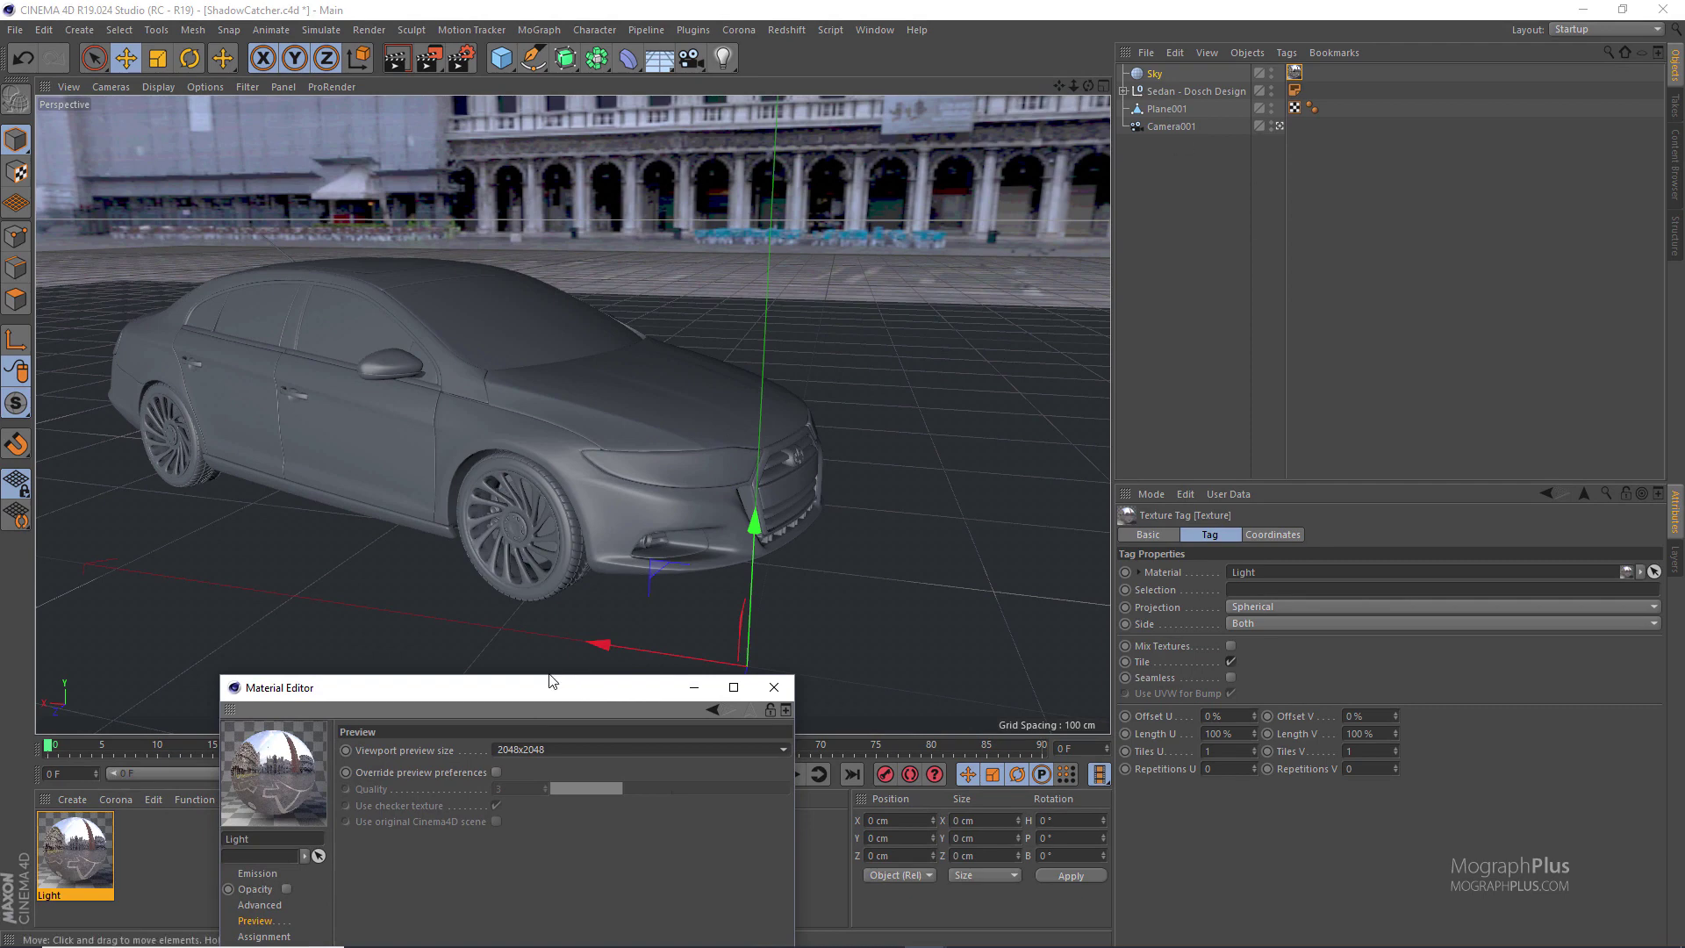
left_click_drag(552, 682, 577, 661)
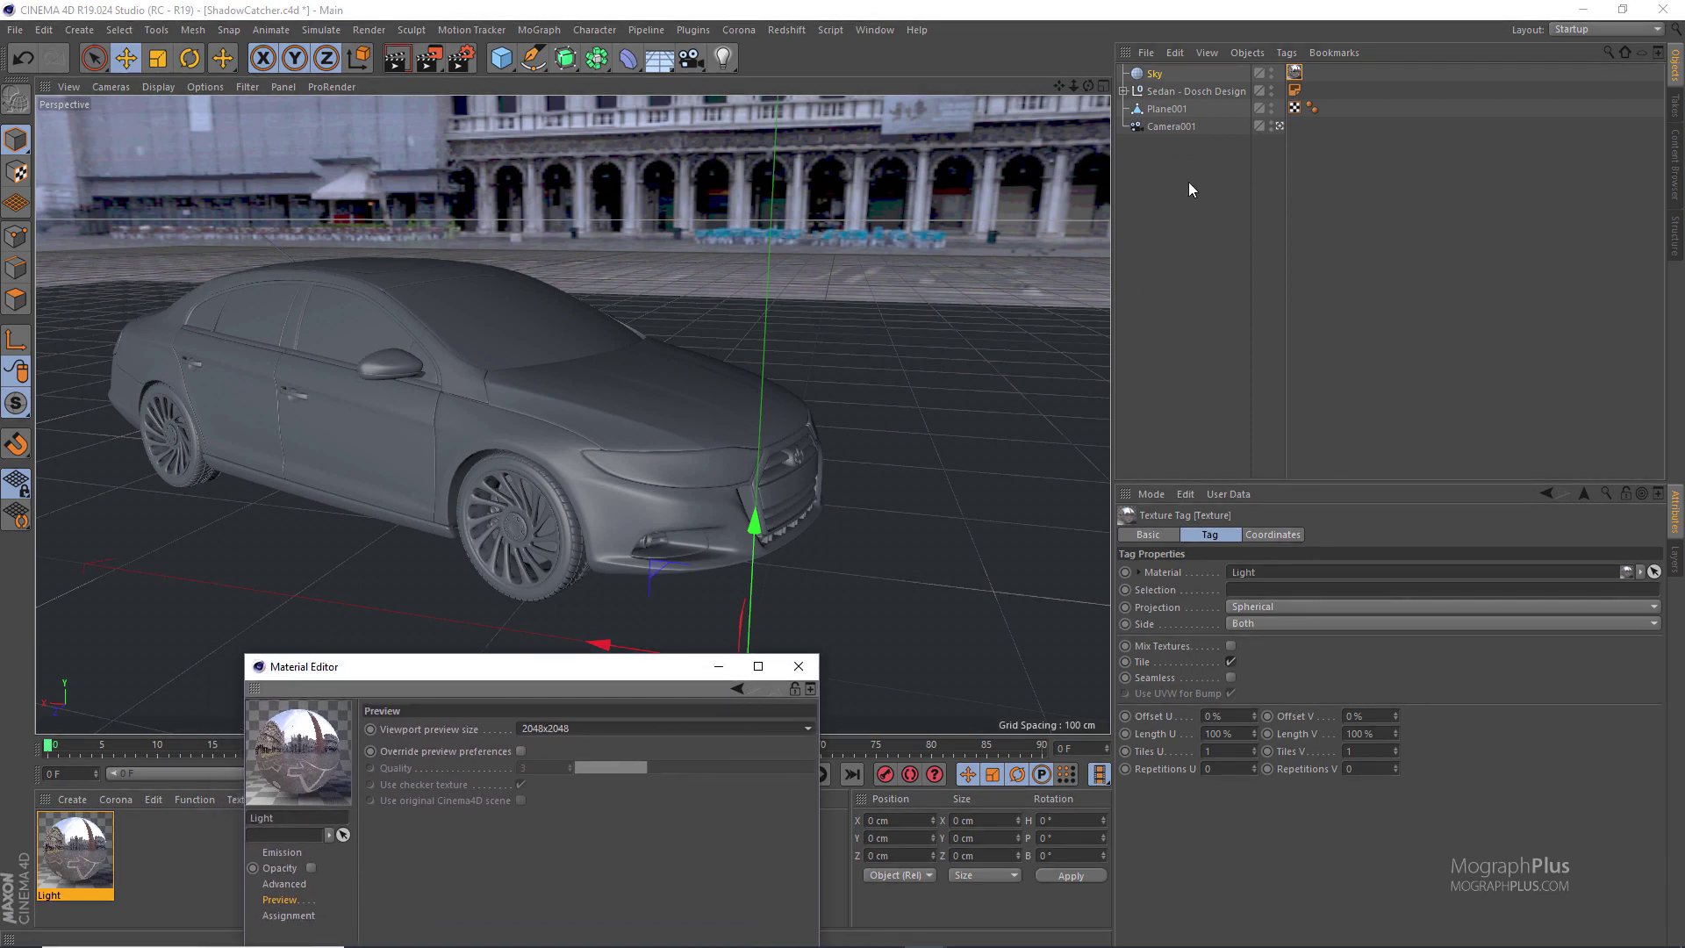
Rotate the Sky to a heading of about 41° while Plane001 is hidden, and make the plane visible again
double_click(1269, 104)
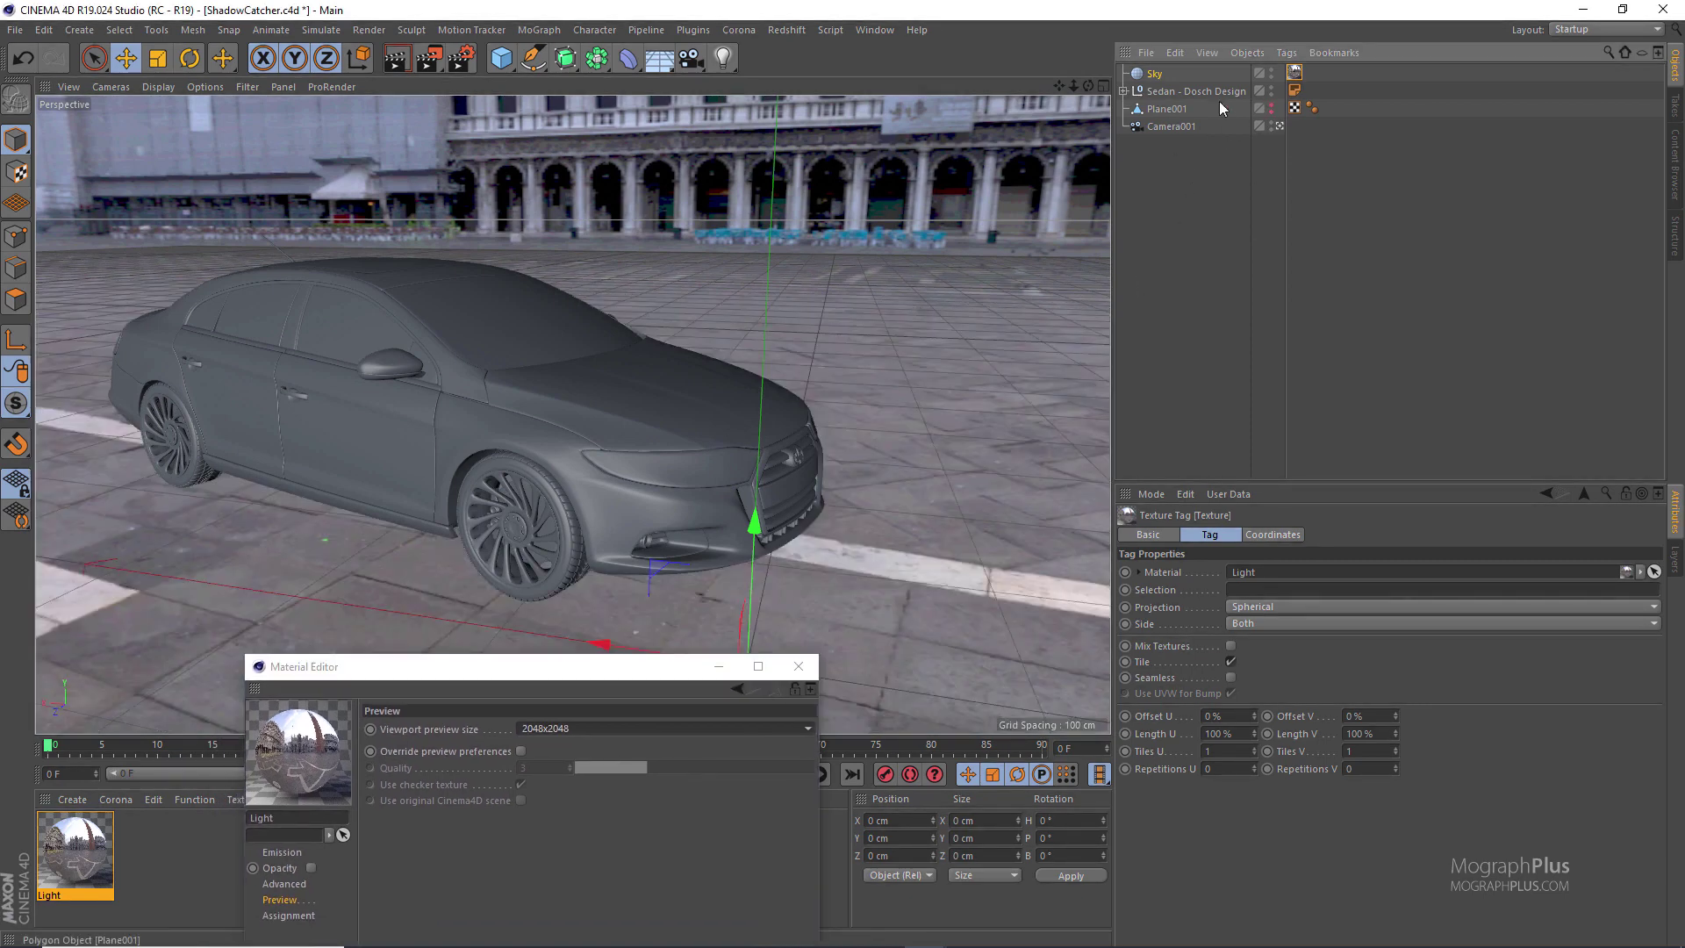
left_click(1143, 77)
key("r")
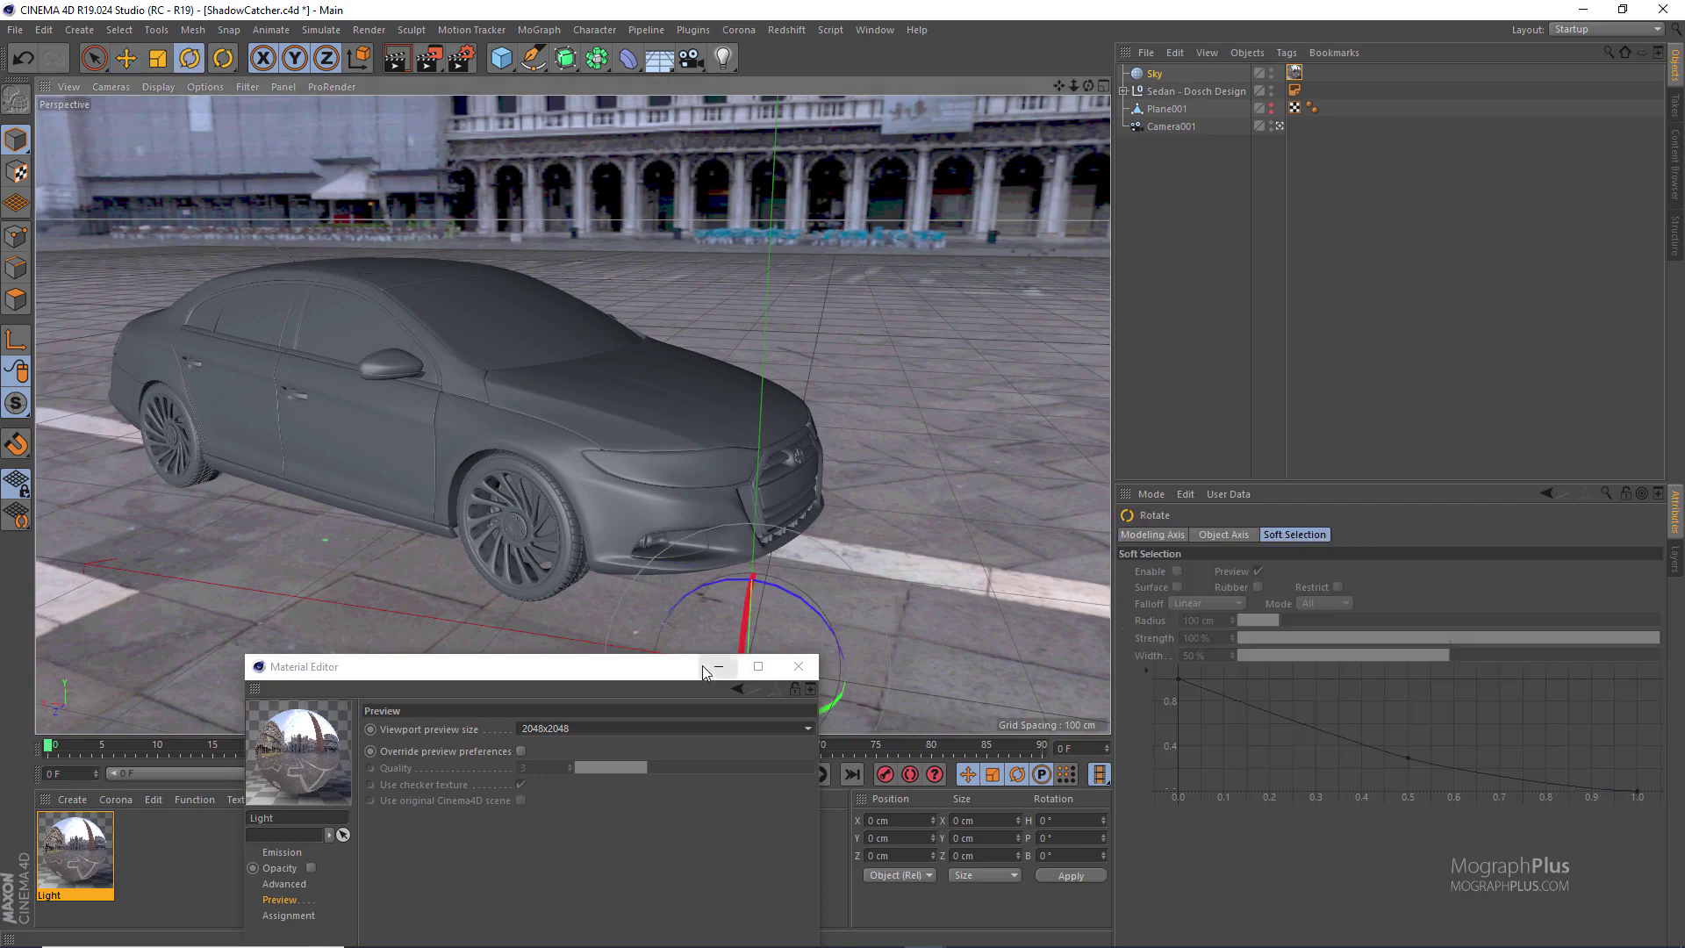
left_click_drag(702, 666, 683, 793)
left_click_drag(713, 711, 792, 732)
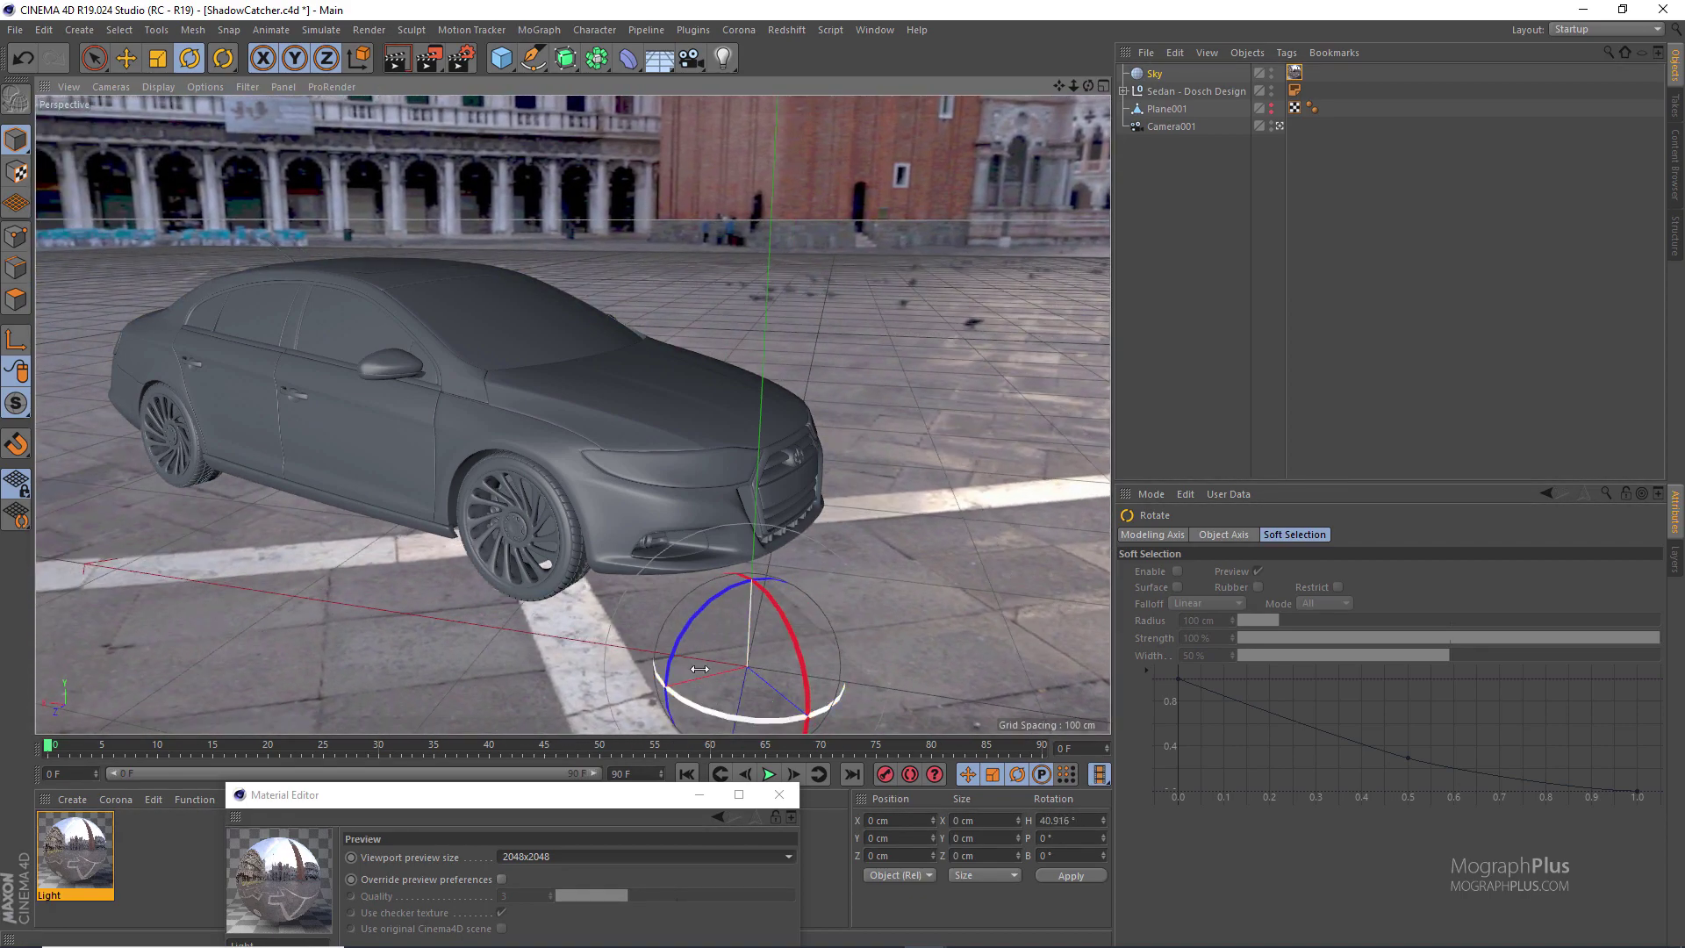
left_click_drag(546, 805, 711, 414)
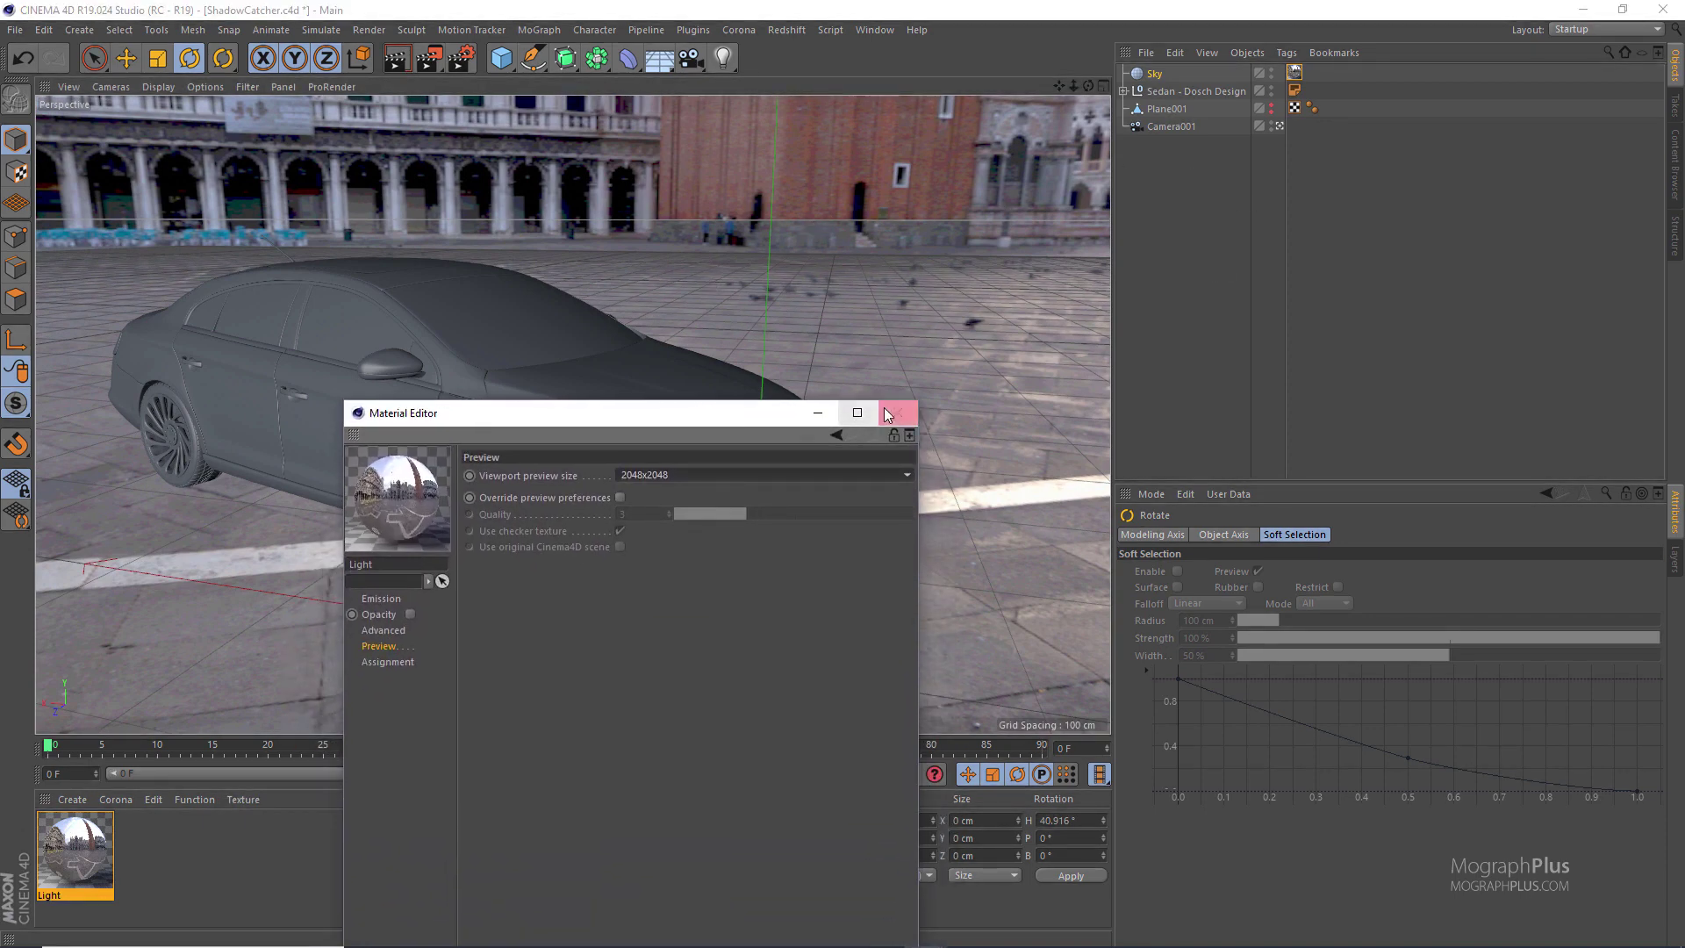
left_click(897, 412)
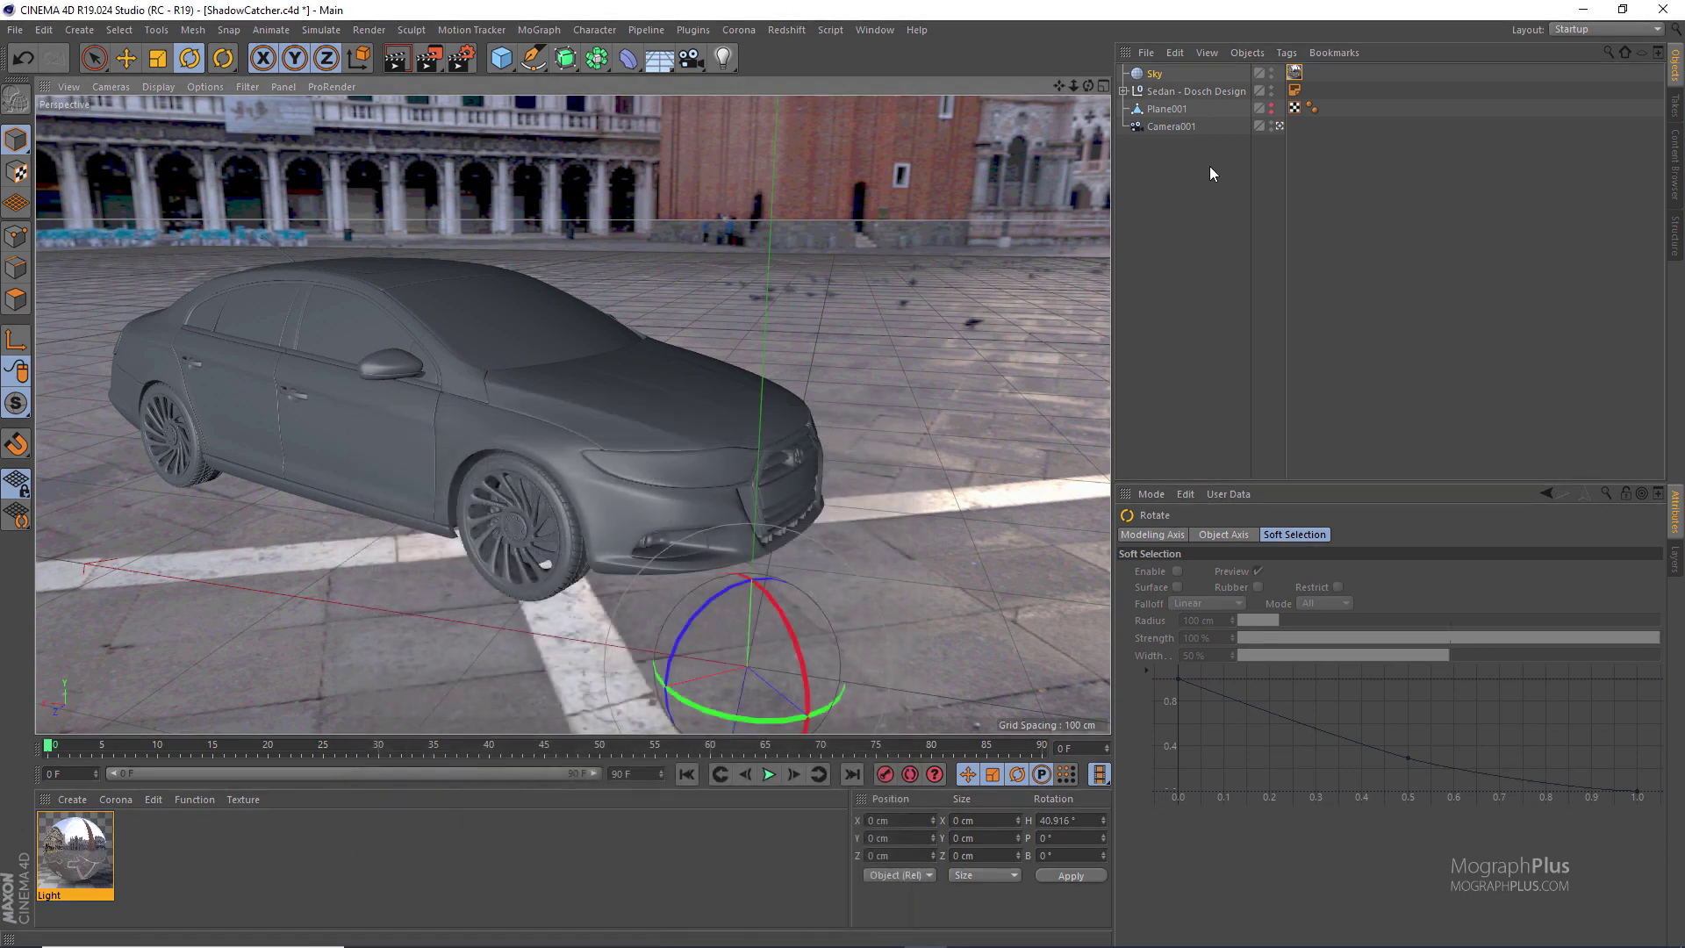
left_click(1272, 107)
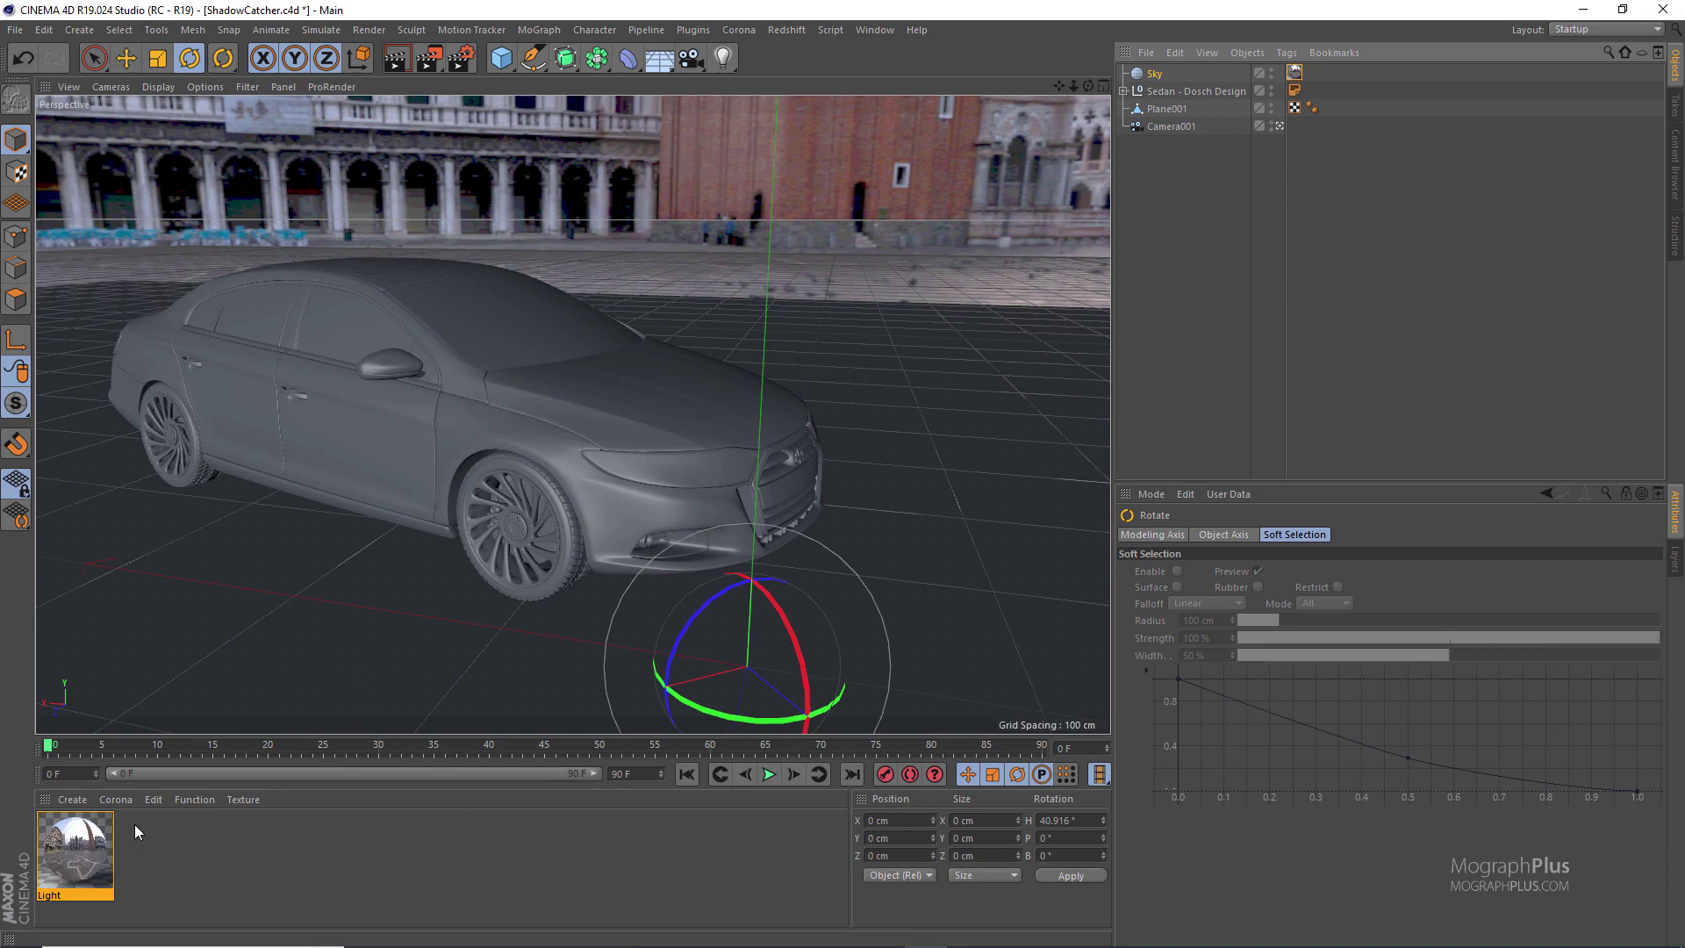
Rename the Sky's light material to HDRI and create a second Corona Light material named BackPlate
double_click(65, 895)
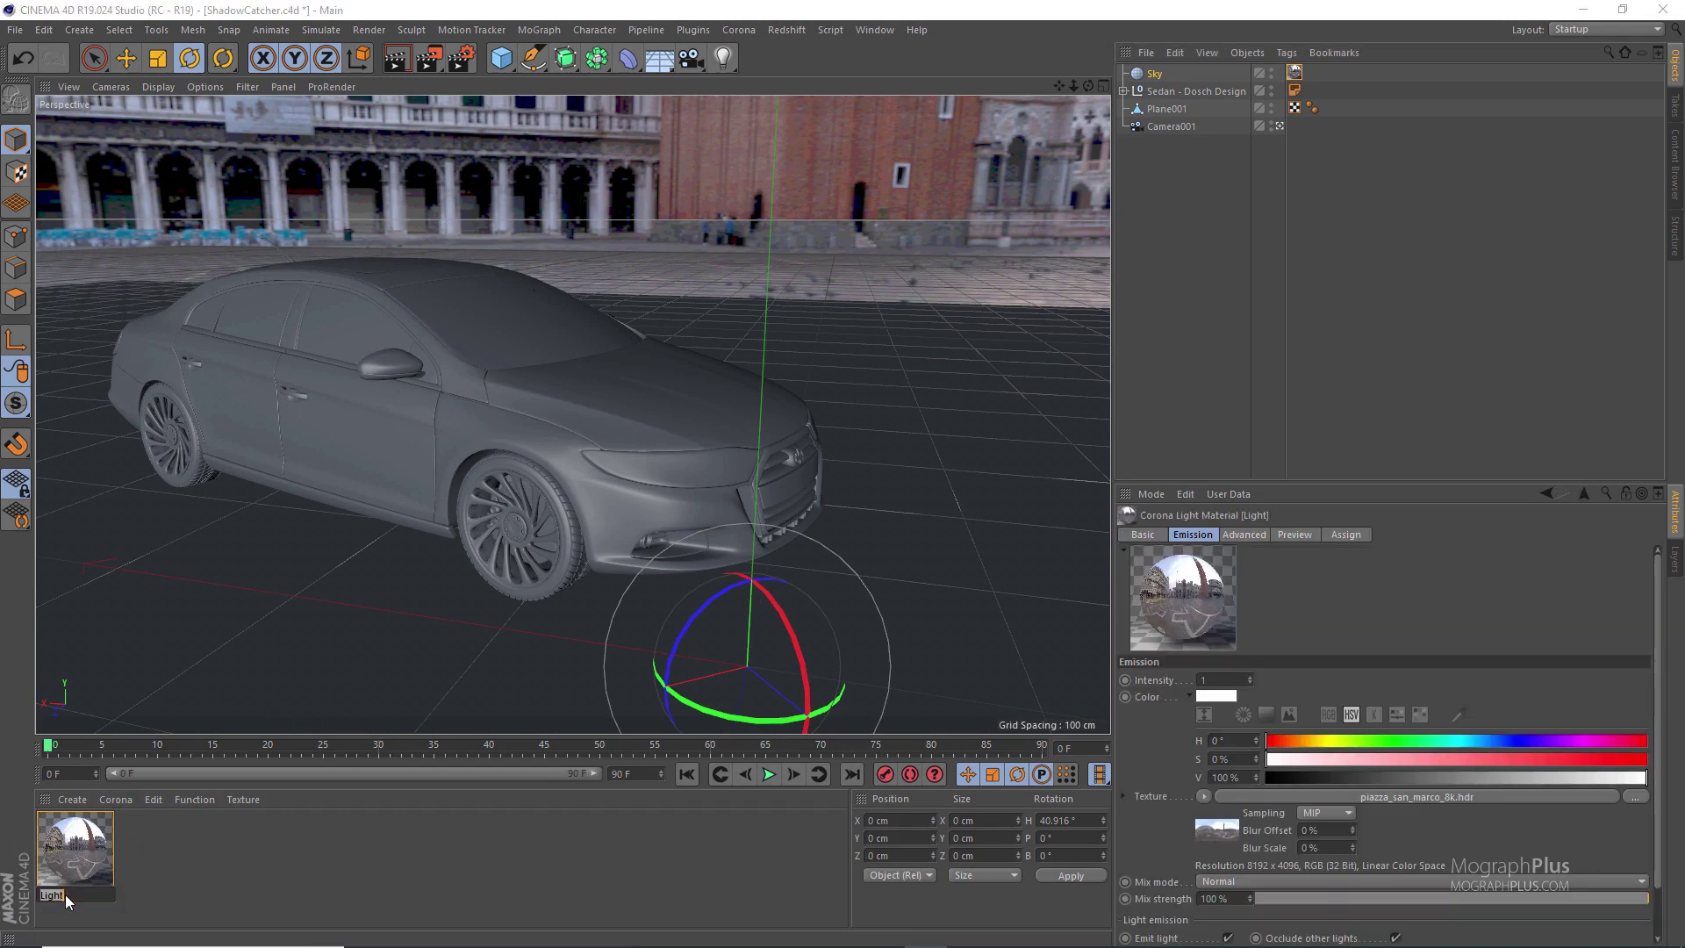
key("Return")
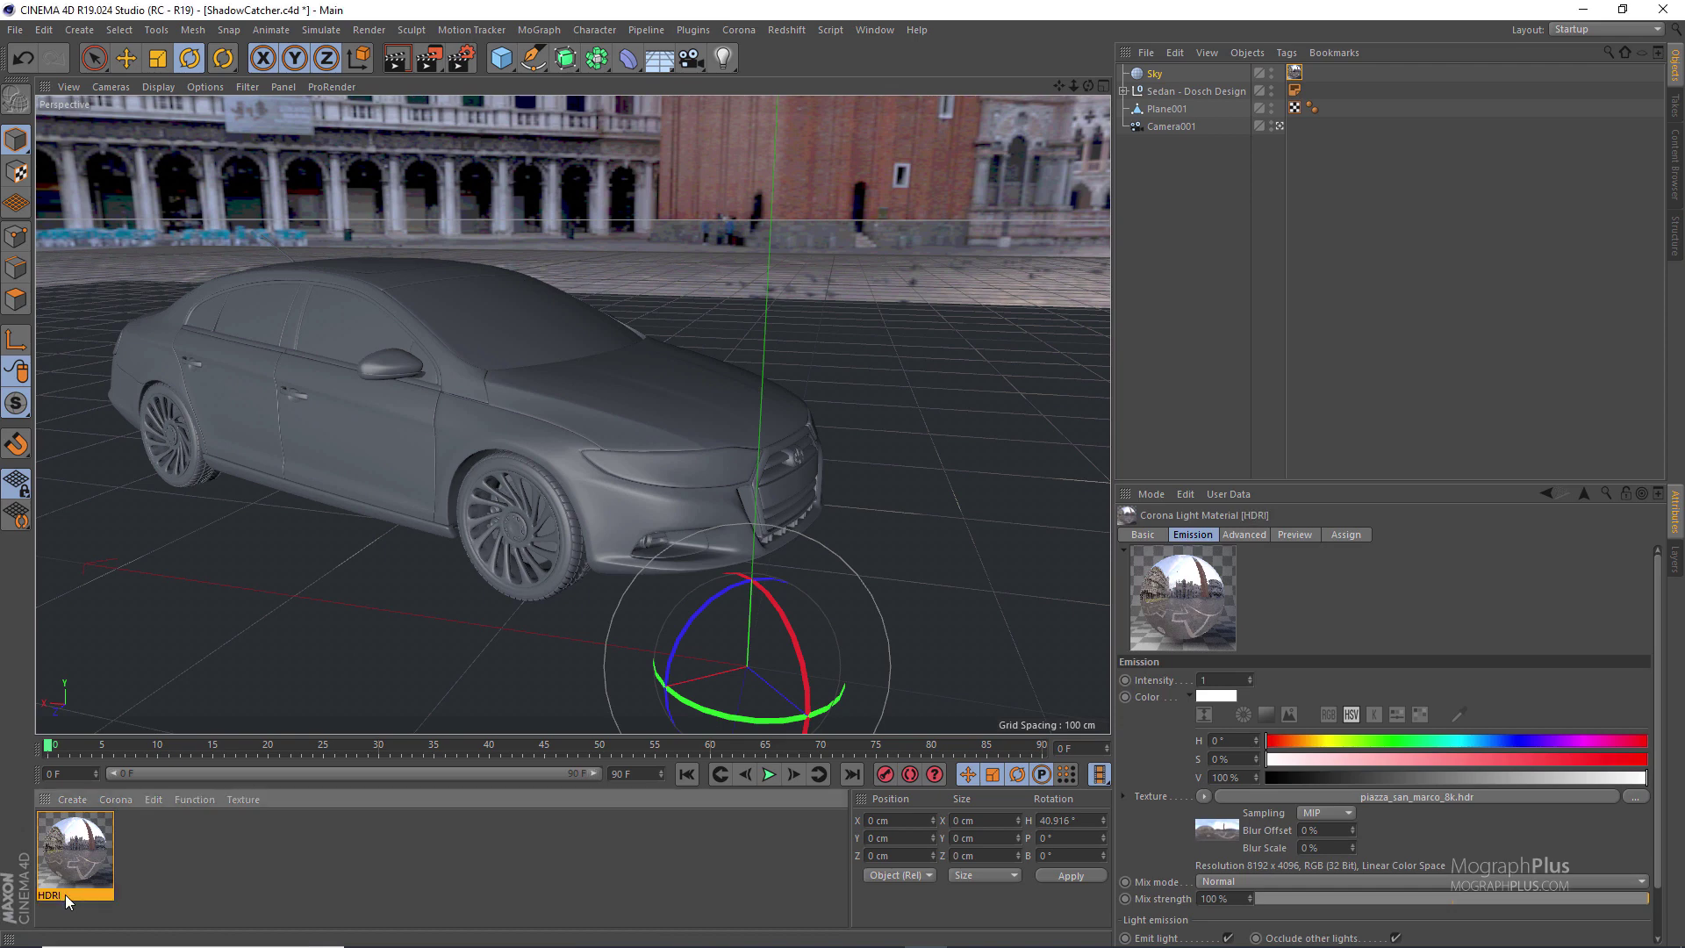
left_click(114, 800)
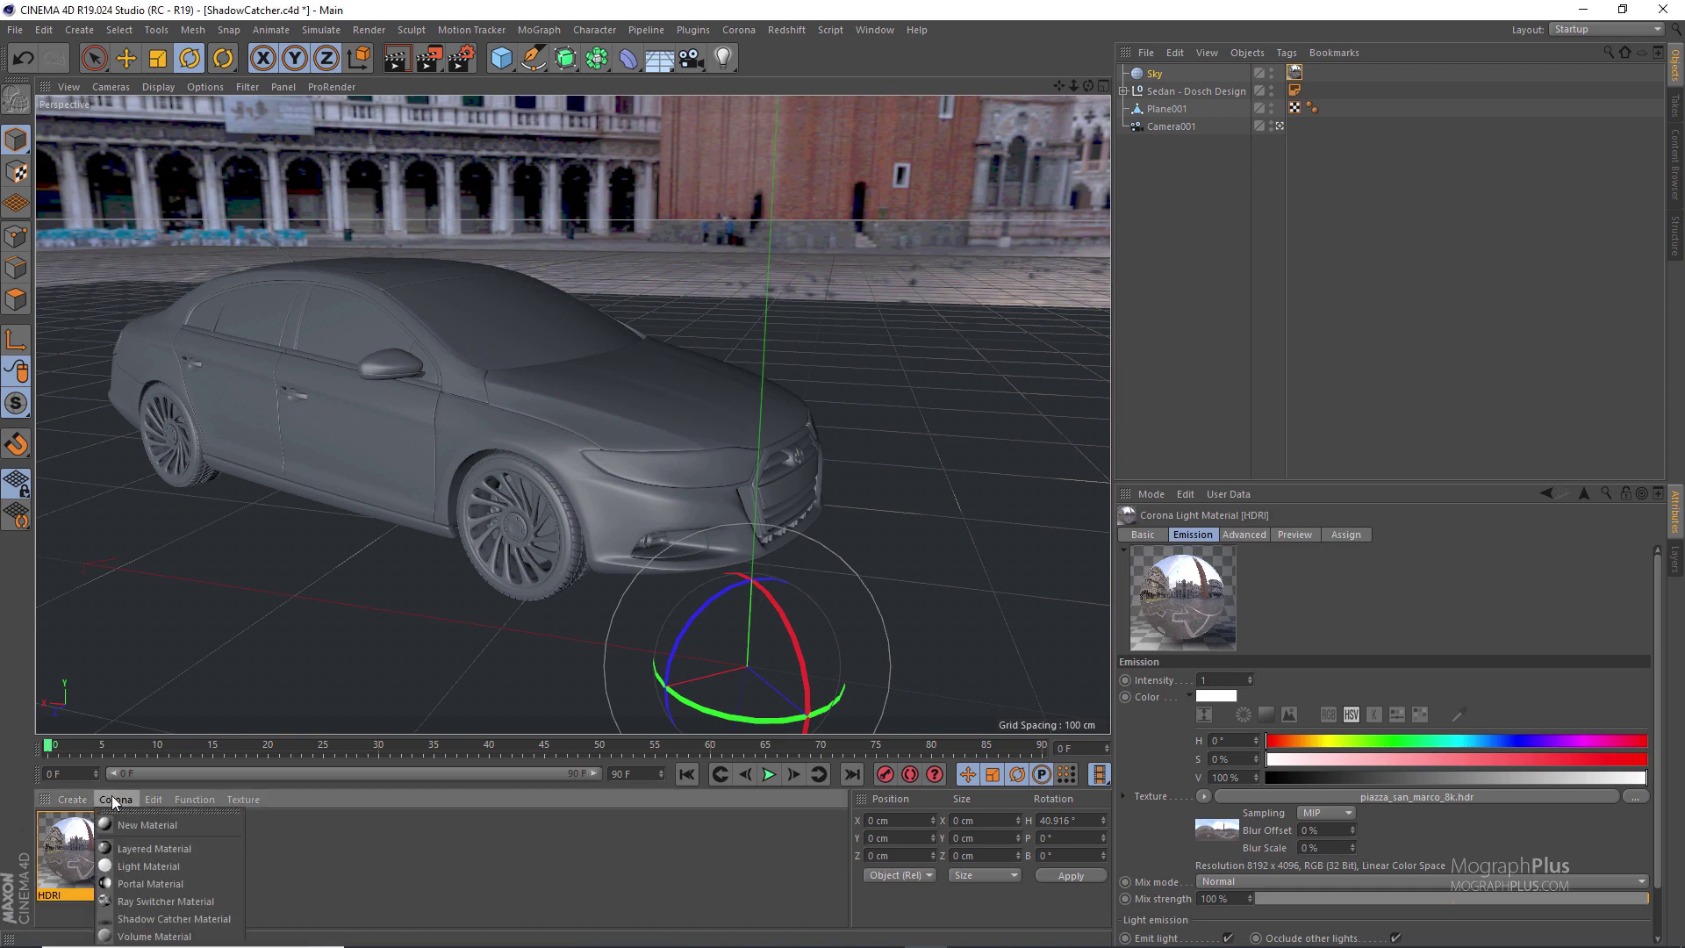
left_click(166, 866)
double_click(48, 900)
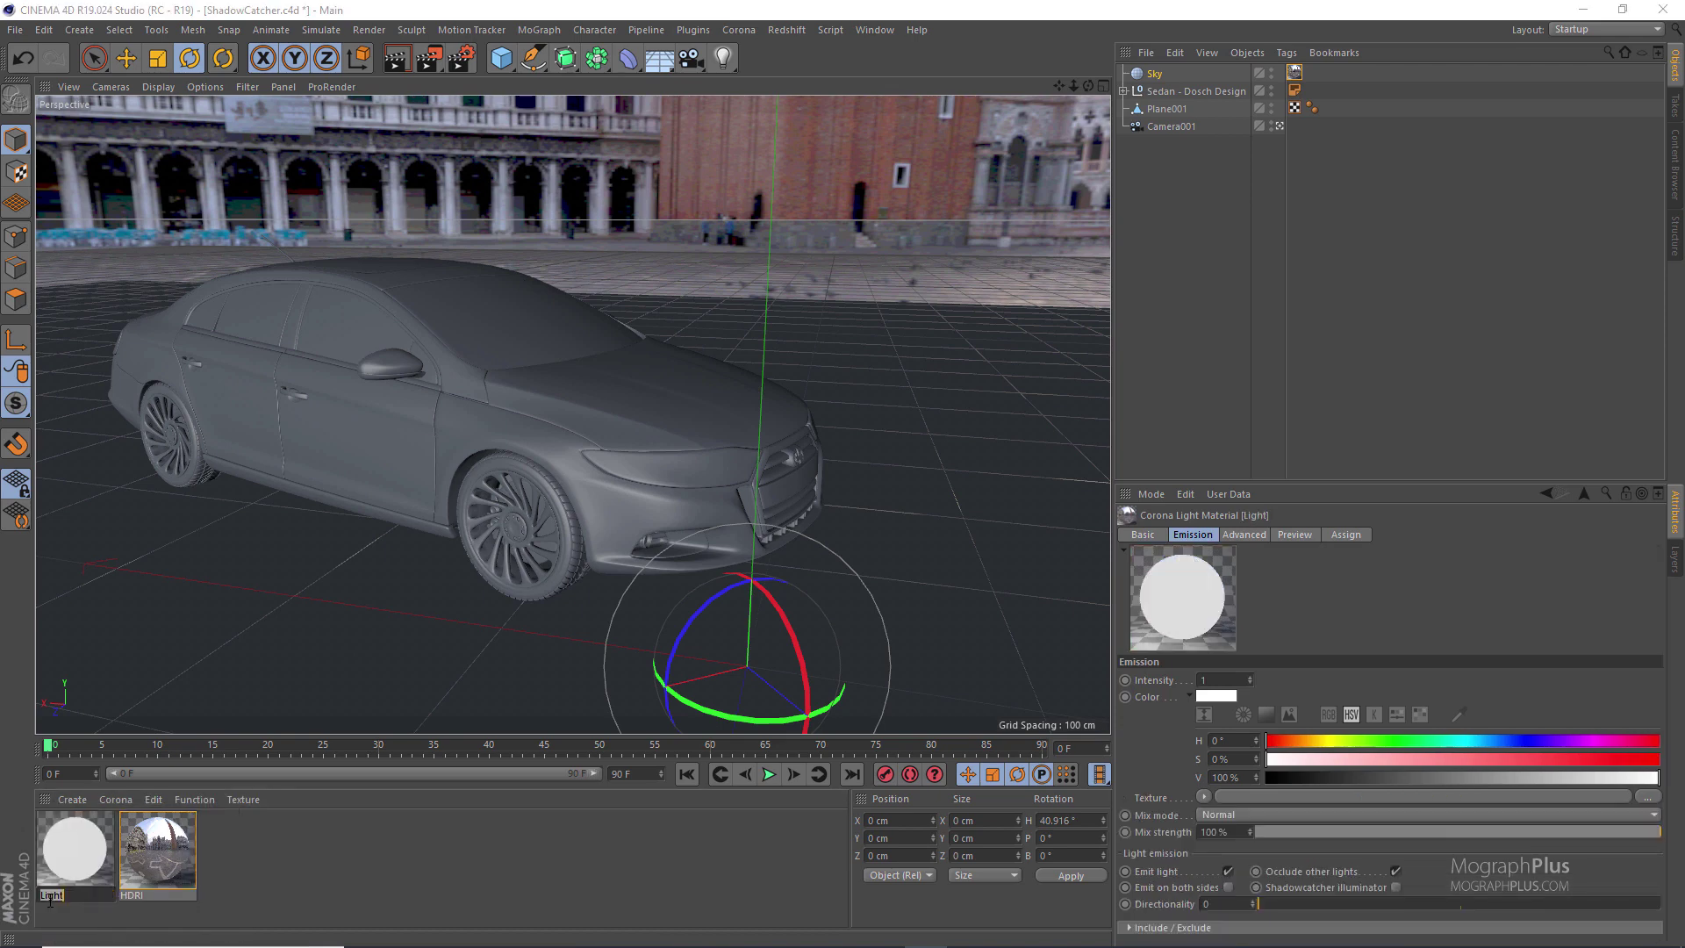
type("BackPlate")
key("Return")
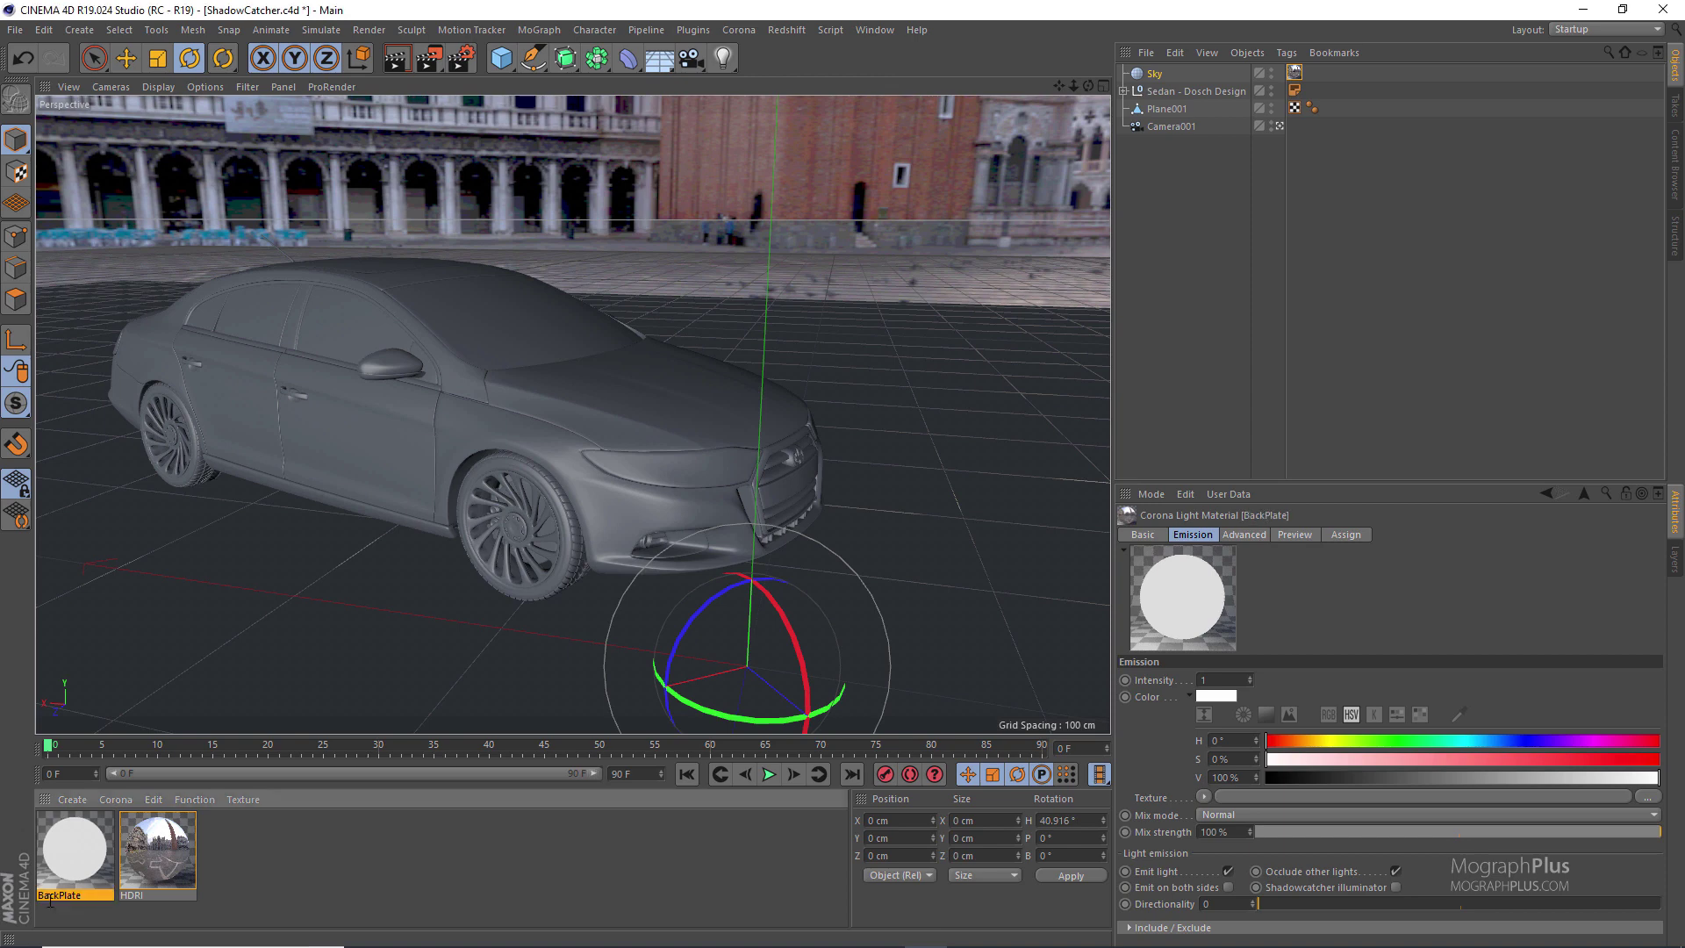
Browse for an emission texture for the BackPlate material and select the image piazza_DSC07170.jpg
double_click(76, 856)
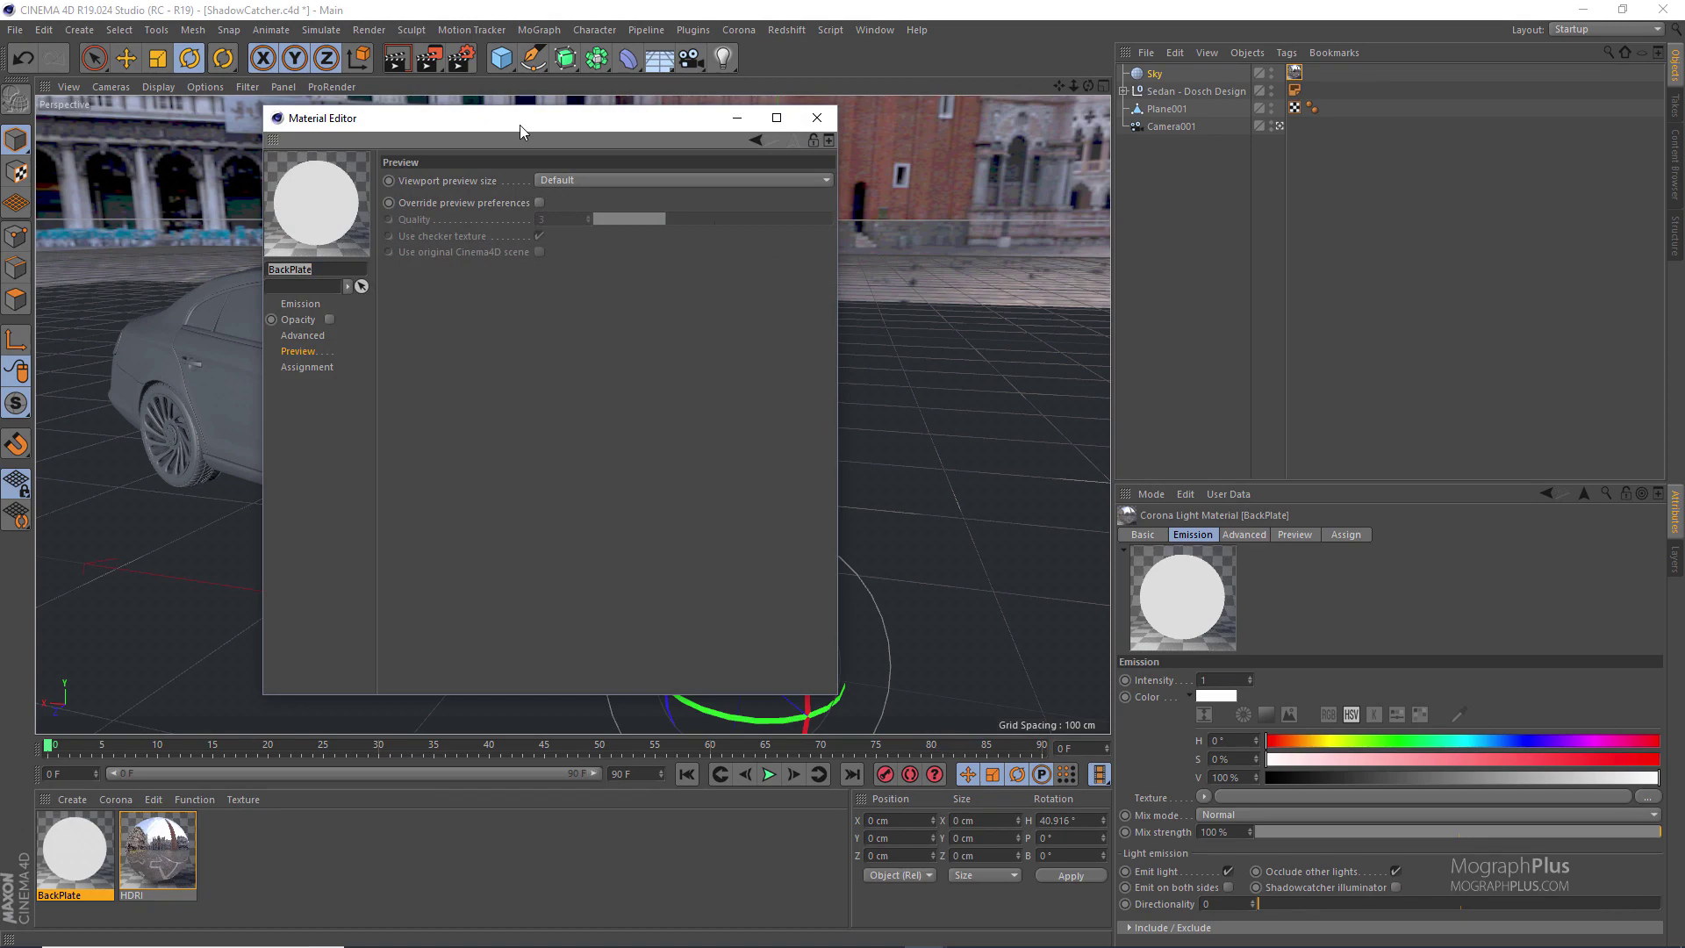
left_click_drag(519, 125, 609, 251)
left_click(388, 423)
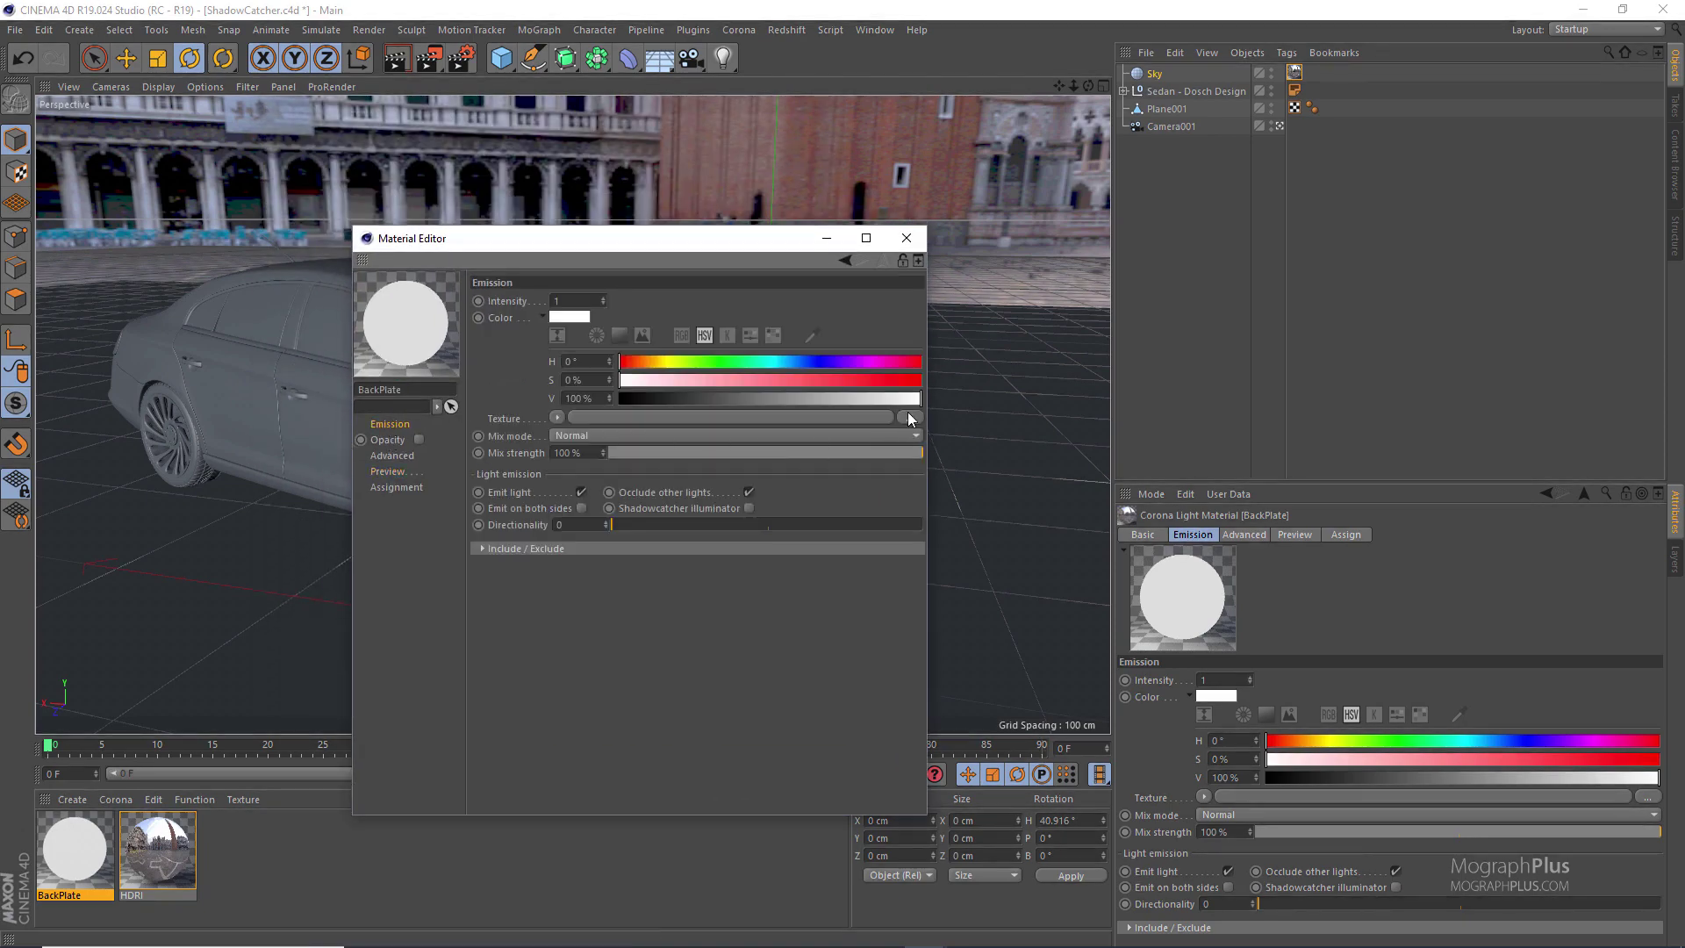
left_click(908, 417)
left_click(952, 541)
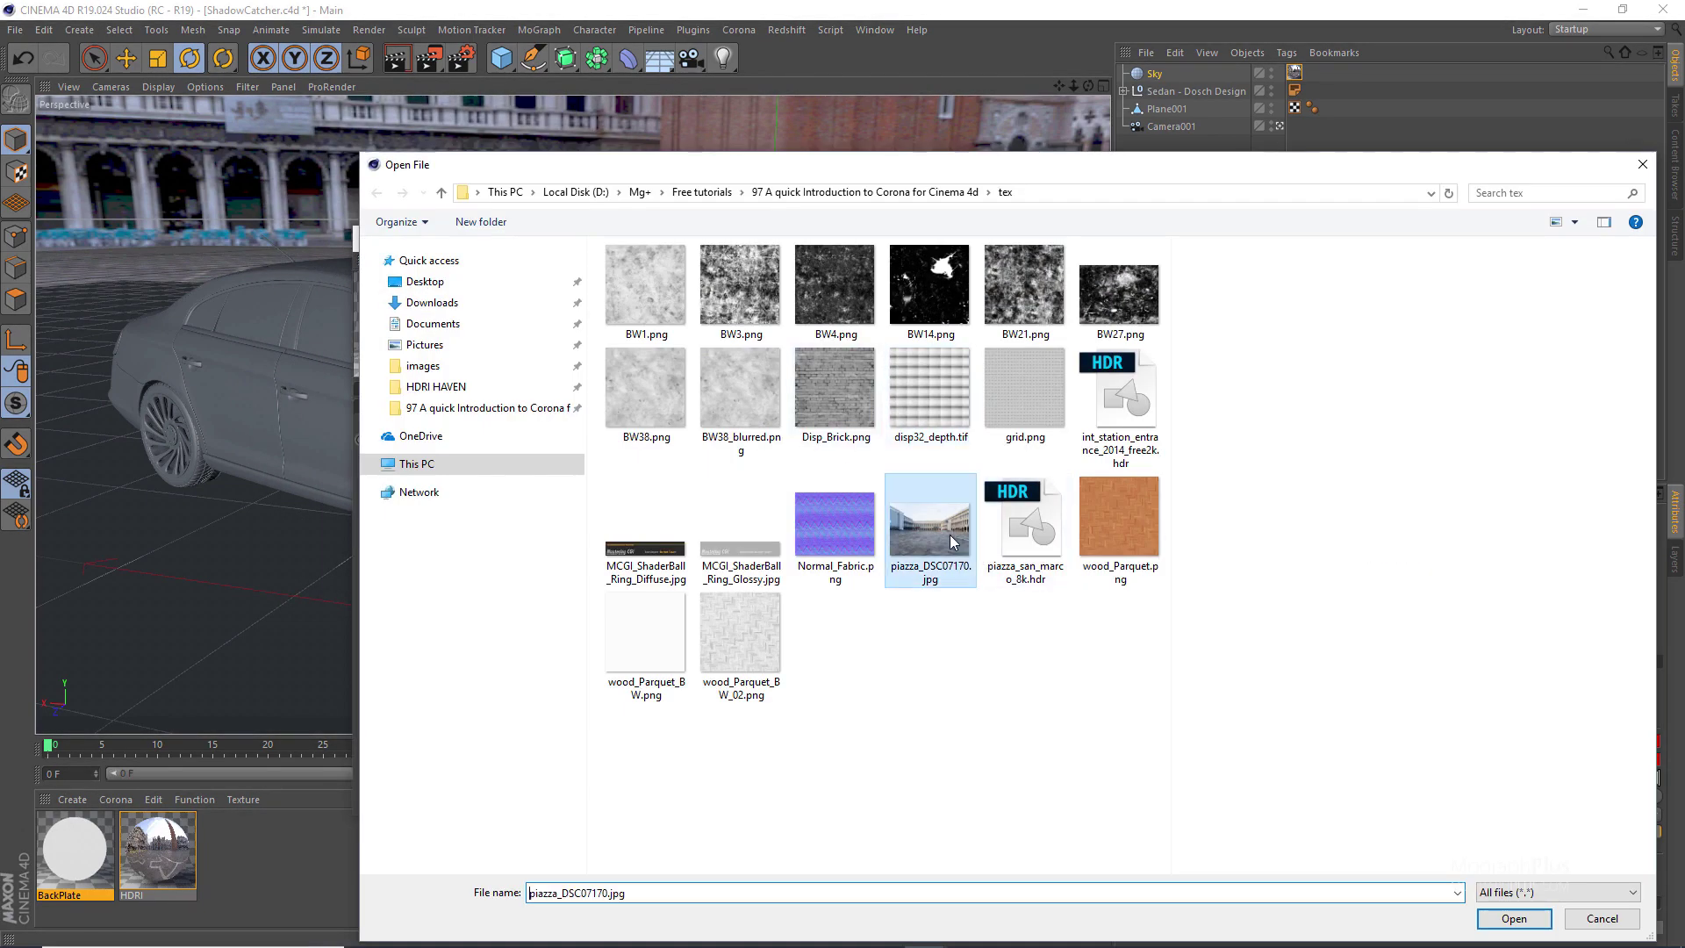
left_click_drag(1137, 171, 898, 176)
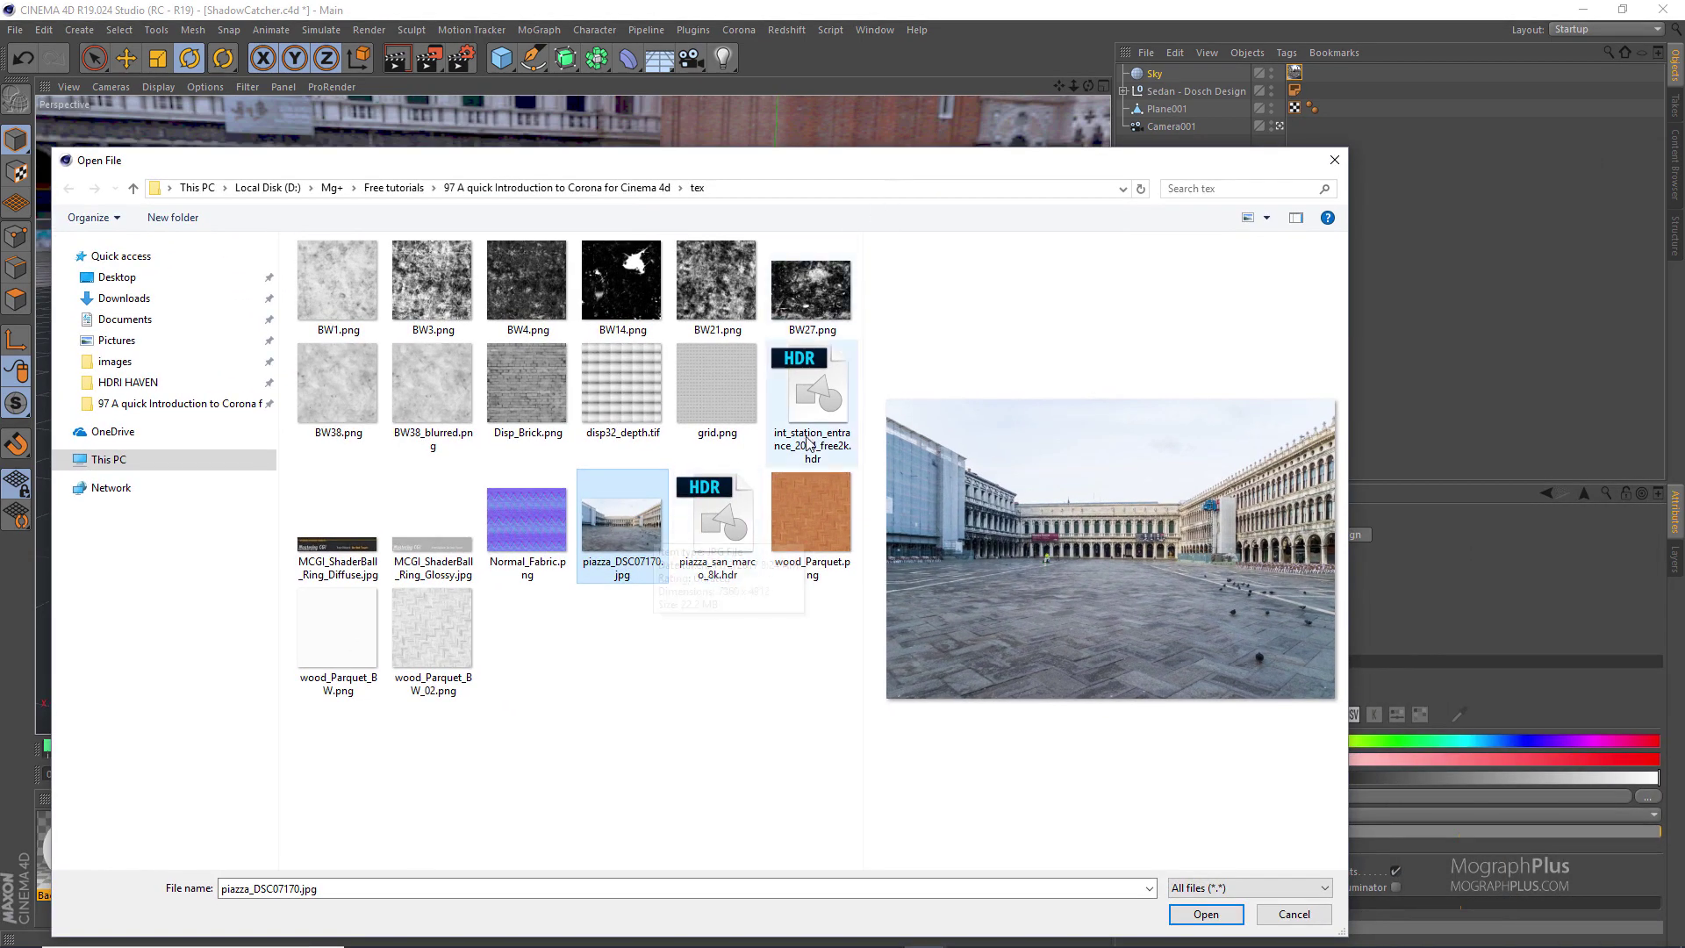
Check the photo's 35mm focal length in its file properties and load the photo as BackPlate's emission texture
right_click(637, 536)
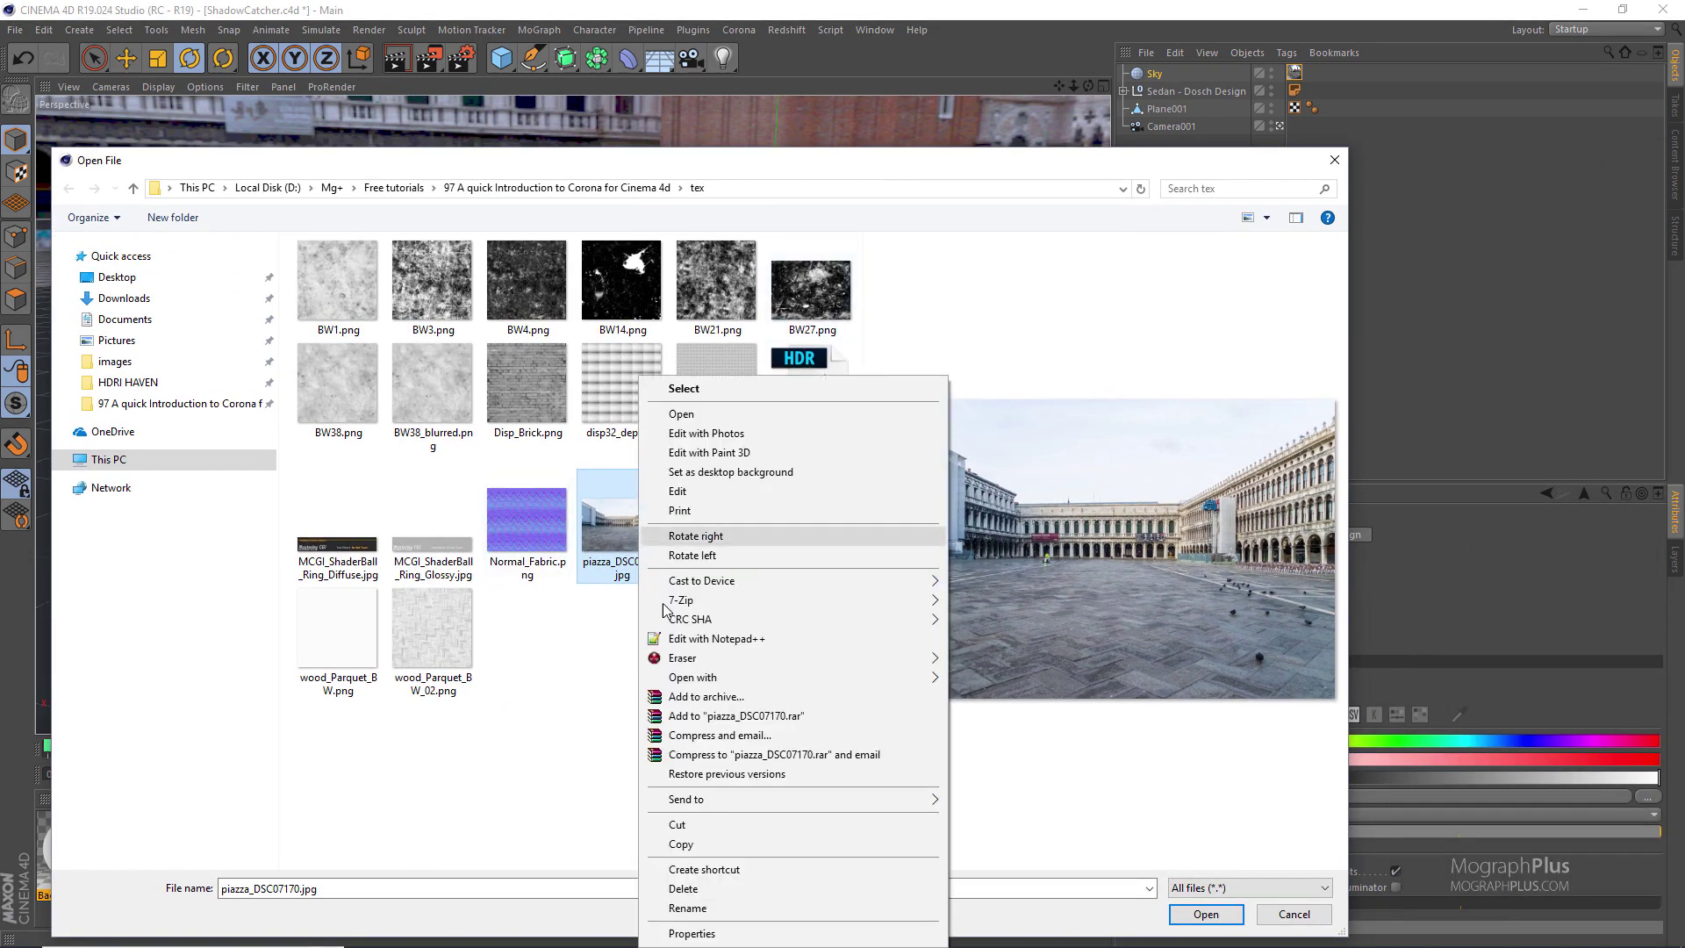
left_click(697, 933)
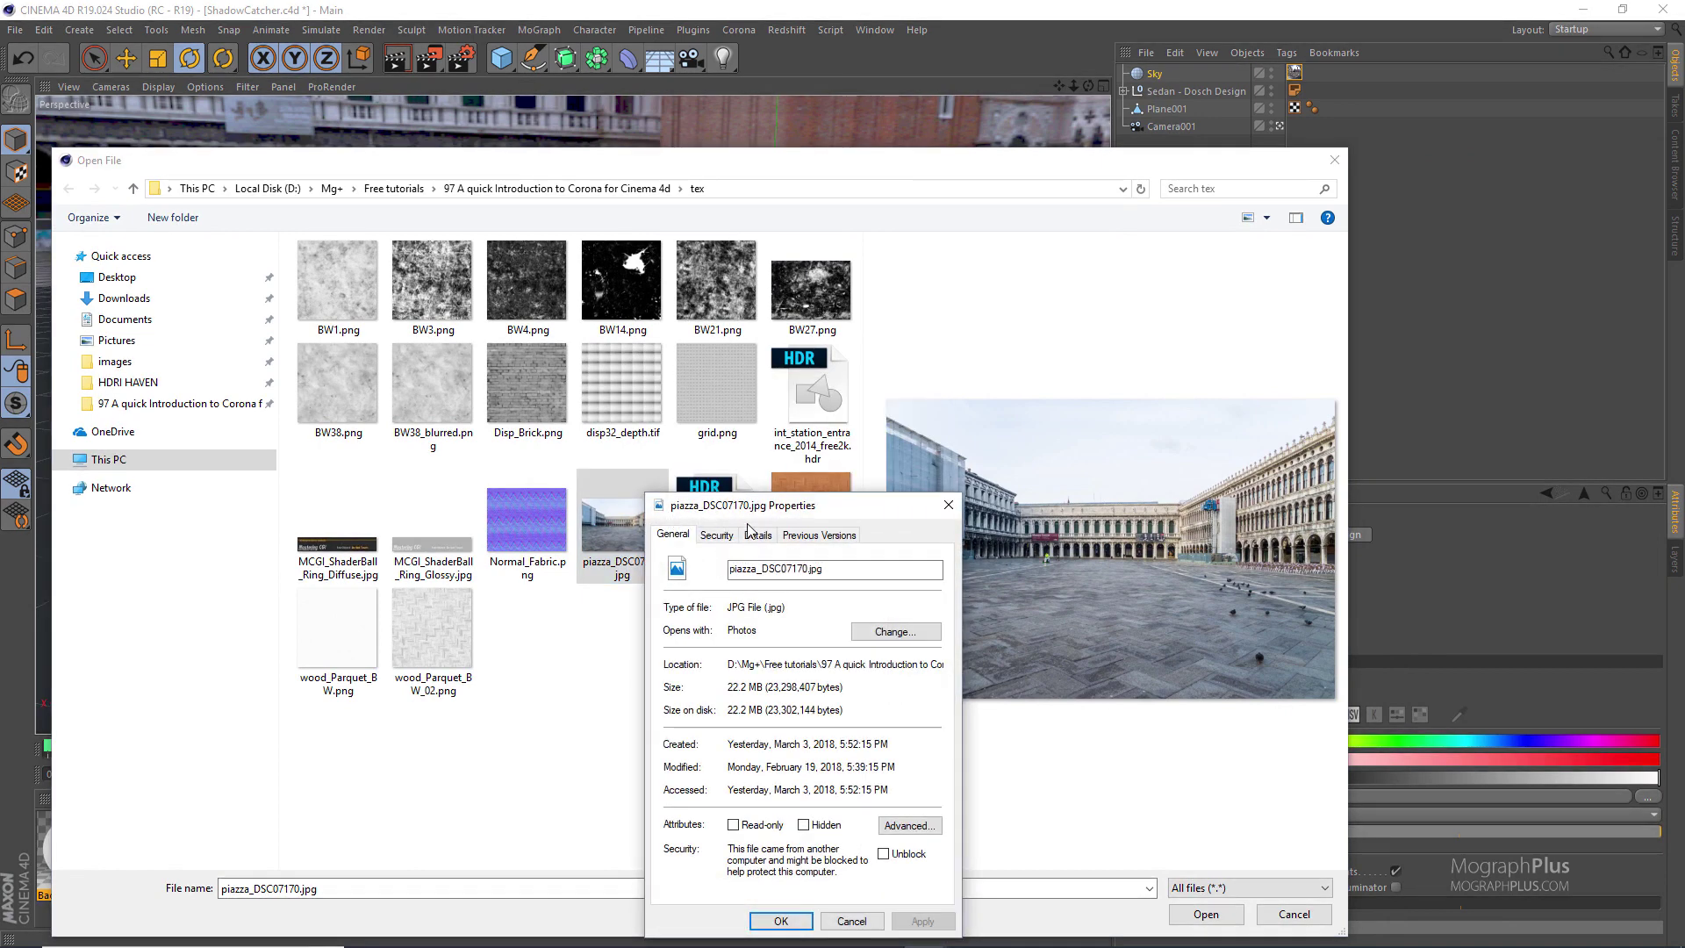
left_click(748, 534)
left_click_drag(746, 505, 713, 395)
scroll(715, 625, "down", 5)
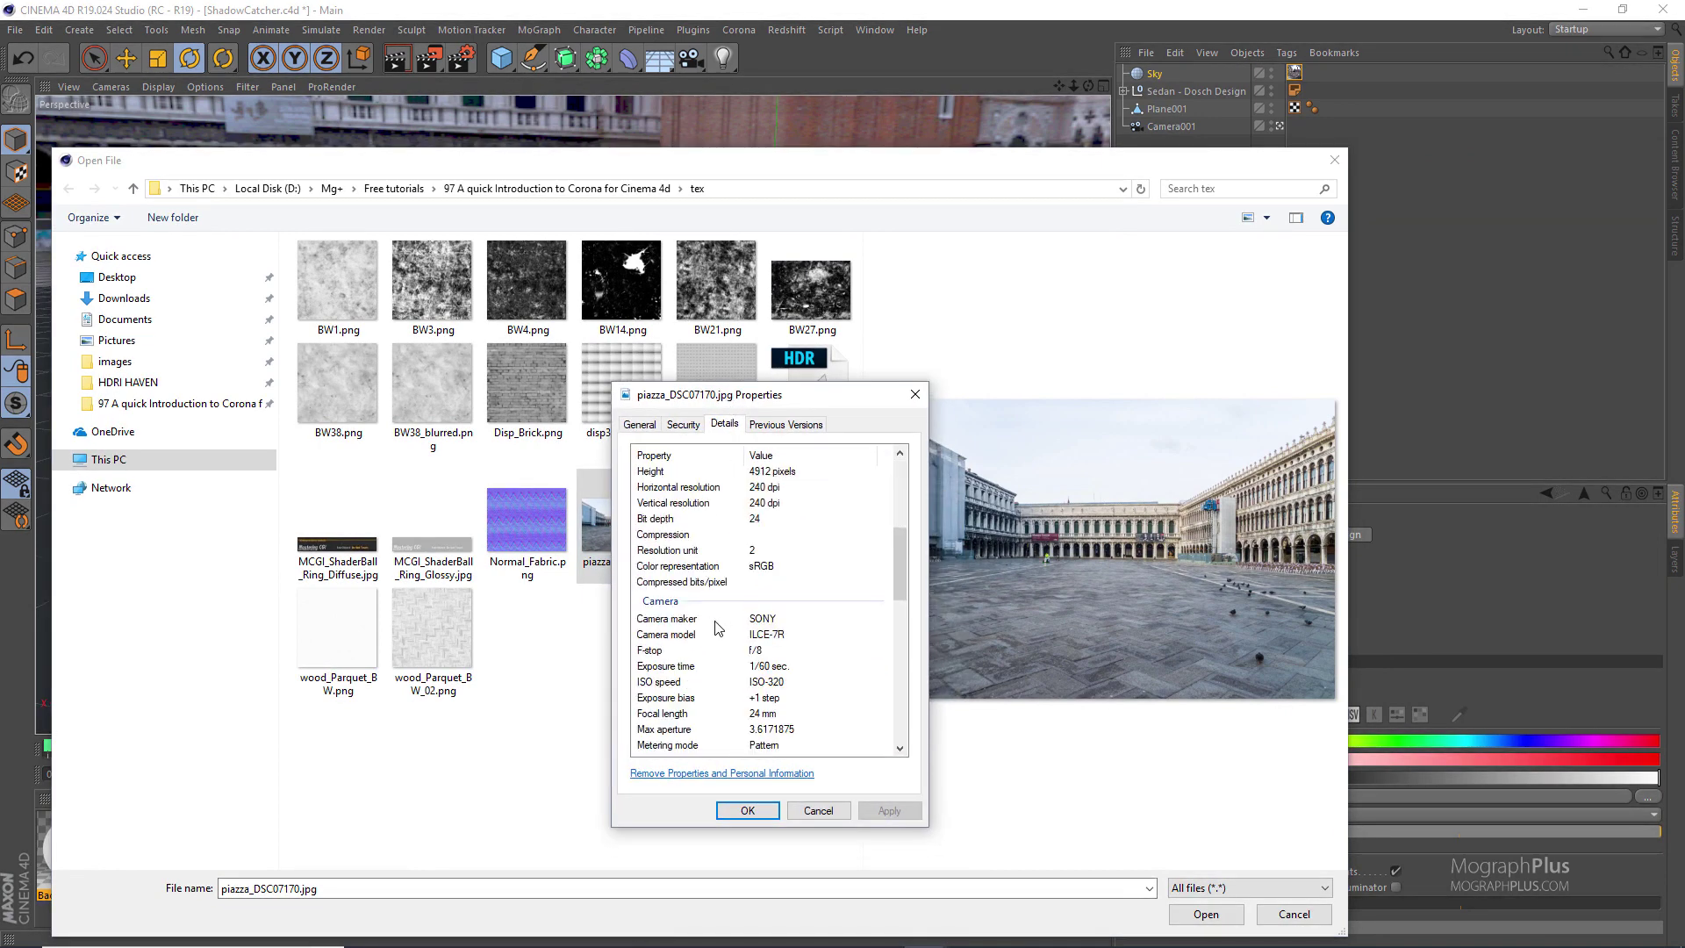
scroll(715, 626, "down", 2)
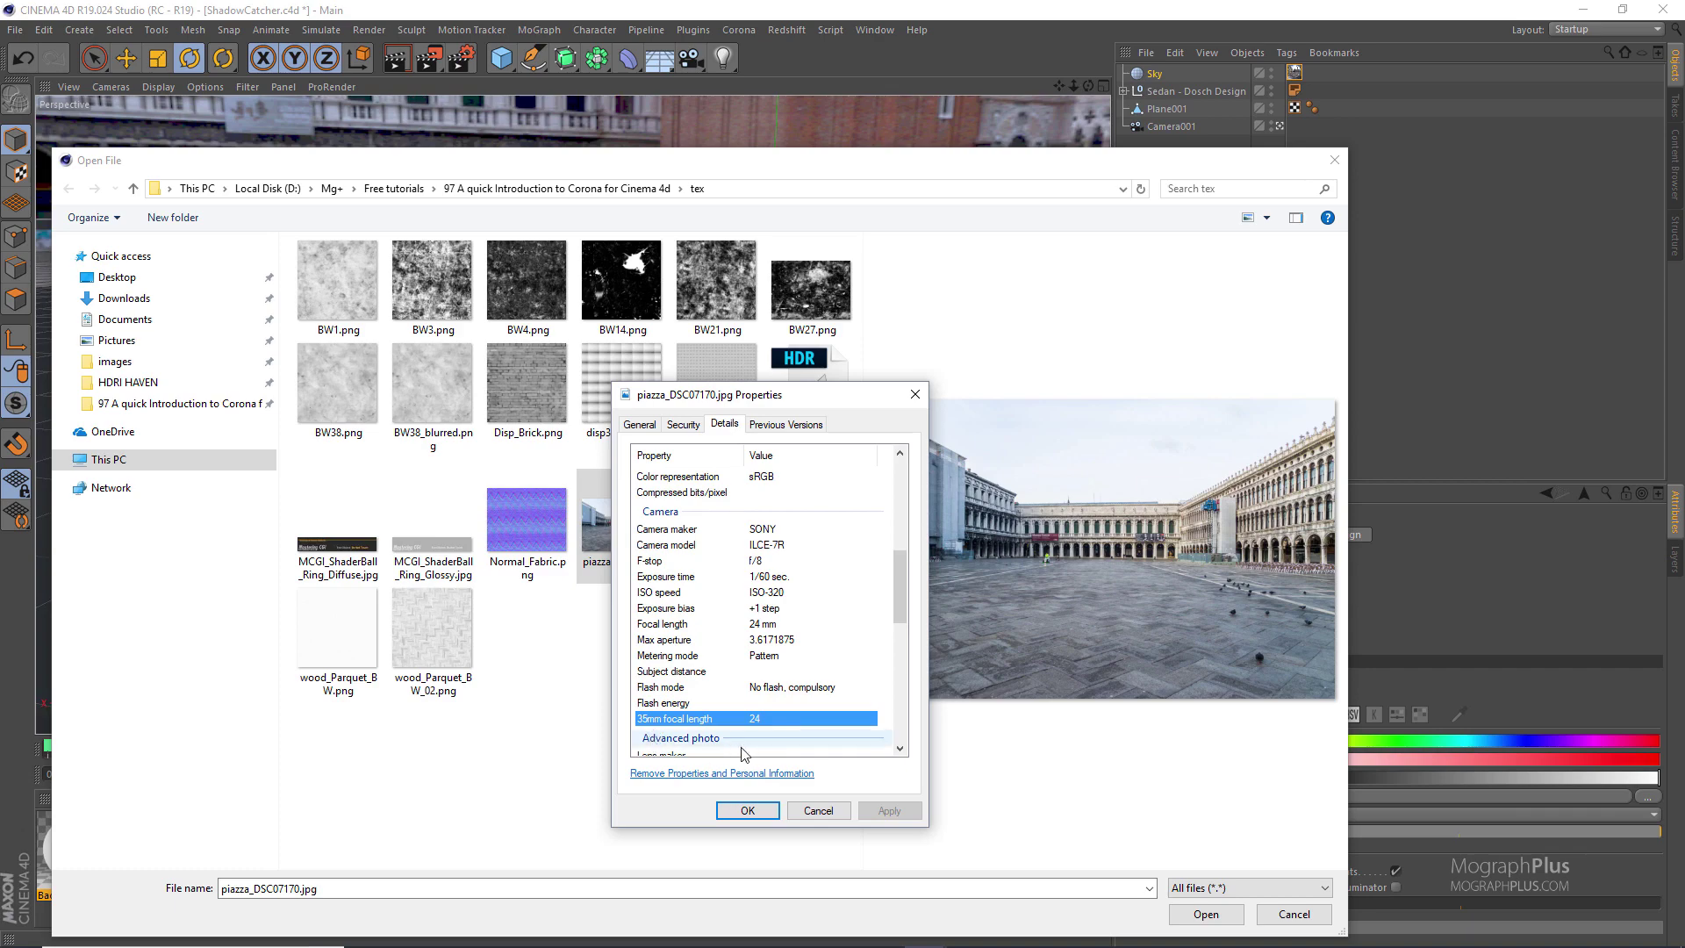
left_click(815, 809)
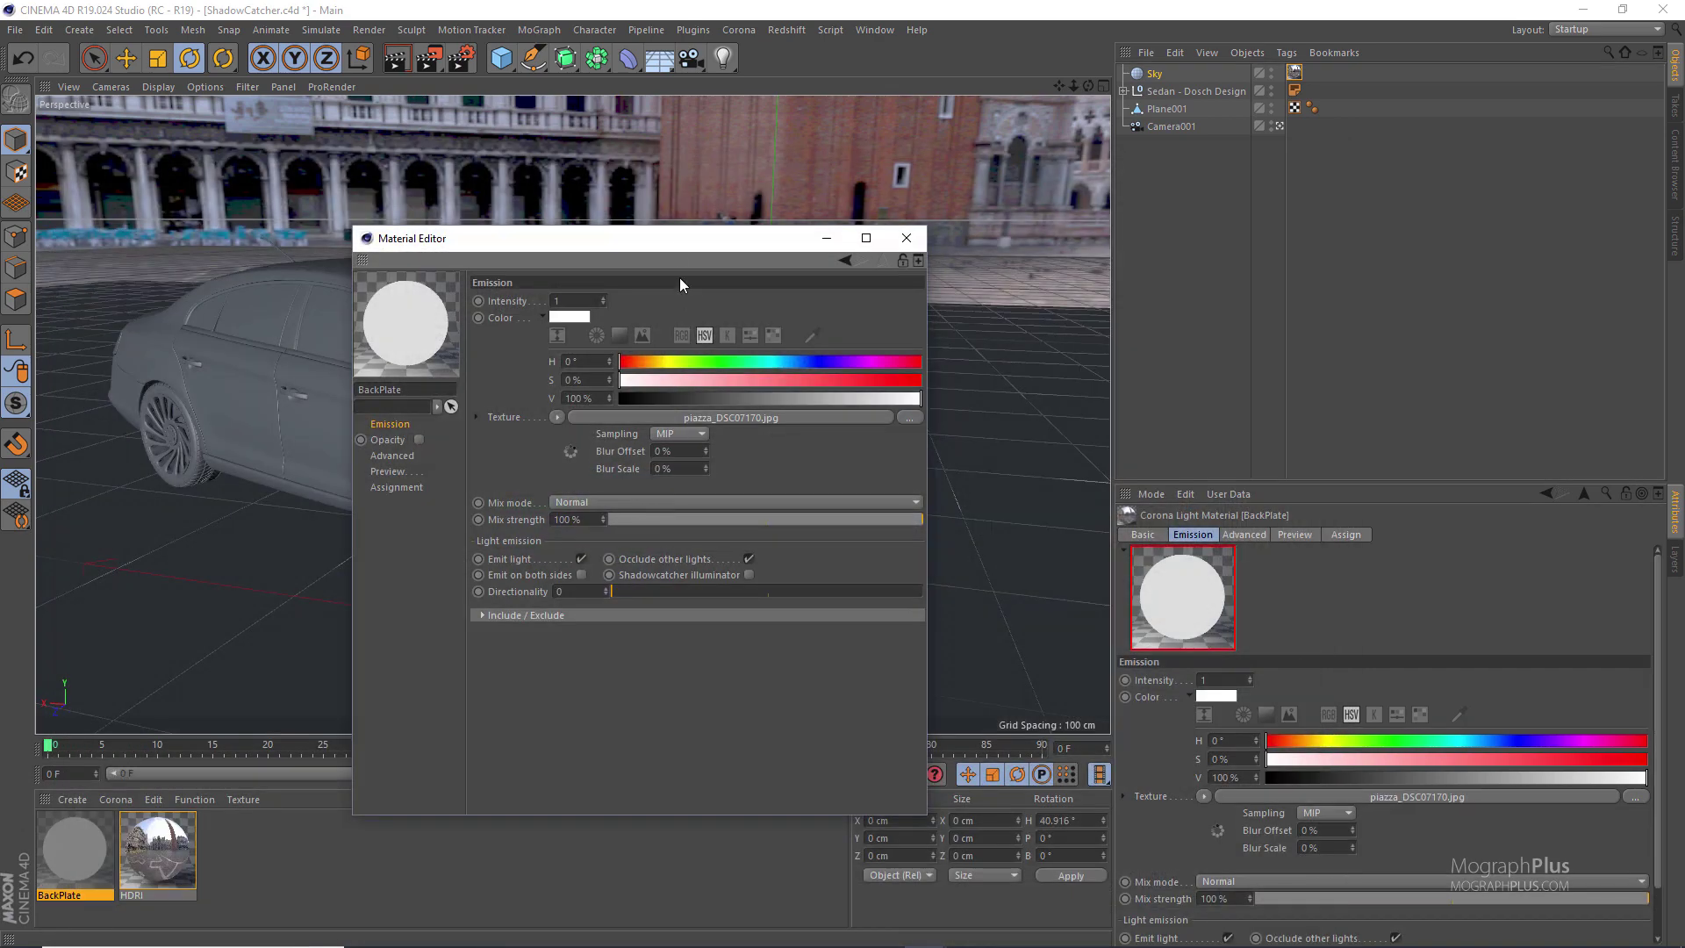
left_click_drag(681, 227, 463, 295)
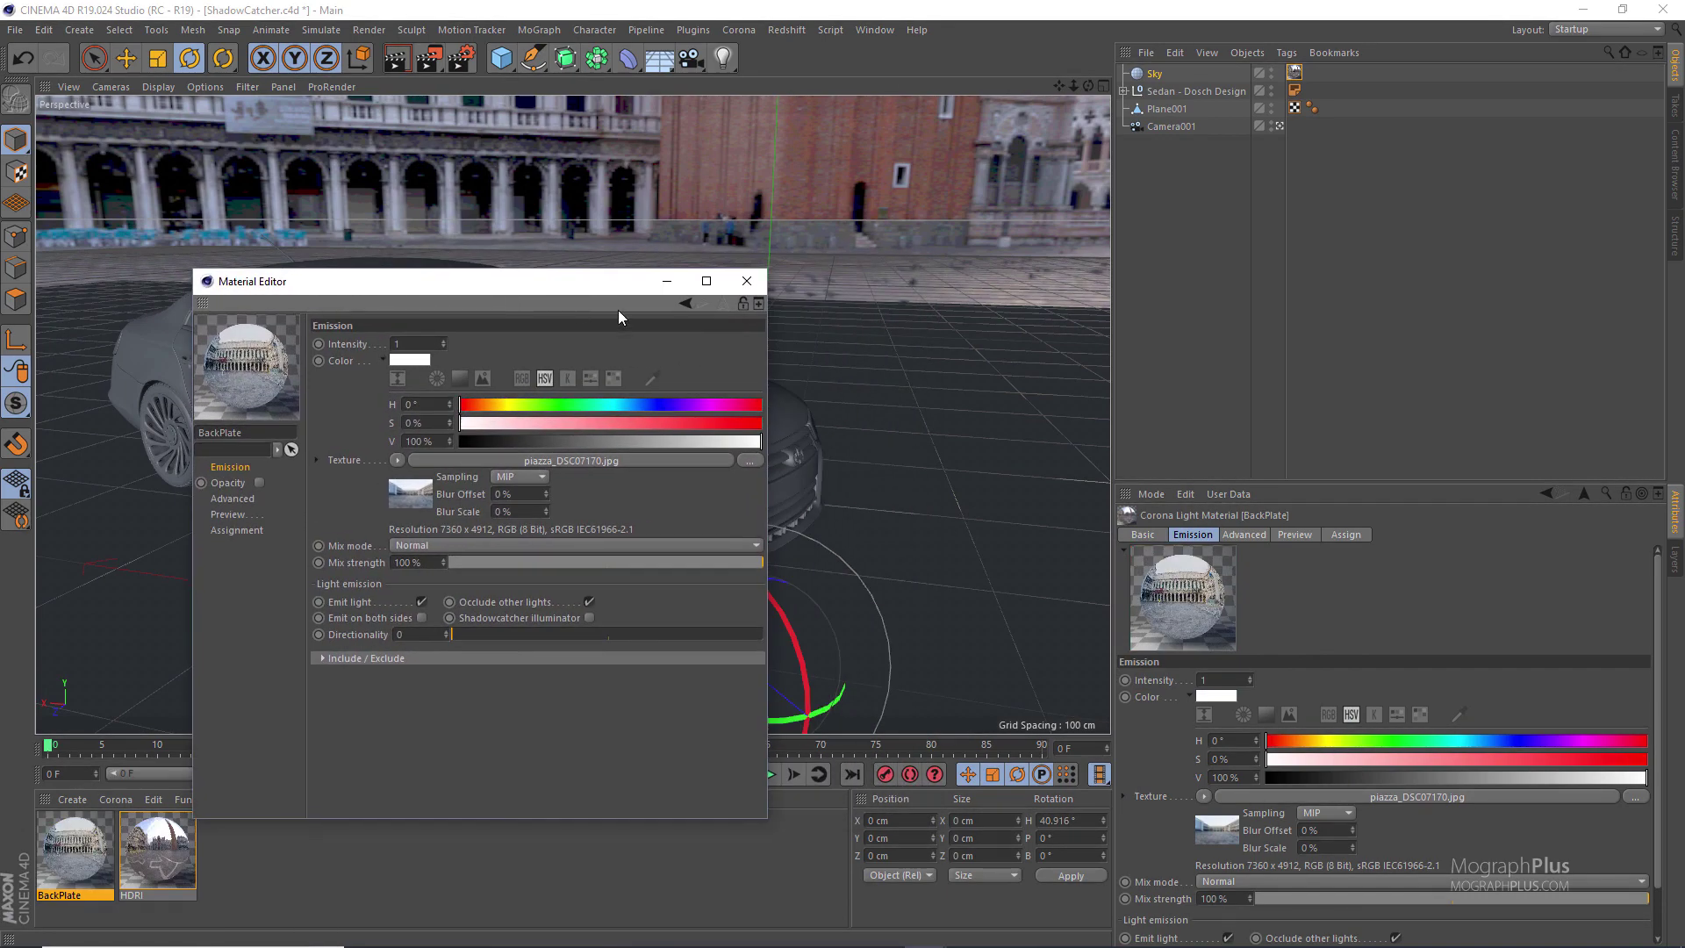
Set the renderer to Corona in the render settings
left_click(458, 59)
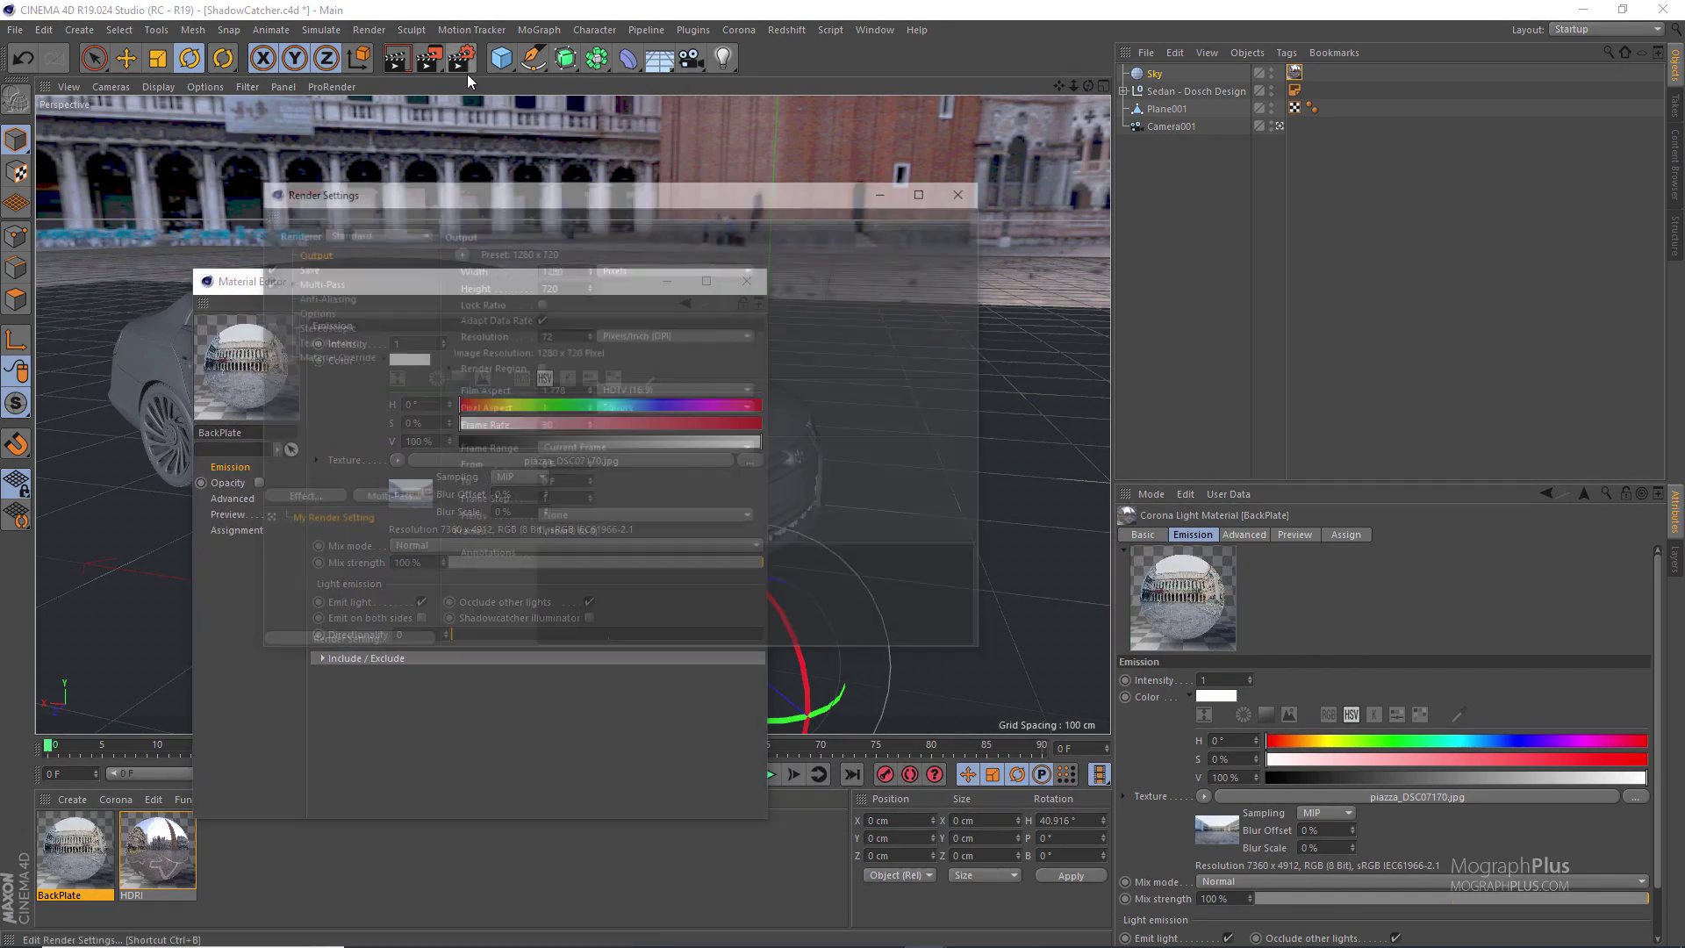
left_click_drag(671, 194, 863, 210)
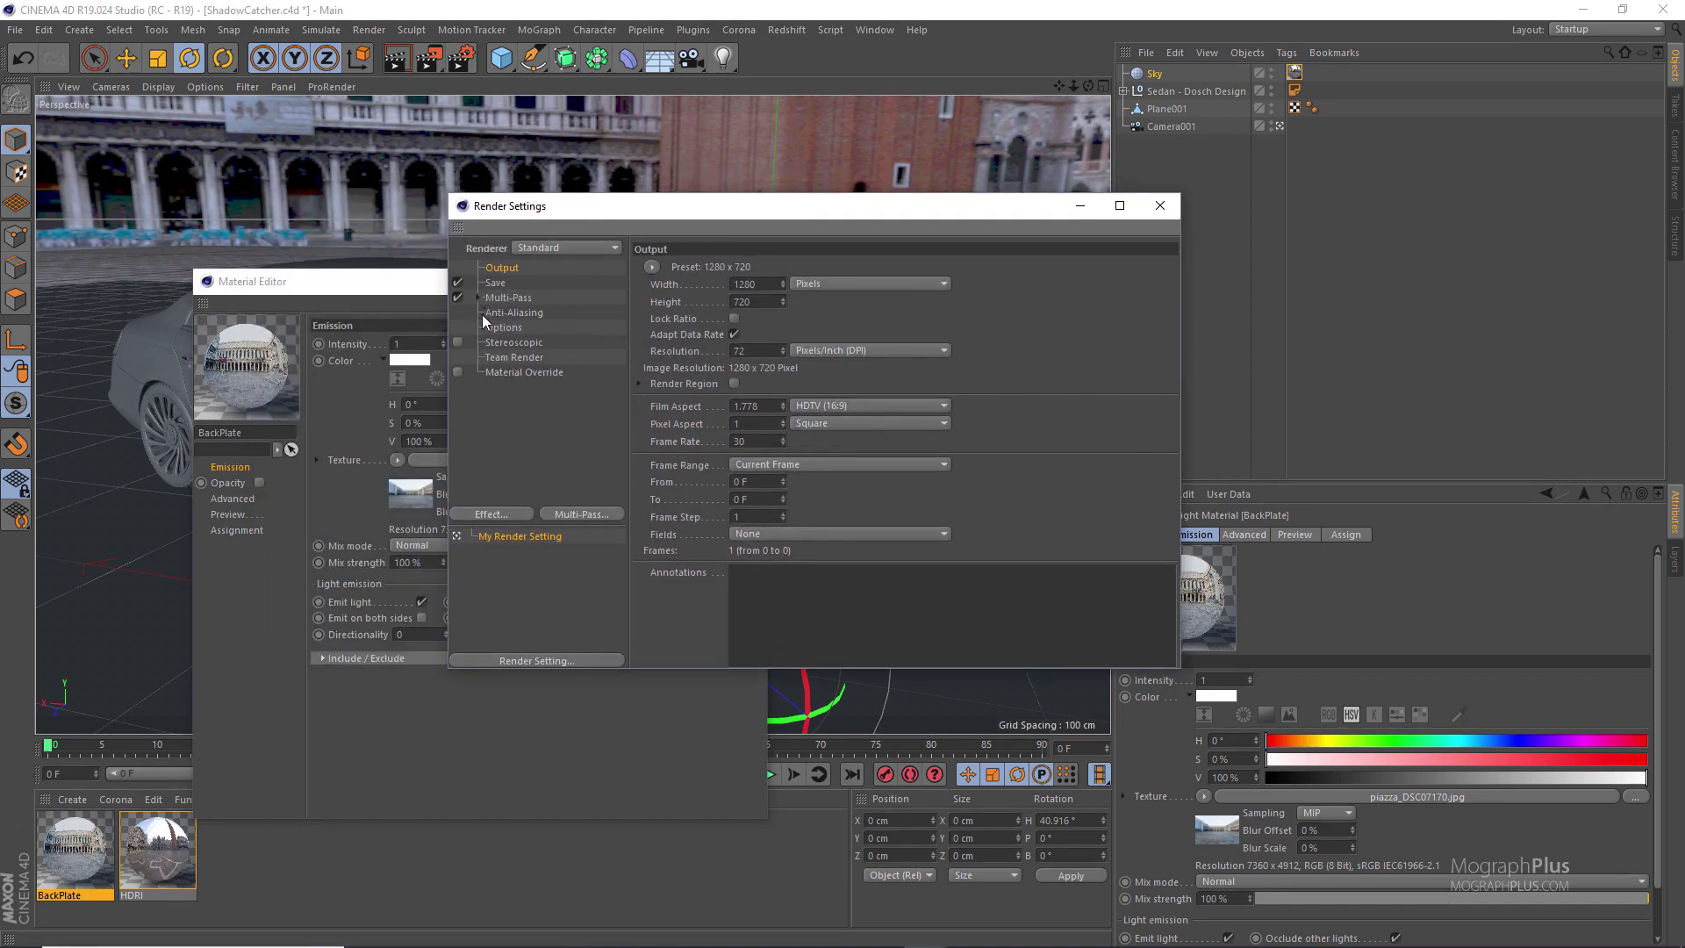
left_click(556, 251)
left_click(556, 380)
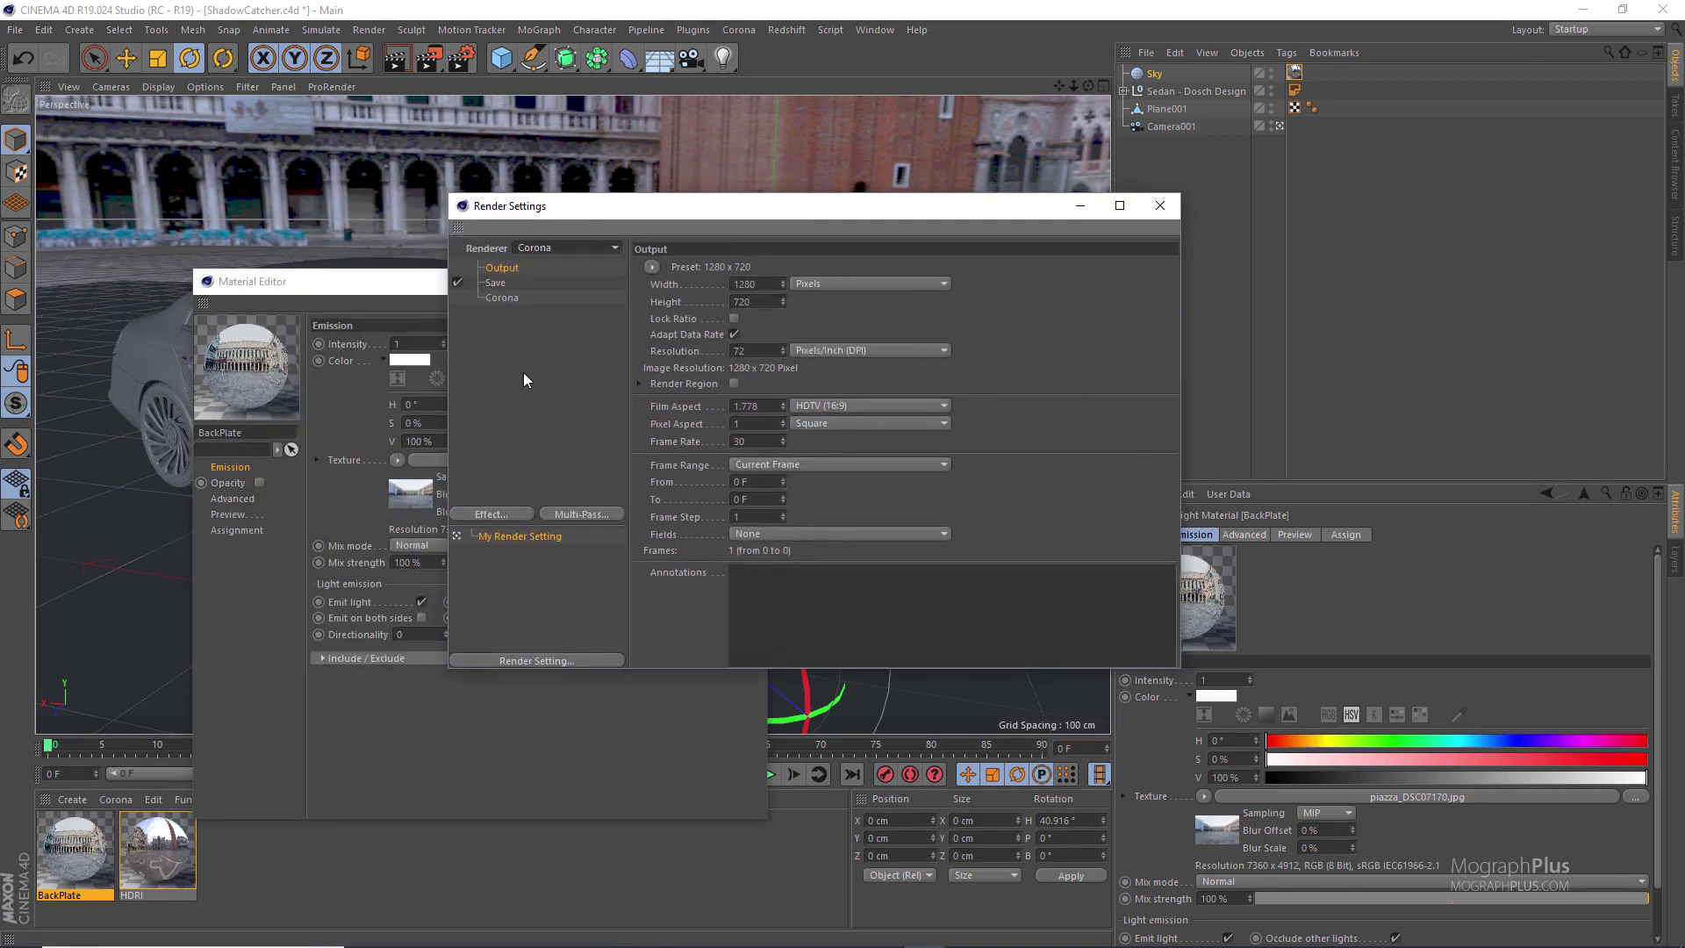
Enable the direct visibility override in Corona's scene environment settings and assign the BackPlate material to it
left_click(506, 297)
left_click(937, 269)
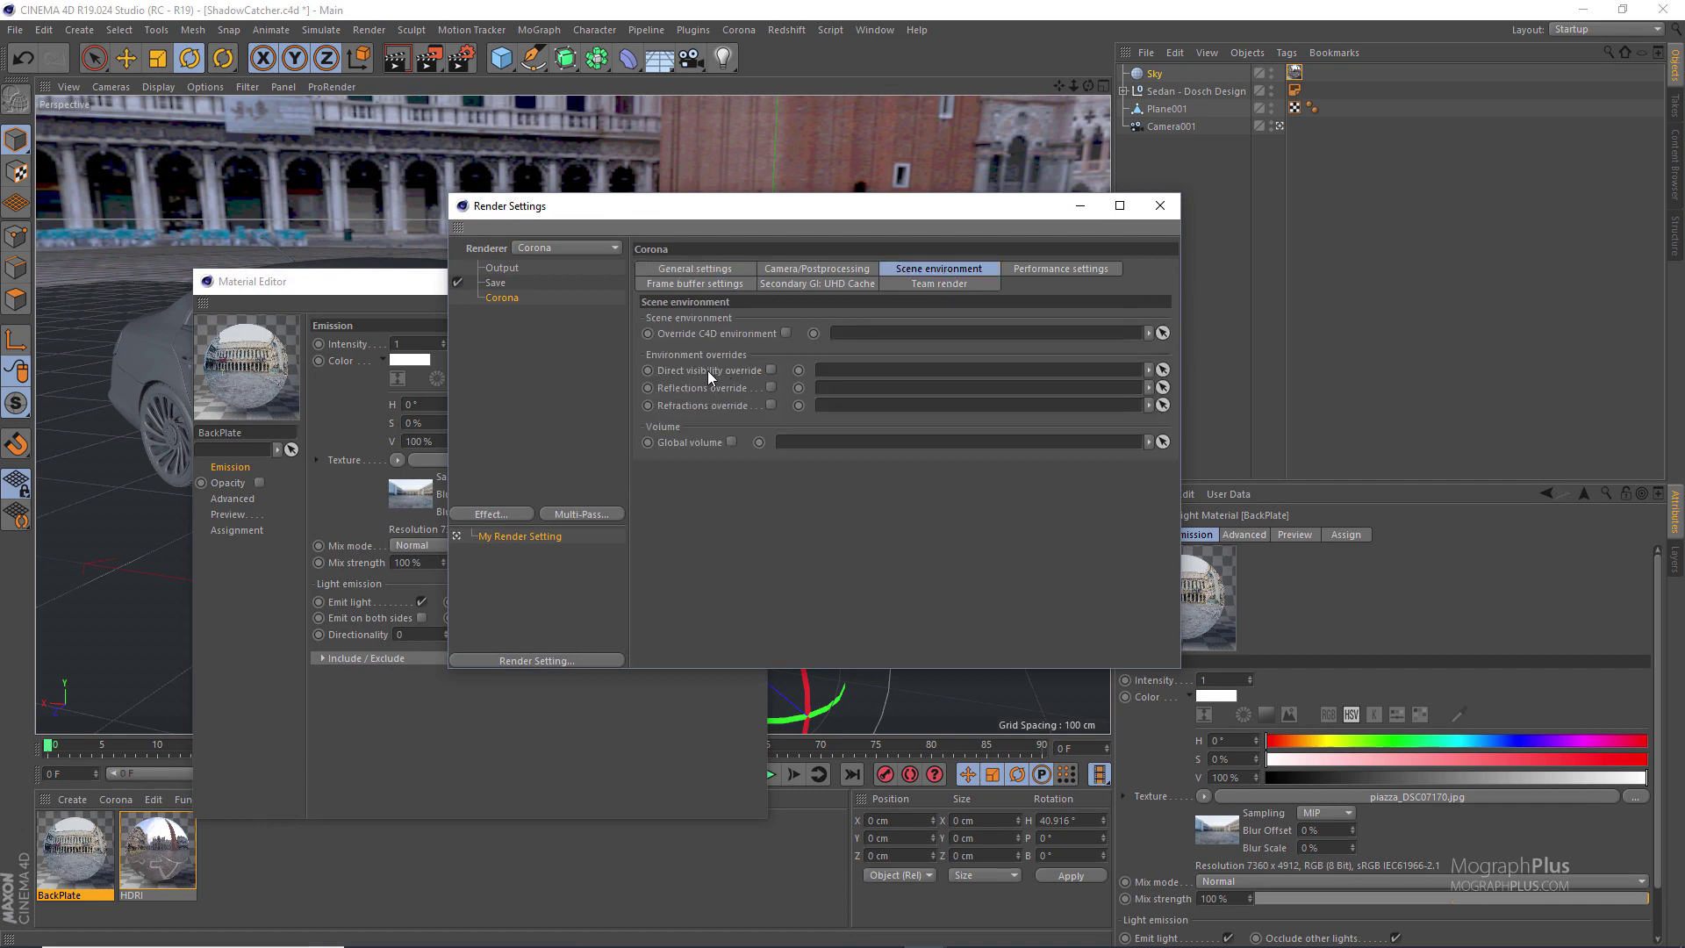
left_click(771, 369)
left_click_drag(781, 209, 844, 221)
left_click_drag(75, 845, 917, 382)
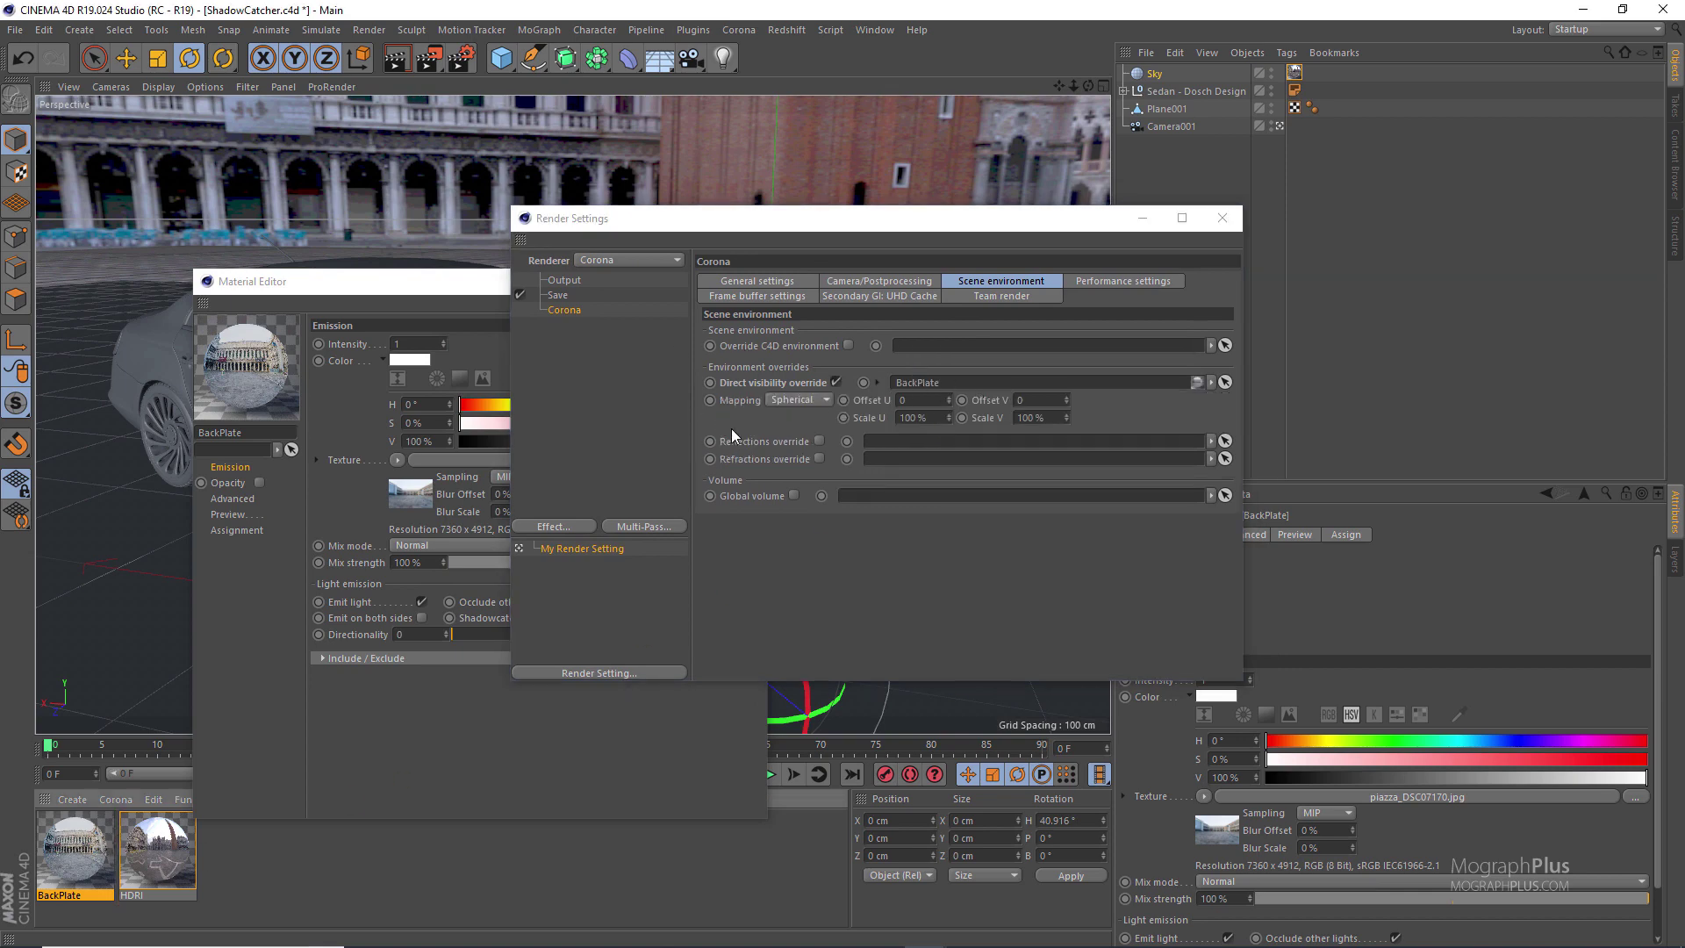
Set the direct visibility override's mapping to Frontal and close the material editor and render settings
left_click(797, 400)
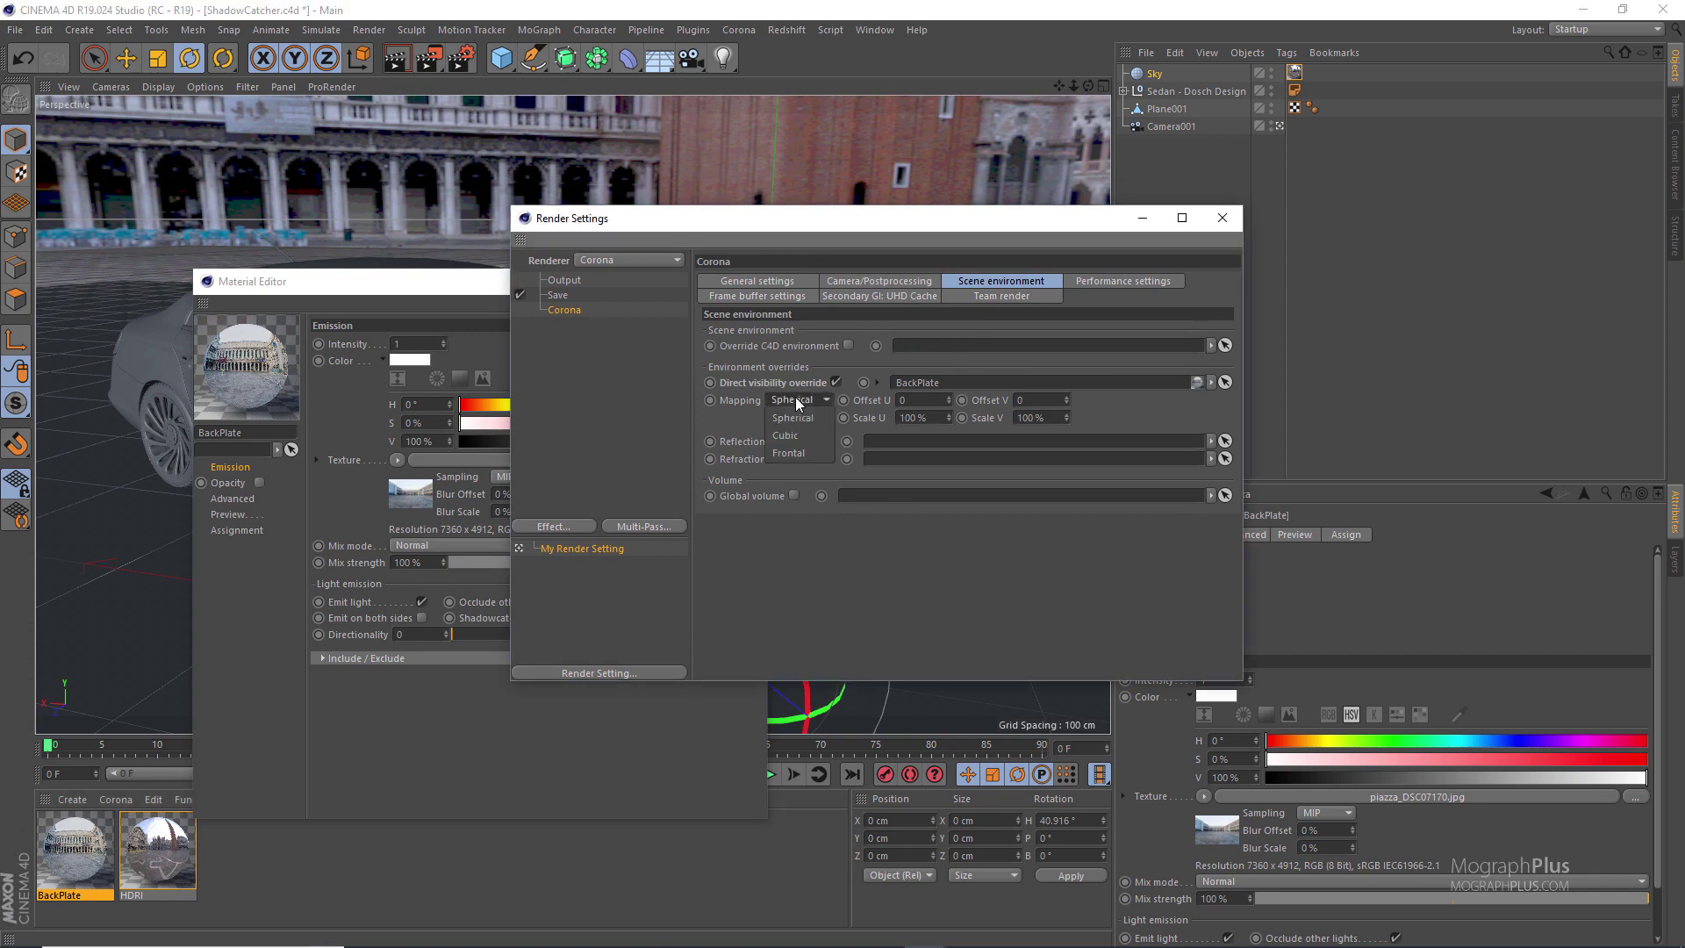
left_click(790, 453)
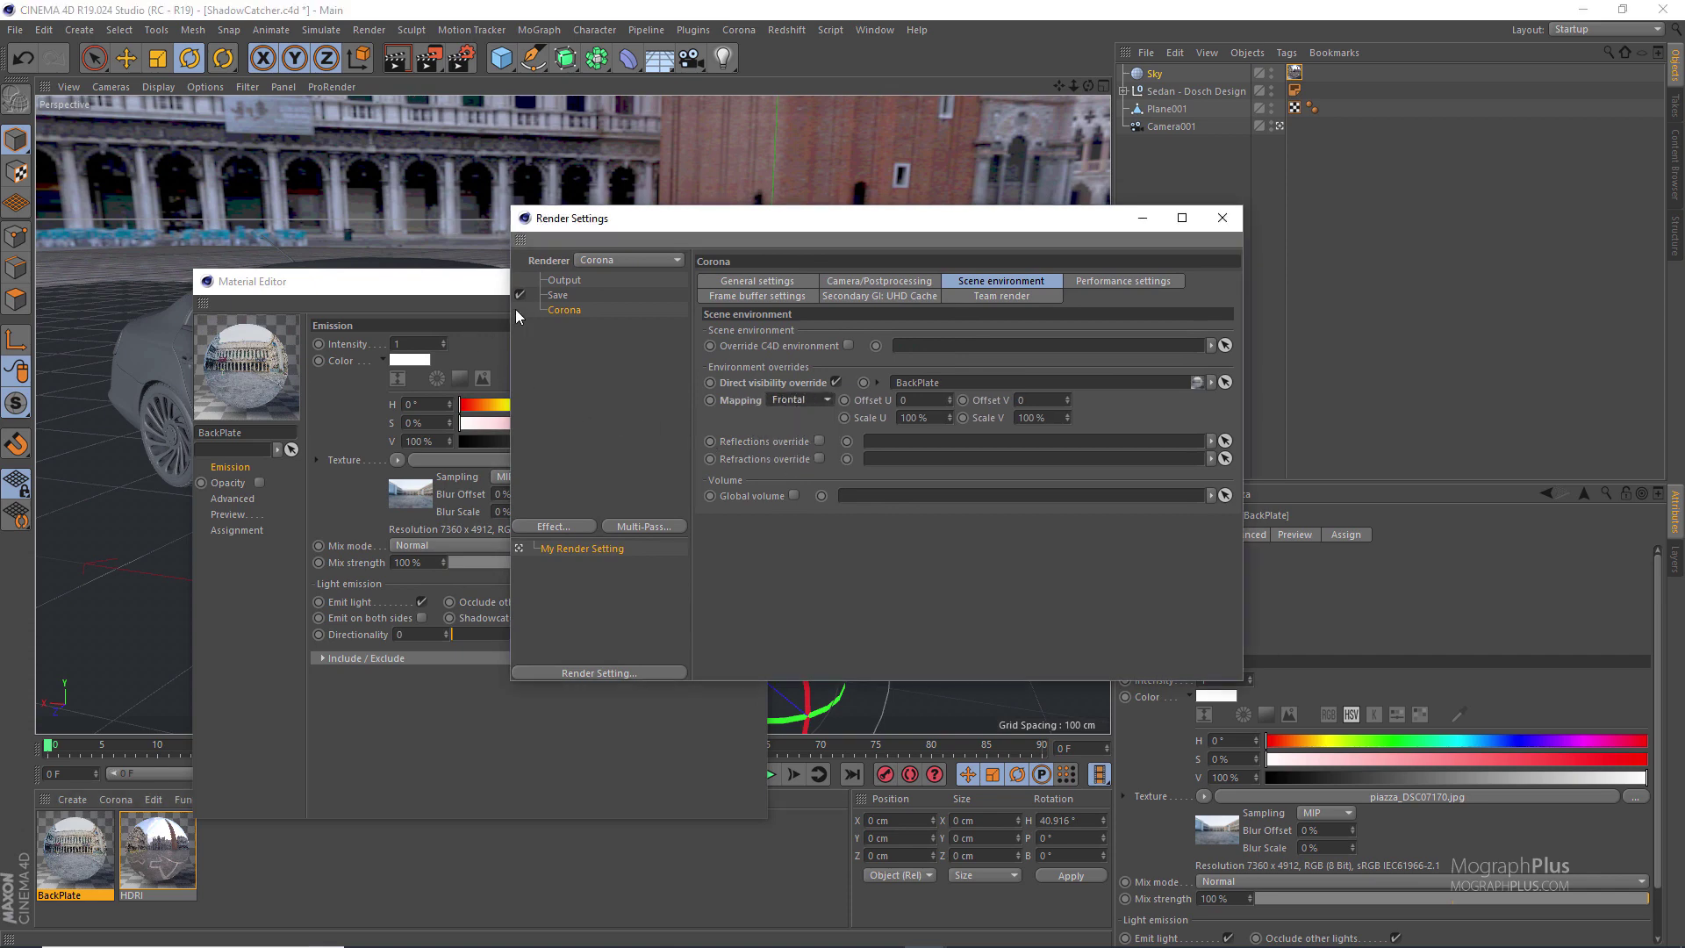
left_click_drag(494, 297, 486, 382)
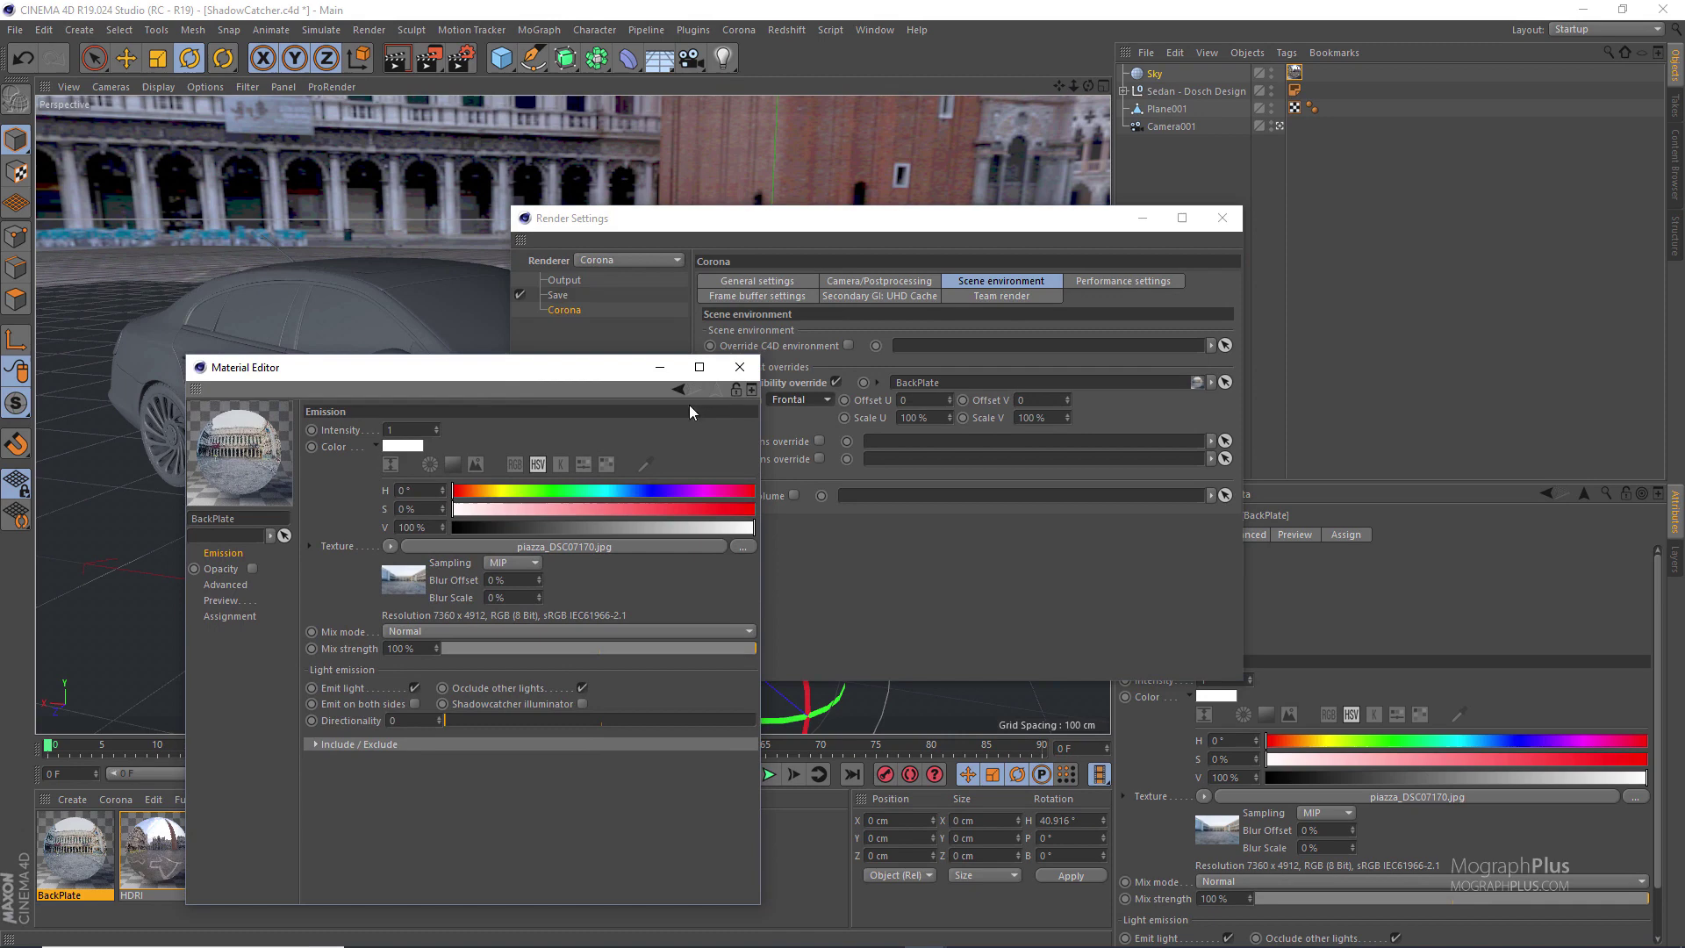
left_click(740, 367)
left_click_drag(1153, 234, 1018, 244)
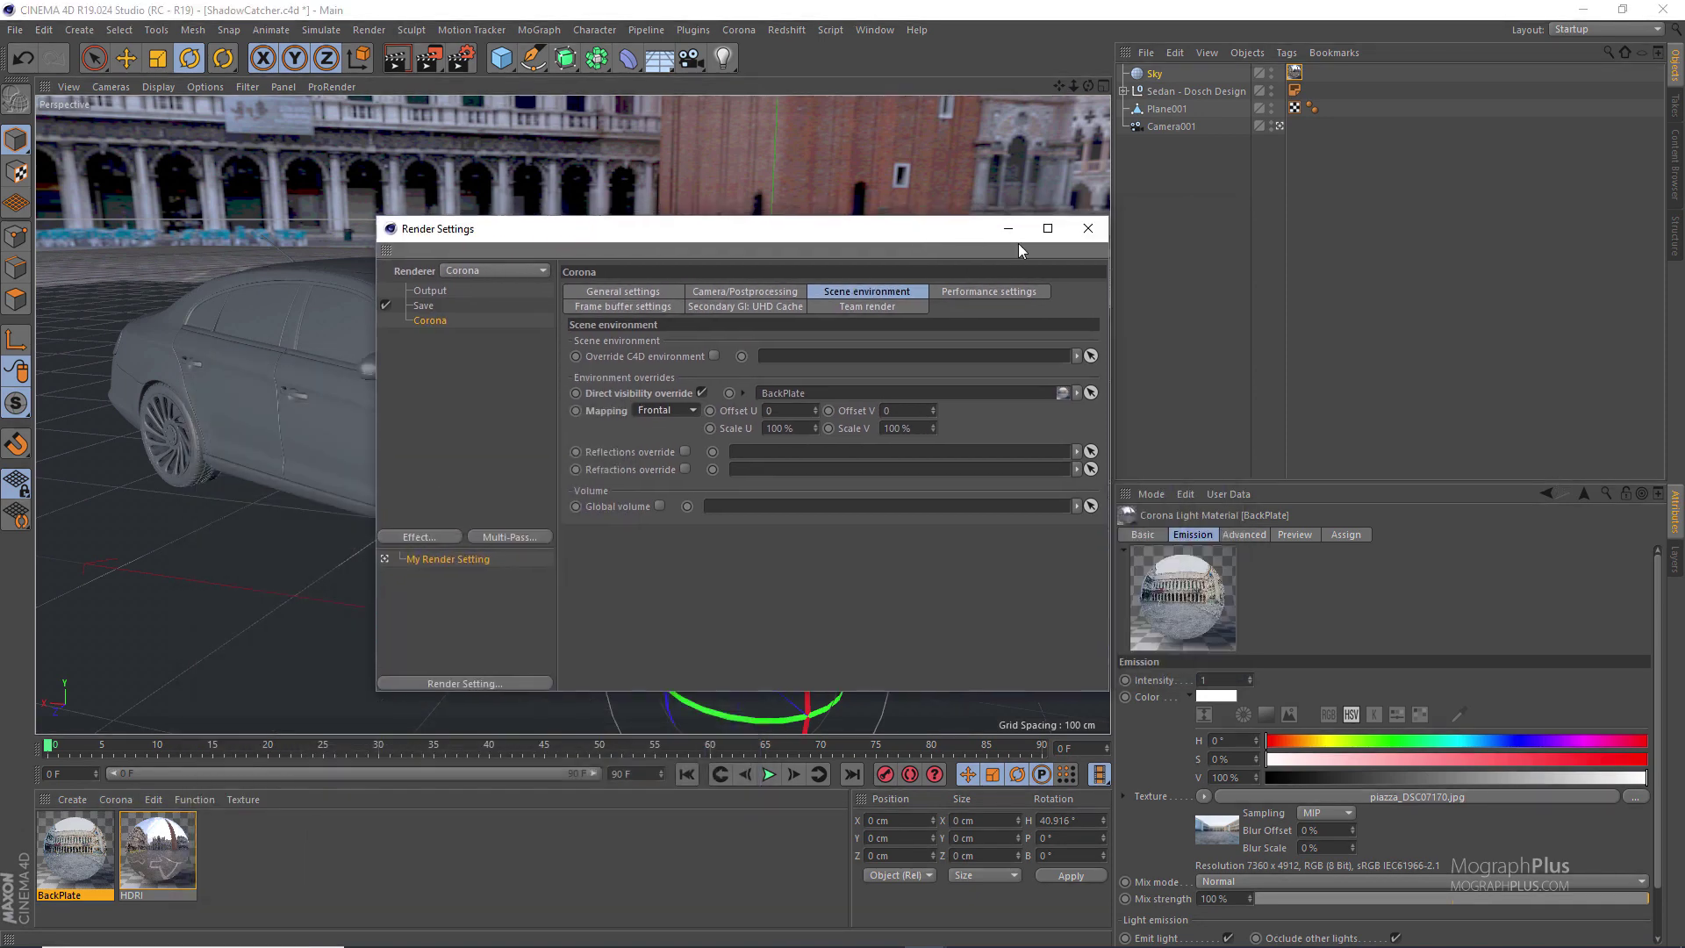
left_click(1089, 230)
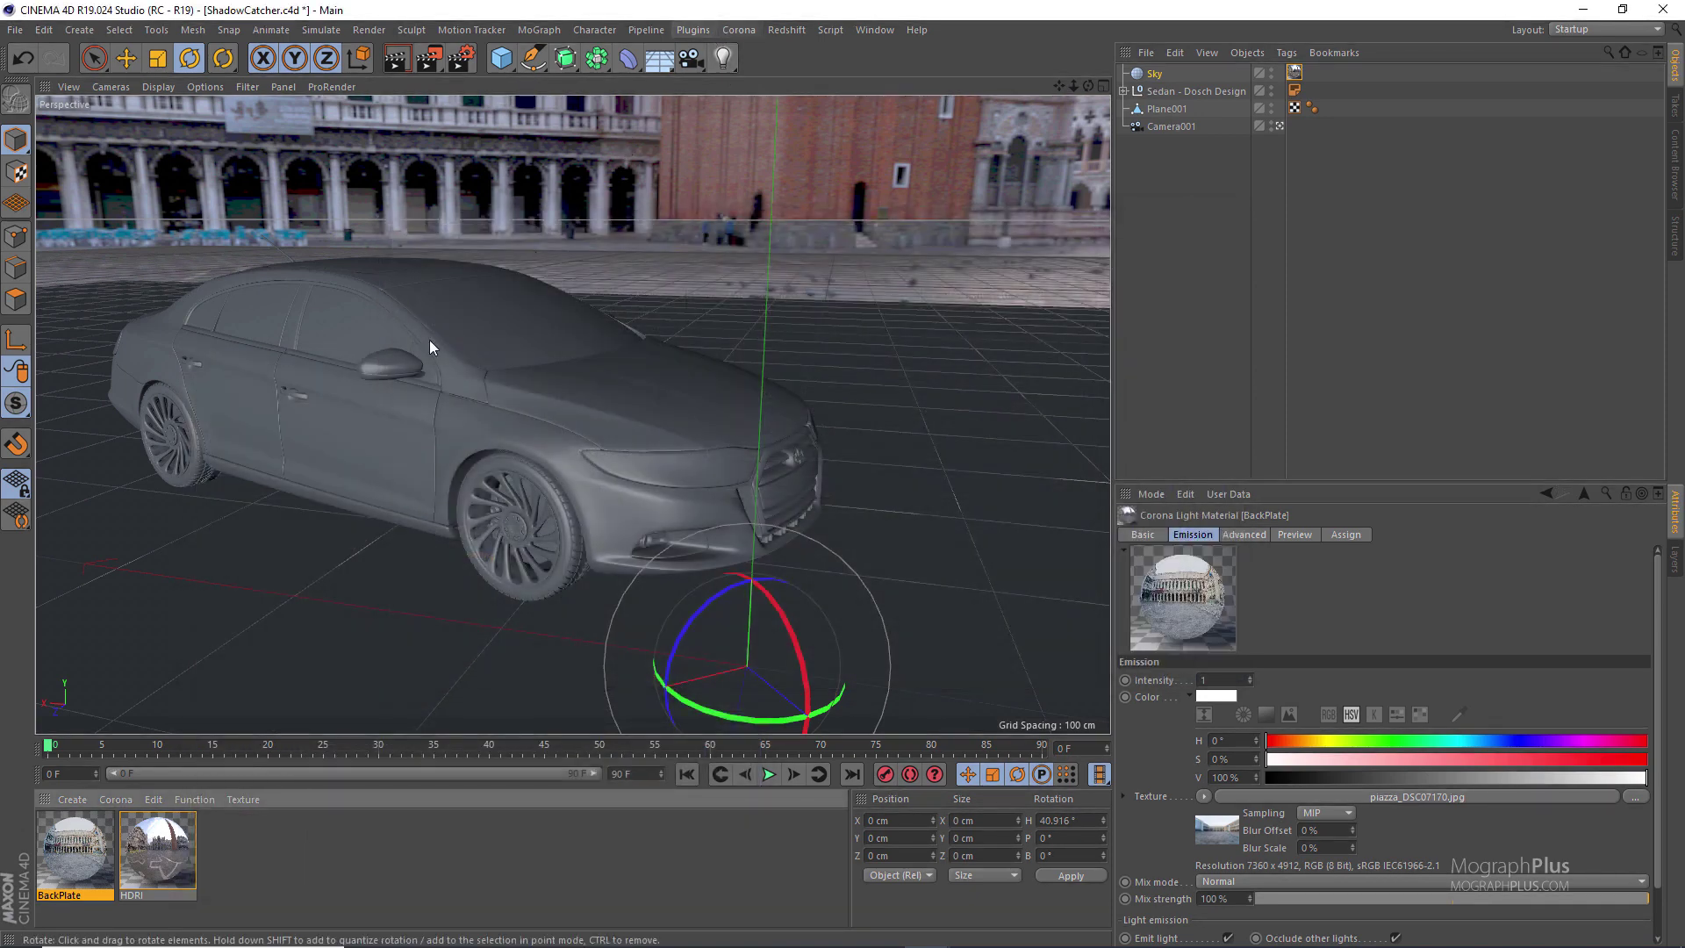
Create a new Corona material and apply it to the ground plane and the Sedan object
left_click(112, 800)
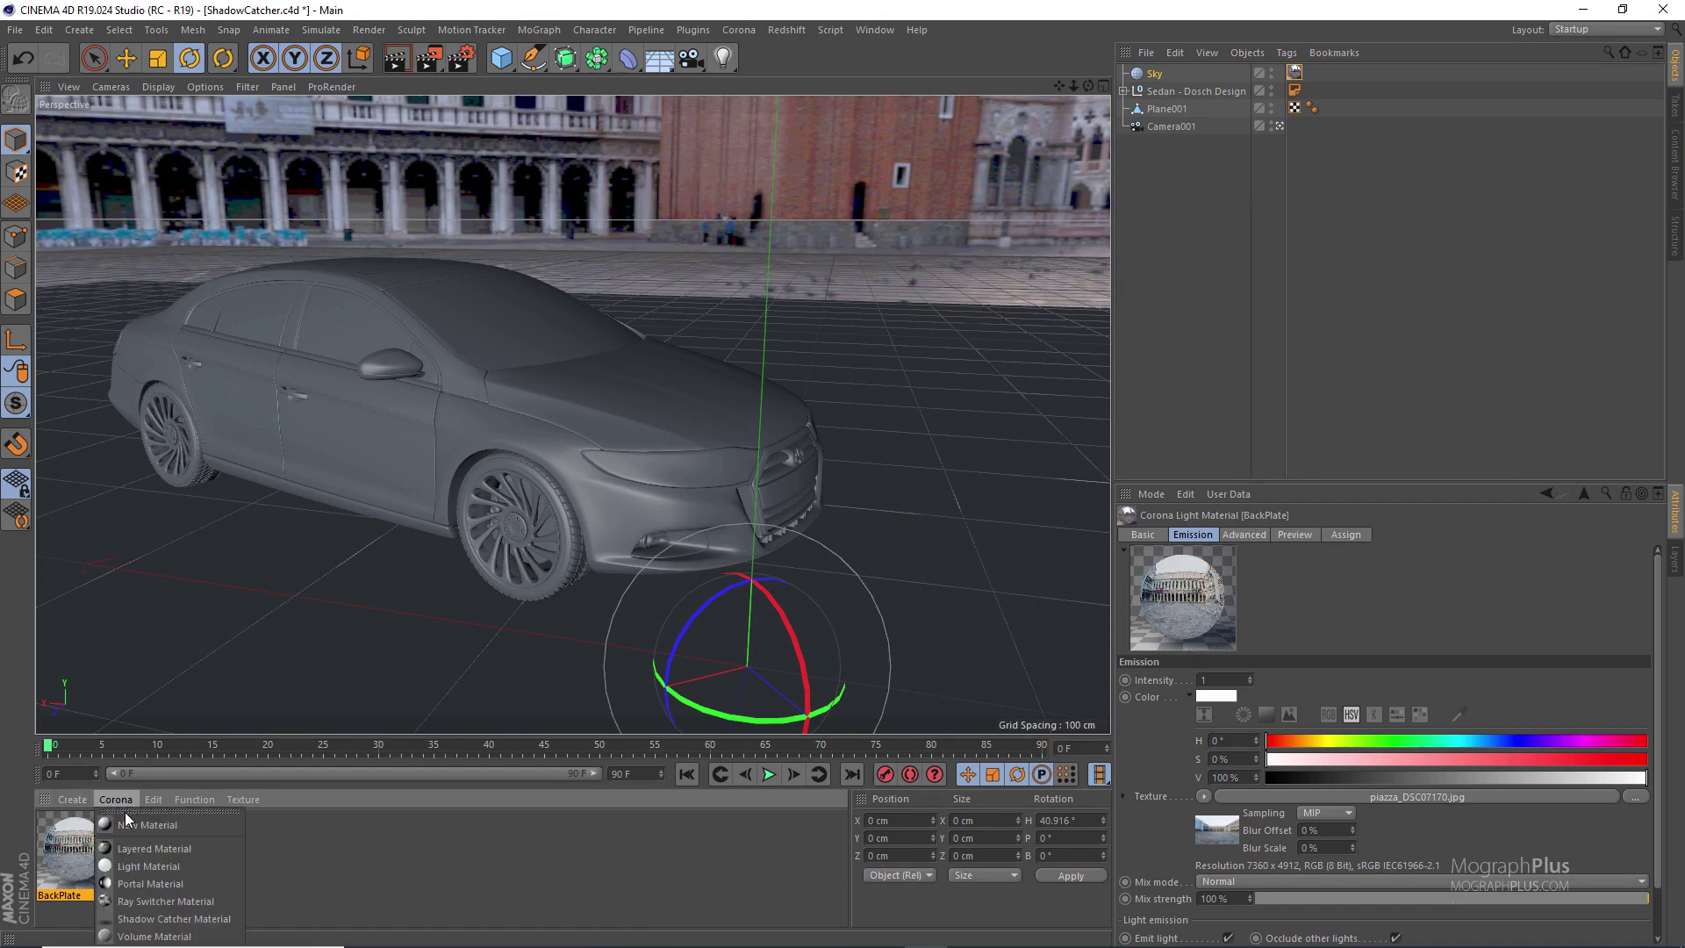
left_click(198, 834)
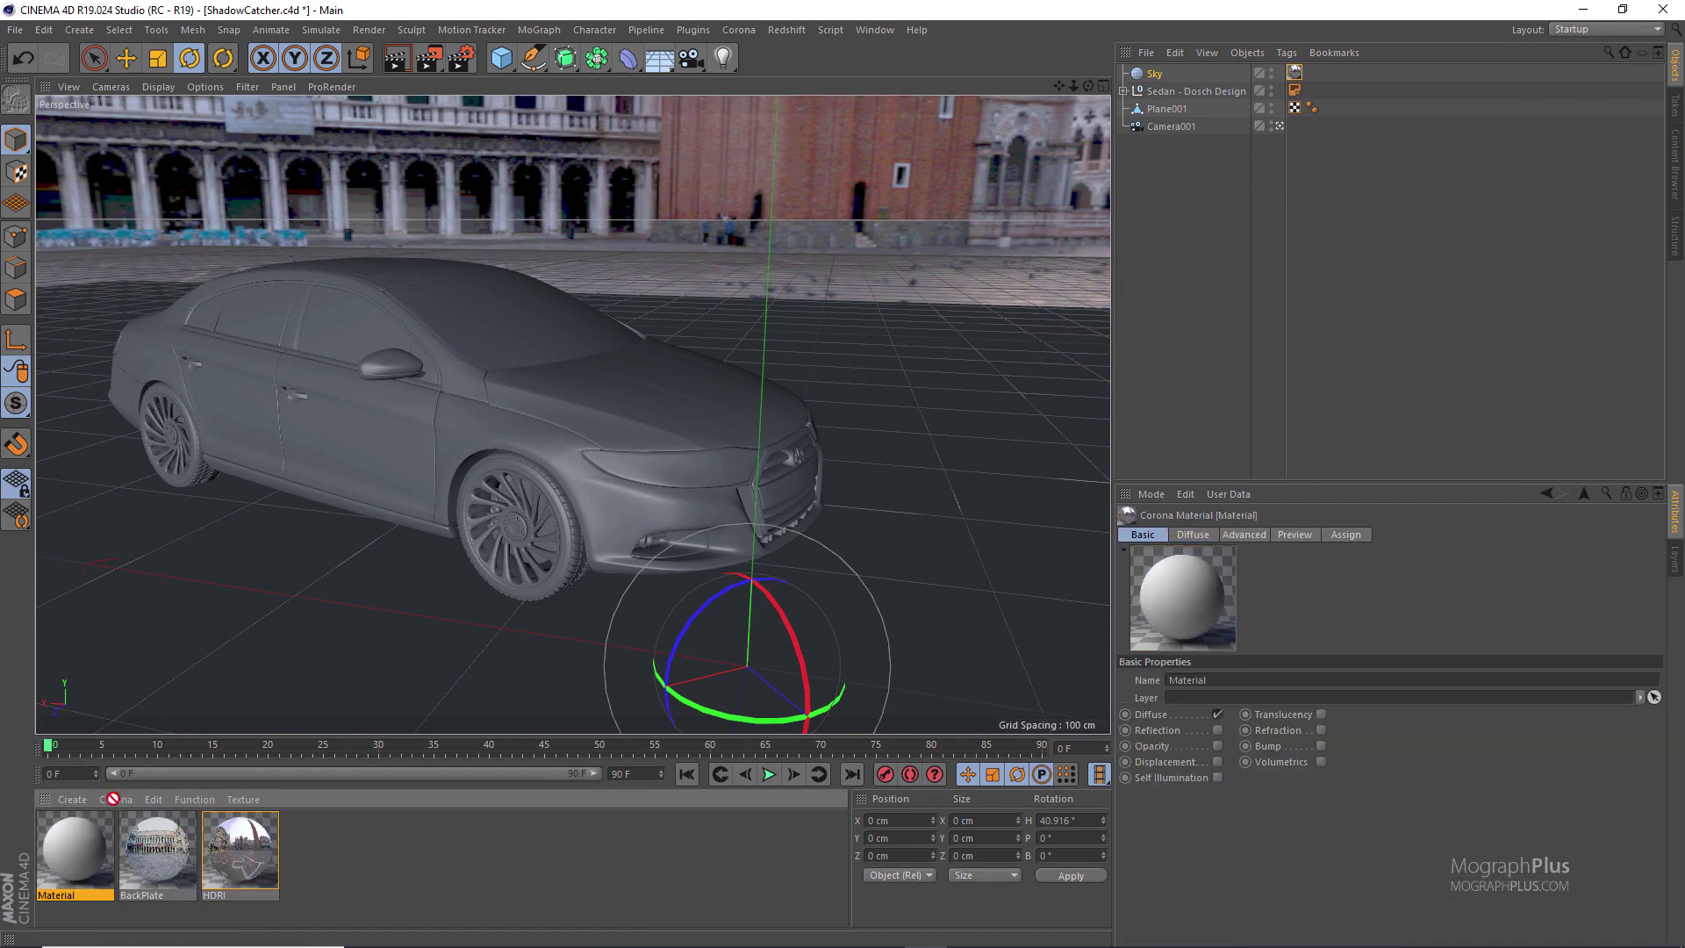
left_click_drag(77, 846, 141, 632)
mouse_move(80, 870)
left_mouse_down()
mouse_move(966, 477)
mouse_move(1222, 91)
left_mouse_up()
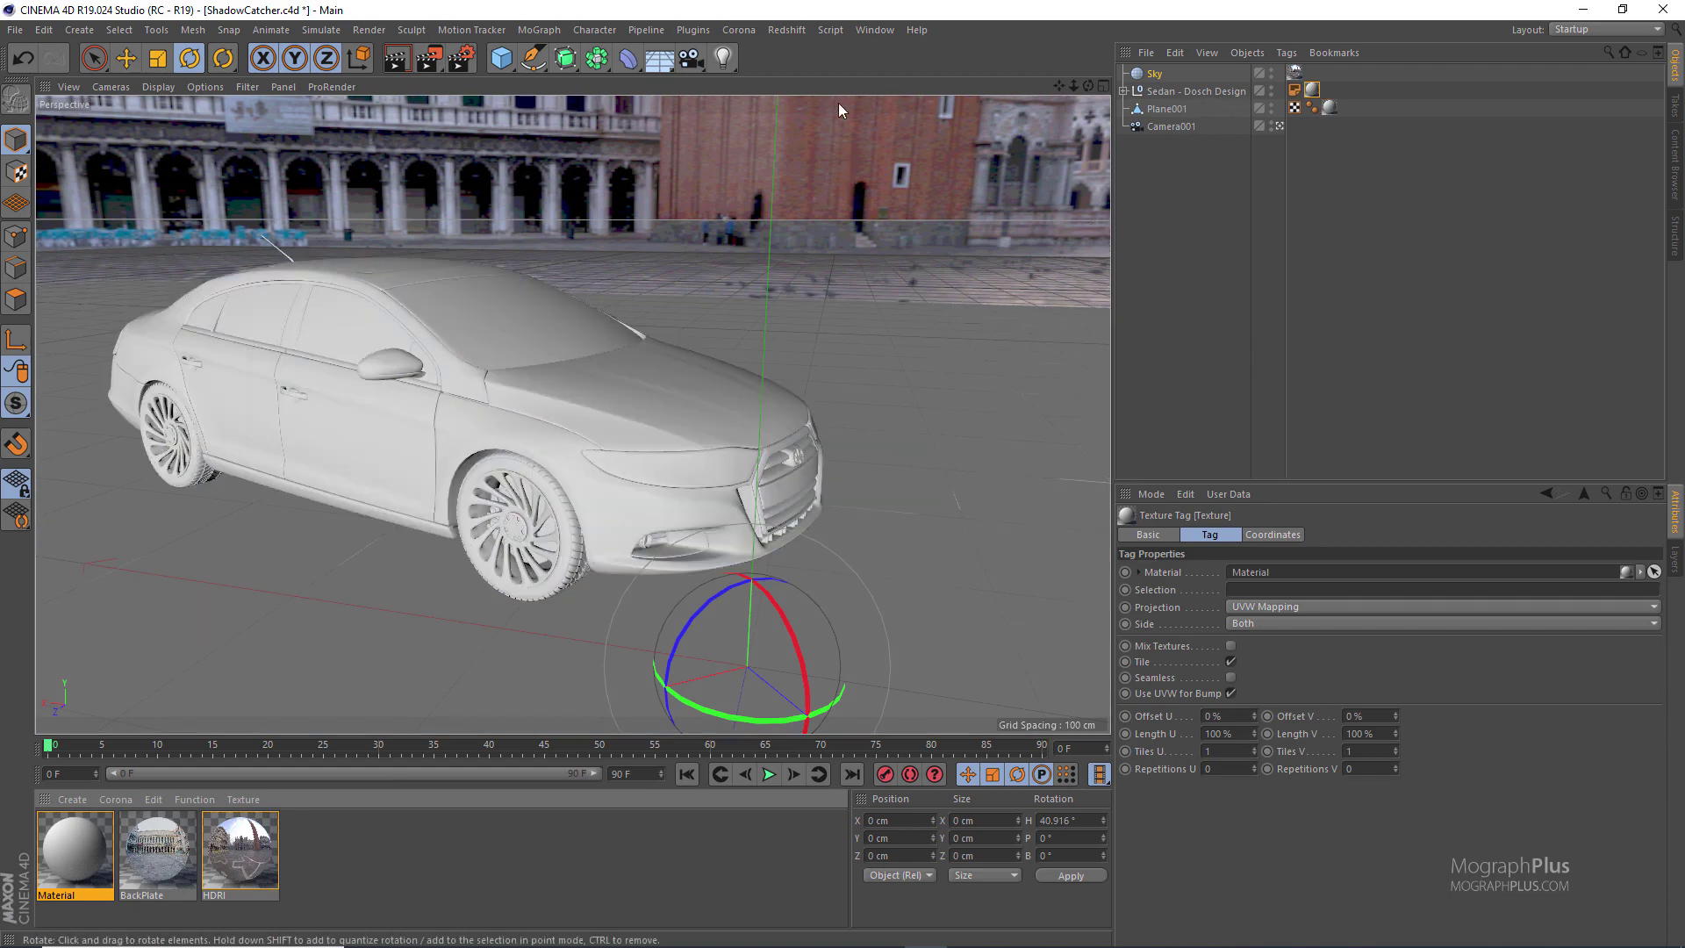
Start Corona interactive rendering and orbit the camera to check how the sedan sits against the frontal backplate
left_click(759, 30)
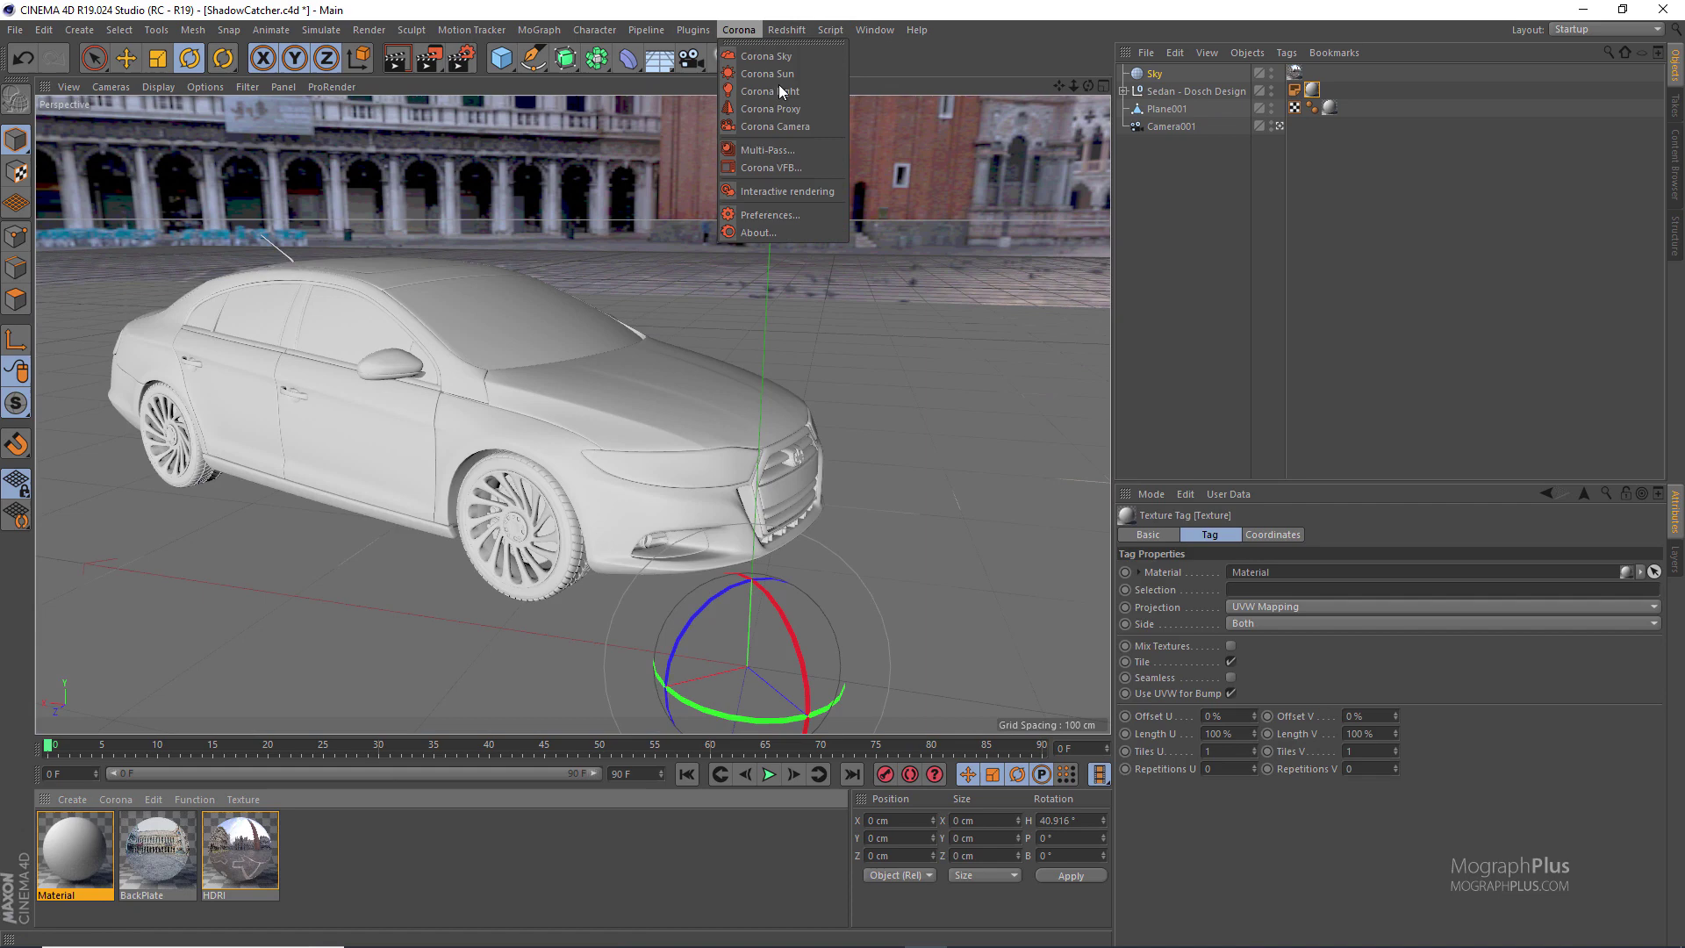
left_click(835, 193)
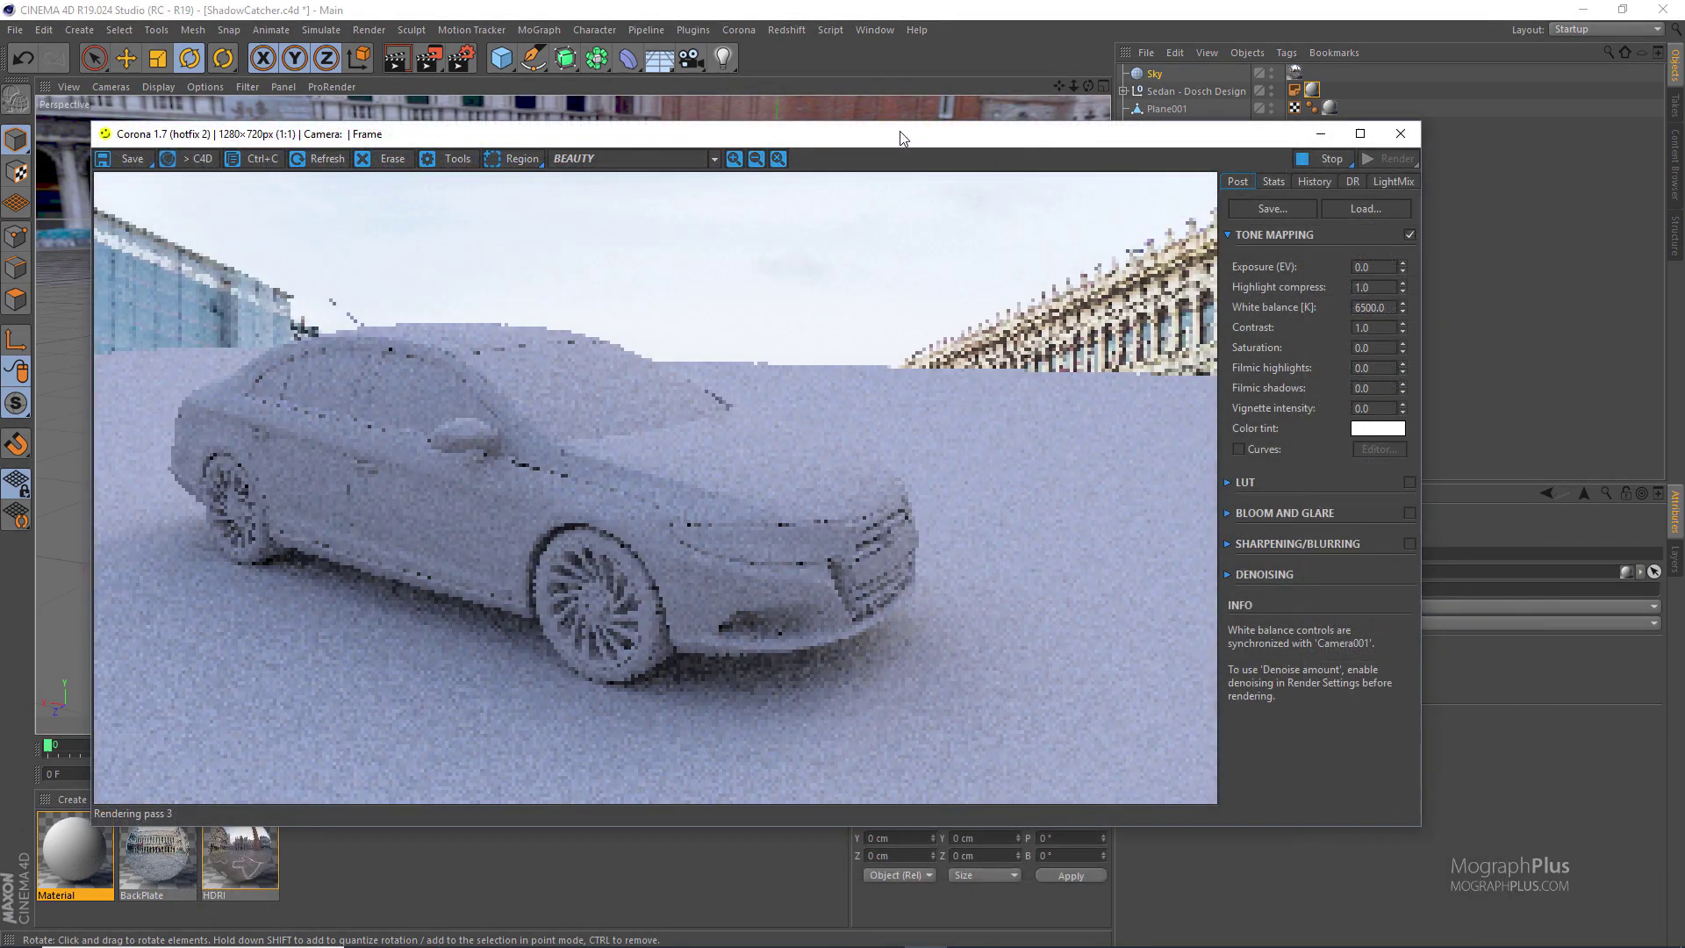
left_click_drag(871, 141, 912, 507)
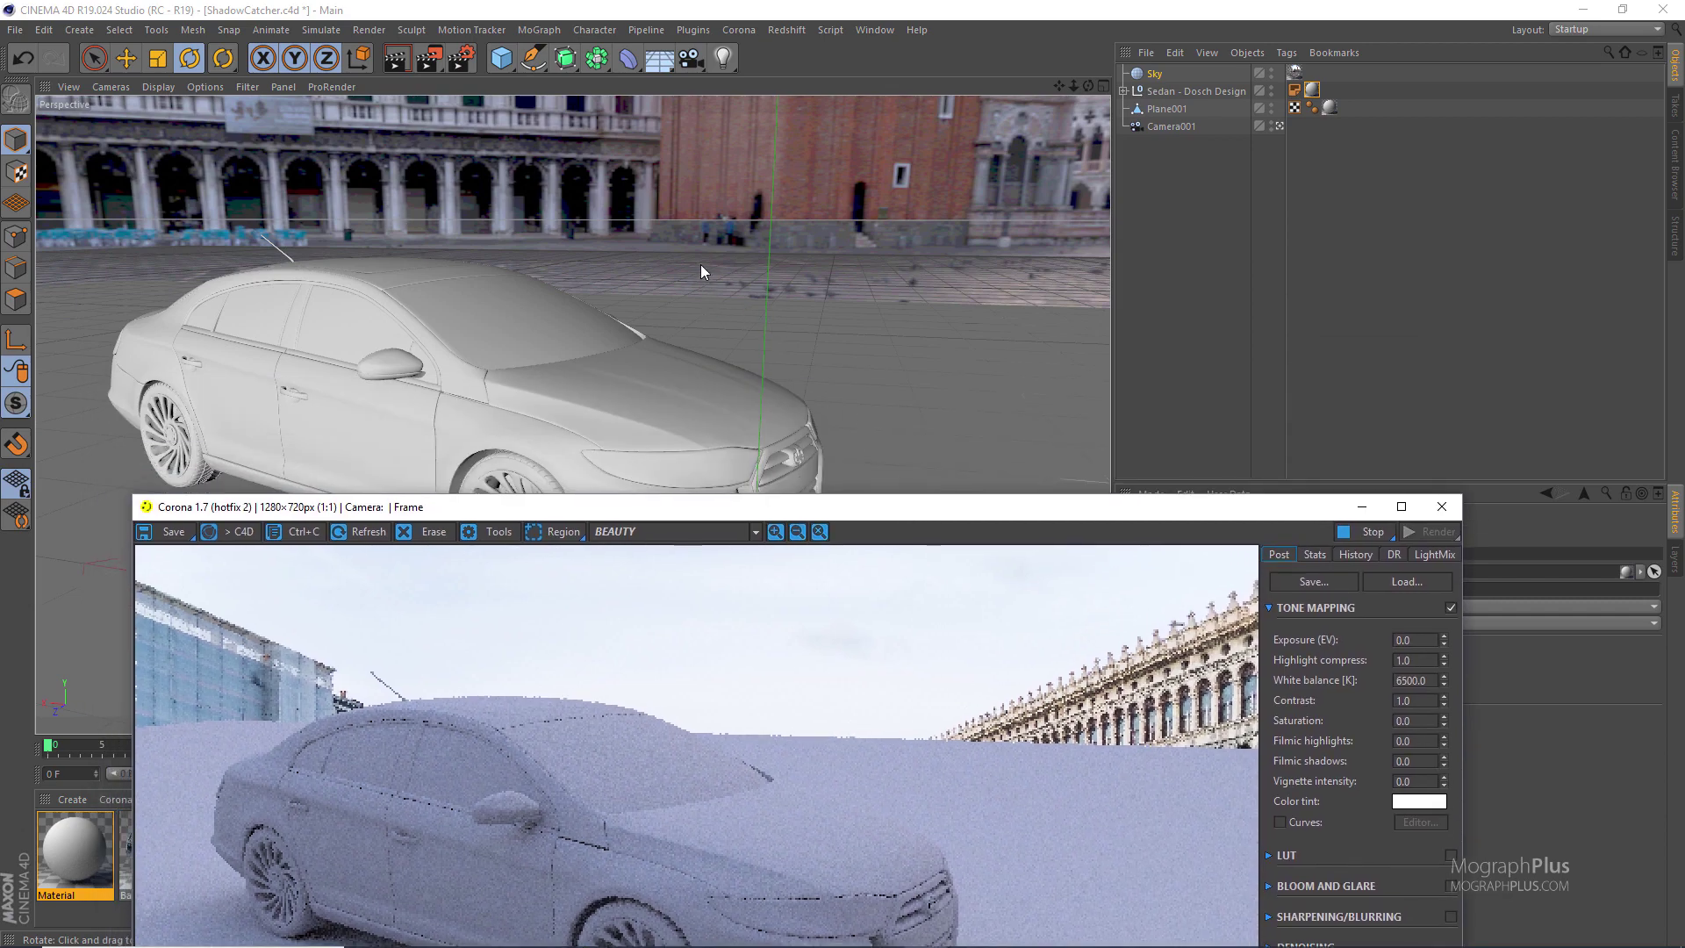
left_click_drag(747, 249, 759, 297, "alt")
left_click_drag(952, 515, 737, 278)
Check the backplate in the interactive render with Plane001 hidden, close the render window, and make the plane visible again
left_click(1271, 108)
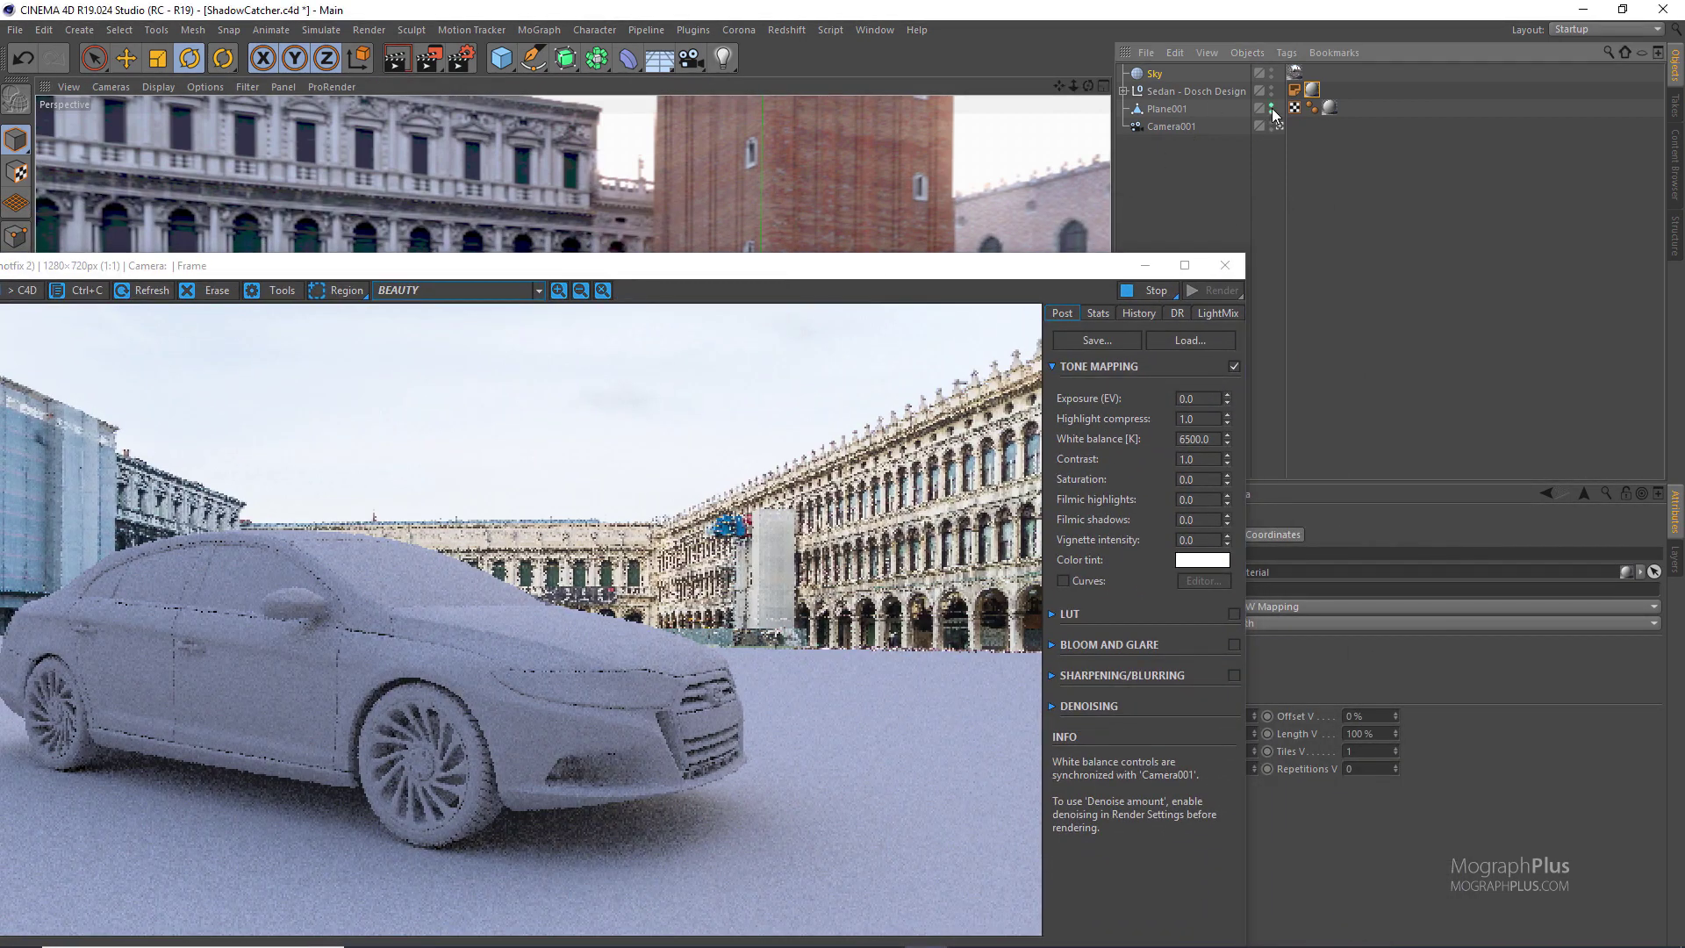
left_click_drag(995, 269, 953, 292)
left_click(1101, 320)
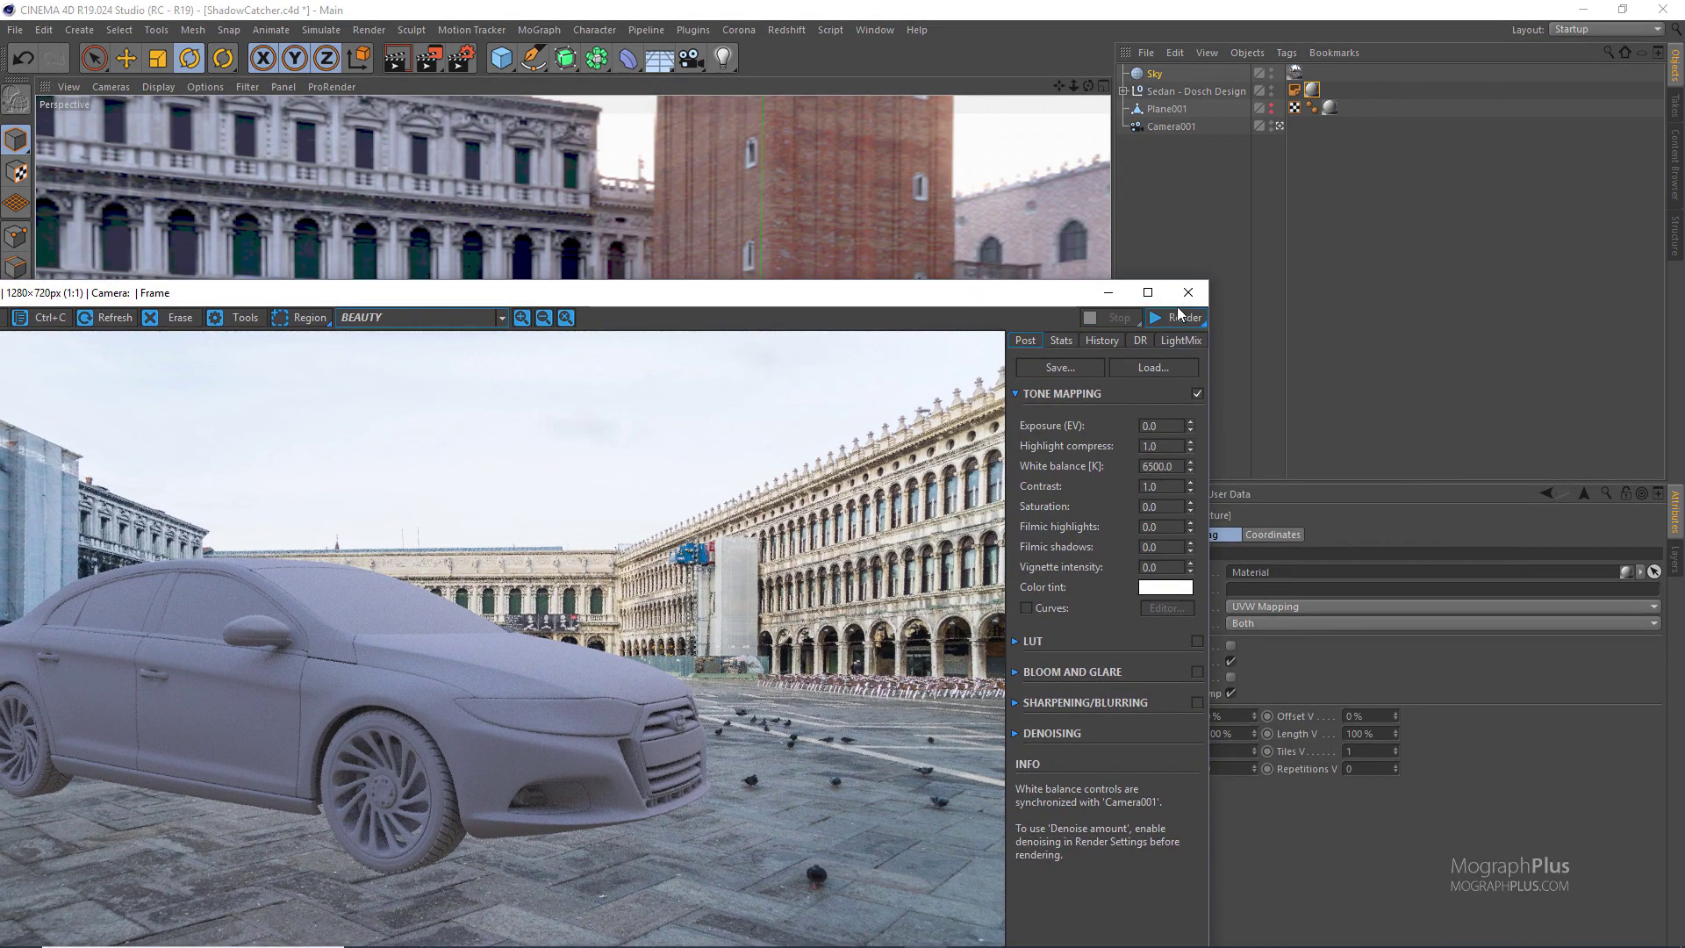
left_click(1185, 292)
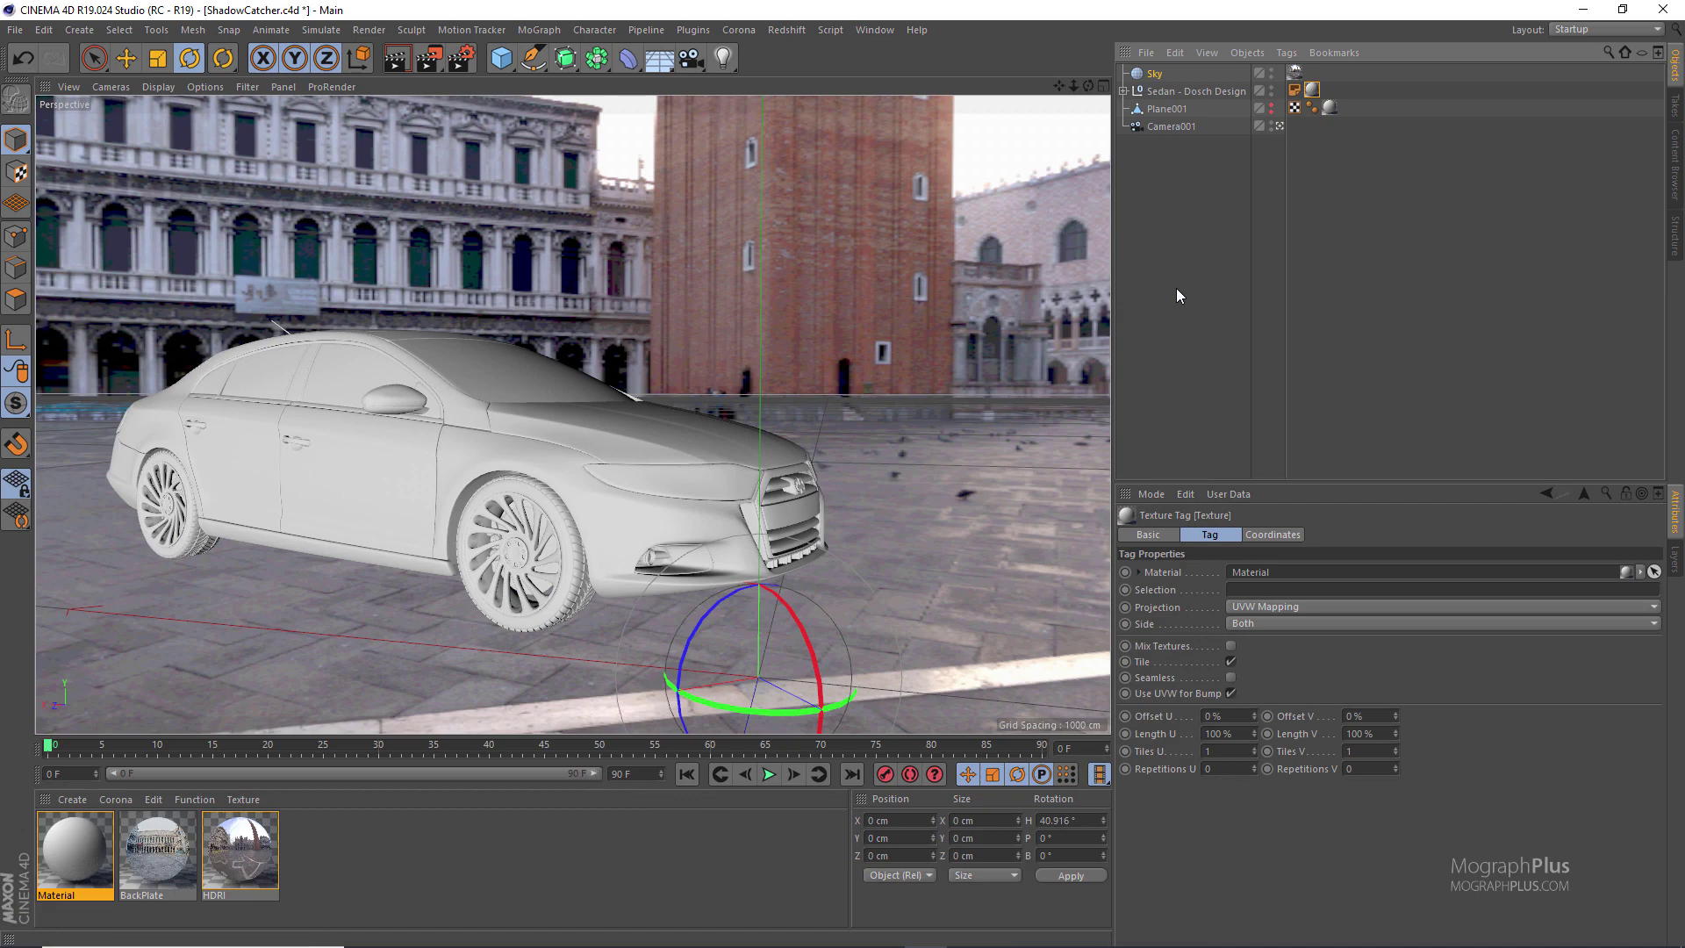
left_click(1270, 104)
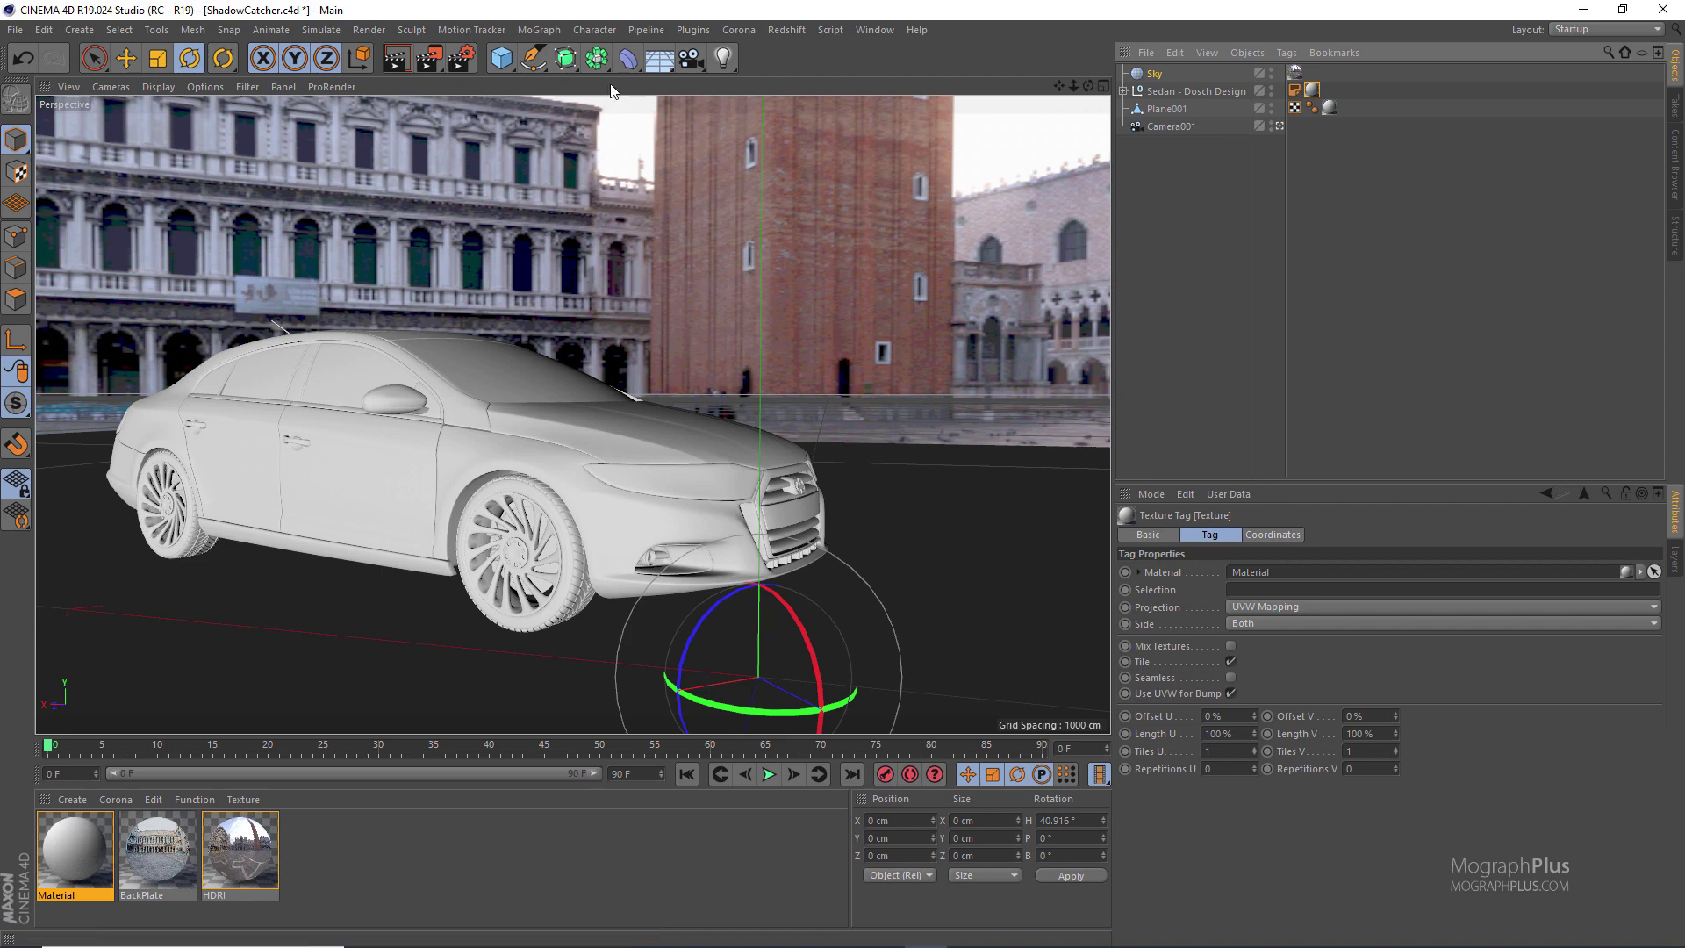
Add a Background object to the scene and create a new PBR material
left_click(659, 58)
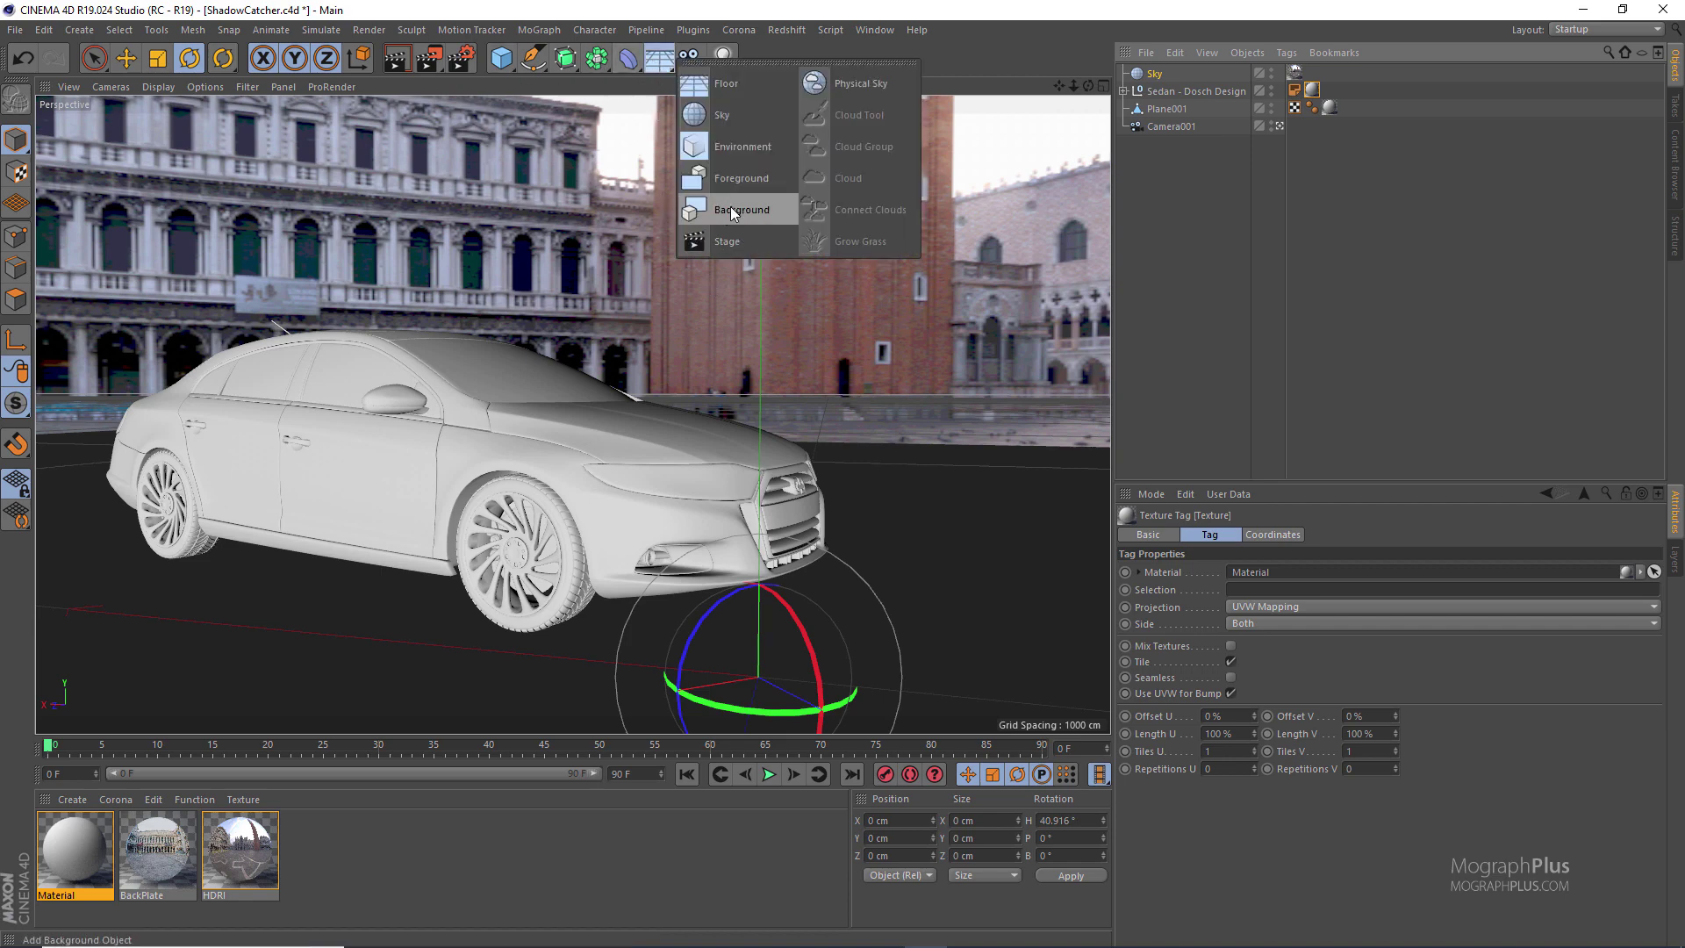
left_click(760, 210)
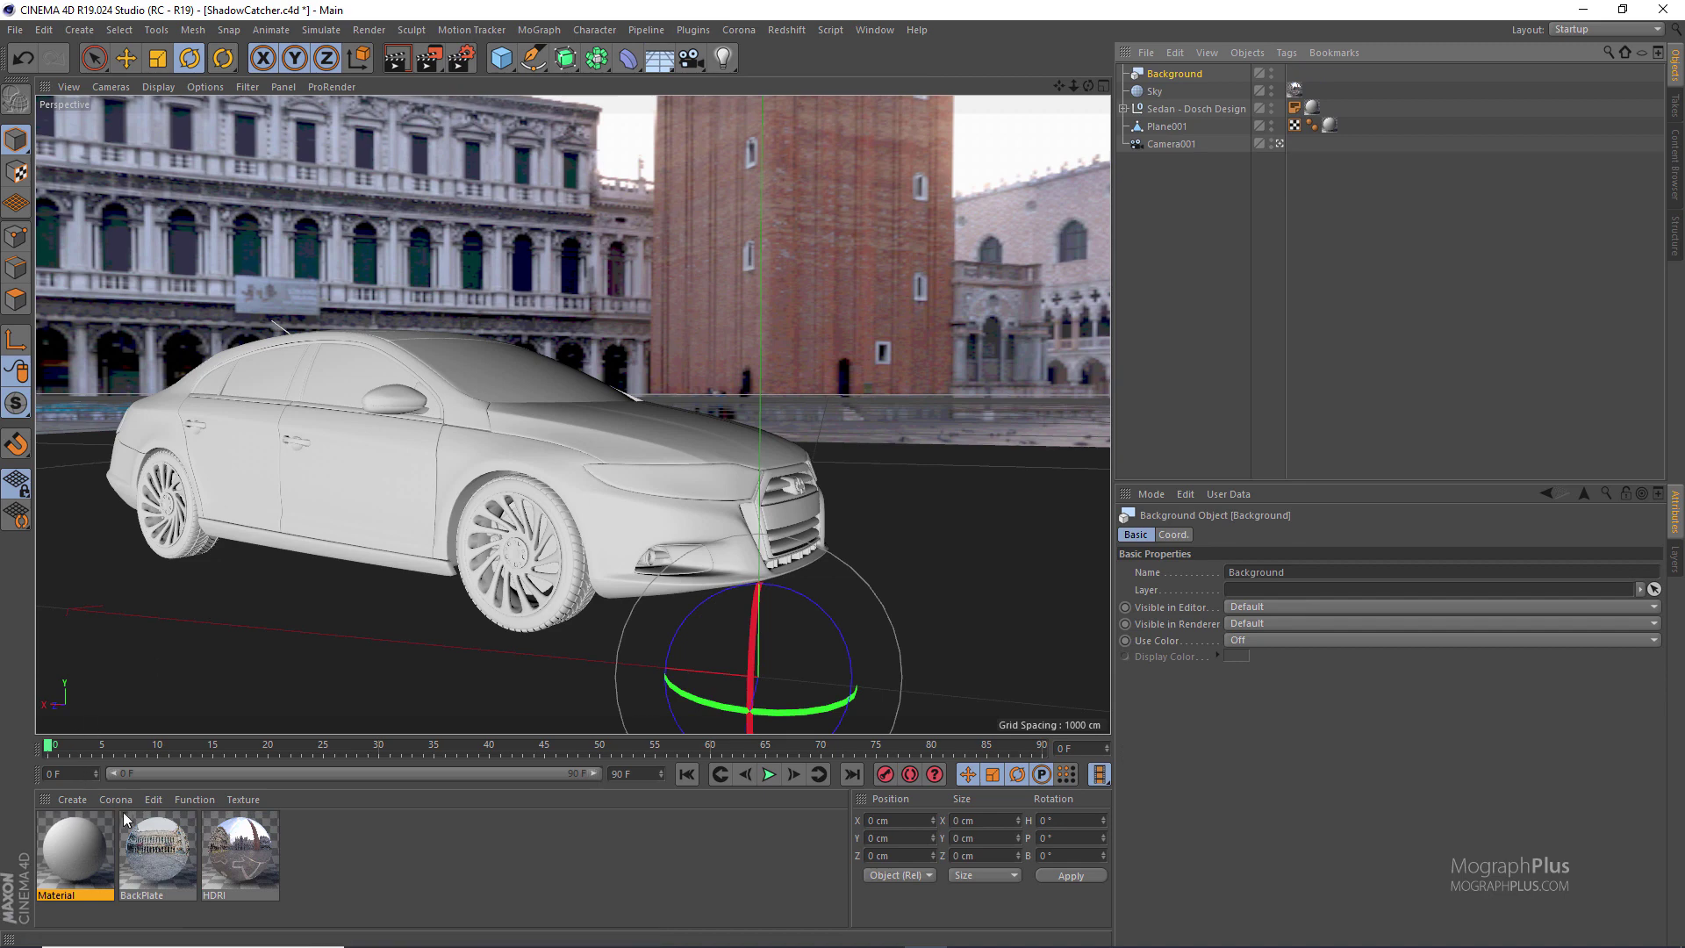
left_click(72, 798)
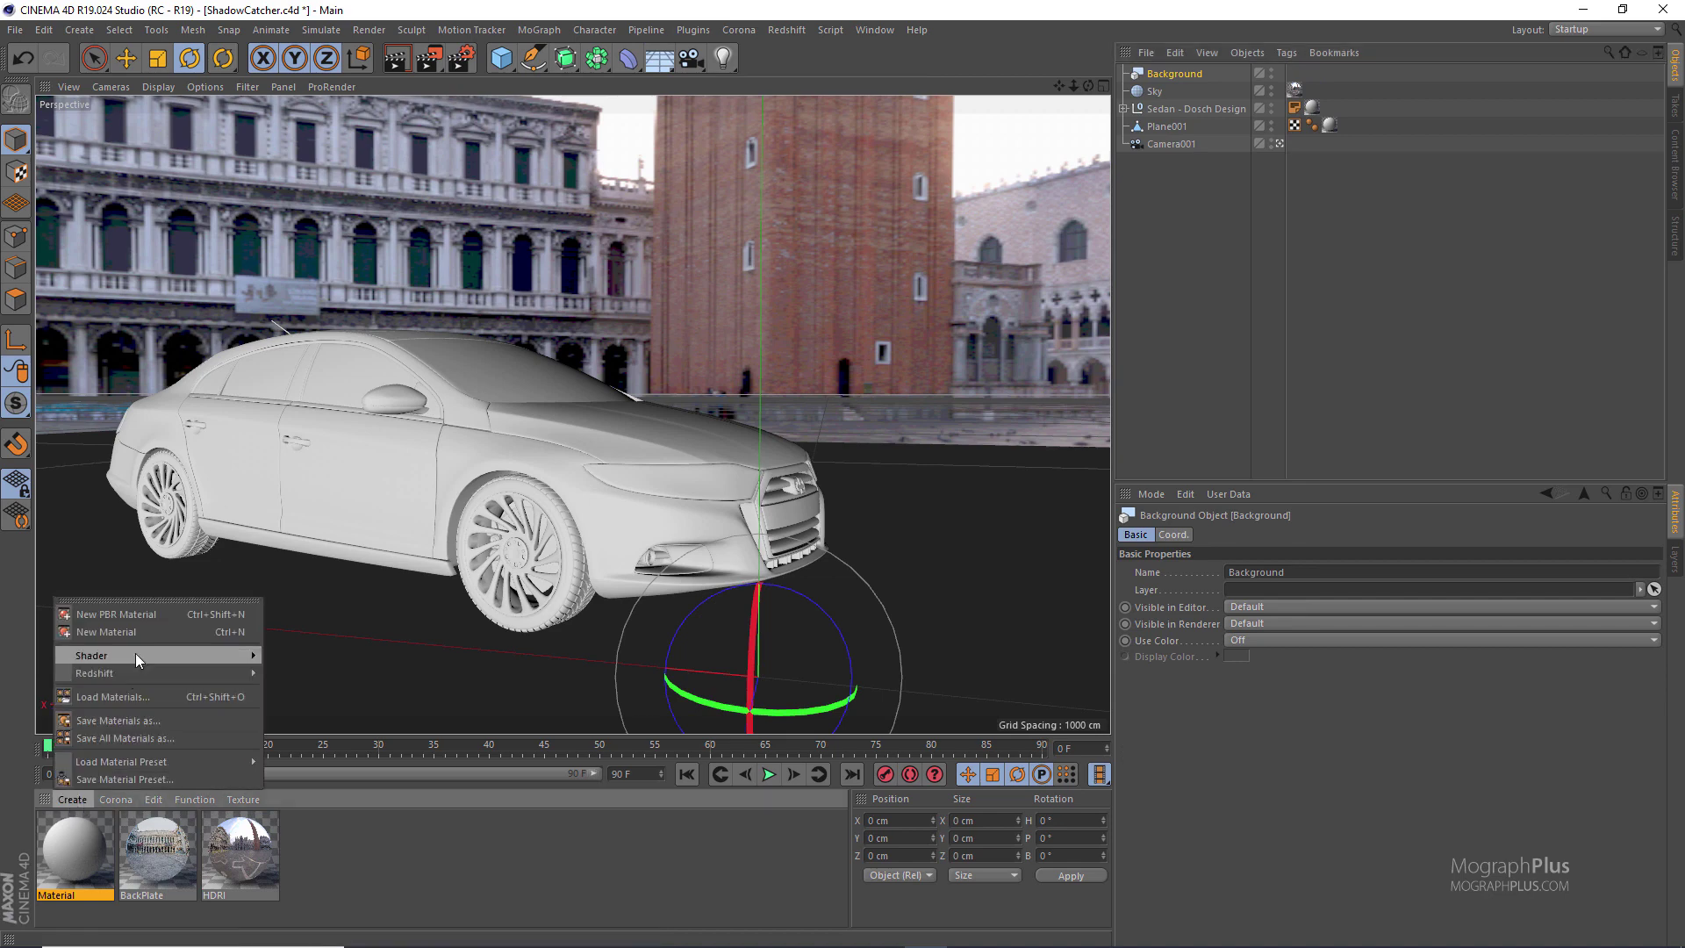
left_click(135, 613)
Turn off the new Mat material's Reflectance, enable Luminance, and load piazza_DSC07170.jpg as its luminance texture
double_click(74, 847)
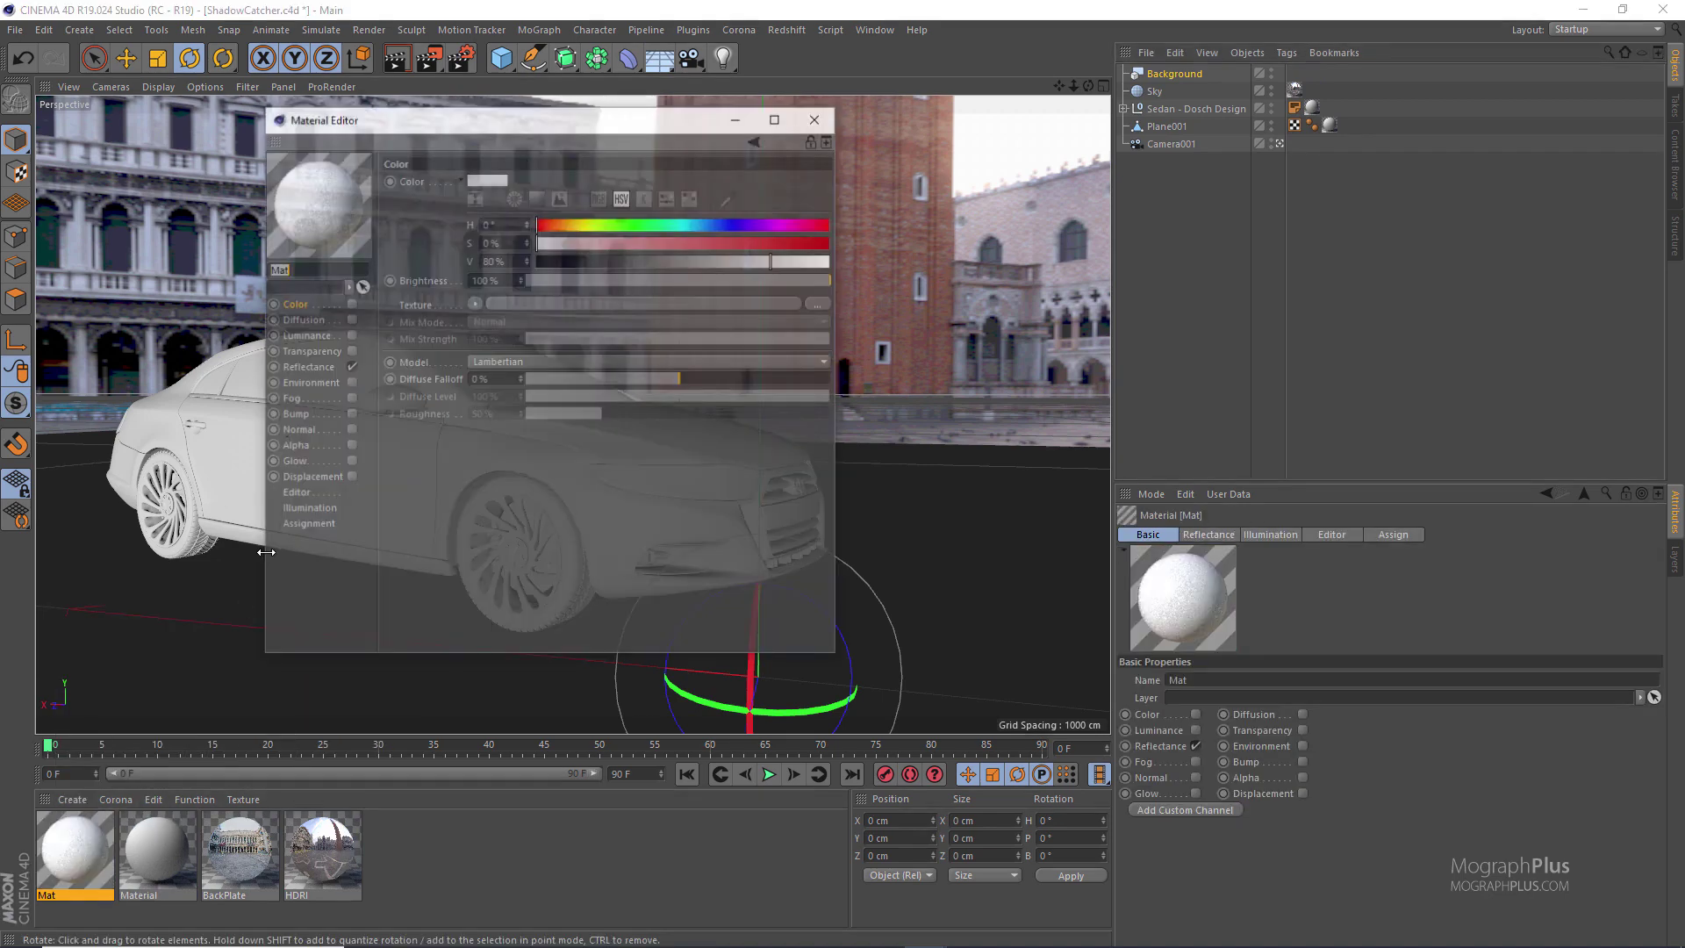
left_click(336, 367)
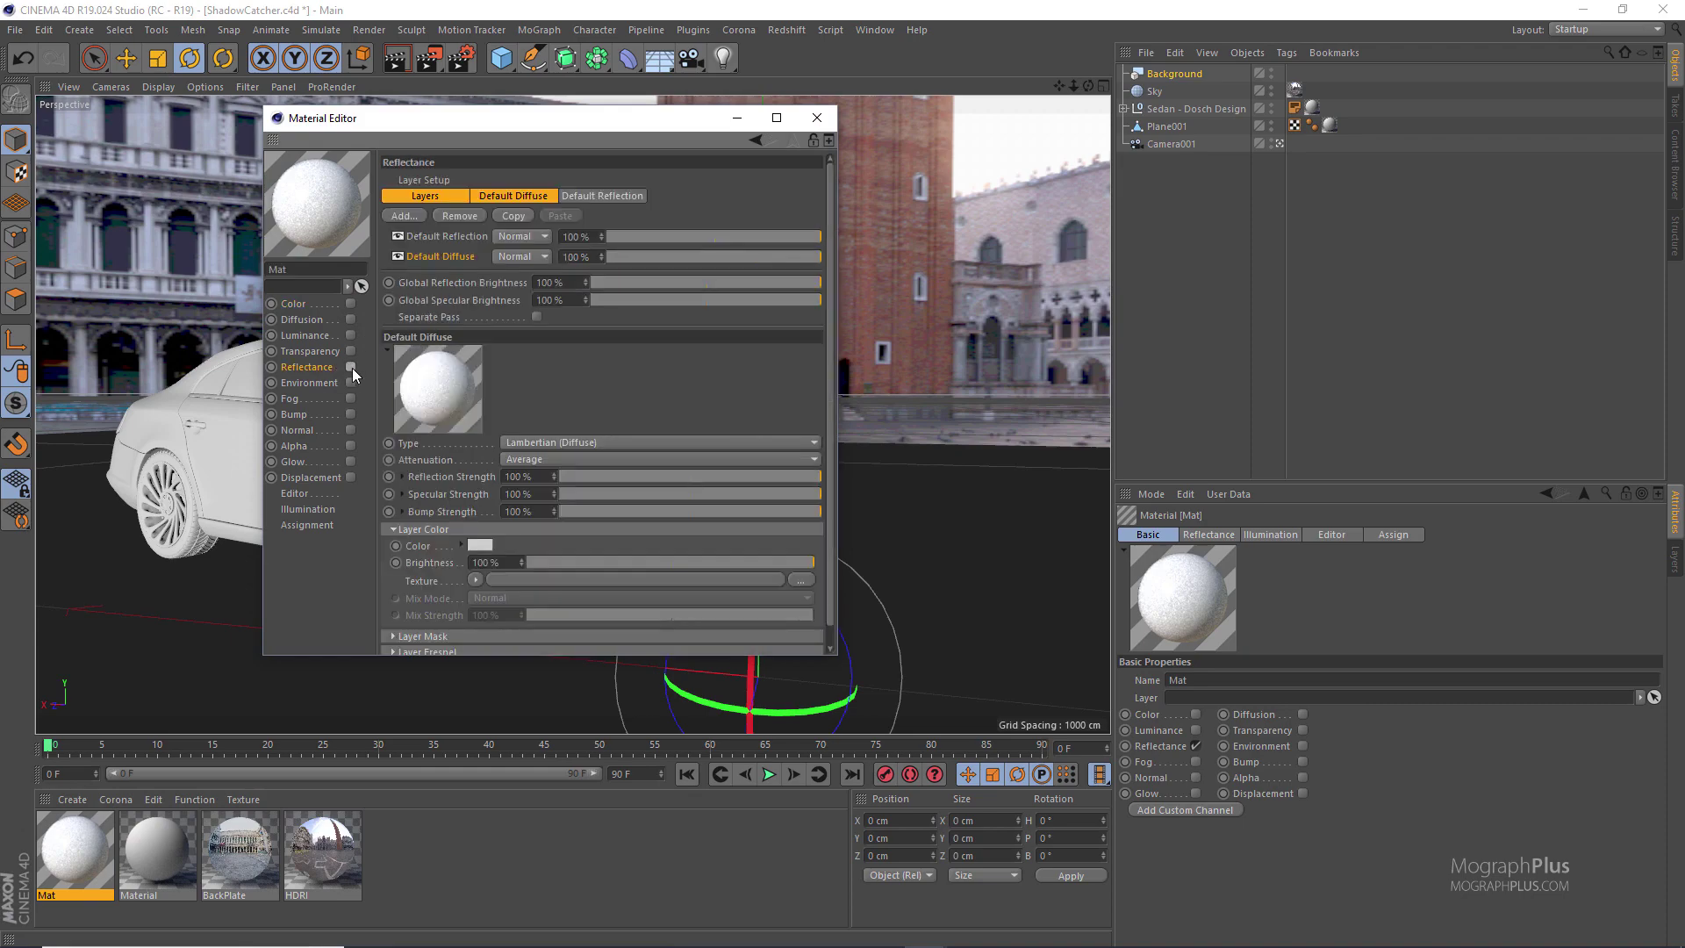
left_click(351, 367)
left_click(323, 338)
left_click(350, 336)
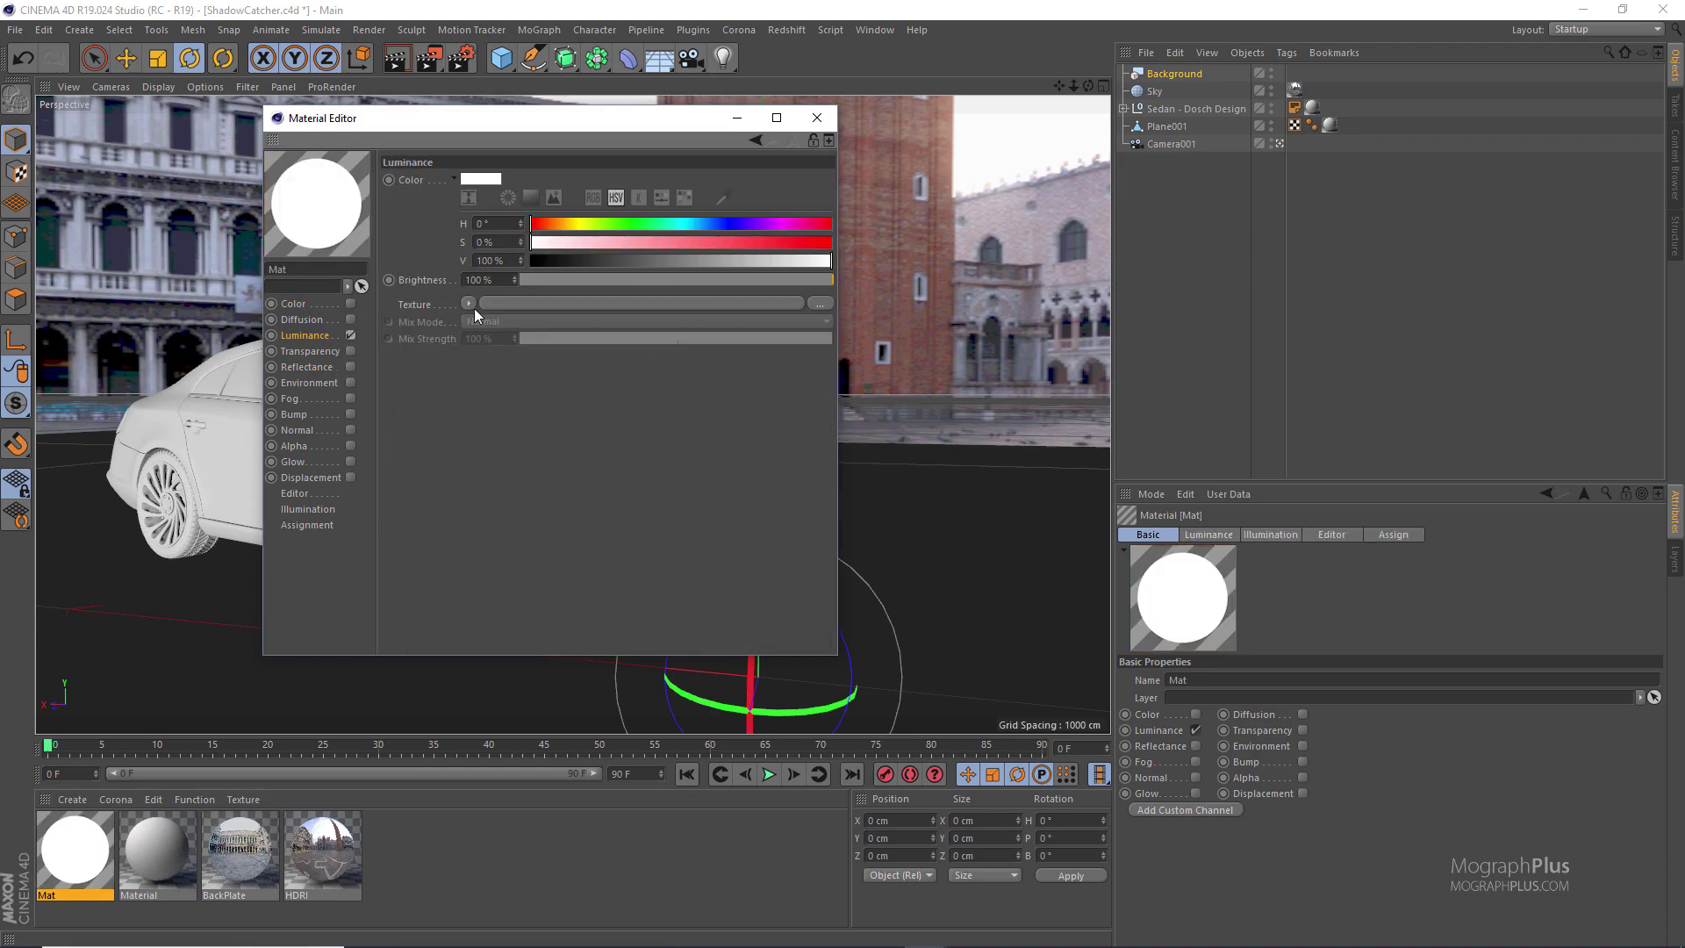
left_click(514, 302)
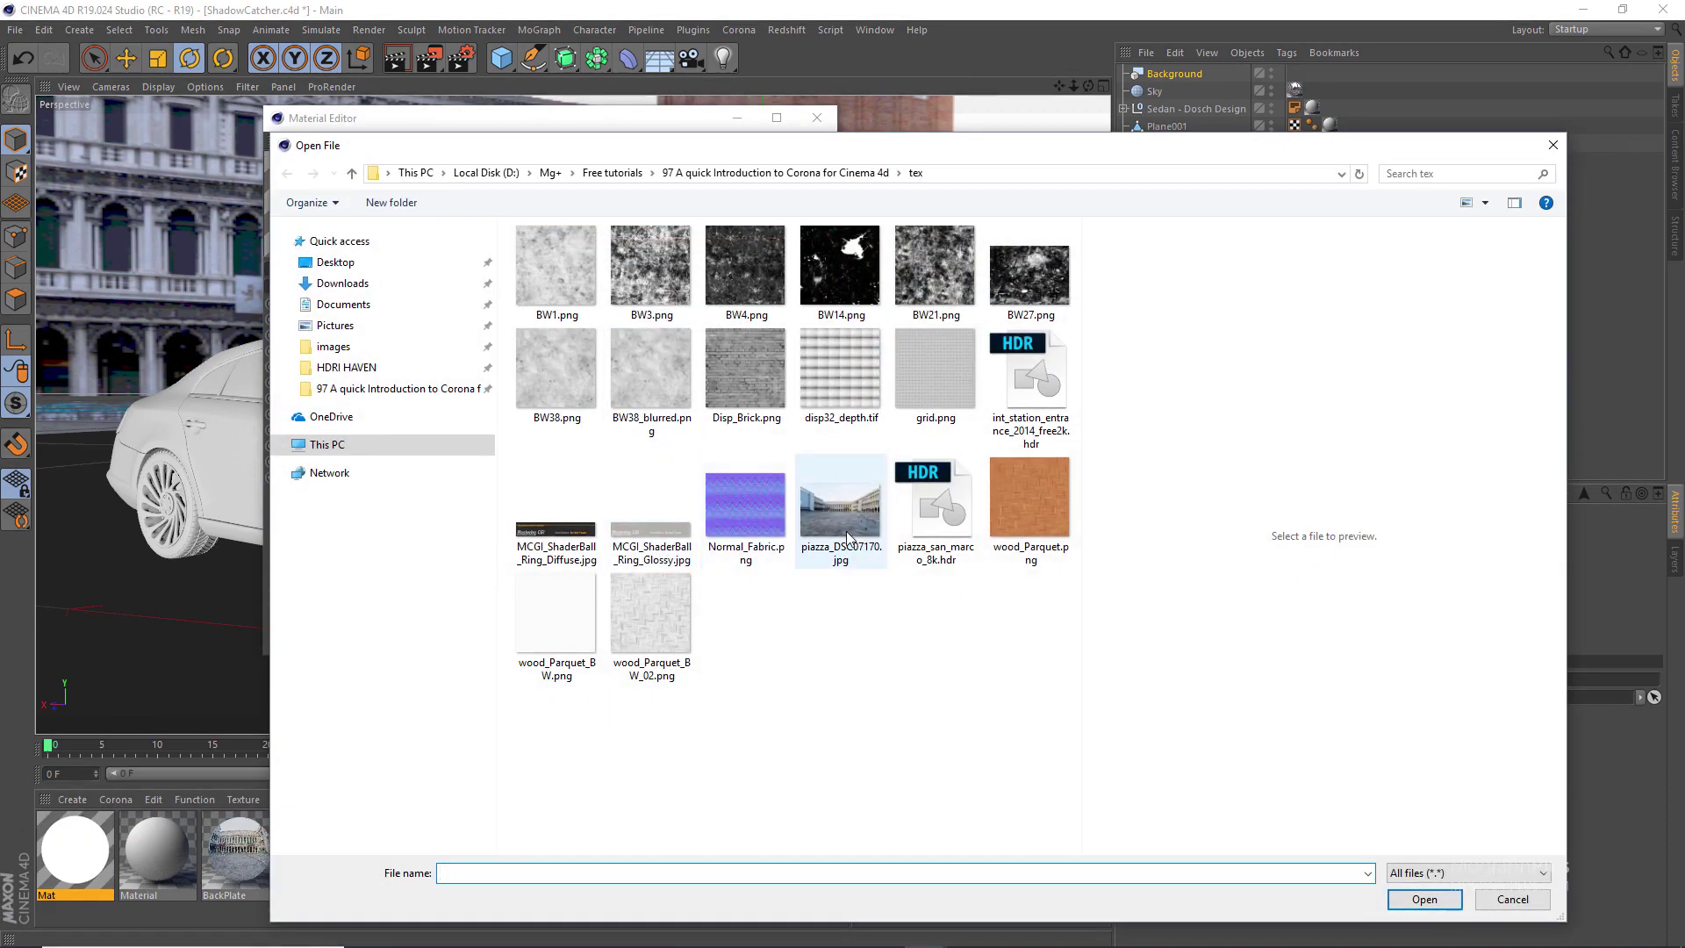
double_click(840, 500)
left_click(817, 118)
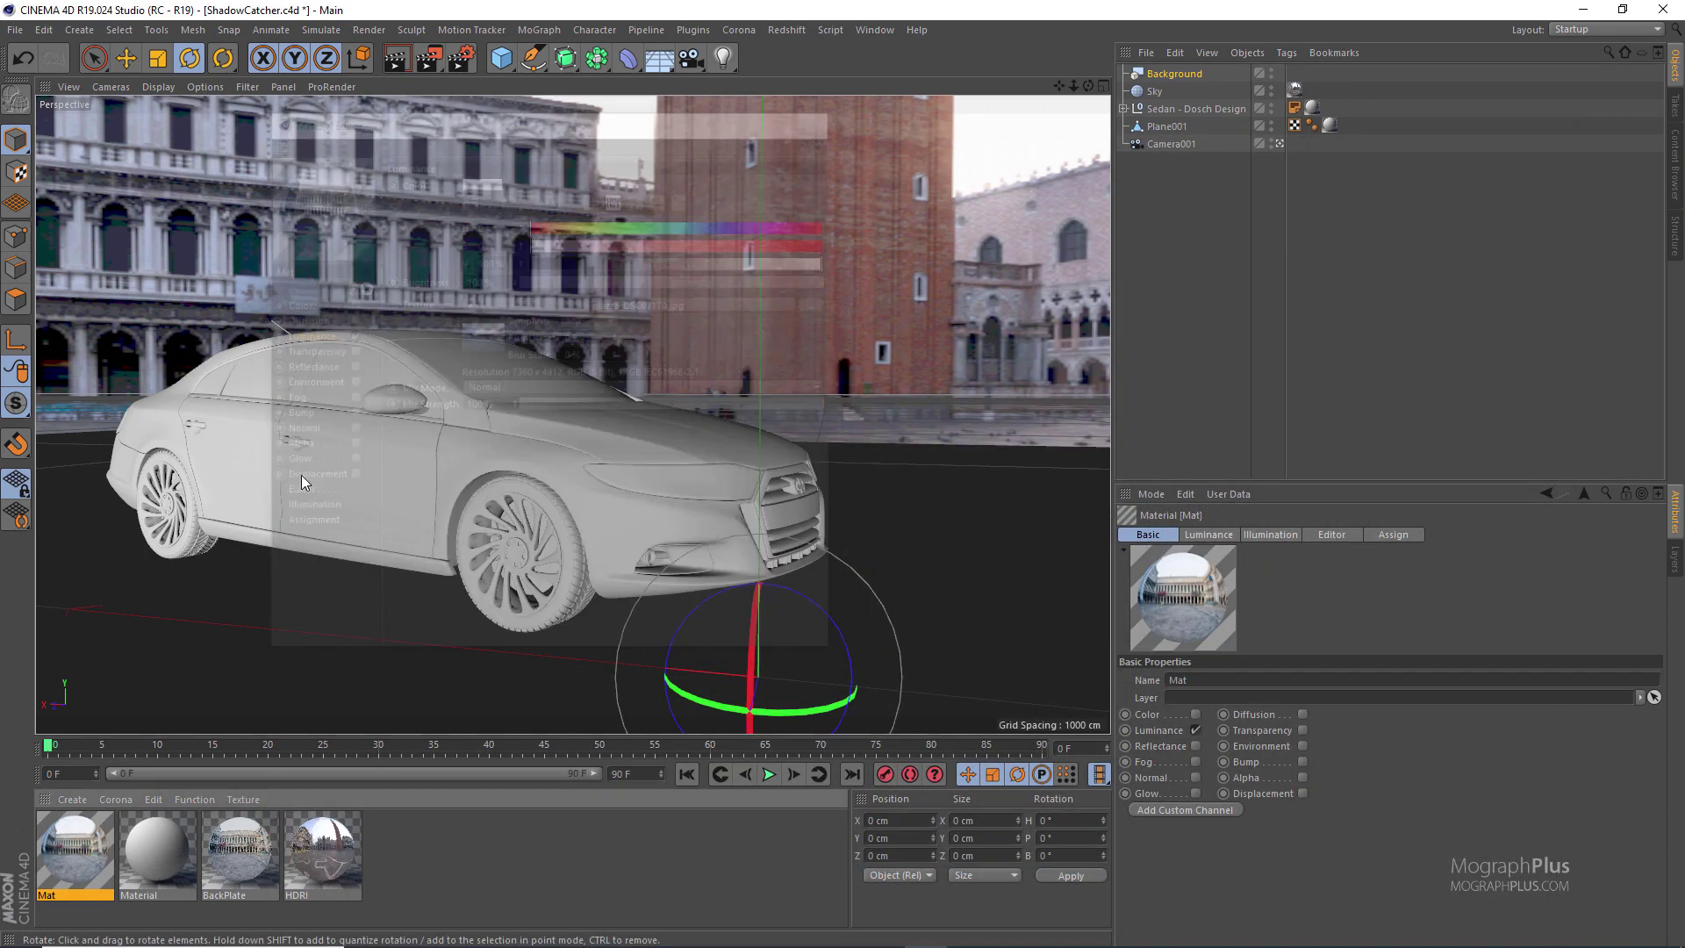
Apply the Mat material to the Background object and hide the Sky in the viewport
left_click_drag(72, 867, 1180, 73)
left_click(1271, 89)
left_click(1270, 89)
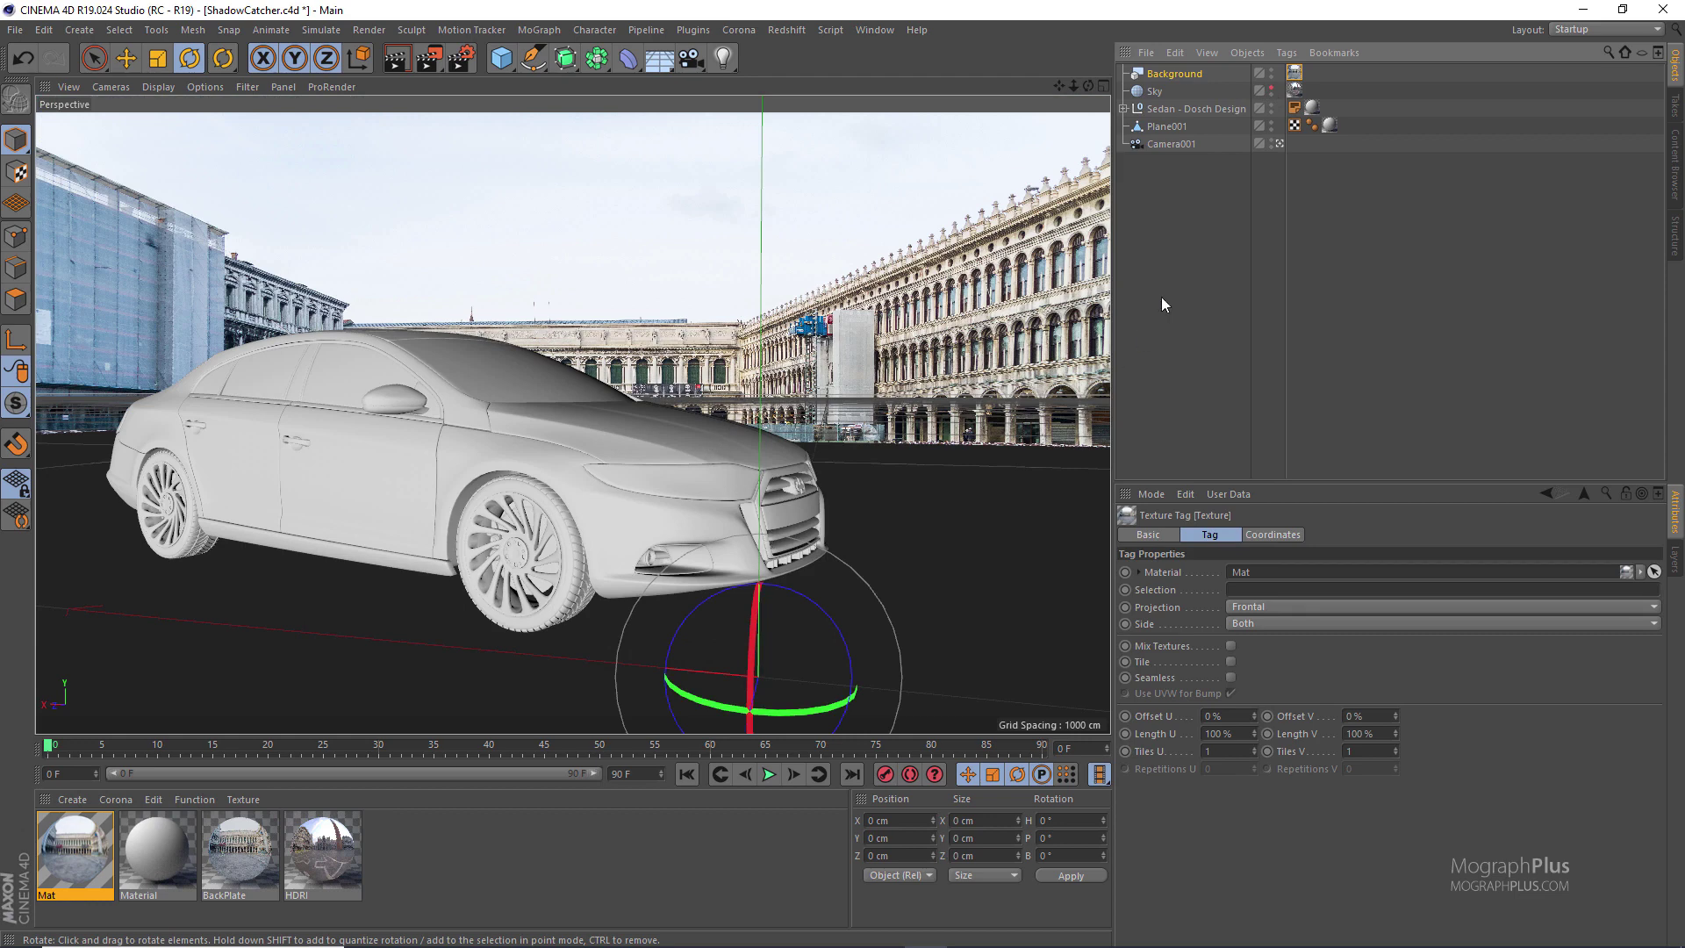
Hide Plane001 and orbit the camera to line up the sedan with the piazza photo's ground
left_click(1271, 126)
left_click(1271, 126, "ctrl")
left_click_drag(728, 429, 683, 439, "alt")
Set Camera001's focal length to 24 mm and reframe the camera so the sedan follows the photo's perspective
left_click(1167, 145)
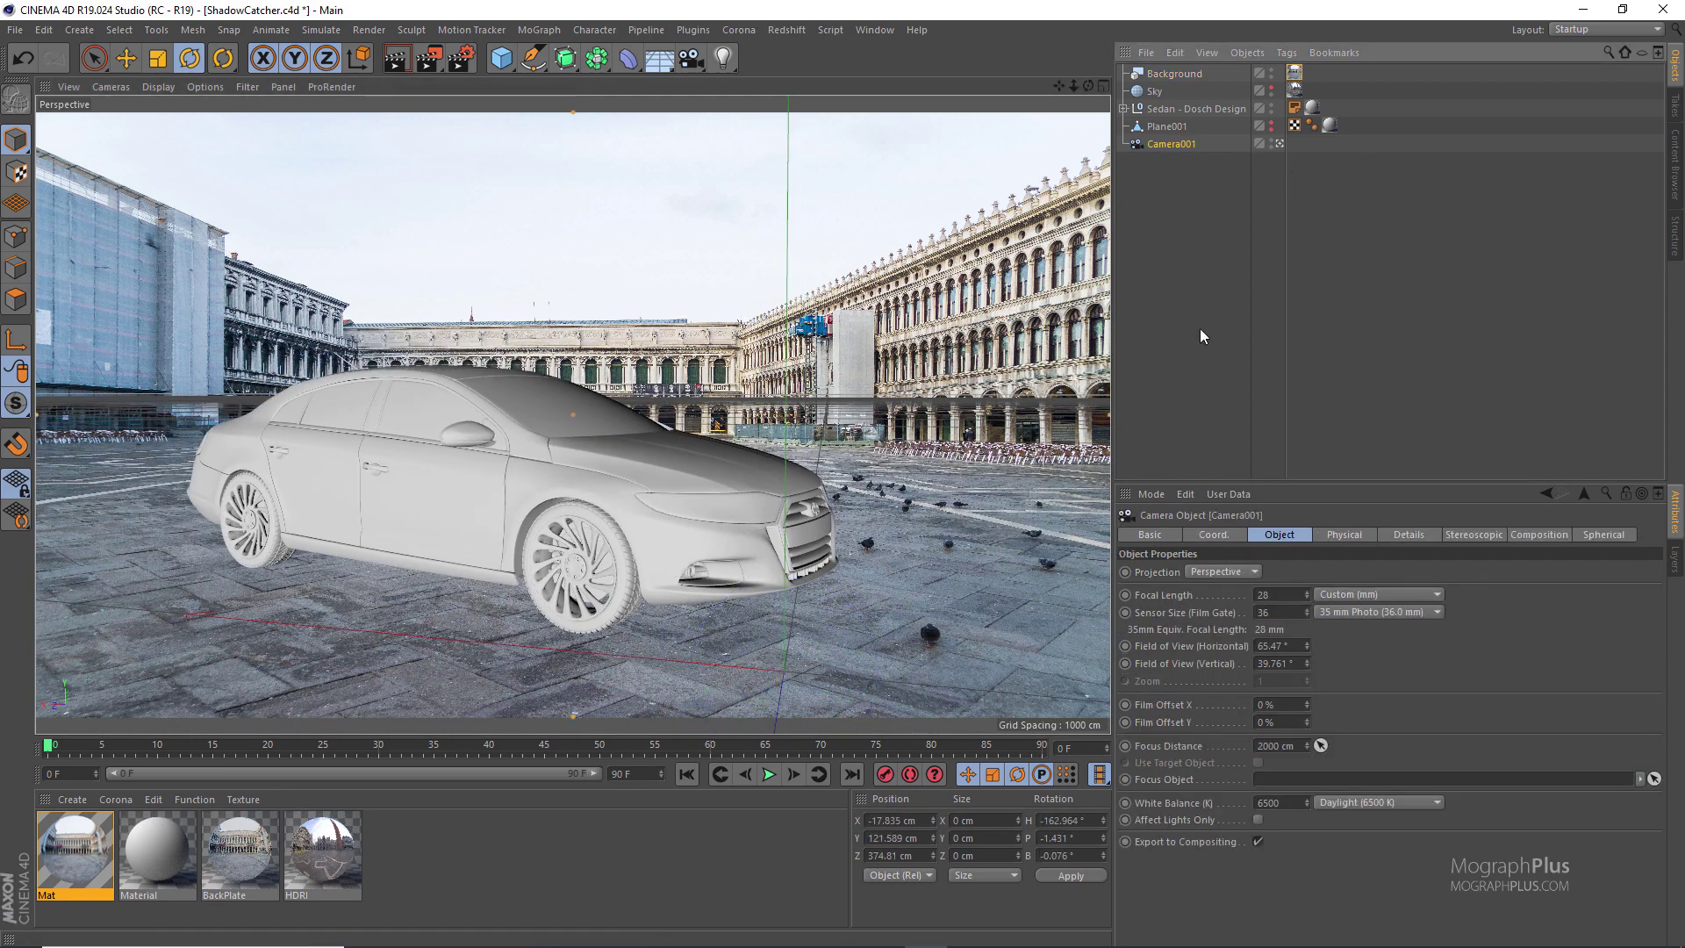
left_click(1278, 593)
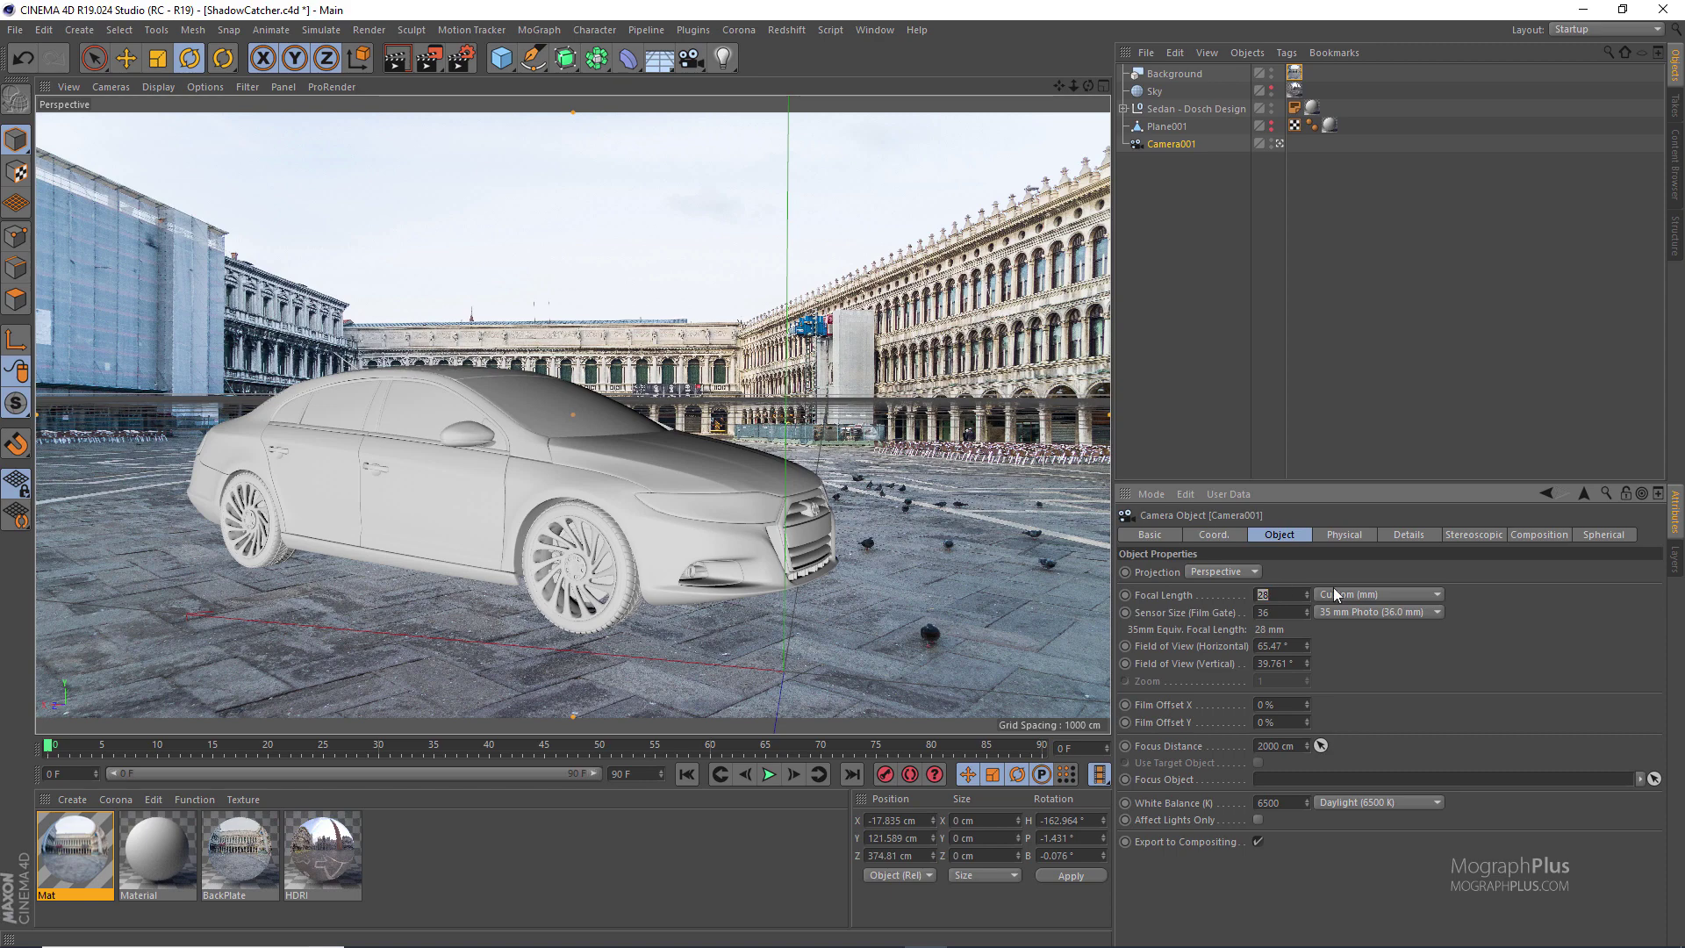
type("24")
key("Return")
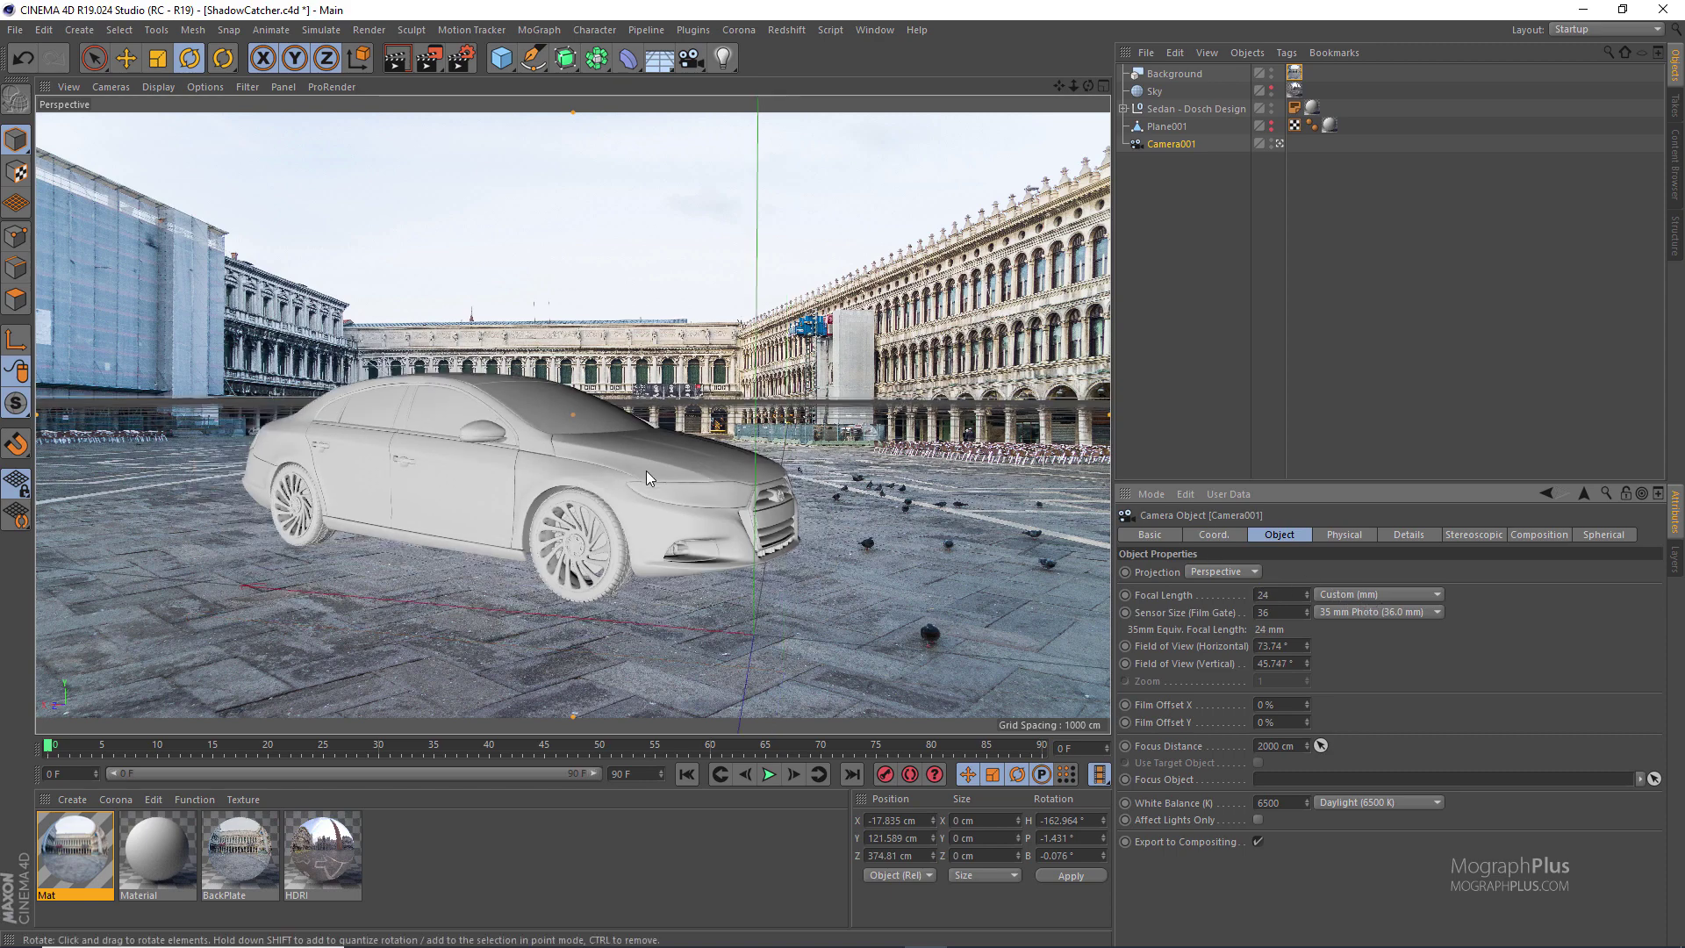
left_click_drag(616, 425, 507, 434, "alt")
middle_click_drag(507, 433, 518, 435, "alt")
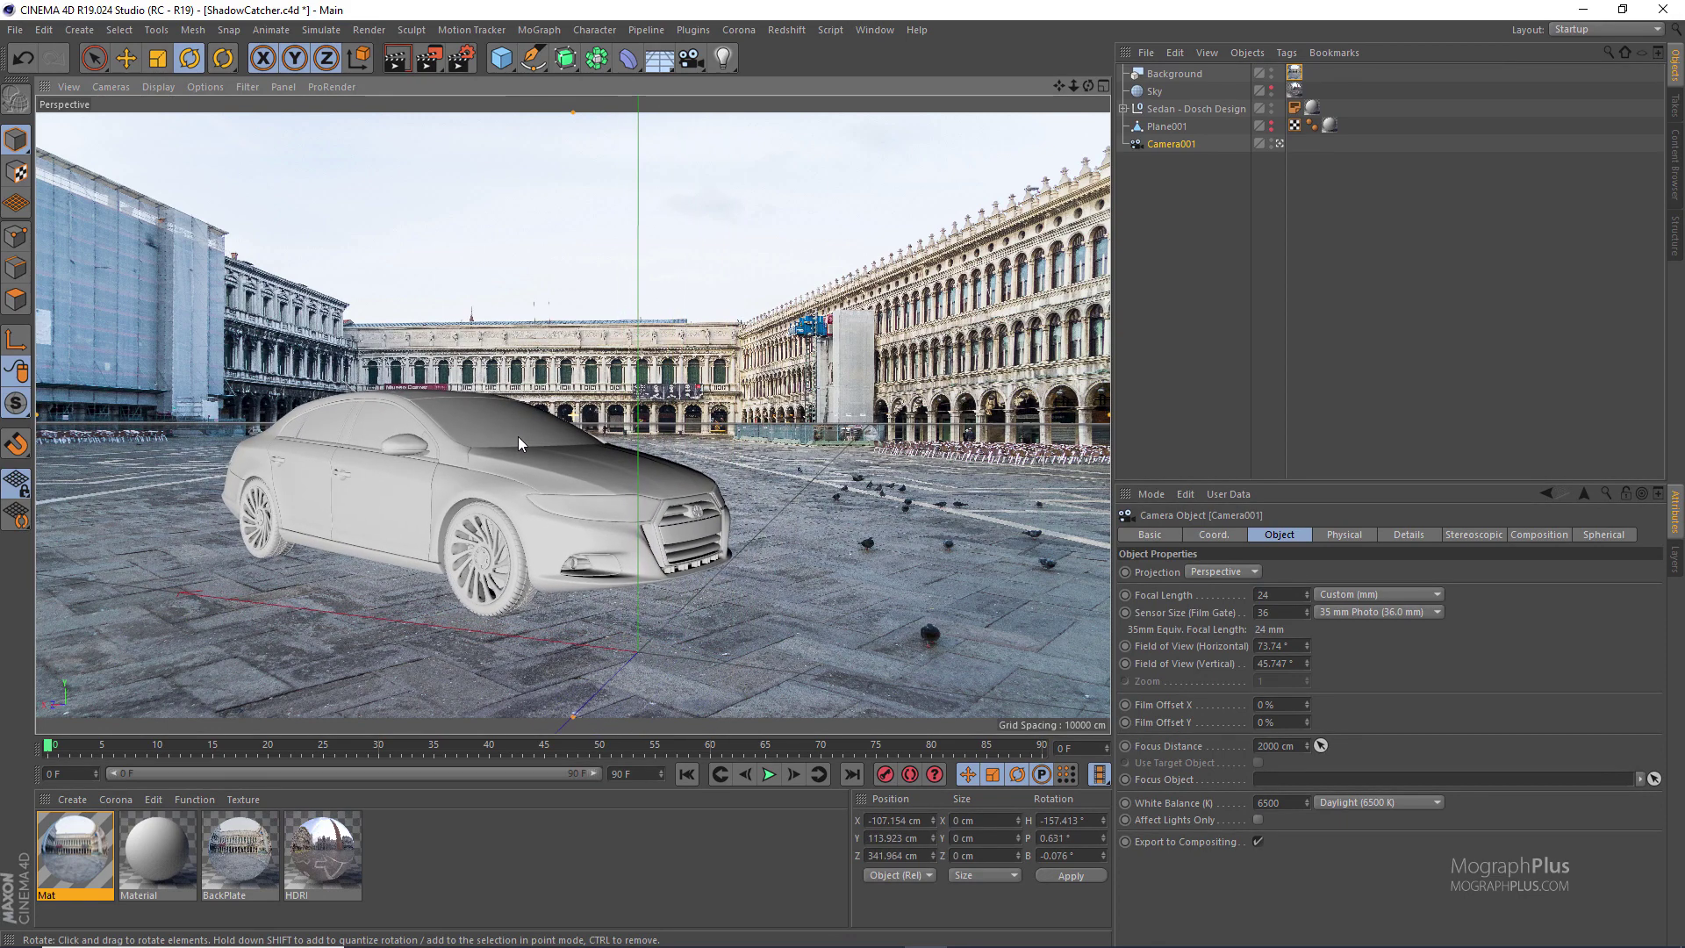
Make Plane001 visible in the viewport again and test the scene with Corona interactive rendering, closing the frame buffer when done
left_click(1272, 125)
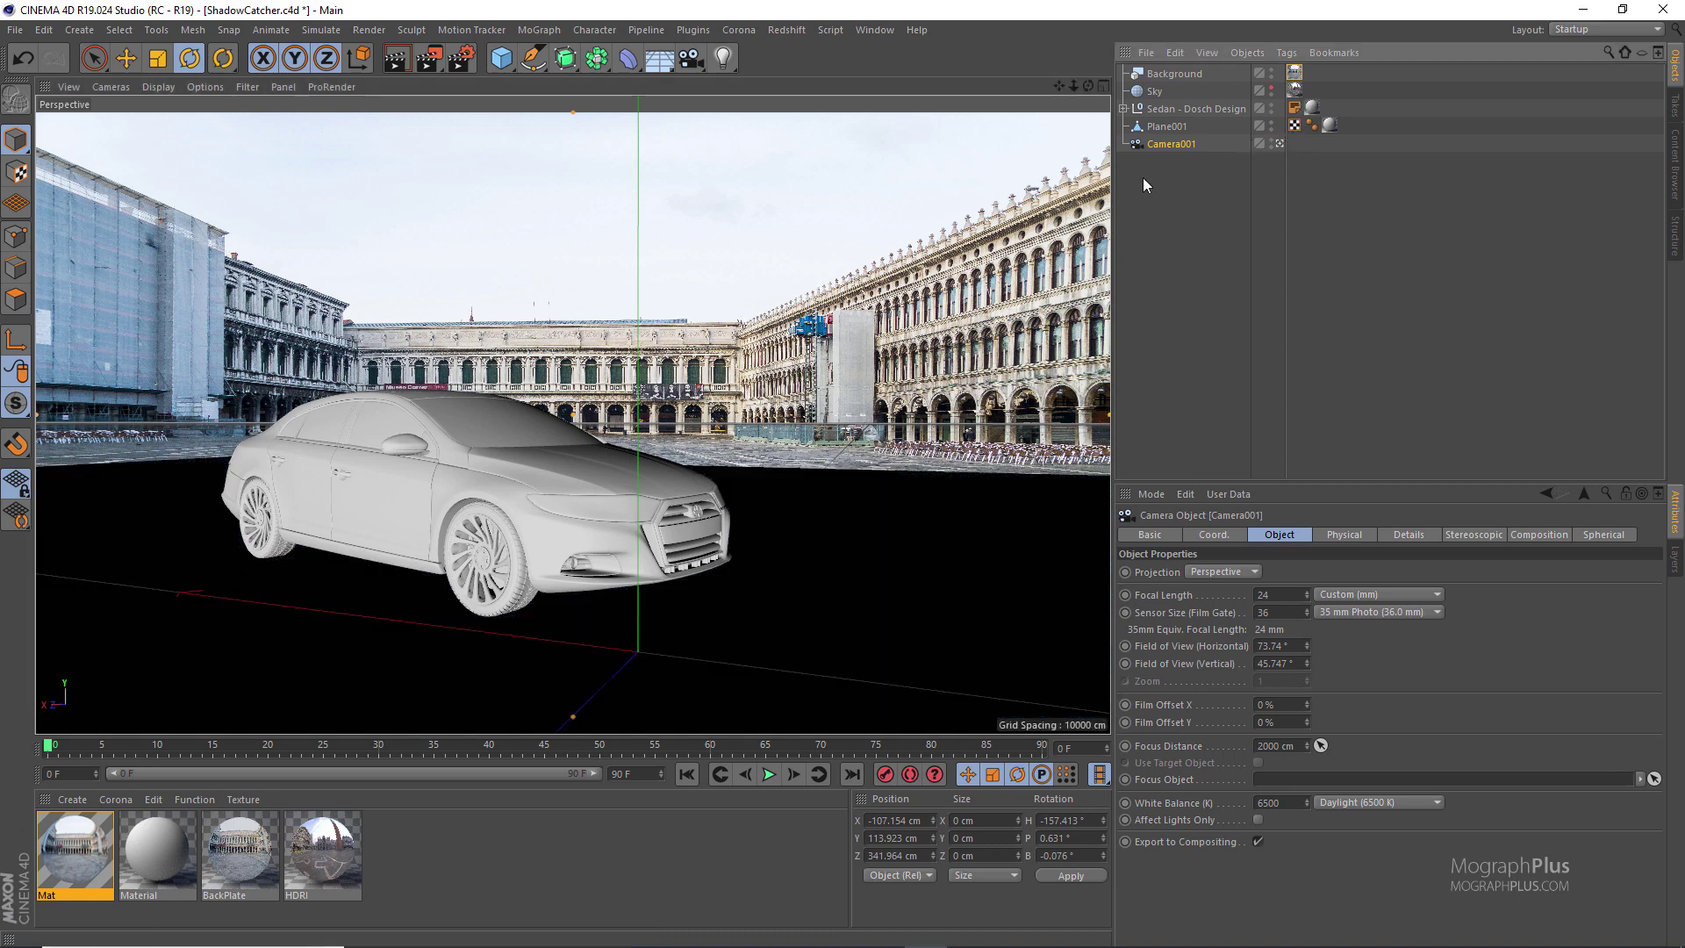
left_click(748, 29)
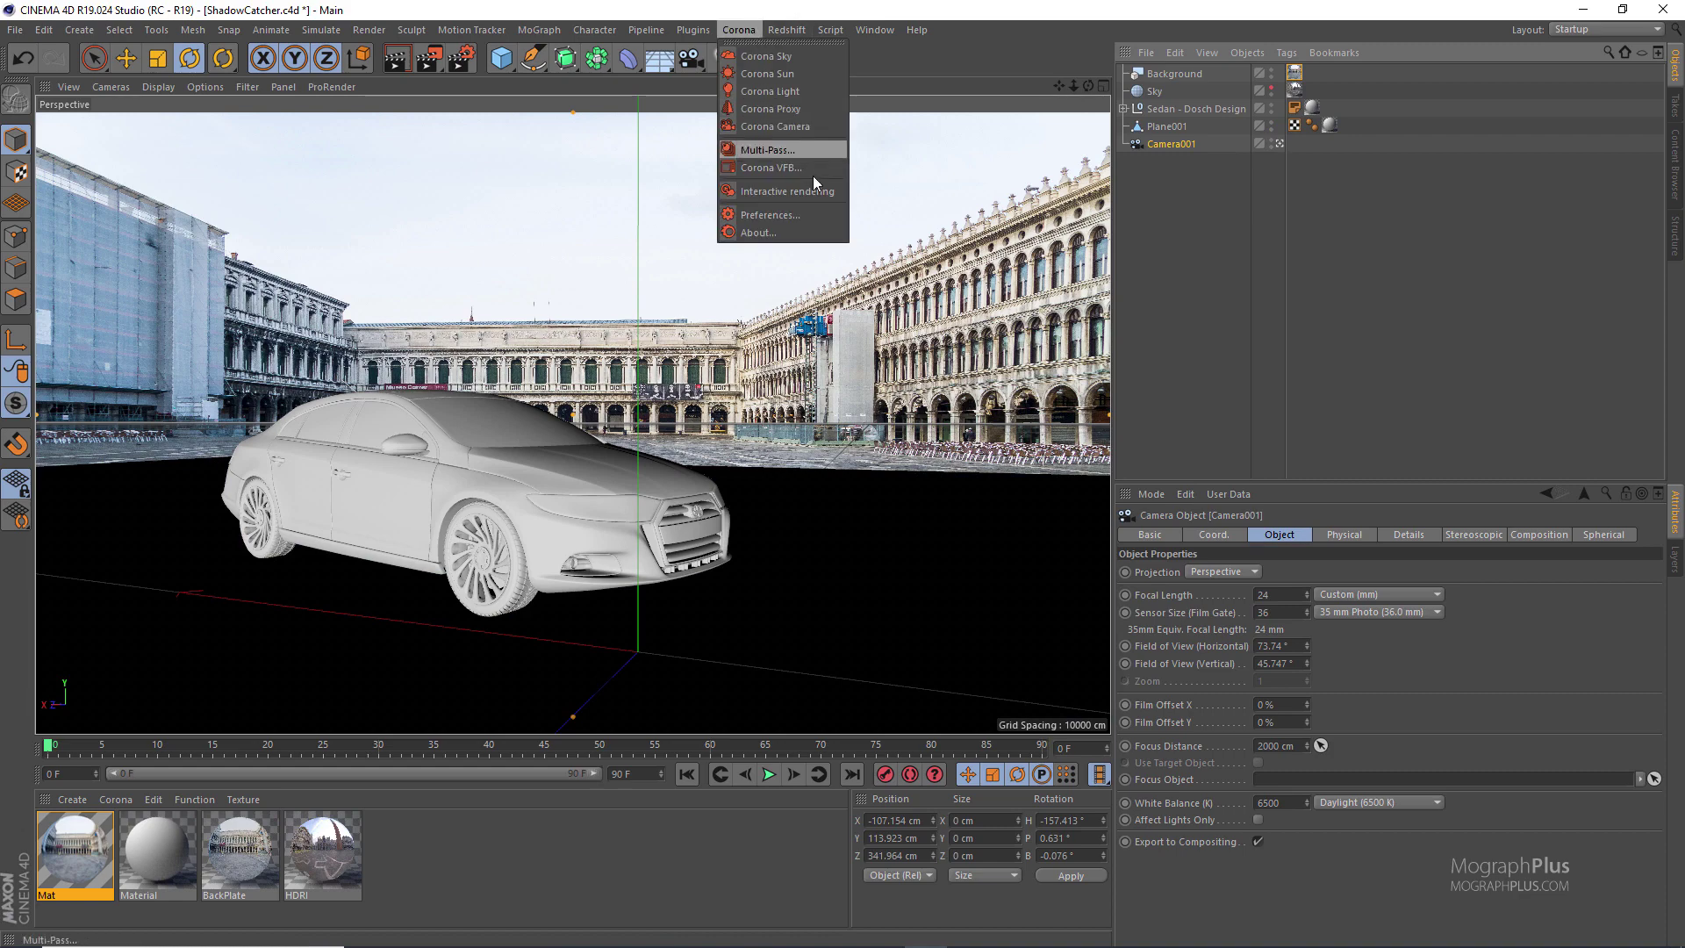
left_click(816, 191)
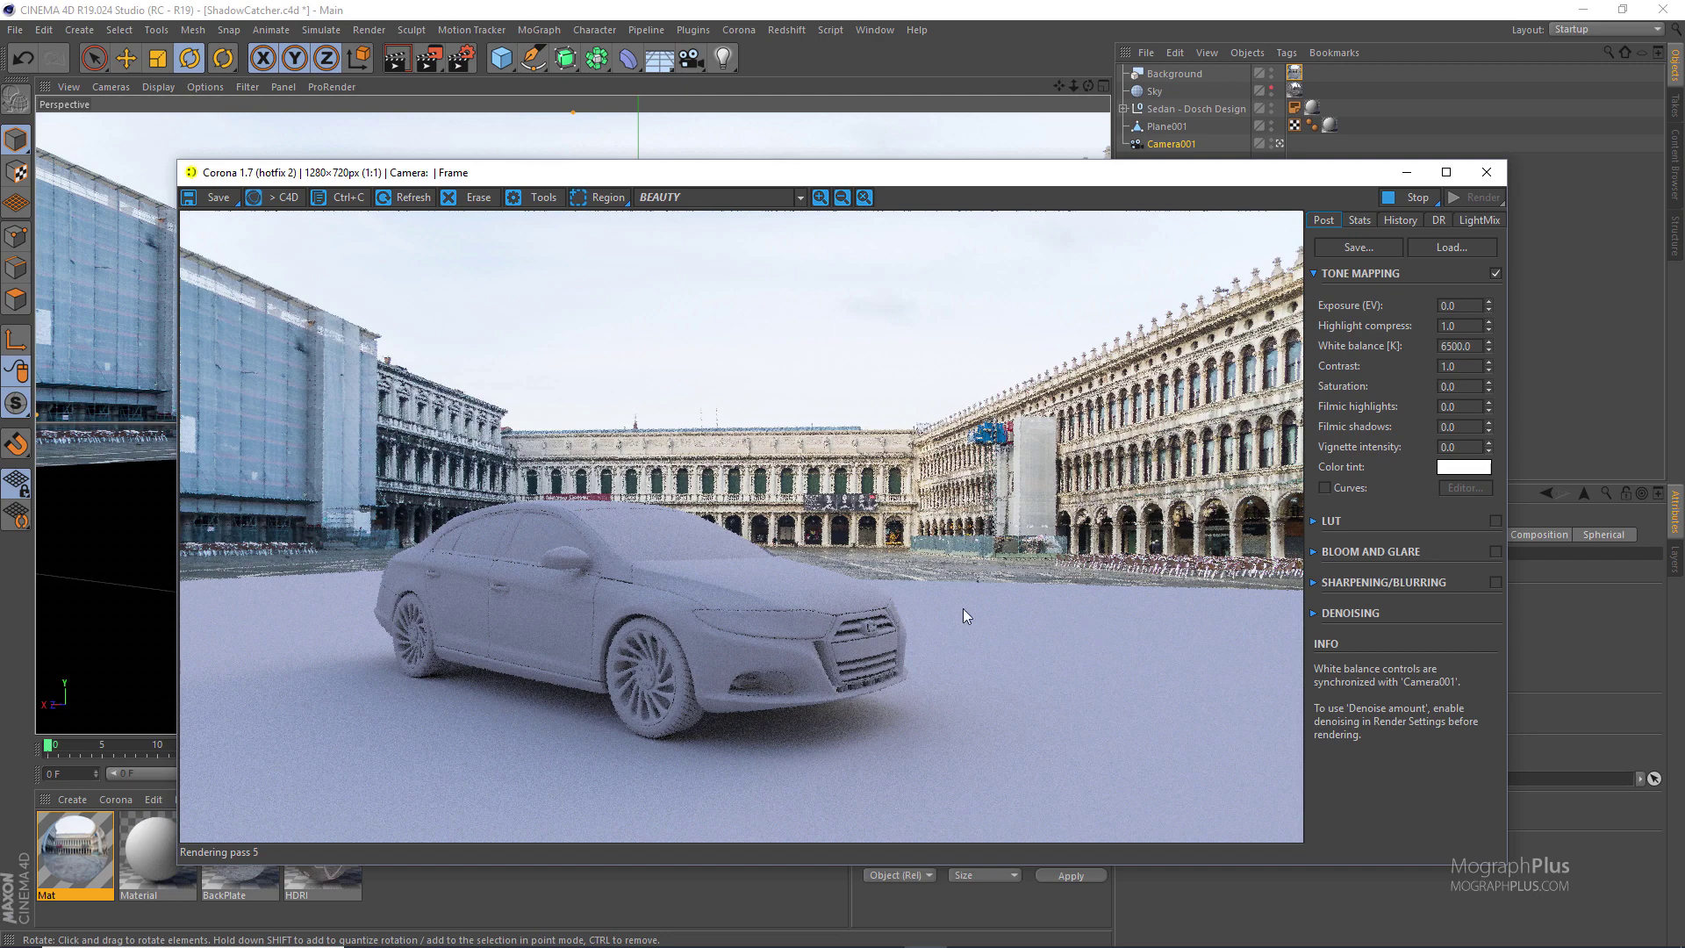
left_click(1486, 172)
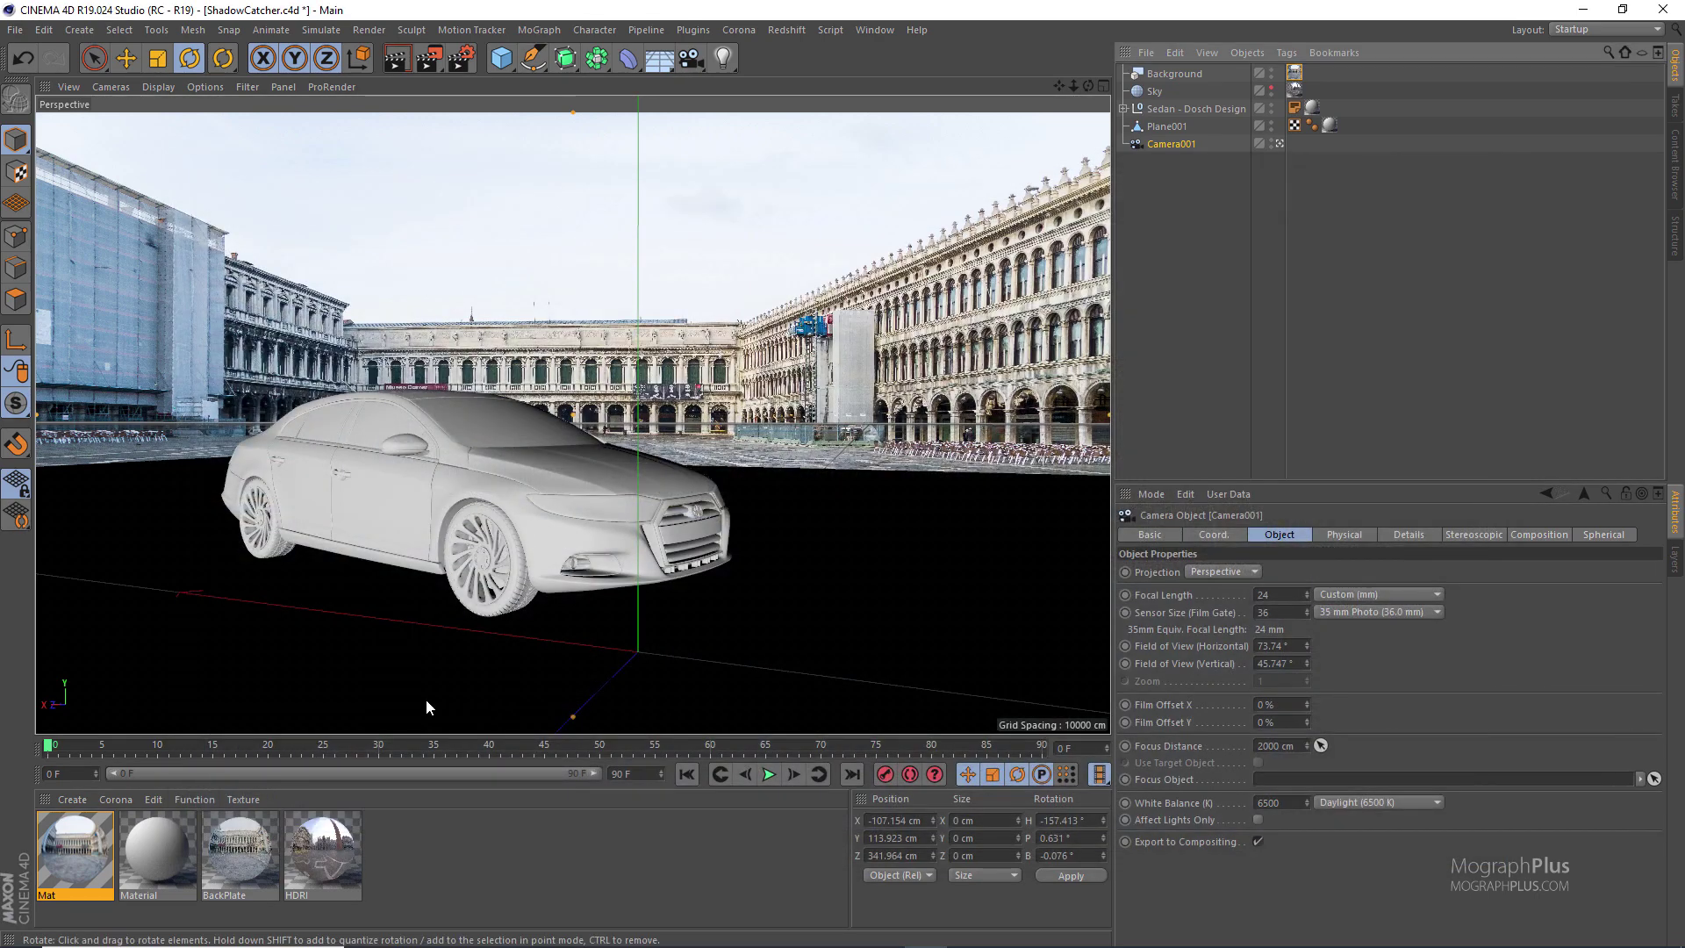
Create a Corona Shadow Catcher material and apply it to the ground plane Plane001
left_click(120, 801)
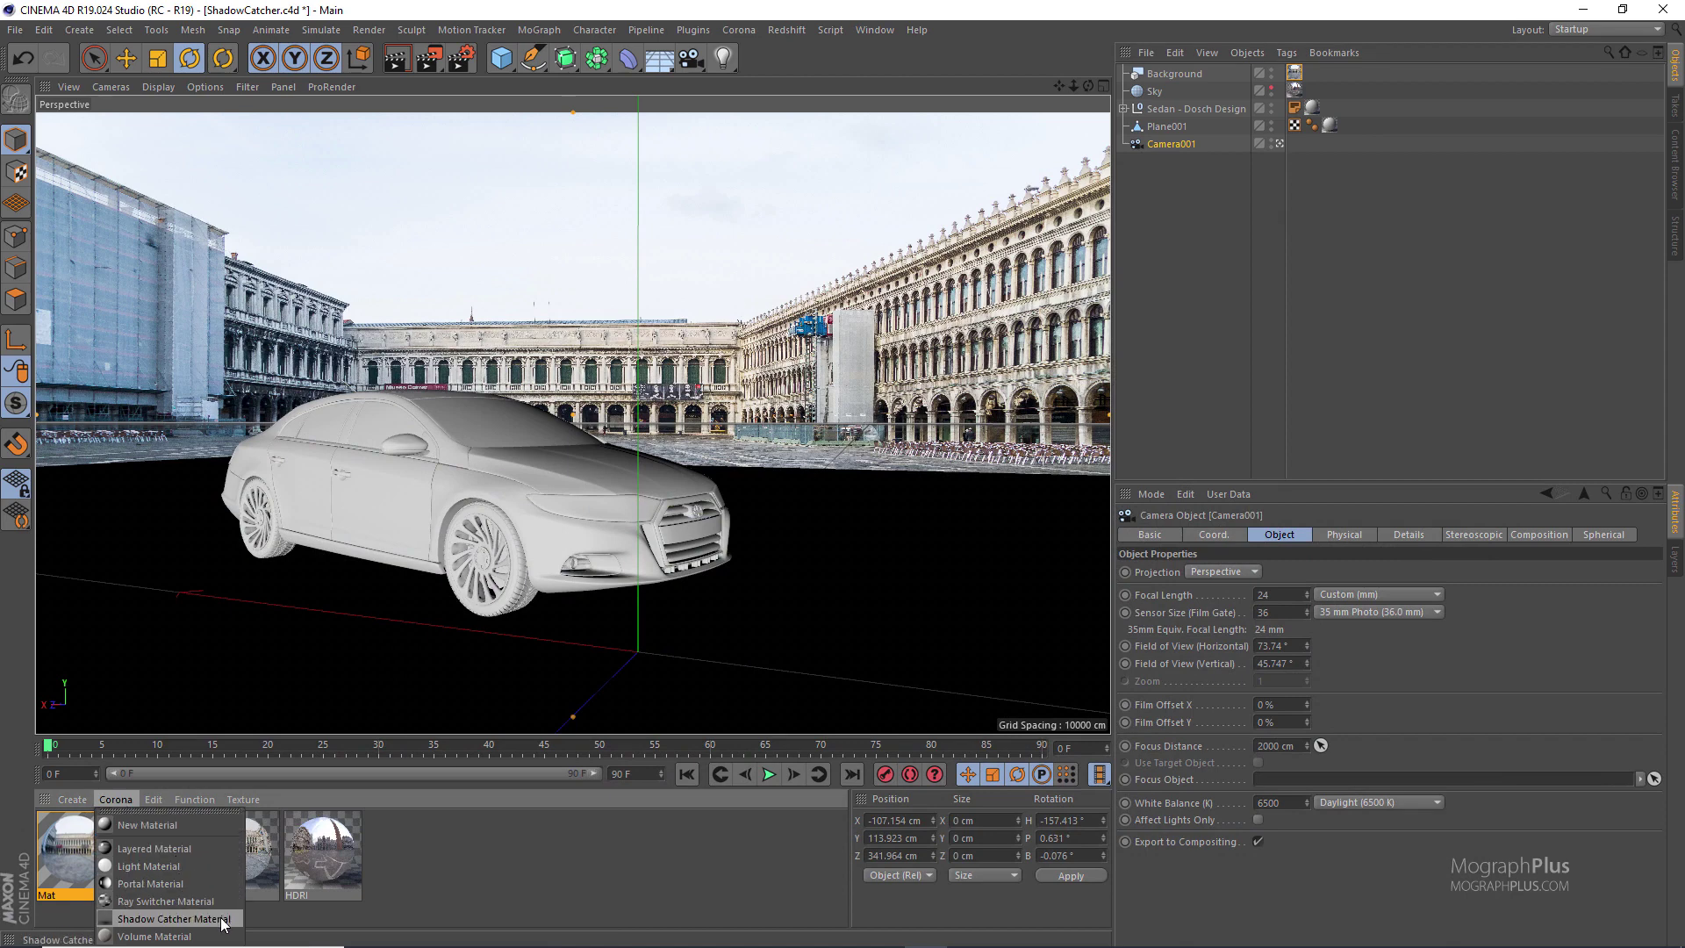
left_click(149, 919)
left_click_drag(64, 848, 302, 602)
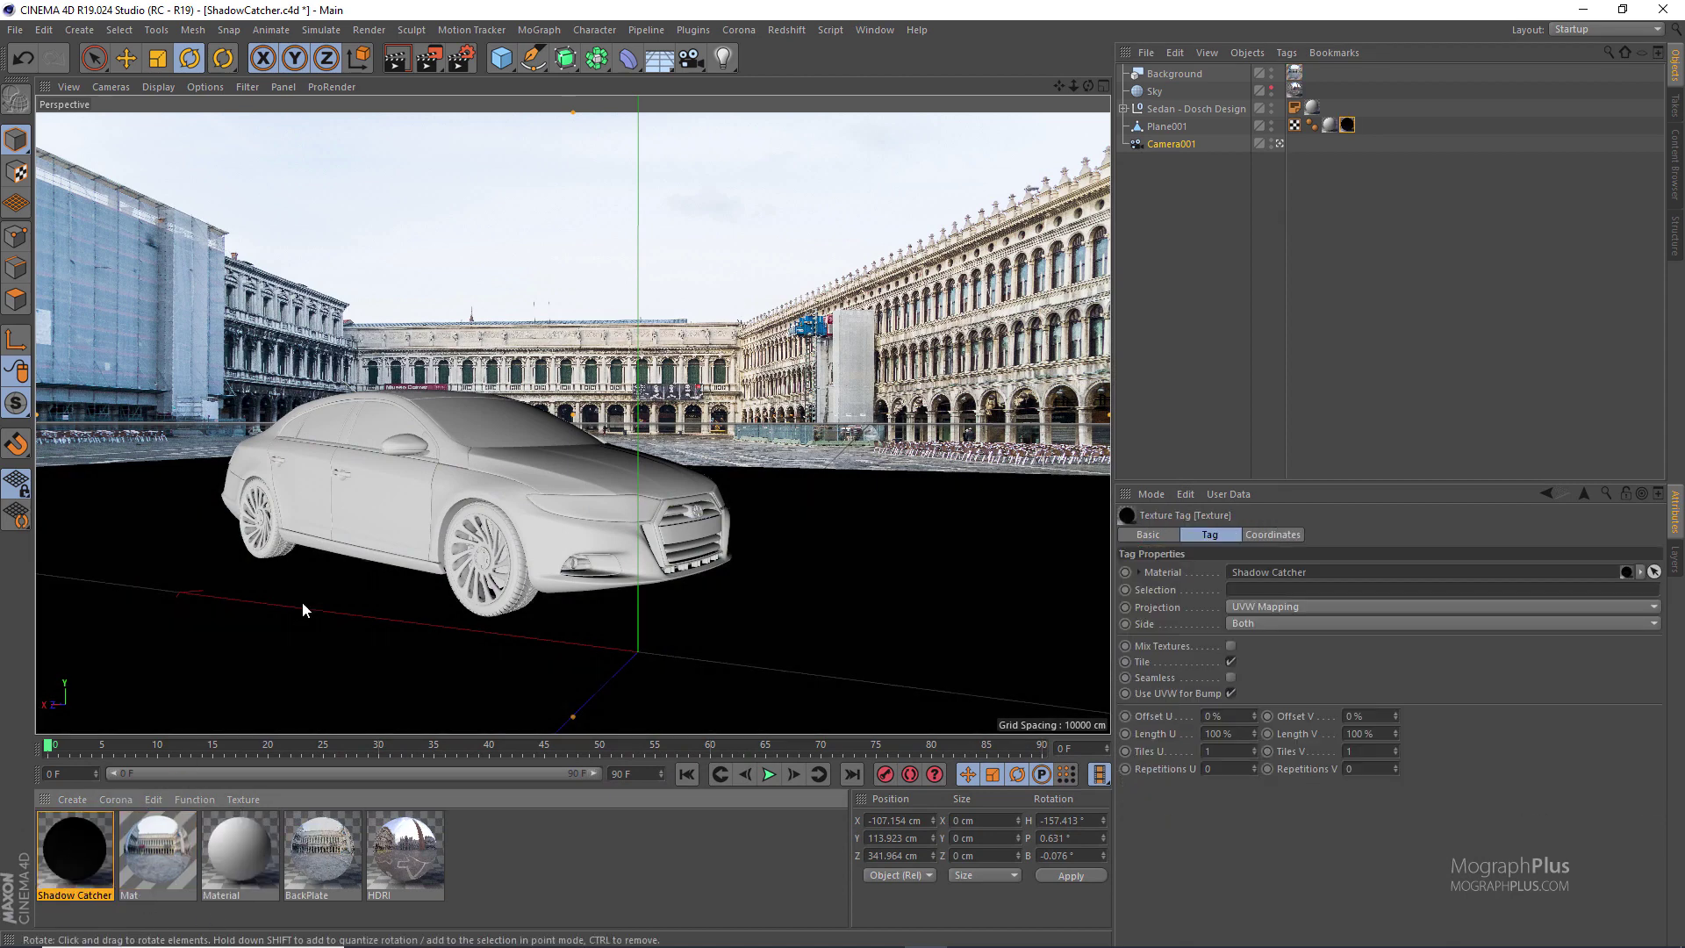
Load piazza_DSC07170.jpg as the Shadow Catcher material's backplate image, keeping its mode on Backplate
left_click(84, 834)
double_click(82, 834)
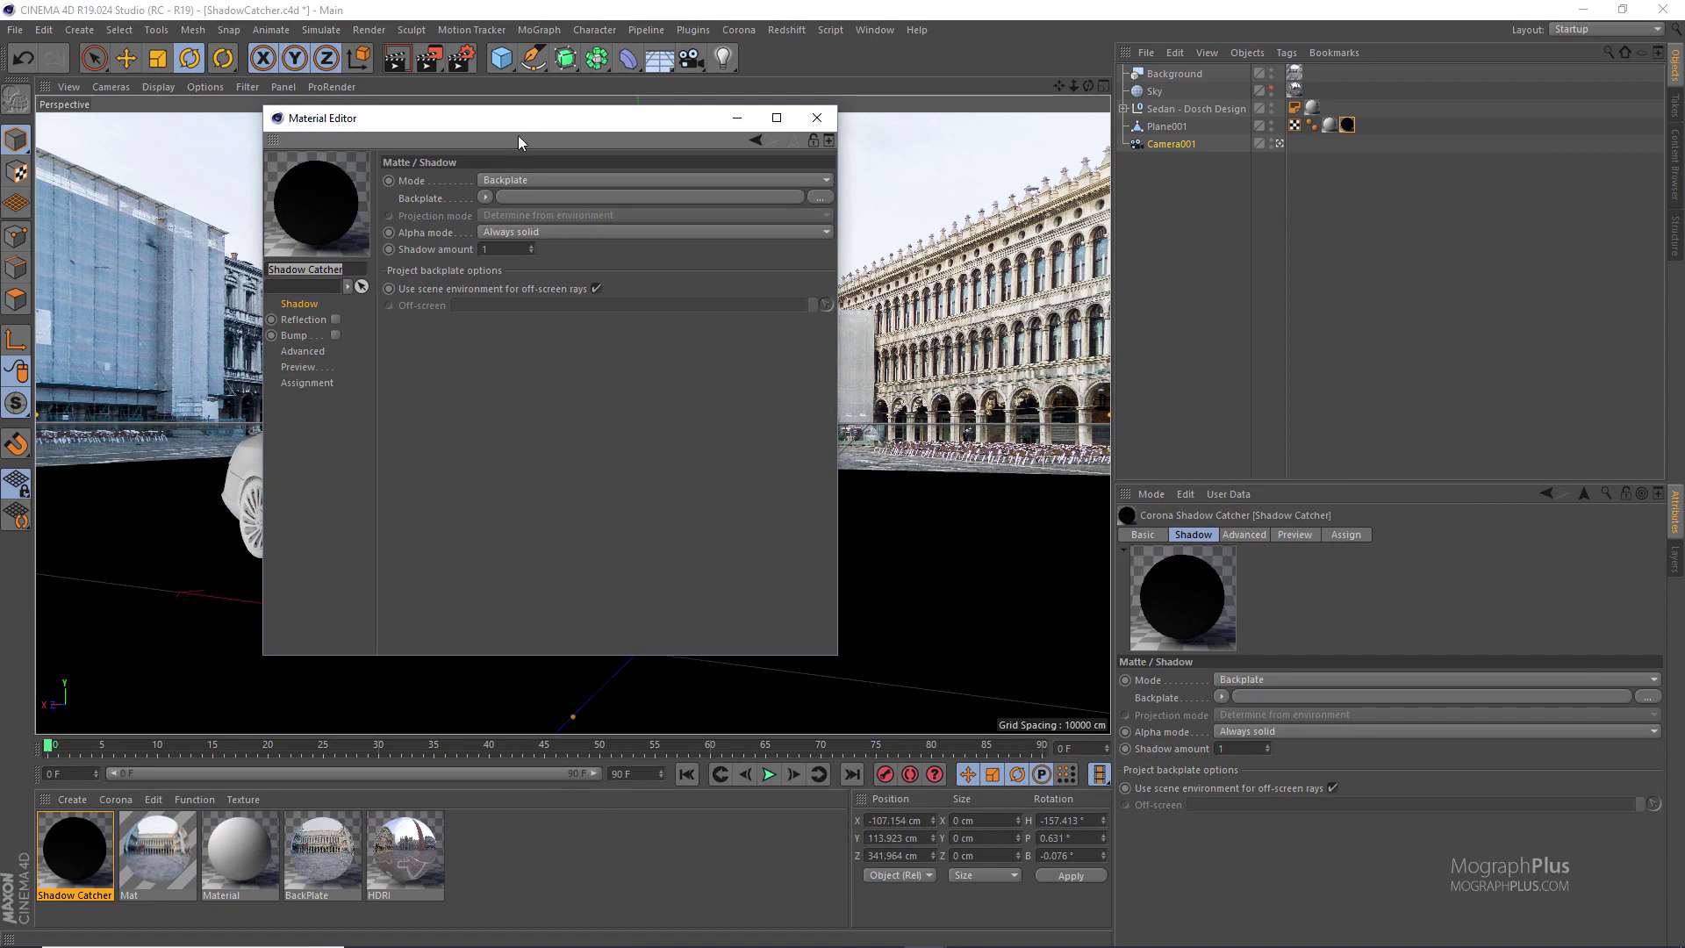
left_click_drag(601, 132, 699, 318)
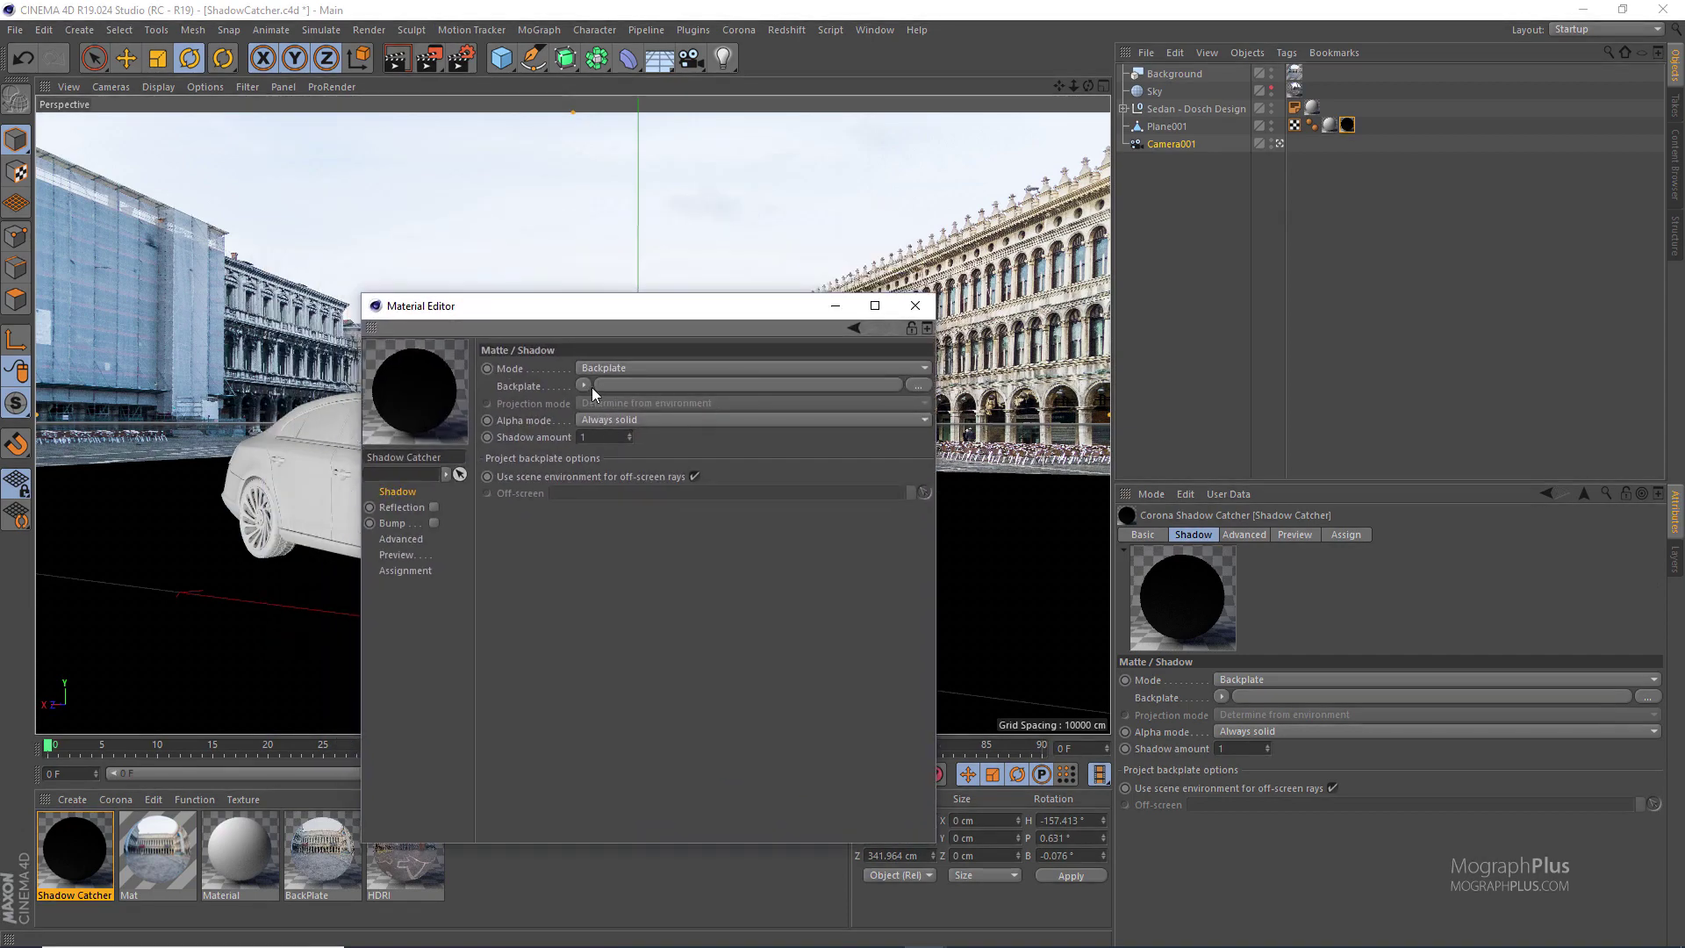
left_click(918, 386)
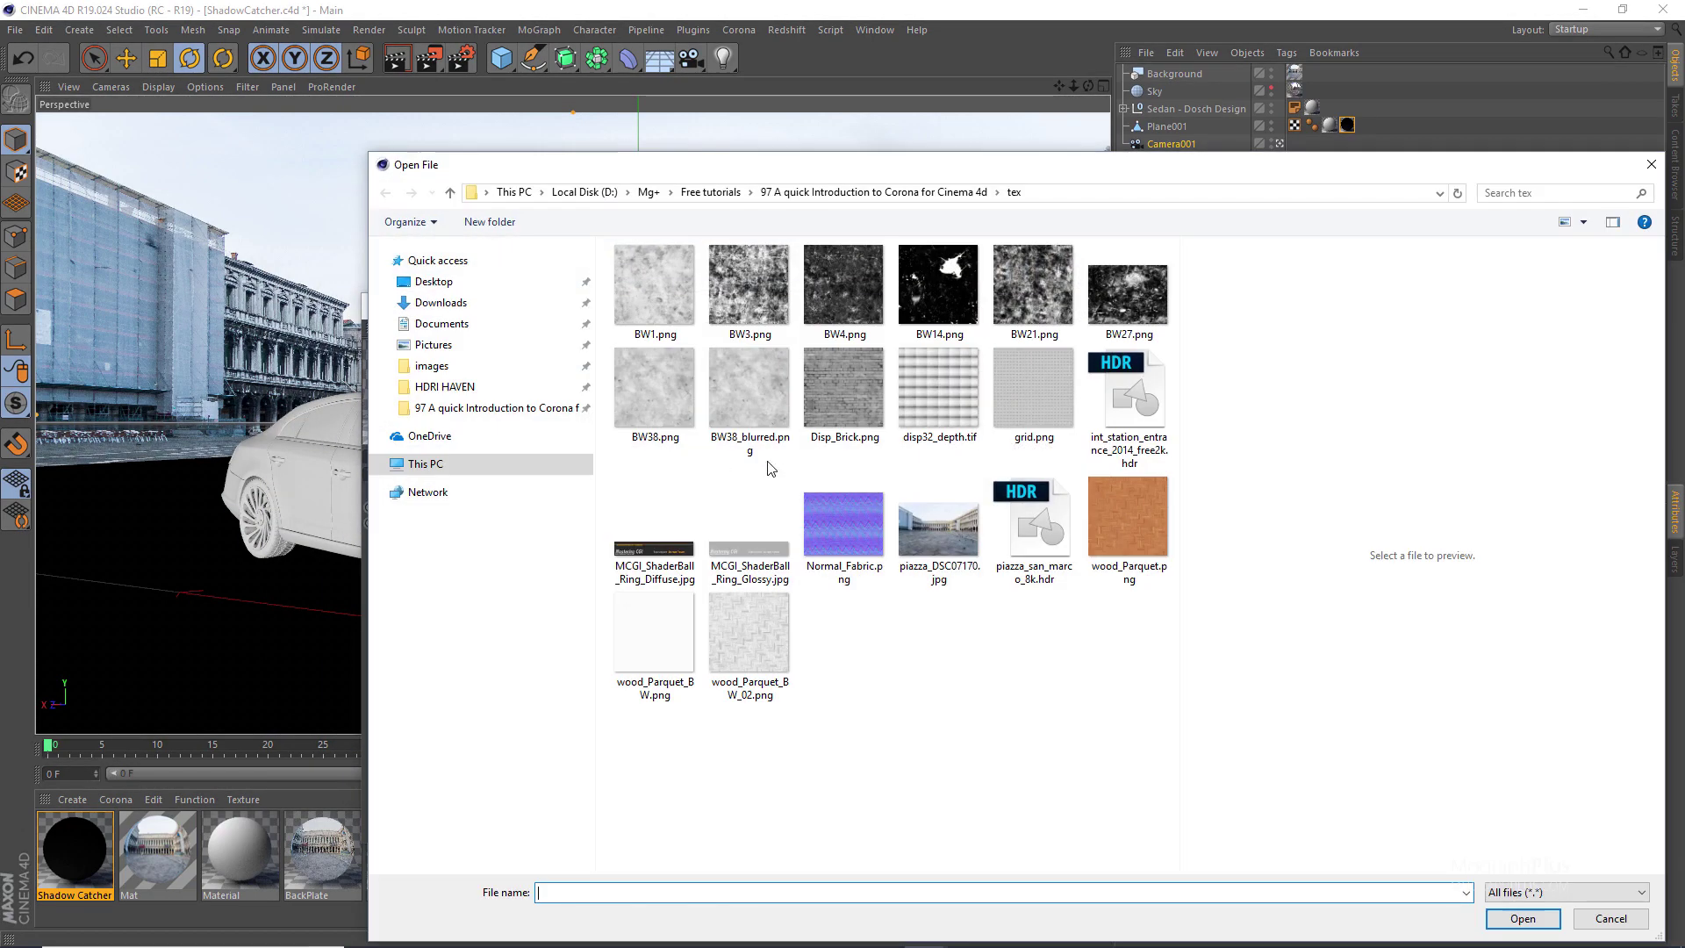
double_click(951, 527)
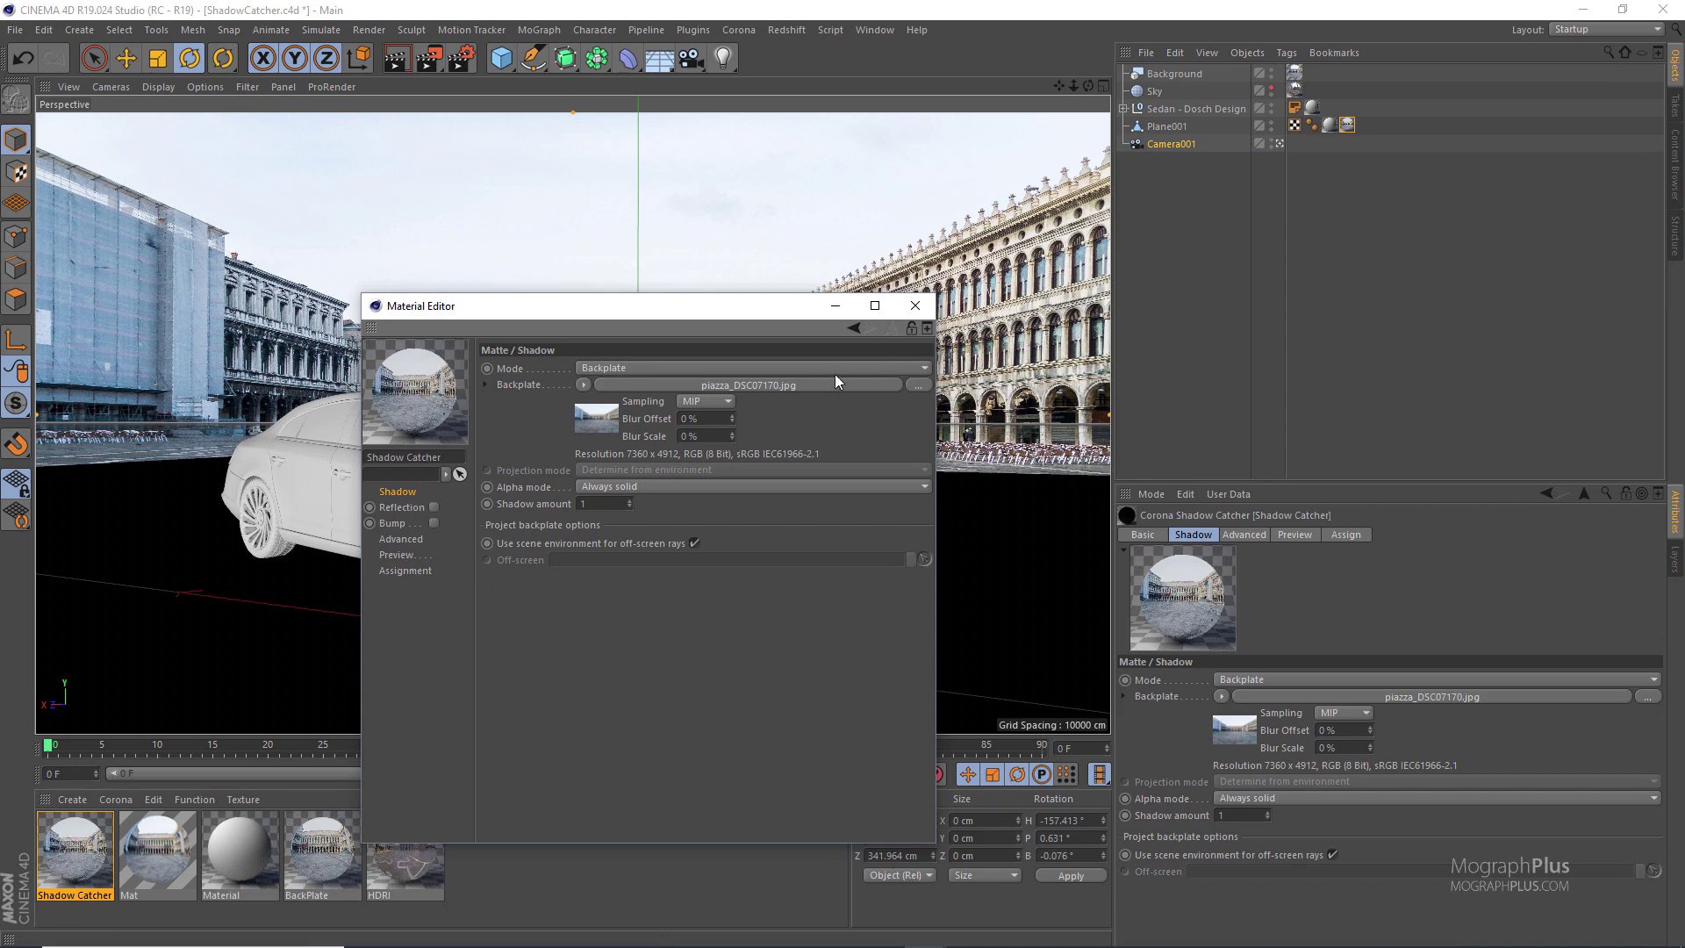
left_click(905, 315)
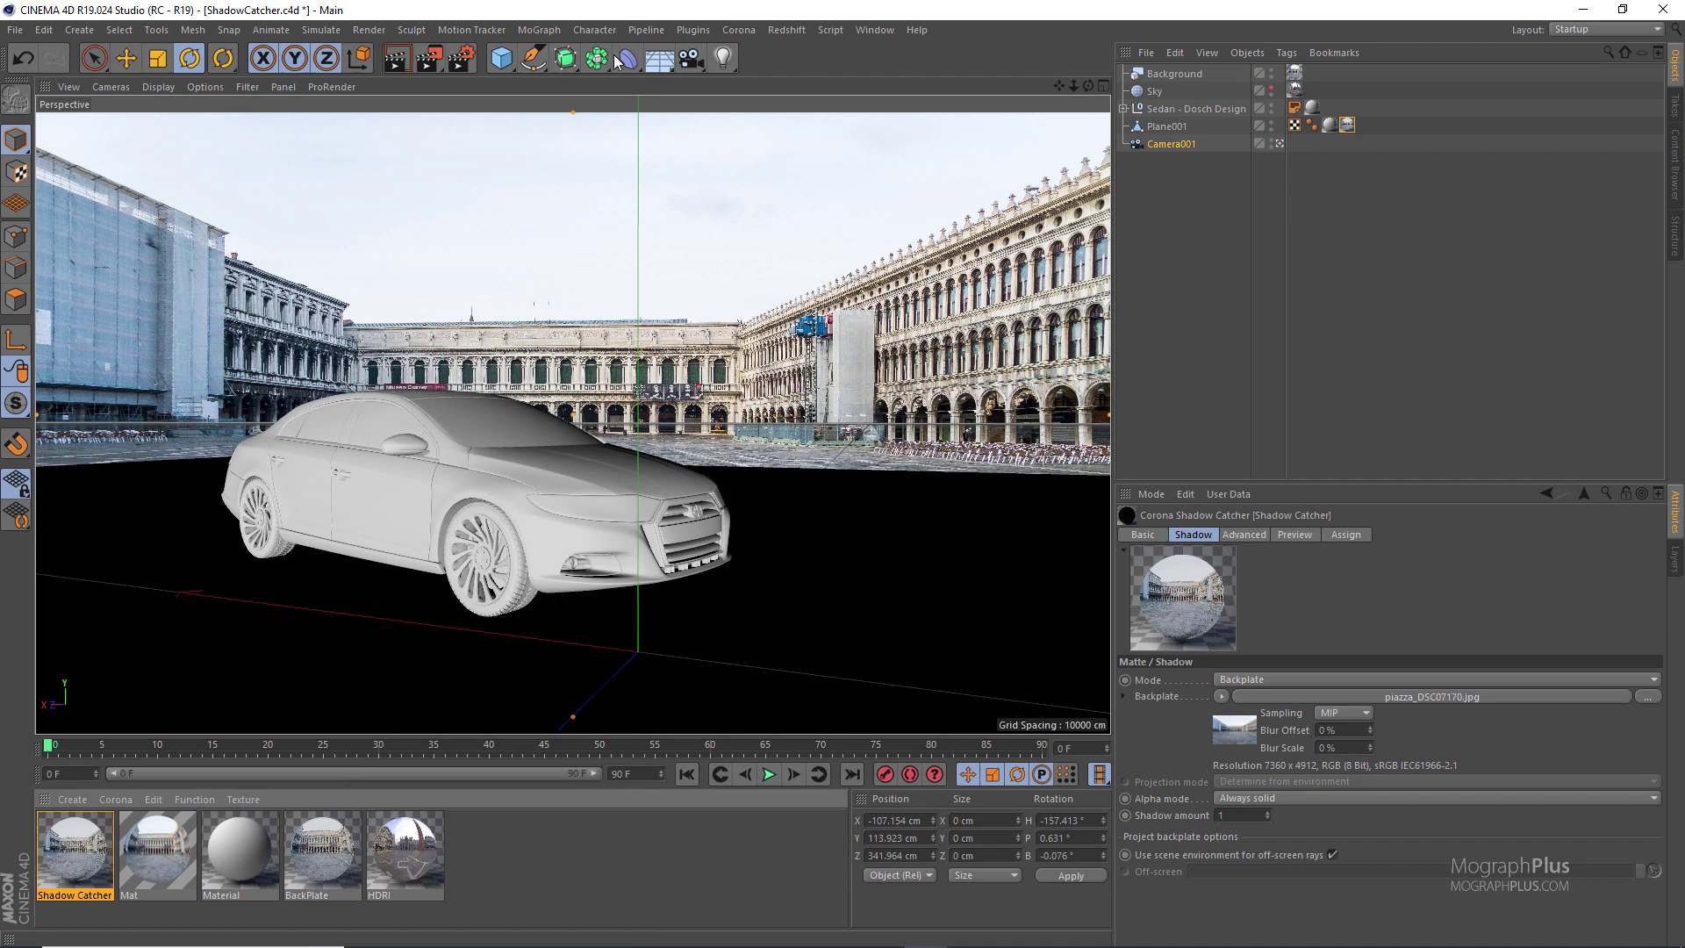
Run Corona interactive rendering to check the sedan's shadows on the piazza ground
left_click(738, 30)
left_click(808, 193)
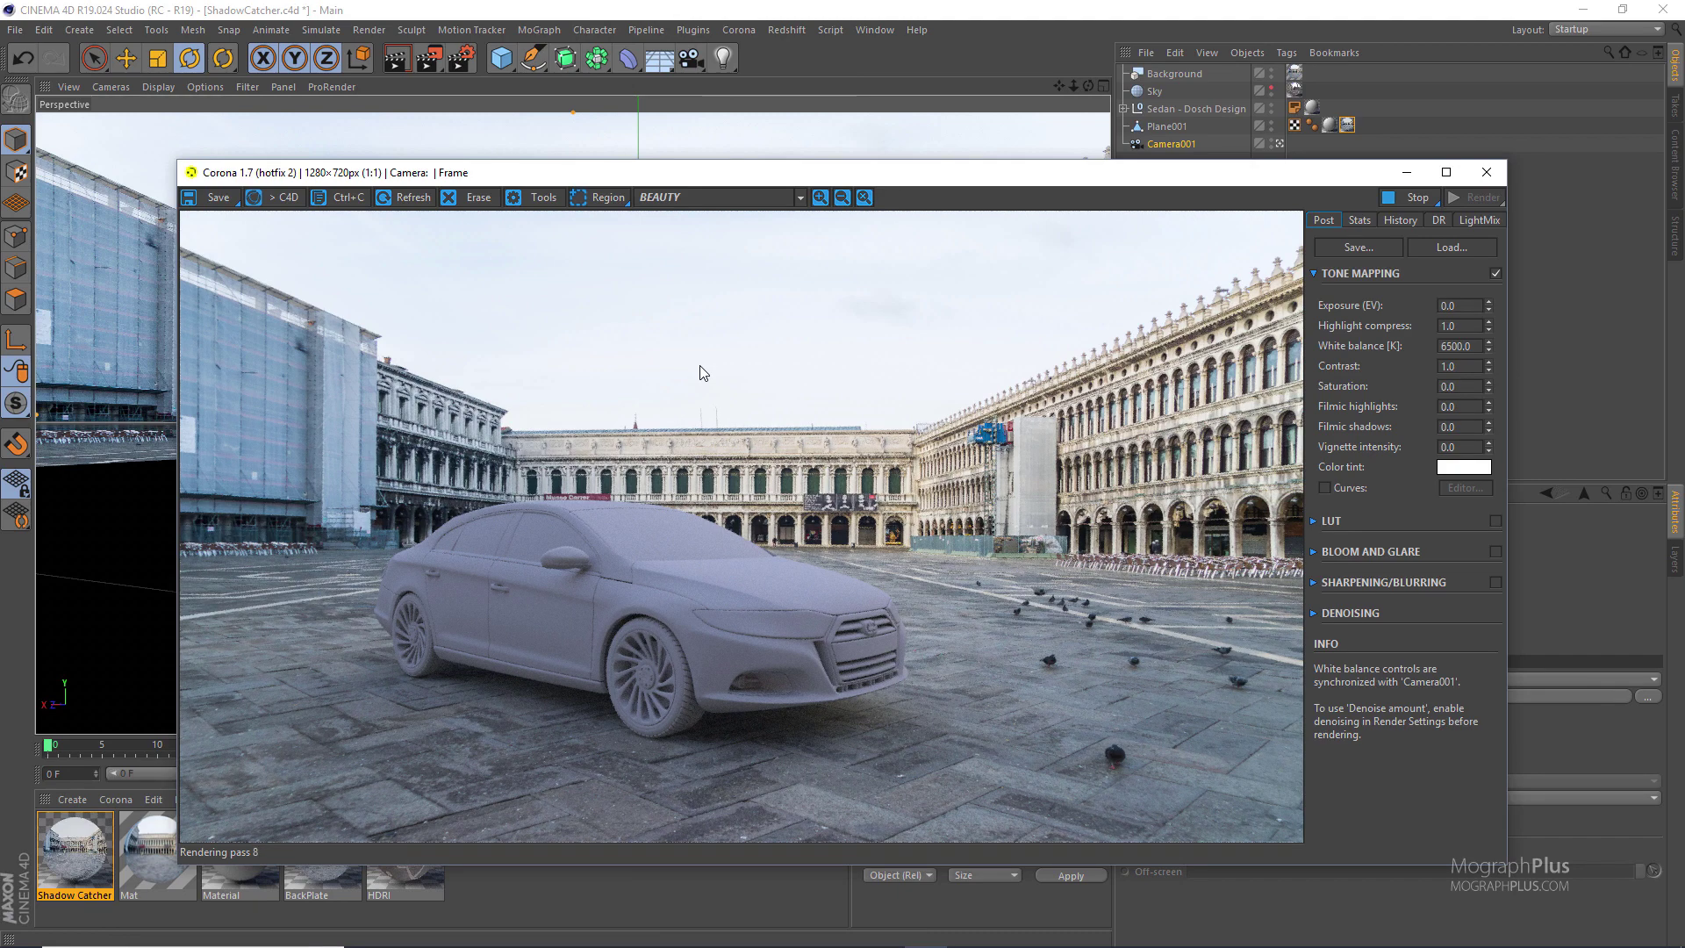
left_click_drag(1063, 173, 935, 123)
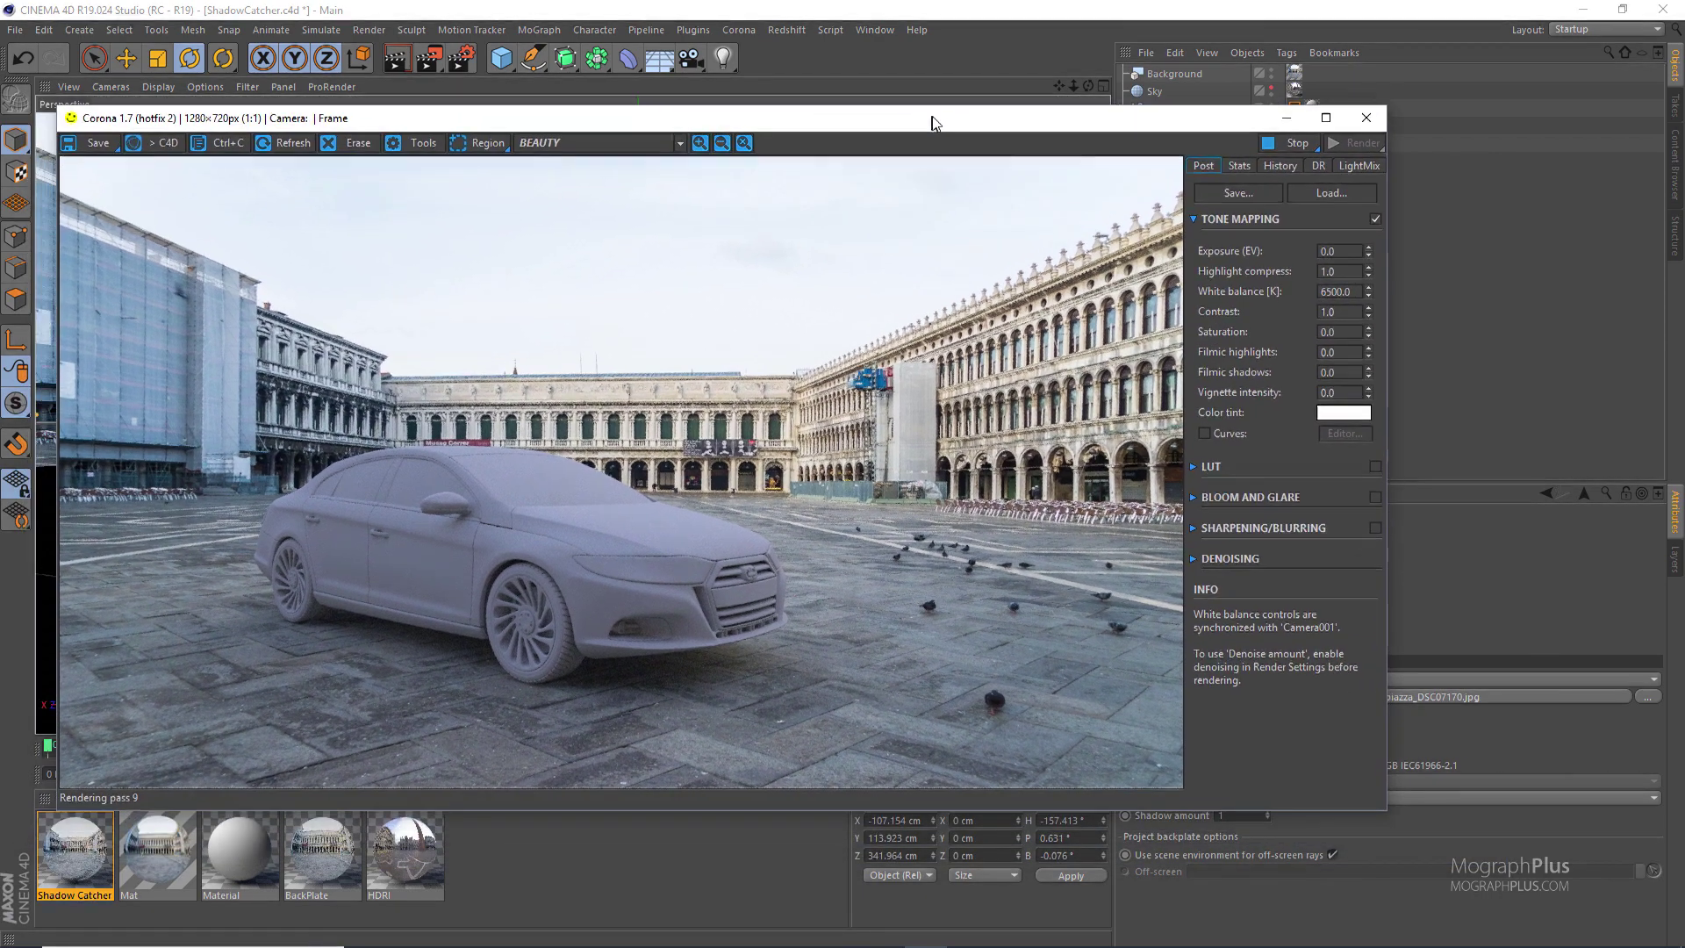
Raise the HDRI light material's emission intensity to 1.5 and inspect the sedan up close in the updated render
double_click(409, 855)
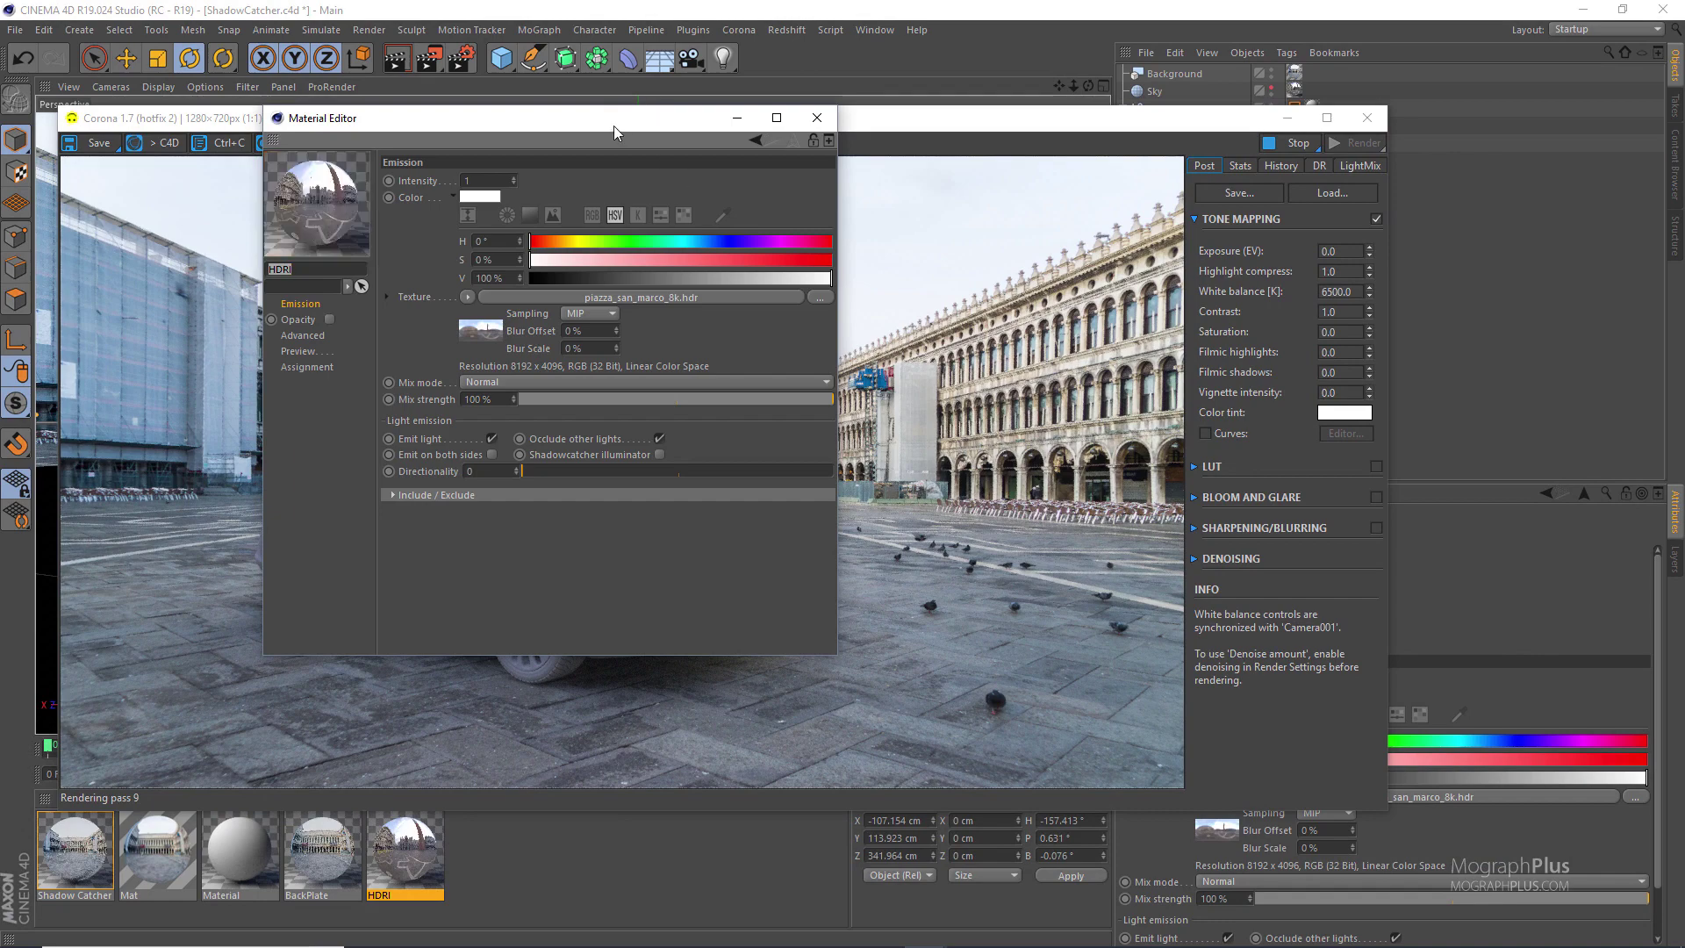
left_click_drag(614, 124, 783, 556)
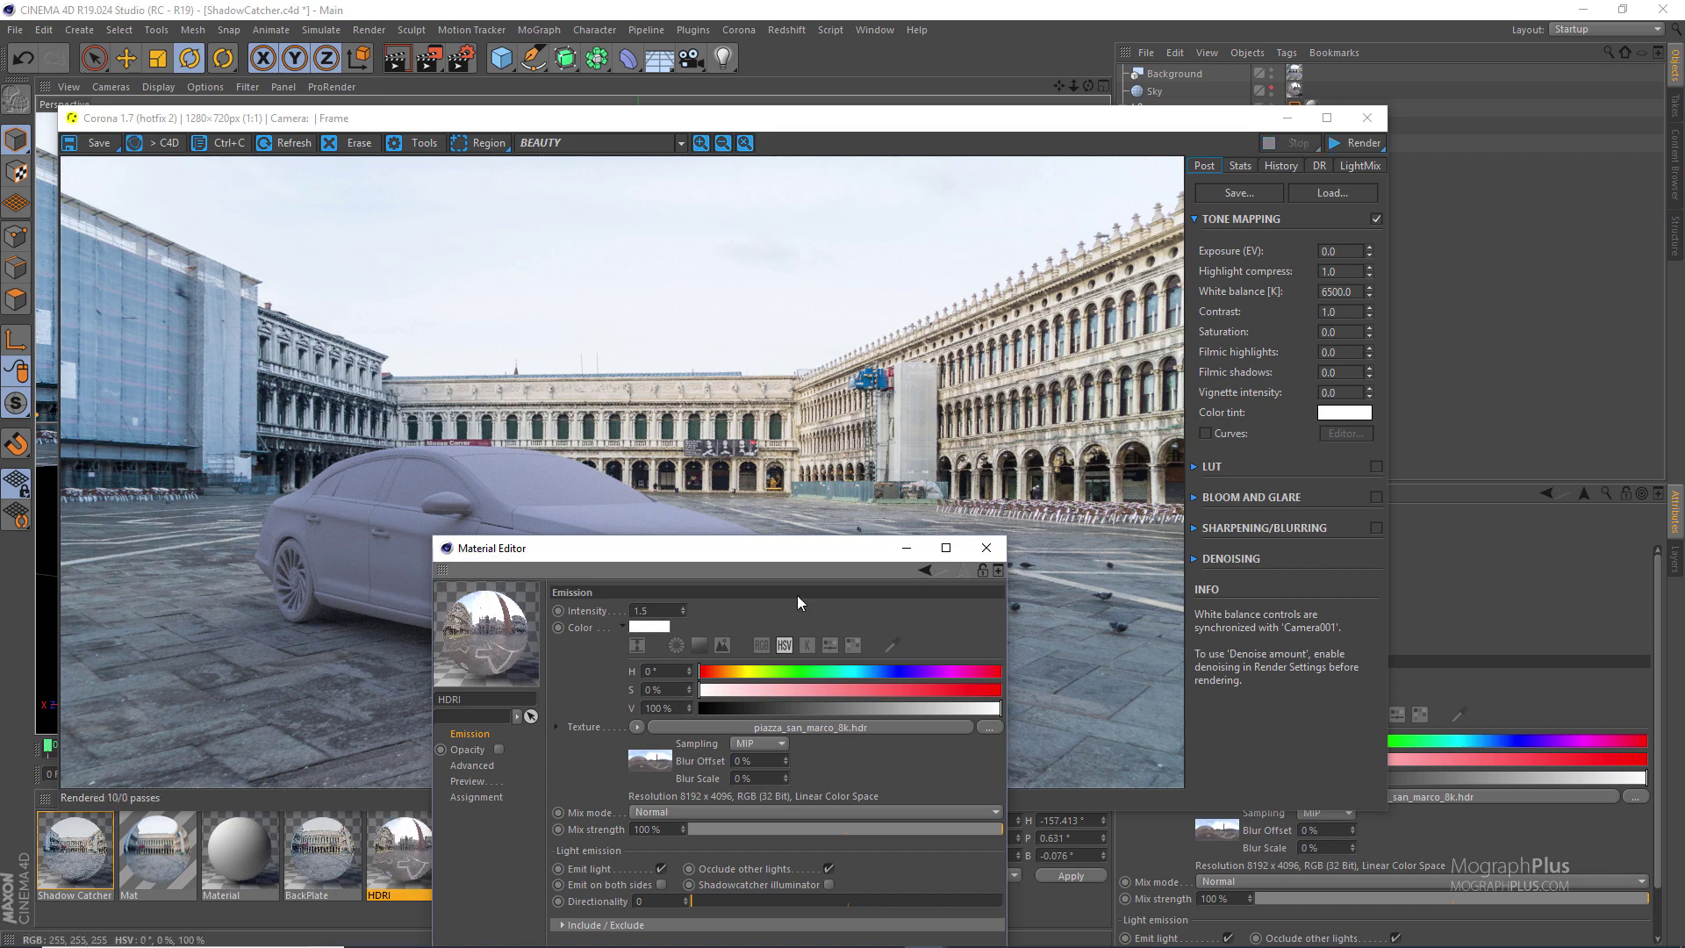
left_click_drag(716, 550, 503, 554)
left_click(786, 555)
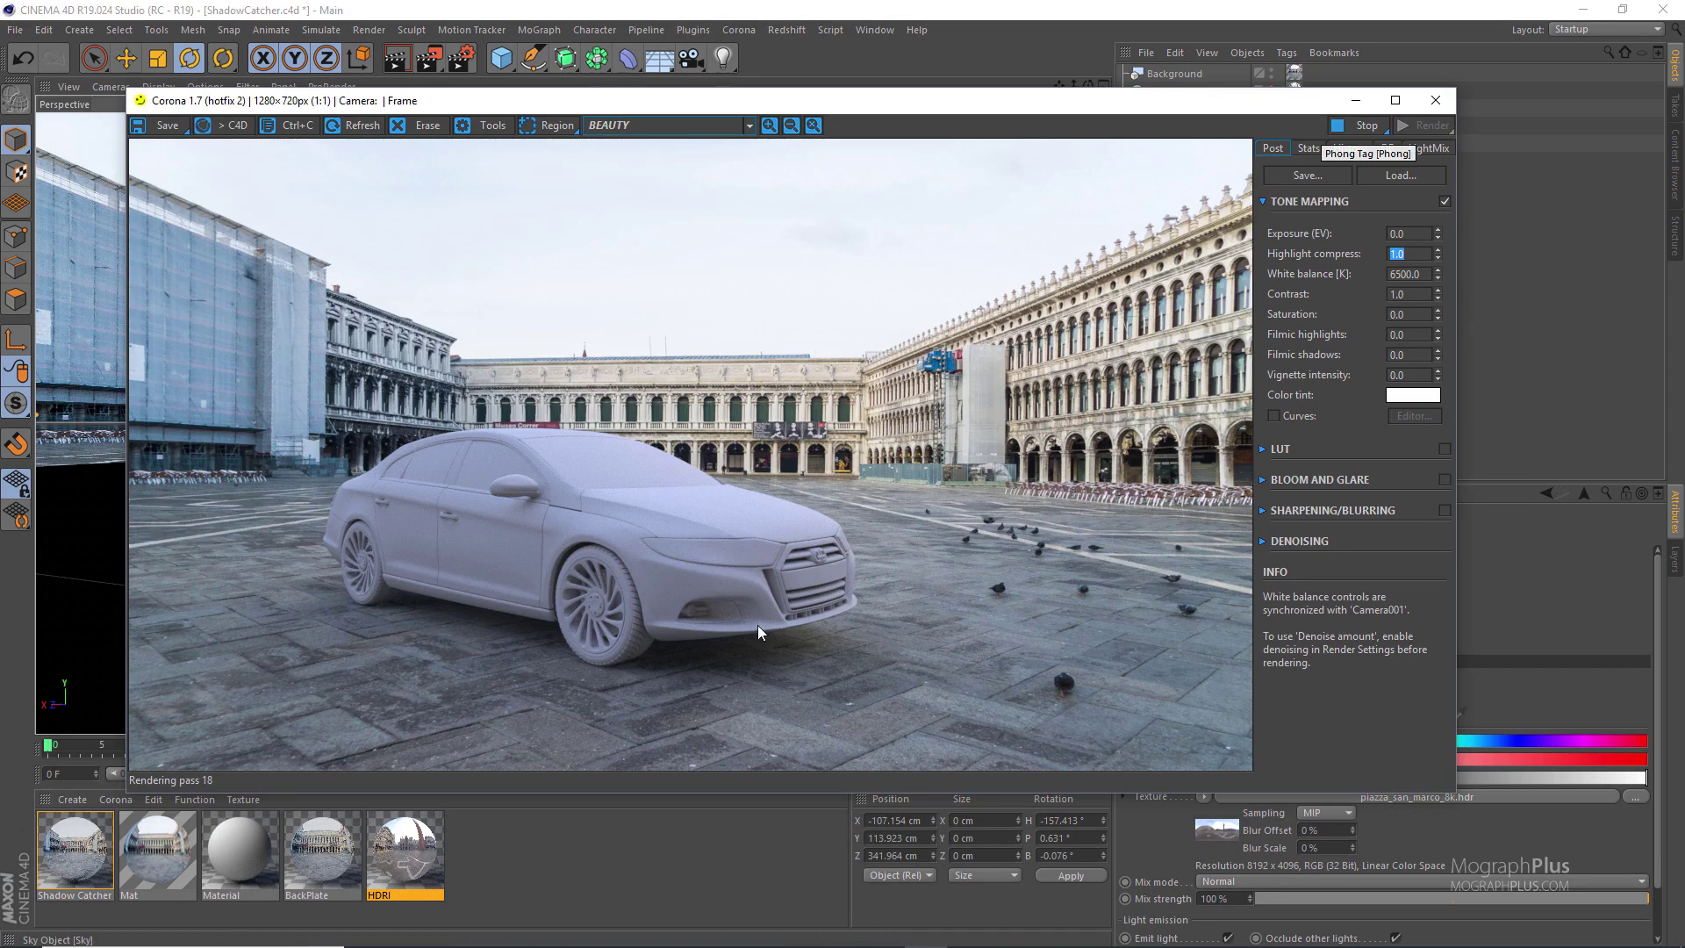
scroll(728, 619, "up", 1)
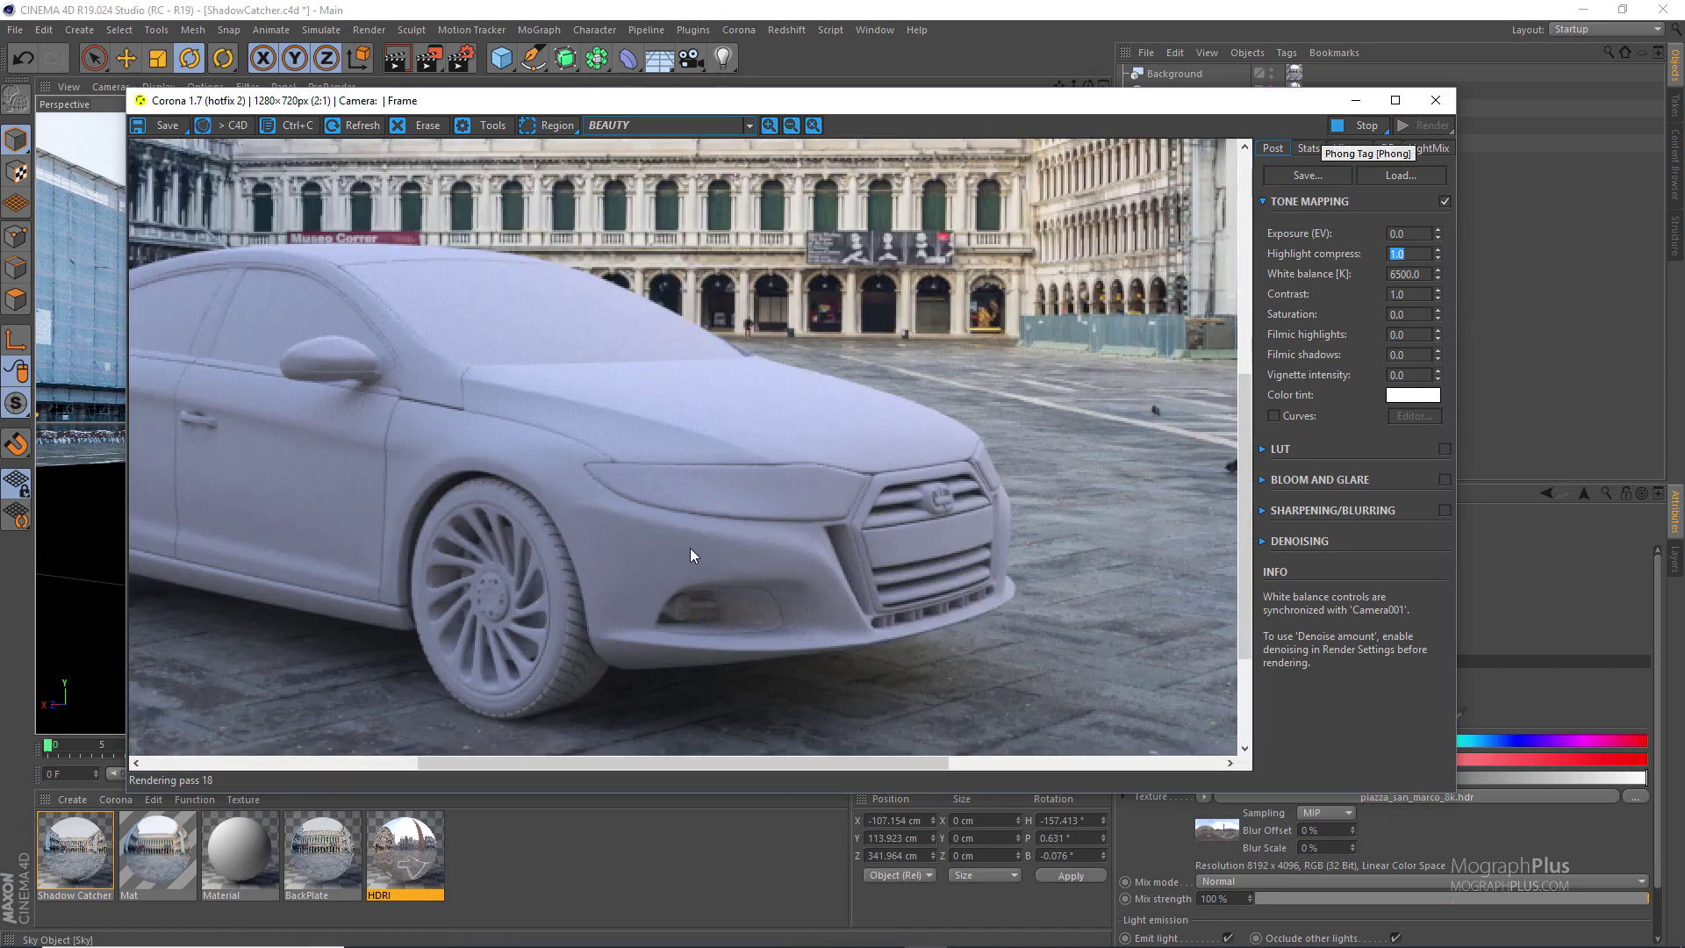
scroll(698, 542, "down", 1)
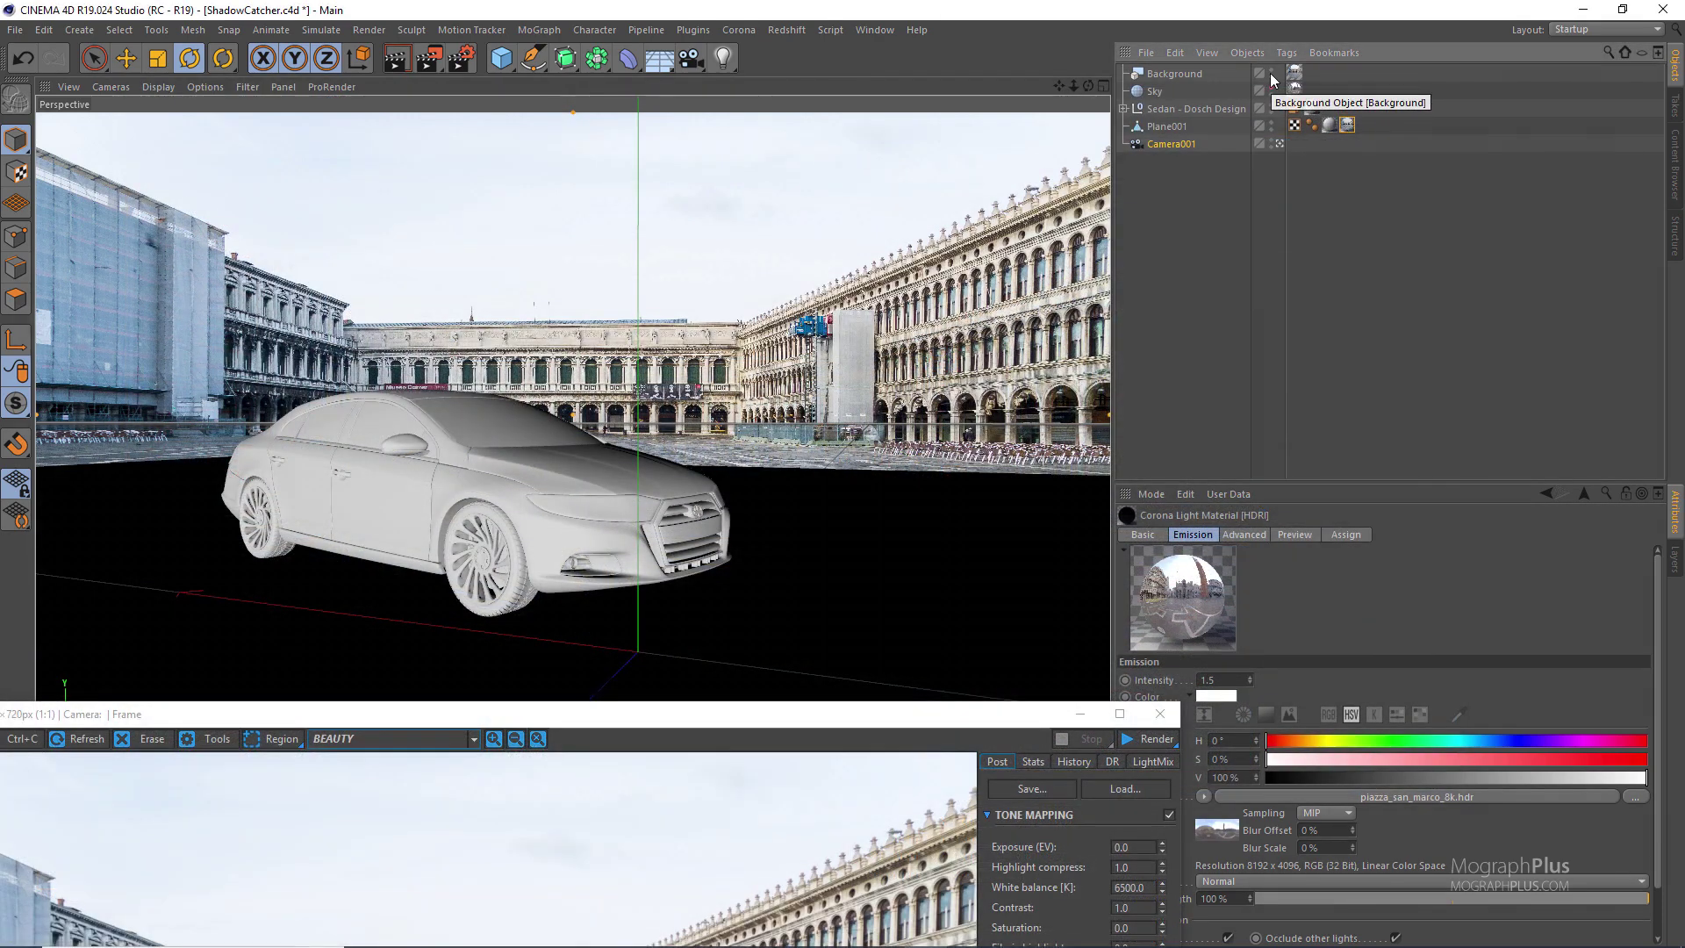
Hide the Background and Plane001, show the Sky in the viewport, and select the Sky object
left_click(1272, 73)
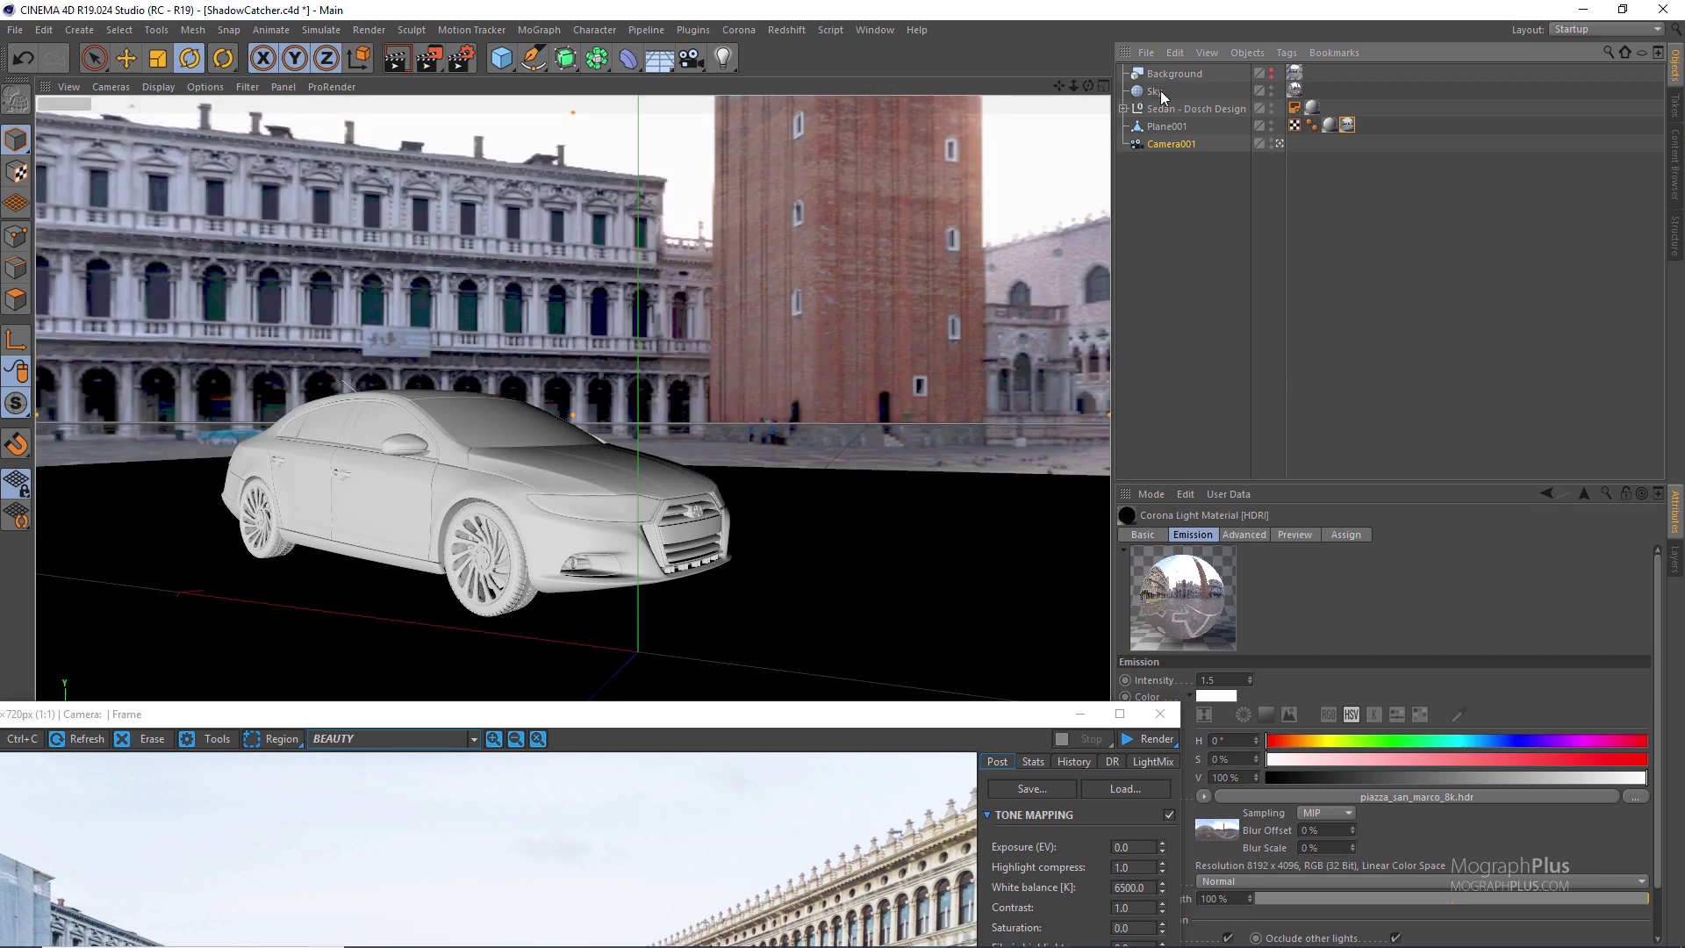
left_click(1270, 125)
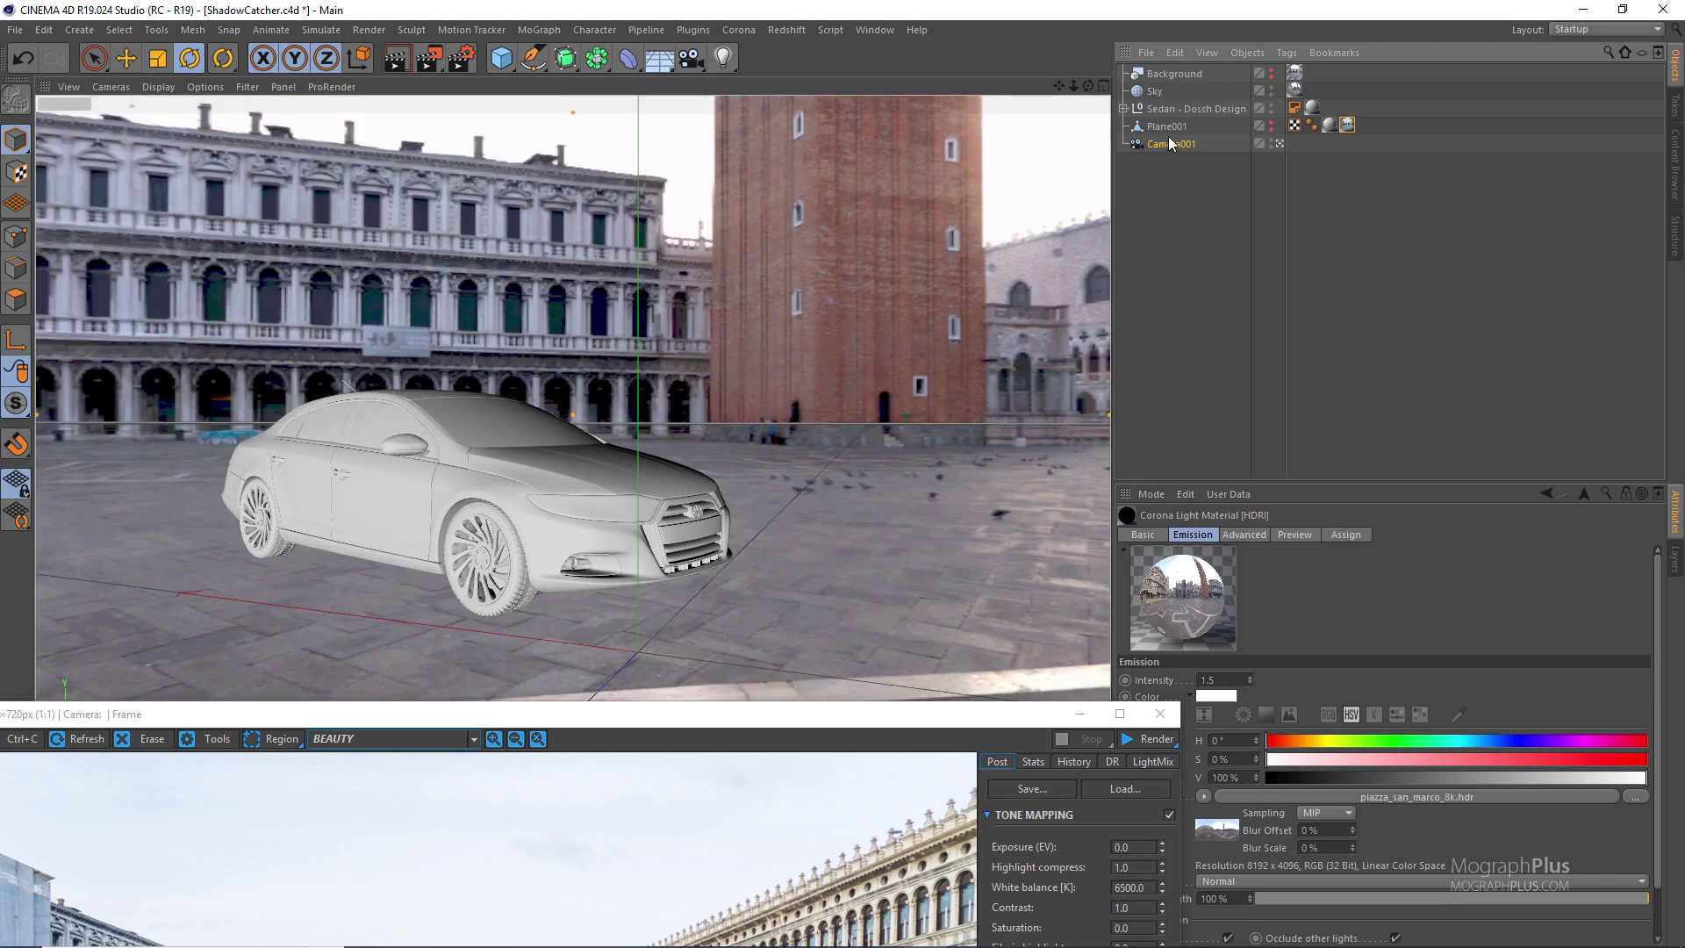
left_click(1157, 92)
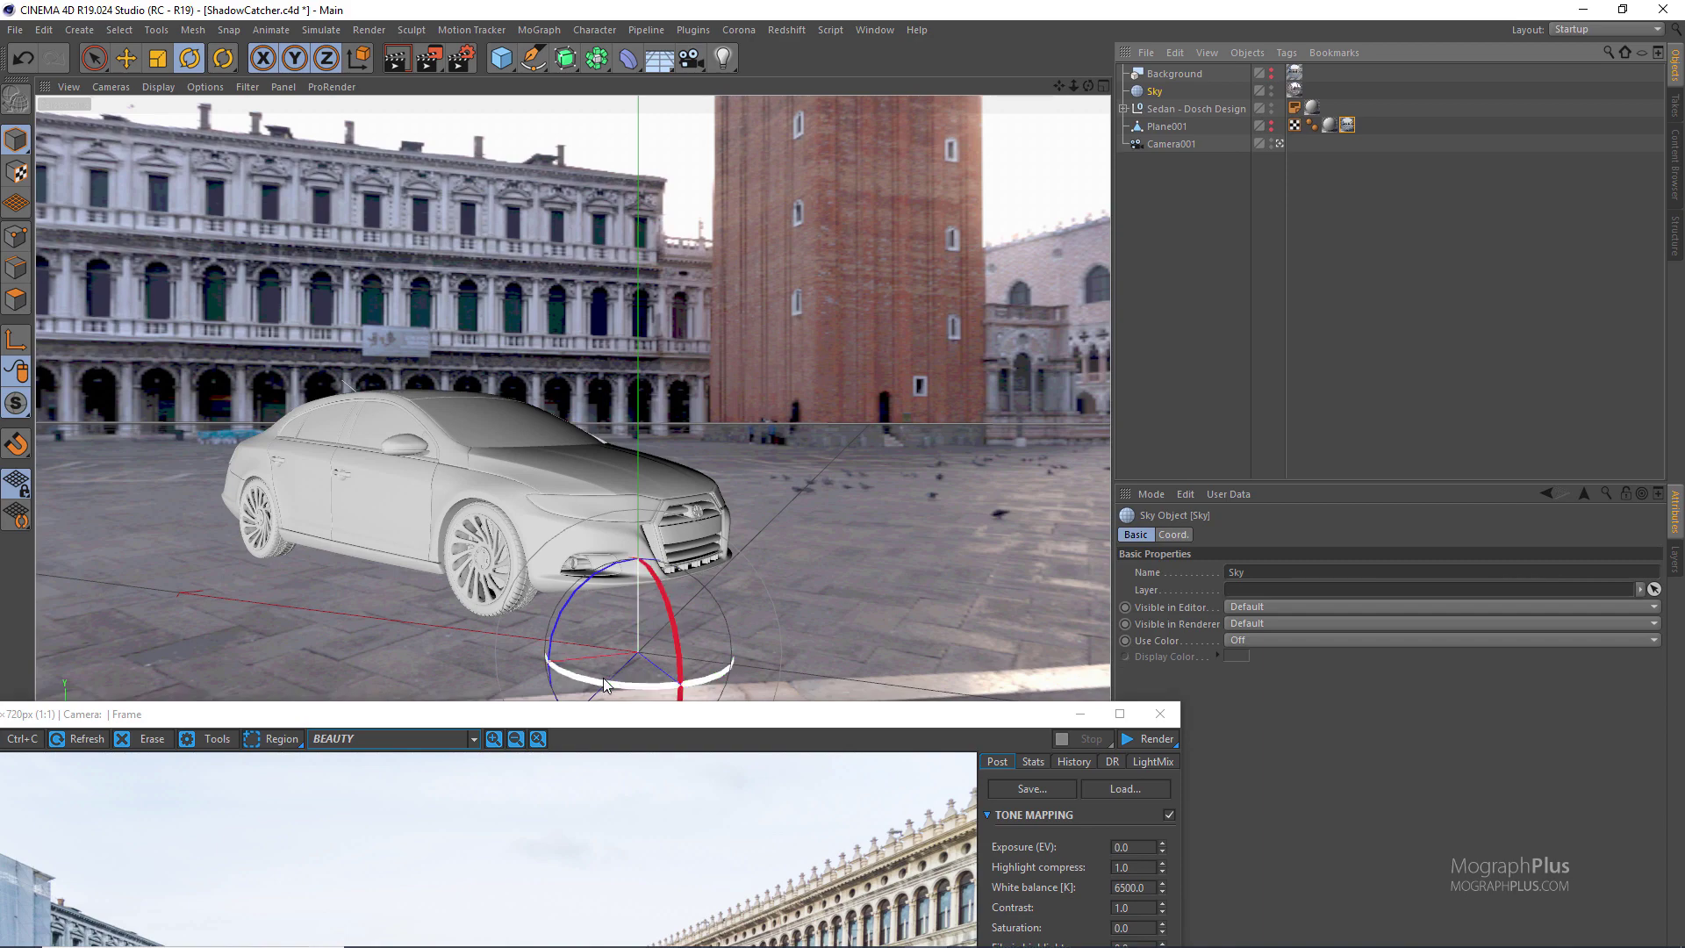
Rotate the Sky around its vertical axis until the HDR piazza's long colonnade and far facade stand behind the sedan
left_click_drag(604, 677, 987, 312)
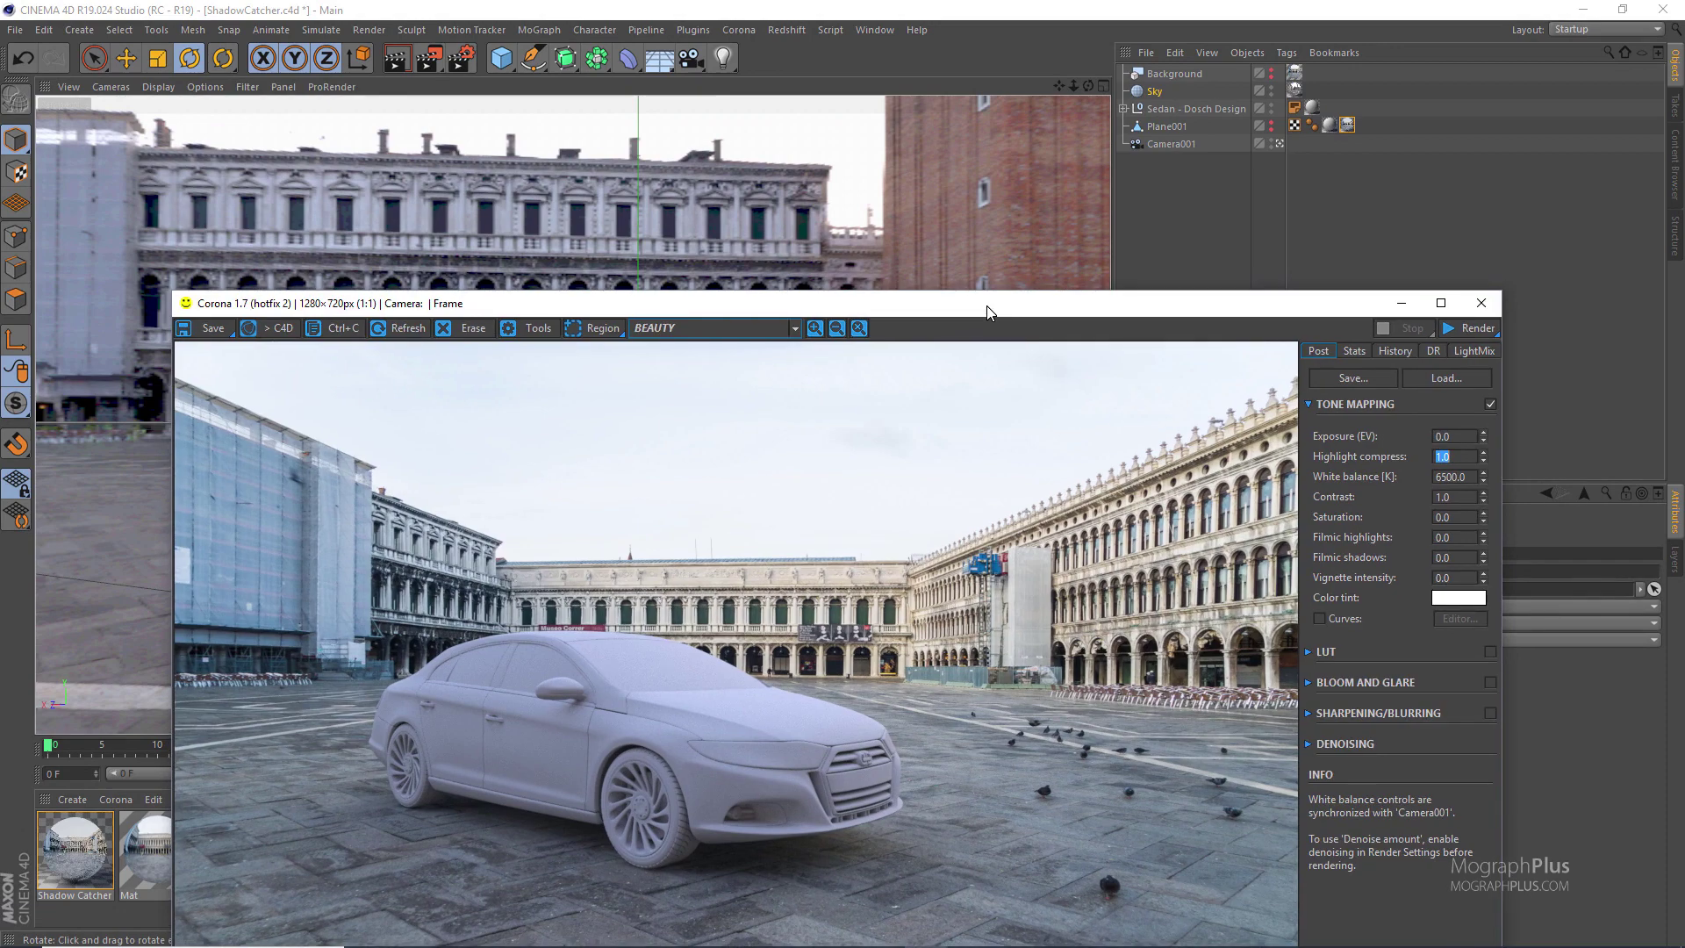
left_click_drag(986, 305, 986, 307)
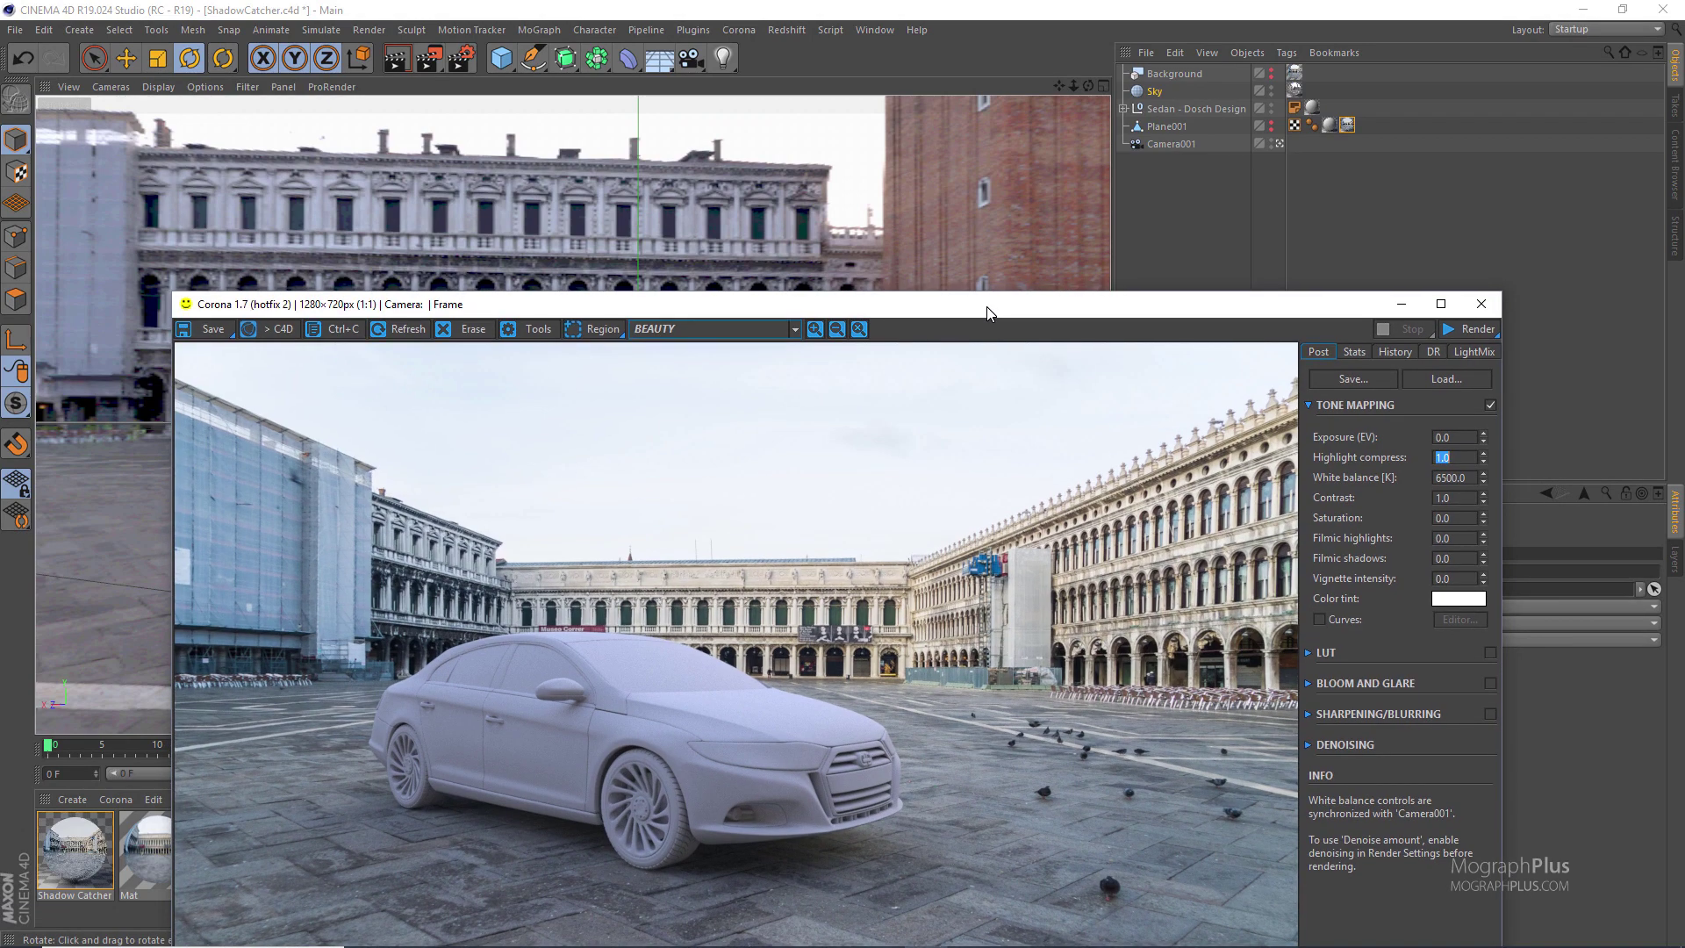
left_click_drag(986, 316, 932, 631)
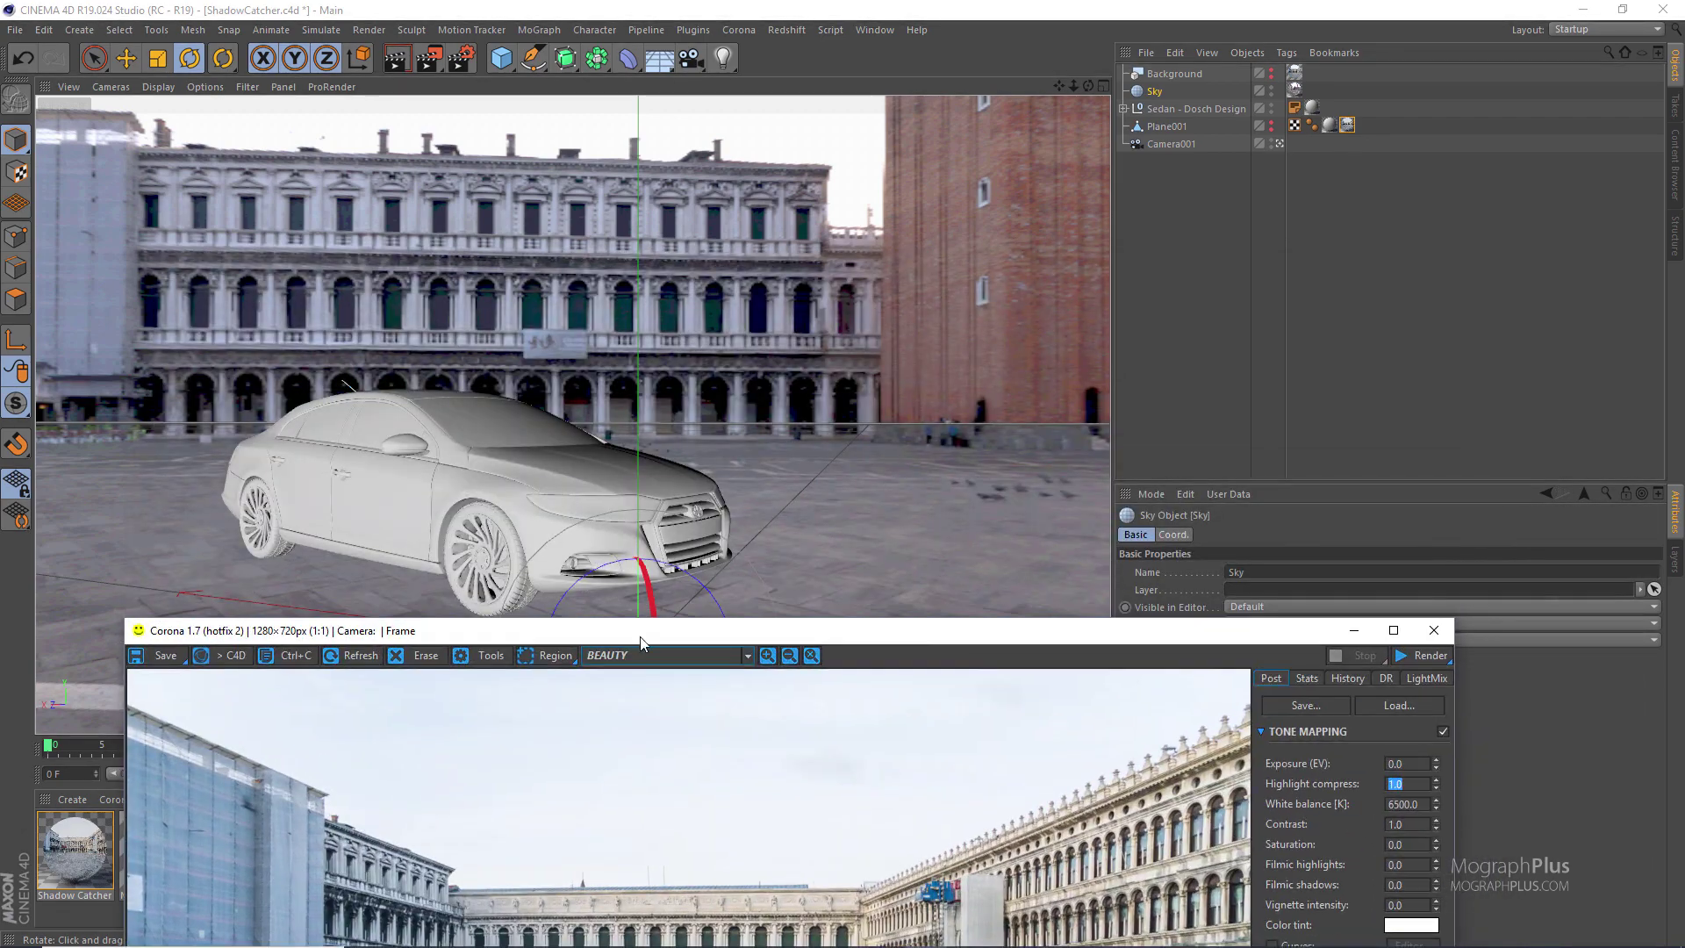
left_click_drag(647, 639, 656, 791)
left_click_drag(613, 683, 497, 644)
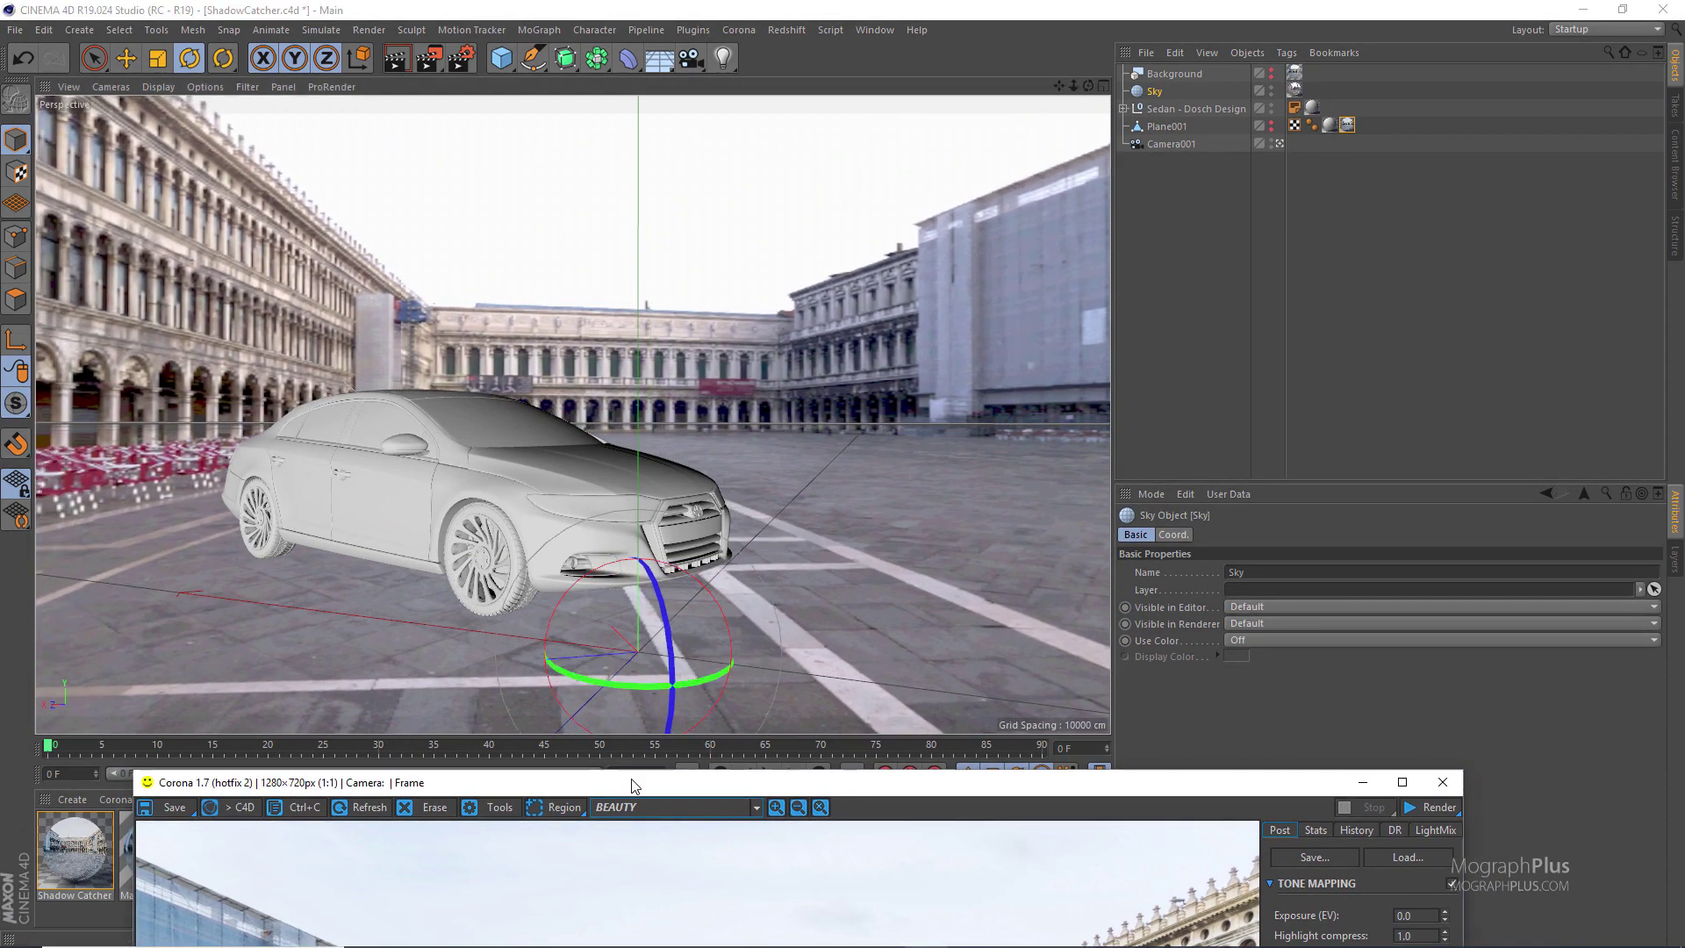
Examine the HDRI material's piazza_san_marco_8k.hdr texture settings and set the Sky's heading rotation to -53°
left_click_drag(597, 782, 1010, 827)
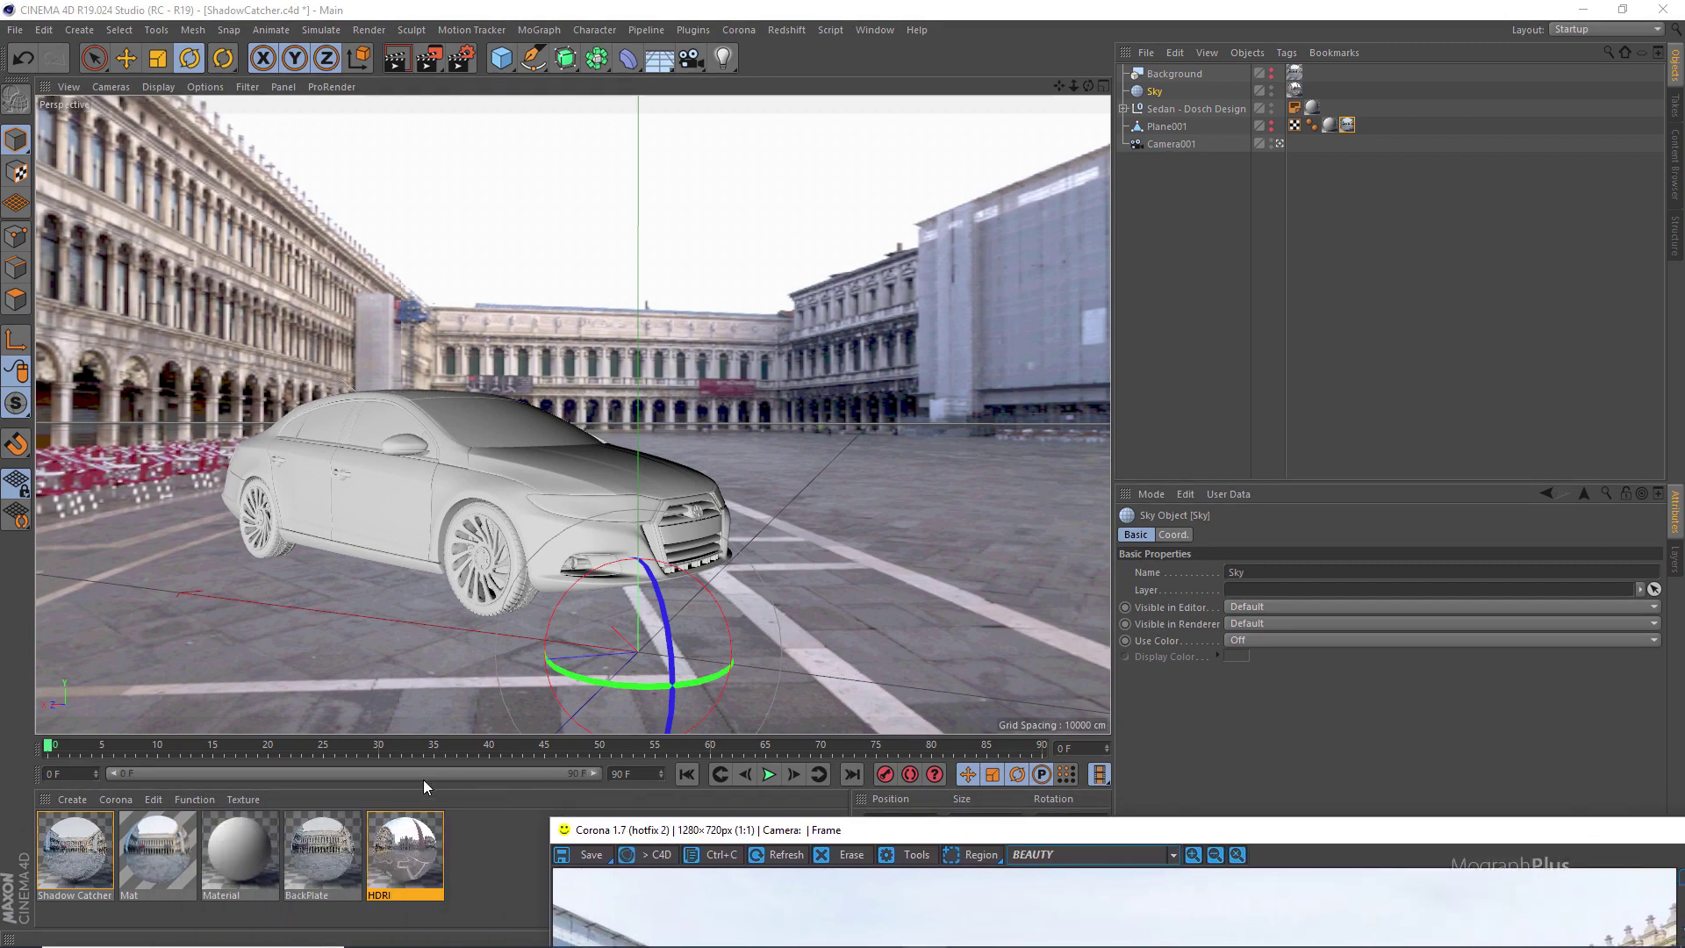
double_click(406, 841)
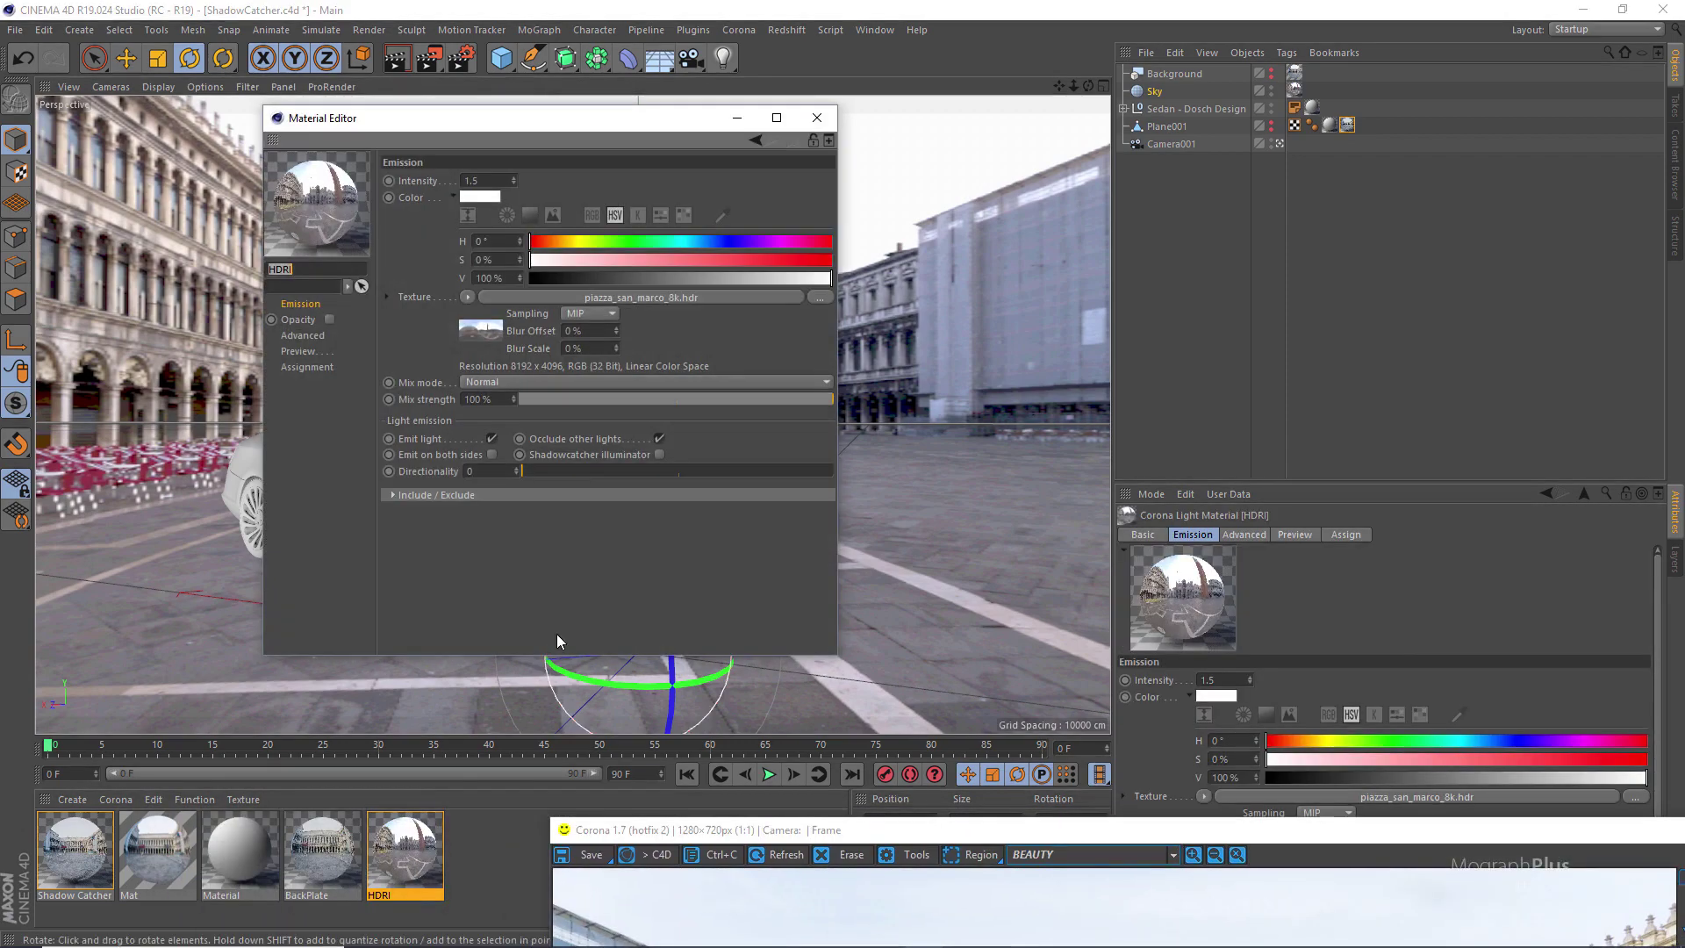
left_click(471, 333)
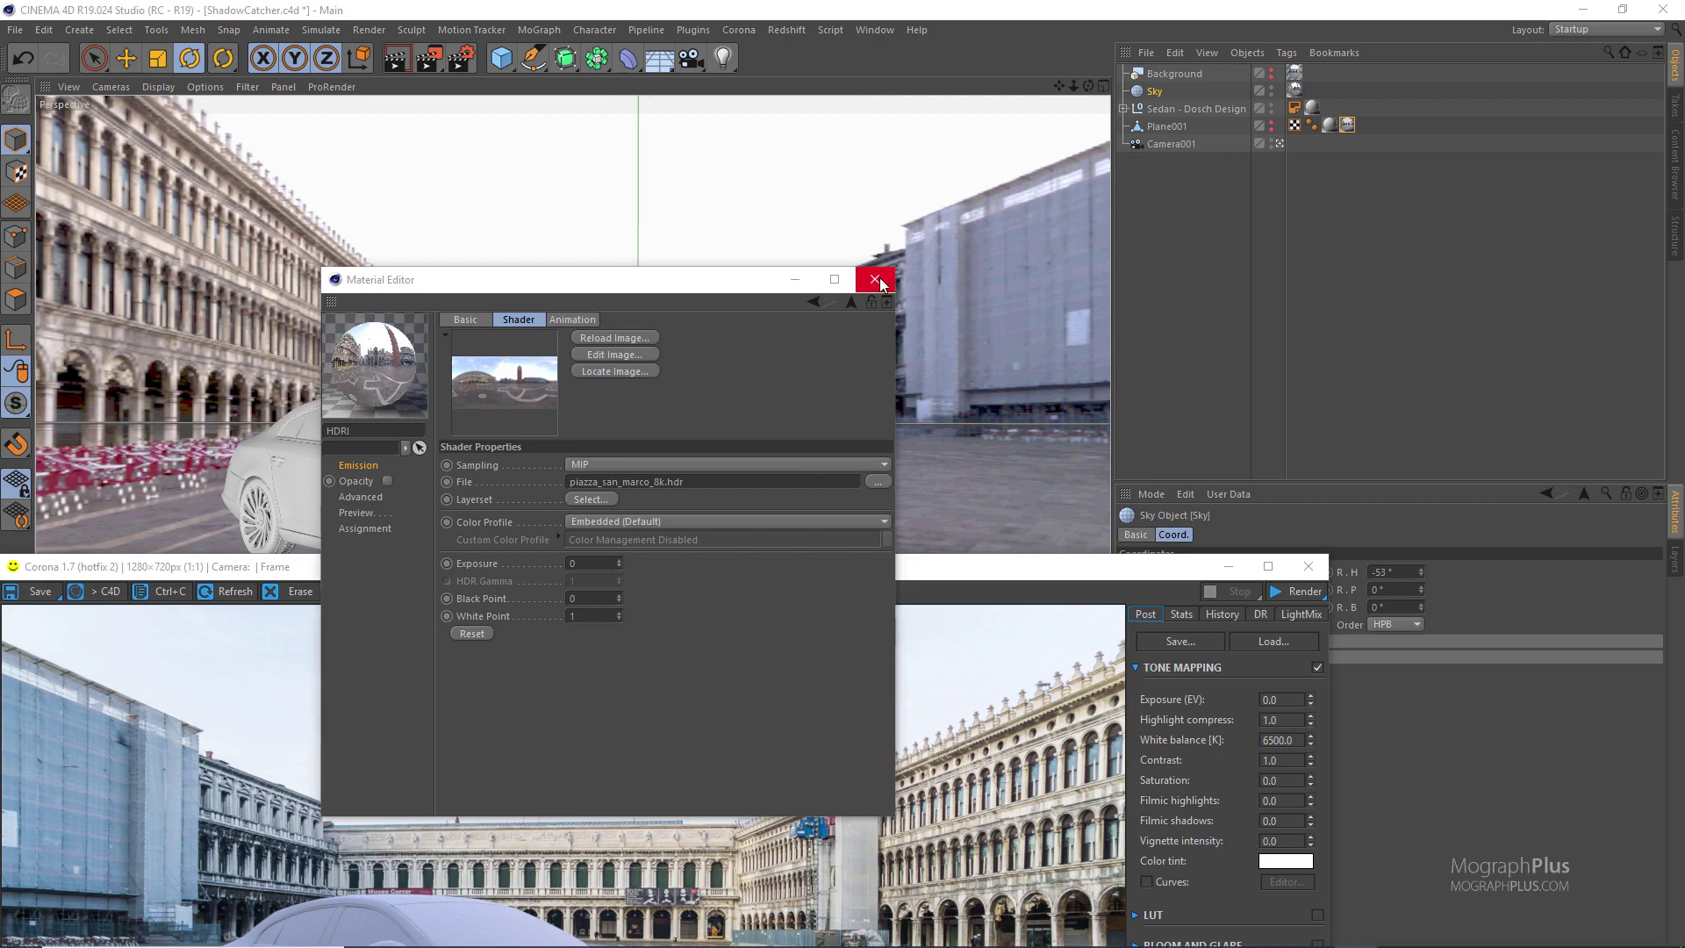
left_click(879, 278)
left_click_drag(955, 567, 954, 498)
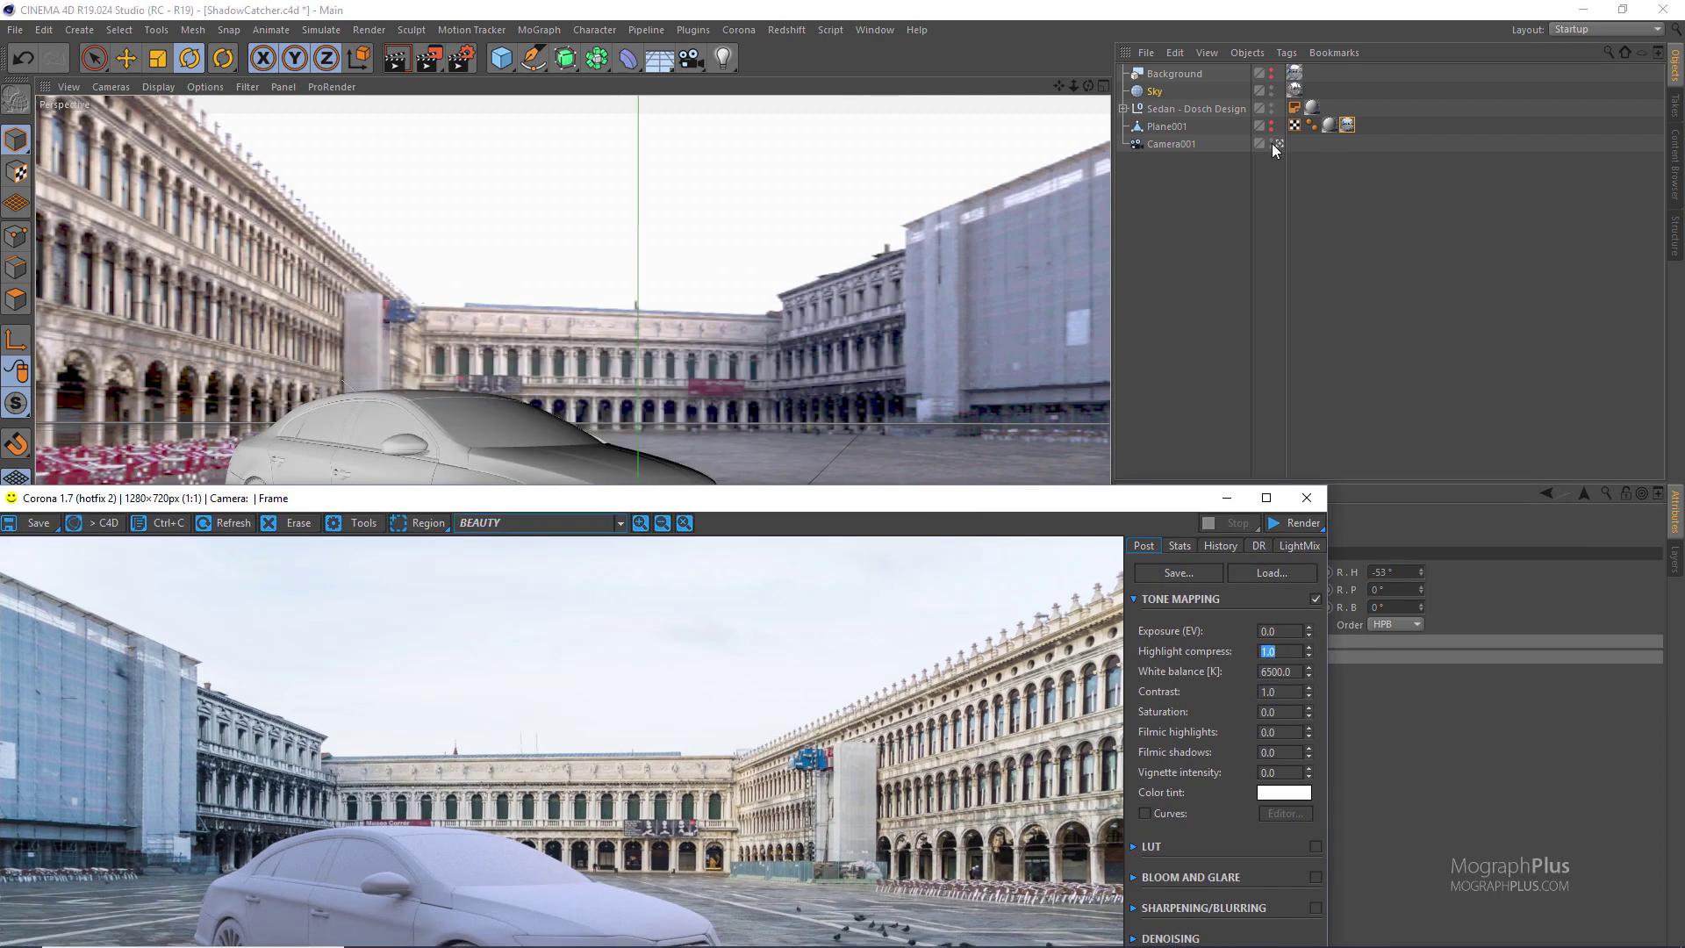
Hide the Sky in the viewport and show the Background and Plane001 again
left_click(1271, 76)
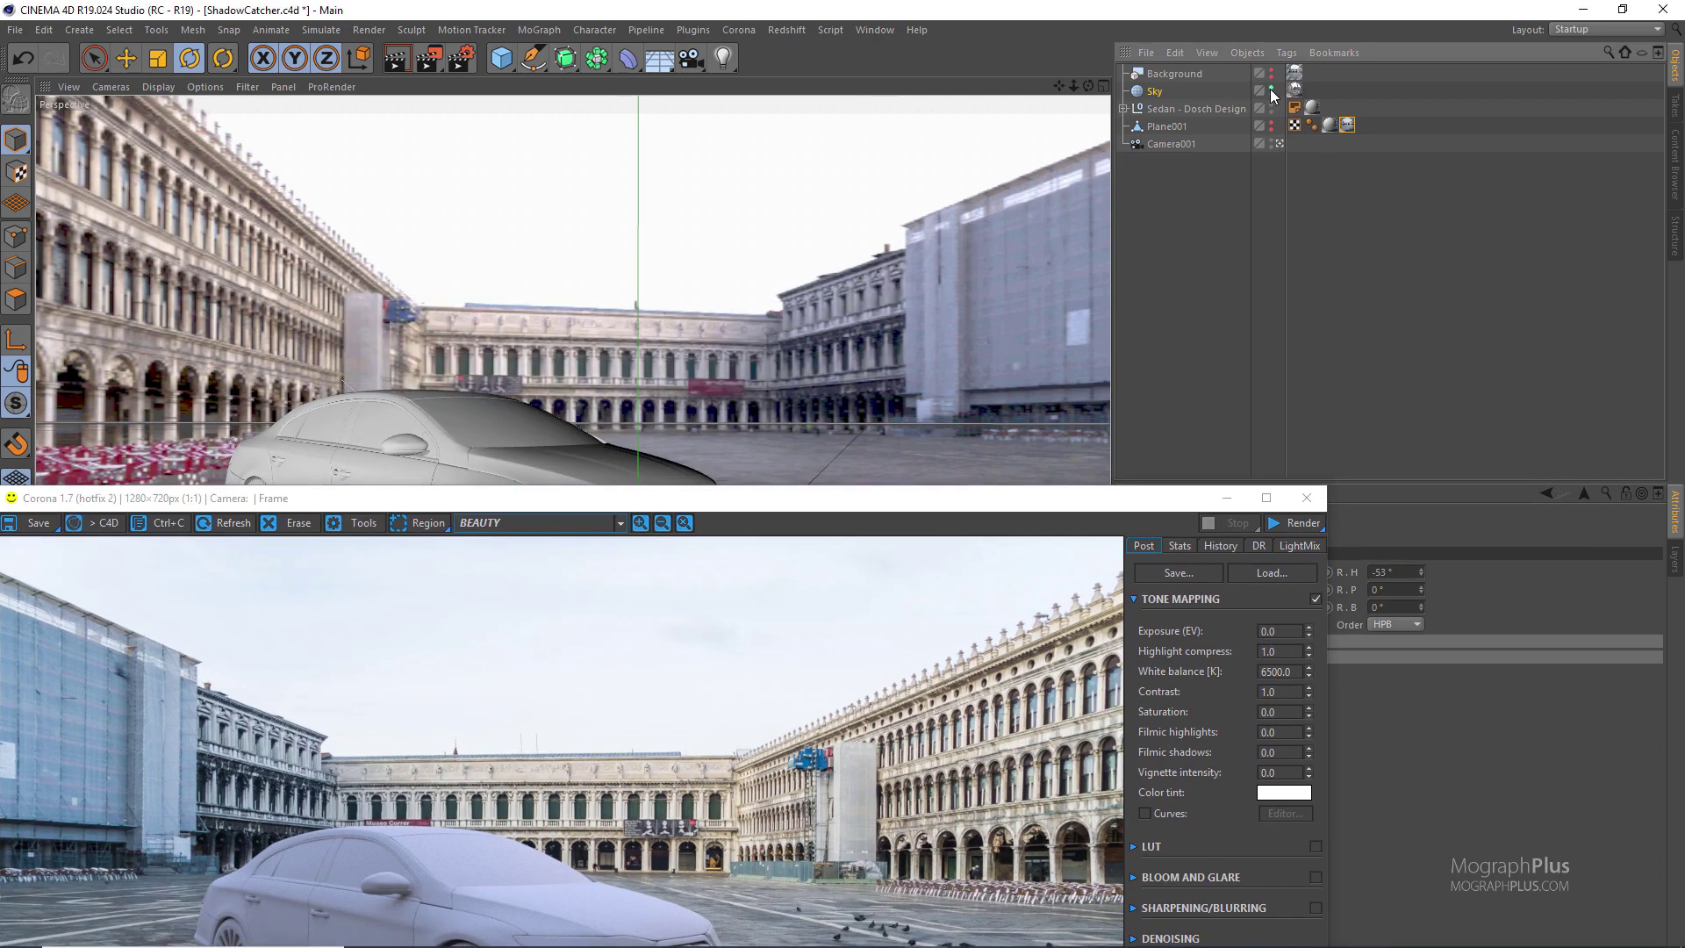
left_click(1271, 71)
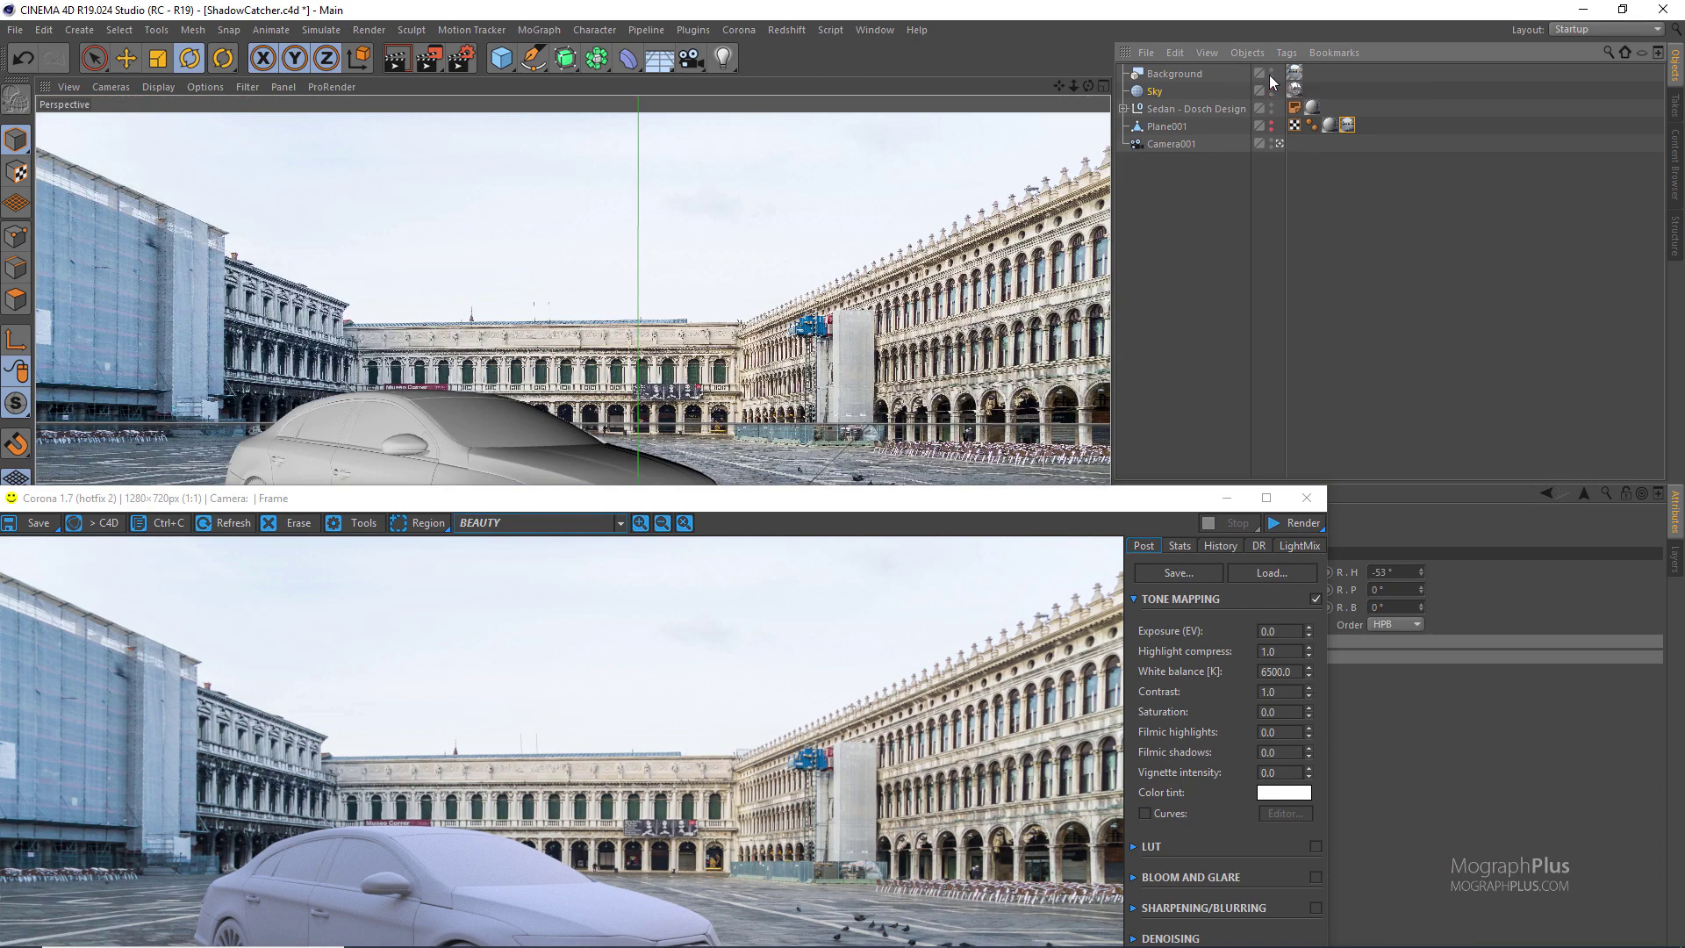
left_click(1269, 125)
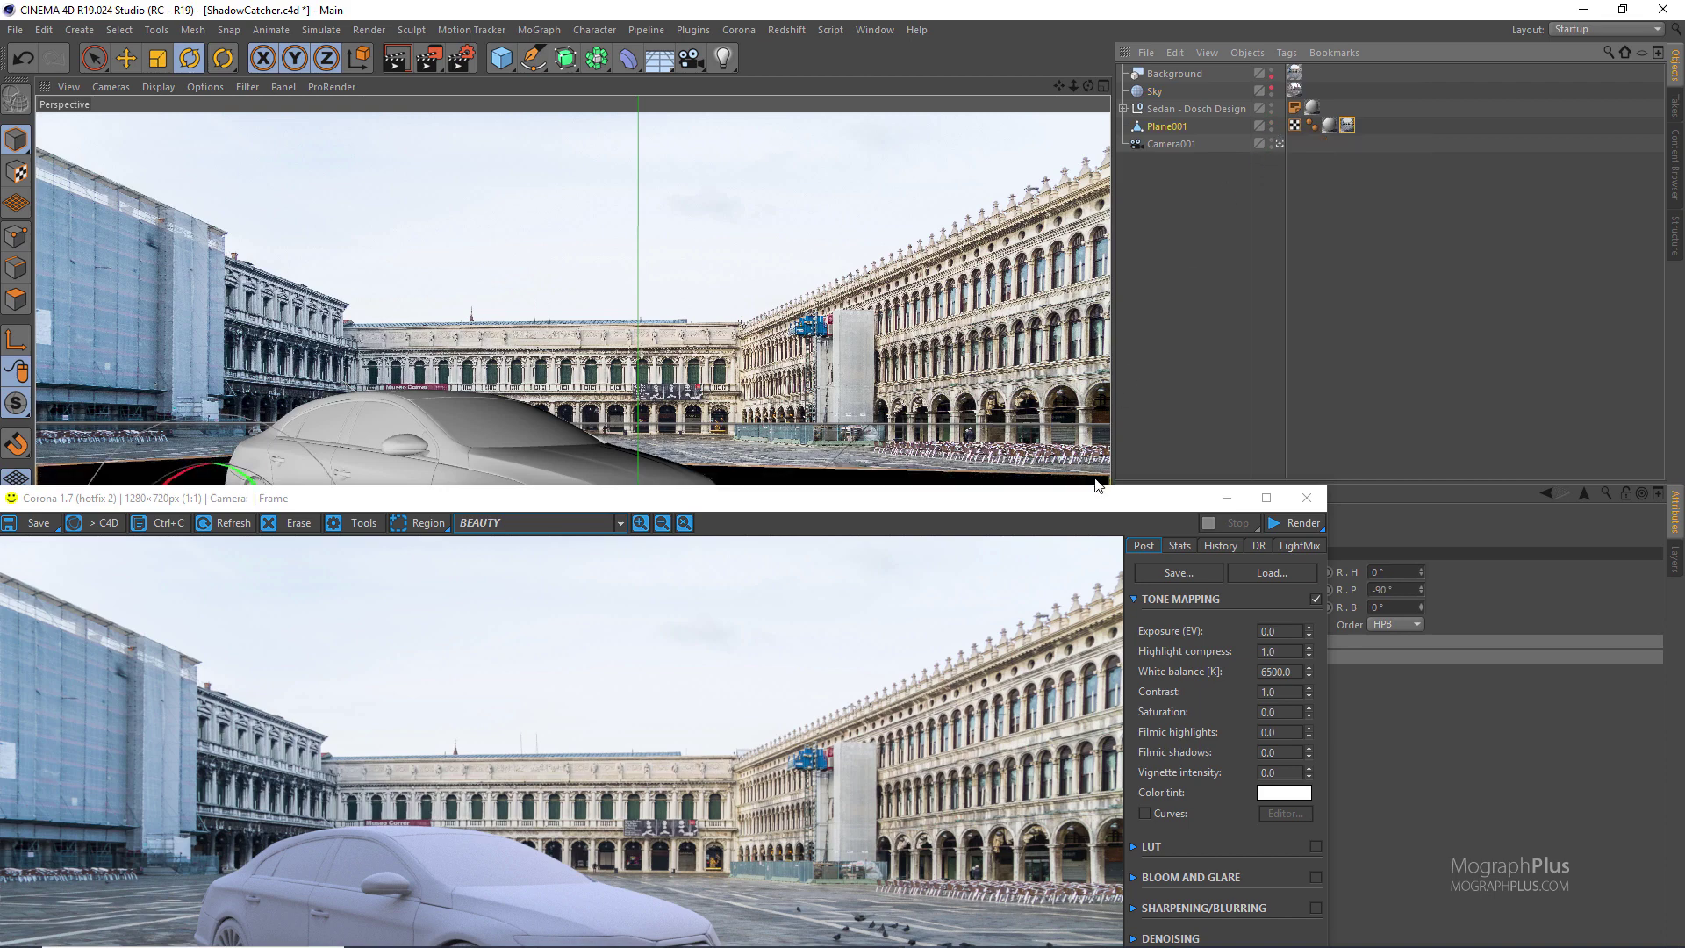
Render the scene with the rotated sky lighting, compare the sedan's shading with the photo, and stop the render
left_click_drag(1068, 503, 1215, 151)
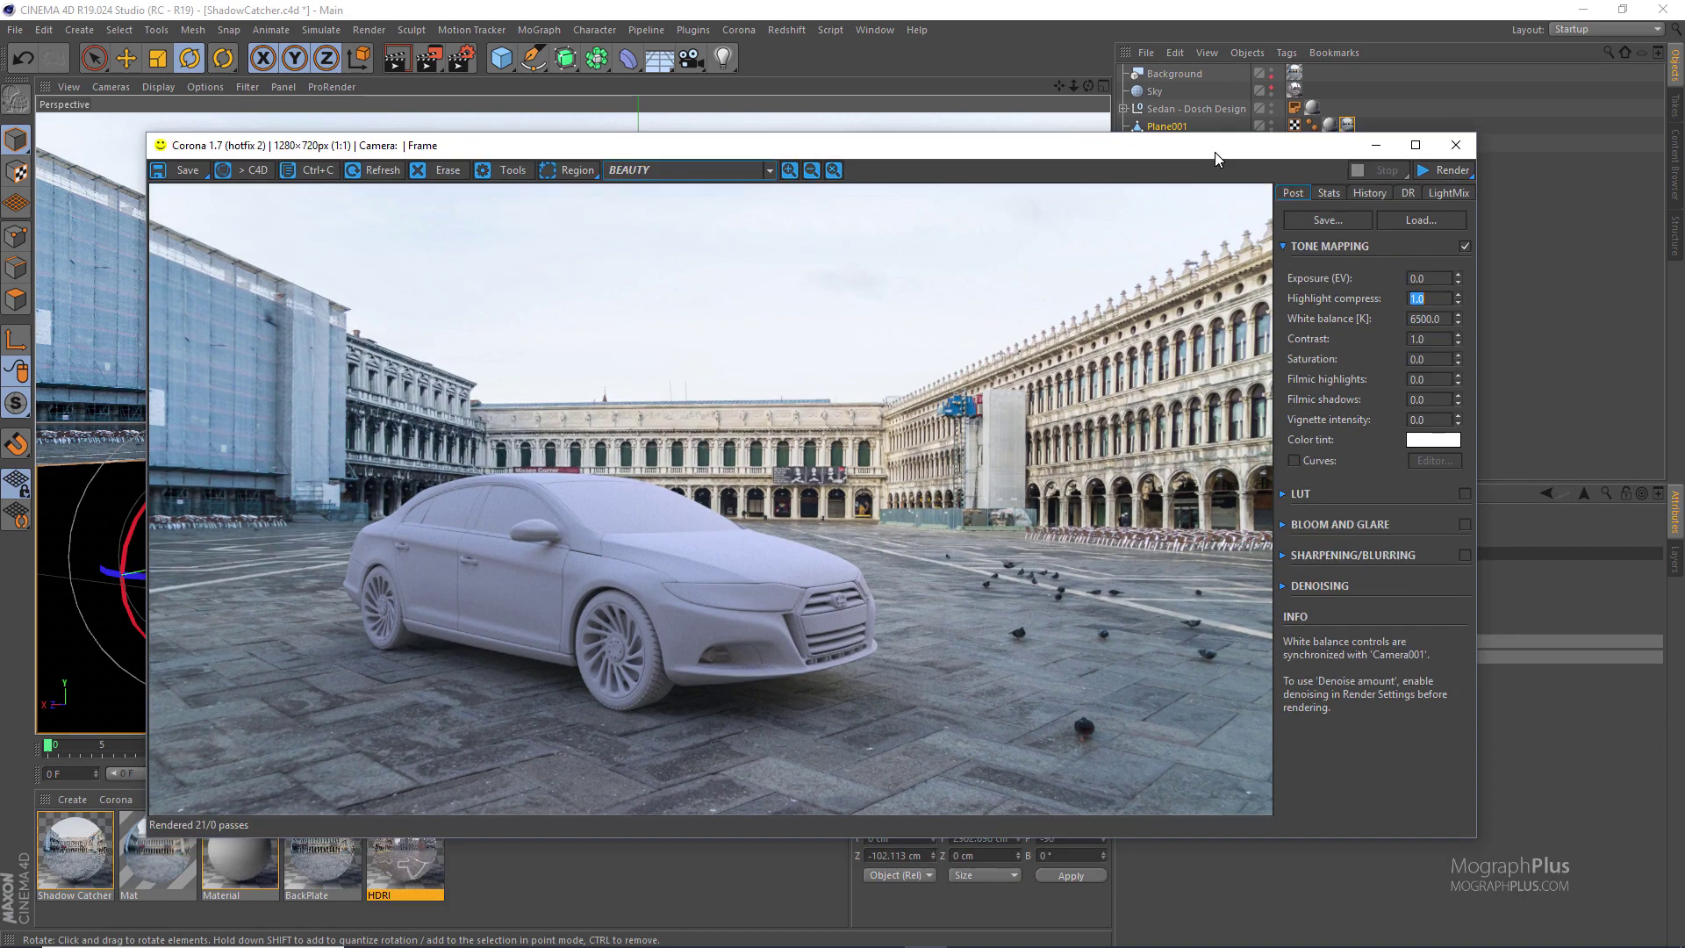
left_click(1425, 170)
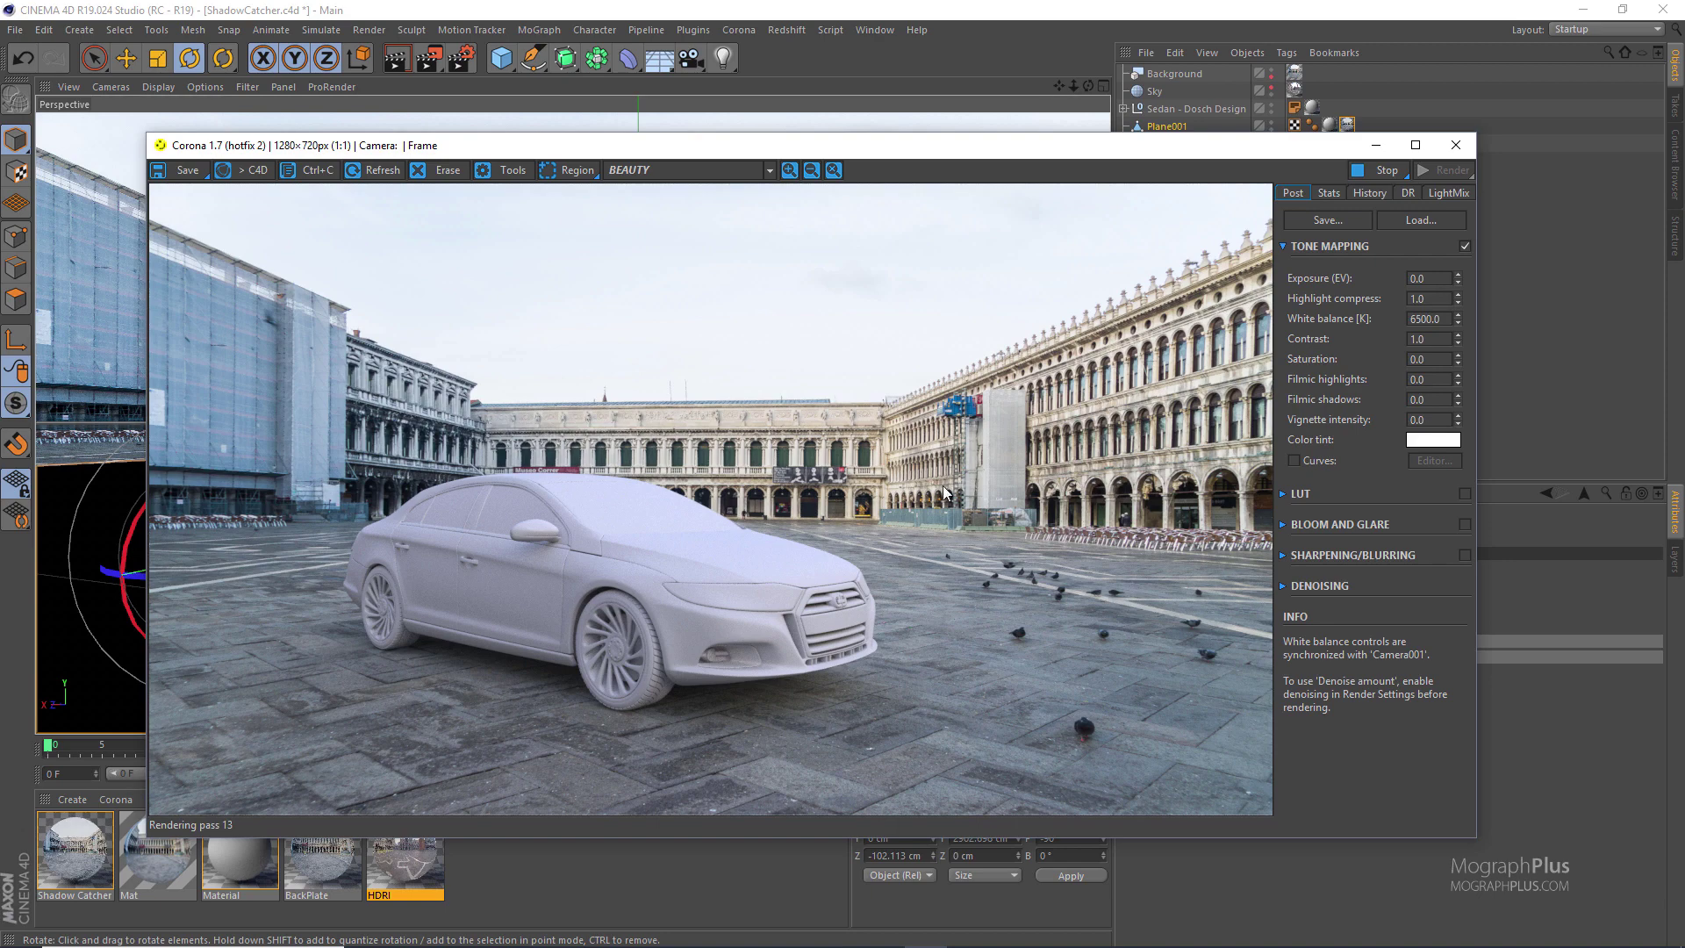
left_click(1379, 170)
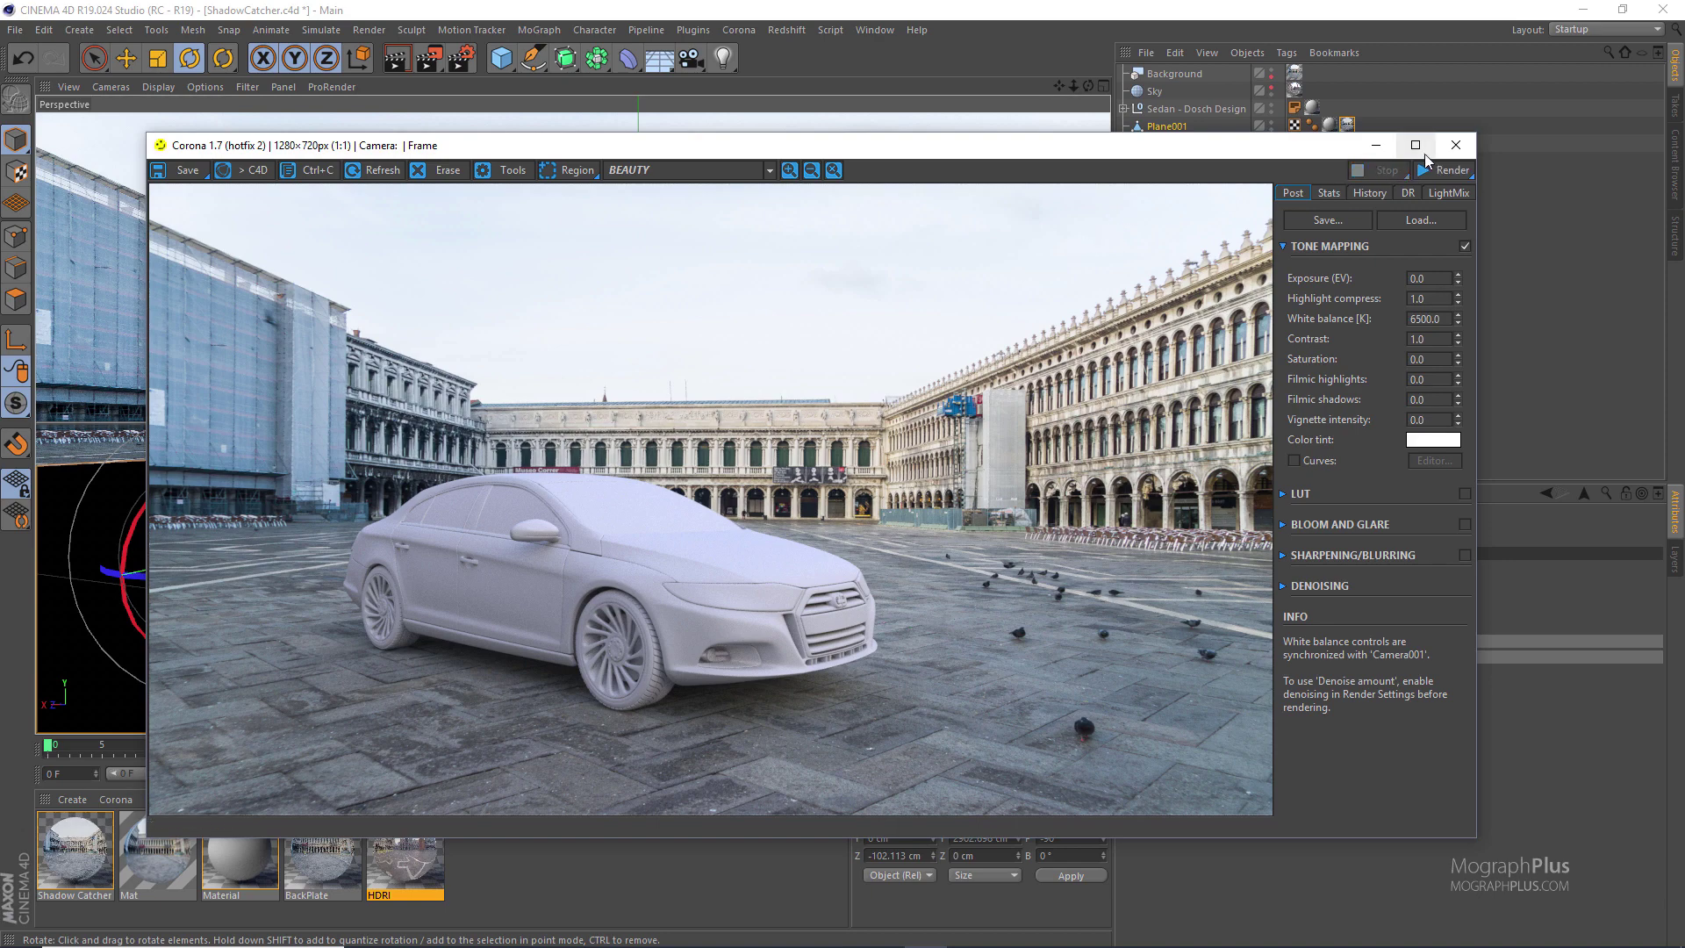
Close the frame buffer and examine the pass, time and noise level limits in Corona's general render settings
left_click(1455, 145)
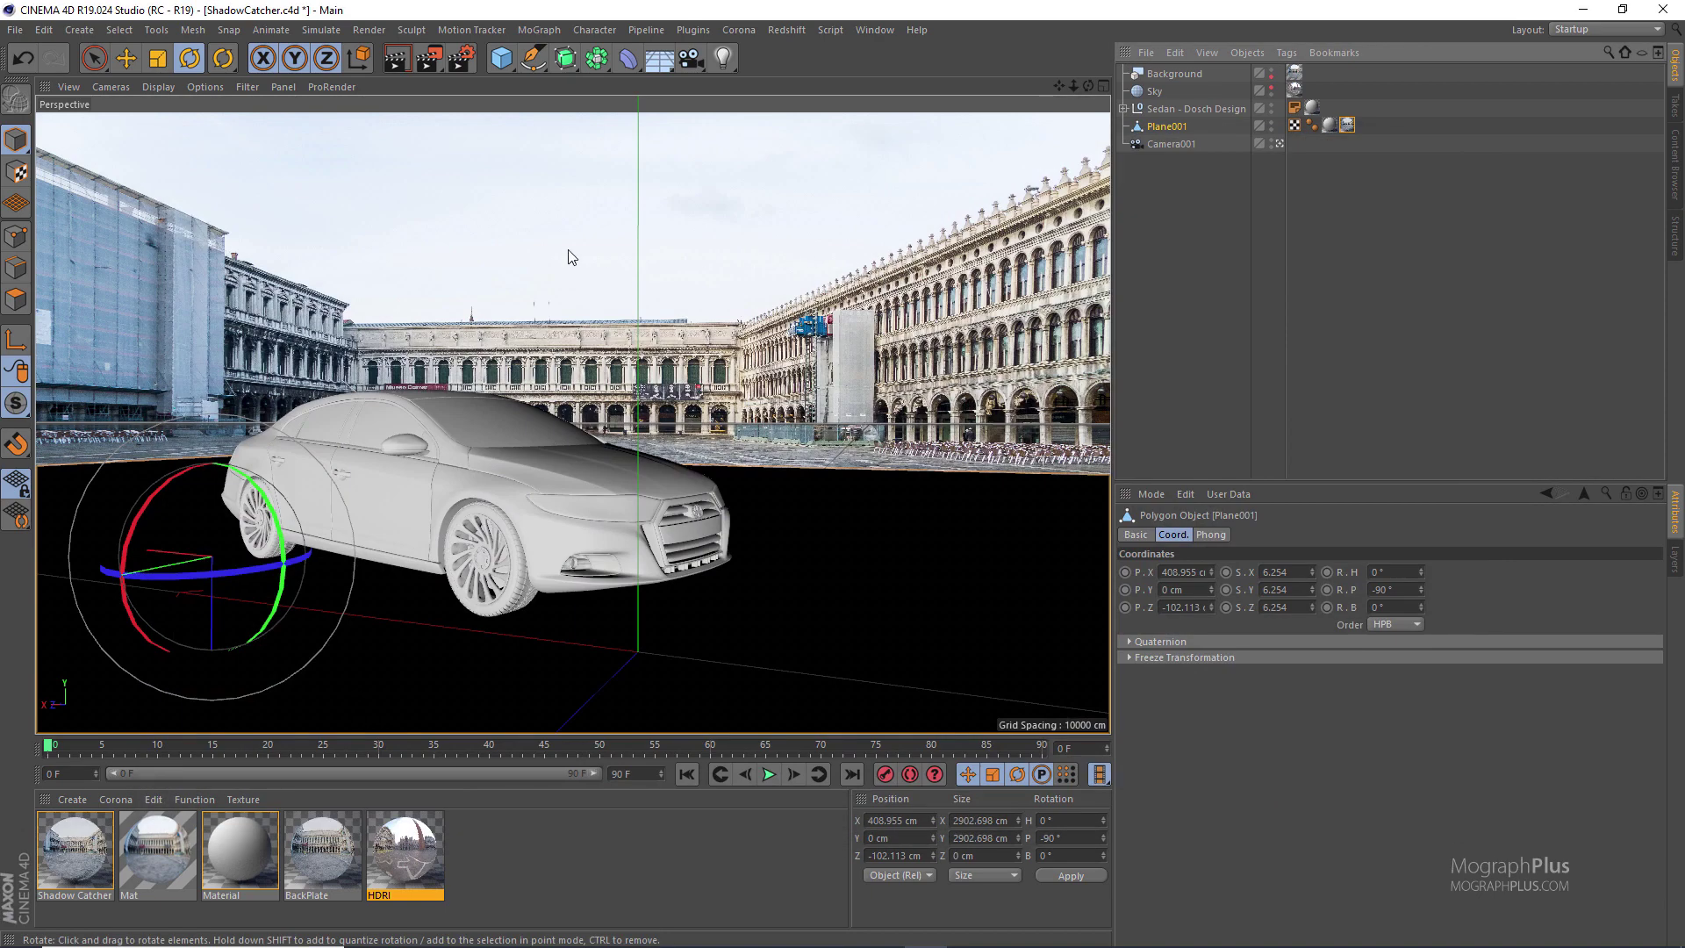
left_click(458, 57)
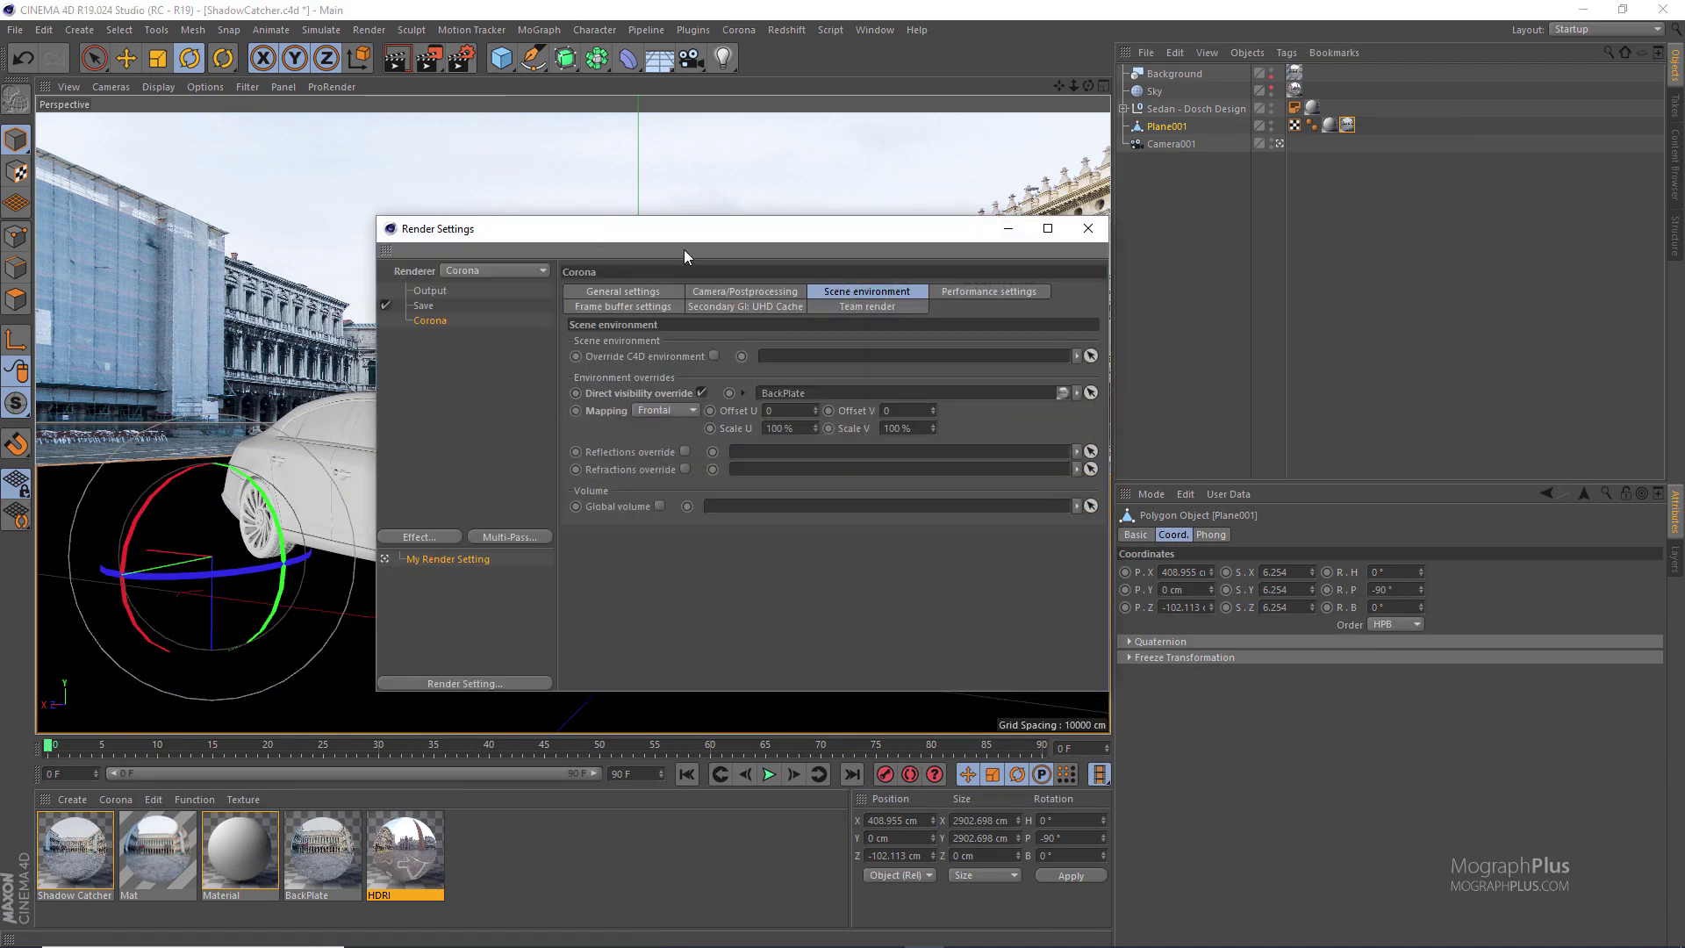
left_click_drag(775, 235, 808, 331)
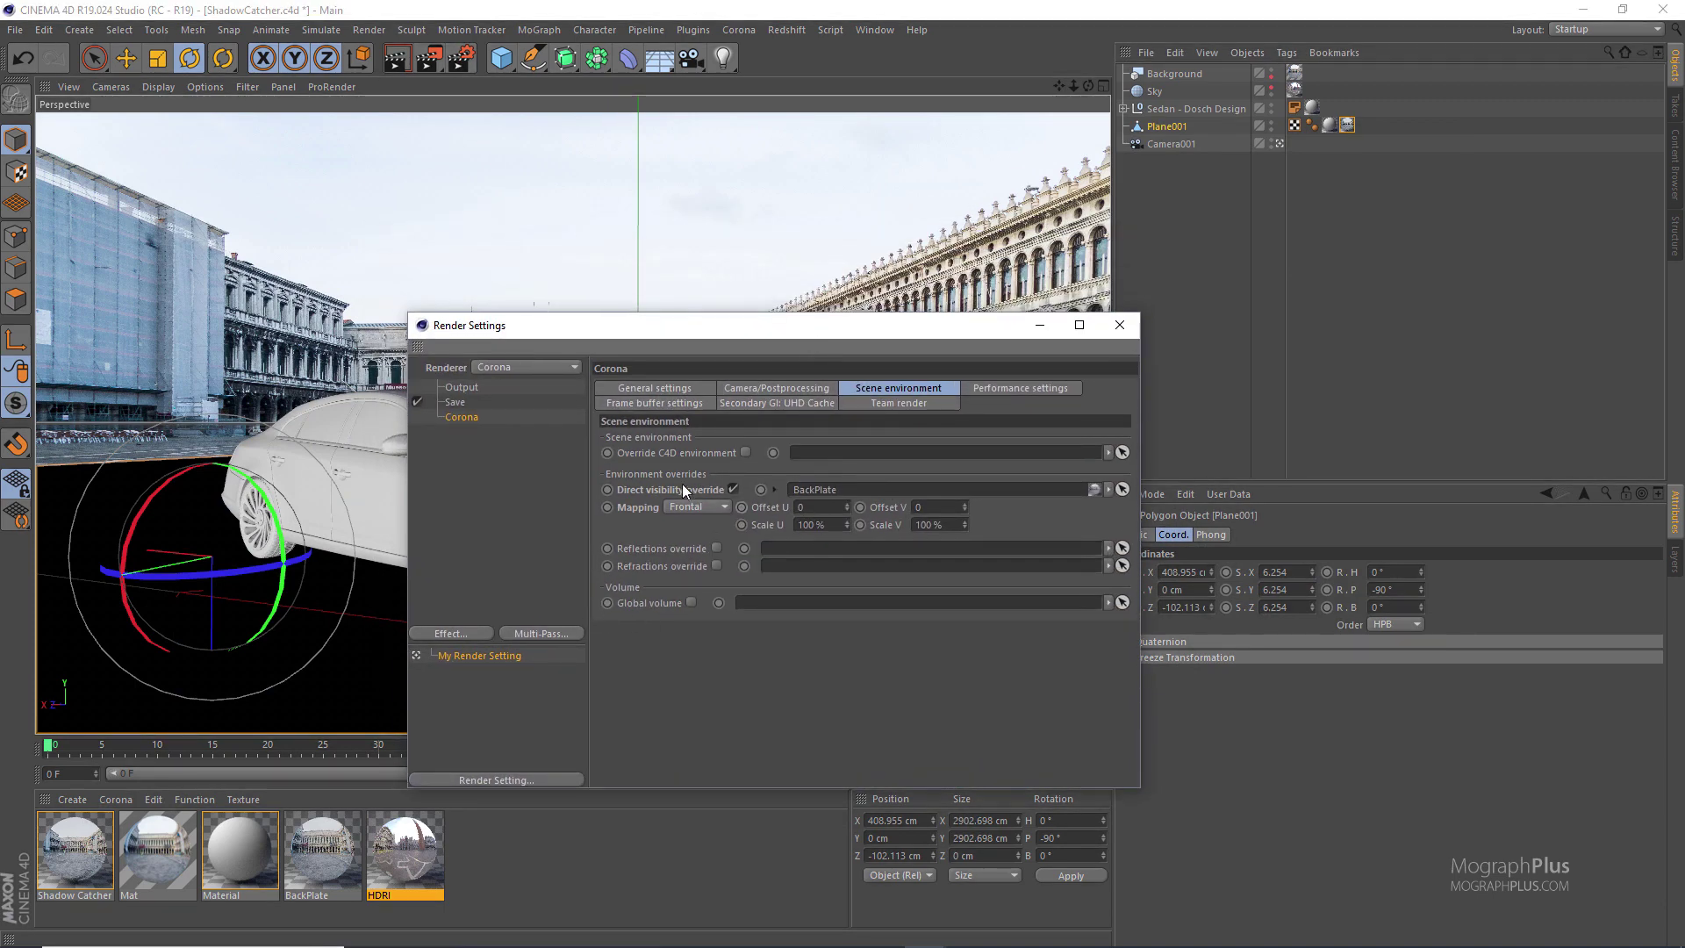
left_click(670, 392)
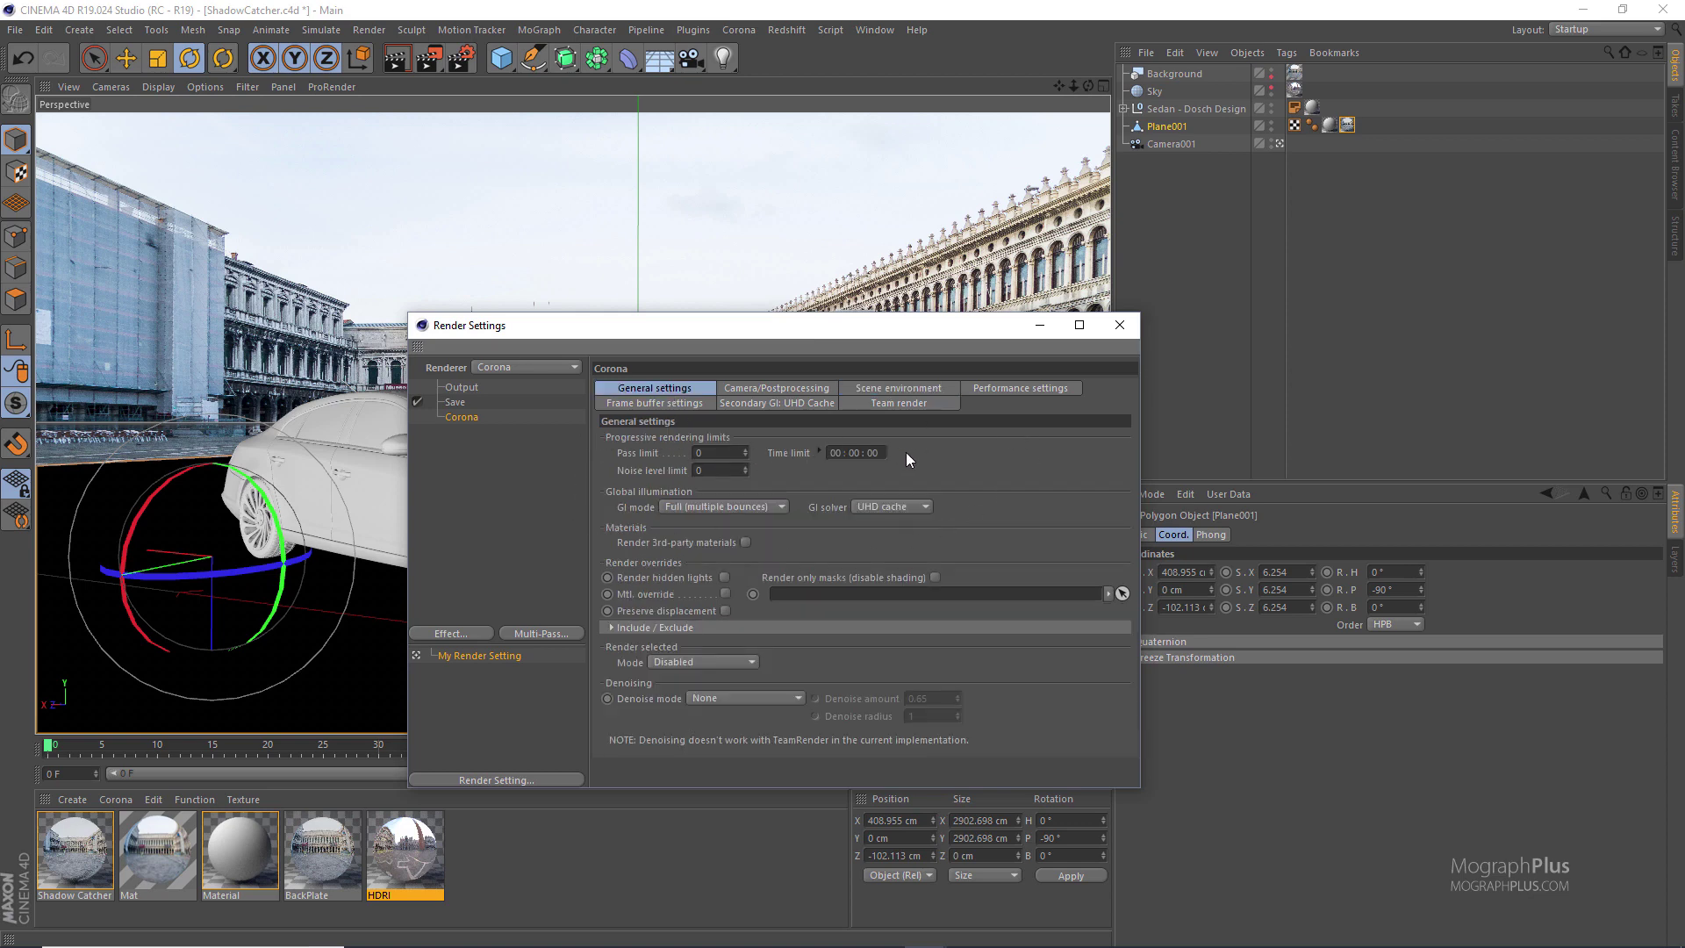
left_click(729, 472)
key("shift+Tab")
key("Tab")
left_click(724, 472)
left_click_drag(787, 304, 776, 258)
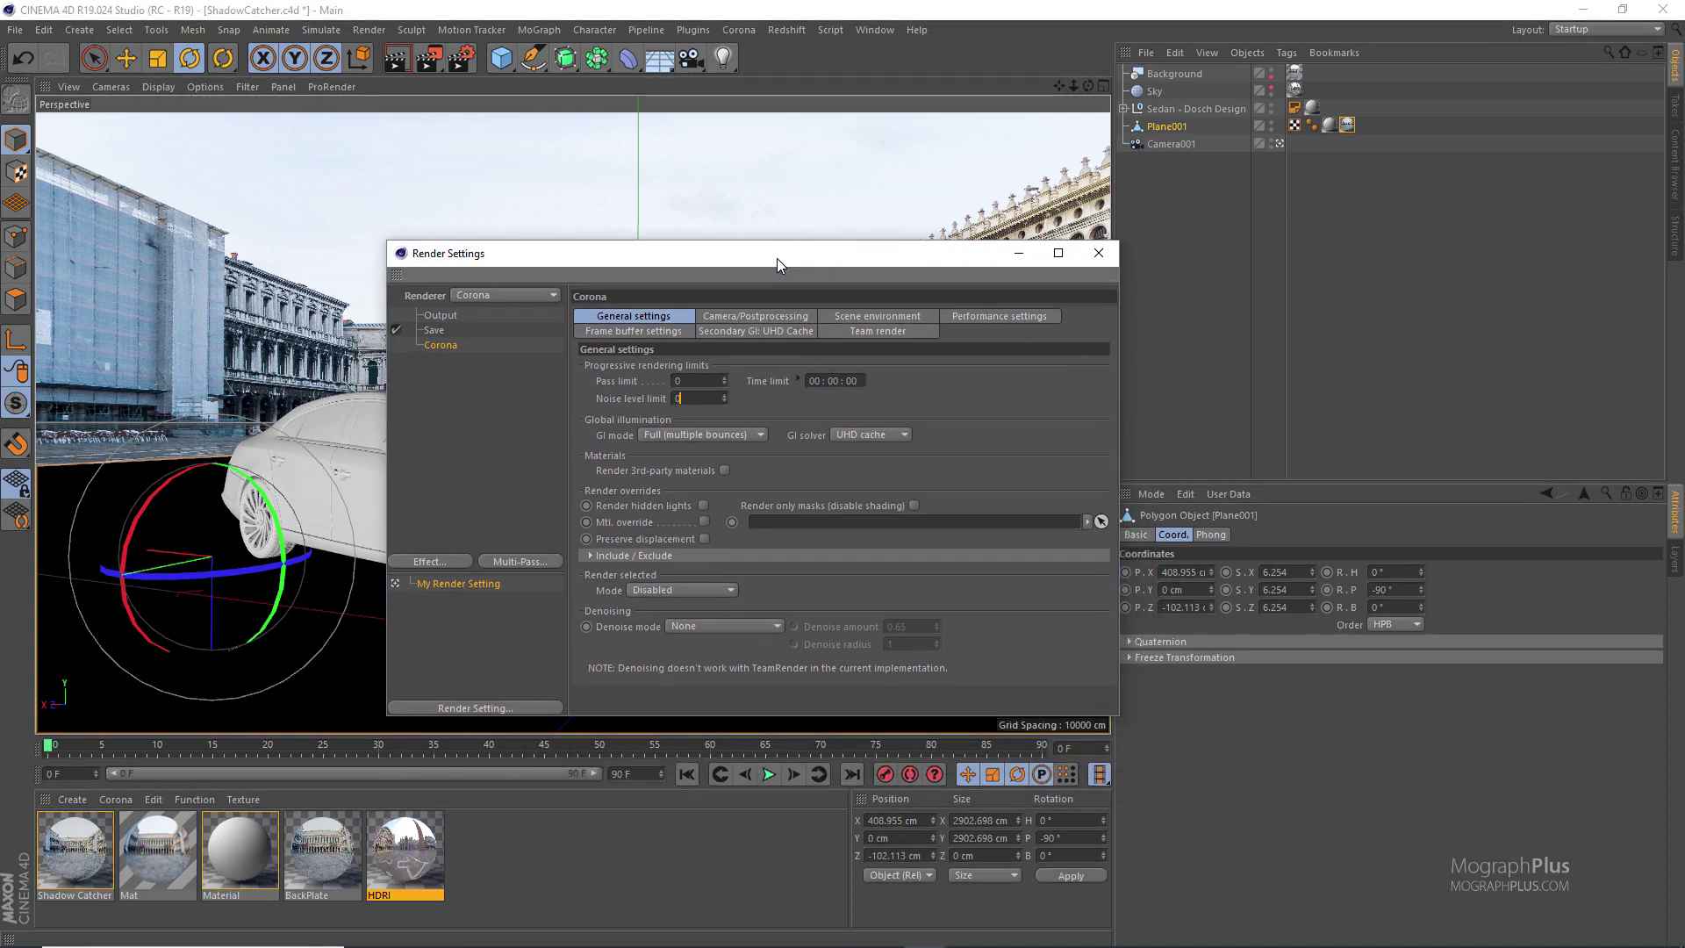
Review the GI mode and GI solver options in the Global illumination settings
left_click(693, 434)
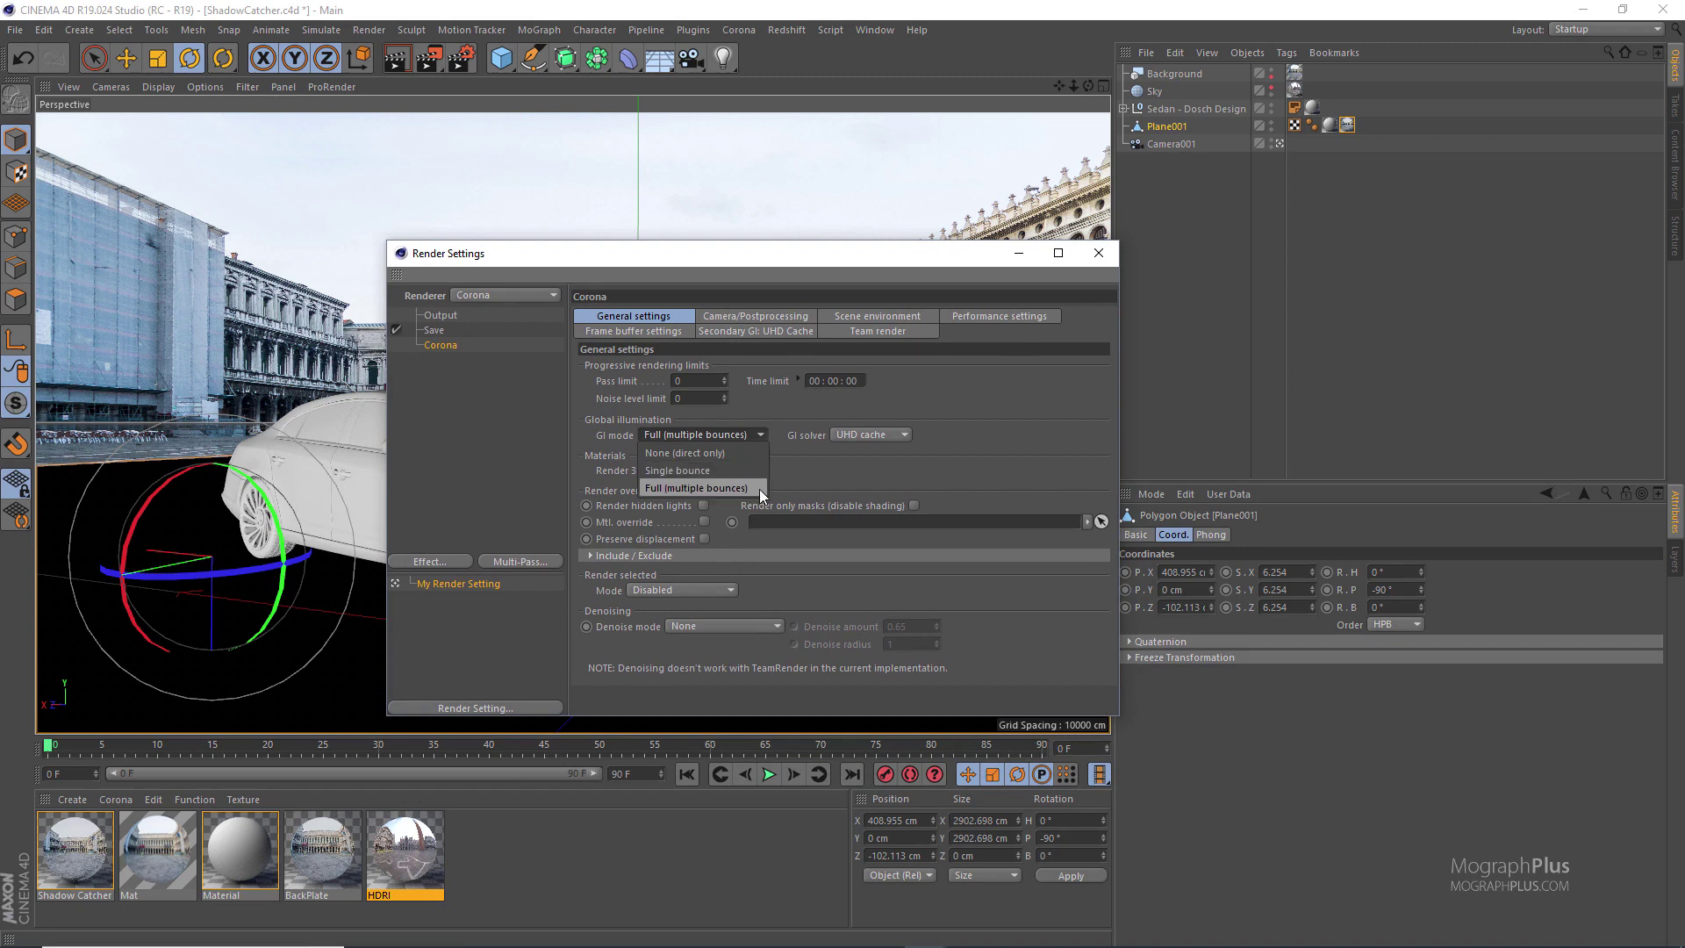
left_click(873, 468)
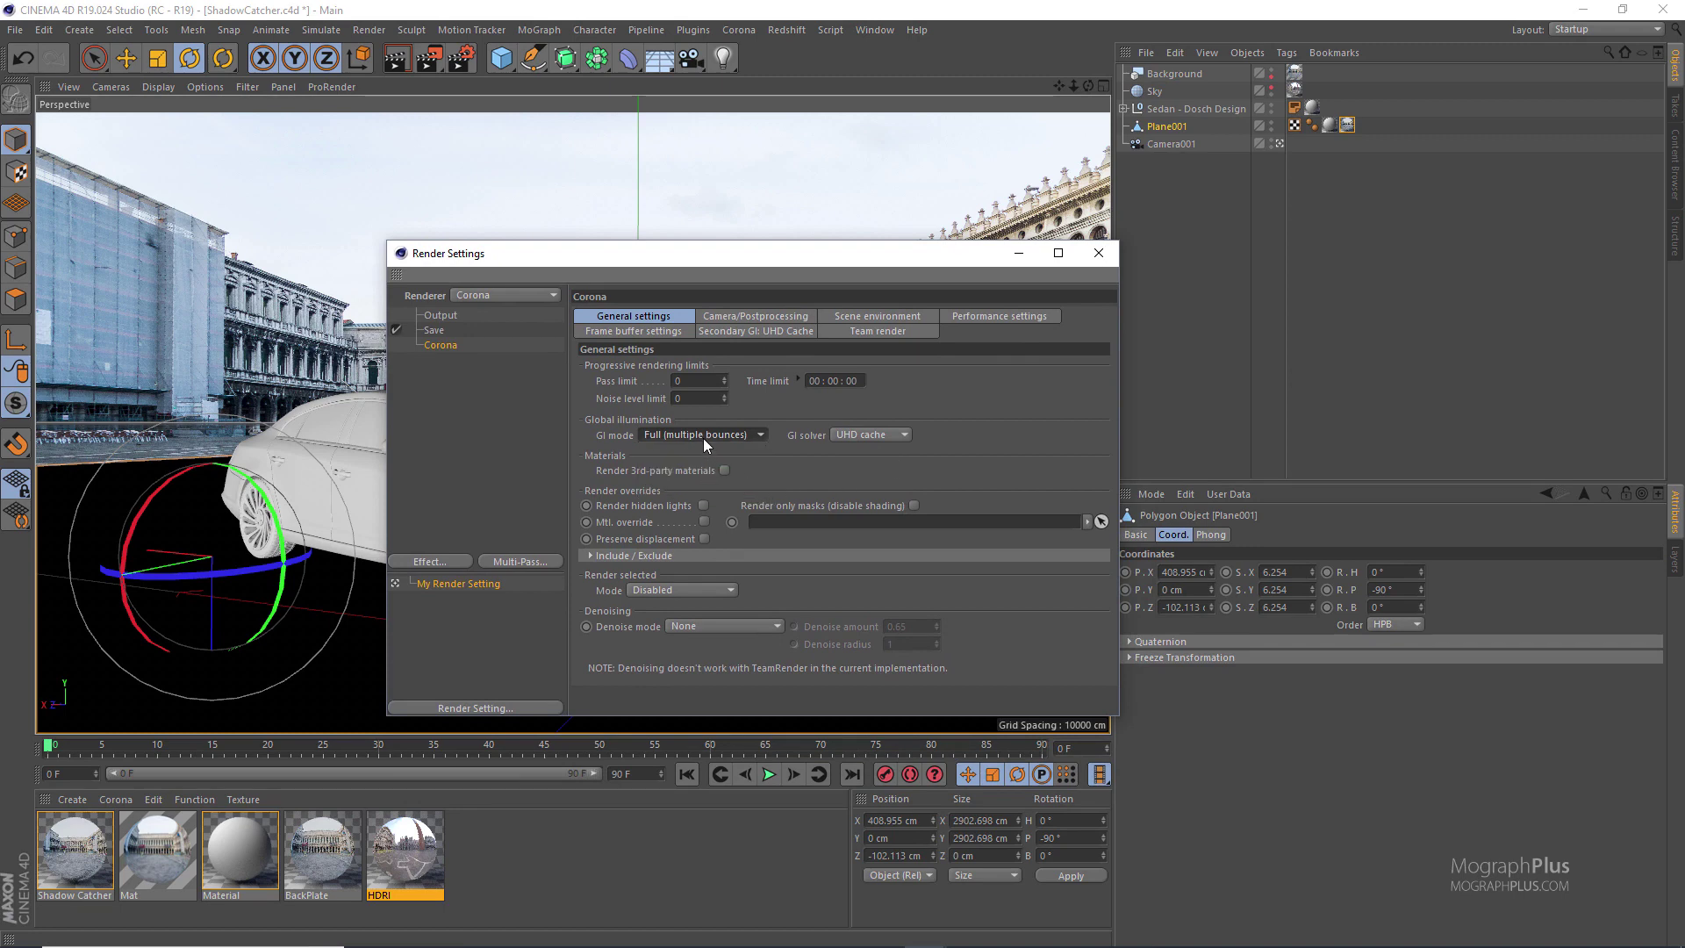
left_click(904, 435)
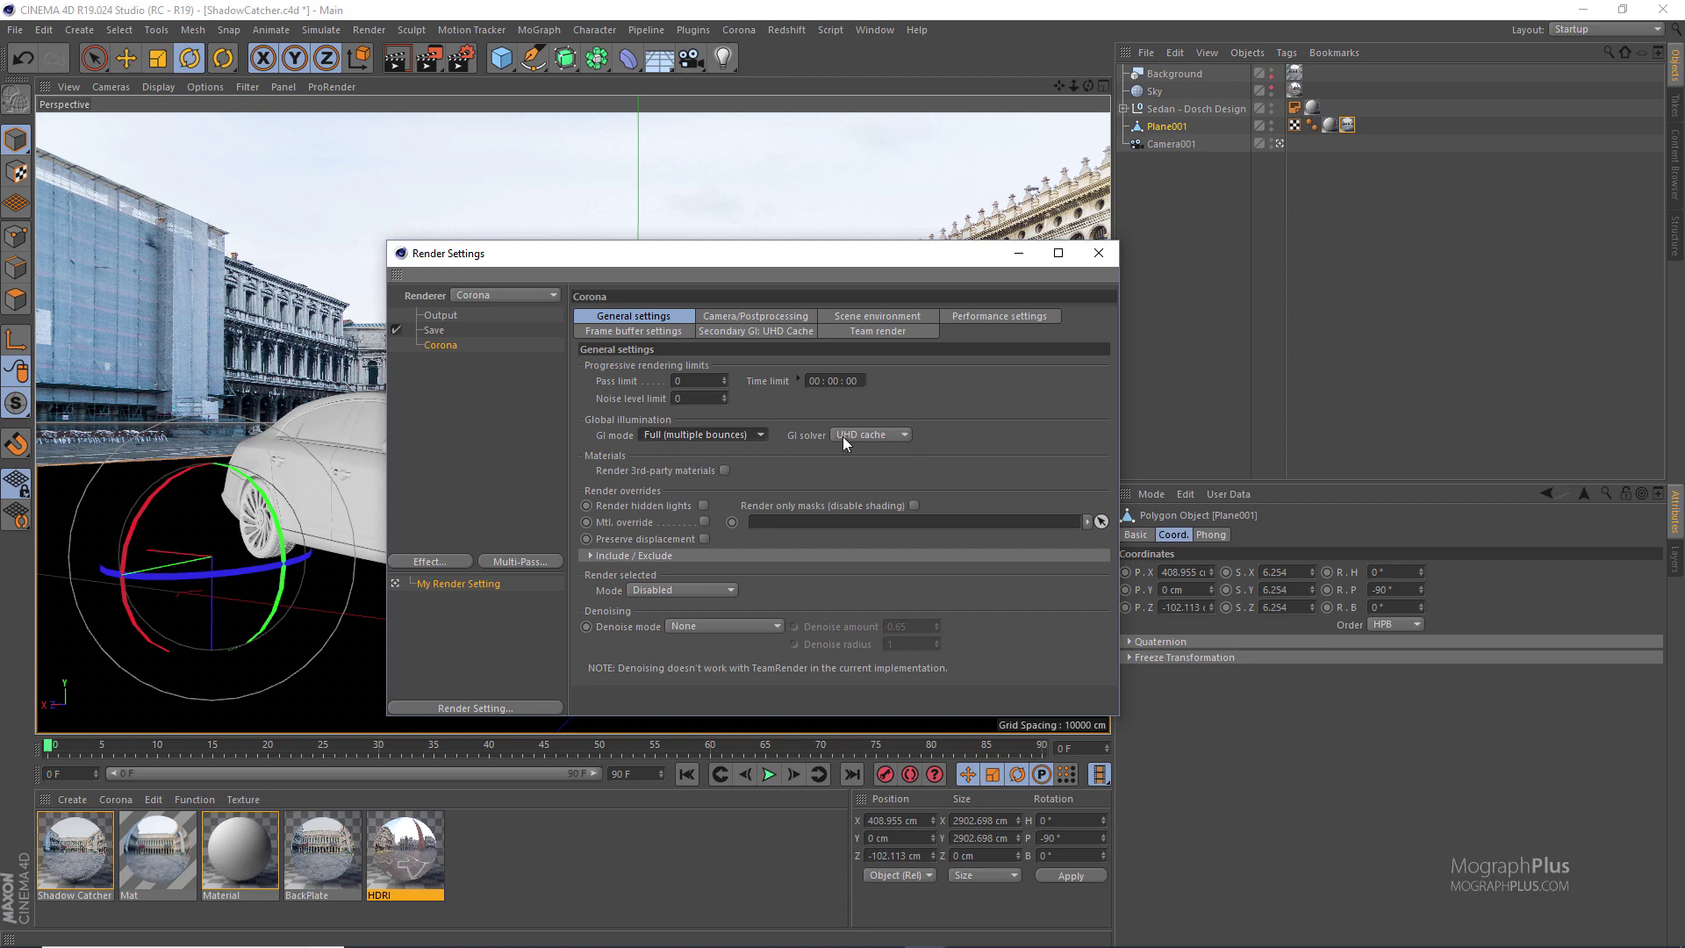
left_click(979, 403)
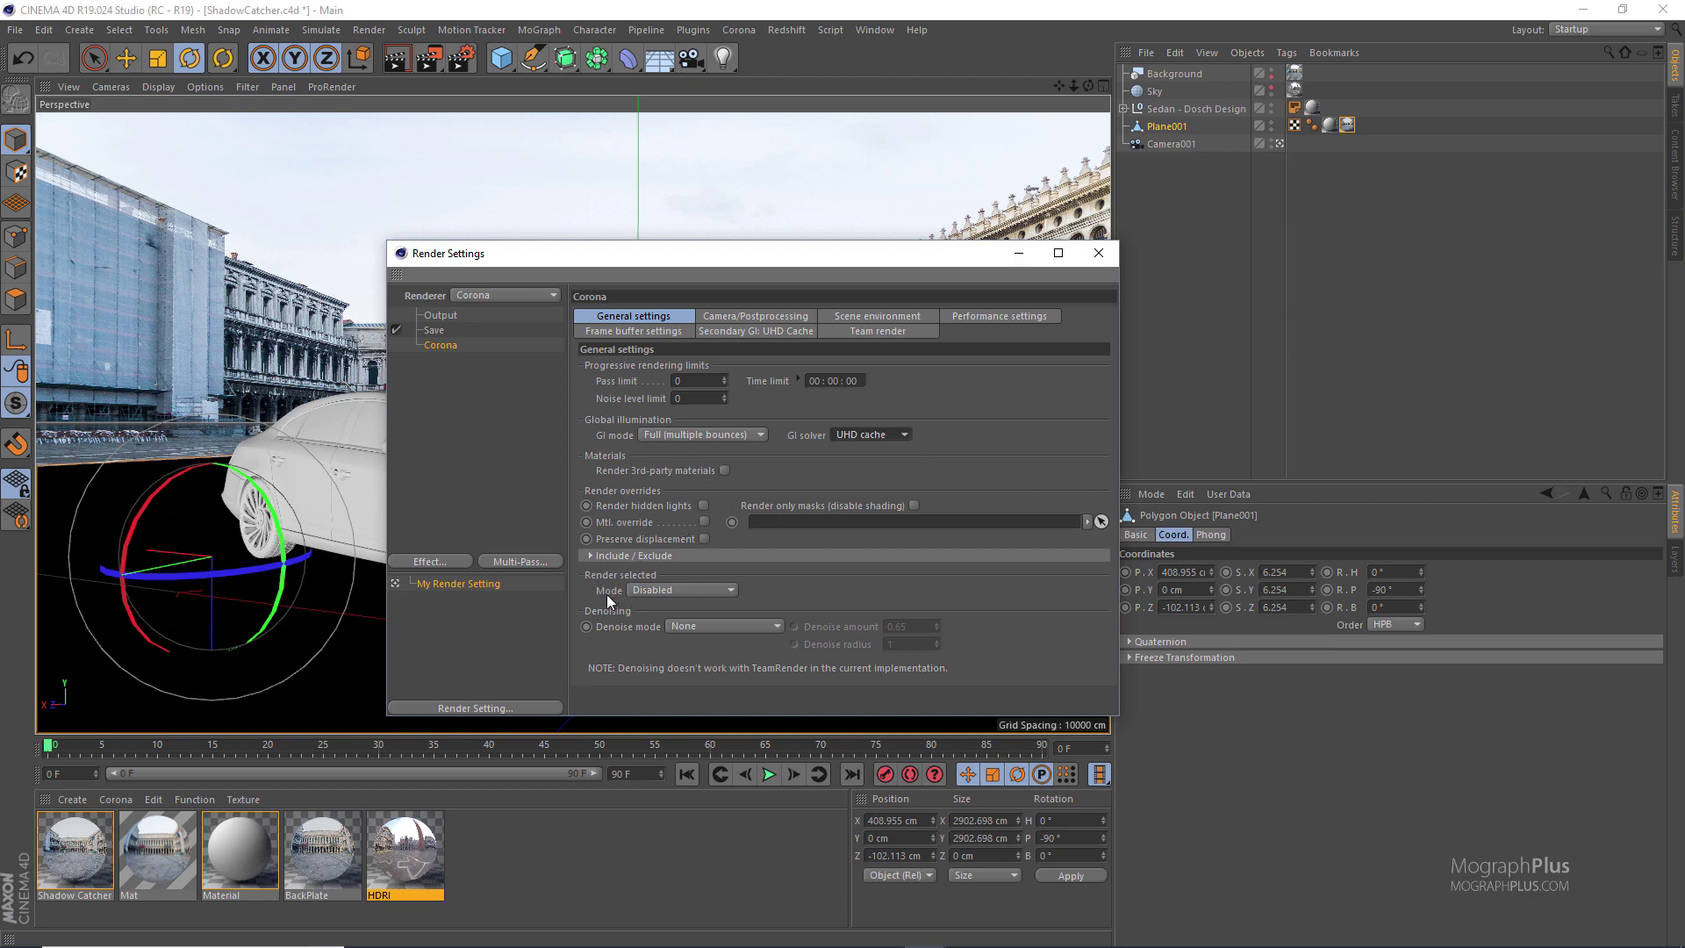
Try the Include list and Viewport selection modes for Render selected, and return the mode to Disabled
left_click(705, 589)
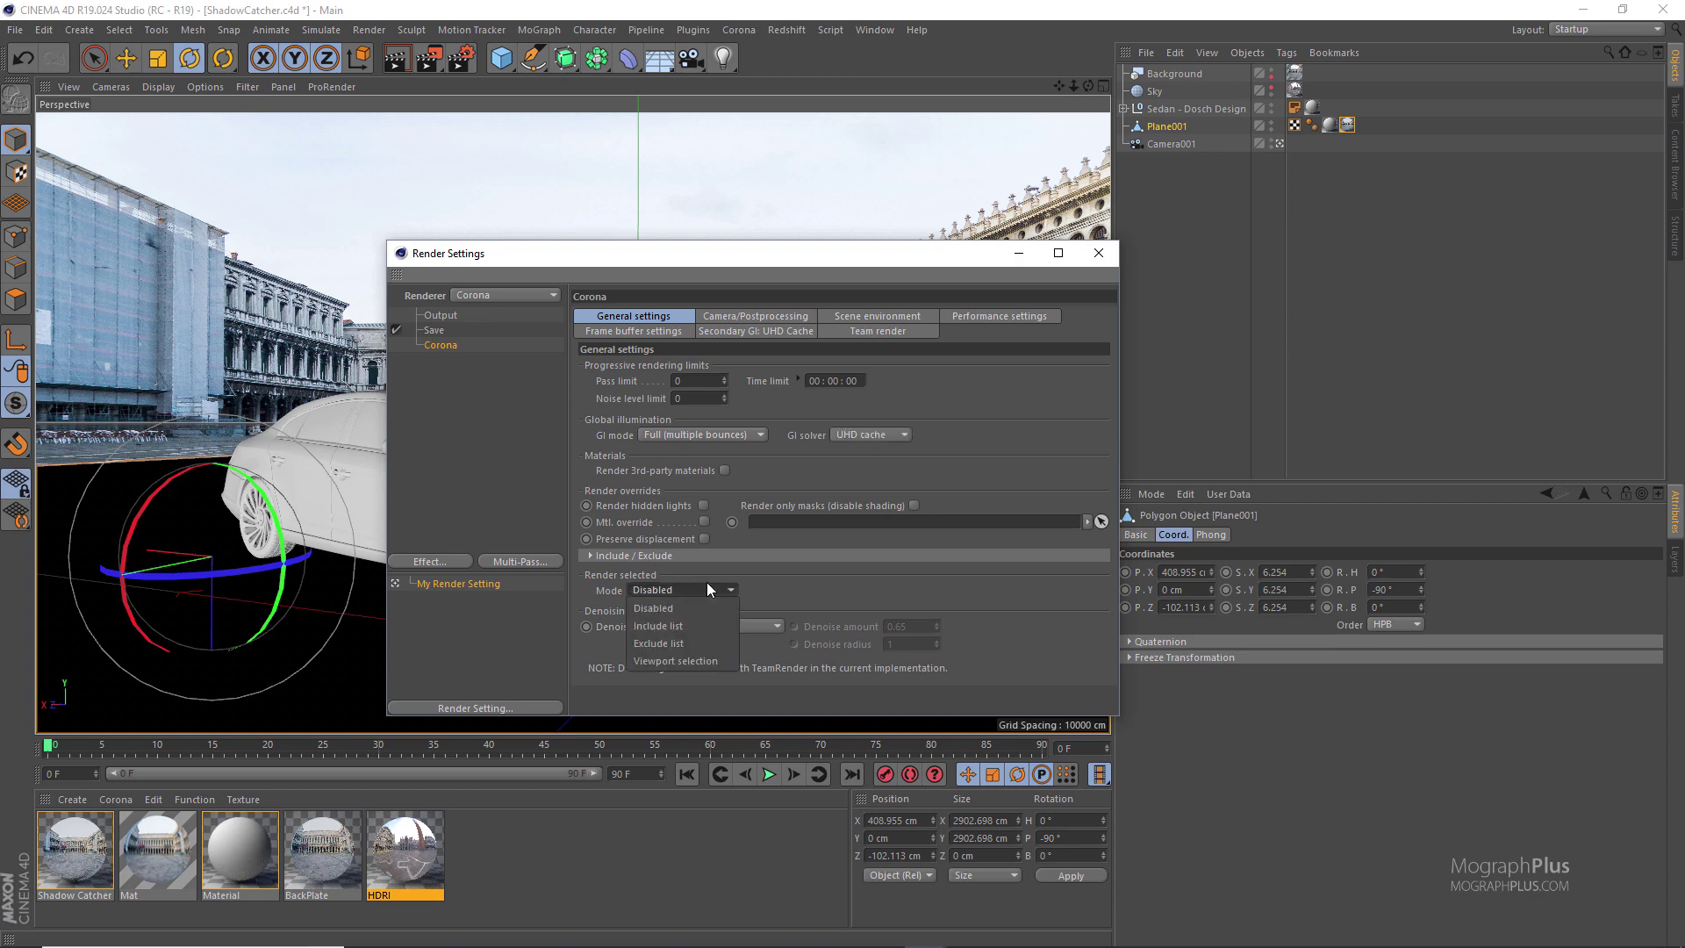
left_click(686, 624)
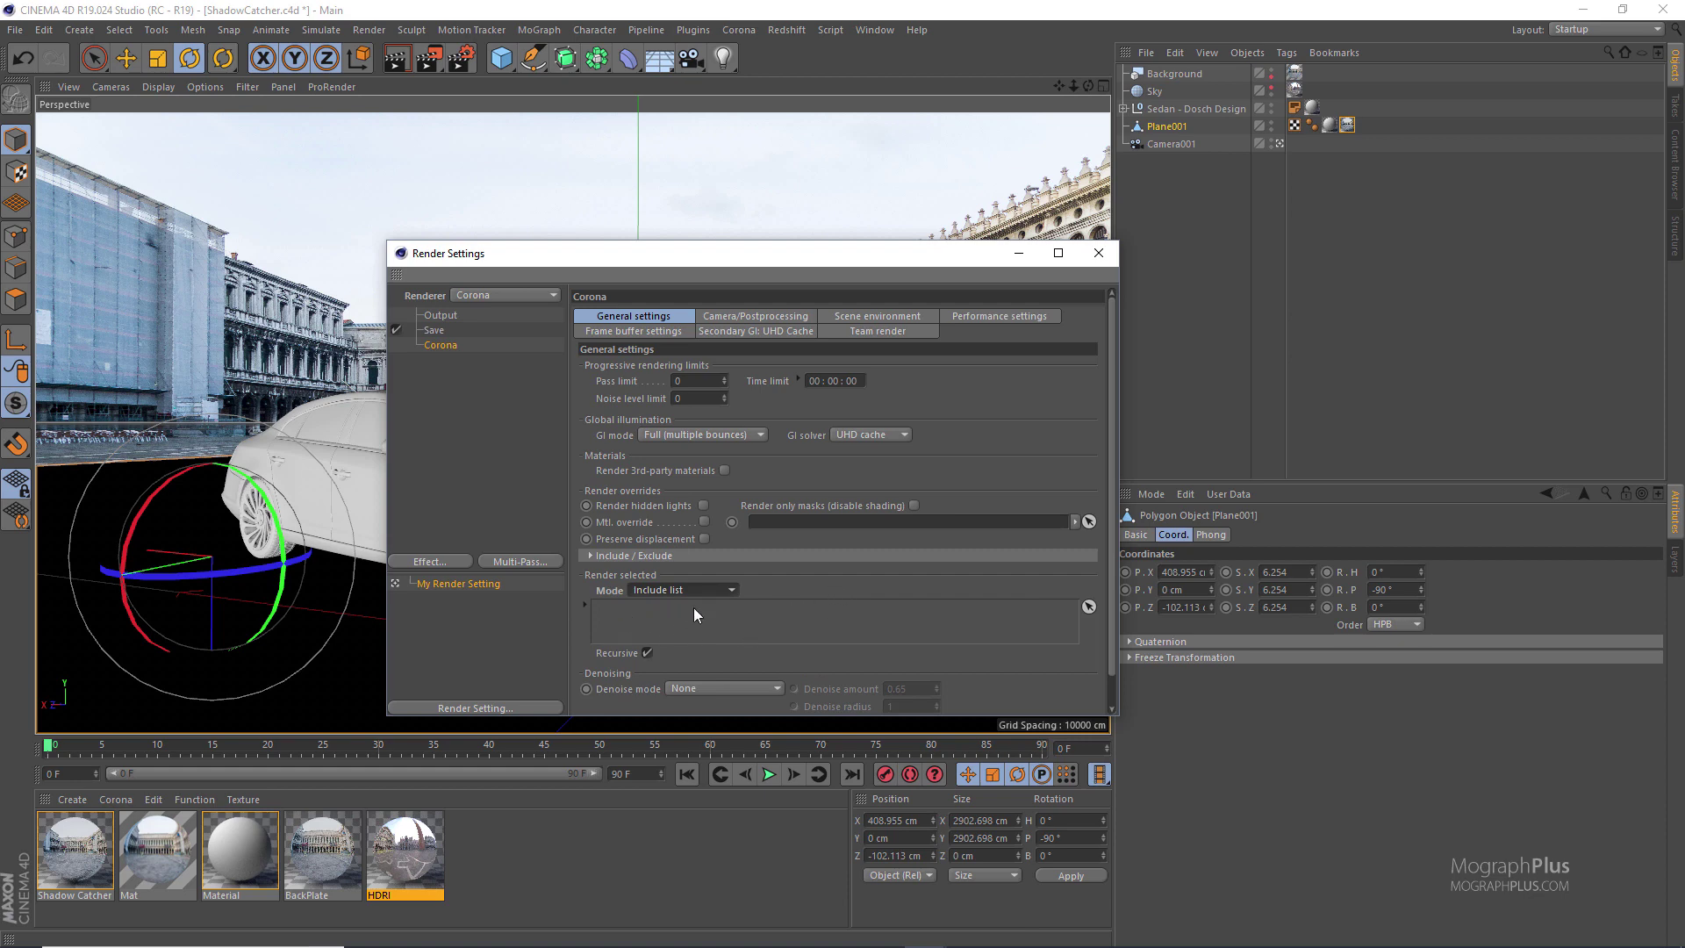
left_click(687, 593)
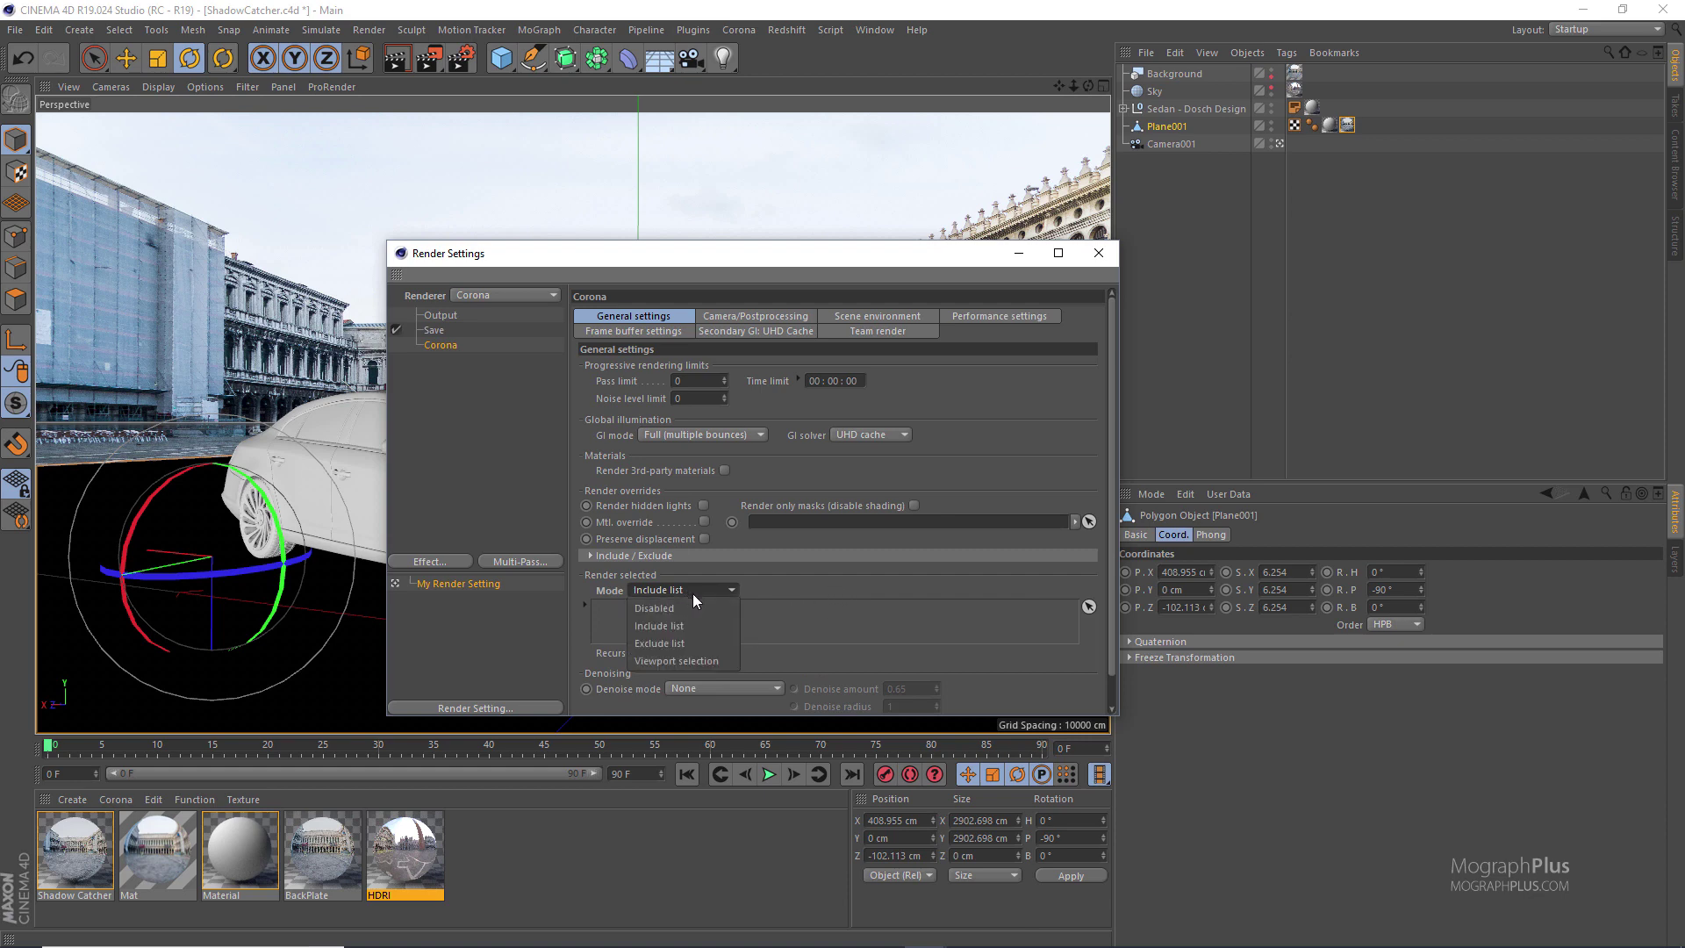
left_click(721, 658)
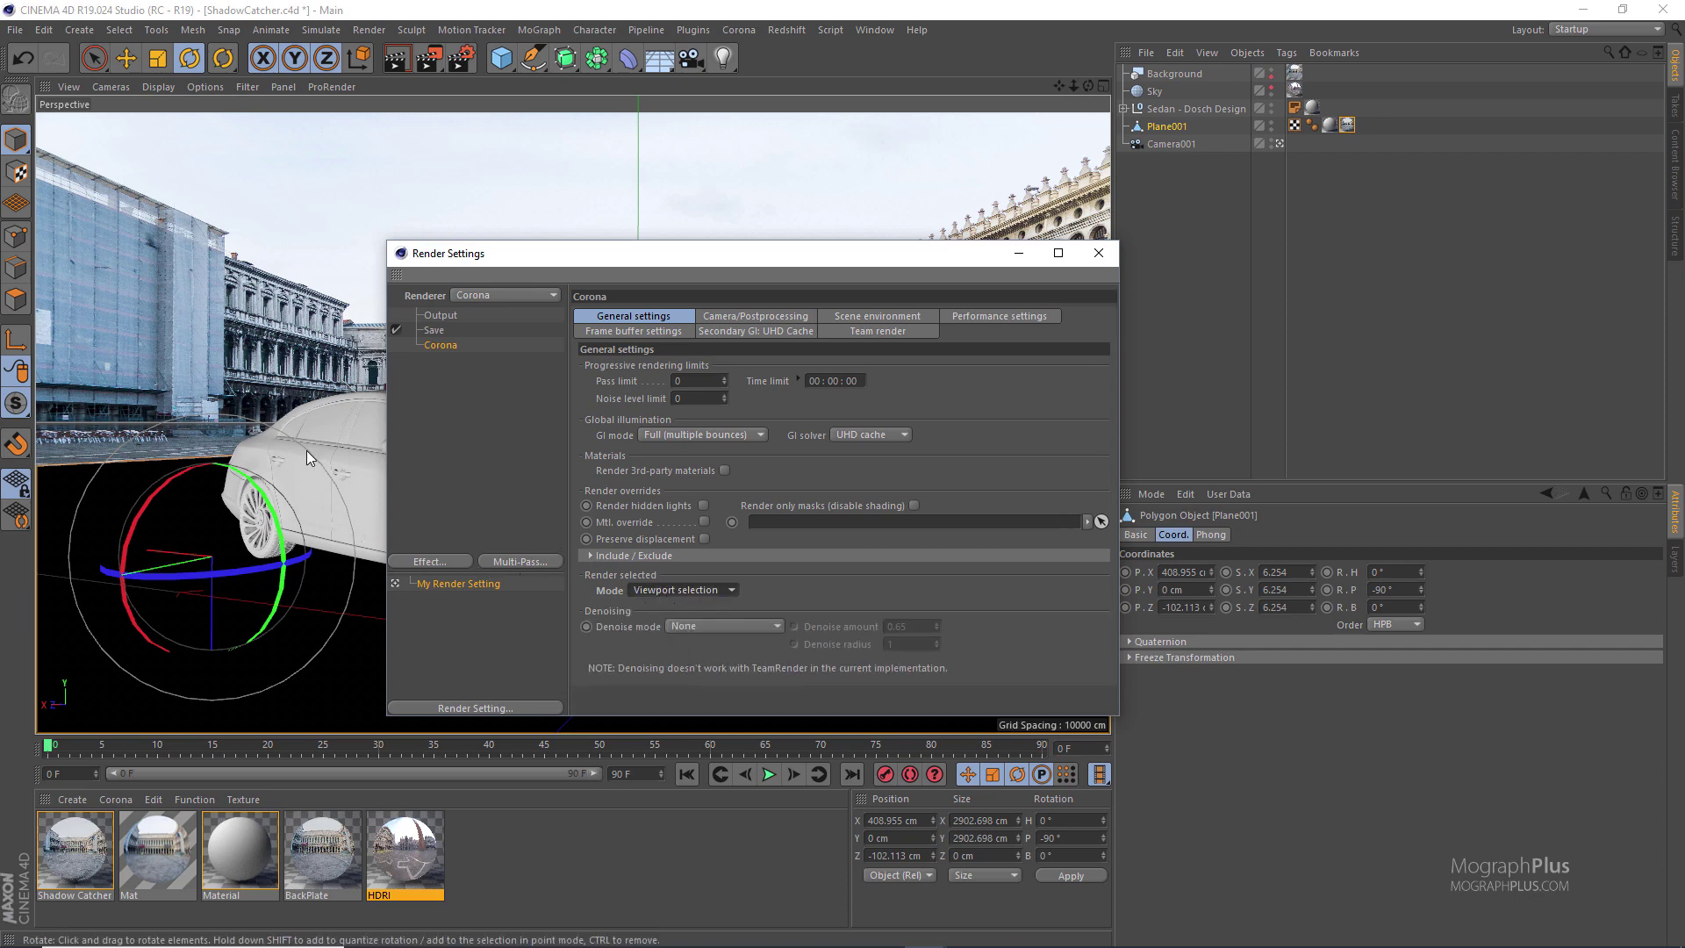
left_click(720, 586)
left_click(716, 605)
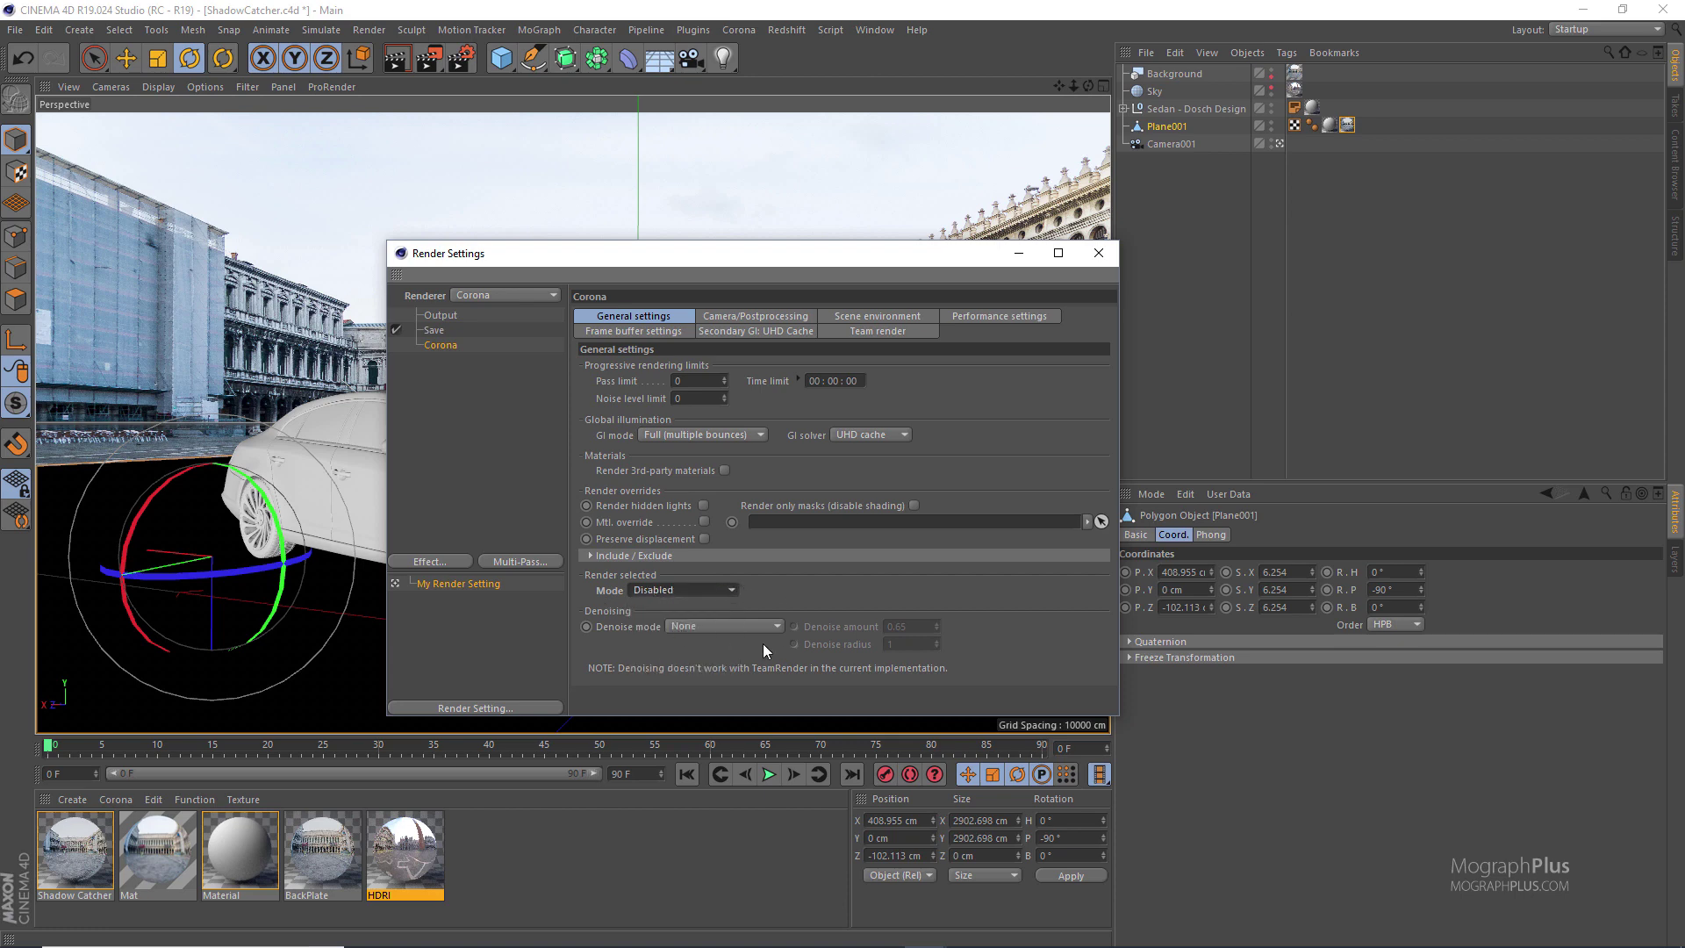
Review Corona's Camera/Postprocessing settings, from tone mapping and photographic exposure down to depth of field and motion blur
left_click(711, 320)
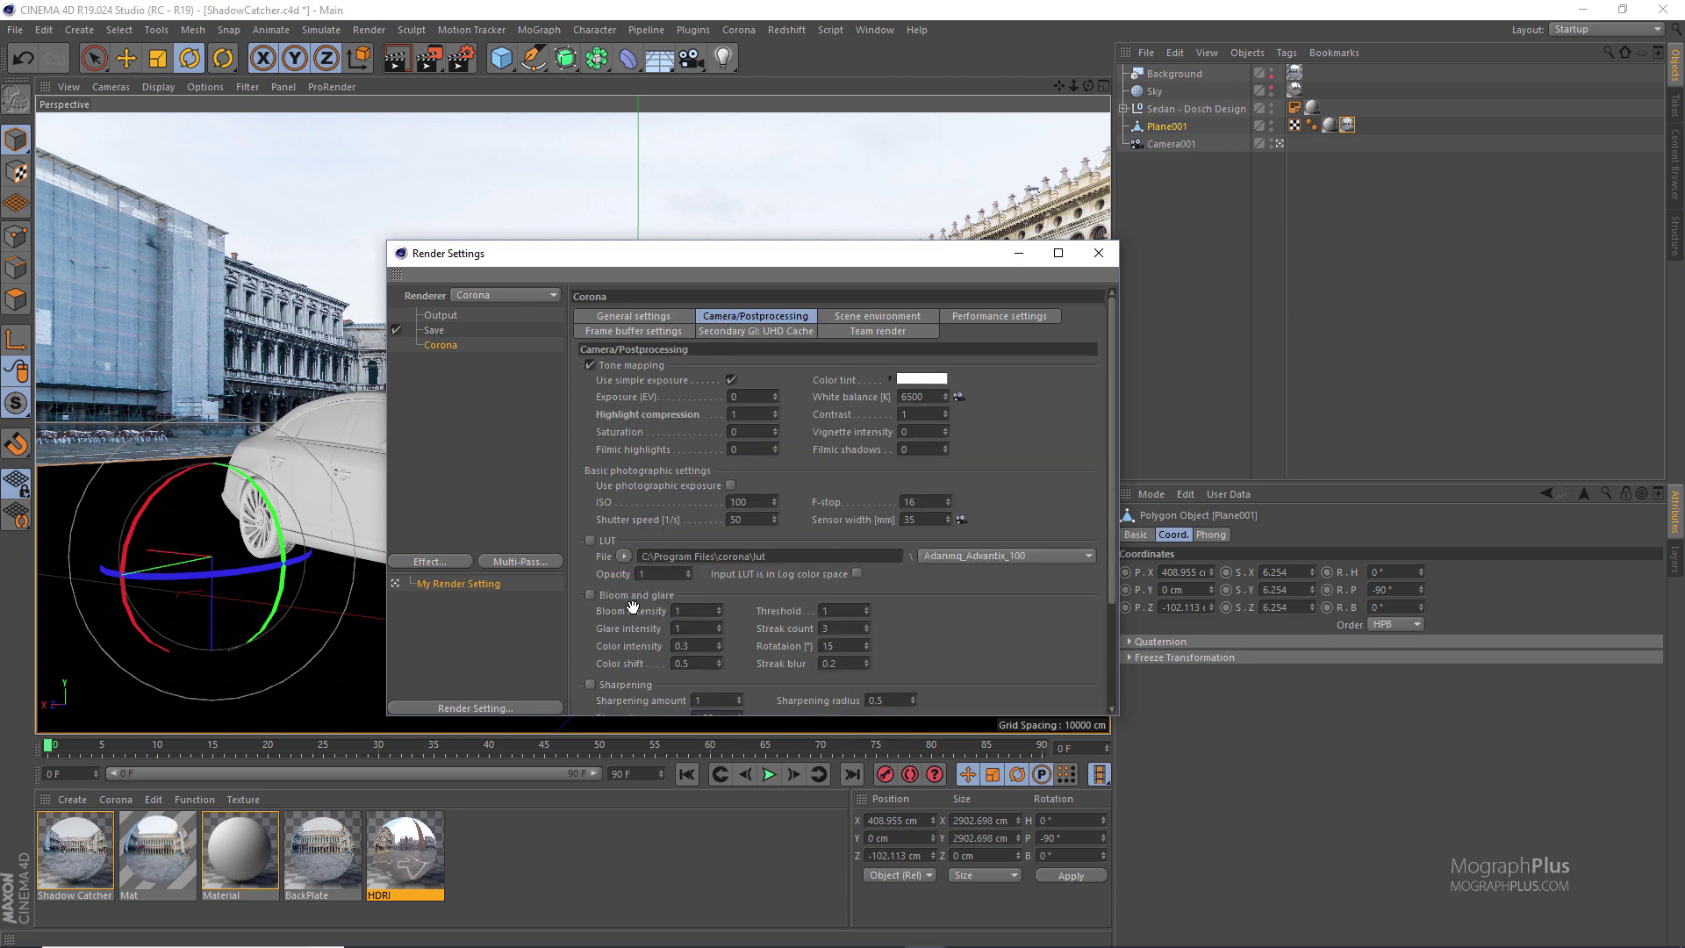
scroll(632, 606, "down", 4)
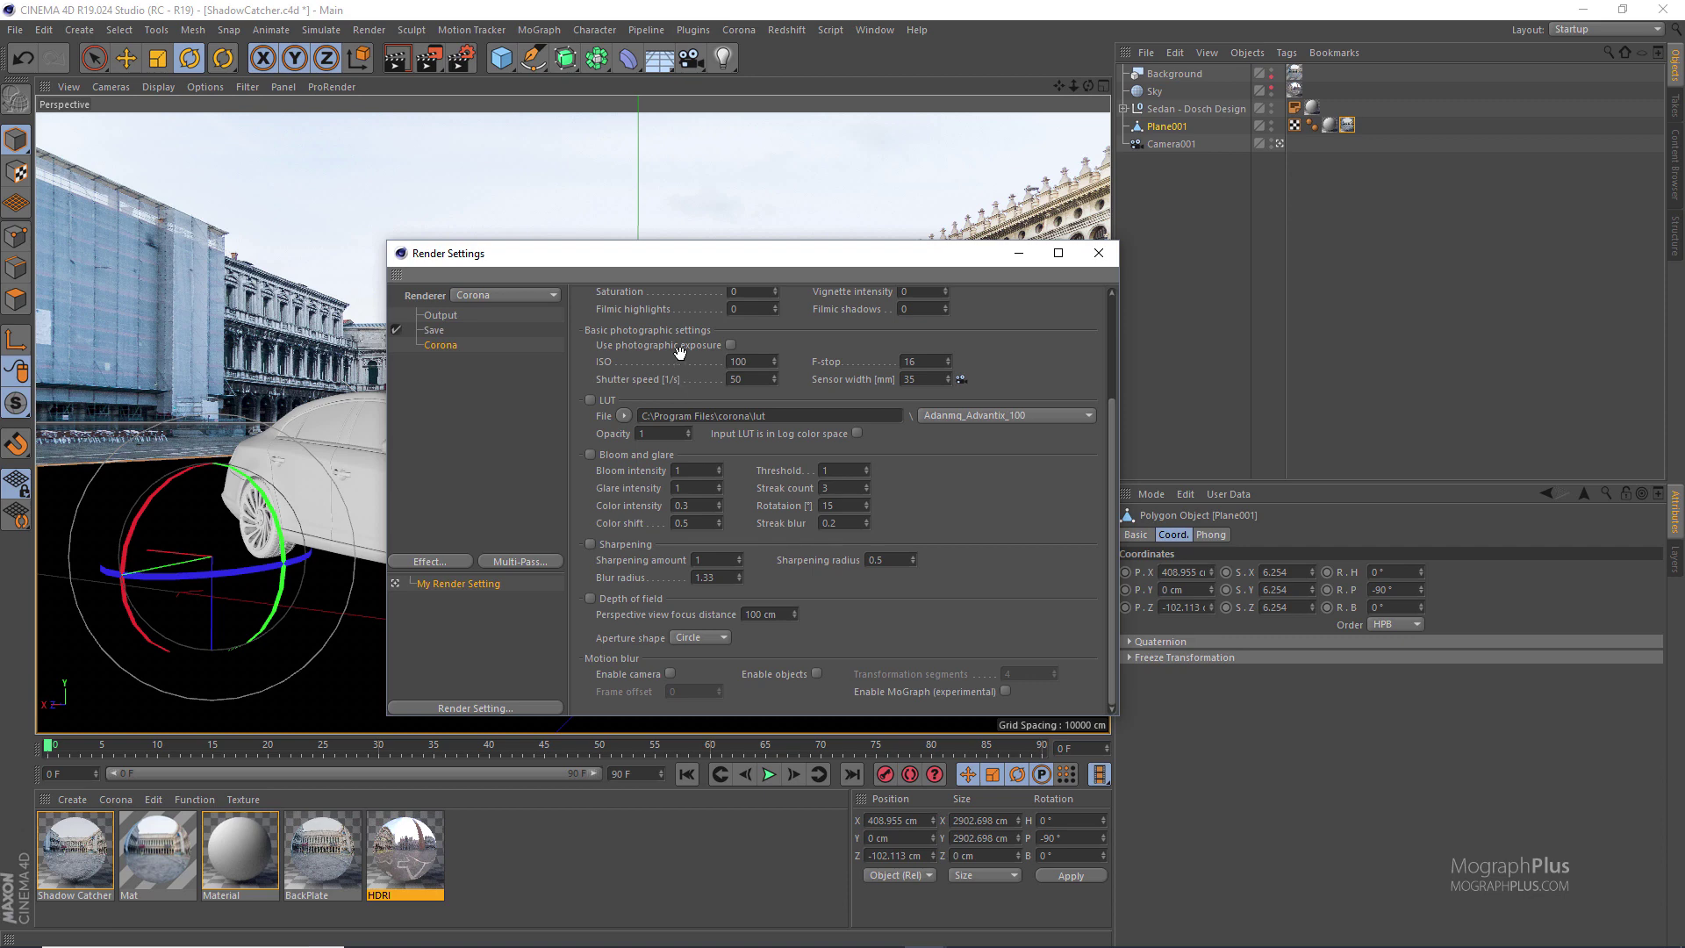
scroll(679, 352, "up", 4)
scroll(678, 627, "down", 5)
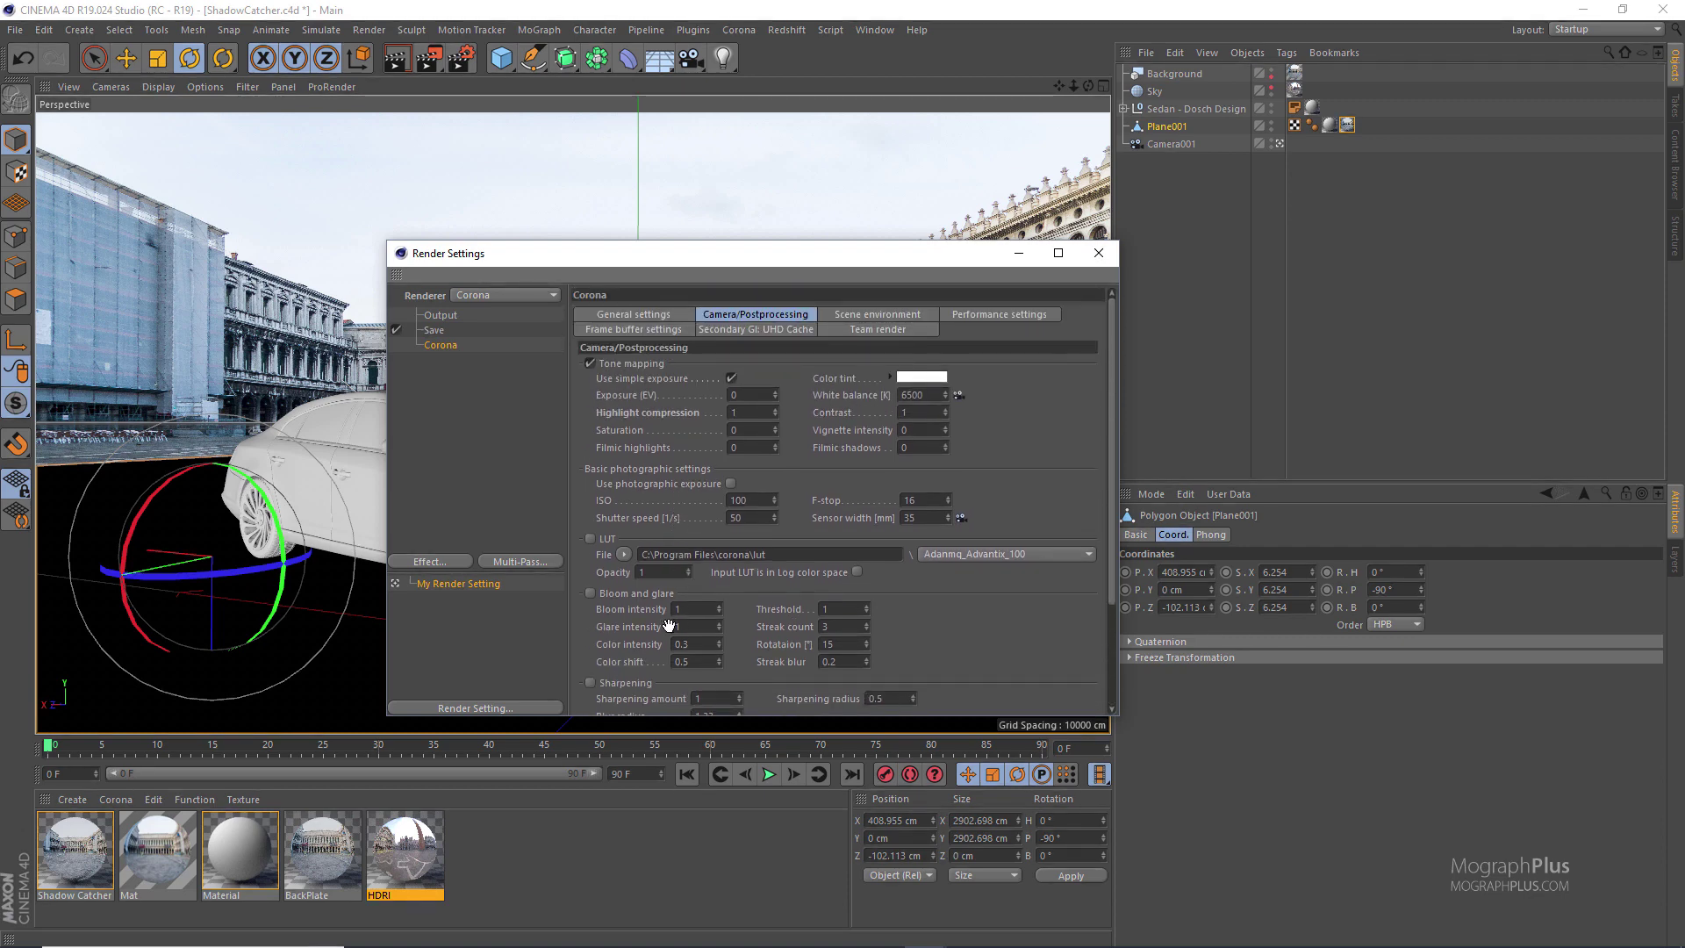
scroll(666, 499, "up", 5)
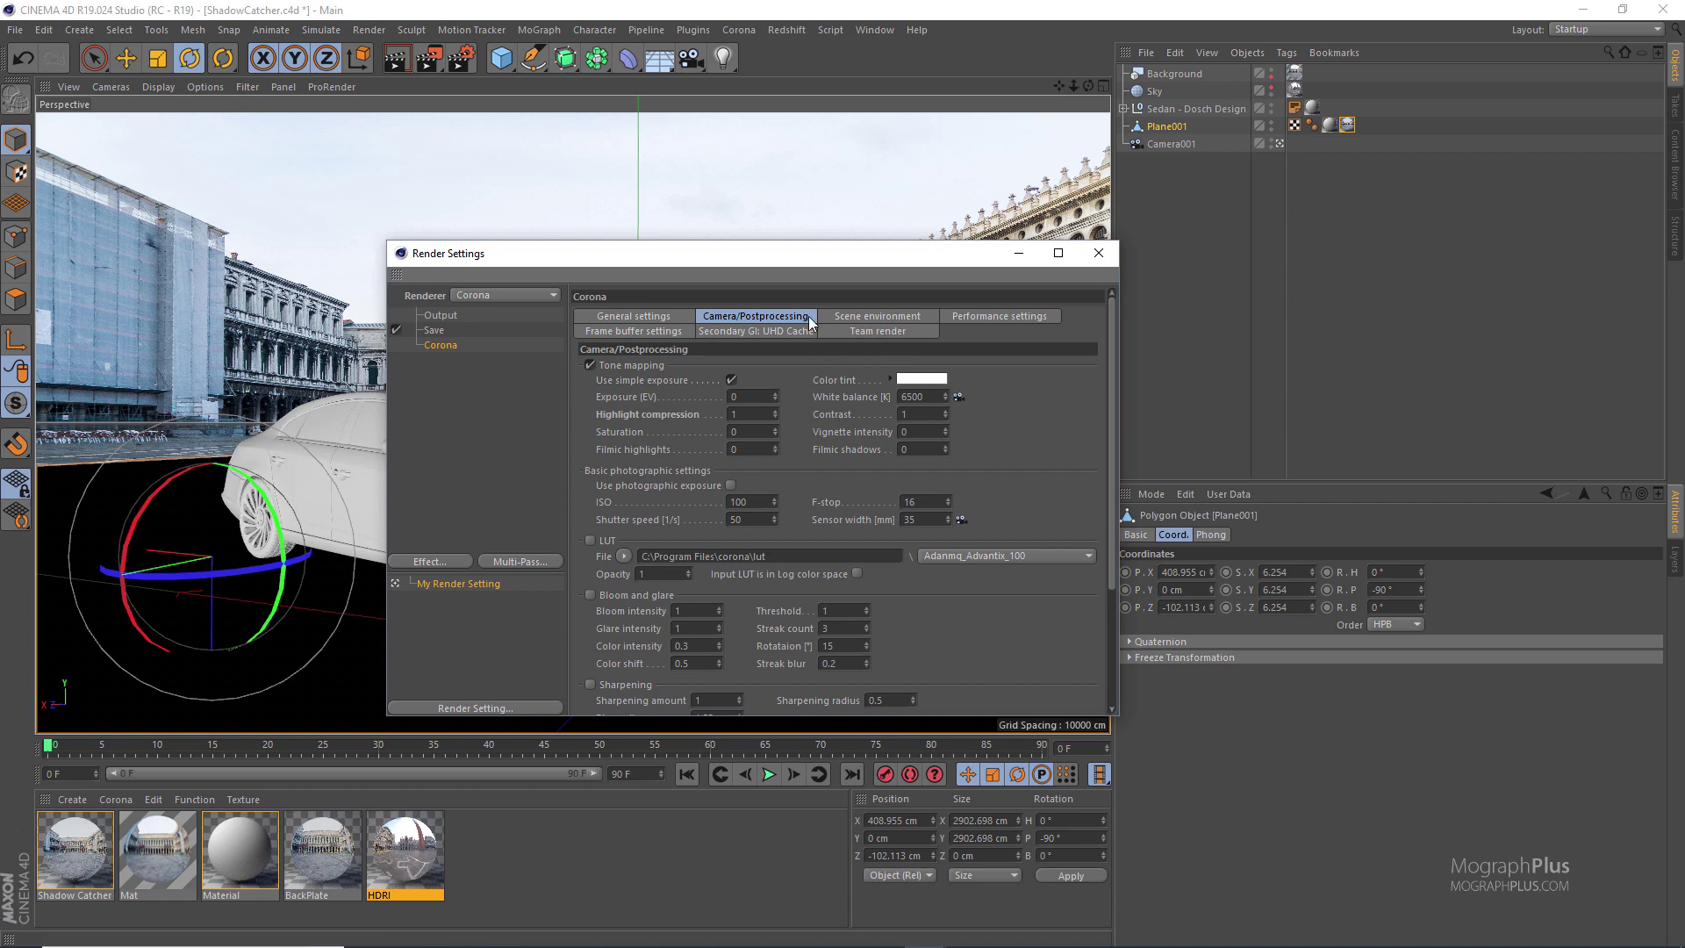
left_click_drag(808, 260, 772, 254)
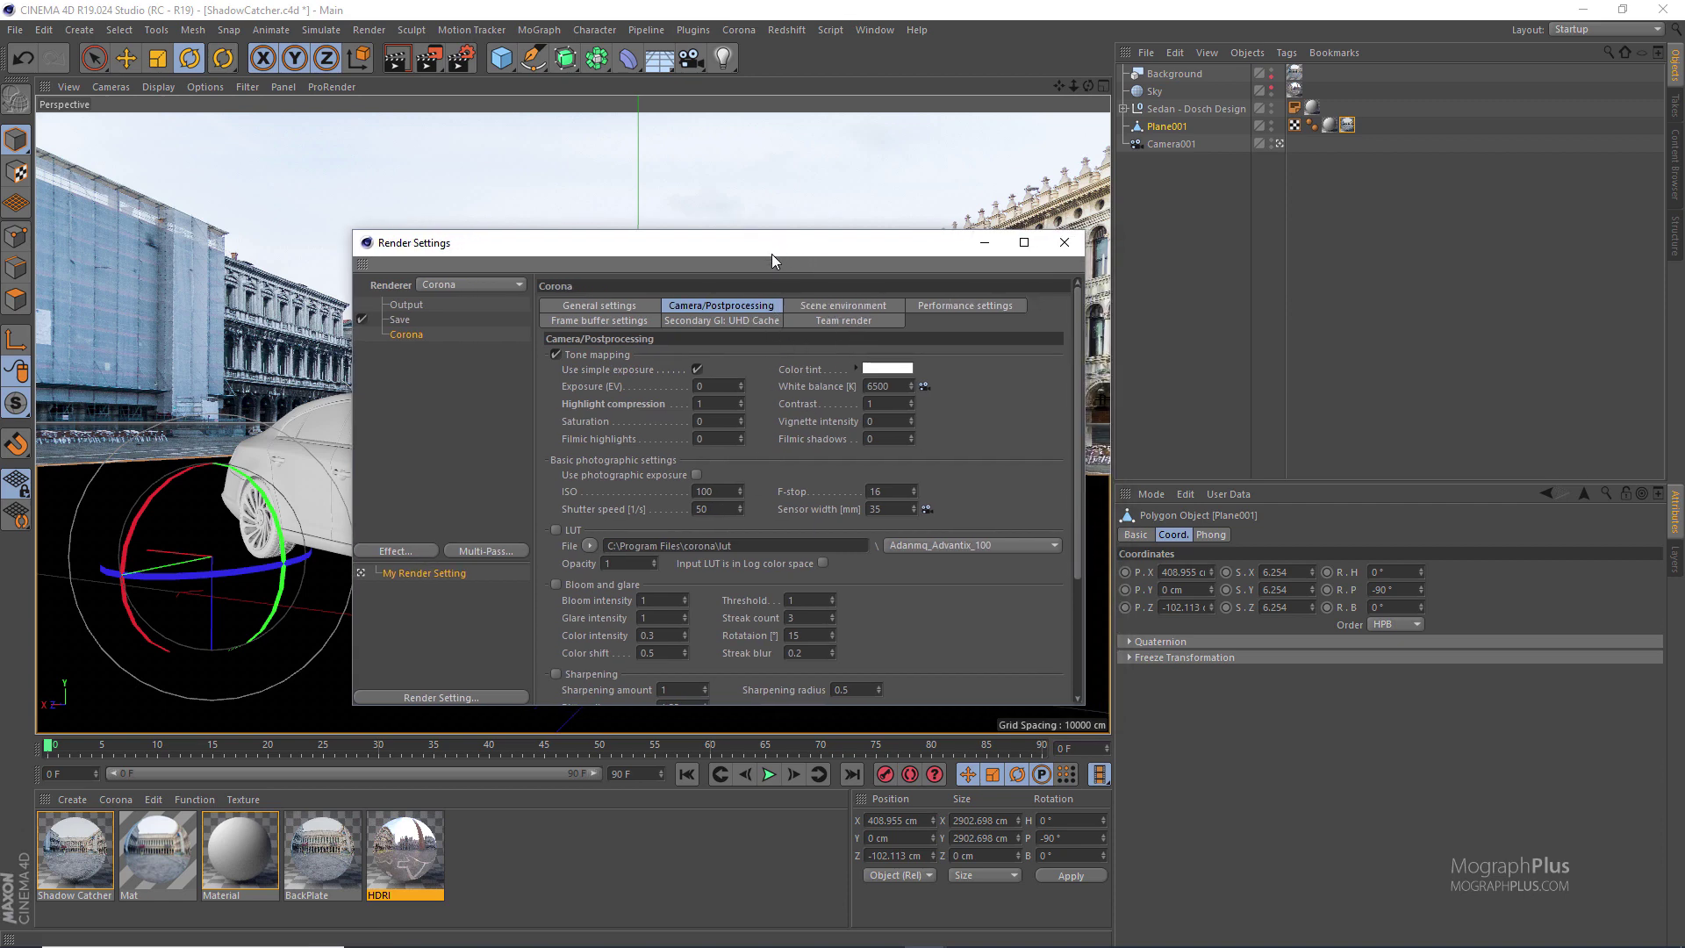
Review Corona's scene environment overrides and its performance settings
left_click(828, 305)
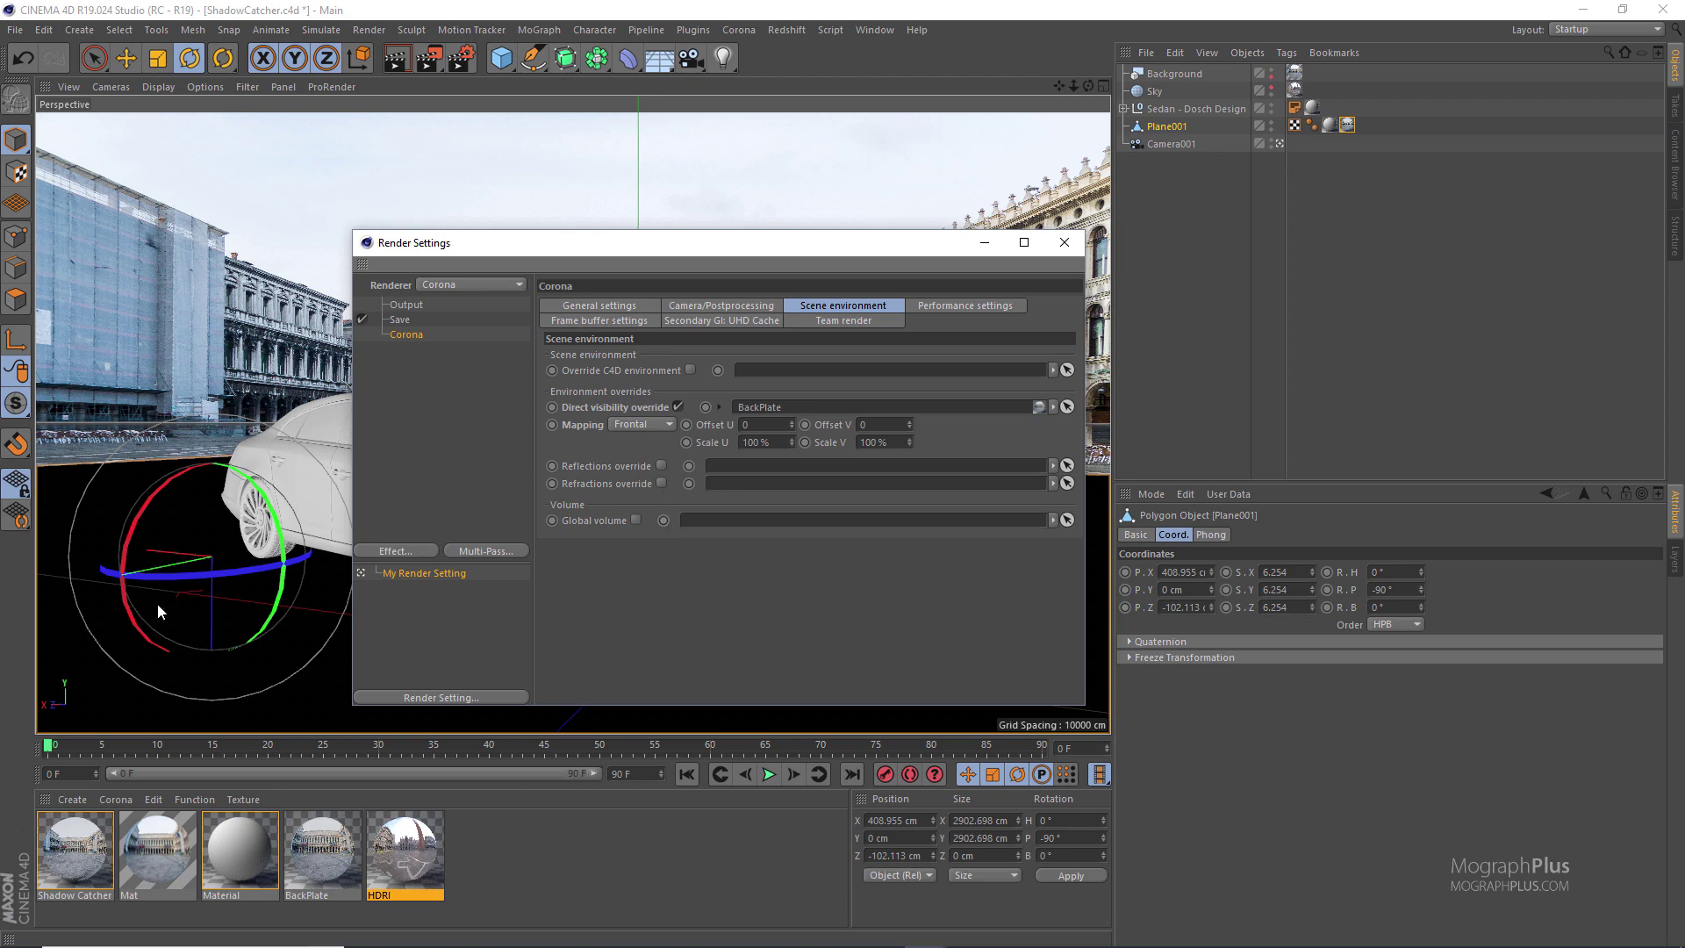
left_click(115, 799)
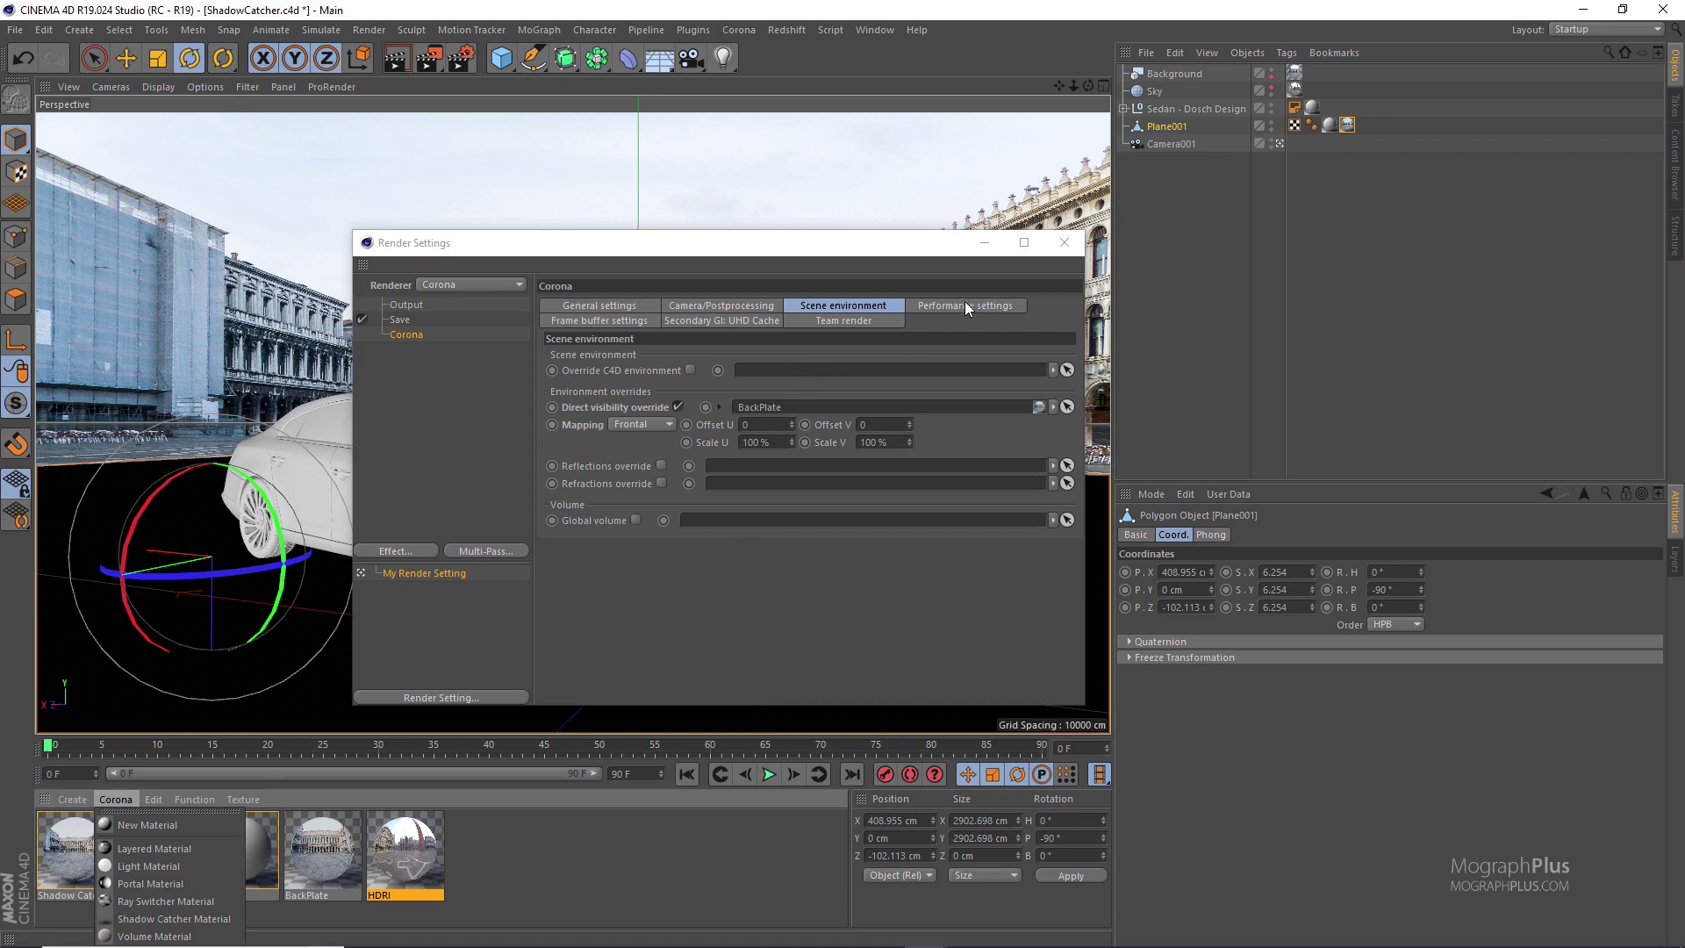
left_click(904, 244)
left_click_drag(904, 244, 893, 237)
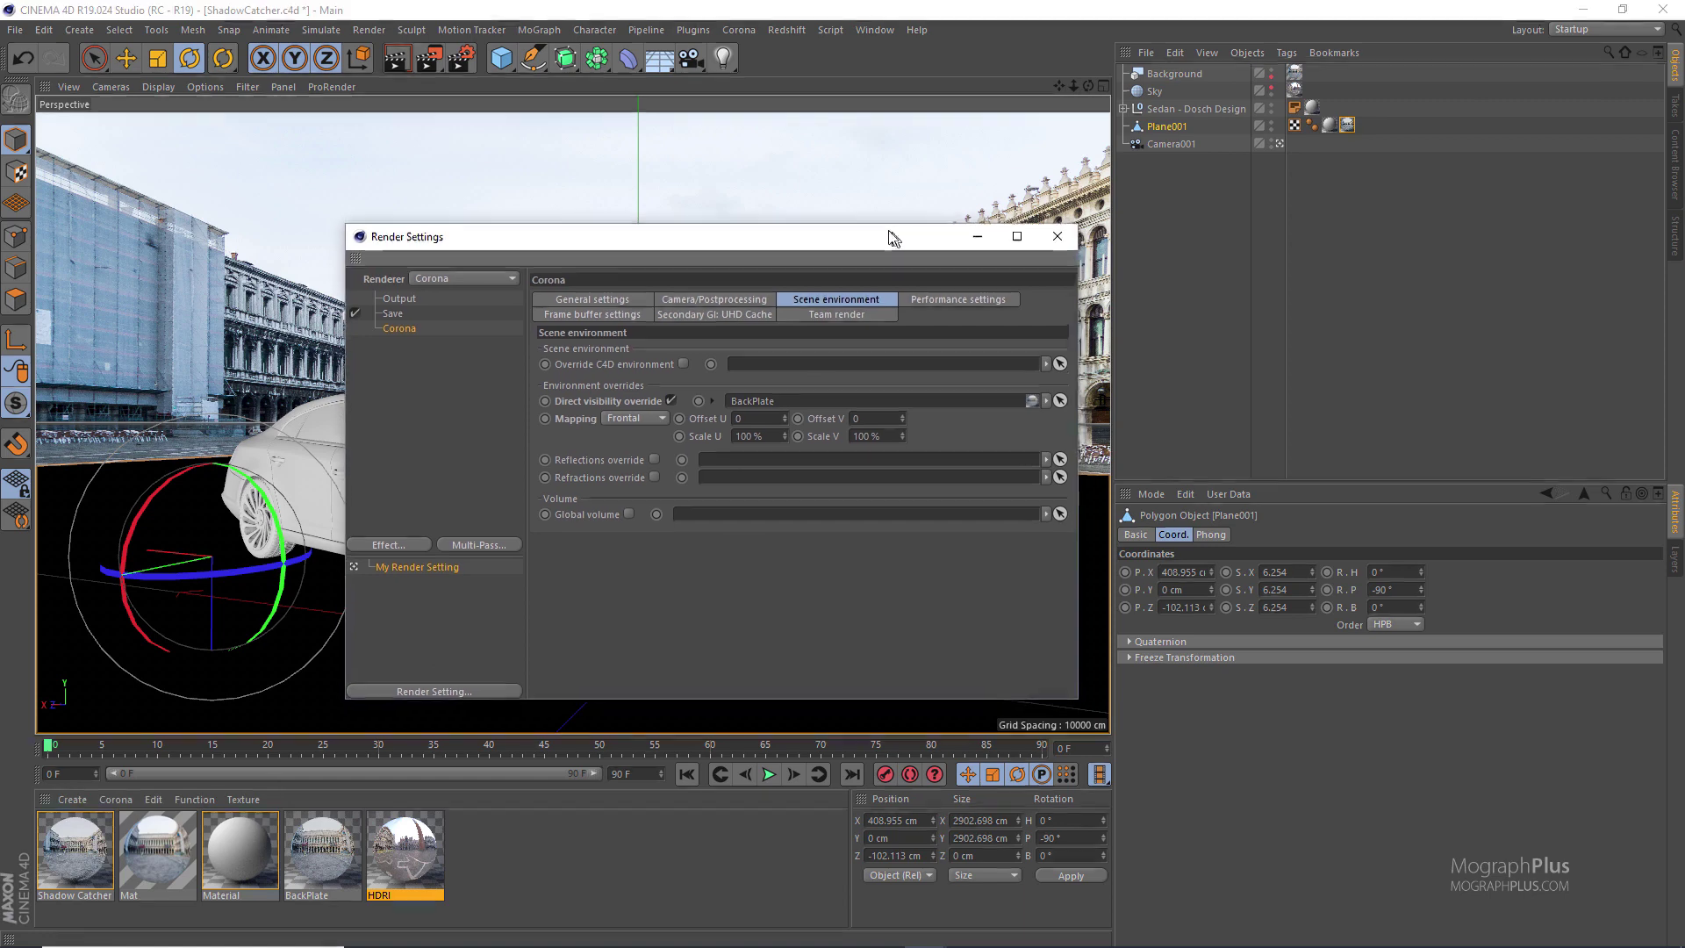
left_click(954, 301)
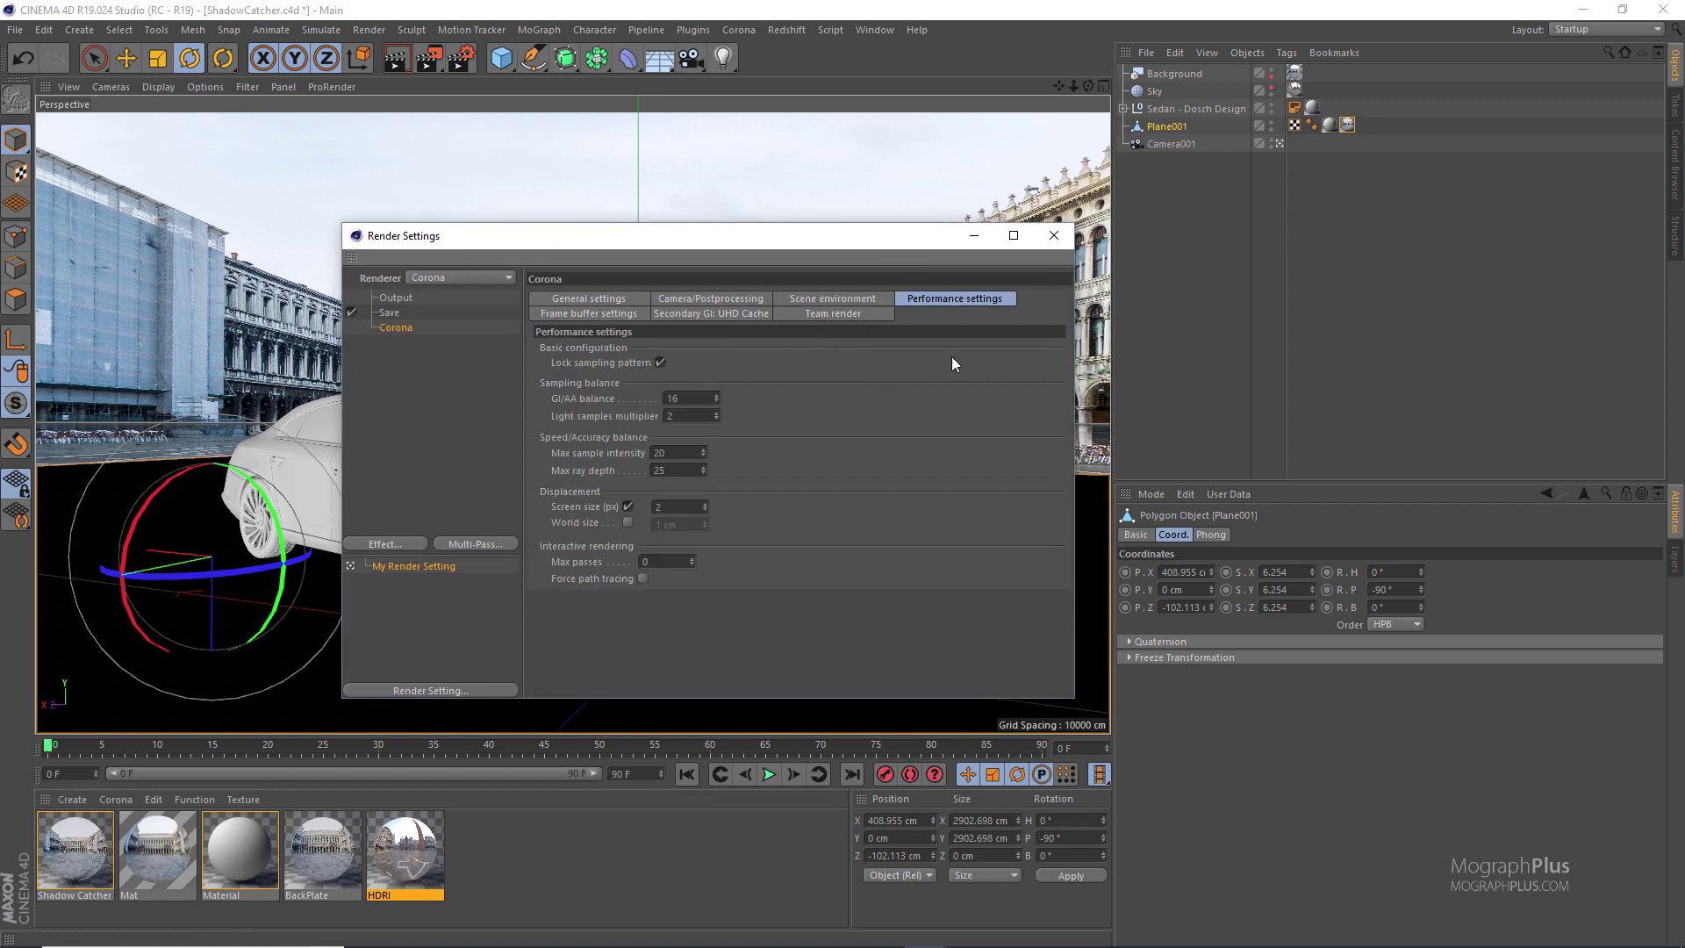
left_click_drag(834, 250, 897, 386)
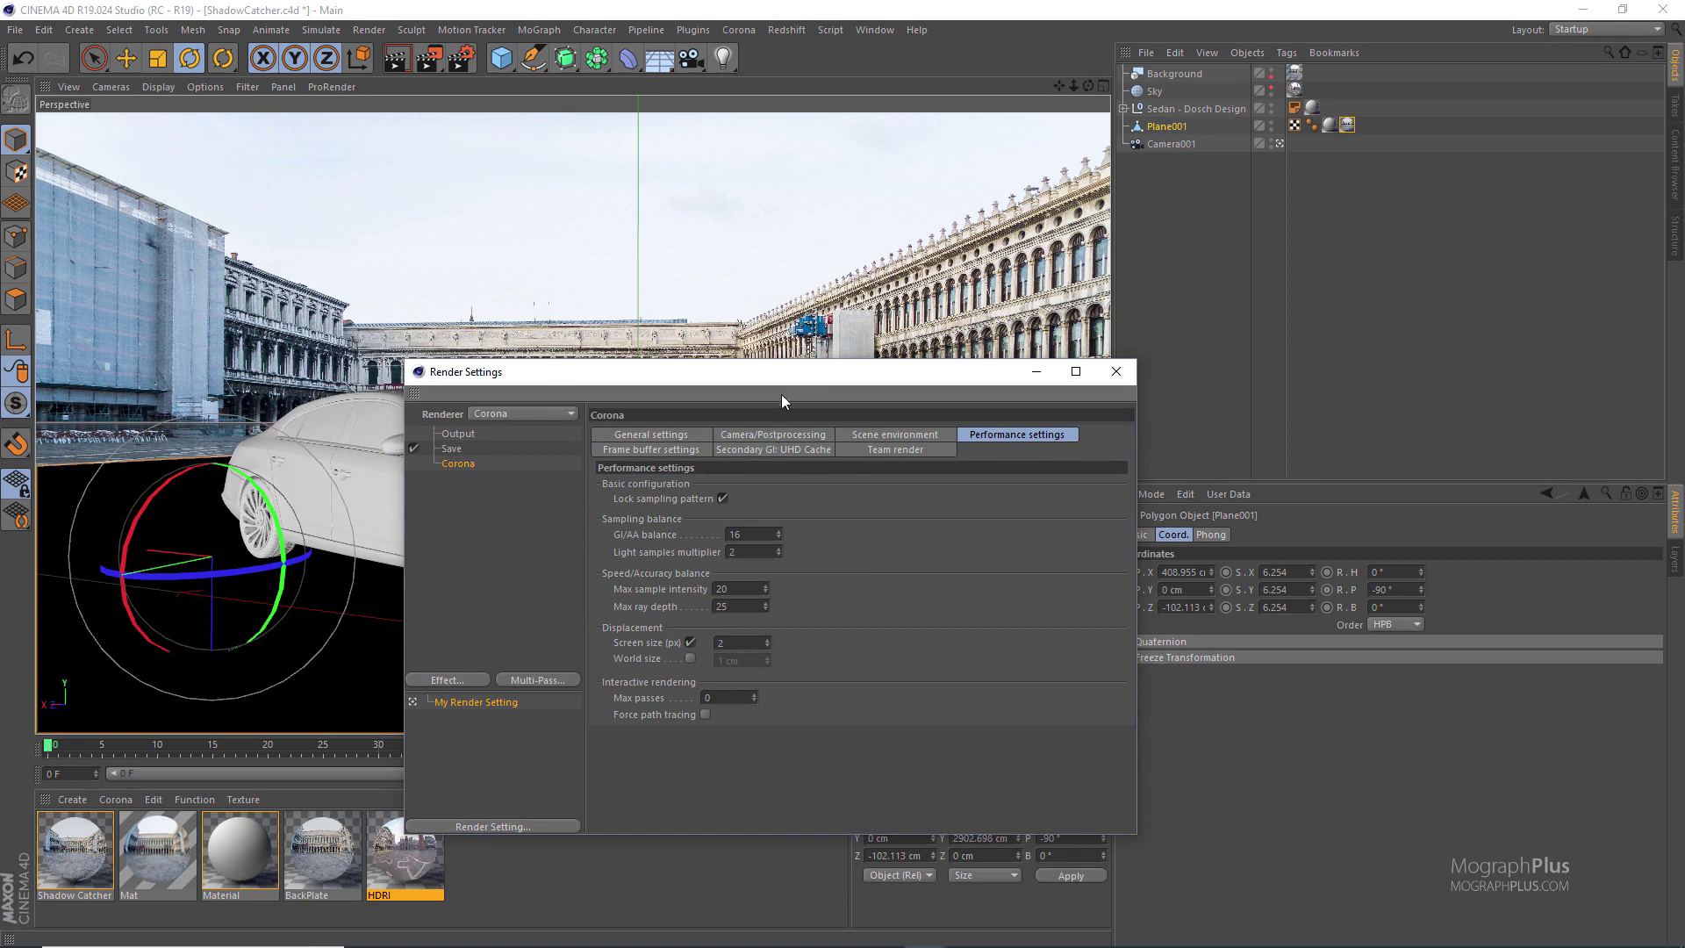
left_click_drag(784, 384, 750, 302)
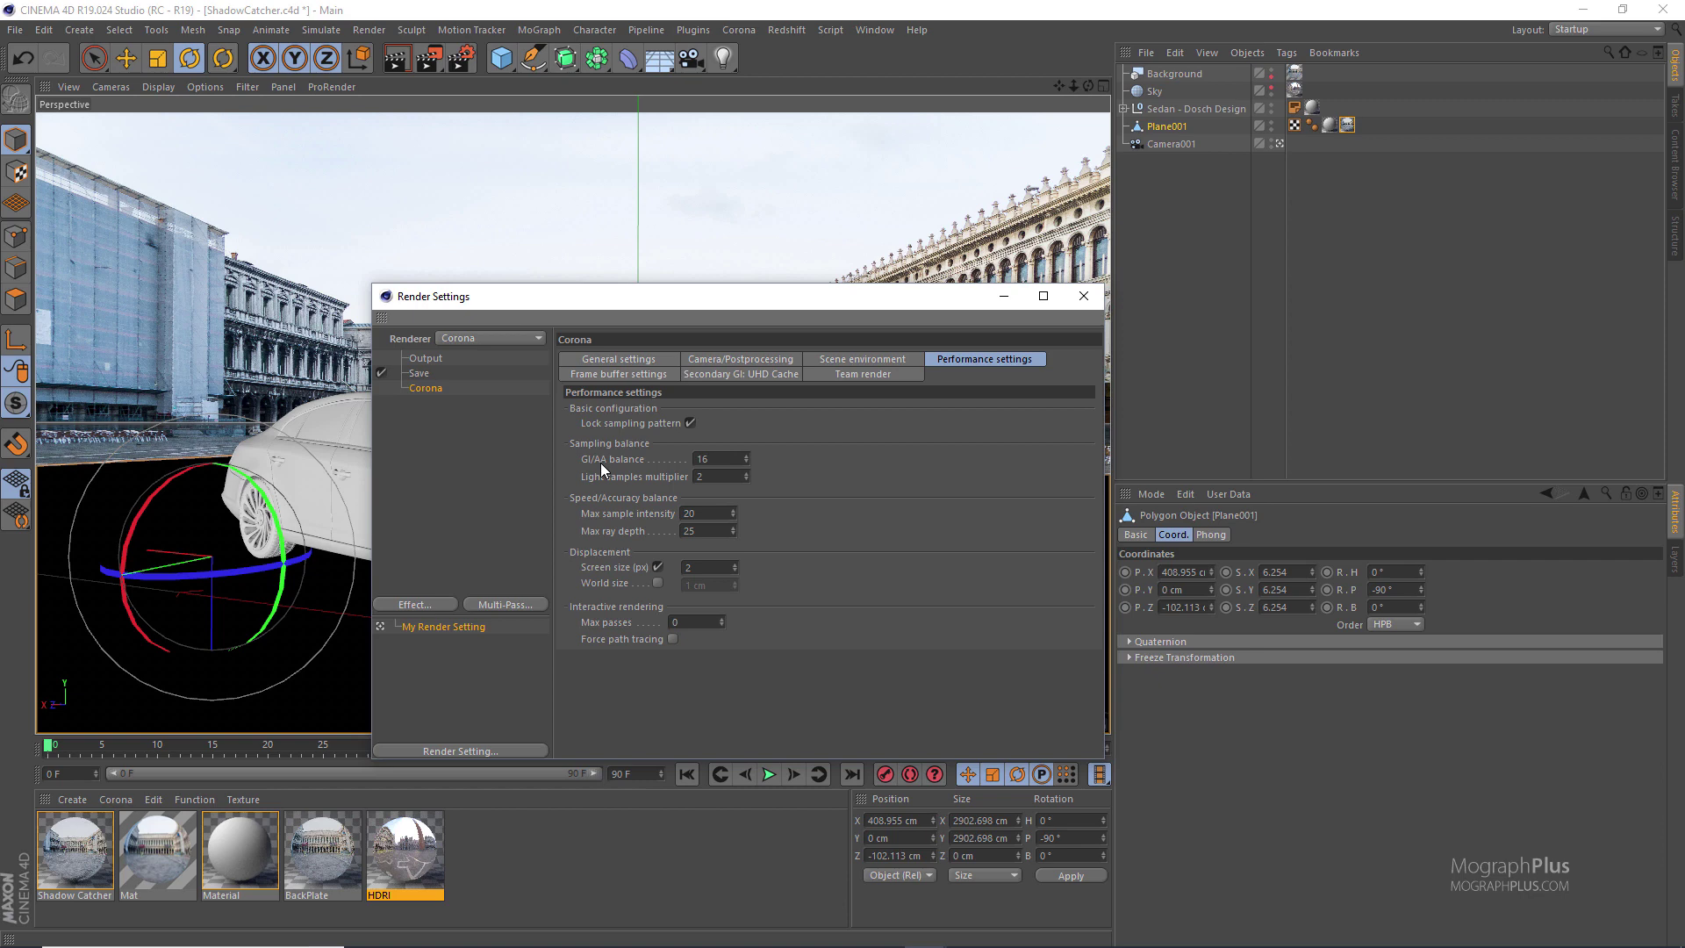
Try a GI/AA balance of 8 in the performance settings and return it to 16
double_click(730, 458)
type("8")
key("Return")
double_click(726, 461)
double_click(711, 482)
double_click(718, 458)
key("Tab")
Examine the passes available in Corona Multi-Pass and close its window
left_click(740, 30)
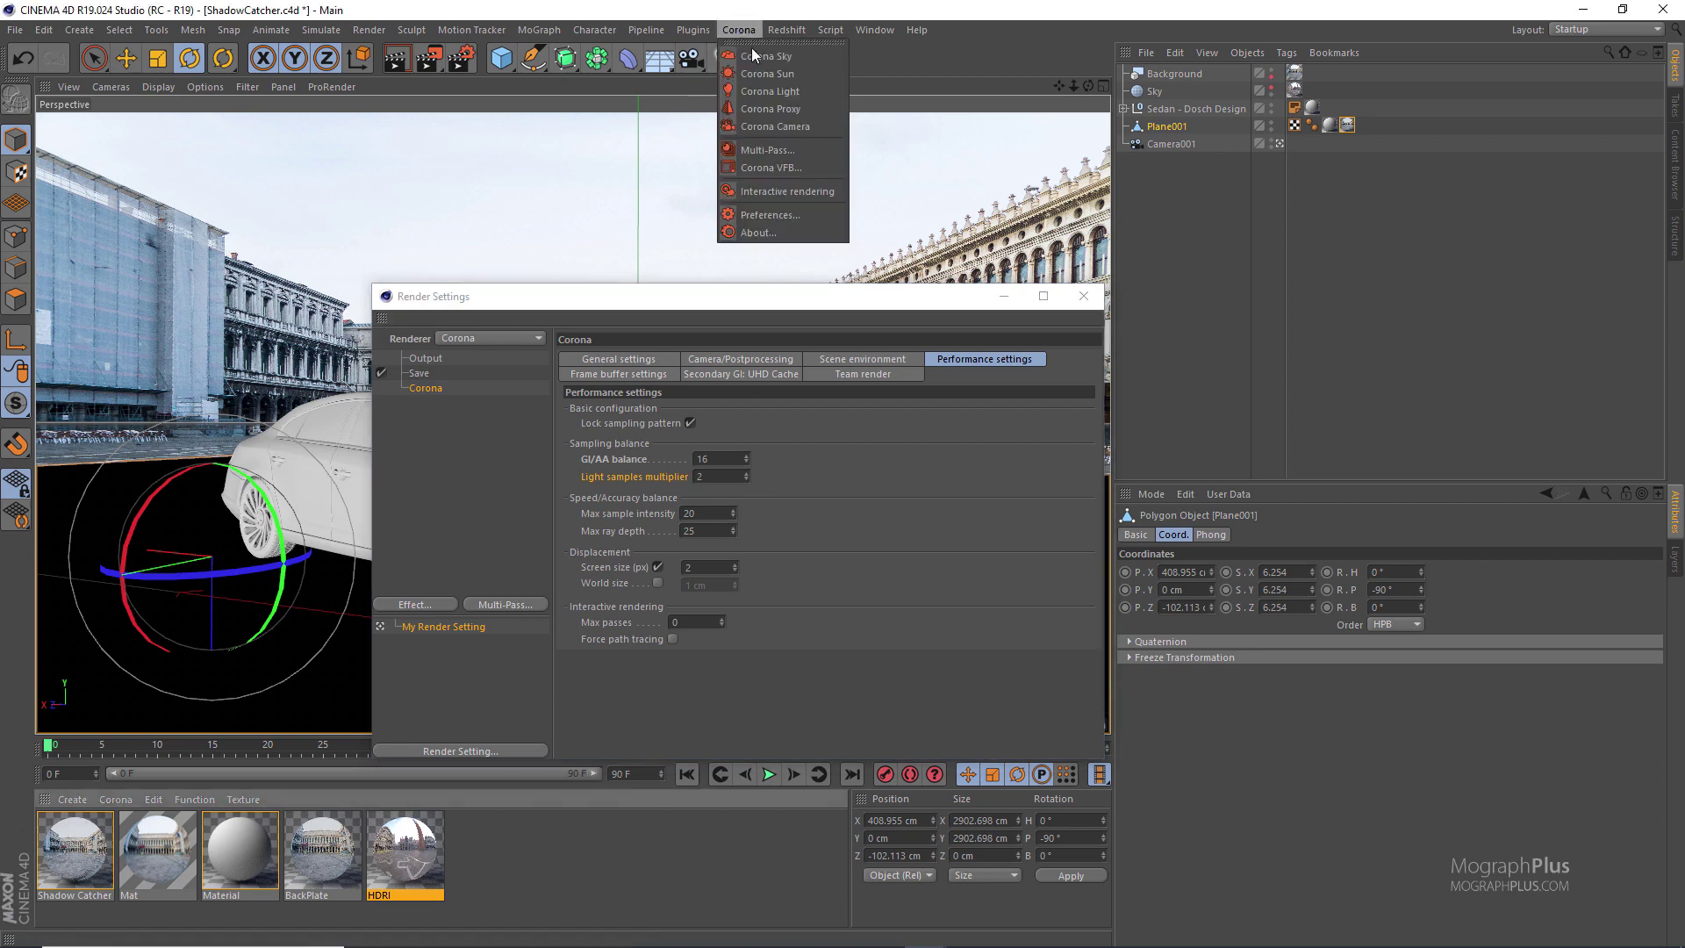
left_click(811, 150)
left_click_drag(634, 23, 669, 223)
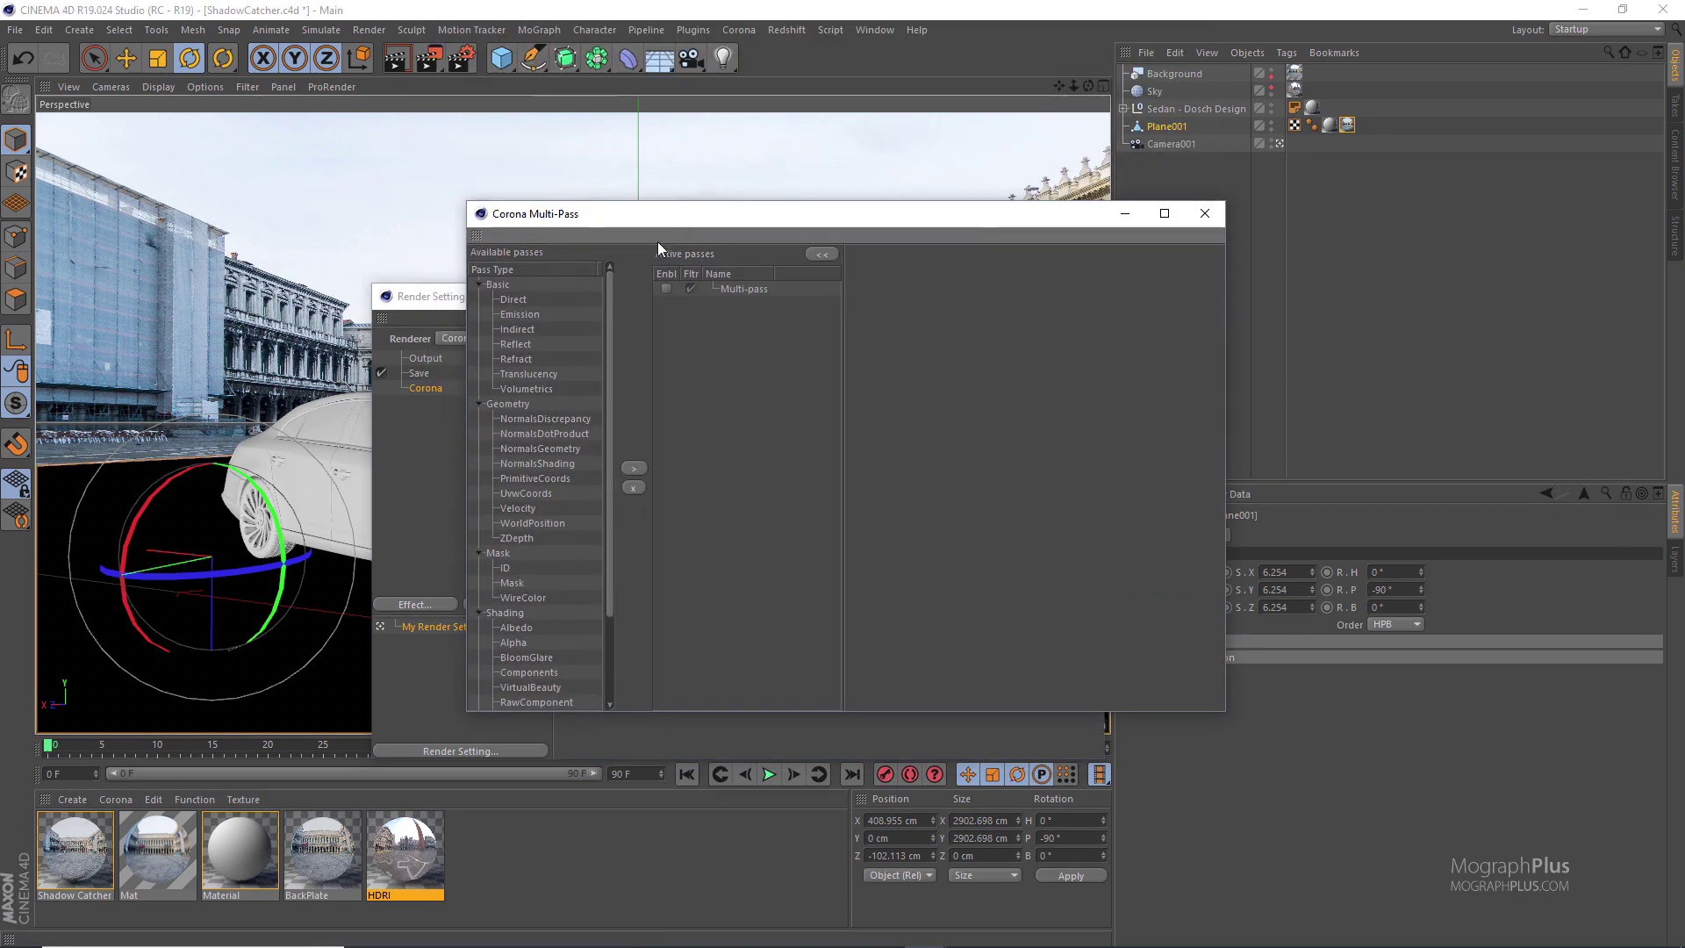
left_click(520, 329)
left_click(1204, 213)
left_click(734, 478)
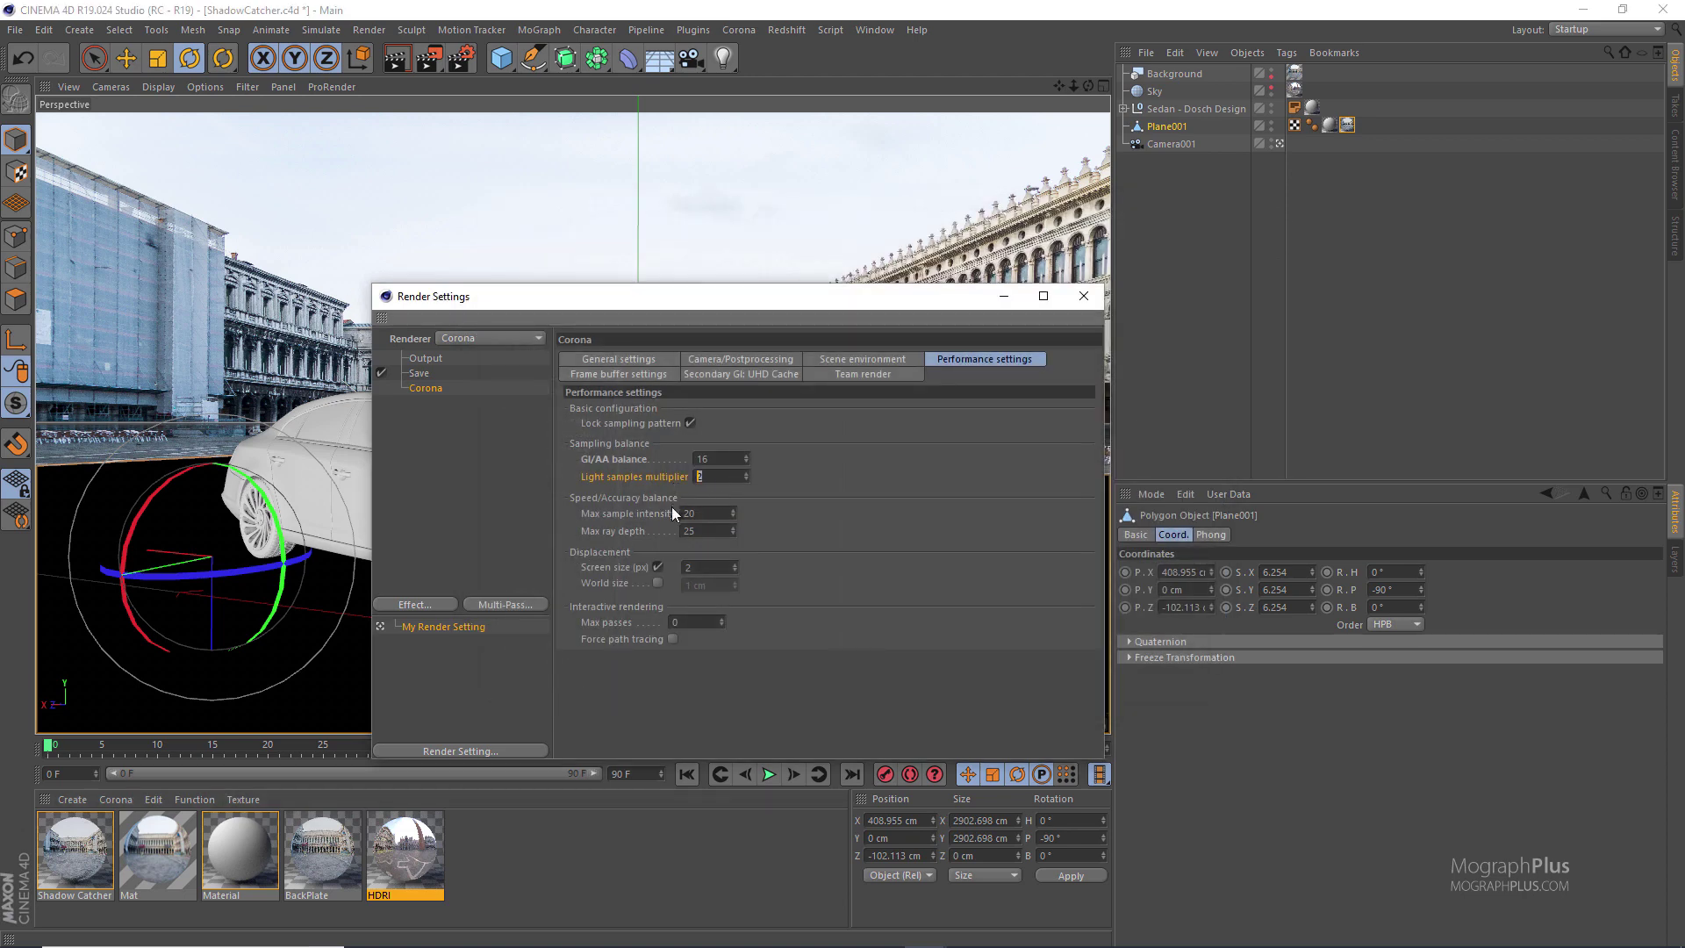
key("Return")
left_click(726, 479)
left_click_drag(658, 296, 586, 228)
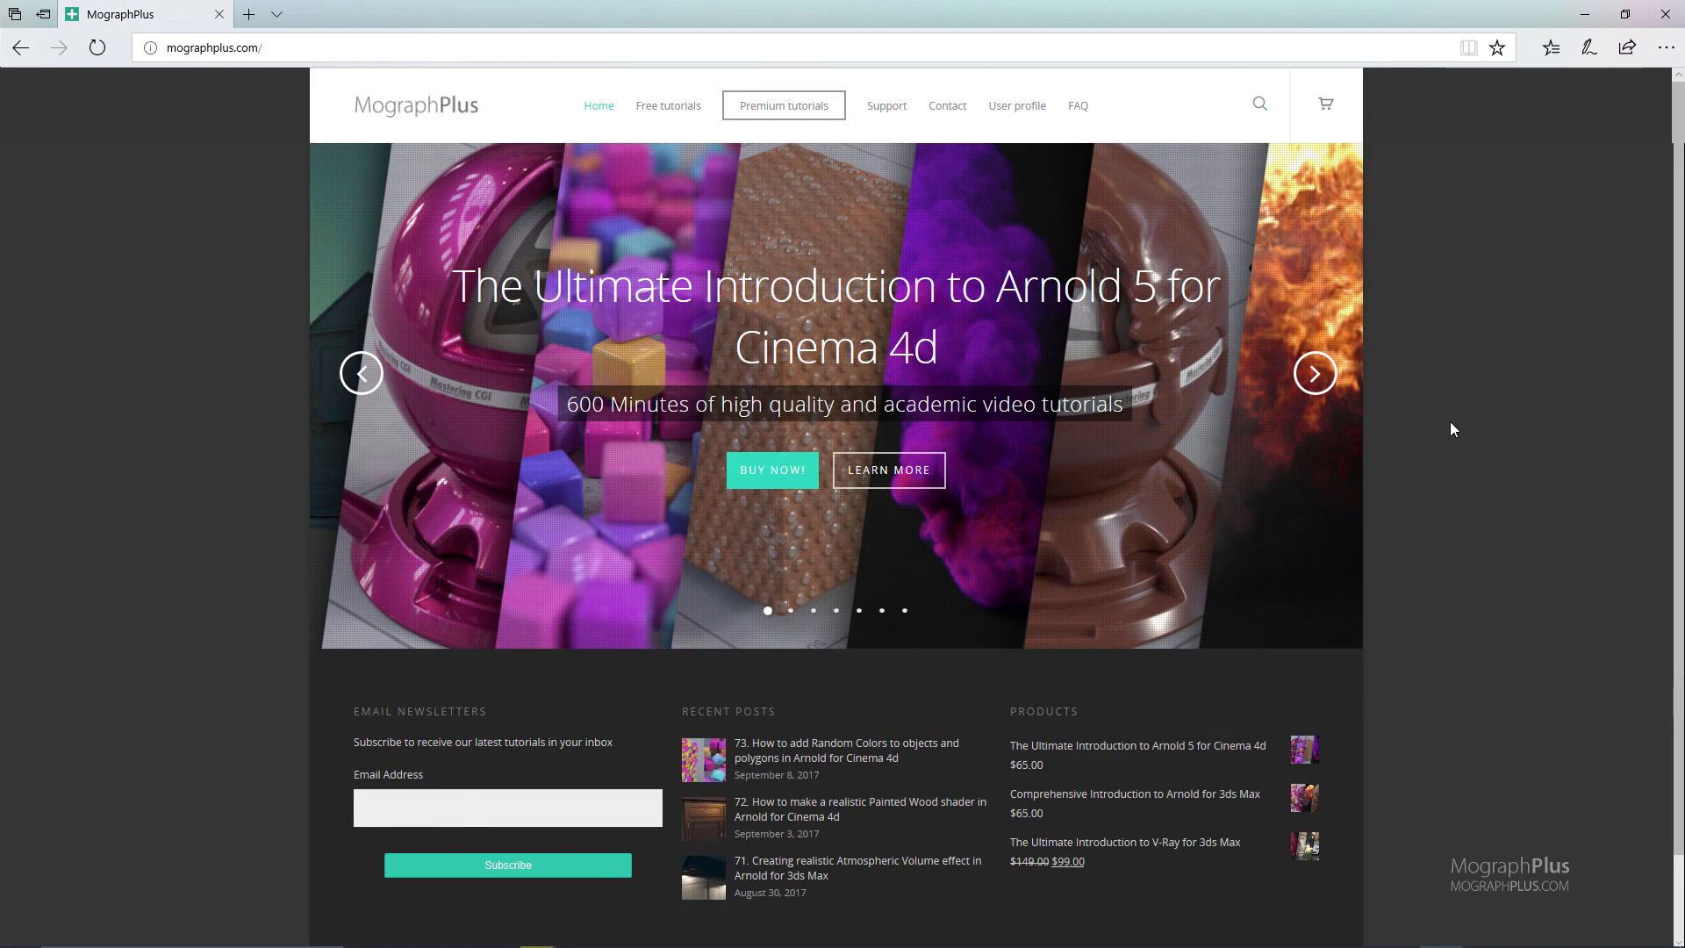
Switch to the browser and look through the featured premium tutorials on the mographplus.com home page
left_click(1316, 381)
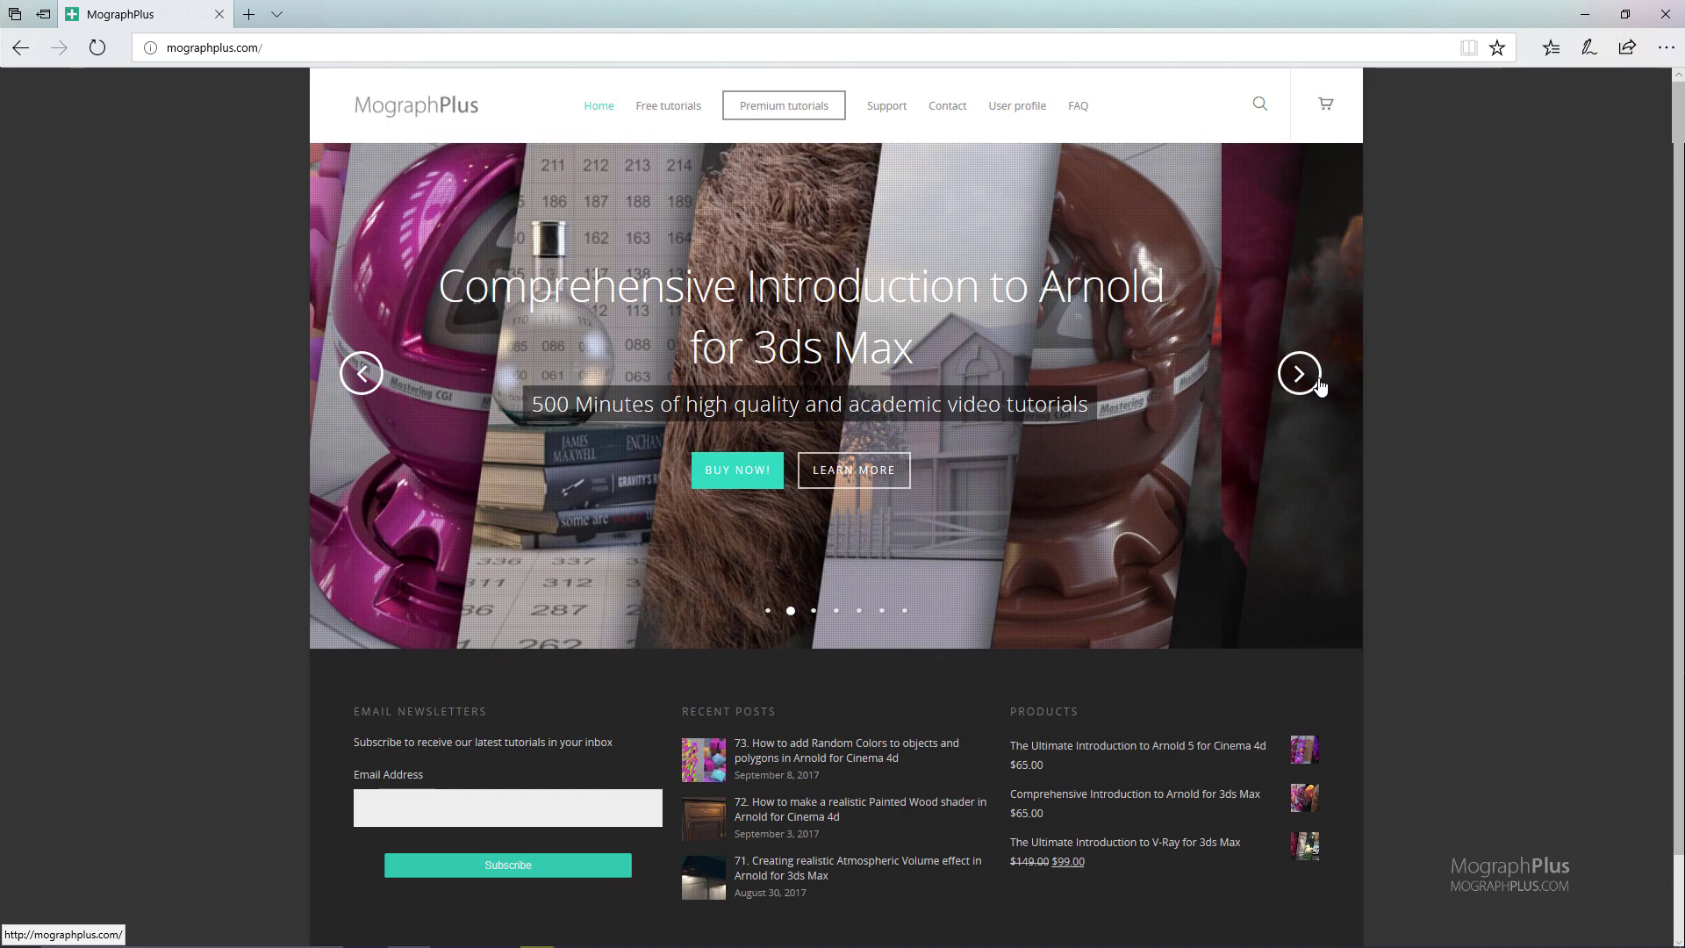
left_click(1319, 386)
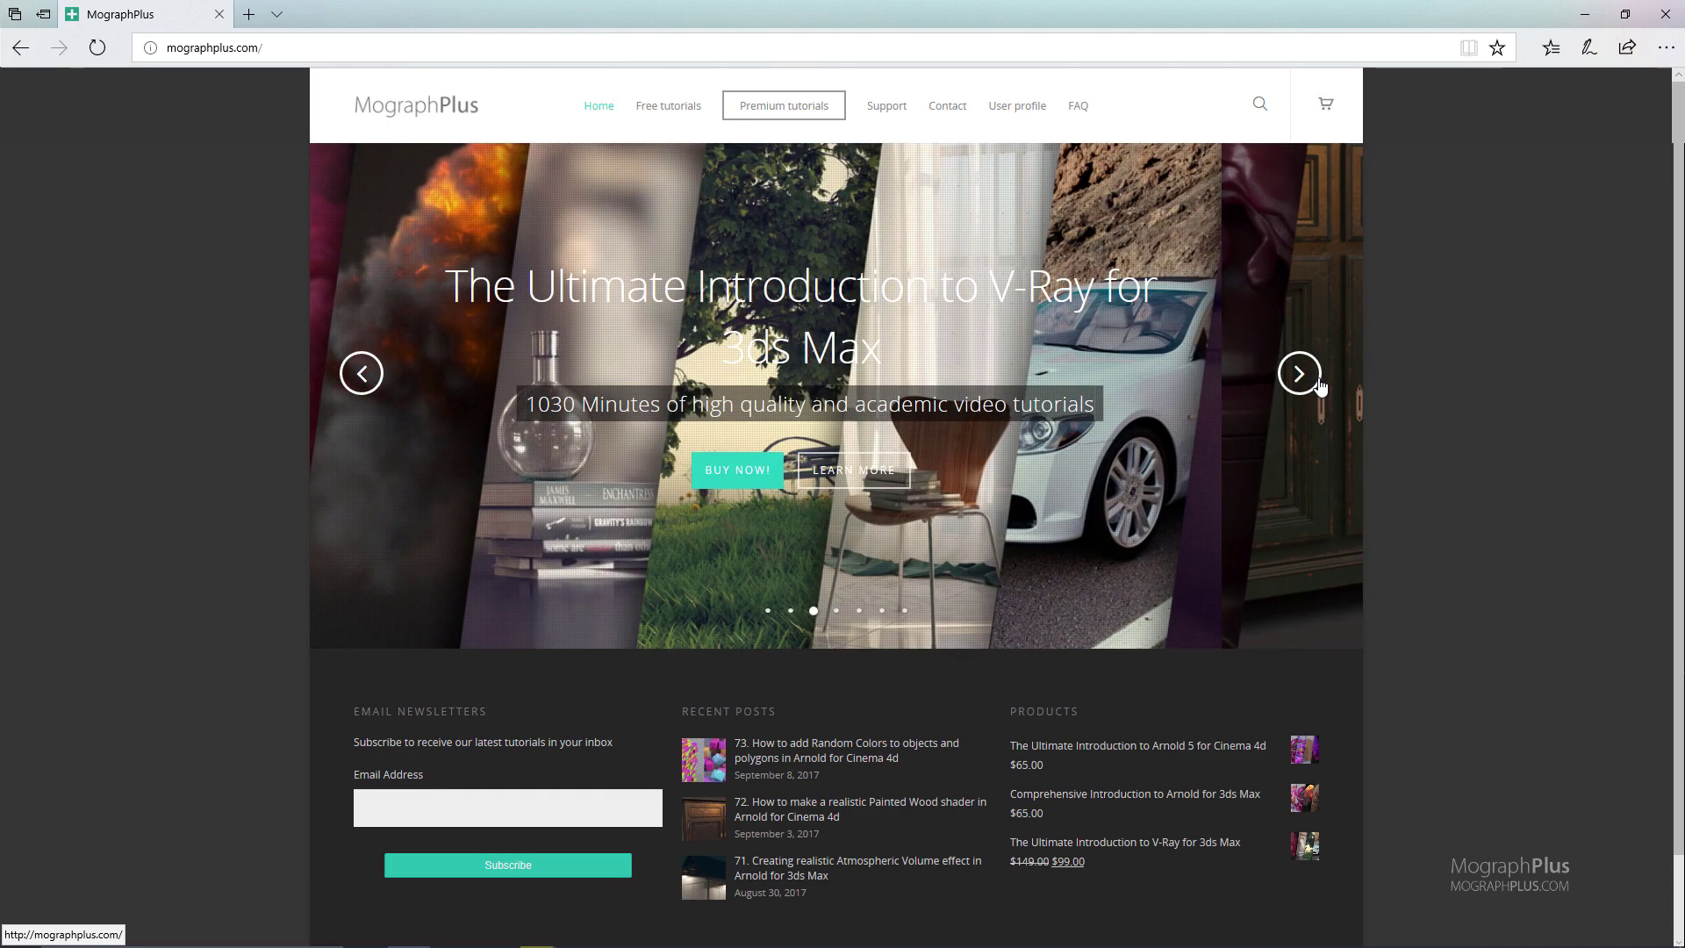
left_click(1320, 387)
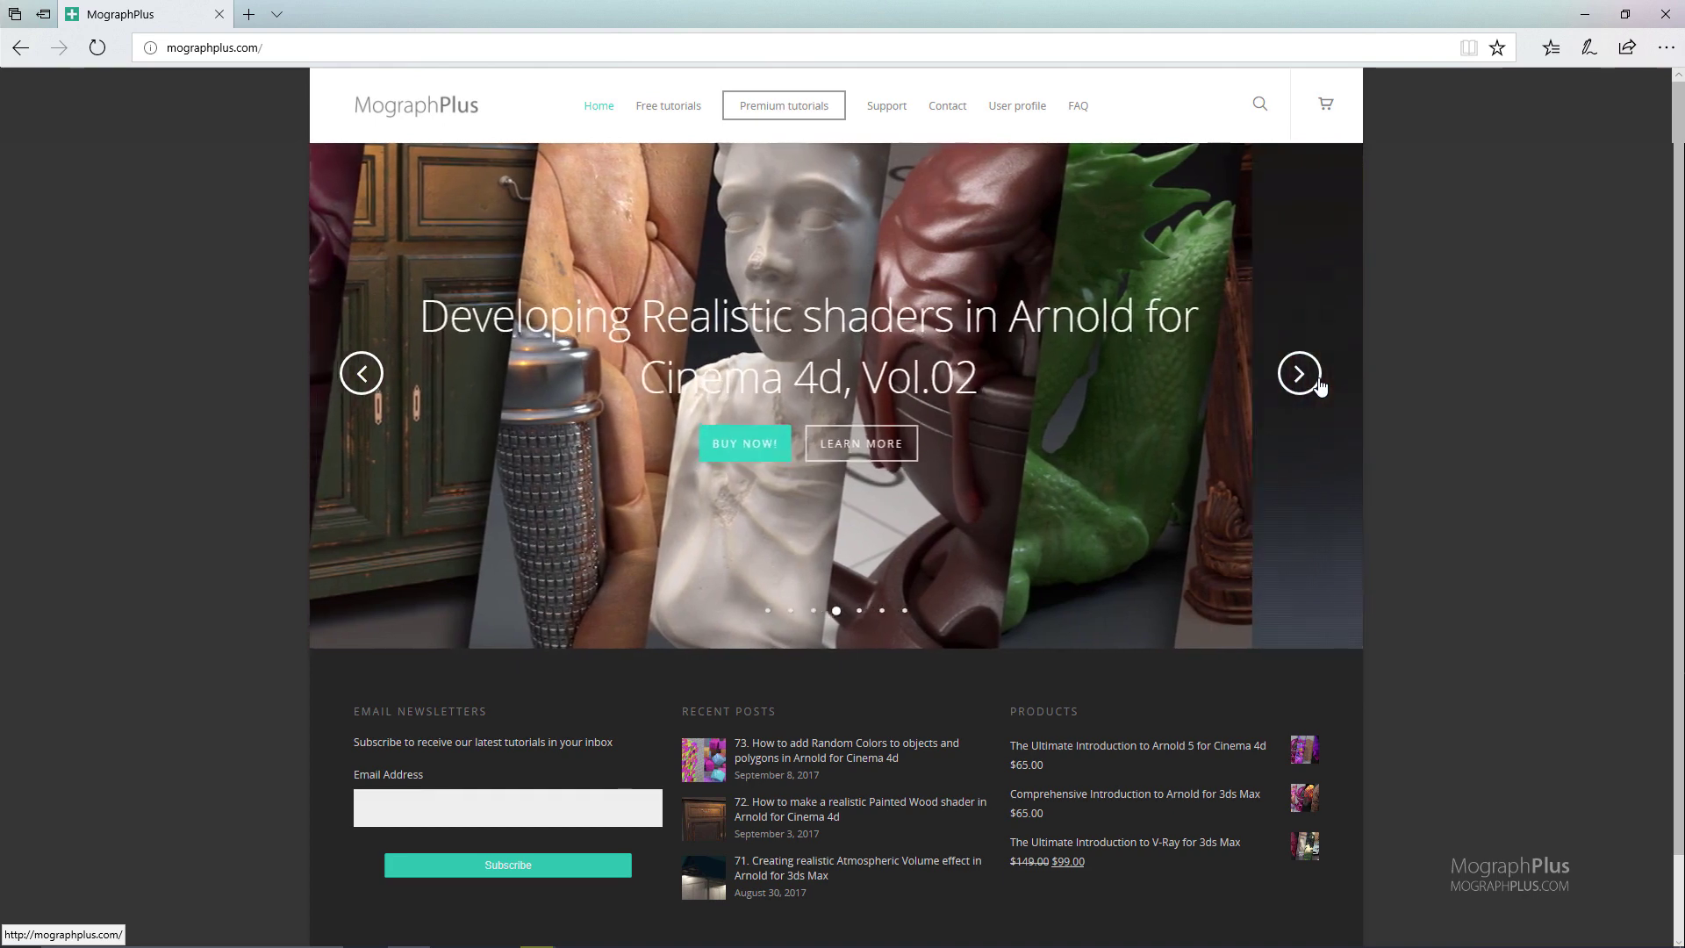